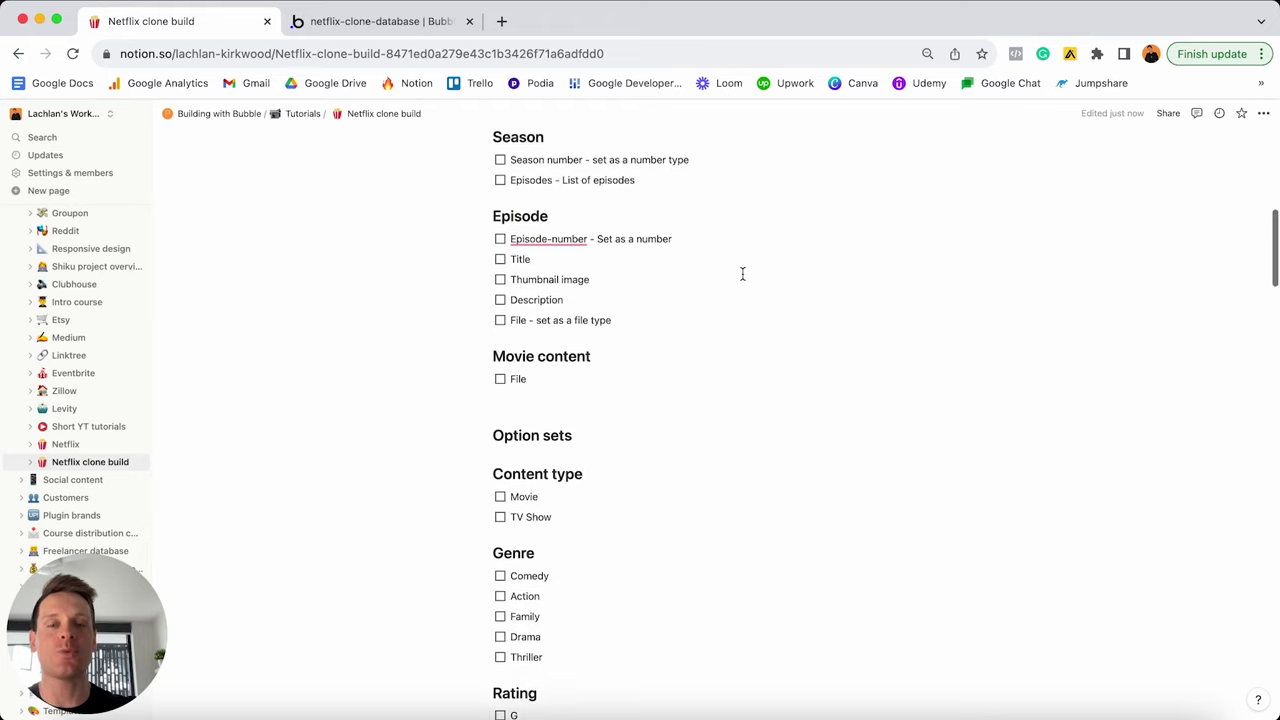
Step: Scroll through the Netflix clone build plan to its end and back up to the Database section
{"action": "scroll", "coordinate": [742, 273], "scroll_direction": "down", "scroll_amount": 4}
{"action": "scroll", "coordinate": [742, 273], "scroll_direction": "down", "scroll_amount": 10}
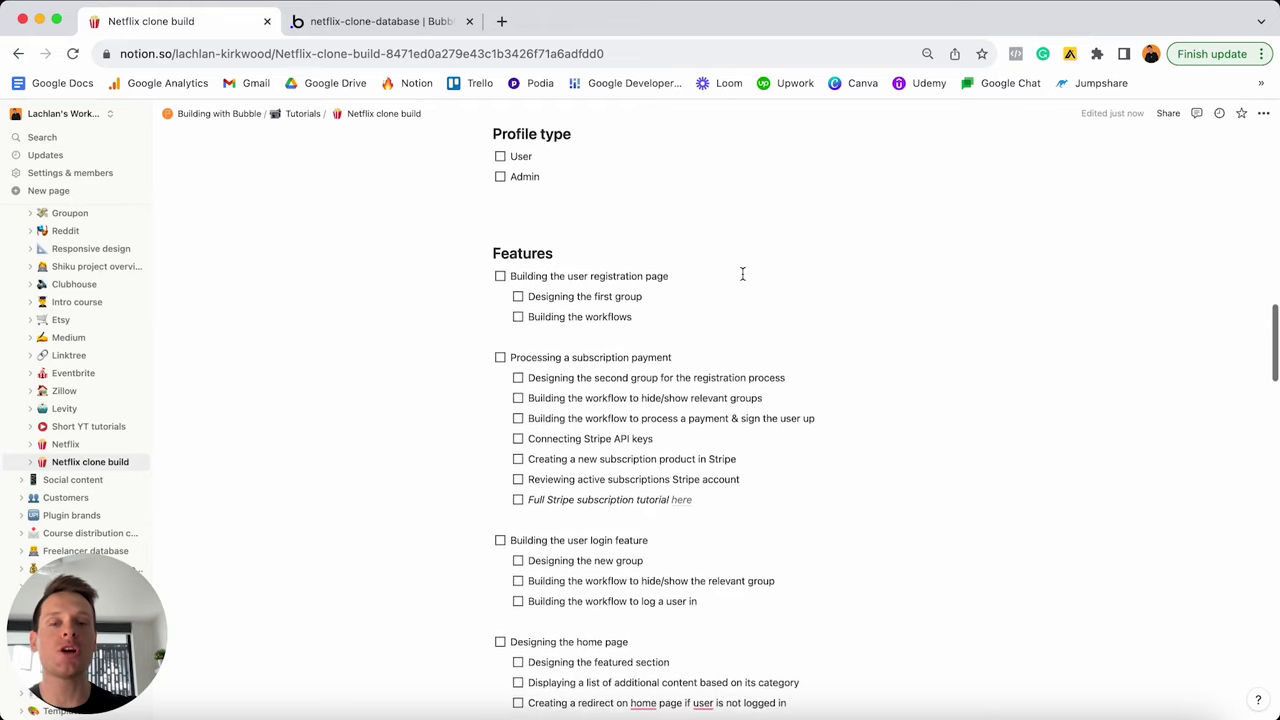
{"action": "scroll", "coordinate": [742, 273], "scroll_direction": "down", "scroll_amount": 10}
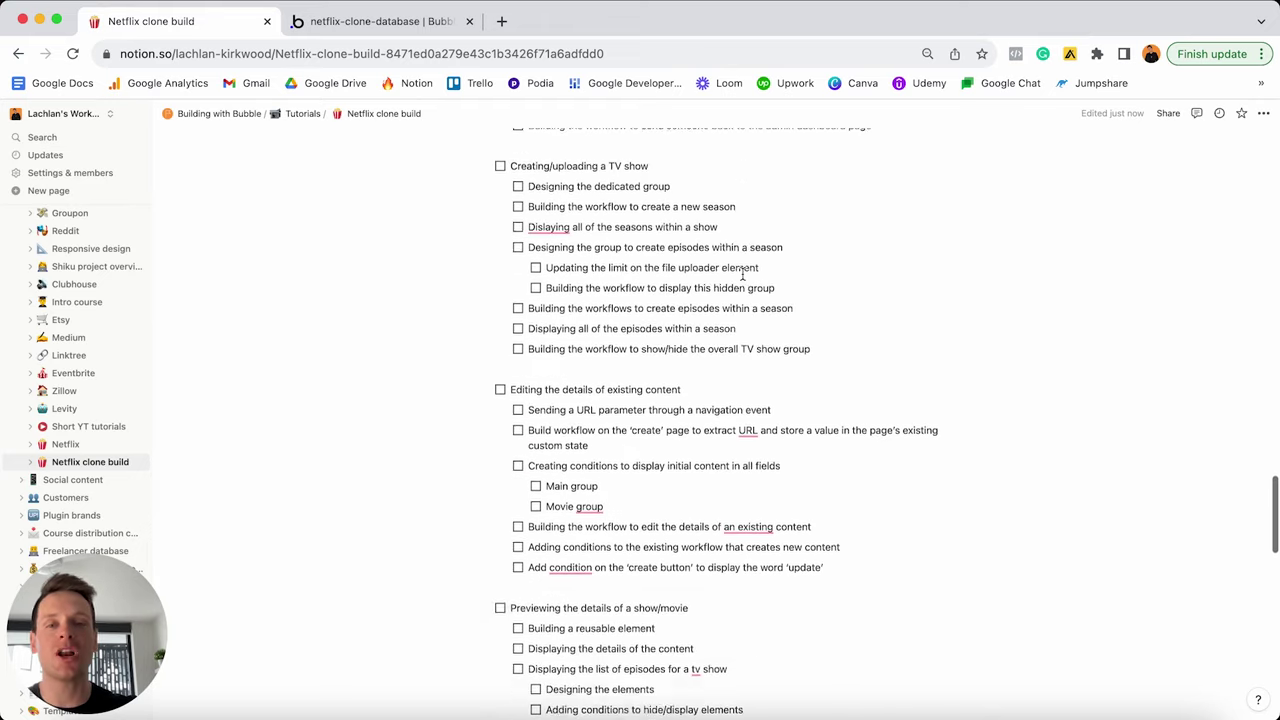
{"action": "scroll", "coordinate": [742, 273], "scroll_direction": "down", "scroll_amount": 8}
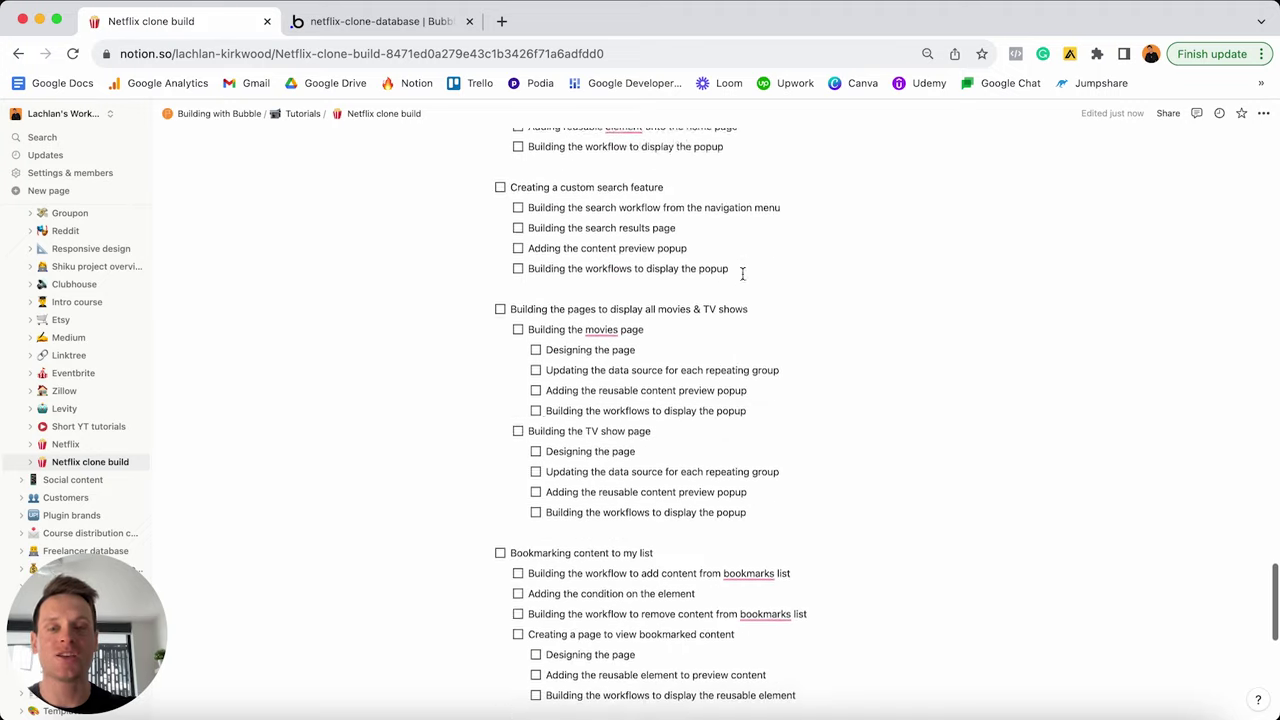
{"action": "scroll", "coordinate": [742, 273], "scroll_direction": "down", "scroll_amount": 1}
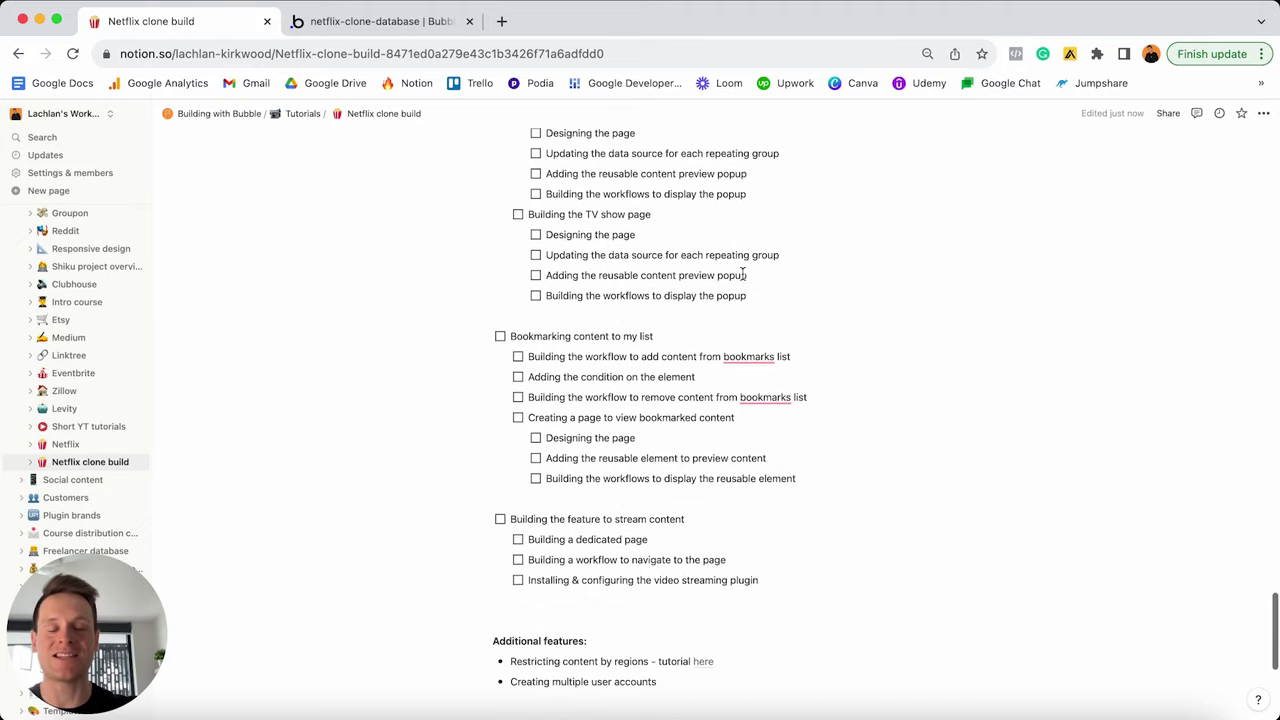
{"action": "scroll", "coordinate": [742, 273], "scroll_direction": "up", "scroll_amount": 15}
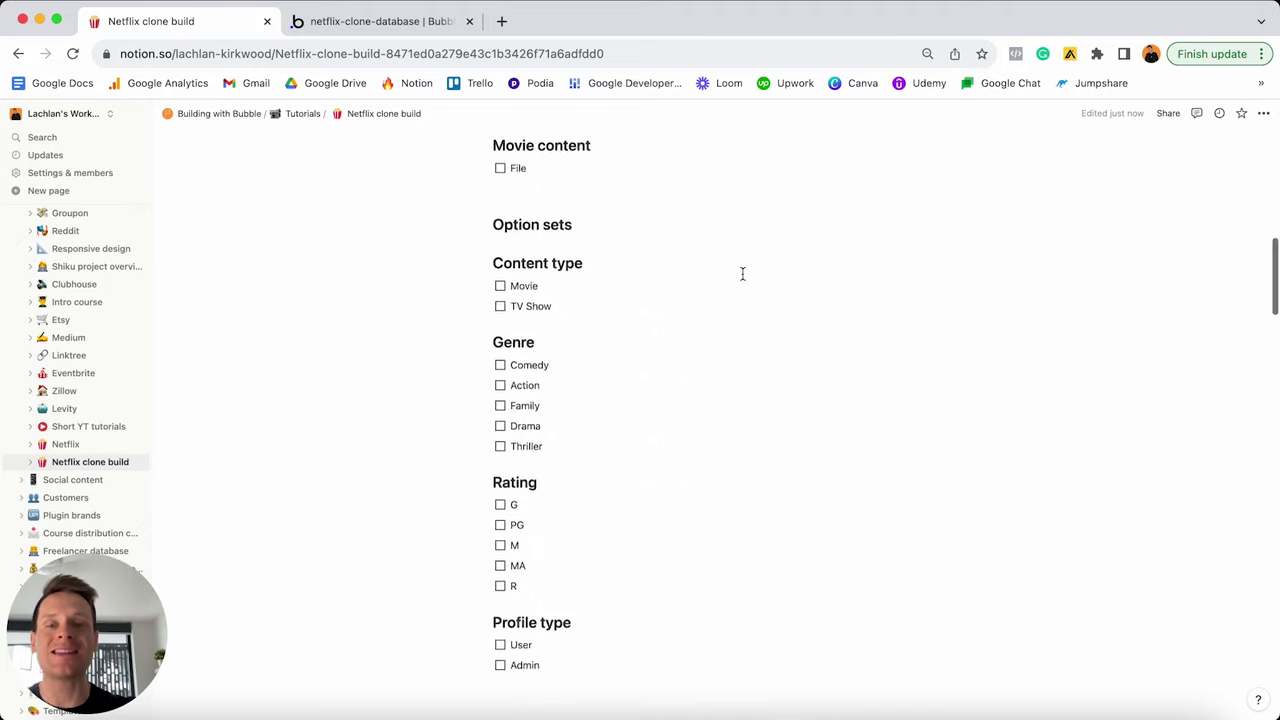
{"action": "scroll", "coordinate": [742, 273], "scroll_direction": "up", "scroll_amount": 4}
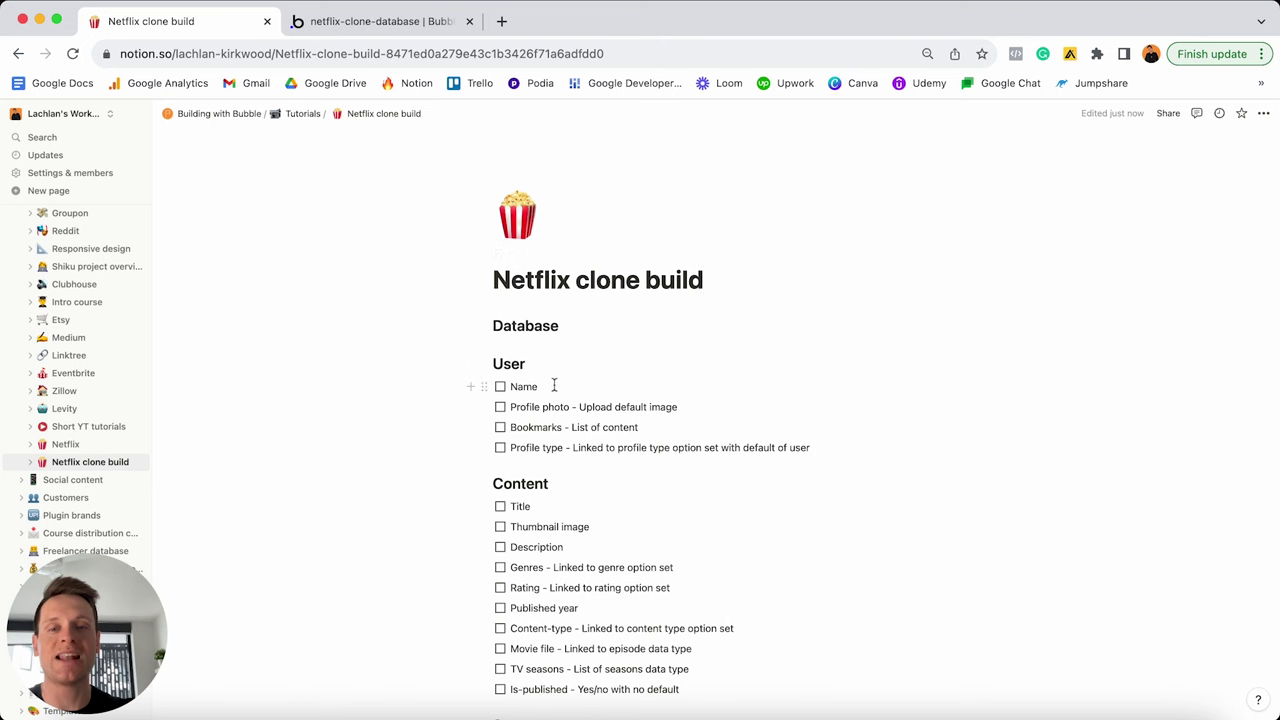
{"action": "left_click", "coordinate": [500, 386]}
{"action": "left_click", "coordinate": [500, 408]}
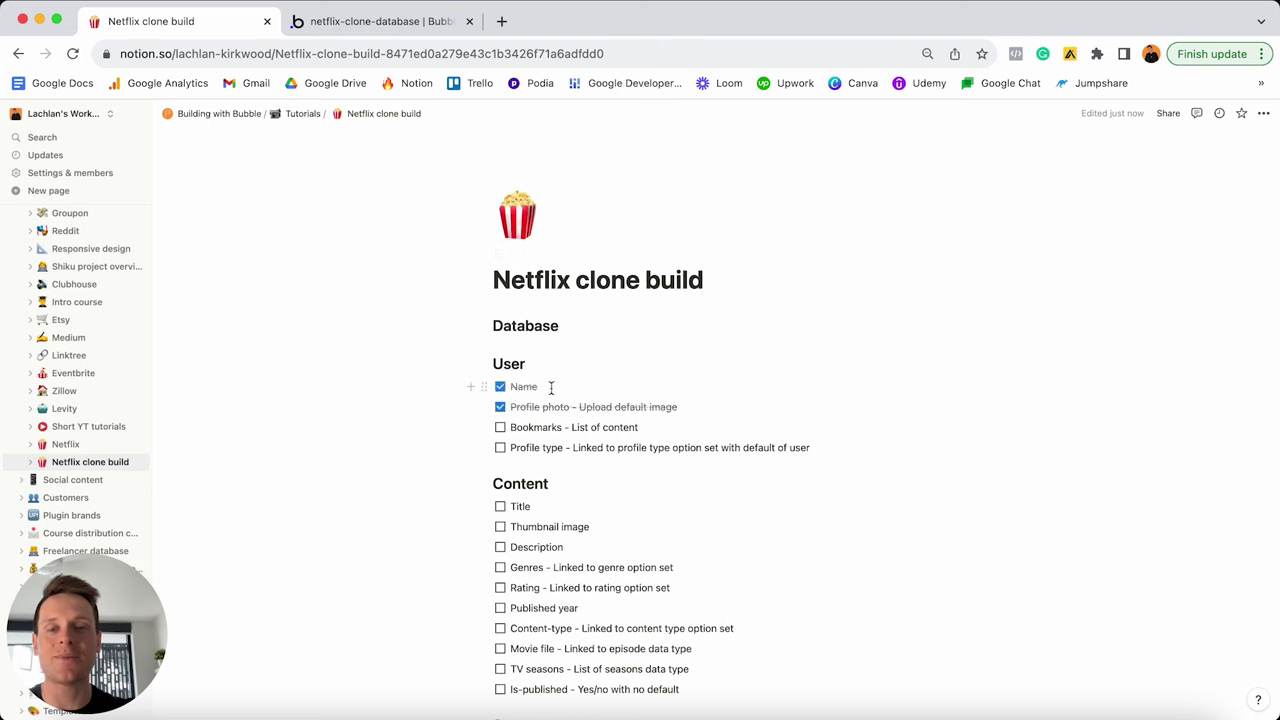
{"action": "left_click", "coordinate": [500, 407]}
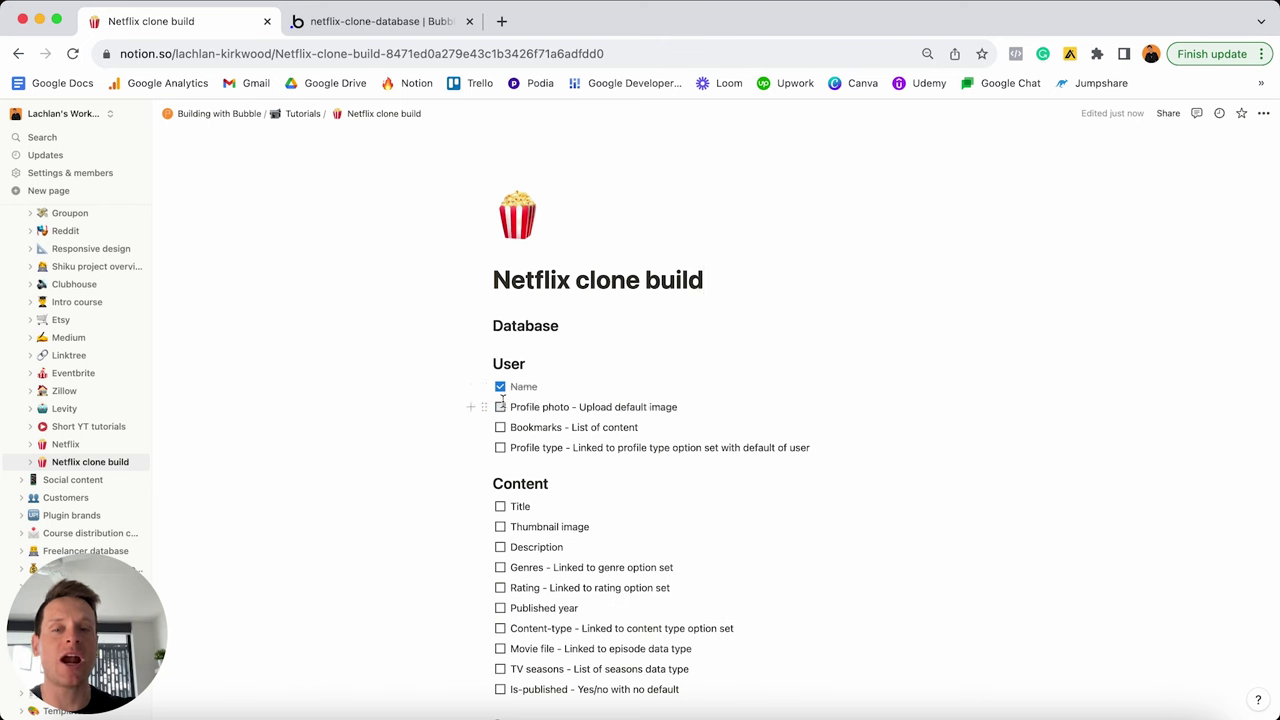
{"action": "left_click", "coordinate": [500, 386]}
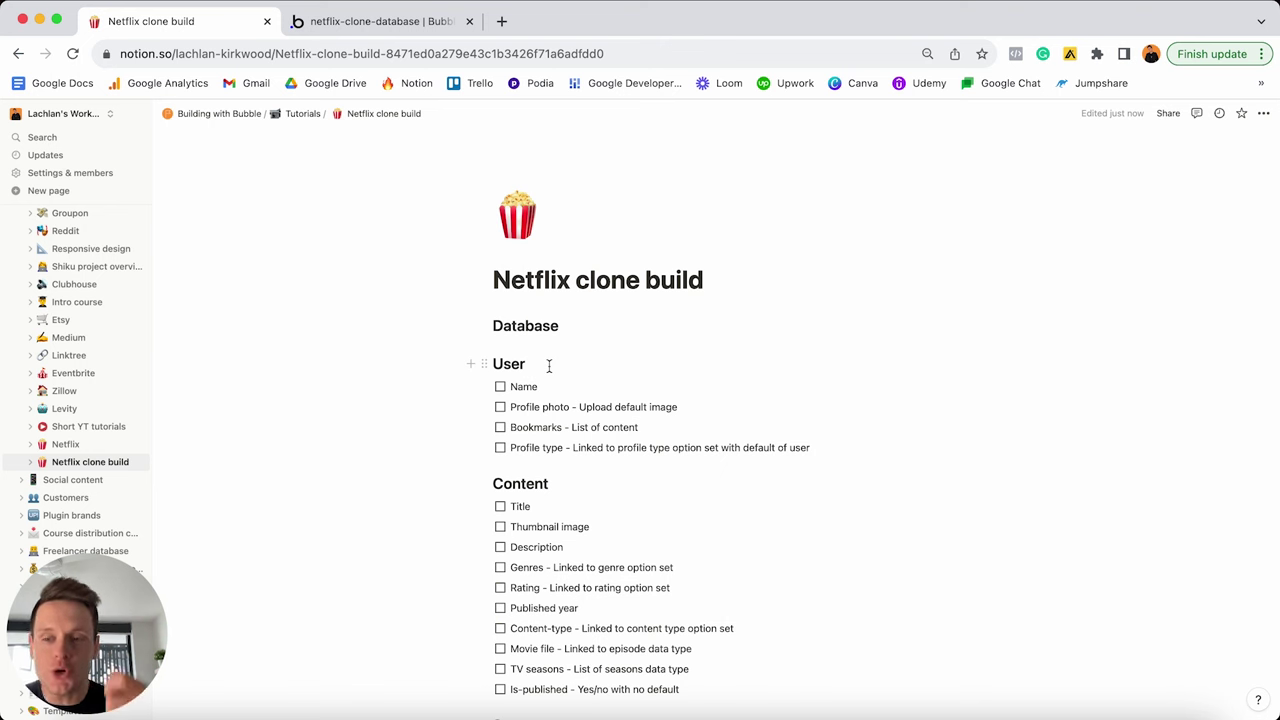
Step: Select the word 'User' in the plan's User heading
{"action": "left_click", "coordinate": [600, 370]}
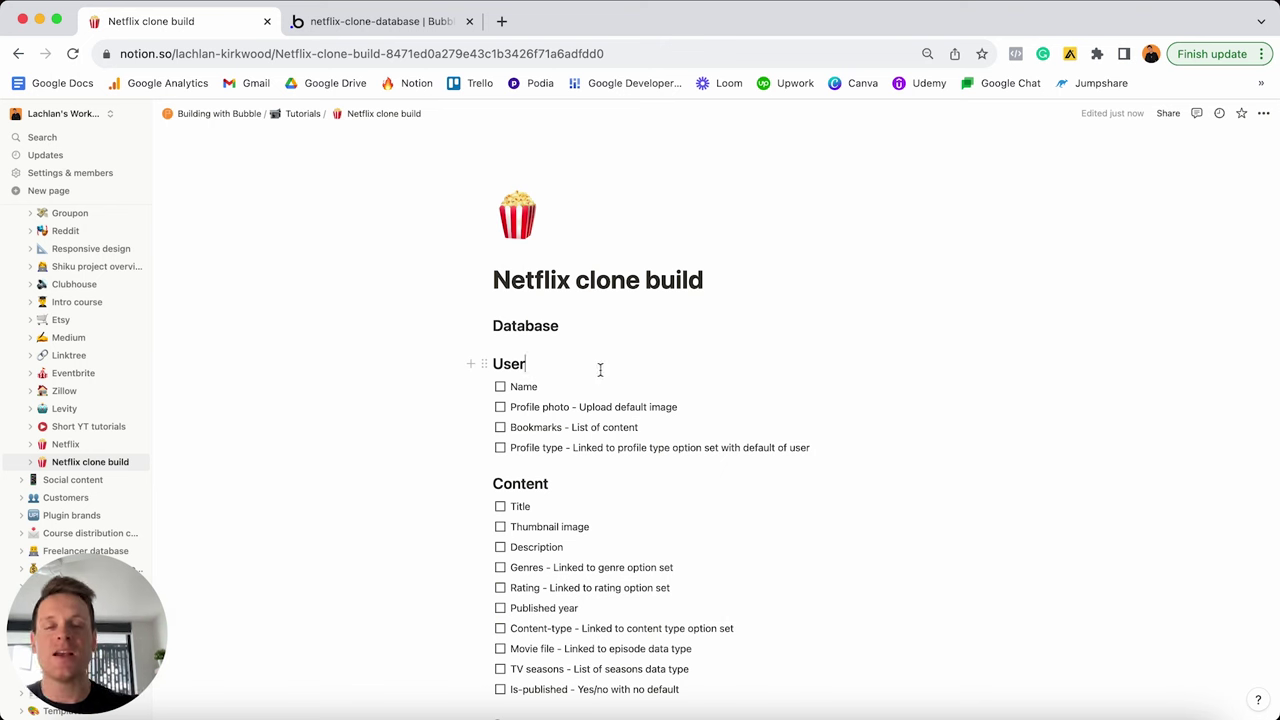
{"action": "double_click", "coordinate": [535, 363]}
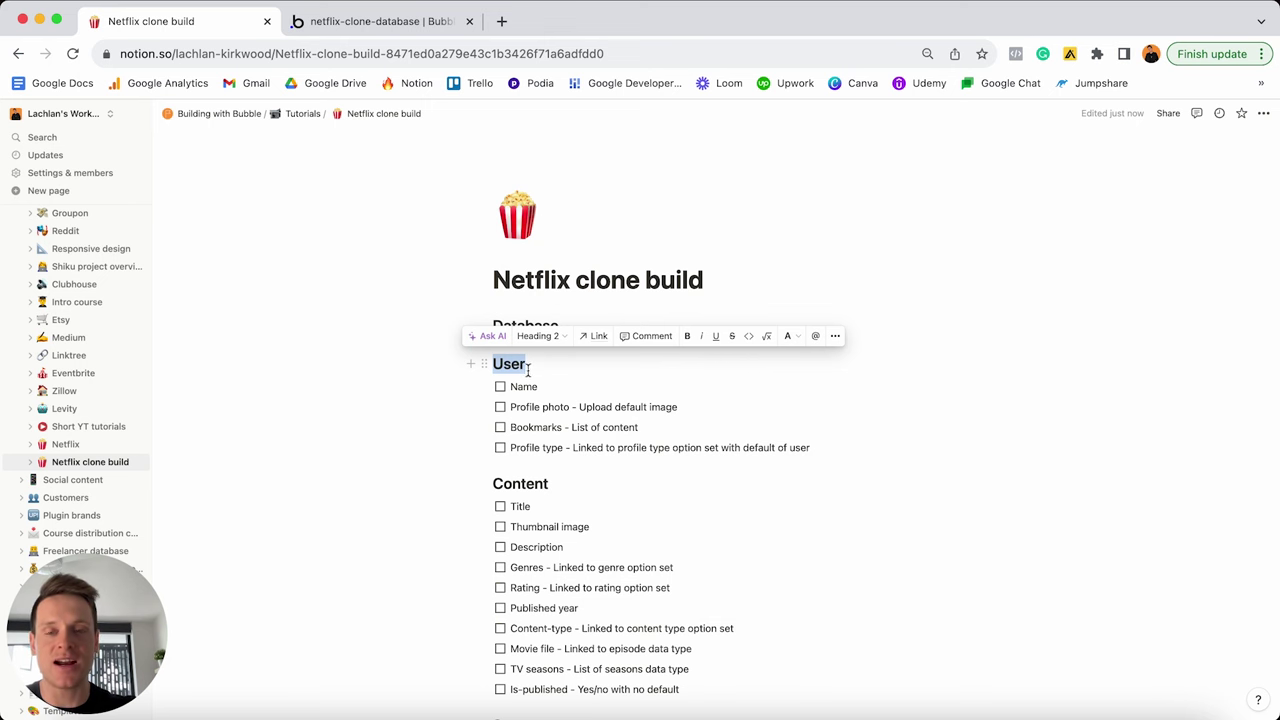
{"action": "scroll", "coordinate": [528, 371], "scroll_direction": "down", "scroll_amount": 2}
Step: Select the 'Content' heading text, then the 'Season' heading text further down
{"action": "left_click", "coordinate": [578, 395]}
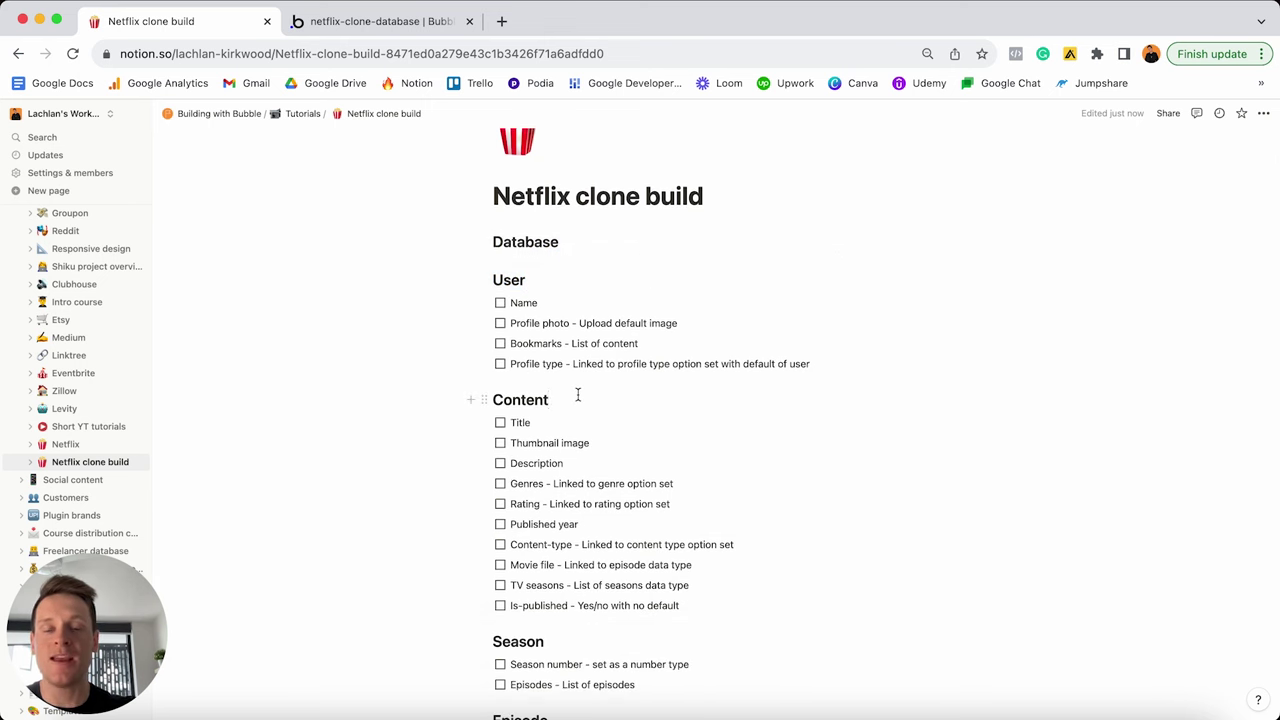
{"action": "double_click", "coordinate": [578, 395]}
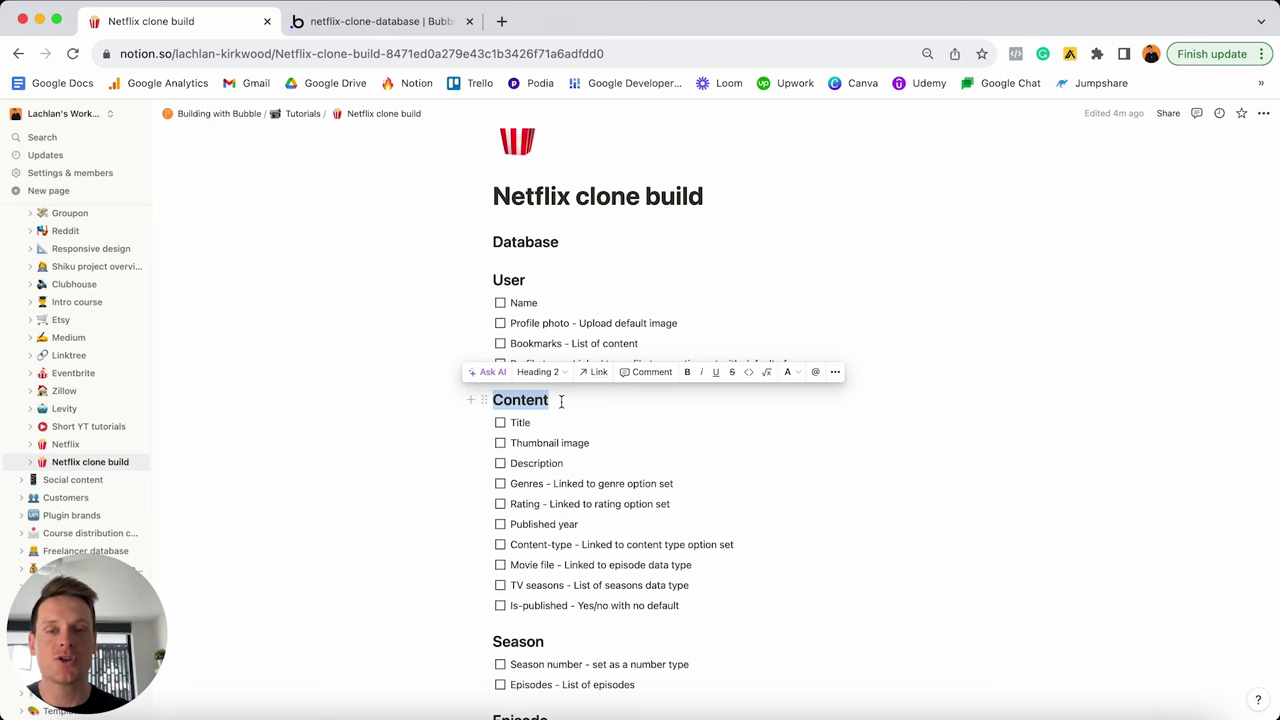
{"action": "scroll", "coordinate": [561, 401], "scroll_direction": "down", "scroll_amount": 2}
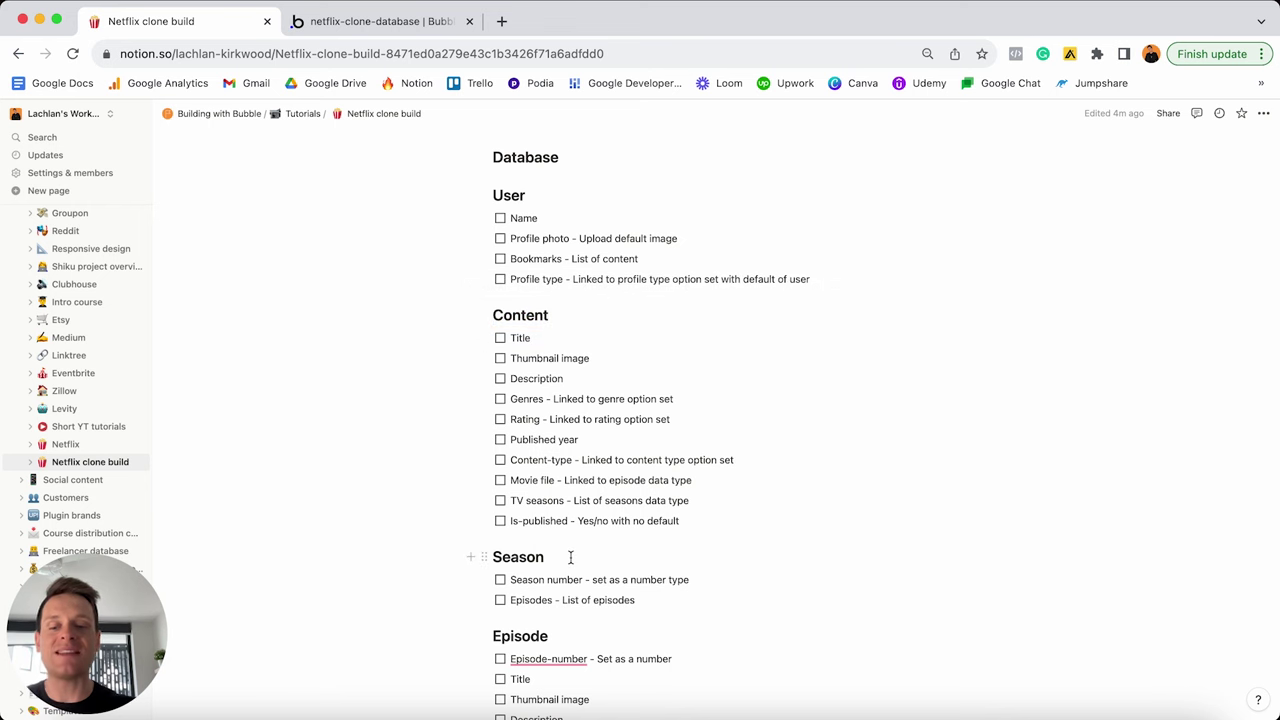
{"action": "double_click", "coordinate": [570, 558]}
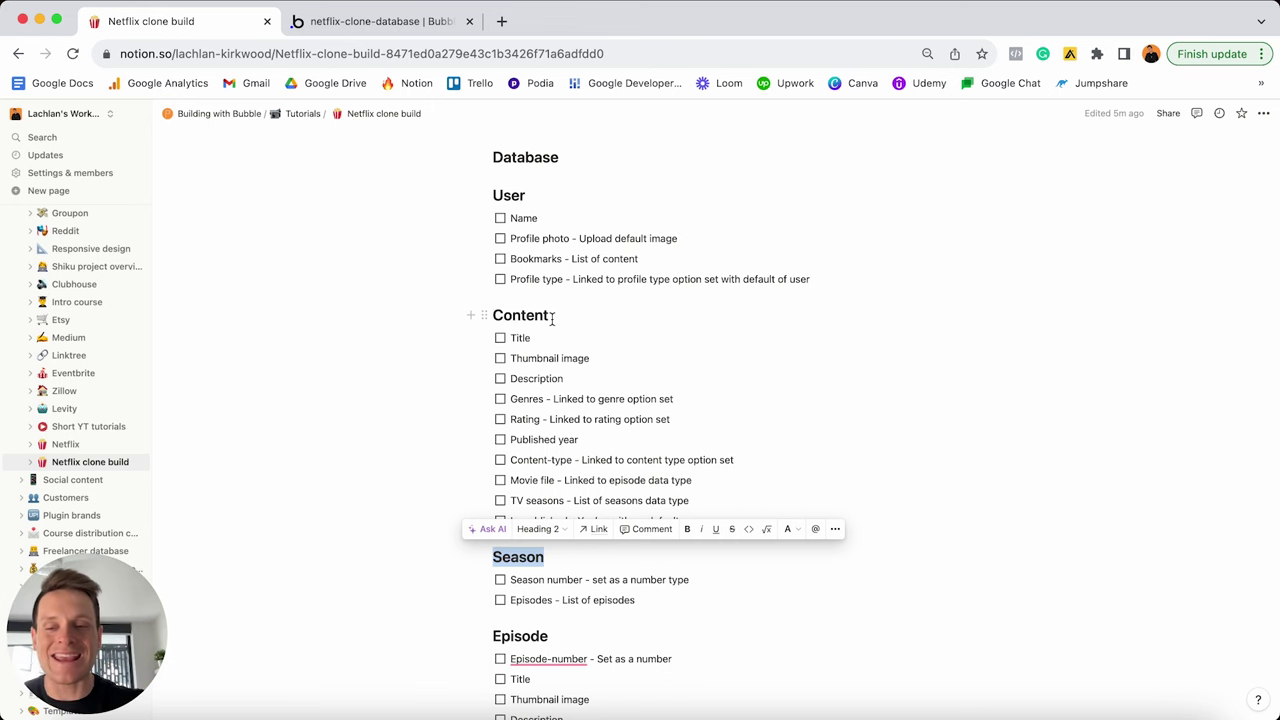
Step: Select the 'Episode' heading, then the 'Movie content' heading, and return to the top
{"action": "scroll", "coordinate": [569, 340], "scroll_direction": "down", "scroll_amount": 3}
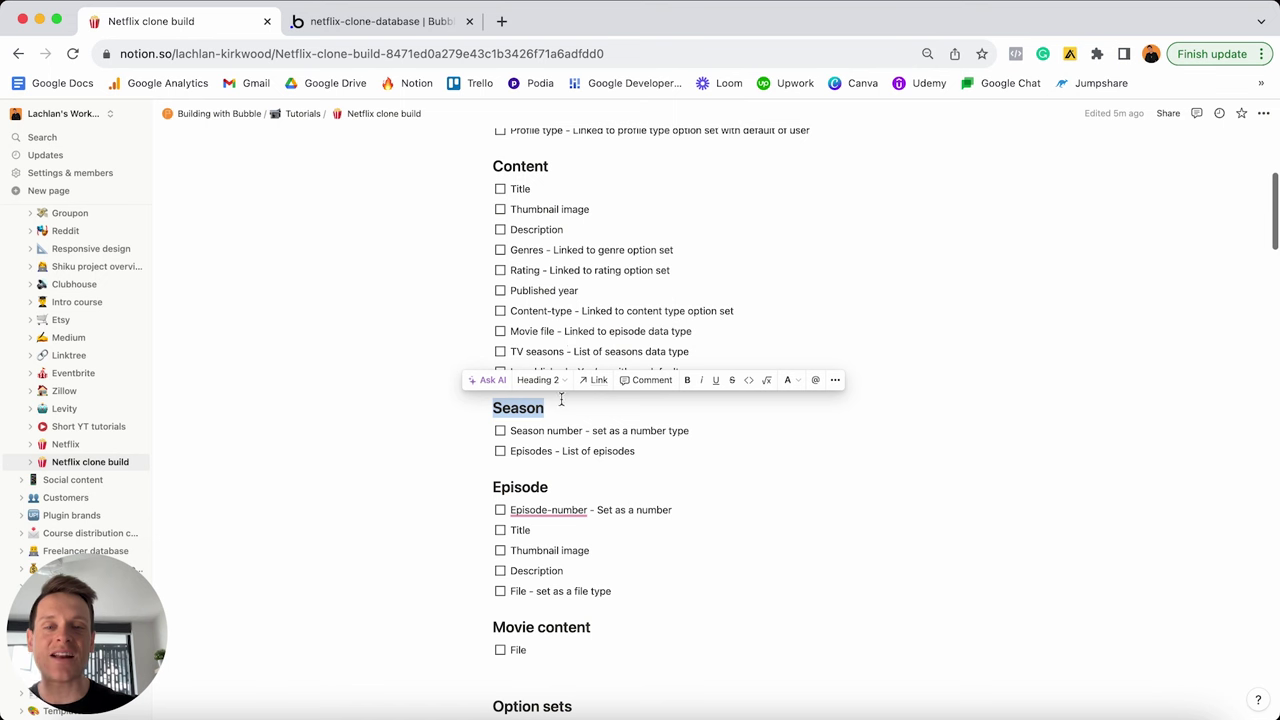
{"action": "left_click", "coordinate": [562, 486]}
{"action": "double_click", "coordinate": [566, 486]}
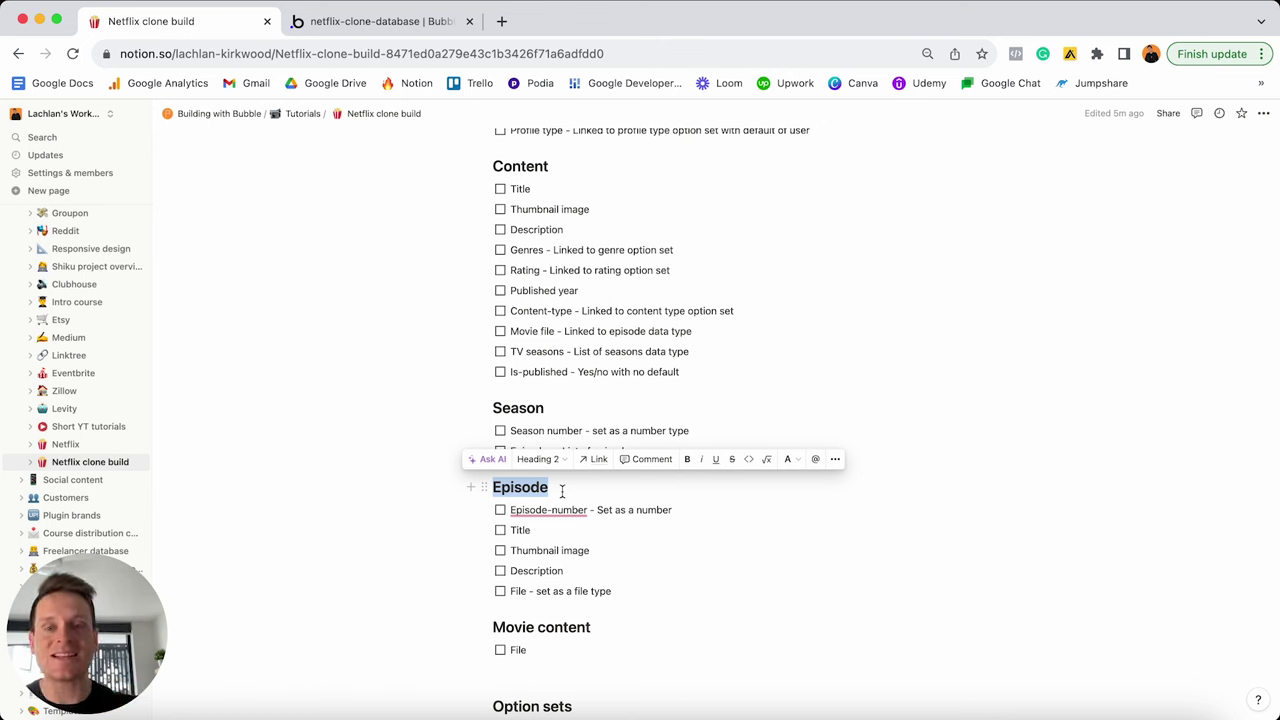
{"action": "left_click", "coordinate": [611, 626]}
{"action": "double_click", "coordinate": [613, 626]}
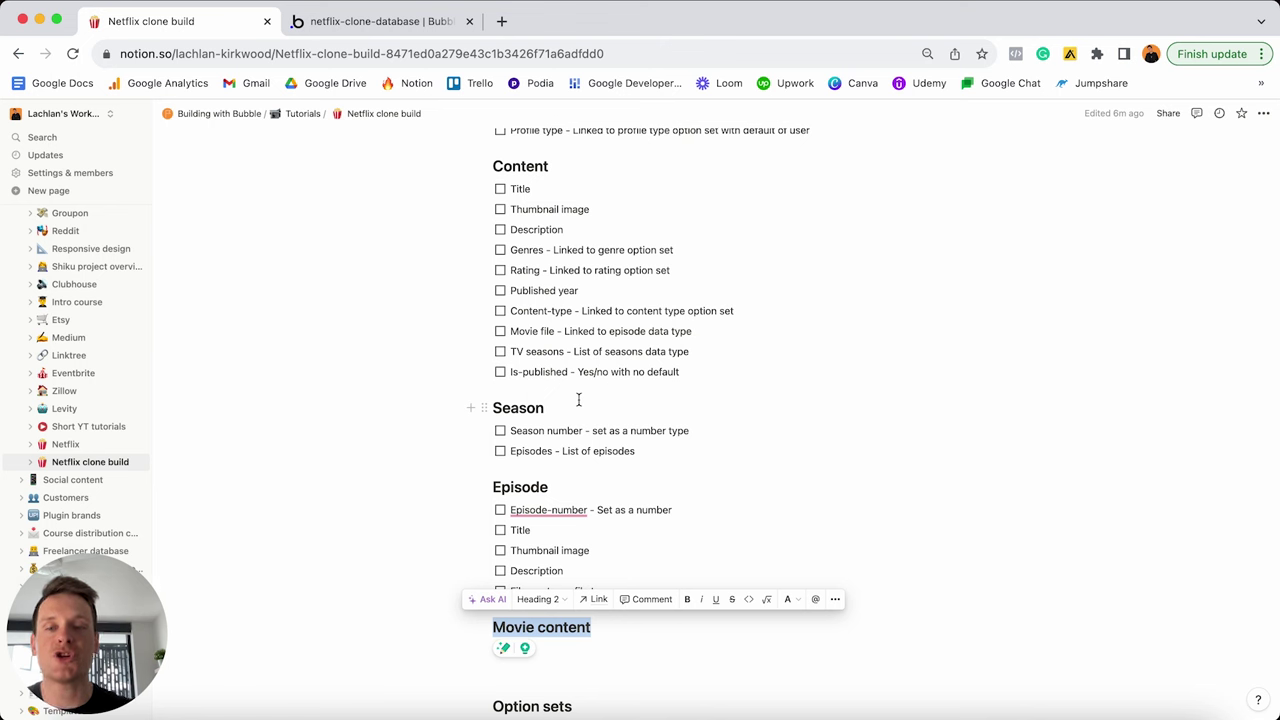
{"action": "scroll", "coordinate": [578, 400], "scroll_direction": "up", "scroll_amount": 5}
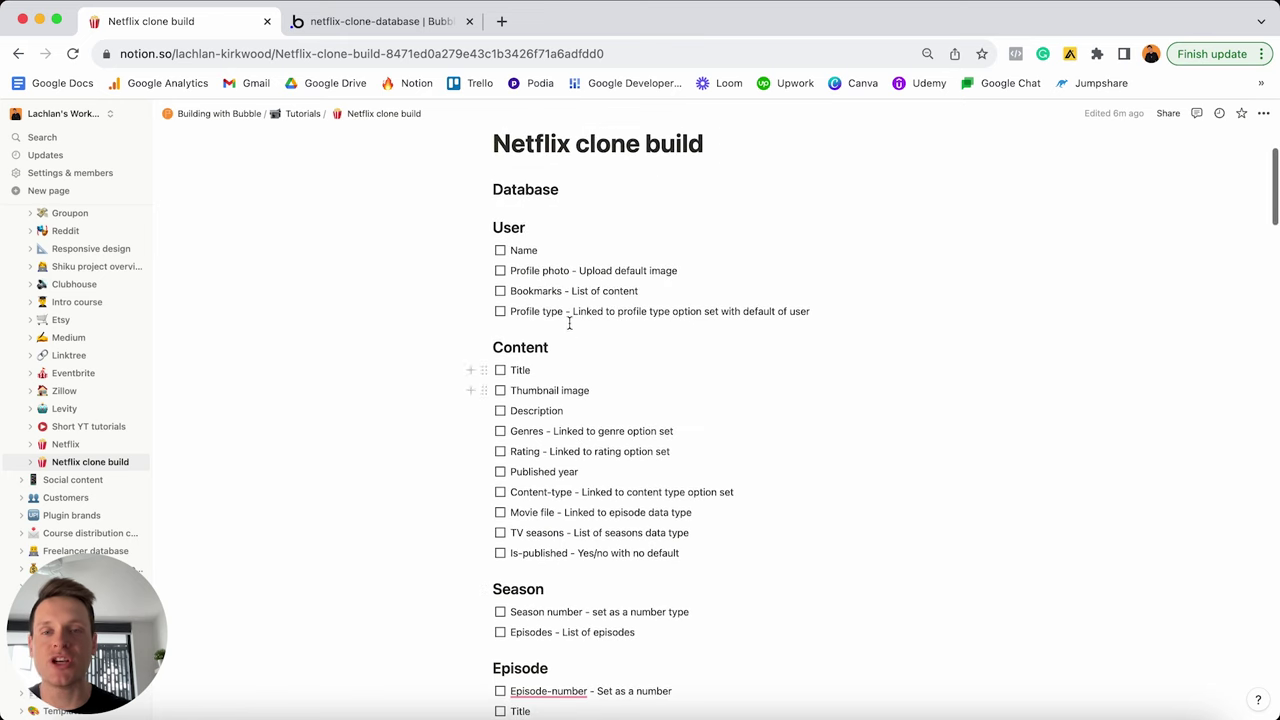
Step: Select the ten Content fields from Title down to Is-published
{"action": "left_click", "coordinate": [532, 229]}
{"action": "double_click", "coordinate": [534, 229]}
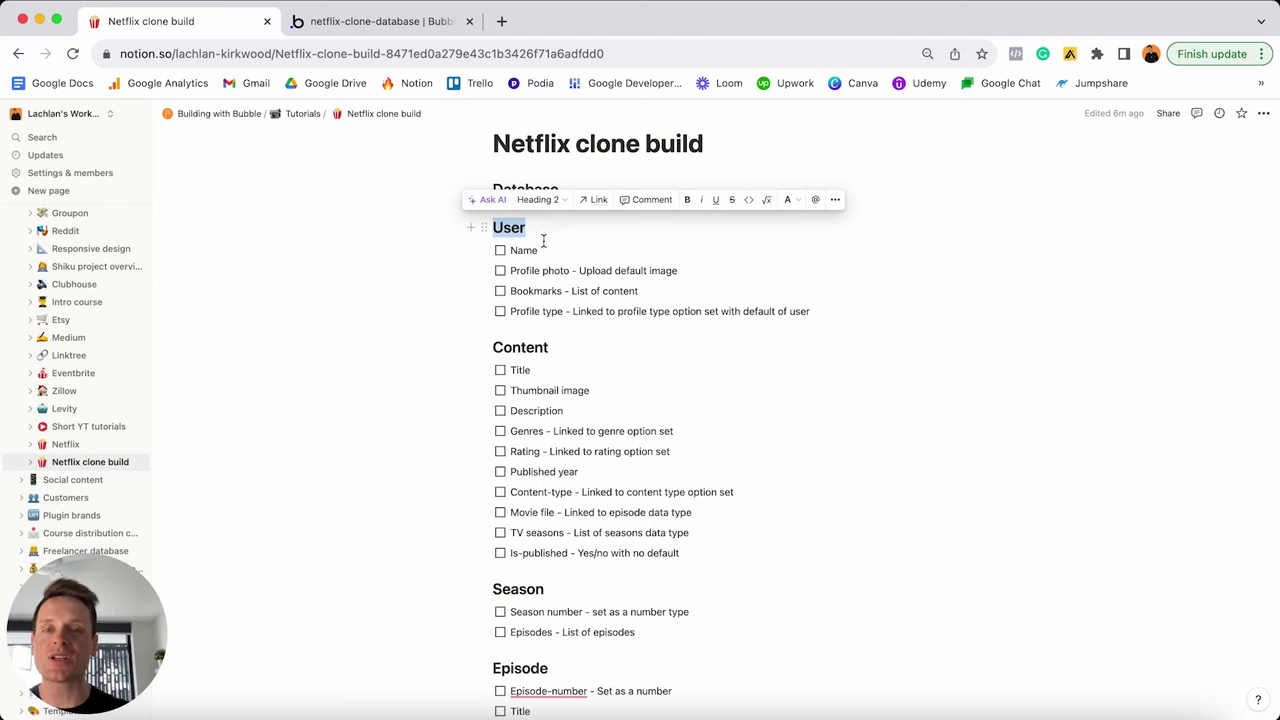
{"action": "left_click", "coordinate": [548, 252]}
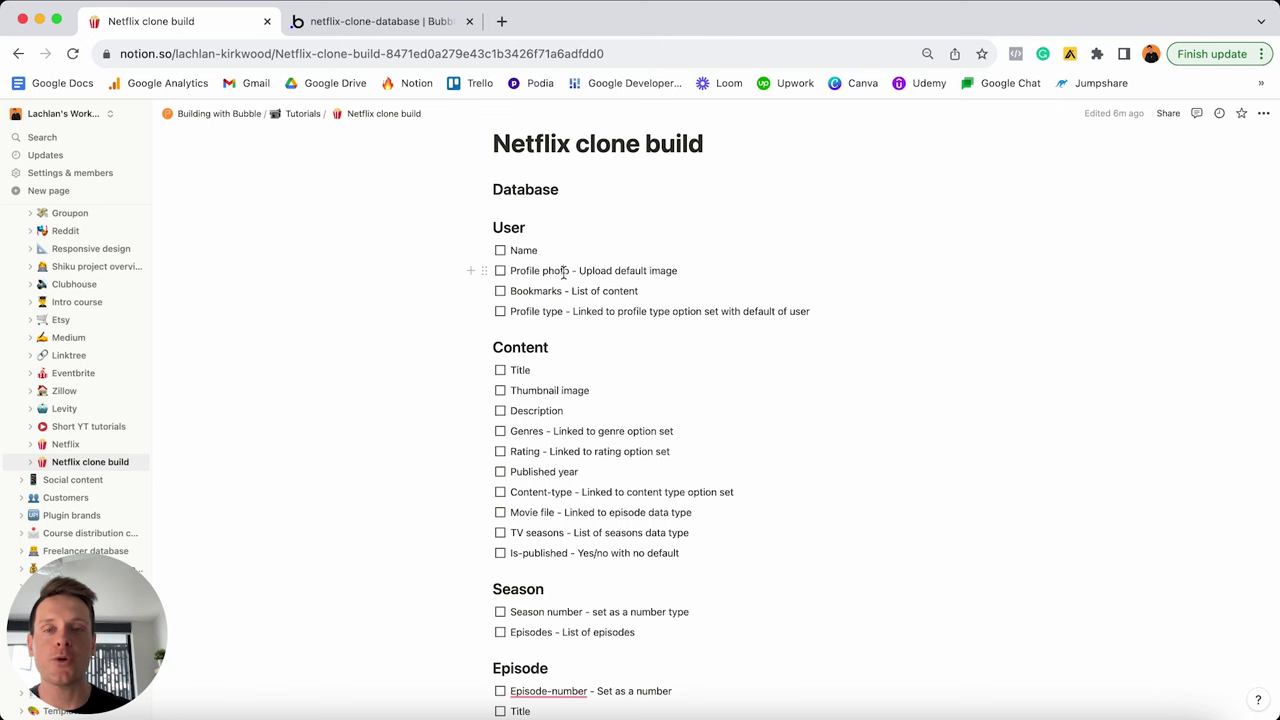
{"action": "left_click", "coordinate": [566, 271]}
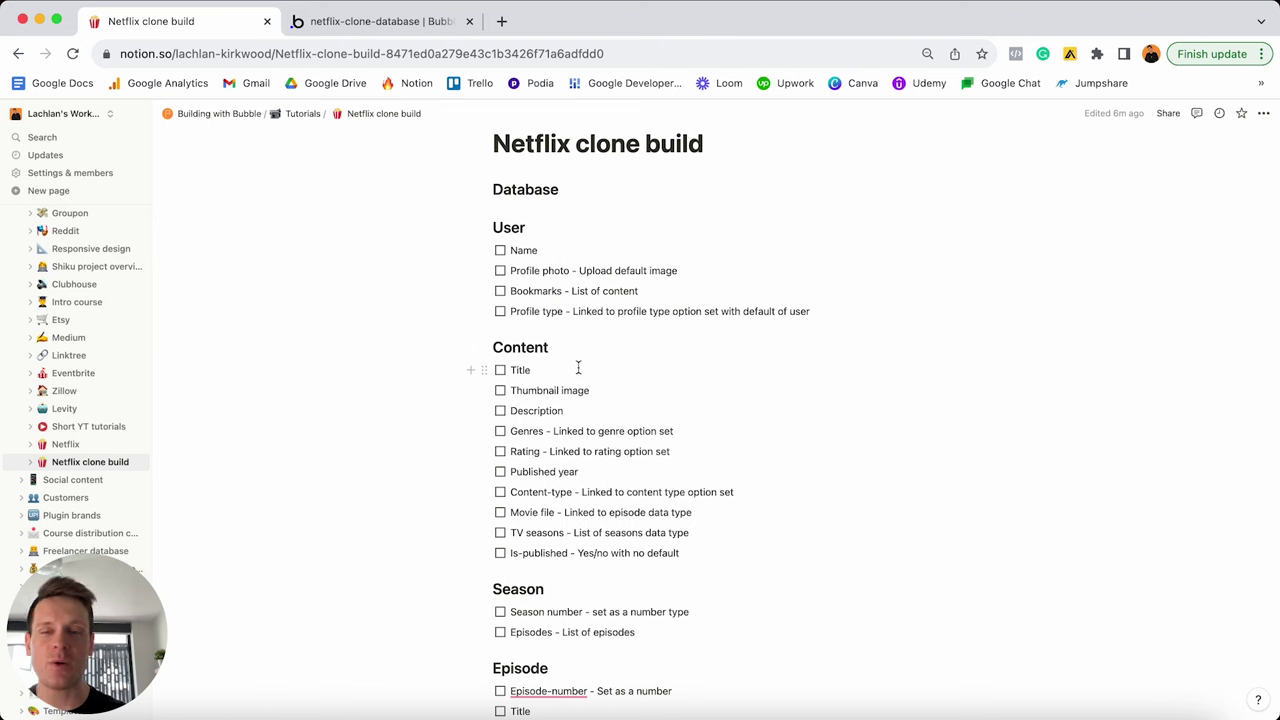
{"action": "left_click_drag", "start_coordinate": [700, 553], "coordinate": [508, 370]}
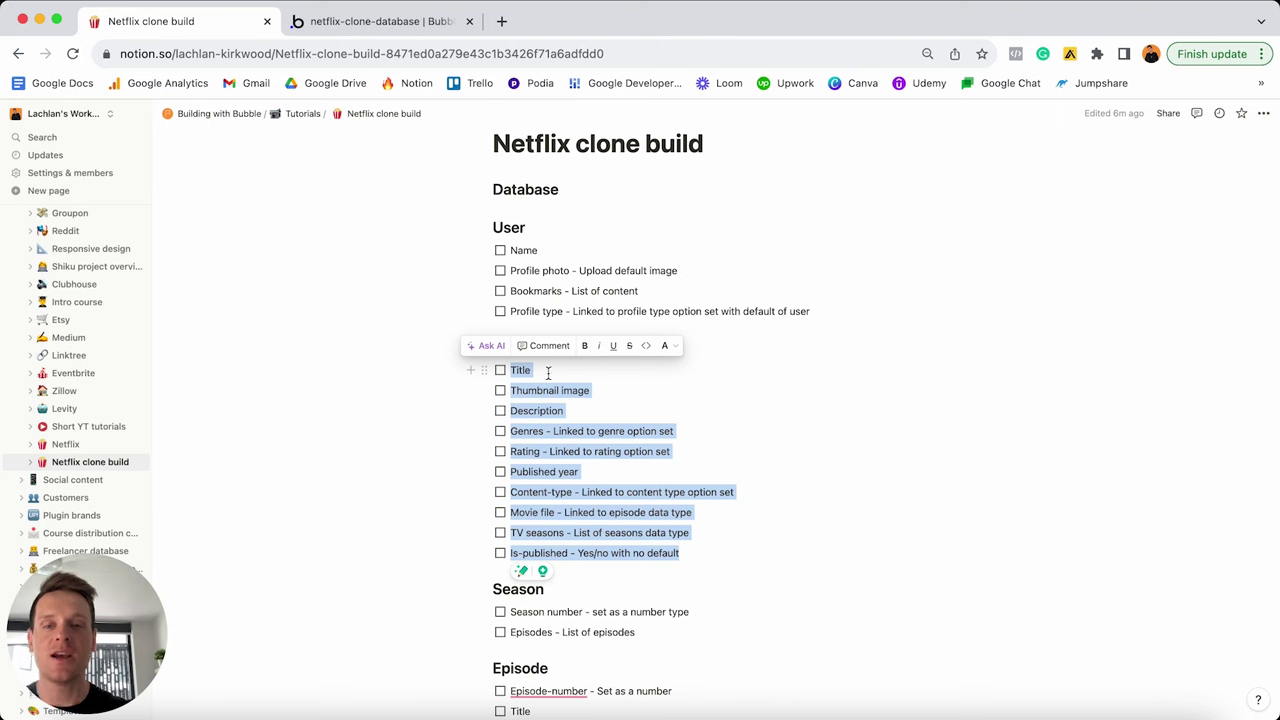
{"action": "left_click", "coordinate": [548, 372]}
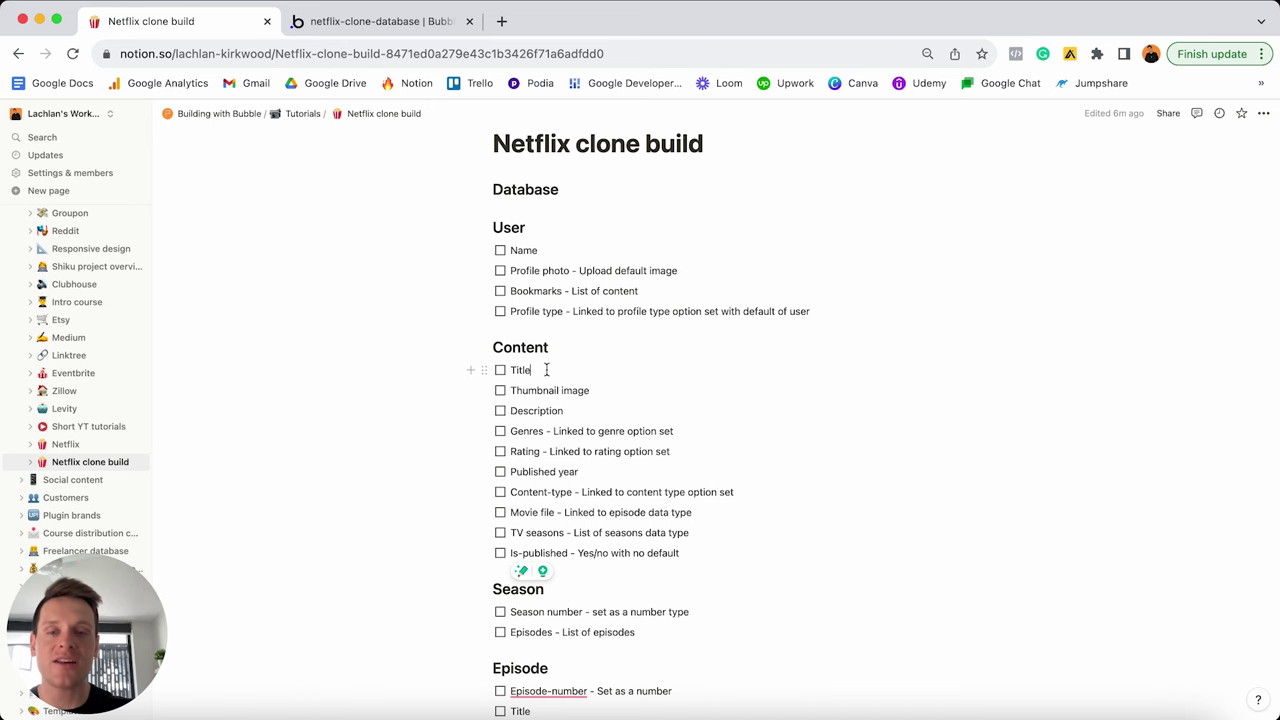
{"action": "scroll", "coordinate": [546, 370], "scroll_direction": "down", "scroll_amount": 5}
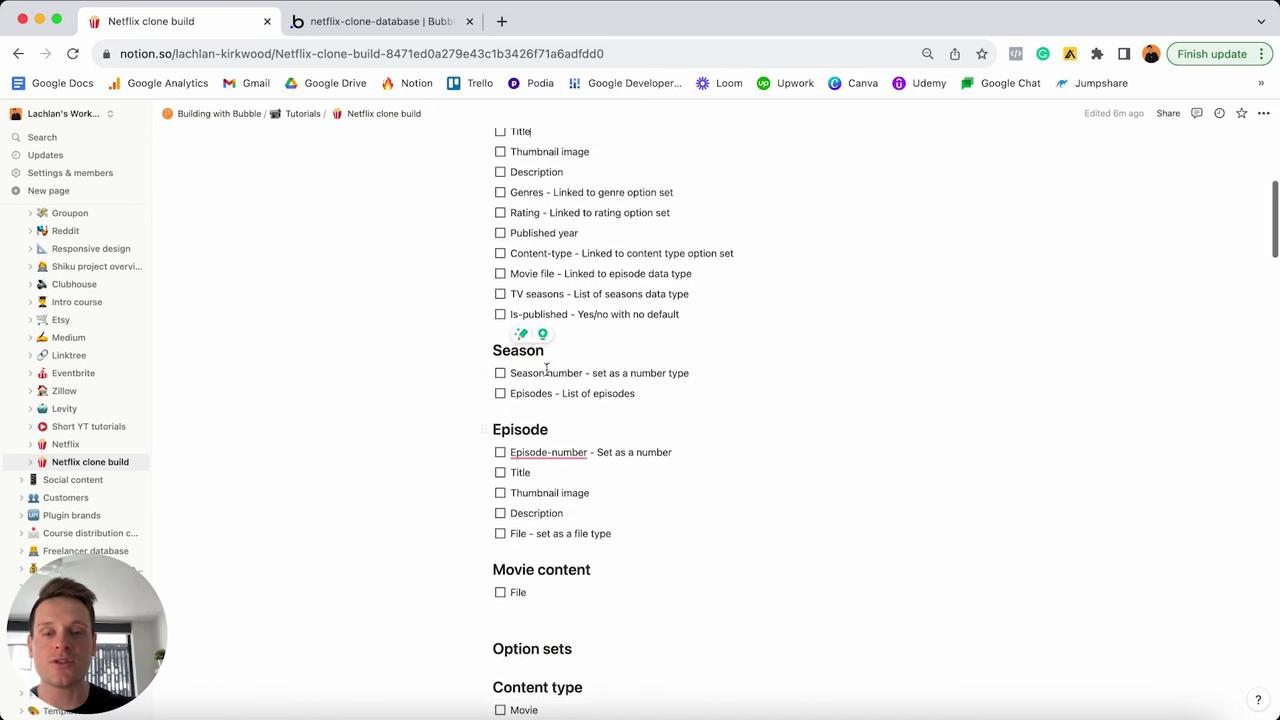
{"action": "double_click", "coordinate": [530, 587]}
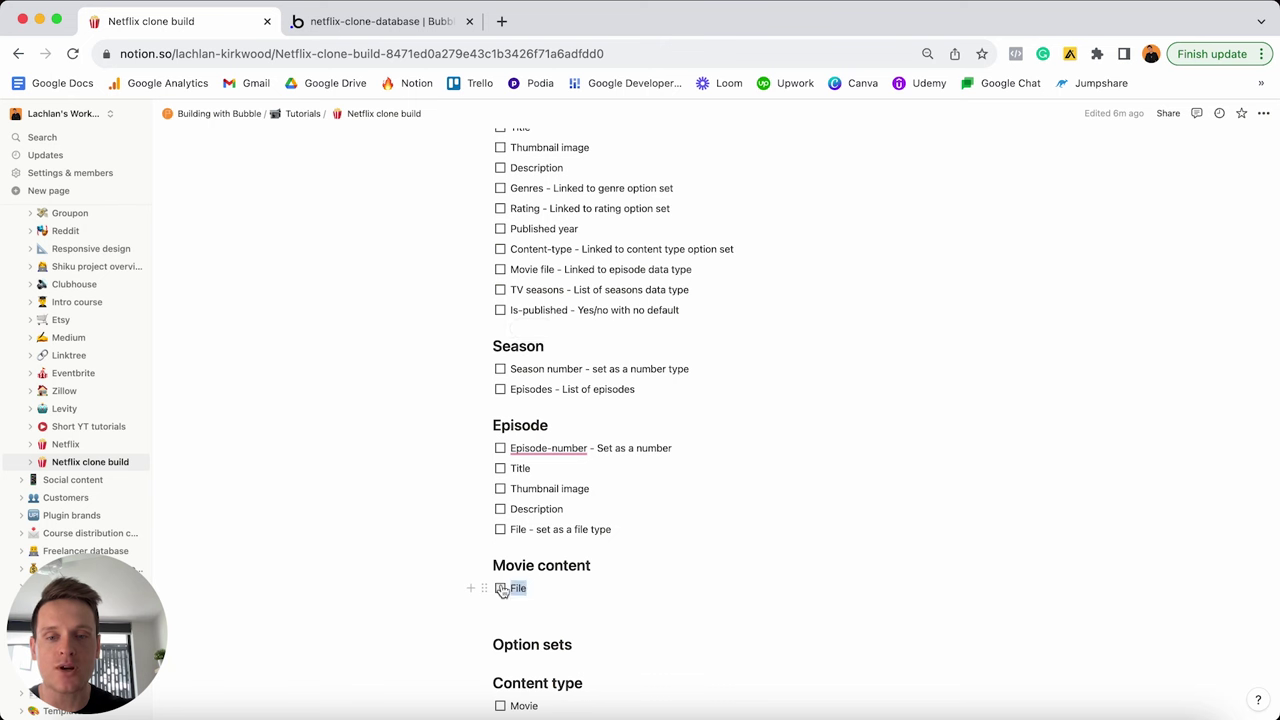
{"action": "left_click", "coordinate": [537, 587]}
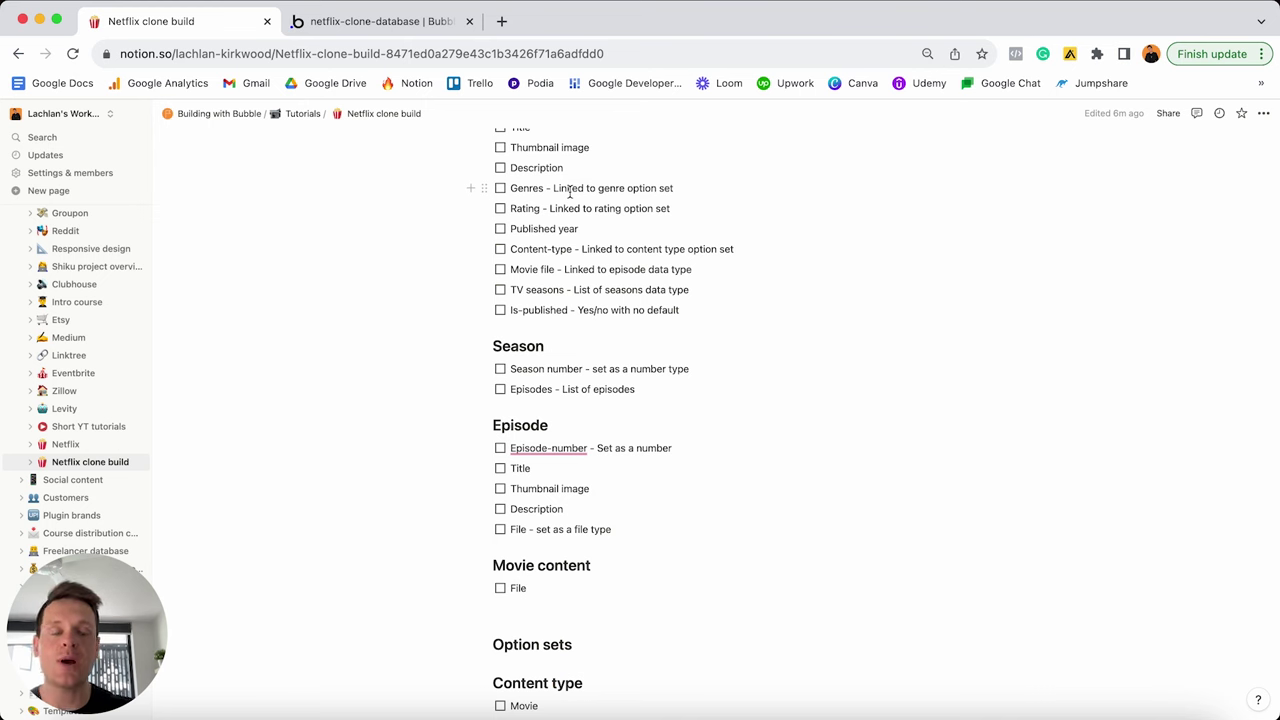
{"action": "scroll", "coordinate": [570, 192], "scroll_direction": "up", "scroll_amount": 1}
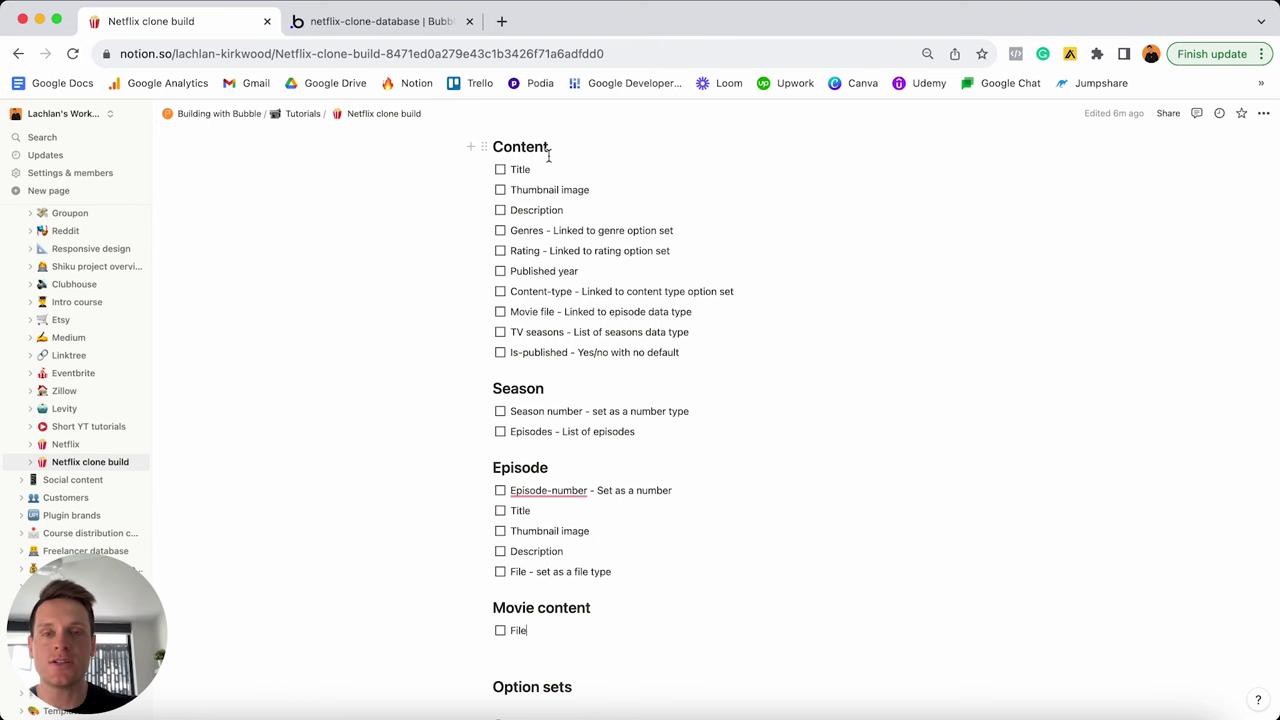
{"action": "double_click", "coordinate": [515, 632]}
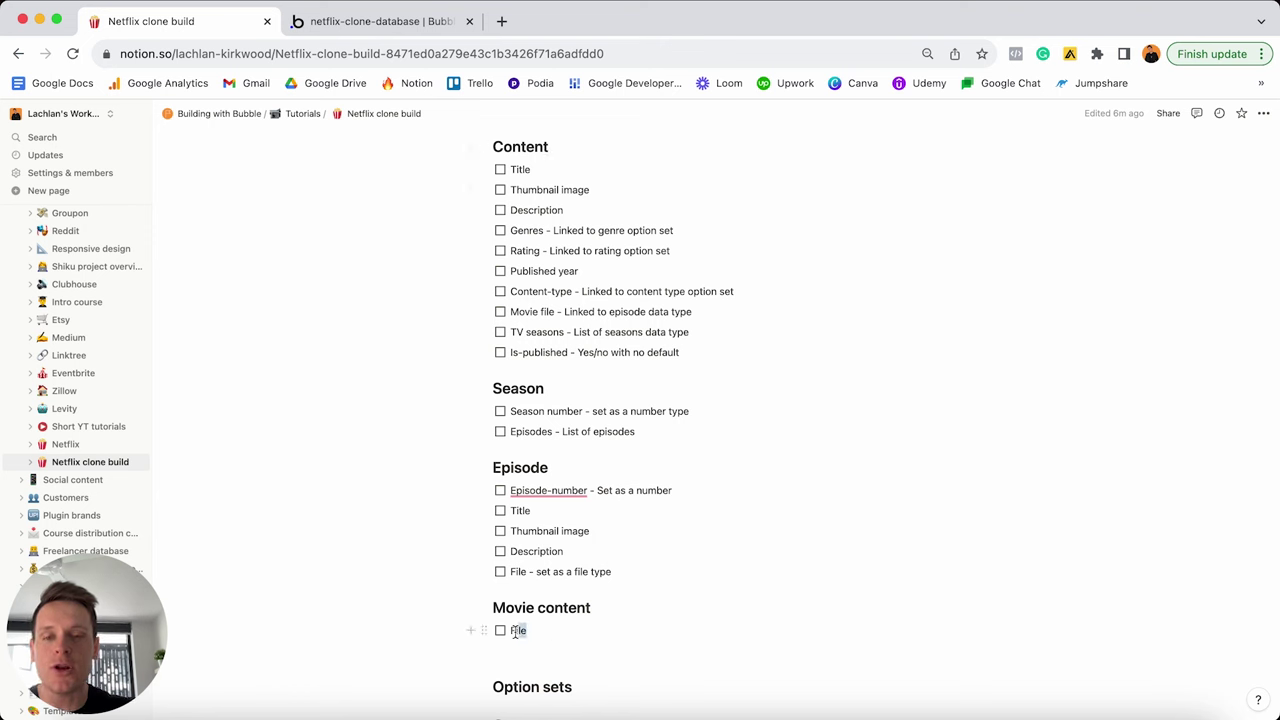
{"action": "left_click_drag", "start_coordinate": [515, 632], "coordinate": [510, 631]}
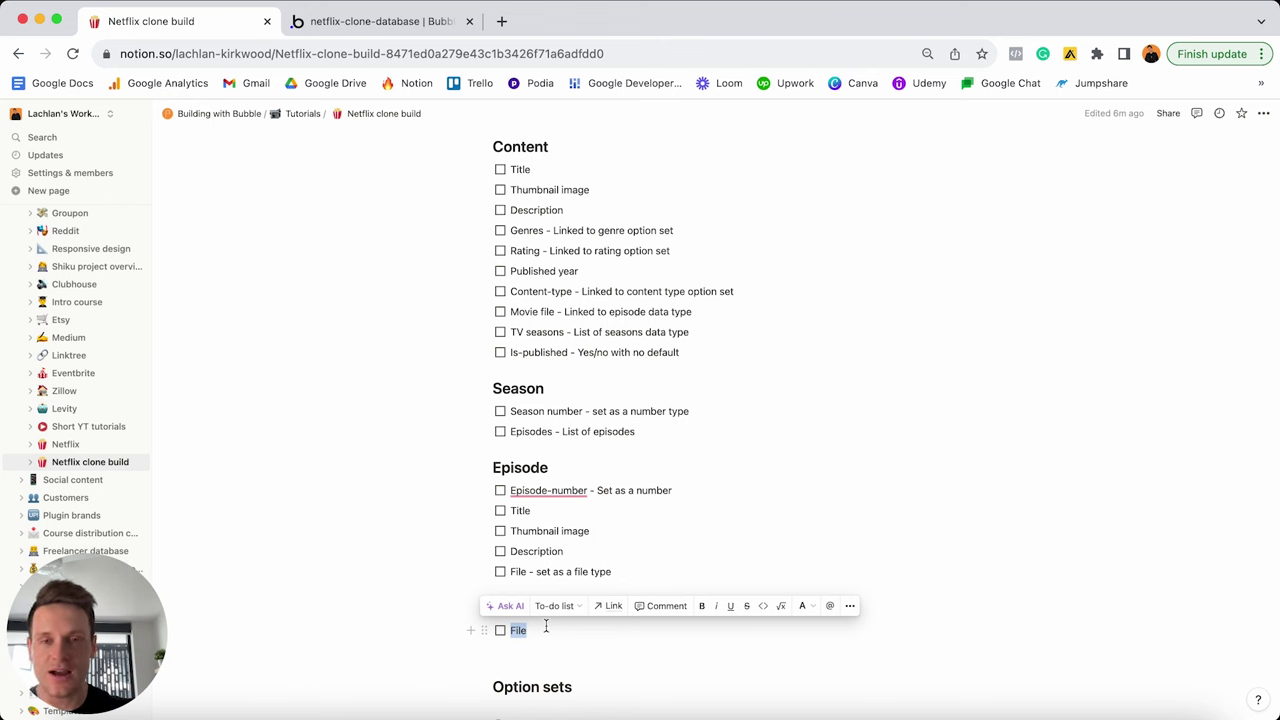
{"action": "left_click", "coordinate": [553, 622]}
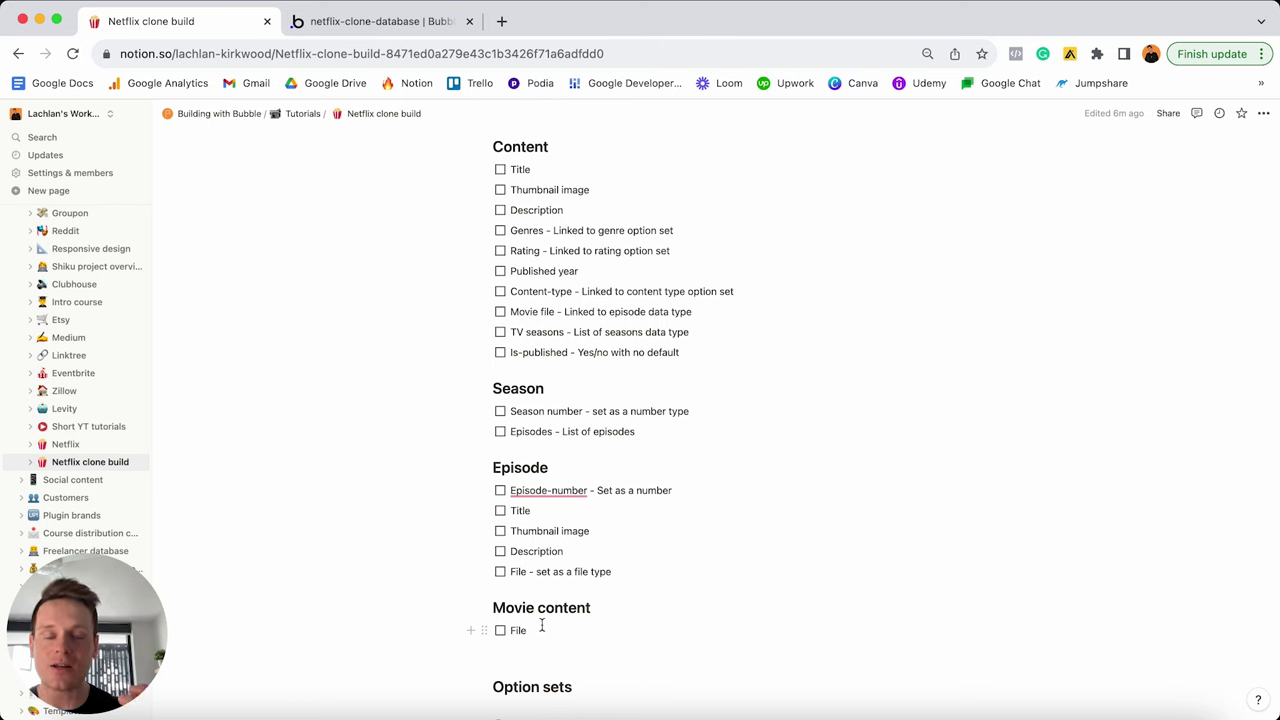
{"action": "left_click", "coordinate": [551, 630]}
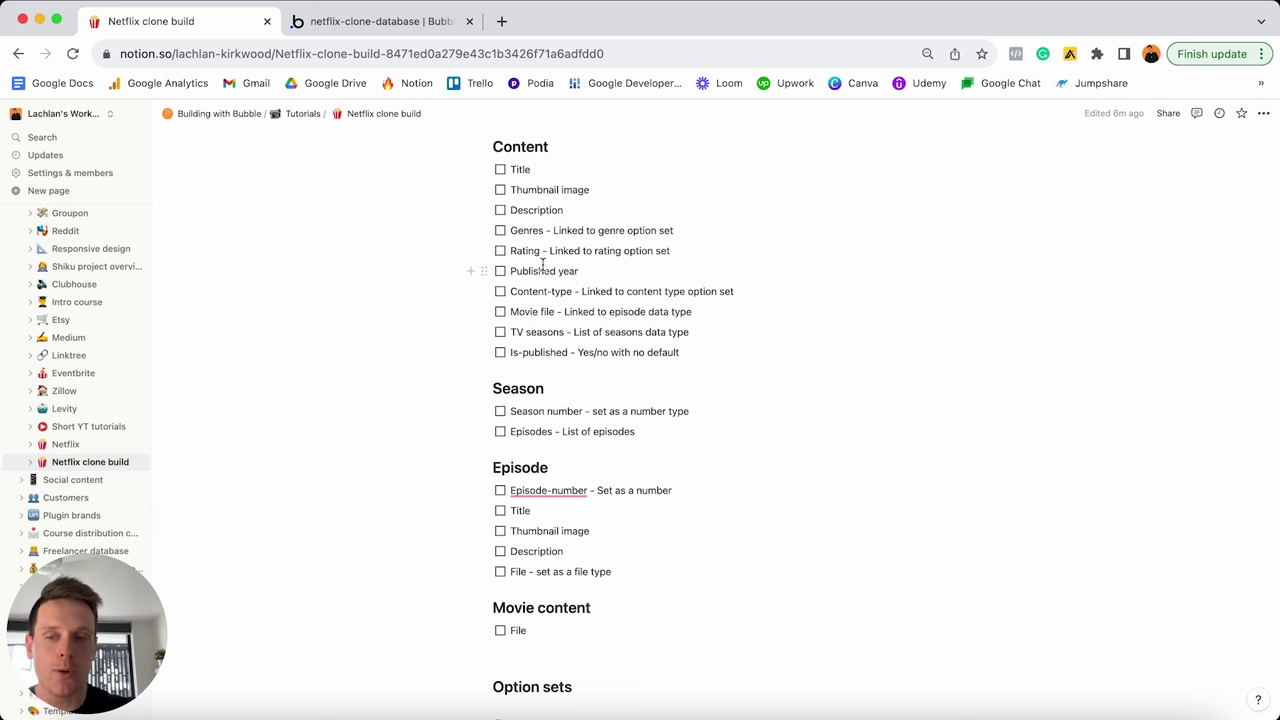
{"action": "left_click", "coordinate": [404, 27]}
Step: Show the netflix-clone-database app's Data types page with User's built-in fields
{"action": "left_click", "coordinate": [20, 226]}
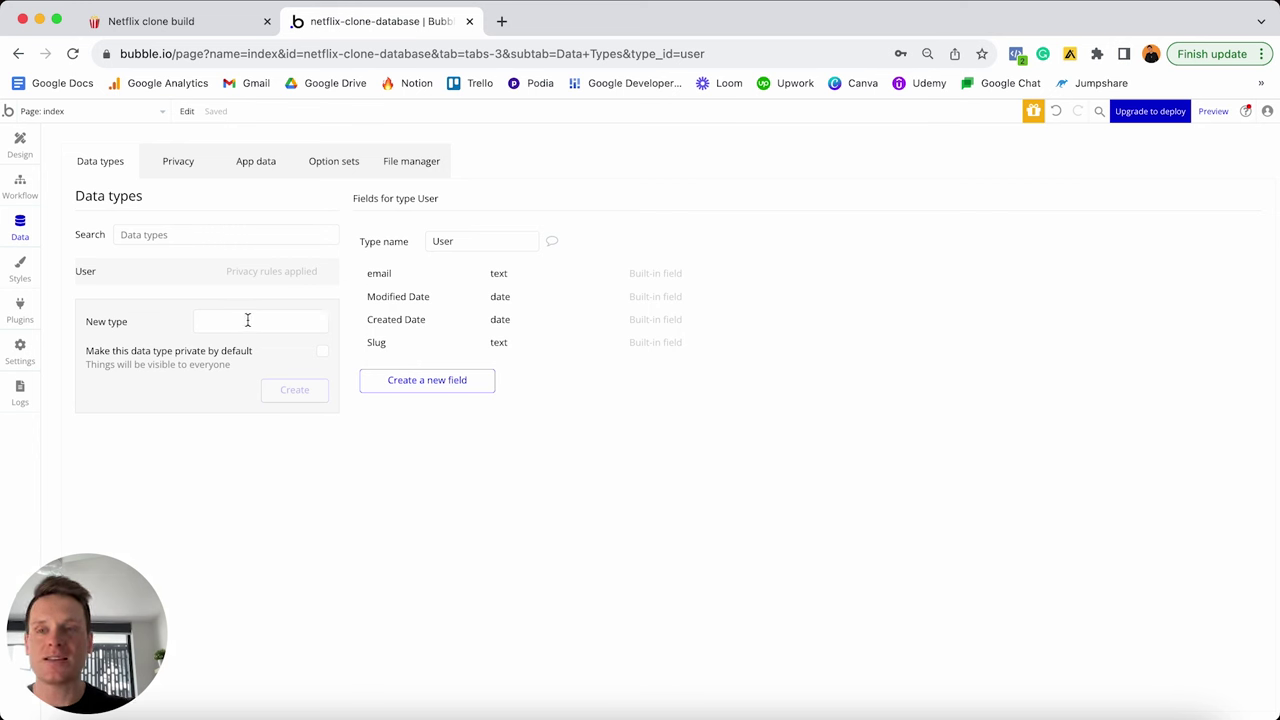
Step: In the Notion plan, select the Movie file line and the Content heading
{"action": "left_click", "coordinate": [218, 23]}
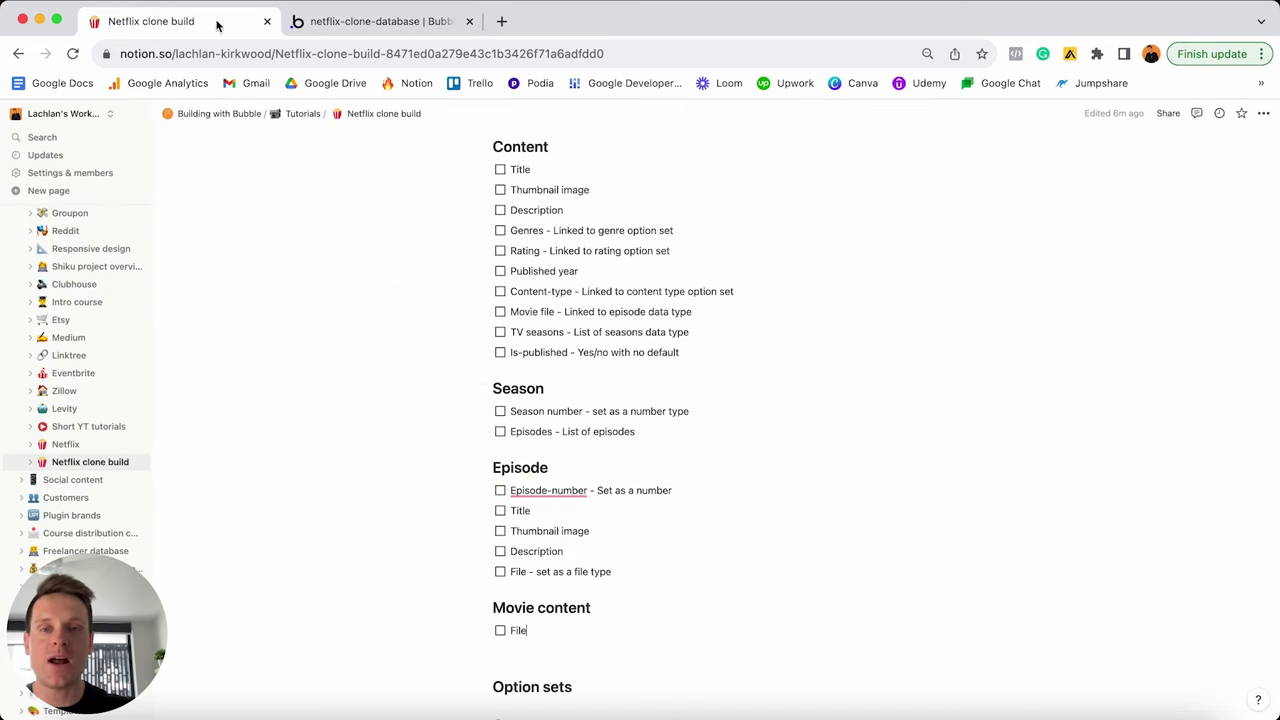
{"action": "scroll", "coordinate": [530, 377], "scroll_direction": "up", "scroll_amount": 4}
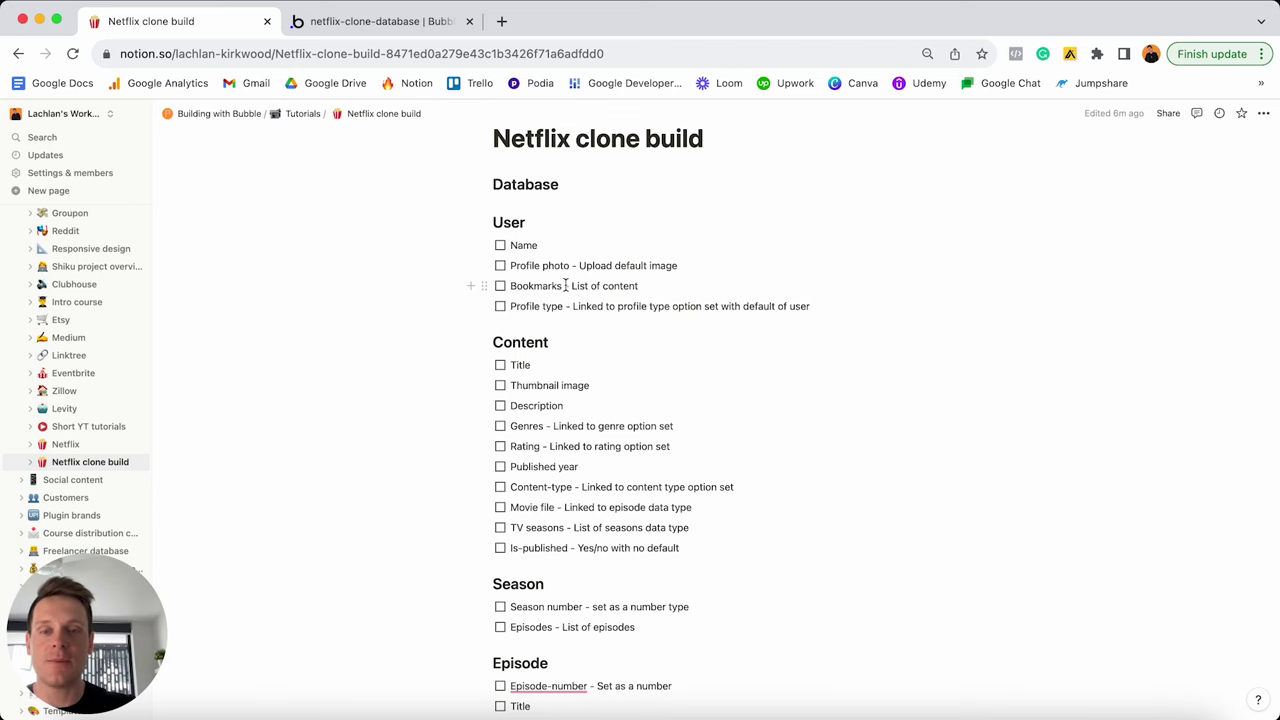
{"action": "scroll", "coordinate": [566, 286], "scroll_direction": "down", "scroll_amount": 5}
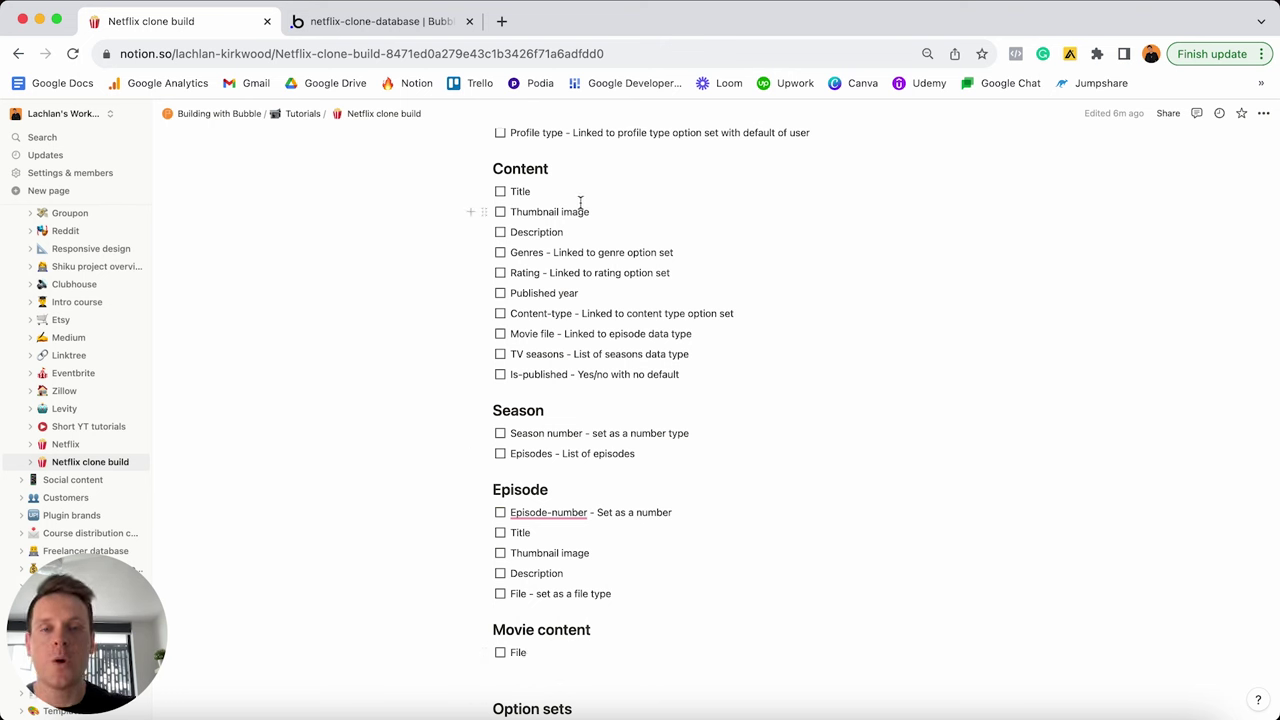
{"action": "left_click", "coordinate": [552, 332]}
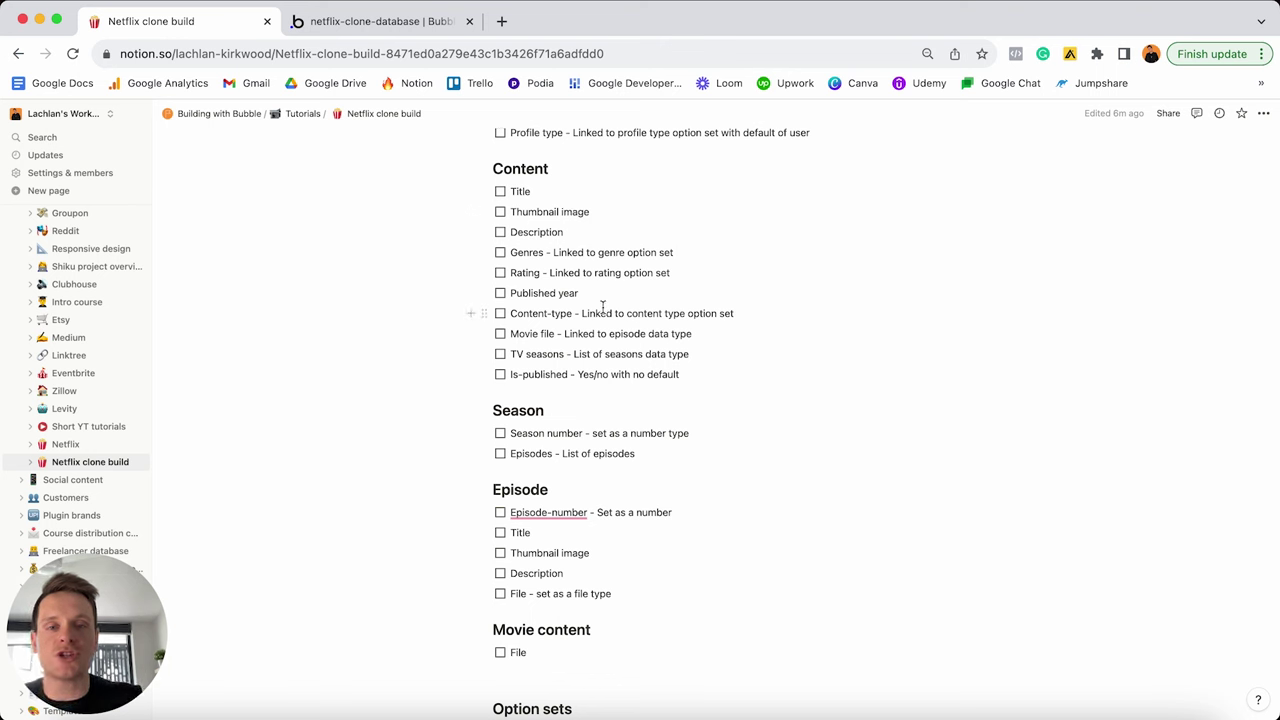
{"action": "key", "text": "super+a"}
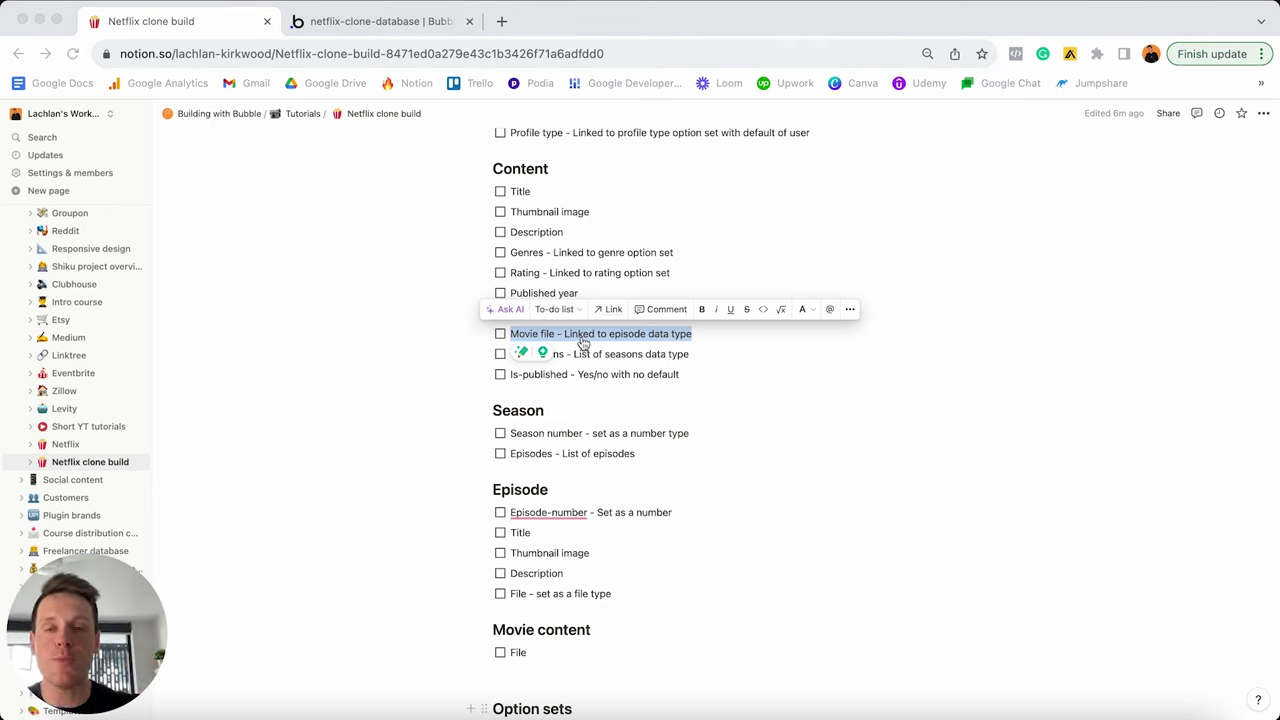
{"action": "double_click", "coordinate": [562, 167]}
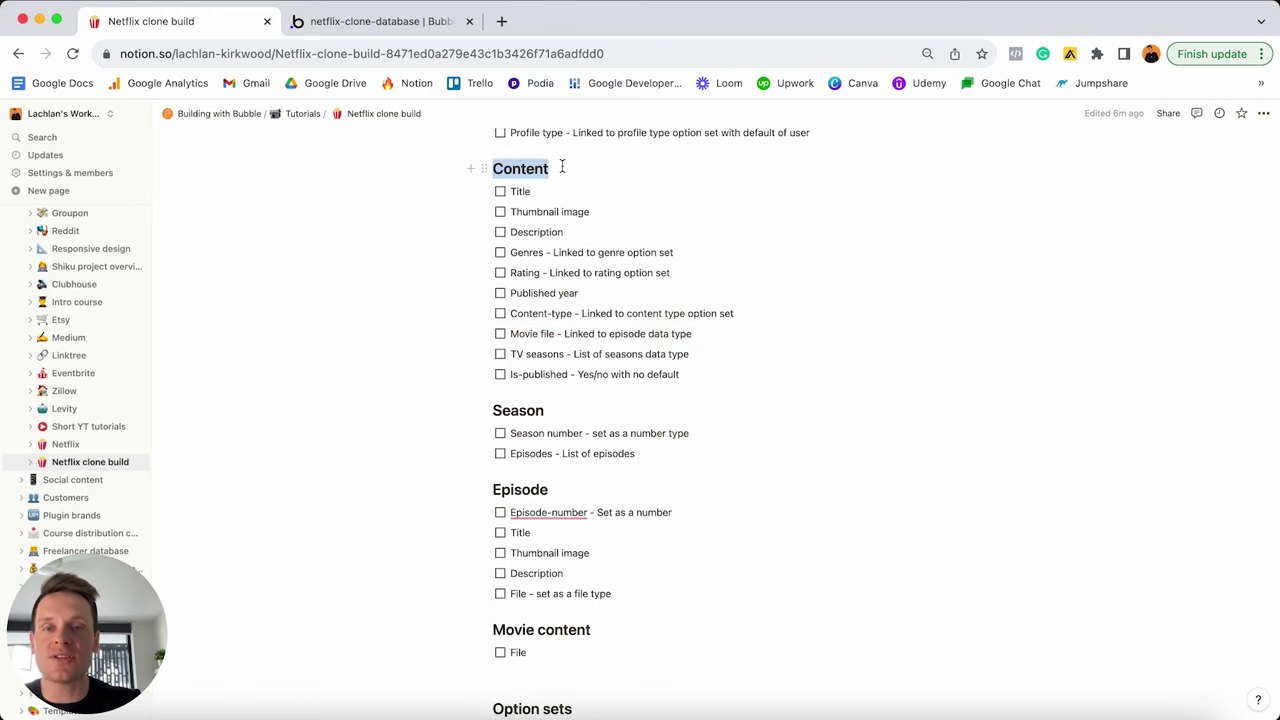
Step: Create the 'Content' and 'Season' data types in Bubble
{"action": "left_click", "coordinate": [411, 24]}
{"action": "left_click", "coordinate": [245, 321]}
{"action": "type", "text": "Content"}
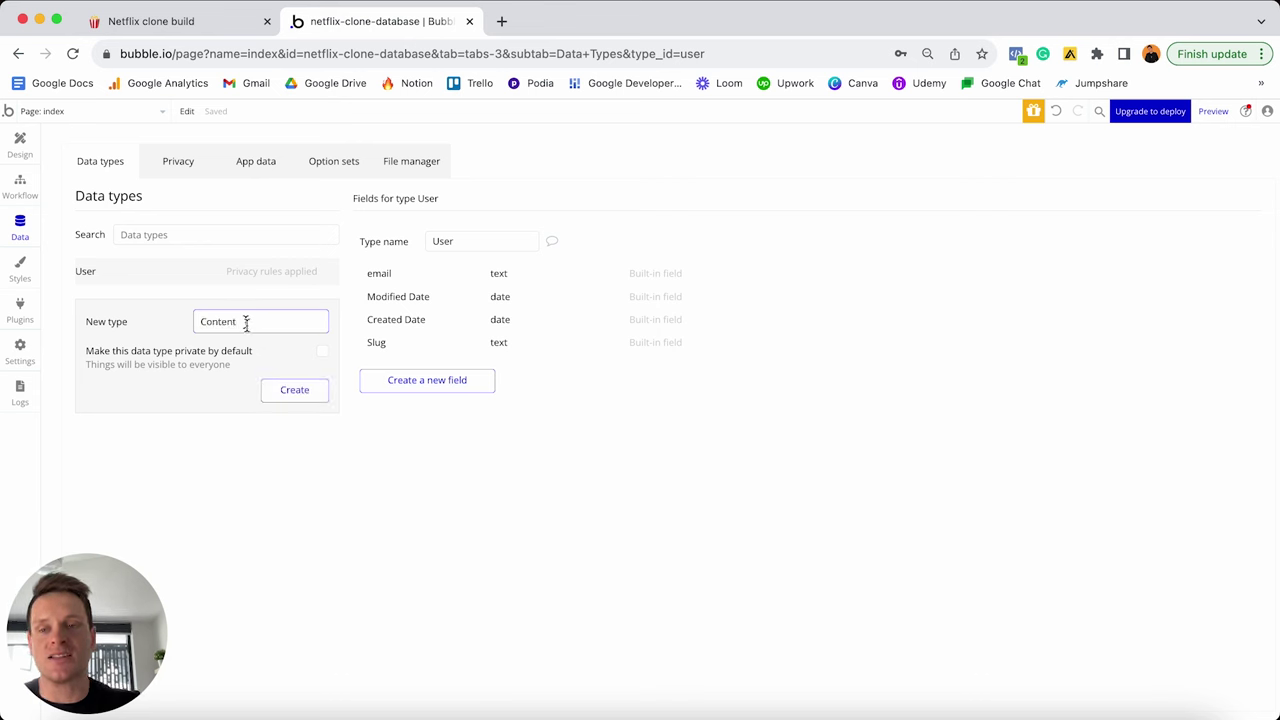
{"action": "left_click", "coordinate": [294, 390]}
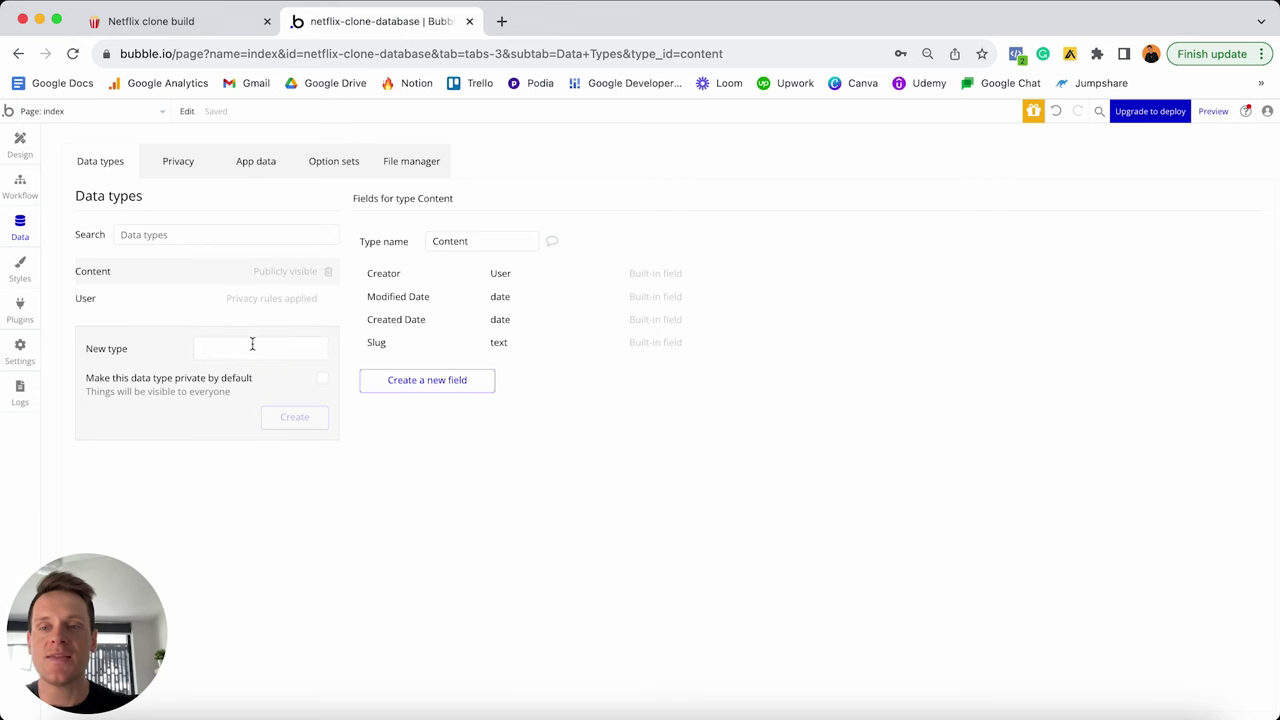
{"action": "left_click", "coordinate": [252, 344]}
{"action": "type", "text": "Season"}
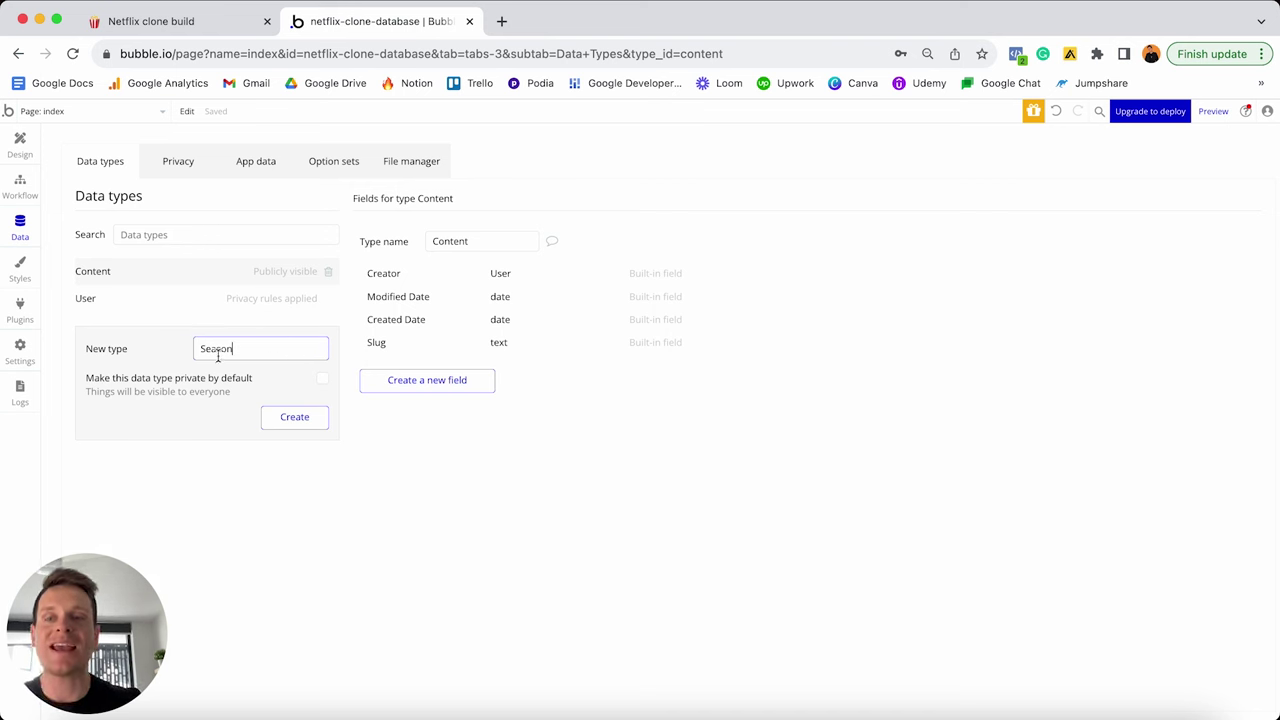
{"action": "left_click", "coordinate": [294, 417]}
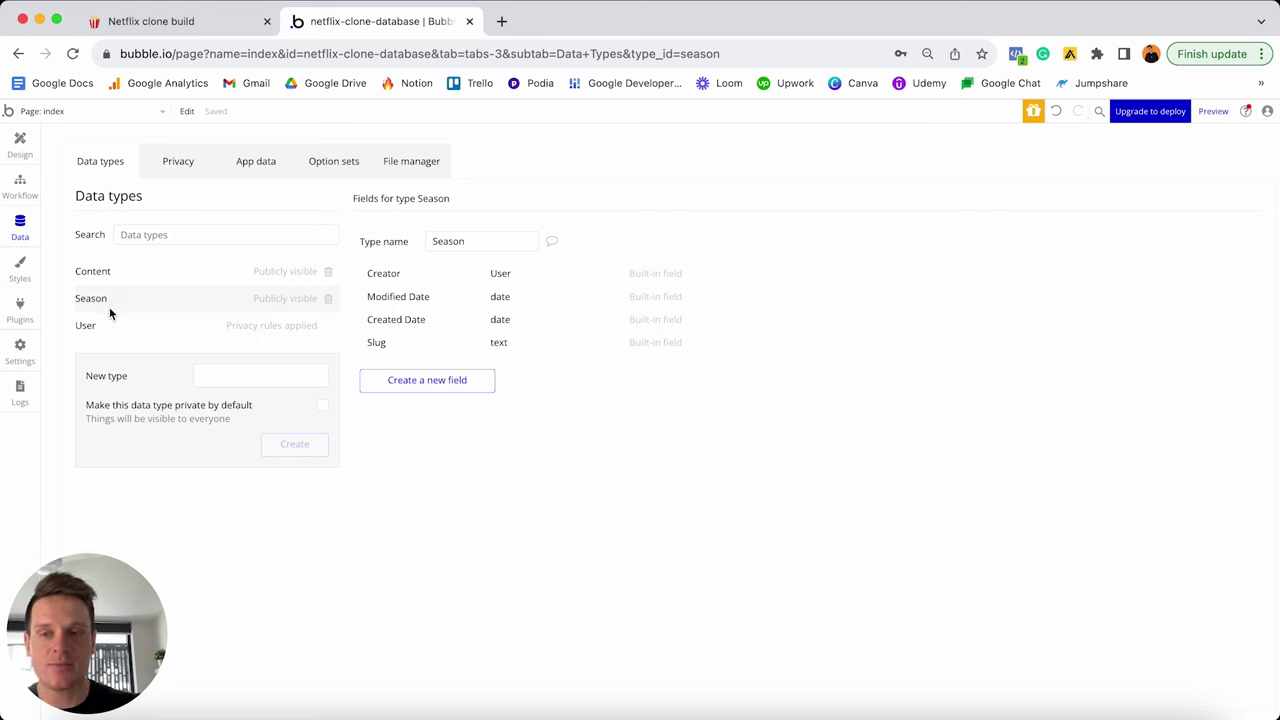
Step: Create the 'Episode' and 'Movie Content' data types
{"action": "left_click", "coordinate": [228, 371]}
{"action": "type", "text": "Episode"}
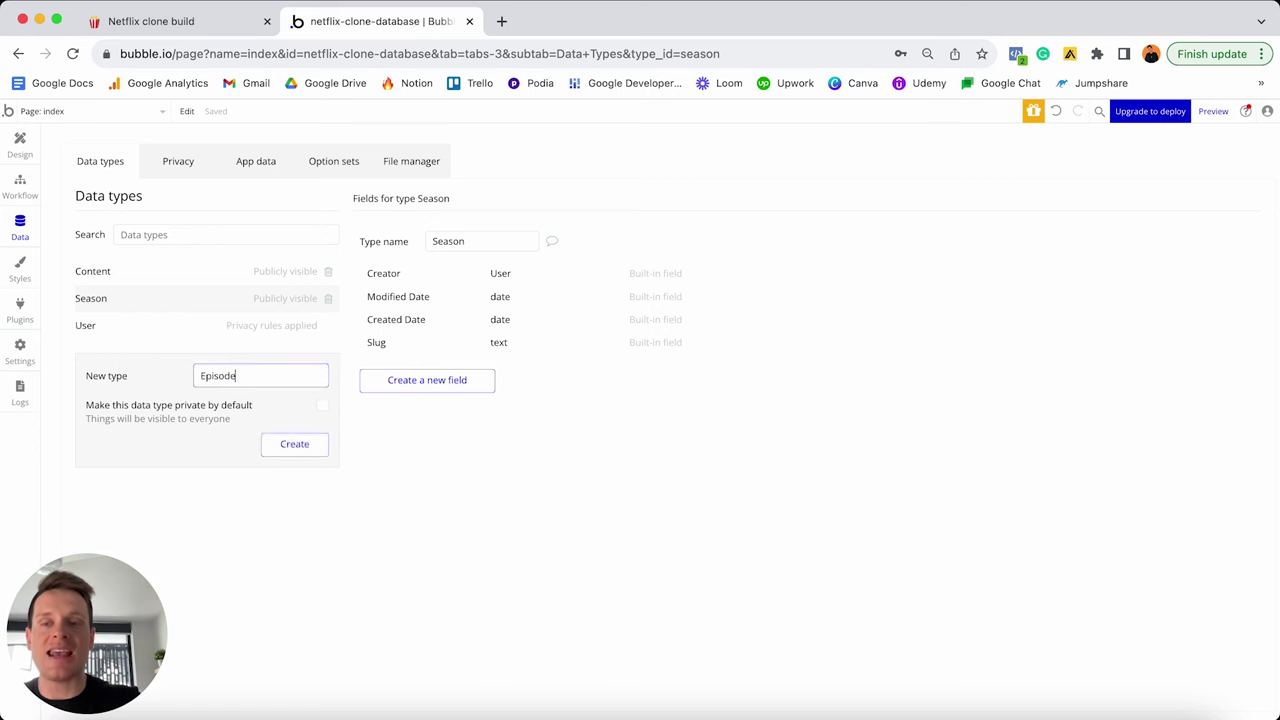
{"action": "key", "text": "Return"}
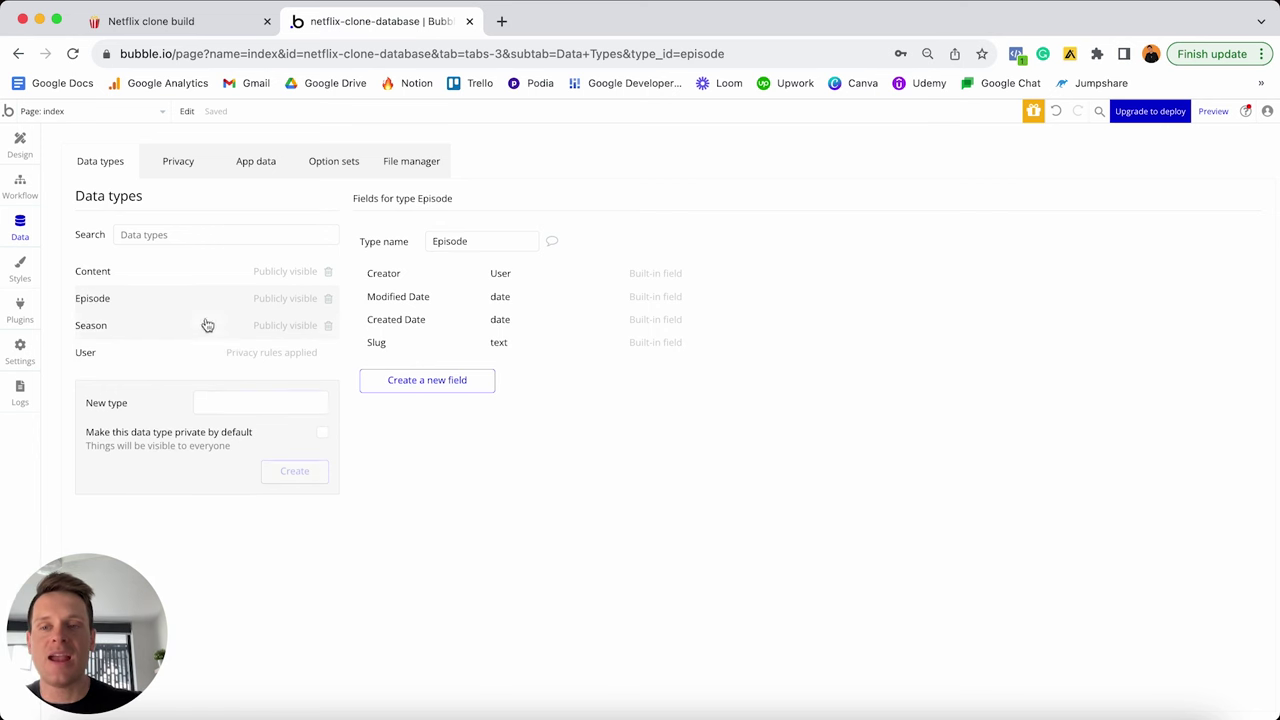
{"action": "left_click", "coordinate": [218, 401]}
{"action": "type", "text": "Movie Content"}
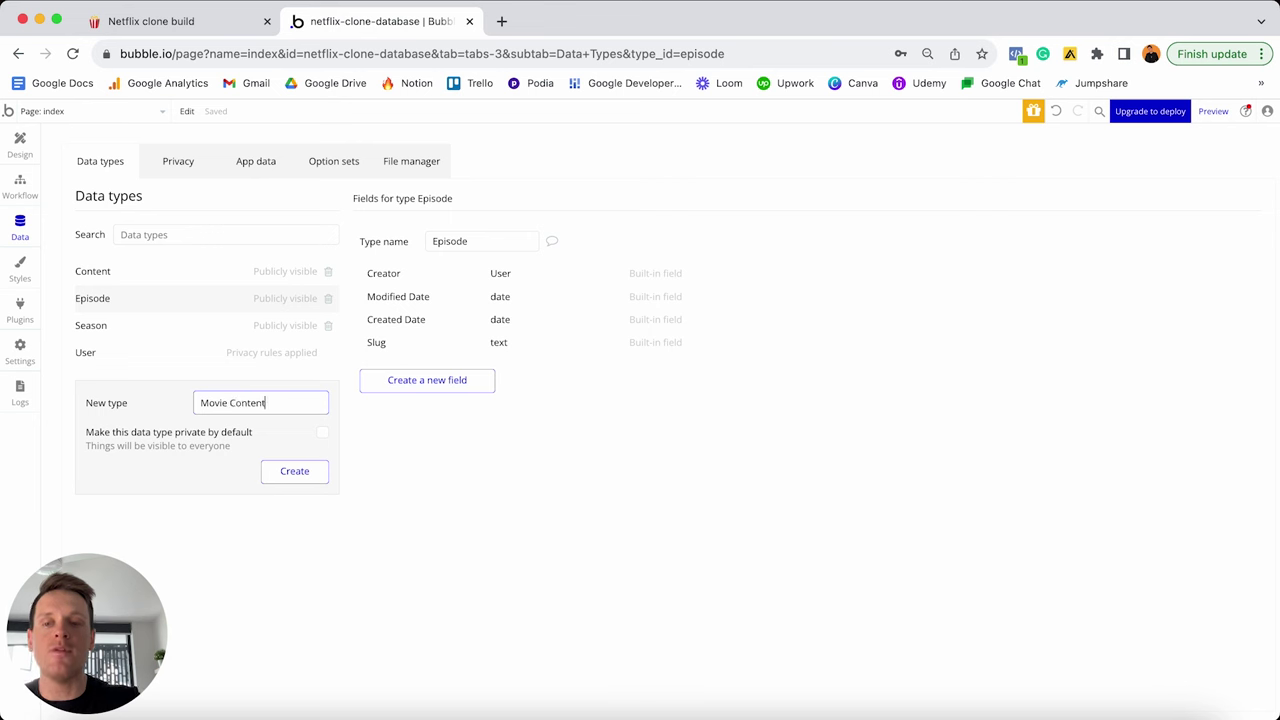
{"action": "key", "text": "Return"}
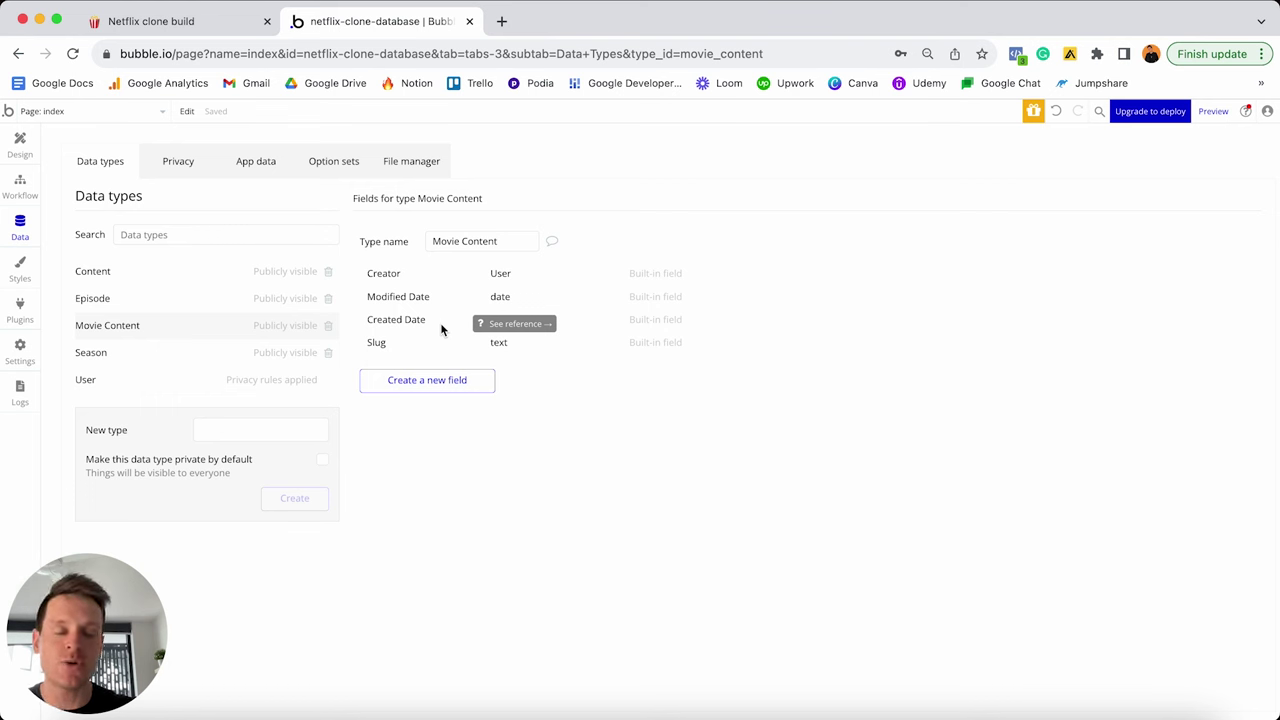
Step: Scroll to the plan's Option sets section, select its heading, then scroll back up
{"action": "left_click", "coordinate": [237, 28]}
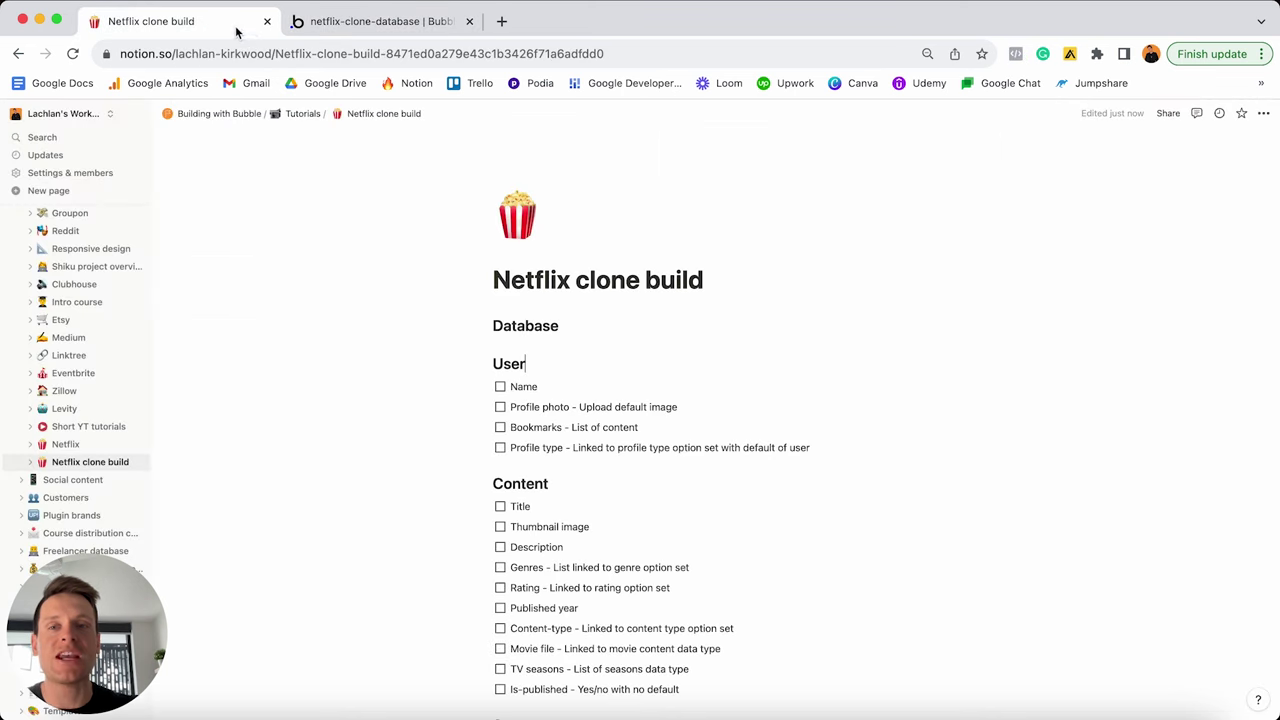
{"action": "scroll", "coordinate": [572, 343], "scroll_direction": "down", "scroll_amount": 3}
{"action": "scroll", "coordinate": [572, 343], "scroll_direction": "down", "scroll_amount": 1}
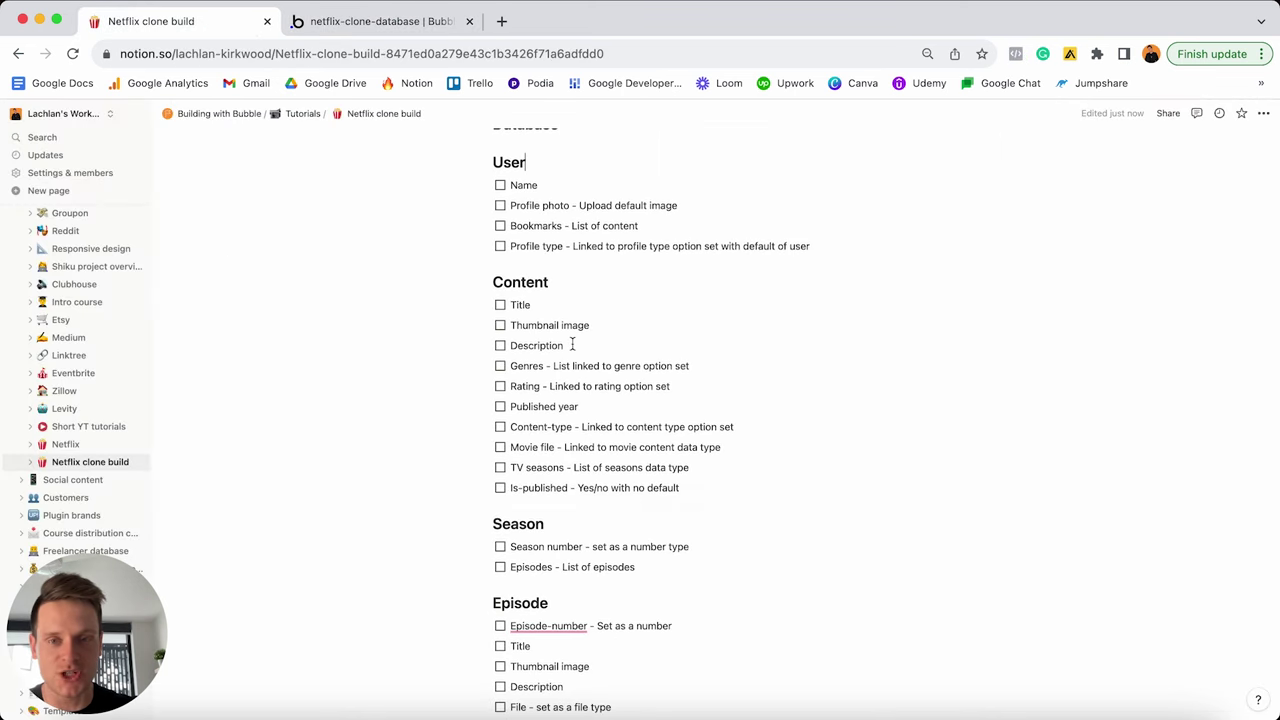
{"action": "scroll", "coordinate": [572, 345], "scroll_direction": "down", "scroll_amount": 10}
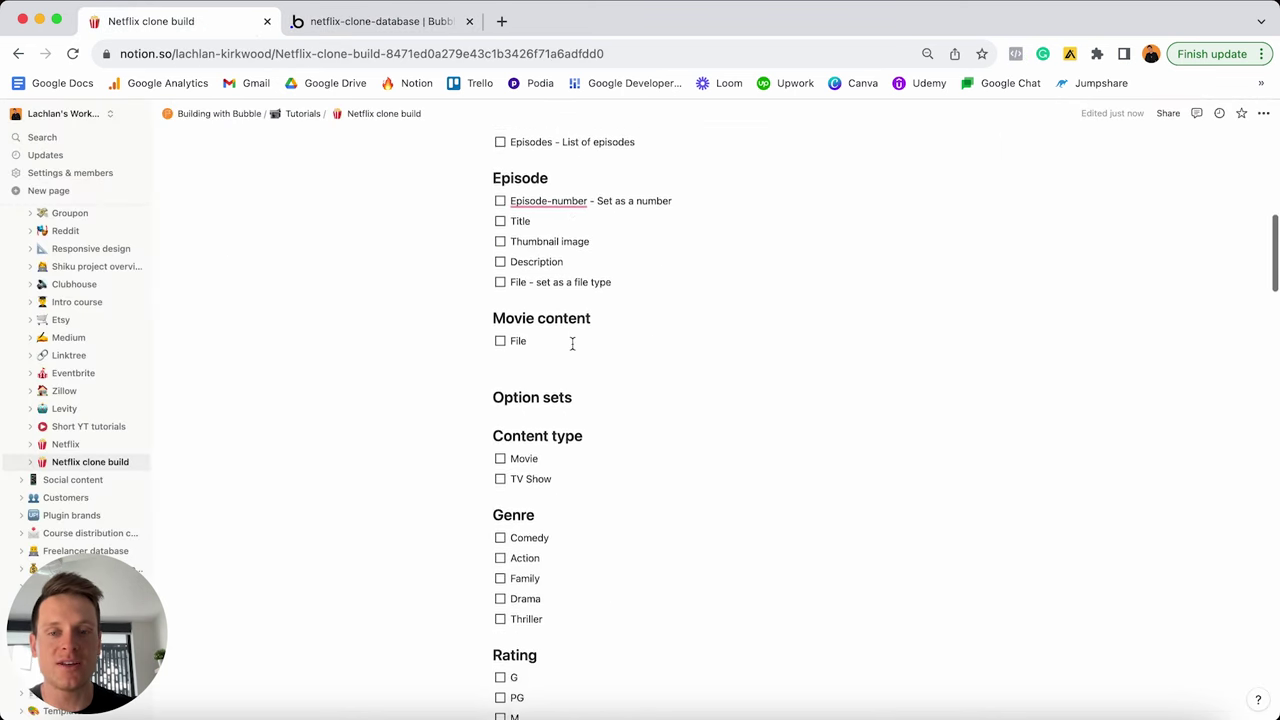
{"action": "scroll", "coordinate": [572, 343], "scroll_direction": "down", "scroll_amount": 2}
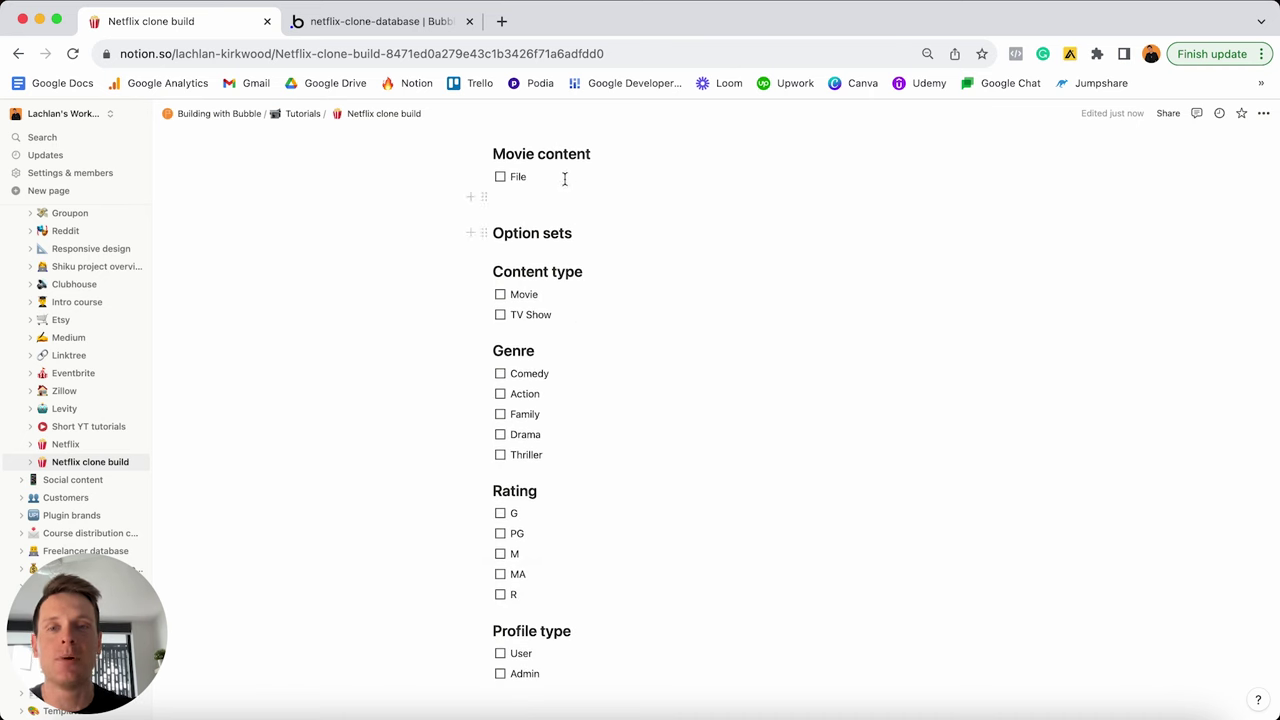
{"action": "left_click", "coordinate": [603, 235]}
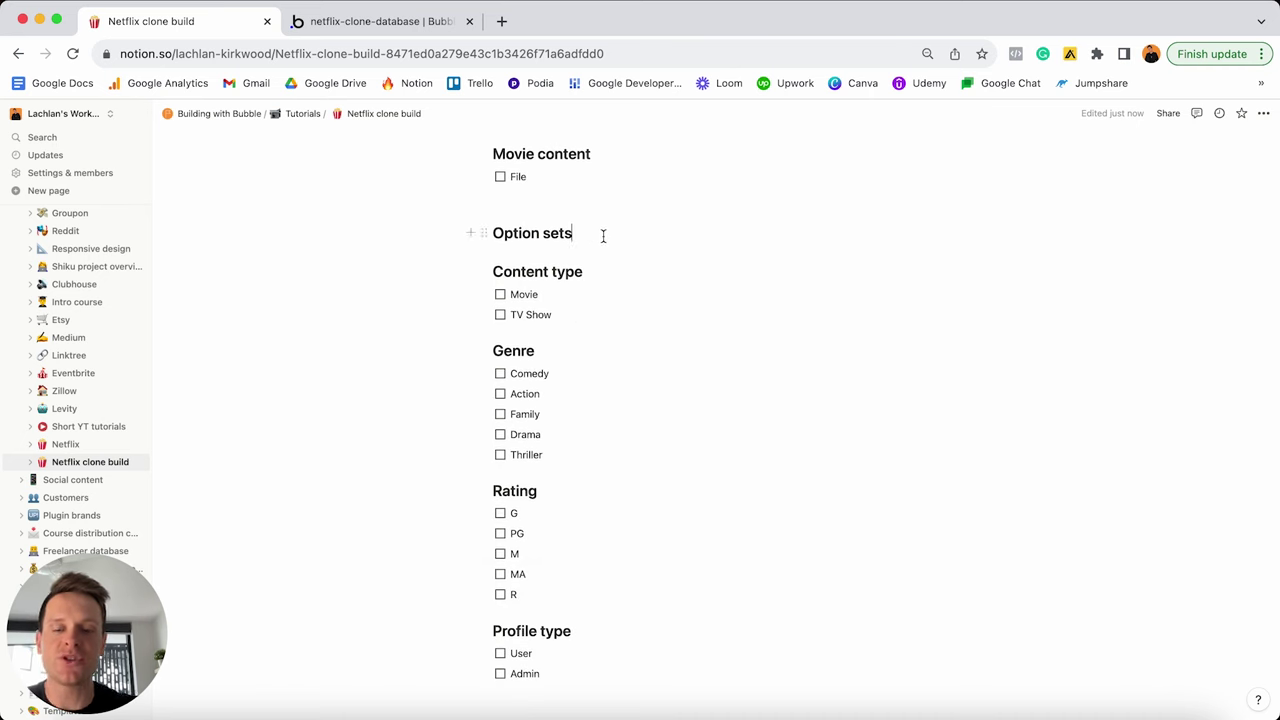
{"action": "triple_click", "coordinate": [603, 235]}
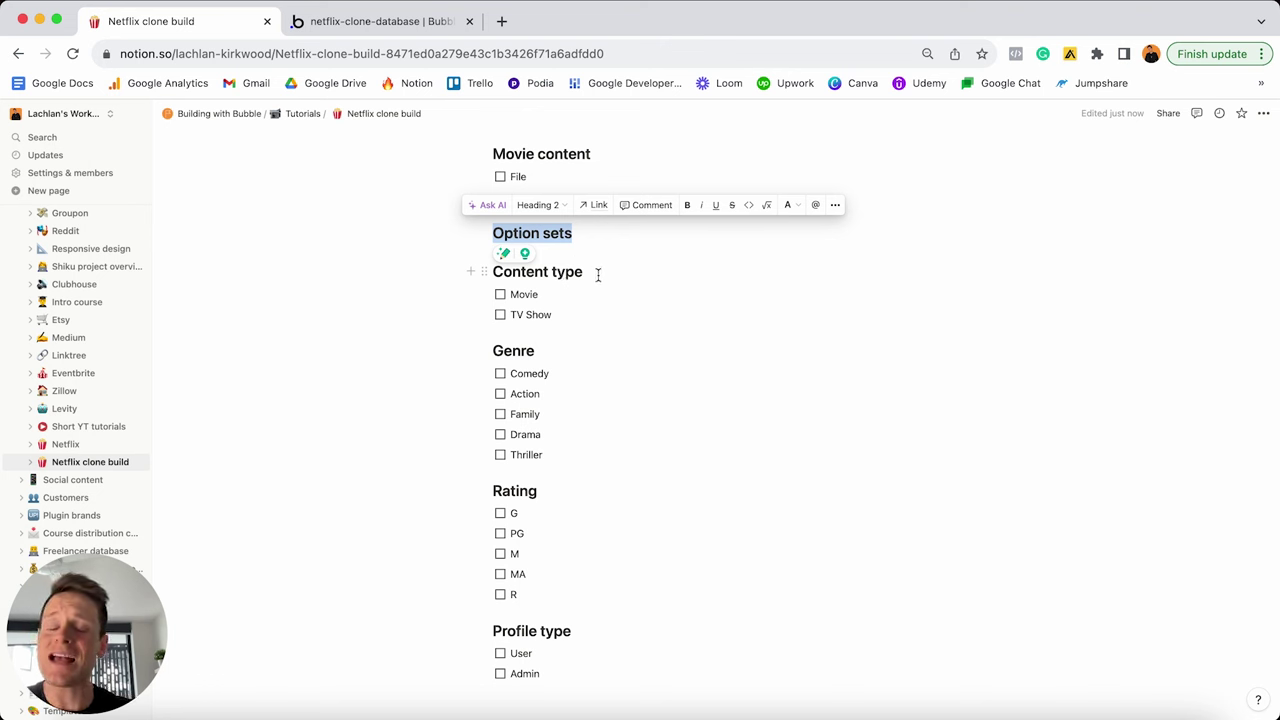
{"action": "left_click", "coordinate": [604, 273]}
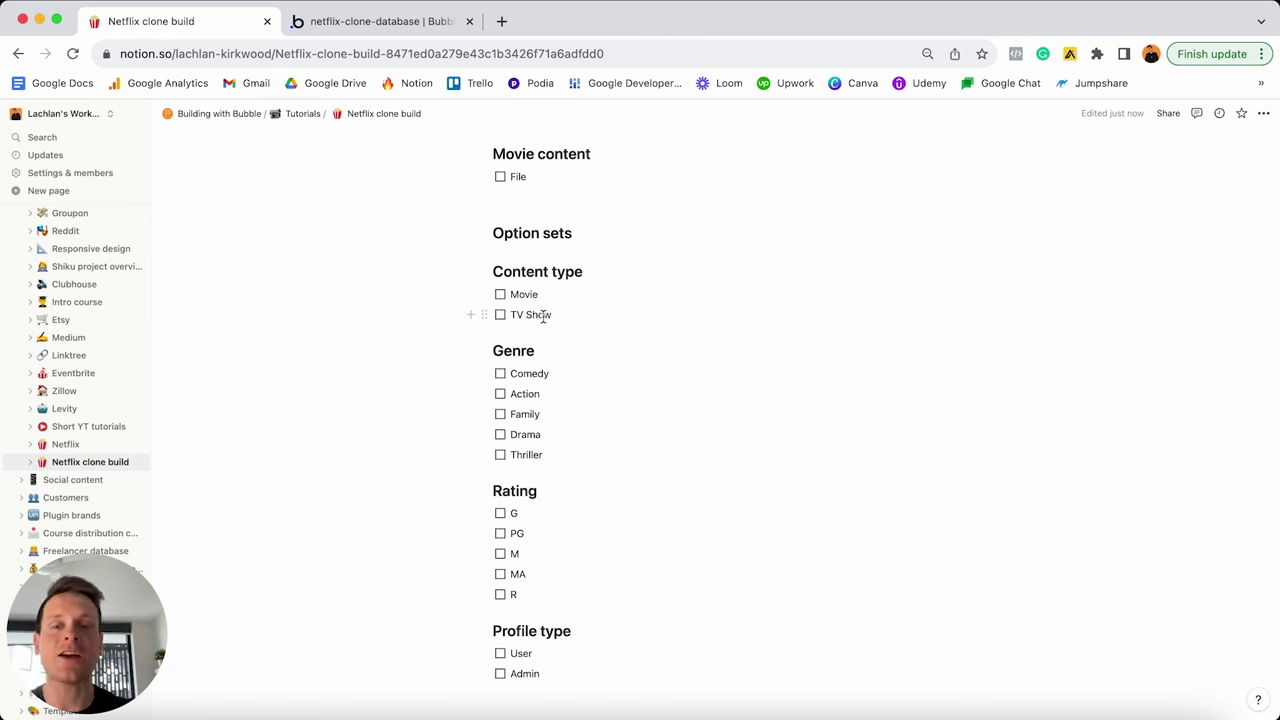
{"action": "scroll", "coordinate": [543, 317], "scroll_direction": "up", "scroll_amount": 15}
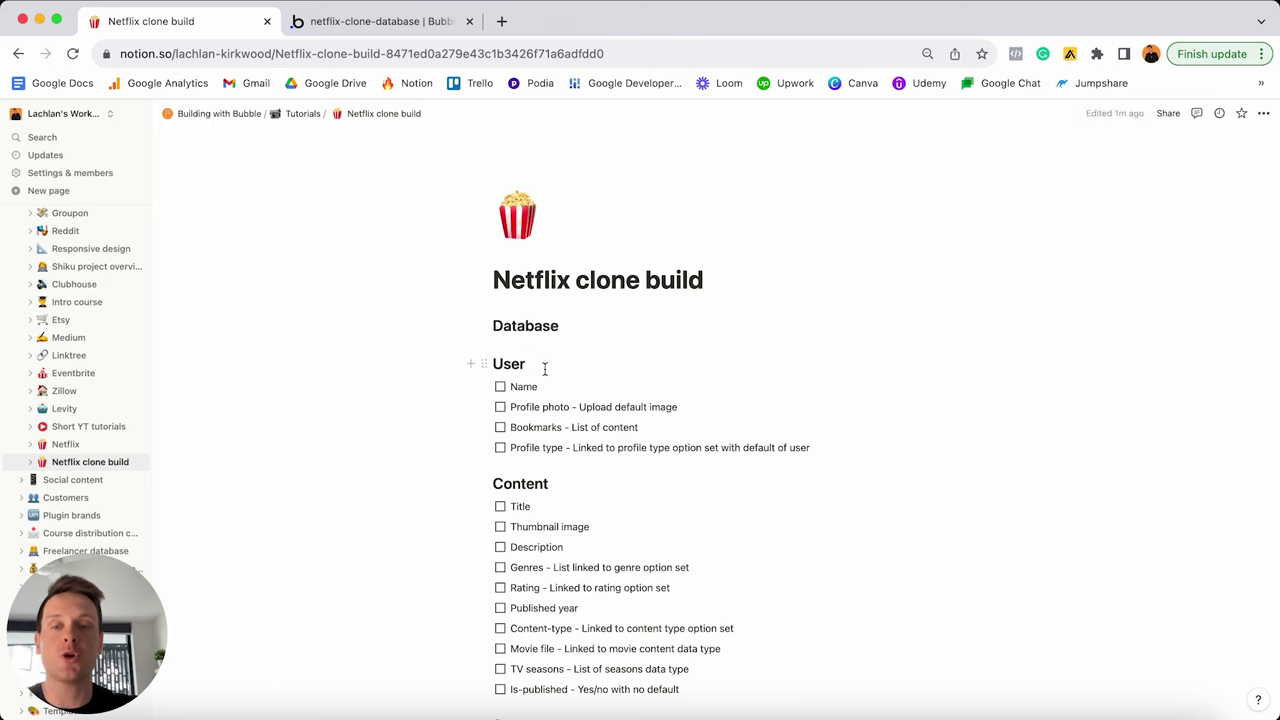
{"action": "double_click", "coordinate": [545, 368]}
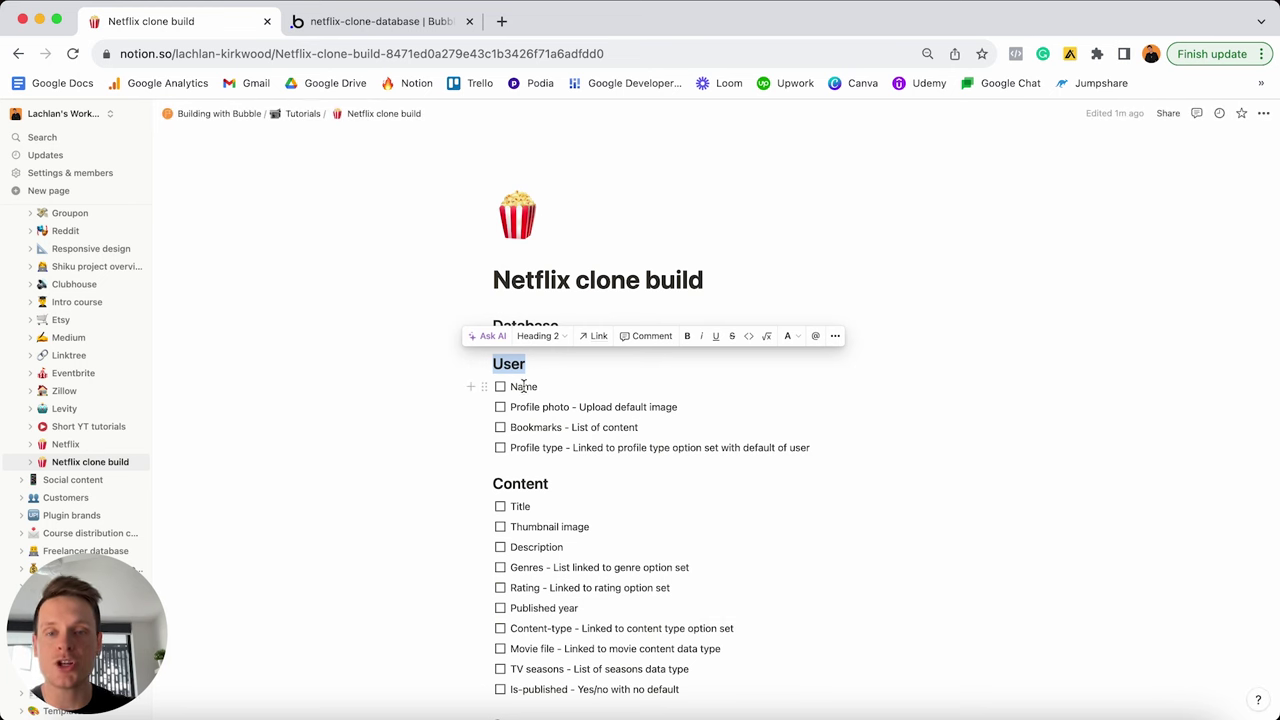
{"action": "left_click", "coordinate": [571, 486]}
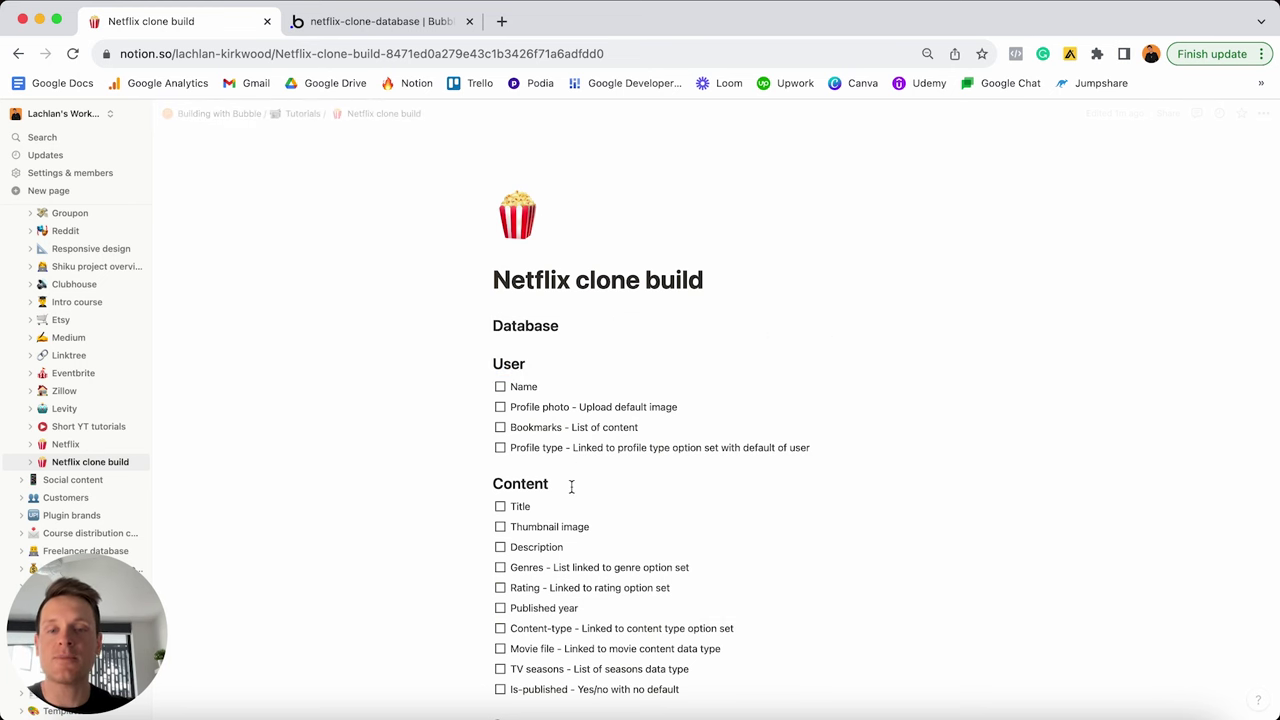
{"action": "double_click", "coordinate": [571, 486]}
{"action": "scroll", "coordinate": [571, 487], "scroll_direction": "down", "scroll_amount": 1}
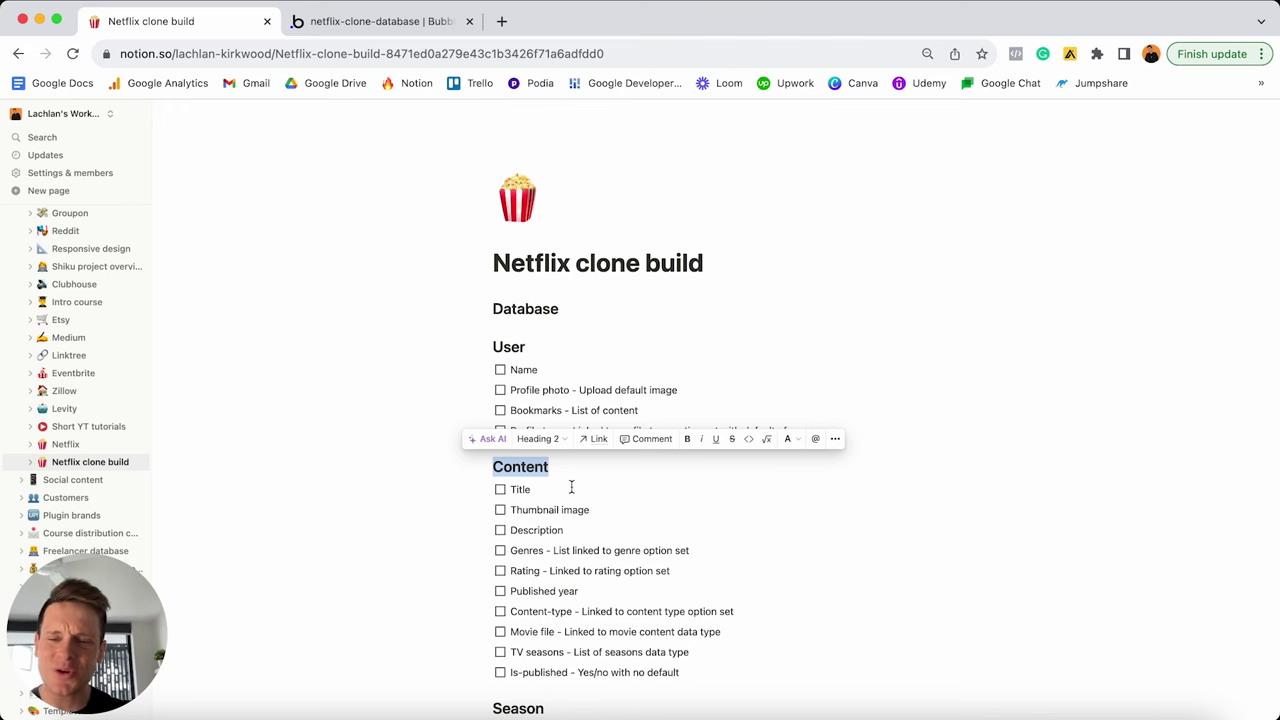
{"action": "scroll", "coordinate": [571, 487], "scroll_direction": "down", "scroll_amount": 10}
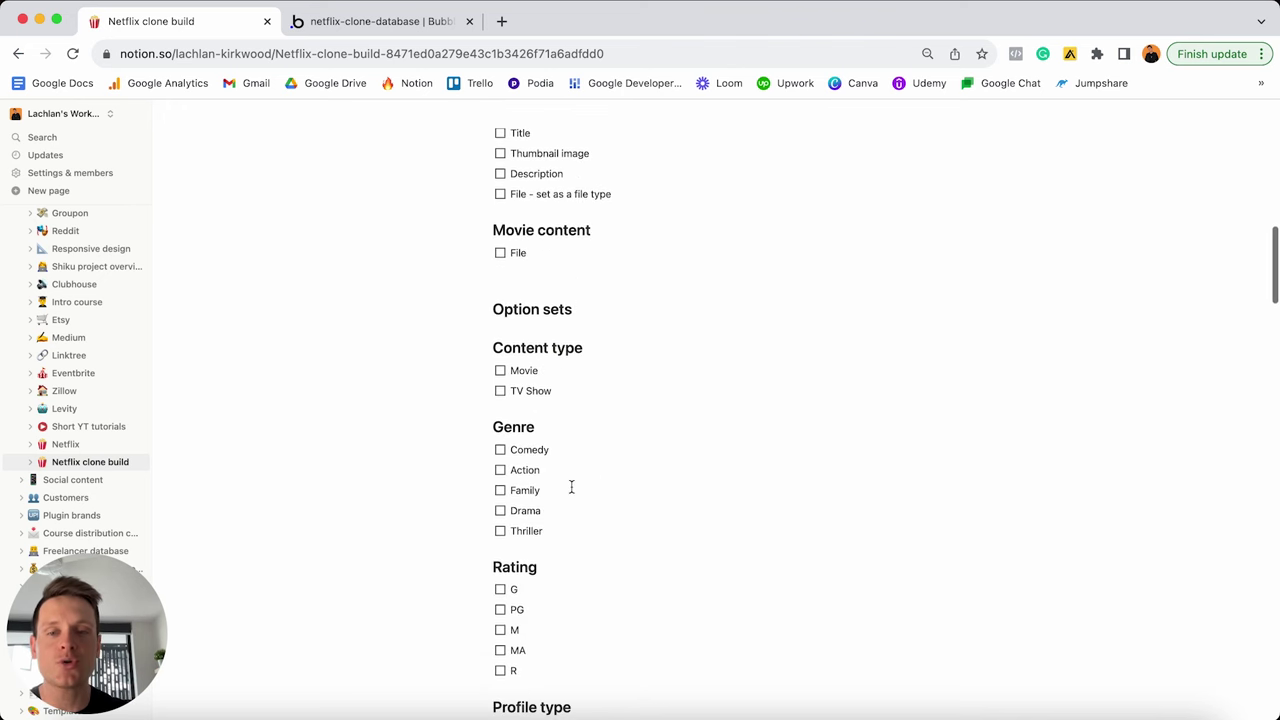
{"action": "left_click_drag", "start_coordinate": [552, 532], "coordinate": [540, 430]}
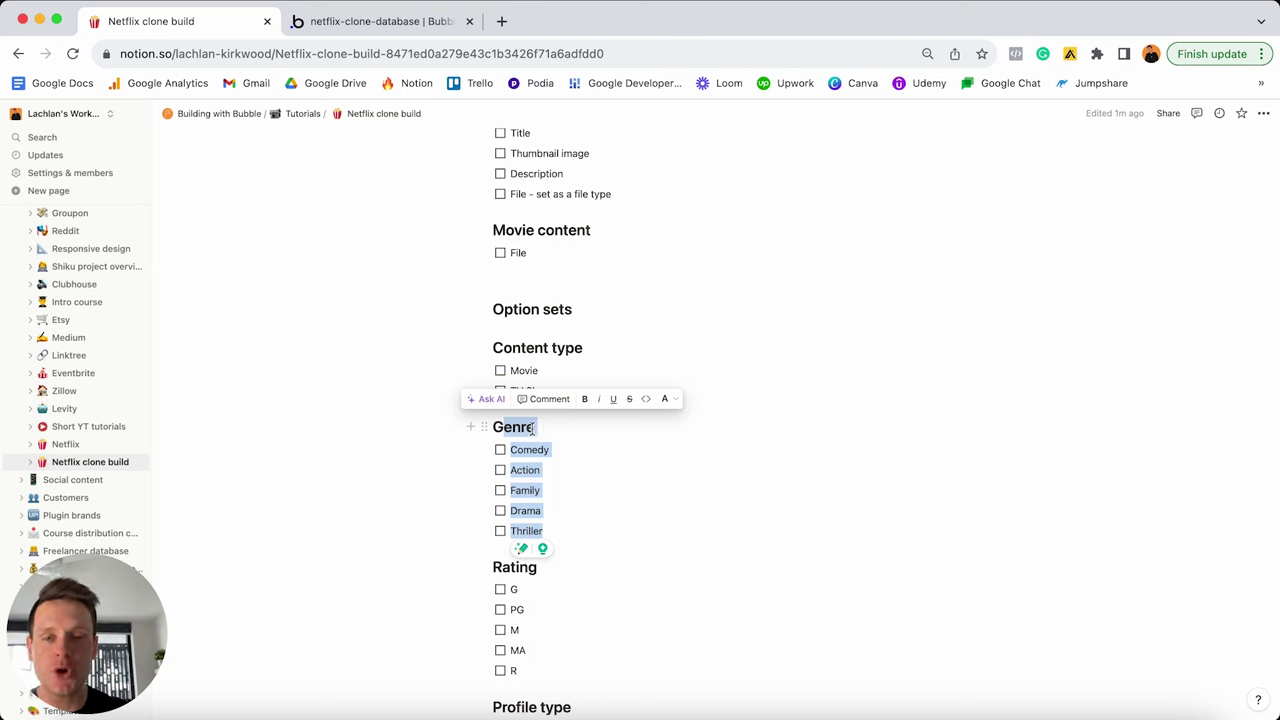
{"action": "left_click", "coordinate": [566, 450]}
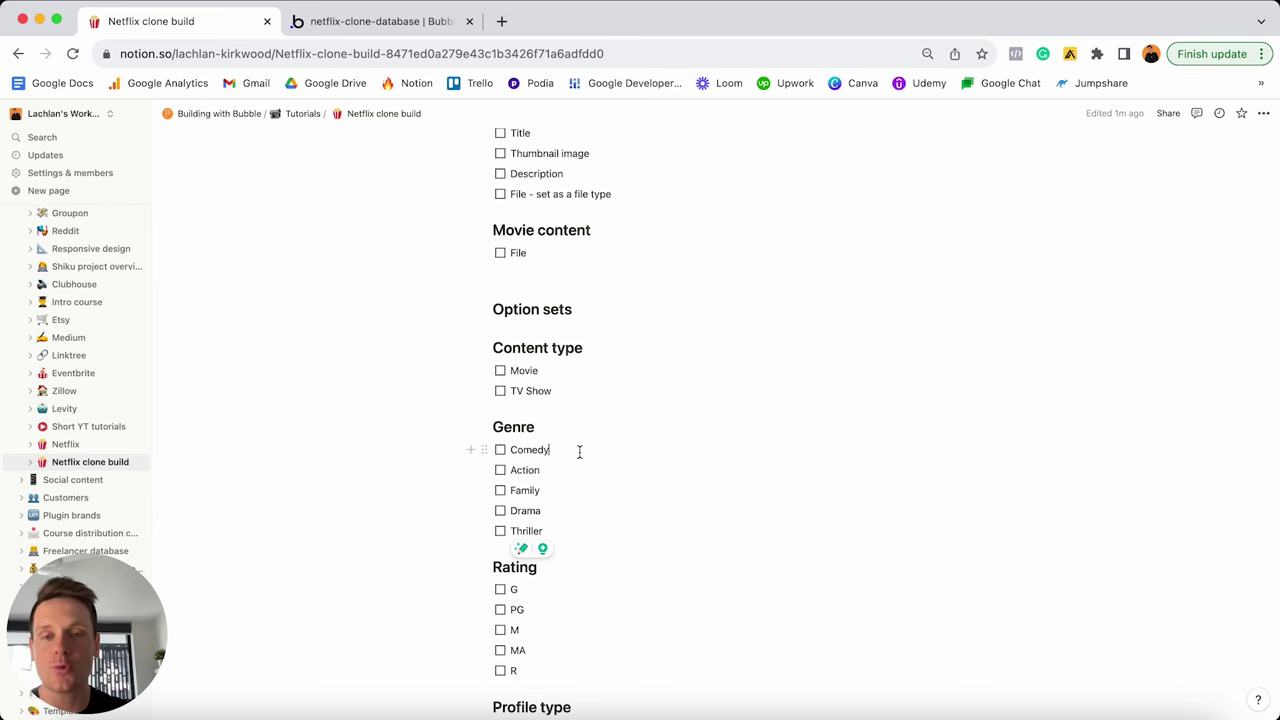
{"action": "double_click", "coordinate": [552, 451]}
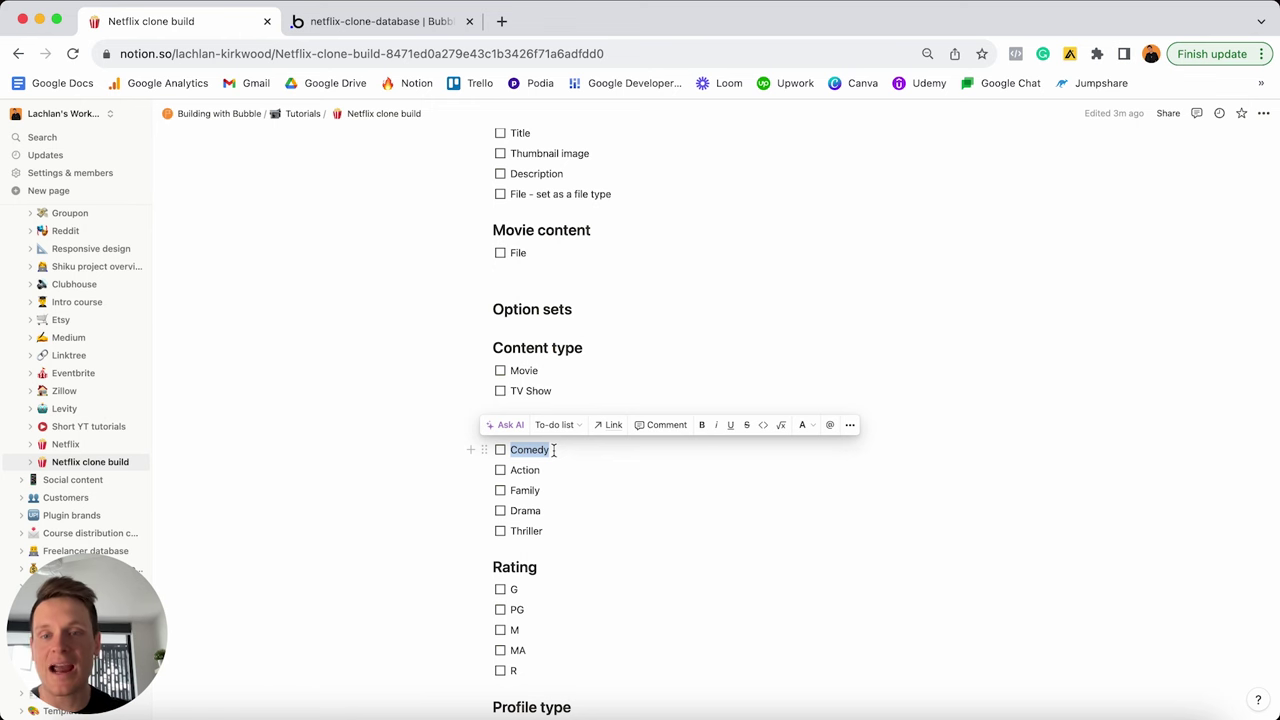
{"action": "key", "text": "Right"}
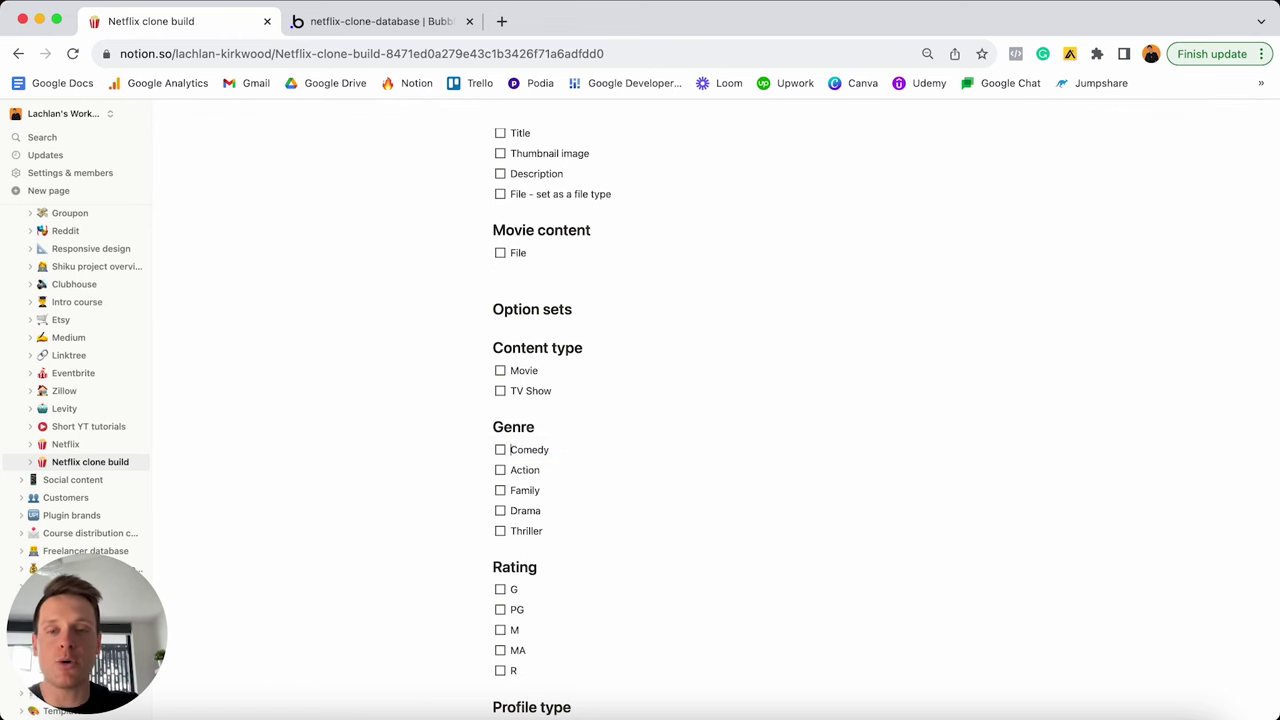
{"action": "key", "text": "Delete"}
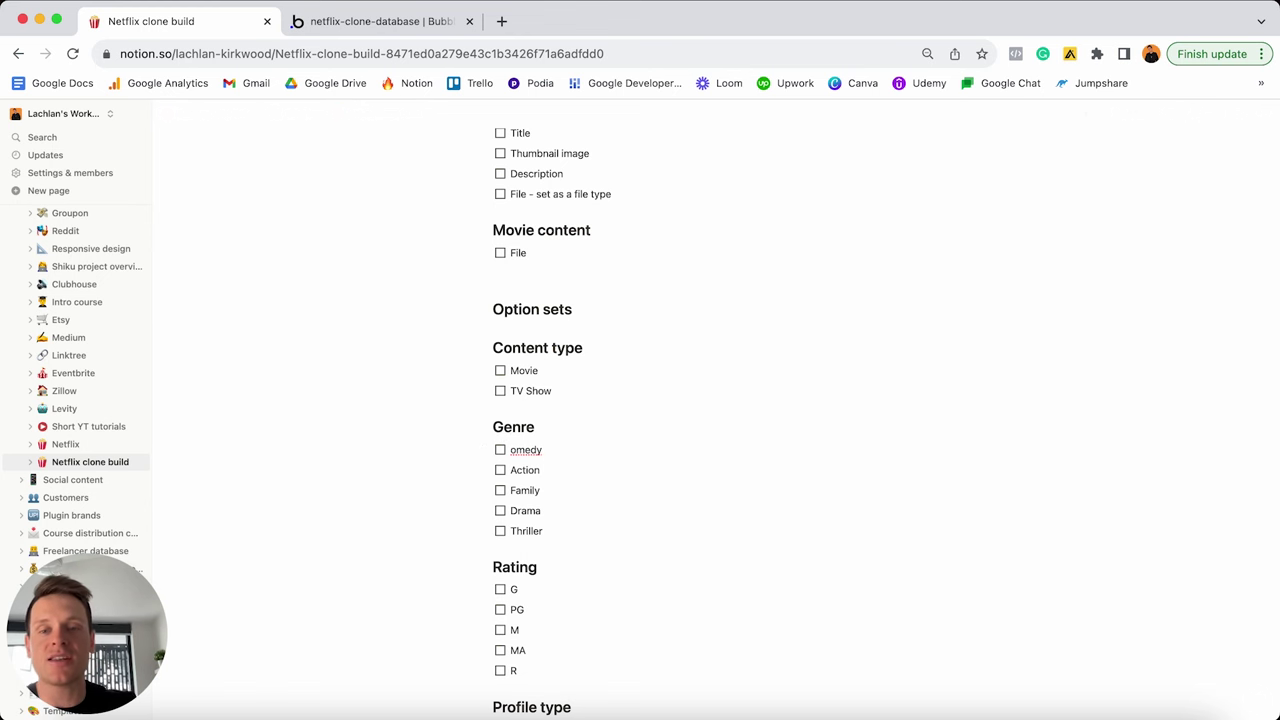
{"action": "type", "text": "C"}
{"action": "key", "text": "BackSpace"}
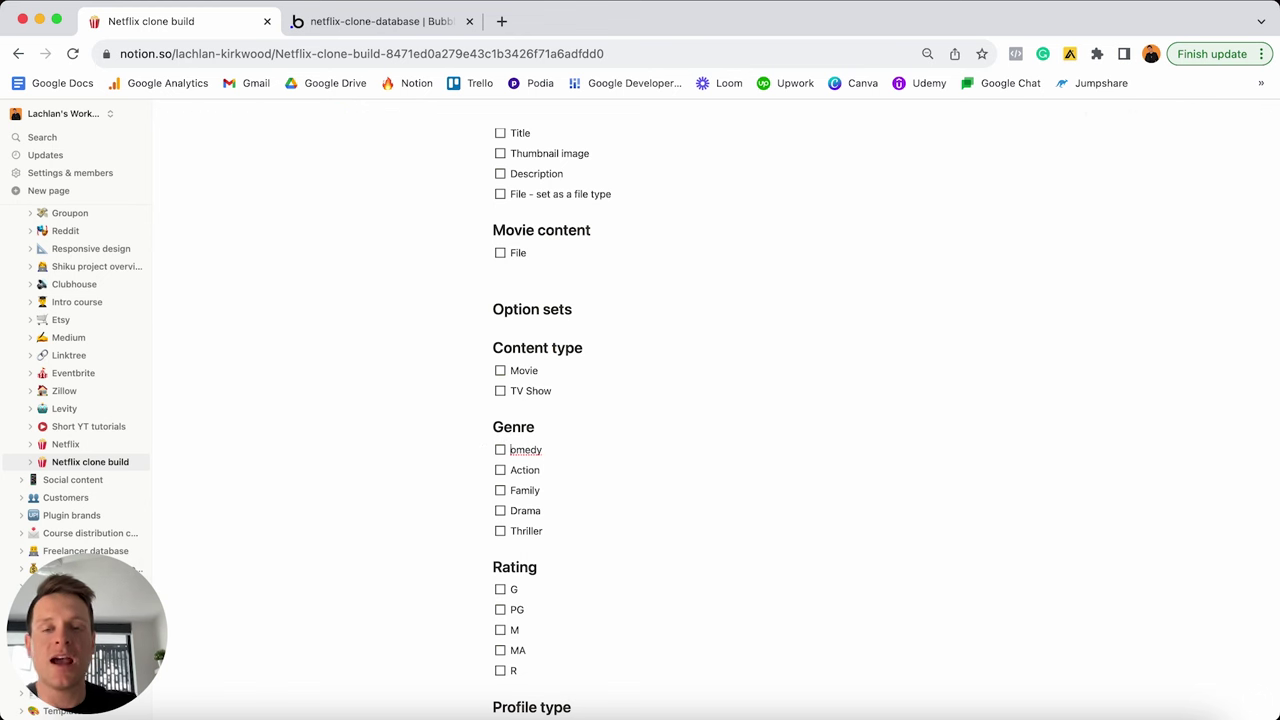
{"action": "type", "text": "c"}
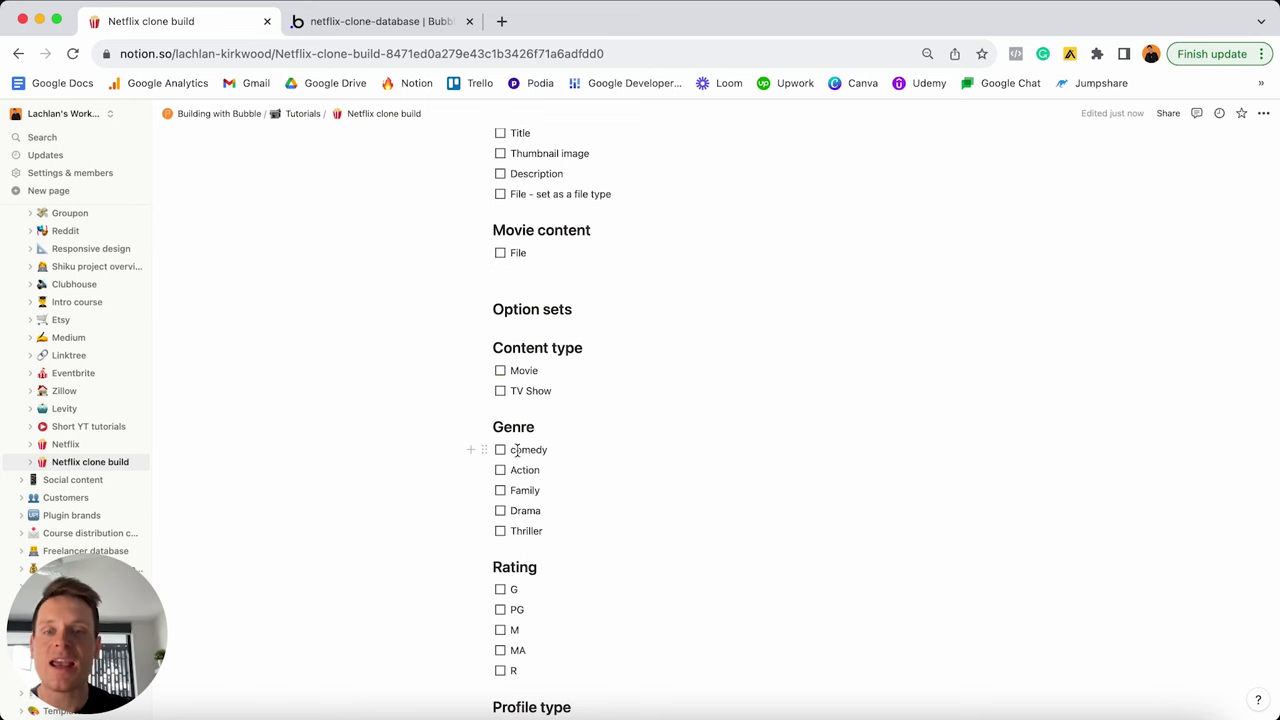
{"action": "key", "text": "BackSpace"}
{"action": "type", "text": "C"}
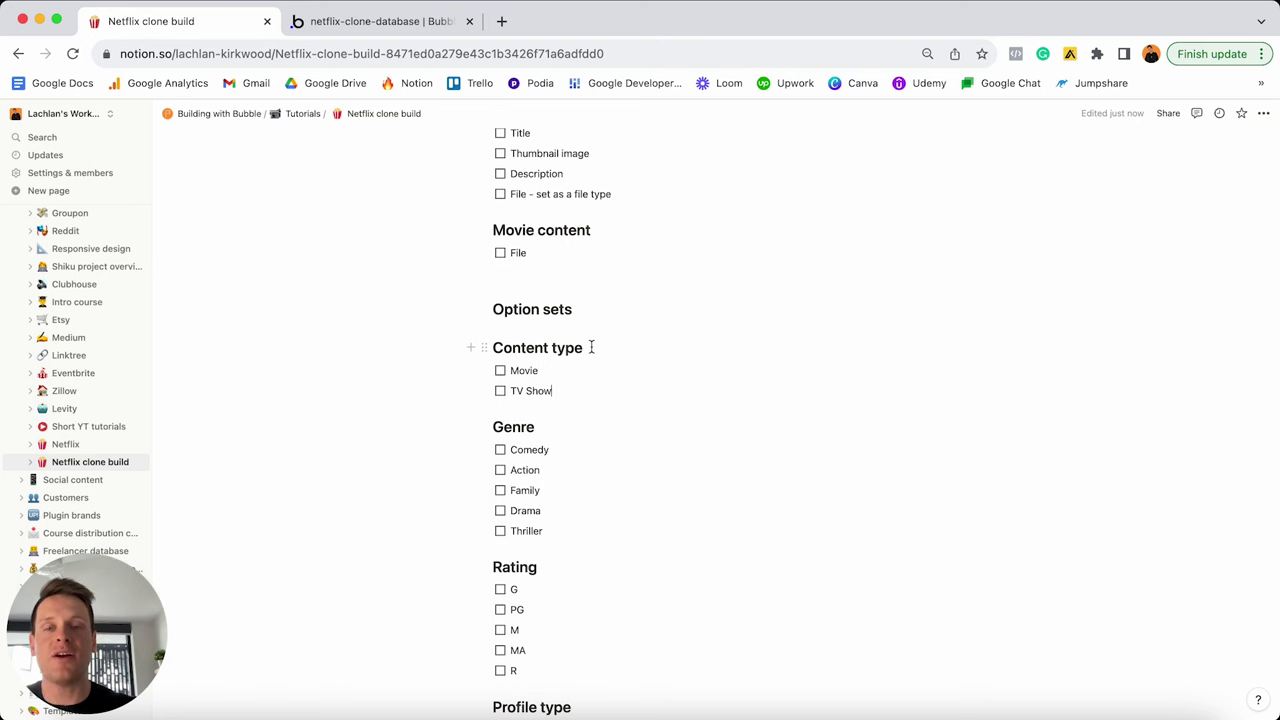
Step: Review the Content type option set in Notion and scroll on through Genre and Rating
{"action": "triple_click", "coordinate": [589, 347]}
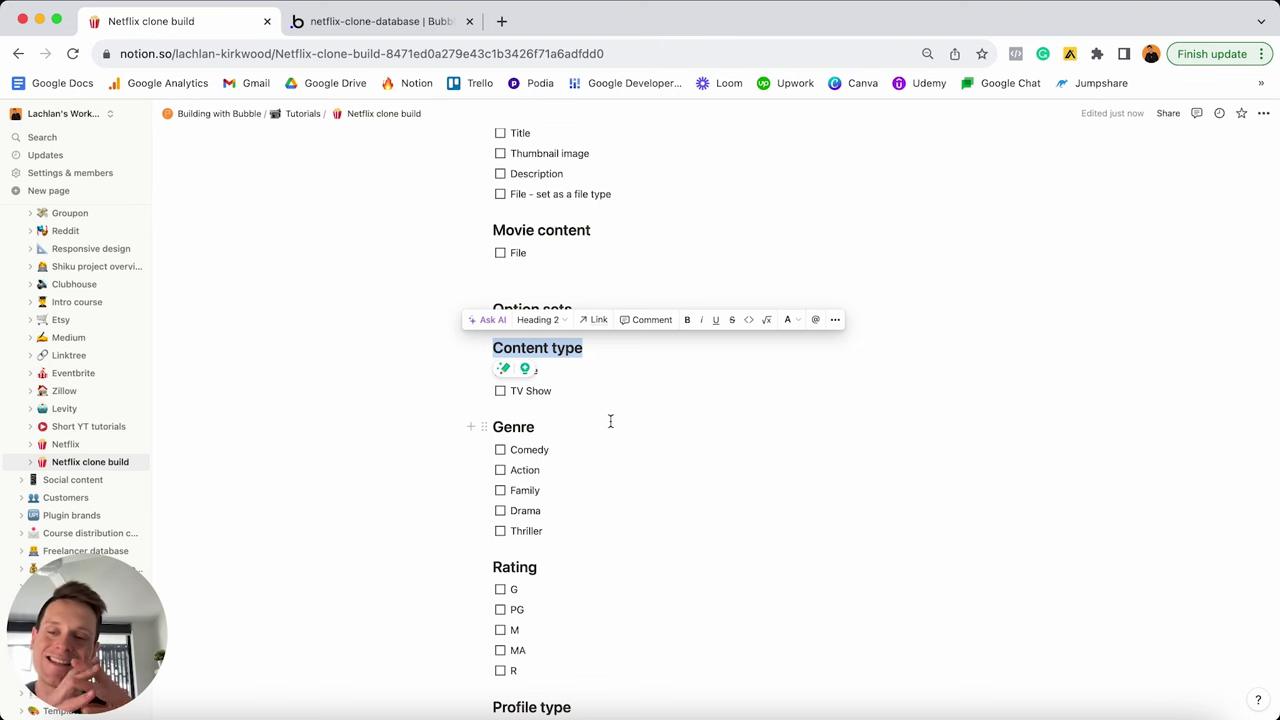
{"action": "left_click", "coordinate": [571, 371]}
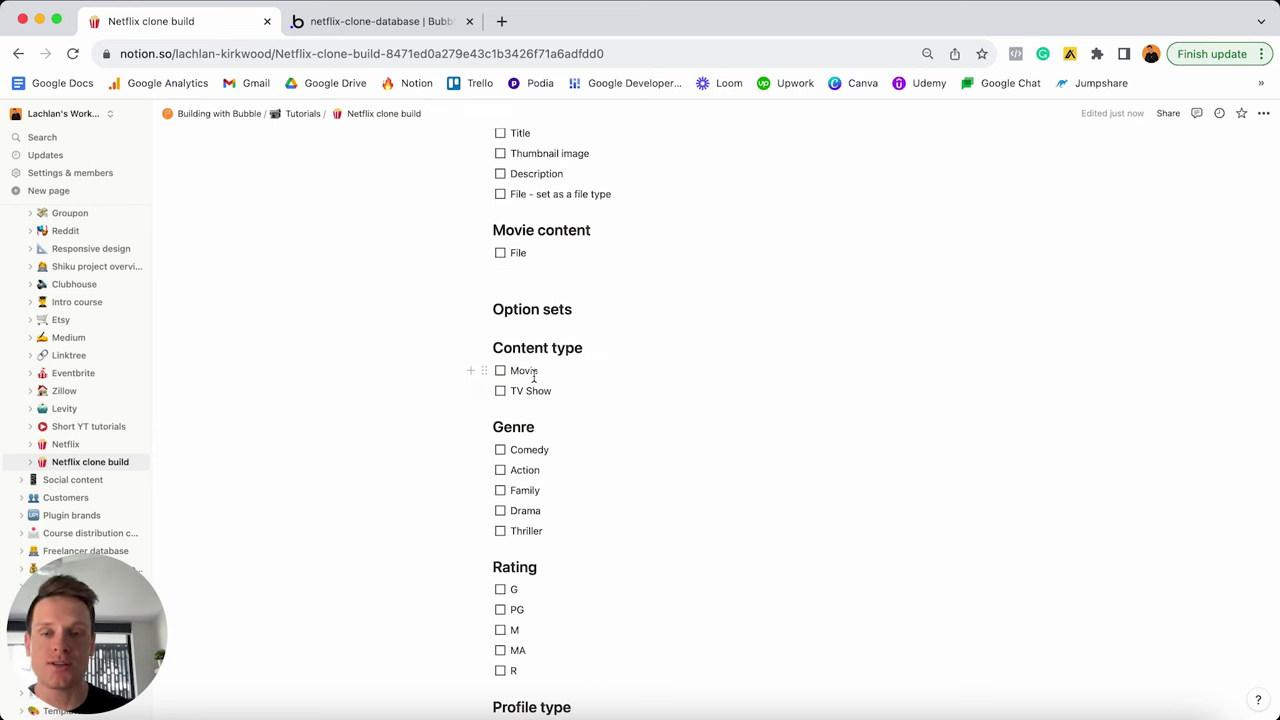
{"action": "scroll", "coordinate": [533, 376], "scroll_direction": "down", "scroll_amount": 2}
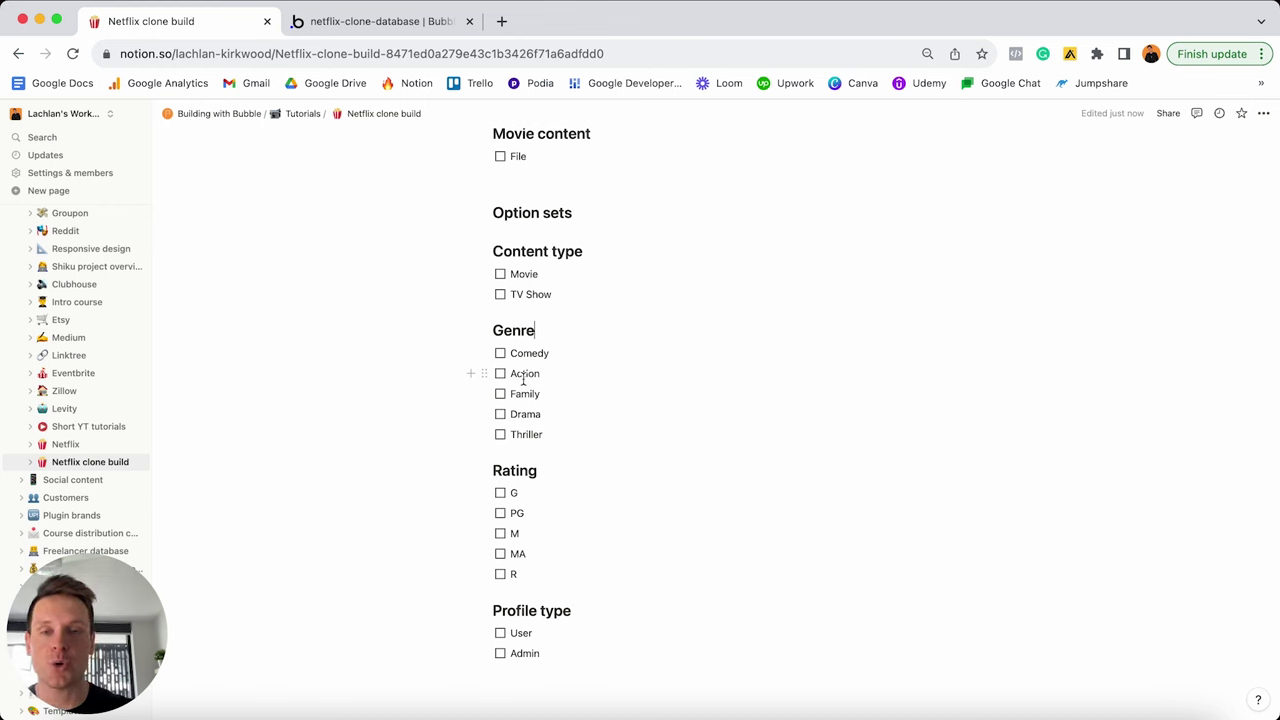
{"action": "scroll", "coordinate": [522, 380], "scroll_direction": "down", "scroll_amount": 2}
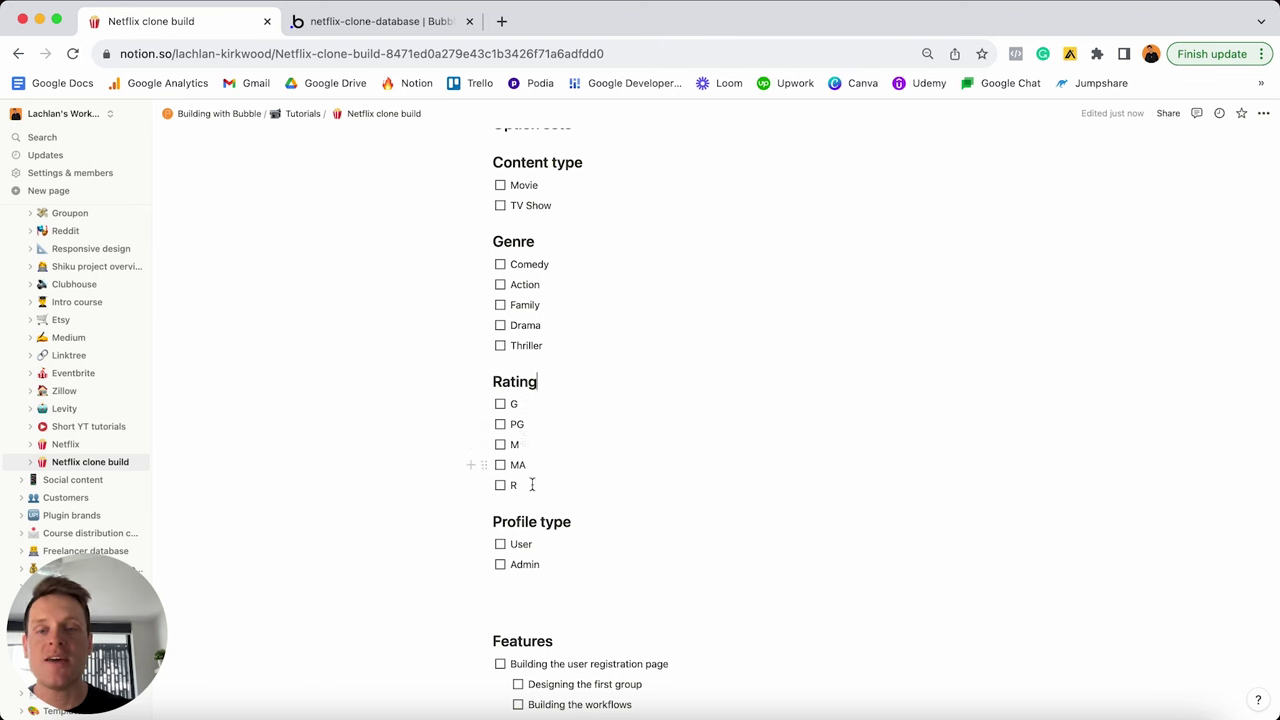
Step: Look over the Profile type set with User and Admin, then return to Bubble's database
{"action": "triple_click", "coordinate": [583, 522]}
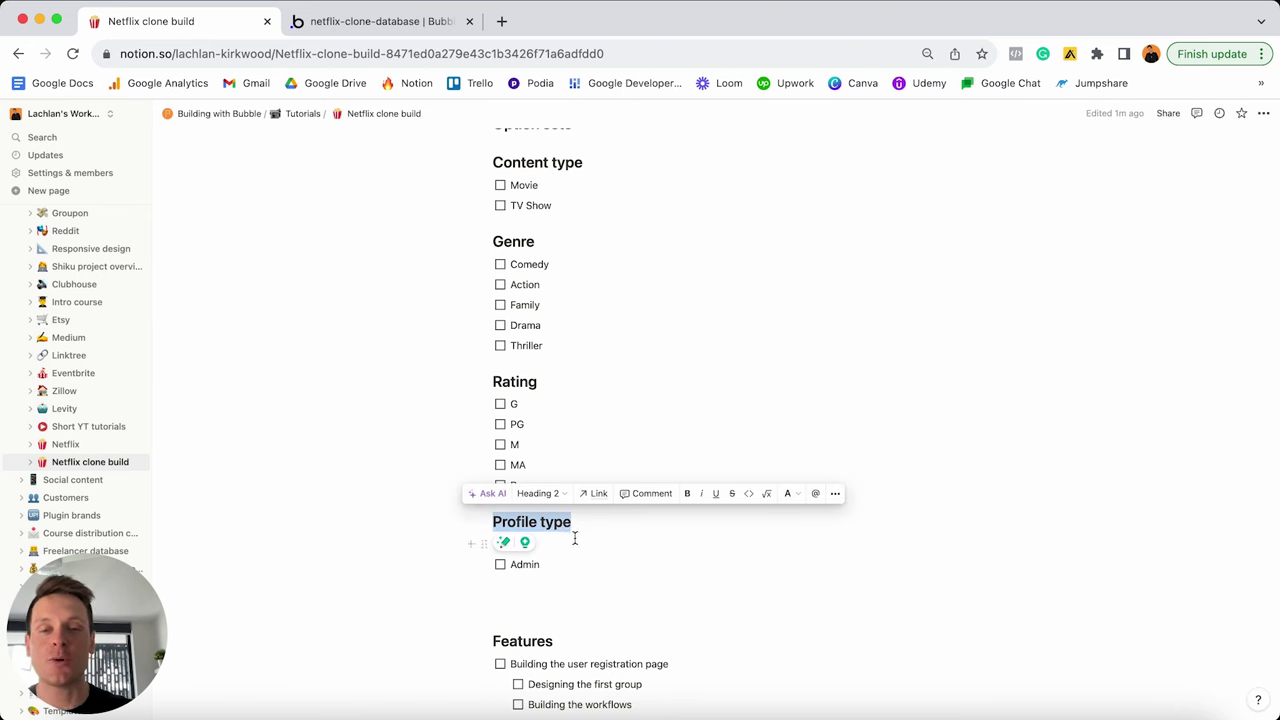
{"action": "left_click", "coordinate": [575, 538]}
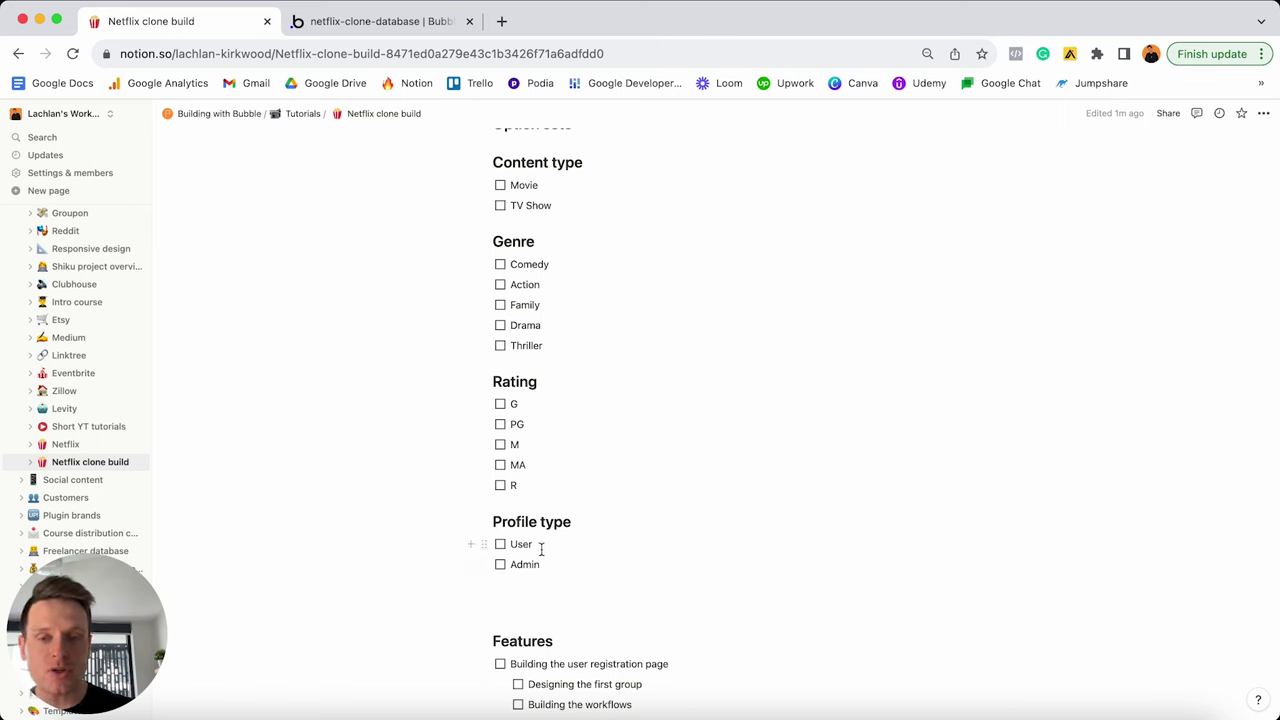
{"action": "left_click", "coordinate": [545, 563]}
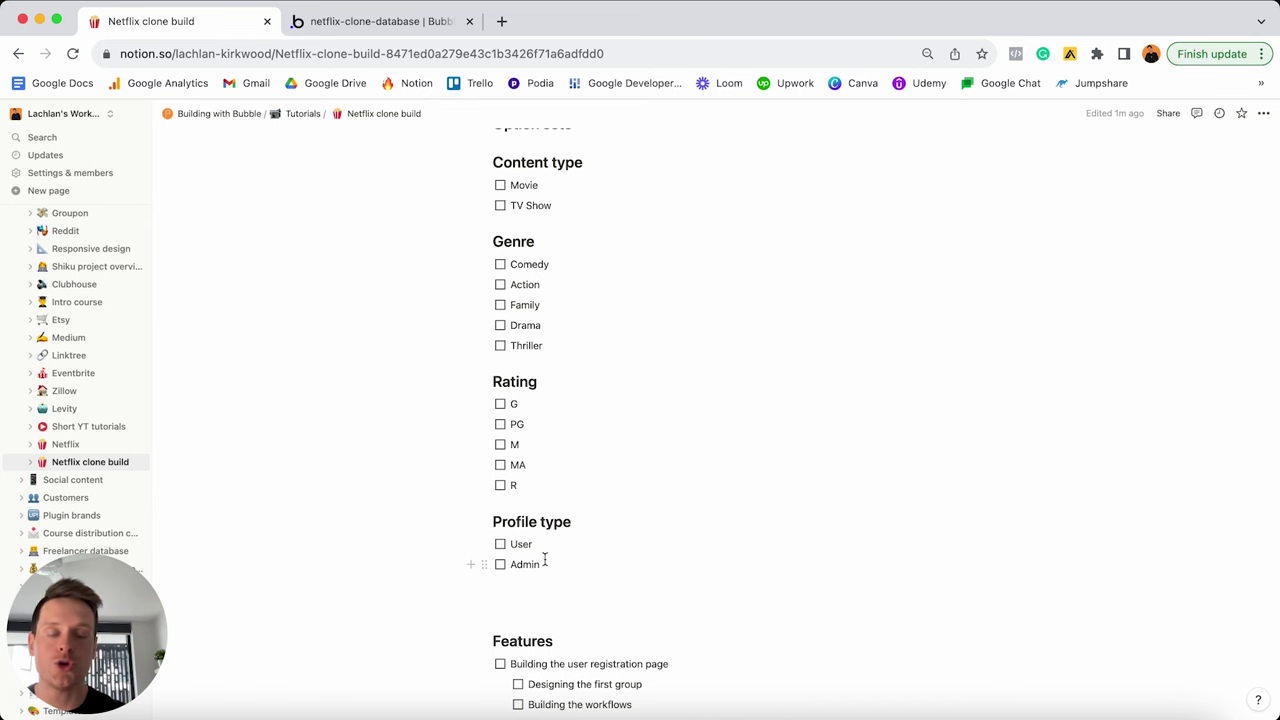
{"action": "left_click", "coordinate": [403, 28]}
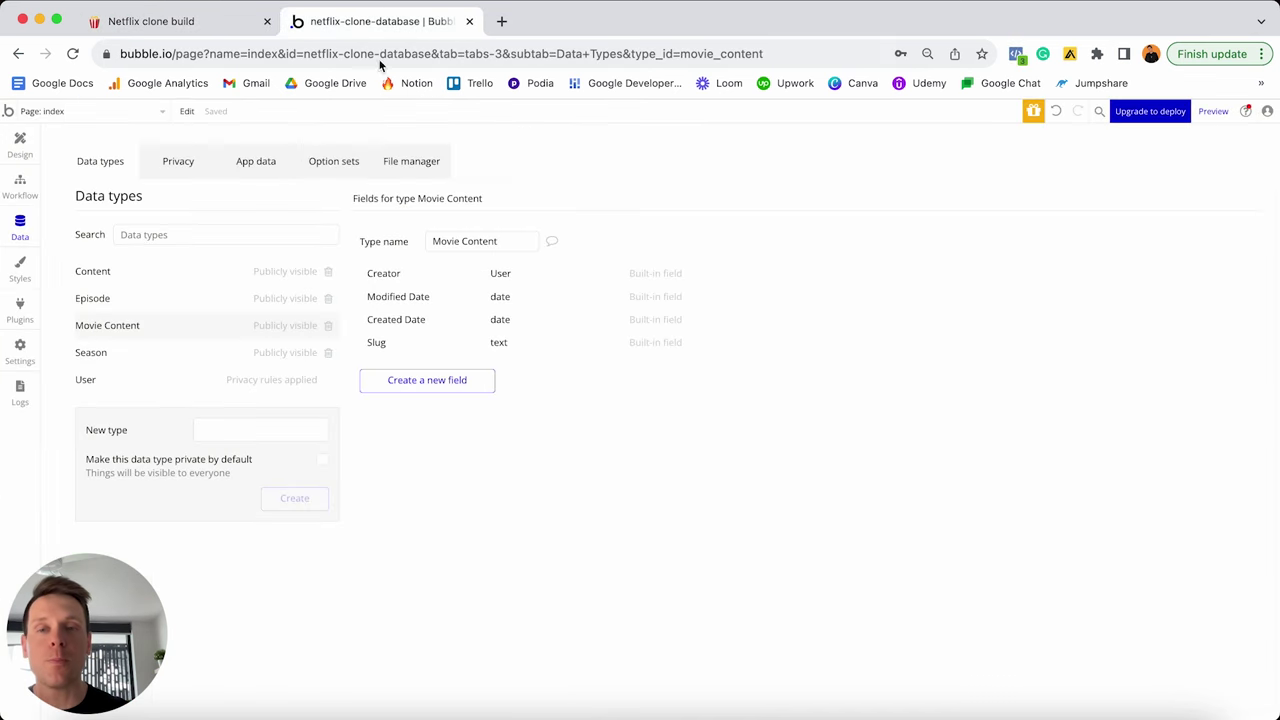
Step: Open the Option sets section of Bubble's Data tab and skip its tutorial
{"action": "left_click", "coordinate": [344, 164]}
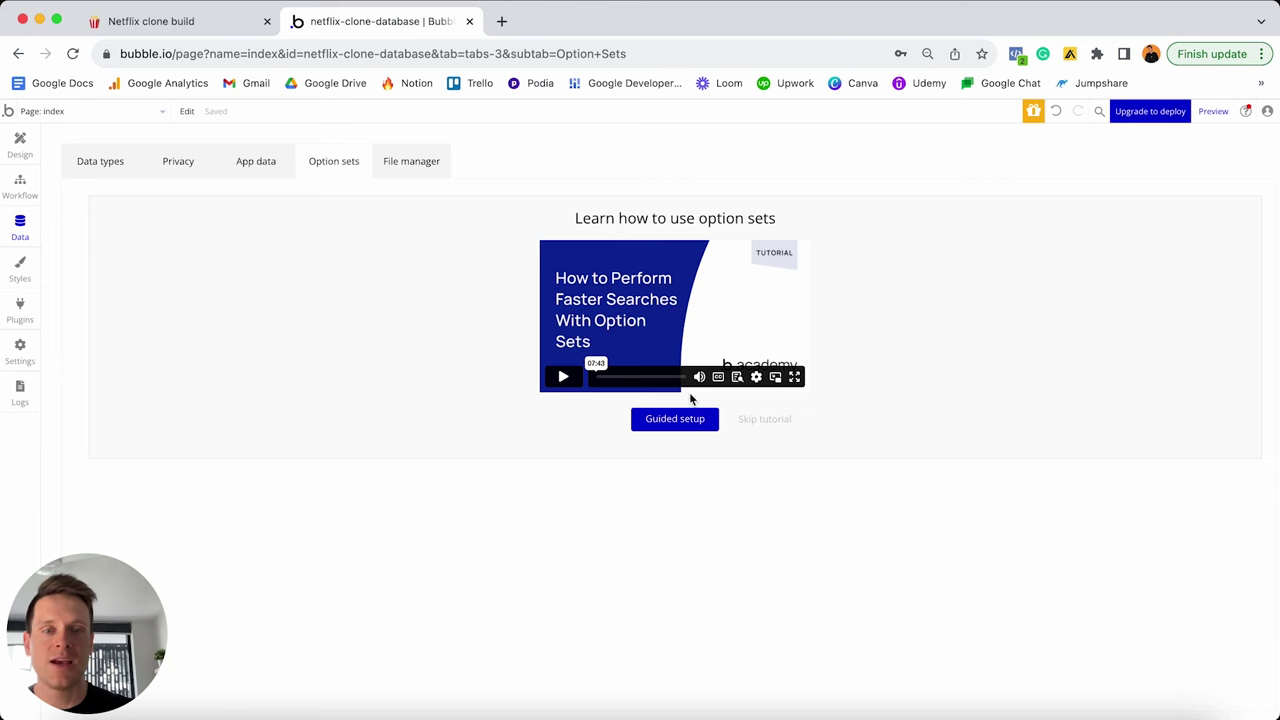
{"action": "left_click", "coordinate": [762, 424]}
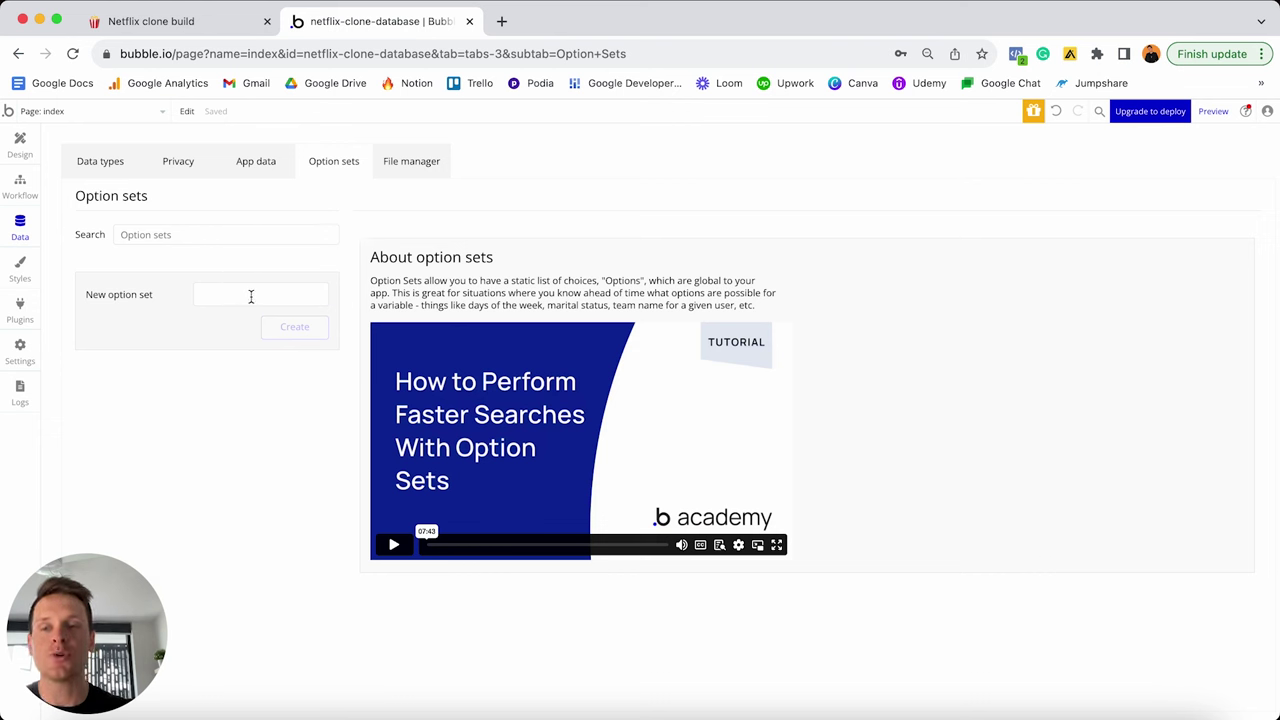
Step: Check the name in the Notion plan, then create a 'Content Type' option set in Bubble
{"action": "left_click", "coordinate": [190, 21]}
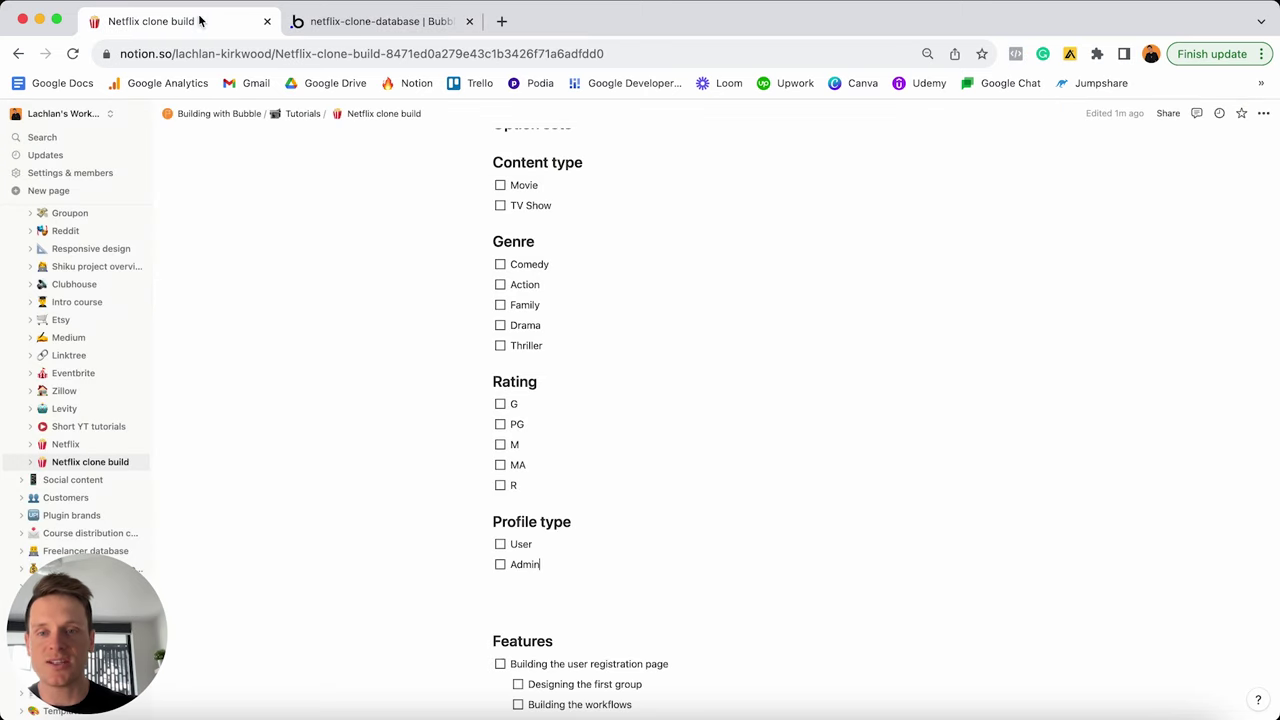
{"action": "scroll", "coordinate": [585, 335], "scroll_direction": "up", "scroll_amount": 2}
{"action": "triple_click", "coordinate": [600, 294]}
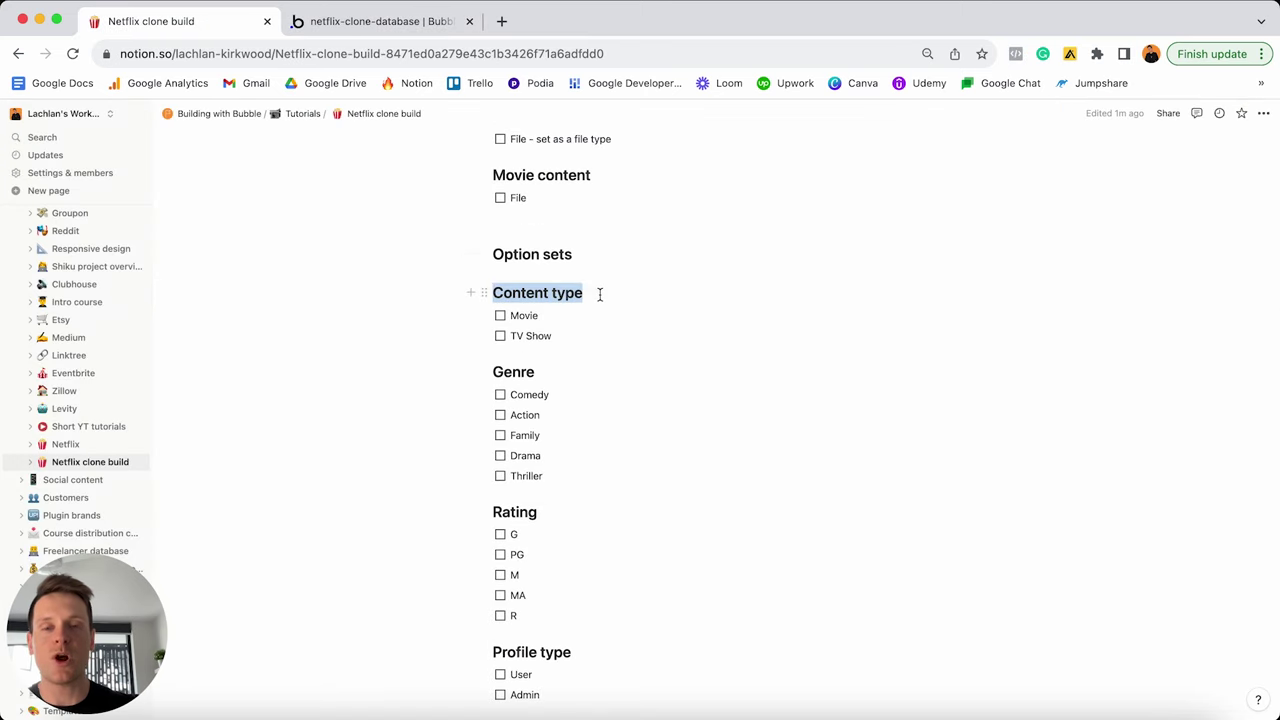
{"action": "left_click", "coordinate": [405, 22]}
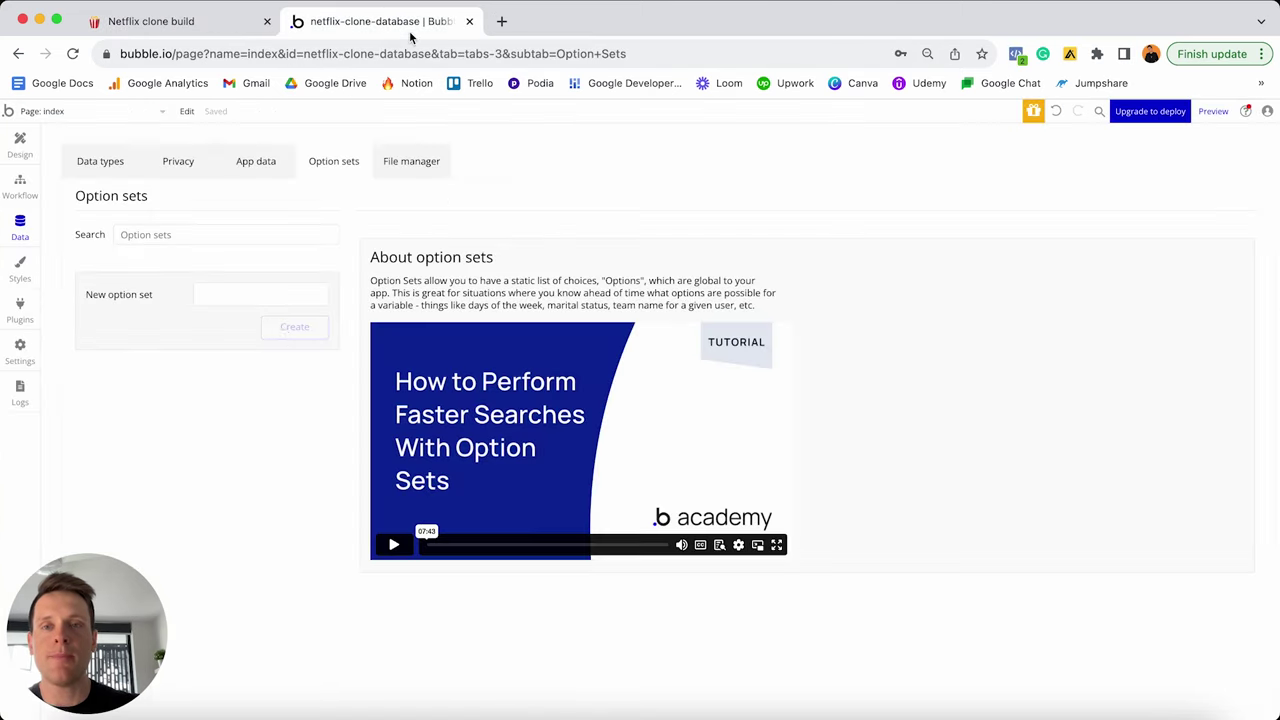
{"action": "left_click", "coordinate": [234, 302]}
{"action": "type", "text": "Conte"}
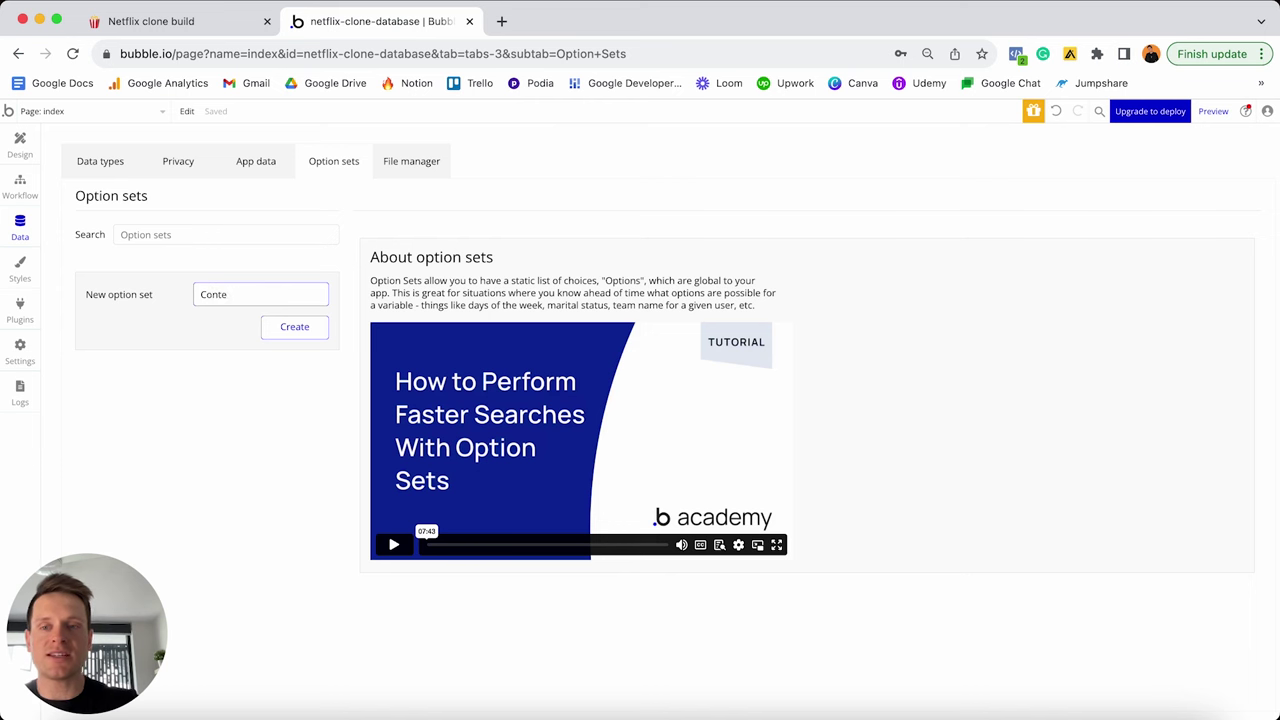
{"action": "type", "text": "nt Type"}
{"action": "key", "text": "Return"}
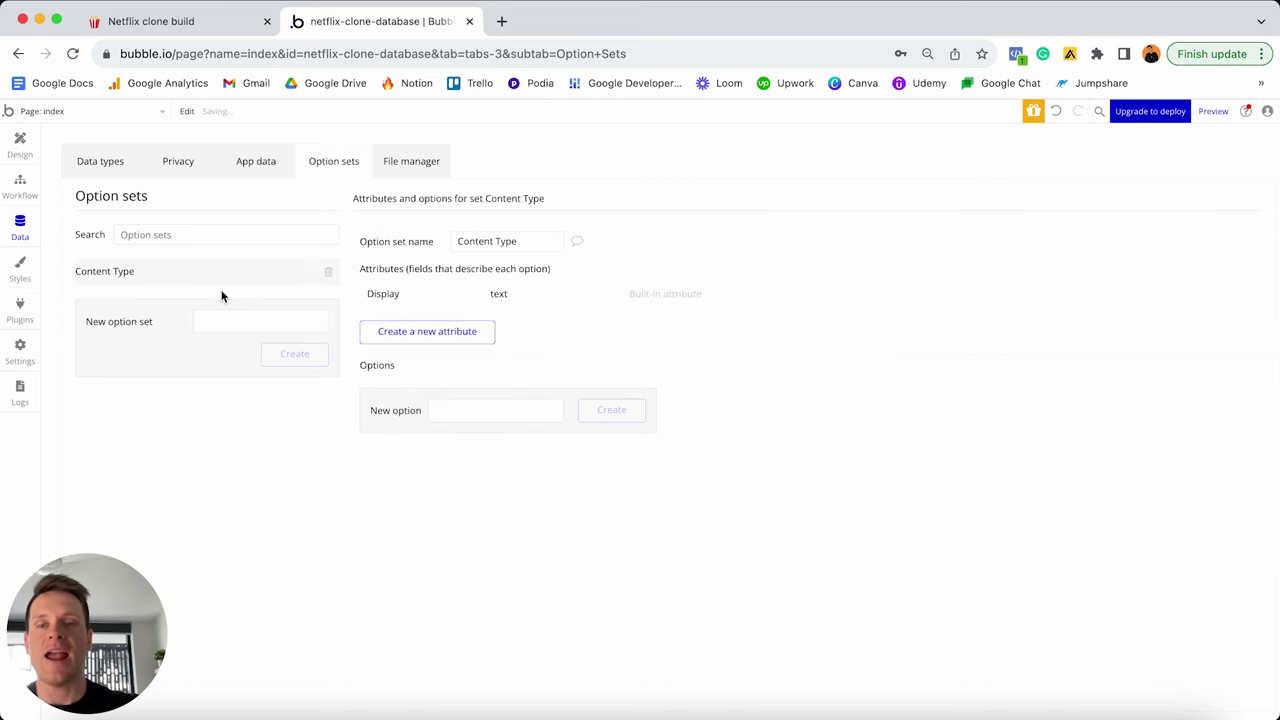
Step: Add Movie and TV Show as options of Content Type
{"action": "left_click", "coordinate": [466, 413]}
{"action": "type", "text": "Movie"}
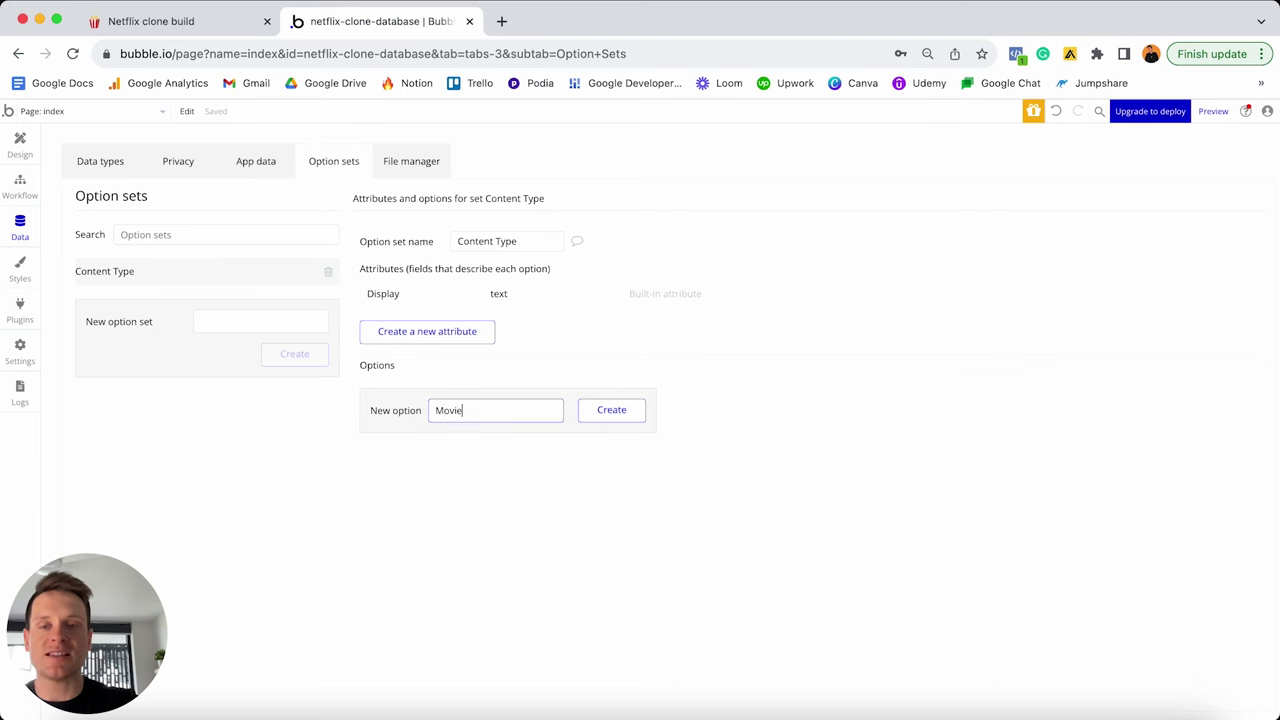
{"action": "key", "text": "Return"}
{"action": "type", "text": "T"}
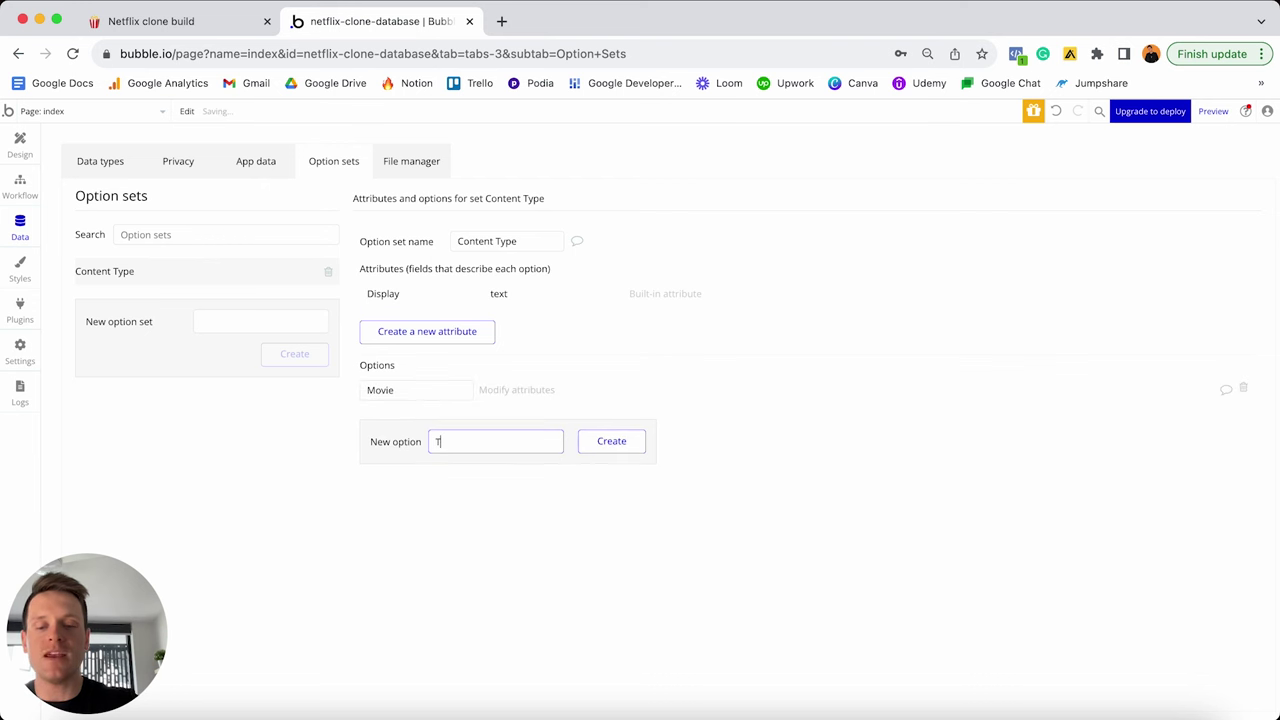
{"action": "type", "text": "V Show"}
{"action": "key", "text": "Return"}
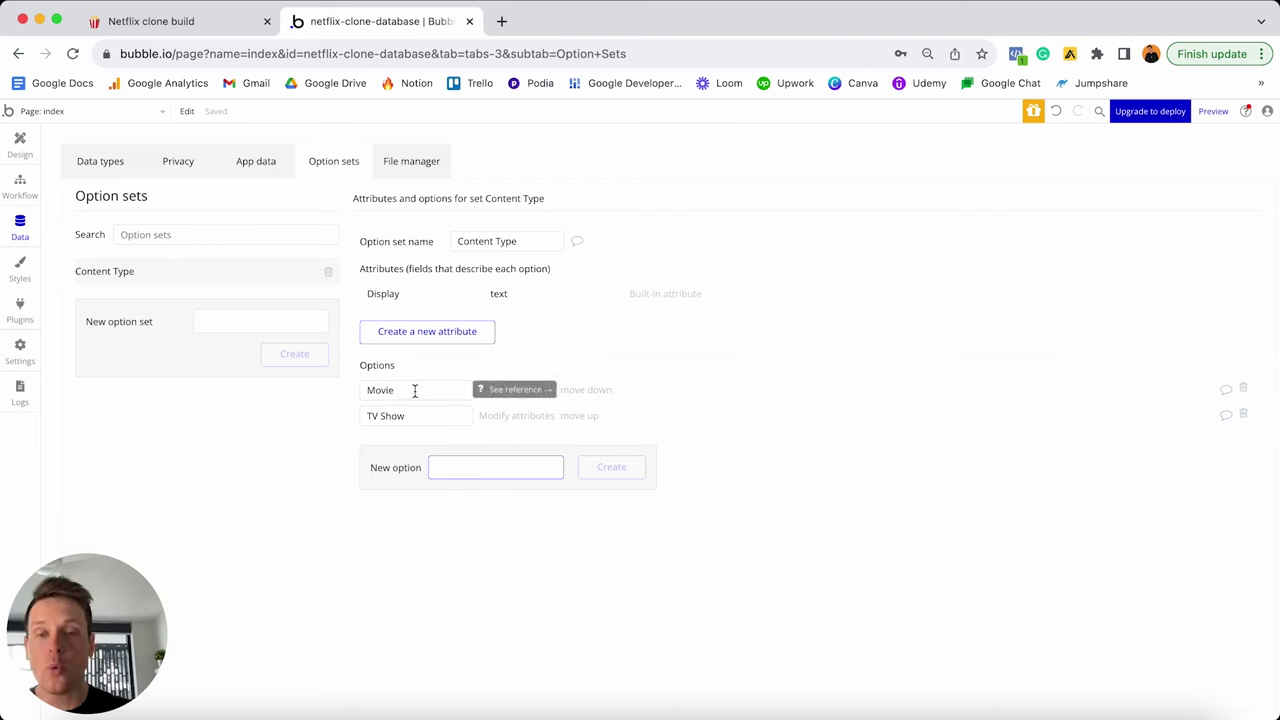
{"action": "left_click", "coordinate": [176, 34]}
Step: Tick off Movie and TV Show in the Notion checklist
{"action": "left_click", "coordinate": [500, 315]}
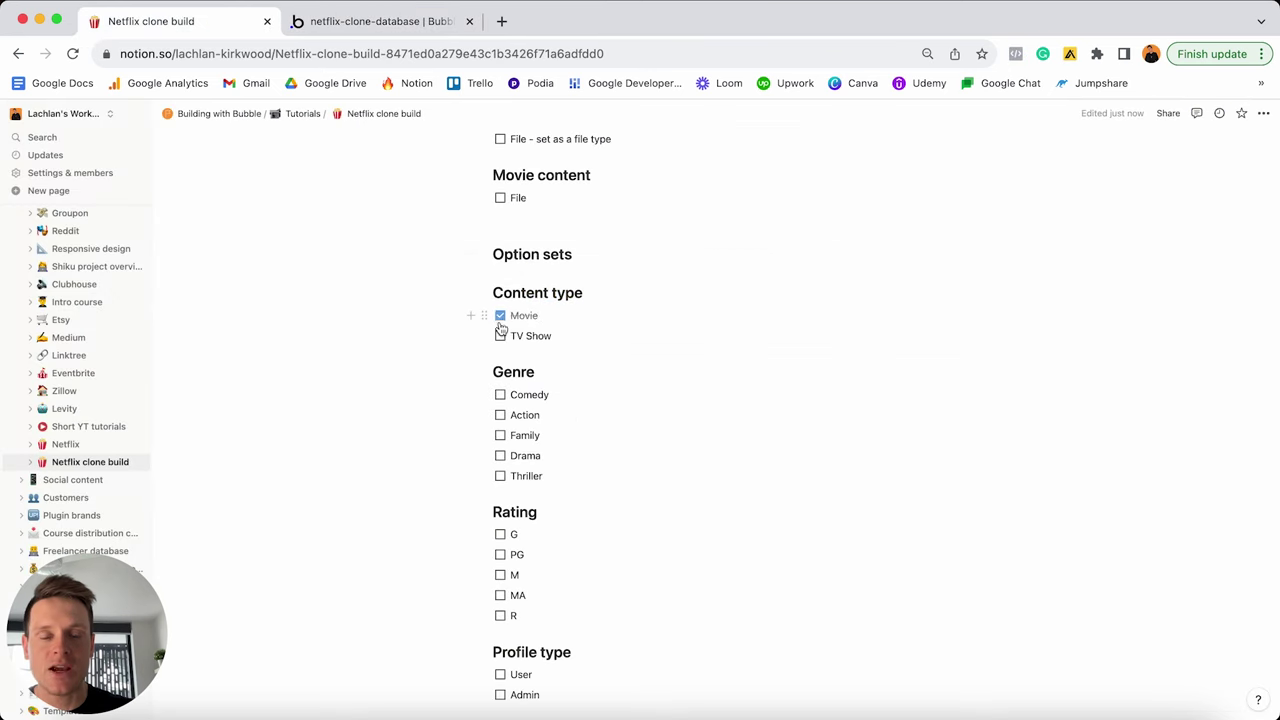
{"action": "left_click", "coordinate": [500, 336]}
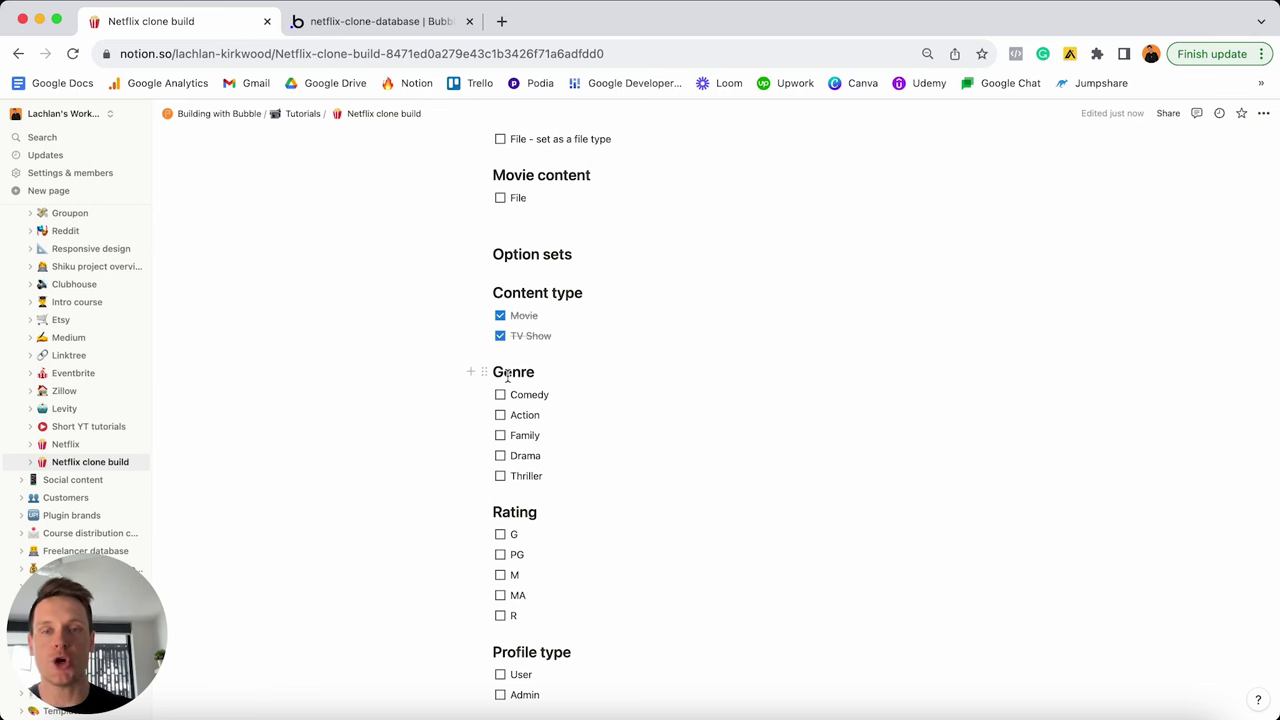
{"action": "left_click", "coordinate": [371, 21]}
Step: Create a 'Genre' option set in Bubble, checking the genre list in Notion
{"action": "type", "text": "Genre"}
{"action": "key", "text": "Return"}
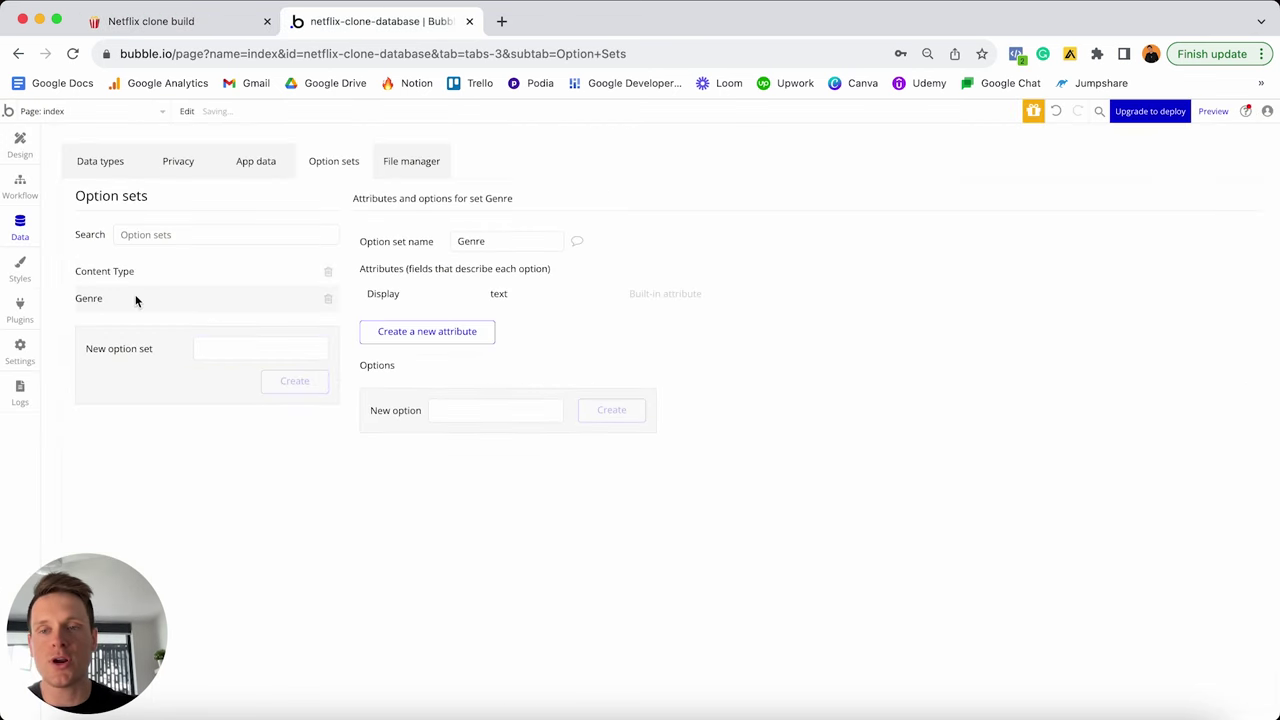
{"action": "left_click", "coordinate": [190, 22]}
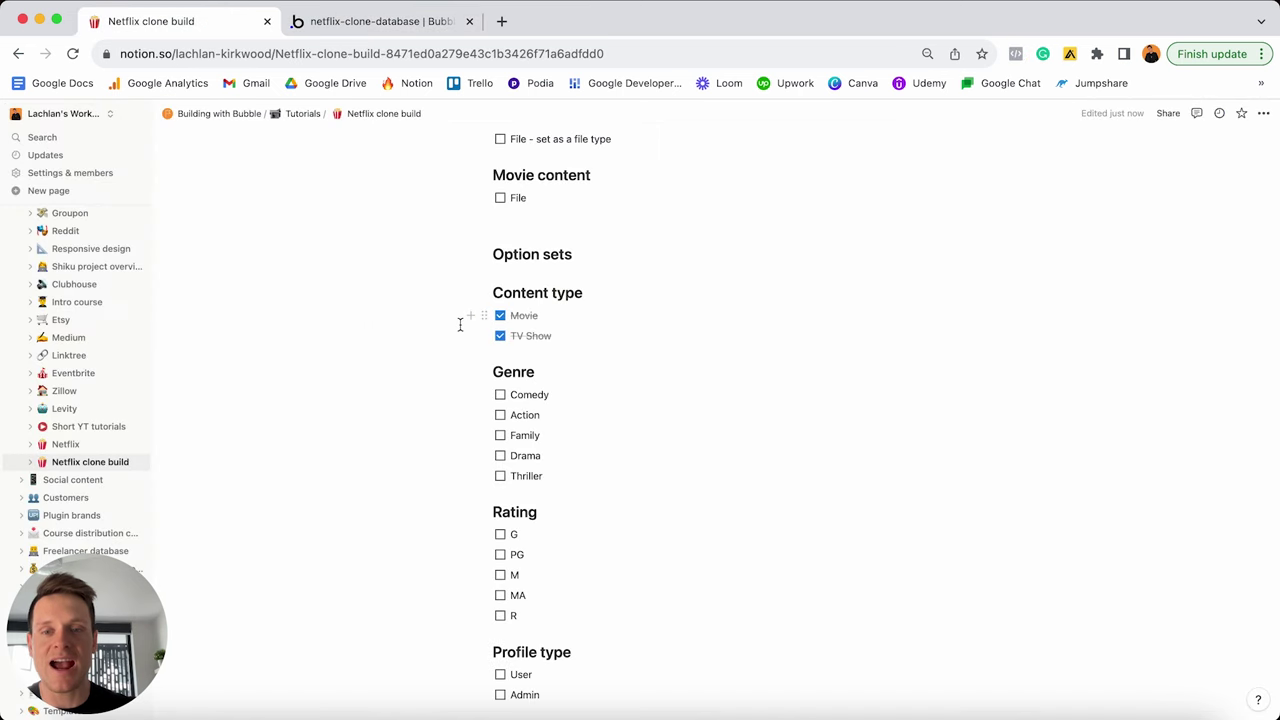
{"action": "left_click", "coordinate": [410, 24]}
Step: Add Comedy, Action, Drama, Thriller and Family as Genre options
{"action": "left_click", "coordinate": [495, 410]}
{"action": "type", "text": "Comedy"}
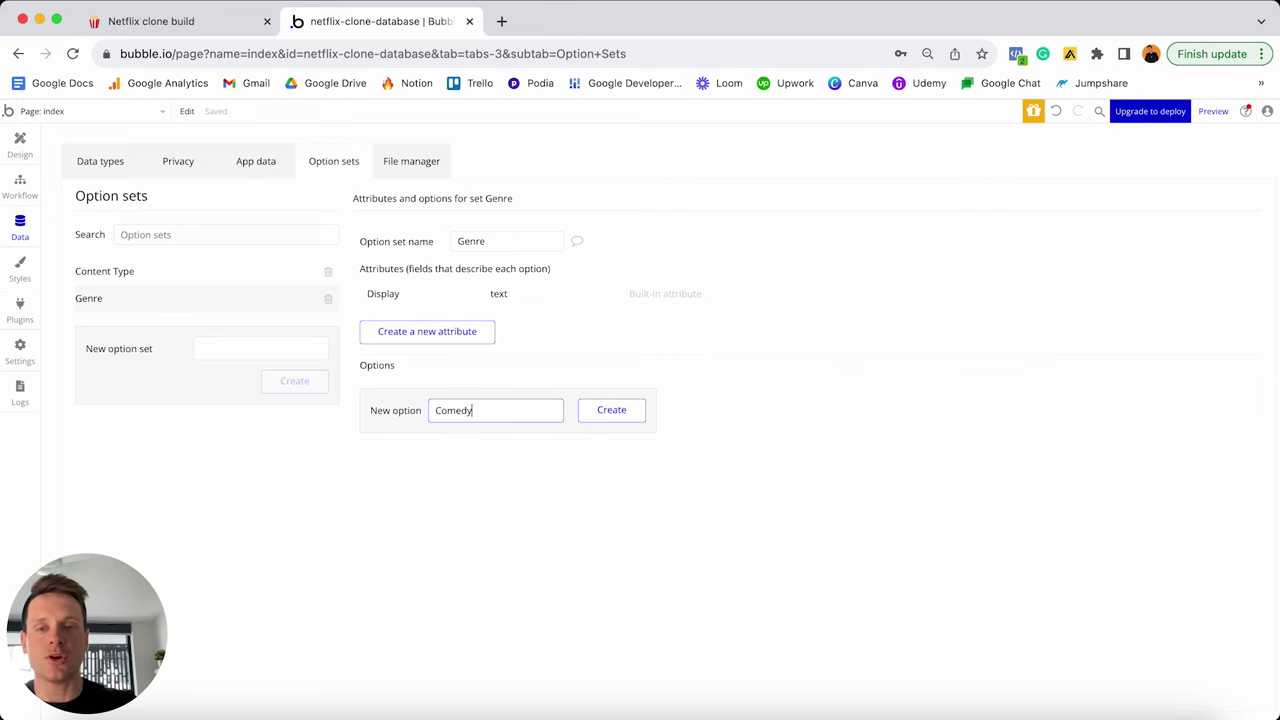
{"action": "key", "text": "Return"}
{"action": "type", "text": "Action"}
{"action": "key", "text": "Return"}
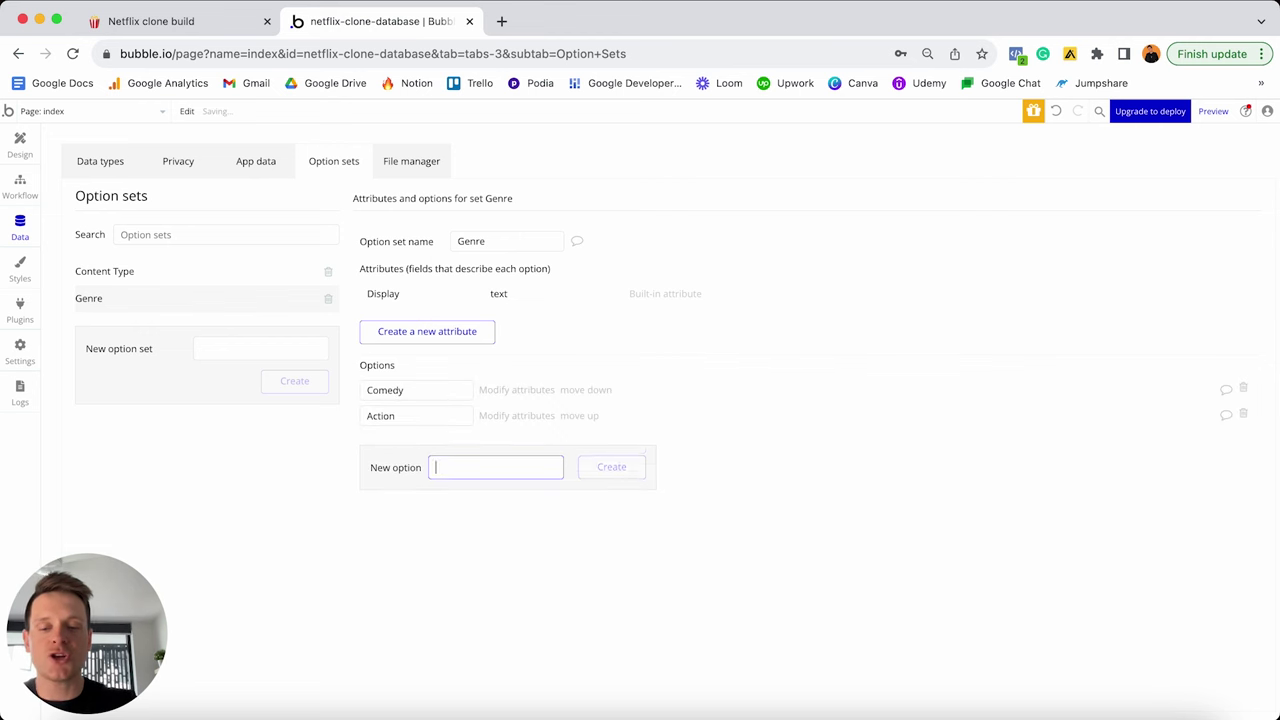
{"action": "type", "text": "Drama"}
{"action": "key", "text": "Return"}
{"action": "type", "text": "Thri"}
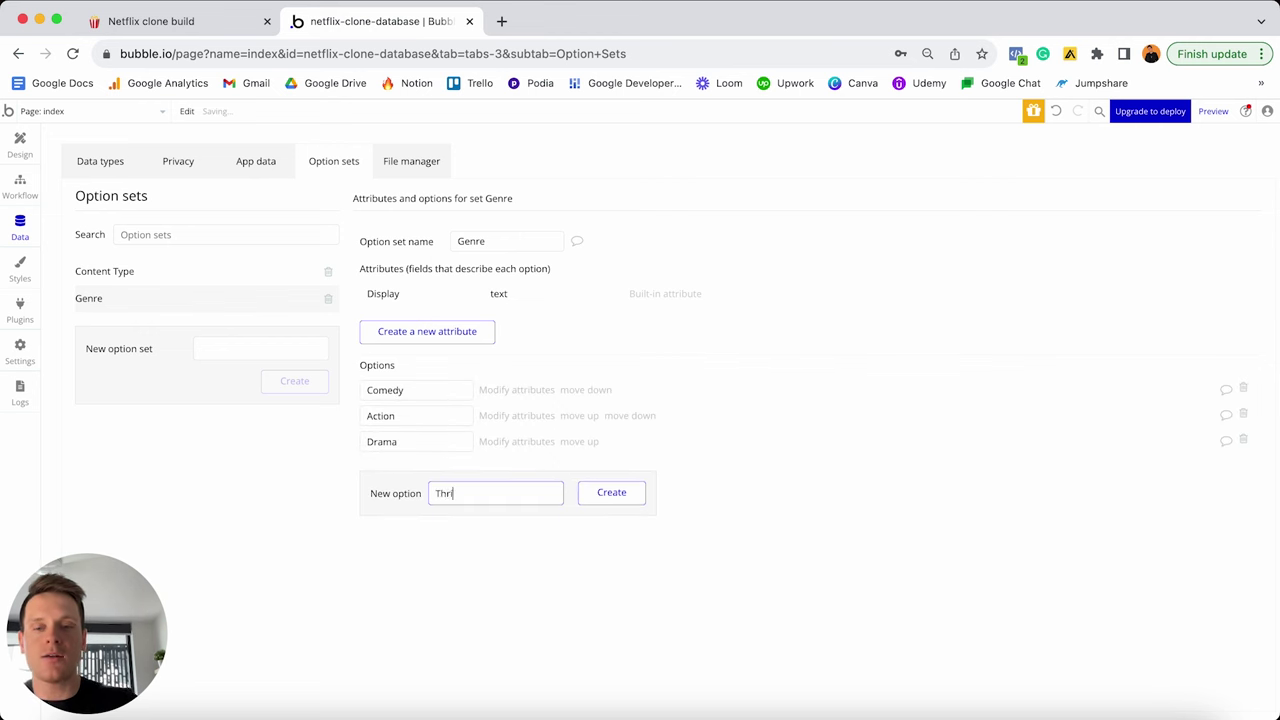
{"action": "type", "text": "ller"}
{"action": "key", "text": "Return"}
{"action": "type", "text": "Family"}
{"action": "key", "text": "Return"}
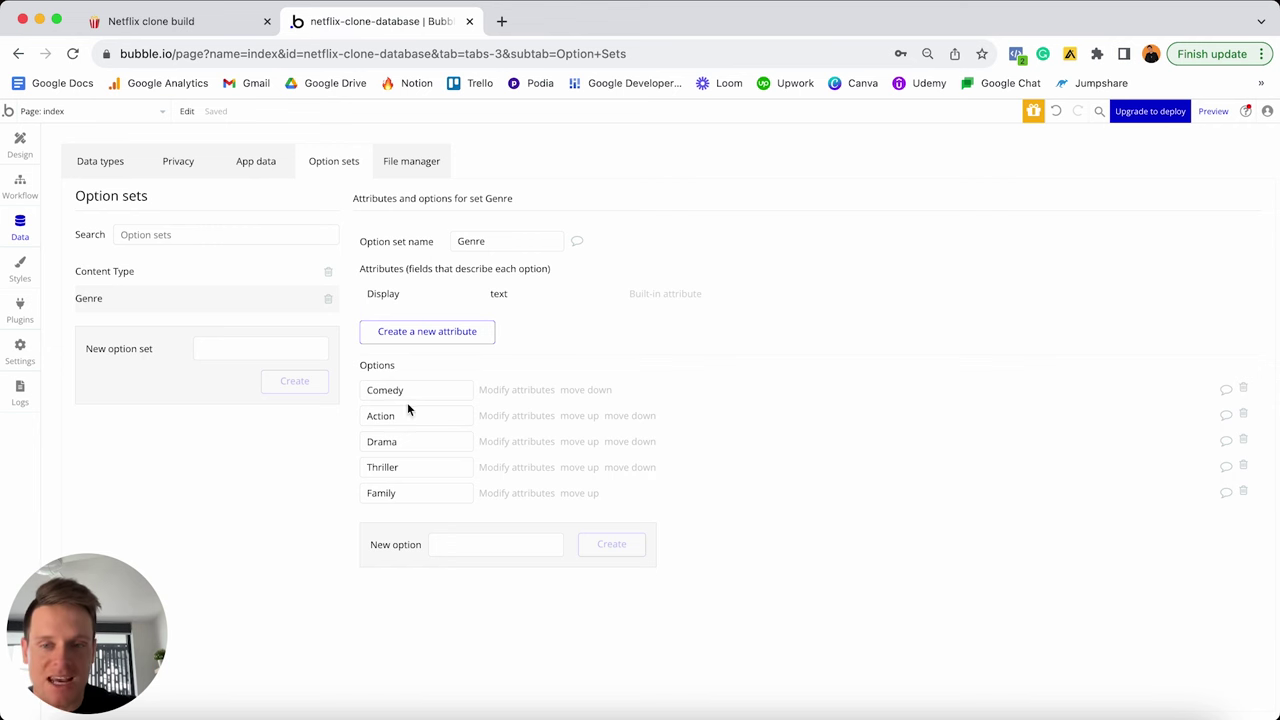
Step: Mark all five Genre items as done in the Notion checklist
{"action": "left_click", "coordinate": [216, 28]}
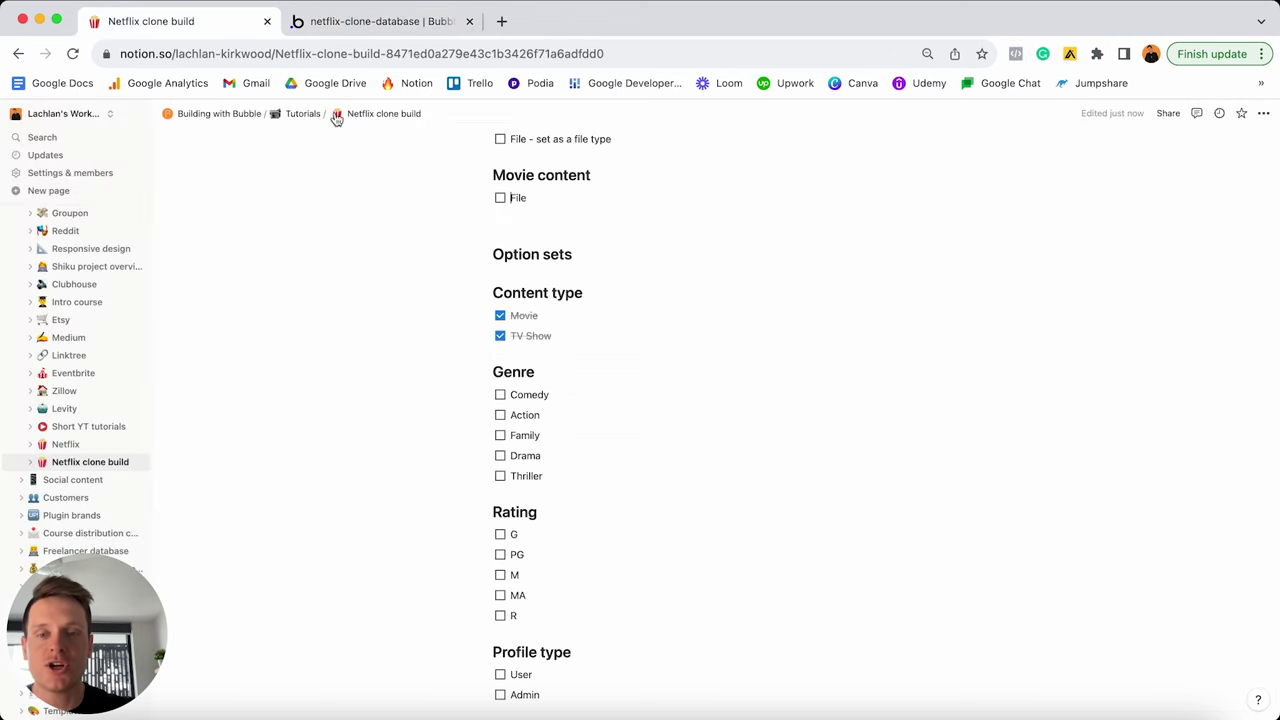
{"action": "left_click_drag", "start_coordinate": [563, 480], "coordinate": [508, 395]}
{"action": "left_click", "coordinate": [500, 395]}
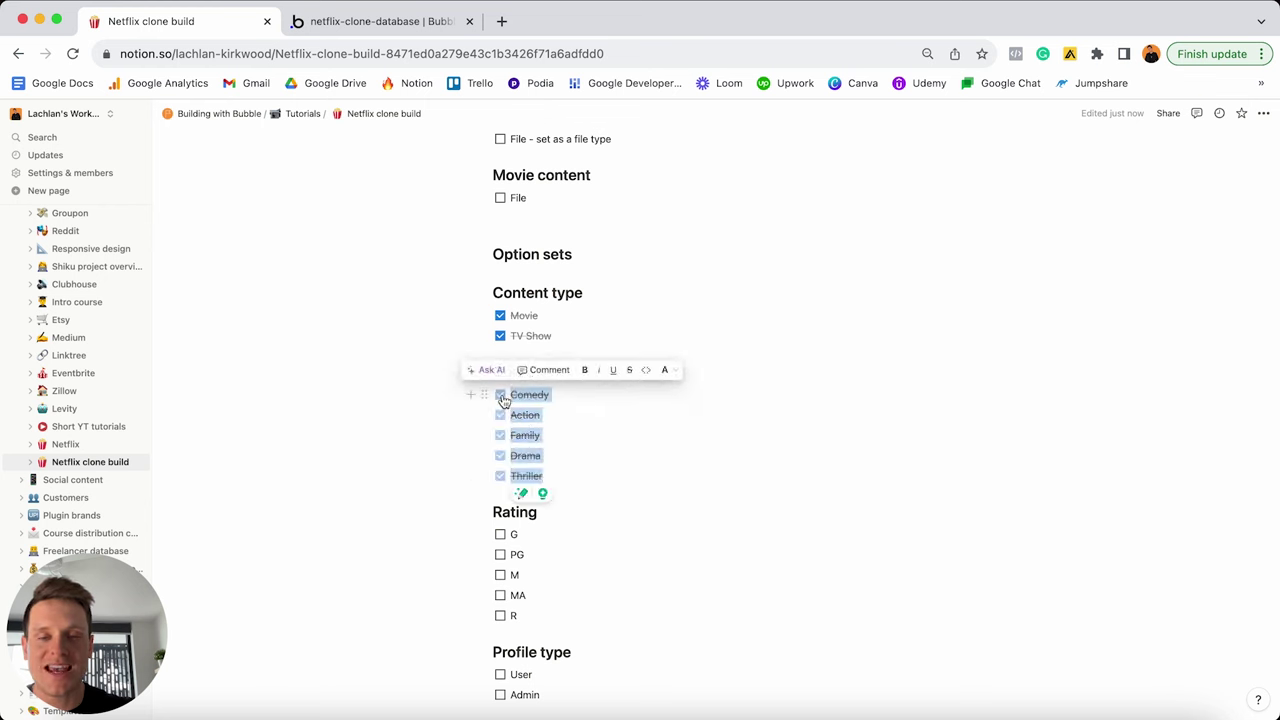
{"action": "left_click", "coordinate": [546, 534]}
{"action": "scroll", "coordinate": [546, 534], "scroll_direction": "down", "scroll_amount": 2}
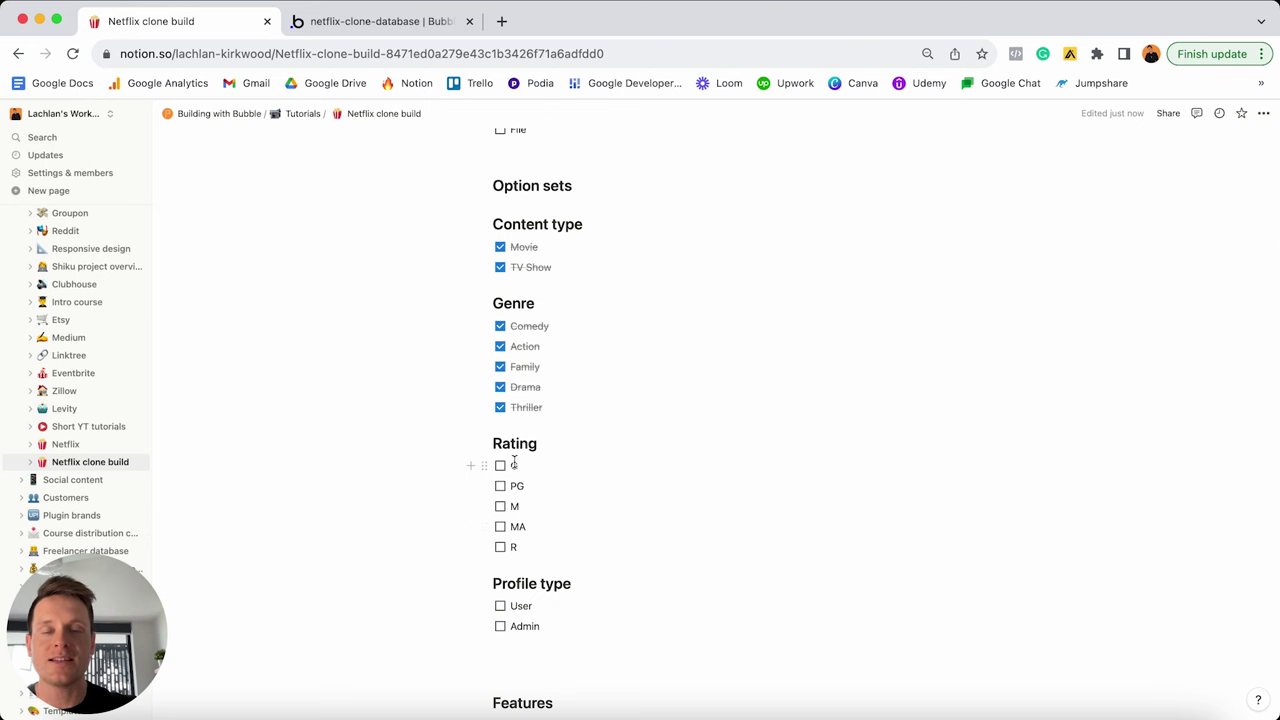
Step: Create a 'Rating' option set in Bubble
{"action": "left_click", "coordinate": [418, 24]}
{"action": "left_click", "coordinate": [277, 347]}
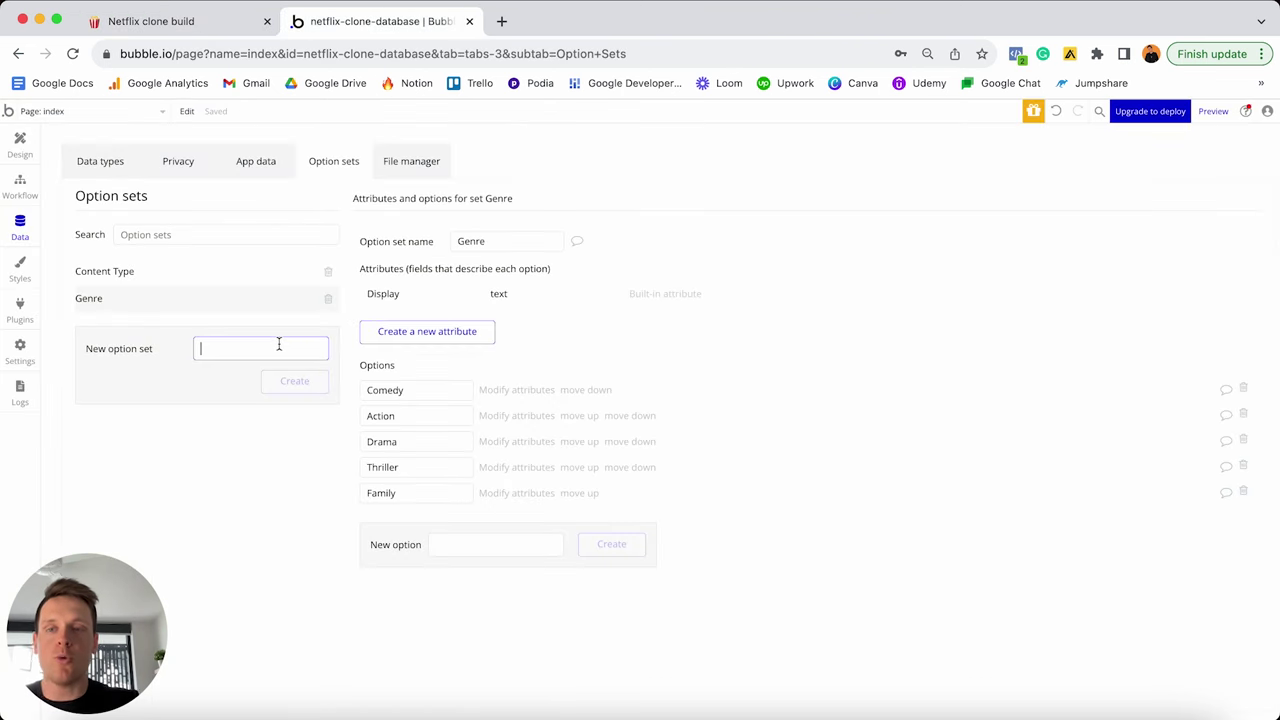
{"action": "type", "text": "Rating"}
{"action": "key", "text": "Return"}
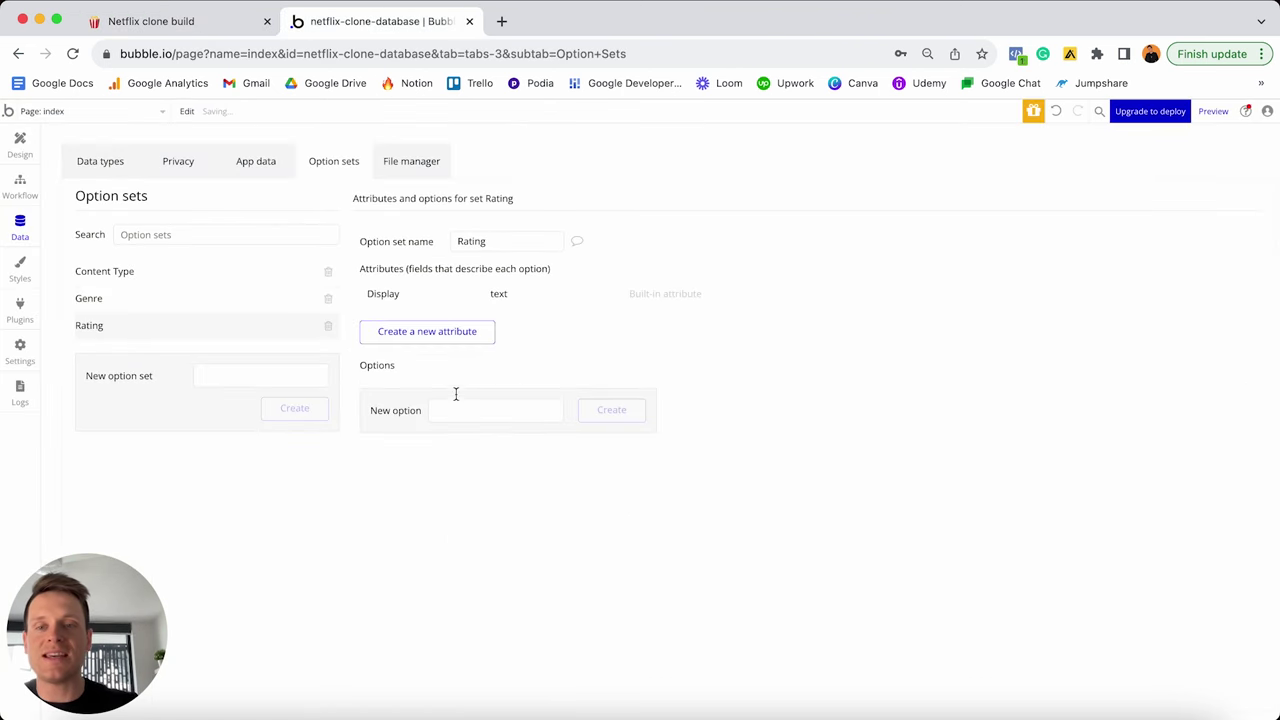
Step: Add G, PG, M, MA and R as Rating options
{"action": "left_click", "coordinate": [457, 408]}
{"action": "type", "text": "G"}
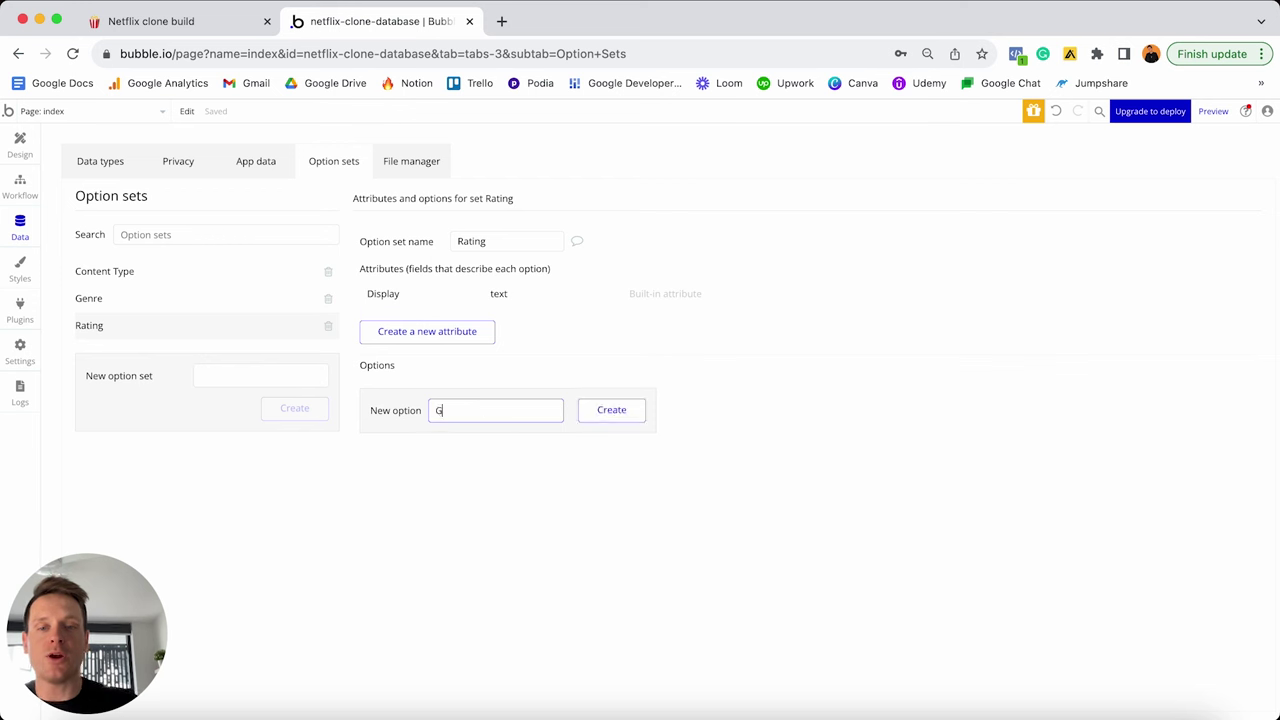
{"action": "key", "text": "Return"}
{"action": "type", "text": "PG"}
{"action": "key", "text": "Return"}
{"action": "type", "text": "M"}
{"action": "key", "text": "Return"}
{"action": "type", "text": "MA"}
{"action": "key", "text": "Return"}
{"action": "type", "text": "R"}
{"action": "key", "text": "Return"}
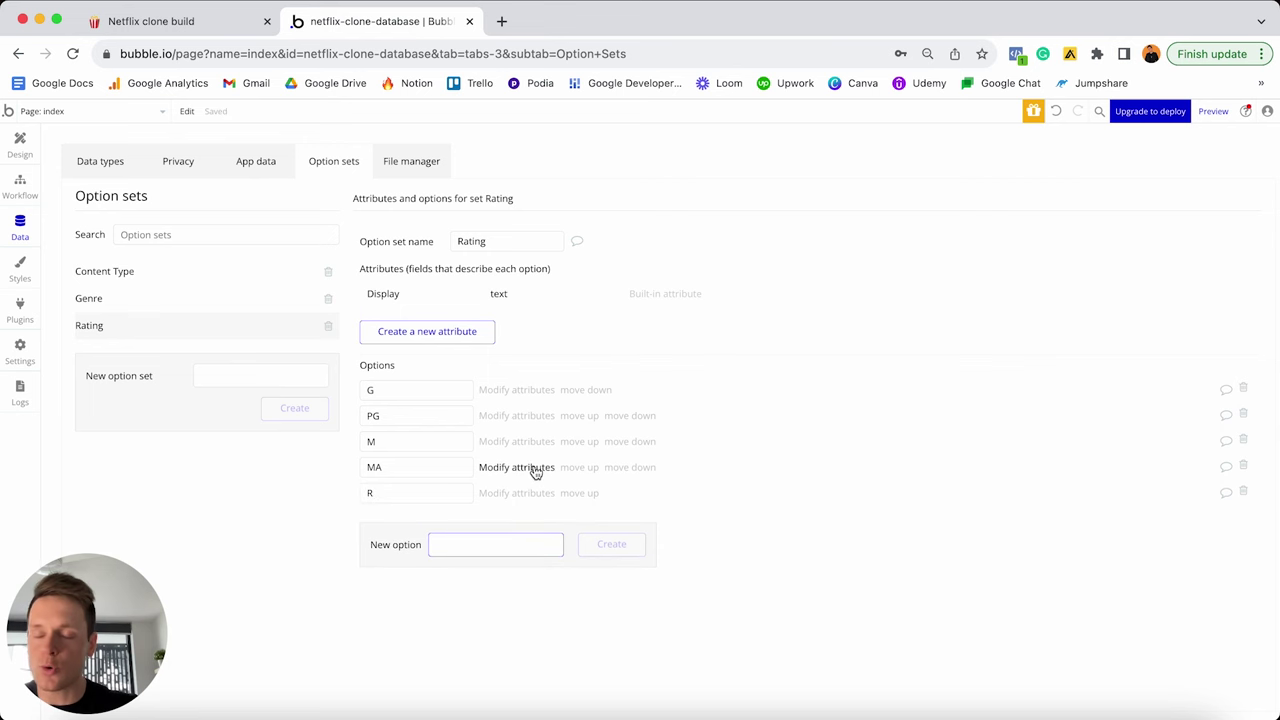
Step: Mark the Rating items G through R as done in the Notion checklist
{"action": "key", "text": "ctrl+shift+Tab"}
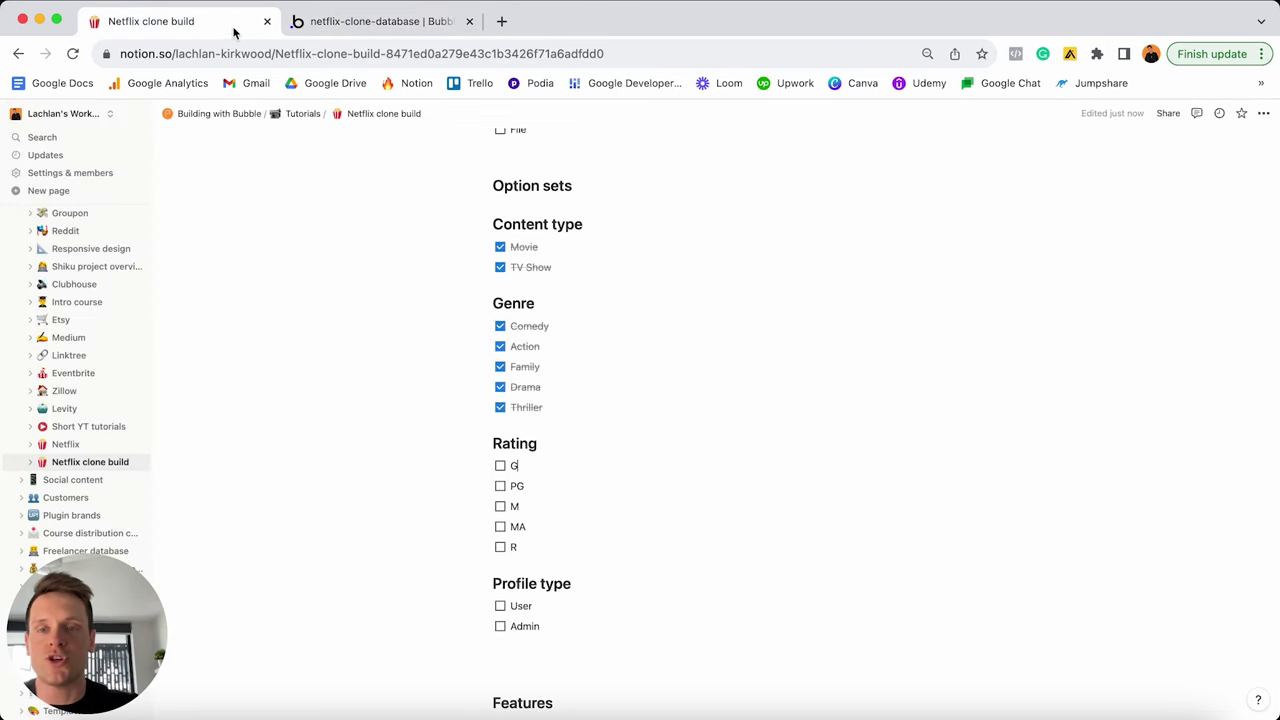
{"action": "left_click_drag", "start_coordinate": [531, 544], "coordinate": [505, 465]}
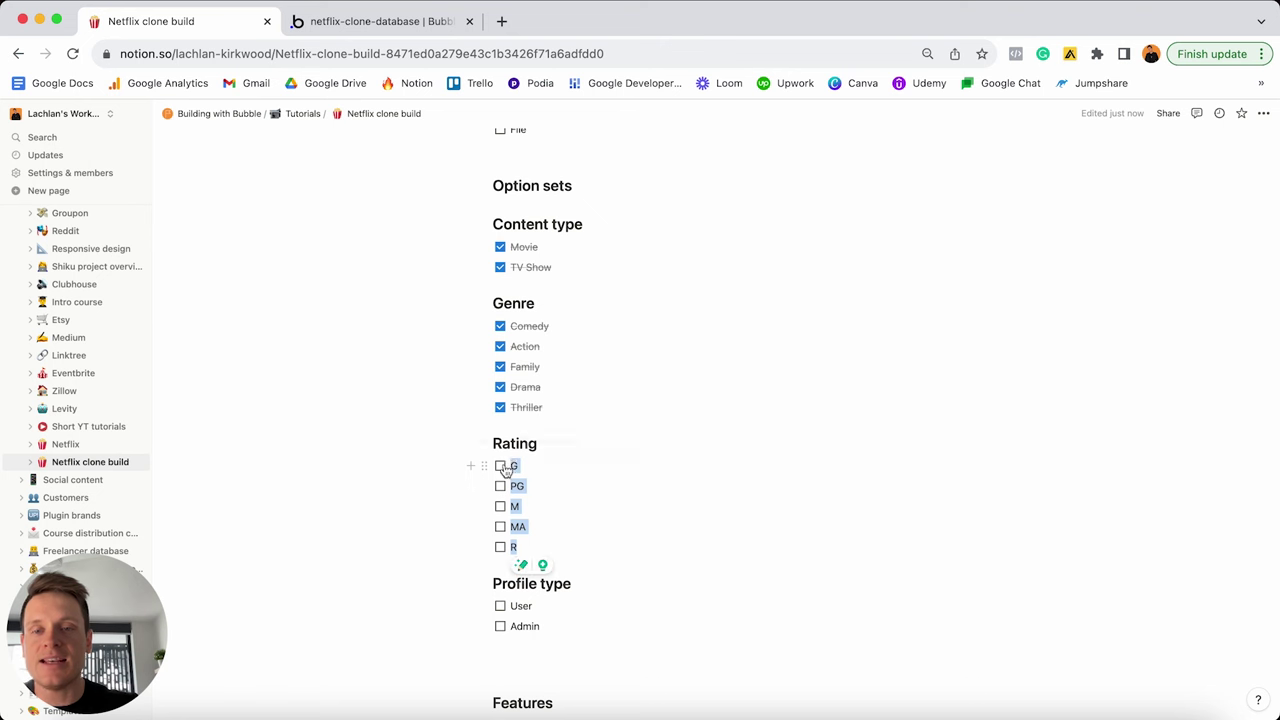
{"action": "key", "text": "super+Return"}
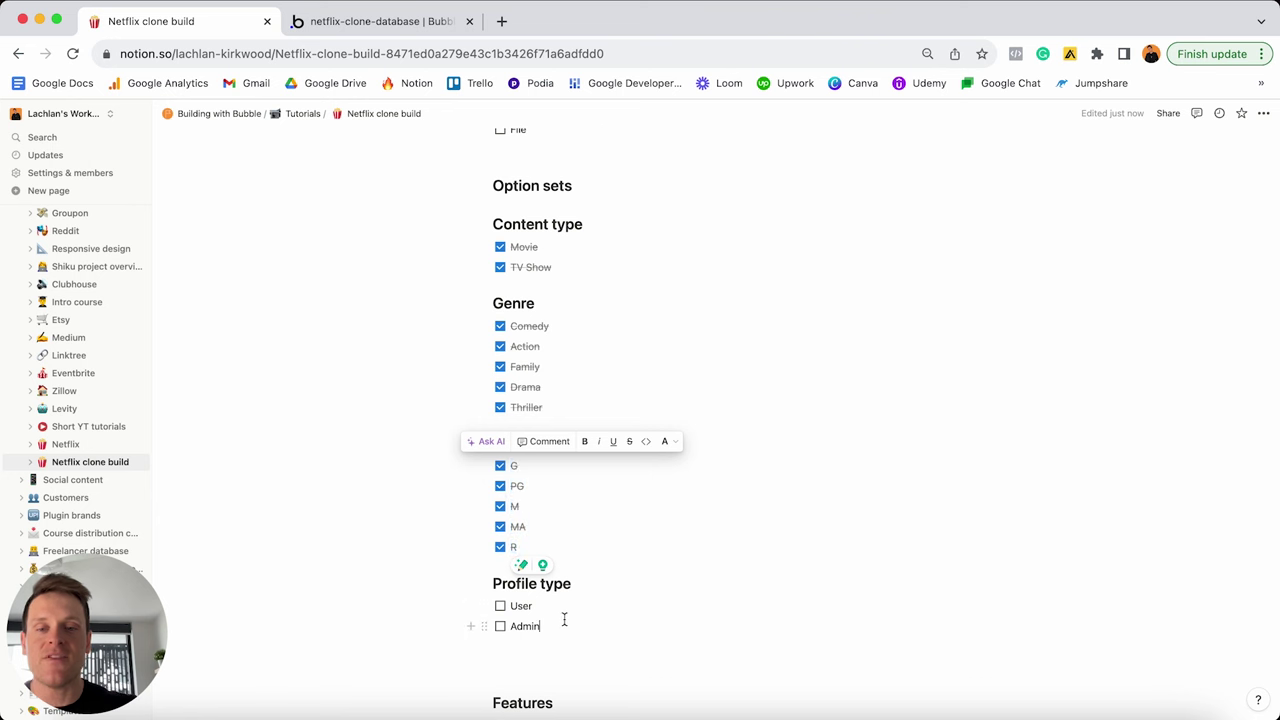
Step: Create a 'Profile Type' option set in Bubble
{"action": "left_click", "coordinate": [570, 584]}
{"action": "left_click", "coordinate": [398, 20]}
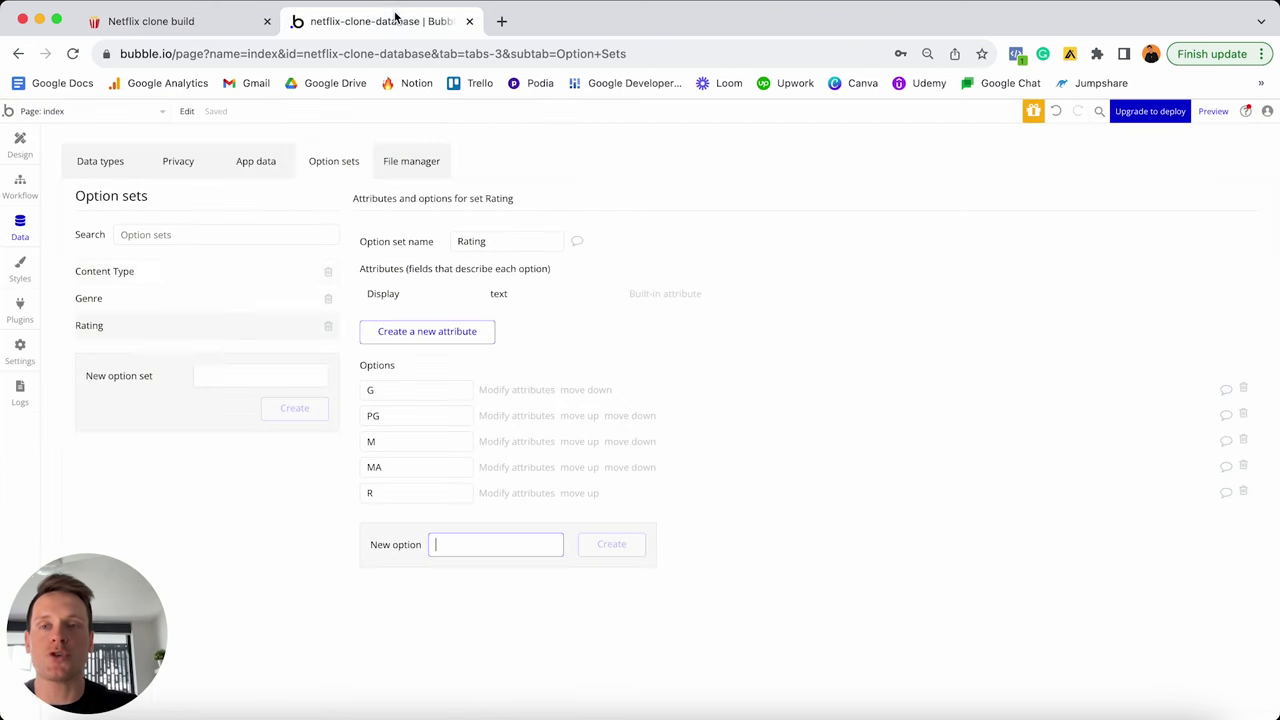
{"action": "left_click", "coordinate": [218, 372]}
{"action": "type", "text": "Prof"}
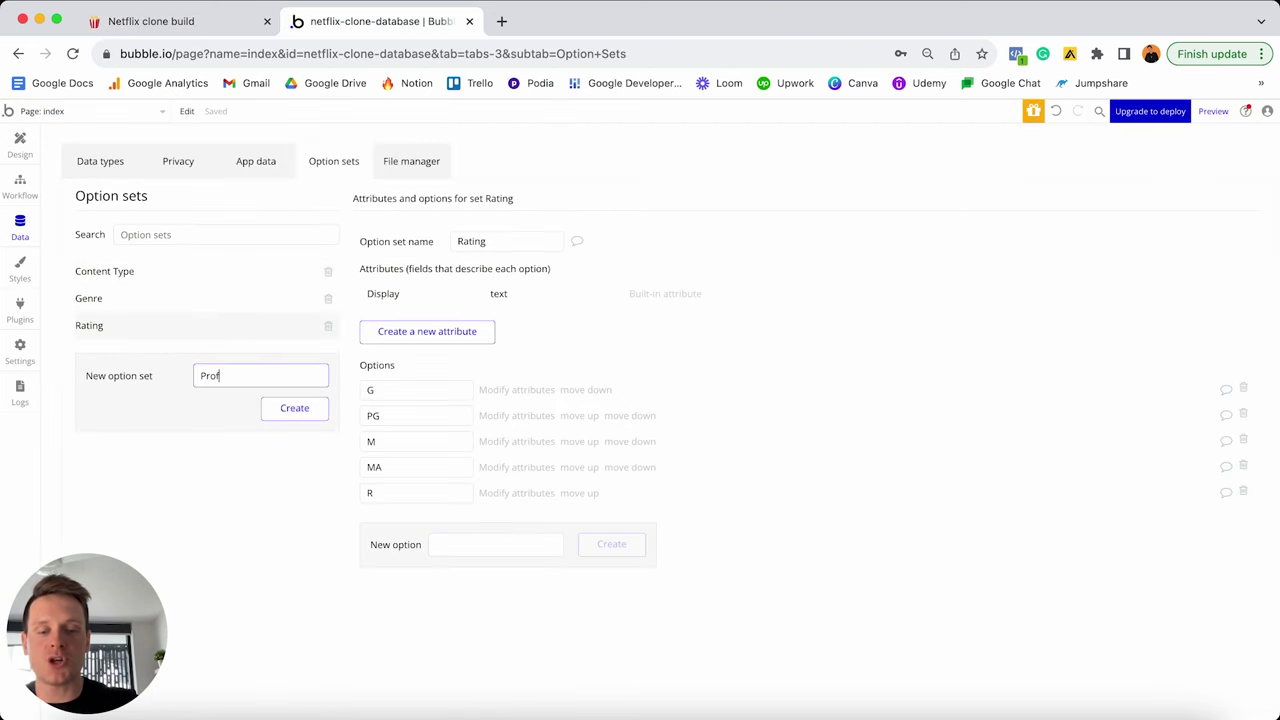
{"action": "type", "text": "ile Type"}
{"action": "key", "text": "Return"}
Step: Add User and Admin as Profile Type options
{"action": "left_click", "coordinate": [440, 410]}
{"action": "type", "text": "User"}
{"action": "key", "text": "Return"}
{"action": "type", "text": "Admin"}
{"action": "key", "text": "Return"}
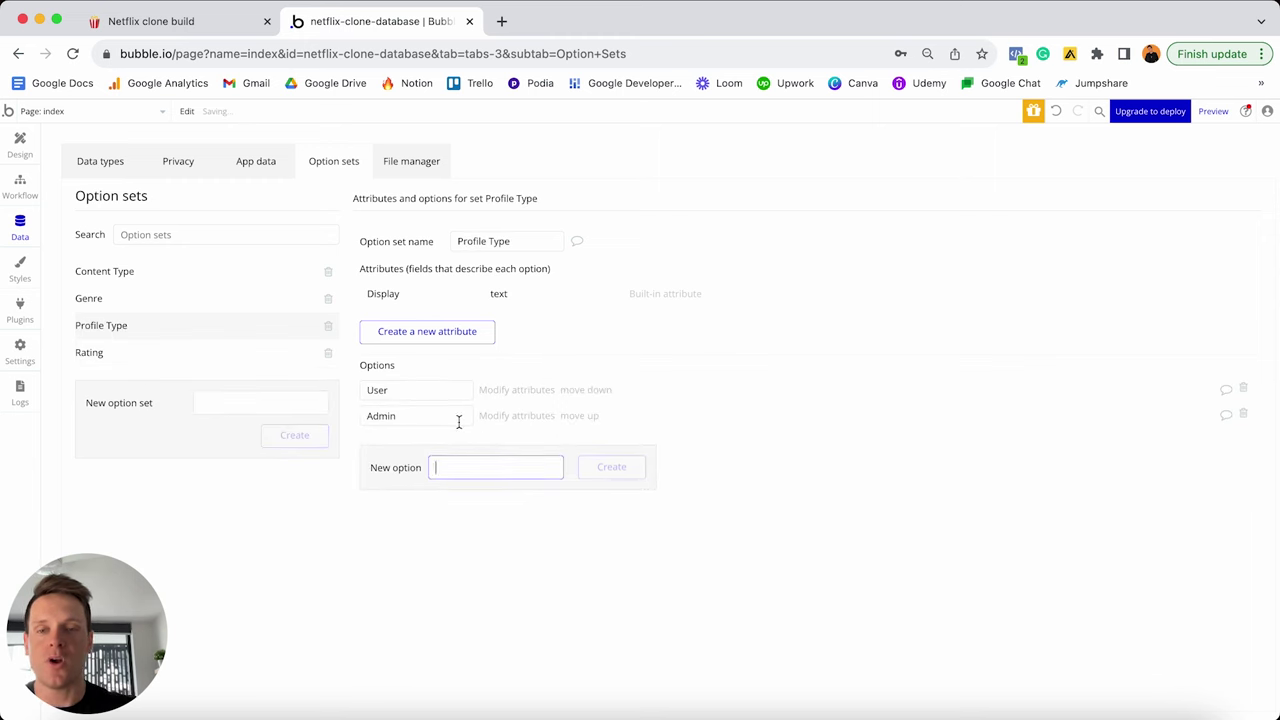
Step: Tick off User and Admin under Profile type in the Notion checklist
{"action": "left_click", "coordinate": [246, 16]}
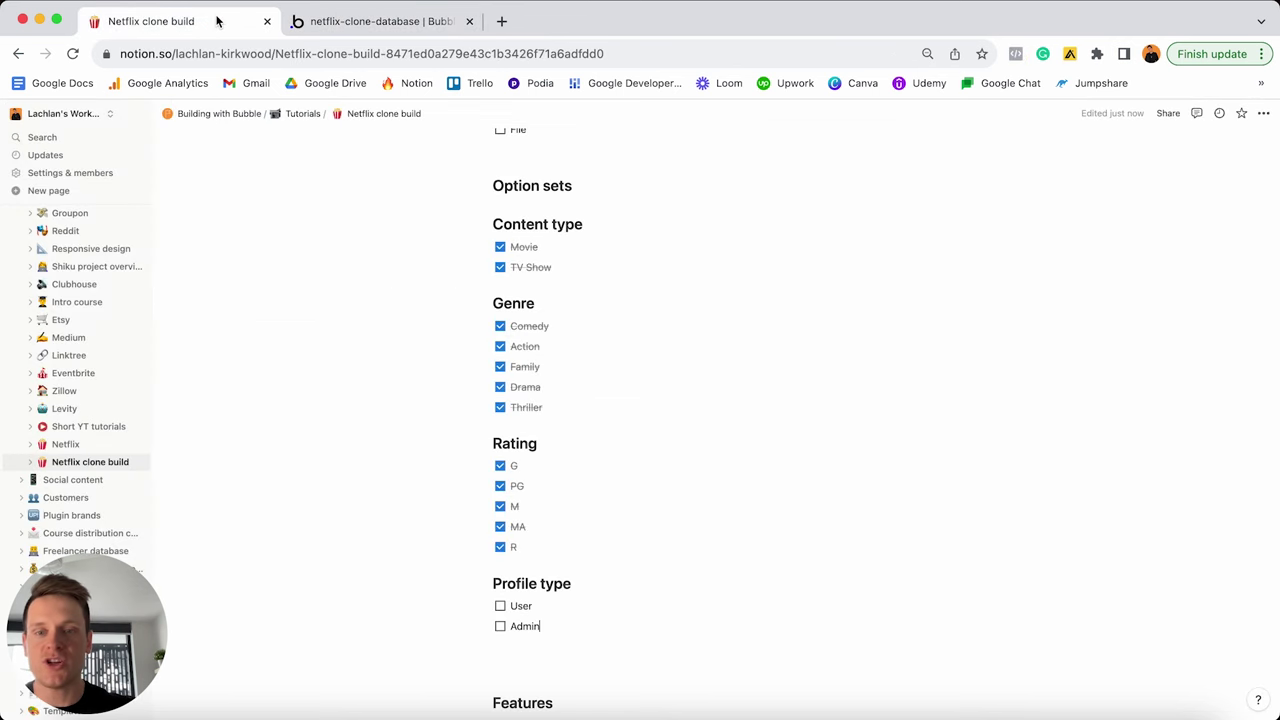
{"action": "left_click", "coordinate": [500, 606]}
{"action": "left_click", "coordinate": [500, 625]}
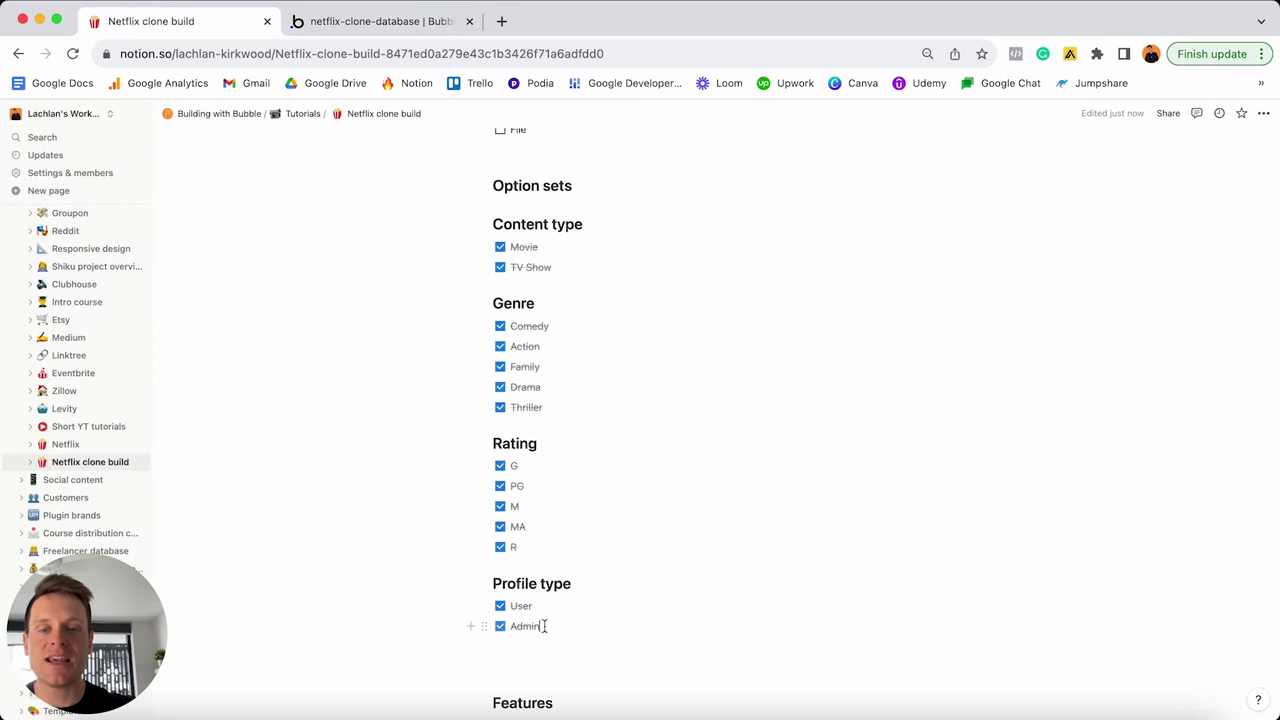
Step: Review the planned User fields in Notion, then open the User type in Bubble's Data types
{"action": "scroll", "coordinate": [574, 626], "scroll_direction": "up", "scroll_amount": 15}
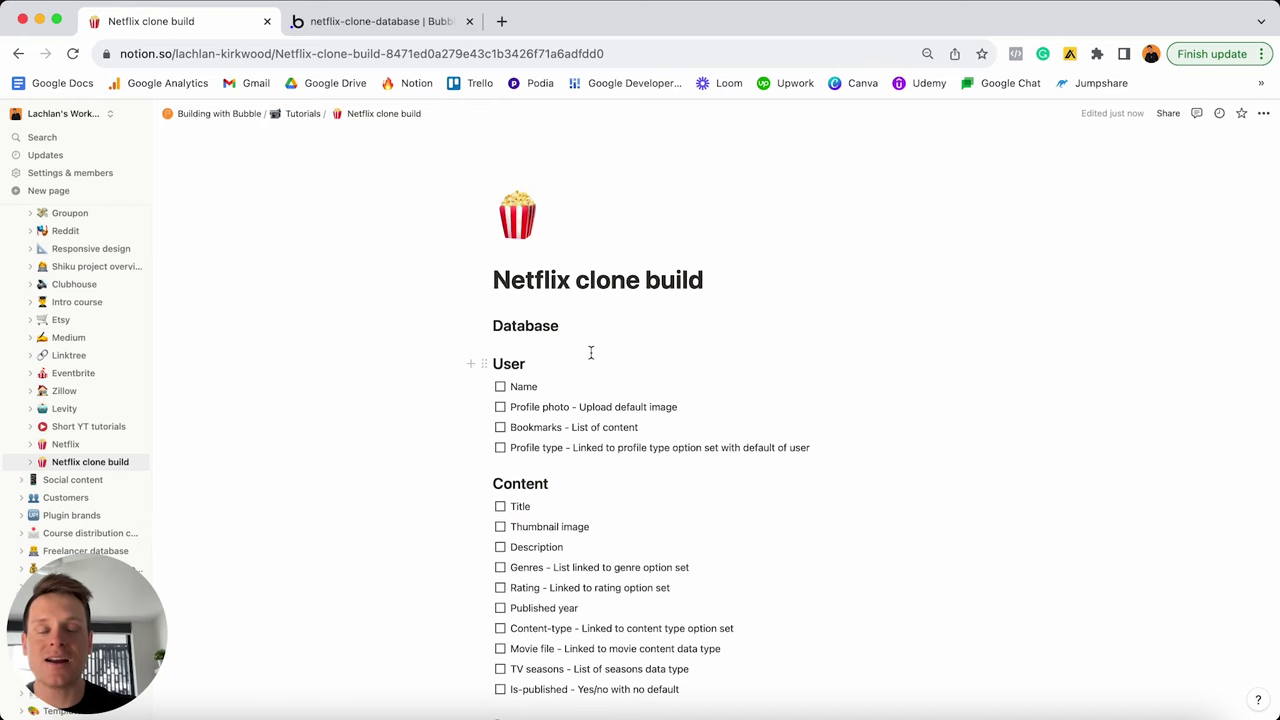
{"action": "left_click_drag", "start_coordinate": [512, 386], "coordinate": [817, 458]}
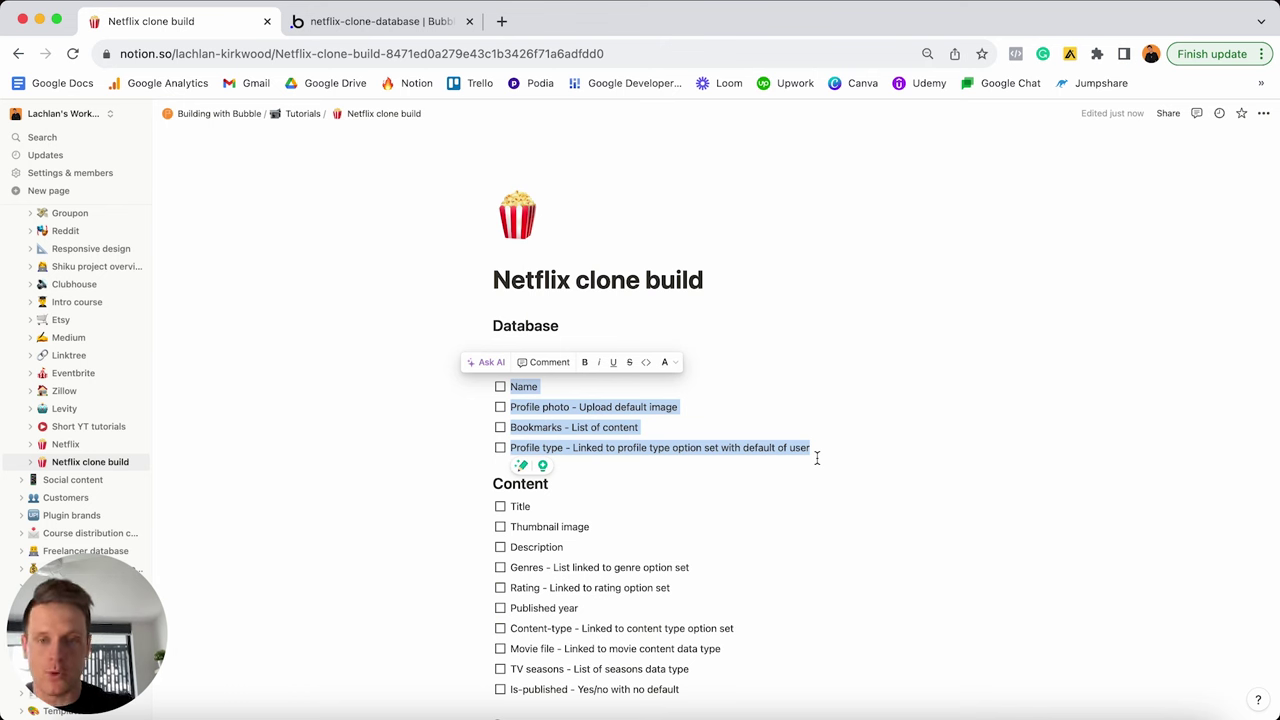
{"action": "left_click", "coordinate": [590, 387]}
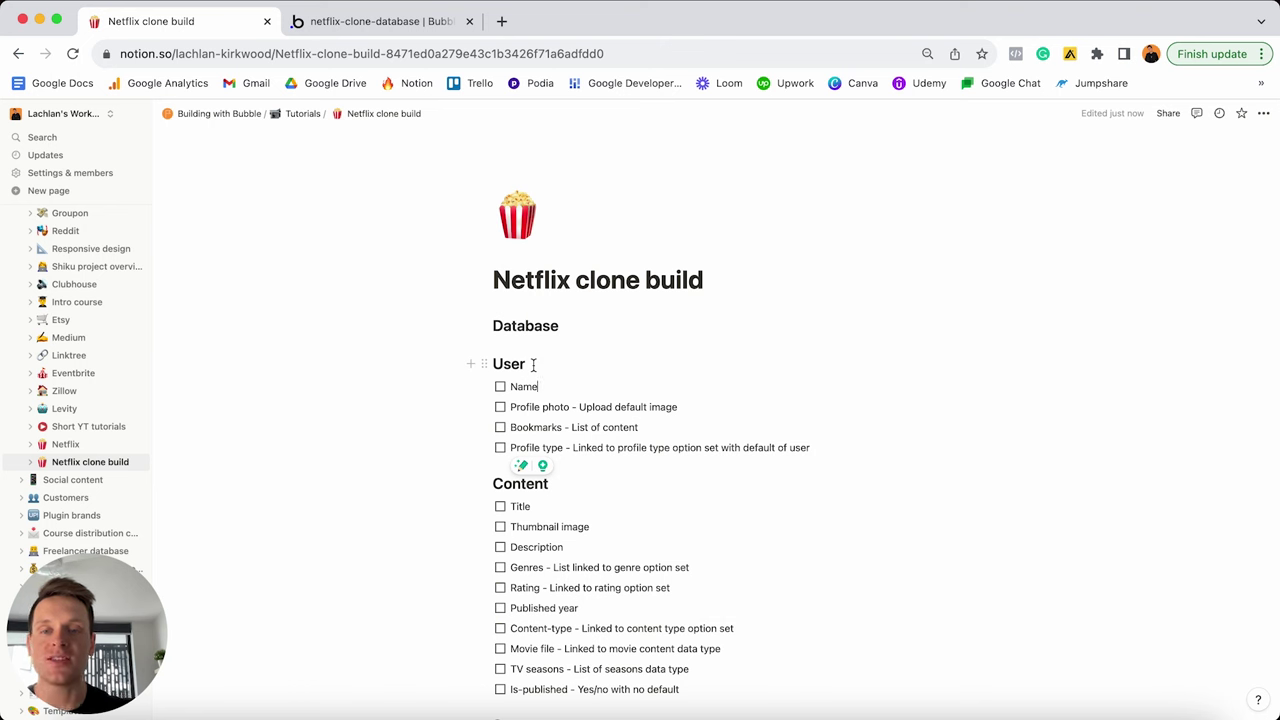
{"action": "left_click", "coordinate": [376, 22]}
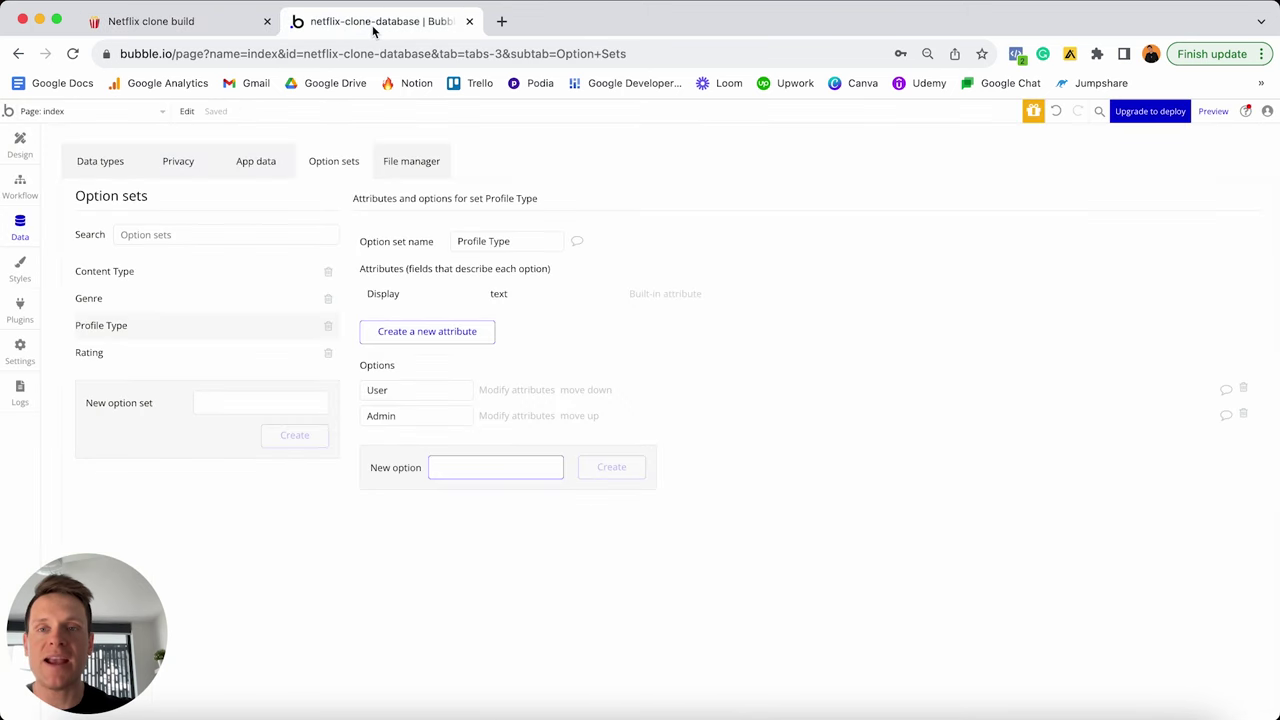
{"action": "left_click", "coordinate": [108, 166]}
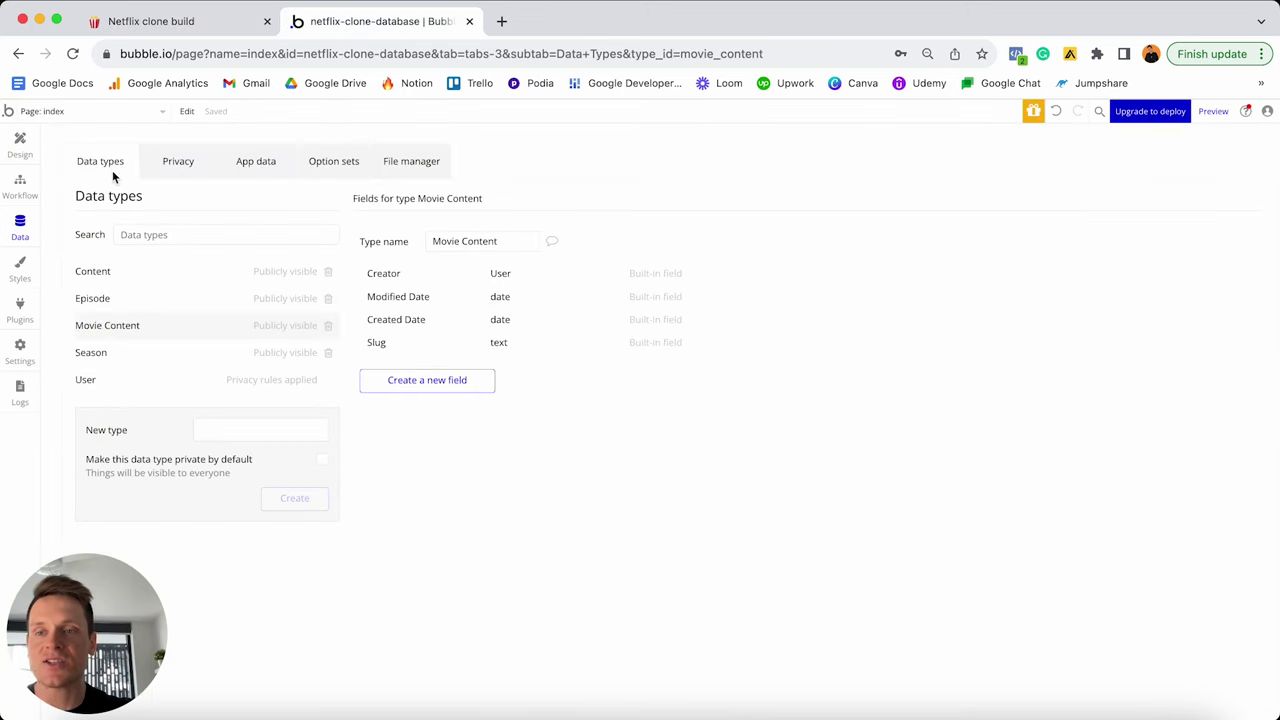
{"action": "left_click", "coordinate": [118, 384]}
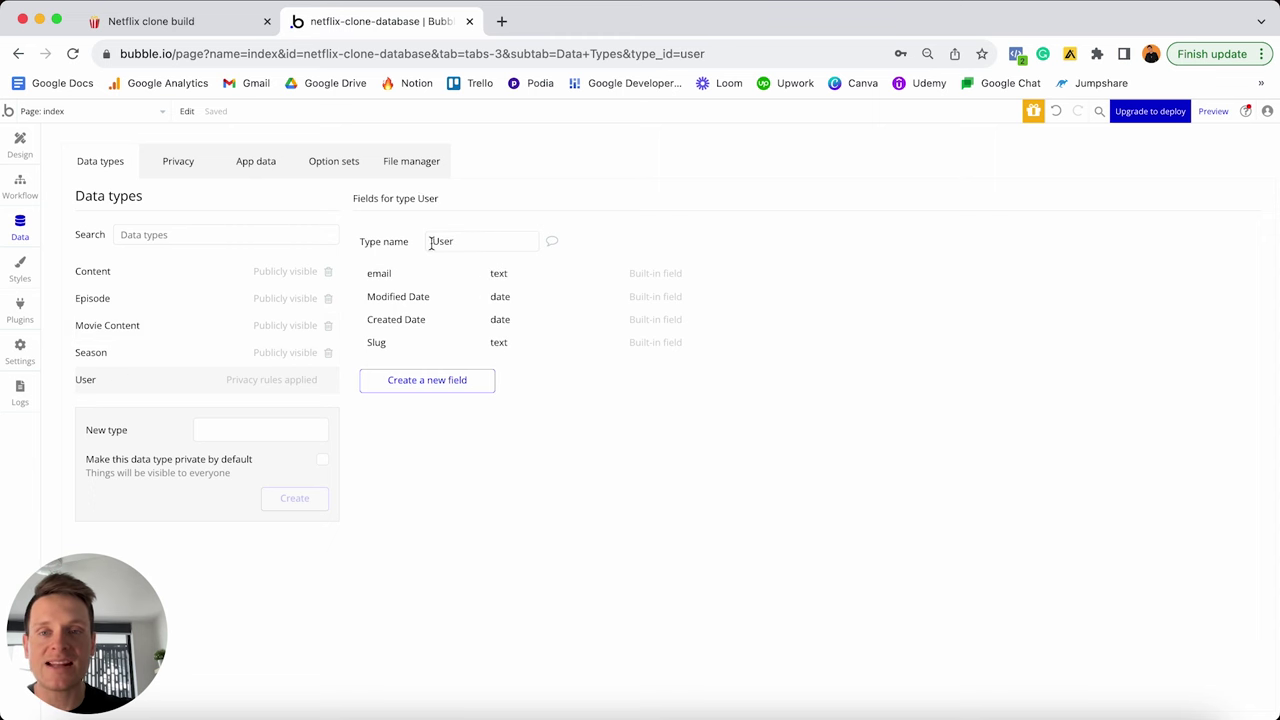
Step: Create the User field 'Name' with field type text
{"action": "left_click", "coordinate": [434, 384]}
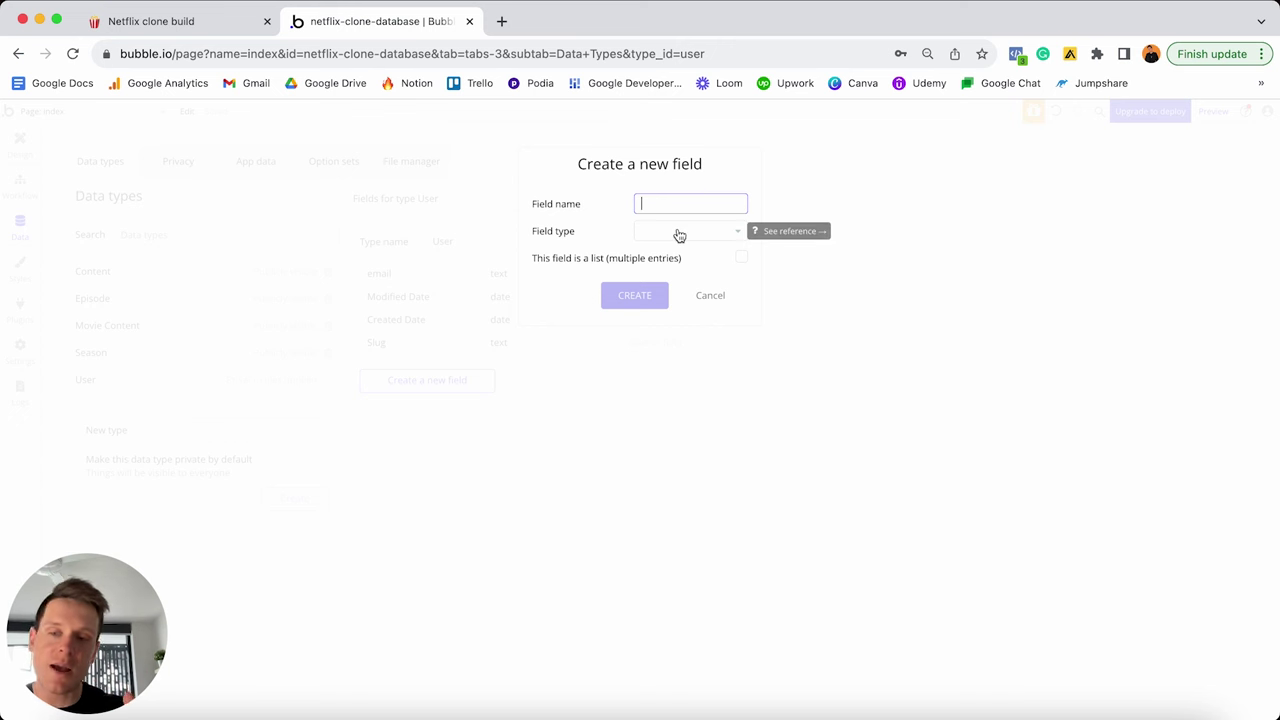
{"action": "type", "text": "Name"}
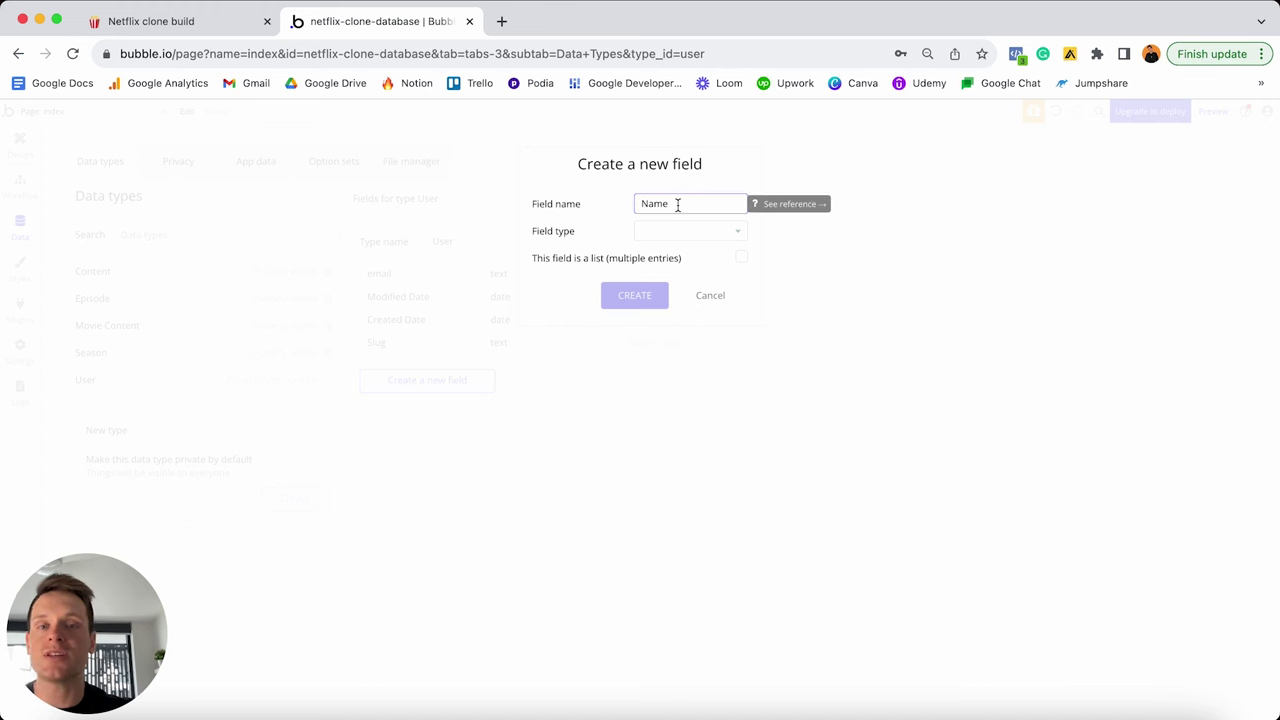
{"action": "left_click", "coordinate": [666, 234]}
{"action": "scroll", "coordinate": [675, 335], "scroll_direction": "down", "scroll_amount": 5}
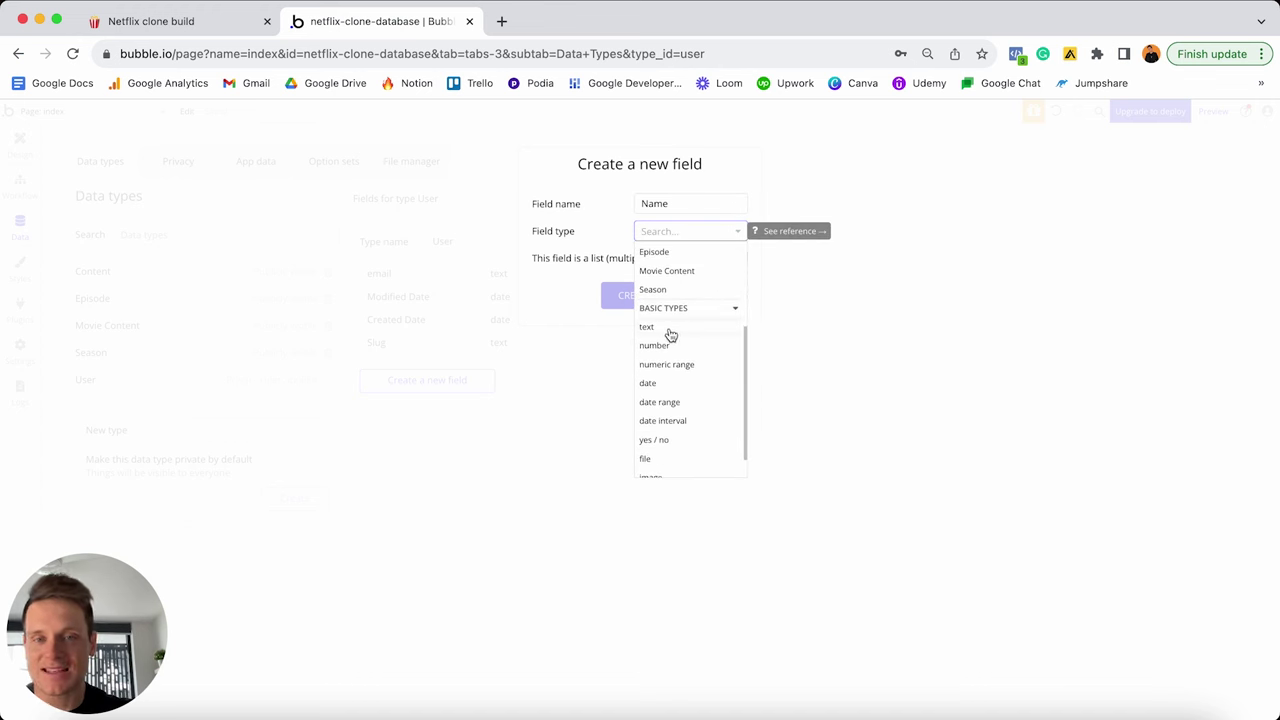
{"action": "scroll", "coordinate": [691, 343], "scroll_direction": "down", "scroll_amount": 2}
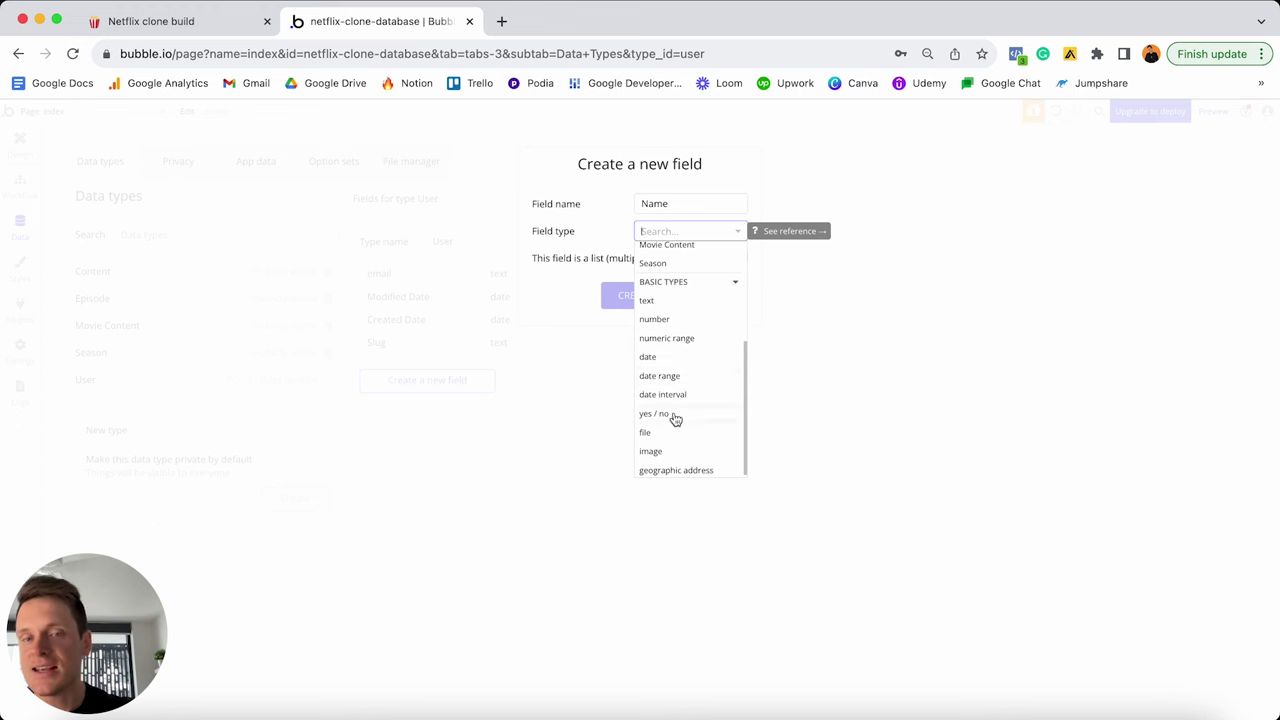
{"action": "scroll", "coordinate": [675, 419], "scroll_direction": "down", "scroll_amount": 1}
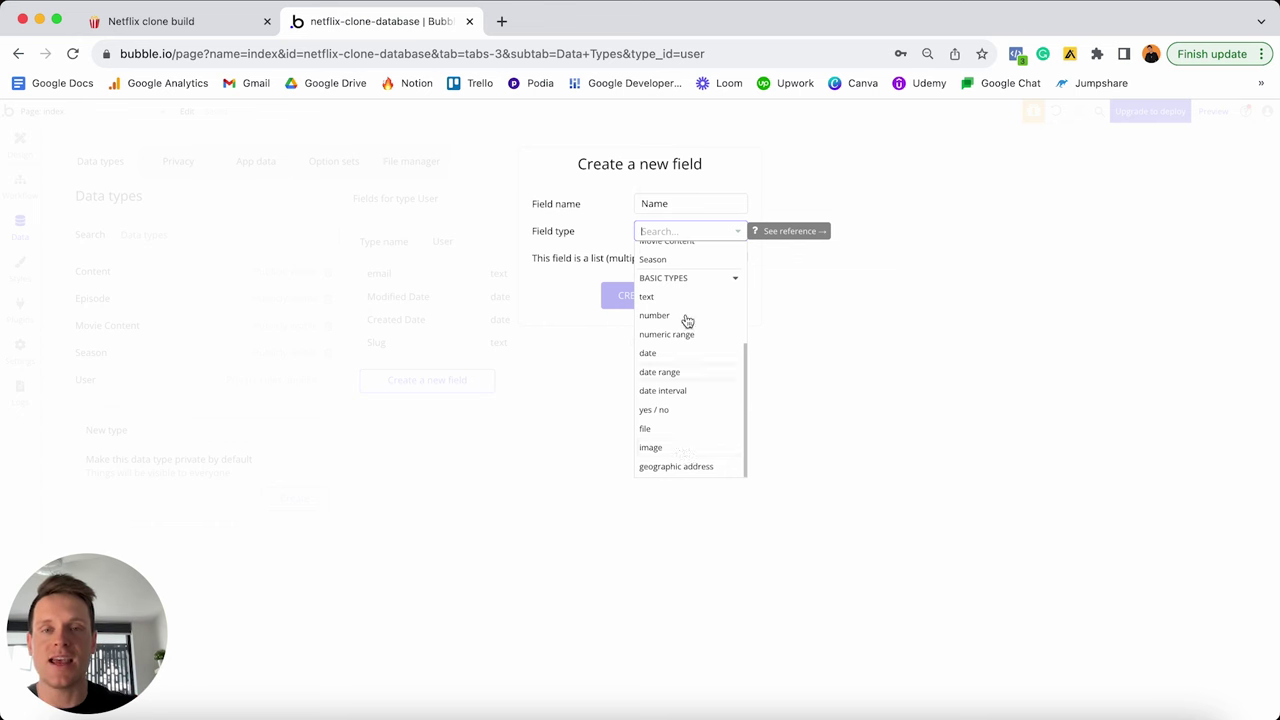
{"action": "scroll", "coordinate": [686, 380], "scroll_direction": "up", "scroll_amount": 1}
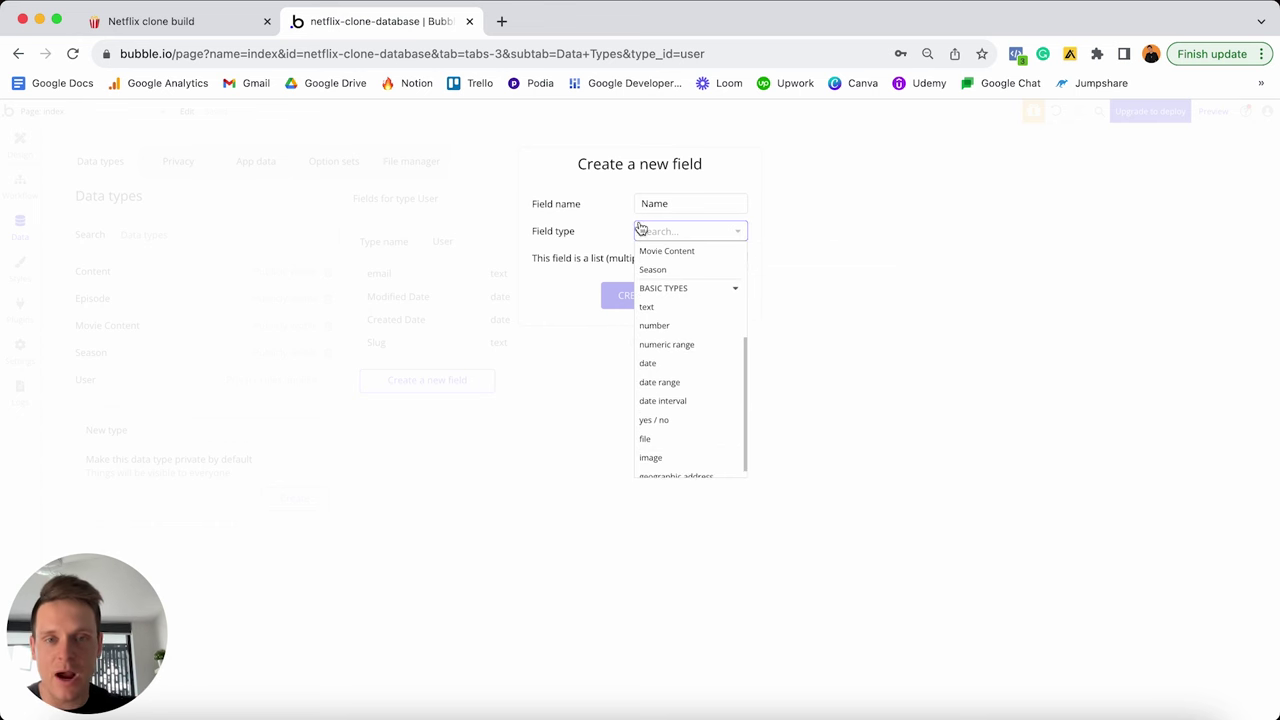
{"action": "left_click", "coordinate": [663, 310]}
{"action": "left_click", "coordinate": [617, 292]}
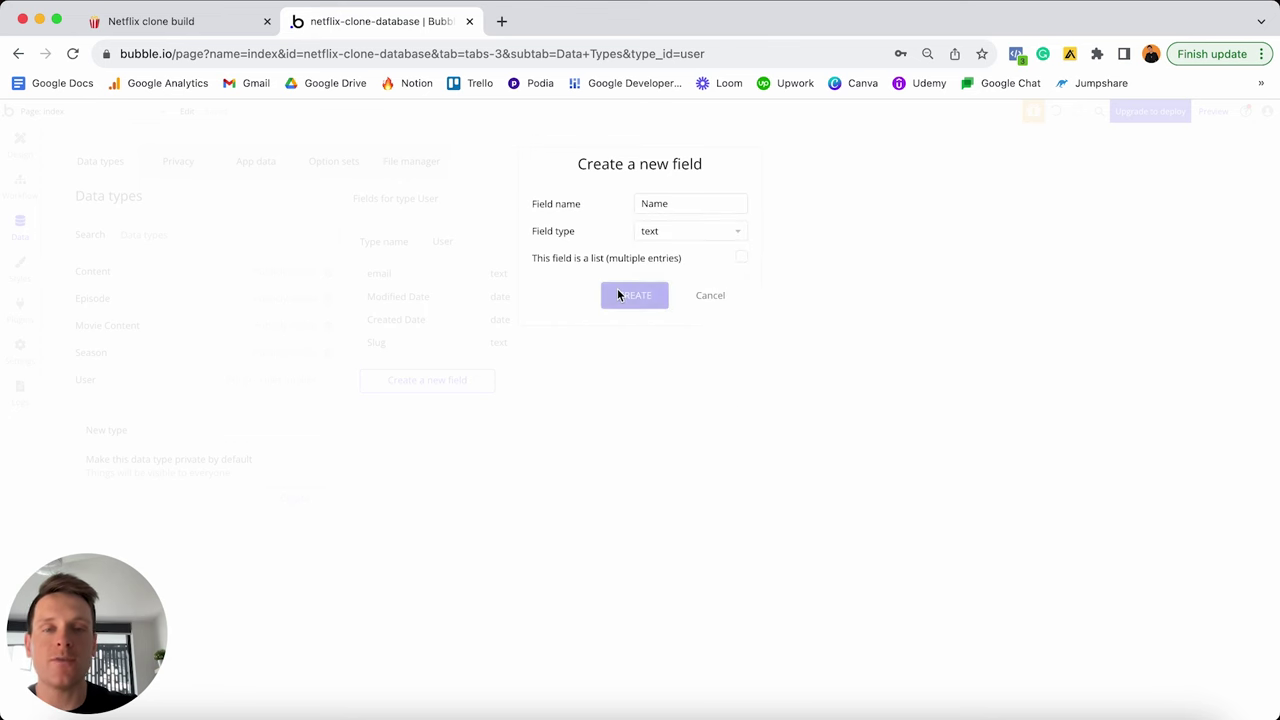
{"action": "left_click", "coordinate": [468, 405]}
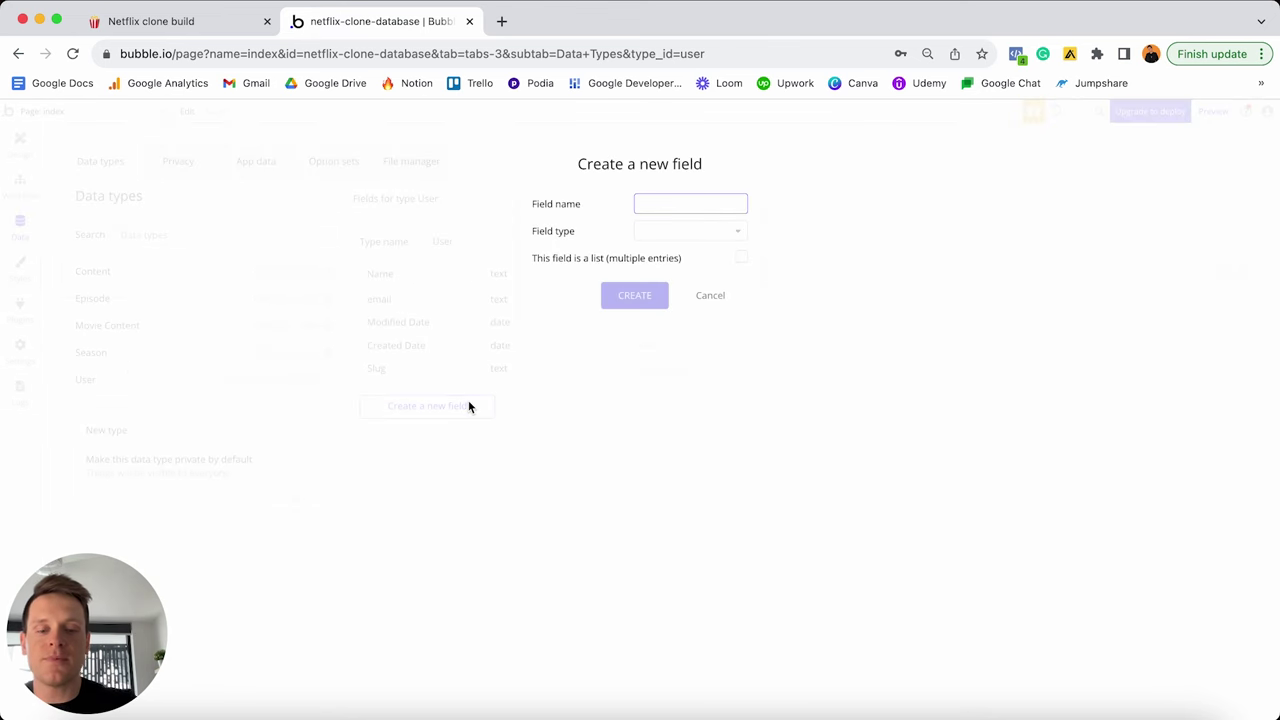
Step: Create the User field 'Profile-photo' with field type image
{"action": "type", "text": "Profile-photo"}
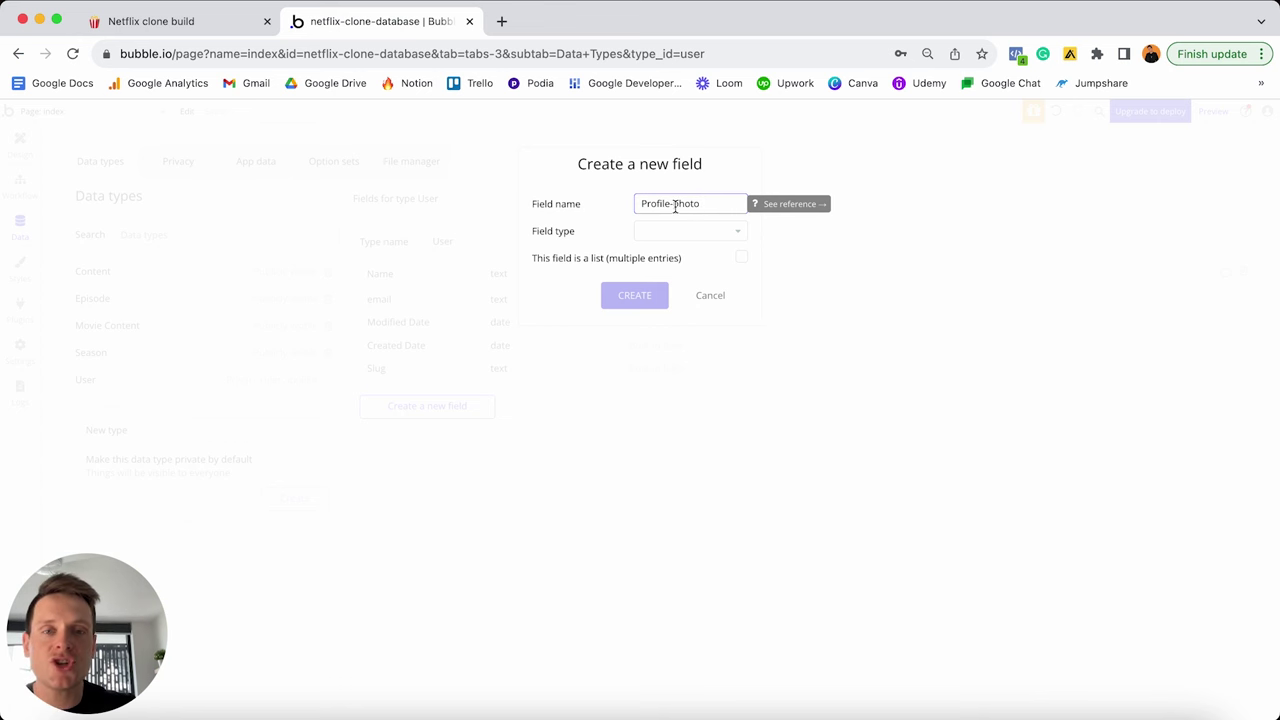
{"action": "left_click", "coordinate": [718, 203]}
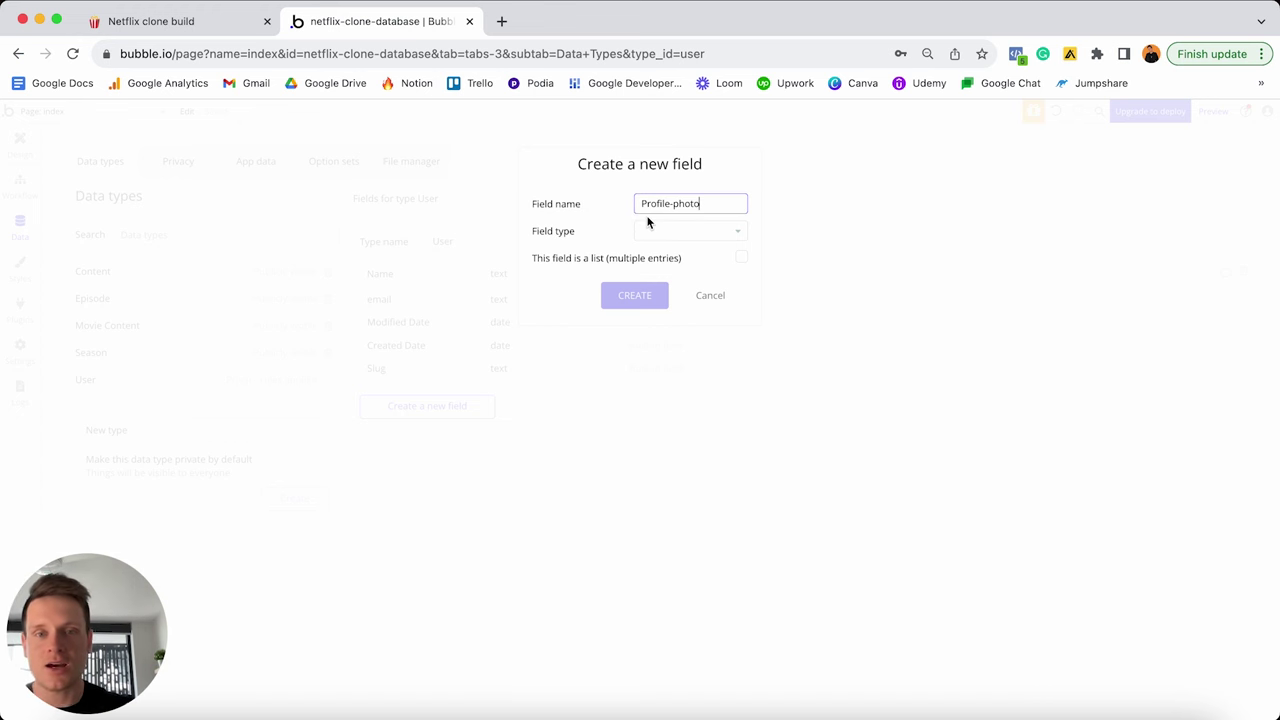
{"action": "left_click", "coordinate": [663, 233]}
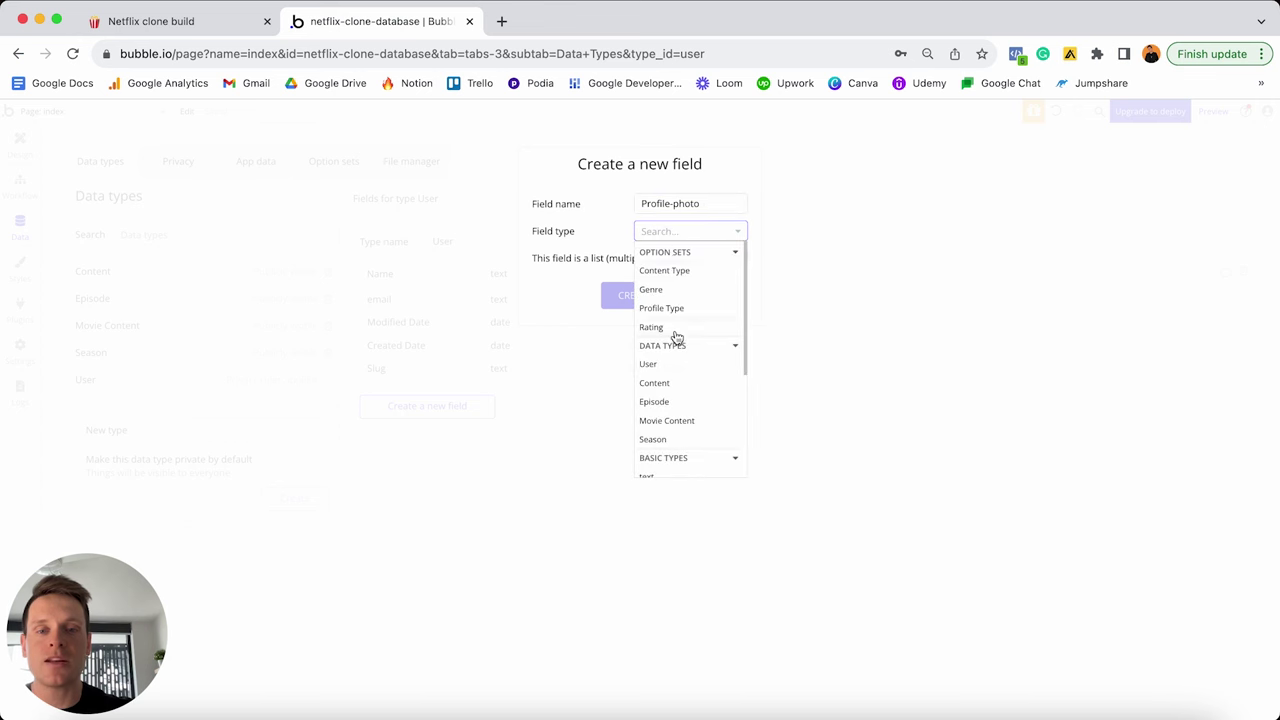
{"action": "scroll", "coordinate": [675, 337], "scroll_direction": "down", "scroll_amount": 3}
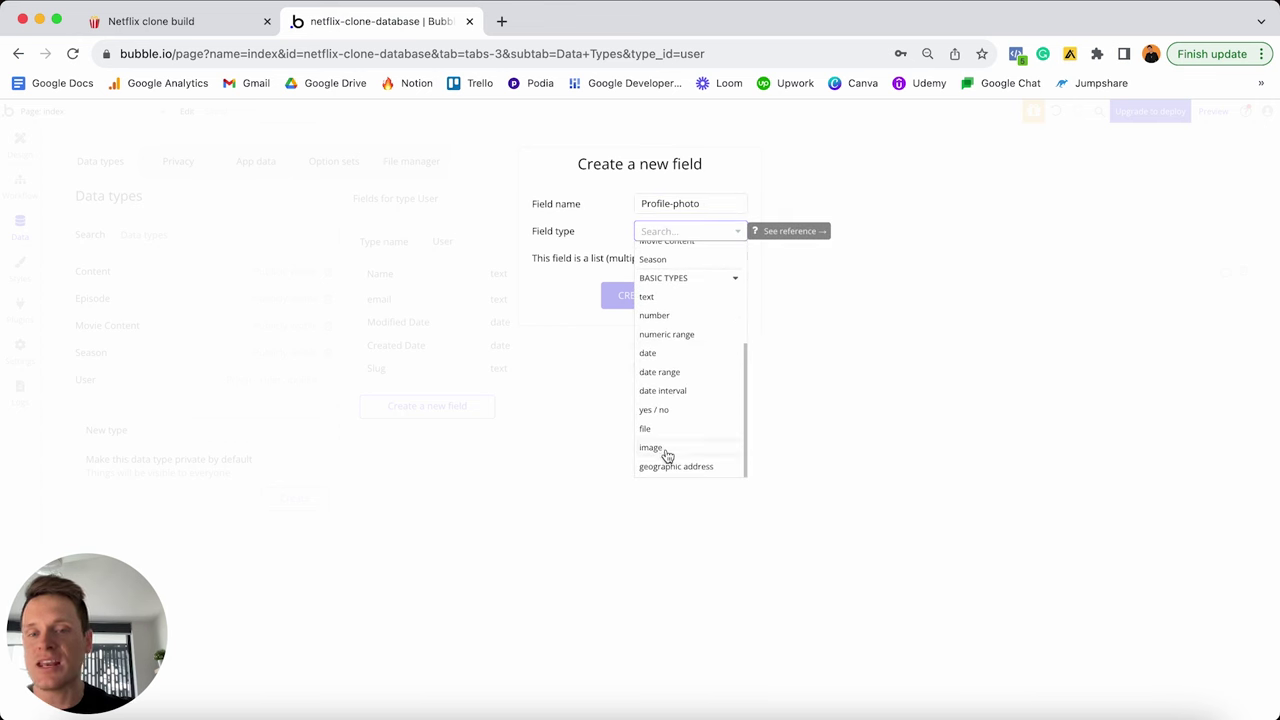
{"action": "left_click", "coordinate": [650, 448]}
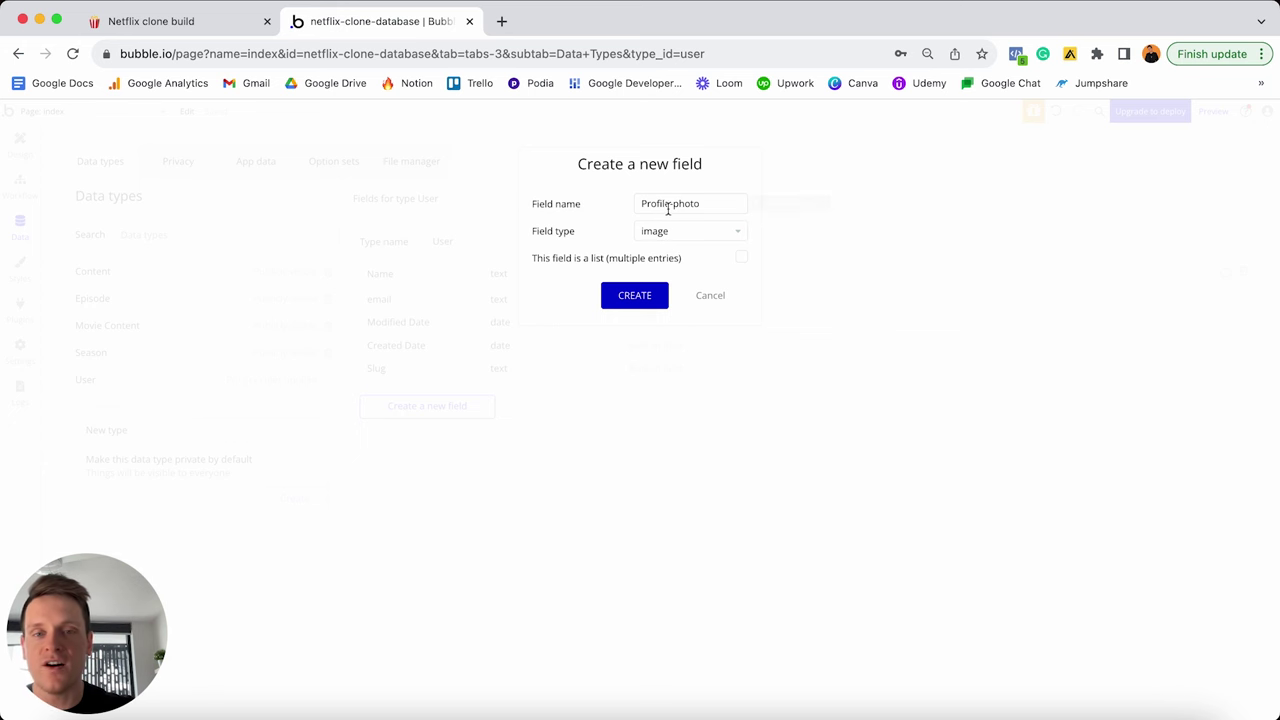
{"action": "left_click", "coordinate": [634, 295]}
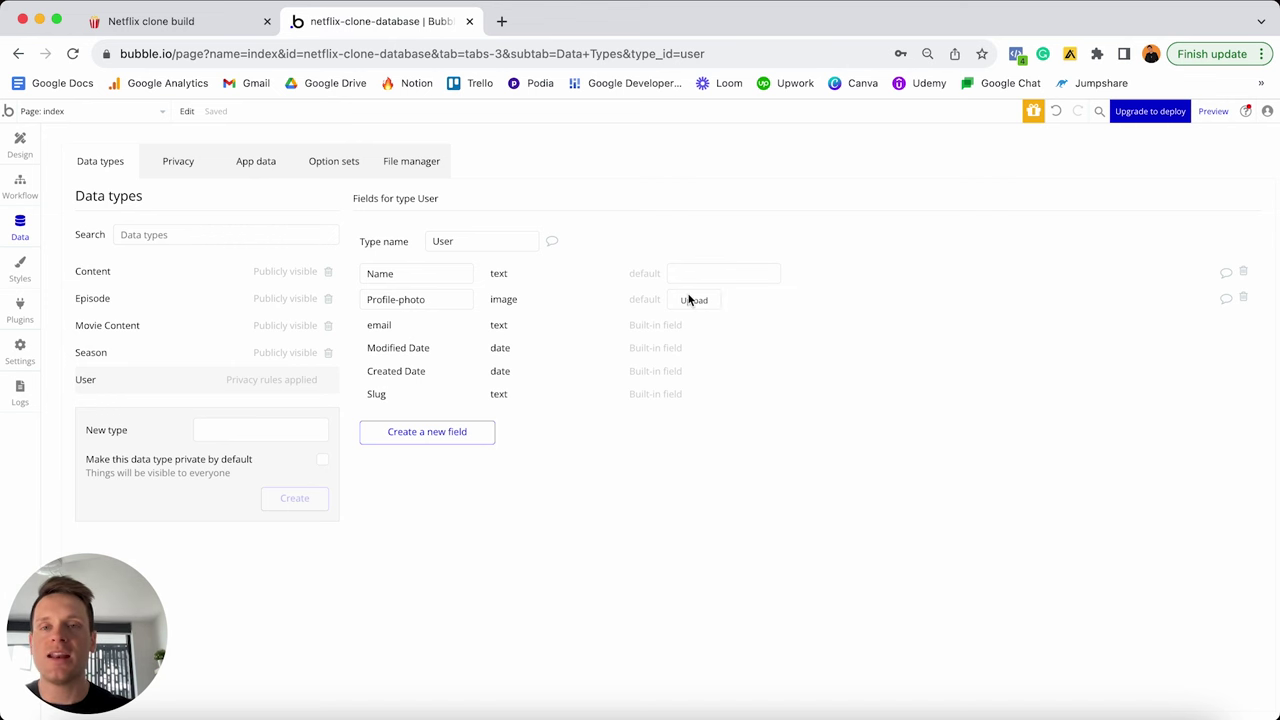
Step: Load the Netflix-Clone-Assets Google Drive folder in a new tab from its pasted URL
{"action": "left_click", "coordinate": [502, 21]}
{"action": "key", "text": "Return"}
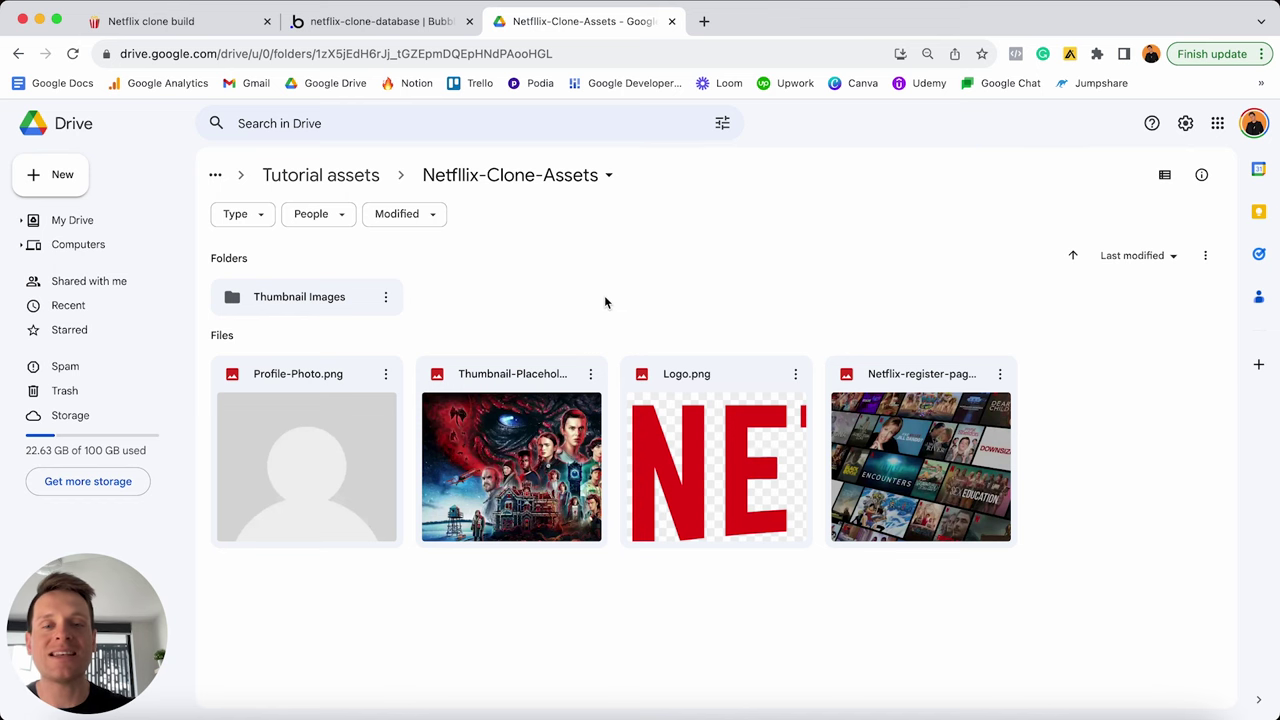
Step: Preview the grey Profile-Photo.png avatar and upload it as the Profile-photo field's default image
{"action": "double_click", "coordinate": [329, 435]}
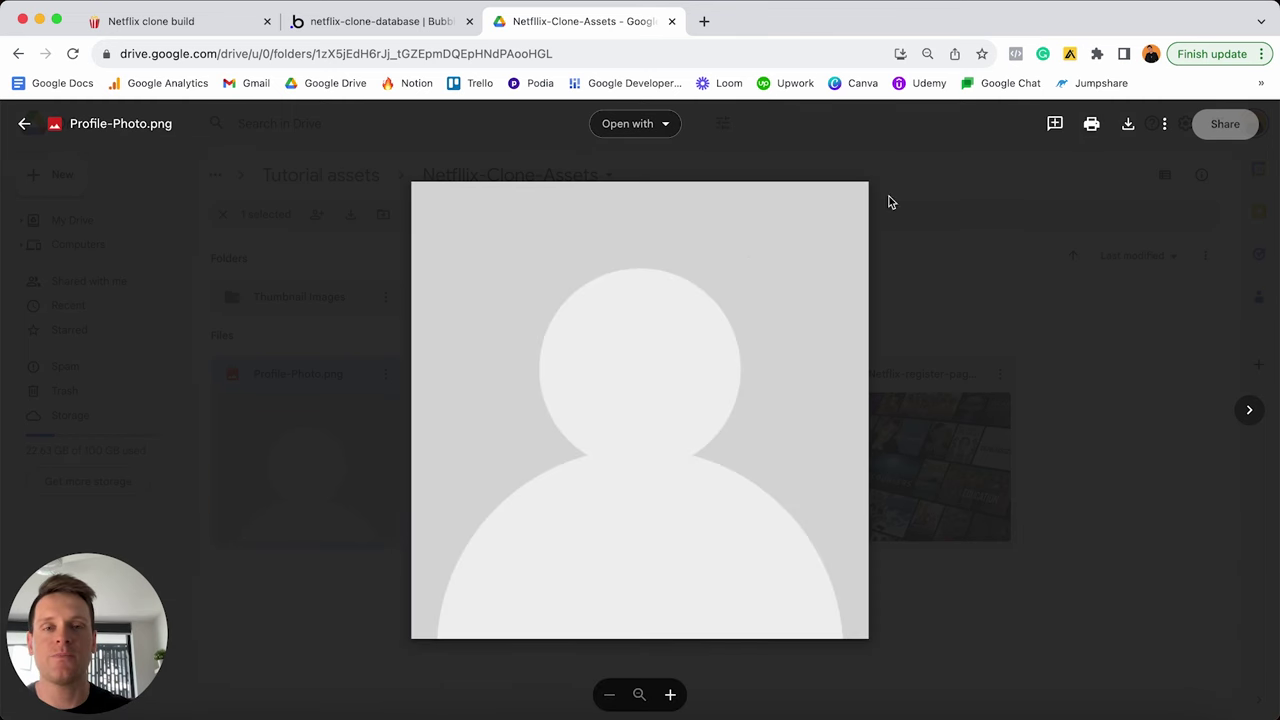
{"action": "left_click", "coordinate": [931, 226]}
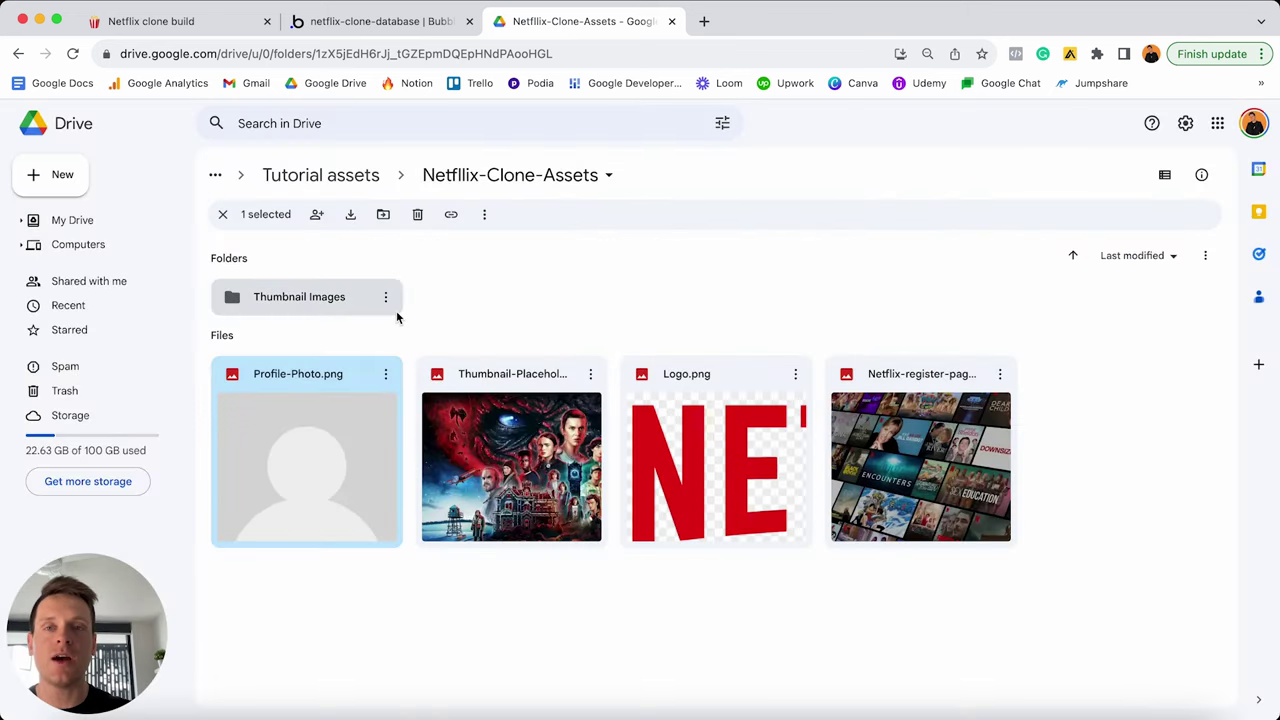
{"action": "left_click", "coordinate": [395, 24]}
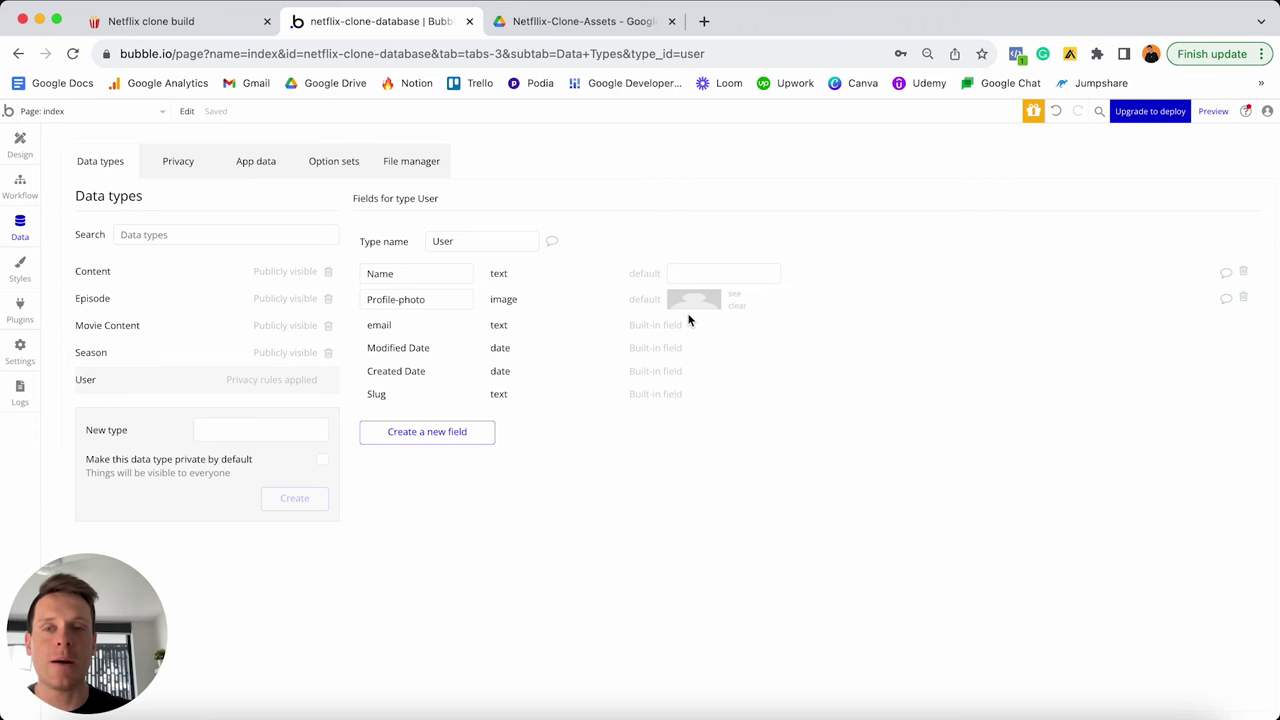
{"action": "left_click", "coordinate": [222, 24]}
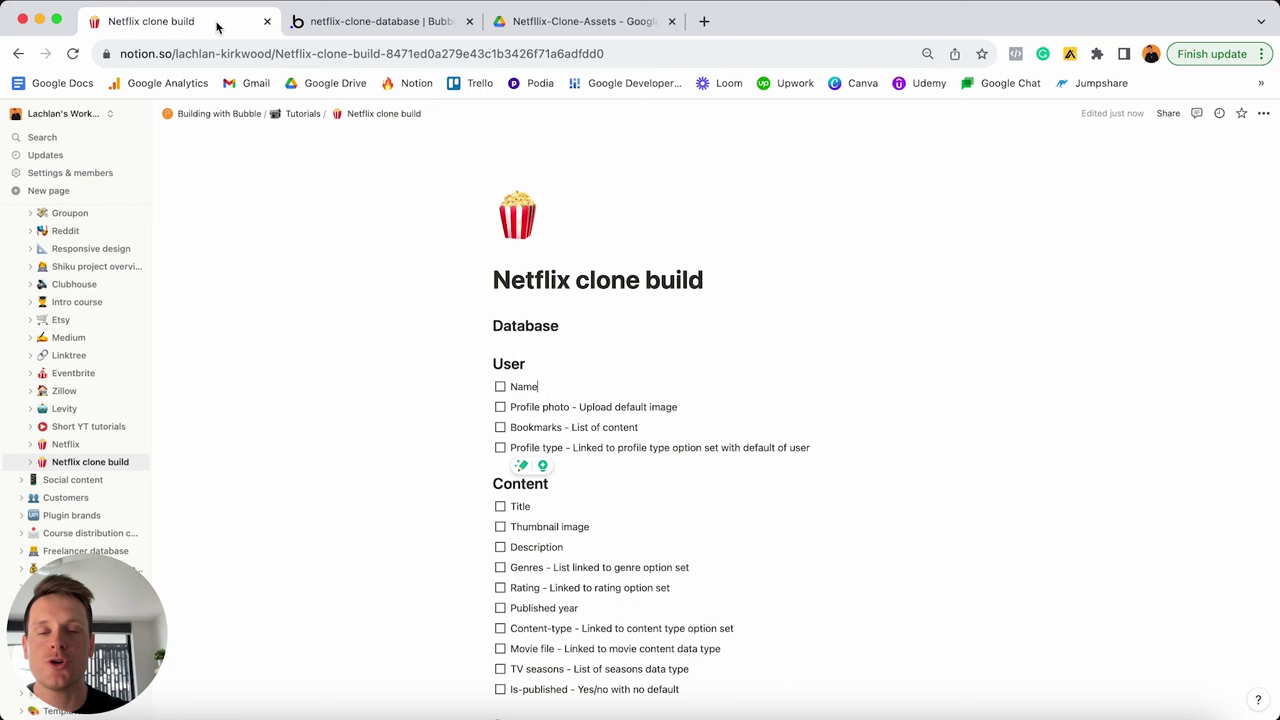
Step: Tick off Name and Profile photo under User and select the 'Bookmarks - List of content' line
{"action": "left_click", "coordinate": [501, 388]}
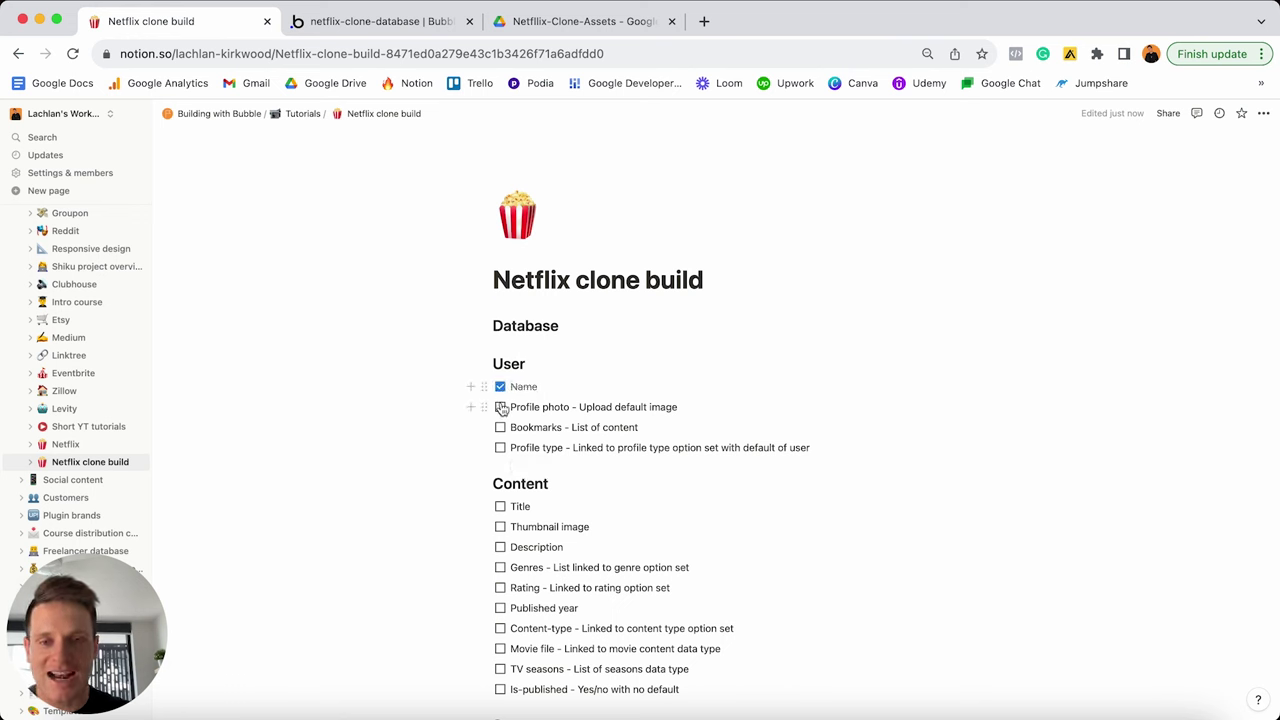
{"action": "left_click", "coordinate": [501, 408]}
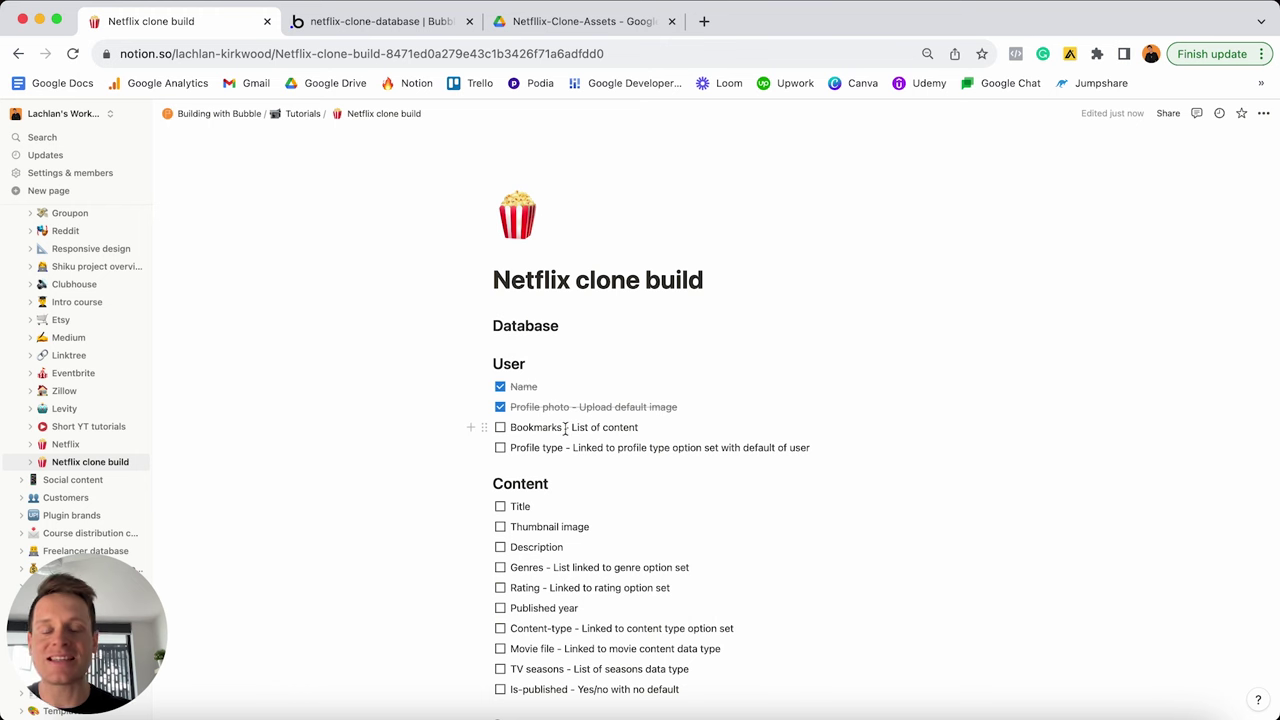
{"action": "key", "text": "super+a"}
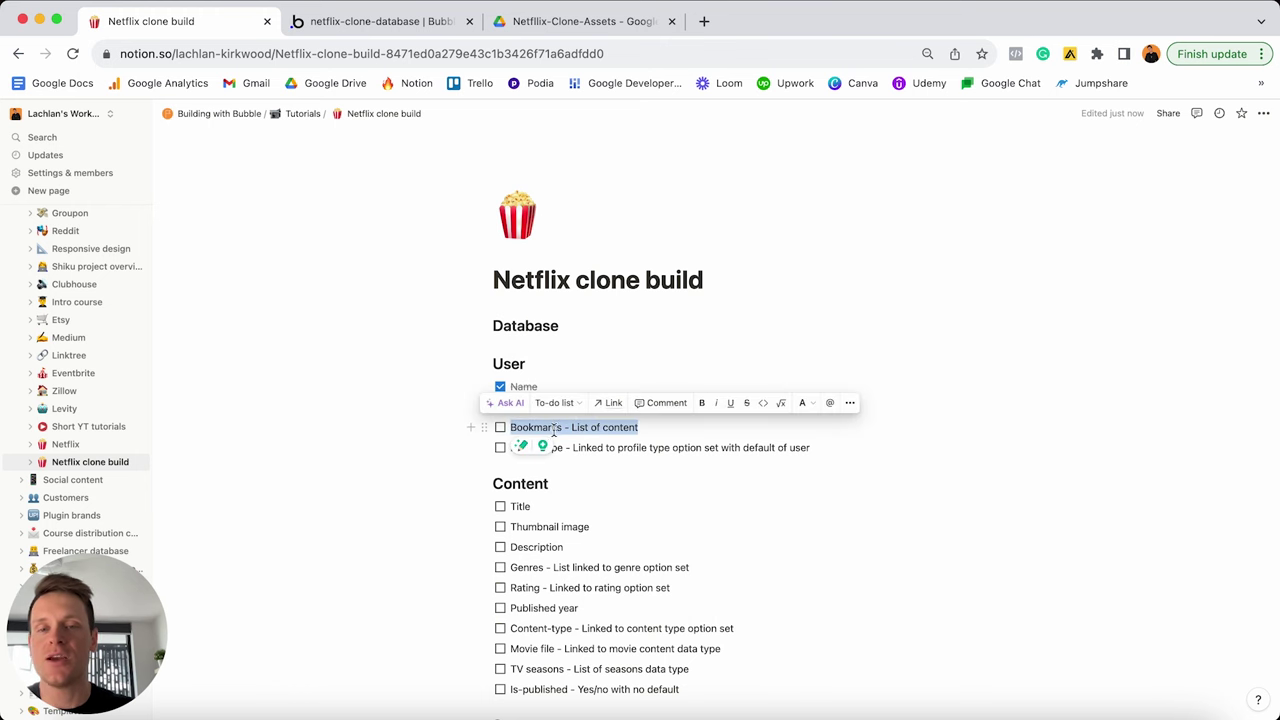
{"action": "left_click", "coordinate": [370, 30]}
Step: Start a new field on the User type and enter Bookmarks as its name
{"action": "left_click", "coordinate": [455, 432]}
{"action": "type", "text": "Bookmarks"}
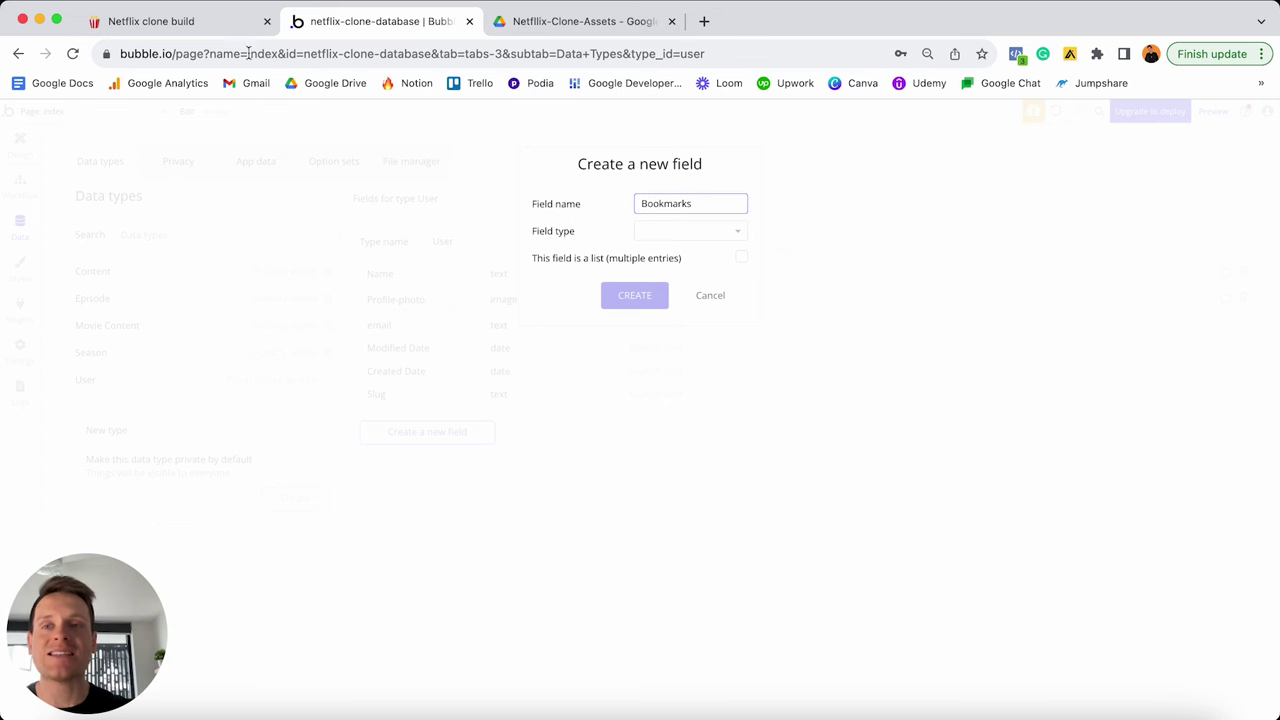
{"action": "left_click", "coordinate": [152, 21]}
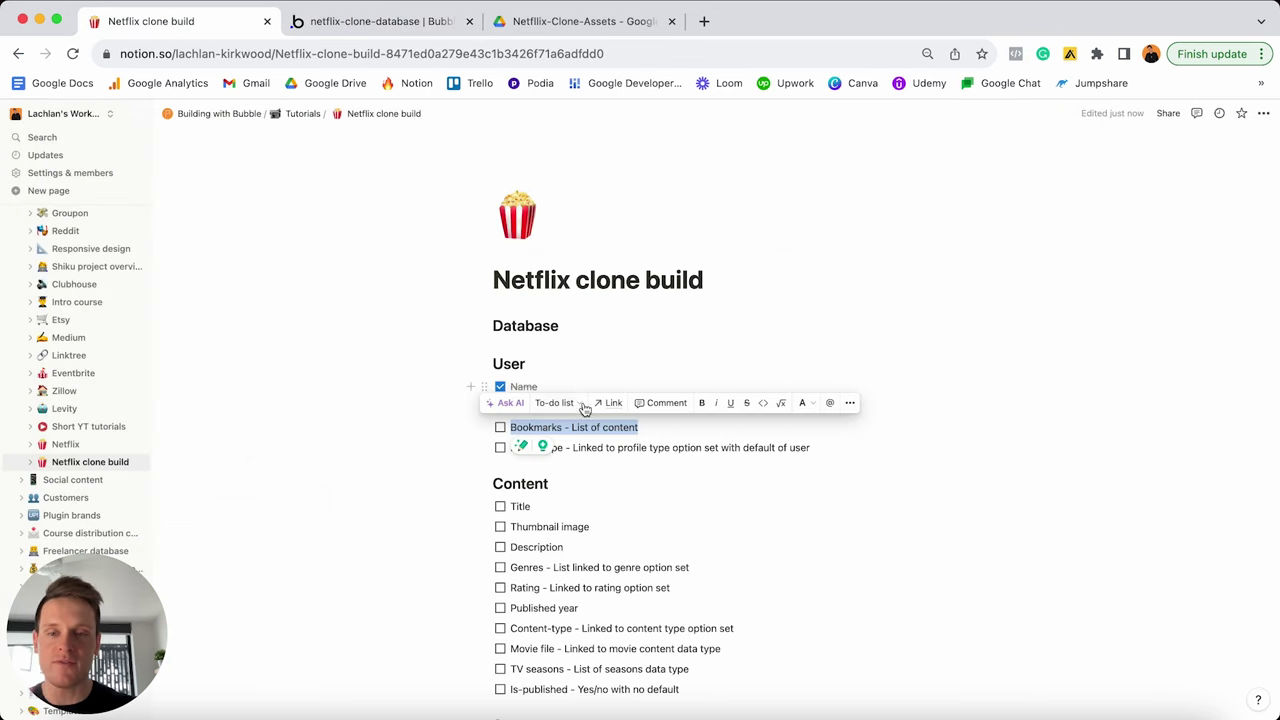
Step: Clear the text selection in the Notion plan to review the User fields
{"action": "left_click", "coordinate": [610, 439]}
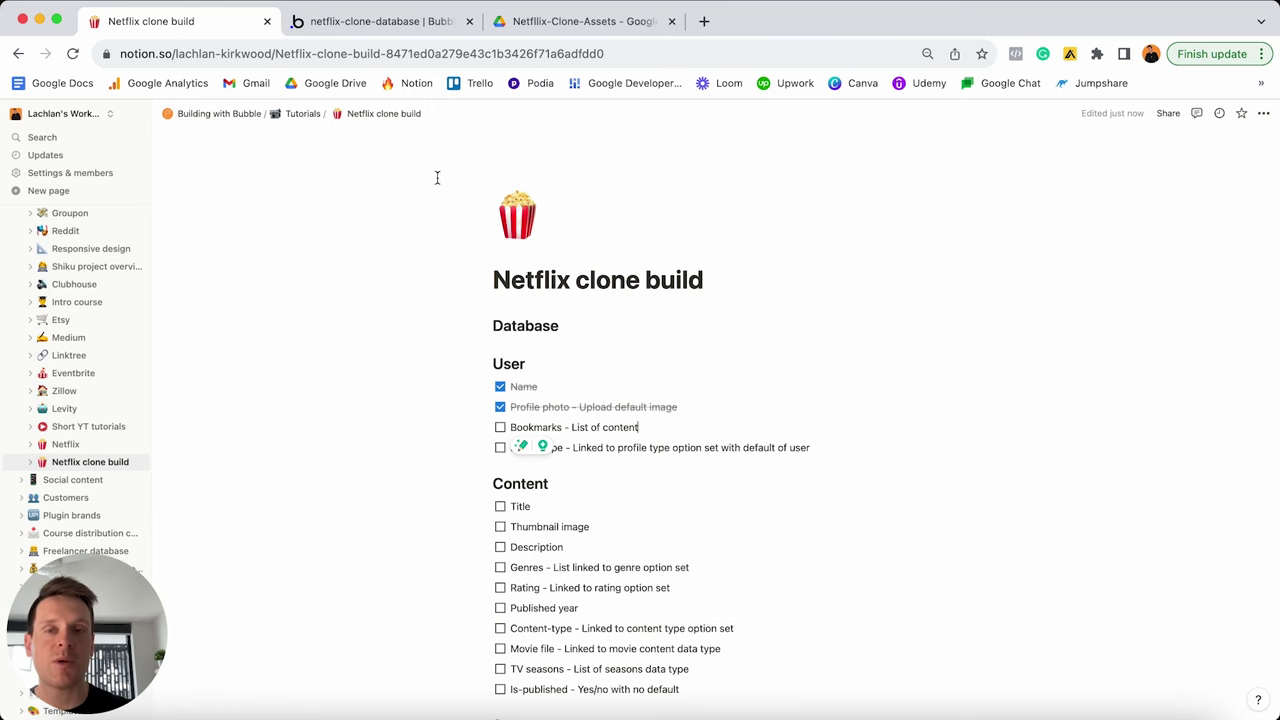
Step: Give the Bookmarks field the type Content, make it a list, and create it
{"action": "left_click", "coordinate": [408, 24]}
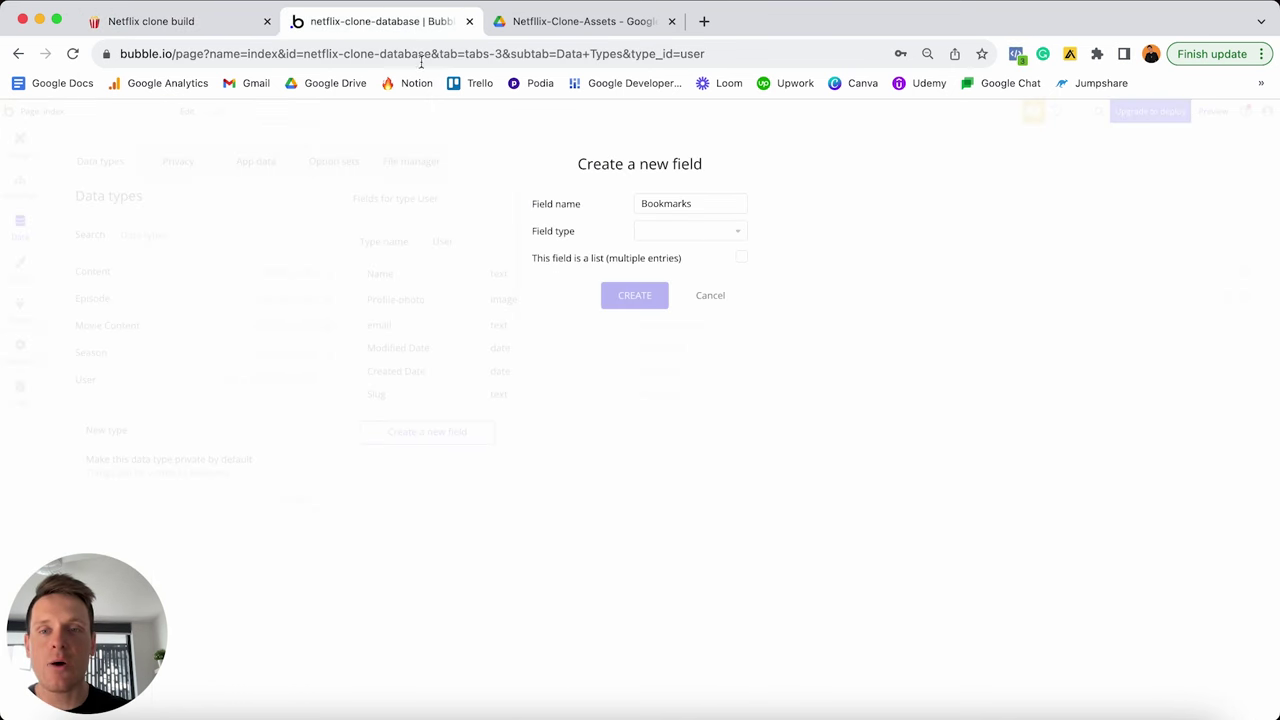
{"action": "left_click", "coordinate": [648, 233]}
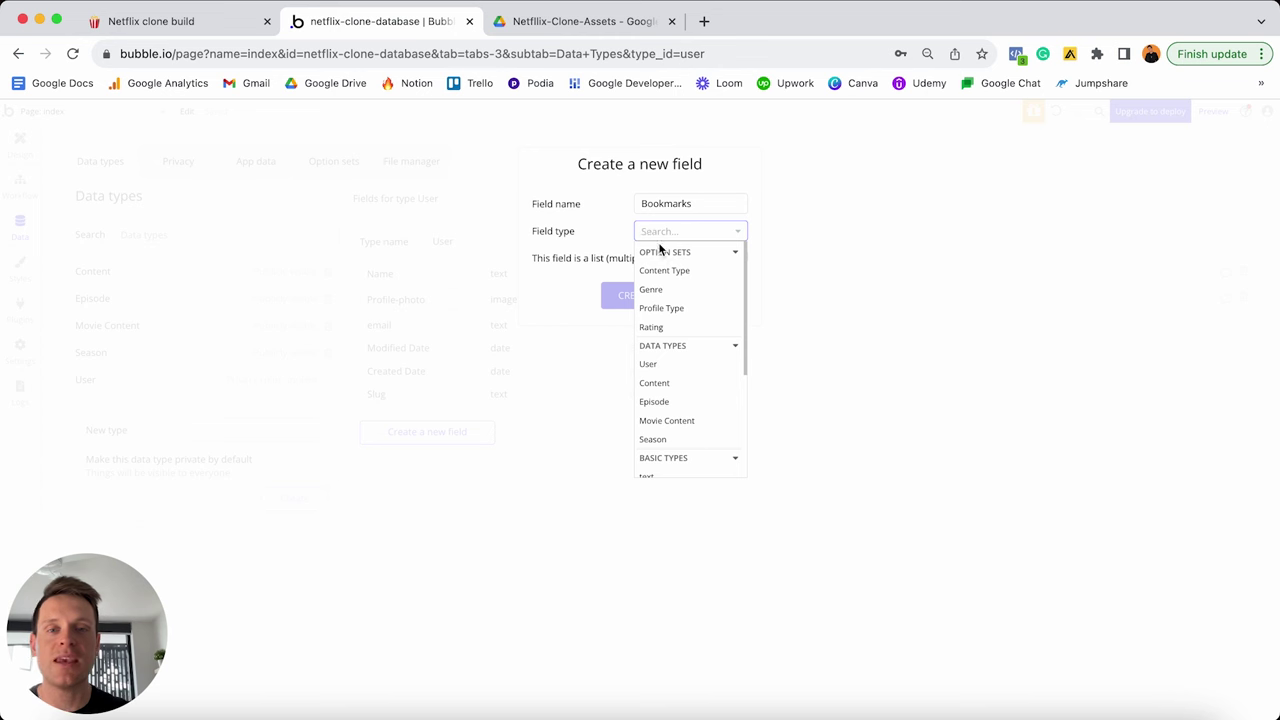
{"action": "scroll", "coordinate": [680, 345], "scroll_direction": "down", "scroll_amount": 1}
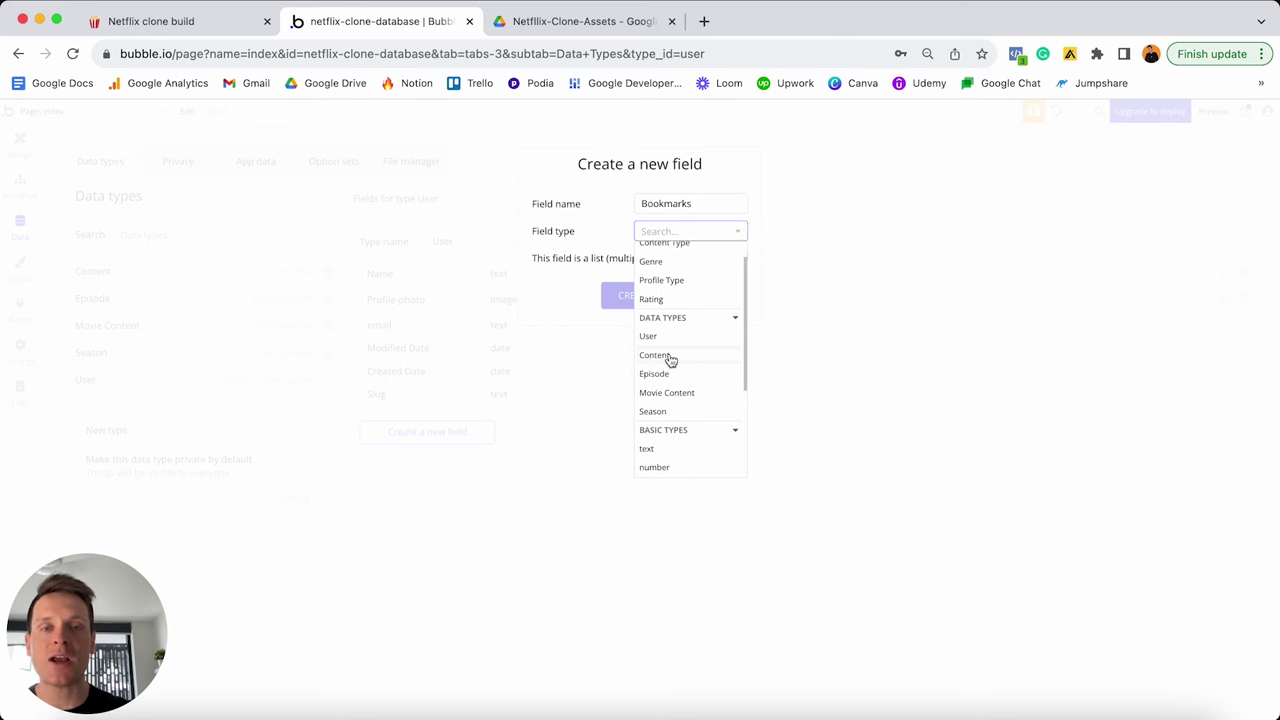
{"action": "left_click", "coordinate": [668, 358]}
{"action": "left_click", "coordinate": [742, 264]}
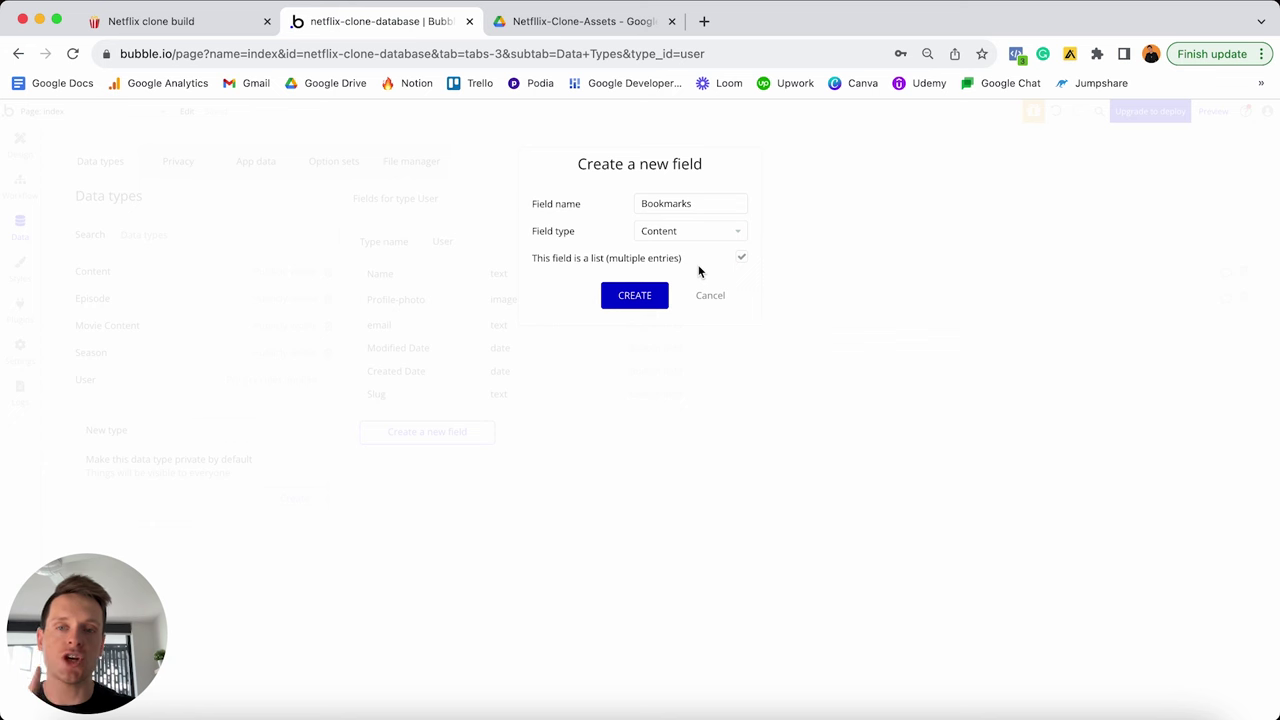
{"action": "left_click", "coordinate": [643, 294]}
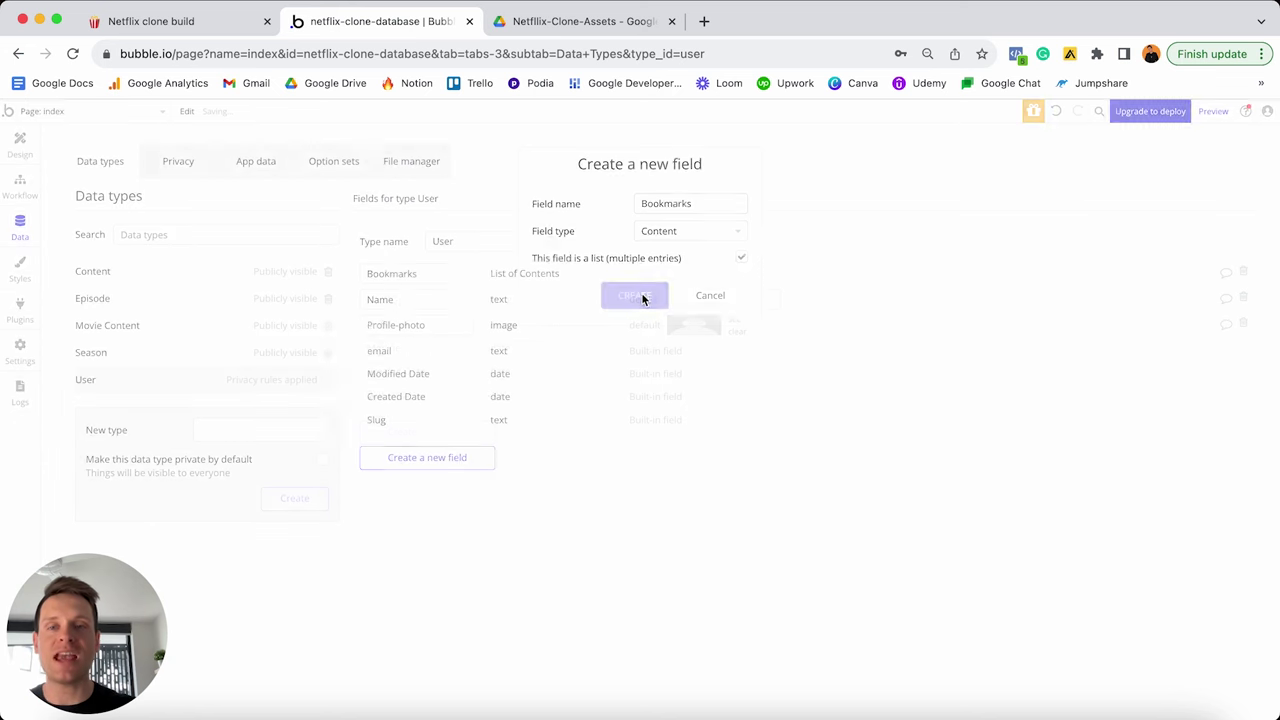
{"action": "left_click", "coordinate": [432, 459]}
Step: Create a User field named Profile-type using the Profile Type option set, defaulting to User
{"action": "type", "text": "Profile-type"}
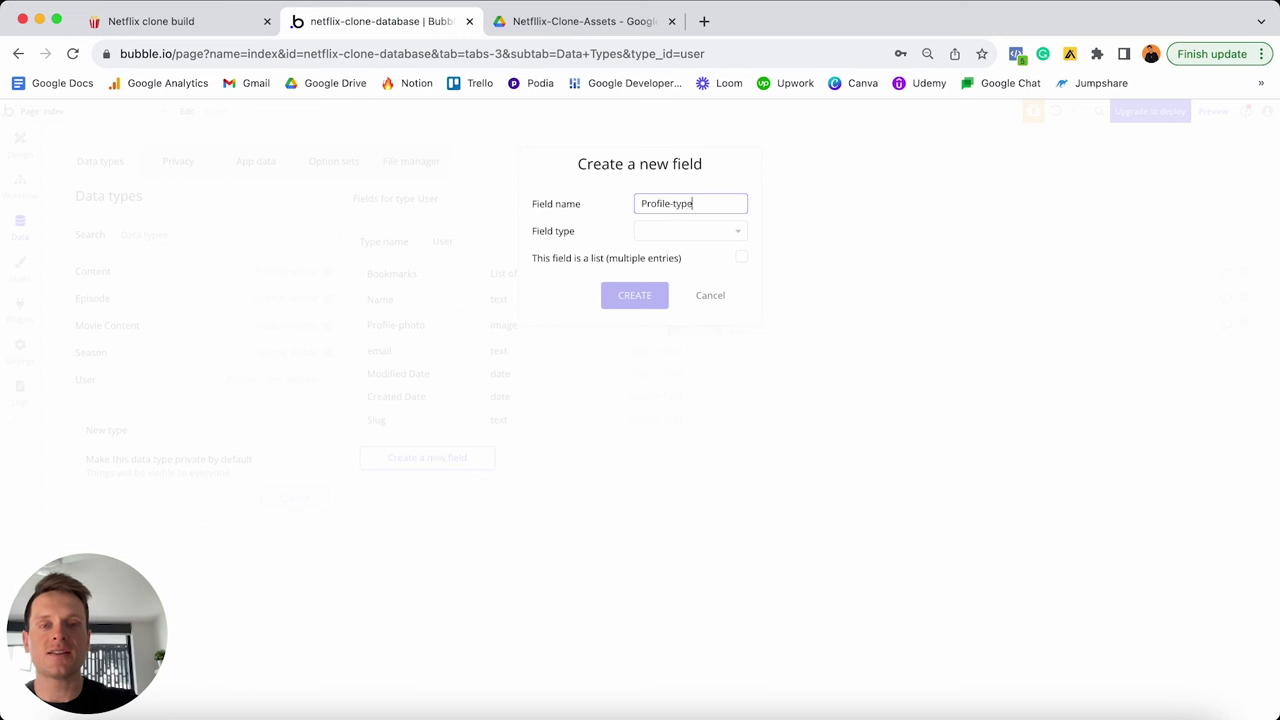
{"action": "left_click", "coordinate": [679, 236]}
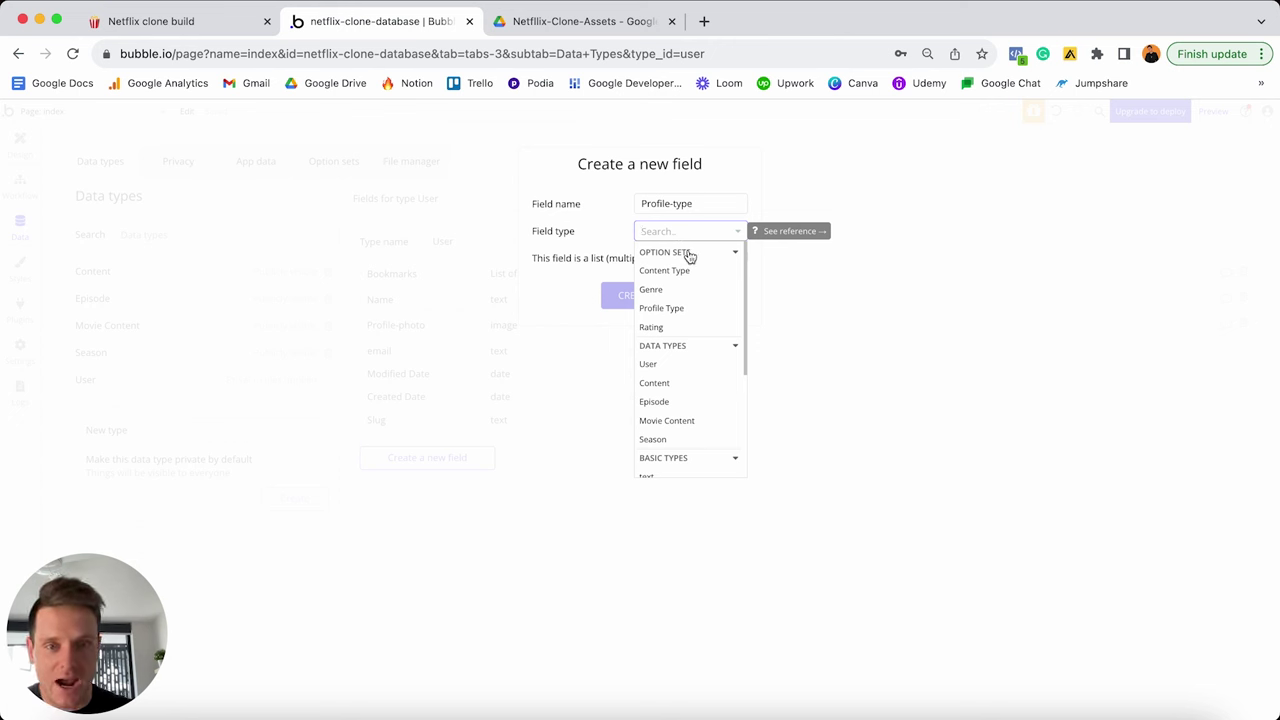
{"action": "left_click", "coordinate": [668, 310]}
{"action": "left_click", "coordinate": [644, 298]}
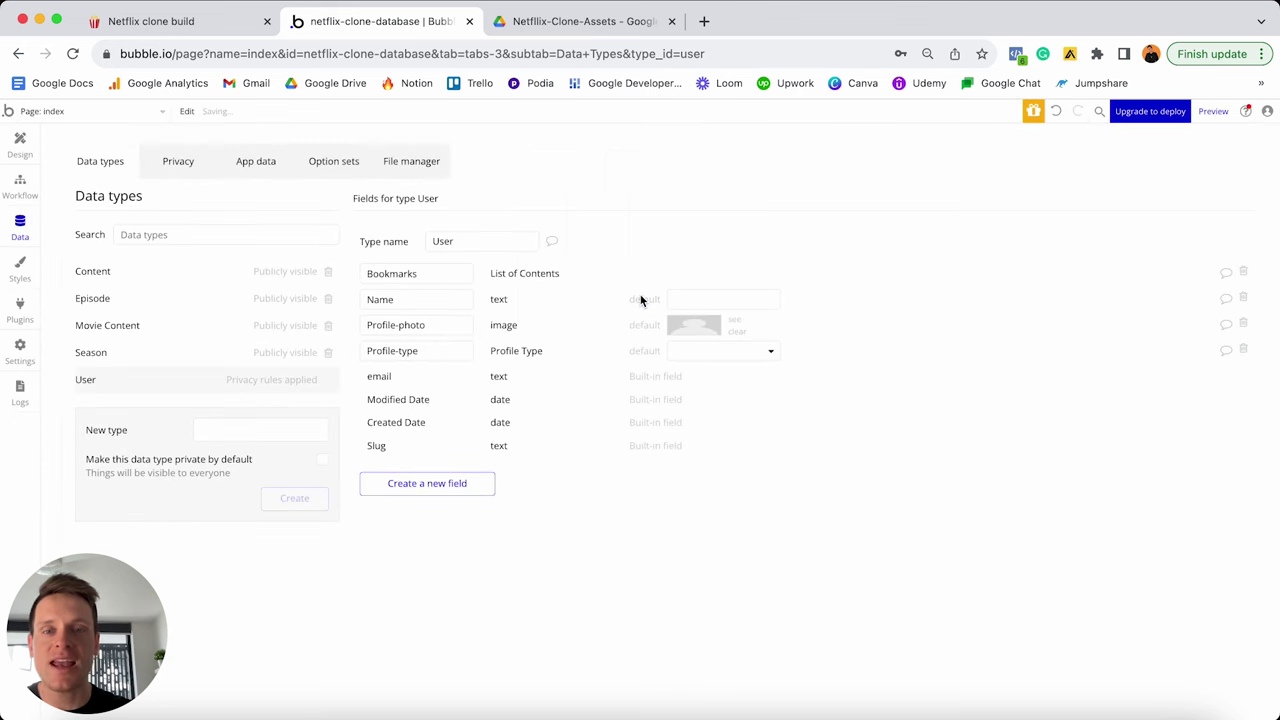
{"action": "left_click", "coordinate": [697, 352]}
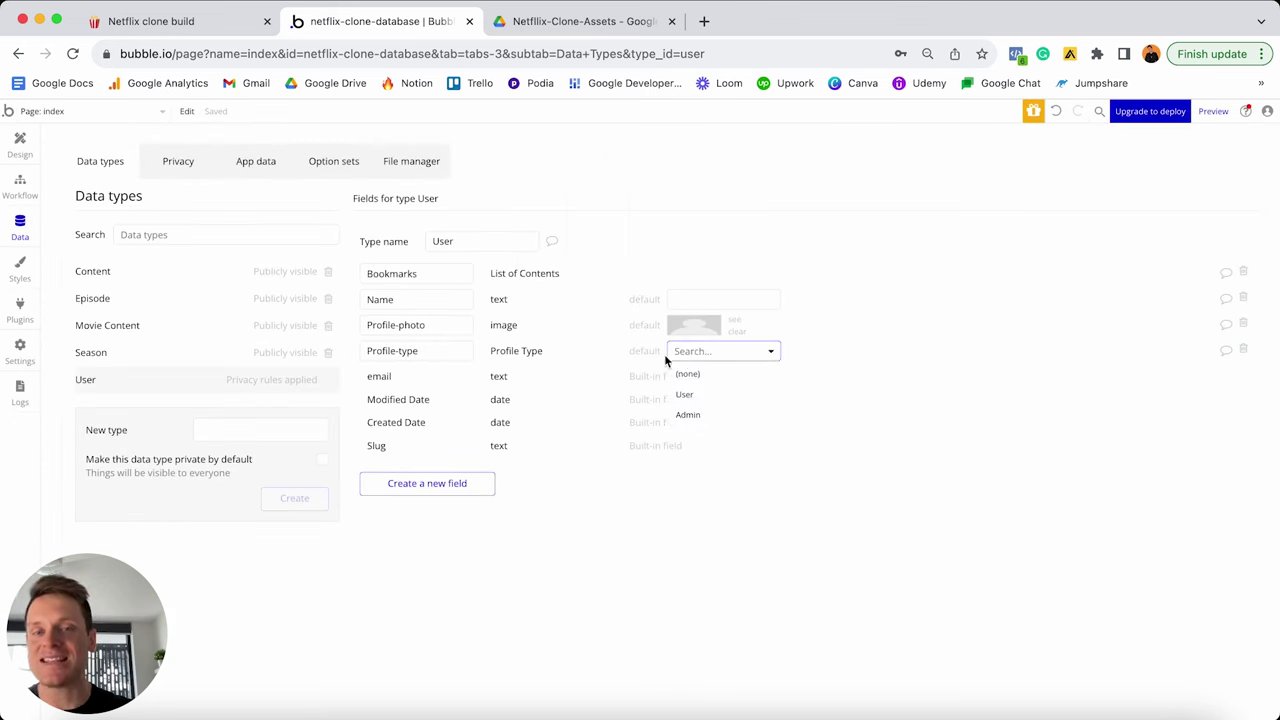
{"action": "left_click", "coordinate": [698, 397]}
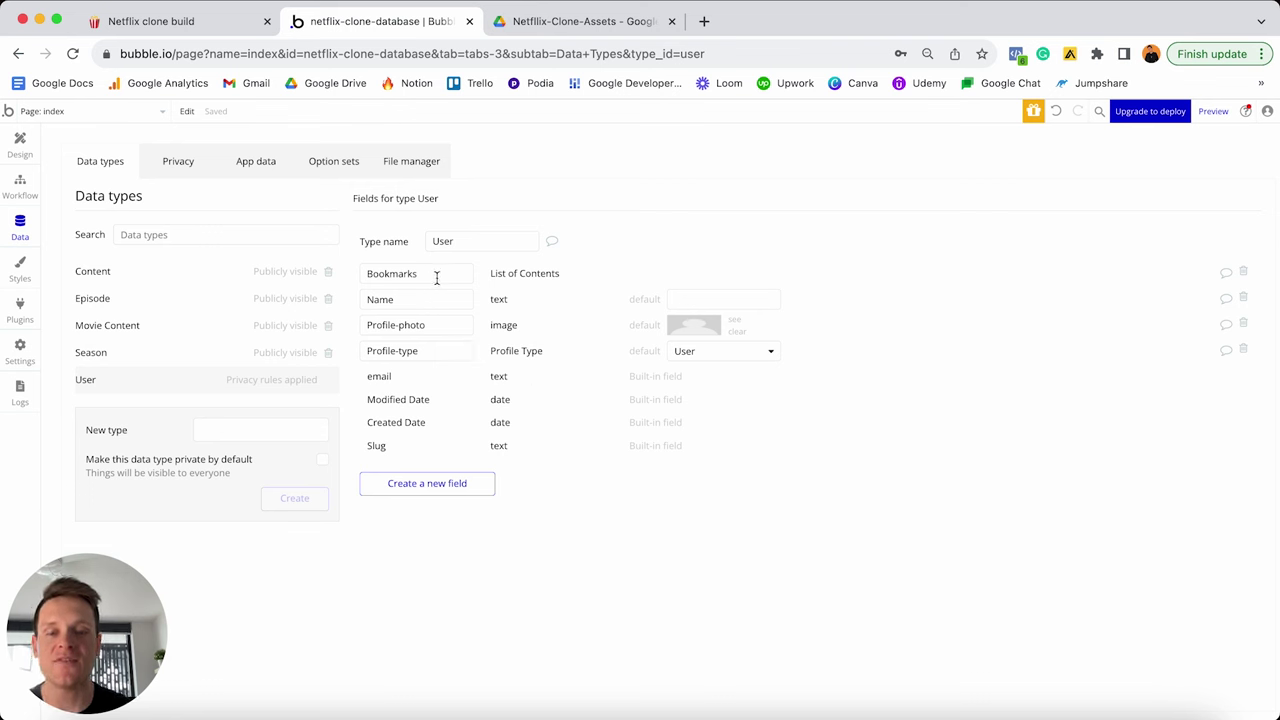
Step: Tick off Bookmarks and Profile type in the Notion plan and select the Content field lines
{"action": "left_click", "coordinate": [215, 28]}
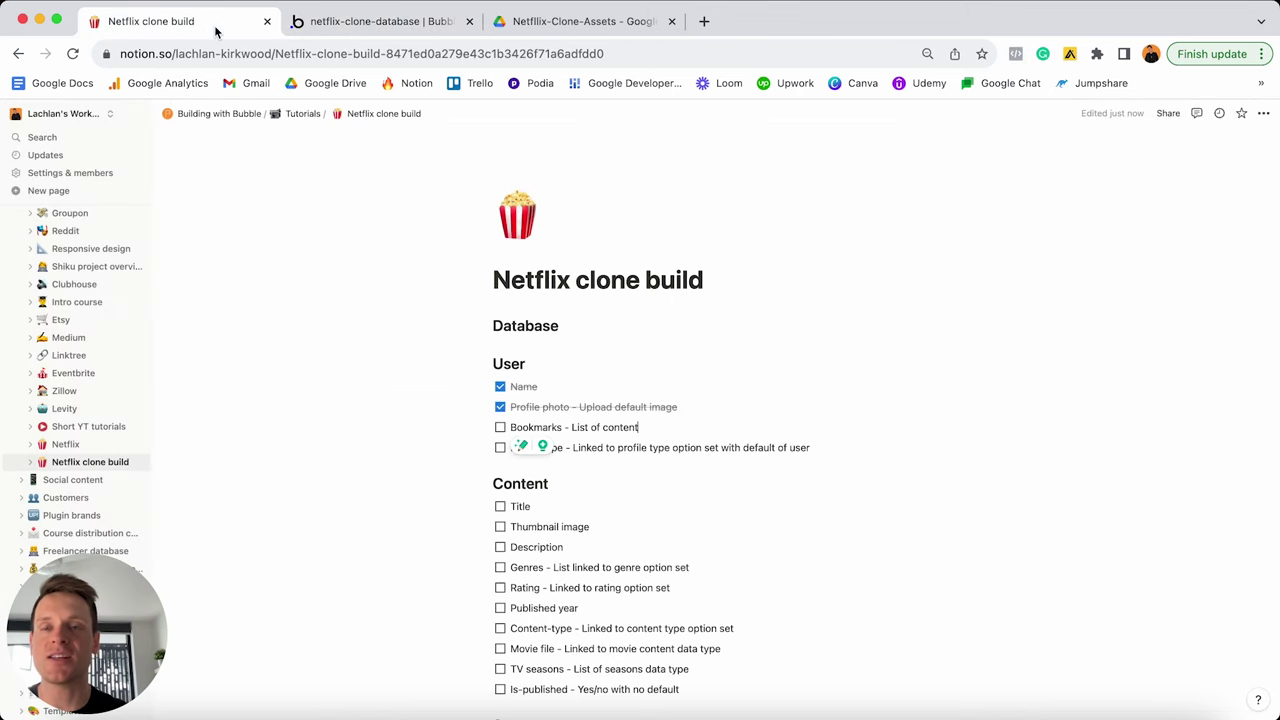
{"action": "left_click", "coordinate": [500, 427]}
{"action": "left_click", "coordinate": [500, 447]}
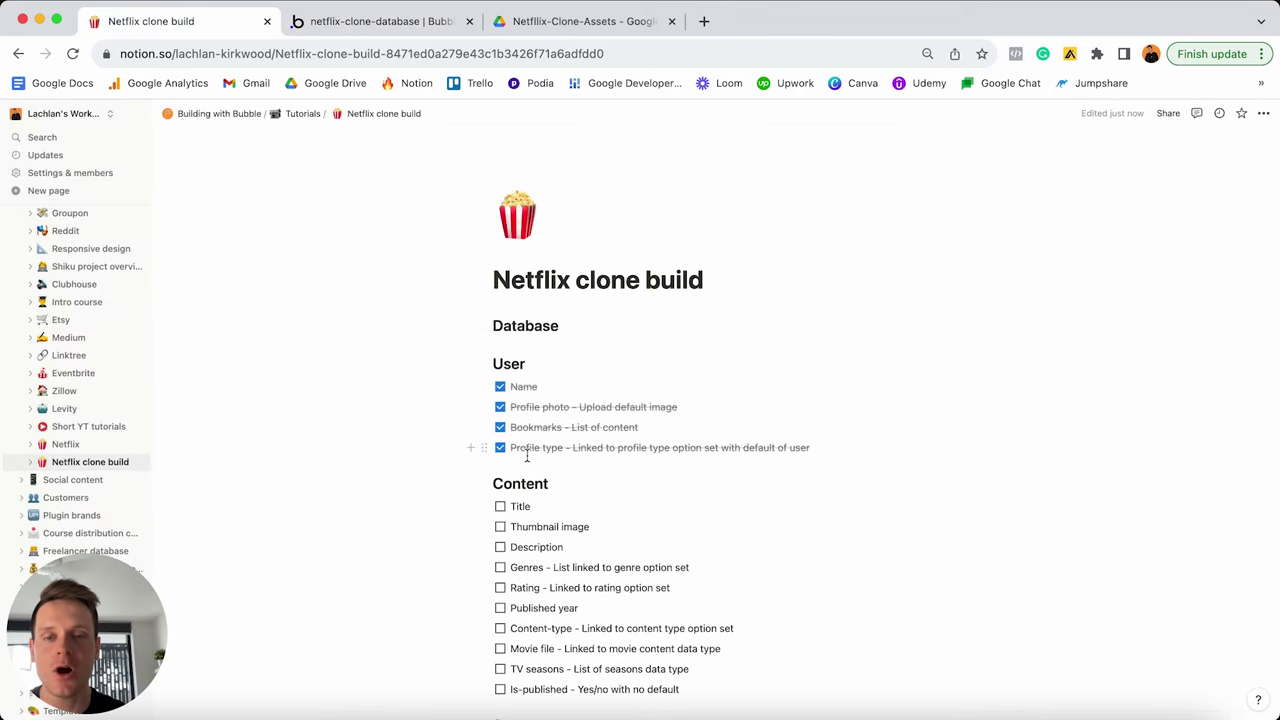
{"action": "scroll", "coordinate": [527, 457], "scroll_direction": "down", "scroll_amount": 2}
{"action": "scroll", "coordinate": [527, 457], "scroll_direction": "down", "scroll_amount": 2}
{"action": "left_click_drag", "start_coordinate": [692, 512], "coordinate": [512, 328]}
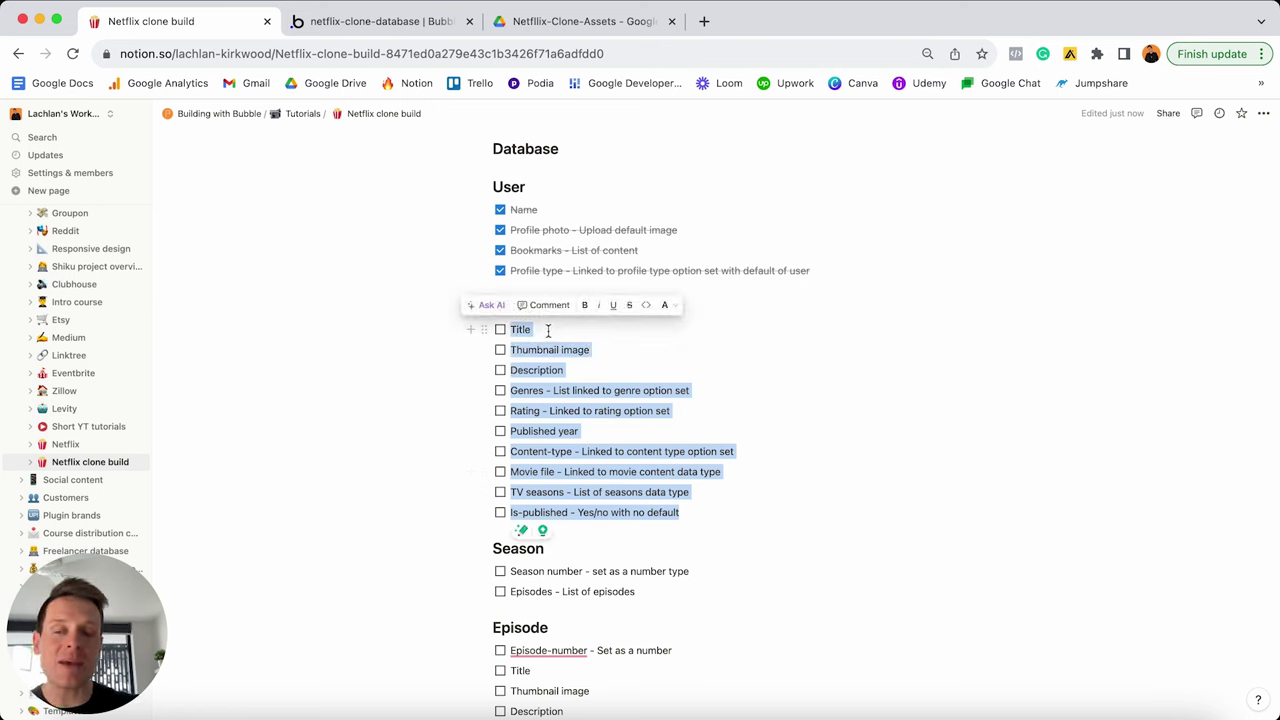
{"action": "left_click", "coordinate": [384, 24]}
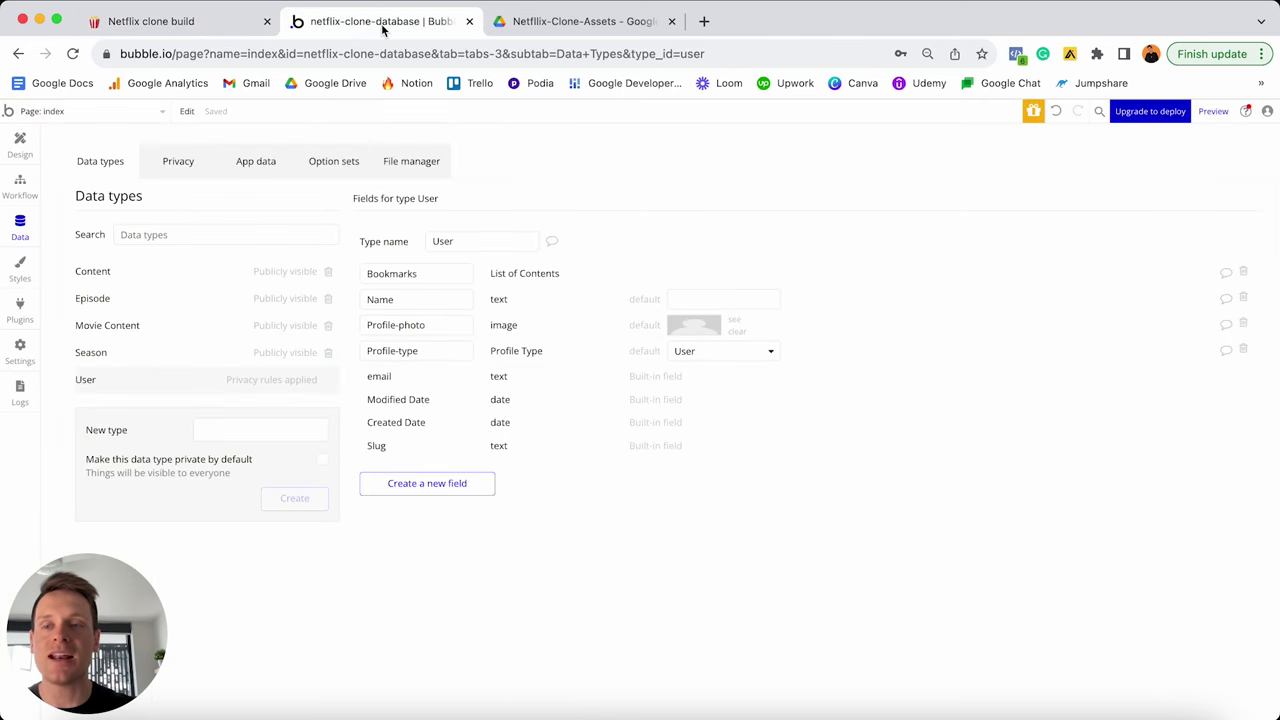
Step: Add a Title text field to the Content data type
{"action": "left_click", "coordinate": [121, 272]}
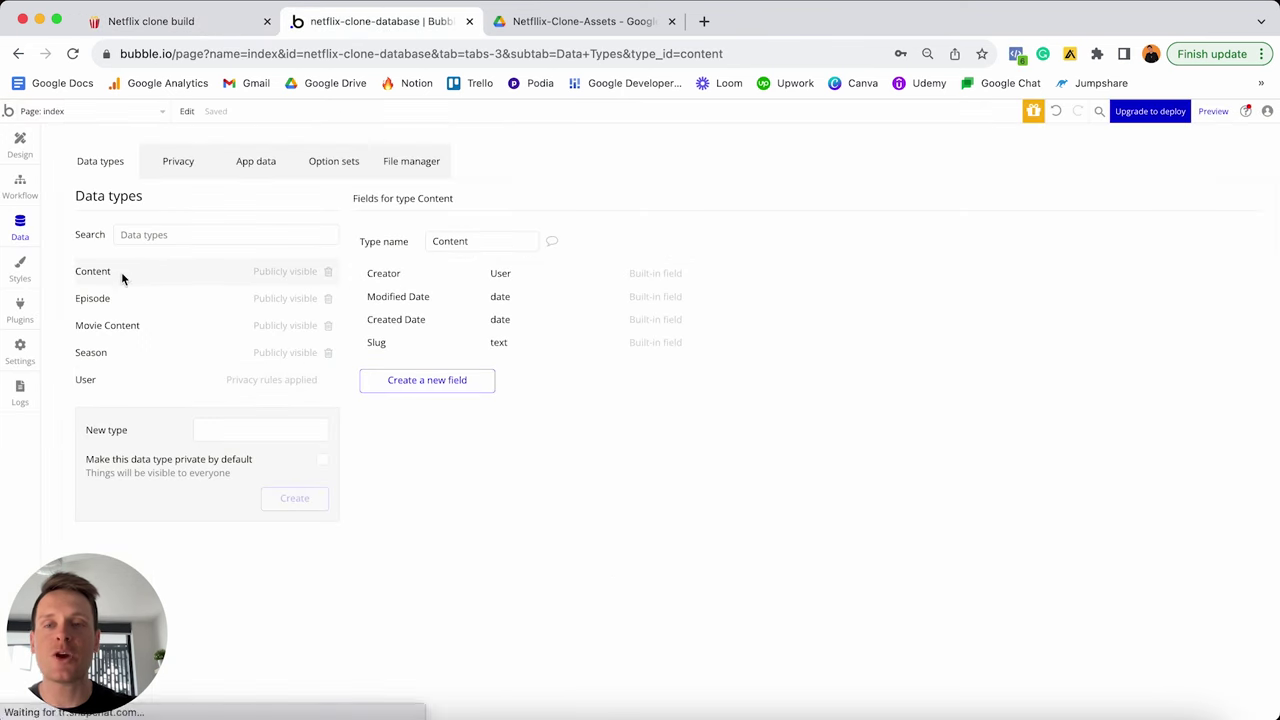
{"action": "left_click", "coordinate": [434, 389]}
{"action": "type", "text": "Title"}
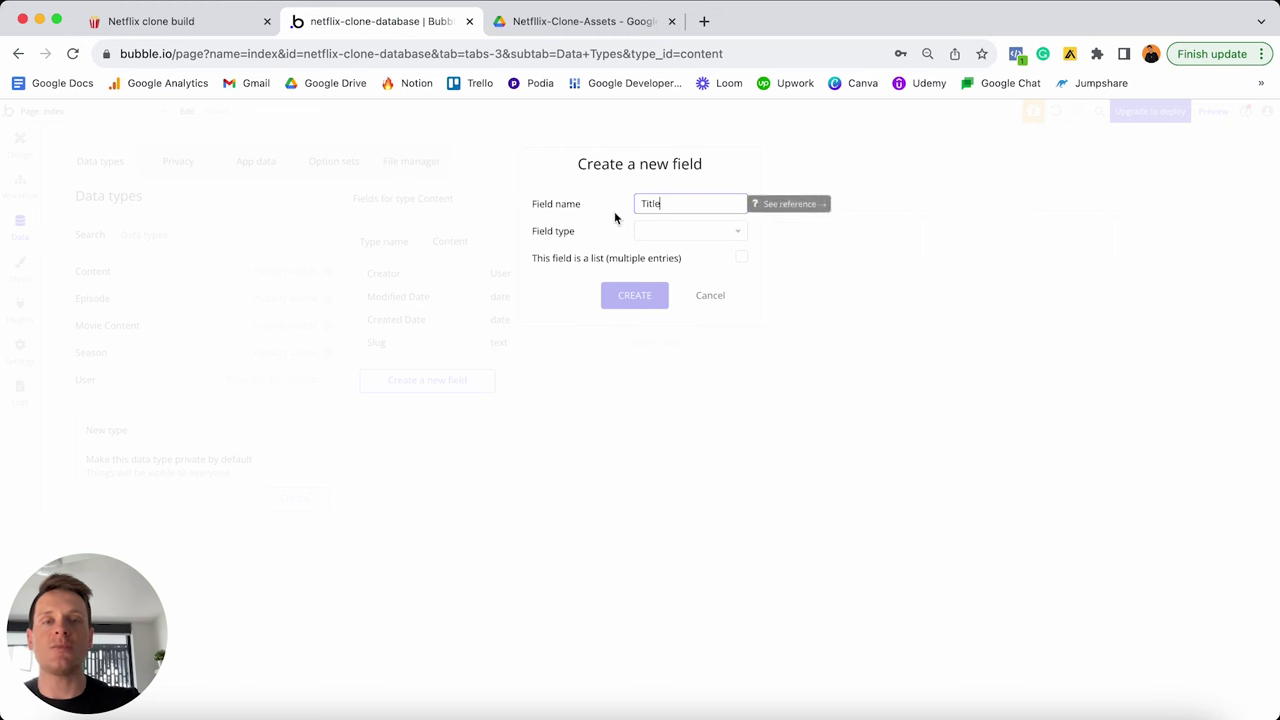
{"action": "left_click", "coordinate": [679, 232]}
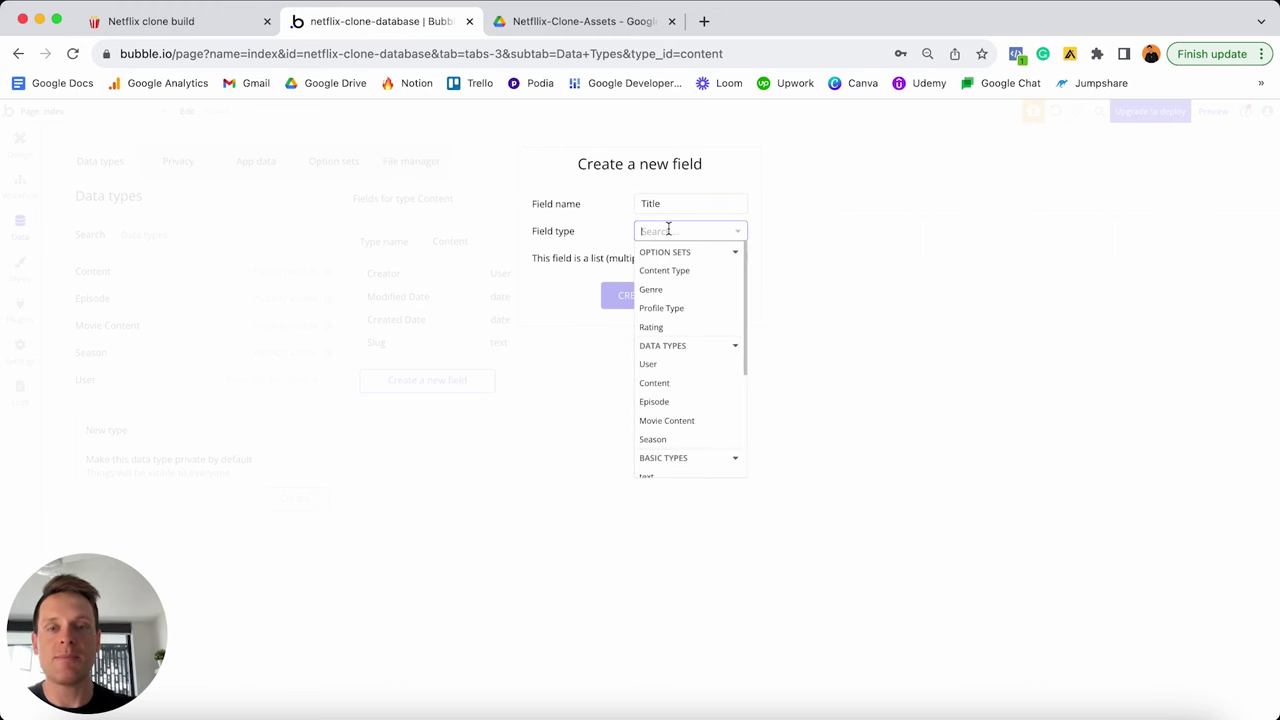
{"action": "scroll", "coordinate": [680, 277], "scroll_direction": "down", "scroll_amount": 3}
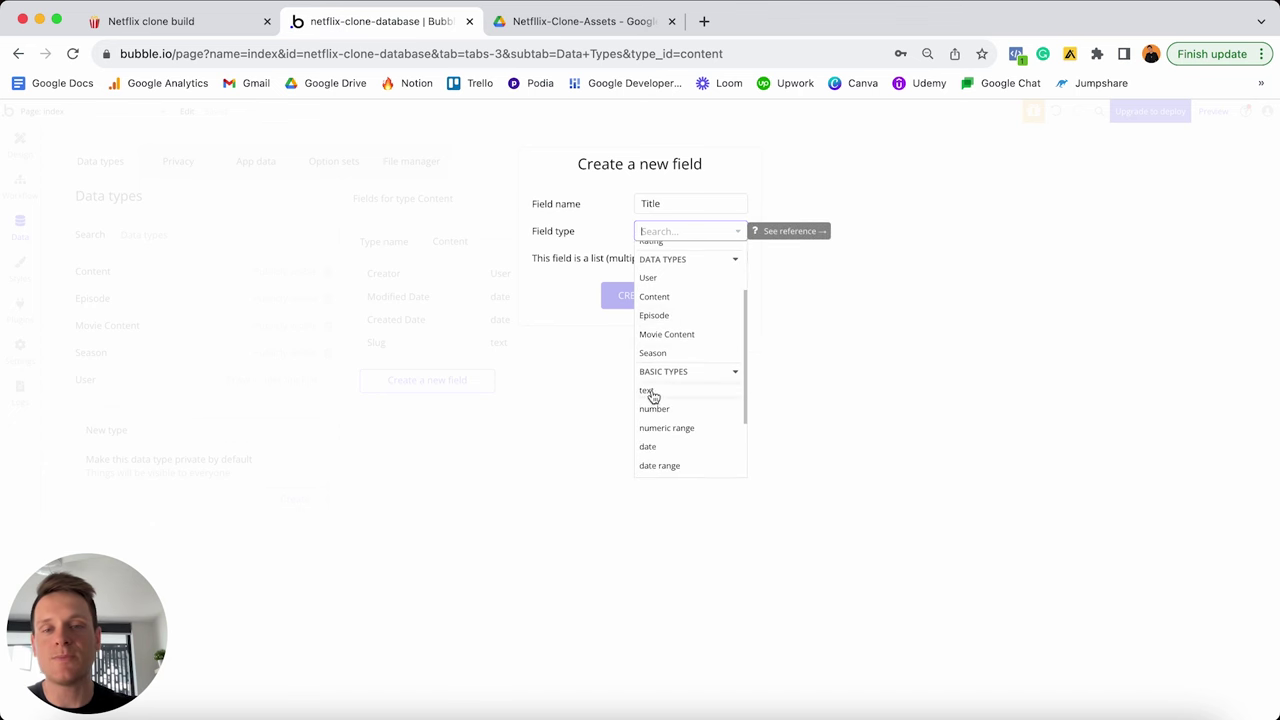
{"action": "left_click", "coordinate": [656, 394]}
{"action": "left_click", "coordinate": [632, 295]}
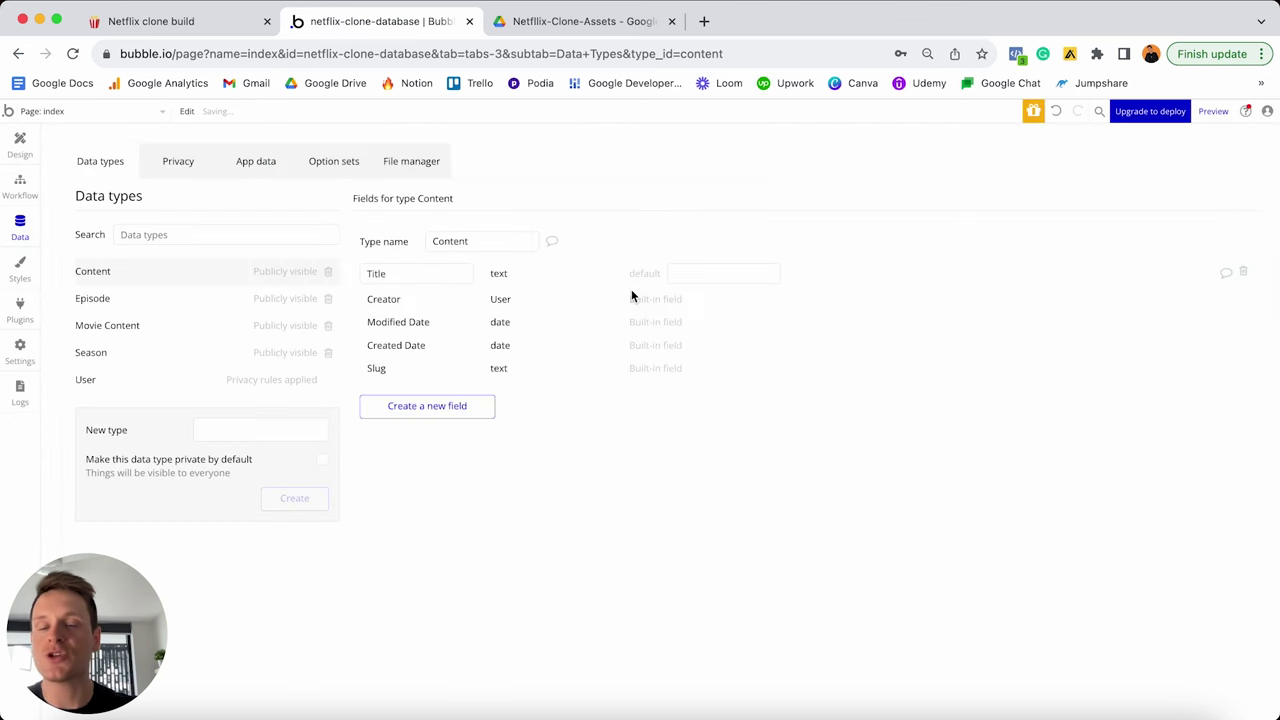
Step: Add Thumbnail-image to Content as an image field
{"action": "left_click", "coordinate": [443, 406]}
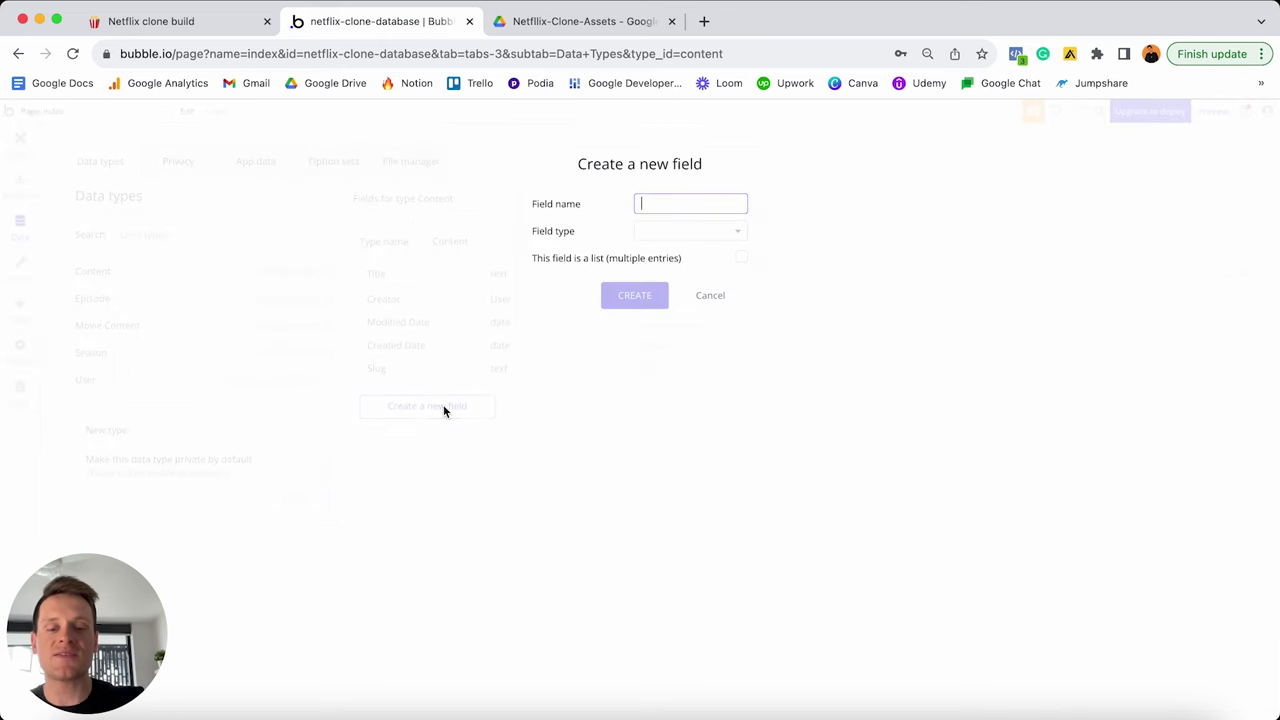
{"action": "type", "text": "Thumbnail"}
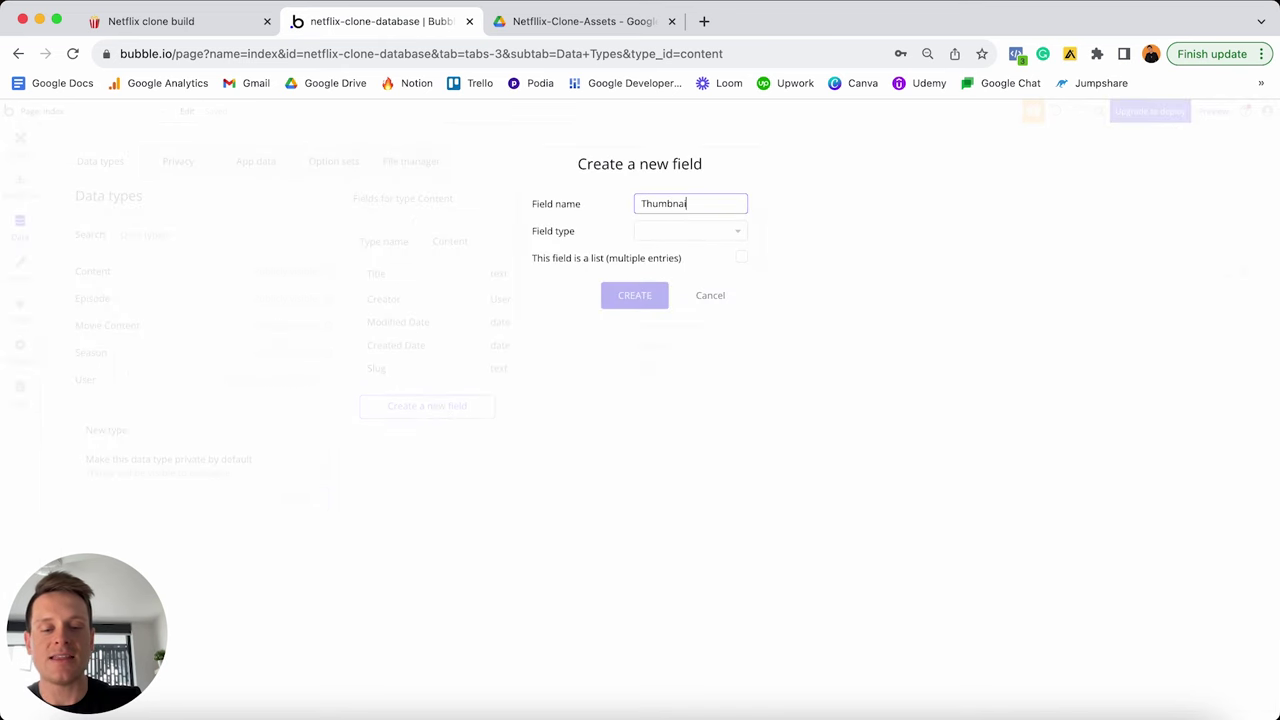
{"action": "type", "text": "-image"}
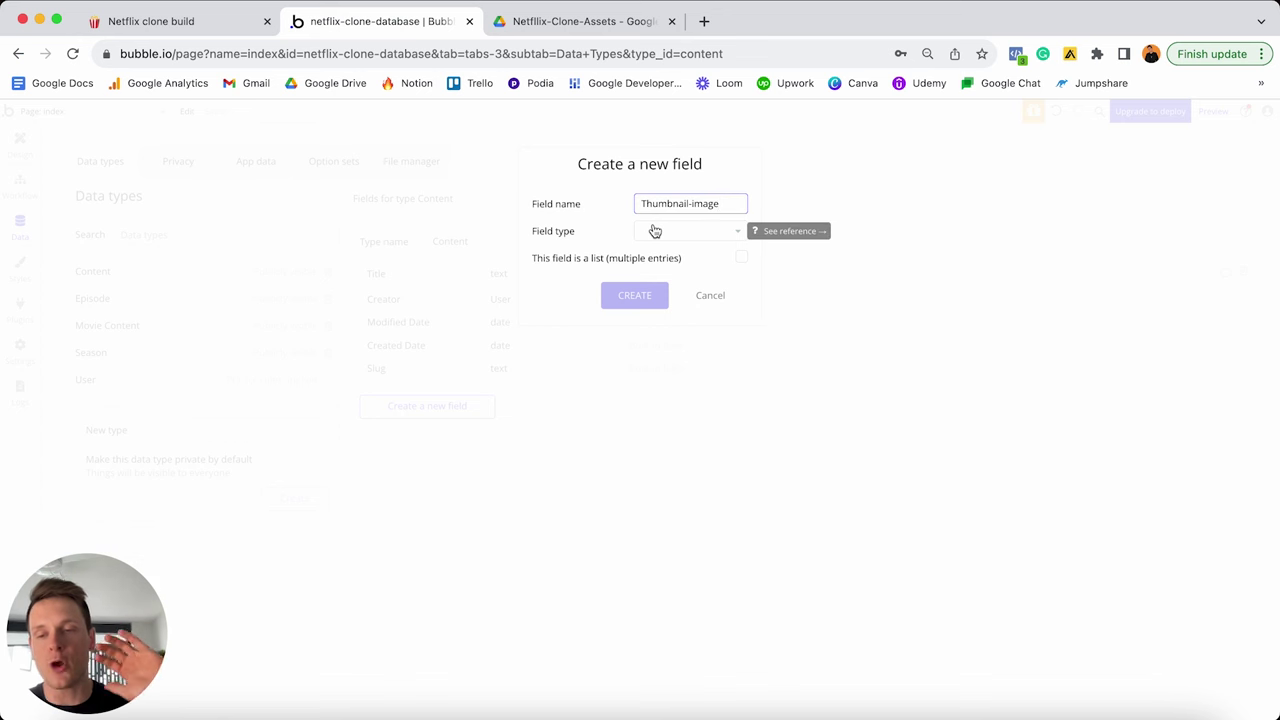
{"action": "left_click", "coordinate": [684, 236]}
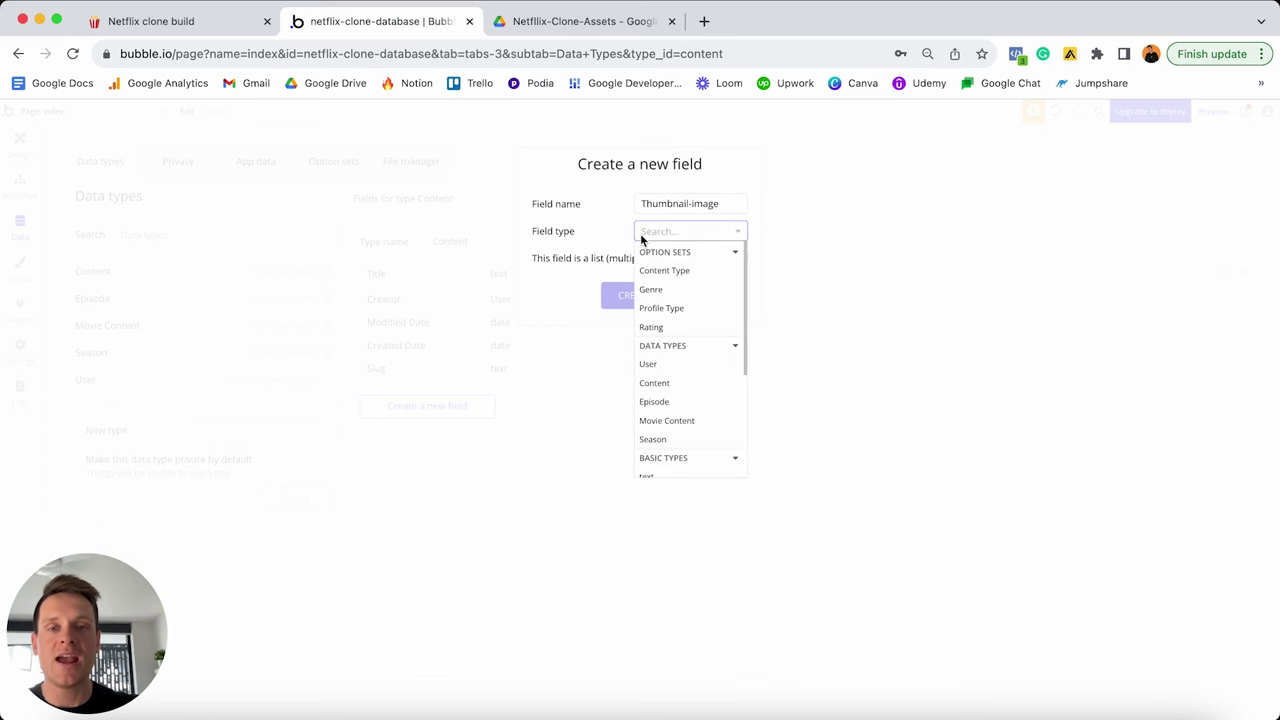
{"action": "scroll", "coordinate": [700, 320], "scroll_direction": "down", "scroll_amount": 5}
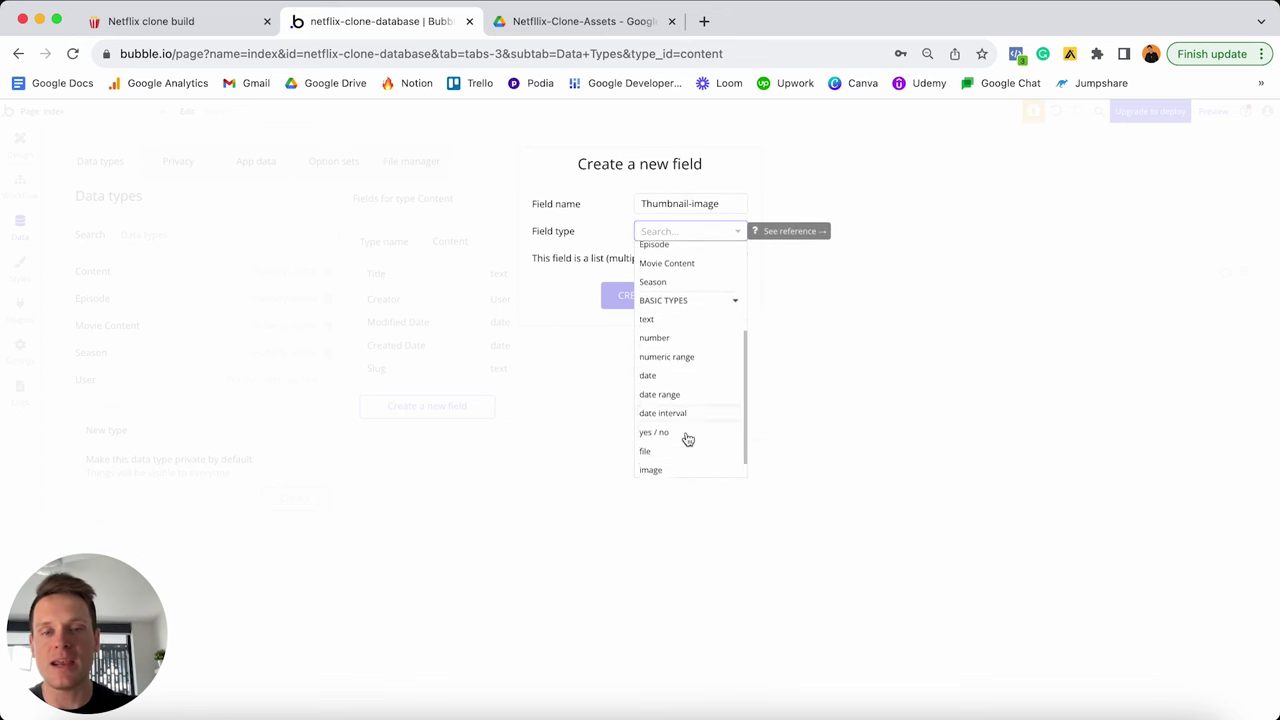
{"action": "left_click", "coordinate": [670, 460]}
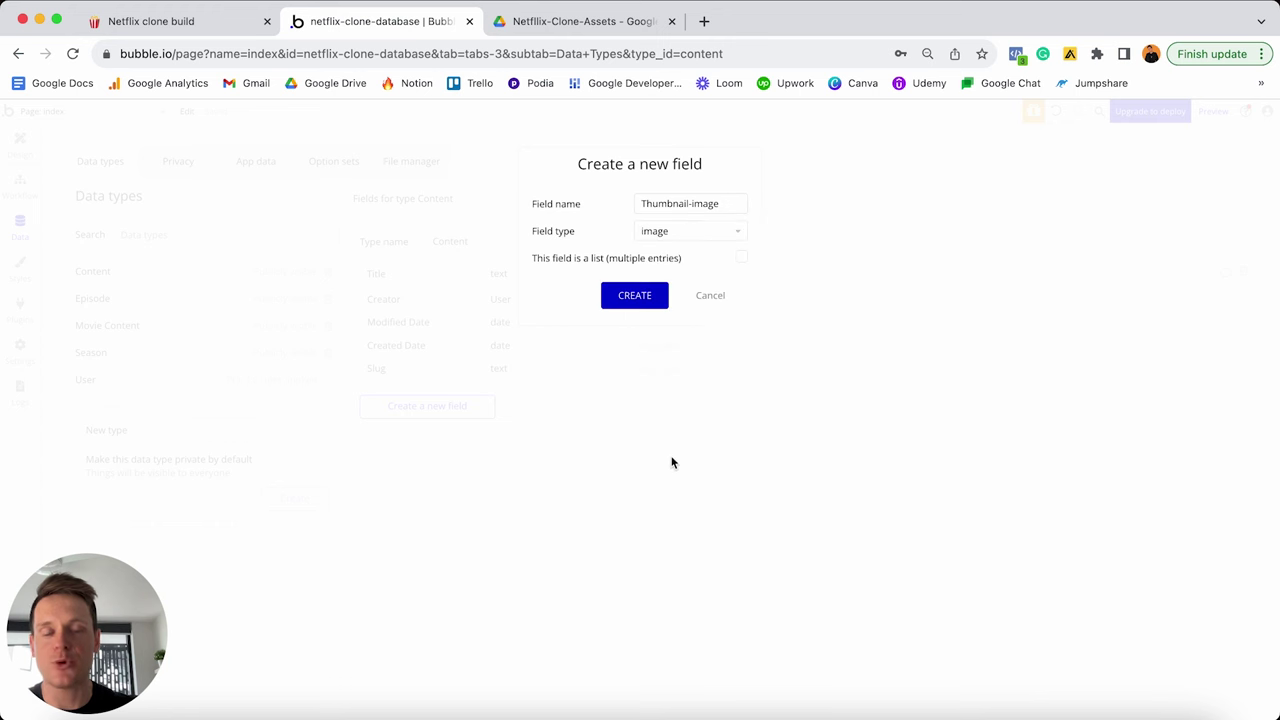
{"action": "left_click", "coordinate": [643, 297]}
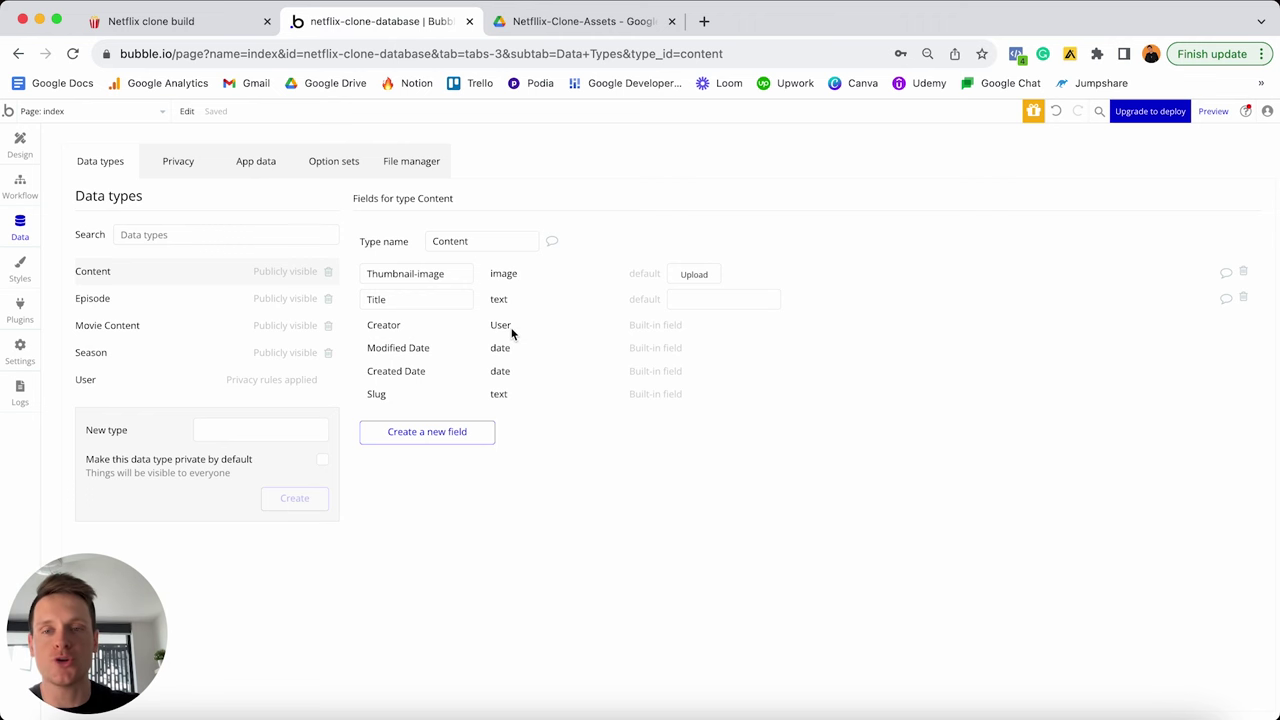
Step: Add a Description text field to the Content data type
{"action": "left_click", "coordinate": [450, 431]}
{"action": "type", "text": "Desc"}
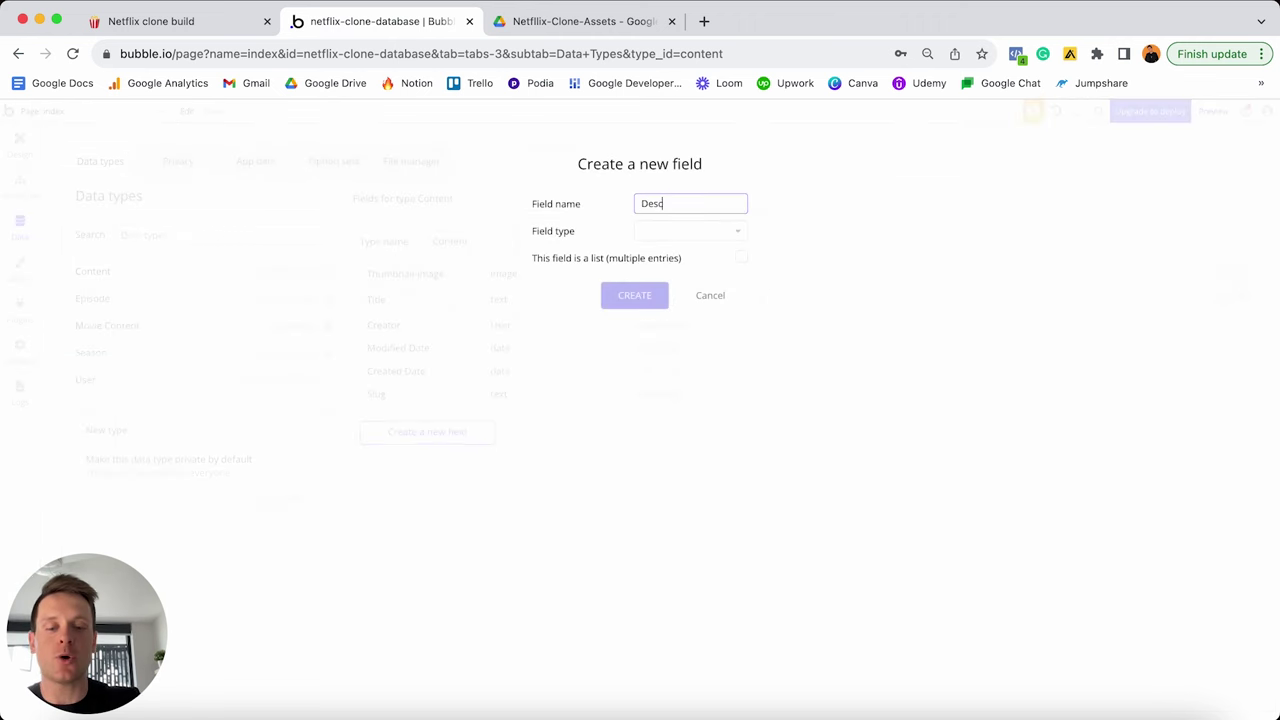
{"action": "type", "text": "ription"}
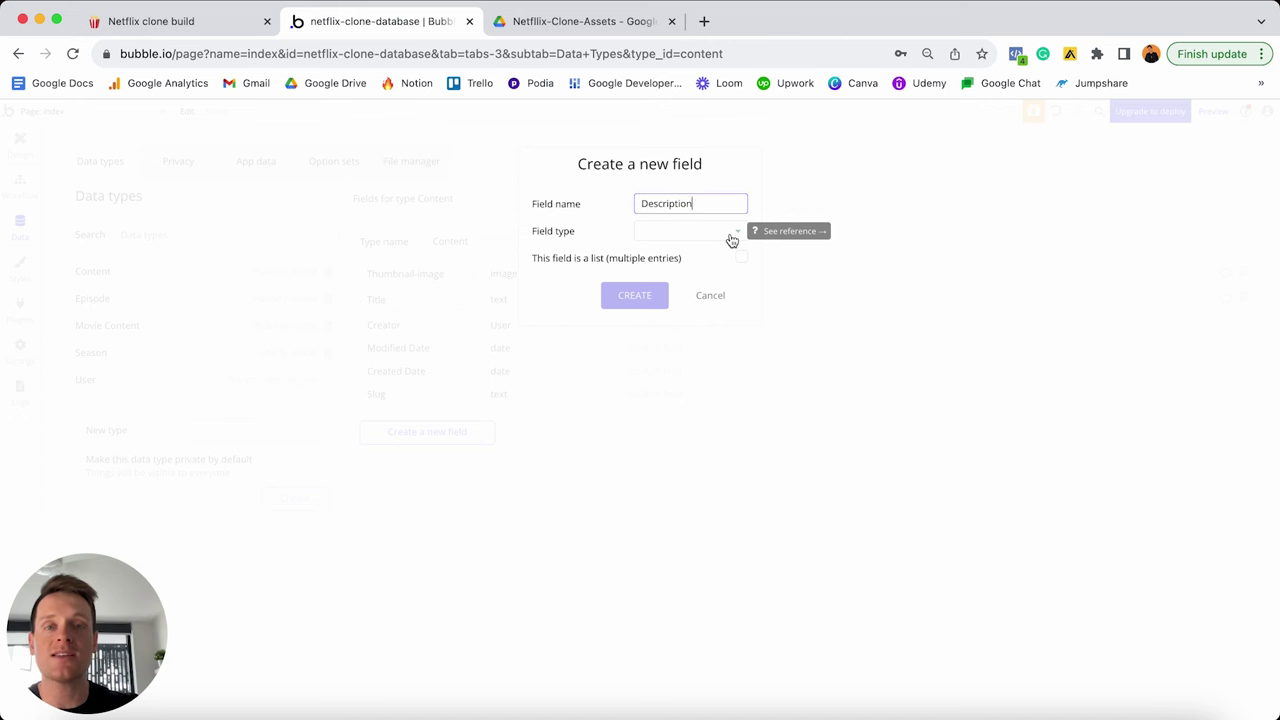
{"action": "left_click", "coordinate": [732, 240]}
{"action": "scroll", "coordinate": [686, 303], "scroll_direction": "down", "scroll_amount": 4}
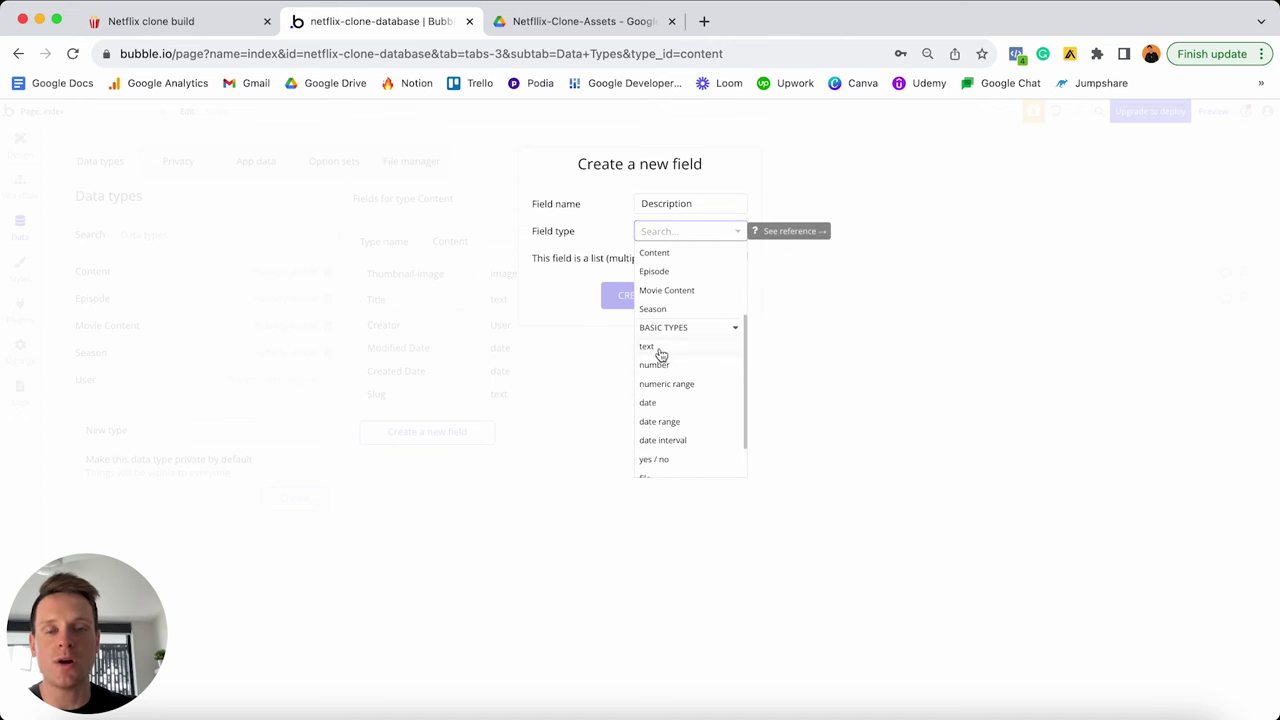
{"action": "left_click", "coordinate": [660, 350]}
{"action": "left_click", "coordinate": [631, 295]}
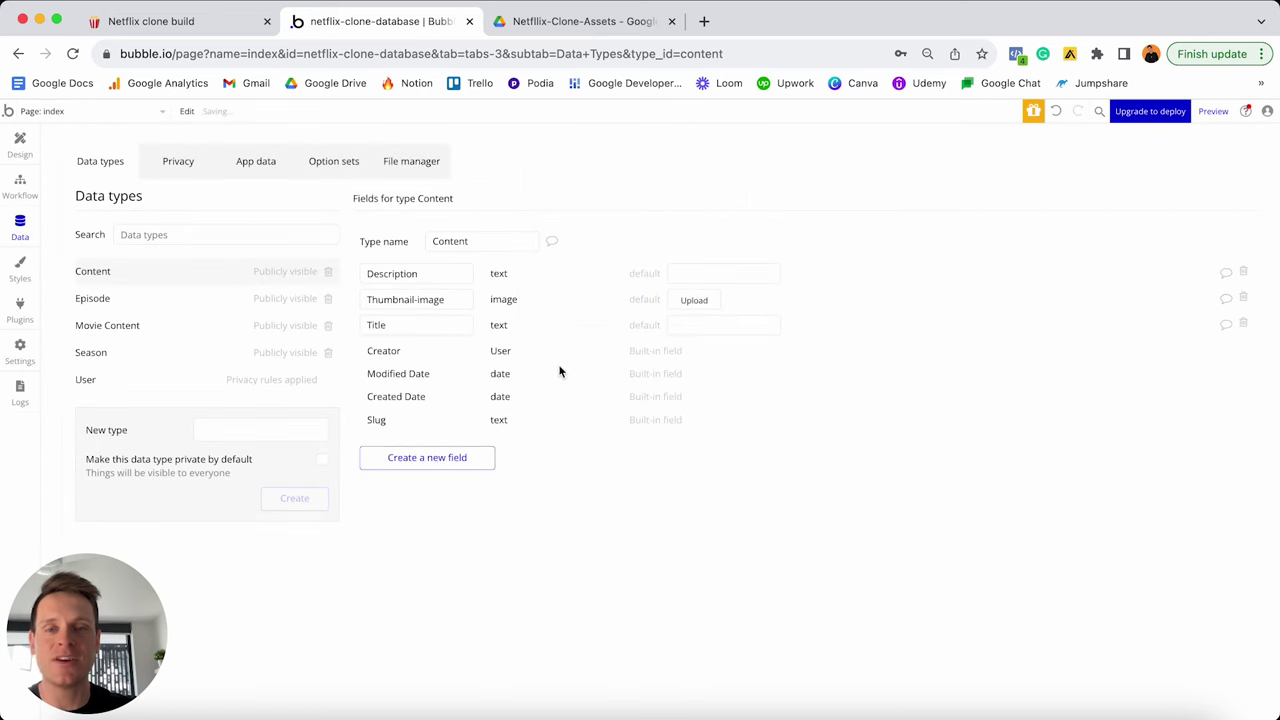
Step: Add Genres to Content as a list of Genre option-set values
{"action": "left_click", "coordinate": [437, 450]}
{"action": "type", "text": "Genres"}
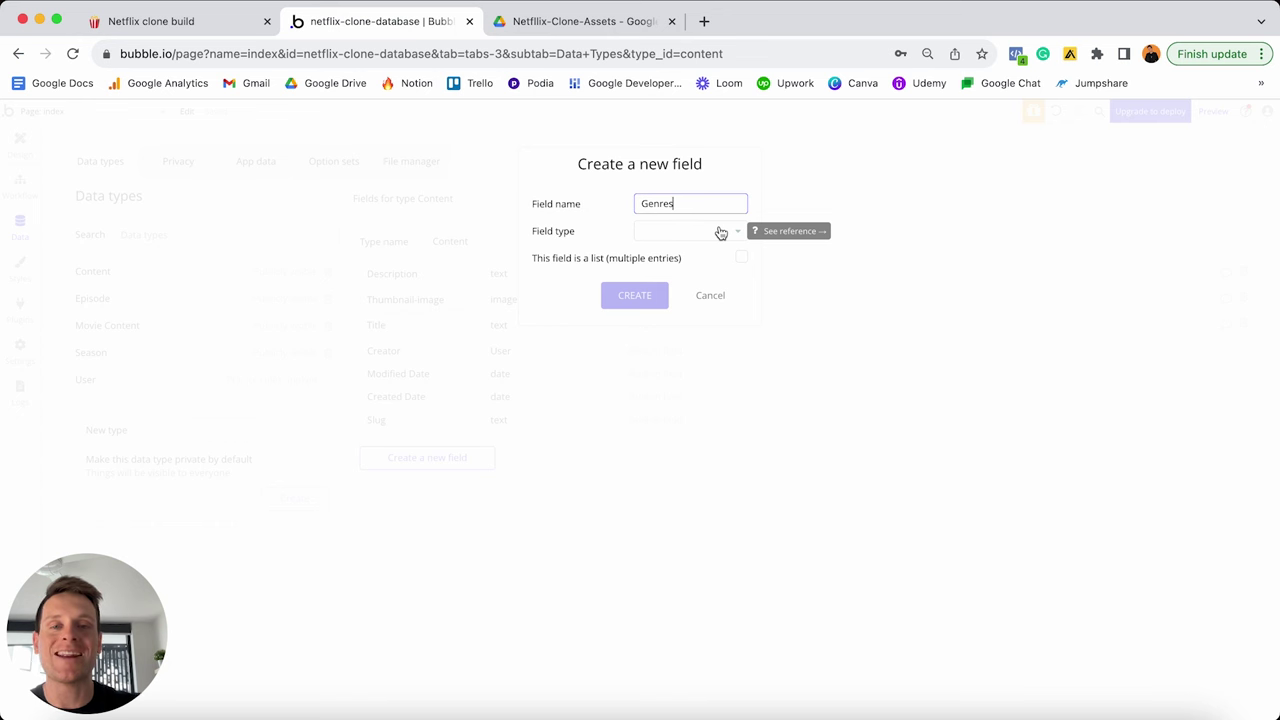
{"action": "left_click", "coordinate": [663, 233]}
{"action": "left_click", "coordinate": [663, 233]}
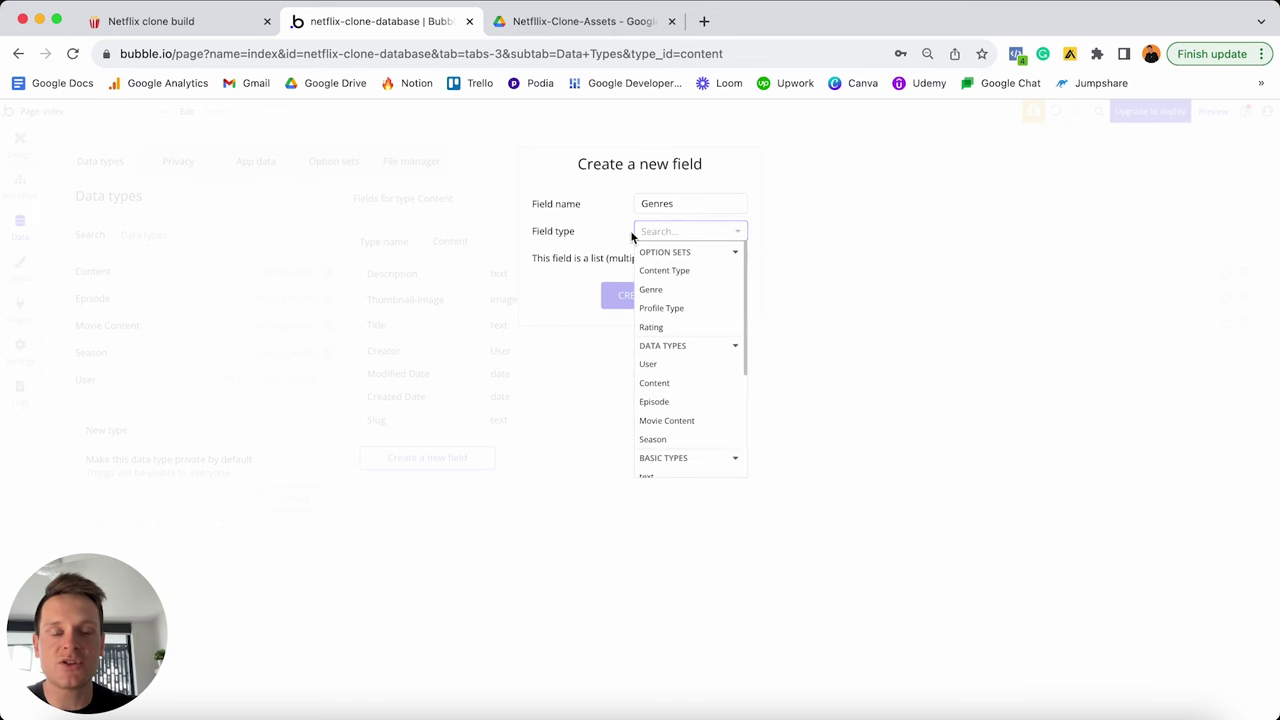
{"action": "left_click", "coordinate": [670, 293]}
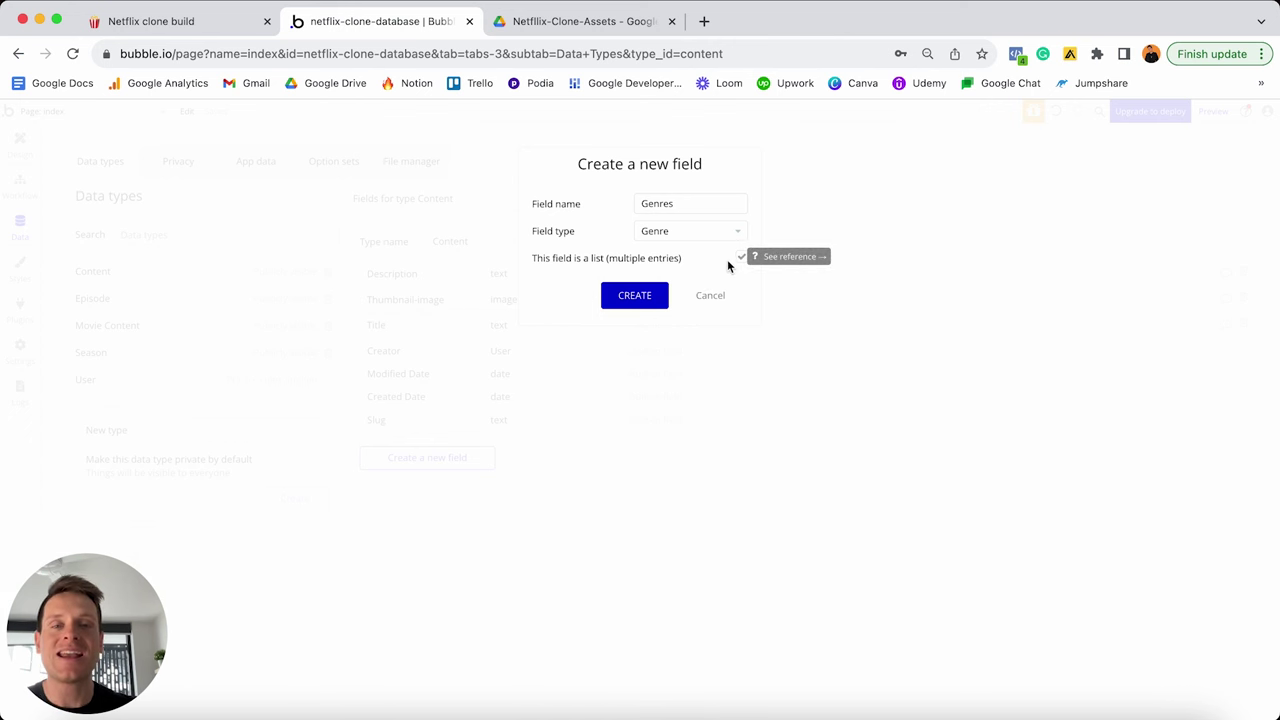
{"action": "left_click", "coordinate": [634, 296]}
{"action": "left_click", "coordinate": [464, 486]}
Step: Add a Rating field to Content based on the Rating option set
{"action": "type", "text": "Ratig"}
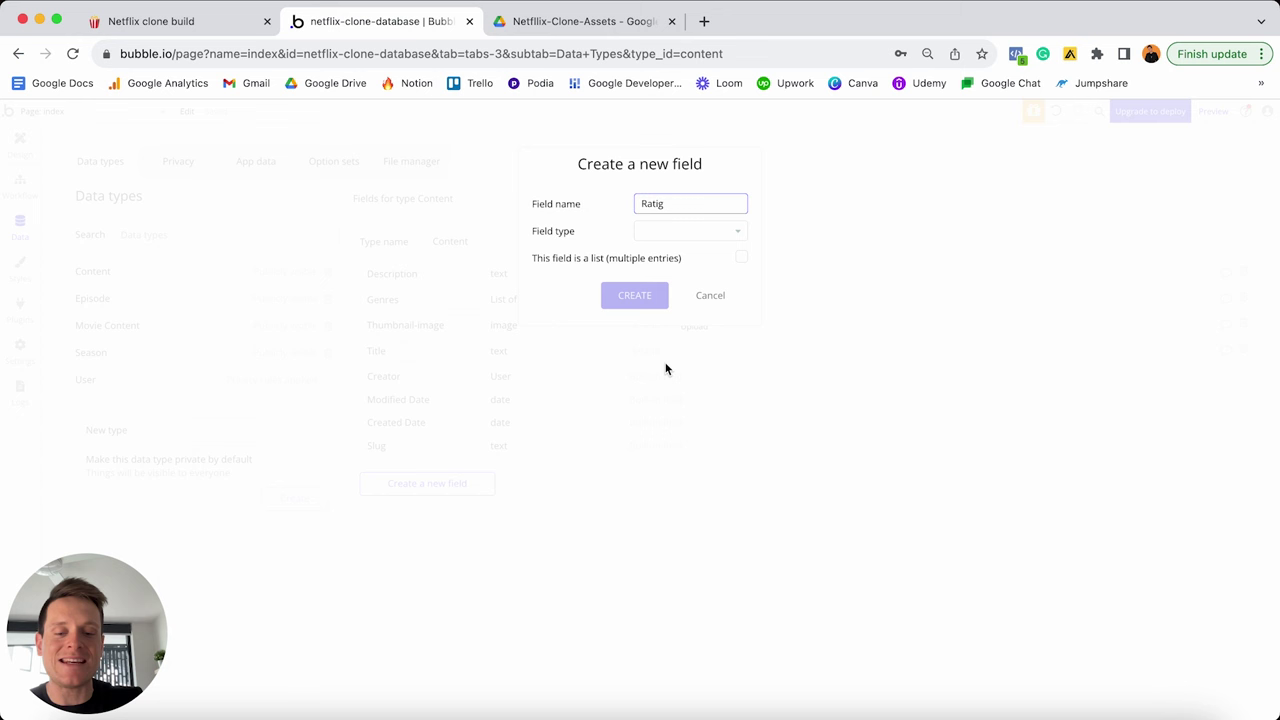
{"action": "key", "text": "BackSpace"}
{"action": "type", "text": "ng"}
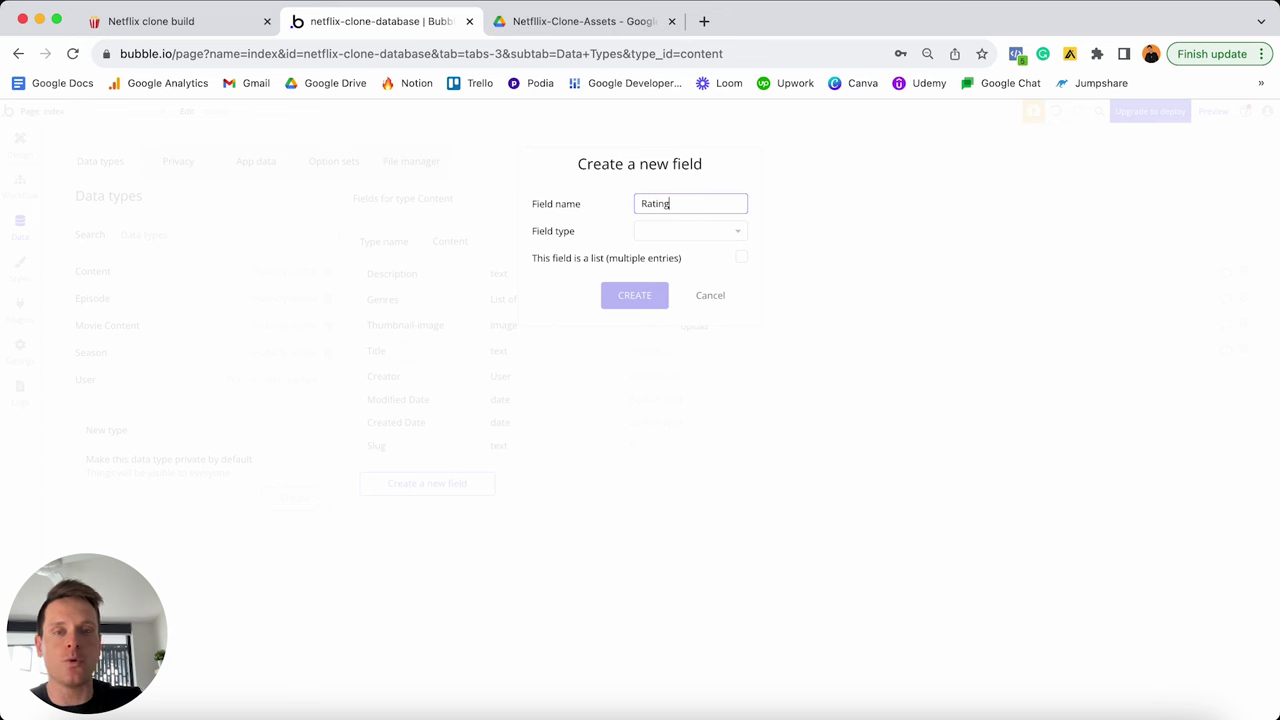
{"action": "left_click", "coordinate": [689, 230]}
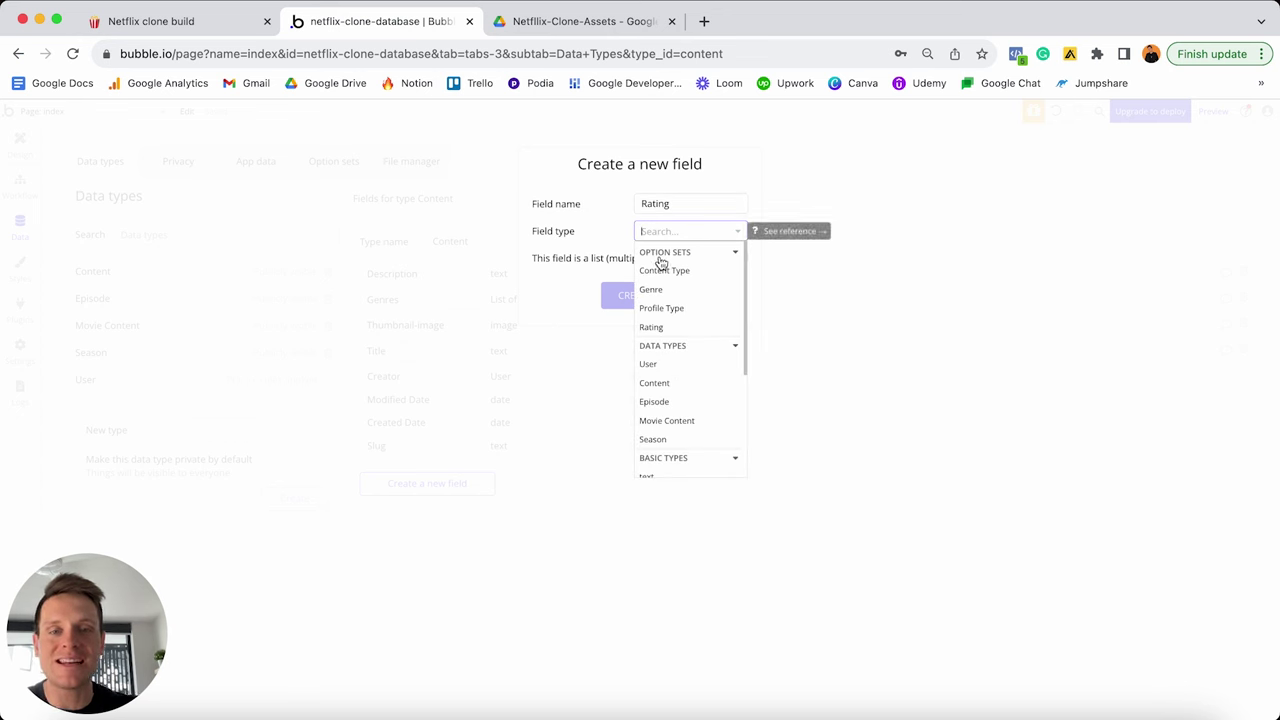
{"action": "left_click", "coordinate": [672, 328]}
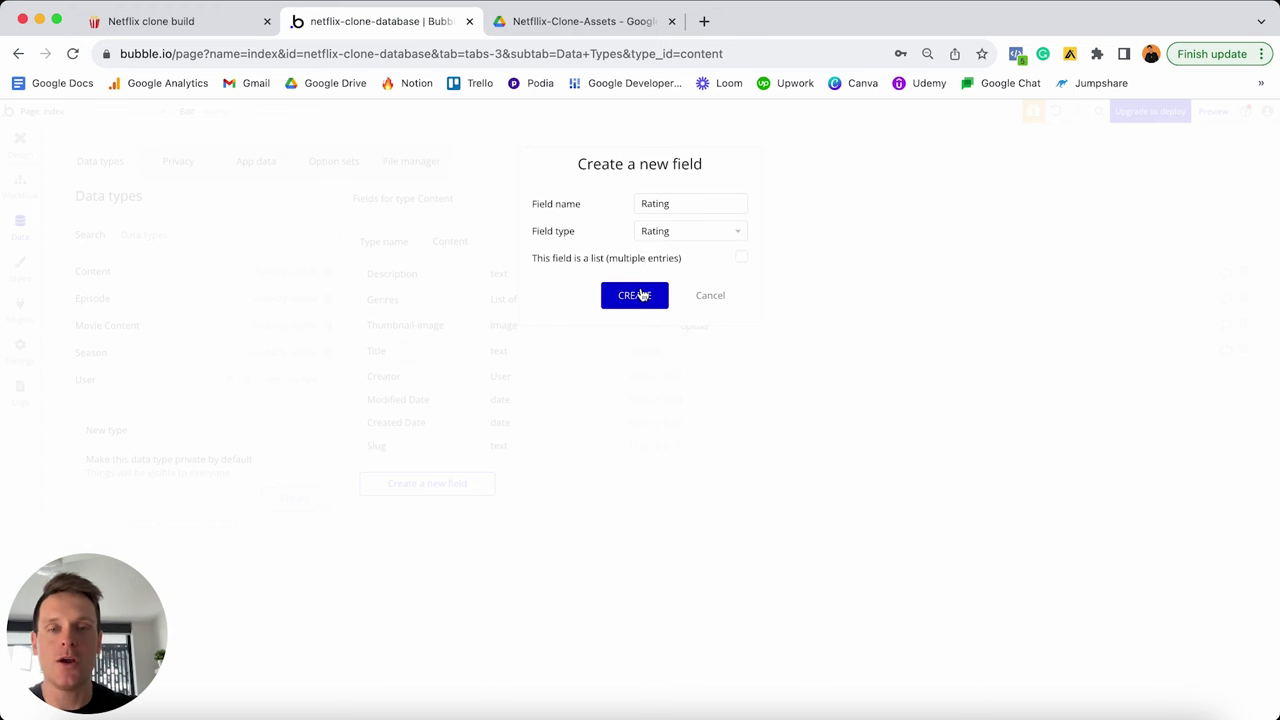
{"action": "left_click", "coordinate": [636, 296]}
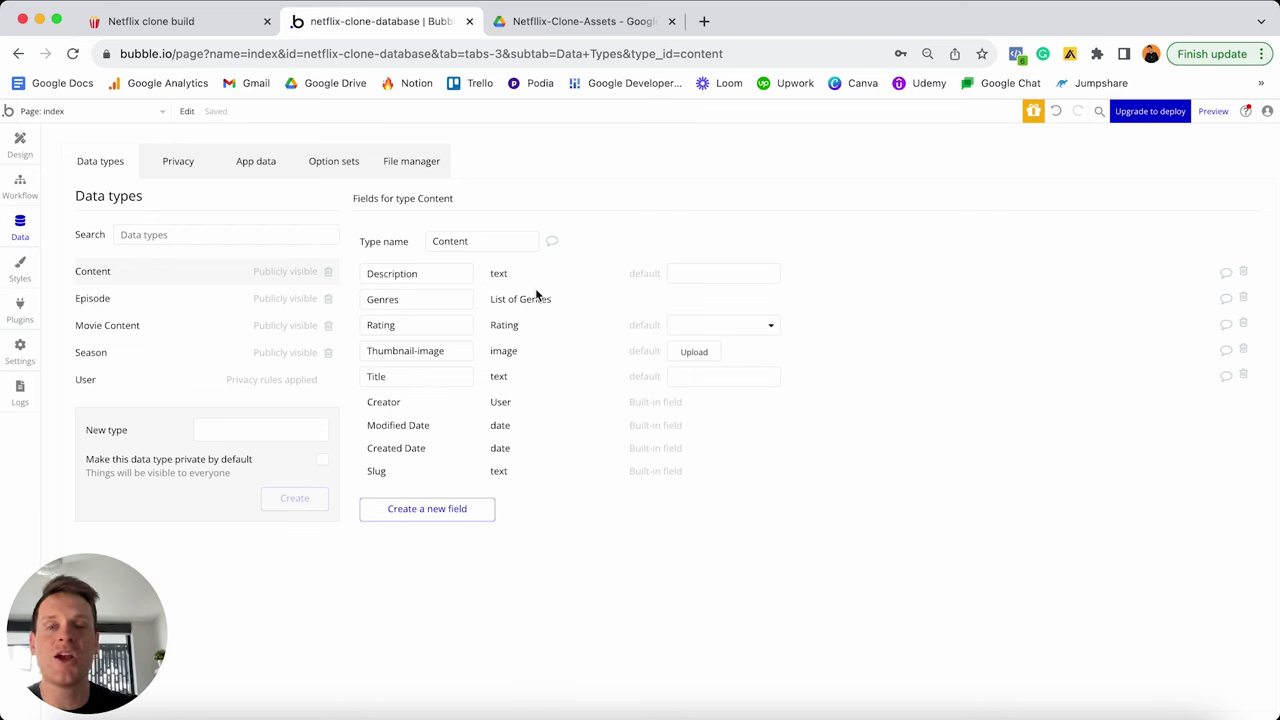
Step: Add Published-year to Content as a text field
{"action": "left_click", "coordinate": [478, 508]}
{"action": "type", "text": "Published-year"}
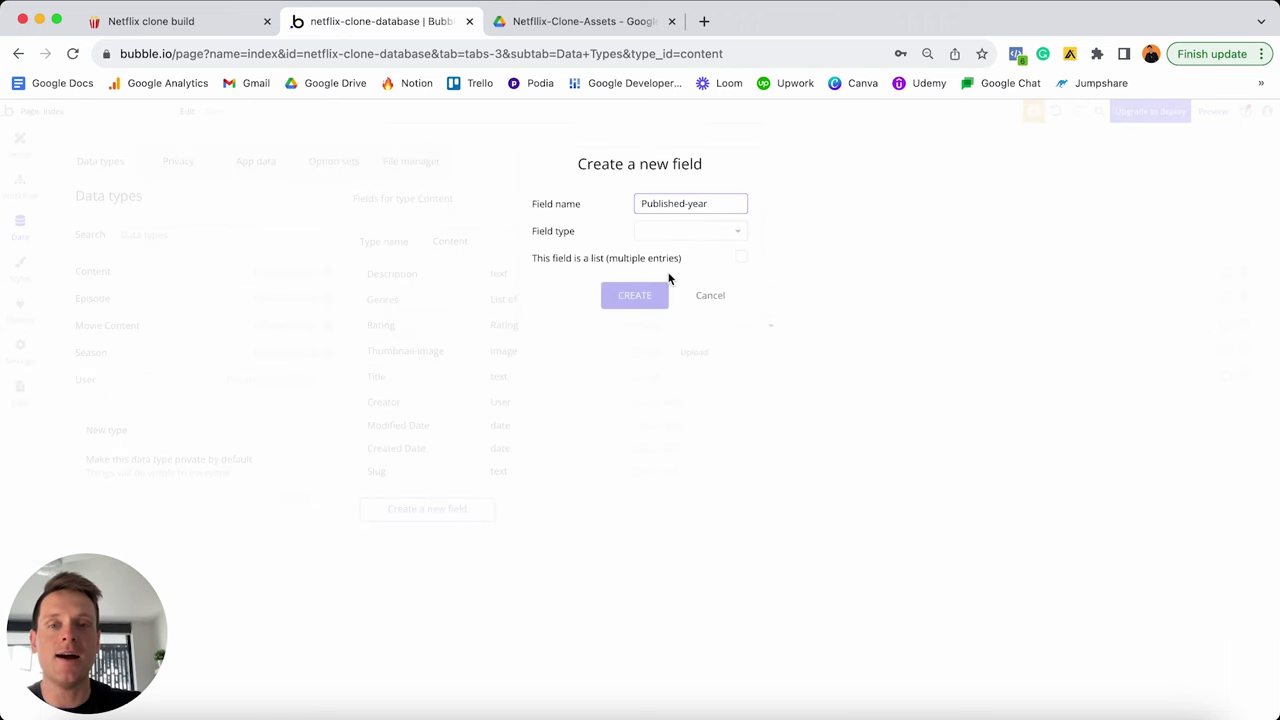
{"action": "left_click", "coordinate": [669, 234]}
{"action": "scroll", "coordinate": [677, 338], "scroll_direction": "down", "scroll_amount": 4}
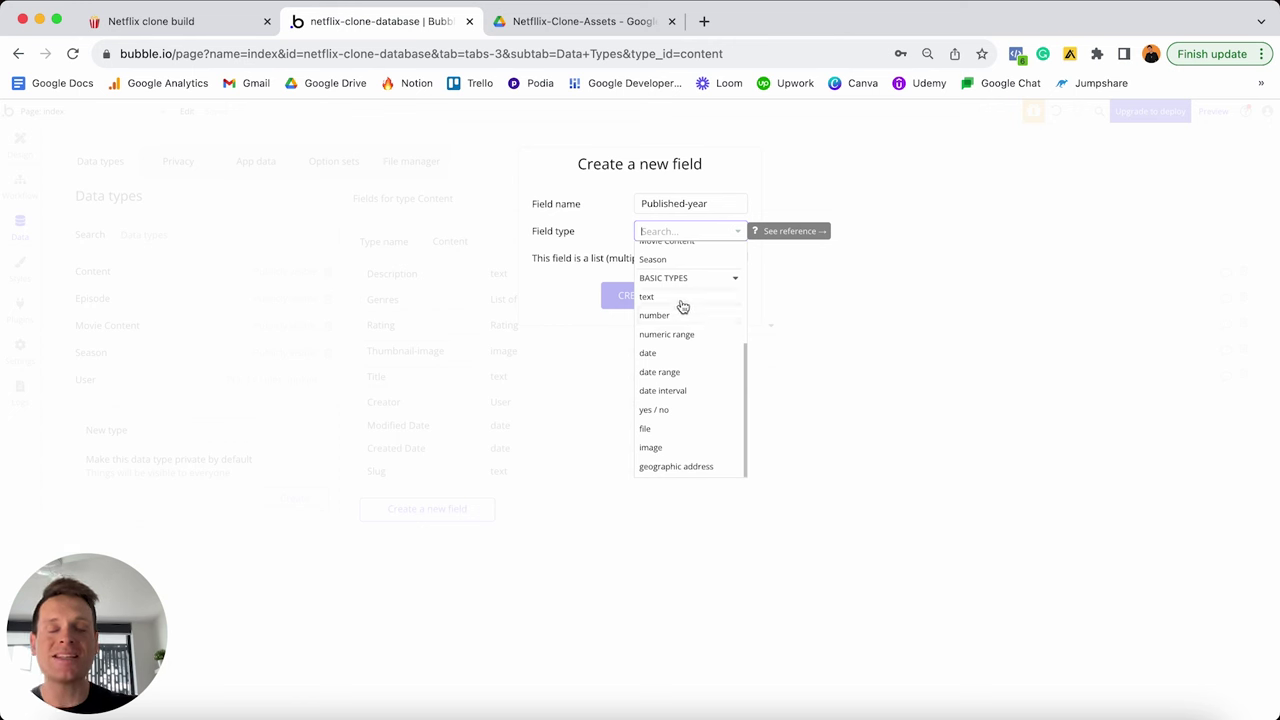
{"action": "scroll", "coordinate": [683, 300], "scroll_direction": "up", "scroll_amount": 1}
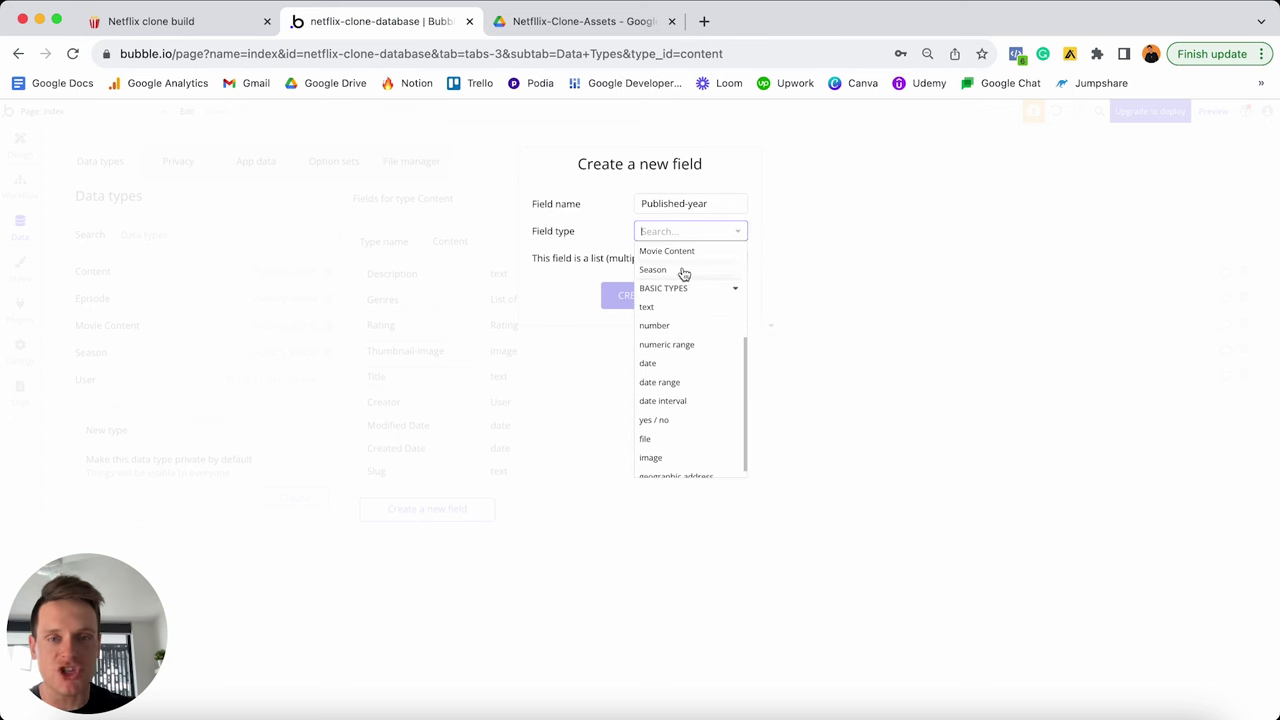
{"action": "left_click", "coordinate": [667, 307]}
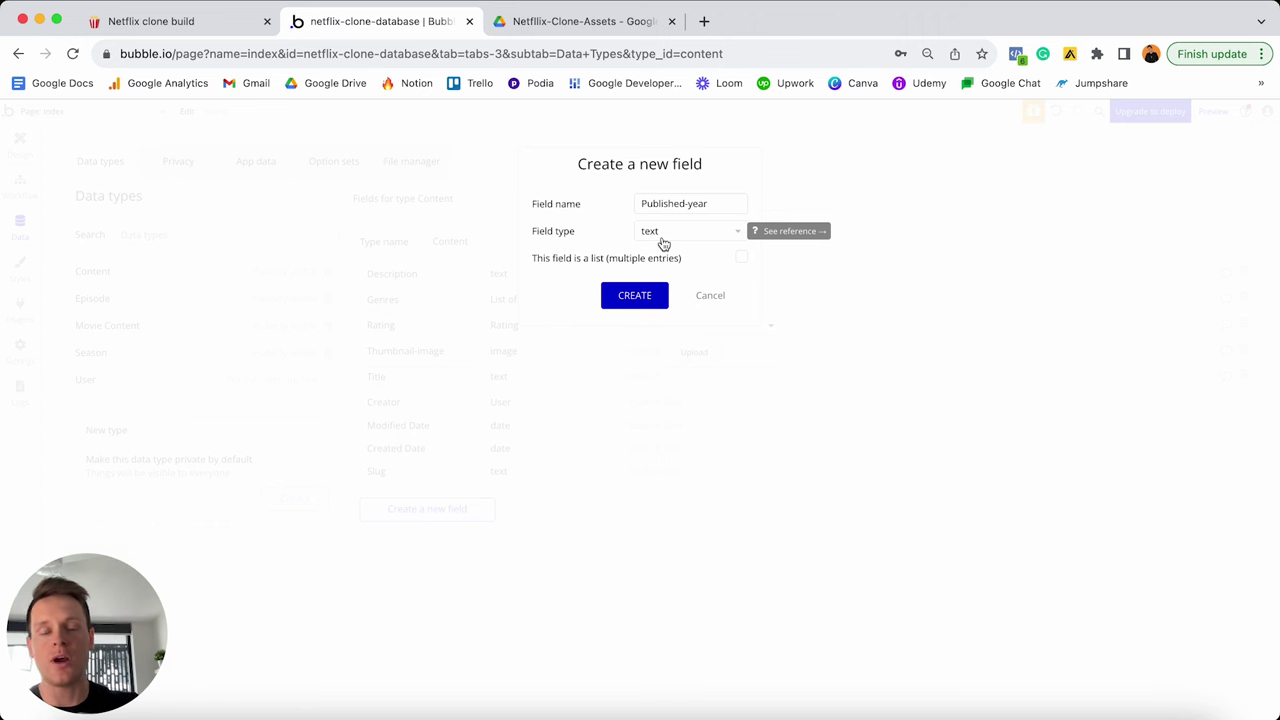
{"action": "left_click", "coordinate": [632, 297]}
Step: Create a new Content field named 'Content-type' whose type is the Content Type option set
{"action": "left_click", "coordinate": [452, 537]}
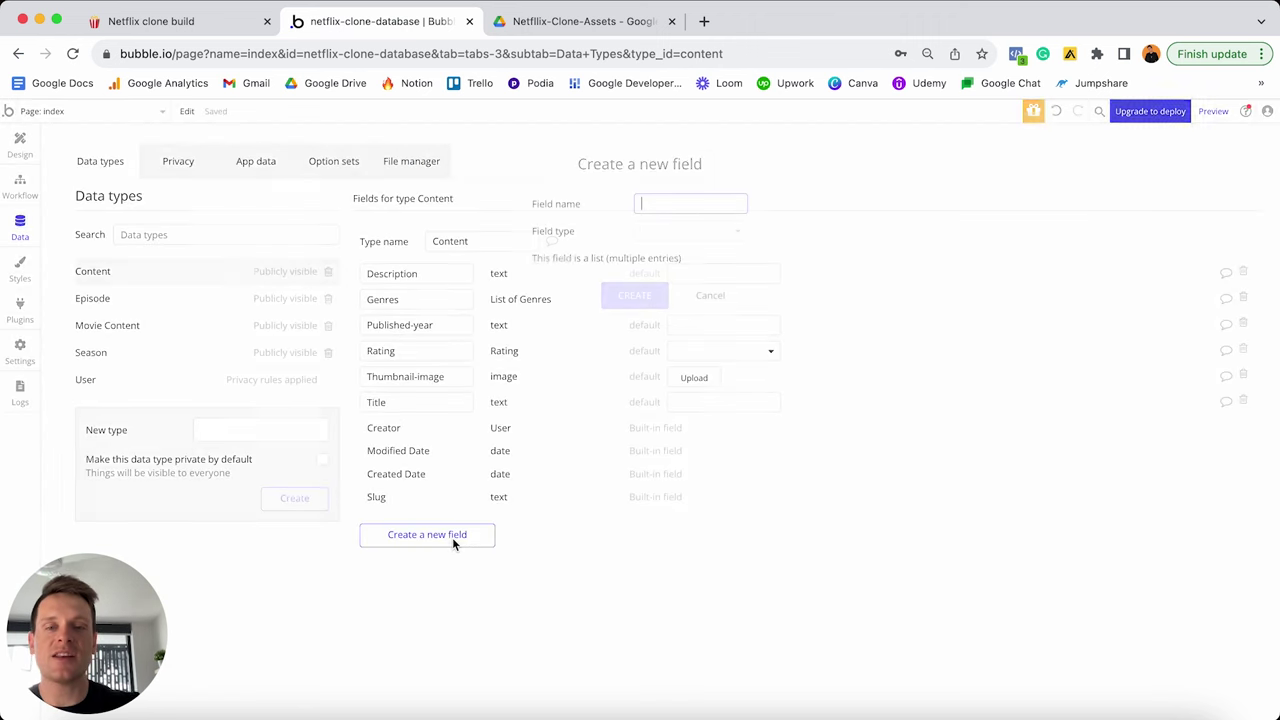
{"action": "type", "text": "Contnent-ty"}
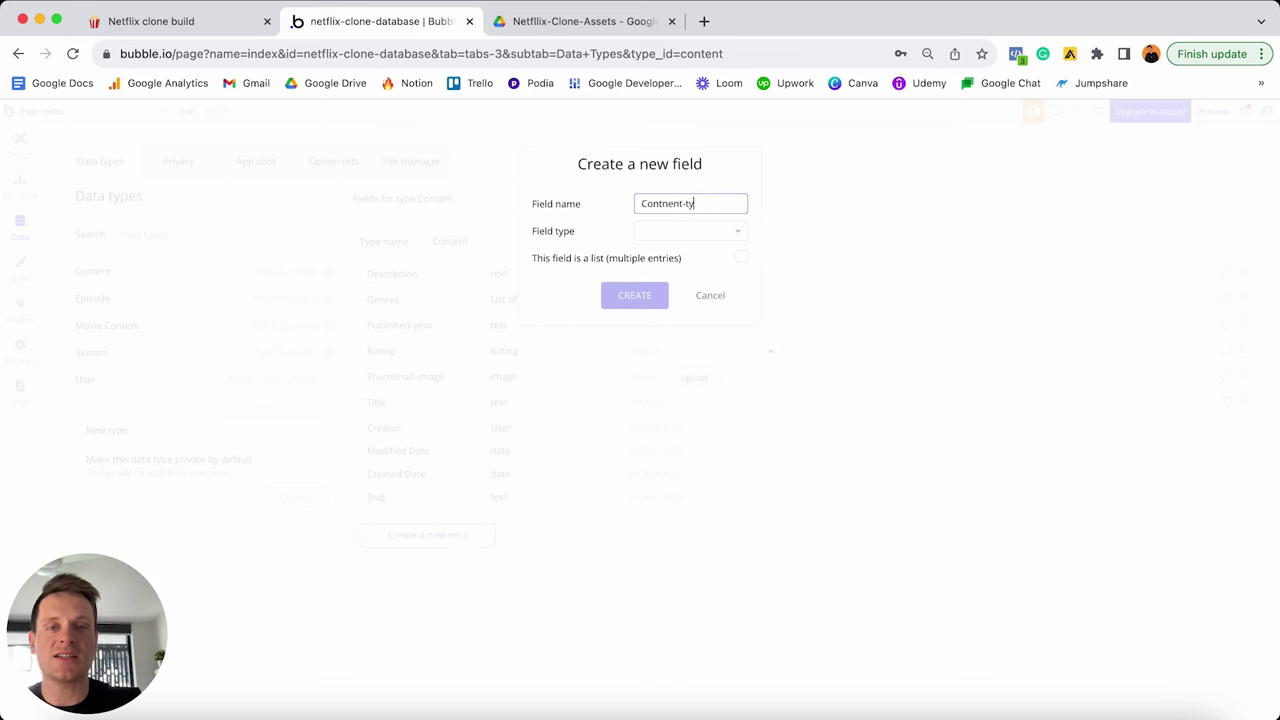
{"action": "type", "text": "pe"}
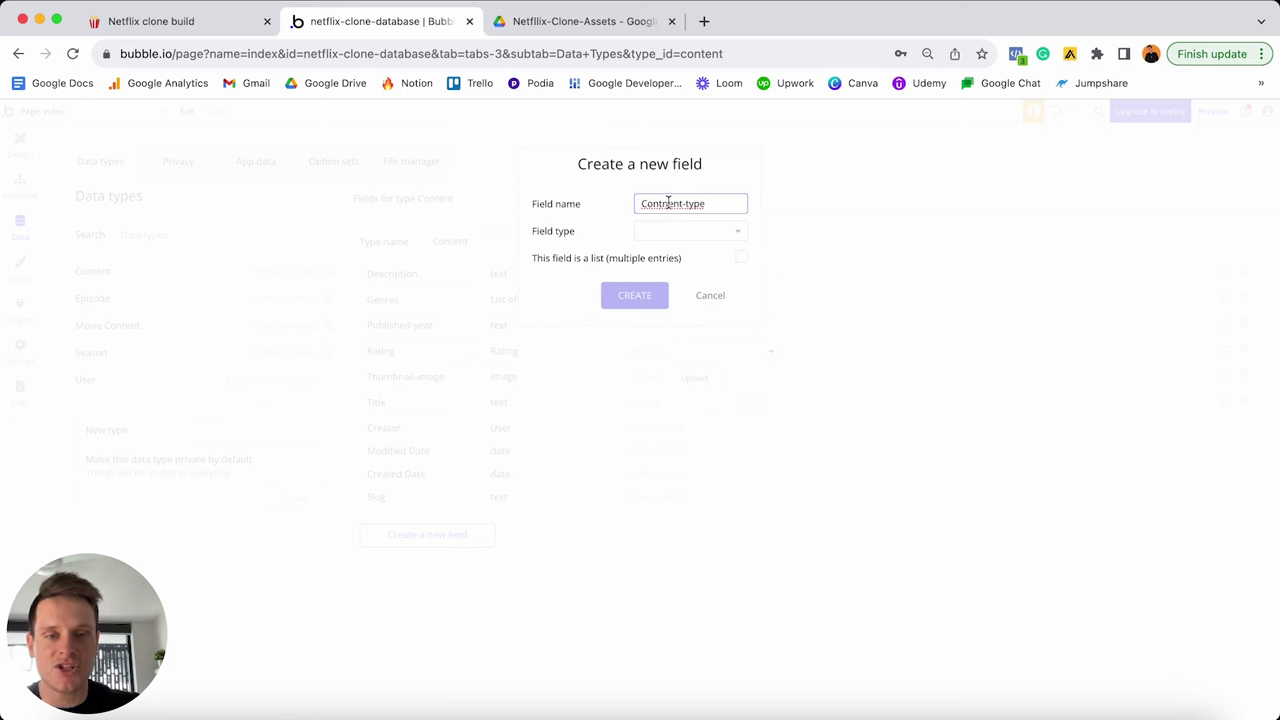
{"action": "left_click", "coordinate": [668, 203]}
{"action": "key", "text": "BackSpace"}
{"action": "left_click", "coordinate": [682, 231]}
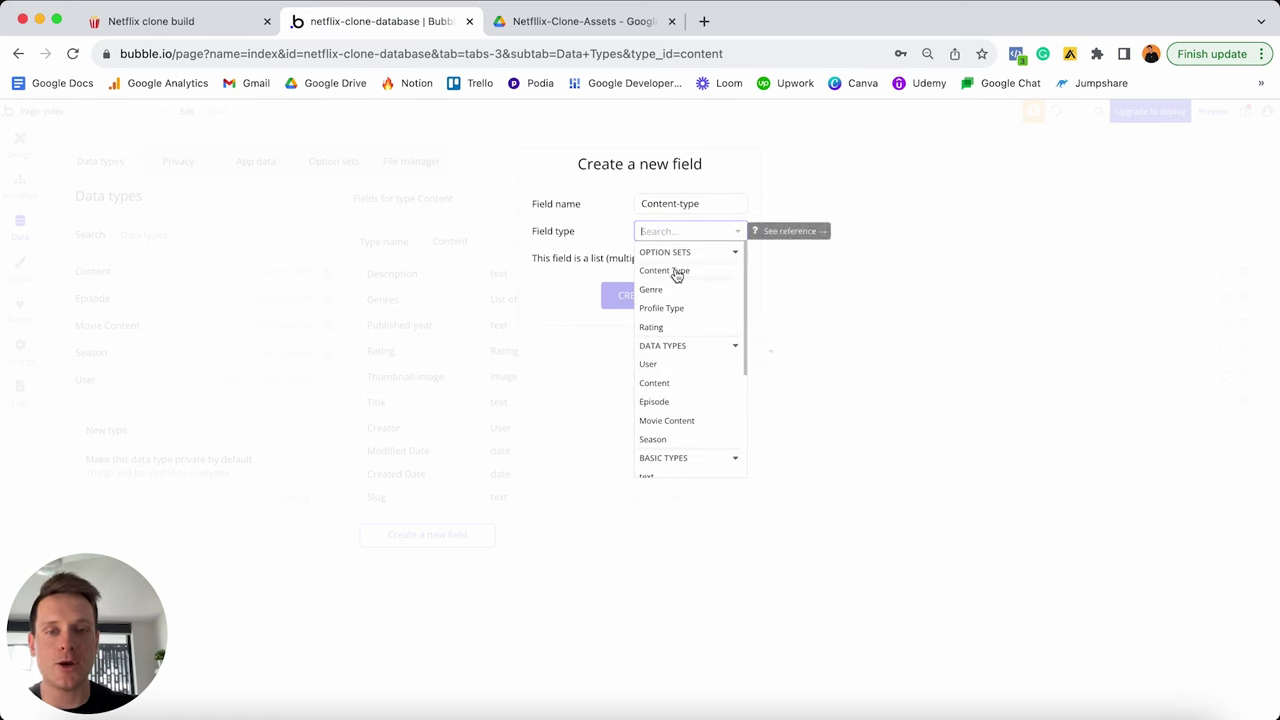
{"action": "left_click", "coordinate": [694, 272]}
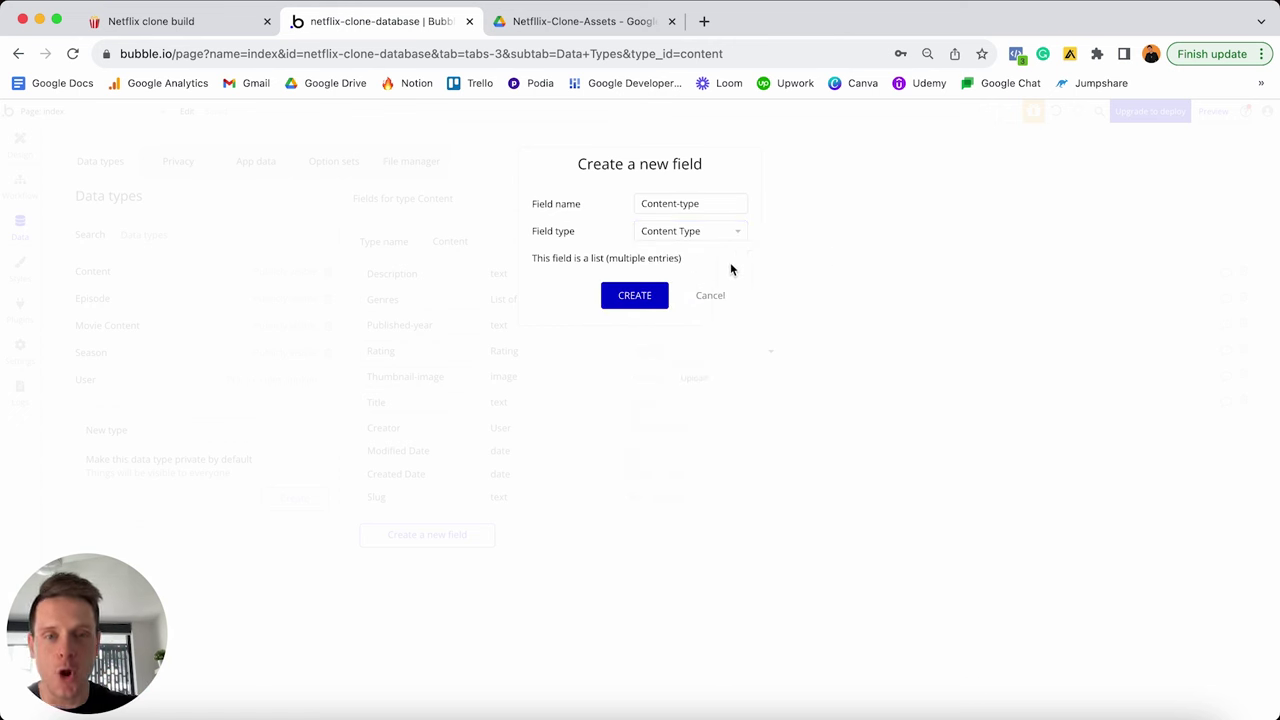
{"action": "left_click", "coordinate": [638, 300]}
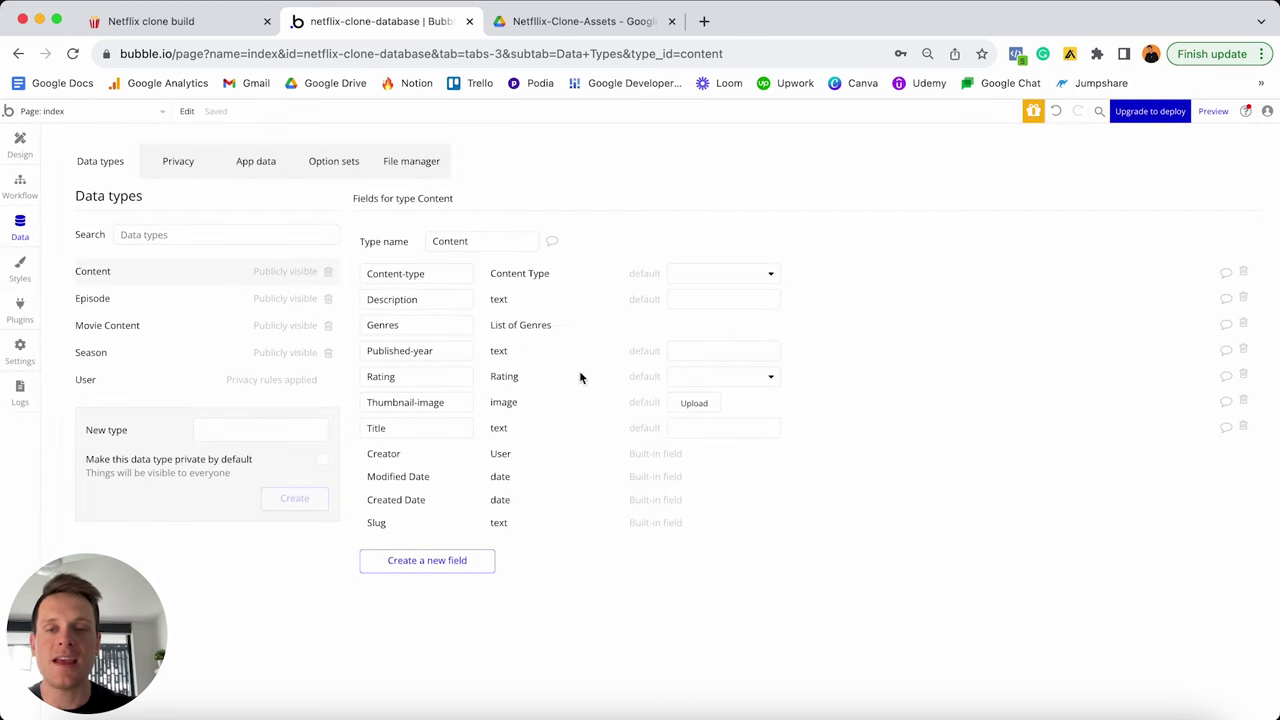
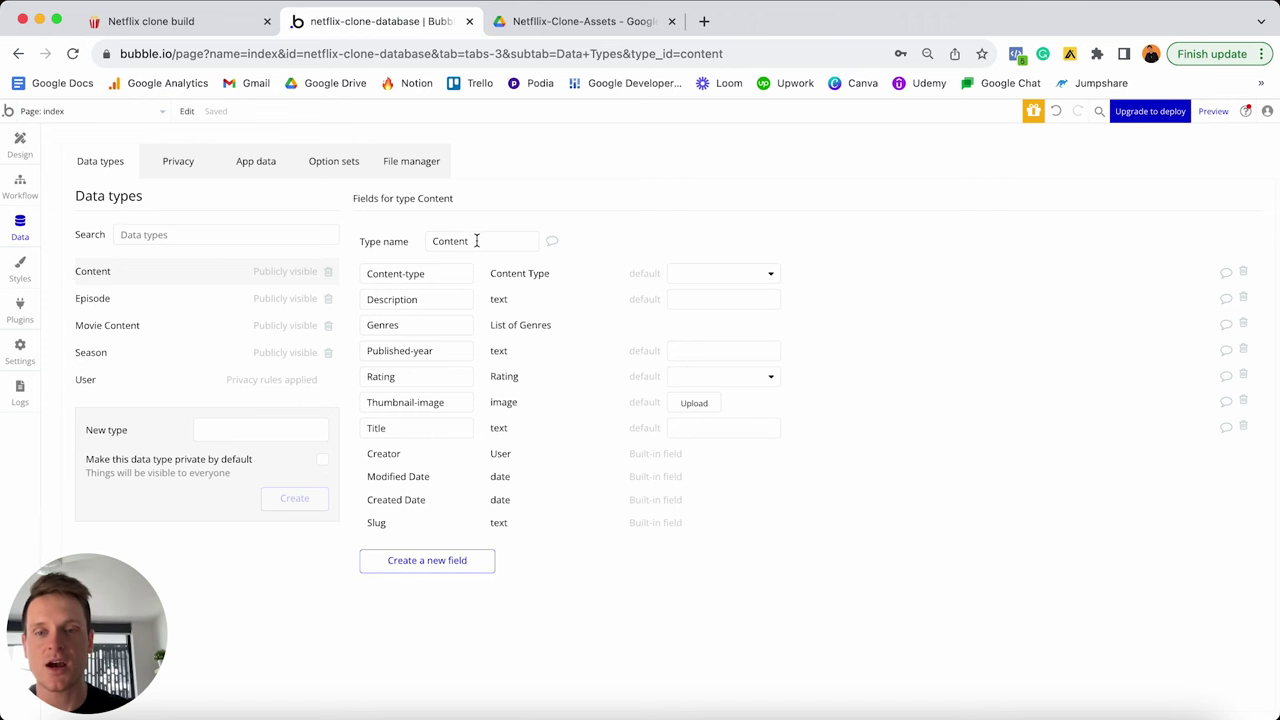
Step: Create the Movie-file field on Content, typed as Movie Content
{"action": "left_click", "coordinate": [414, 562]}
{"action": "type", "text": "M"}
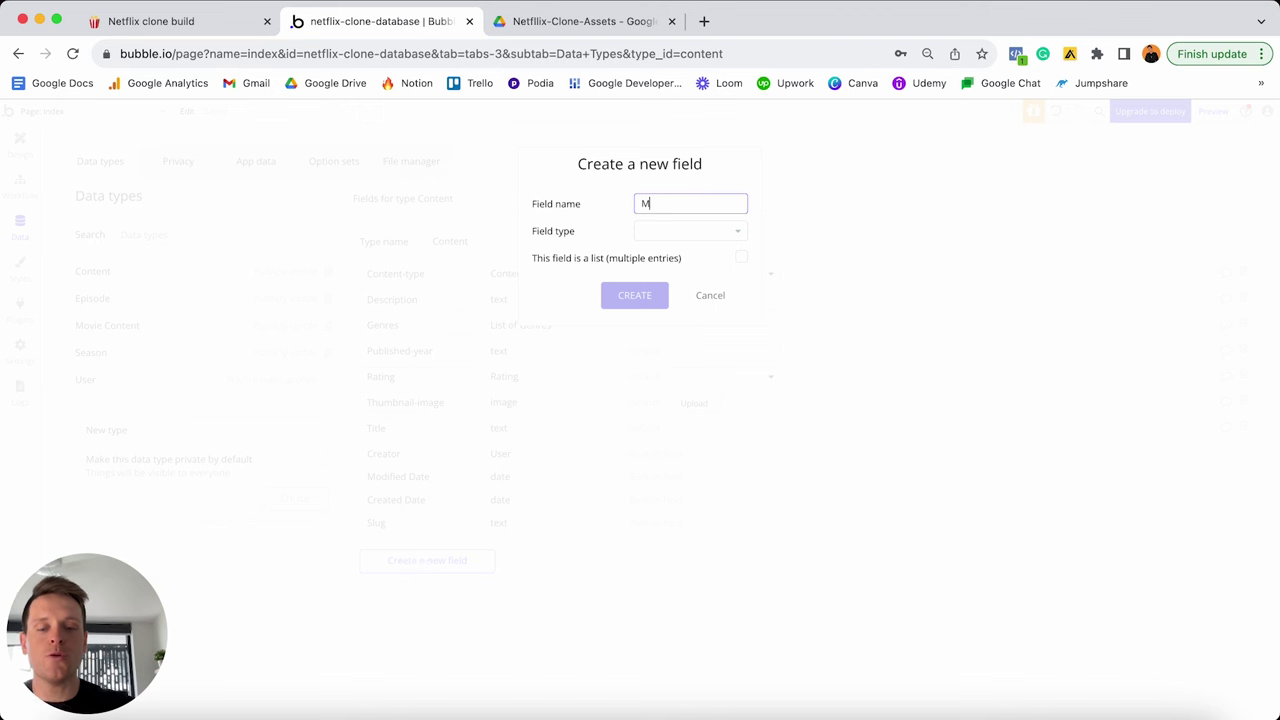
{"action": "type", "text": "ovie-file"}
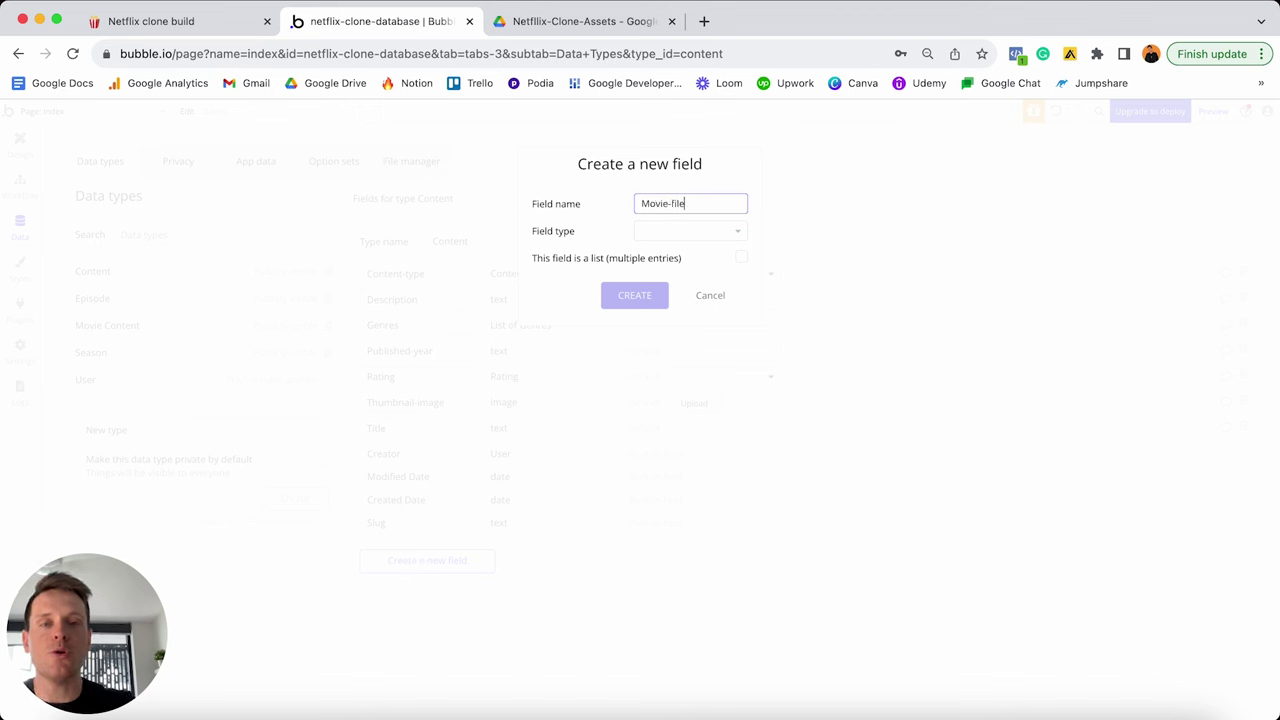
{"action": "left_click", "coordinate": [688, 234]}
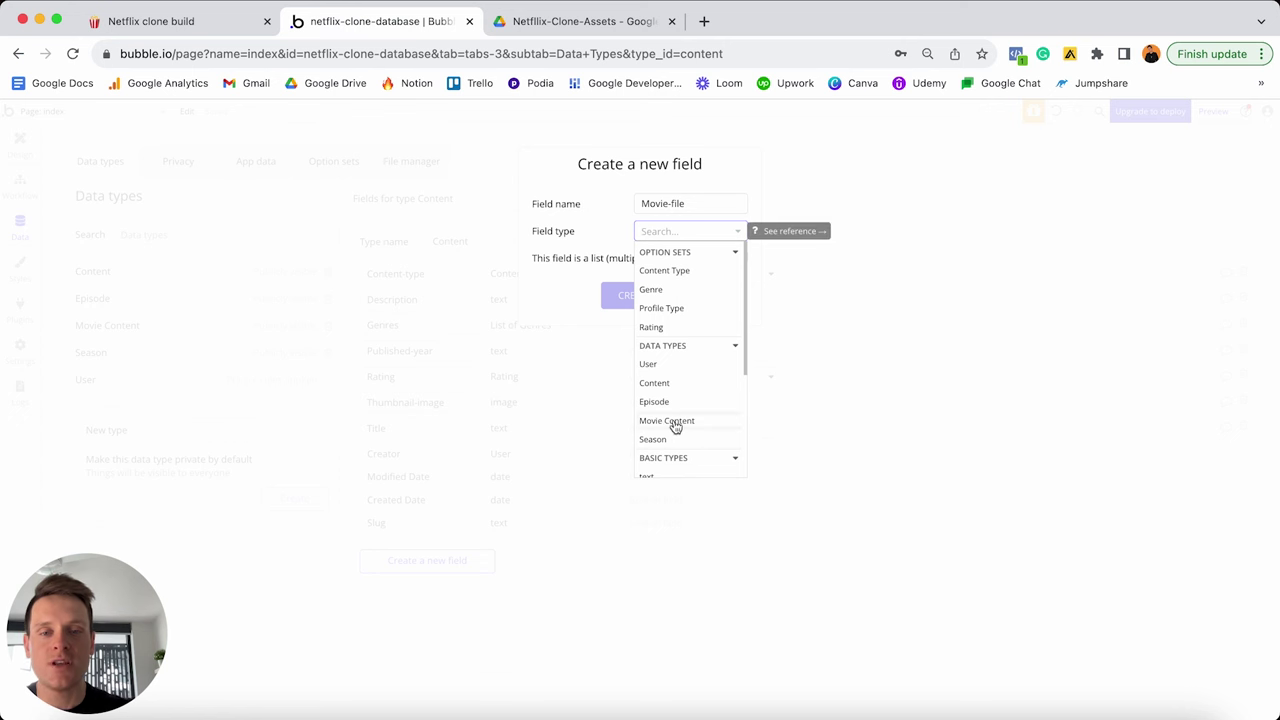
{"action": "left_click", "coordinate": [676, 422]}
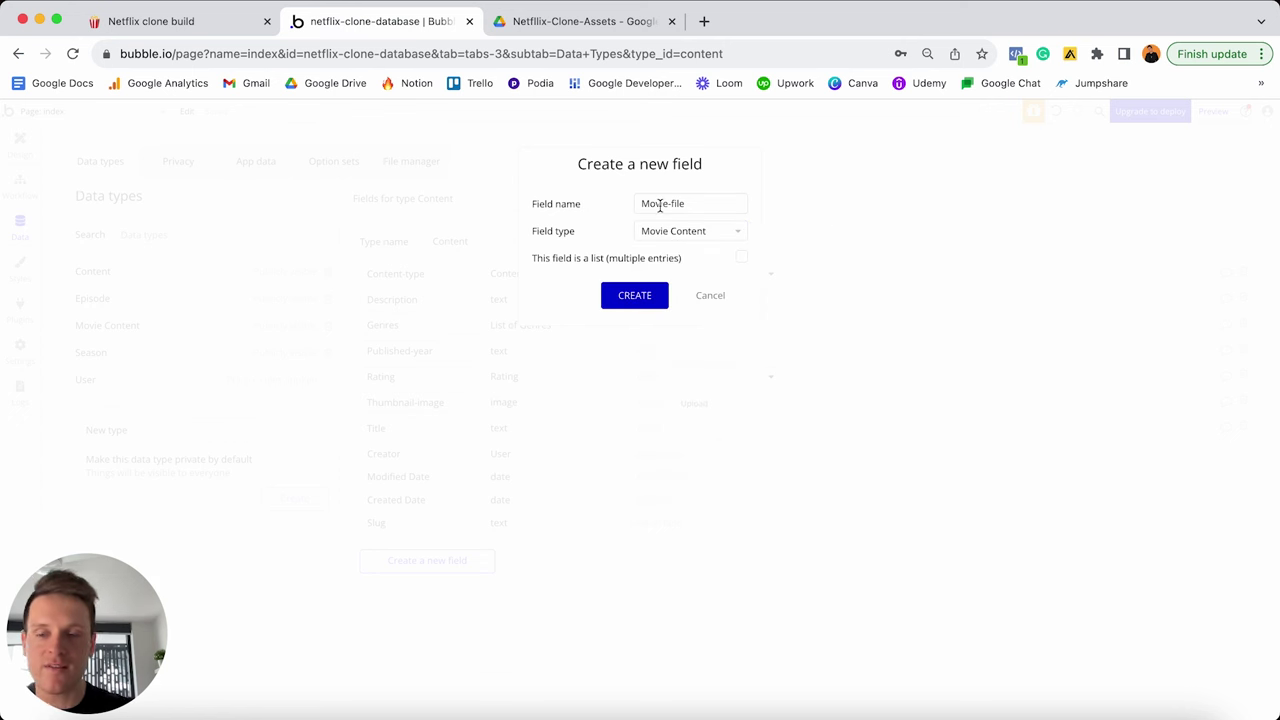
{"action": "left_click", "coordinate": [643, 302]}
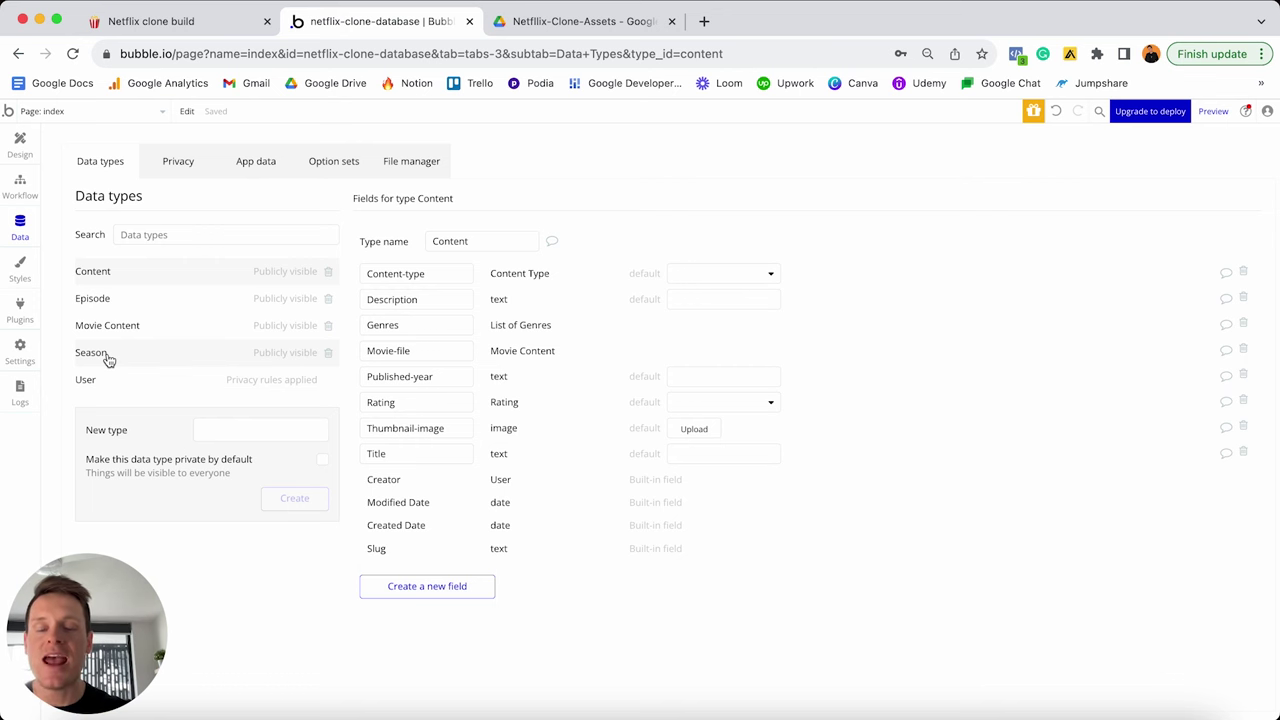
{"action": "left_click", "coordinate": [168, 22]}
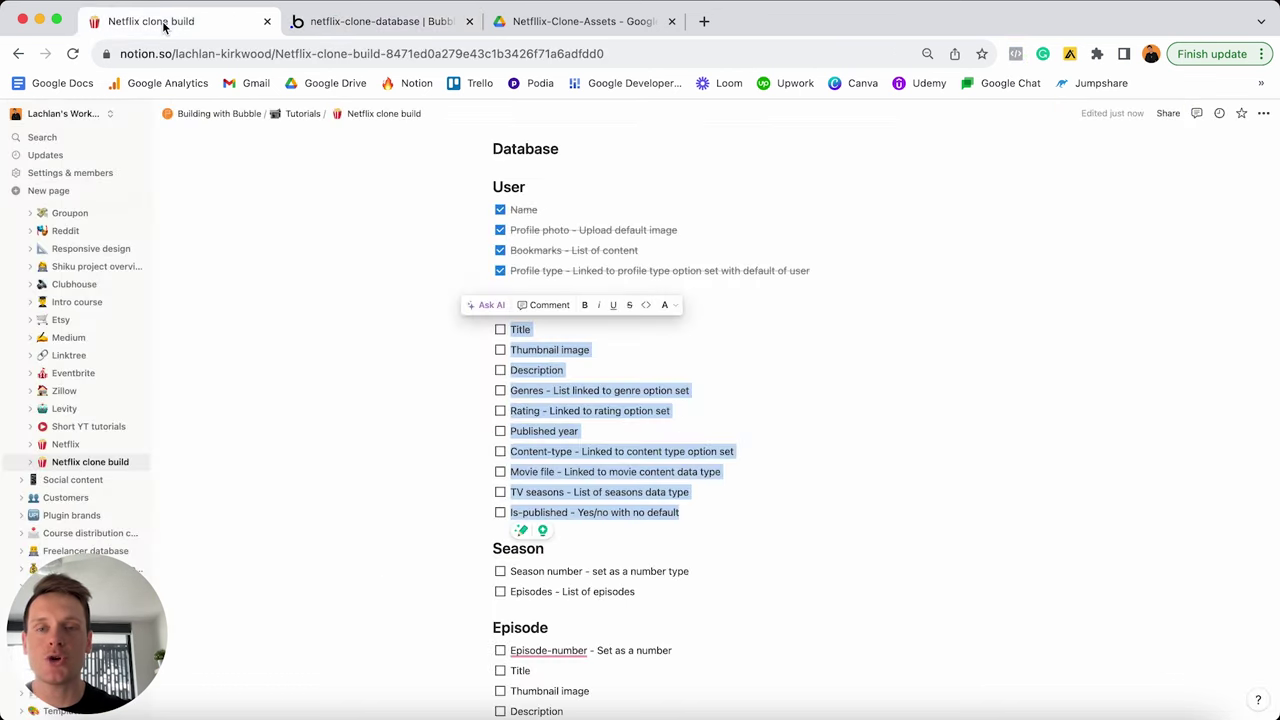
{"action": "scroll", "coordinate": [563, 390], "scroll_direction": "down", "scroll_amount": 4}
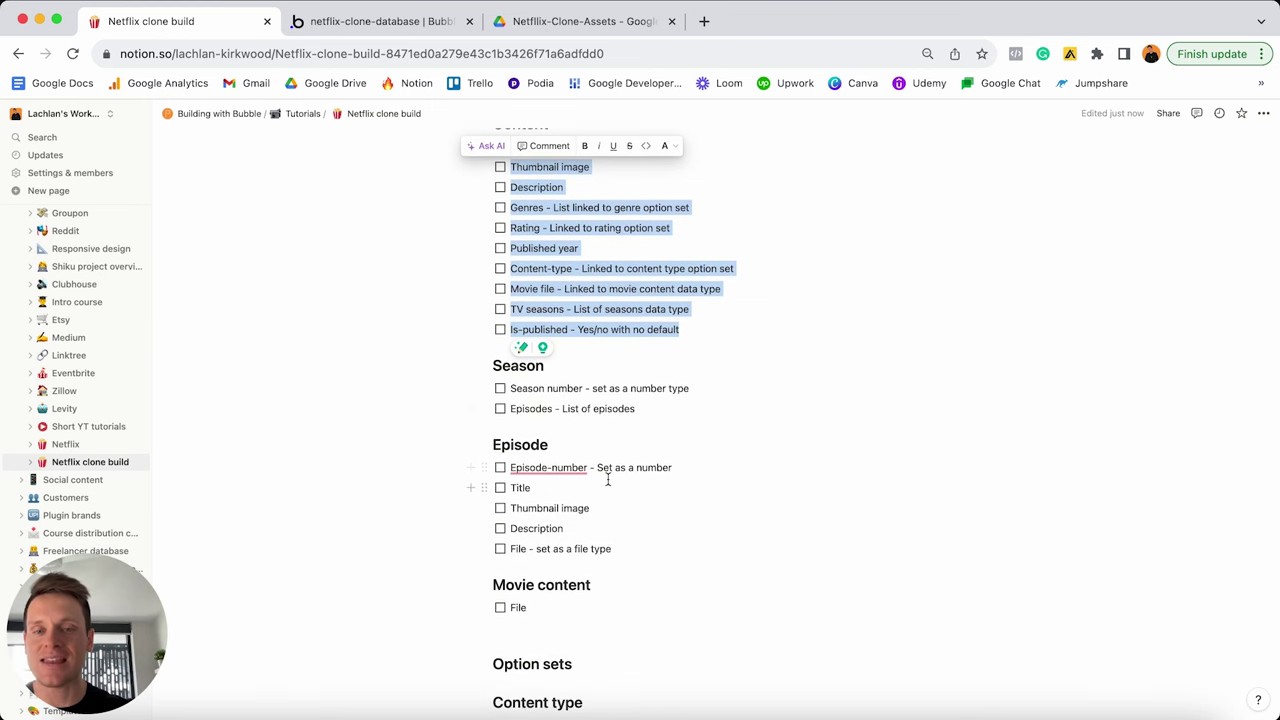
{"action": "left_click", "coordinate": [656, 408]}
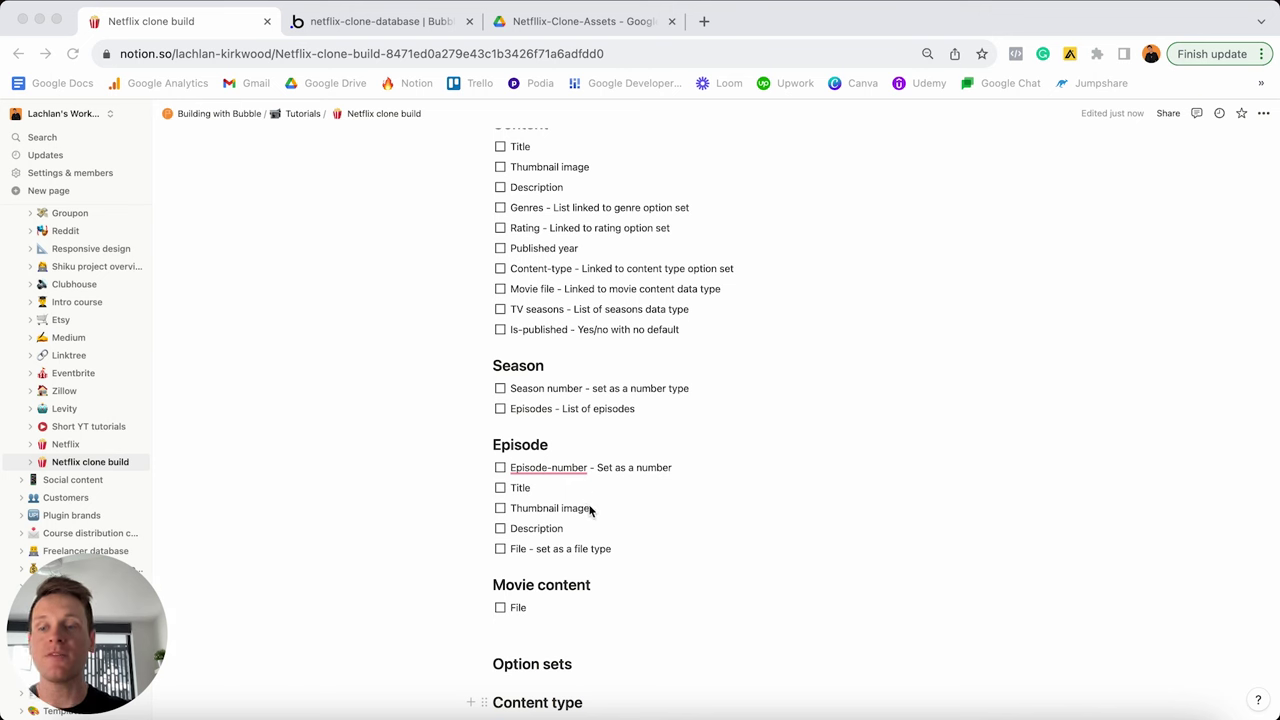
{"action": "left_click", "coordinate": [549, 455]}
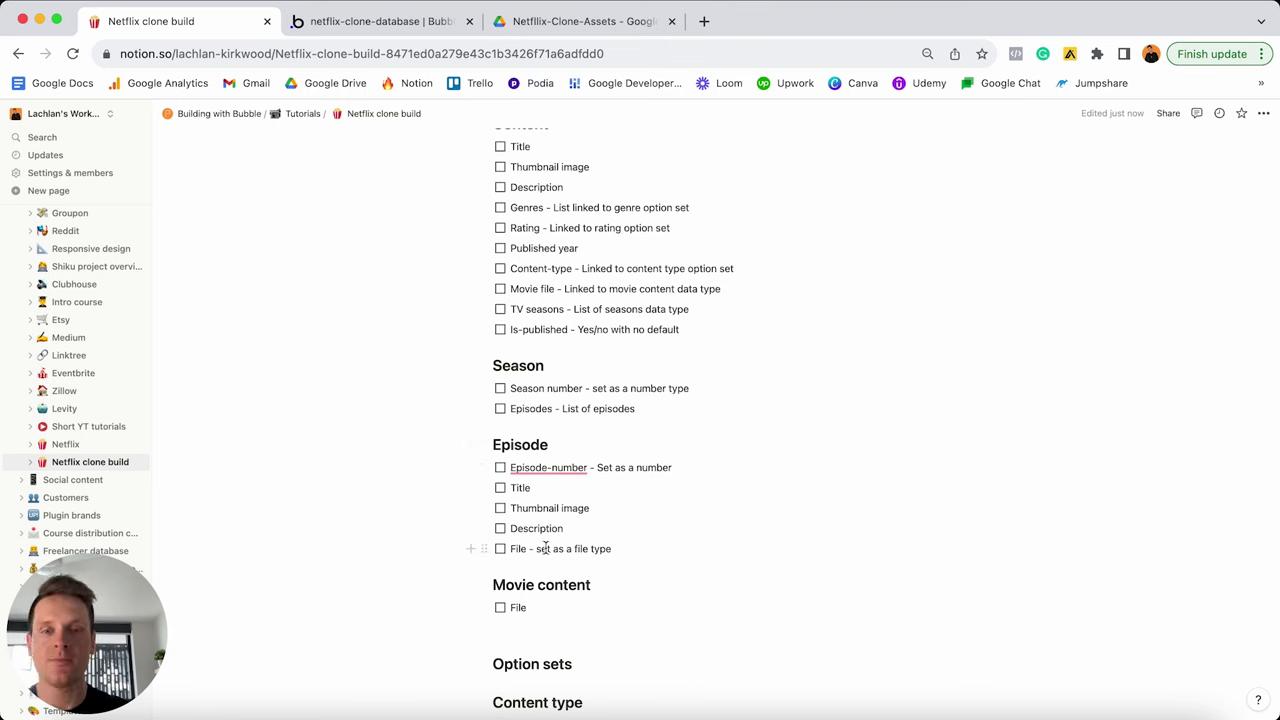
{"action": "scroll", "coordinate": [559, 510], "scroll_direction": "up", "scroll_amount": 1}
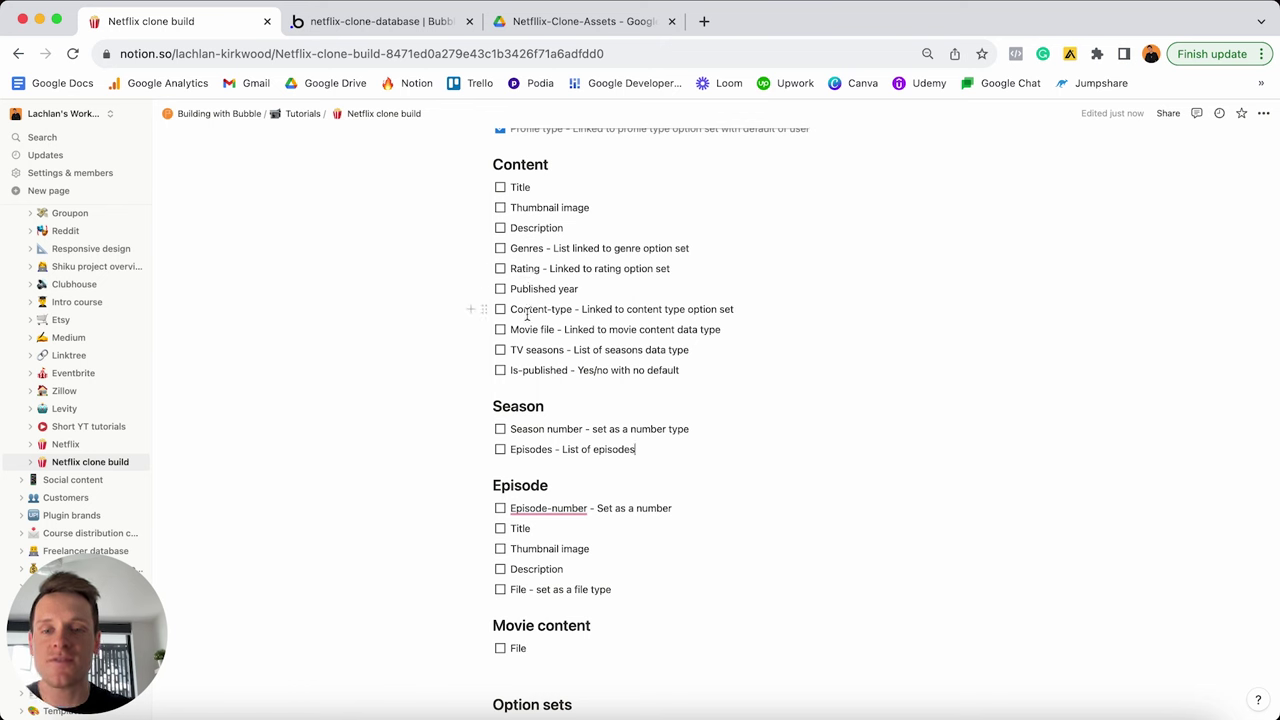
{"action": "mouse_move", "coordinate": [516, 510]}
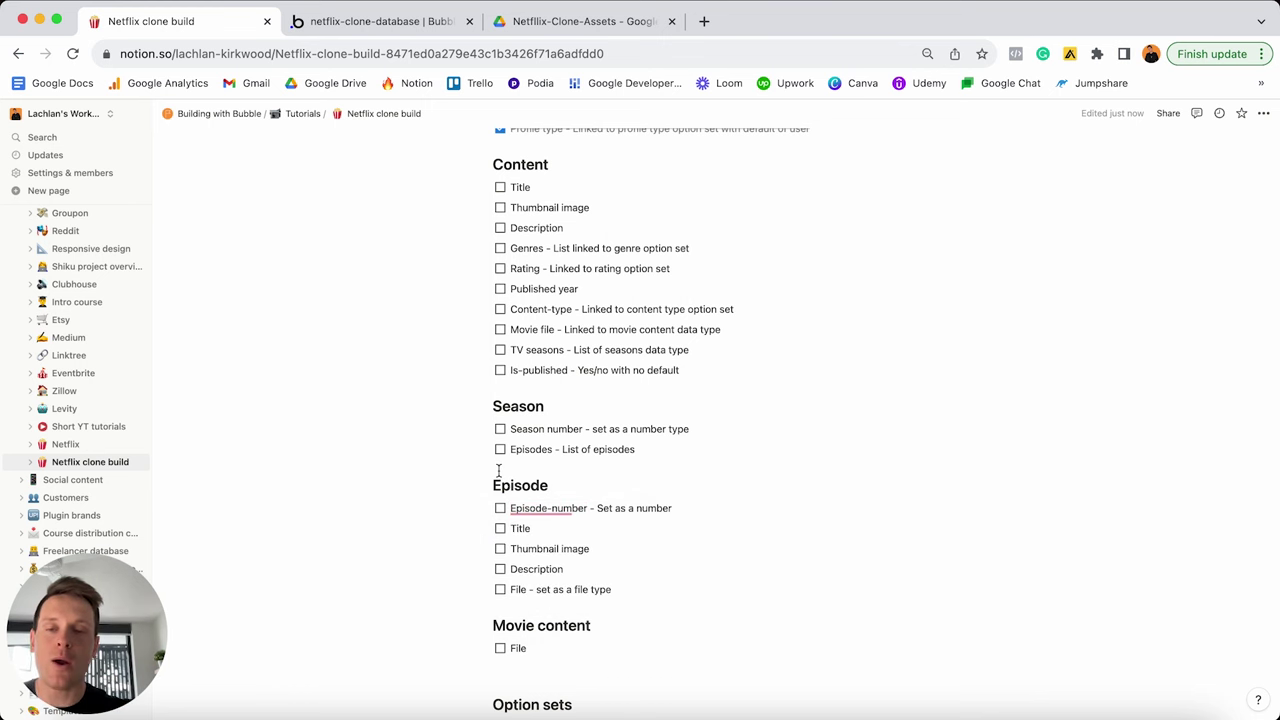
{"action": "left_click", "coordinate": [346, 28]}
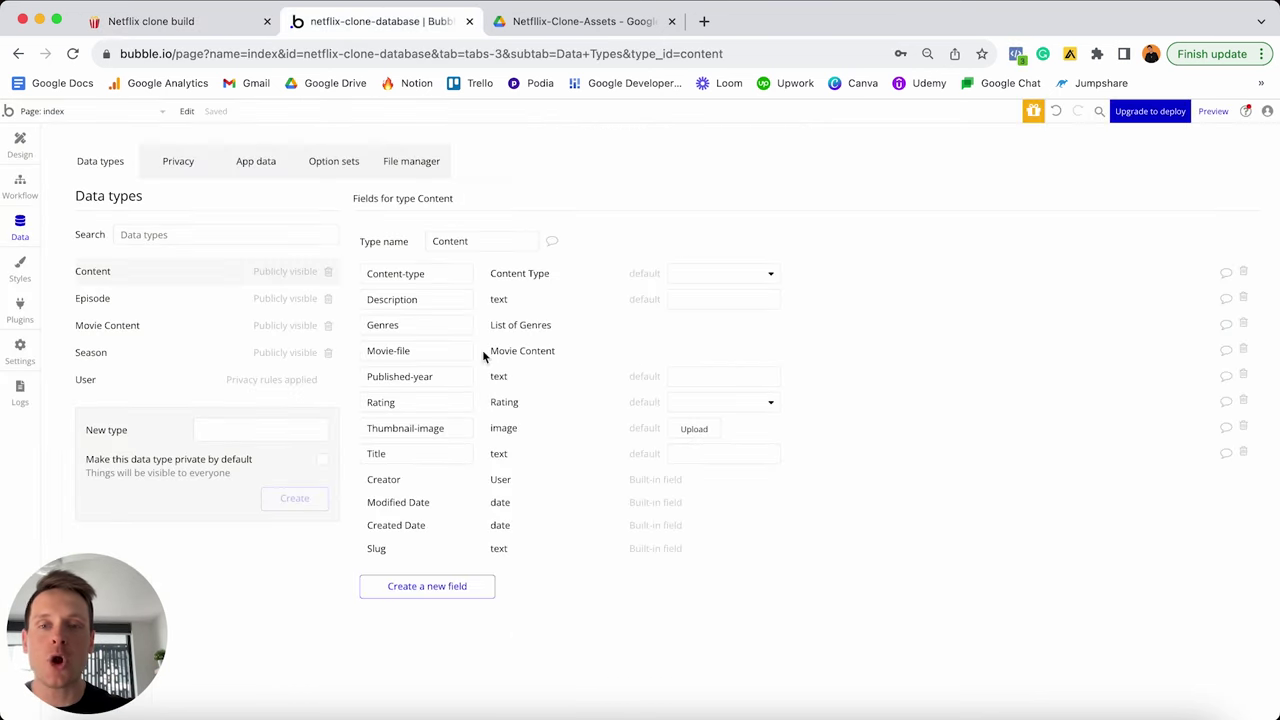
Step: Create a Tv-seasons field on Content as a list of Season records
{"action": "left_click", "coordinate": [408, 590]}
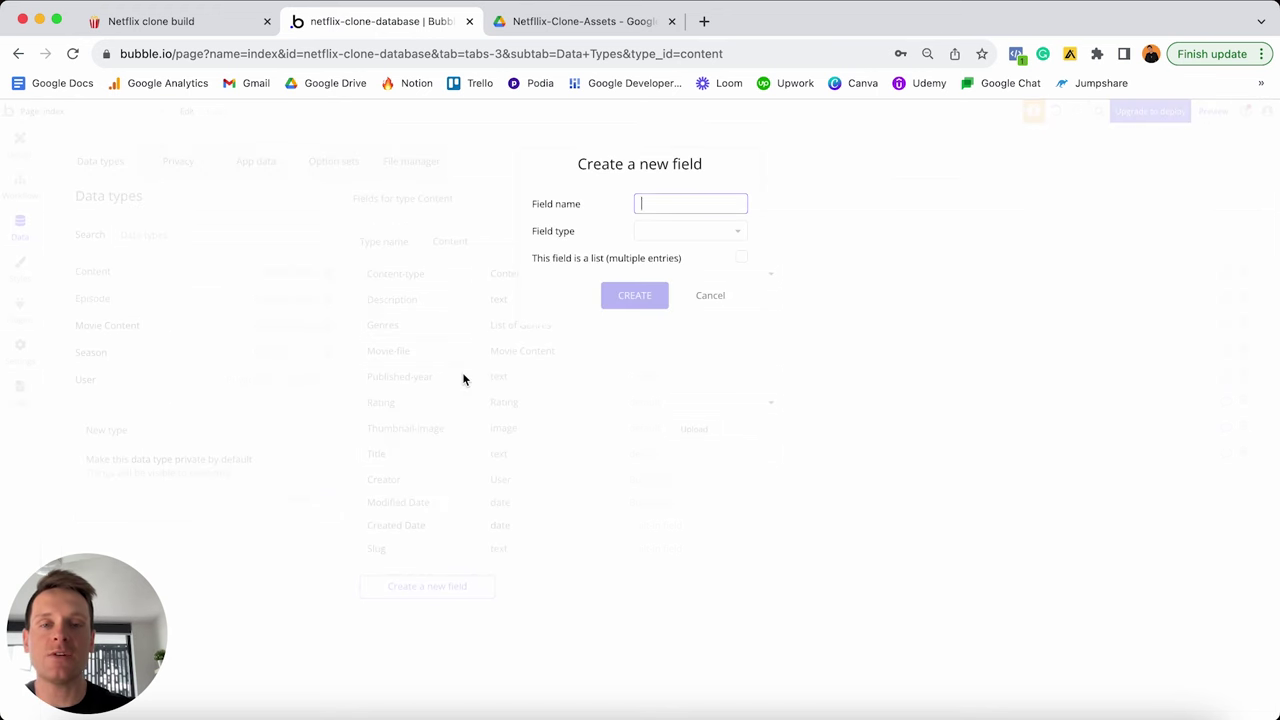
{"action": "type", "text": "Tv-seasons"}
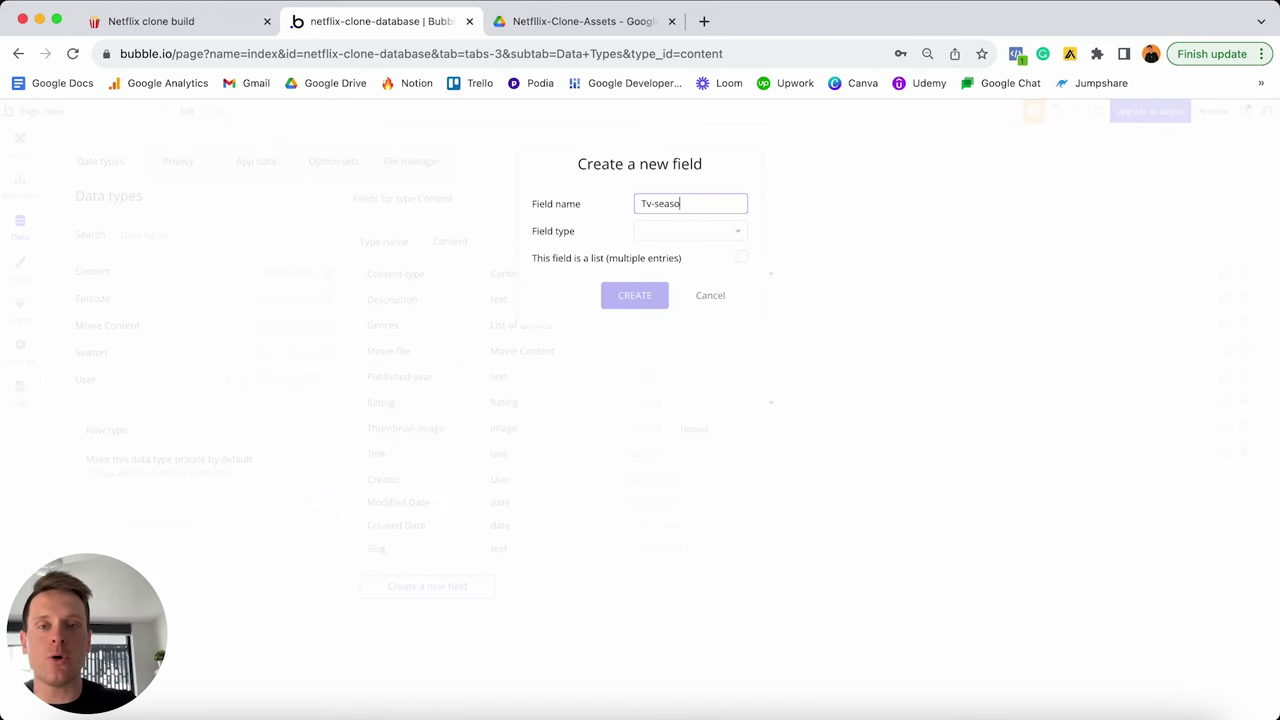
{"action": "left_click", "coordinate": [690, 231]}
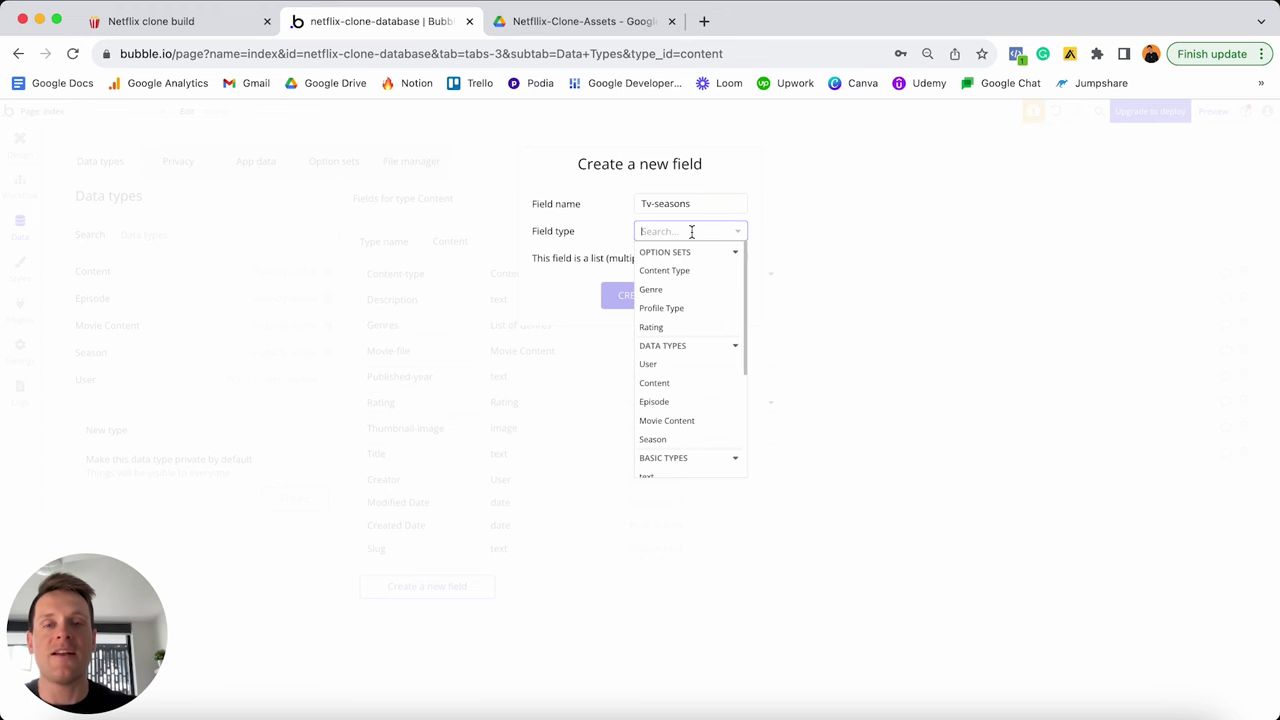
{"action": "scroll", "coordinate": [678, 340], "scroll_direction": "down", "scroll_amount": 3}
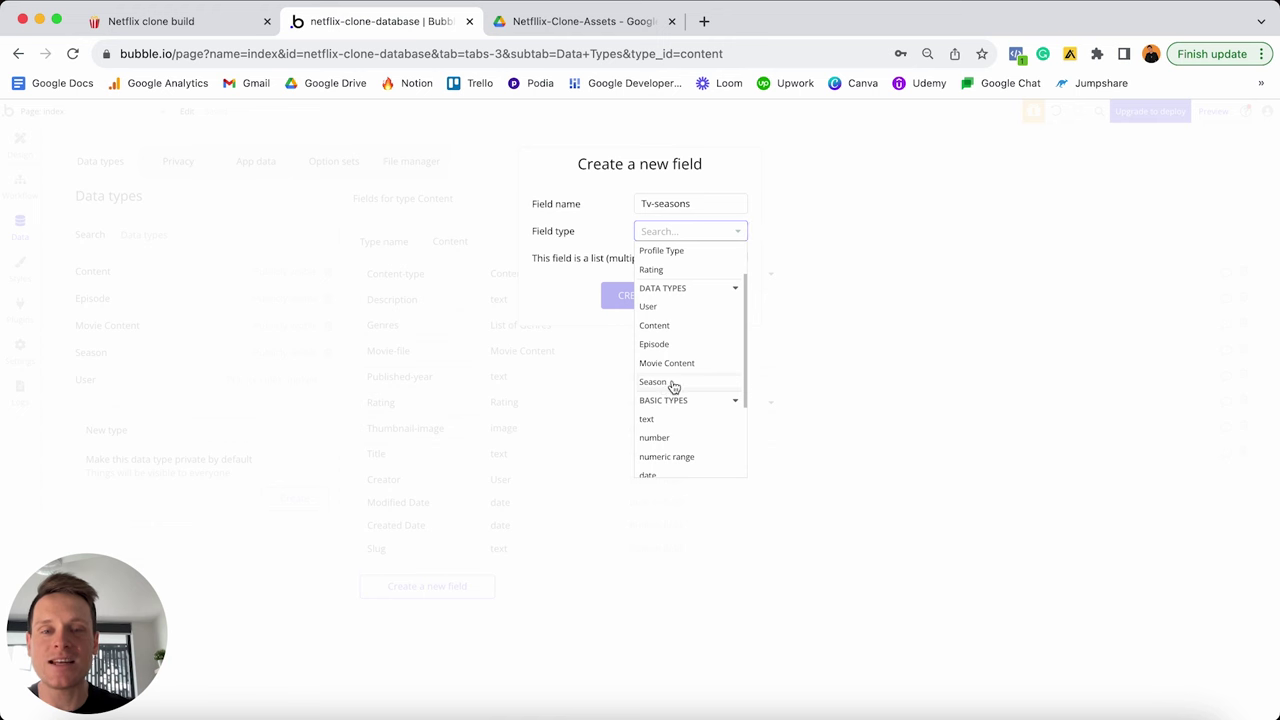
{"action": "left_click", "coordinate": [656, 383]}
{"action": "left_click", "coordinate": [741, 259]}
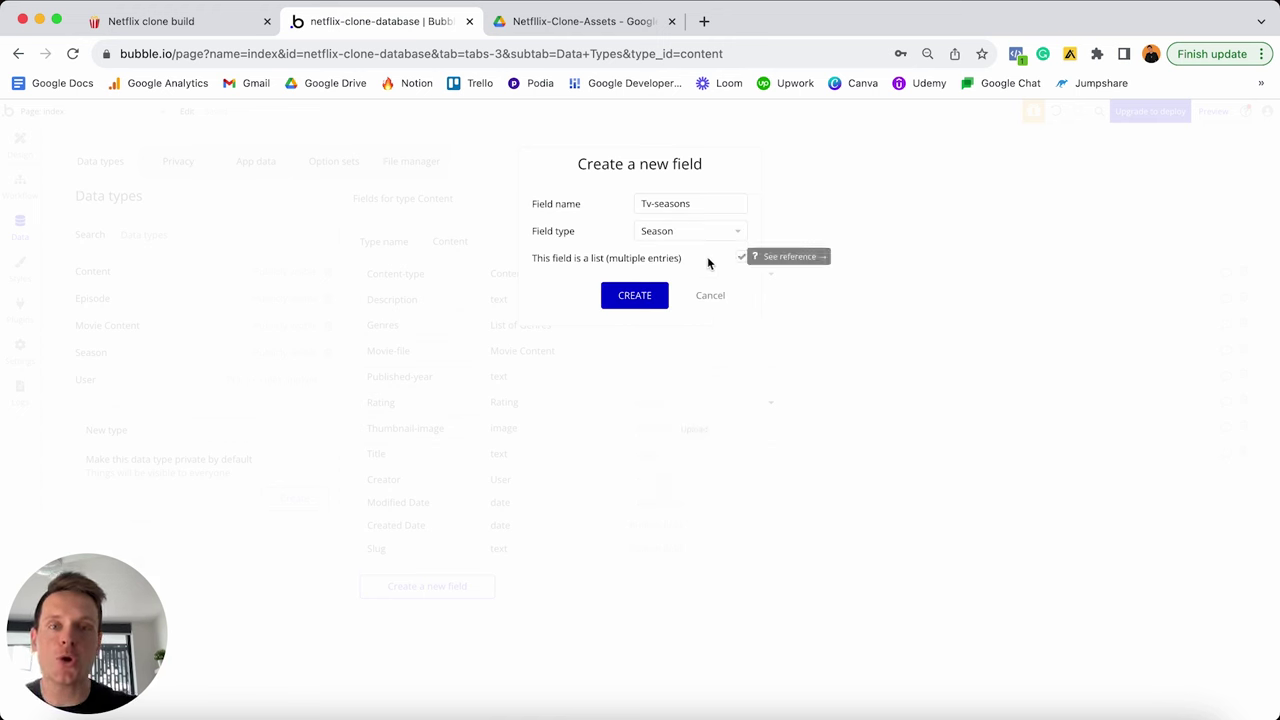
{"action": "left_click", "coordinate": [649, 295]}
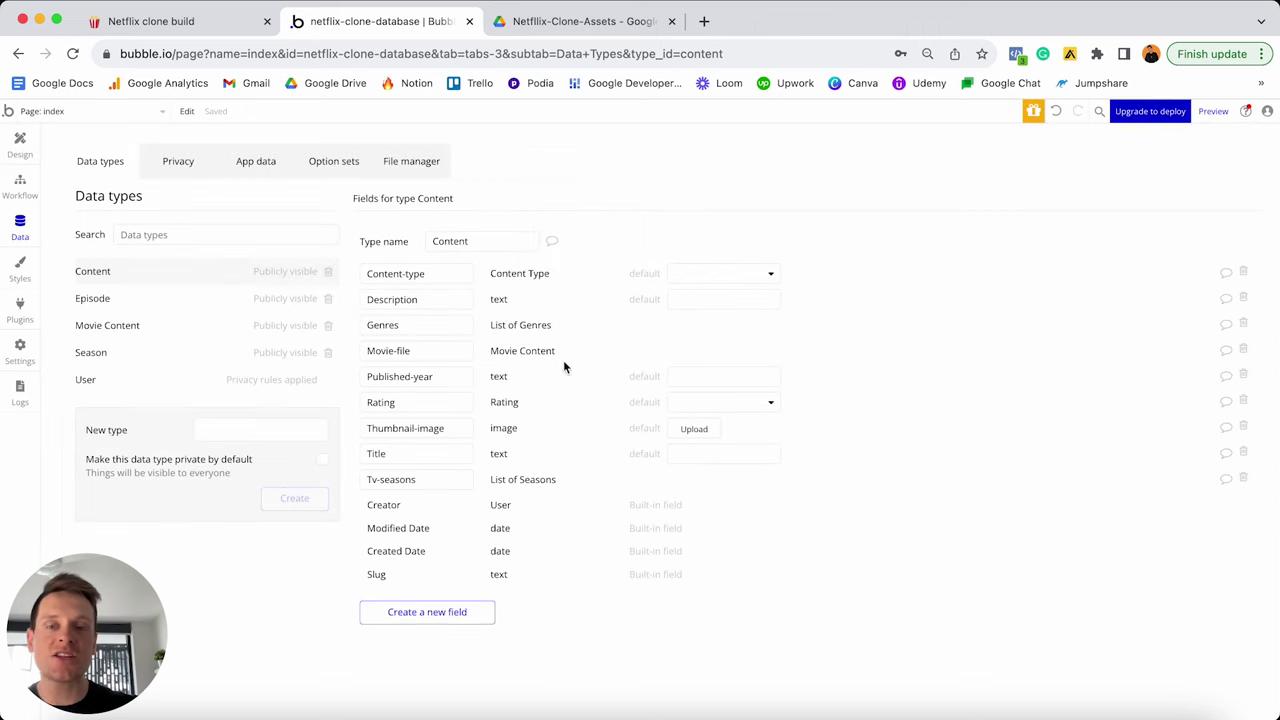
Step: Create the Is-published field as yes / no on Content, defaulting to no
{"action": "left_click", "coordinate": [432, 614]}
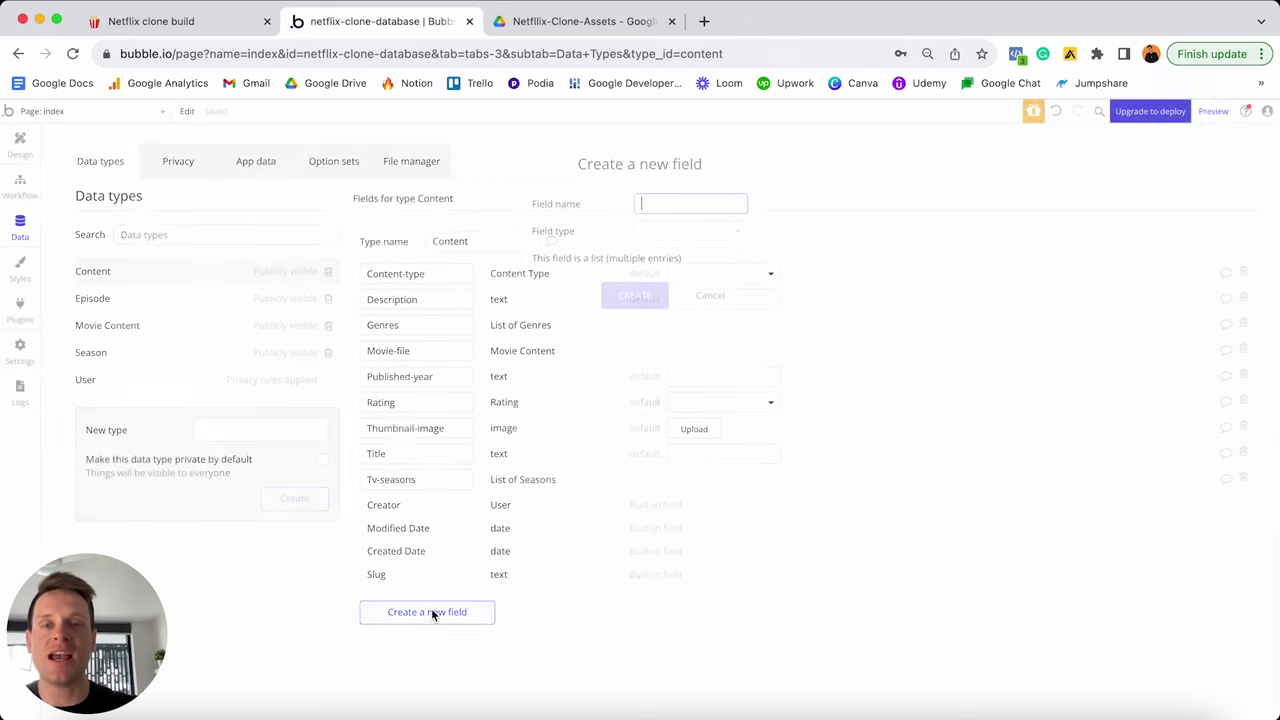
{"action": "type", "text": "Is-published"}
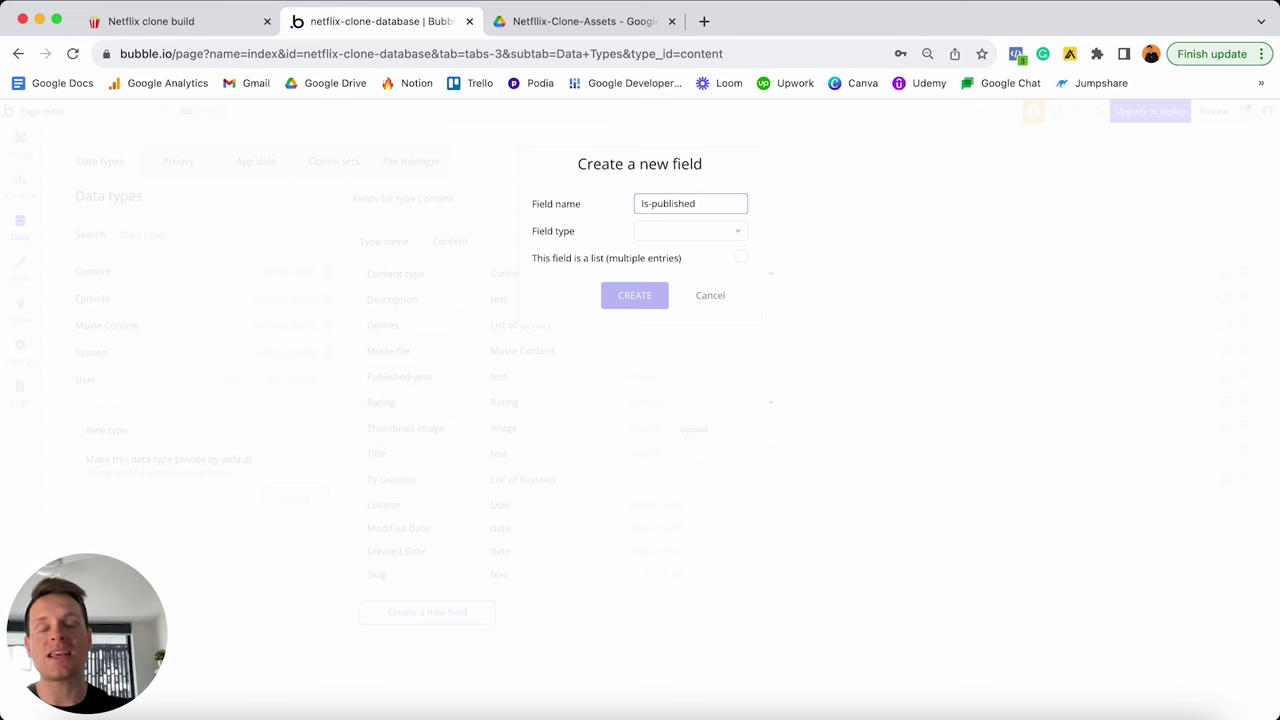
{"action": "left_click", "coordinate": [689, 234]}
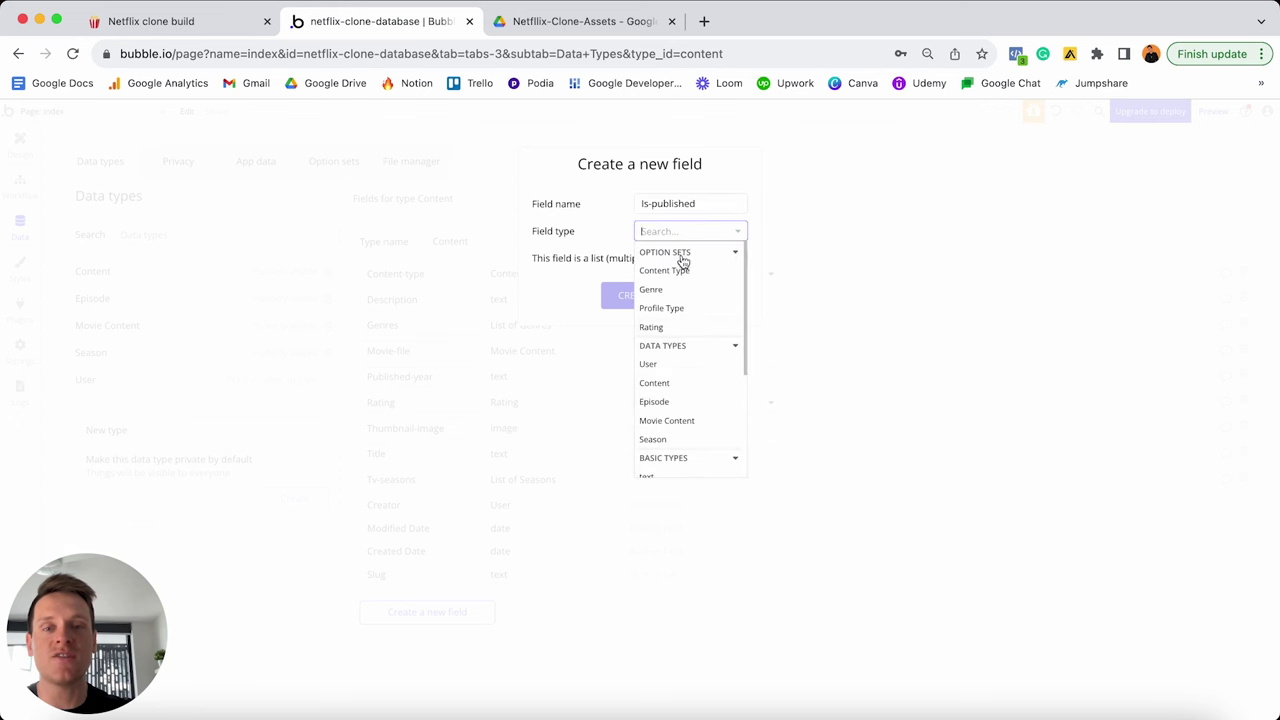
{"action": "scroll", "coordinate": [672, 345], "scroll_direction": "down", "scroll_amount": 1}
{"action": "scroll", "coordinate": [670, 344], "scroll_direction": "down", "scroll_amount": 1}
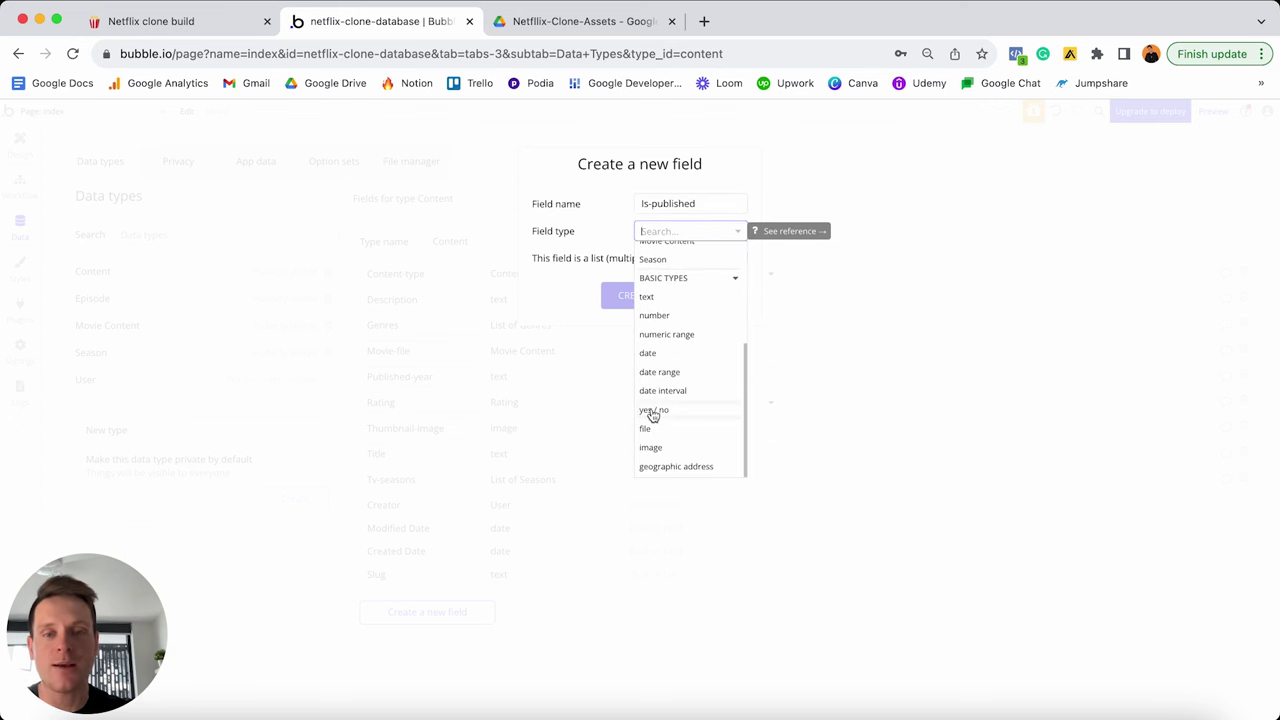
{"action": "left_click", "coordinate": [681, 412]}
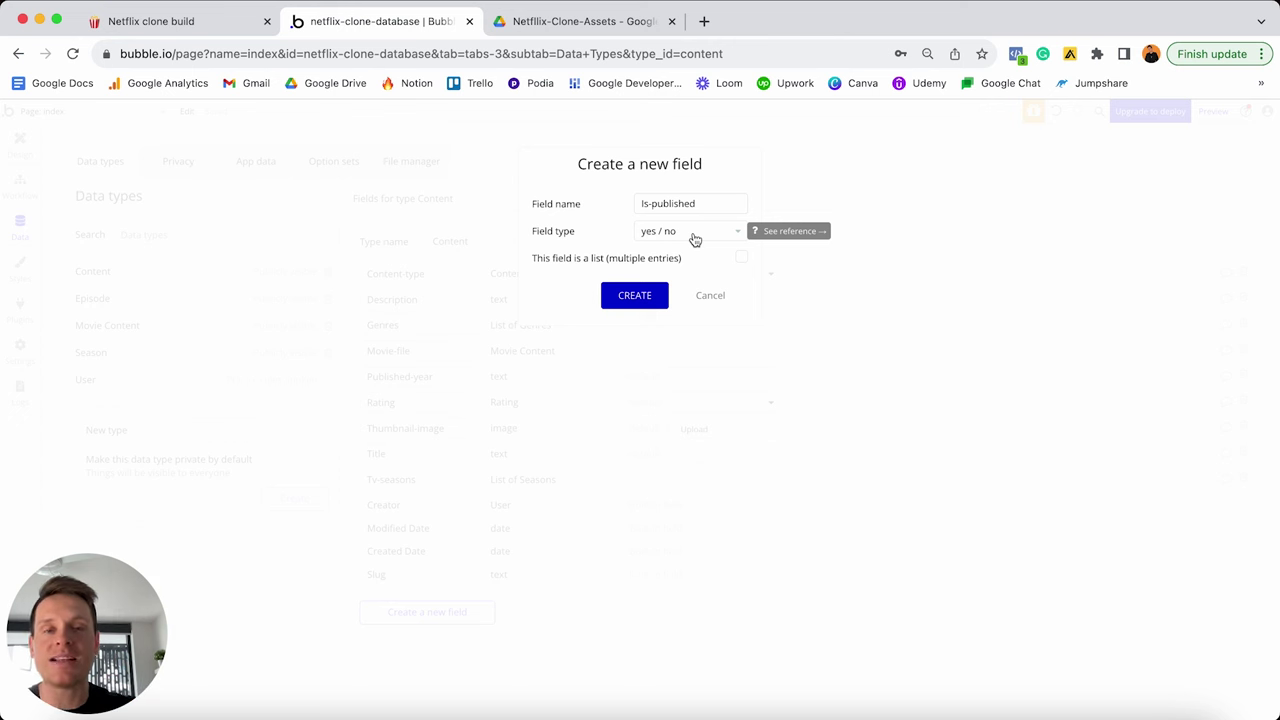
{"action": "left_click", "coordinate": [636, 295]}
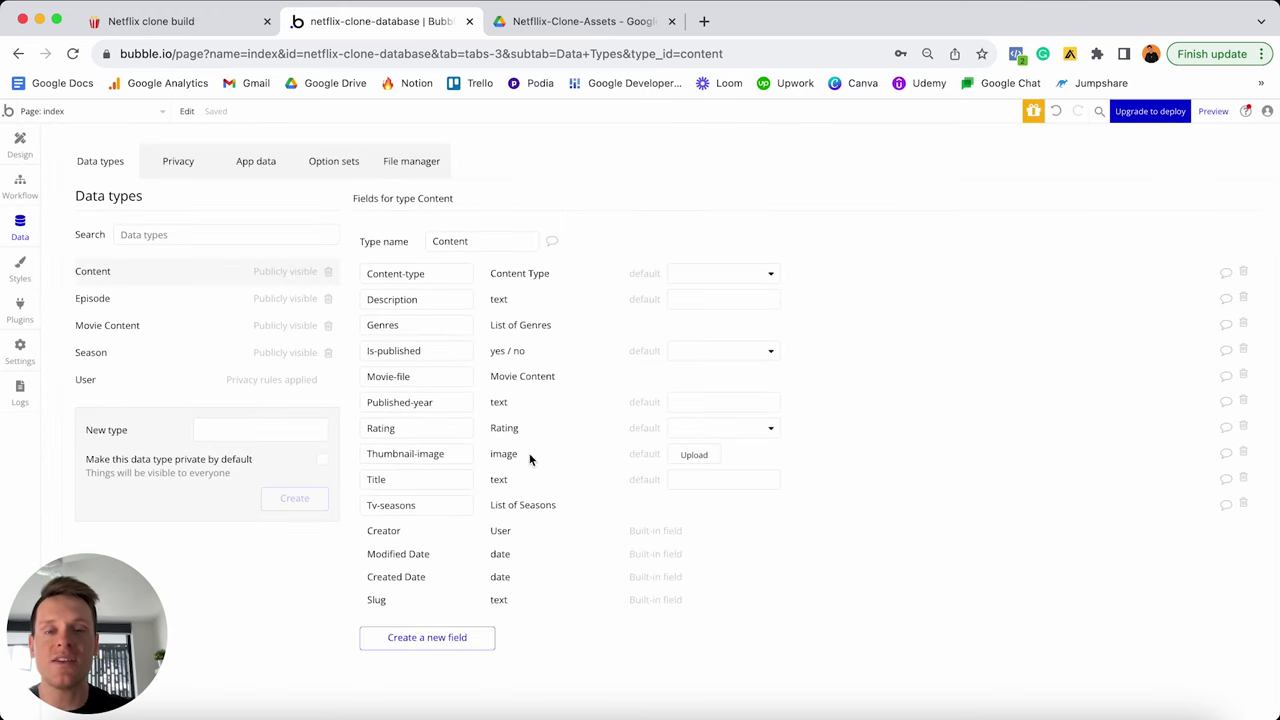
{"action": "left_click", "coordinate": [676, 352]}
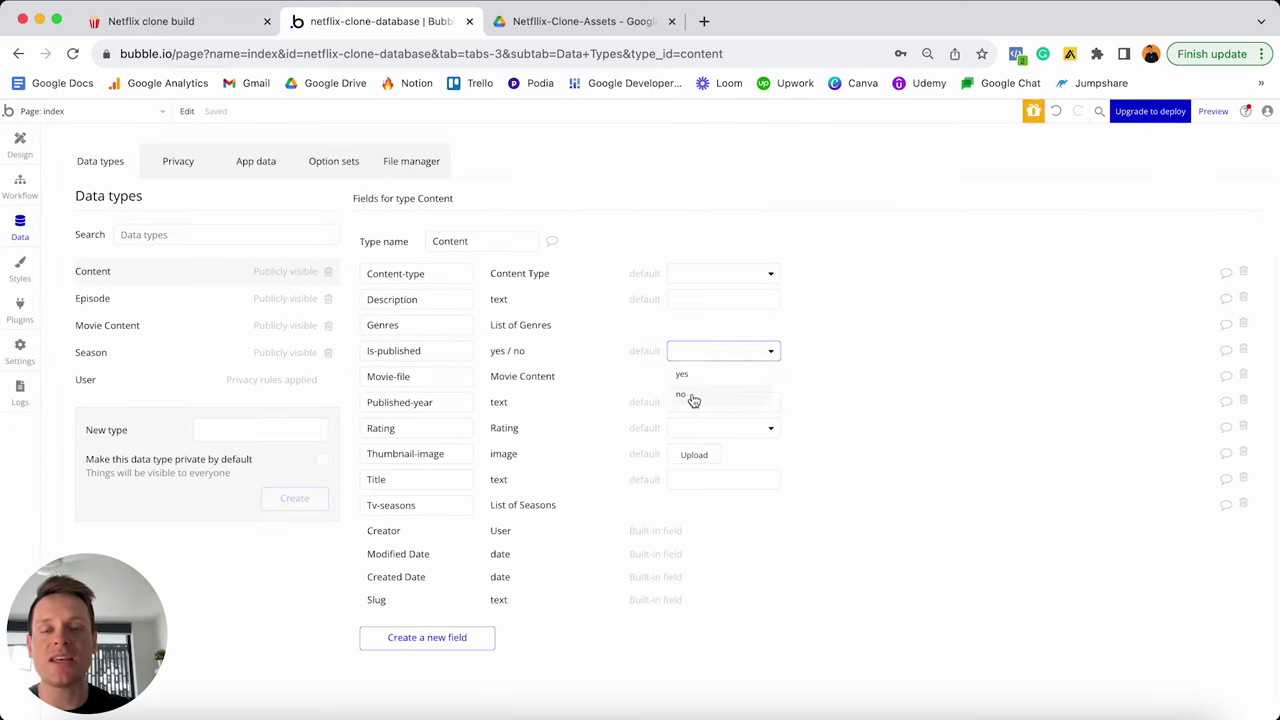
{"action": "left_click", "coordinate": [693, 400]}
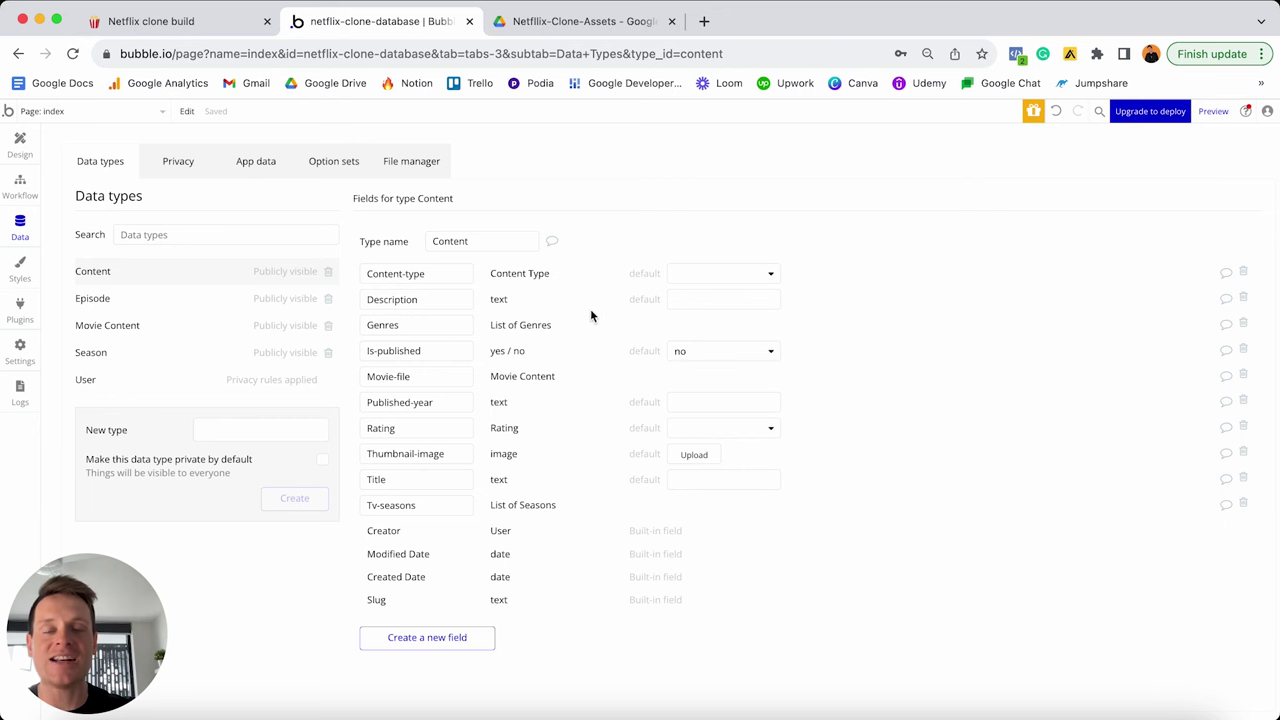
Step: Tick off all the Content items in the Notion build checklist
{"action": "left_click", "coordinate": [208, 31]}
{"action": "scroll", "coordinate": [464, 240], "scroll_direction": "up", "scroll_amount": 2}
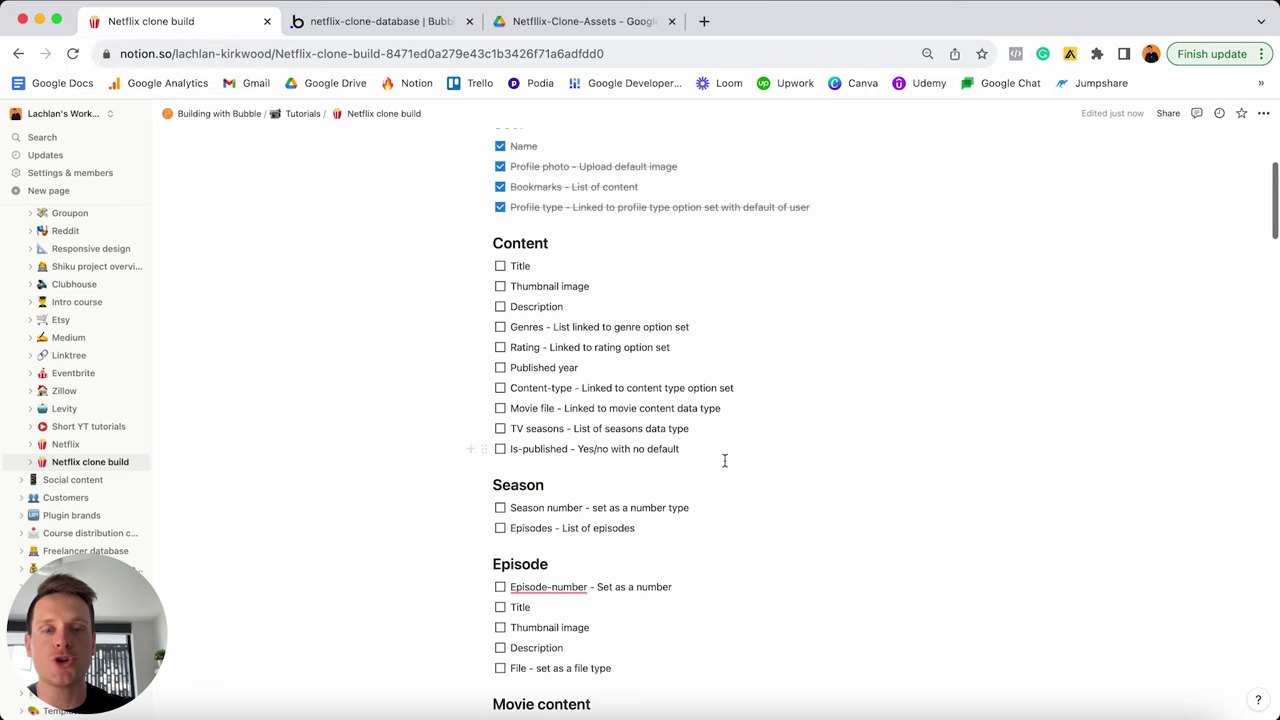
{"action": "left_click_drag", "start_coordinate": [725, 460], "coordinate": [505, 270]}
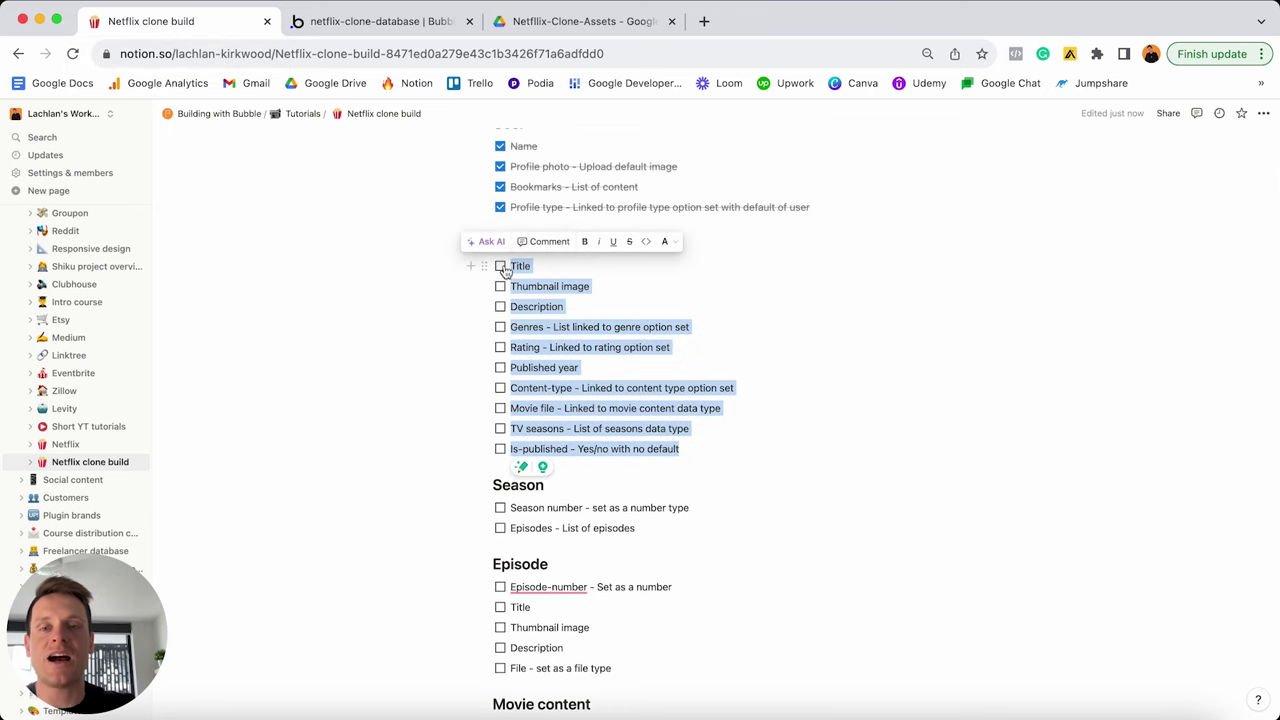
{"action": "left_click", "coordinate": [501, 267]}
{"action": "scroll", "coordinate": [600, 350], "scroll_direction": "down", "scroll_amount": 3}
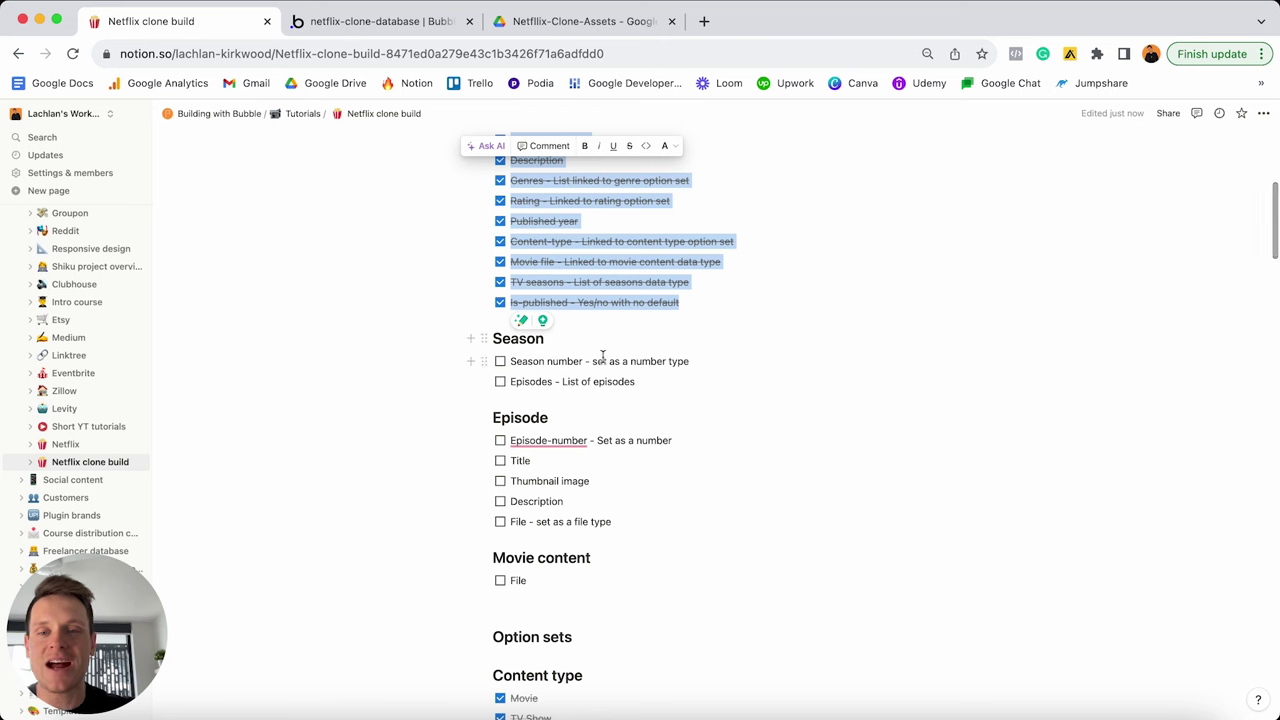
{"action": "left_click", "coordinate": [663, 384]}
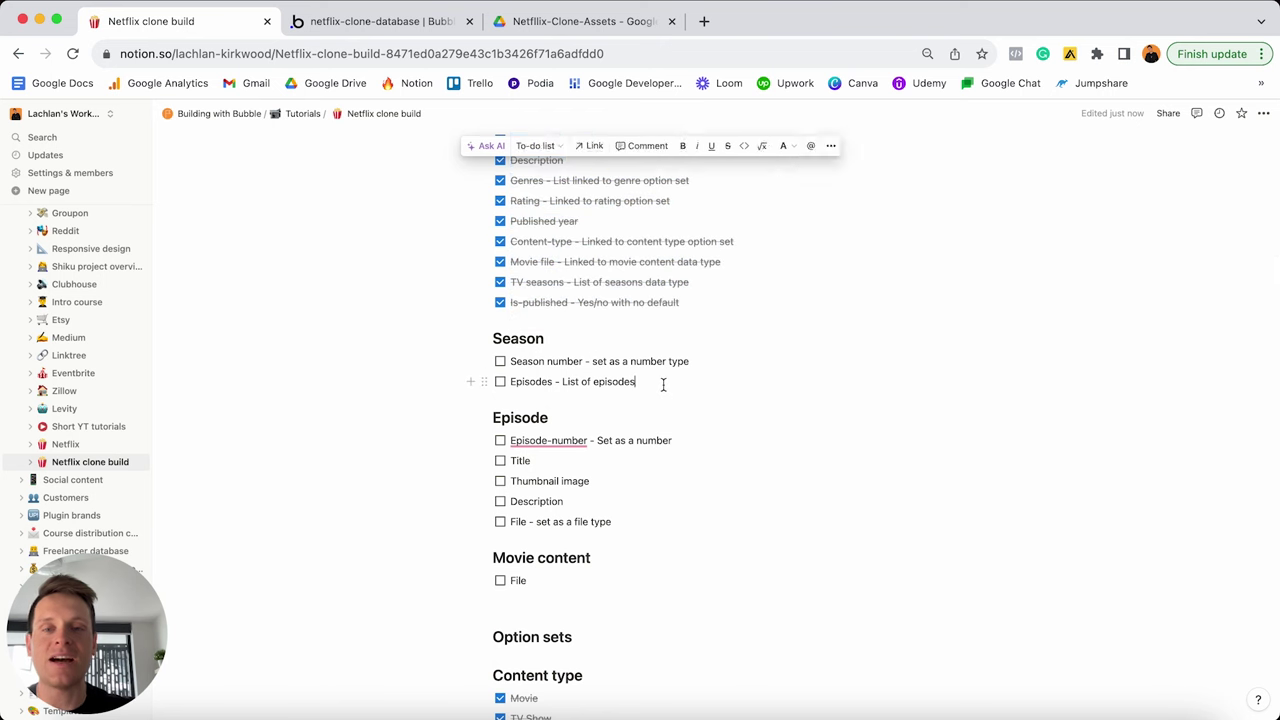
Step: Review the two Season checklist lines, then return to the Bubble data editor
{"action": "left_click_drag", "start_coordinate": [662, 384], "coordinate": [506, 363]}
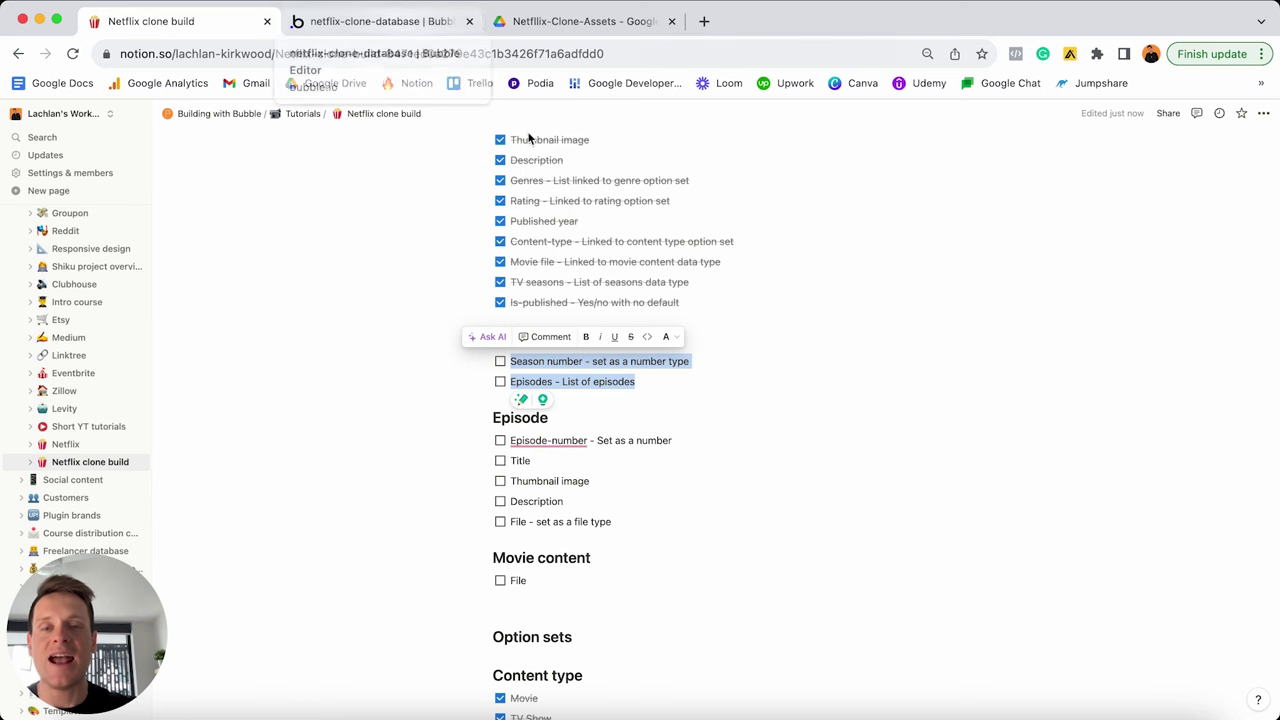
{"action": "left_click", "coordinate": [684, 389]}
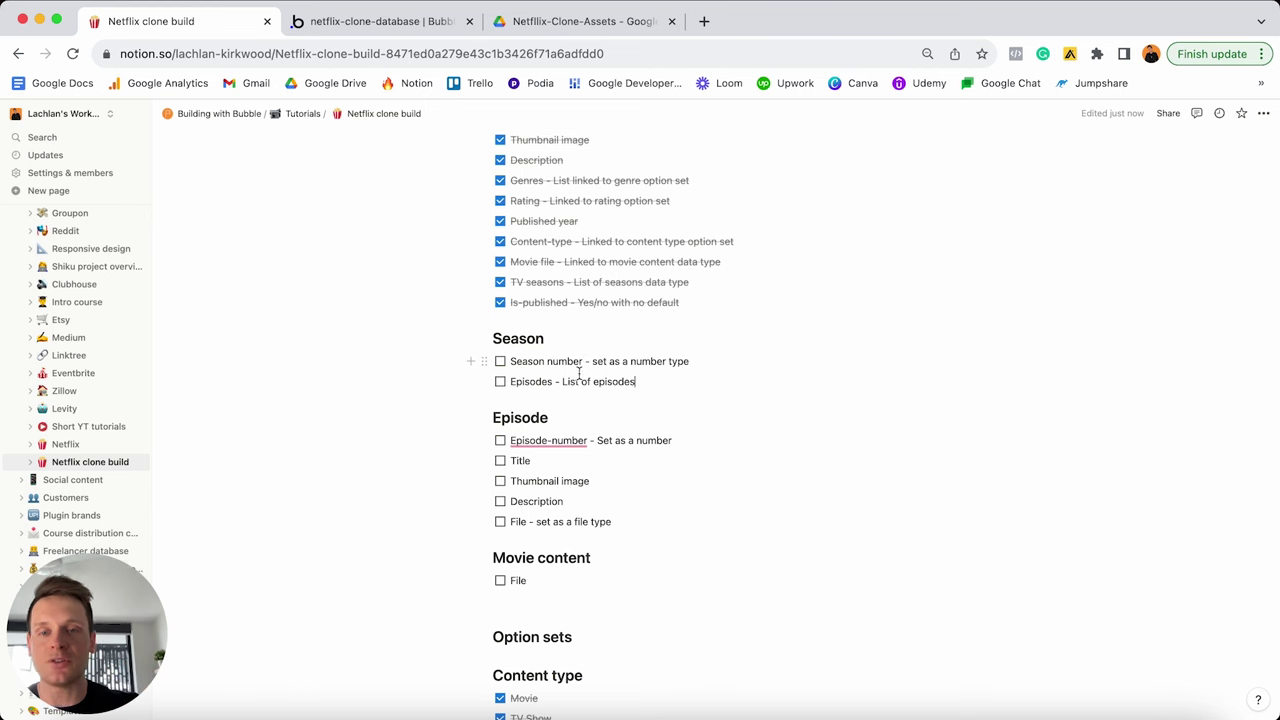
{"action": "left_click", "coordinate": [346, 22]}
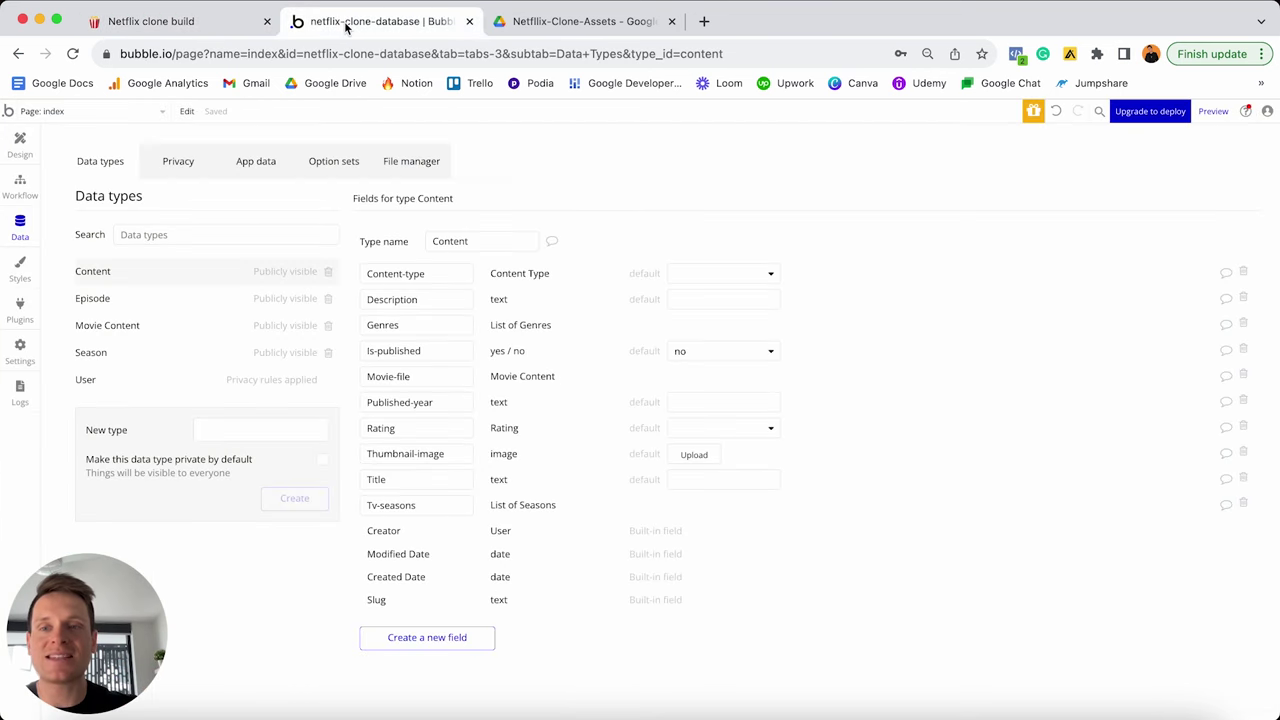
Step: Give the Season data type a Season-number field of type number
{"action": "left_click", "coordinate": [117, 356]}
{"action": "left_click", "coordinate": [419, 381]}
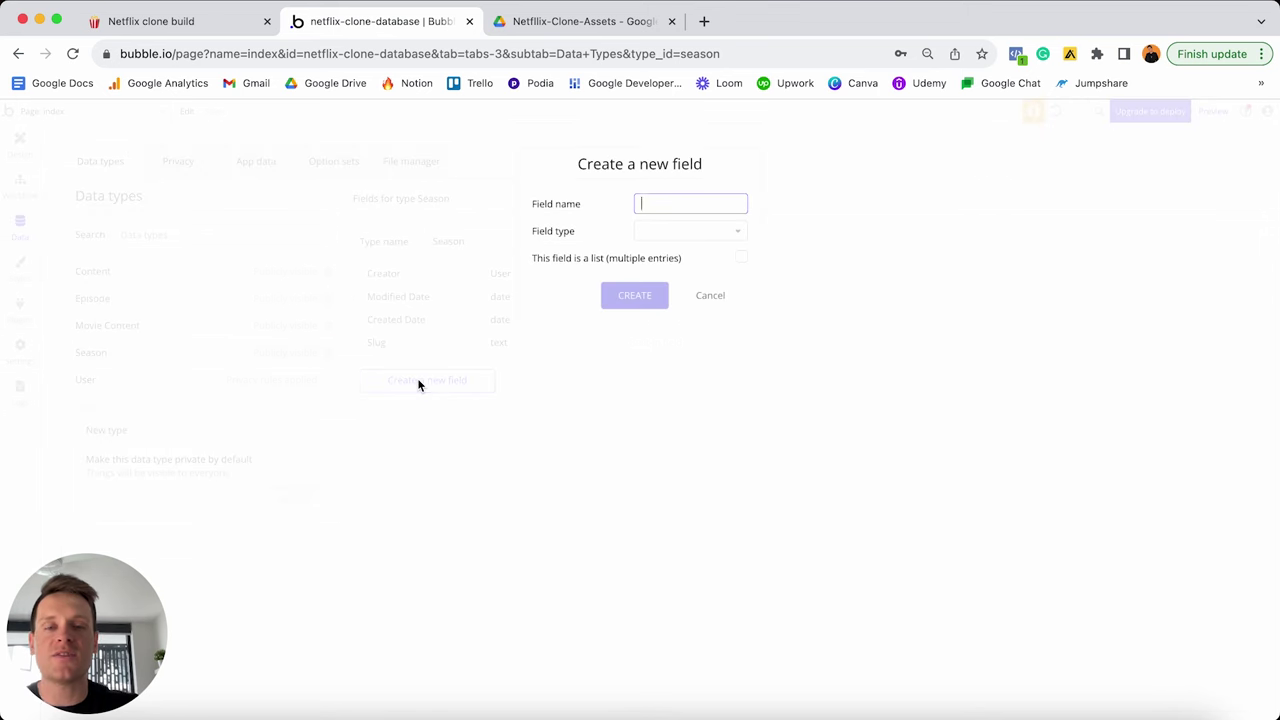
{"action": "left_click", "coordinate": [665, 205]}
{"action": "type", "text": "Season-number"}
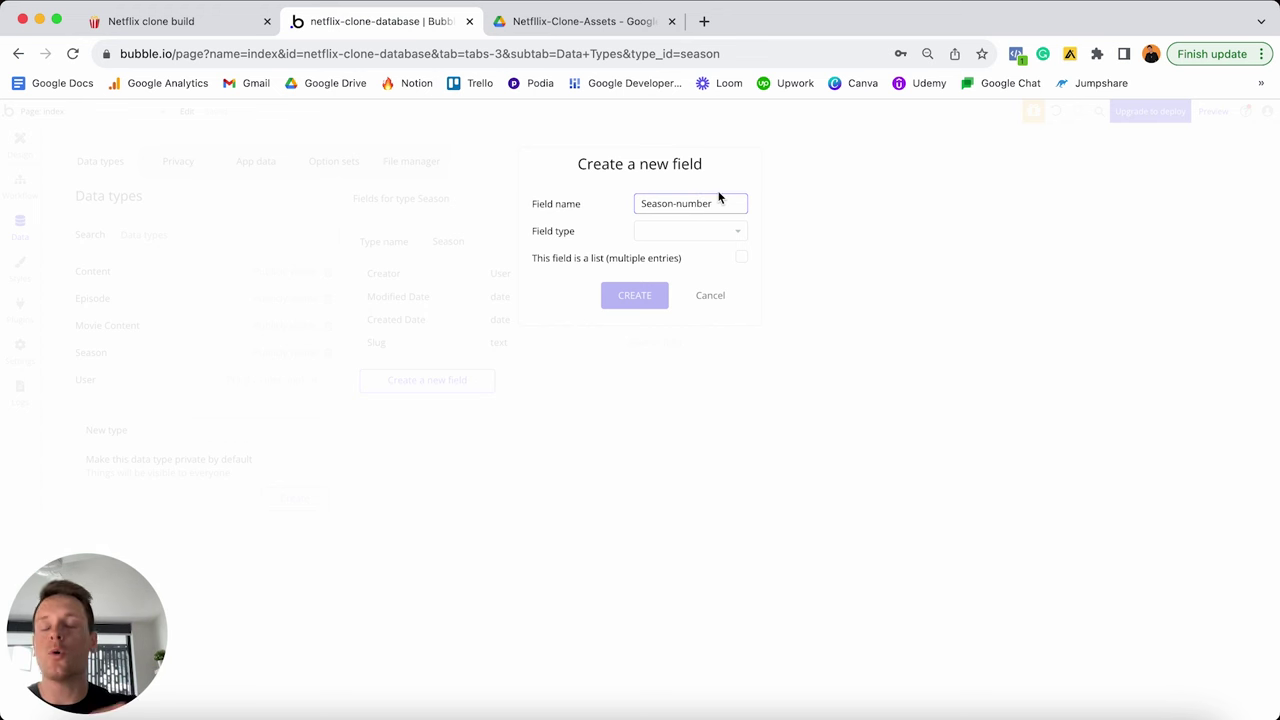
{"action": "left_click", "coordinate": [668, 236]}
{"action": "scroll", "coordinate": [675, 330], "scroll_direction": "down", "scroll_amount": 2}
{"action": "scroll", "coordinate": [677, 333], "scroll_direction": "down", "scroll_amount": 1}
{"action": "left_click", "coordinate": [666, 371]}
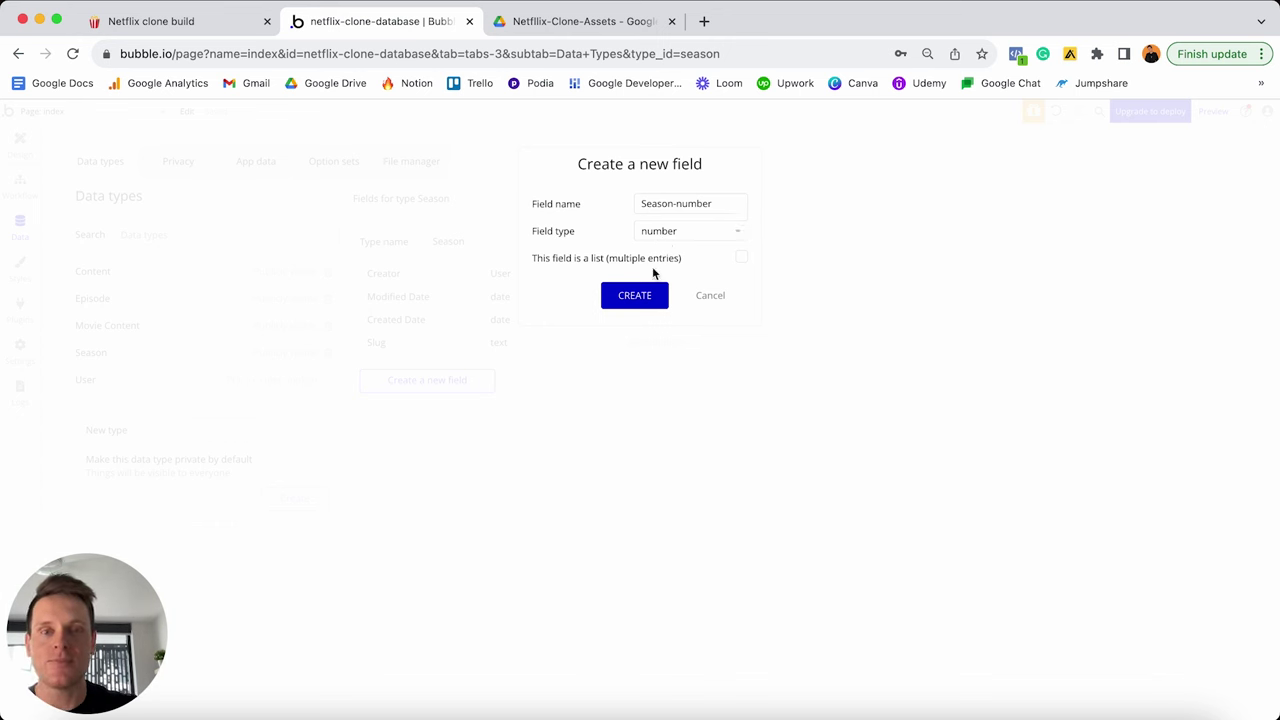
{"action": "left_click", "coordinate": [634, 295]}
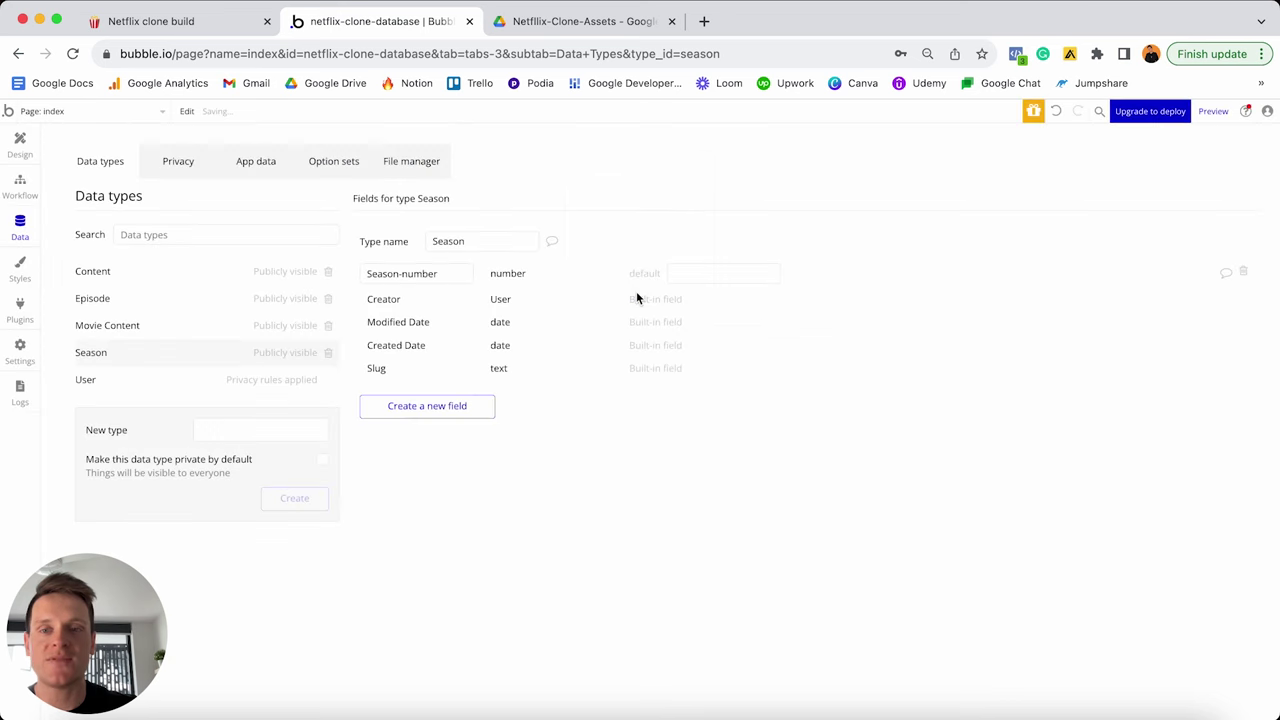
Step: Add an Episodes field to Season holding a list of Episode records
{"action": "left_click", "coordinate": [446, 405]}
{"action": "type", "text": "Episodes"}
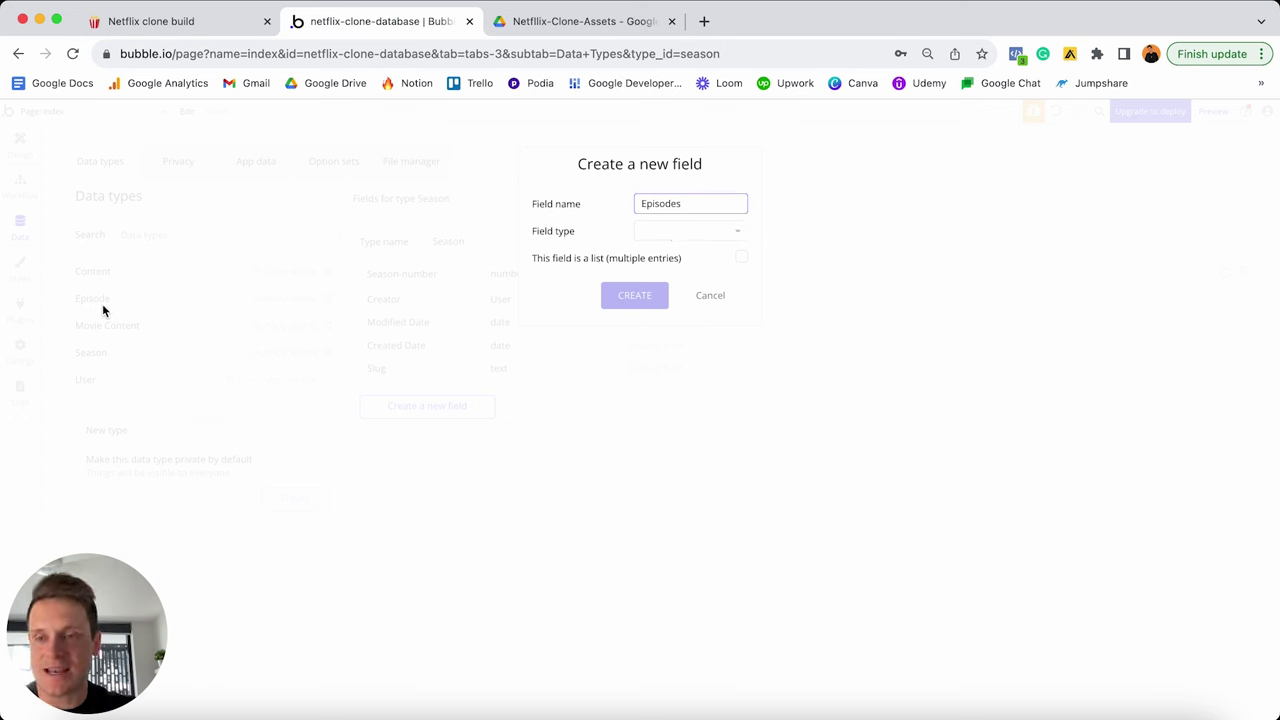
{"action": "left_click", "coordinate": [674, 231]}
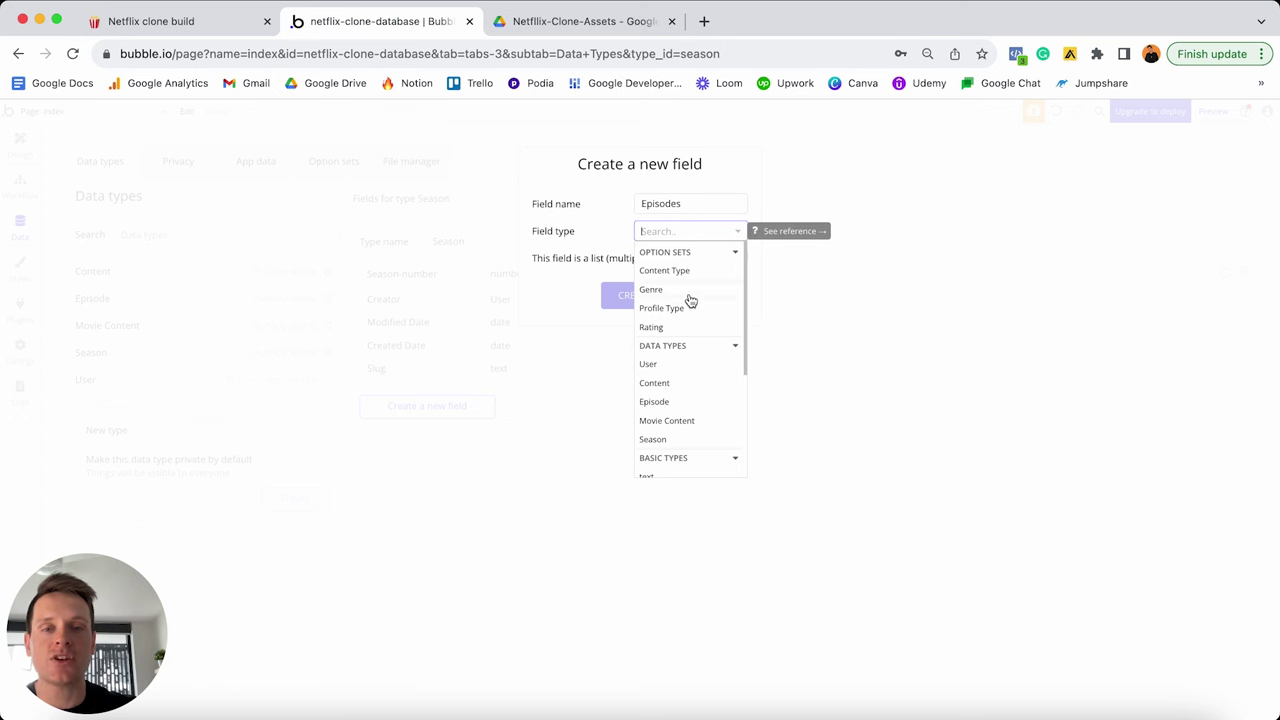
{"action": "scroll", "coordinate": [690, 300], "scroll_direction": "down", "scroll_amount": 2}
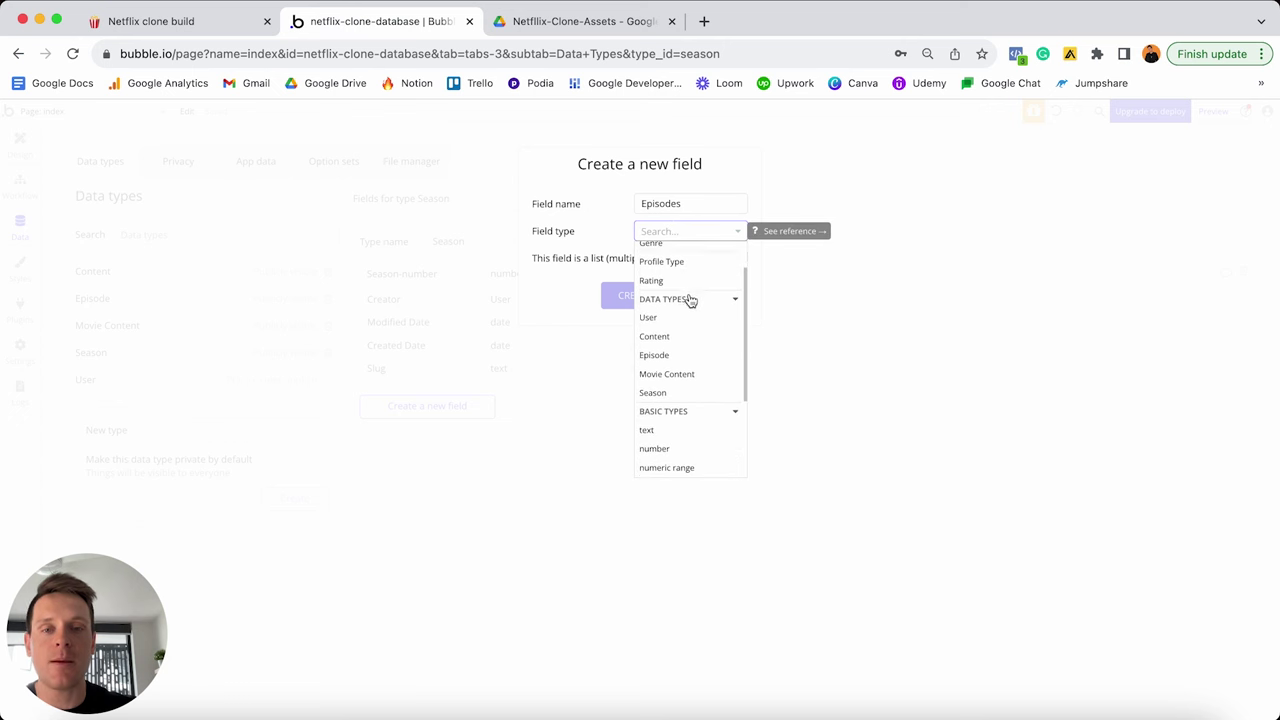
{"action": "left_click", "coordinate": [668, 359]}
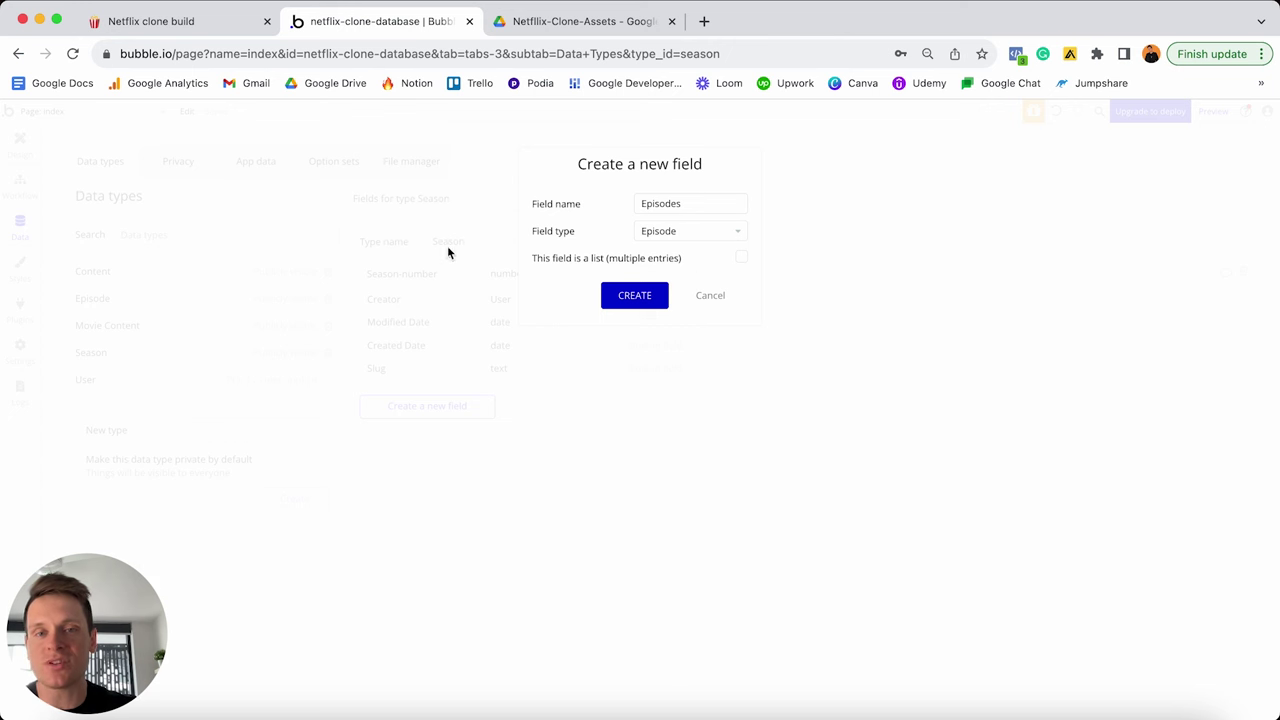
{"action": "left_click", "coordinate": [740, 259]}
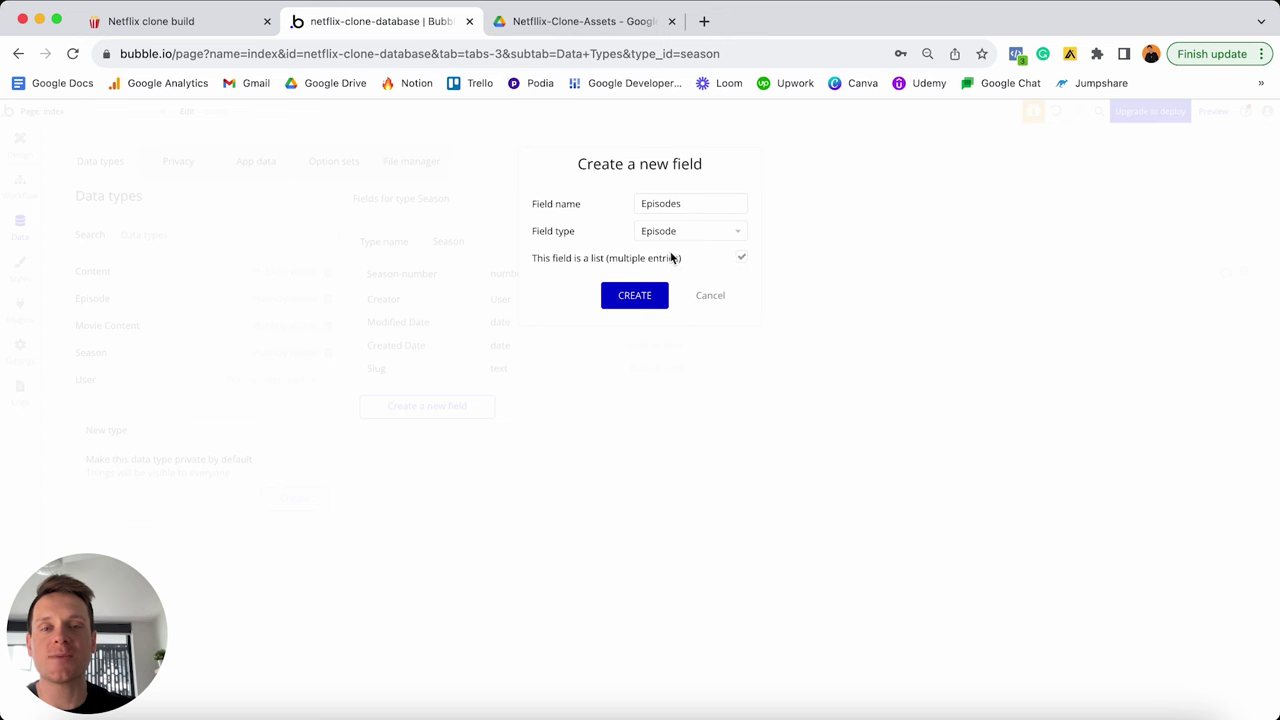
{"action": "left_click", "coordinate": [639, 296]}
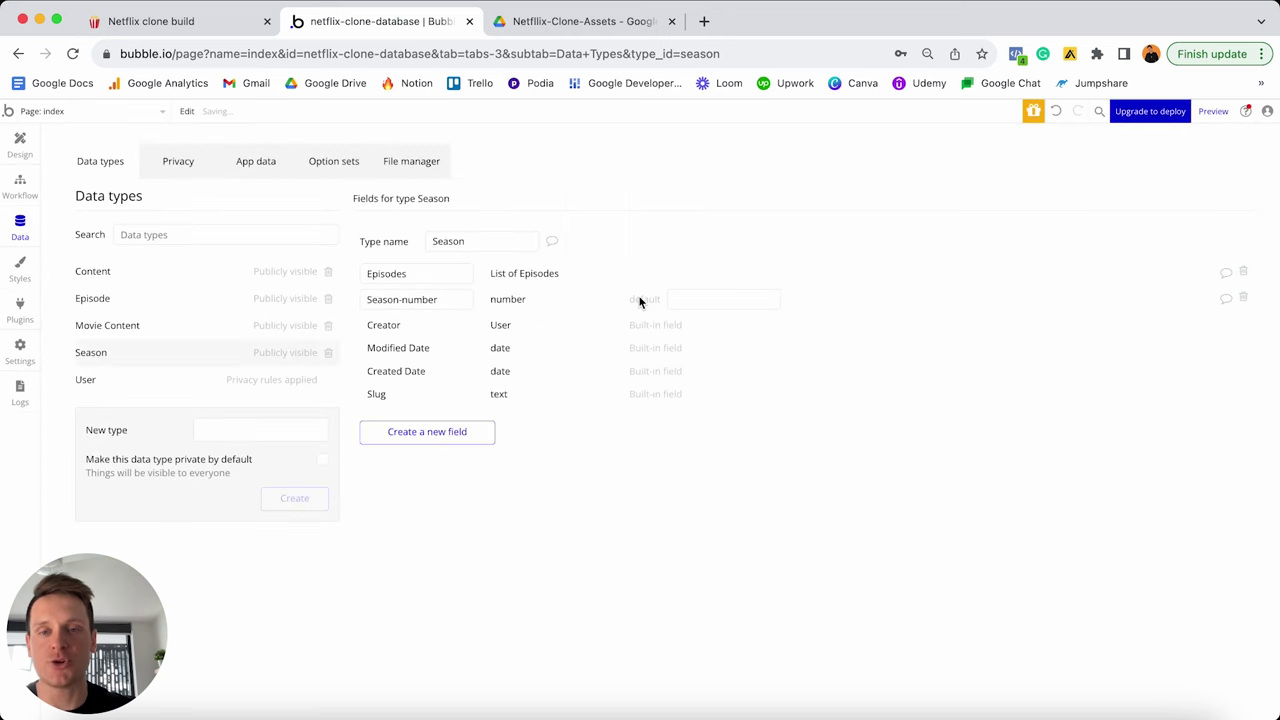
Step: Tick off the Season number and Episodes items in the Notion checklist
{"action": "left_click", "coordinate": [236, 24]}
{"action": "left_click", "coordinate": [500, 381]}
{"action": "left_click", "coordinate": [501, 362]}
Step: Highlight the Episode field items, then open the Episode data type in Bubble
{"action": "left_click_drag", "start_coordinate": [622, 522], "coordinate": [501, 428]}
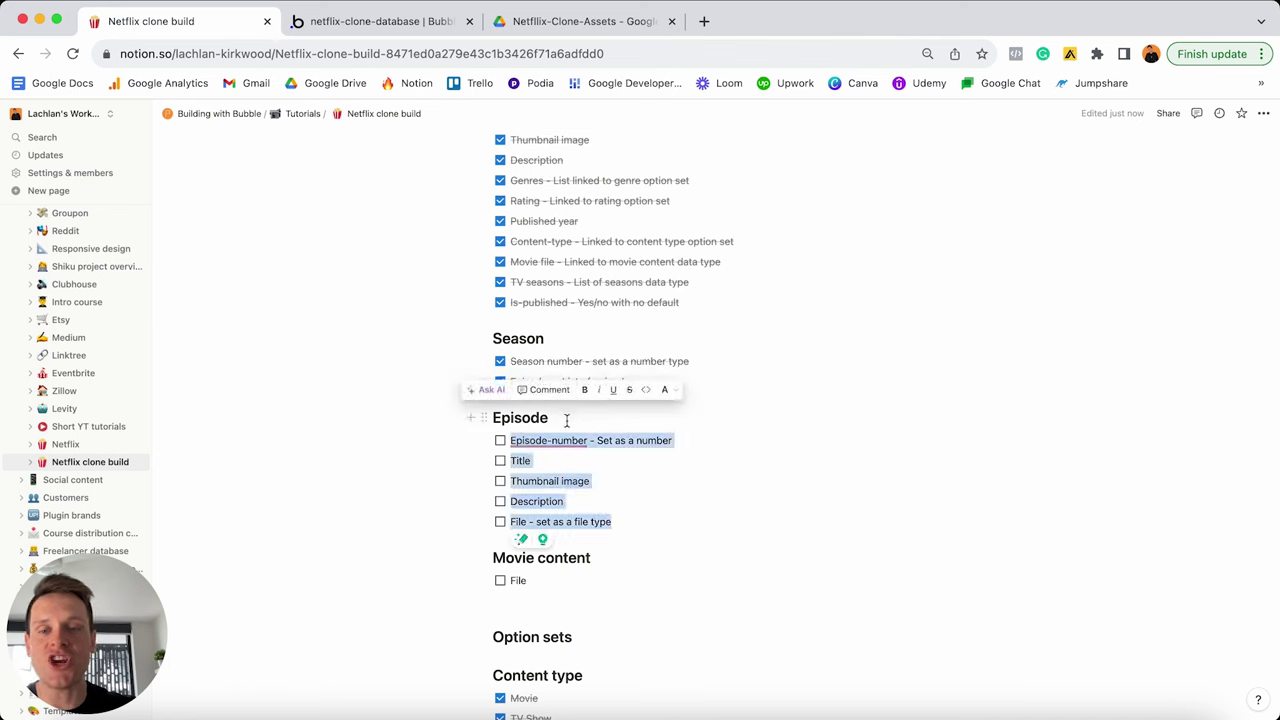
{"action": "left_click", "coordinate": [380, 21]}
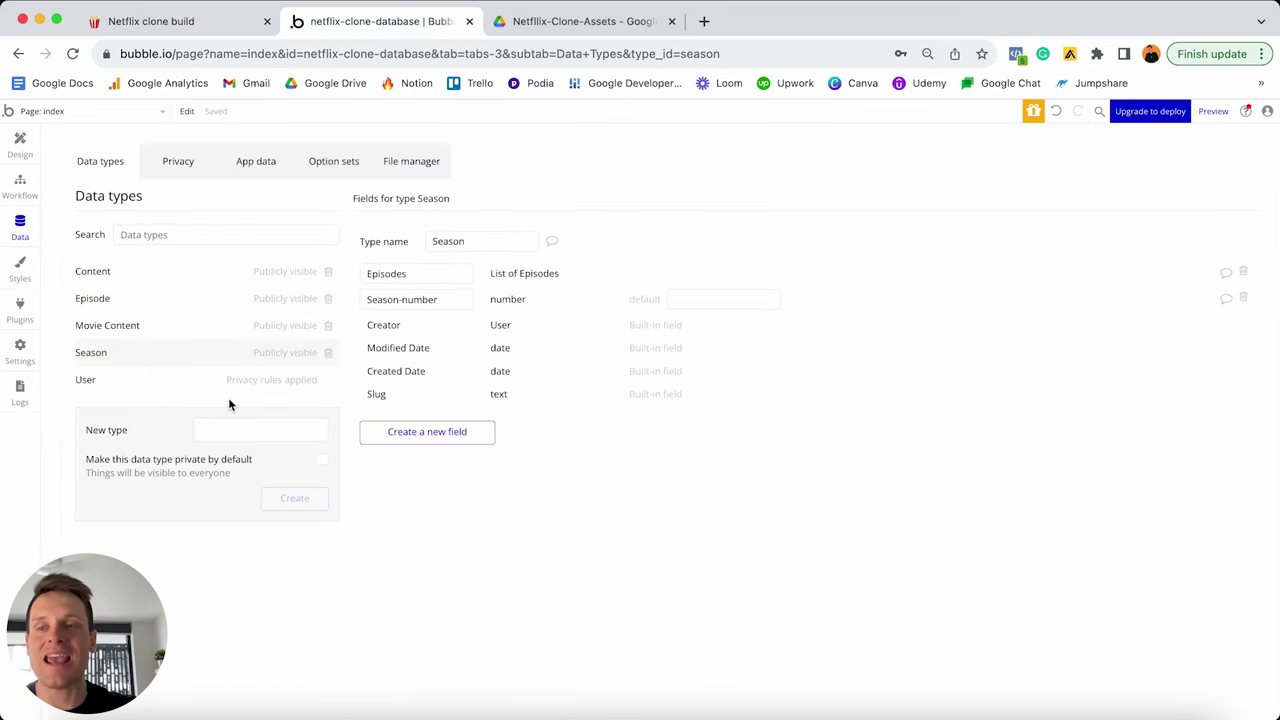
{"action": "left_click", "coordinate": [112, 302]}
Step: Add an Episode-number field of type number to Episode
{"action": "left_click", "coordinate": [442, 380]}
{"action": "type", "text": "E"}
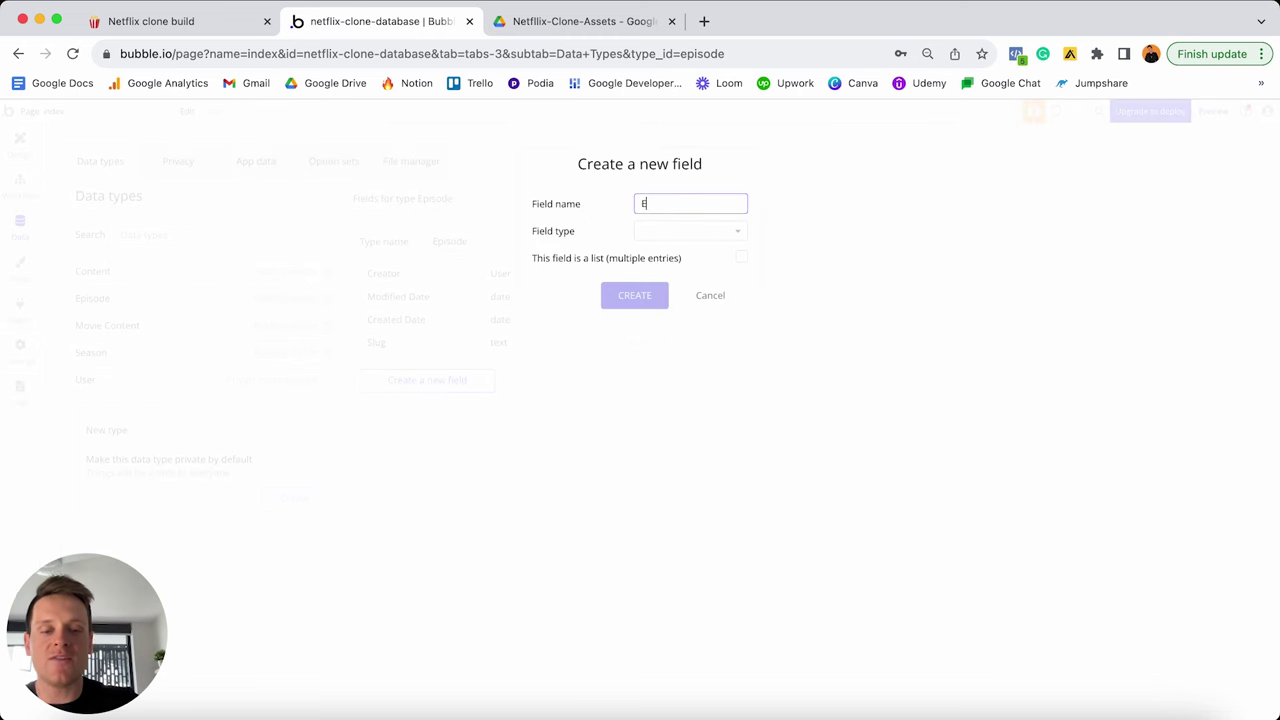
{"action": "type", "text": "pisode-number"}
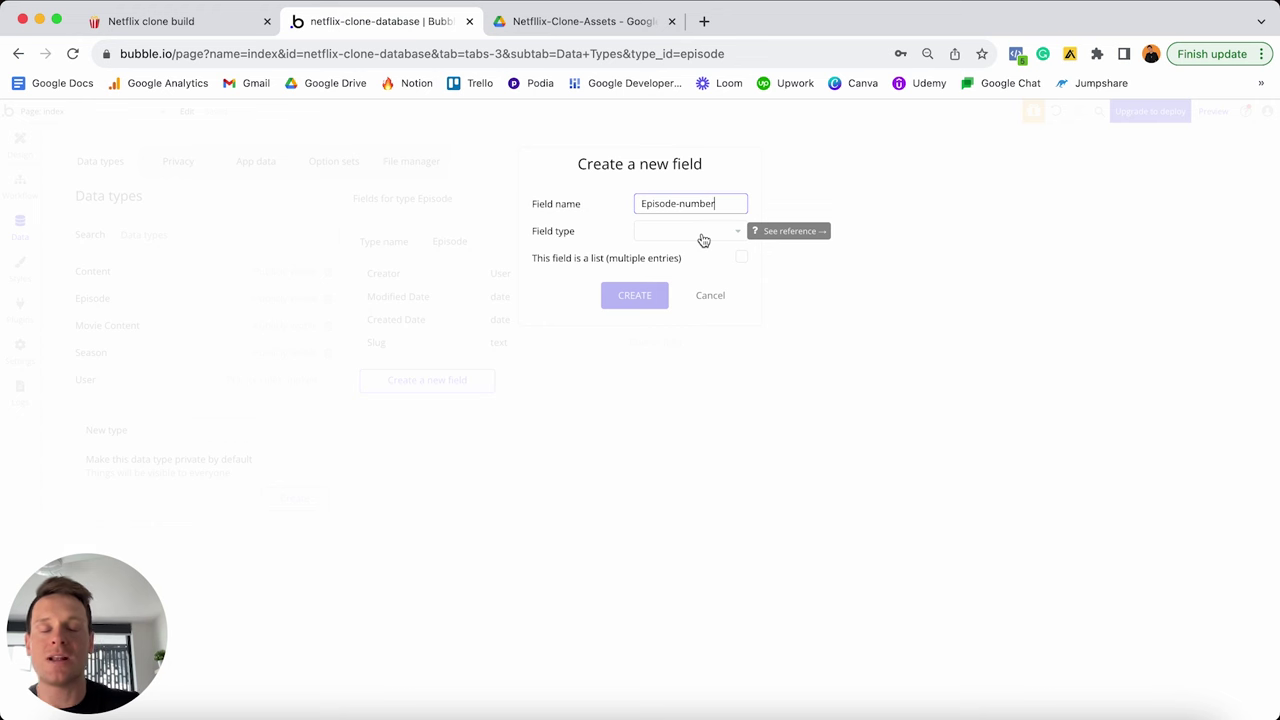
{"action": "left_click", "coordinate": [702, 233]}
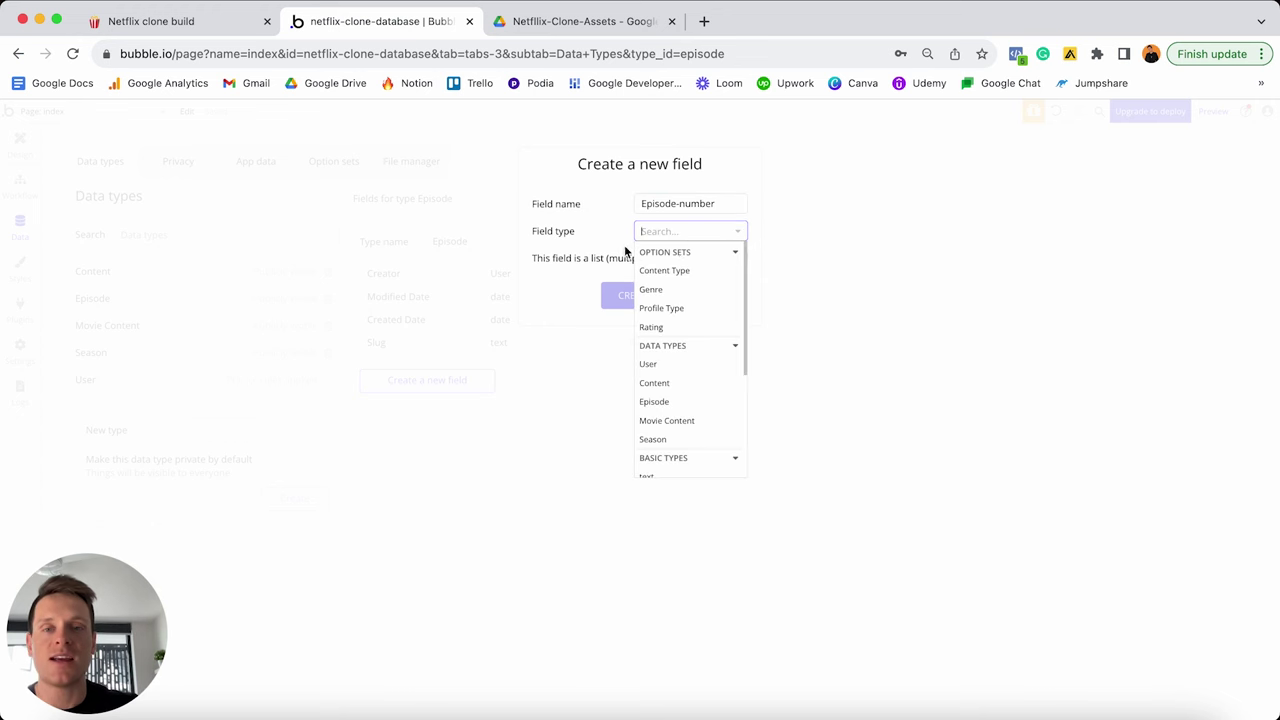
{"action": "scroll", "coordinate": [694, 323], "scroll_direction": "down", "scroll_amount": 2}
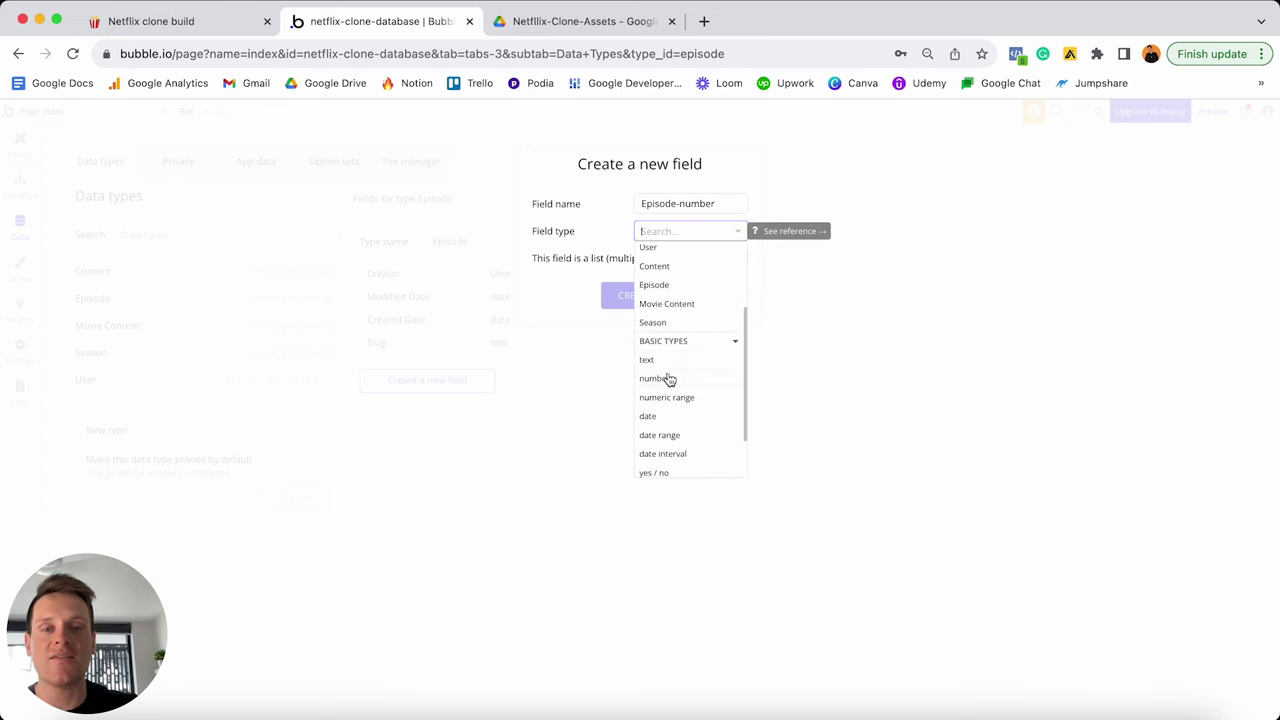
{"action": "left_click", "coordinate": [666, 375]}
{"action": "left_click", "coordinate": [634, 296]}
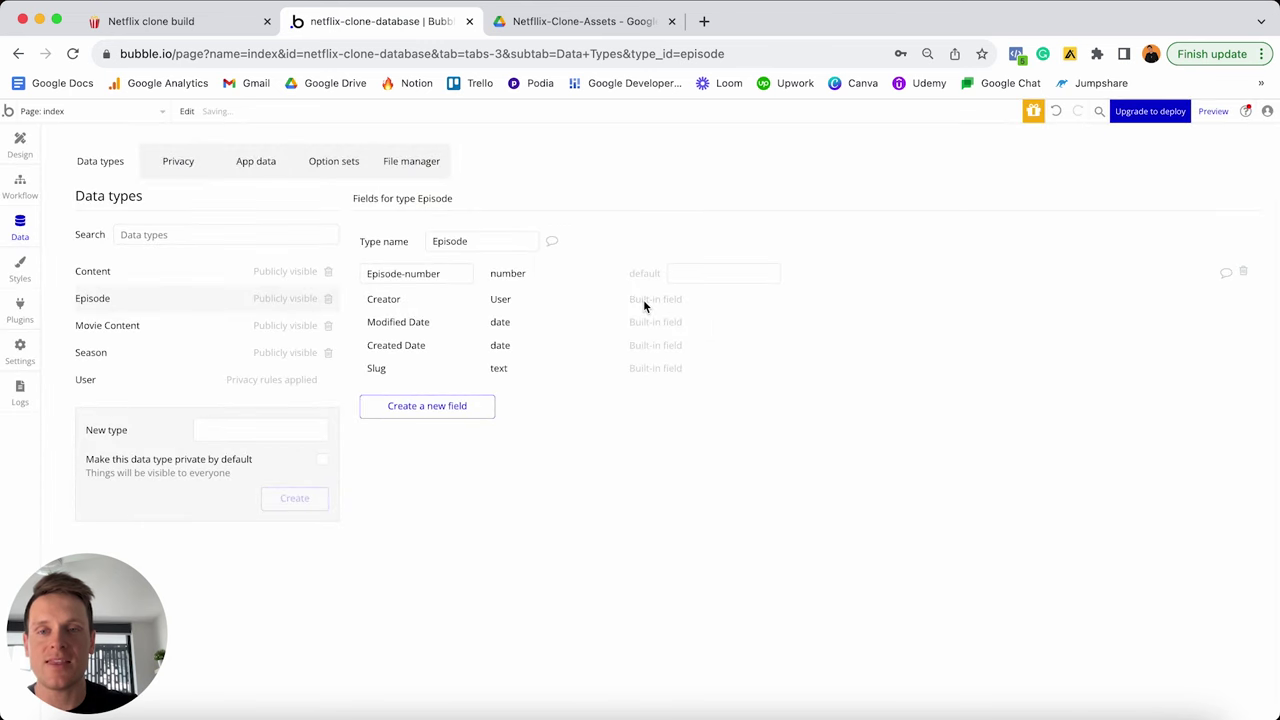
Step: Add a Title field of type text to Episode
{"action": "left_click", "coordinate": [416, 404]}
{"action": "type", "text": "Title"}
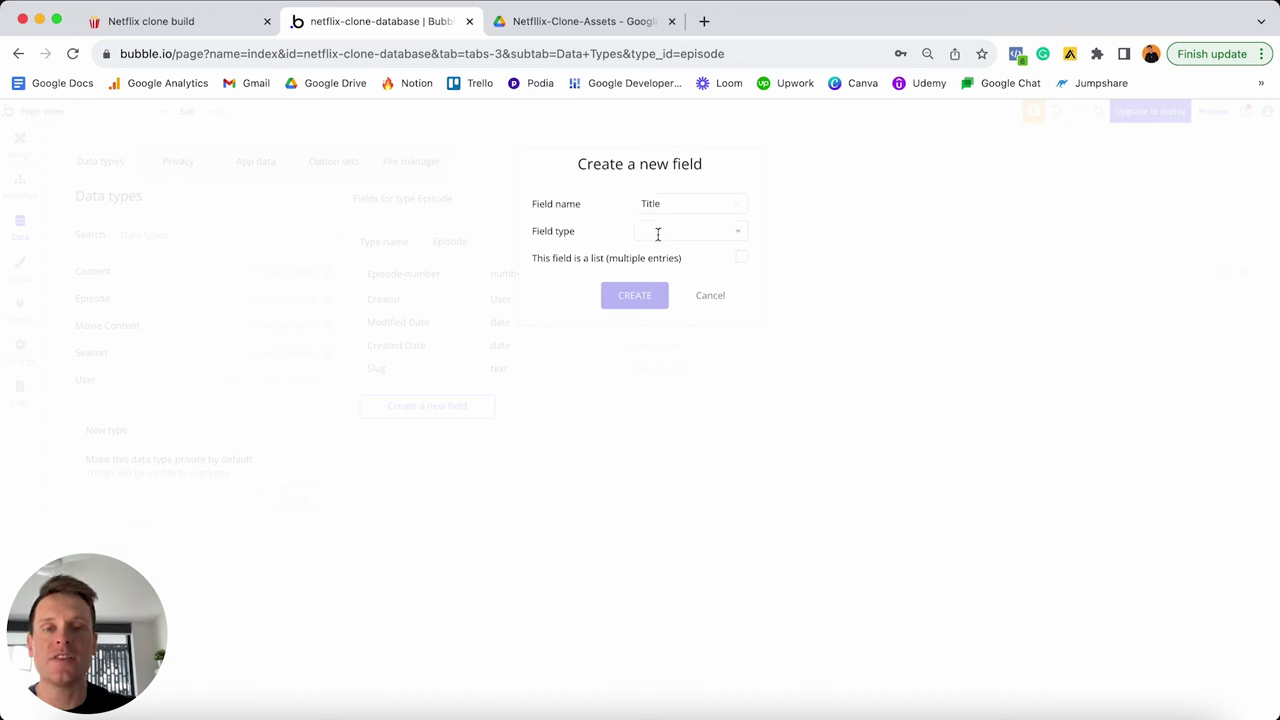
{"action": "left_click", "coordinate": [657, 233]}
{"action": "scroll", "coordinate": [667, 338], "scroll_direction": "down", "scroll_amount": 2}
{"action": "left_click", "coordinate": [662, 373]}
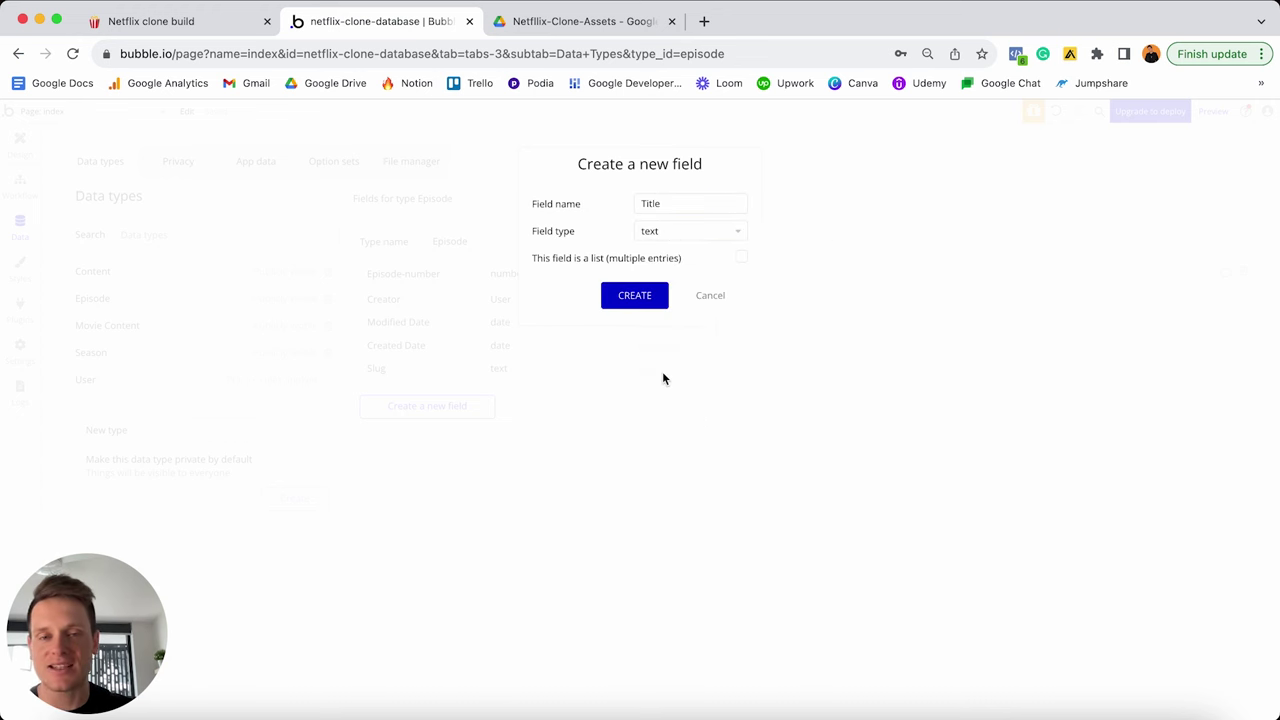
{"action": "left_click", "coordinate": [634, 295]}
Step: Add a Thumbnail-image field of type image to Episode
{"action": "left_click", "coordinate": [440, 440]}
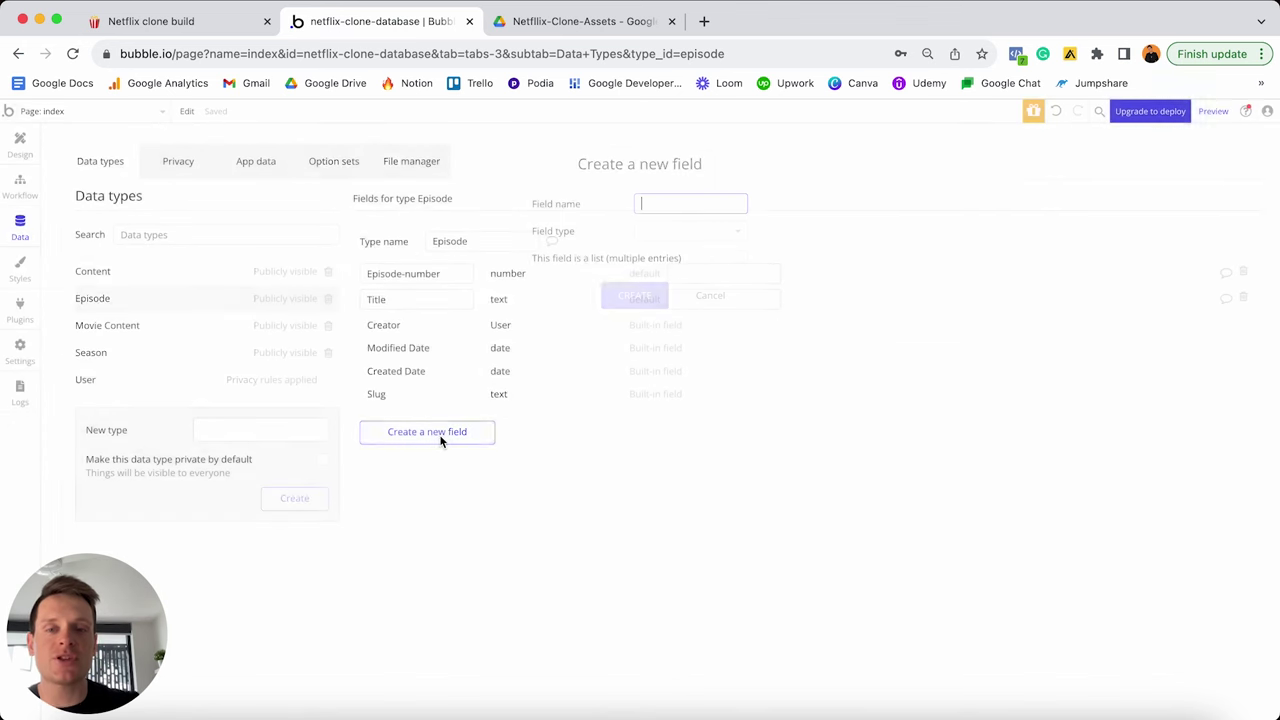
{"action": "type", "text": "Thumbnail-image"}
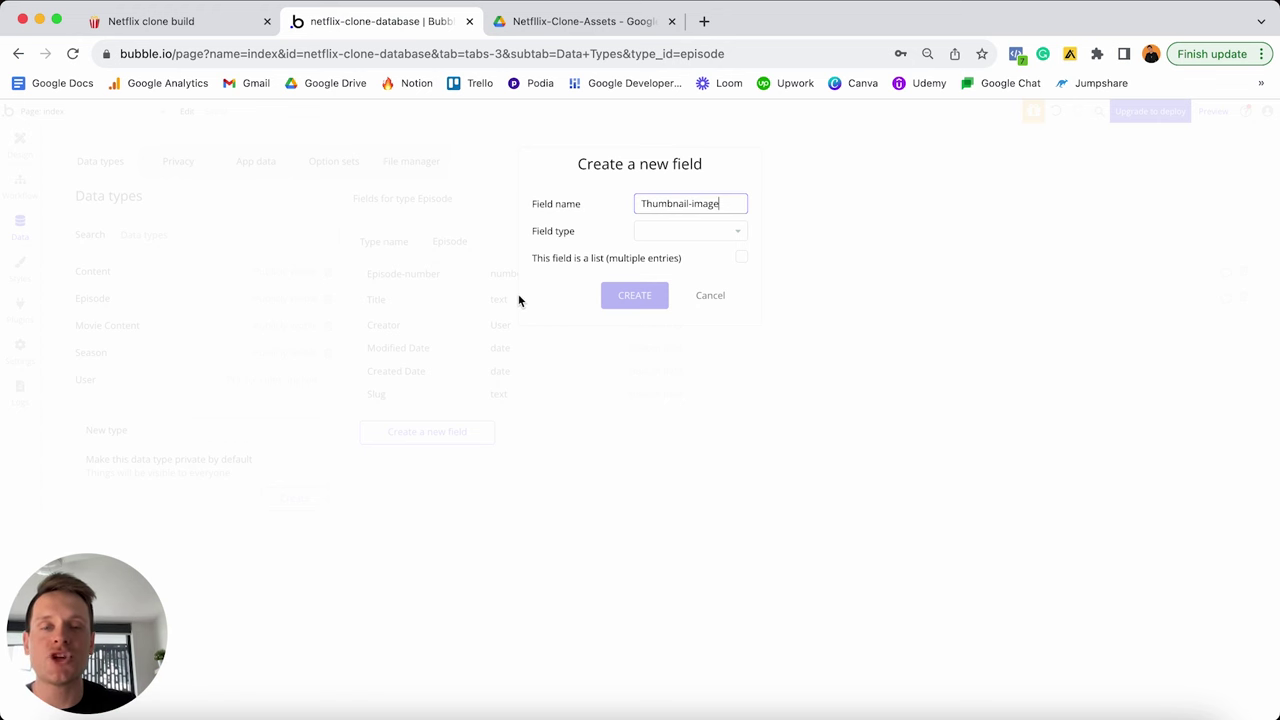
{"action": "left_click", "coordinate": [689, 230]}
{"action": "scroll", "coordinate": [672, 320], "scroll_direction": "down", "scroll_amount": 3}
{"action": "scroll", "coordinate": [665, 333], "scroll_direction": "down", "scroll_amount": 3}
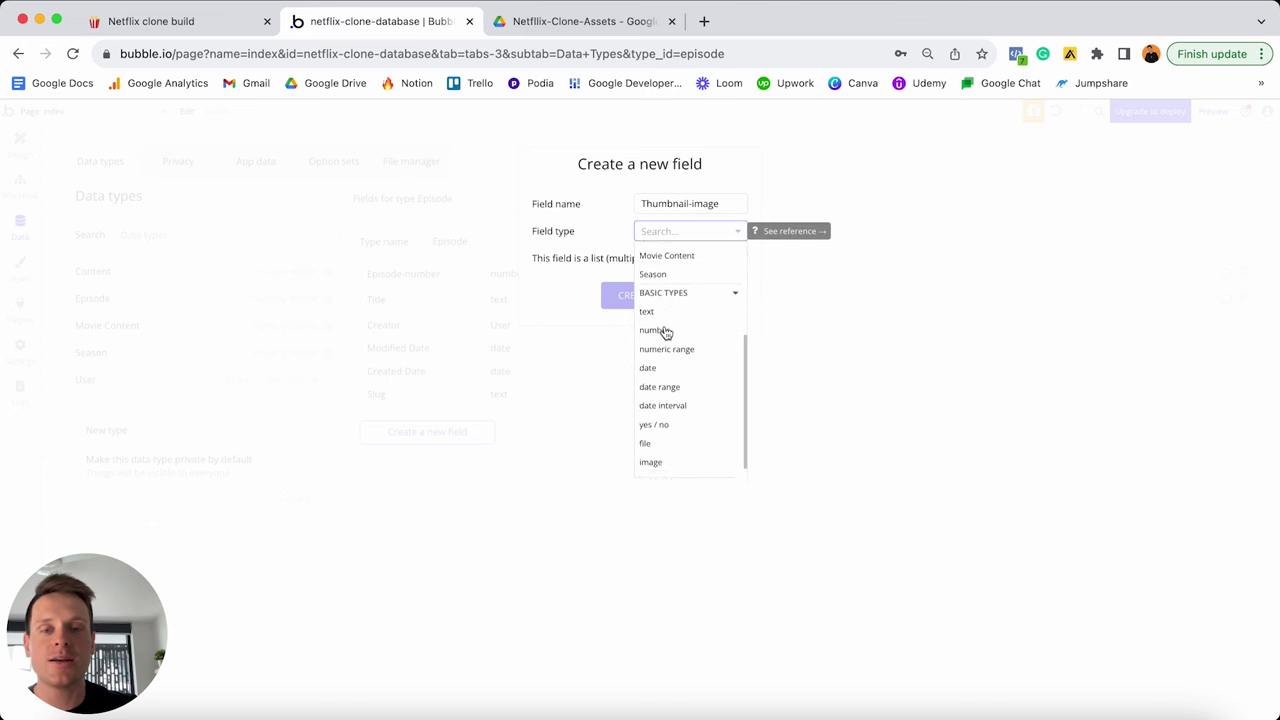
{"action": "left_click", "coordinate": [652, 448]}
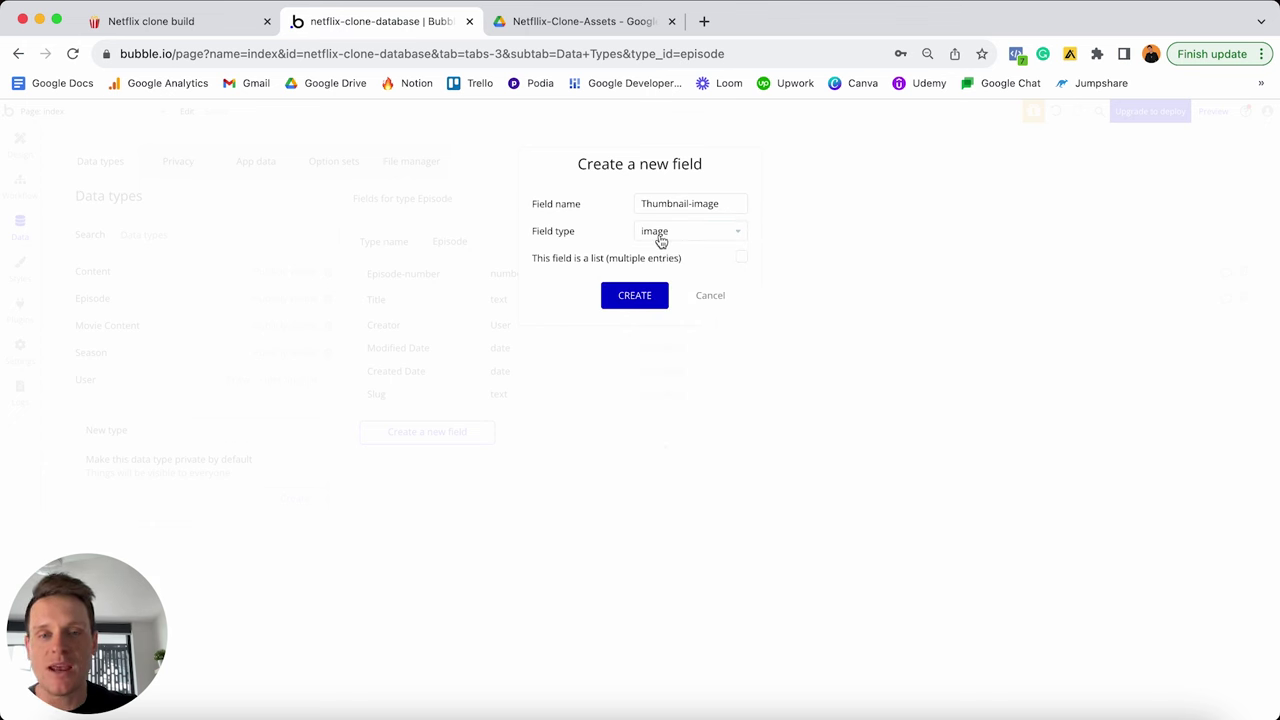
{"action": "left_click", "coordinate": [629, 296]}
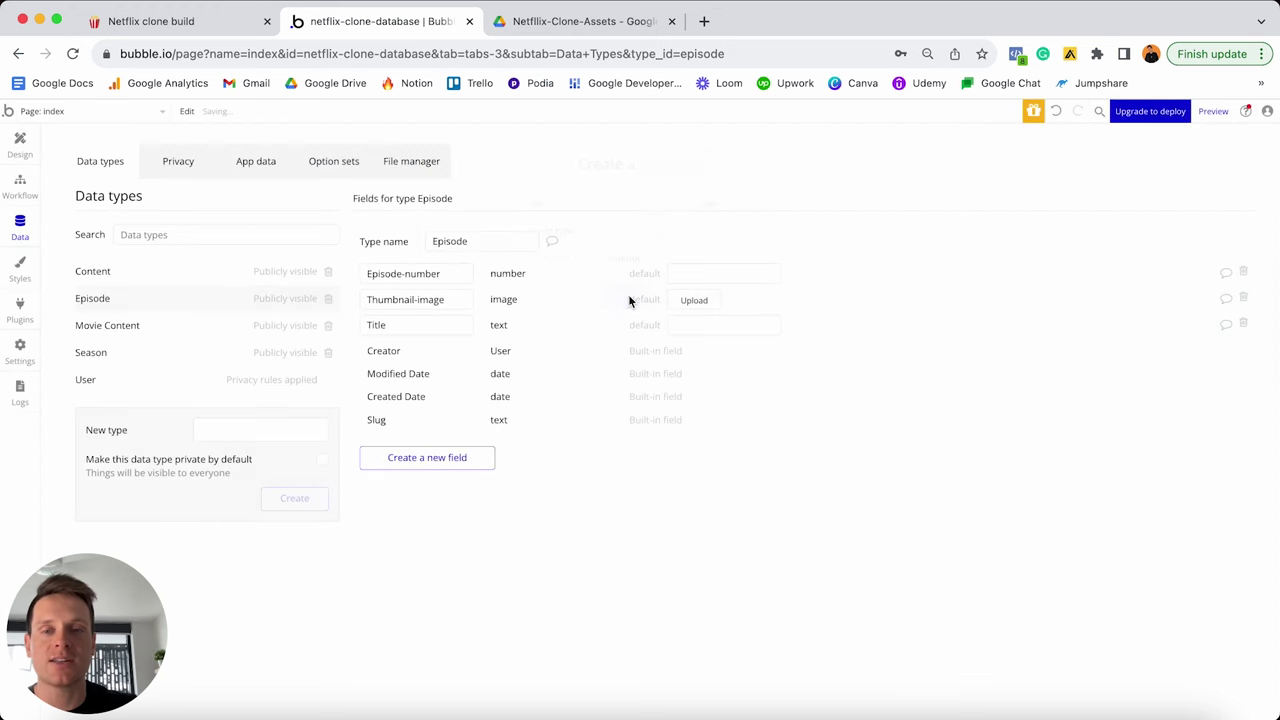
Step: Add a Description field of type text to Episode
{"action": "left_click", "coordinate": [427, 457]}
{"action": "type", "text": "Des"}
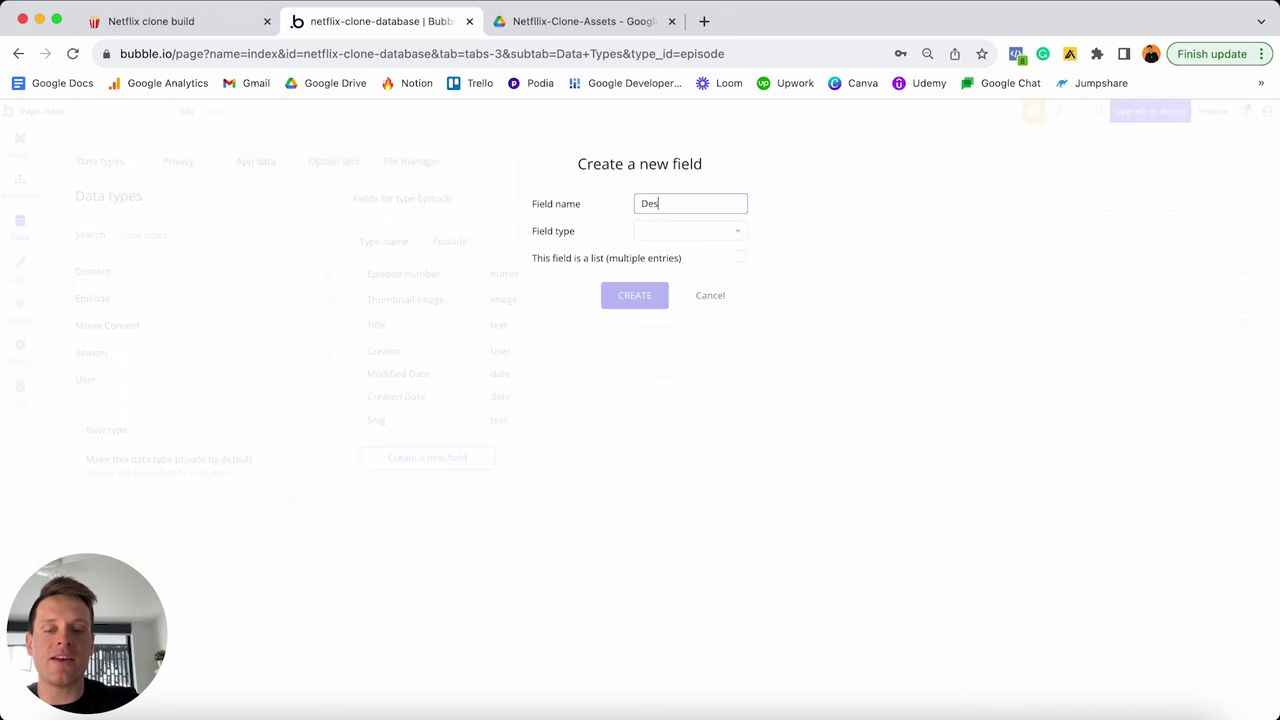
{"action": "type", "text": "rcription"}
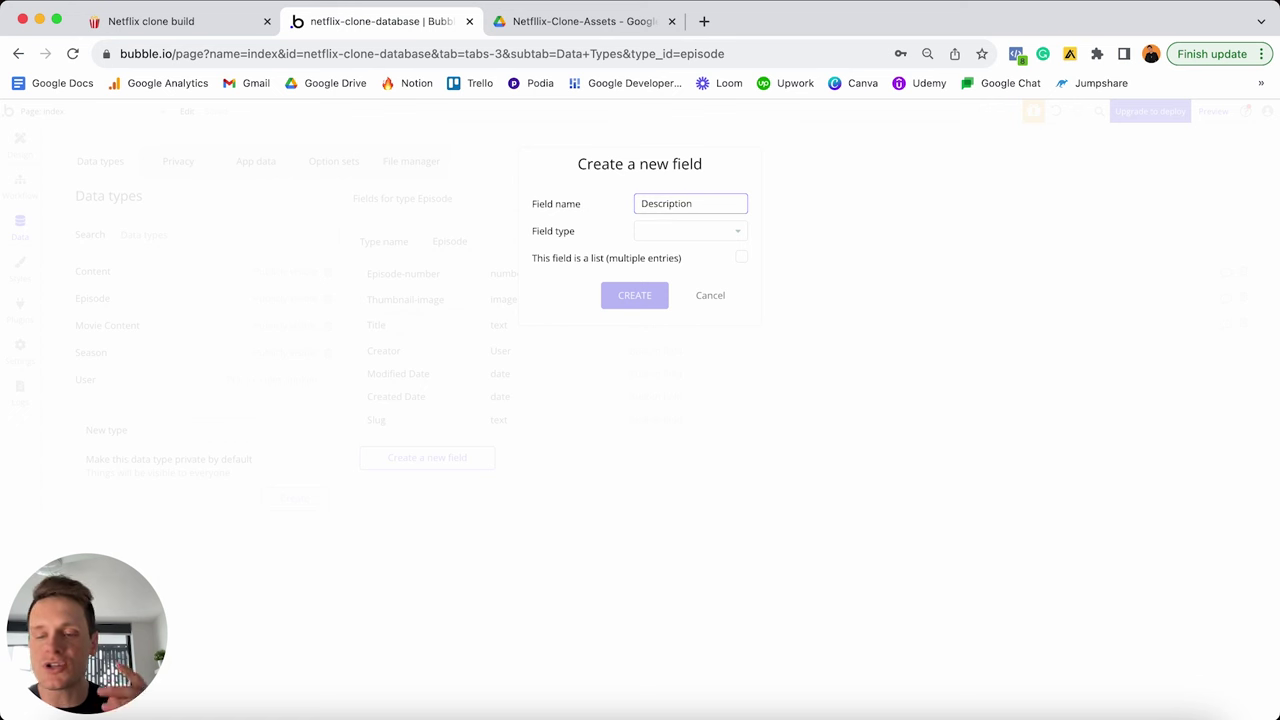
{"action": "left_click", "coordinate": [660, 238]}
{"action": "scroll", "coordinate": [714, 320], "scroll_direction": "down", "scroll_amount": 5}
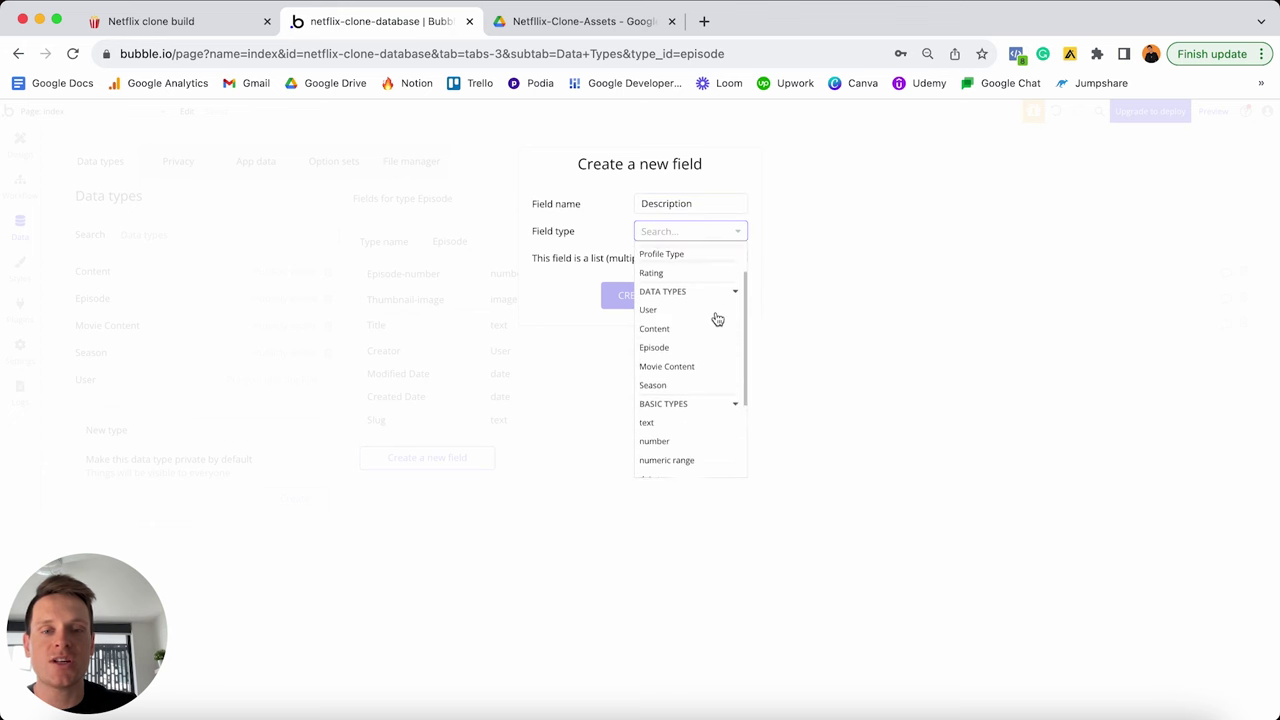
{"action": "left_click", "coordinate": [655, 366]}
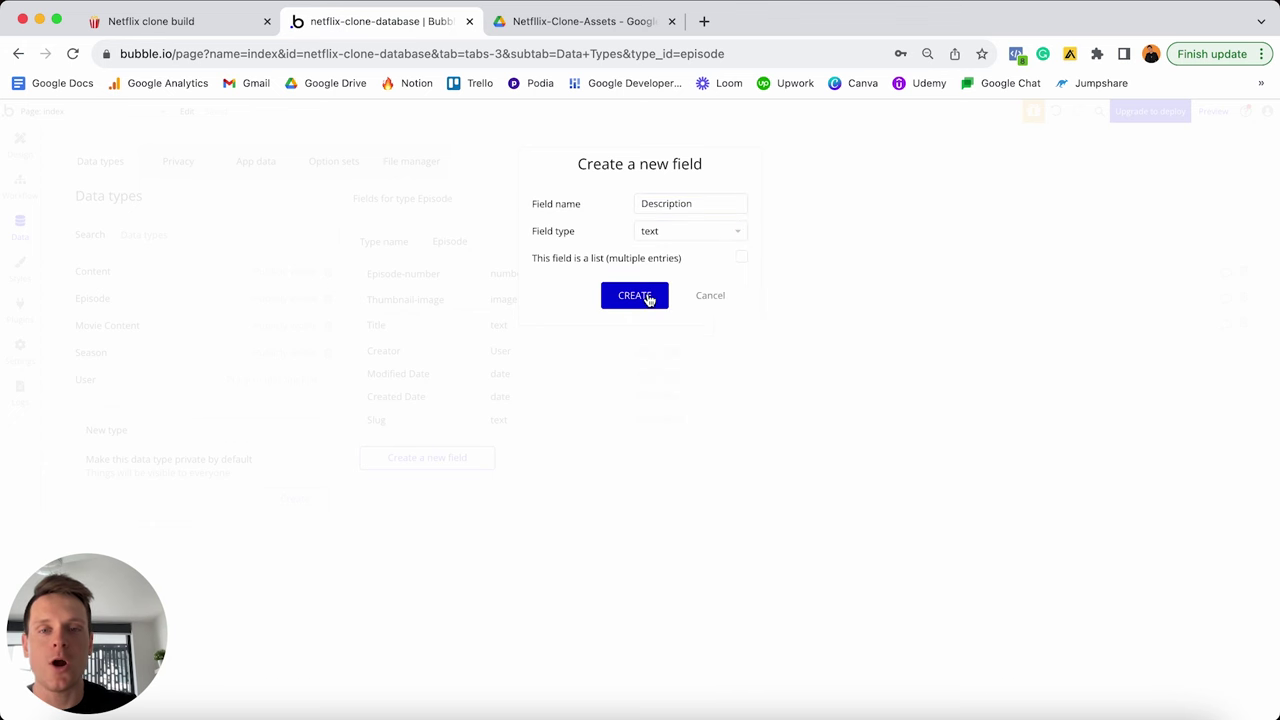
{"action": "left_click", "coordinate": [648, 295]}
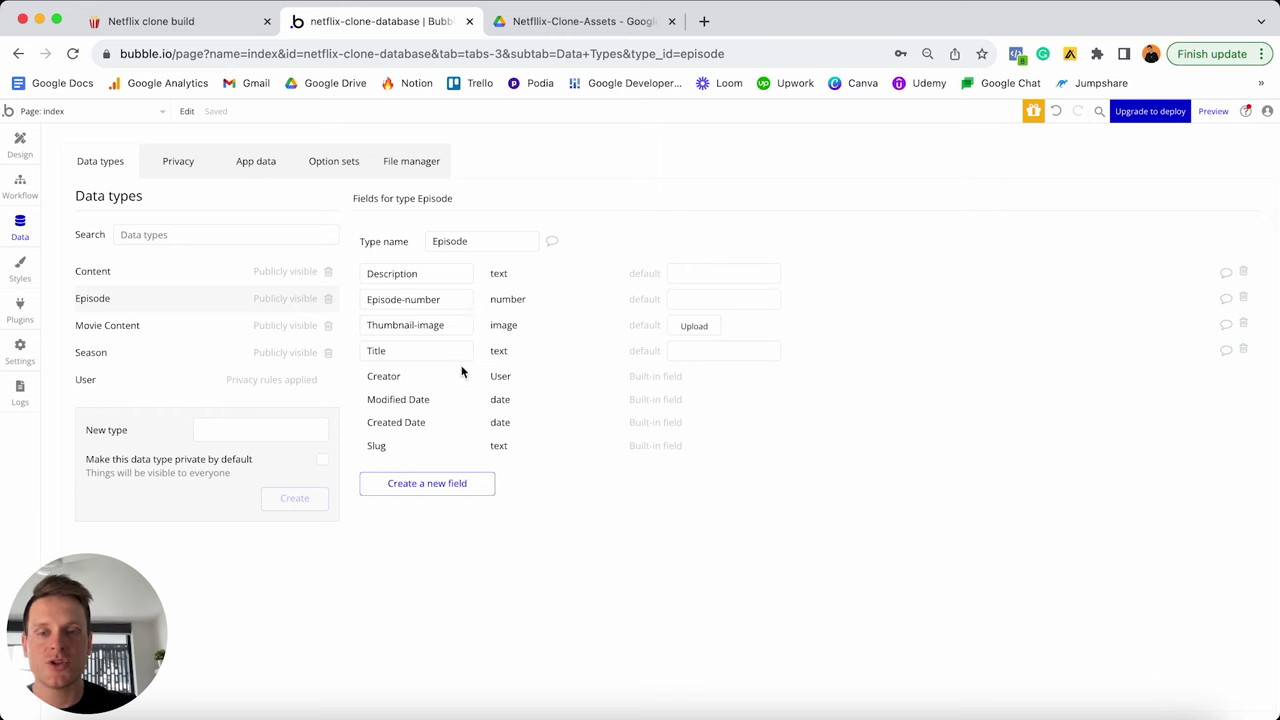
Step: Add a File field of type file to Episode, then return to the Notion notes
{"action": "left_click", "coordinate": [427, 484]}
{"action": "type", "text": "File"}
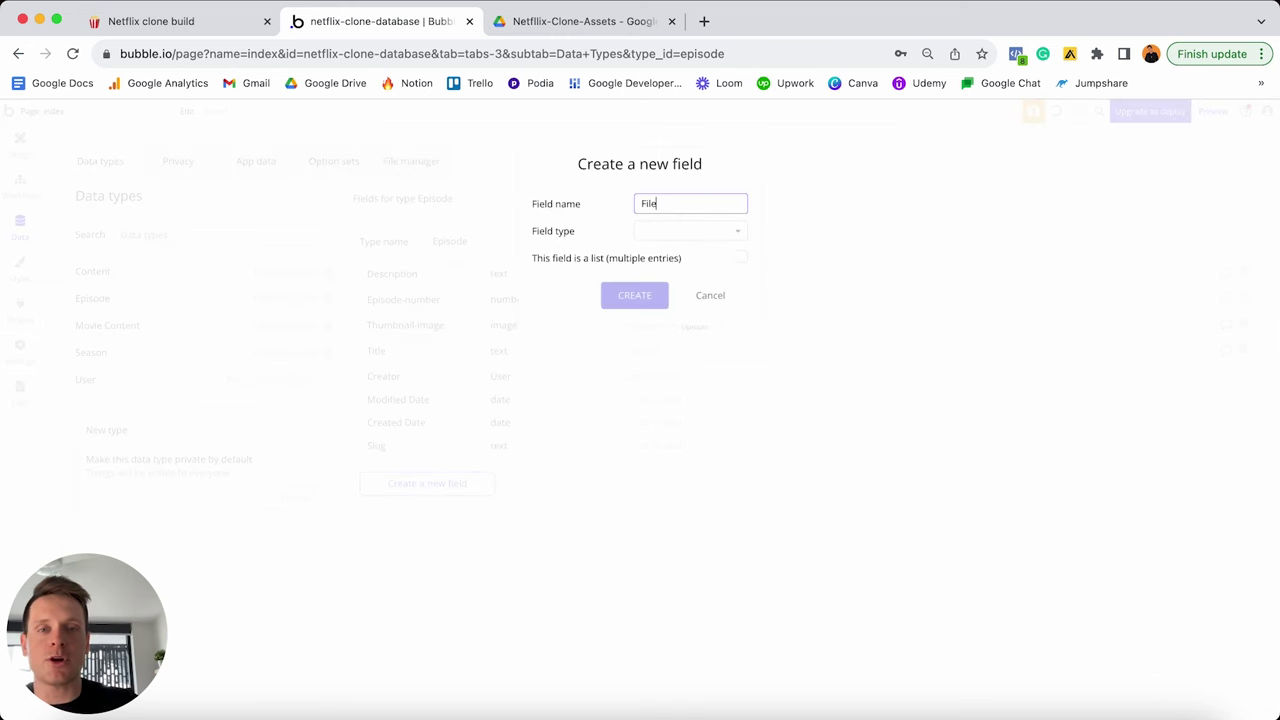
{"action": "left_click", "coordinate": [683, 231]}
{"action": "scroll", "coordinate": [690, 293], "scroll_direction": "down", "scroll_amount": 5}
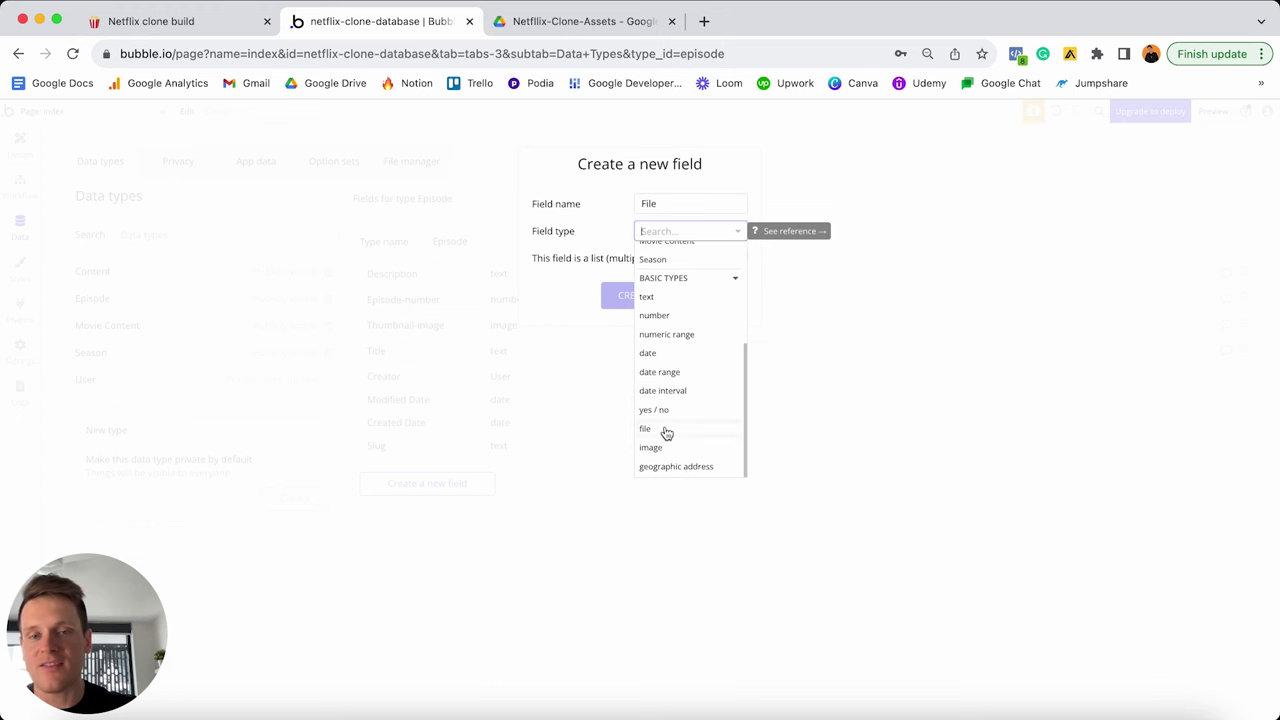
{"action": "left_click", "coordinate": [661, 429]}
{"action": "left_click", "coordinate": [627, 295]}
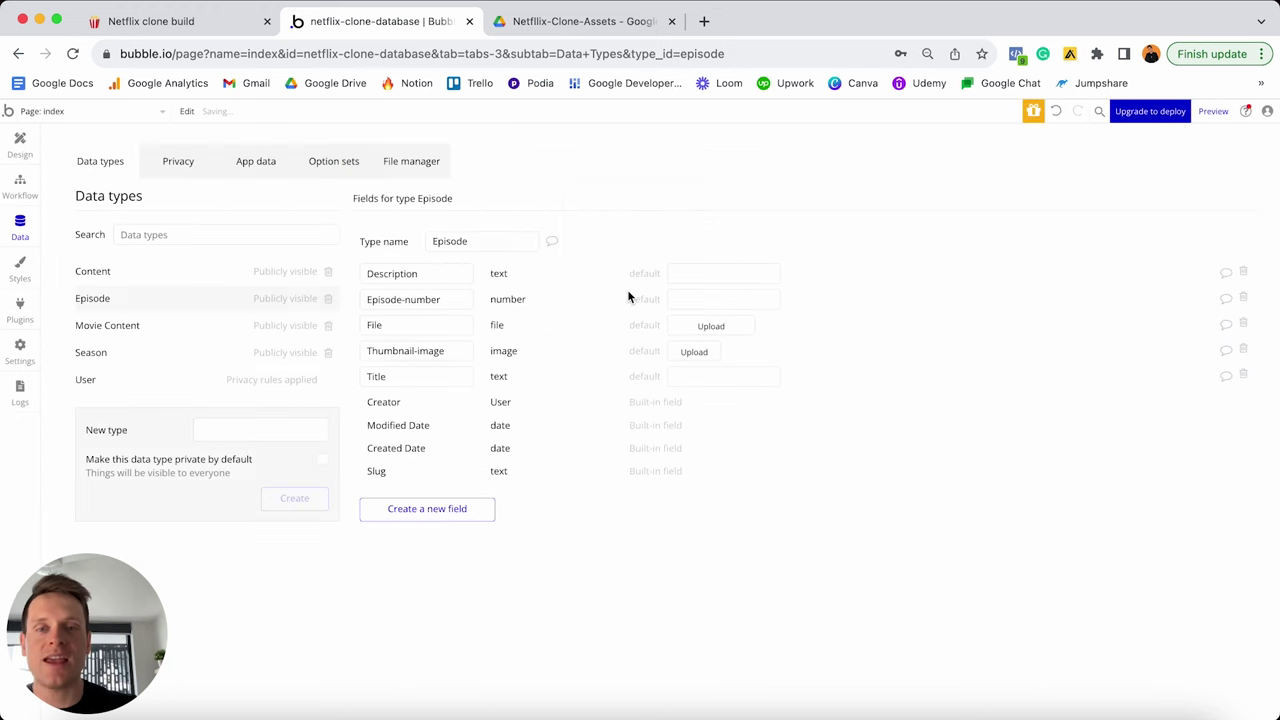
{"action": "left_click", "coordinate": [150, 21]}
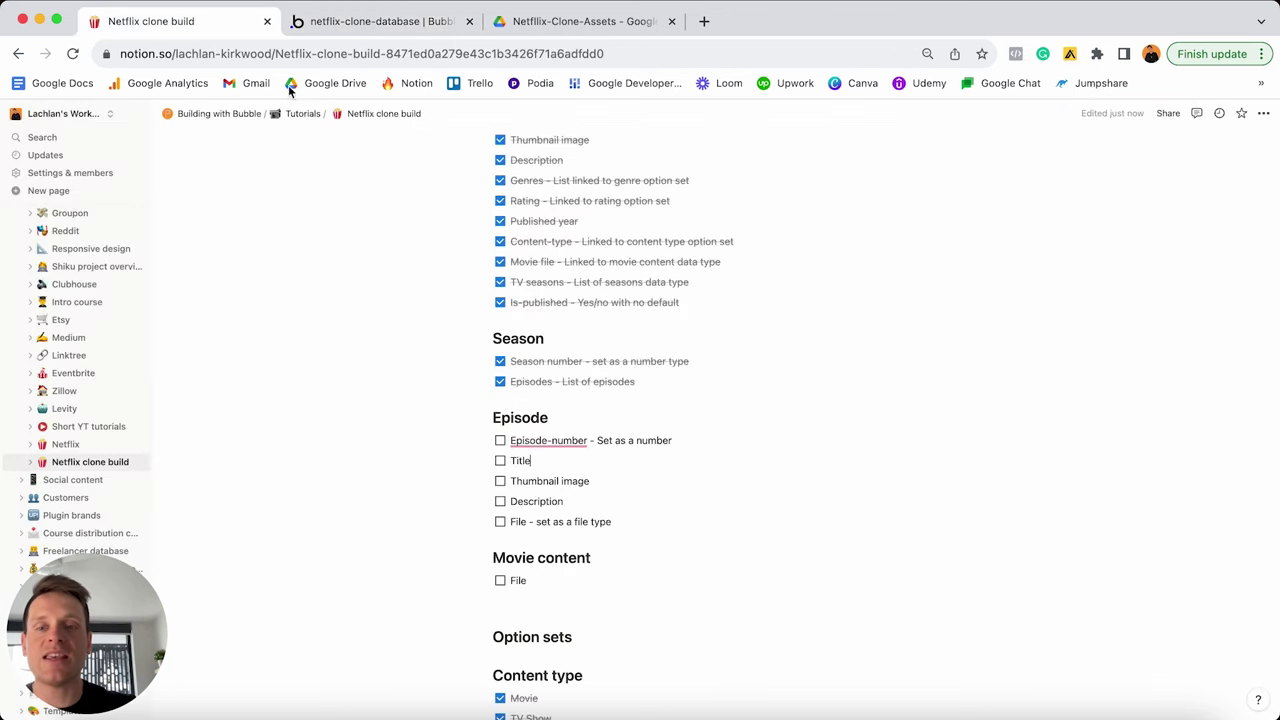
Step: Check off Episode-number, Title, Thumbnail image, Description and File in the checklist
{"action": "left_click", "coordinate": [500, 440]}
{"action": "left_click", "coordinate": [500, 461]}
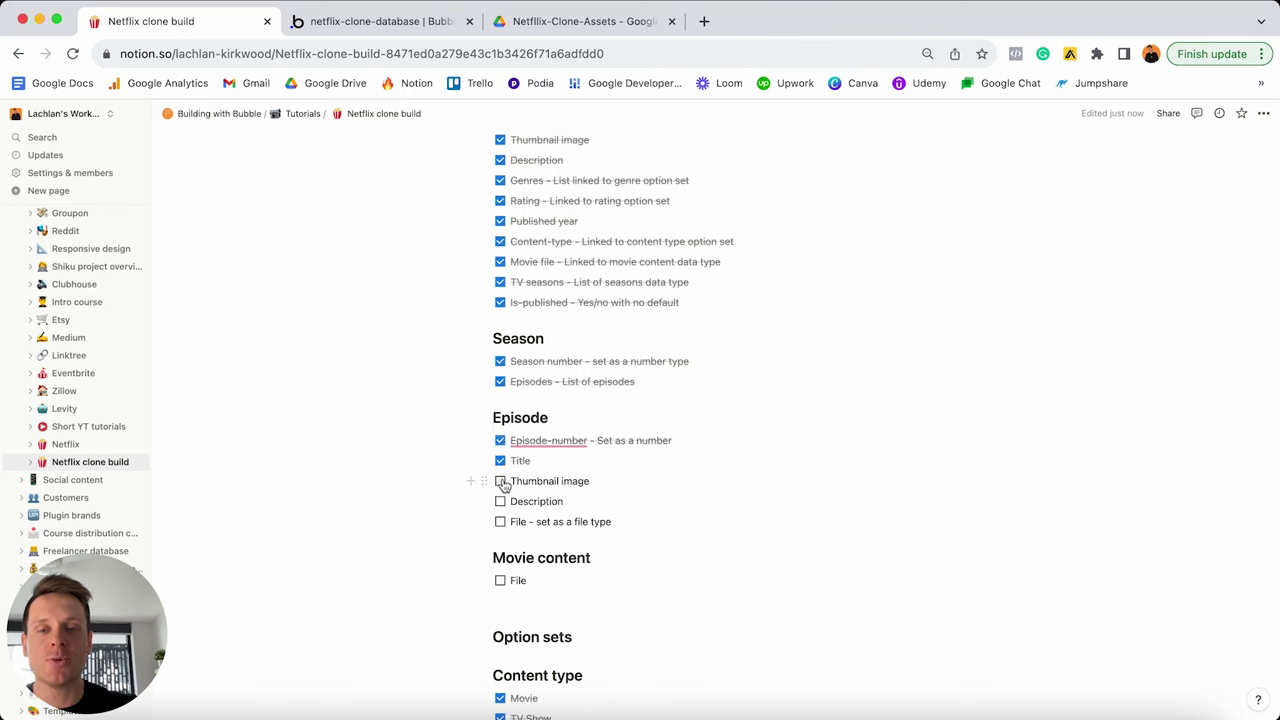
{"action": "left_click", "coordinate": [500, 481]}
{"action": "left_click", "coordinate": [500, 501]}
{"action": "left_click", "coordinate": [500, 521]}
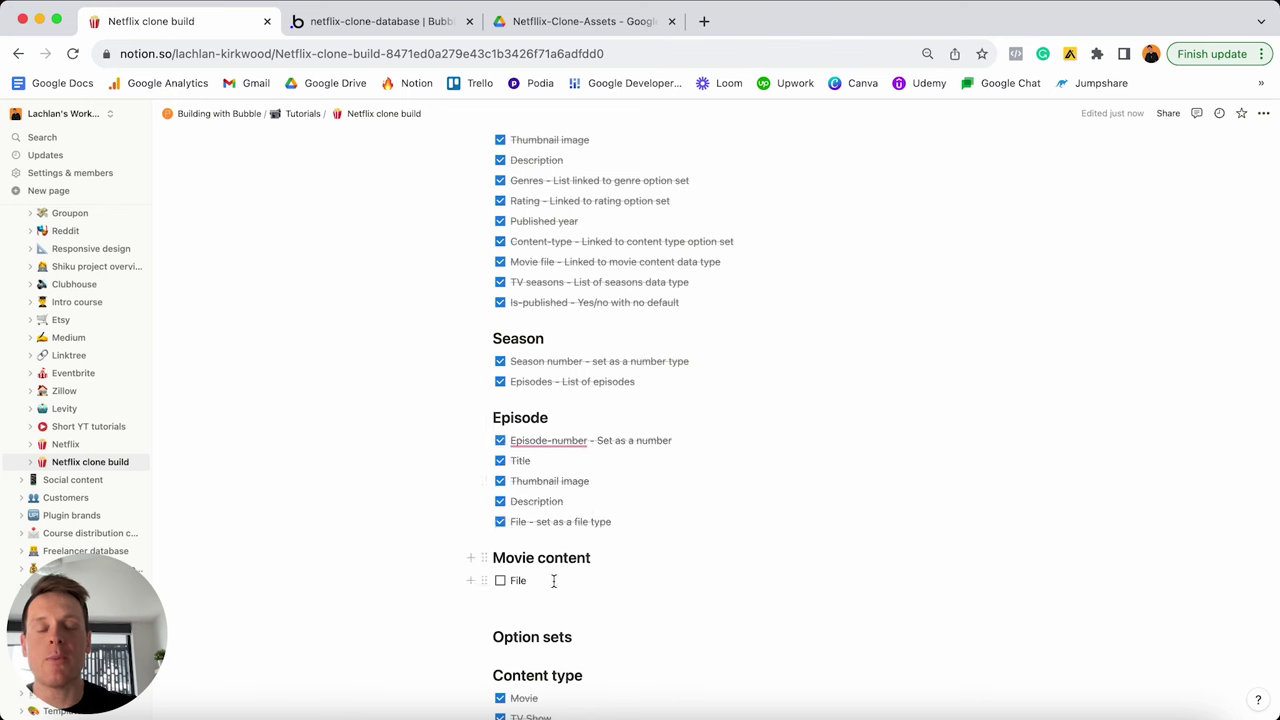
Step: Look over the Movie content section's File item, then switch back to the Bubble editor
{"action": "double_click", "coordinate": [559, 577]}
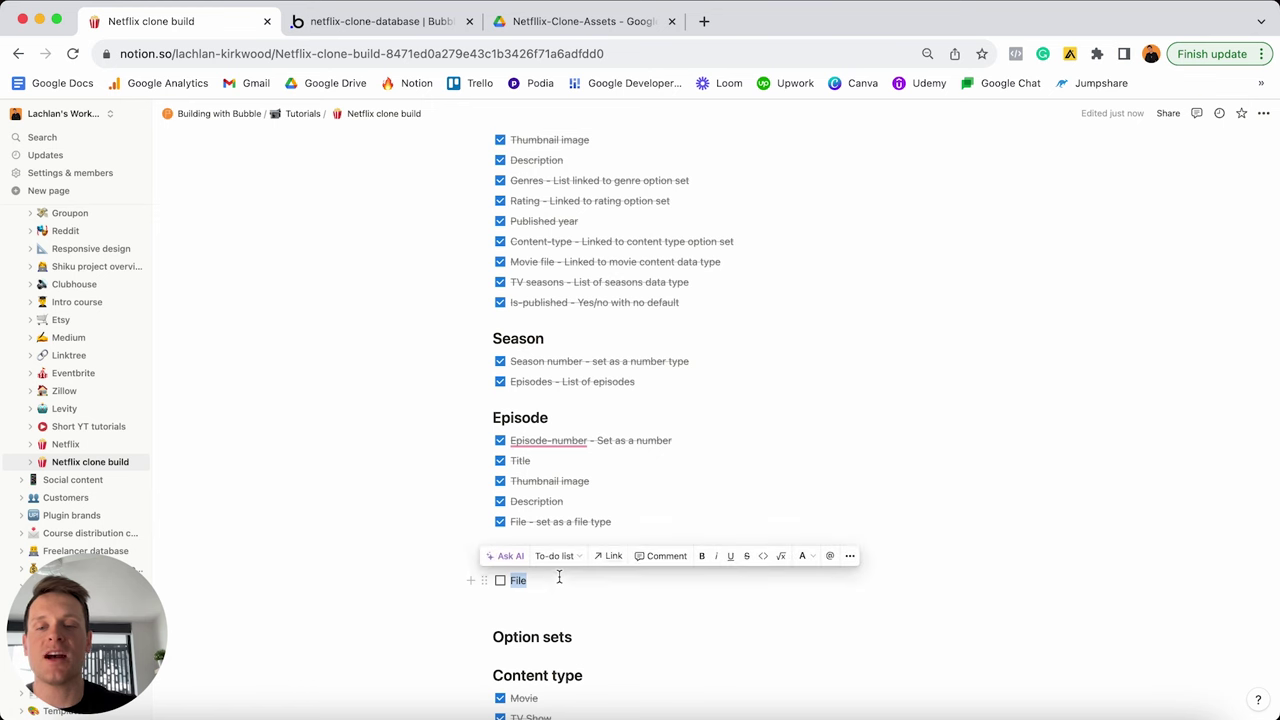
{"action": "left_click", "coordinate": [563, 577]}
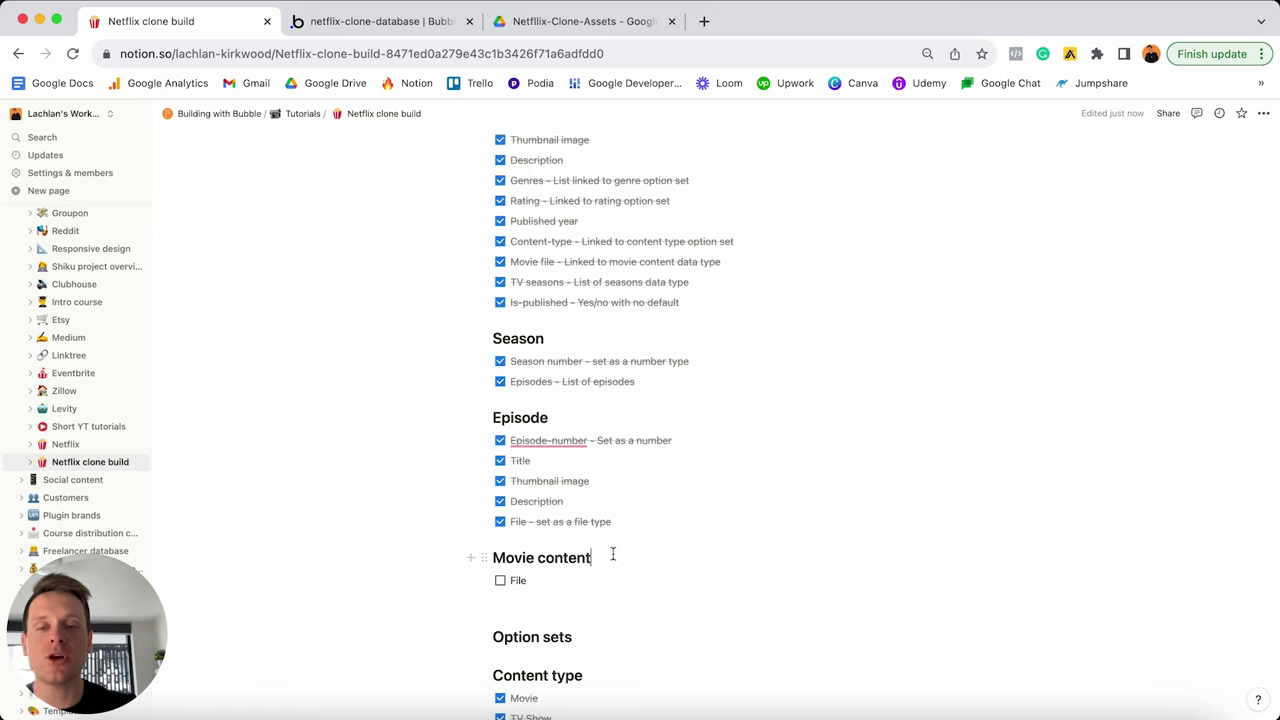
{"action": "triple_click", "coordinate": [598, 557]}
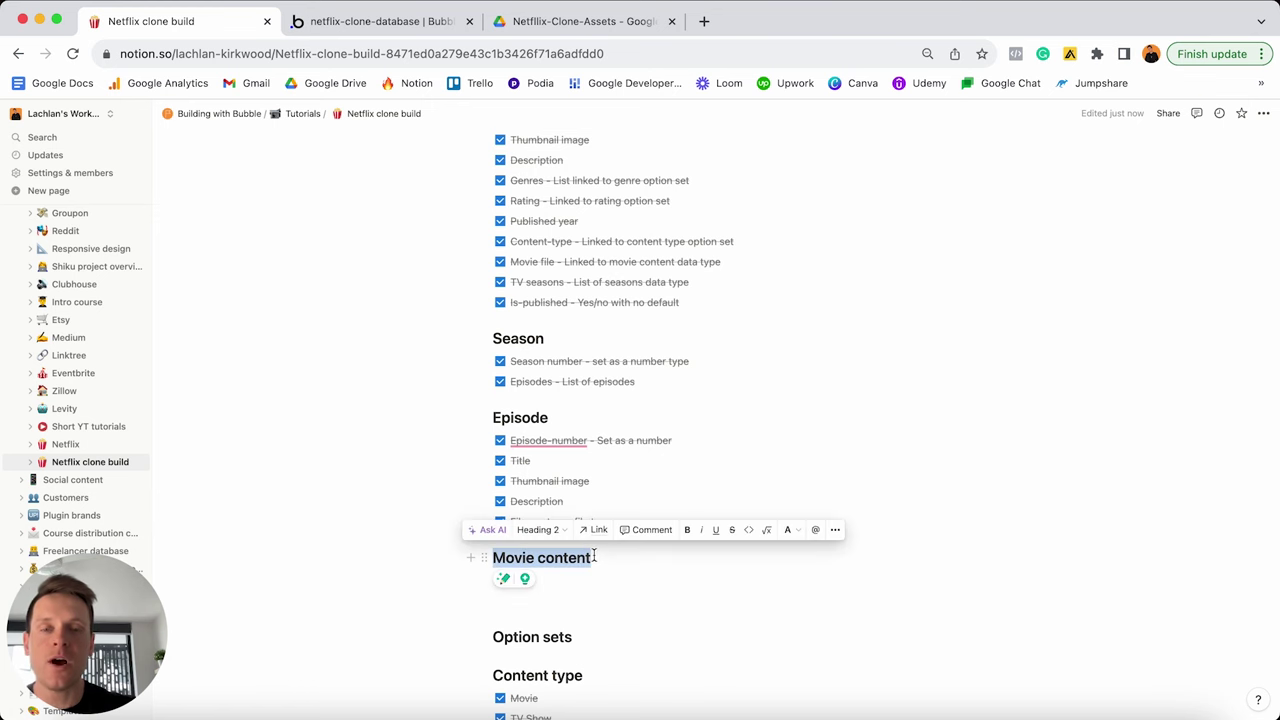
{"action": "scroll", "coordinate": [592, 550], "scroll_direction": "up", "scroll_amount": 3}
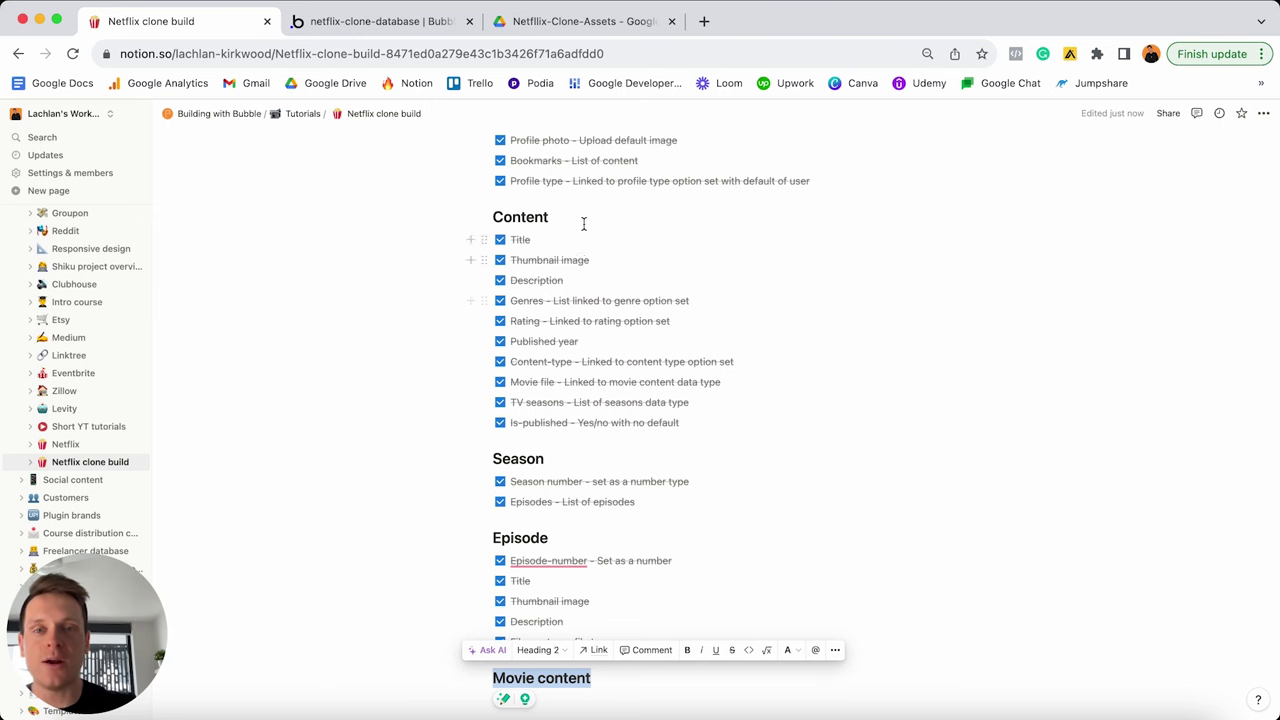
{"action": "scroll", "coordinate": [580, 362], "scroll_direction": "down", "scroll_amount": 3}
{"action": "left_click", "coordinate": [546, 569]}
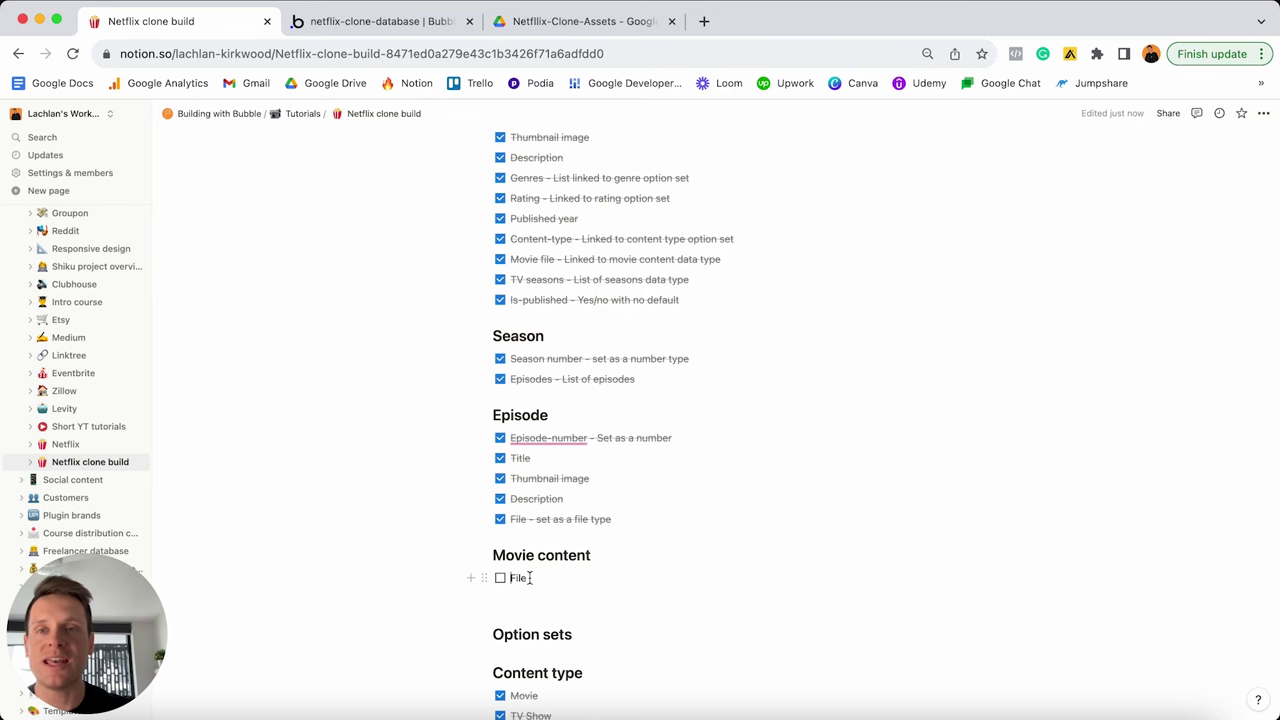
{"action": "left_click", "coordinate": [378, 21]}
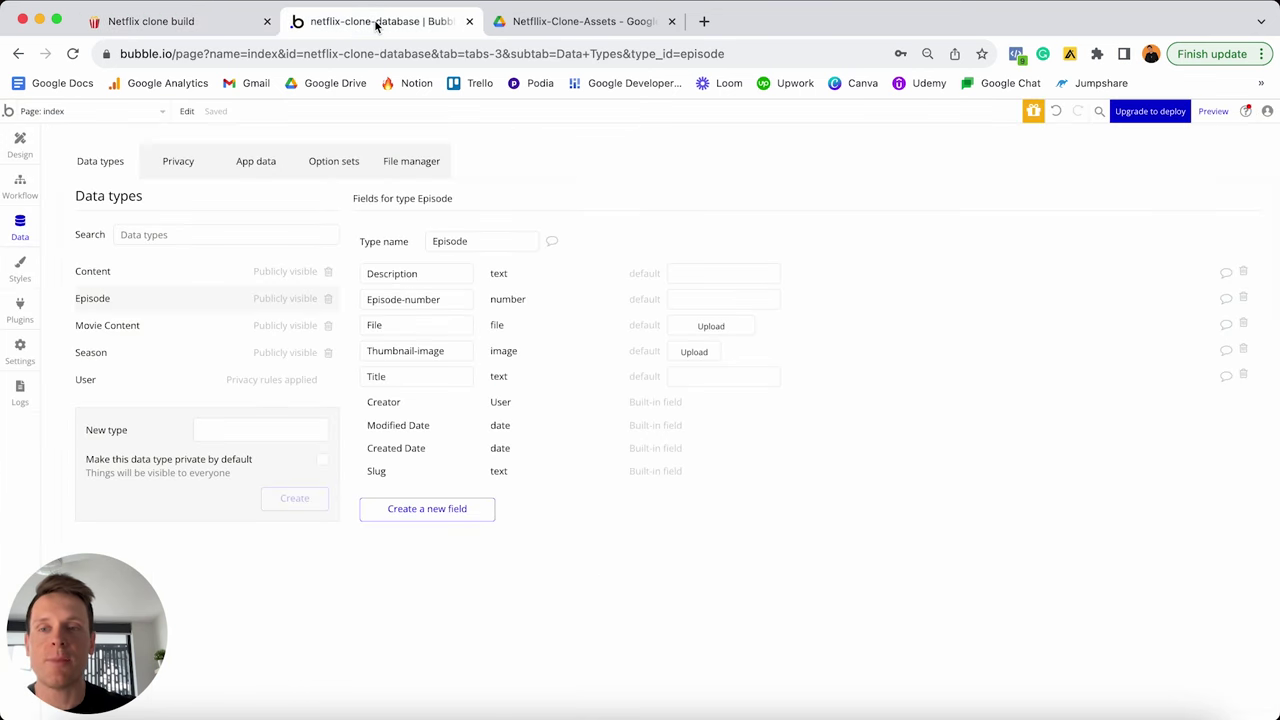
Step: Open Movie Content and add a File field of type file
{"action": "left_click", "coordinate": [131, 330]}
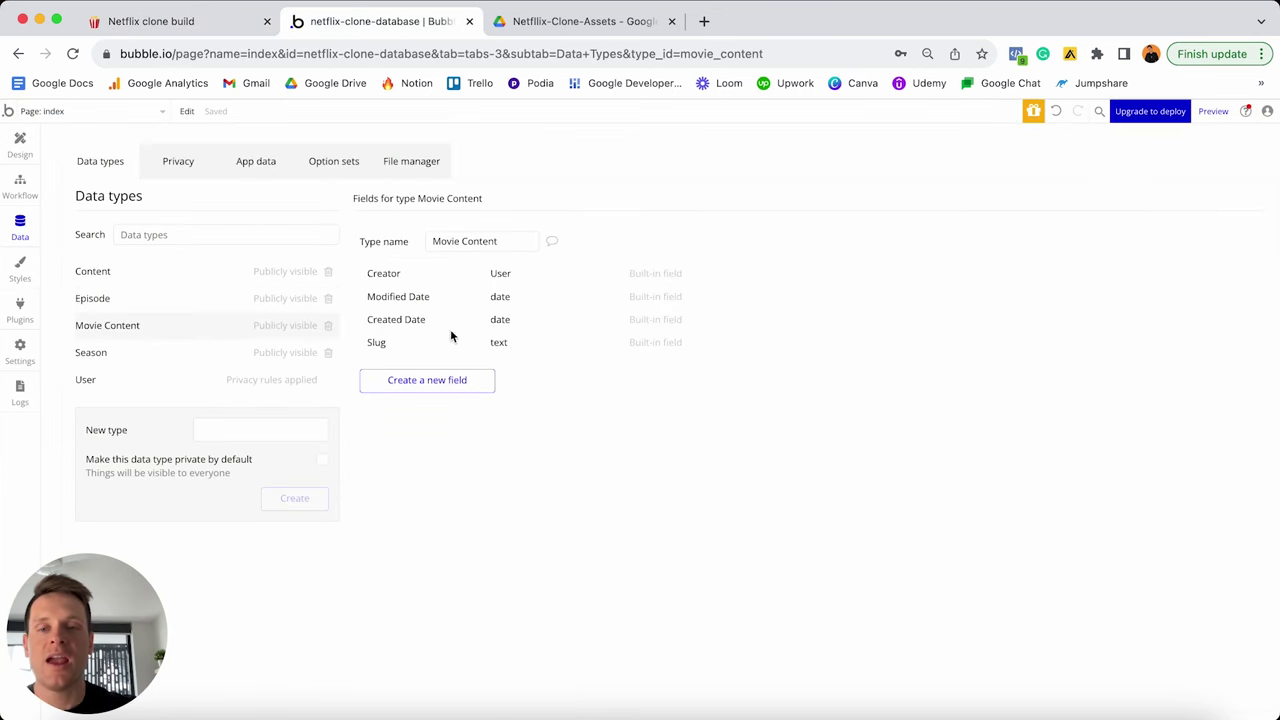
{"action": "left_click", "coordinate": [443, 380]}
{"action": "type", "text": "File"}
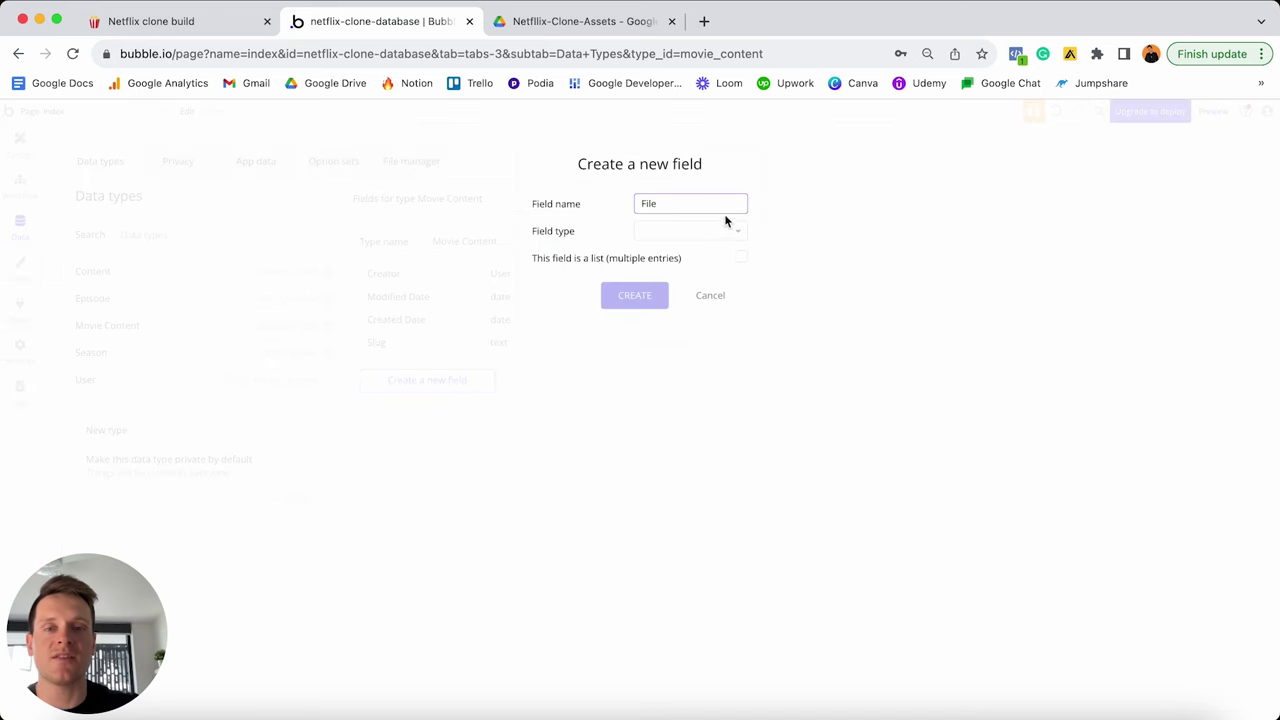
{"action": "left_click", "coordinate": [704, 231]}
{"action": "scroll", "coordinate": [677, 303], "scroll_direction": "down", "scroll_amount": 5}
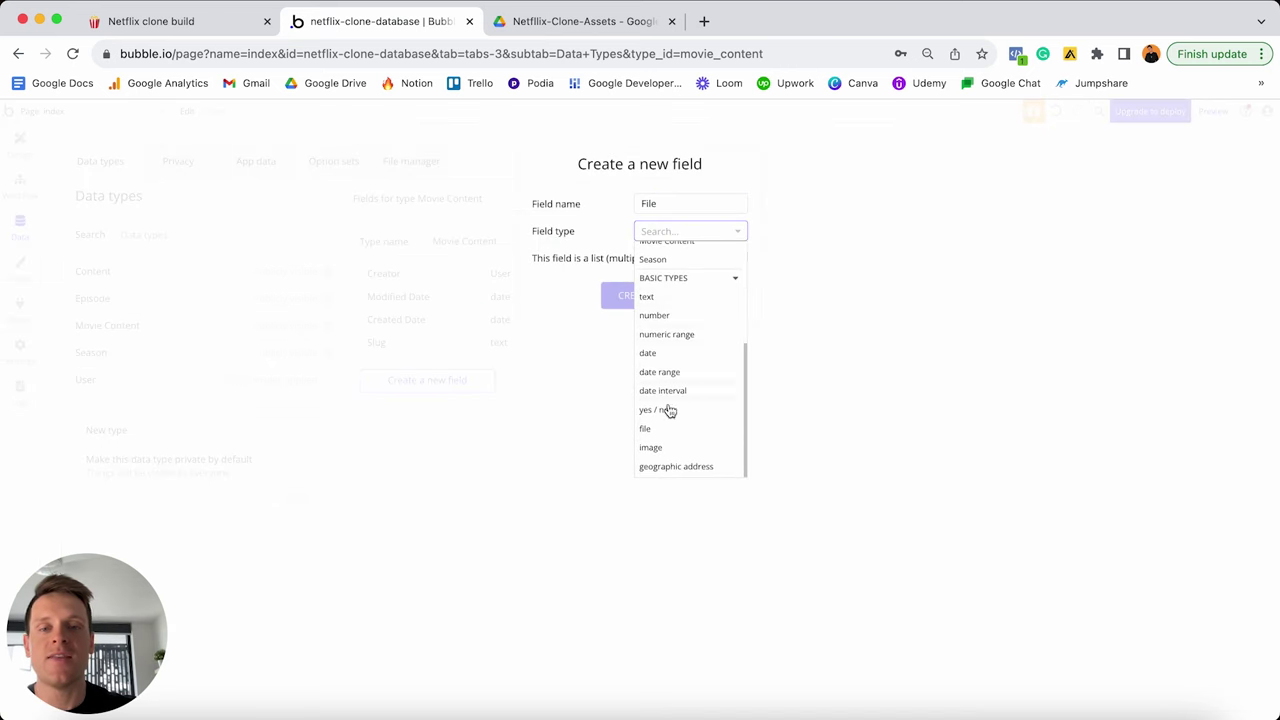
{"action": "left_click", "coordinate": [667, 432]}
{"action": "left_click", "coordinate": [634, 299]}
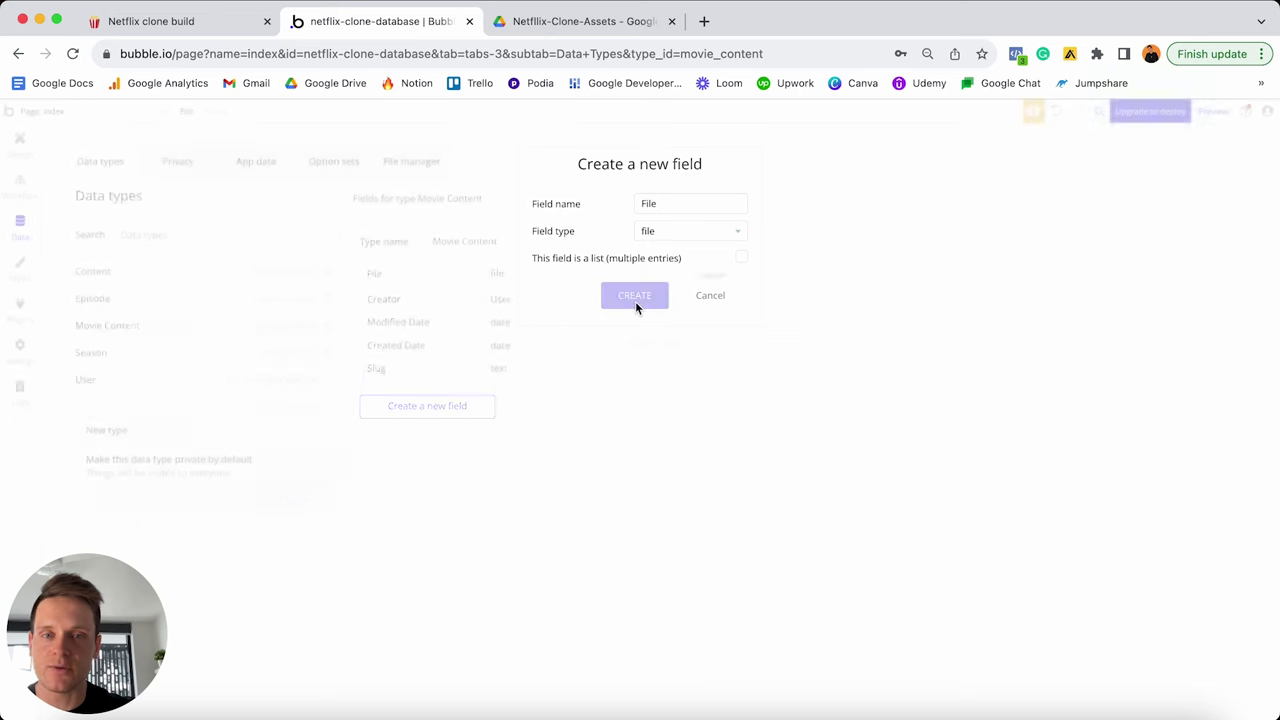
Step: Tick off the Movie content File item in the Notion plan and return to Bubble
{"action": "left_click", "coordinate": [201, 28]}
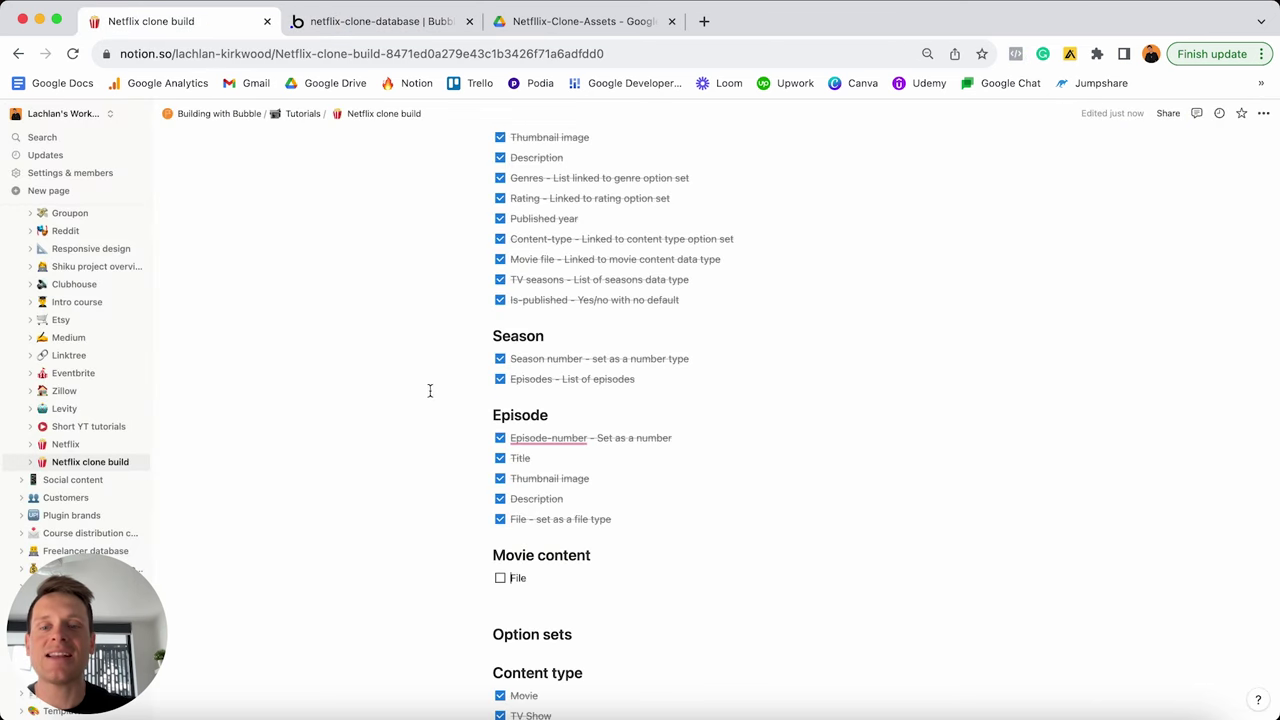
{"action": "left_click", "coordinate": [501, 579]}
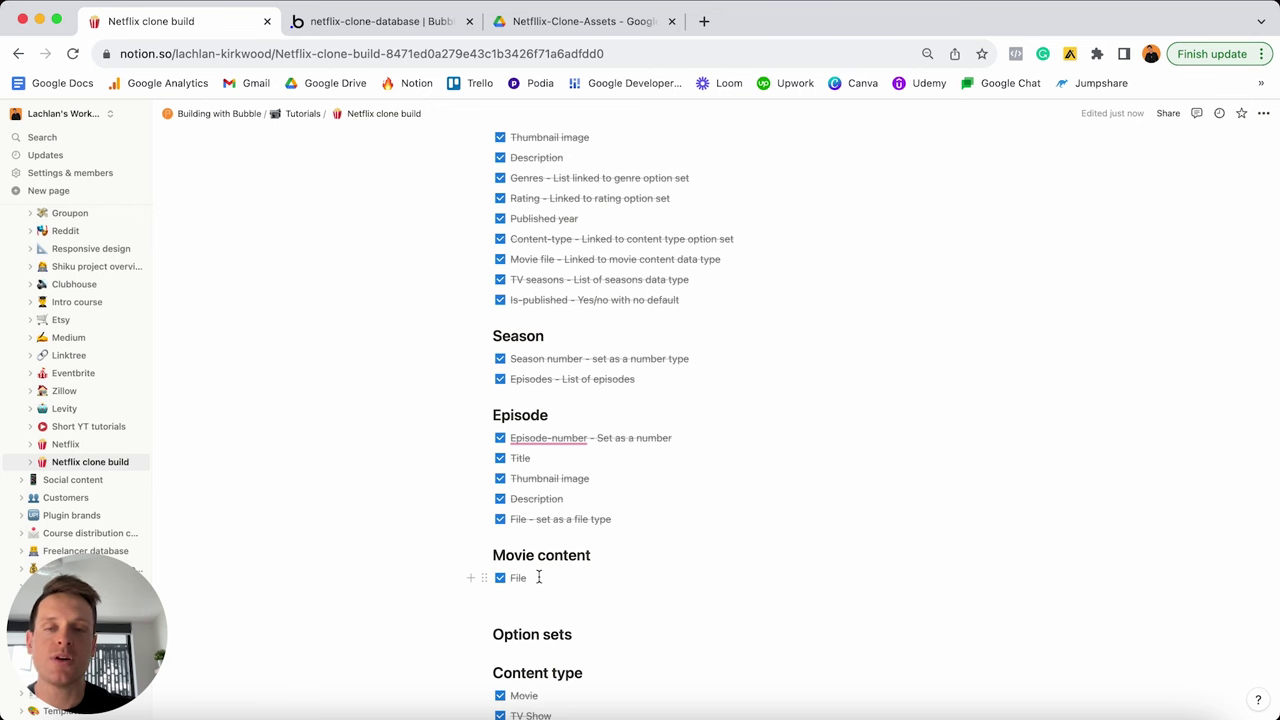
{"action": "left_click", "coordinate": [380, 21]}
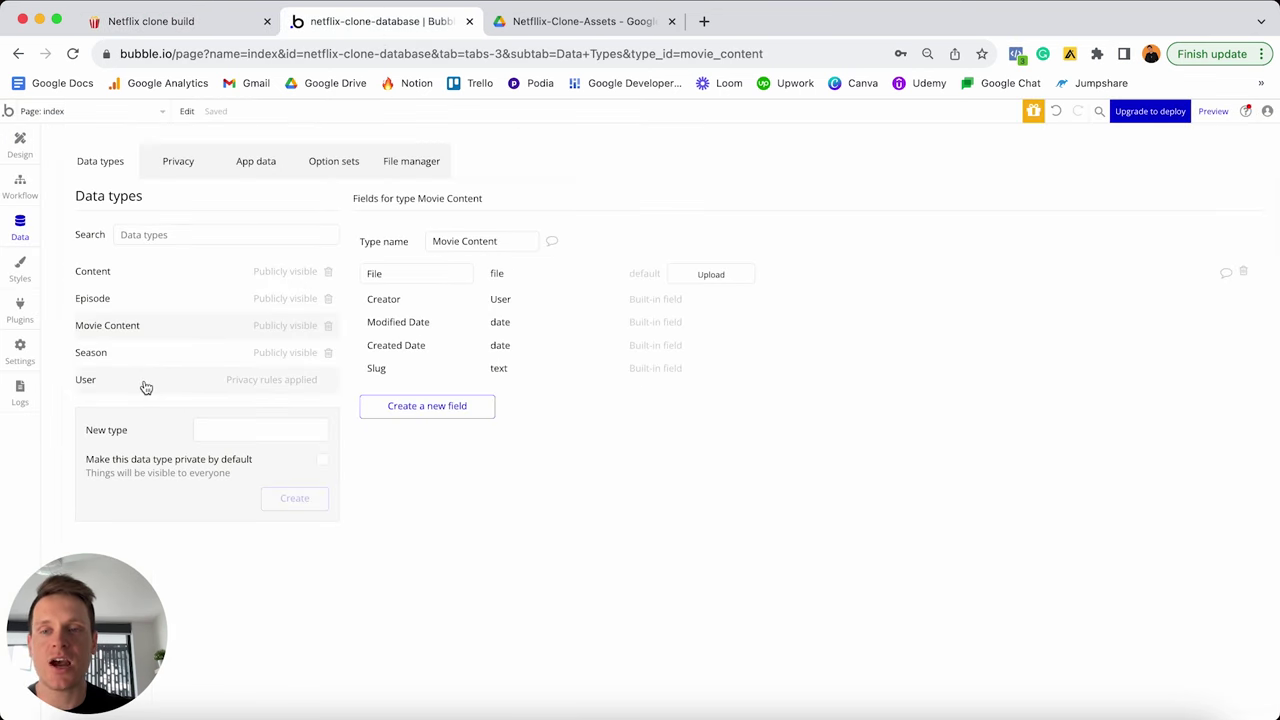
Step: Open the User data type's privacy rules from the Data types list
{"action": "left_click", "coordinate": [285, 381]}
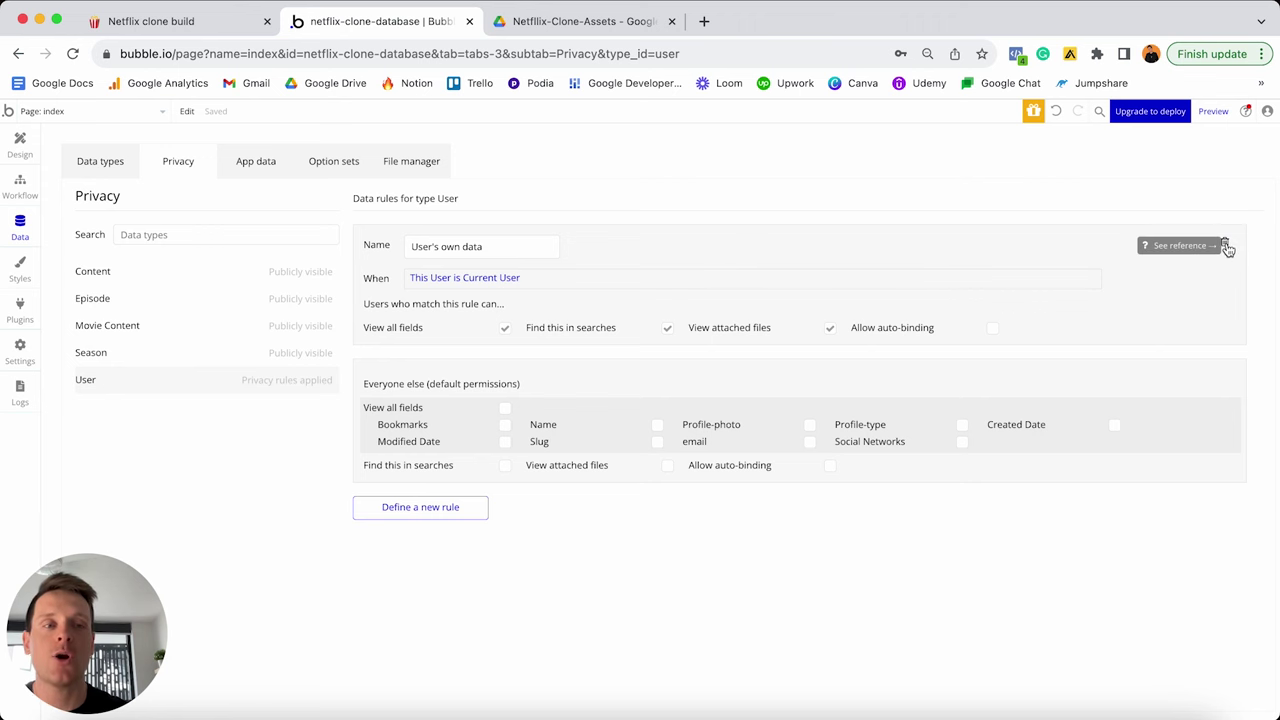
Step: Delete the 'User's own data' privacy rule from the User type
{"action": "left_click", "coordinate": [1226, 246]}
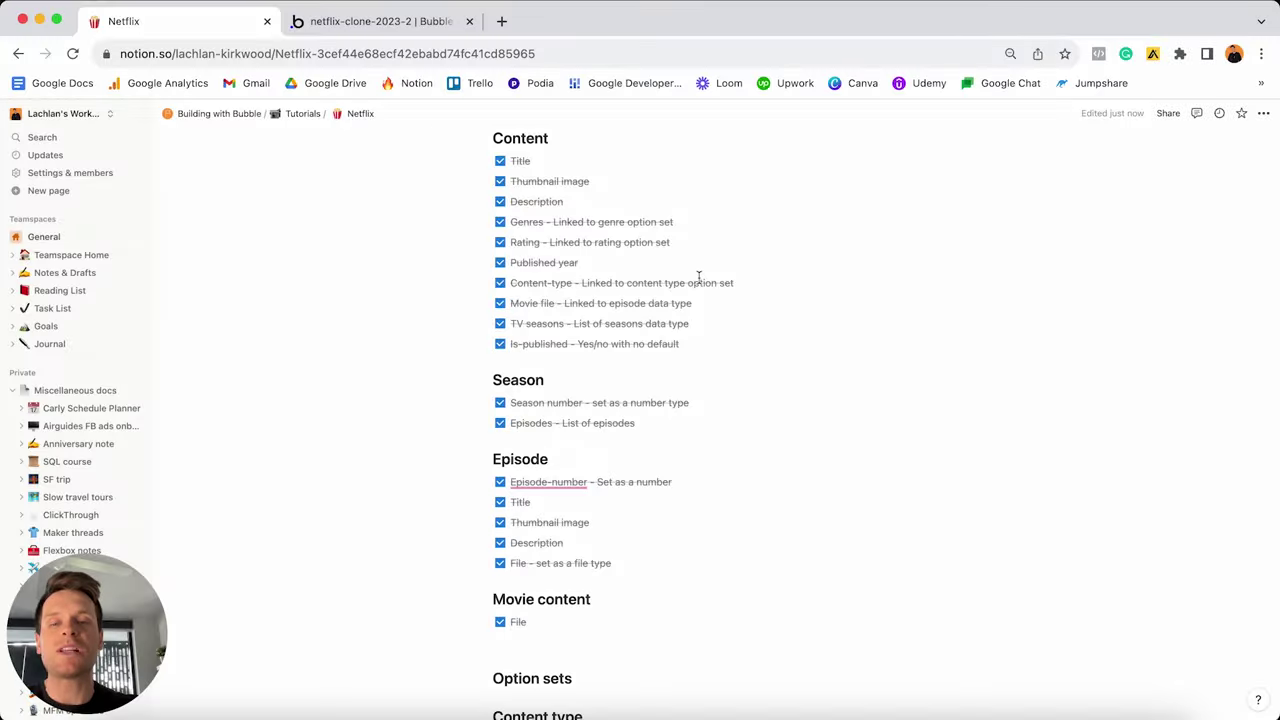
Step: Scroll to Features, select 'Building the user registration page', then switch to the netflix-clone-2023-2 Bubble editor
{"action": "scroll", "coordinate": [699, 277], "scroll_direction": "down", "scroll_amount": 5}
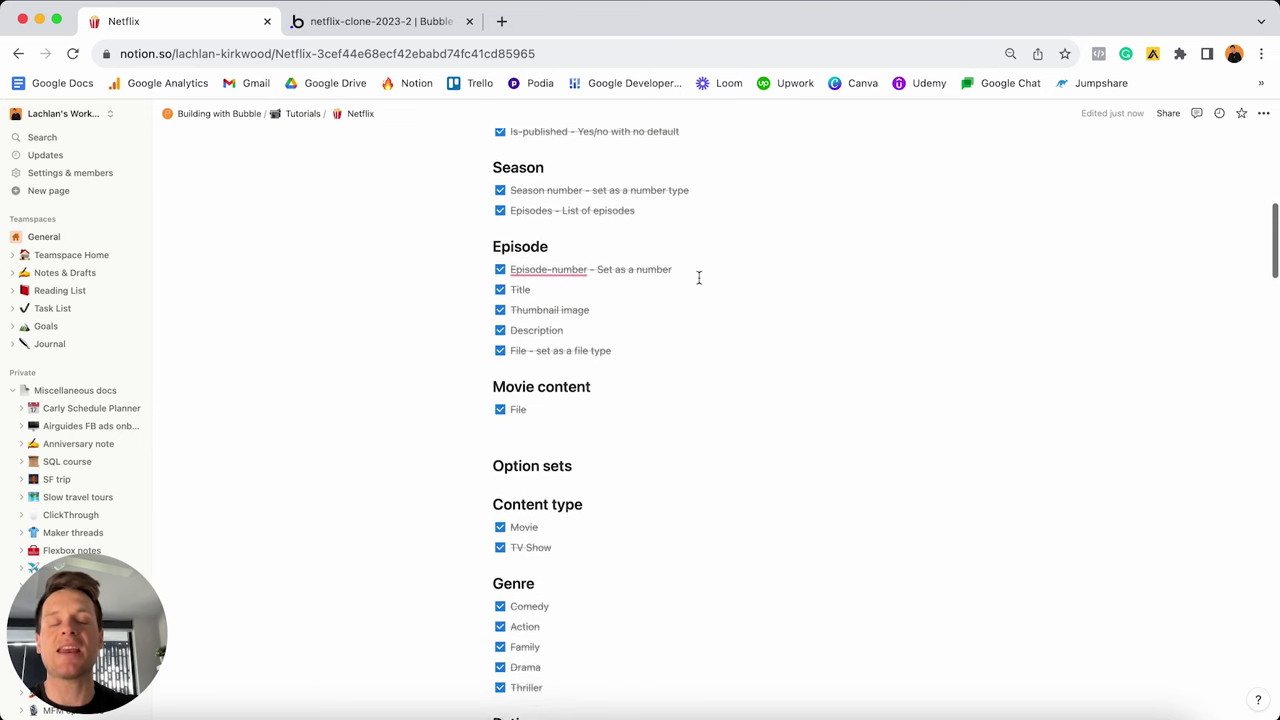
{"action": "scroll", "coordinate": [699, 277], "scroll_direction": "down", "scroll_amount": 3}
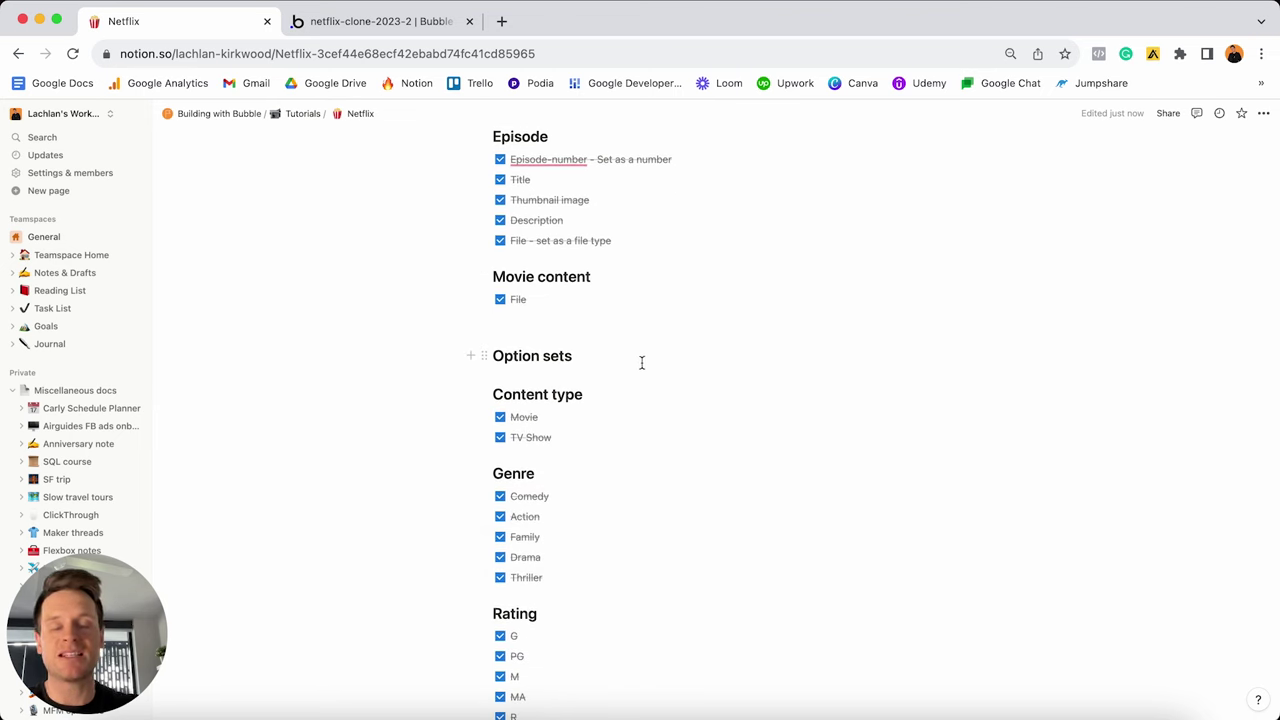
{"action": "scroll", "coordinate": [642, 363], "scroll_direction": "down", "scroll_amount": 15}
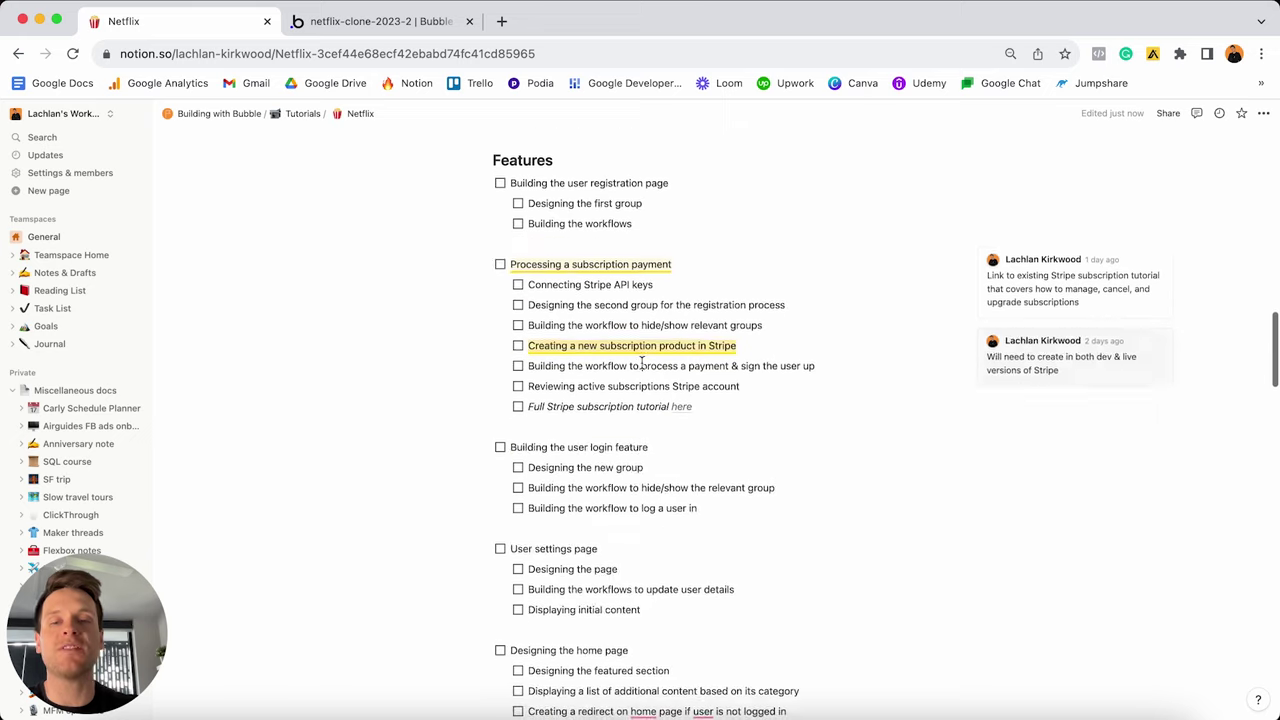
{"action": "scroll", "coordinate": [642, 363], "scroll_direction": "down", "scroll_amount": 4}
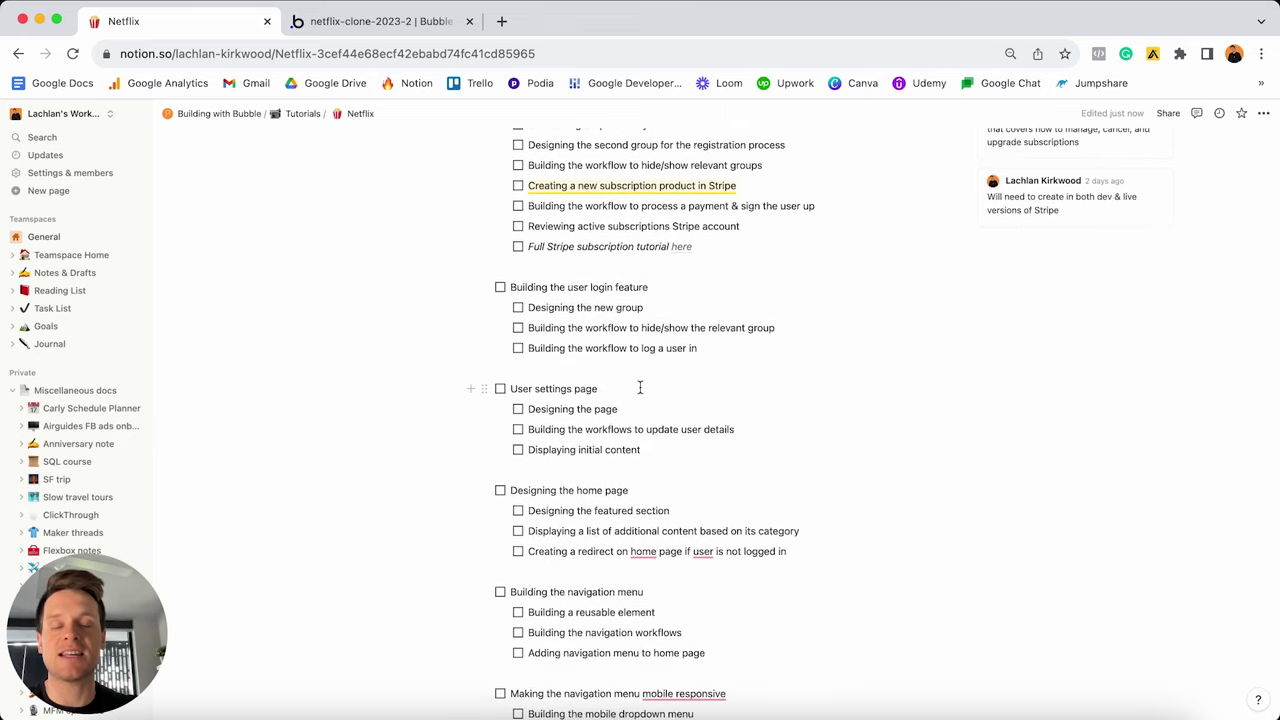
{"action": "scroll", "coordinate": [640, 388], "scroll_direction": "down", "scroll_amount": 12}
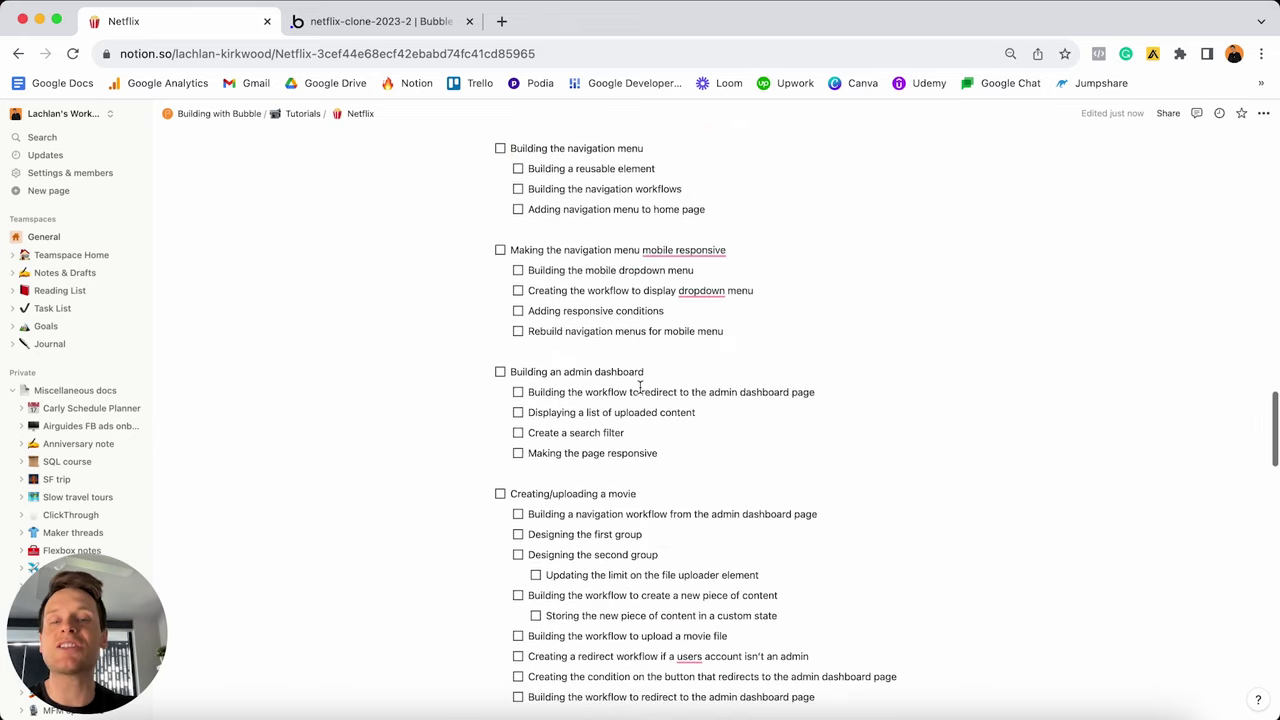
{"action": "scroll", "coordinate": [640, 390], "scroll_direction": "down", "scroll_amount": 3}
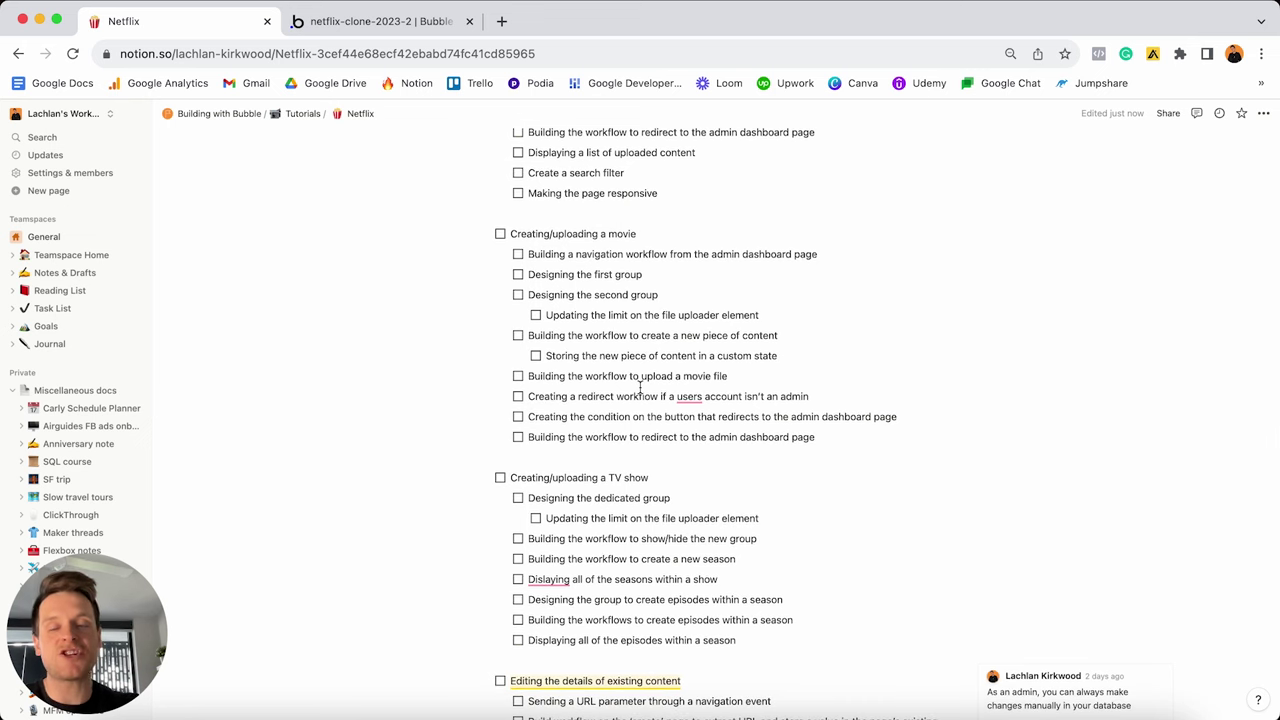
{"action": "scroll", "coordinate": [640, 388], "scroll_direction": "up", "scroll_amount": 20}
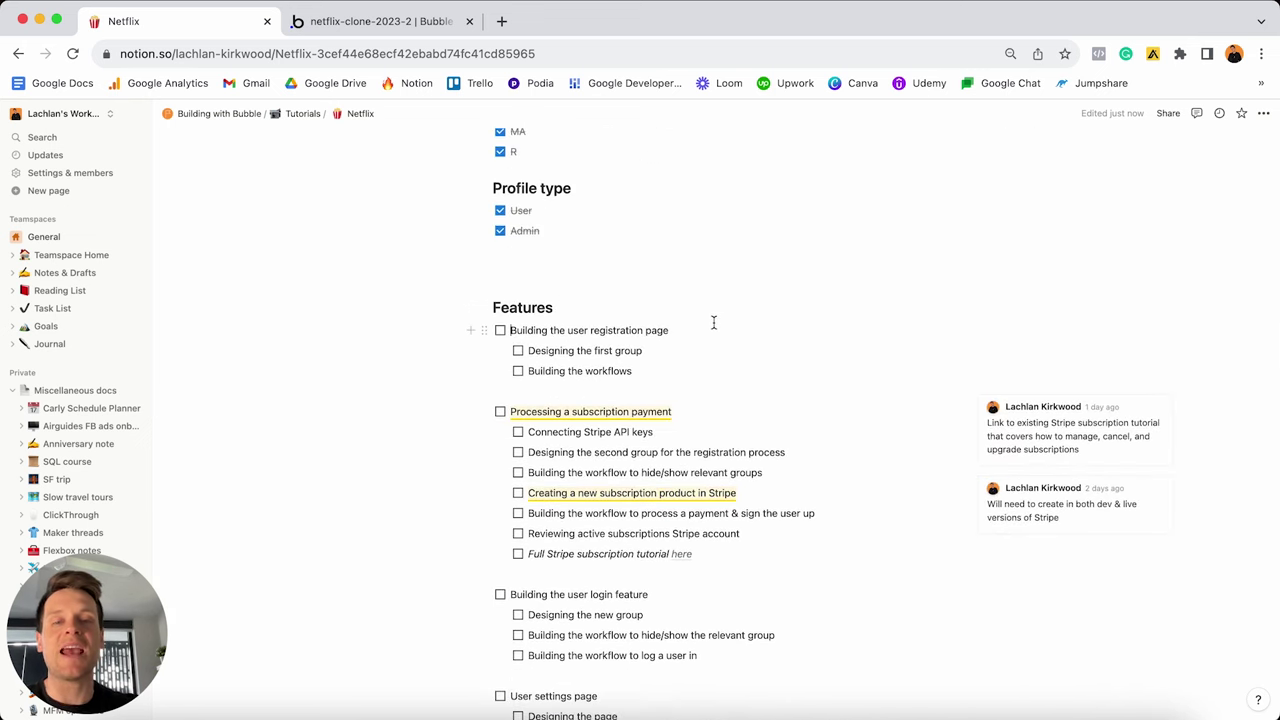
{"action": "triple_click", "coordinate": [714, 322]}
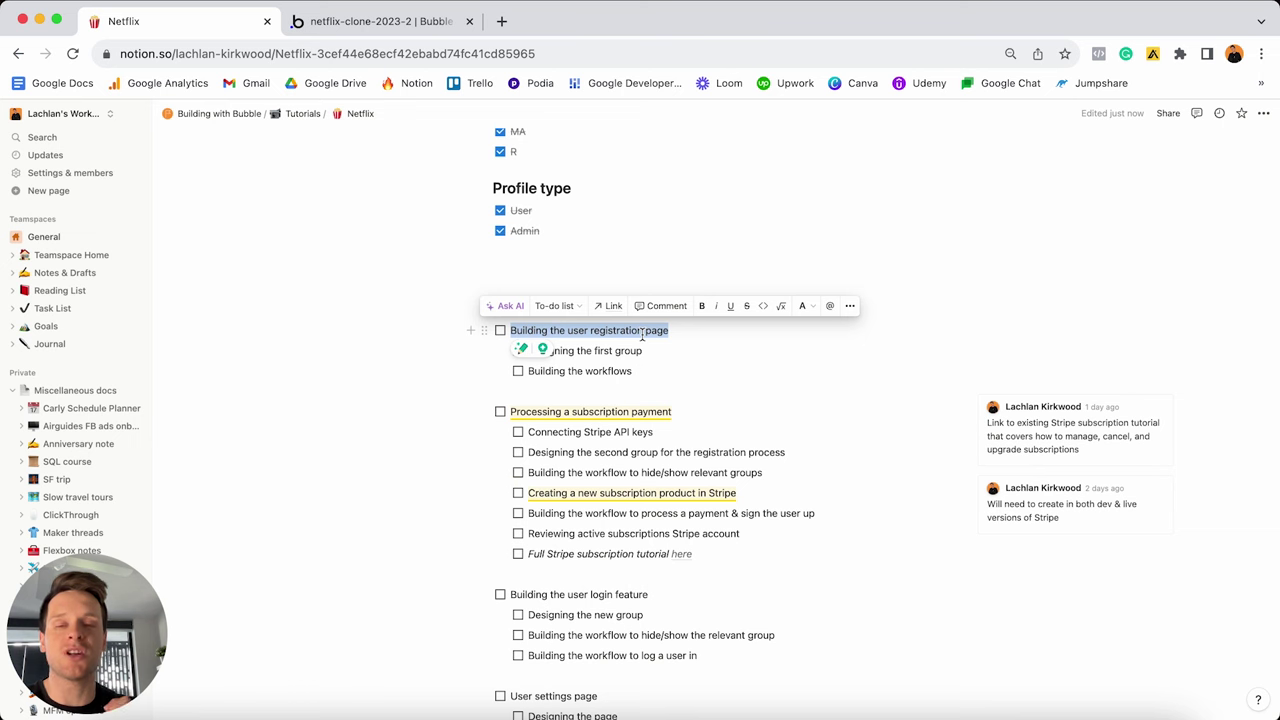
{"action": "left_click", "coordinate": [404, 22]}
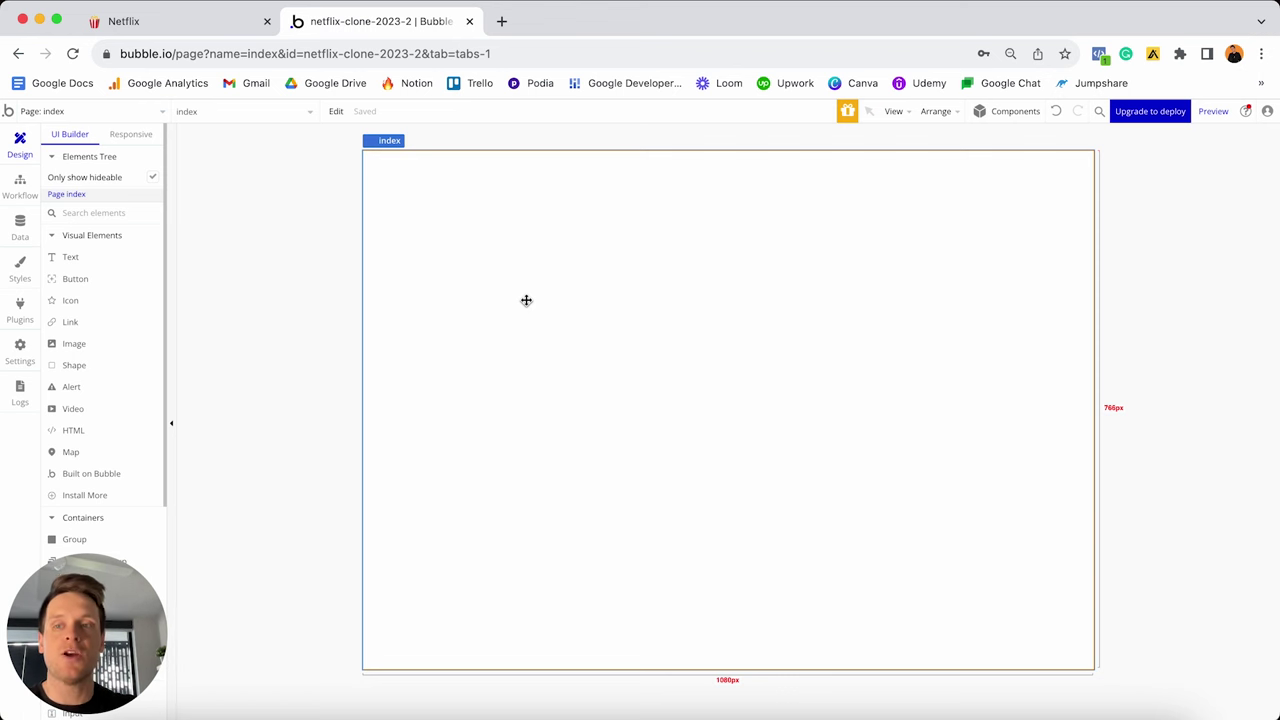
Step: Create a new page named 'register' and open its properties
{"action": "left_click", "coordinate": [106, 110]}
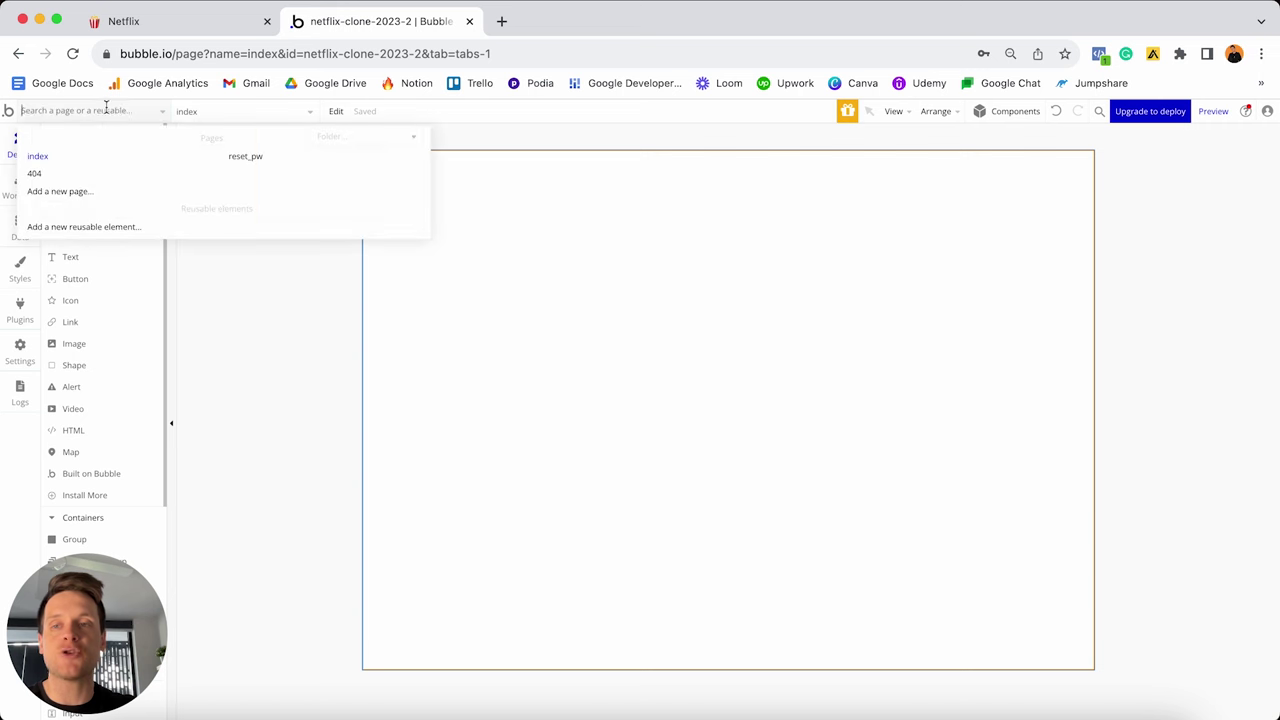
{"action": "left_click", "coordinate": [71, 191]}
{"action": "type", "text": "register"}
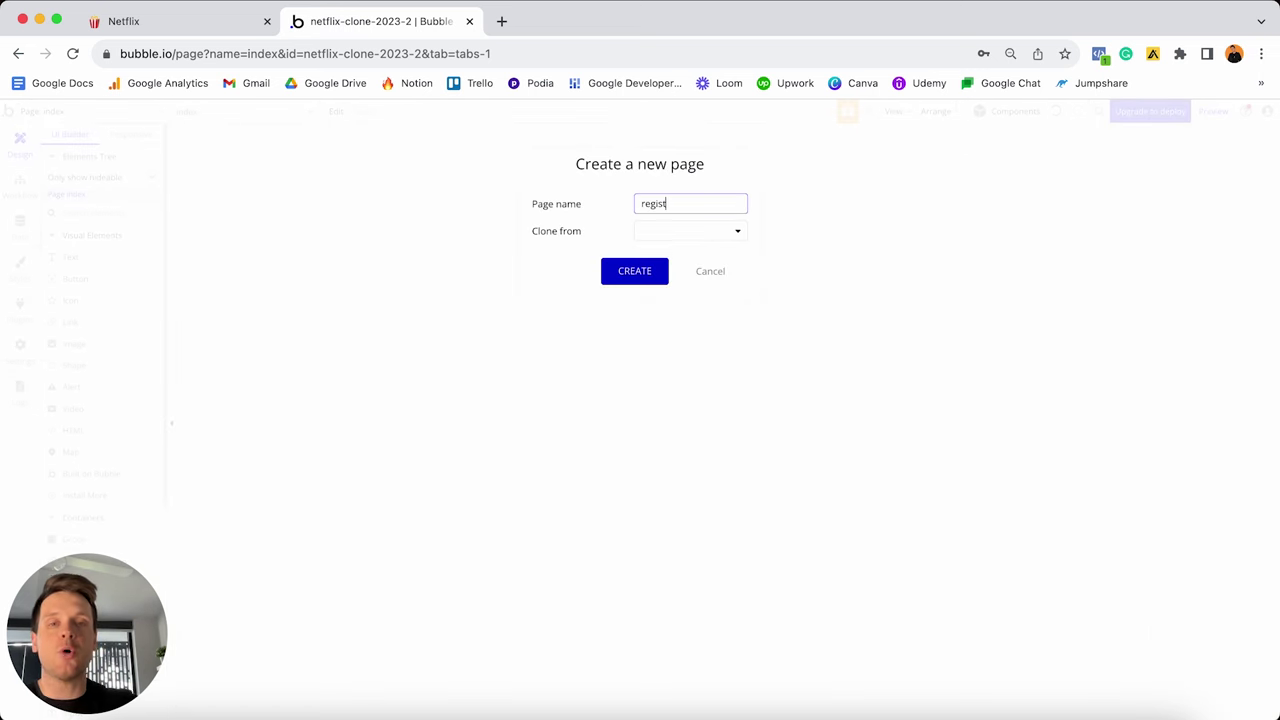
{"action": "left_click", "coordinate": [641, 281]}
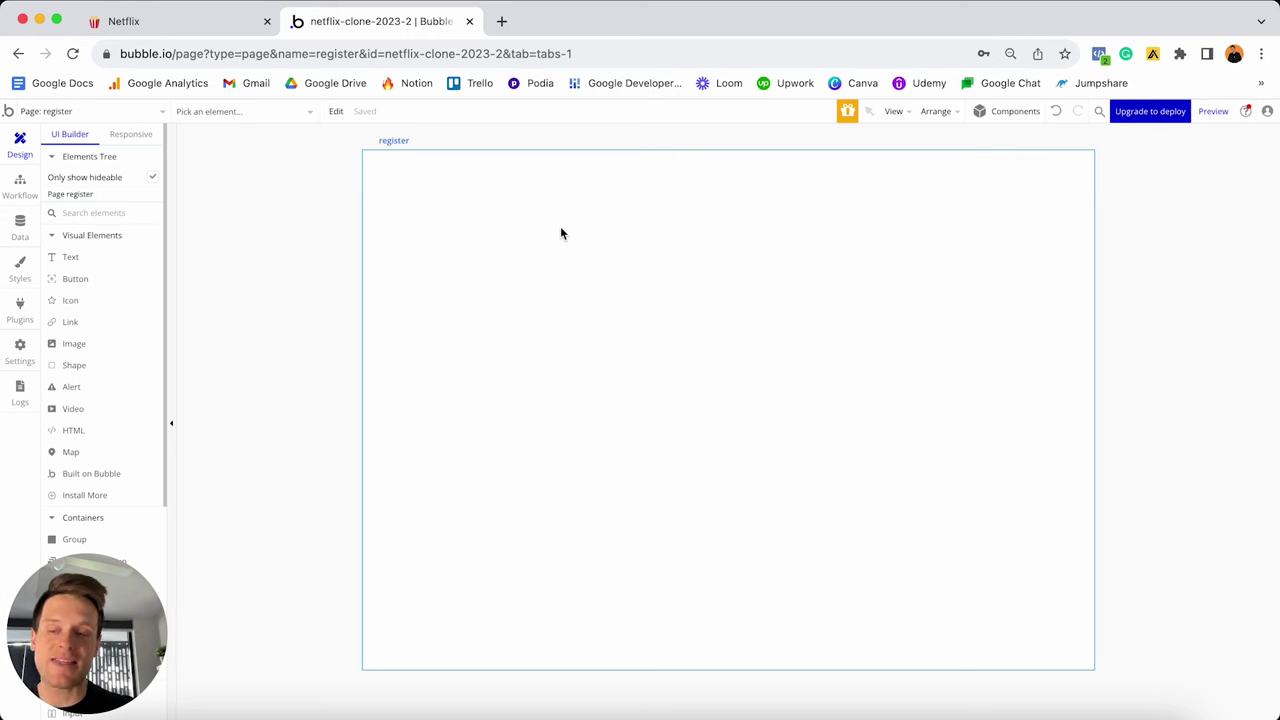
{"action": "double_click", "coordinate": [654, 280]}
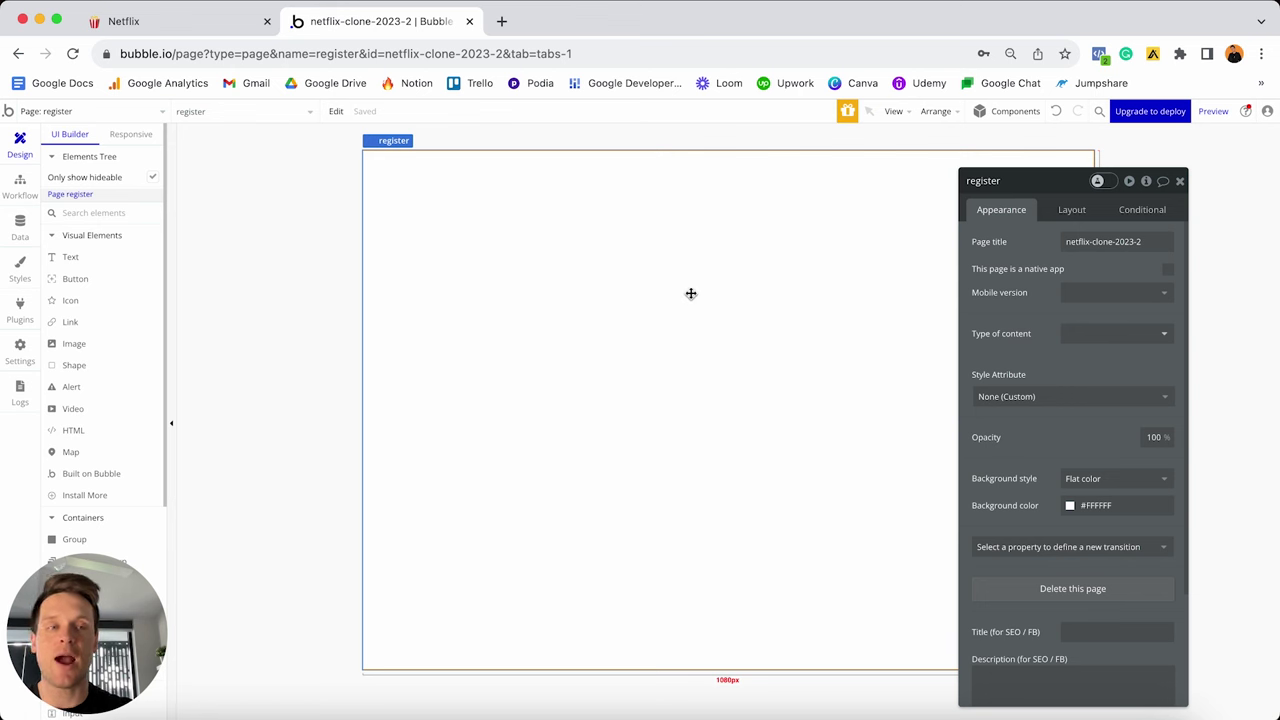
Step: Set the register page's container layout to Row in the Layout settings
{"action": "left_click", "coordinate": [1074, 211]}
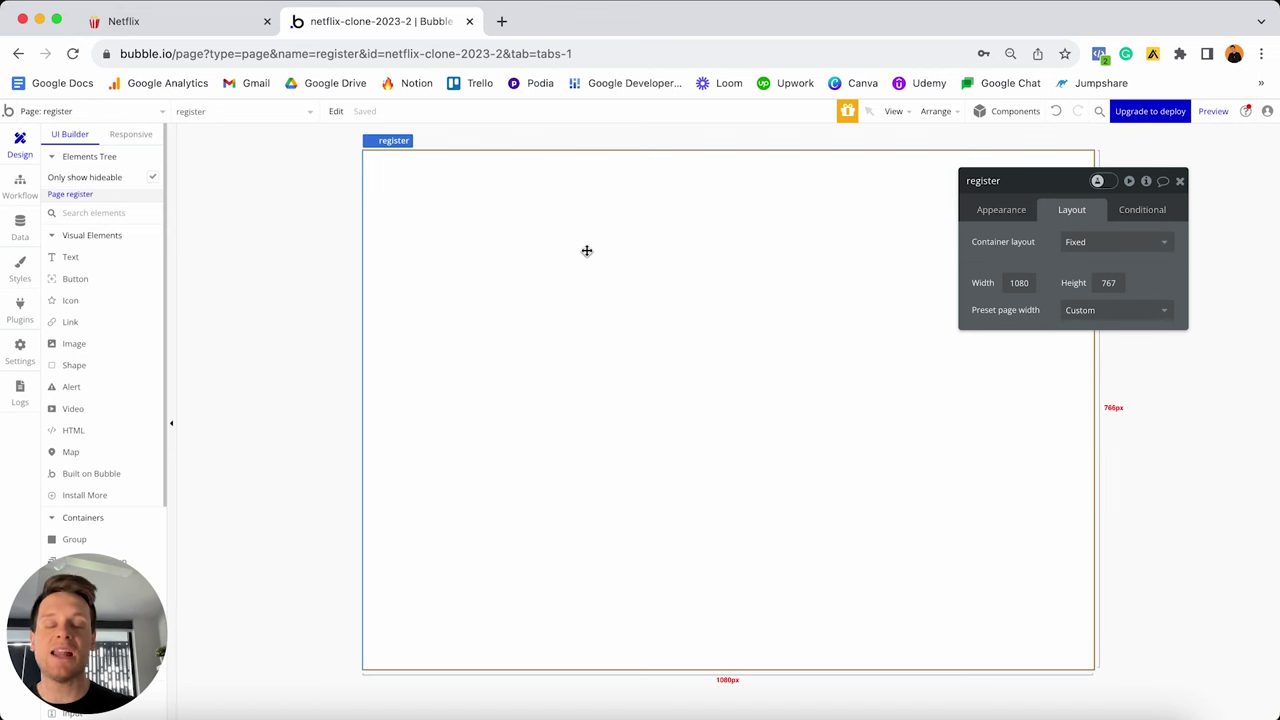
{"action": "left_click", "coordinate": [1086, 246]}
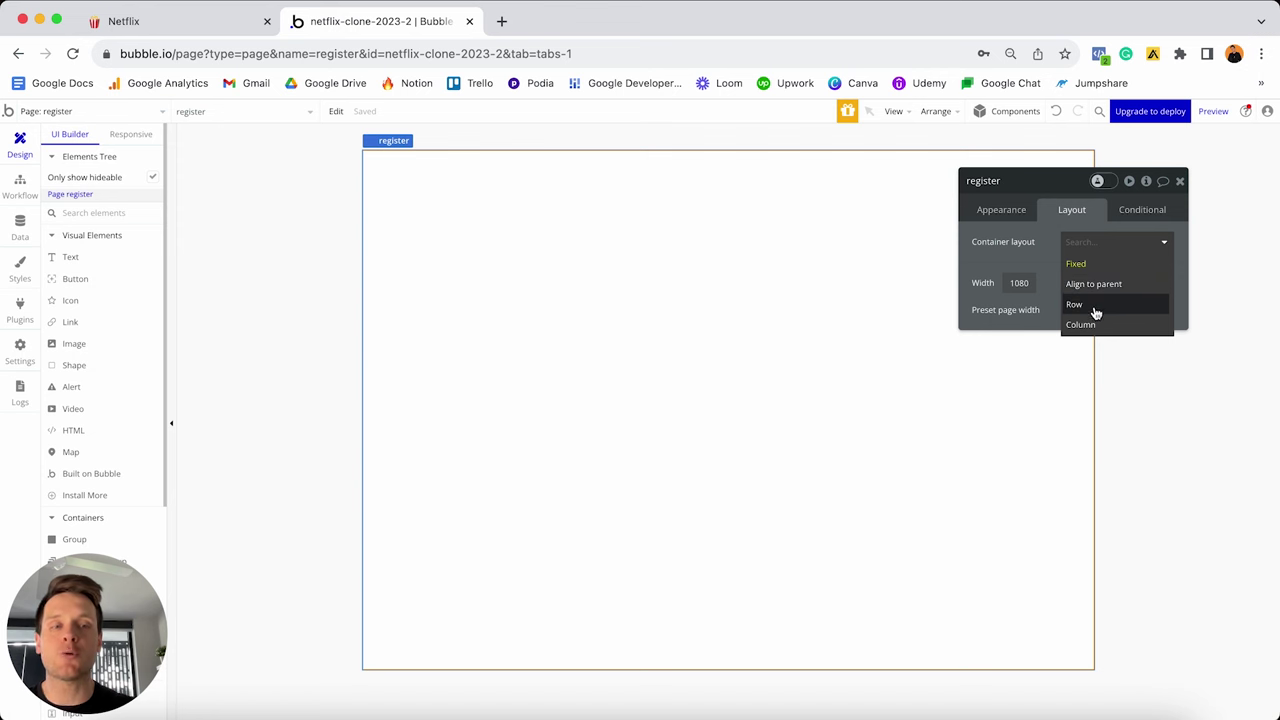
{"action": "left_click", "coordinate": [1095, 306]}
Step: Place two test buttons at the top of the register page and try reordering them
{"action": "left_click", "coordinate": [120, 279]}
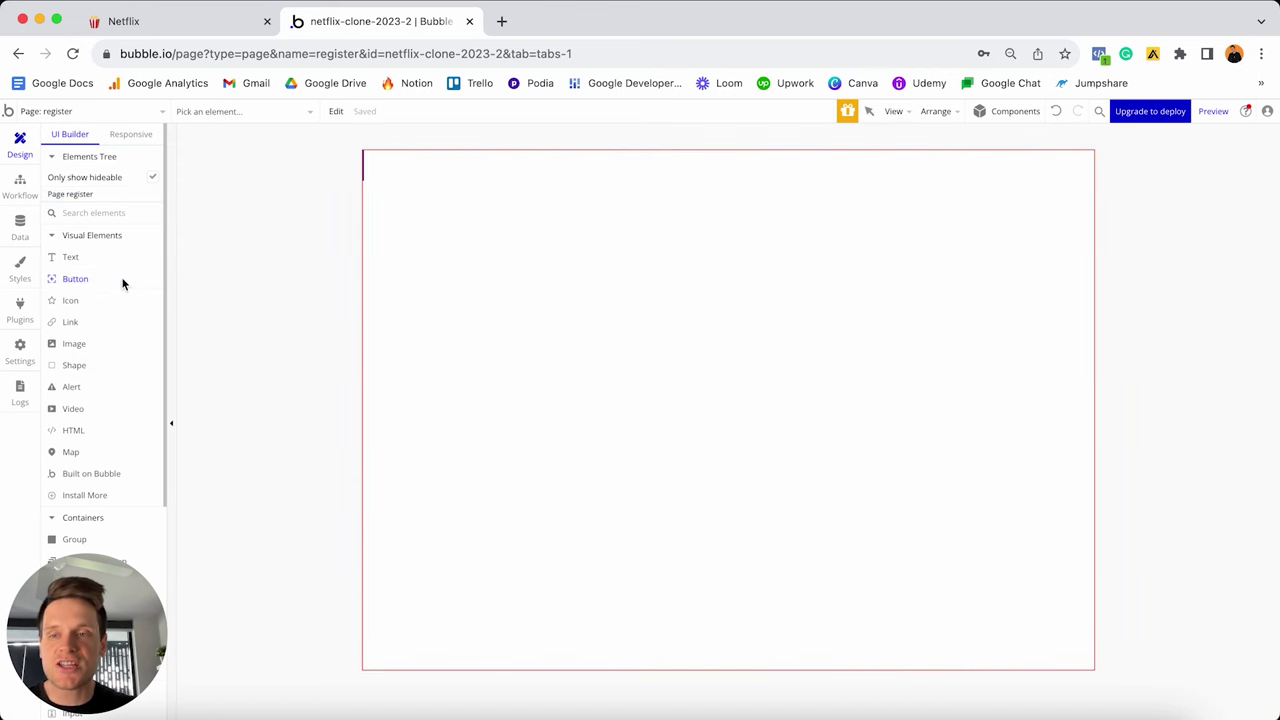
{"action": "left_click", "coordinate": [490, 233]}
{"action": "left_click", "coordinate": [92, 283]}
{"action": "left_click", "coordinate": [493, 222]}
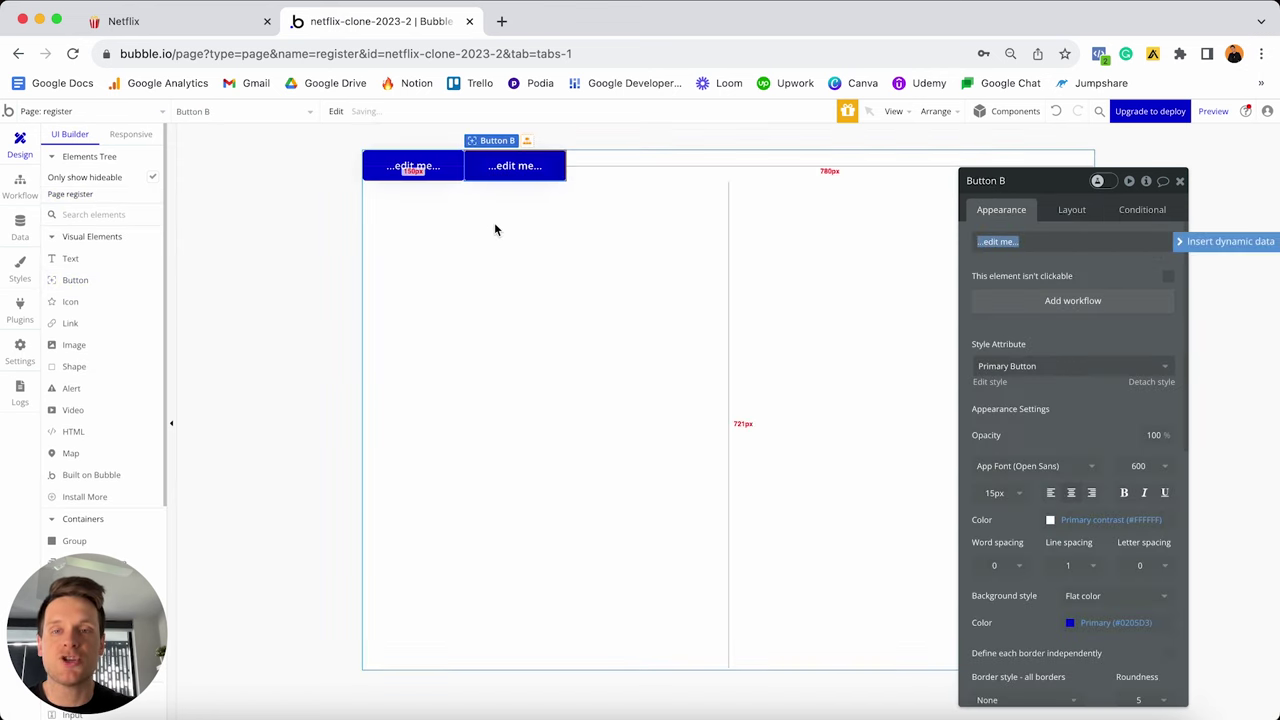
{"action": "mouse_move", "coordinate": [406, 172]}
{"action": "left_mouse_down"}
{"action": "mouse_move", "coordinate": [513, 165]}
{"action": "mouse_move", "coordinate": [406, 172]}
{"action": "left_mouse_up"}
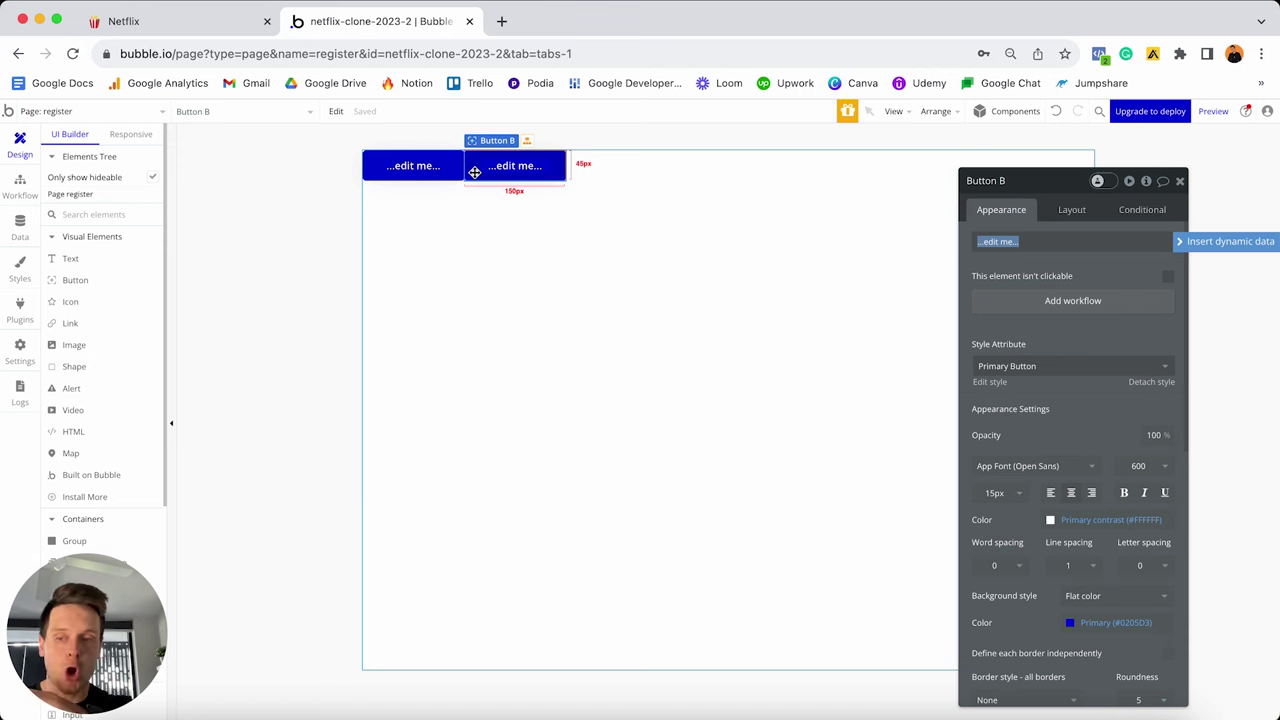
Step: Switch the register page's container layout to Column so the buttons stack
{"action": "left_click", "coordinate": [605, 209]}
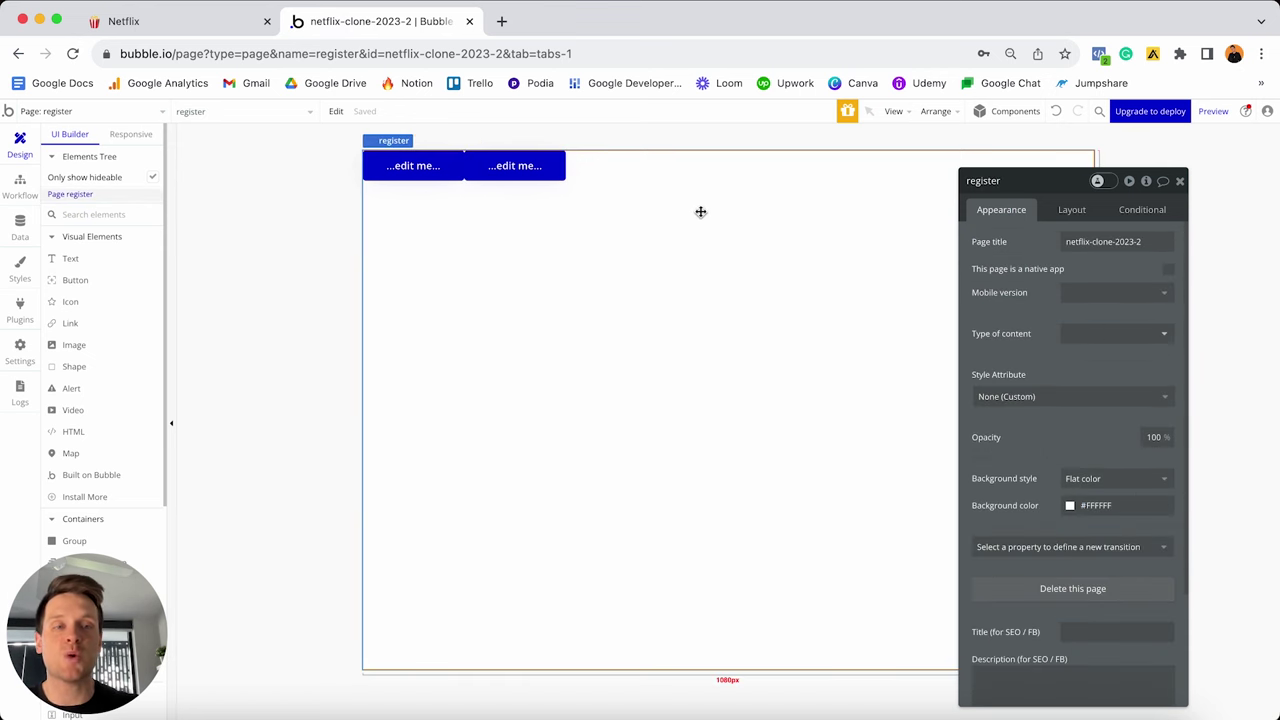
{"action": "left_click", "coordinate": [1066, 209]}
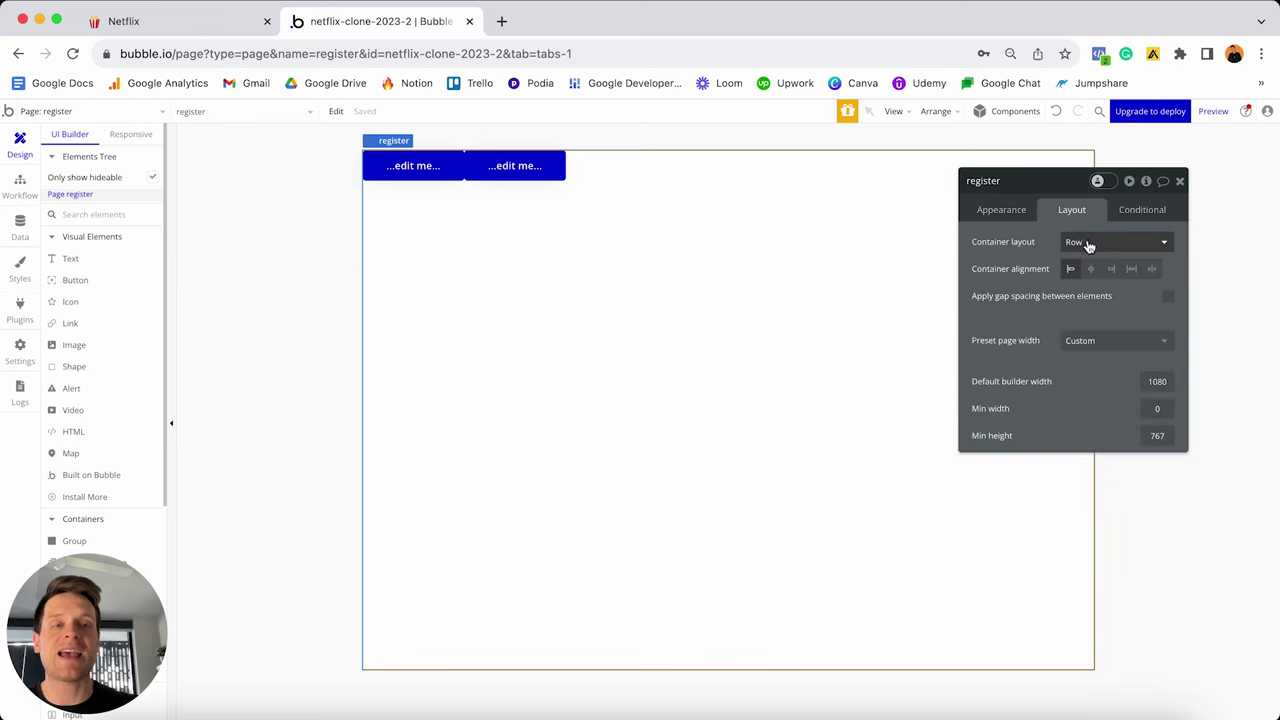
{"action": "left_click", "coordinate": [1087, 241]}
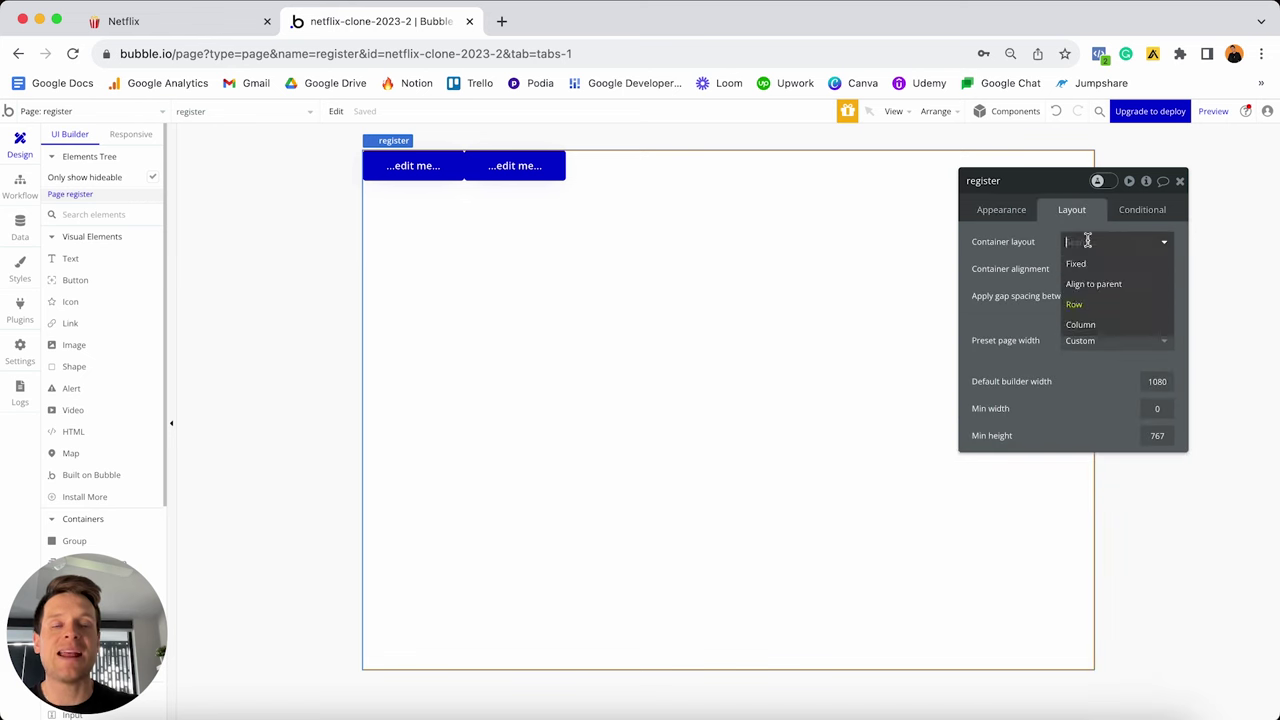
{"action": "left_click", "coordinate": [1080, 324]}
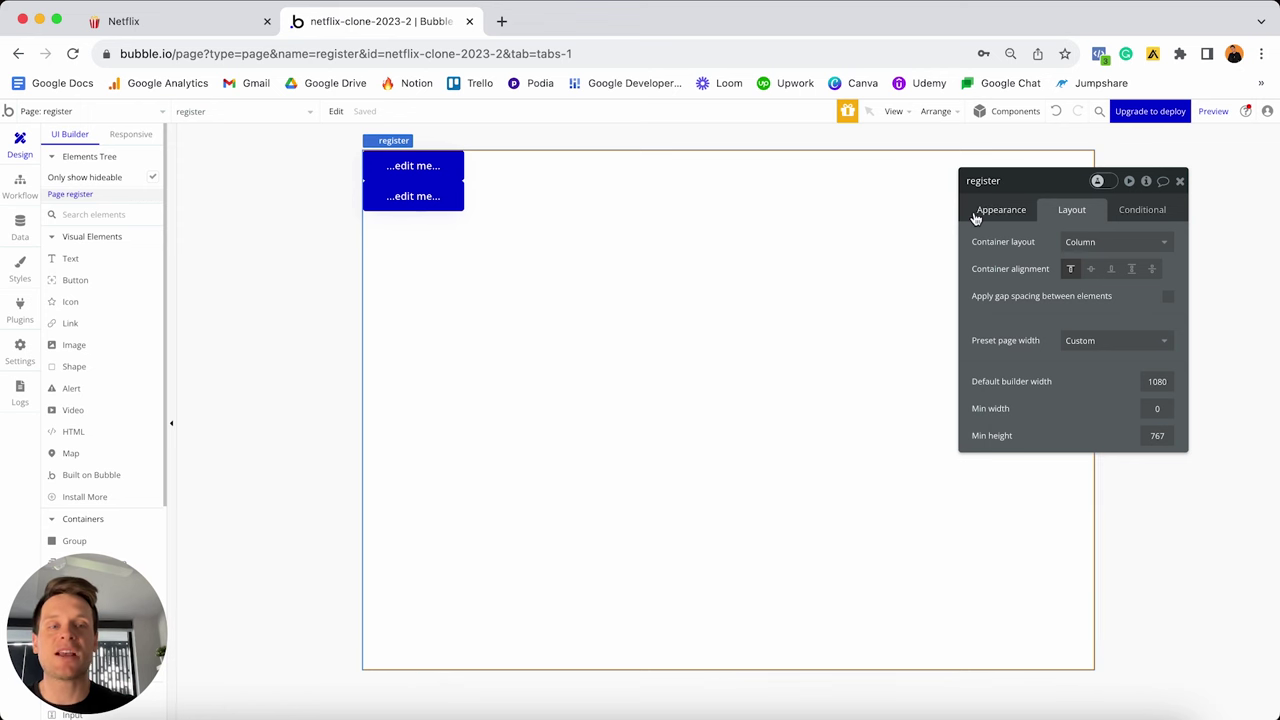
{"action": "left_click", "coordinate": [1081, 246]}
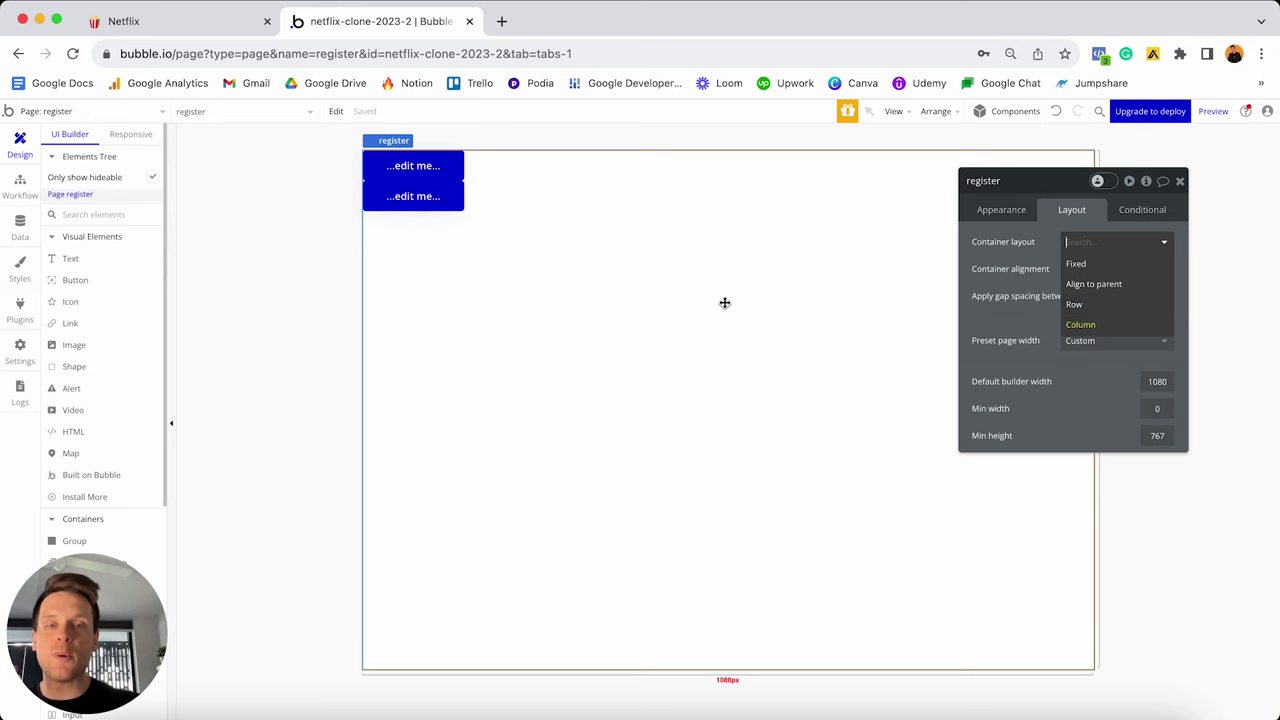
Step: Keep the Column layout, delete both test buttons, and view the page's Appearance settings
{"action": "left_click", "coordinate": [1103, 330]}
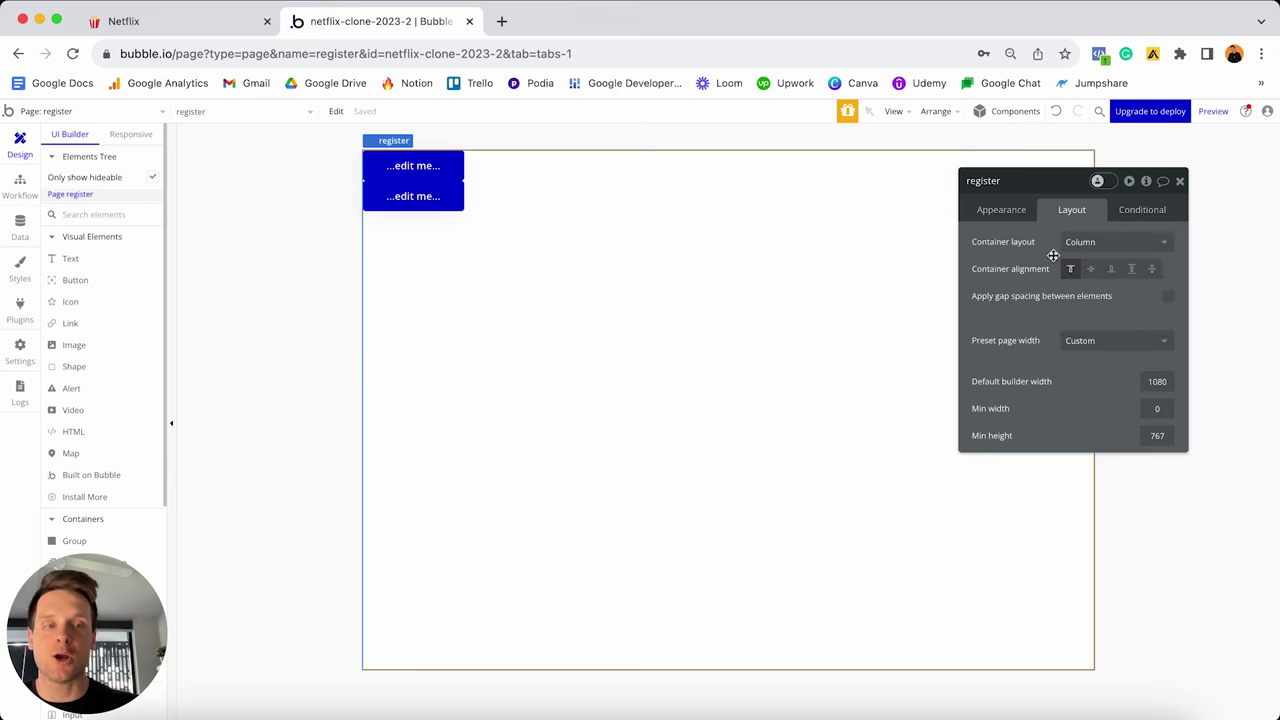
{"action": "left_click", "coordinate": [404, 207]}
{"action": "left_click", "coordinate": [404, 199], "text": "shift"}
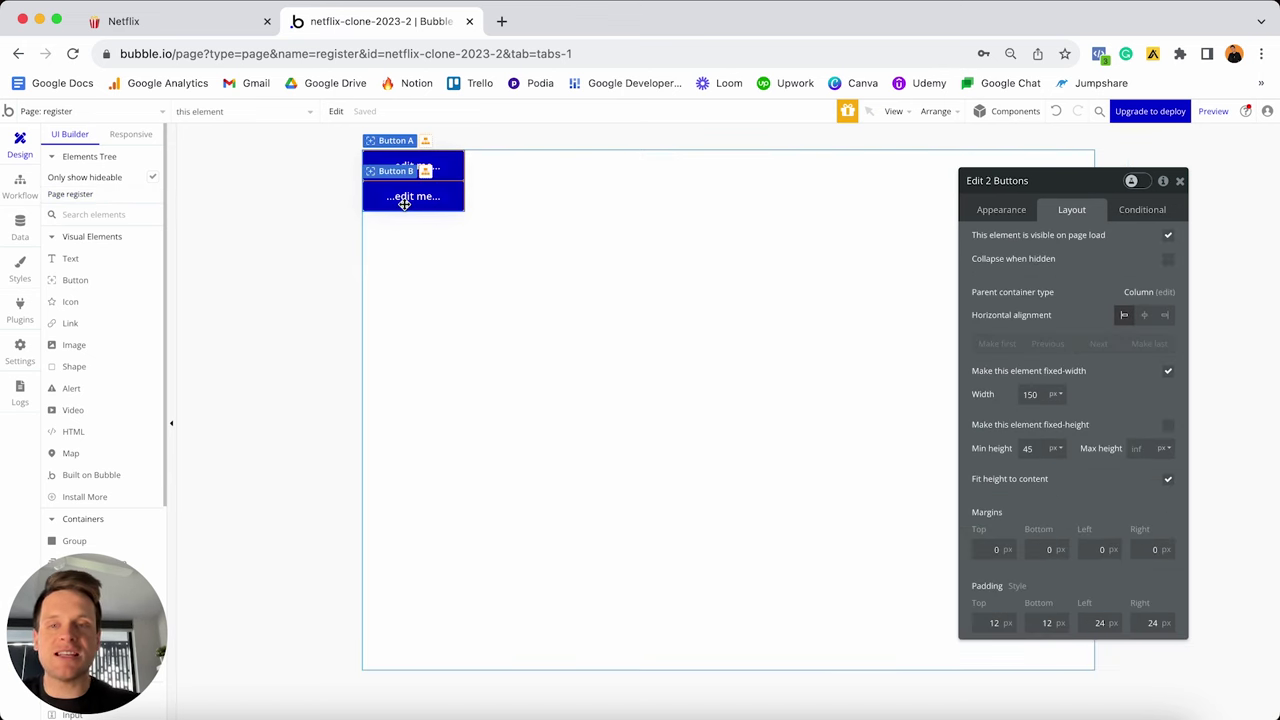
{"action": "key", "text": "Delete"}
{"action": "left_click", "coordinate": [544, 237]}
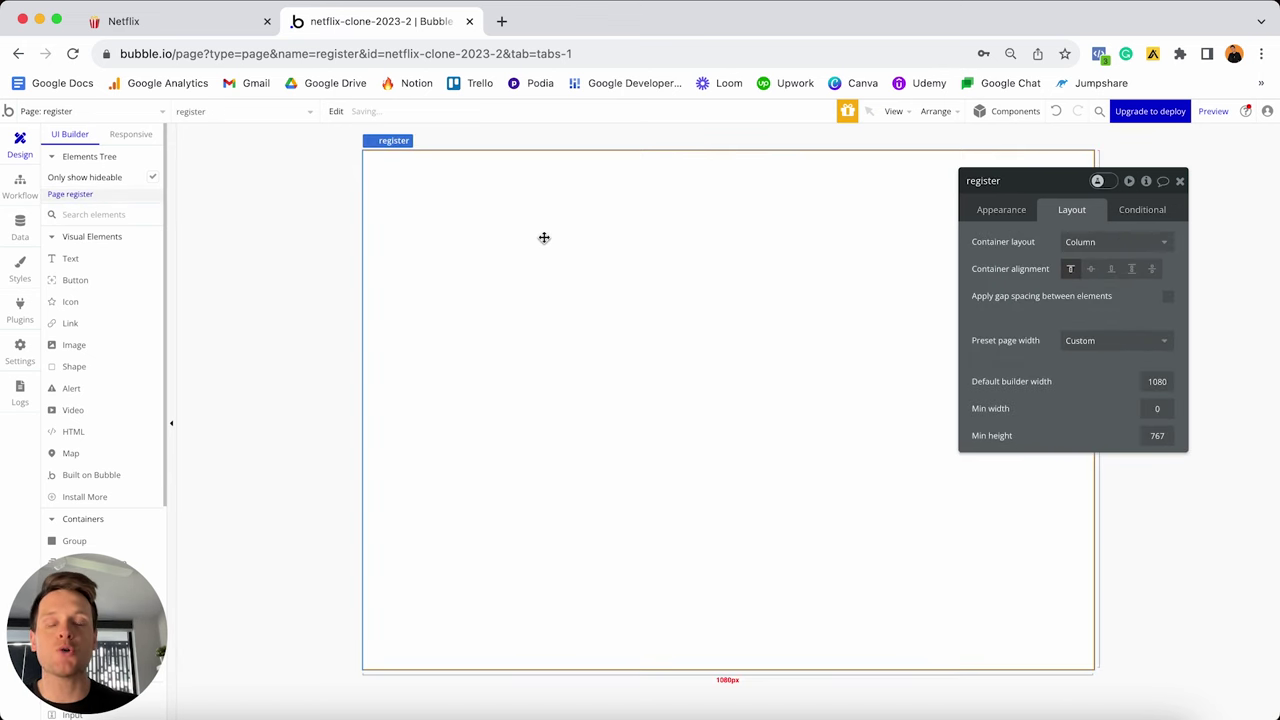
{"action": "left_click", "coordinate": [998, 214]}
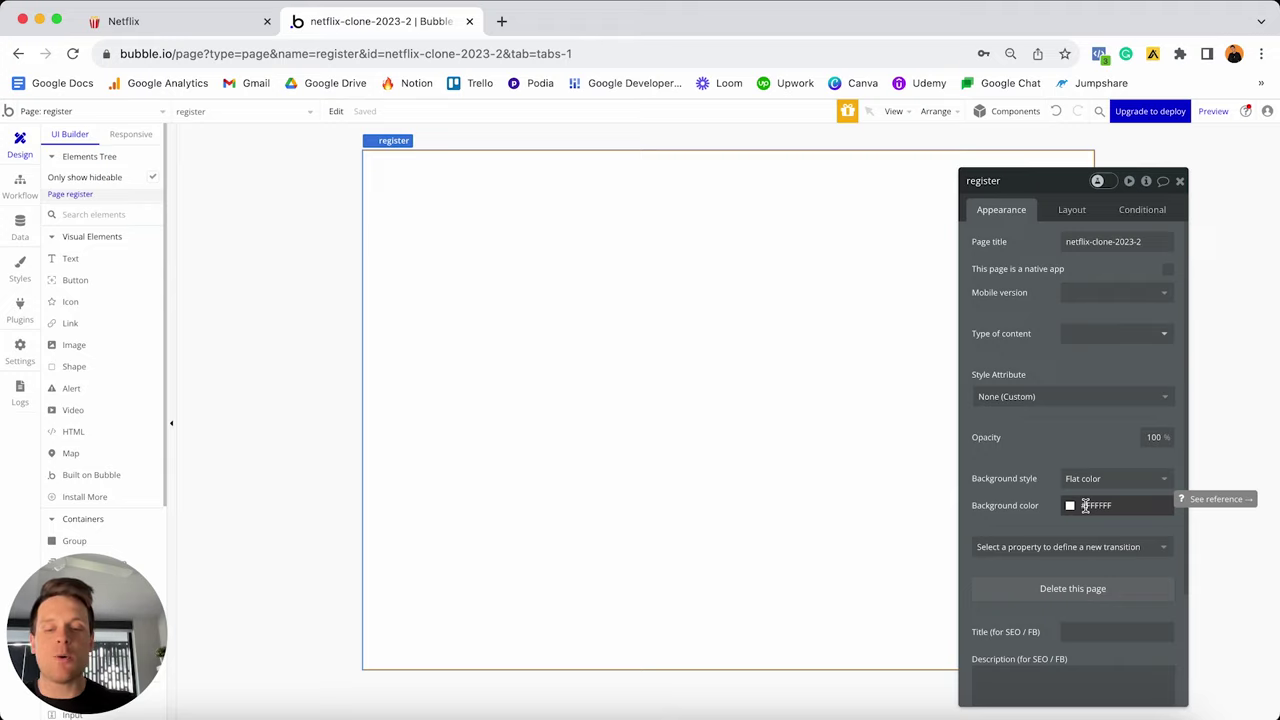
Step: Load the Netflix site in a new private window, then start a new browser tab
{"action": "key", "text": "super+shift+n"}
{"action": "type", "text": "netf"}
{"action": "key", "text": "Return"}
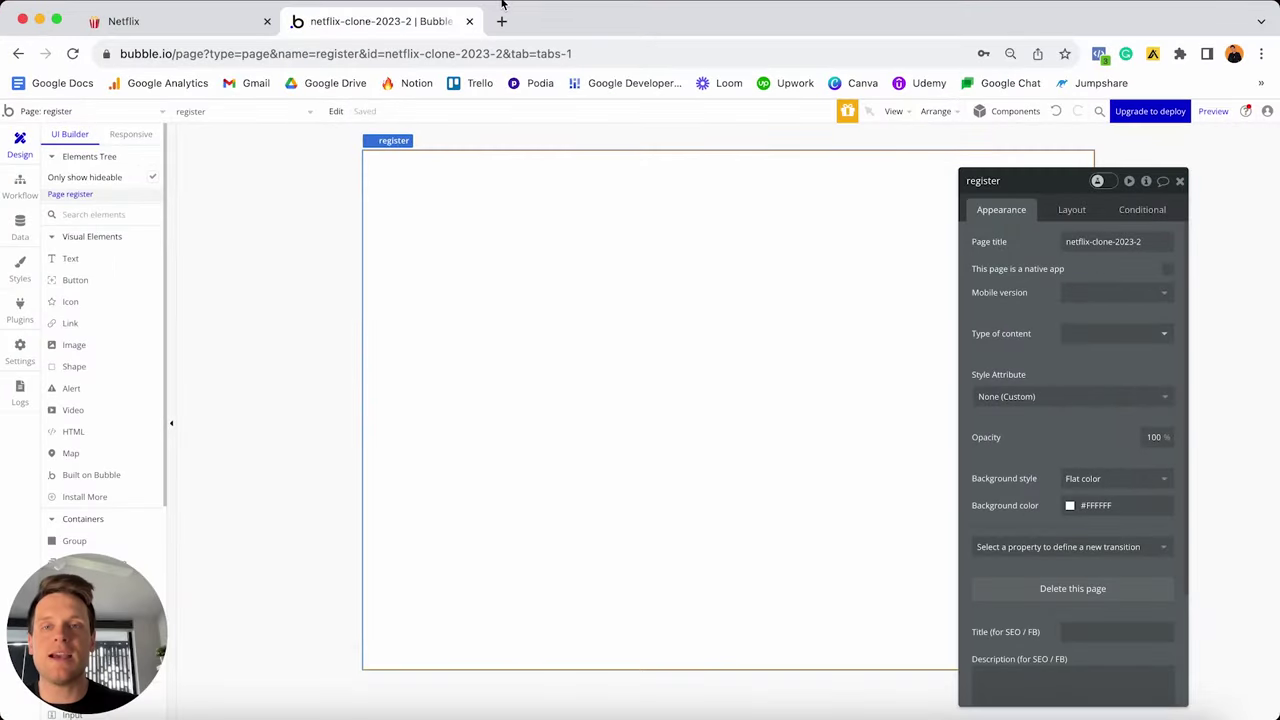
{"action": "left_click", "coordinate": [502, 21]}
Step: Go to the Netflix-Clone-Assets Drive folder and preview Netflix-register-page.jpeg
{"action": "key", "text": "super+v"}
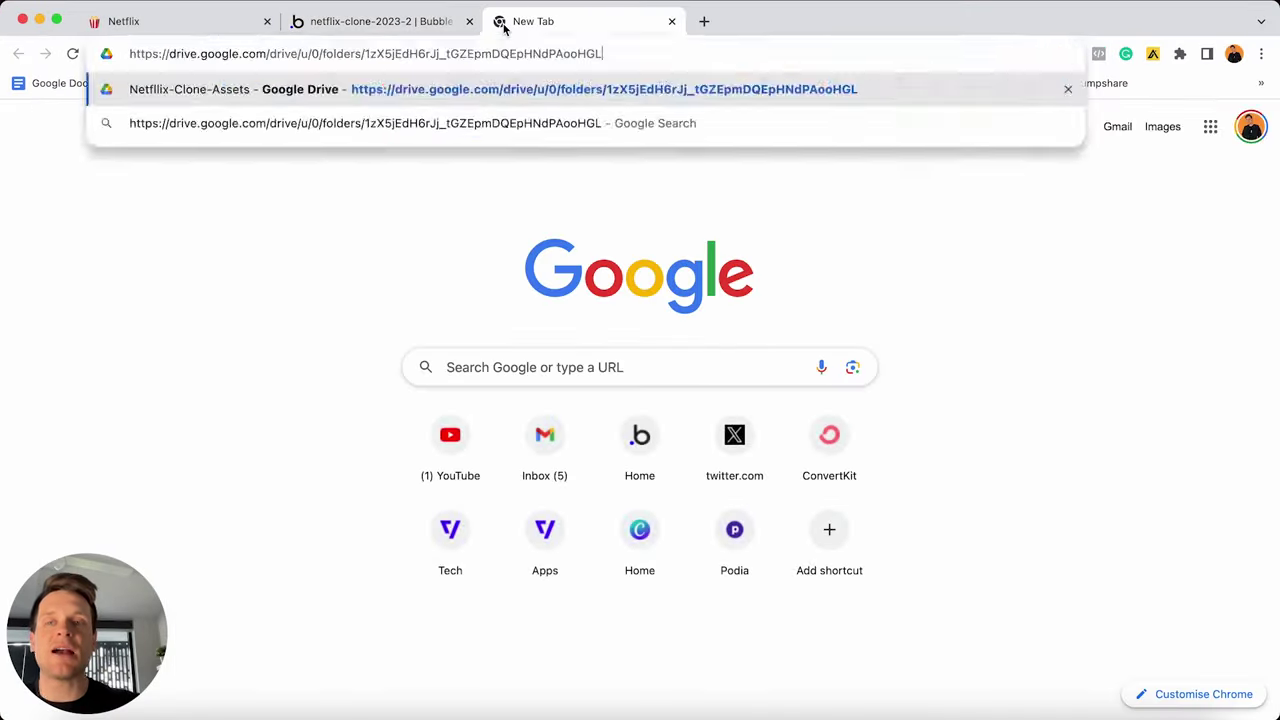
{"action": "key", "text": "Return"}
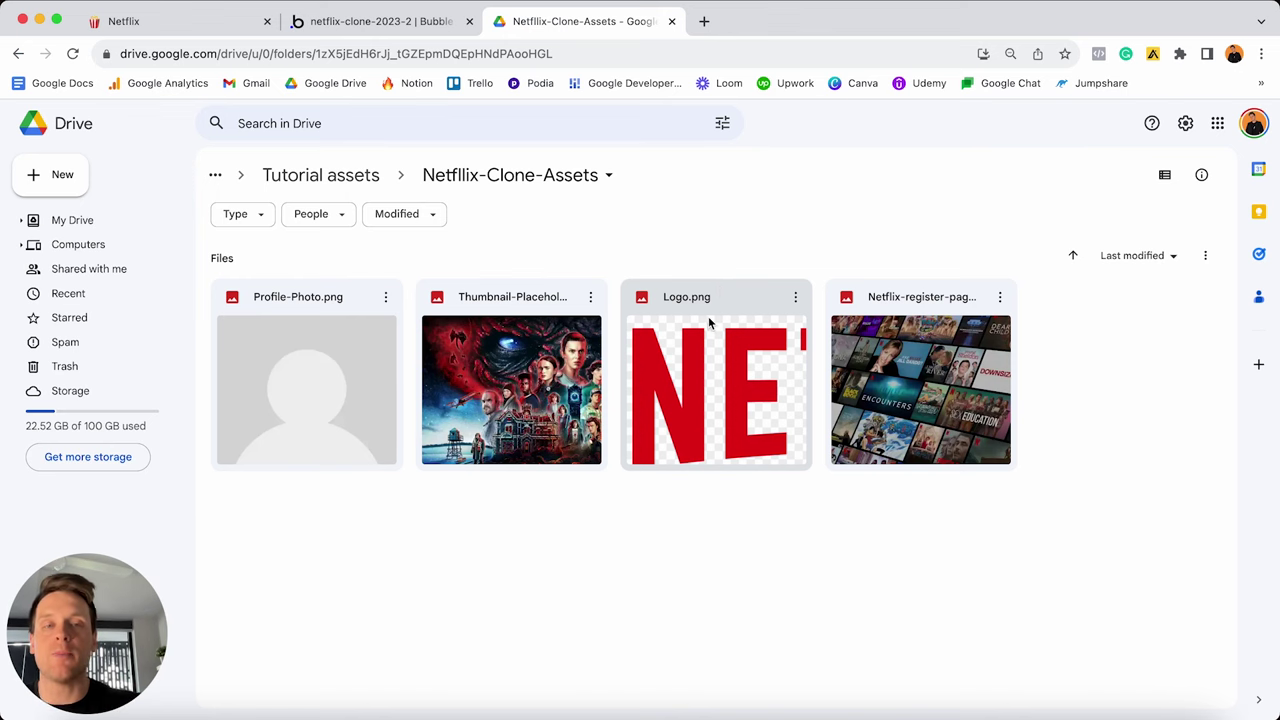
{"action": "double_click", "coordinate": [881, 378]}
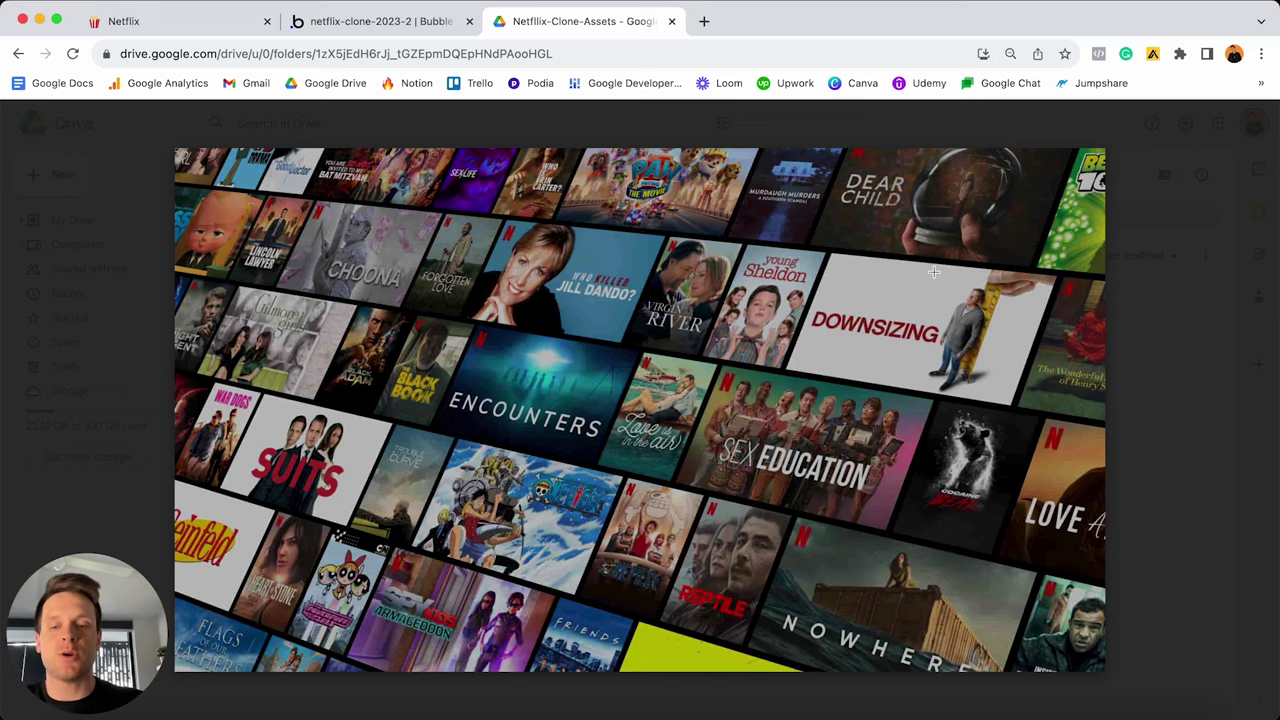
{"action": "key", "text": "ctrl+Up"}
Step: Inspect the Netflix sign-in background image in DevTools to find its source URL
{"action": "left_click", "coordinate": [557, 250]}
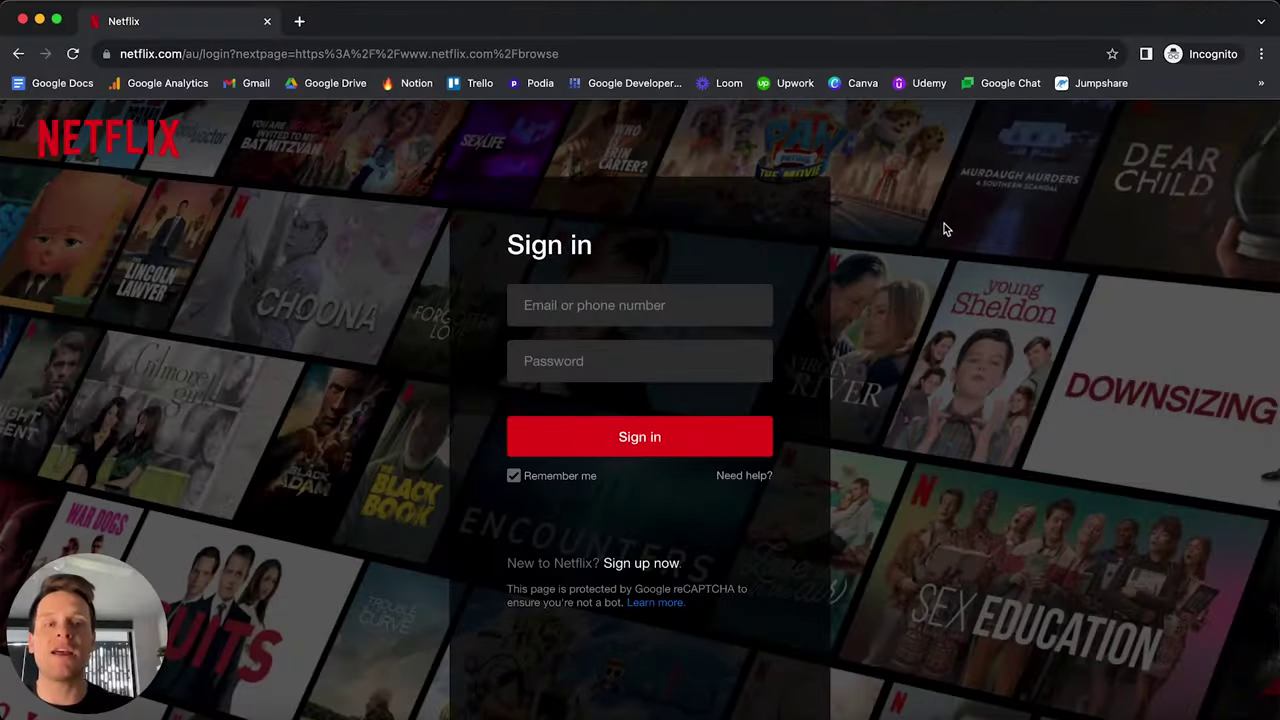
{"action": "right_click", "coordinate": [944, 233]}
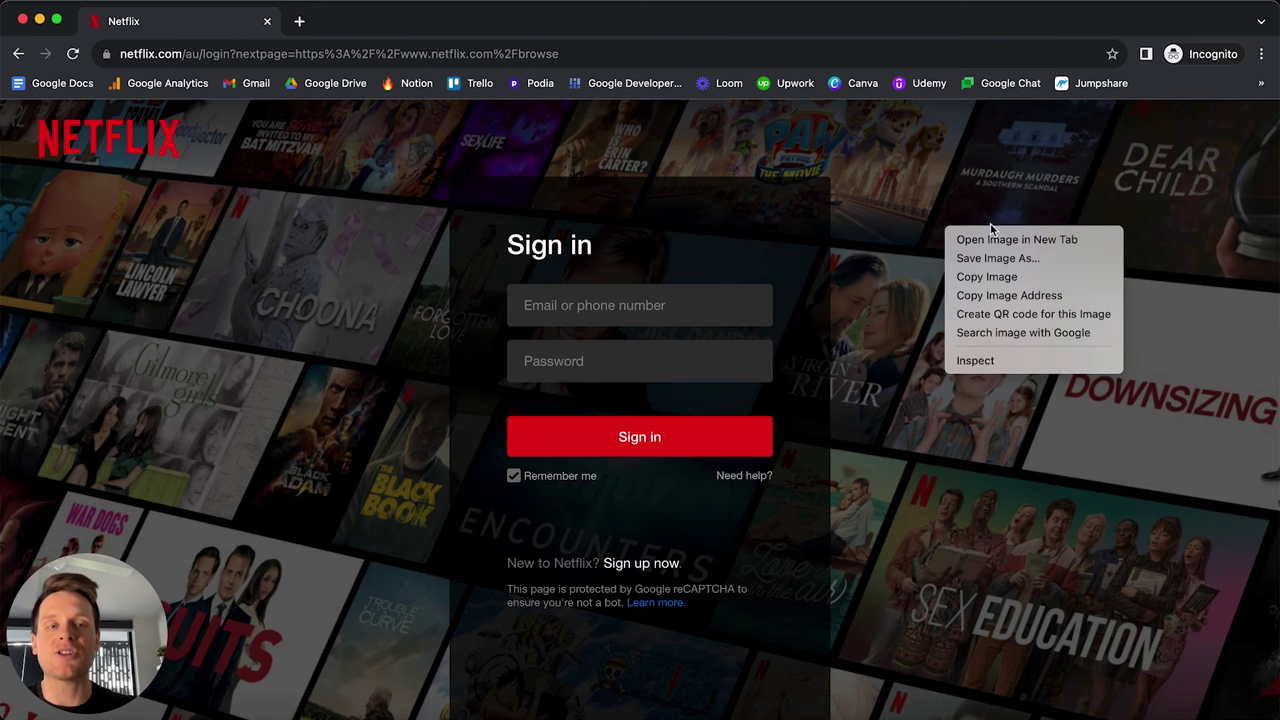
{"action": "left_click", "coordinate": [1021, 362]}
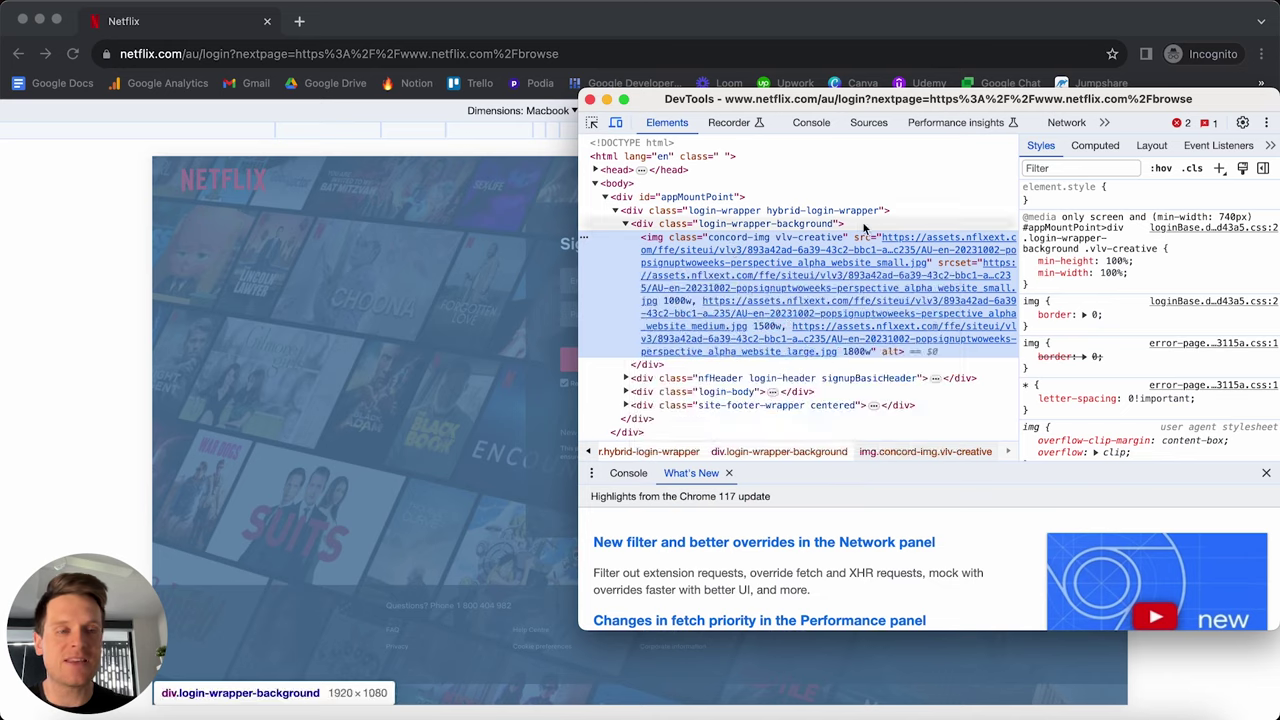
{"action": "mouse_move", "coordinate": [897, 302]}
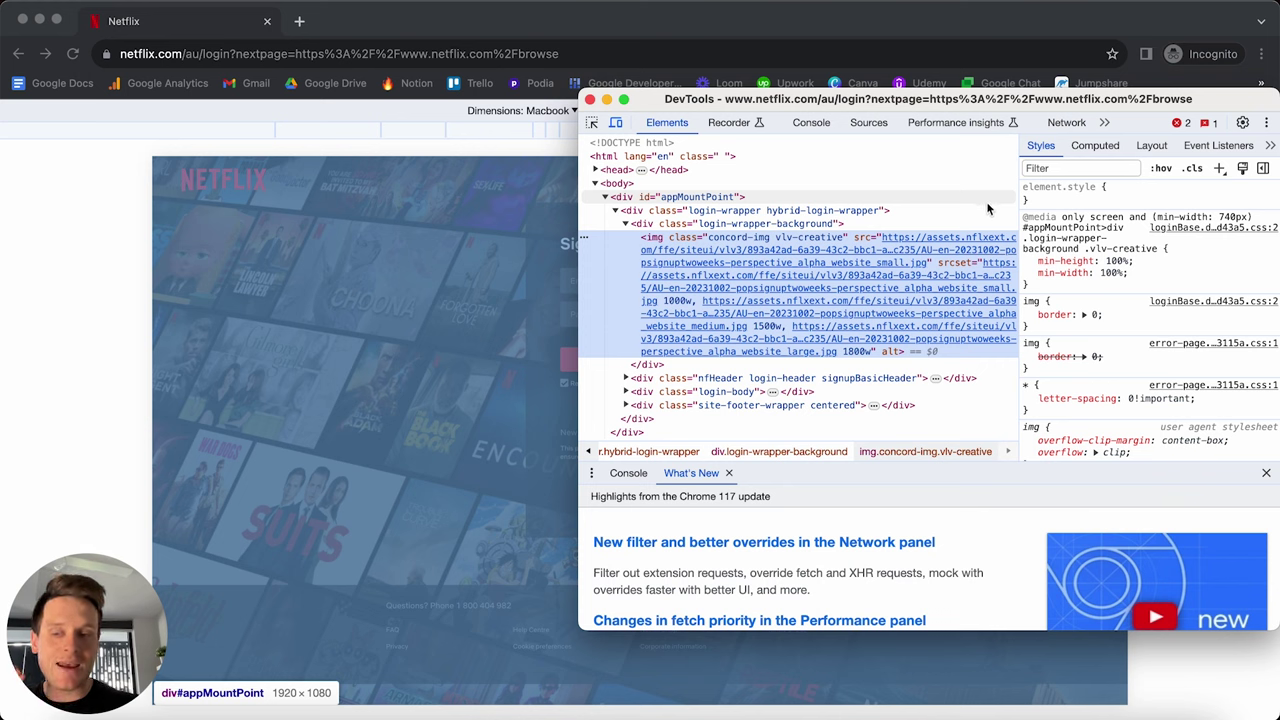
{"action": "mouse_move", "coordinate": [782, 272]}
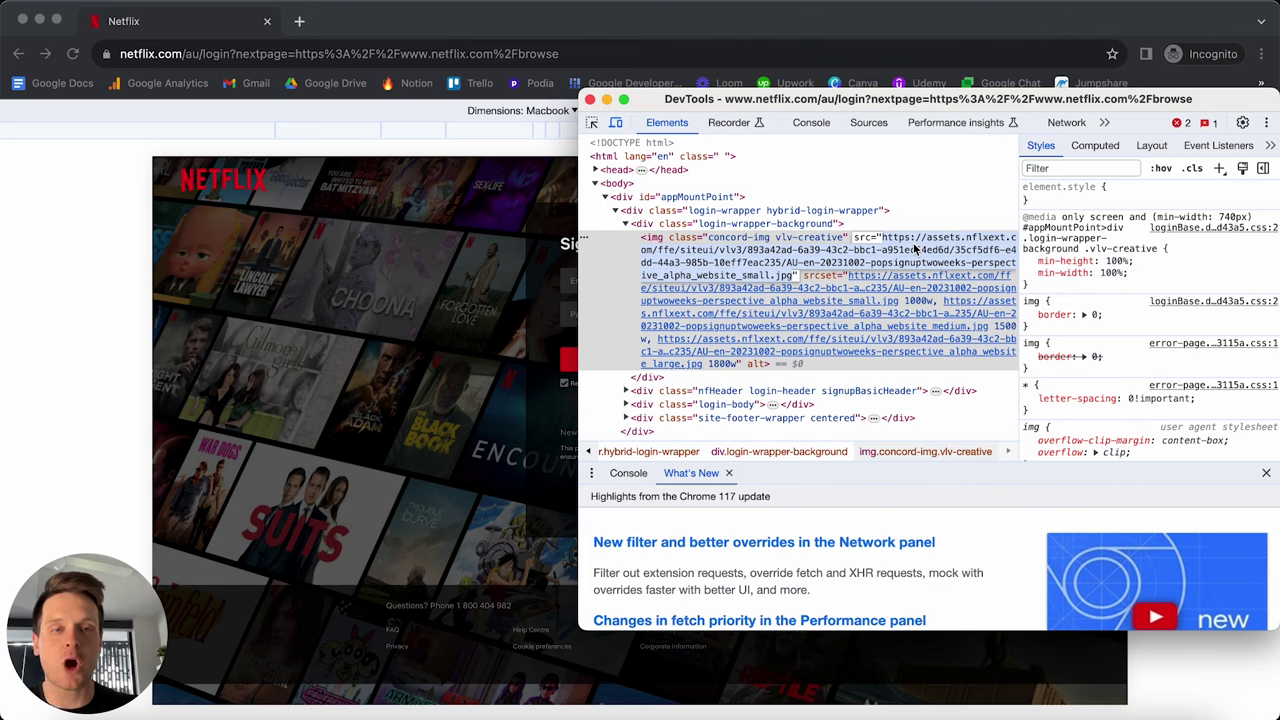
{"action": "key", "text": "ctrl+Up"}
{"action": "left_click", "coordinate": [300, 220]}
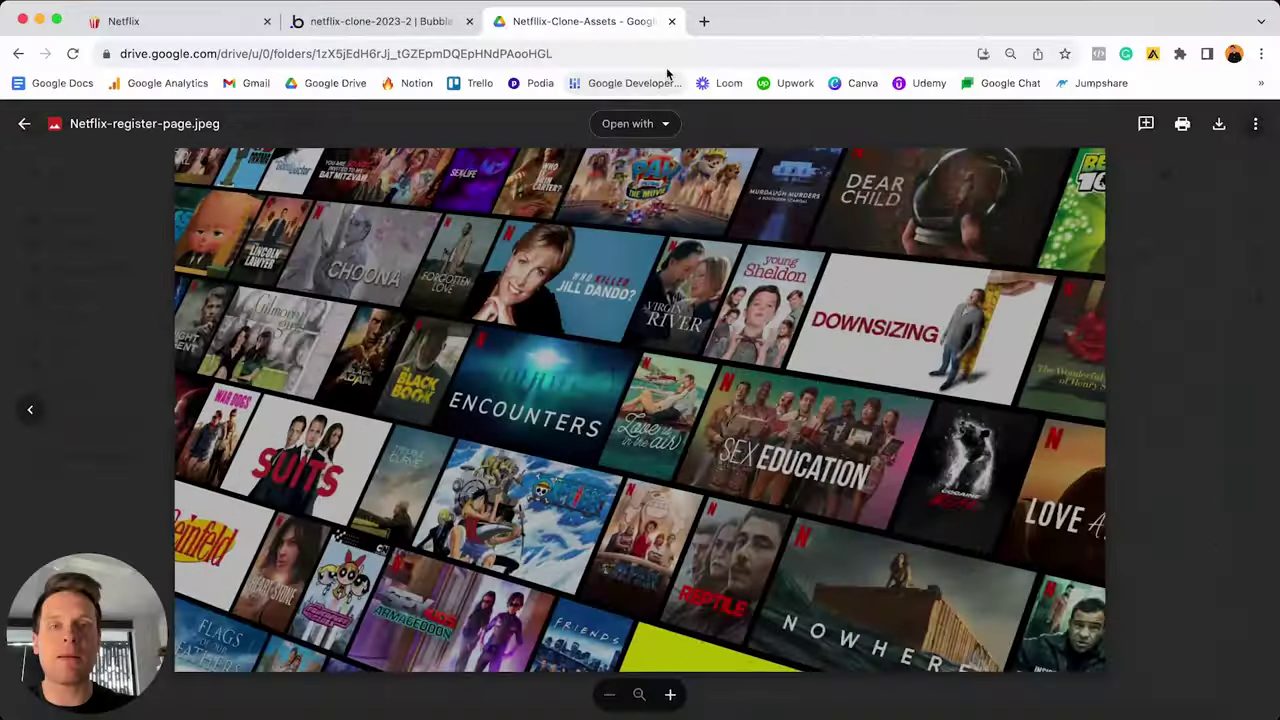
{"action": "left_click", "coordinate": [705, 25]}
{"action": "key", "text": "cmd+v"}
{"action": "key", "text": "Return"}
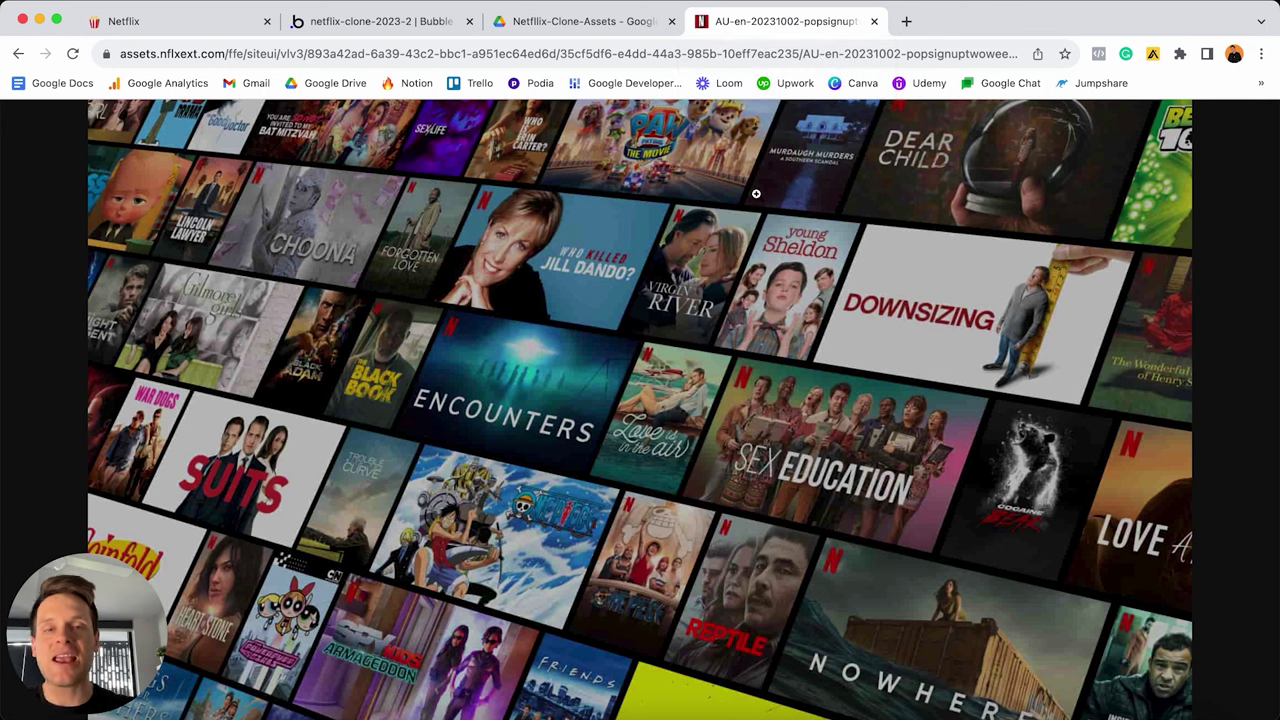
{"action": "right_click", "coordinate": [622, 249]}
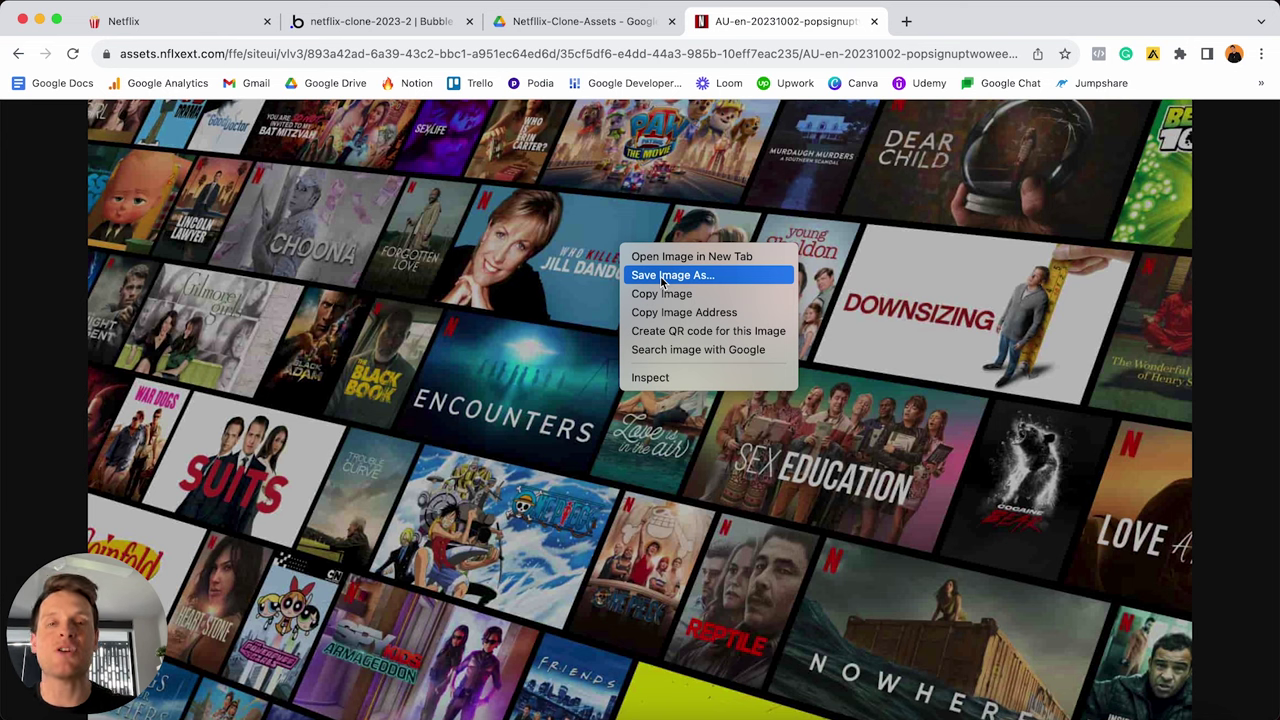
{"action": "left_click", "coordinate": [876, 27]}
{"action": "left_click", "coordinate": [875, 23]}
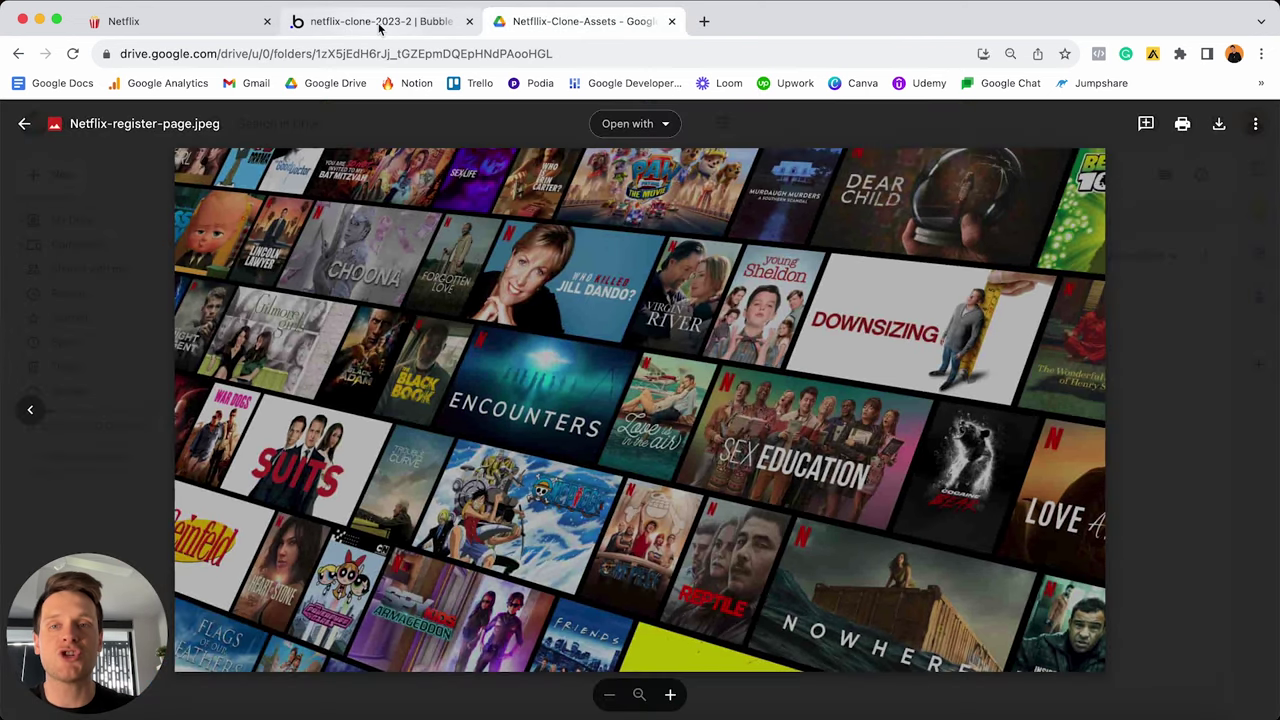
Step: Set the page background to the uploaded Netflix poster-collage image, as wide as parent, repeated vertically and horizontally
{"action": "left_click", "coordinate": [380, 24]}
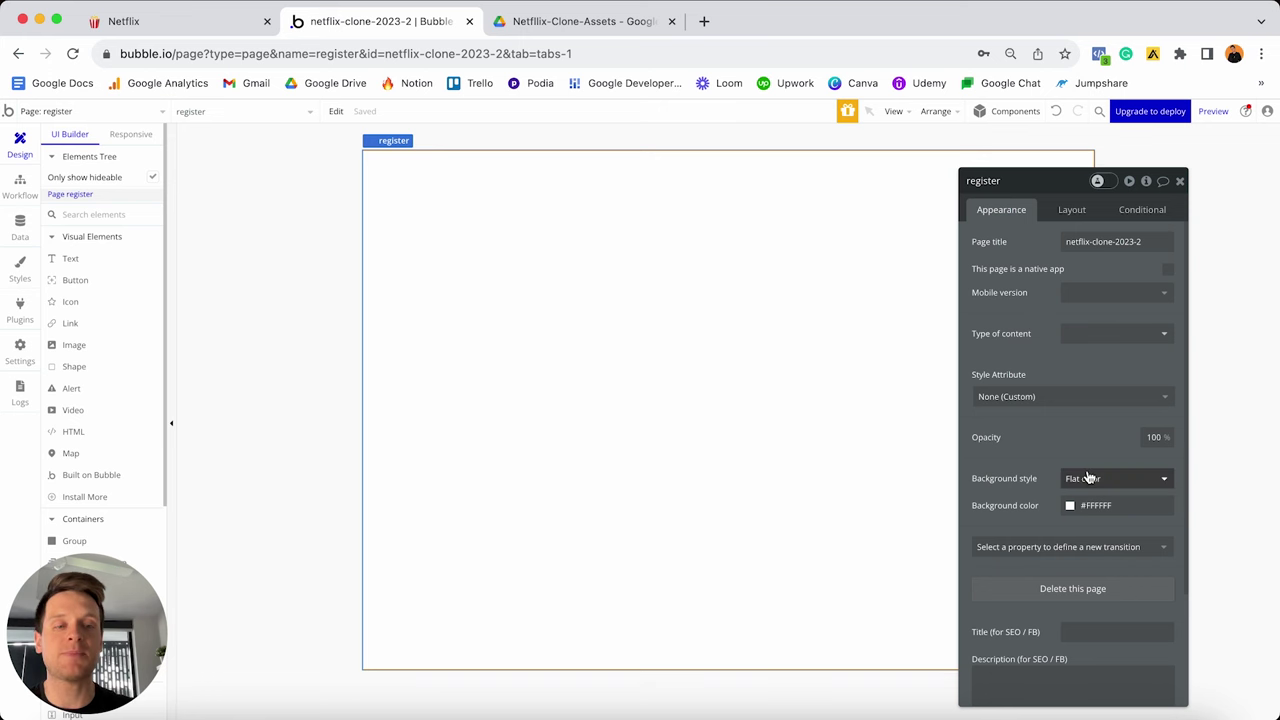
{"action": "left_click", "coordinate": [1087, 479]}
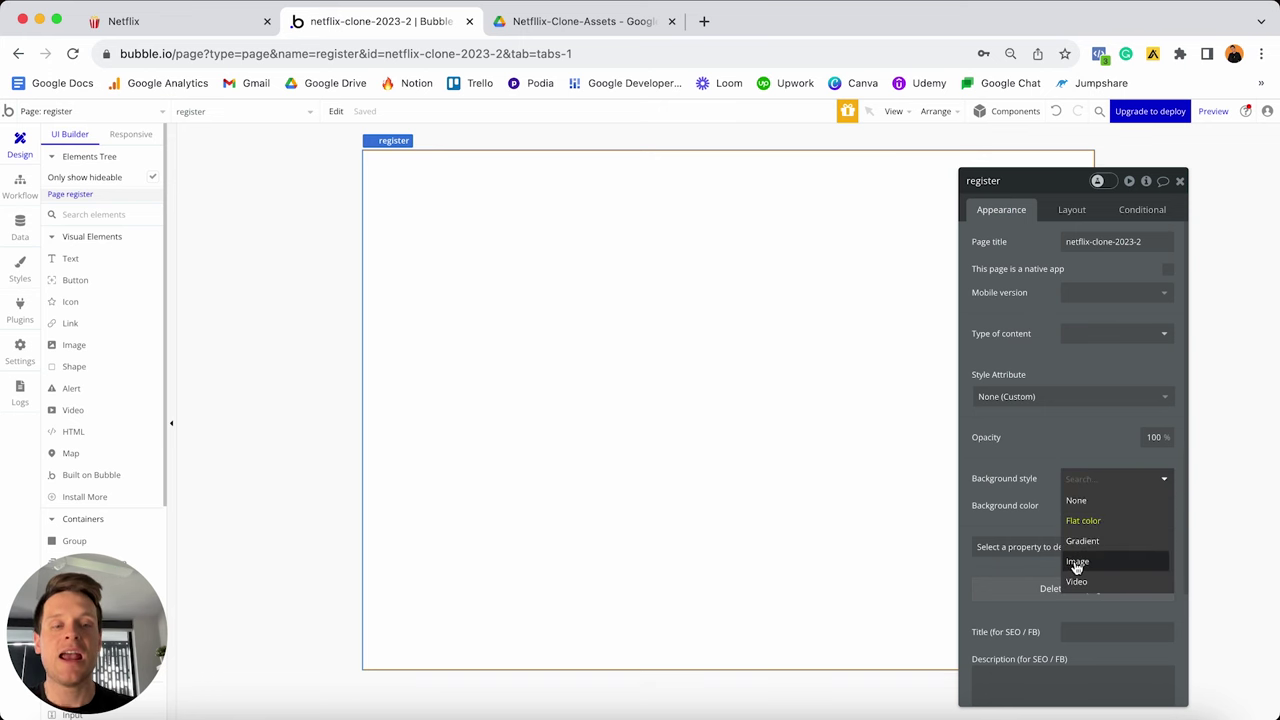
{"action": "left_click", "coordinate": [1094, 567]}
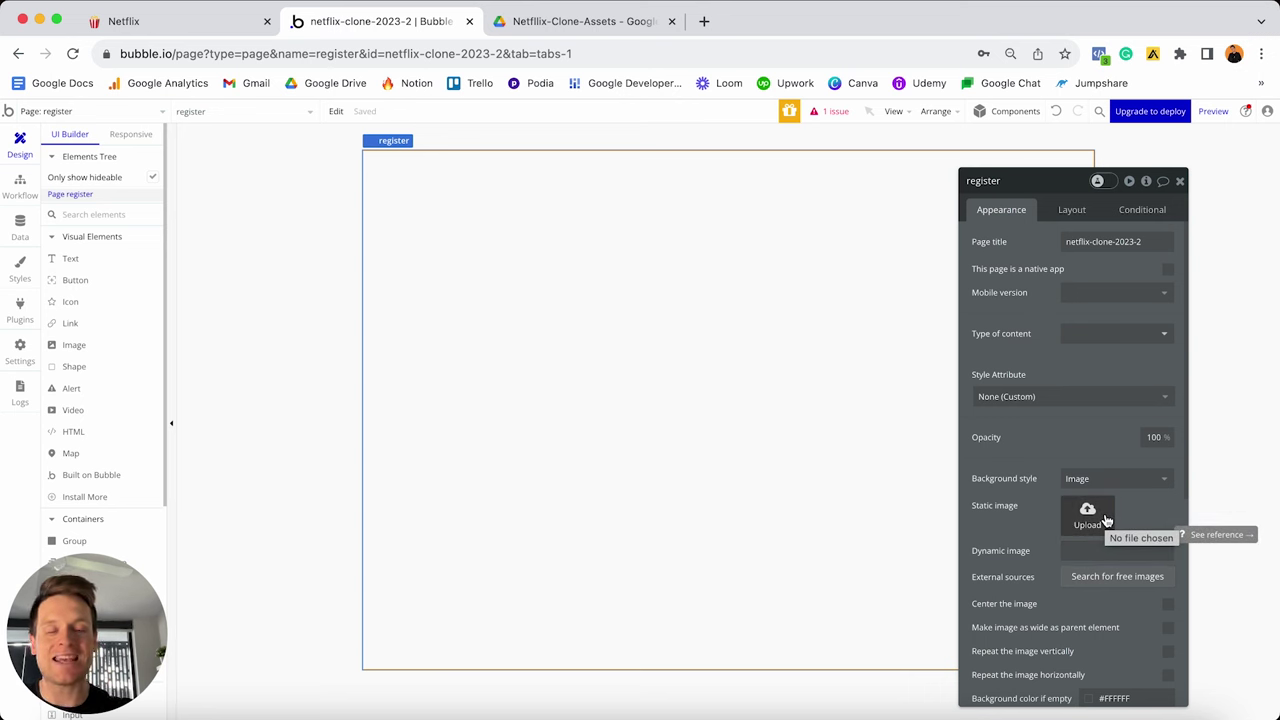
{"action": "left_click", "coordinate": [1105, 520]}
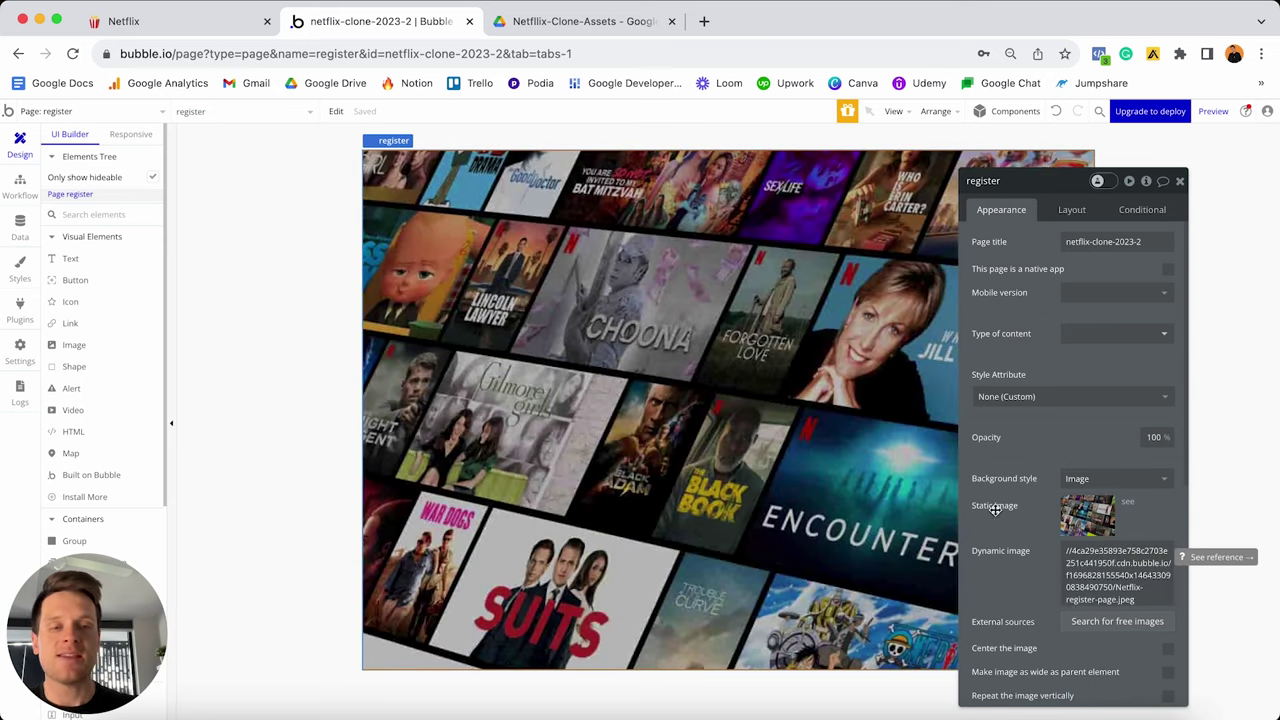
{"action": "scroll", "coordinate": [1017, 516], "scroll_direction": "down", "scroll_amount": 3}
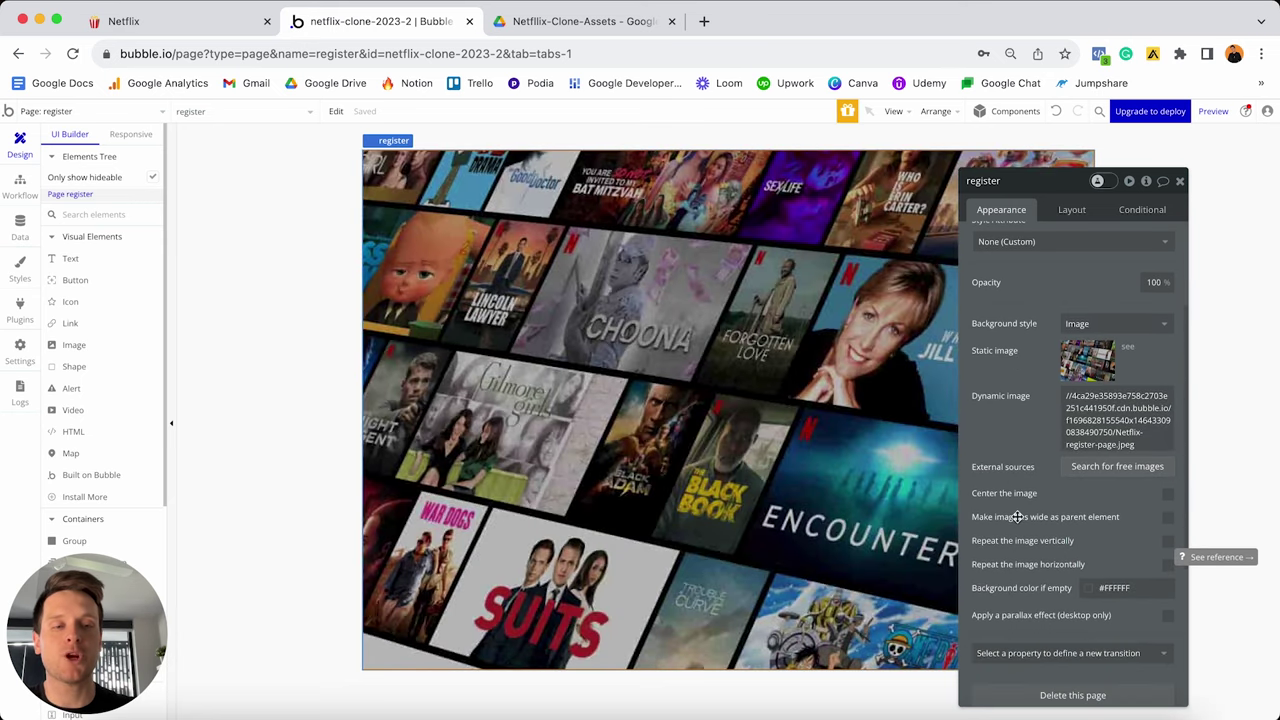
{"action": "left_click", "coordinate": [1168, 522]}
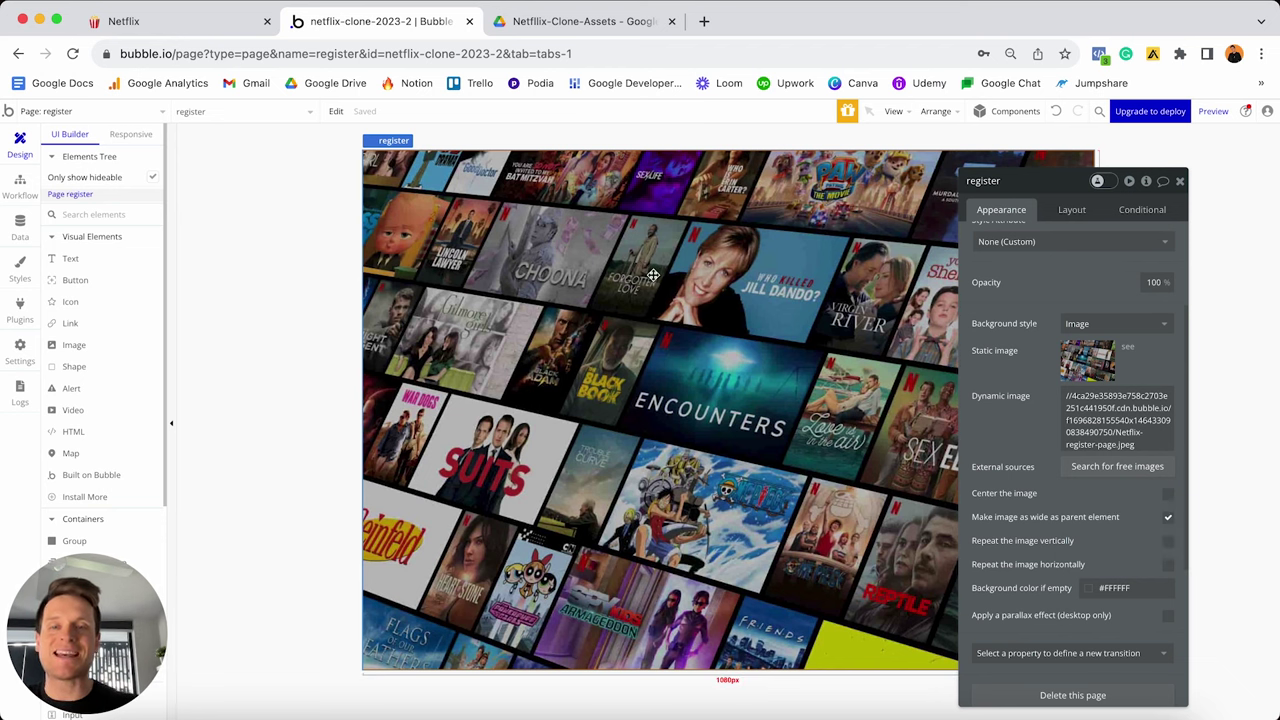
{"action": "left_click", "coordinate": [1169, 544]}
{"action": "left_click", "coordinate": [1169, 568]}
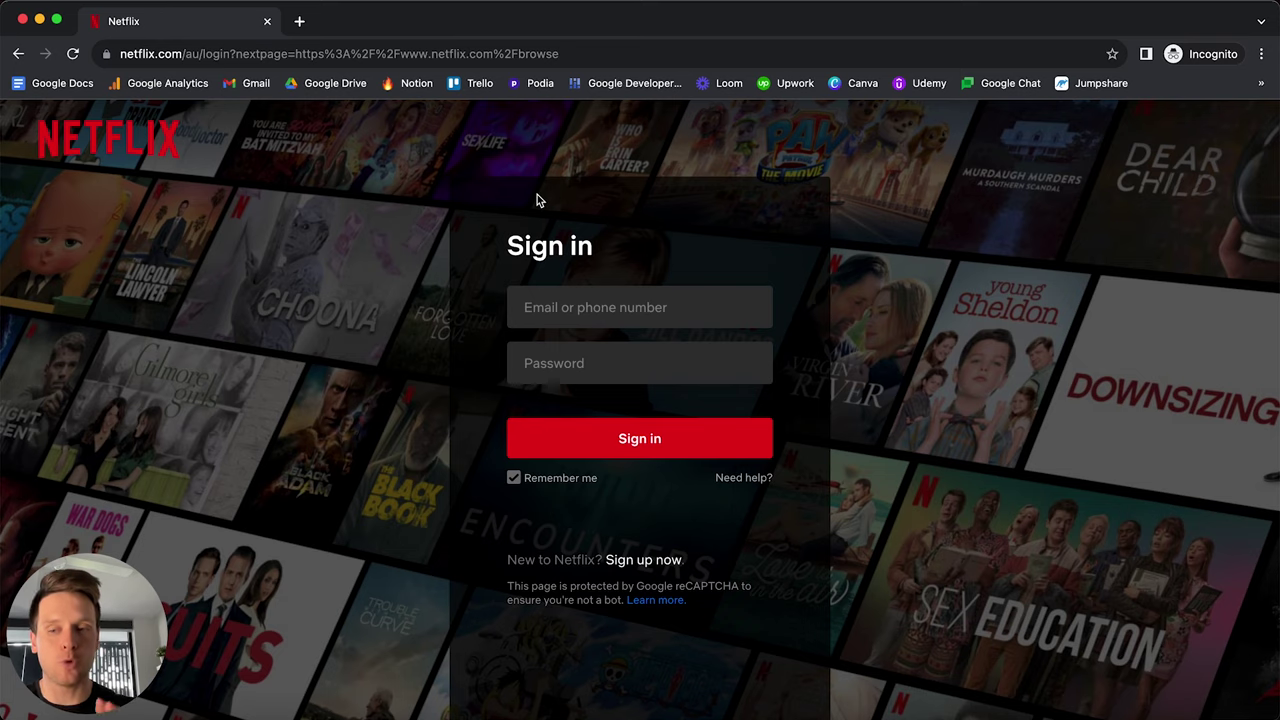
Step: Place a new Group container at the top-left of the register page, creating 280×280 Group A
{"action": "key", "text": "ctrl+Up"}
{"action": "left_click", "coordinate": [528, 297]}
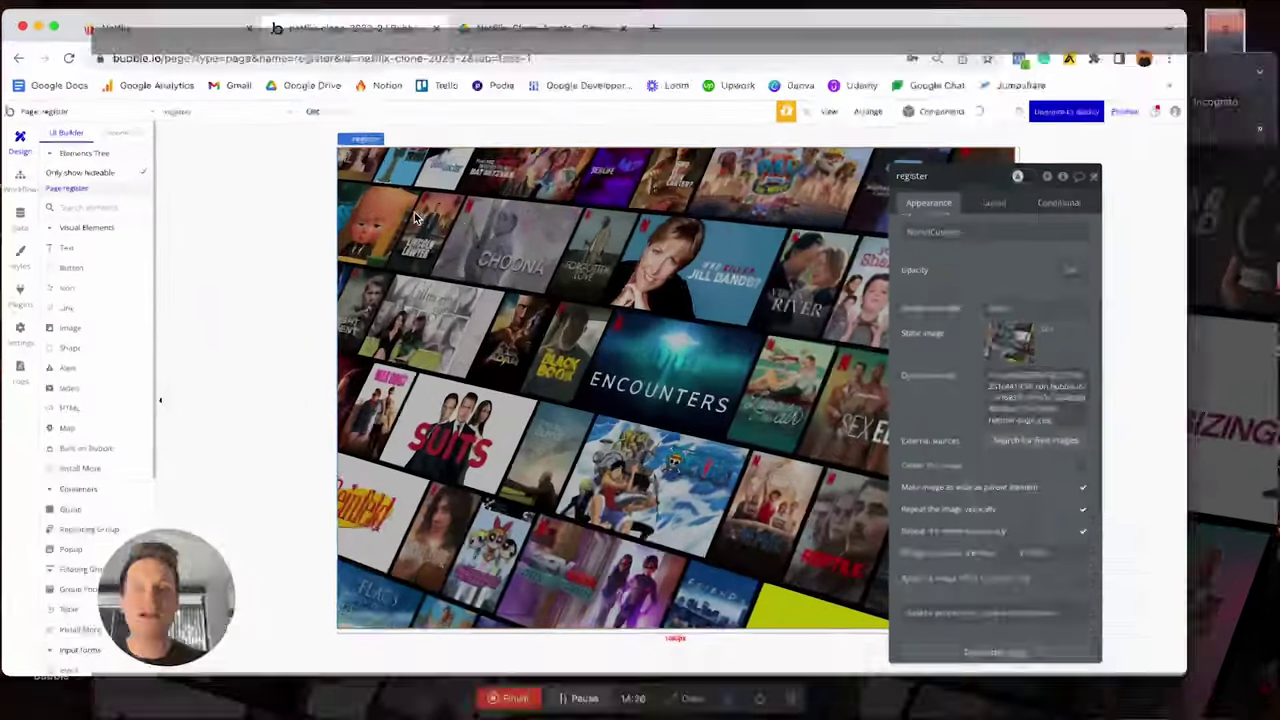
{"action": "scroll", "coordinate": [124, 370], "scroll_direction": "down", "scroll_amount": 3}
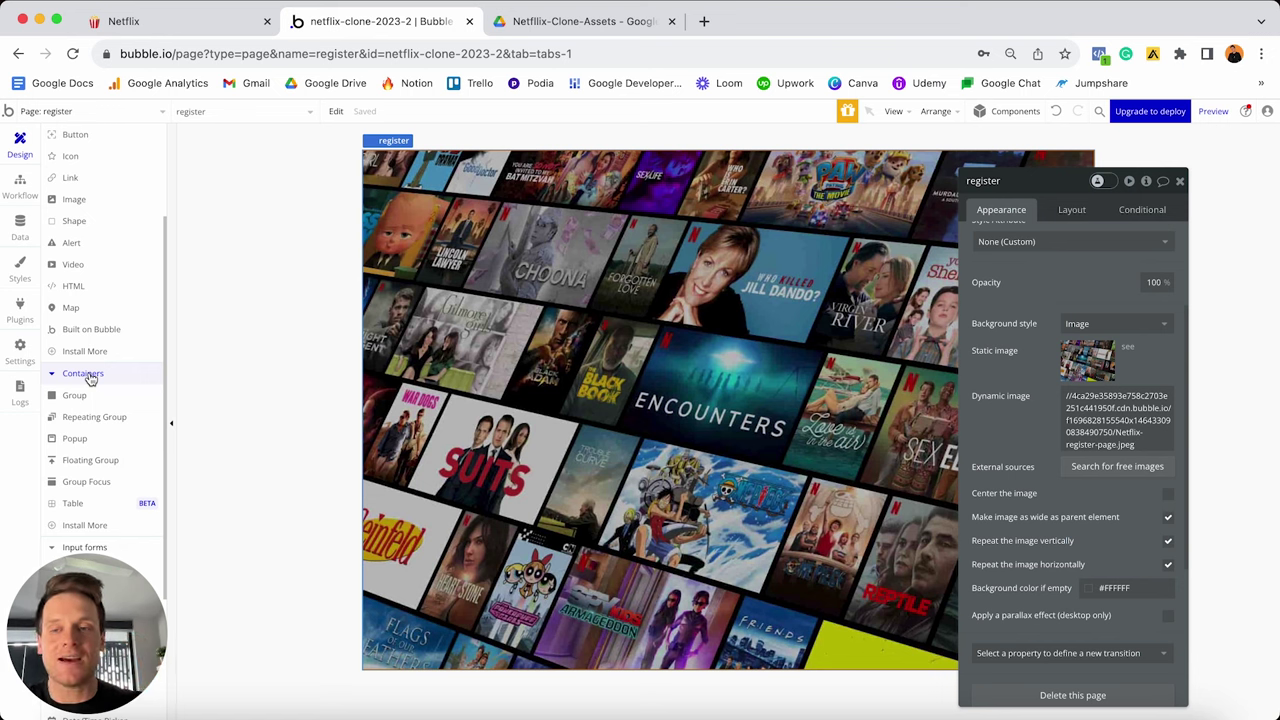
{"action": "left_click", "coordinate": [74, 395]}
{"action": "left_click", "coordinate": [438, 265]}
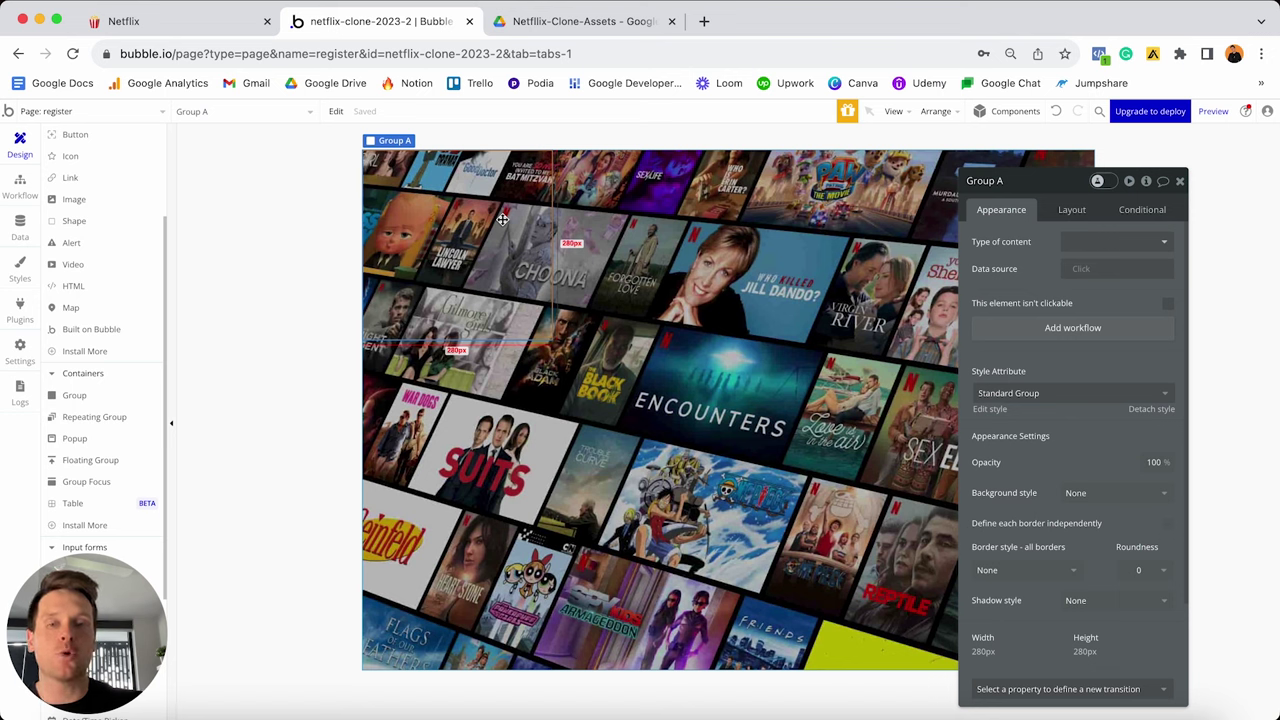
Step: Change Group A's Container layout from Fixed to Row in the Layout tab
{"action": "left_click", "coordinate": [1082, 210]}
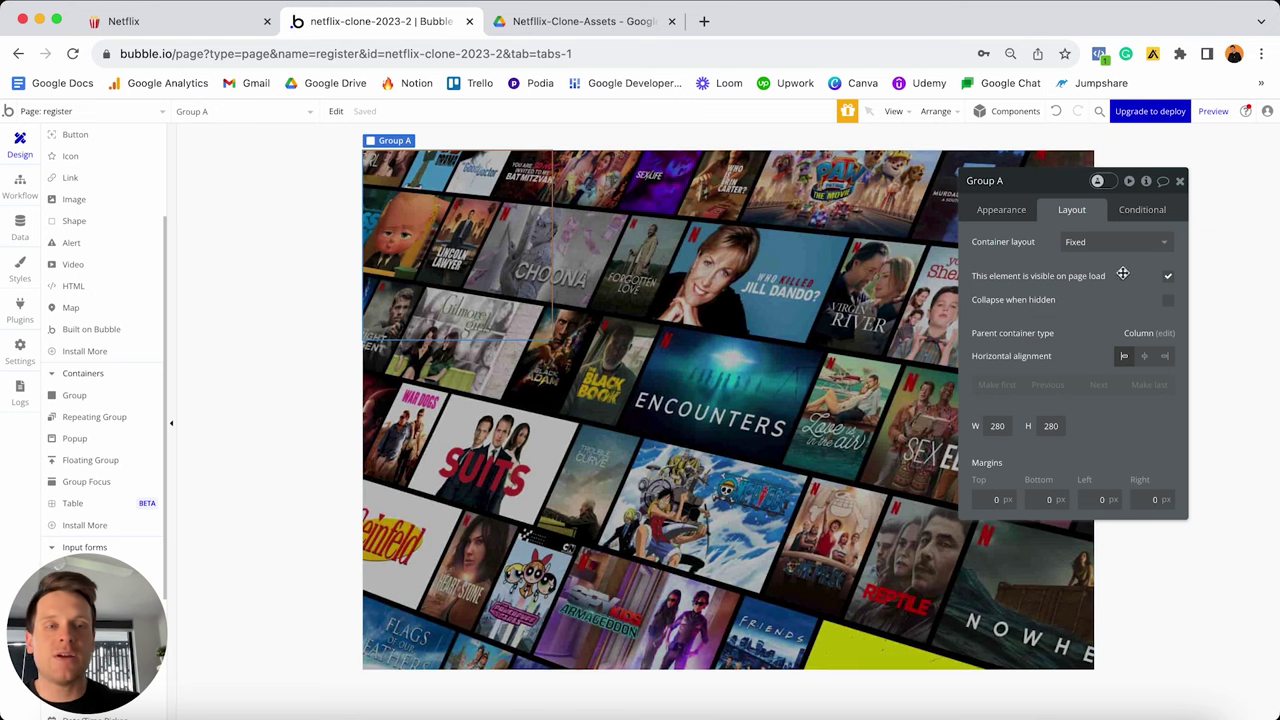
{"action": "left_click", "coordinate": [1088, 241]}
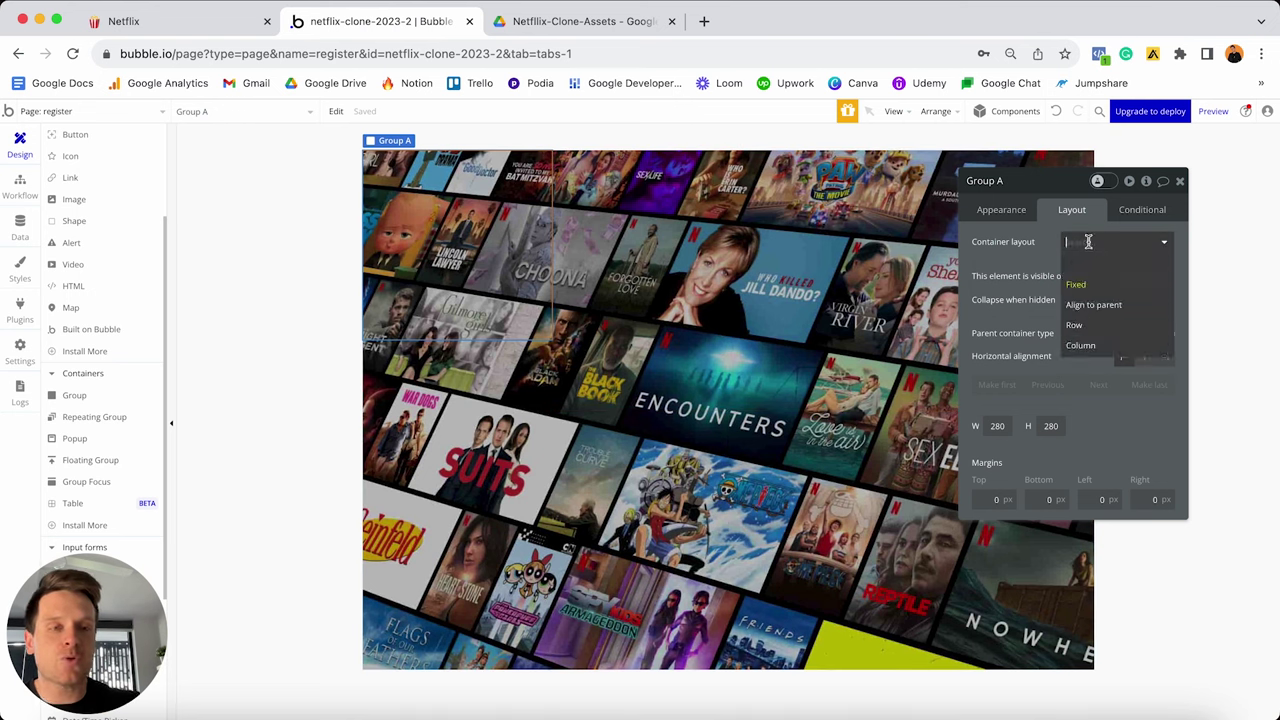
{"action": "left_click", "coordinate": [1094, 327]}
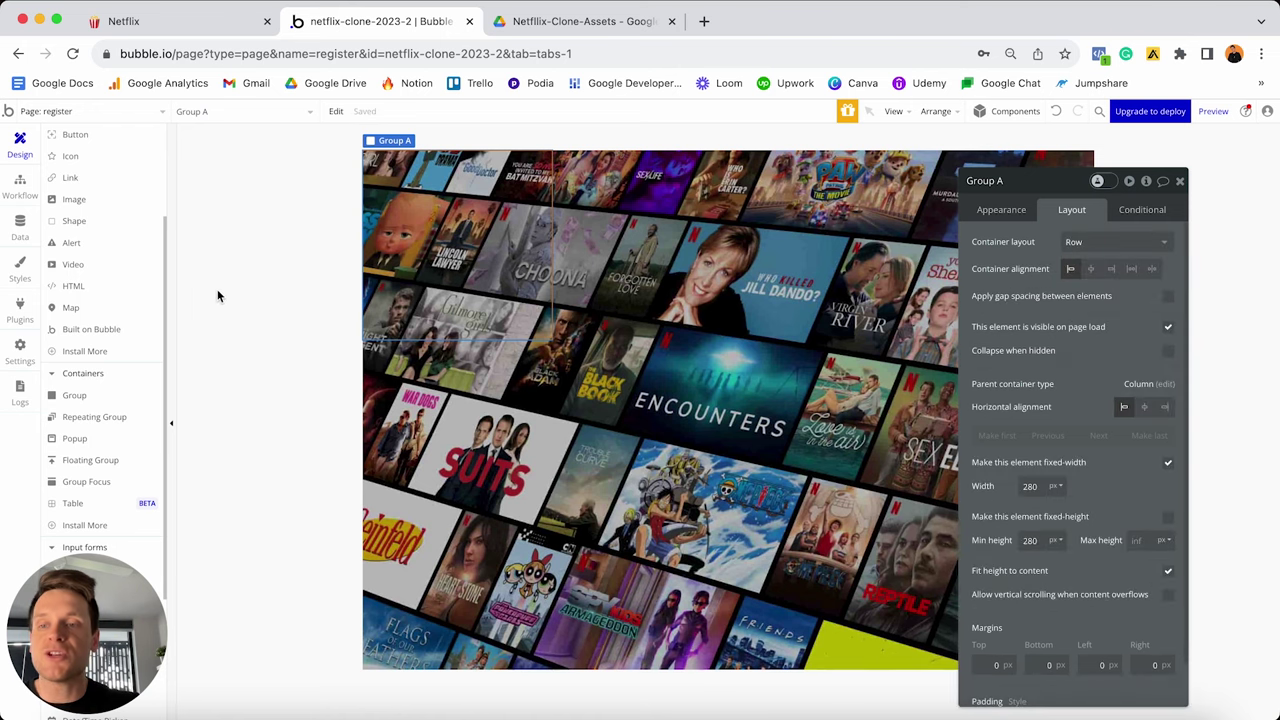
{"action": "scroll", "coordinate": [108, 350], "scroll_direction": "up", "scroll_amount": 3}
Step: Add two Button elements inside Group A
{"action": "left_click", "coordinate": [75, 280]}
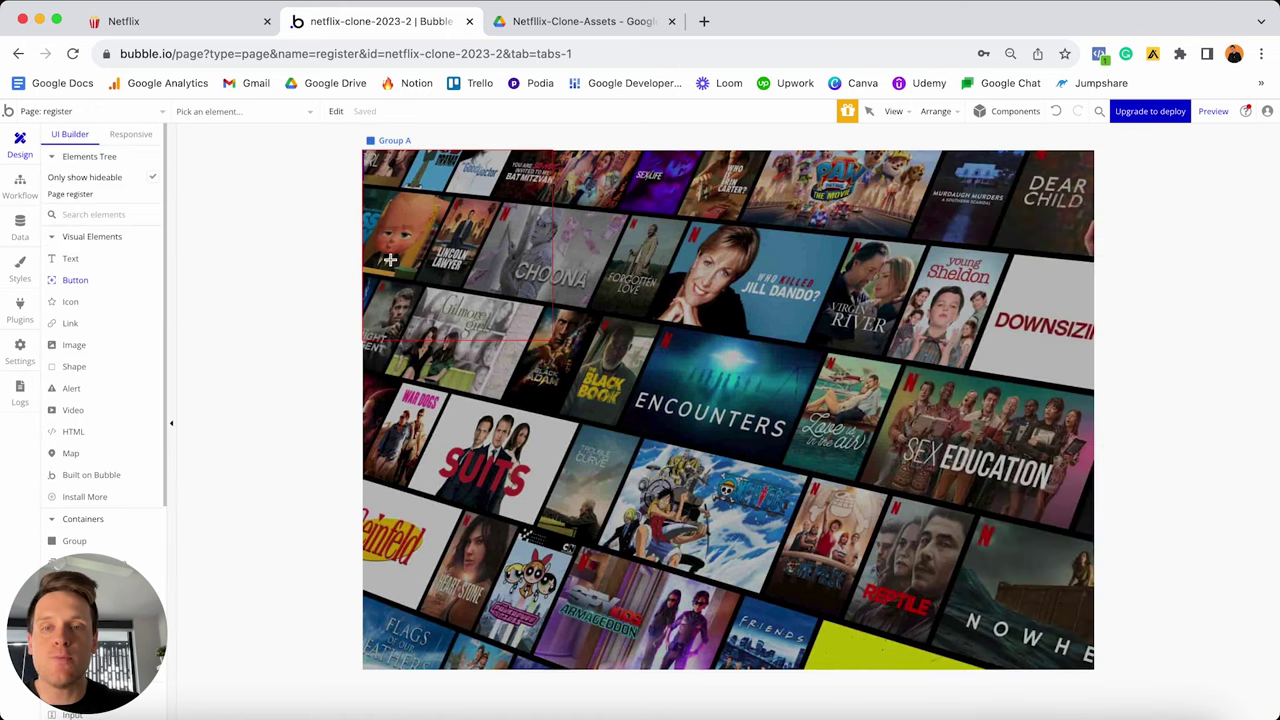
{"action": "left_click", "coordinate": [388, 254]}
{"action": "left_click", "coordinate": [110, 279]}
{"action": "left_click", "coordinate": [414, 258]}
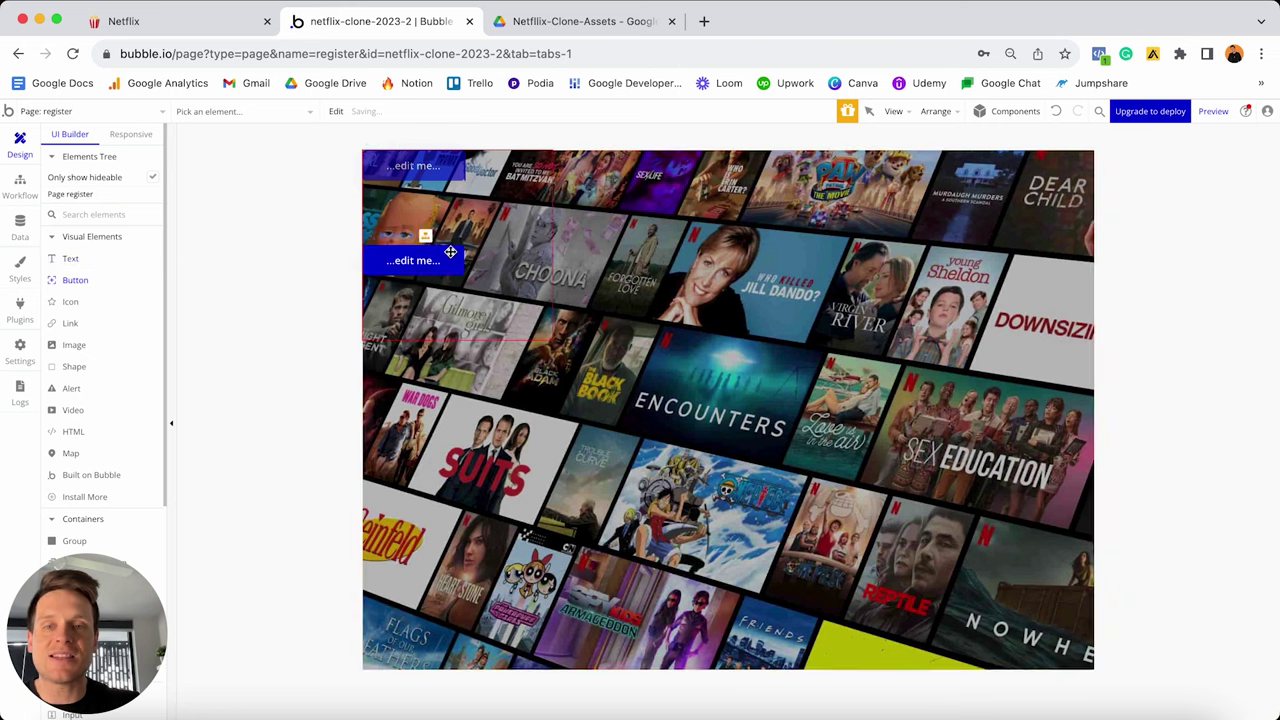
Step: Uncheck Group A's fixed width, then undo back to an empty Fixed-layout group
{"action": "left_click", "coordinate": [500, 228]}
{"action": "left_click", "coordinate": [1071, 209]}
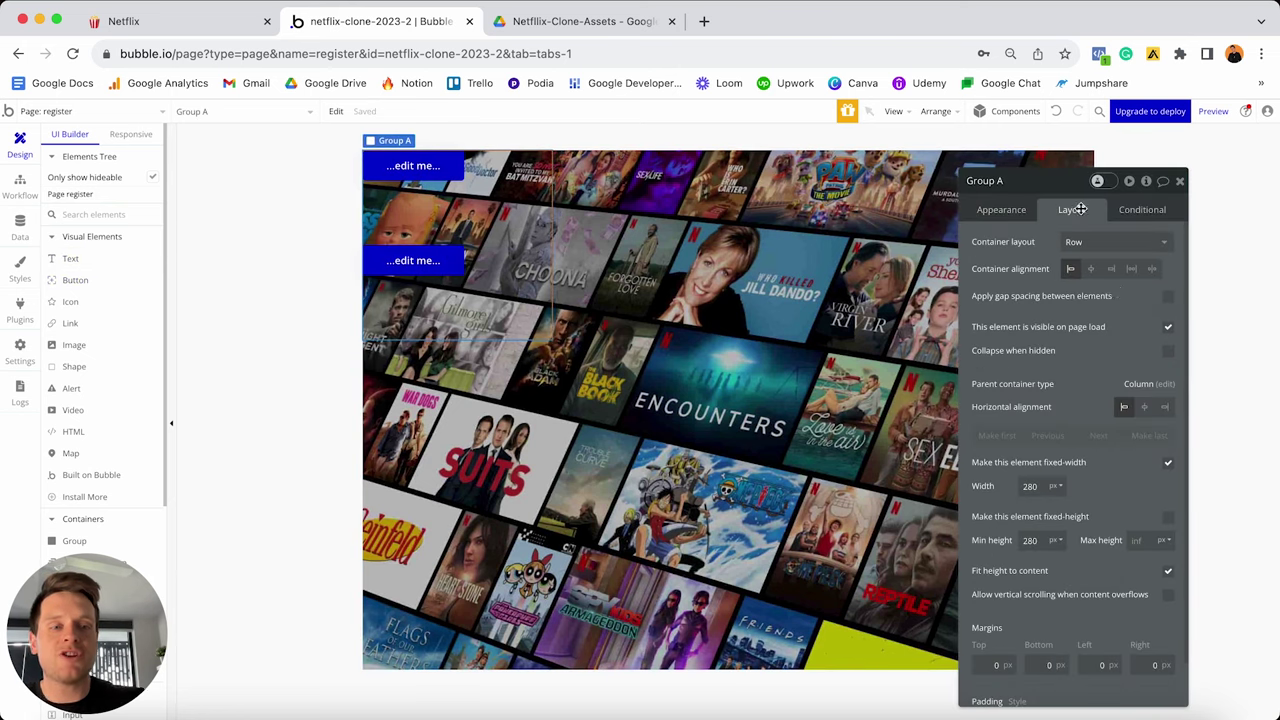
{"action": "left_click", "coordinate": [1168, 466]}
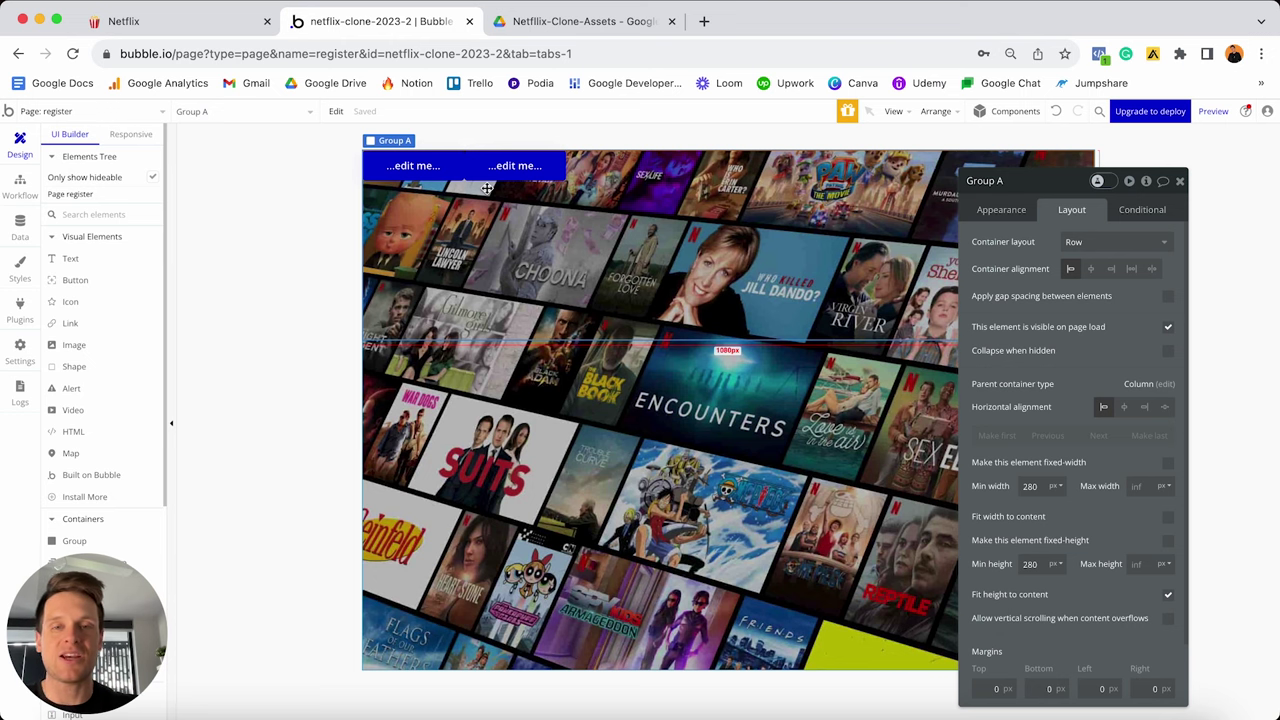
{"action": "left_click", "coordinate": [1055, 111]}
{"action": "left_click", "coordinate": [1055, 111]}
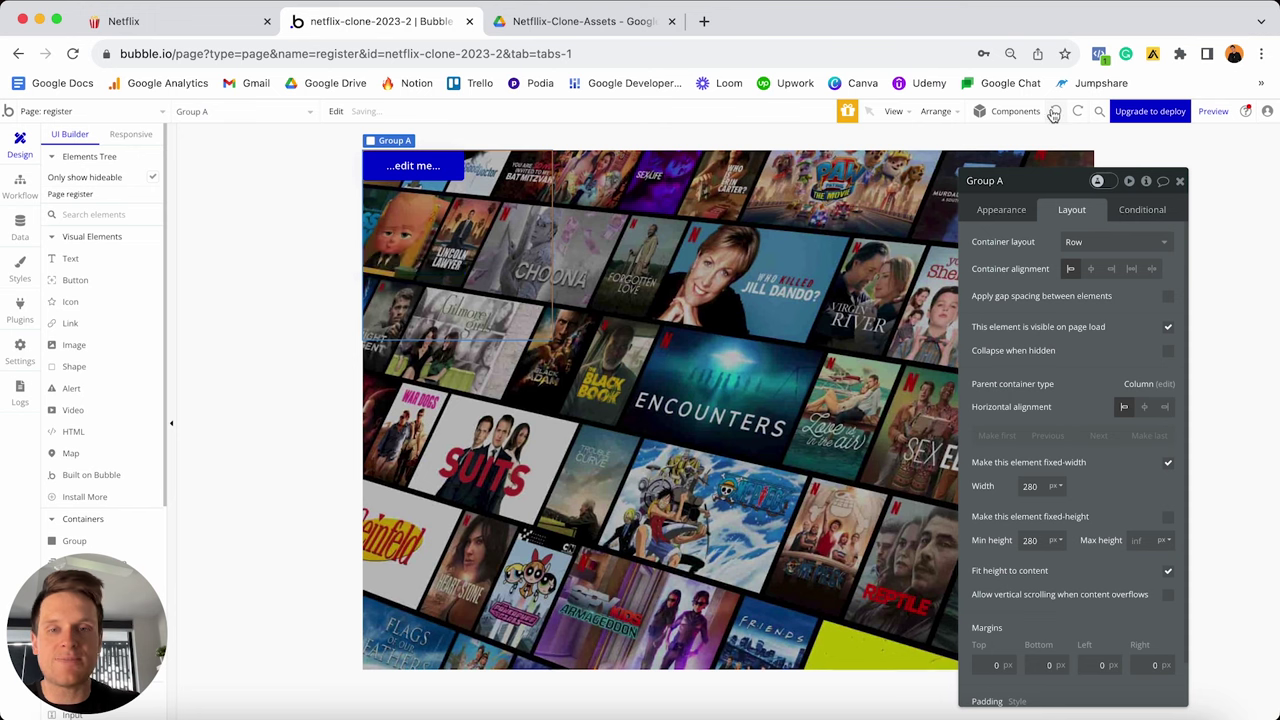
{"action": "left_click", "coordinate": [1055, 111]}
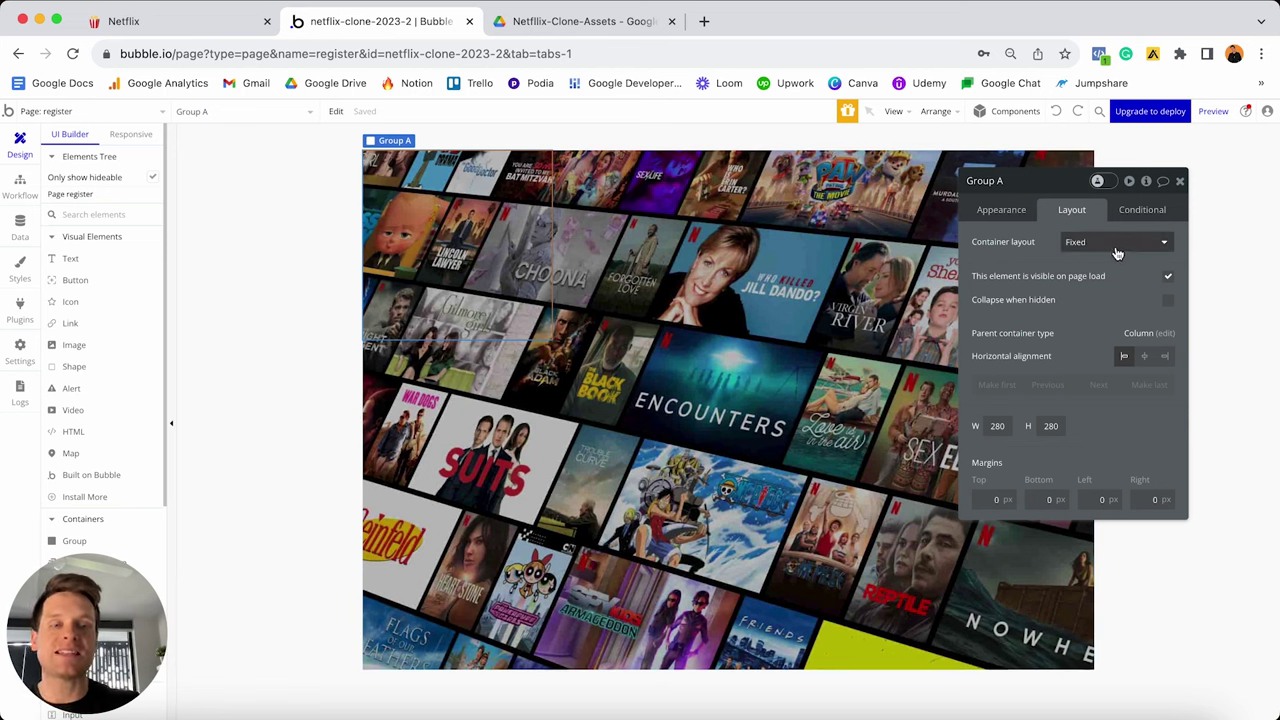
Step: Detach Group A from the Standard Group style, try a Flat color background, then undo it
{"action": "left_click", "coordinate": [1003, 210]}
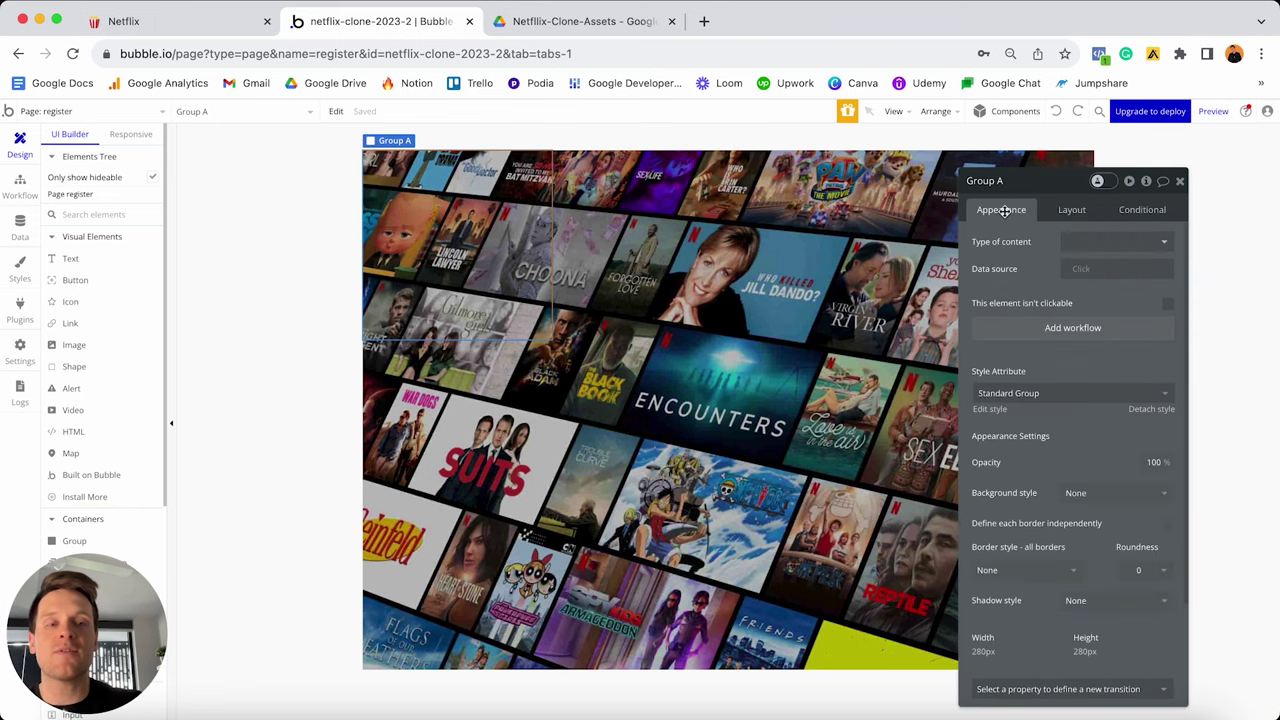
{"action": "left_click", "coordinate": [1146, 410]}
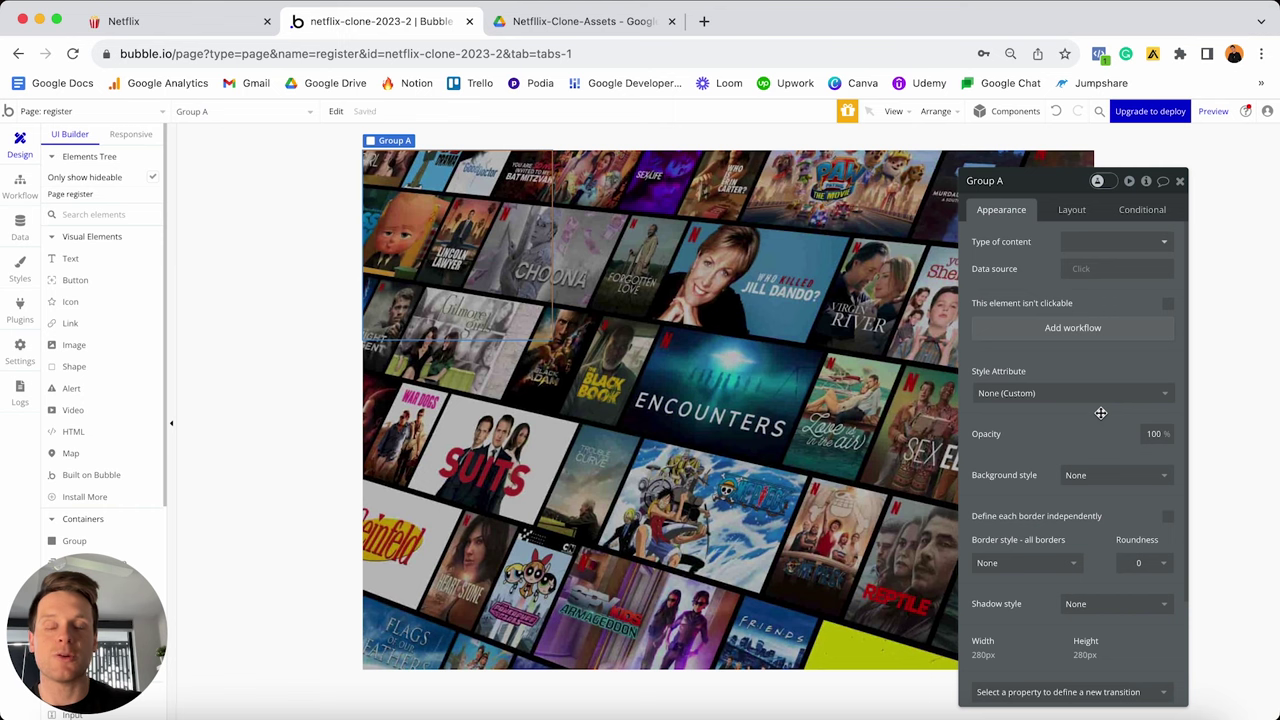
{"action": "left_click", "coordinate": [1090, 466]}
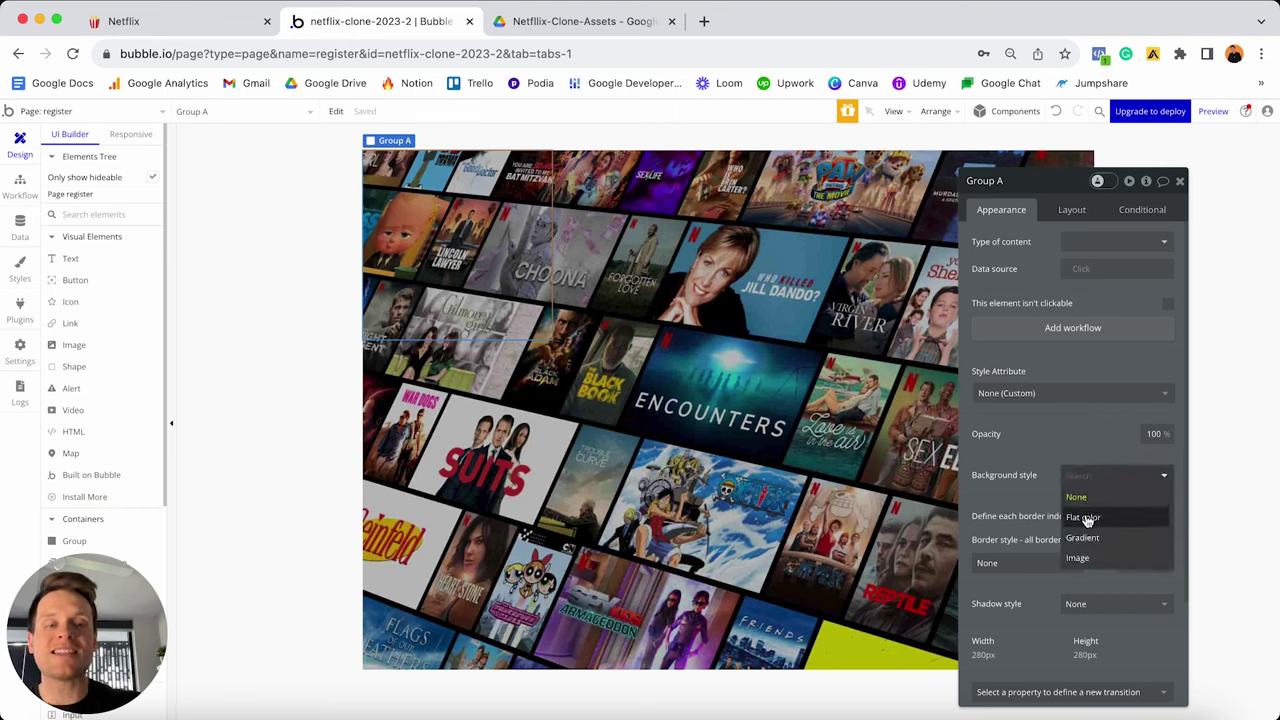
{"action": "left_click", "coordinate": [1086, 517]}
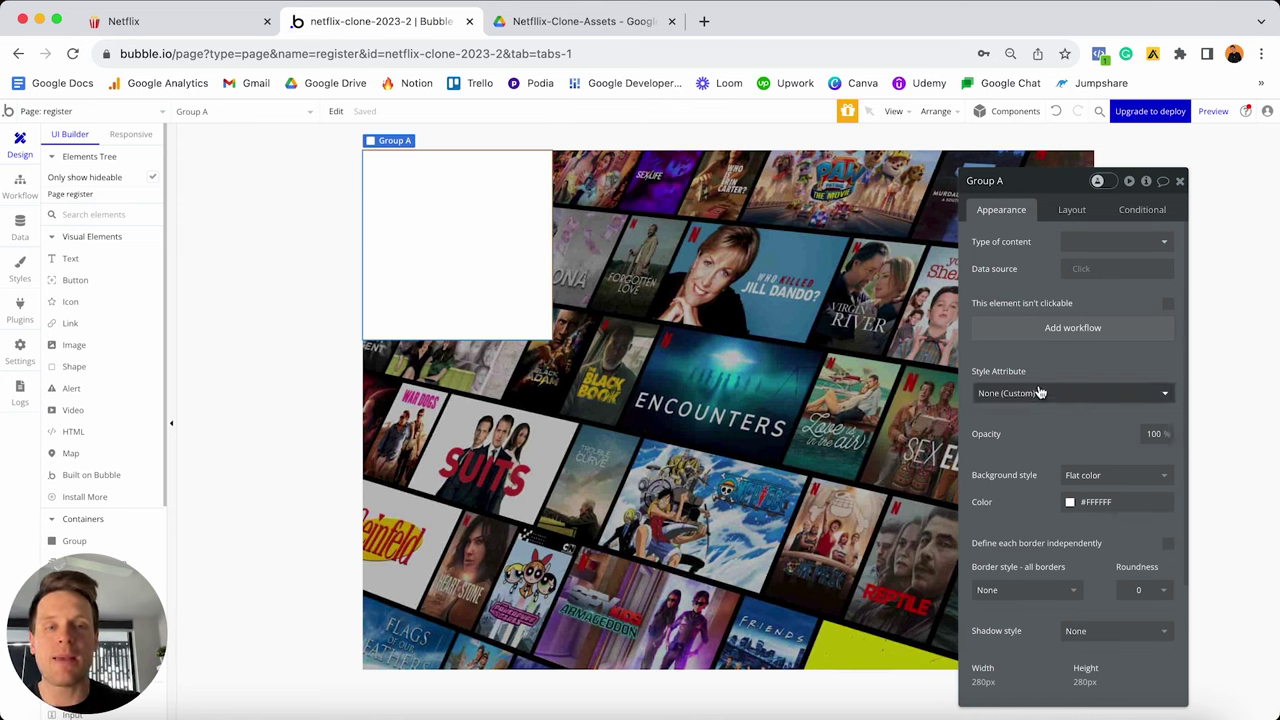
{"action": "left_click", "coordinate": [1056, 112]}
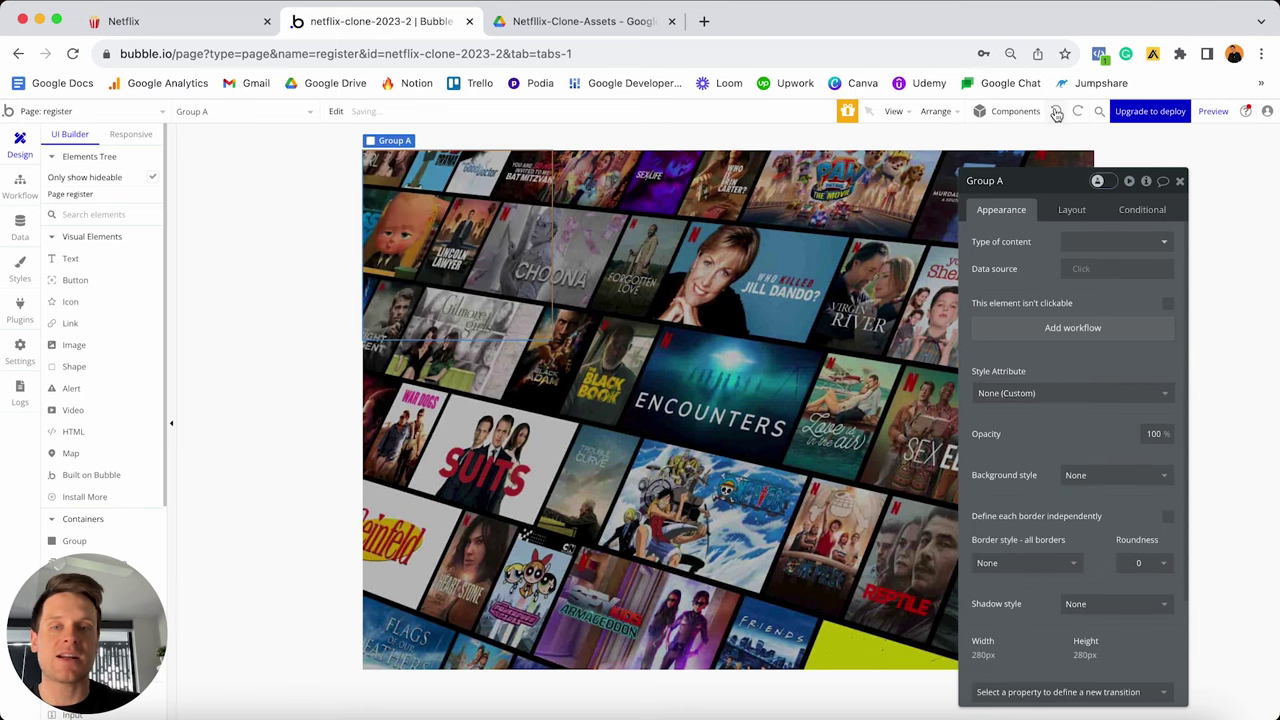
{"action": "left_click", "coordinate": [834, 317]}
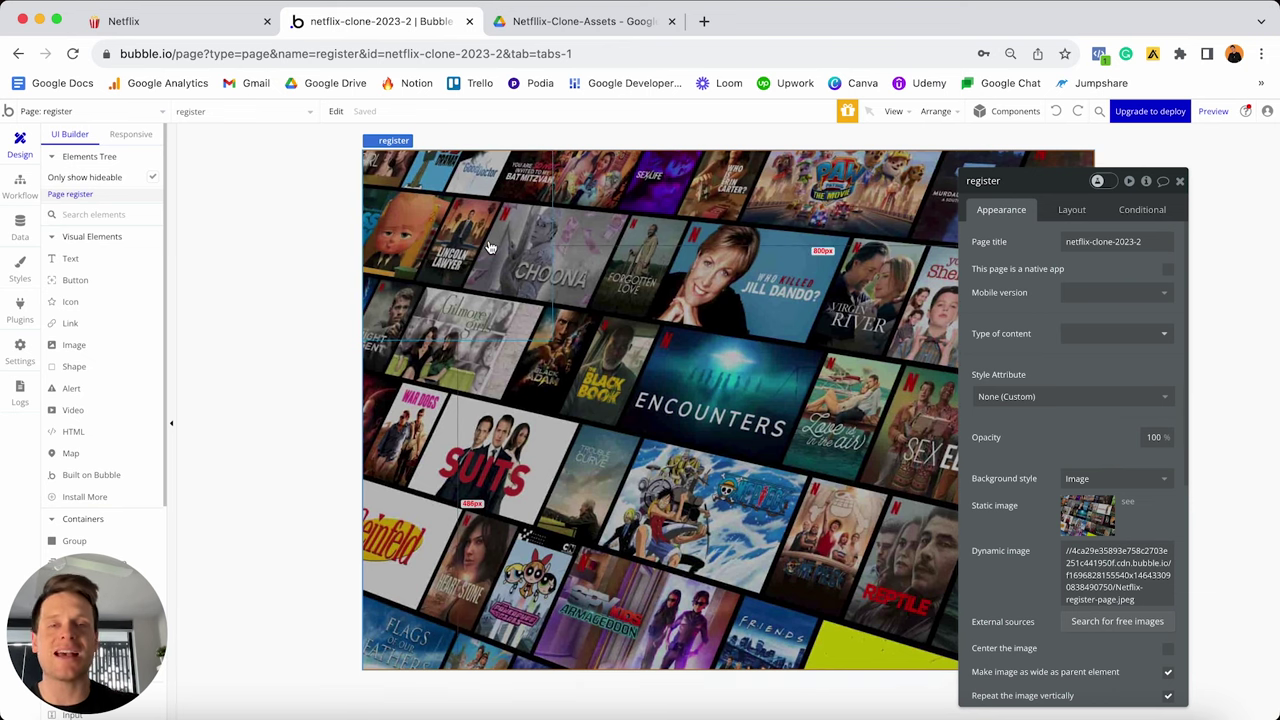
Step: Try pink, green and light-blue fills on Group A, remove the fill, then undo
{"action": "left_click", "coordinate": [1077, 111]}
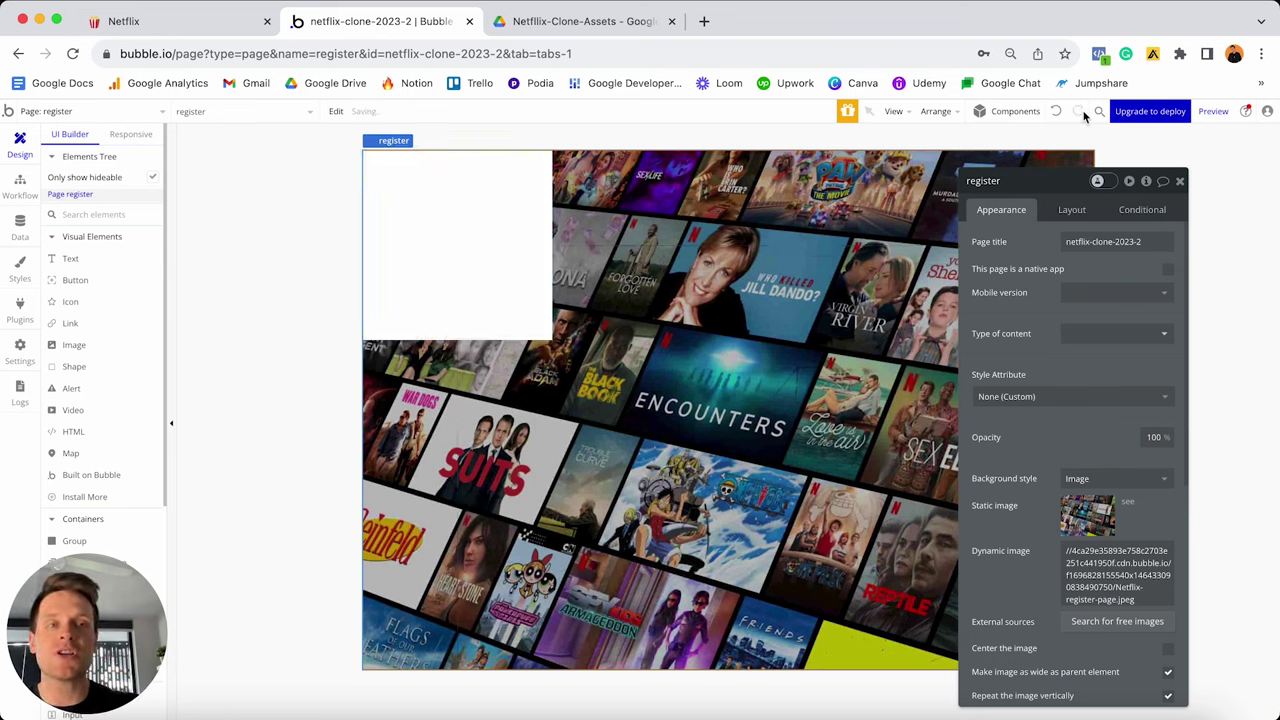
{"action": "left_click", "coordinate": [492, 228]}
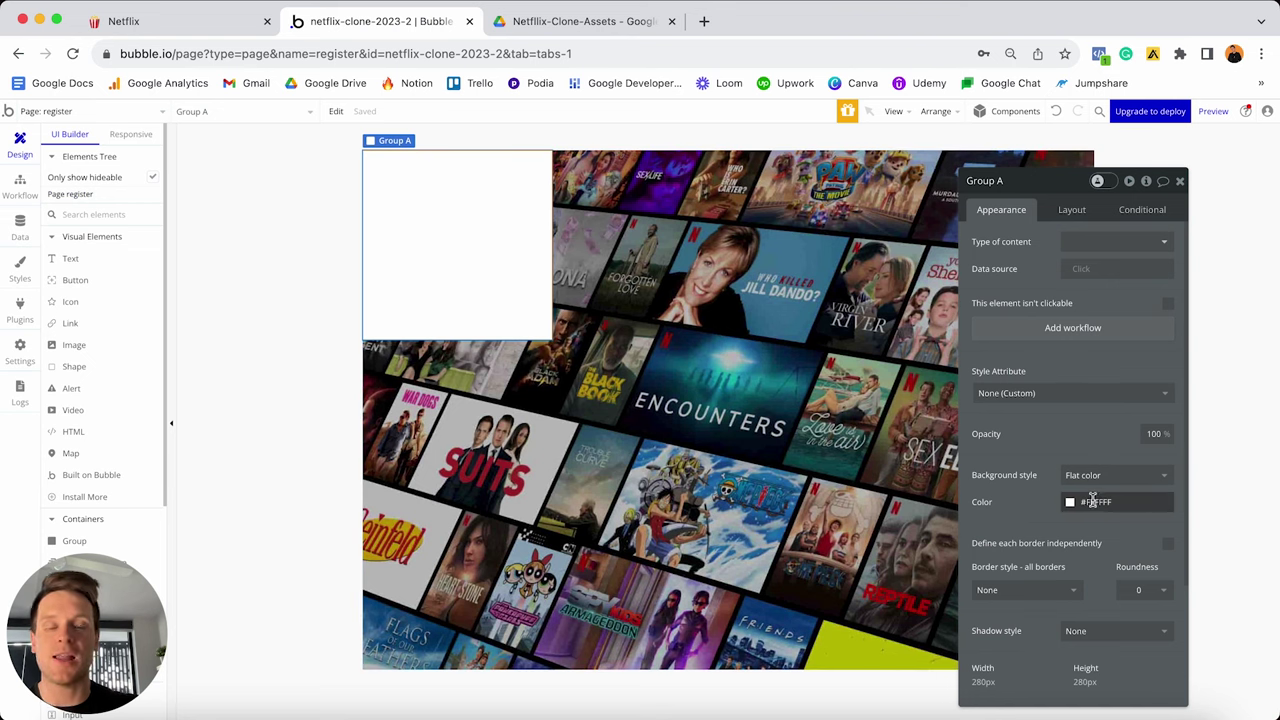
{"action": "left_click", "coordinate": [1092, 501]}
{"action": "left_click_drag", "start_coordinate": [1089, 521], "coordinate": [1083, 508]}
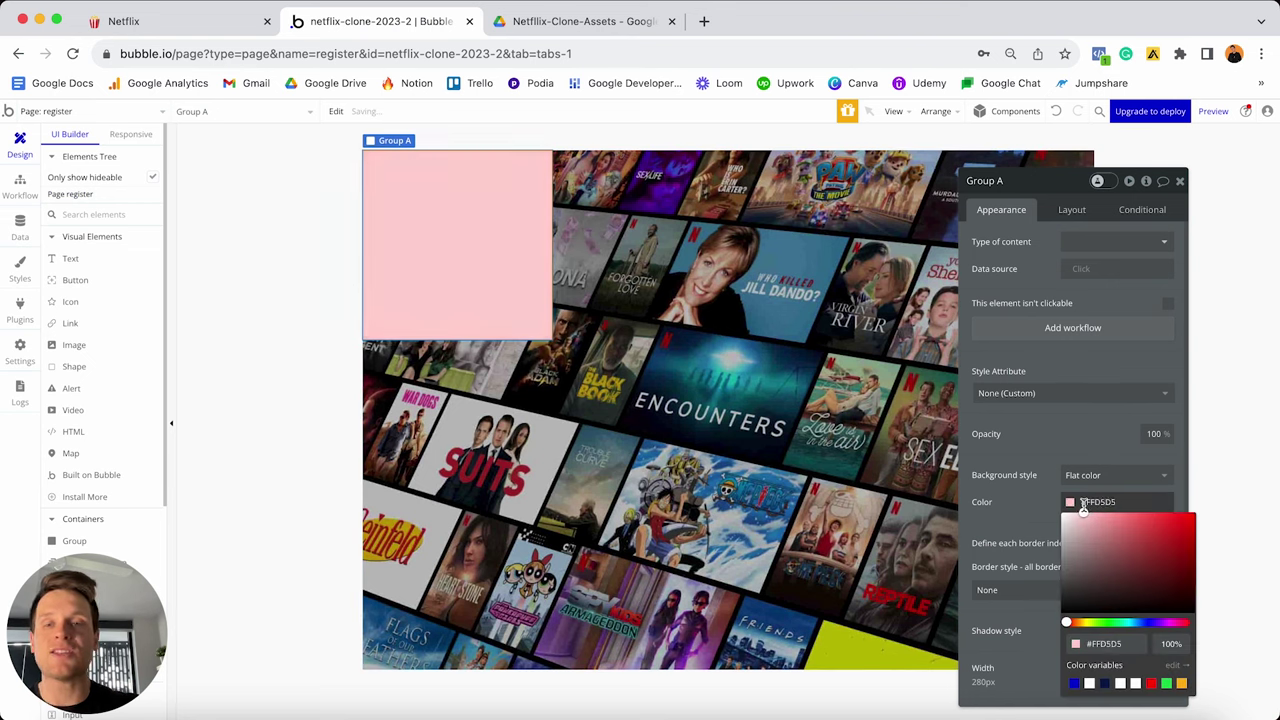
{"action": "left_click", "coordinate": [1110, 622]}
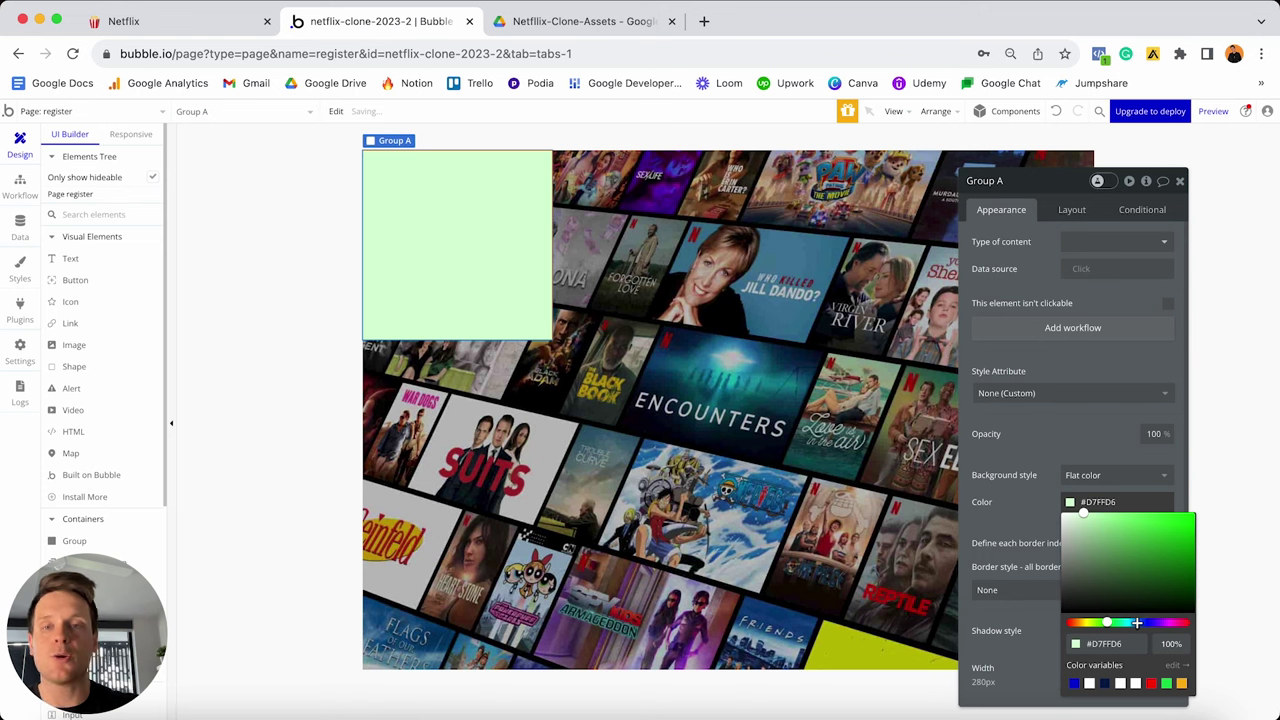
{"action": "left_click", "coordinate": [1137, 622]}
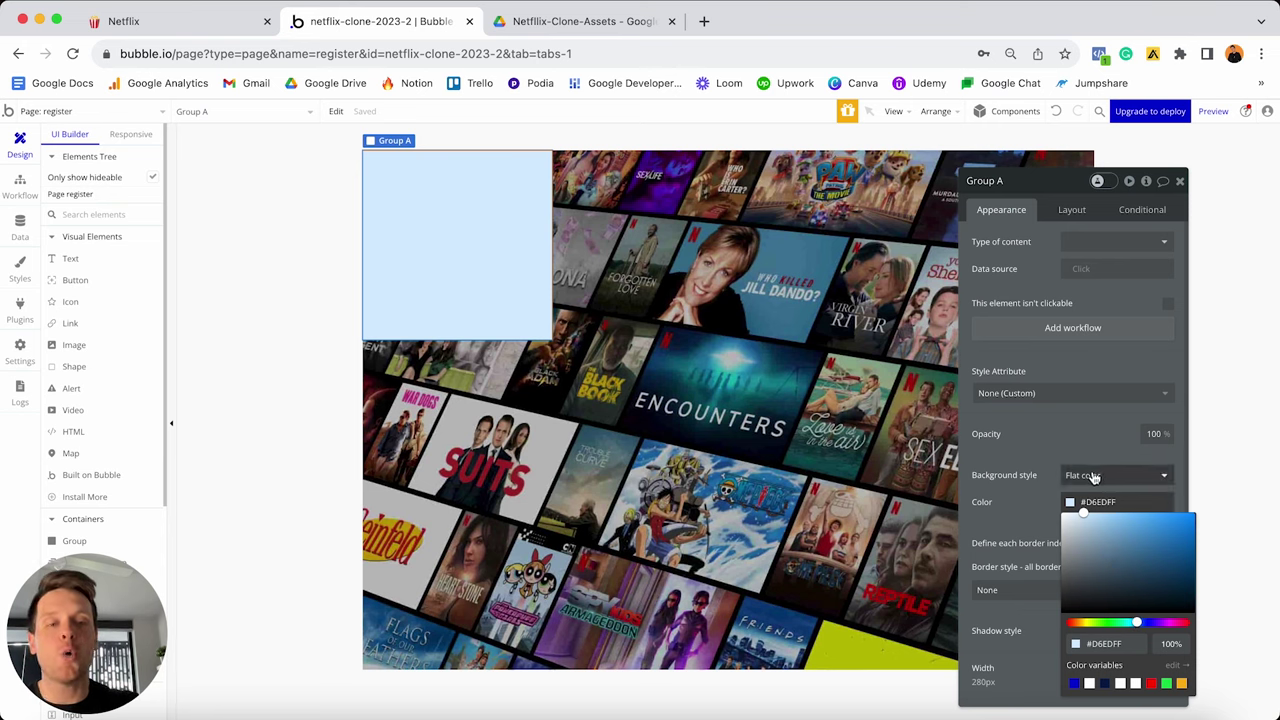
{"action": "left_click", "coordinate": [1095, 477]}
{"action": "left_click", "coordinate": [1095, 497]}
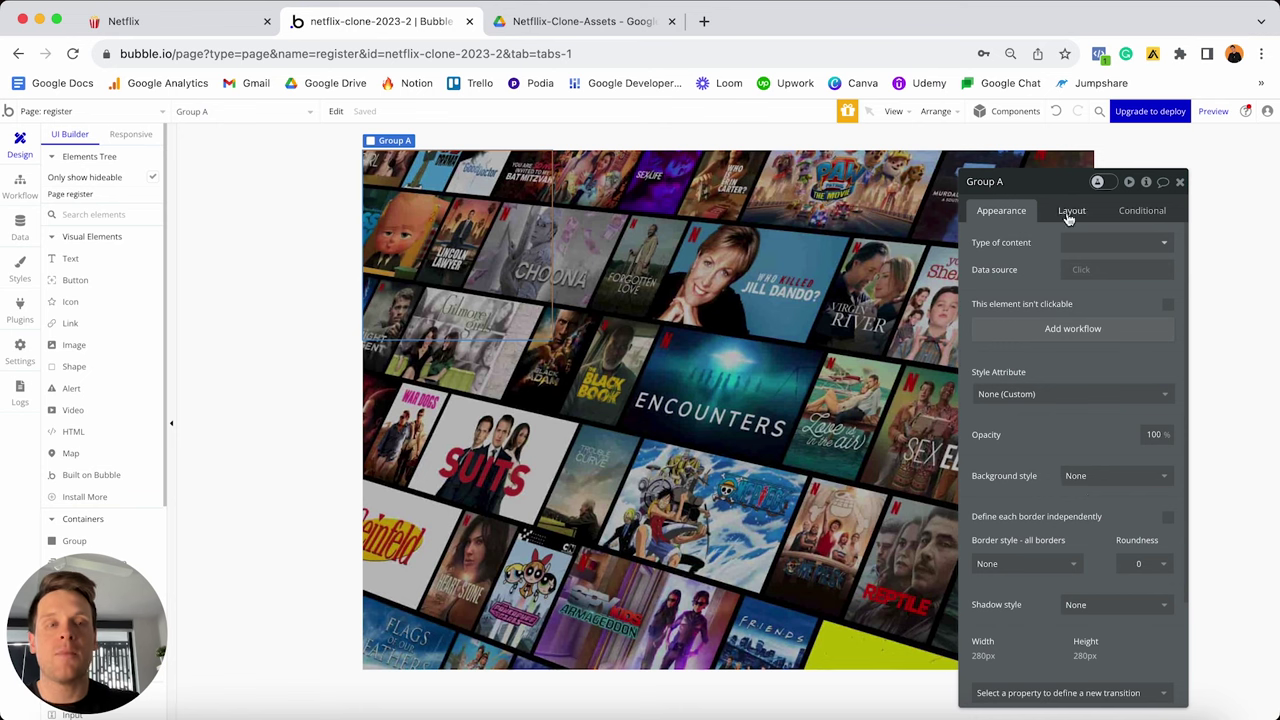
{"action": "left_click", "coordinate": [1054, 112]}
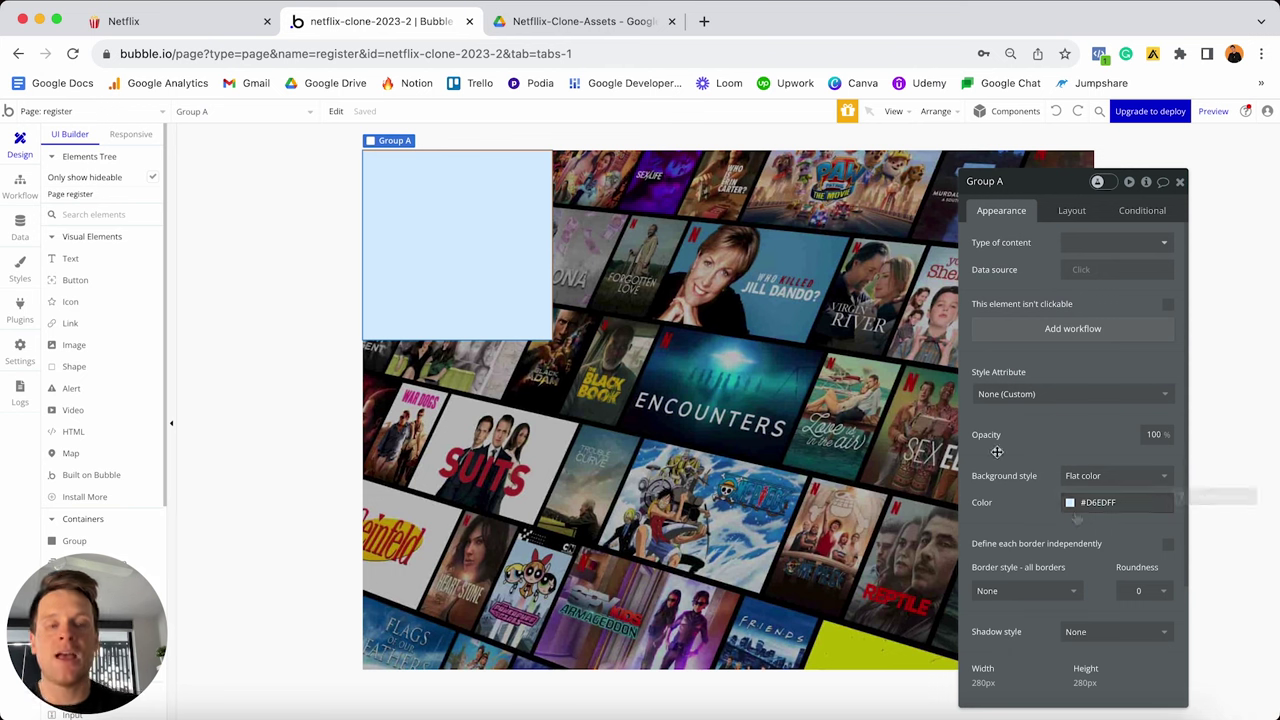
Step: Make Group A's fill colour black with 80% opacity
{"action": "left_click", "coordinate": [1101, 502]}
{"action": "left_click_drag", "start_coordinate": [1088, 548], "coordinate": [1038, 626]}
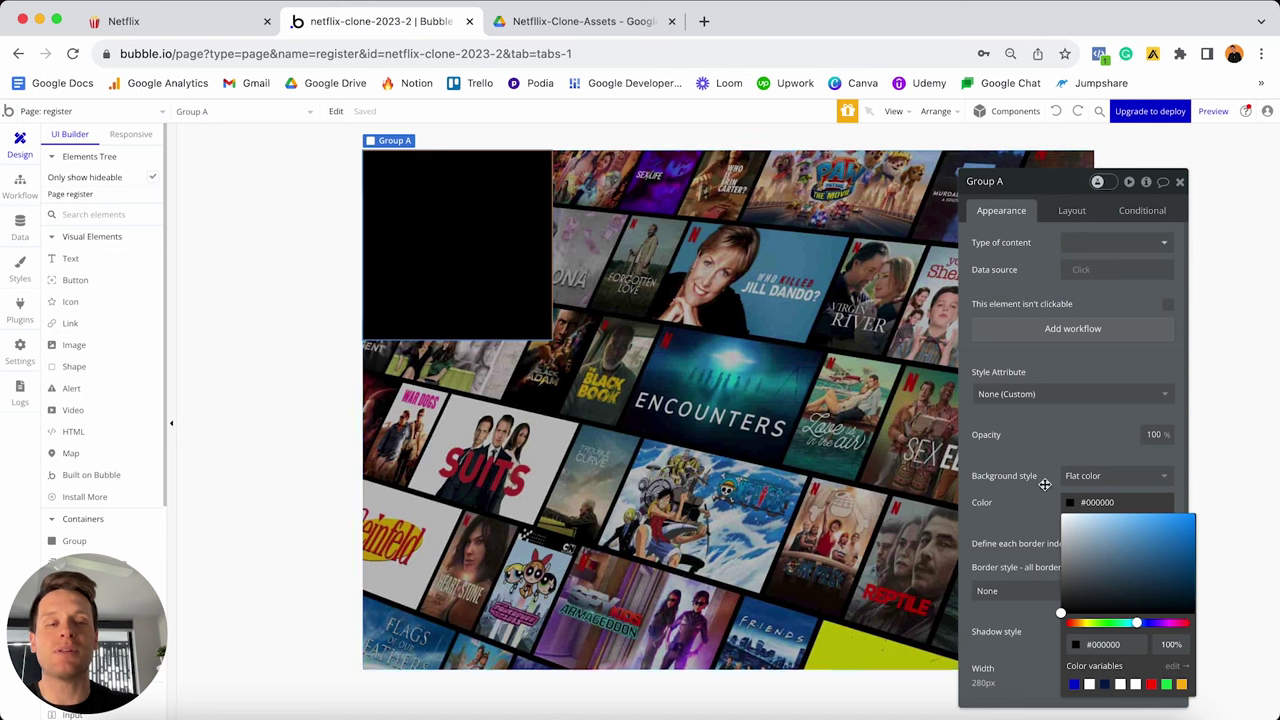
{"action": "left_click", "coordinate": [1162, 644]}
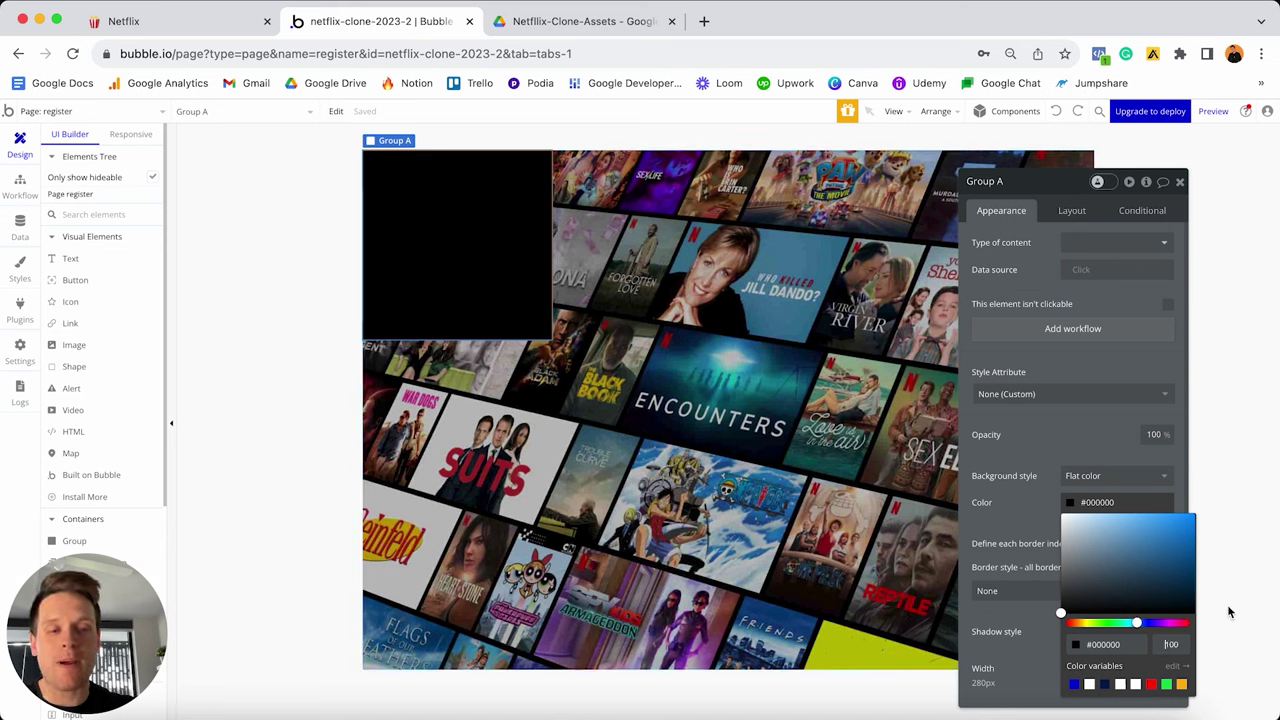
{"action": "key", "text": "ctrl+a"}
{"action": "type", "text": "80"}
{"action": "key", "text": "Return"}
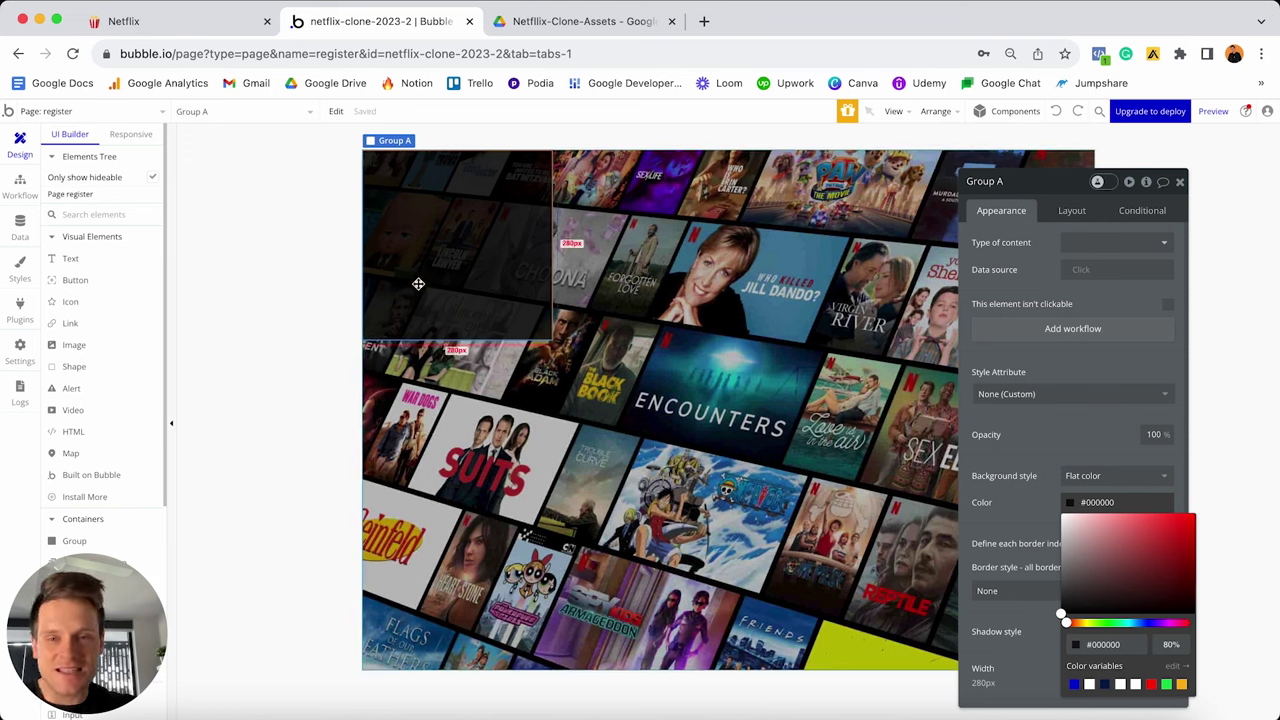
{"action": "left_click", "coordinate": [1000, 437]}
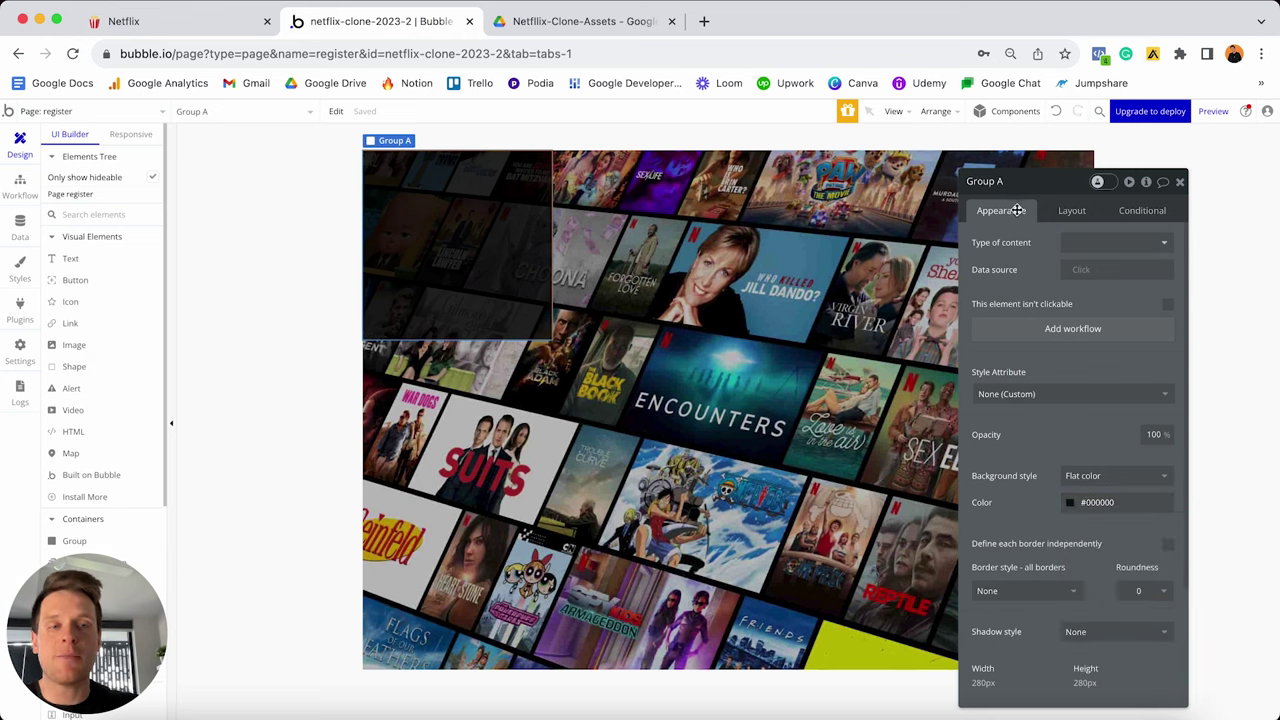
{"action": "left_click", "coordinate": [1072, 212]}
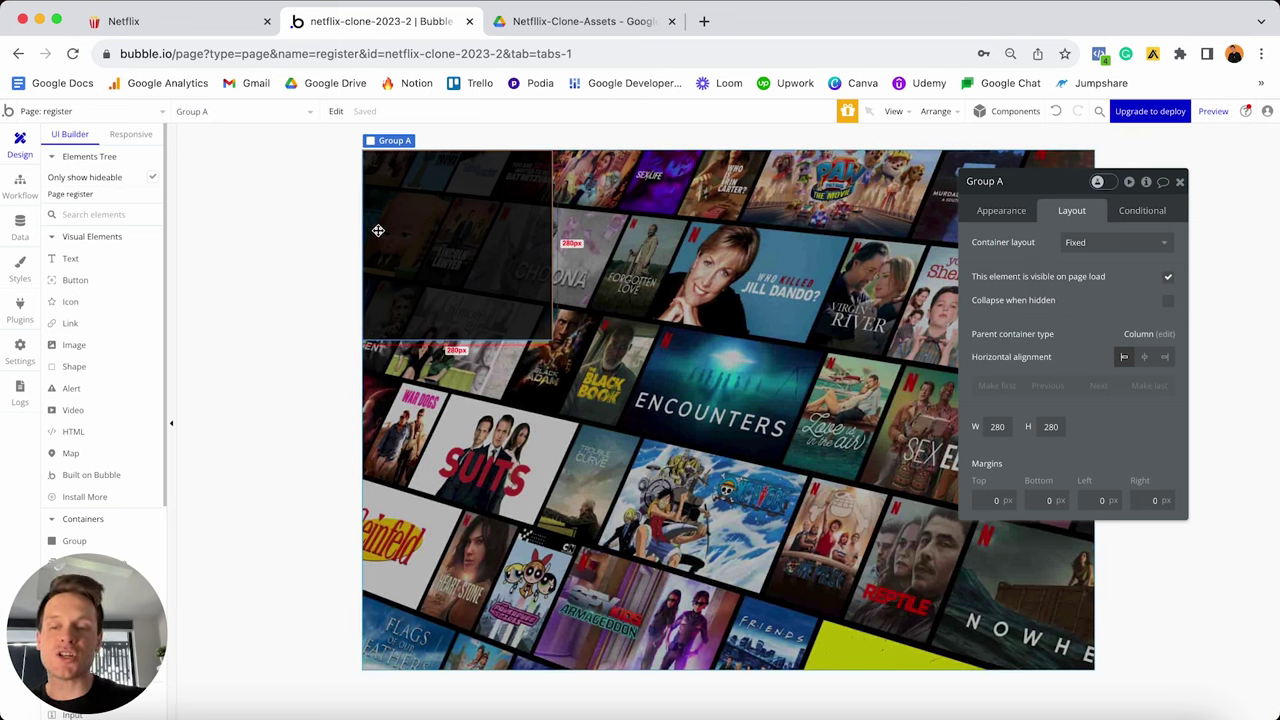
Step: Set Group A's Container layout to Column after checking the Netflix sign-in page for reference
{"action": "left_click", "coordinate": [1090, 242]}
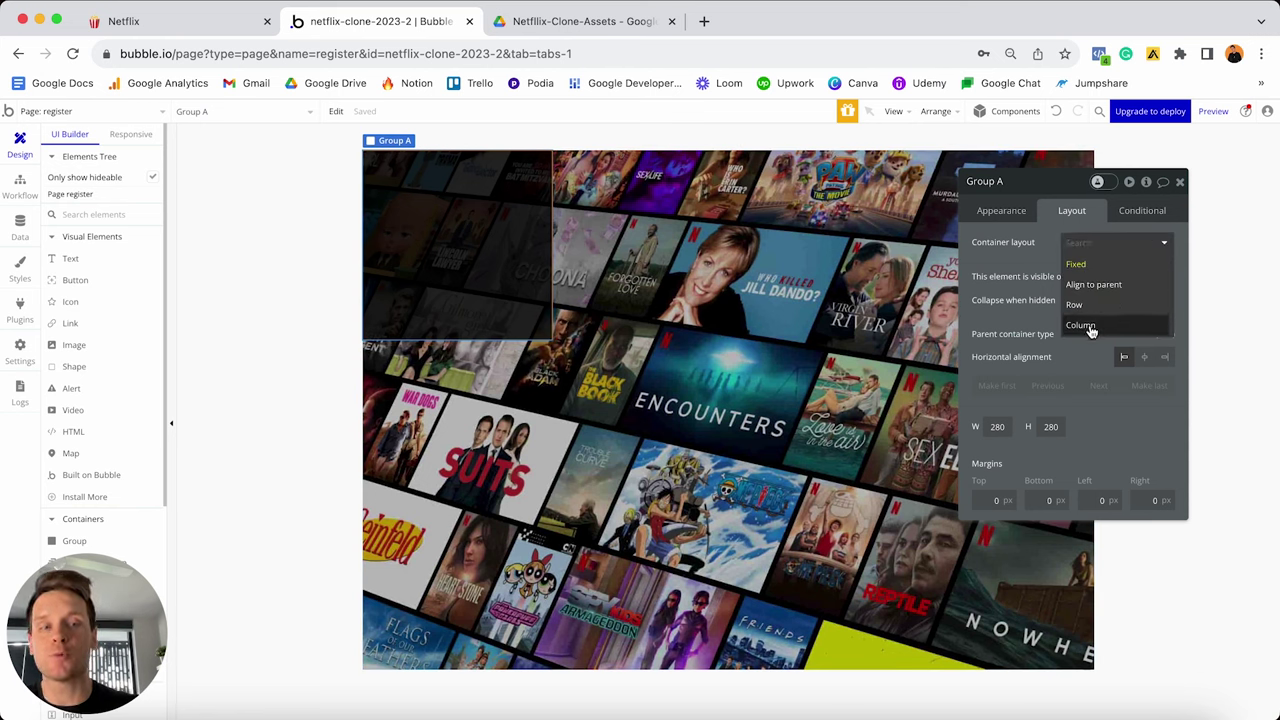
{"action": "key", "text": "ctrl+Up"}
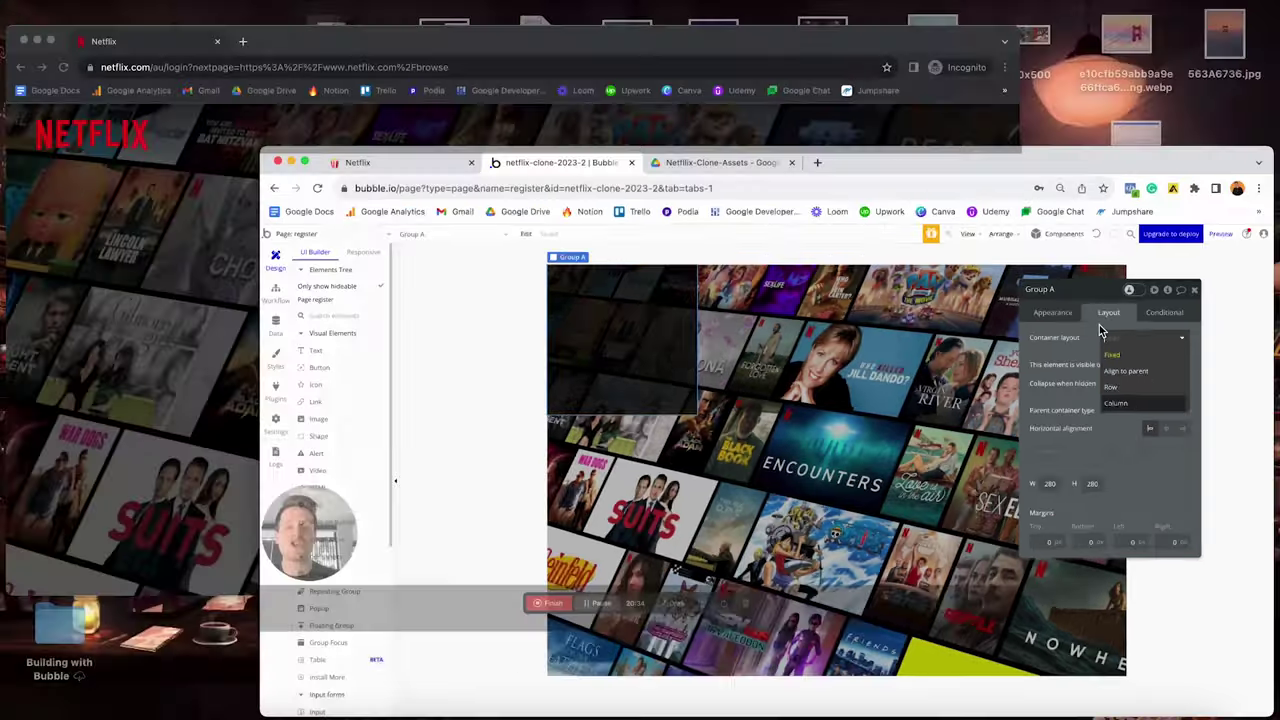
{"action": "left_click", "coordinate": [466, 309]}
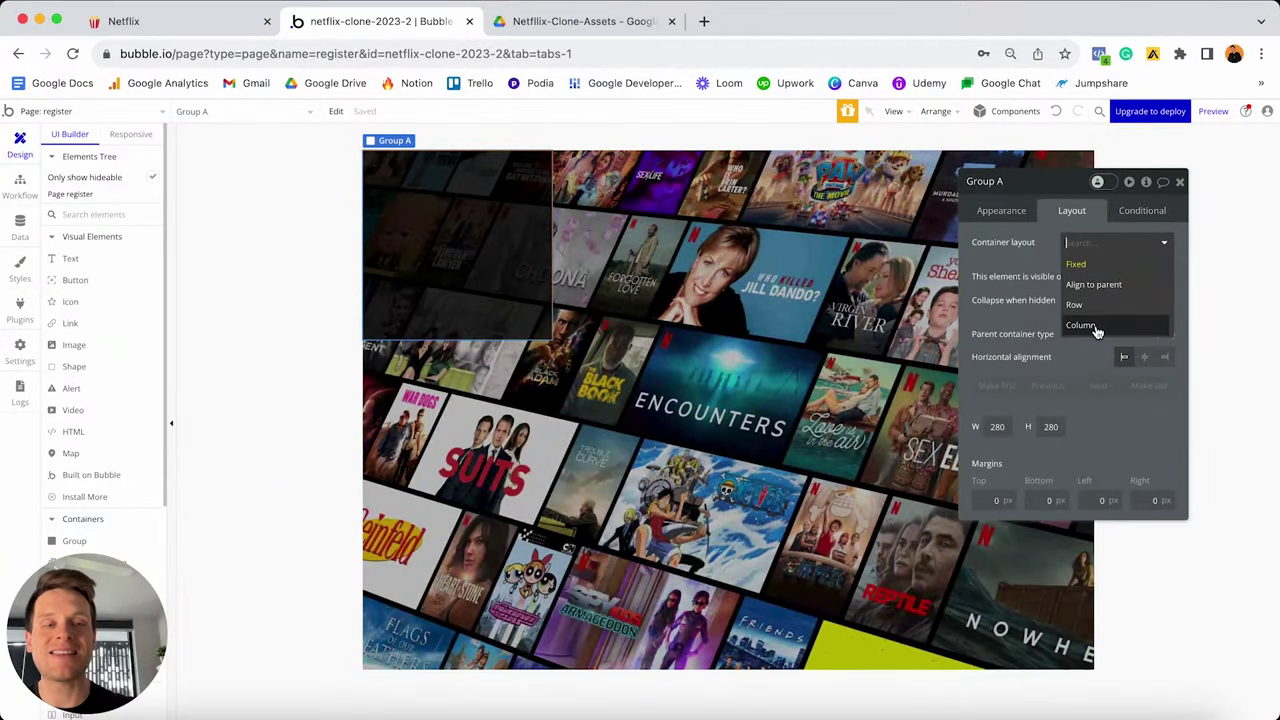
{"action": "left_click", "coordinate": [1086, 327]}
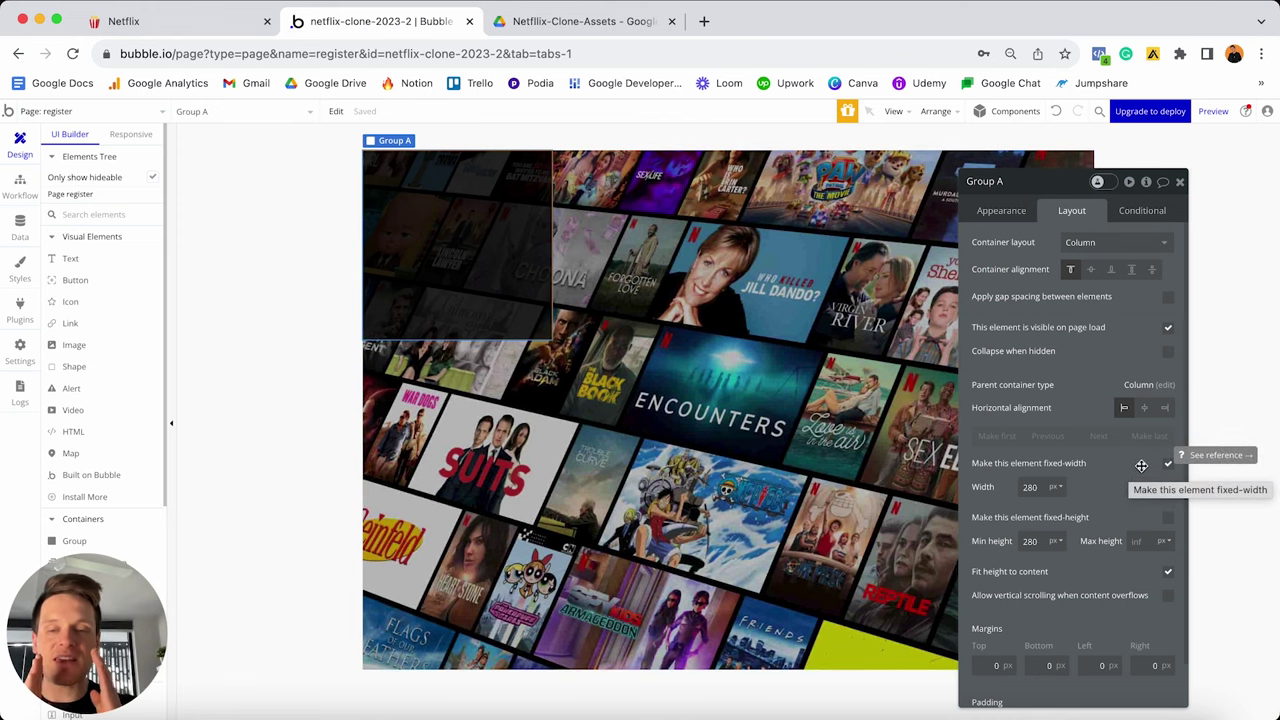
{"action": "left_click", "coordinate": [1045, 488]}
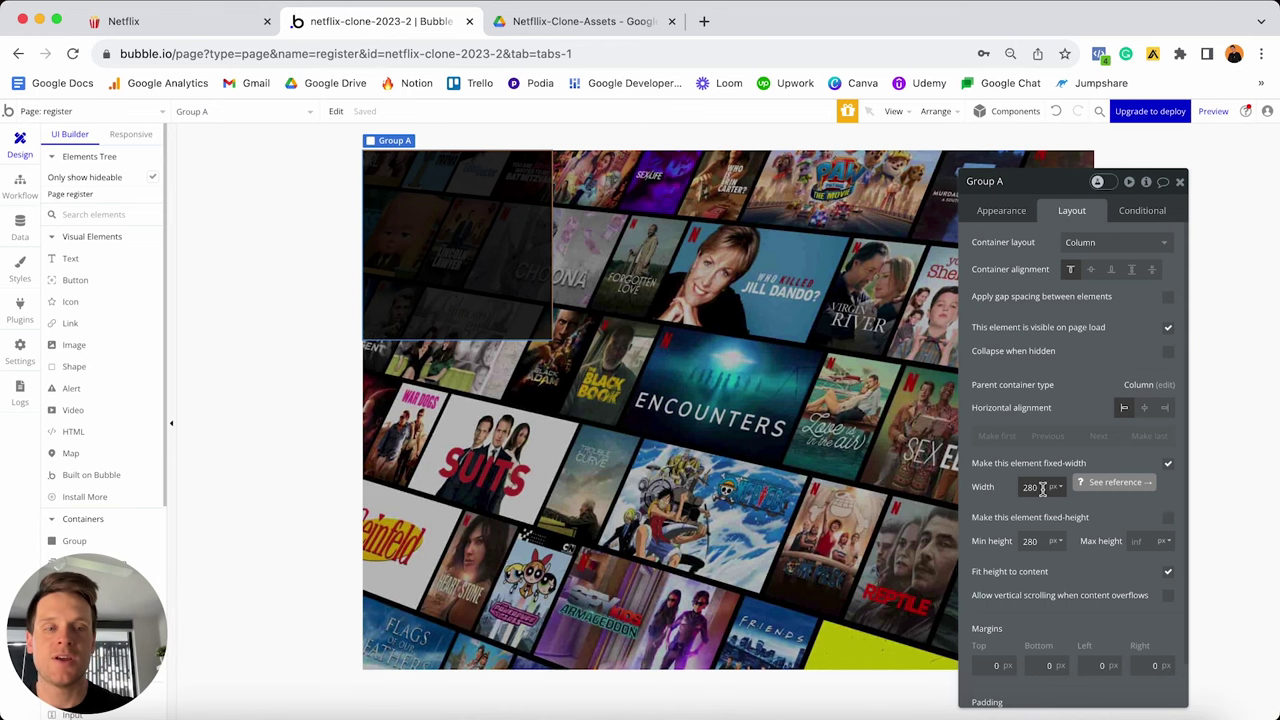
{"action": "left_click", "coordinate": [127, 140]}
Step: In responsive mode, uncheck Group A's fixed width and set its Min width to 0
{"action": "left_click_drag", "start_coordinate": [910, 157], "coordinate": [314, 170]}
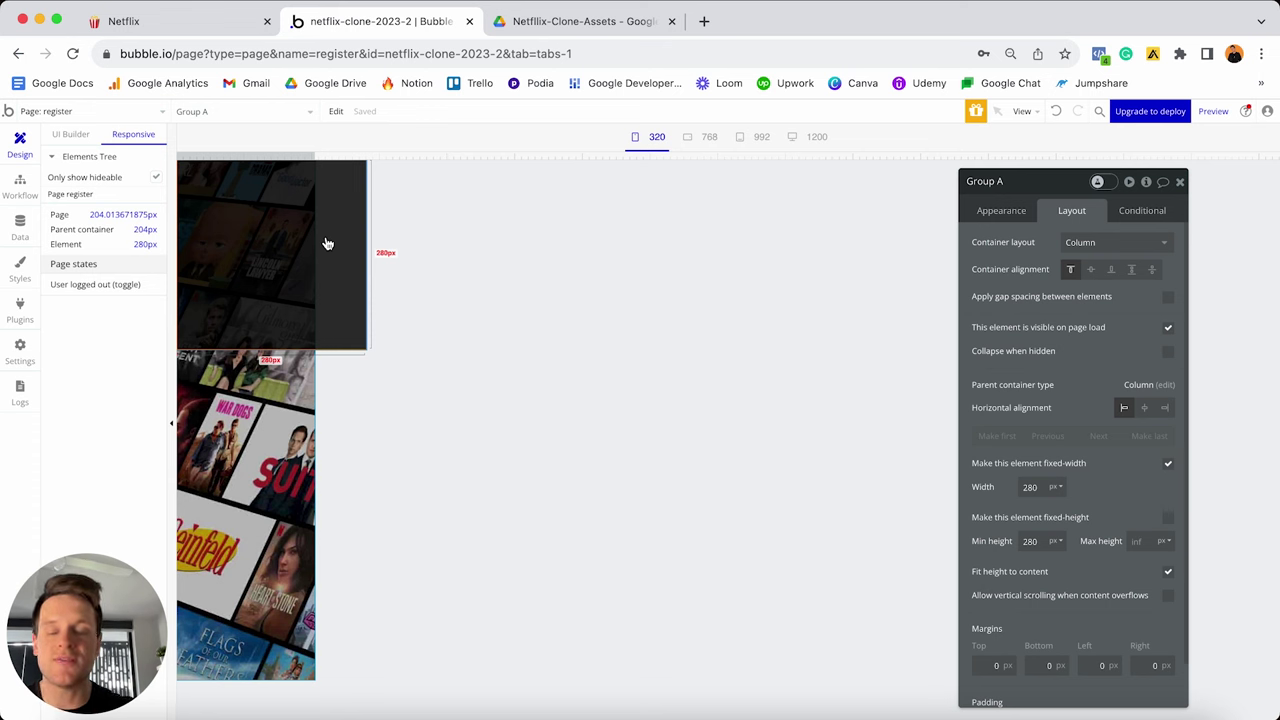
{"action": "left_click", "coordinate": [709, 137]}
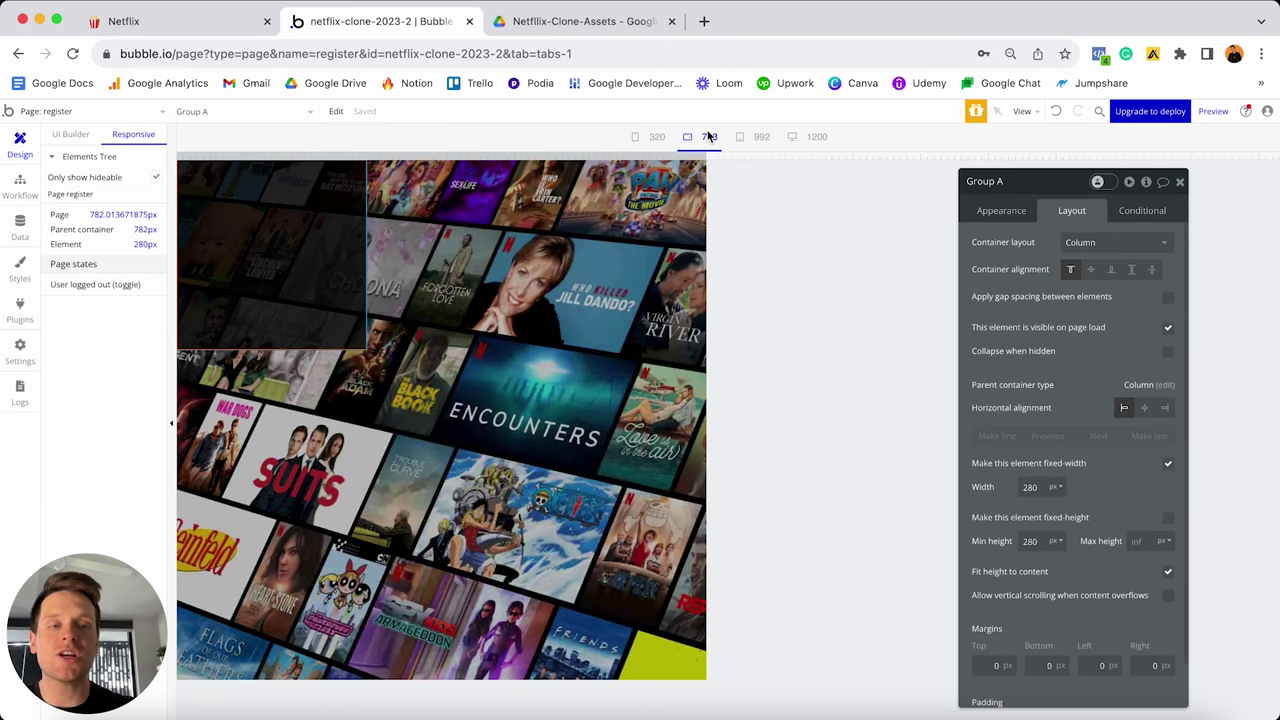
{"action": "left_click", "coordinate": [1168, 463]}
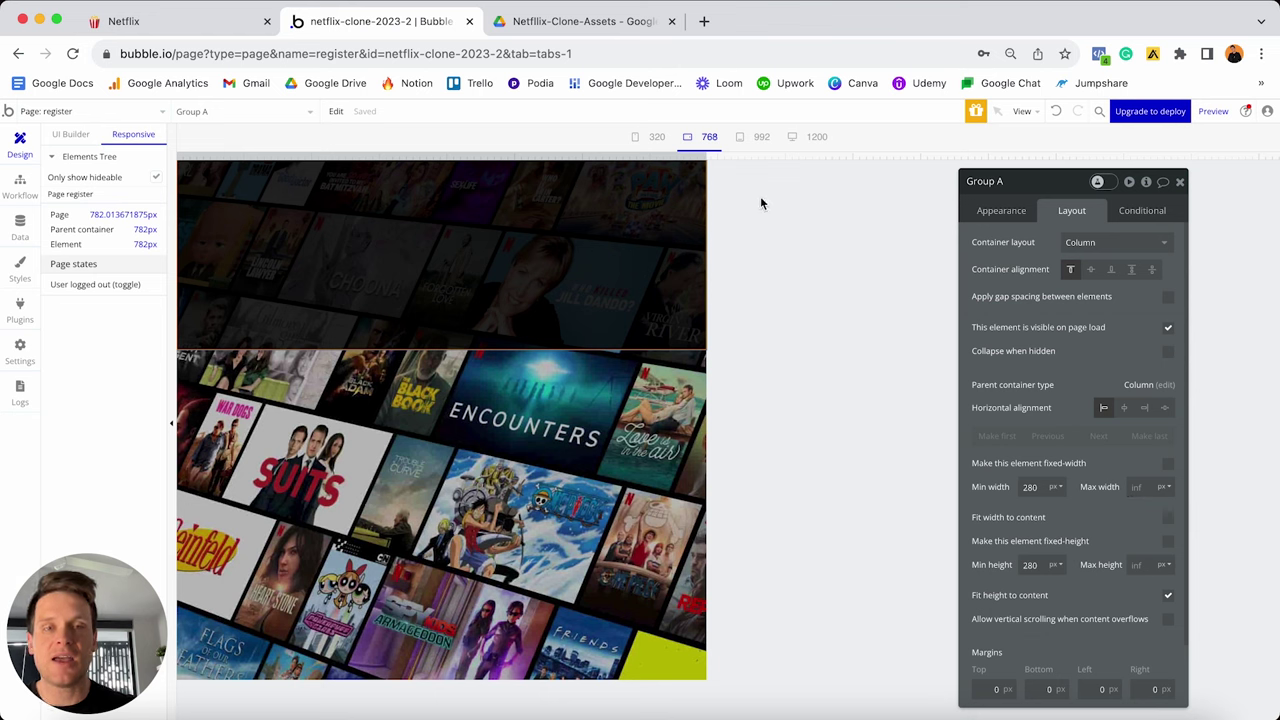
{"action": "left_click_drag", "start_coordinate": [706, 159], "coordinate": [951, 149]}
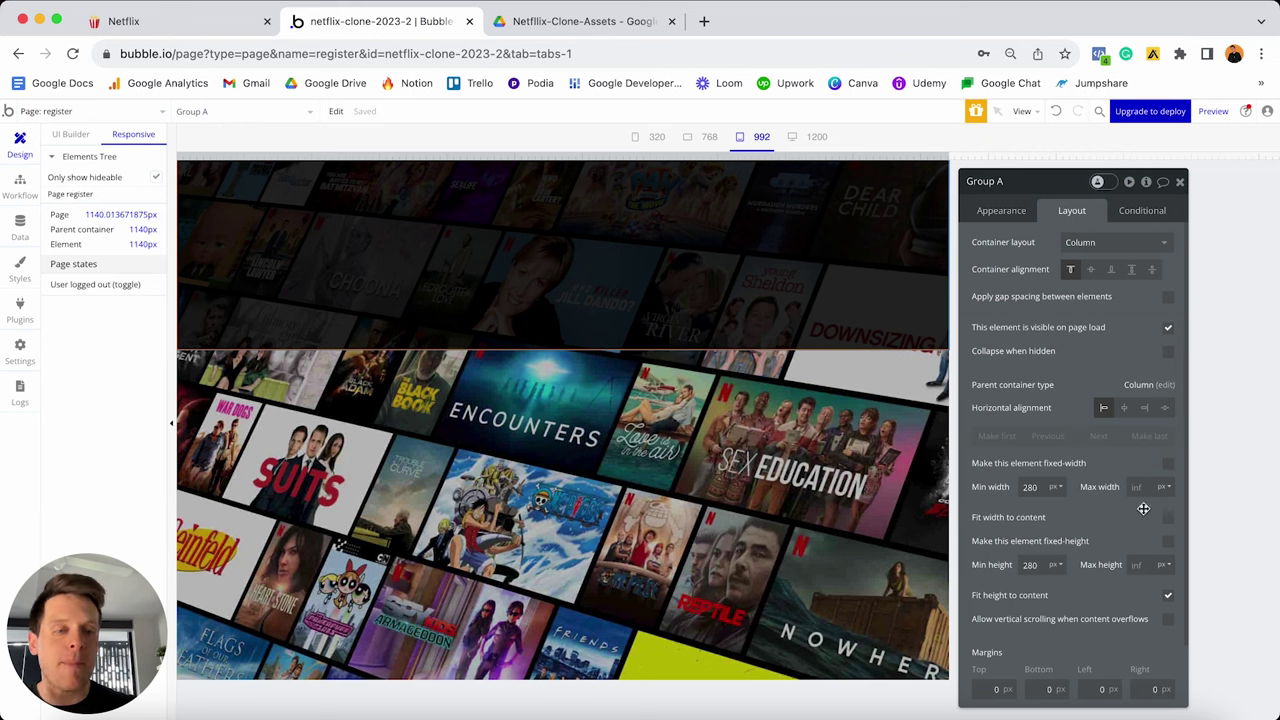
{"action": "left_click", "coordinate": [1135, 487]}
{"action": "left_click", "coordinate": [1040, 485]}
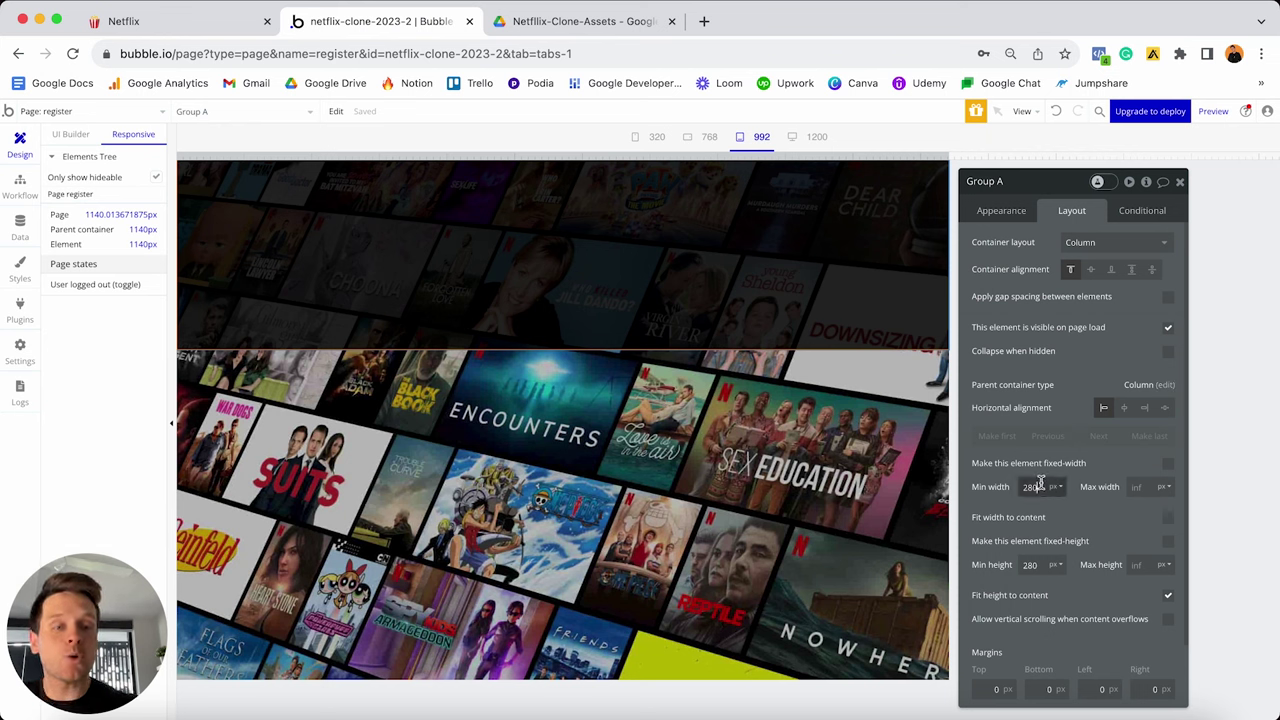
{"action": "key", "text": "BackSpace"}
{"action": "key", "text": "BackSpace"}
{"action": "key", "text": "BackSpace"}
{"action": "type", "text": "0"}
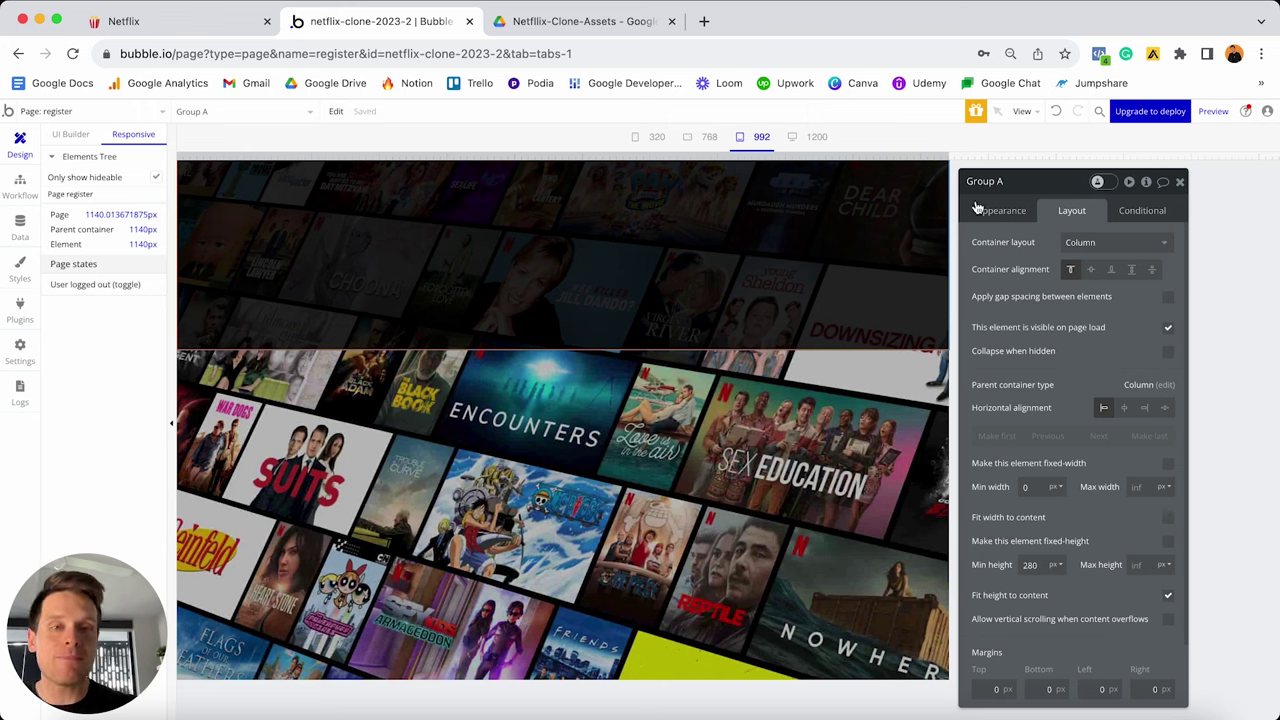
Step: Preview the page at the 768, 320, 992 and 1200 px breakpoints
{"action": "left_click_drag", "start_coordinate": [950, 157], "coordinate": [287, 121]}
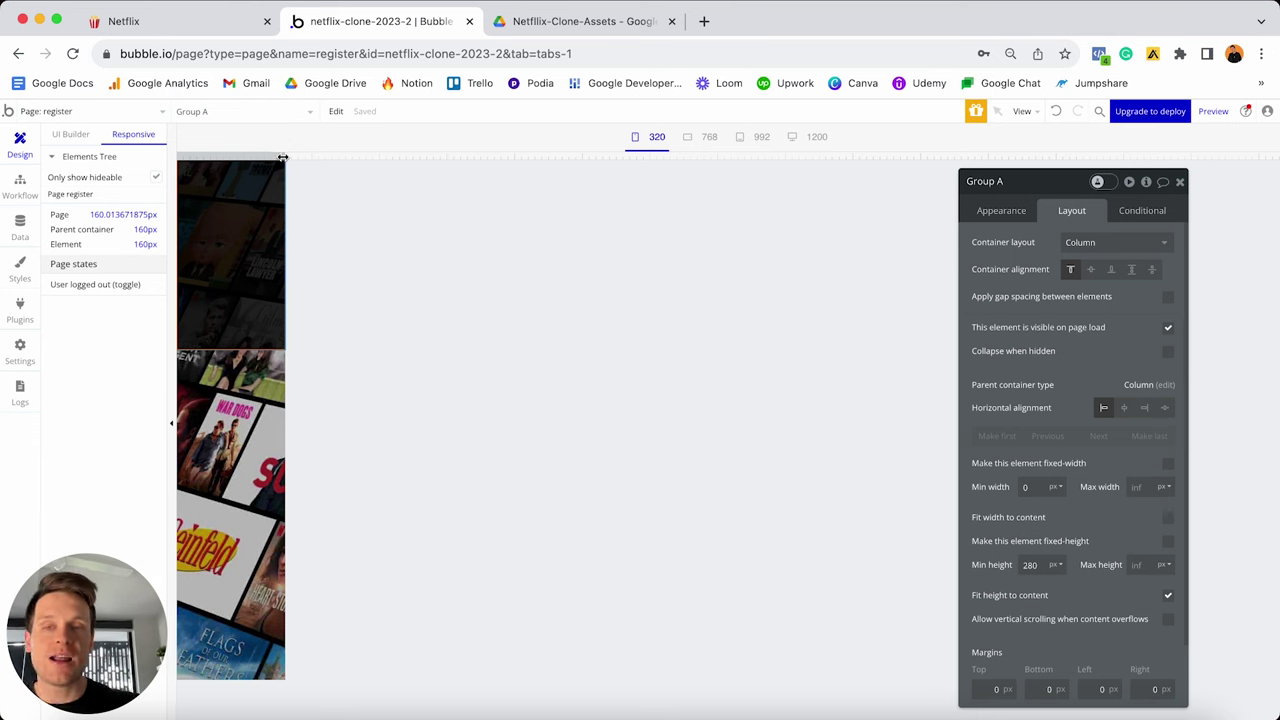
{"action": "left_click", "coordinate": [655, 140]}
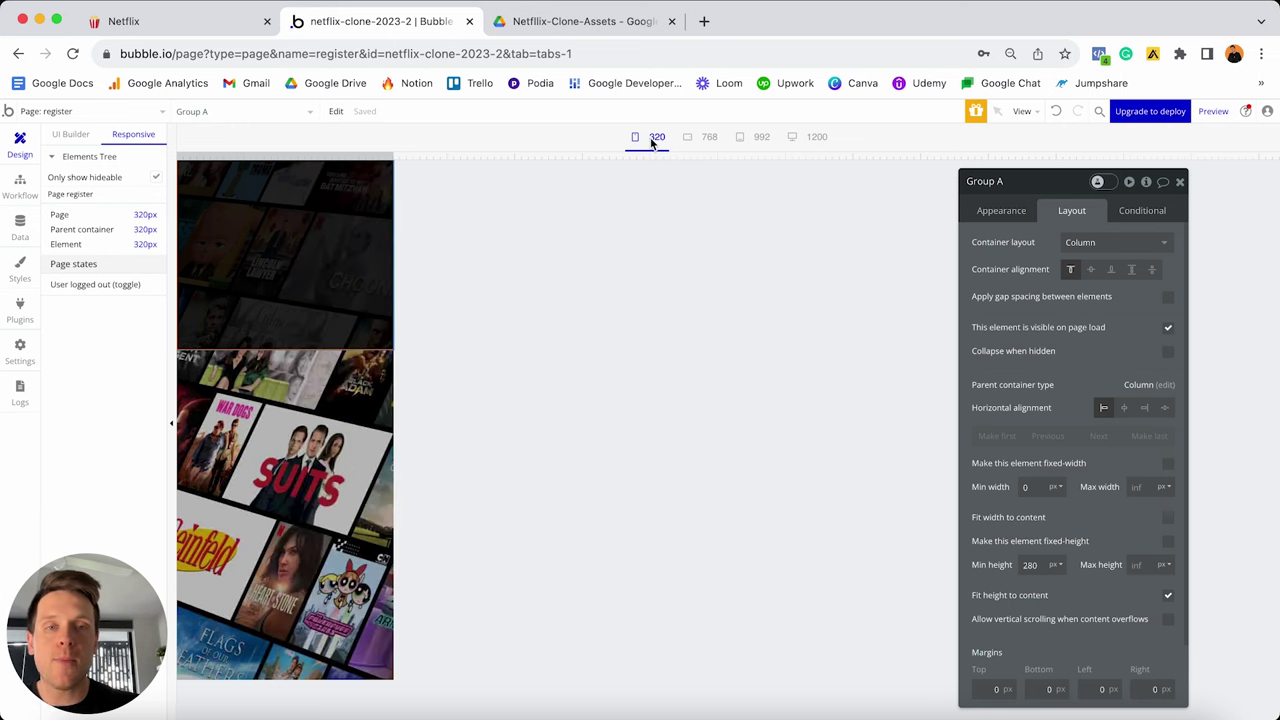
{"action": "left_click", "coordinate": [759, 138]}
{"action": "left_click", "coordinate": [814, 137]}
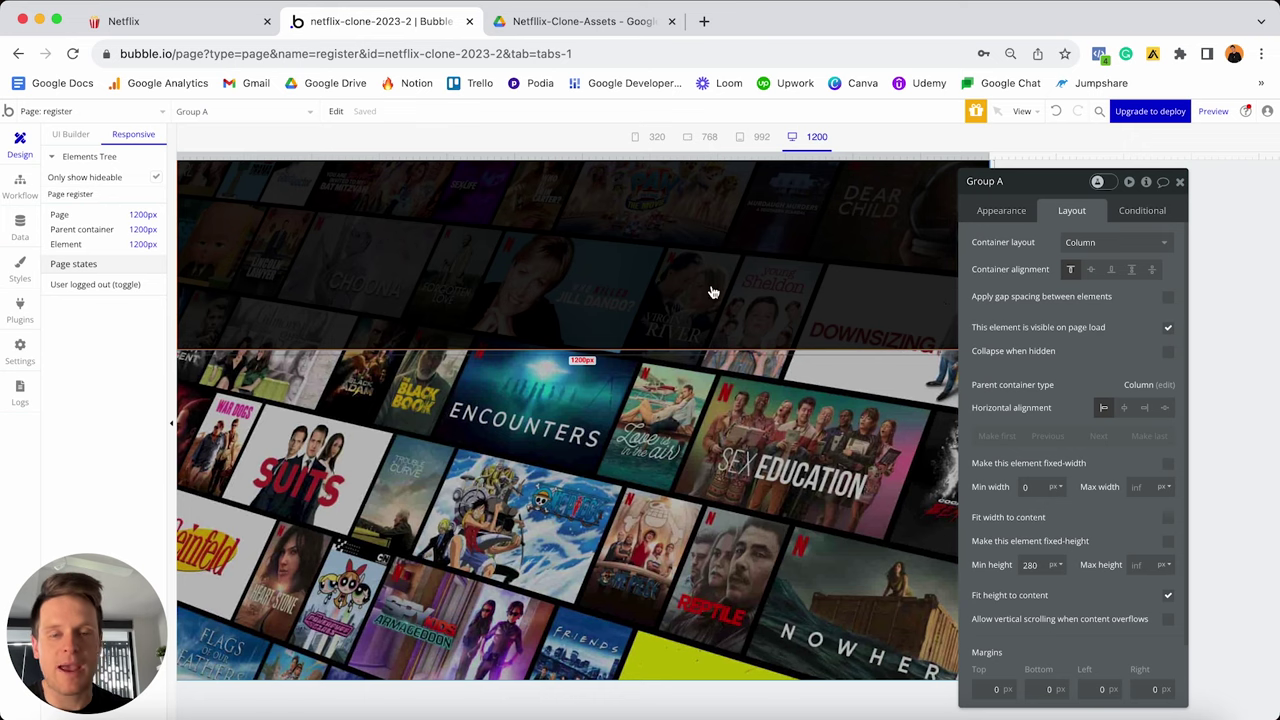
{"action": "key", "text": "ctrl+Up"}
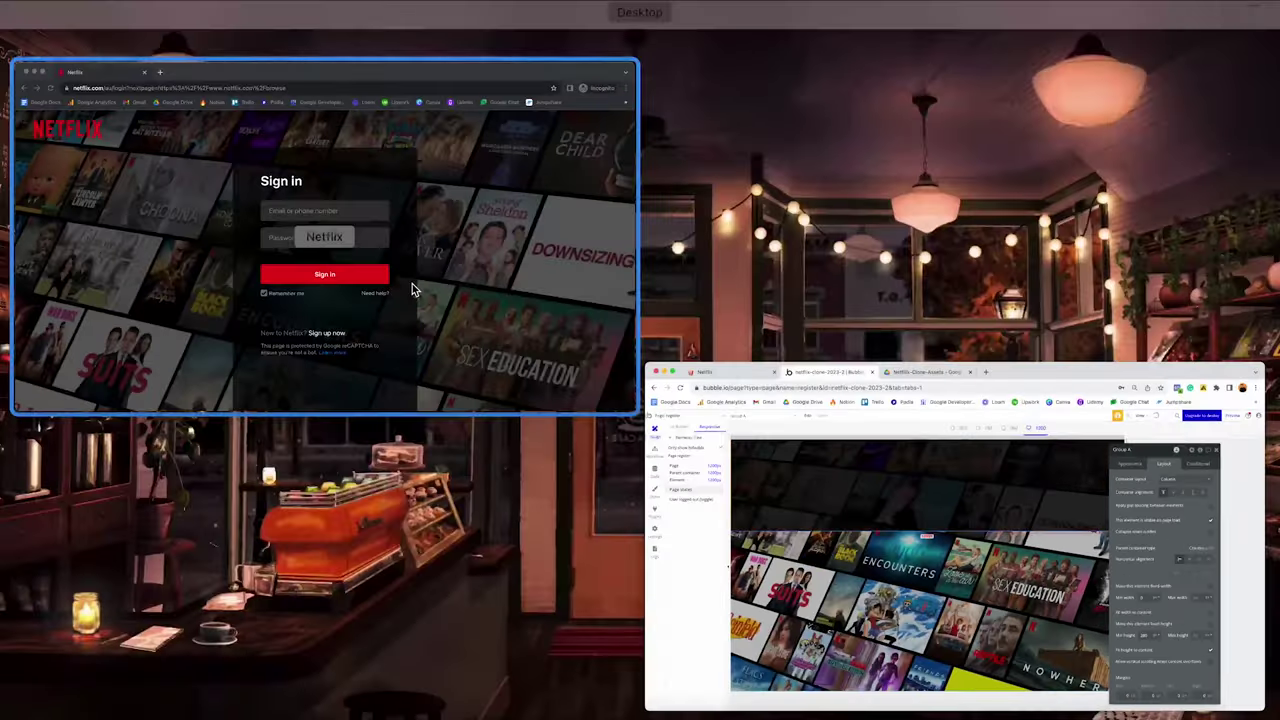
{"action": "left_click", "coordinate": [412, 284]}
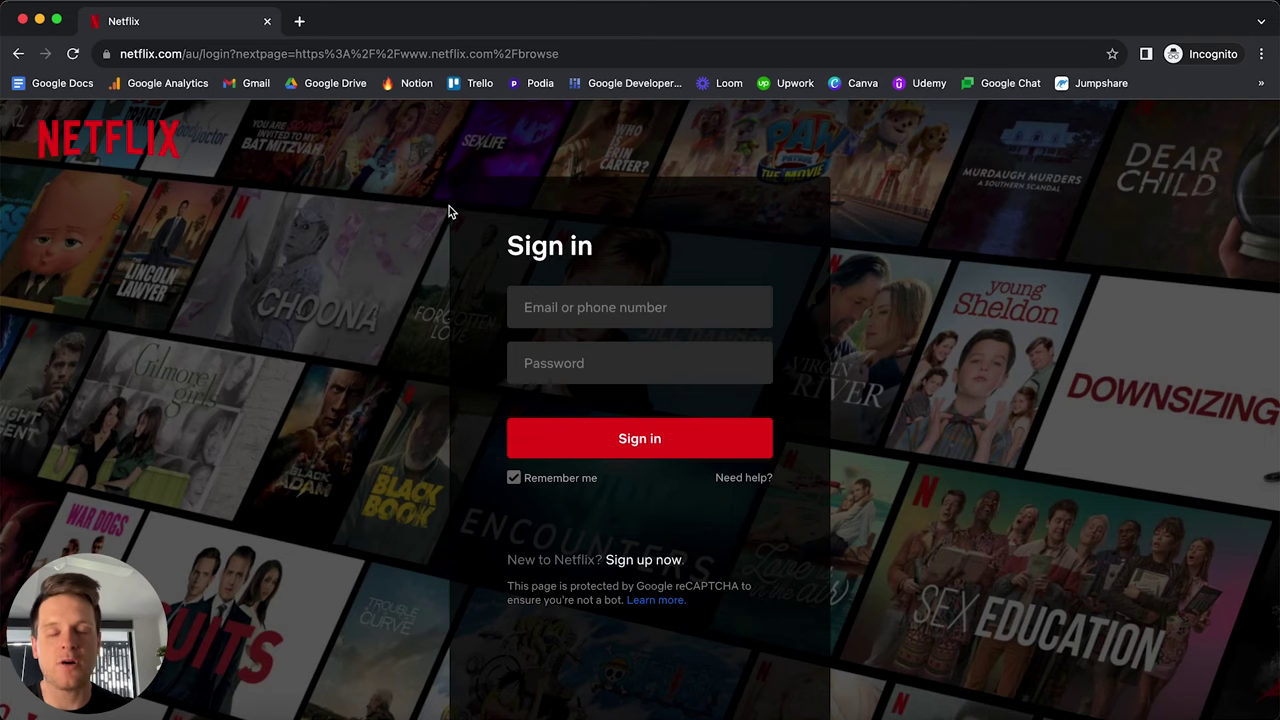
{"action": "key", "text": "ctrl+Up"}
{"action": "left_click", "coordinate": [514, 255]}
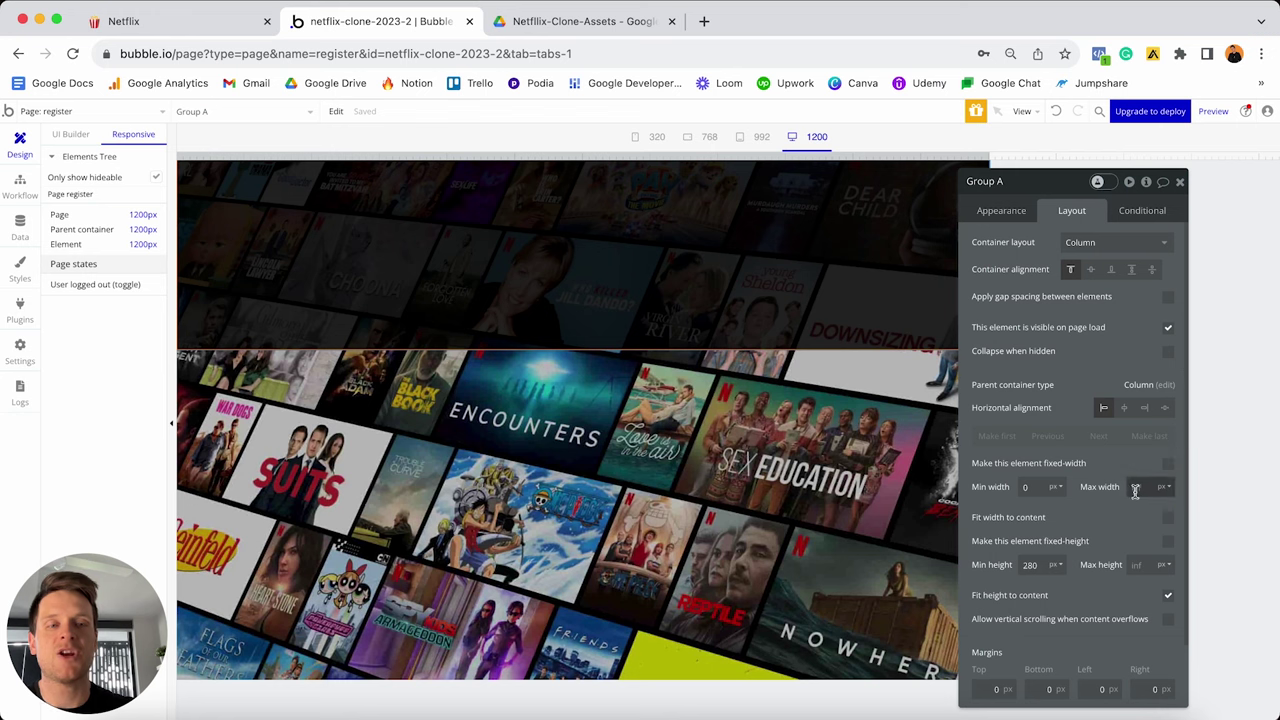
Step: Give Group A a 400 px max width, Centered horizontal alignment and 150 px top margin
{"action": "type", "text": "400"}
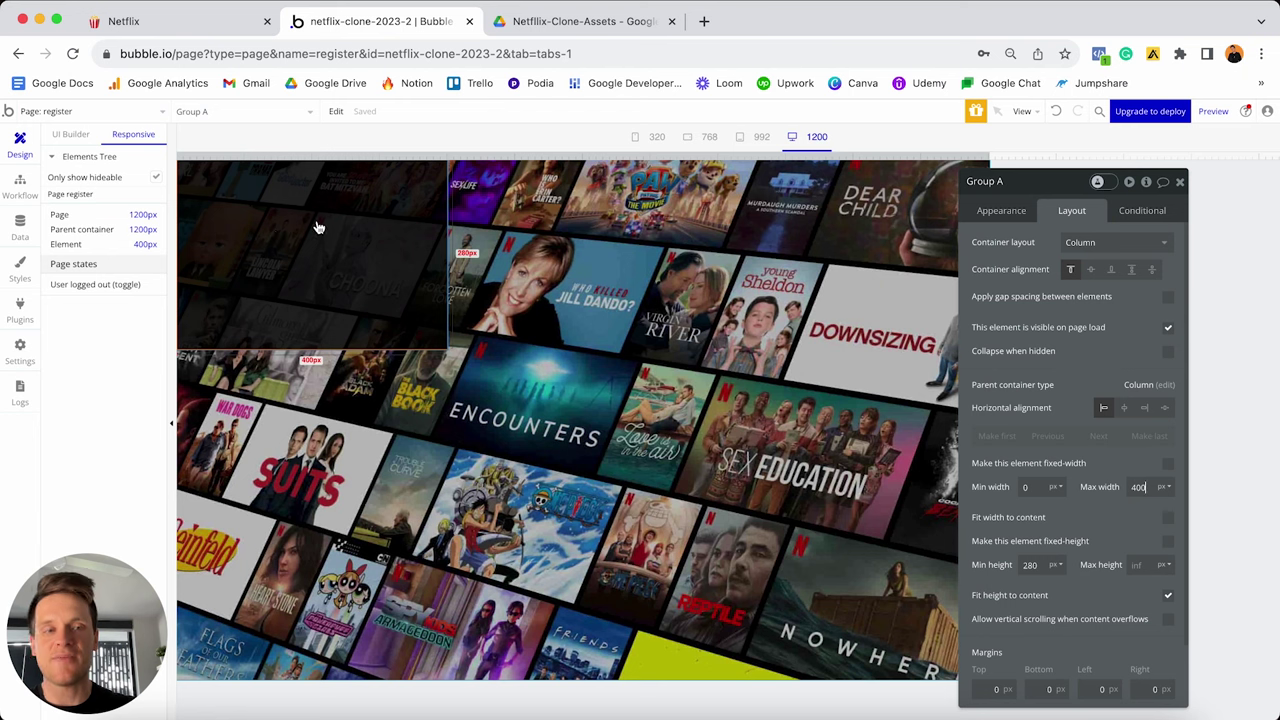
{"action": "left_click", "coordinate": [1126, 410]}
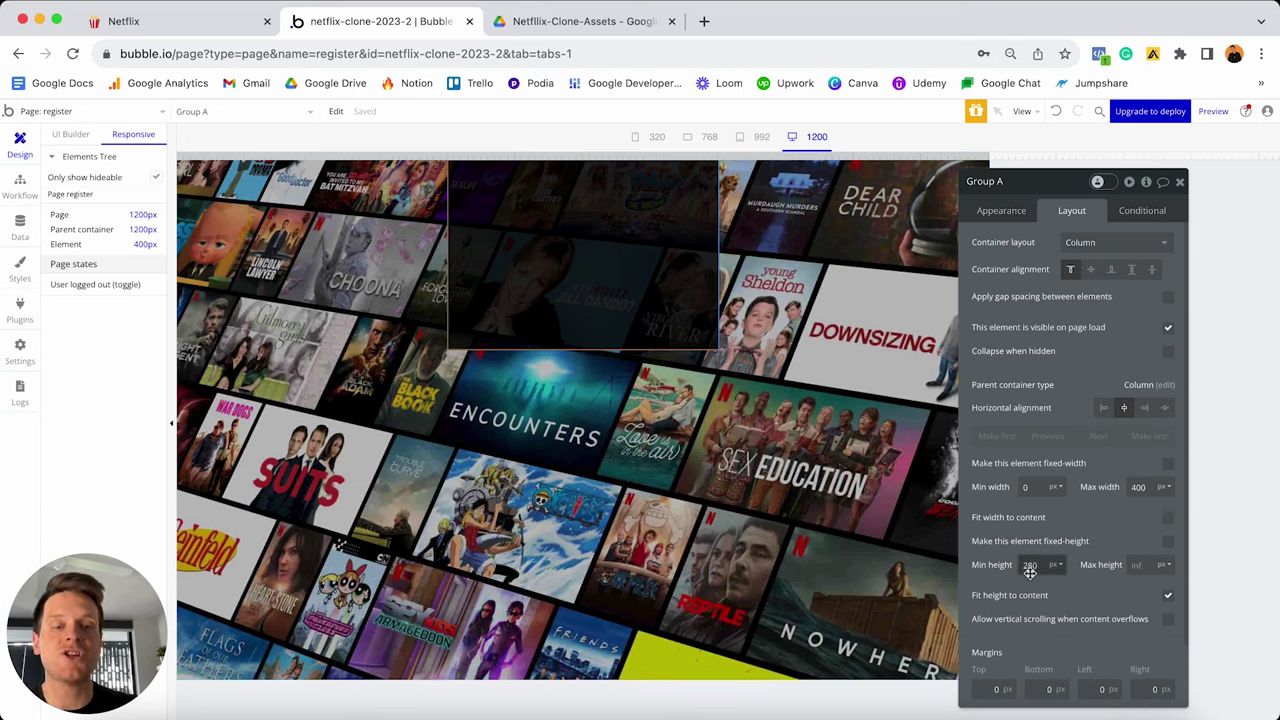
{"action": "left_click", "coordinate": [980, 688]}
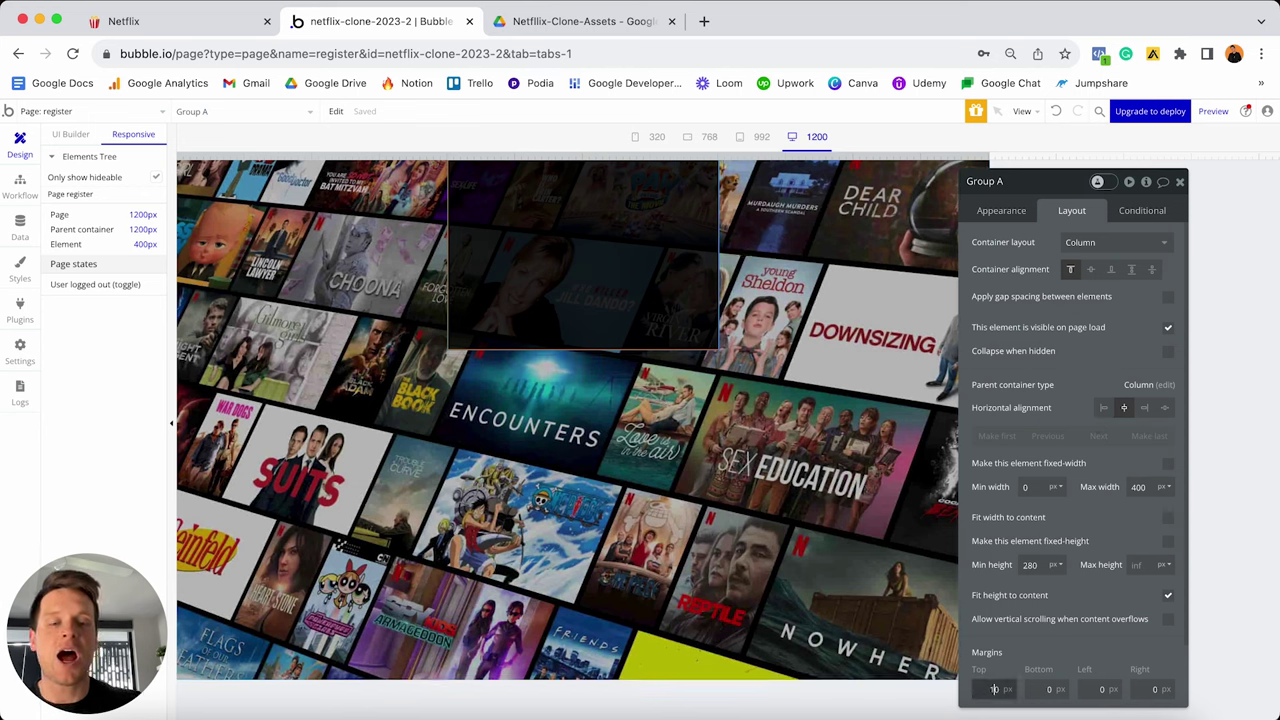
{"action": "type", "text": "150"}
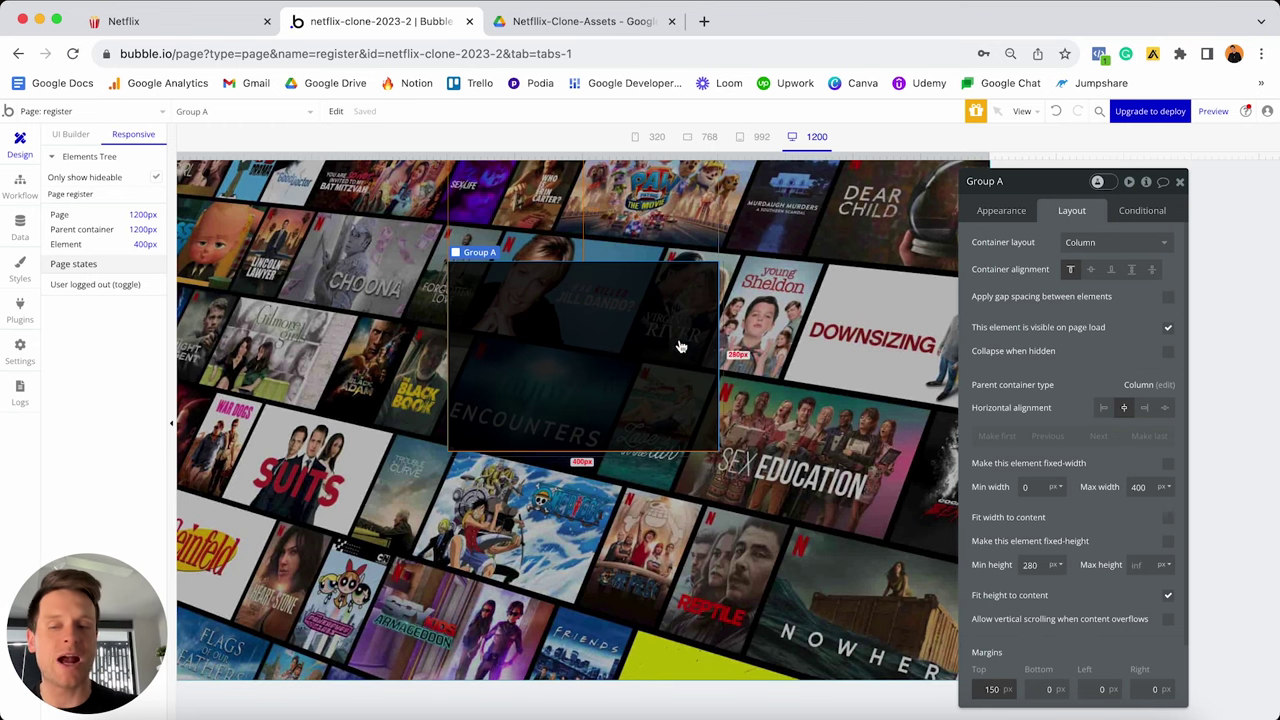
{"action": "left_click_drag", "start_coordinate": [988, 155], "coordinate": [670, 126]}
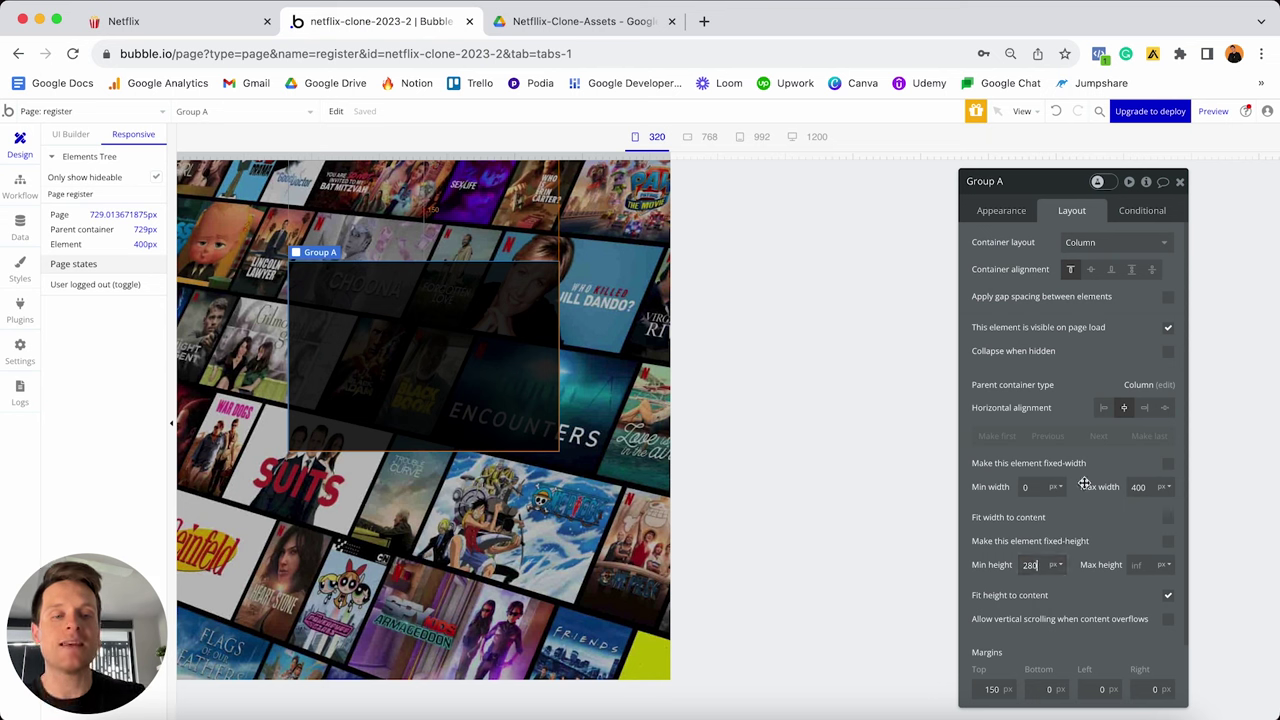
Step: Clear Group A's Min height, undo to restore 280 px, and return to the UI Builder
{"action": "double_click", "coordinate": [1027, 565]}
{"action": "key", "text": "BackSpace"}
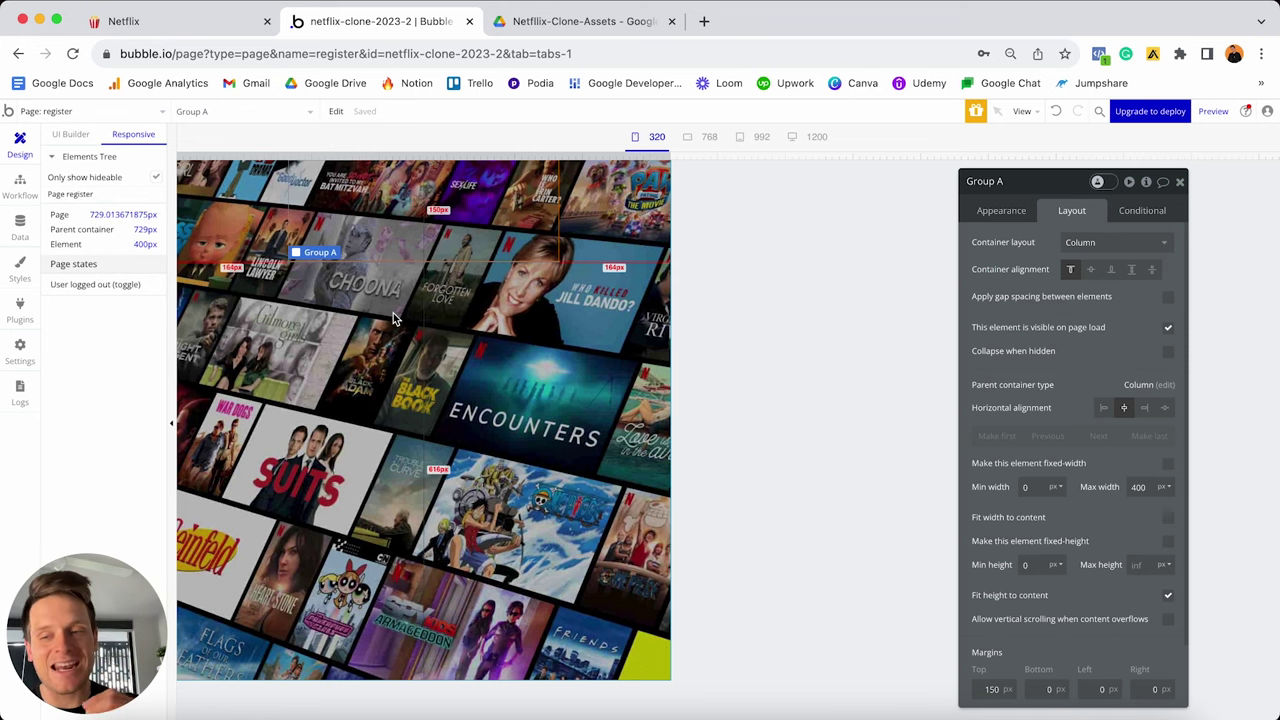
{"action": "left_click", "coordinate": [1056, 112]}
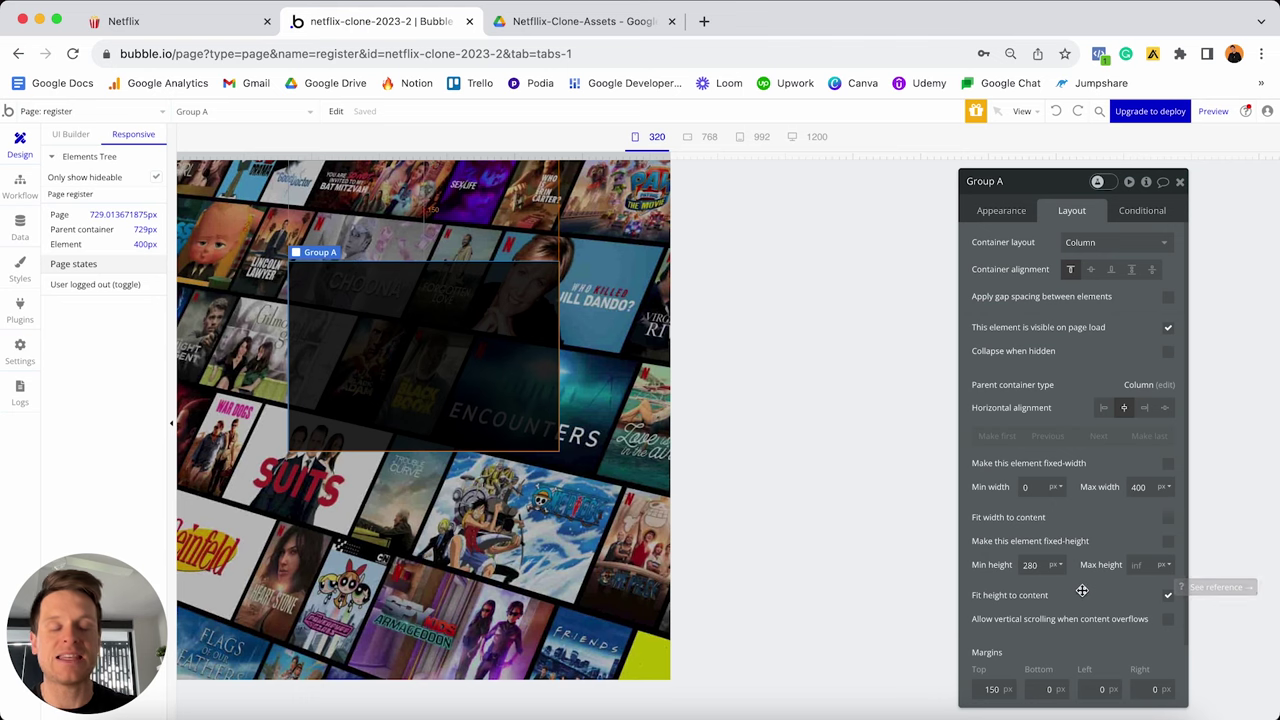
{"action": "left_click", "coordinate": [80, 135]}
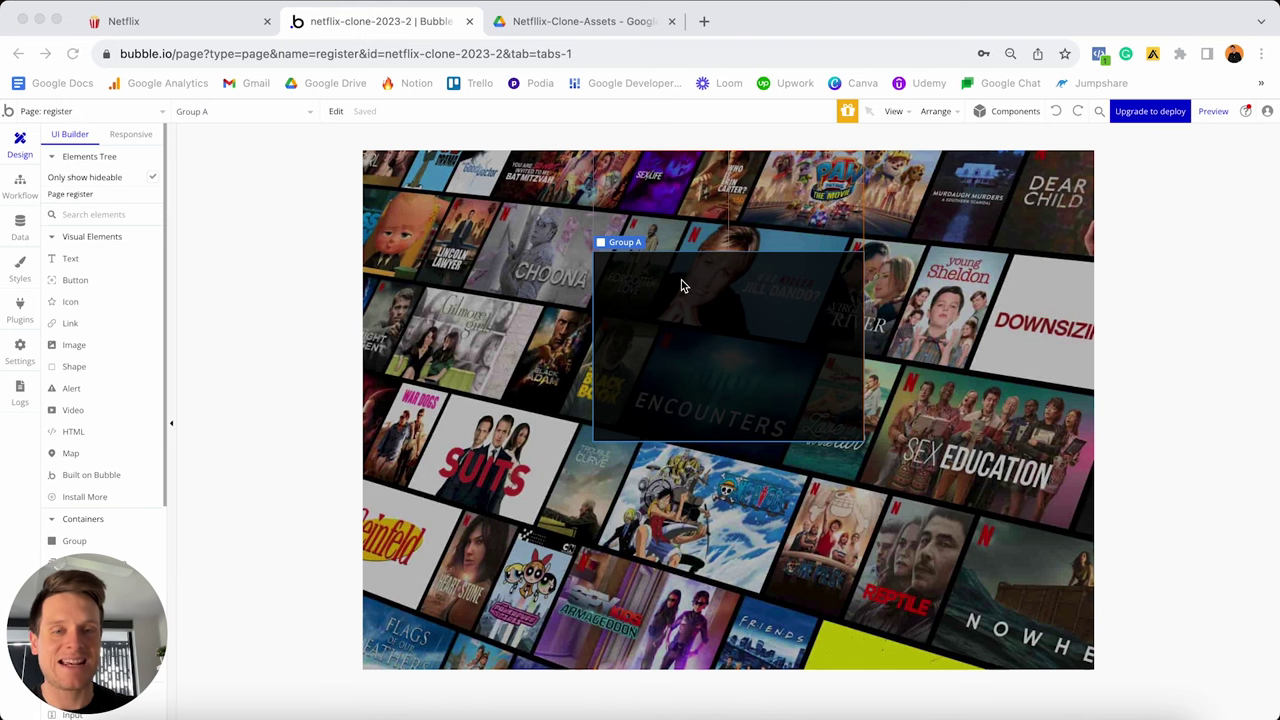
Step: Add a text element reading 'Register an account' inside Group A
{"action": "left_click", "coordinate": [84, 248]}
{"action": "left_click", "coordinate": [66, 258]}
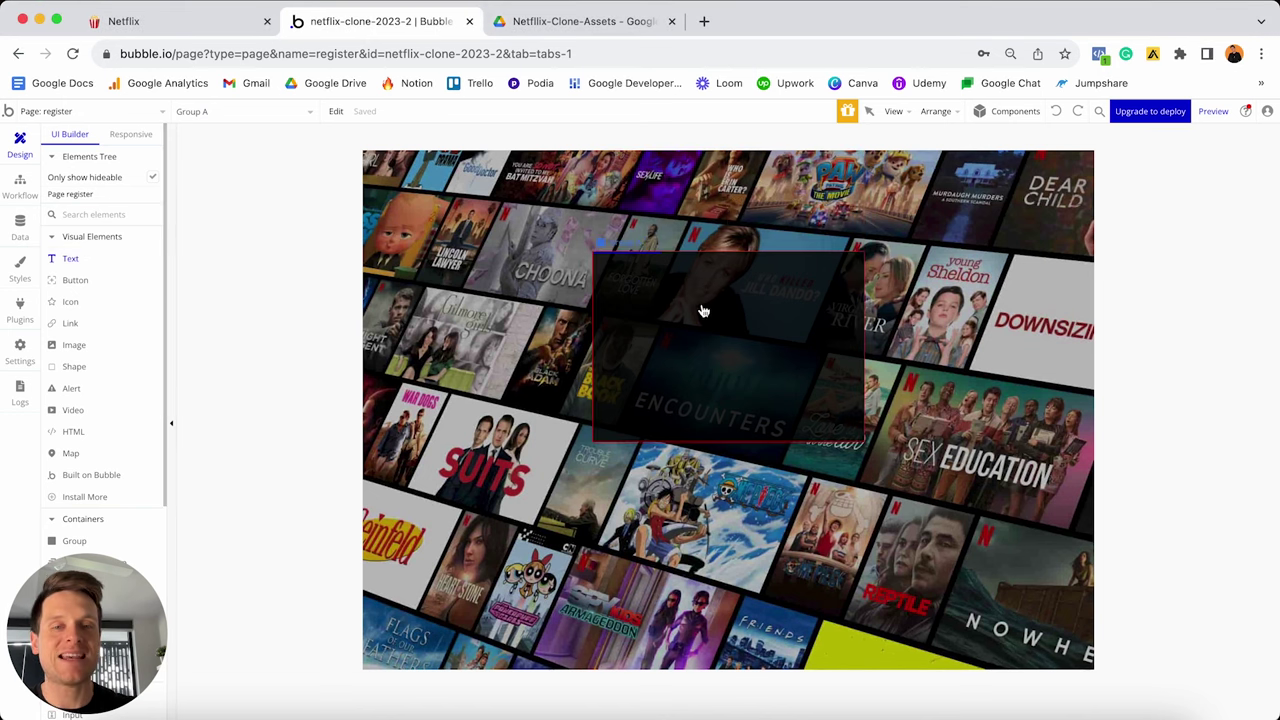
{"action": "left_click", "coordinate": [703, 311]}
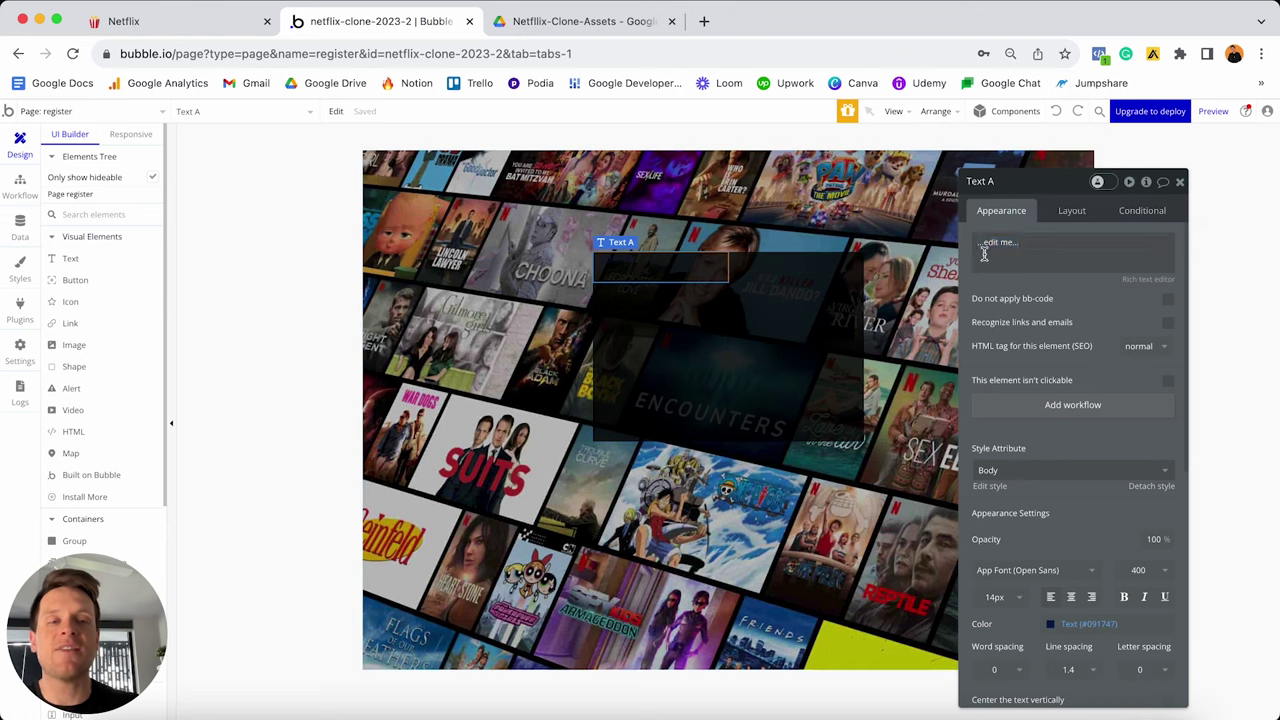
{"action": "type", "text": "R"}
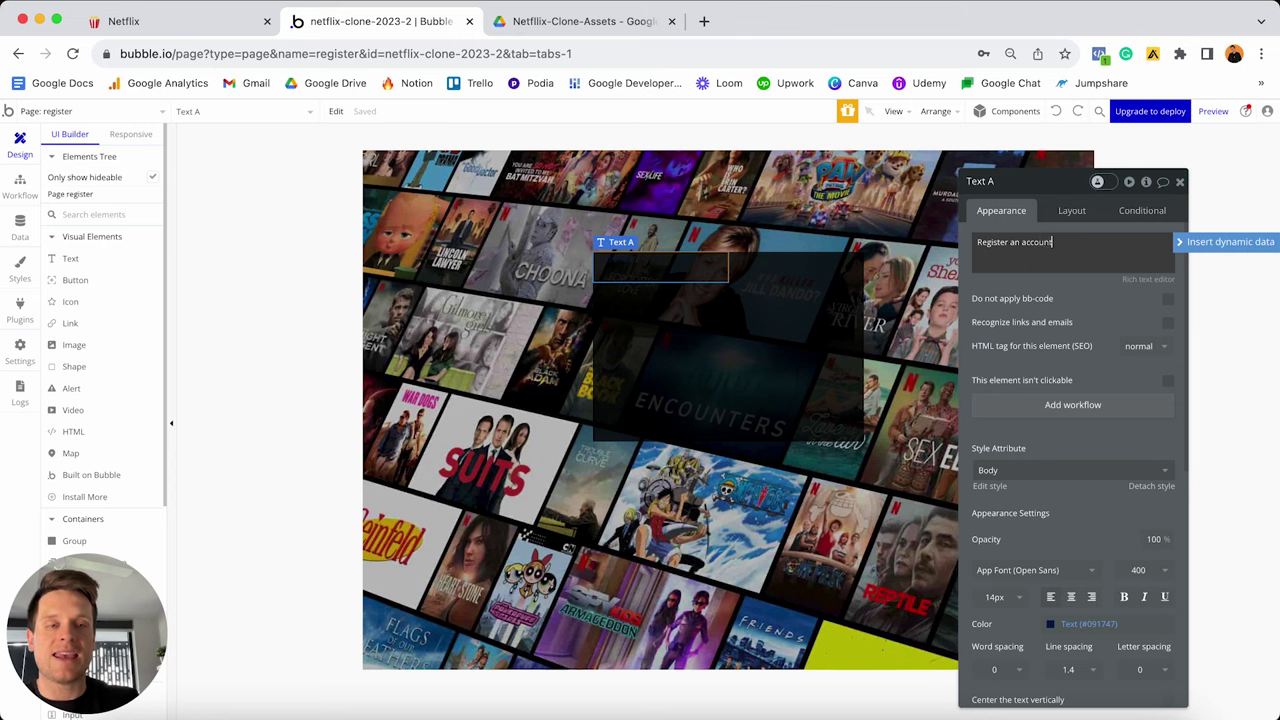
{"action": "type", "text": "egister an account"}
Step: Detach the heading's style and make it 20px, white (#FFFFFF), centered and bold
{"action": "scroll", "coordinate": [1086, 381], "scroll_direction": "down", "scroll_amount": 1}
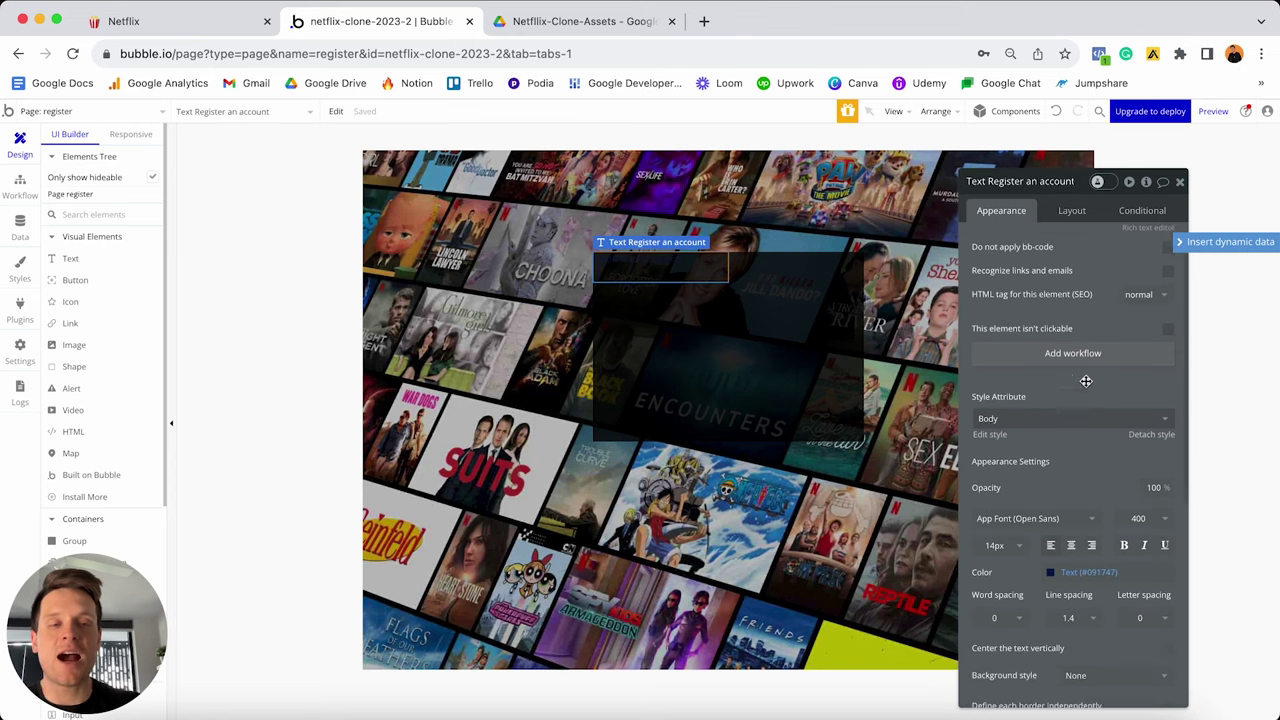
{"action": "left_click", "coordinate": [1149, 424]}
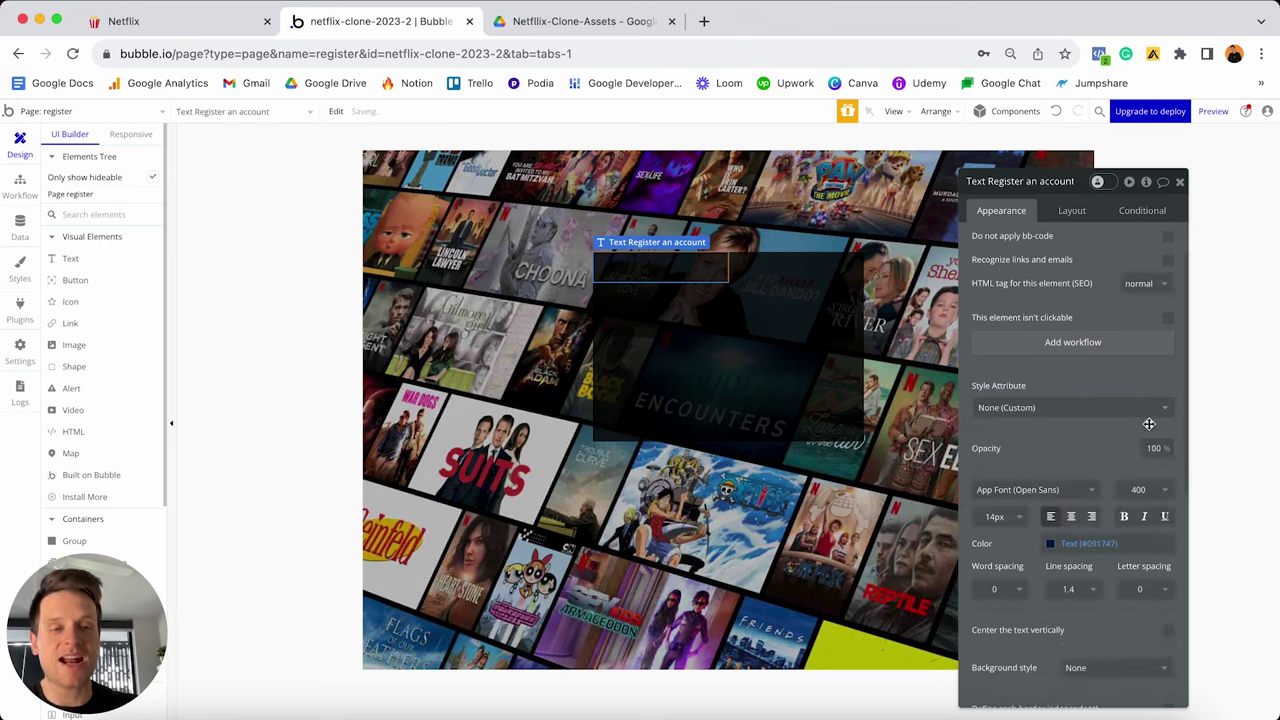
{"action": "key", "text": "Tab"}
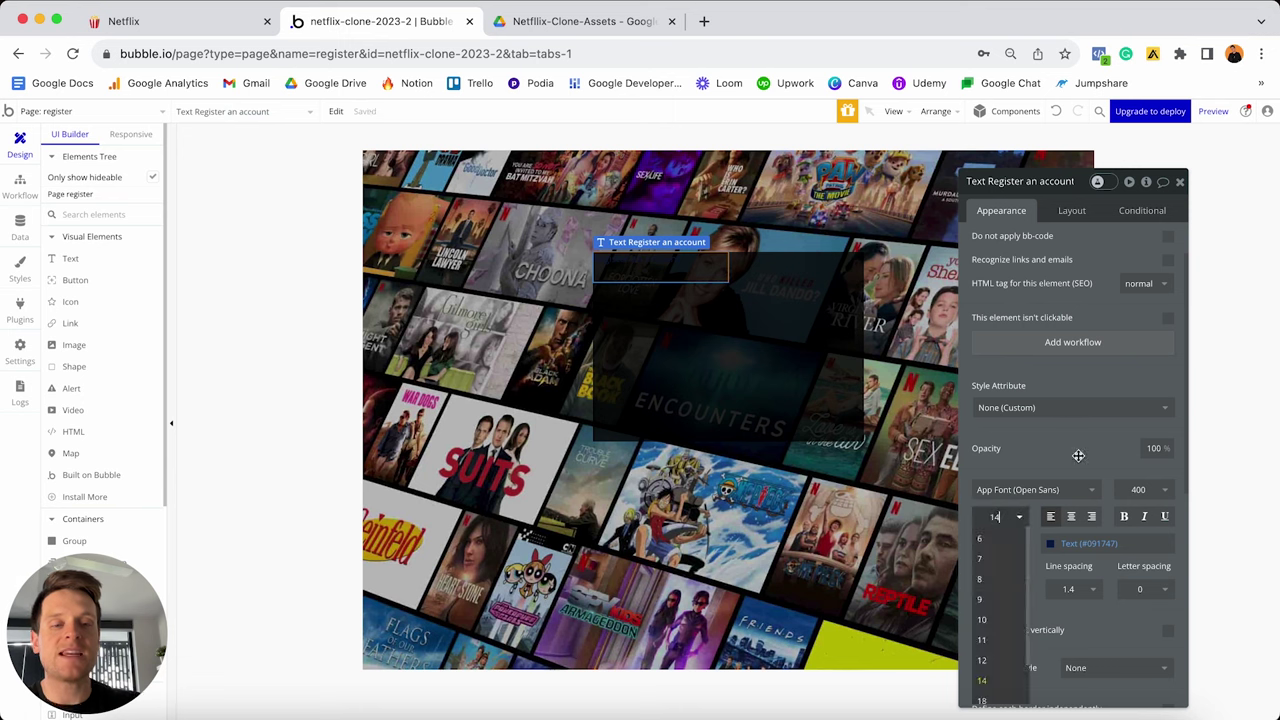
{"action": "type", "text": "20"}
{"action": "key", "text": "Return"}
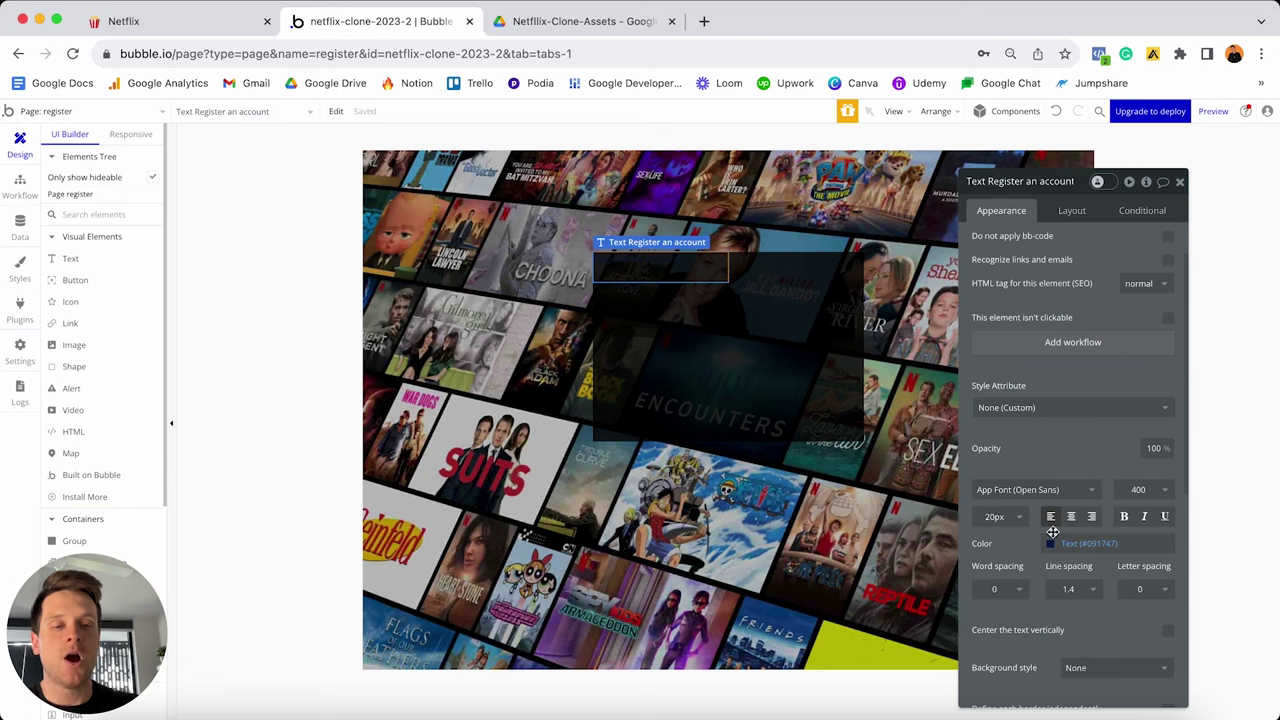
{"action": "left_click", "coordinate": [1086, 543]}
{"action": "left_click", "coordinate": [1041, 519]}
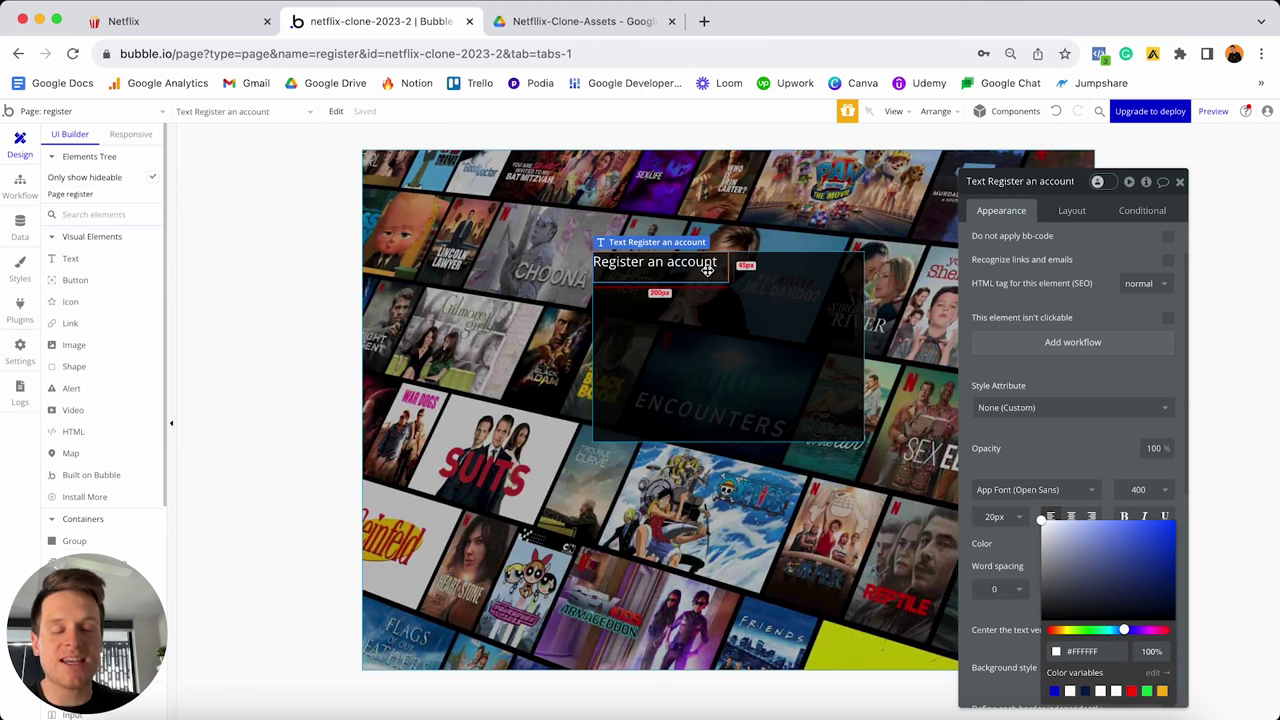
{"action": "left_click", "coordinate": [1008, 446]}
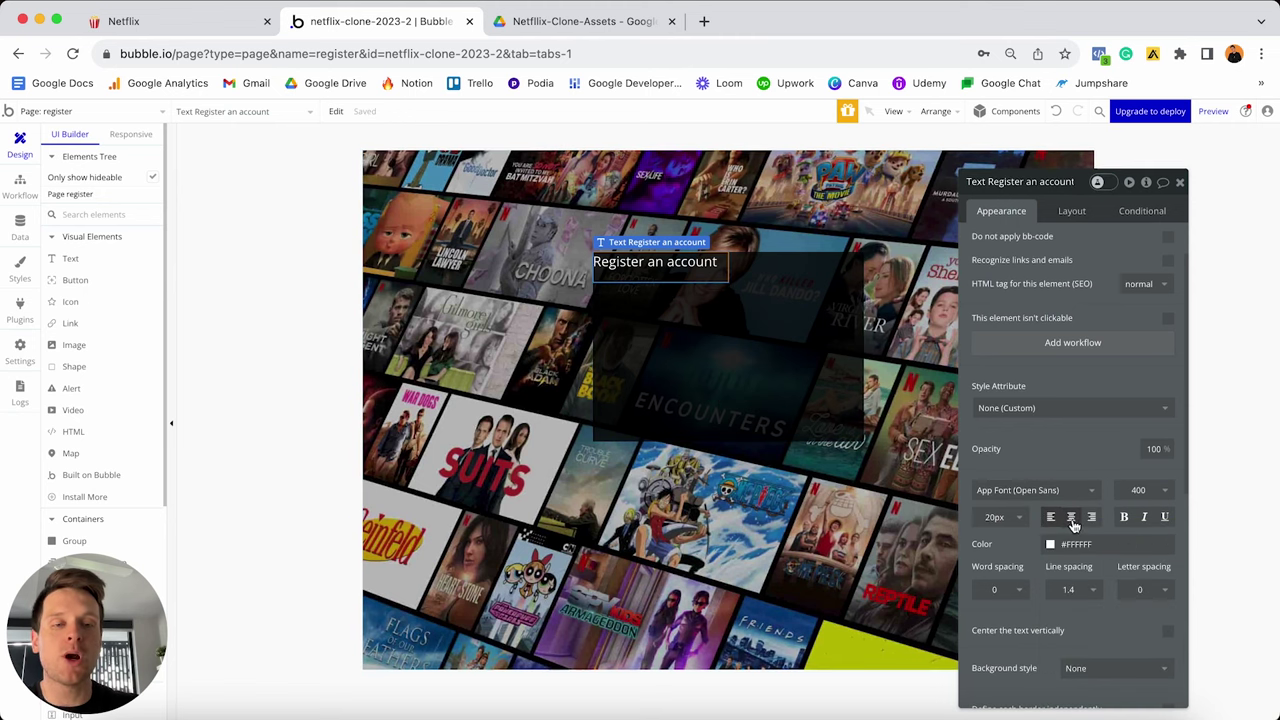
{"action": "left_click", "coordinate": [1071, 518]}
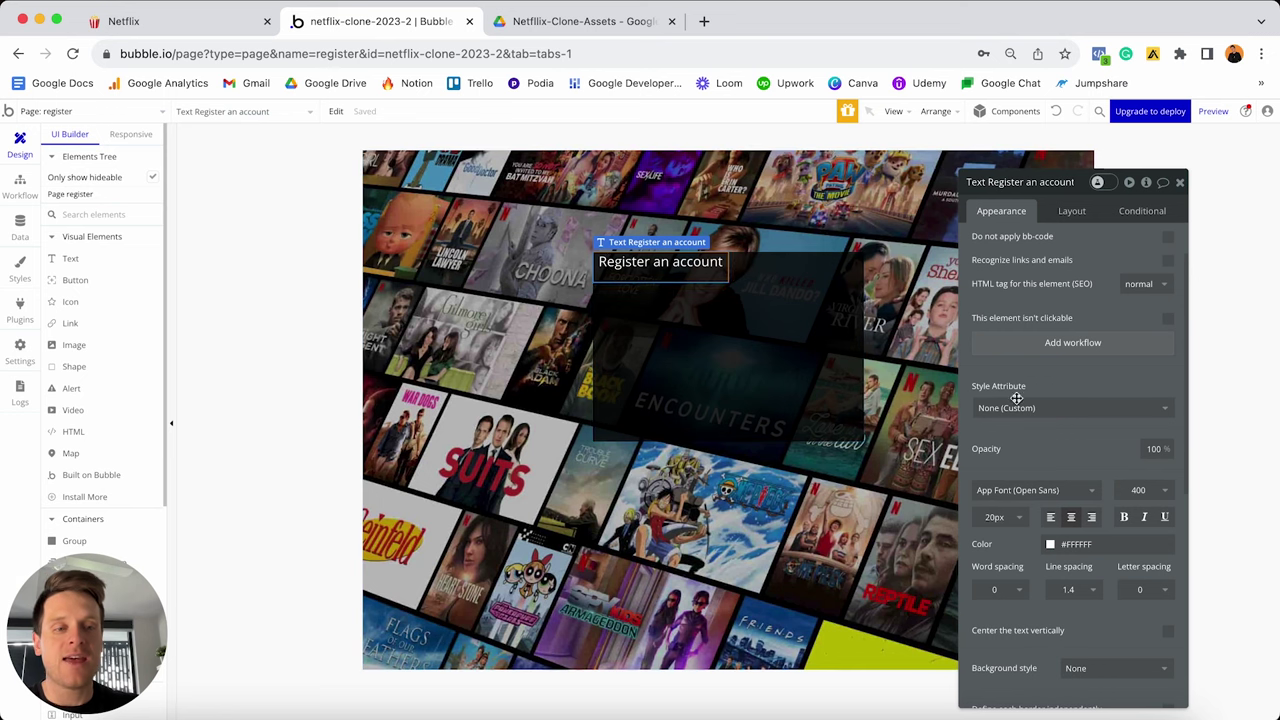
{"action": "left_click", "coordinate": [1122, 516]}
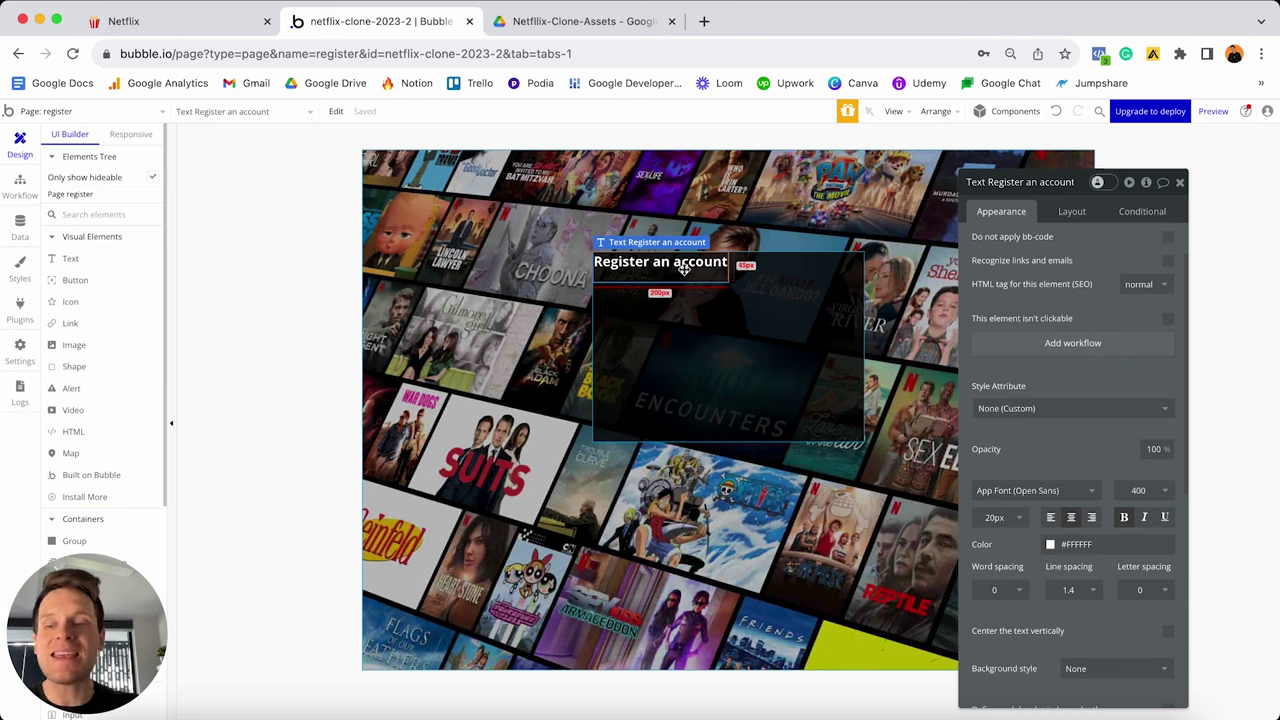
{"action": "left_click", "coordinate": [1075, 211]}
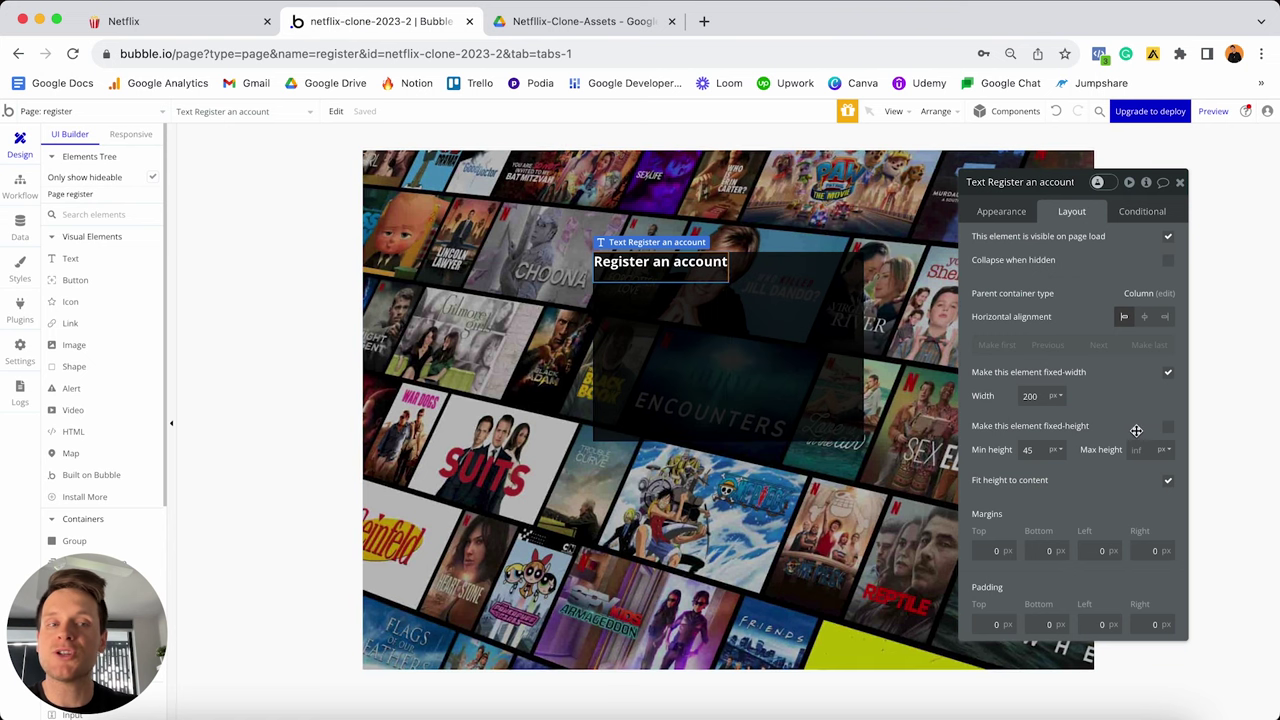
Step: Make the heading non-fixed-width and check its wrapping in the responsive preview
{"action": "left_click", "coordinate": [1168, 374]}
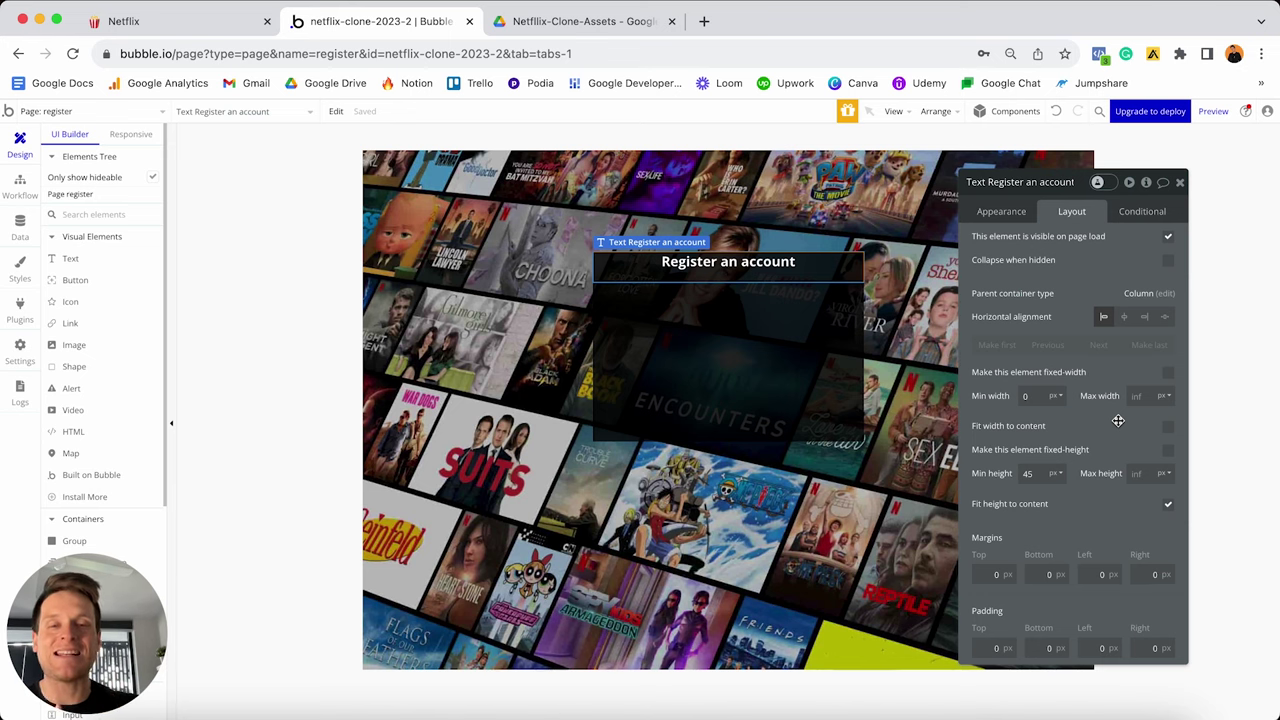
{"action": "left_click", "coordinate": [133, 134]}
{"action": "left_click_drag", "start_coordinate": [524, 156], "coordinate": [245, 123]}
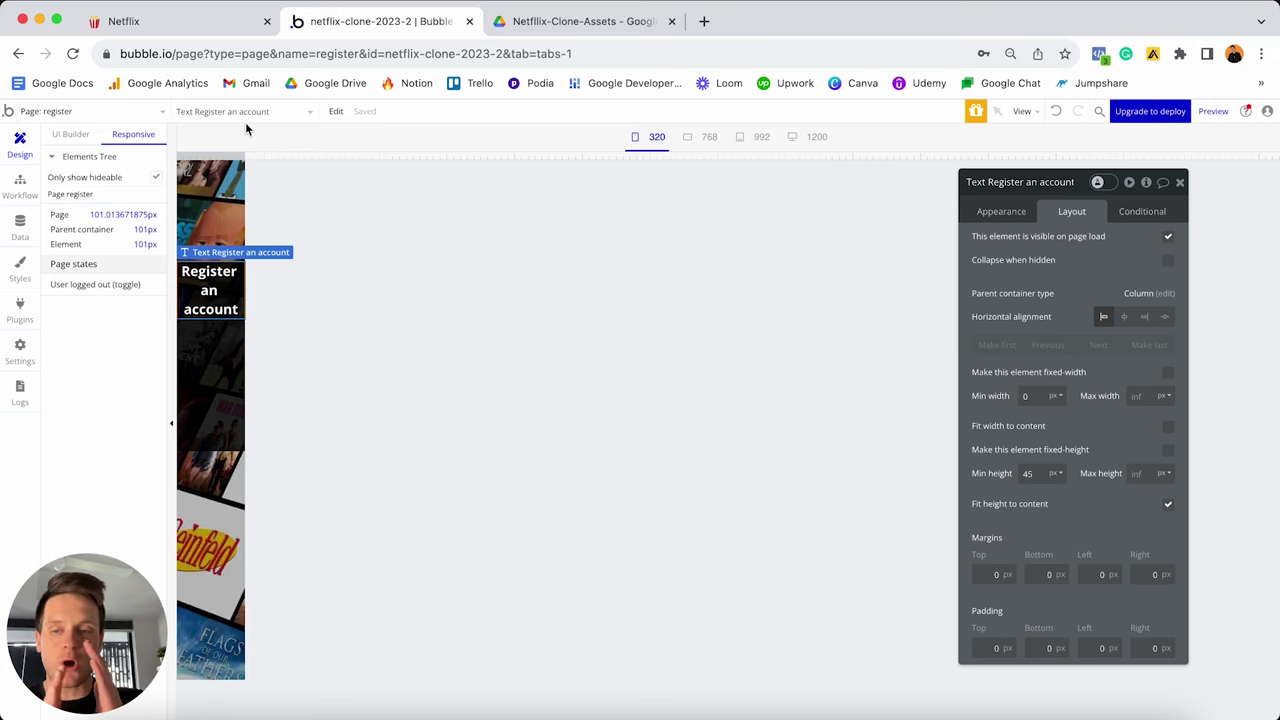
{"action": "left_click_drag", "start_coordinate": [246, 160], "coordinate": [573, 160]}
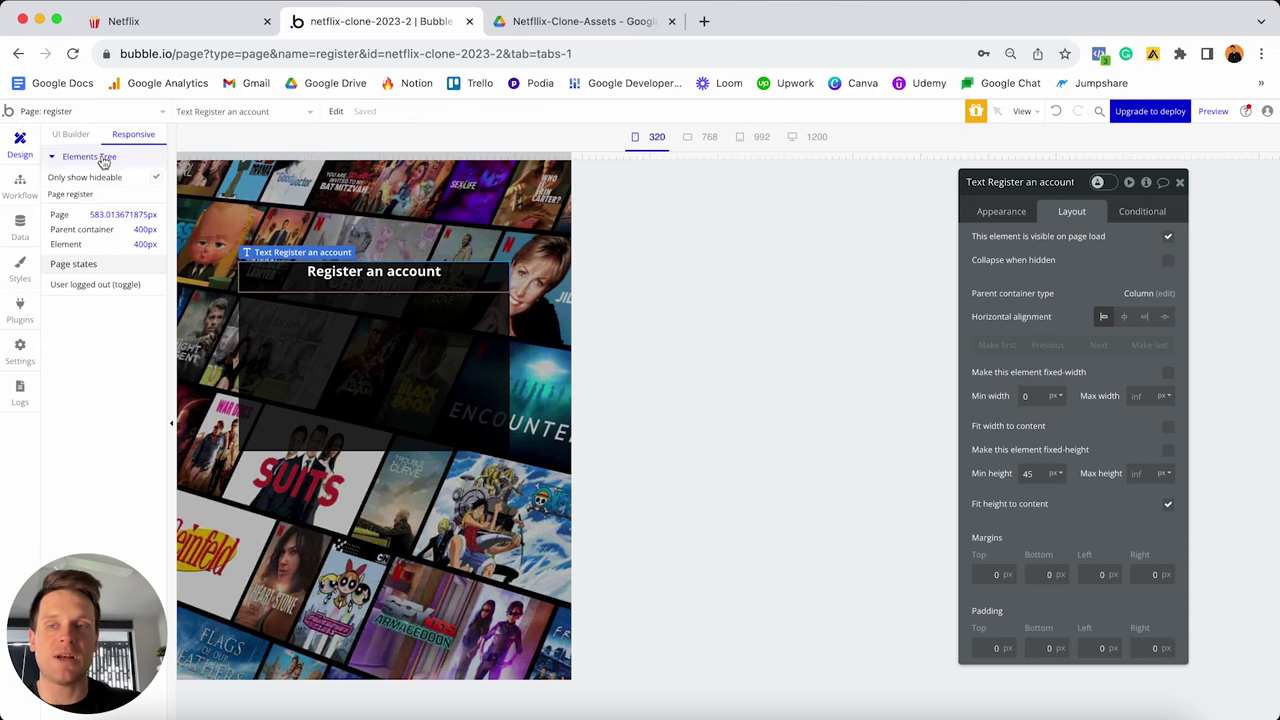
{"action": "left_click", "coordinate": [68, 134]}
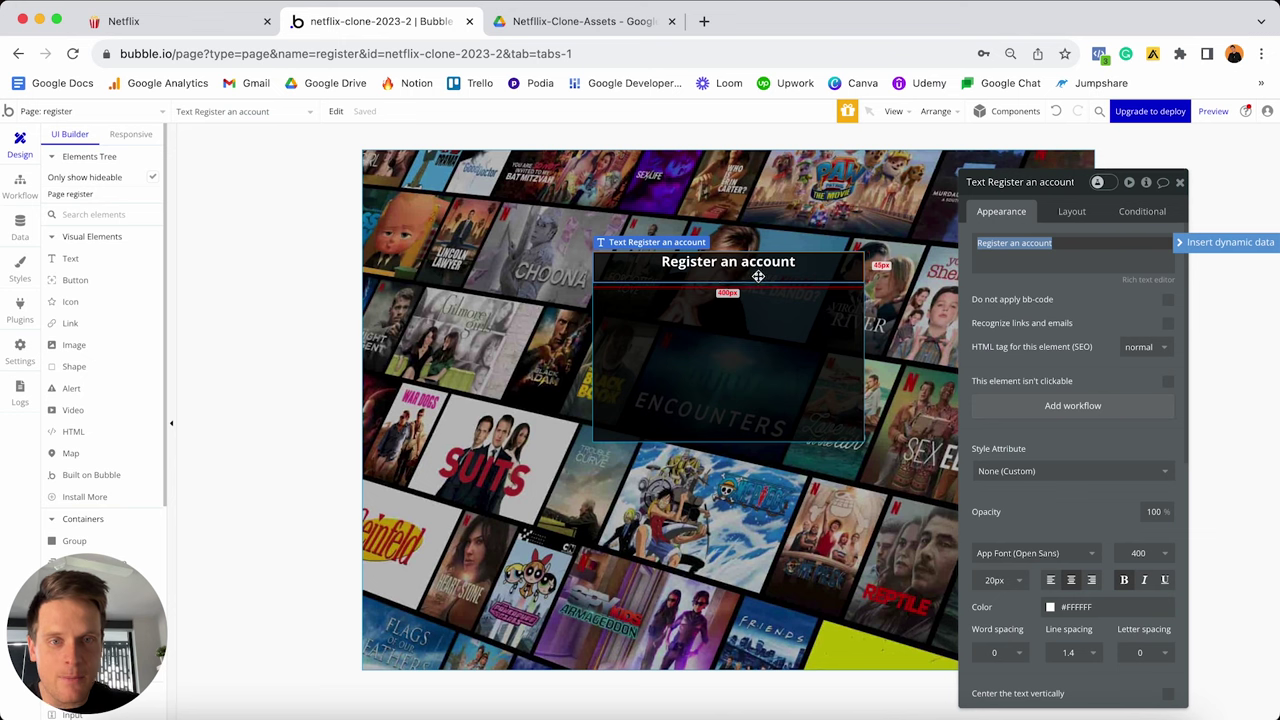
Step: Set the heading's min height to 0 and its top, left and right margins to 20
{"action": "left_click", "coordinate": [1068, 216]}
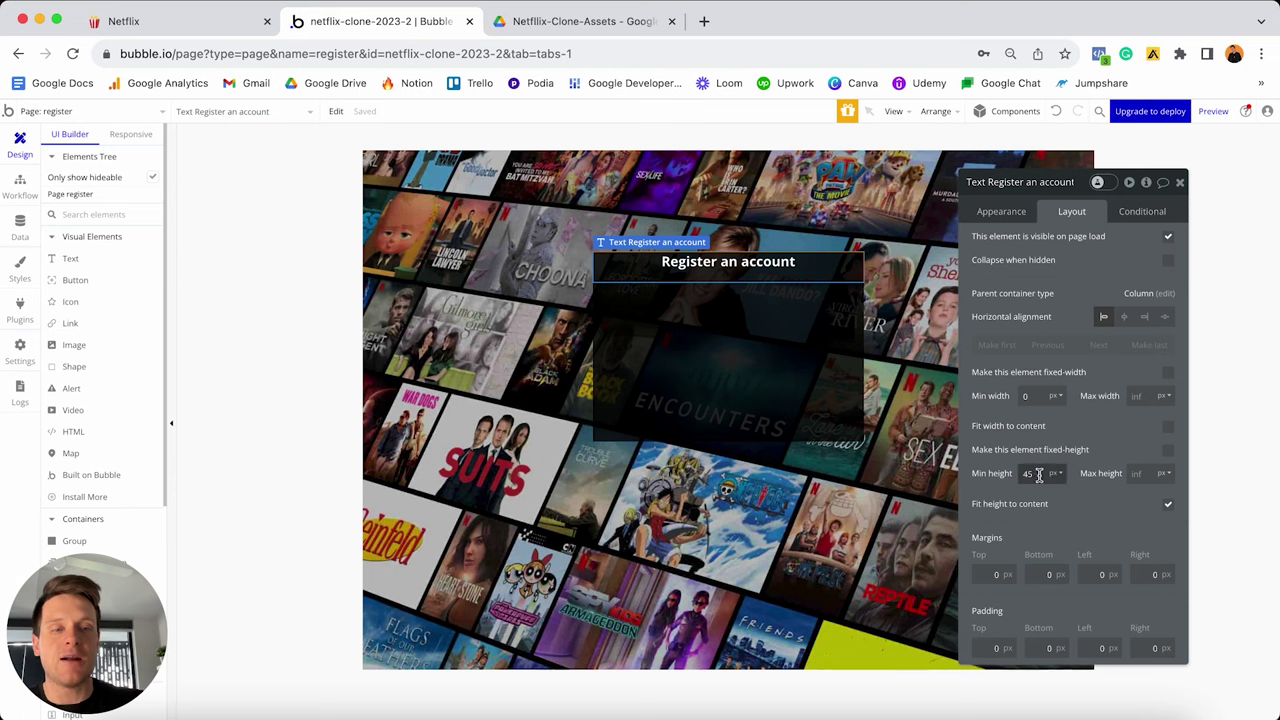
{"action": "type", "text": "0"}
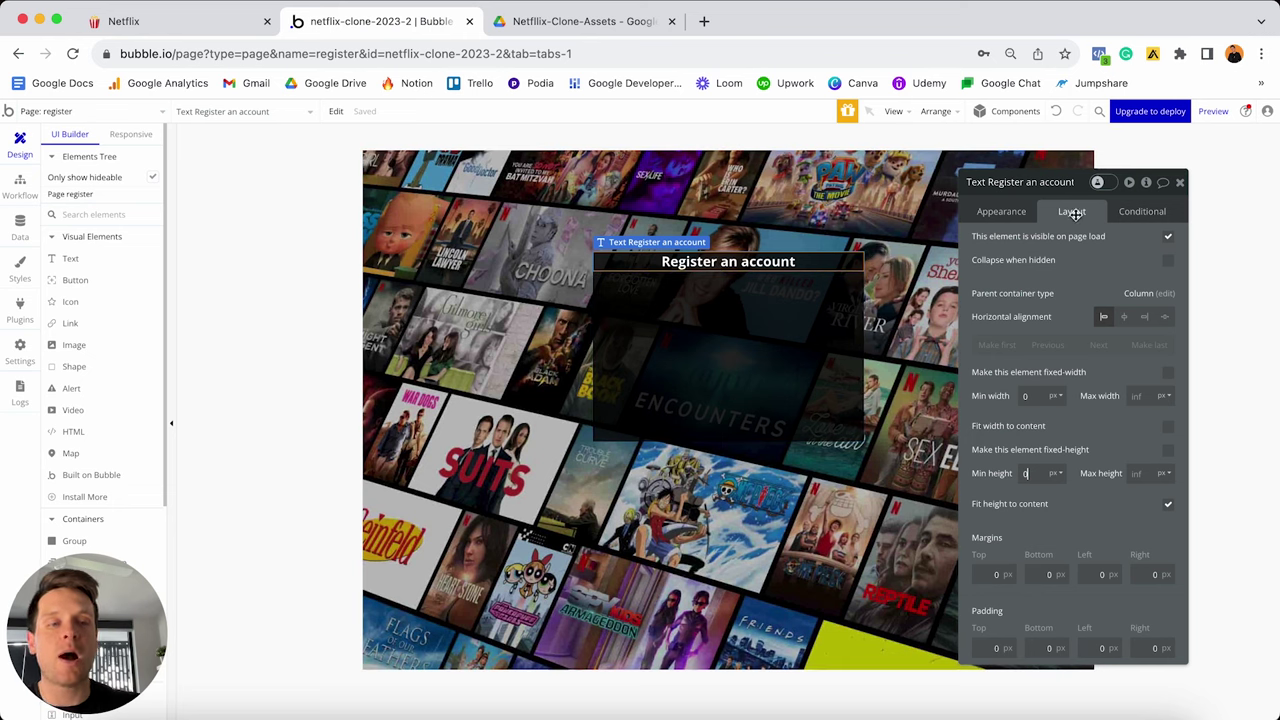
{"action": "left_click", "coordinate": [981, 572]}
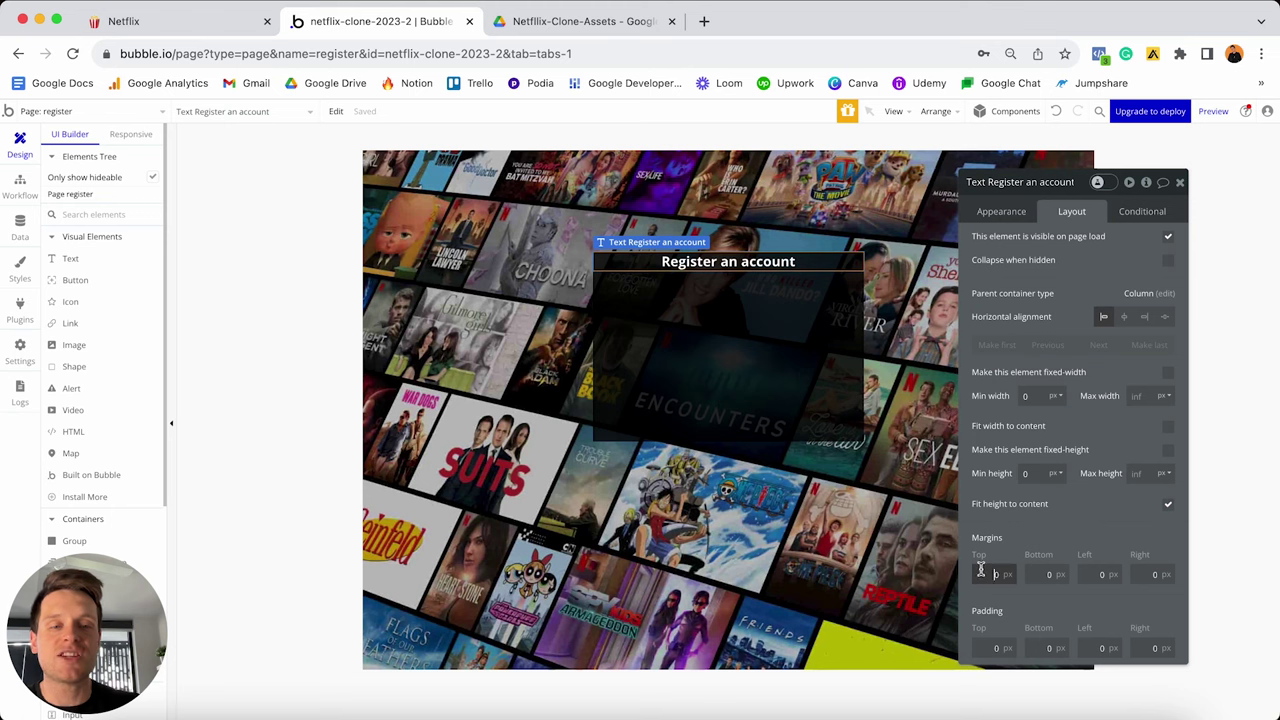
{"action": "type", "text": "20"}
{"action": "left_click", "coordinate": [1087, 573]}
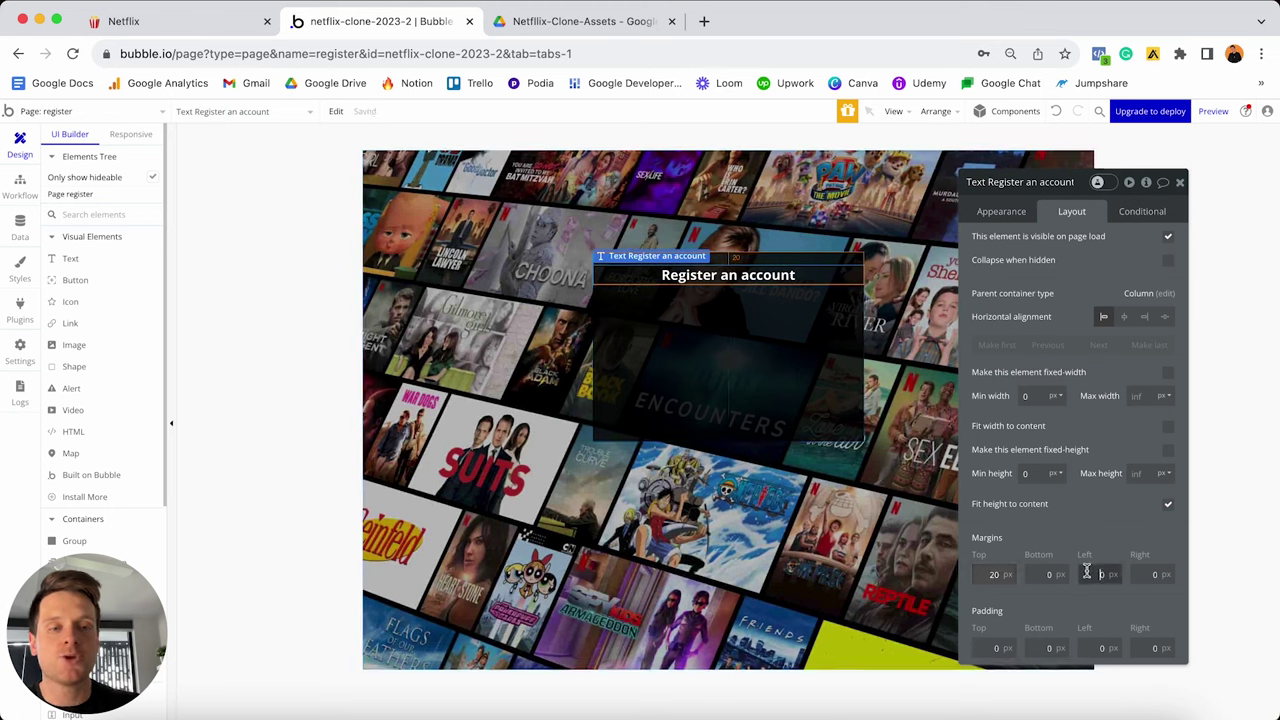
{"action": "type", "text": "20"}
{"action": "left_click", "coordinate": [1154, 574]}
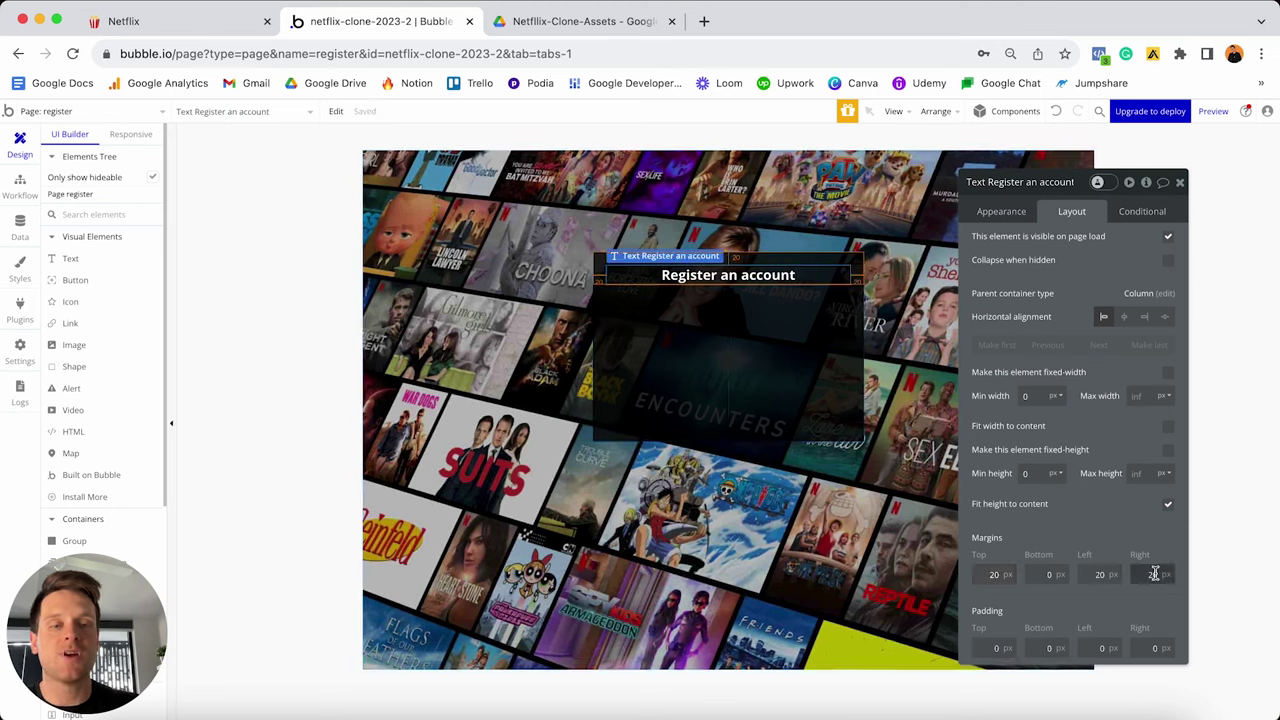
{"action": "type", "text": "20"}
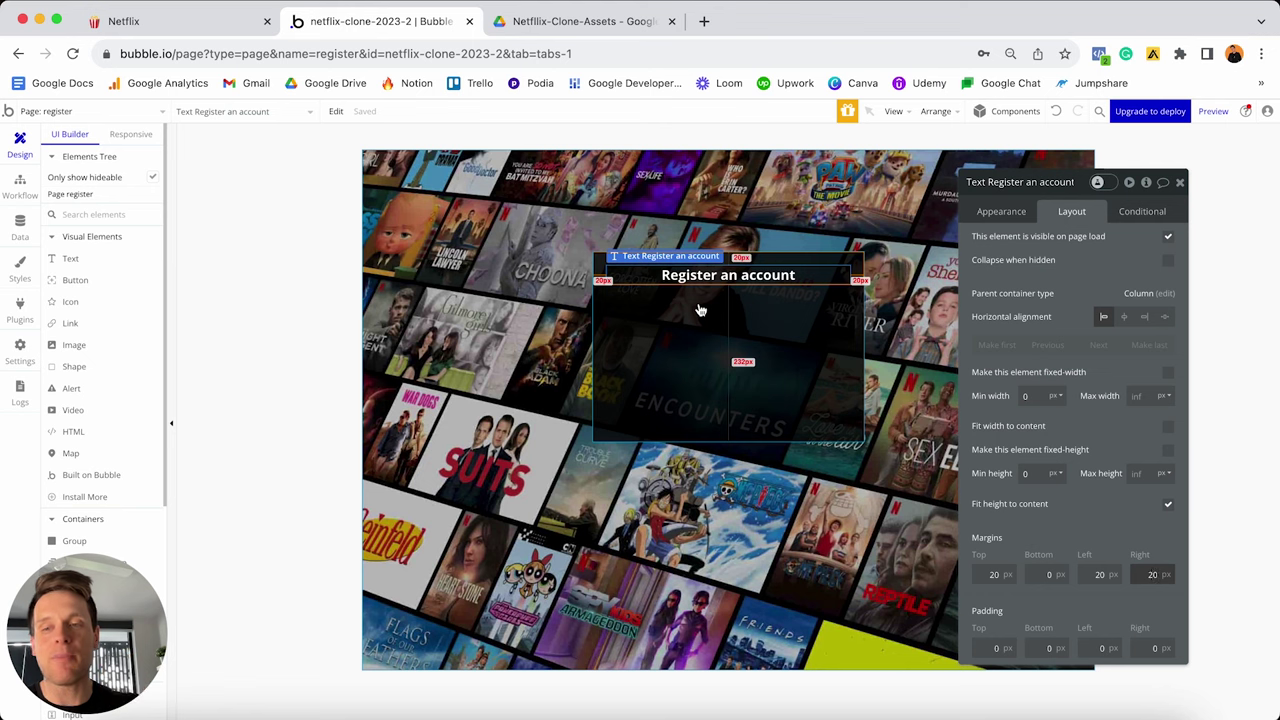
{"action": "scroll", "coordinate": [114, 313], "scroll_direction": "down", "scroll_amount": 5}
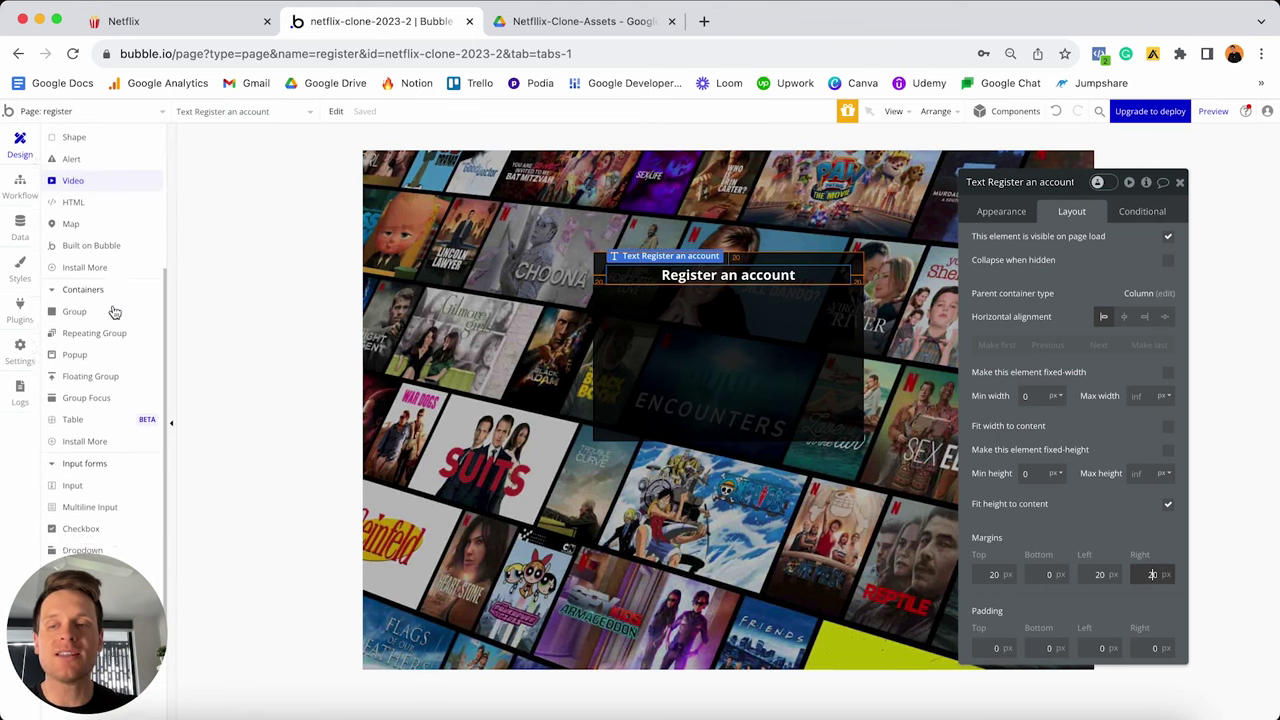
Step: Place an input field under the heading and rename it 'Input - Register-email'
{"action": "scroll", "coordinate": [114, 313], "scroll_direction": "down", "scroll_amount": 2}
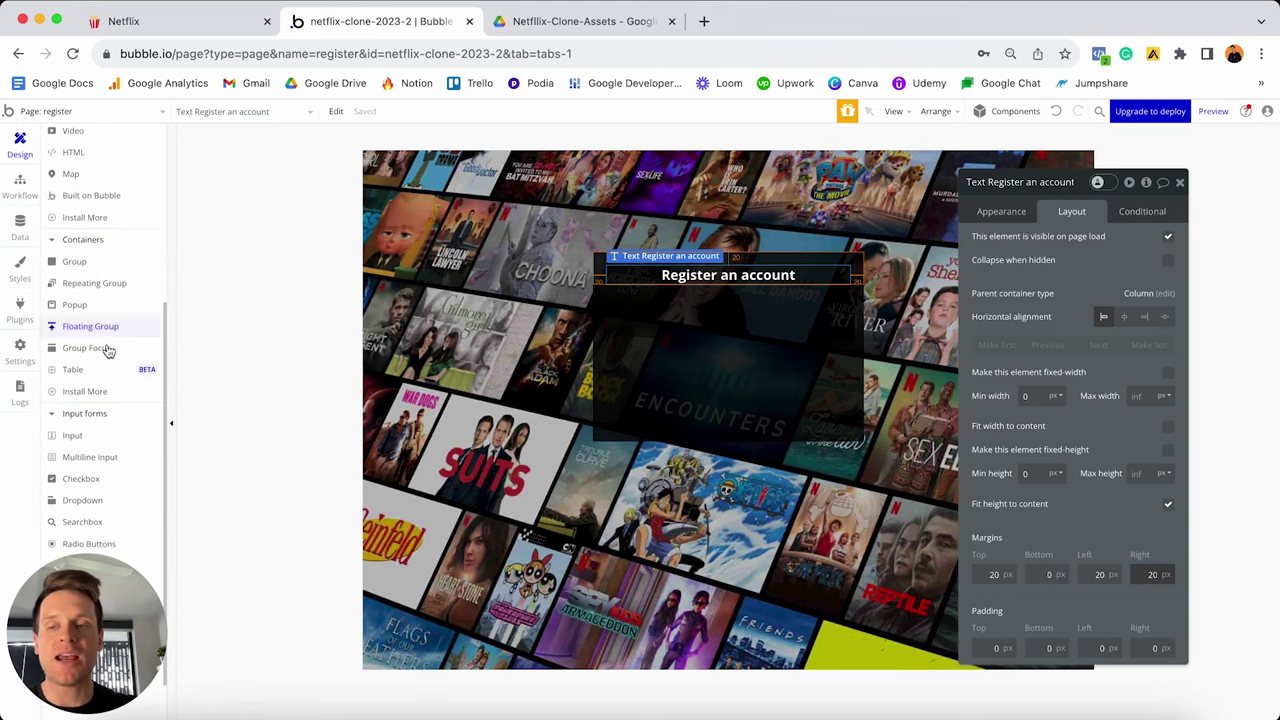
{"action": "left_click", "coordinate": [88, 440]}
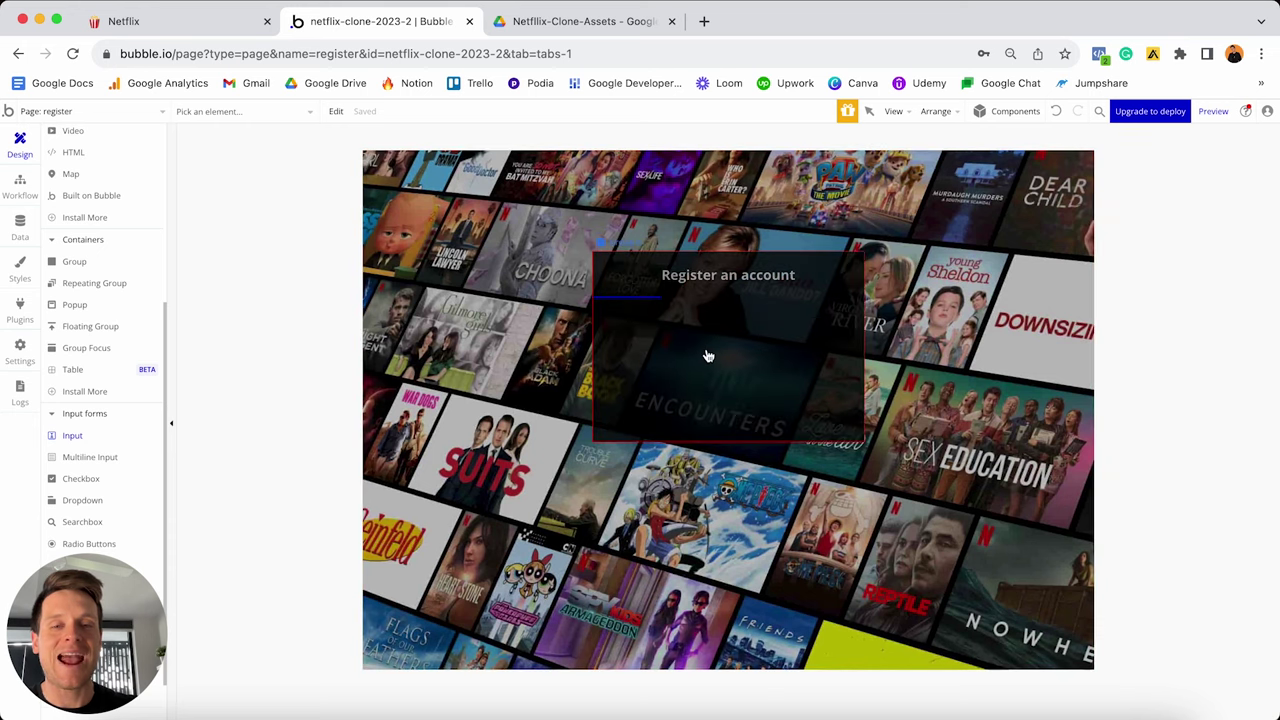
{"action": "left_click", "coordinate": [705, 349]}
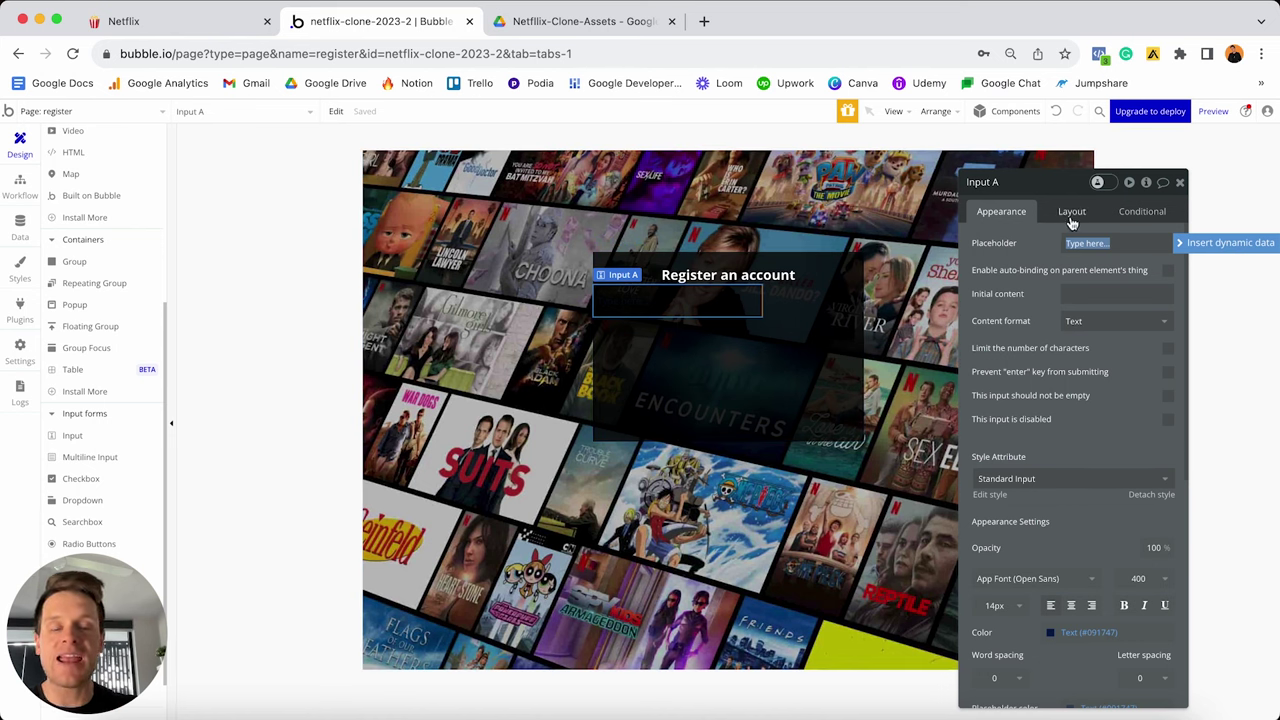
{"action": "left_click", "coordinate": [1015, 182]}
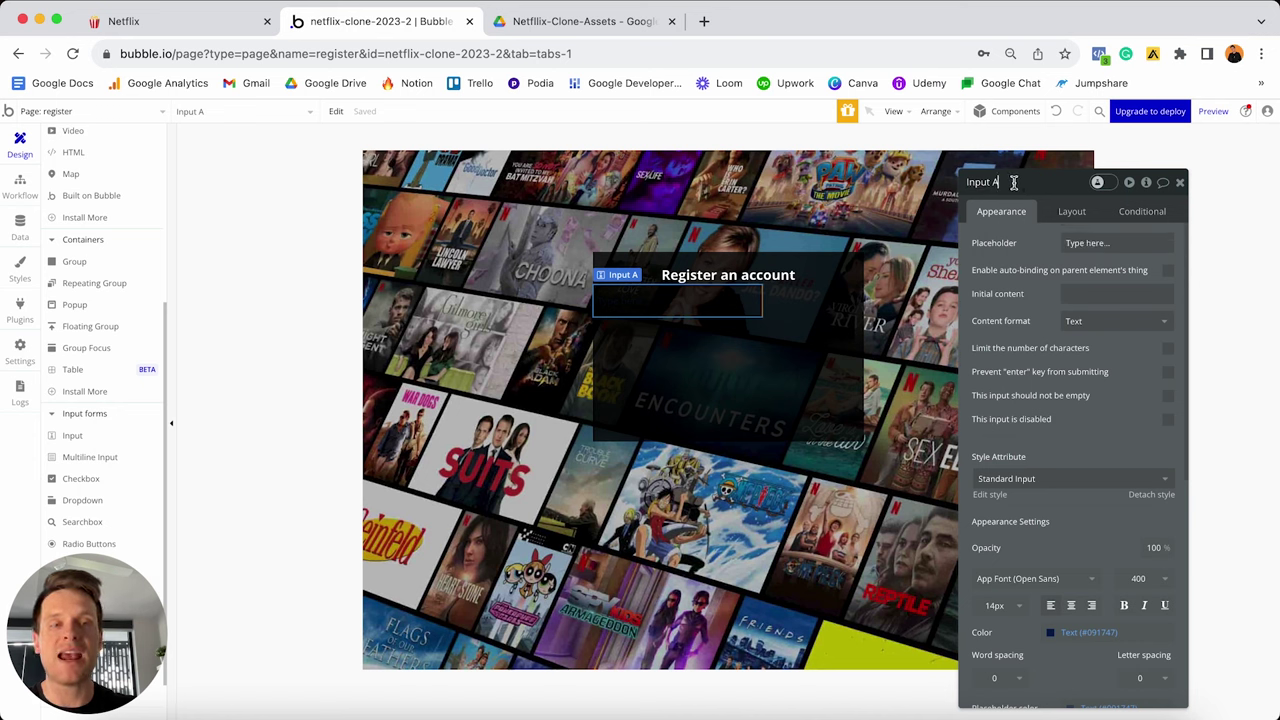
{"action": "key", "text": "BackSpace"}
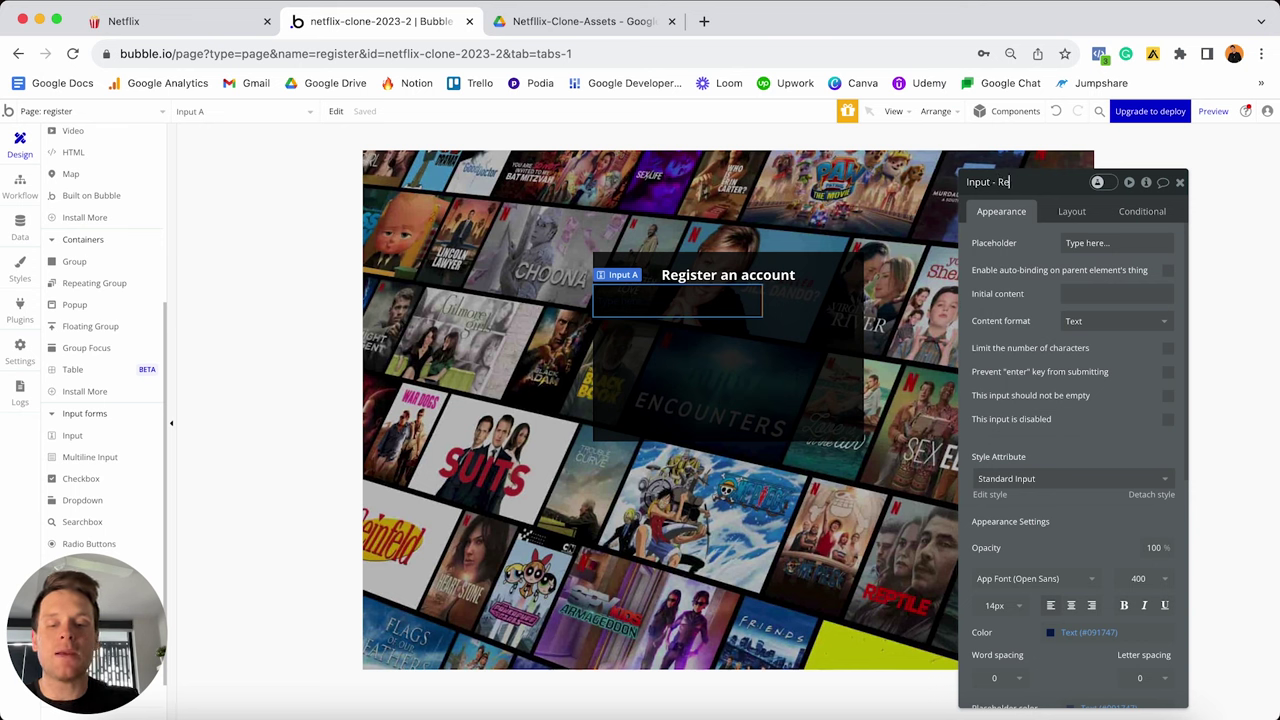
{"action": "type", "text": "- Register-email"}
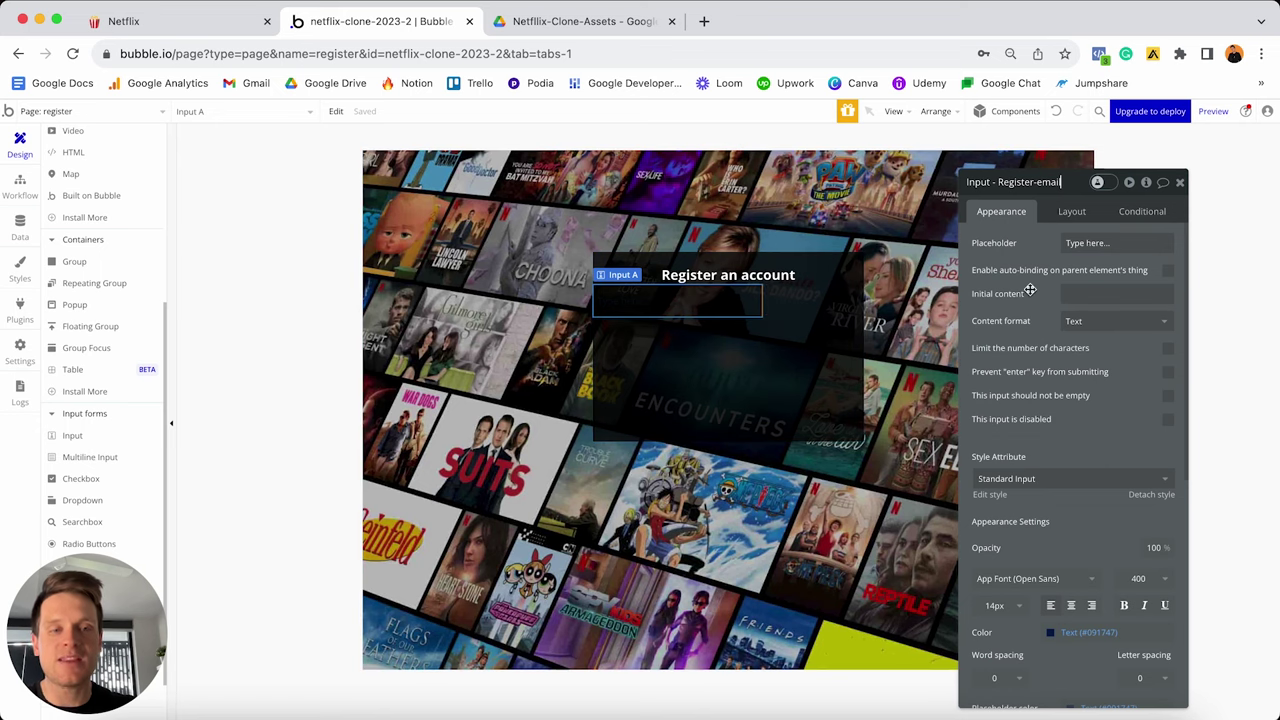
{"action": "scroll", "coordinate": [1030, 288], "scroll_direction": "down", "scroll_amount": 2}
{"action": "scroll", "coordinate": [1030, 290], "scroll_direction": "down", "scroll_amount": 2}
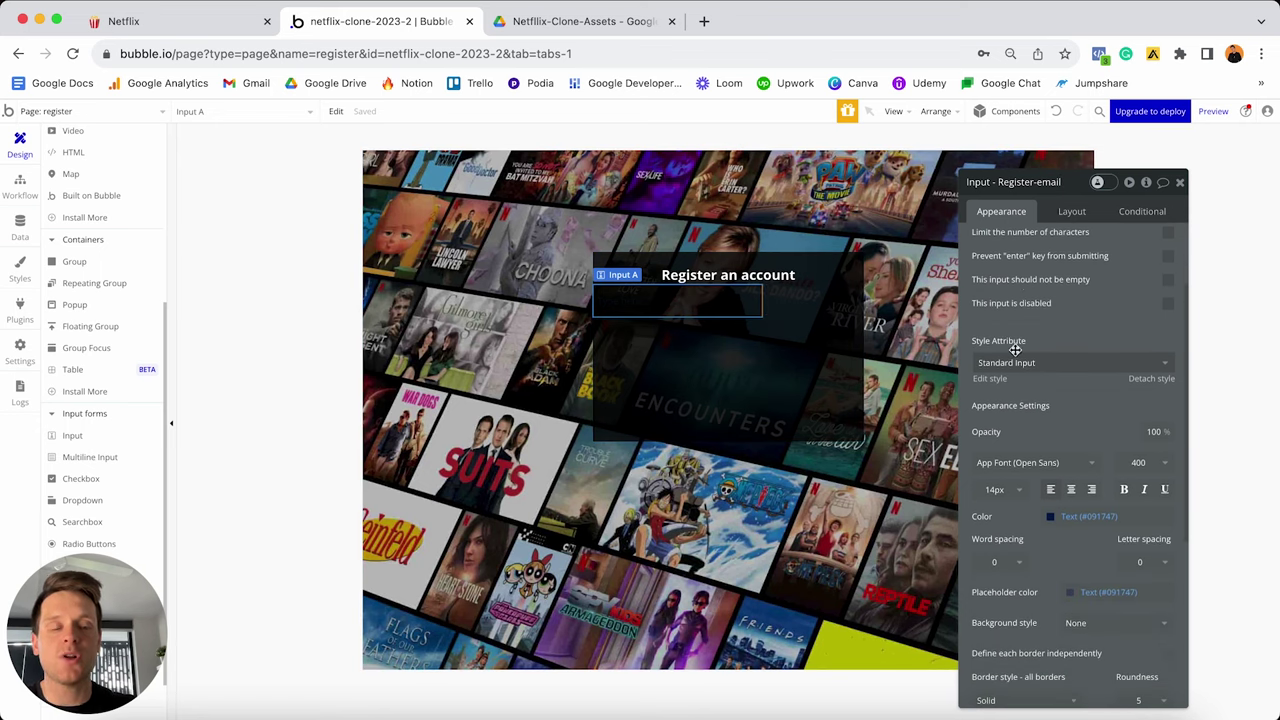
Step: Detach the input from the Standard Input style and make its placeholder colour white
{"action": "left_click", "coordinate": [1148, 382]}
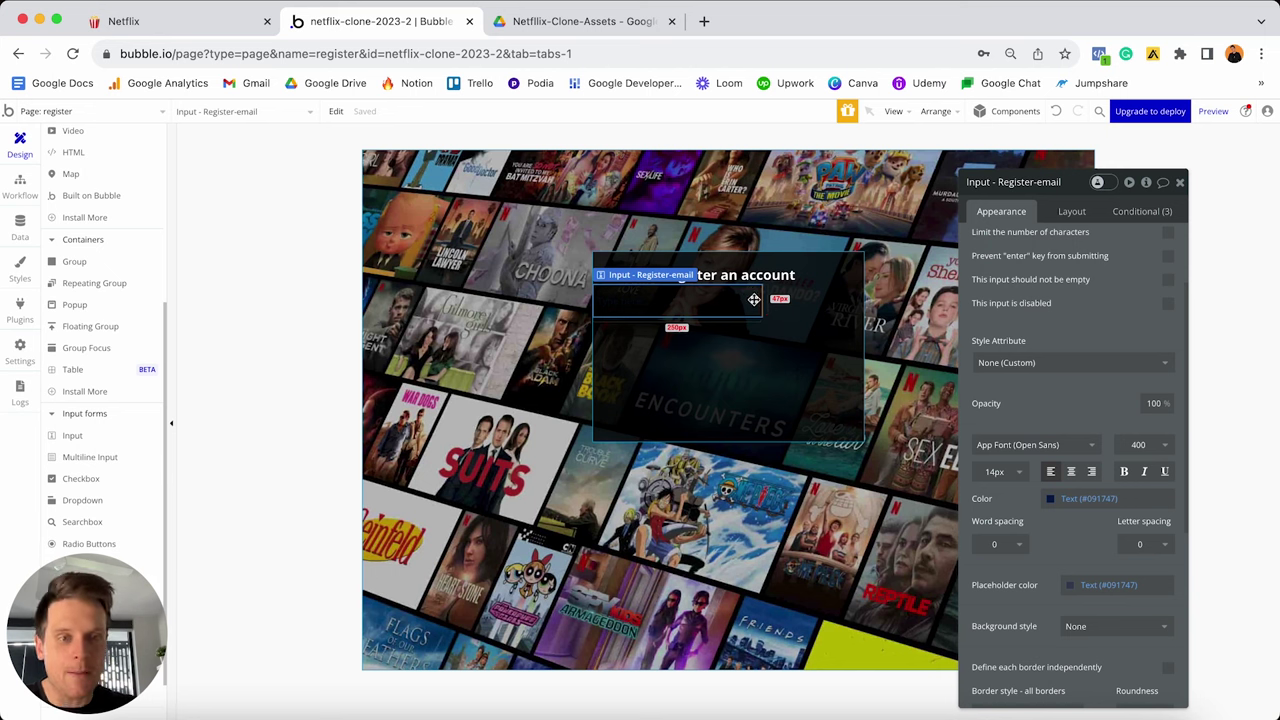
{"action": "left_click", "coordinate": [1080, 498]}
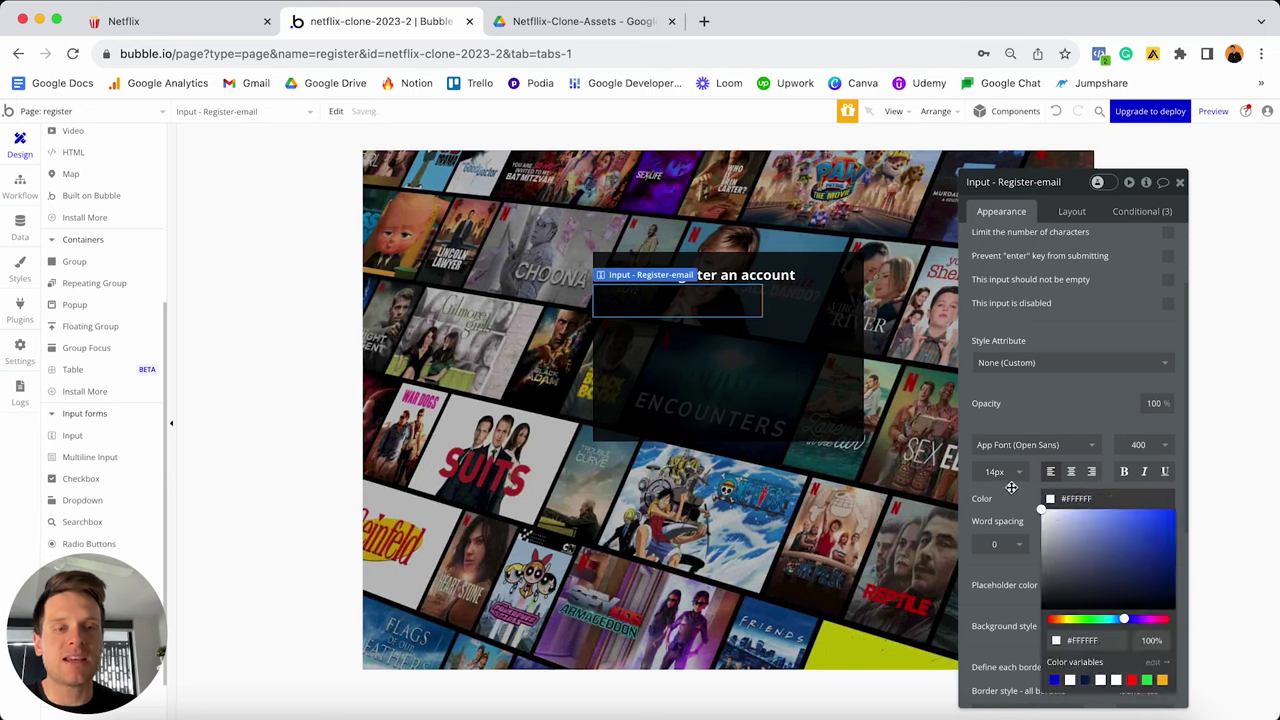
{"action": "left_click", "coordinate": [1069, 408]}
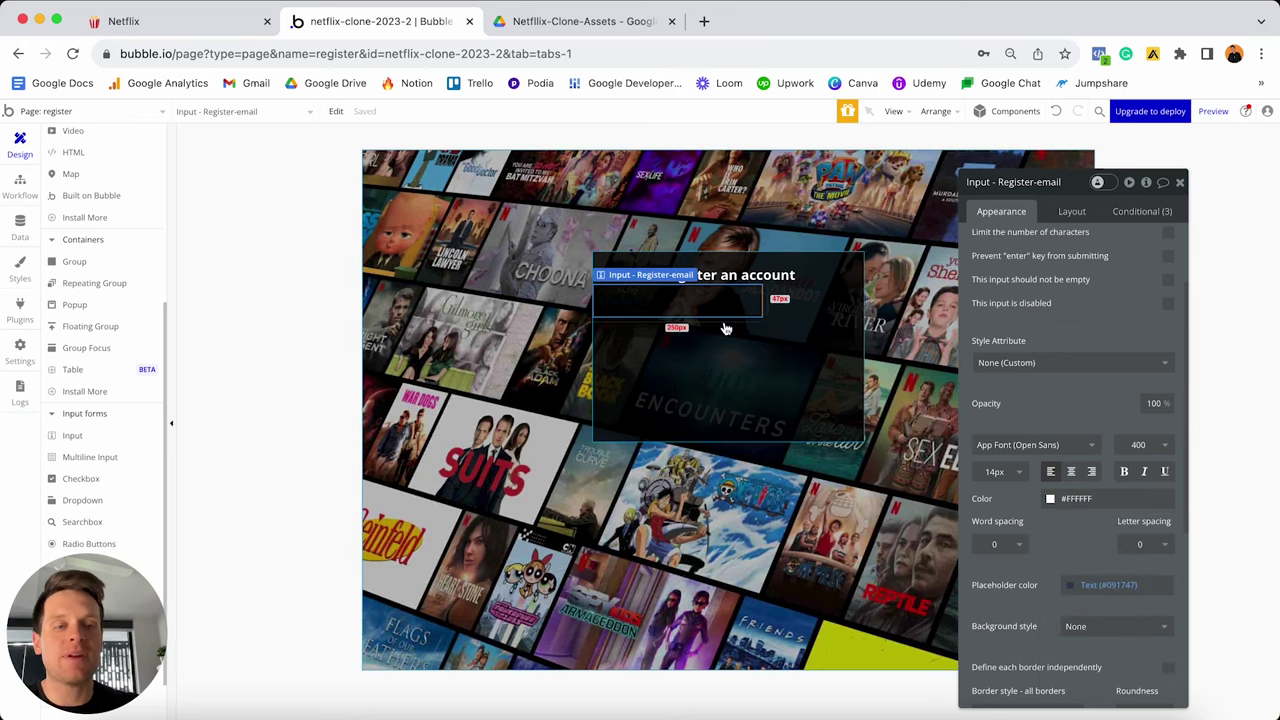
{"action": "scroll", "coordinate": [1080, 450], "scroll_direction": "down", "scroll_amount": 2}
{"action": "left_click", "coordinate": [1110, 512]}
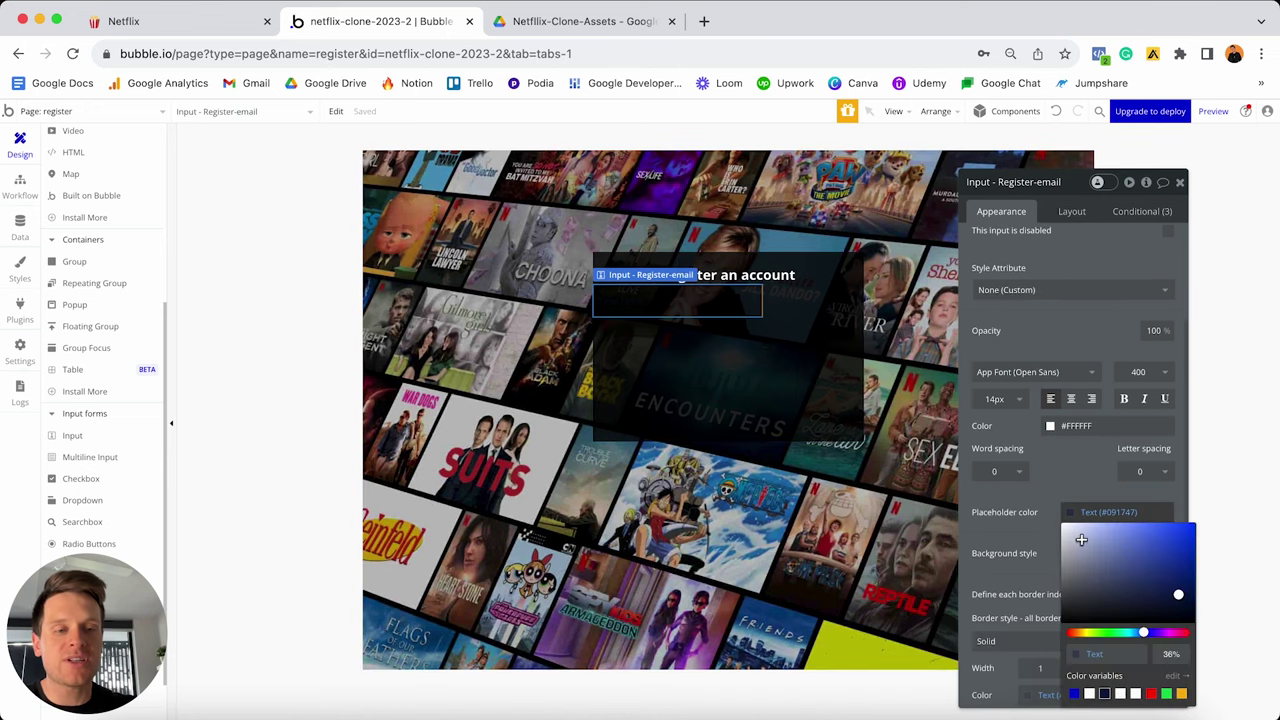
{"action": "type", "text": "#FFFFFF"}
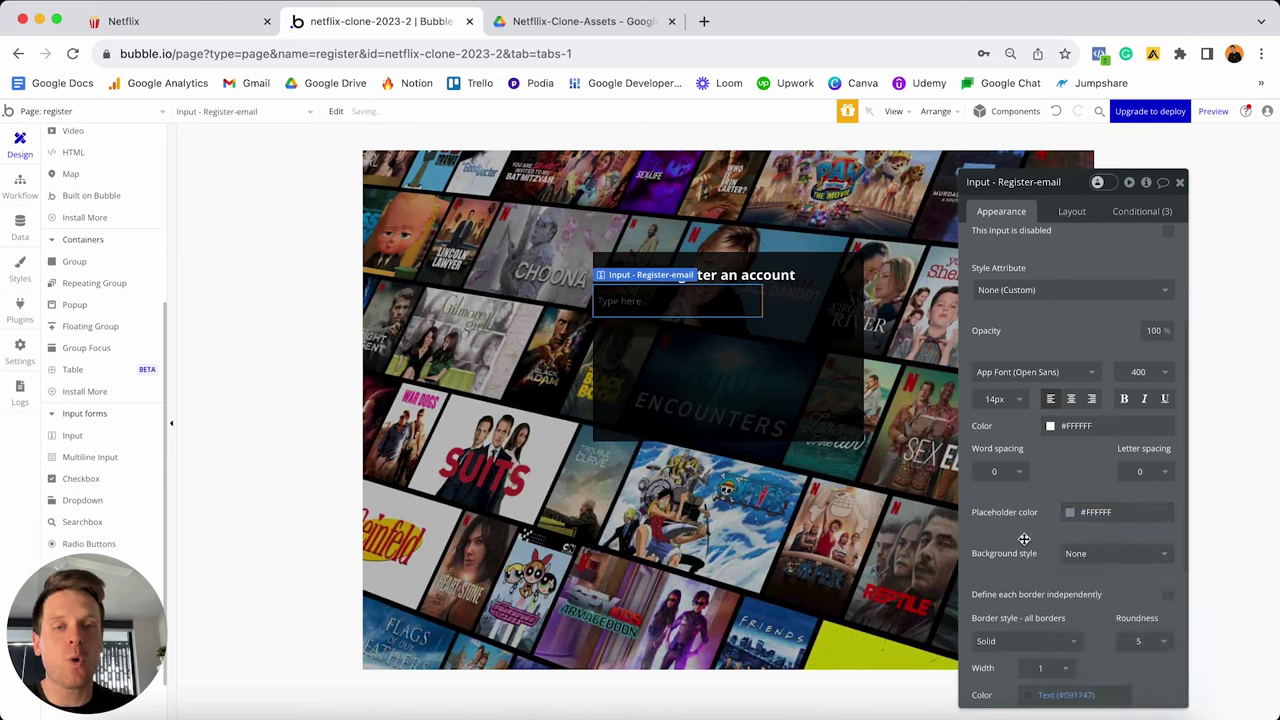
{"action": "left_click", "coordinate": [1023, 534]}
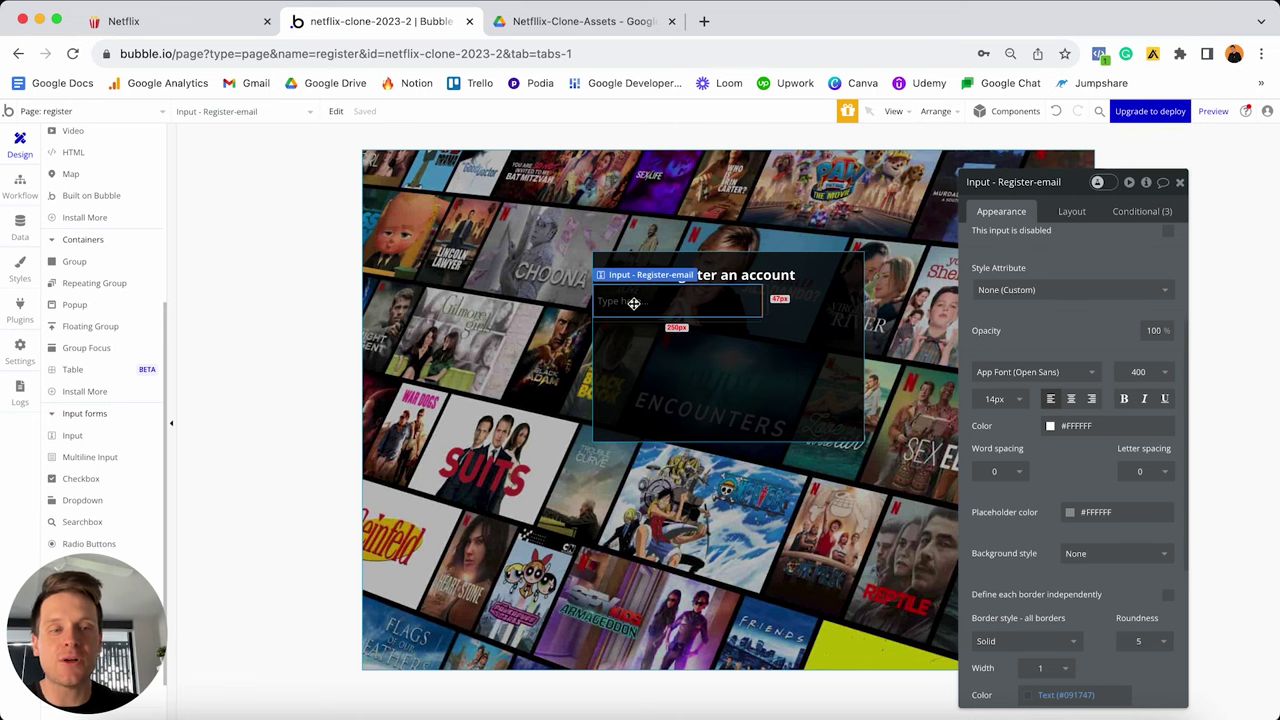
Step: Give the input a flat colour background of #696464
{"action": "left_click", "coordinate": [1090, 553]}
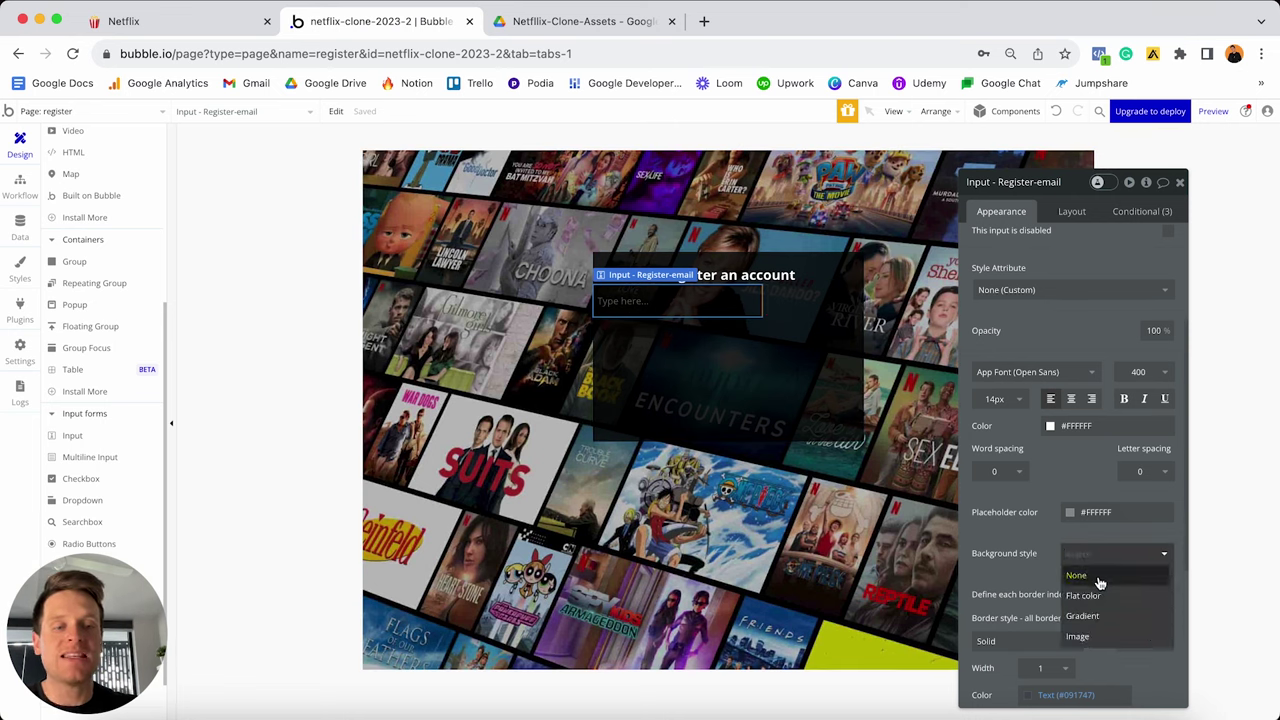
{"action": "left_click", "coordinate": [1090, 597]}
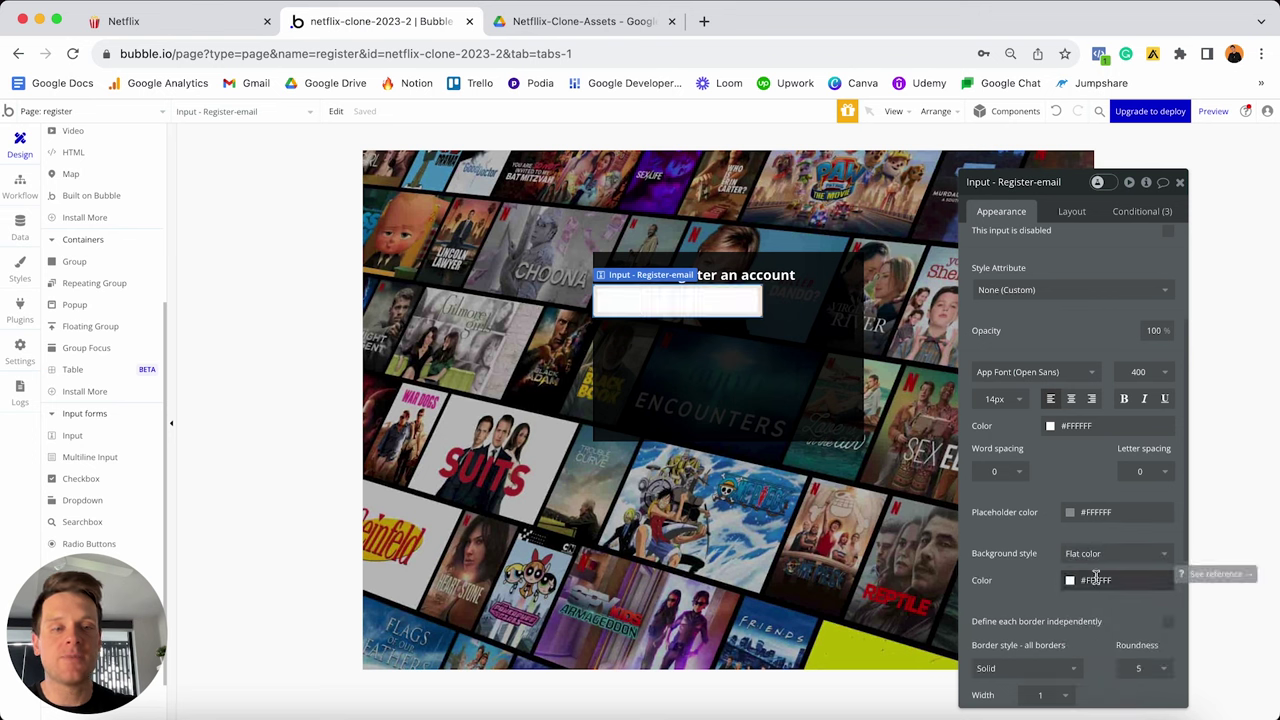
{"action": "left_click", "coordinate": [1120, 580]}
{"action": "left_click", "coordinate": [1135, 651]}
{"action": "type", "text": "#696464"}
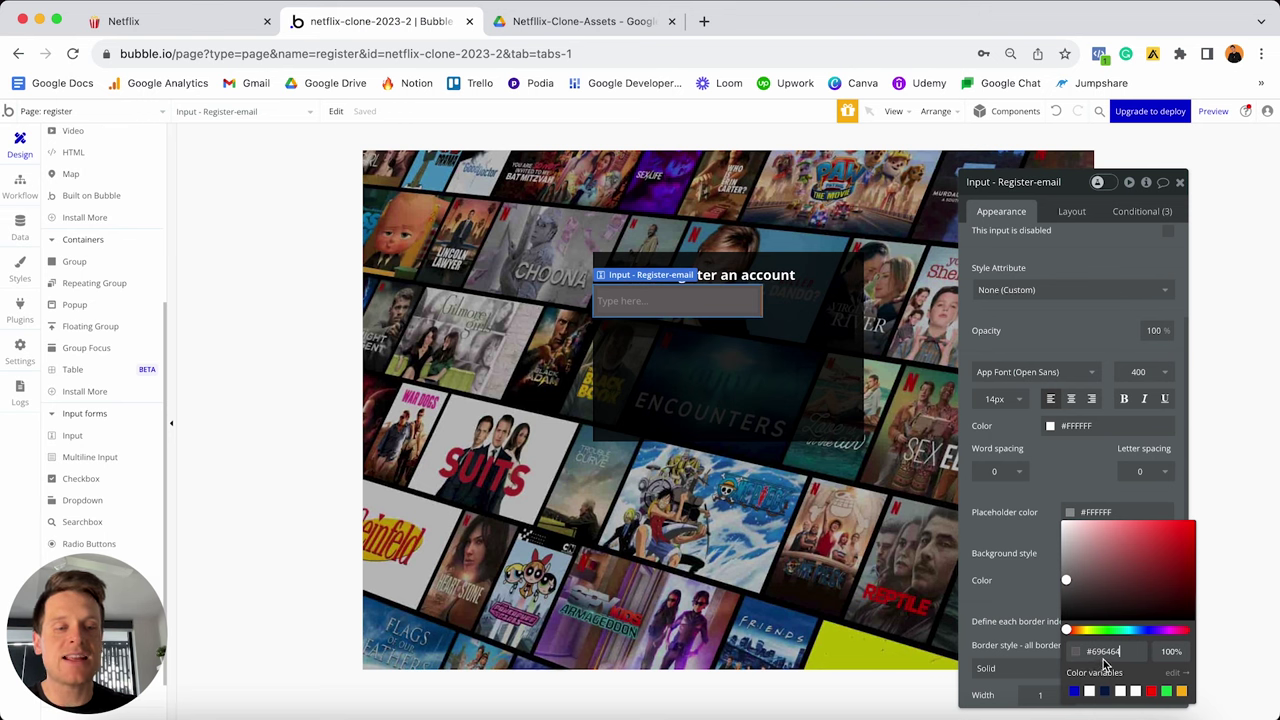
{"action": "left_click_drag", "start_coordinate": [1121, 651], "coordinate": [1087, 651]}
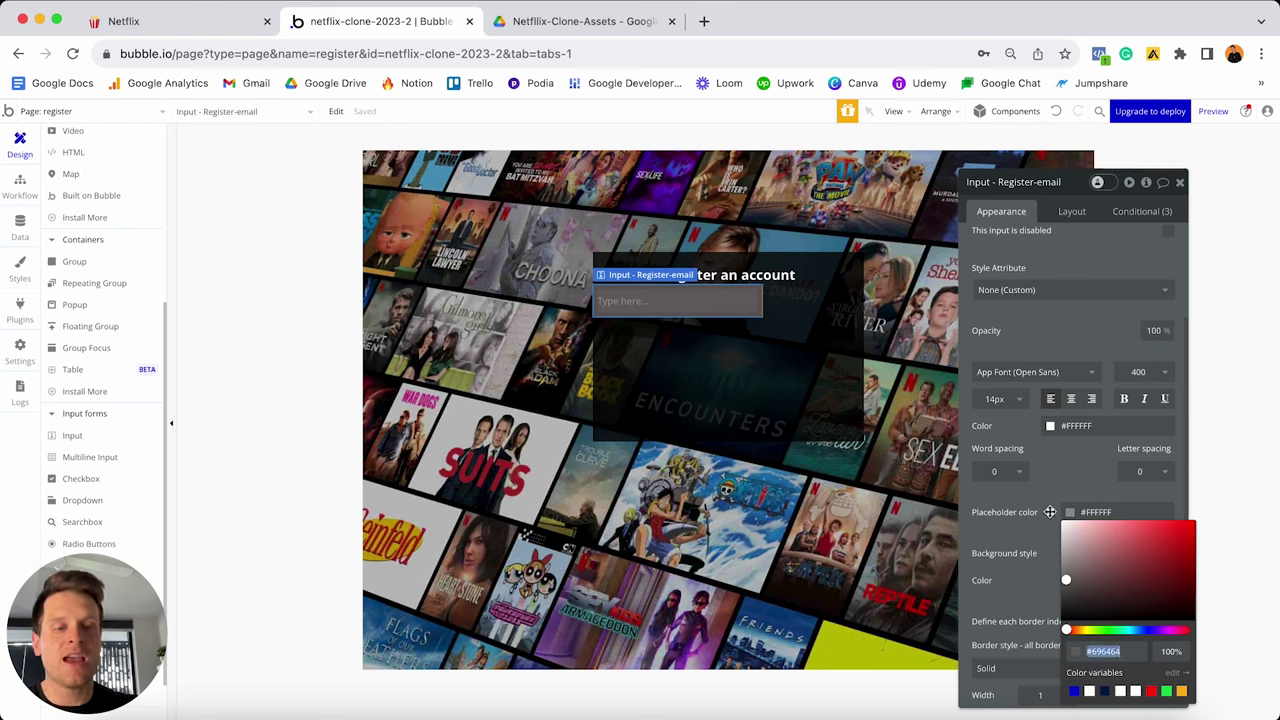
{"action": "left_click", "coordinate": [1050, 512]}
Step: Set the input's border colour to white
{"action": "scroll", "coordinate": [1050, 513], "scroll_direction": "down", "scroll_amount": 1}
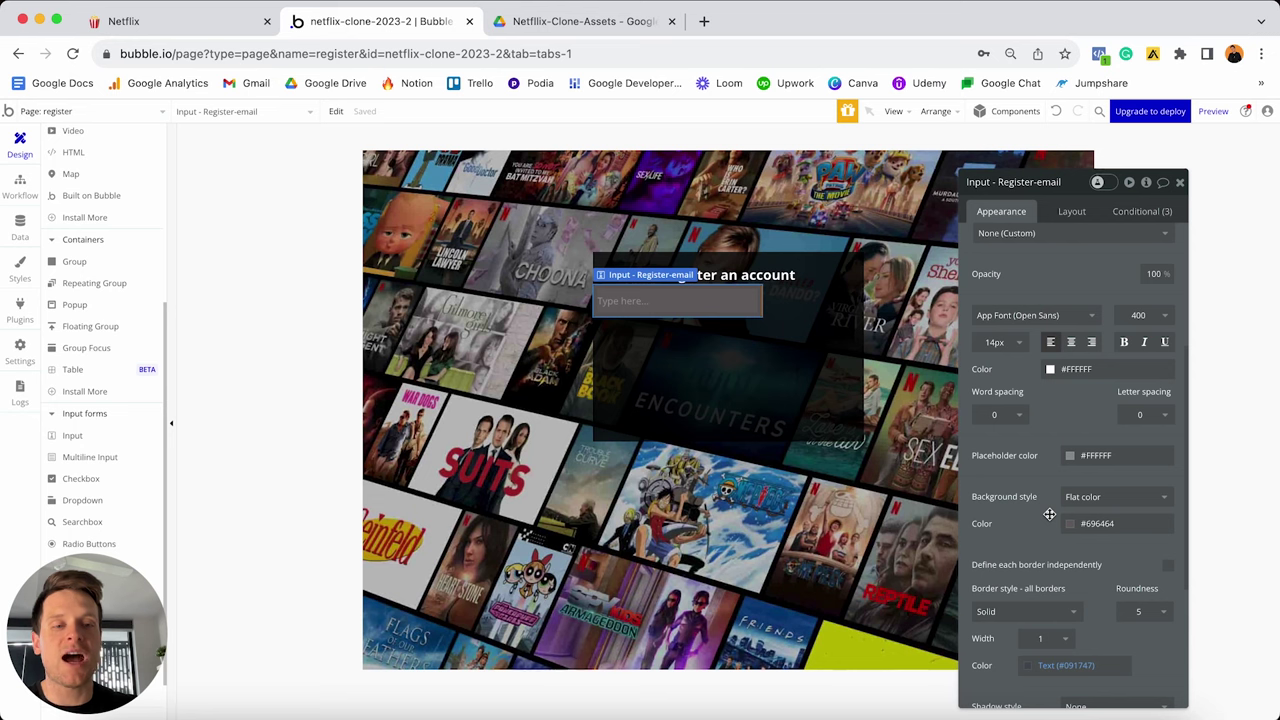
{"action": "scroll", "coordinate": [1012, 608], "scroll_direction": "down", "scroll_amount": 1}
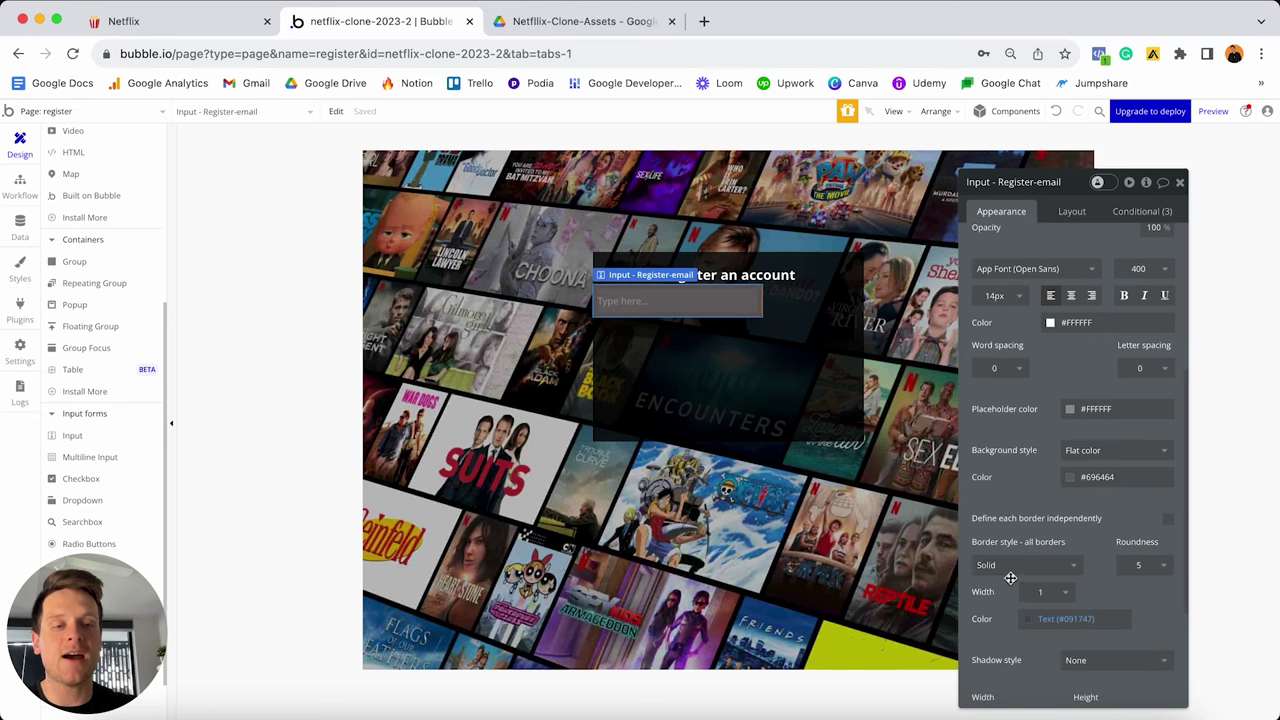
{"action": "left_click", "coordinate": [1066, 618]}
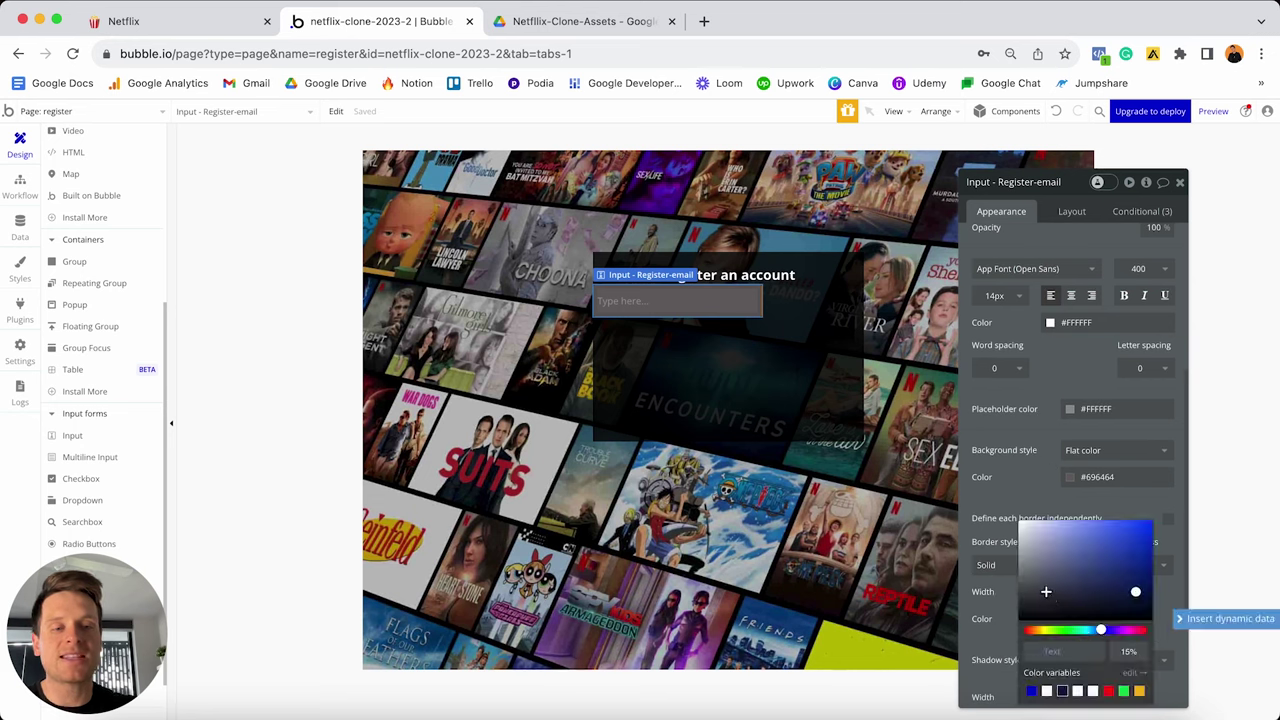
{"action": "left_click", "coordinate": [1012, 500]}
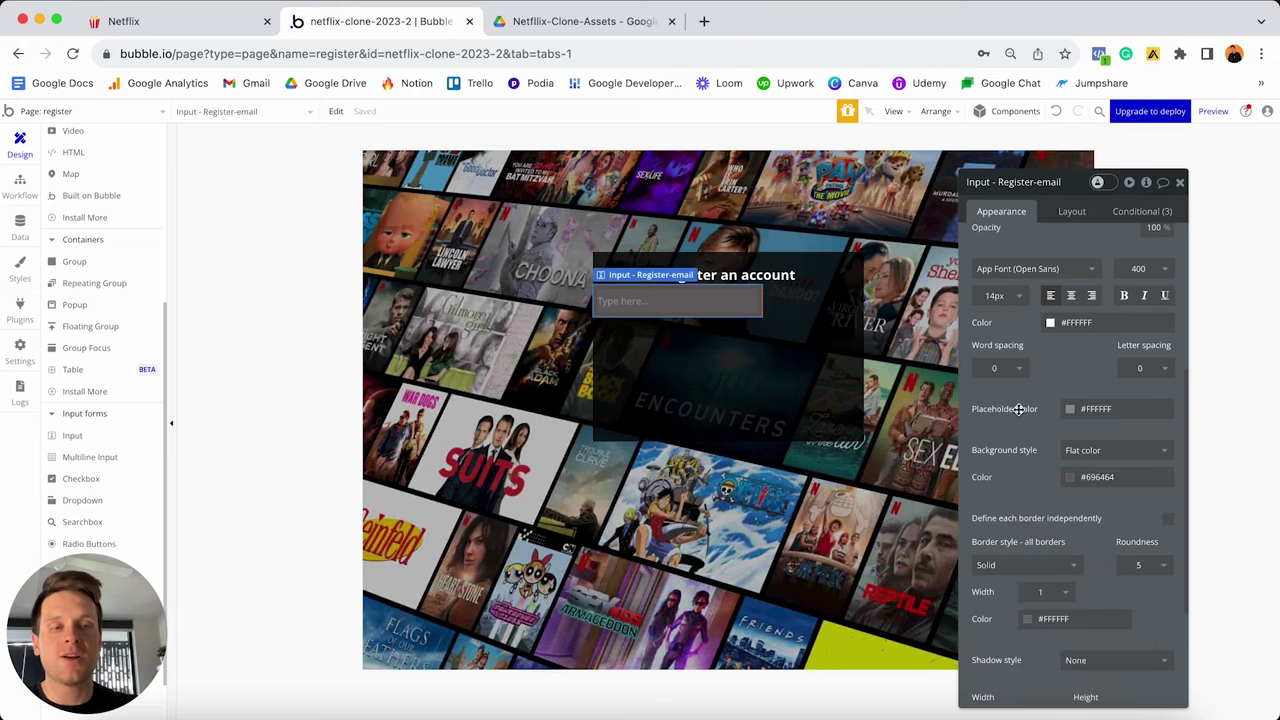
{"action": "scroll", "coordinate": [1018, 409], "scroll_direction": "up", "scroll_amount": 5}
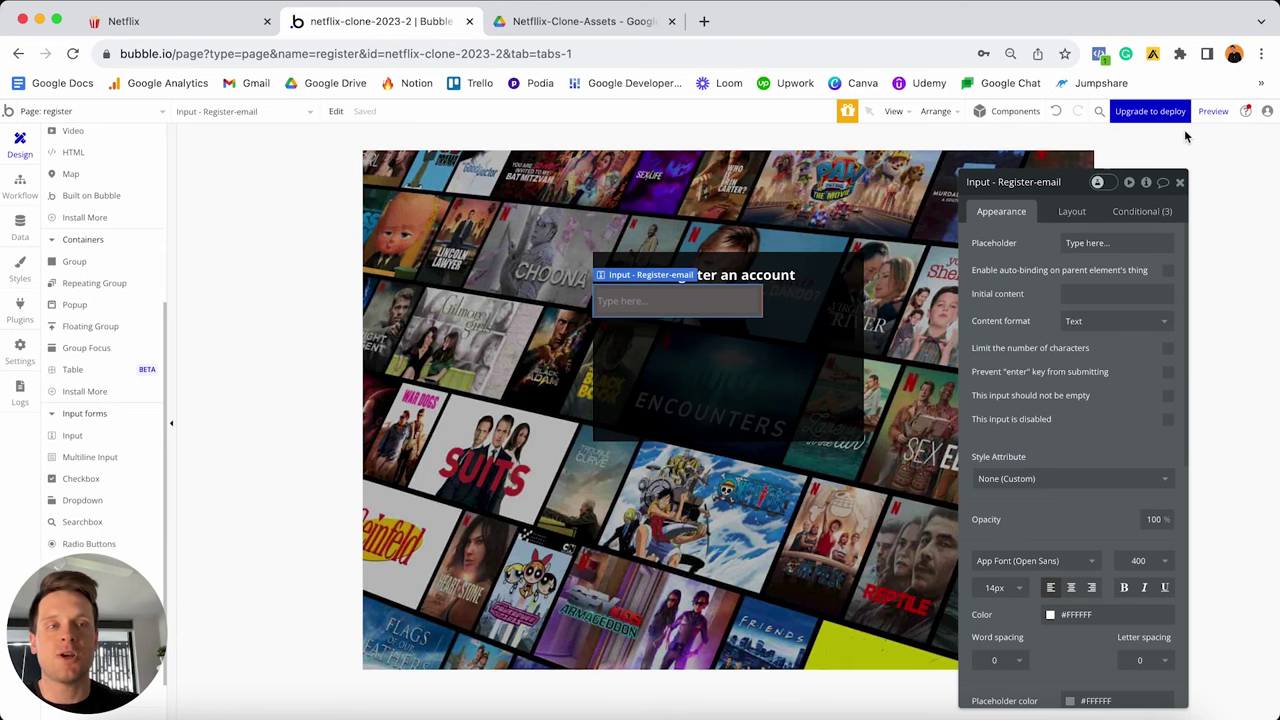
Step: Test typing into the email field in preview, then set its placeholder text to 'Email'
{"action": "left_click", "coordinate": [1212, 111]}
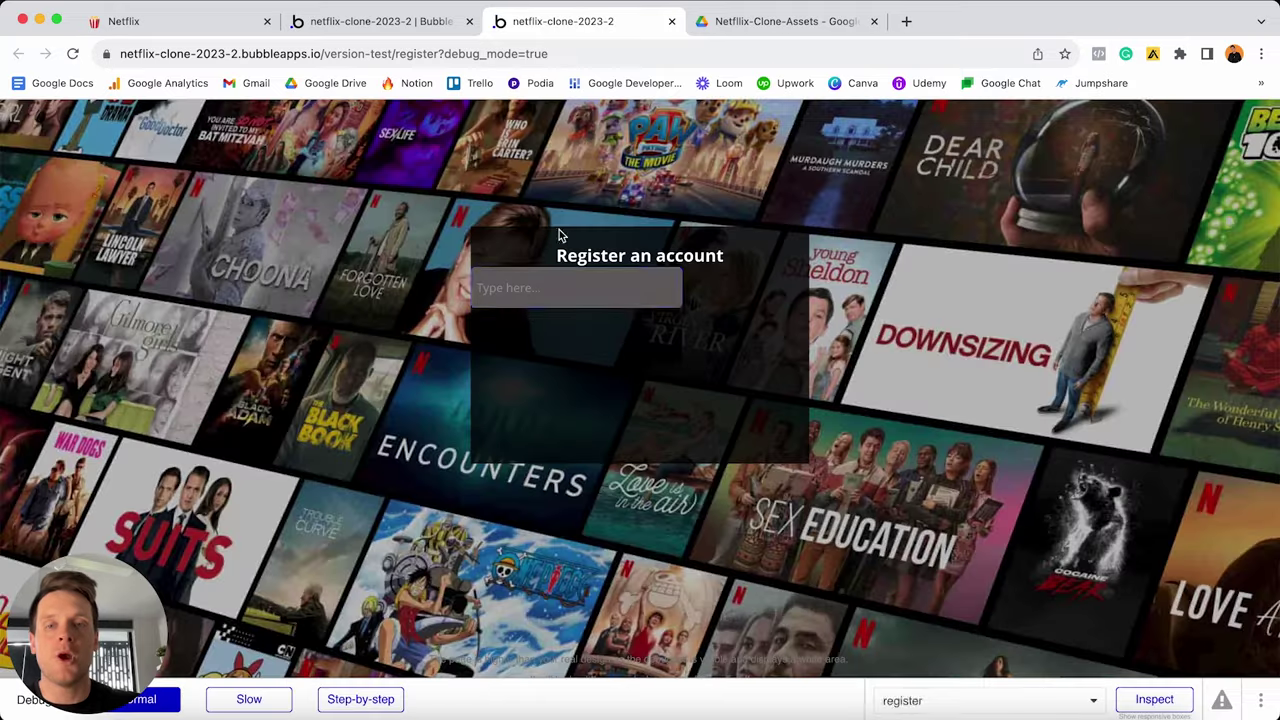
{"action": "left_click", "coordinate": [516, 292]}
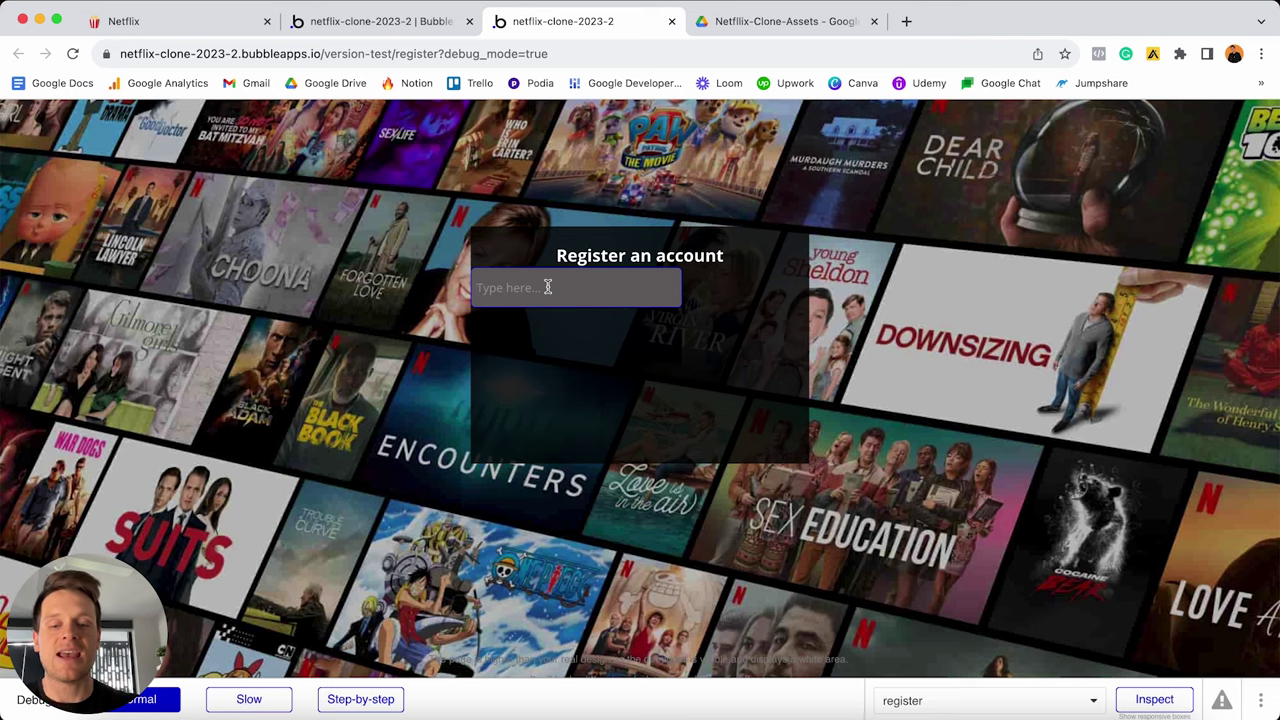
{"action": "type", "text": "ddd"}
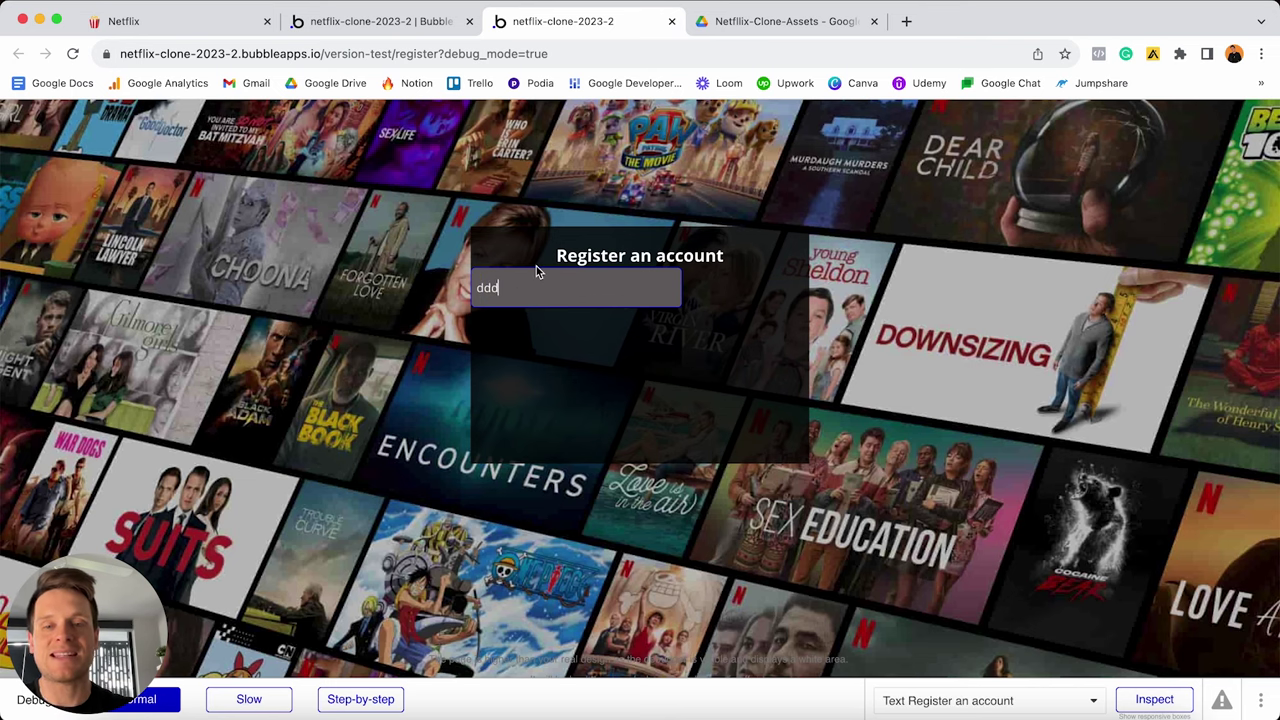
{"action": "left_click", "coordinate": [672, 21]}
{"action": "left_click", "coordinate": [1128, 243]}
{"action": "type", "text": "Email"}
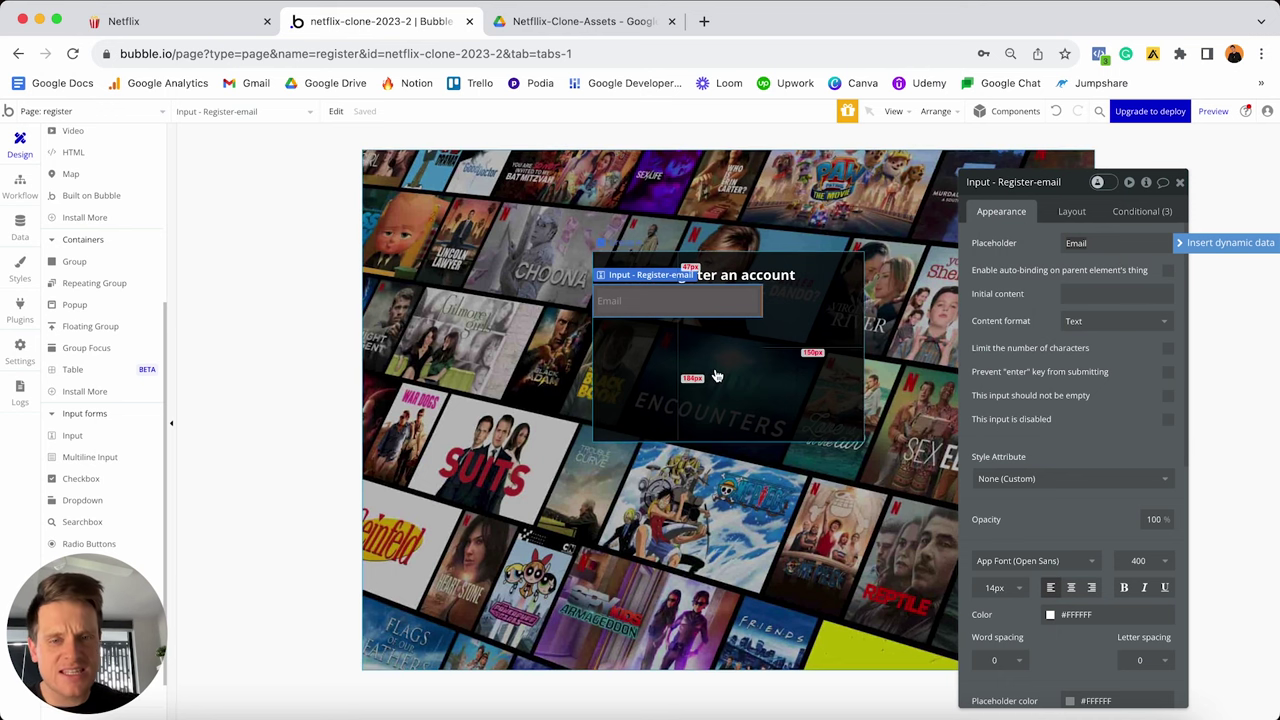
Step: Make the email input's text bold and set its content format to Email
{"action": "left_click", "coordinate": [1123, 588]}
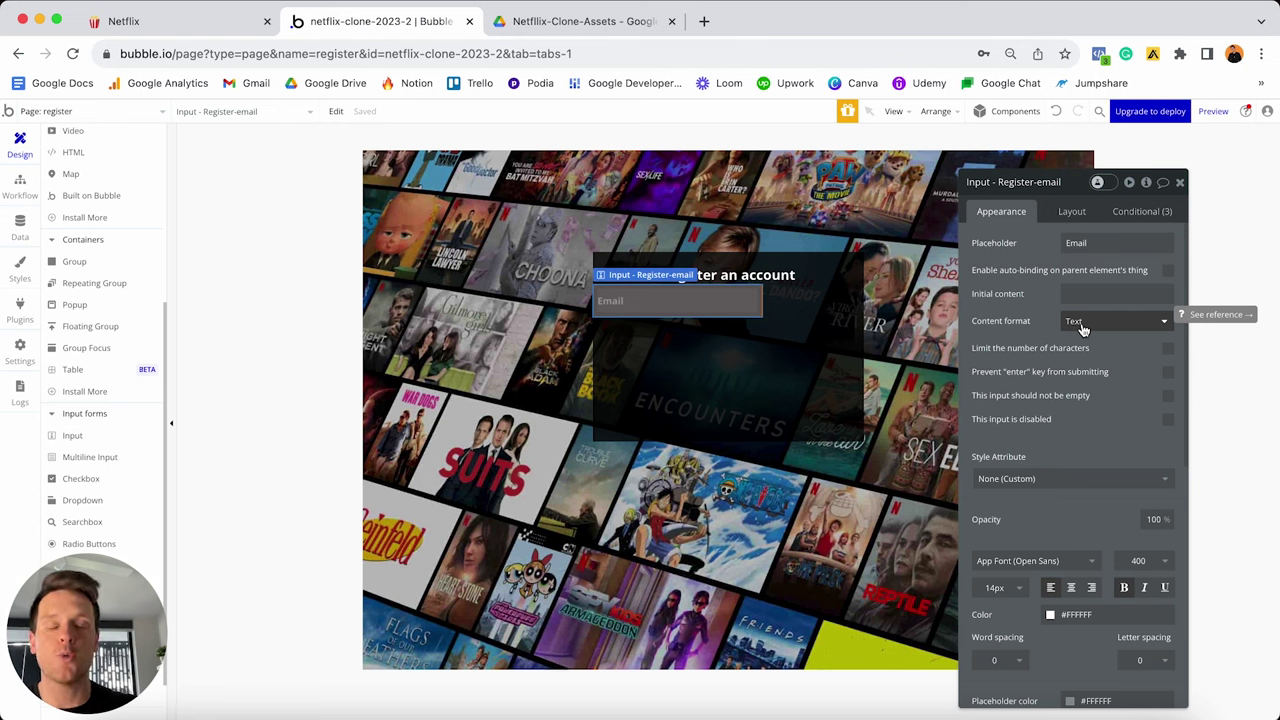
{"action": "left_click", "coordinate": [1088, 323]}
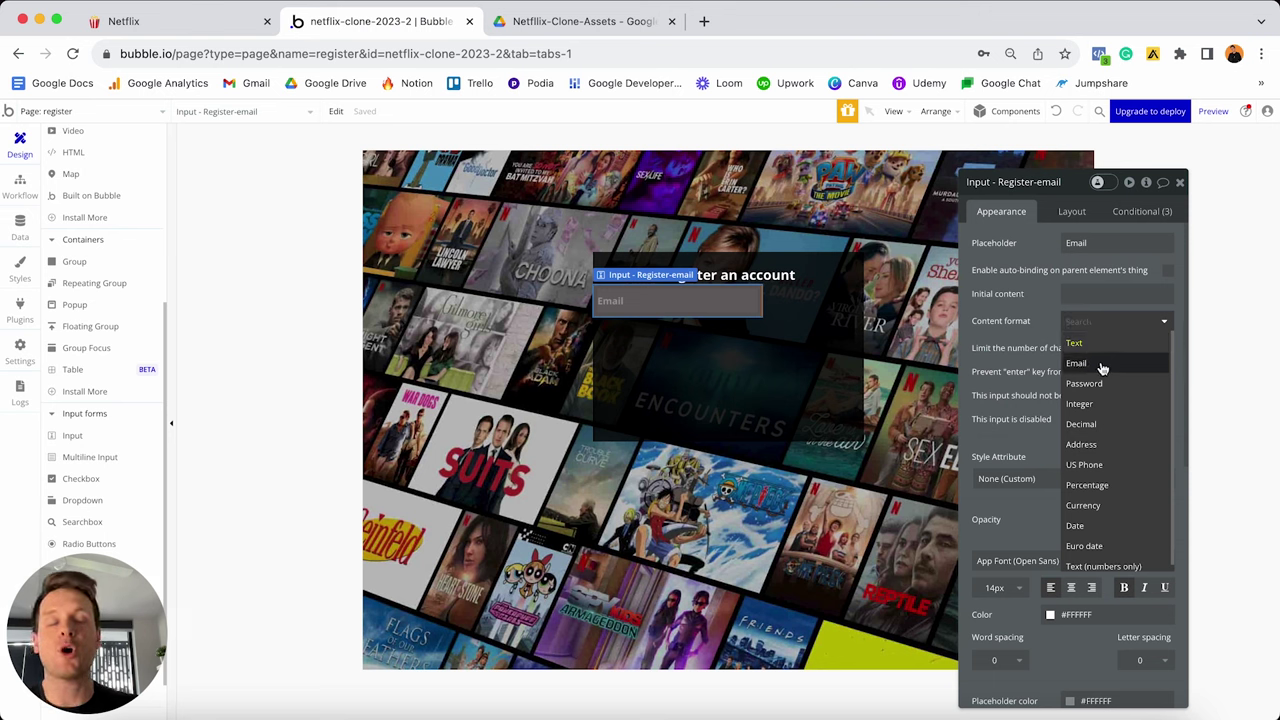
{"action": "left_click", "coordinate": [1100, 365]}
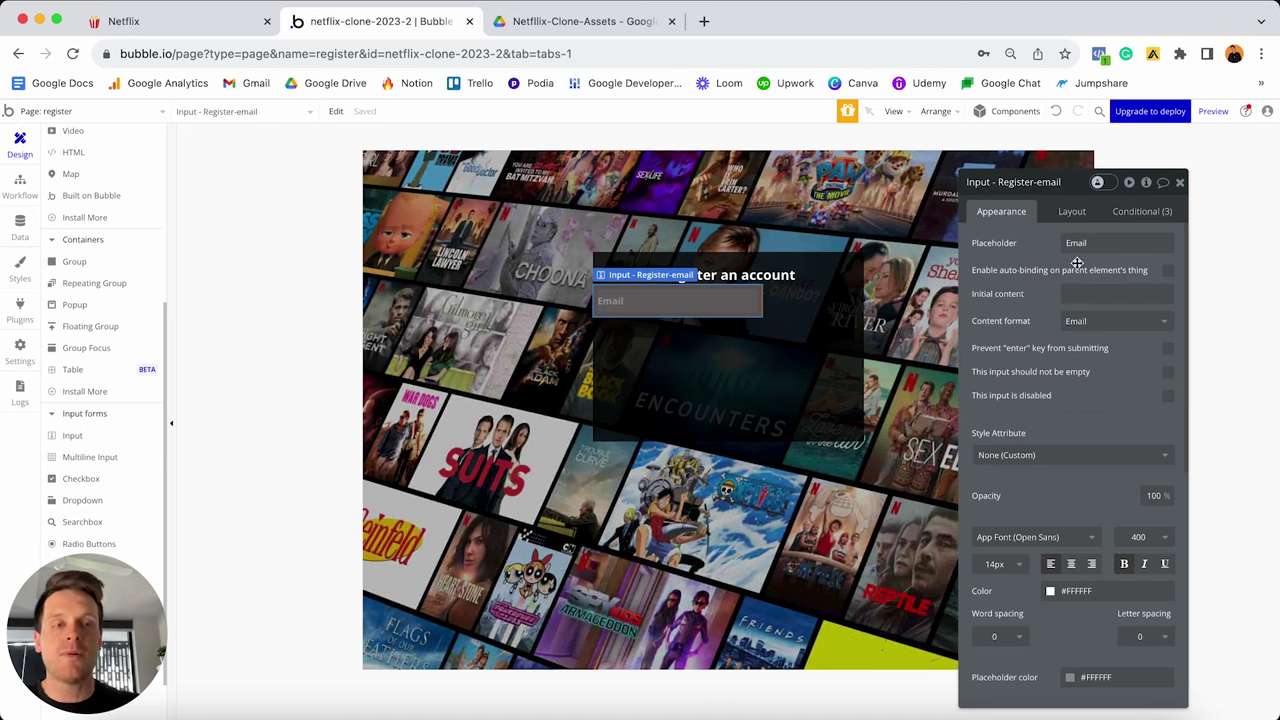
{"action": "left_click", "coordinate": [1075, 213]}
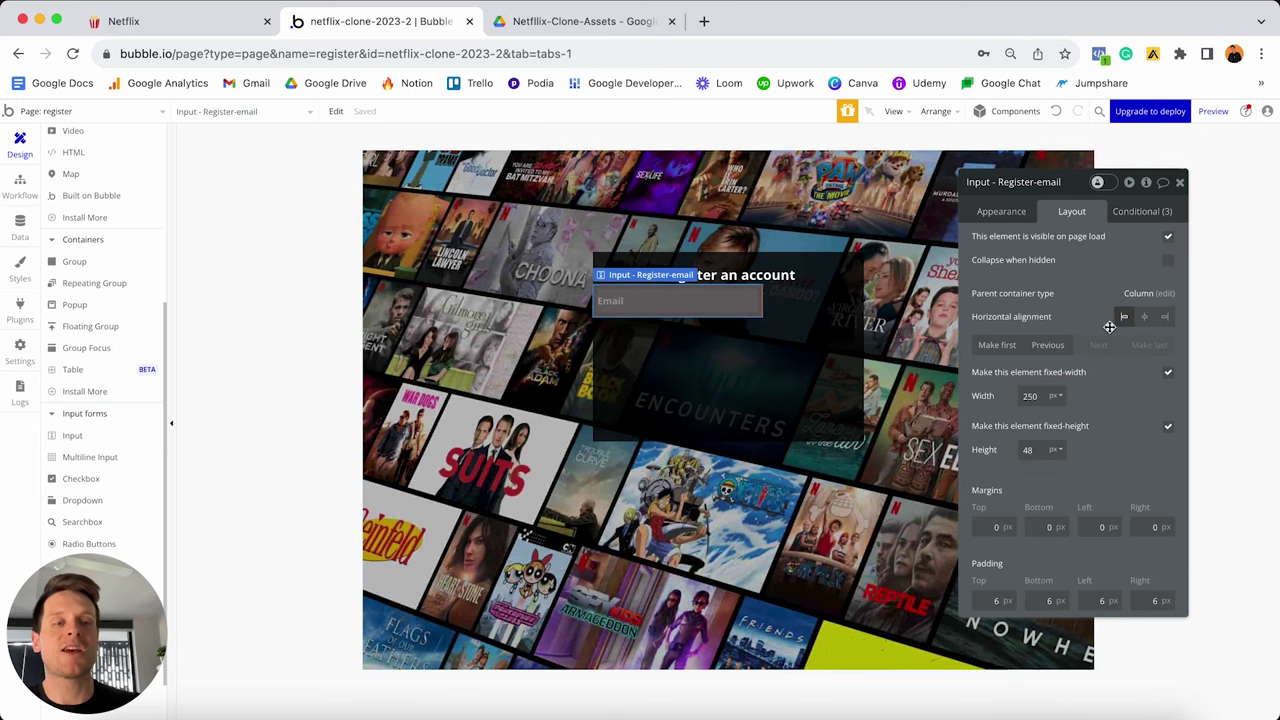
Step: Turn off fixed width on the email input and set its minimum width to 0
{"action": "left_click", "coordinate": [1168, 372]}
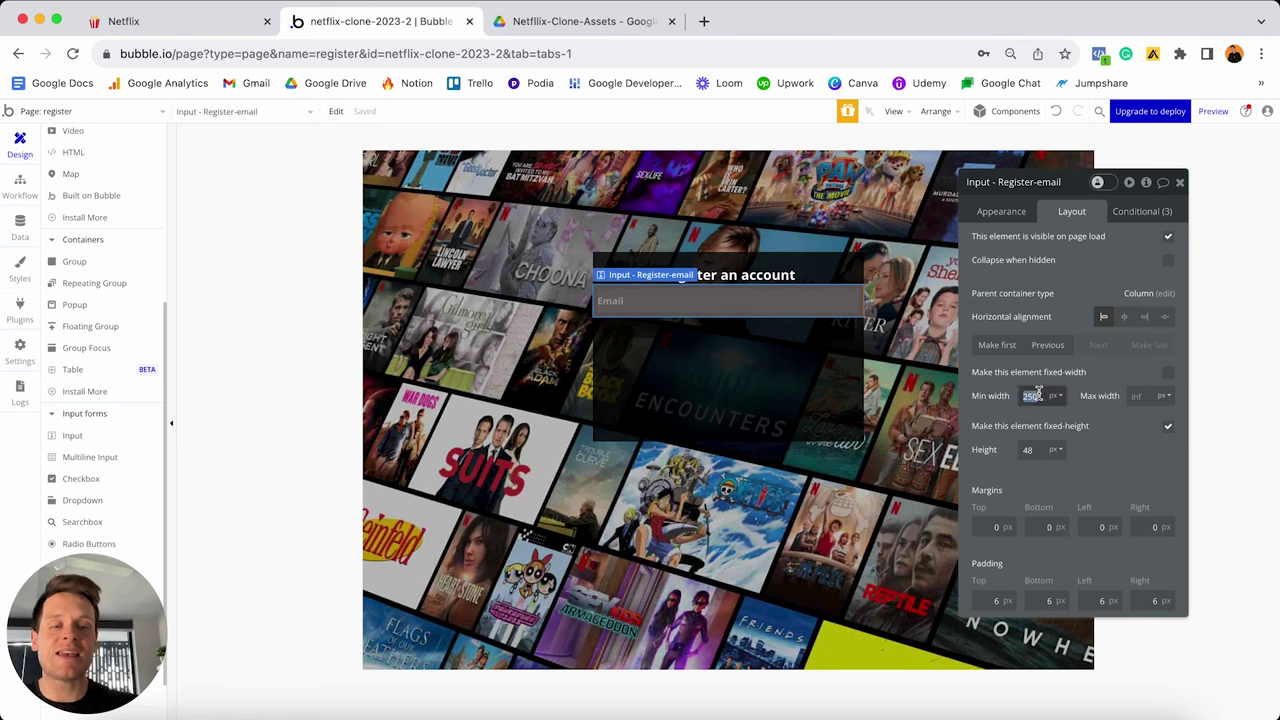
{"action": "double_click", "coordinate": [1032, 396]}
{"action": "type", "text": "0"}
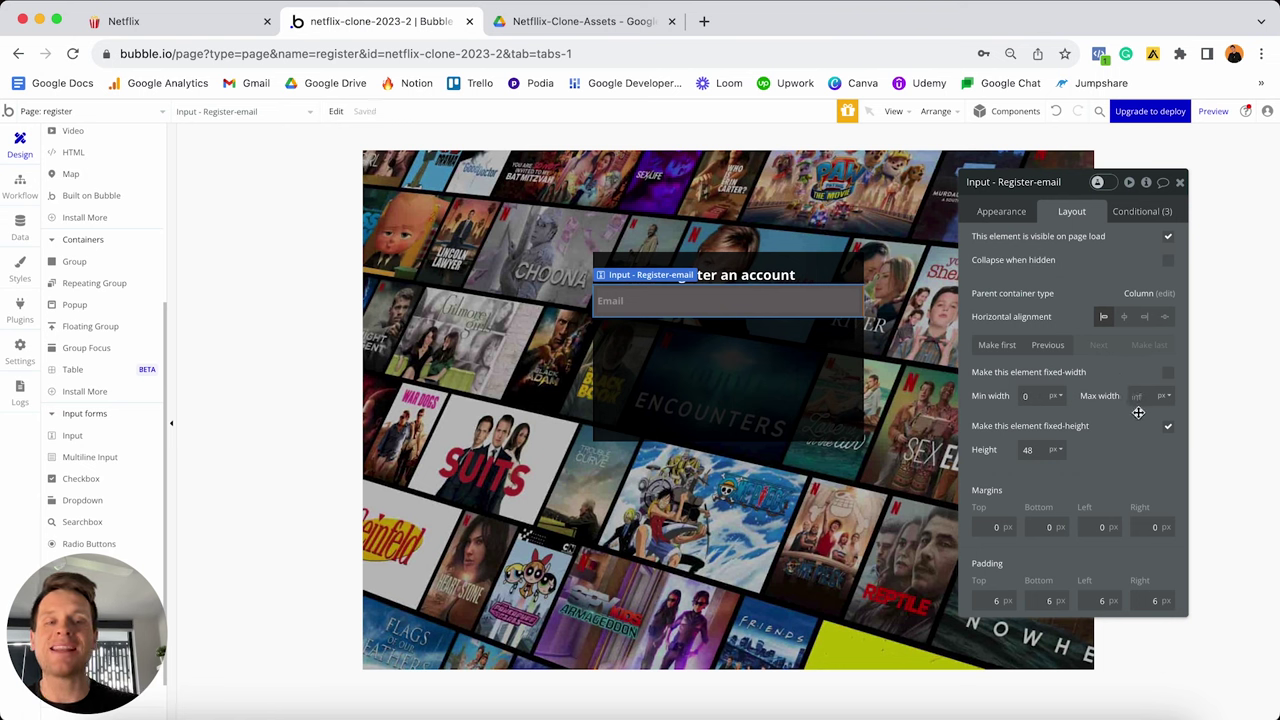
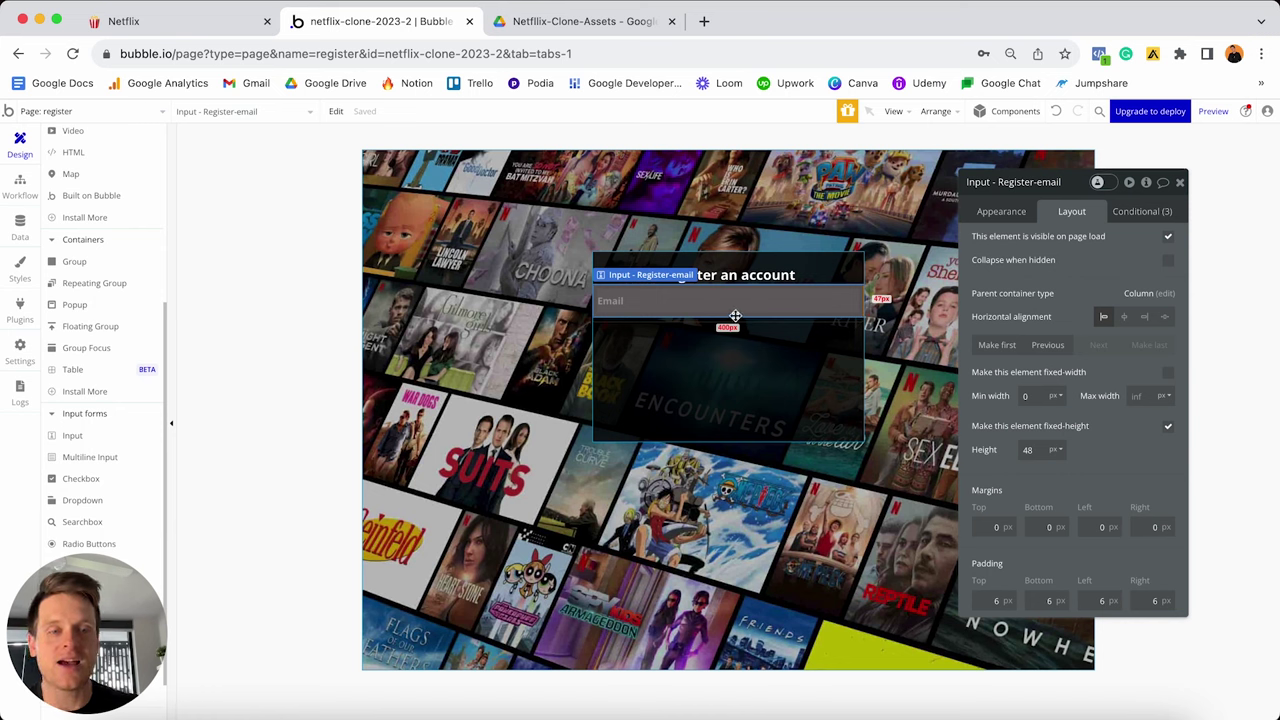
Step: Give the Email input margins of 30 px top and 20 px left and right
{"action": "left_click", "coordinate": [985, 526]}
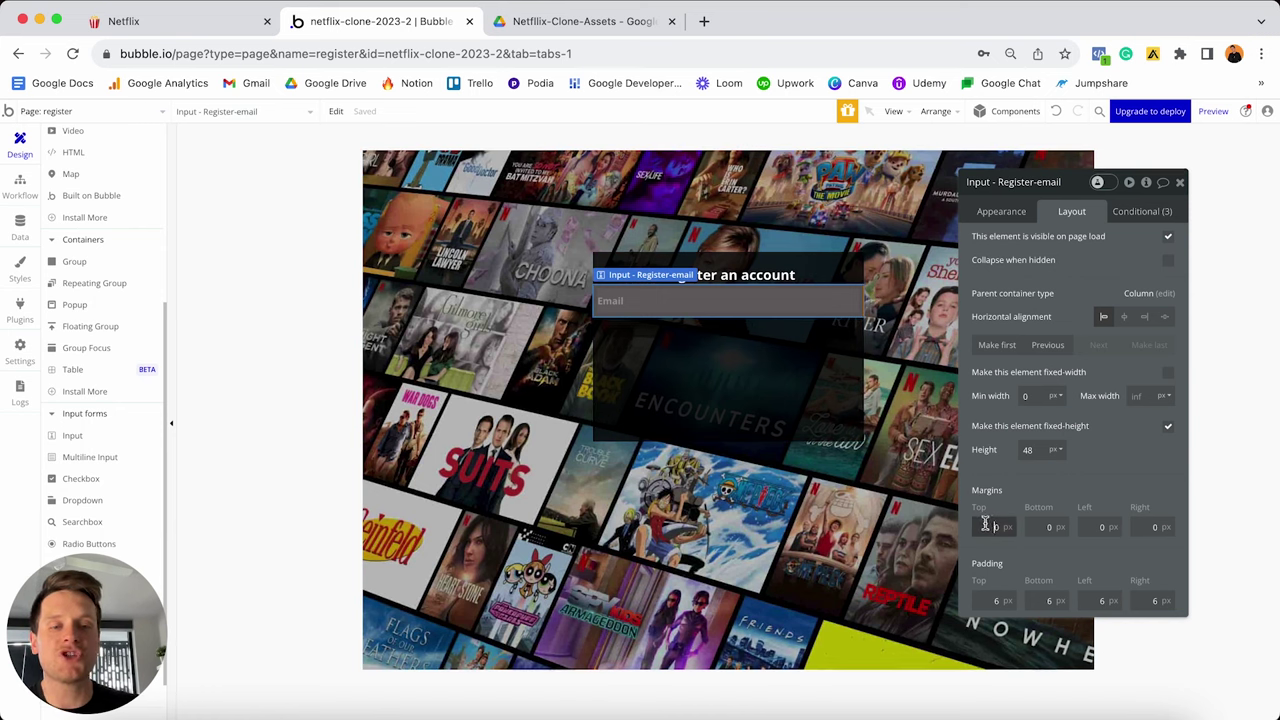
{"action": "type", "text": "30"}
{"action": "left_click", "coordinate": [1100, 526]}
{"action": "type", "text": "20"}
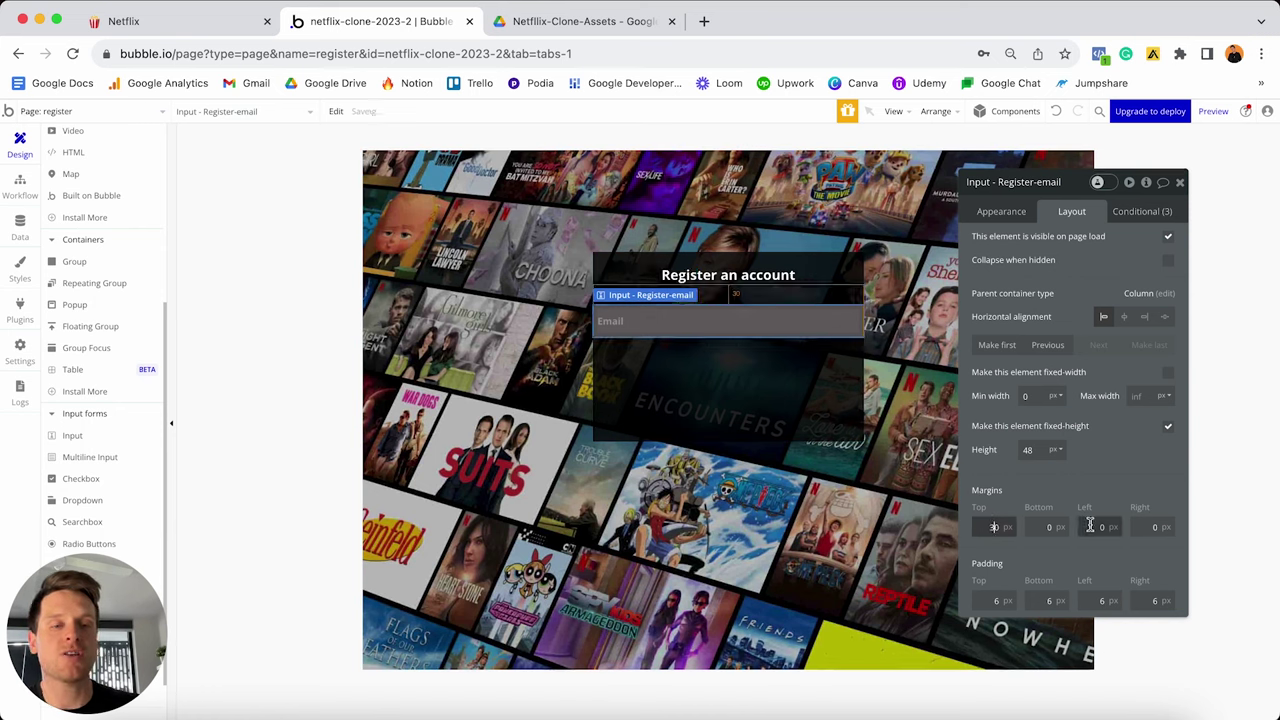
{"action": "left_click", "coordinate": [1146, 526]}
{"action": "type", "text": "20"}
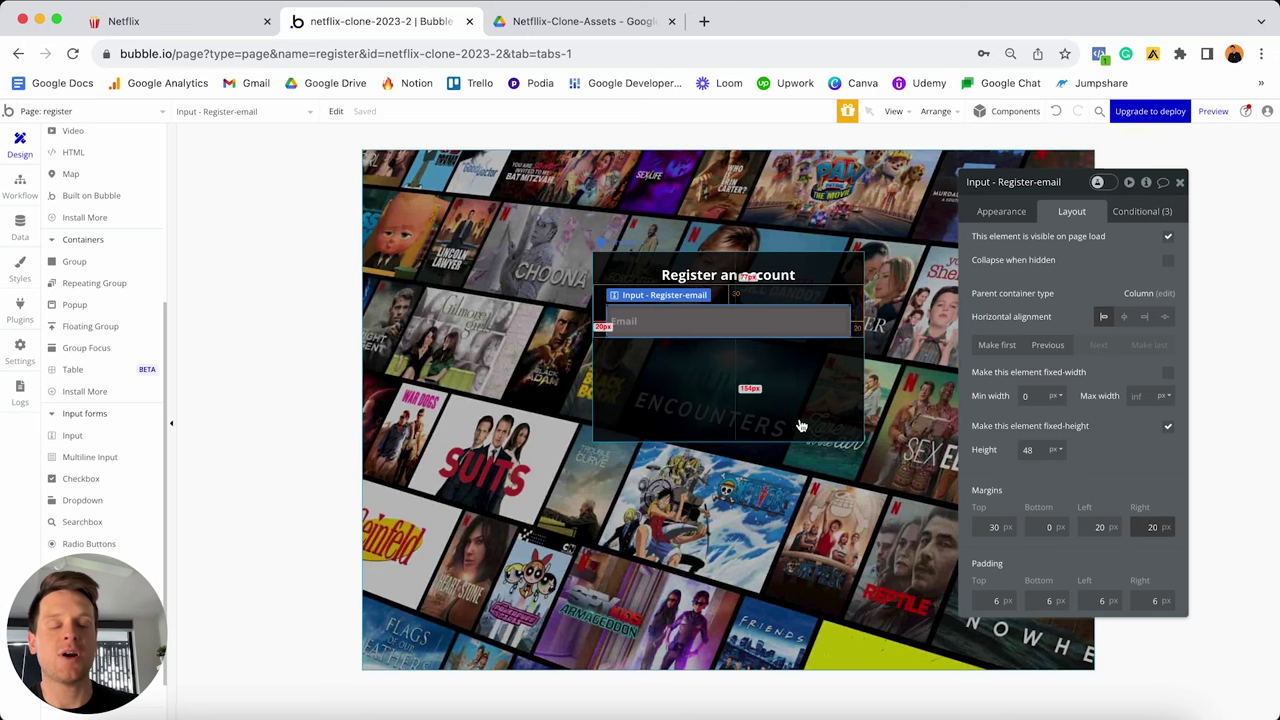
{"action": "left_click", "coordinate": [800, 425]}
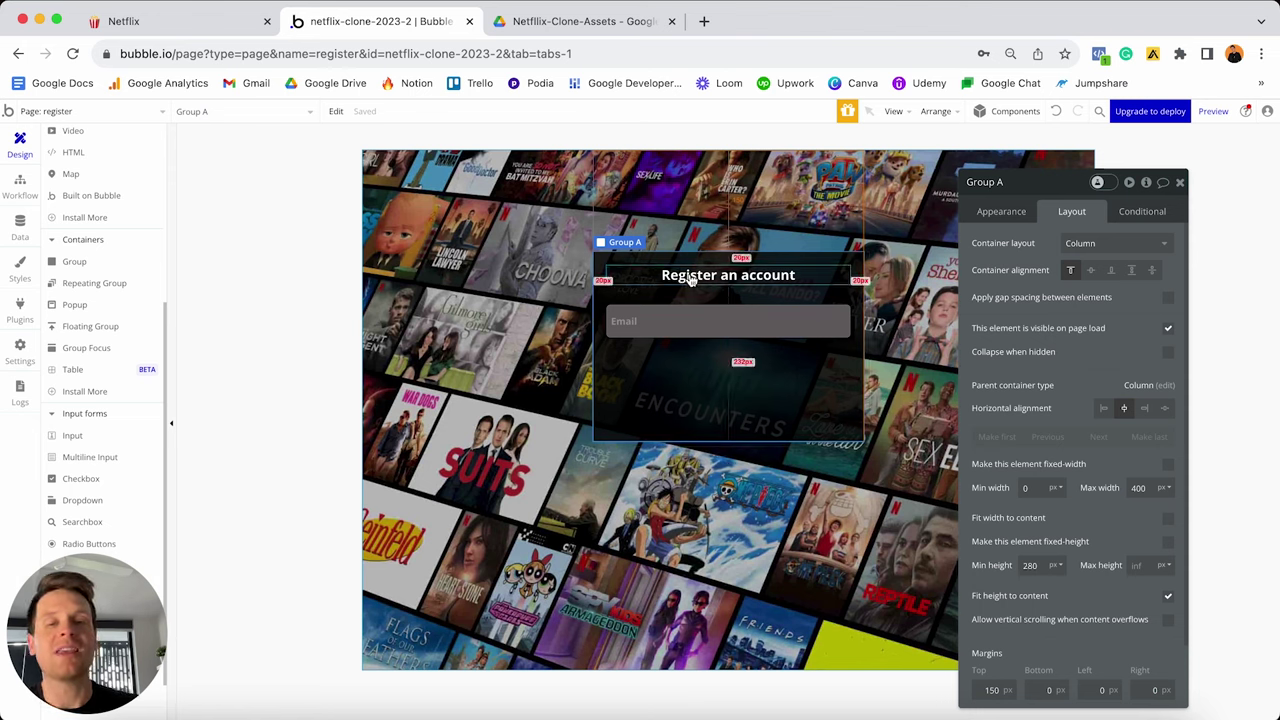
{"action": "left_click", "coordinate": [723, 322]}
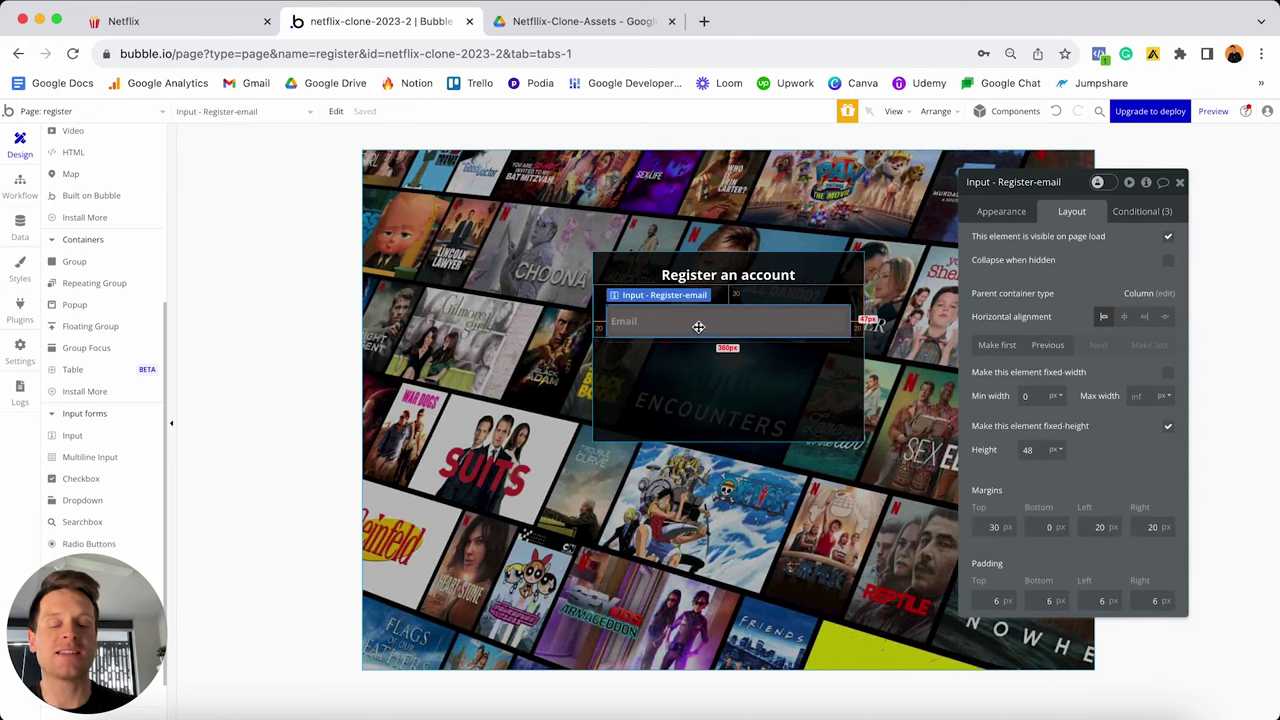
{"action": "left_click", "coordinate": [705, 381]}
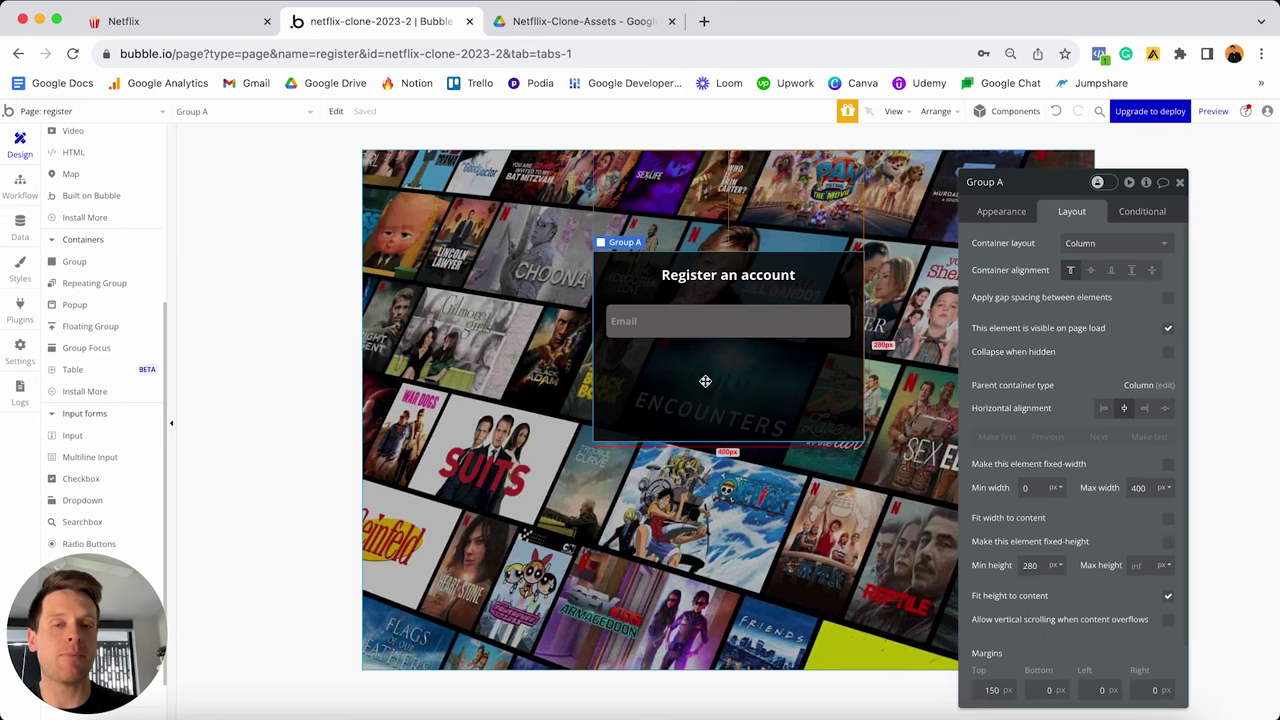
Step: Paste a copy of the Email input and rename it Input - Register-password
{"action": "key", "text": "ctrl+v"}
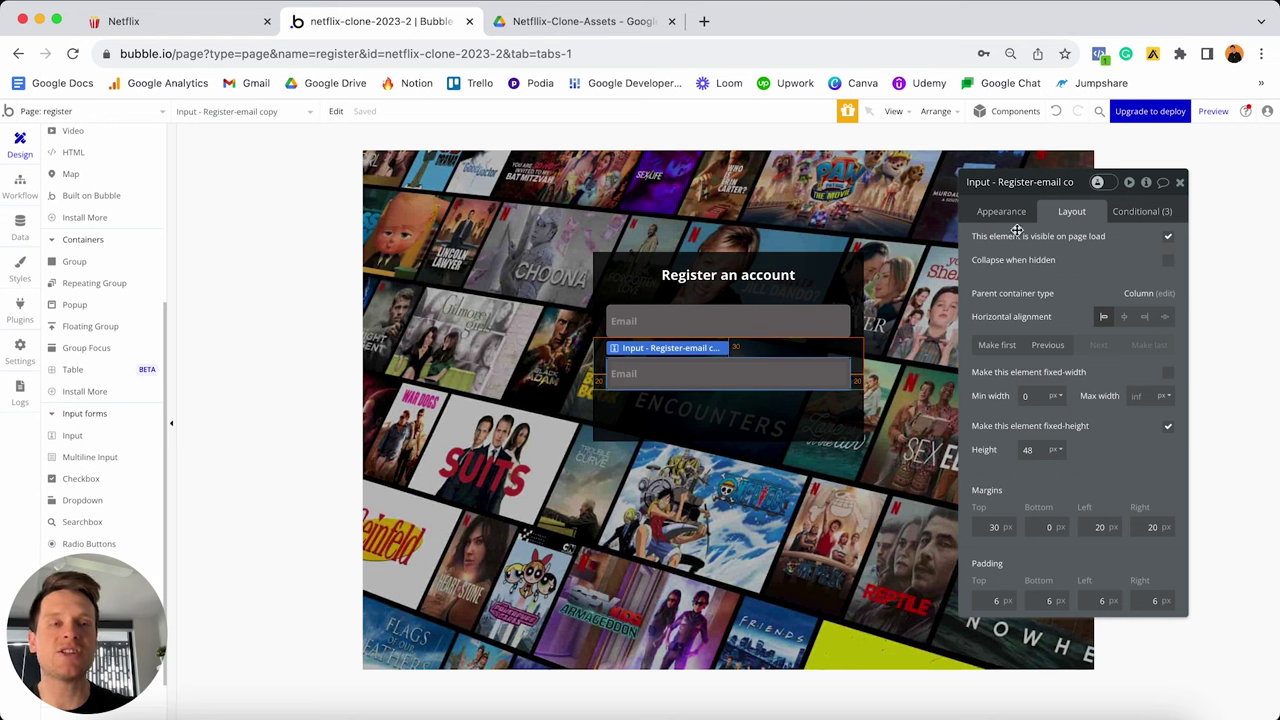
{"action": "left_click", "coordinate": [1035, 180]}
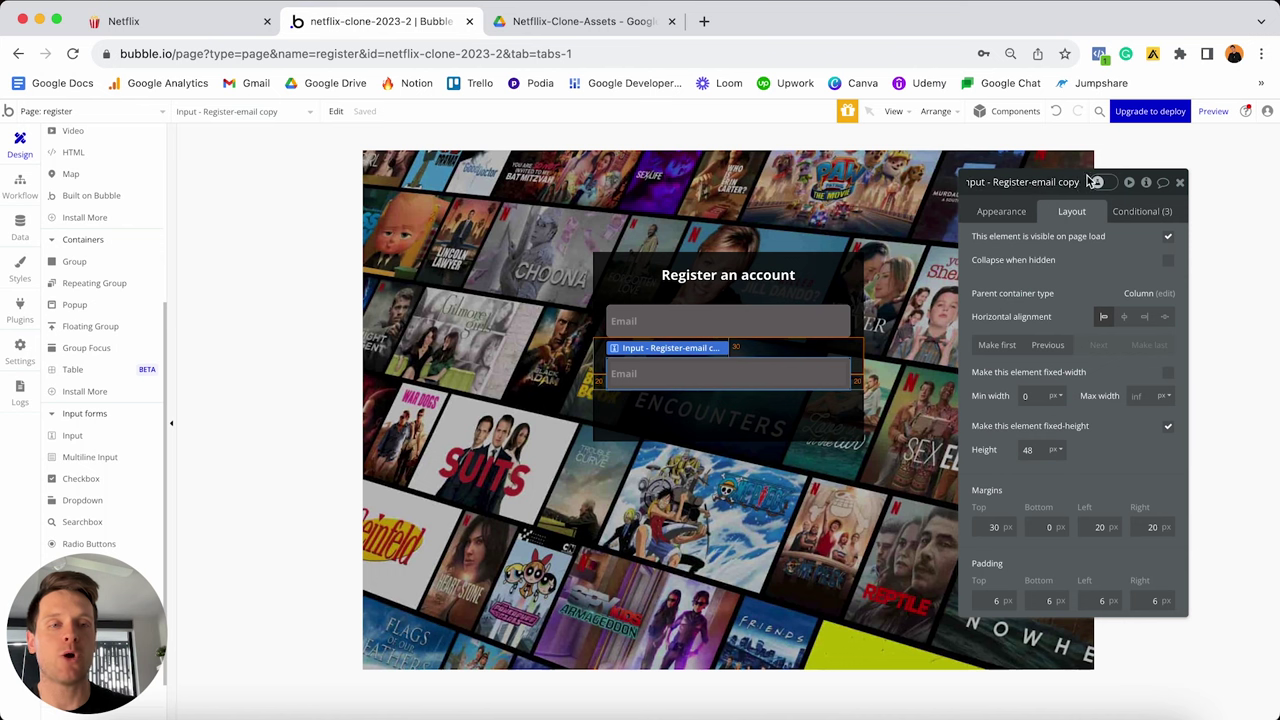
{"action": "left_click_drag", "start_coordinate": [1033, 180], "coordinate": [1220, 83]}
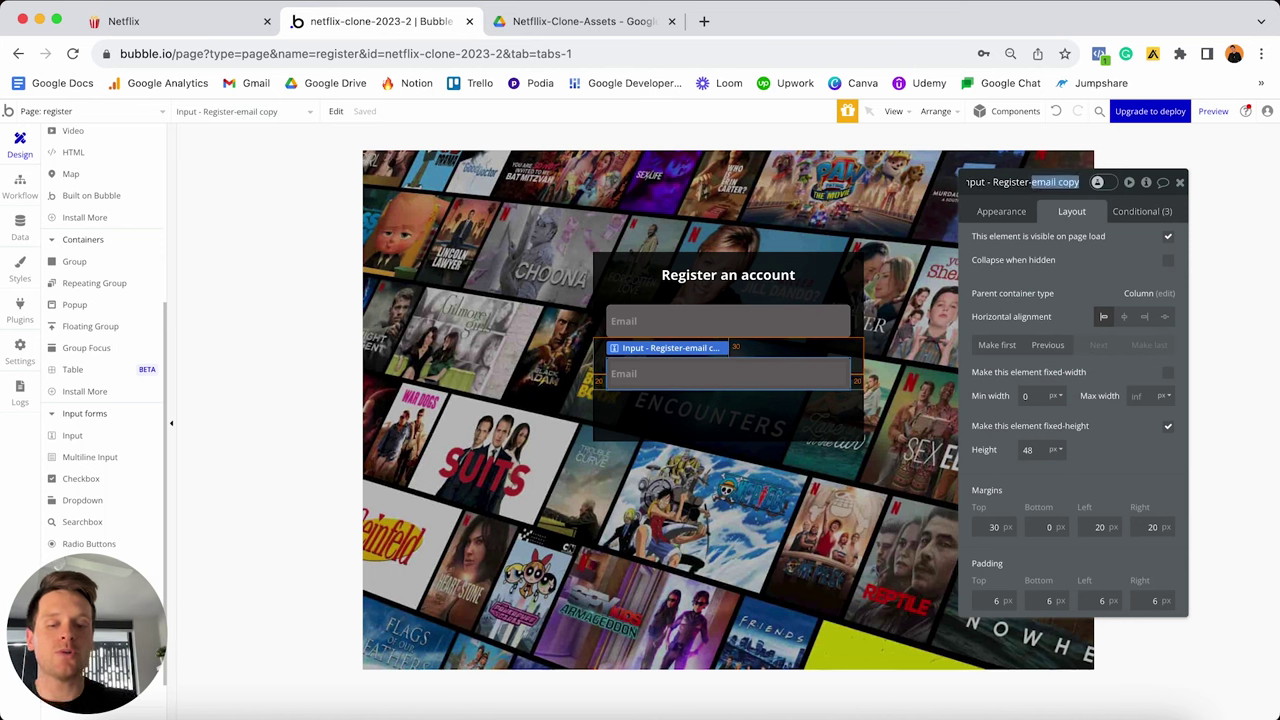
{"action": "type", "text": "password"}
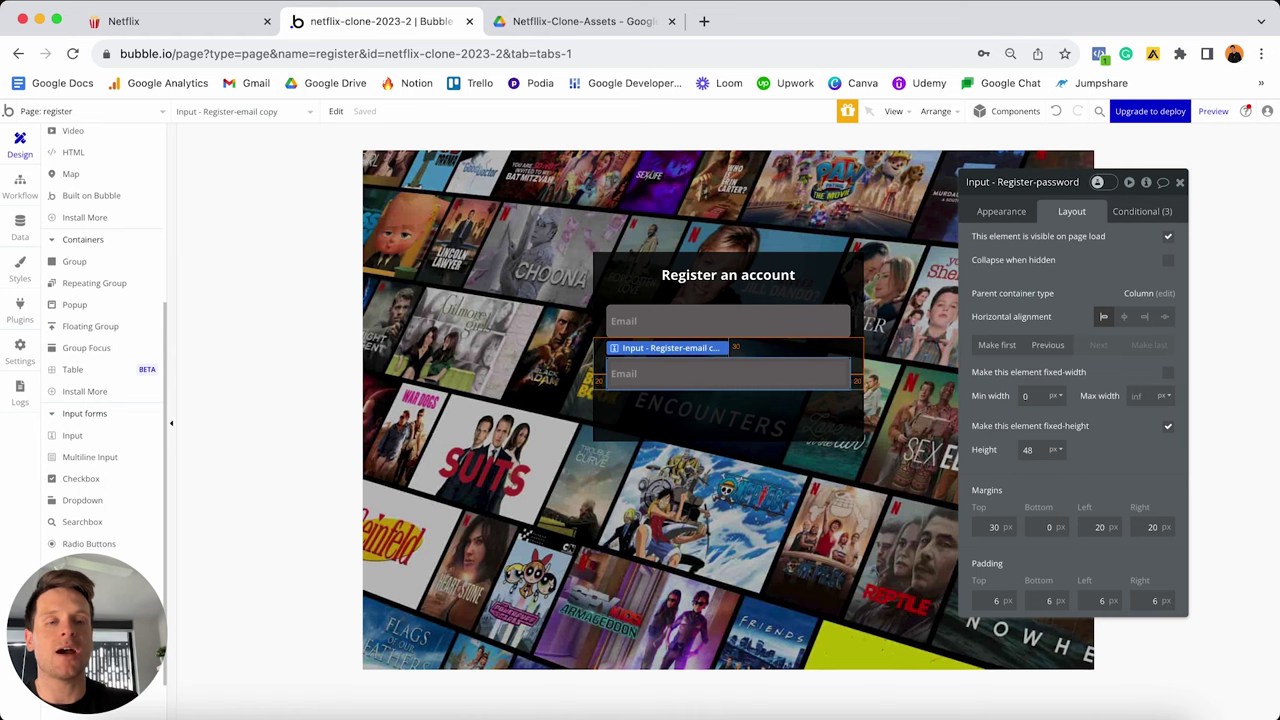
{"action": "key", "text": "Return"}
Step: Set the copied input's placeholder to Password and its content format to Password
{"action": "left_click", "coordinate": [1002, 211]}
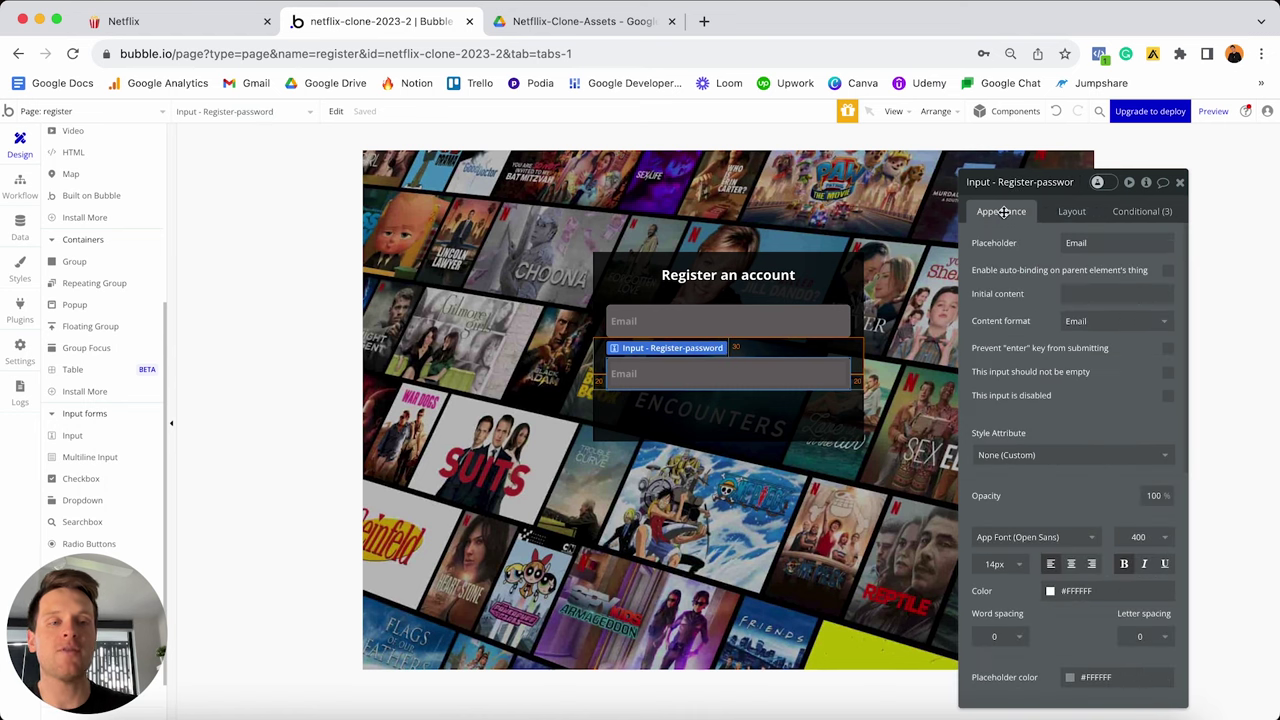
{"action": "double_click", "coordinate": [1088, 241]}
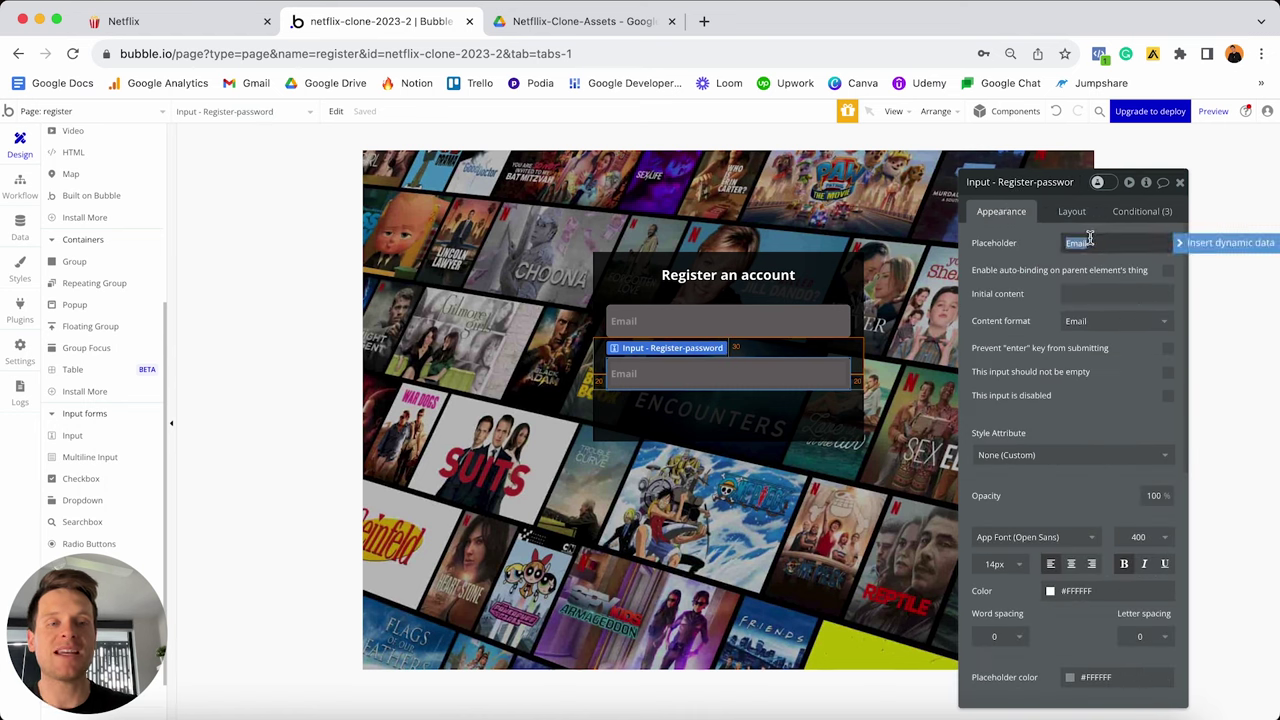
{"action": "type", "text": "Password"}
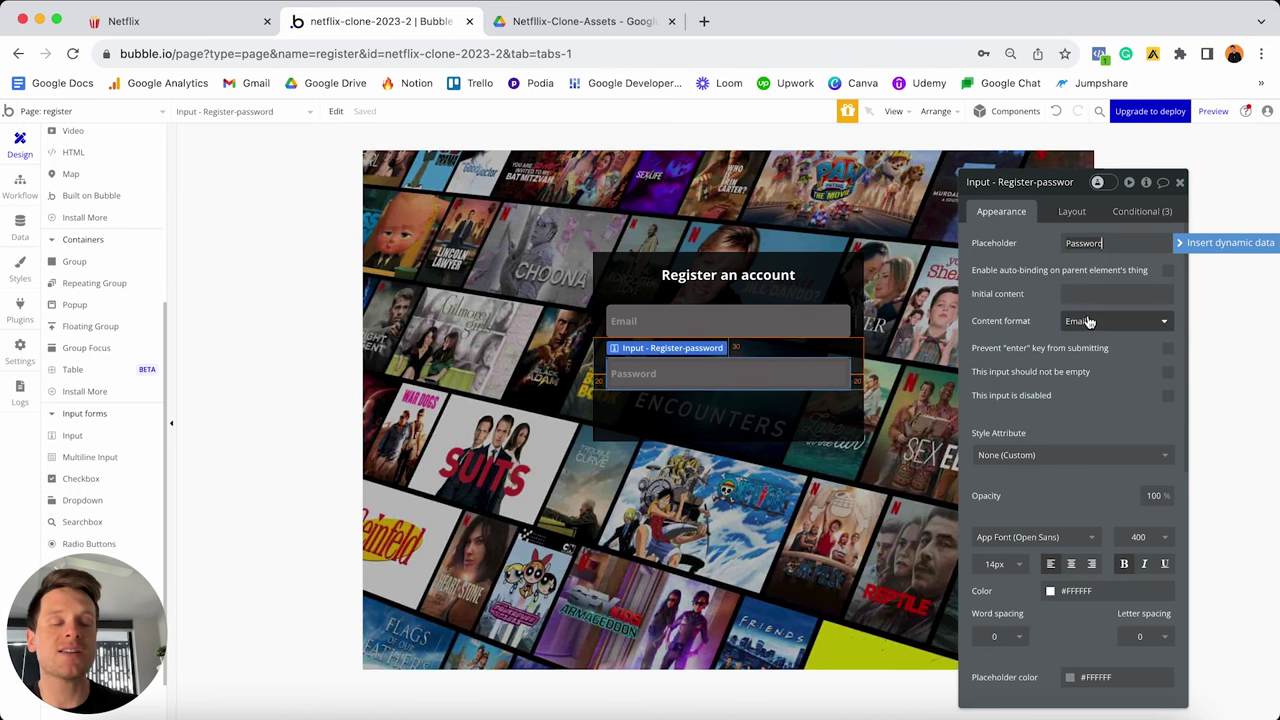
{"action": "left_click", "coordinate": [1056, 320]}
{"action": "left_click", "coordinate": [1056, 320]}
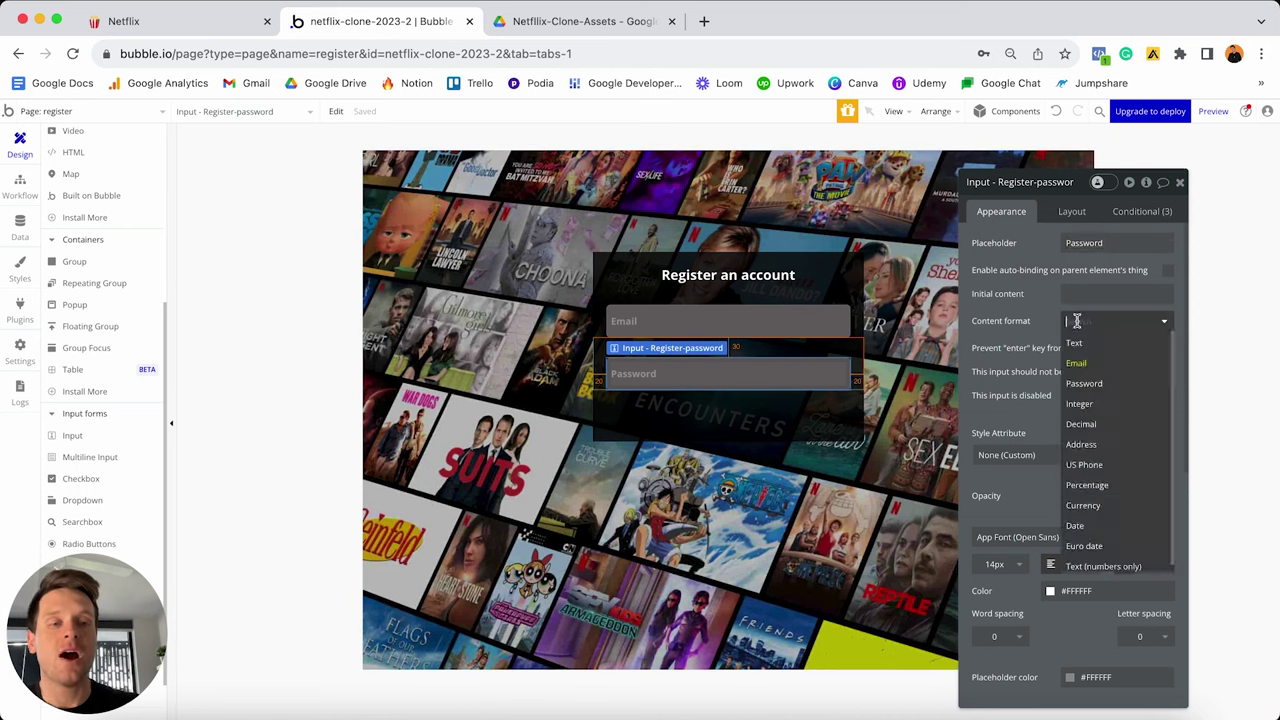
{"action": "left_click", "coordinate": [1097, 386]}
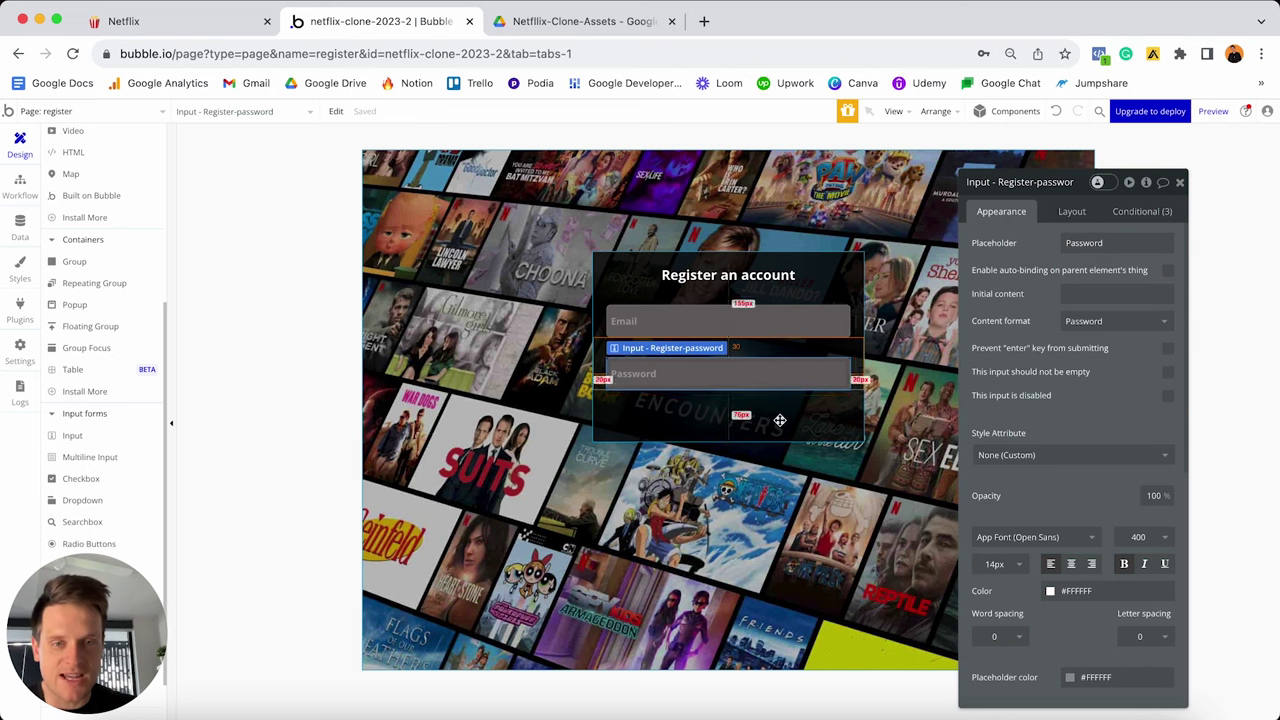
Step: Set the Password input's top margin to 20 px
{"action": "left_click", "coordinate": [775, 420]}
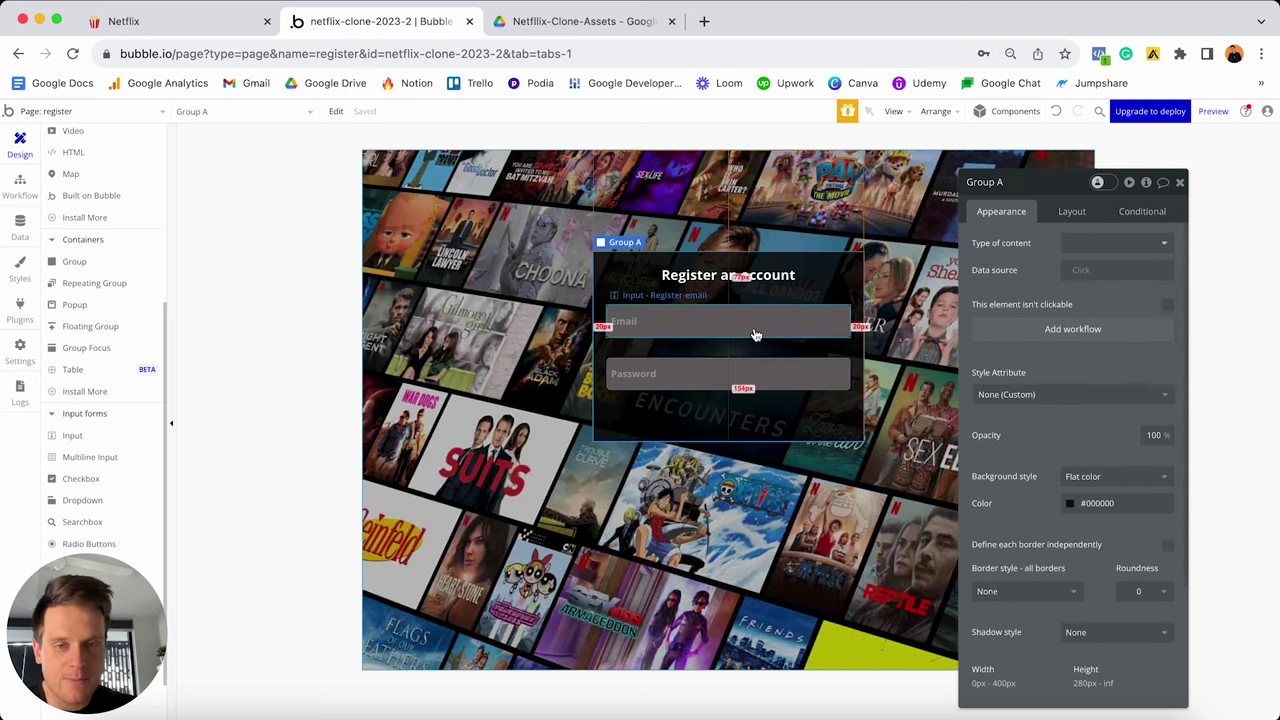
{"action": "left_click", "coordinate": [750, 381]}
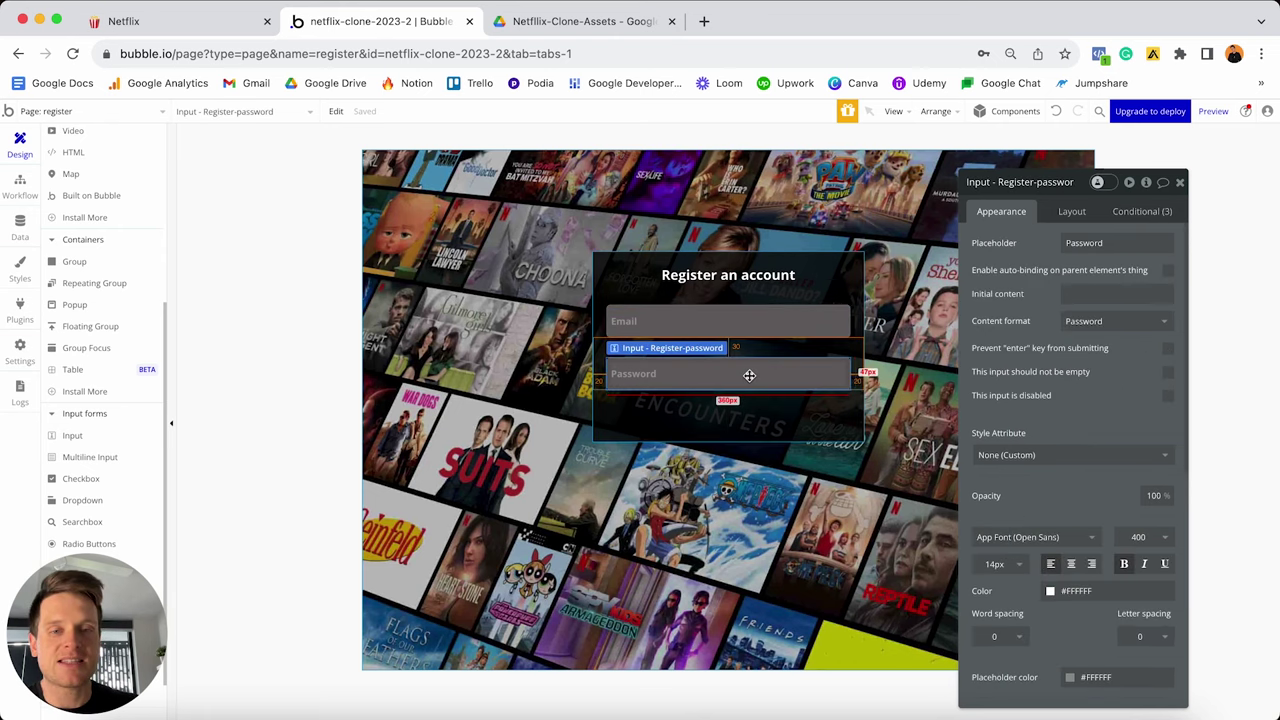
{"action": "left_click", "coordinate": [1071, 211]}
{"action": "left_click", "coordinate": [995, 525]}
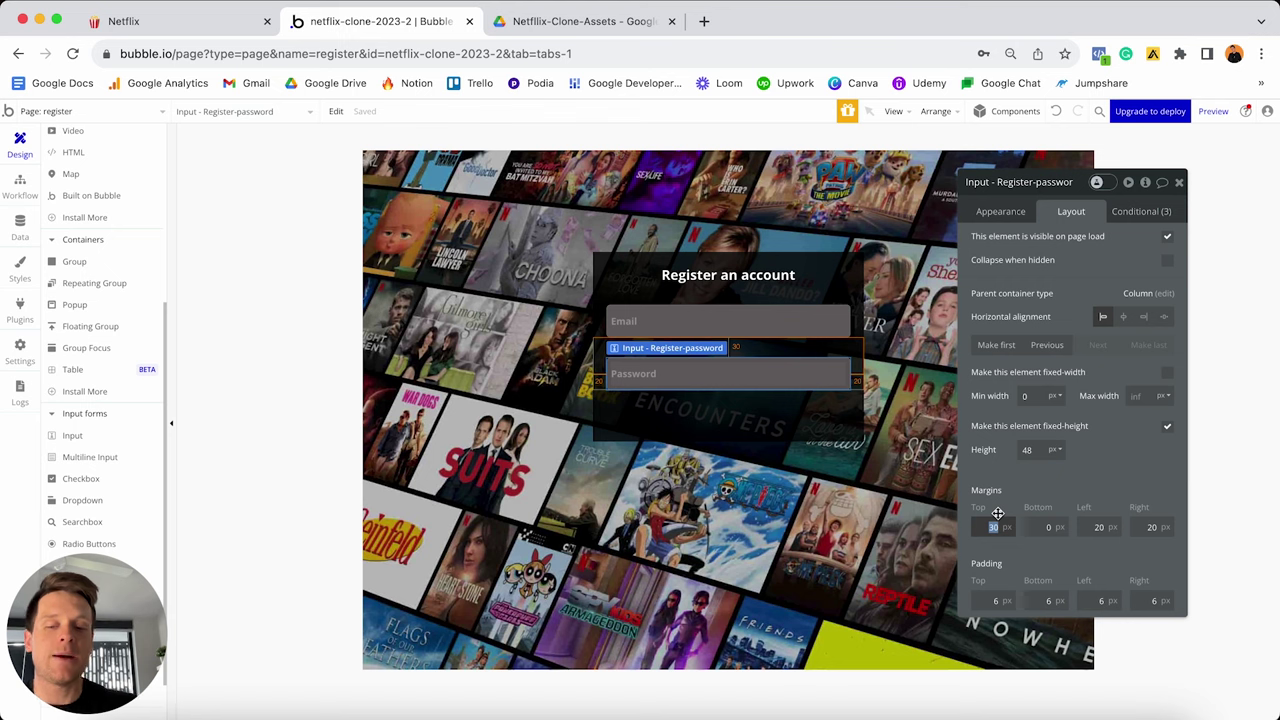
{"action": "type", "text": "20"}
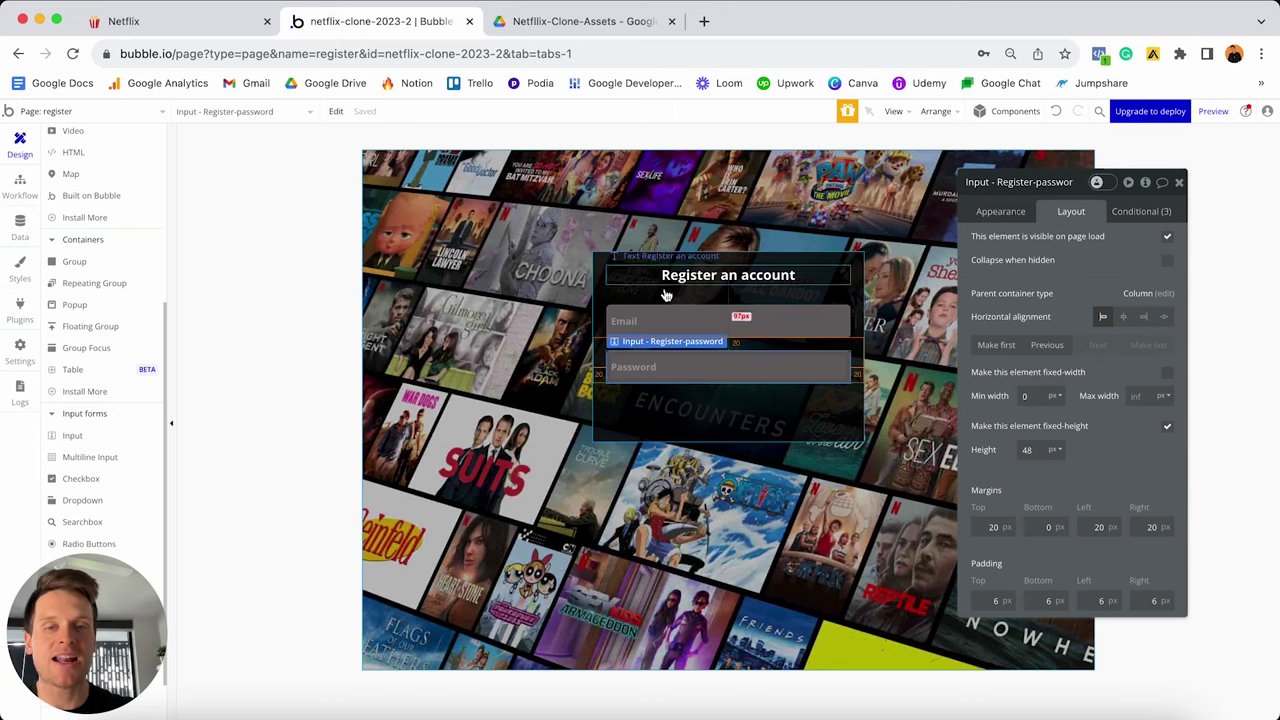
{"action": "scroll", "coordinate": [105, 330], "scroll_direction": "up", "scroll_amount": 5}
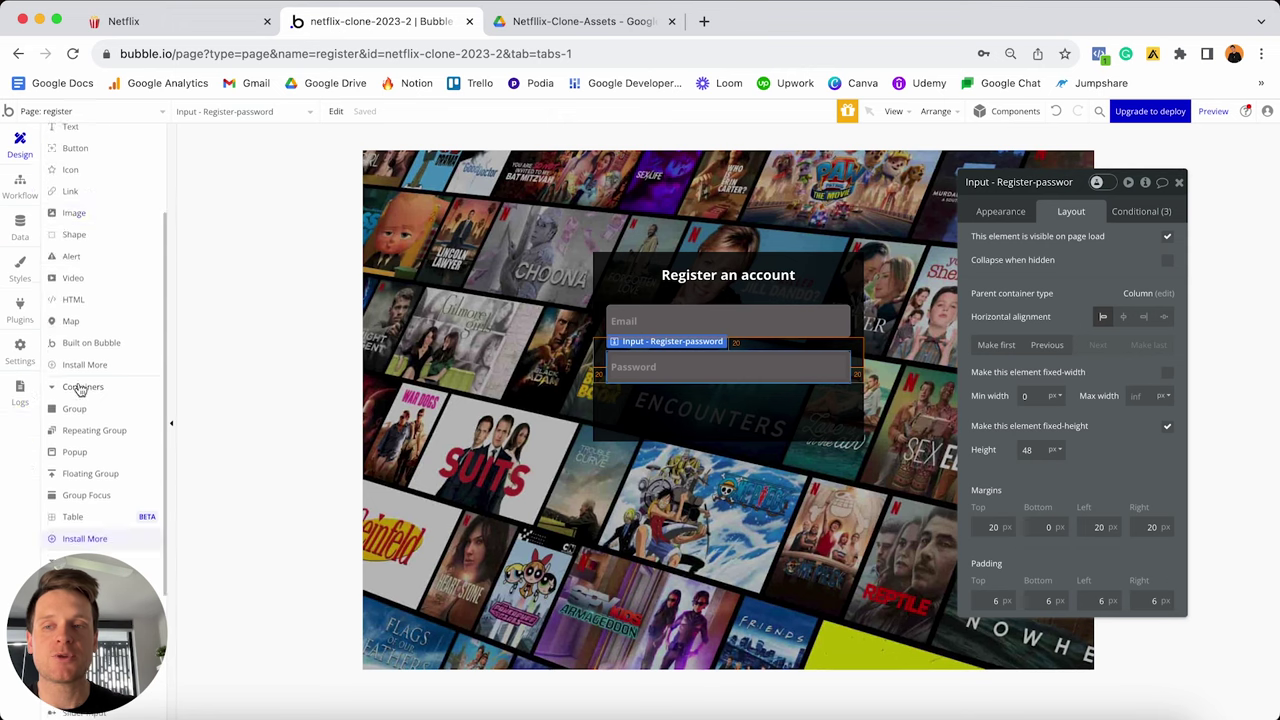
Step: Add a button labelled 'Get Started' inside the register box
{"action": "left_click", "coordinate": [76, 280]}
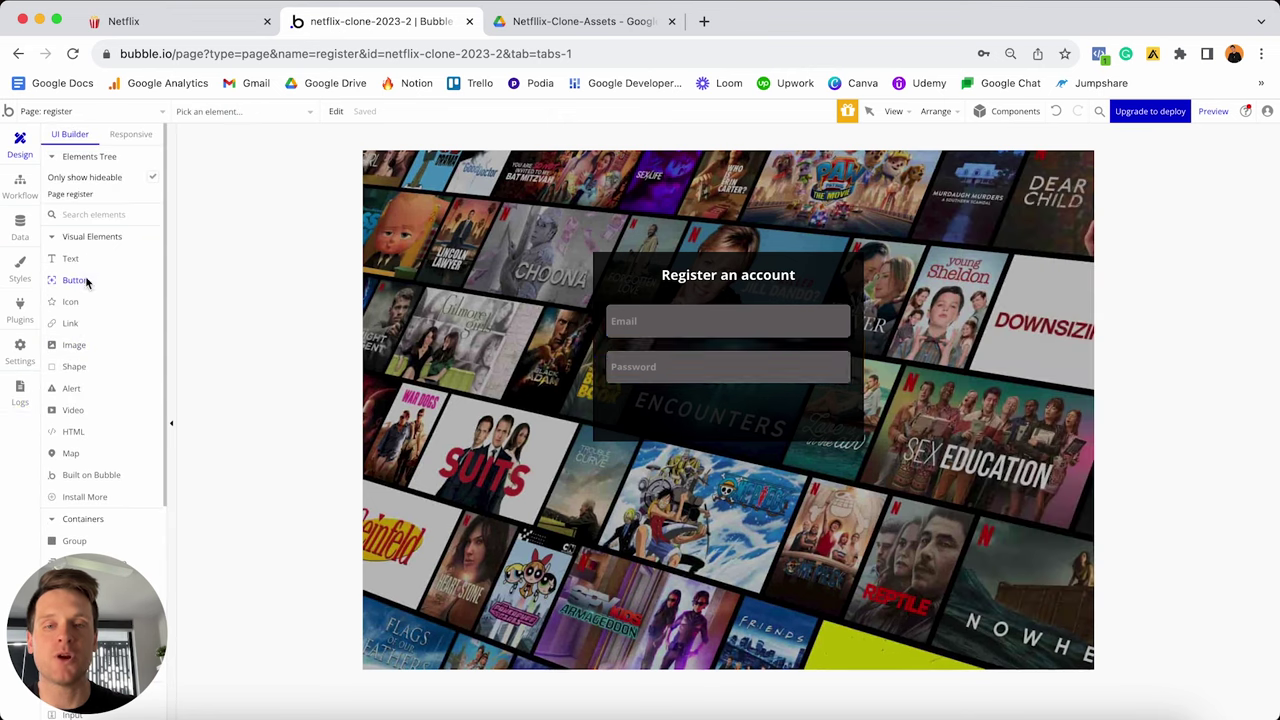
{"action": "left_click", "coordinate": [664, 404]}
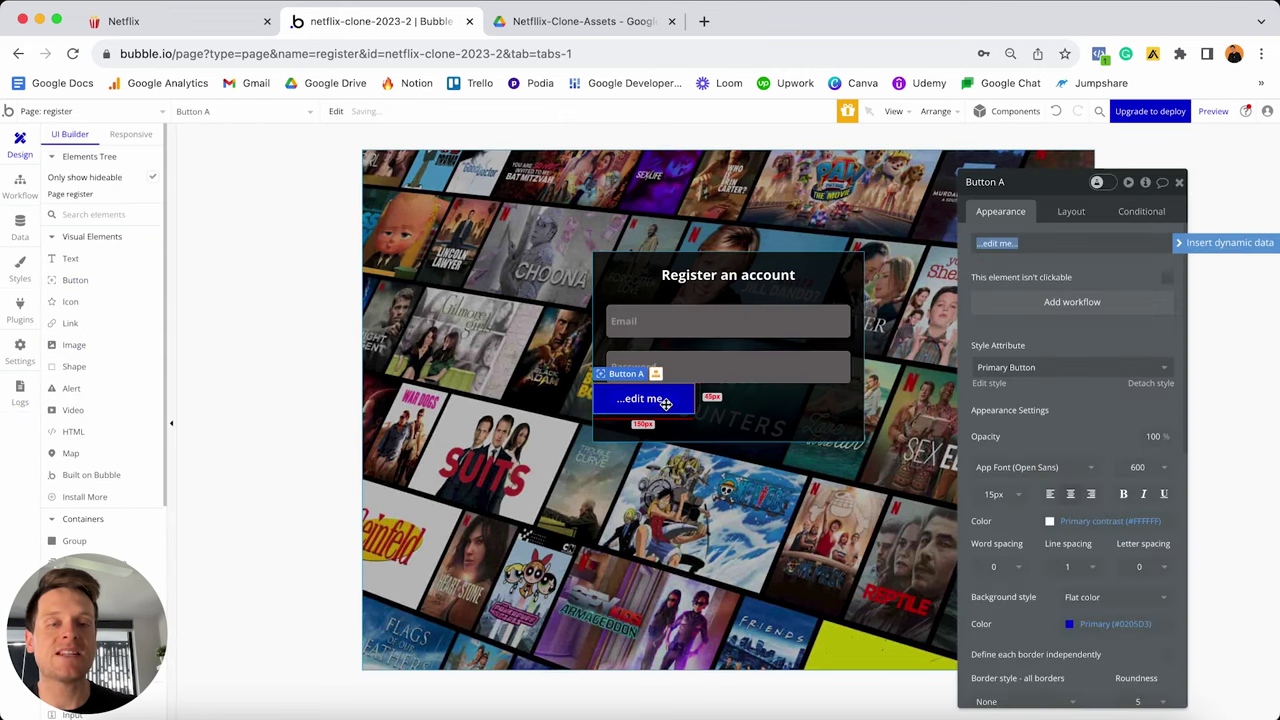
{"action": "type", "text": "Get Started"}
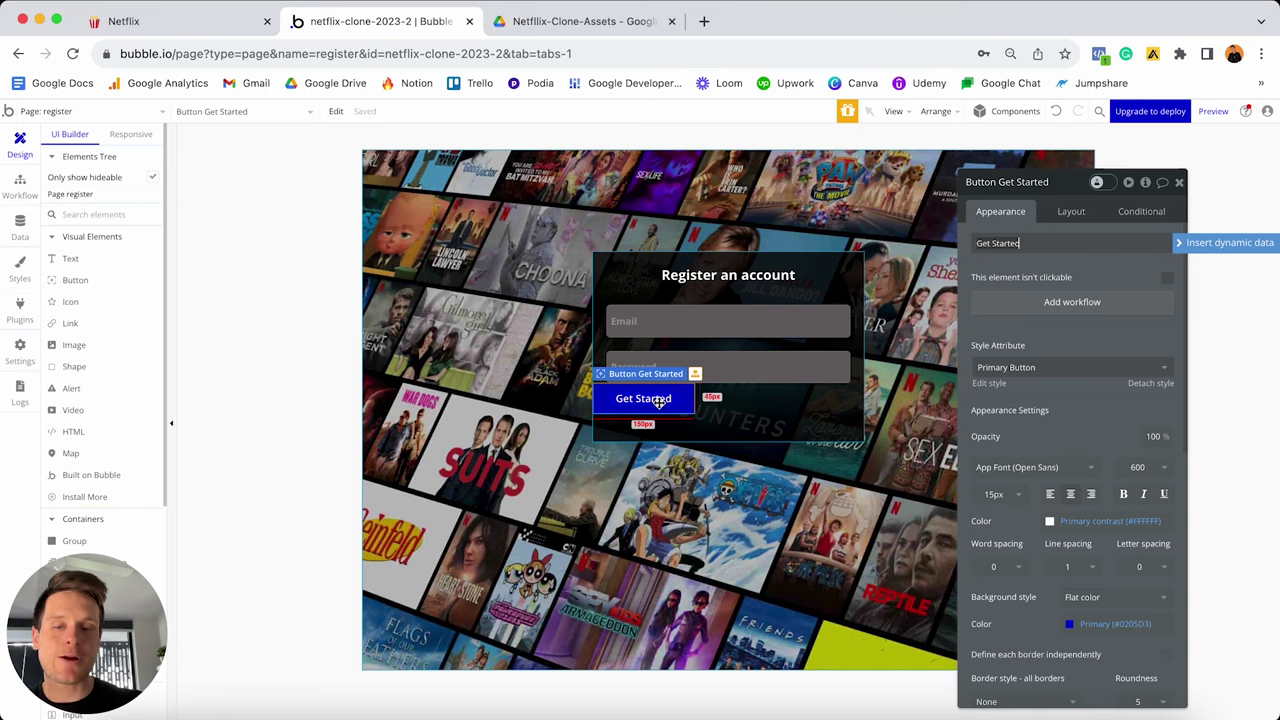
Step: Try a red button background, then undo it back to the blue Primary color
{"action": "left_click", "coordinate": [1112, 623]}
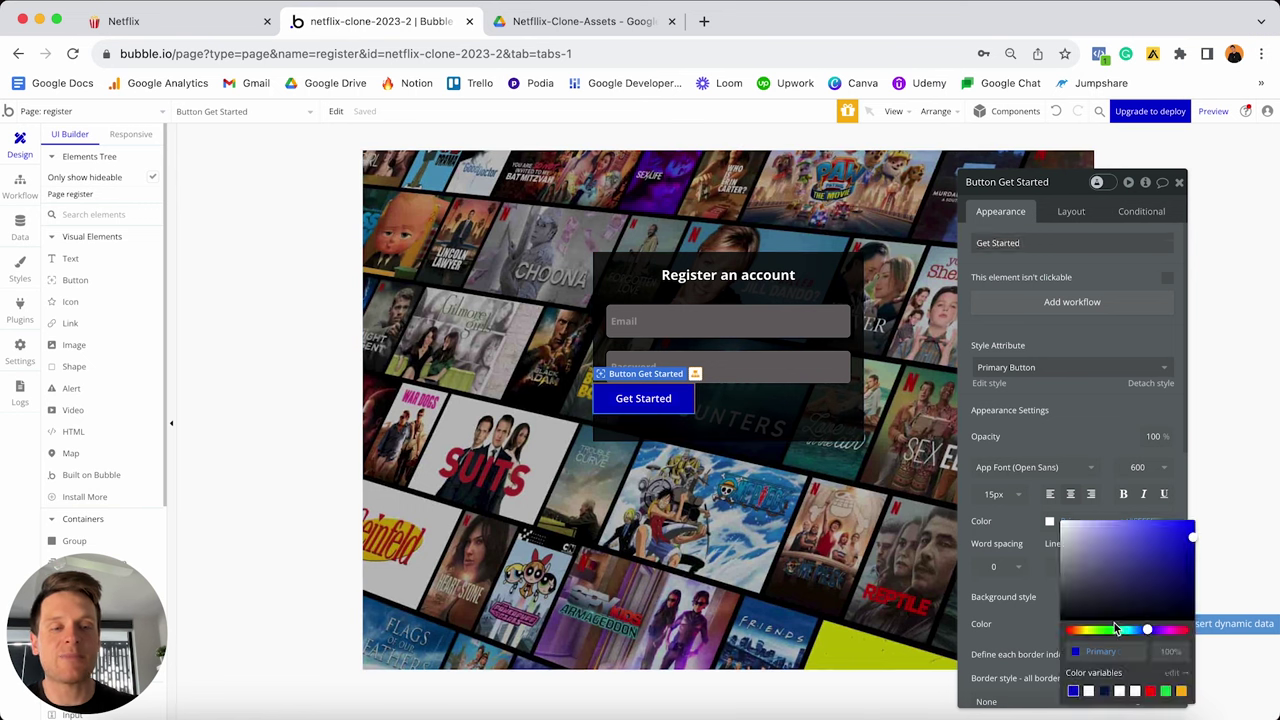
{"action": "left_click_drag", "start_coordinate": [1150, 630], "coordinate": [1203, 636]}
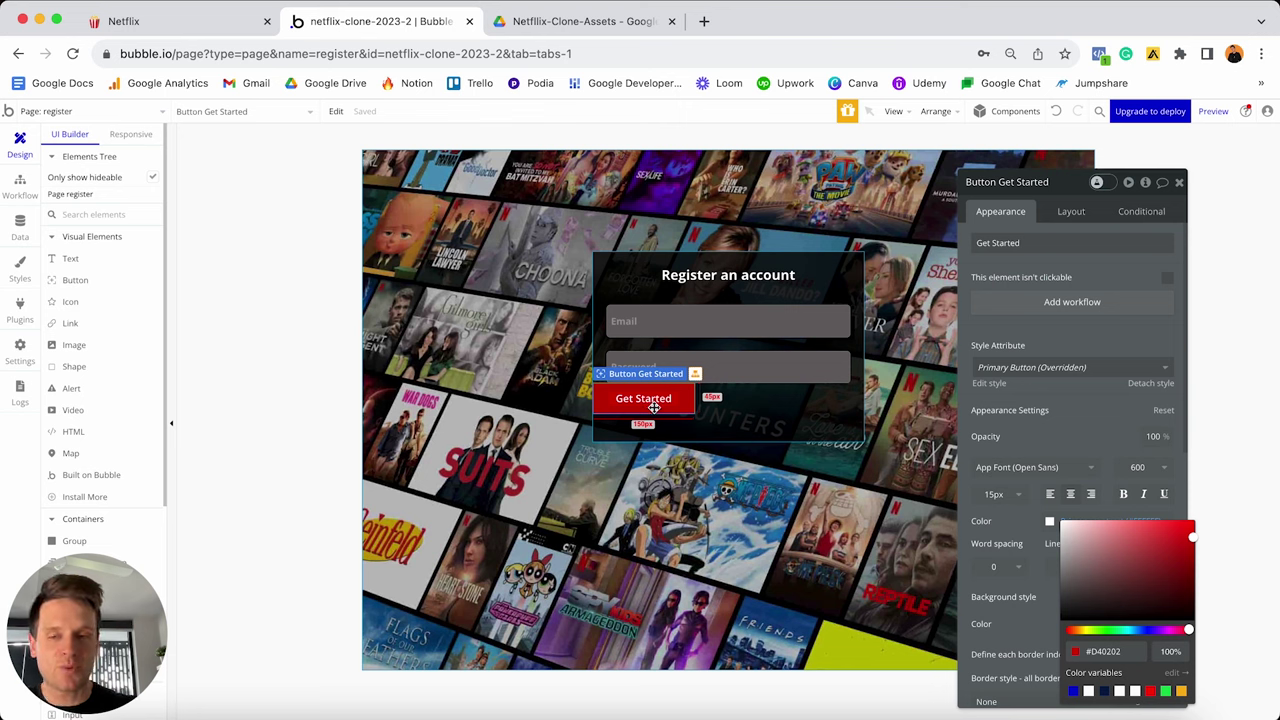
{"action": "left_click", "coordinate": [1089, 378]}
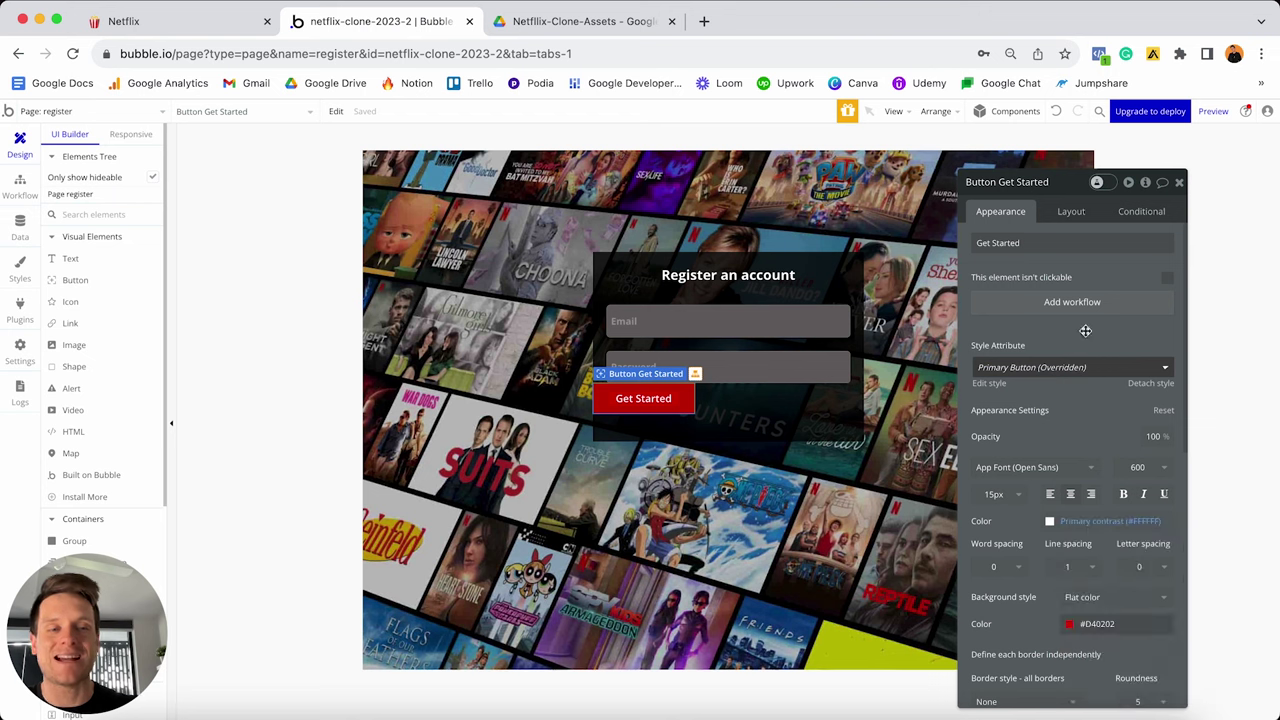
{"action": "left_click", "coordinate": [1055, 111]}
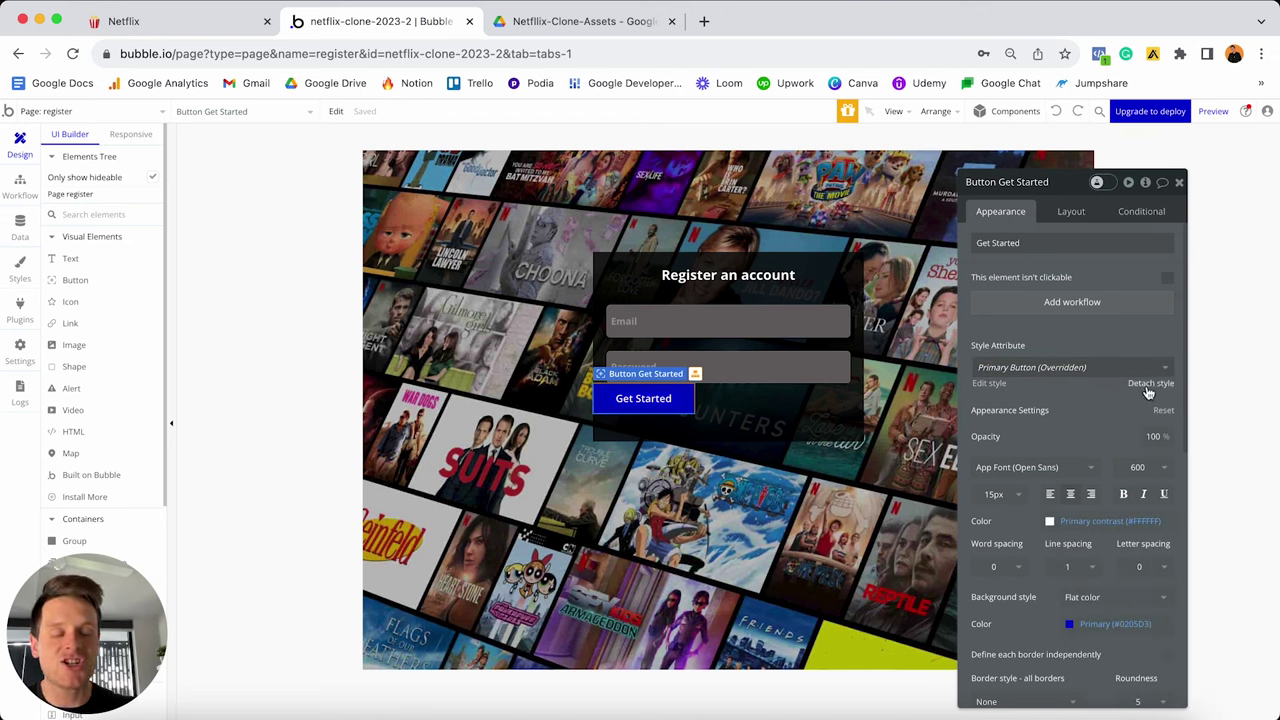
{"action": "left_click", "coordinate": [1000, 368]}
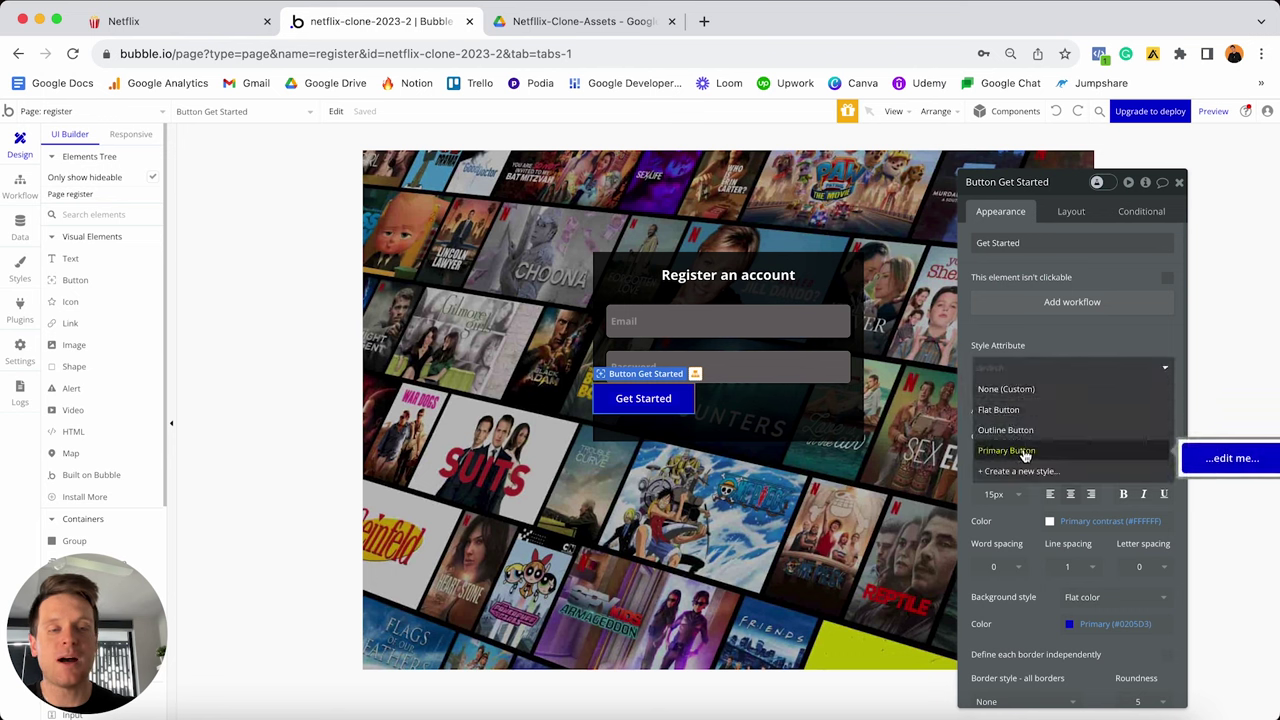
Step: Set the Primary Button style's background colour to red #E50914
{"action": "left_click", "coordinate": [1020, 450]}
{"action": "left_click", "coordinate": [988, 384]}
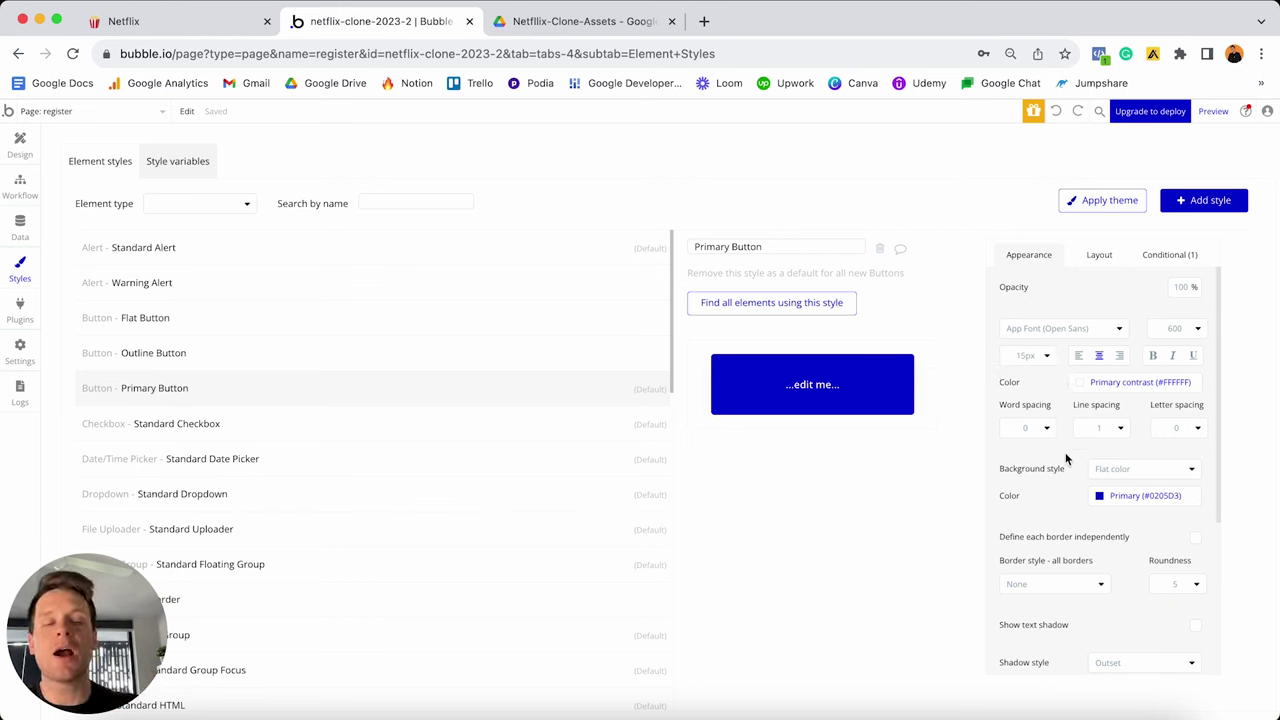
{"action": "left_click", "coordinate": [1180, 498]}
{"action": "key", "text": "ctrl+a"}
{"action": "type", "text": "#E50914"}
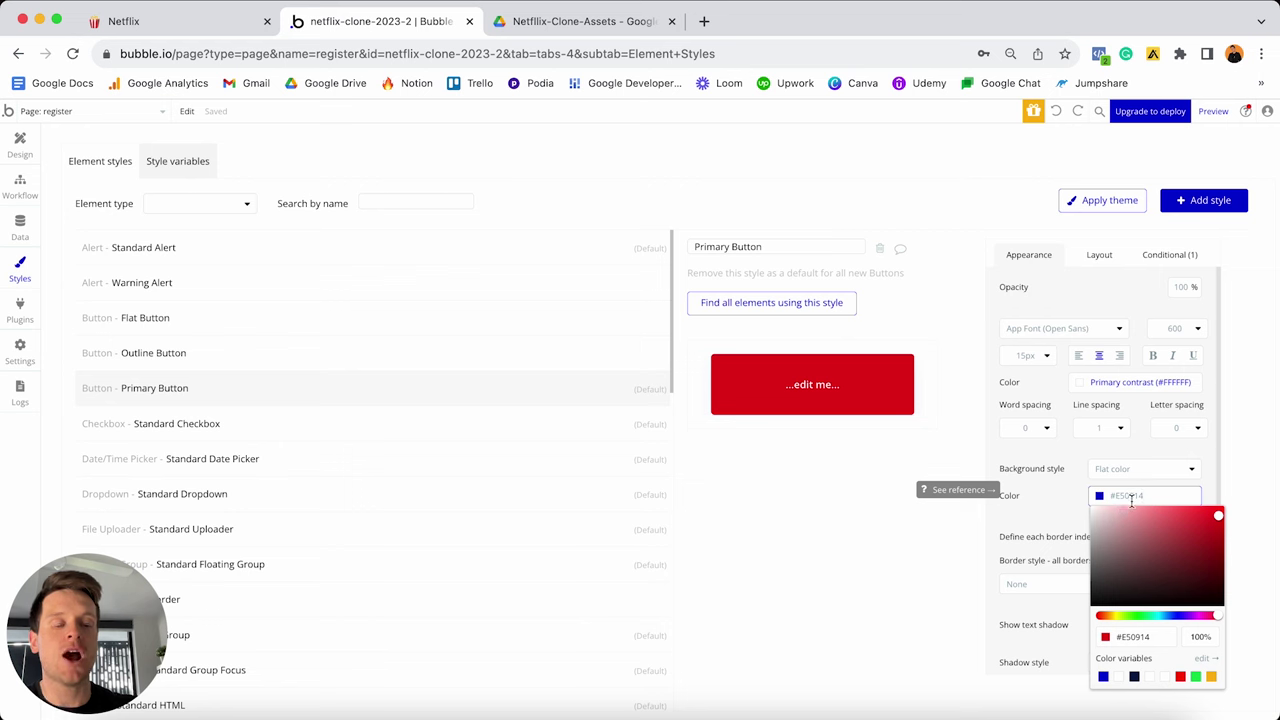
{"action": "left_click", "coordinate": [1076, 498]}
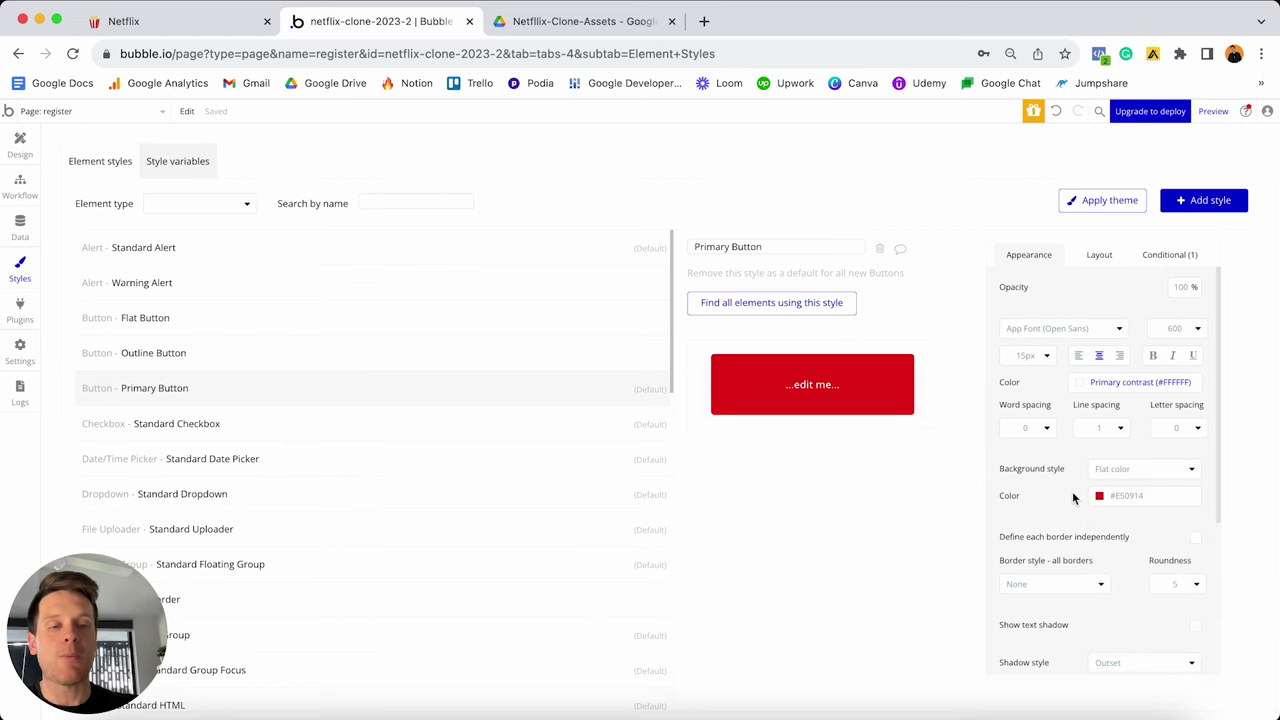
Step: Remove the 'This Button is hovered' condition from the Primary Button style
{"action": "left_click", "coordinate": [1177, 258]}
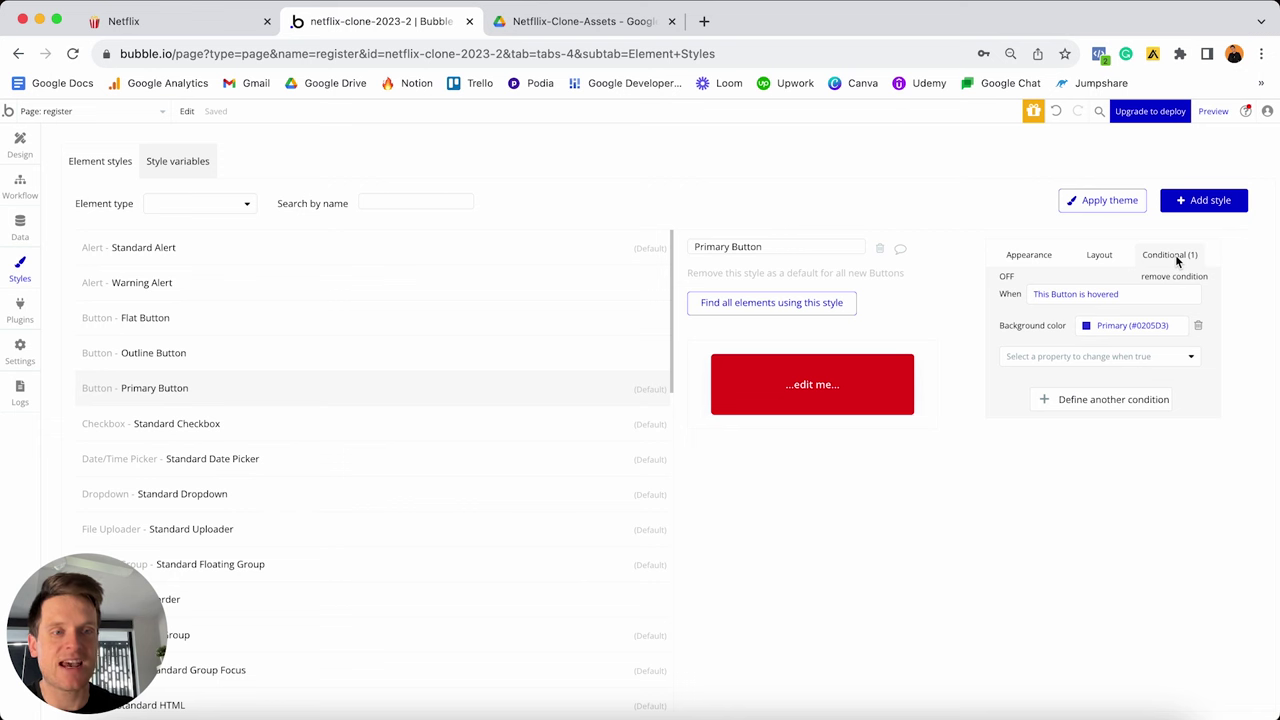
{"action": "left_click", "coordinate": [1168, 277]}
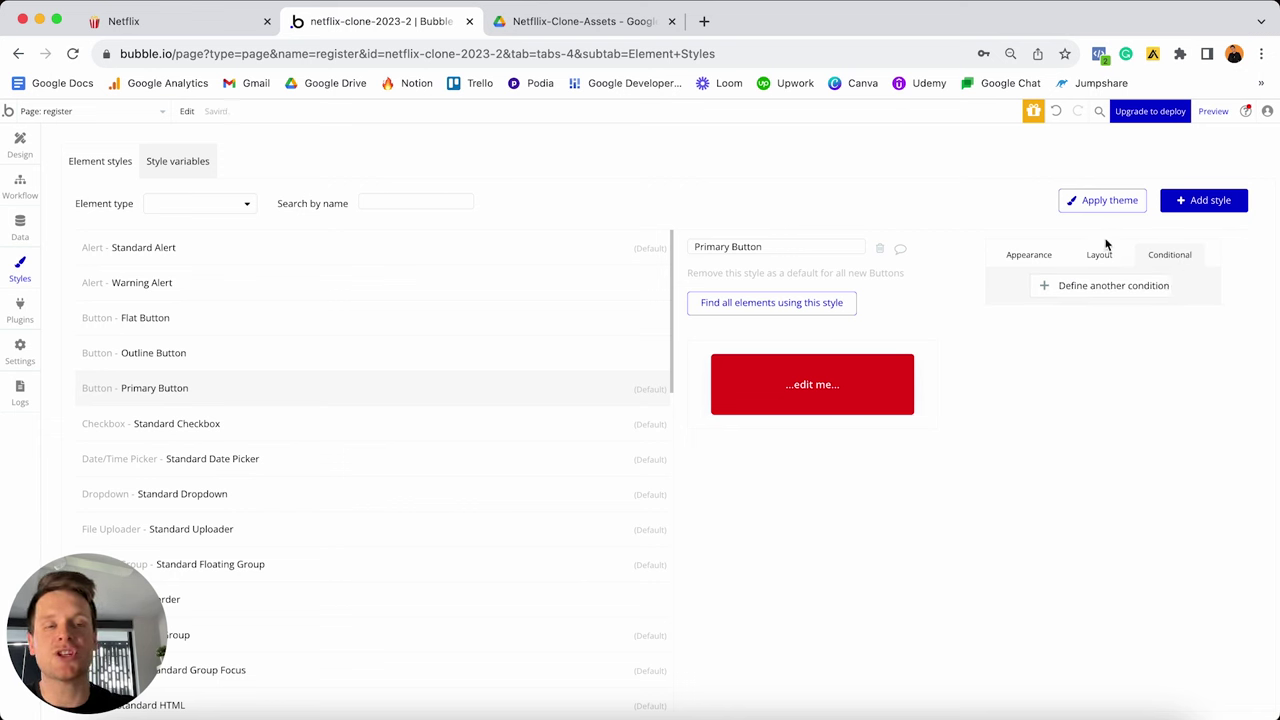
{"action": "left_click", "coordinate": [1056, 114]}
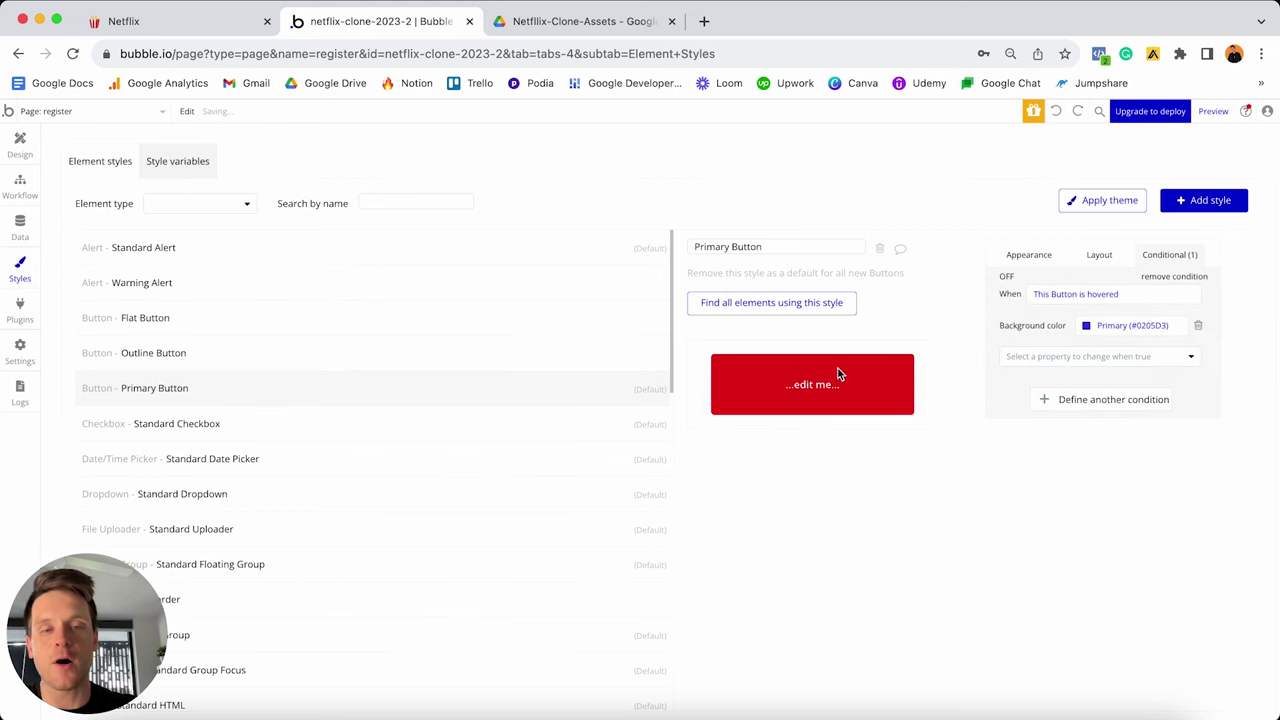
{"action": "left_click", "coordinate": [1007, 278]}
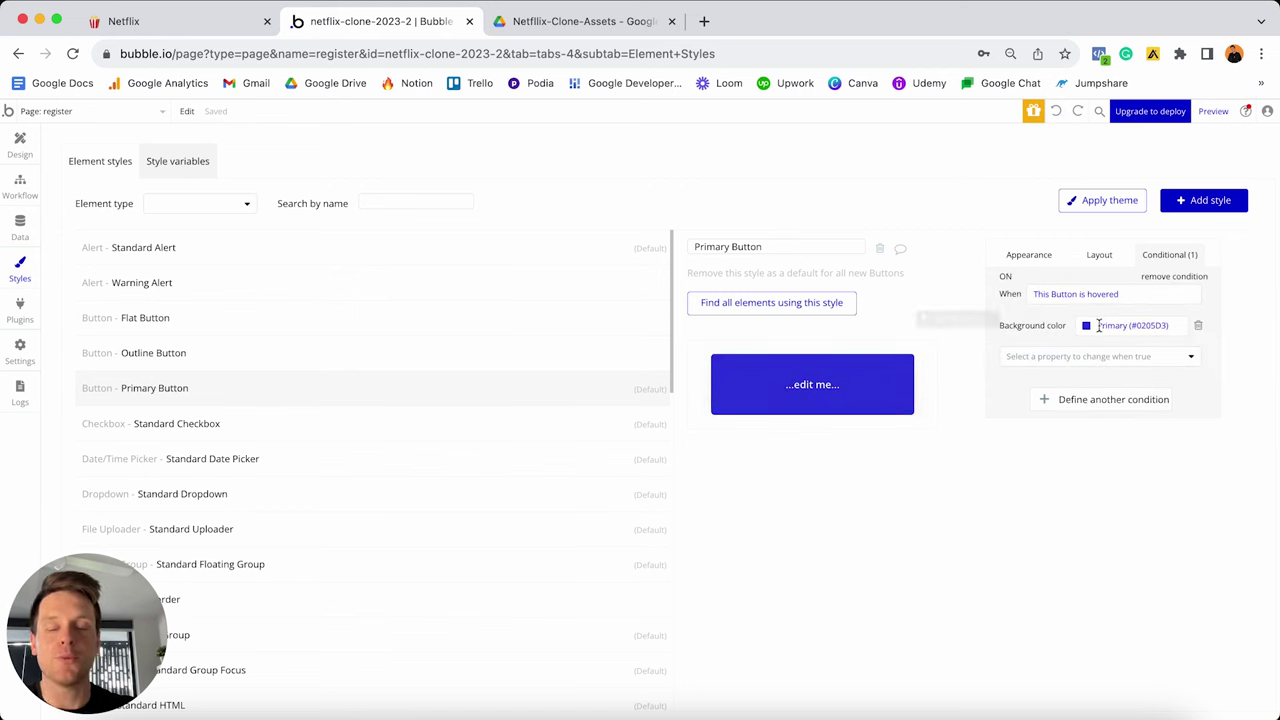
{"action": "left_click", "coordinate": [1168, 278]}
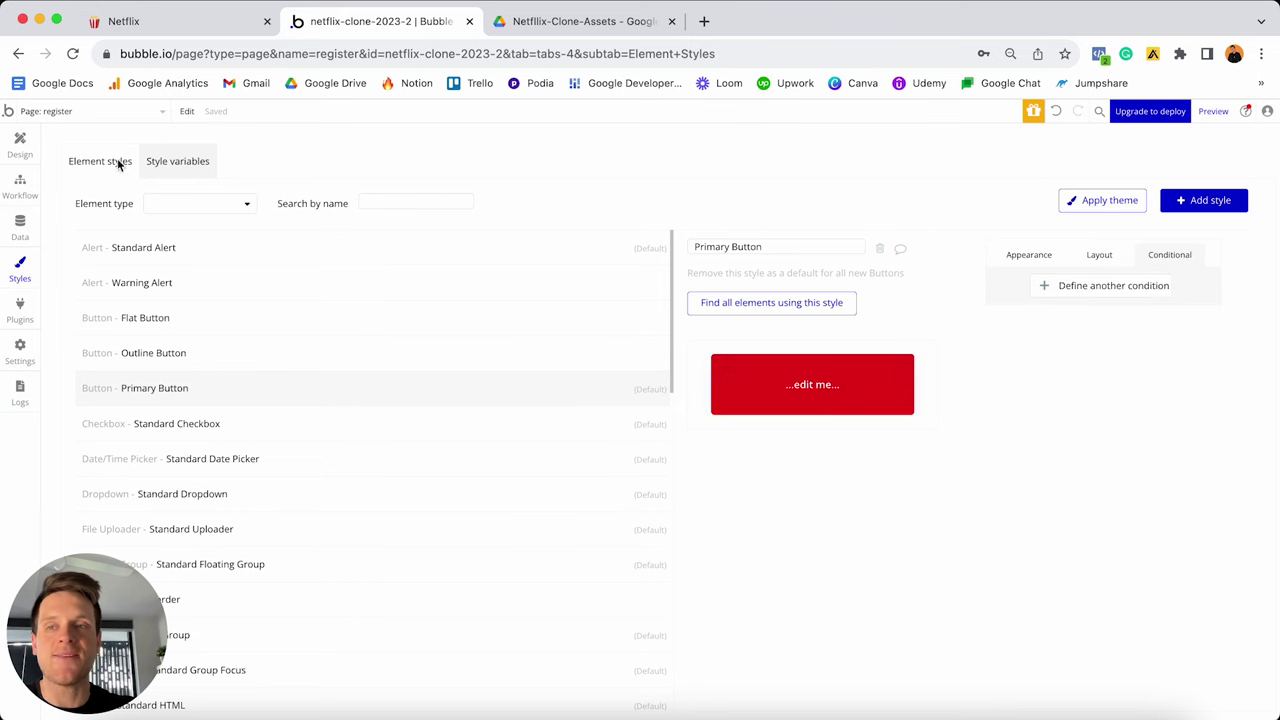
{"action": "left_click", "coordinate": [20, 142]}
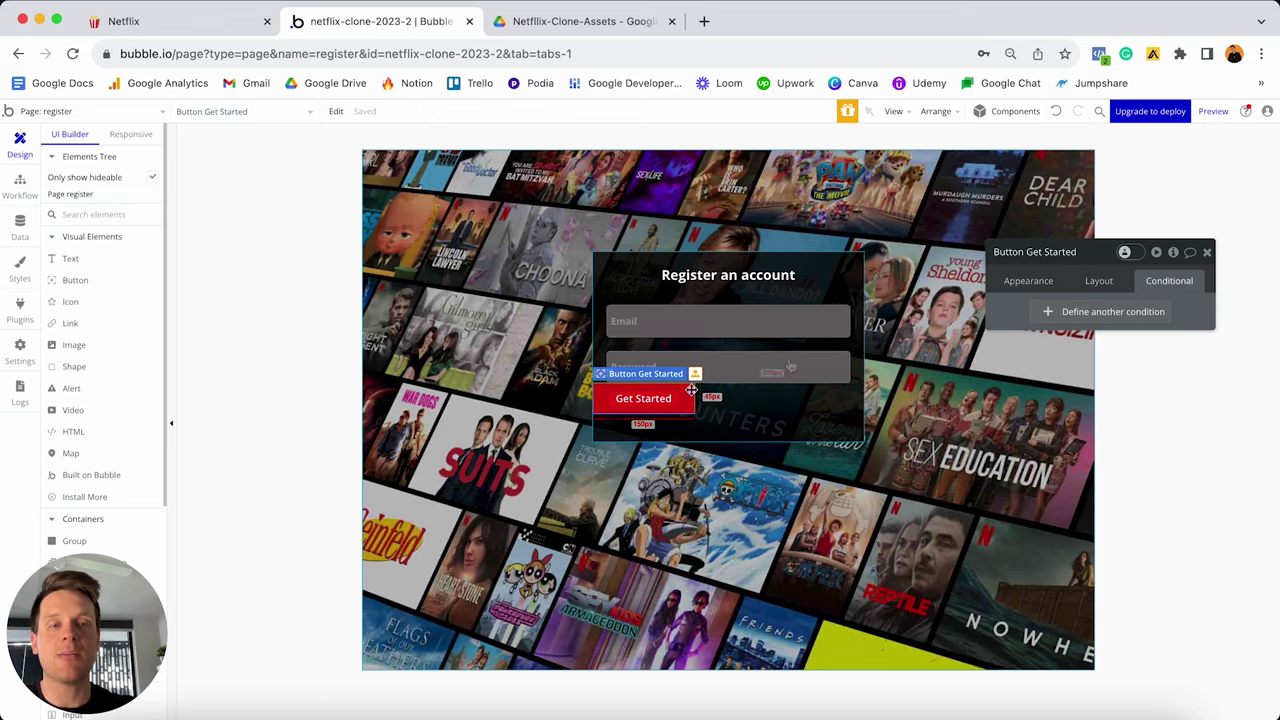
Step: Make the Get Started button non-fixed width with min width 0 and min height 48
{"action": "left_click", "coordinate": [1015, 286]}
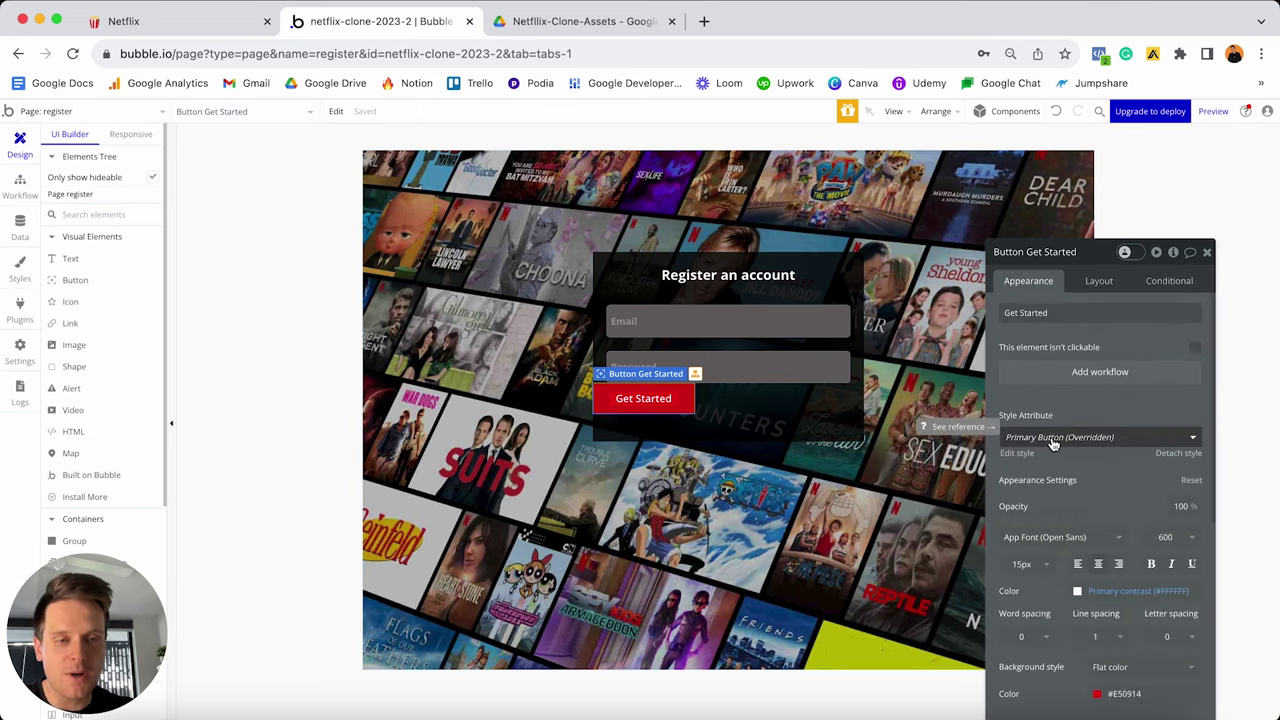
{"action": "left_click", "coordinate": [1098, 281]}
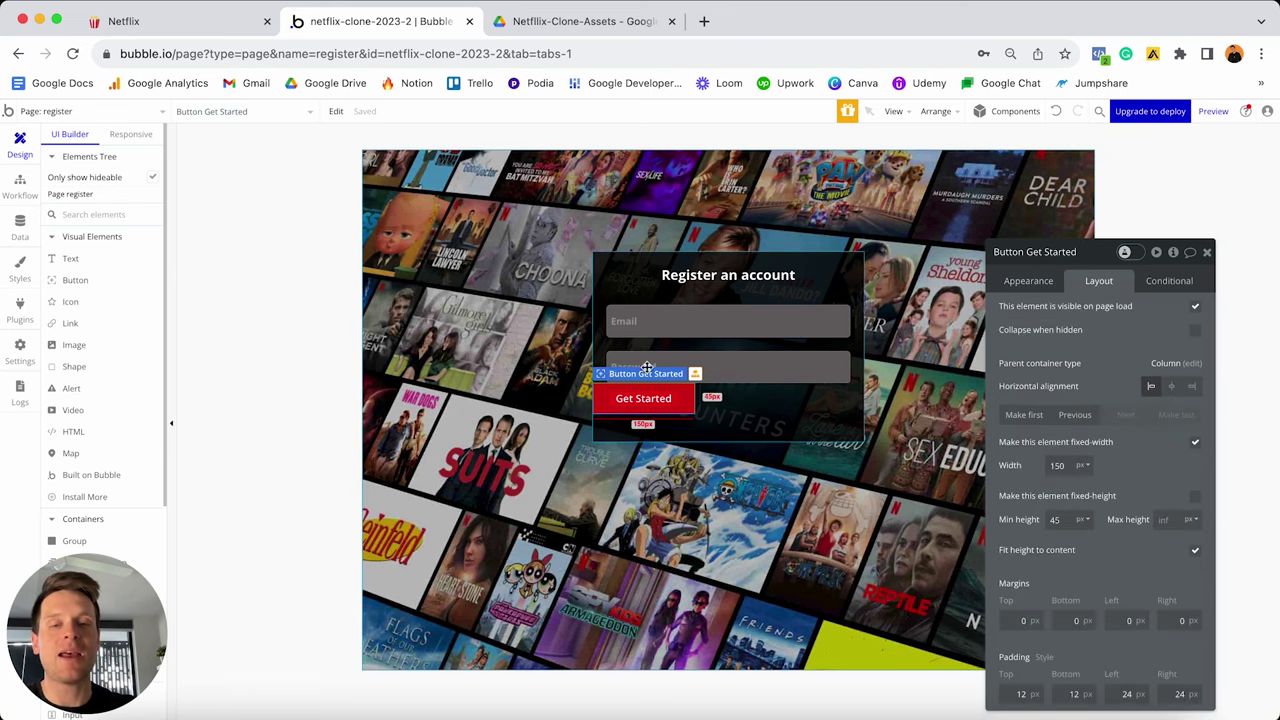
{"action": "left_click", "coordinate": [1195, 442]}
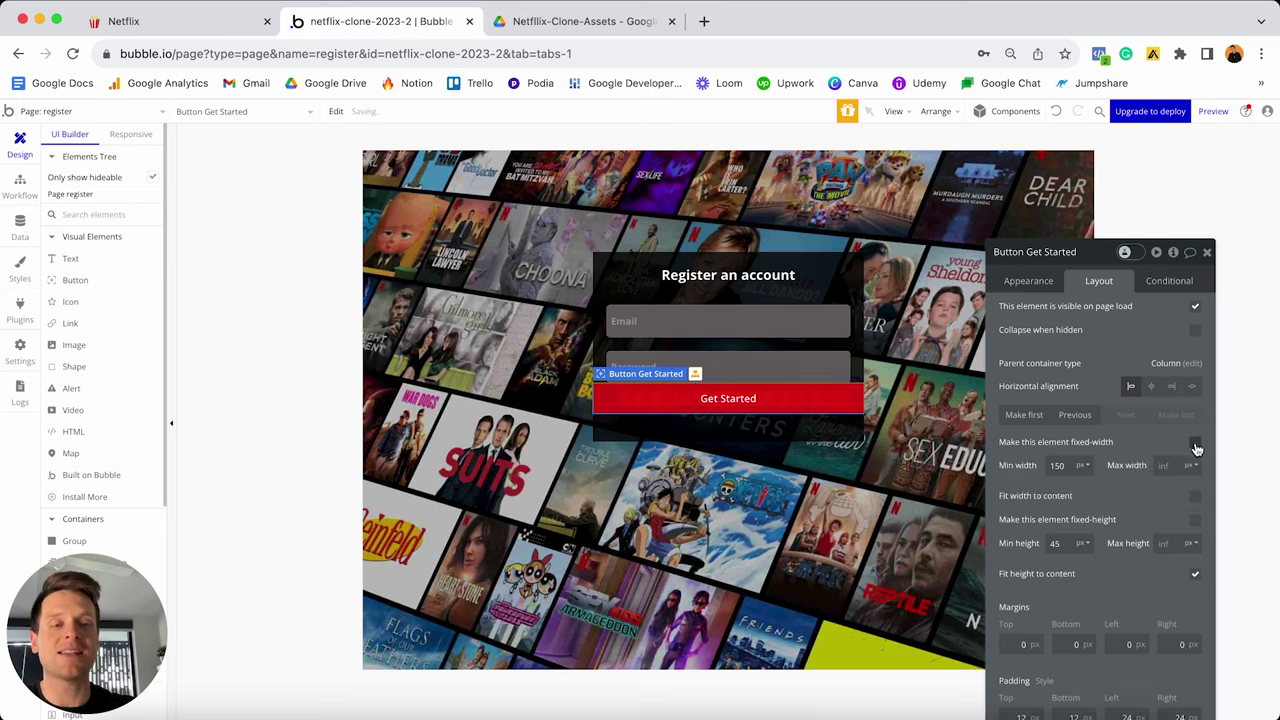
{"action": "double_click", "coordinate": [1077, 468]}
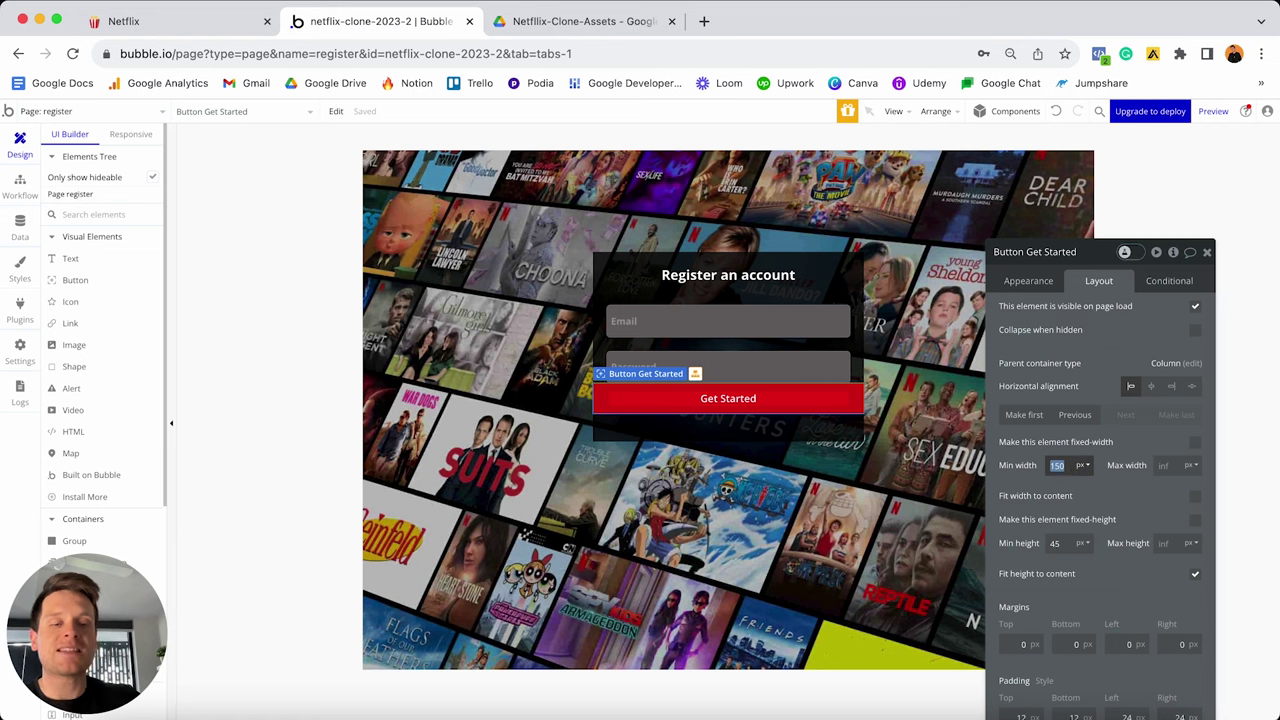
{"action": "type", "text": "0"}
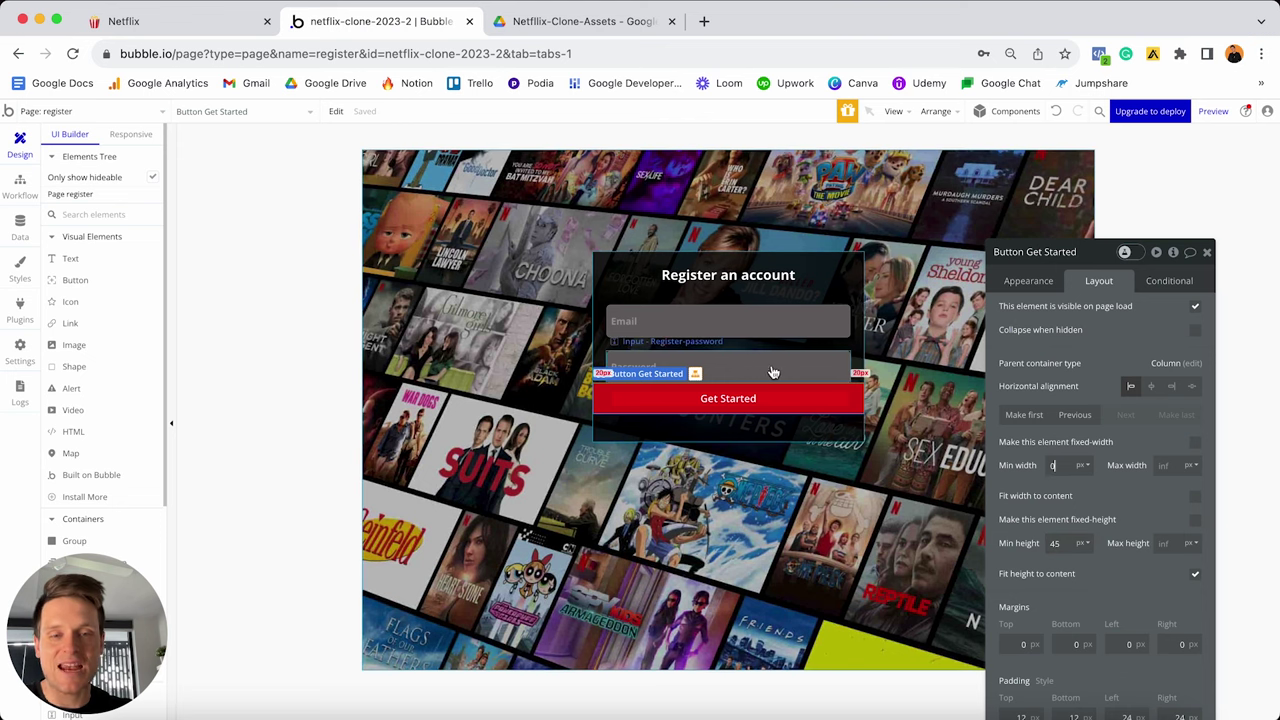
{"action": "double_click", "coordinate": [1060, 542]}
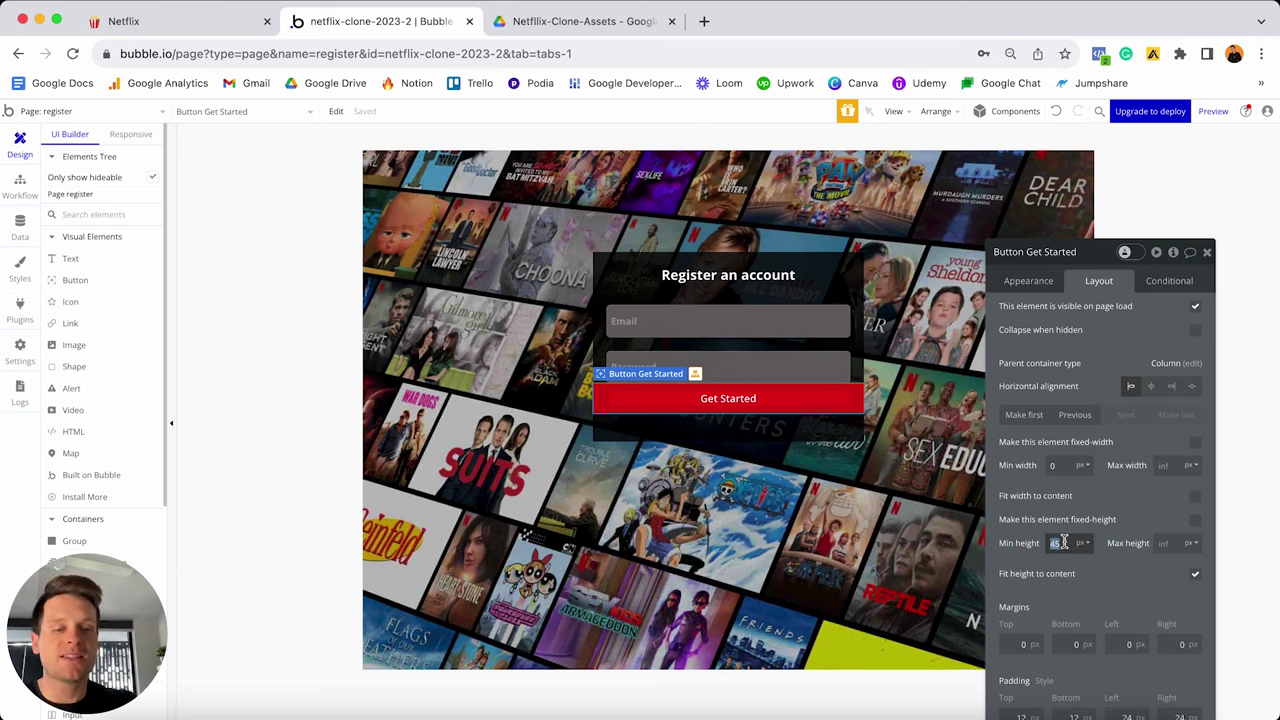
{"action": "type", "text": "48"}
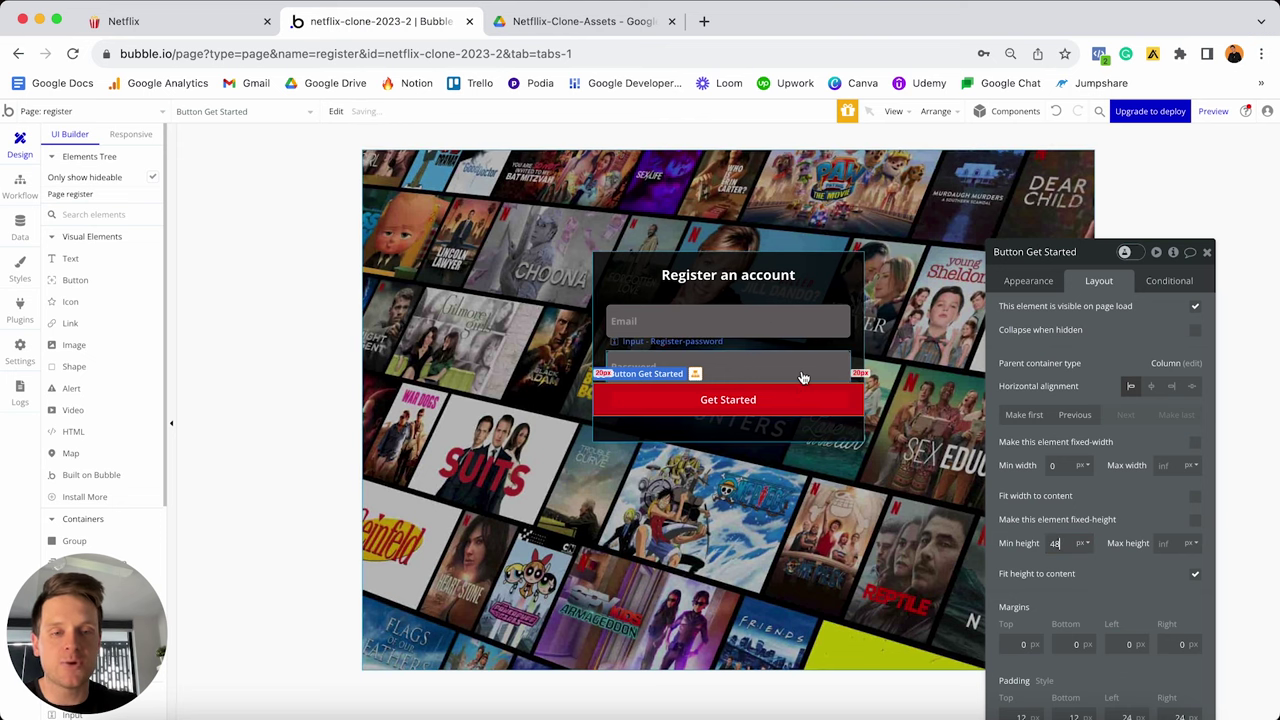
{"action": "left_click", "coordinate": [787, 370]}
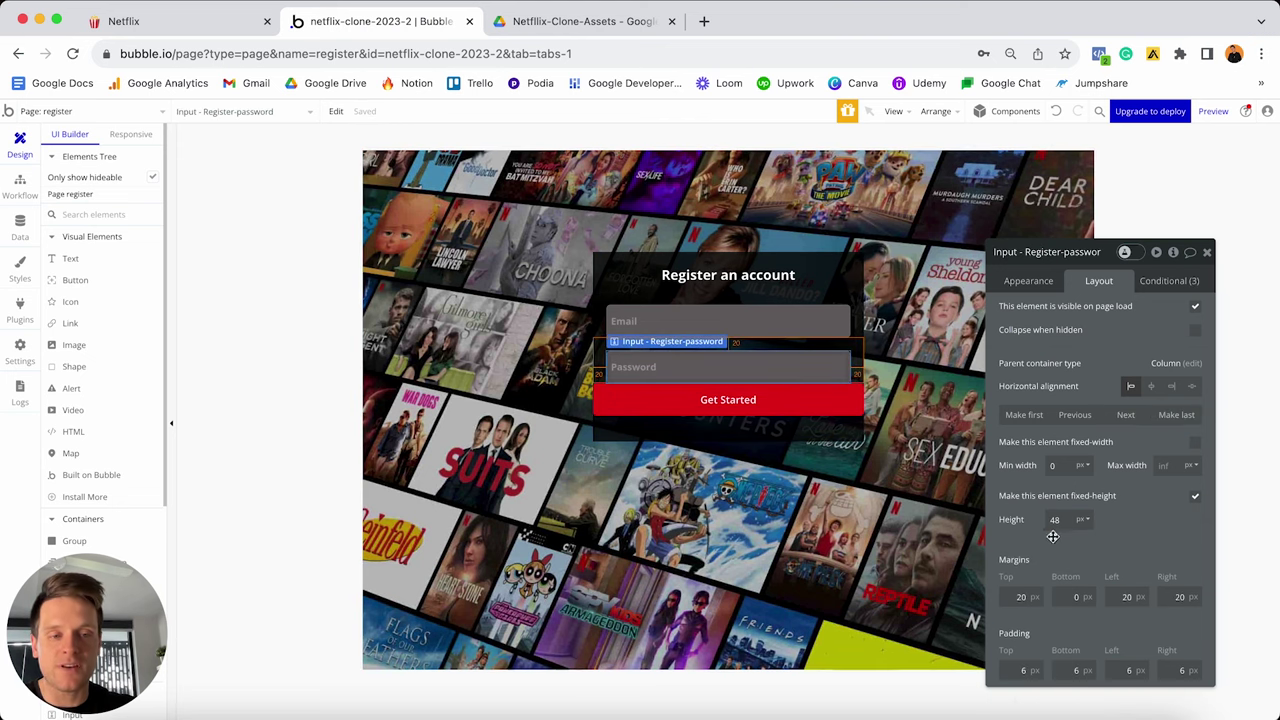
{"action": "left_click", "coordinate": [805, 402]}
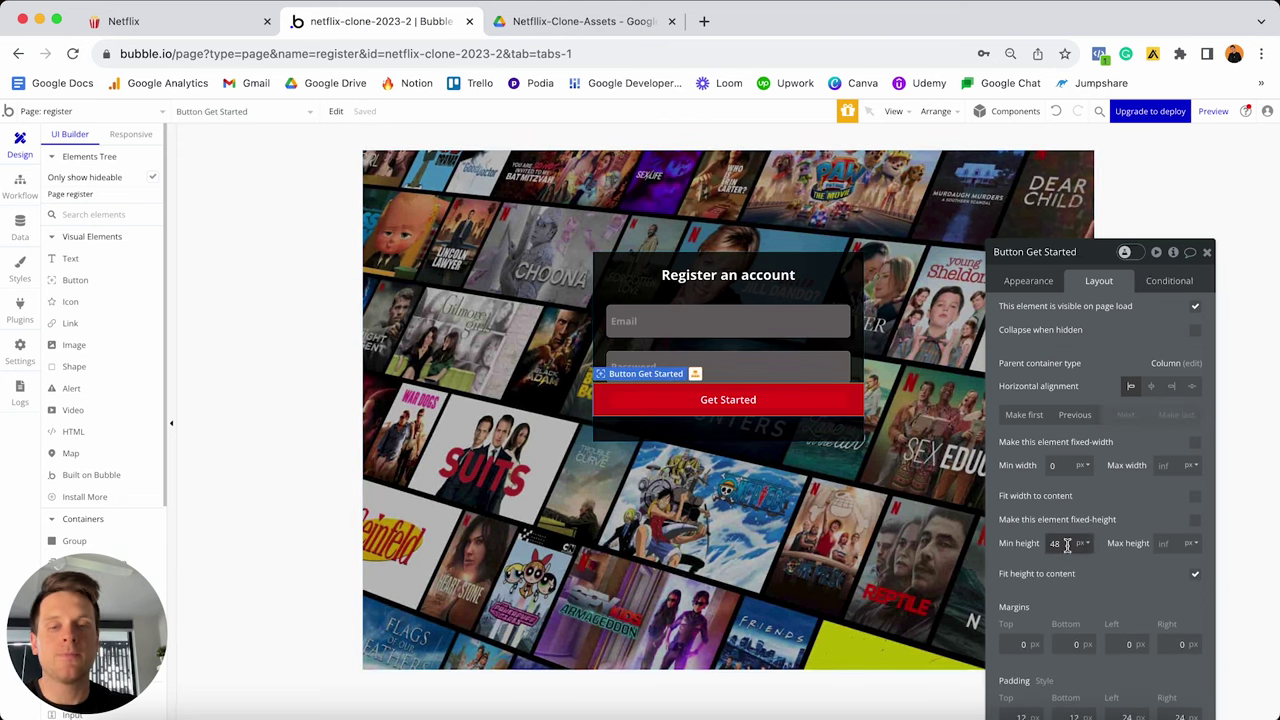
Step: Give the Get Started button margins of 30 top, 30 bottom, 20 left and 20 right
{"action": "left_click", "coordinate": [1007, 644]}
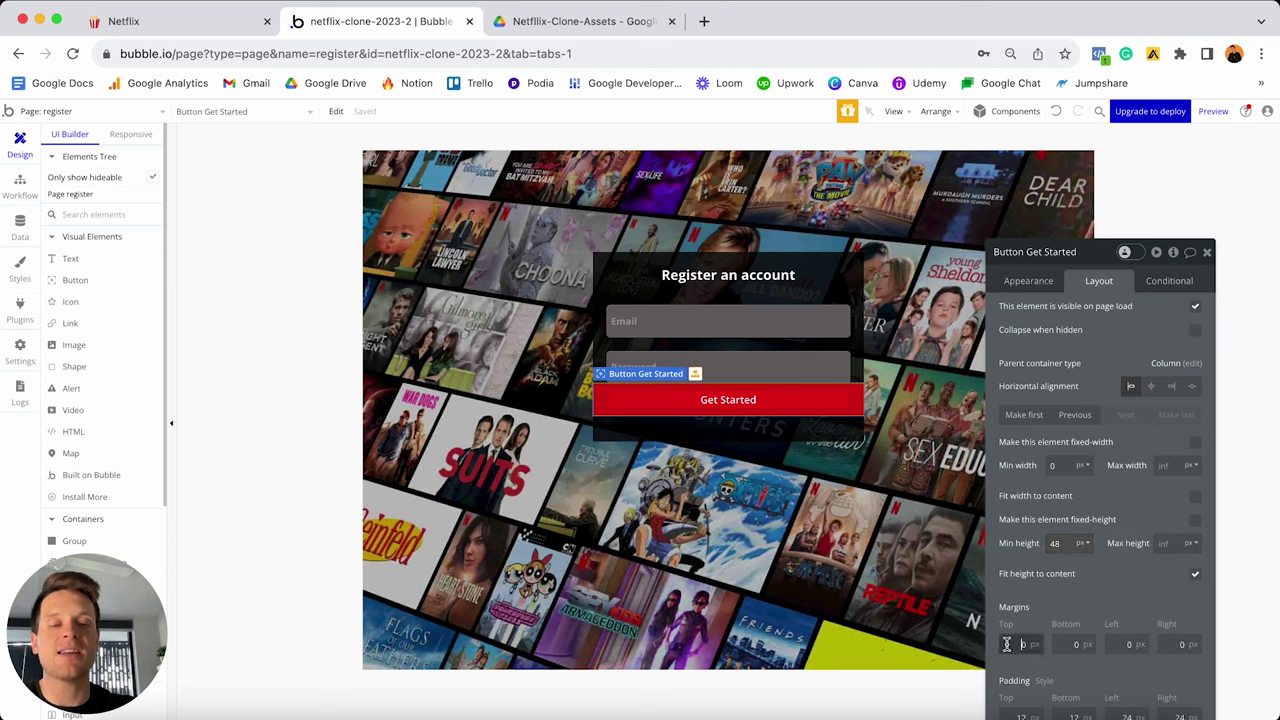
{"action": "type", "text": "3"}
{"action": "left_click", "coordinate": [1065, 644]}
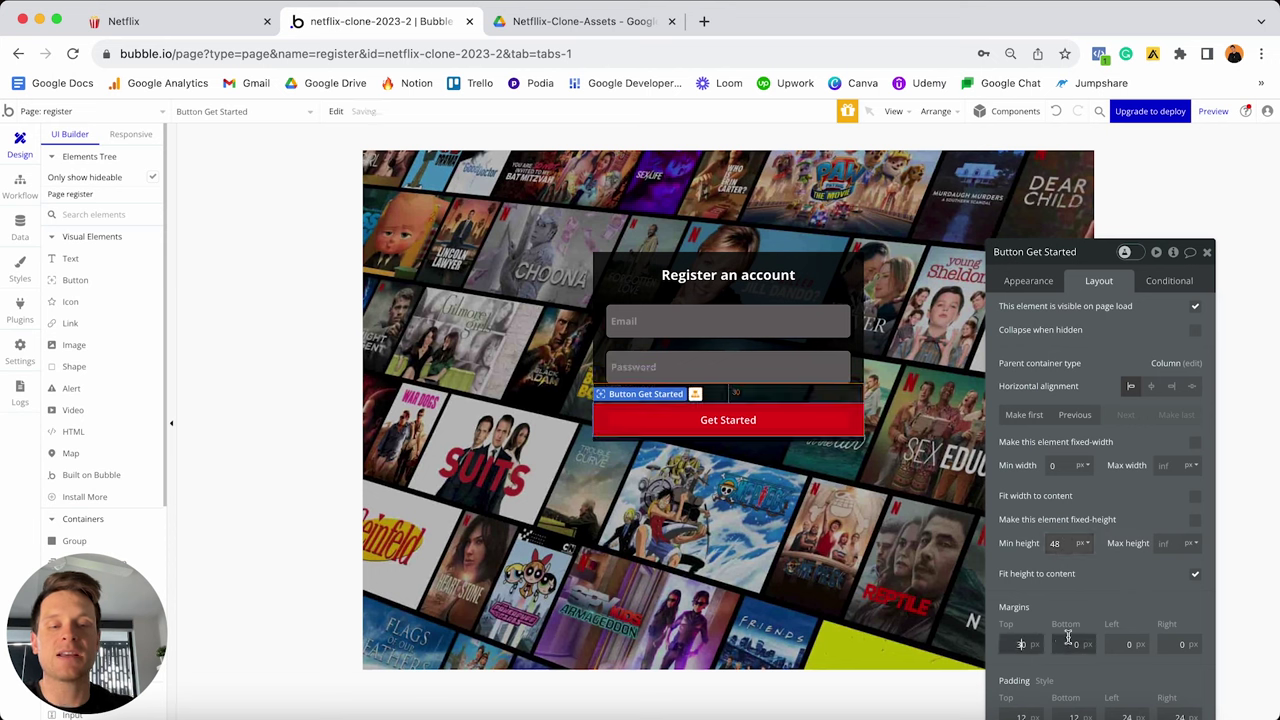
{"action": "type", "text": "3"}
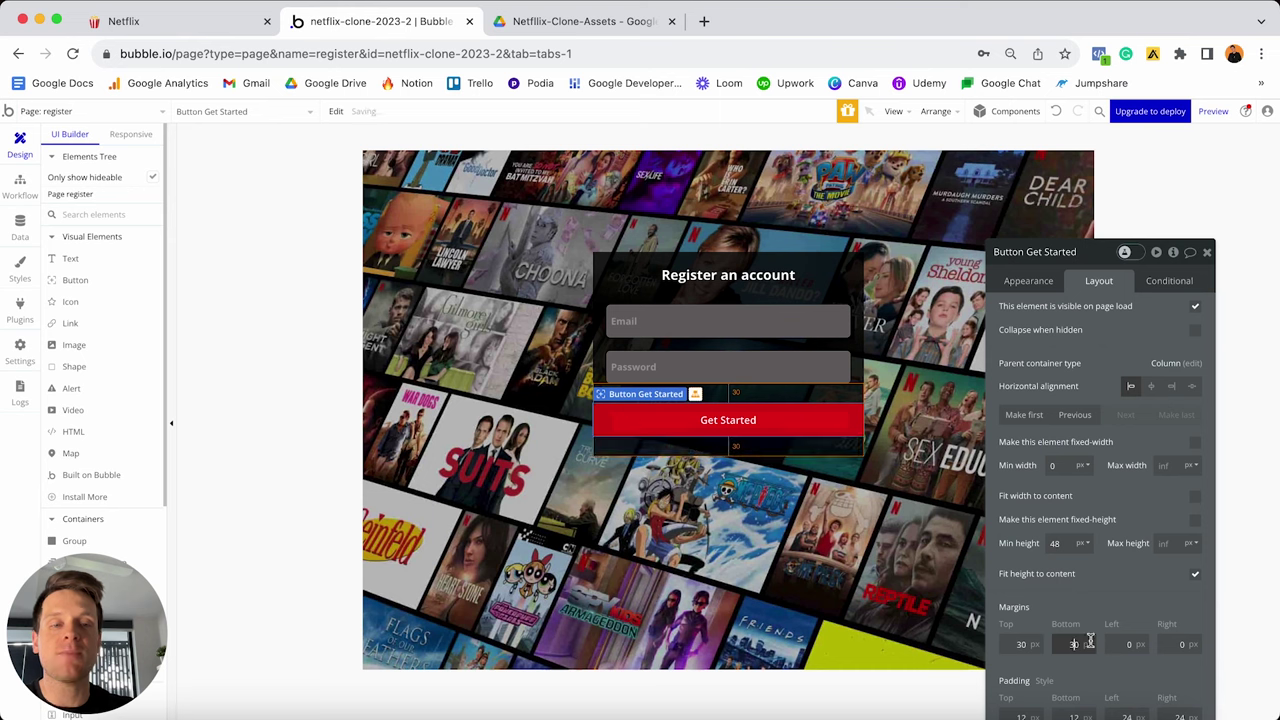
{"action": "left_click", "coordinate": [1122, 644]}
{"action": "type", "text": "2"}
{"action": "left_click", "coordinate": [1165, 644]}
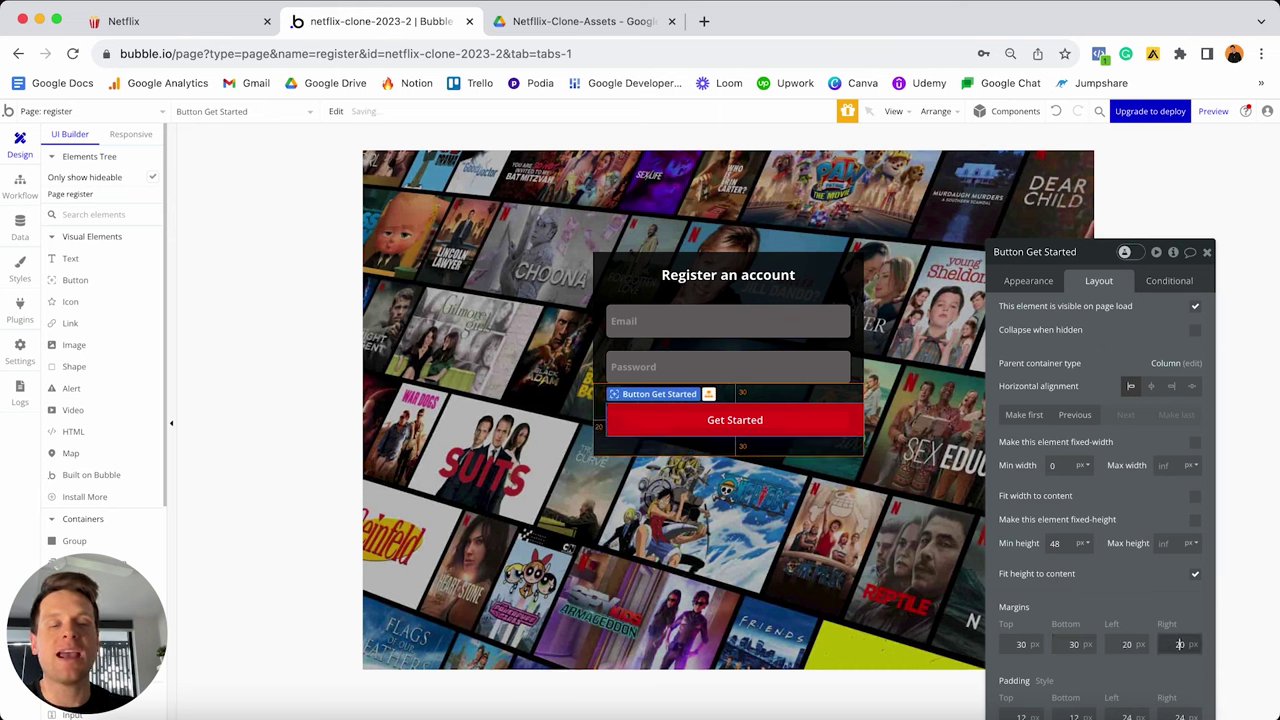
{"action": "type", "text": "2"}
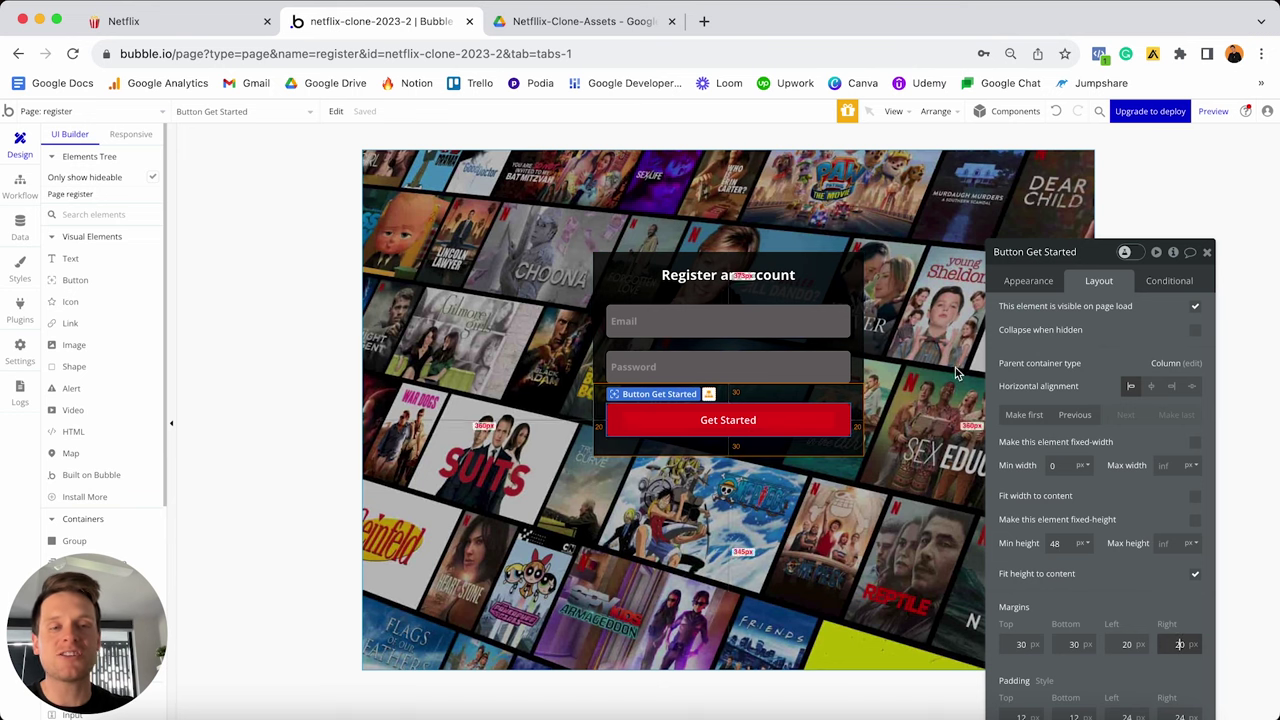
{"action": "left_click", "coordinate": [1040, 281]}
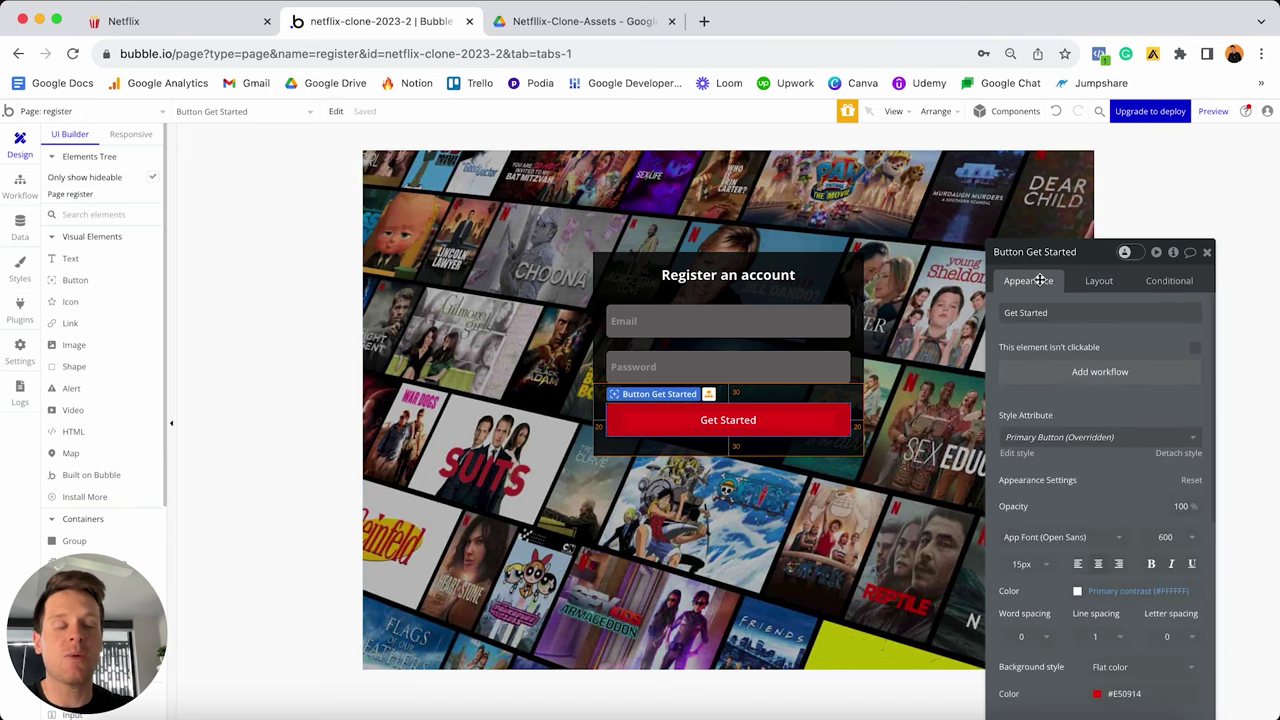
Step: Create a Get Started click workflow that signs the user up with Input - Register-email's value
{"action": "left_click", "coordinate": [1057, 378]}
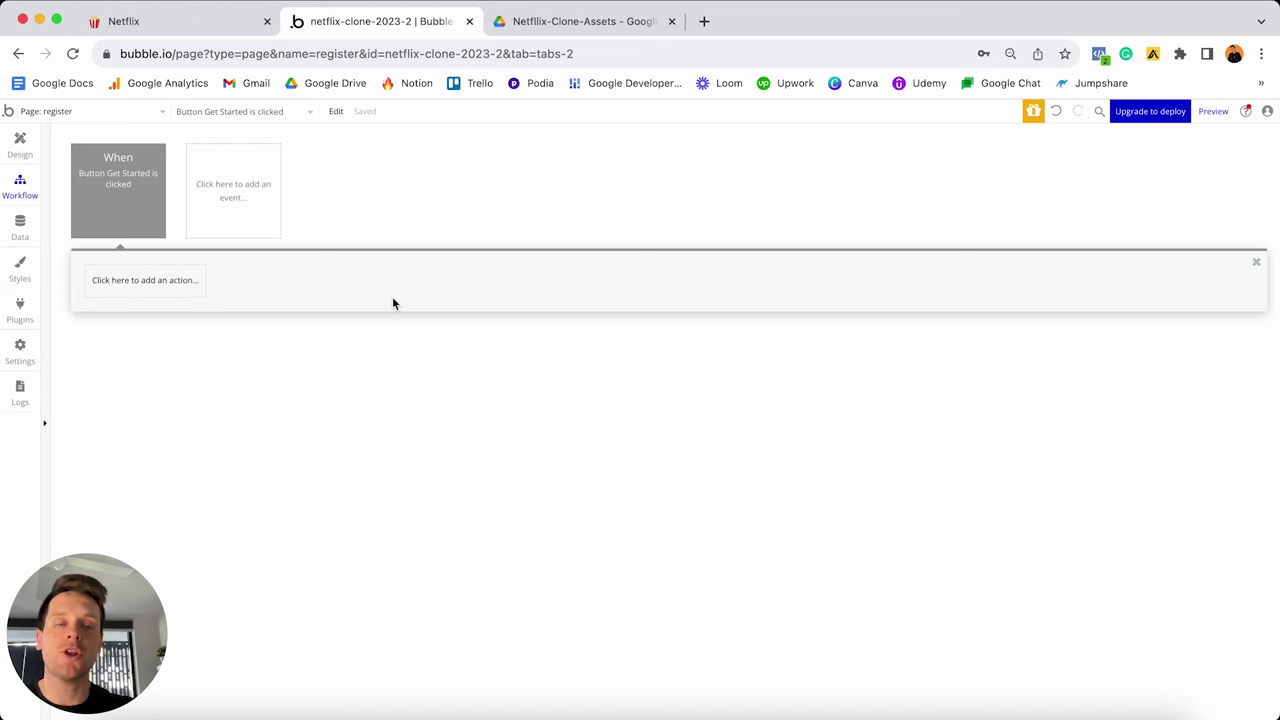
{"action": "left_click", "coordinate": [152, 289]}
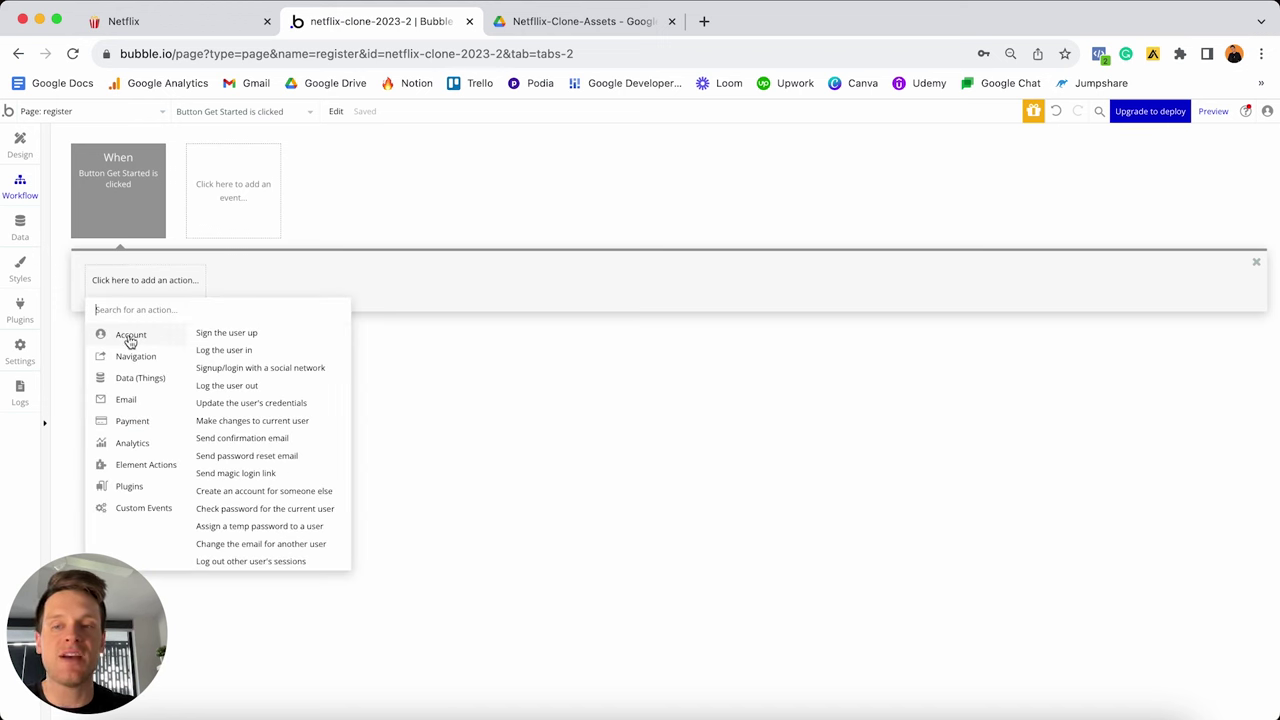
{"action": "left_click", "coordinate": [236, 334]}
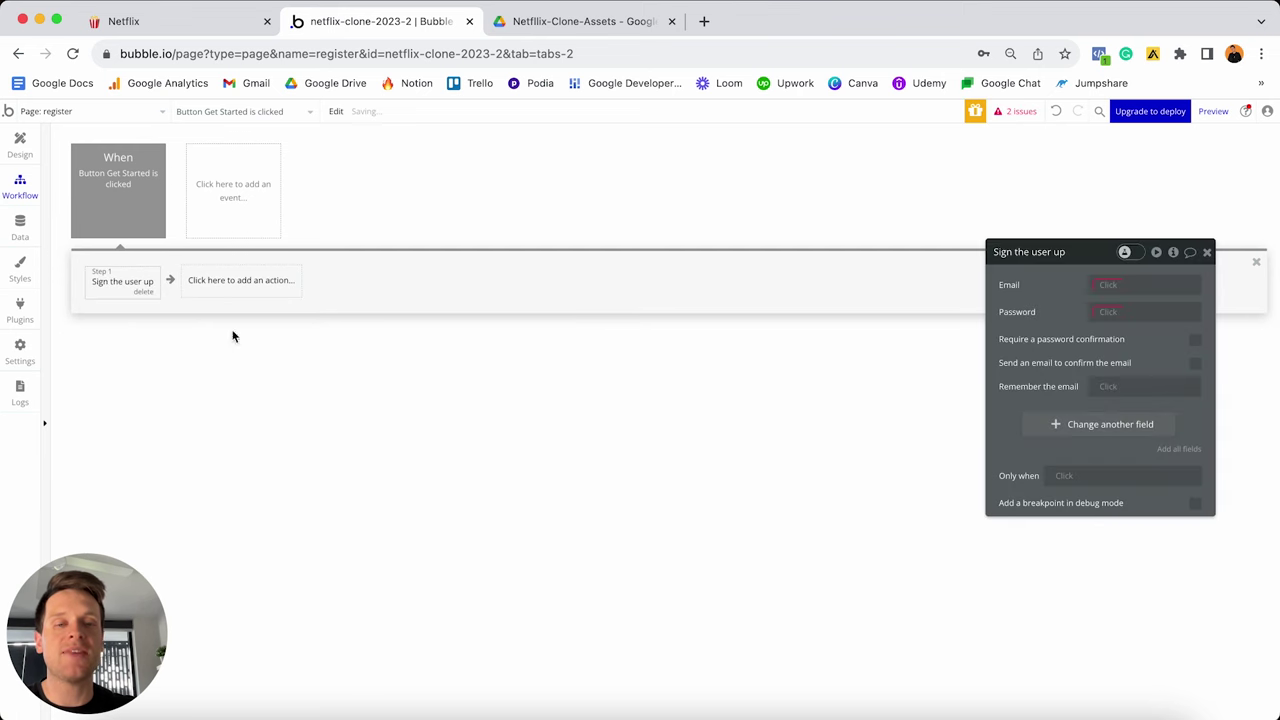
{"action": "left_click_drag", "start_coordinate": [1061, 258], "coordinate": [663, 226]}
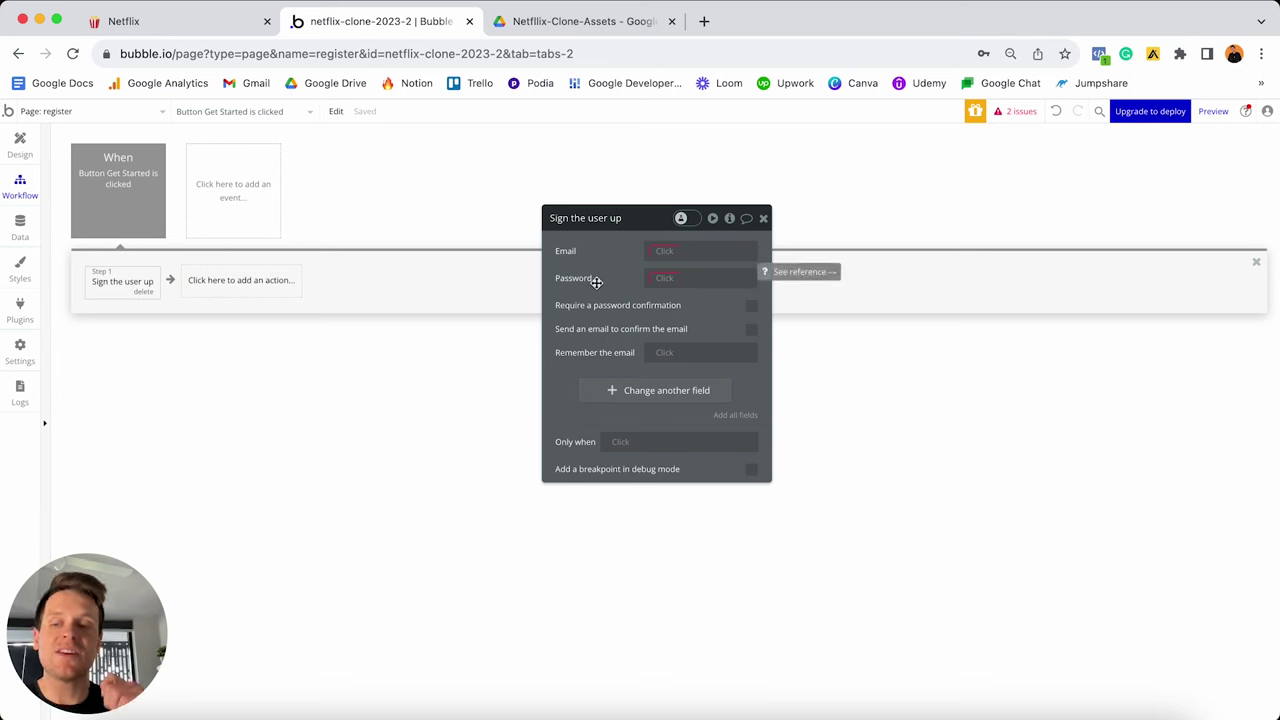
{"action": "left_click", "coordinate": [663, 254]}
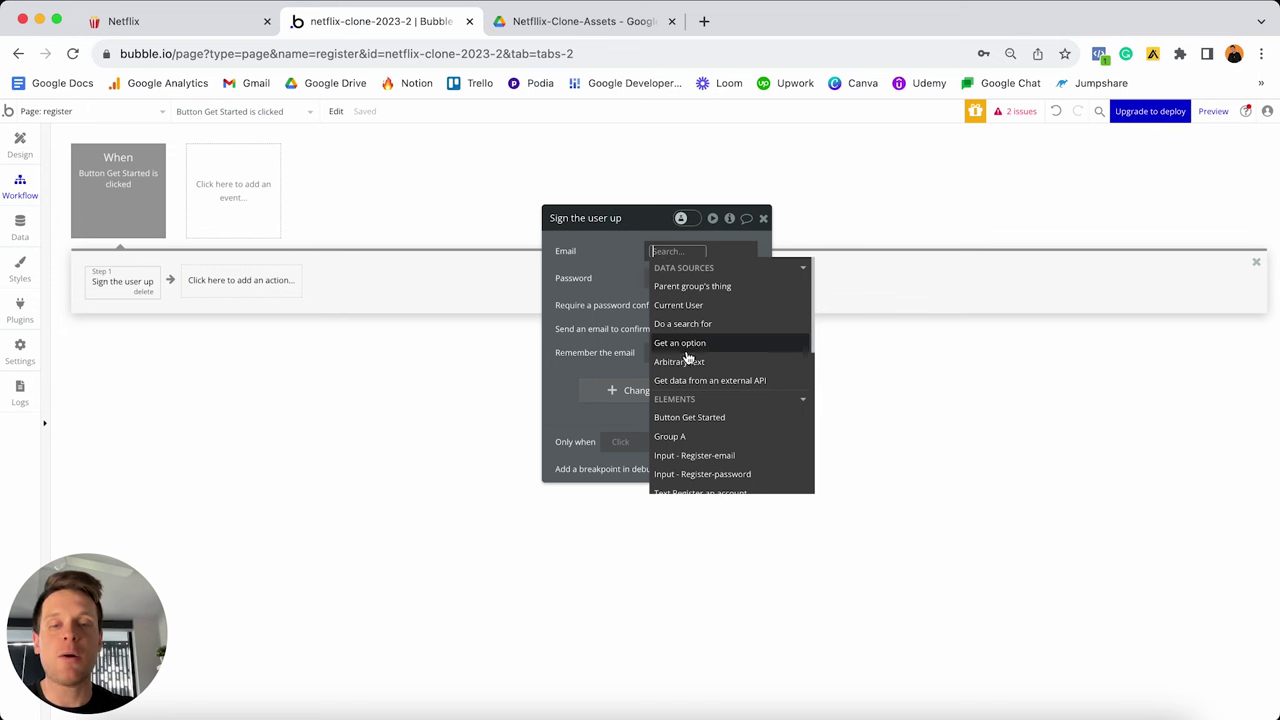
{"action": "left_click", "coordinate": [716, 458]}
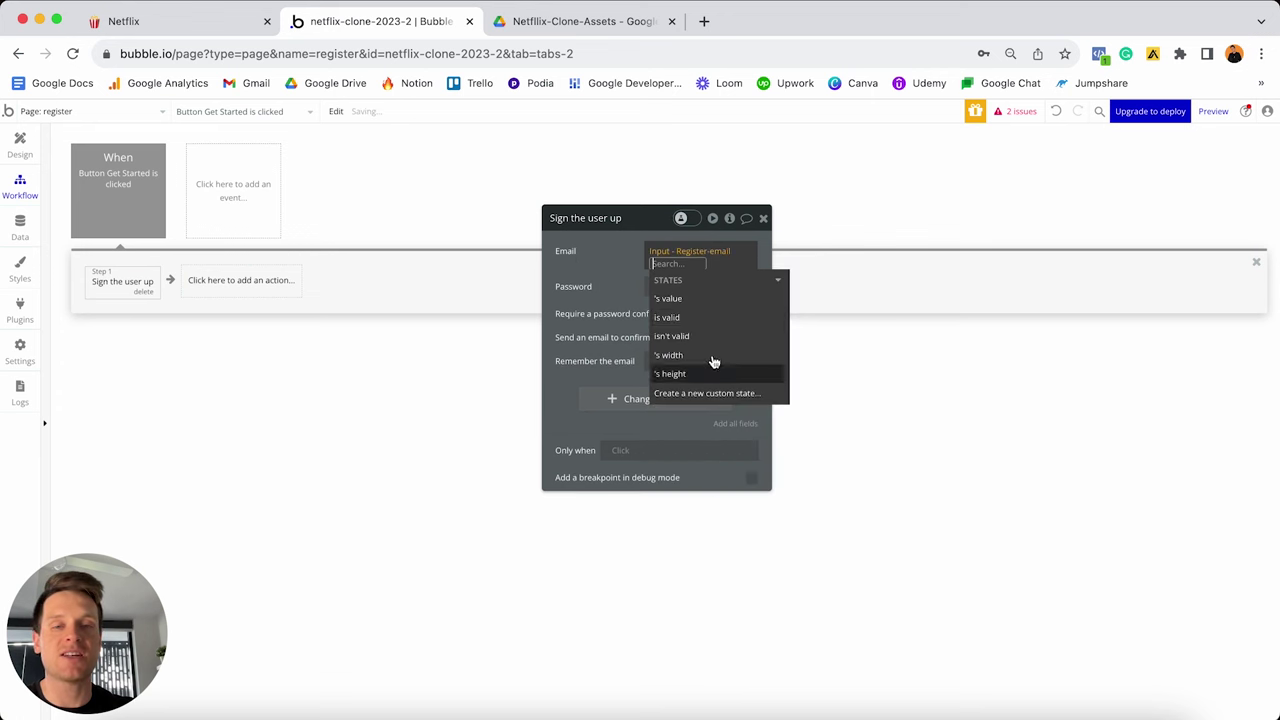
{"action": "left_click", "coordinate": [692, 298]}
{"action": "left_click", "coordinate": [660, 288]}
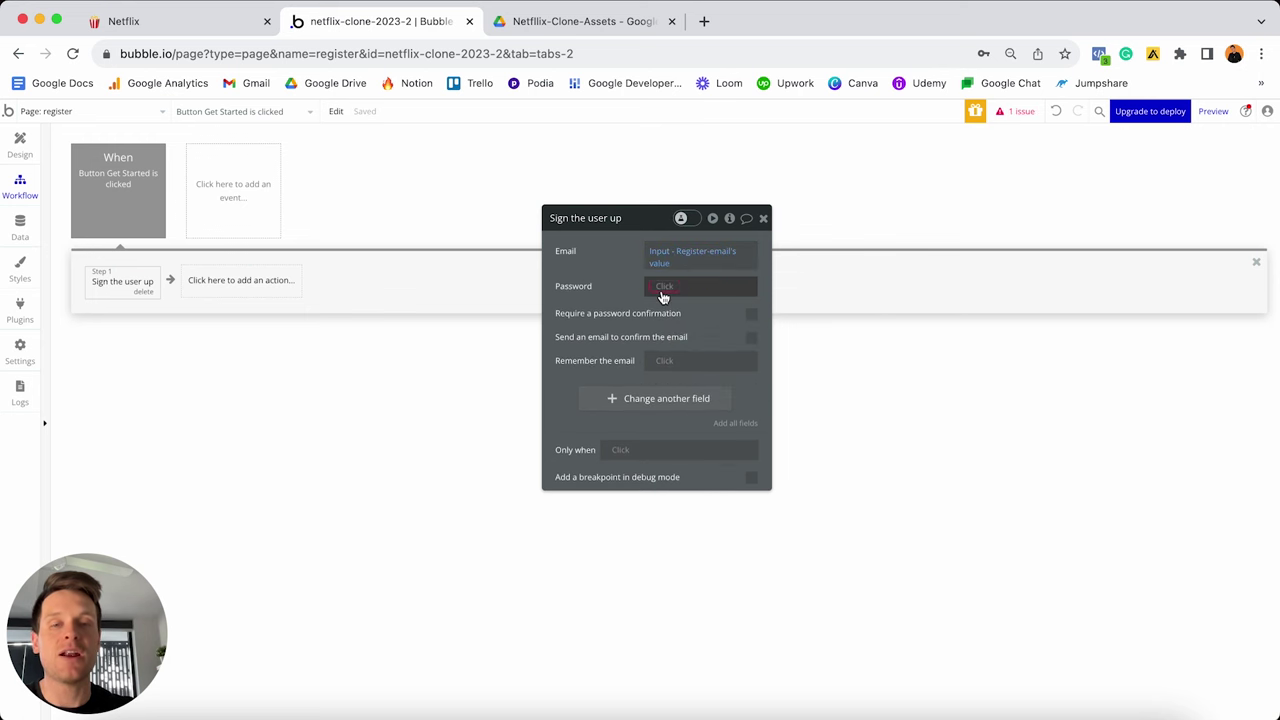
Step: Set the sign-up password to Input - Register-password's value
{"action": "left_click", "coordinate": [664, 289]}
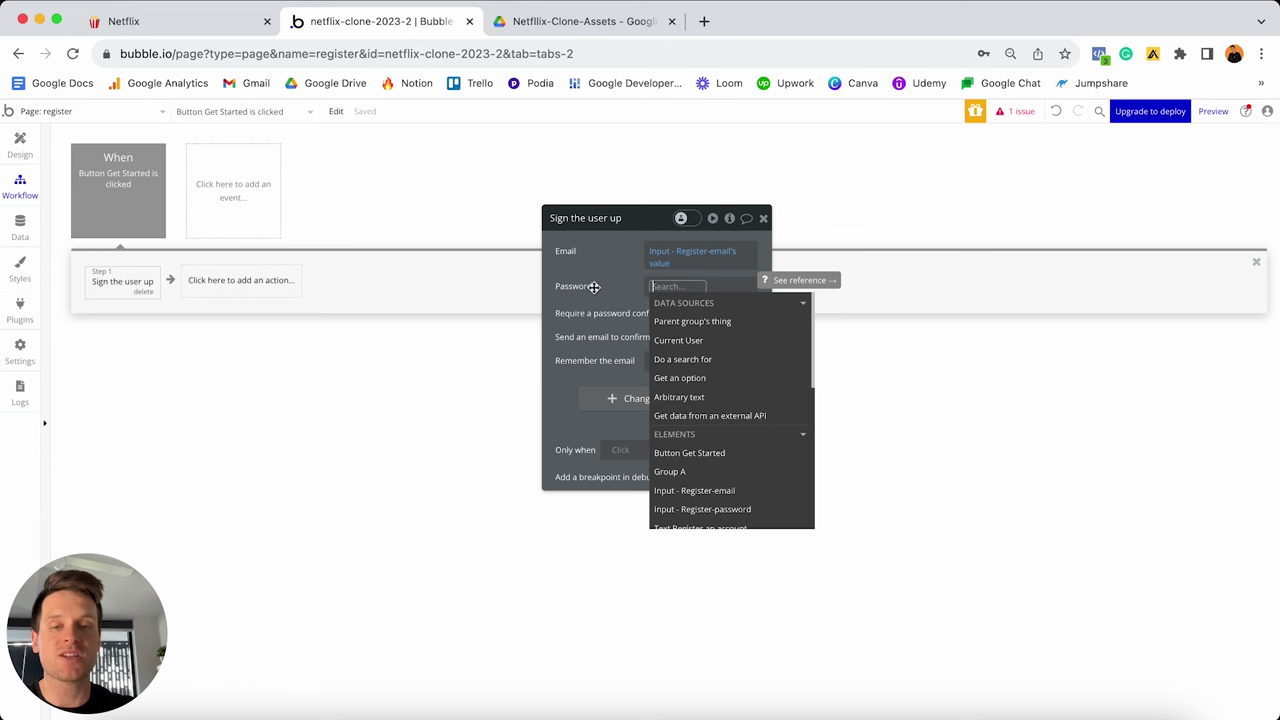
{"action": "left_click", "coordinate": [698, 511]}
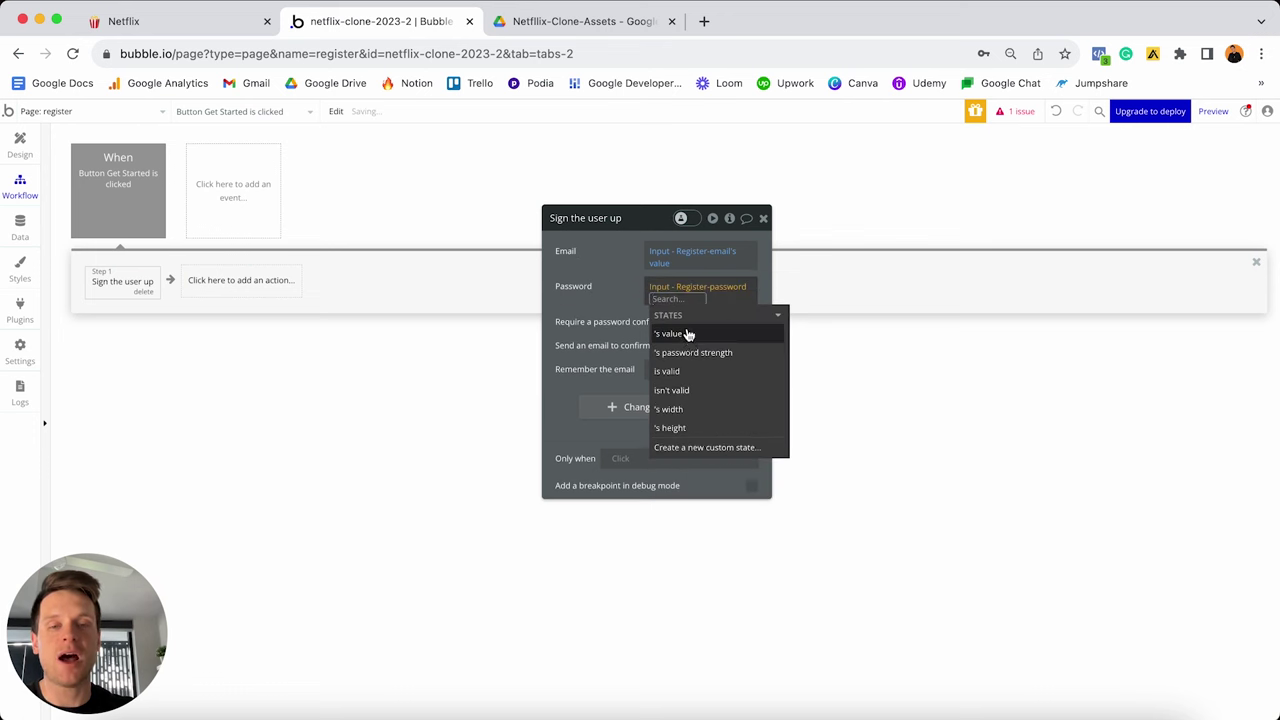
{"action": "left_click", "coordinate": [605, 307]}
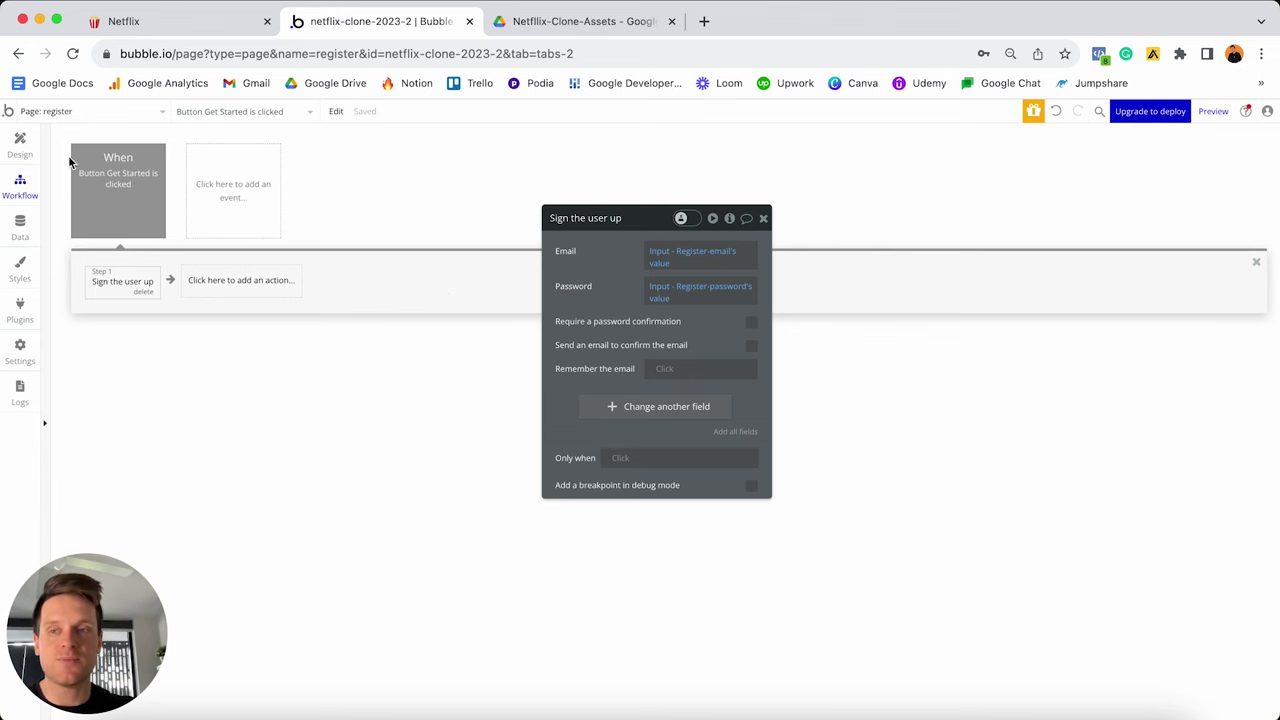
{"action": "left_click", "coordinate": [20, 145]}
Step: Switch to the blank index page to look at it
{"action": "left_click_drag", "start_coordinate": [560, 218], "coordinate": [1043, 179]}
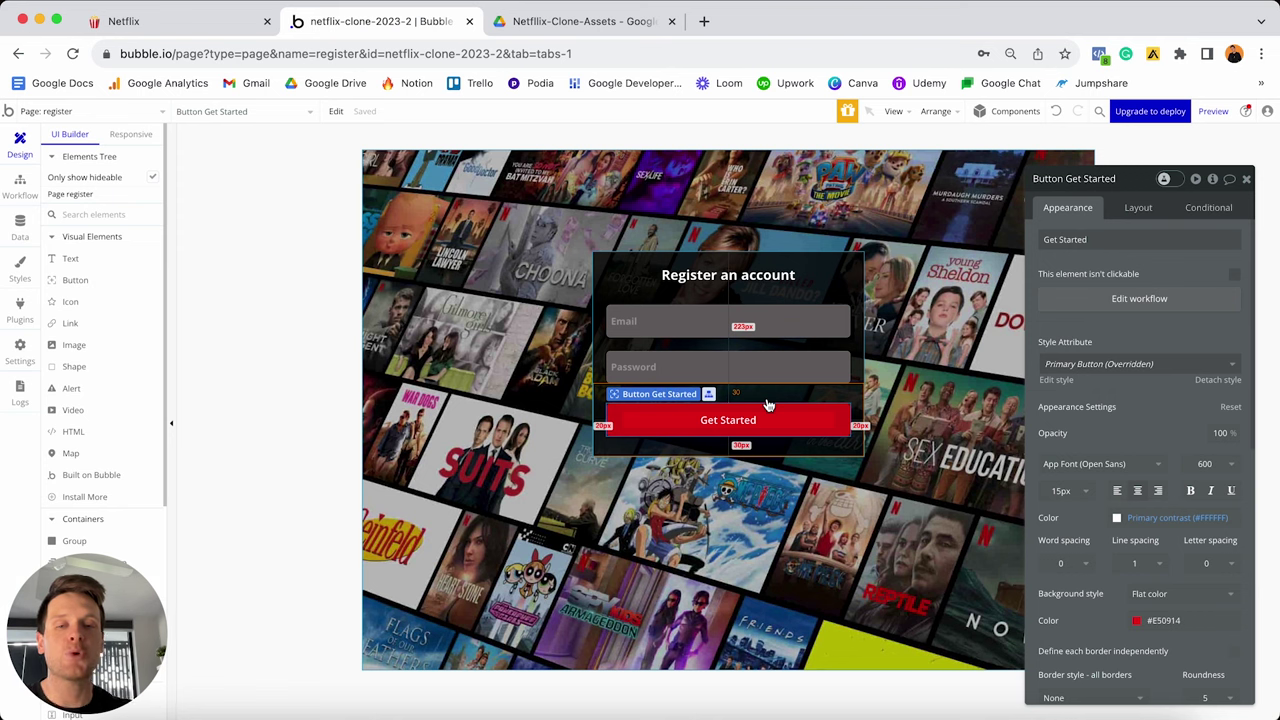
{"action": "left_click", "coordinate": [140, 111]}
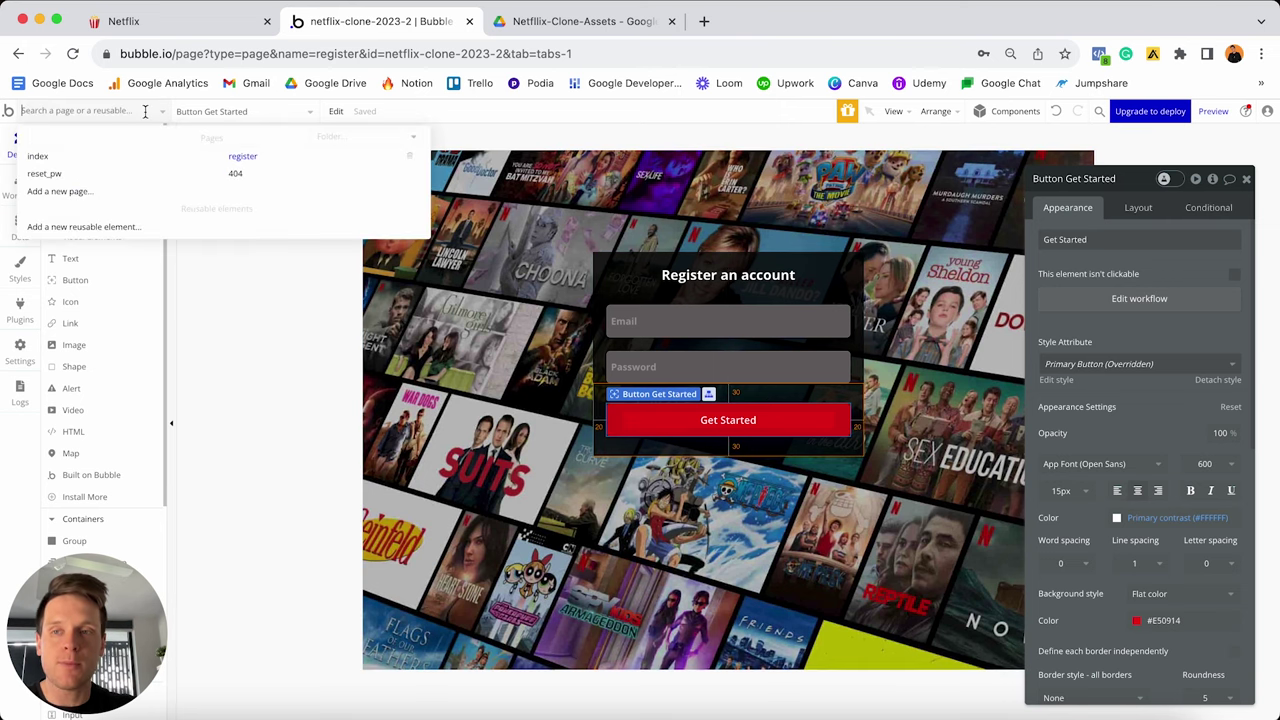
{"action": "left_click", "coordinate": [88, 160]}
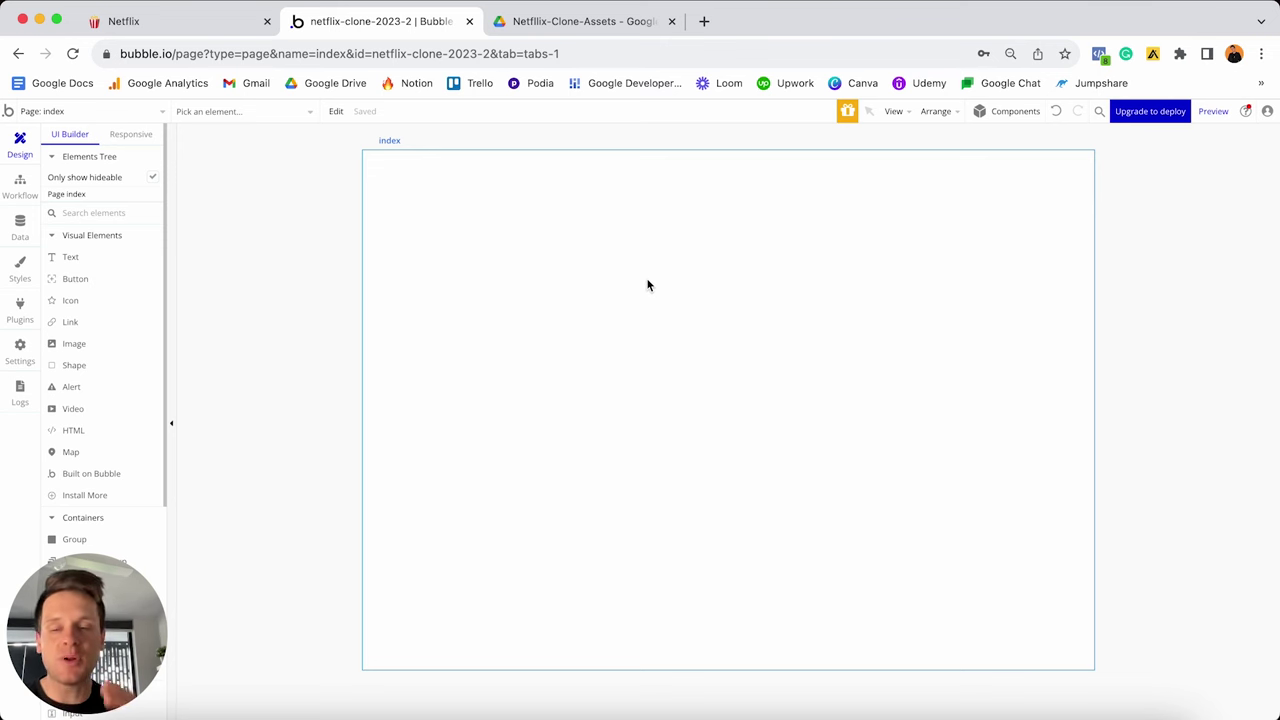
Step: Return to the register page and open the 'Button Get Started is clicked' workflow
{"action": "left_click", "coordinate": [75, 114]}
{"action": "left_click", "coordinate": [262, 157]}
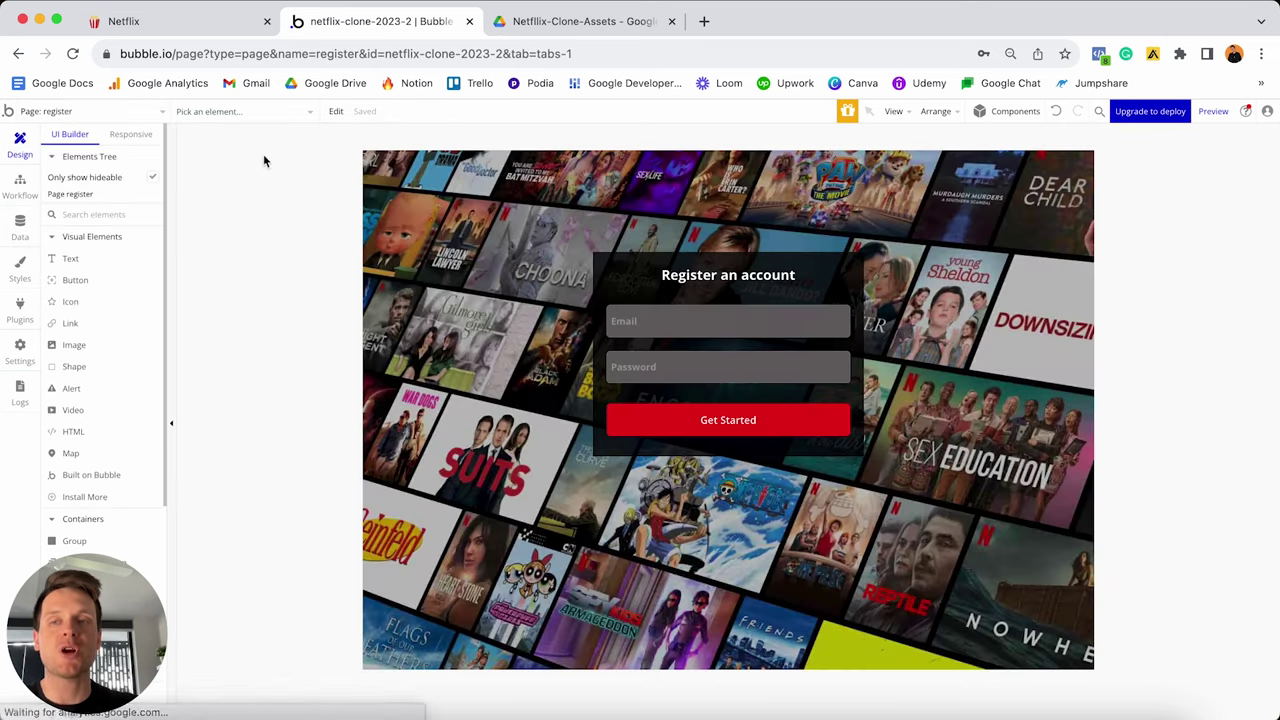
{"action": "left_click", "coordinate": [20, 185]}
{"action": "left_click", "coordinate": [110, 191]}
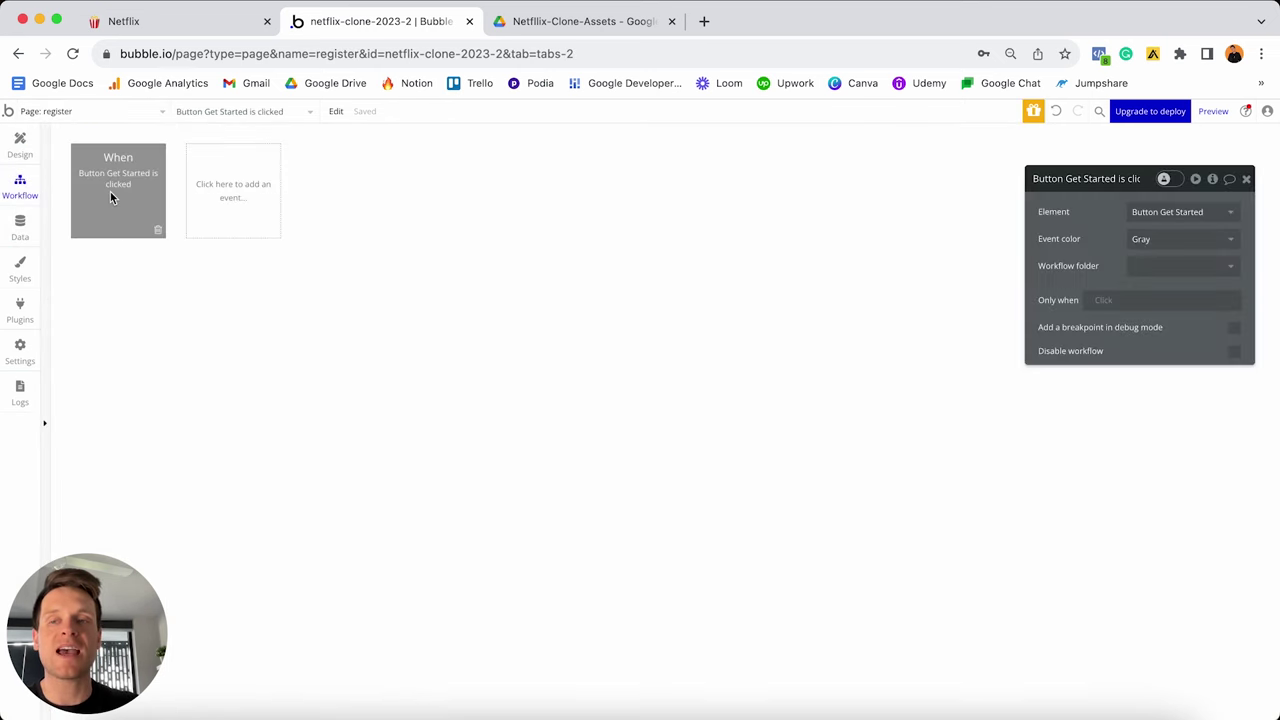
Step: Add a Go to page action with destination index after the sign-up step
{"action": "left_click", "coordinate": [236, 290]}
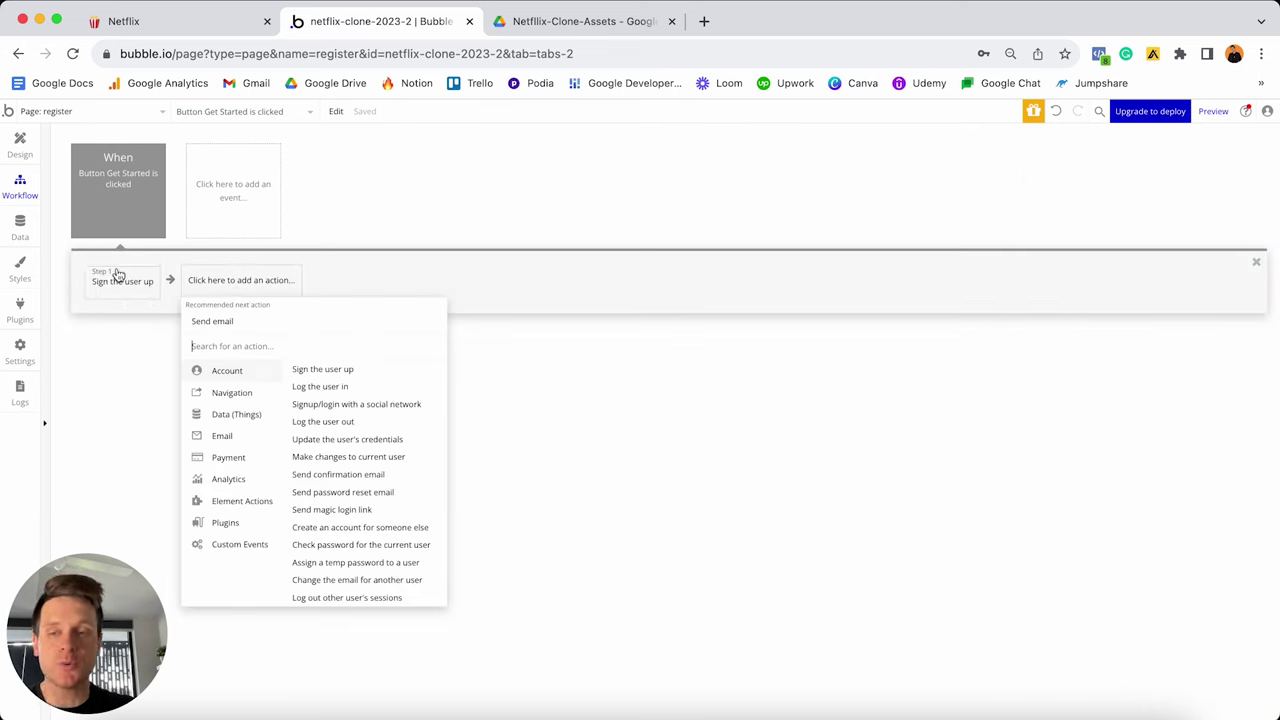
{"action": "mouse_move", "coordinate": [230, 396]}
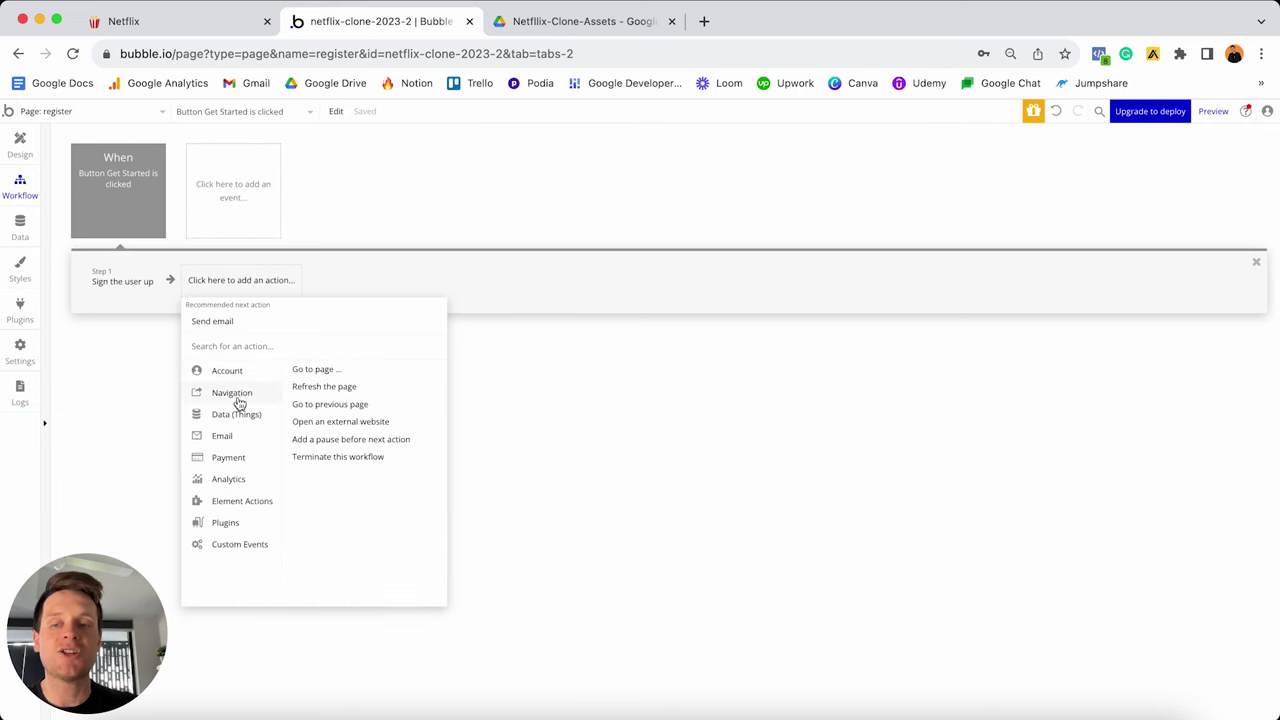
{"action": "left_click", "coordinate": [326, 372]}
{"action": "left_click_drag", "start_coordinate": [1106, 195], "coordinate": [758, 232]}
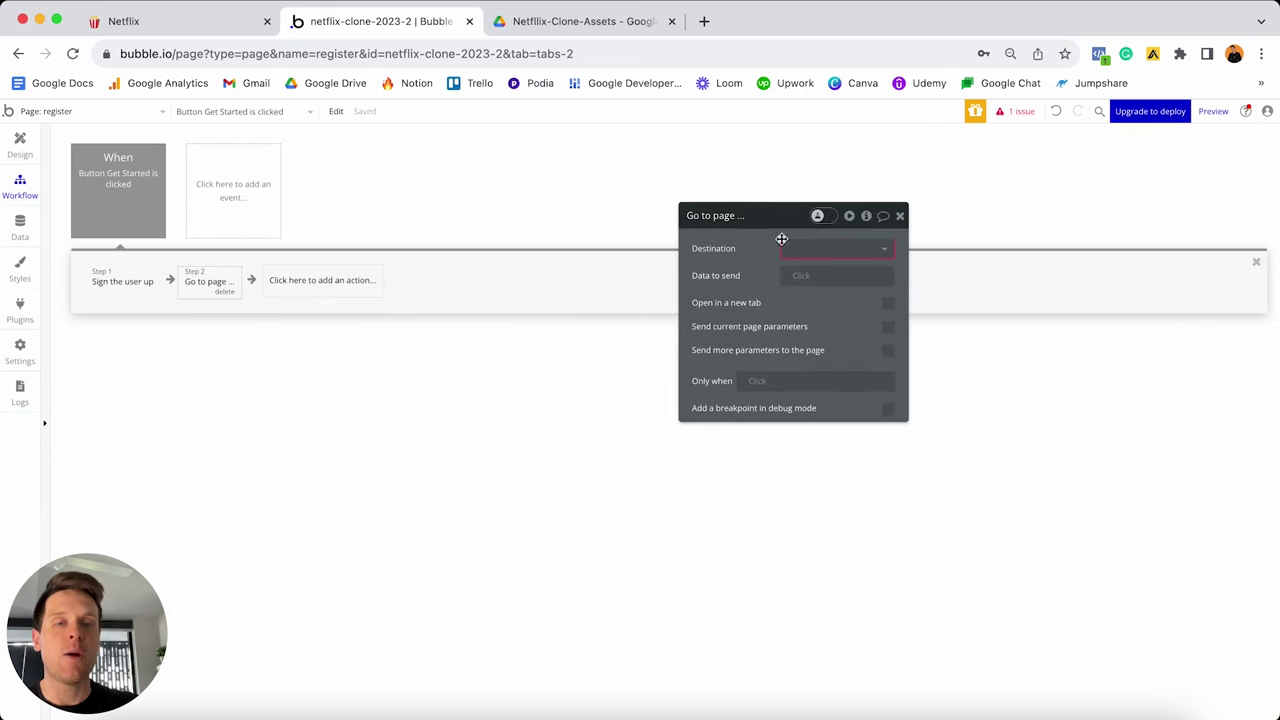
{"action": "left_click", "coordinate": [790, 250]}
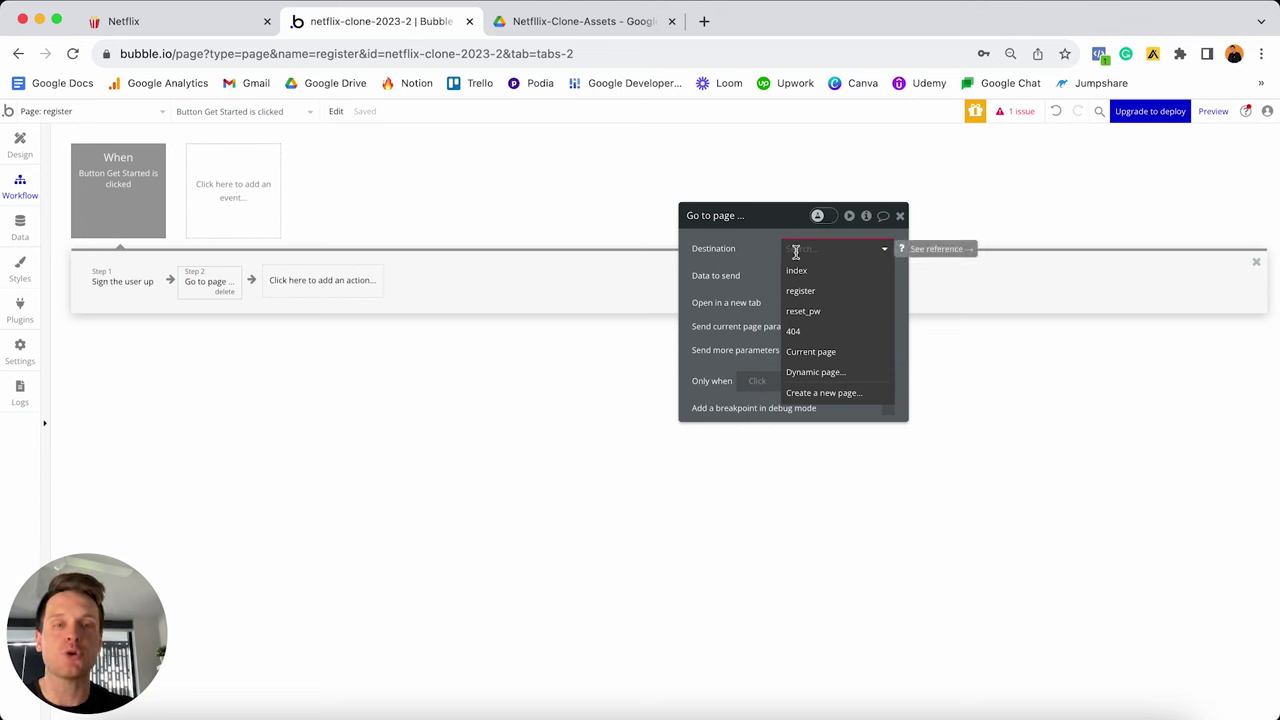
{"action": "left_click", "coordinate": [800, 271]}
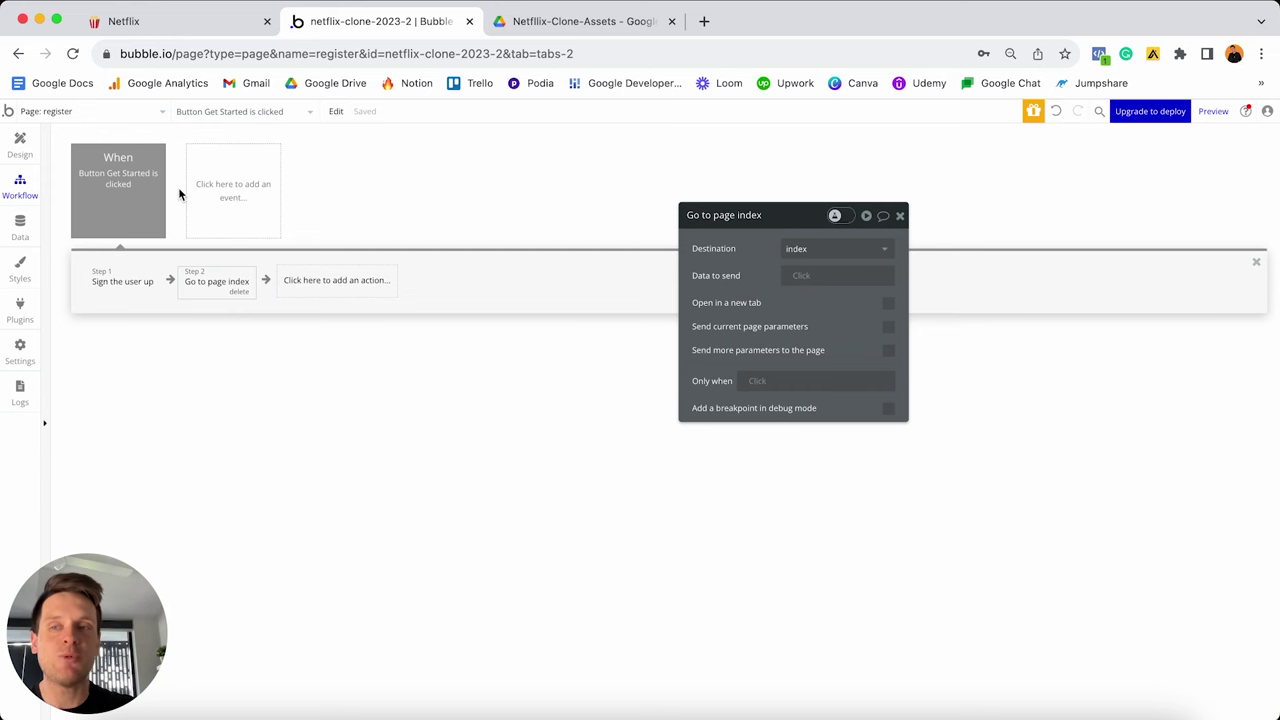
{"action": "left_click", "coordinate": [20, 145]}
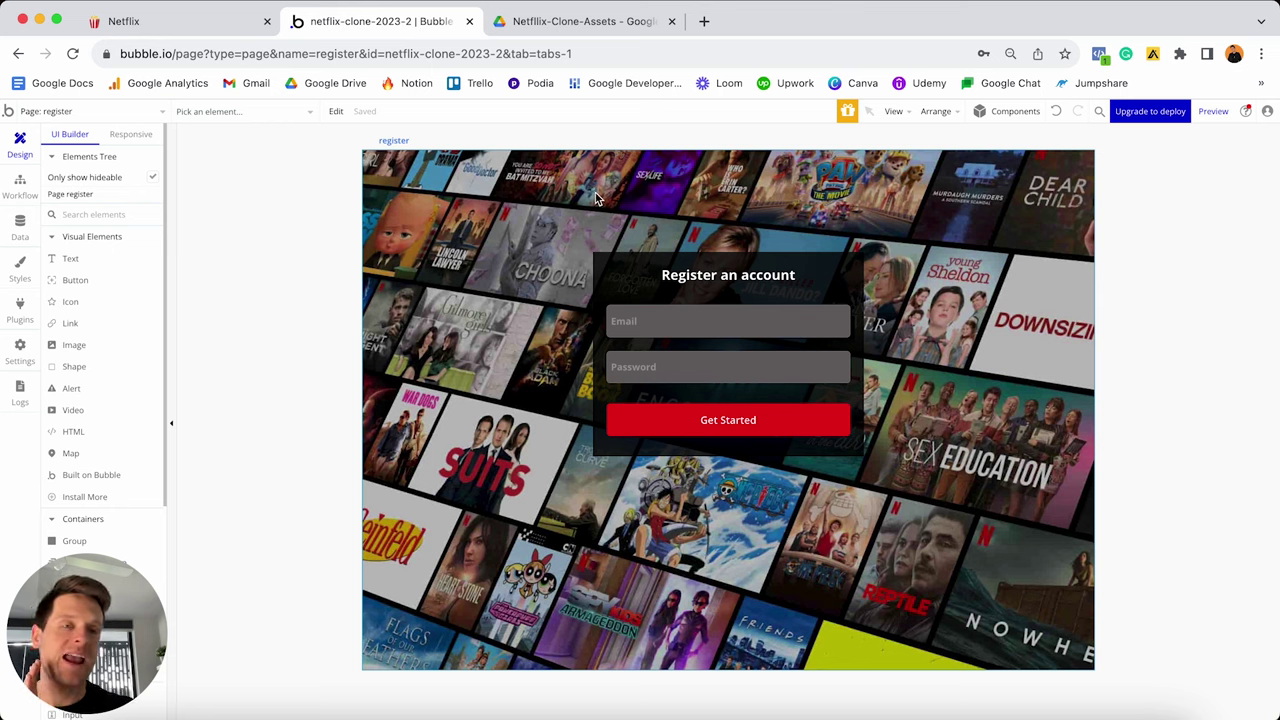
Step: Set the register form group's minimum height to 0
{"action": "double_click", "coordinate": [720, 262]}
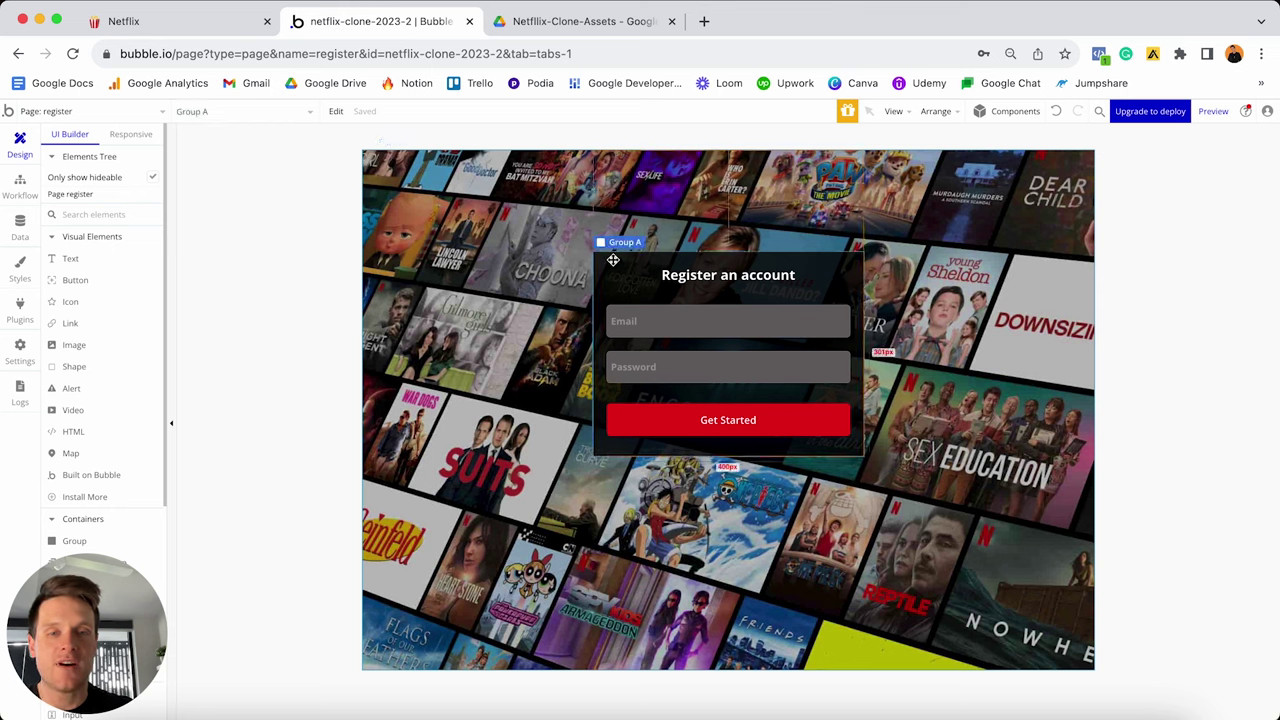
{"action": "left_click_drag", "start_coordinate": [743, 232], "coordinate": [966, 220]}
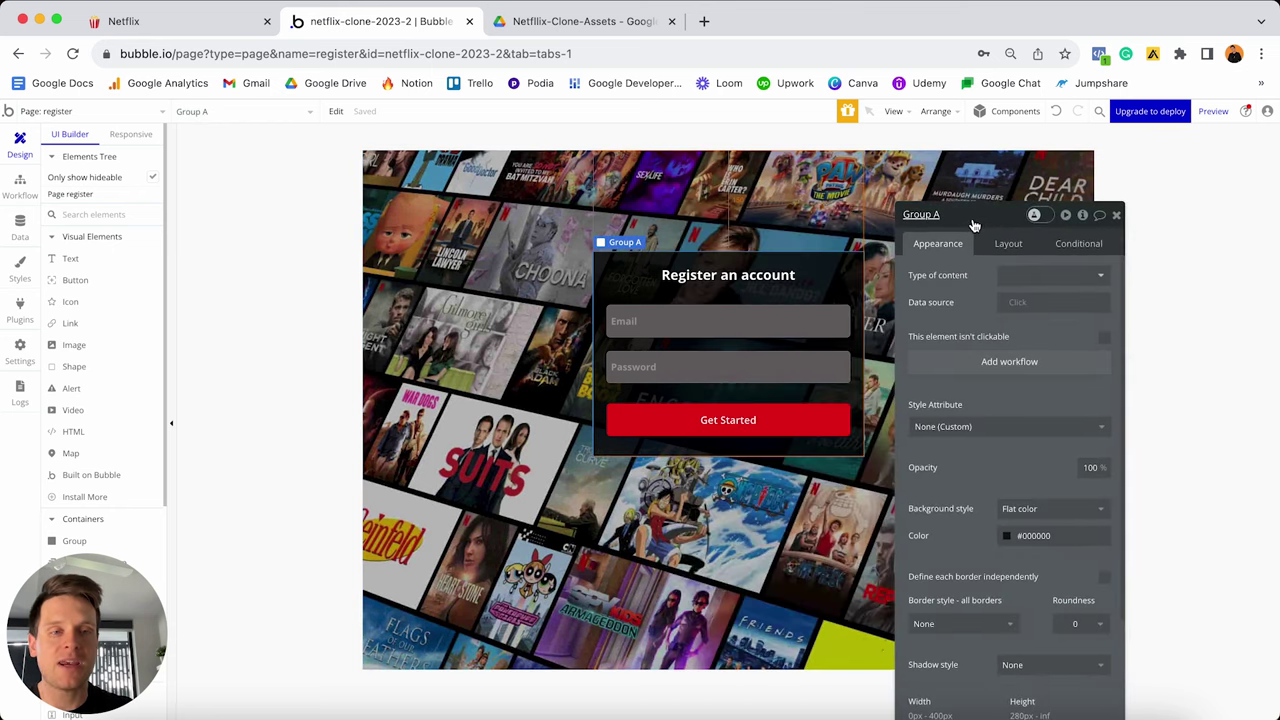
{"action": "left_click", "coordinate": [1008, 243]}
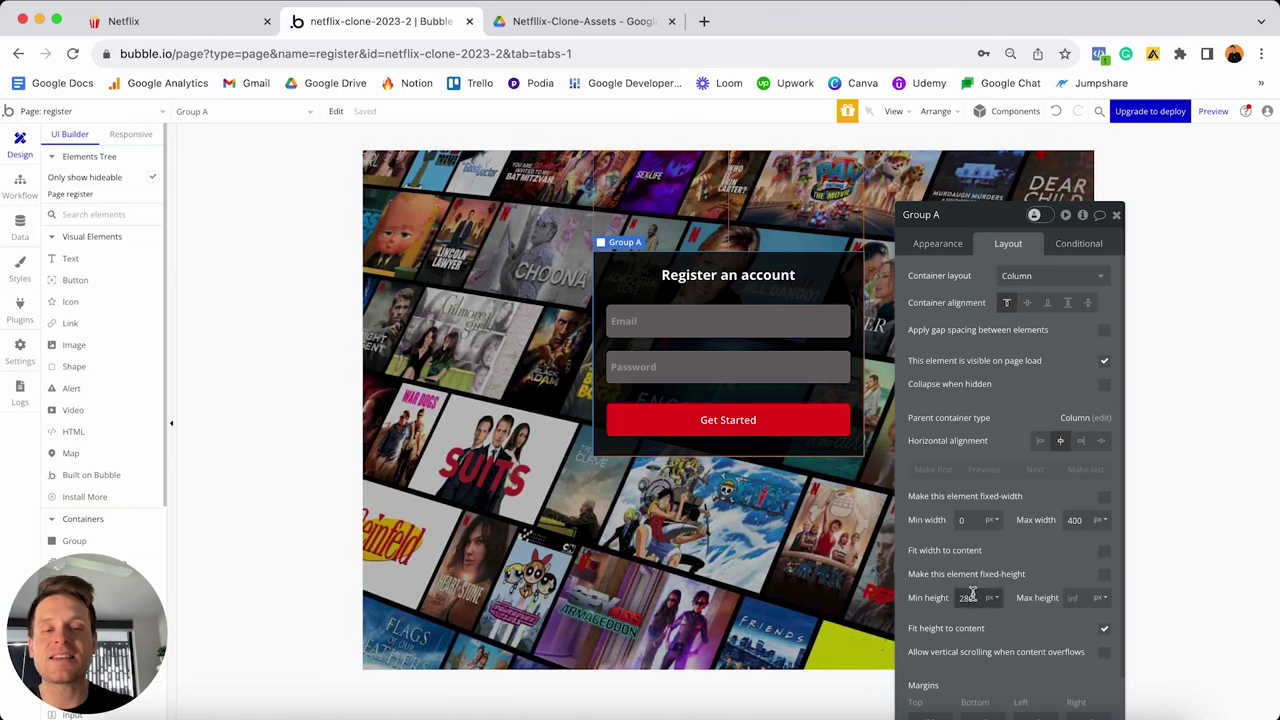
{"action": "type", "text": "0"}
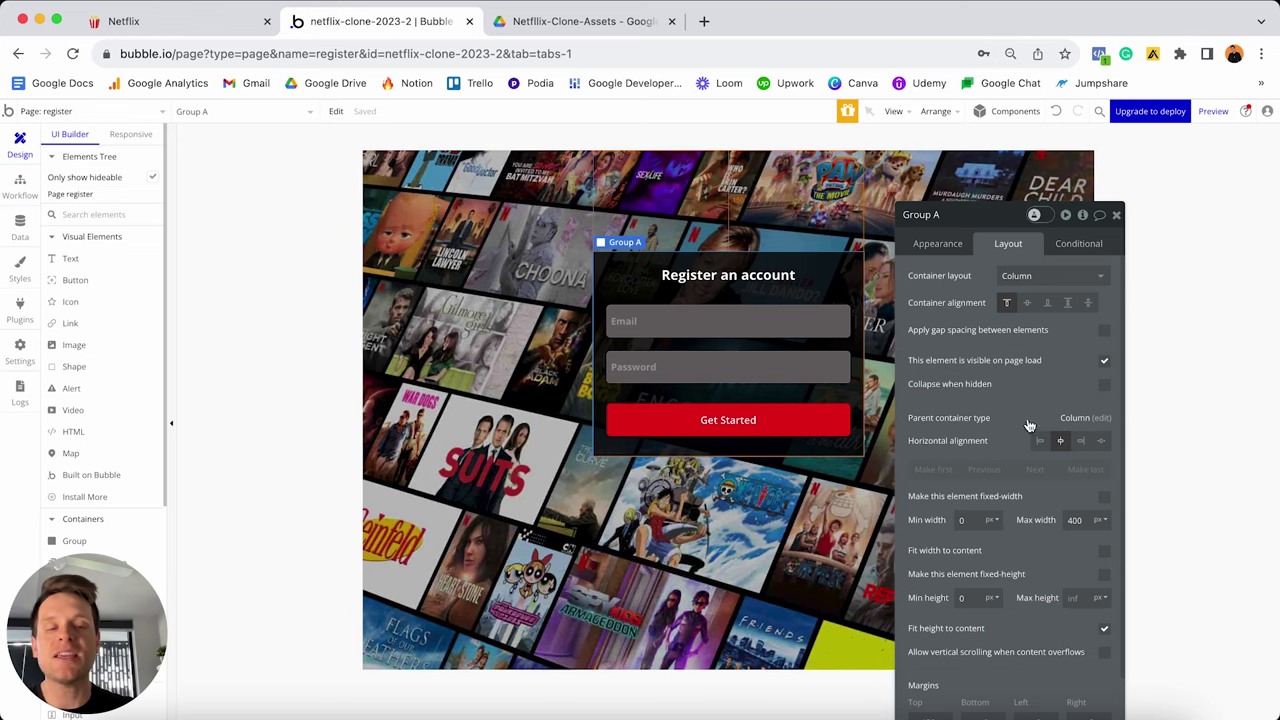
Step: Set the form group's corner roundness to 5
{"action": "left_click", "coordinate": [937, 244]}
{"action": "scroll", "coordinate": [996, 477], "scroll_direction": "down", "scroll_amount": 3}
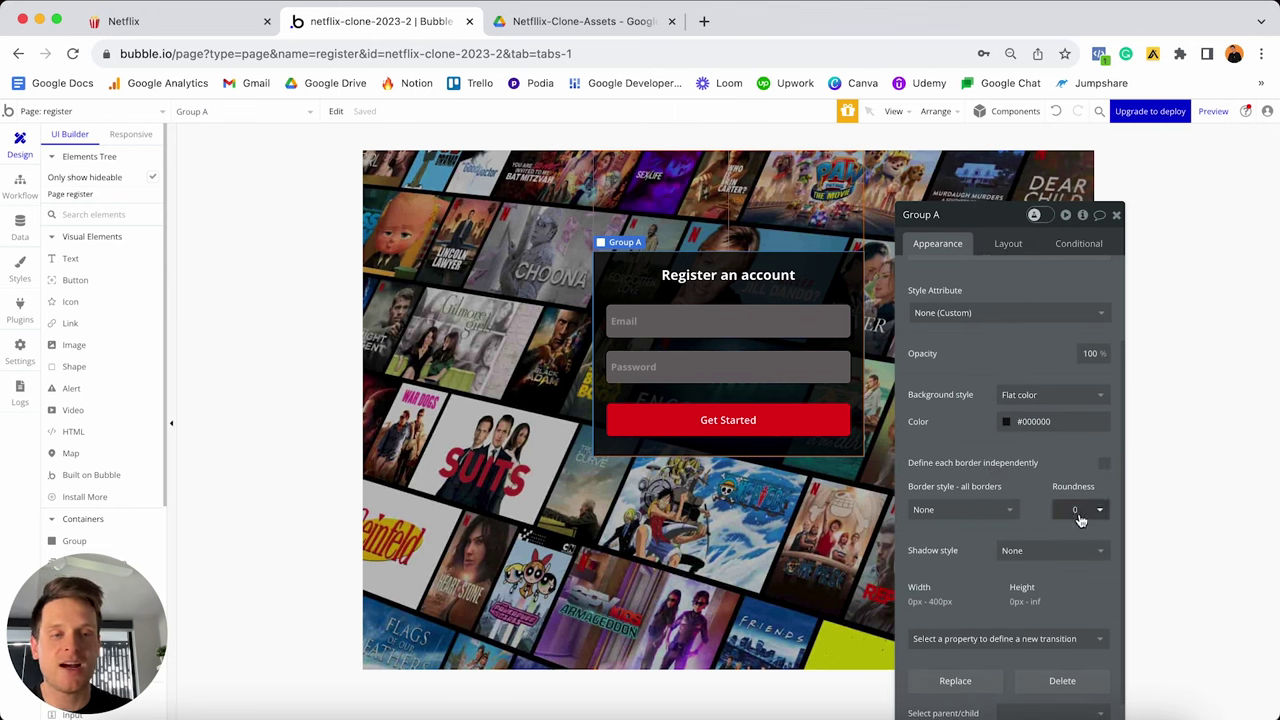
{"action": "left_click", "coordinate": [1079, 510]}
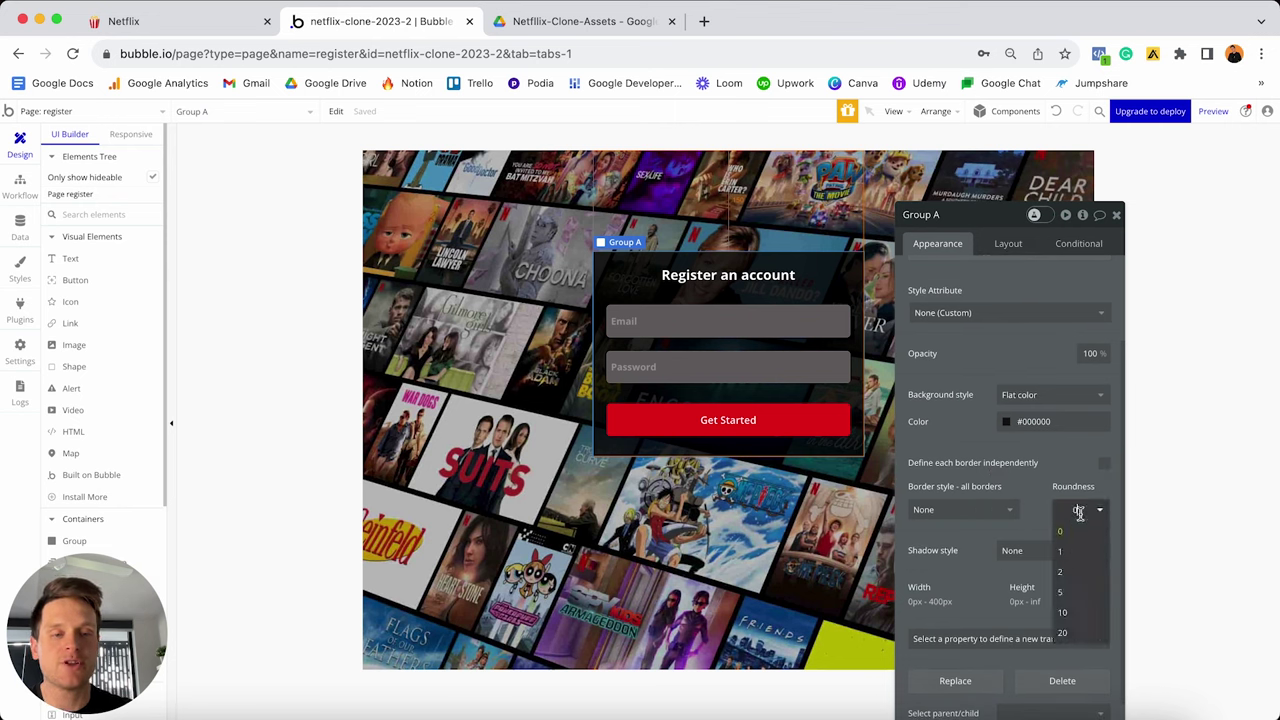
{"action": "left_click", "coordinate": [1071, 598]}
Step: Give Group A left and right margins of 20 px
{"action": "left_click", "coordinate": [792, 562]}
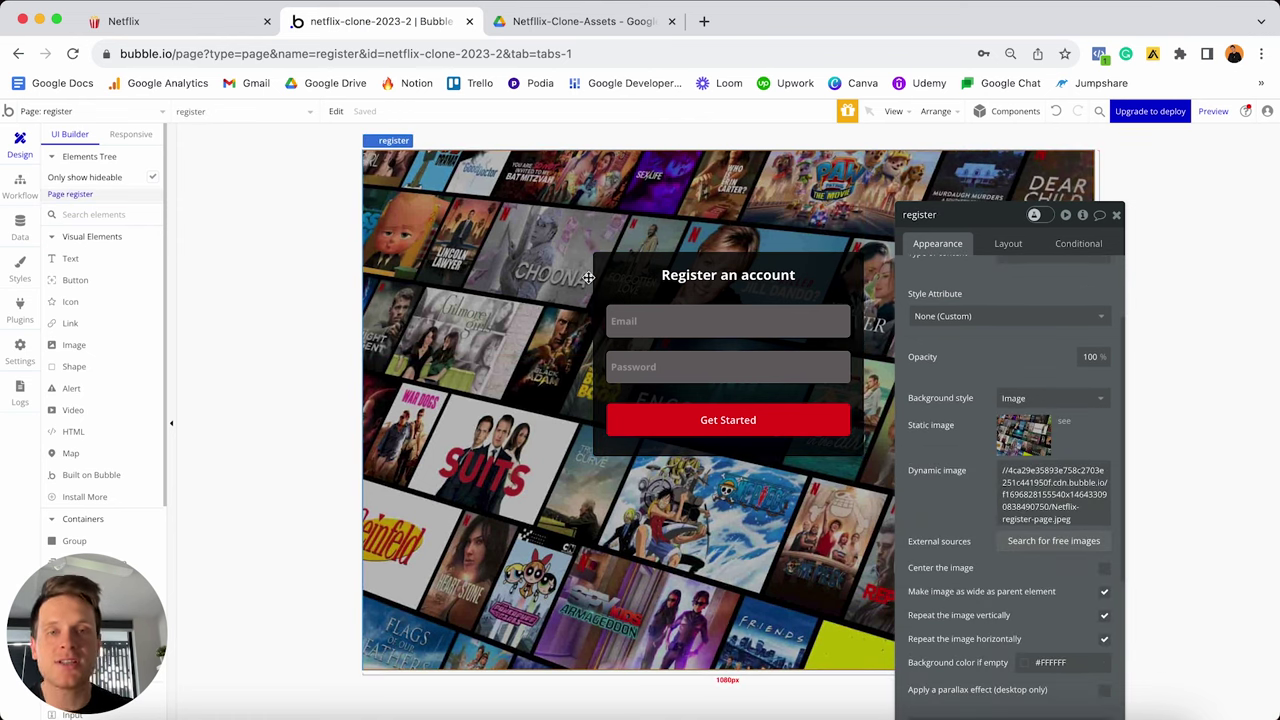
{"action": "left_click", "coordinate": [622, 281]}
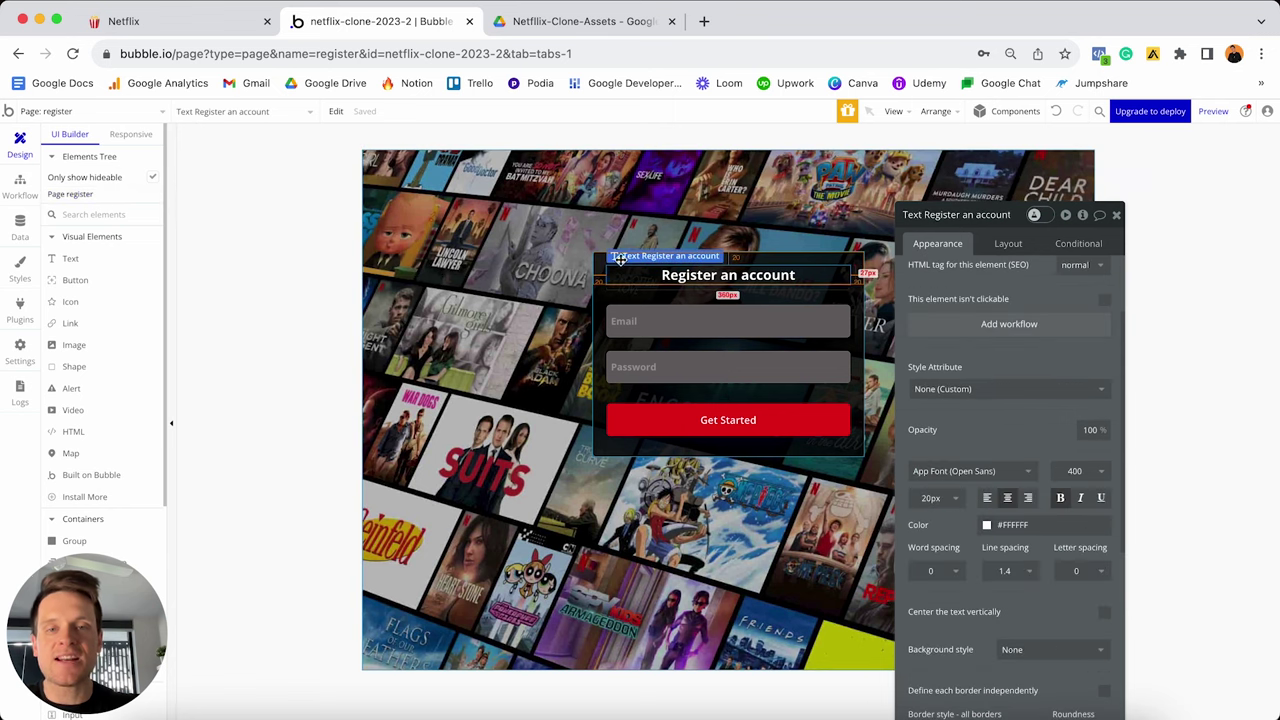
{"action": "left_click", "coordinate": [598, 270]}
{"action": "left_click", "coordinate": [1006, 246]}
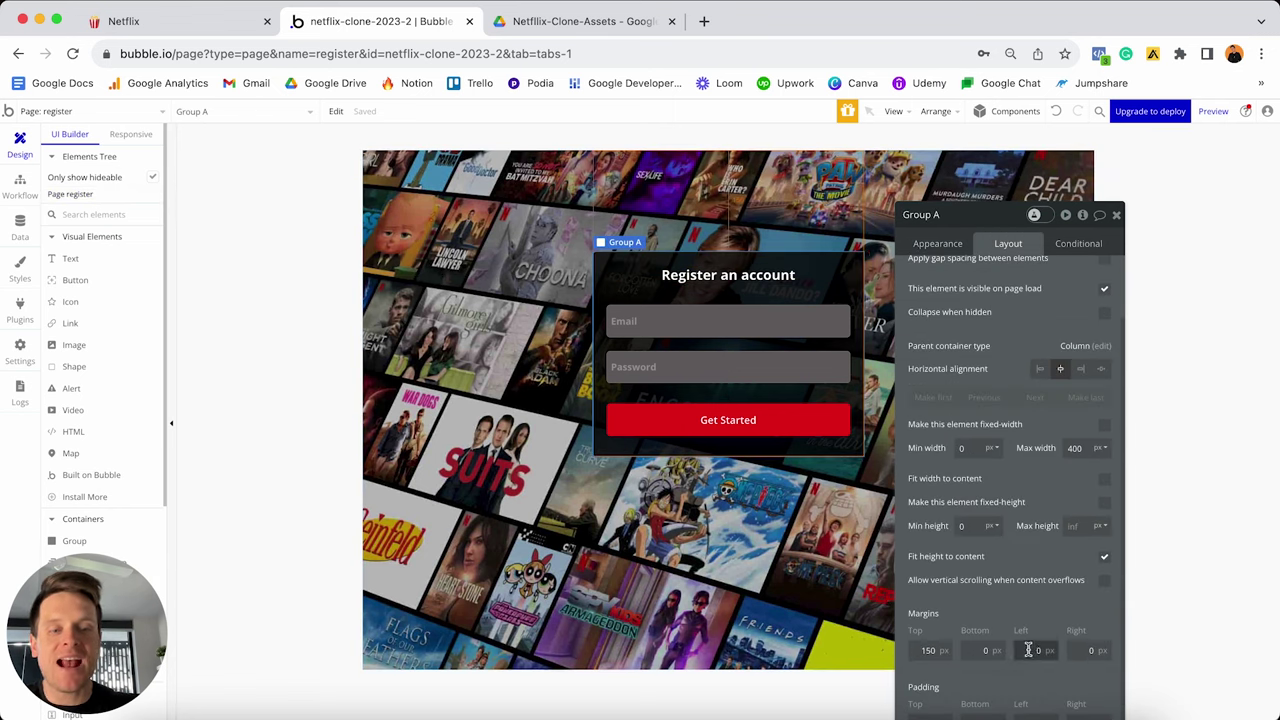
{"action": "left_click", "coordinate": [1082, 650]}
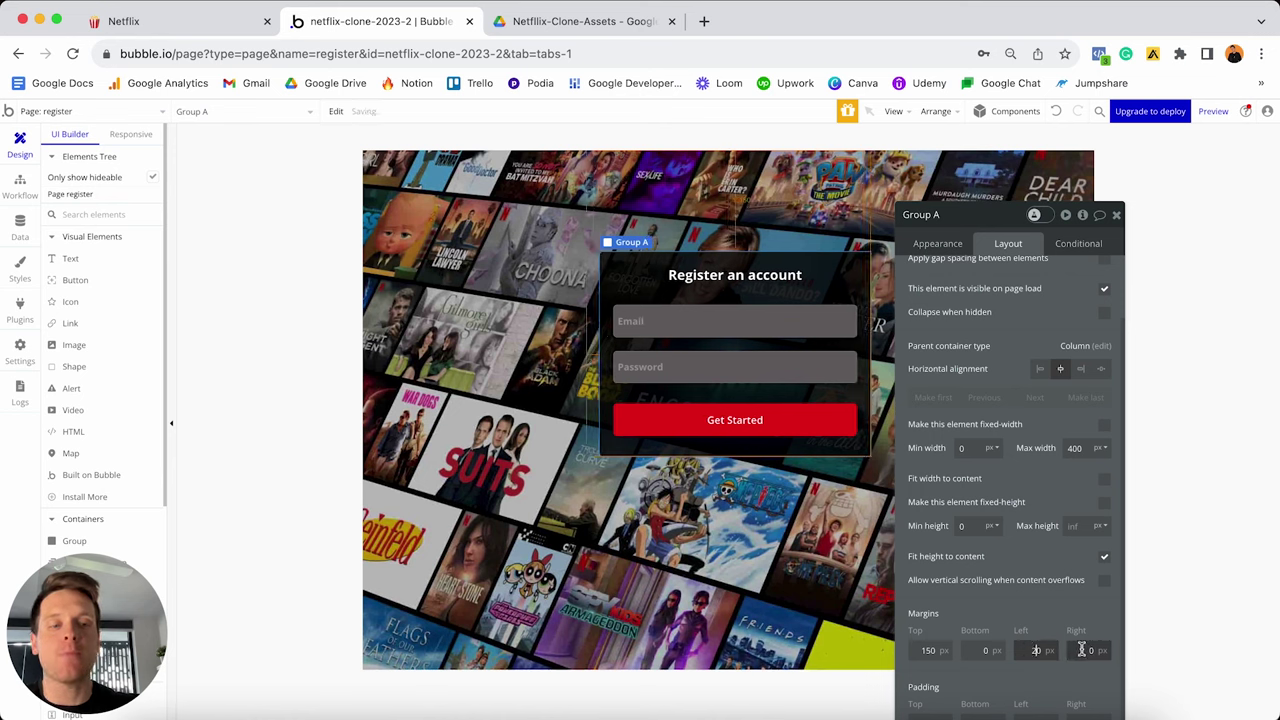
{"action": "type", "text": "20"}
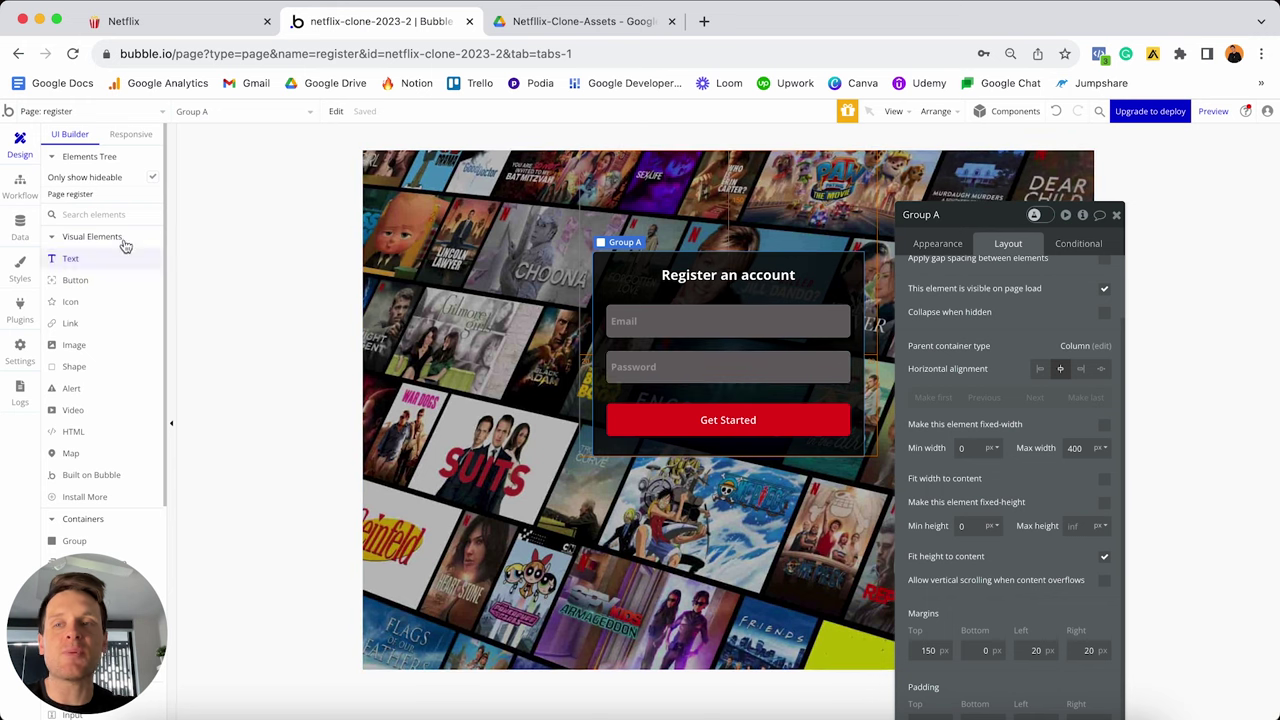
{"action": "left_click", "coordinate": [130, 137]}
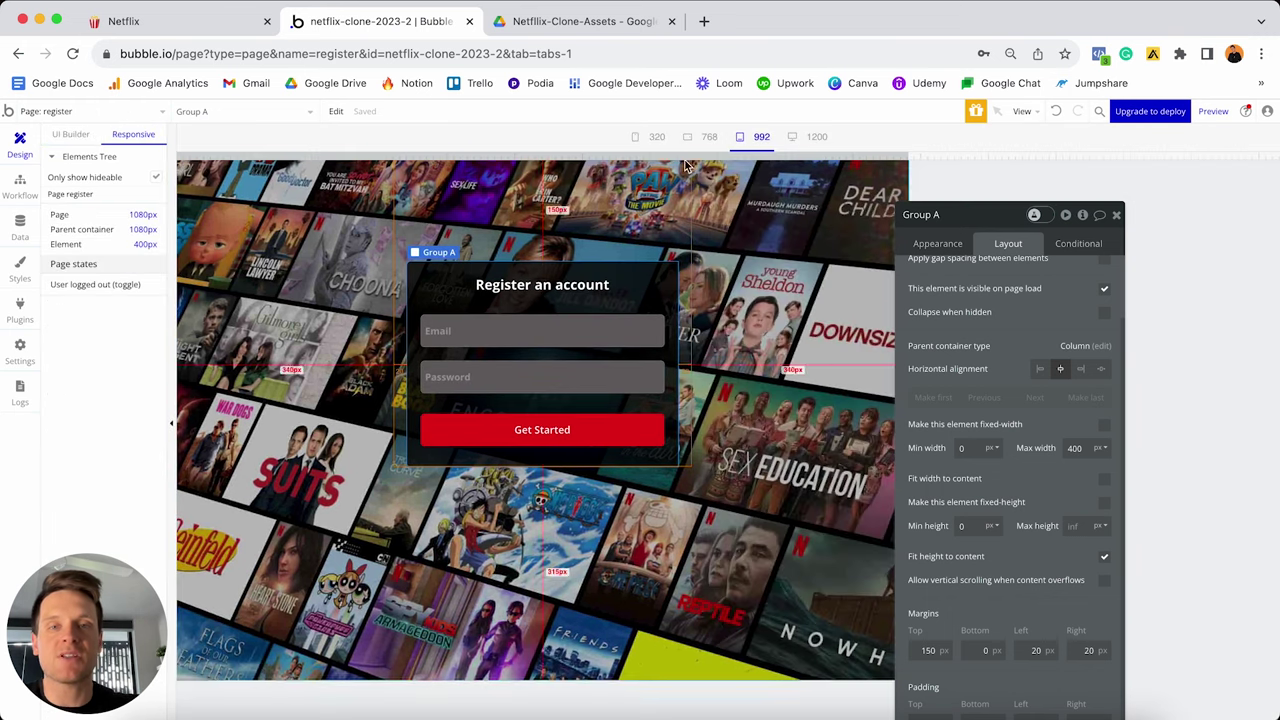
{"action": "left_click", "coordinate": [652, 138]}
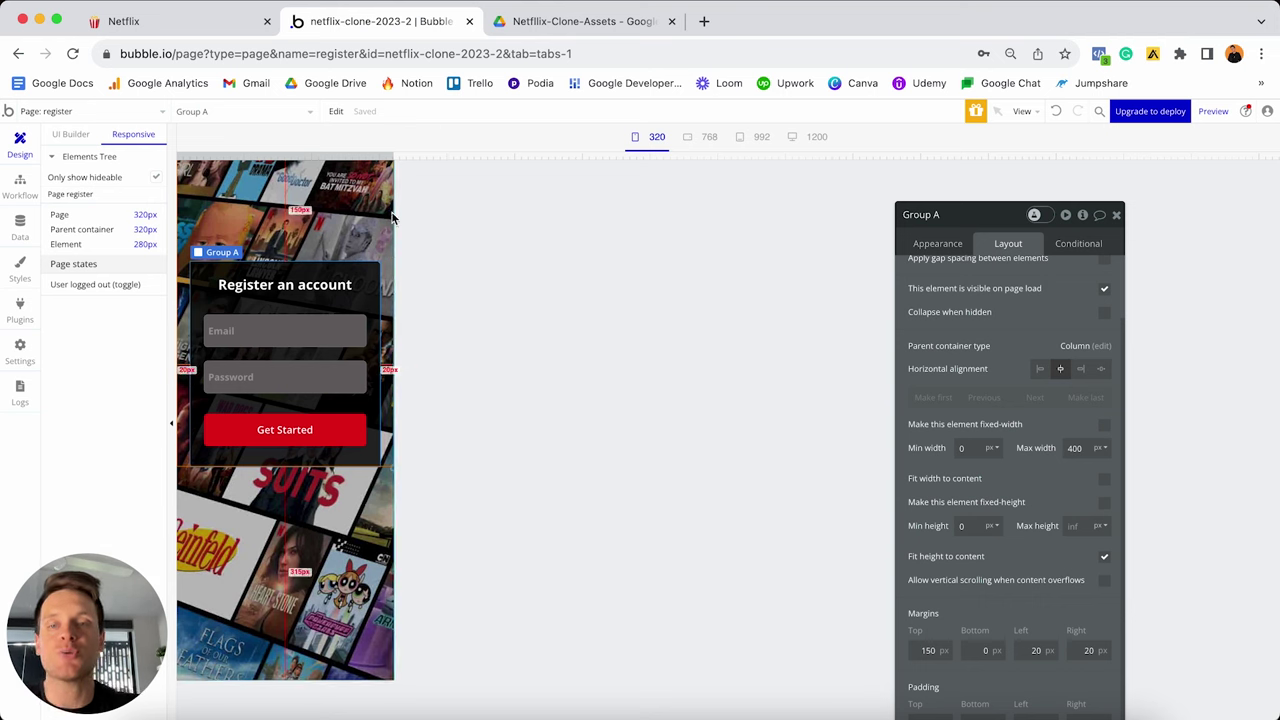
{"action": "left_click_drag", "start_coordinate": [394, 159], "coordinate": [433, 140]}
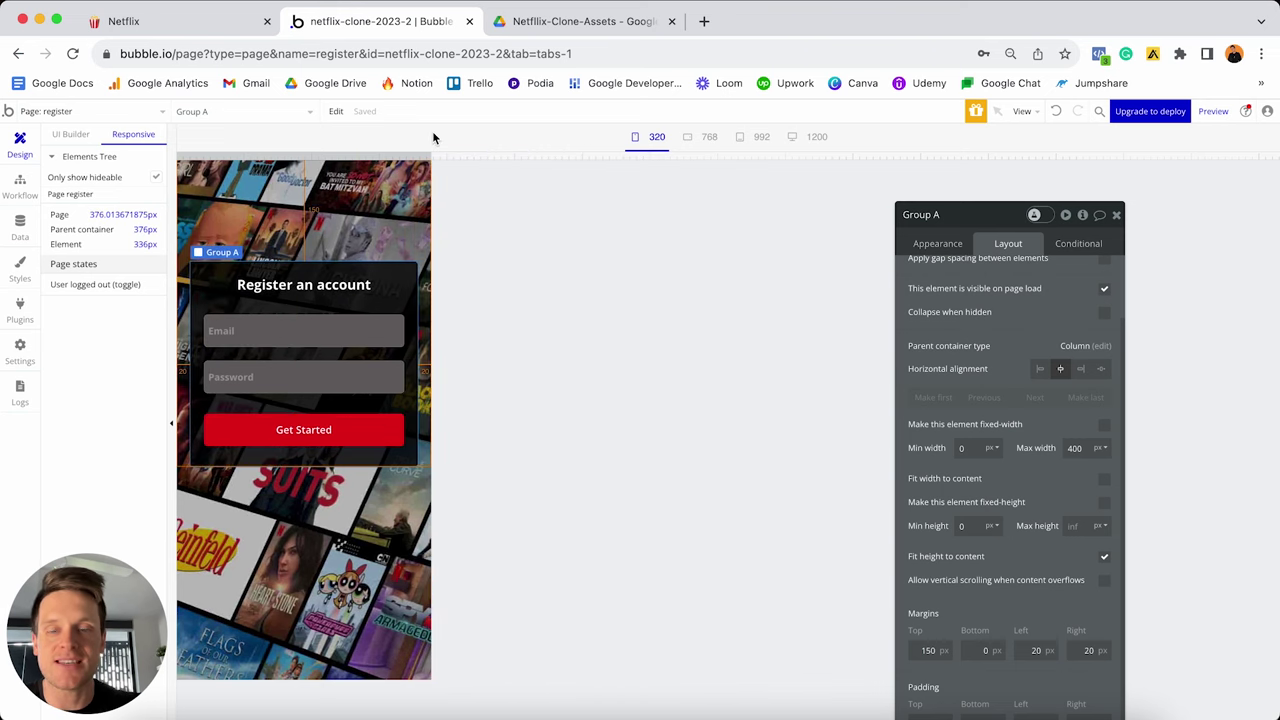
{"action": "left_click", "coordinate": [72, 140]}
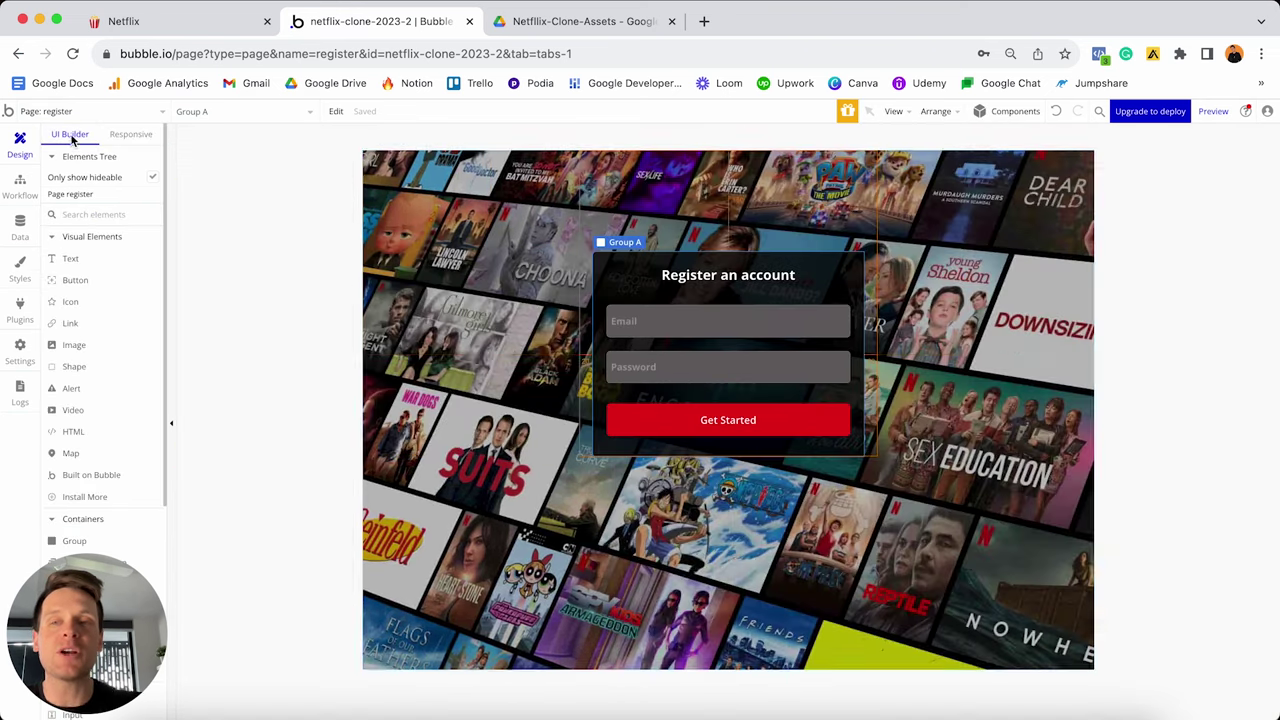
Step: Preview the register page and enter a test email and password
{"action": "left_click", "coordinate": [1210, 111]}
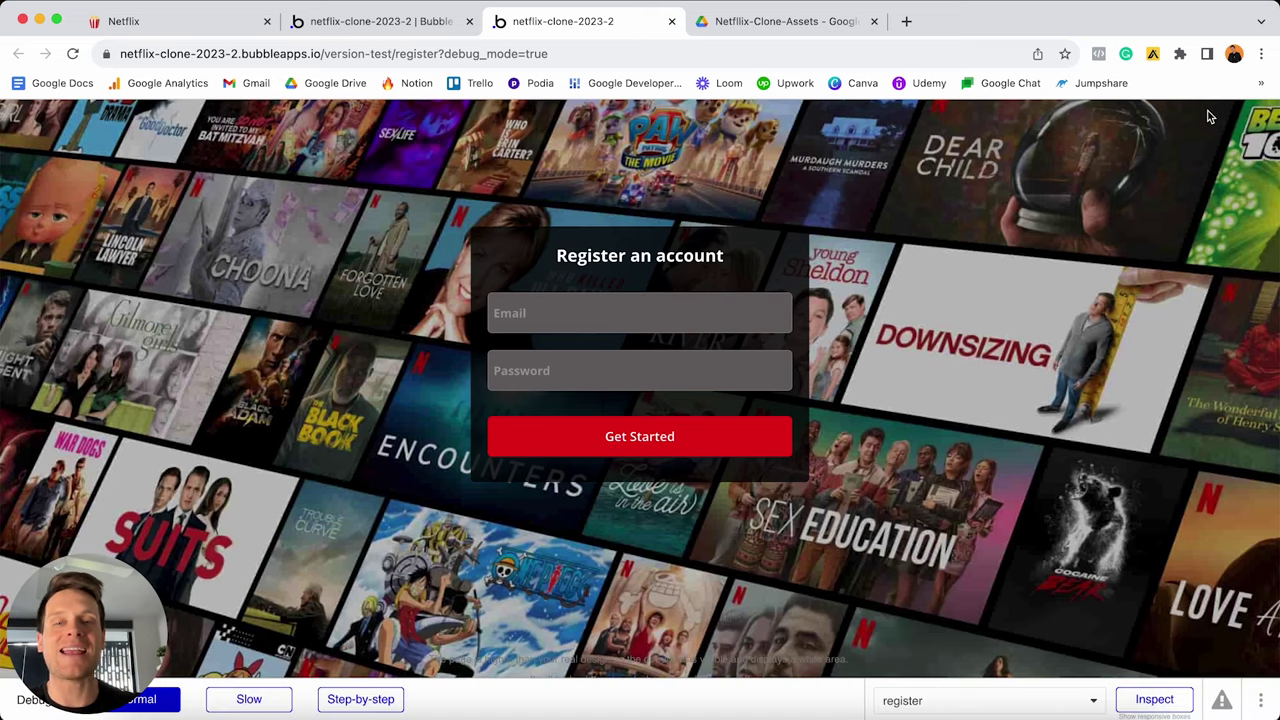
{"action": "left_click", "coordinate": [630, 312]}
{"action": "type", "text": "test"}
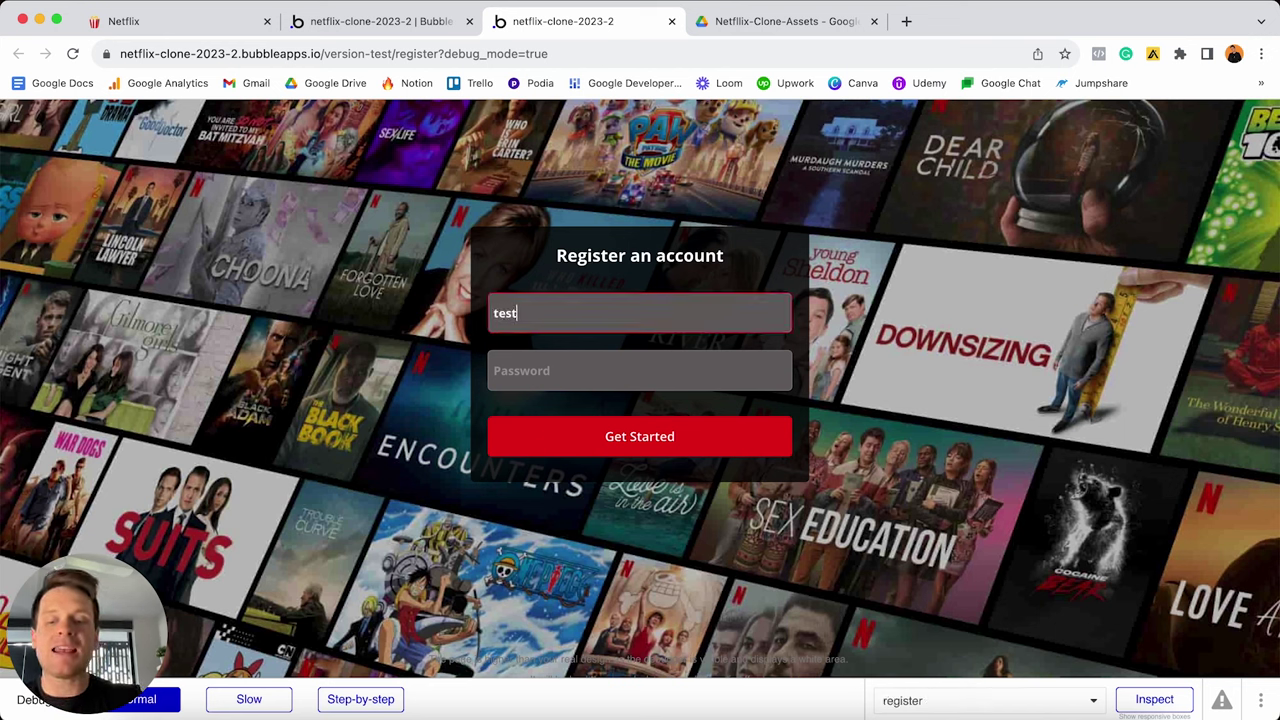
{"action": "type", "text": "@"}
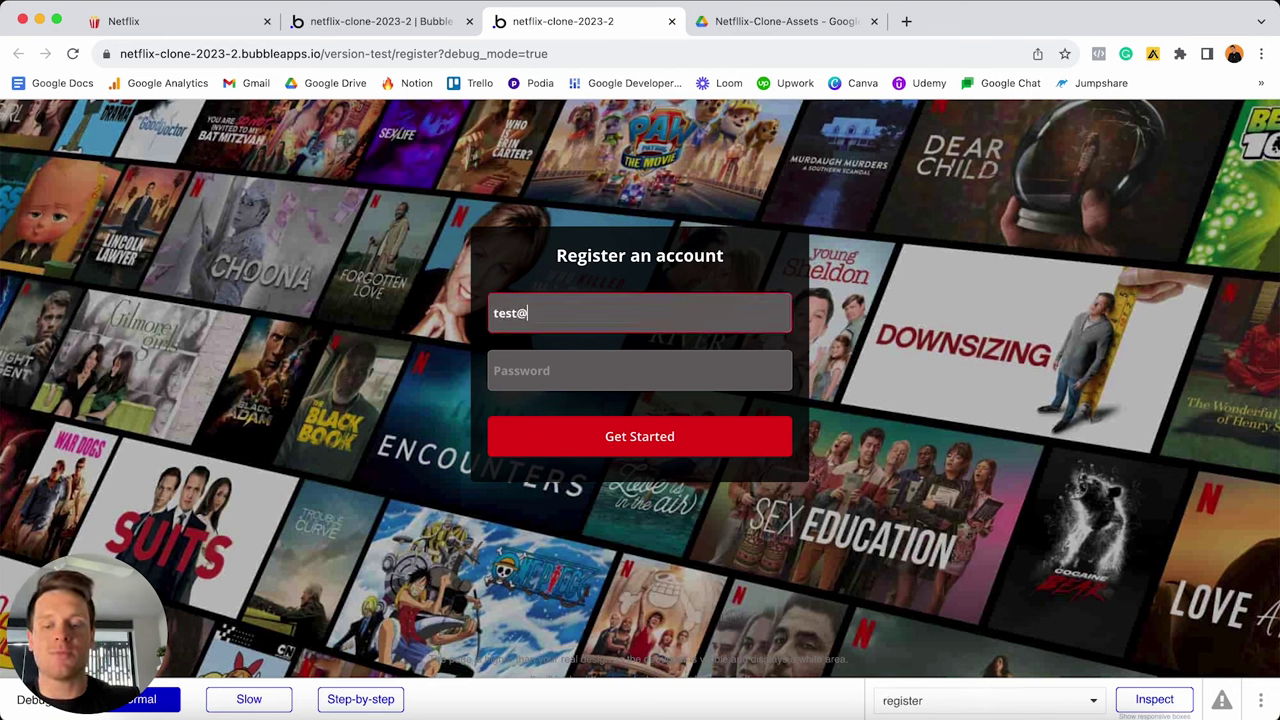
{"action": "type", "text": "gmail.com"}
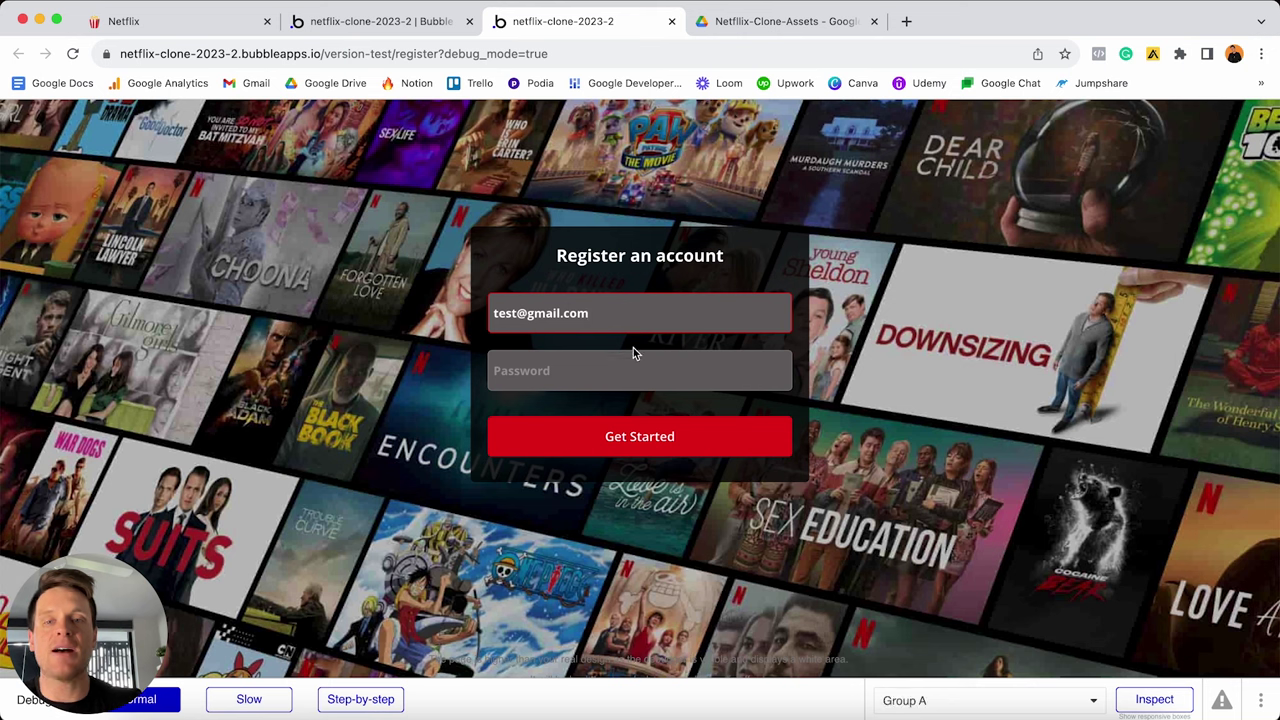
{"action": "left_click", "coordinate": [623, 369]}
{"action": "type", "text": "12345"}
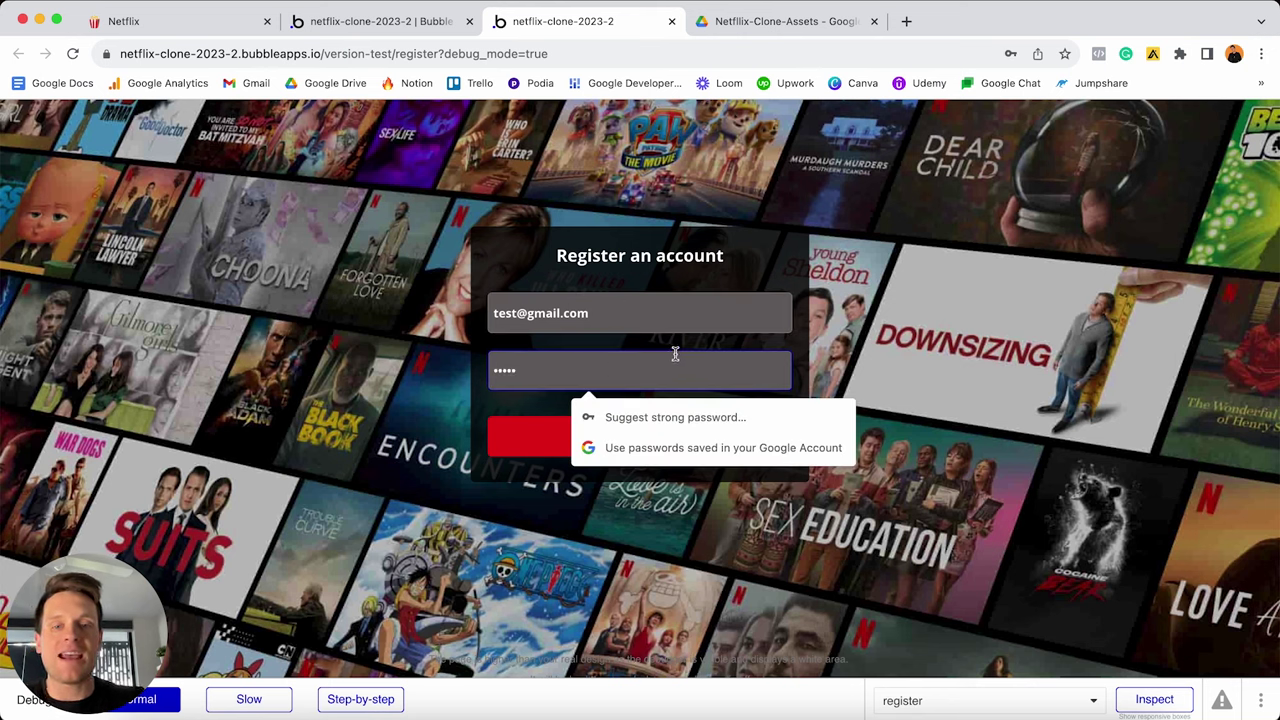
{"action": "left_click", "coordinate": [676, 349]}
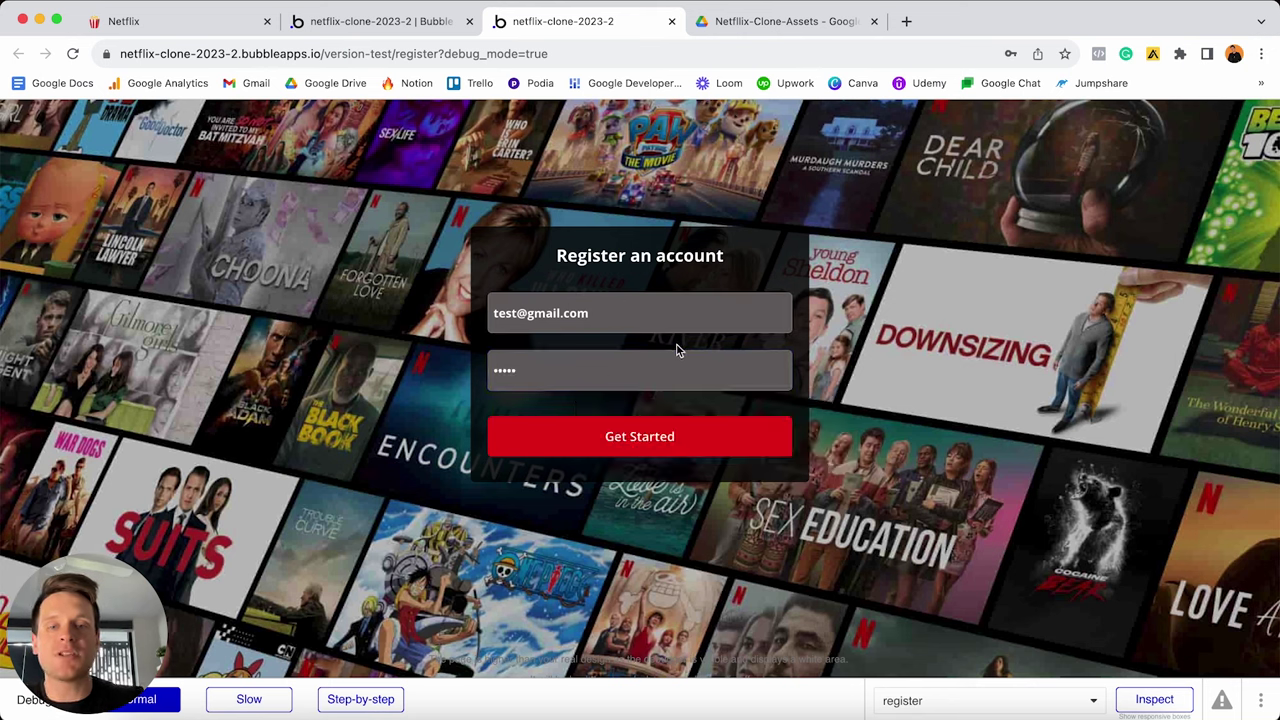
Step: Submit with Get Started, dismiss the breach warning and decline saving the password
{"action": "left_click", "coordinate": [638, 446]}
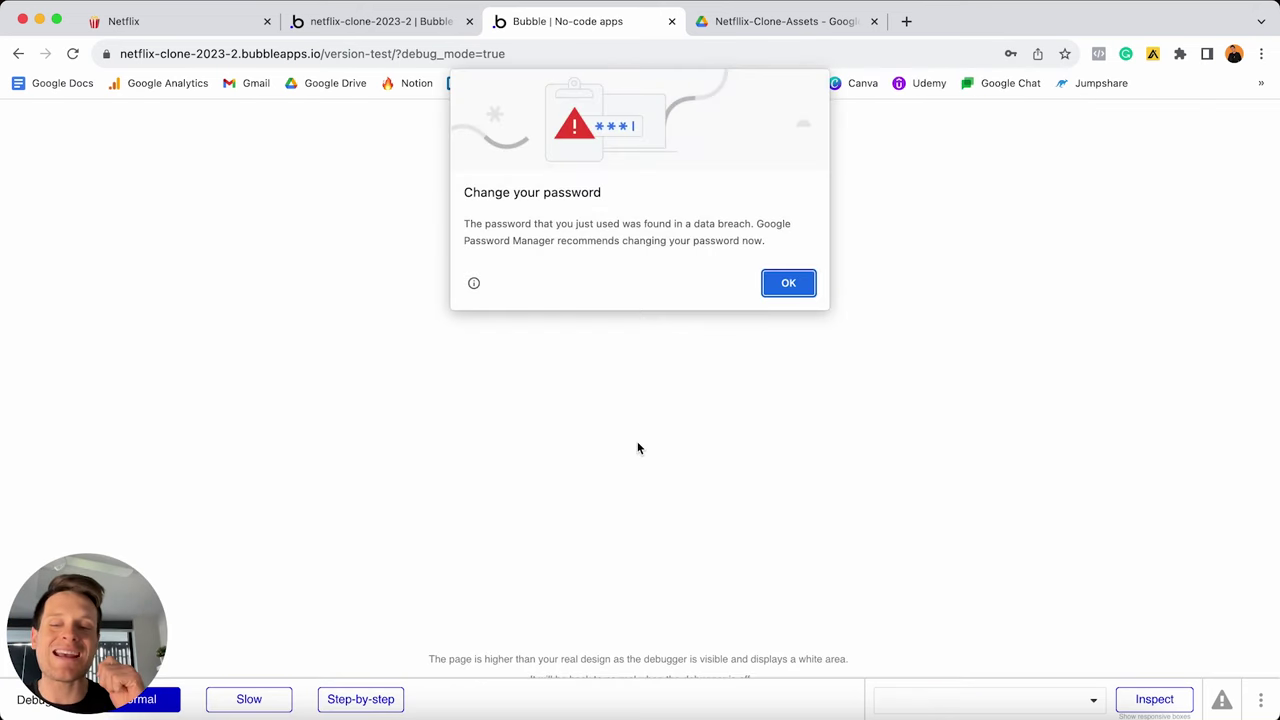
{"action": "left_click", "coordinate": [805, 283]}
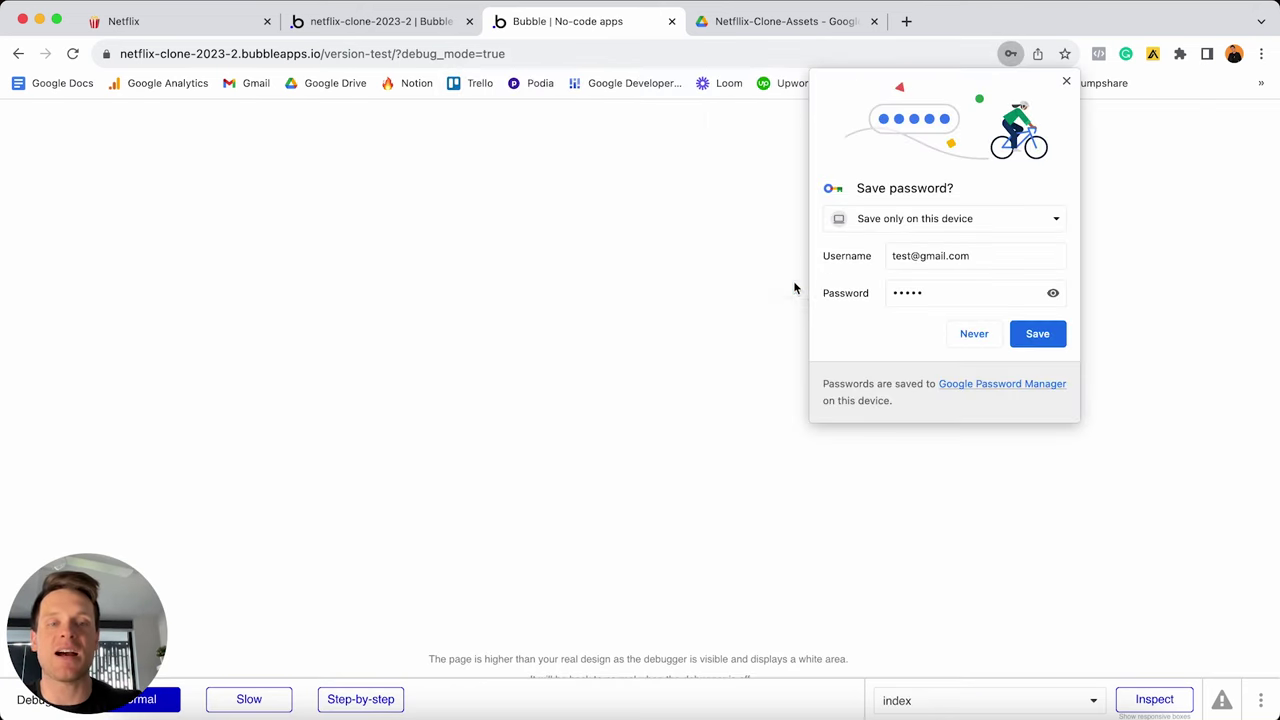
{"action": "left_click", "coordinate": [973, 334]}
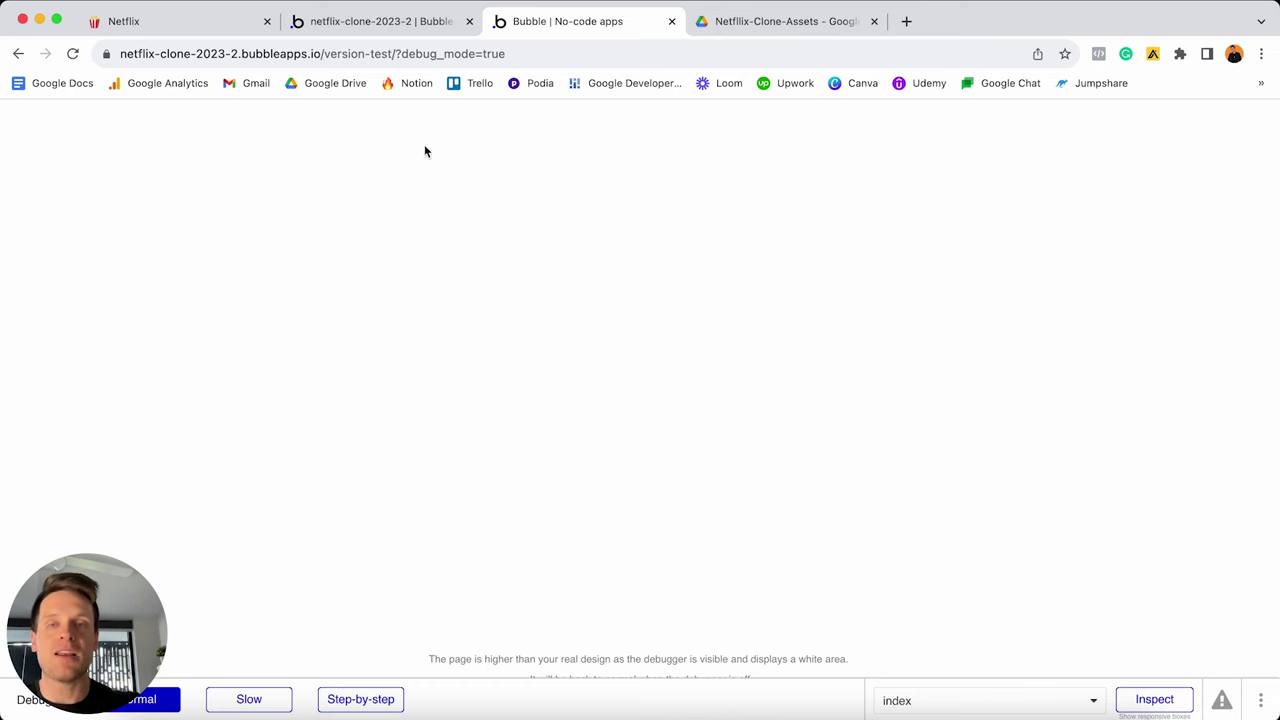
Step: View App data > All Users to confirm the new test user exists, then return to the Notion plan
{"action": "left_click", "coordinate": [380, 21]}
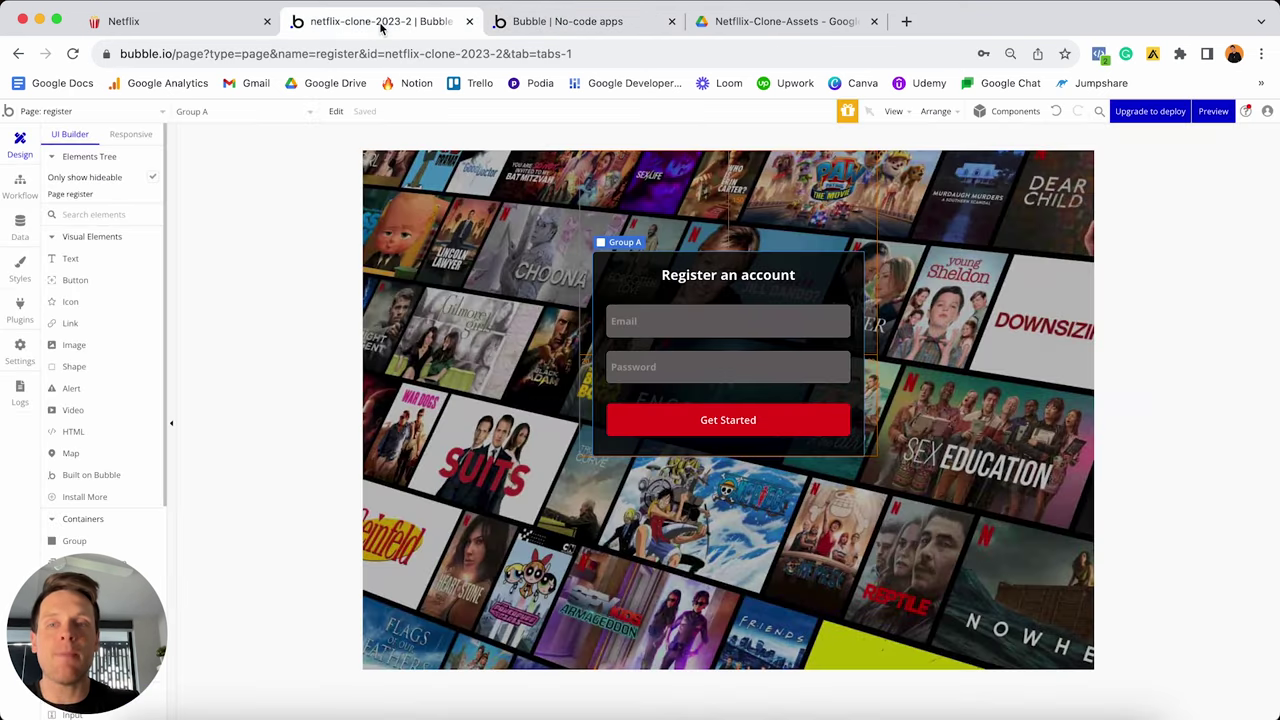
{"action": "left_click", "coordinate": [19, 228]}
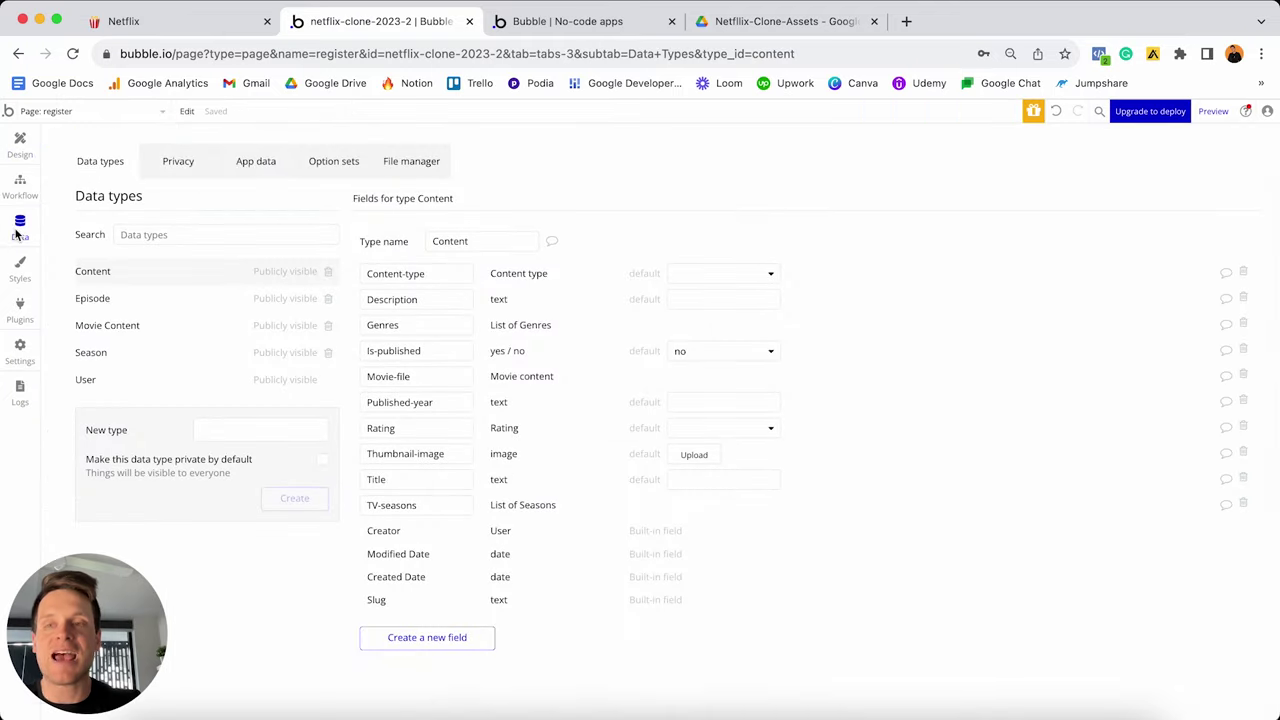
{"action": "left_click", "coordinate": [262, 162]}
{"action": "left_click", "coordinate": [121, 460]}
{"action": "mouse_move", "coordinate": [316, 309]}
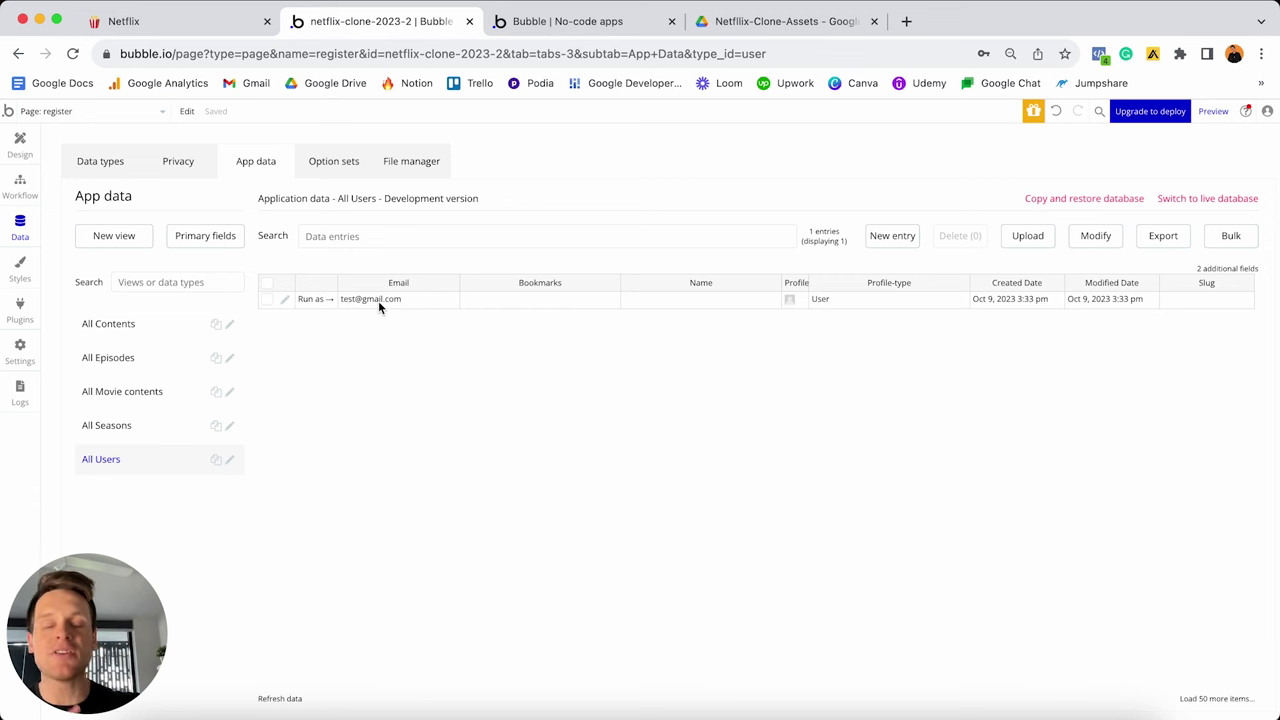
{"action": "left_click", "coordinate": [232, 24]}
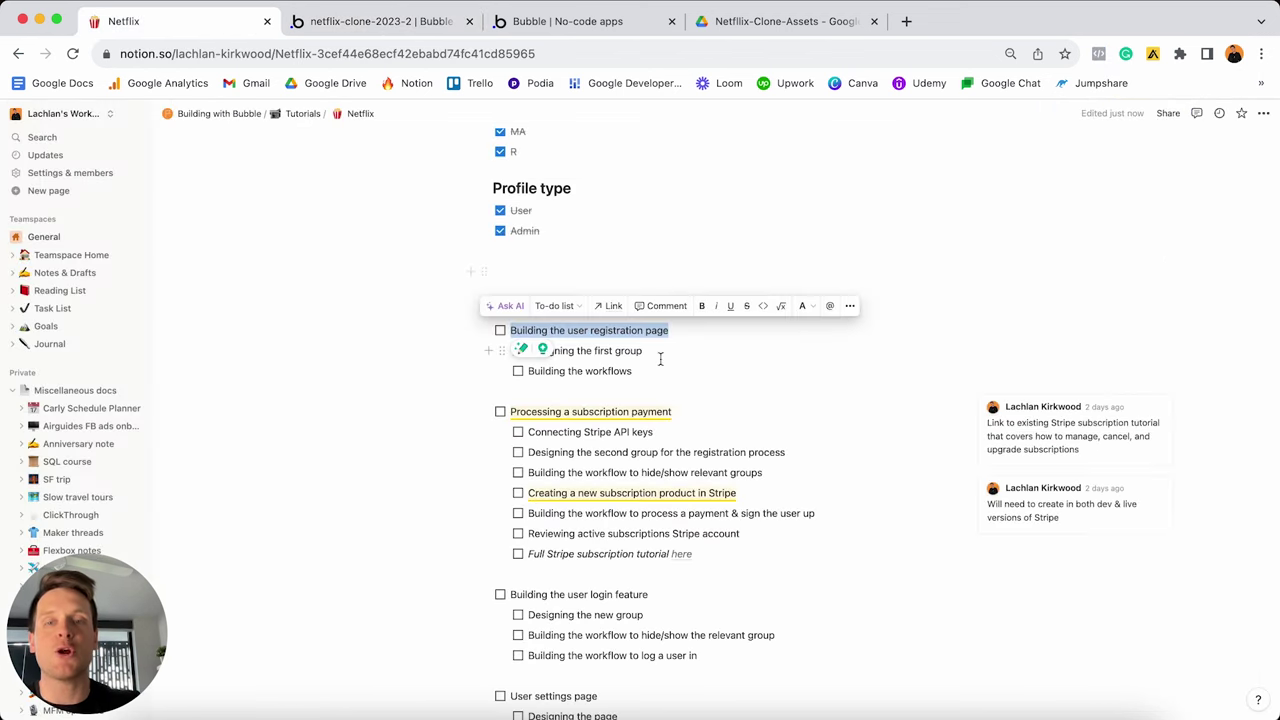
Step: Tick off 'Building the user registration page' and its subtasks 'Designing the first group' and 'Building the workflows'
{"action": "left_click", "coordinate": [500, 330]}
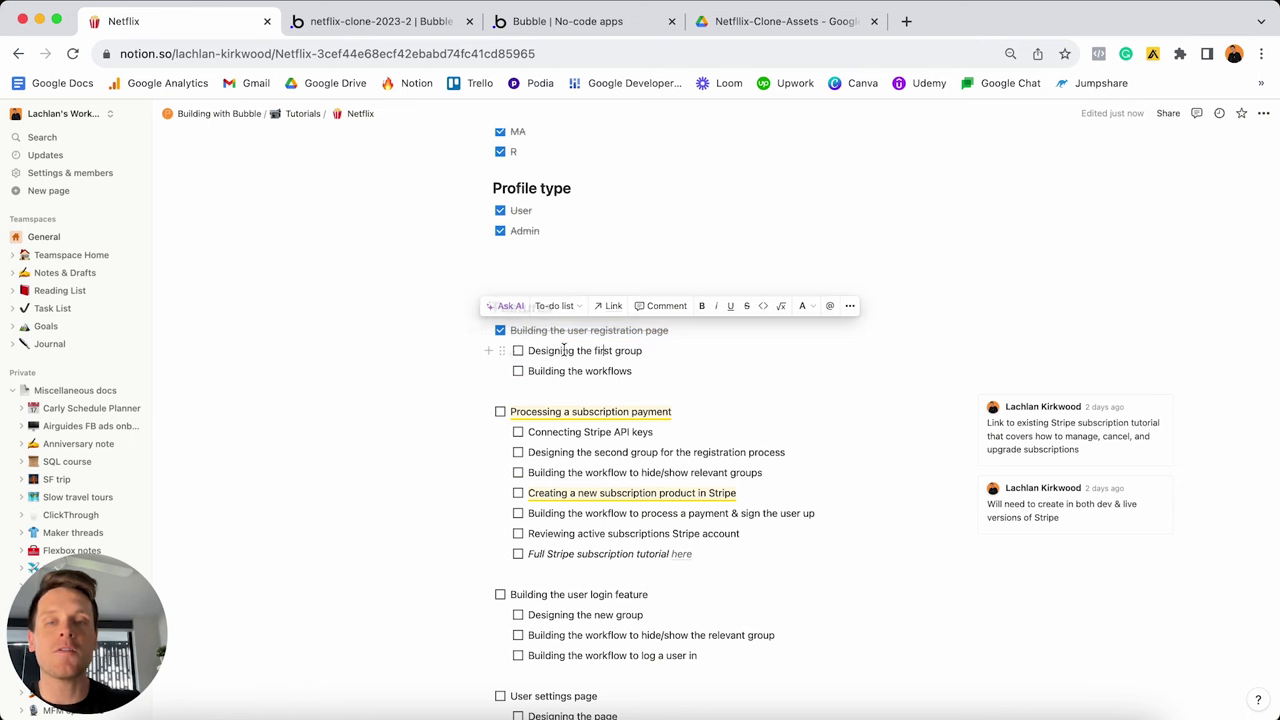
{"action": "left_click", "coordinate": [518, 351]}
{"action": "left_click", "coordinate": [518, 373]}
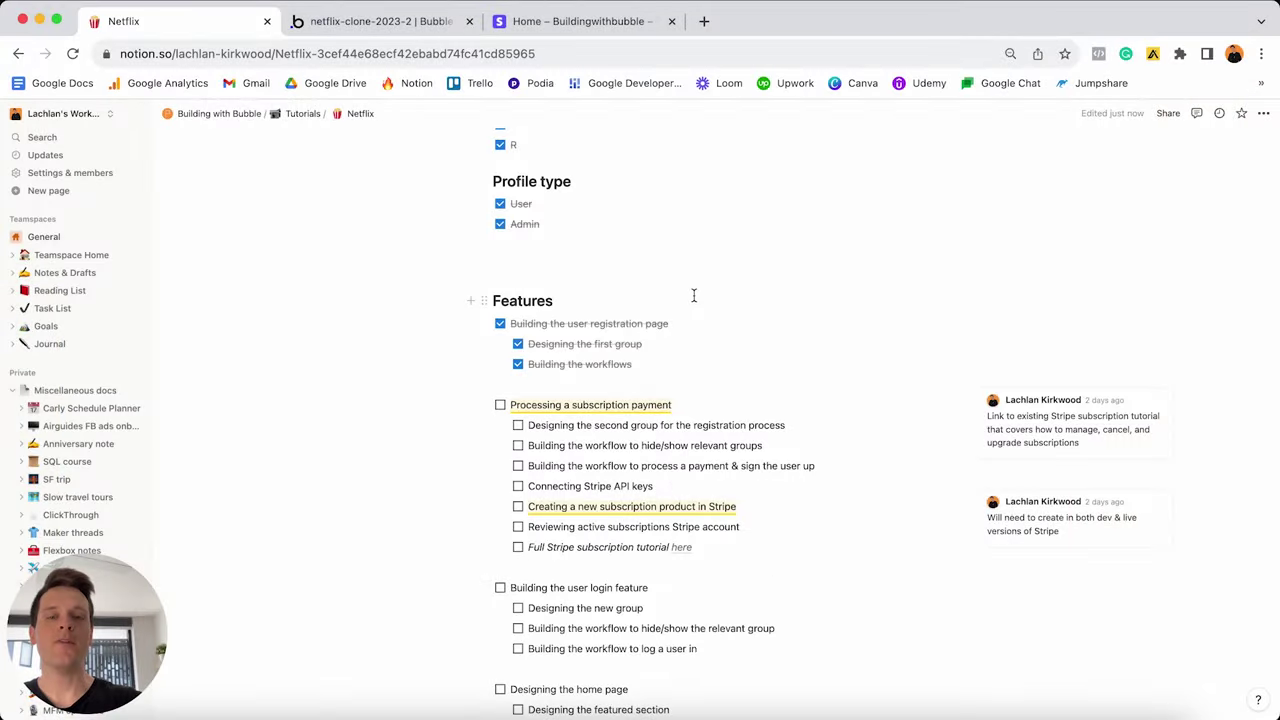
Step: Rearrange the 'Processing a subscription payment' subtasks, then return to Bubble
{"action": "scroll", "coordinate": [693, 295], "scroll_direction": "down", "scroll_amount": 3}
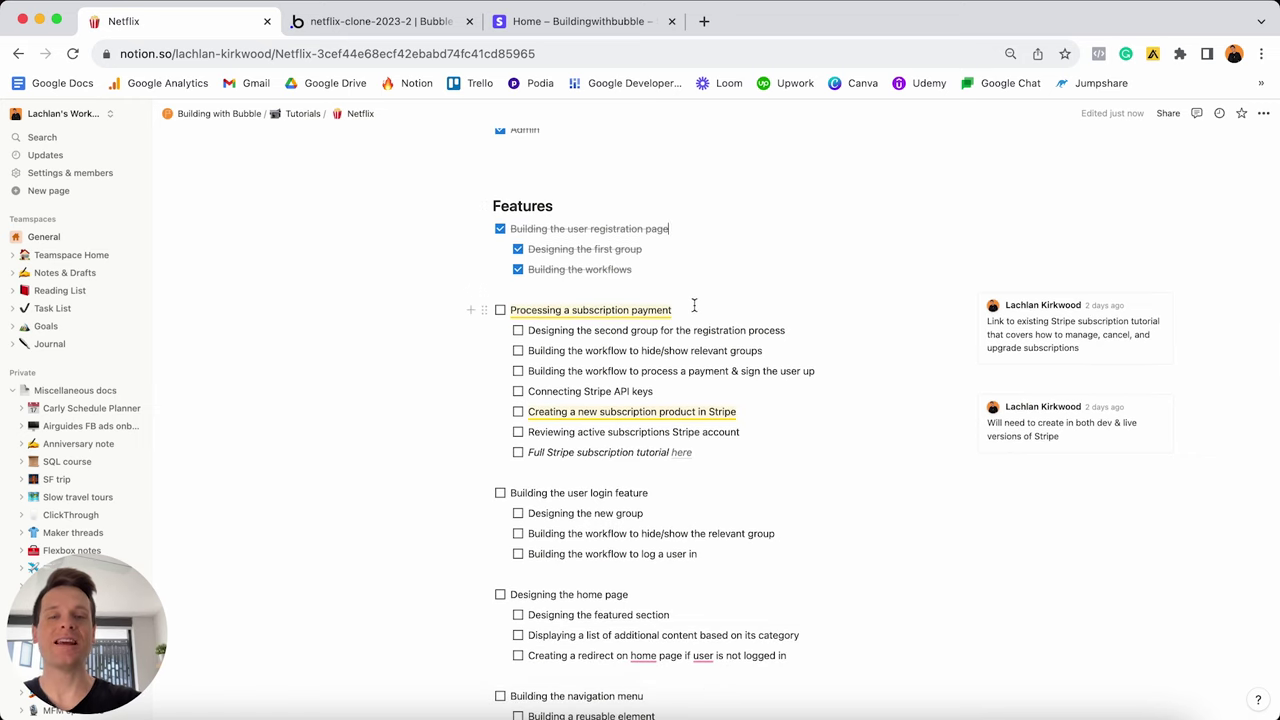
{"action": "left_click", "coordinate": [693, 310]}
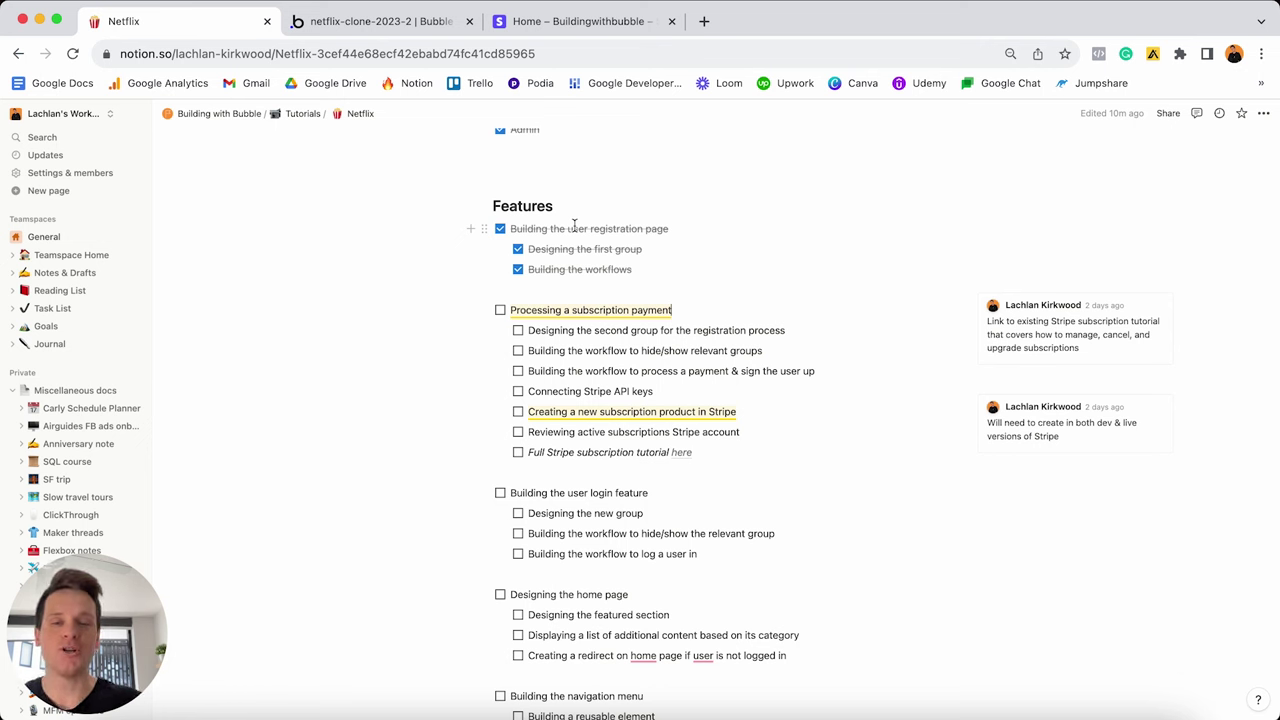
{"action": "left_click", "coordinate": [437, 24]}
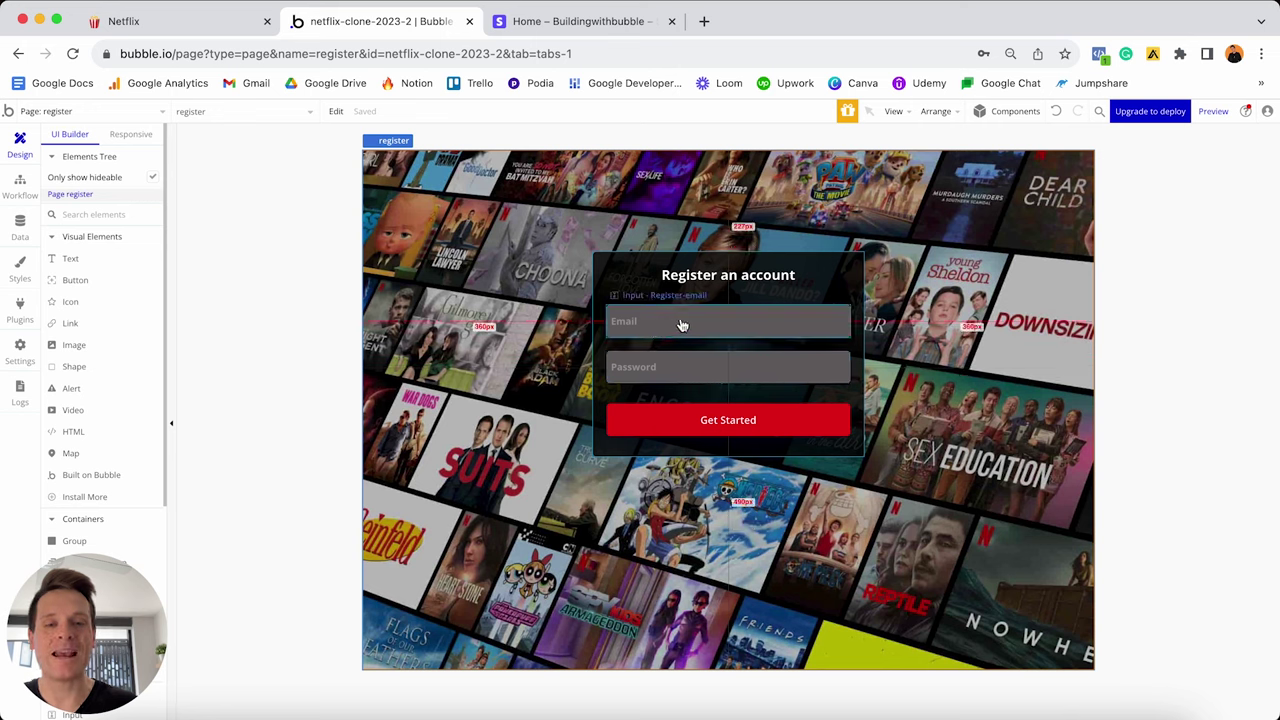
Step: Inspect the Get Started button's Sign the user up workflow, then select the register form's Group A
{"action": "left_click", "coordinate": [713, 422]}
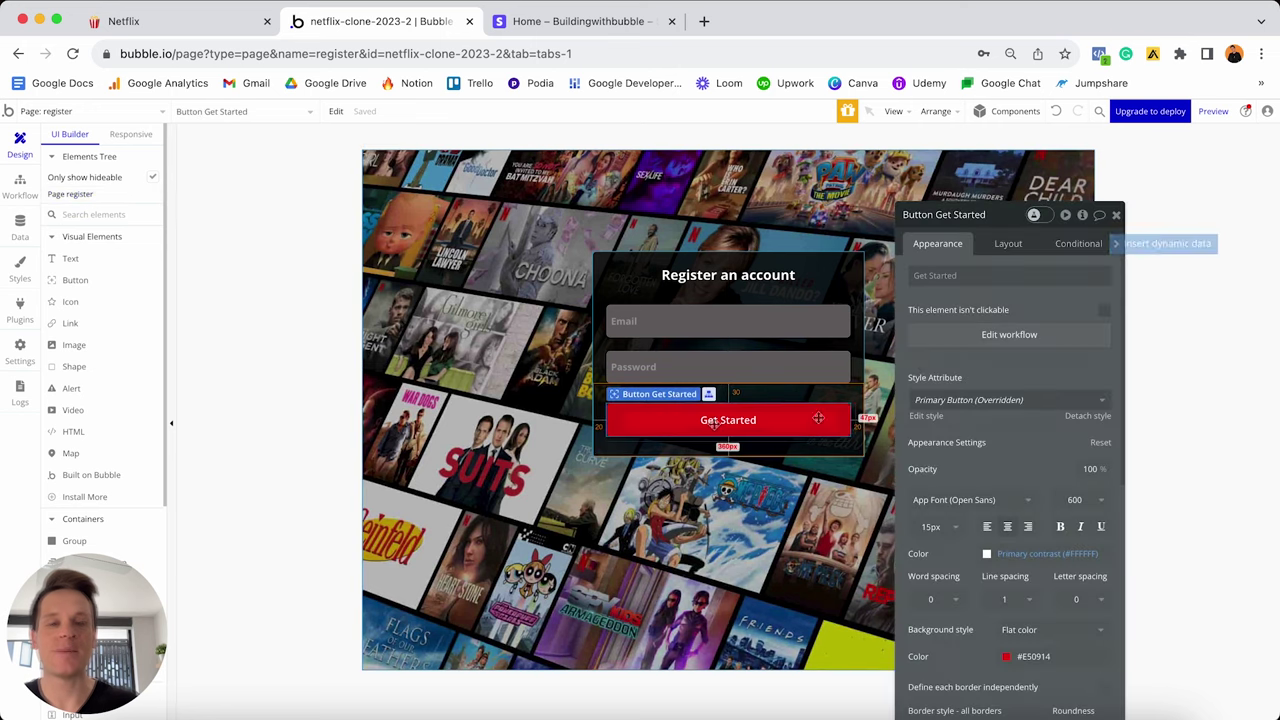
{"action": "left_click", "coordinate": [960, 336]}
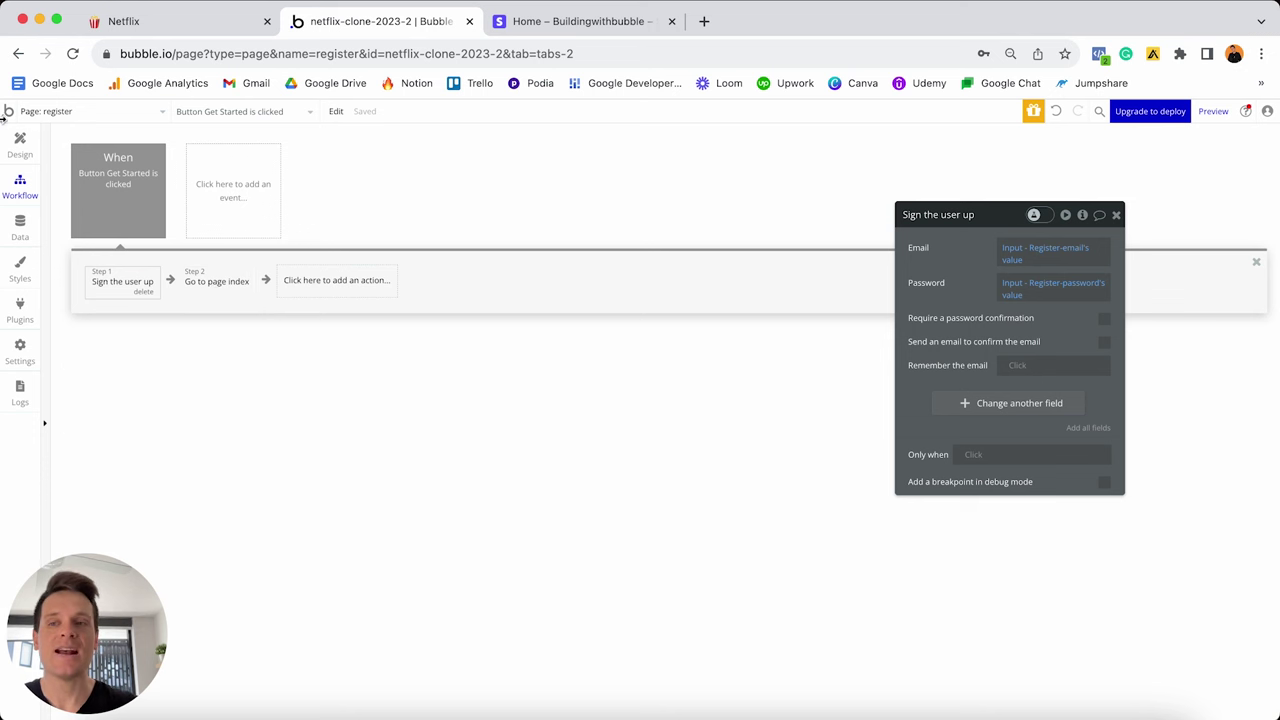
{"action": "left_click", "coordinate": [19, 145]}
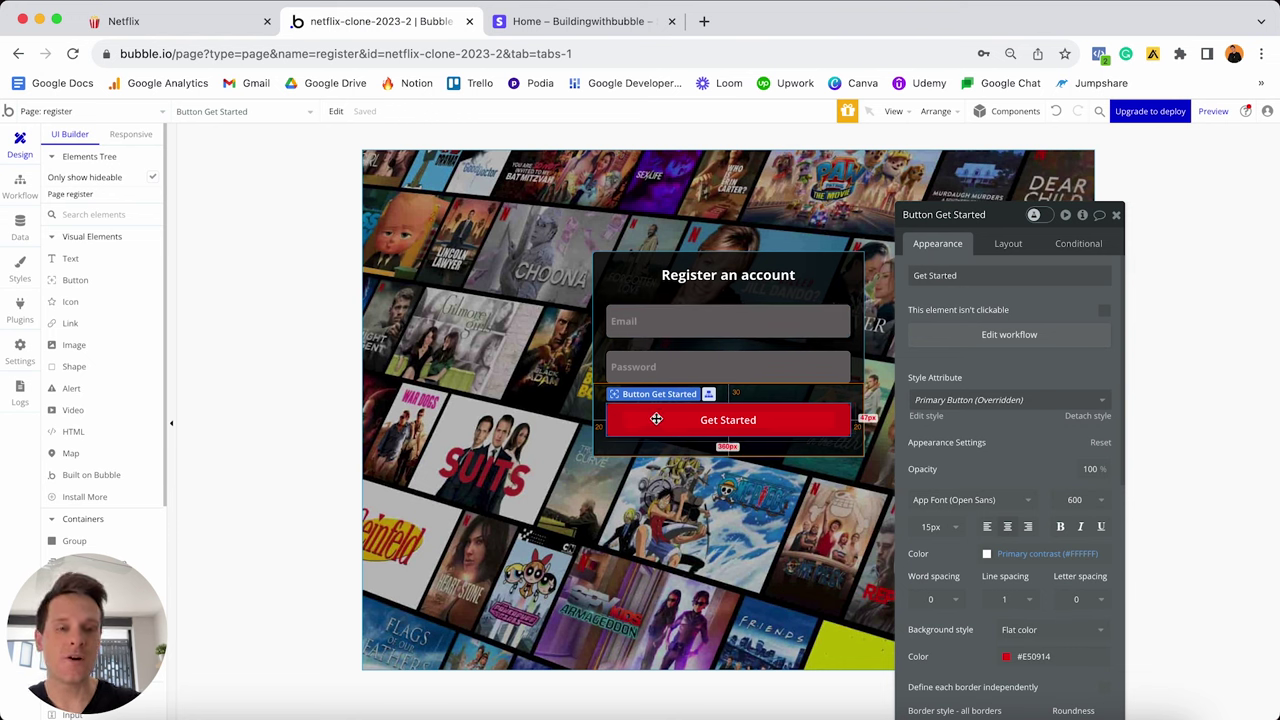
{"action": "left_click", "coordinate": [845, 261]}
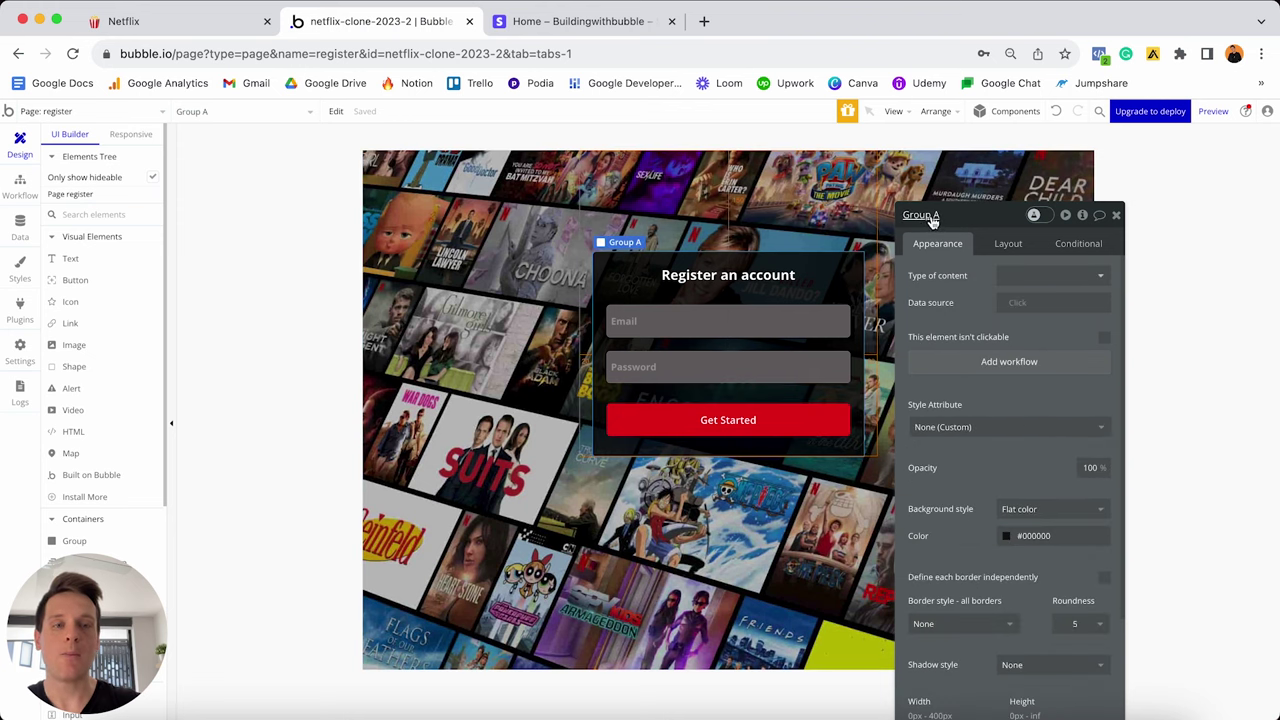
Step: Rename the form group from Group A to 'Group - Register'
{"action": "left_click", "coordinate": [936, 216]}
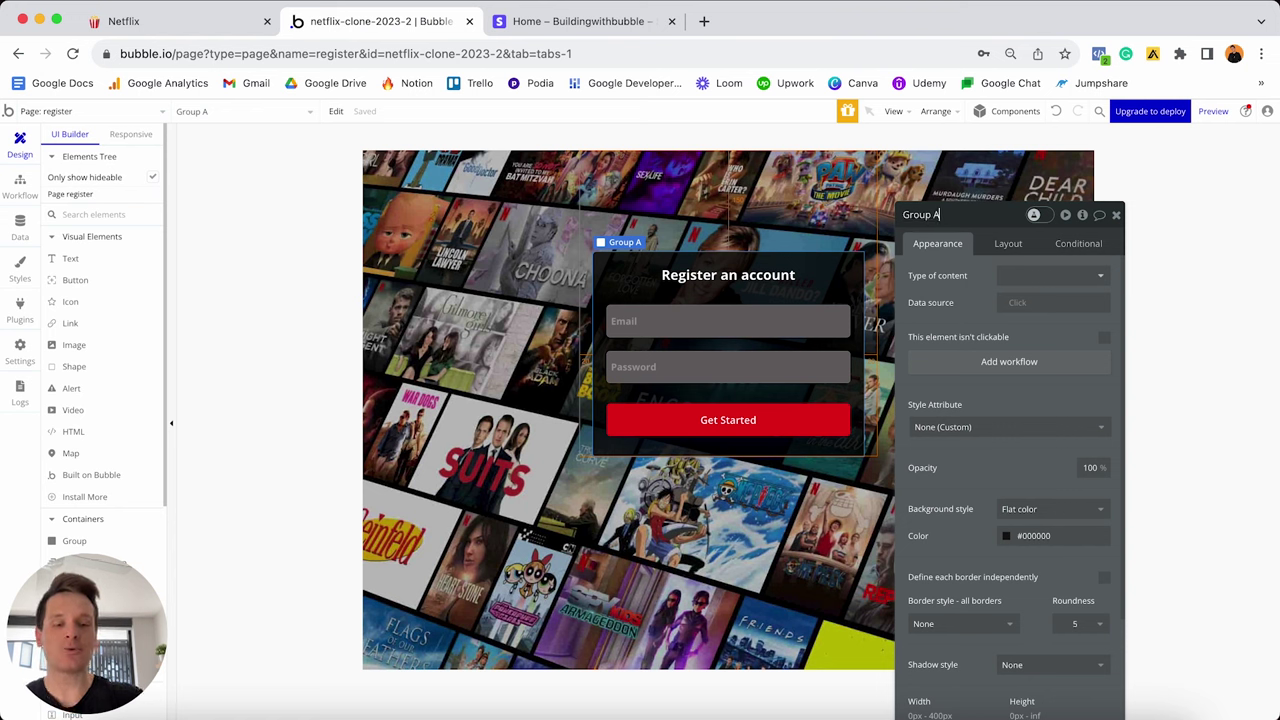
{"action": "key", "text": "BackSpace"}
{"action": "key", "text": "BackSpace"}
{"action": "type", "text": "- Register-1"}
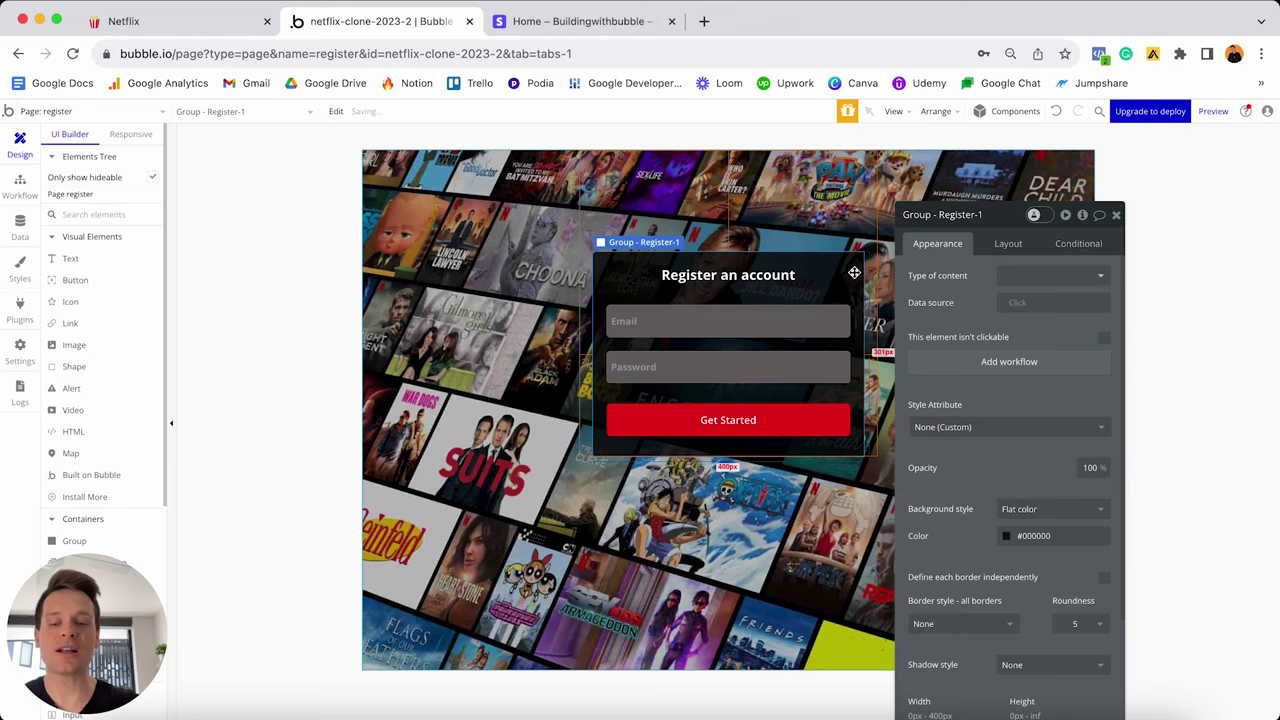
Step: Duplicate the register group and name the copy 'Group - Register-2'
{"action": "key", "text": "super+v"}
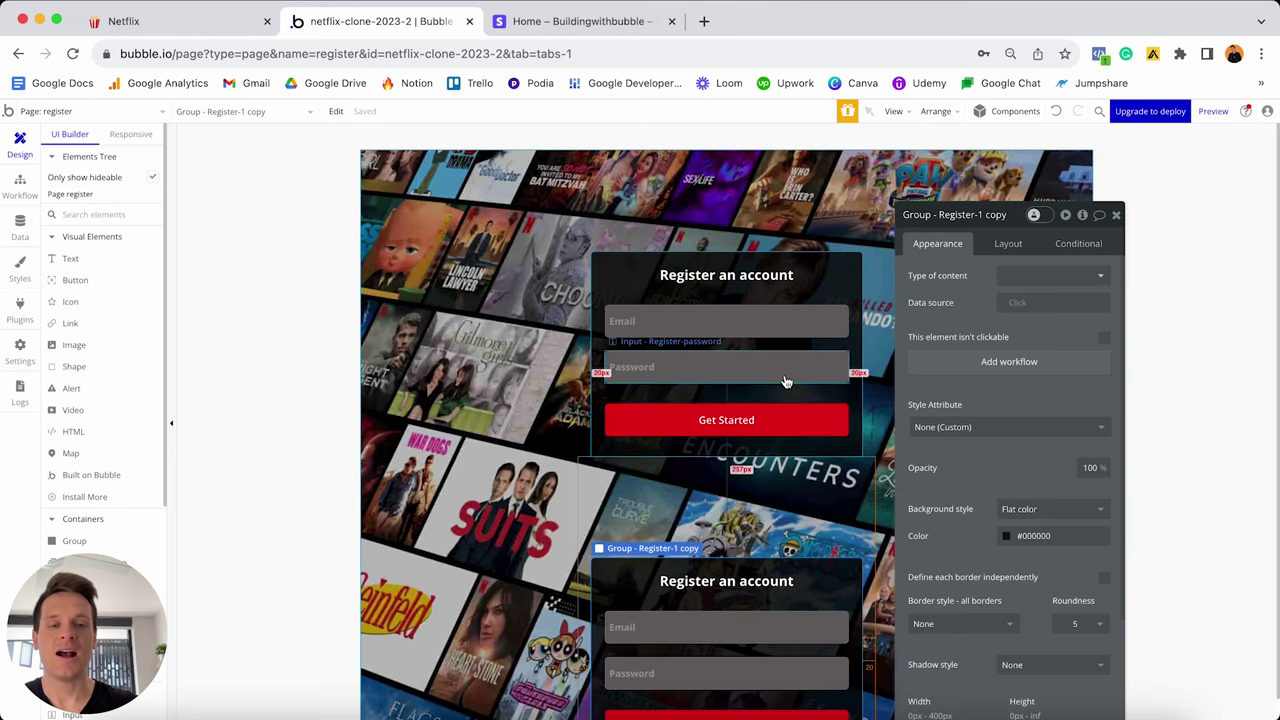
{"action": "scroll", "coordinate": [786, 380], "scroll_direction": "down", "scroll_amount": 1}
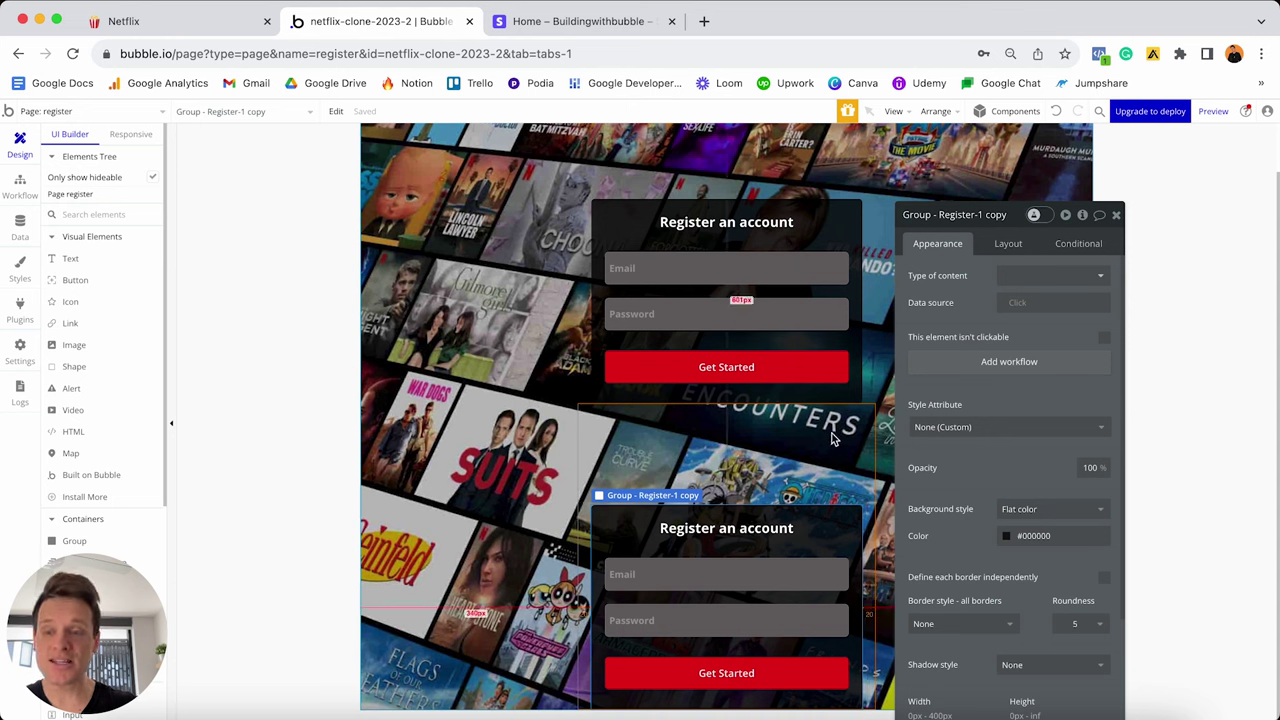
{"action": "left_click", "coordinate": [985, 218]}
{"action": "left_click_drag", "start_coordinate": [978, 215], "coordinate": [1052, 192]}
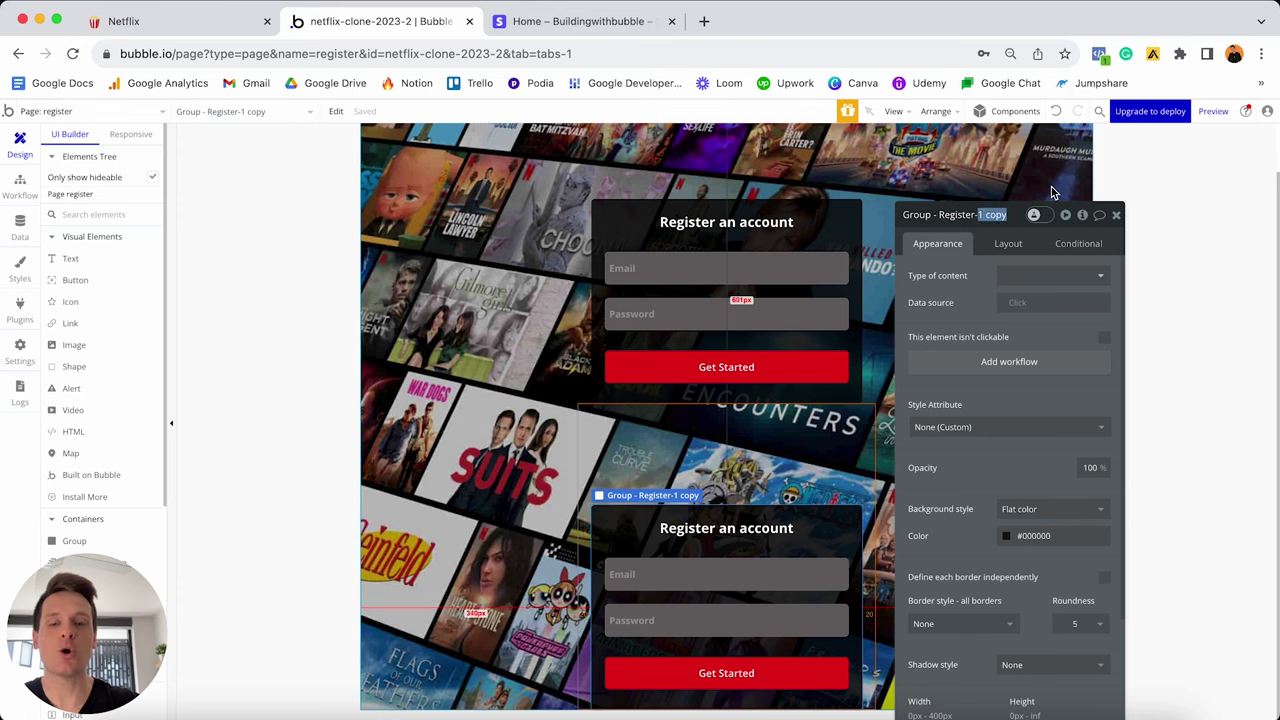
{"action": "type", "text": "2"}
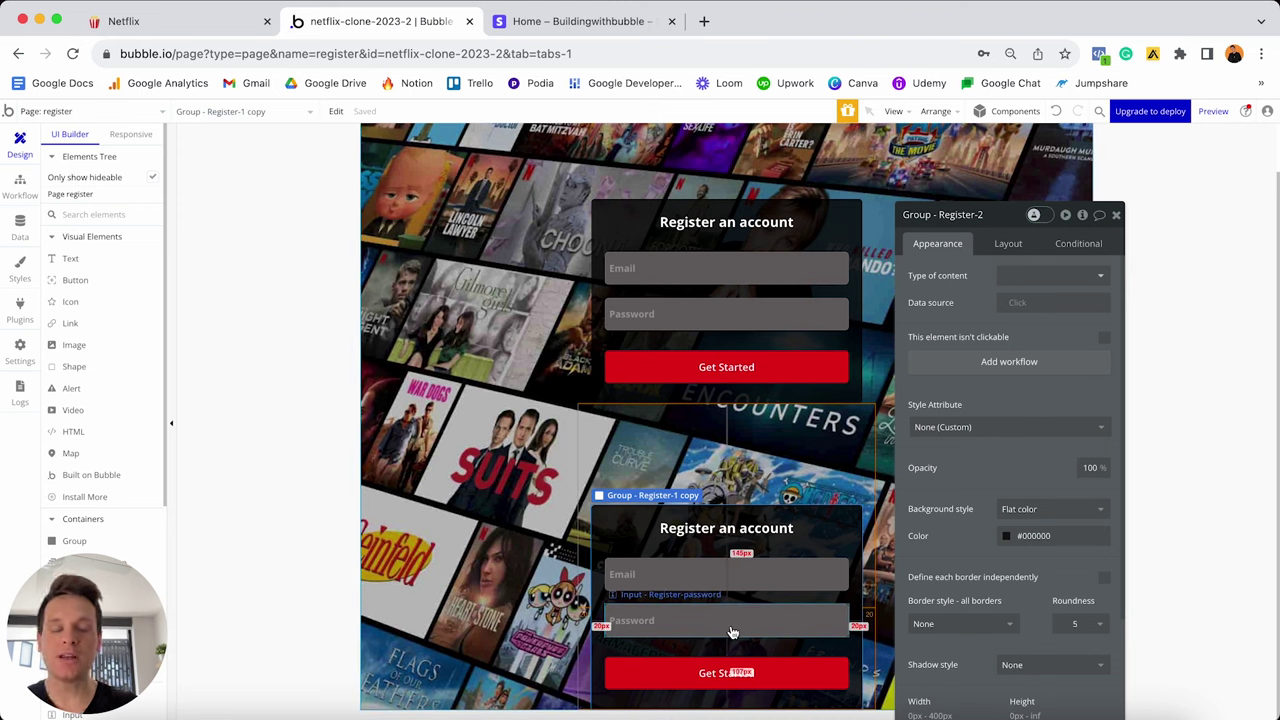
{"action": "key", "text": "Return"}
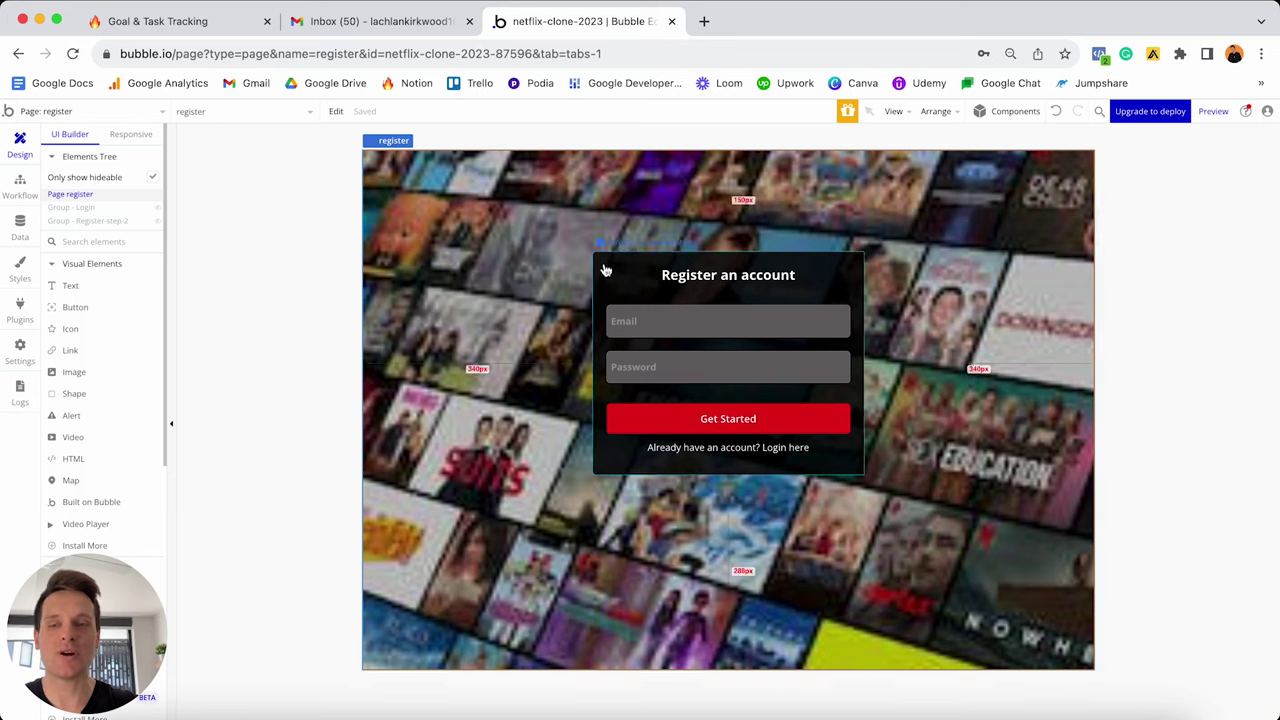
Step: Toggle the register groups' visibility in the element tree, then switch to the netflix-clone-2023-2 register page window
{"action": "left_click", "coordinate": [153, 178]}
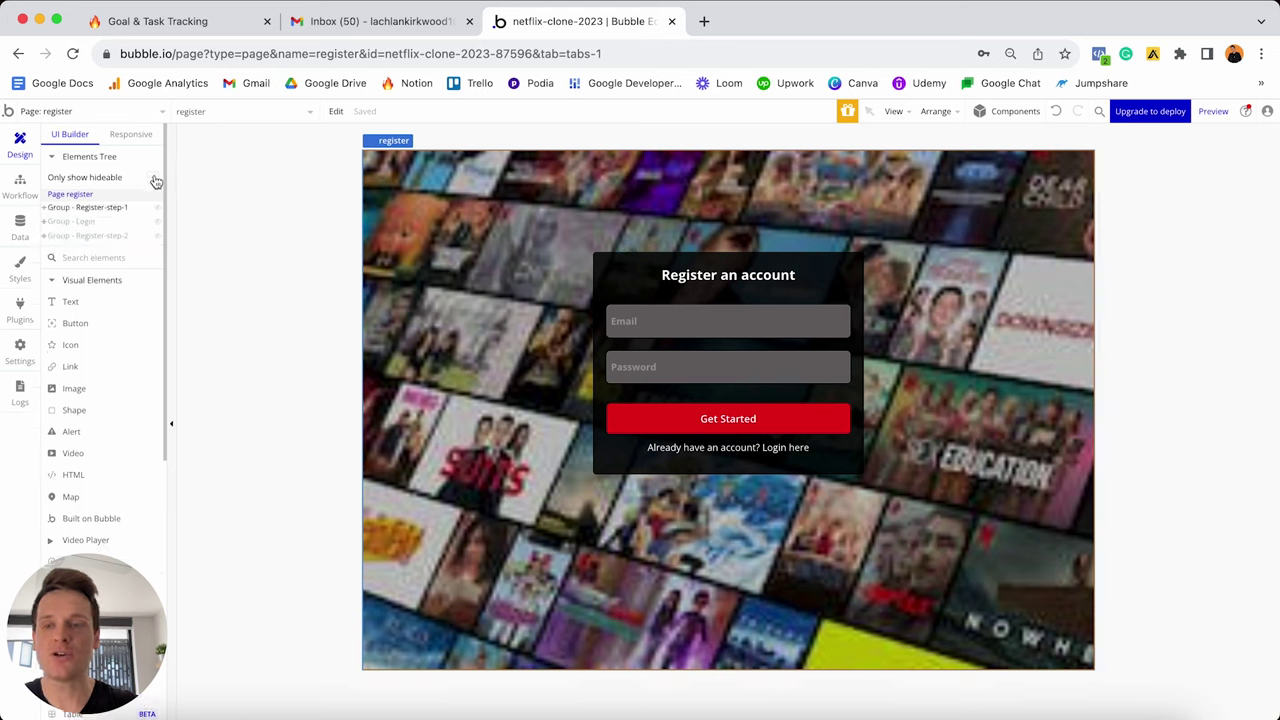
{"action": "left_click", "coordinate": [157, 208]}
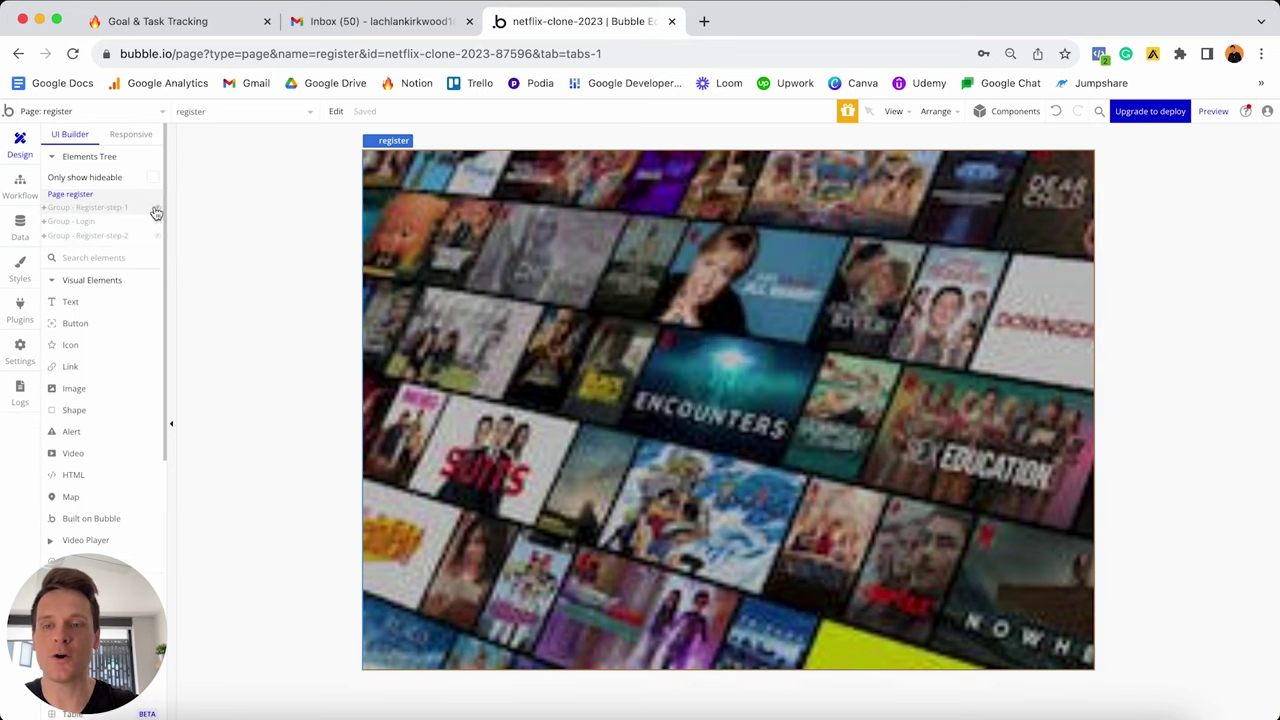
{"action": "left_click", "coordinate": [157, 237]}
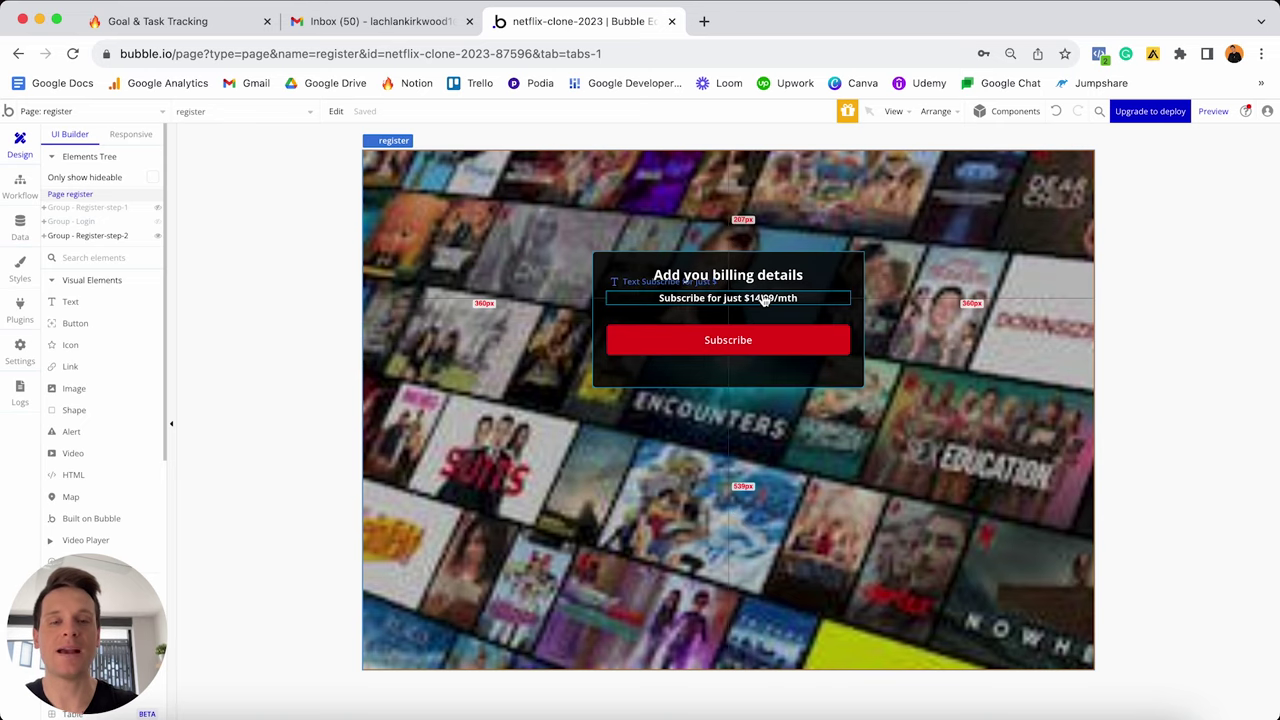
{"action": "key", "text": "ctrl+Up"}
{"action": "left_click", "coordinate": [505, 460]}
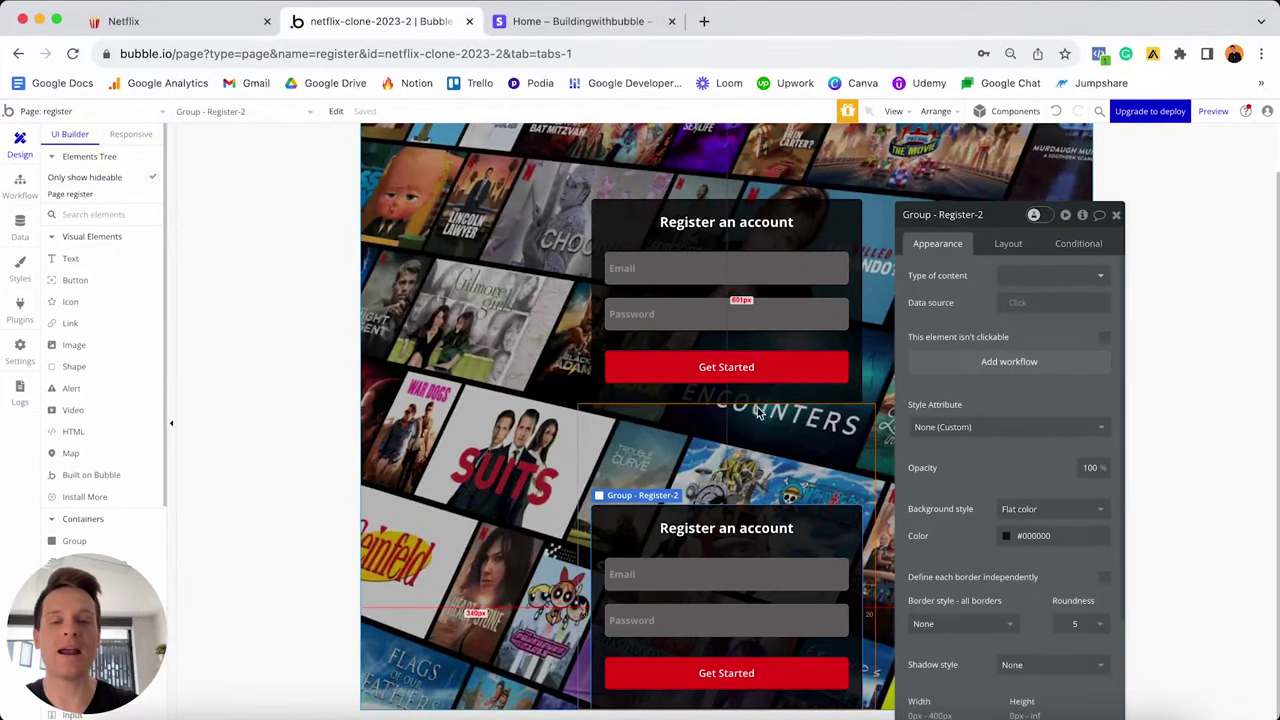
Step: Delete the email and password fields from the lower register card
{"action": "left_click", "coordinate": [733, 575]}
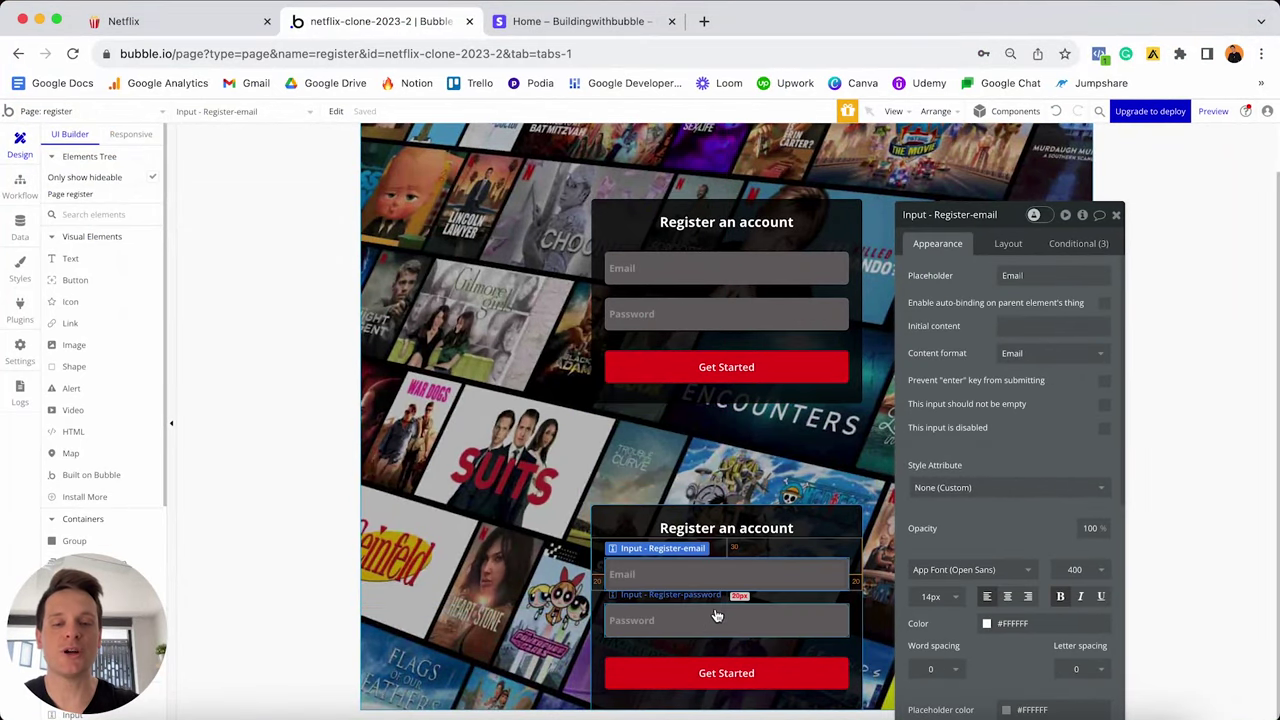
{"action": "left_click", "coordinate": [716, 617], "text": "shift"}
{"action": "key", "text": "Delete"}
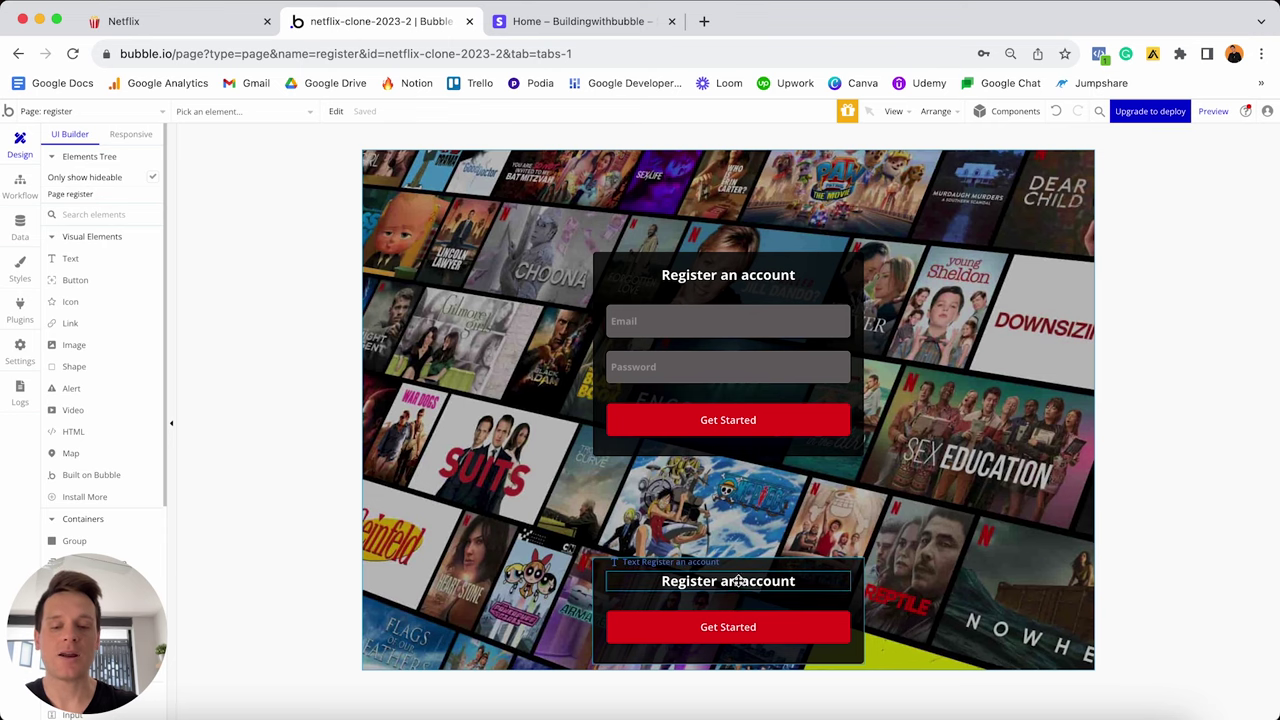
Step: Copy the lower card's heading above Get Started and change its text to 'Subscribe for $14.99/mth'
{"action": "double_click", "coordinate": [738, 587]}
{"action": "left_click_drag", "start_coordinate": [738, 587], "coordinate": [750, 684]}
{"action": "left_click", "coordinate": [1010, 245]}
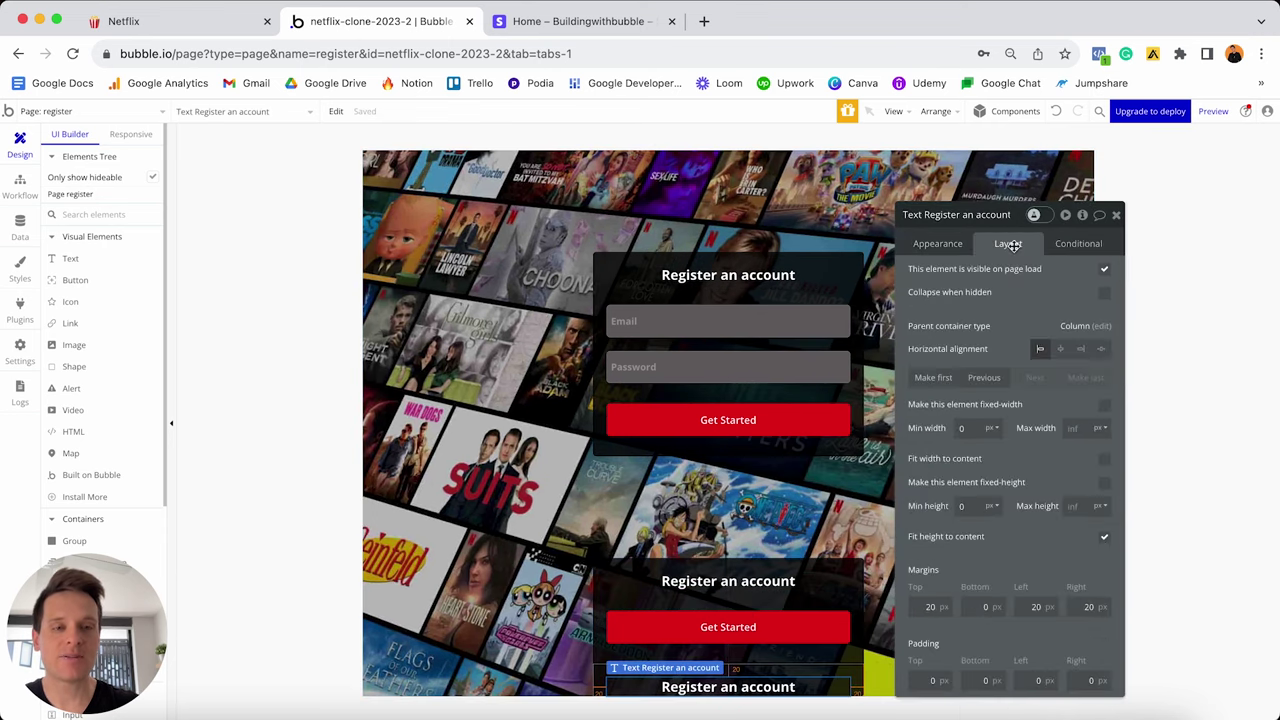
{"action": "left_click", "coordinate": [984, 380]}
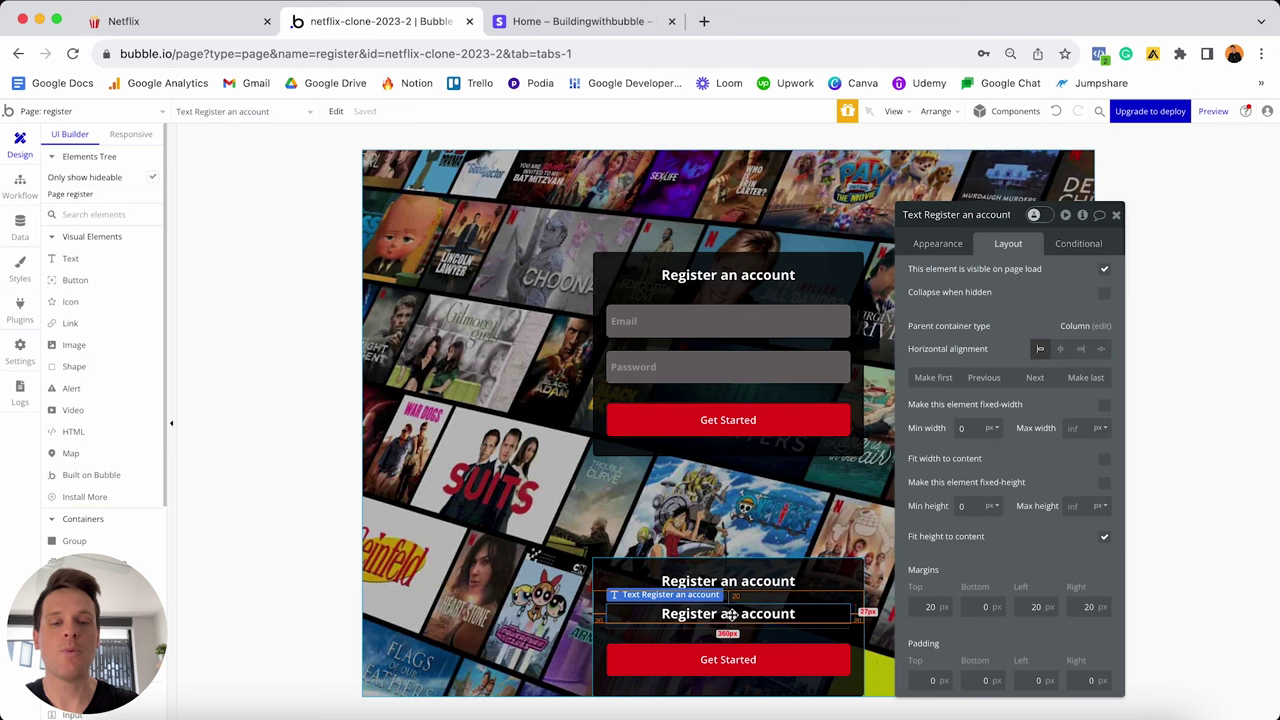
{"action": "left_click", "coordinate": [940, 248]}
{"action": "triple_click", "coordinate": [975, 280]}
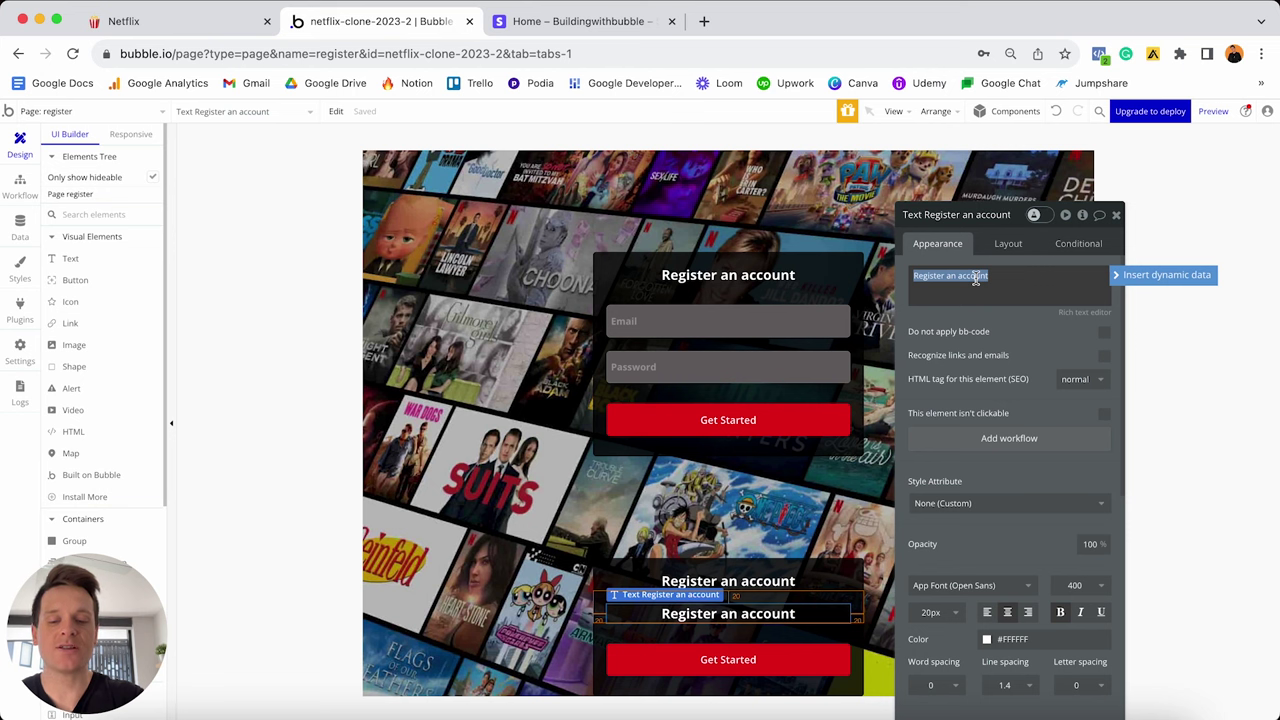
{"action": "type", "text": "Subscribe for $14.99/mth"}
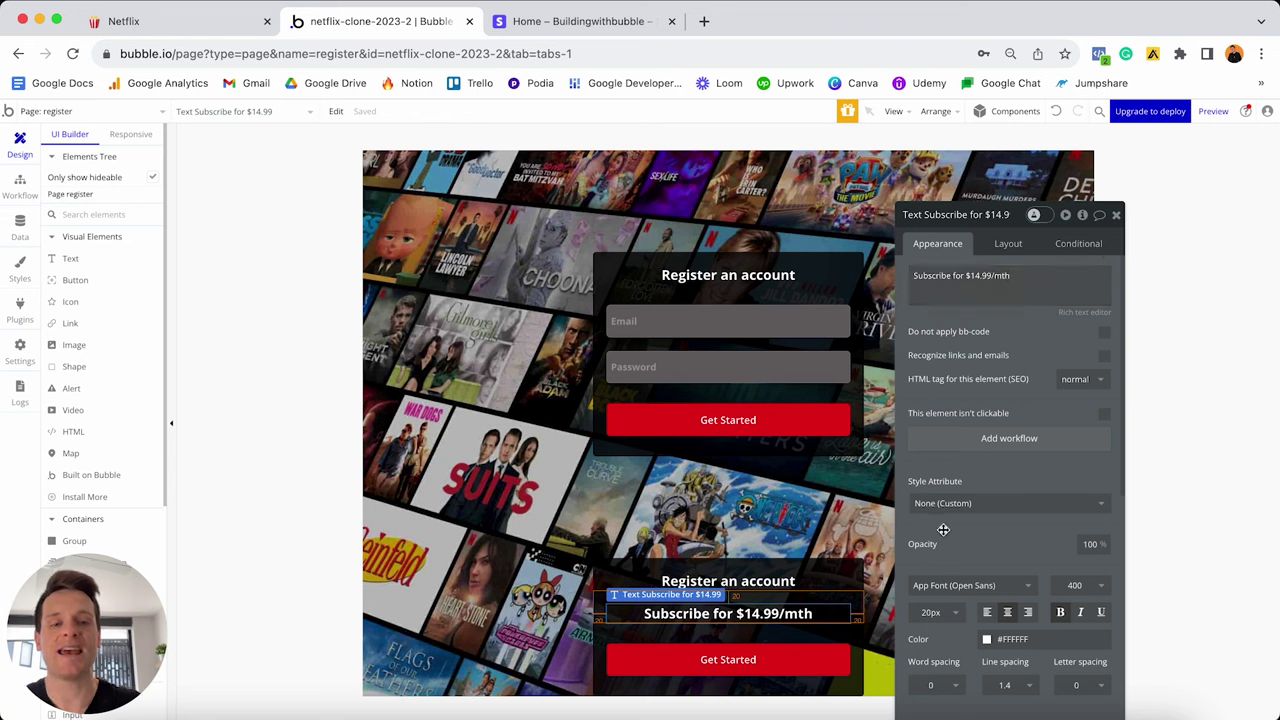
Step: Give the subscribe line a 14px font size and a top margin of 10
{"action": "scroll", "coordinate": [945, 560], "scroll_direction": "down", "scroll_amount": 1}
{"action": "left_click", "coordinate": [935, 561]}
{"action": "type", "text": "14"}
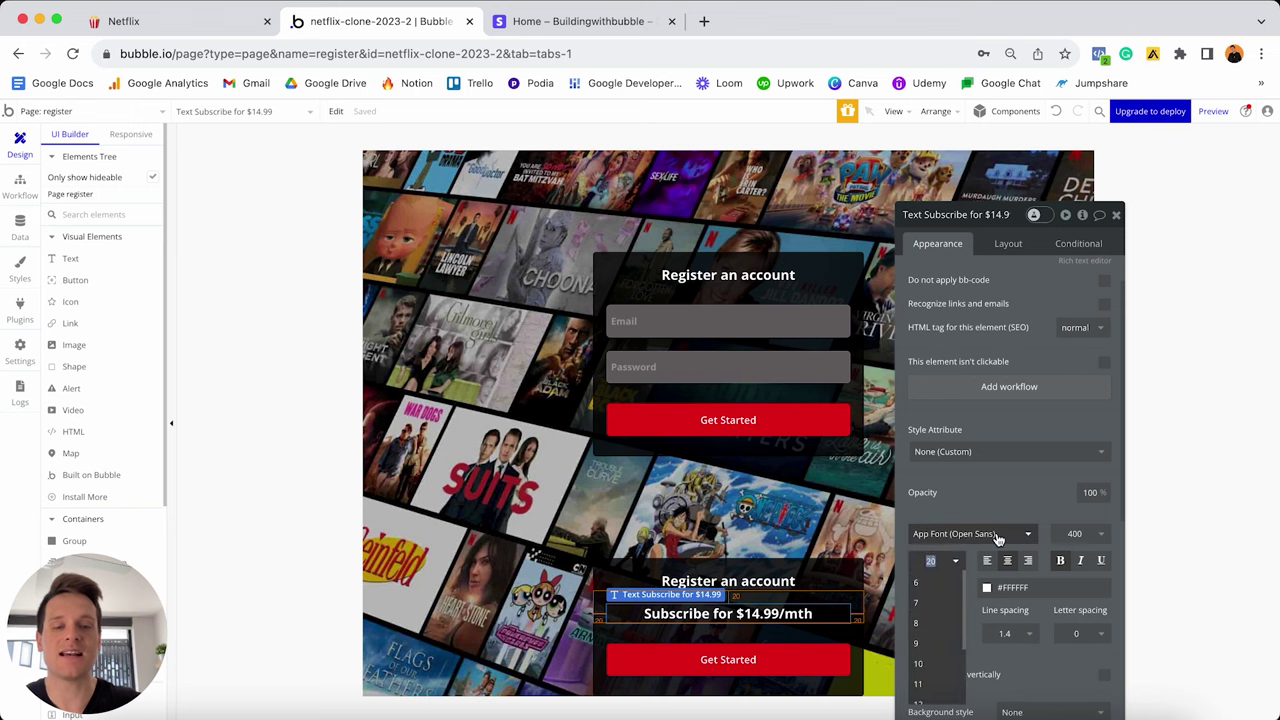
{"action": "key", "text": "Return"}
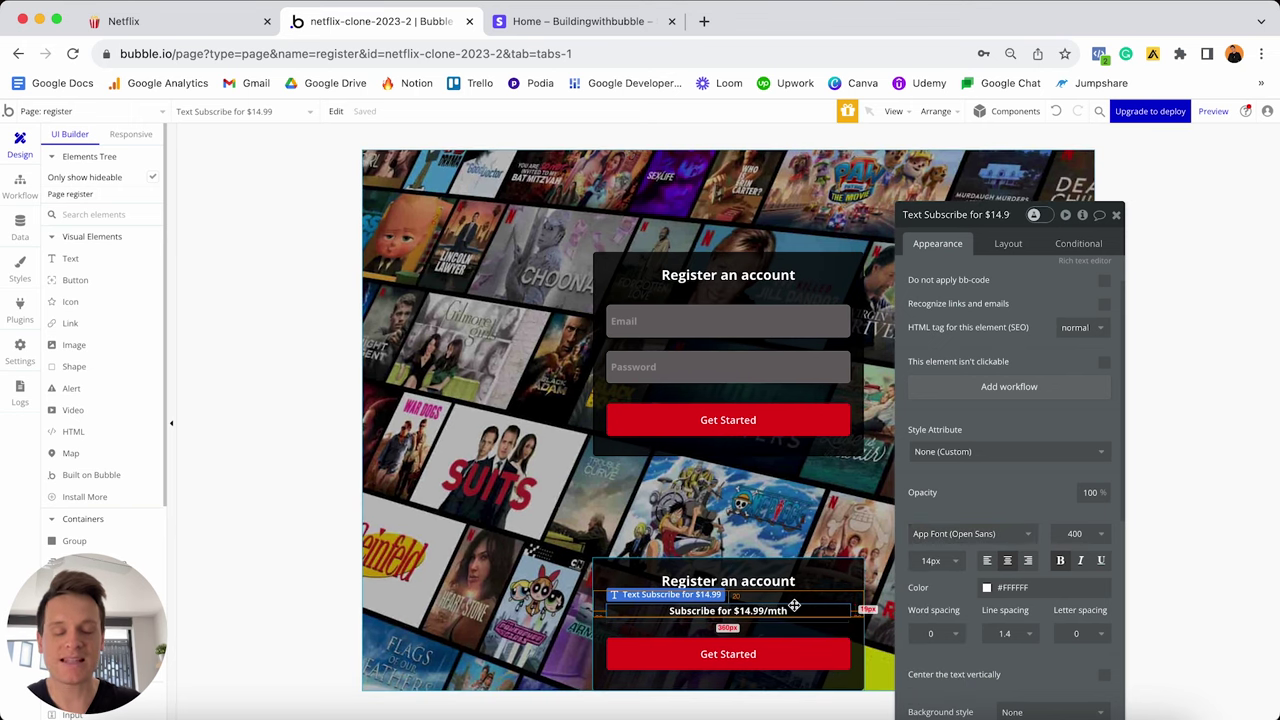
{"action": "left_click_drag", "start_coordinate": [746, 606], "coordinate": [745, 596]}
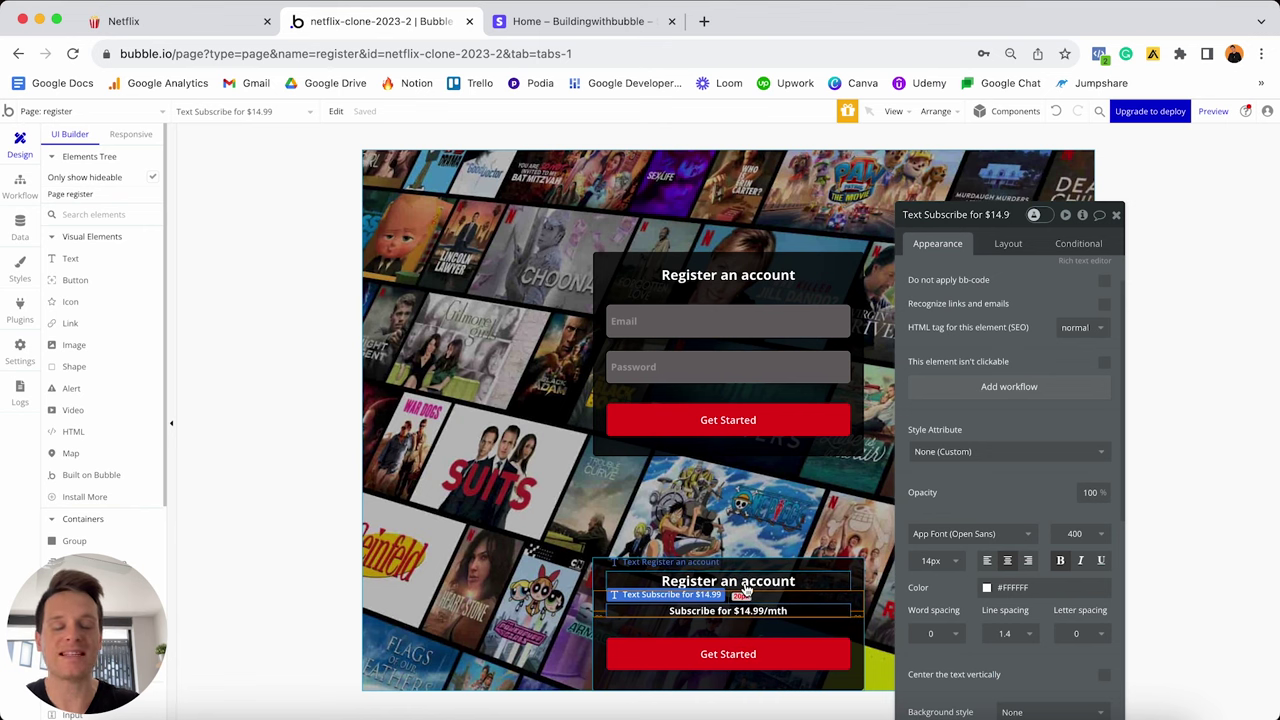
{"action": "left_click", "coordinate": [1009, 245]}
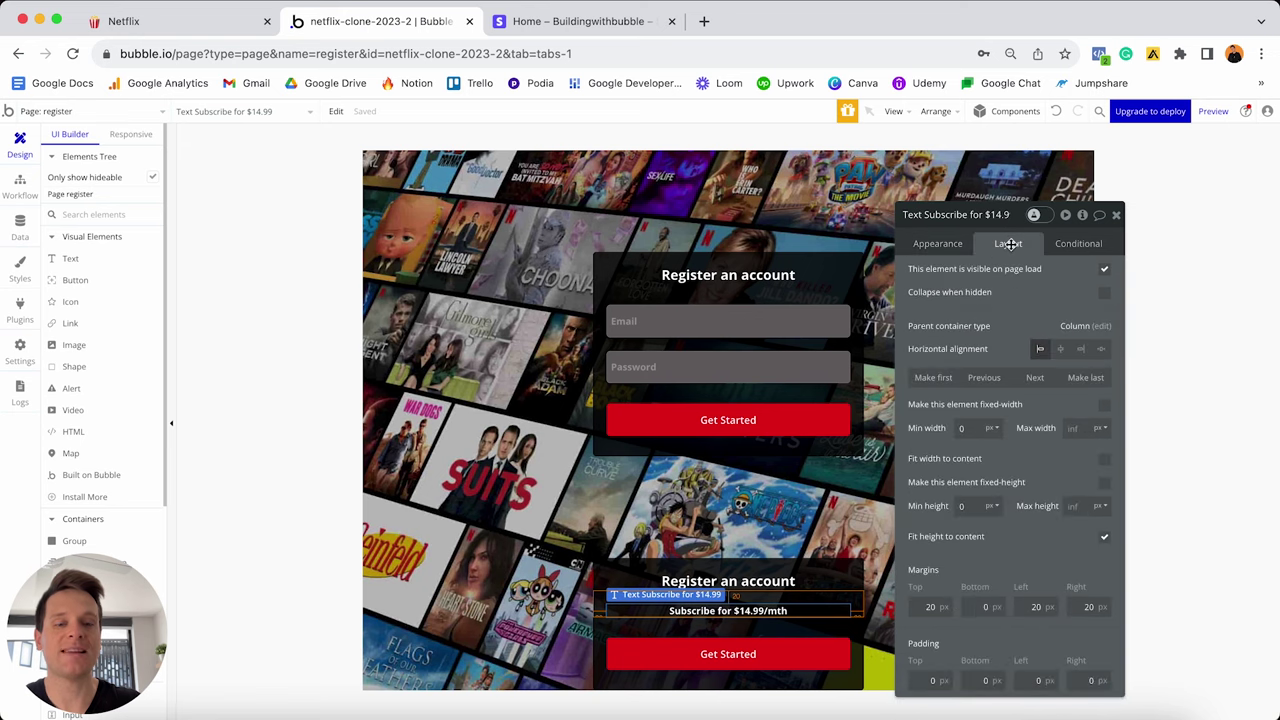
{"action": "double_click", "coordinate": [920, 607]}
{"action": "type", "text": "10"}
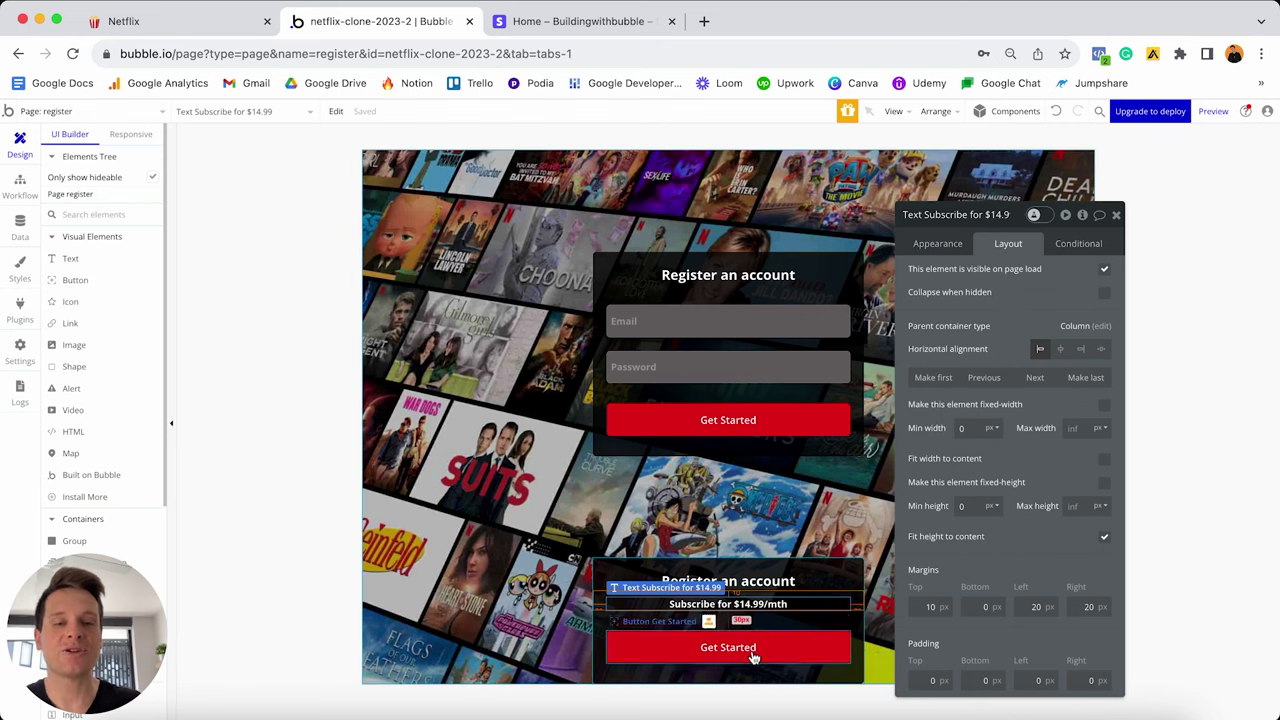
Step: Relabel the lower card's Get Started button to 'Subscribe'
{"action": "left_click", "coordinate": [736, 652]}
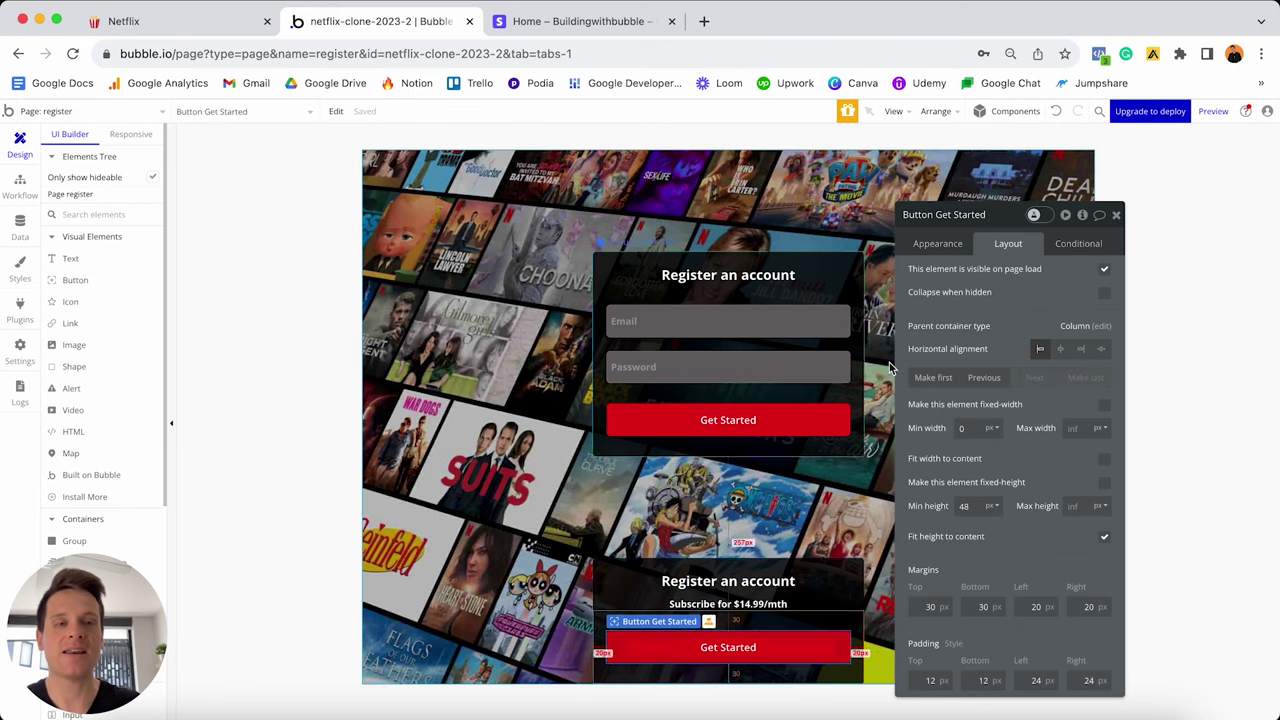
{"action": "left_click", "coordinate": [950, 246]}
{"action": "left_click", "coordinate": [978, 278]}
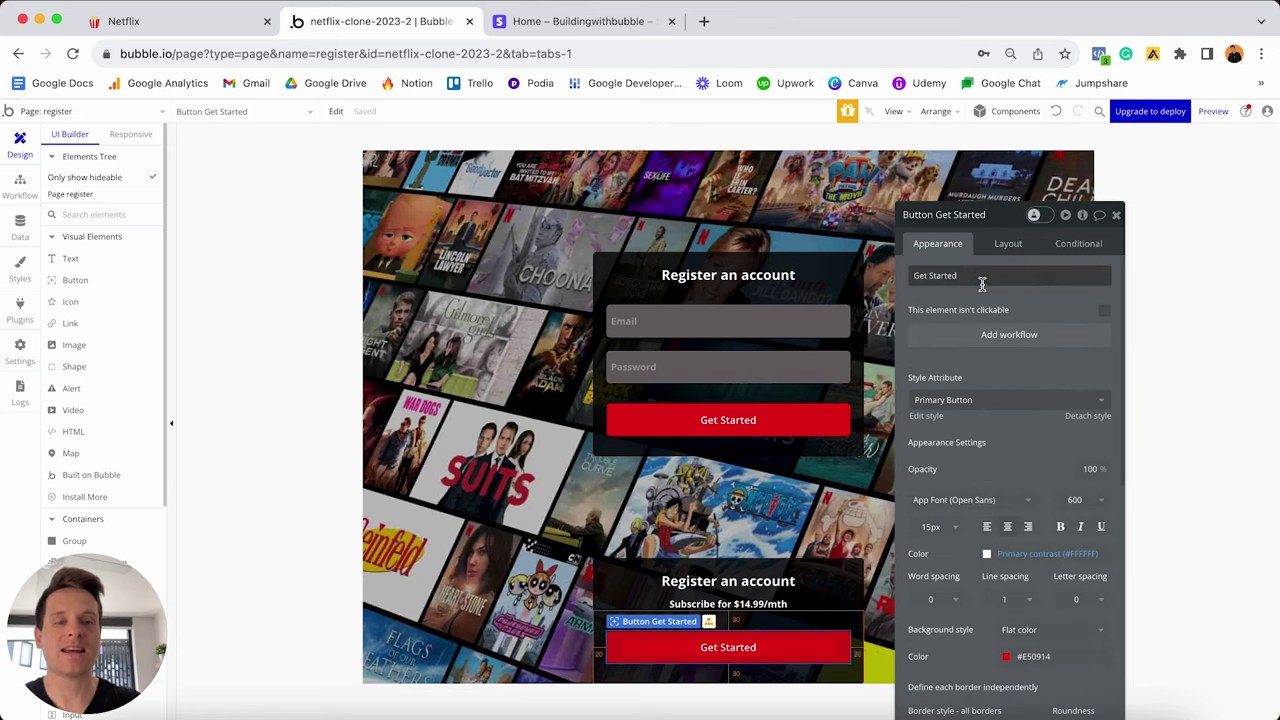
{"action": "triple_click", "coordinate": [978, 276]}
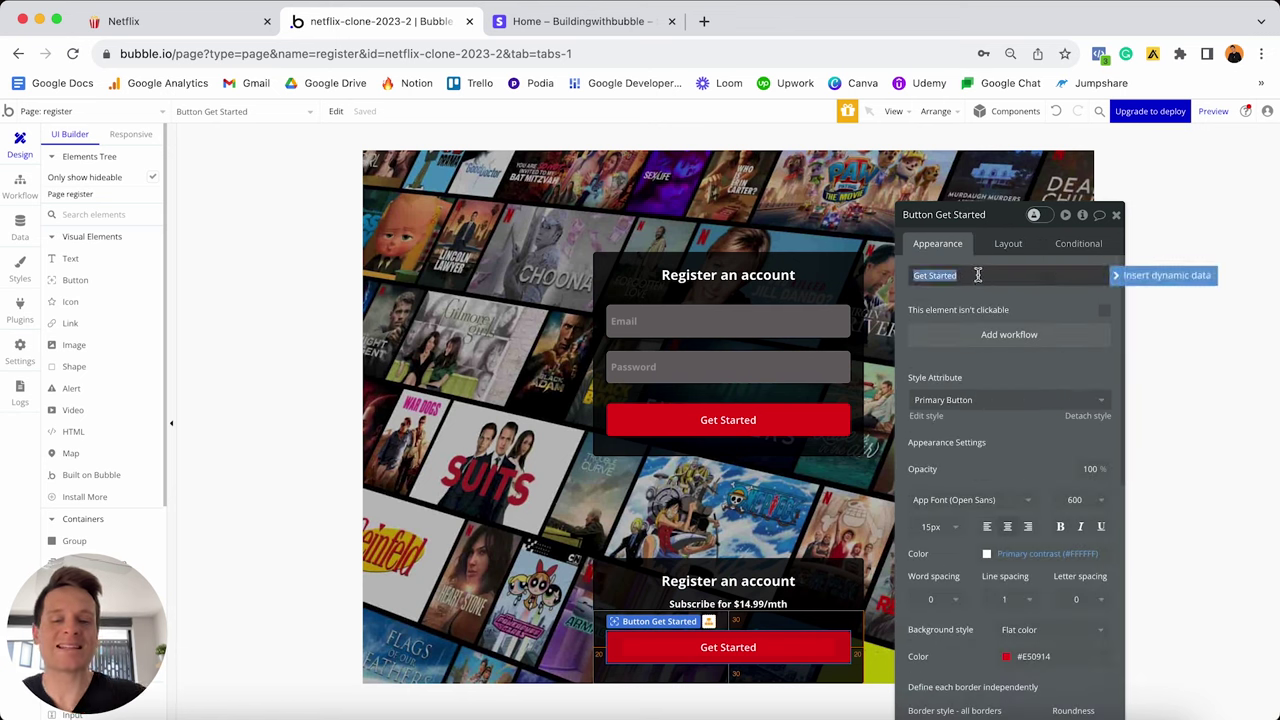
{"action": "type", "text": "Subscribe"}
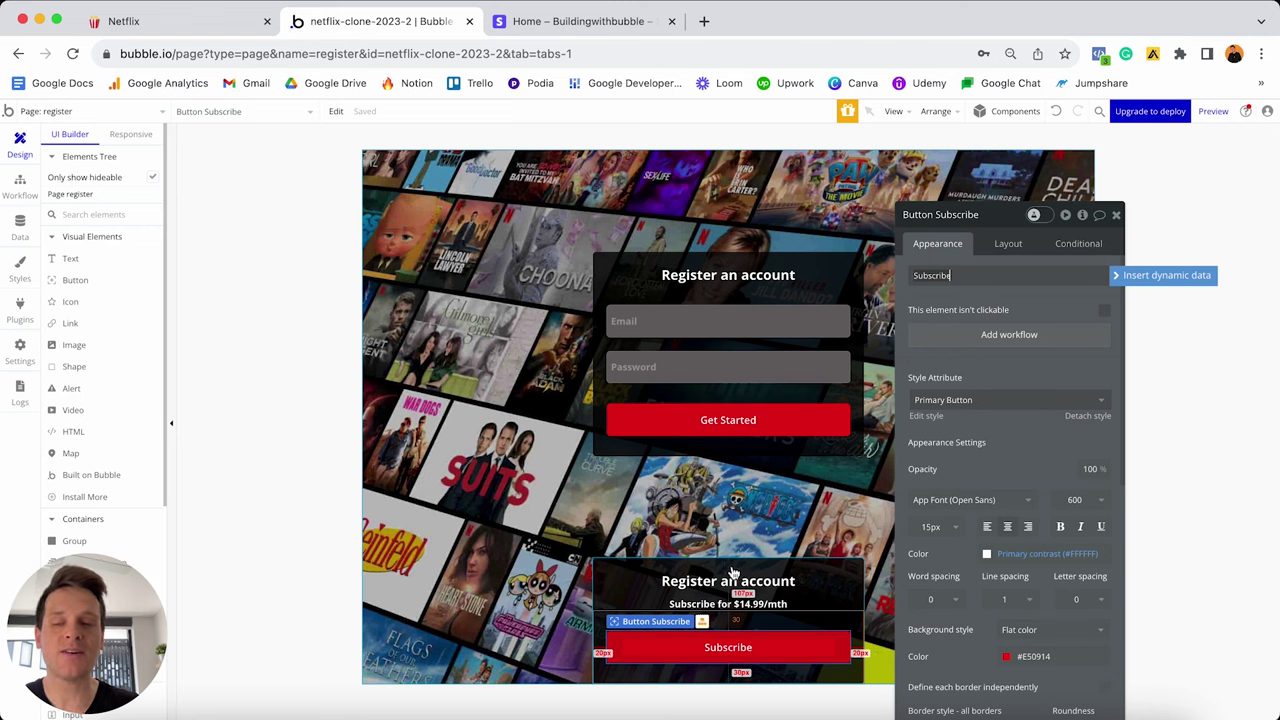
{"action": "left_click", "coordinate": [728, 565]}
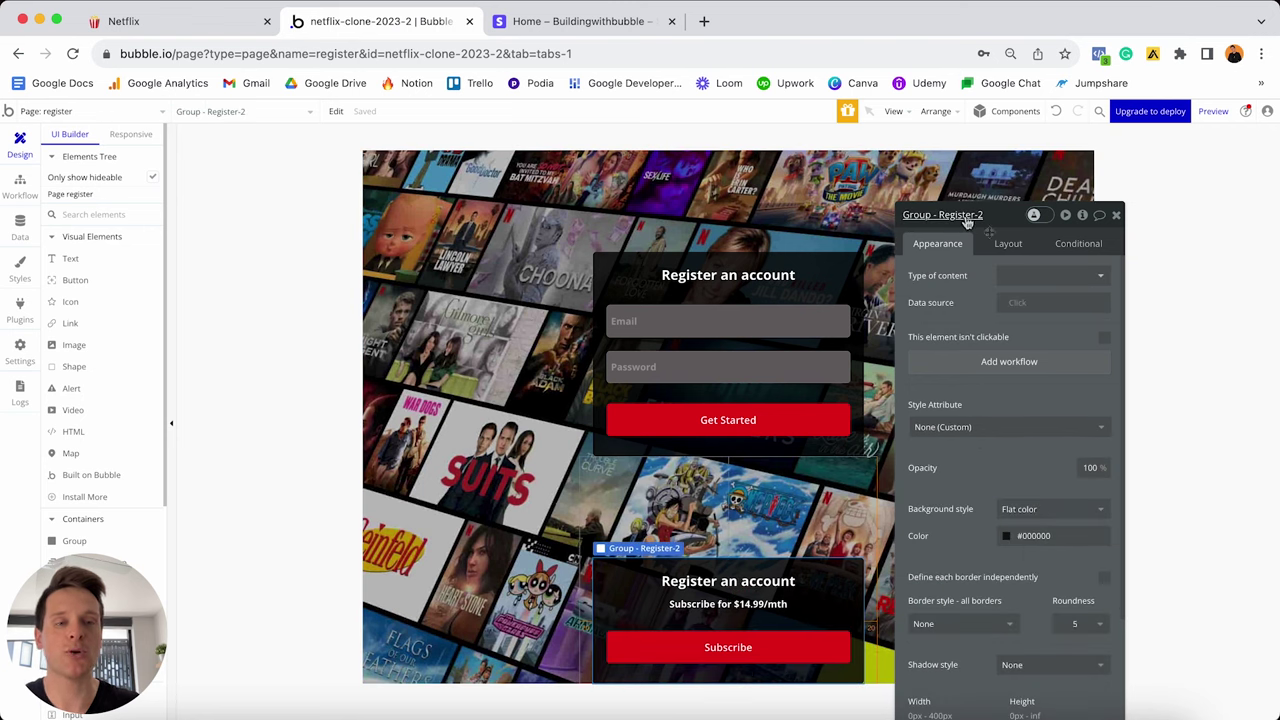
Step: Hide Group - Register-2 on page load and make it collapse with a Fade In/Out animation
{"action": "left_click", "coordinate": [1010, 243]}
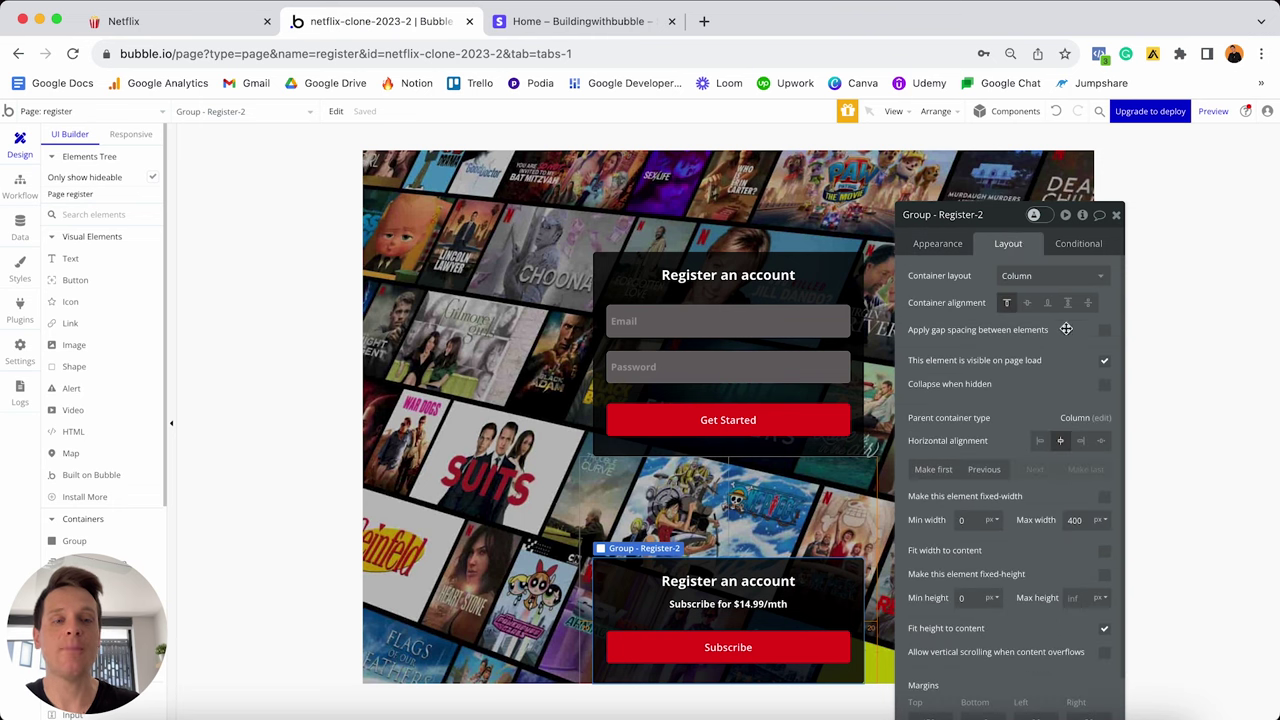
{"action": "left_click", "coordinate": [1105, 362]}
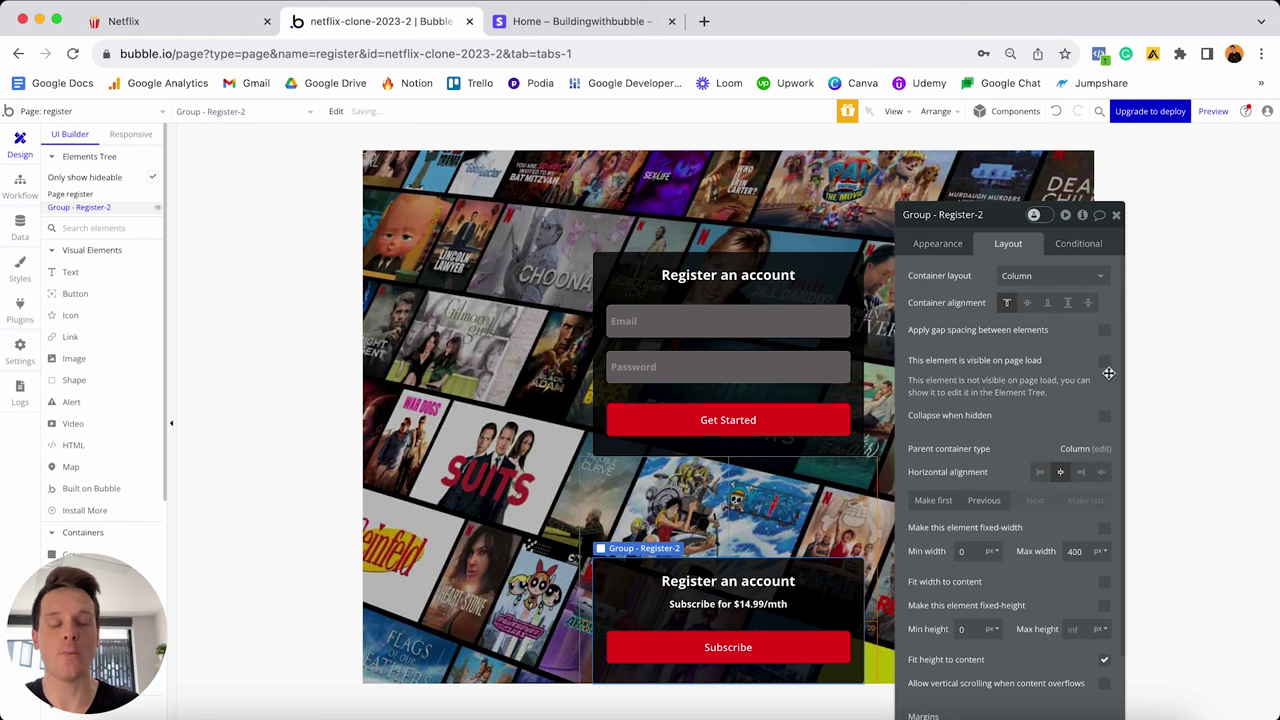
{"action": "left_click", "coordinate": [1105, 418]}
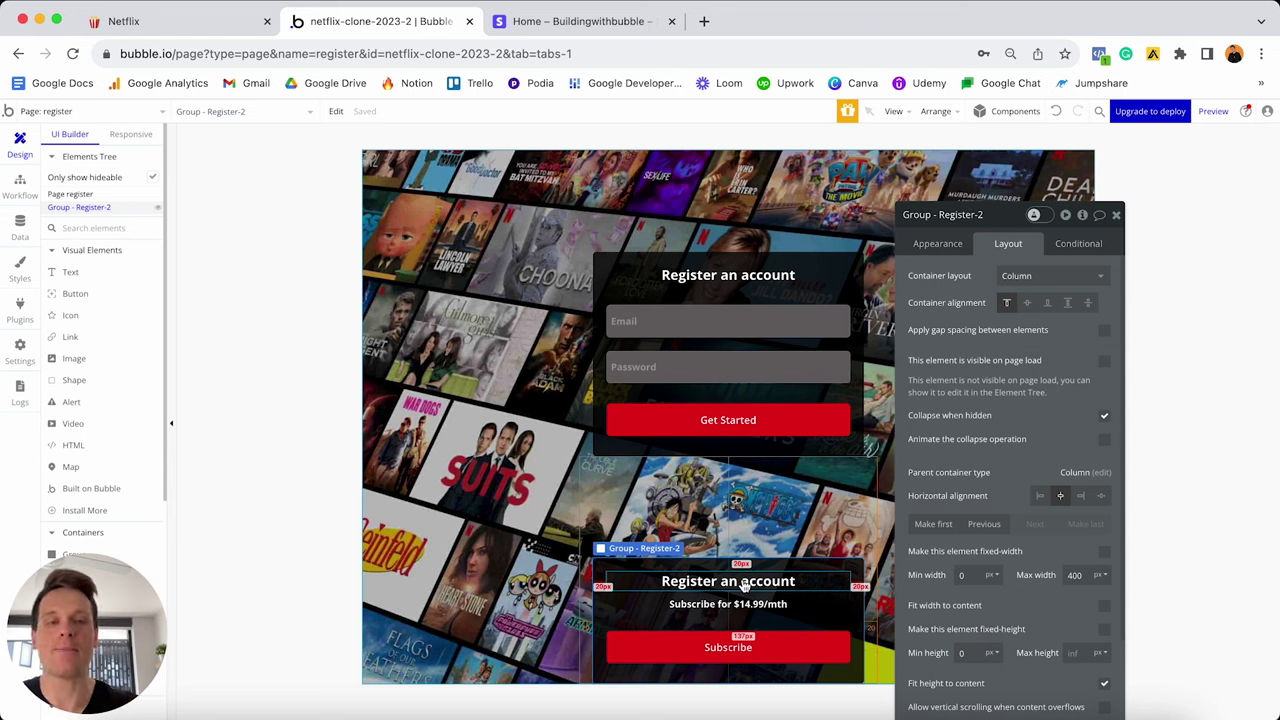
{"action": "left_click", "coordinate": [1105, 441]}
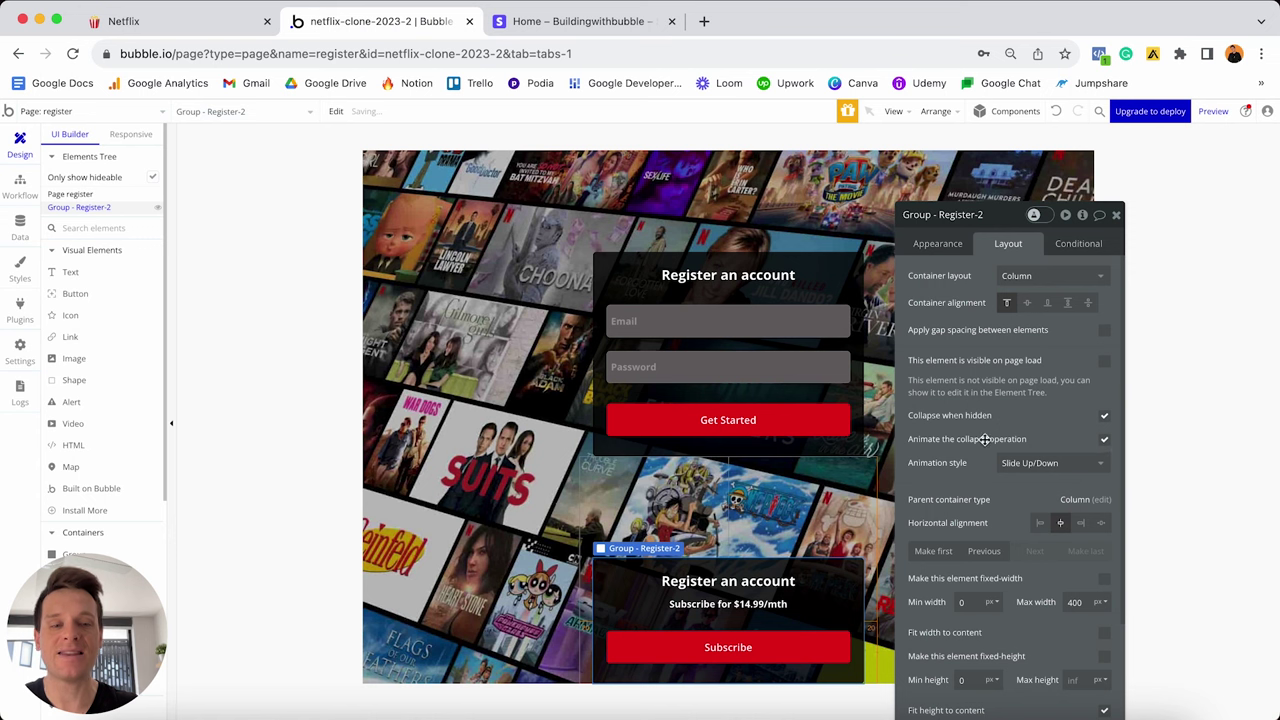
{"action": "left_click", "coordinate": [1016, 464]}
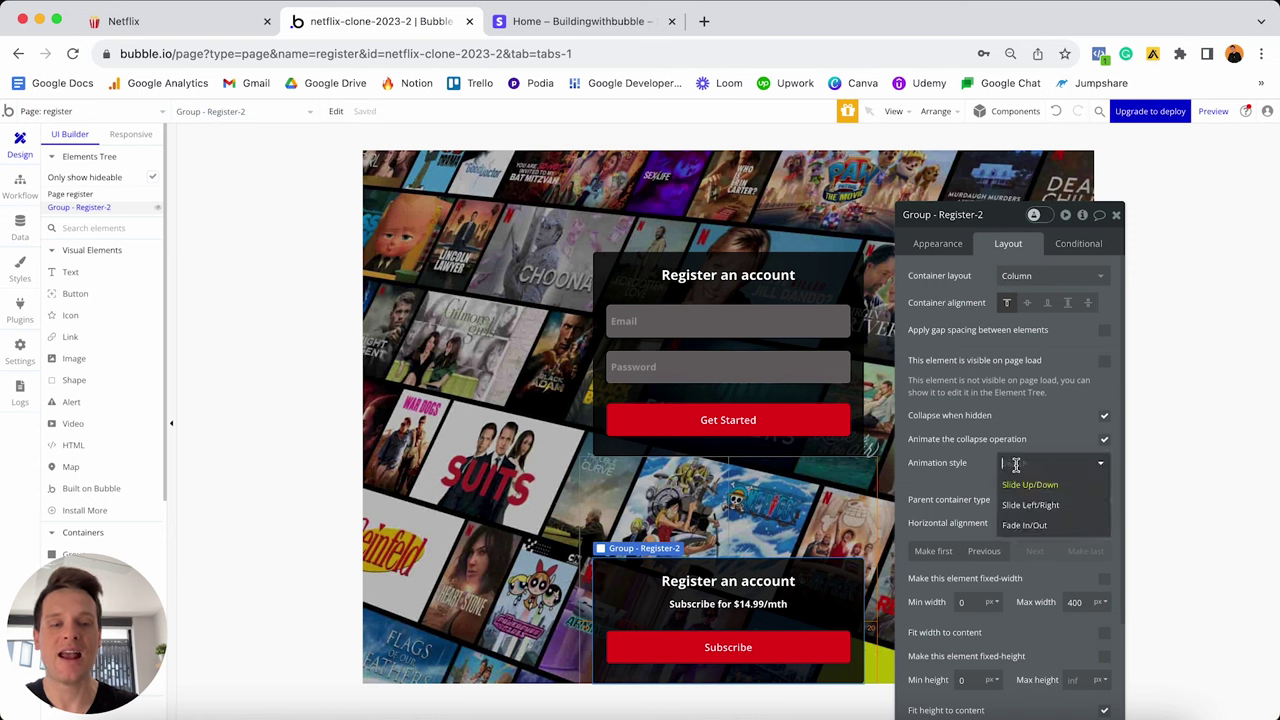
{"action": "left_click", "coordinate": [1014, 525]}
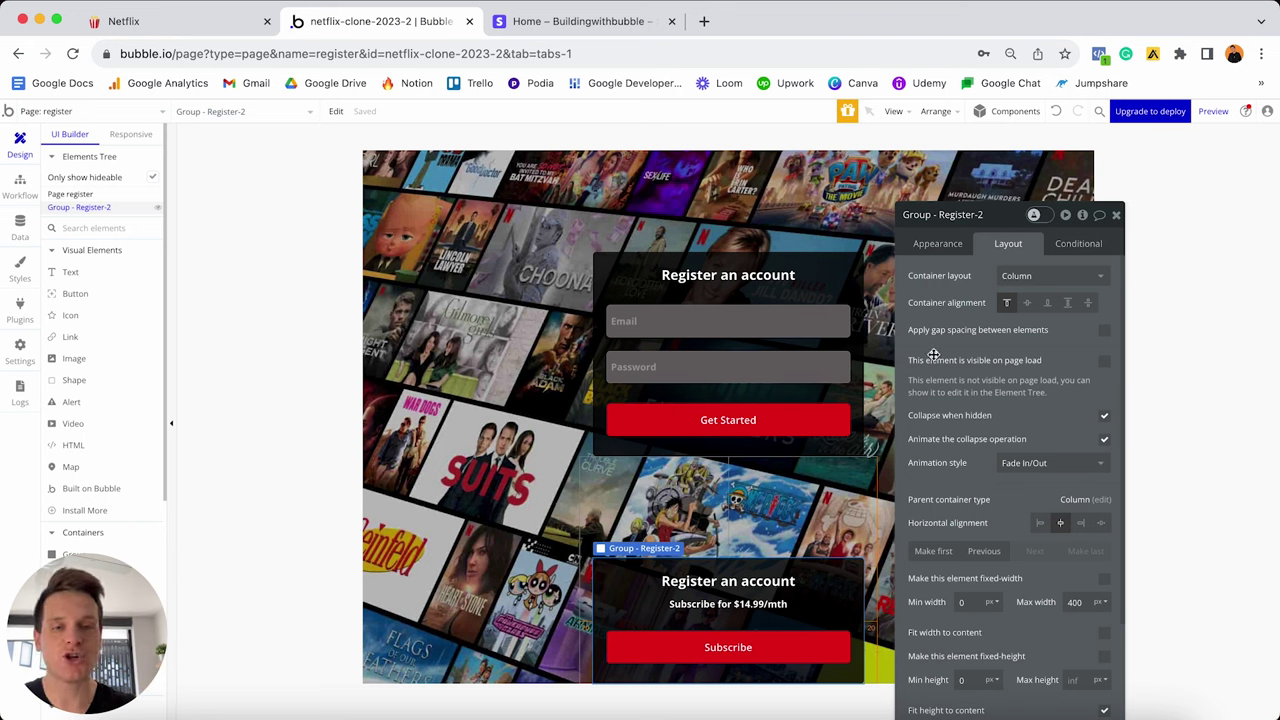
Step: Make Group - Register-1 collapse when hidden with an animated Fade In/Out collapse
{"action": "left_click", "coordinate": [852, 278]}
{"action": "left_click", "coordinate": [846, 258]}
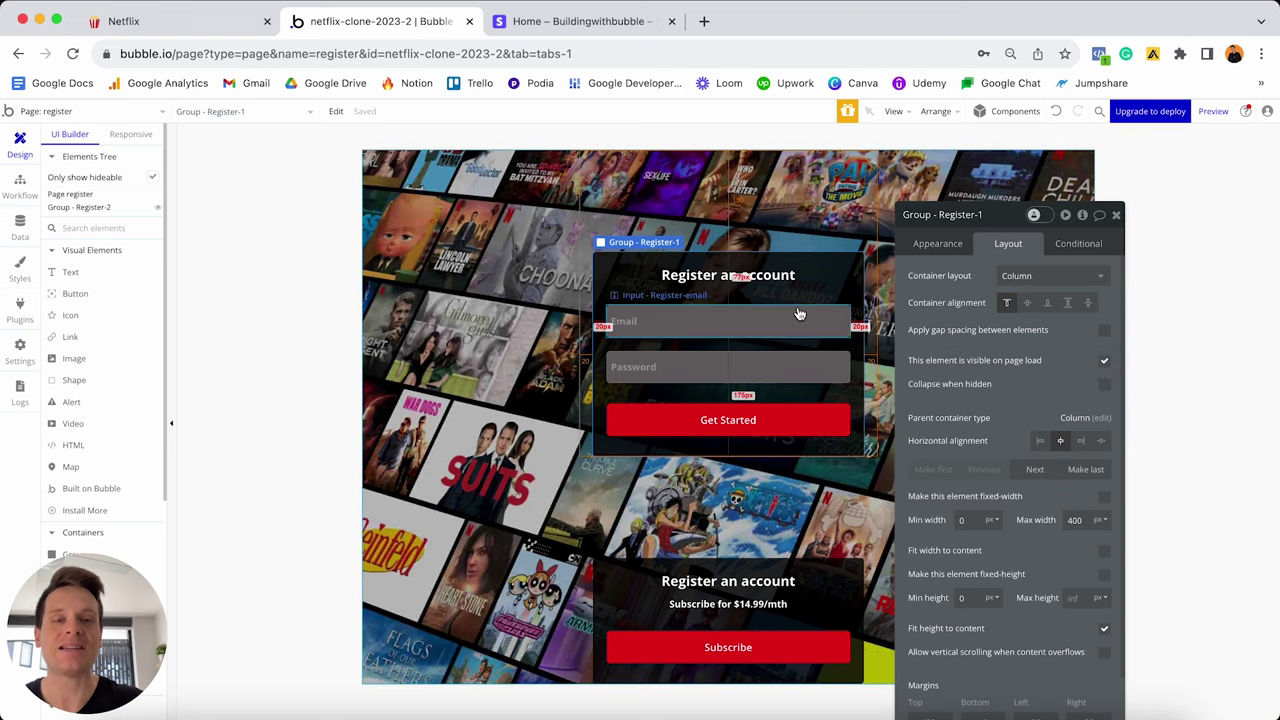
{"action": "left_click", "coordinate": [1105, 386]}
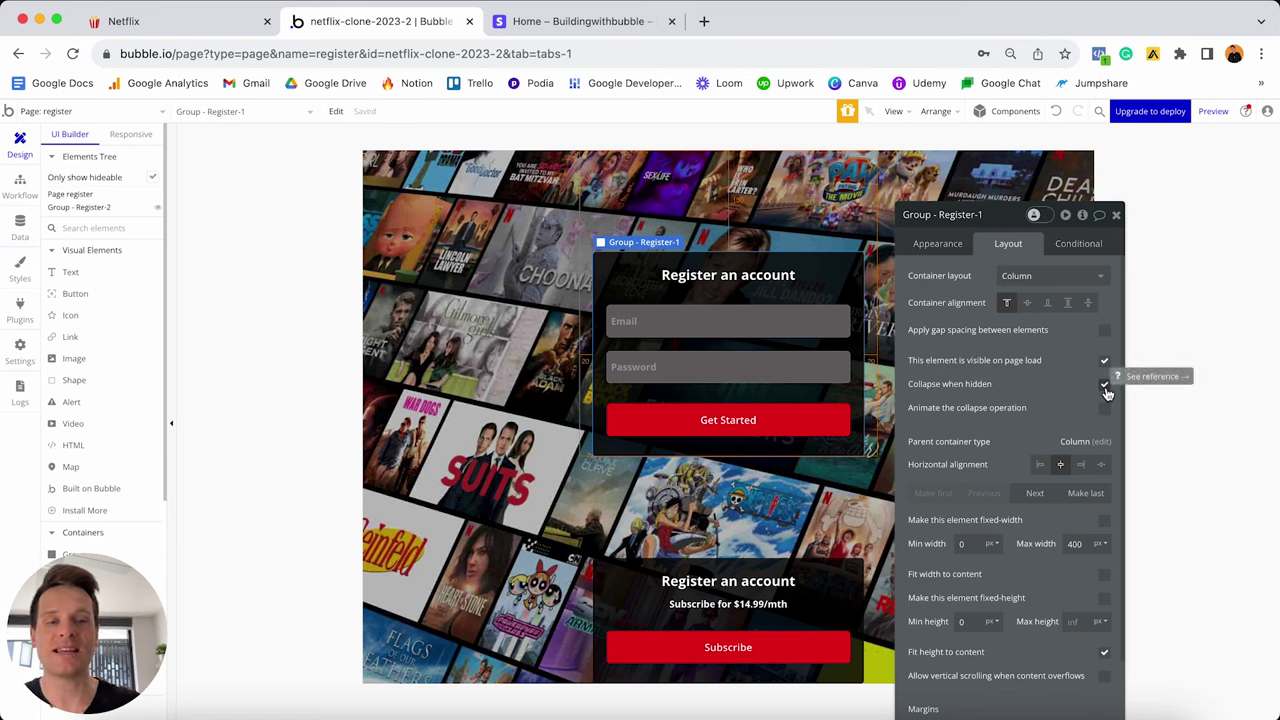
{"action": "left_click", "coordinate": [1105, 410]}
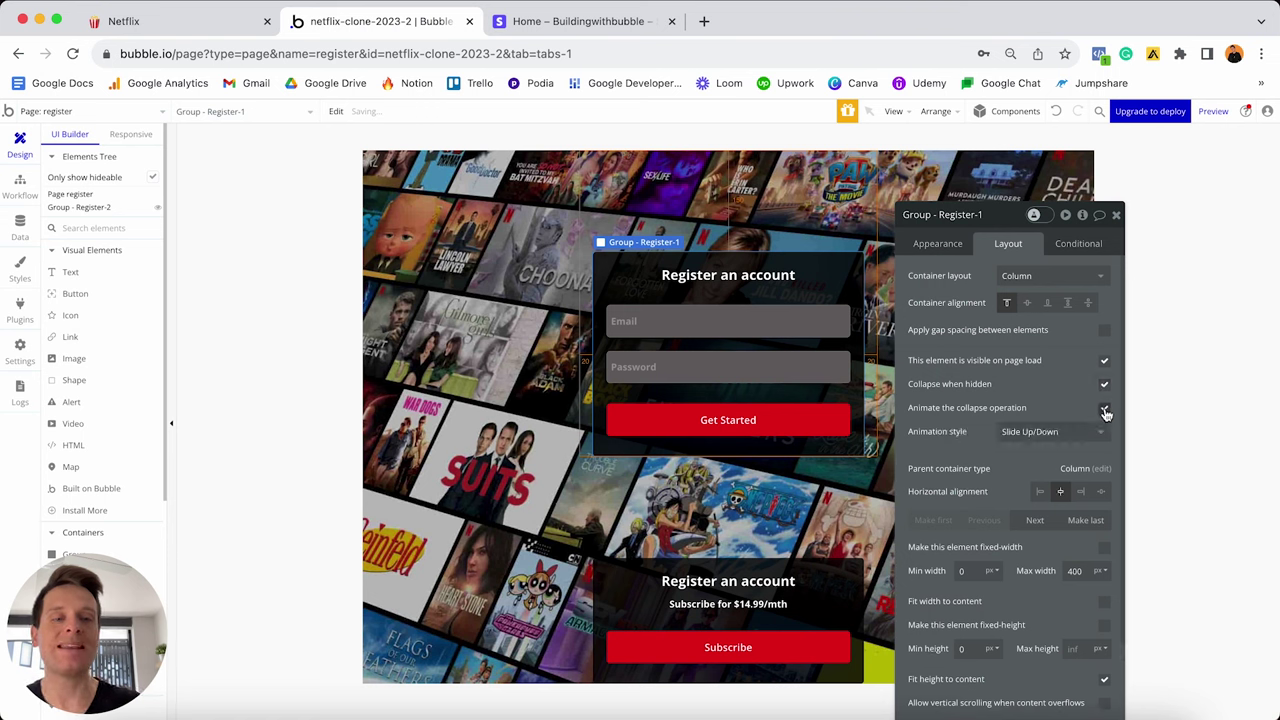
{"action": "left_click", "coordinate": [1025, 436]}
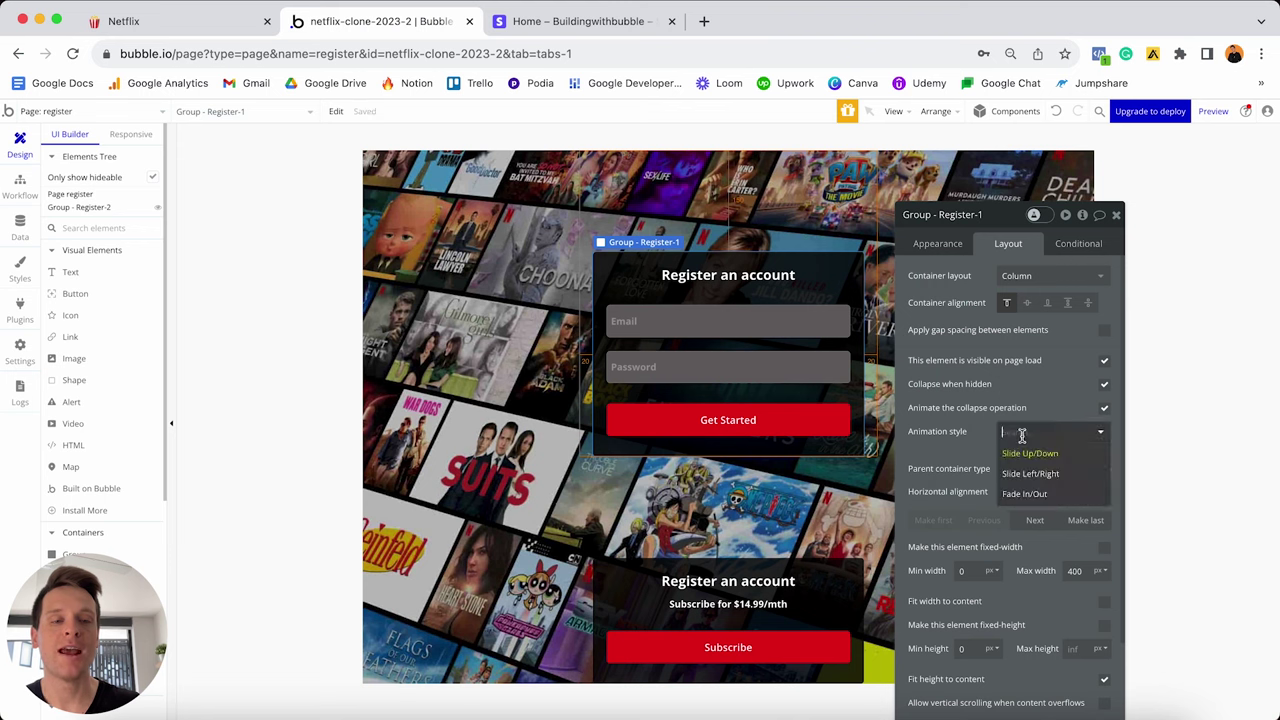
{"action": "left_click", "coordinate": [1029, 493]}
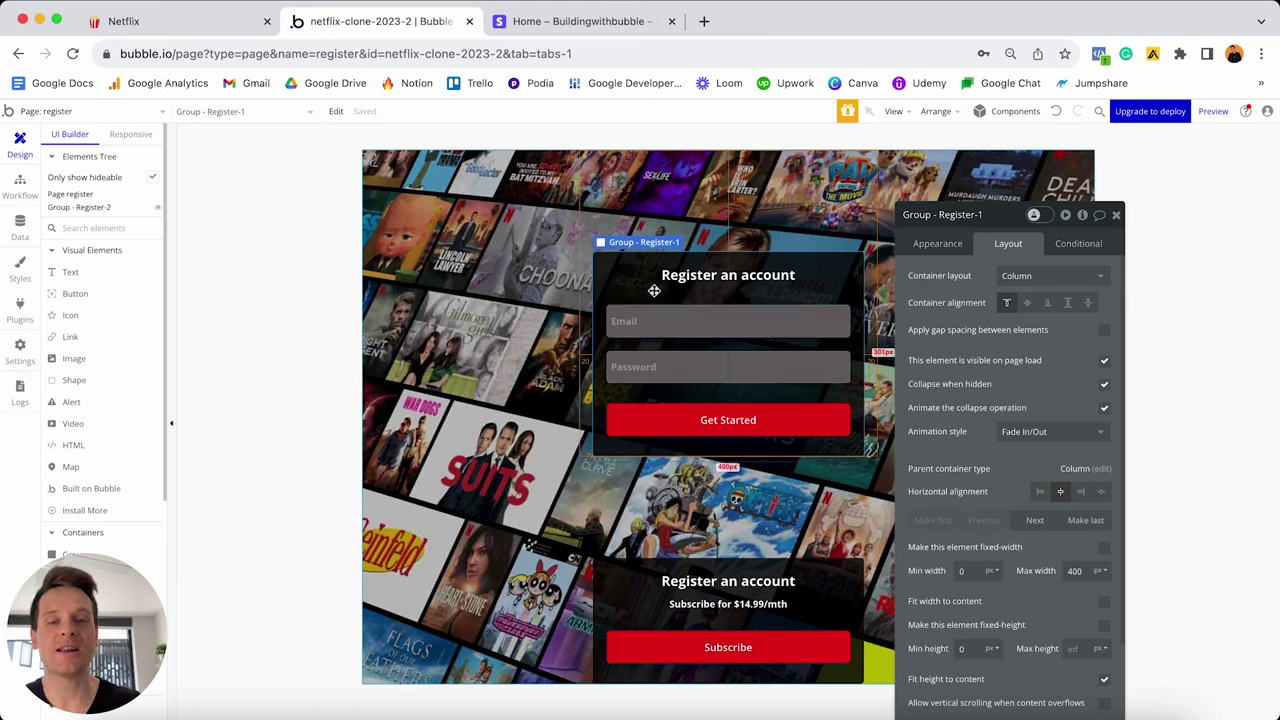
{"action": "left_click", "coordinate": [655, 414]}
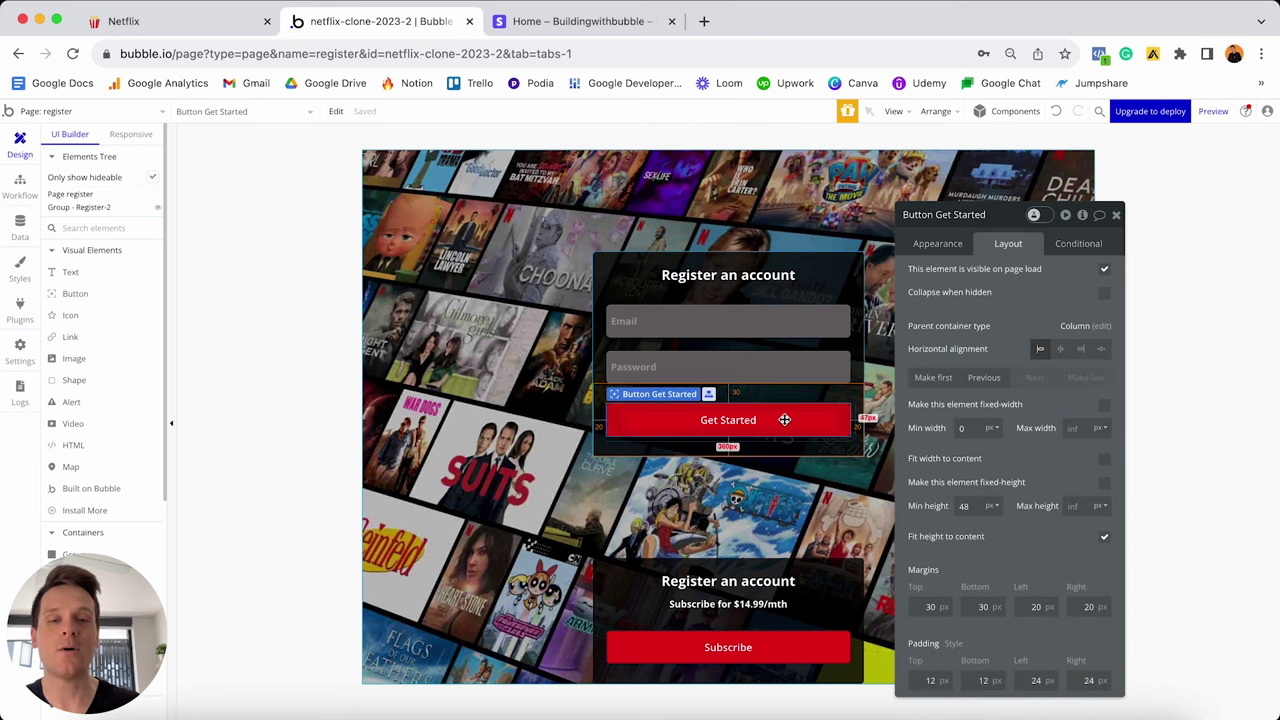
Step: Remove the Sign the user up and Go to page index actions from the Get Started workflow
{"action": "left_click", "coordinate": [945, 243]}
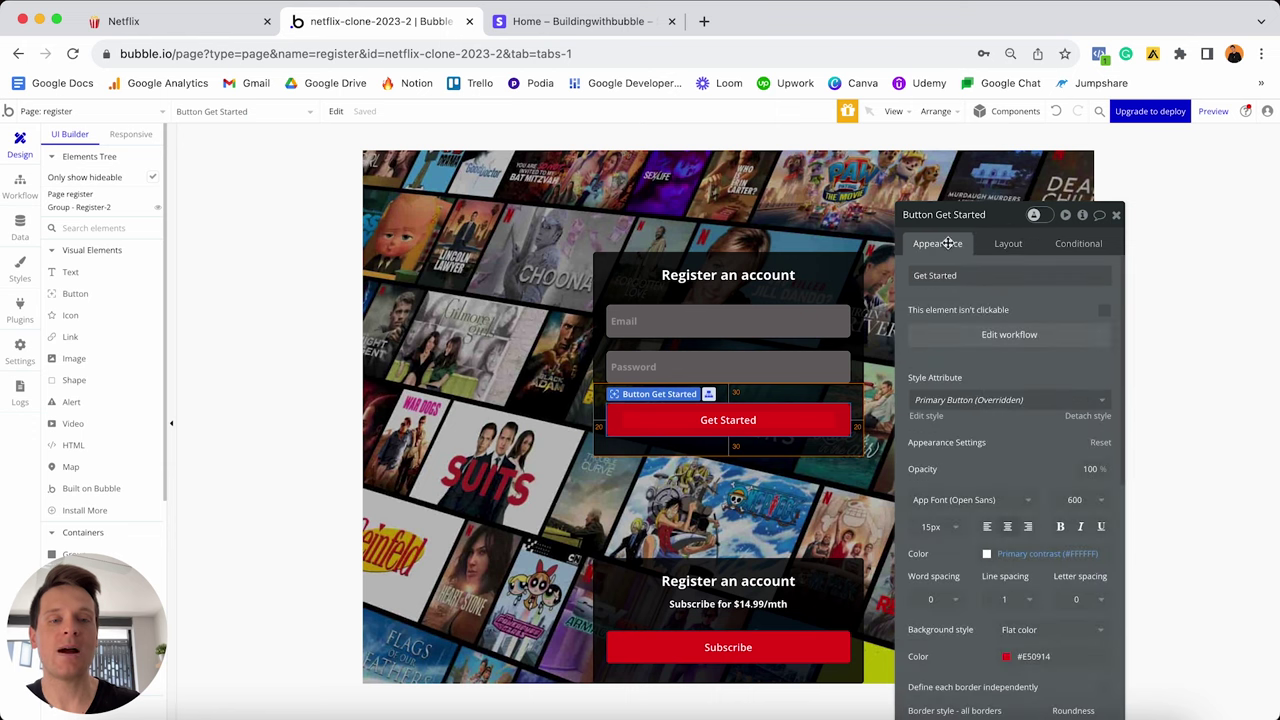
{"action": "left_click", "coordinate": [988, 337]}
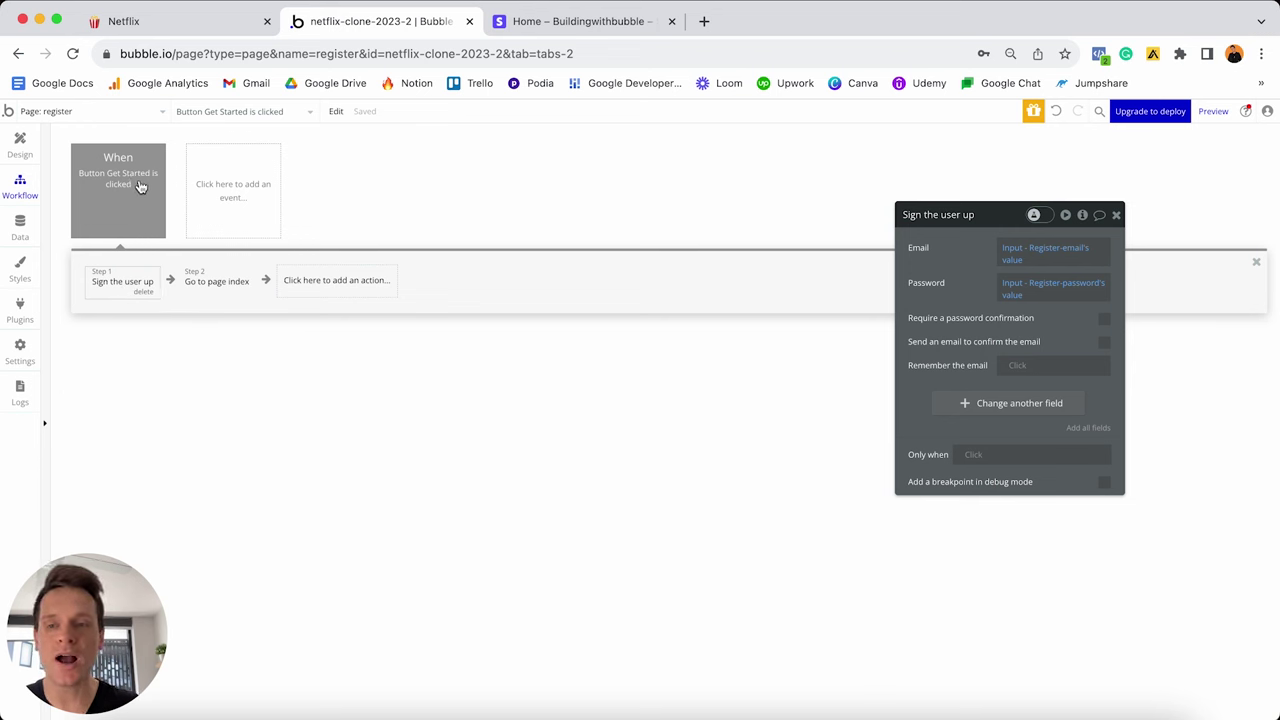
{"action": "mouse_move", "coordinate": [112, 220]}
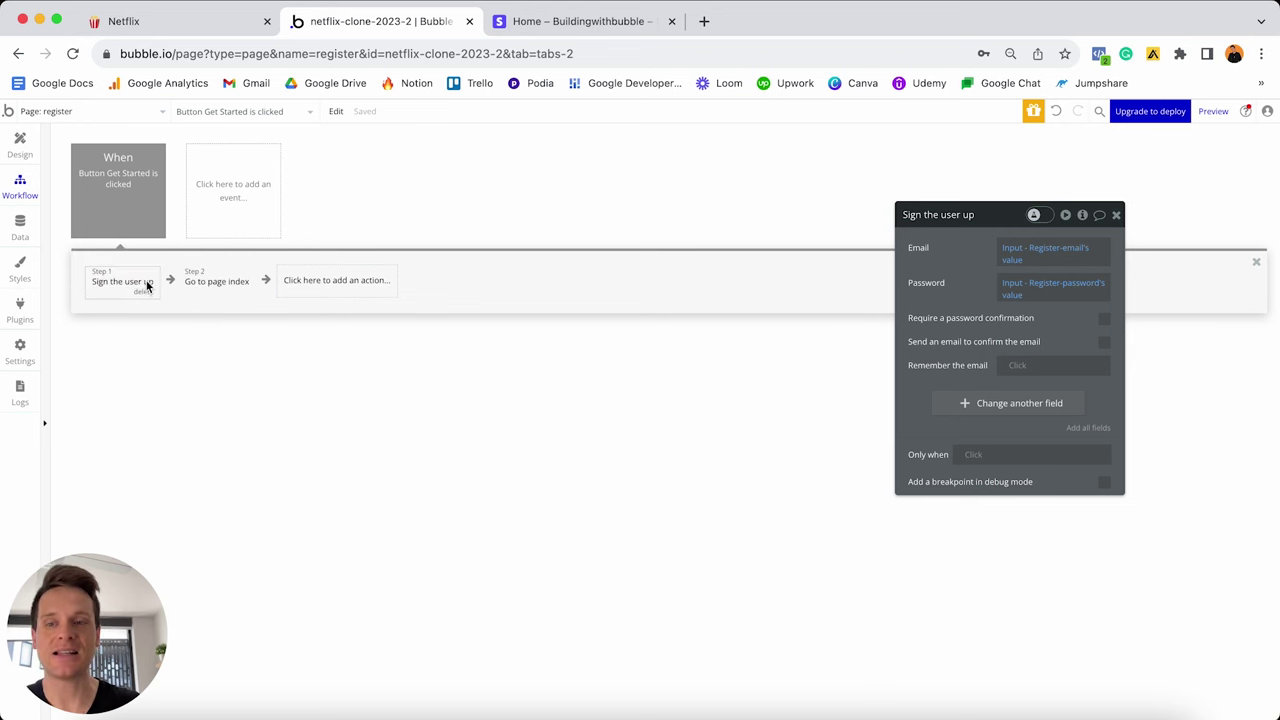
{"action": "left_click", "coordinate": [145, 294]}
{"action": "left_click", "coordinate": [145, 290]}
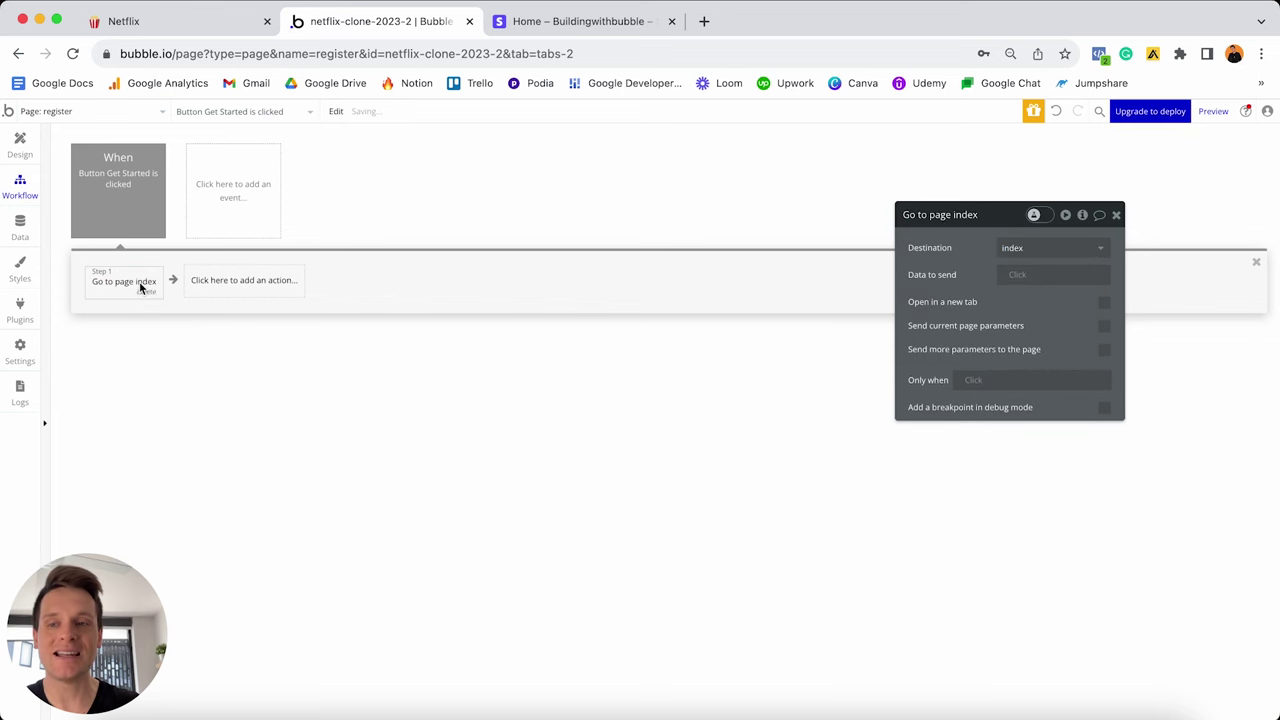
{"action": "key", "text": "Delete"}
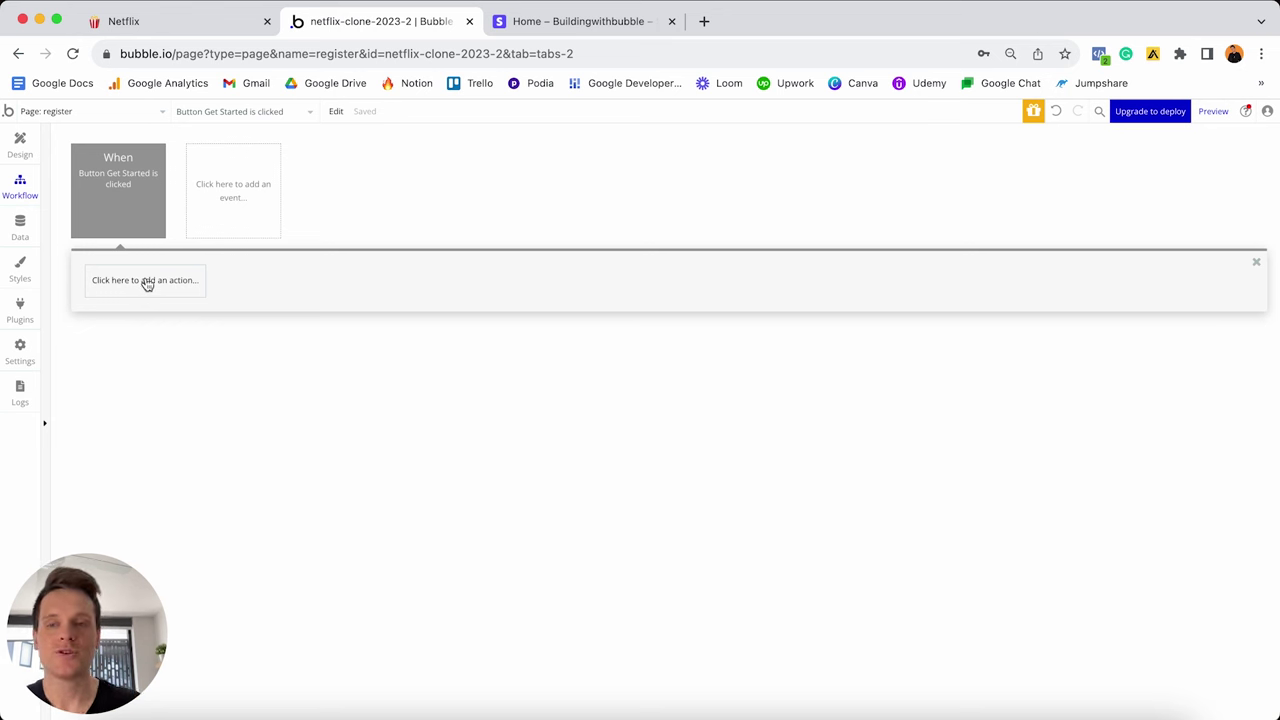
Step: Add workflow actions that hide Group - Register-1 and show Group - Register-2
{"action": "left_click", "coordinate": [147, 284]}
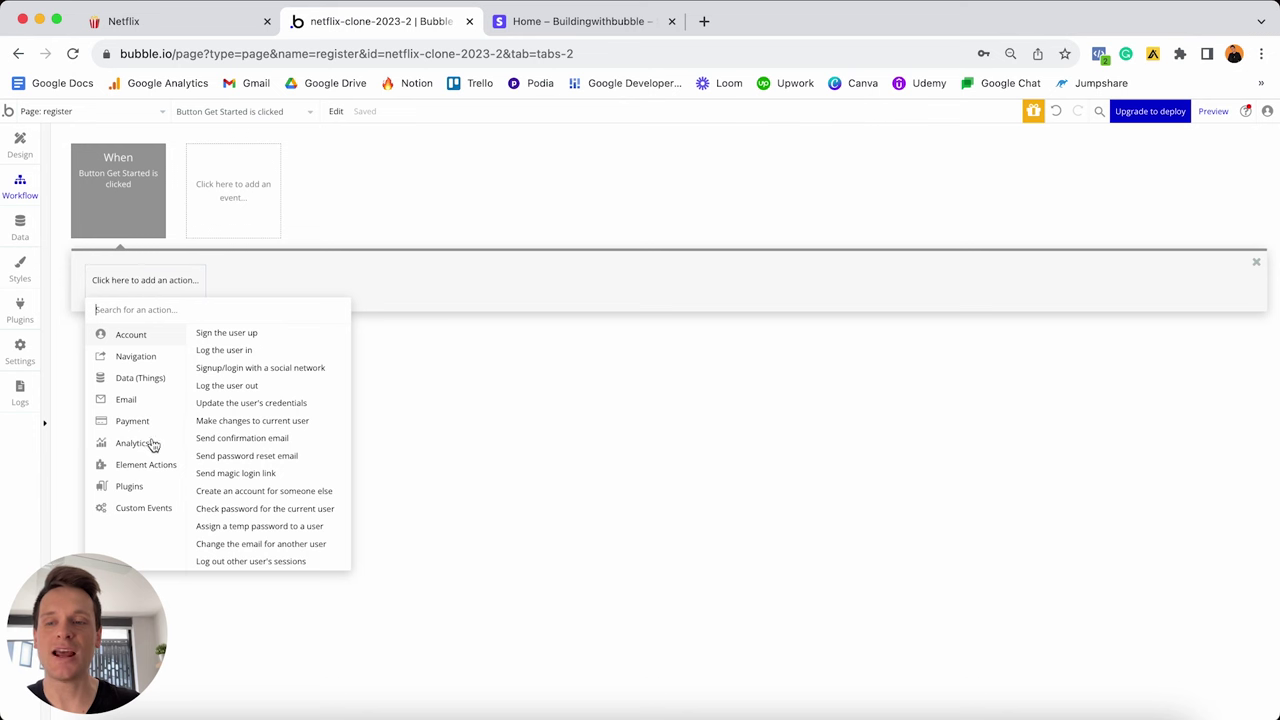
{"action": "mouse_move", "coordinate": [126, 466]}
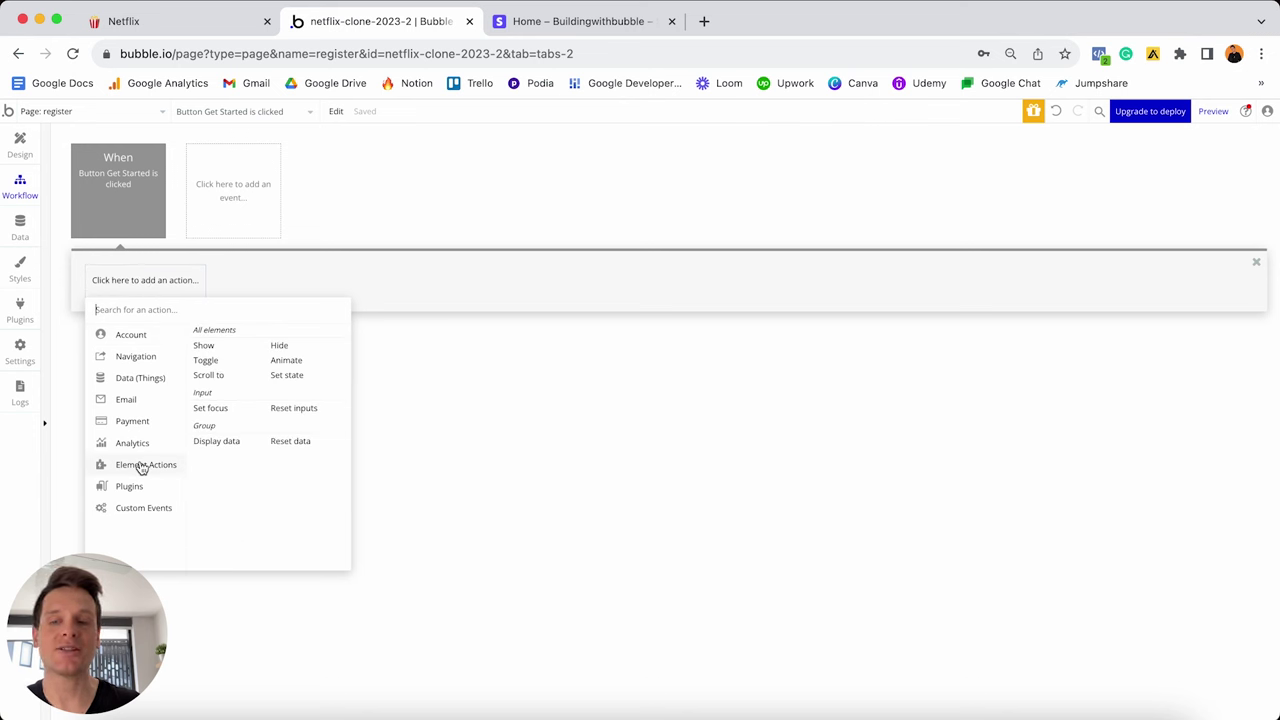
{"action": "left_click", "coordinate": [283, 345]}
{"action": "left_click", "coordinate": [1038, 247]}
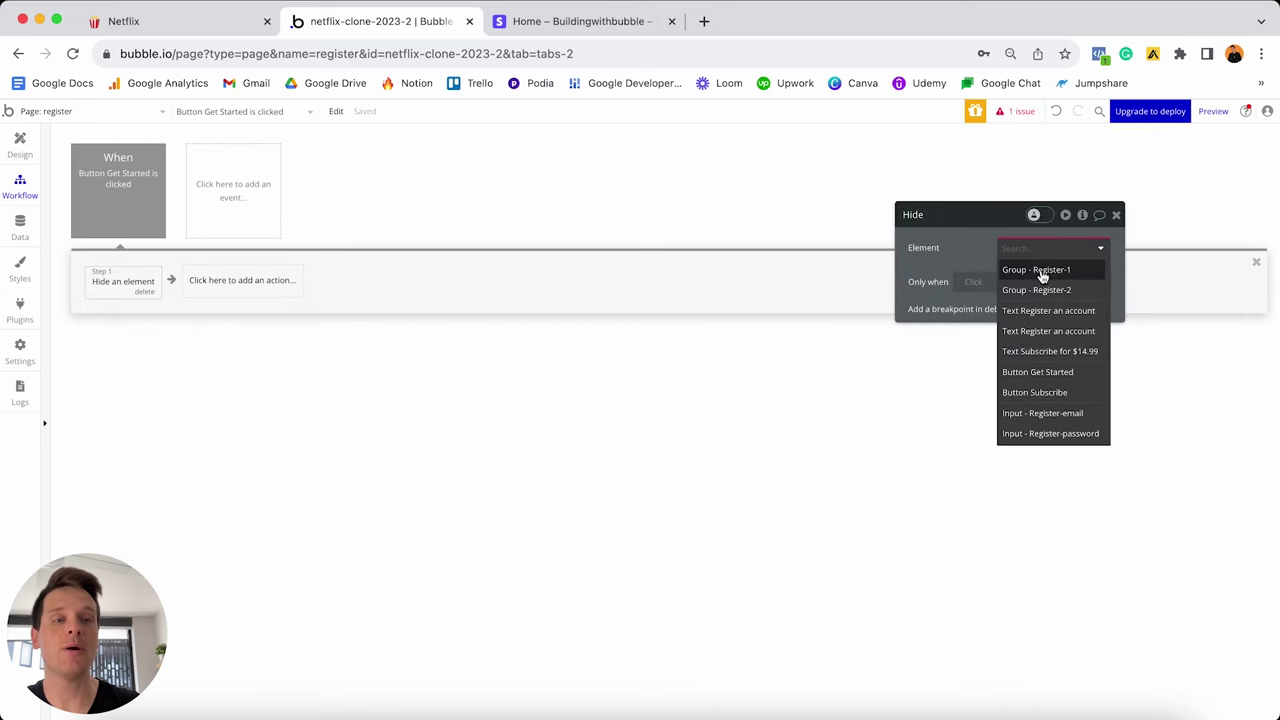
{"action": "left_click", "coordinate": [1036, 276]}
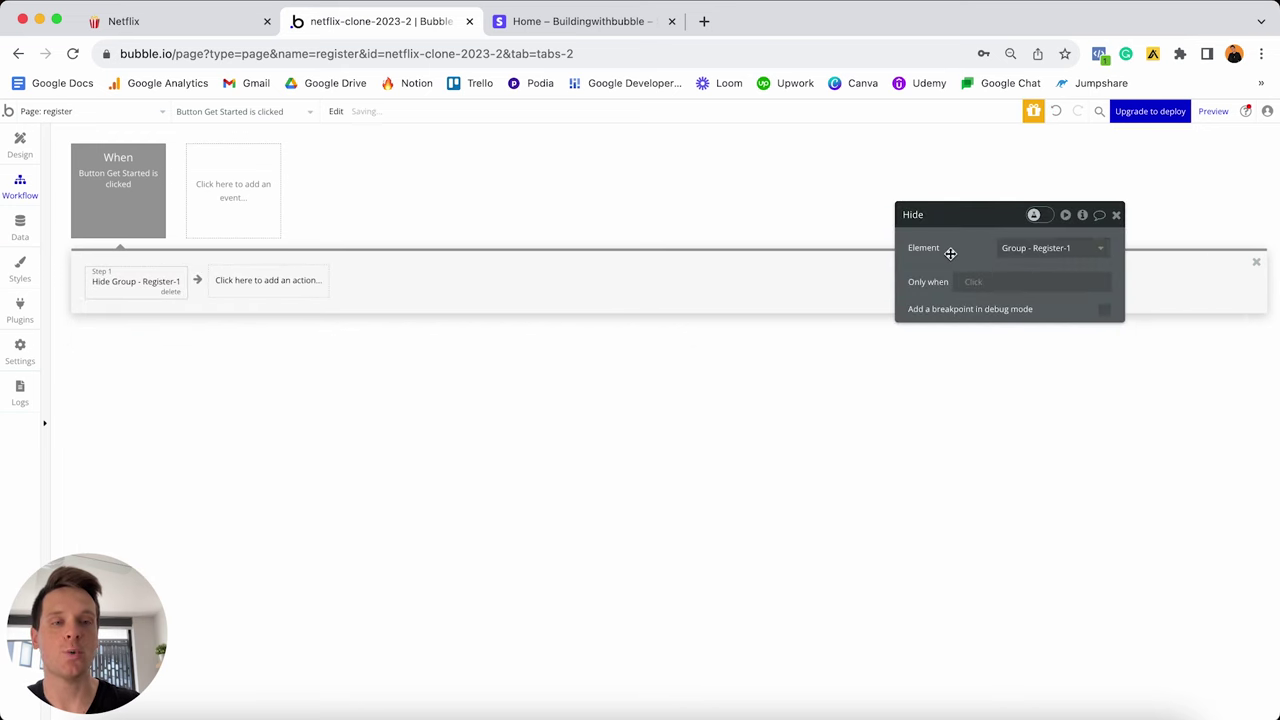
{"action": "left_click", "coordinate": [314, 288]}
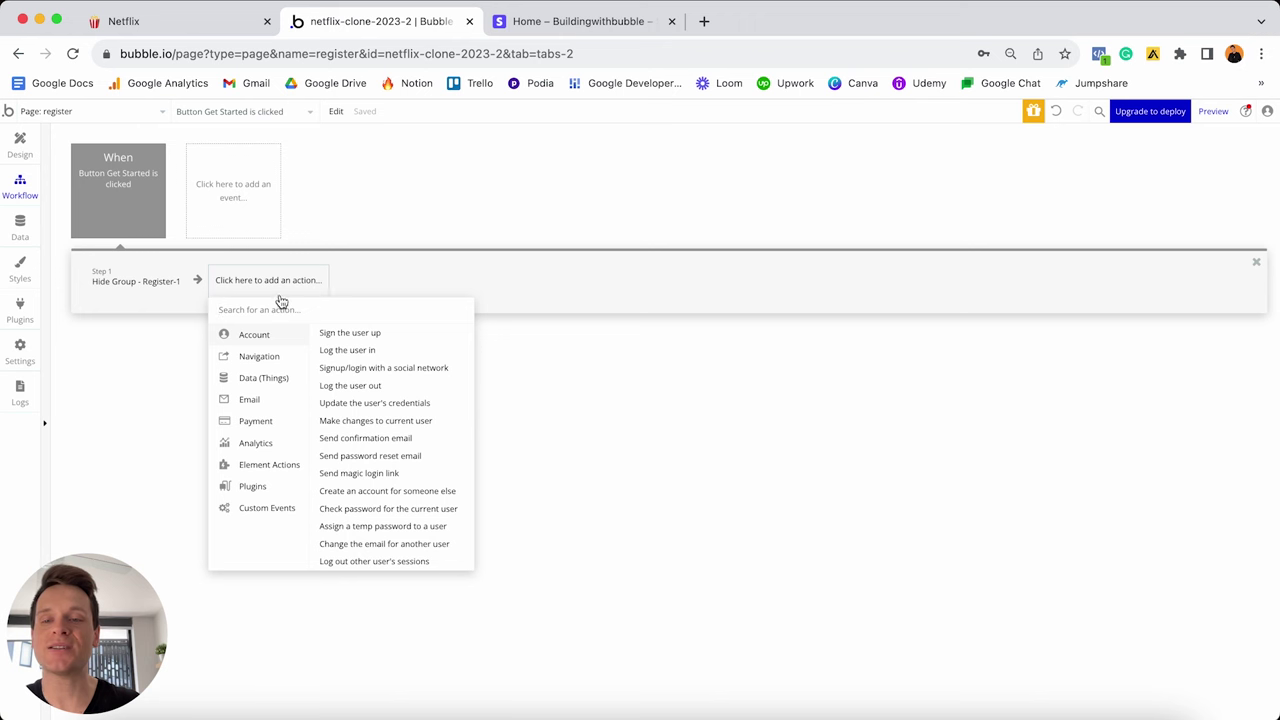
{"action": "mouse_move", "coordinate": [265, 468]}
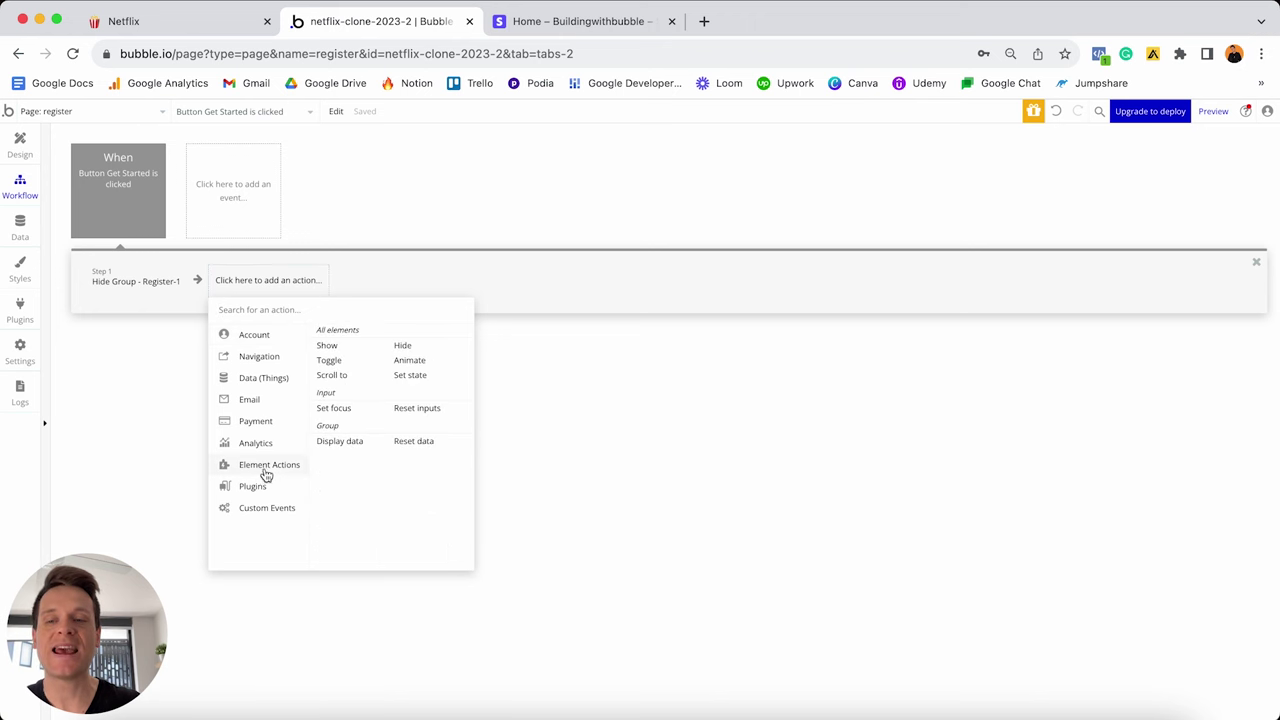
{"action": "left_click", "coordinate": [329, 347]}
{"action": "left_click", "coordinate": [1049, 249]}
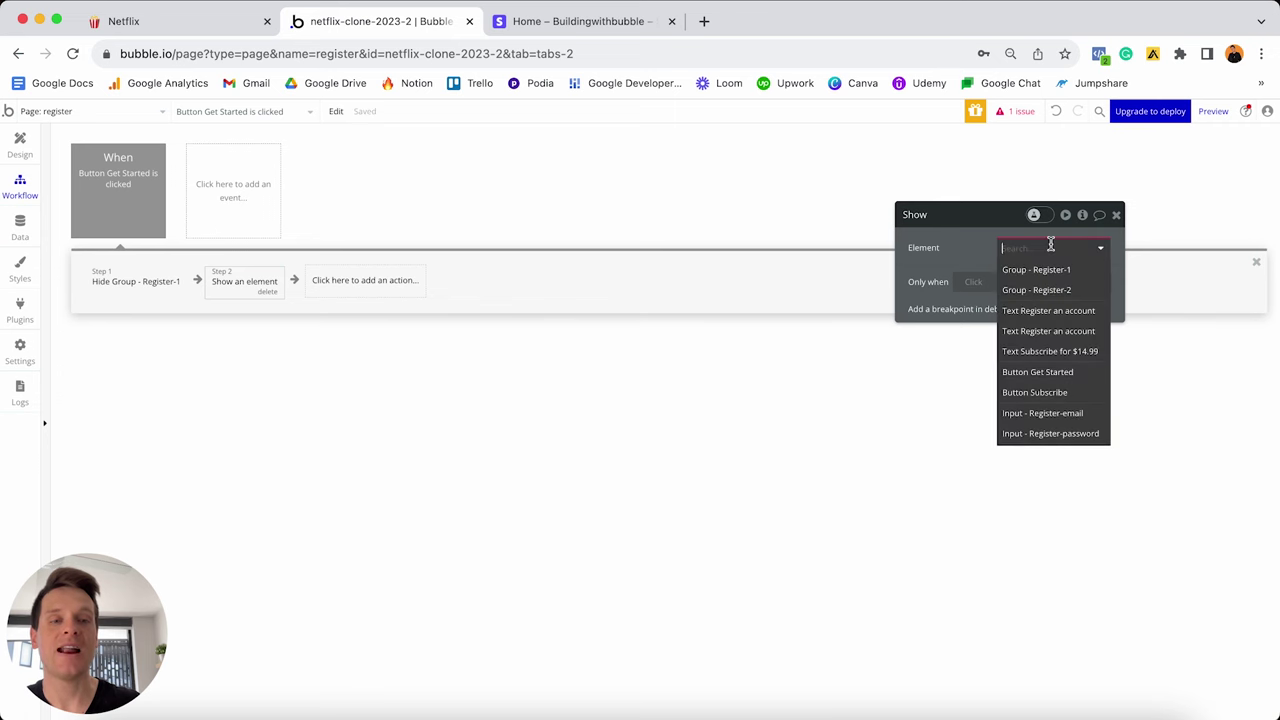
{"action": "left_click", "coordinate": [1037, 290]}
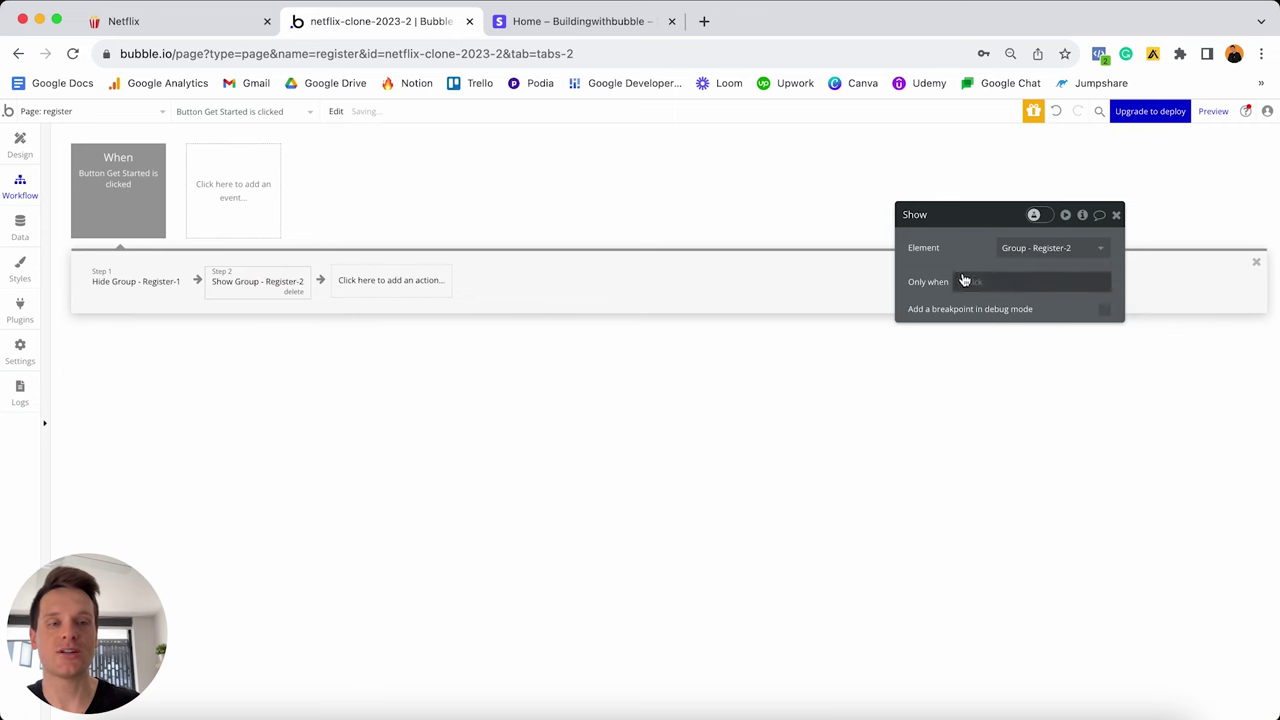
{"action": "left_click", "coordinate": [20, 145]}
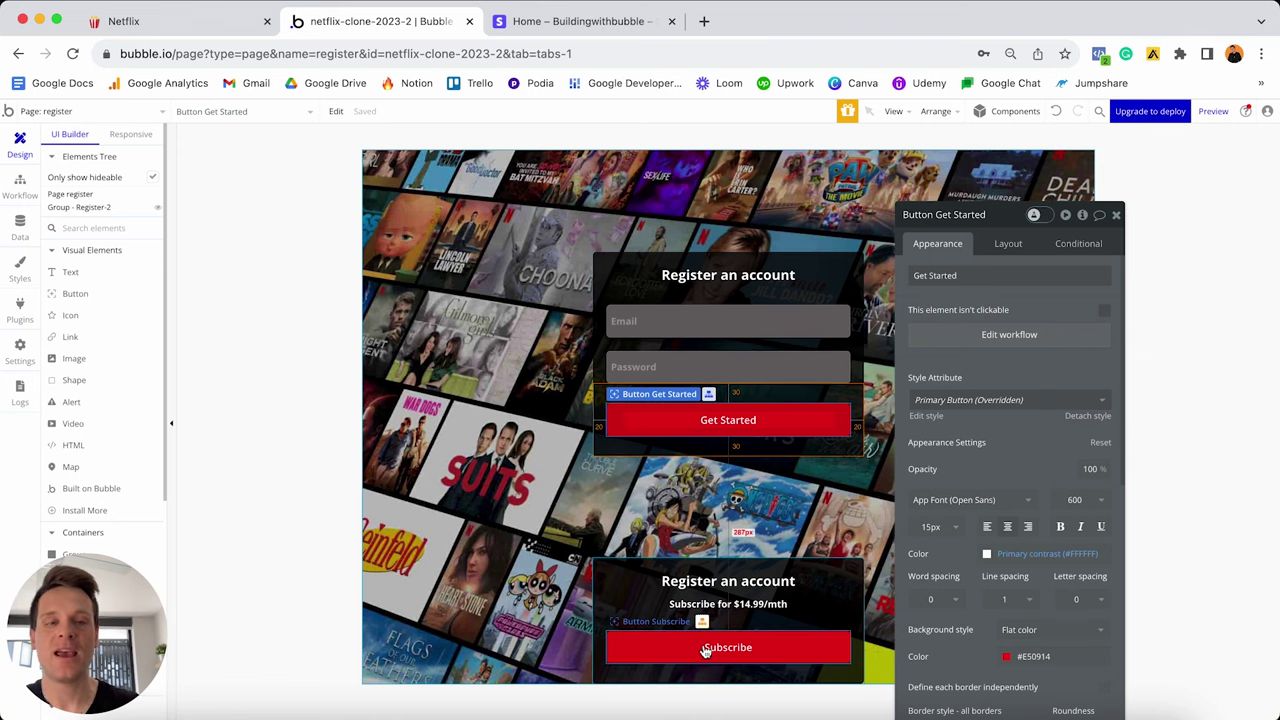
{"action": "left_click", "coordinate": [1212, 111]}
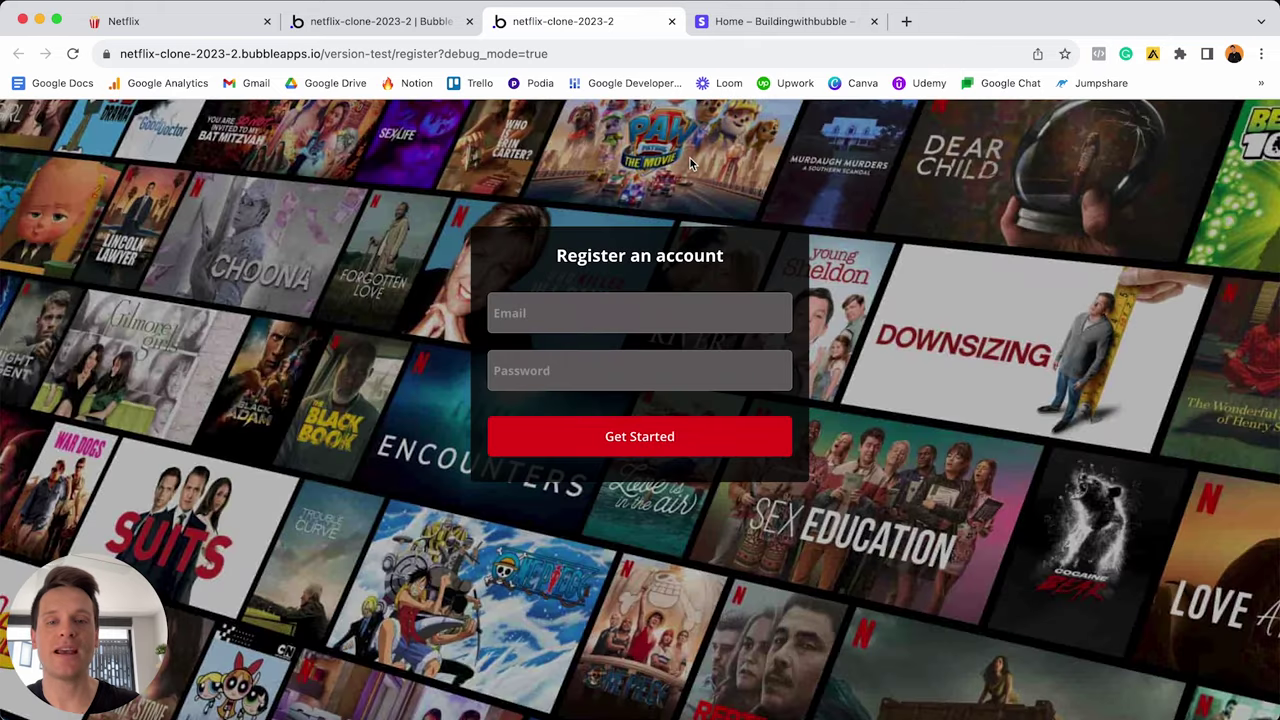
{"action": "left_click", "coordinate": [502, 318]}
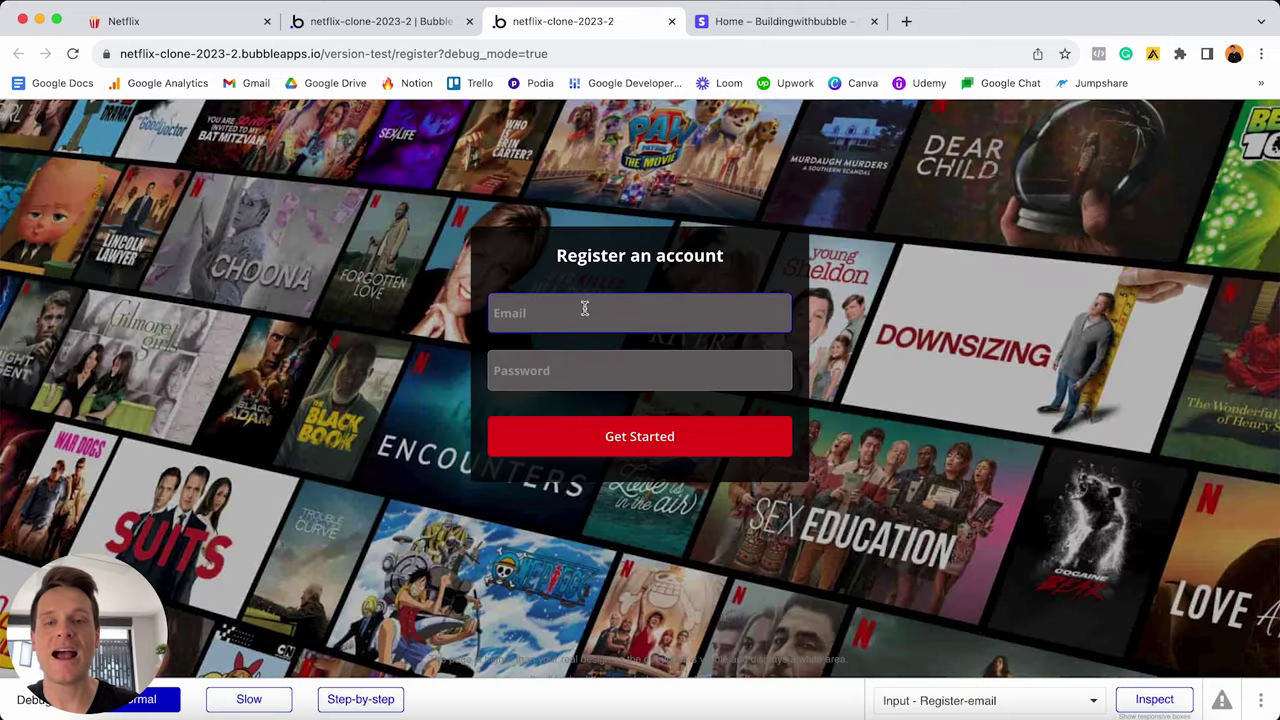
{"action": "left_click", "coordinate": [589, 353]}
{"action": "left_click", "coordinate": [620, 438]}
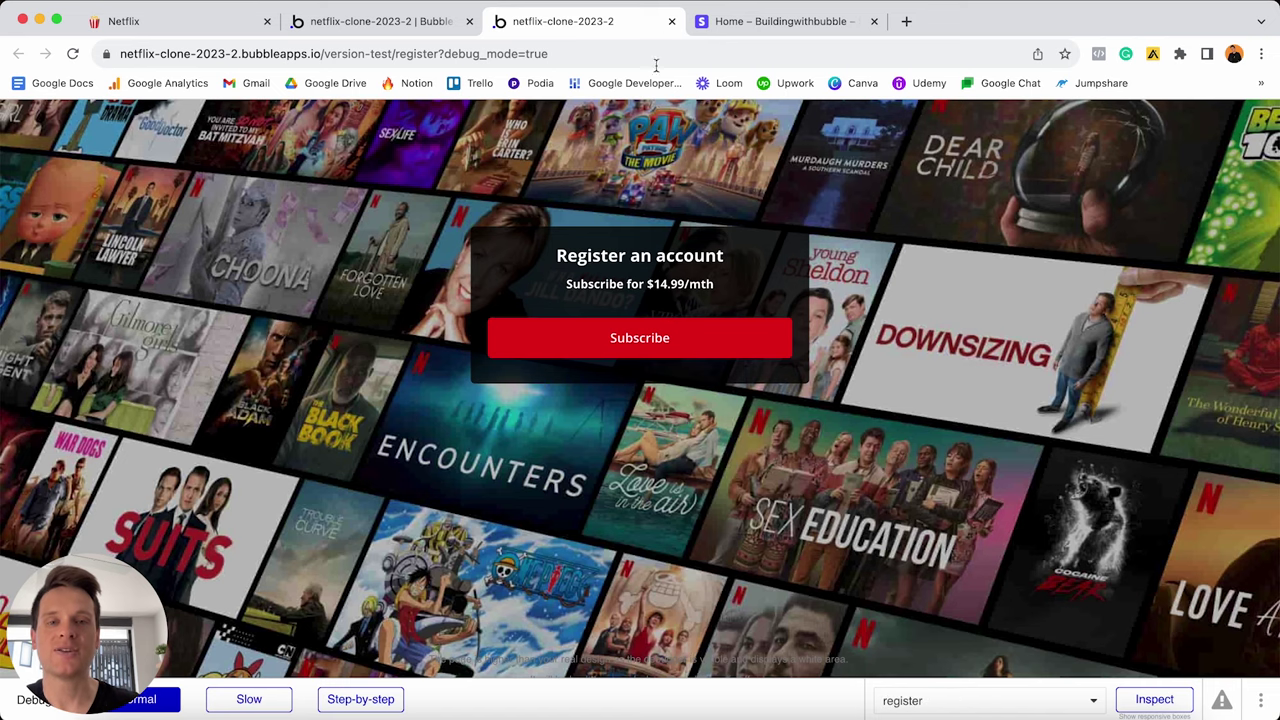
{"action": "left_click", "coordinate": [671, 21]}
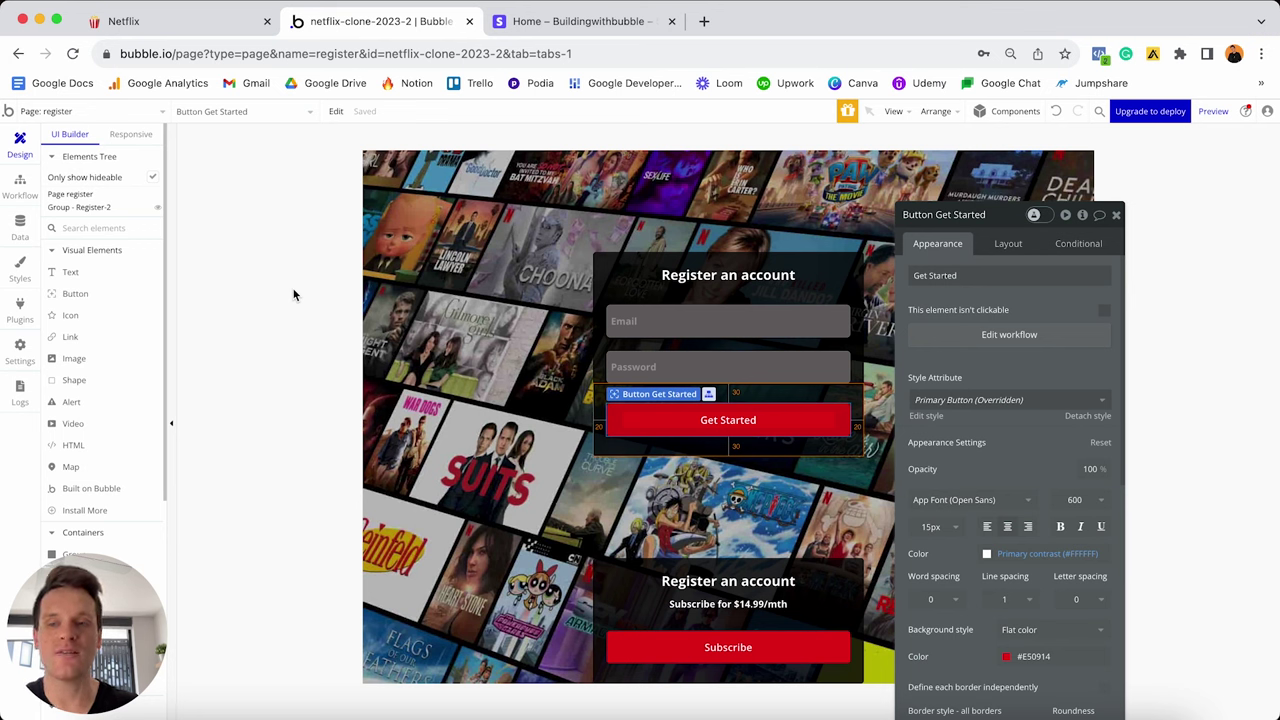
Step: Search the plugin catalogue for 'stripe', install the Stripe plugin, and go to the Stripe dashboard
{"action": "left_click", "coordinate": [19, 310]}
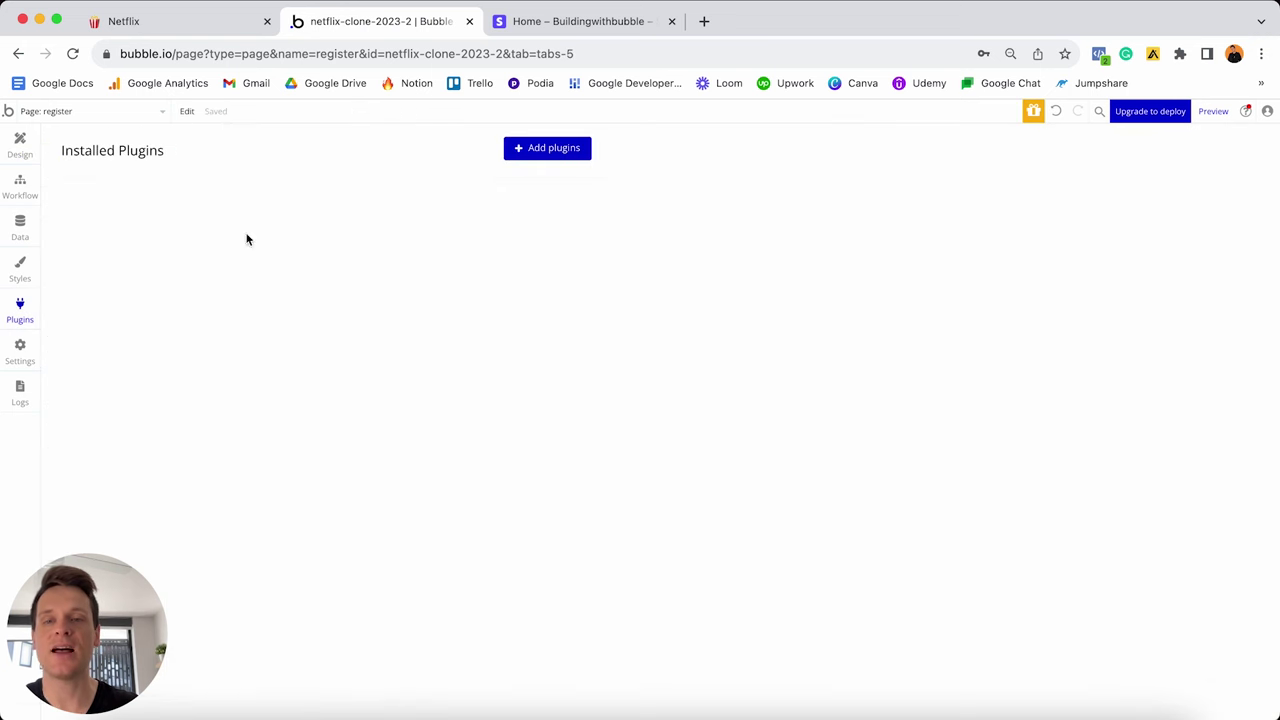
{"action": "left_click", "coordinate": [523, 152]}
{"action": "type", "text": "sstripe"}
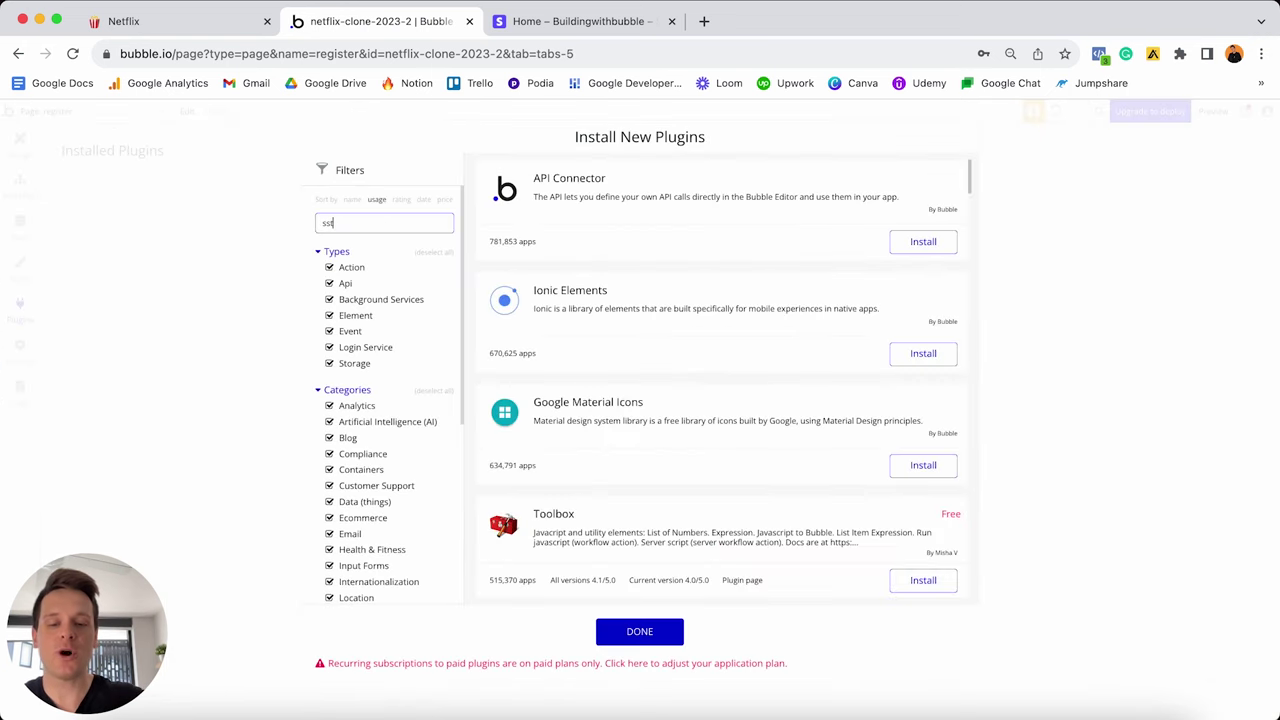
{"action": "key", "text": "Left"}
{"action": "key", "text": "Left"}
{"action": "key", "text": "Left"}
{"action": "key", "text": "Left"}
{"action": "key", "text": "Left"}
{"action": "key", "text": "Left"}
{"action": "key", "text": "BackSpace"}
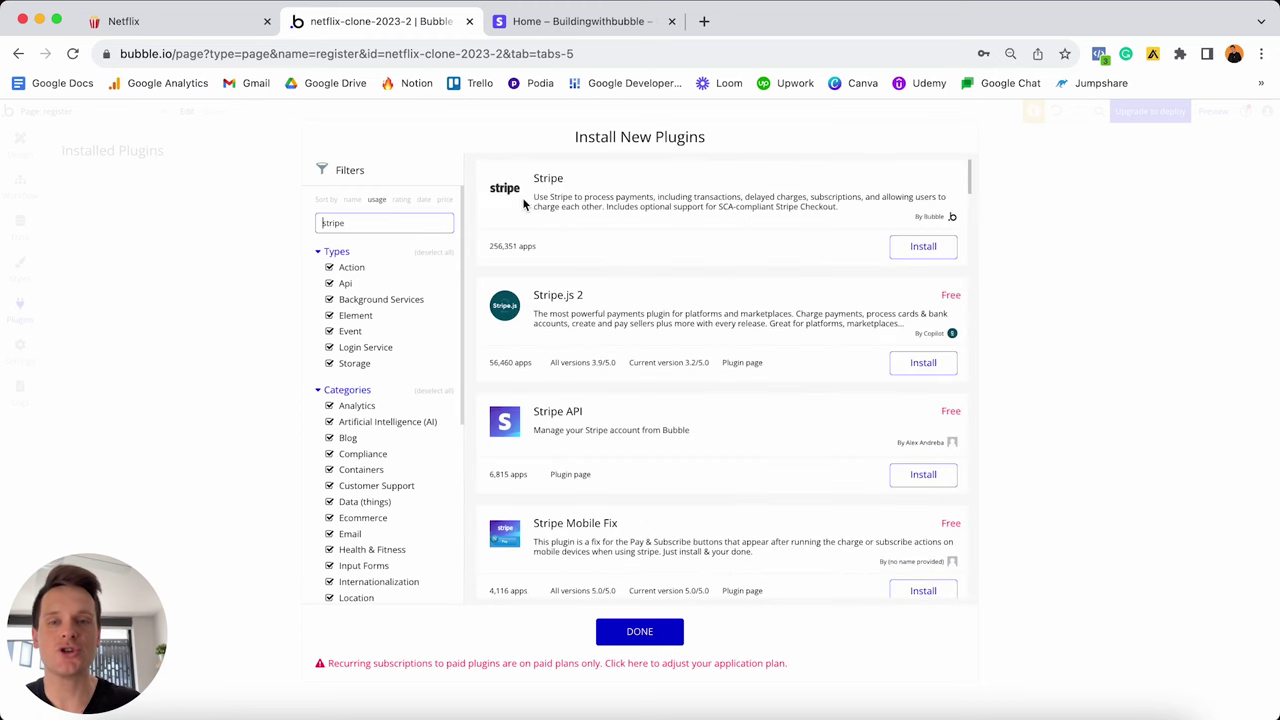
{"action": "left_click", "coordinate": [919, 250]}
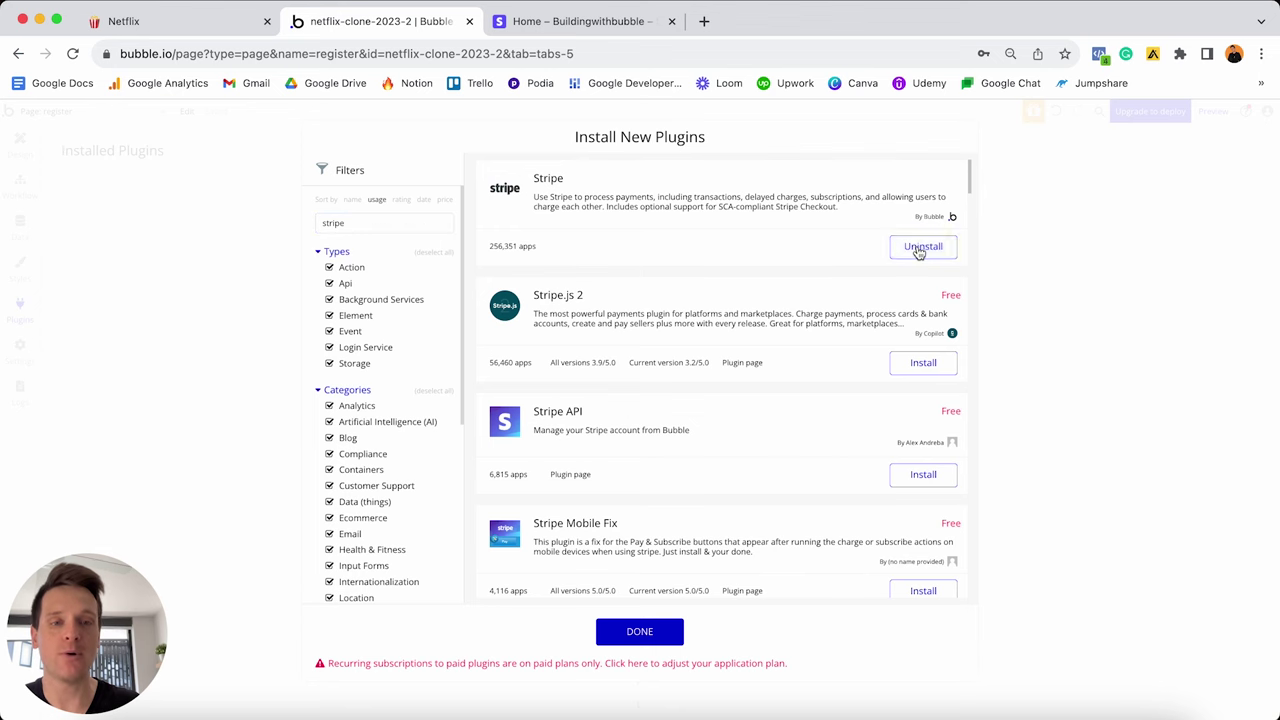
{"action": "left_click", "coordinate": [645, 633]}
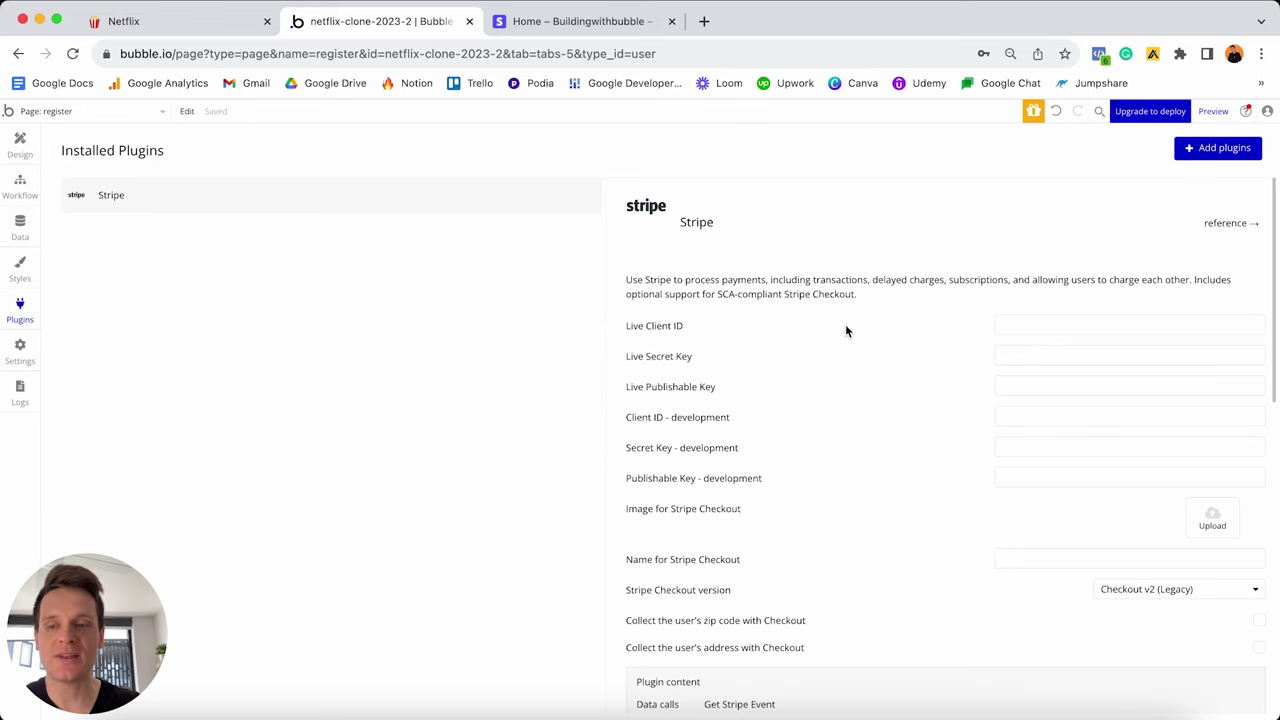
{"action": "left_click", "coordinate": [632, 24]}
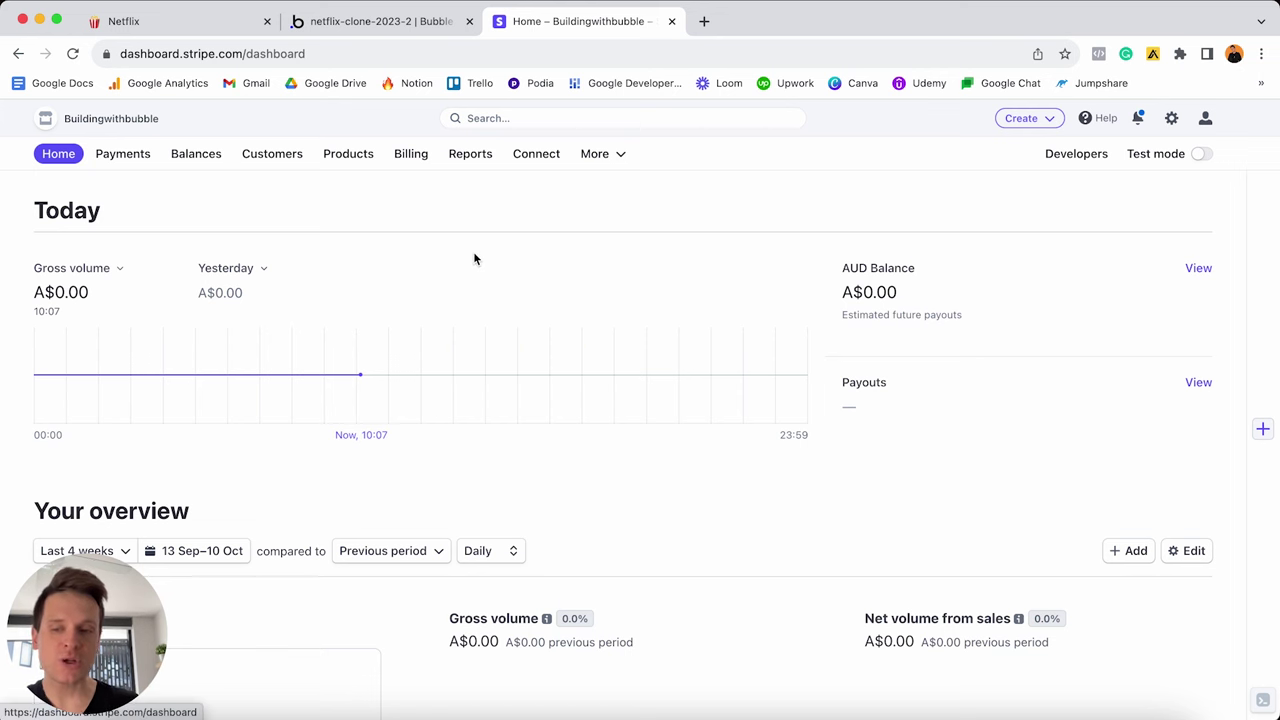
Step: Go to Developers > API keys and copy the live publishable key
{"action": "left_click", "coordinate": [1070, 155]}
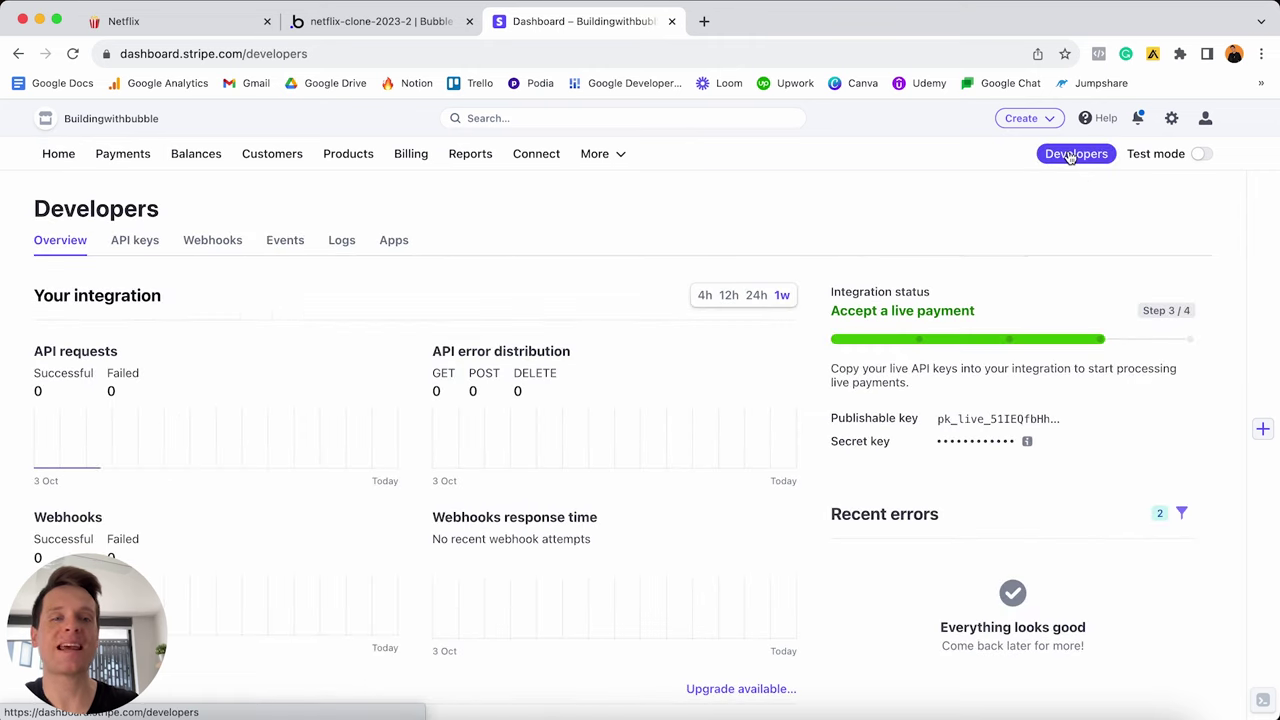
{"action": "left_click", "coordinate": [138, 246]}
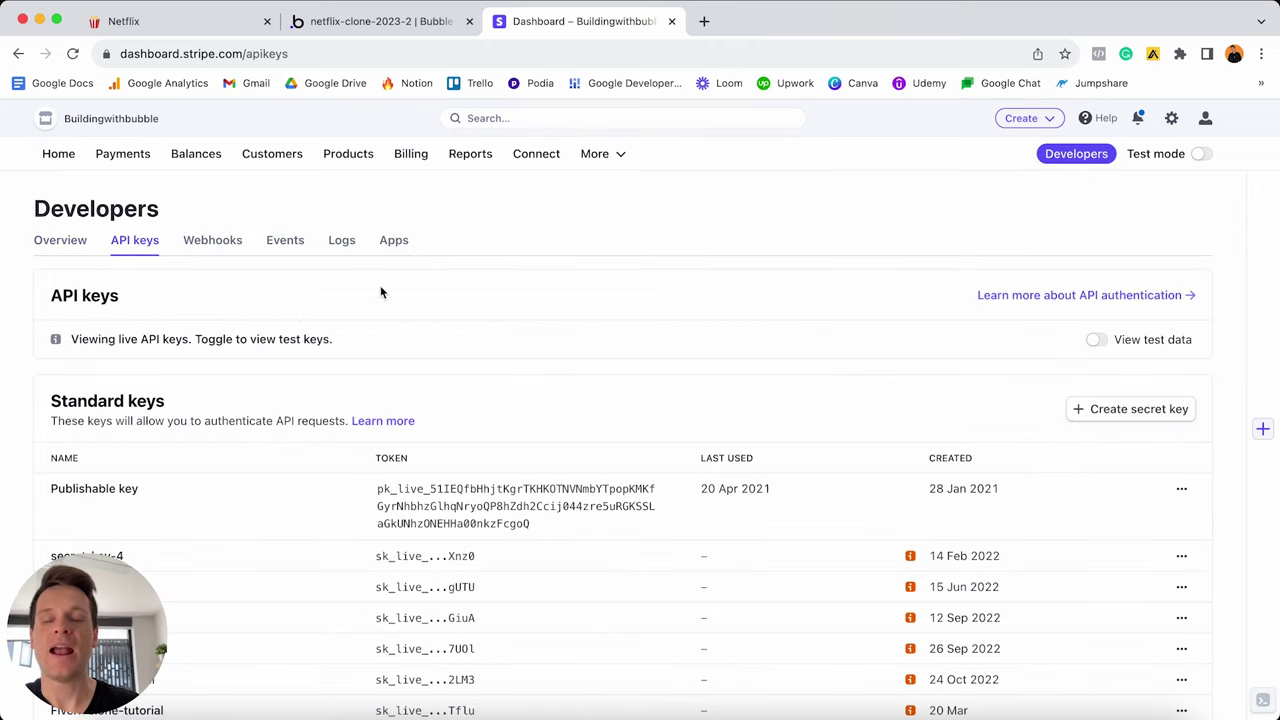
{"action": "scroll", "coordinate": [466, 302], "scroll_direction": "down", "scroll_amount": 2}
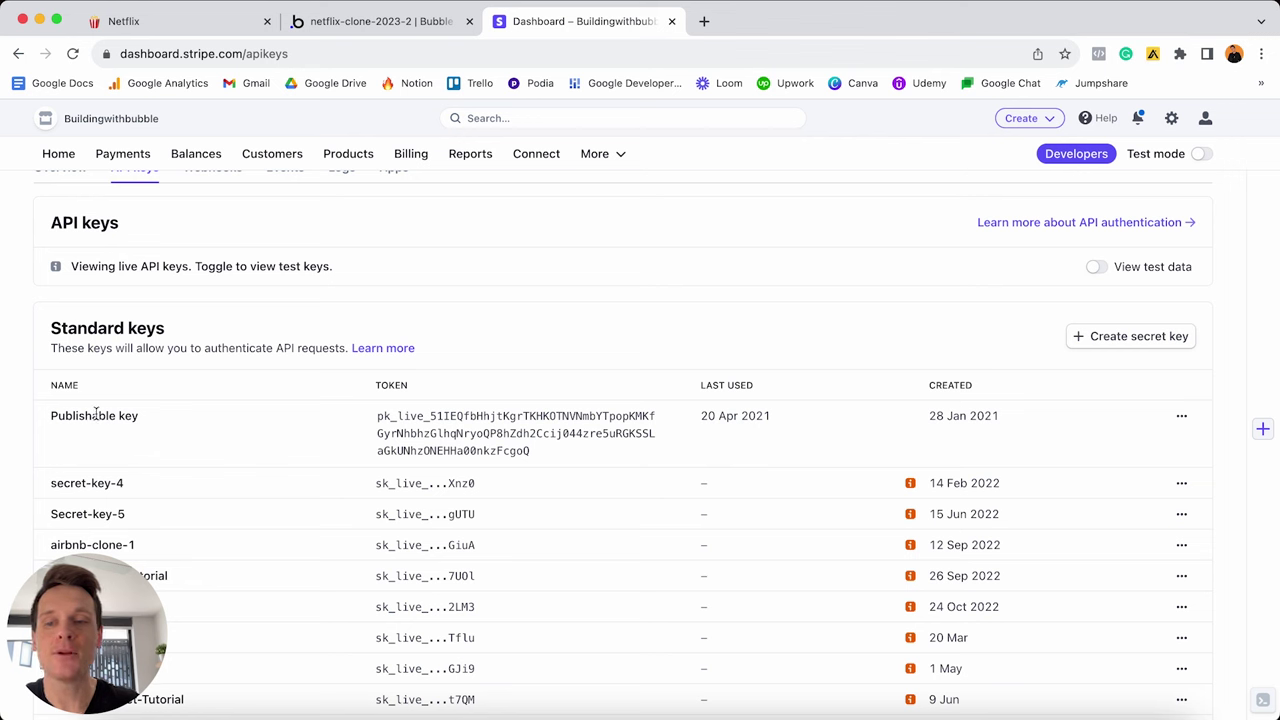
{"action": "left_click", "coordinate": [424, 436]}
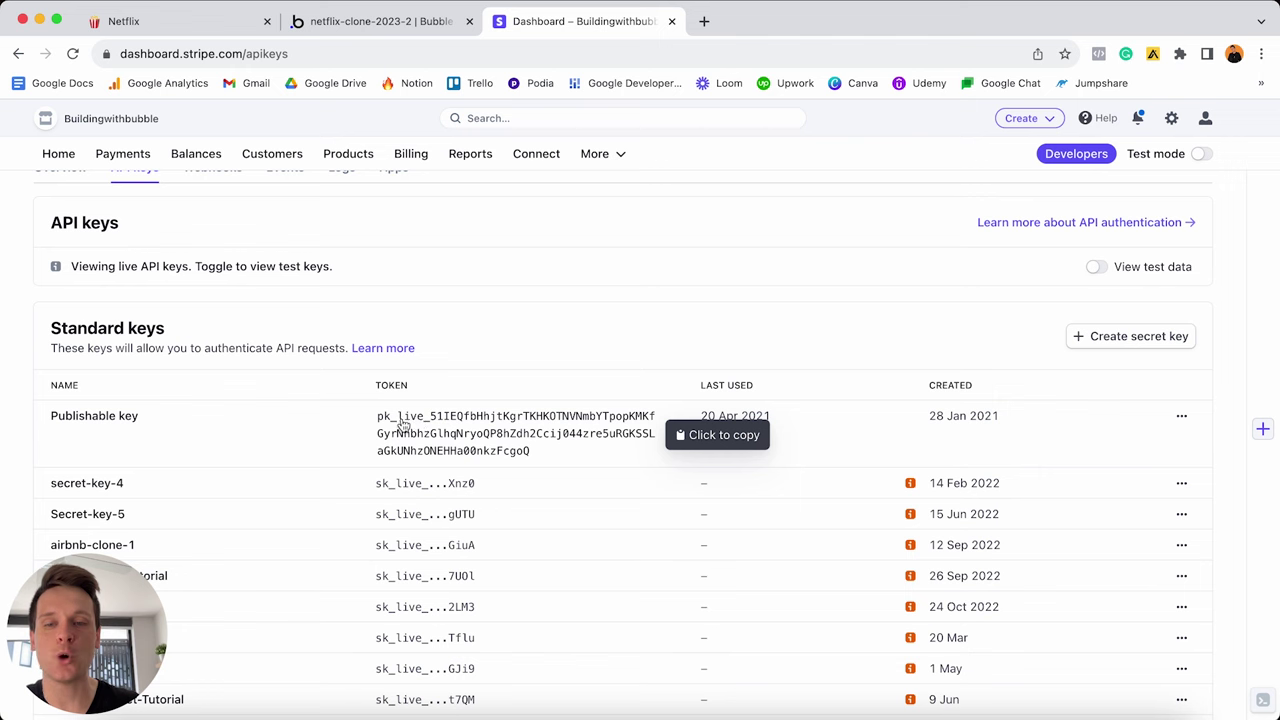
Step: Paste the copied Stripe publishable key into the Bubble Stripe plugin's Live Publishable Key field
{"action": "left_click", "coordinate": [372, 24]}
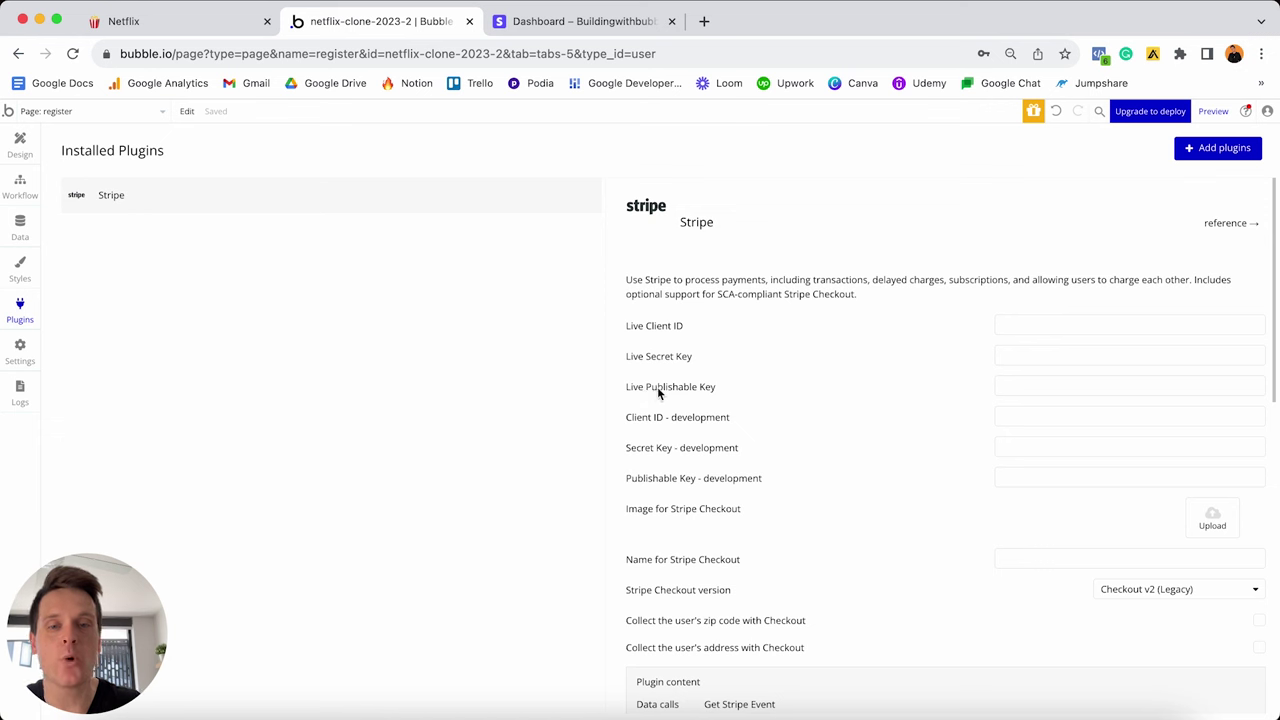
{"action": "left_click", "coordinate": [1010, 385]}
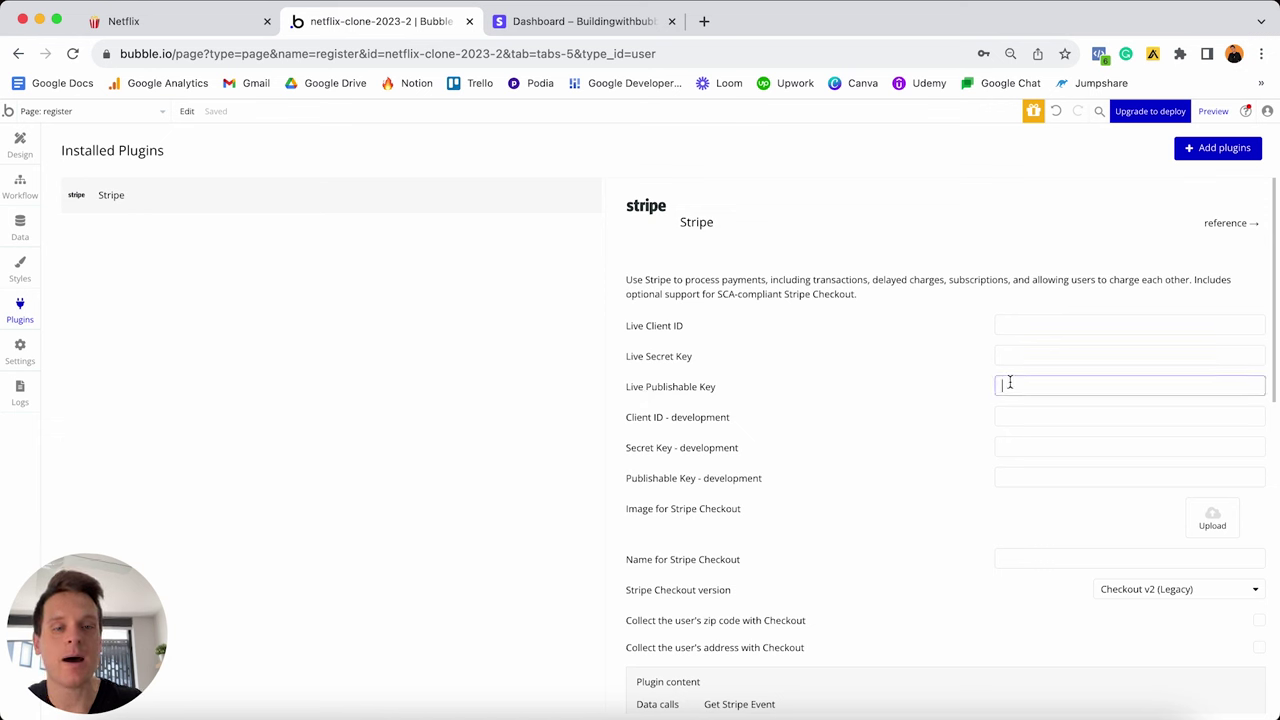
{"action": "key", "text": "super+v"}
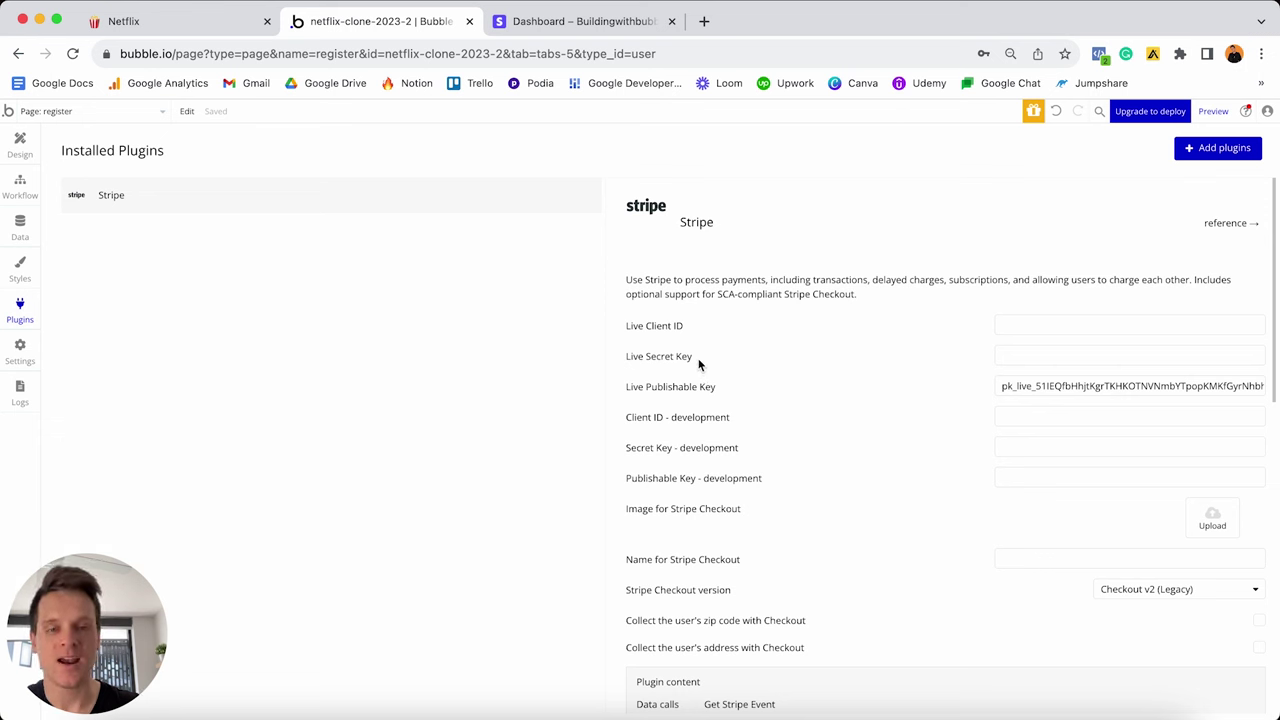
{"action": "left_click", "coordinate": [580, 24]}
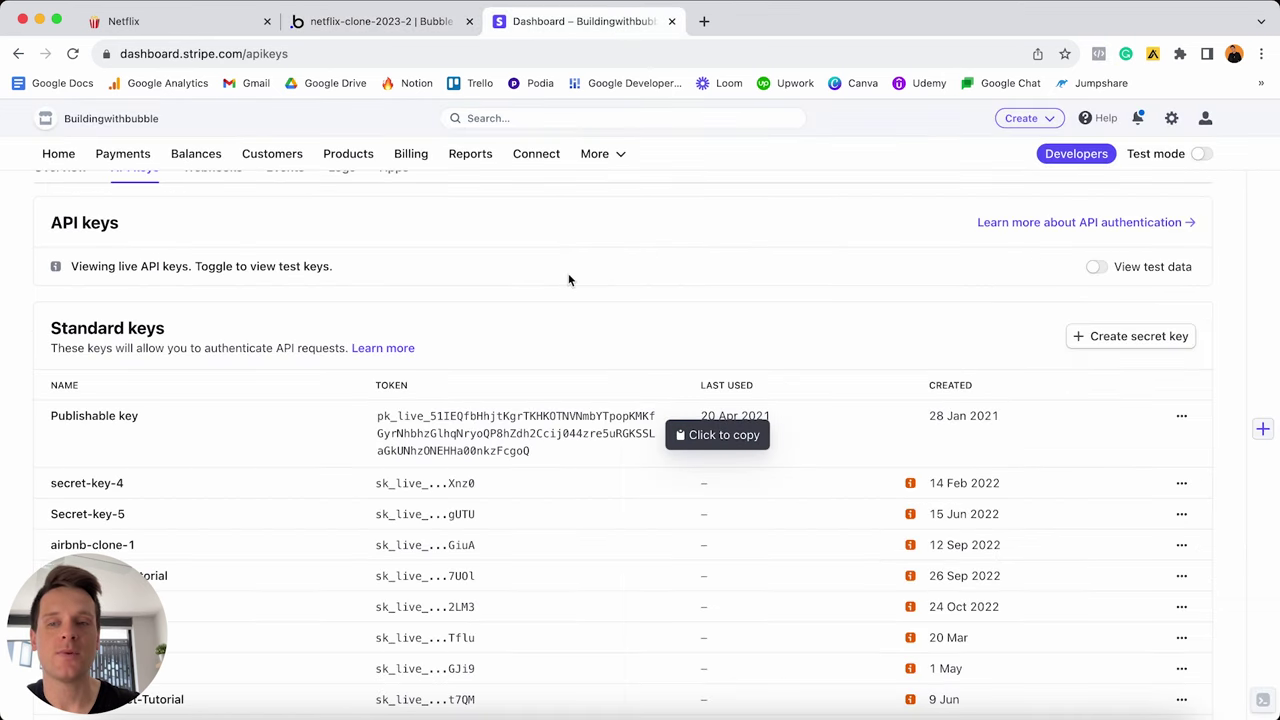
Step: Create a live Stripe secret key named 'Netflix-clone-test' and copy it
{"action": "left_click", "coordinate": [1118, 340]}
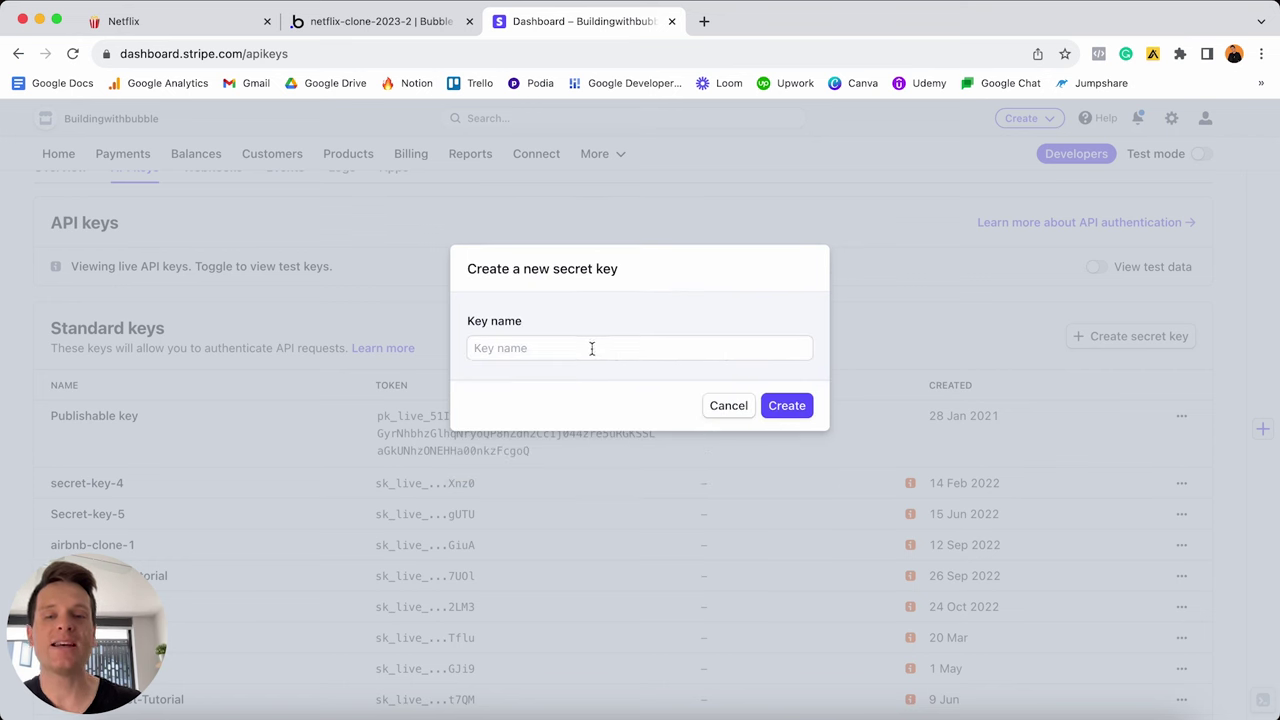
{"action": "left_click", "coordinate": [588, 349]}
{"action": "type", "text": "Ne"}
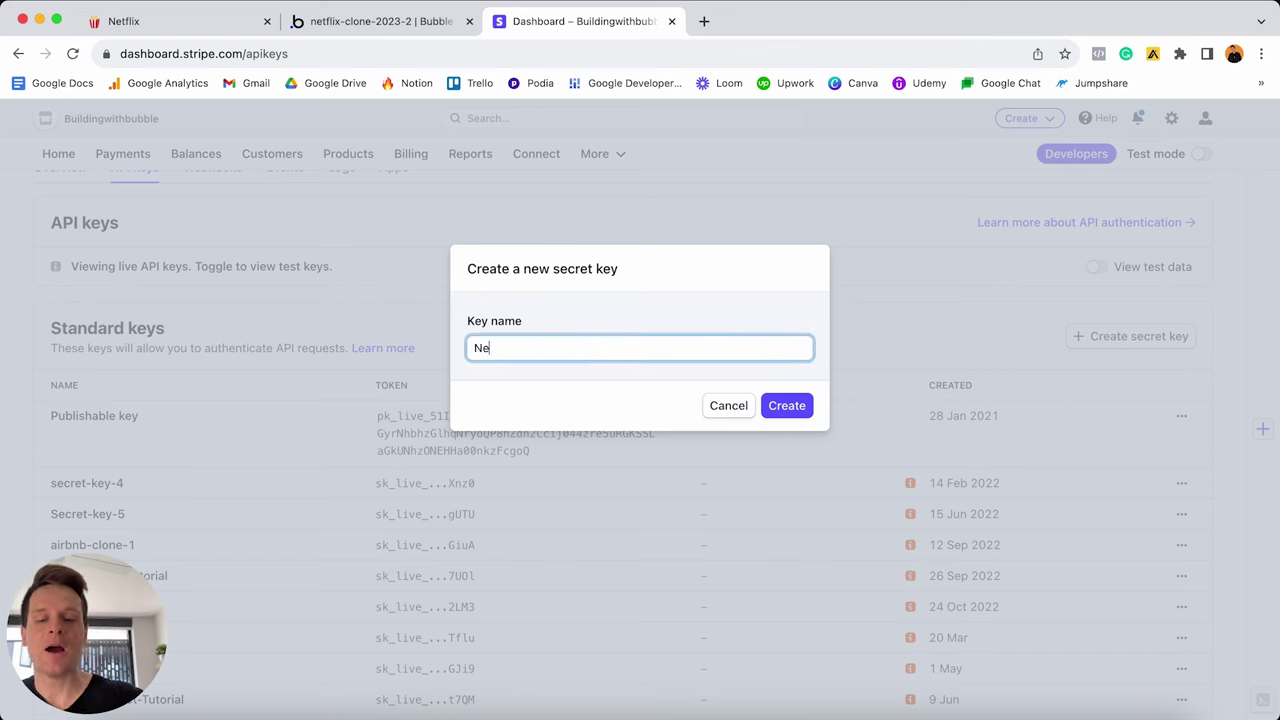
{"action": "type", "text": "tflix-clone"}
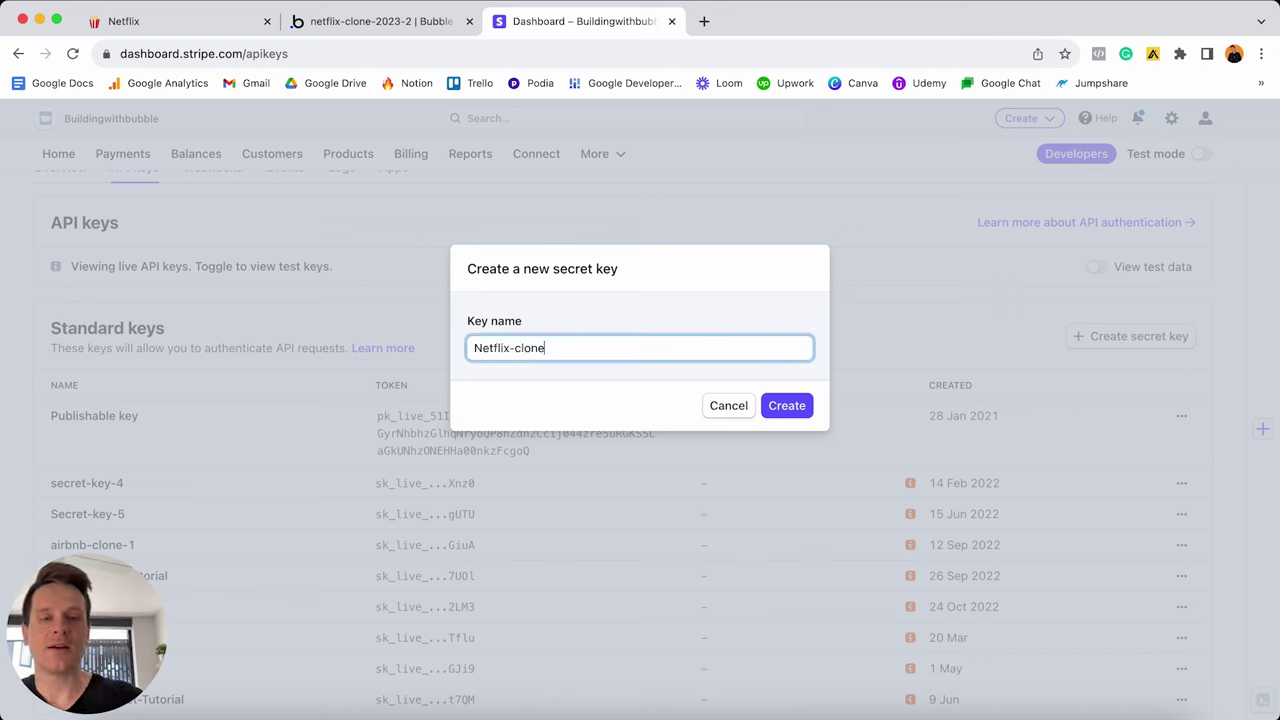
{"action": "type", "text": "-test"}
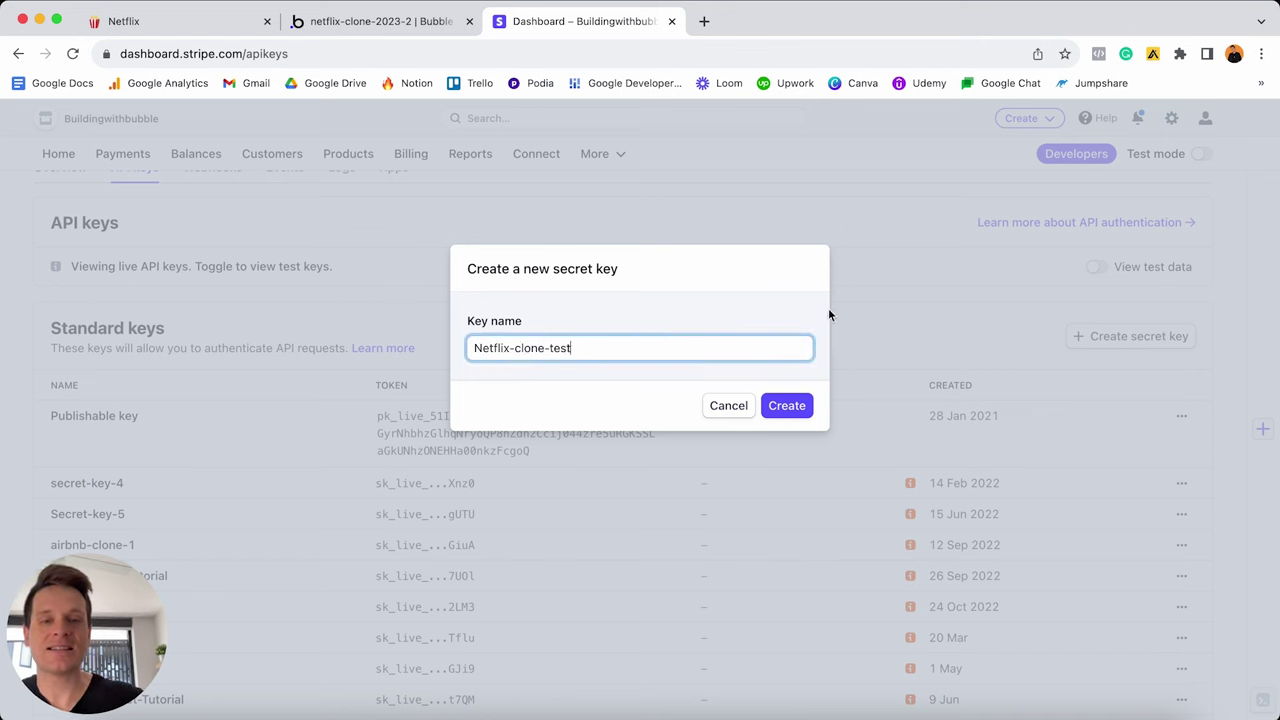
{"action": "left_click", "coordinate": [788, 406]}
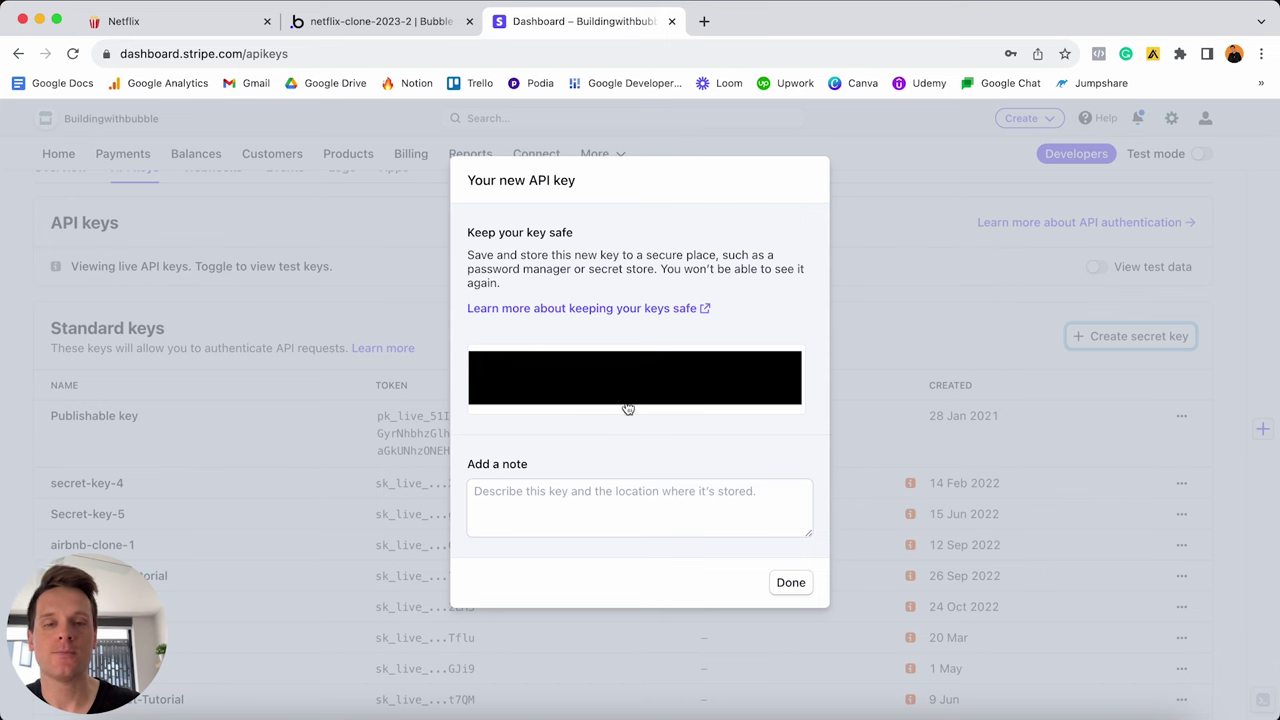
{"action": "left_click", "coordinate": [636, 348]}
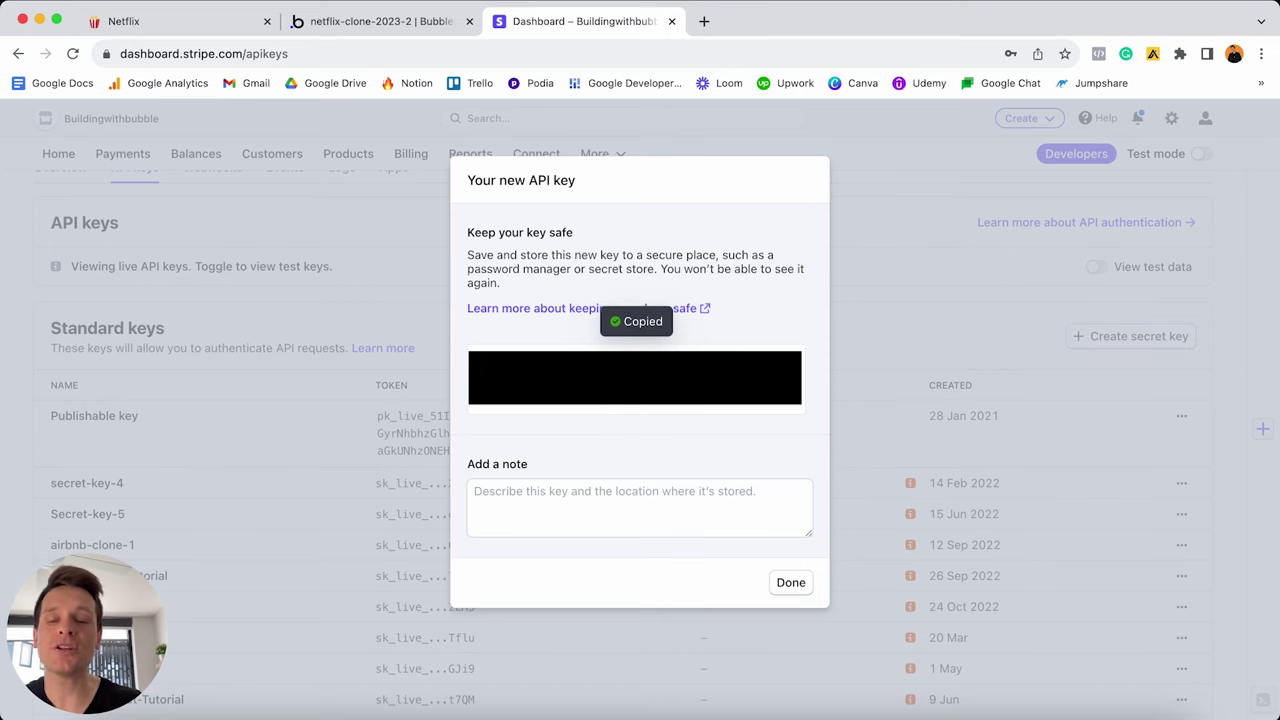
{"action": "left_click", "coordinate": [792, 589]}
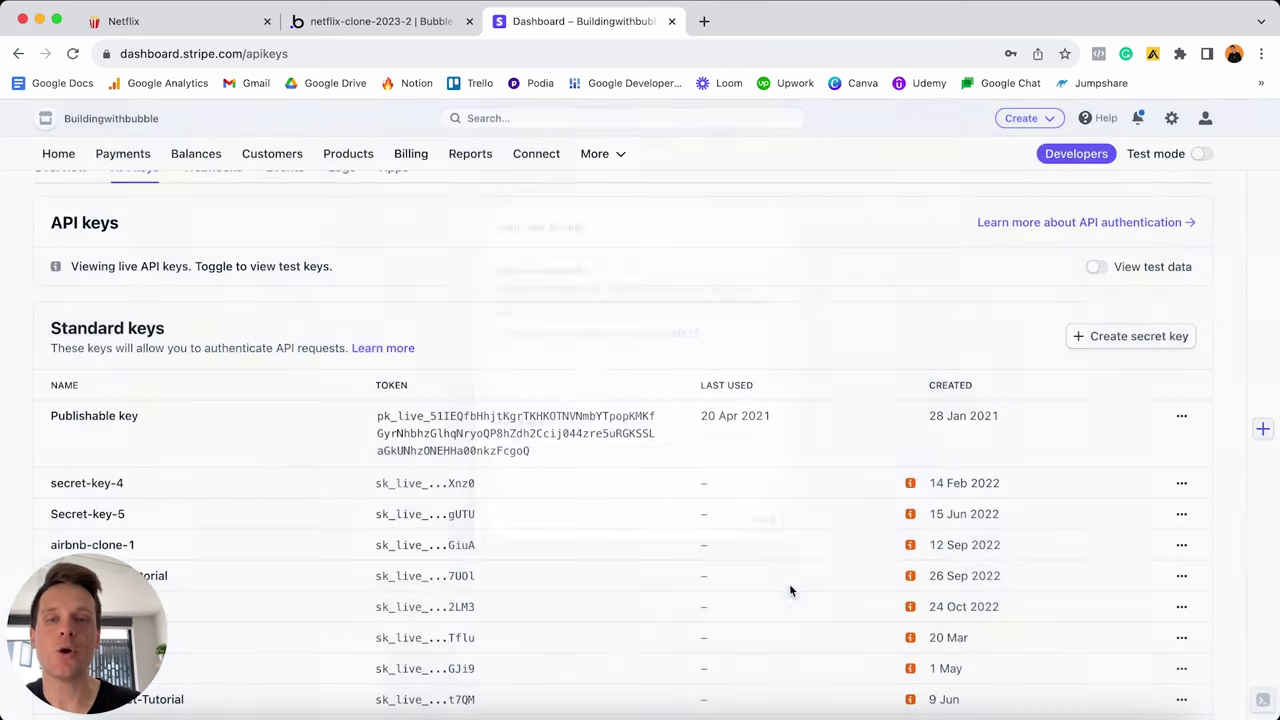
Step: Paste the copied 'Netflix-clone-test' secret key into the Stripe plugin's Live Secret Key field
{"action": "left_click", "coordinate": [390, 22]}
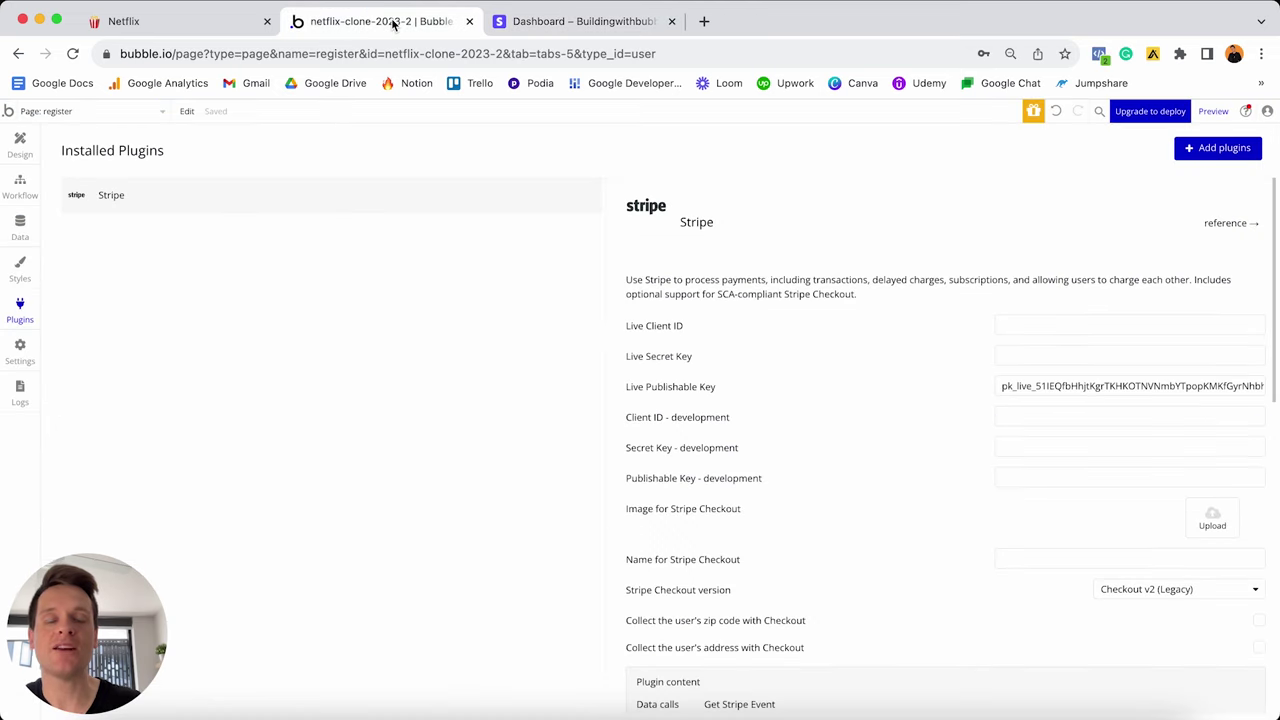
{"action": "left_click", "coordinate": [1012, 355]}
{"action": "key", "text": "super+v"}
{"action": "left_click", "coordinate": [910, 360]}
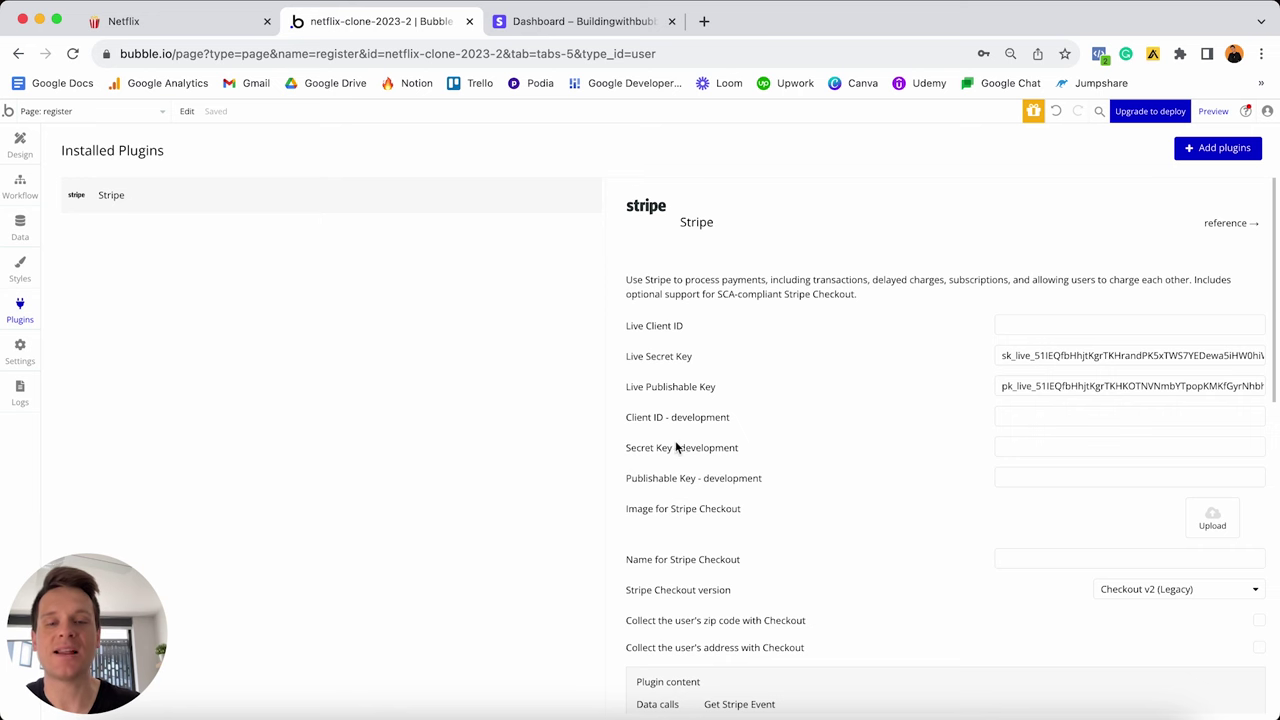
{"action": "left_click", "coordinate": [610, 24]}
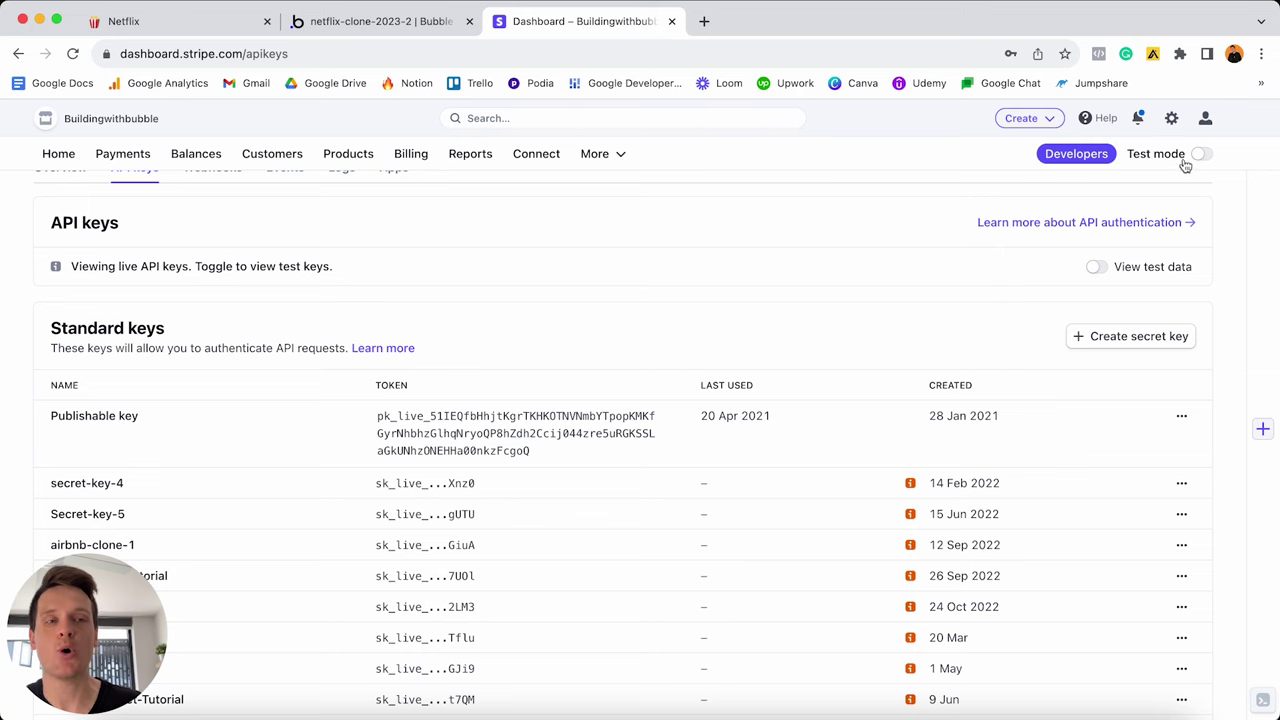
Step: Switch the Stripe dashboard to test mode and copy the test publishable key
{"action": "left_click", "coordinate": [1202, 156]}
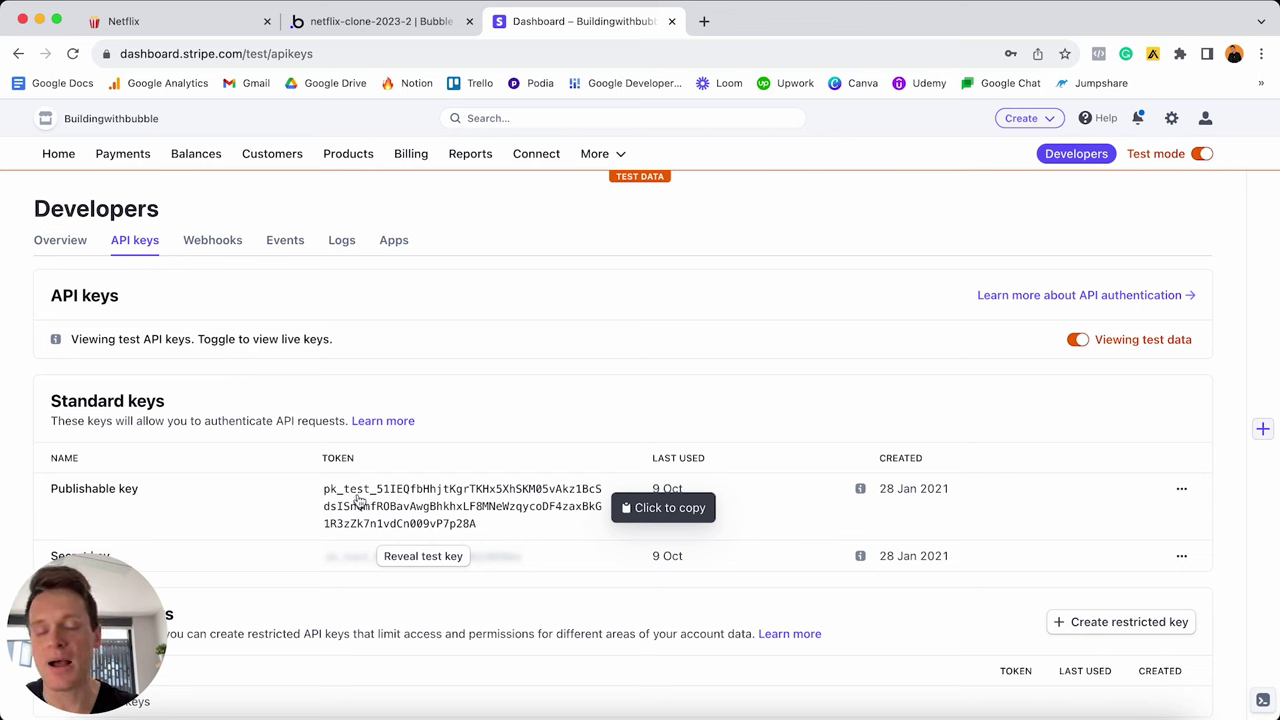
{"action": "left_click", "coordinate": [361, 502]}
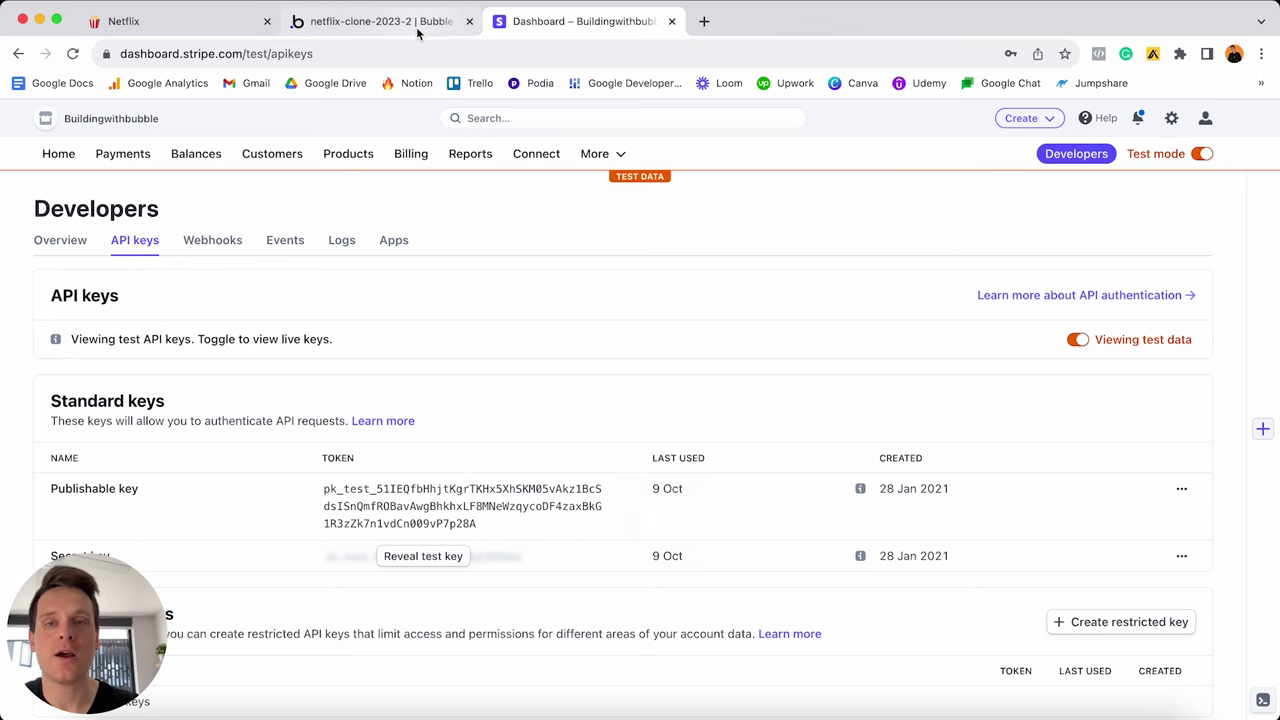
{"action": "left_click", "coordinate": [400, 22]}
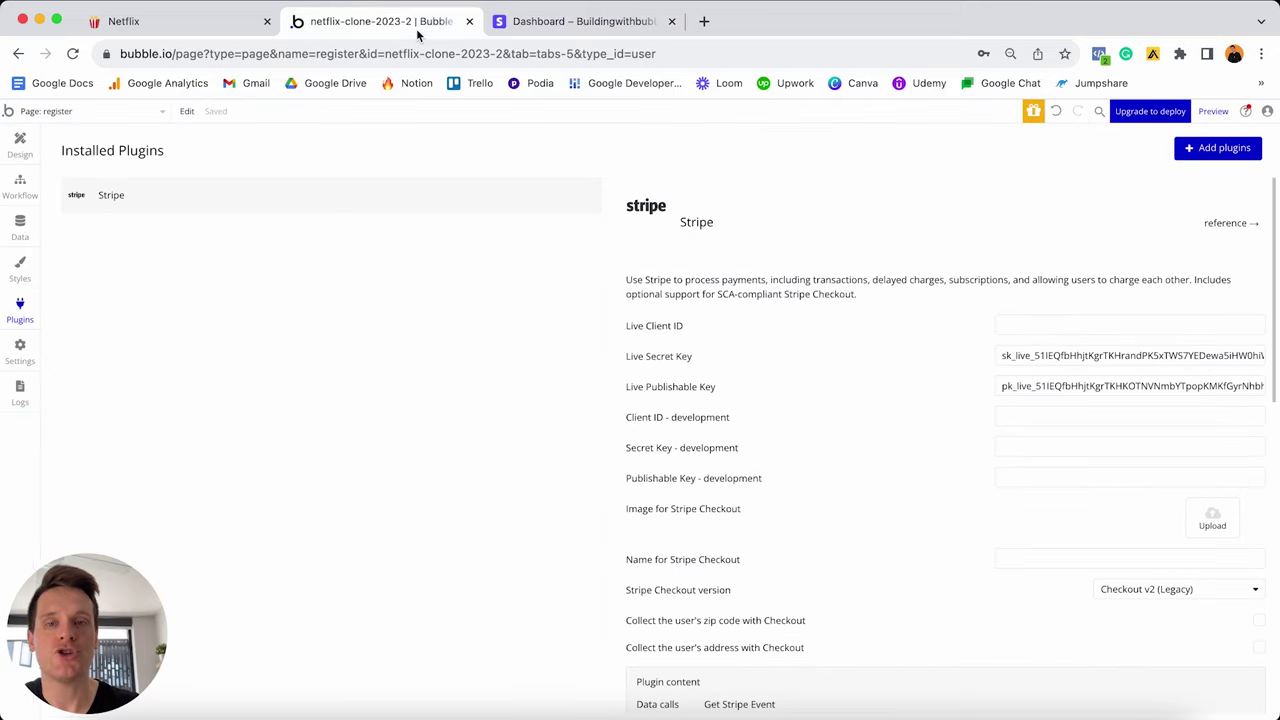
Step: Paste the test publishable key into the plugin's Publishable Key - development field
{"action": "left_click", "coordinate": [1048, 477]}
{"action": "key", "text": "super+v"}
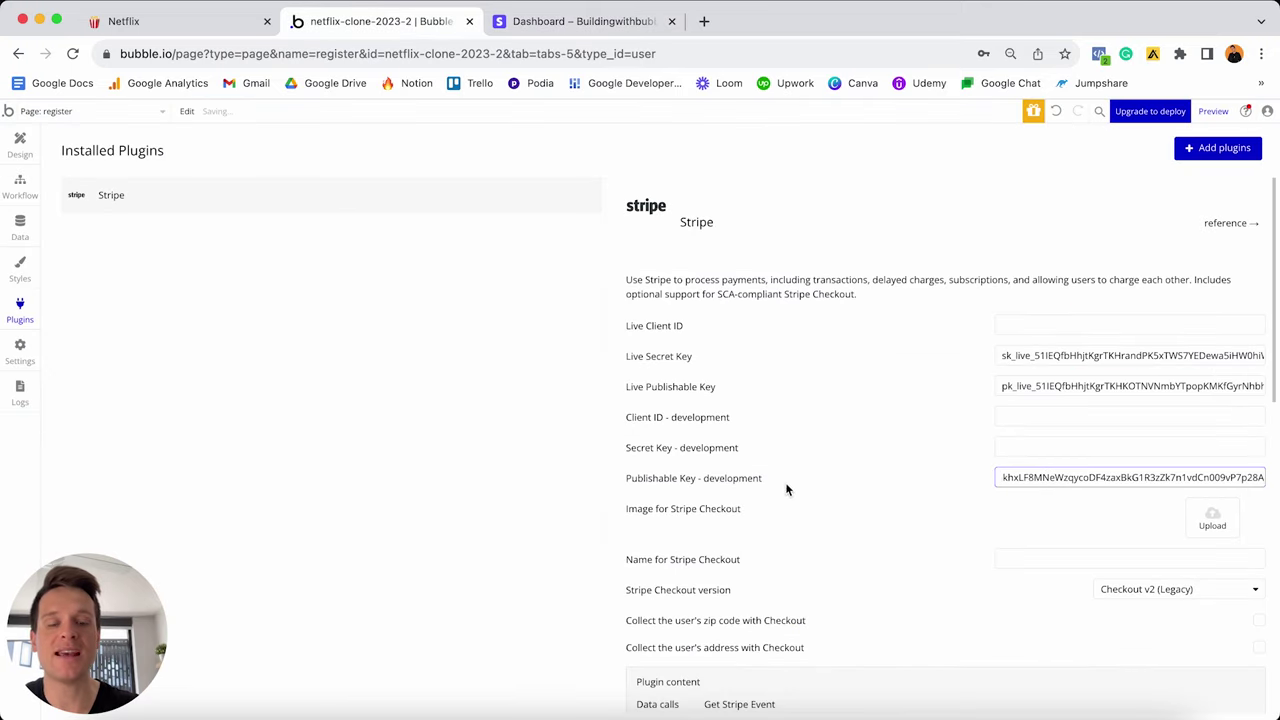
{"action": "left_click", "coordinate": [884, 477]}
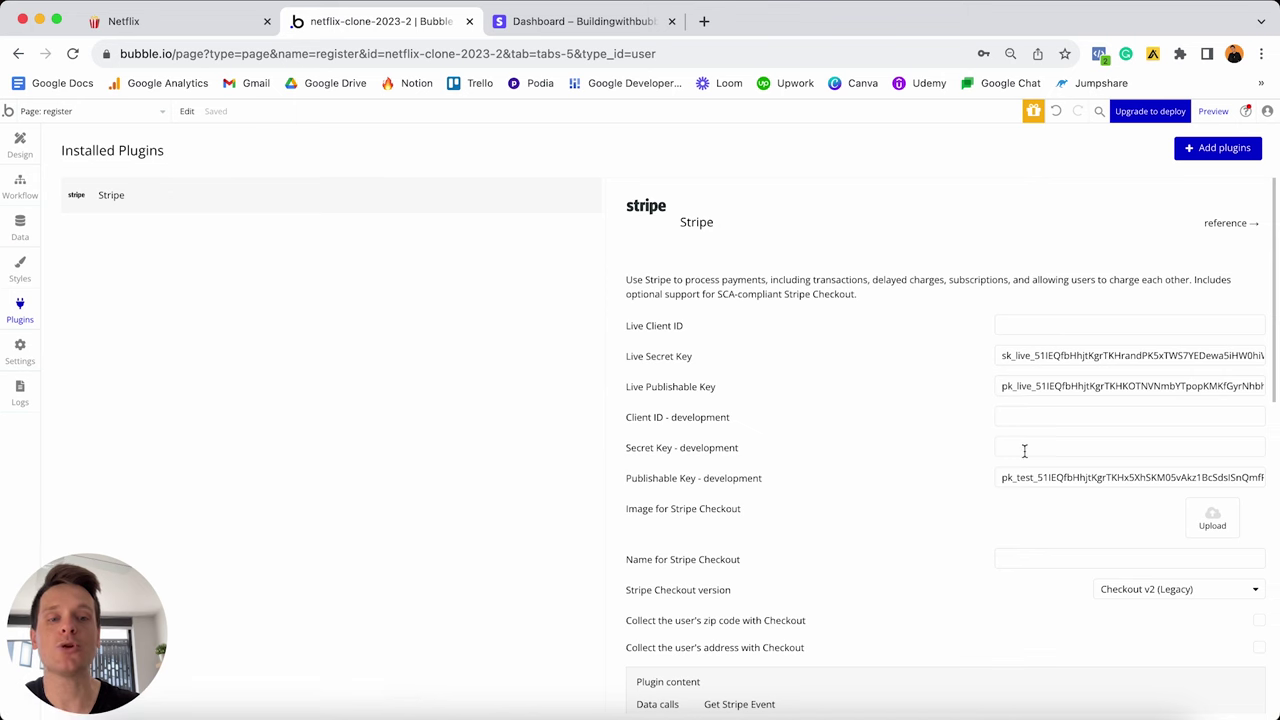
Step: Reveal and copy Stripe's test secret key, then paste it into Secret Key - development
{"action": "left_click", "coordinate": [605, 22]}
{"action": "scroll", "coordinate": [548, 415], "scroll_direction": "down", "scroll_amount": 1}
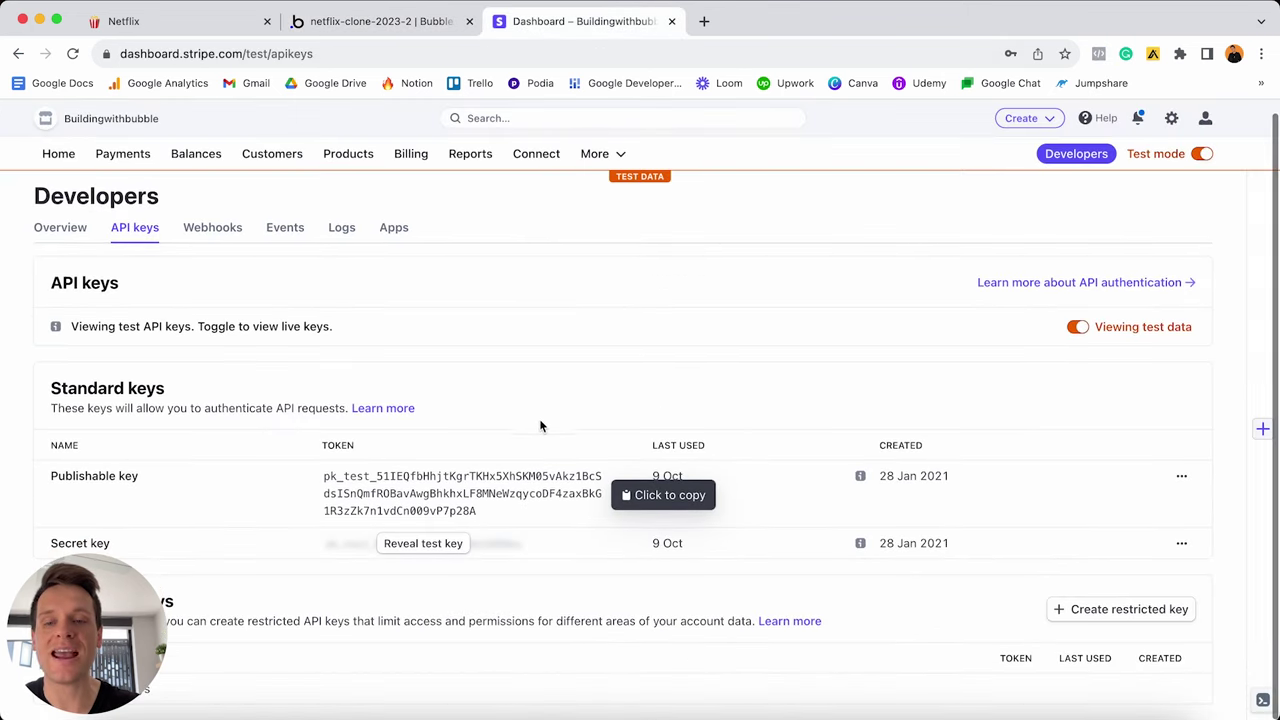
{"action": "left_click", "coordinate": [423, 545]}
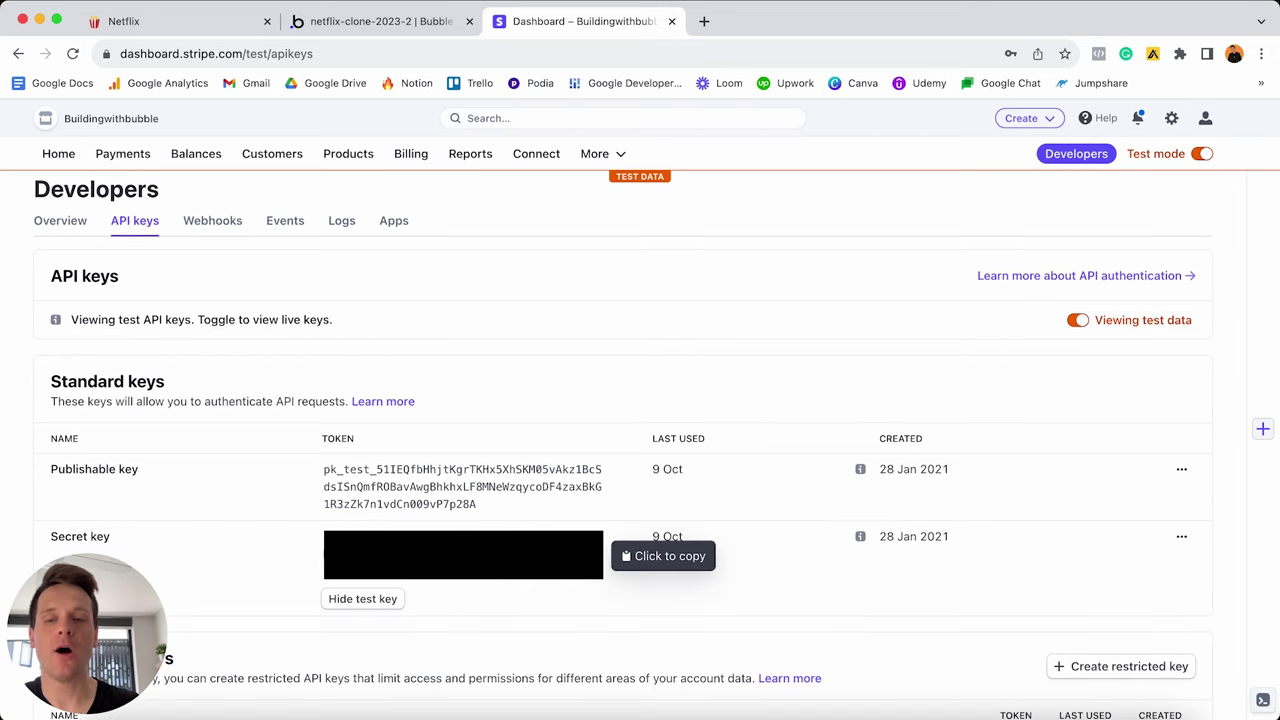
{"action": "left_click", "coordinate": [423, 555]}
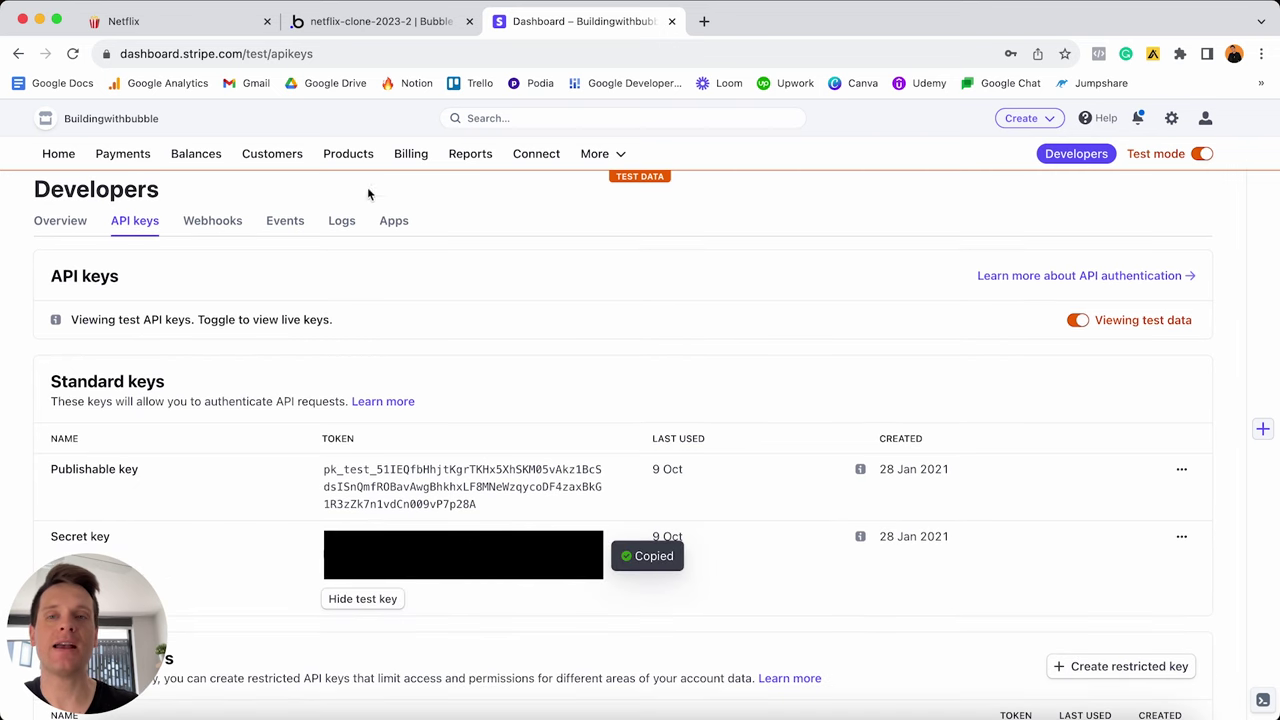
{"action": "left_click", "coordinate": [391, 28]}
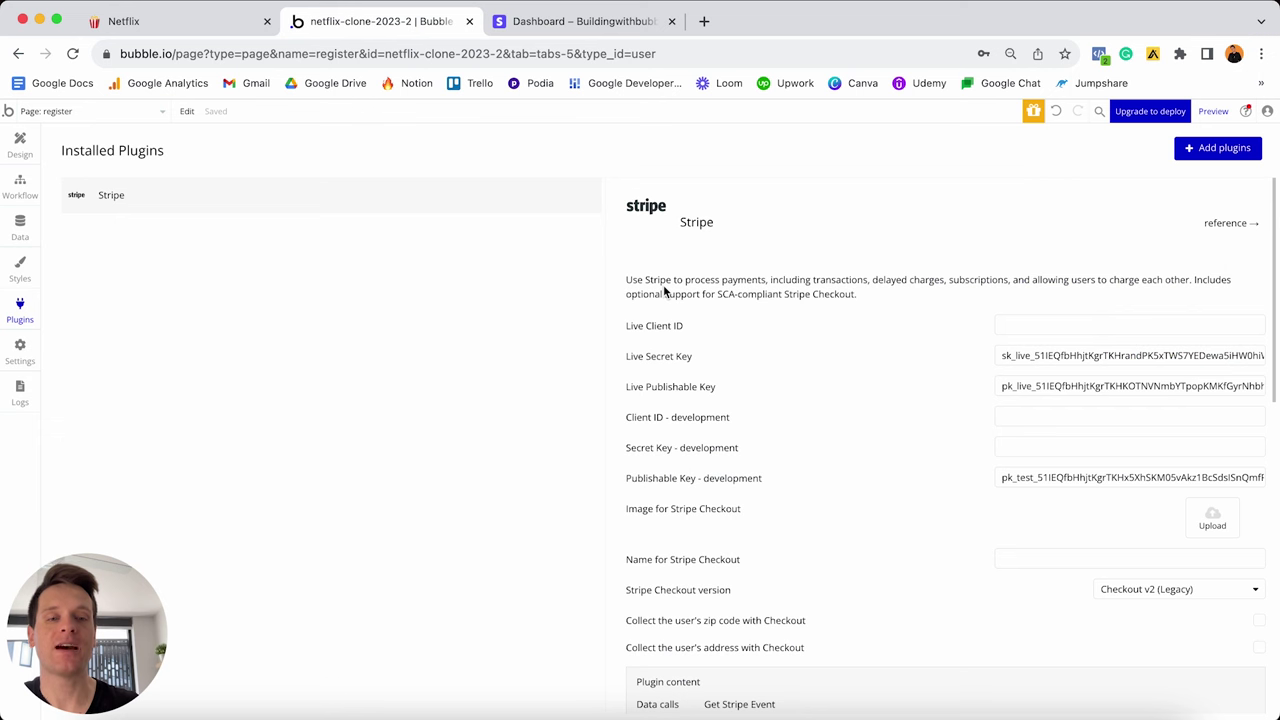
{"action": "left_click", "coordinate": [1019, 442]}
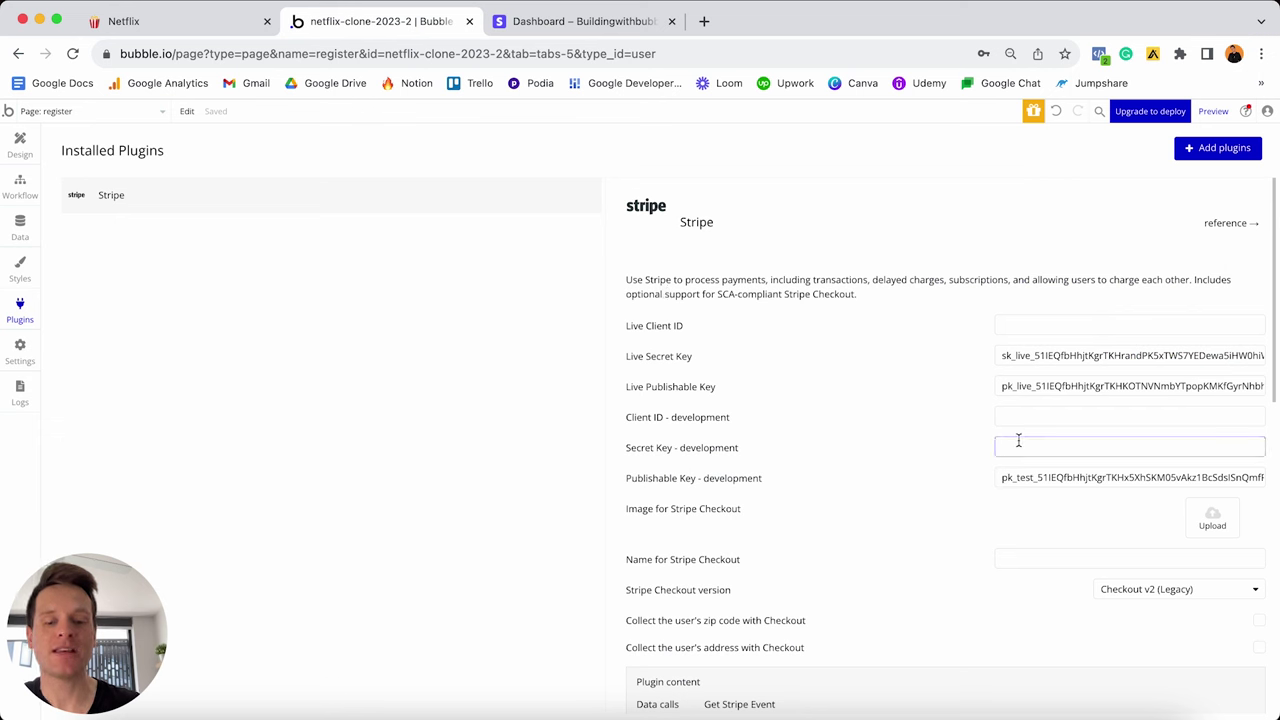
{"action": "key", "text": "super+v"}
{"action": "left_click", "coordinate": [938, 444]}
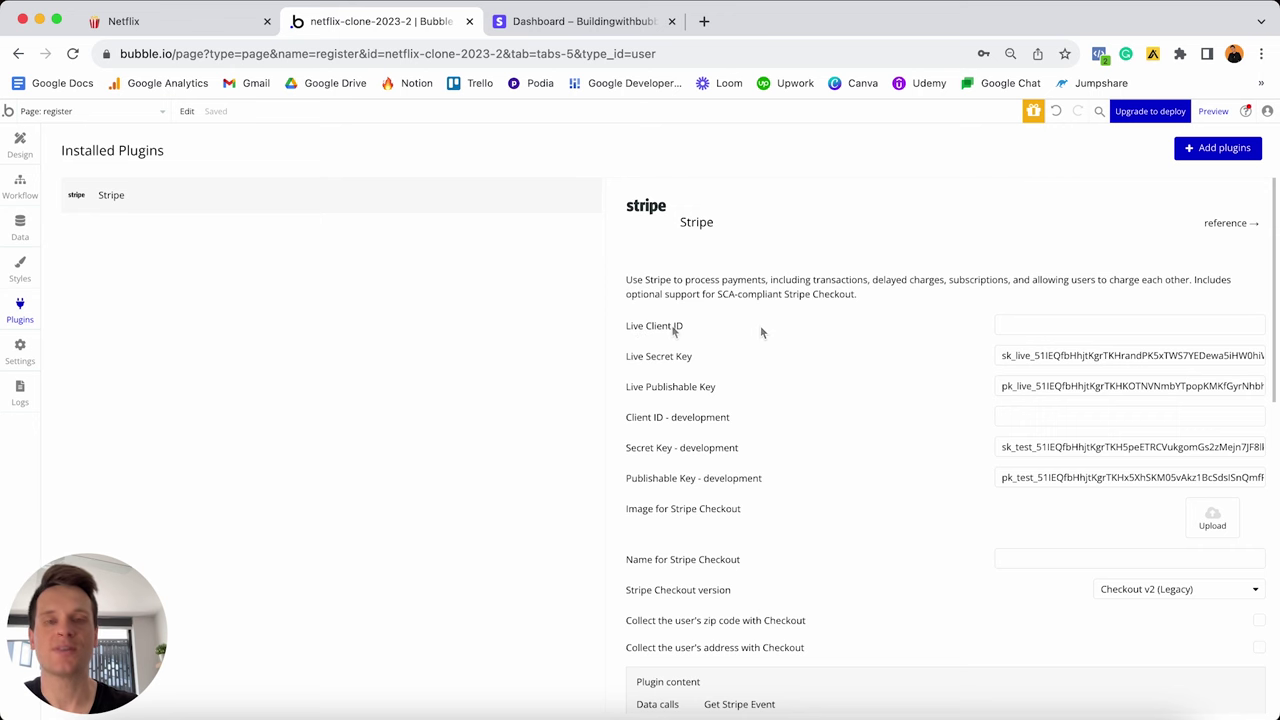
{"action": "left_click", "coordinate": [615, 22]}
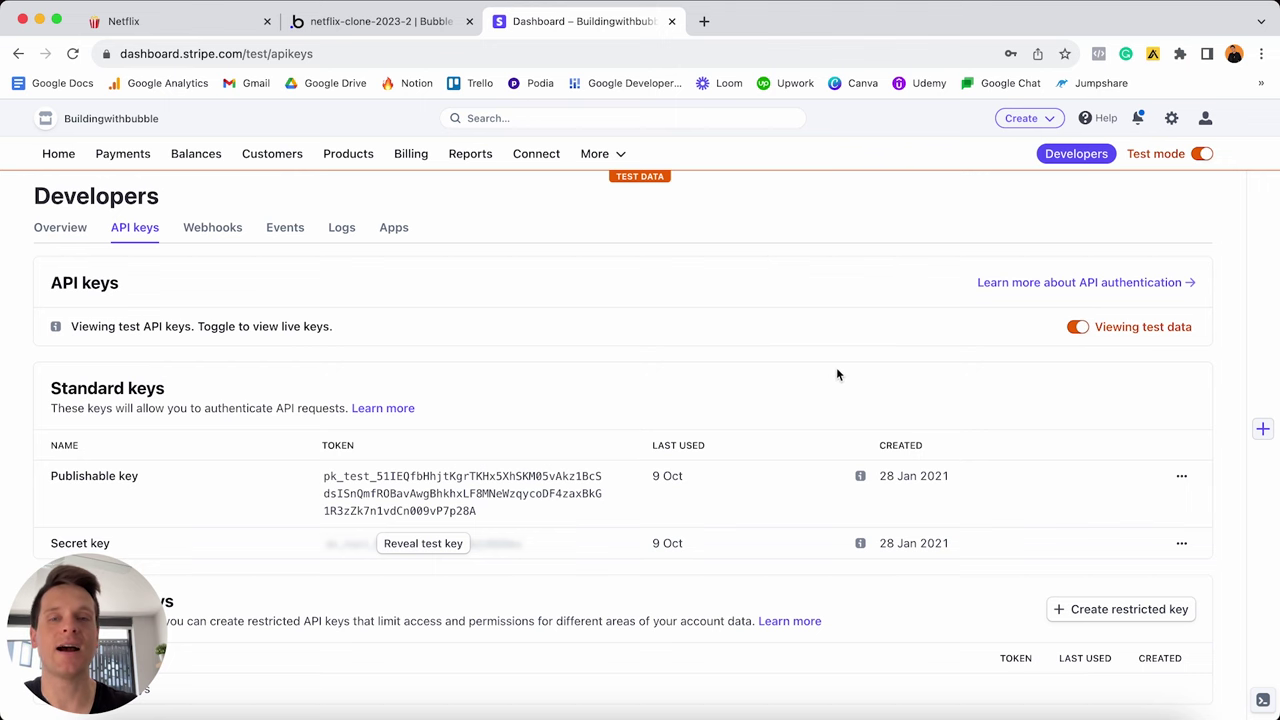
Step: Copy the test-mode client ID from Stripe Connect settings into Bubble's Client ID - development field
{"action": "left_click", "coordinate": [1172, 118]}
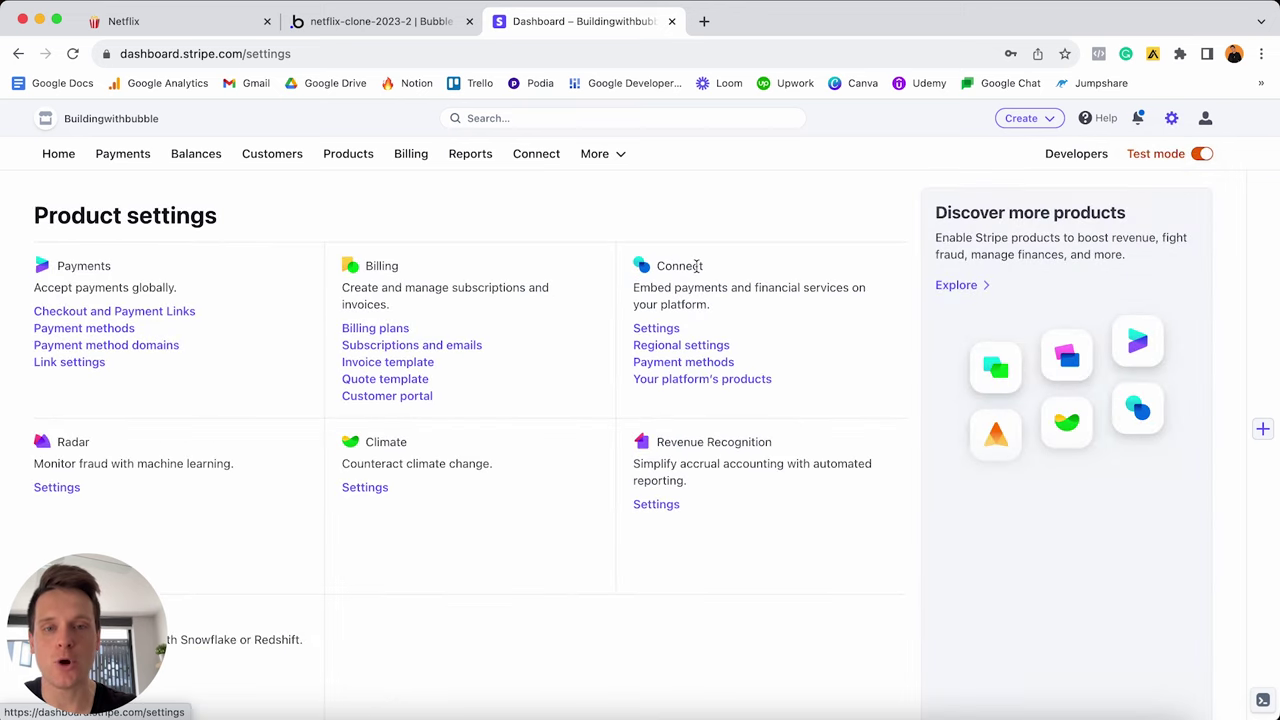
{"action": "left_click", "coordinate": [656, 330]}
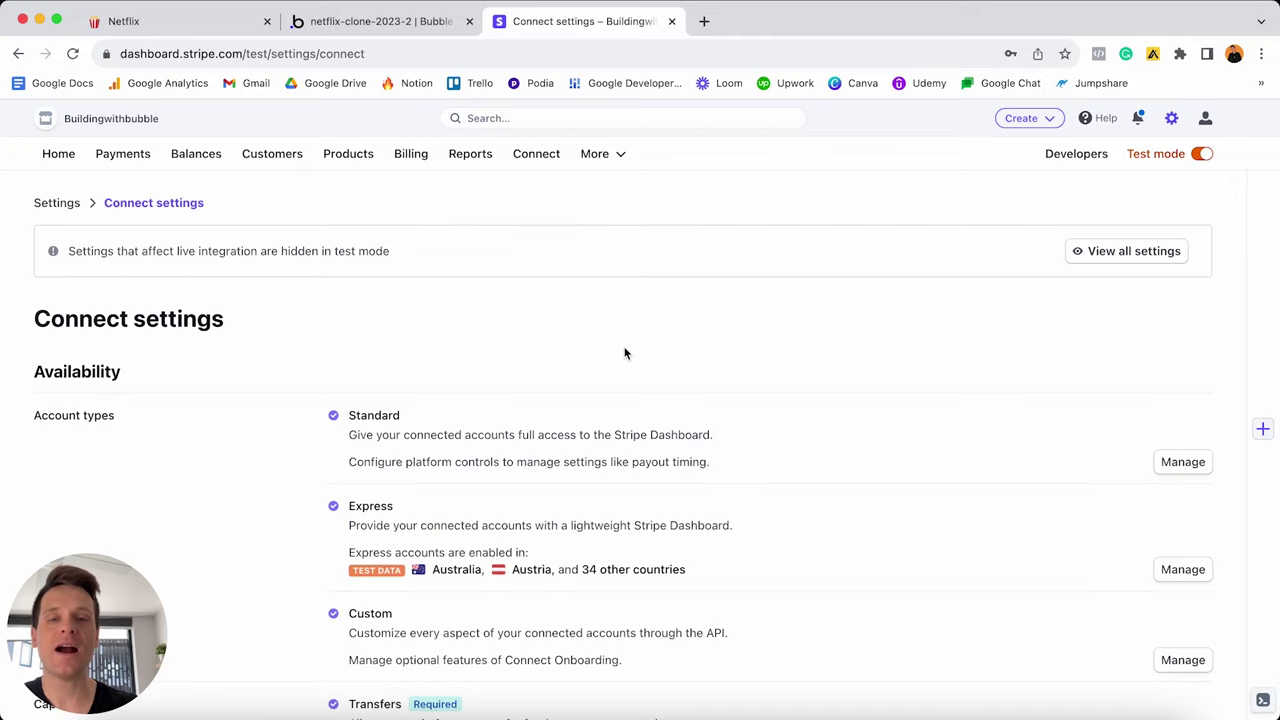
{"action": "scroll", "coordinate": [625, 353], "scroll_direction": "down", "scroll_amount": 10}
{"action": "scroll", "coordinate": [625, 353], "scroll_direction": "down", "scroll_amount": 3}
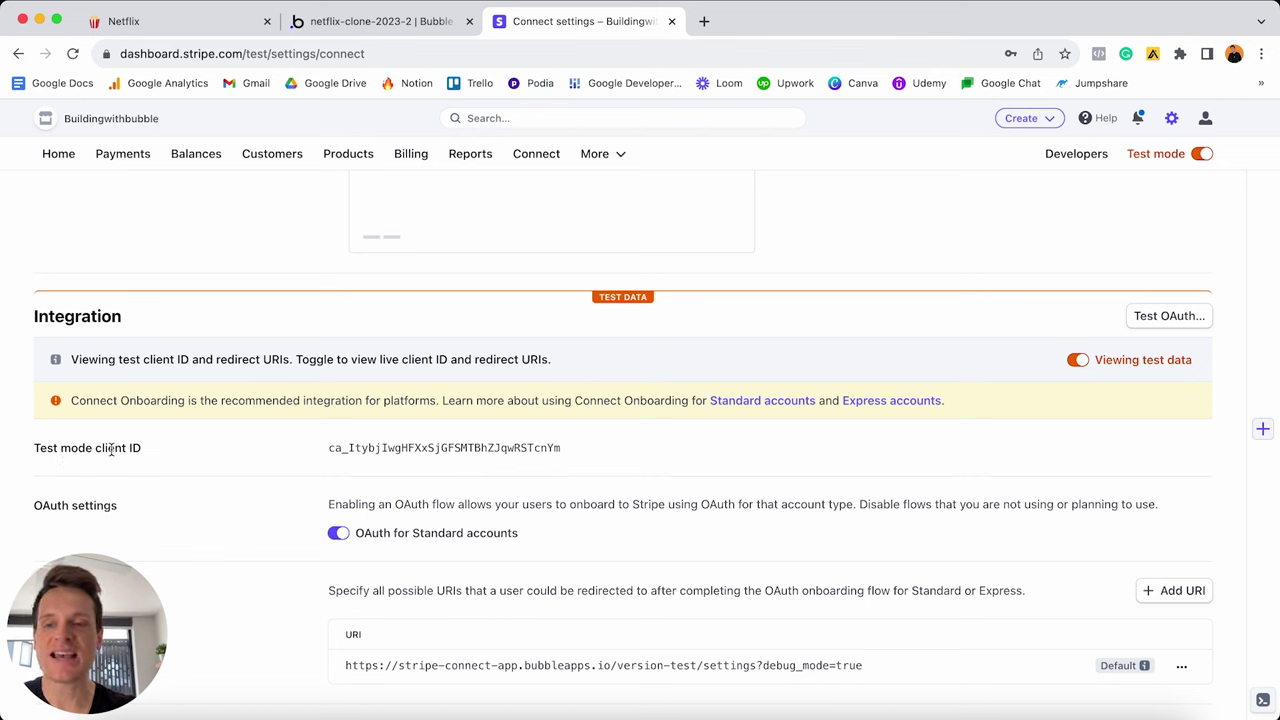
{"action": "left_click_drag", "start_coordinate": [564, 449], "coordinate": [329, 452]}
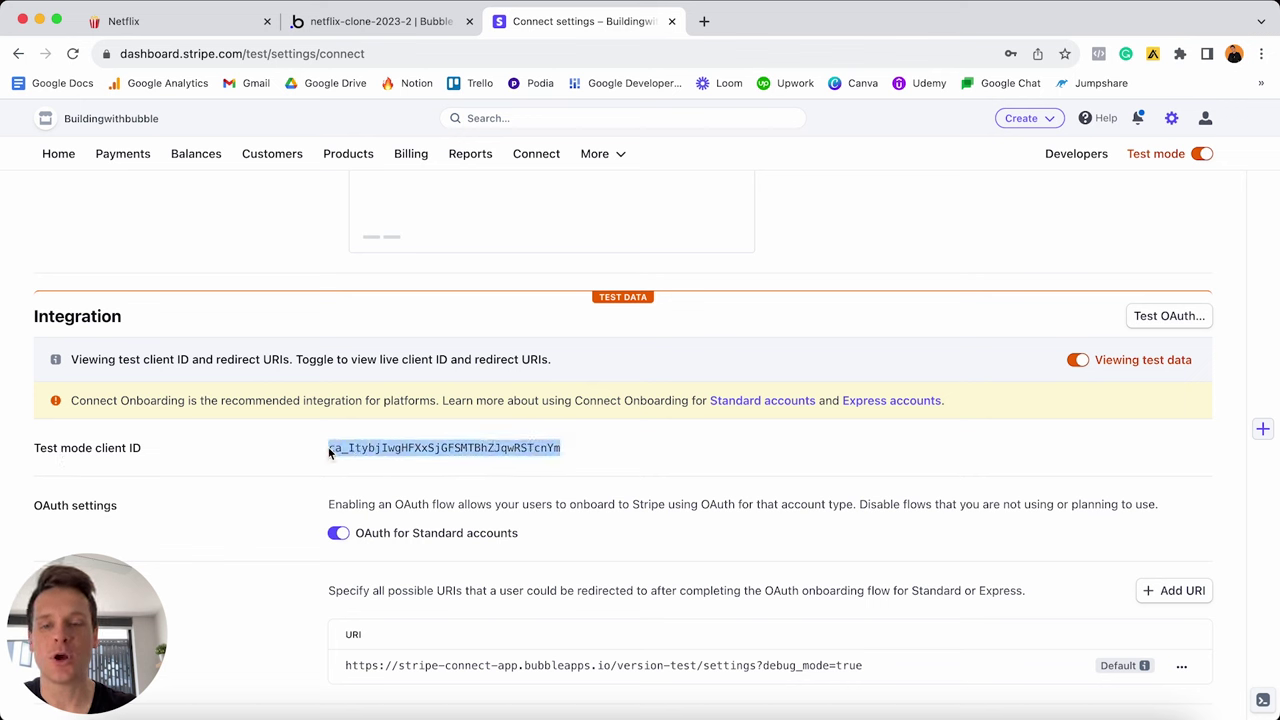
{"action": "left_click", "coordinate": [414, 29]}
{"action": "left_click", "coordinate": [1018, 414]}
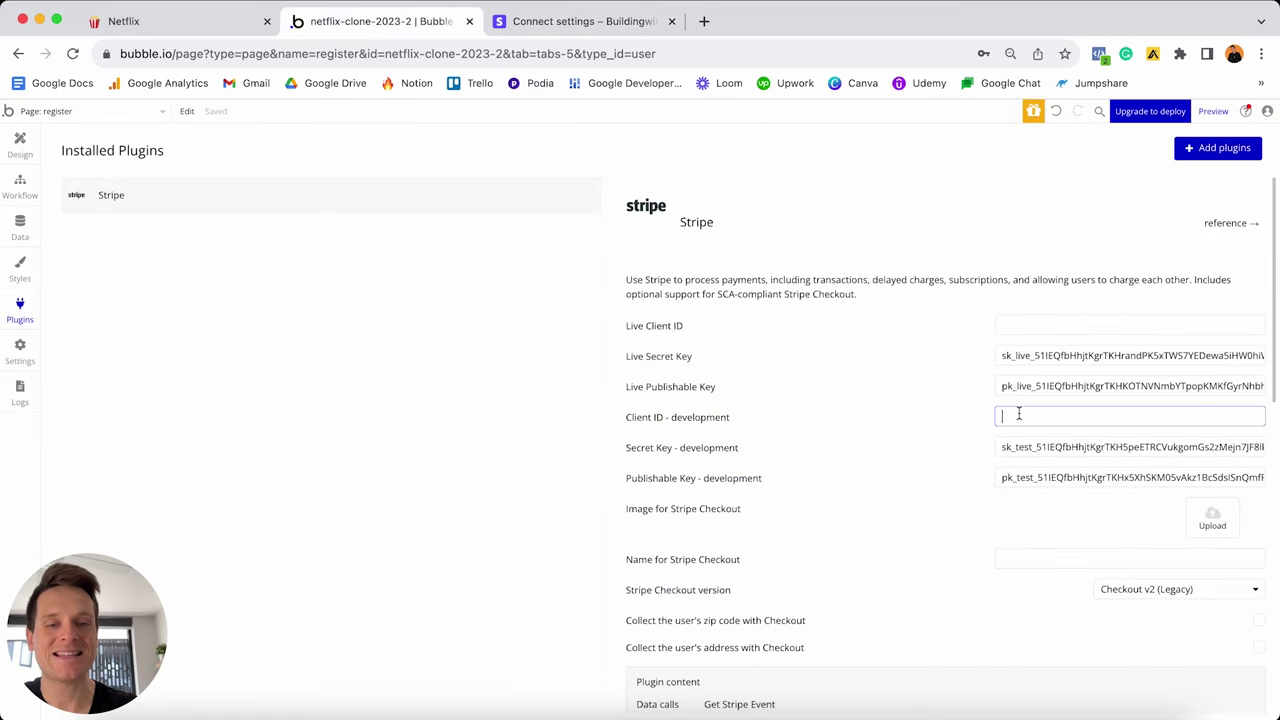
{"action": "key", "text": "super+v"}
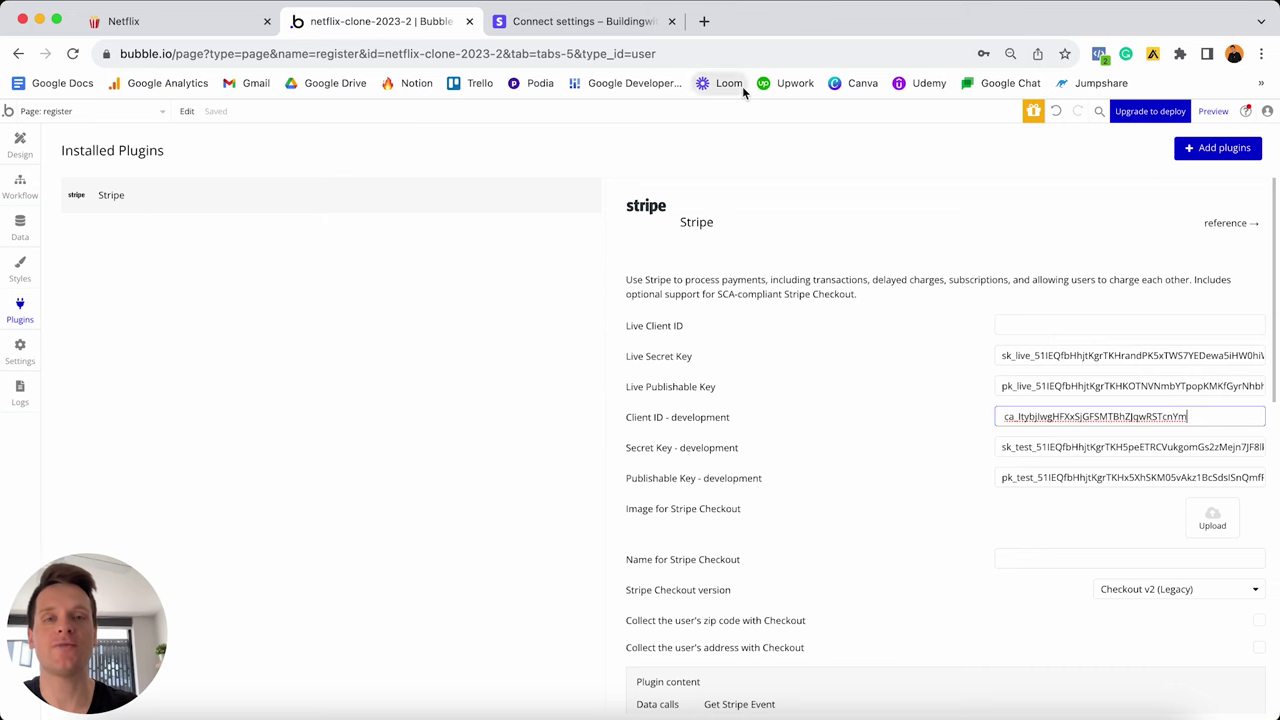
Step: Turn off test mode and copy the live mode client ID from Stripe's Connect settings
{"action": "left_click", "coordinate": [612, 24]}
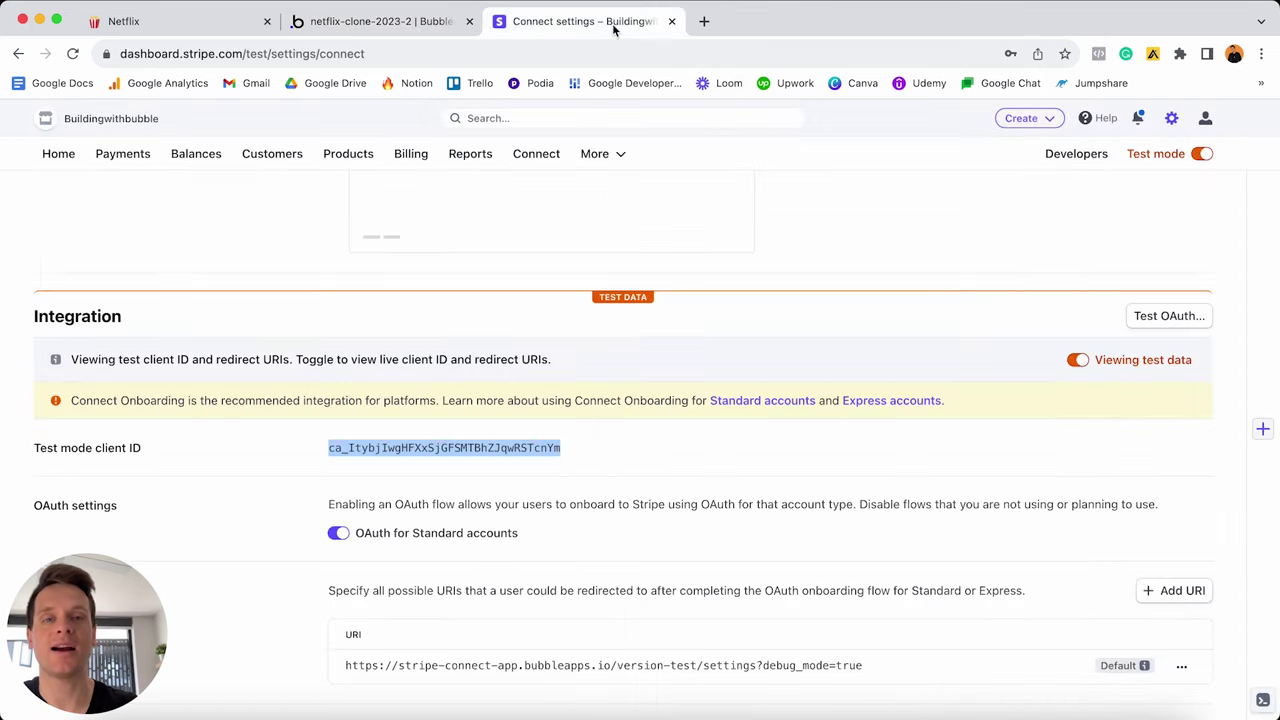
{"action": "left_click", "coordinate": [1202, 155]}
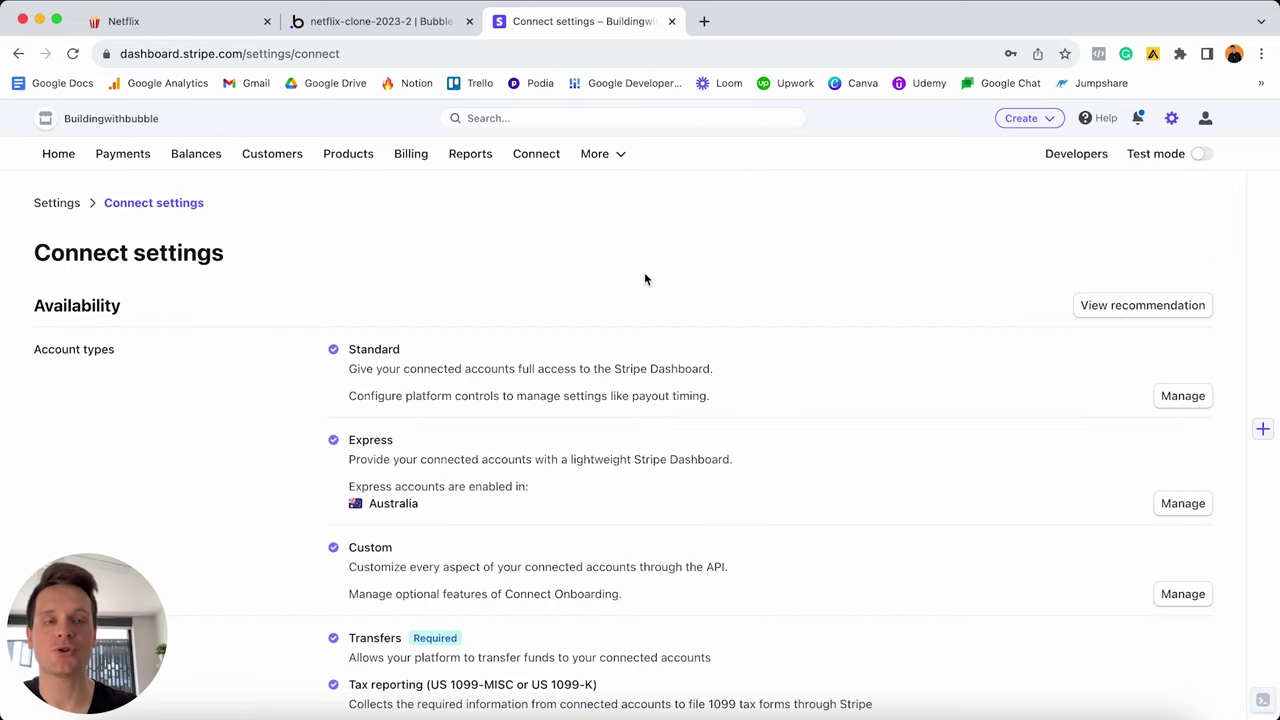
{"action": "scroll", "coordinate": [586, 277], "scroll_direction": "down", "scroll_amount": 10}
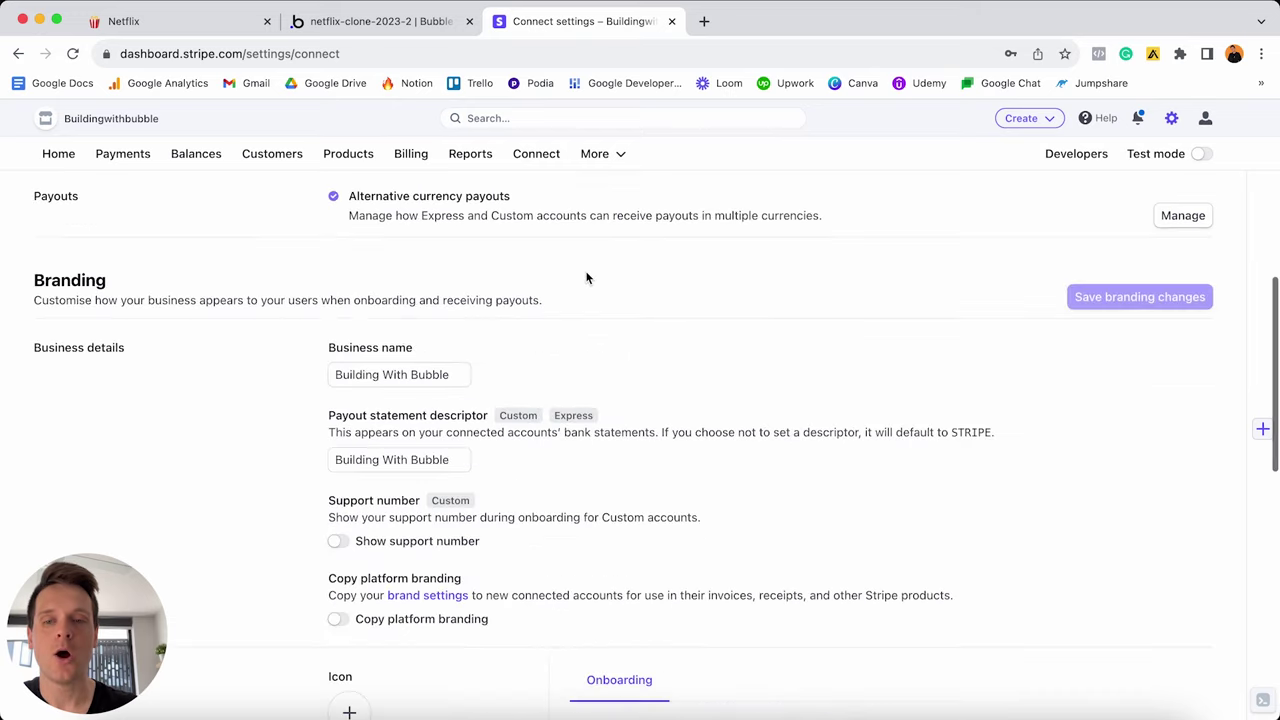
{"action": "scroll", "coordinate": [586, 277], "scroll_direction": "down", "scroll_amount": 13}
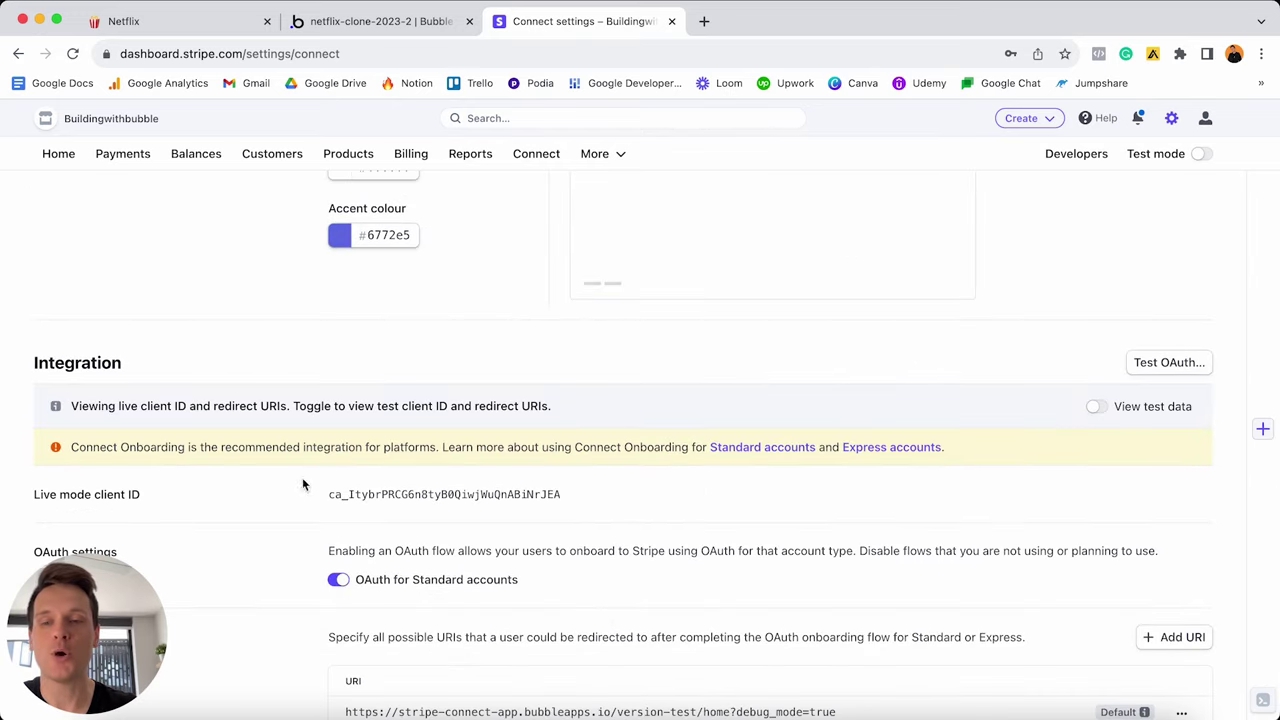
{"action": "left_click_drag", "start_coordinate": [564, 496], "coordinate": [320, 490]}
{"action": "key", "text": "ctrl+c"}
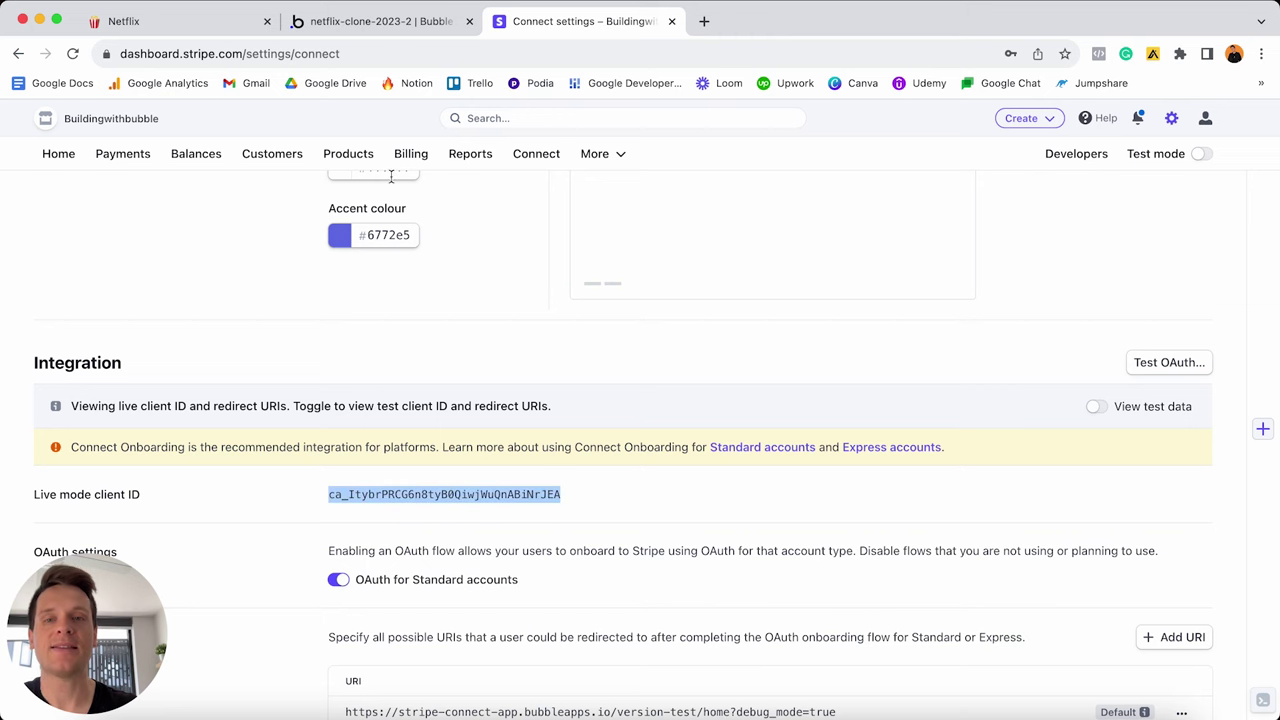
{"action": "left_click", "coordinate": [420, 30]}
Step: Paste the live client ID into the Stripe plugin's Live Client ID field
{"action": "left_click", "coordinate": [1011, 322]}
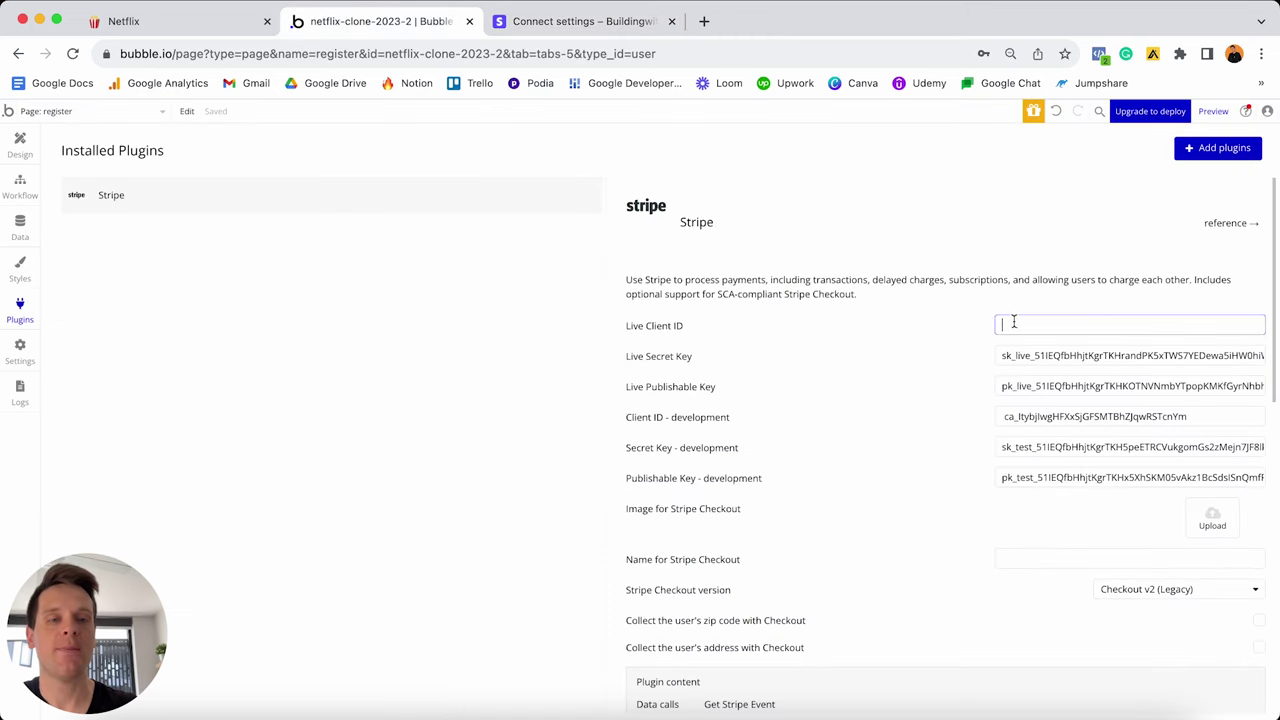
{"action": "key", "text": "ctrl+v"}
{"action": "left_click", "coordinate": [865, 333]}
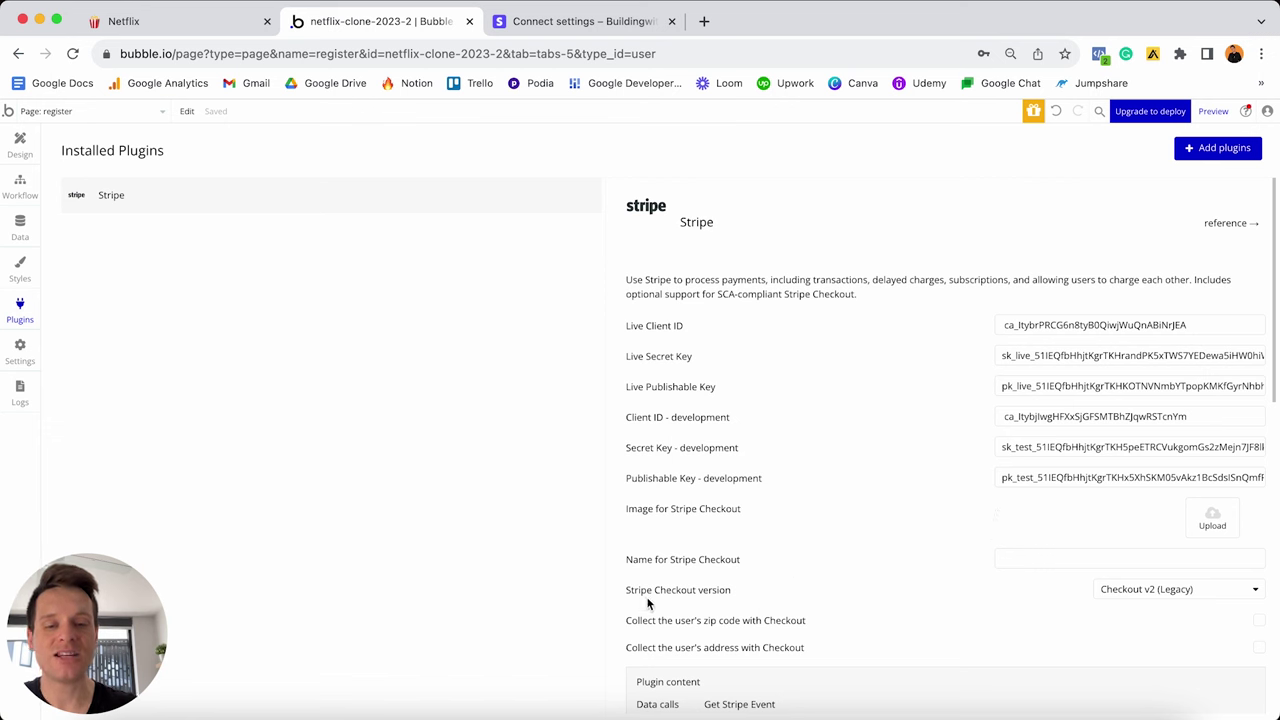
Step: Set the Stripe Checkout version to Checkout v3 (Recommended)
{"action": "left_click", "coordinate": [1131, 590]}
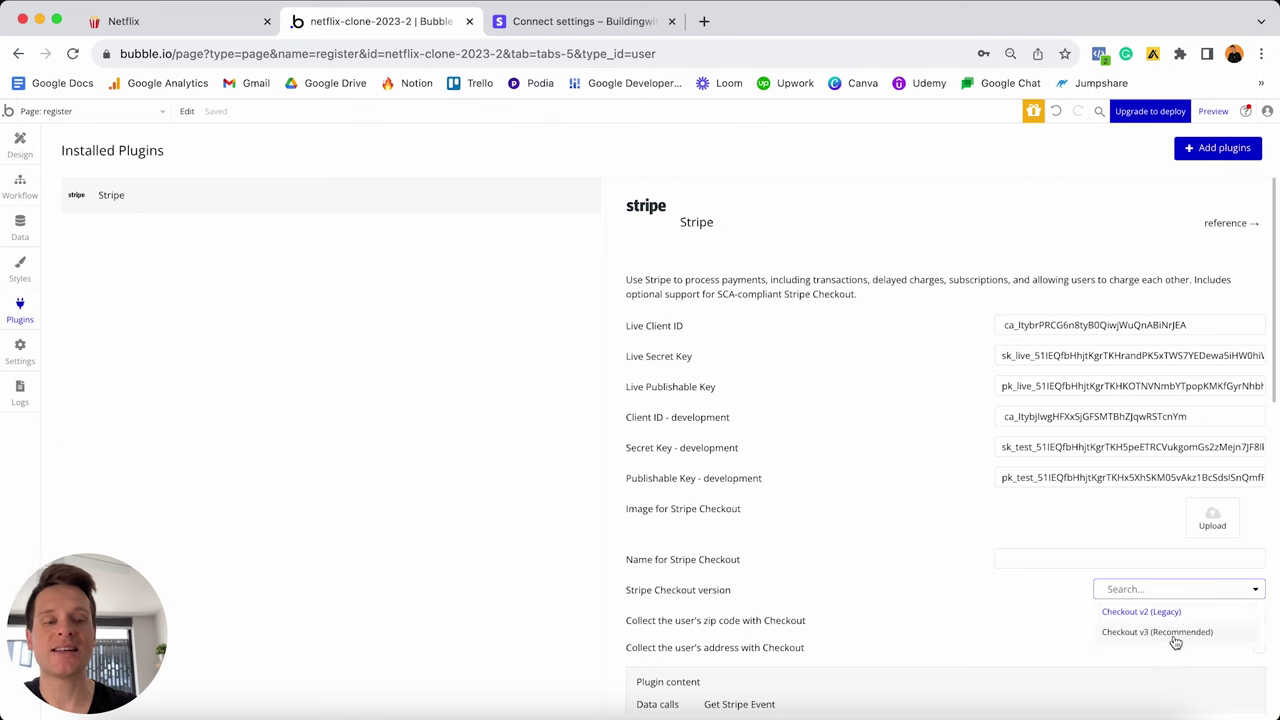
{"action": "left_click", "coordinate": [1145, 632]}
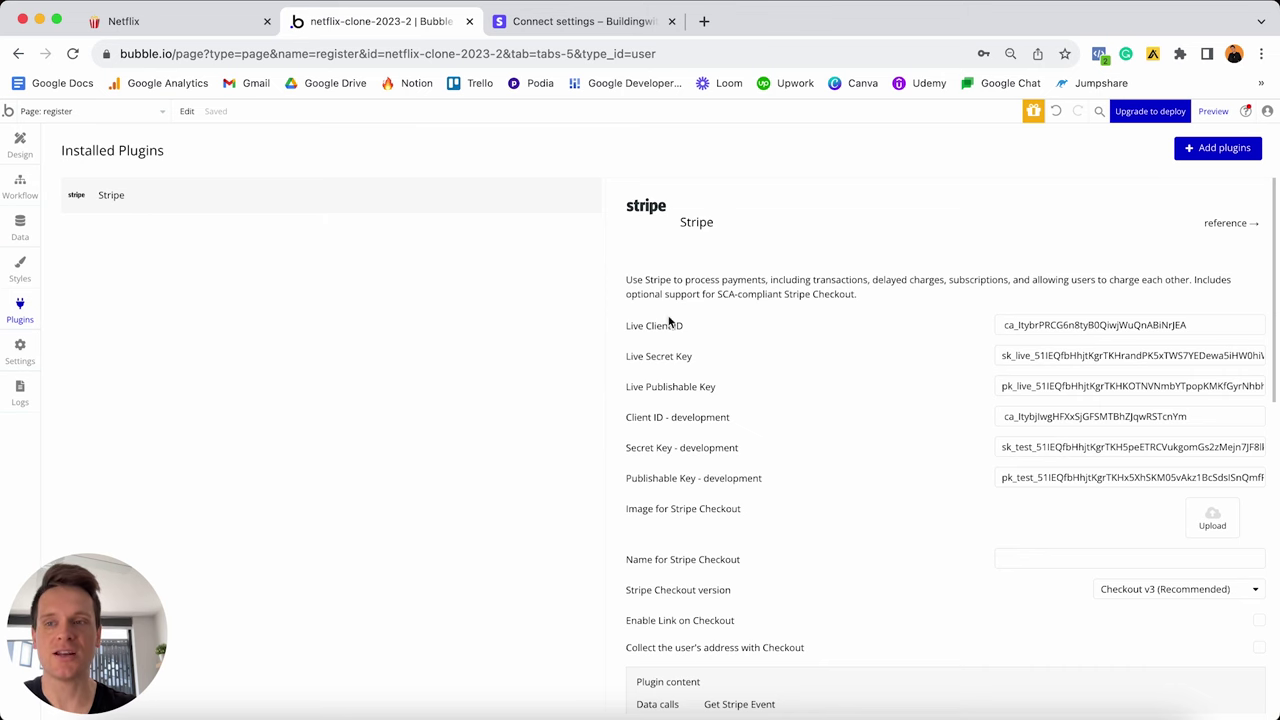
{"action": "left_click", "coordinate": [20, 142]}
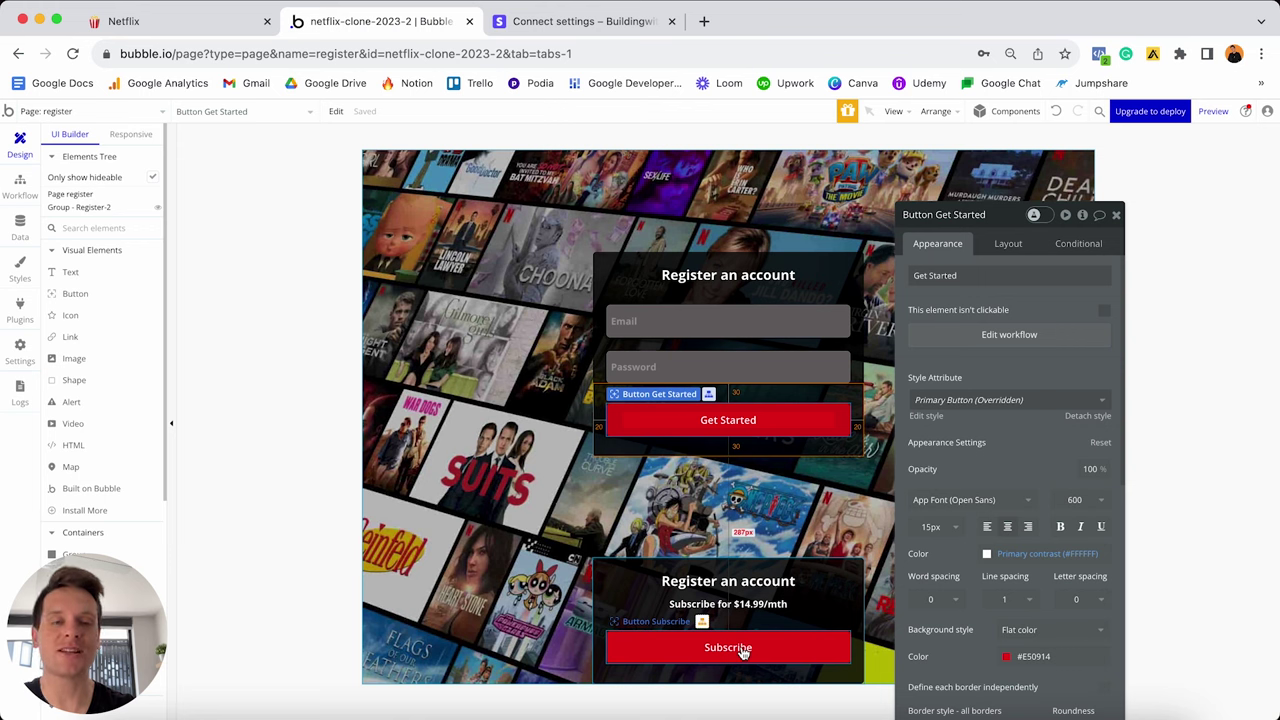
Step: Add a Subscribe-button click workflow with a 'Subscribe the user to a plan' action, leaving the plan unset
{"action": "left_click", "coordinate": [743, 650]}
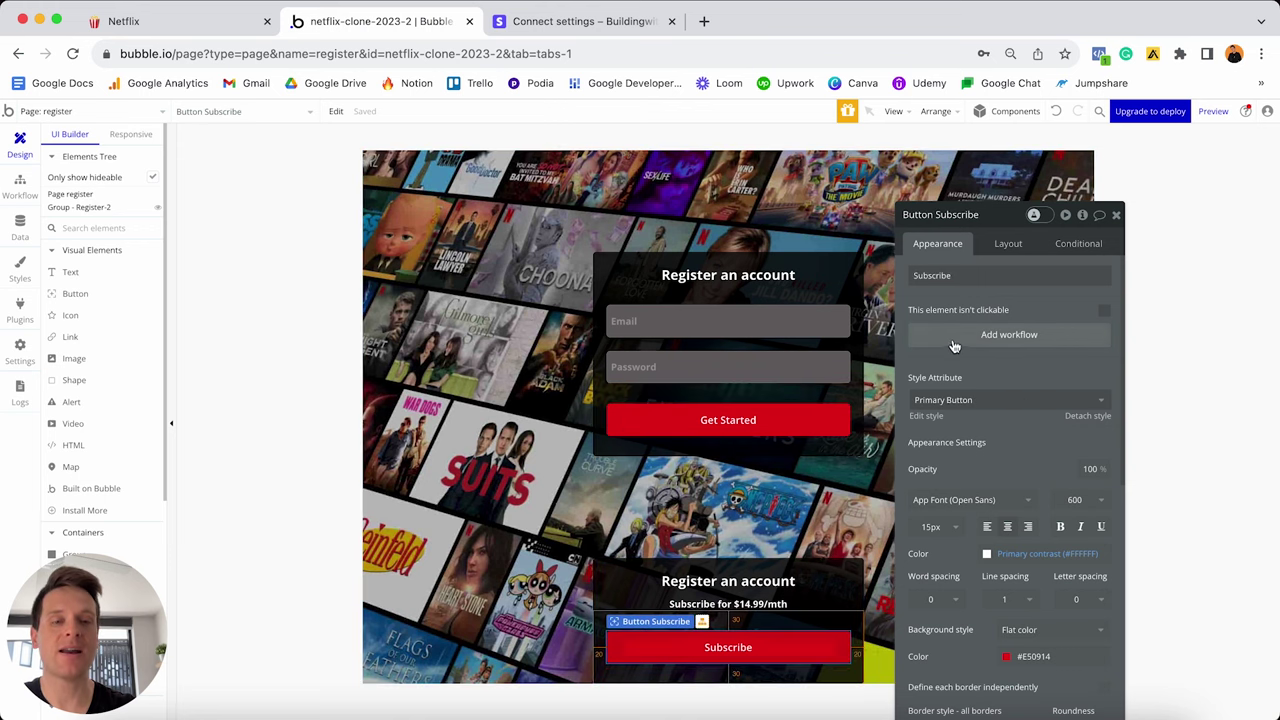
{"action": "left_click", "coordinate": [1009, 335]}
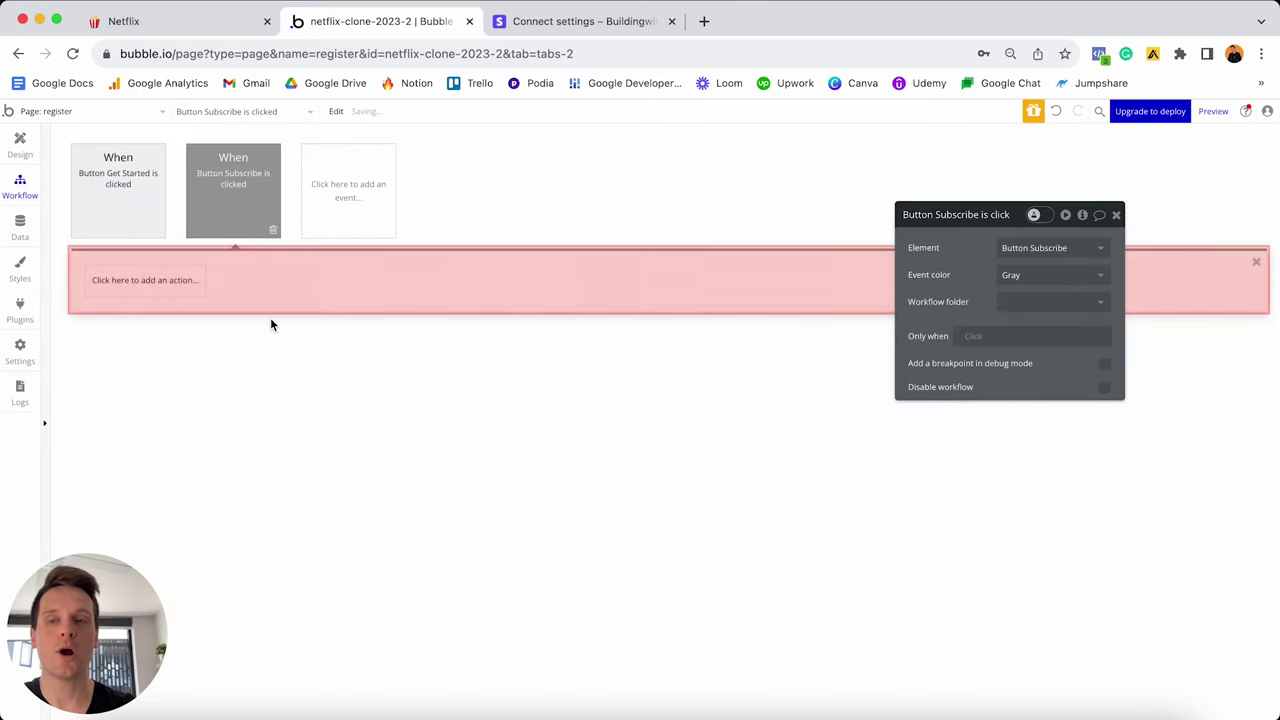
{"action": "left_click", "coordinate": [155, 278]}
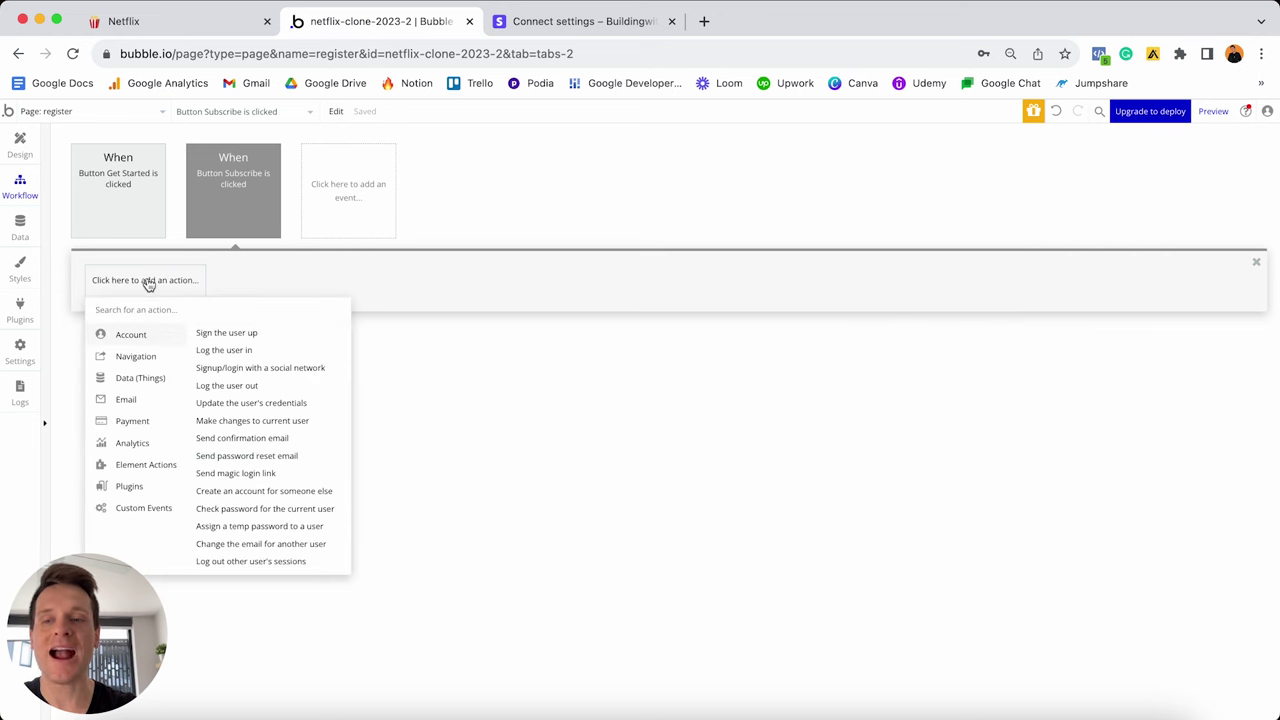
{"action": "mouse_move", "coordinate": [133, 424]}
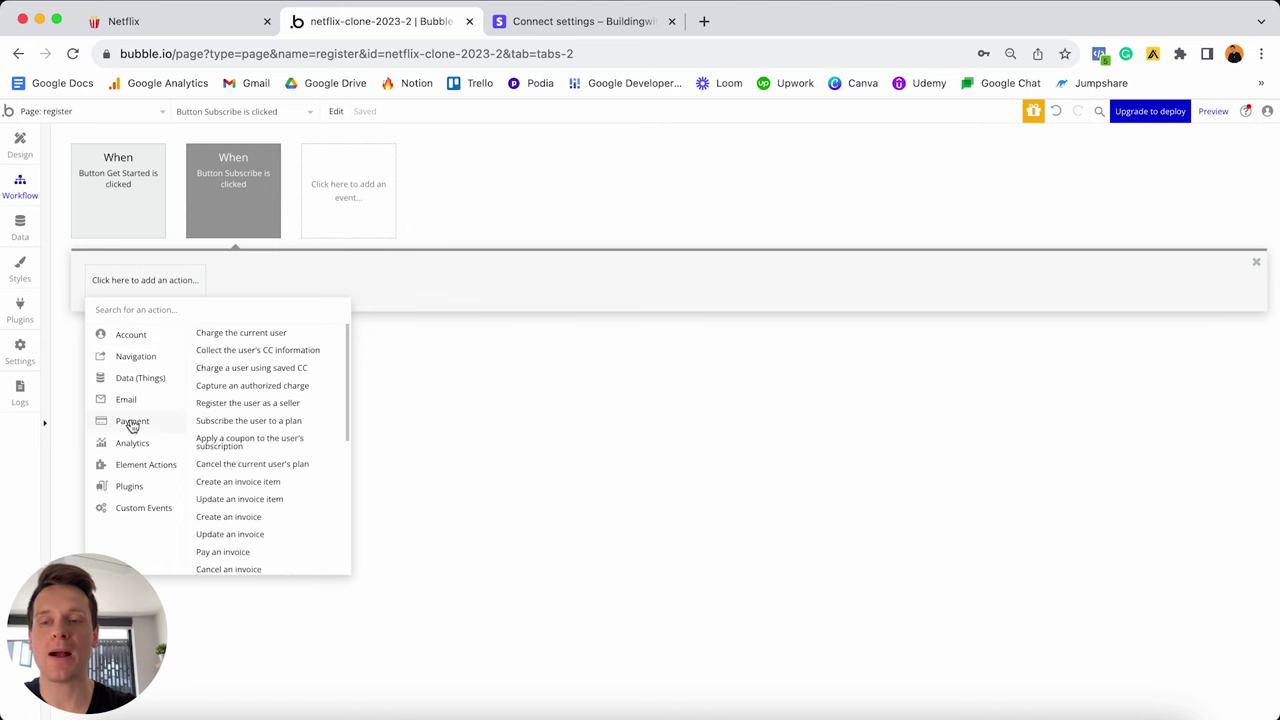
{"action": "left_click", "coordinate": [248, 422]}
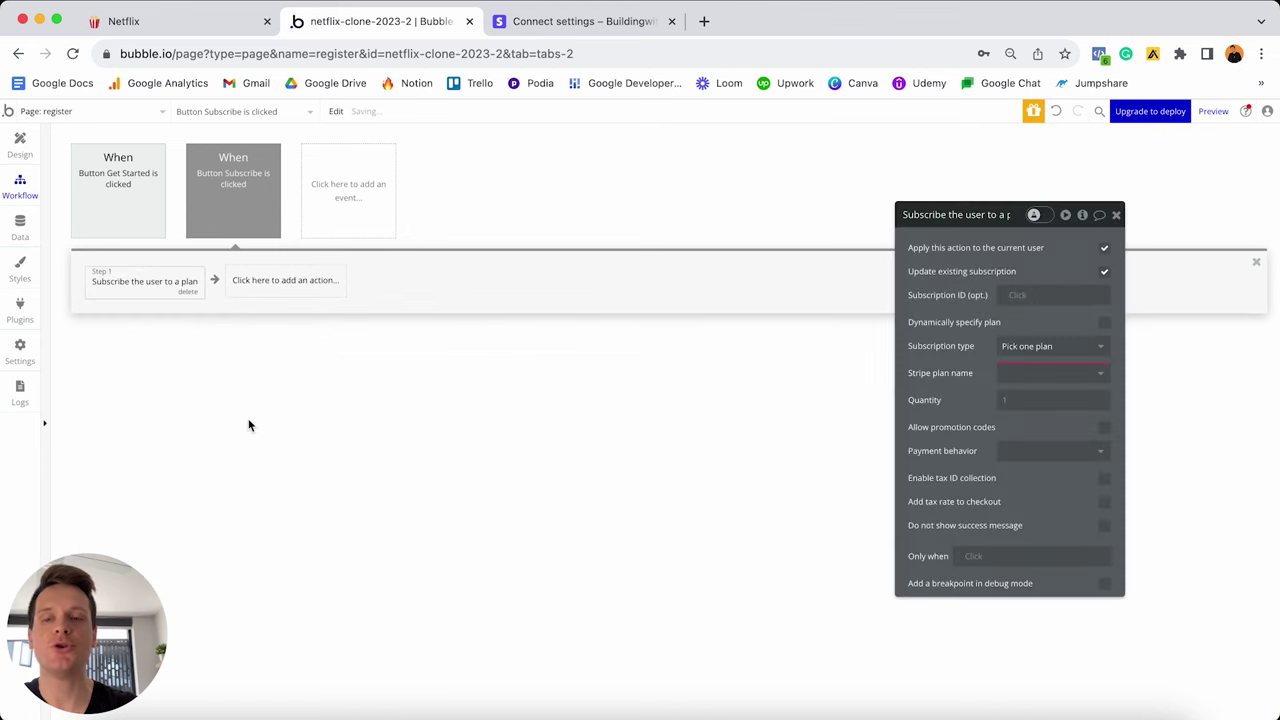
{"action": "left_click", "coordinate": [1015, 373]}
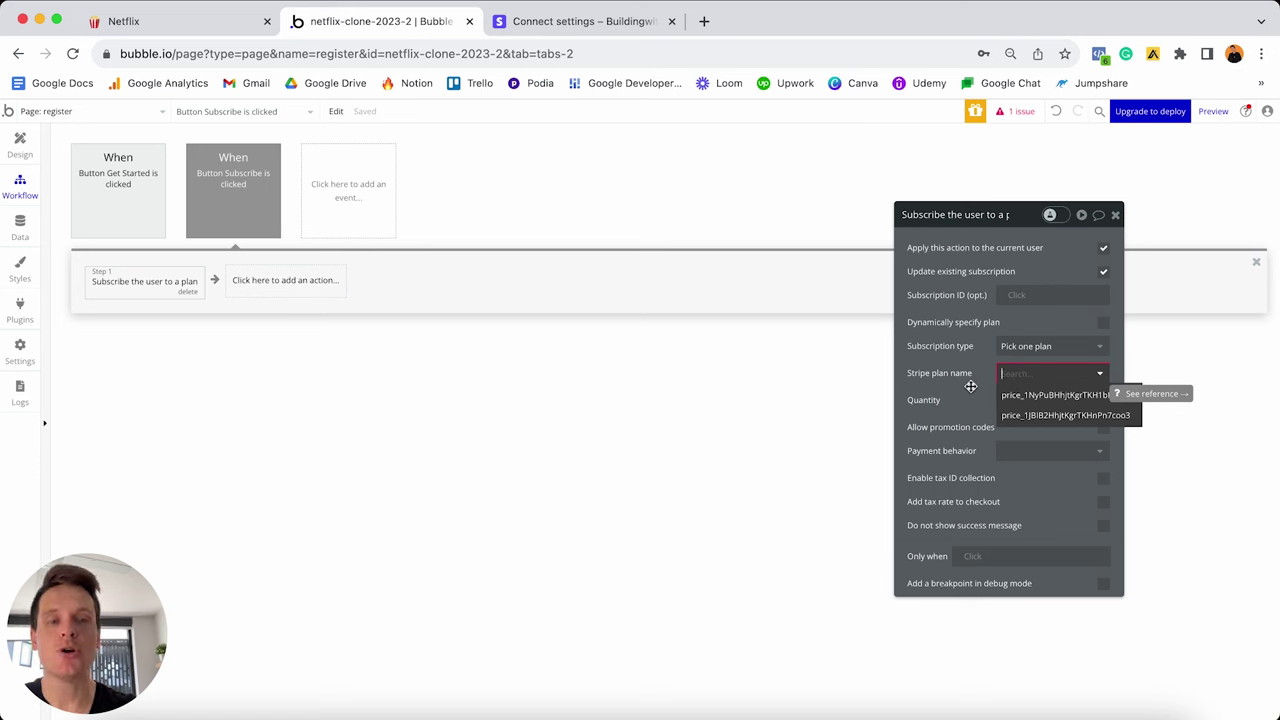
{"action": "left_click", "coordinate": [970, 386]}
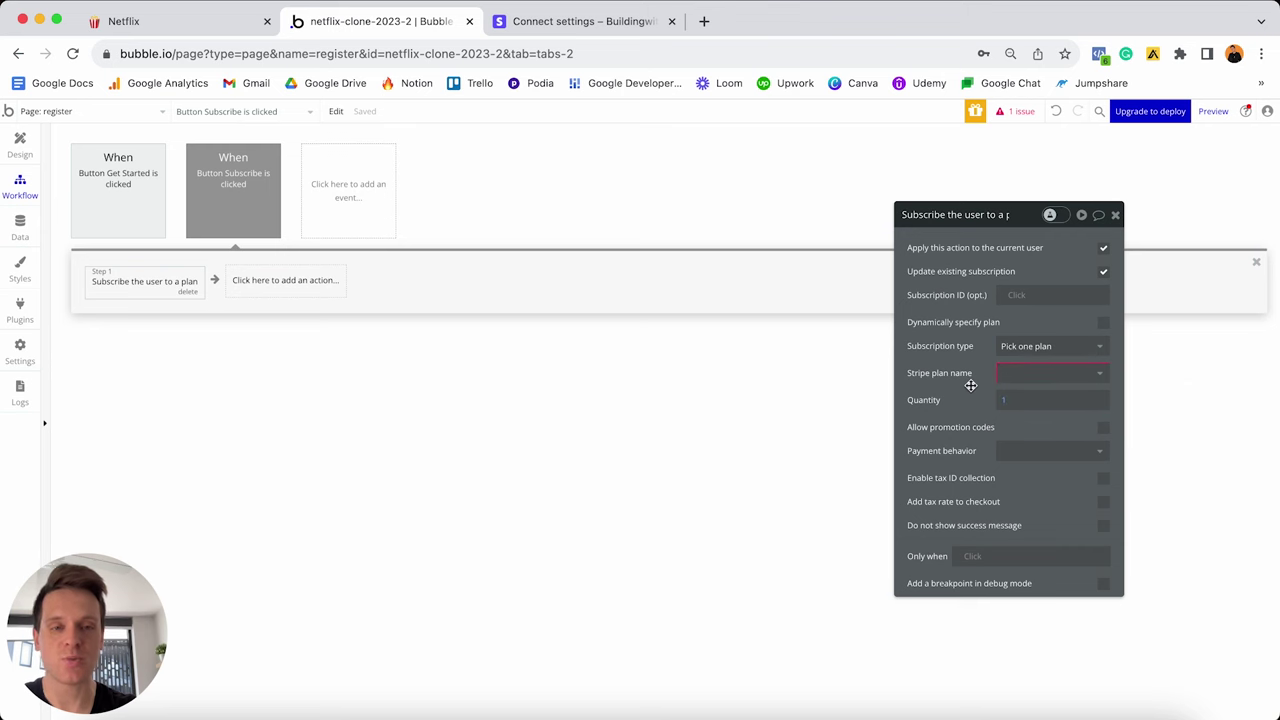
{"action": "left_click", "coordinate": [610, 22]}
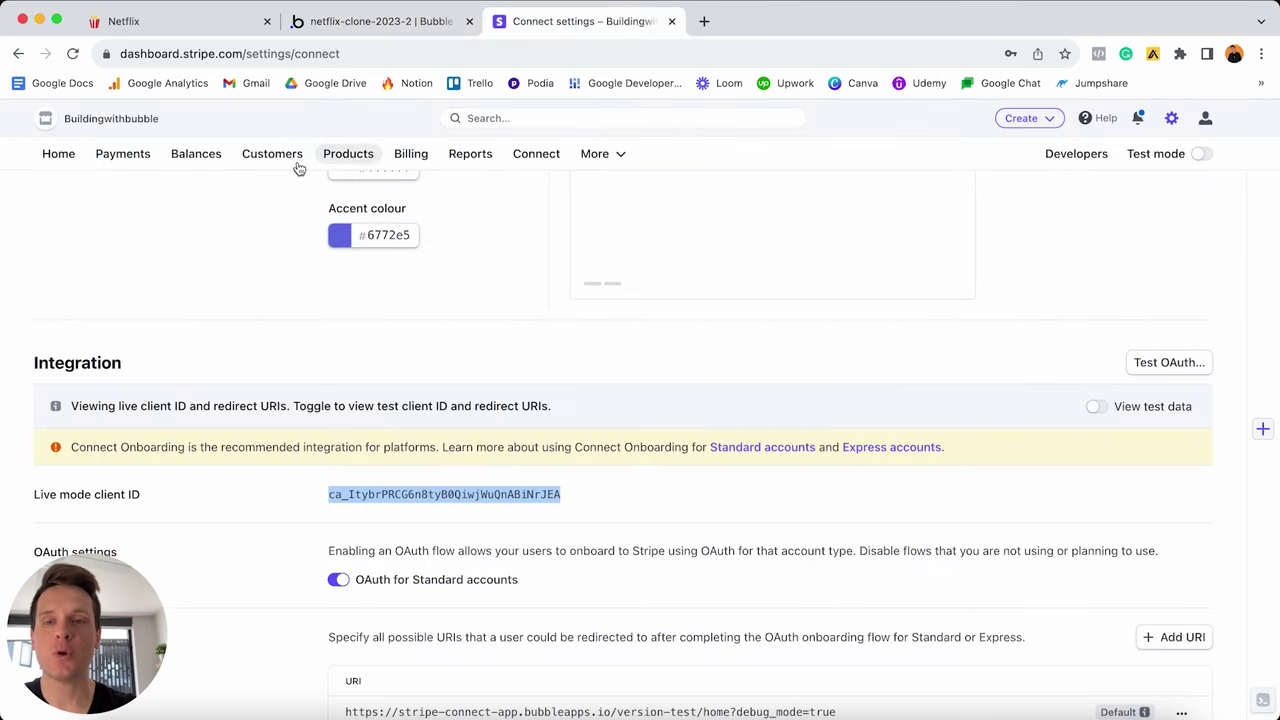
Step: Go to the Stripe Products page listing 'Netflix Monthly Subscription' at US$14.99 / month
{"action": "left_click", "coordinate": [349, 156]}
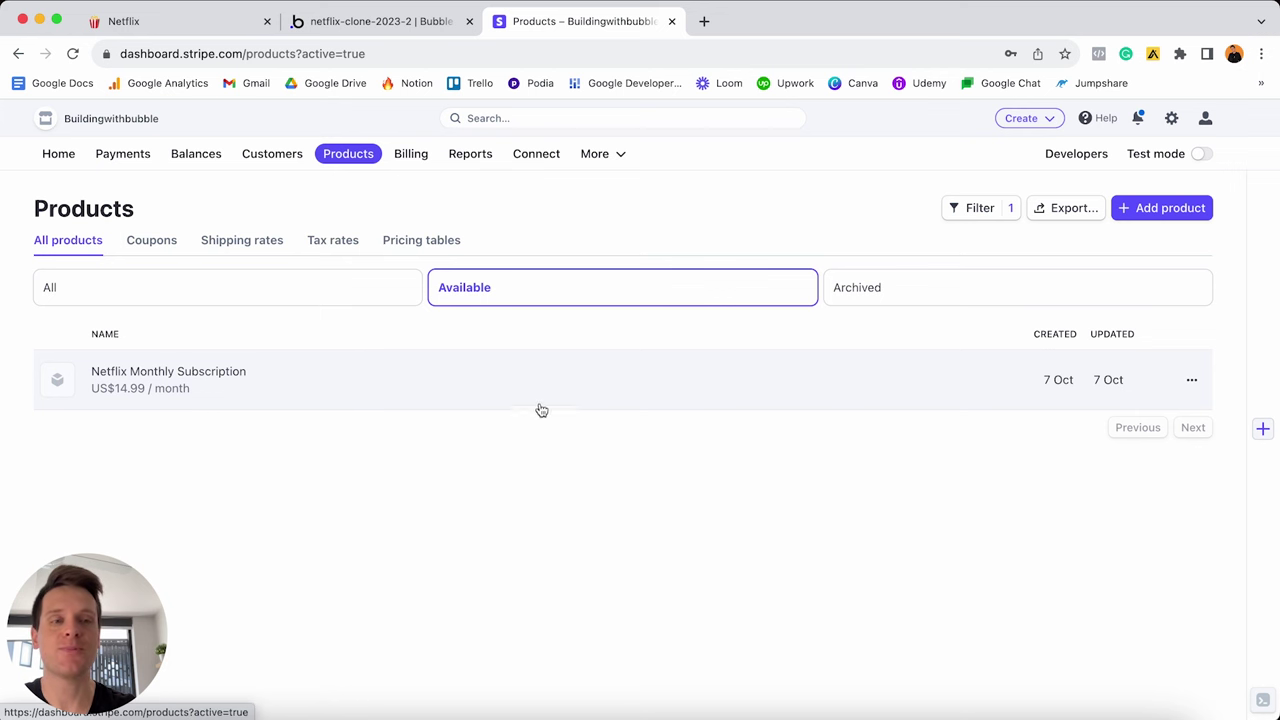
Step: Start a new Stripe product named 'Netflix Clone Monthly Subscription'
{"action": "left_click", "coordinate": [1146, 210]}
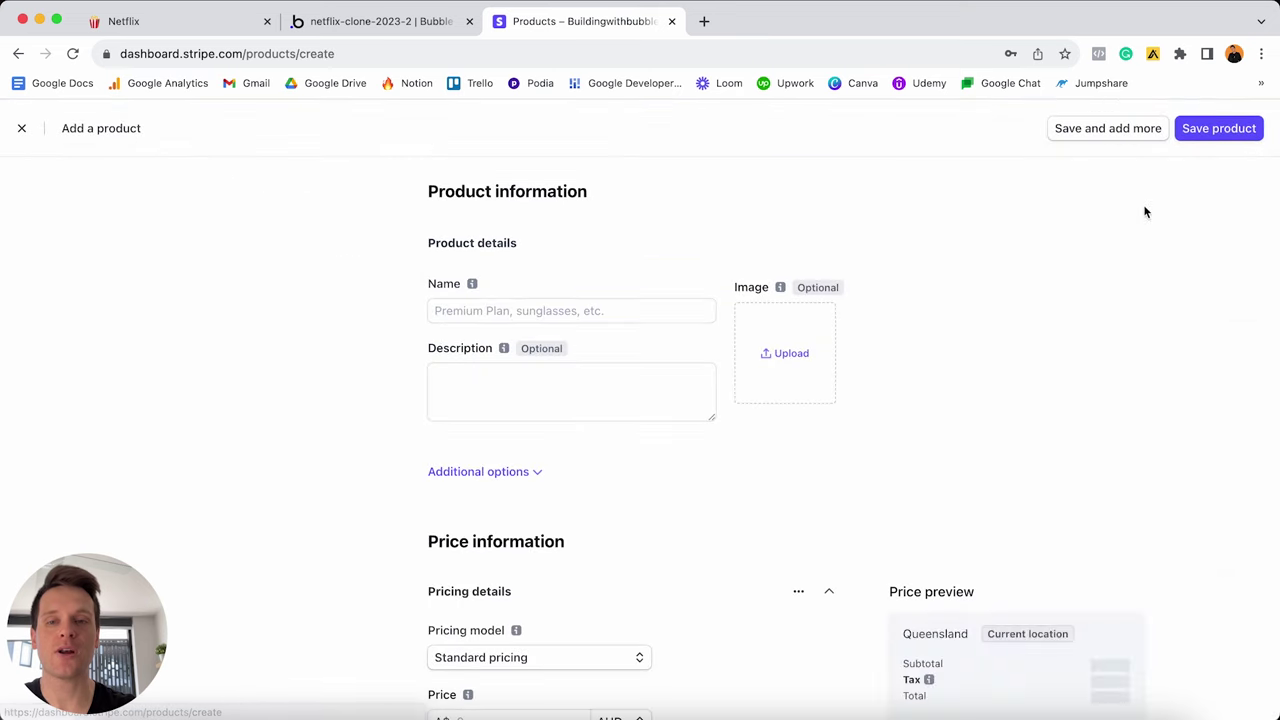
{"action": "left_click", "coordinate": [643, 313]}
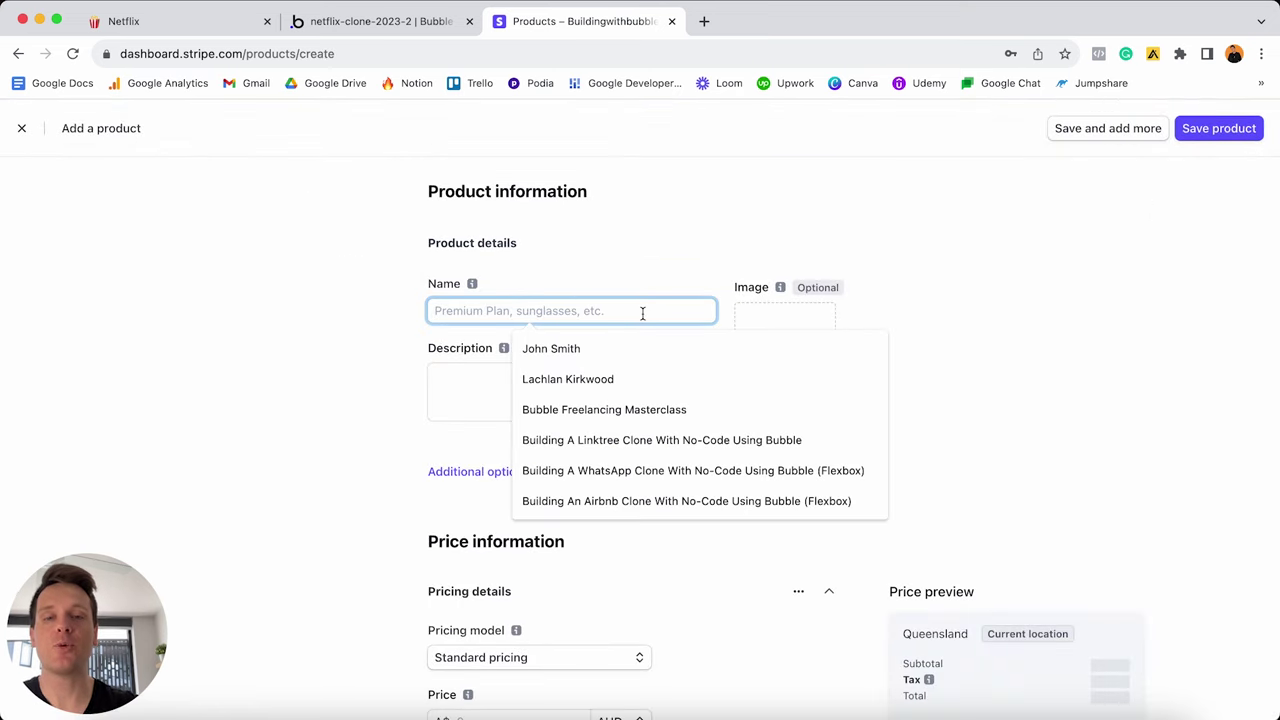
{"action": "type", "text": "Netflix "}
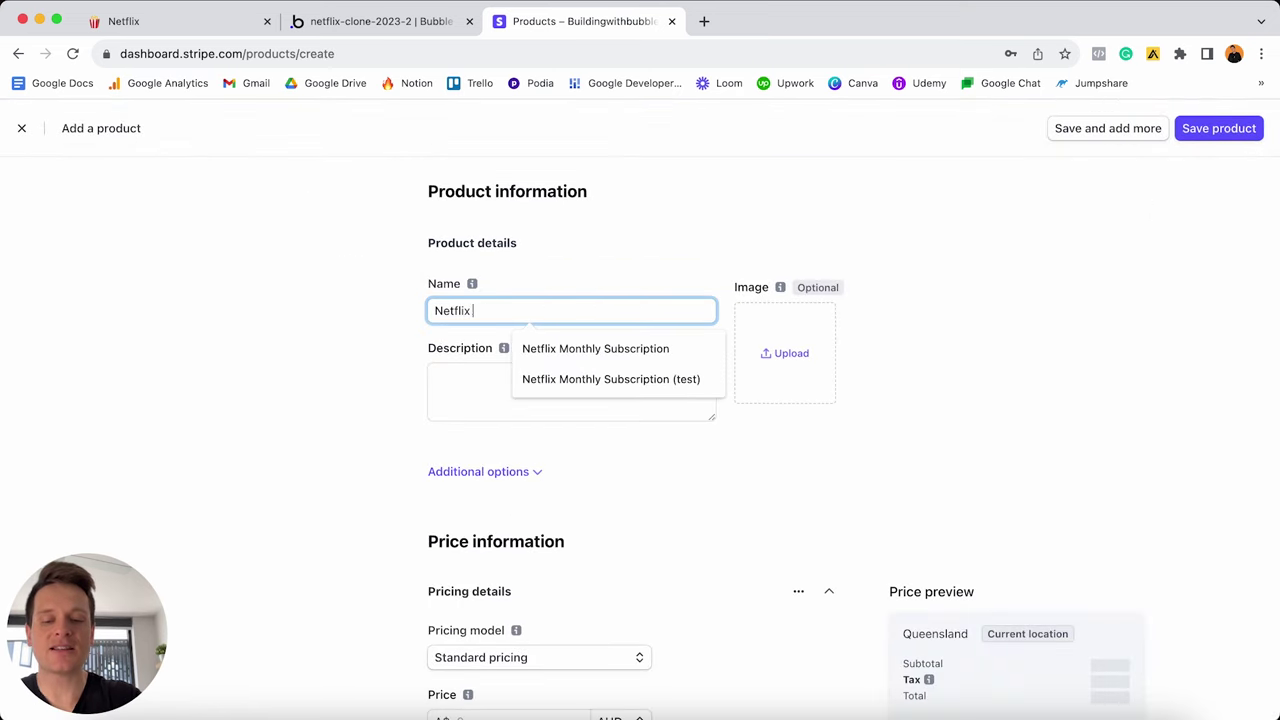
{"action": "type", "text": "Clone Monthly Subscription"}
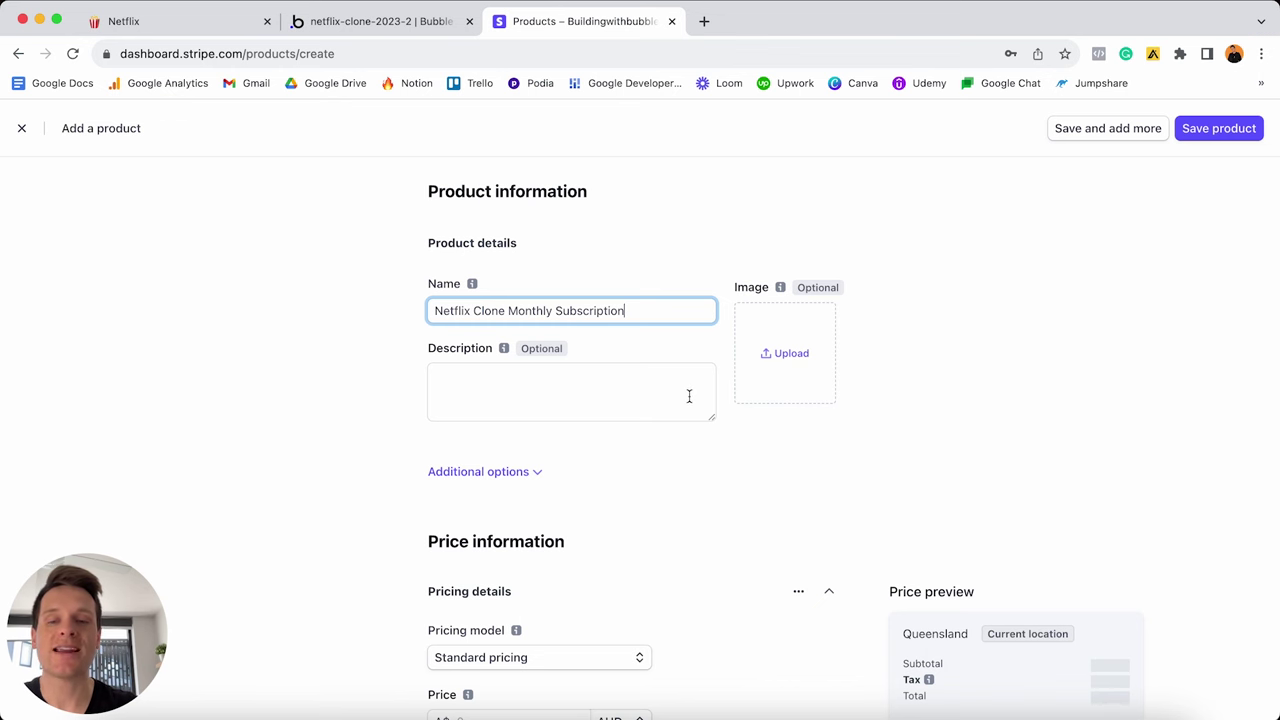
{"action": "scroll", "coordinate": [689, 396], "scroll_direction": "down", "scroll_amount": 5}
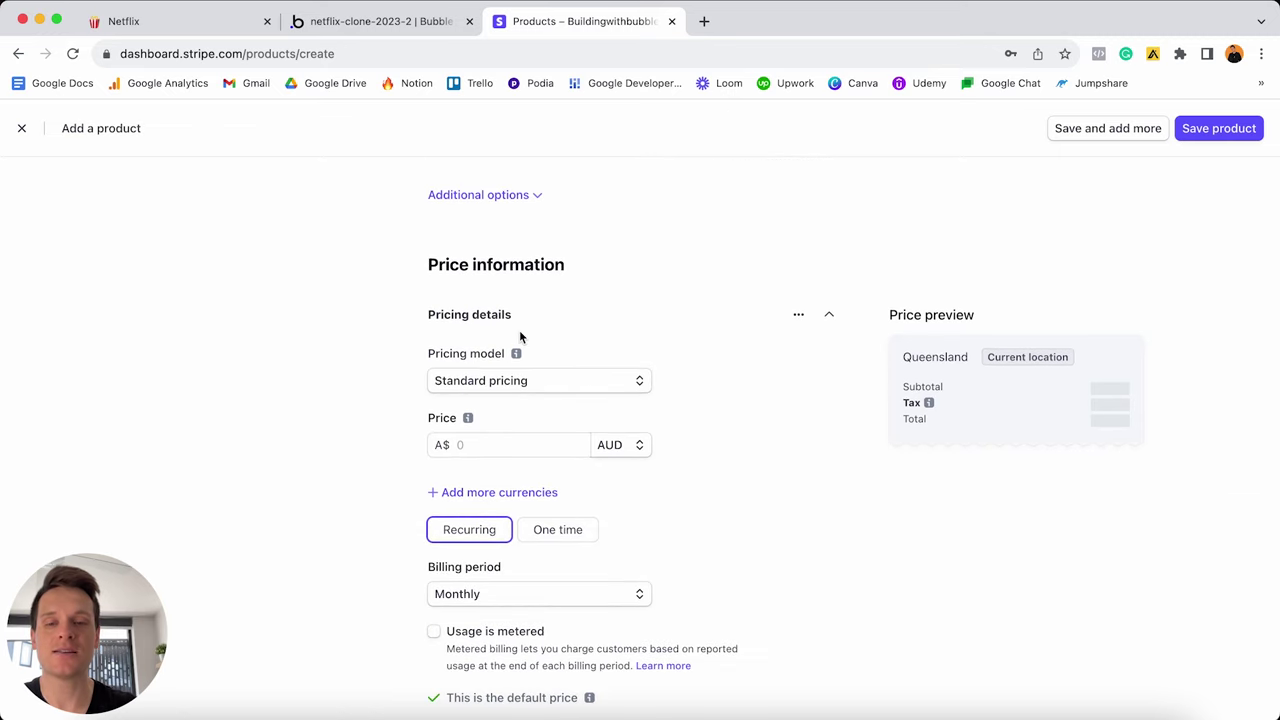
Step: Price it at 14.99 USD, recurring monthly, and save the product
{"action": "left_click", "coordinate": [487, 444]}
{"action": "type", "text": "14.00"}
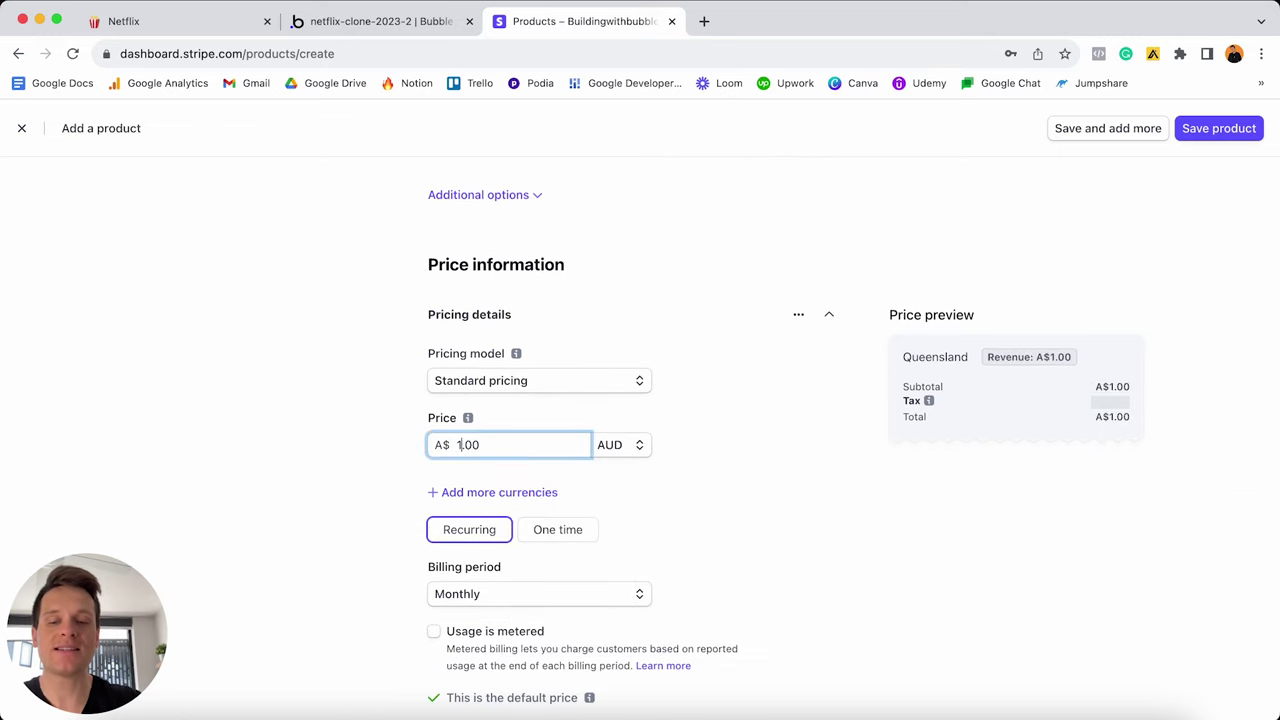
{"action": "left_click", "coordinate": [614, 444]}
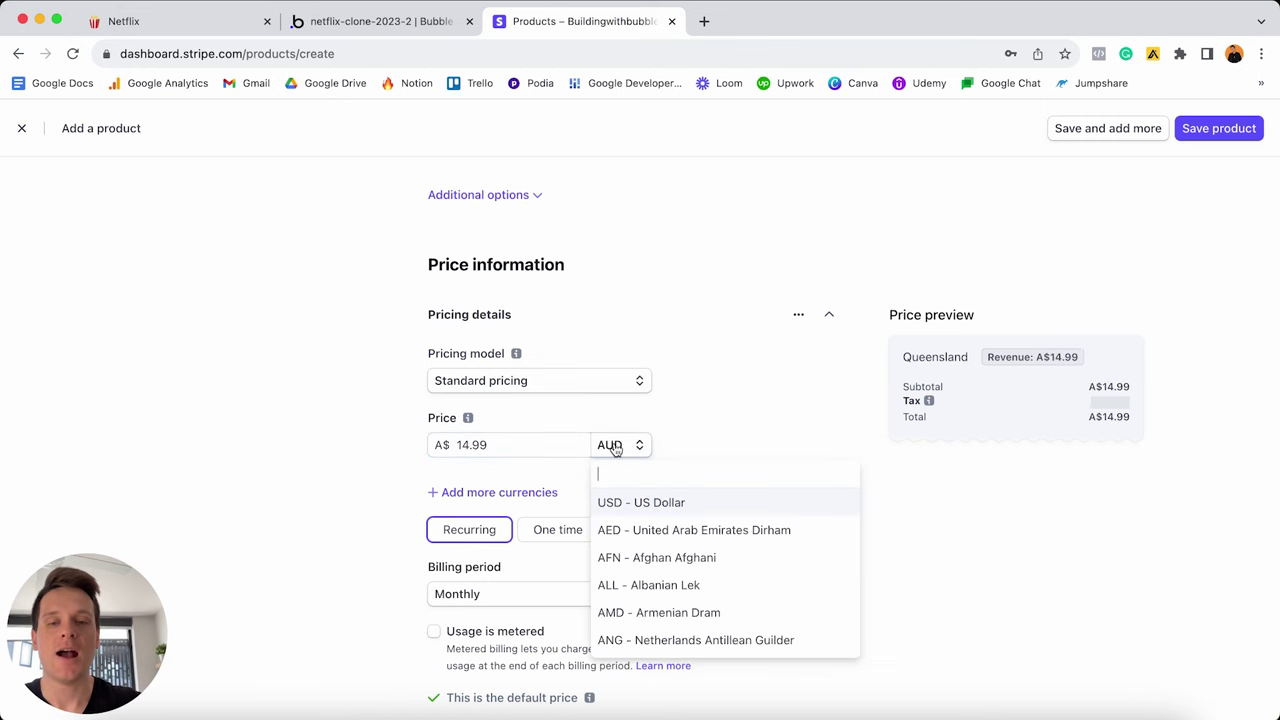
{"action": "left_click", "coordinate": [631, 503]}
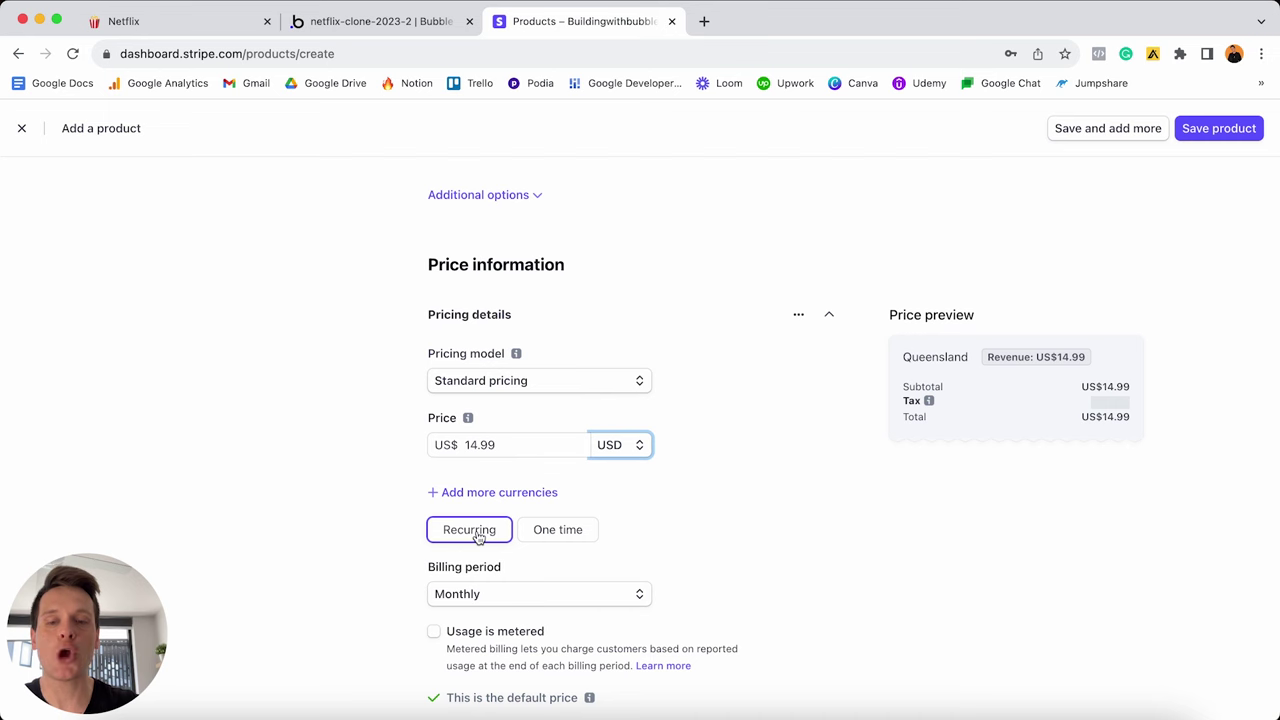
{"action": "scroll", "coordinate": [479, 537], "scroll_direction": "down", "scroll_amount": 2}
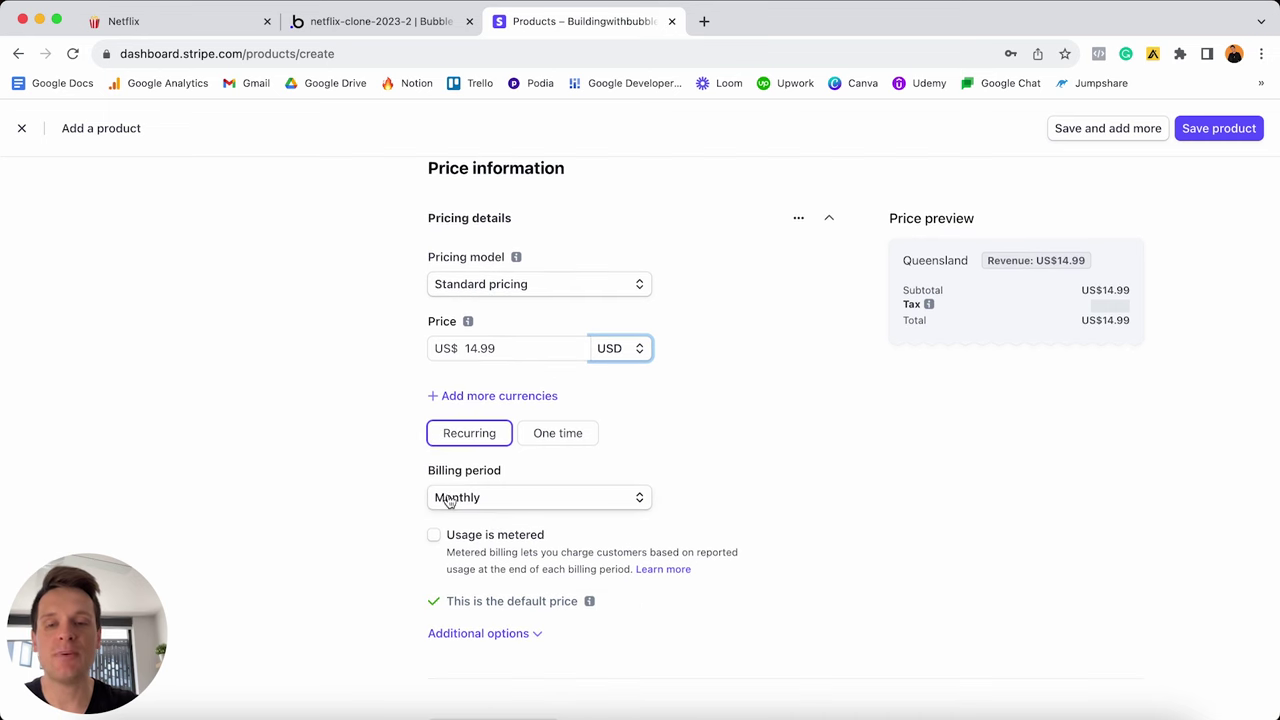
{"action": "left_click", "coordinate": [546, 501]}
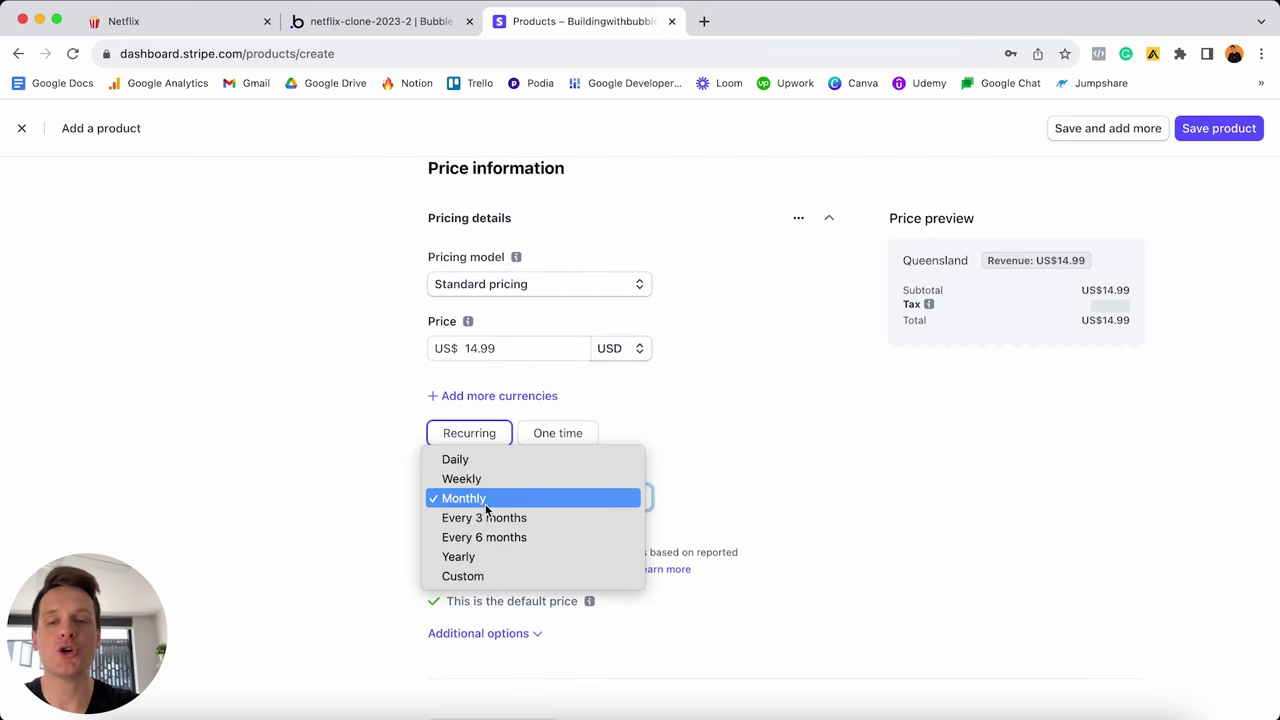
{"action": "left_click", "coordinate": [694, 500]}
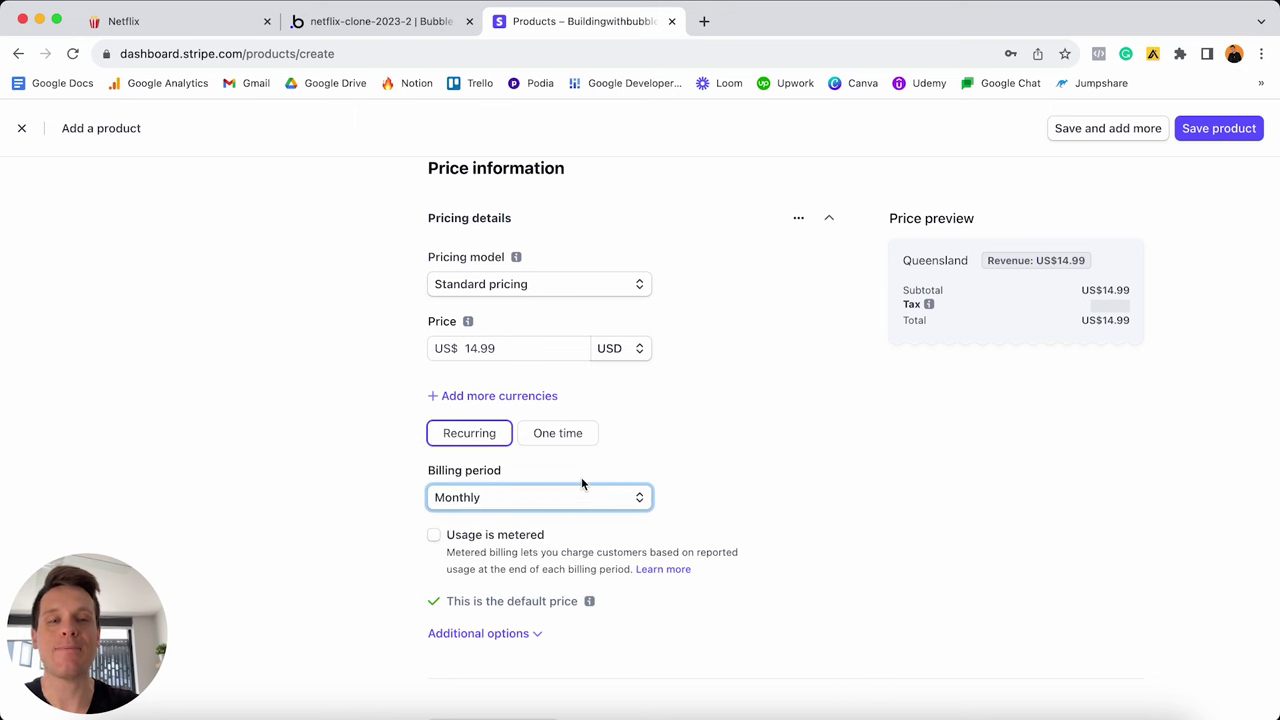
{"action": "left_click", "coordinate": [1218, 135]}
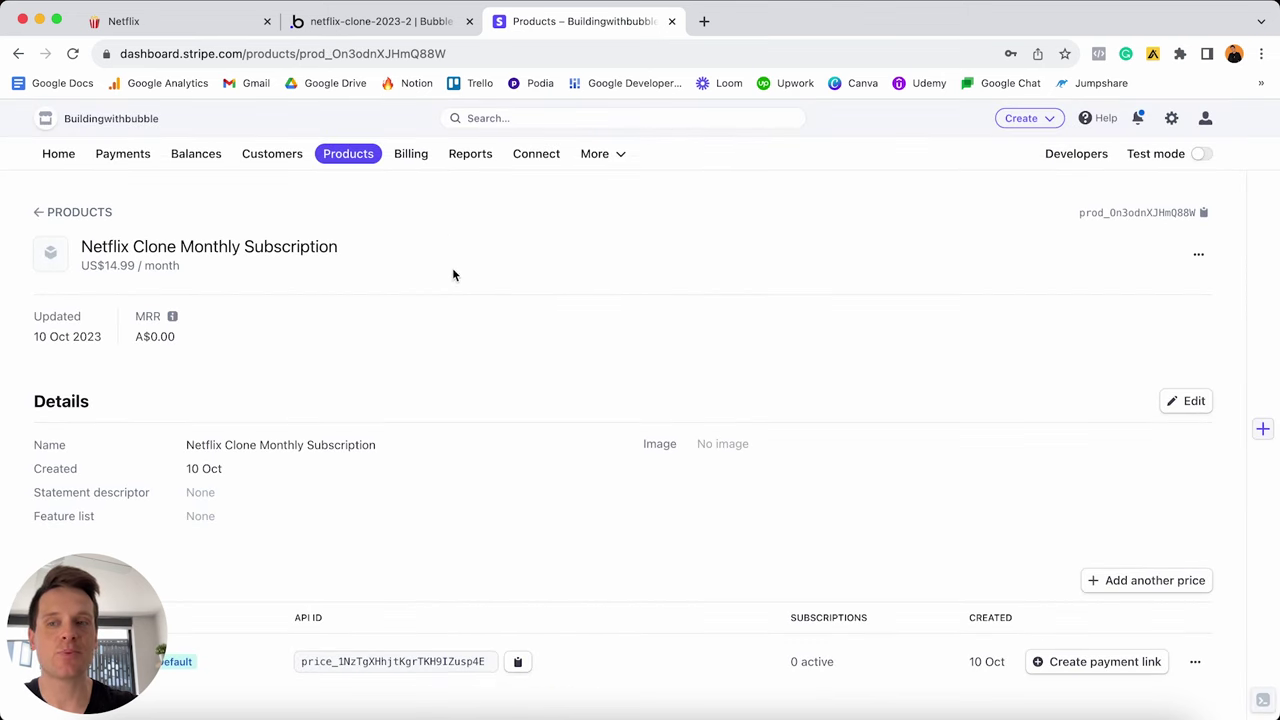
Step: Confirm the Netflix Clone Monthly Subscription price is US$14.99/month, then return to Bubble
{"action": "scroll", "coordinate": [436, 305], "scroll_direction": "down", "scroll_amount": 3}
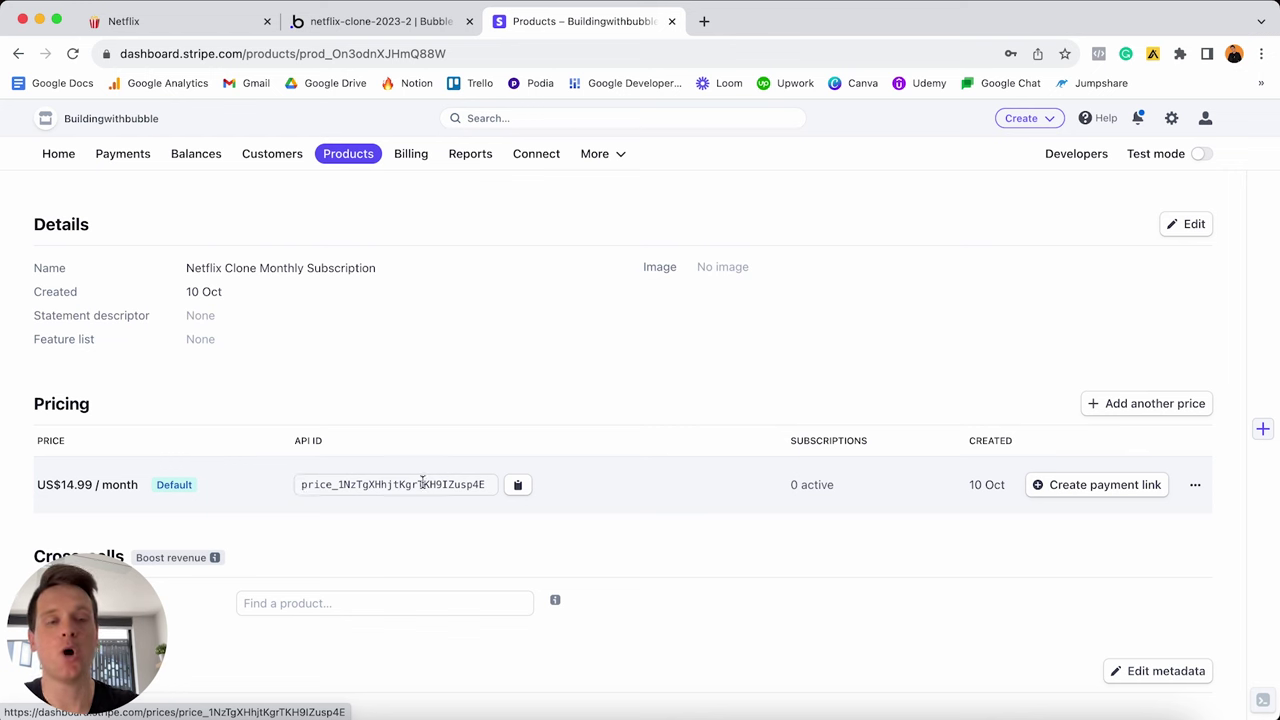
{"action": "left_click", "coordinate": [445, 30]}
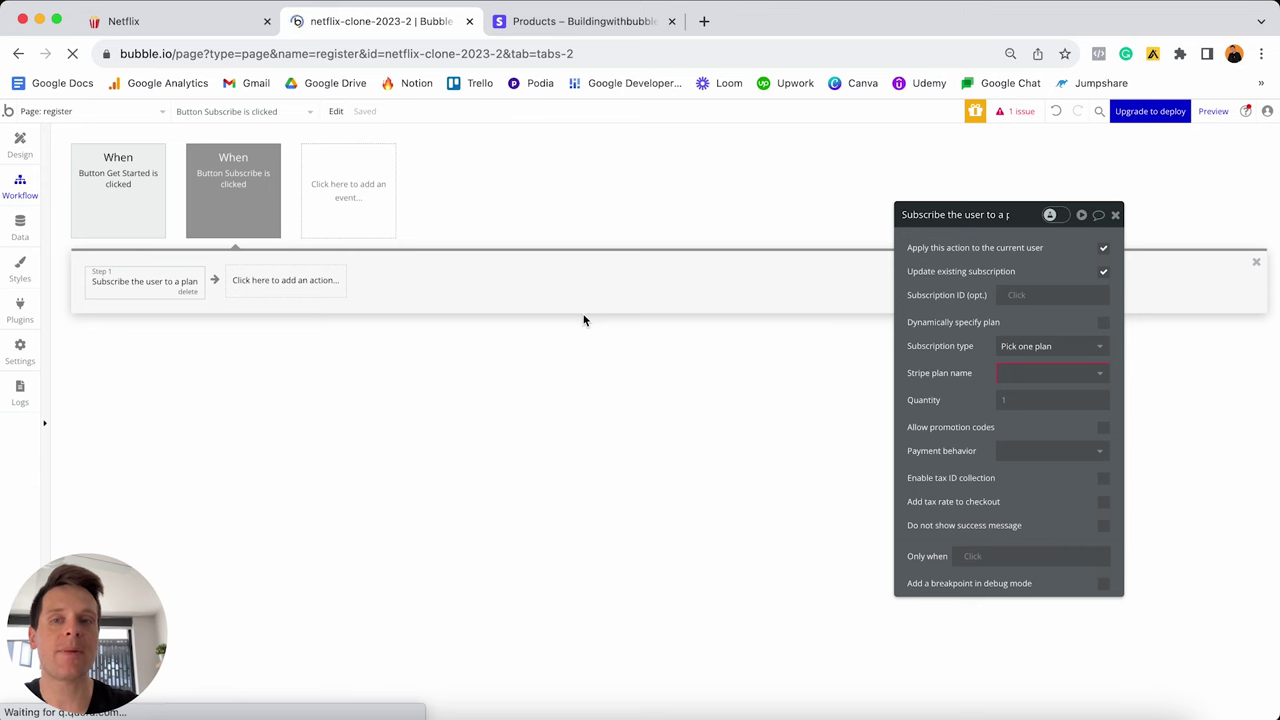
Step: Inspect the Subscribe step's Stripe plan list, which offers only two older price IDs
{"action": "left_click", "coordinate": [230, 203]}
{"action": "left_click", "coordinate": [239, 184]}
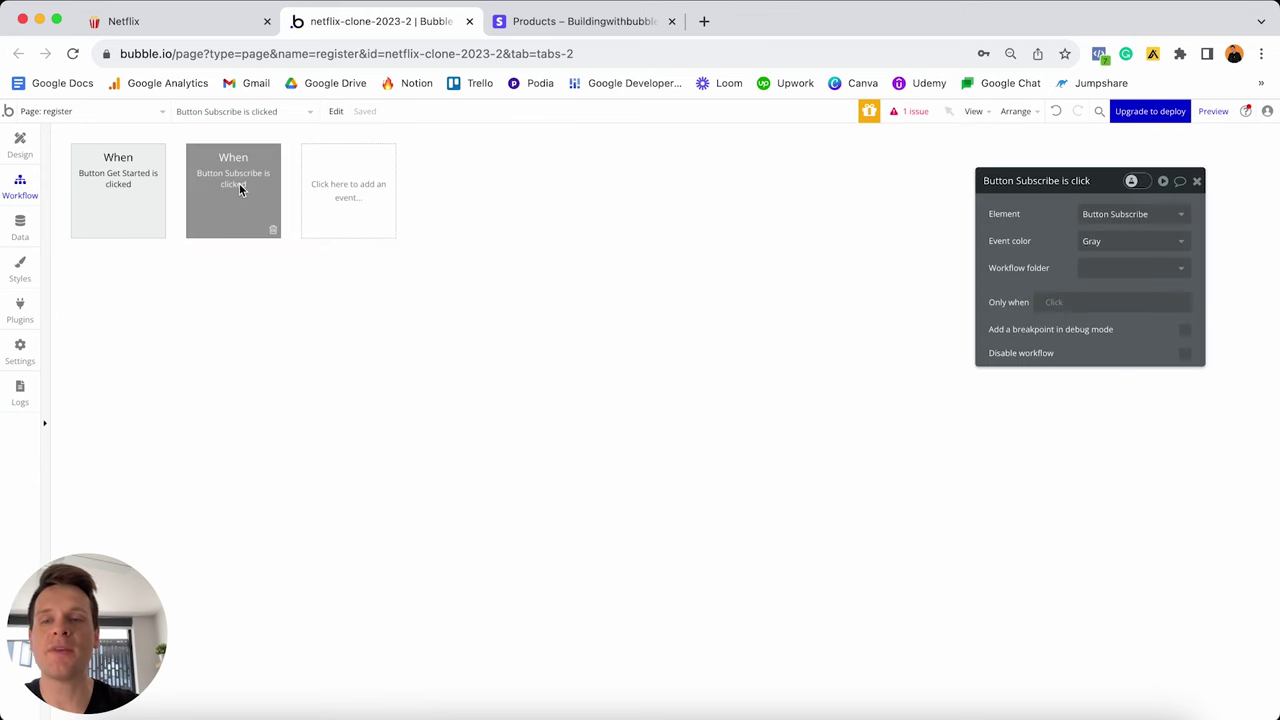
{"action": "left_click", "coordinate": [150, 289]}
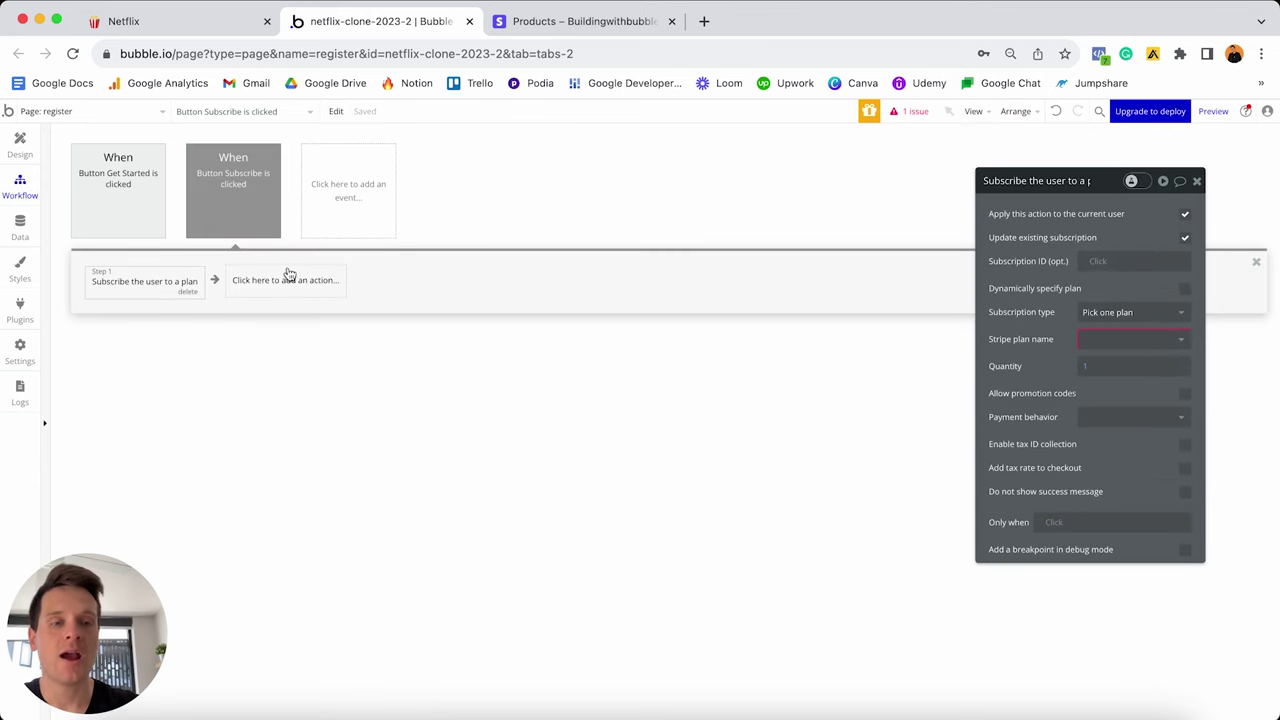
{"action": "left_click", "coordinate": [1095, 342]}
{"action": "left_click", "coordinate": [1093, 341]}
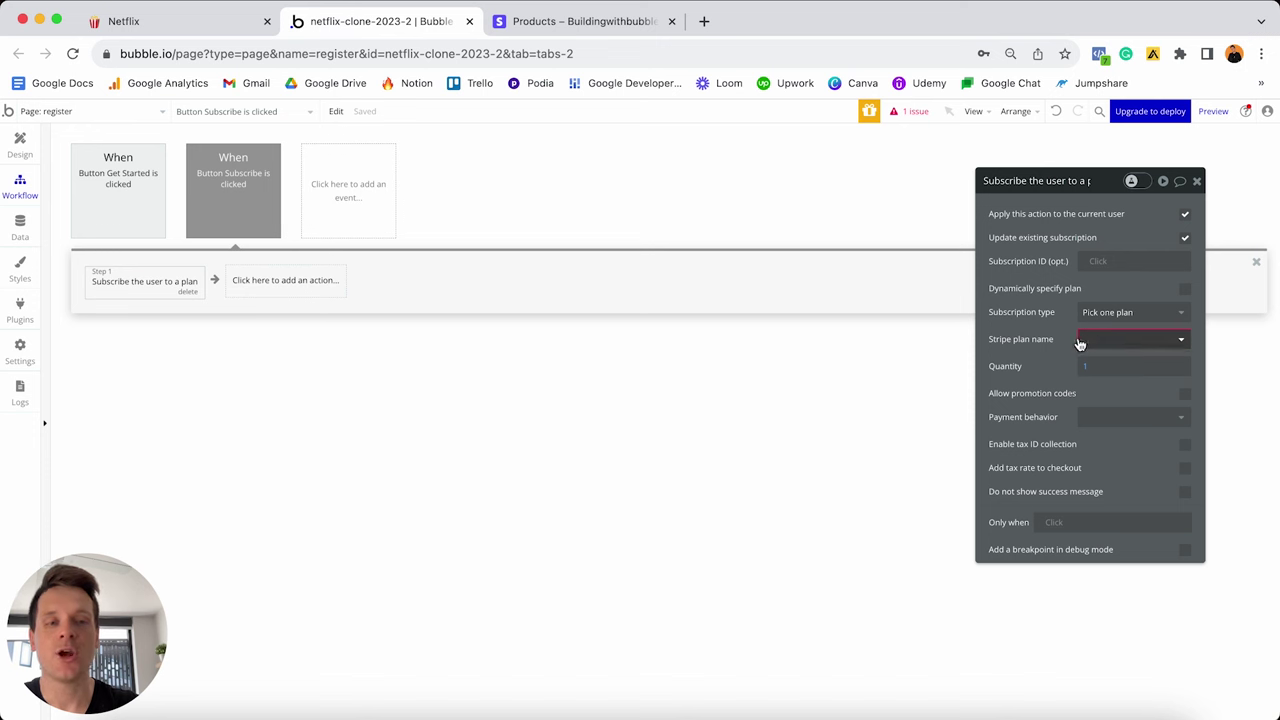
{"action": "left_click", "coordinate": [1092, 340]}
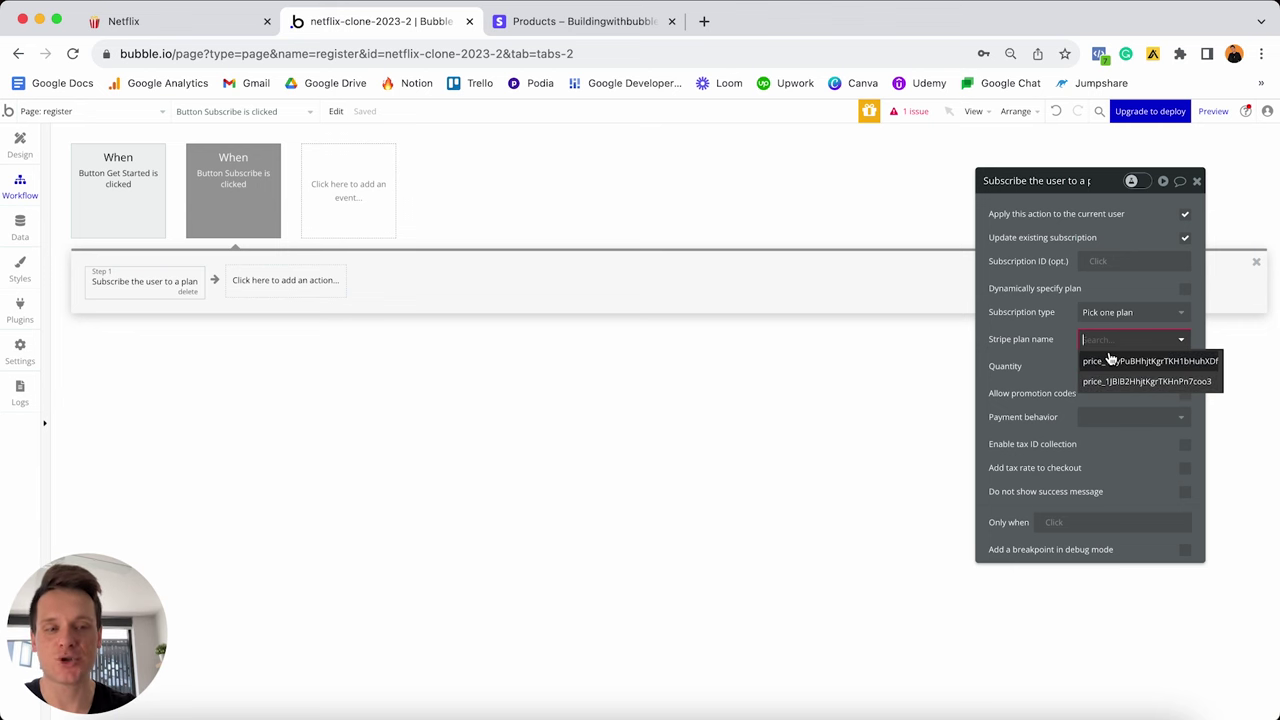
{"action": "left_click", "coordinate": [601, 22]}
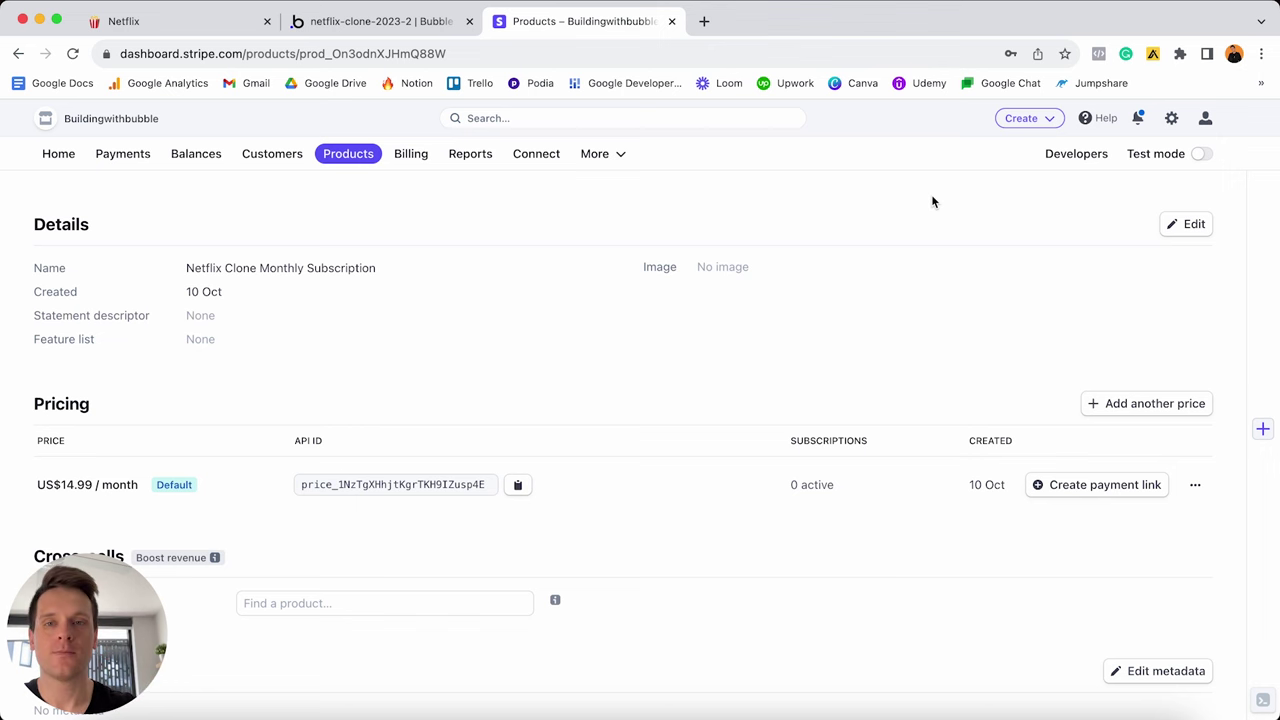
{"action": "left_click", "coordinate": [402, 24]}
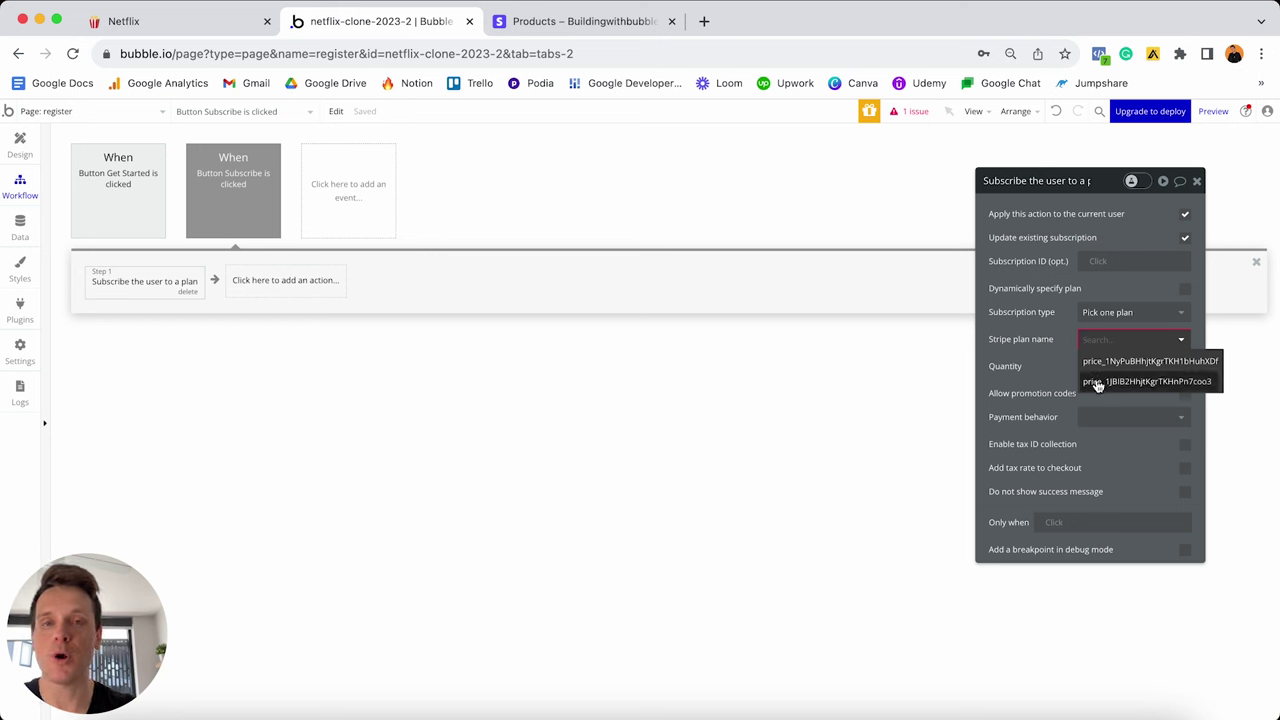
Step: Switch Stripe to test mode and start adding a new product
{"action": "left_click", "coordinate": [592, 24]}
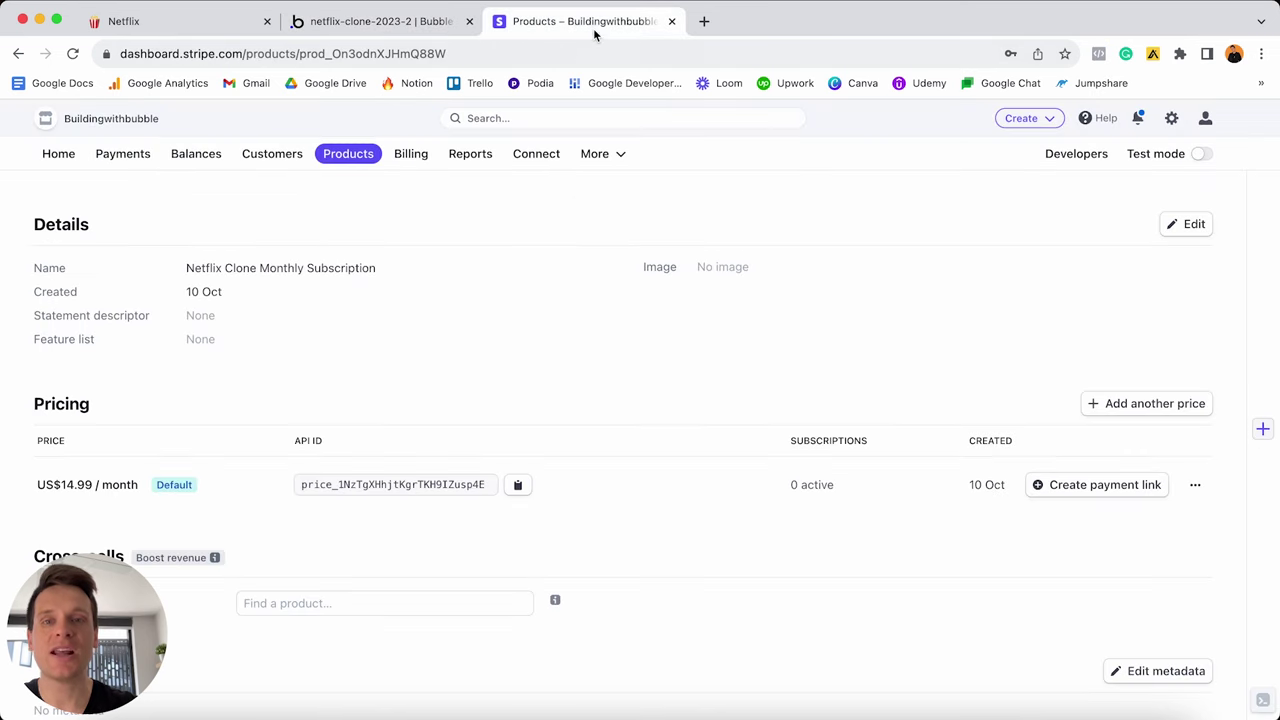
{"action": "left_click", "coordinate": [1199, 157]}
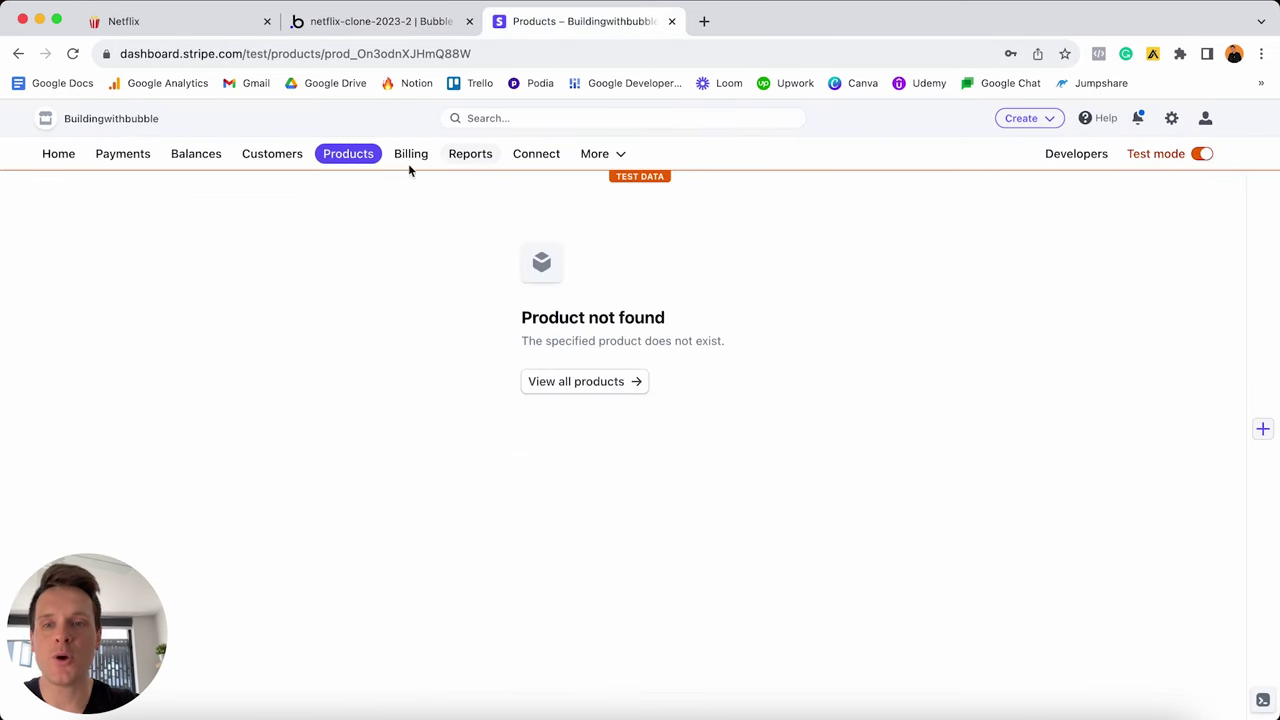
{"action": "left_click", "coordinate": [362, 158]}
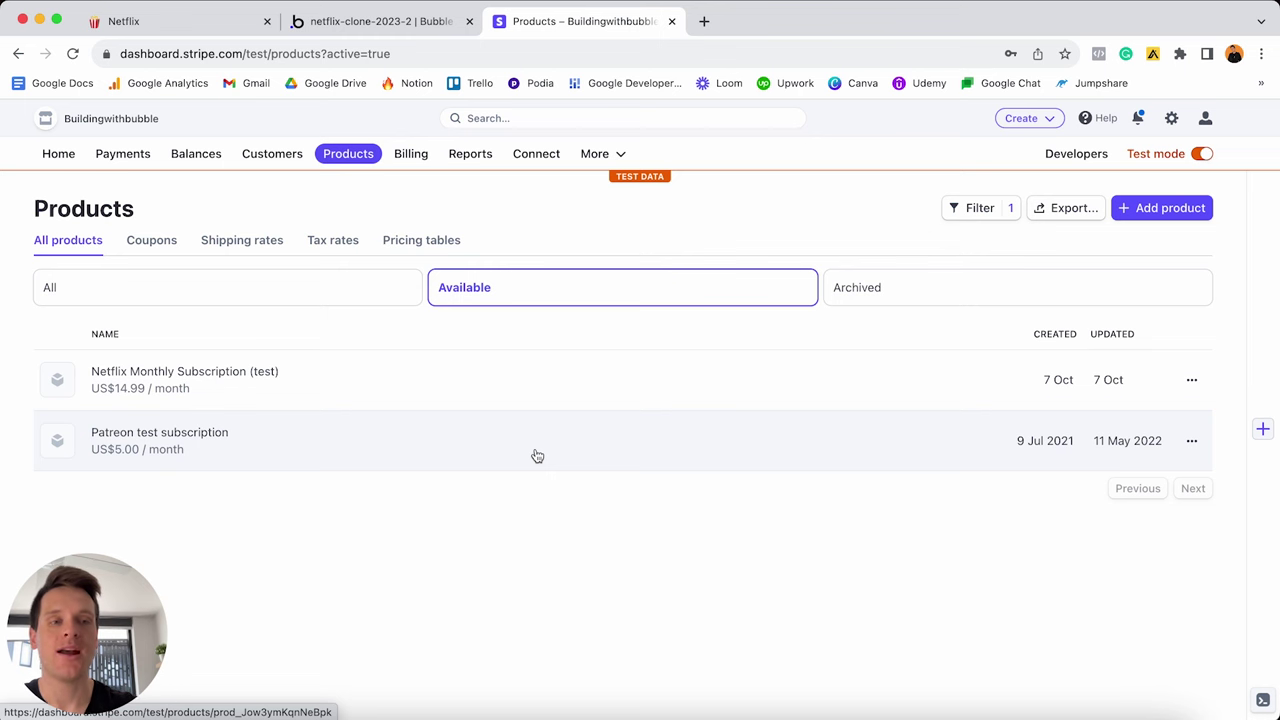
{"action": "left_click", "coordinate": [1145, 212]}
Step: Name the product 'Netflix Clone Monthly Subscription (test)'
{"action": "left_click", "coordinate": [676, 348]}
{"action": "type", "text": "Net"}
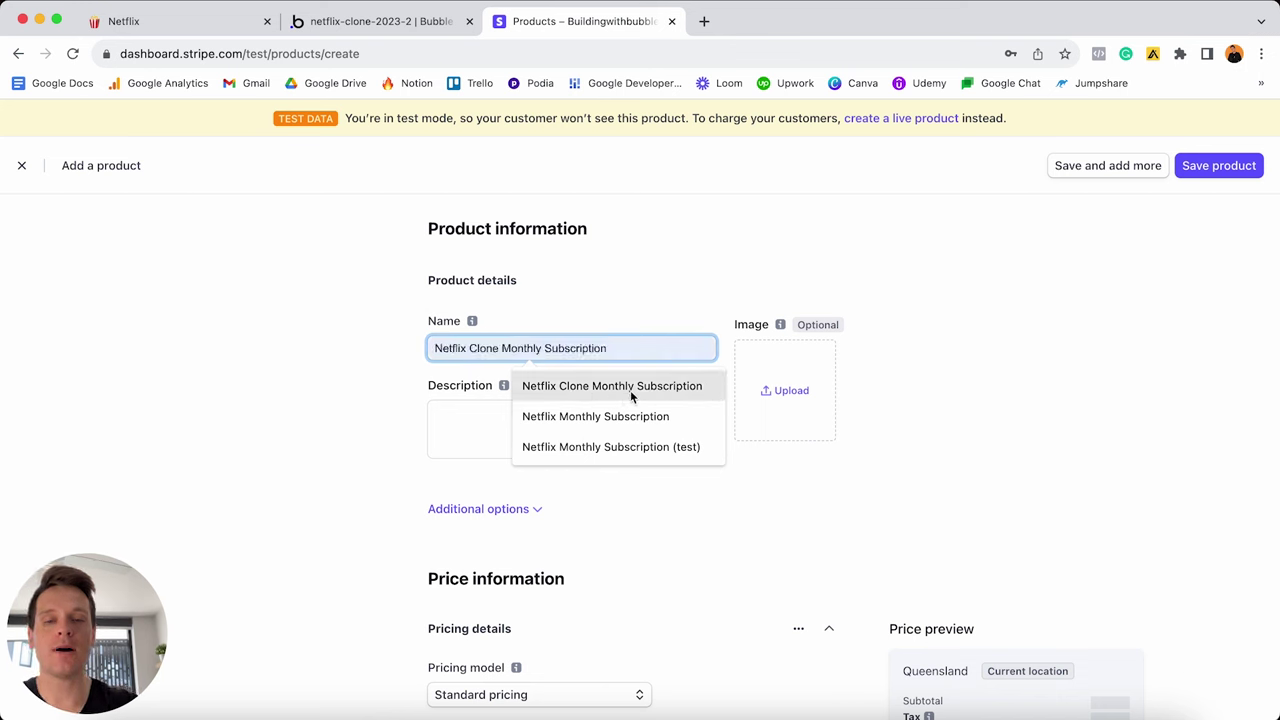
{"action": "left_click", "coordinate": [631, 386]}
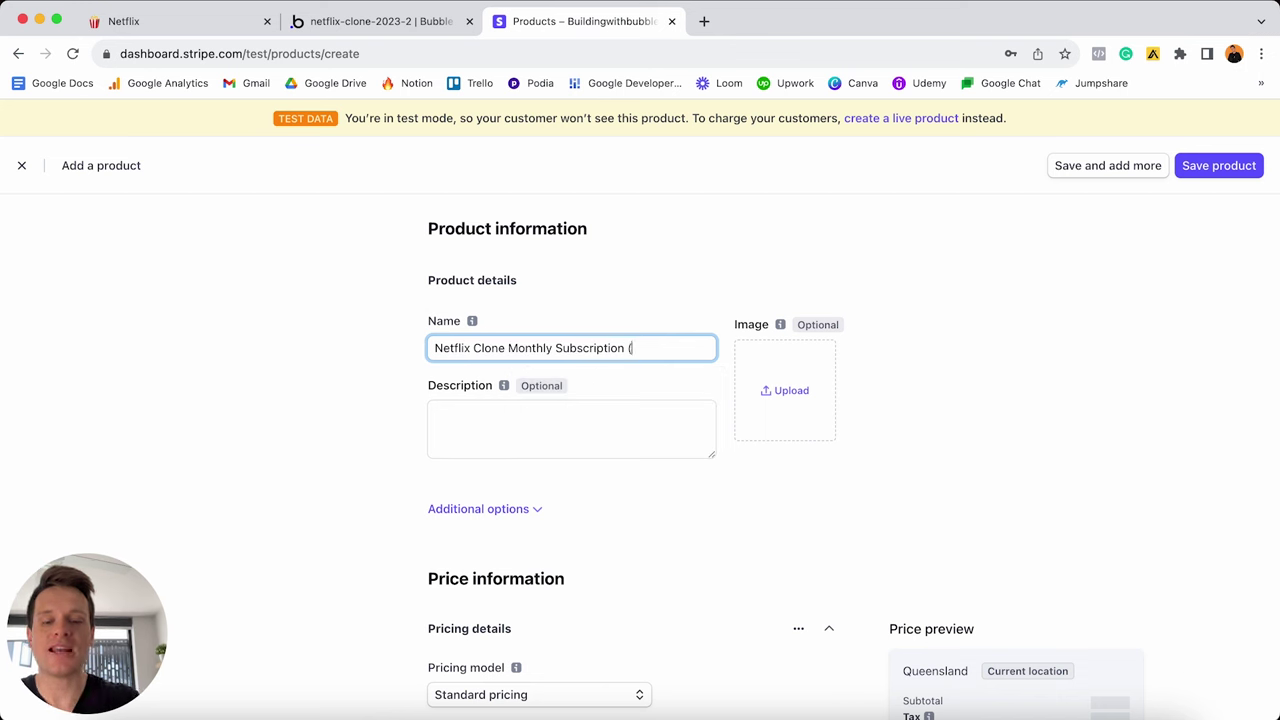
{"action": "type", "text": "(test"}
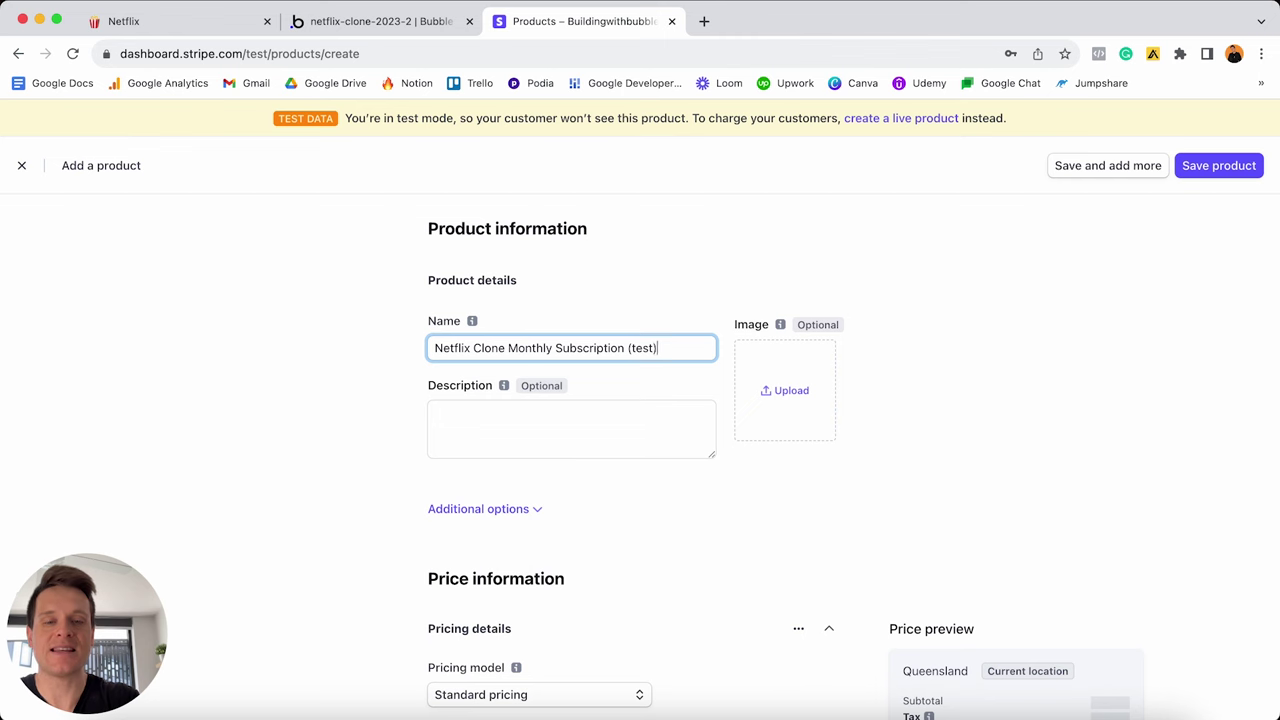
{"action": "scroll", "coordinate": [678, 334], "scroll_direction": "down", "scroll_amount": 5}
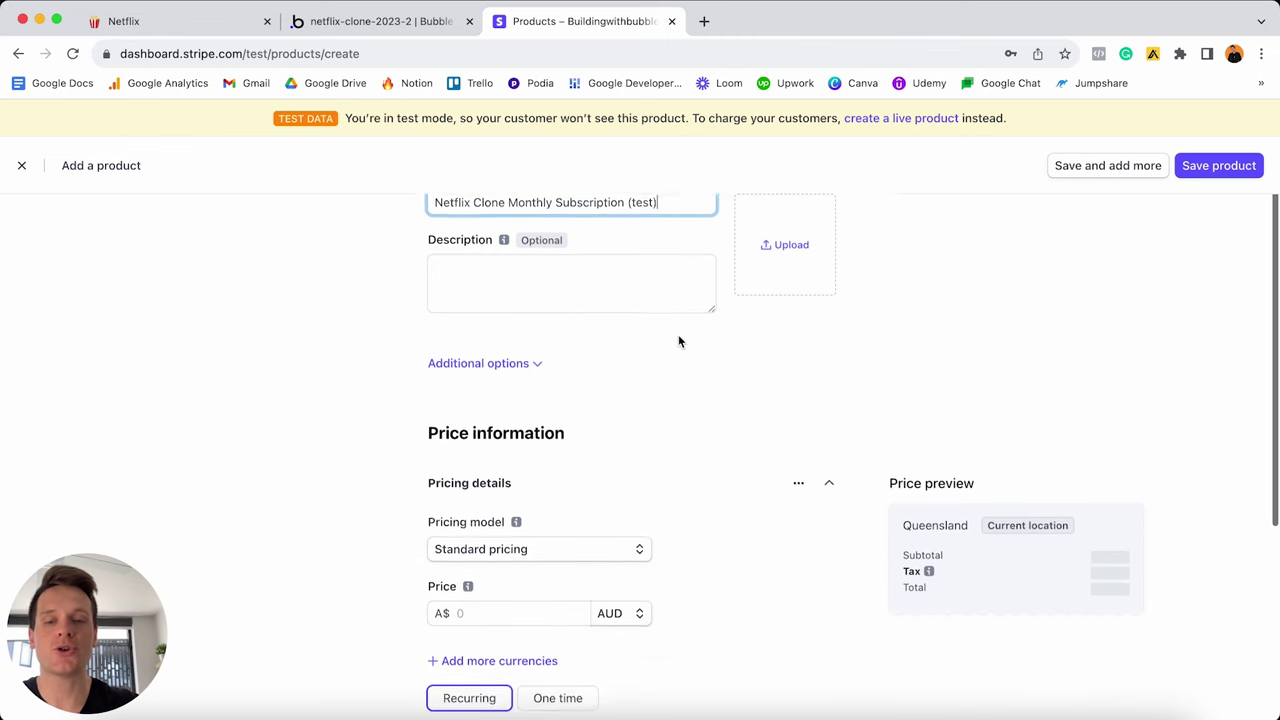
Step: Give it a recurring US$14.99 monthly price in USD and save the product
{"action": "left_click", "coordinate": [525, 486]}
{"action": "type", "text": "14"}
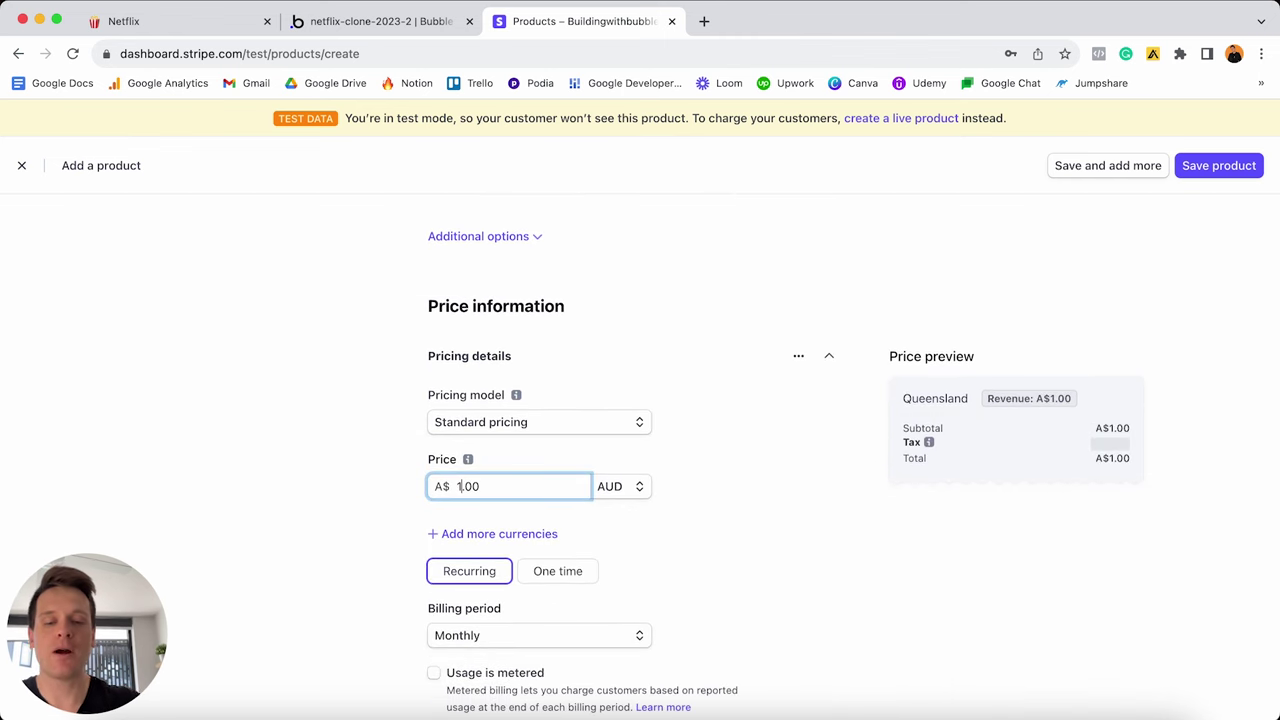
{"action": "type", "text": ".99"}
{"action": "left_click", "coordinate": [612, 486]}
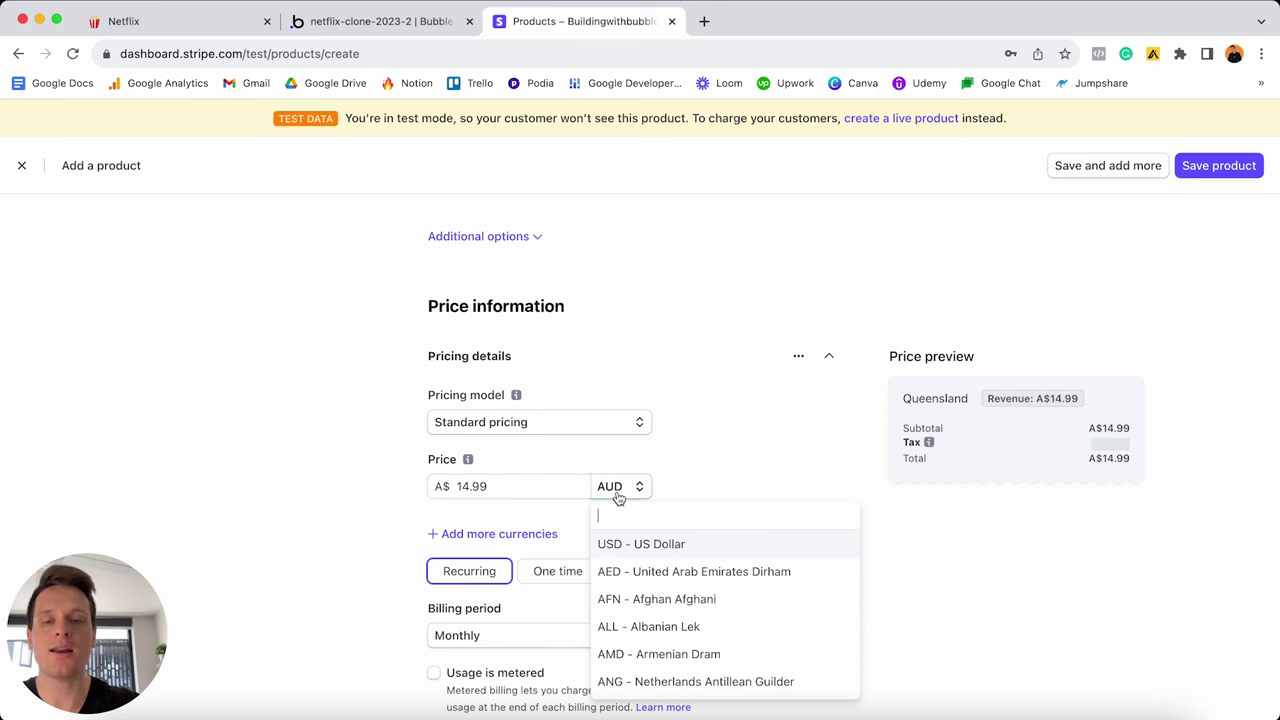
{"action": "left_click", "coordinate": [636, 547]}
{"action": "scroll", "coordinate": [656, 490], "scroll_direction": "down", "scroll_amount": 2}
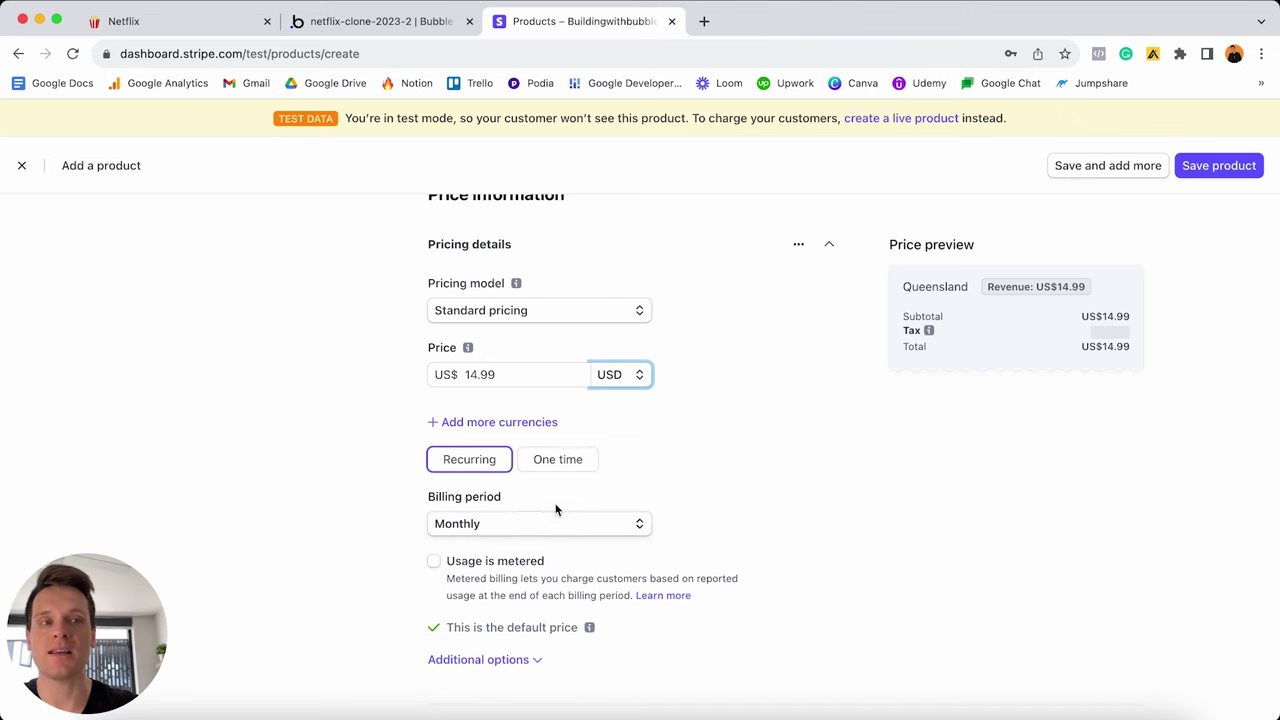
{"action": "left_click", "coordinate": [1219, 170]}
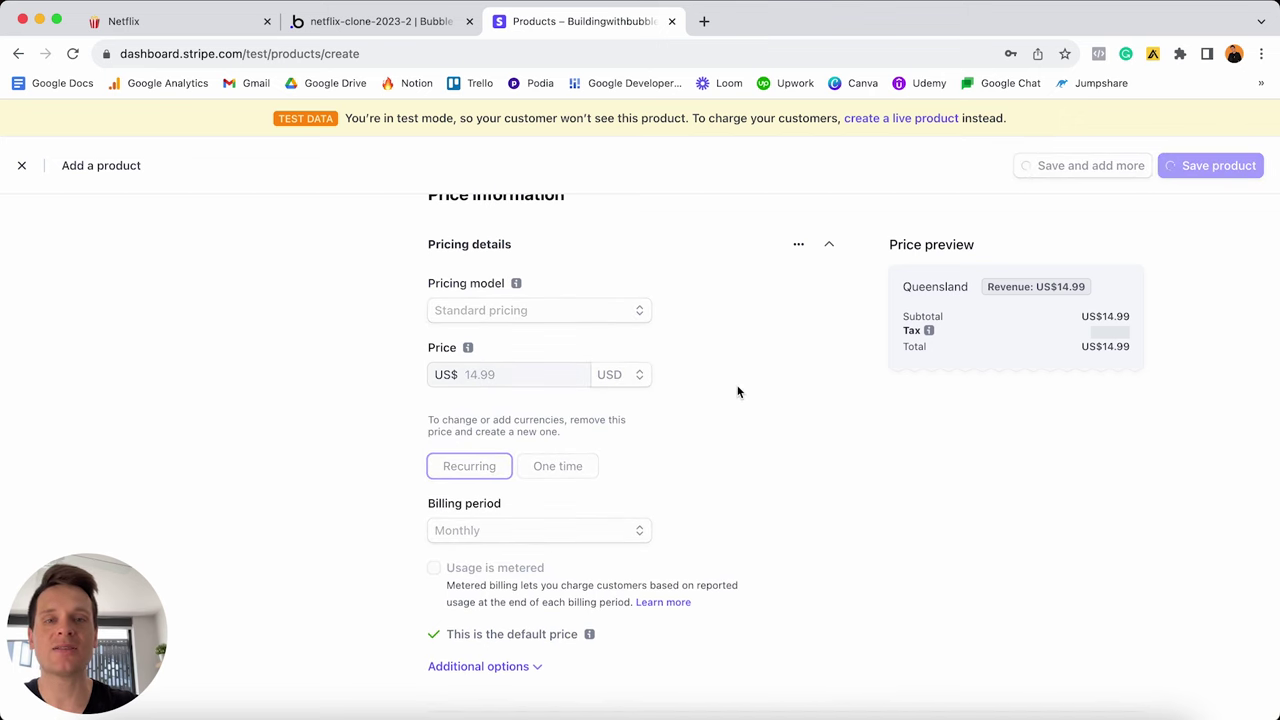
{"action": "scroll", "coordinate": [708, 372], "scroll_direction": "down", "scroll_amount": 3}
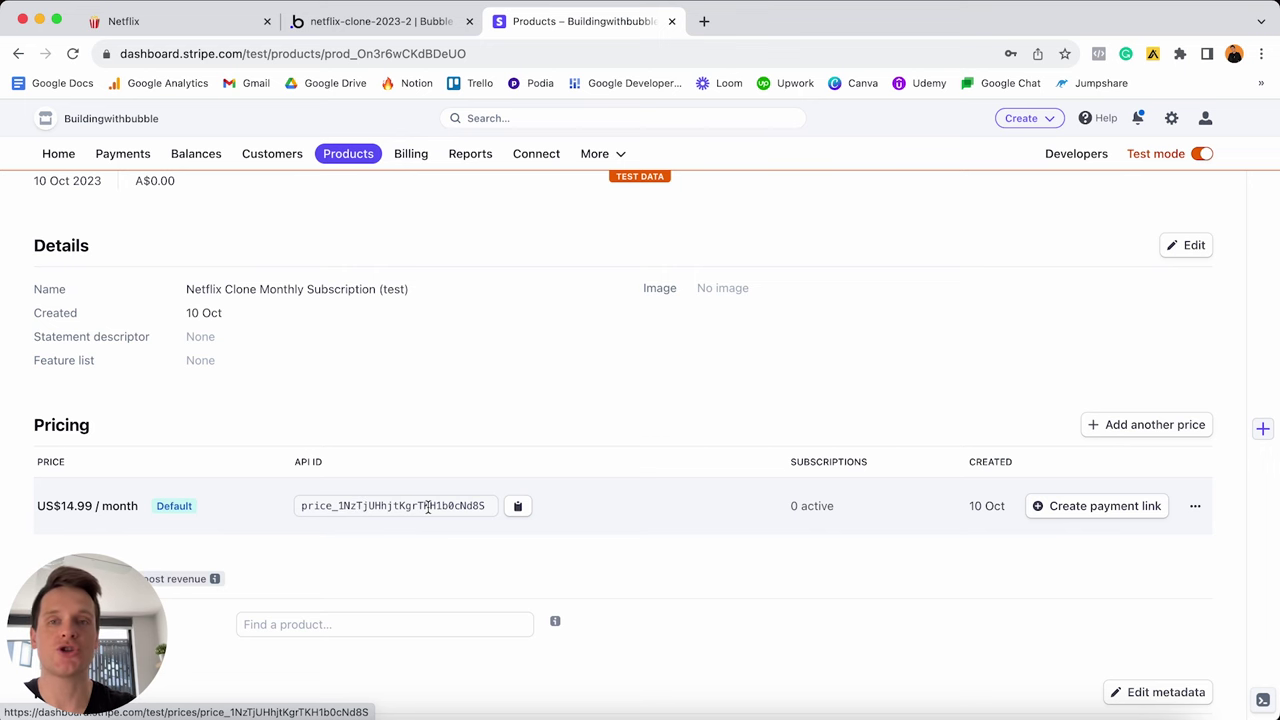
{"action": "left_click", "coordinate": [385, 22]}
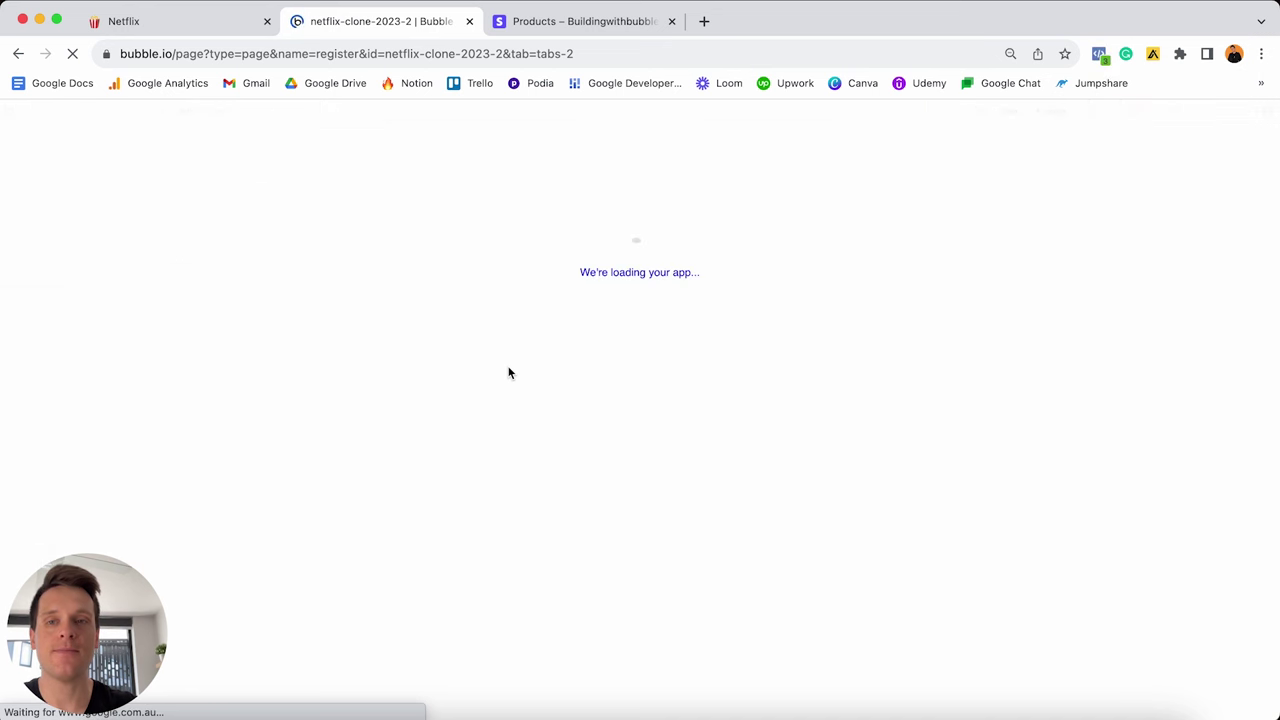
Step: Set the Subscribe step's Stripe plan to the new price price_1NzTjUHhjtKgrTKH1b0cNd8S
{"action": "left_click", "coordinate": [223, 198]}
{"action": "left_click", "coordinate": [180, 284]}
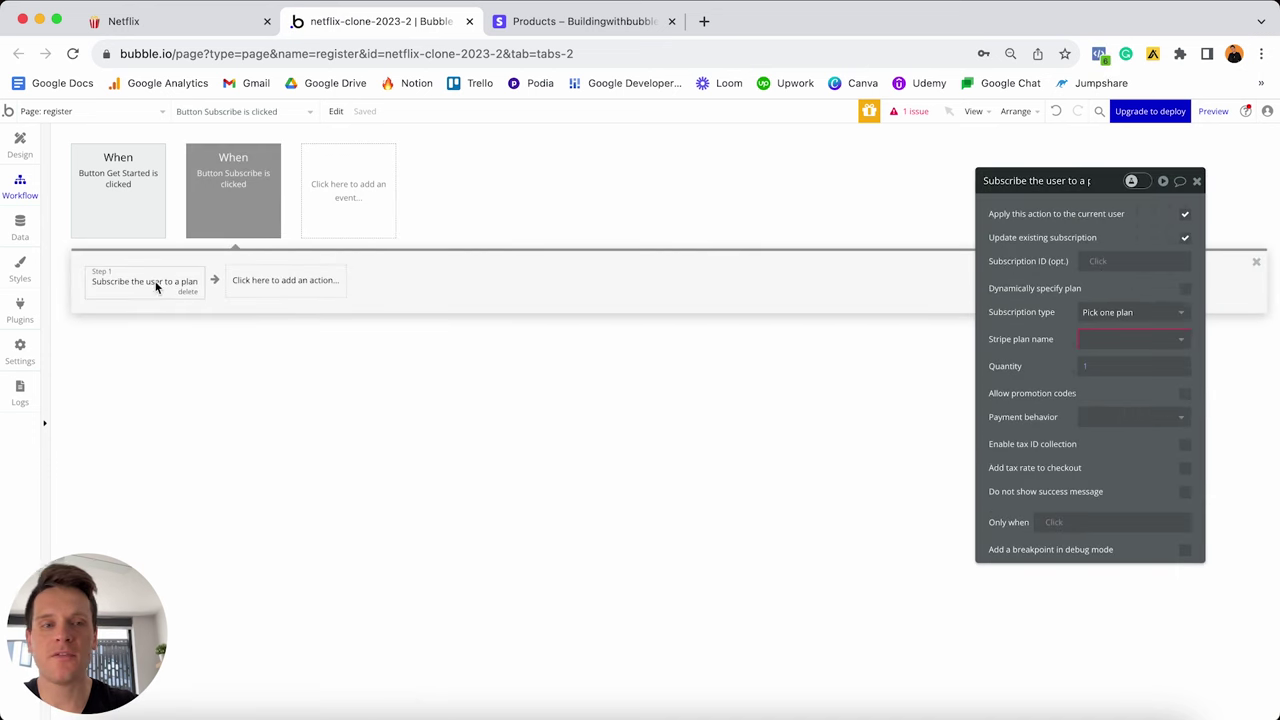
{"action": "left_click", "coordinate": [1108, 339]}
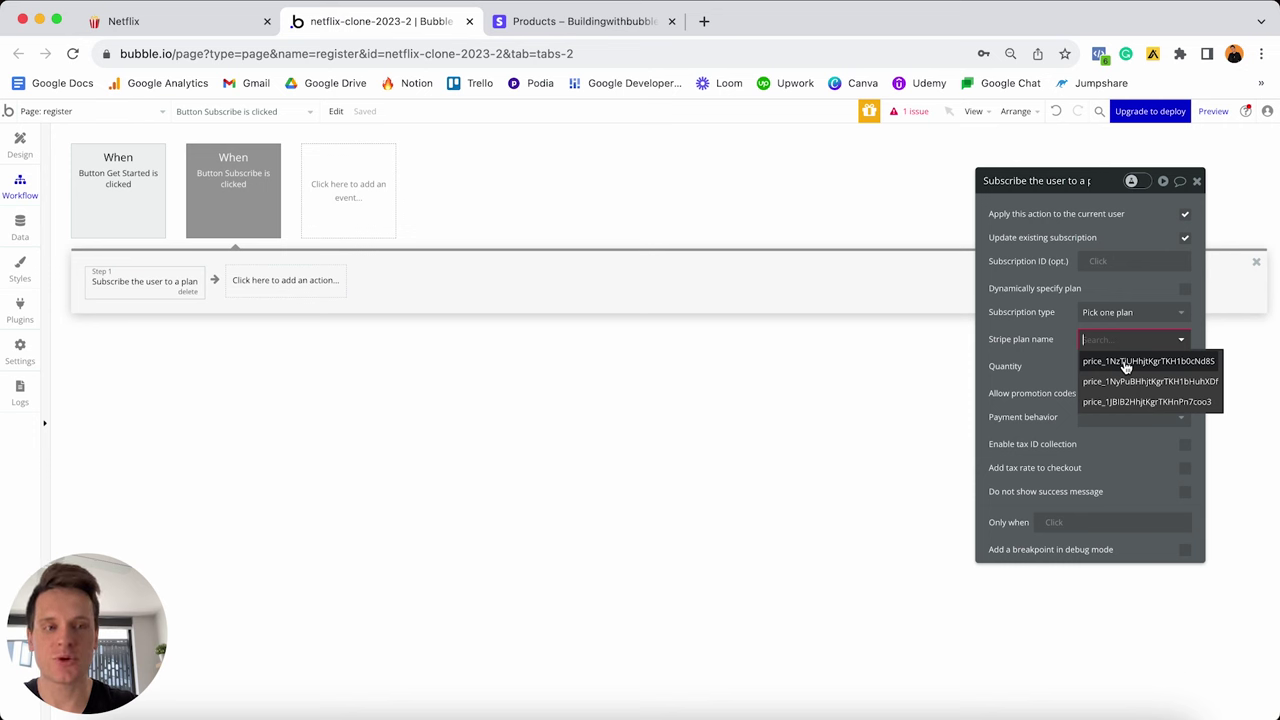
{"action": "left_click", "coordinate": [1112, 363]}
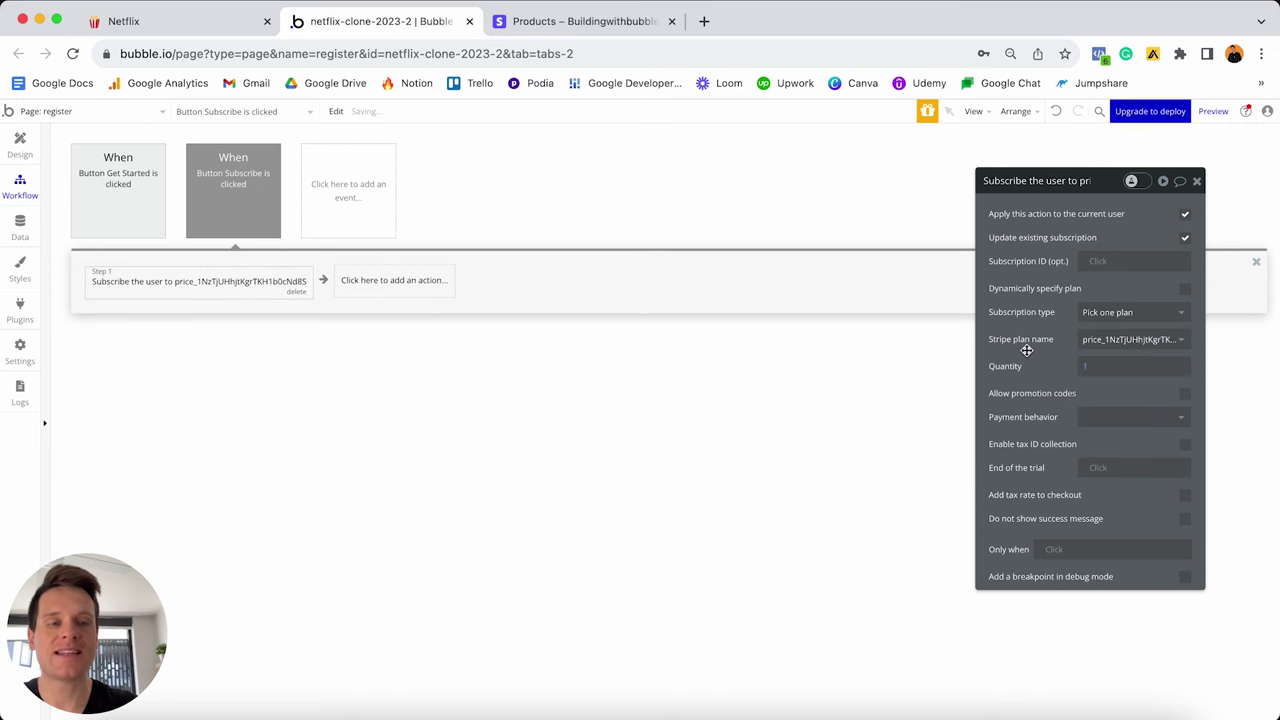
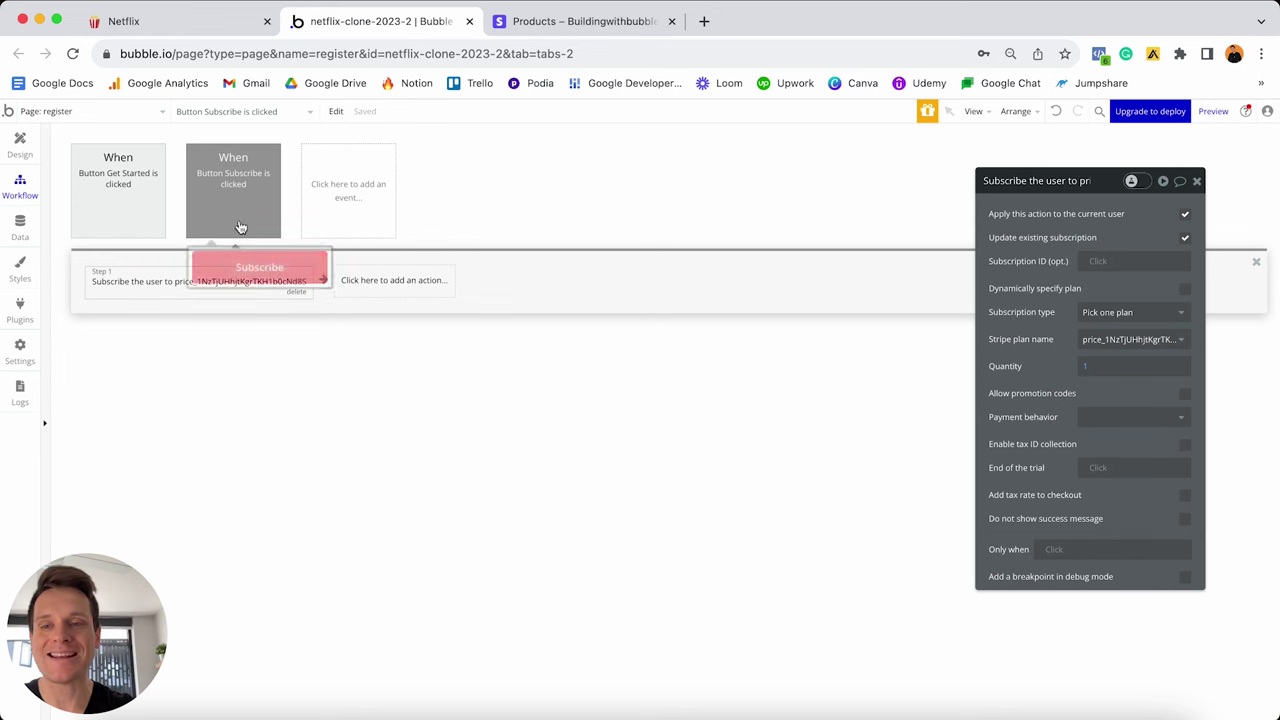
Step: Add a 'Sign the user up' step and set its Email to Input Register-email's value
{"action": "left_click", "coordinate": [390, 286]}
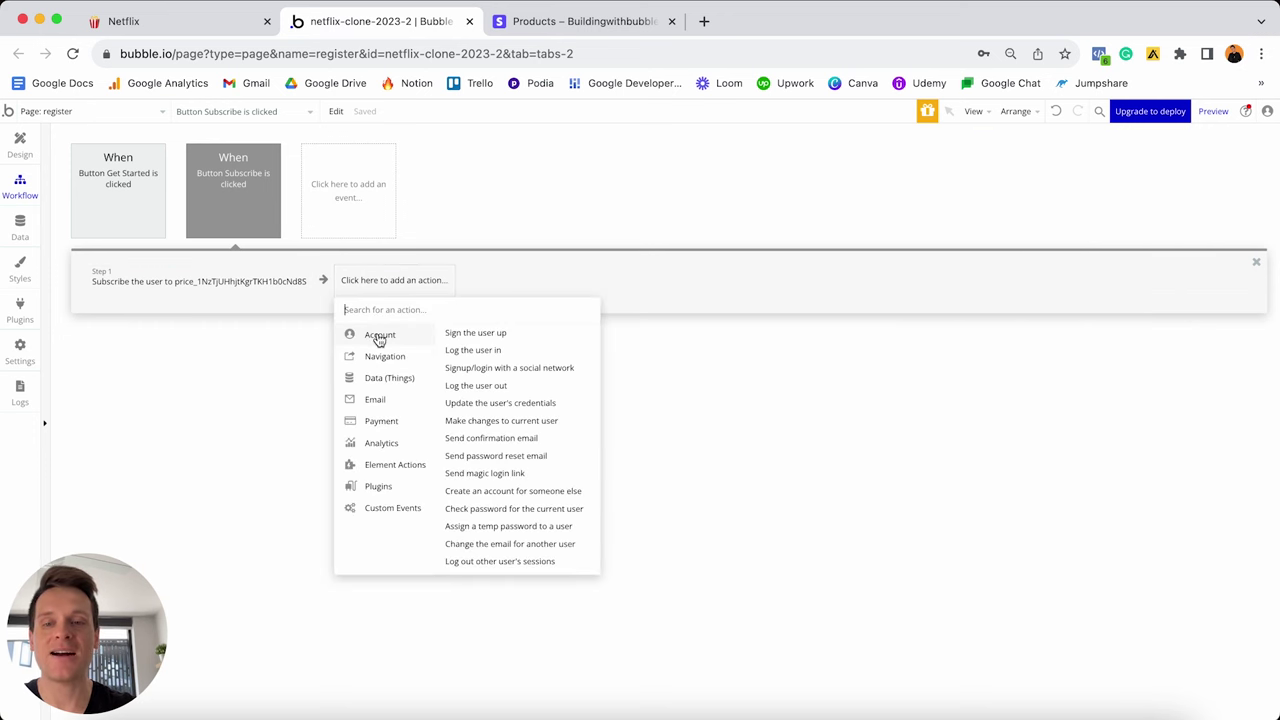
{"action": "left_click", "coordinate": [476, 336]}
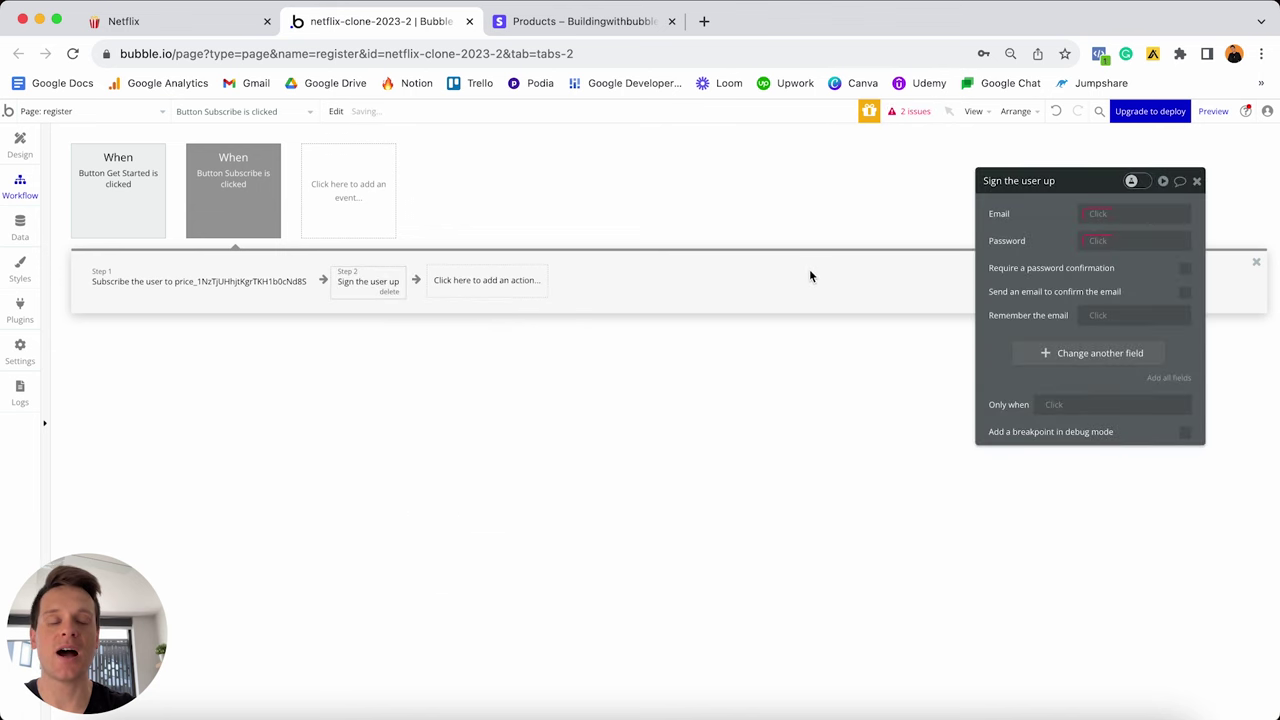
{"action": "left_click_drag", "start_coordinate": [1053, 185], "coordinate": [811, 189]}
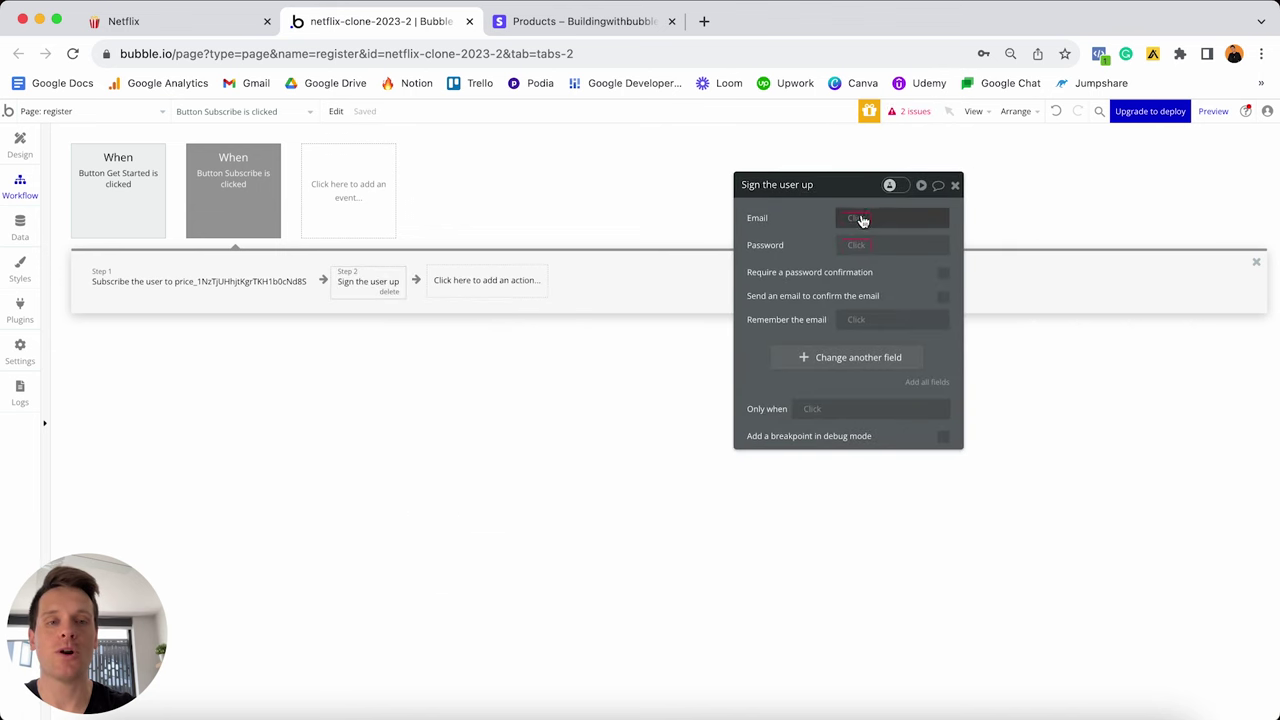
{"action": "left_click", "coordinate": [858, 217]}
{"action": "scroll", "coordinate": [880, 300], "scroll_direction": "down", "scroll_amount": 5}
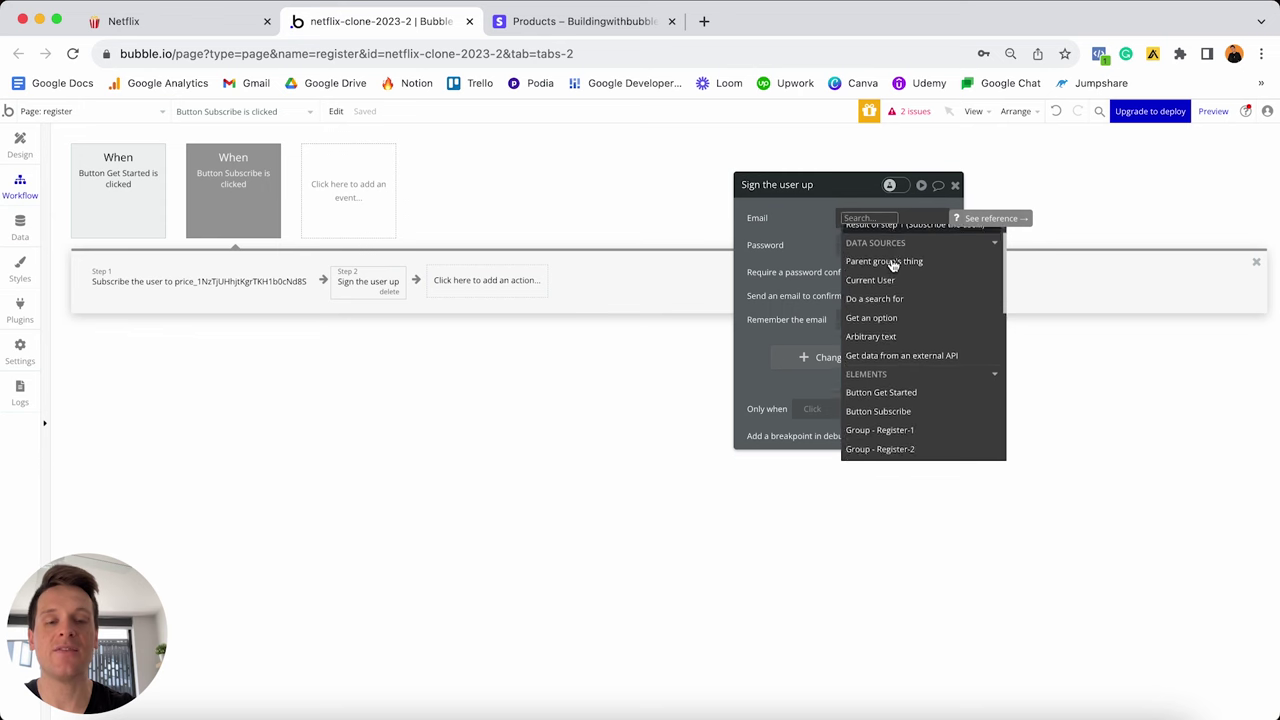
{"action": "scroll", "coordinate": [875, 279], "scroll_direction": "down", "scroll_amount": 3}
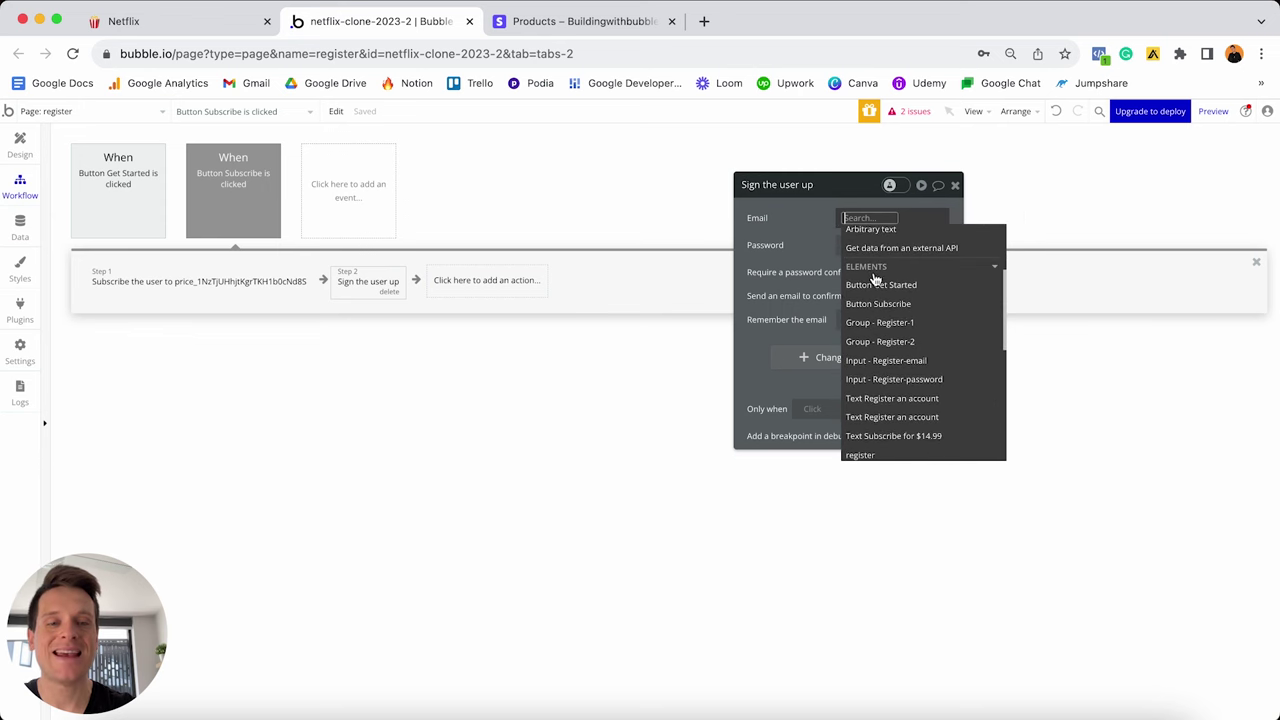
{"action": "left_click", "coordinate": [866, 361]}
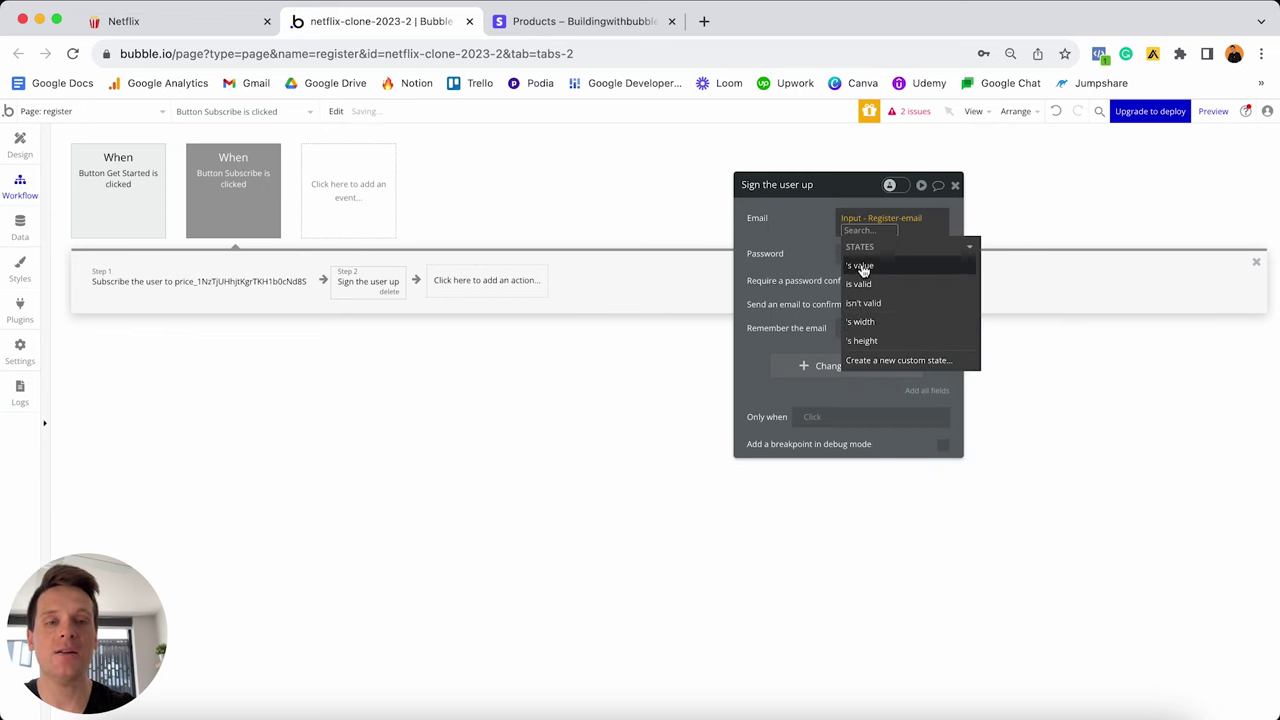
{"action": "left_click", "coordinate": [866, 266]}
Step: Set the sign-up Password to Input Register-password's value
{"action": "left_click", "coordinate": [850, 254]}
{"action": "scroll", "coordinate": [880, 345], "scroll_direction": "down", "scroll_amount": 4}
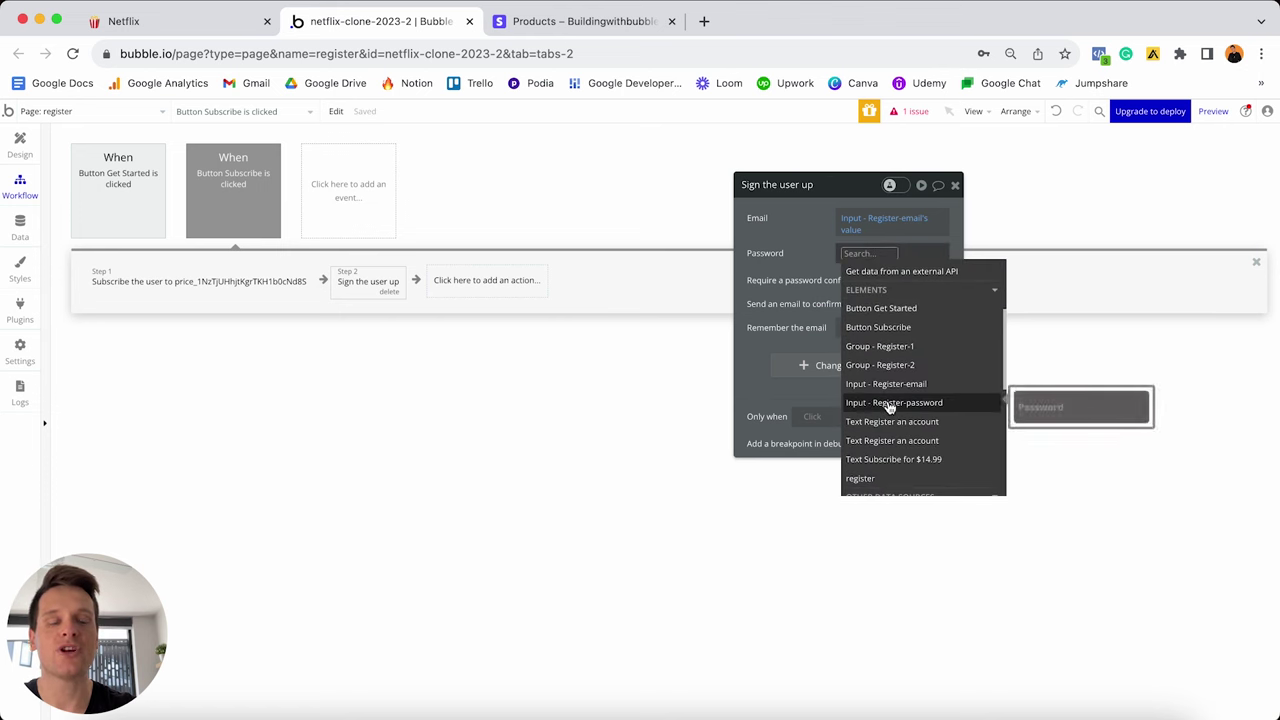
{"action": "left_click", "coordinate": [886, 403]}
{"action": "left_click", "coordinate": [877, 300]}
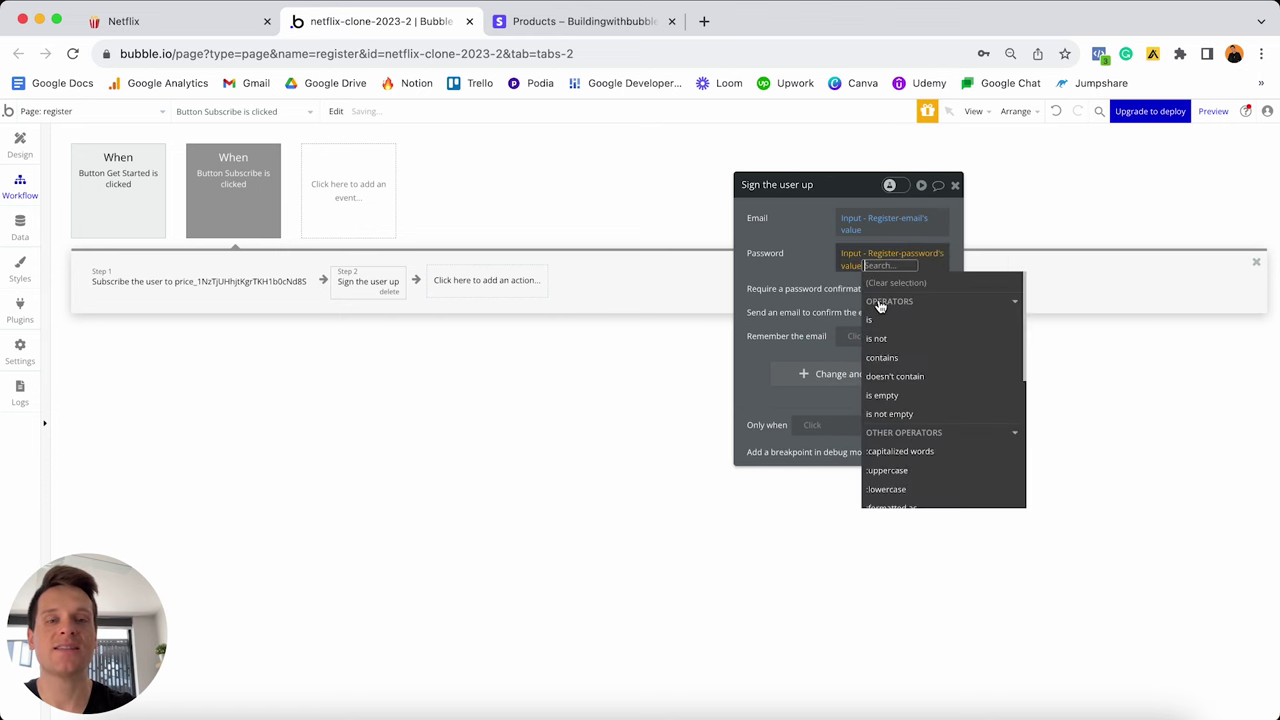
{"action": "left_click", "coordinate": [806, 256]}
Step: Add a Navigation > Go to page step with destination index as the third step
{"action": "left_click", "coordinate": [490, 284]}
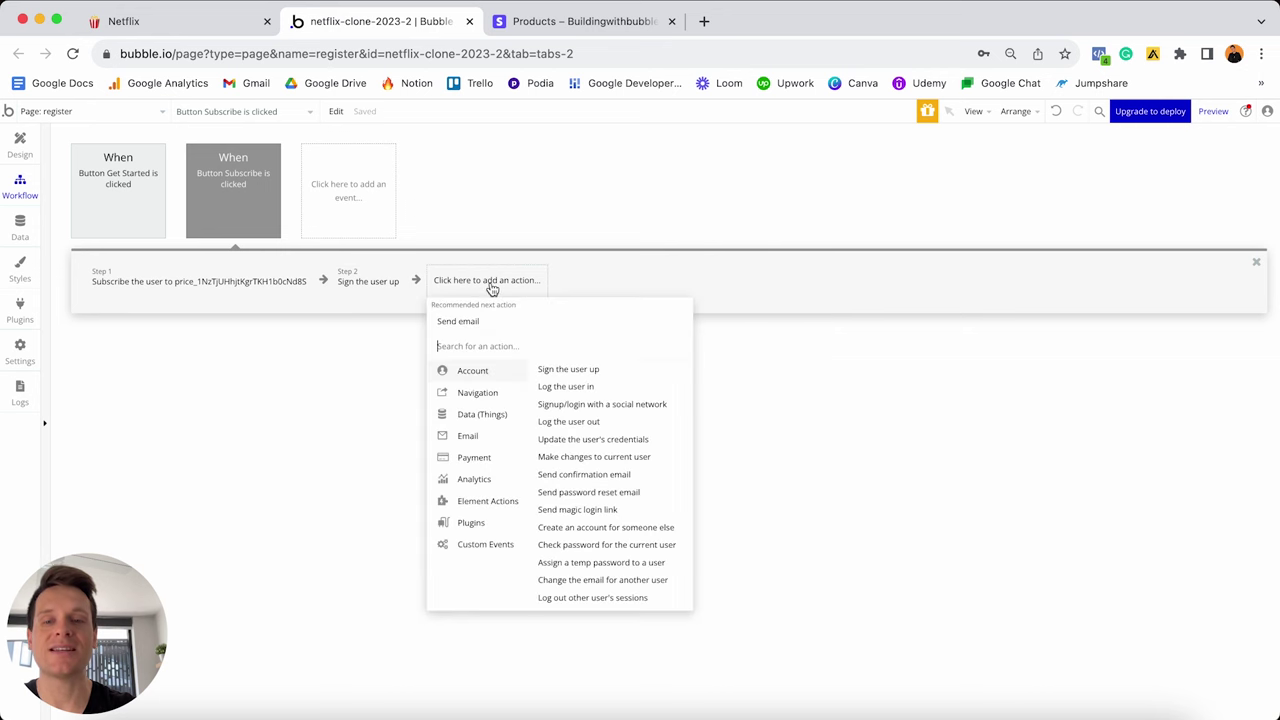
{"action": "mouse_move", "coordinate": [472, 398]}
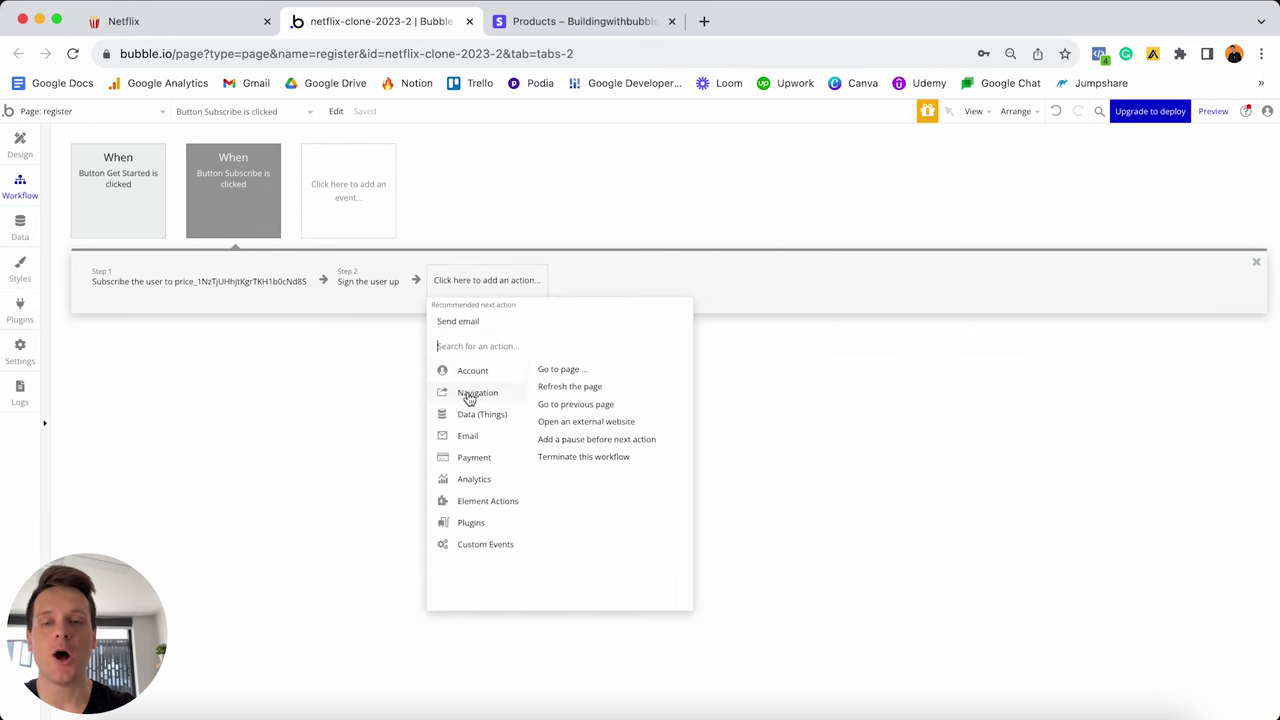
{"action": "left_click", "coordinate": [558, 369]}
{"action": "left_click", "coordinate": [866, 228]}
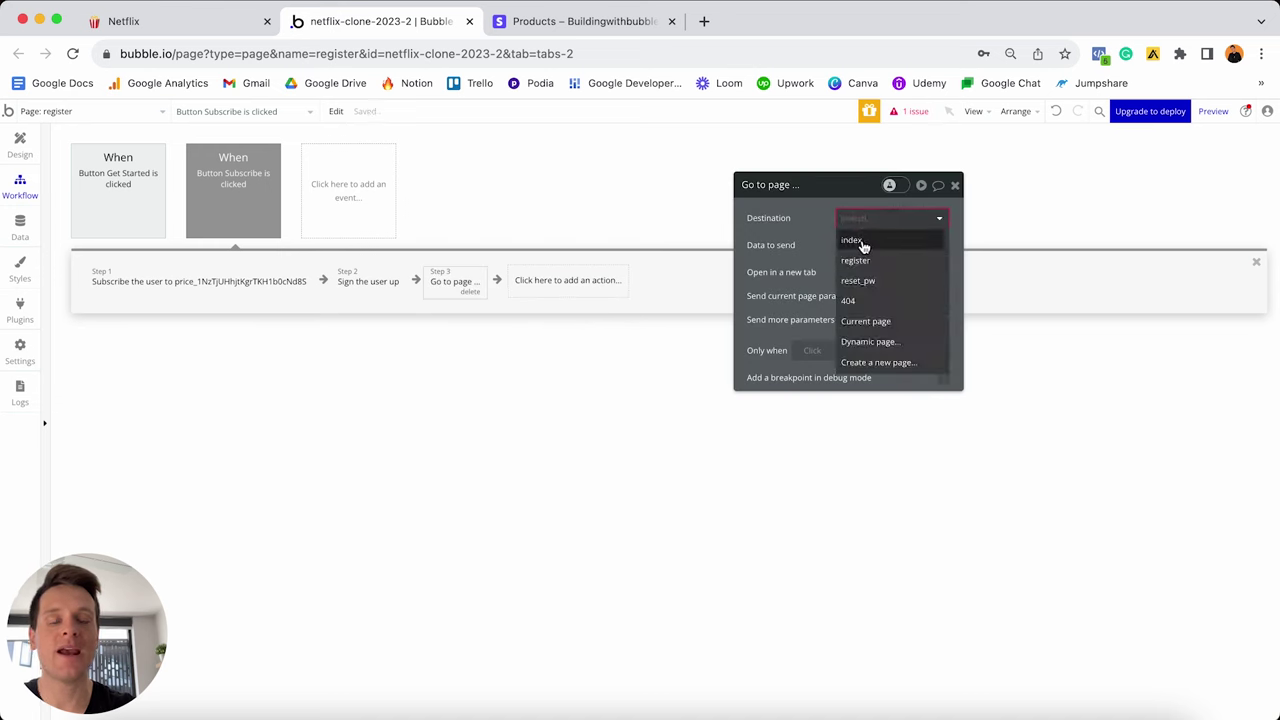
{"action": "left_click", "coordinate": [863, 243]}
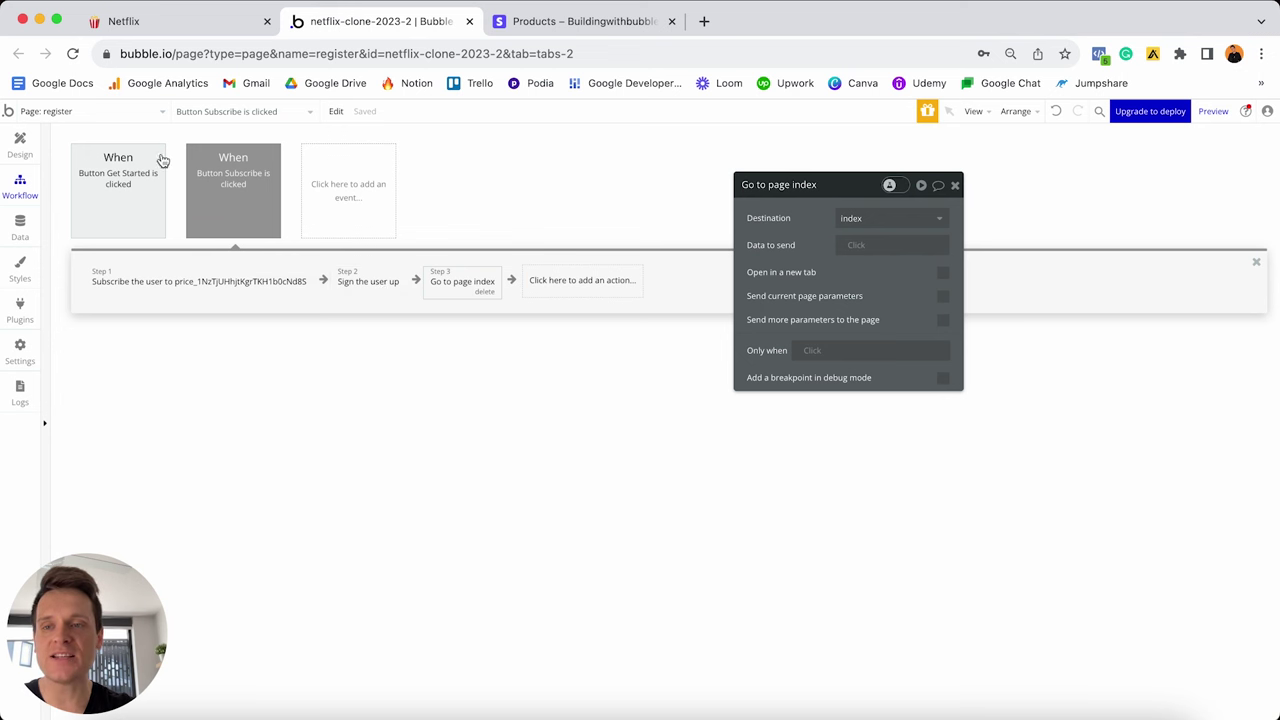
{"action": "mouse_move", "coordinate": [200, 178]}
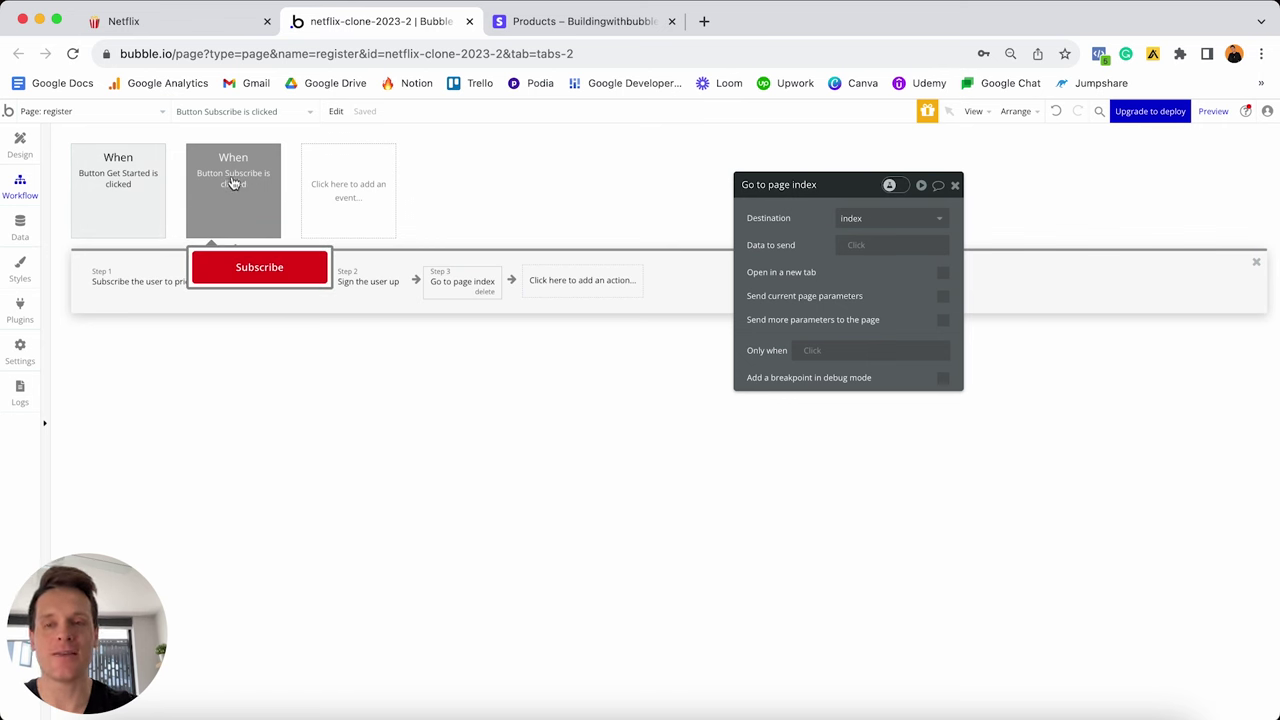
Step: Set the Subscribe and Get Started event colours to Green, then return to the Design view
{"action": "left_click", "coordinate": [240, 173]}
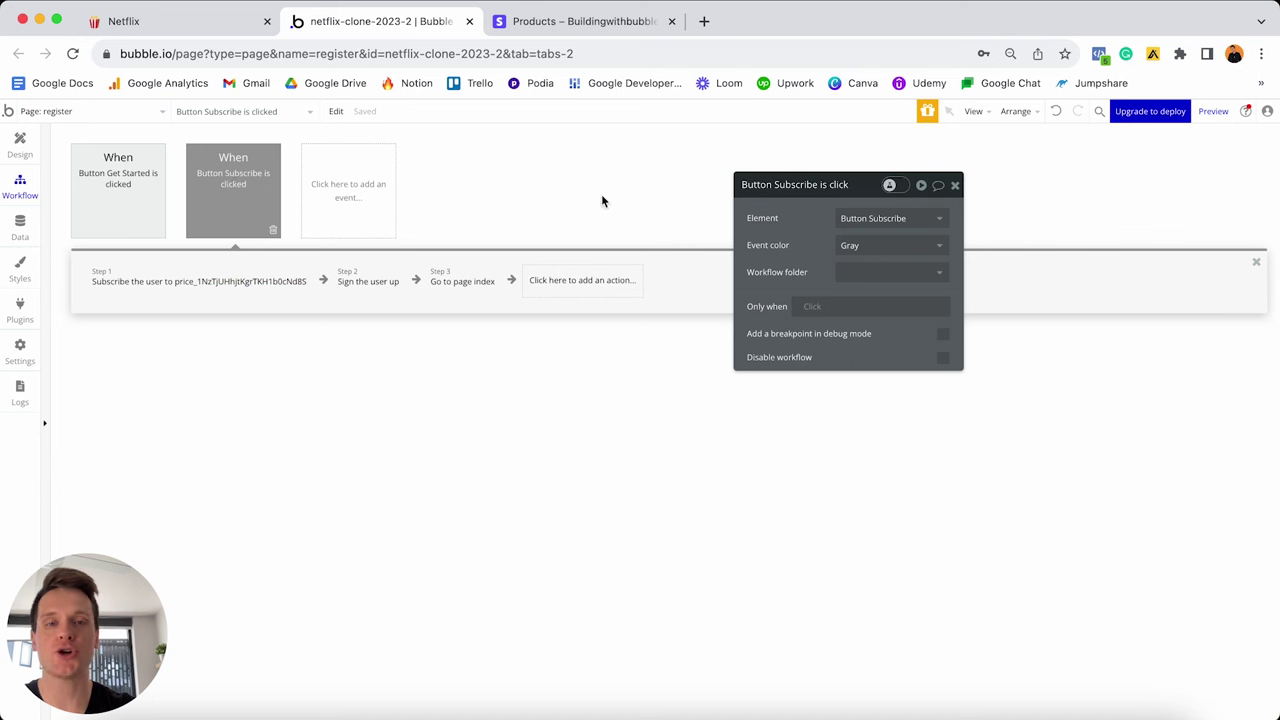
{"action": "left_click", "coordinate": [845, 245]}
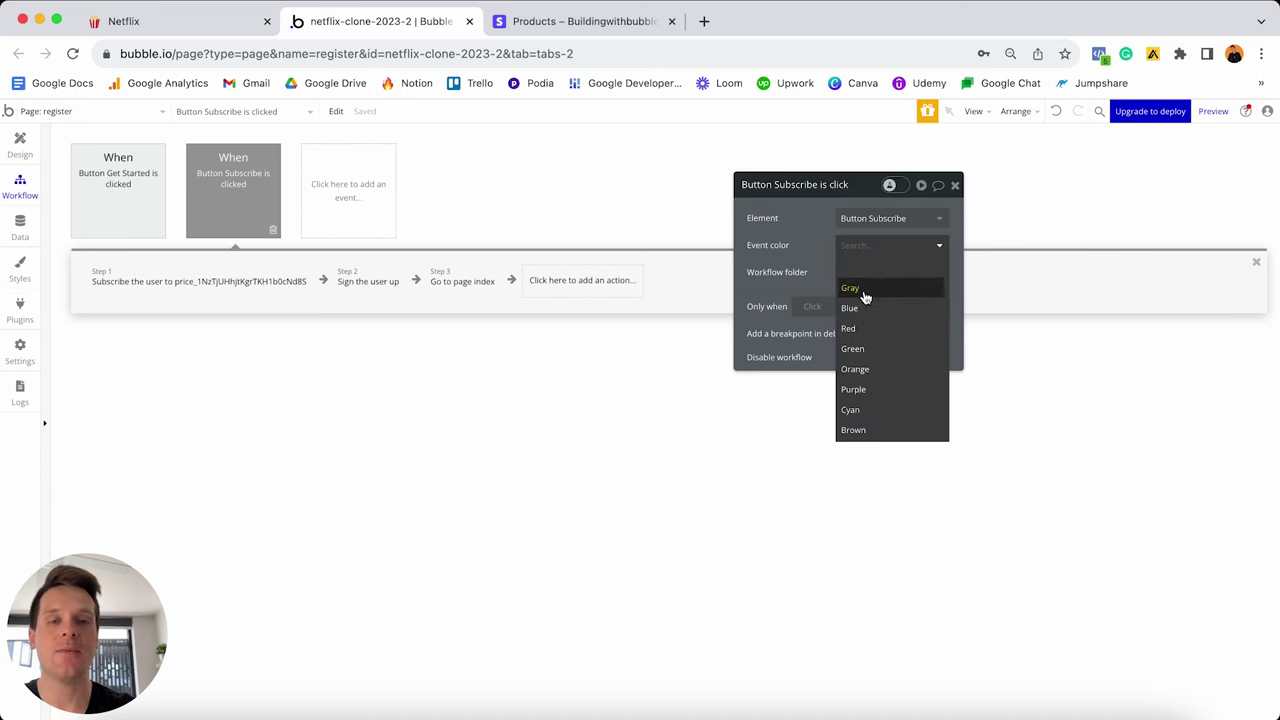
{"action": "left_click", "coordinate": [879, 350]}
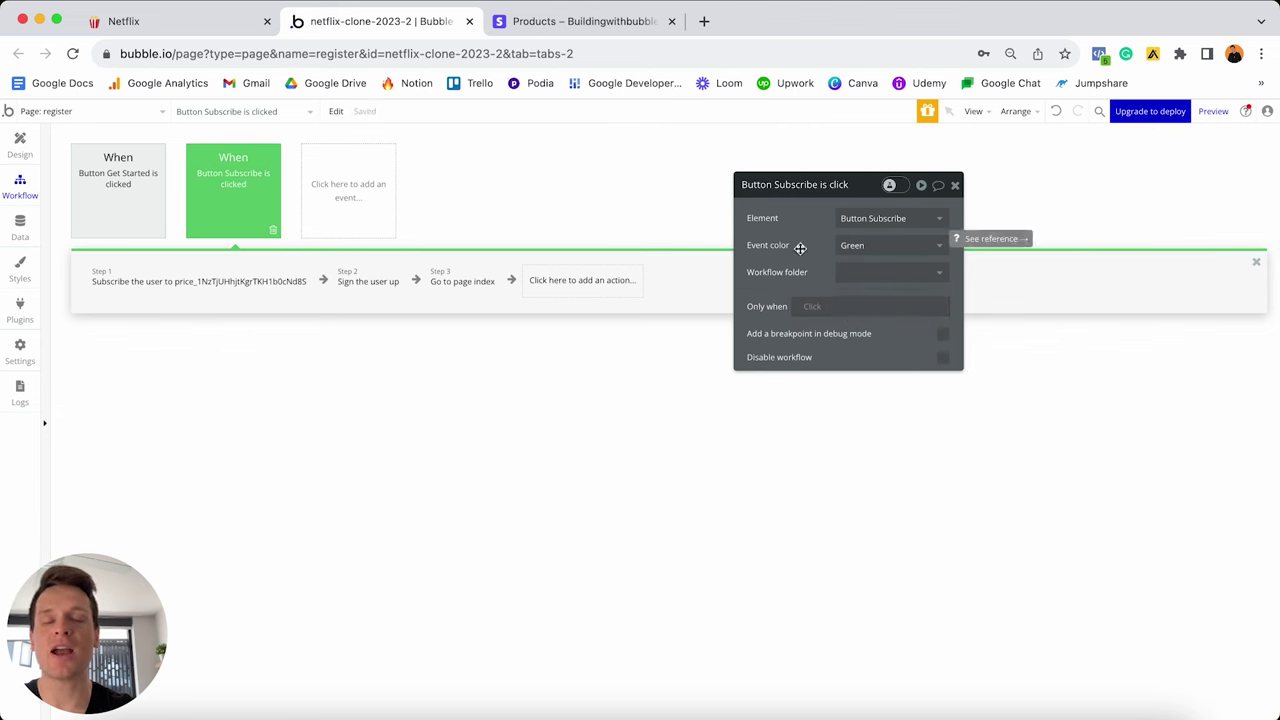
{"action": "left_click", "coordinate": [126, 208]}
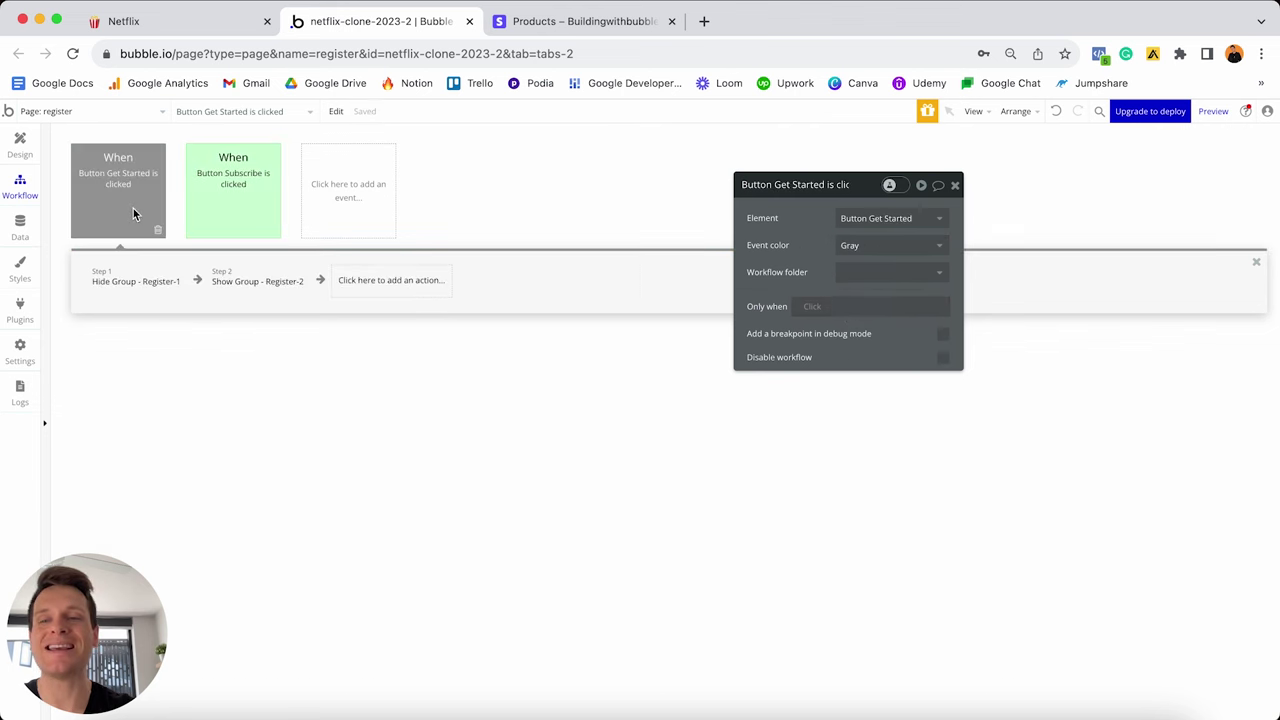
{"action": "left_click", "coordinate": [840, 245]}
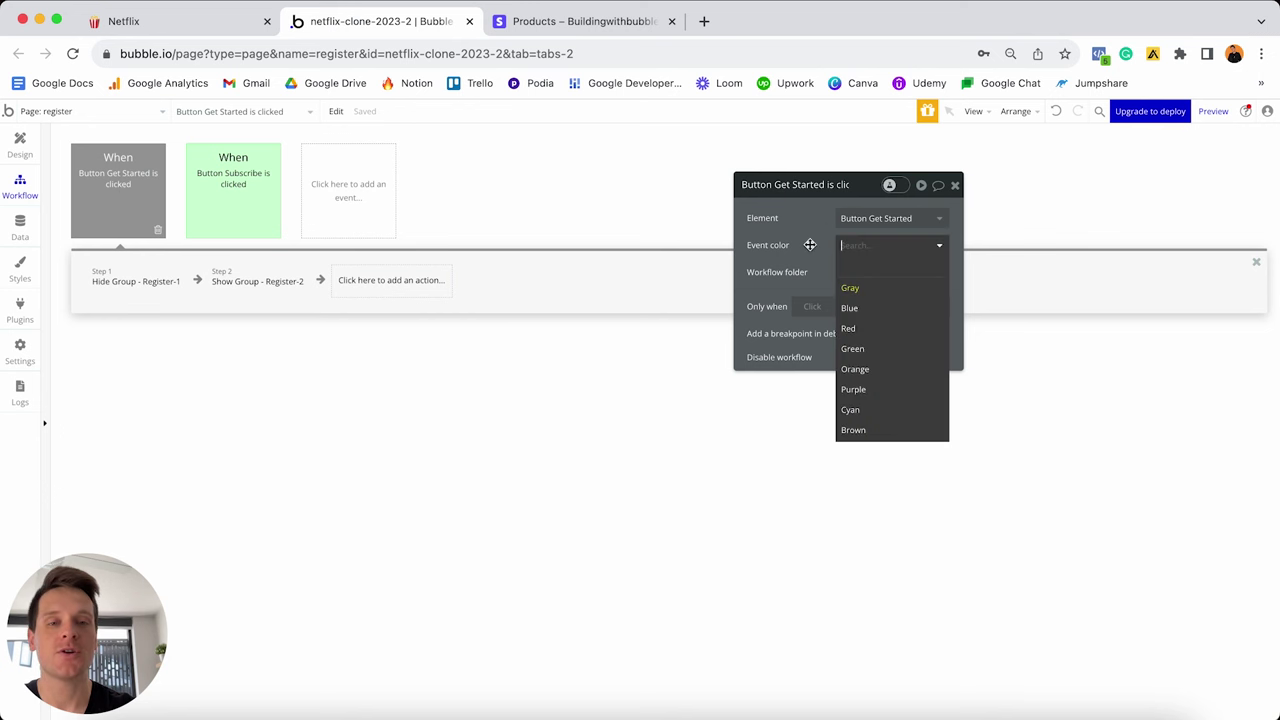
{"action": "left_click", "coordinate": [859, 351]}
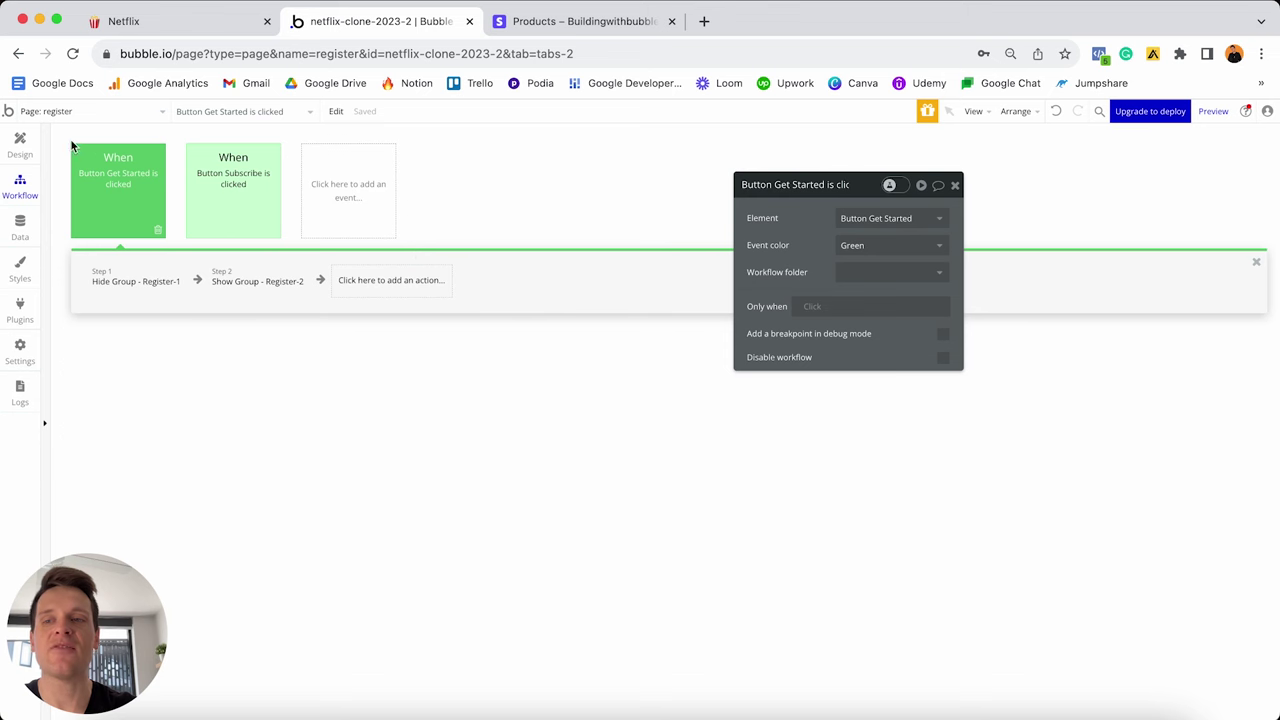
{"action": "left_click", "coordinate": [20, 148]}
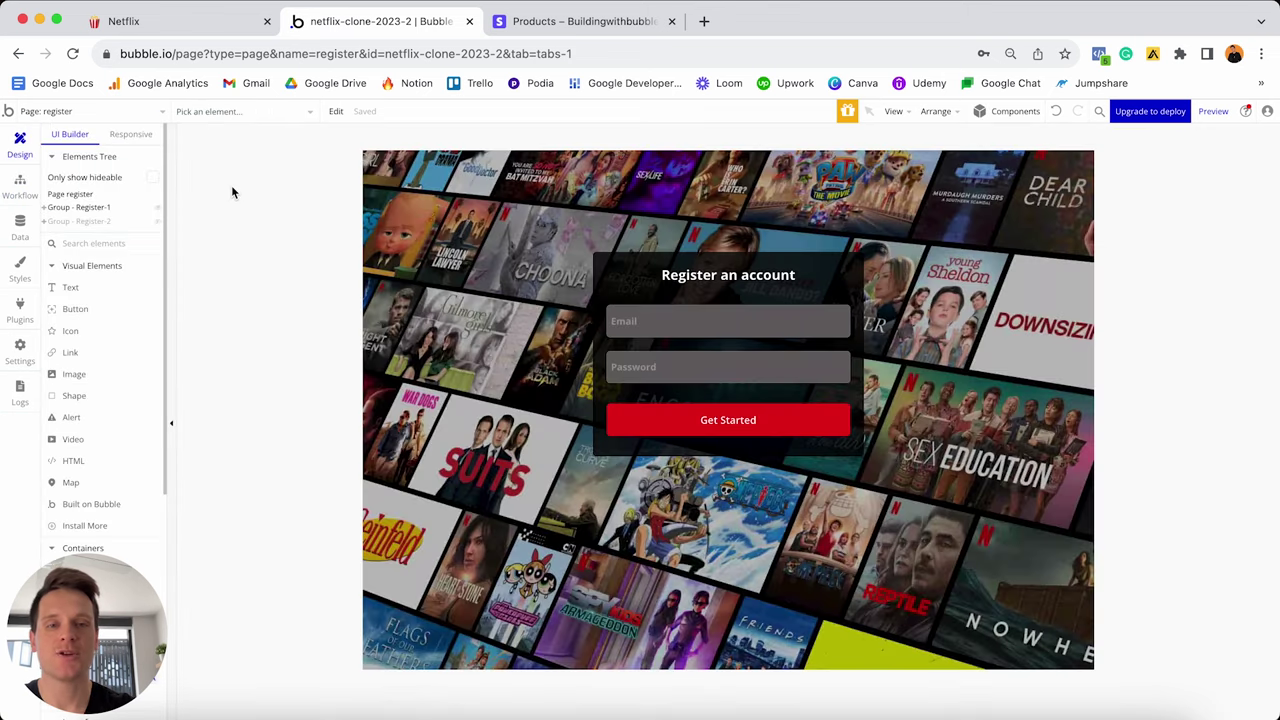
Step: In preview, register with a test email and password, then click Subscribe to reach Stripe Checkout
{"action": "left_click", "coordinate": [1212, 112]}
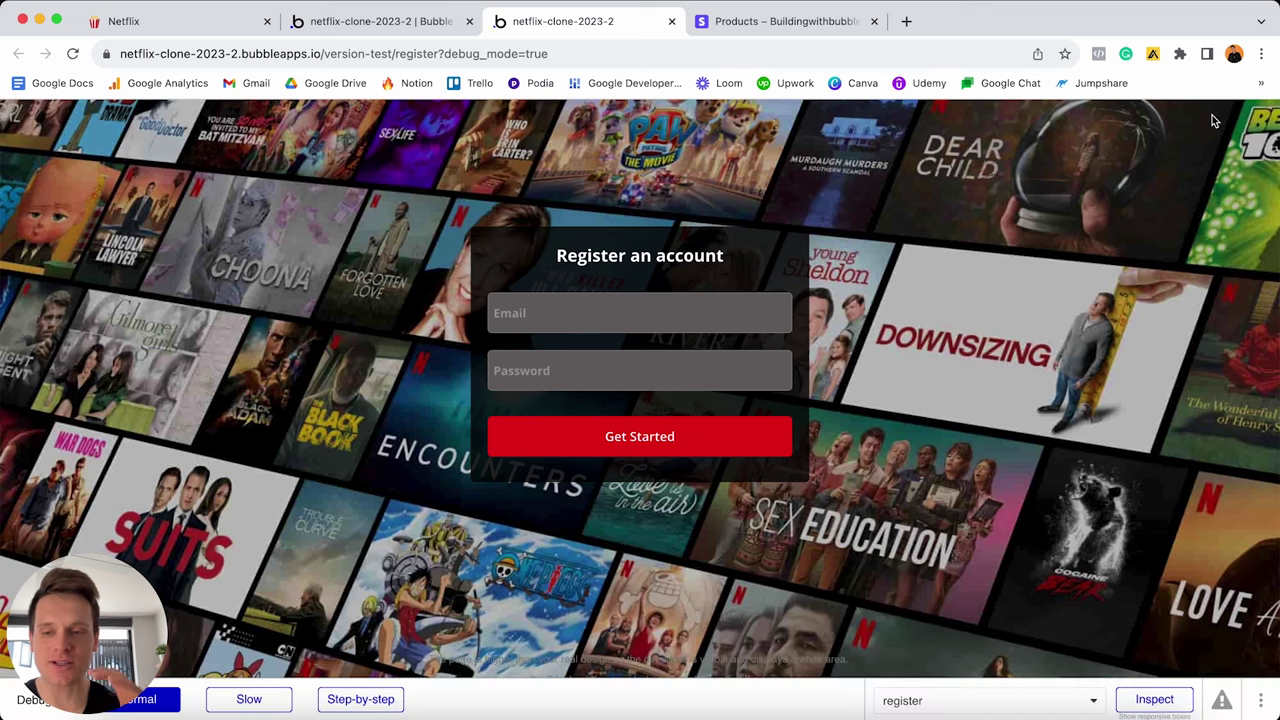
{"action": "left_click", "coordinate": [636, 311]}
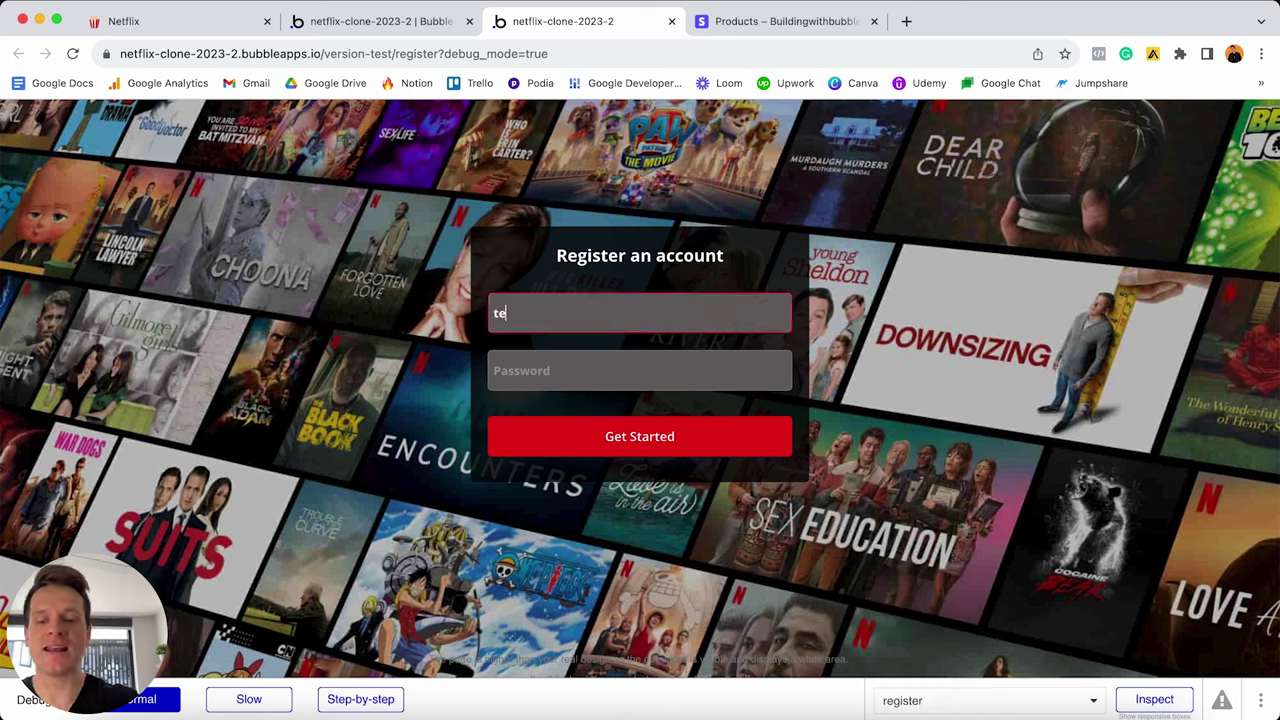
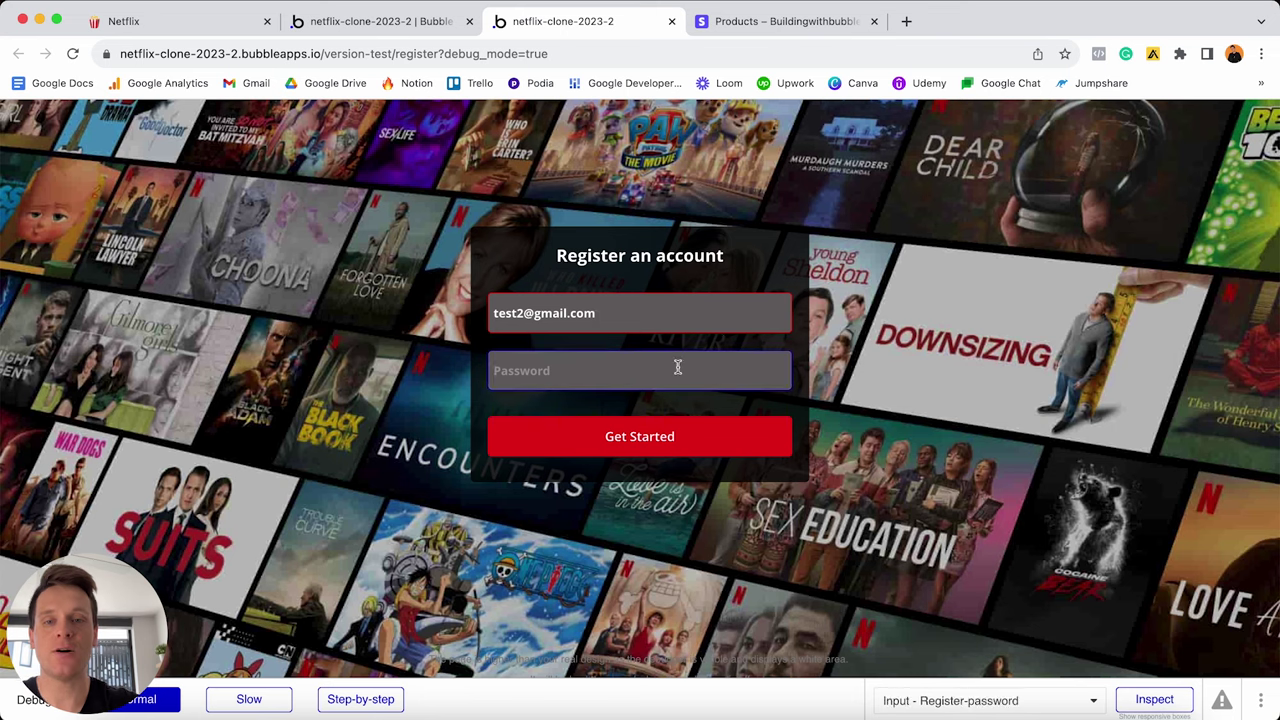
{"action": "left_click", "coordinate": [677, 366]}
{"action": "type", "text": "te"}
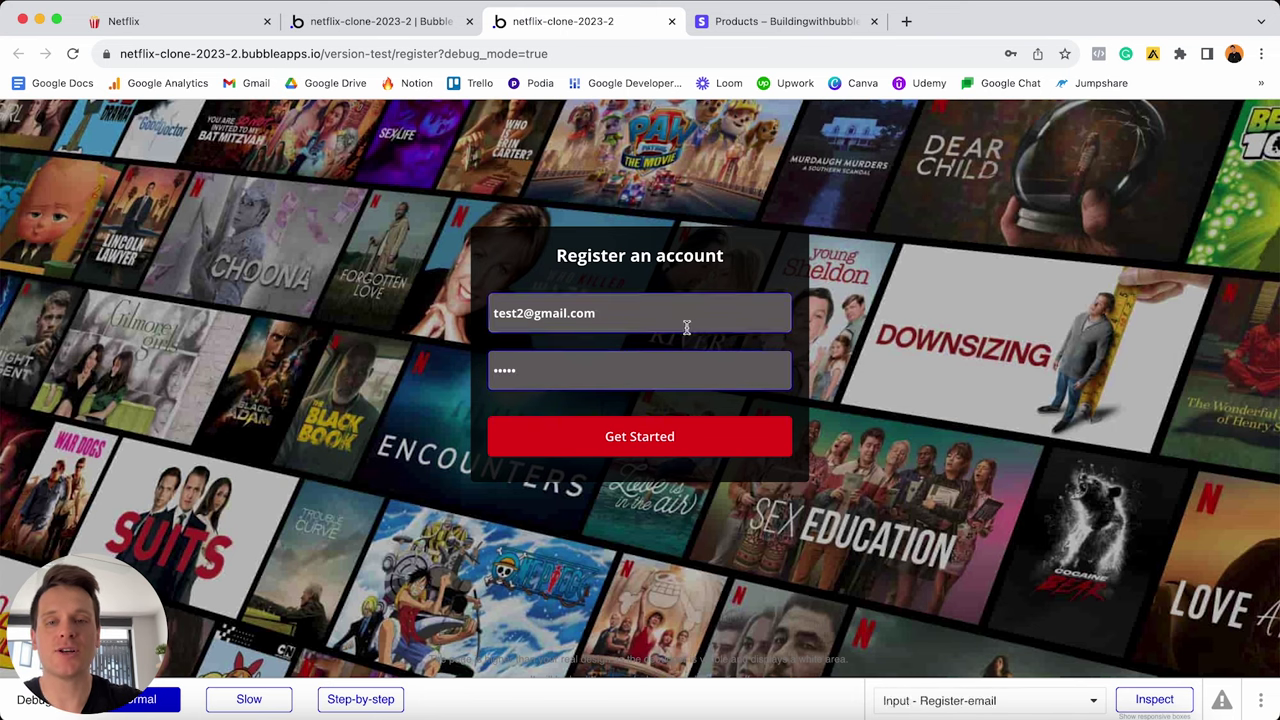
{"action": "left_click", "coordinate": [654, 446]}
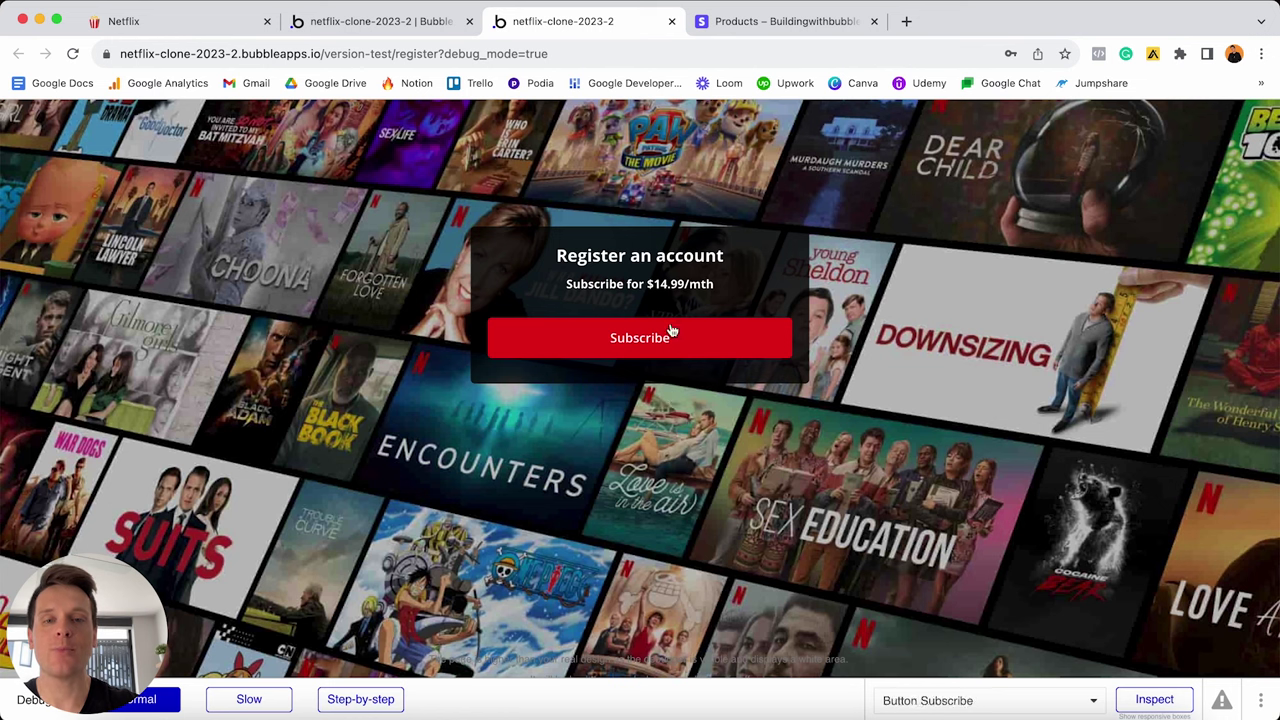
{"action": "left_click", "coordinate": [647, 343]}
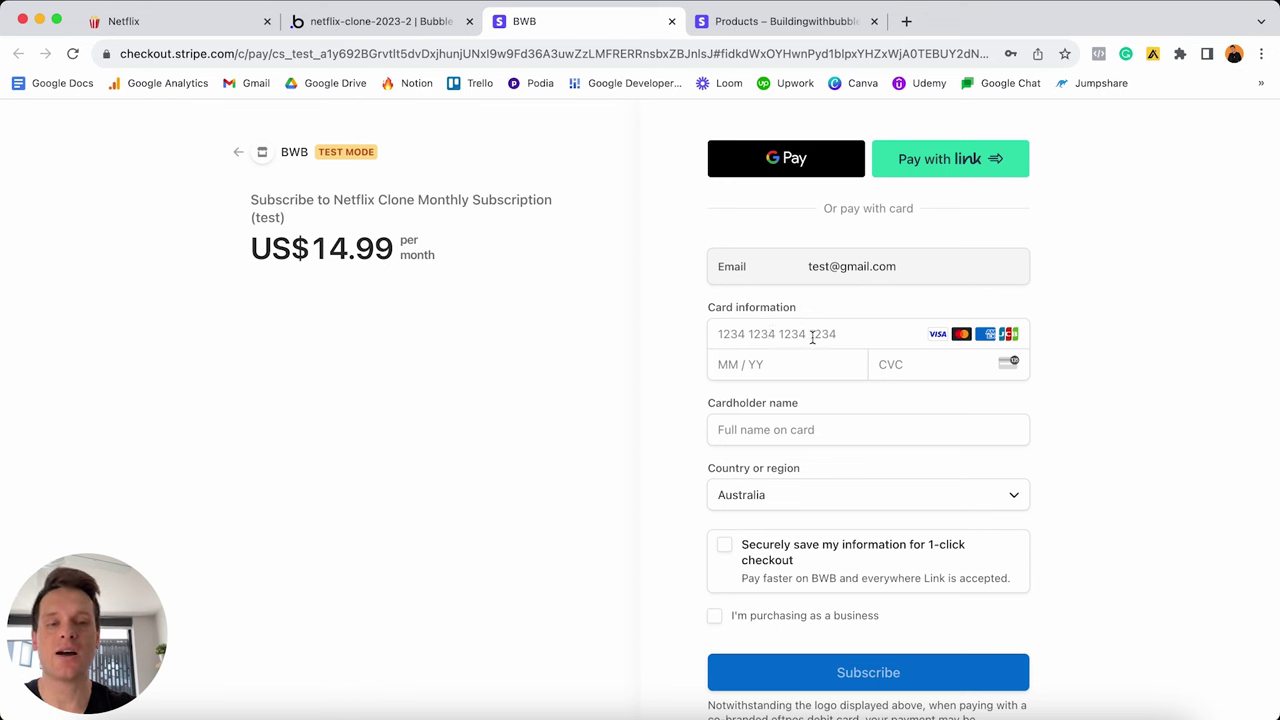
{"action": "left_click", "coordinate": [906, 21]}
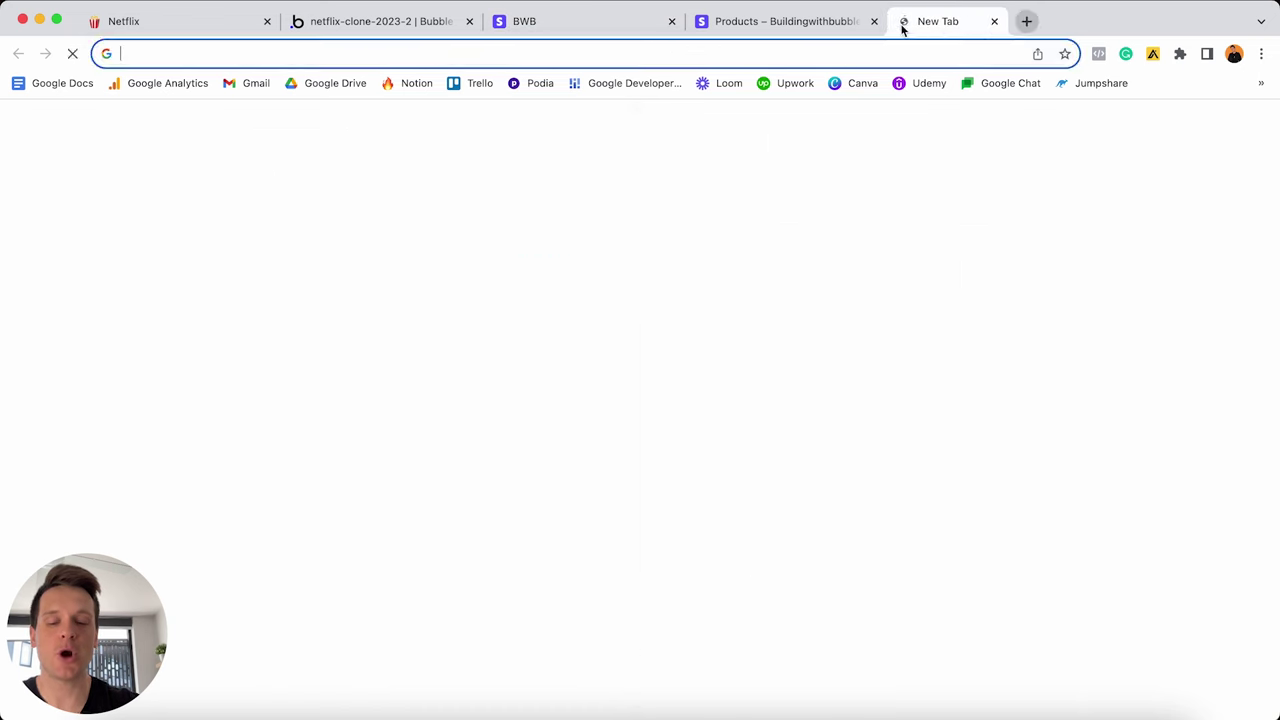
{"action": "type", "text": "stripe dum"}
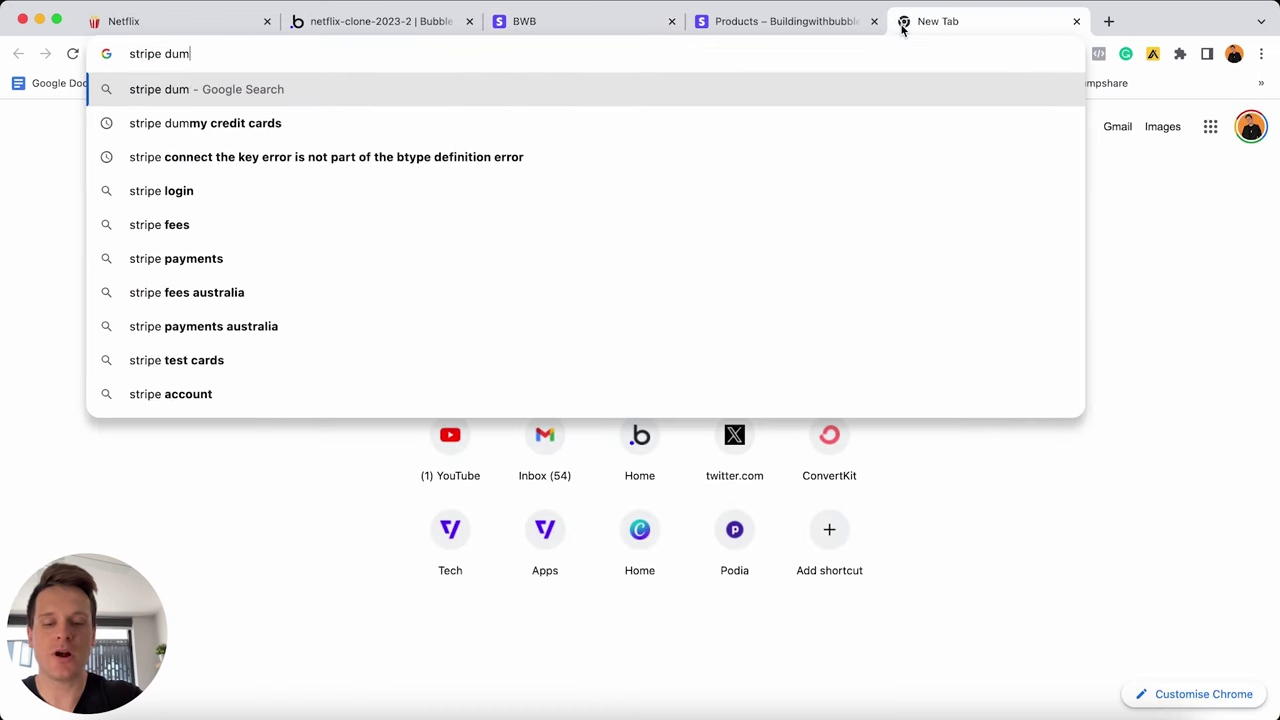
{"action": "type", "text": "my credit card"}
{"action": "key", "text": "Return"}
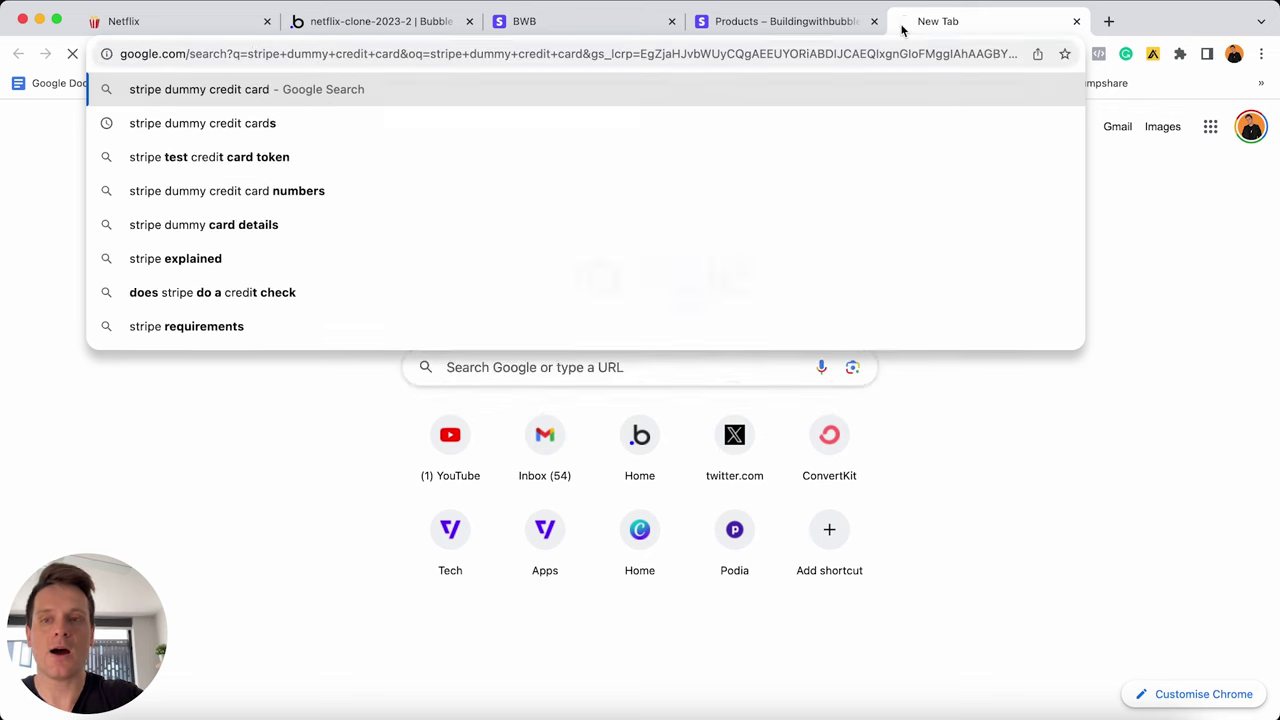
{"action": "left_click", "coordinate": [343, 232]}
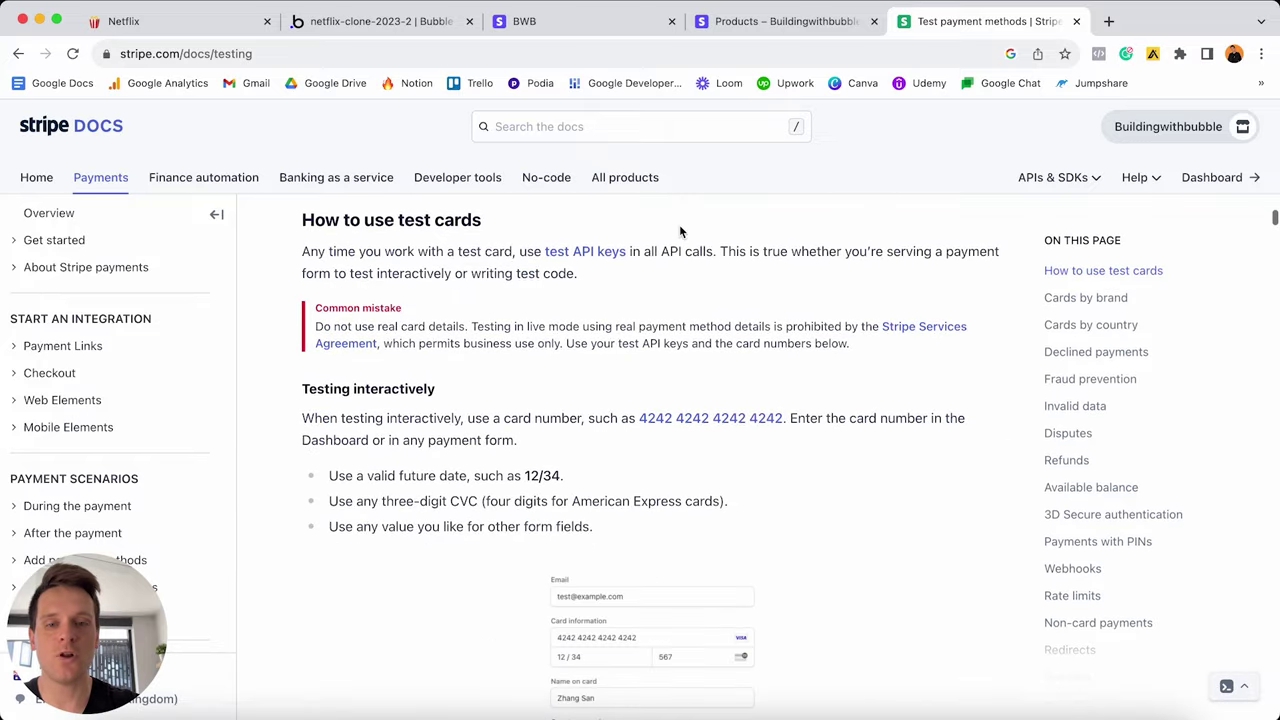
{"action": "scroll", "coordinate": [681, 303], "scroll_direction": "down", "scroll_amount": 5}
{"action": "scroll", "coordinate": [681, 303], "scroll_direction": "down", "scroll_amount": 13}
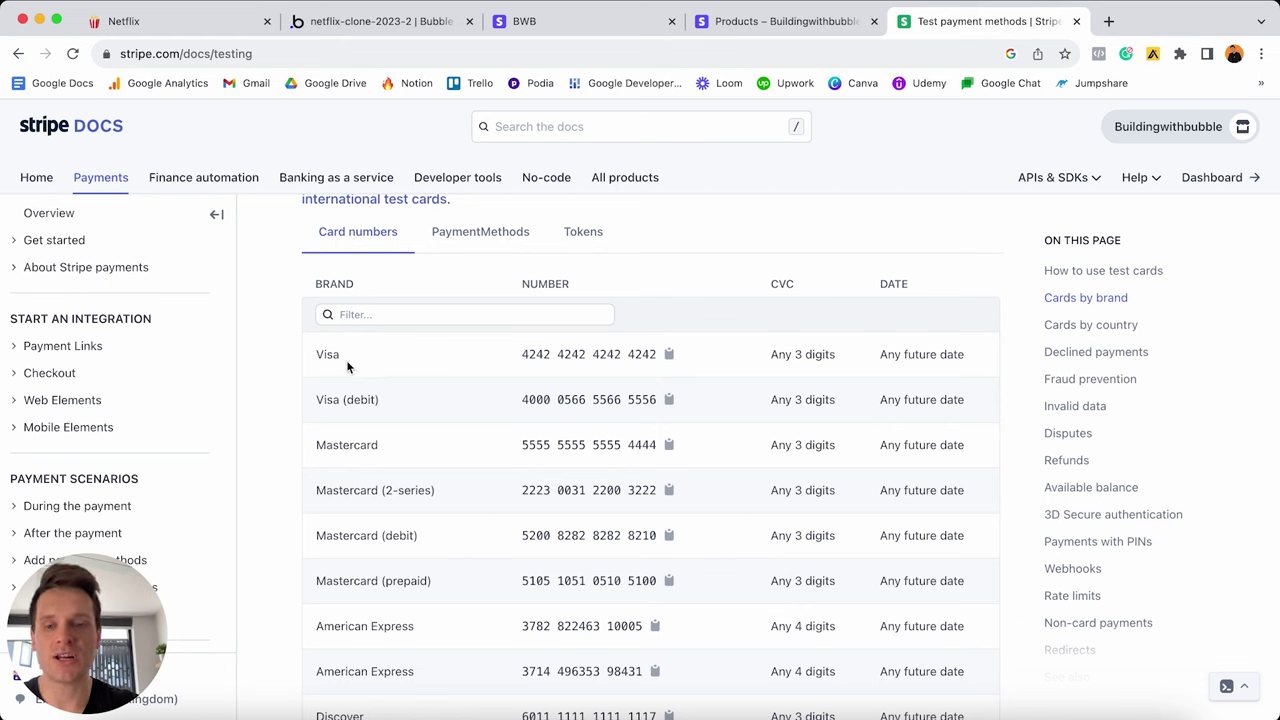
{"action": "left_click", "coordinate": [668, 354]}
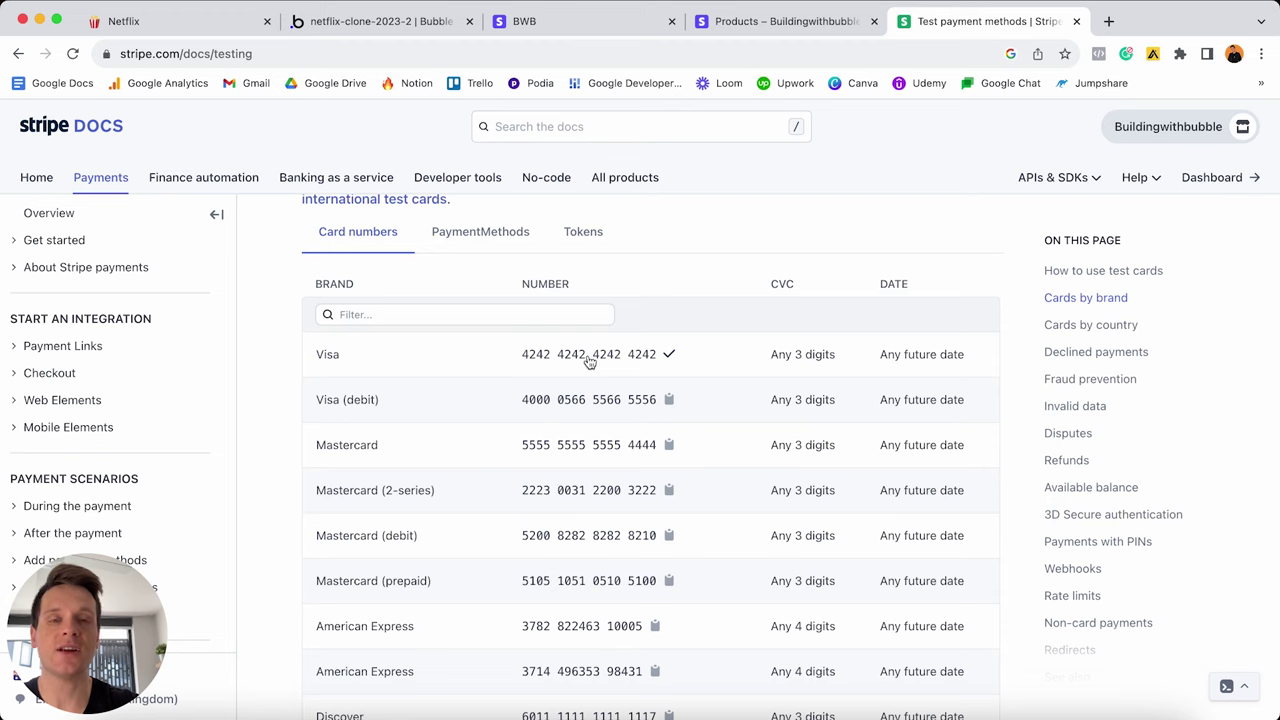
{"action": "left_click", "coordinate": [618, 36]}
Step: Pay with the pasted 4242 test card, expiry 01/30, a CVC and the autofilled cardholder name
{"action": "left_click", "coordinate": [746, 336]}
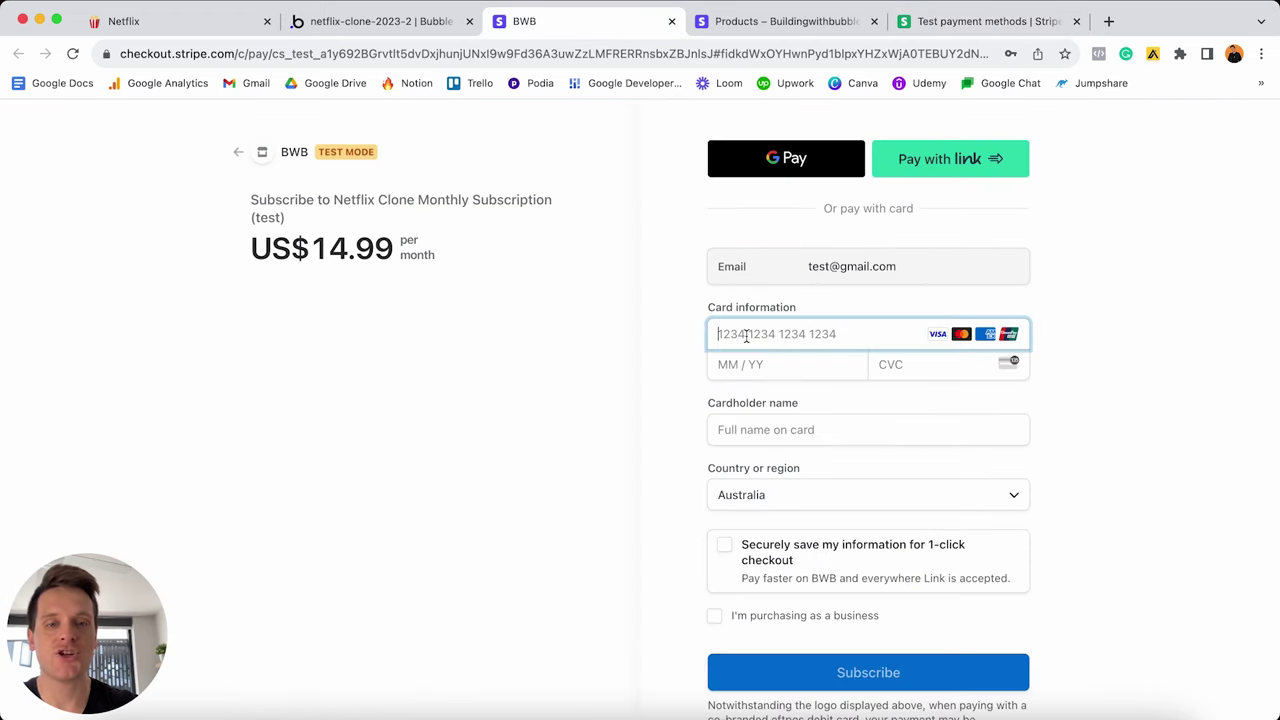
{"action": "key", "text": "super+v"}
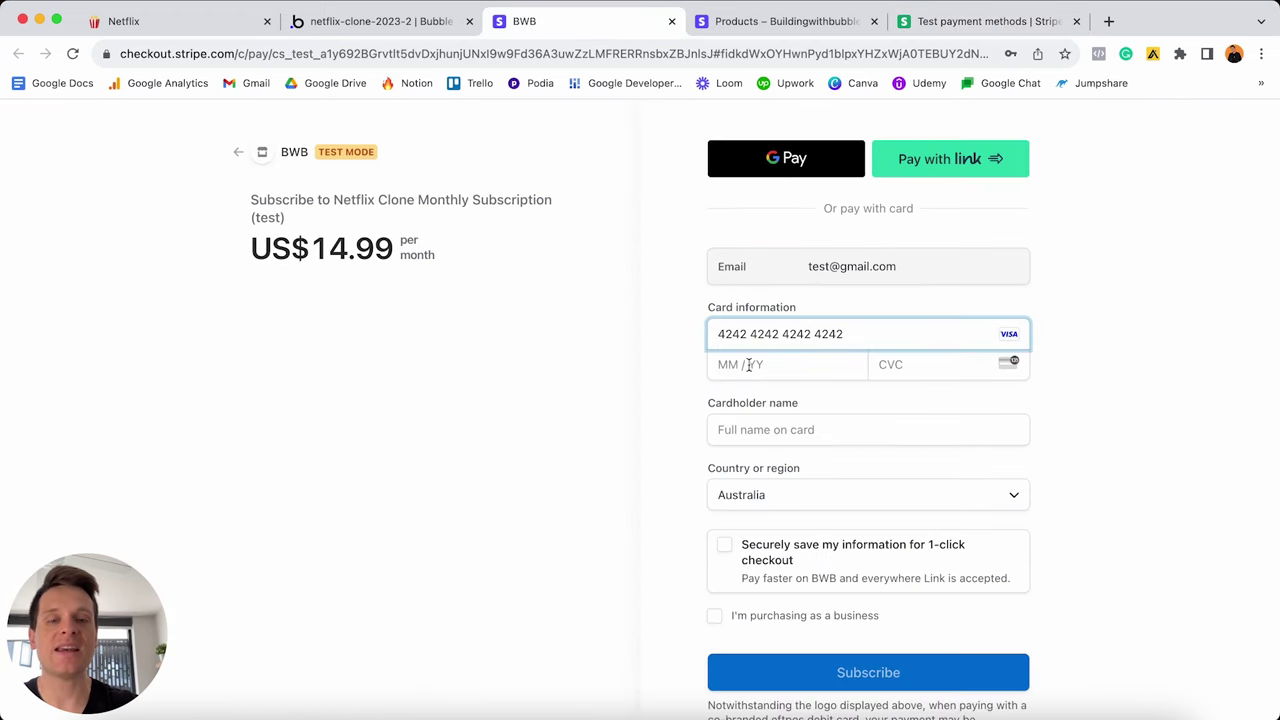
{"action": "left_click", "coordinate": [748, 364]}
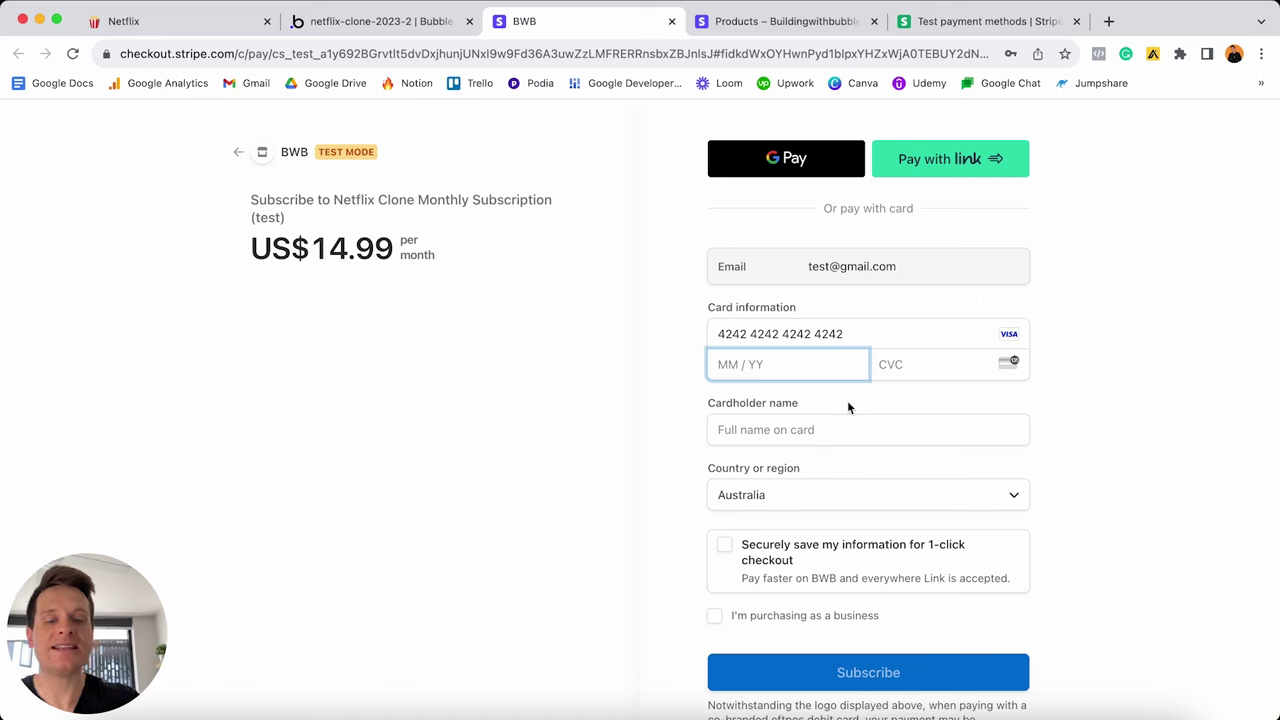
{"action": "type", "text": "01 / 30"}
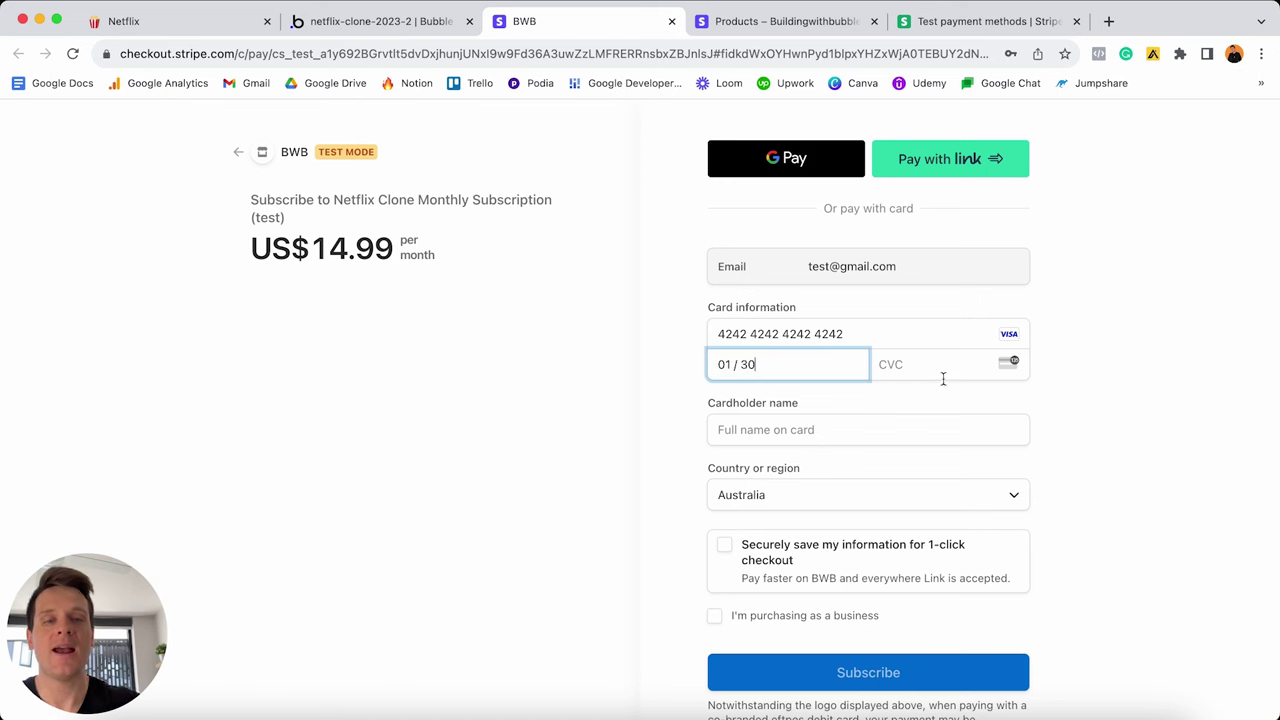
{"action": "left_click", "coordinate": [930, 372]}
{"action": "type", "text": "123"}
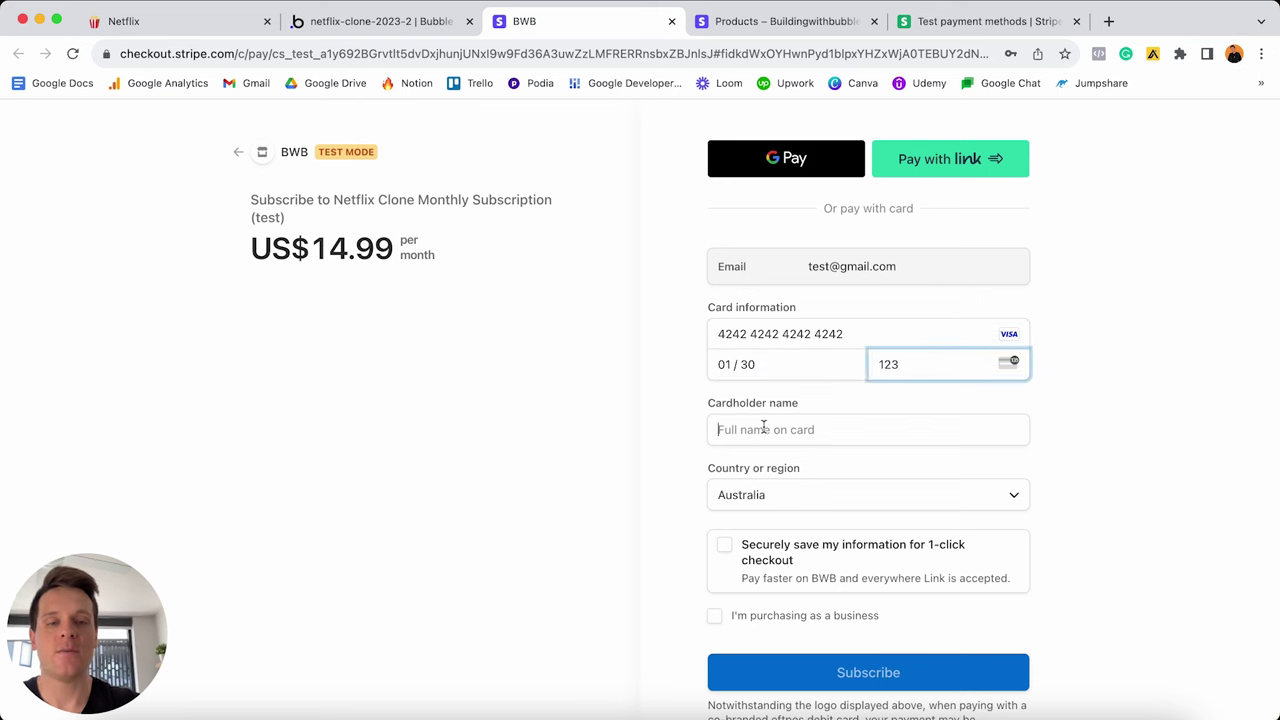
{"action": "left_click", "coordinate": [764, 428]}
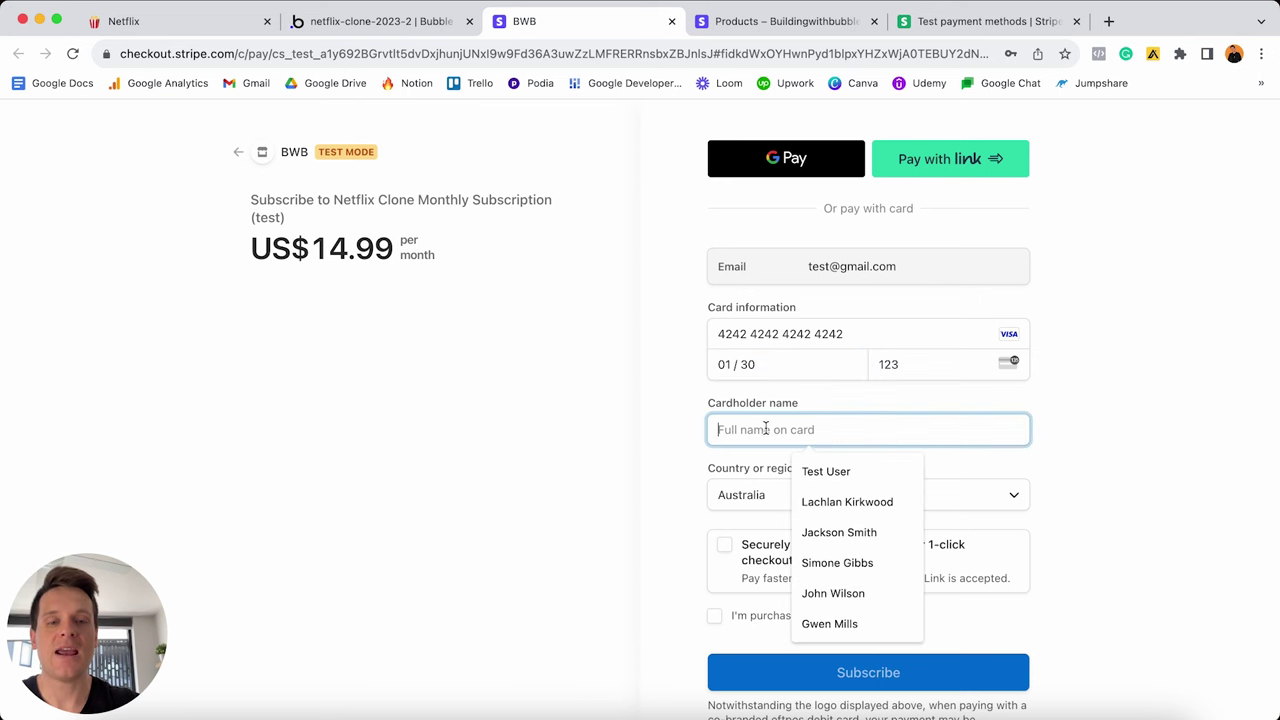
{"action": "left_click", "coordinate": [815, 472]}
{"action": "left_click", "coordinate": [678, 459]}
{"action": "scroll", "coordinate": [678, 459], "scroll_direction": "down", "scroll_amount": 2}
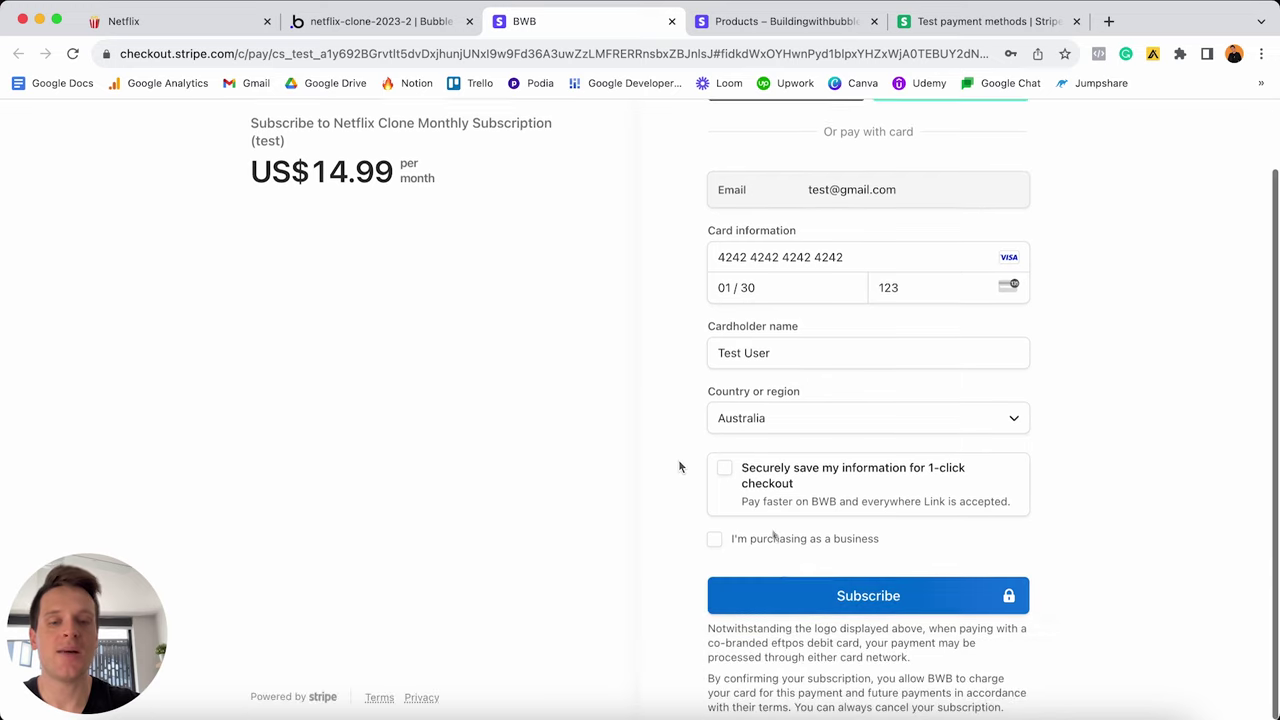
{"action": "left_click", "coordinate": [786, 601]}
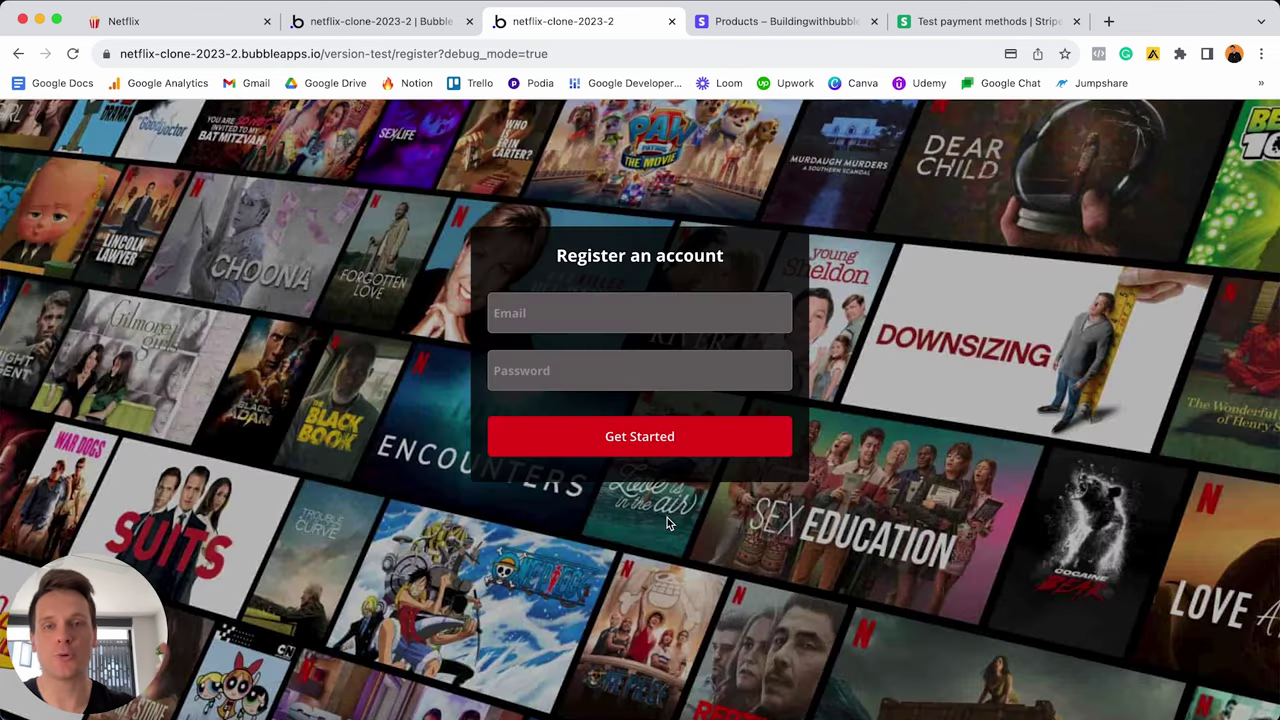
Step: Dismiss the subscription success alert, then return to the Stripe product details
{"action": "left_click", "coordinate": [790, 170]}
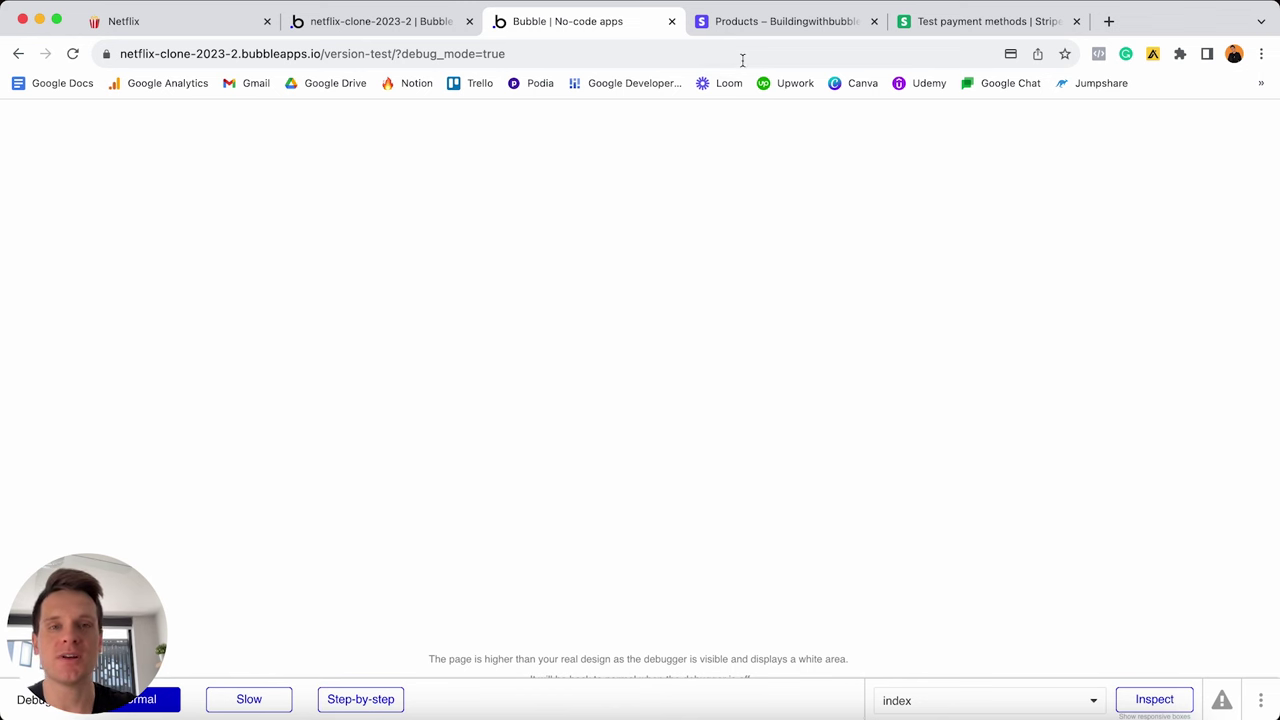
{"action": "left_click", "coordinate": [780, 22]}
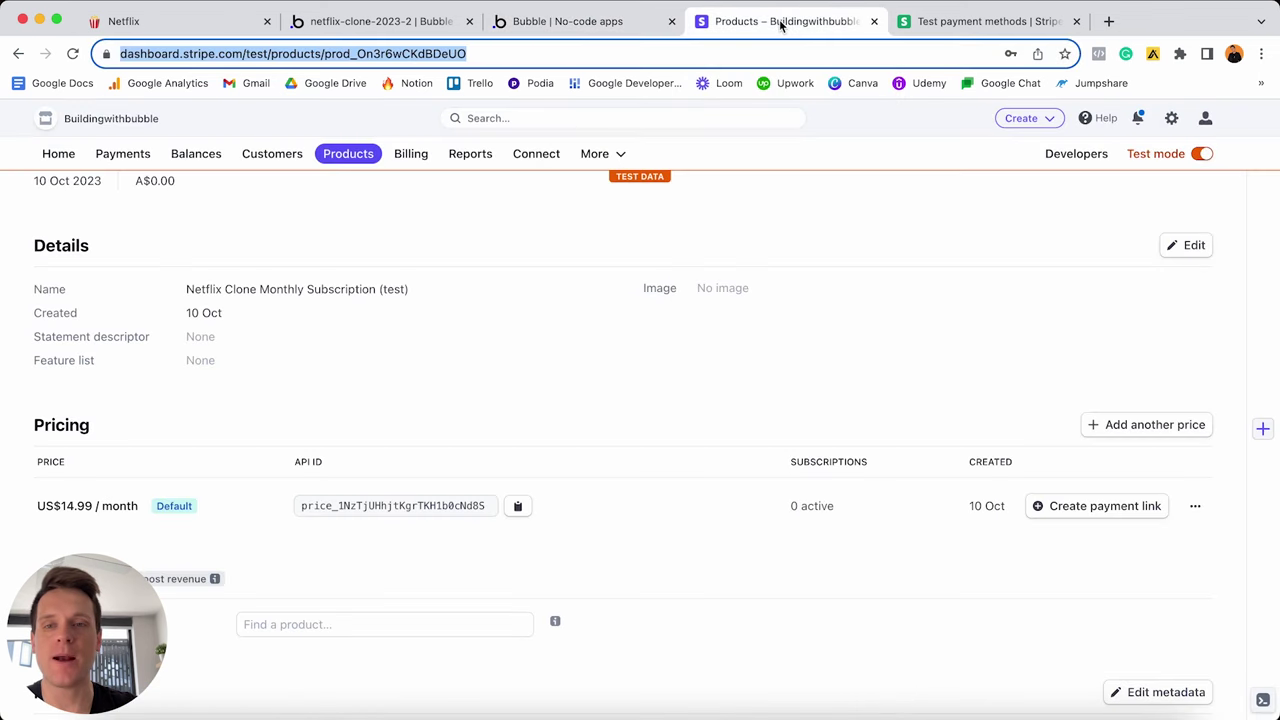
Step: Check the latest Stripe payment, then view Billing > Subscriptions for the active Netflix Clone Monthly Subscription (test)
{"action": "left_click", "coordinate": [122, 155]}
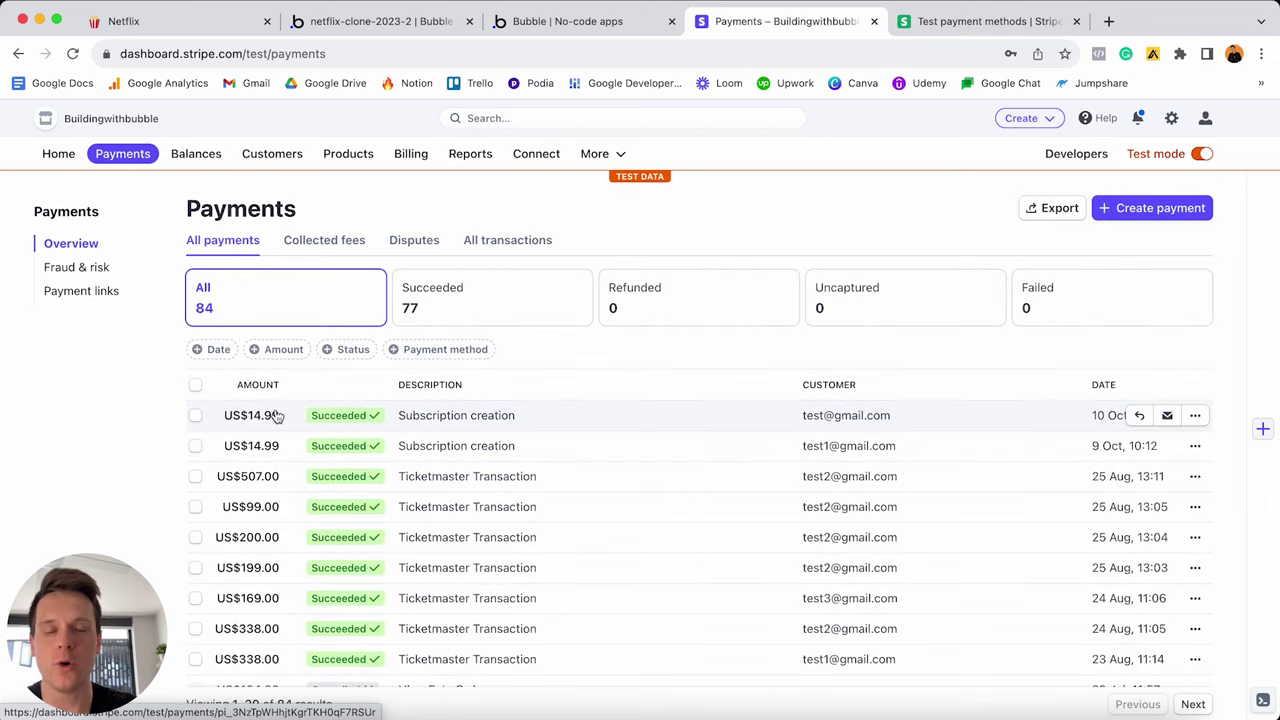
{"action": "mouse_move", "coordinate": [352, 414]}
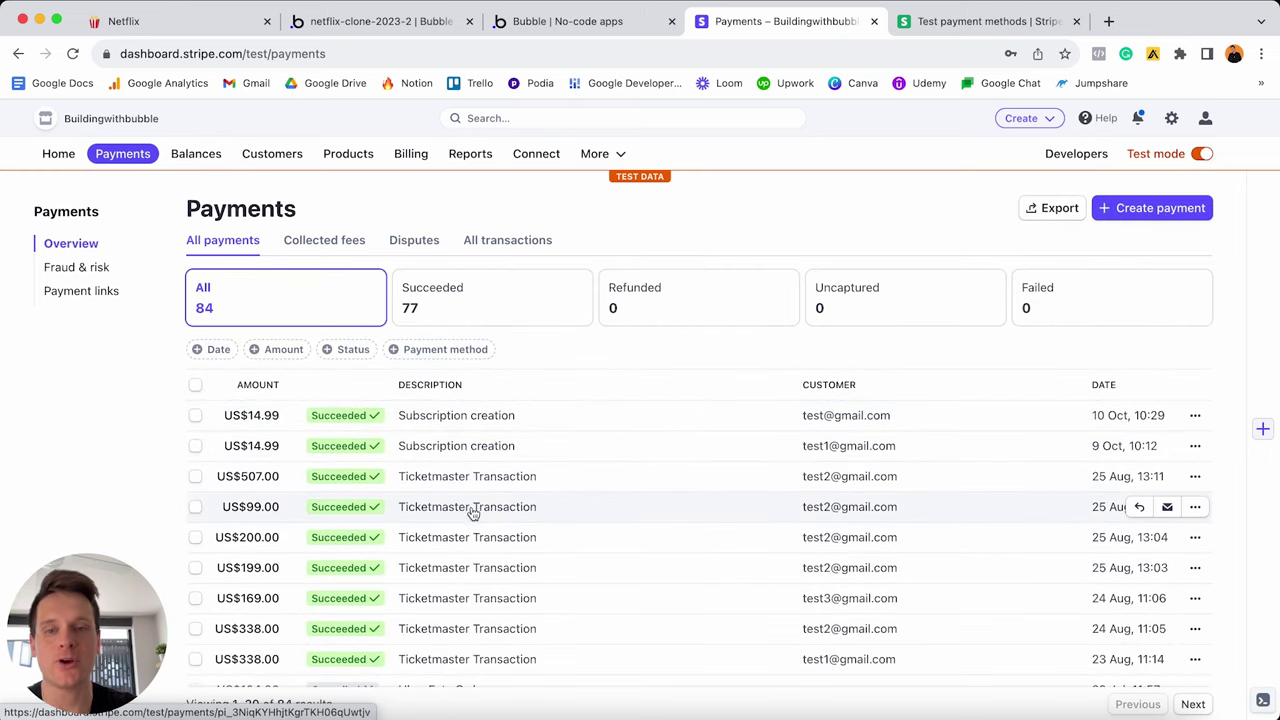
{"action": "left_click", "coordinate": [421, 159]}
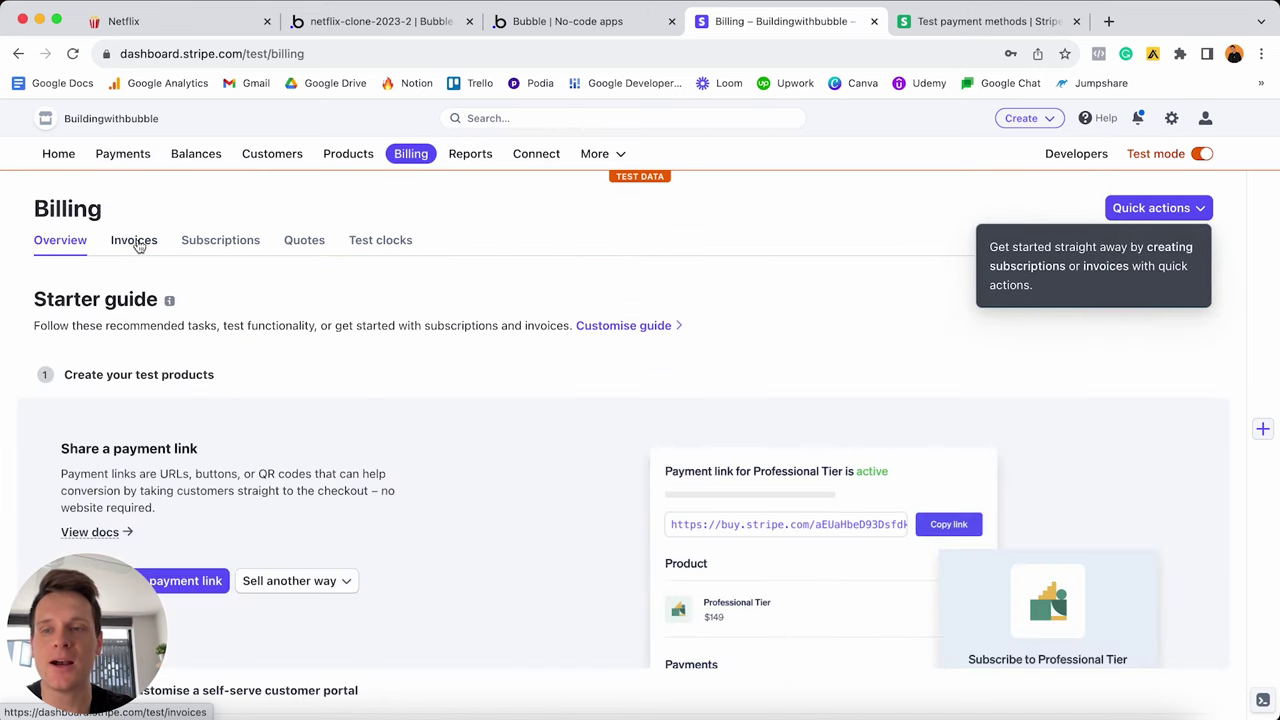
{"action": "left_click", "coordinate": [214, 247]}
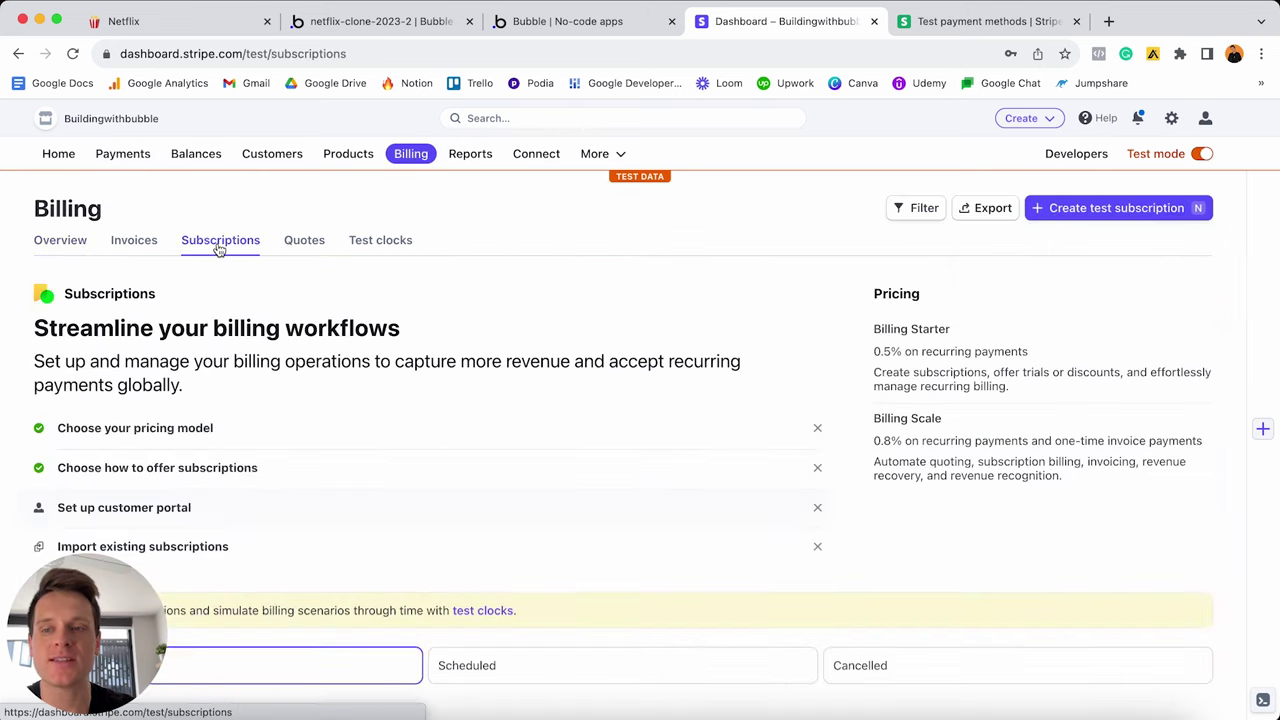
{"action": "scroll", "coordinate": [266, 396], "scroll_direction": "down", "scroll_amount": 3}
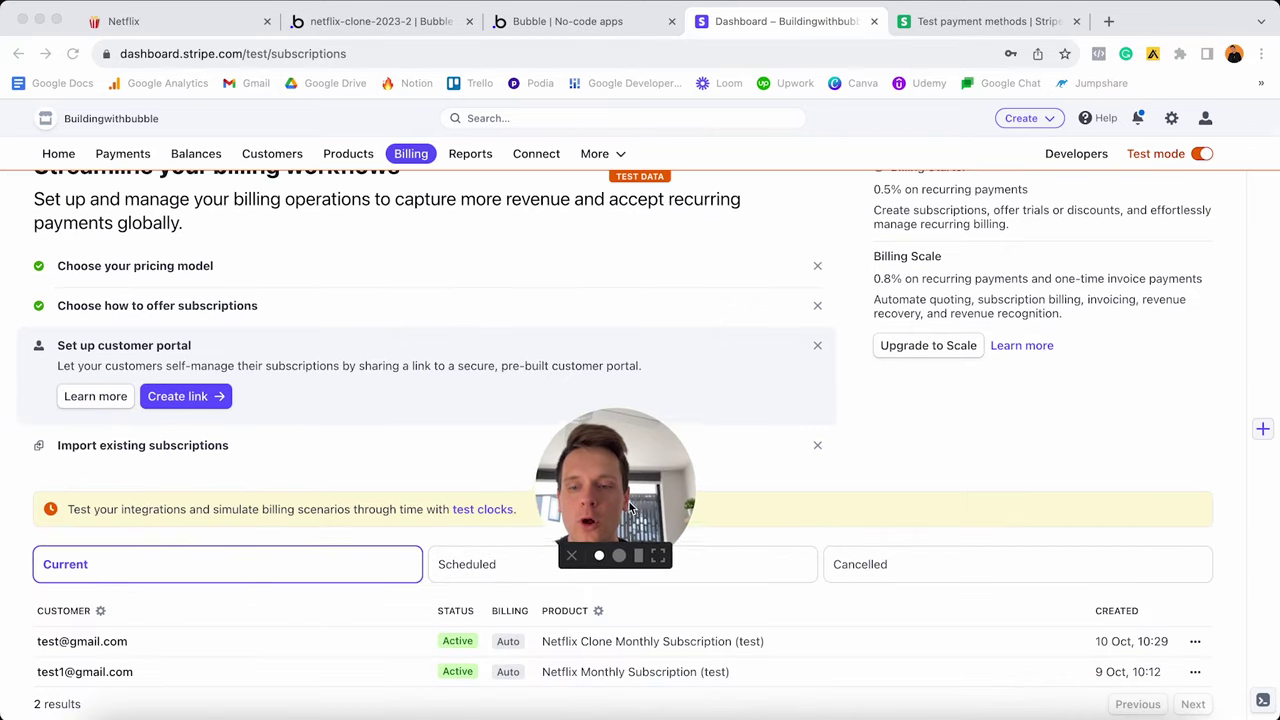
{"action": "left_click_drag", "start_coordinate": [145, 599], "coordinate": [1086, 586]}
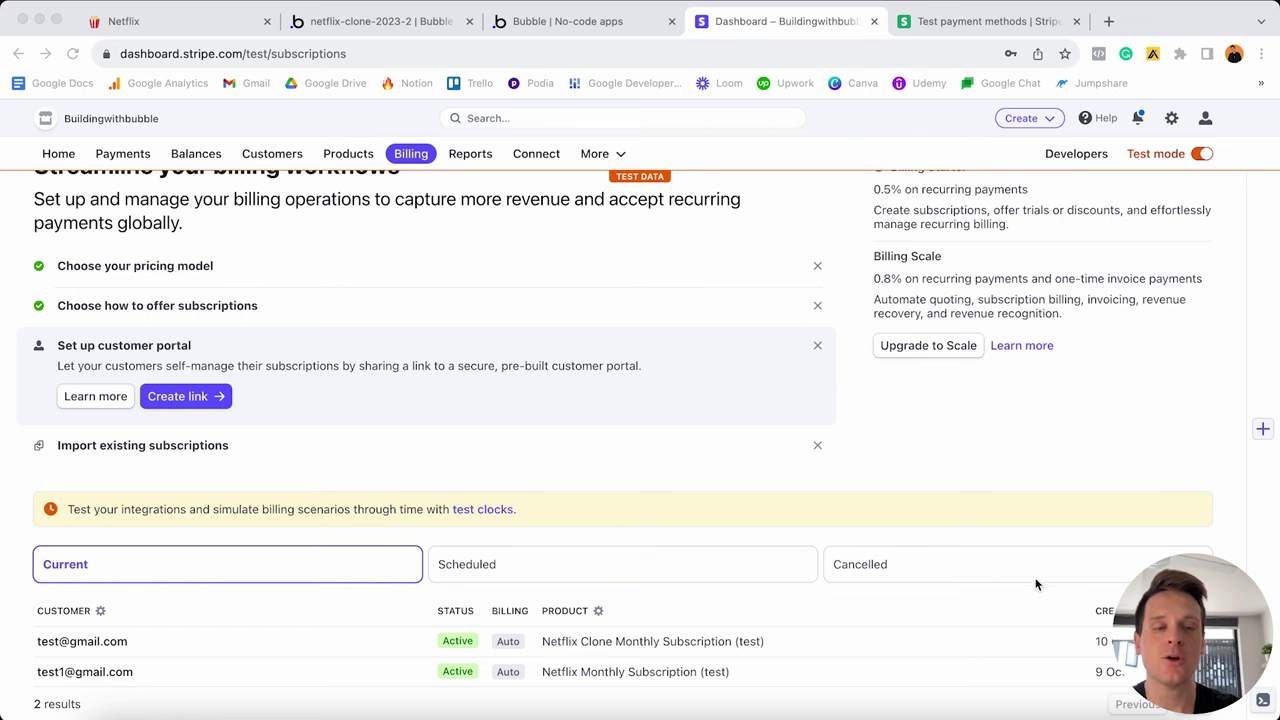
{"action": "mouse_move", "coordinate": [1199, 615]}
{"action": "left_click_drag", "start_coordinate": [1199, 615], "coordinate": [255, 620]}
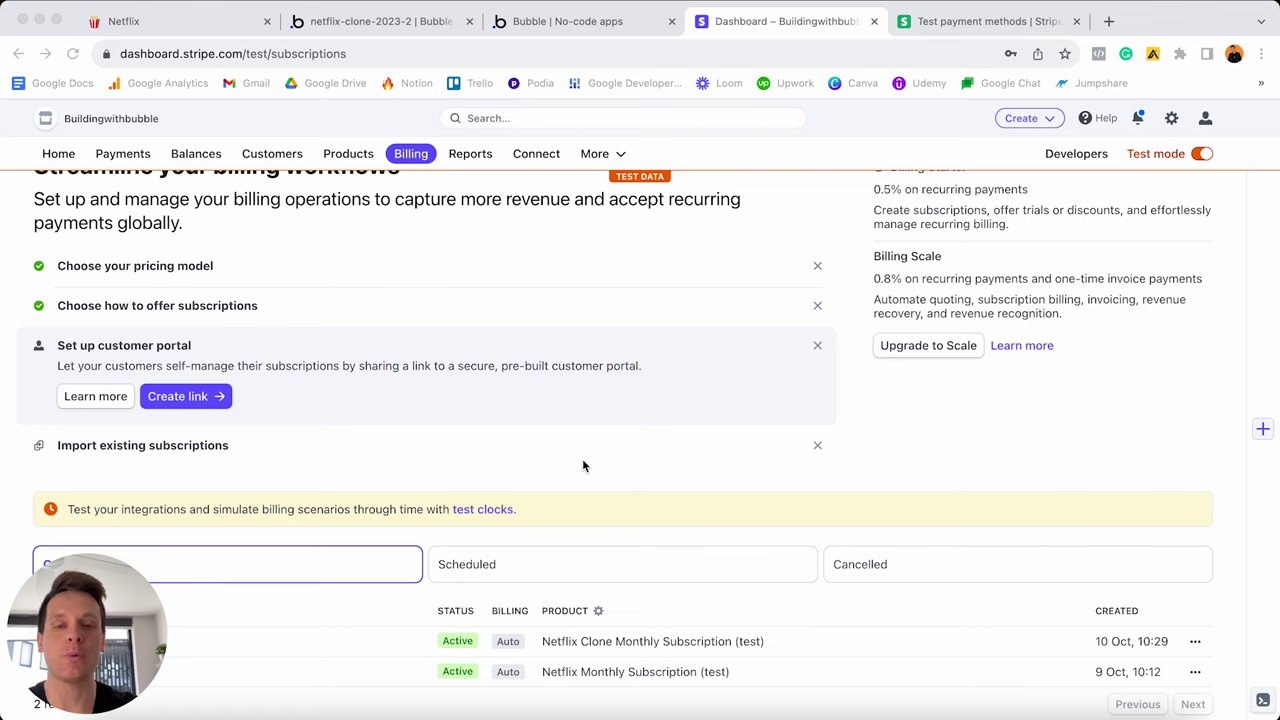
{"action": "left_click", "coordinate": [584, 465]}
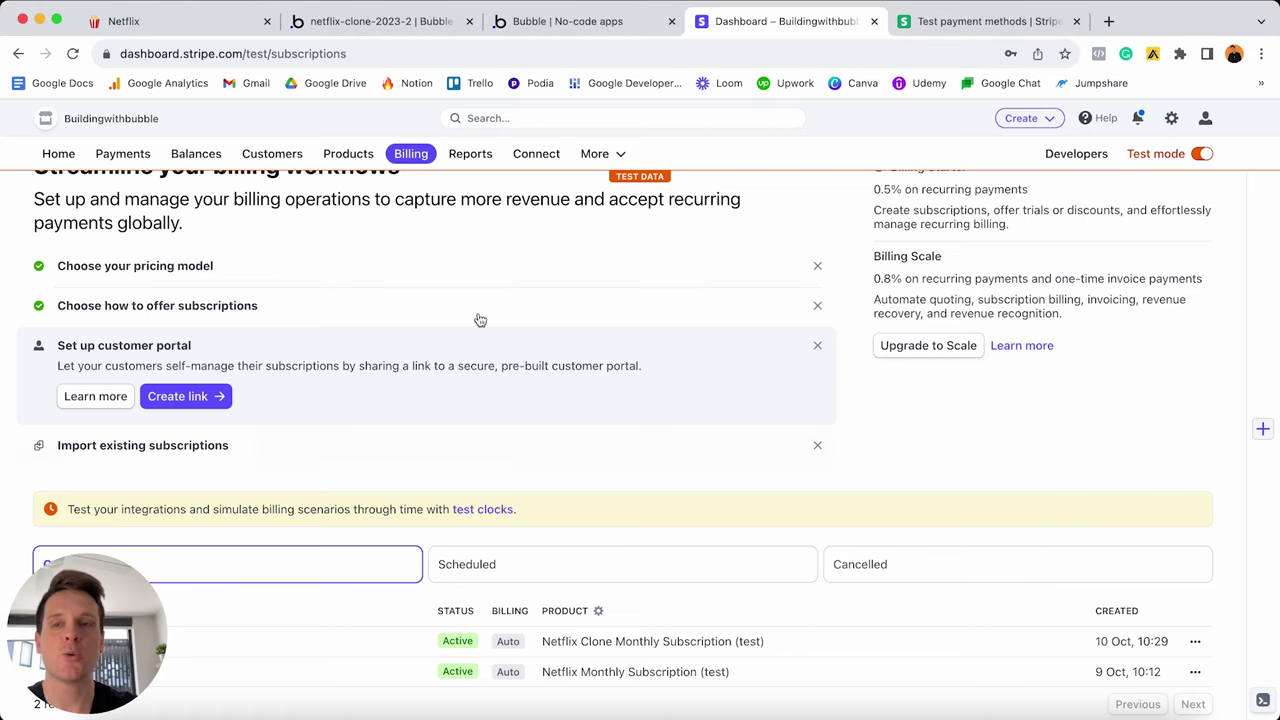
Step: Tick Processing a subscription payment plus its seven subtasks, from registration groups to the Stripe tutorial
{"action": "left_click", "coordinate": [158, 28]}
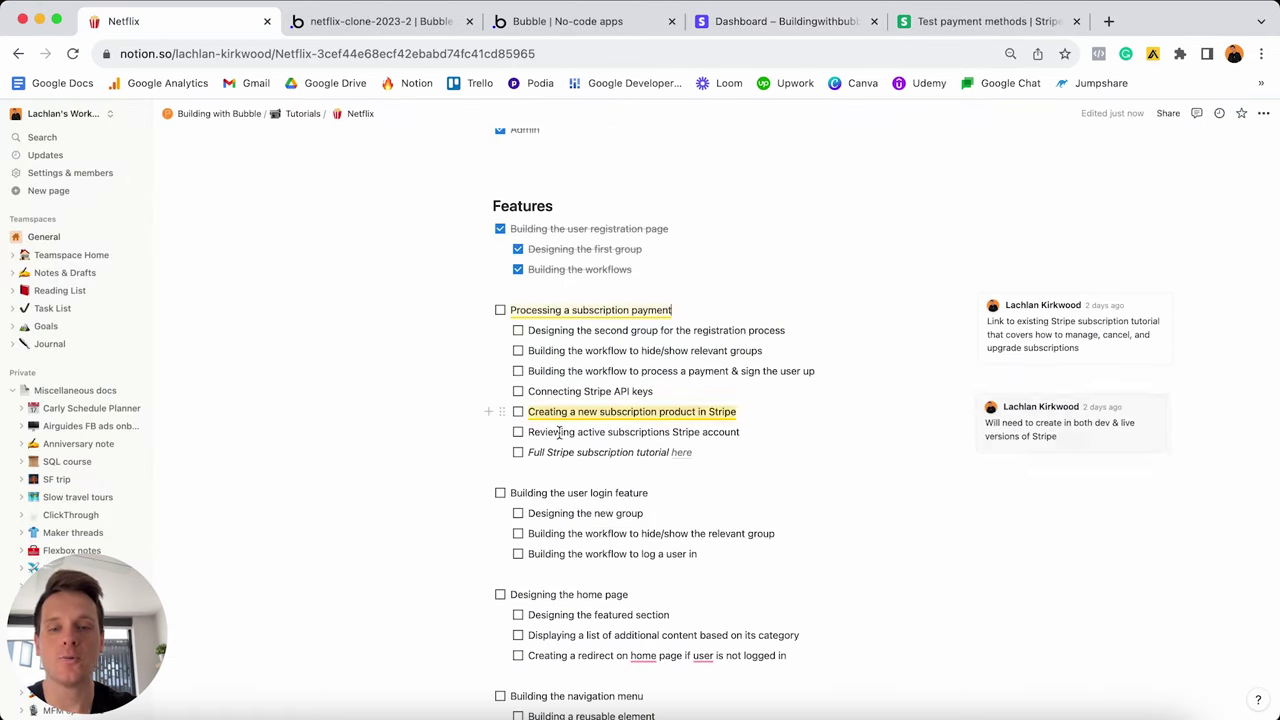
{"action": "mouse_move", "coordinate": [686, 460]}
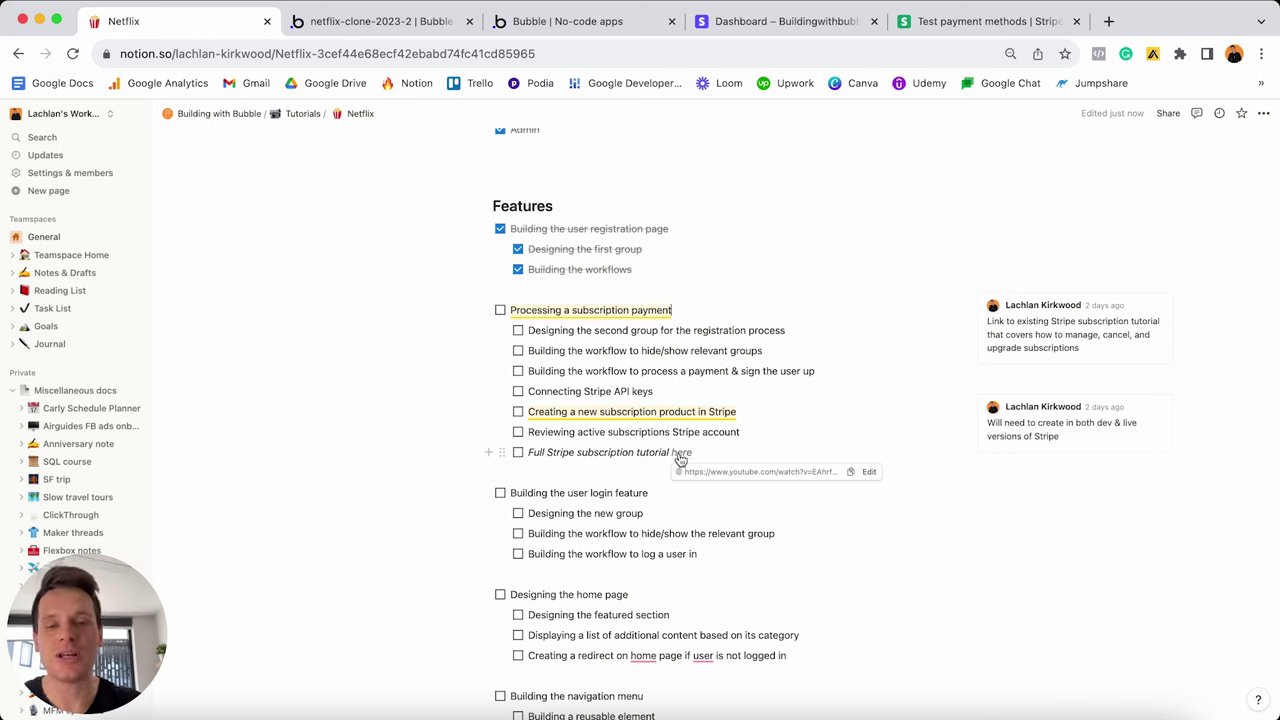
{"action": "left_click", "coordinate": [500, 311]}
{"action": "left_click", "coordinate": [517, 330]}
{"action": "left_click", "coordinate": [517, 350]}
{"action": "left_click", "coordinate": [517, 371]}
{"action": "left_click", "coordinate": [518, 391]}
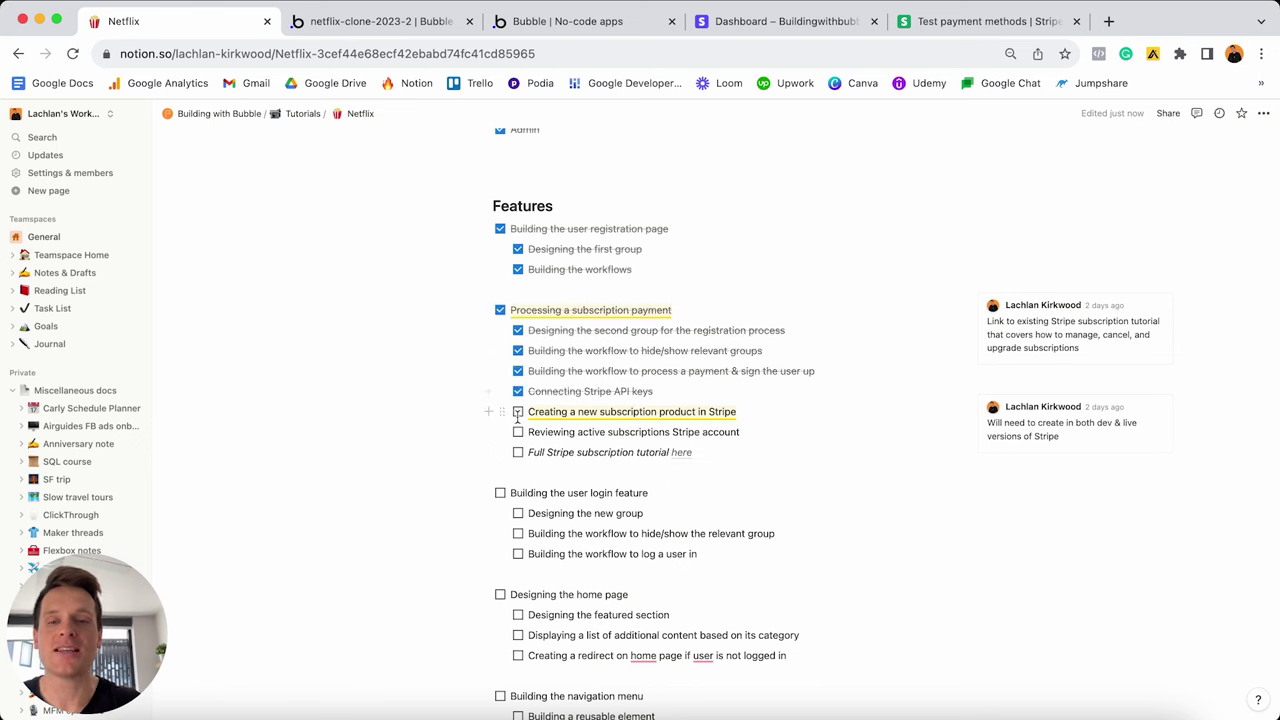
{"action": "left_click", "coordinate": [517, 412]}
{"action": "left_click", "coordinate": [517, 432]}
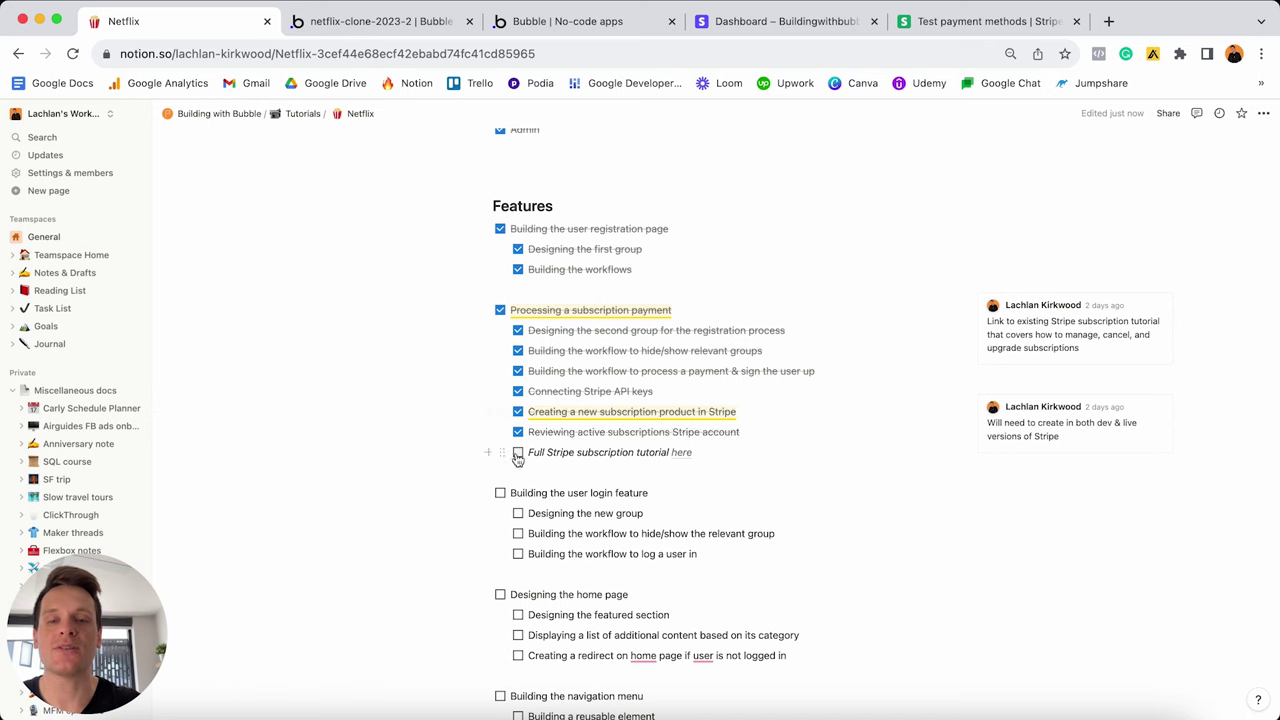
{"action": "left_click", "coordinate": [517, 452]}
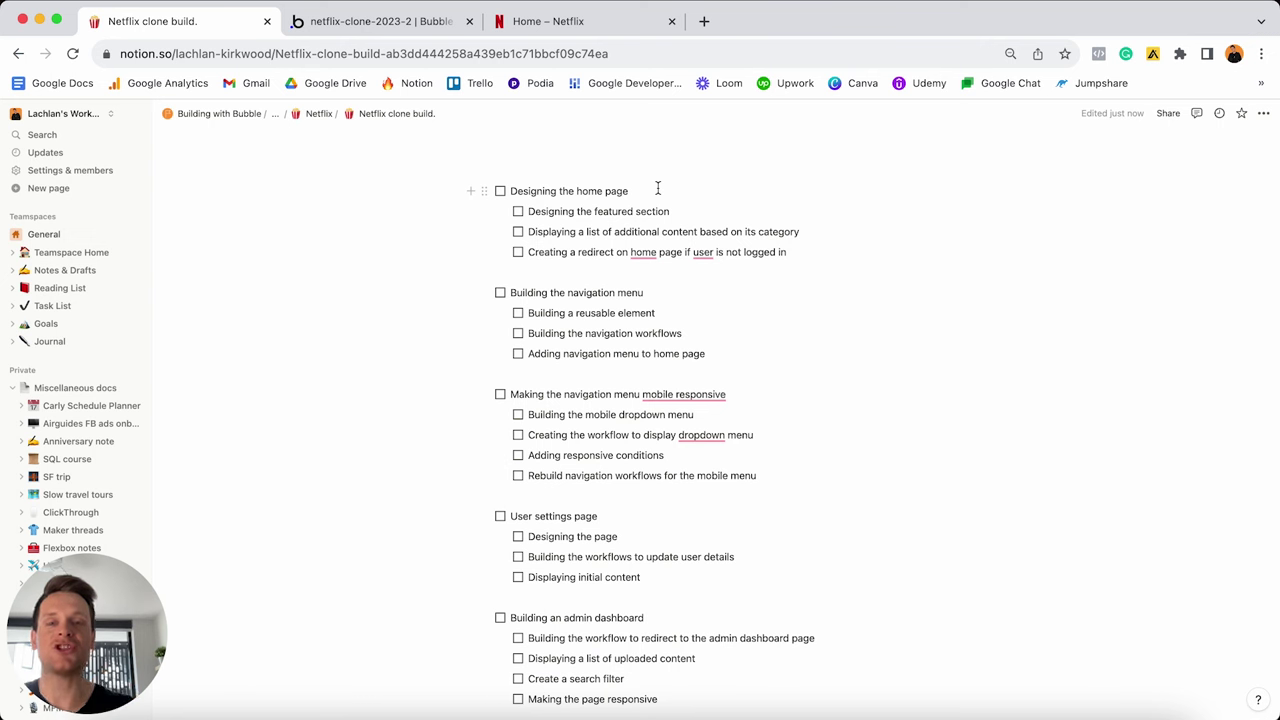
Step: Select the 'Designing the home page' line in the Netflix clone build checklist
{"action": "triple_click", "coordinate": [657, 188]}
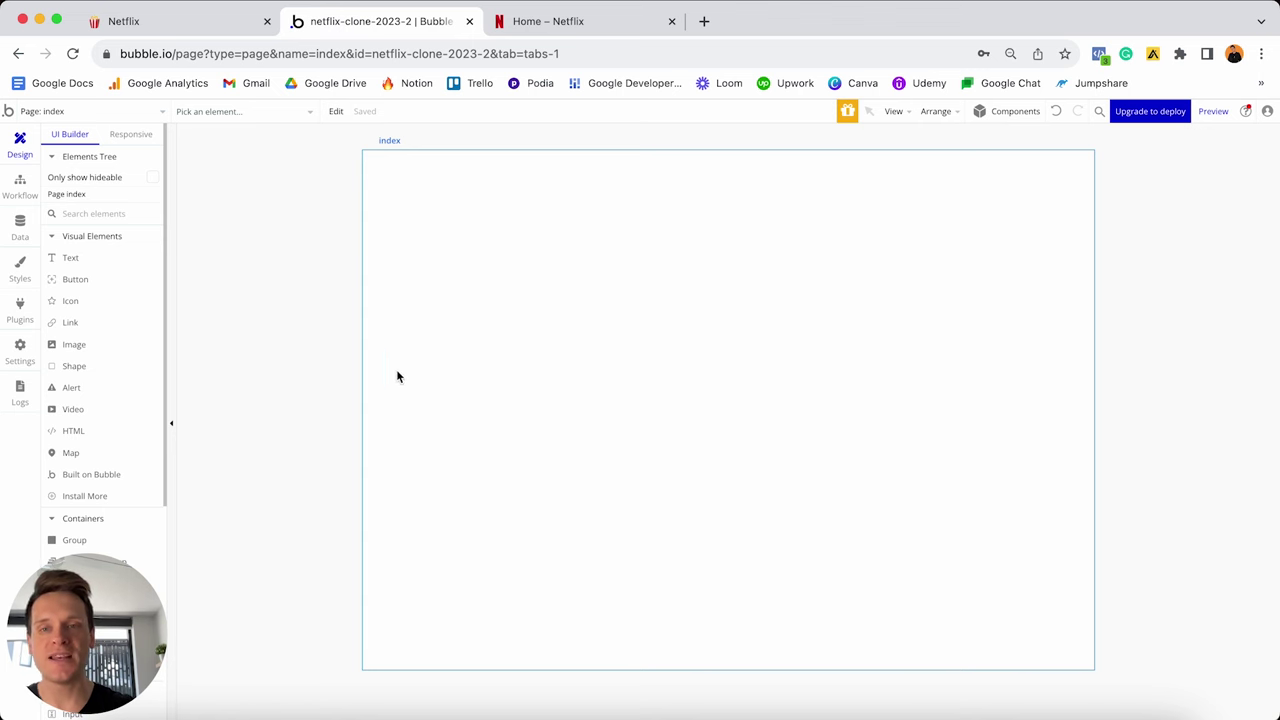
Step: Switch to the 'Home – Netflix' tab to study the reference hero section
{"action": "left_click", "coordinate": [618, 22]}
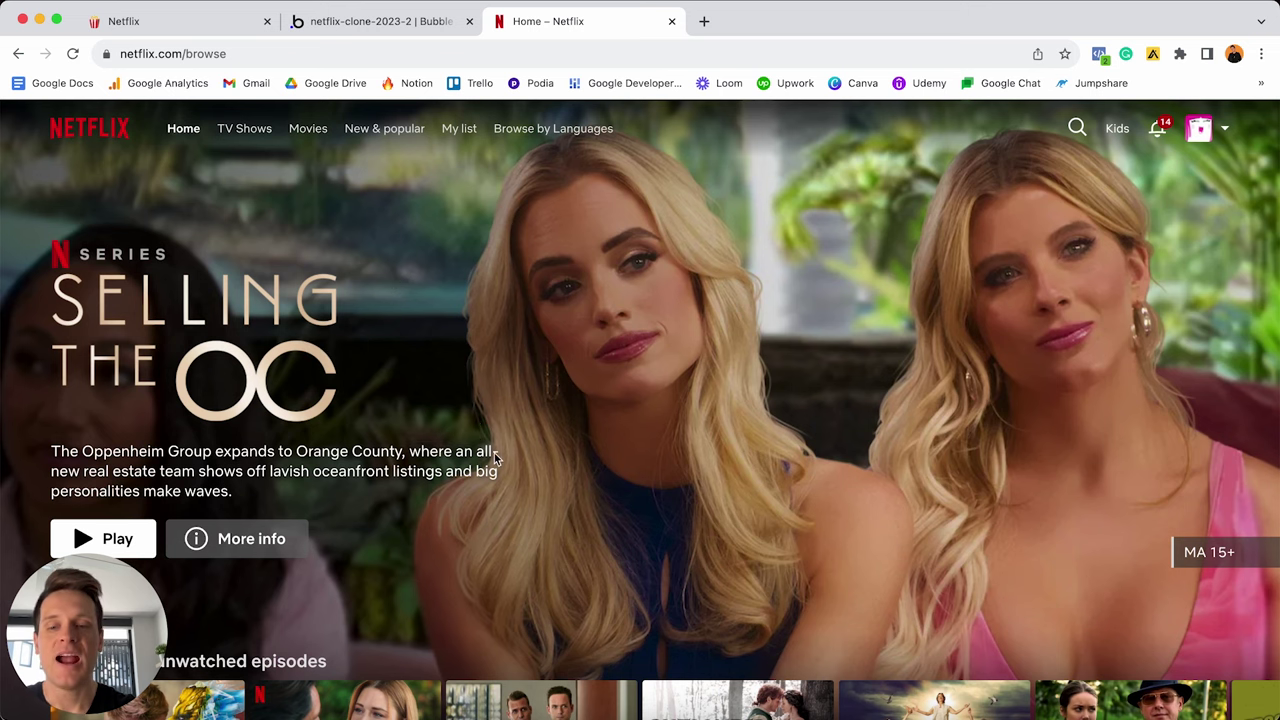
Step: Scroll through the Netflix browse page, then return to the netflix-clone-2023-2 Bubble editor
{"action": "scroll", "coordinate": [494, 453], "scroll_direction": "down", "scroll_amount": 5}
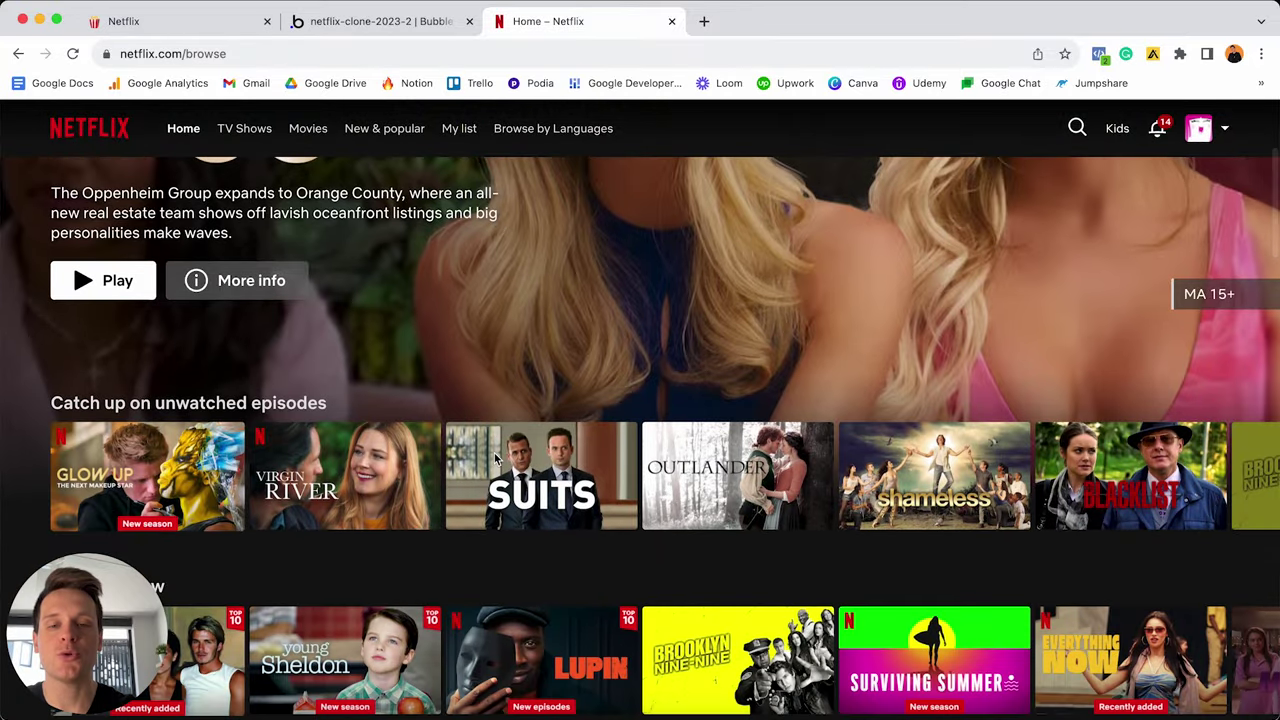
{"action": "scroll", "coordinate": [495, 459], "scroll_direction": "down", "scroll_amount": 2}
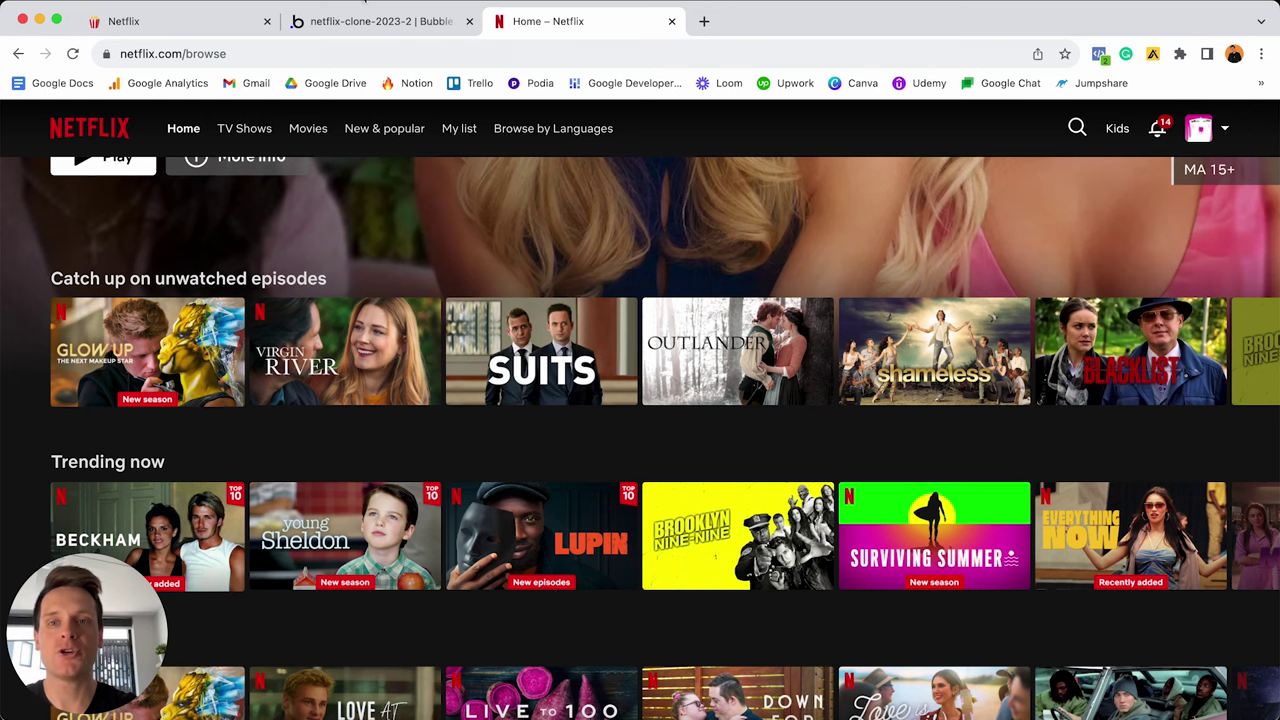
{"action": "left_click", "coordinate": [380, 21]}
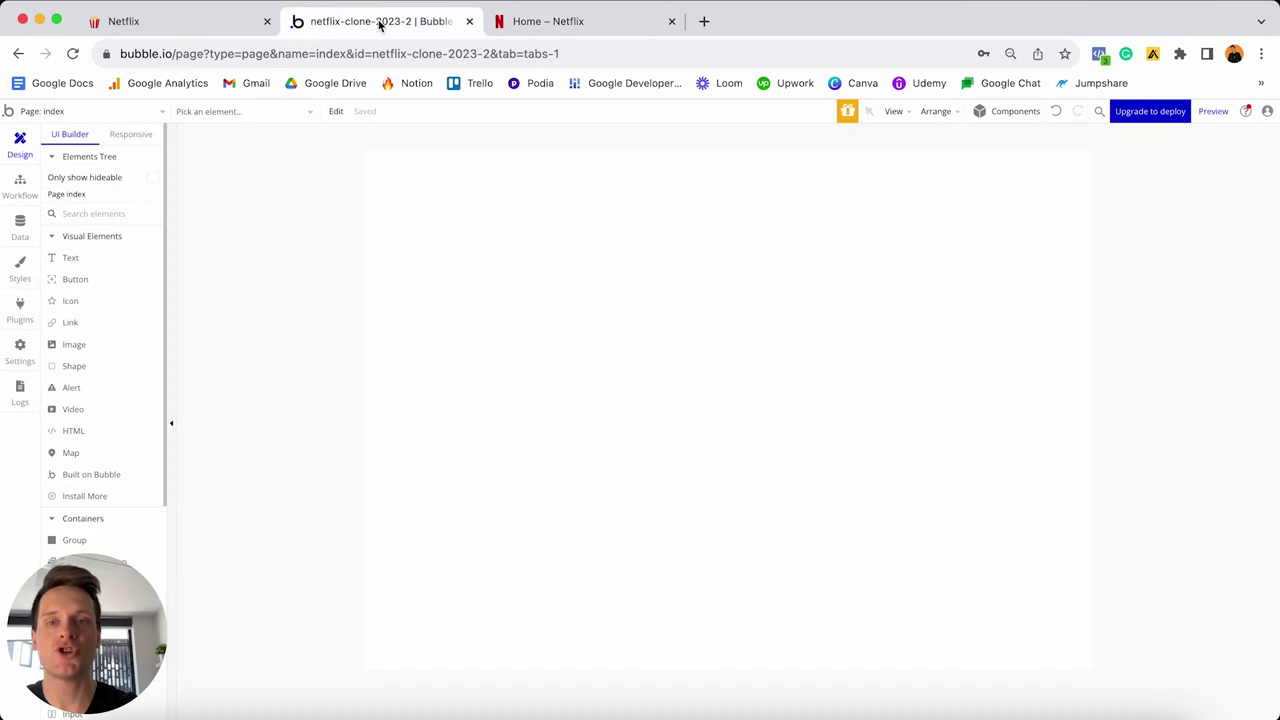
Step: Set the index page's container layout to Column in its Layout settings
{"action": "double_click", "coordinate": [567, 244]}
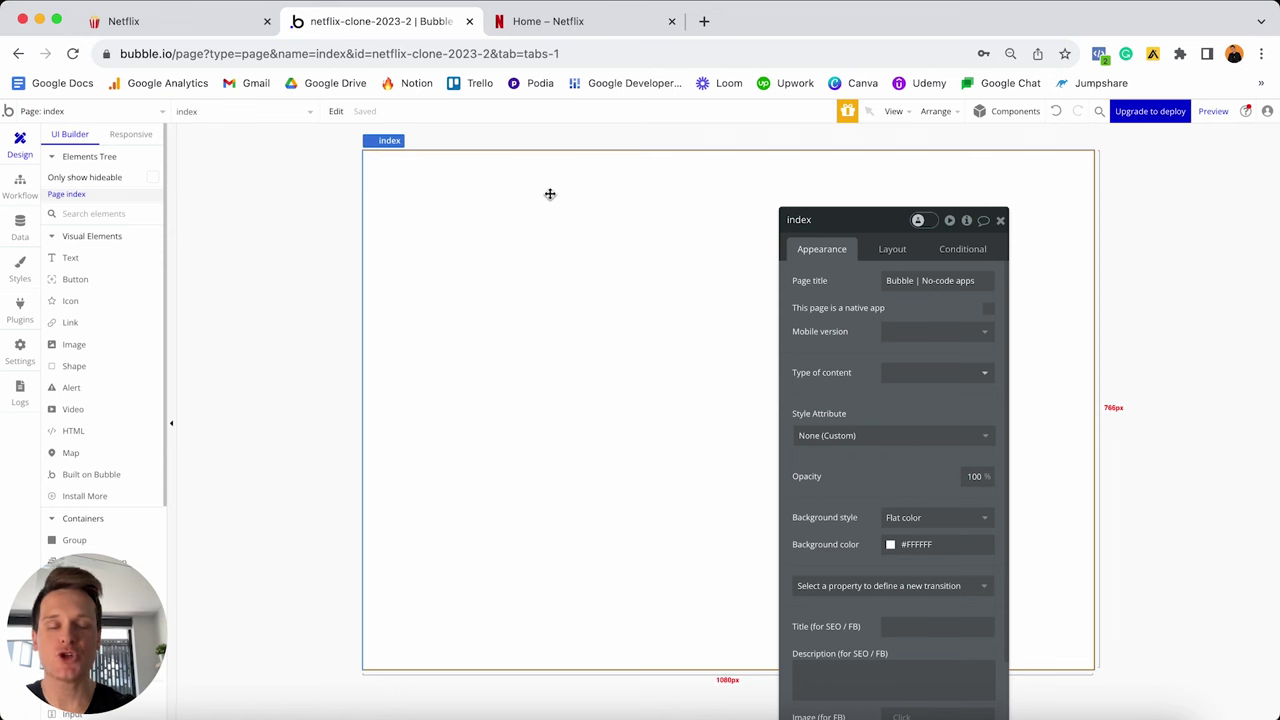
{"action": "left_click", "coordinate": [891, 249]}
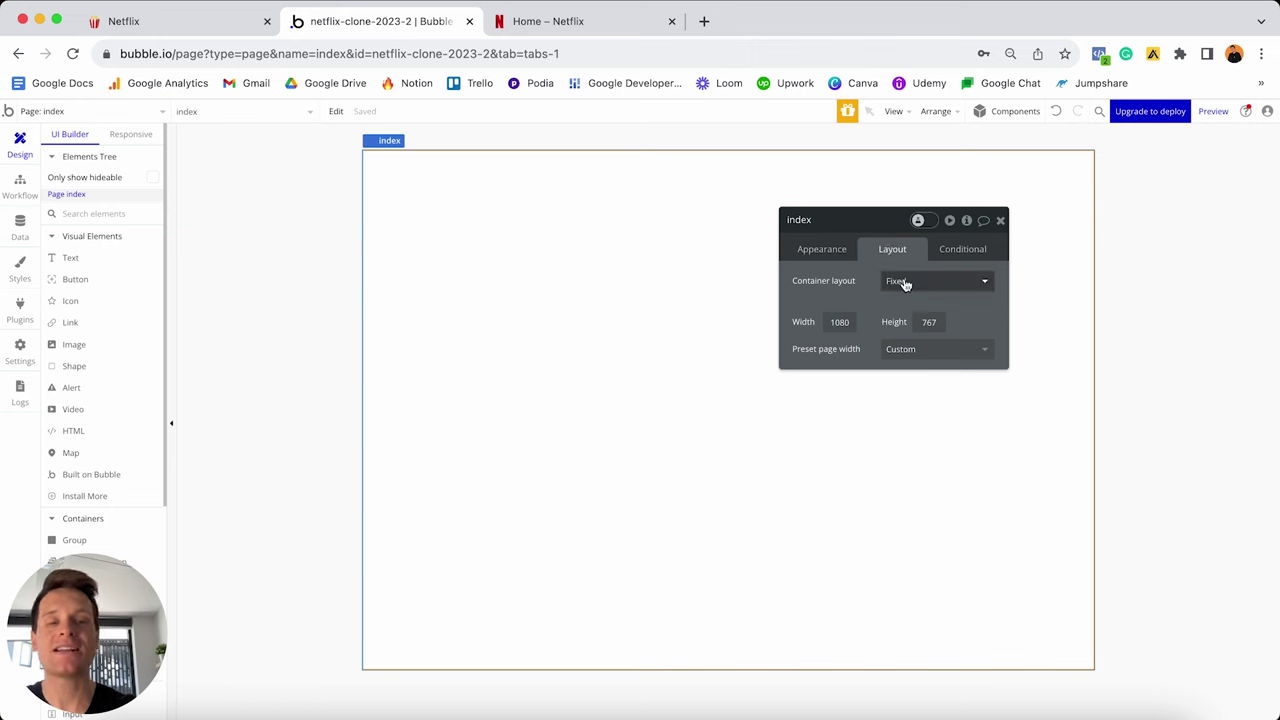
{"action": "left_click", "coordinate": [920, 281]}
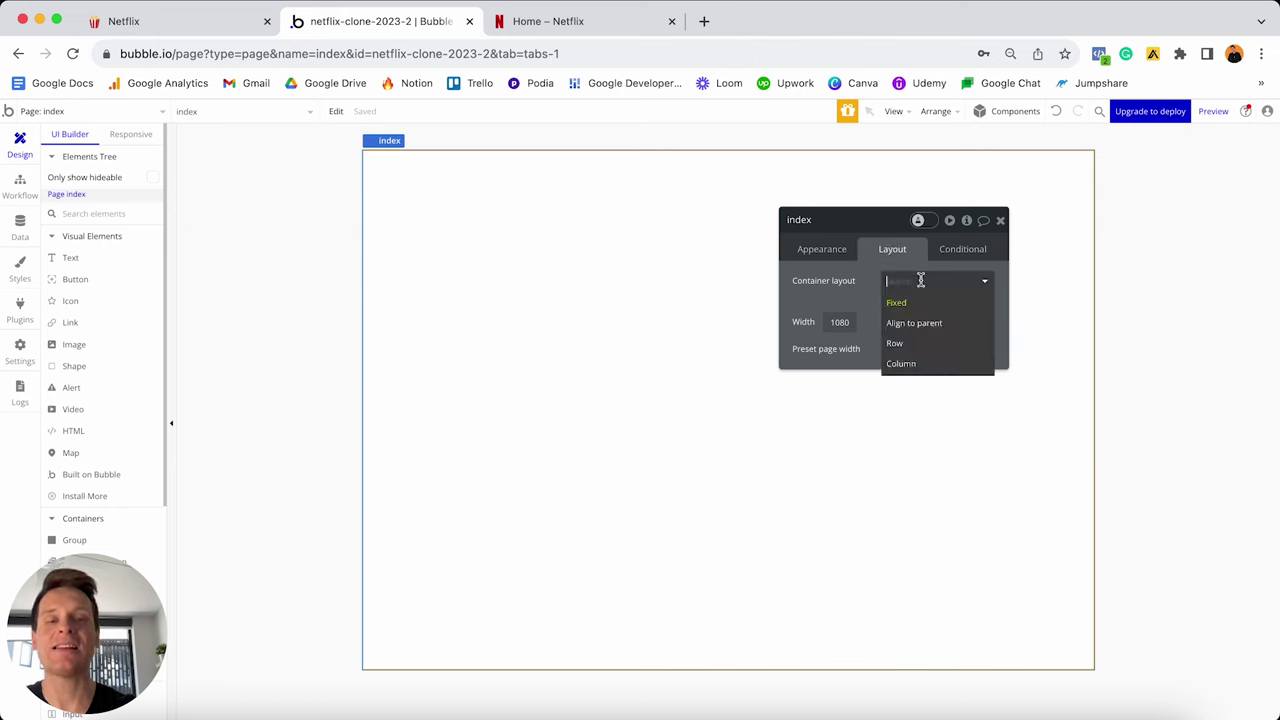
{"action": "left_click", "coordinate": [920, 366]}
Step: Review the Netflix home page for reference and return to the Bubble editor
{"action": "left_click", "coordinate": [613, 35]}
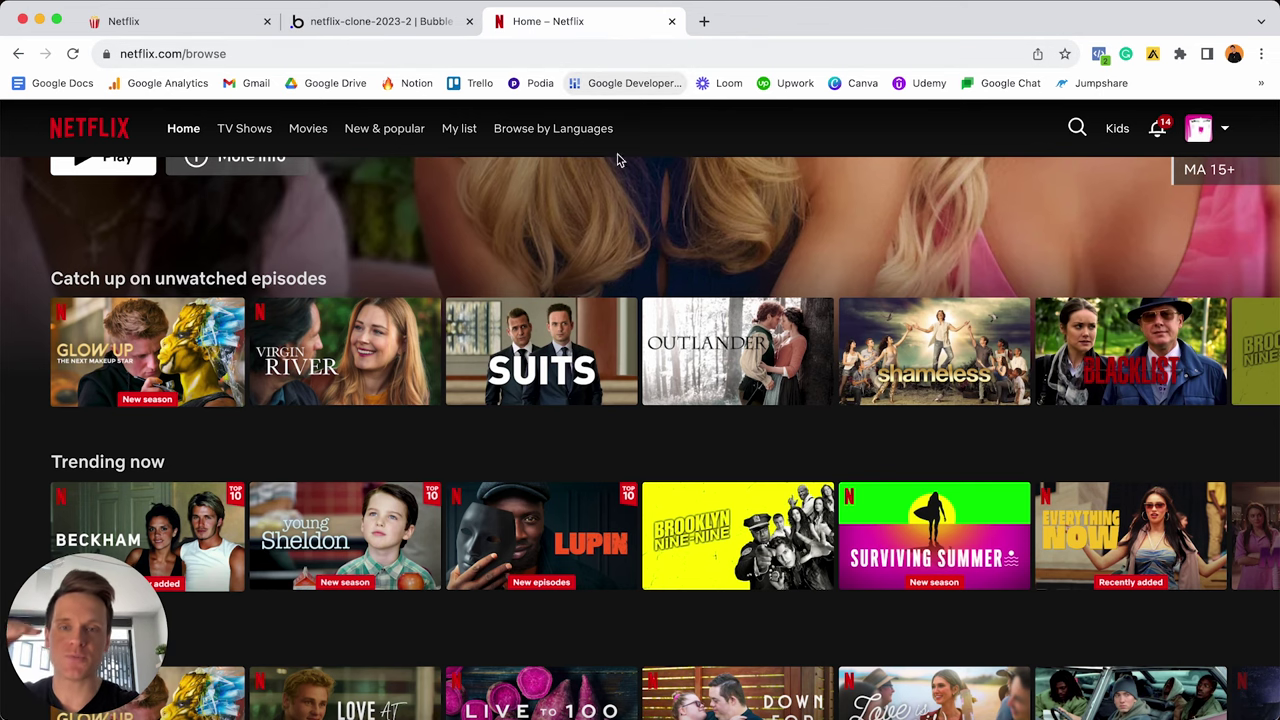
{"action": "scroll", "coordinate": [617, 160], "scroll_direction": "up", "scroll_amount": 5}
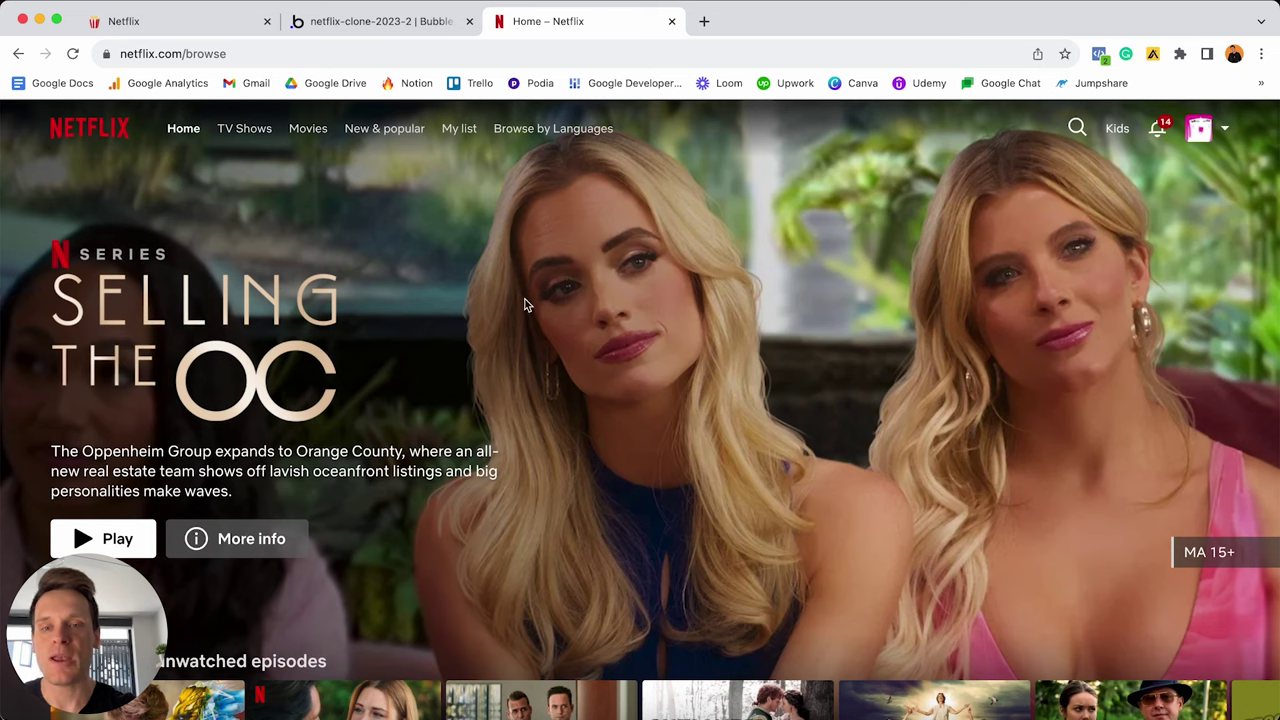
{"action": "scroll", "coordinate": [585, 388], "scroll_direction": "down", "scroll_amount": 4}
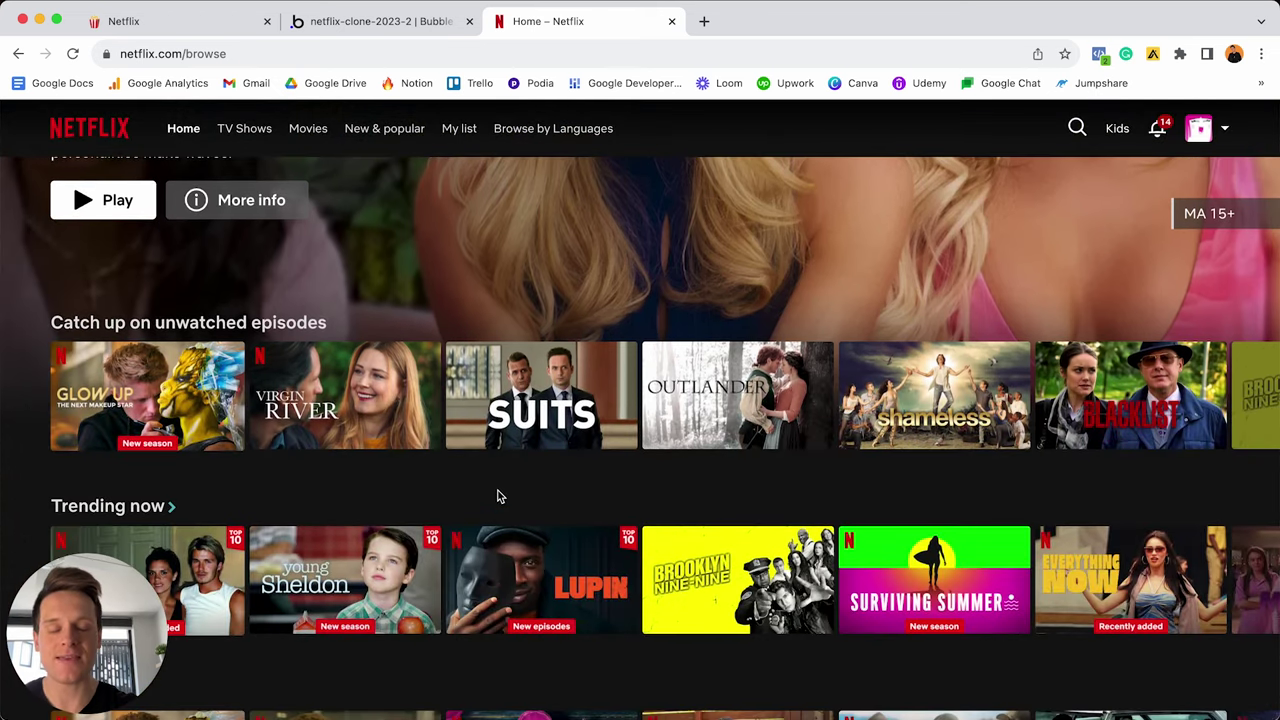
{"action": "left_click", "coordinate": [430, 24]}
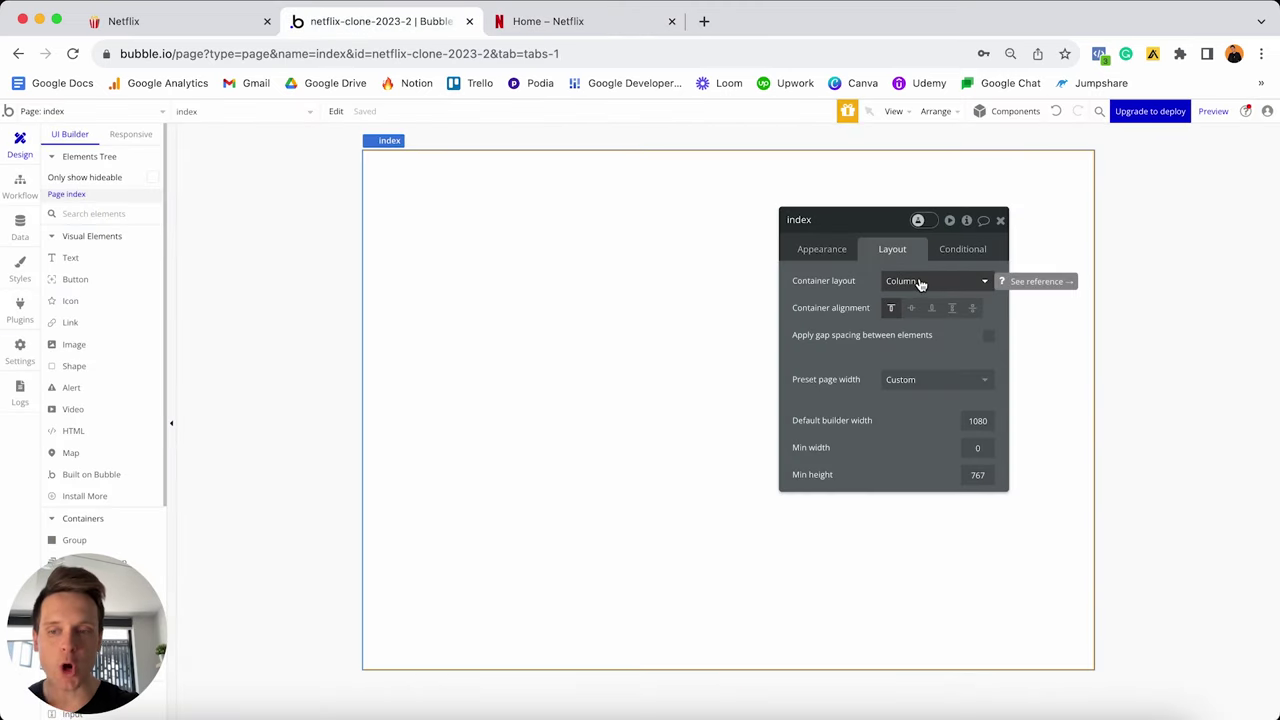
Step: Set the index page background color to black (#000000)
{"action": "left_click", "coordinate": [826, 254]}
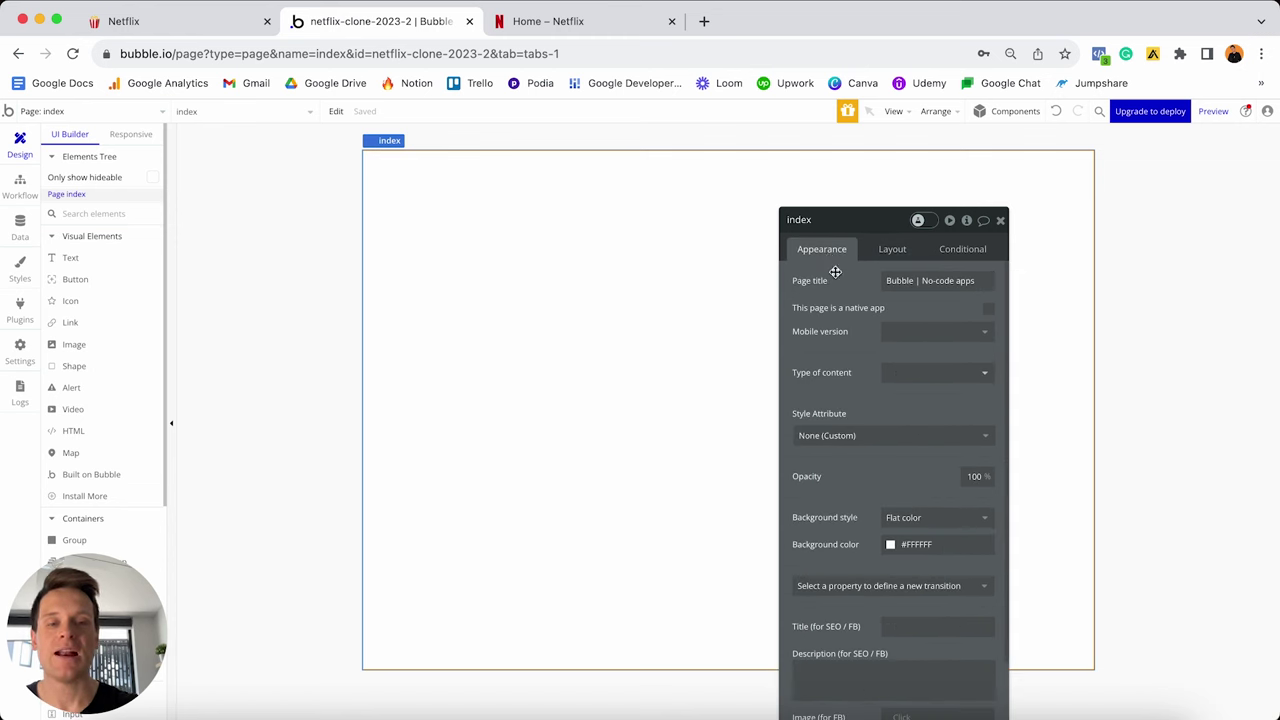
{"action": "left_click", "coordinate": [918, 542]}
{"action": "left_click_drag", "start_coordinate": [917, 537], "coordinate": [882, 620]}
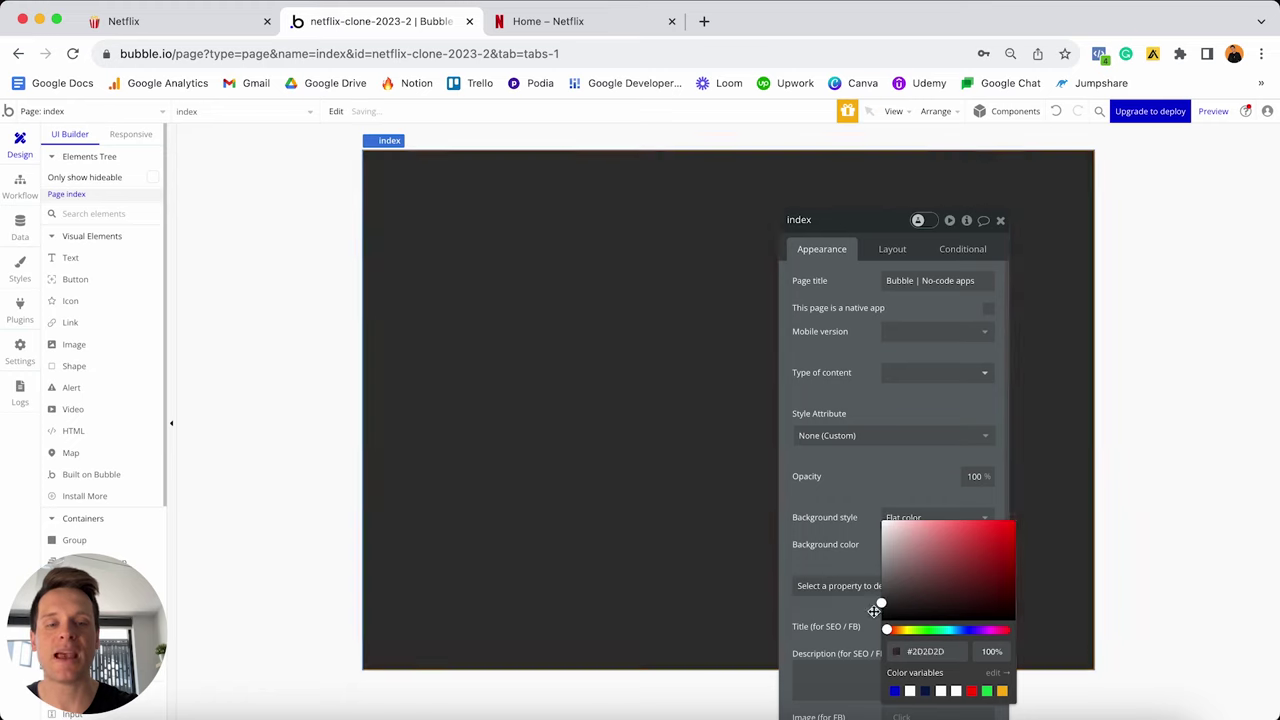
{"action": "left_click", "coordinate": [844, 391]}
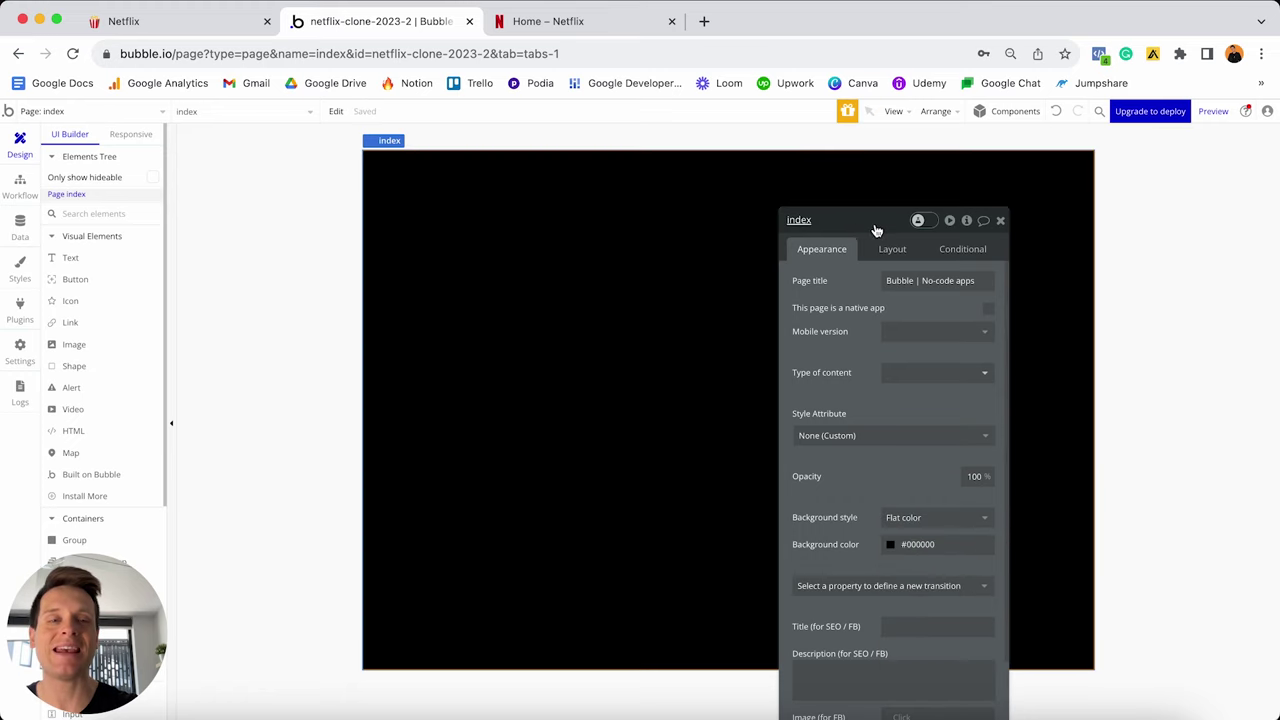
Step: Move the page settings panel aside and view the Netflix home page for reference
{"action": "left_click_drag", "start_coordinate": [876, 231], "coordinate": [1100, 235]}
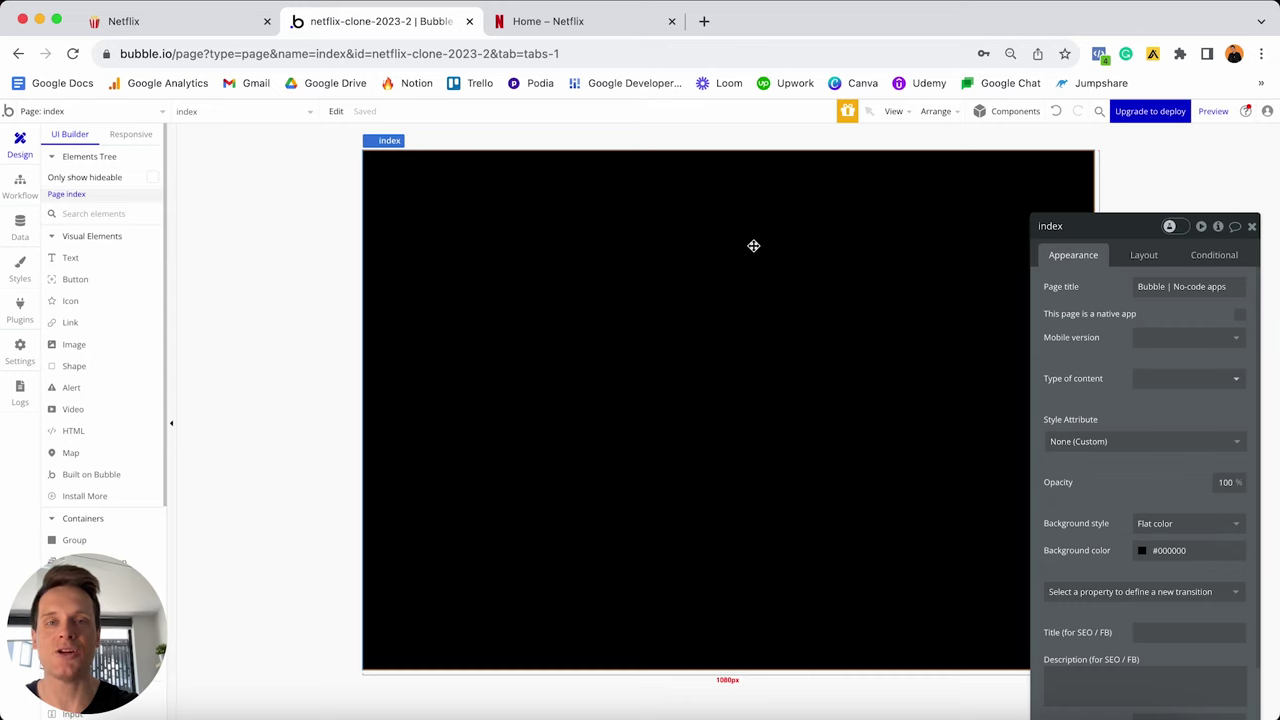
{"action": "key", "text": "ctrl+Tab"}
{"action": "scroll", "coordinate": [640, 260], "scroll_direction": "up", "scroll_amount": 4}
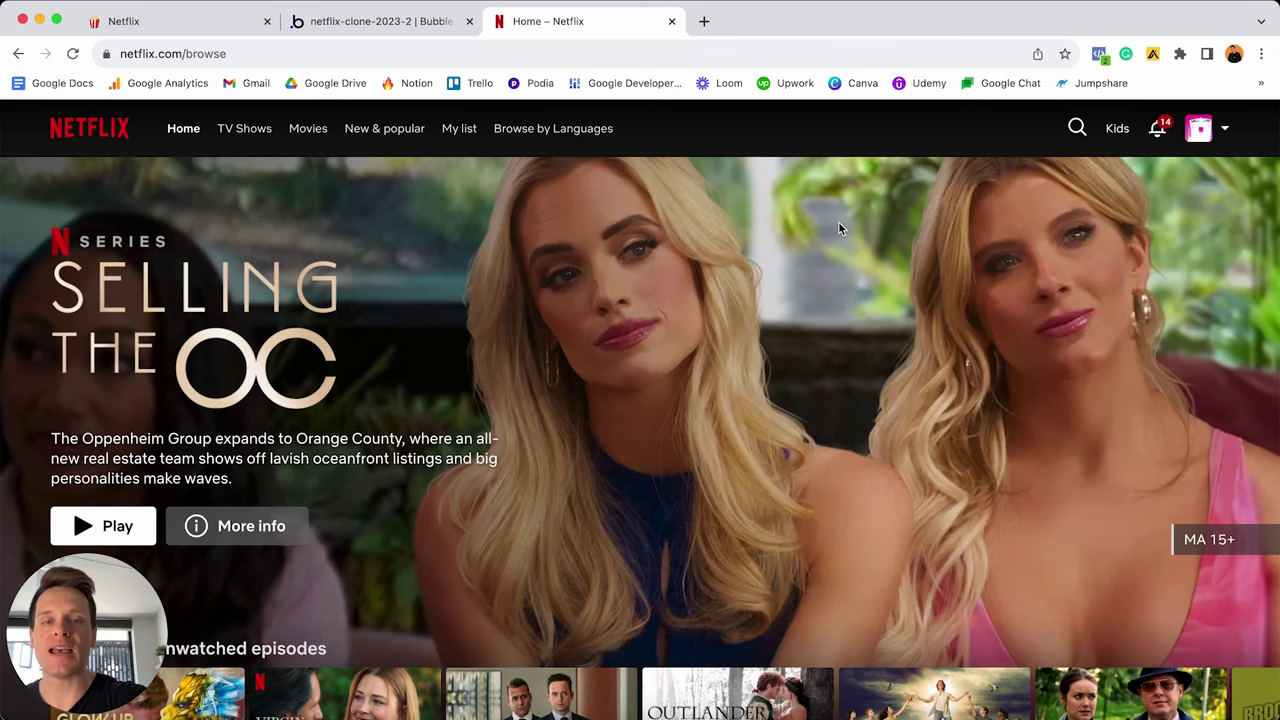
Step: Draw a 280 × 280 px Group at the page's top-left, comparing against the Netflix hero banner
{"action": "left_click", "coordinate": [435, 22]}
{"action": "scroll", "coordinate": [76, 366], "scroll_direction": "down", "scroll_amount": 4}
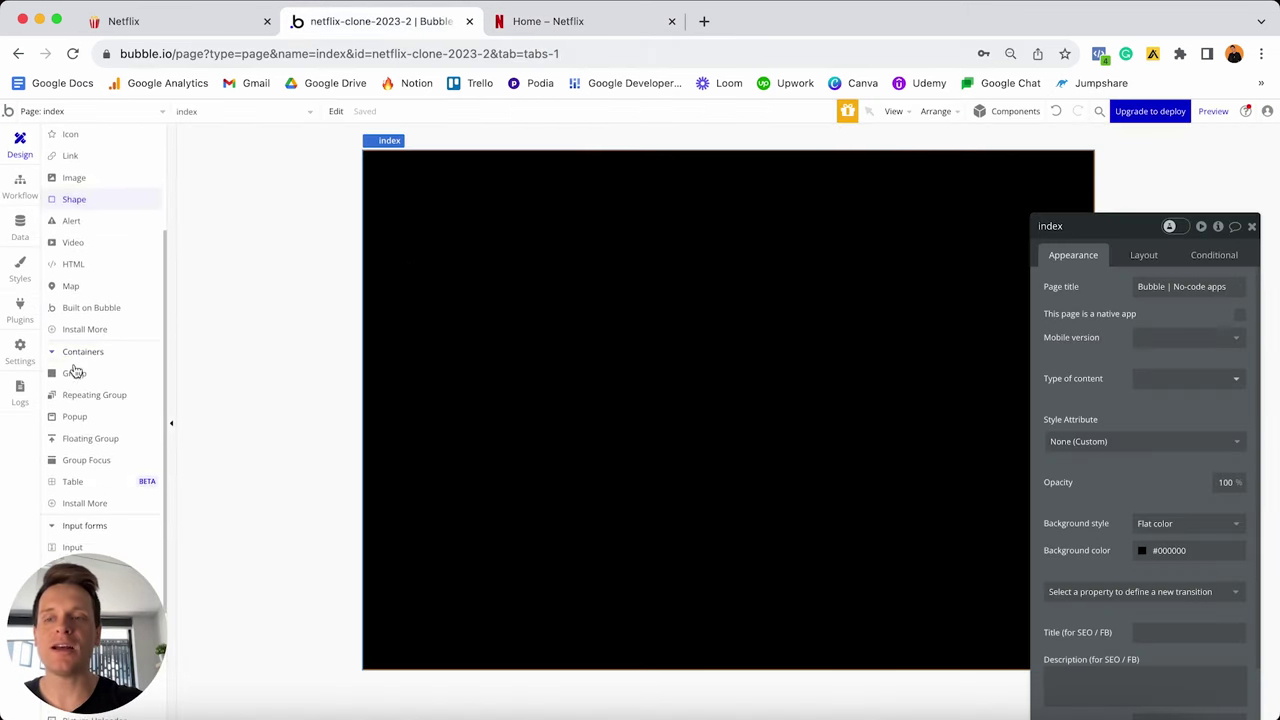
{"action": "left_click", "coordinate": [80, 377]}
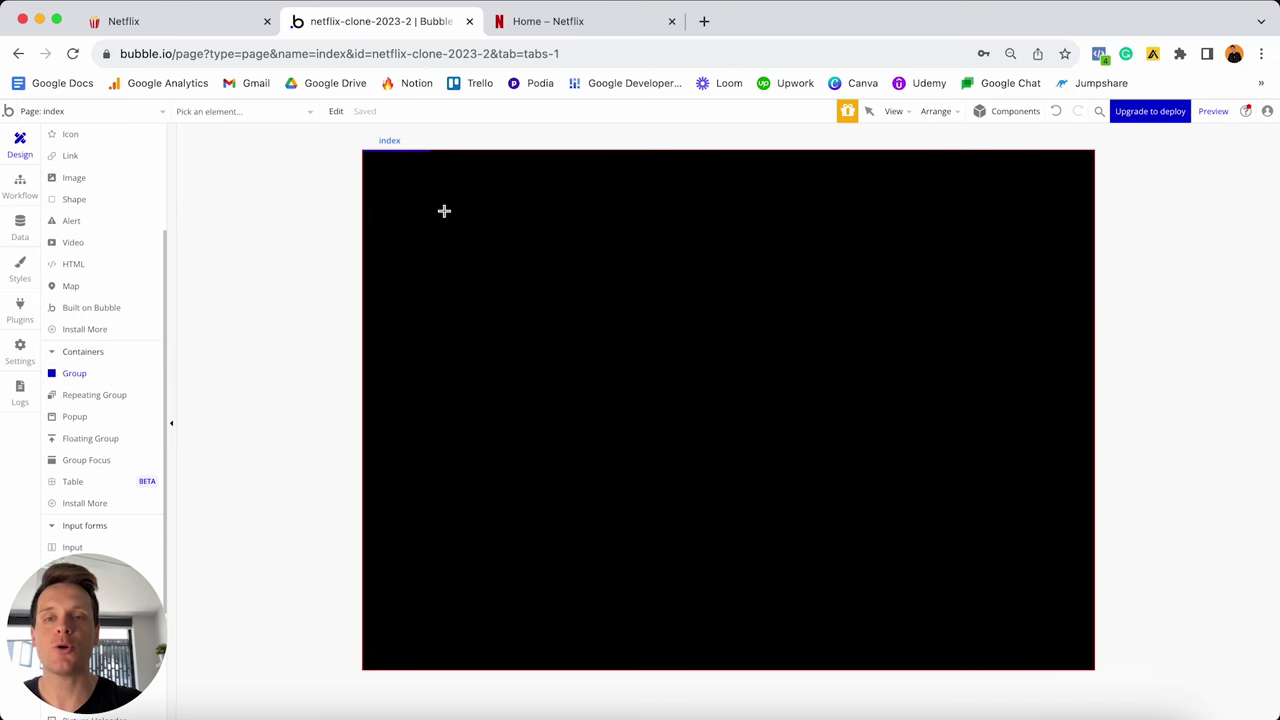
{"action": "left_click", "coordinate": [446, 211]}
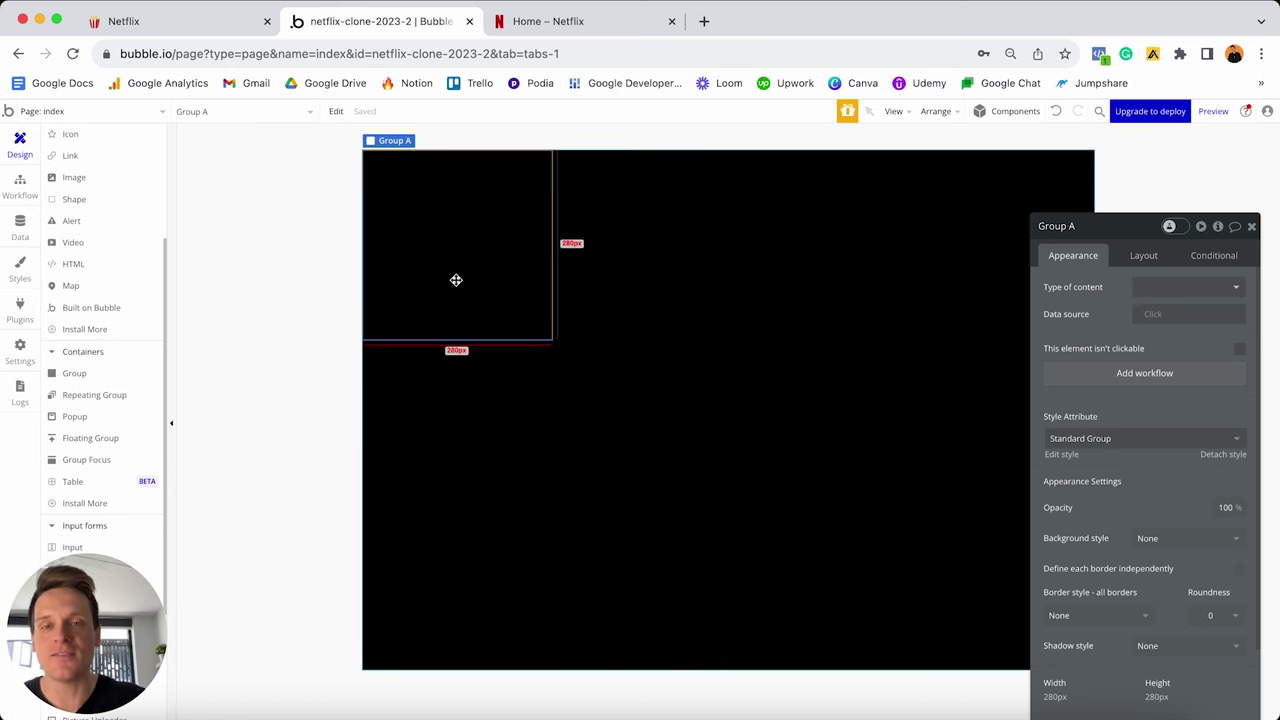
{"action": "left_click", "coordinate": [583, 21]}
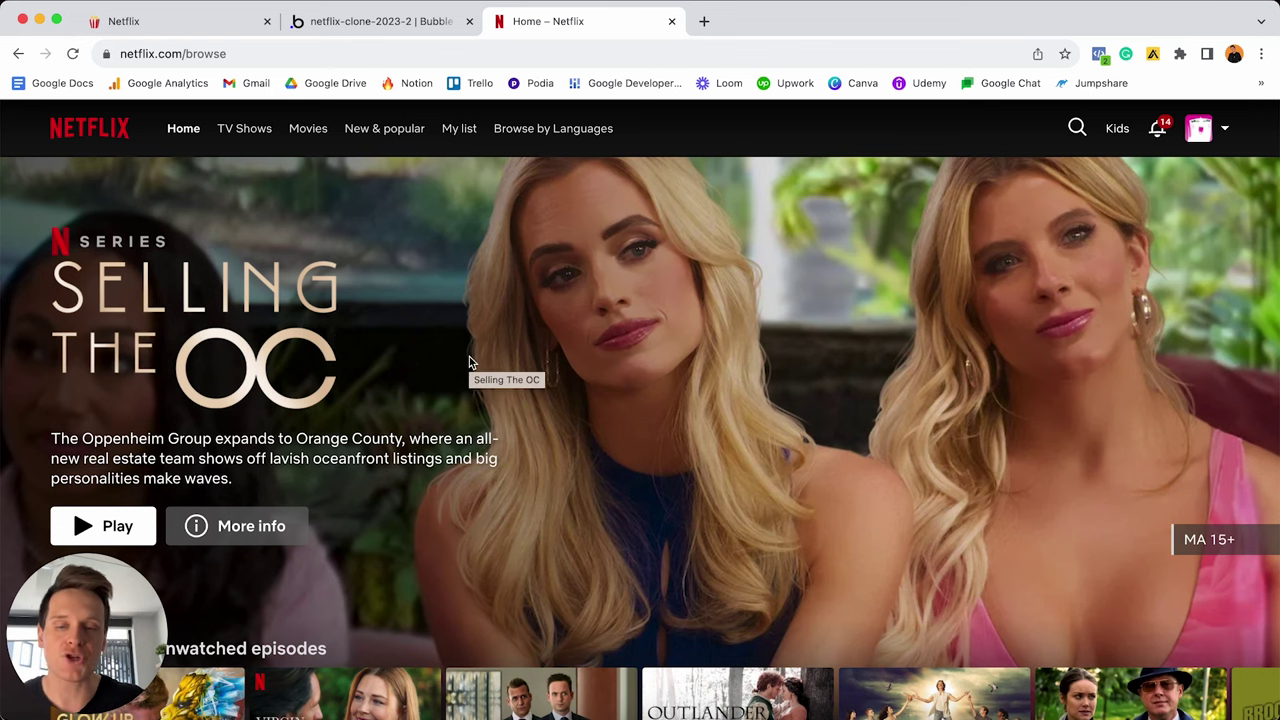
{"action": "left_click", "coordinate": [420, 22]}
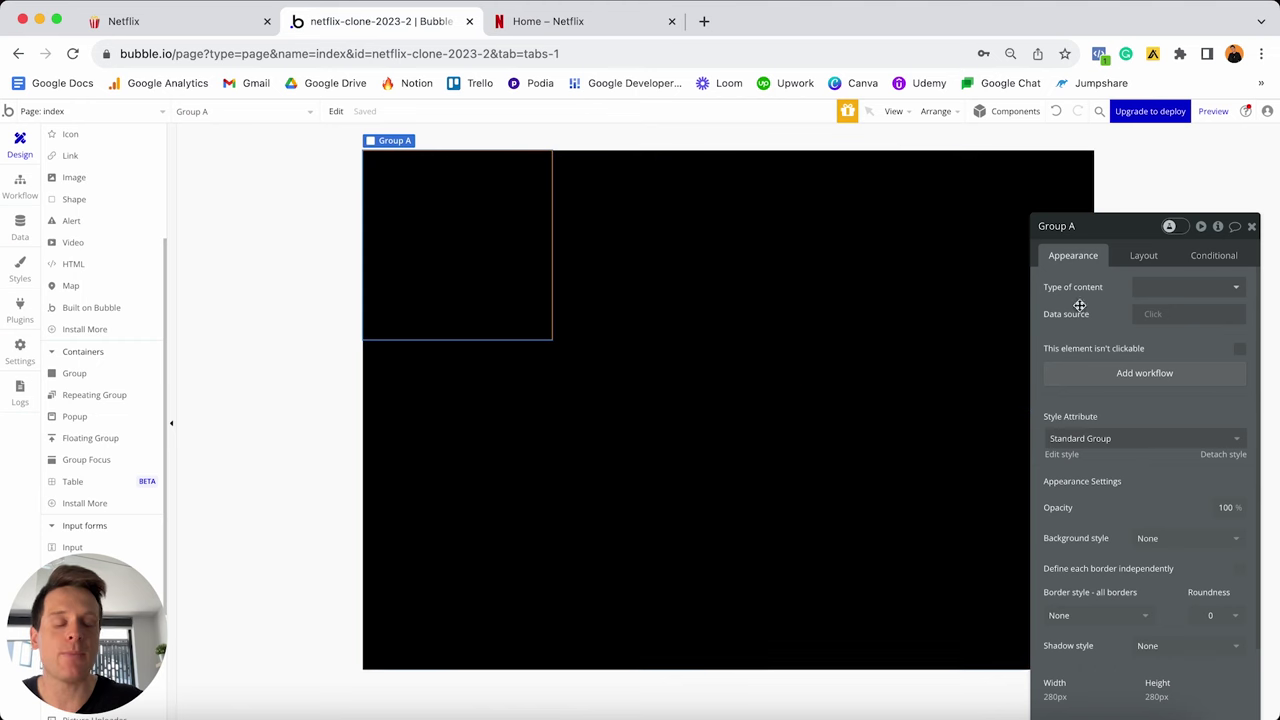
Step: Set the group's type of content to Content so it becomes Group Content
{"action": "left_click", "coordinate": [1155, 293]}
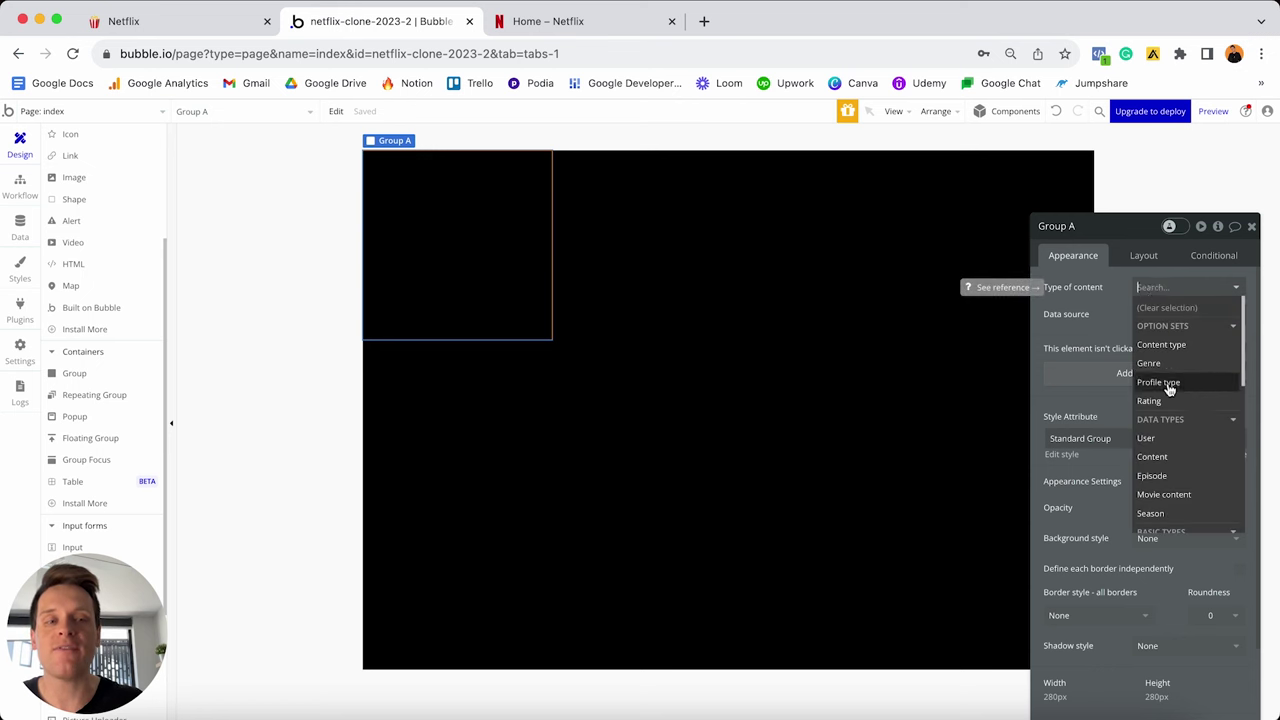
{"action": "left_click", "coordinate": [1156, 462]}
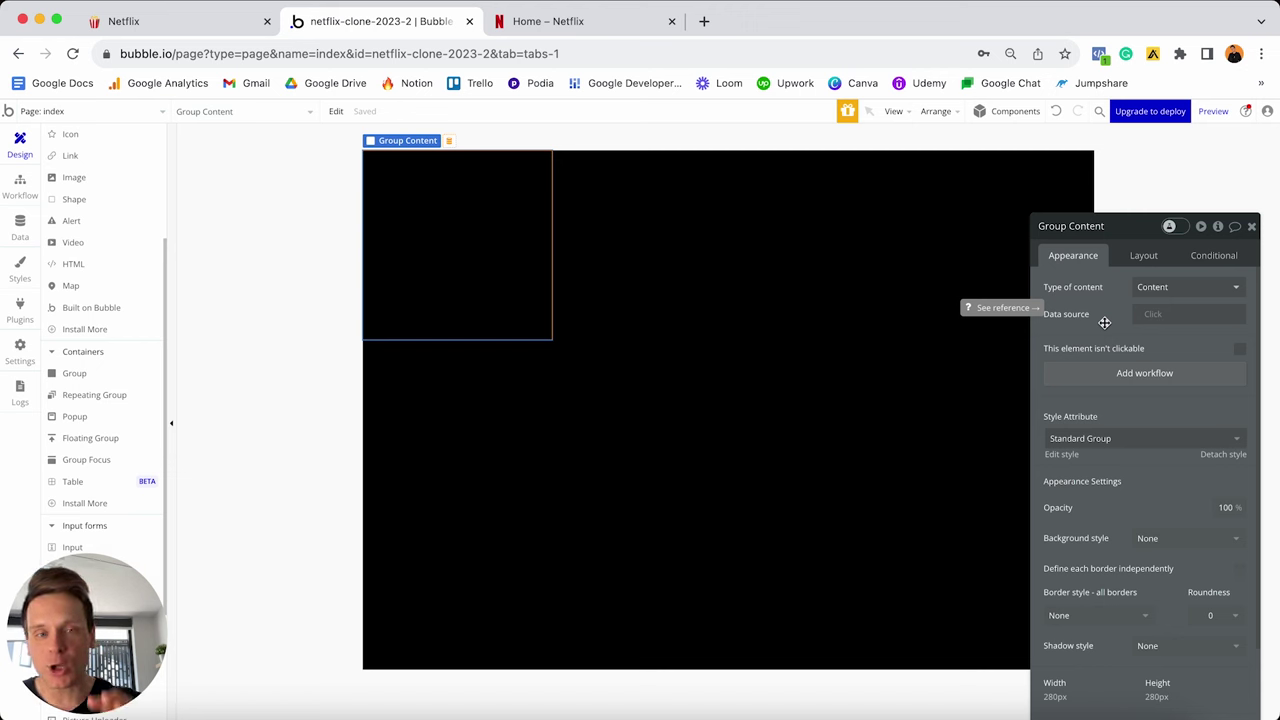
{"action": "left_click_drag", "start_coordinate": [1104, 322], "coordinate": [548, 252]}
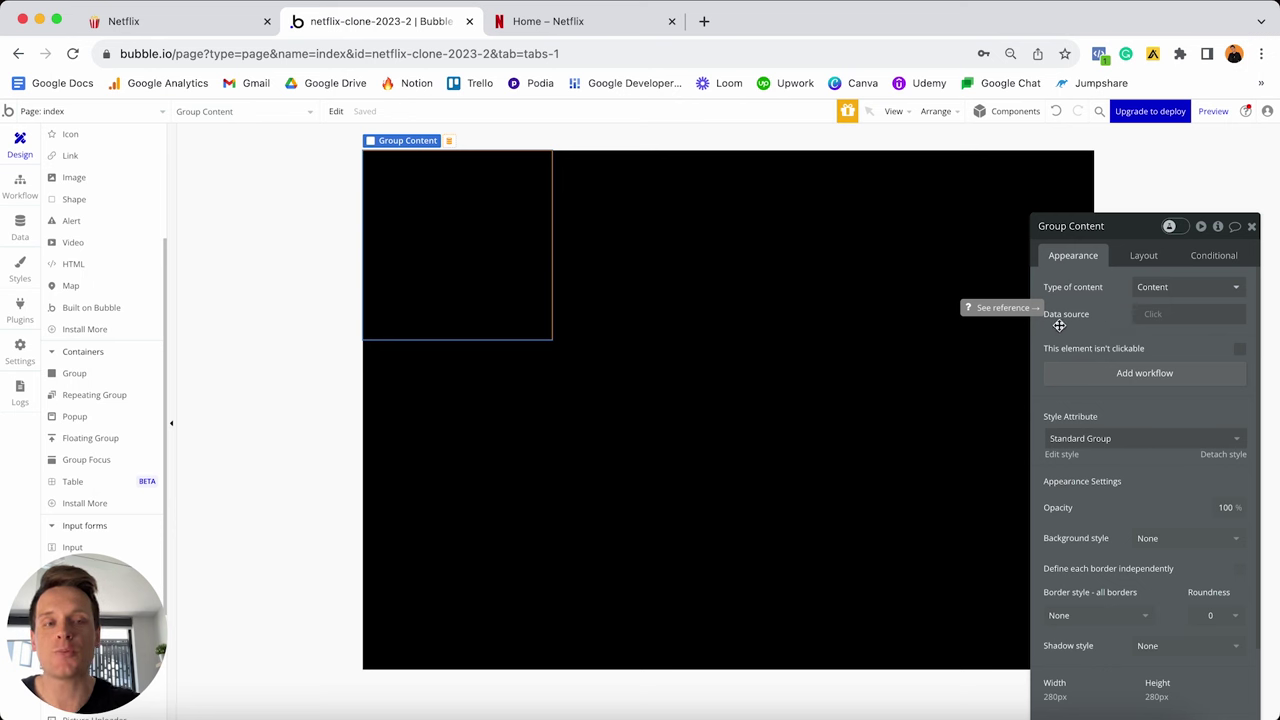
Step: Make Group Content's data source 'Do a search for' Content, then check the app's data types
{"action": "left_click", "coordinate": [1153, 317]}
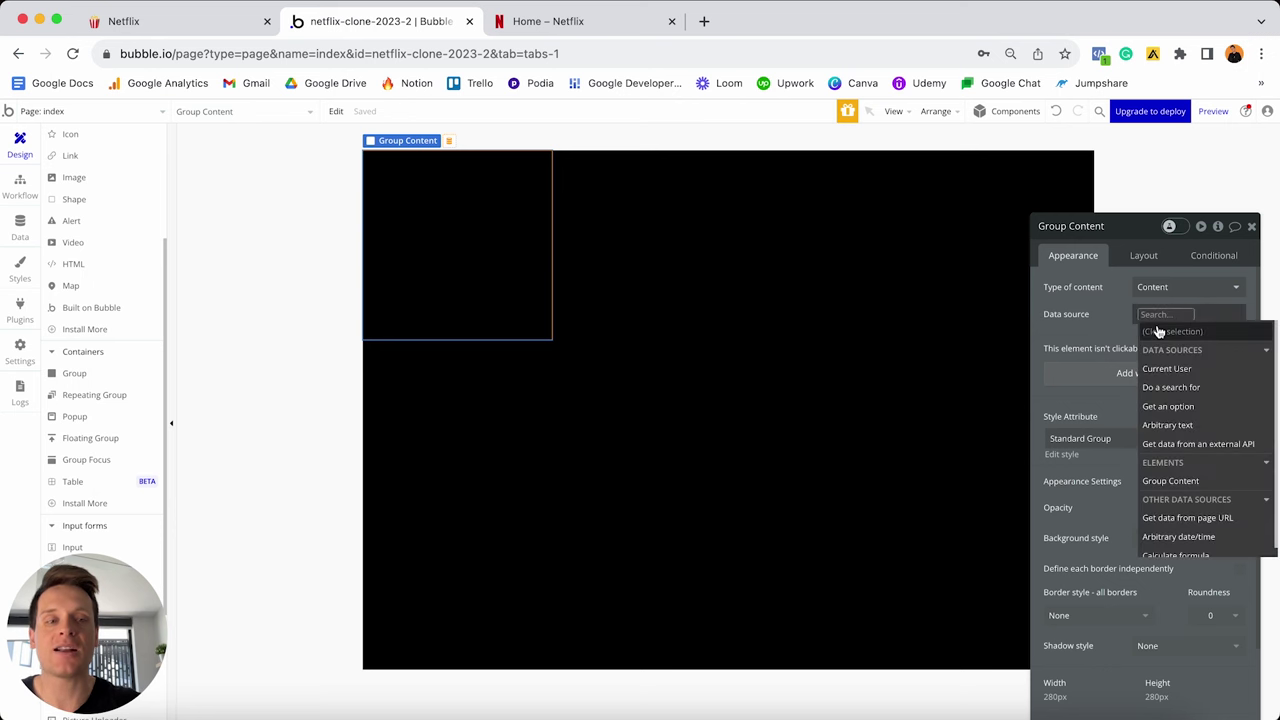
{"action": "left_click", "coordinate": [1175, 389]}
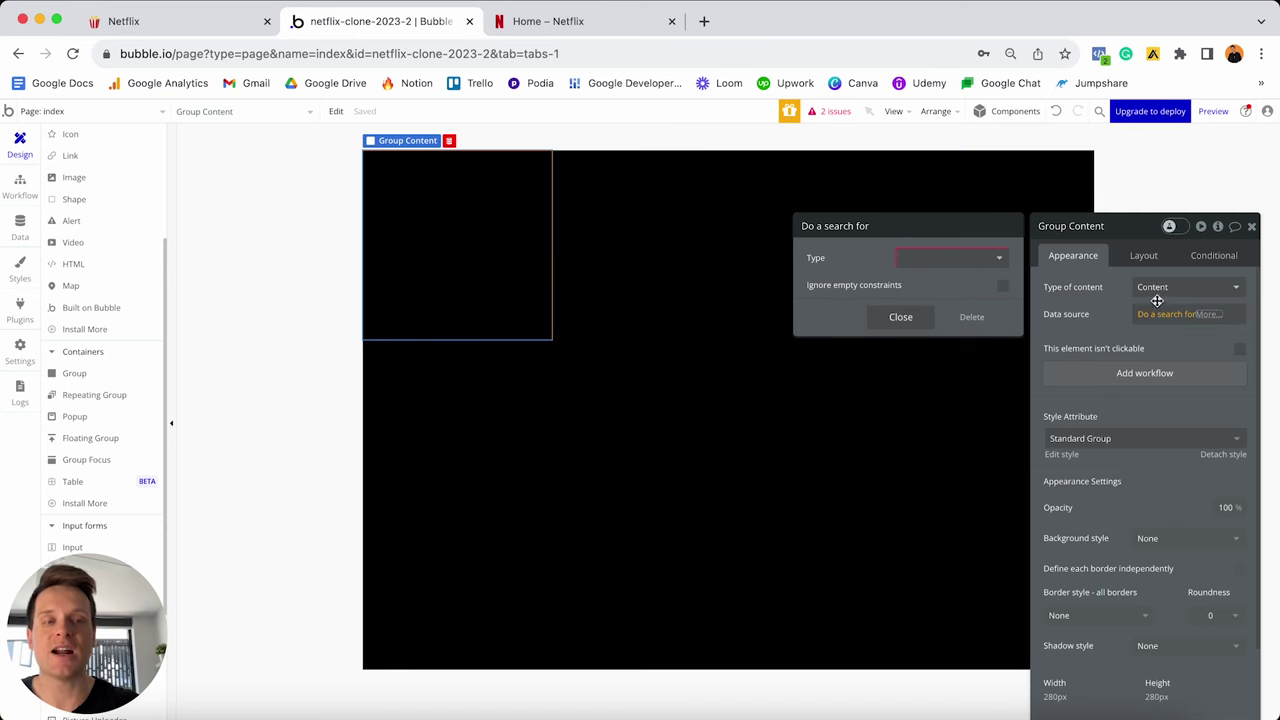
{"action": "left_click", "coordinate": [982, 264]}
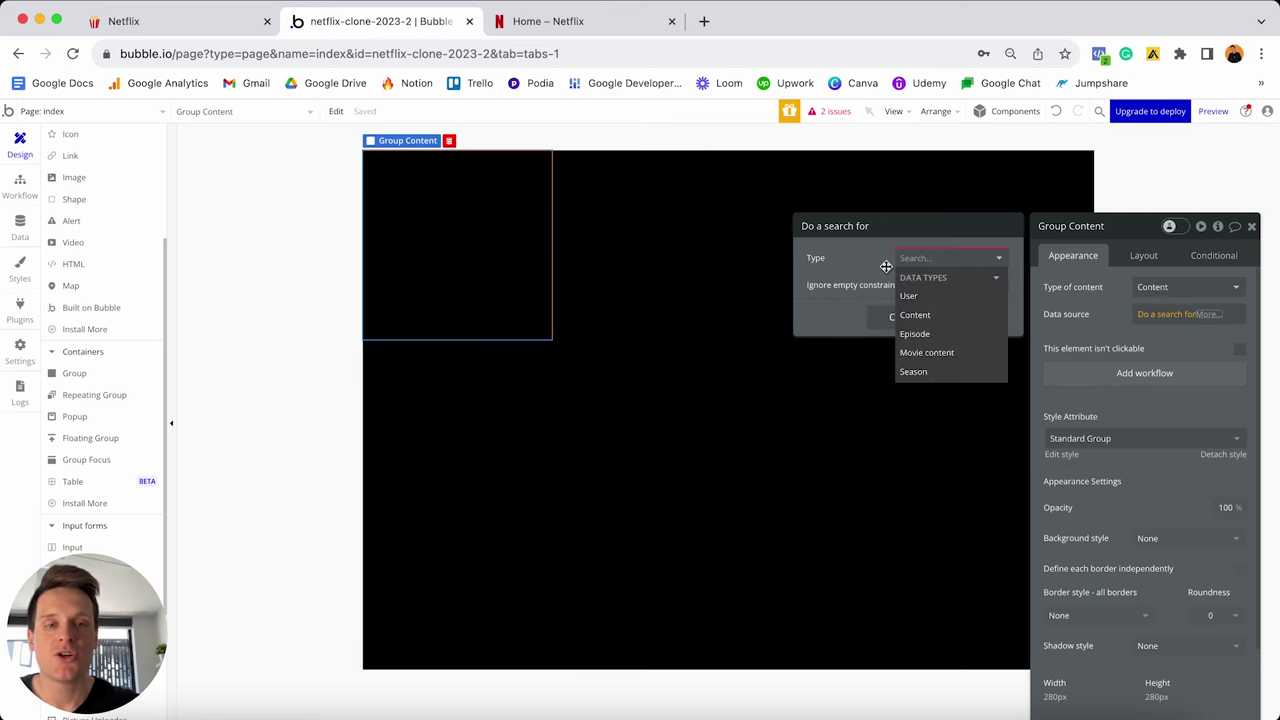
{"action": "left_click", "coordinate": [928, 315]}
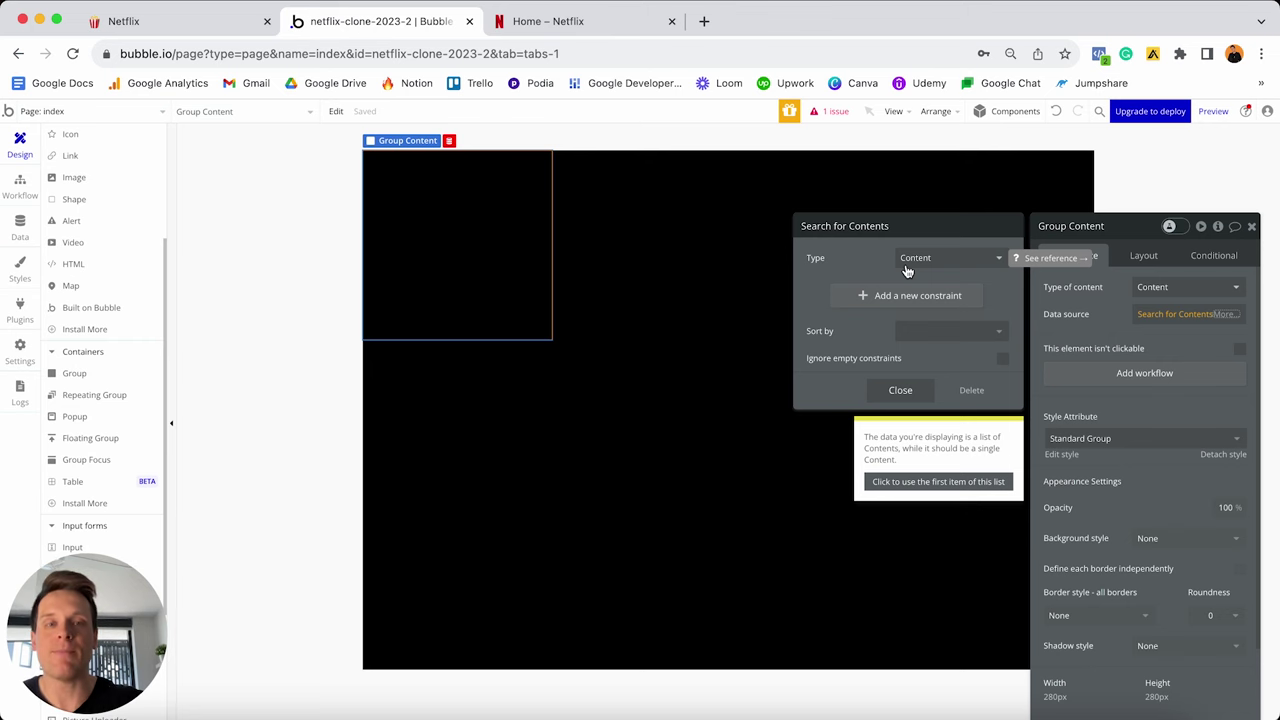
{"action": "left_click", "coordinate": [18, 228]}
{"action": "left_click", "coordinate": [101, 162]}
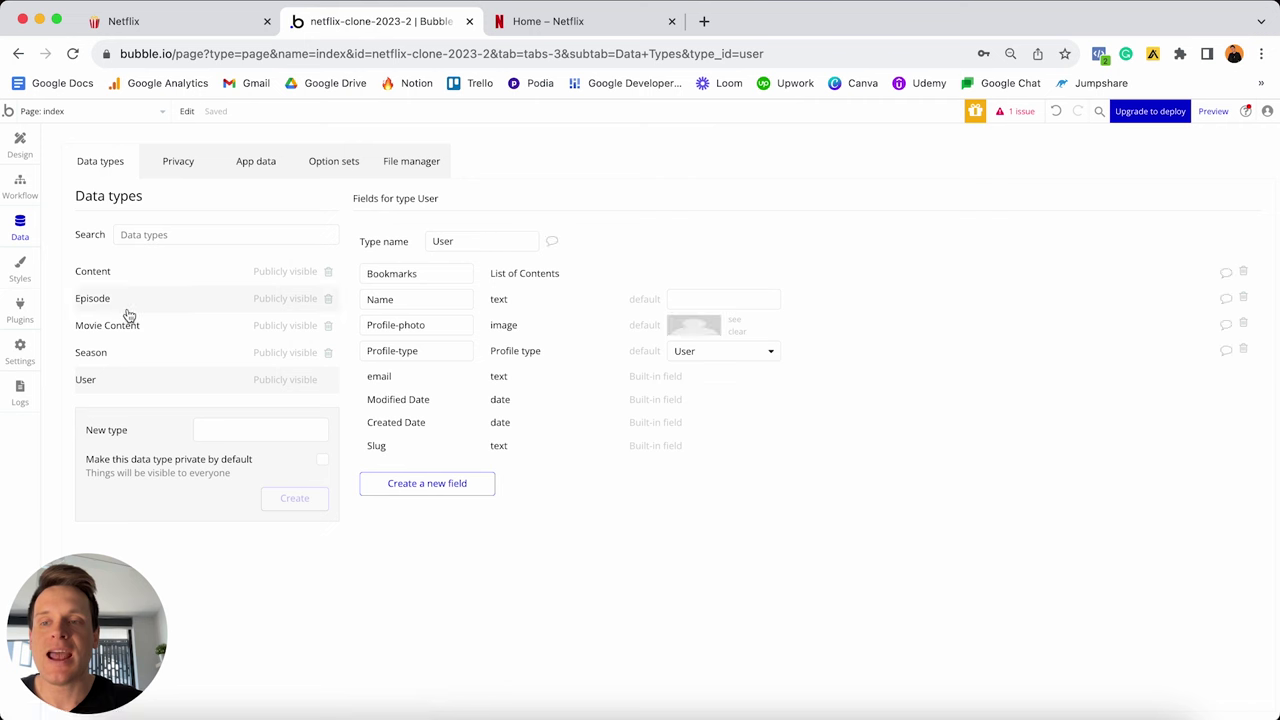
{"action": "left_click", "coordinate": [101, 275]}
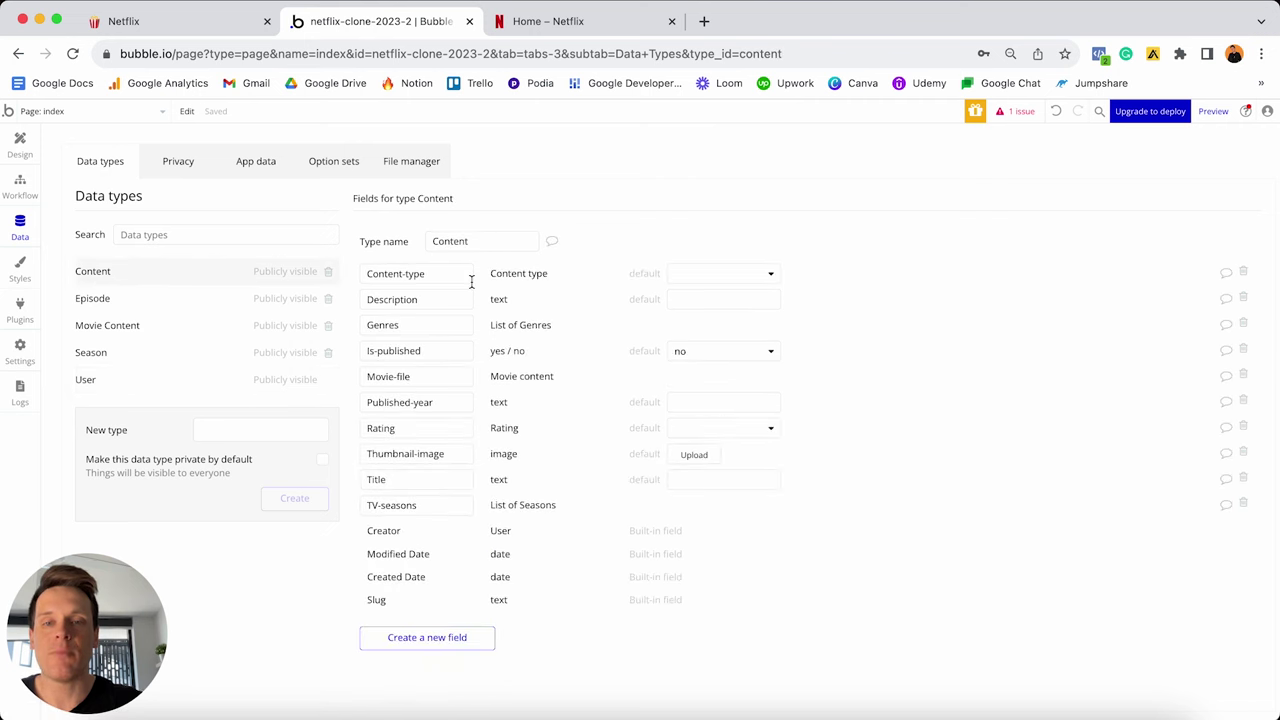
{"action": "left_click", "coordinate": [446, 350]}
{"action": "triple_click", "coordinate": [446, 350]}
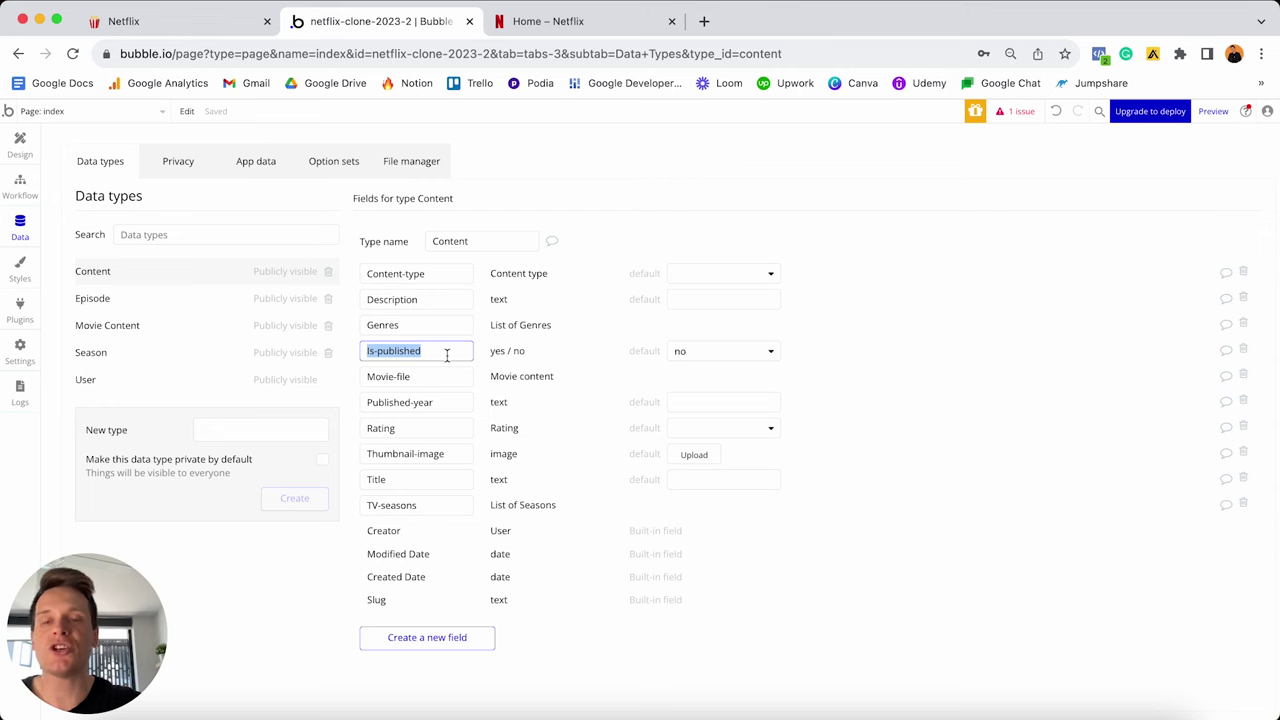
{"action": "left_click", "coordinate": [20, 145]}
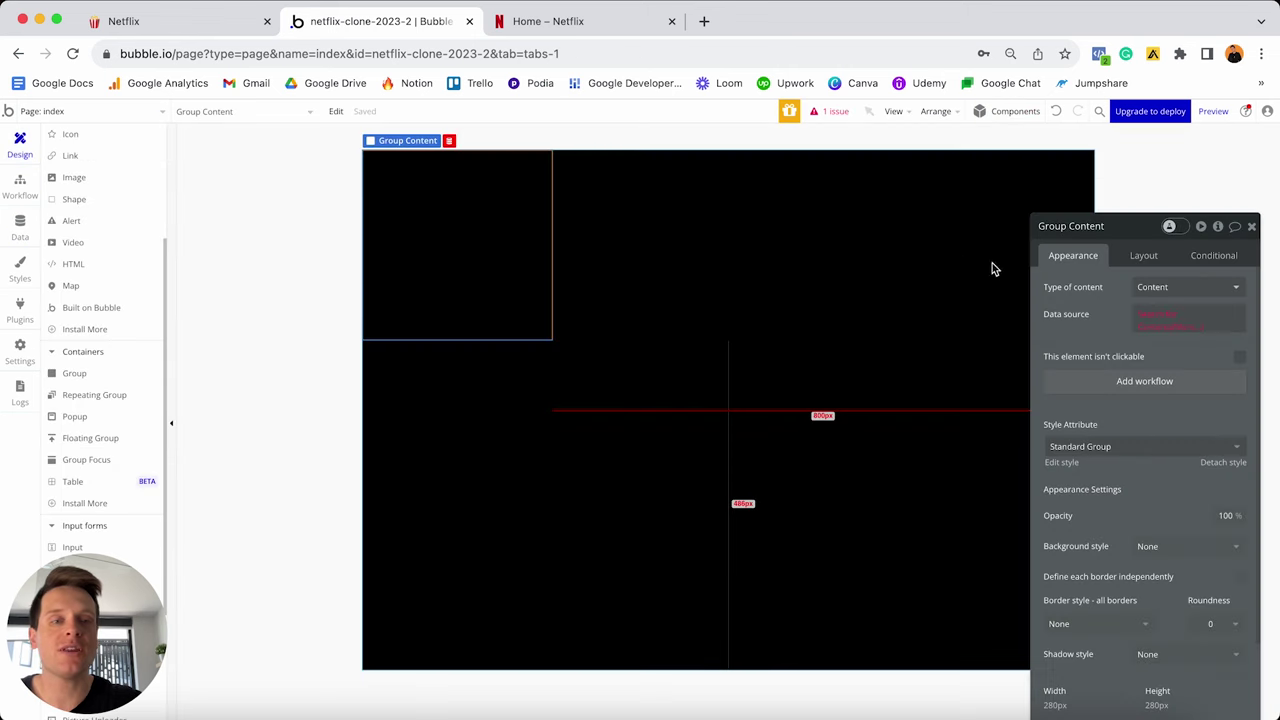
Step: Add an Is-published = "yes" constraint to the Search for Contents data source
{"action": "left_click", "coordinate": [1140, 318]}
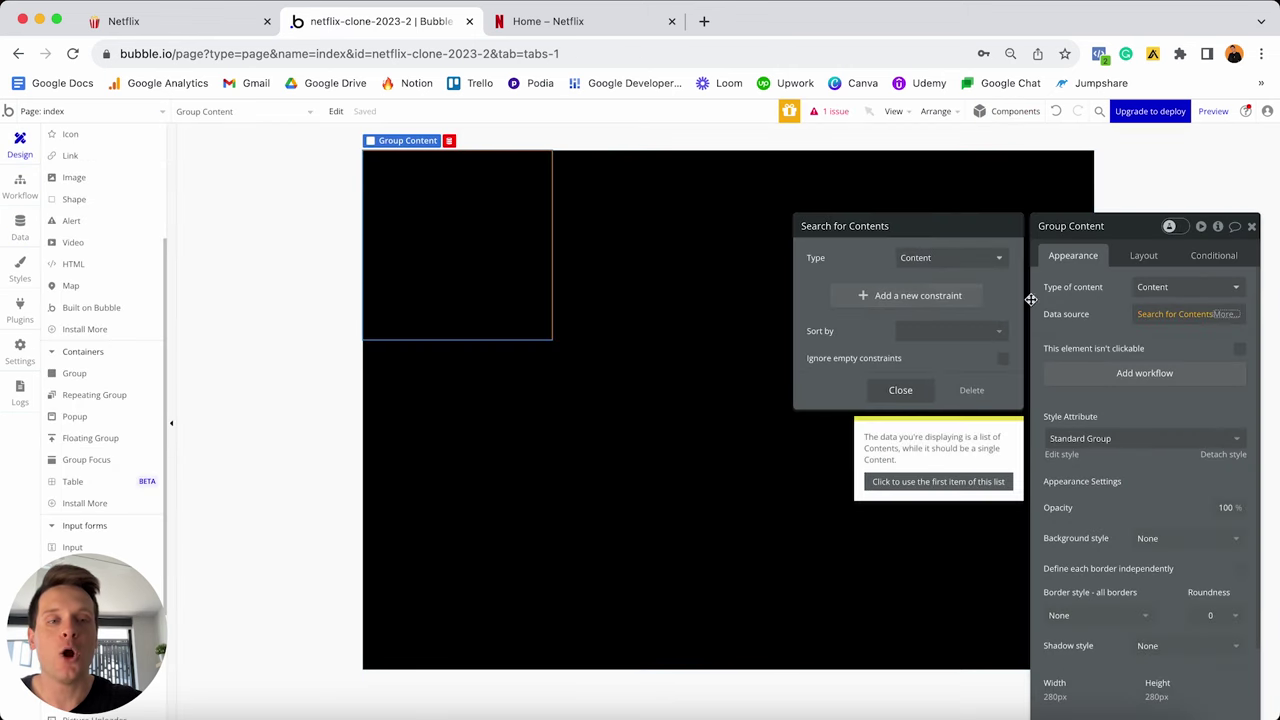
{"action": "left_click", "coordinate": [900, 296]}
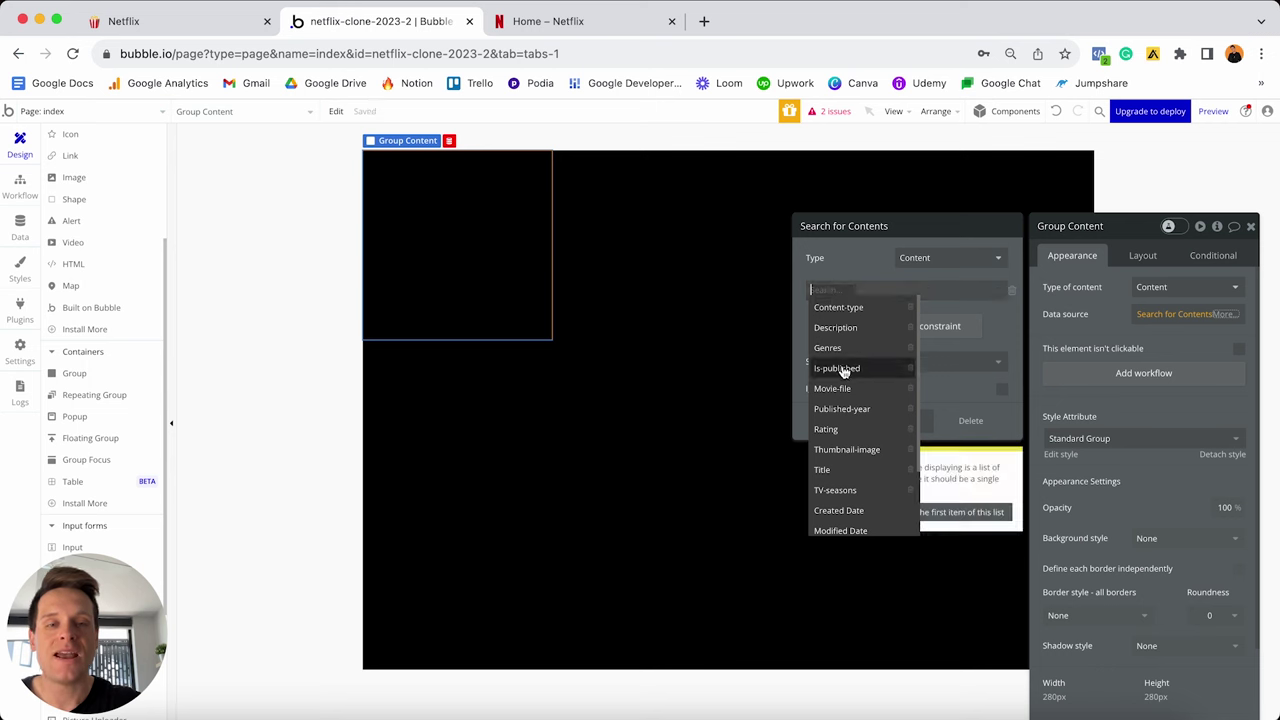
{"action": "left_click", "coordinate": [845, 370]}
{"action": "left_click", "coordinate": [866, 292]}
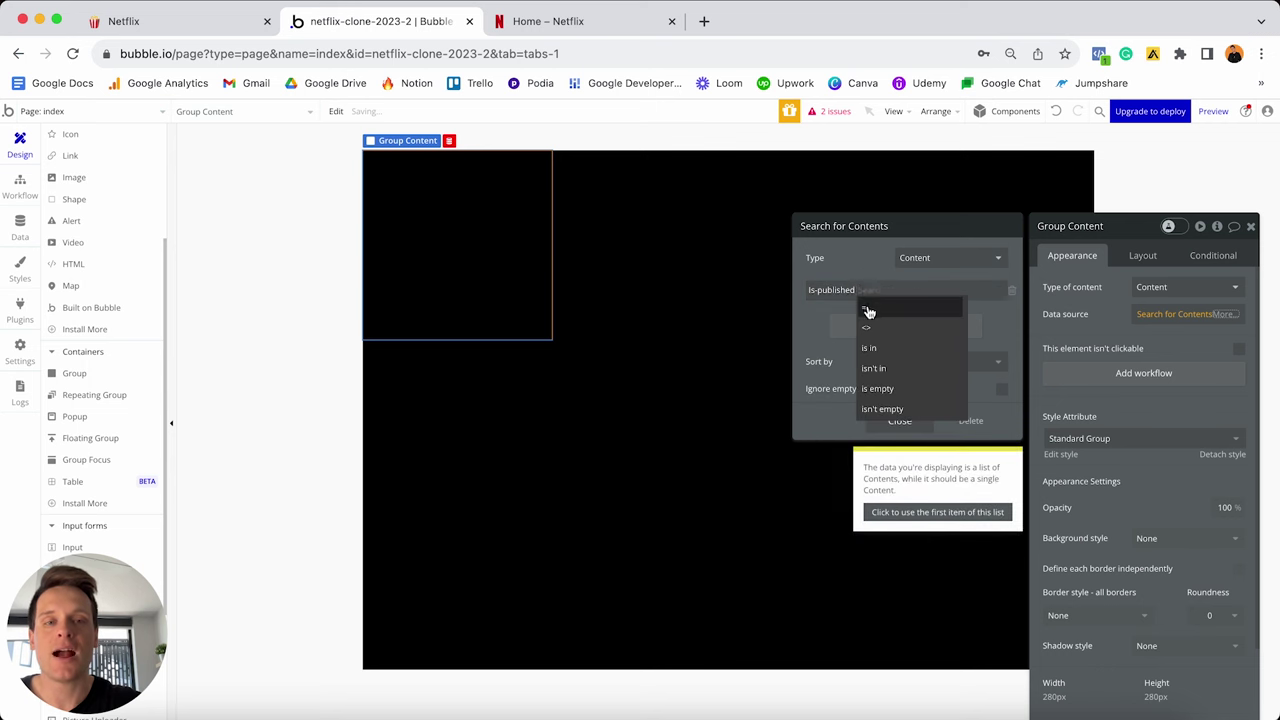
{"action": "left_click", "coordinate": [868, 311]}
{"action": "left_click", "coordinate": [880, 290]}
{"action": "left_click", "coordinate": [884, 324]}
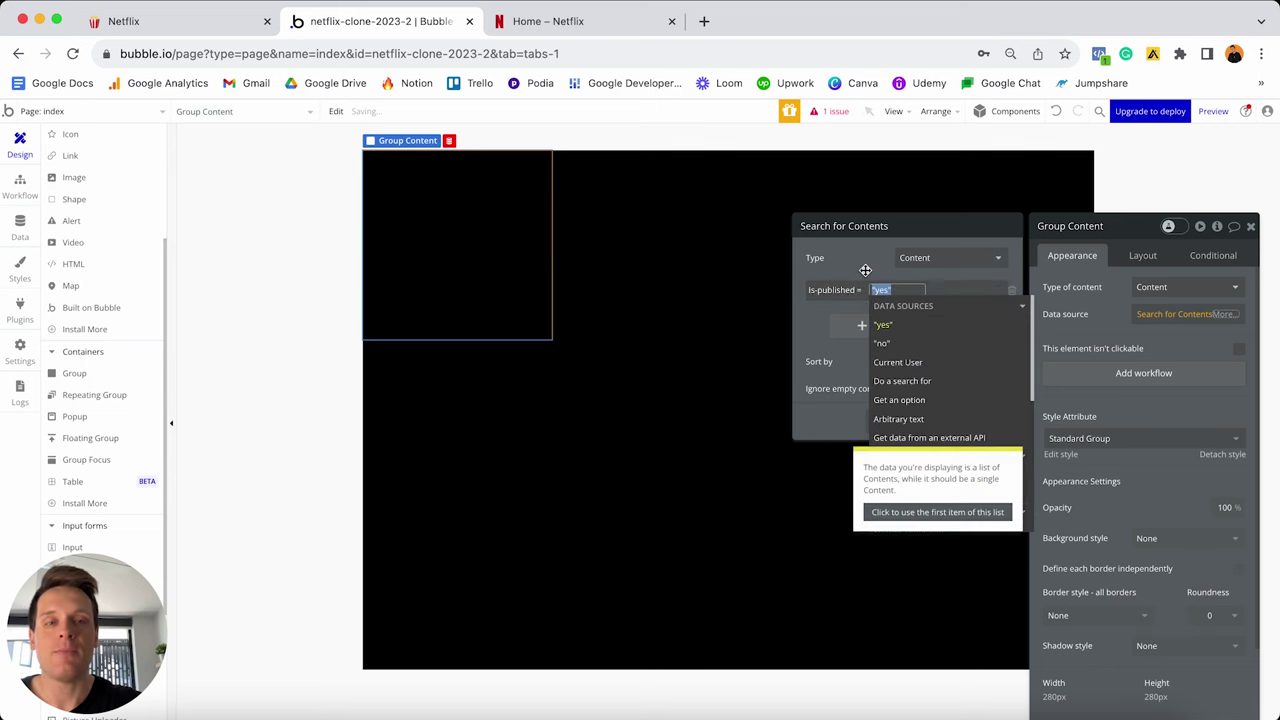
{"action": "left_click", "coordinate": [865, 275]}
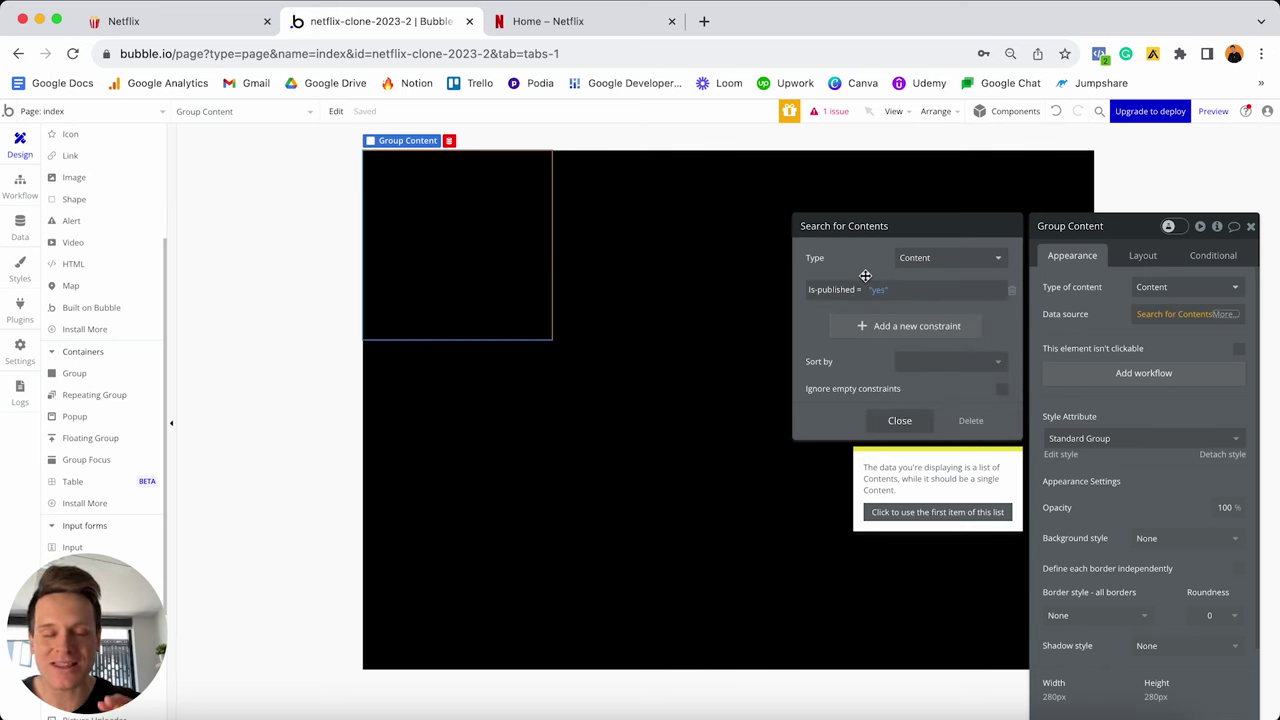
Step: Sort the Contents search by random sorting and close the search editor
{"action": "left_click", "coordinate": [905, 368]}
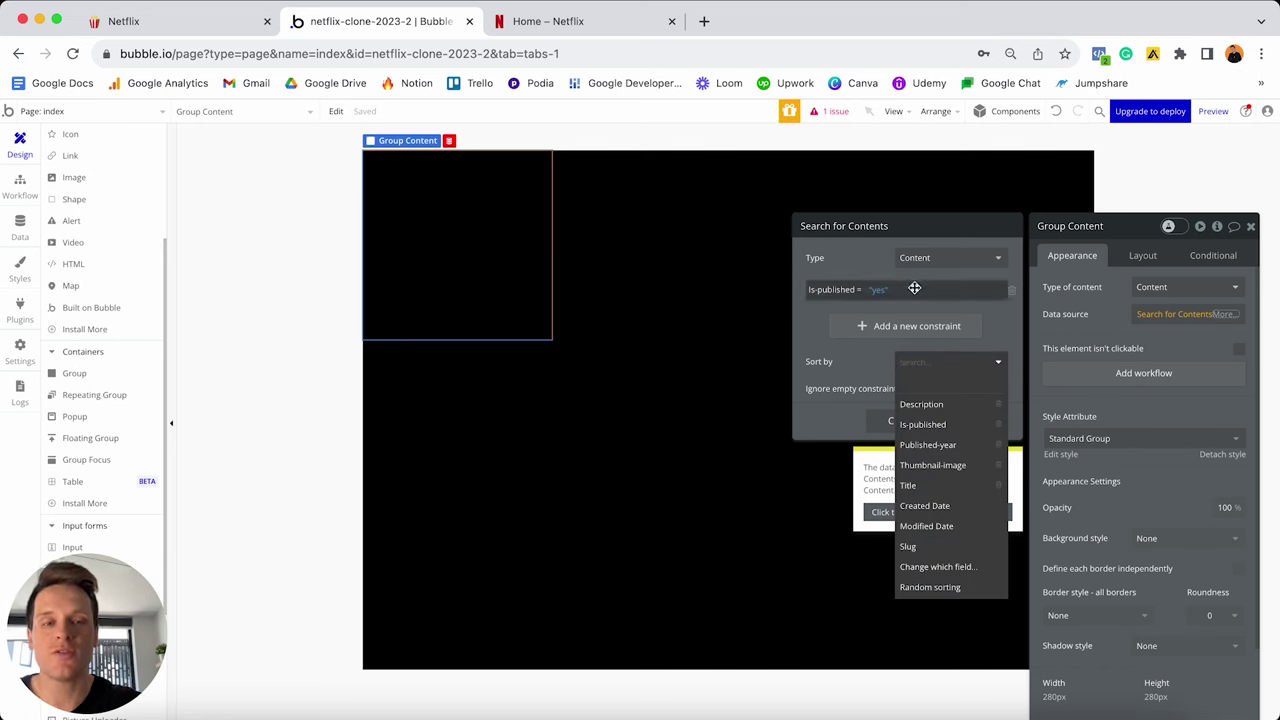
{"action": "left_click", "coordinate": [940, 587]}
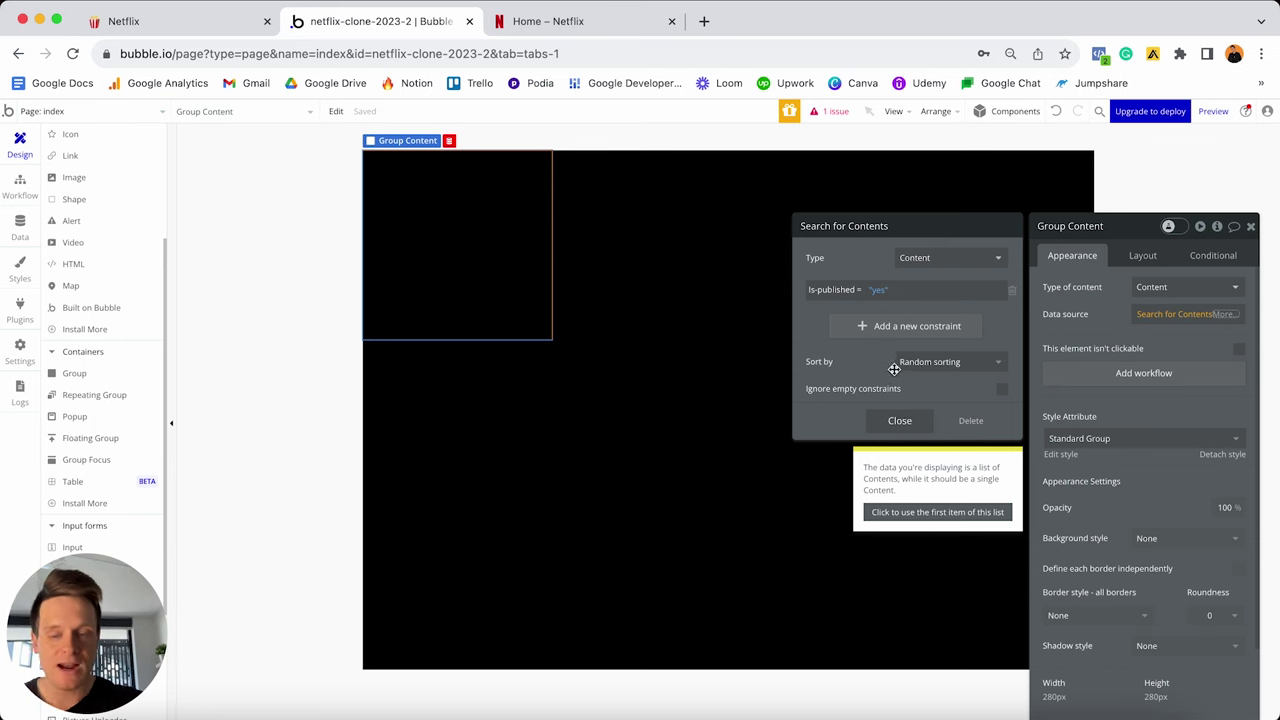
{"action": "left_click", "coordinate": [1226, 316]}
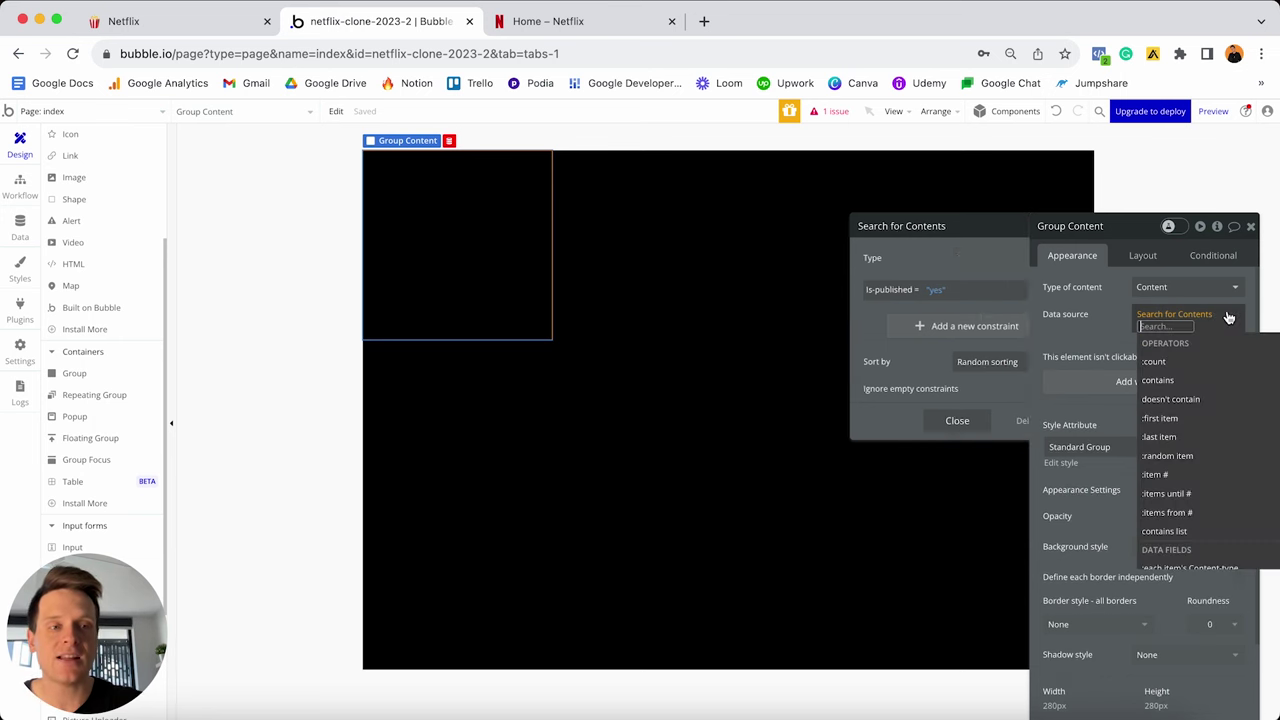
Step: Append :first item to the Search for Contents expression
{"action": "left_click", "coordinate": [1165, 420]}
{"action": "left_click", "coordinate": [1092, 326]}
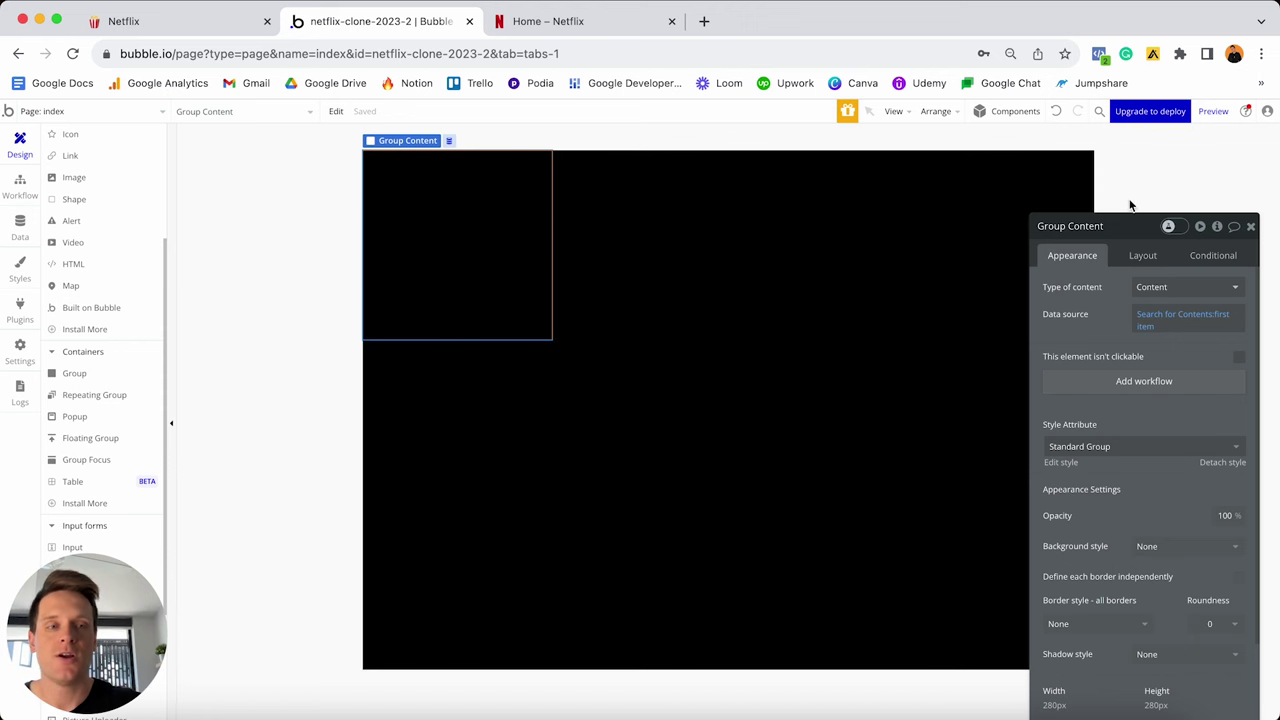
Step: Set Group Content's background style to Image
{"action": "left_click_drag", "start_coordinate": [1128, 230], "coordinate": [1046, 163]}
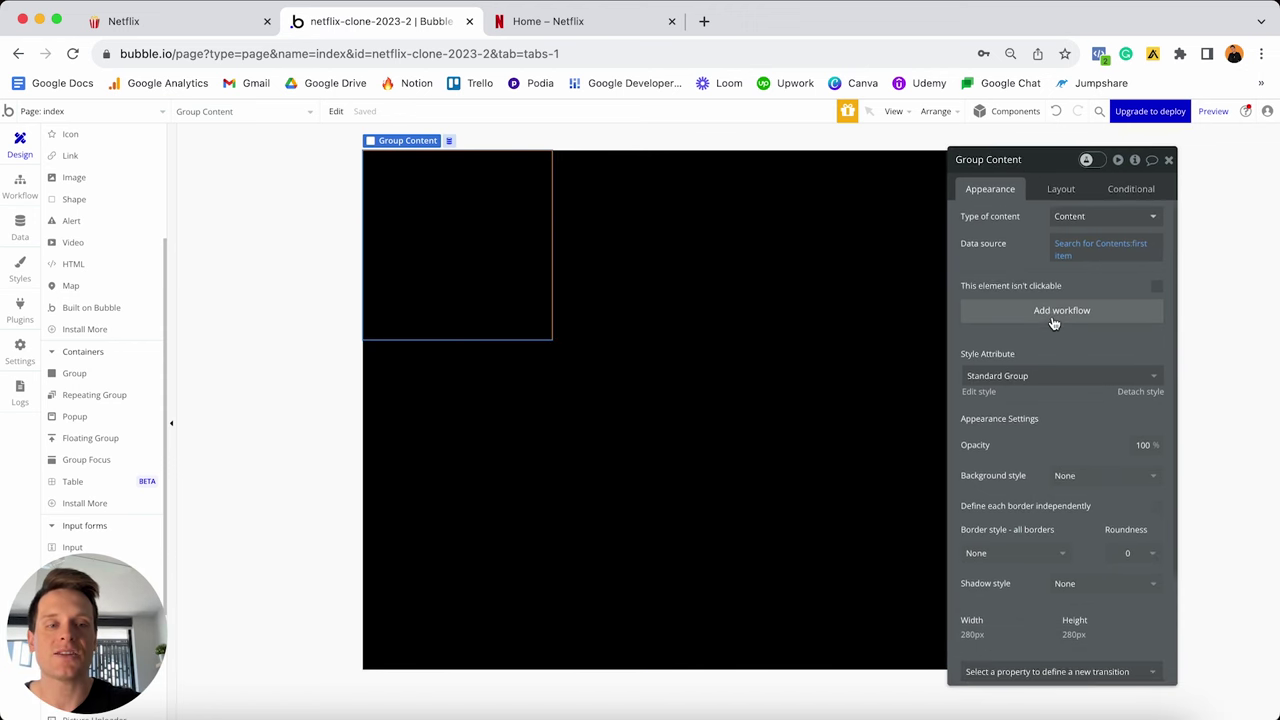
{"action": "scroll", "coordinate": [1055, 320], "scroll_direction": "down", "scroll_amount": 2}
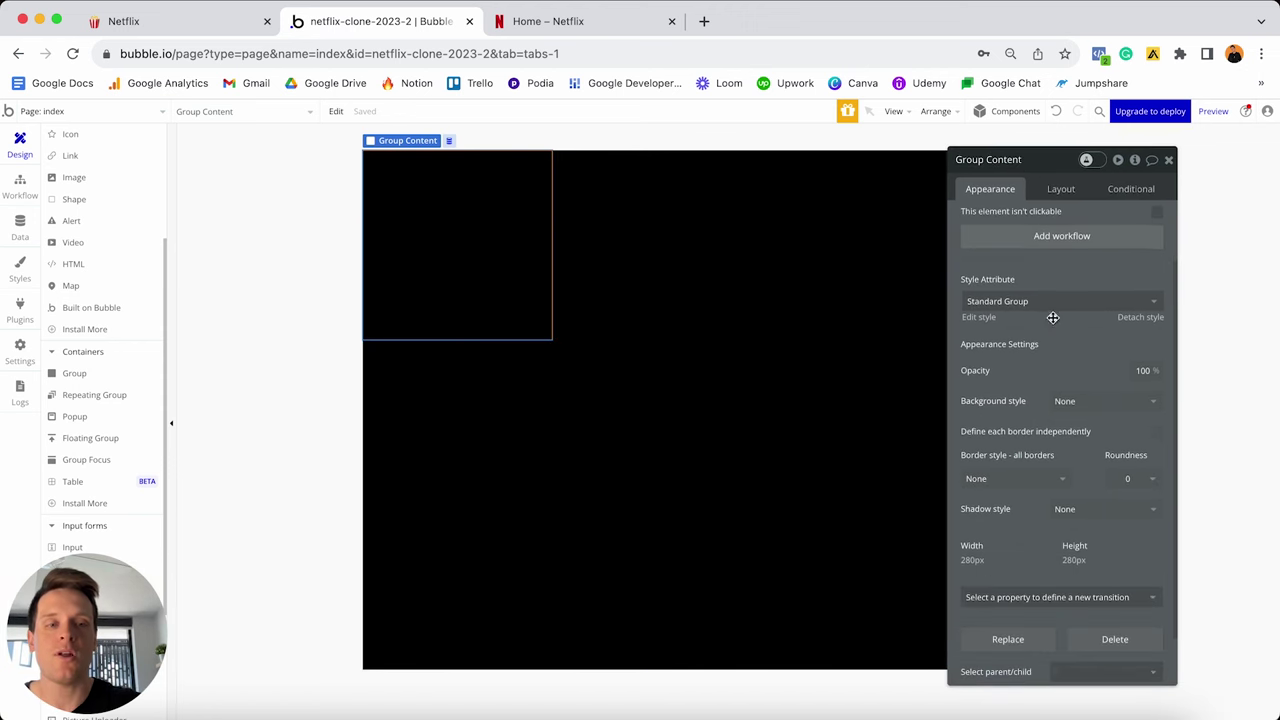
{"action": "left_click", "coordinate": [1077, 402]}
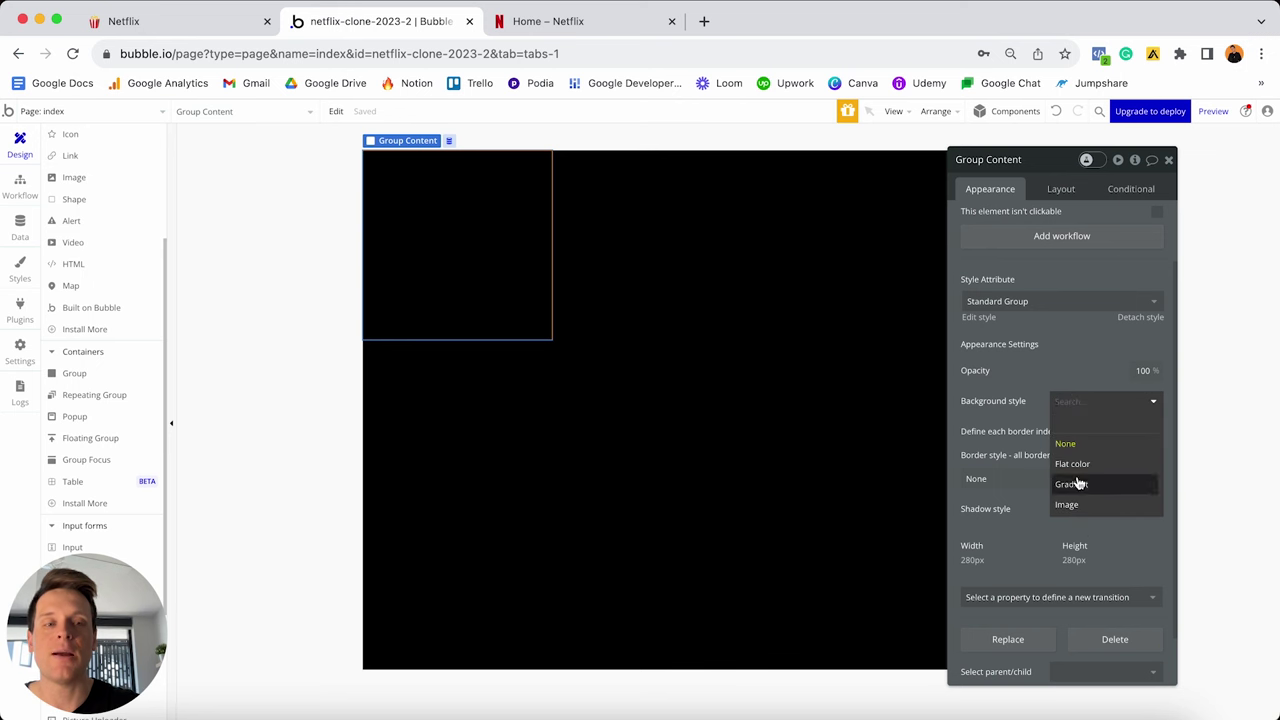
{"action": "left_click", "coordinate": [1068, 505]}
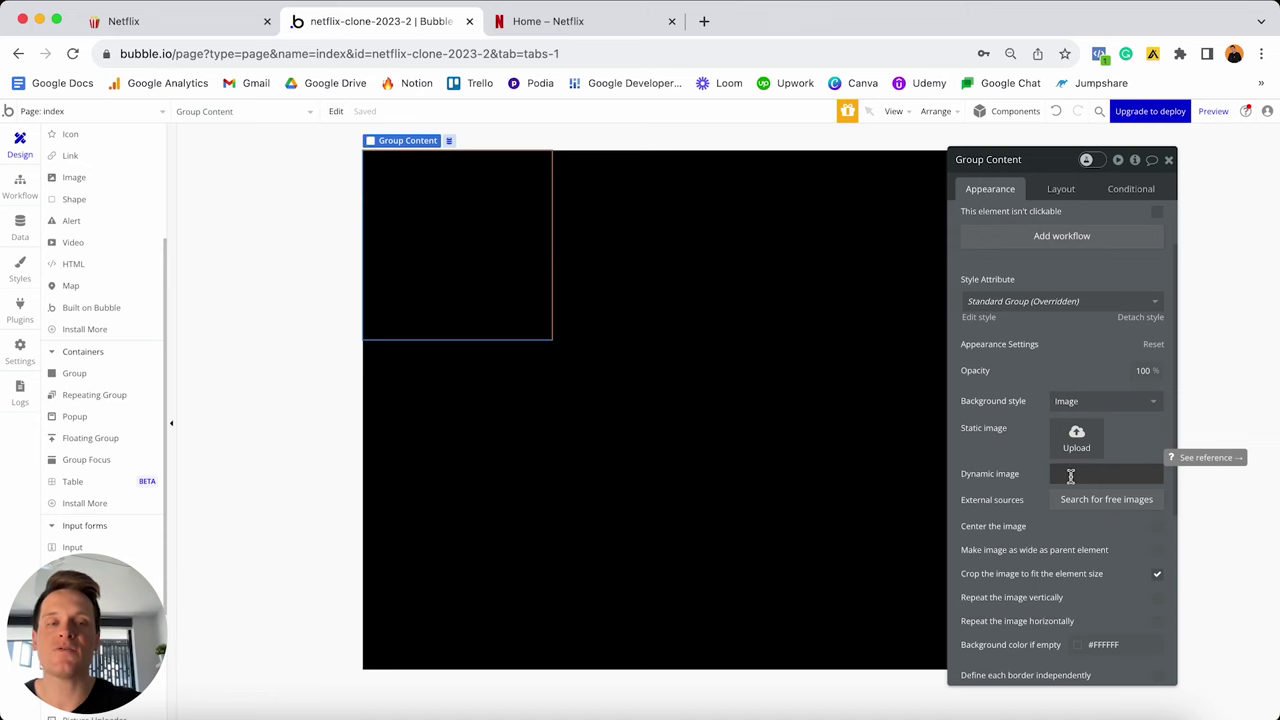
Step: After checking the Netflix reference, begin the dynamic image expression with Group Content
{"action": "left_click", "coordinate": [622, 24]}
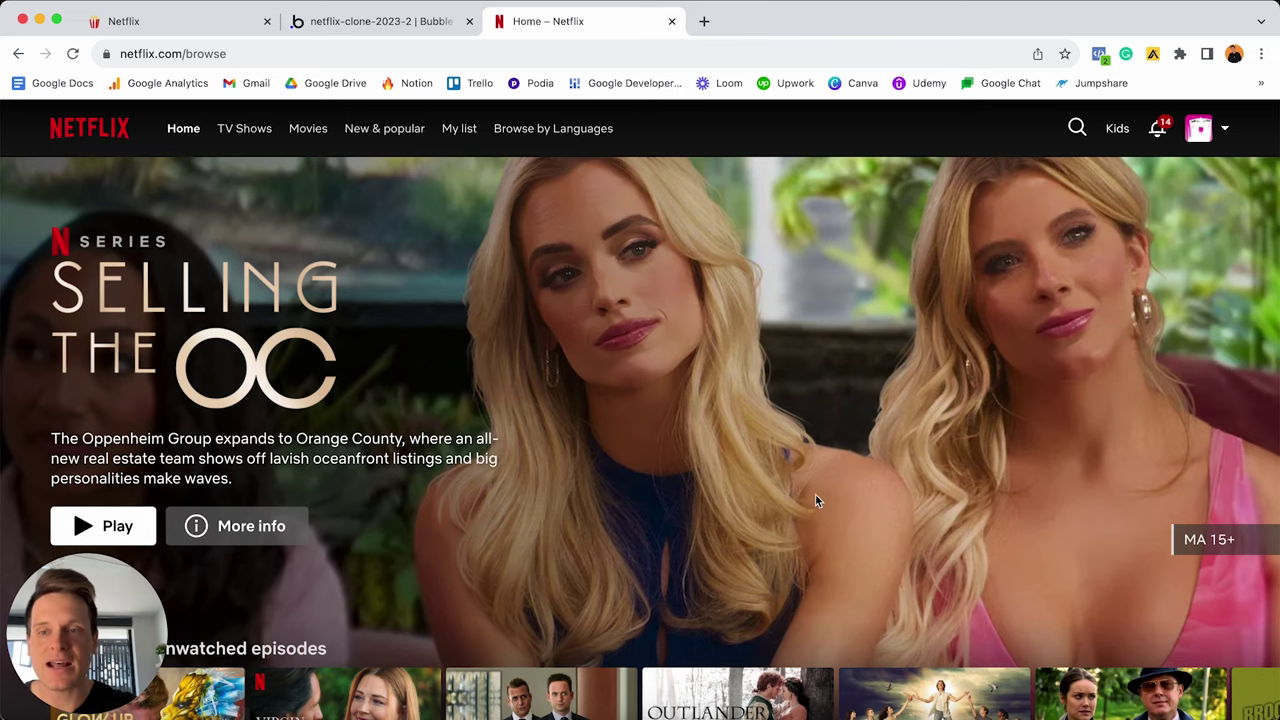
{"action": "left_click", "coordinate": [352, 21]}
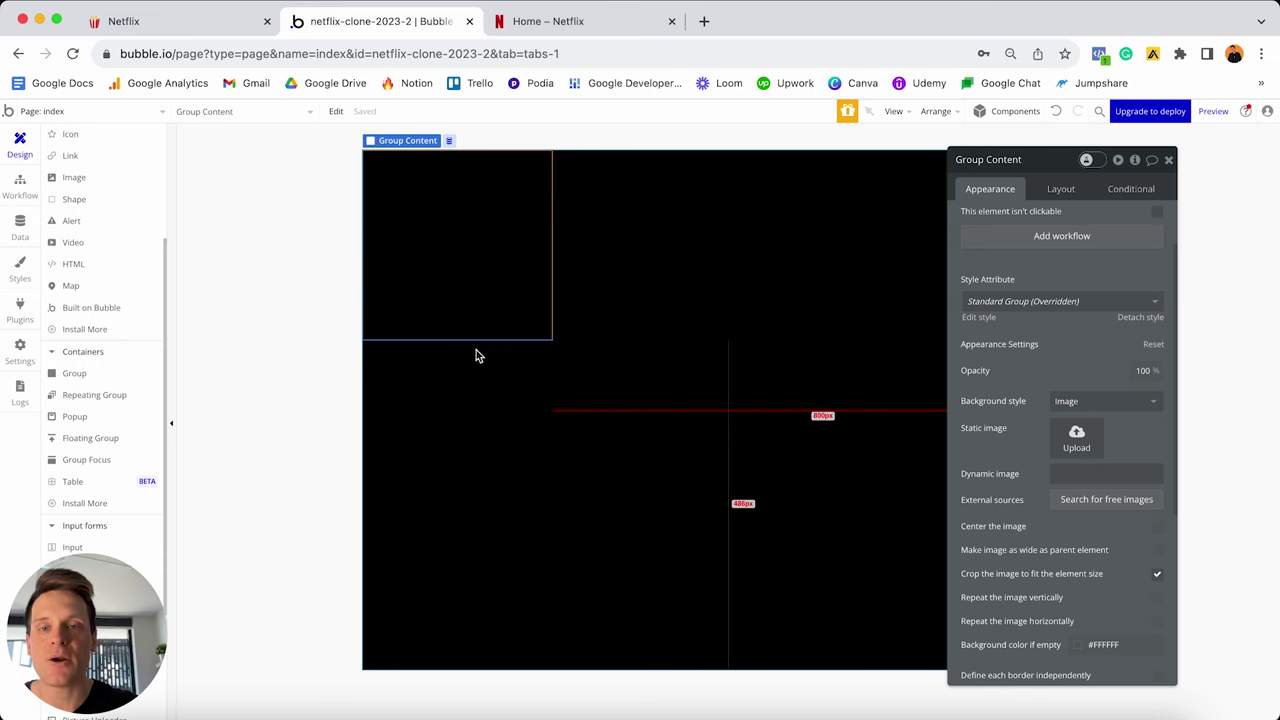
{"action": "left_click", "coordinate": [1076, 472]}
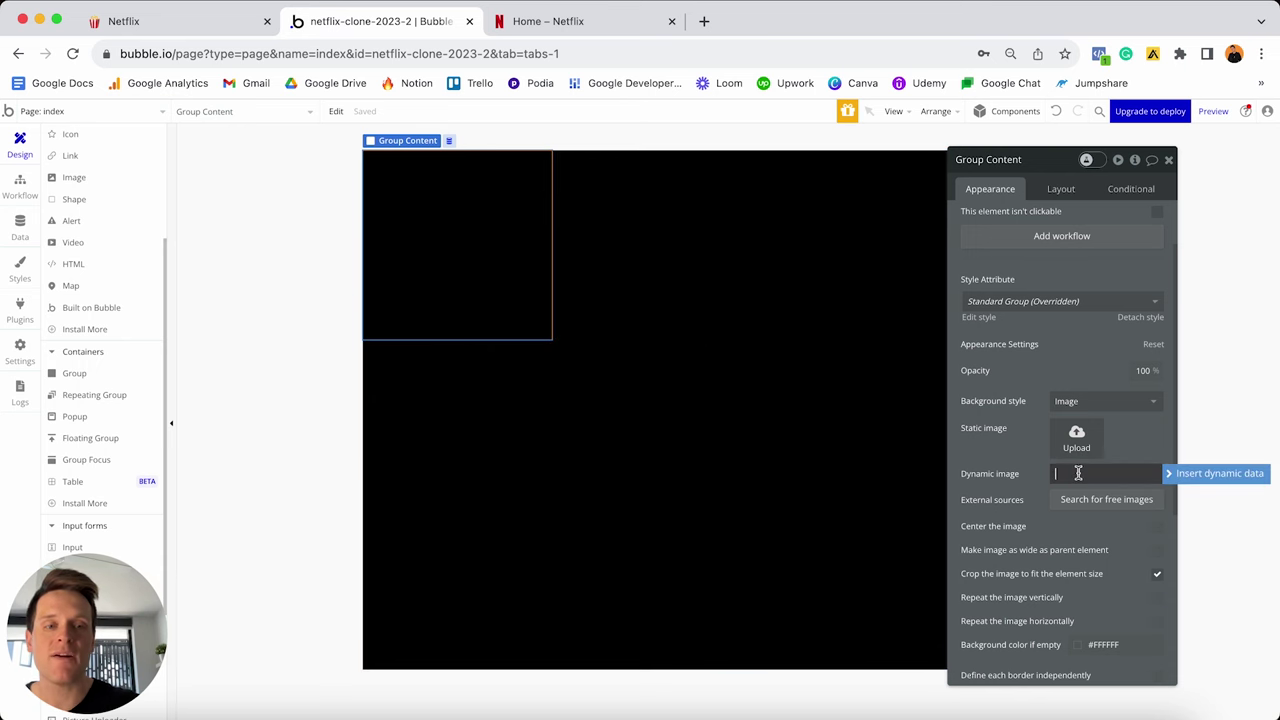
{"action": "left_click", "coordinate": [1175, 473]}
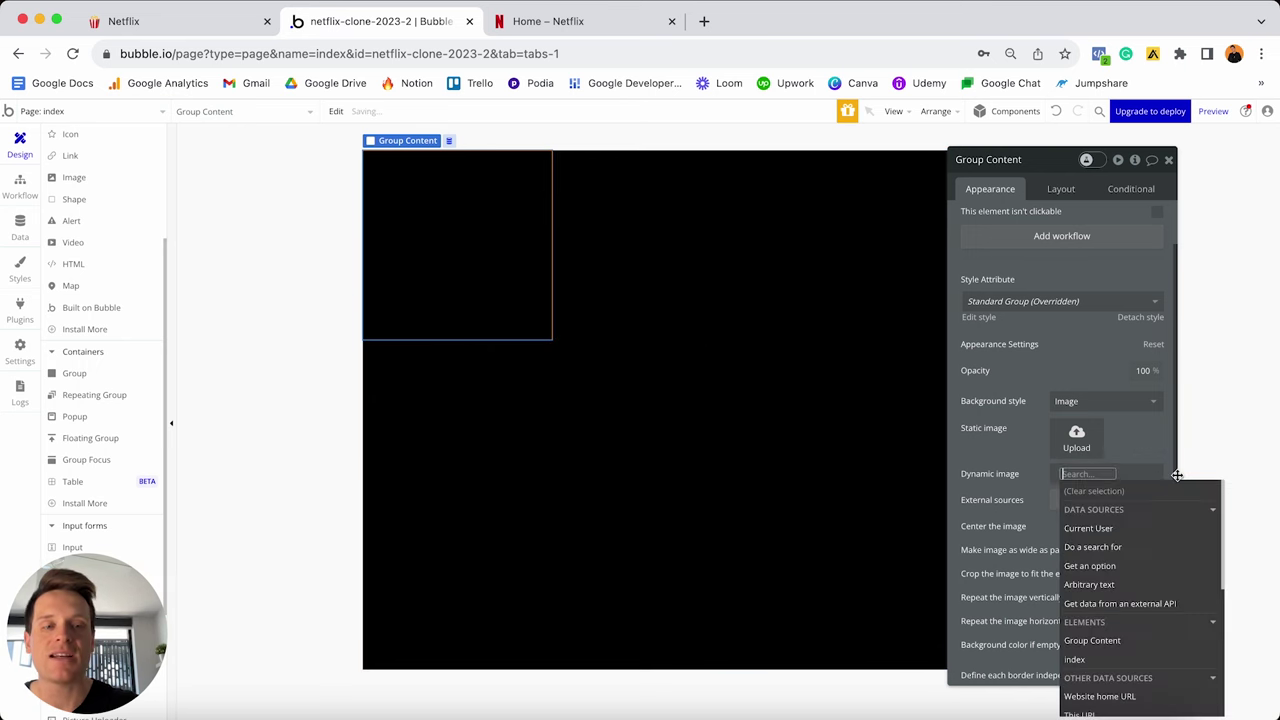
{"action": "scroll", "coordinate": [1130, 530], "scroll_direction": "down", "scroll_amount": 2}
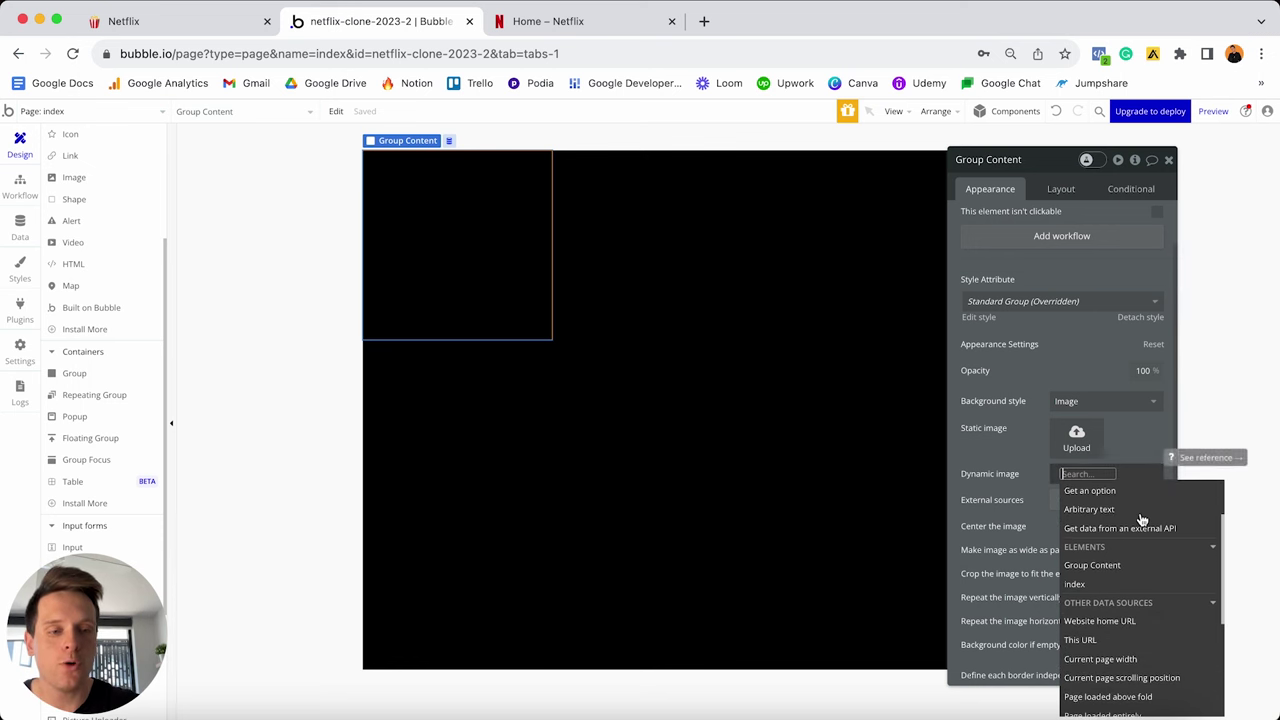
{"action": "left_click", "coordinate": [1090, 567]}
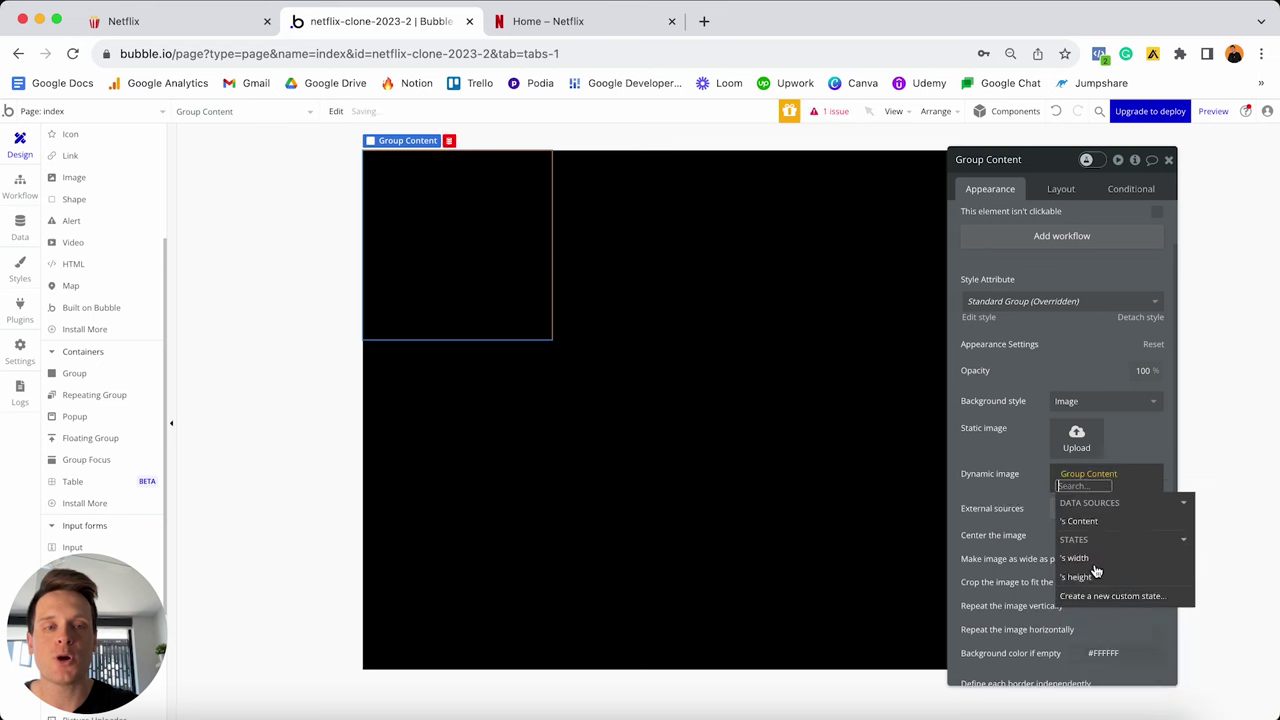
{"action": "left_click", "coordinate": [1000, 162]}
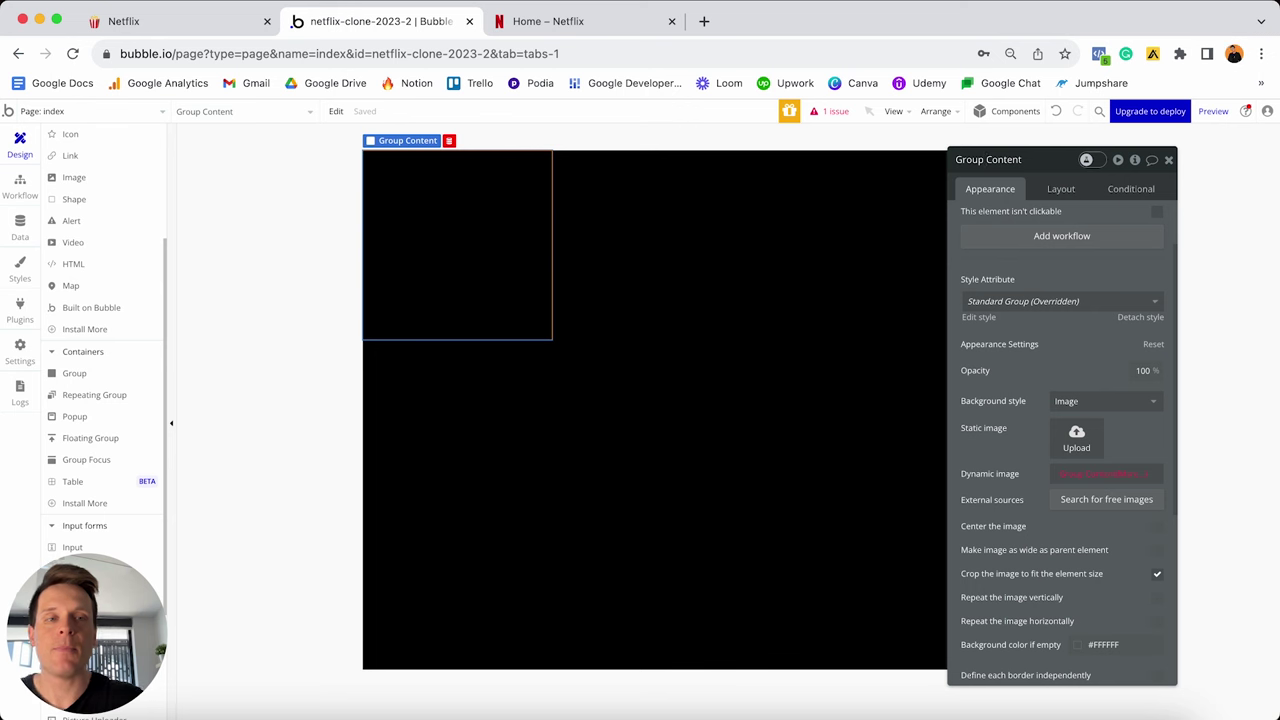
Step: Rename the group to 'Group - Hero-content'
{"action": "double_click", "coordinate": [990, 159]}
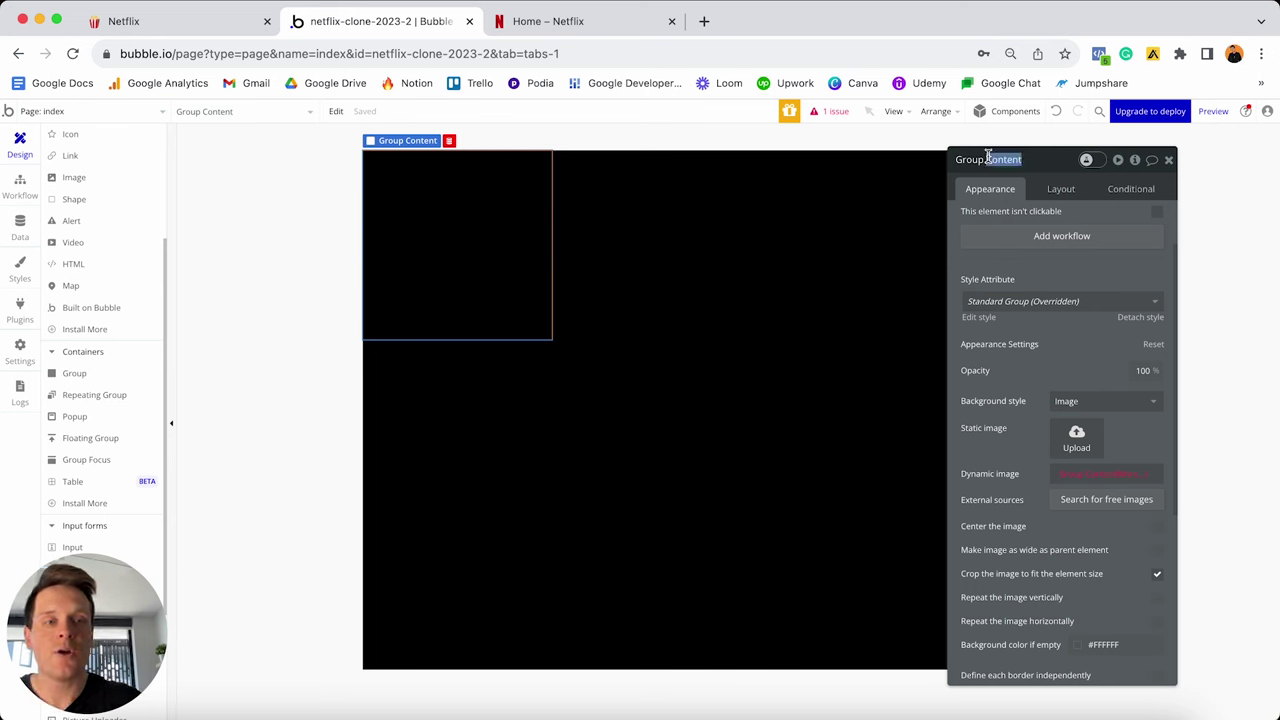
{"action": "type", "text": "- Hero-"}
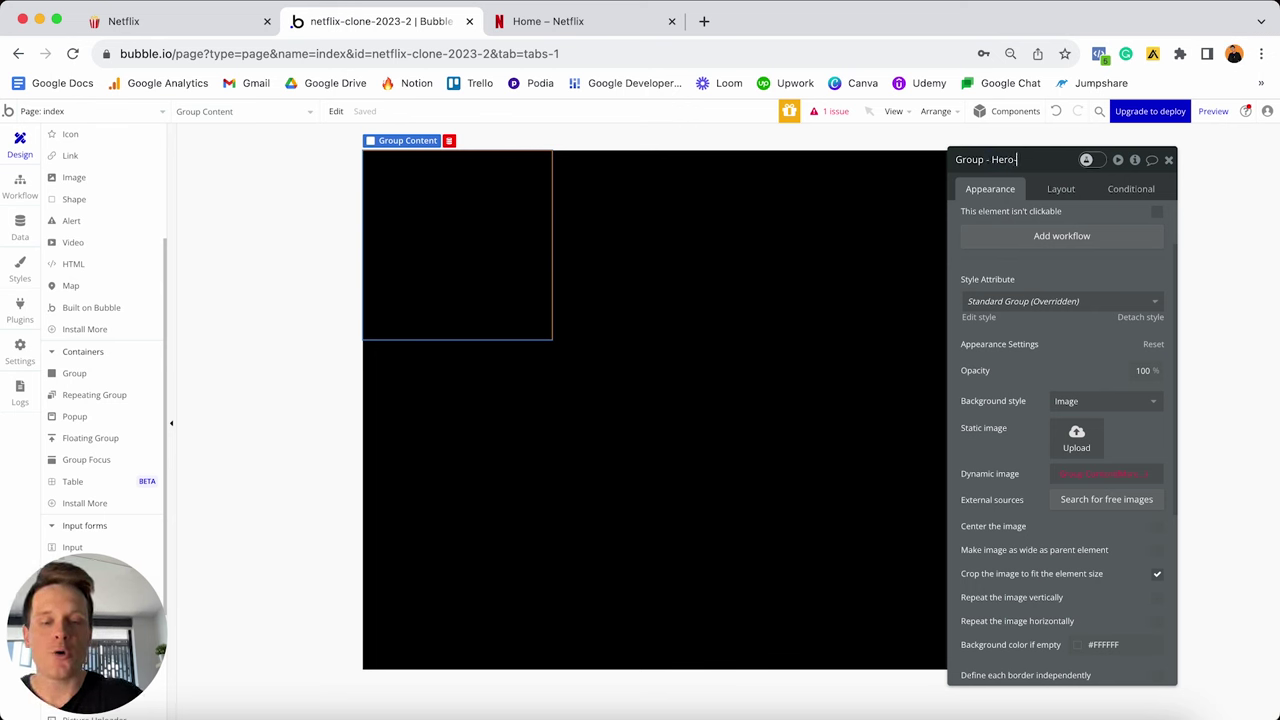
{"action": "type", "text": "content"}
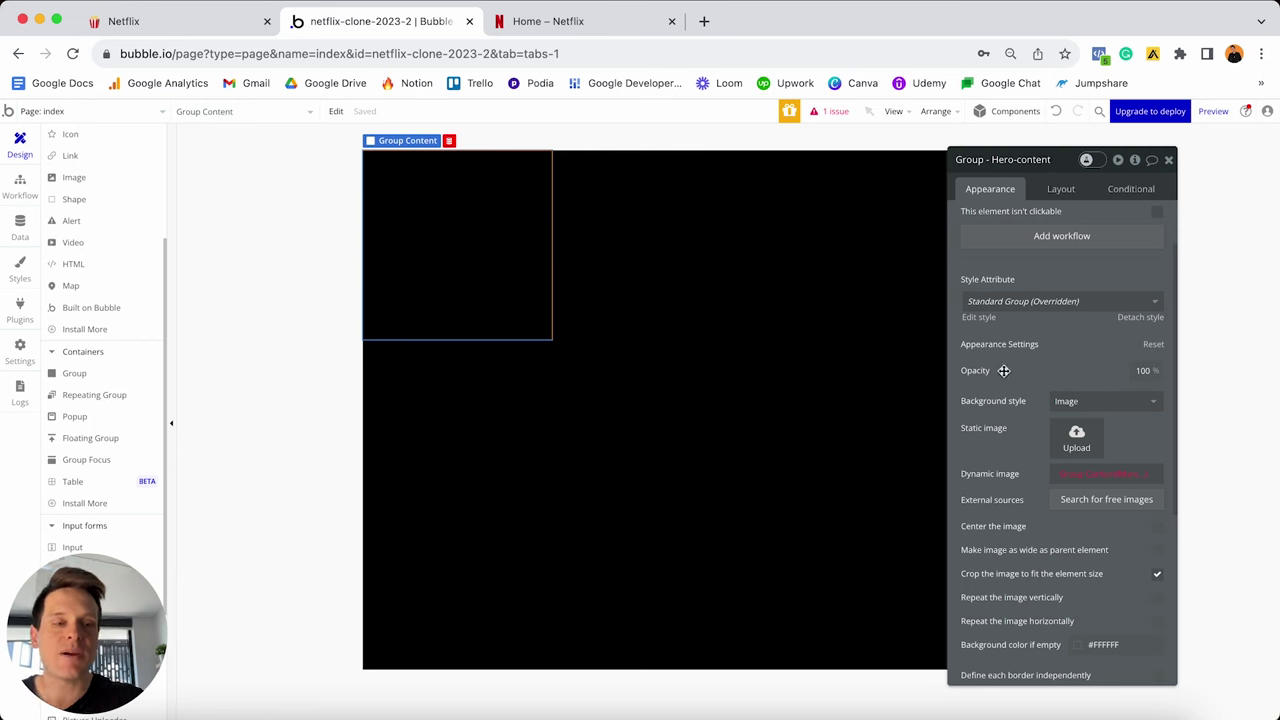
{"action": "left_click", "coordinate": [1067, 475]}
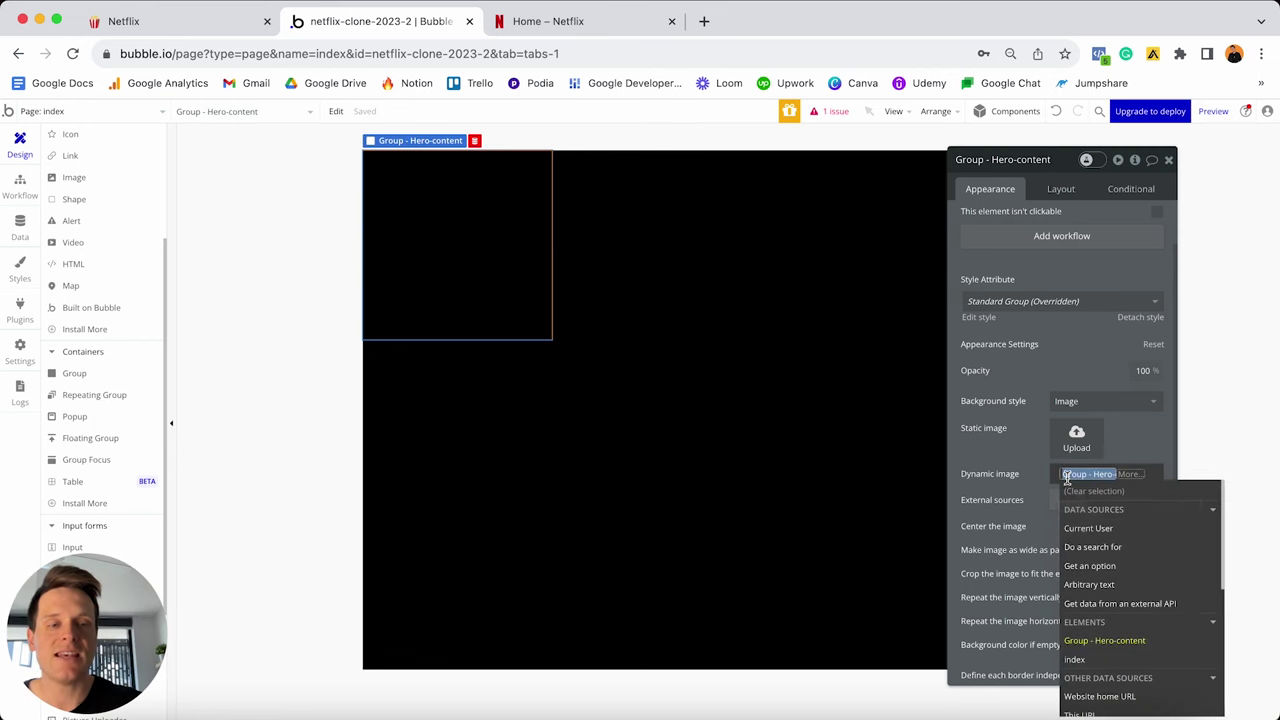
Step: Set its dynamic background image to the group's Content's Thumbnail-image, processed with Imgix crop-resize
{"action": "left_click", "coordinate": [1108, 642]}
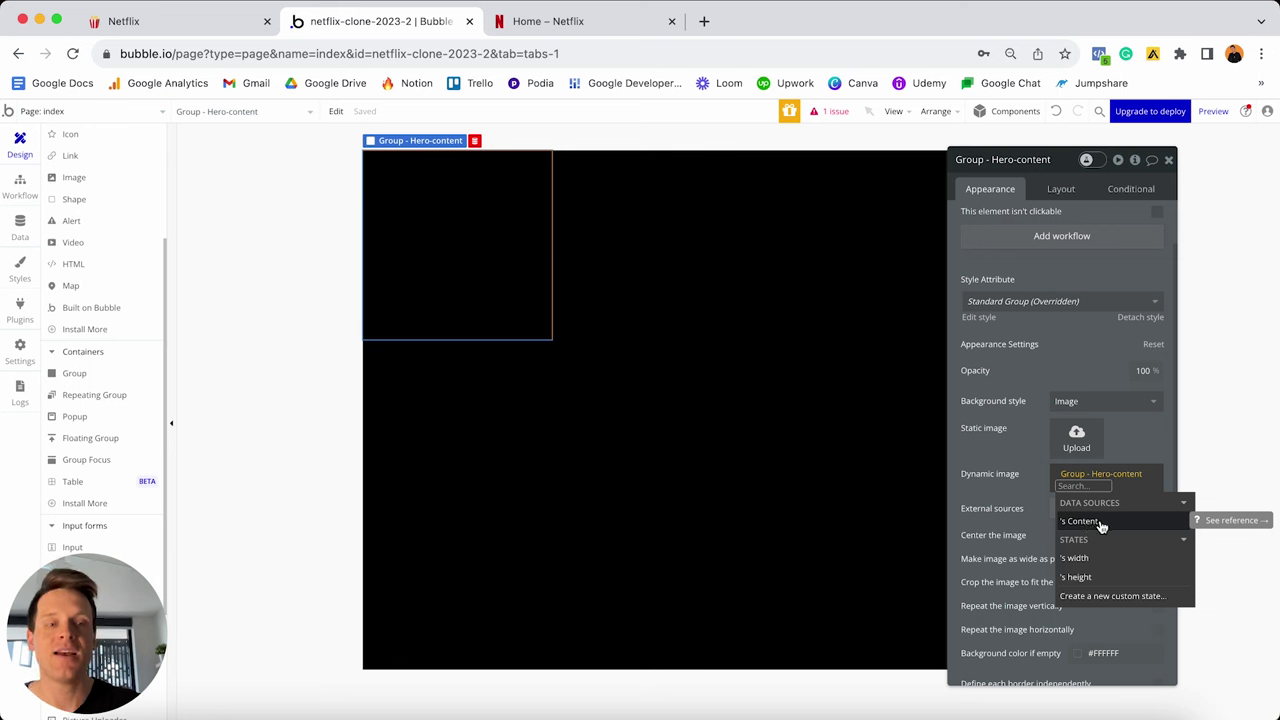
{"action": "left_click", "coordinate": [1098, 524]}
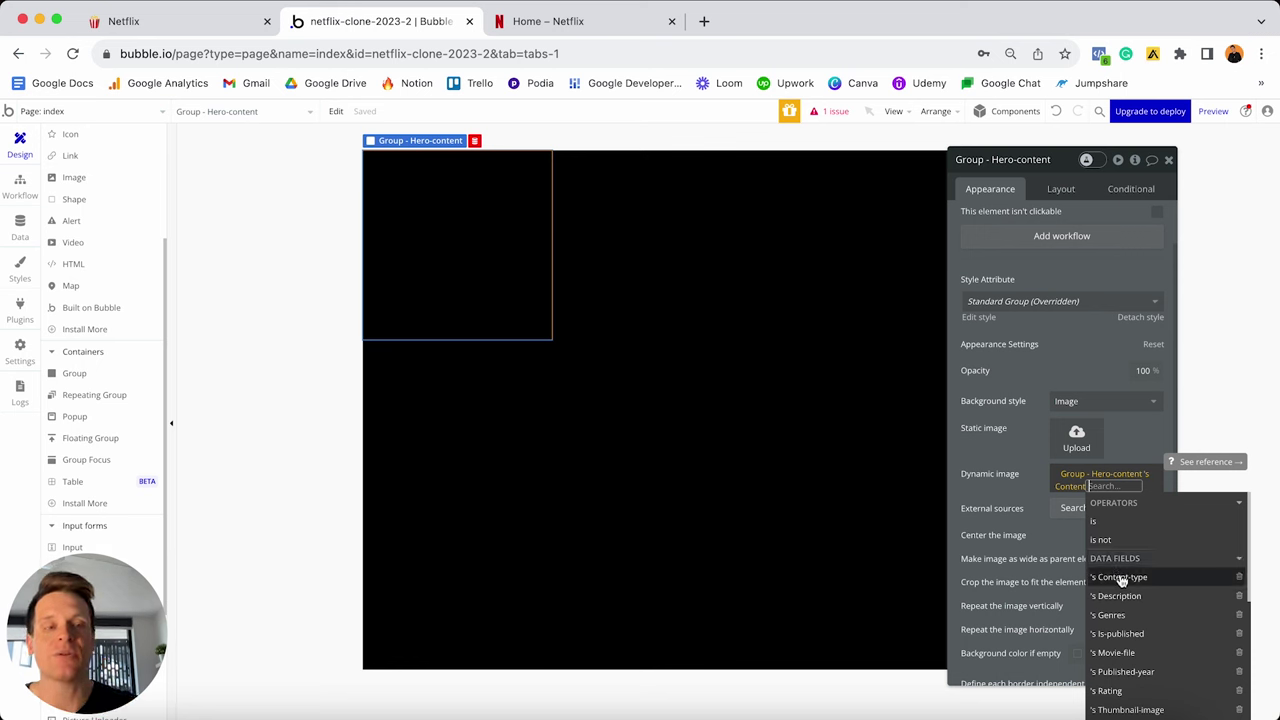
{"action": "scroll", "coordinate": [1122, 580], "scroll_direction": "down", "scroll_amount": 1}
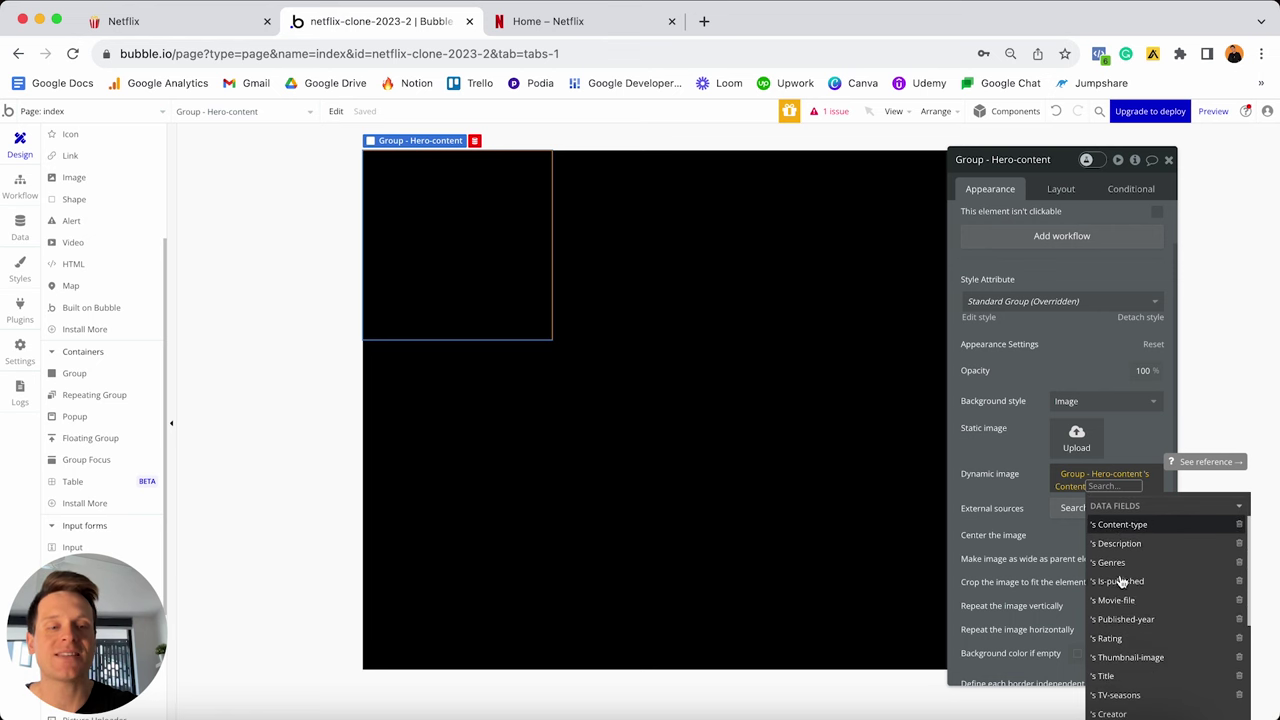
{"action": "left_click", "coordinate": [1126, 658]}
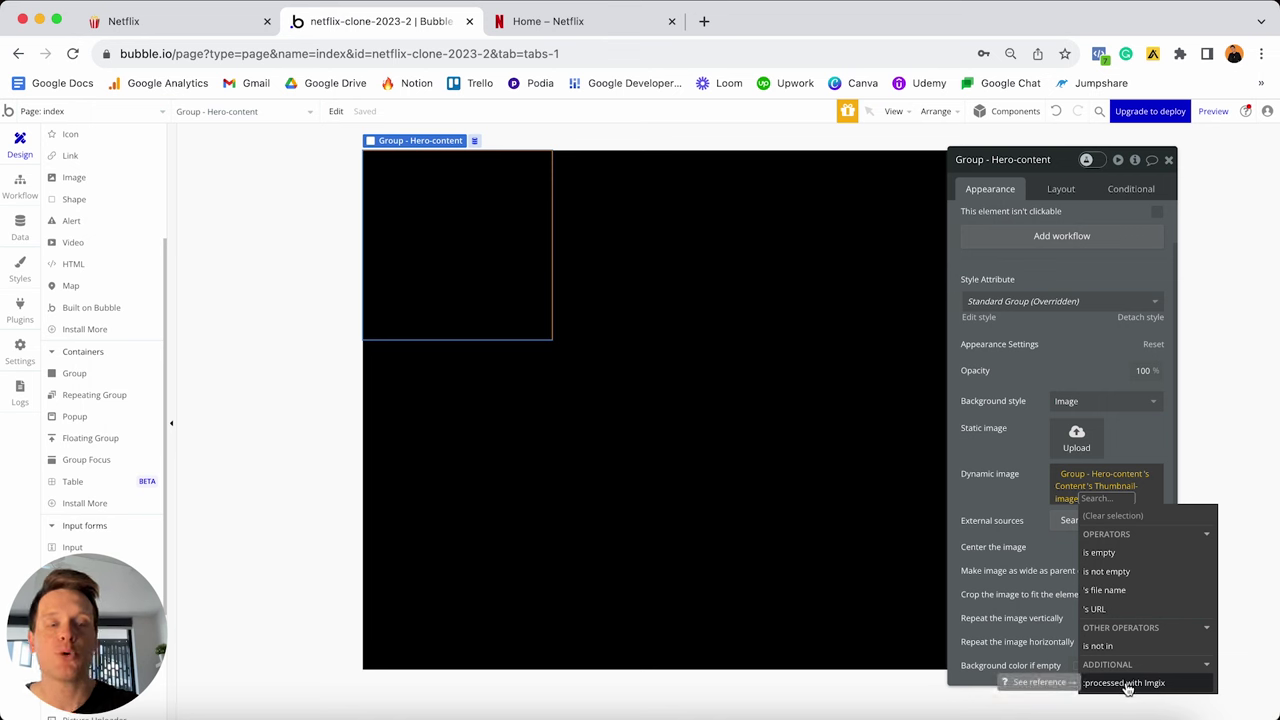
{"action": "left_click", "coordinate": [1125, 683]}
{"action": "left_click", "coordinate": [920, 326]}
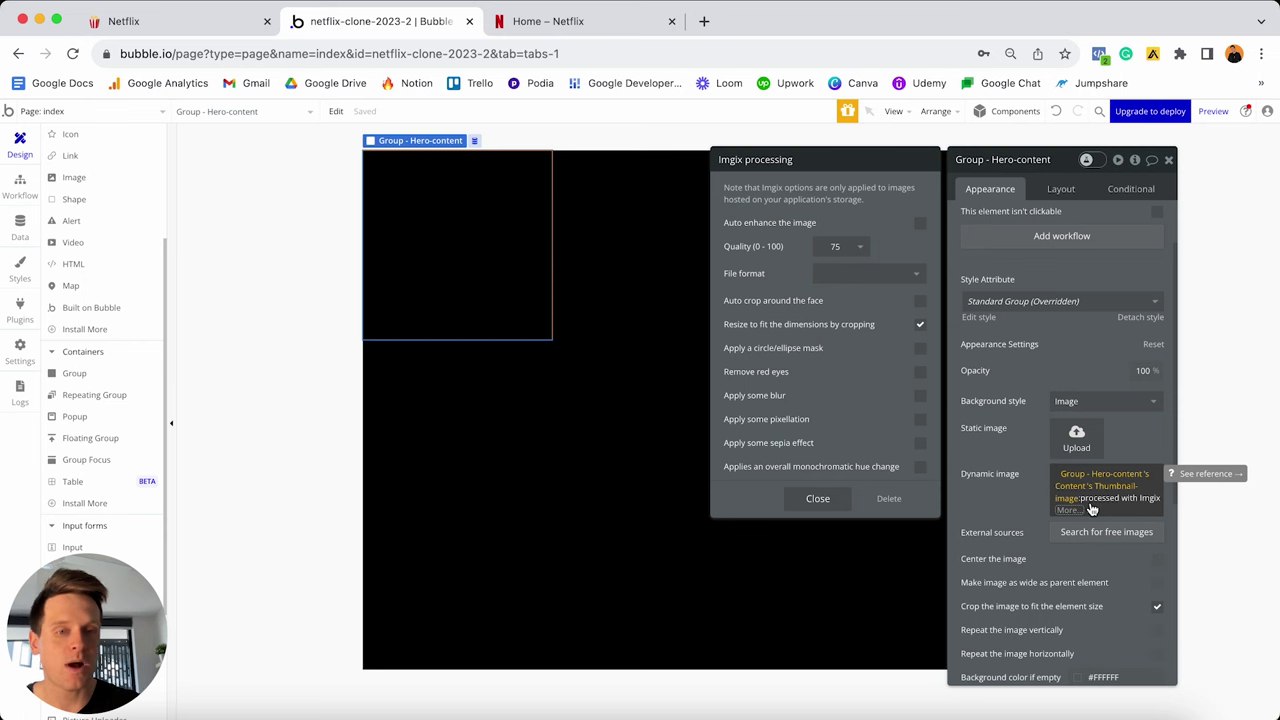
{"action": "left_click", "coordinate": [822, 500]}
{"action": "left_click", "coordinate": [1003, 512]}
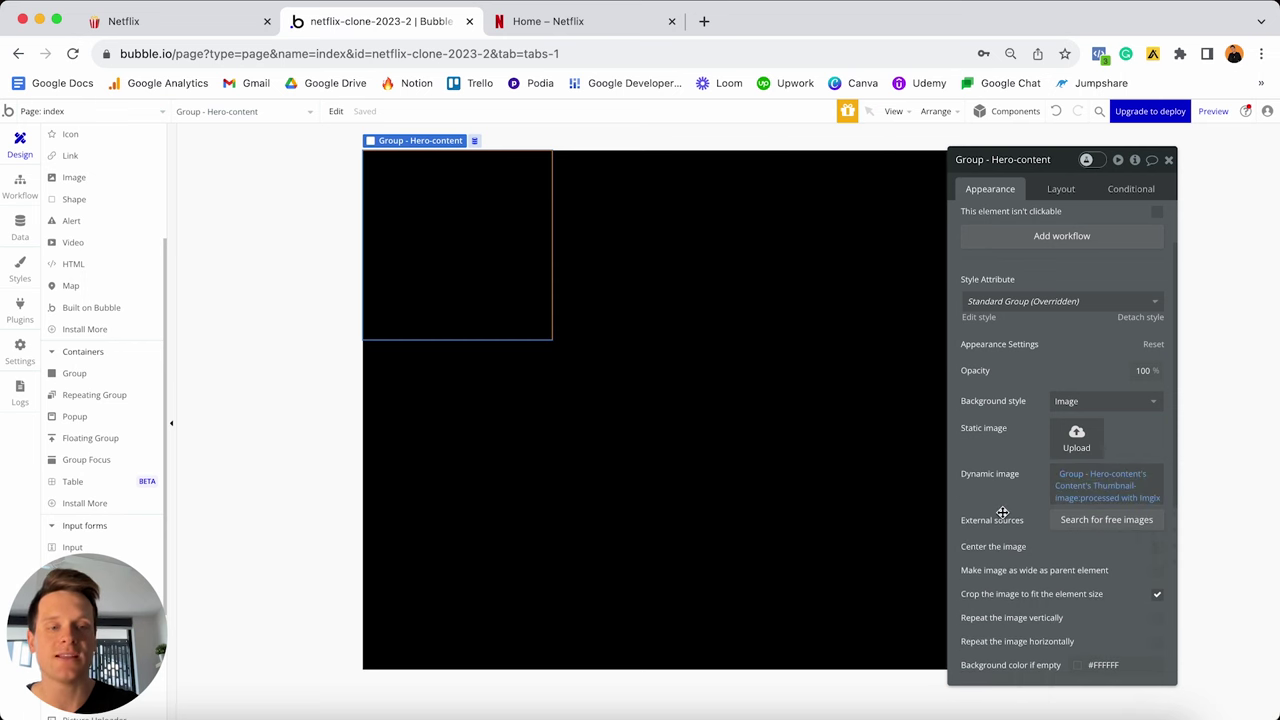
{"action": "left_click", "coordinate": [1082, 480]}
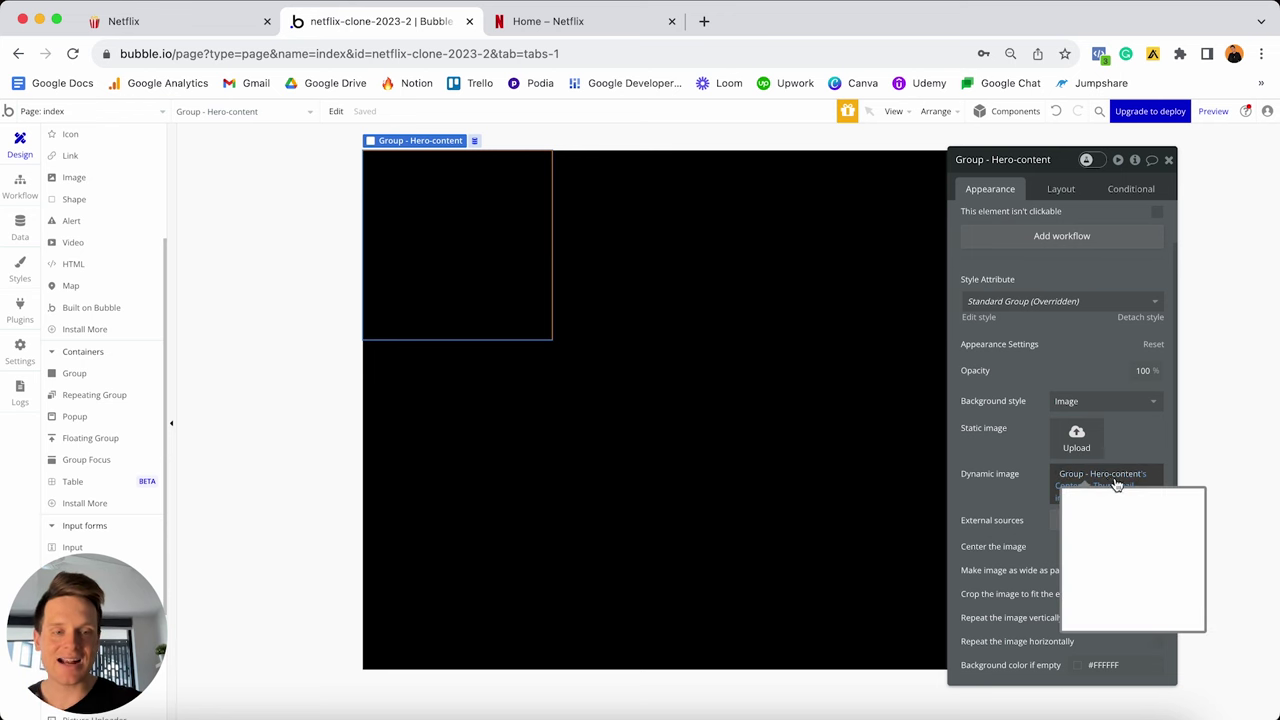
{"action": "left_click", "coordinate": [1038, 487]}
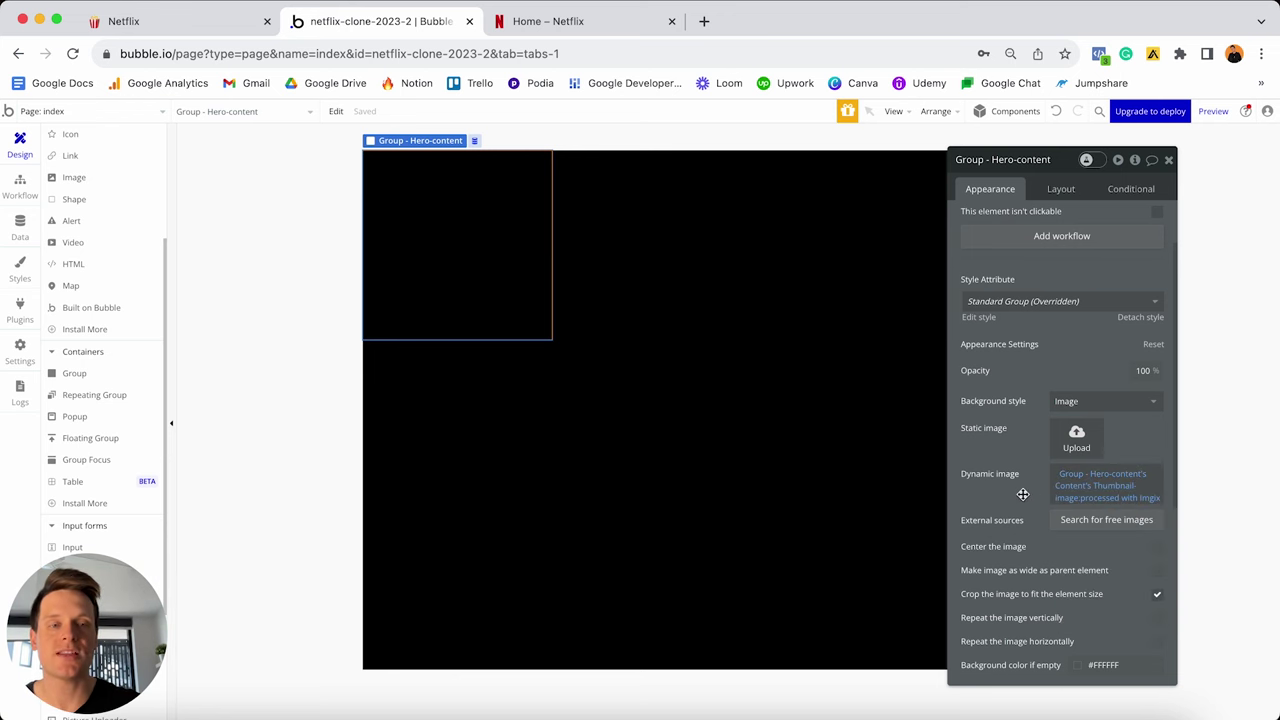
{"action": "left_click", "coordinate": [700, 502]}
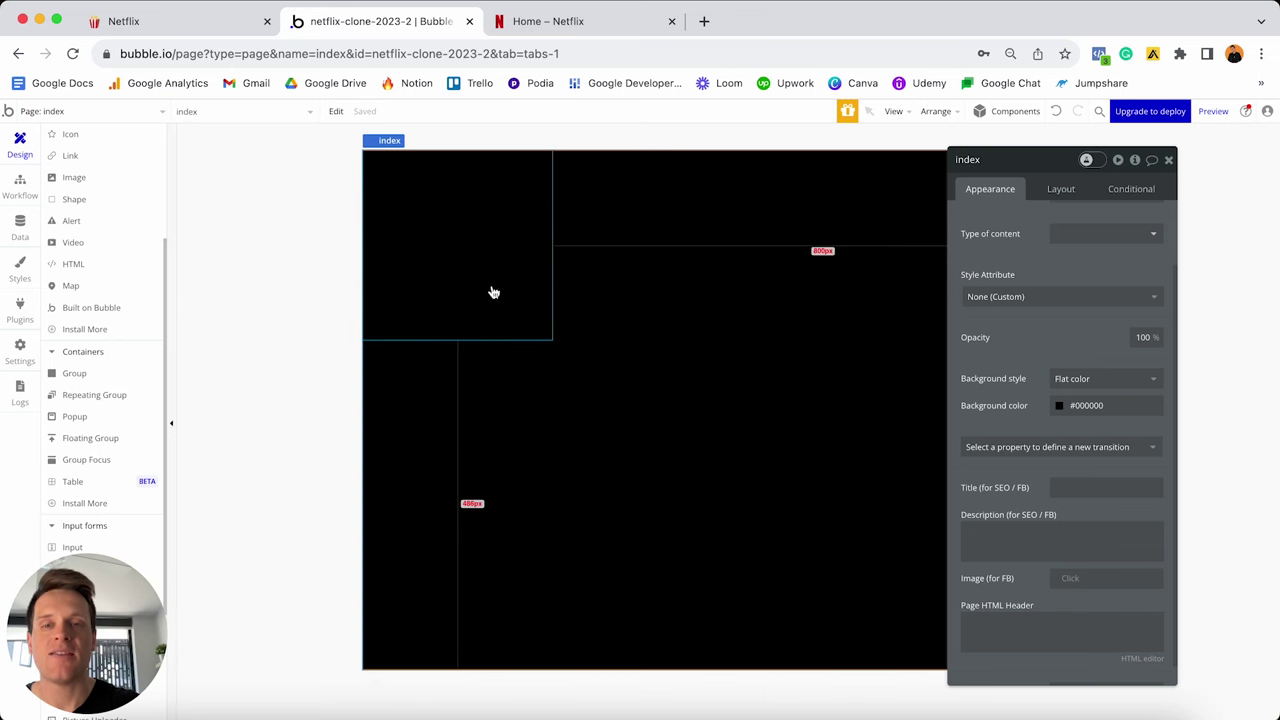
{"action": "left_click", "coordinate": [492, 288]}
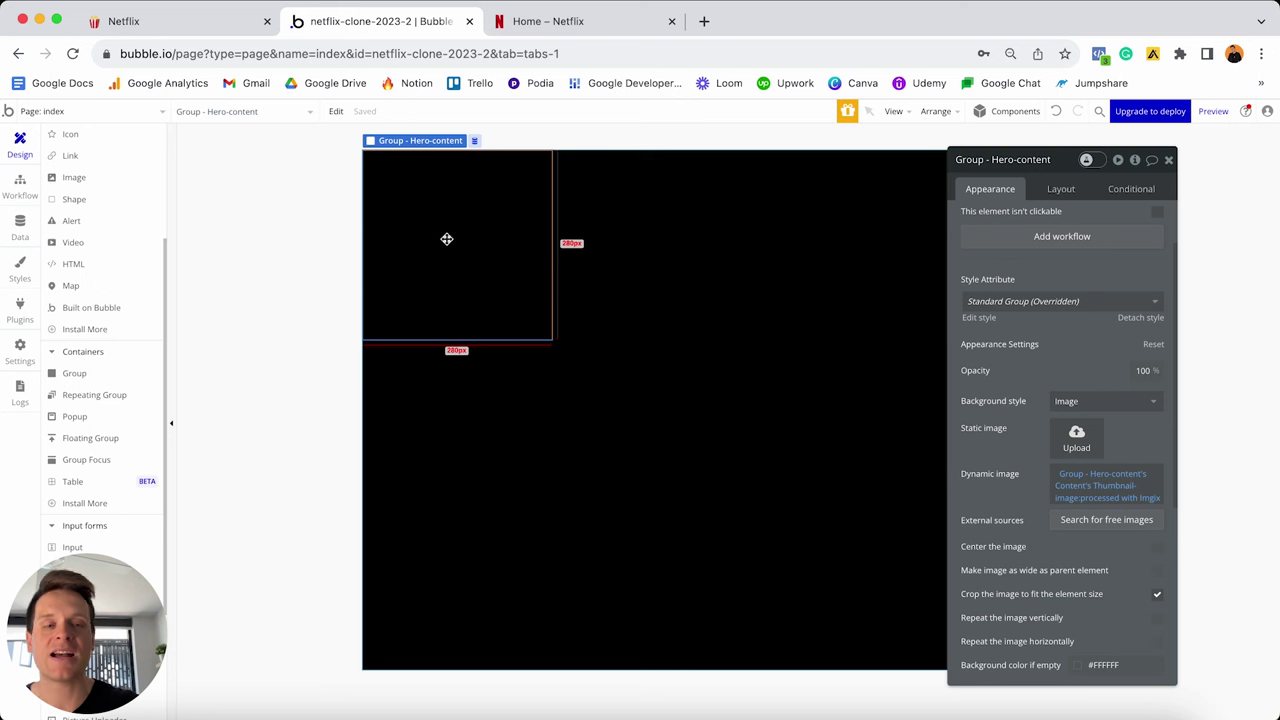
{"action": "mouse_move", "coordinate": [495, 292]}
{"action": "left_mouse_down"}
{"action": "mouse_move", "coordinate": [540, 434]}
{"action": "mouse_move", "coordinate": [504, 284]}
{"action": "left_mouse_up"}
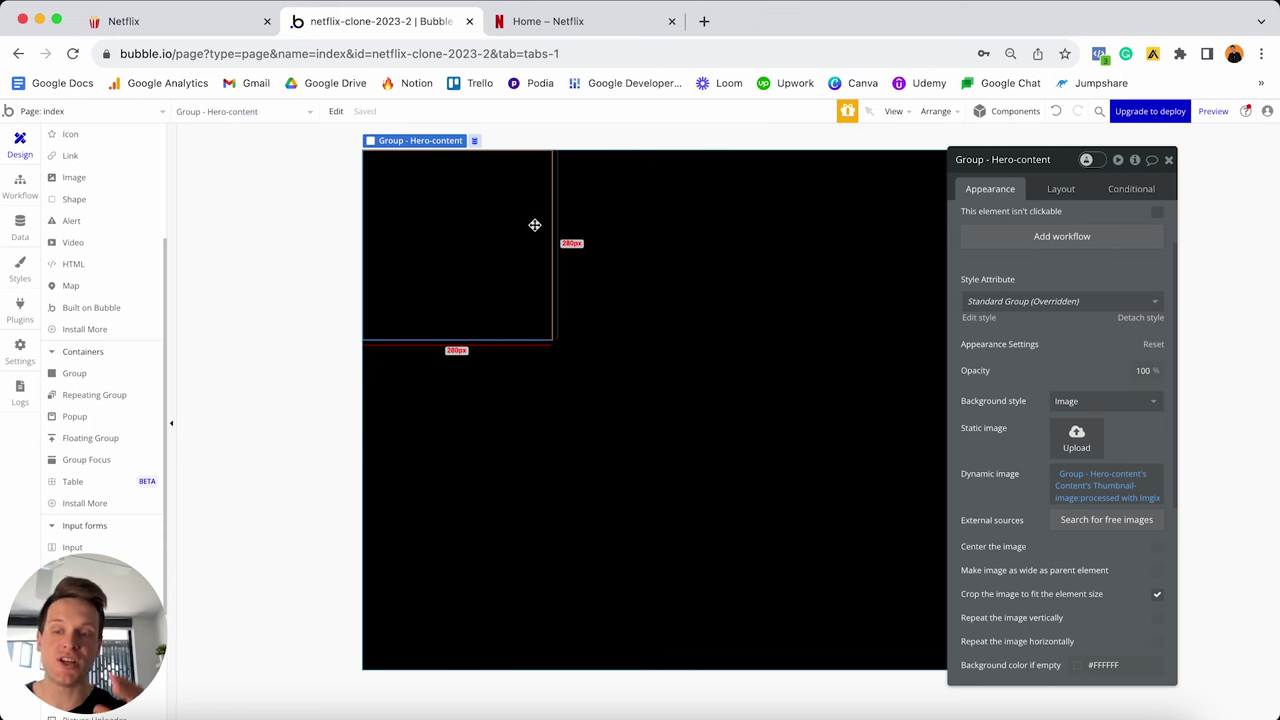
{"action": "left_click", "coordinate": [1116, 482]}
Step: Close the expression editor and bring up the hero group's Layout settings
{"action": "left_click", "coordinate": [1041, 477]}
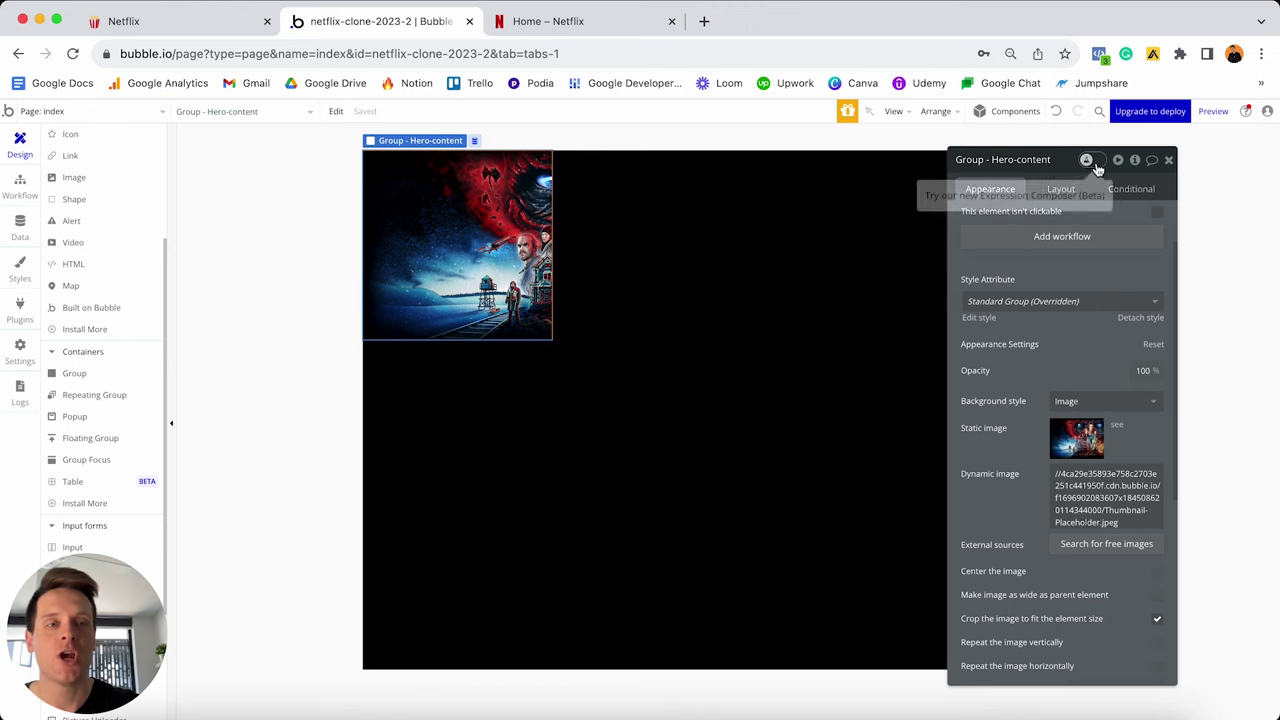
{"action": "left_click", "coordinate": [1061, 189]}
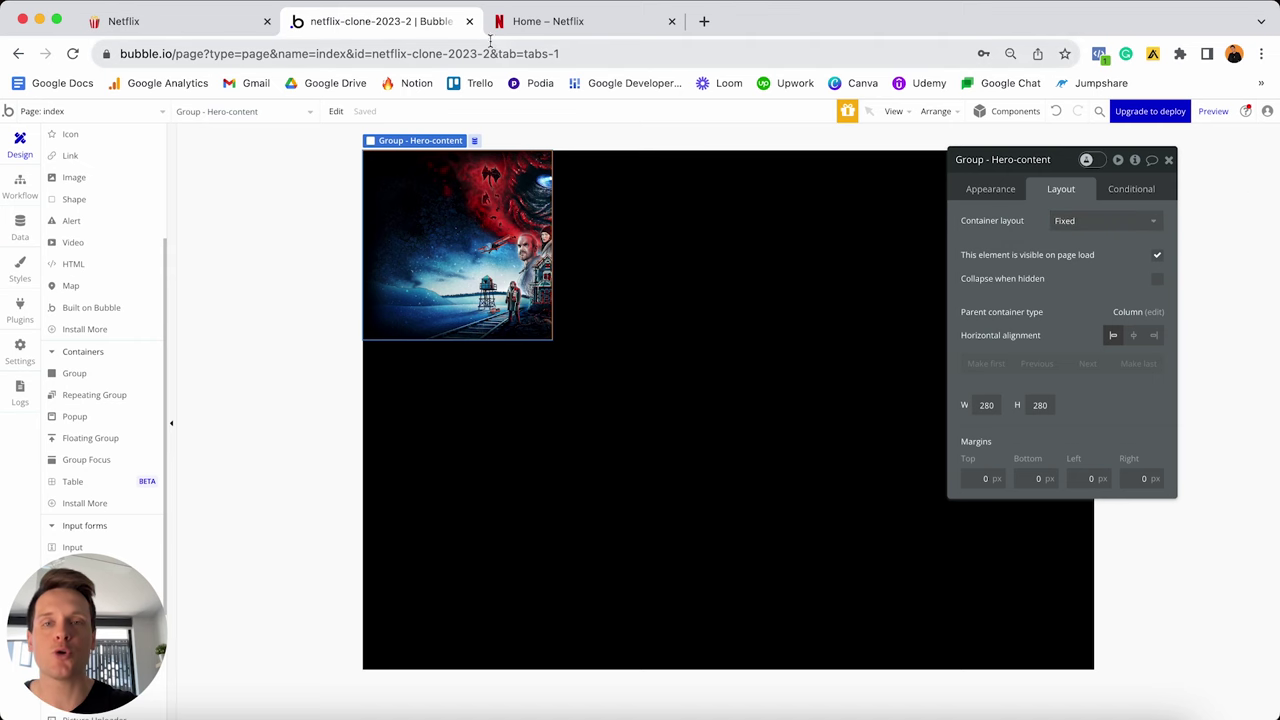
Step: Make the hero group a full-width Column container with min width 0 and min height 500 px
{"action": "left_click", "coordinate": [556, 22]}
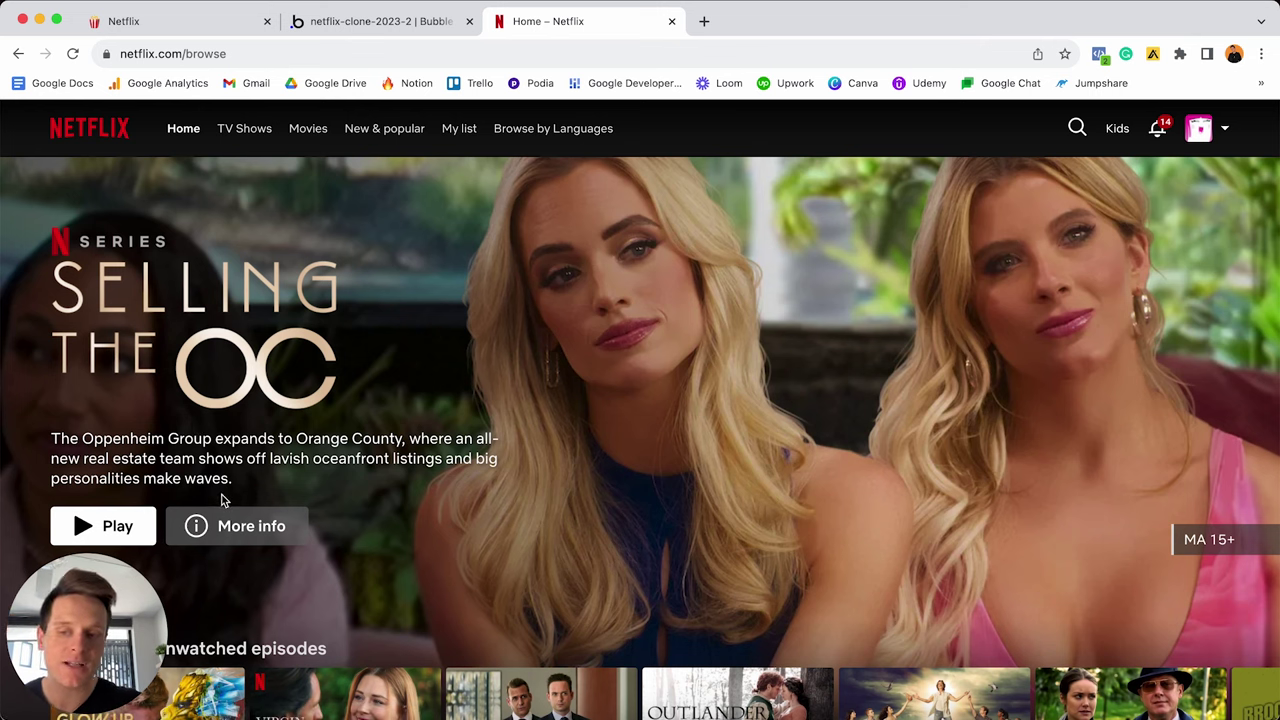
{"action": "left_click", "coordinate": [371, 21]}
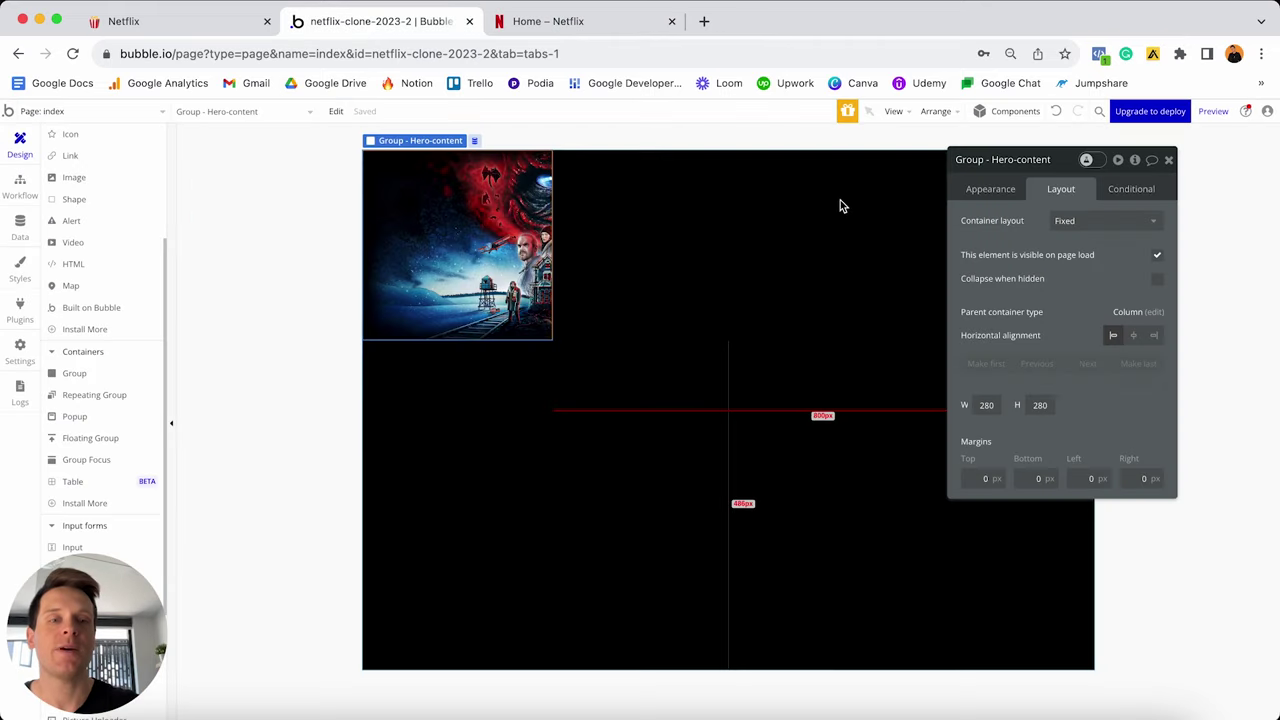
{"action": "left_click", "coordinate": [1120, 220]}
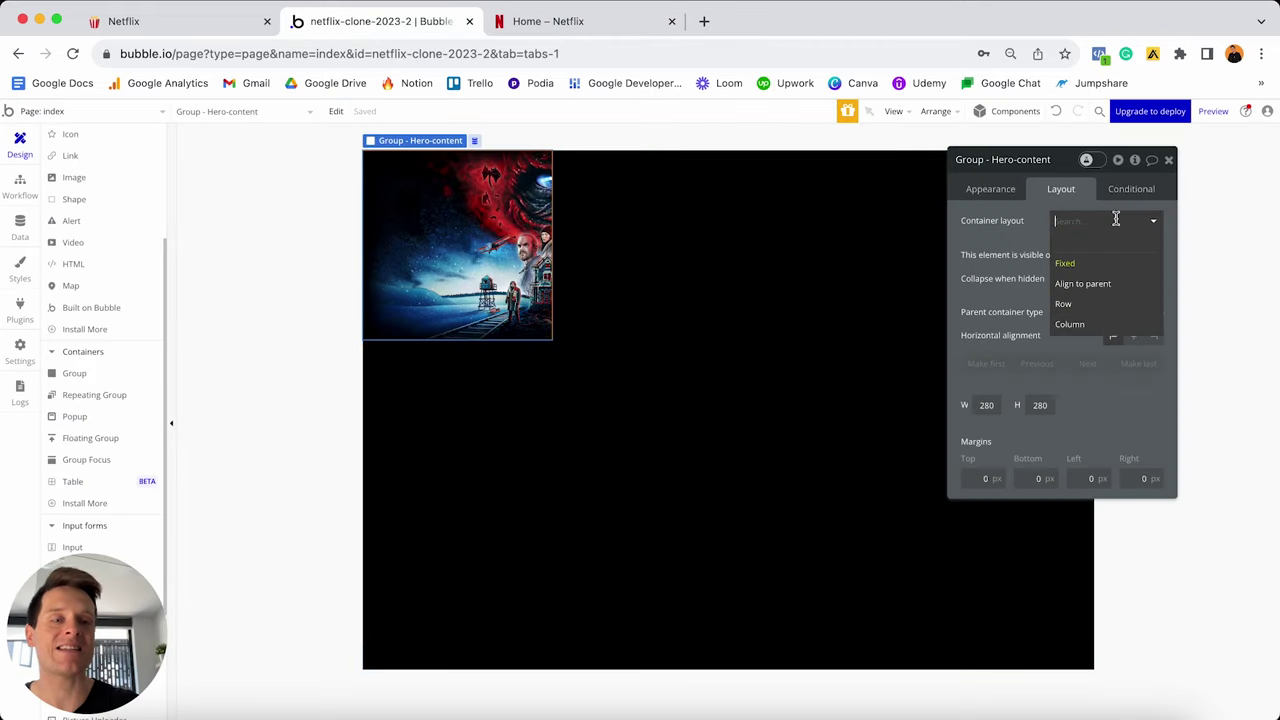
{"action": "left_click", "coordinate": [1080, 323]}
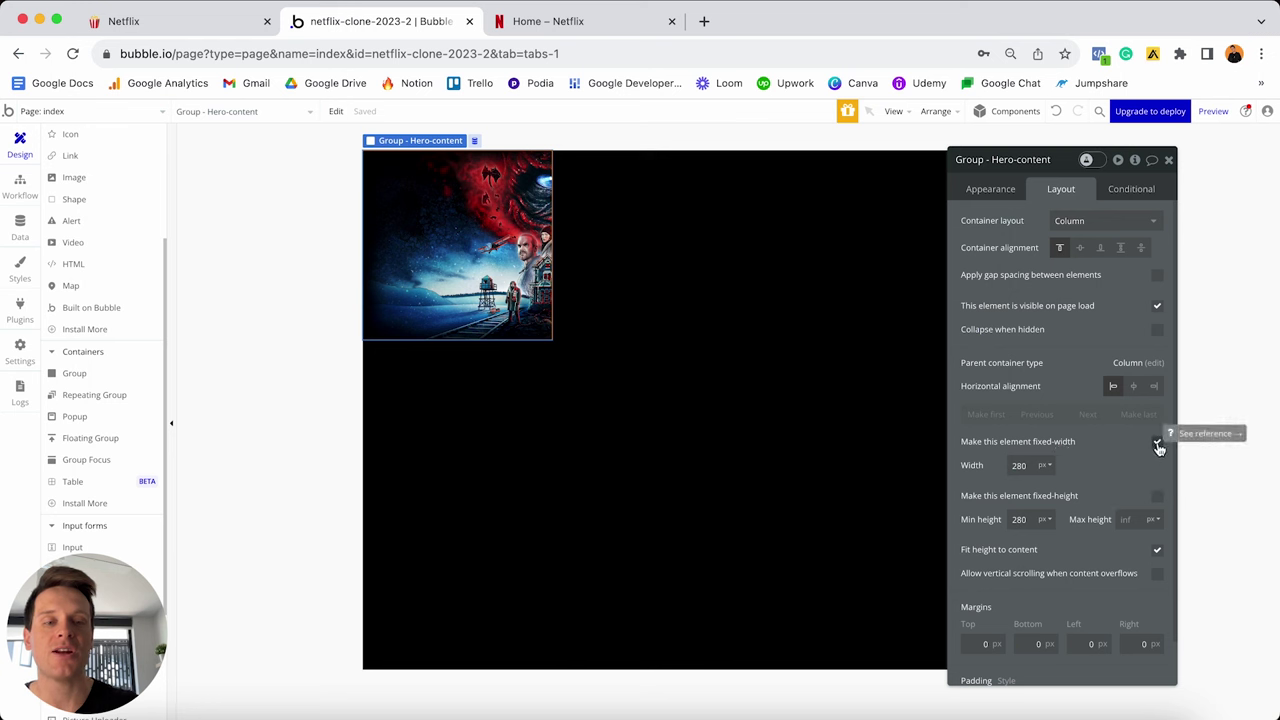
{"action": "left_click", "coordinate": [1157, 444]}
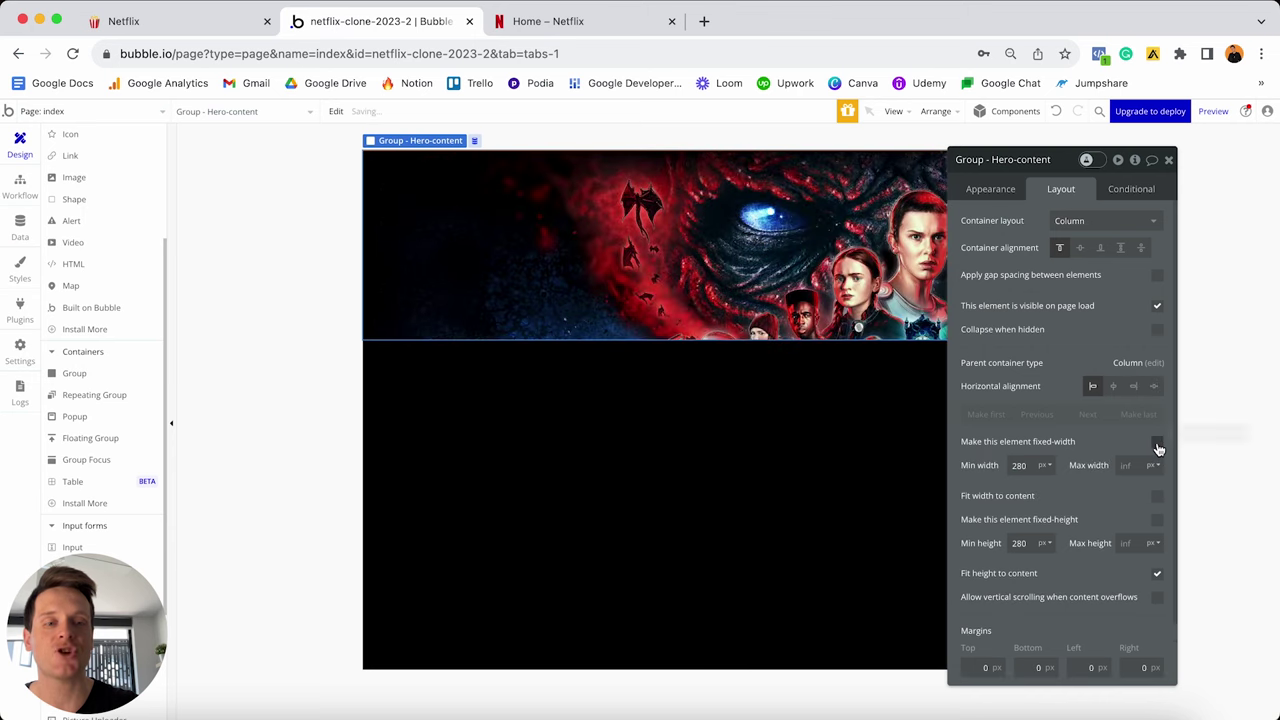
{"action": "double_click", "coordinate": [1024, 466]}
{"action": "type", "text": "0"}
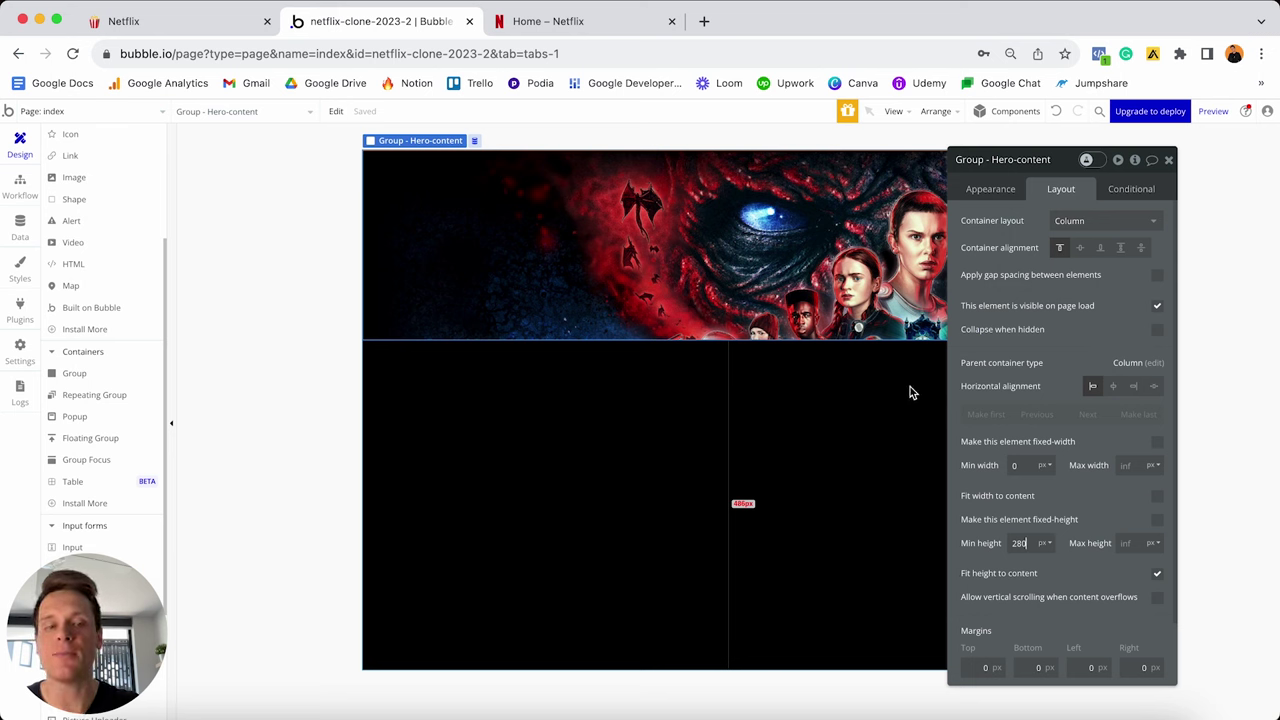
{"action": "key", "text": "BackSpace"}
{"action": "key", "text": "BackSpace"}
{"action": "key", "text": "BackSpace"}
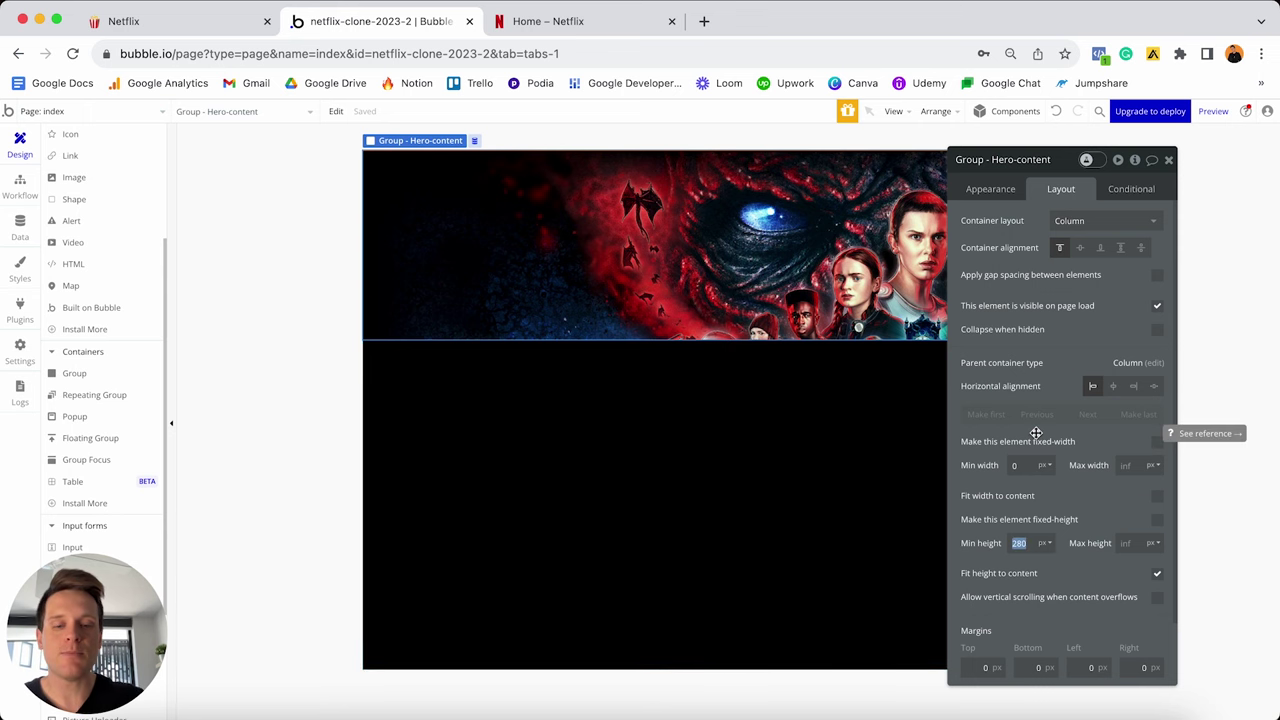
{"action": "type", "text": "500"}
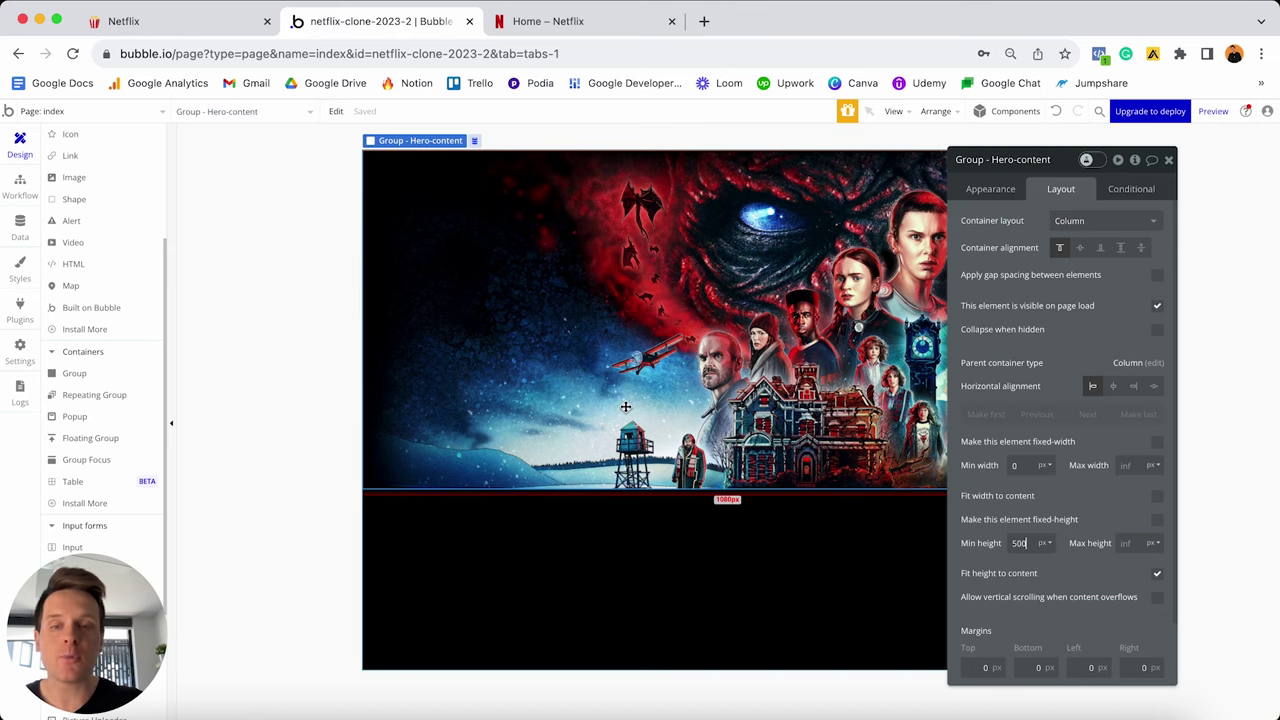
{"action": "left_click", "coordinate": [558, 24]}
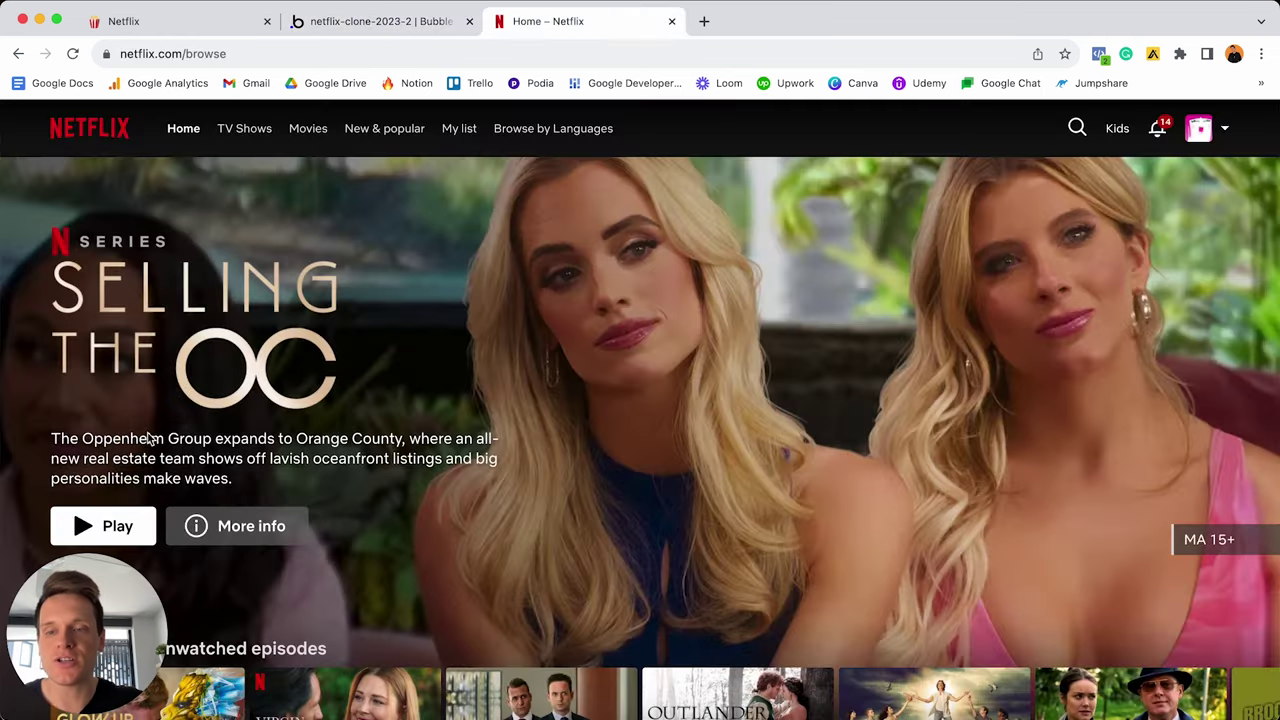
{"action": "left_click", "coordinate": [403, 22]}
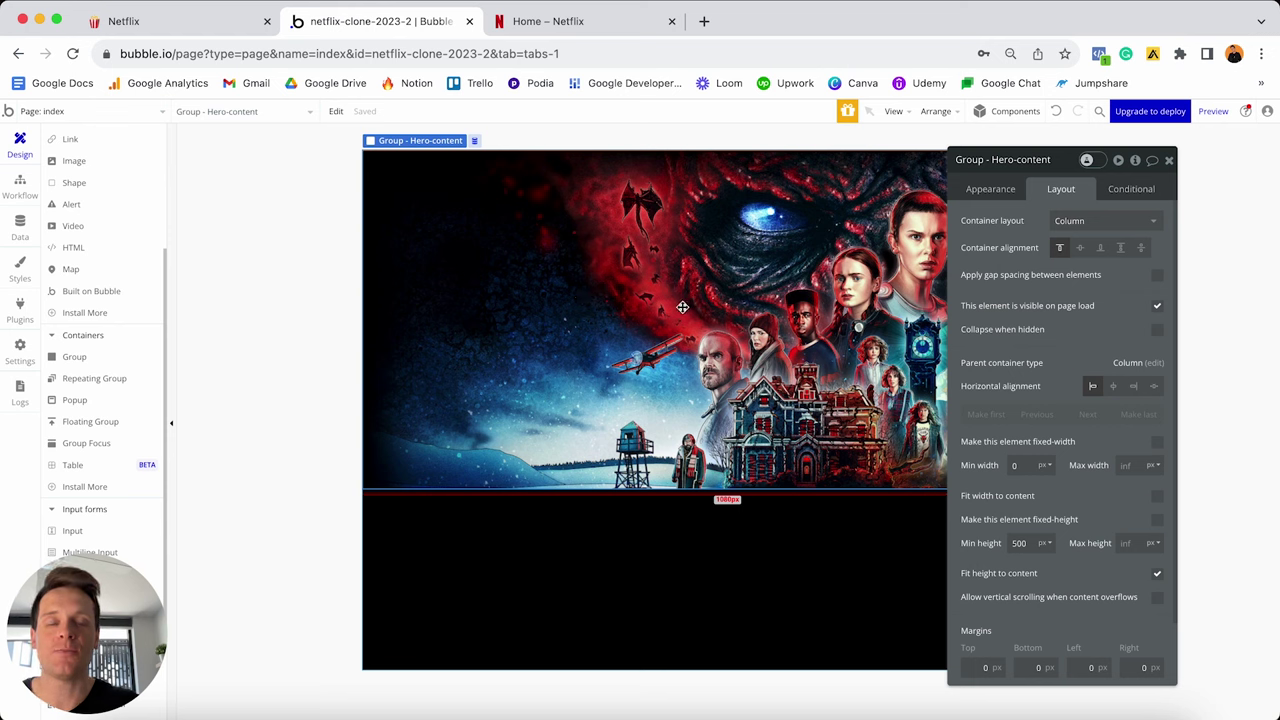
{"action": "scroll", "coordinate": [115, 395], "scroll_direction": "up", "scroll_amount": 5}
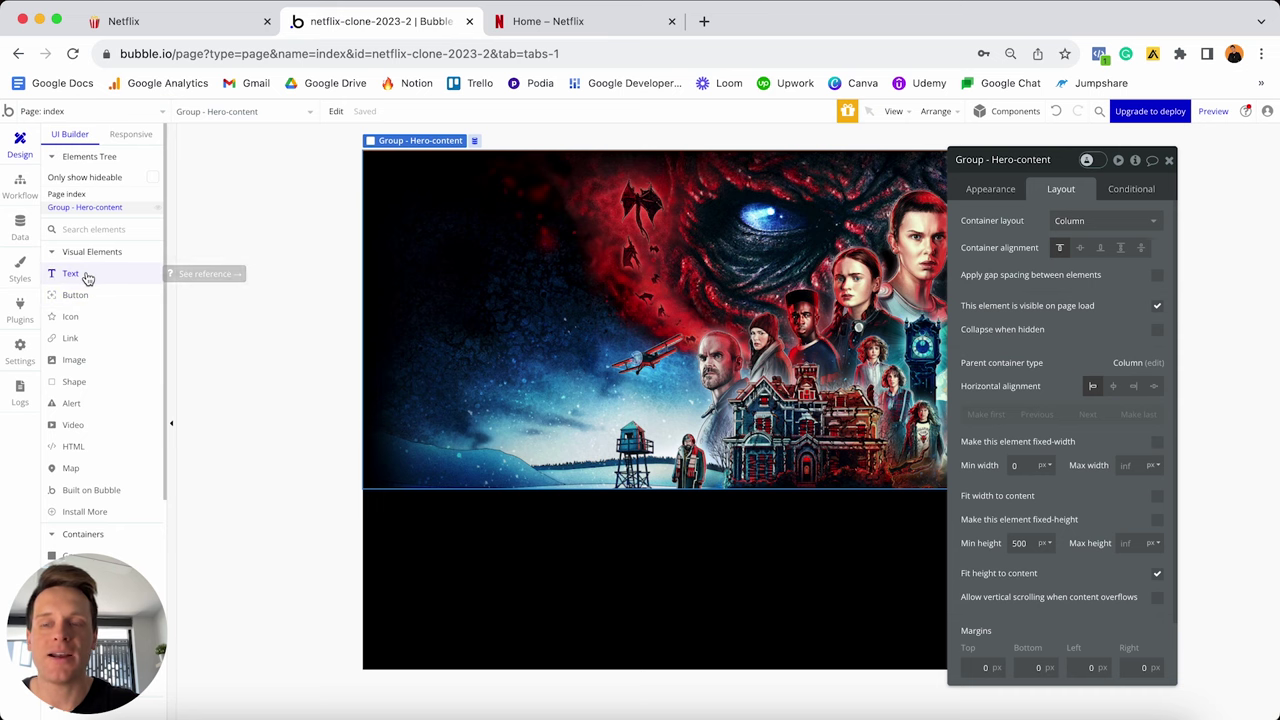
Step: Place a text element at the hero's top-left showing Group - Hero-content's Content's Title
{"action": "left_click", "coordinate": [80, 274]}
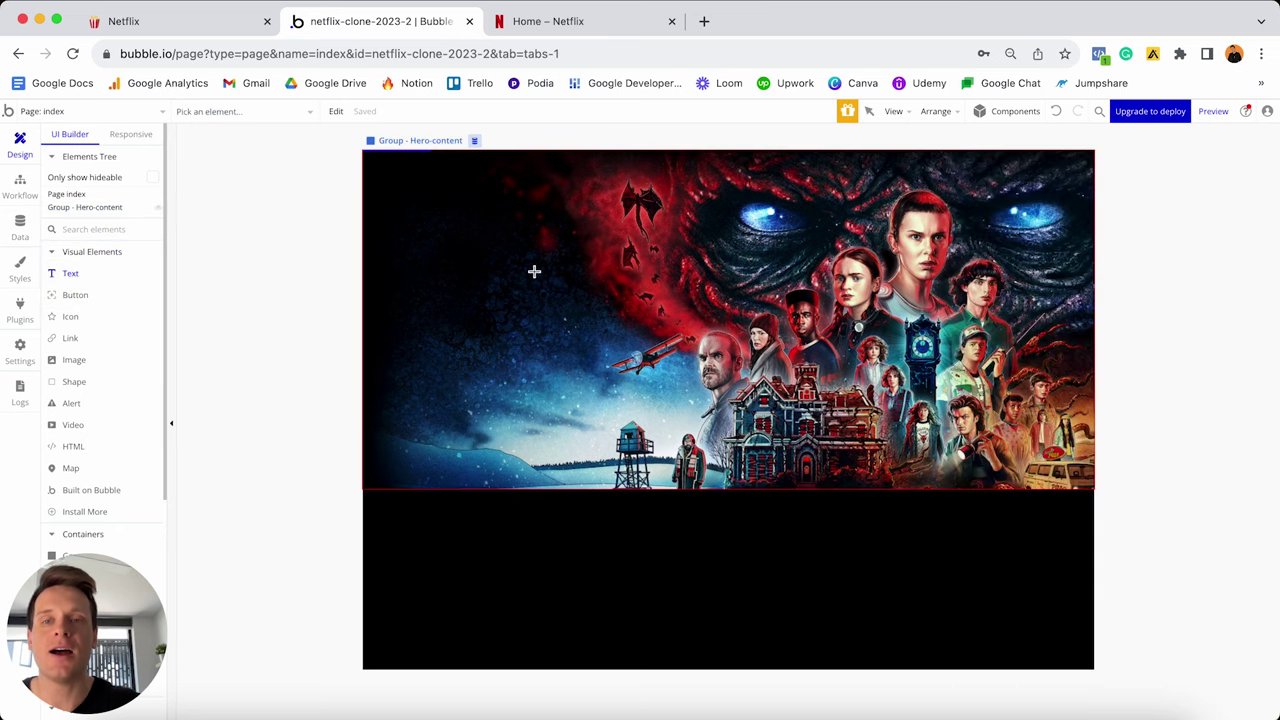
{"action": "left_click", "coordinate": [527, 268]}
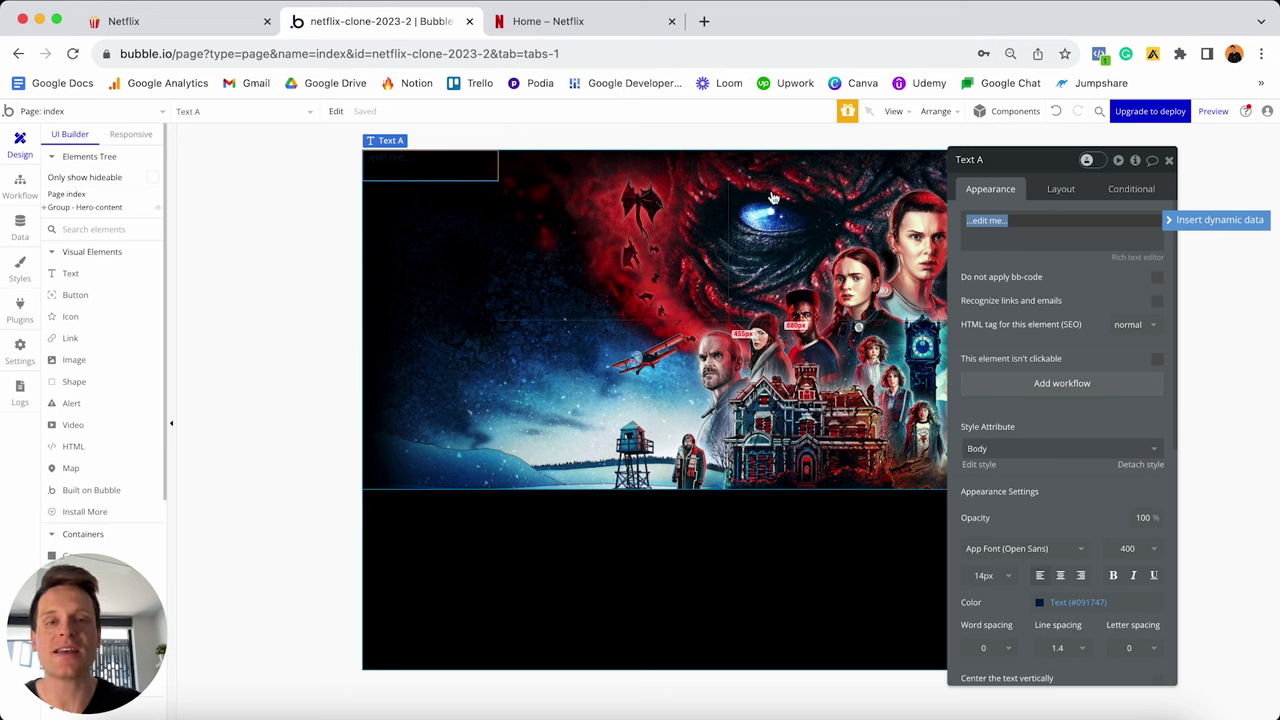
{"action": "left_click", "coordinate": [1179, 220]}
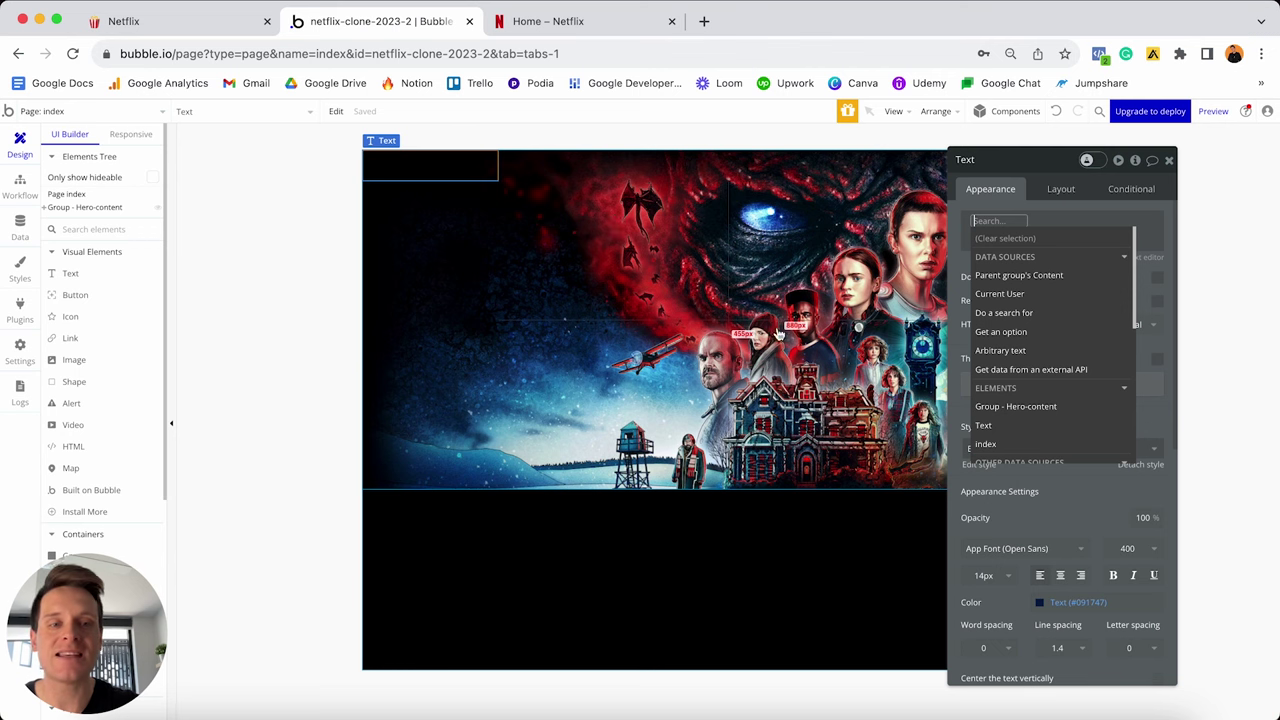
{"action": "scroll", "coordinate": [1060, 270], "scroll_direction": "down", "scroll_amount": 2}
{"action": "mouse_move", "coordinate": [1005, 362]}
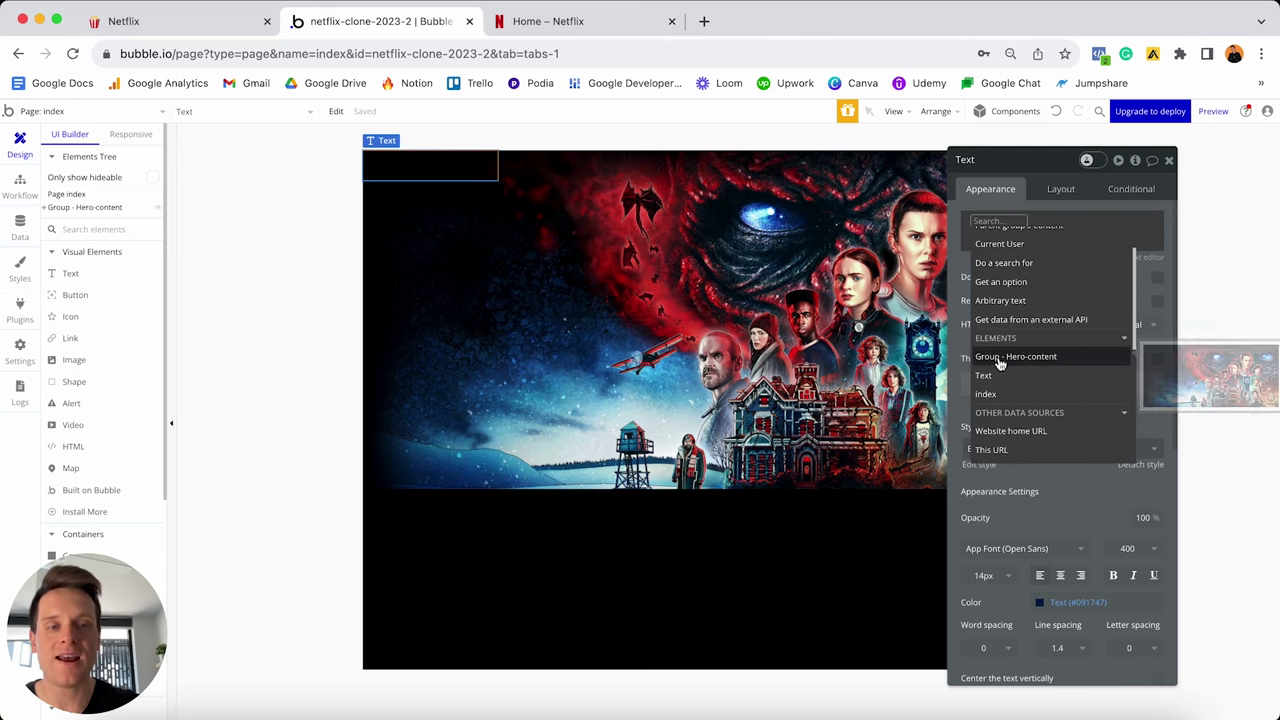
{"action": "left_click", "coordinate": [1012, 360]}
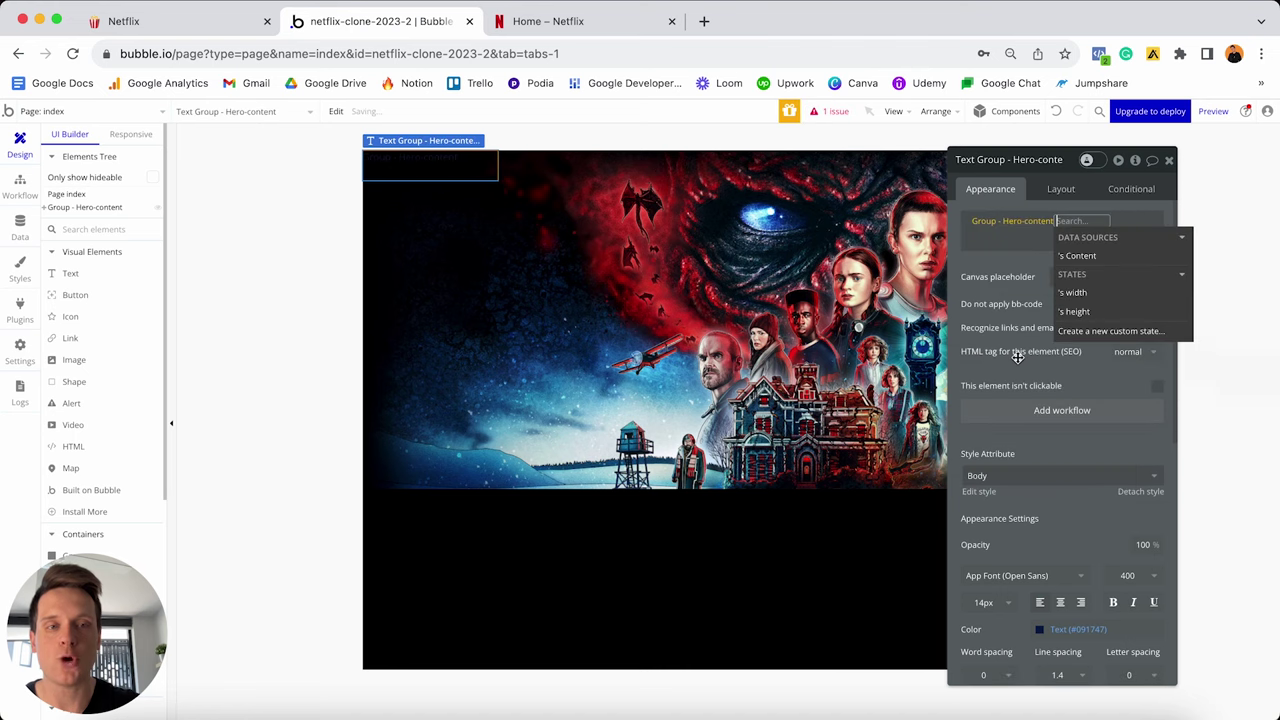
{"action": "left_click", "coordinate": [1080, 257]}
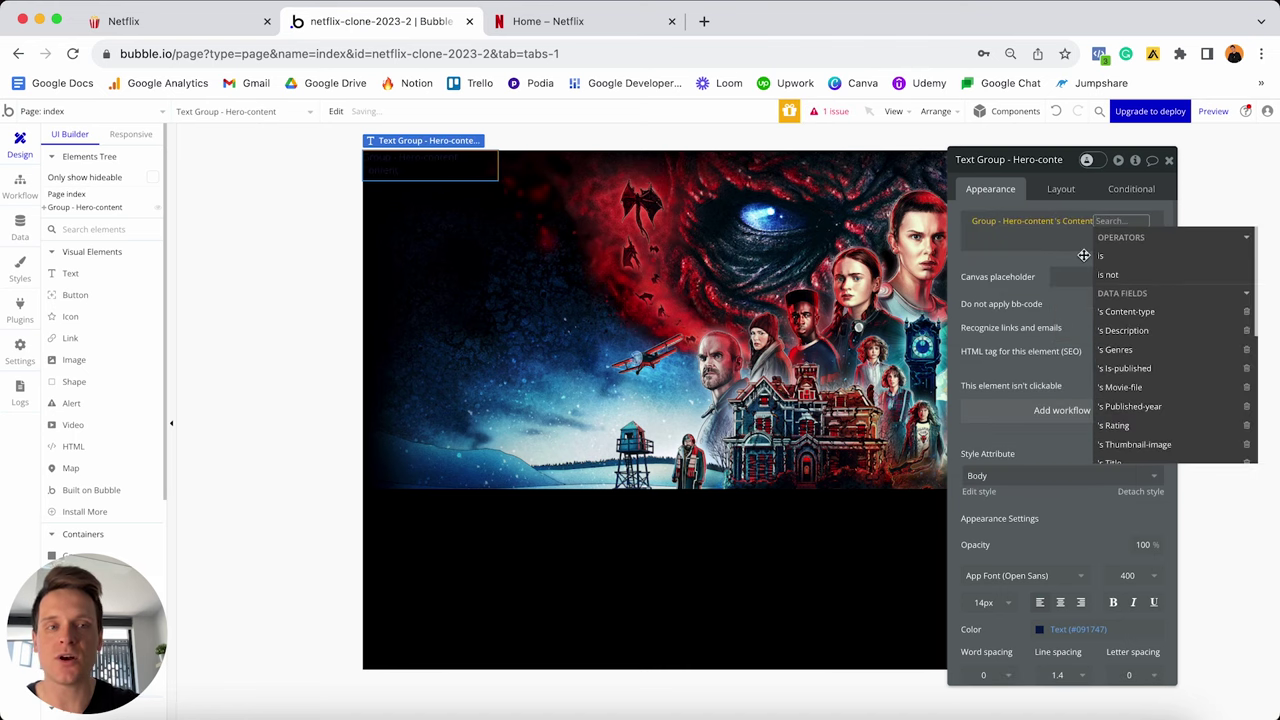
{"action": "scroll", "coordinate": [1128, 293], "scroll_direction": "down", "scroll_amount": 2}
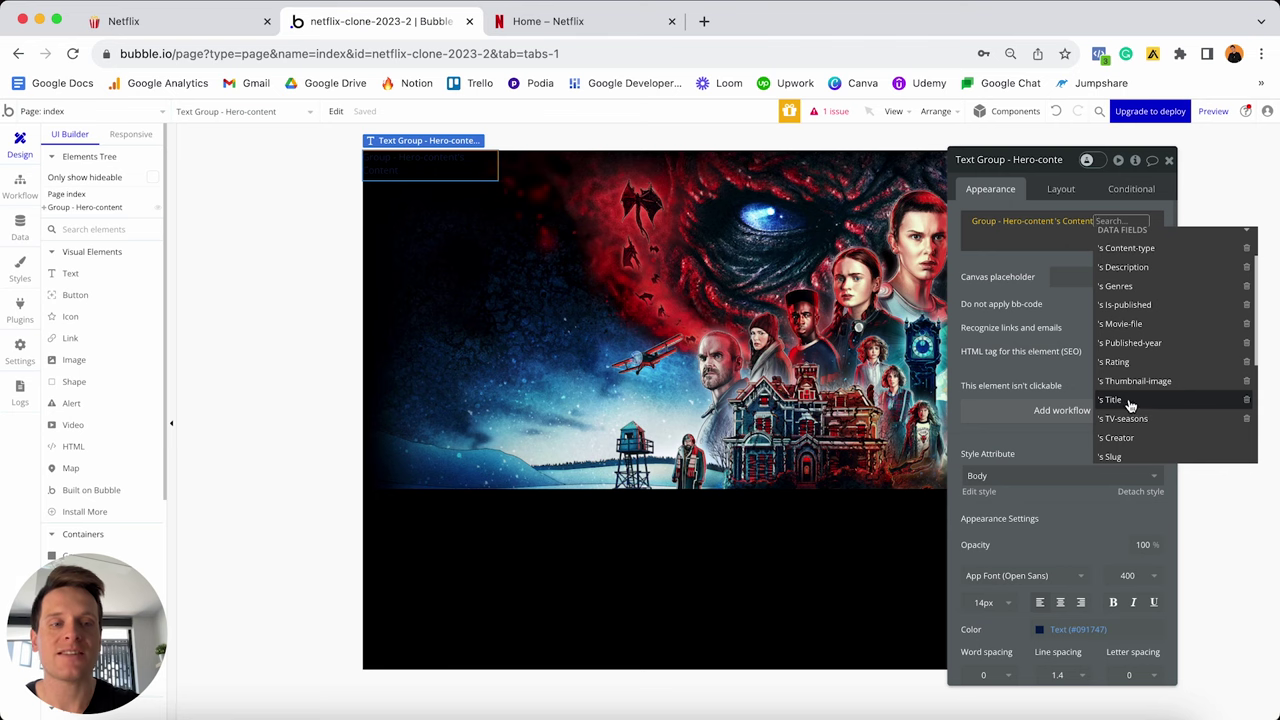
{"action": "left_click", "coordinate": [1130, 403]}
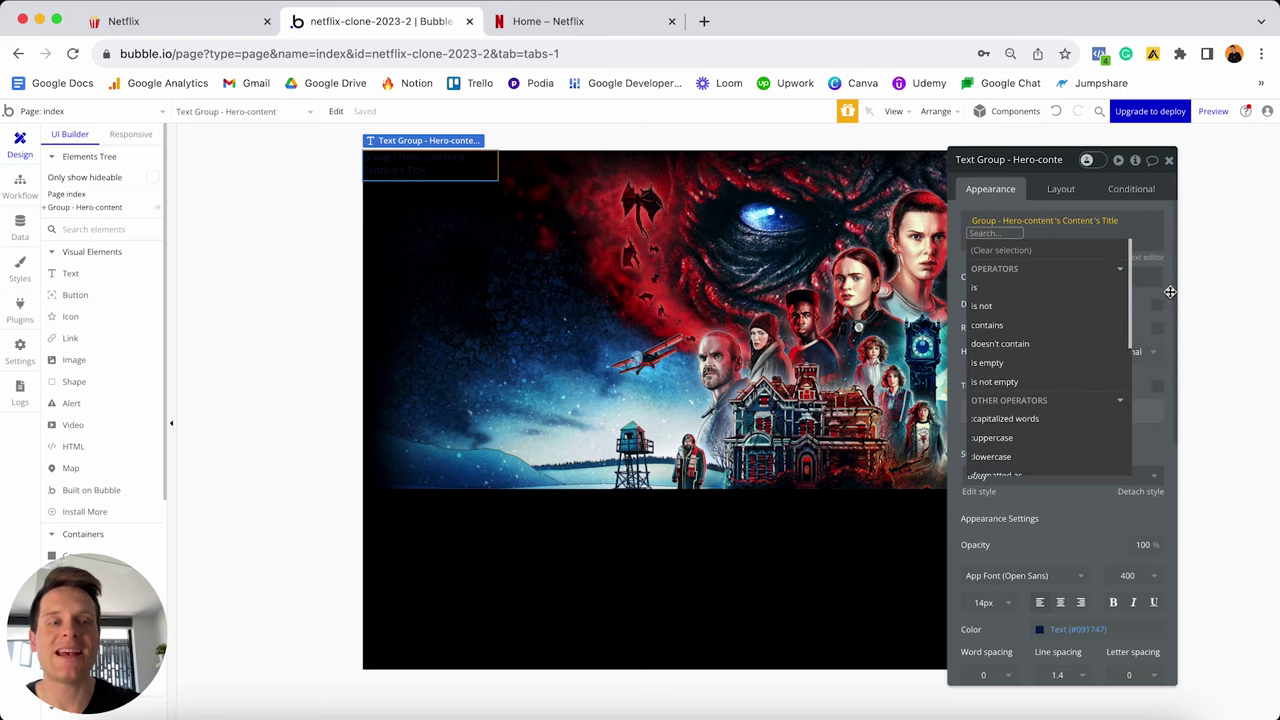
{"action": "left_click", "coordinate": [1037, 236]}
{"action": "scroll", "coordinate": [1044, 377], "scroll_direction": "down", "scroll_amount": 3}
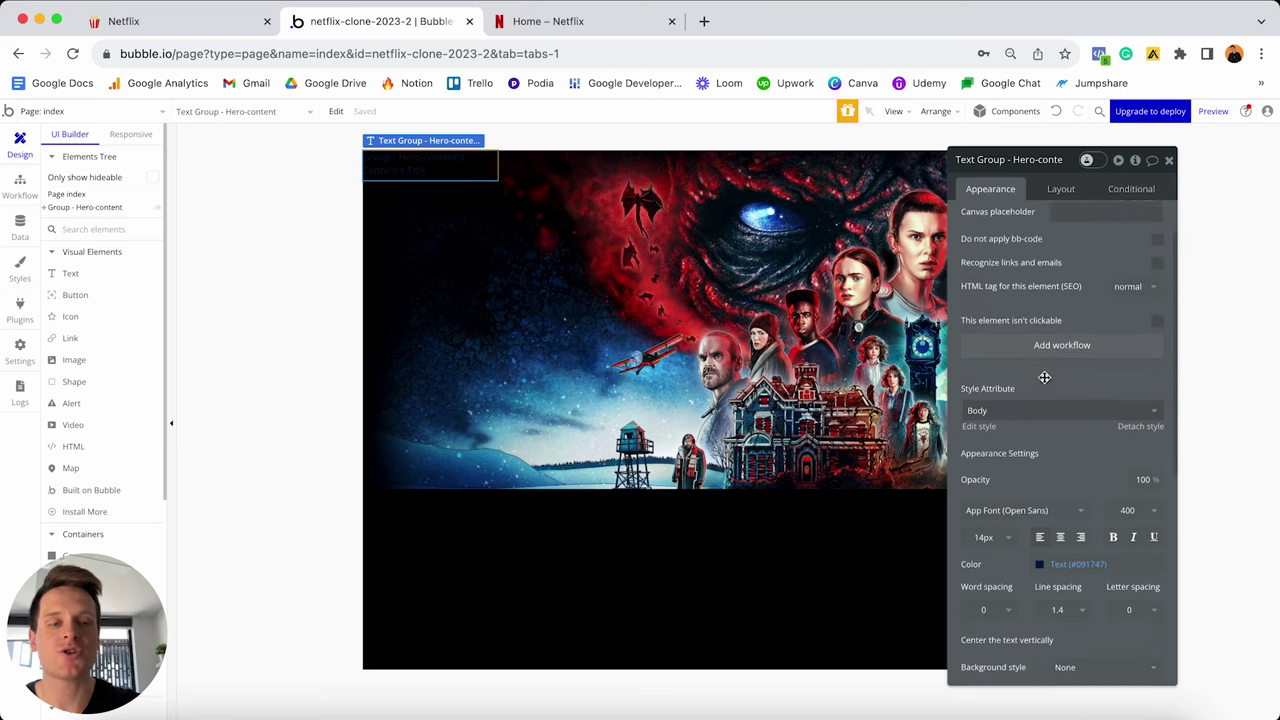
Step: Detach the title from the Body style and make it 36px, white (#FFFFFF) and bold
{"action": "left_click", "coordinate": [1142, 378]}
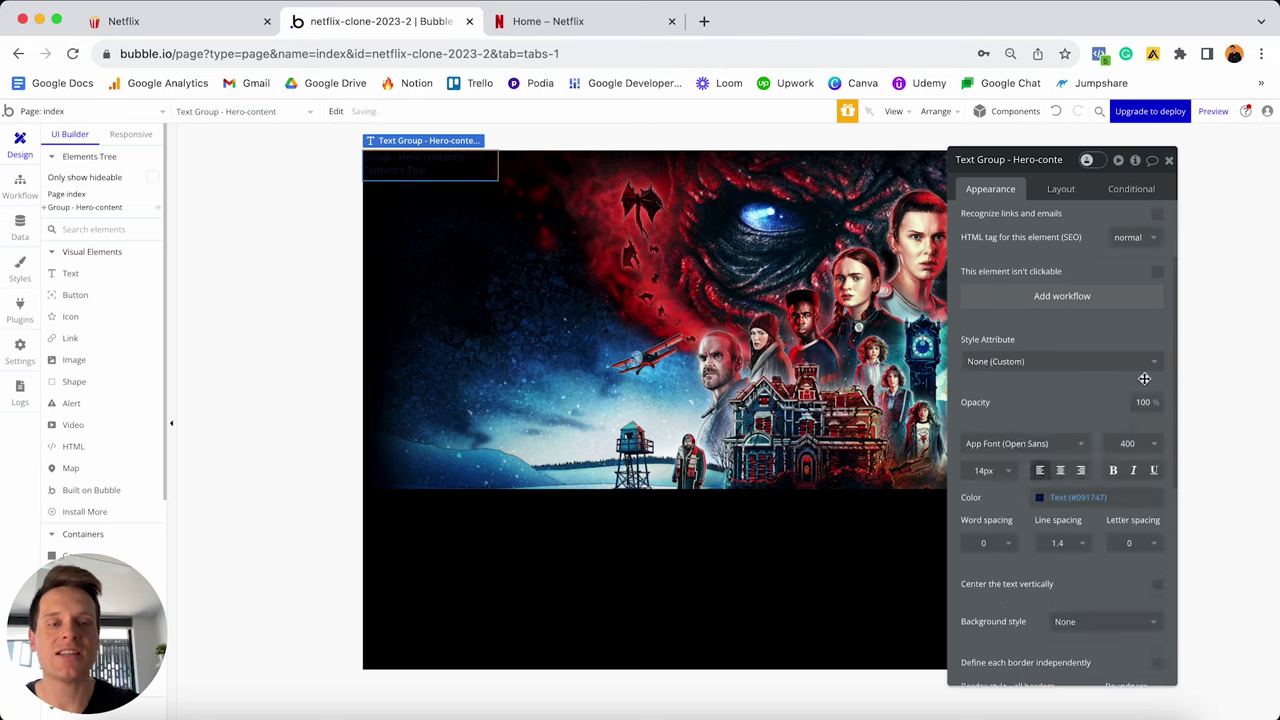
{"action": "left_click", "coordinate": [984, 477]}
{"action": "type", "text": "36"}
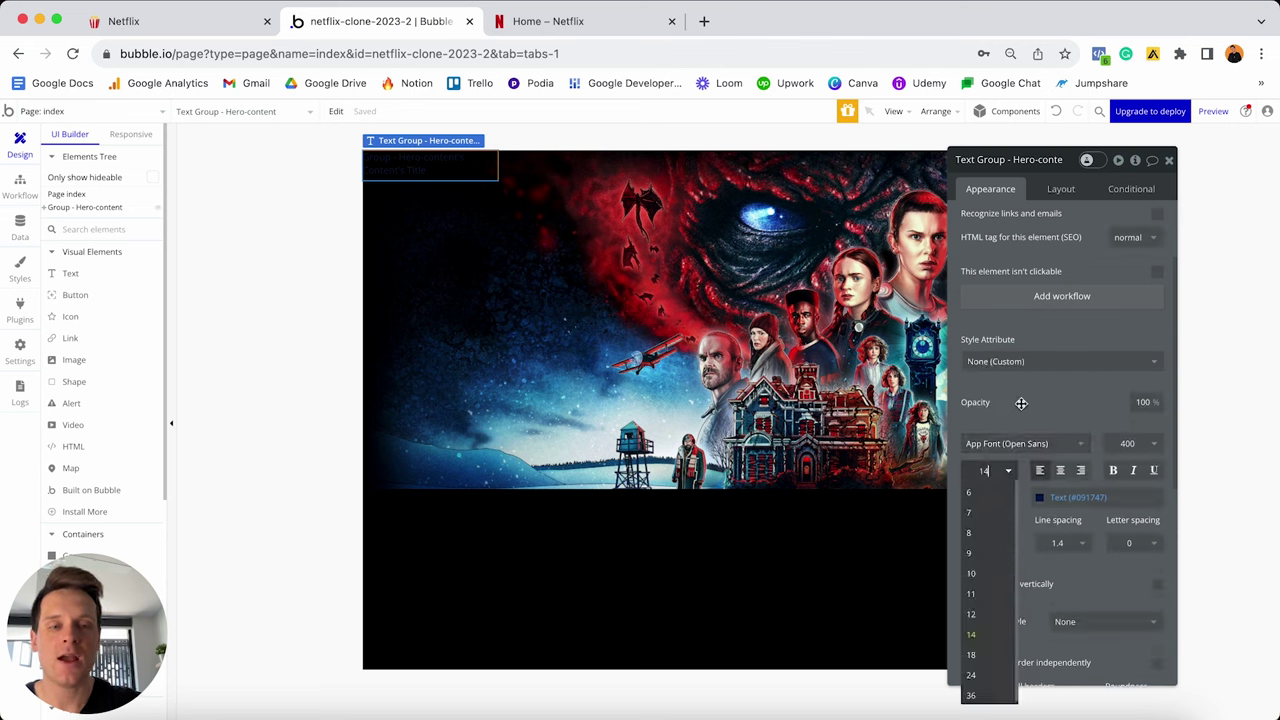
{"action": "key", "text": "Return"}
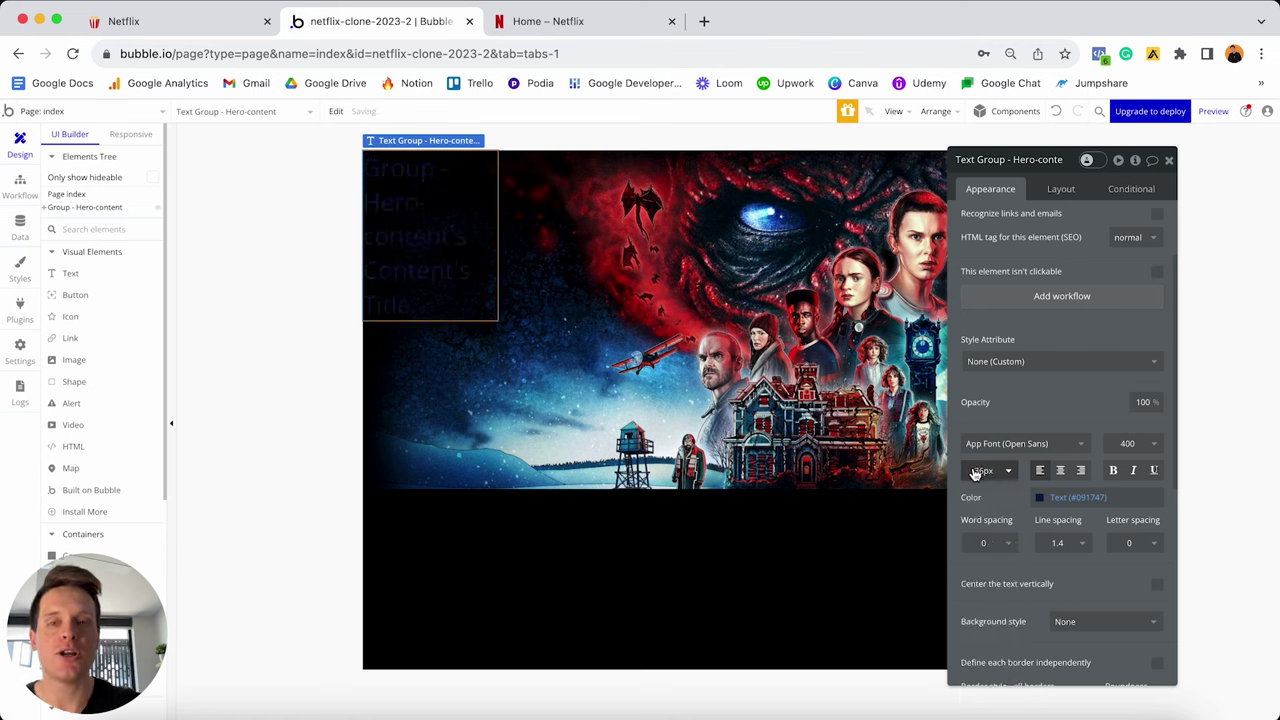
{"action": "left_click", "coordinate": [1075, 497]}
{"action": "type", "text": "#FFFFFF"}
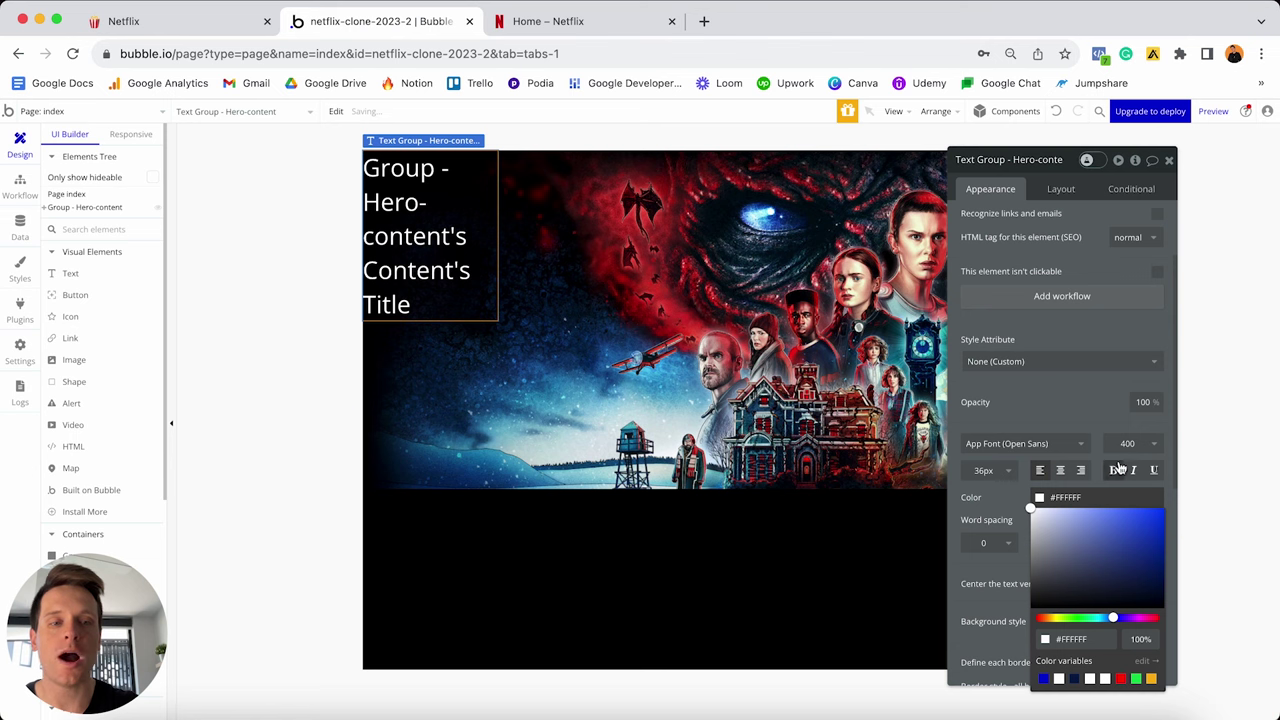
{"action": "left_click", "coordinate": [1113, 471]}
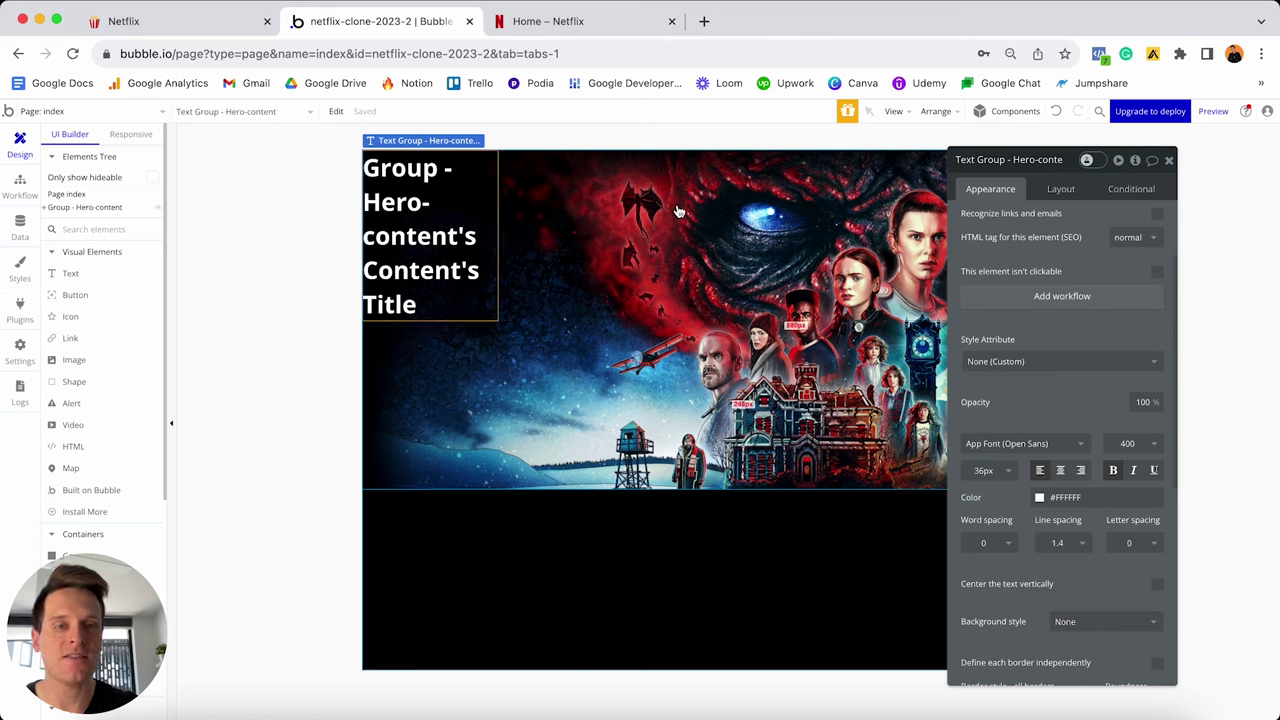
Step: Let the title stretch to one line with min sizes 0, top margin 200 and 50px side margins
{"action": "left_click", "coordinate": [1066, 189]}
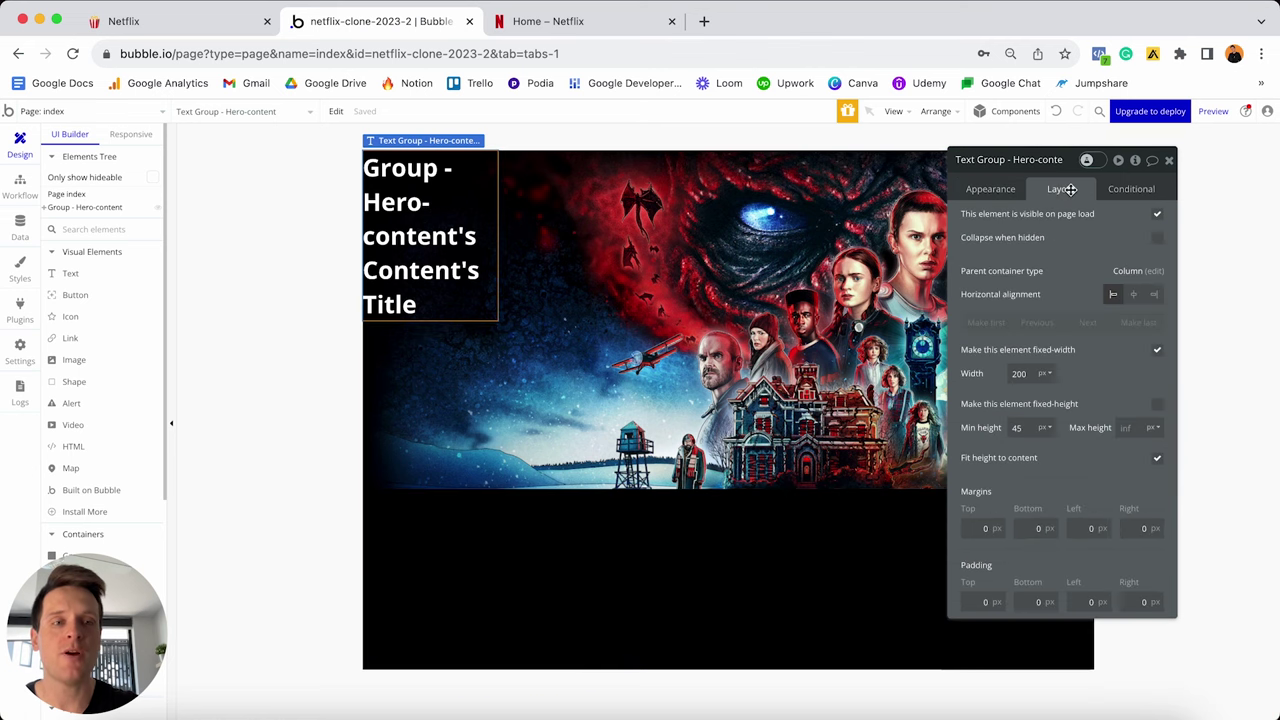
{"action": "left_click", "coordinate": [1158, 353]}
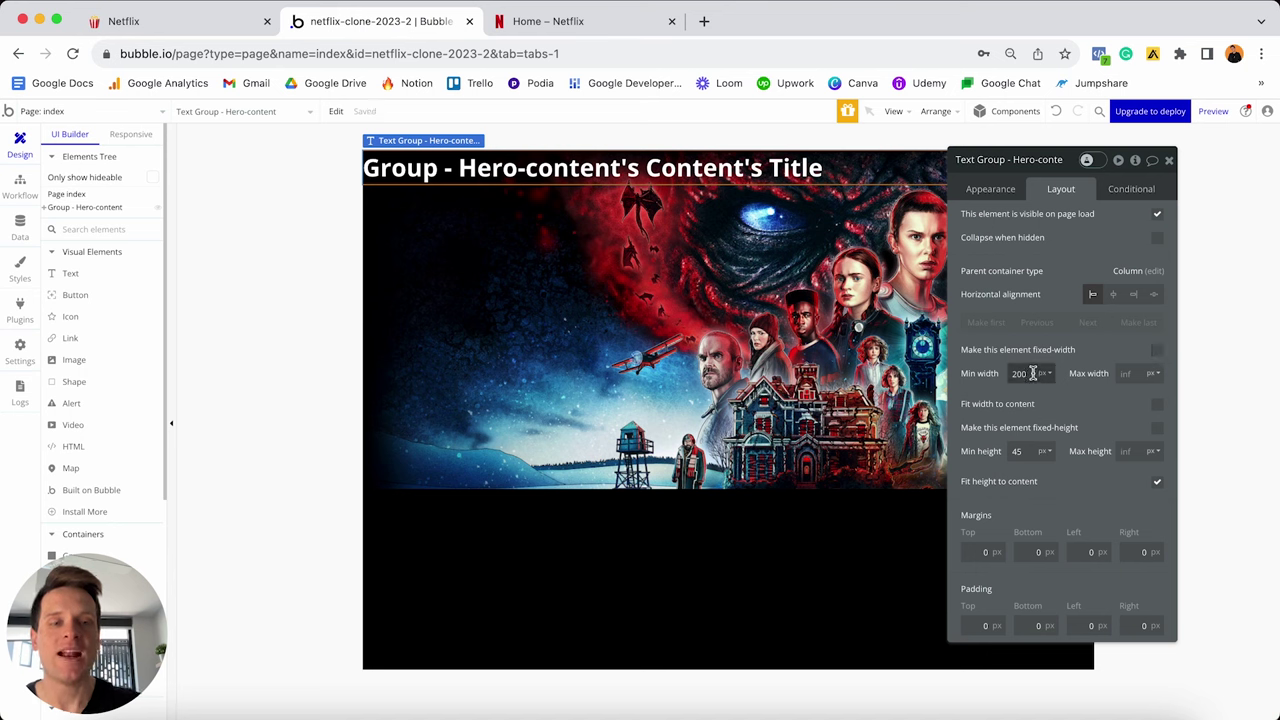
{"action": "type", "text": "0"}
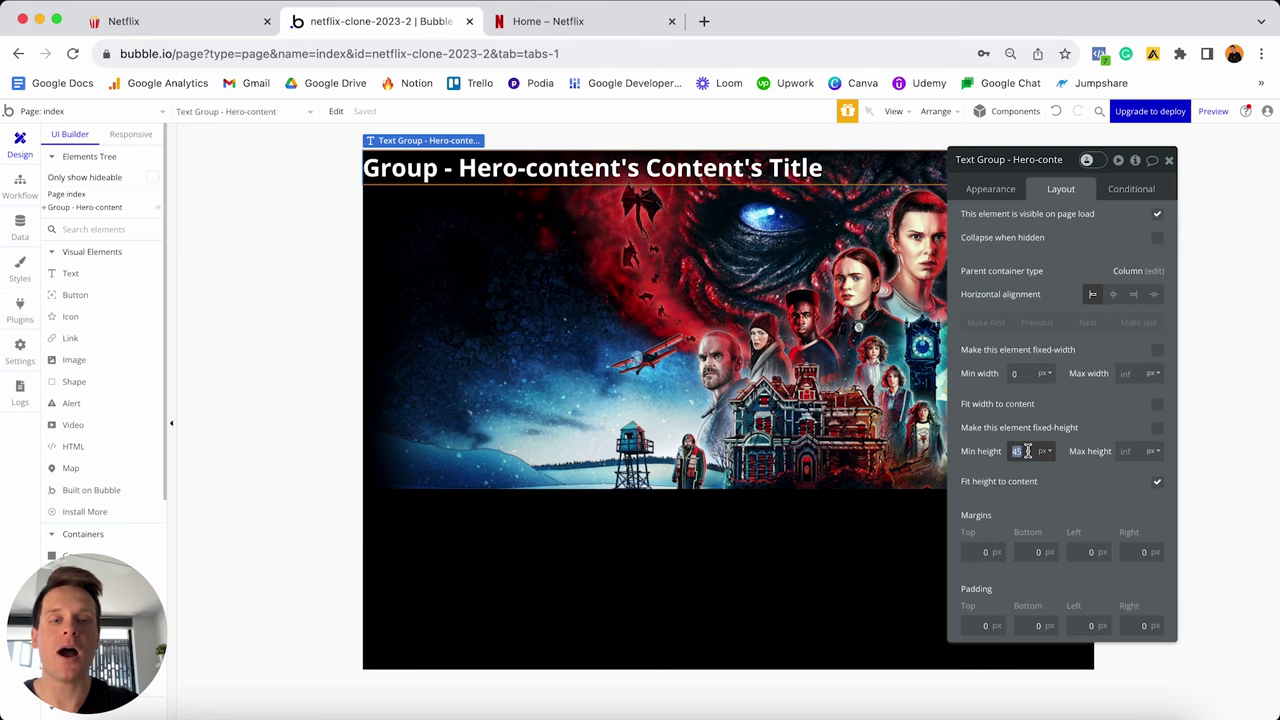
{"action": "type", "text": "0"}
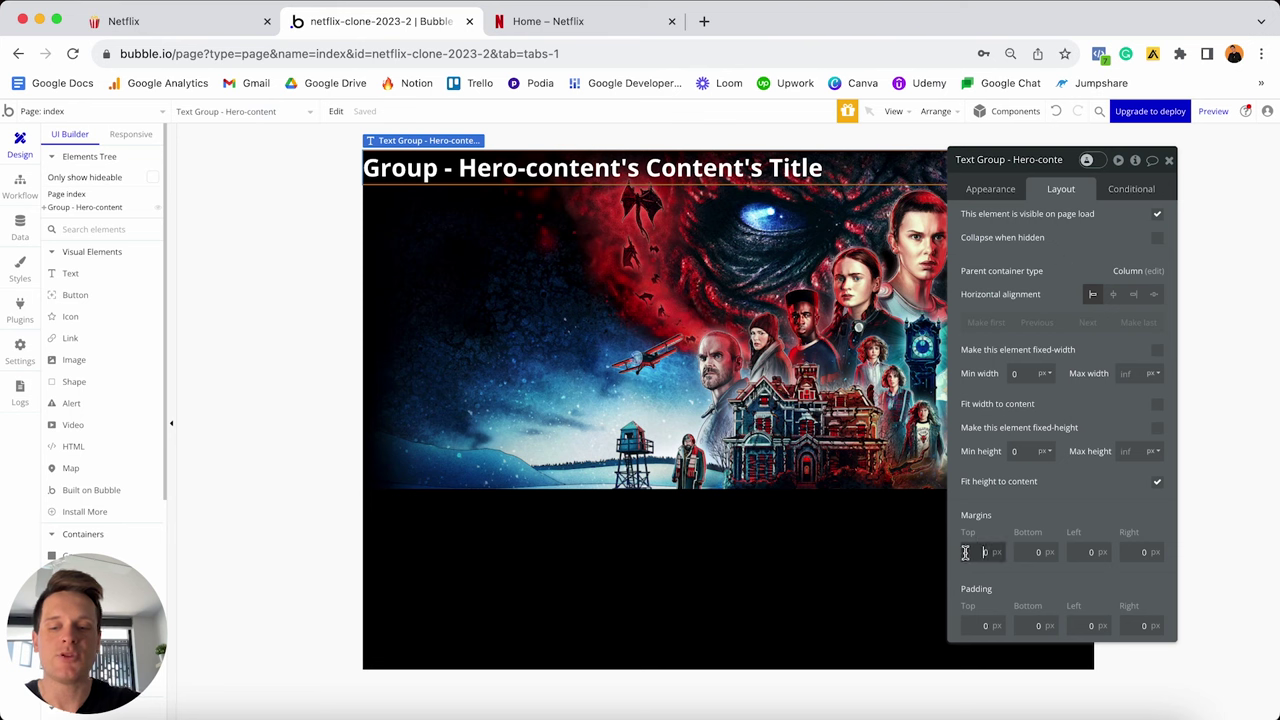
{"action": "type", "text": "0"}
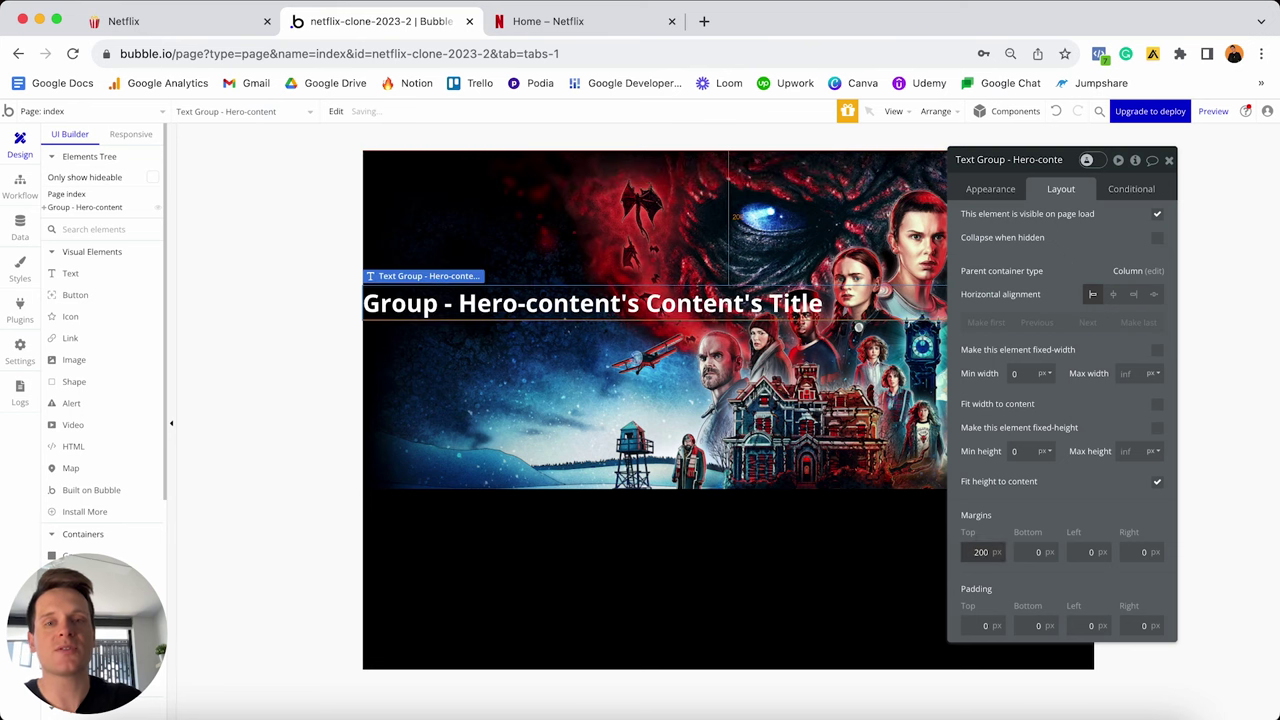
{"action": "left_click", "coordinate": [1080, 551]}
{"action": "type", "text": "50"}
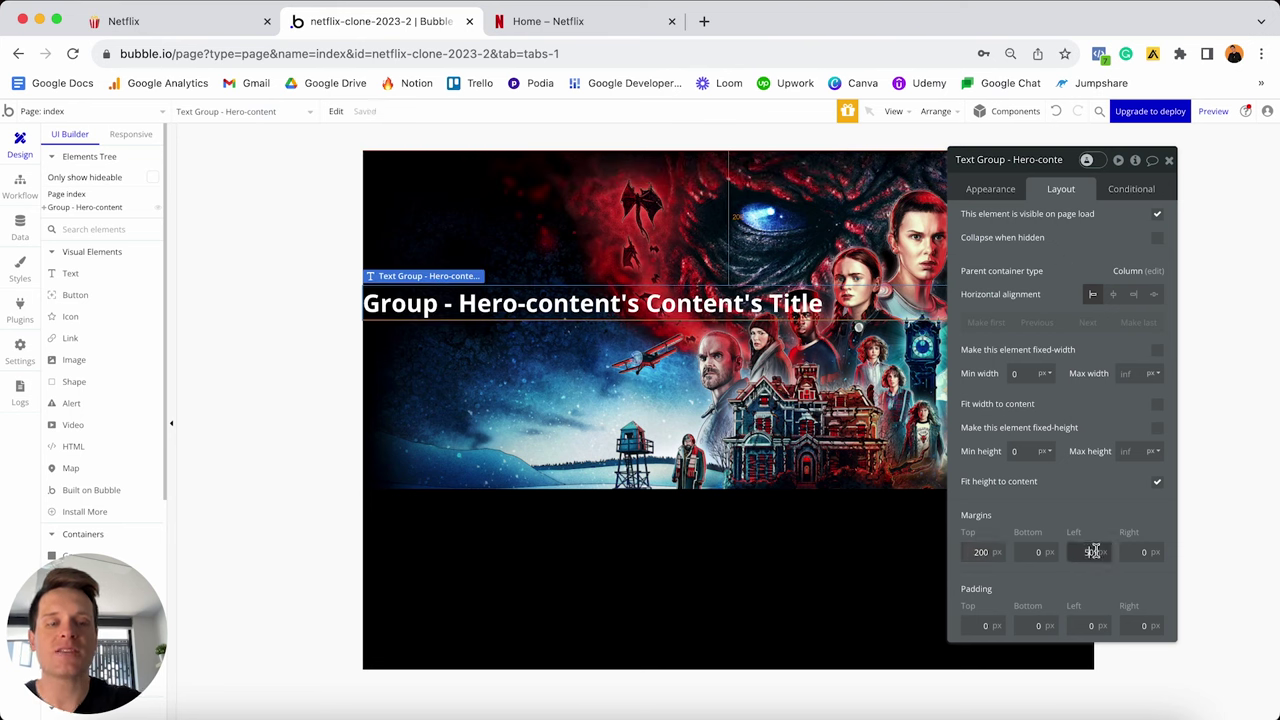
{"action": "key", "text": "Tab"}
{"action": "type", "text": "50"}
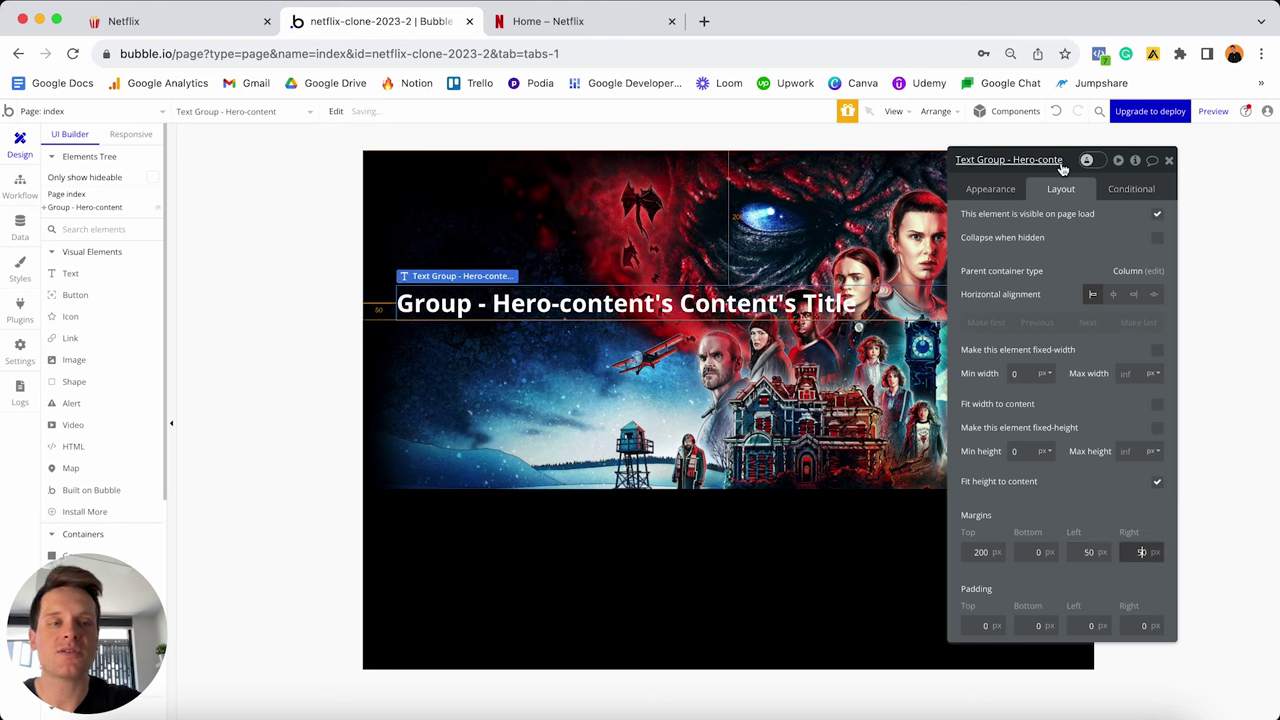
{"action": "left_click_drag", "start_coordinate": [1063, 168], "coordinate": [1157, 350]}
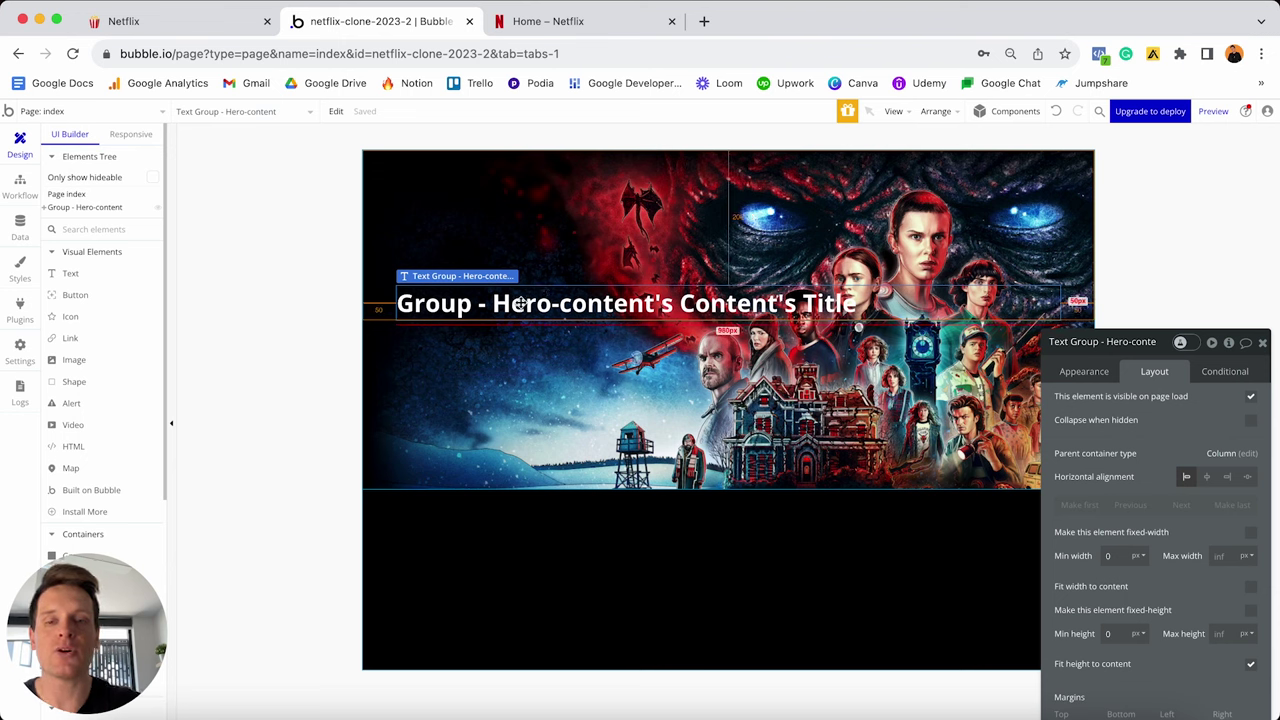
Step: Duplicate the title below itself and switch its text to the Content's Description
{"action": "left_click_drag", "start_coordinate": [520, 303], "coordinate": [520, 470]}
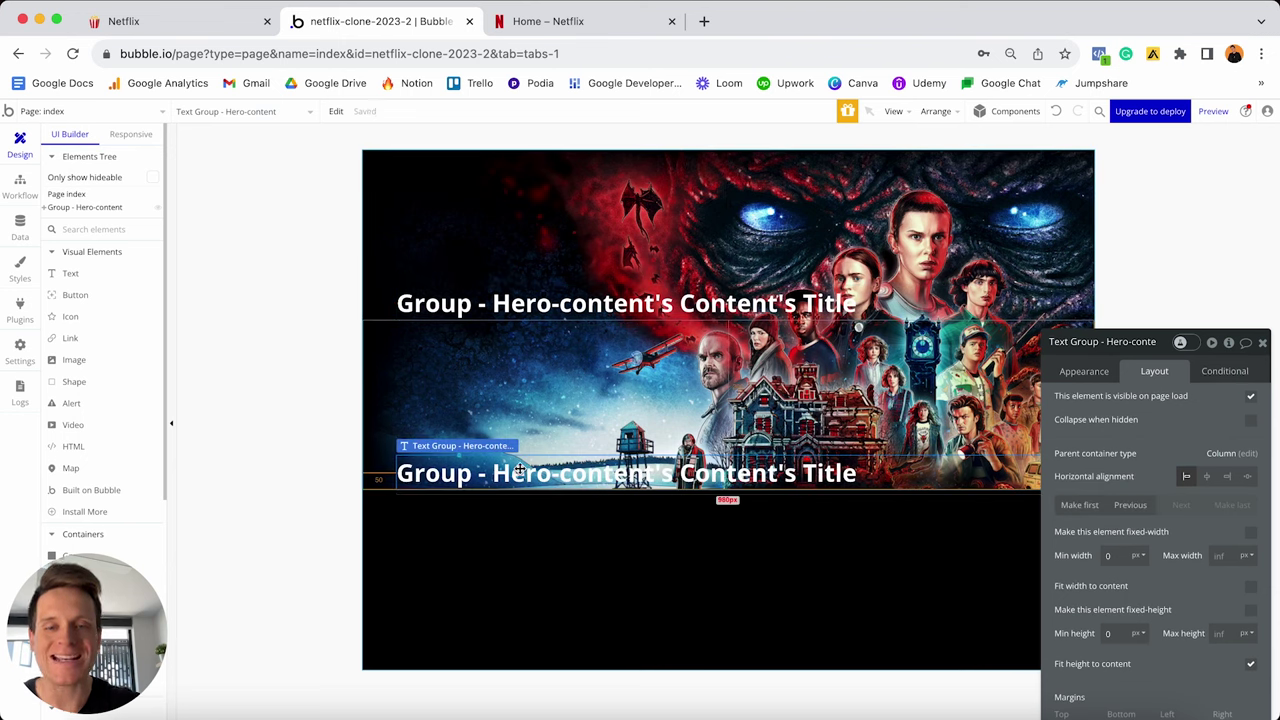
{"action": "left_click_drag", "start_coordinate": [1126, 355], "coordinate": [1062, 205]}
{"action": "left_click", "coordinate": [1020, 220]}
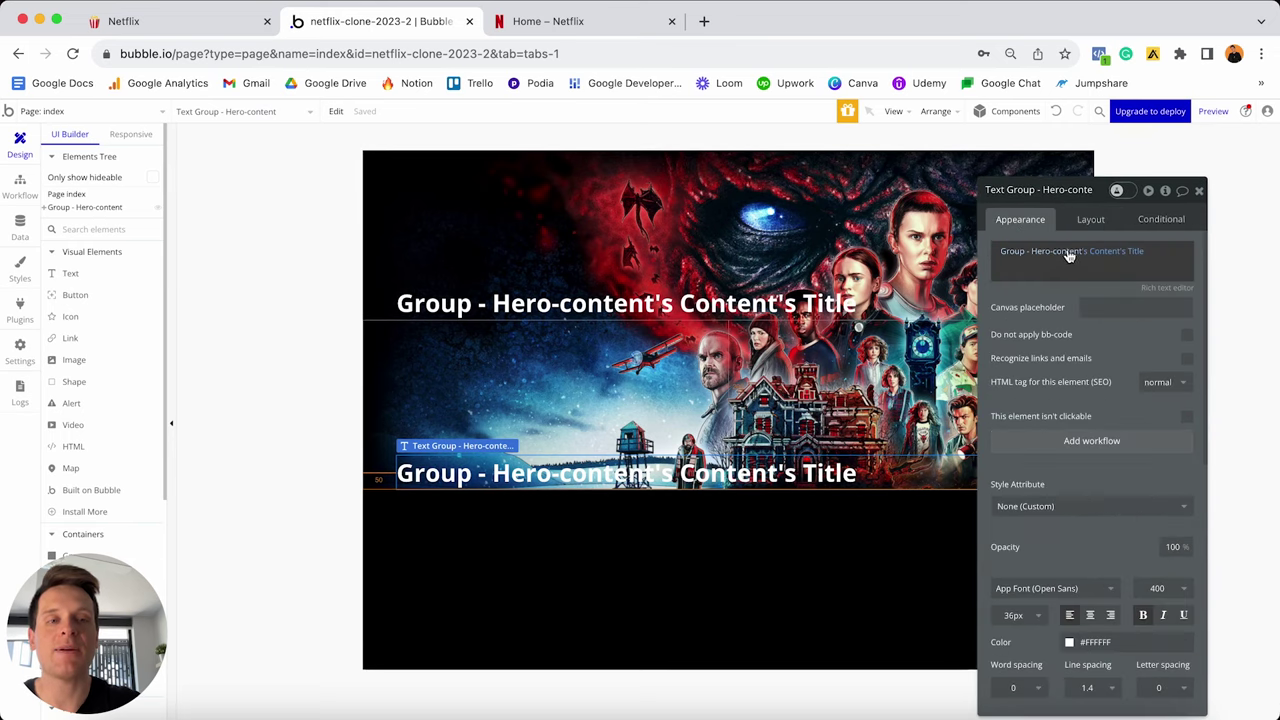
{"action": "left_click", "coordinate": [1130, 252]}
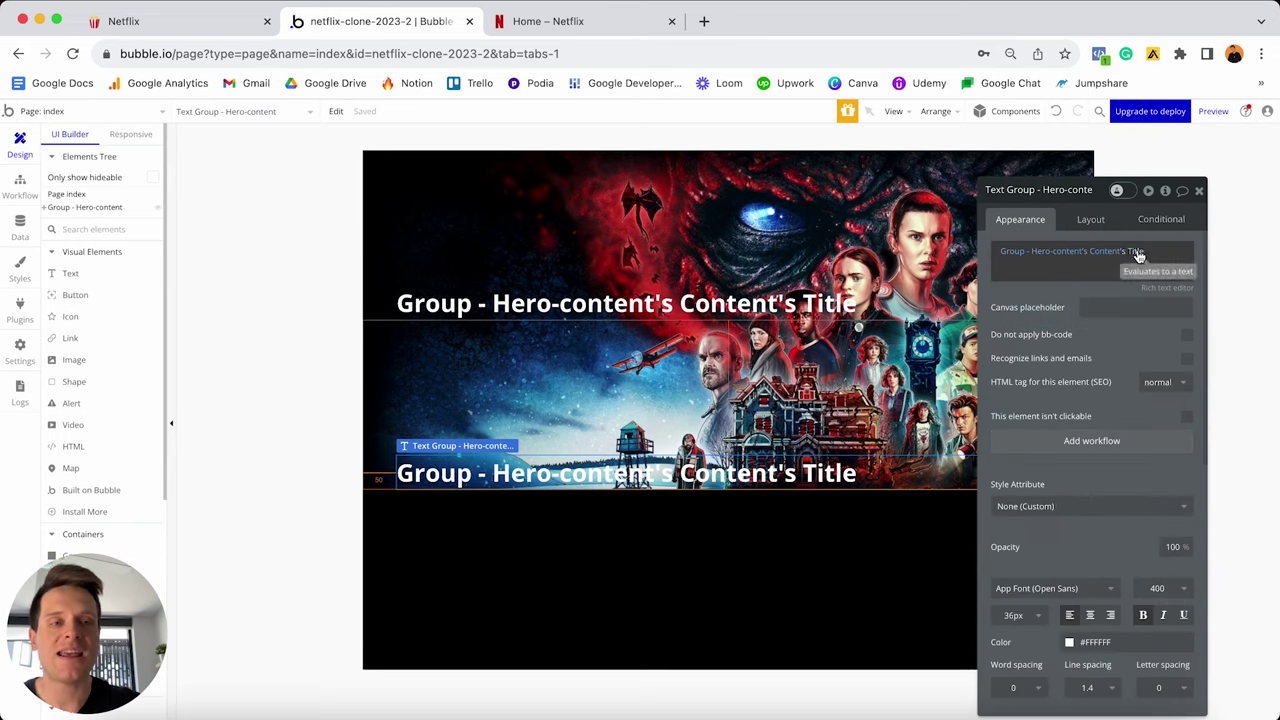
{"action": "left_click", "coordinate": [1137, 251]}
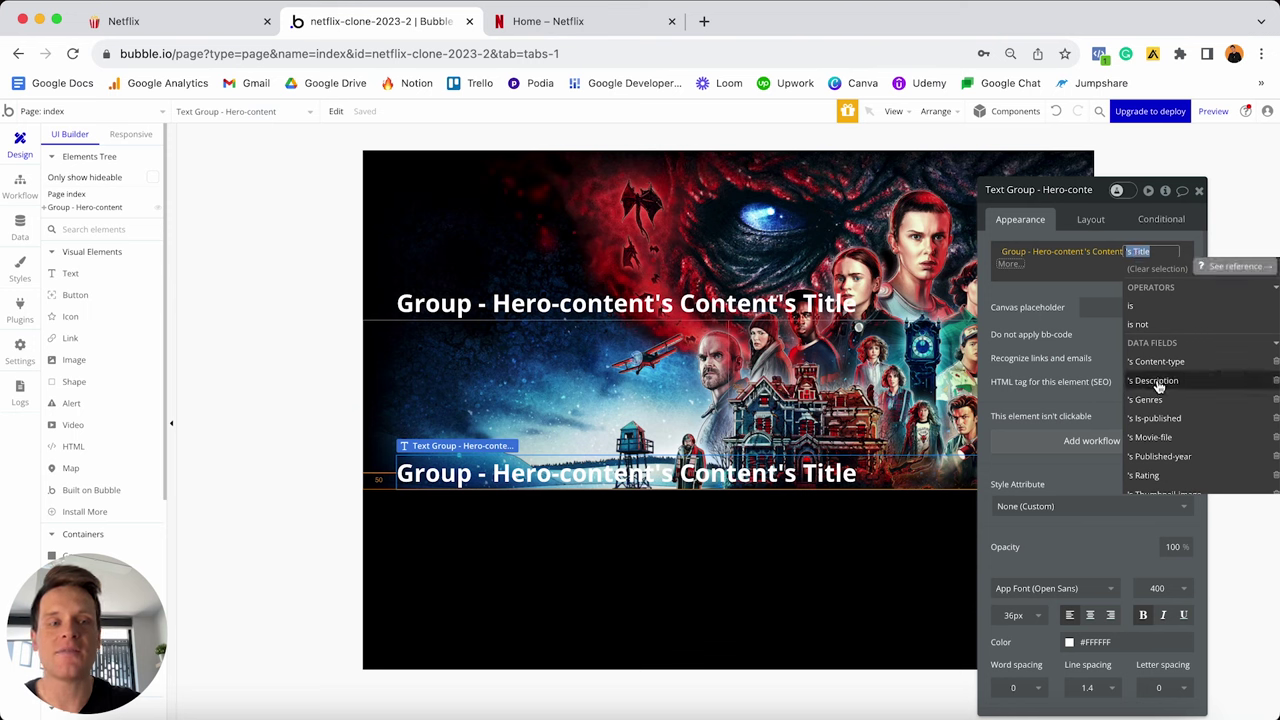
{"action": "left_click", "coordinate": [1156, 383]}
{"action": "left_click", "coordinate": [1093, 396]}
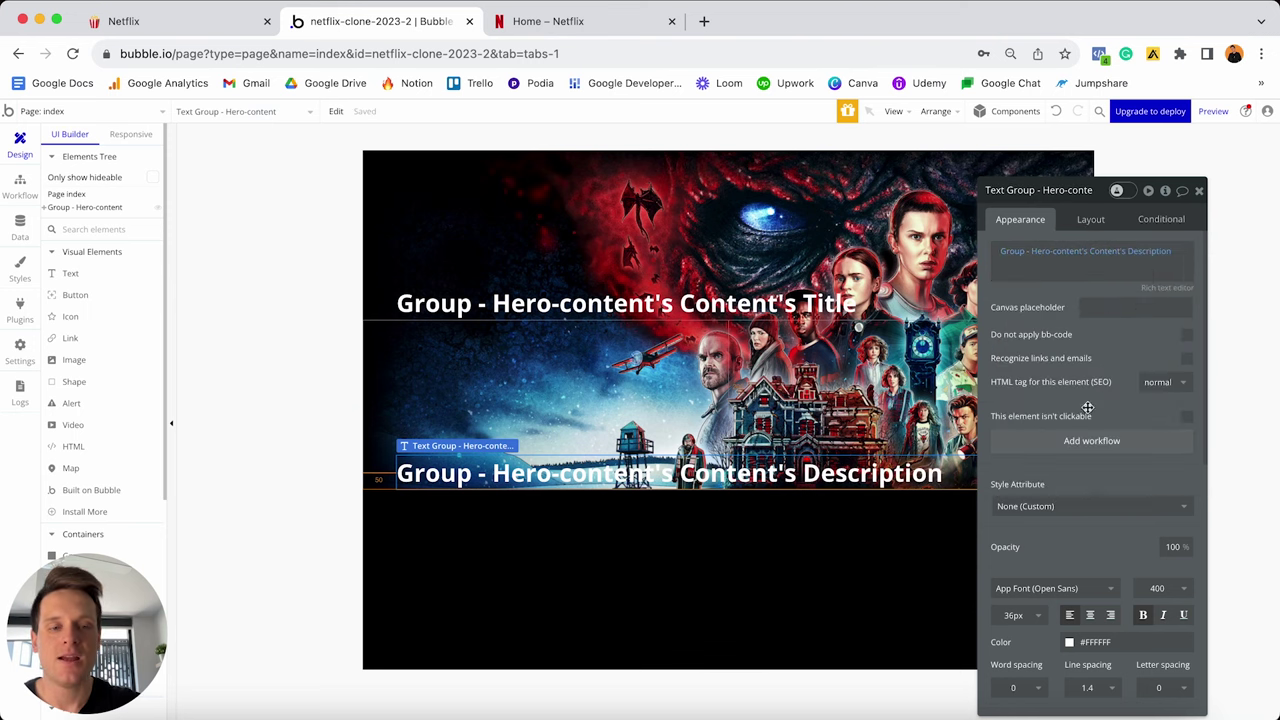
{"action": "scroll", "coordinate": [1053, 489], "scroll_direction": "down", "scroll_amount": 2}
Step: Give the description a 20px font size and 20px top margin, then compare with Netflix
{"action": "left_click", "coordinate": [1020, 517]}
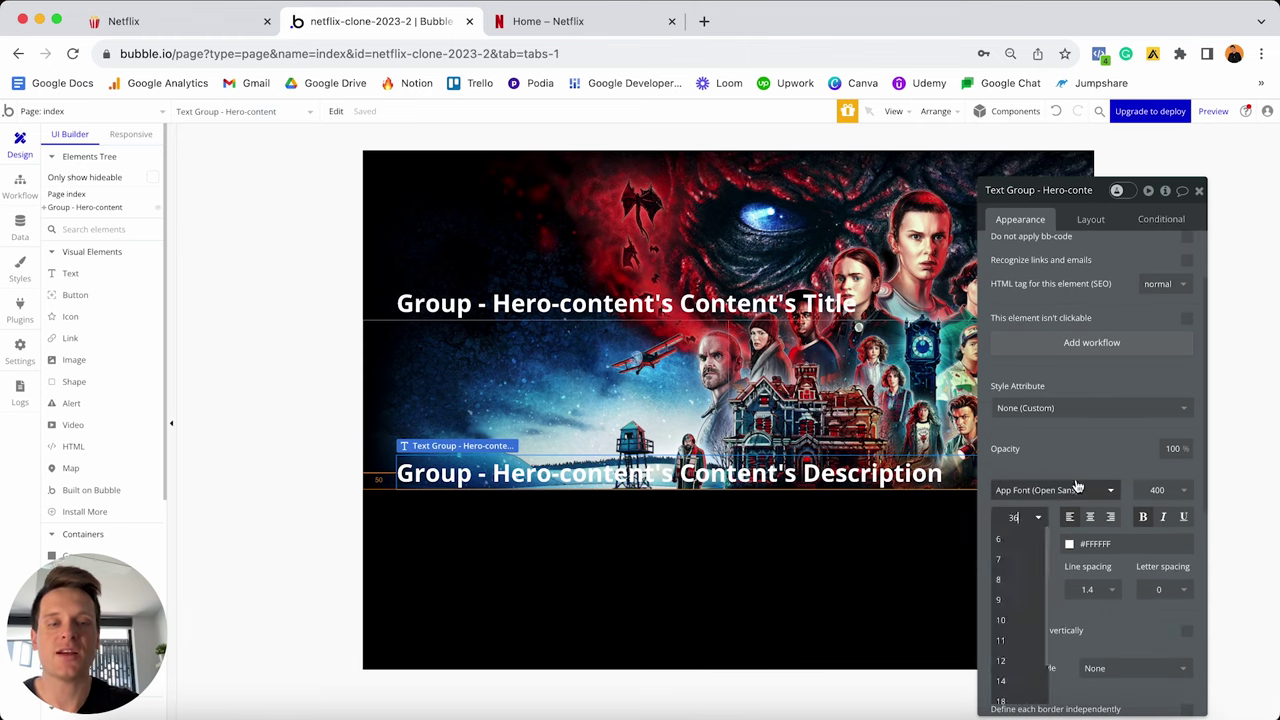
{"action": "type", "text": "20"}
{"action": "key", "text": "Return"}
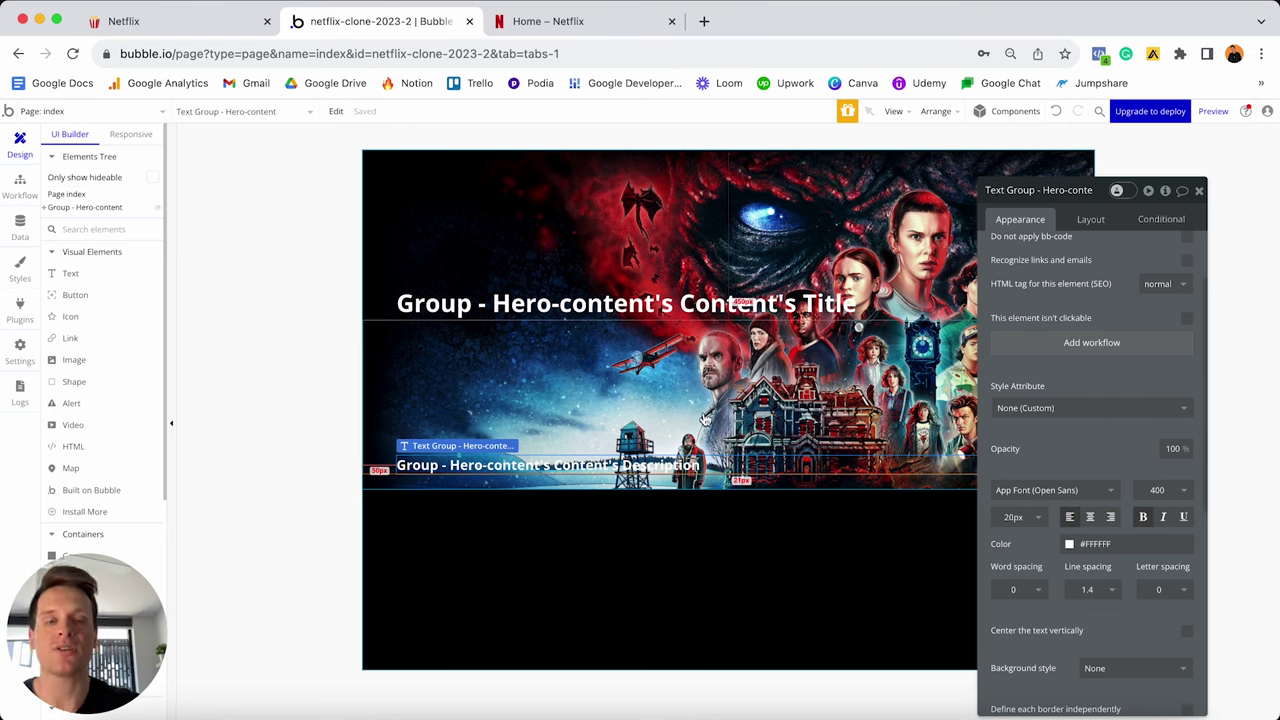
{"action": "left_click", "coordinate": [1092, 220]}
{"action": "left_click", "coordinate": [1010, 582]}
{"action": "key", "text": "super+a"}
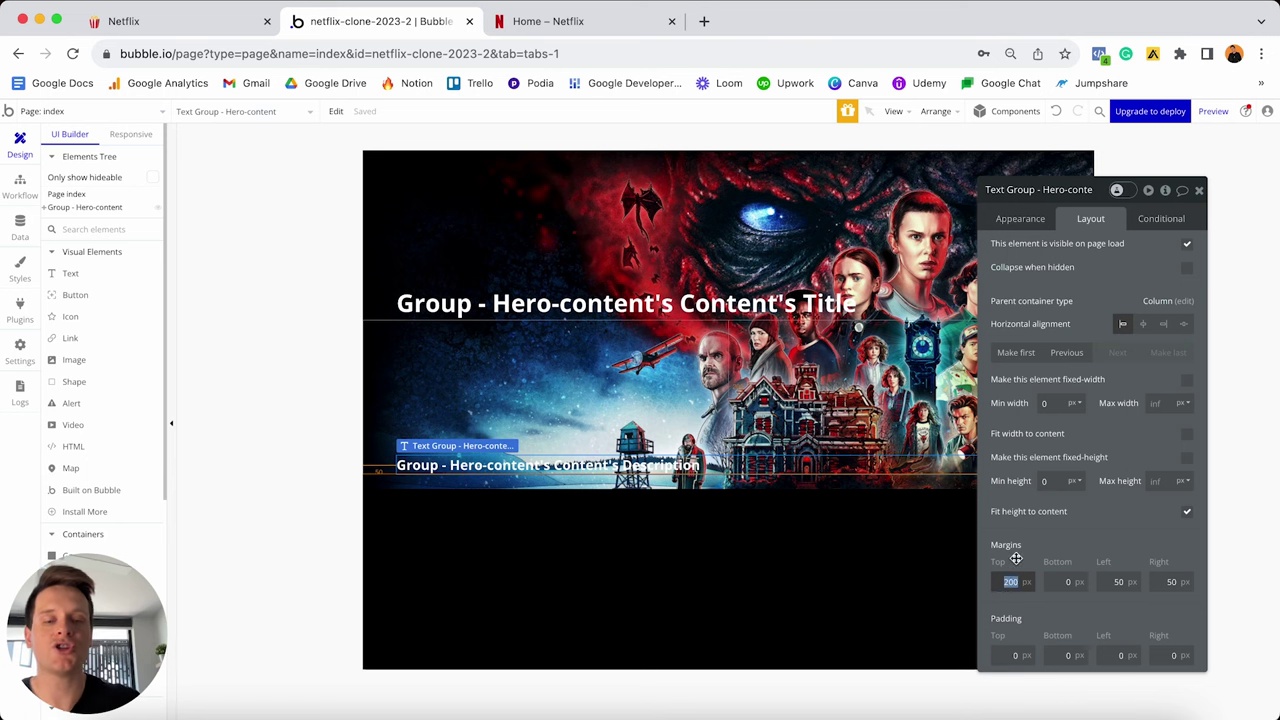
{"action": "type", "text": "20"}
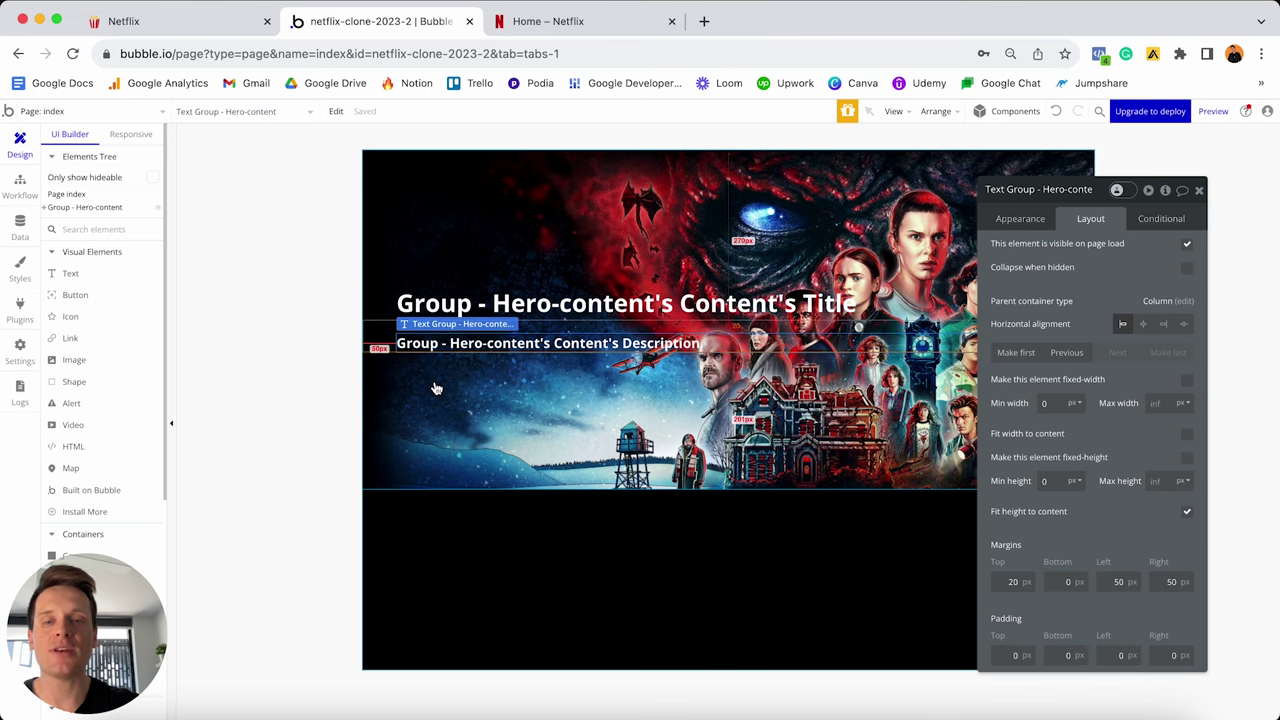
{"action": "left_click", "coordinate": [556, 24]}
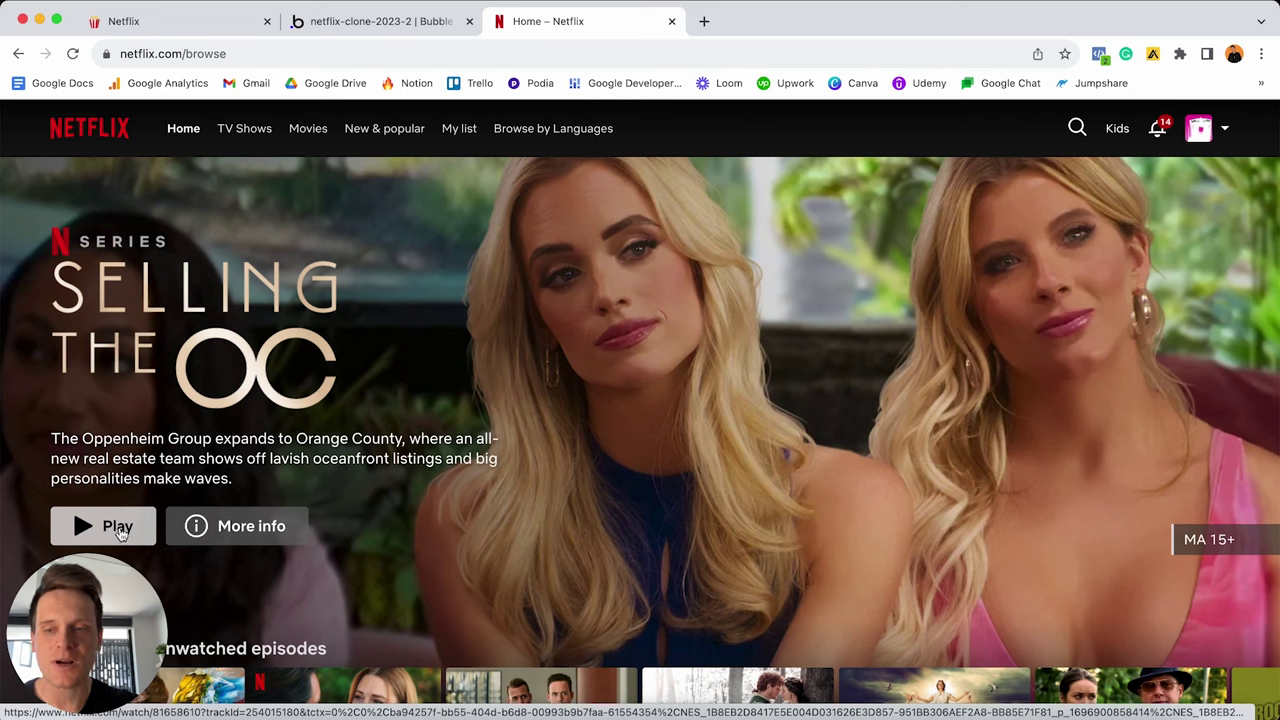
Step: Add a button labelled 'Play' just under the hero description
{"action": "left_click", "coordinate": [360, 21]}
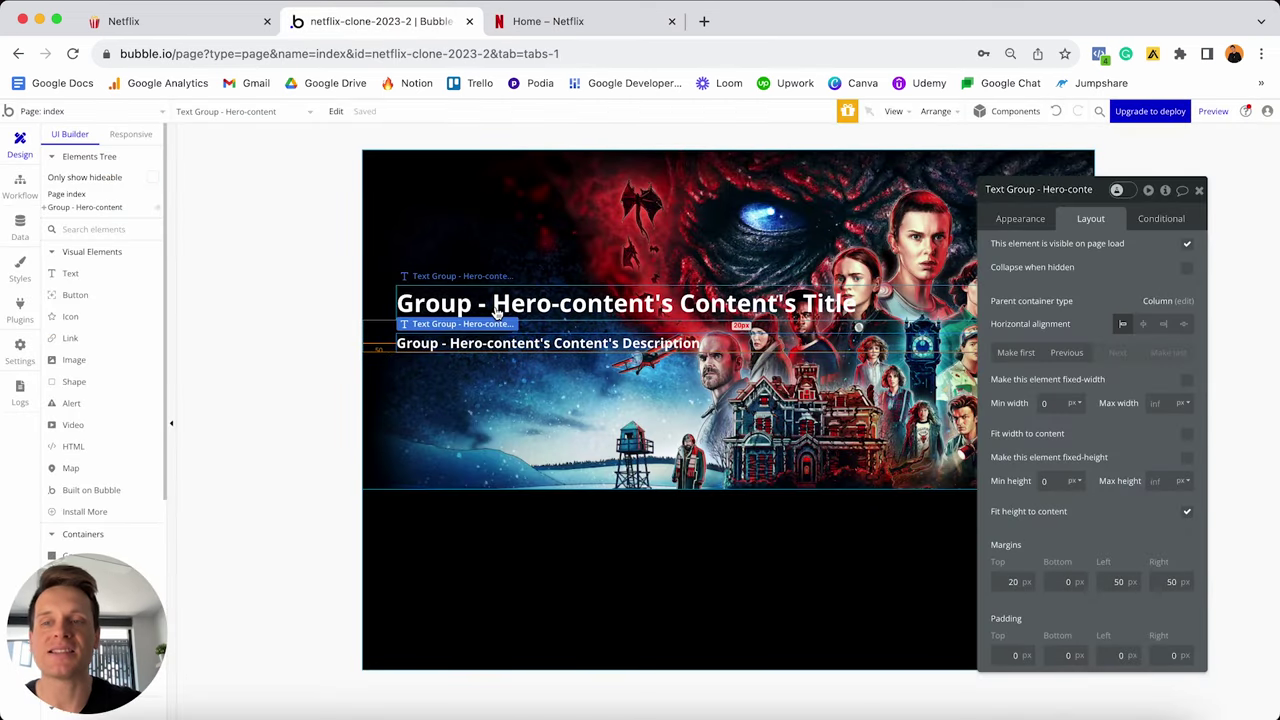
{"action": "left_click", "coordinate": [75, 295]}
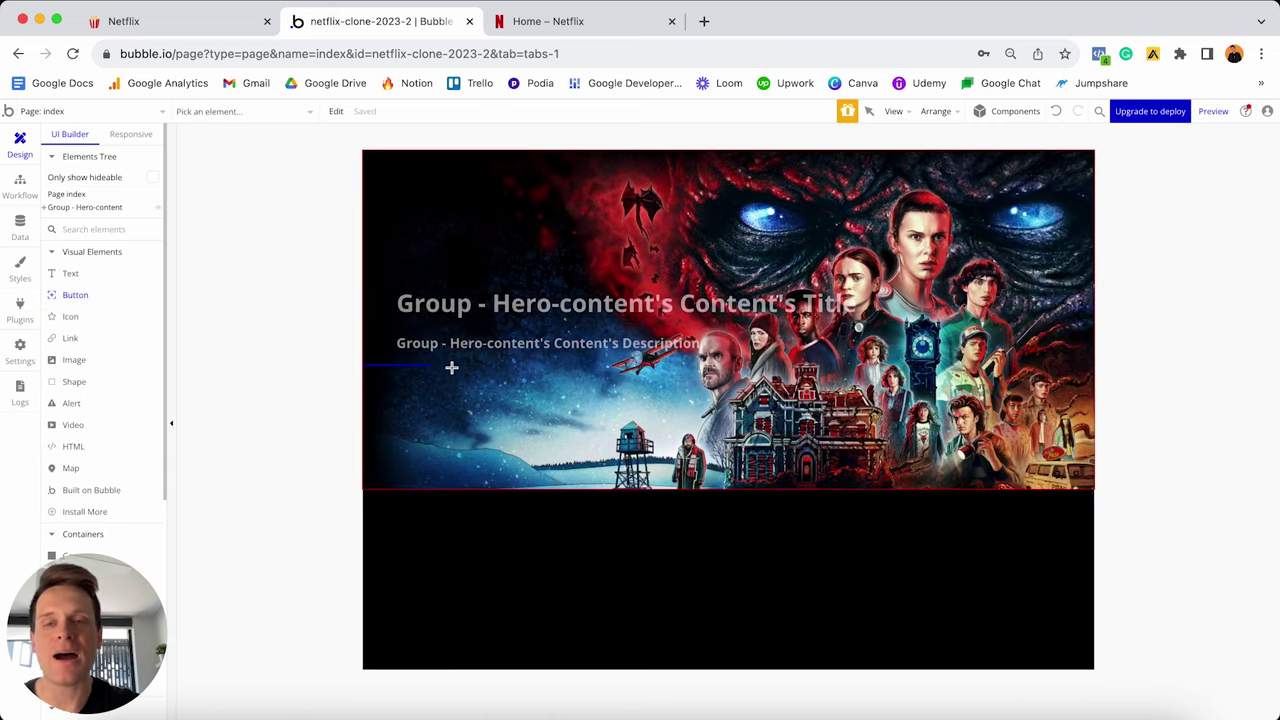
{"action": "left_click", "coordinate": [441, 376]}
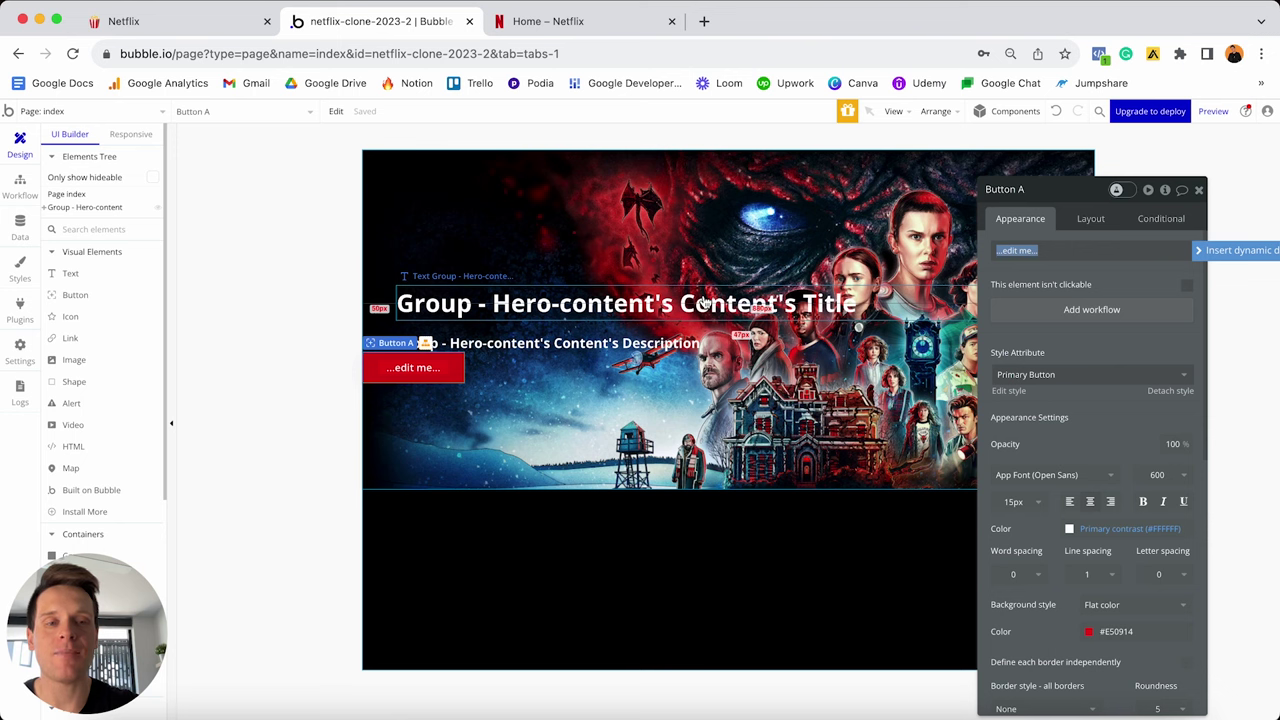
{"action": "type", "text": "Play"}
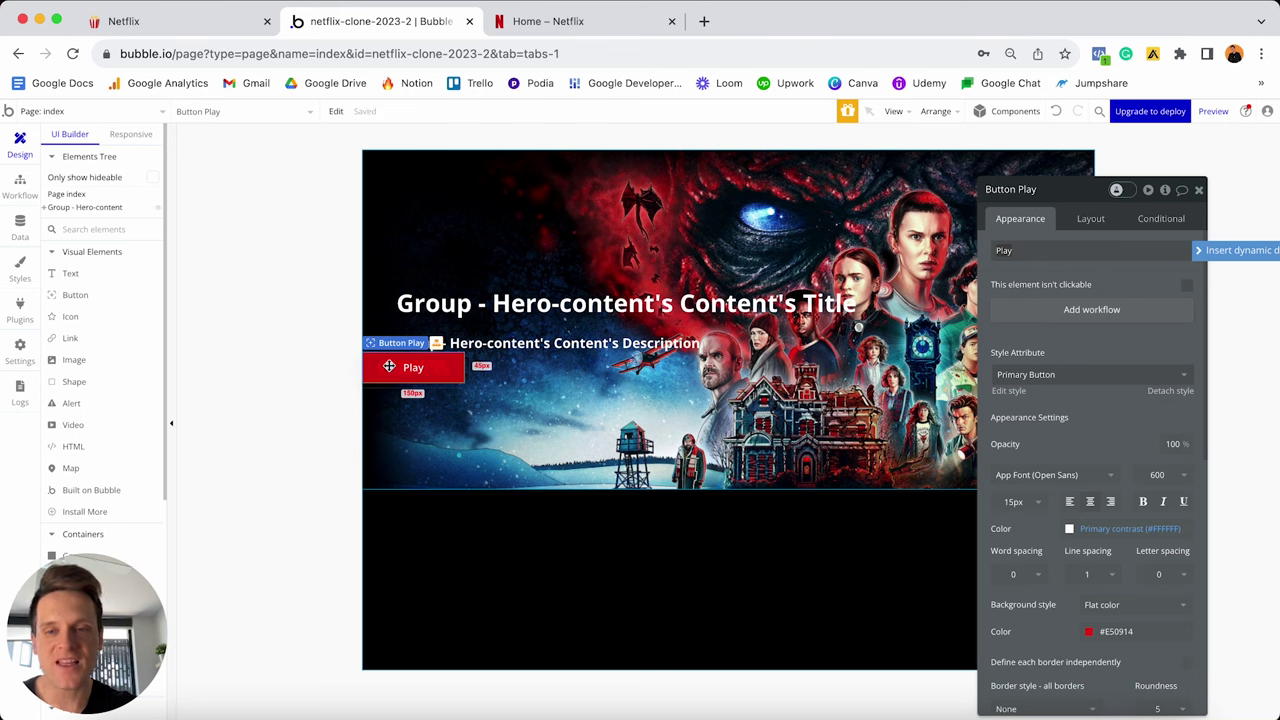
{"action": "left_click", "coordinate": [398, 374]}
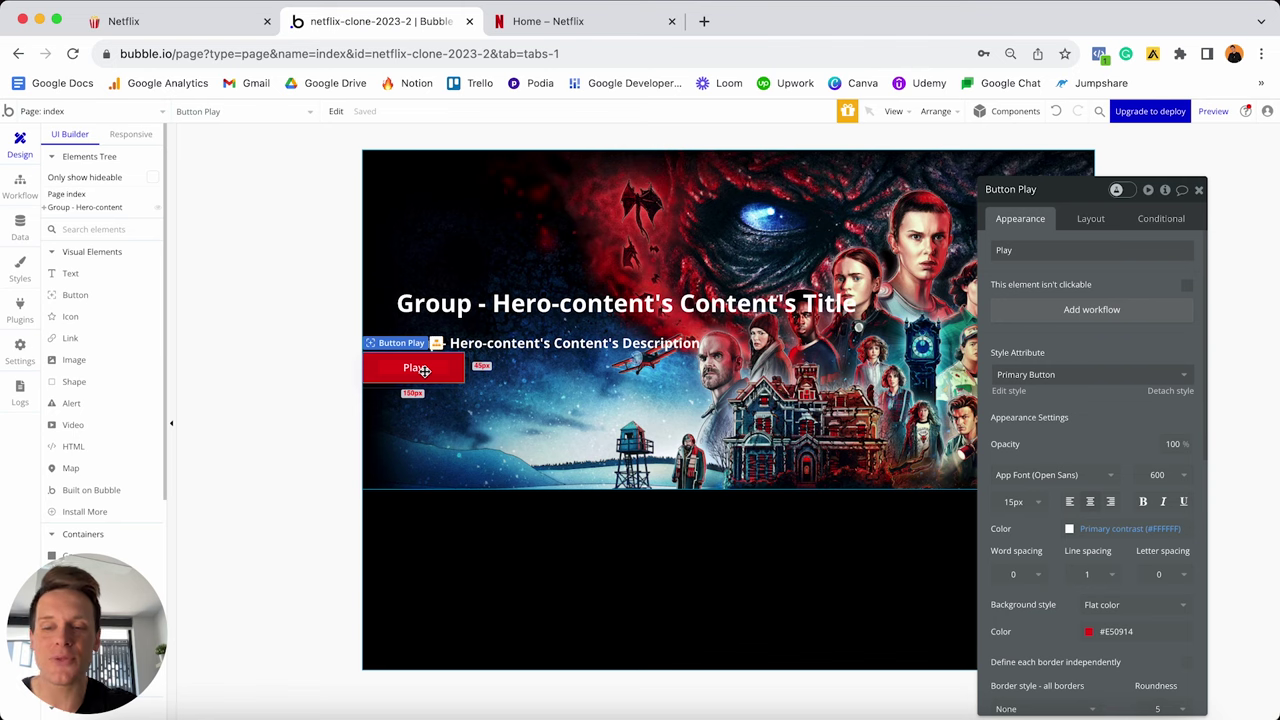
{"action": "left_click", "coordinate": [657, 414]}
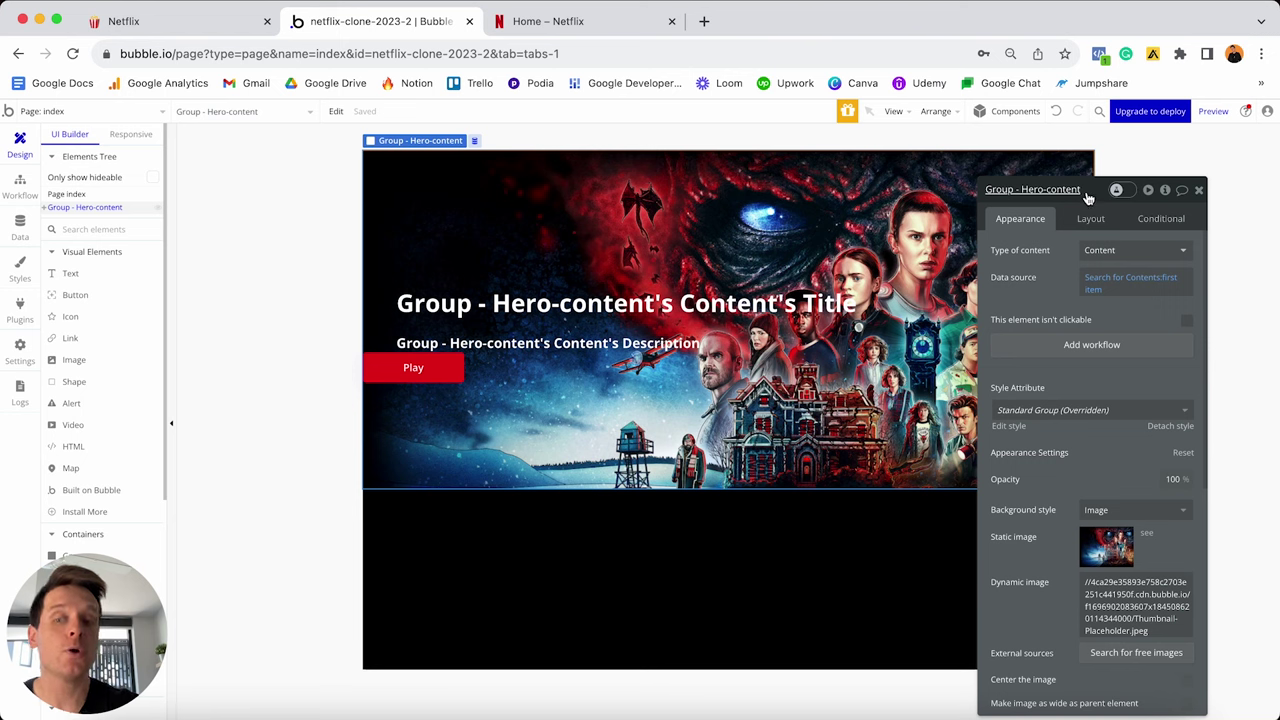
Step: Remove the accidentally created click workflow on the hero group and return to Design
{"action": "left_click", "coordinate": [1044, 351]}
{"action": "mouse_move", "coordinate": [130, 182]}
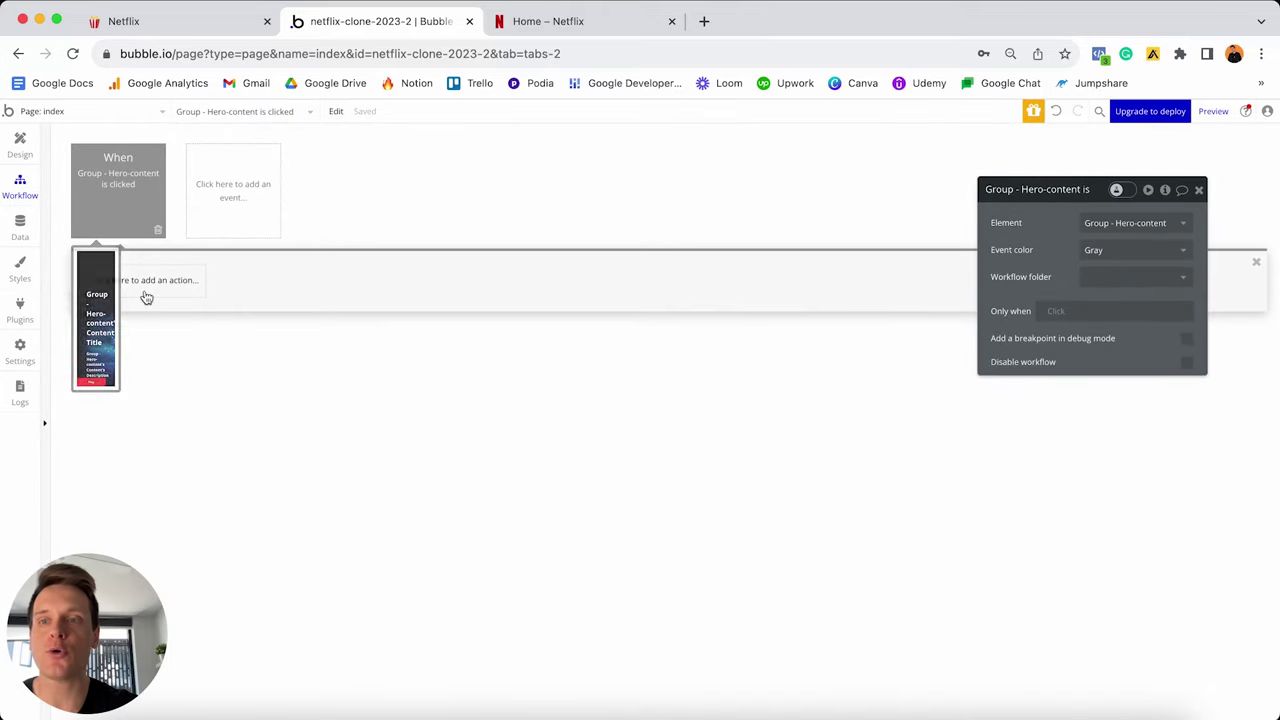
{"action": "left_click", "coordinate": [157, 230]}
{"action": "left_click", "coordinate": [20, 140]}
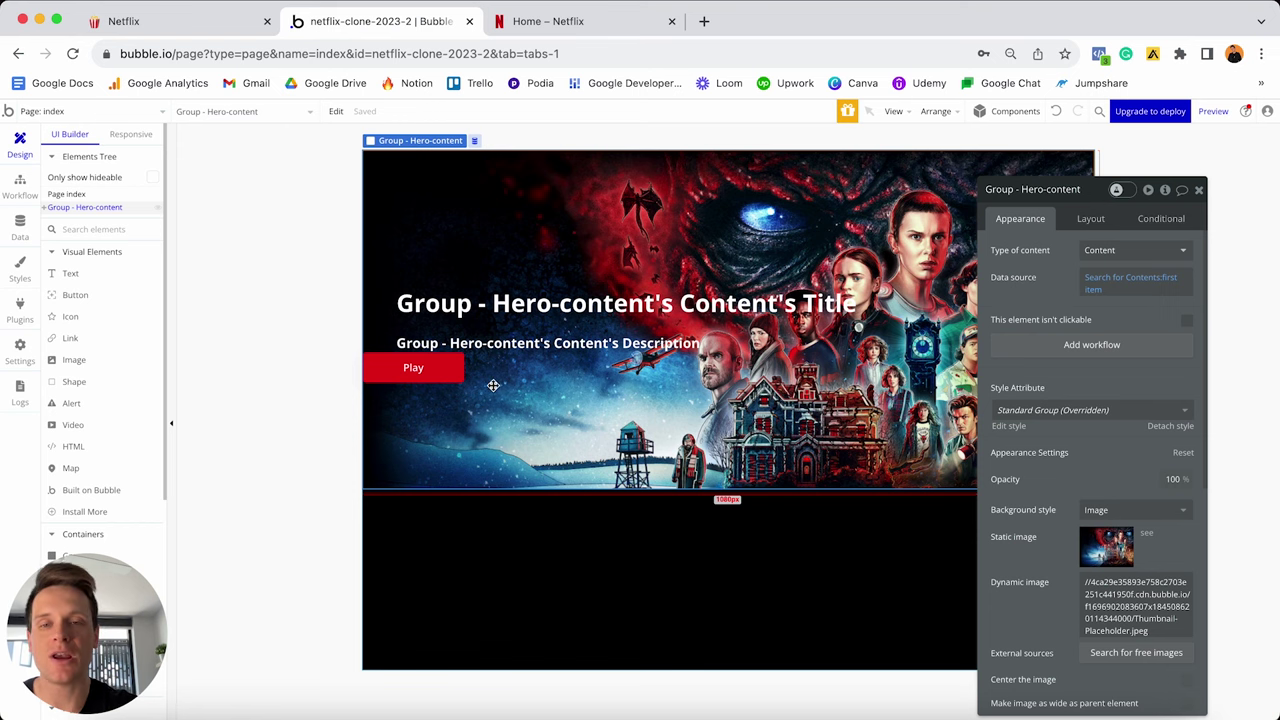
Step: Delete the Play button from under the hero description
{"action": "left_click", "coordinate": [422, 370]}
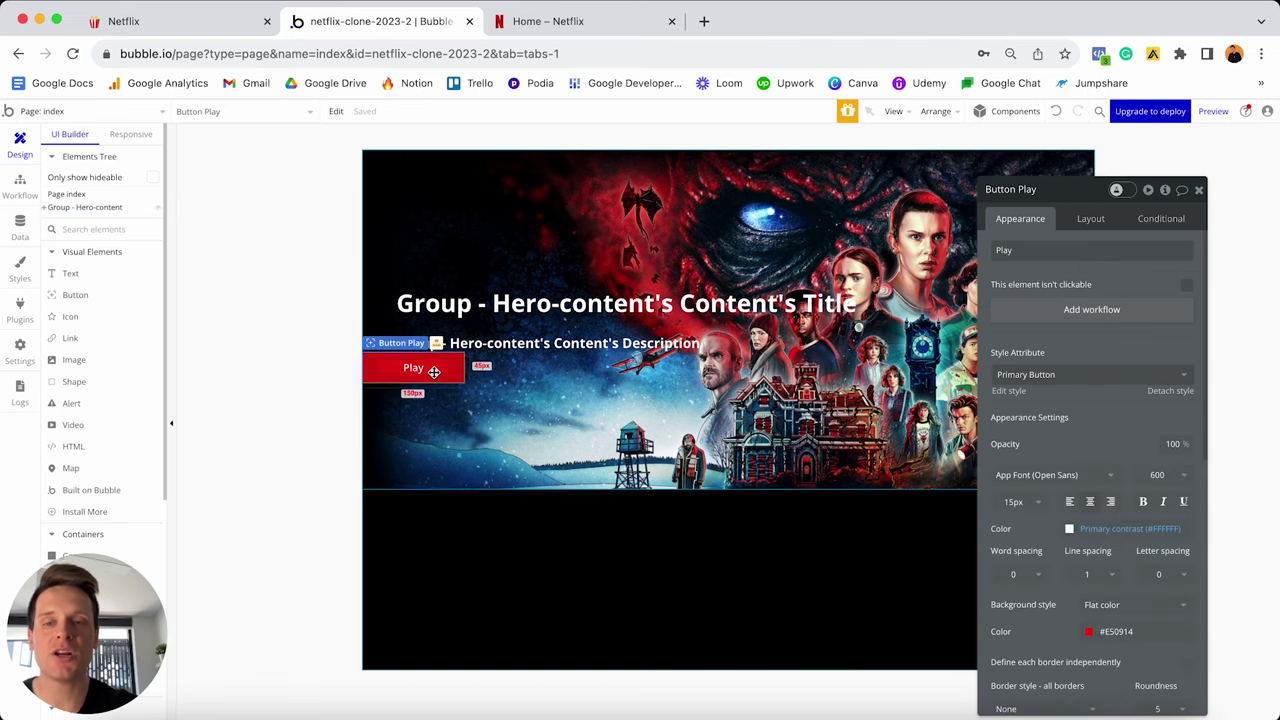
{"action": "key", "text": "Escape"}
{"action": "scroll", "coordinate": [109, 366], "scroll_direction": "down", "scroll_amount": 5}
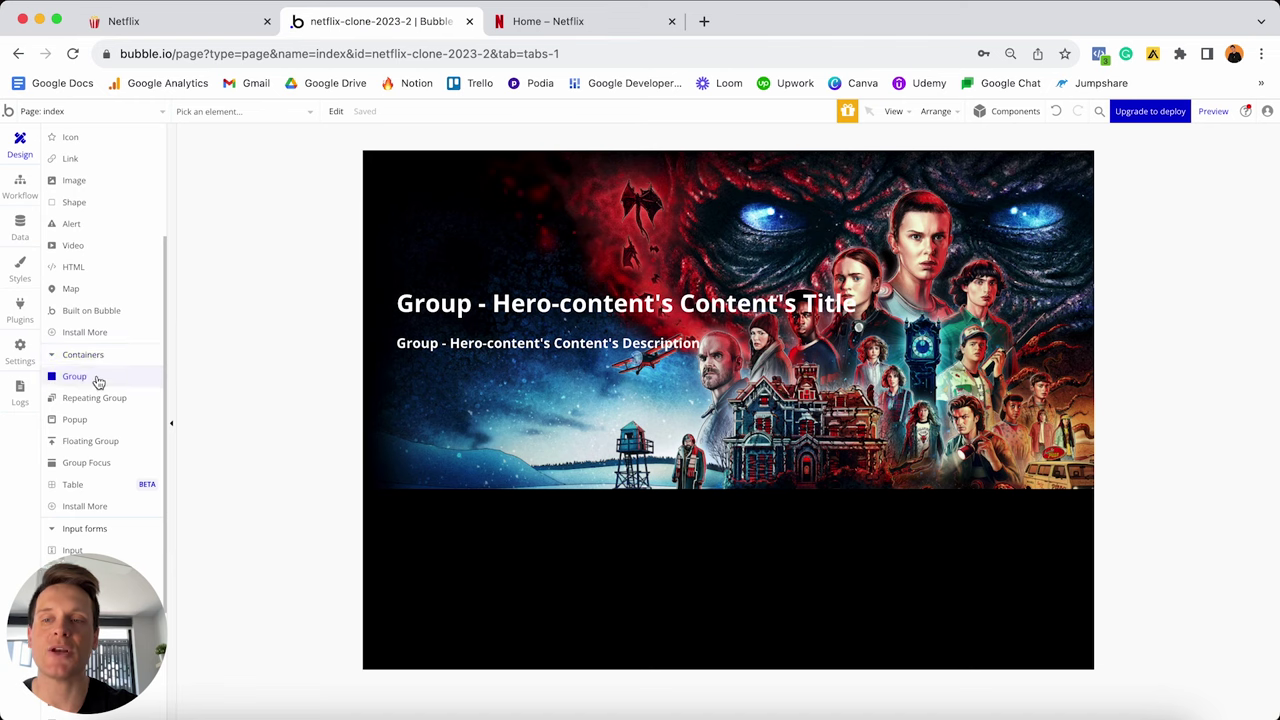
Step: Draw a group under the description, detach its style, and give it flat #FFFFFF fill with roundness 10
{"action": "left_click", "coordinate": [94, 376]}
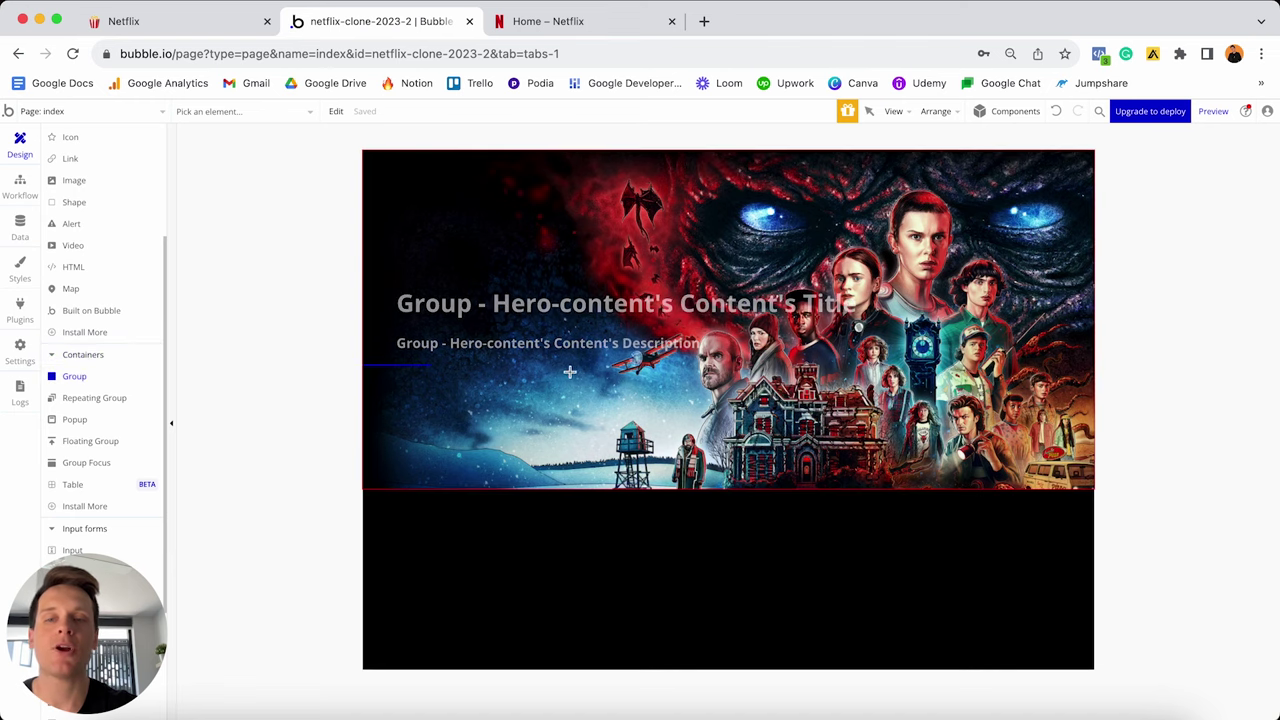
{"action": "left_click", "coordinate": [496, 400]}
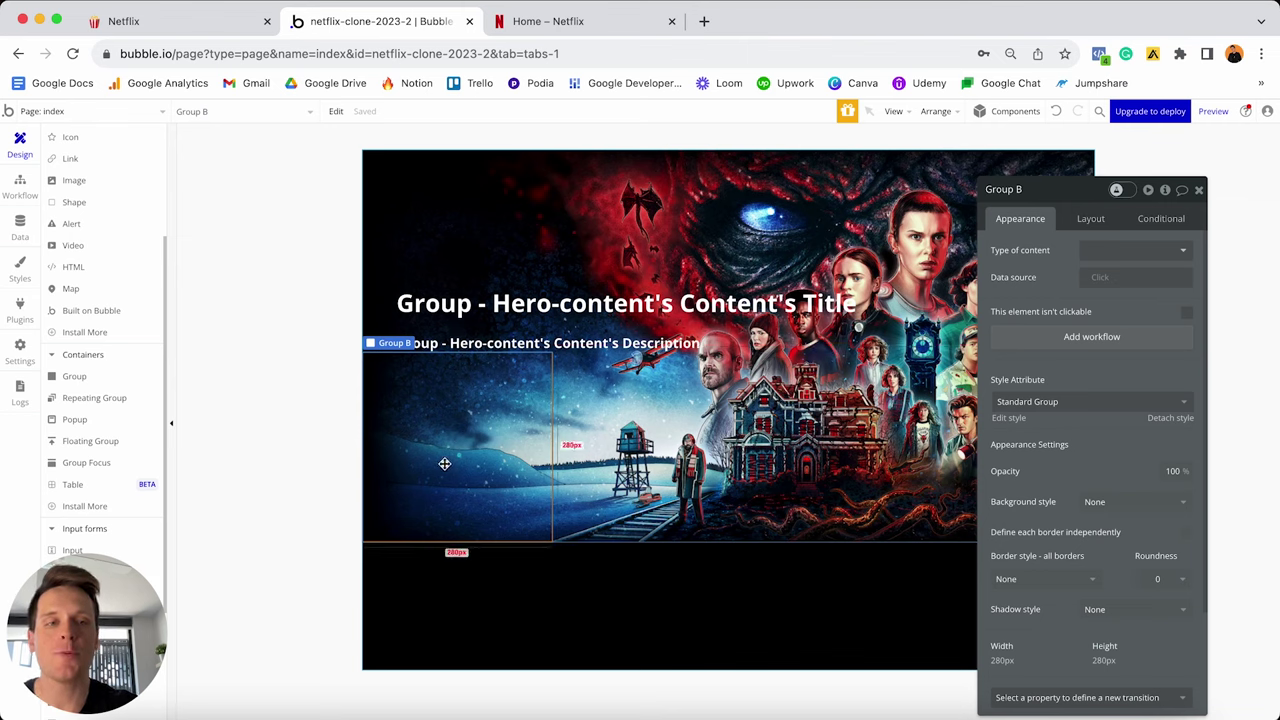
{"action": "scroll", "coordinate": [1092, 383], "scroll_direction": "down", "scroll_amount": 3}
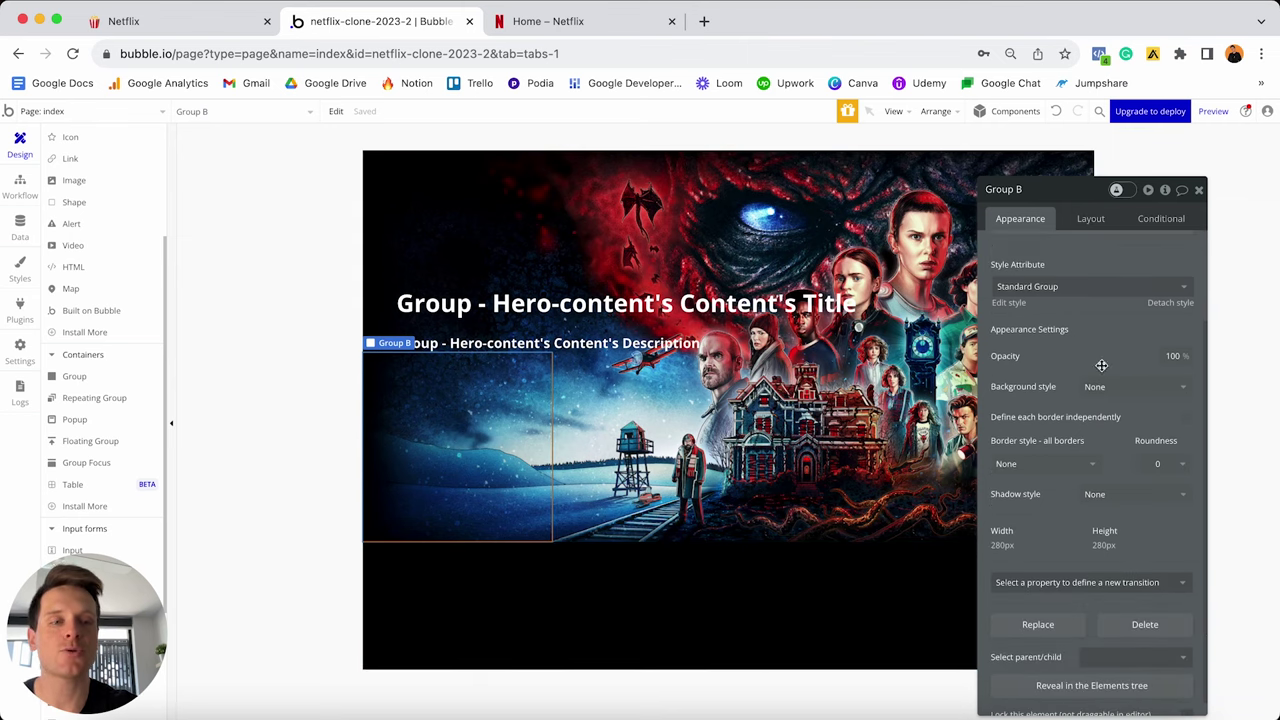
{"action": "left_click", "coordinate": [1170, 302]}
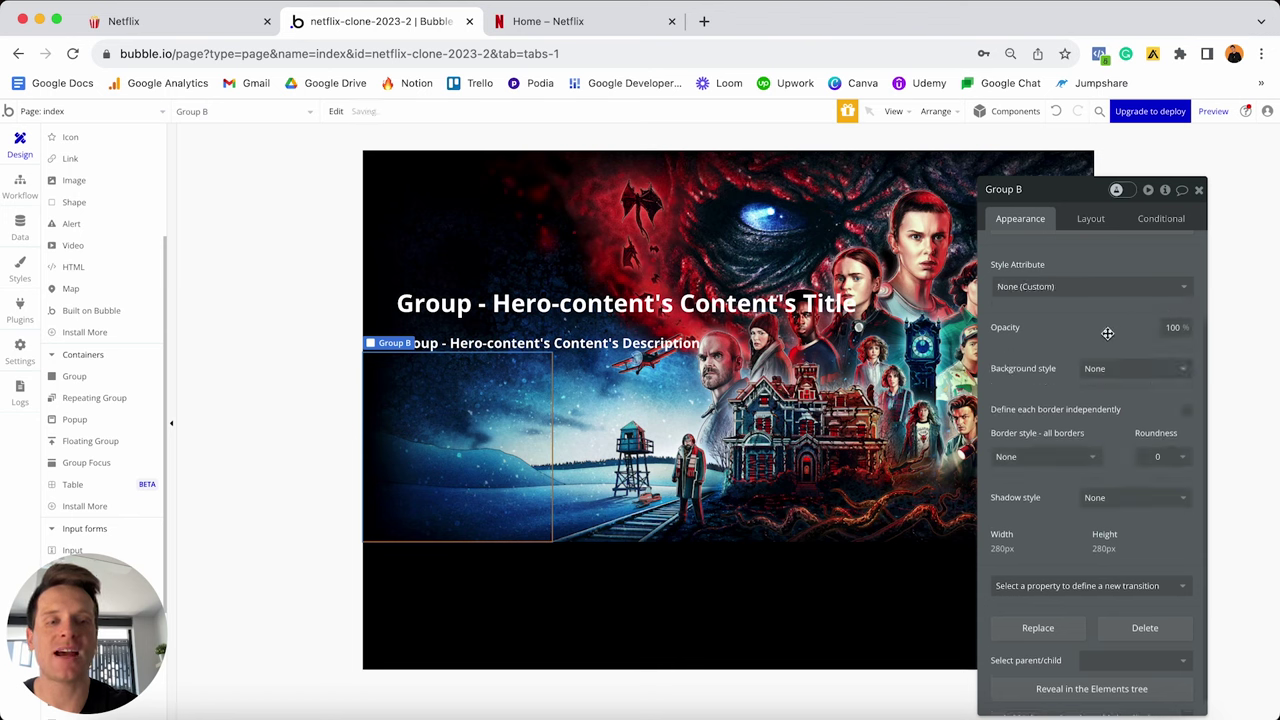
{"action": "left_click", "coordinate": [1108, 370]}
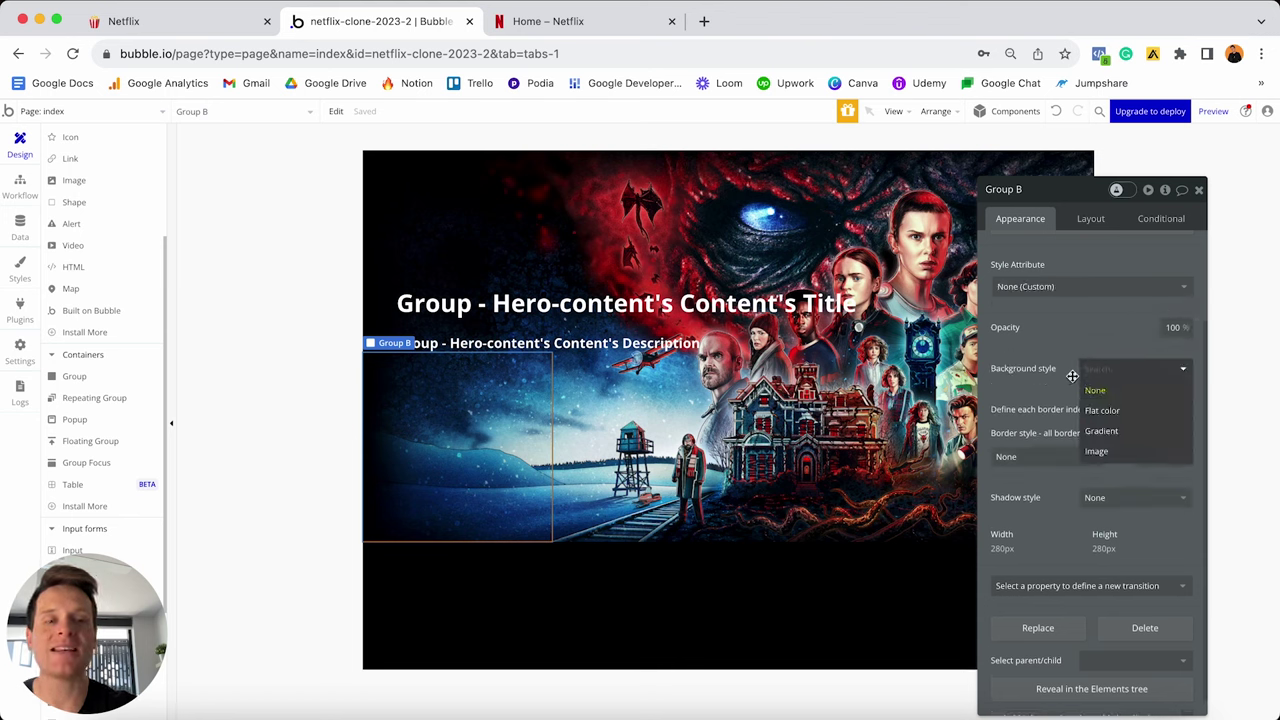
{"action": "left_click", "coordinate": [1109, 411]}
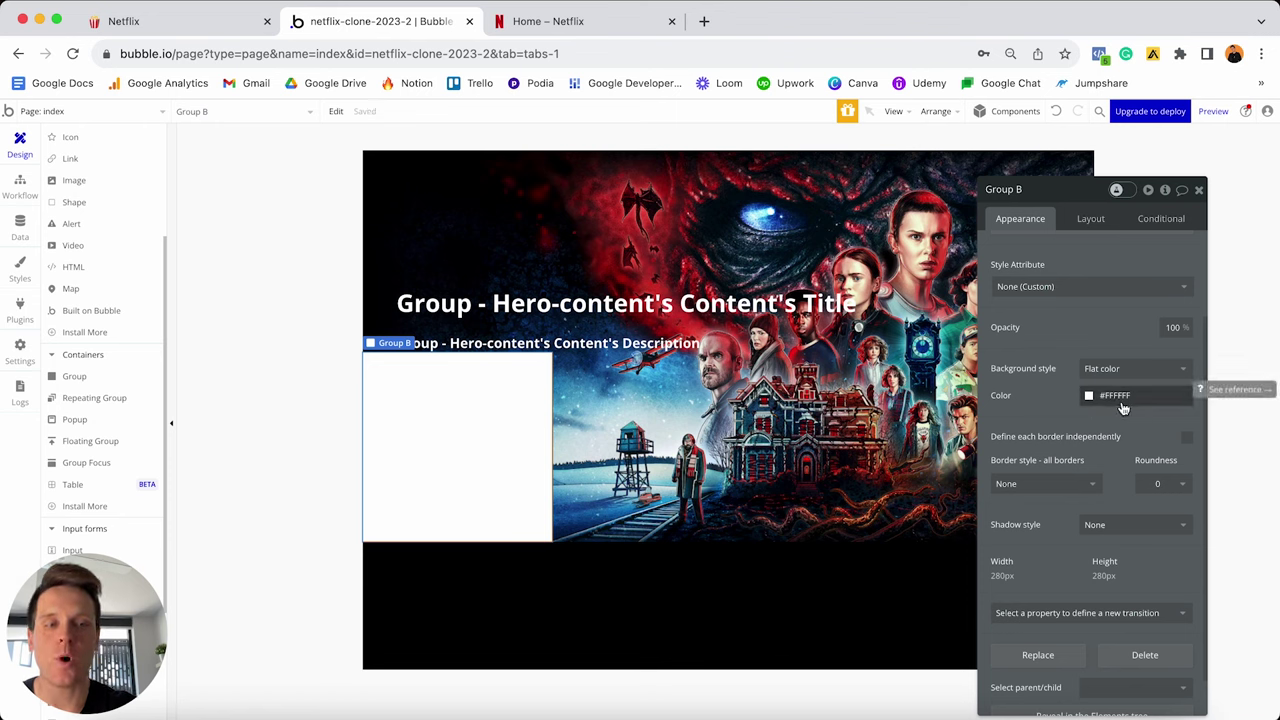
{"action": "left_click", "coordinate": [1157, 486]}
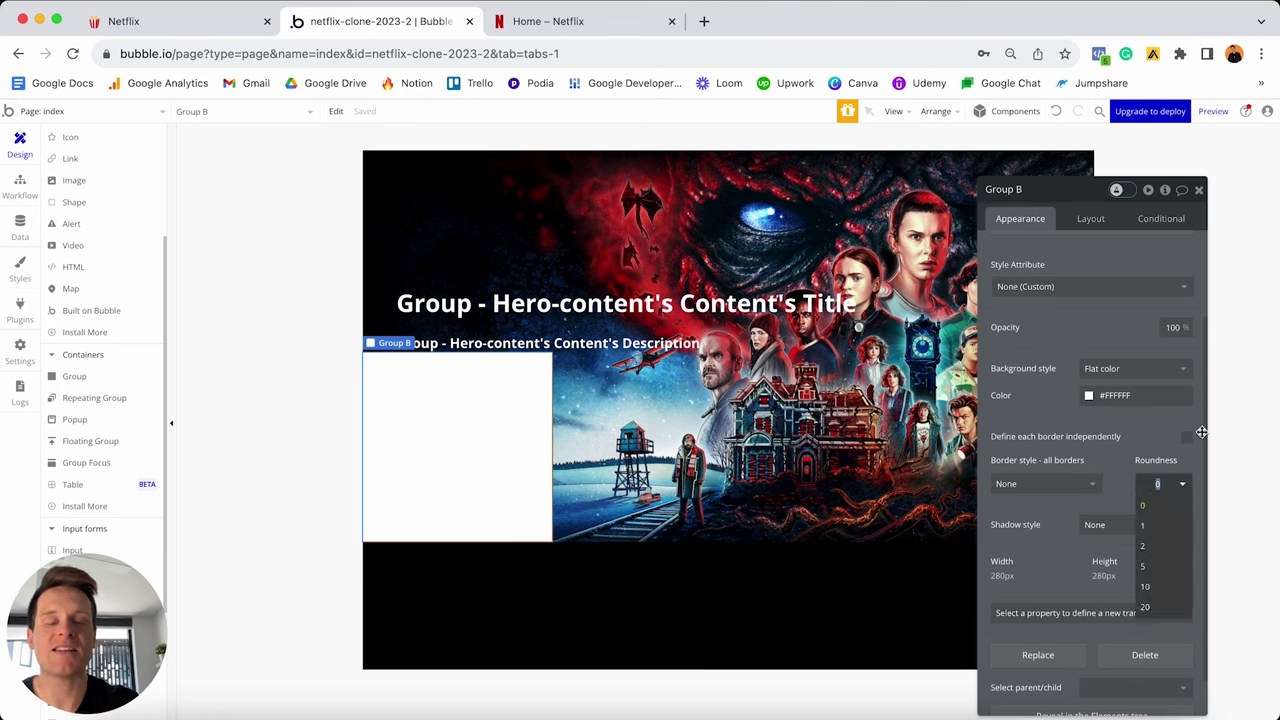
{"action": "type", "text": "10"}
{"action": "key", "text": "Return"}
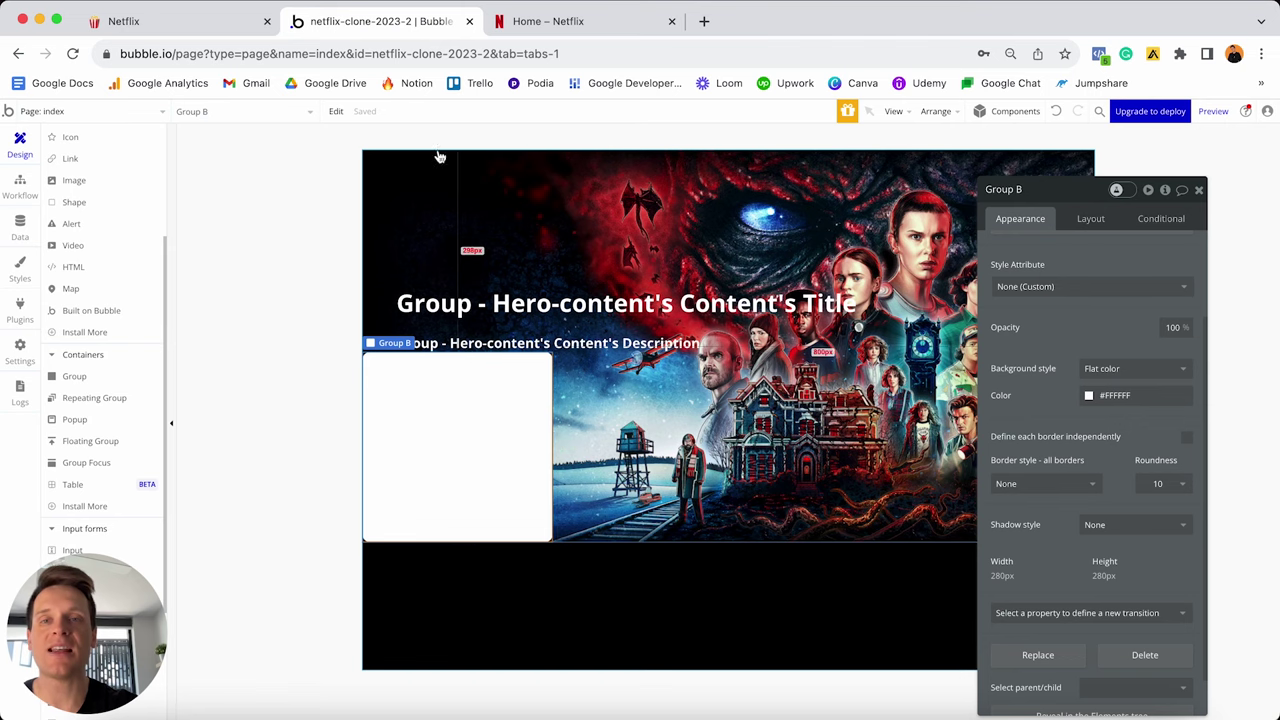
{"action": "left_click", "coordinate": [545, 20]}
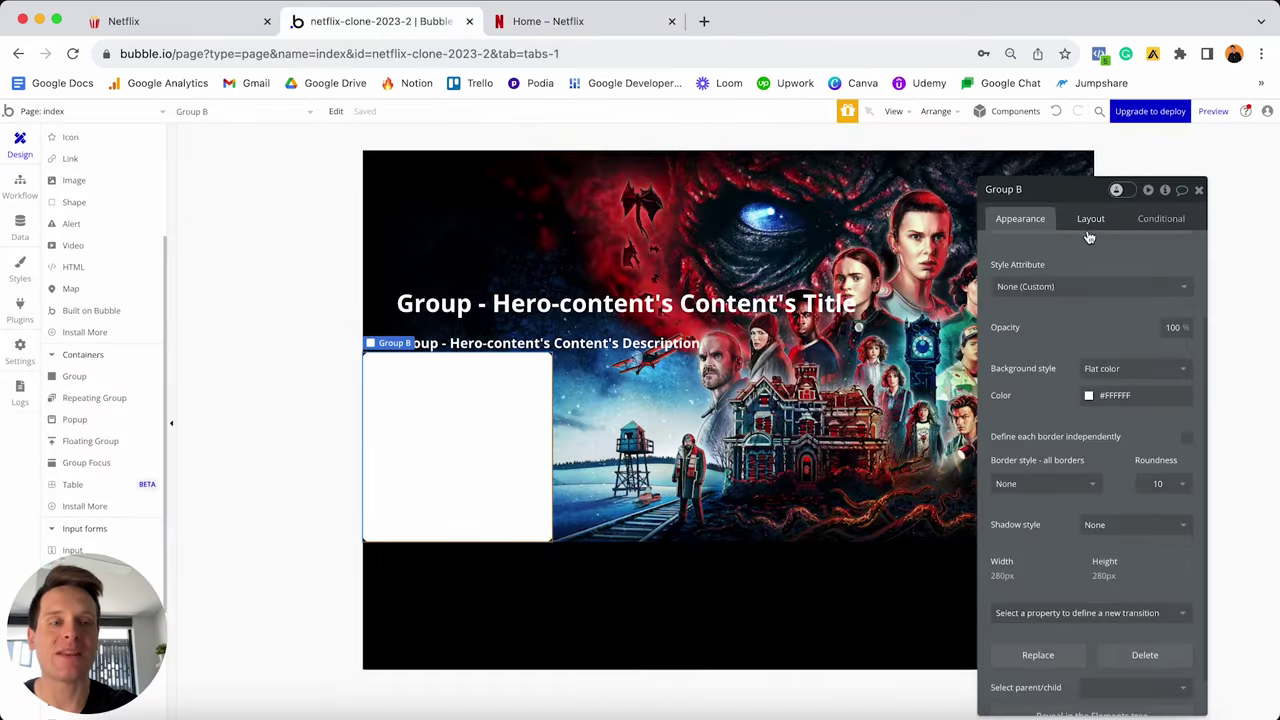
Step: Make Group B a Row container with fixed width 150 px and fixed height 50 px
{"action": "left_click", "coordinate": [1091, 224]}
{"action": "left_click", "coordinate": [1118, 249]}
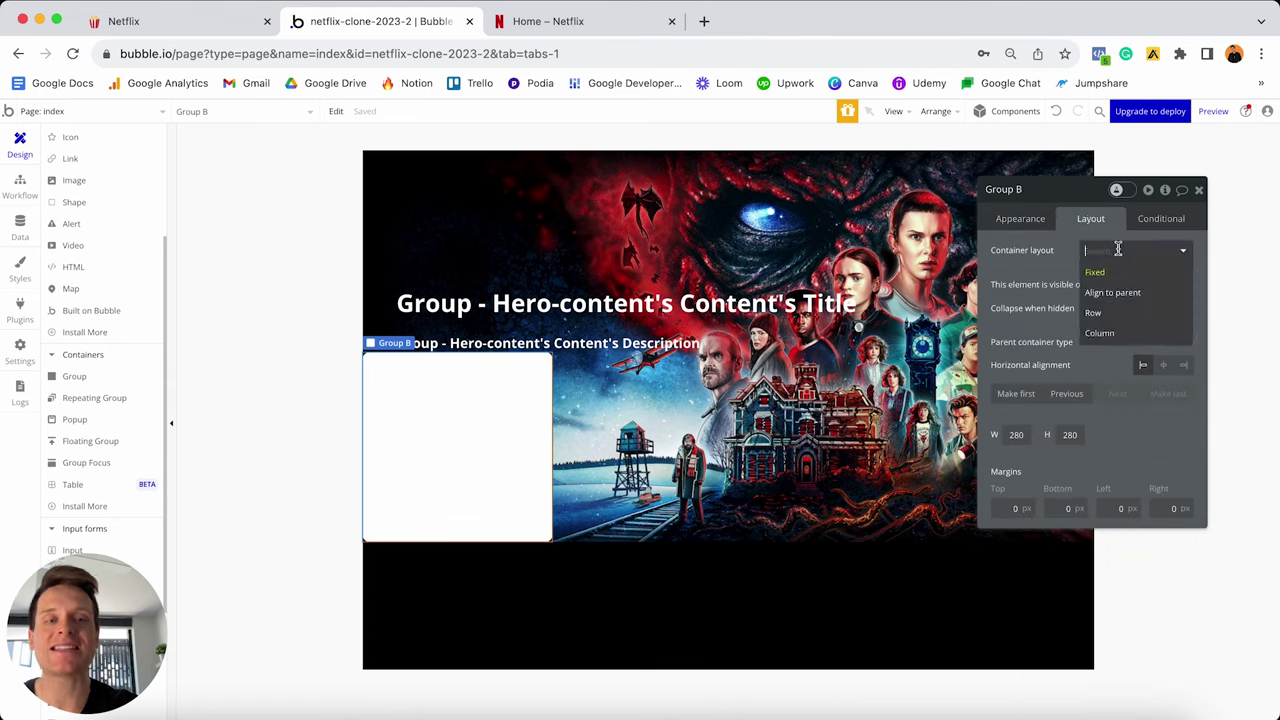
{"action": "left_click", "coordinate": [1095, 314]}
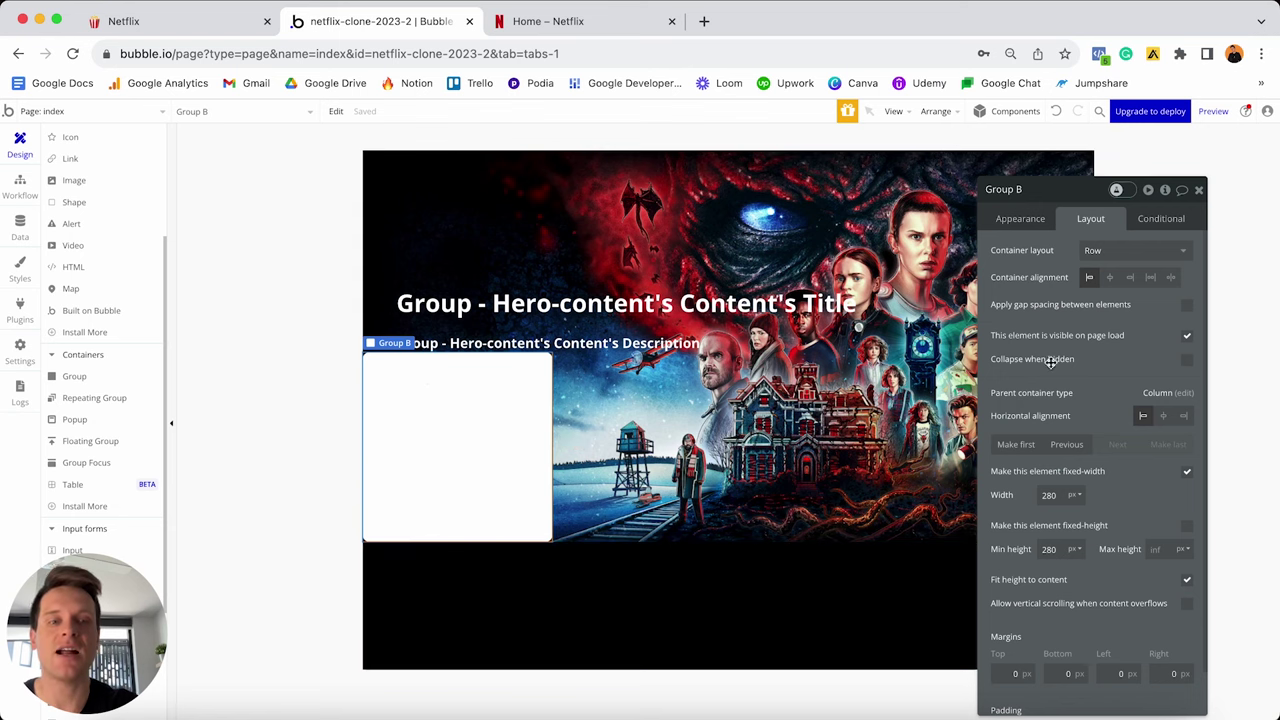
{"action": "double_click", "coordinate": [1061, 494]}
{"action": "type", "text": "150"}
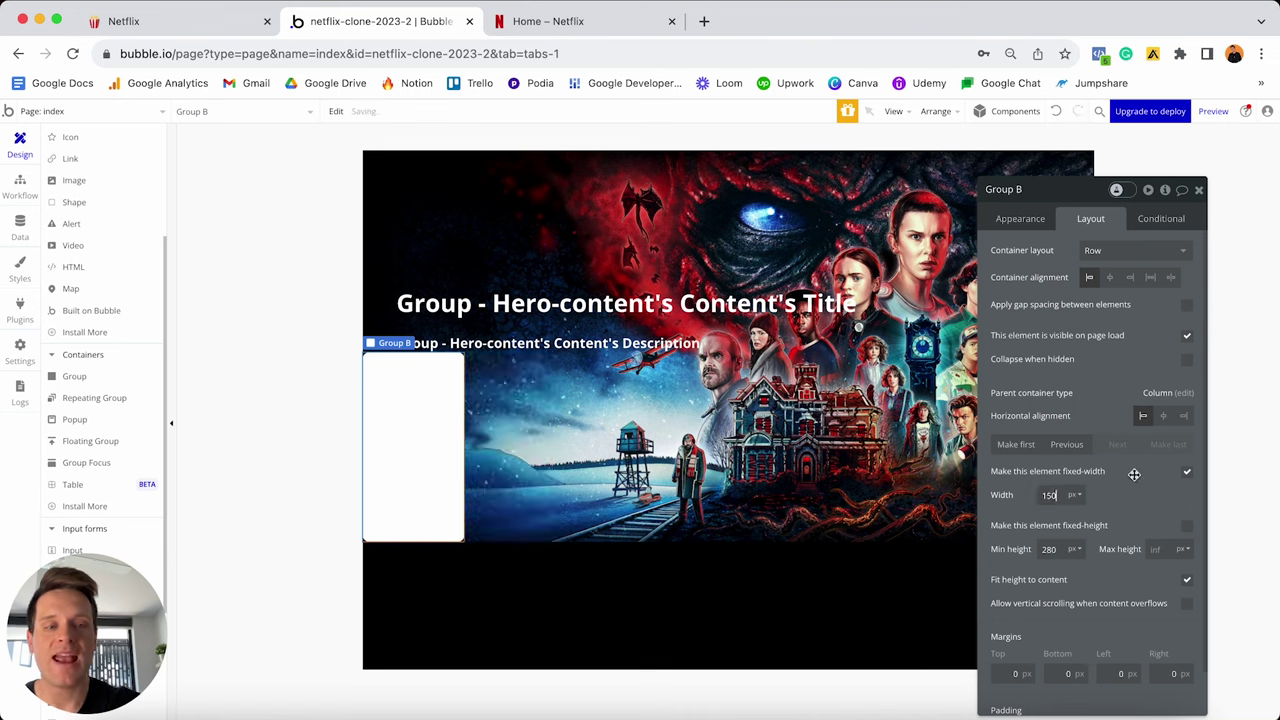
{"action": "left_click", "coordinate": [1187, 474]}
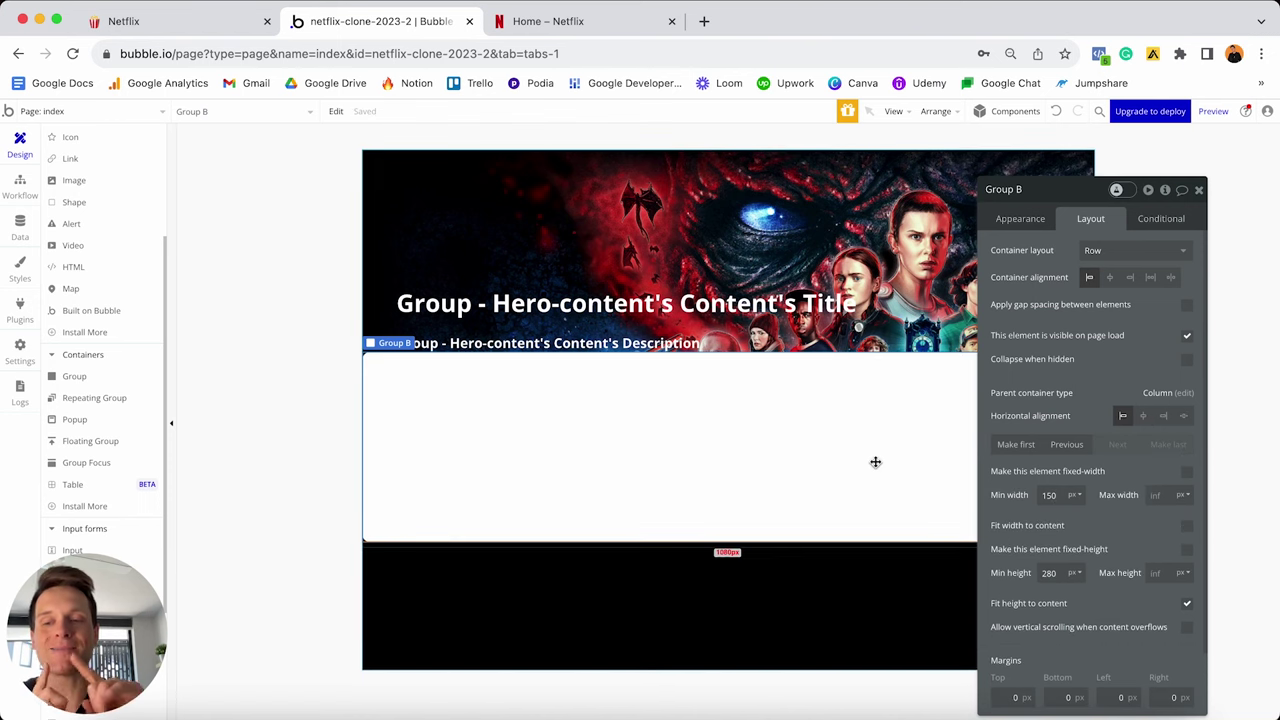
{"action": "left_click", "coordinate": [1187, 474]}
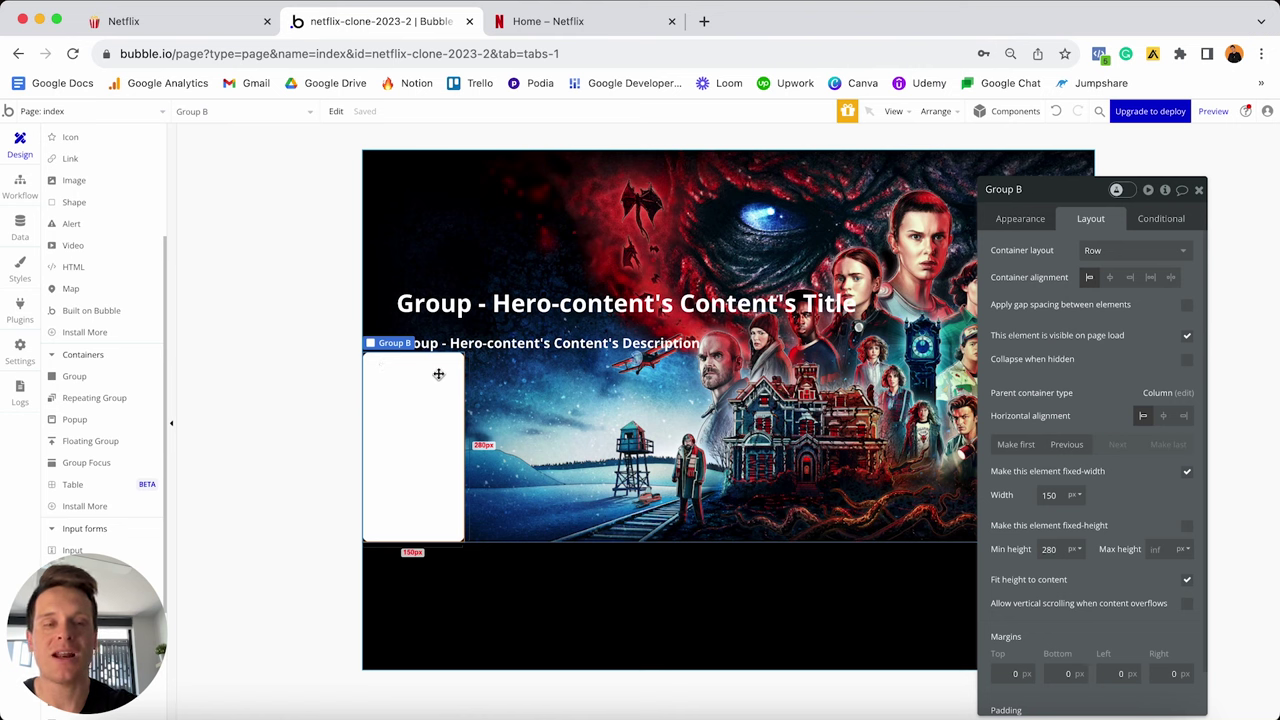
{"action": "left_click", "coordinate": [1183, 475]}
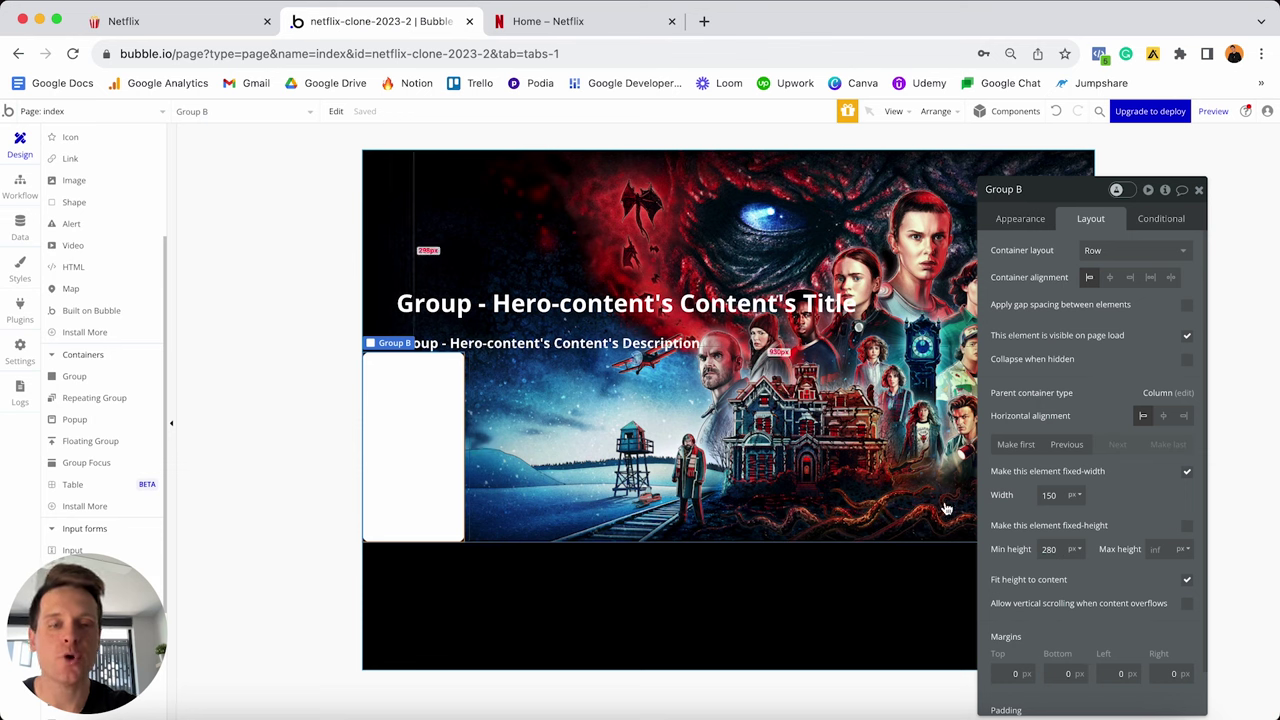
{"action": "left_click", "coordinate": [1187, 526]}
{"action": "left_click", "coordinate": [1078, 549]}
{"action": "type", "text": "50"}
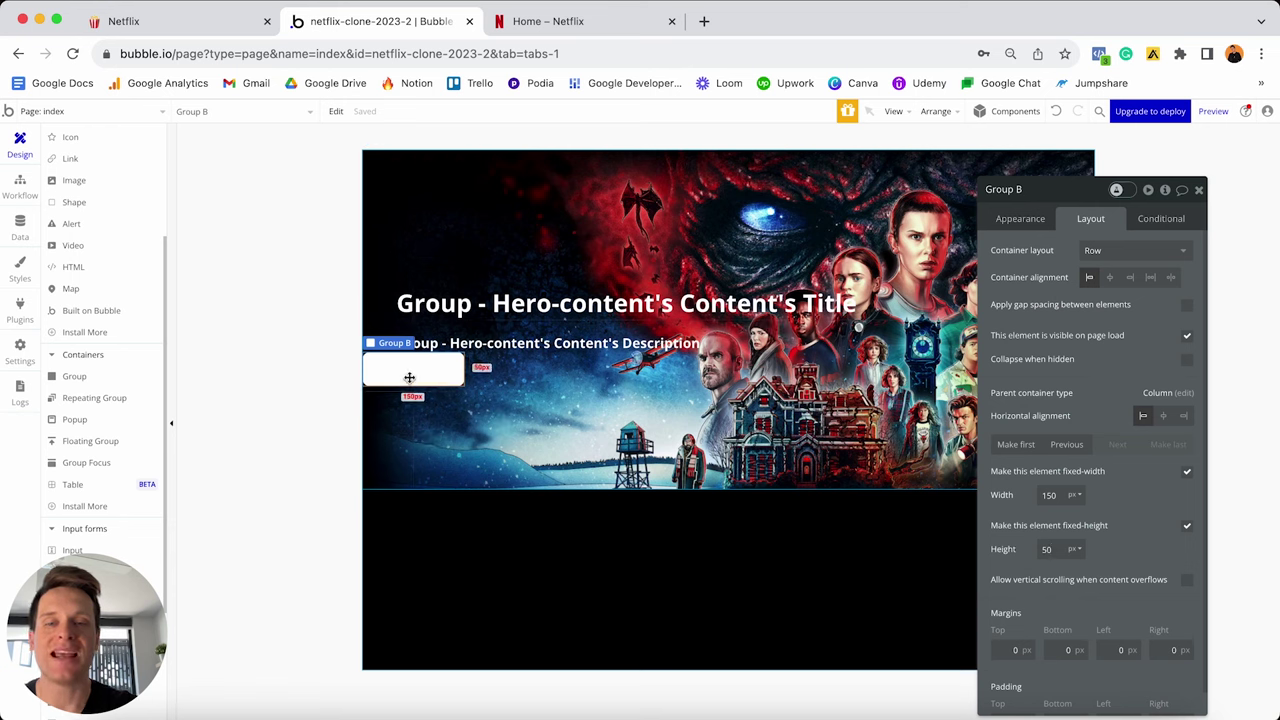
{"action": "scroll", "coordinate": [100, 405], "scroll_direction": "up", "scroll_amount": 5}
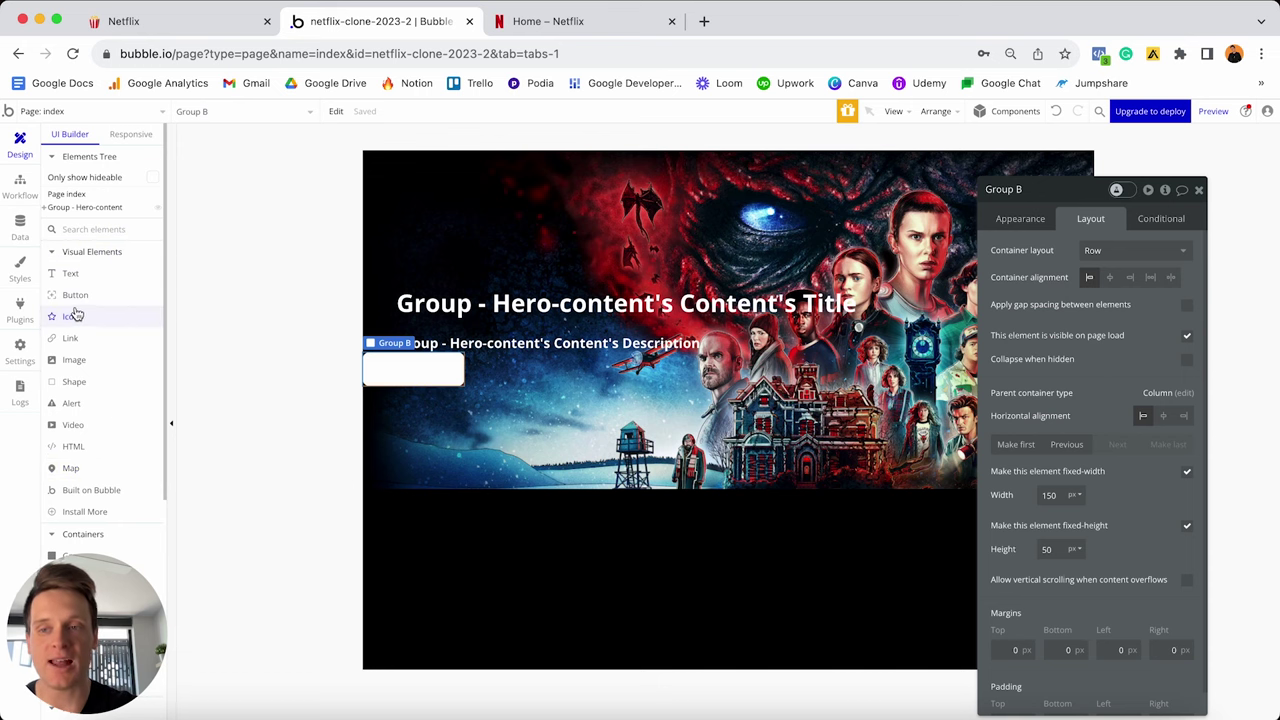
Step: Add a fa-play icon inside the white group and colour it #3E3E3E
{"action": "left_click_drag", "start_coordinate": [75, 318], "coordinate": [383, 373]}
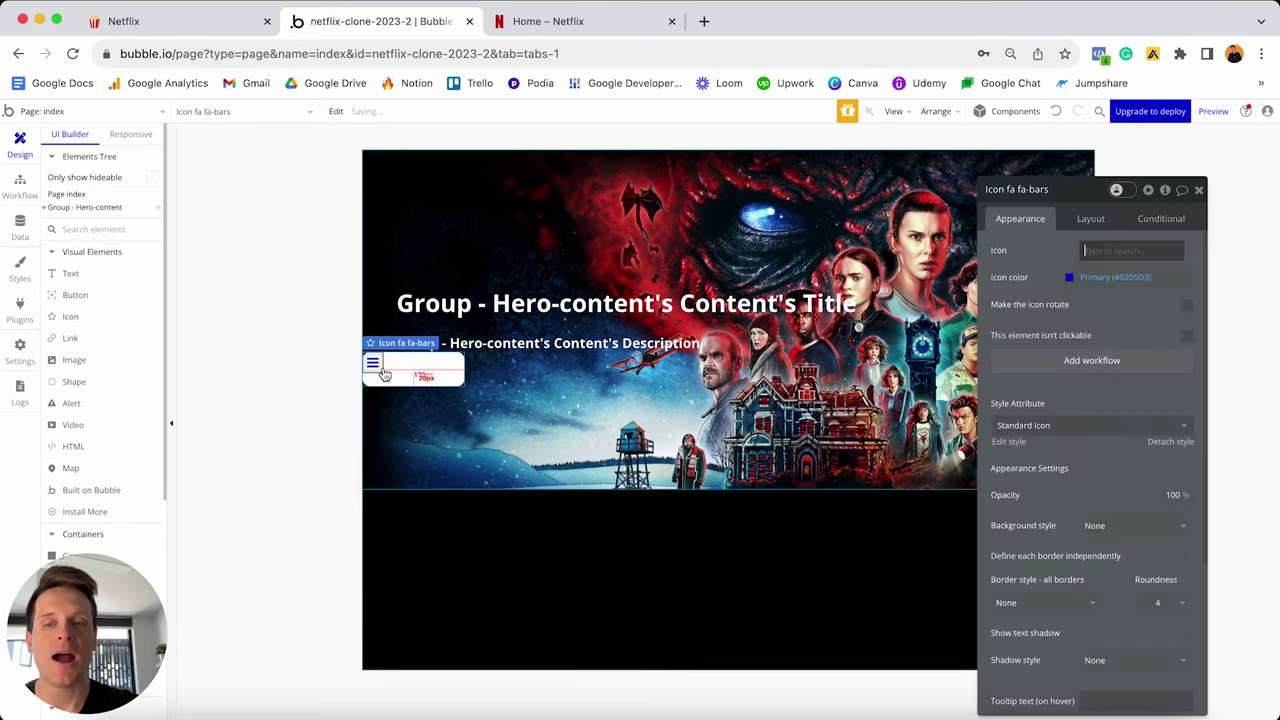
{"action": "type", "text": "play"}
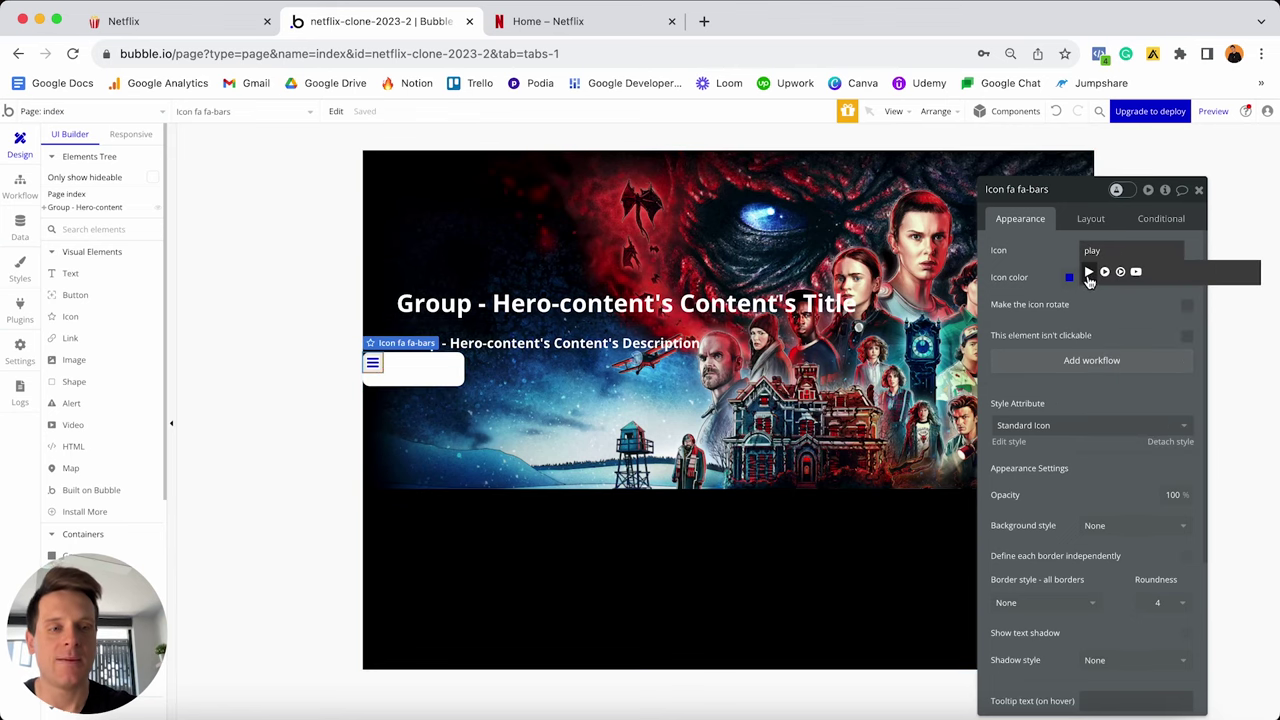
{"action": "left_click", "coordinate": [1089, 273]}
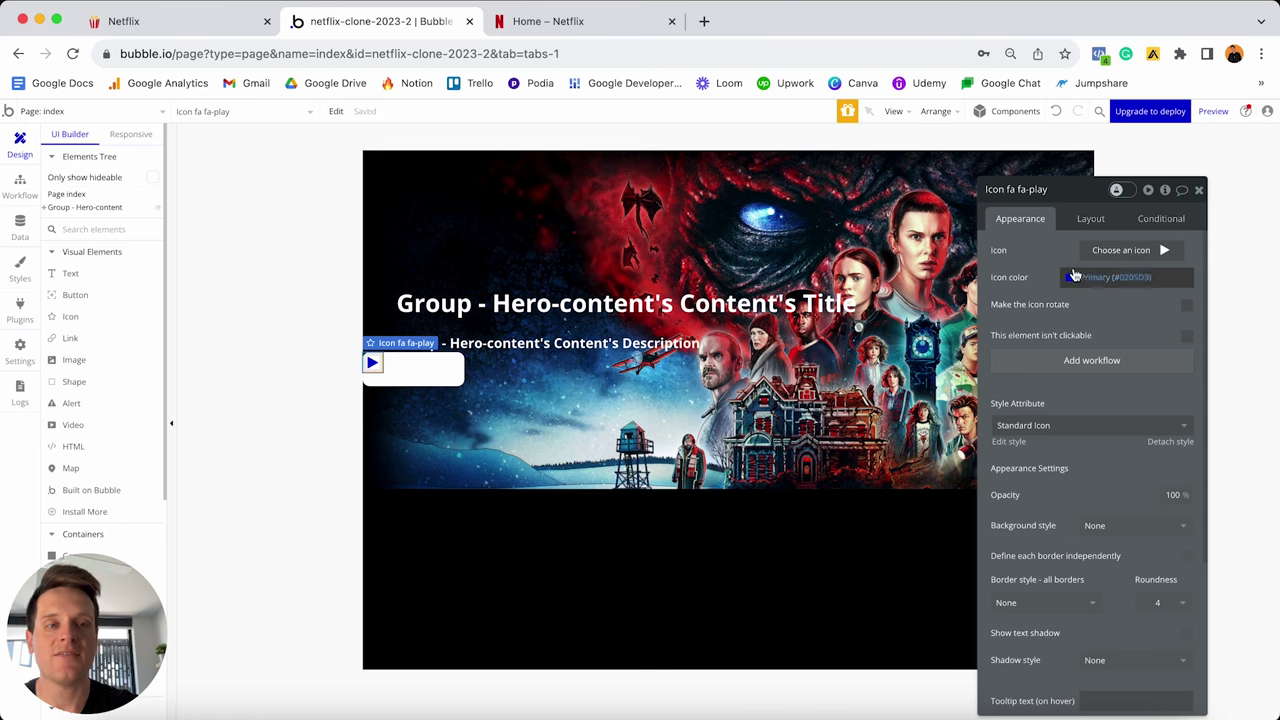
{"action": "left_click", "coordinate": [1108, 277]}
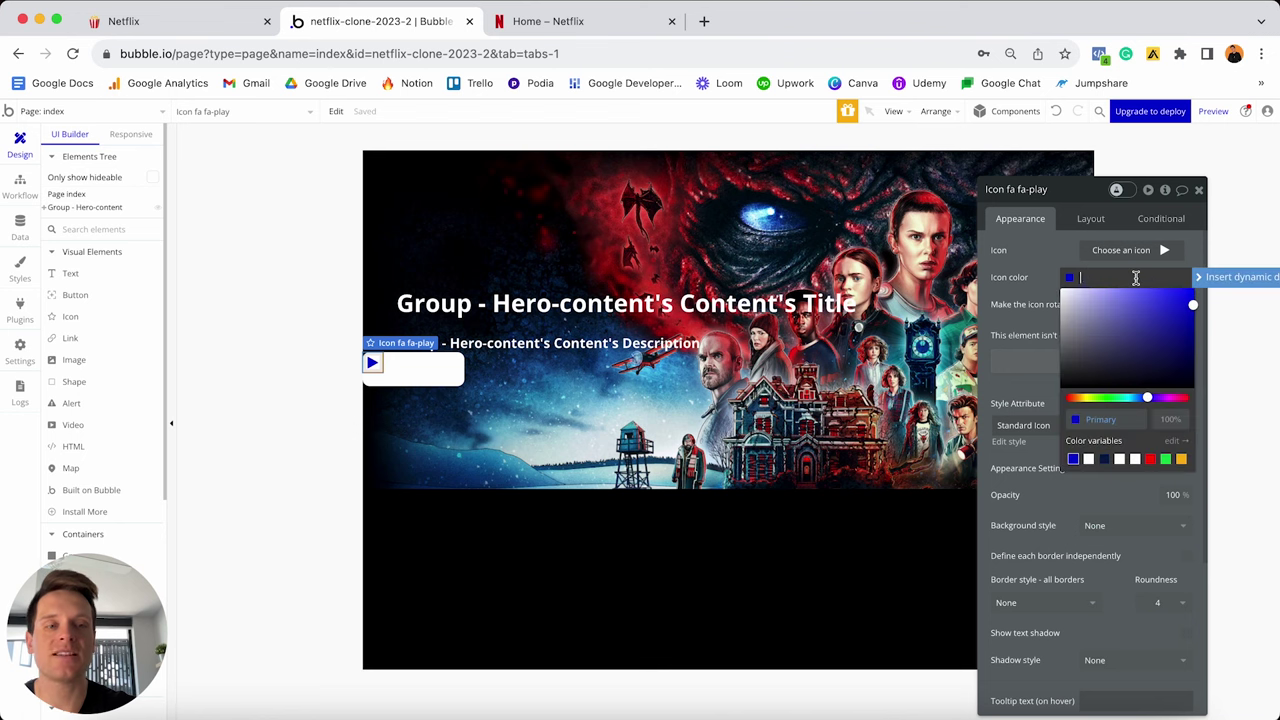
{"action": "type", "text": "#3E3E3E"}
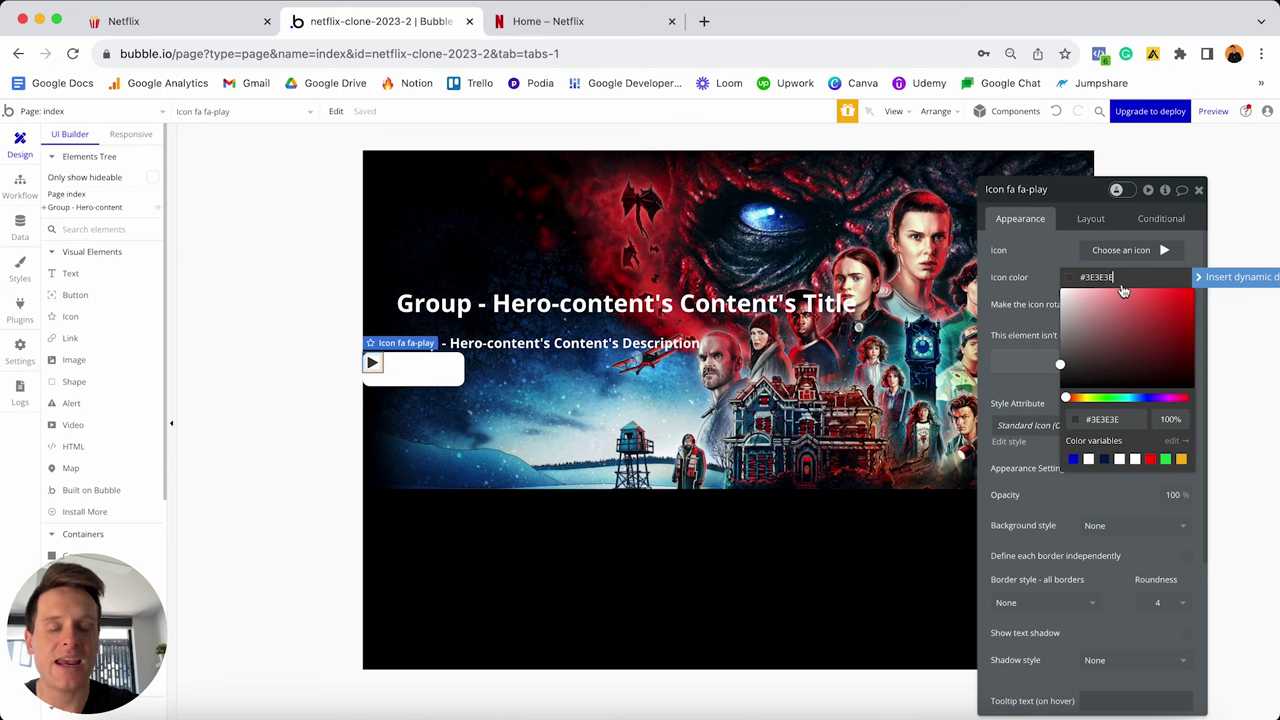
{"action": "left_click", "coordinate": [1088, 240]}
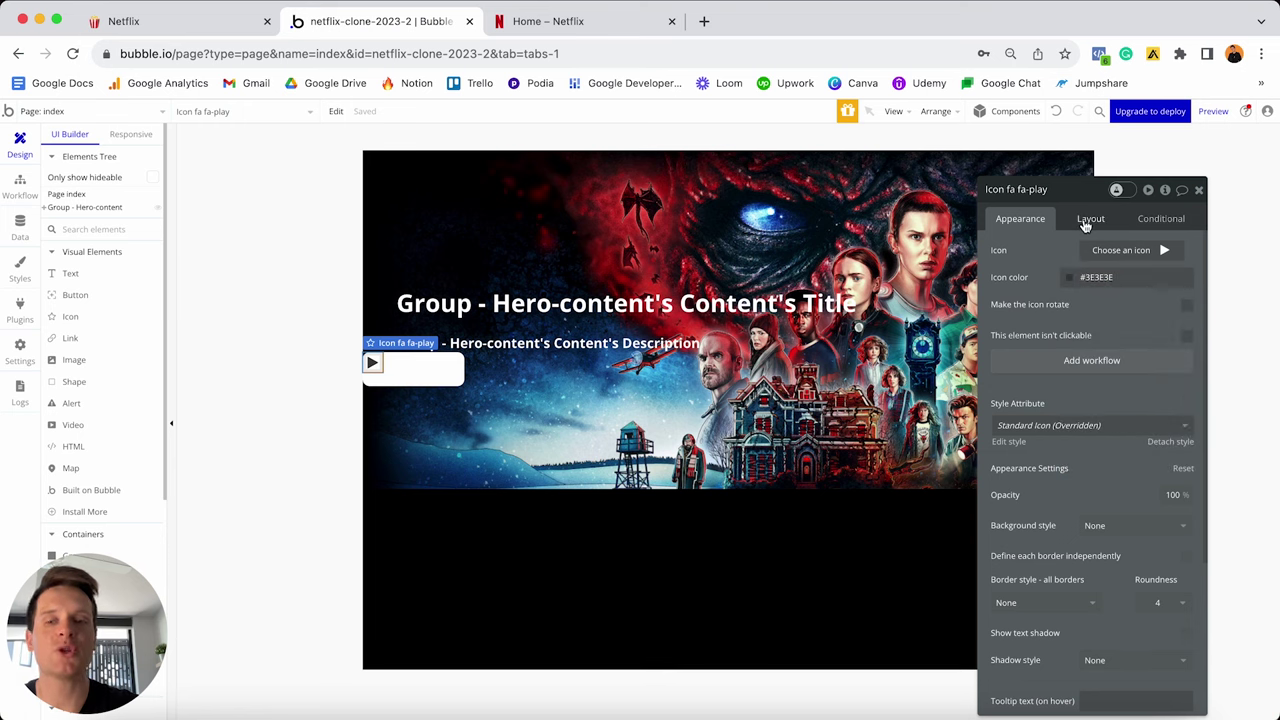
{"action": "left_click", "coordinate": [1086, 222]}
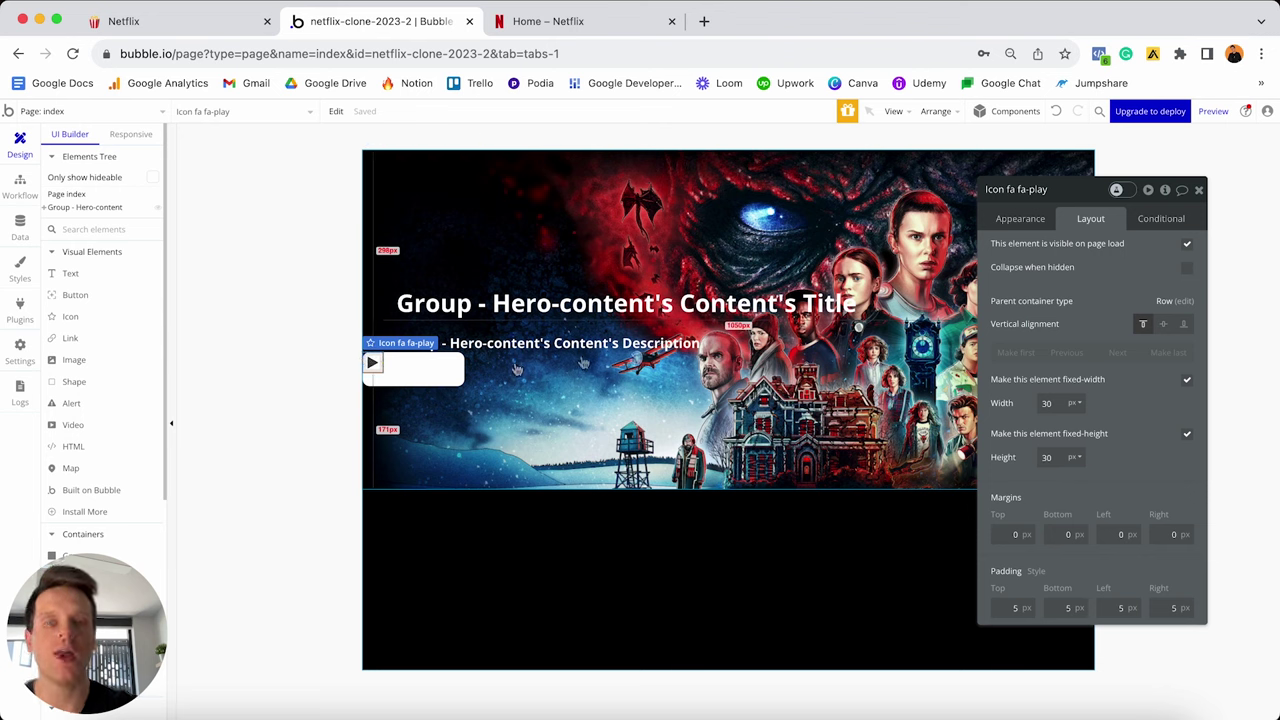
Step: Centre the play icon vertically in the white row, alongside its 30 px left margin
{"action": "left_click", "coordinate": [1163, 330]}
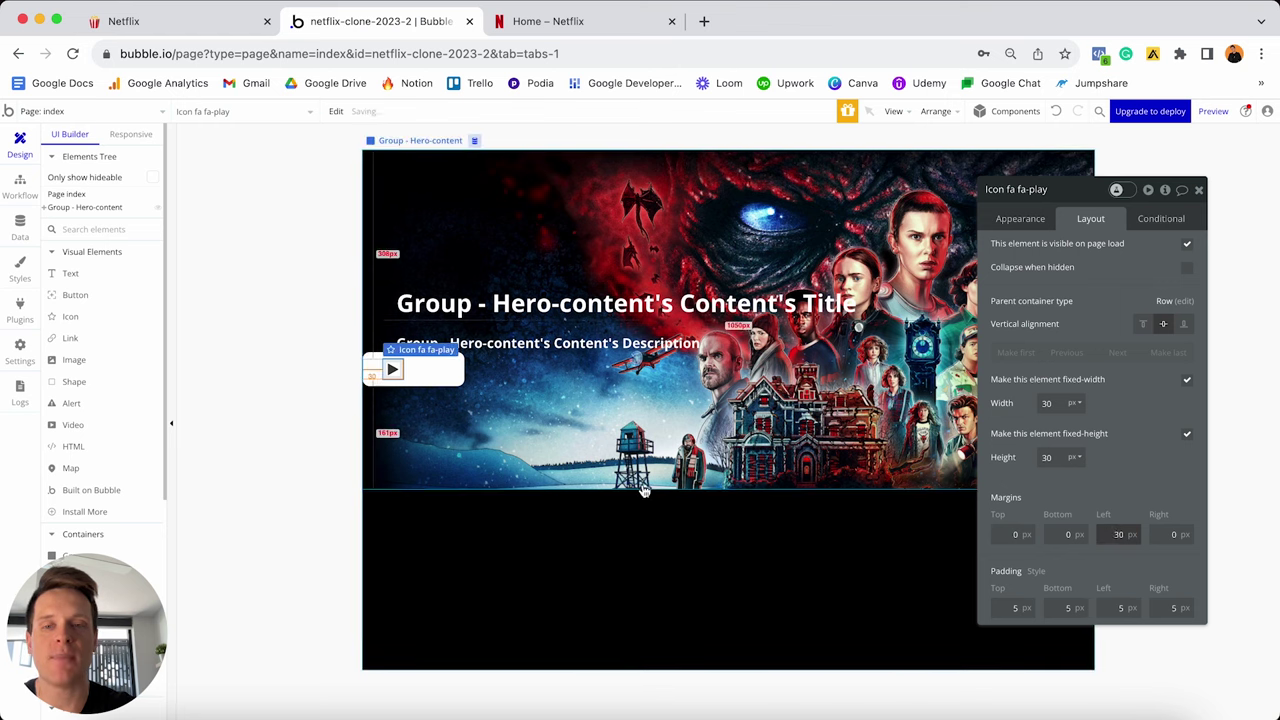
{"action": "left_click", "coordinate": [582, 478]}
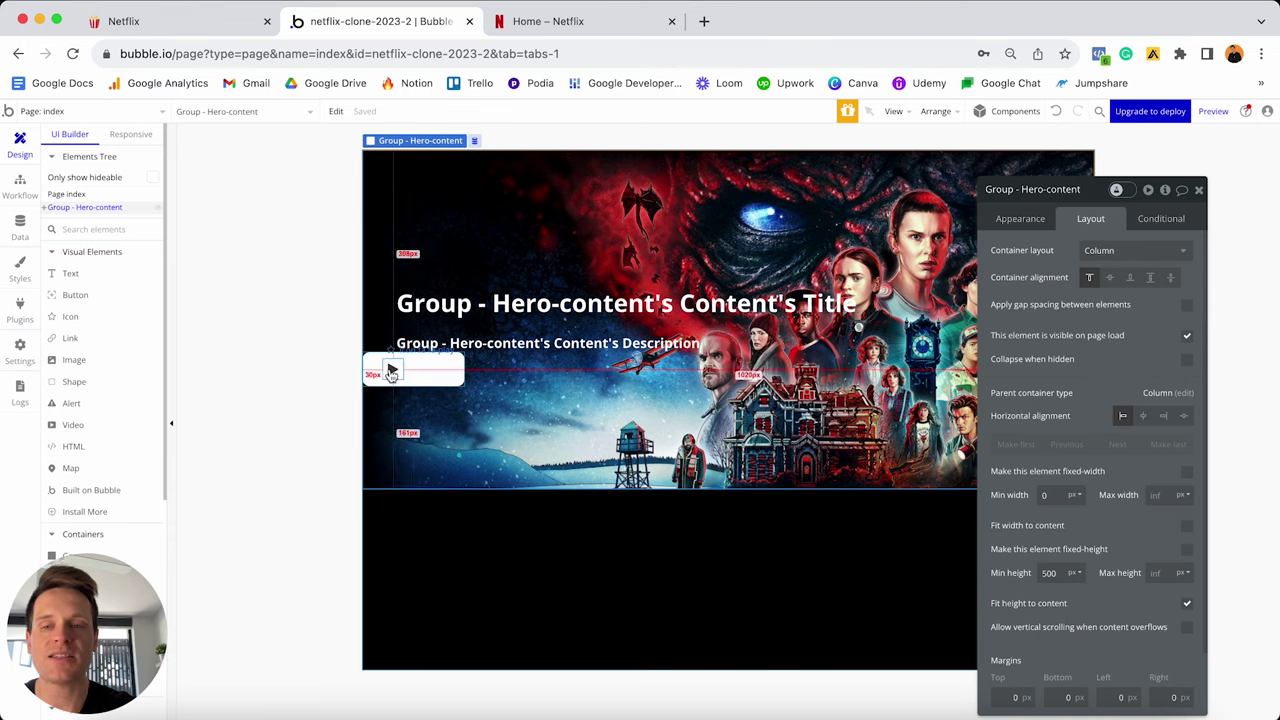
Step: Add a text element reading 'Play' inside the white group
{"action": "left_click", "coordinate": [70, 273]}
{"action": "left_click", "coordinate": [411, 372]}
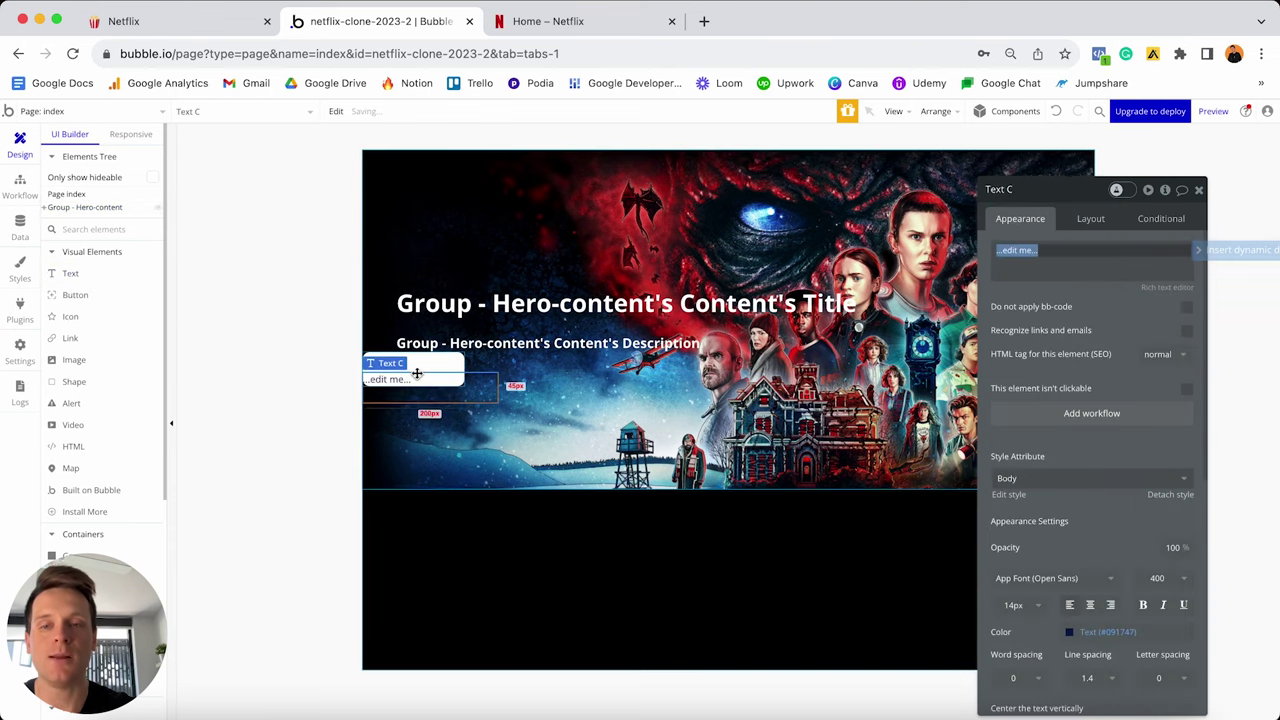
{"action": "type", "text": "Play"}
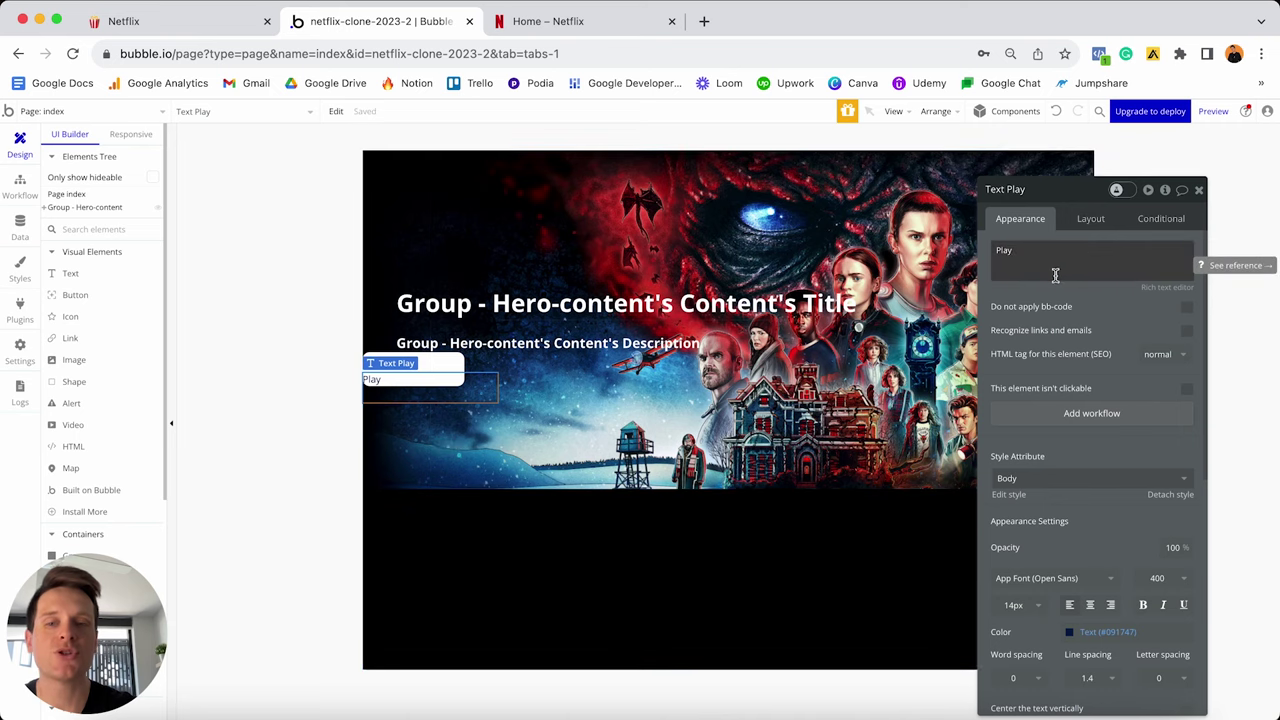
{"action": "scroll", "coordinate": [1060, 388], "scroll_direction": "down", "scroll_amount": 2}
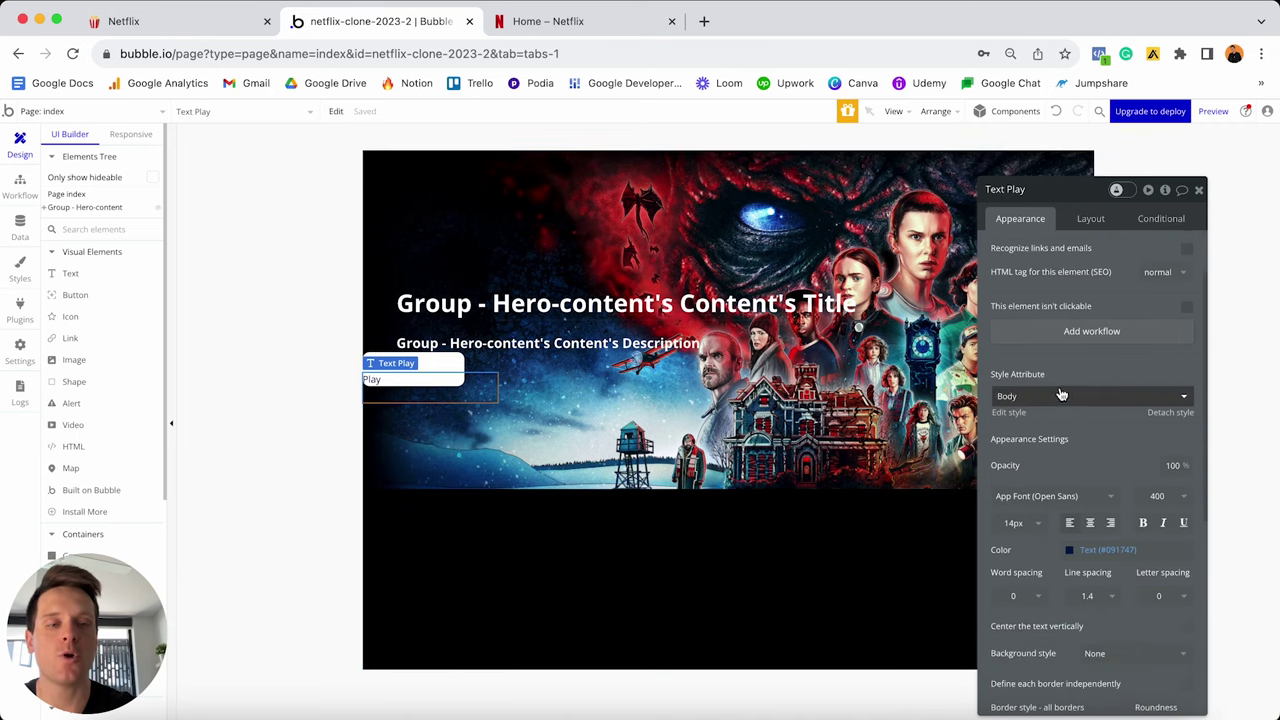
Step: Detach the Play text from Body style and make it 22px, bold, colour #3E3E3E
{"action": "left_click", "coordinate": [1167, 414]}
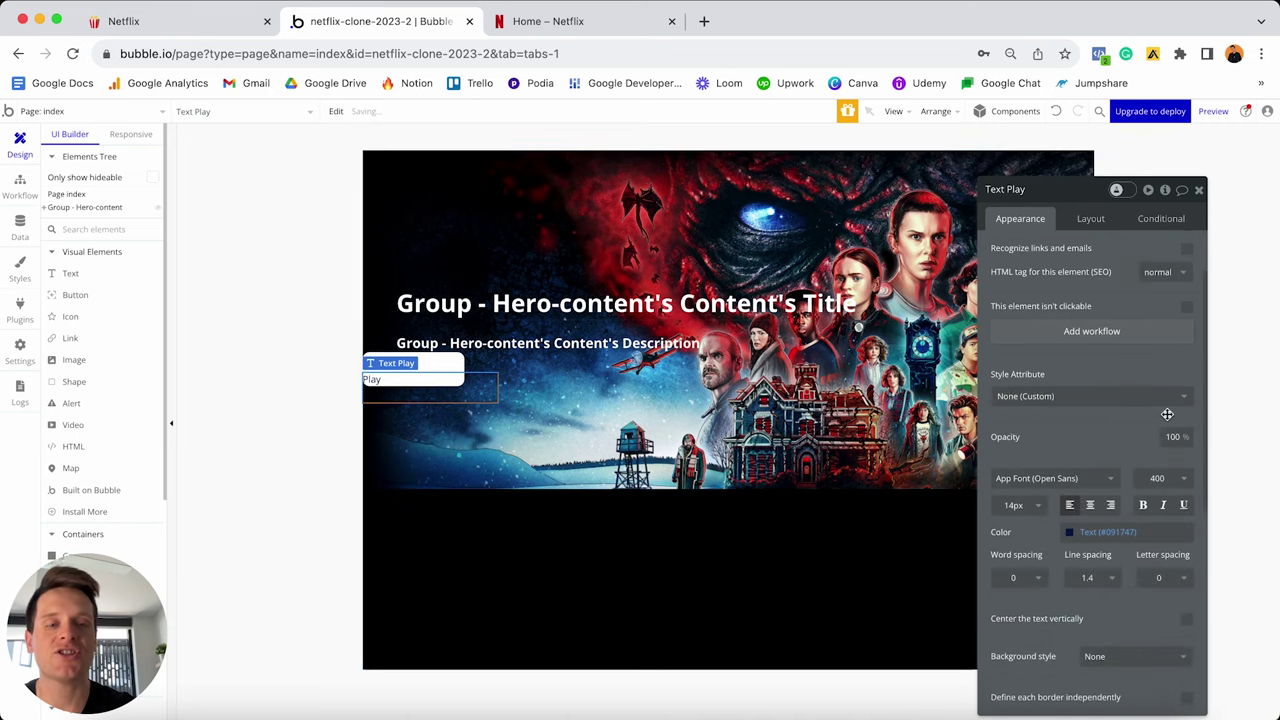
{"action": "left_click", "coordinate": [1018, 503]}
{"action": "type", "text": "22"}
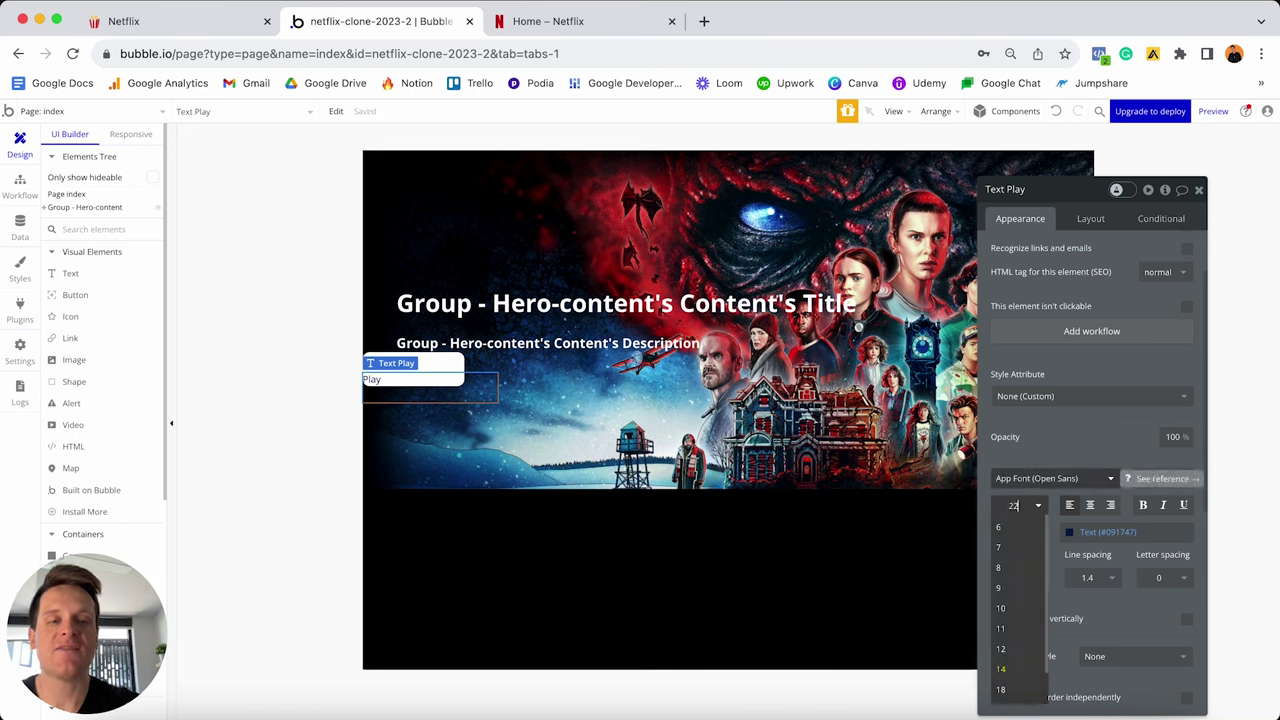
{"action": "key", "text": "Return"}
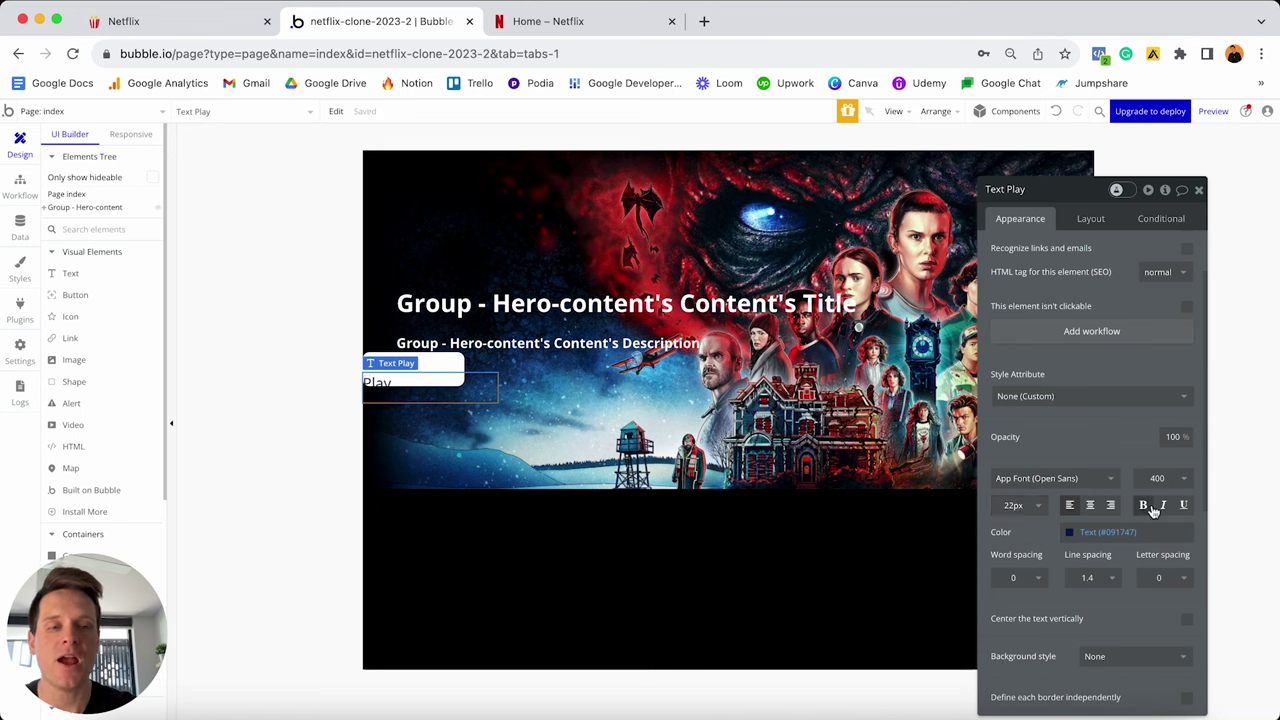
{"action": "left_click", "coordinate": [1143, 505]}
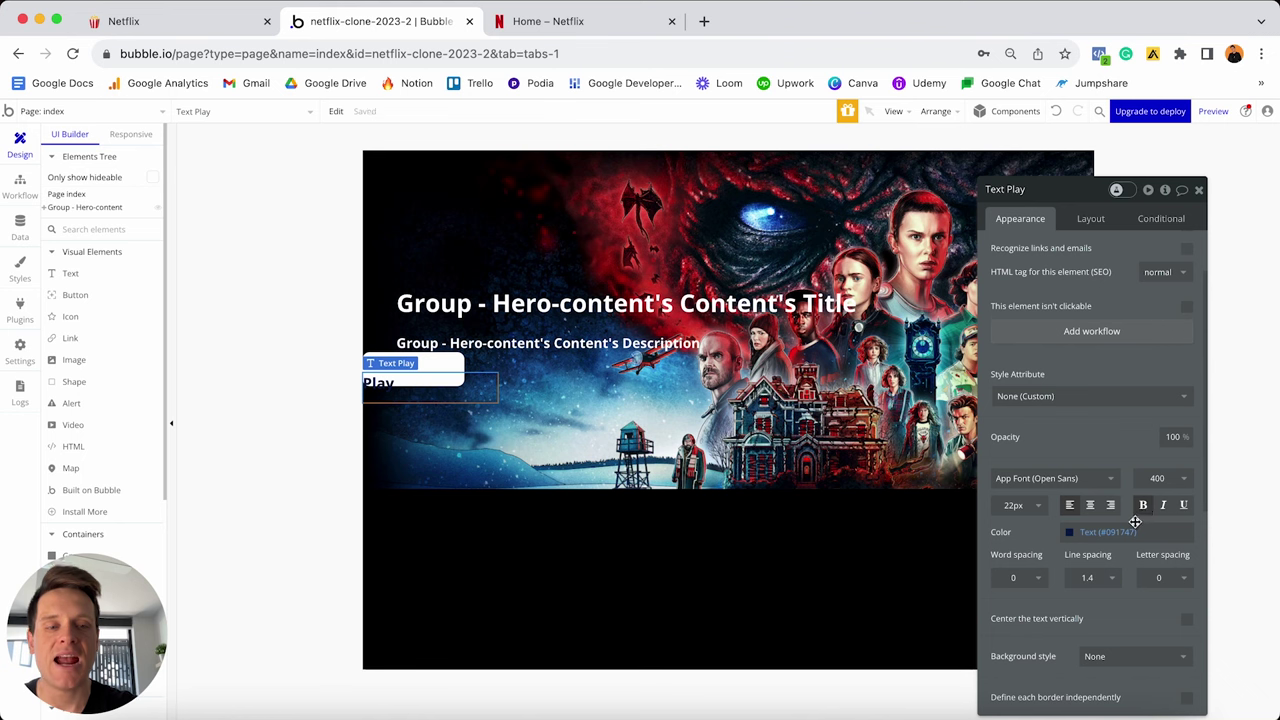
{"action": "left_click", "coordinate": [1140, 532]}
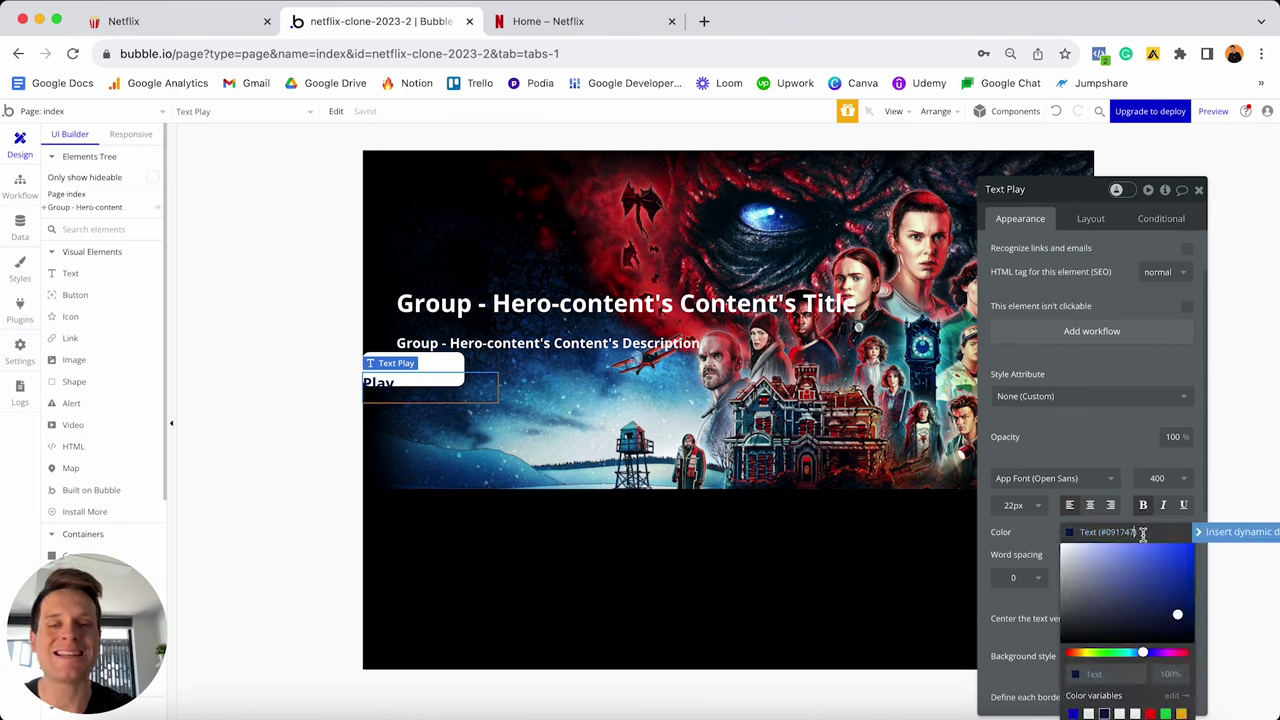
{"action": "type", "text": "#3E3E3E"}
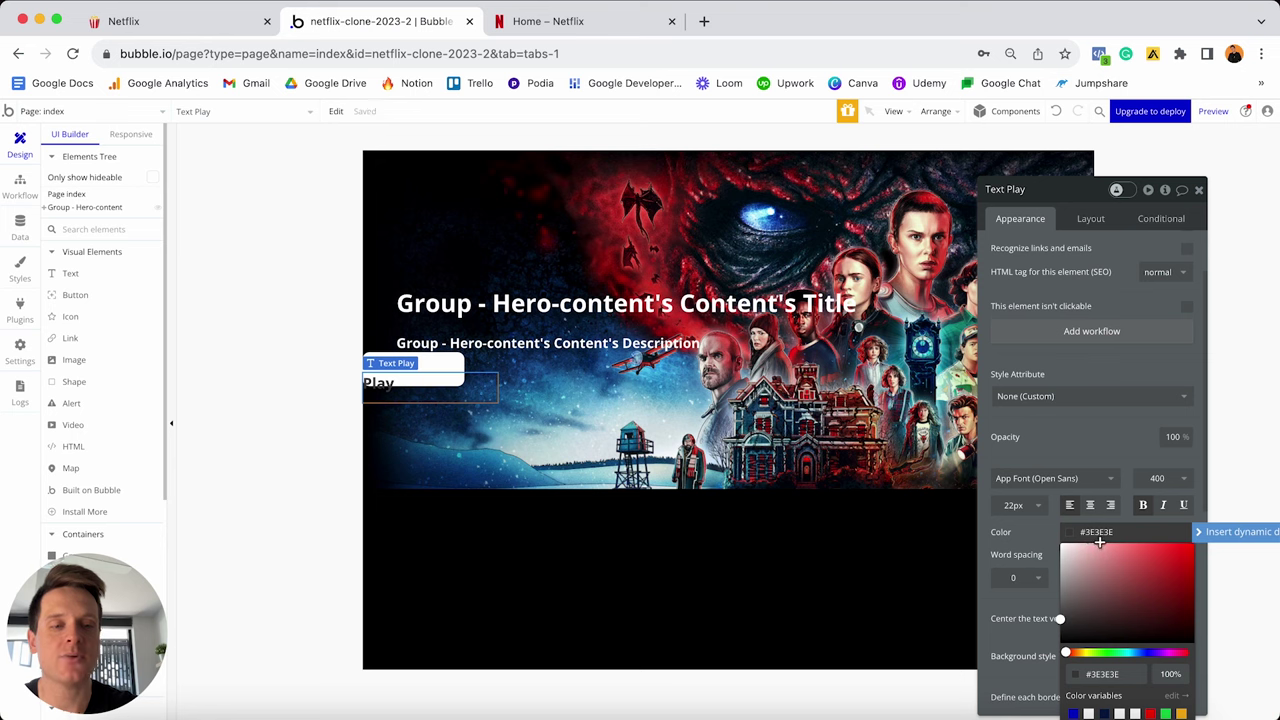
{"action": "left_click", "coordinate": [1034, 534]}
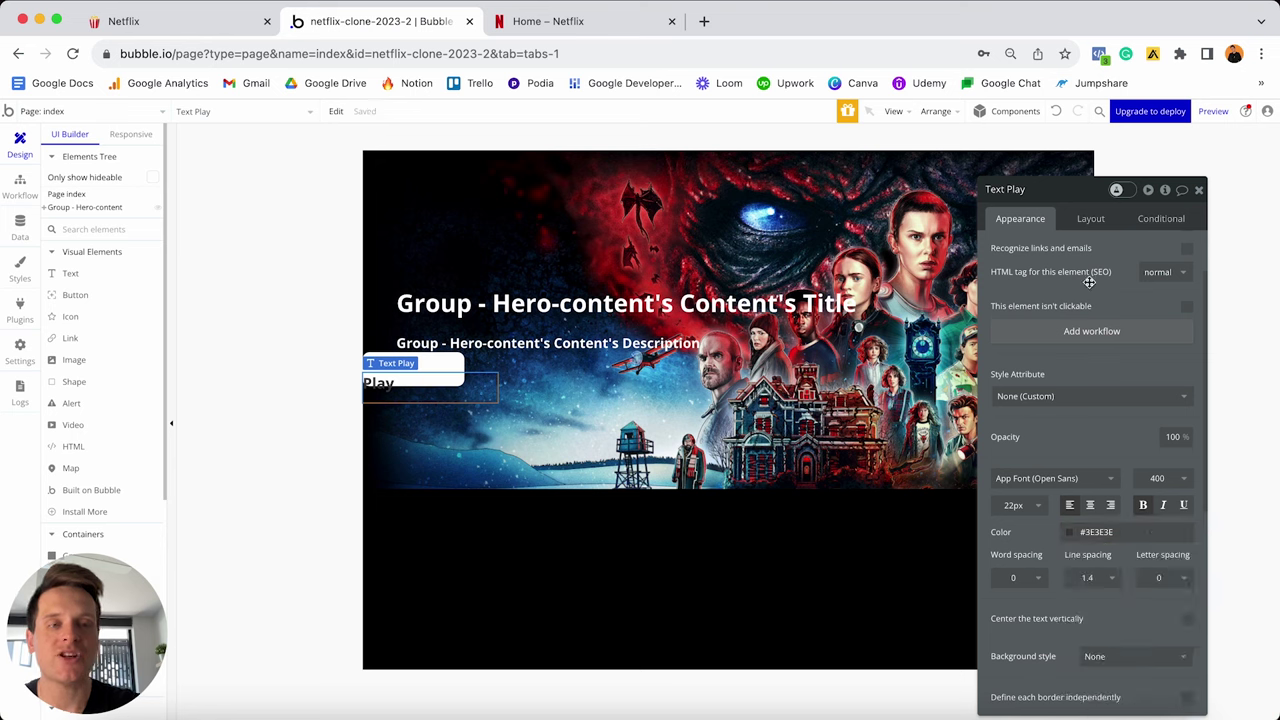
{"action": "left_click", "coordinate": [1092, 220]}
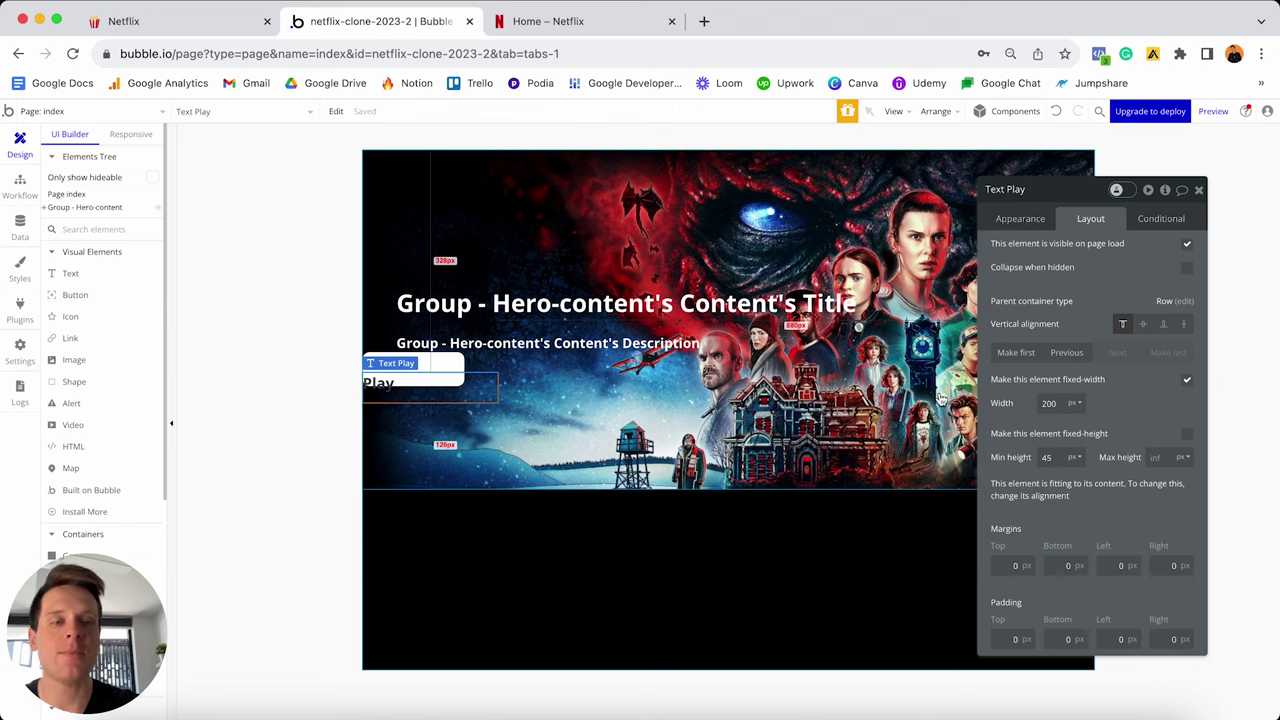
Step: Make the Play text fit its content width, with min width and height 0, vertical centring and 5 px left margin
{"action": "left_click", "coordinate": [1187, 383]}
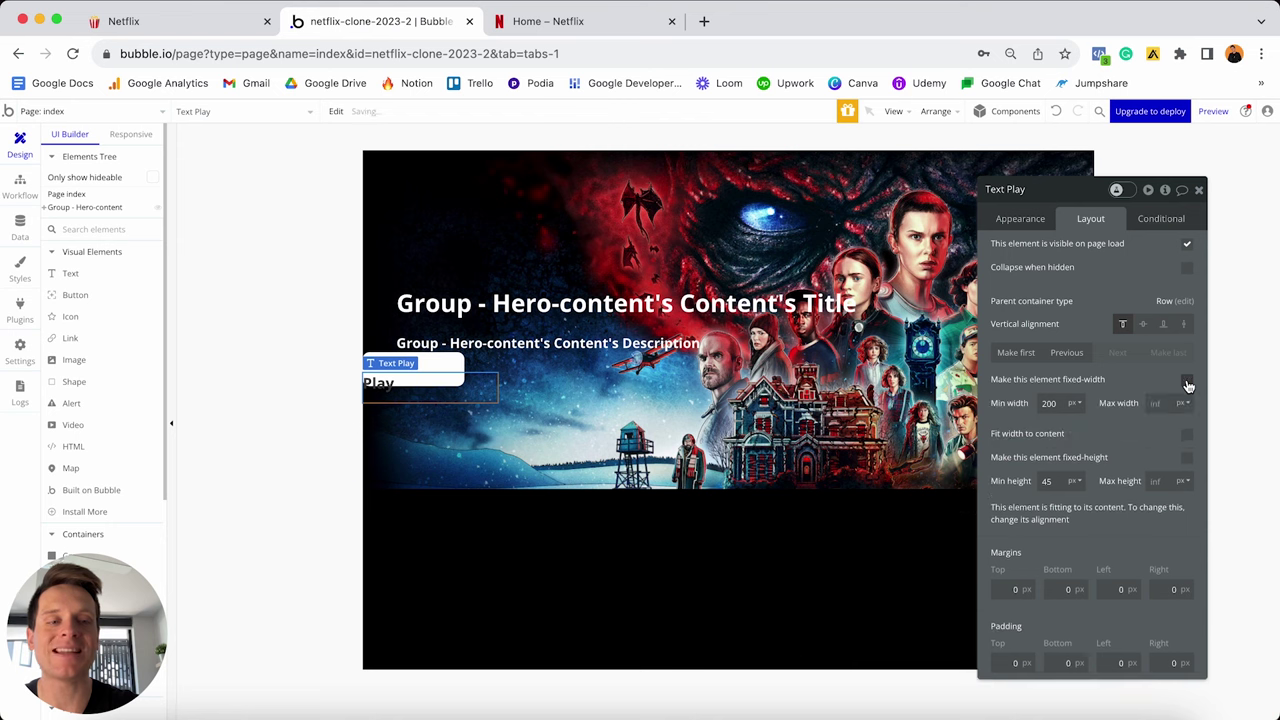
{"action": "double_click", "coordinate": [1052, 402]}
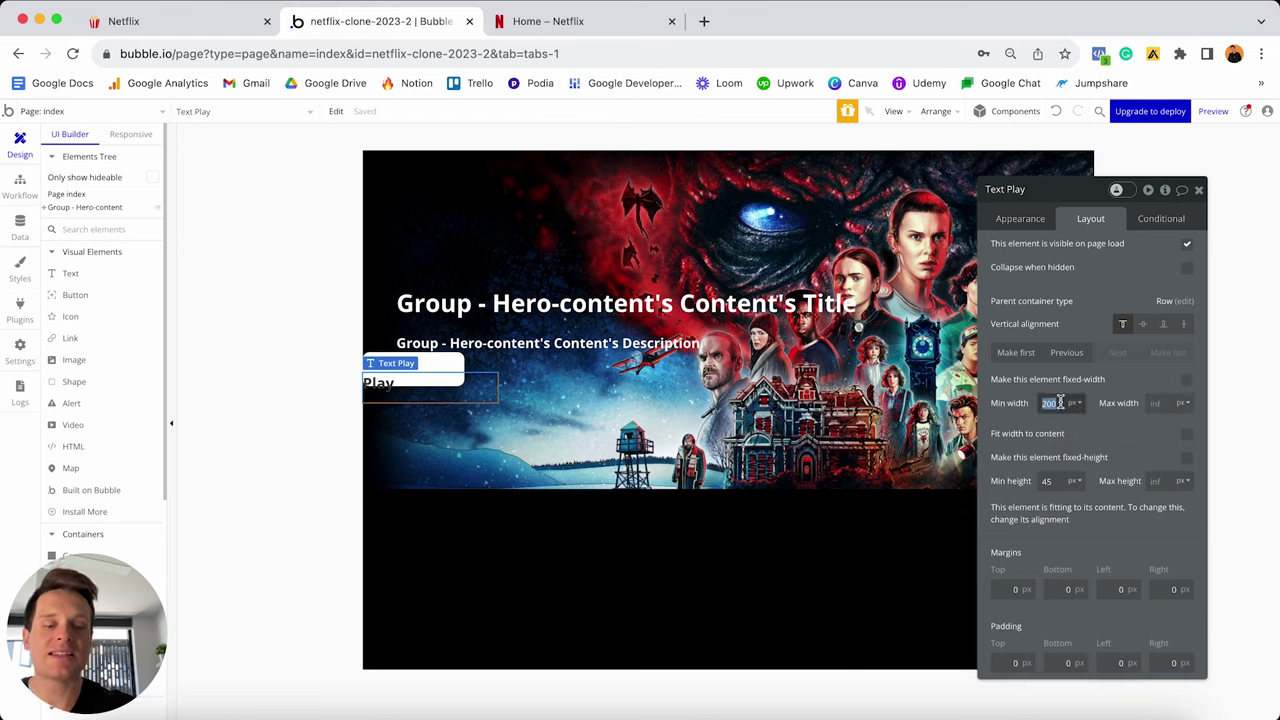
{"action": "type", "text": "0"}
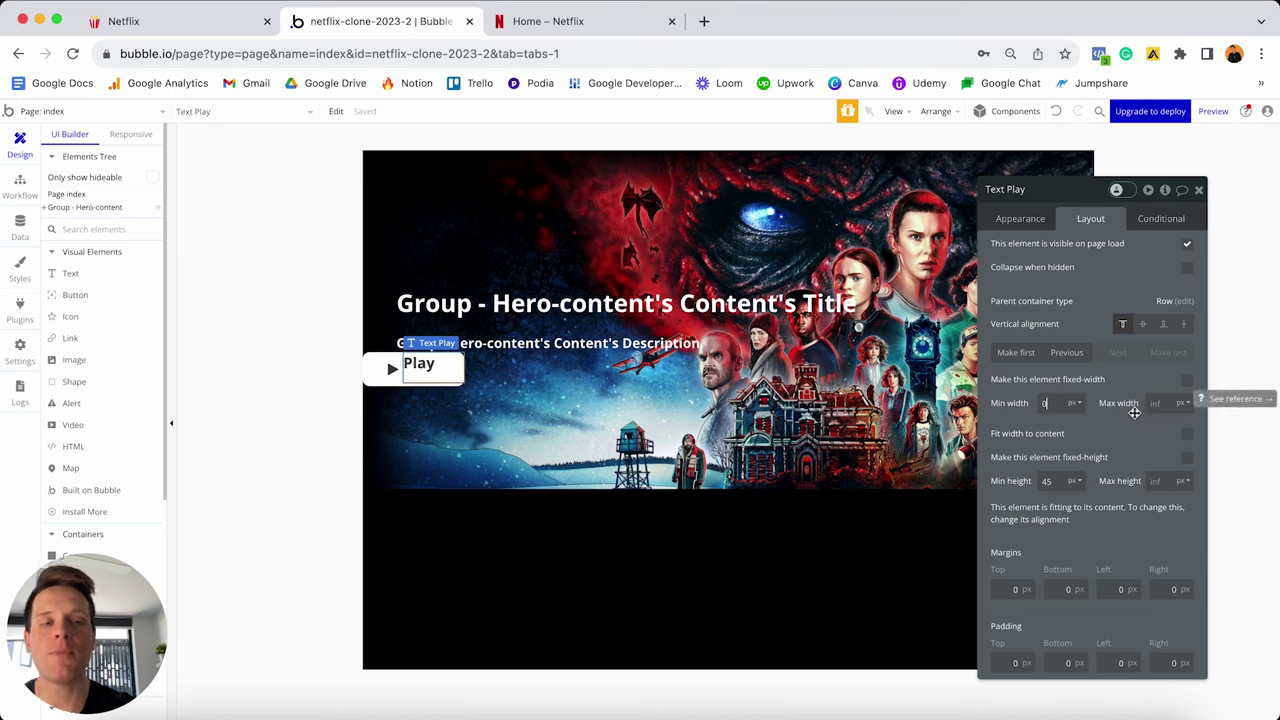
{"action": "left_click", "coordinate": [1188, 436]}
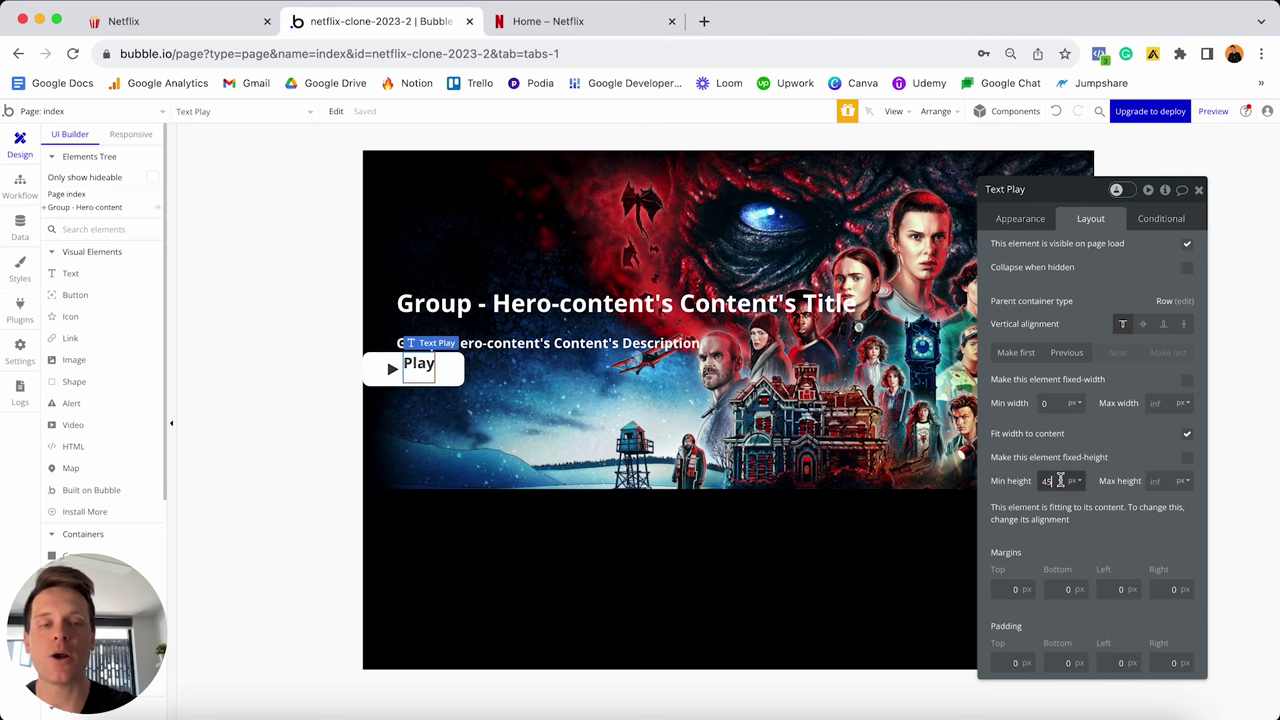
{"action": "type", "text": "0"}
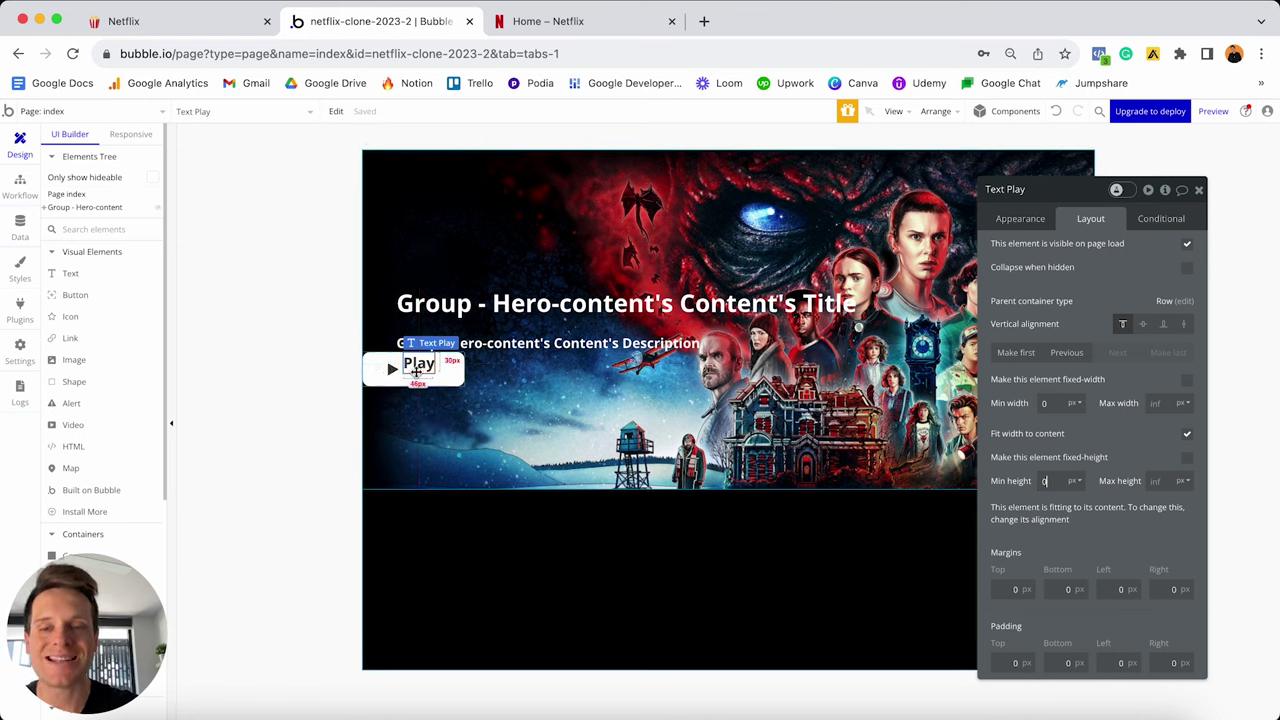
{"action": "left_click", "coordinate": [1144, 328]}
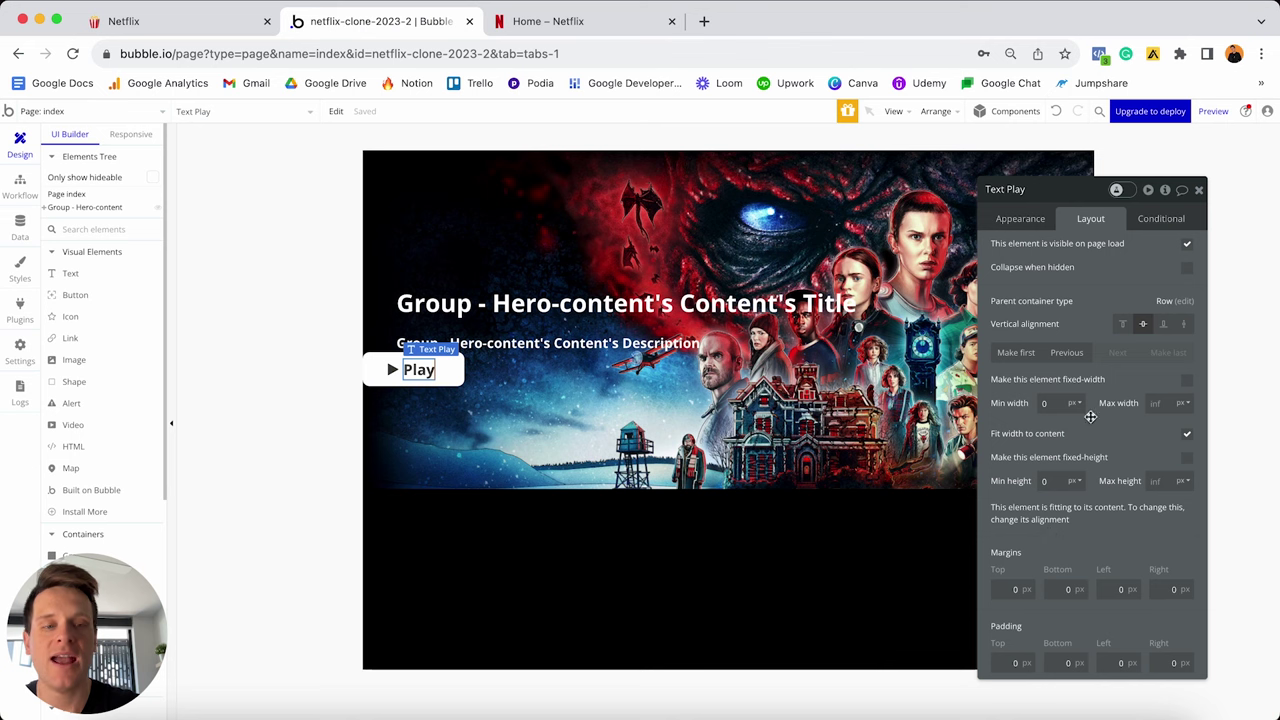
{"action": "left_click", "coordinate": [1117, 586]}
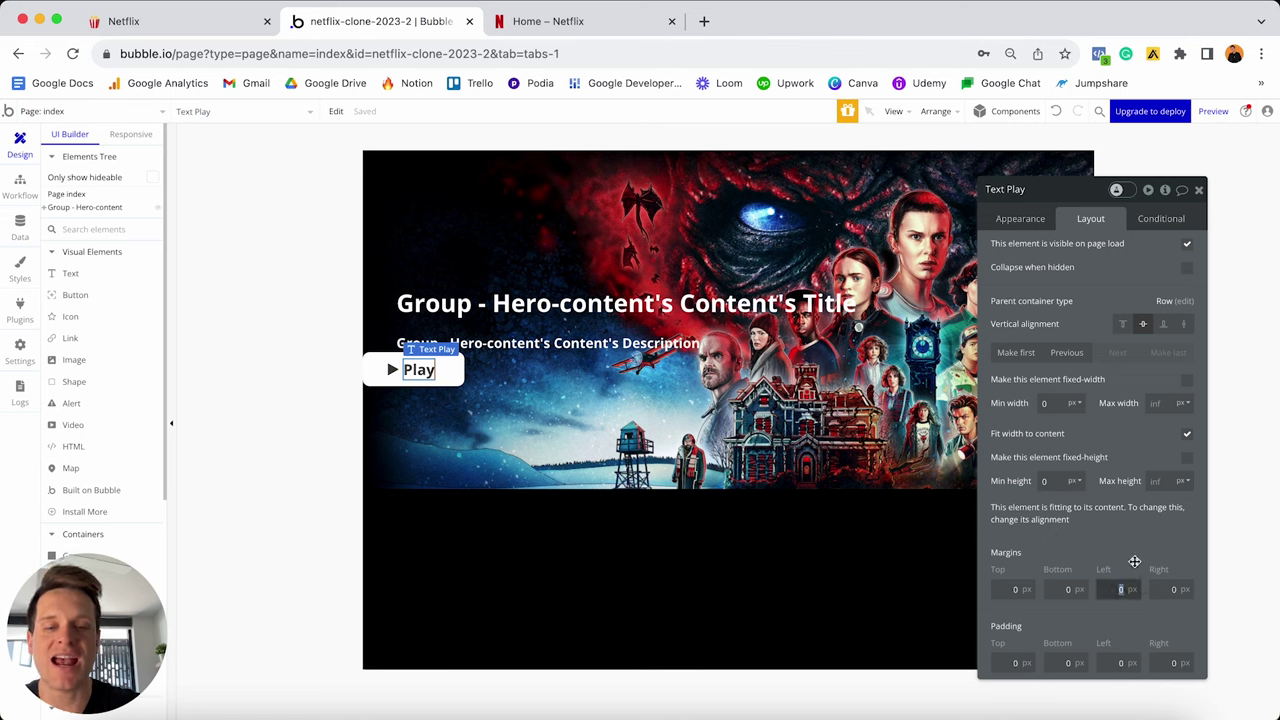
{"action": "type", "text": "5"}
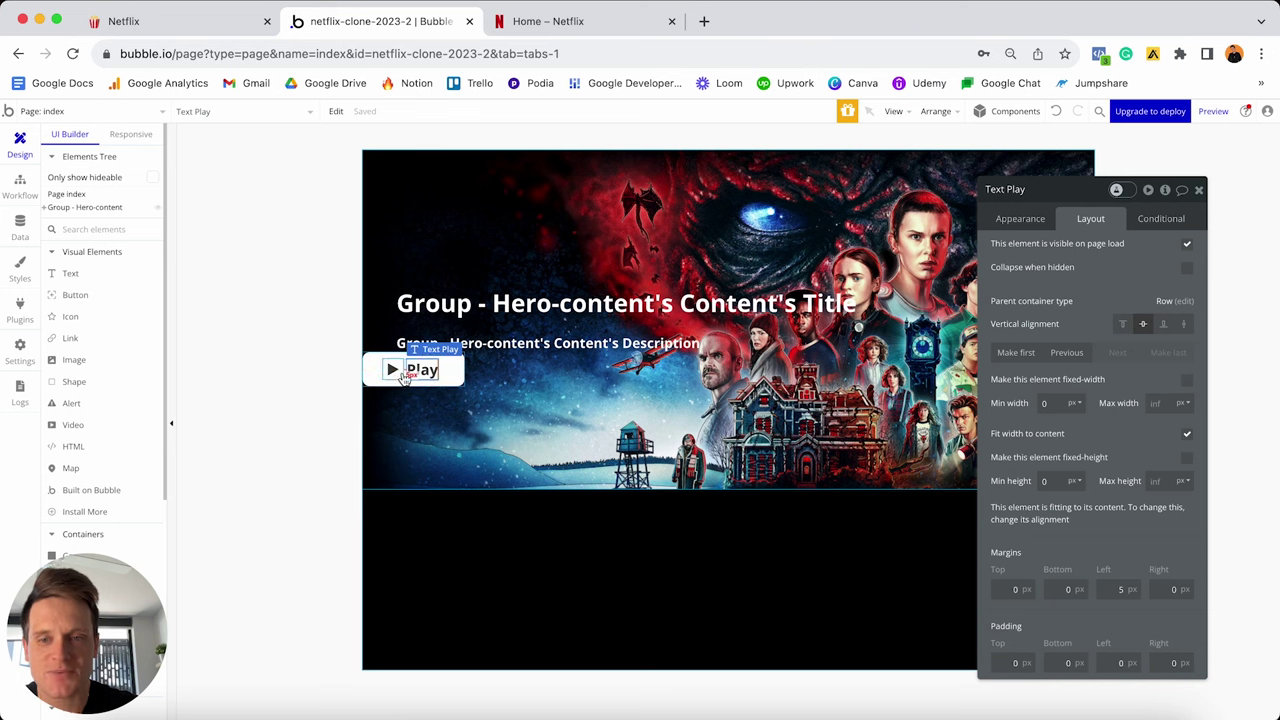
{"action": "left_click", "coordinate": [456, 377]}
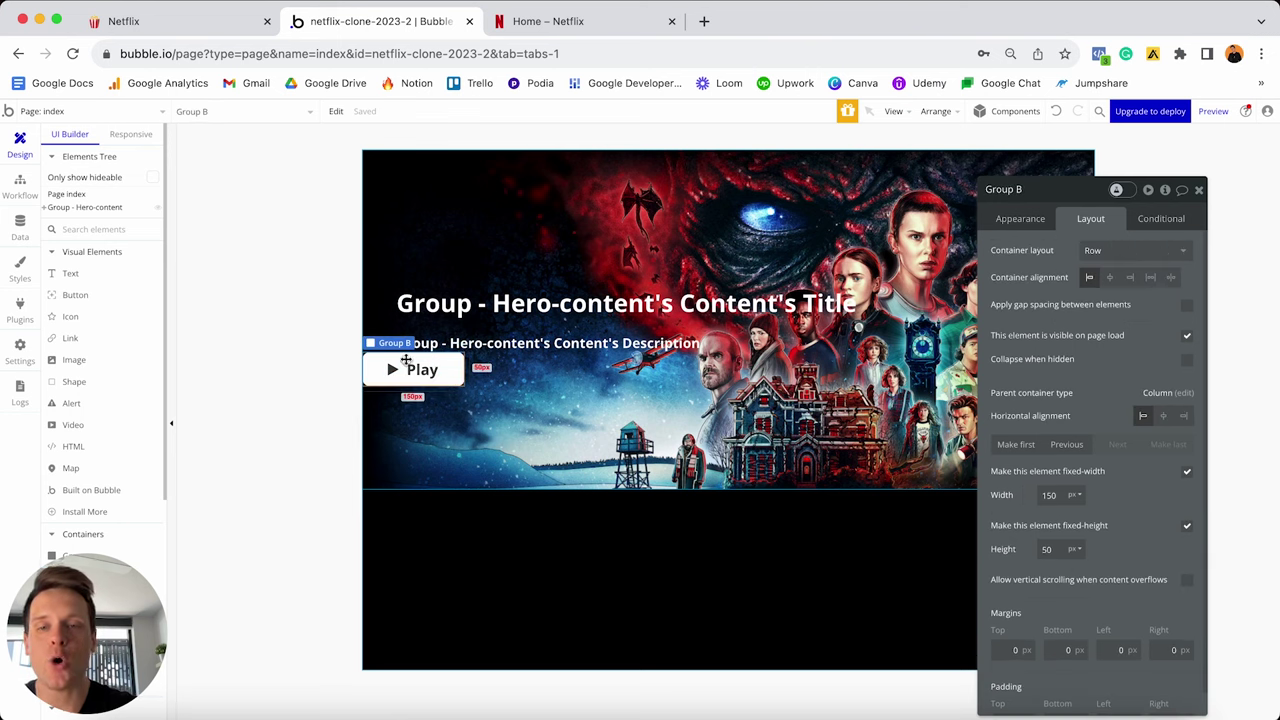
Step: Rename the white group 'Group - Play-button' with 20 px top and 50 px left and right margins
{"action": "left_click", "coordinate": [1020, 190]}
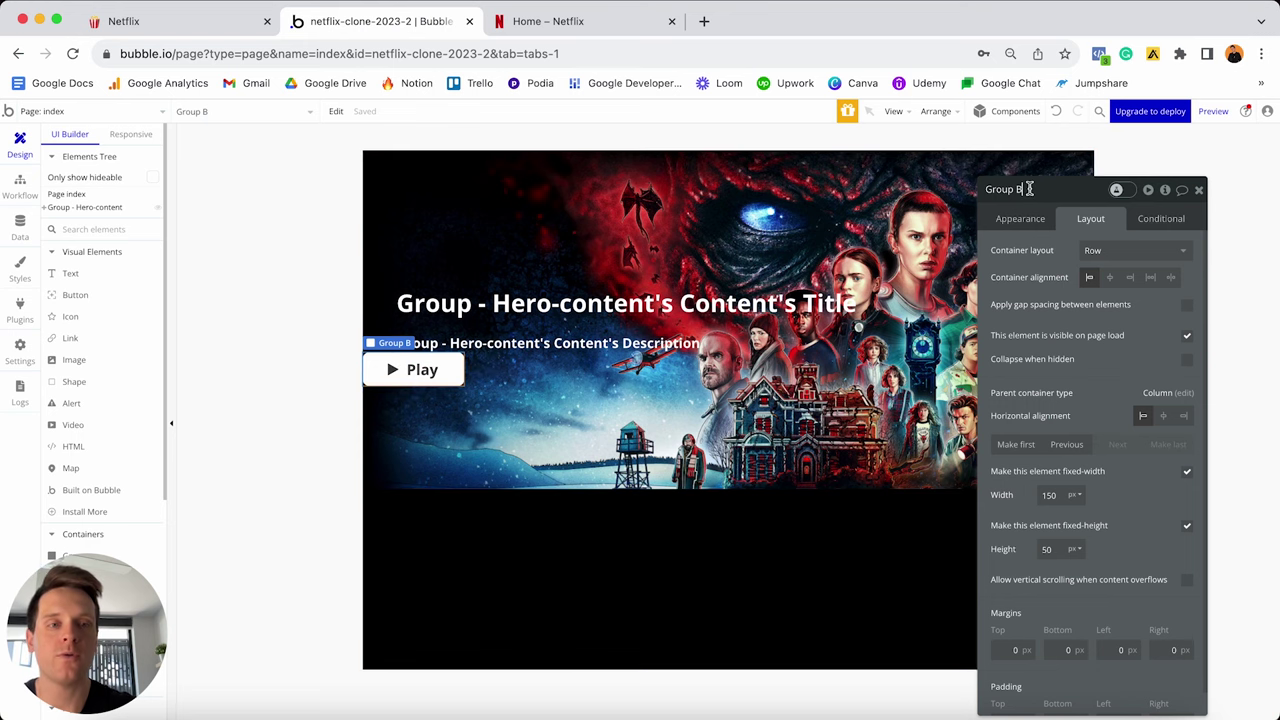
{"action": "key", "text": "BackSpace"}
{"action": "key", "text": "BackSpace"}
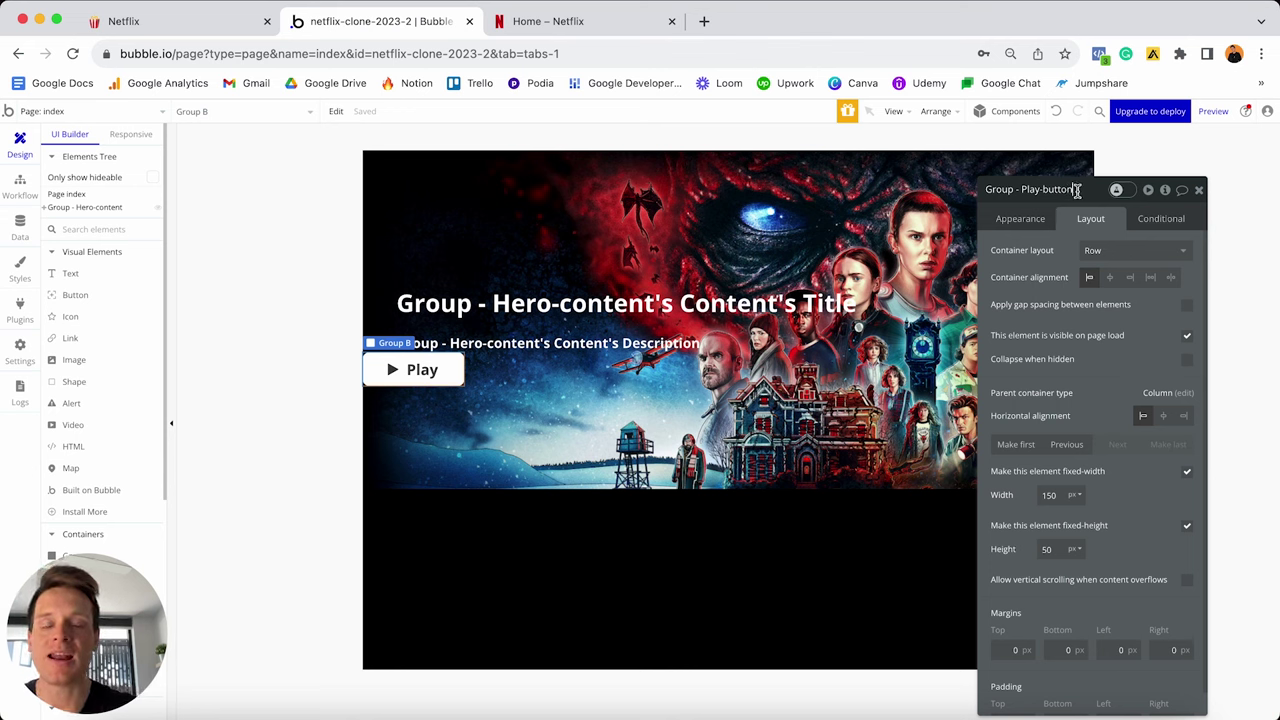
{"action": "left_click", "coordinate": [422, 375]}
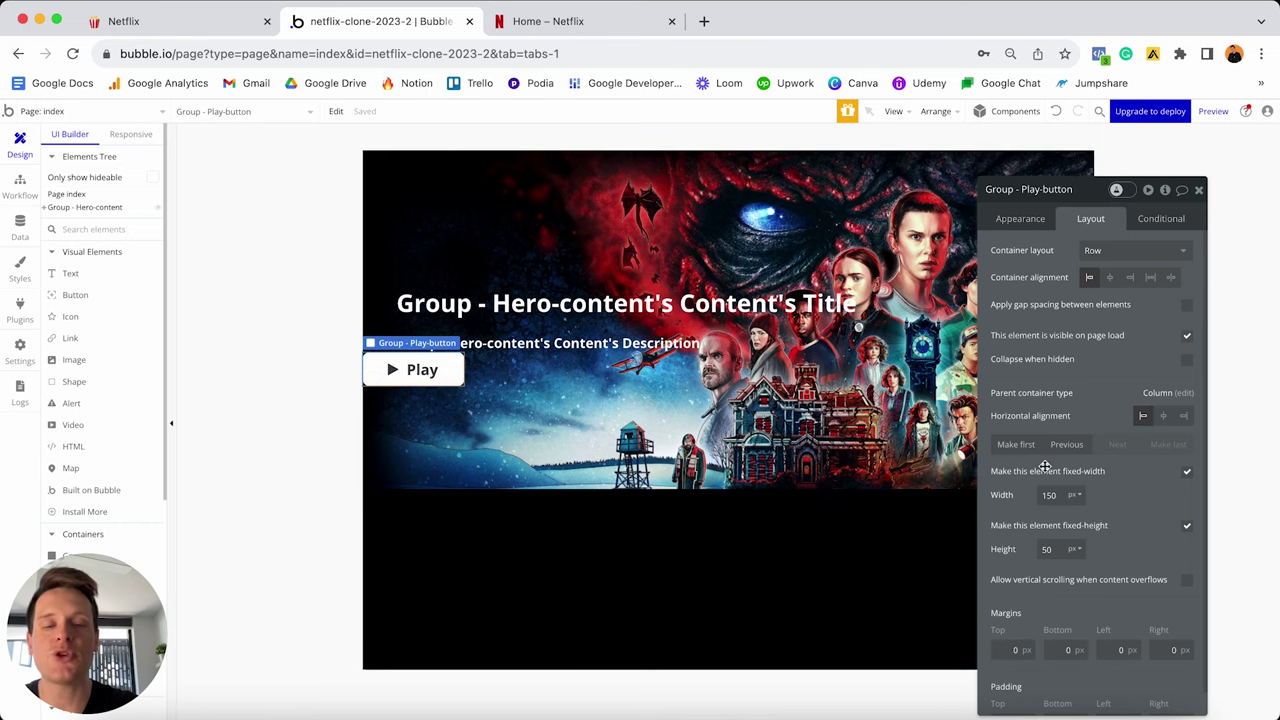
{"action": "left_click", "coordinate": [1012, 650]}
{"action": "type", "text": "20"}
{"action": "key", "text": "Tab"}
{"action": "key", "text": "Tab"}
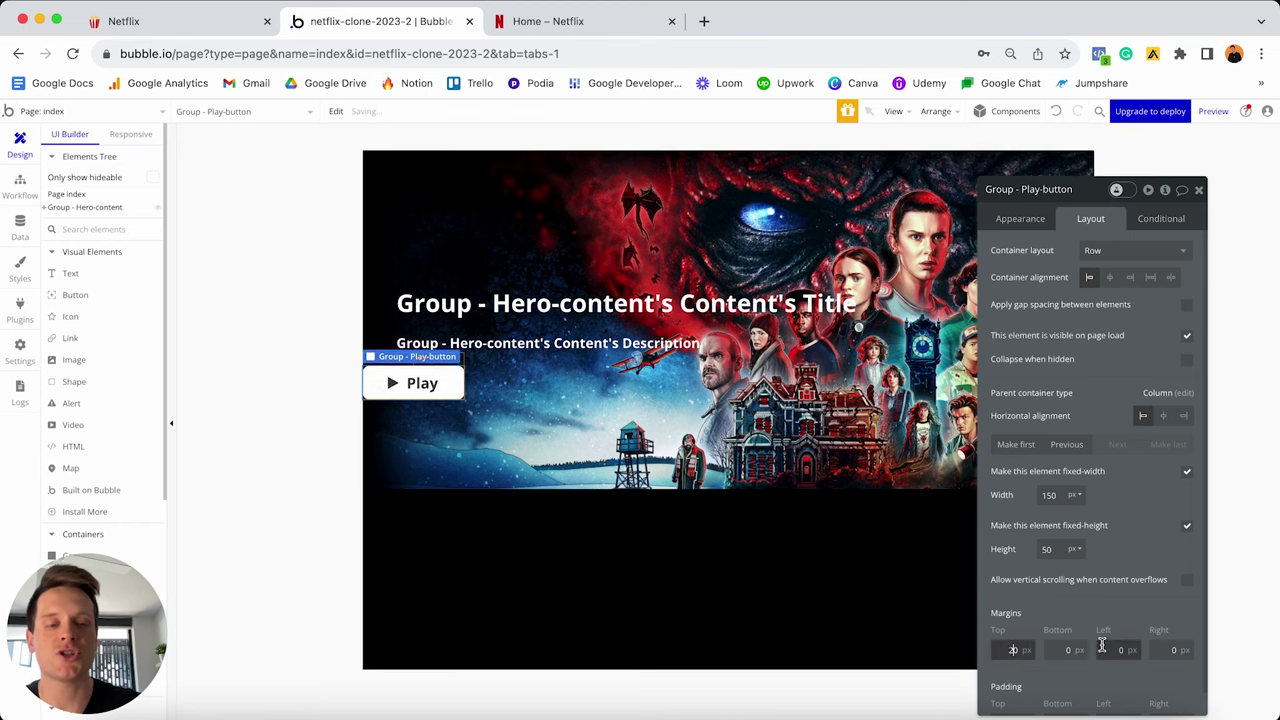
{"action": "type", "text": "50"}
{"action": "left_click", "coordinate": [1171, 650]}
{"action": "type", "text": "50"}
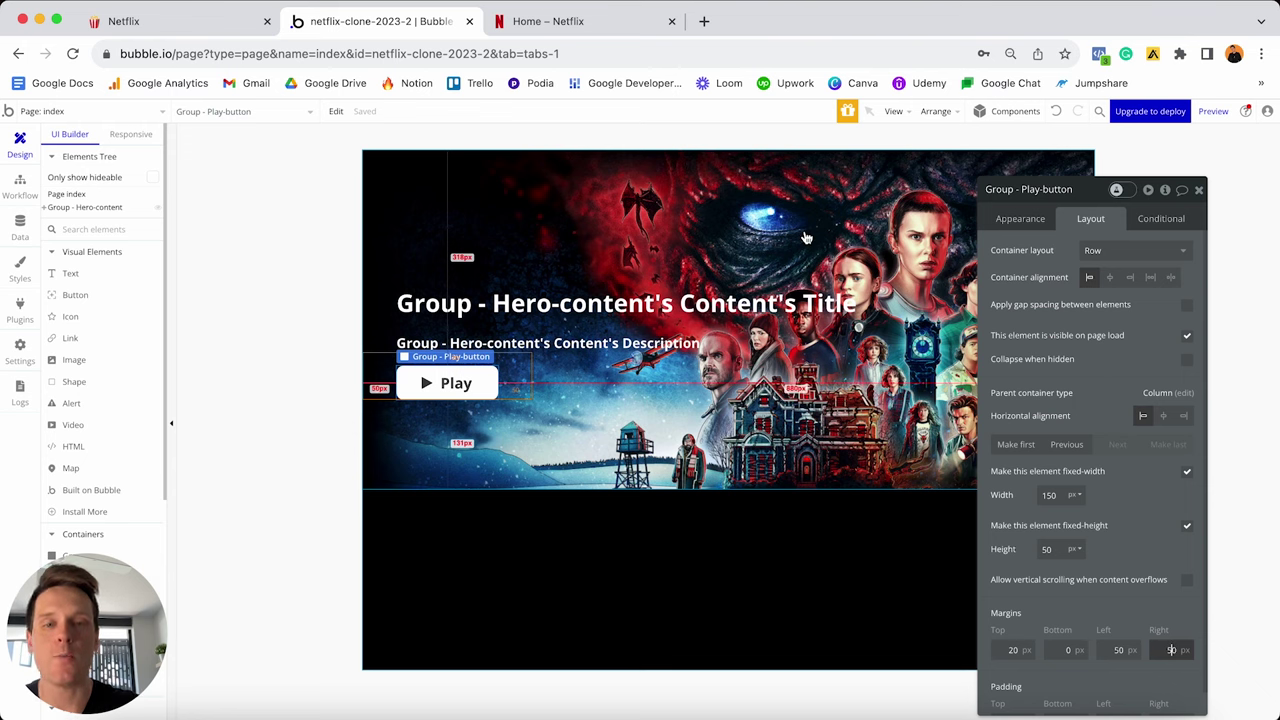
Step: Bring up the Netflix home page to compare against the hero
{"action": "left_click", "coordinate": [1199, 190]}
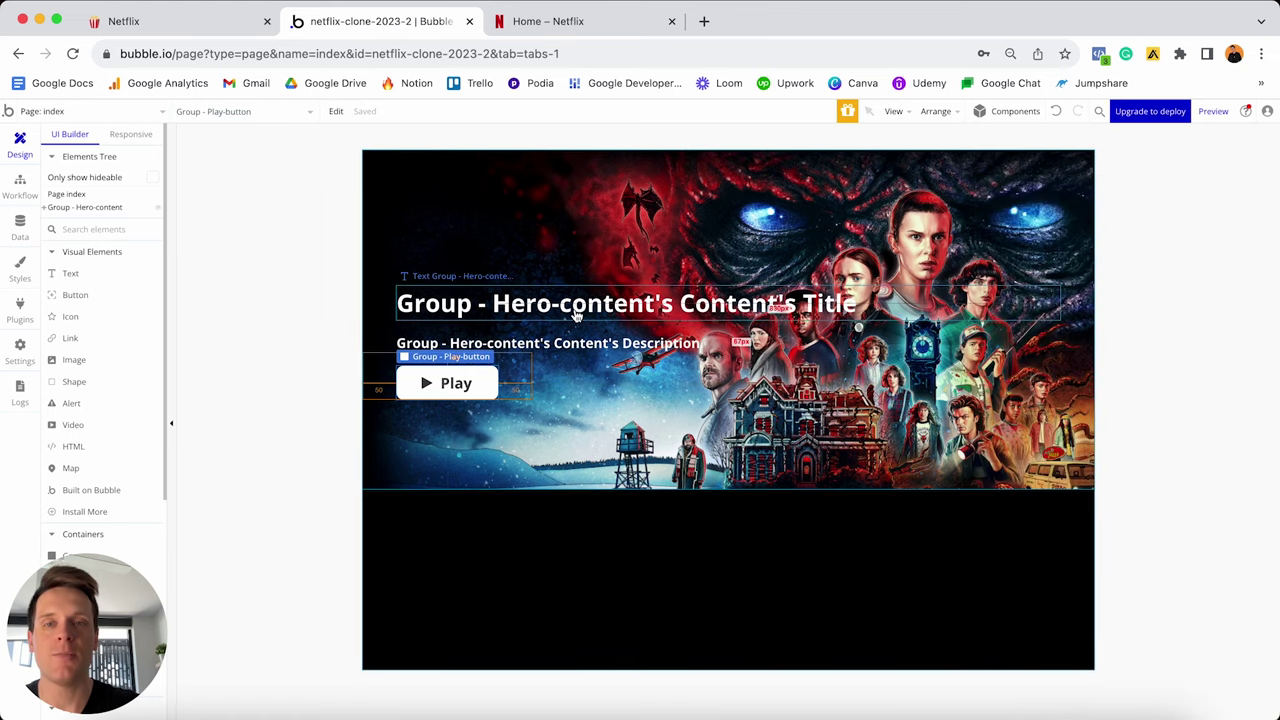
{"action": "left_click", "coordinate": [595, 24]}
{"action": "scroll", "coordinate": [575, 407], "scroll_direction": "down", "scroll_amount": 5}
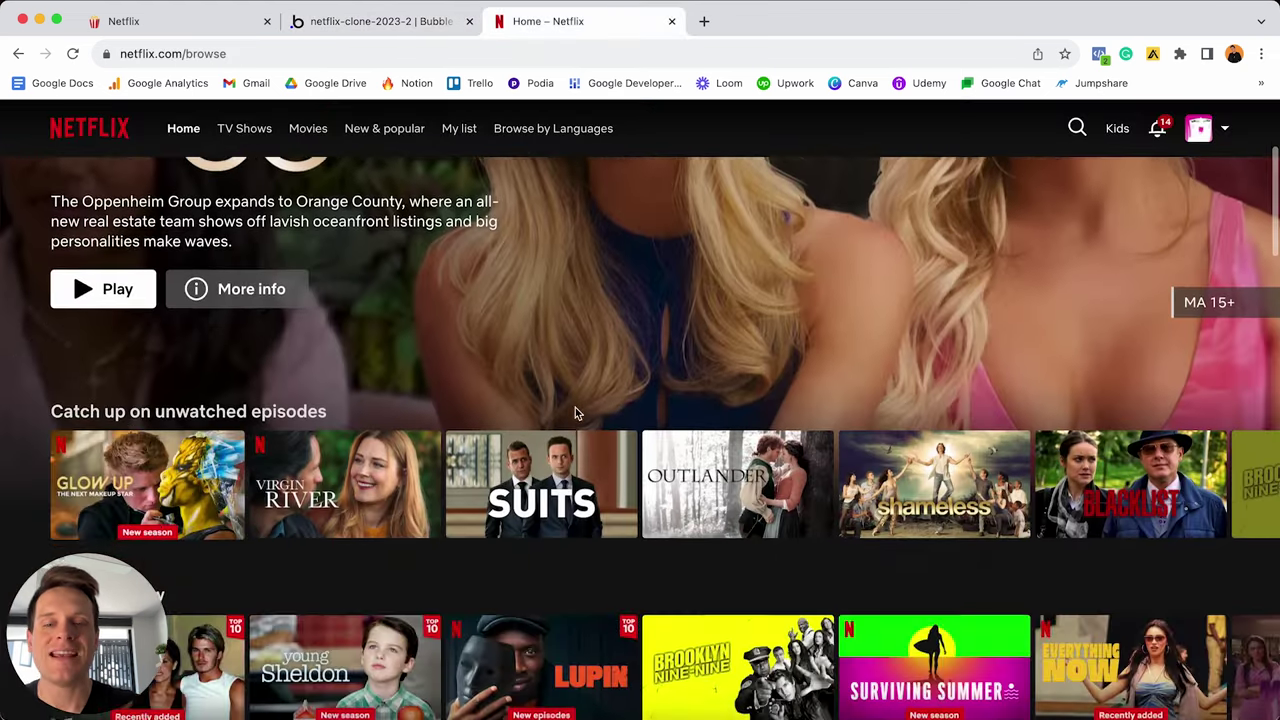
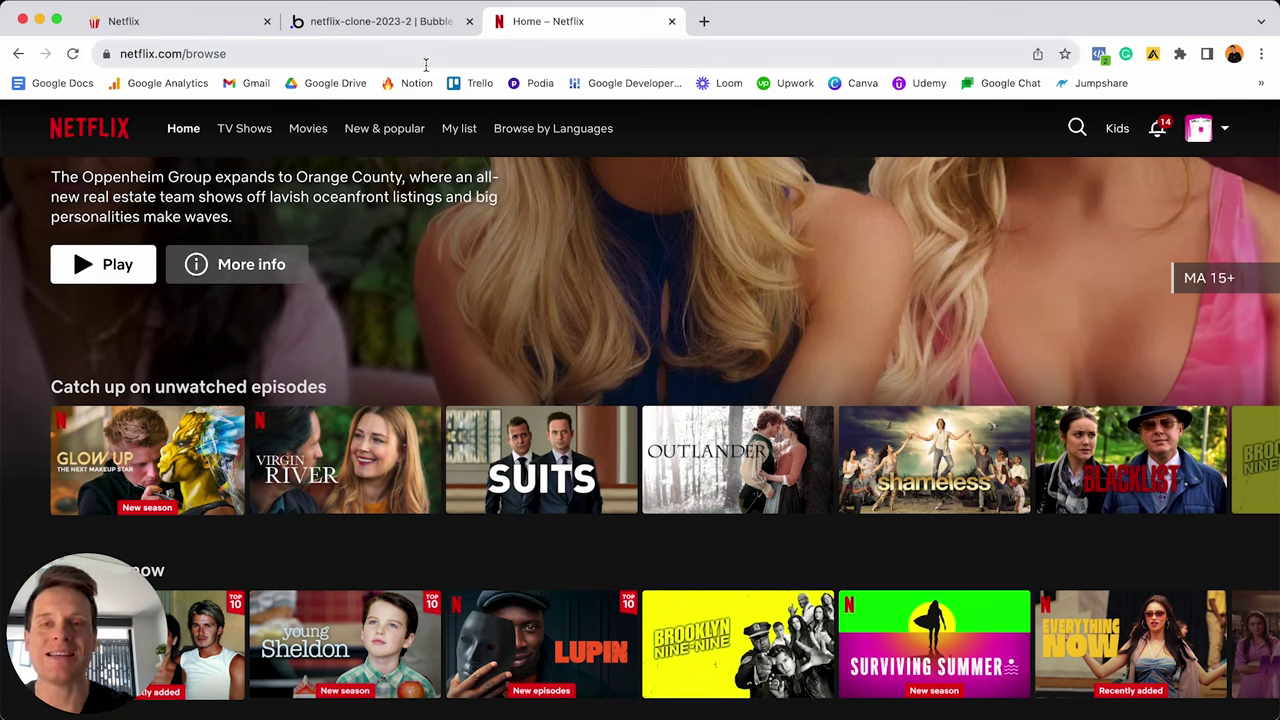
Step: Draw a placeholder Text element under the hero group on the index page, then view the Netflix page
{"action": "left_click", "coordinate": [422, 27]}
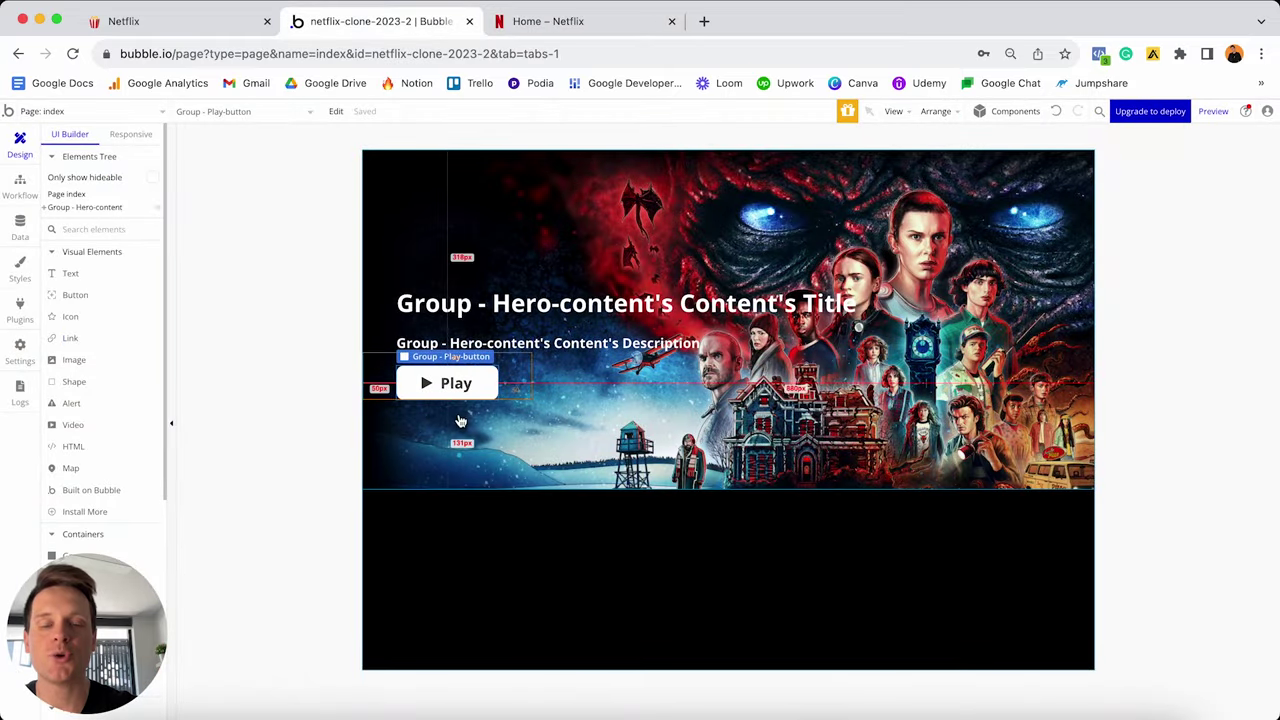
{"action": "left_click", "coordinate": [130, 276]}
{"action": "left_click", "coordinate": [421, 540]}
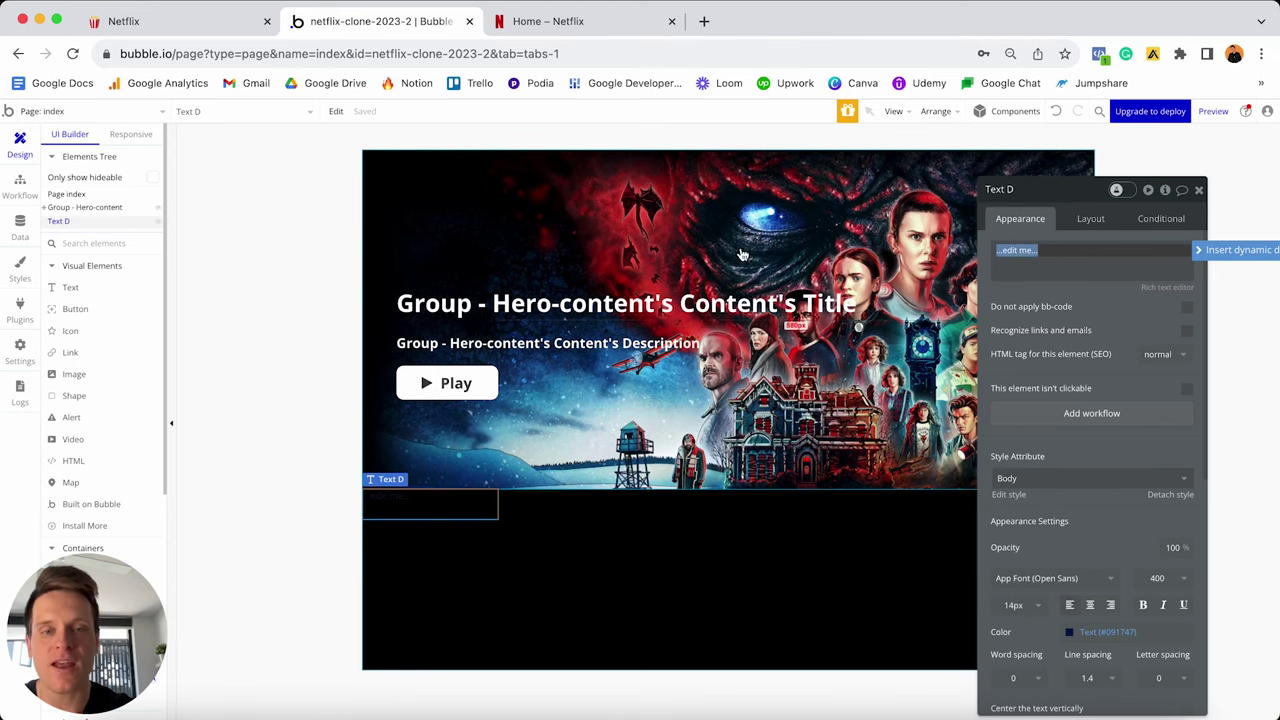
{"action": "left_click", "coordinate": [488, 509]}
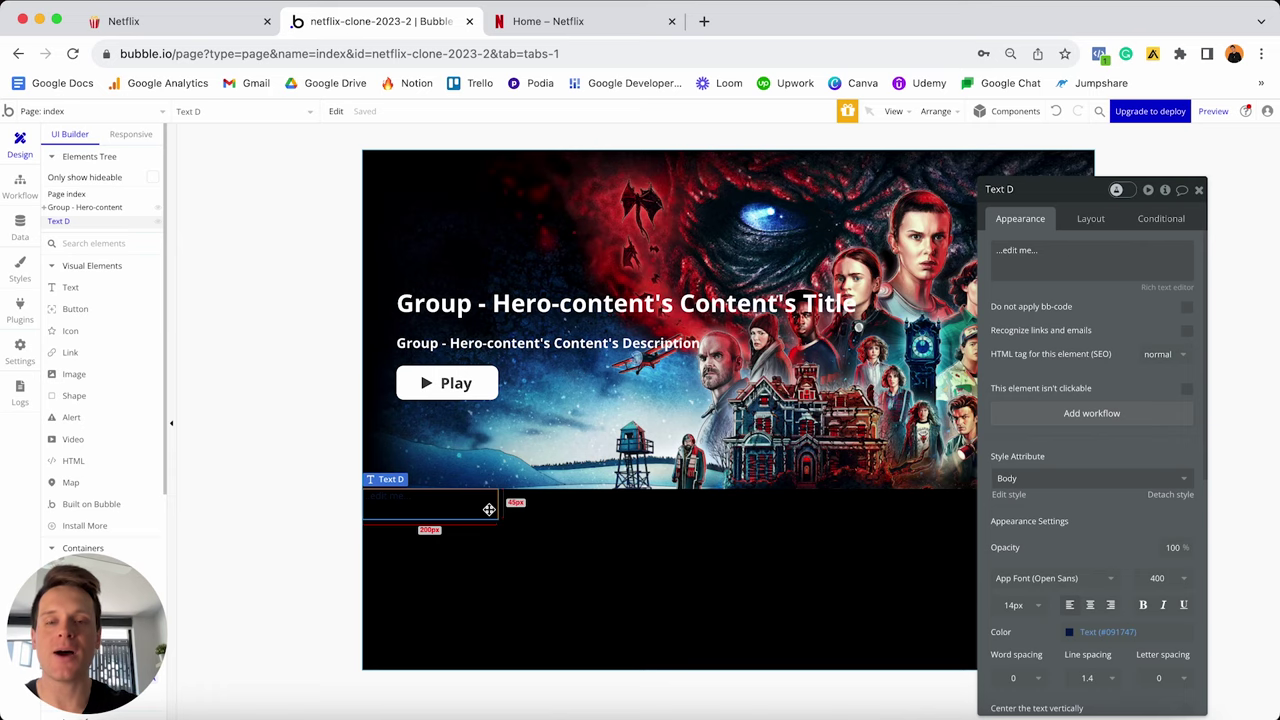
{"action": "left_click", "coordinate": [530, 21]}
Step: Scroll through the Netflix browse page's genre rows for reference, then return to the Bubble editor
{"action": "scroll", "coordinate": [422, 328], "scroll_direction": "down", "scroll_amount": 3}
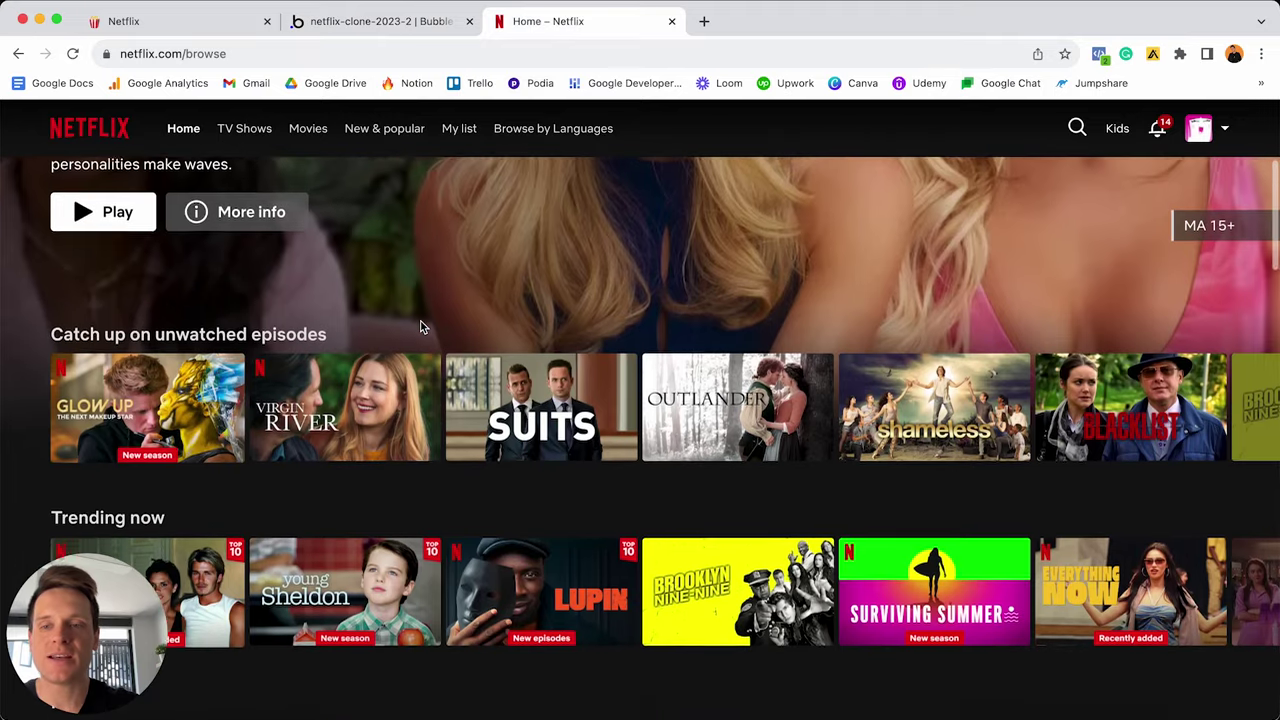
{"action": "scroll", "coordinate": [300, 300], "scroll_direction": "down", "scroll_amount": 5}
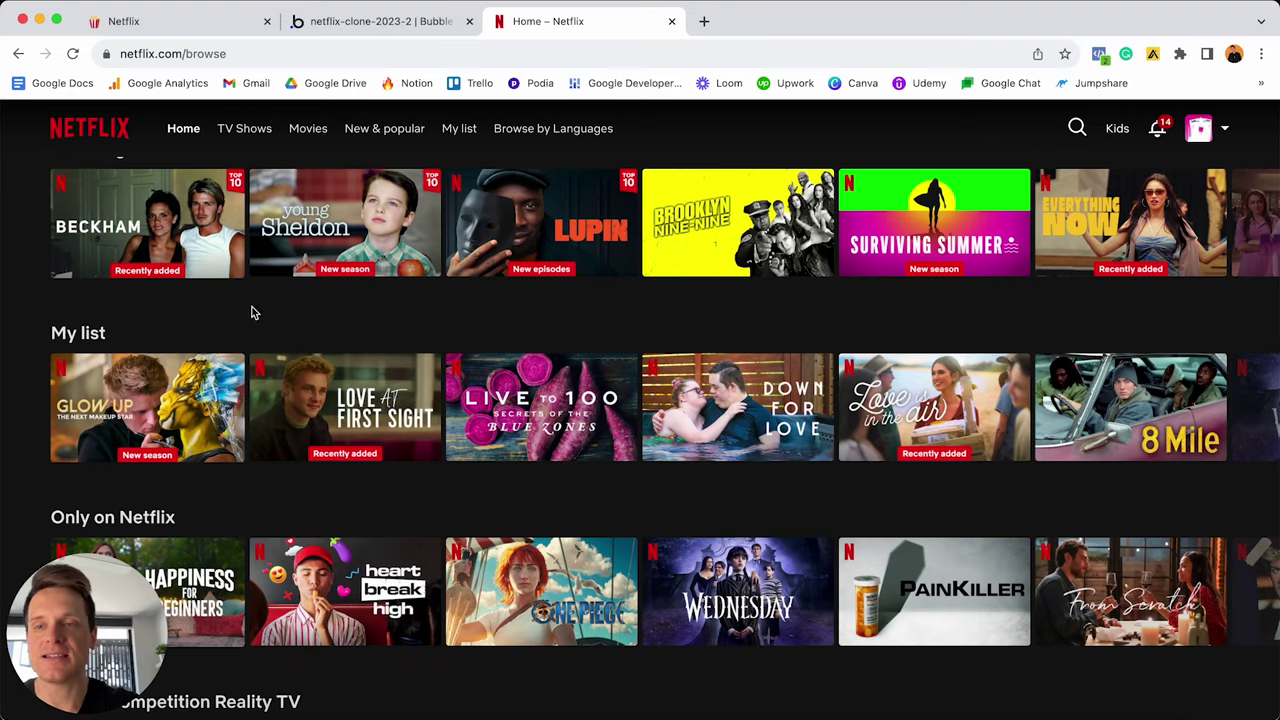
{"action": "scroll", "coordinate": [107, 240], "scroll_direction": "up", "scroll_amount": 2}
{"action": "scroll", "coordinate": [150, 260], "scroll_direction": "down", "scroll_amount": 6}
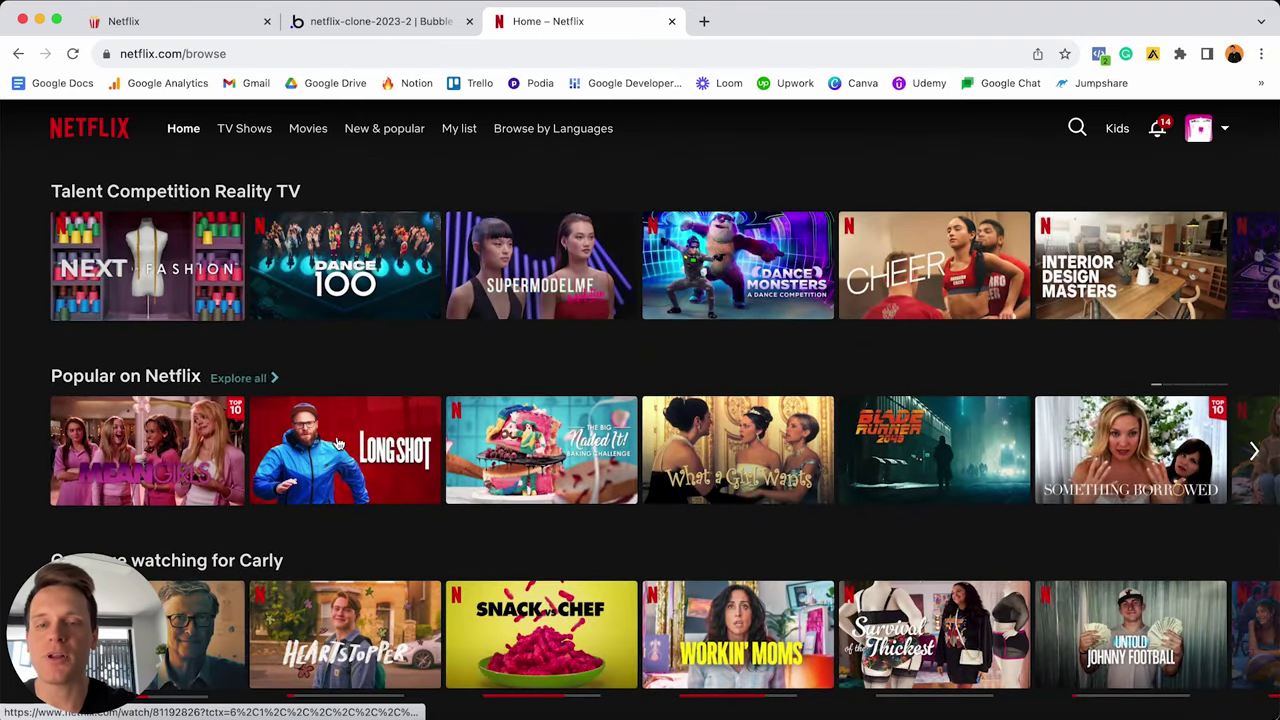
{"action": "mouse_move", "coordinate": [359, 578]}
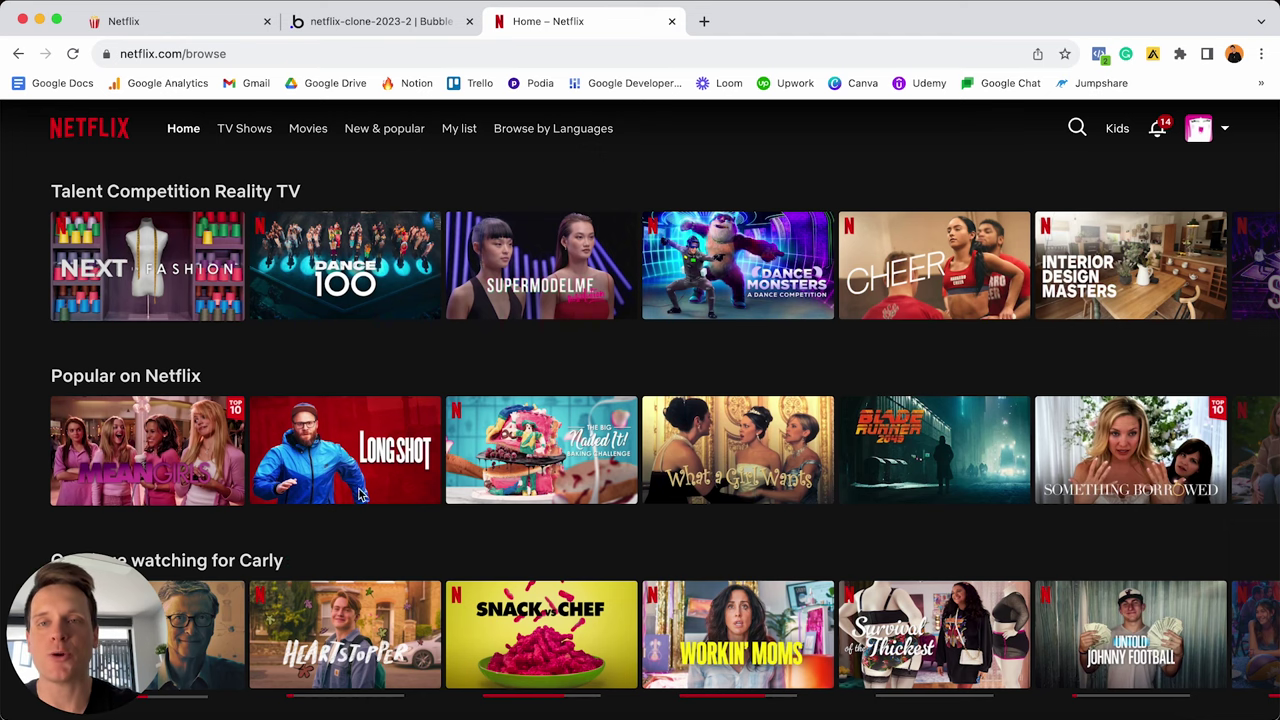
{"action": "left_click", "coordinate": [362, 22]}
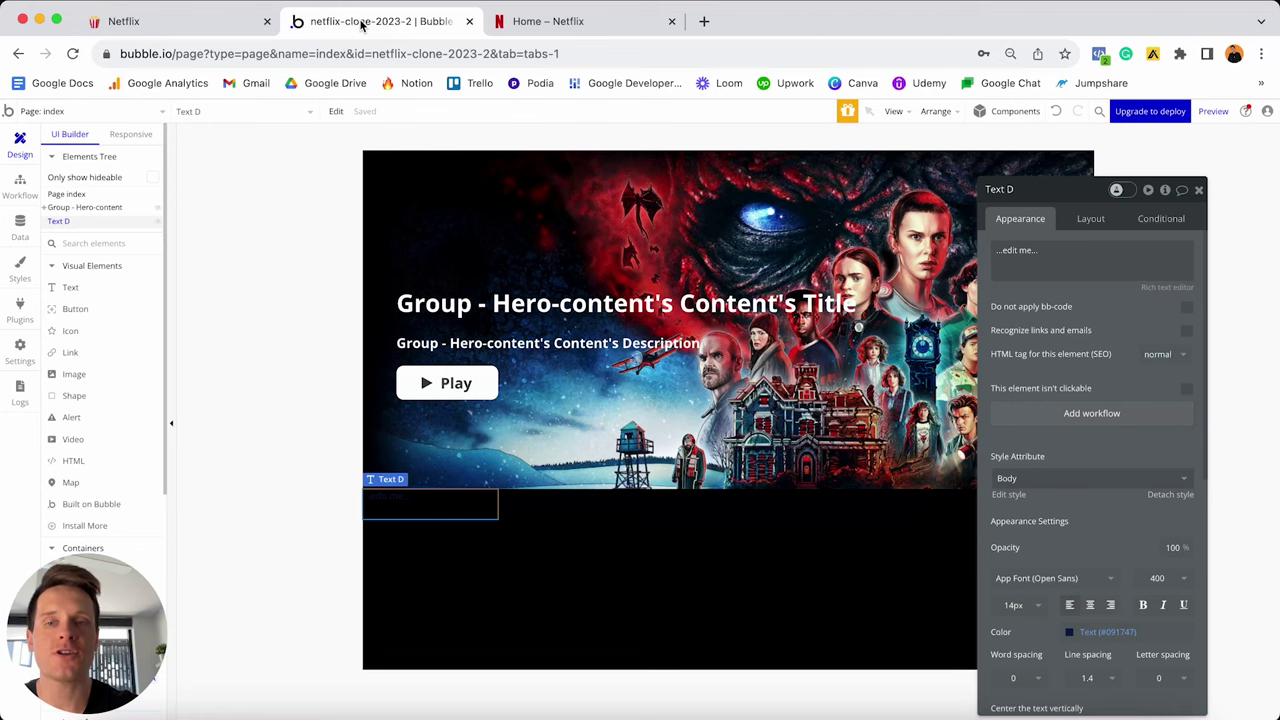
Step: Replace the '...edit me...' placeholder with 'Feel-good Comedy'
{"action": "left_click", "coordinate": [1065, 267]}
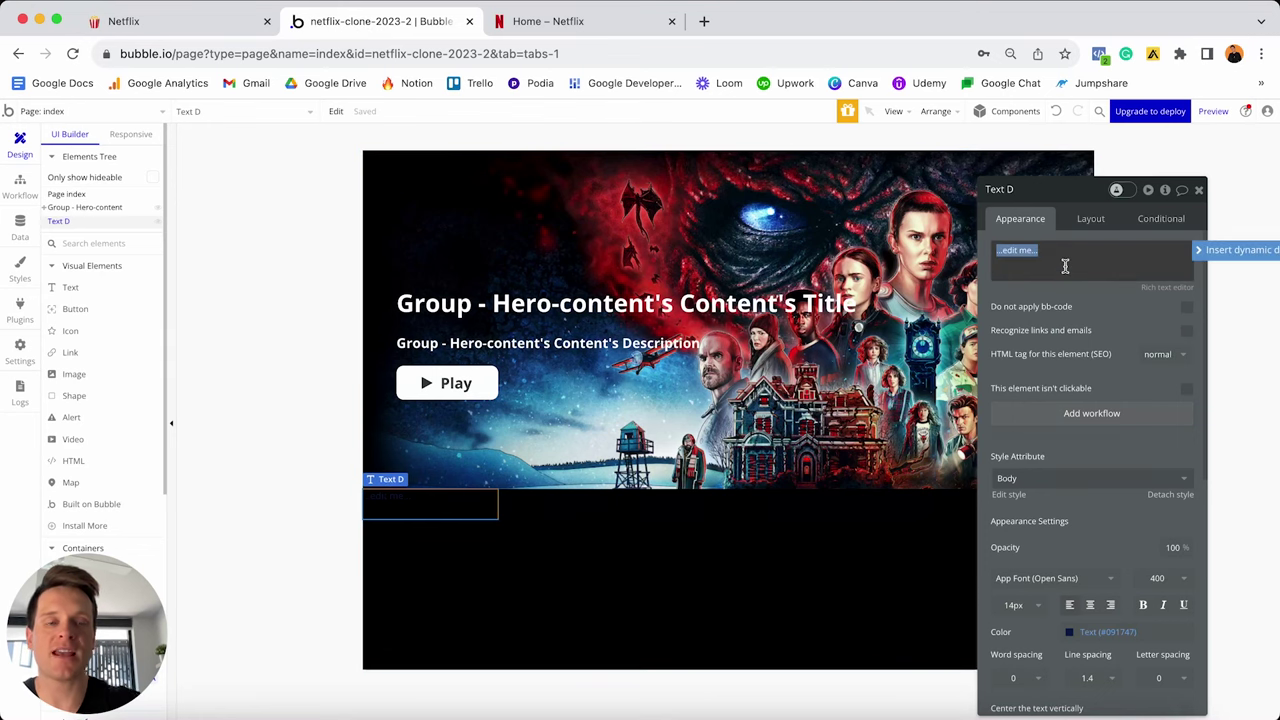
{"action": "type", "text": "Feel-good Comedy"}
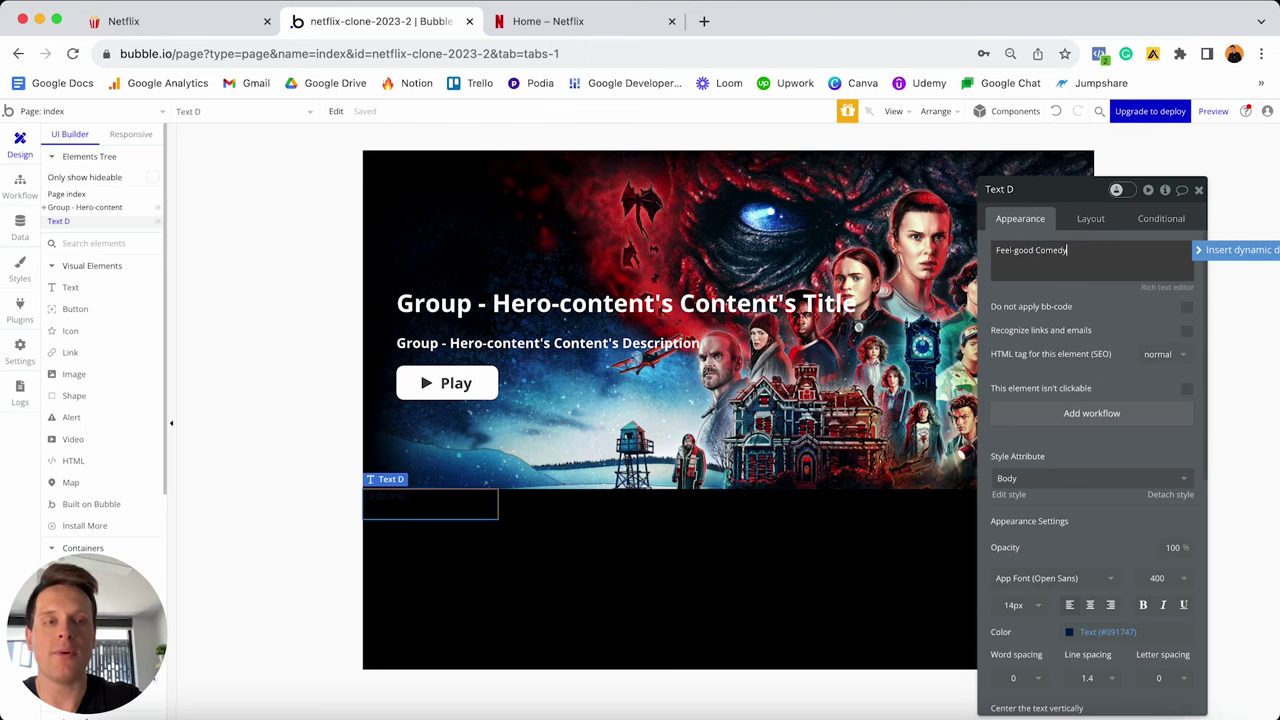
{"action": "scroll", "coordinate": [1147, 414], "scroll_direction": "down", "scroll_amount": 2}
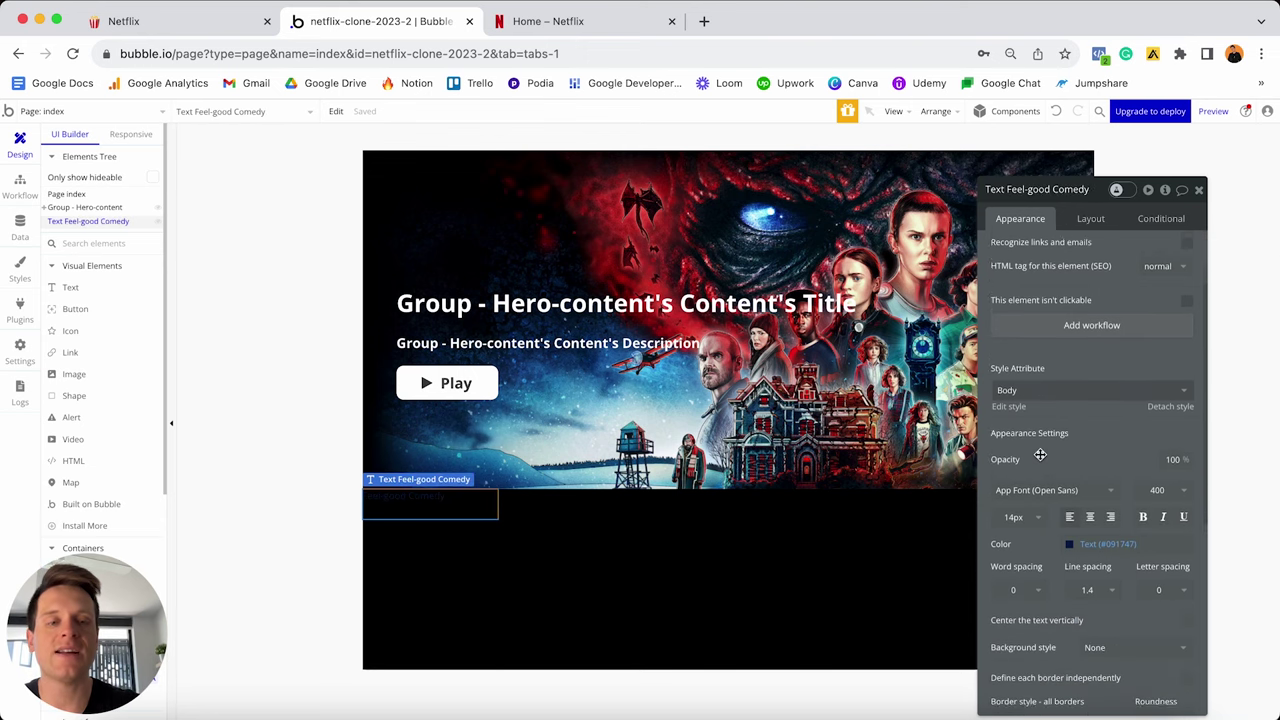
Step: Detach the text from Body style and make it bold, white #FFFFFF, 20px
{"action": "left_click", "coordinate": [1167, 402]}
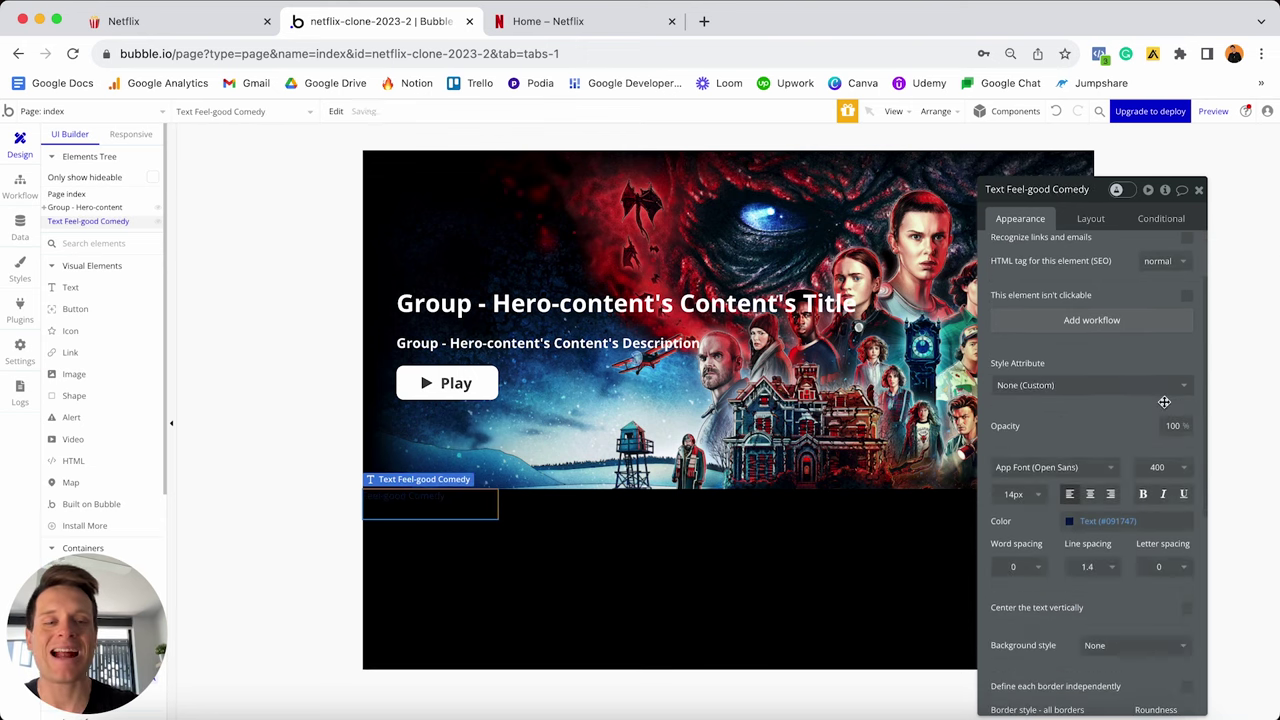
{"action": "left_click", "coordinate": [1017, 497]}
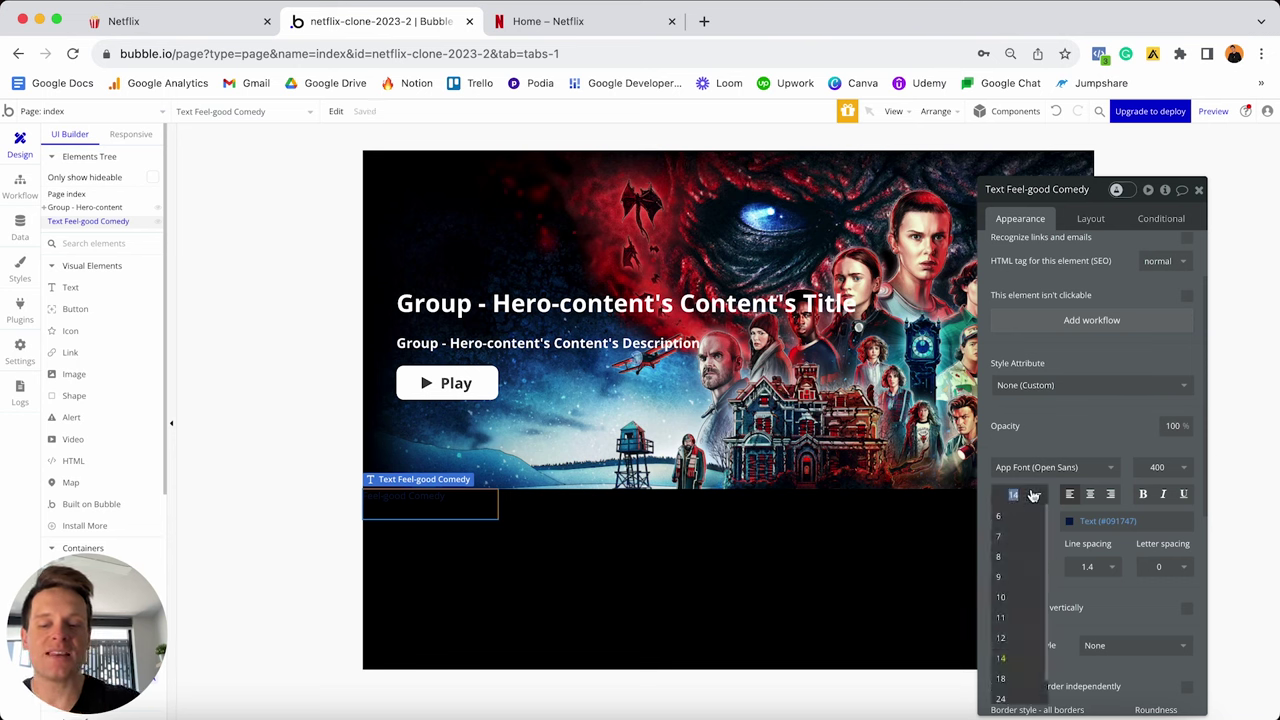
{"action": "key", "text": "Return"}
{"action": "left_click", "coordinate": [1069, 521]}
{"action": "left_click_drag", "start_coordinate": [1100, 545], "coordinate": [1020, 511]}
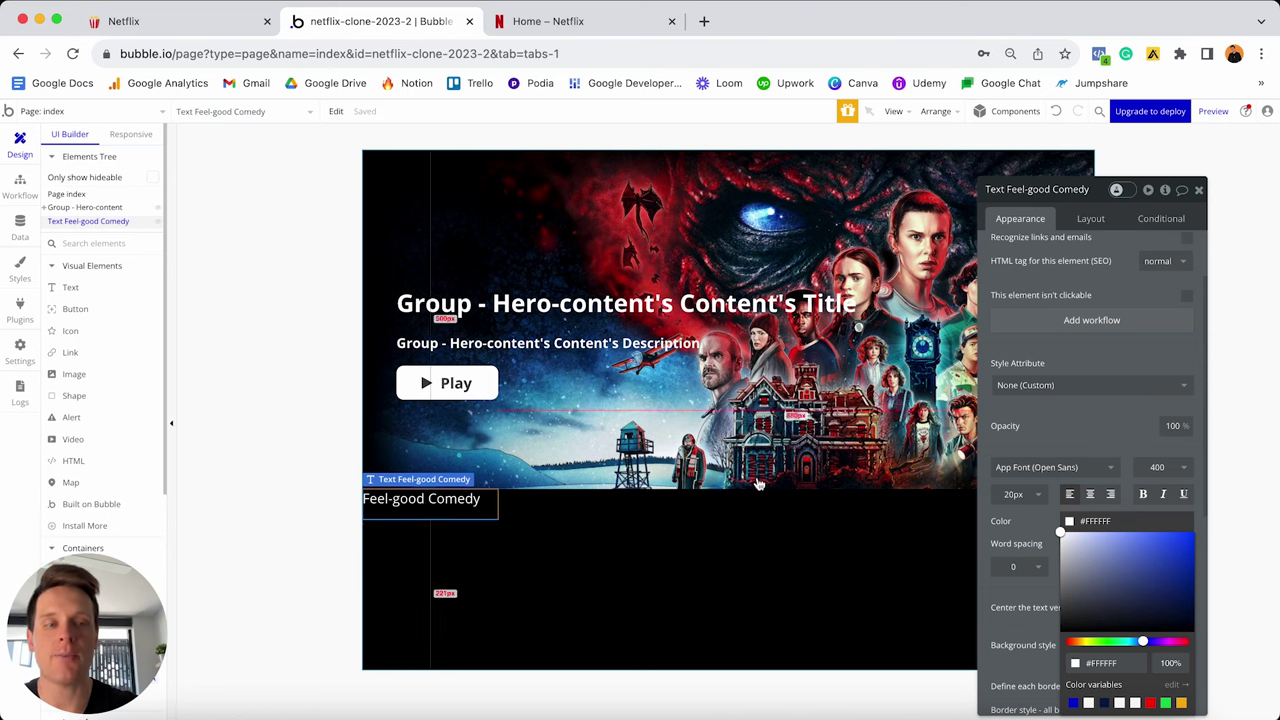
{"action": "left_click", "coordinate": [1143, 496]}
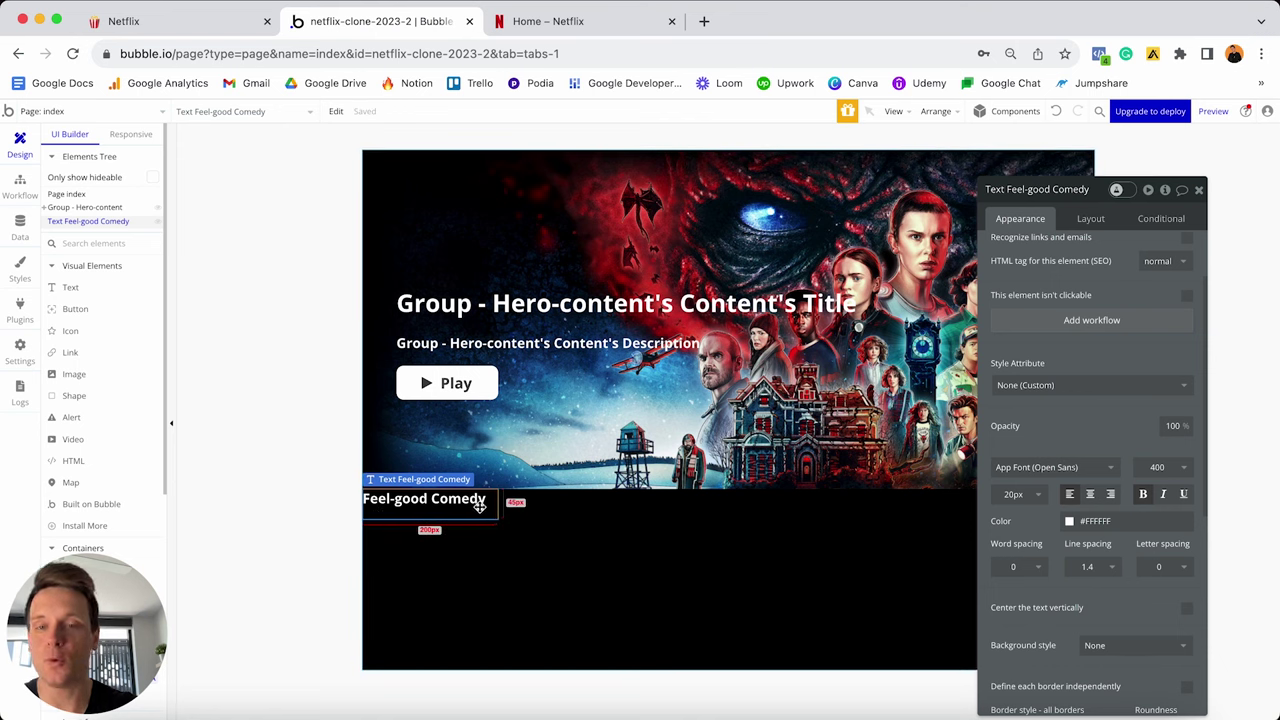
{"action": "left_click", "coordinate": [1091, 218]}
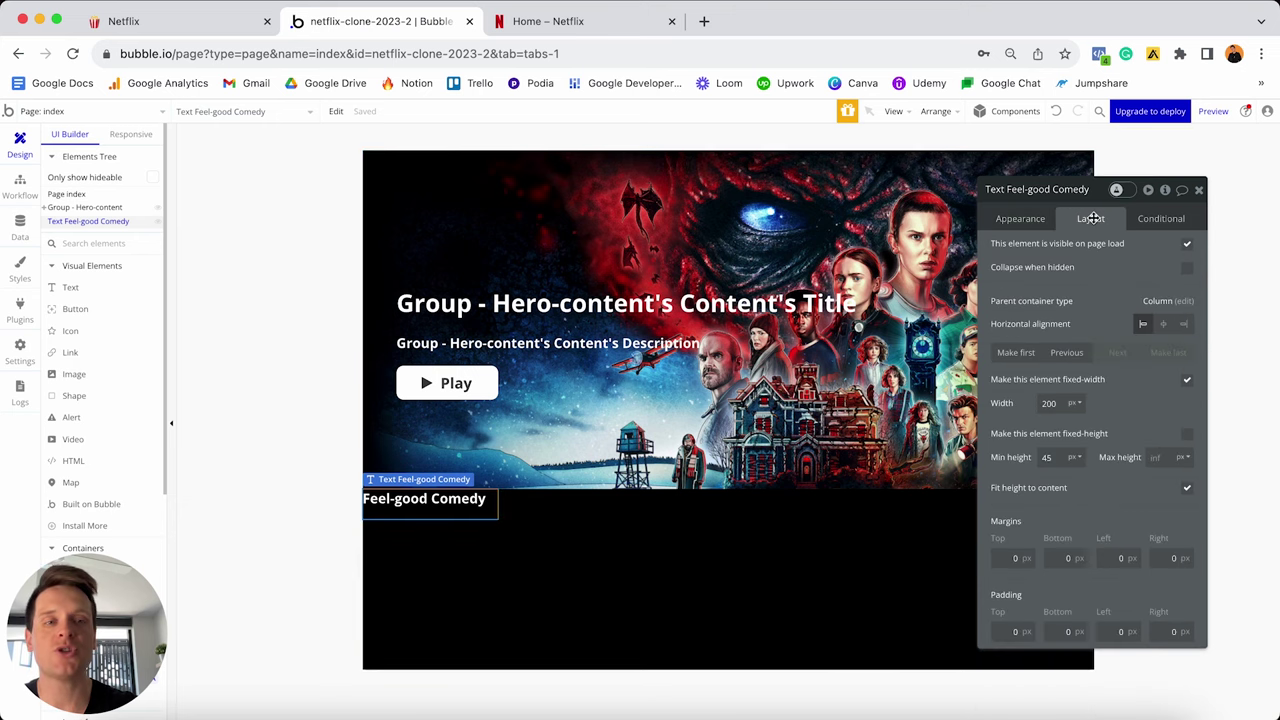
Step: Turn off fixed width and set the heading's min width and min height to 0
{"action": "left_click", "coordinate": [1187, 383]}
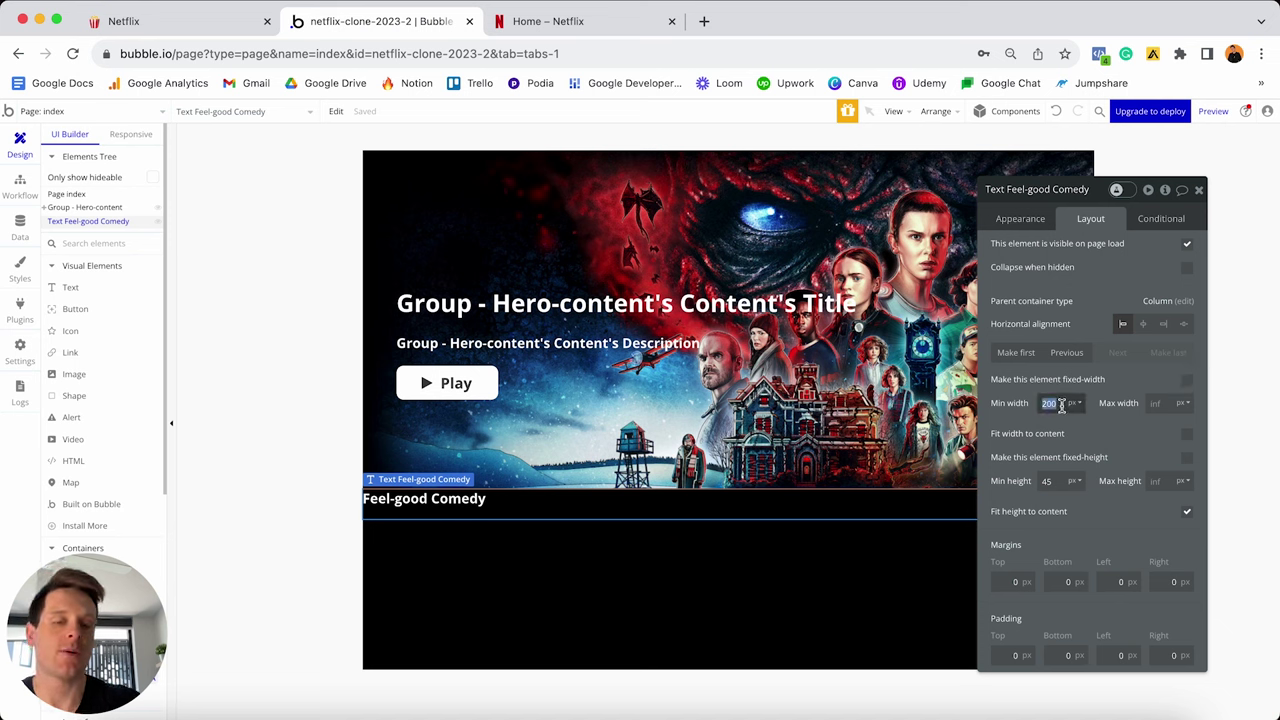
{"action": "type", "text": "0"}
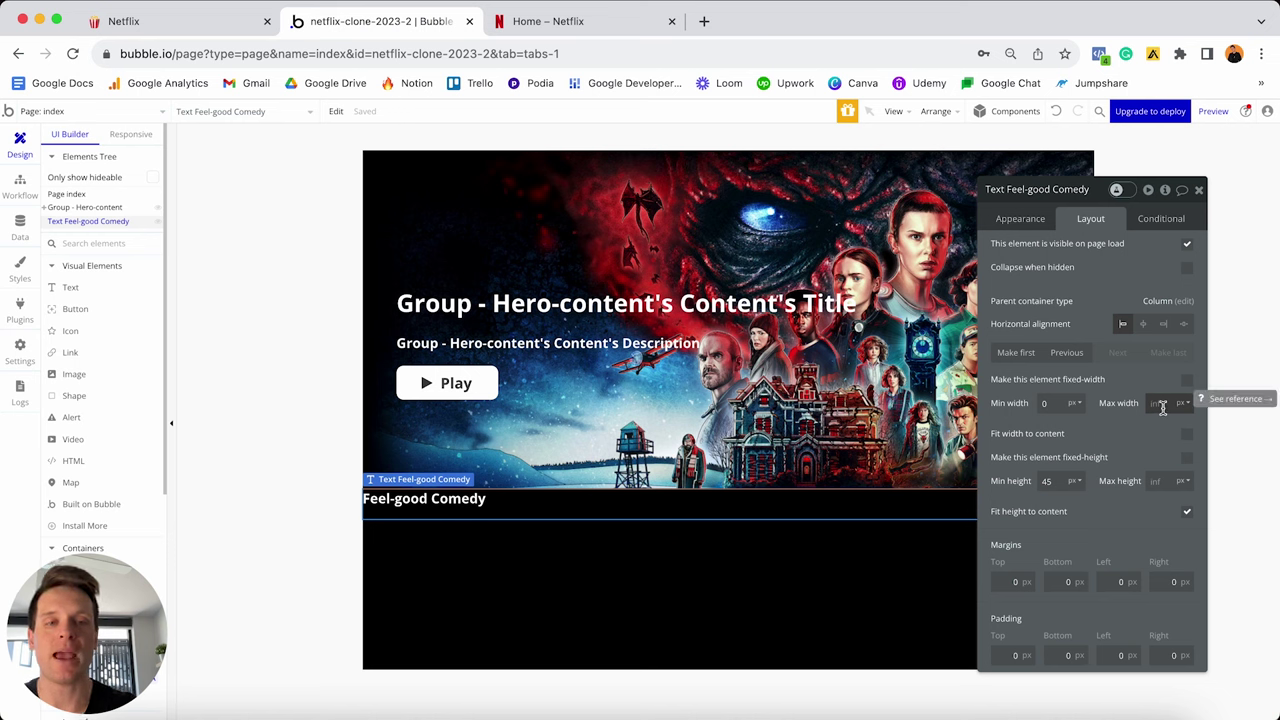
{"action": "left_click_drag", "start_coordinate": [1036, 481], "coordinate": [1066, 481]}
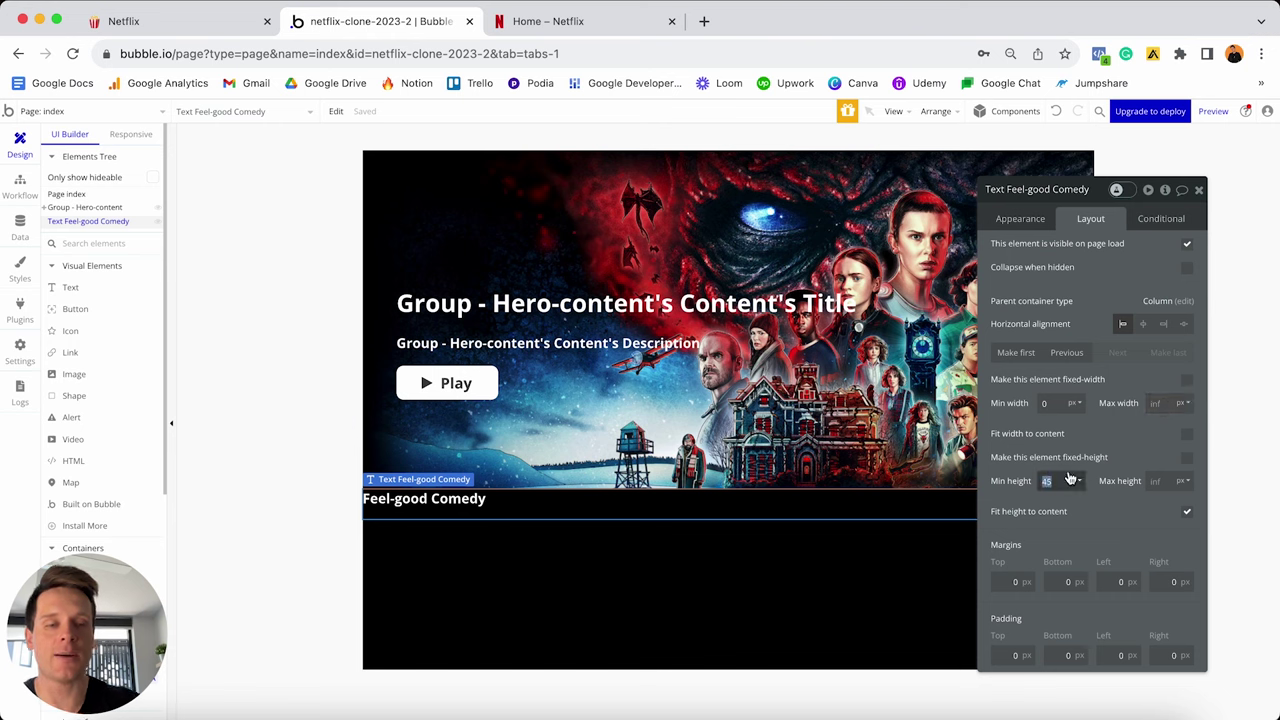
{"action": "type", "text": "0"}
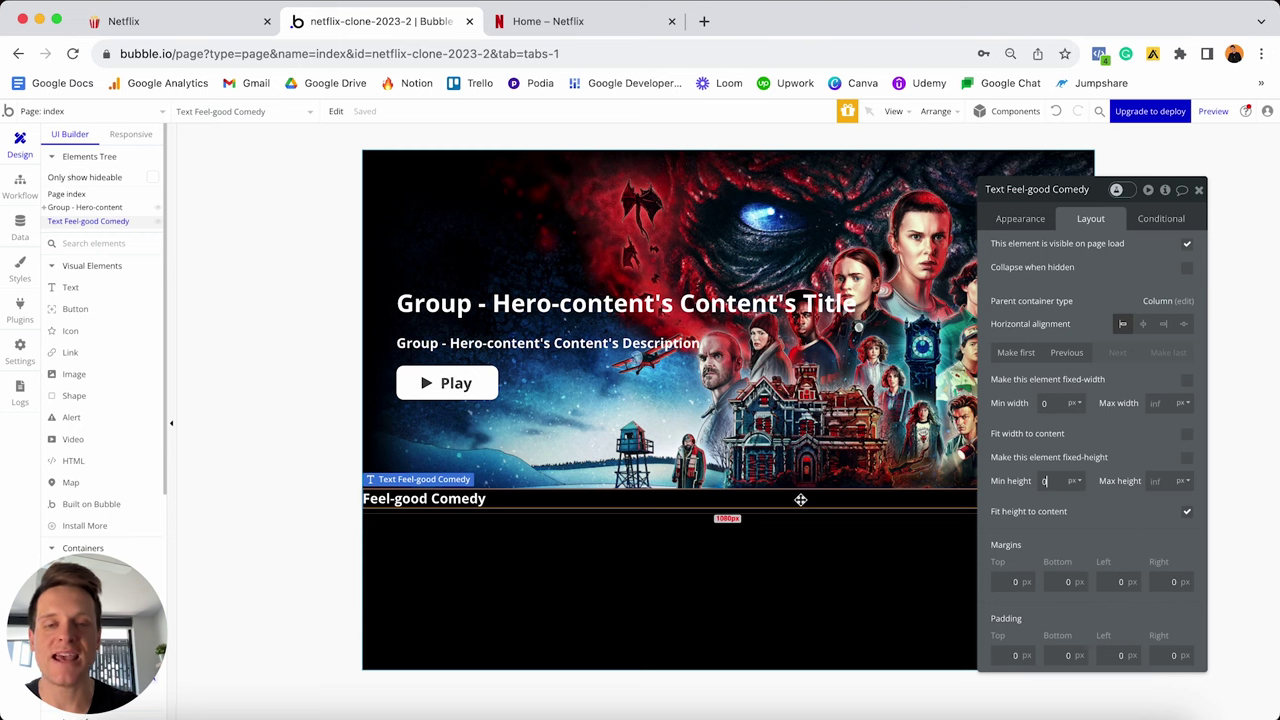
Step: Give the heading margins of top 30, left 20 and right 20
{"action": "left_click", "coordinate": [1005, 580]}
{"action": "type", "text": "30"}
{"action": "left_click", "coordinate": [1112, 580]}
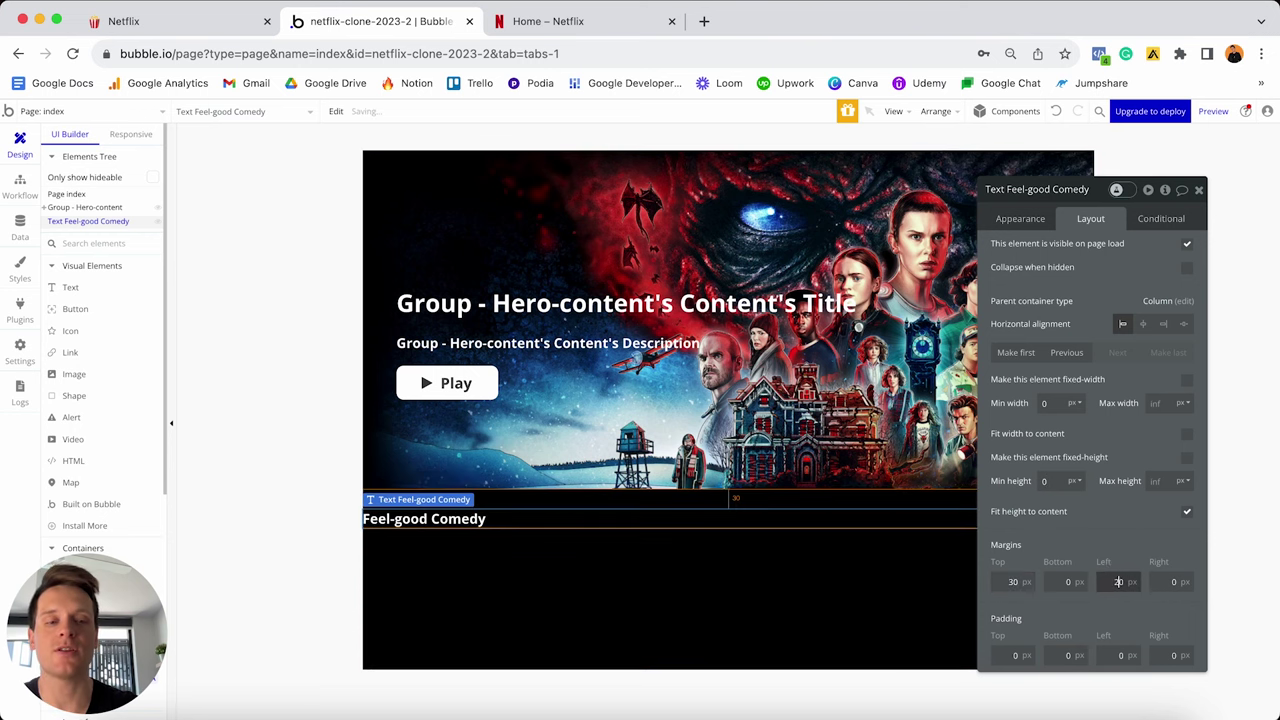
{"action": "type", "text": "20"}
{"action": "key", "text": "Tab"}
{"action": "type", "text": "20"}
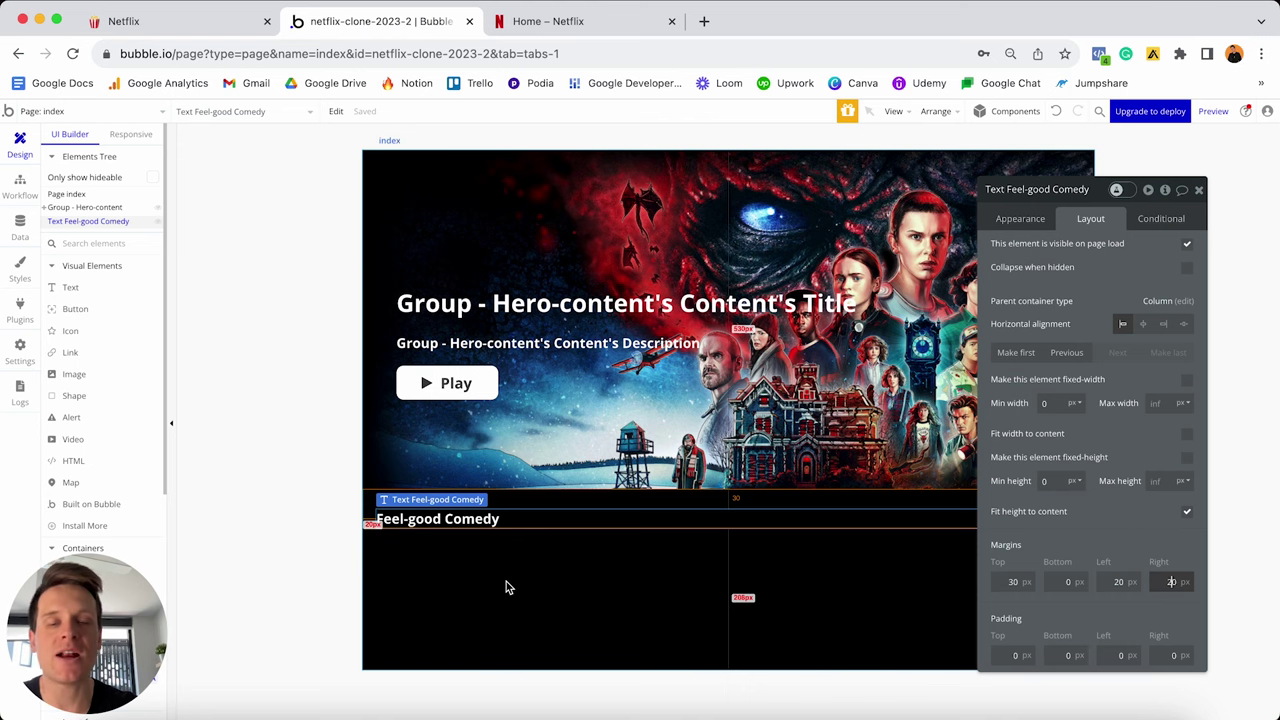
{"action": "left_click", "coordinate": [537, 577]}
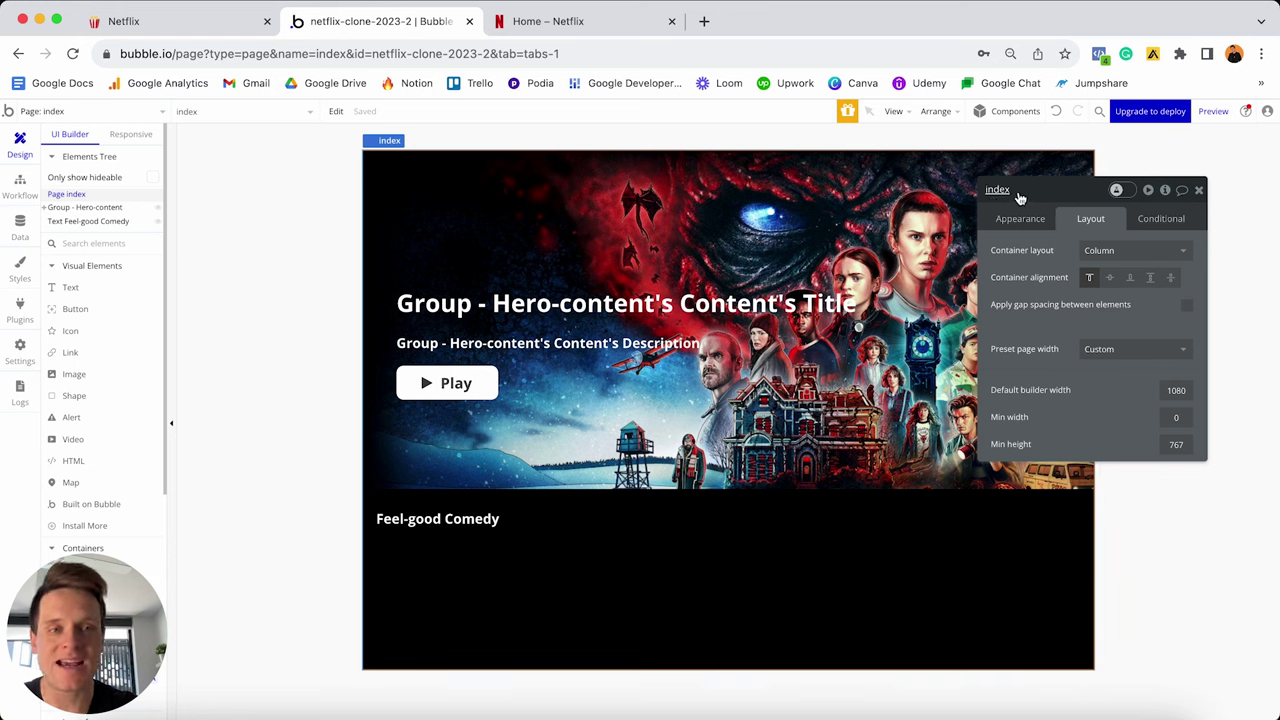
Step: Change the index page's Min height from 767 to 1200, check it, then view Netflix
{"action": "double_click", "coordinate": [1178, 444]}
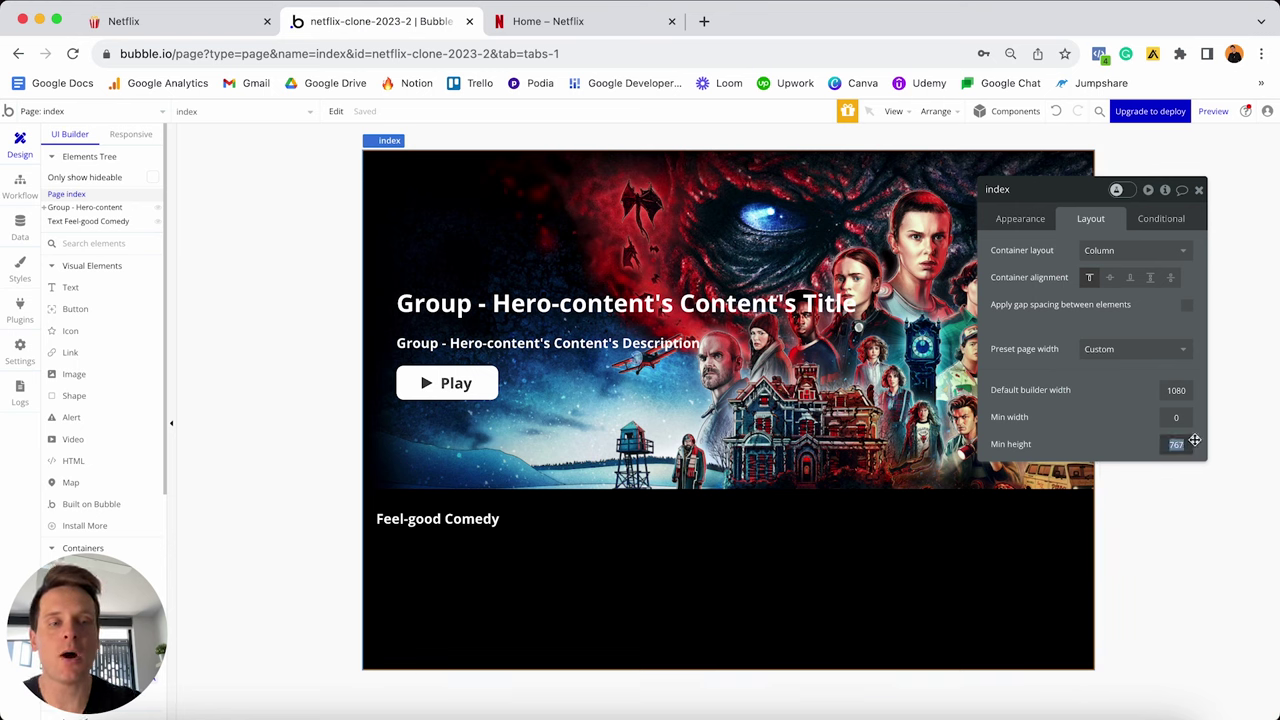
{"action": "type", "text": "1200"}
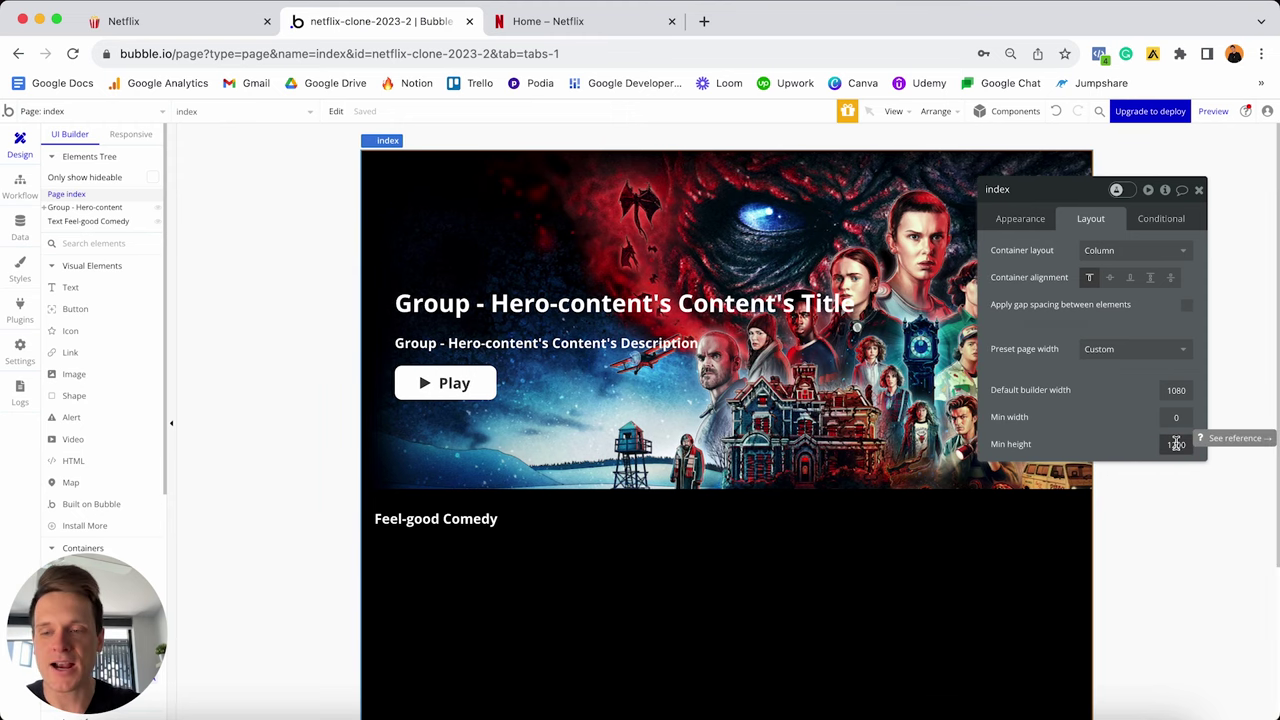
{"action": "scroll", "coordinate": [846, 460], "scroll_direction": "down", "scroll_amount": 5}
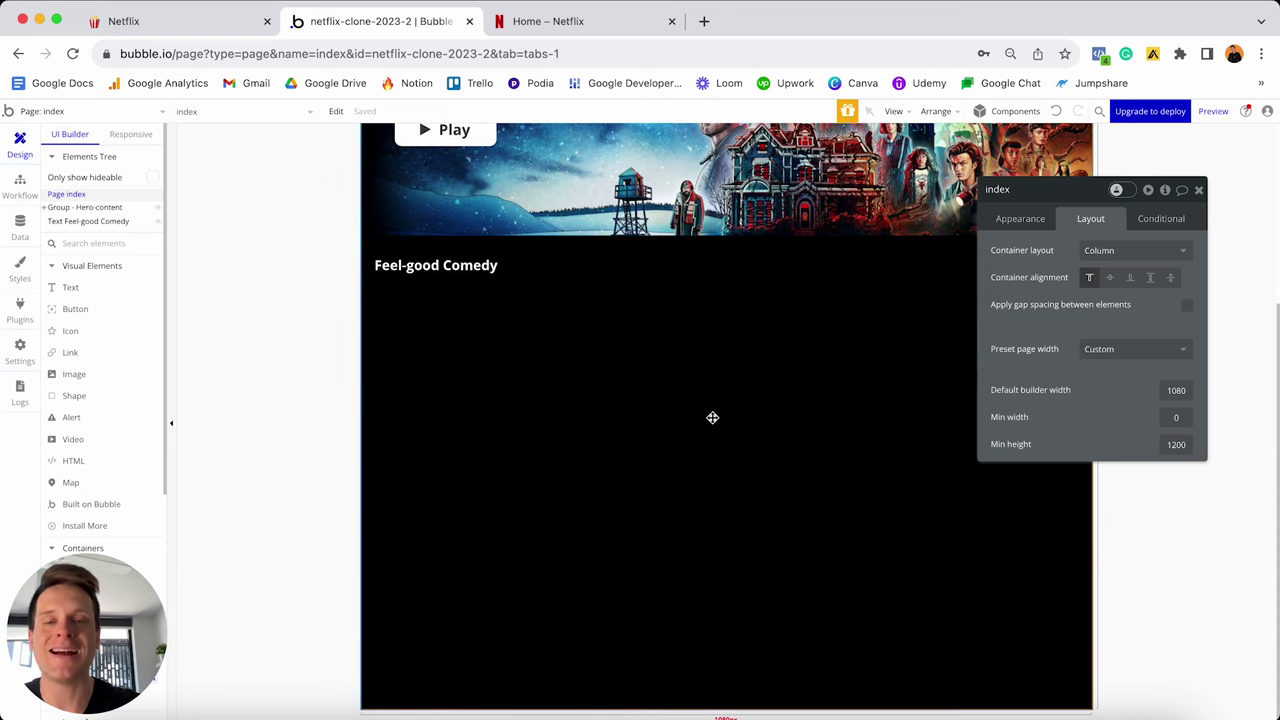
{"action": "scroll", "coordinate": [606, 376], "scroll_direction": "up", "scroll_amount": 3}
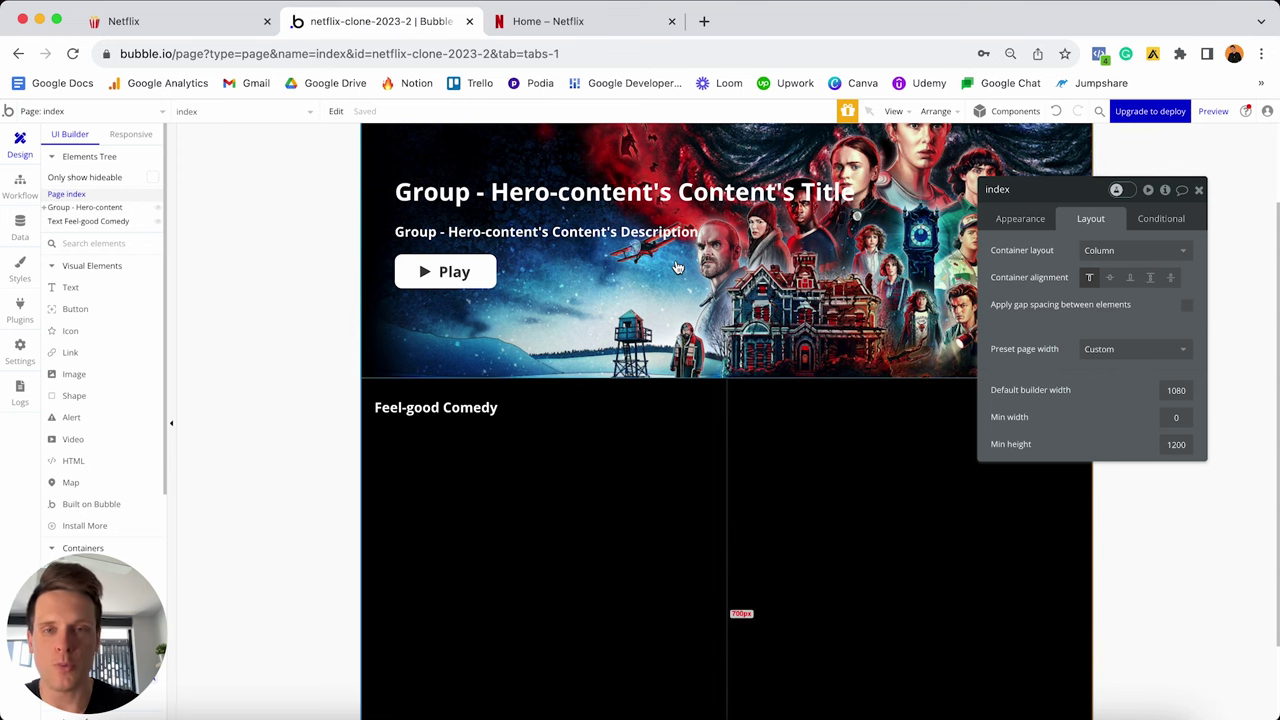
{"action": "left_click", "coordinate": [625, 26]}
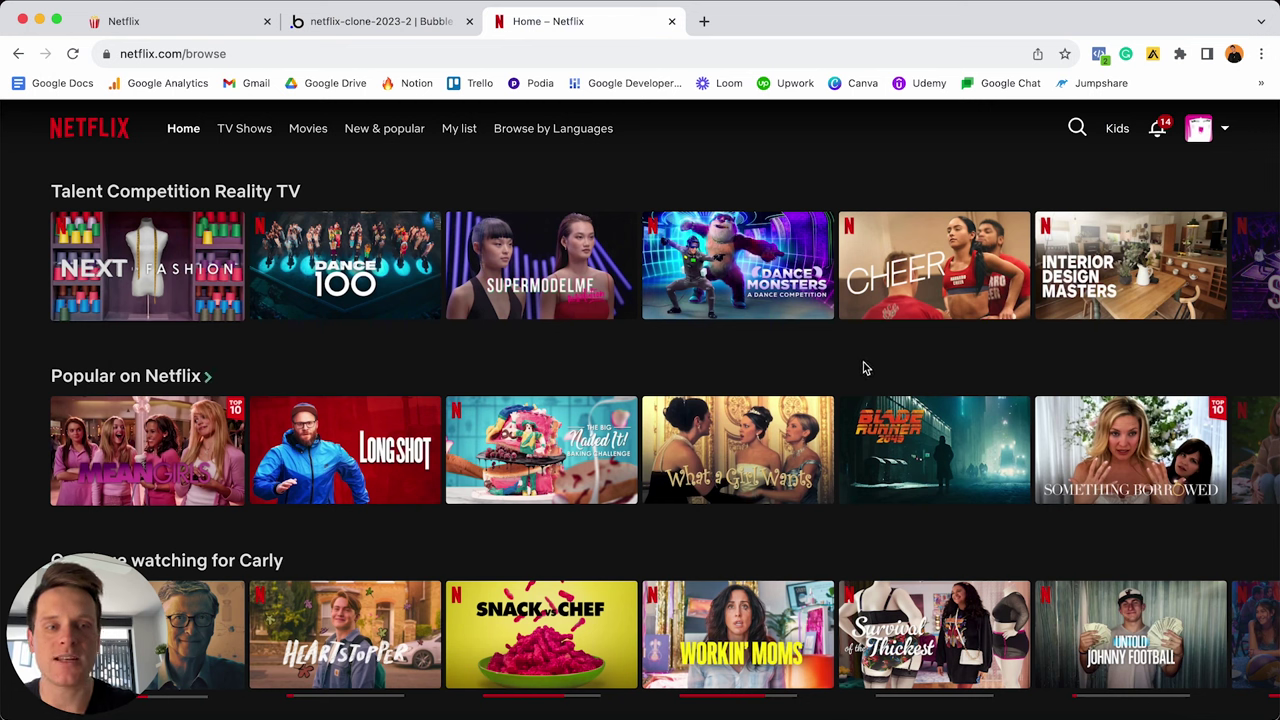
Step: Place a Repeating Group under the hero: 280 px wide, 350 px min height, 4 rows, 1 column
{"action": "left_click", "coordinate": [427, 30]}
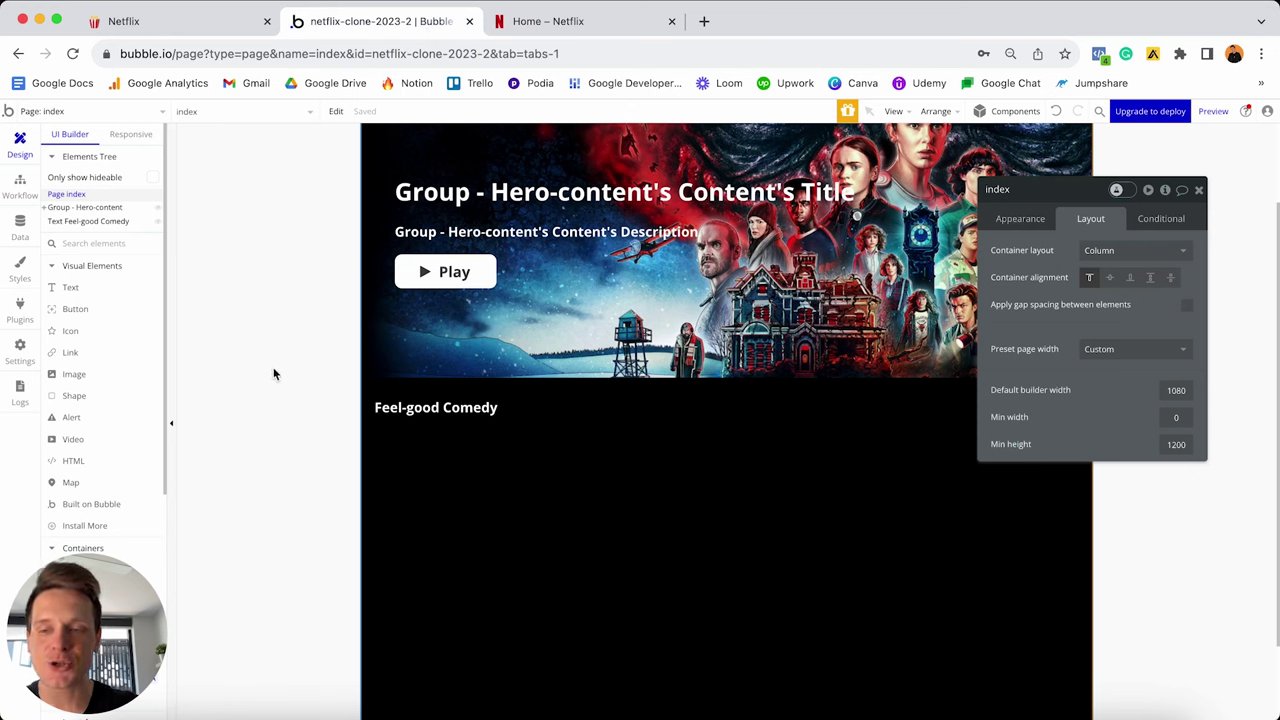
{"action": "scroll", "coordinate": [125, 390], "scroll_direction": "down", "scroll_amount": 4}
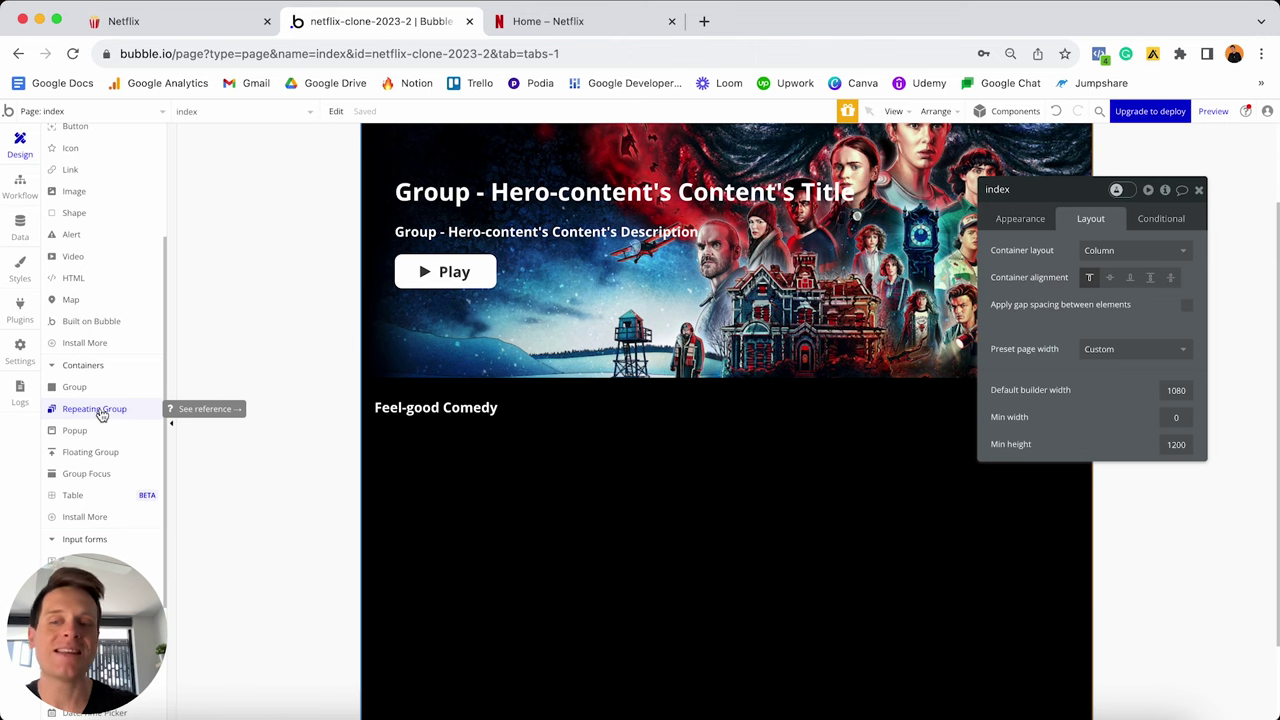
{"action": "left_click", "coordinate": [100, 413]}
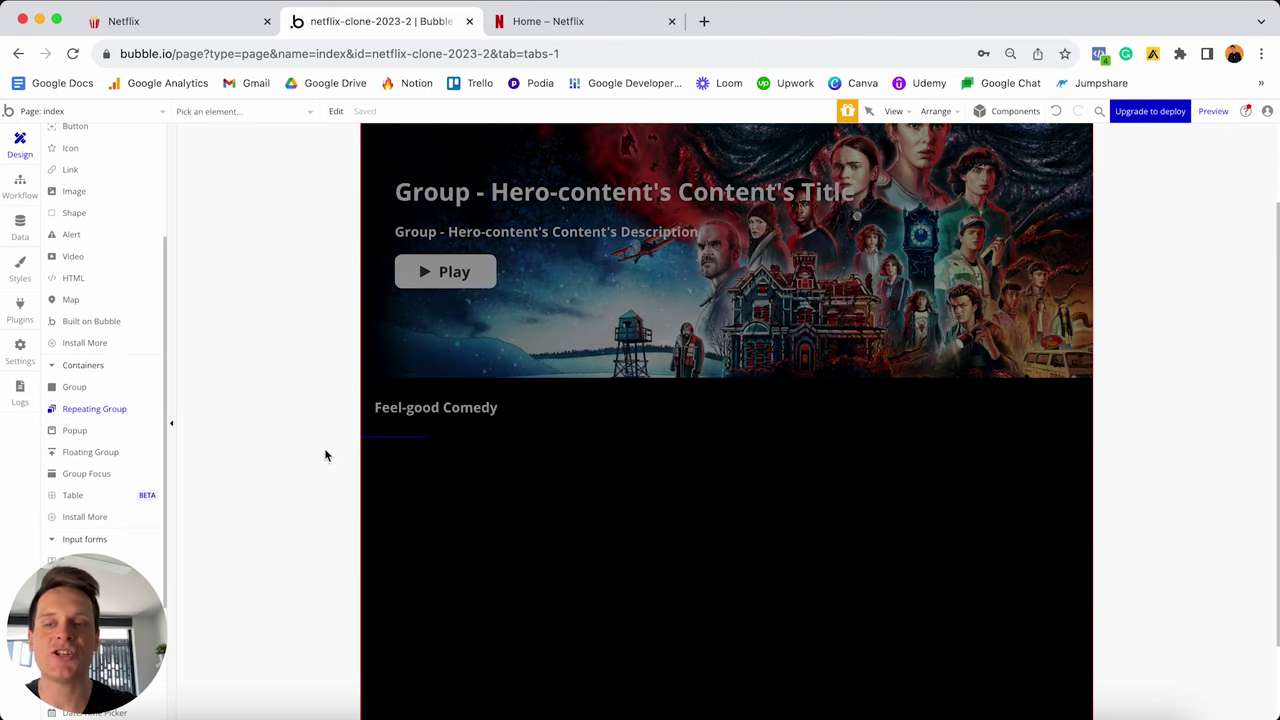
{"action": "left_click", "coordinate": [397, 469]}
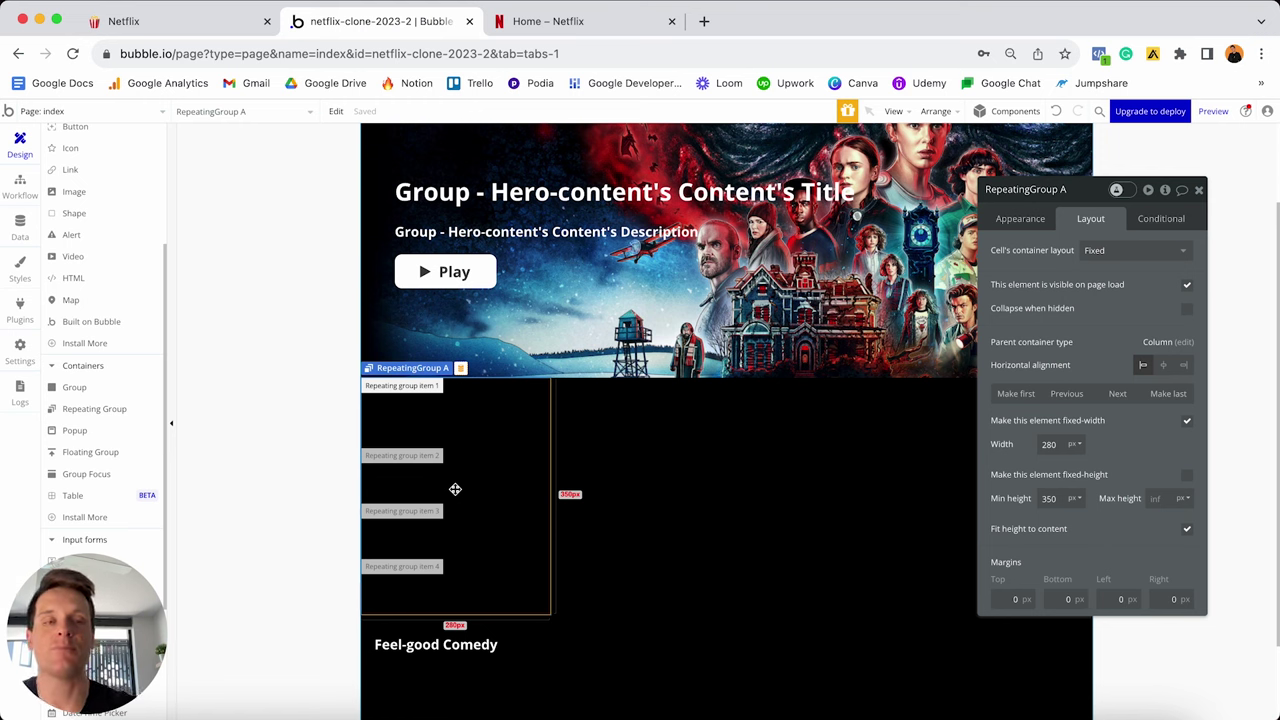
{"action": "left_click", "coordinate": [1022, 218]}
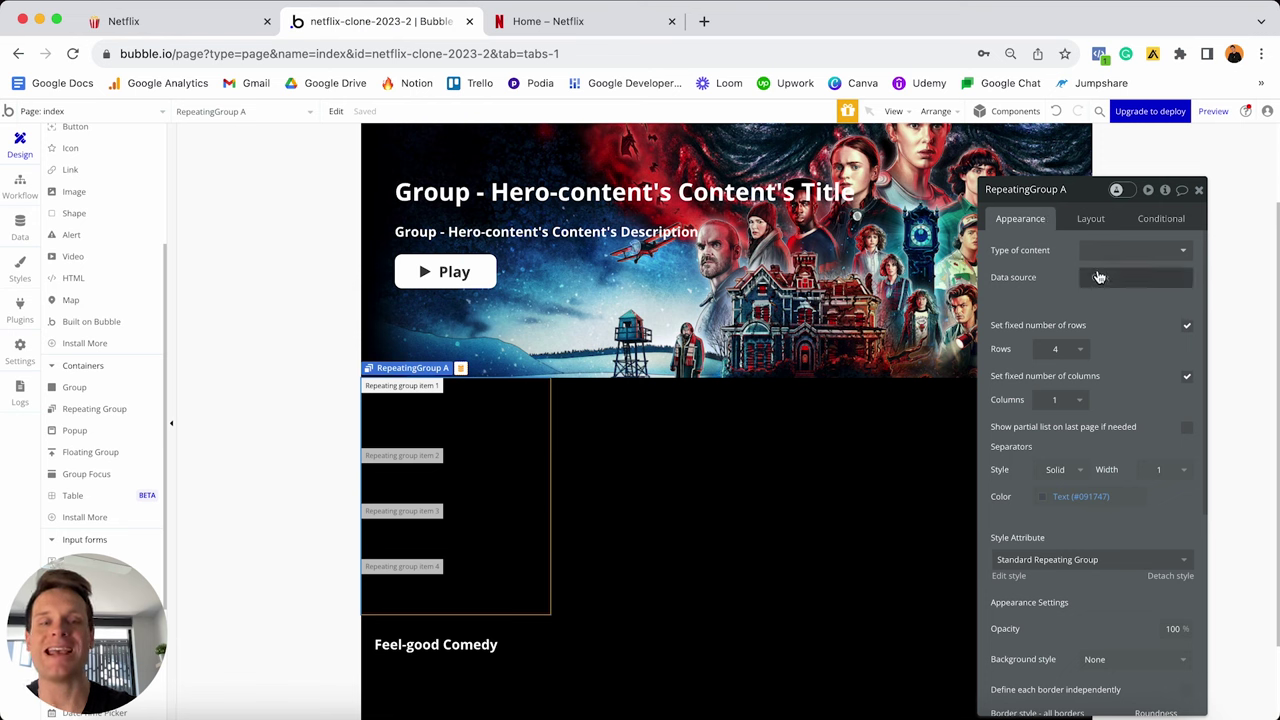
Step: Set the list's type of content to Content and its data source to Do a search for Content
{"action": "left_click", "coordinate": [1125, 257]}
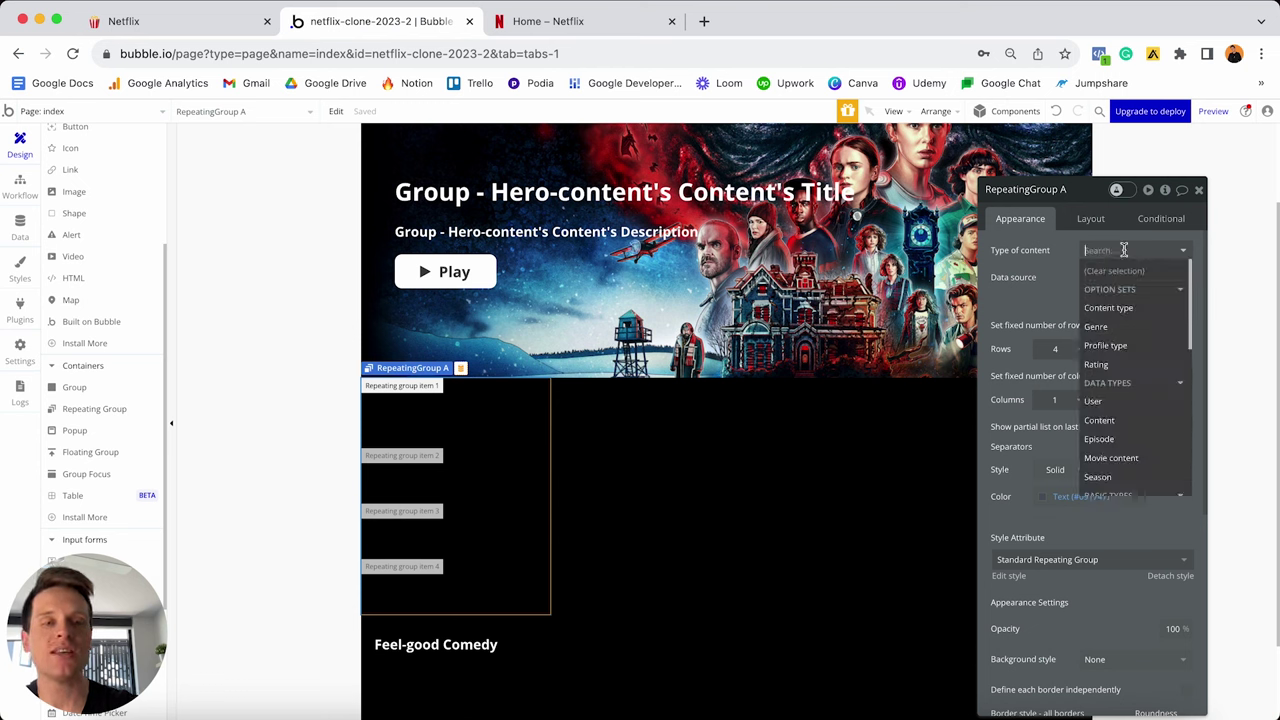
{"action": "scroll", "coordinate": [1120, 295], "scroll_direction": "down", "scroll_amount": 2}
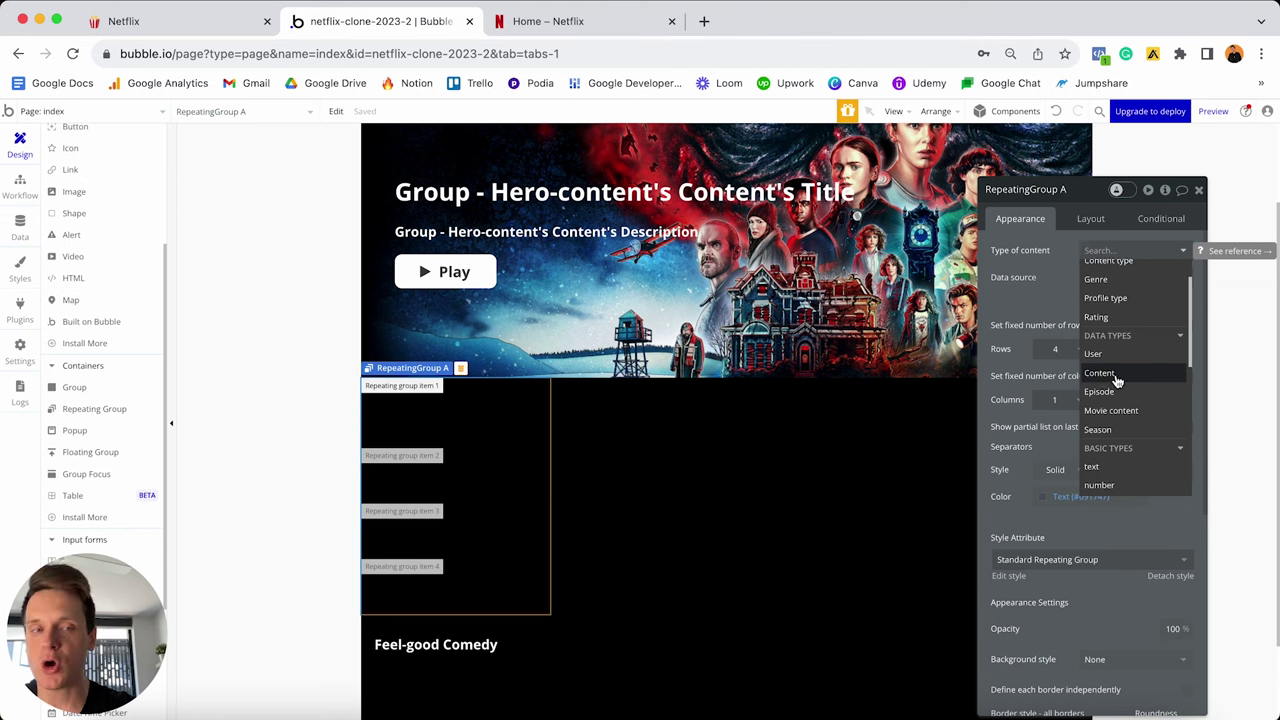
{"action": "left_click", "coordinate": [1100, 374]}
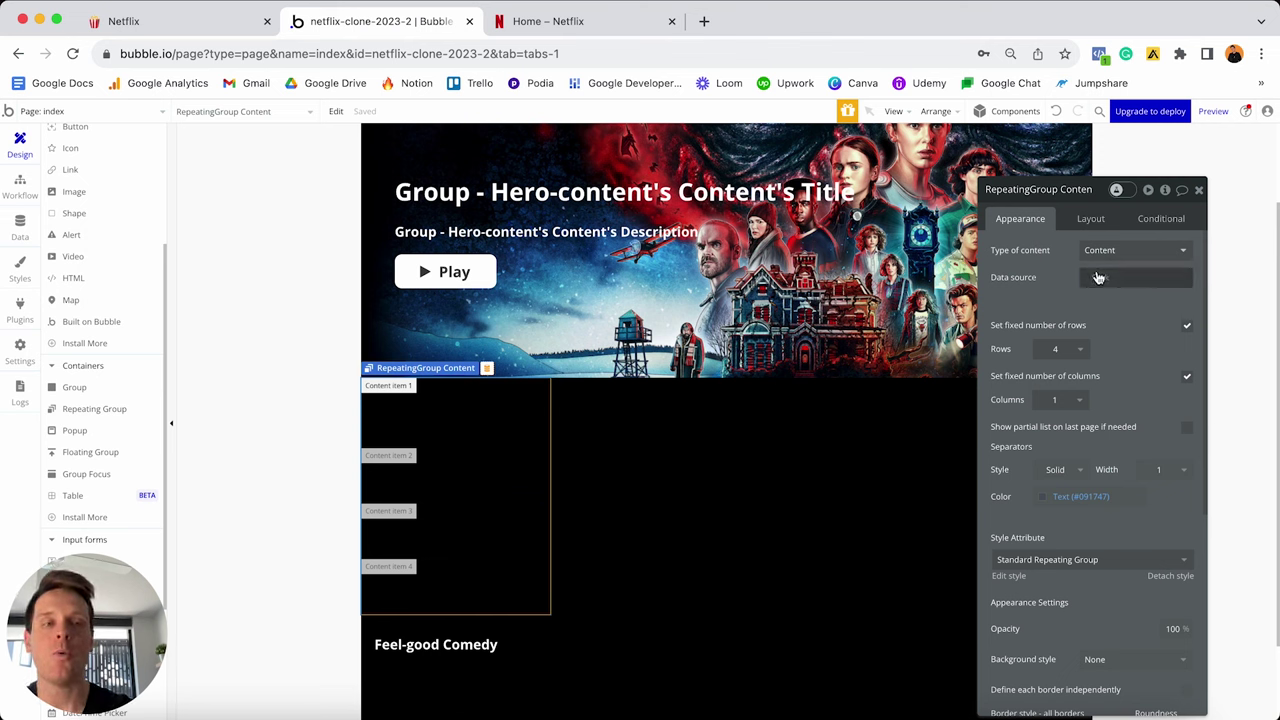
{"action": "left_click", "coordinate": [1099, 280]}
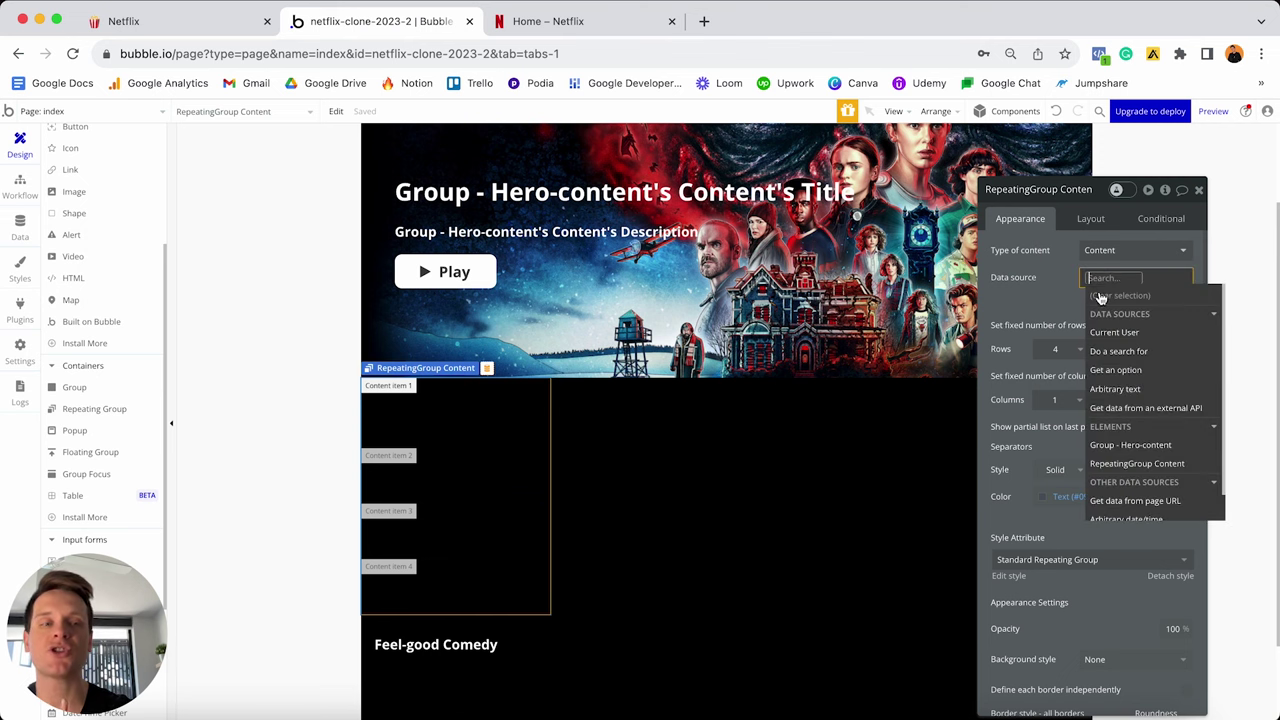
{"action": "left_click", "coordinate": [1122, 353]}
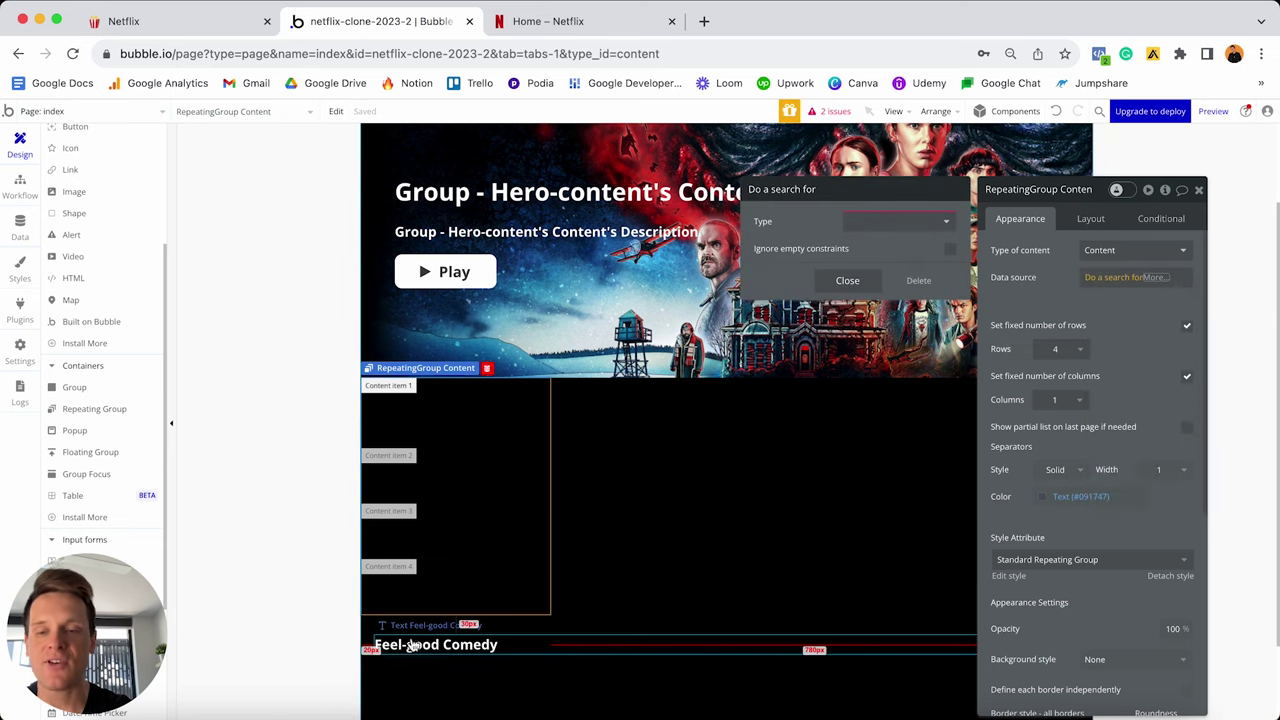
{"action": "left_click", "coordinate": [866, 223]}
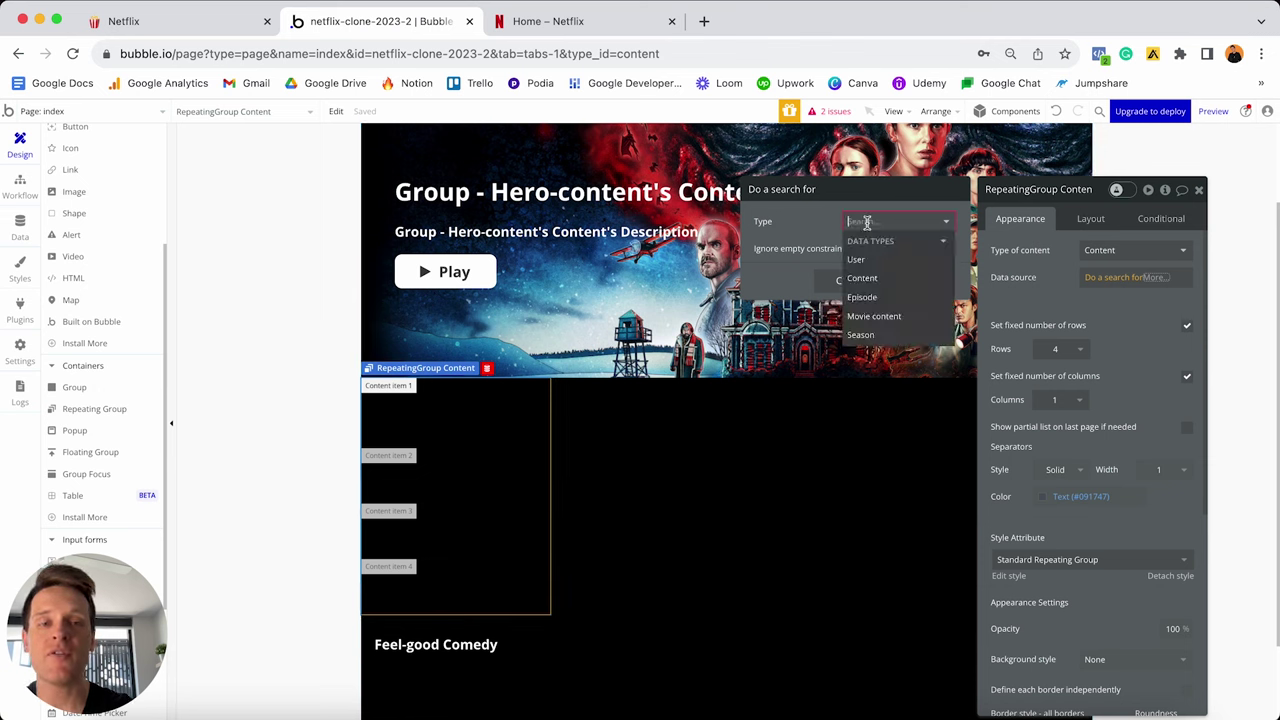
{"action": "left_click", "coordinate": [868, 278]}
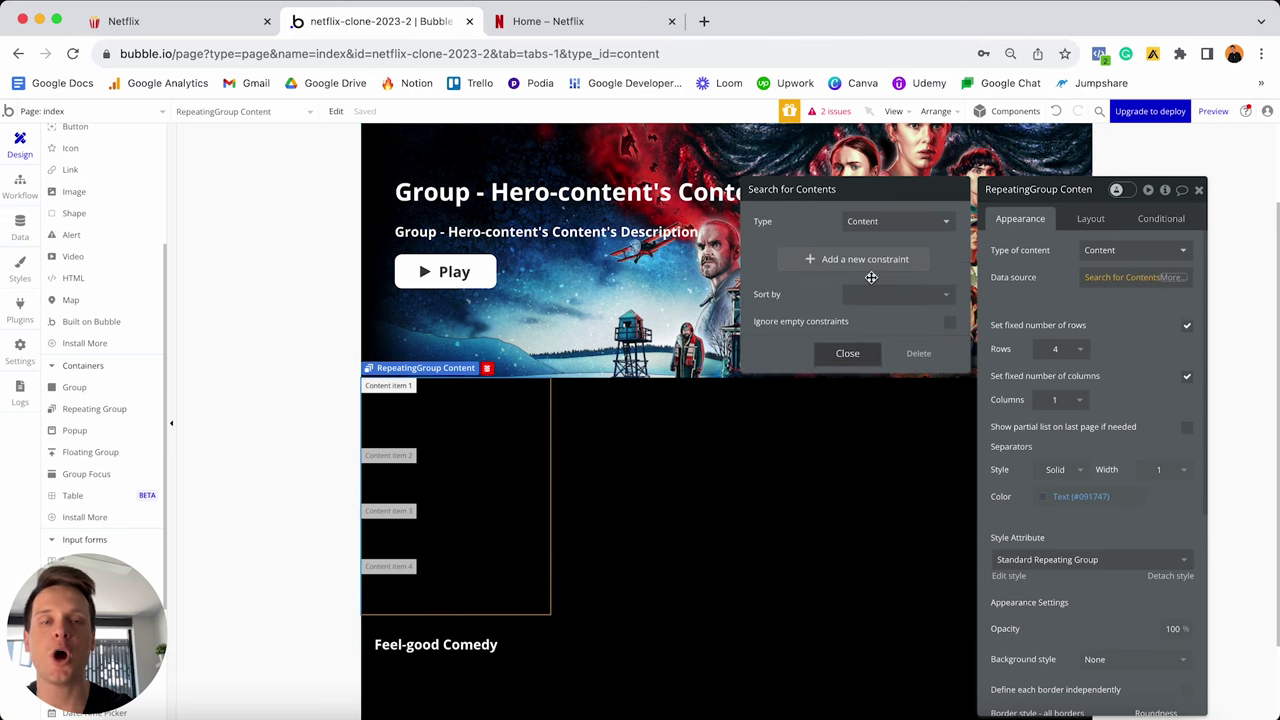
Step: Add the search constraint Is-published = yes
{"action": "left_click", "coordinate": [802, 262]}
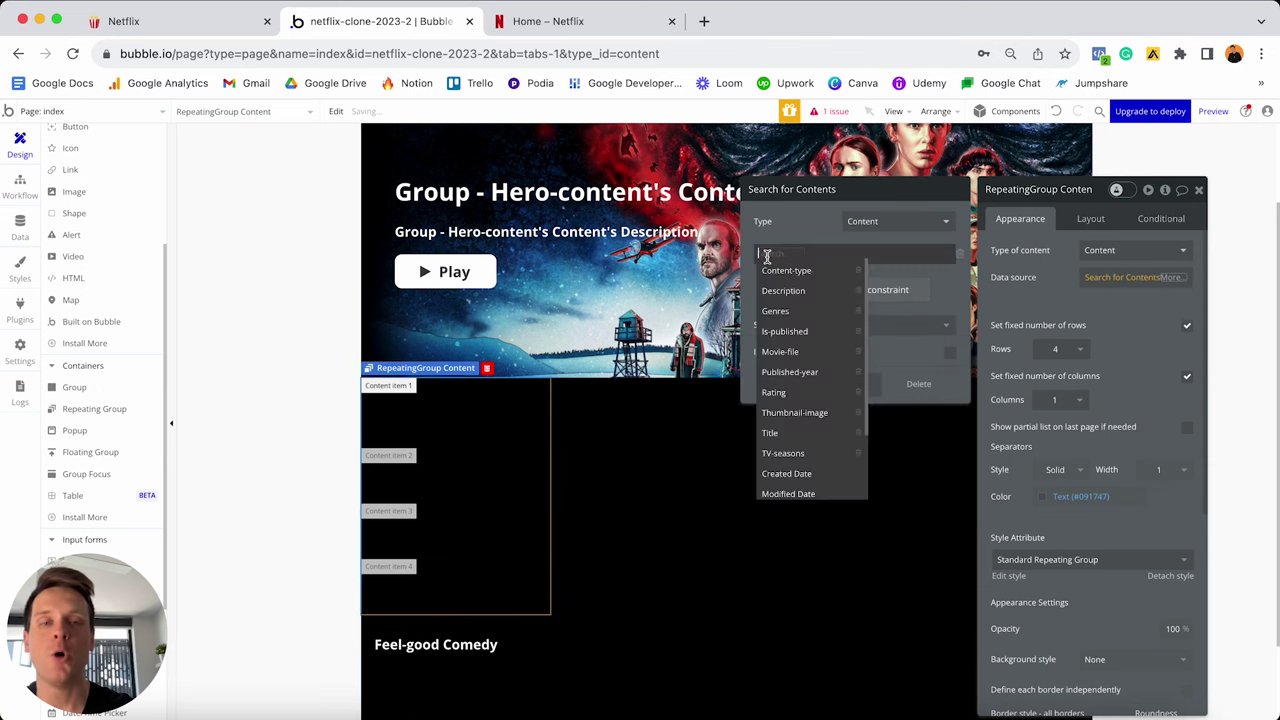
{"action": "left_click", "coordinate": [789, 331]}
{"action": "left_click", "coordinate": [823, 262]}
{"action": "left_click", "coordinate": [823, 274]}
{"action": "left_click", "coordinate": [830, 262]}
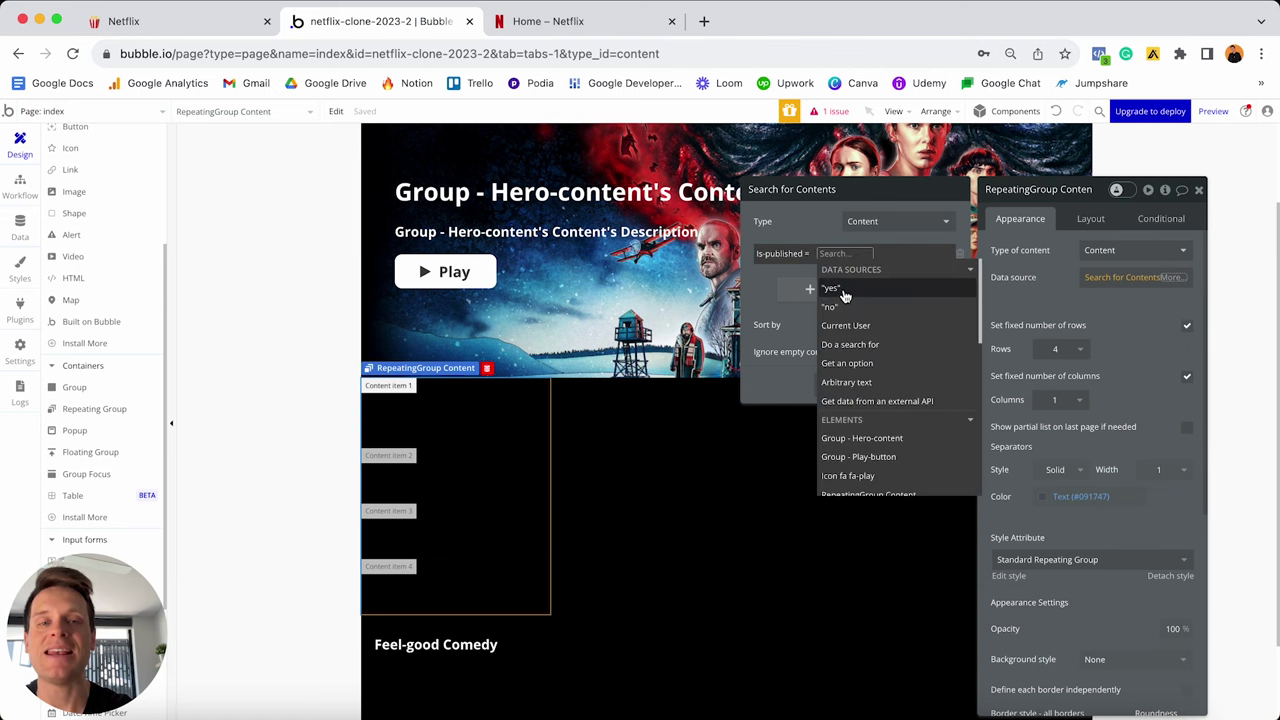
{"action": "left_click", "coordinate": [826, 272]}
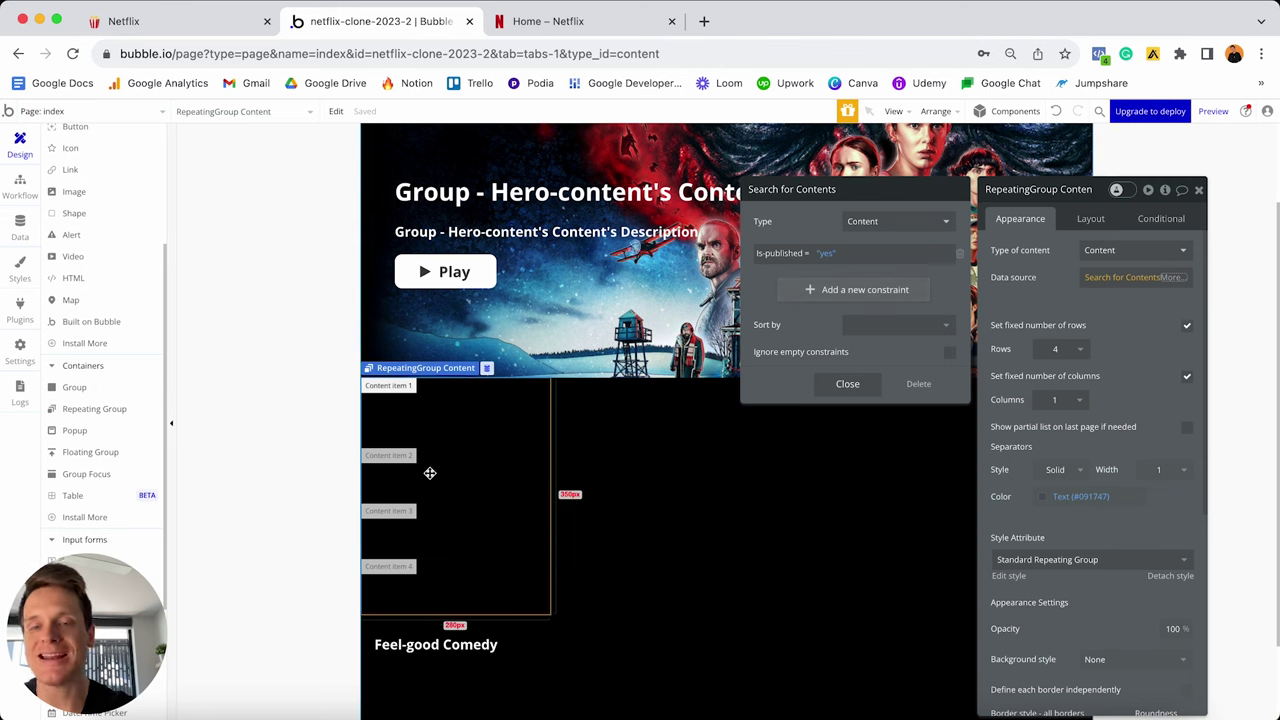
Step: Add a second constraint on the Genres field and view Content's data fields
{"action": "left_click", "coordinate": [794, 290]}
{"action": "left_click", "coordinate": [766, 284]}
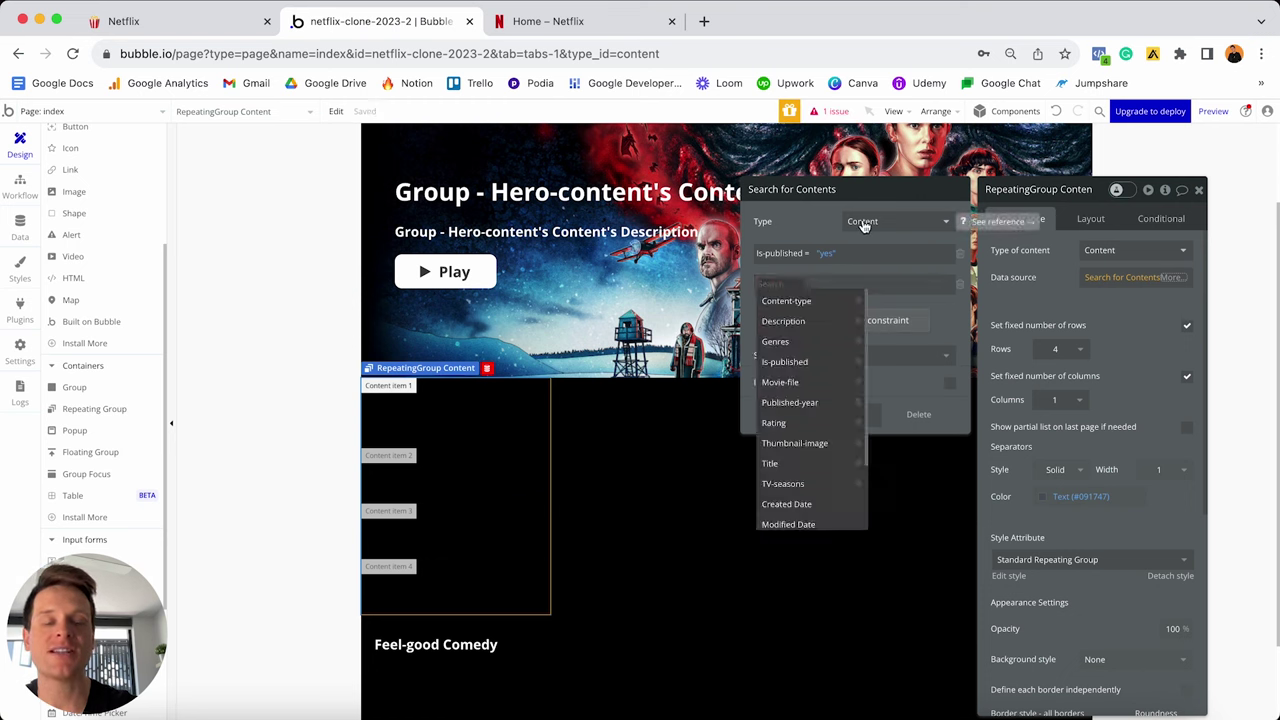
{"action": "left_click", "coordinate": [786, 342]}
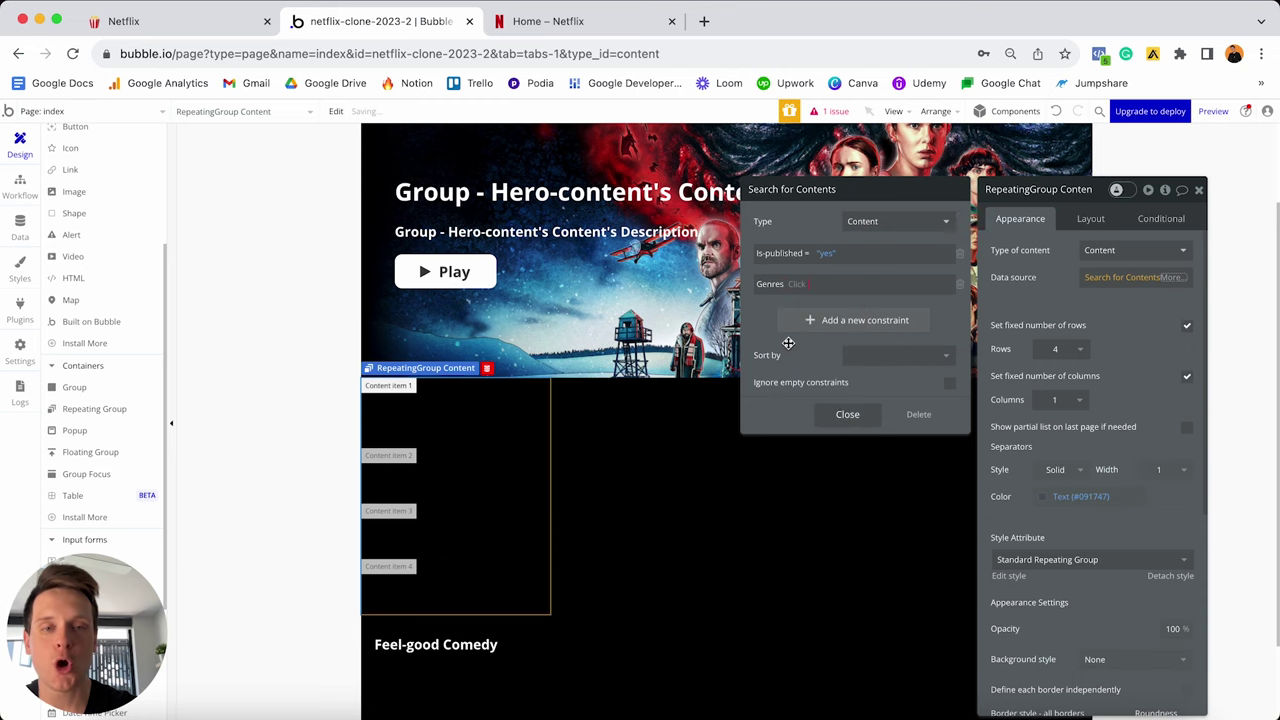
{"action": "left_click", "coordinate": [19, 226]}
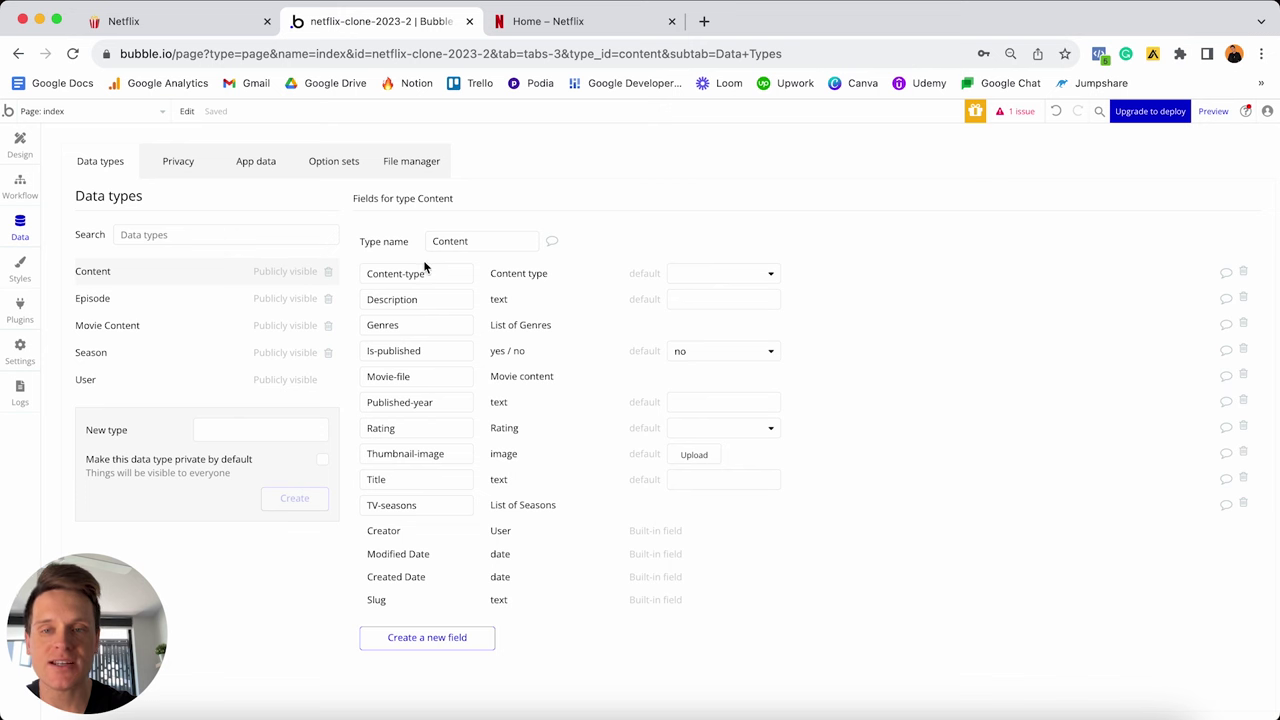
Step: Check Content's Genres field, then view the Genre option set: Comedy, Family, Action, Drama, Thriller
{"action": "left_click", "coordinate": [409, 326]}
{"action": "left_click_drag", "start_coordinate": [409, 326], "coordinate": [362, 326]}
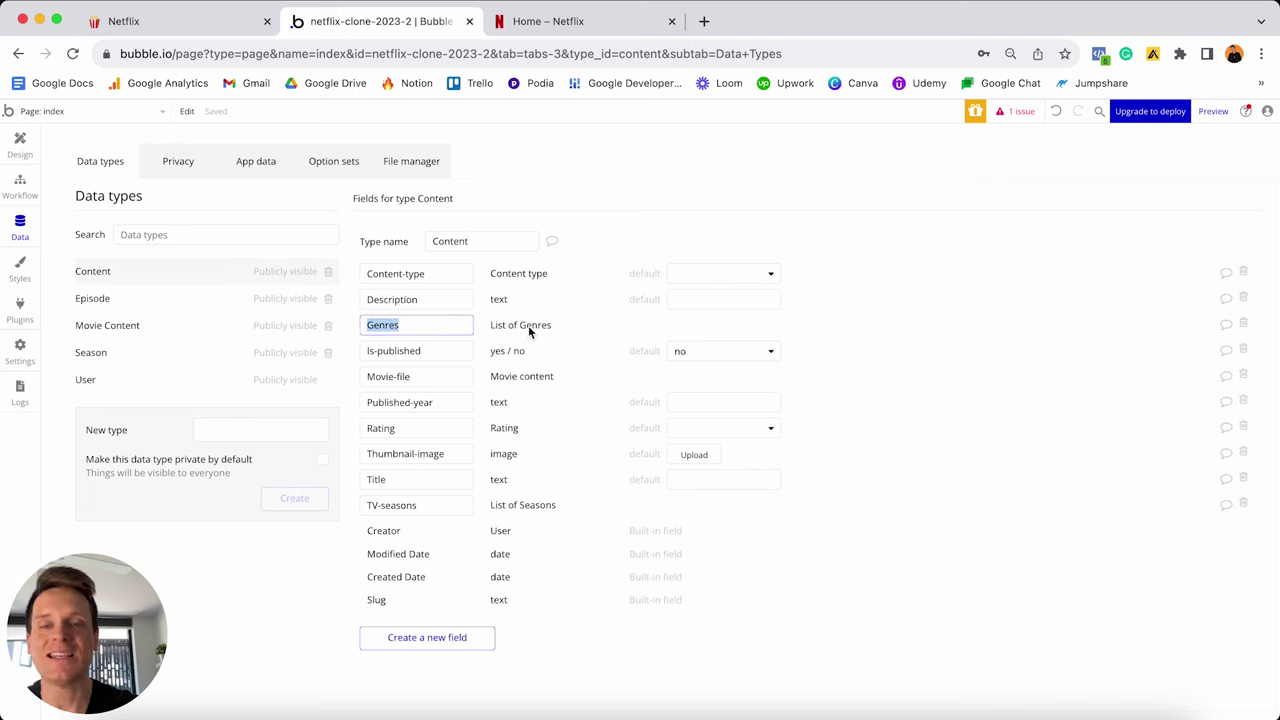
{"action": "left_click", "coordinate": [332, 168]}
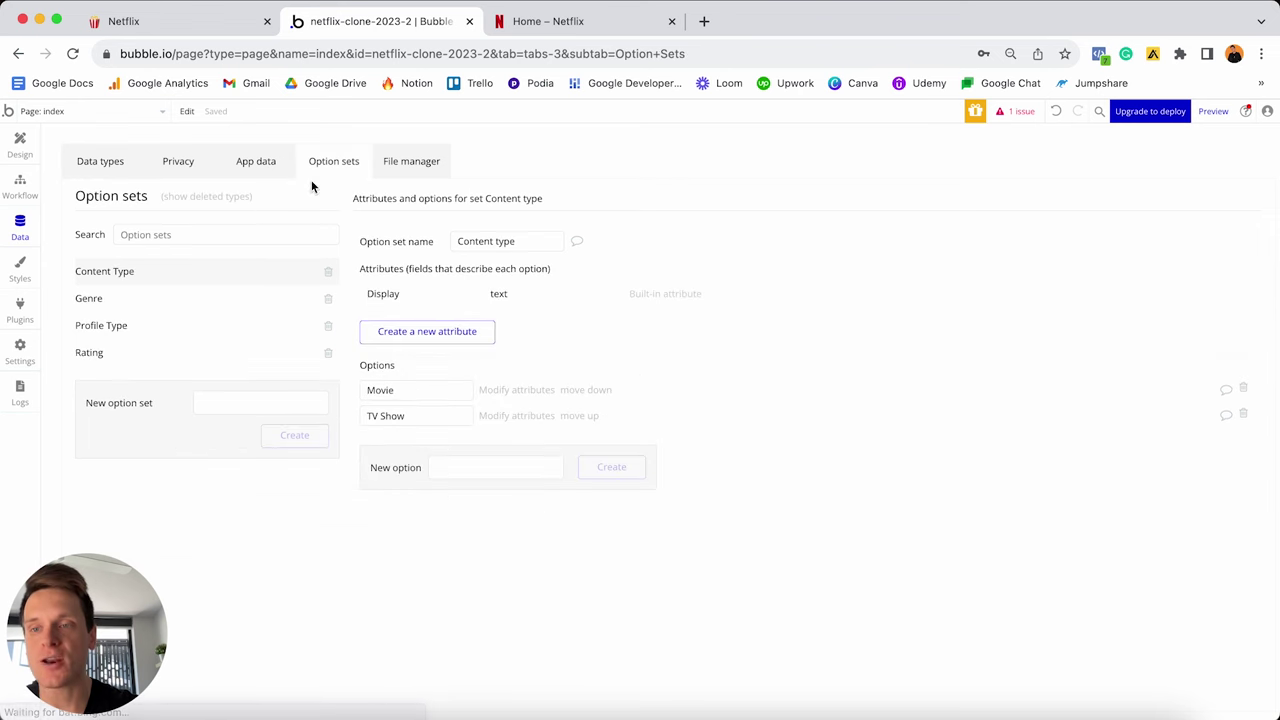
{"action": "left_click", "coordinate": [204, 296]}
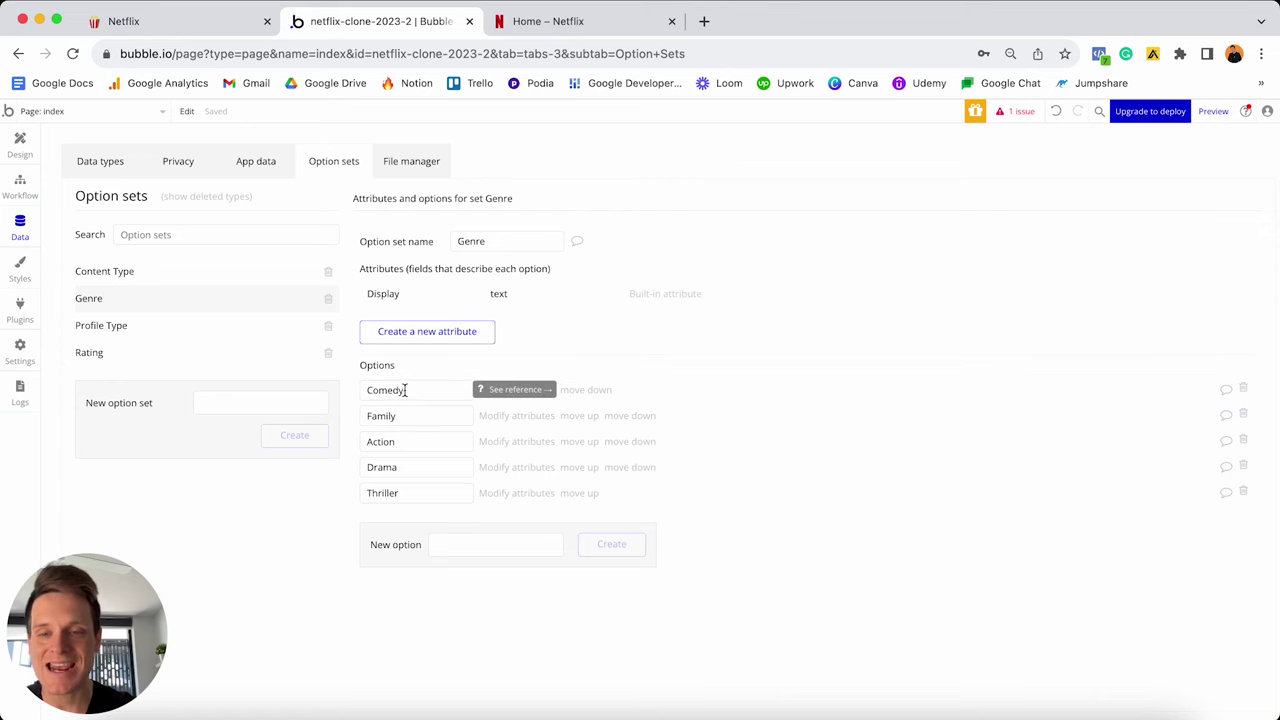
Step: Make the search's Genres constraint 'contains Comedy' and sort the results randomly
{"action": "left_click", "coordinate": [20, 143]}
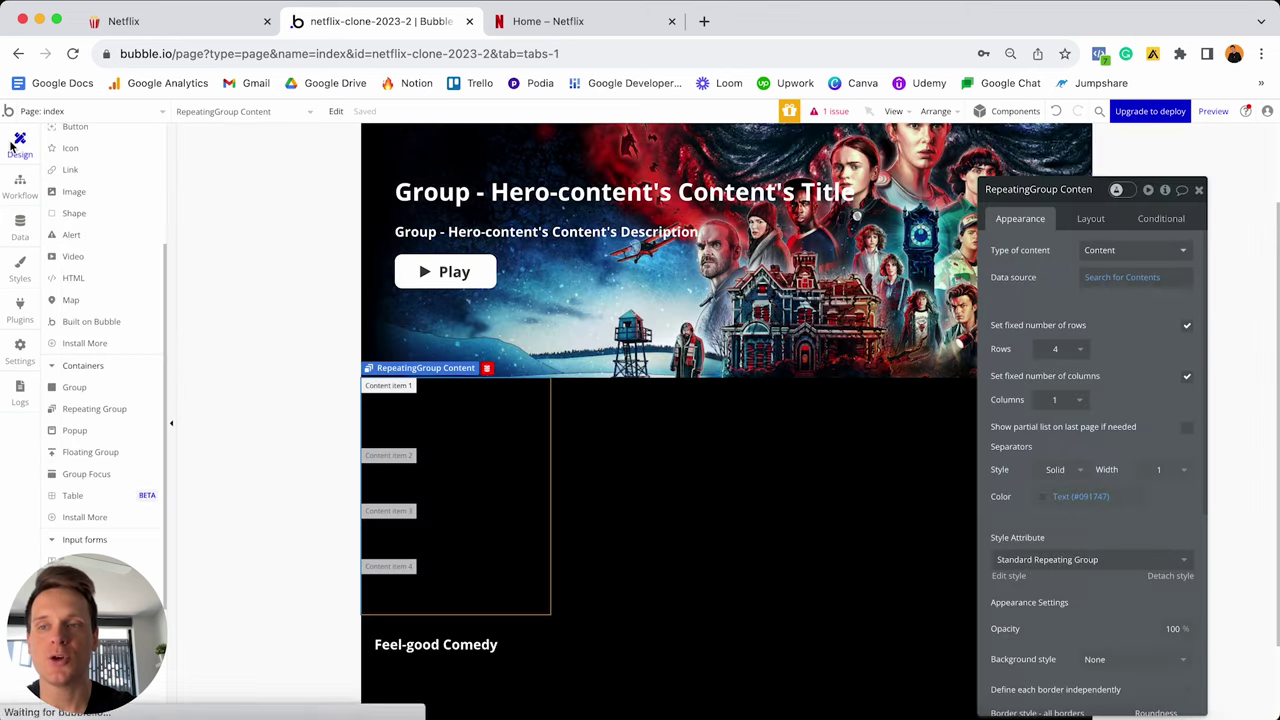
{"action": "left_click", "coordinate": [1100, 277]}
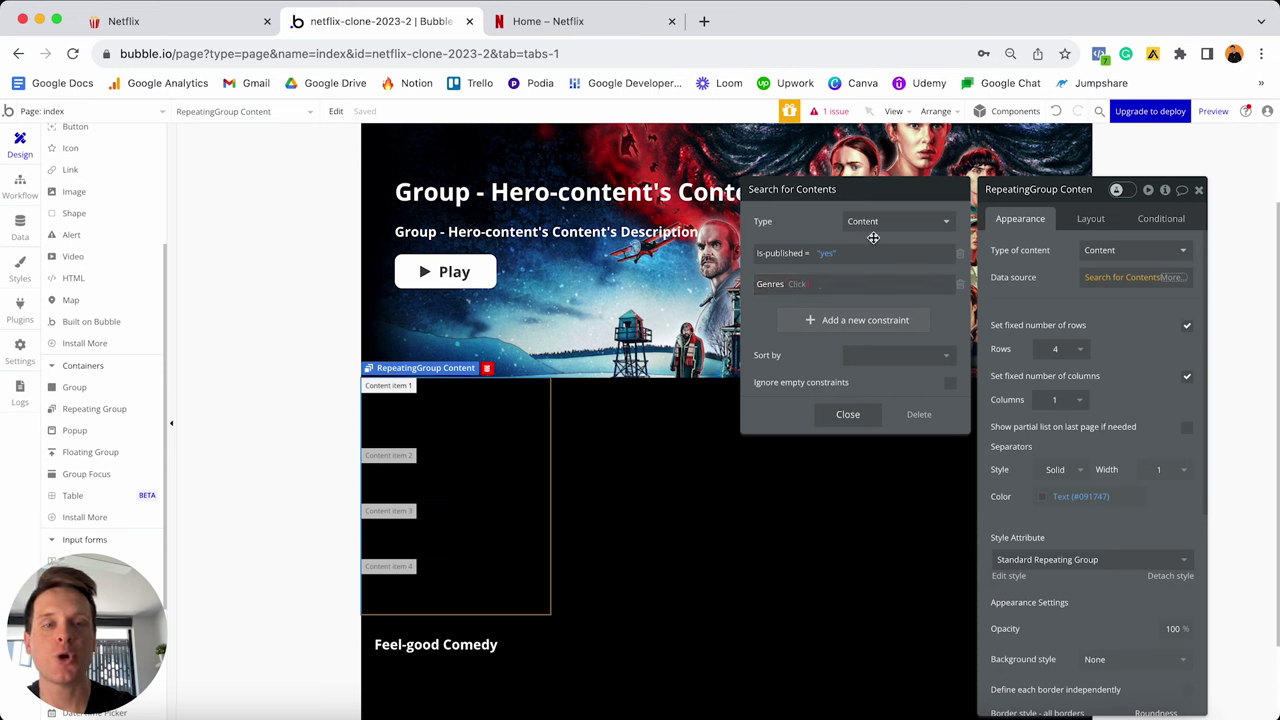
{"action": "left_click", "coordinate": [795, 285]}
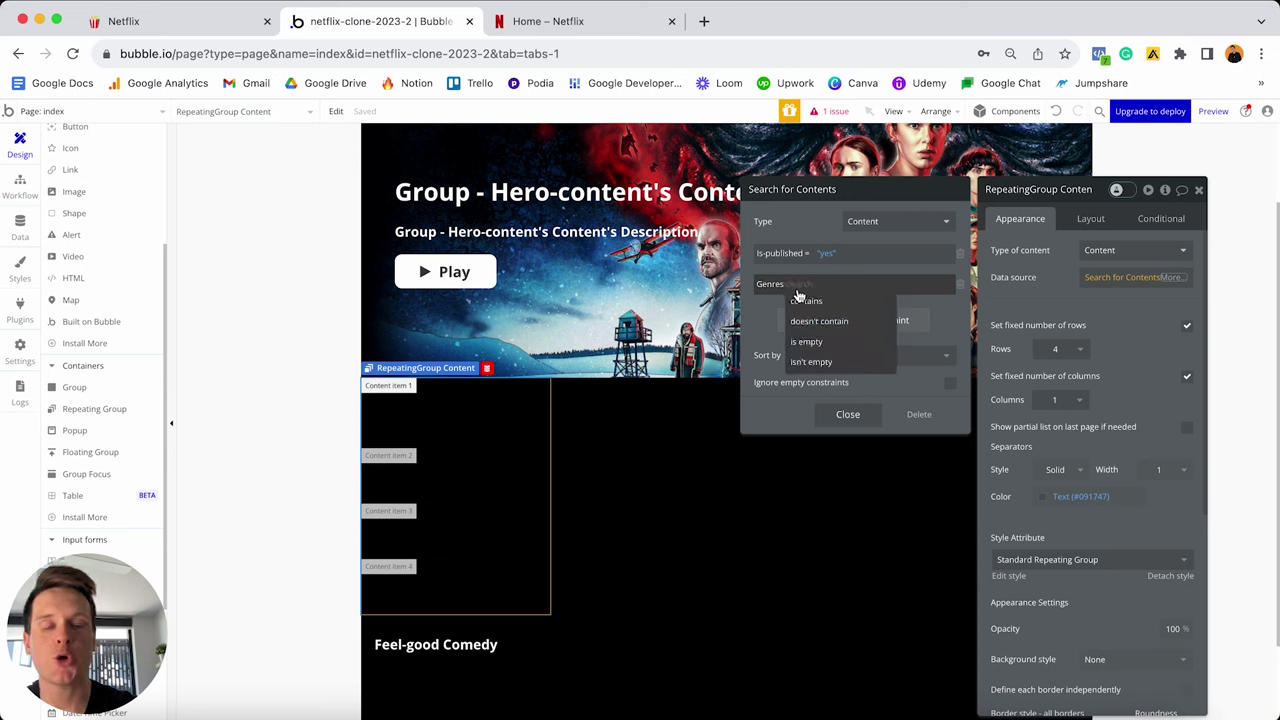
{"action": "left_click", "coordinate": [806, 302]}
{"action": "left_click", "coordinate": [833, 284]}
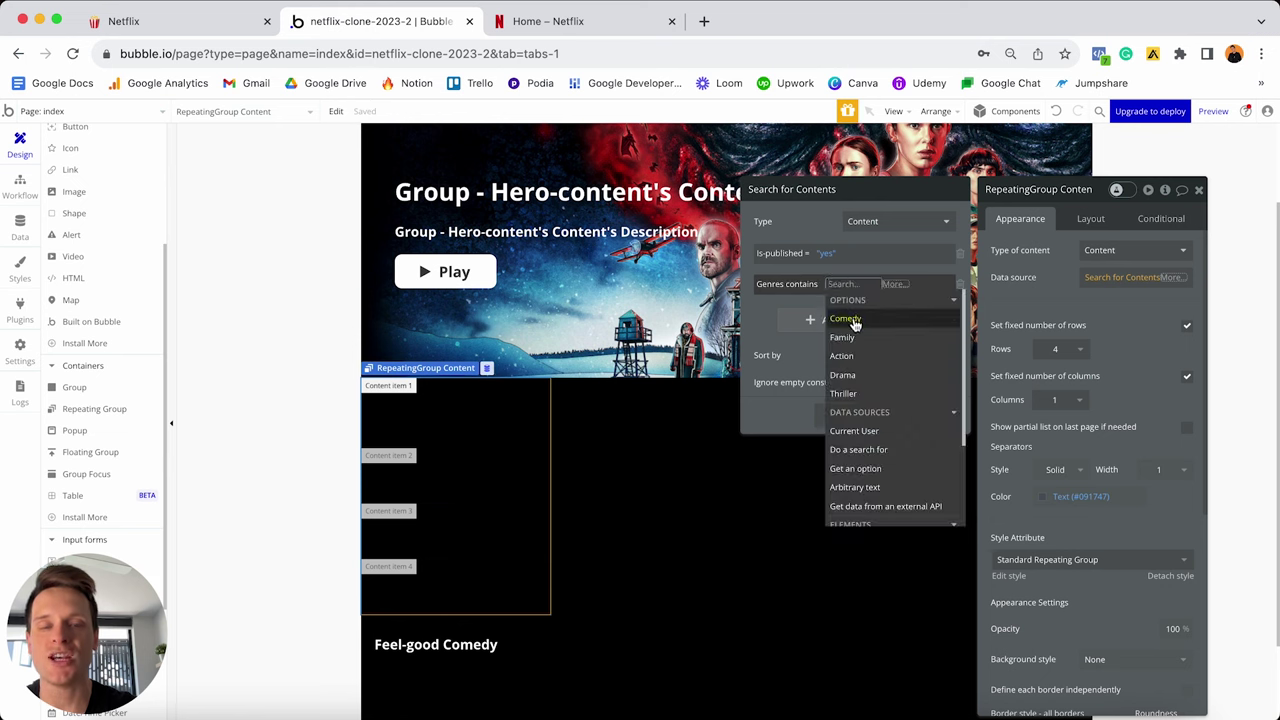
{"action": "left_click", "coordinate": [845, 318]}
{"action": "left_click", "coordinate": [790, 302]}
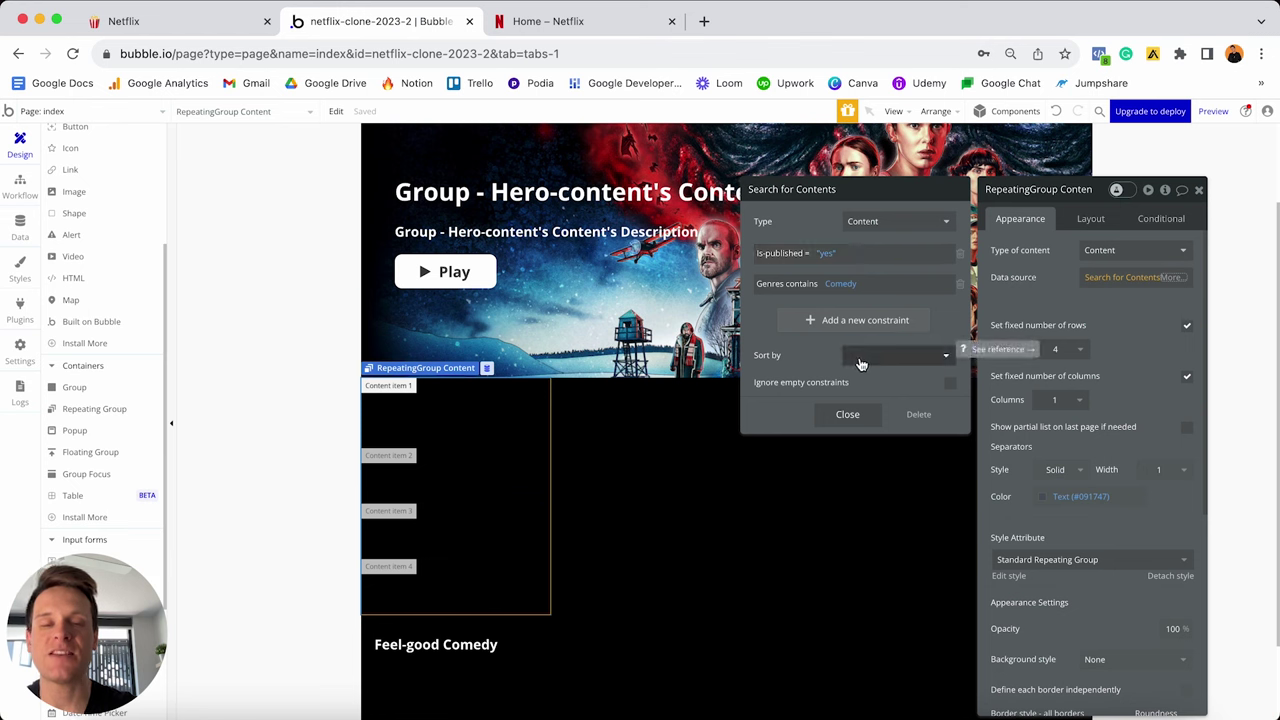
{"action": "left_click", "coordinate": [860, 360]}
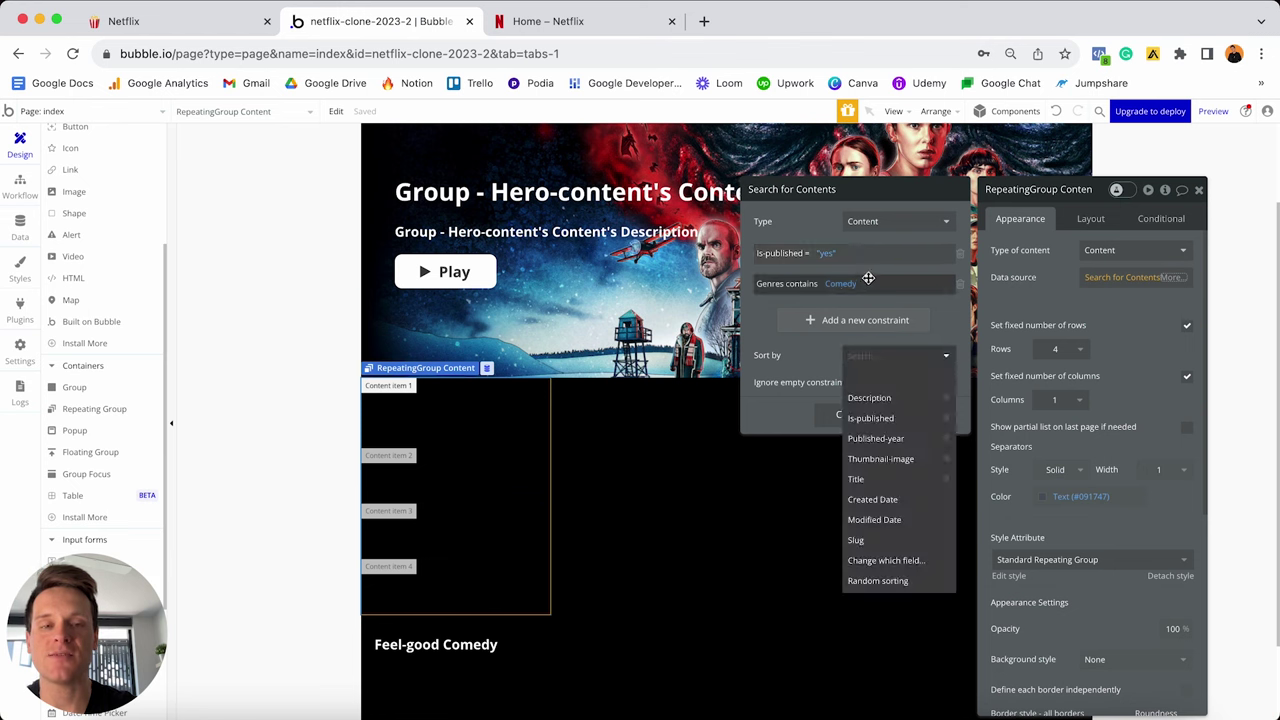
{"action": "left_click", "coordinate": [870, 583]}
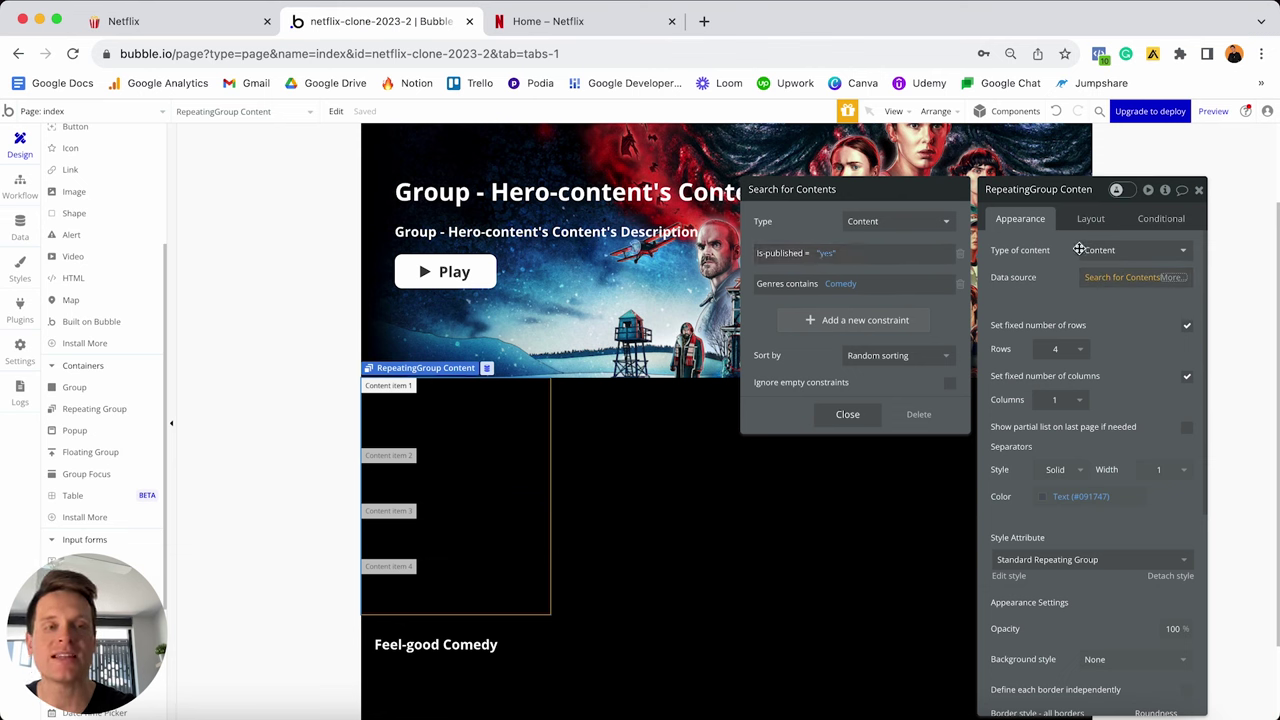
Step: Limit the Search for Contents data source to ':items until #20'
{"action": "left_click", "coordinate": [1177, 281]}
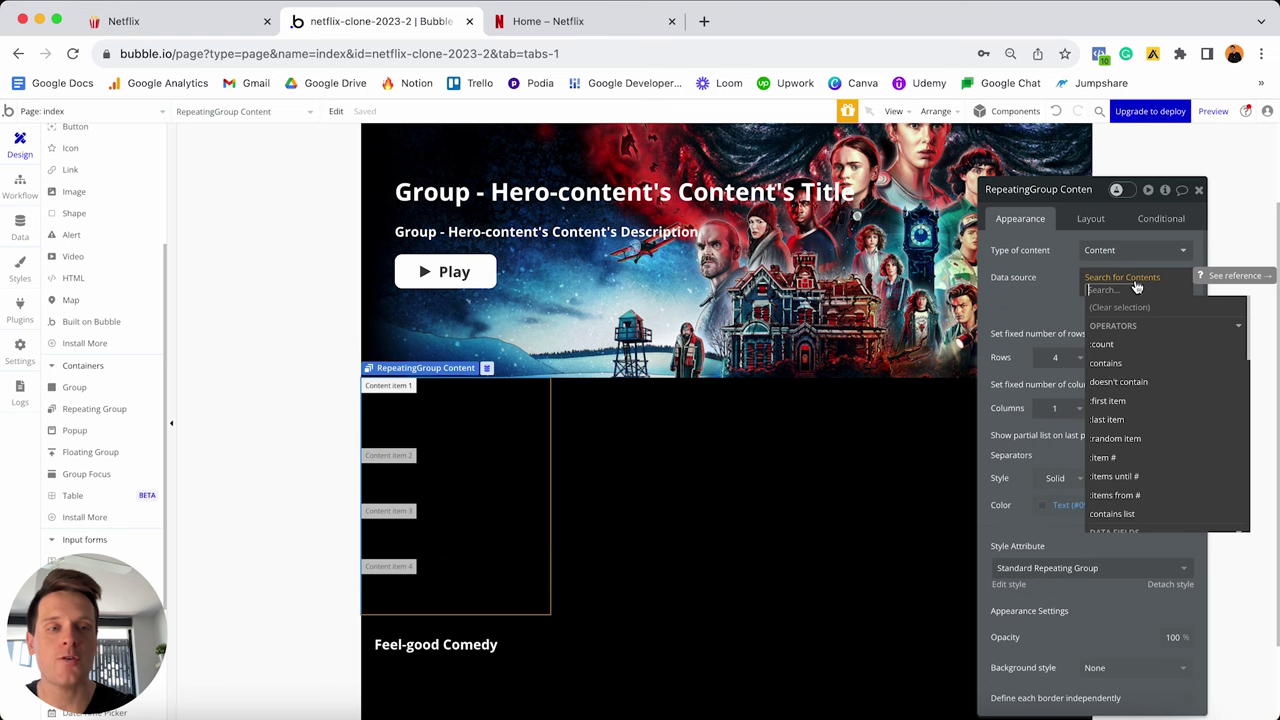
{"action": "scroll", "coordinate": [1128, 344], "scroll_direction": "down", "scroll_amount": 1}
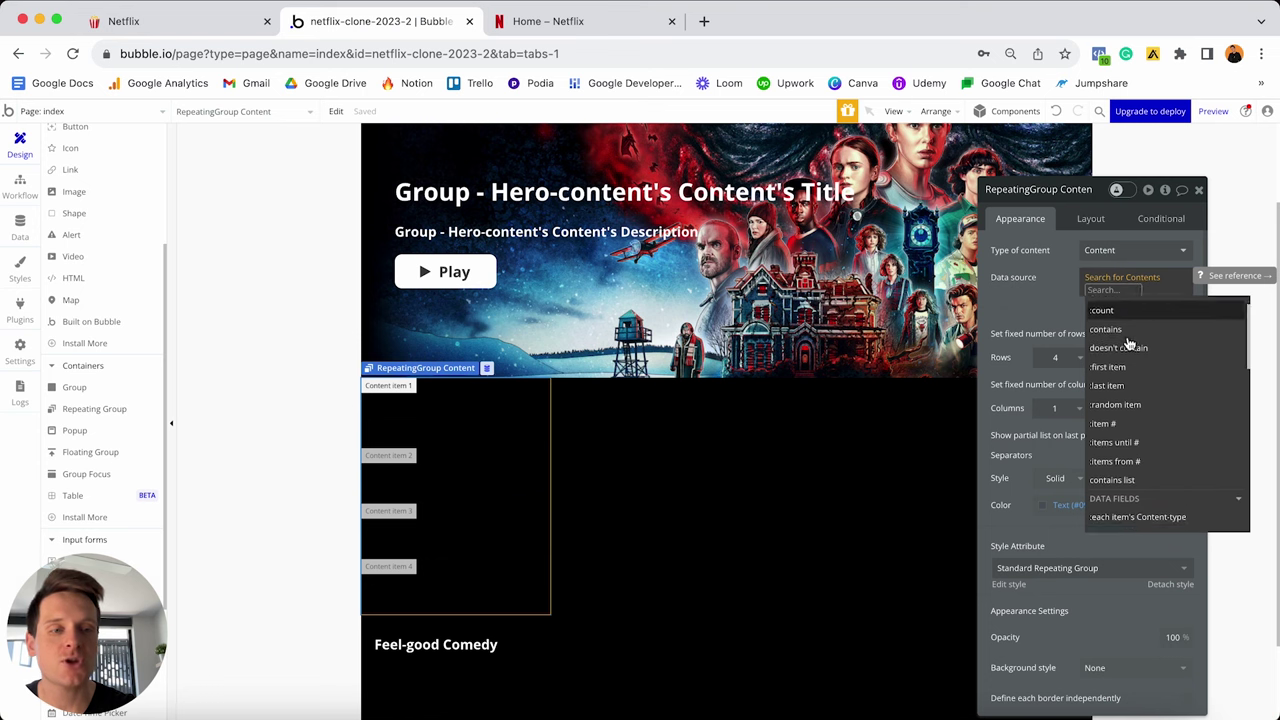
{"action": "left_click", "coordinate": [1126, 439]}
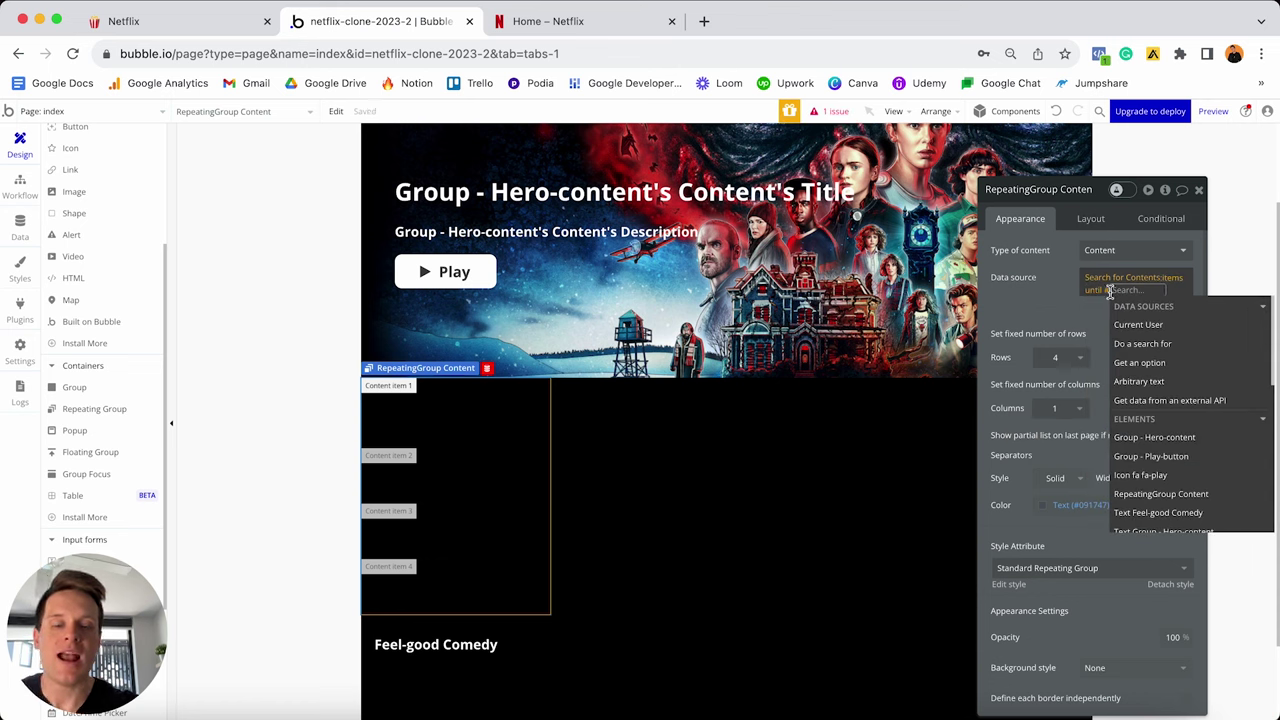
{"action": "type", "text": "20"}
{"action": "left_click", "coordinate": [1060, 298]}
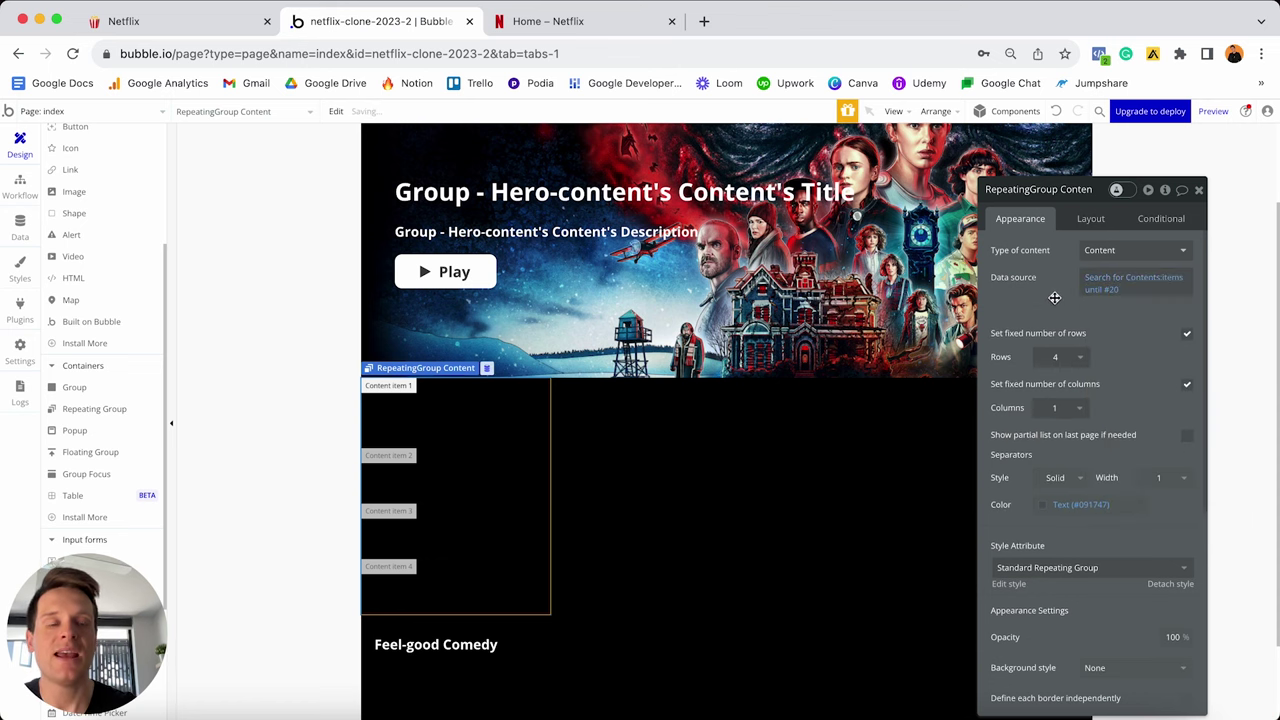
{"action": "left_click", "coordinate": [1109, 314]}
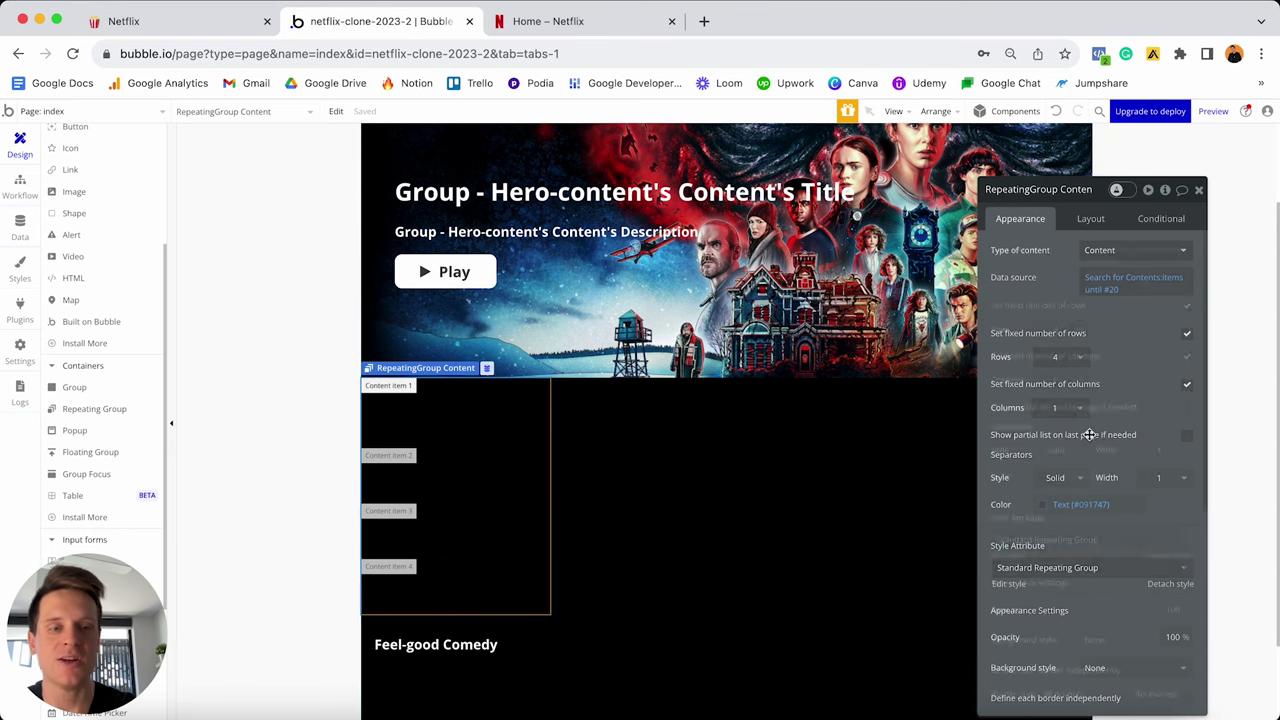
Step: Give the Content repeating group solid white (#FFFFFF) separators 2px wide
{"action": "scroll", "coordinate": [1090, 428], "scroll_direction": "down", "scroll_amount": 2}
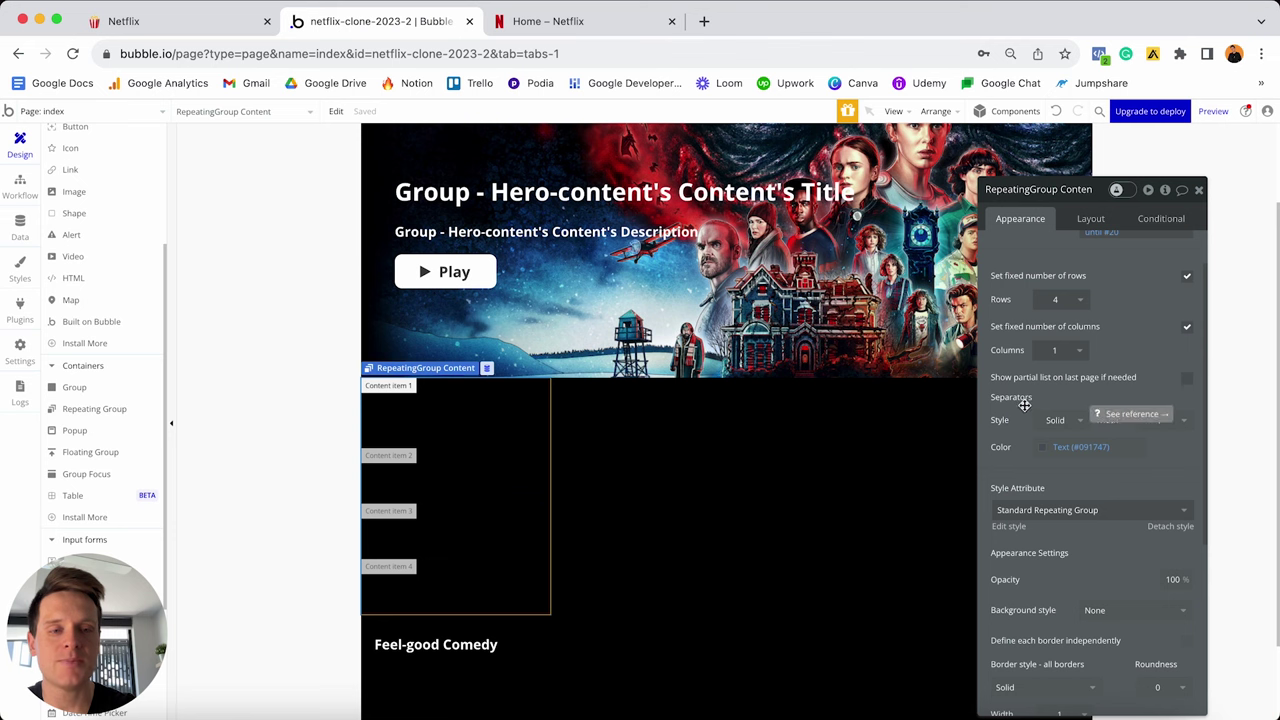
{"action": "left_click", "coordinate": [1070, 446]}
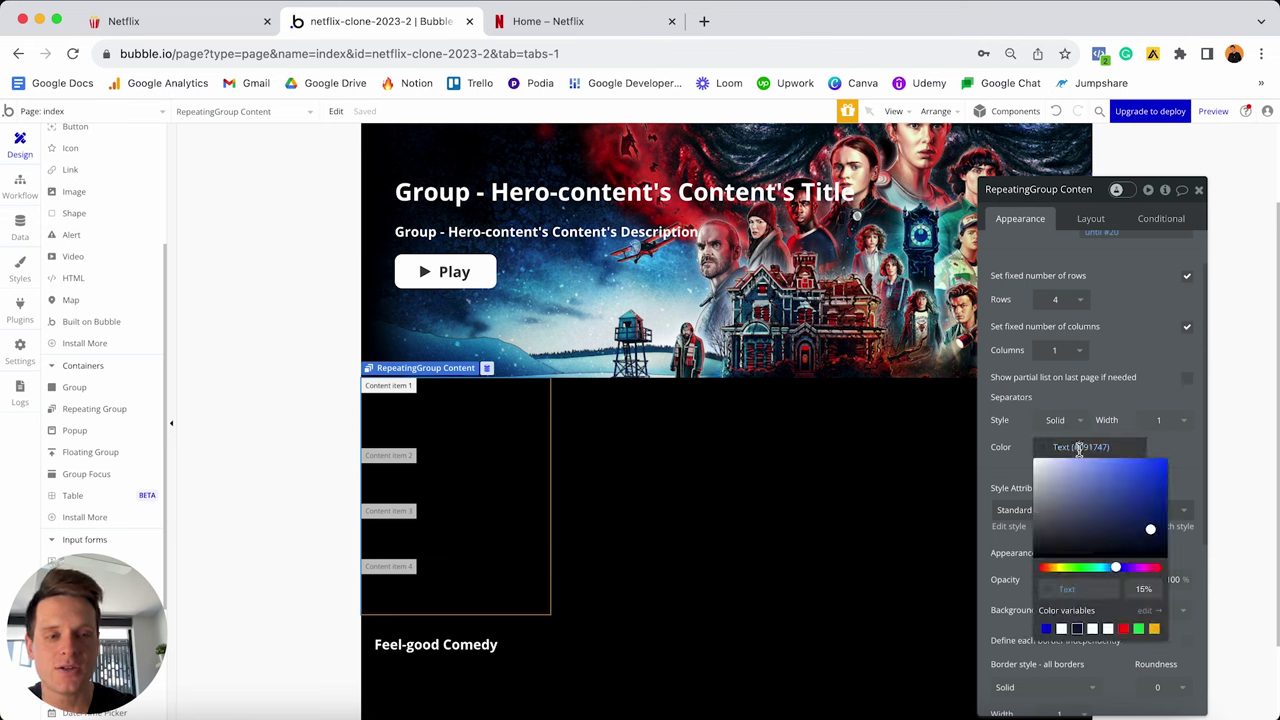
{"action": "left_click_drag", "start_coordinate": [1046, 457], "coordinate": [1000, 443]}
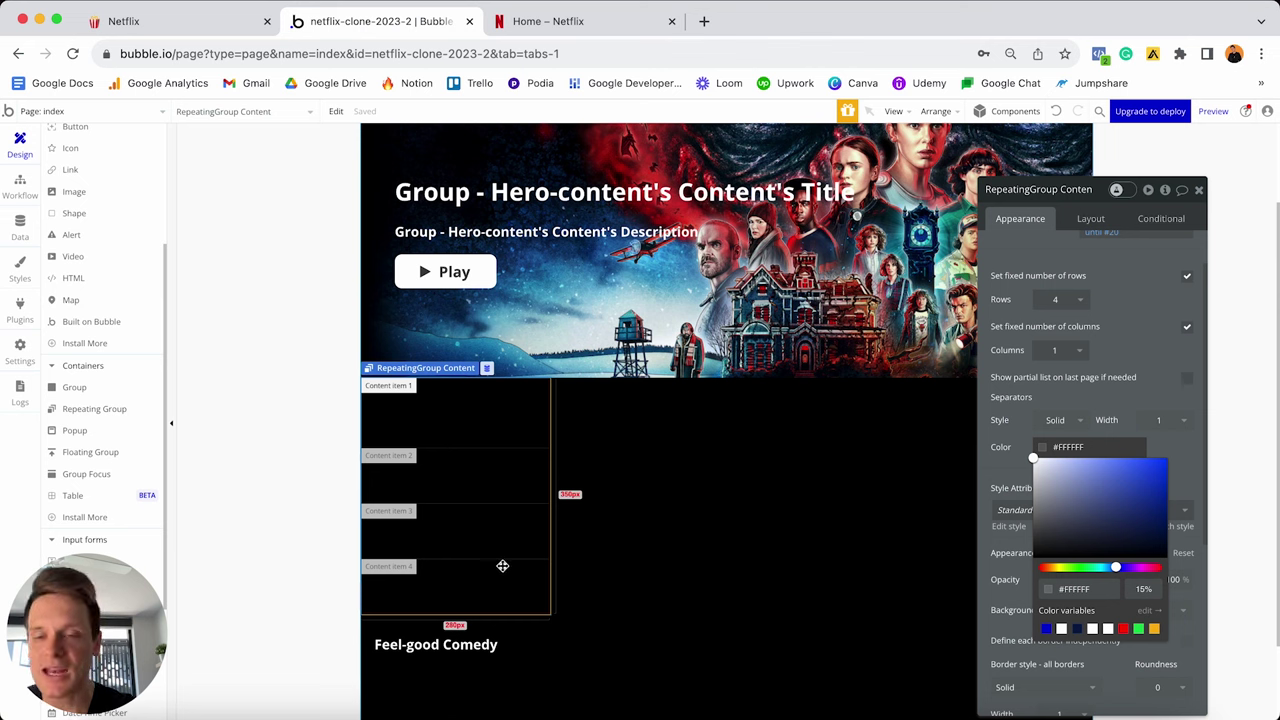
{"action": "left_click", "coordinate": [1165, 420]}
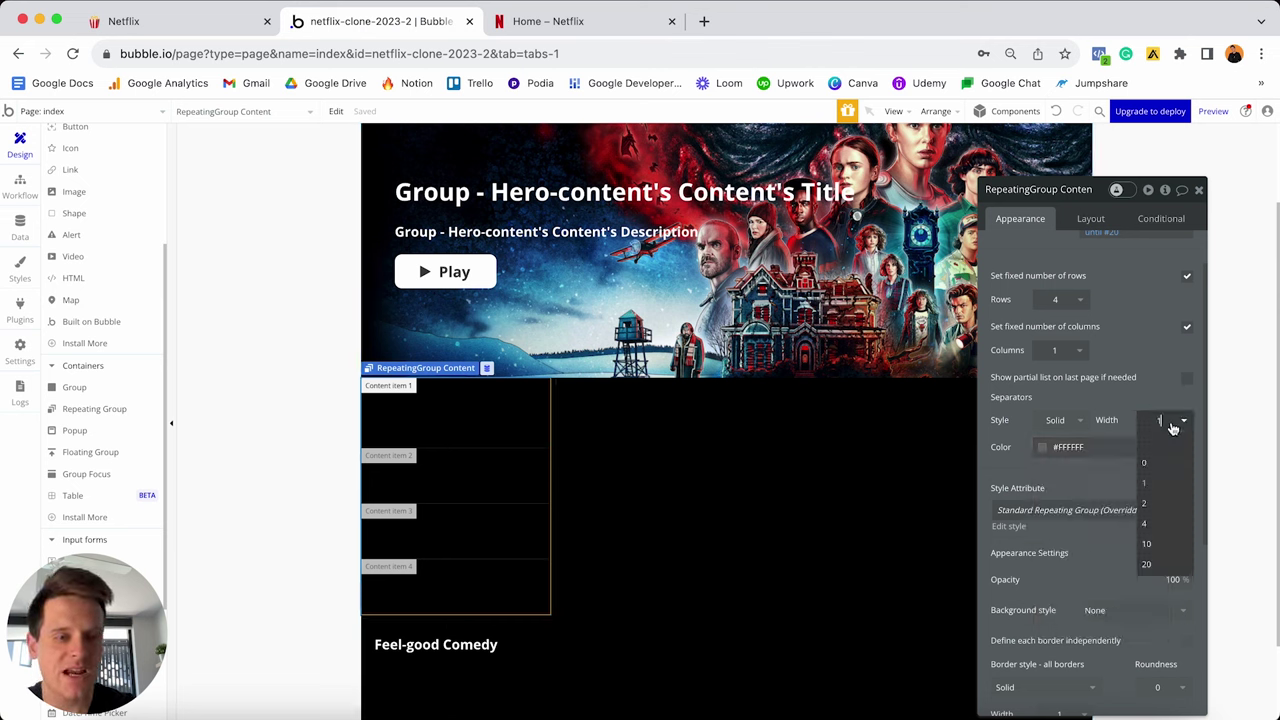
{"action": "left_click", "coordinate": [1151, 504]}
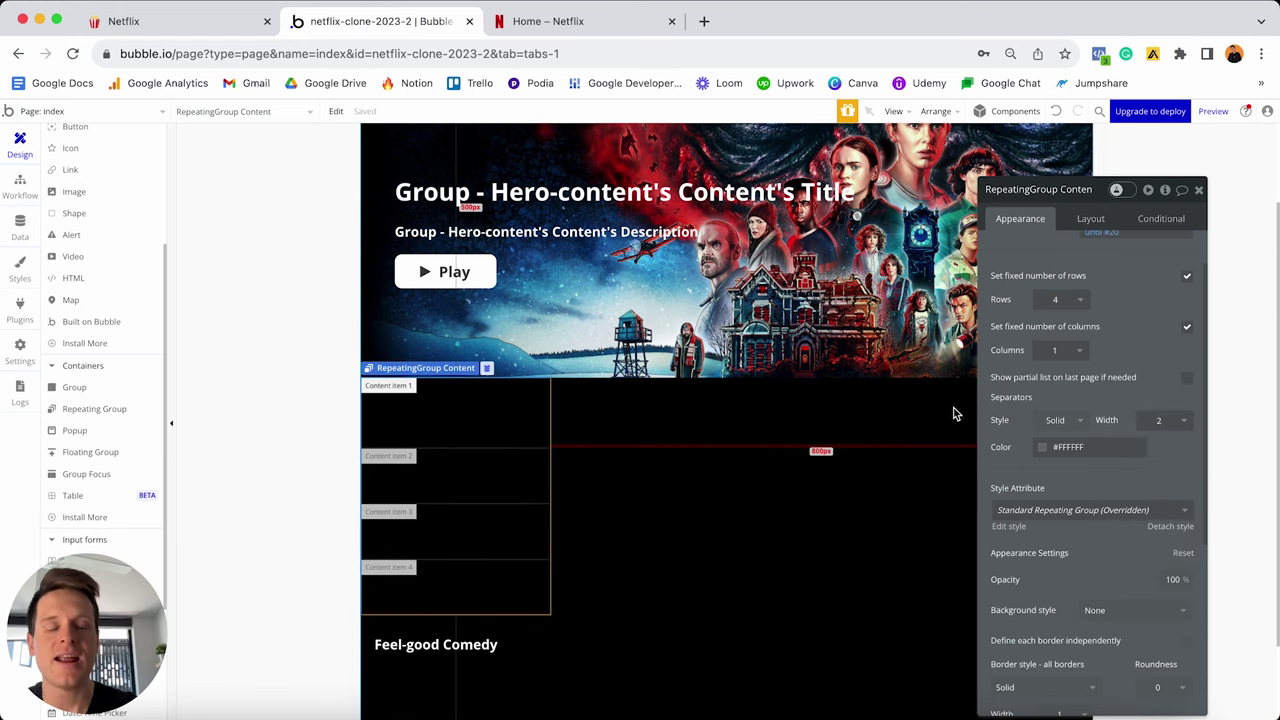
{"action": "left_click", "coordinate": [1058, 420]}
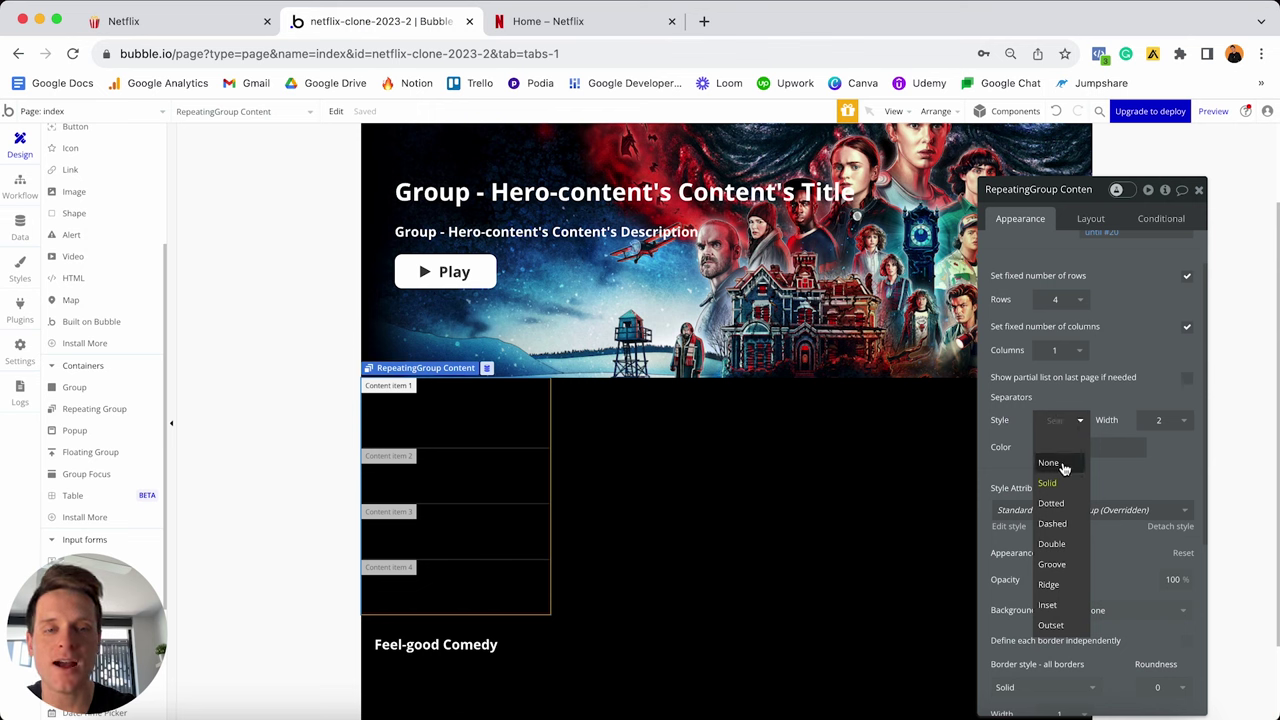
{"action": "left_click", "coordinate": [1058, 467]}
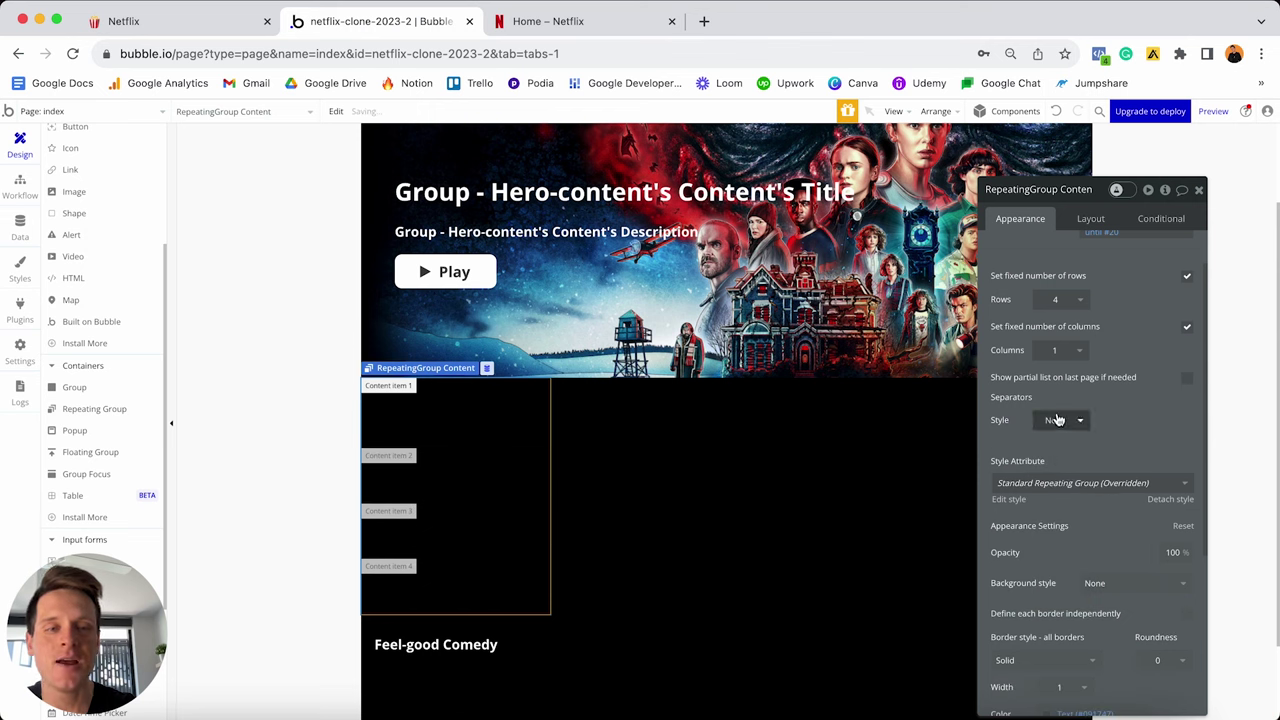
{"action": "left_click", "coordinate": [1058, 420]}
{"action": "left_click", "coordinate": [1050, 484]}
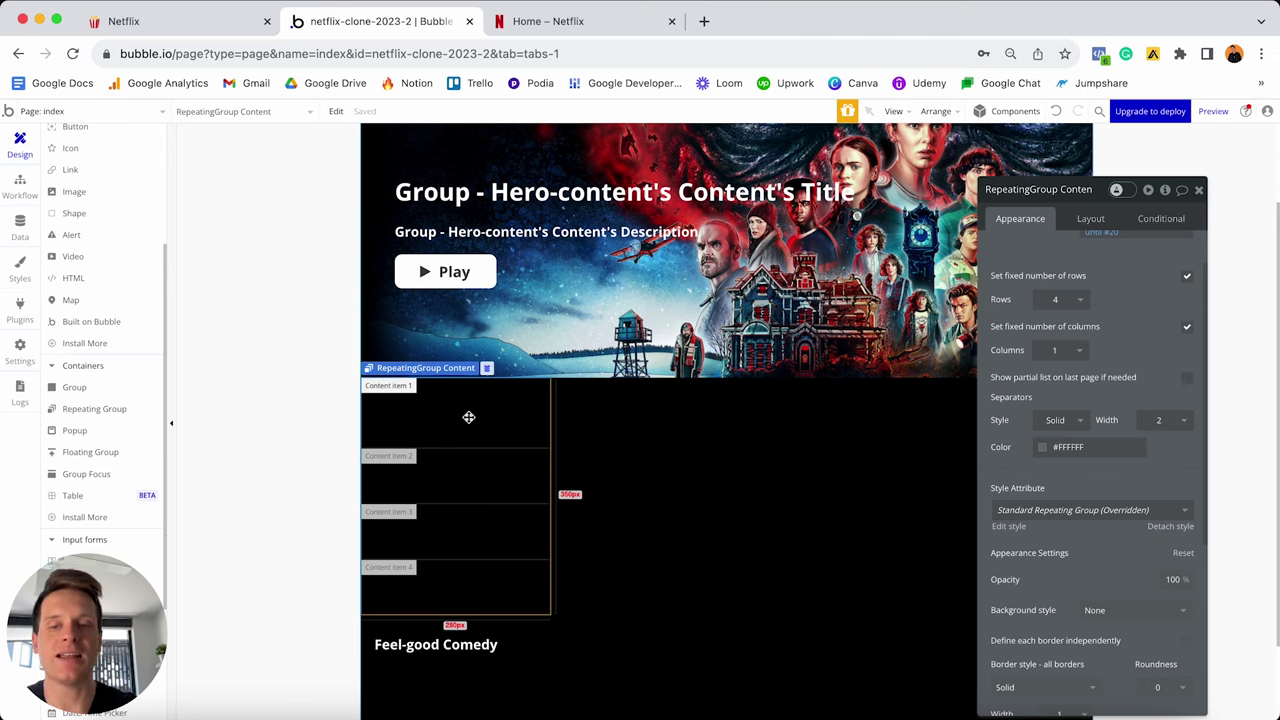
Step: Change the style to None (Custom) and add a white #FFFFFF 2px outer border
{"action": "scroll", "coordinate": [1051, 480], "scroll_direction": "down", "scroll_amount": 3}
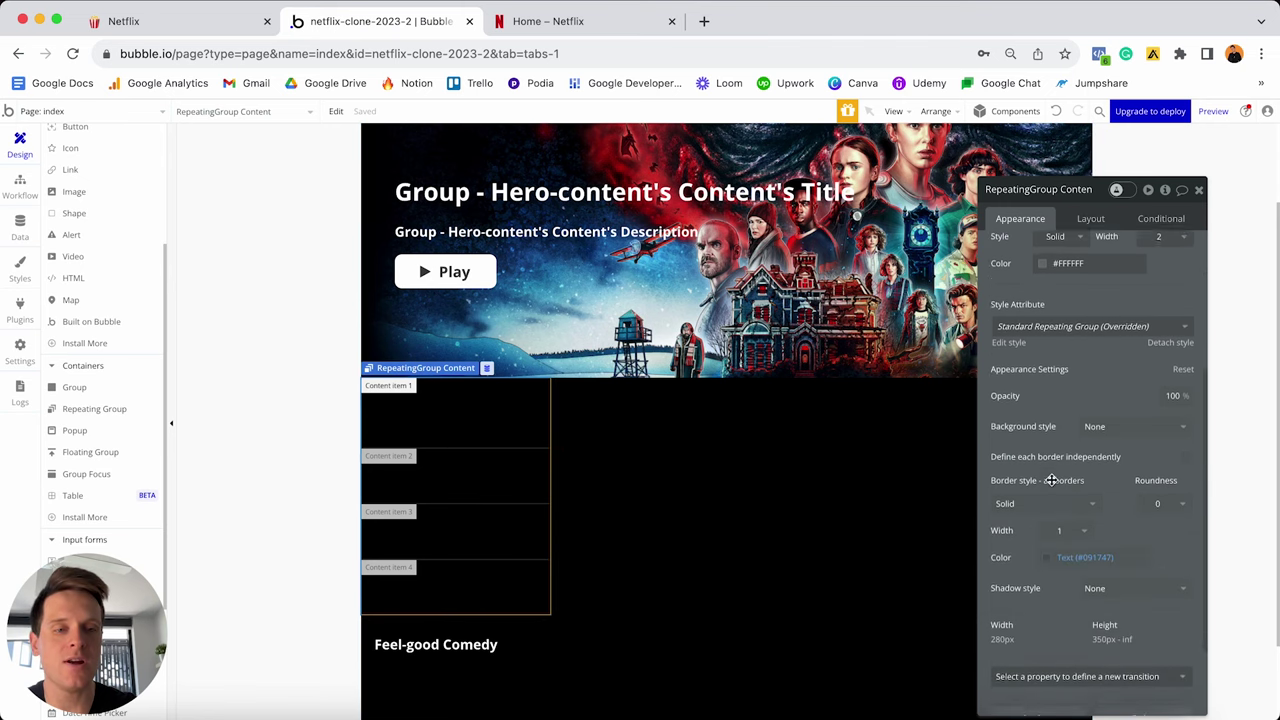
{"action": "left_click", "coordinate": [1172, 318]}
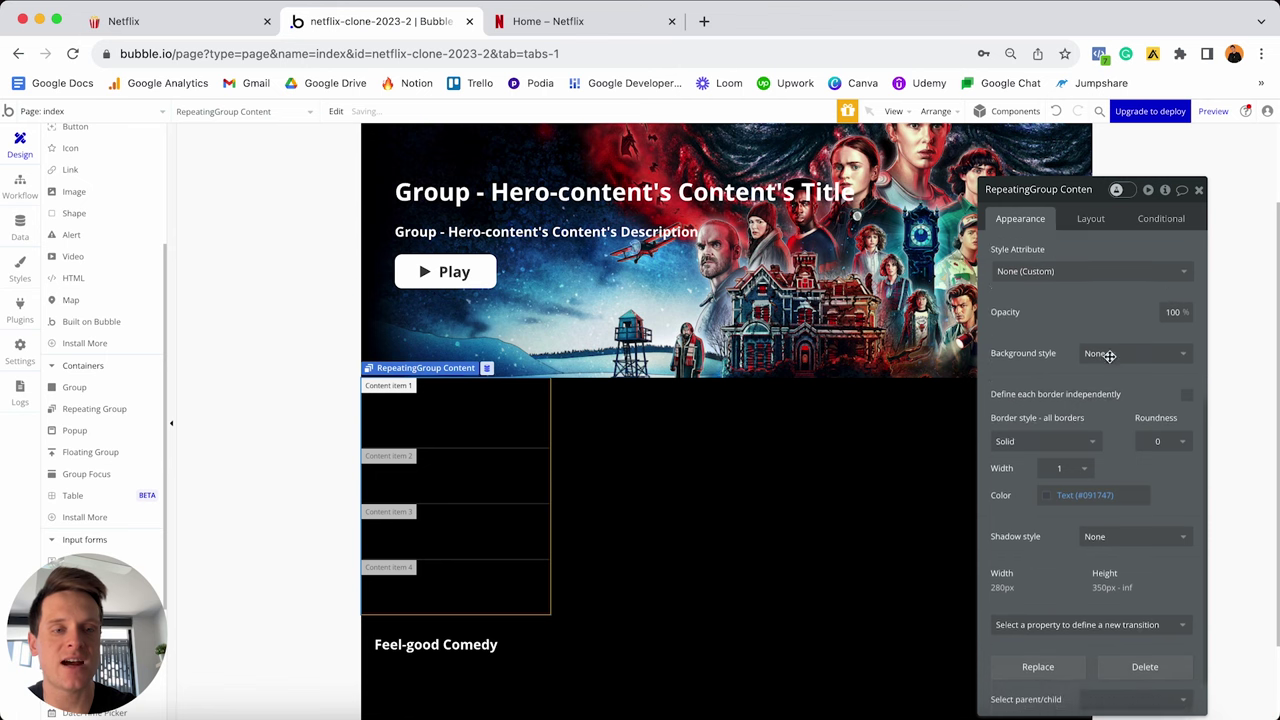
{"action": "scroll", "coordinate": [1109, 355], "scroll_direction": "down", "scroll_amount": 1}
{"action": "left_click", "coordinate": [1062, 469]}
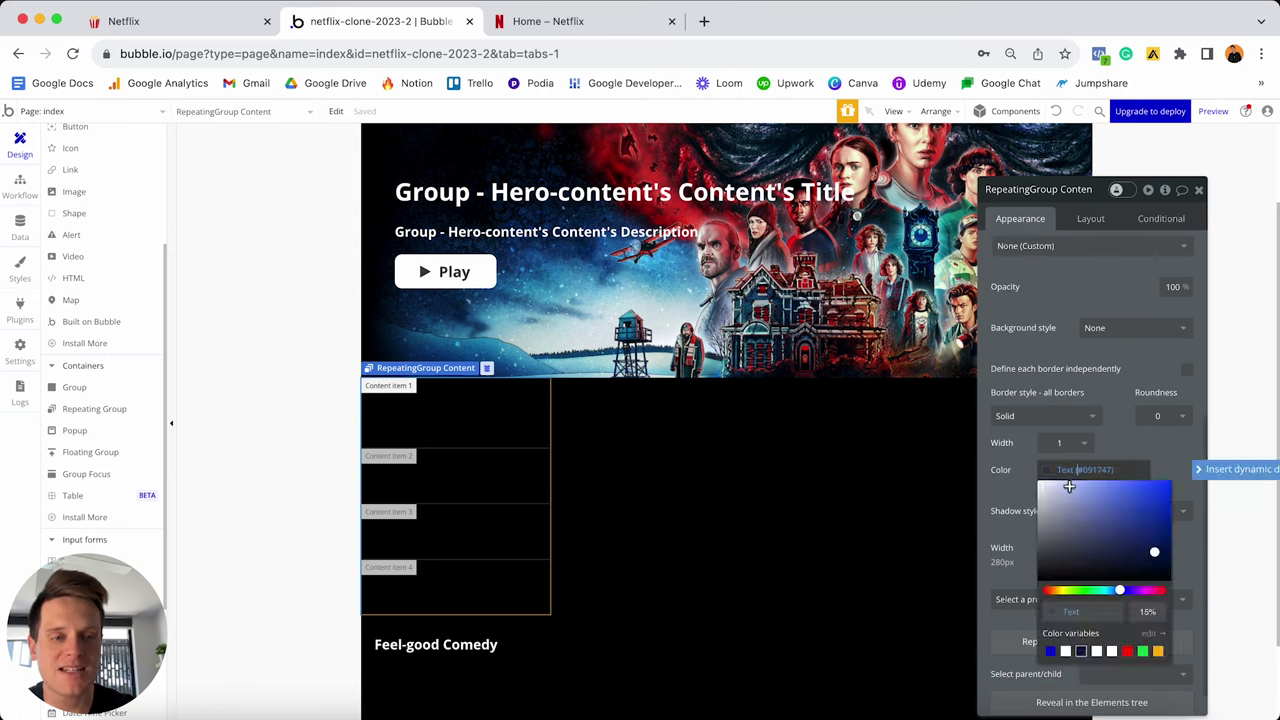
{"action": "left_click_drag", "start_coordinate": [1069, 486], "coordinate": [1038, 481]}
{"action": "left_click", "coordinate": [1052, 442]}
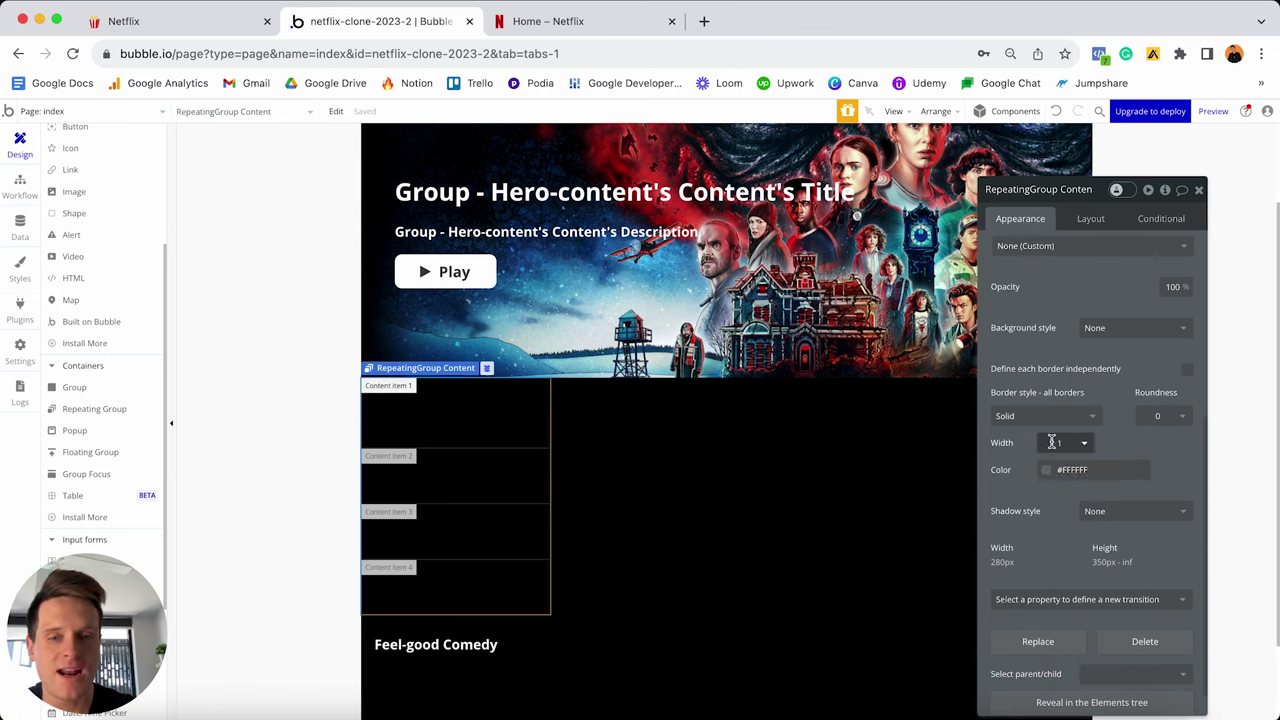
{"action": "left_click", "coordinate": [1051, 484]}
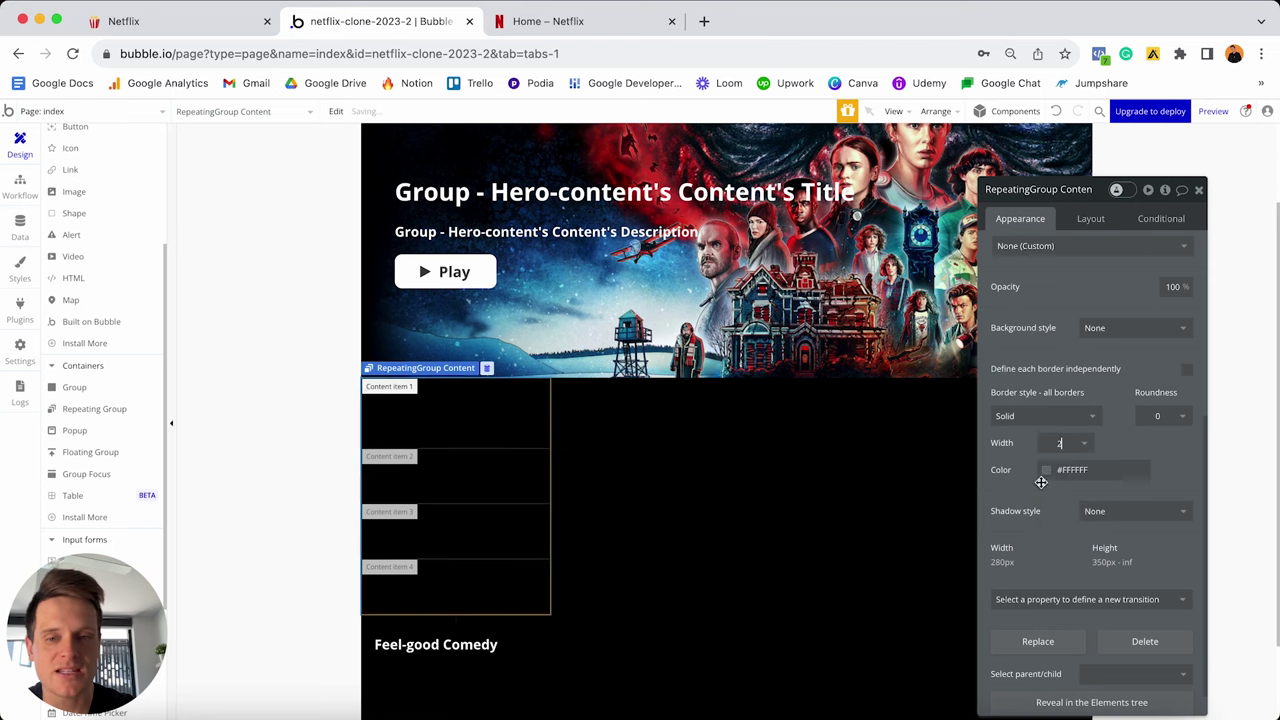
{"action": "left_click", "coordinate": [797, 524]}
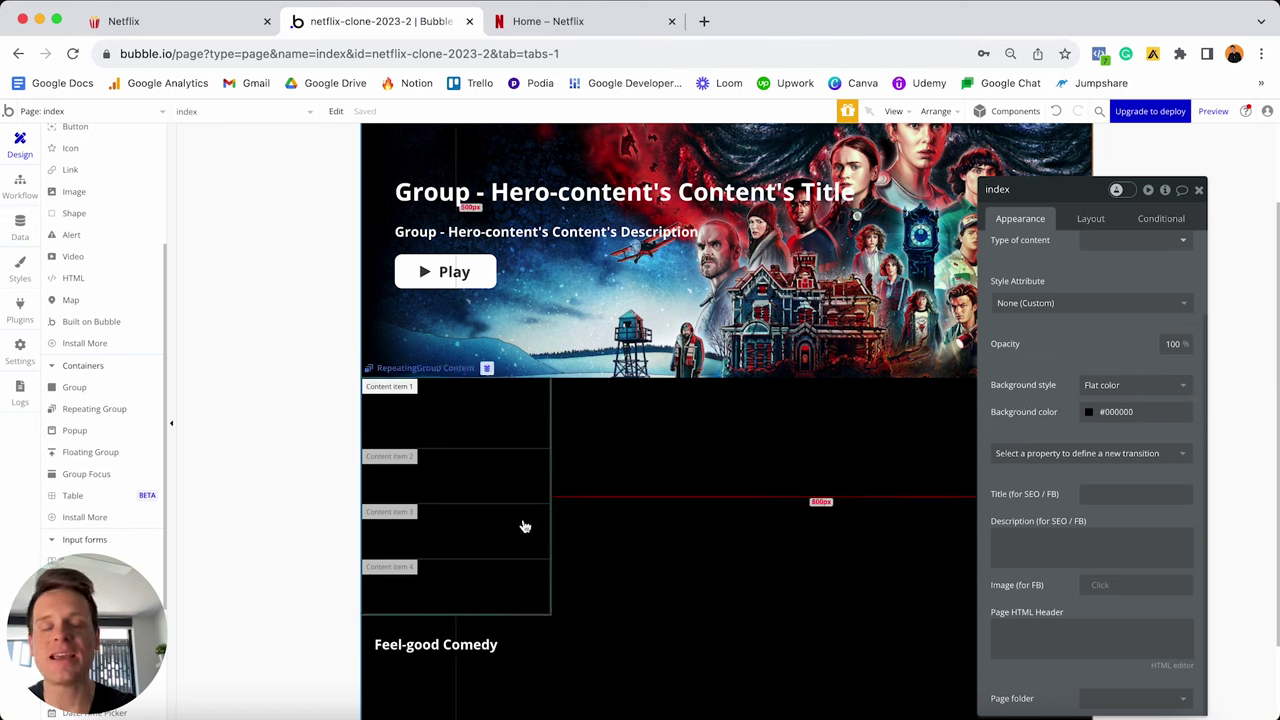
{"action": "left_click", "coordinate": [454, 438]}
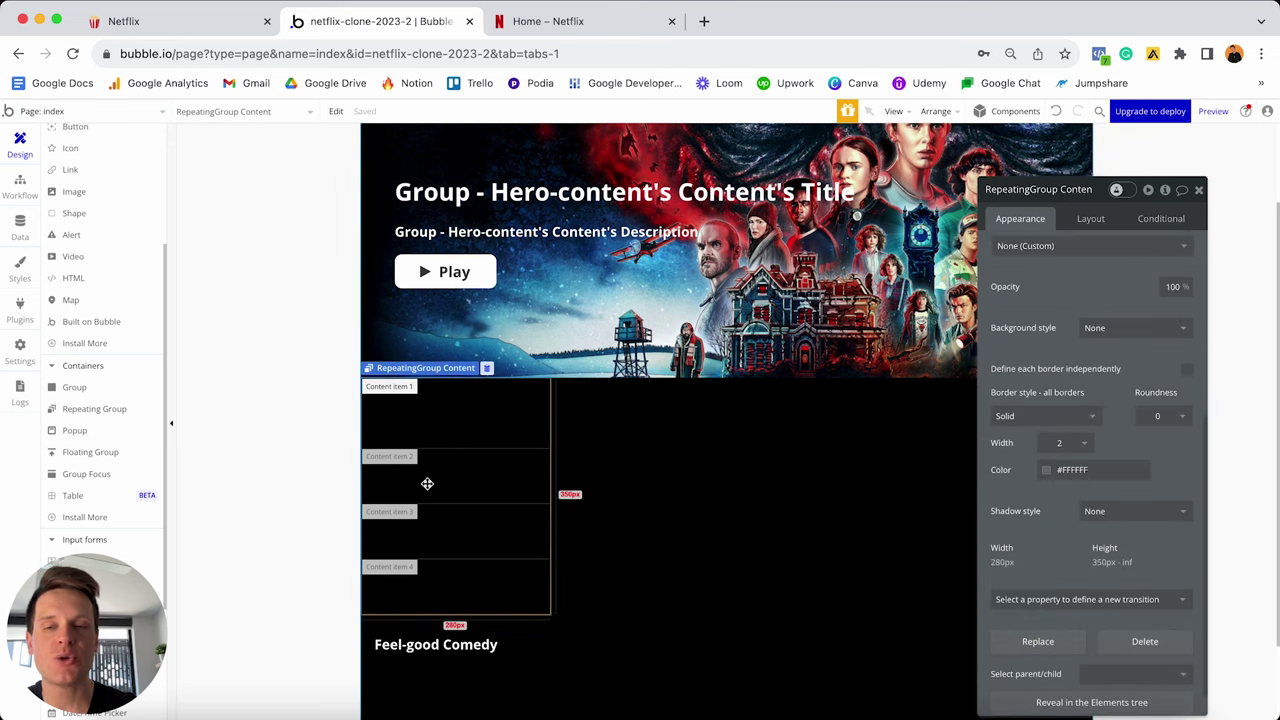
{"action": "scroll", "coordinate": [1090, 415], "scroll_direction": "up", "scroll_amount": 5}
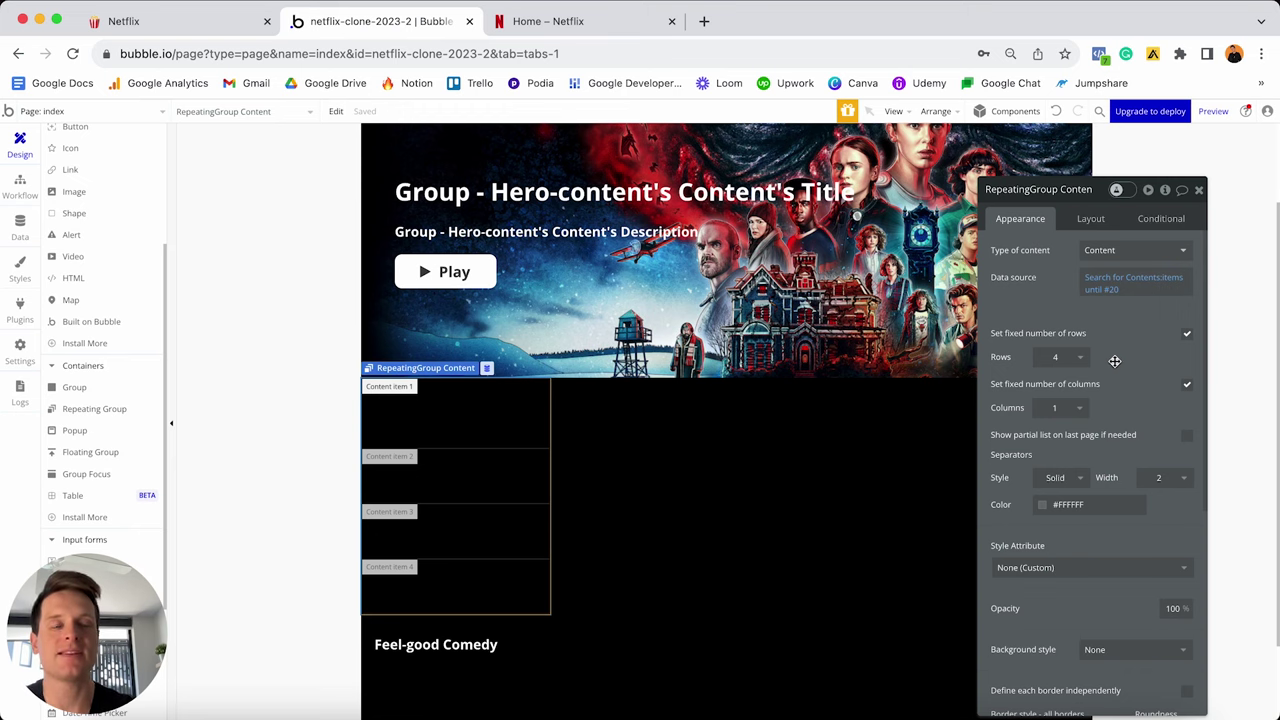
{"action": "left_click", "coordinate": [650, 31]}
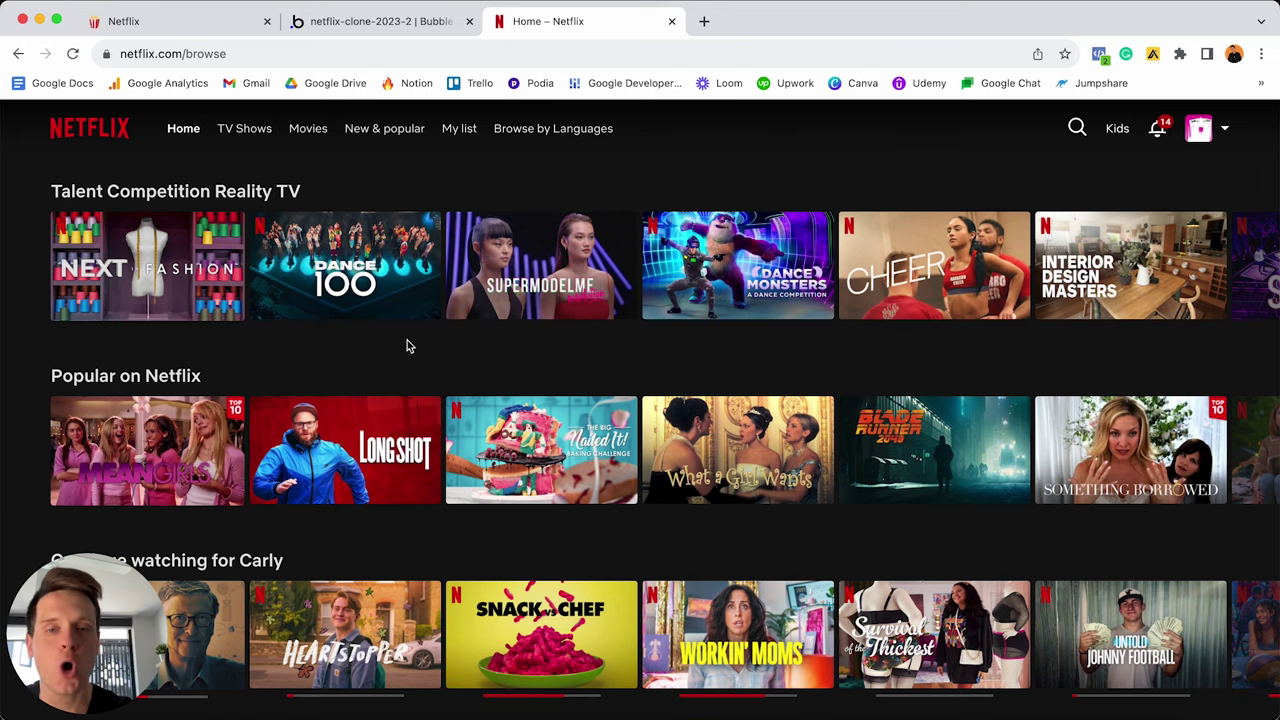
{"action": "left_click", "coordinate": [1252, 266]}
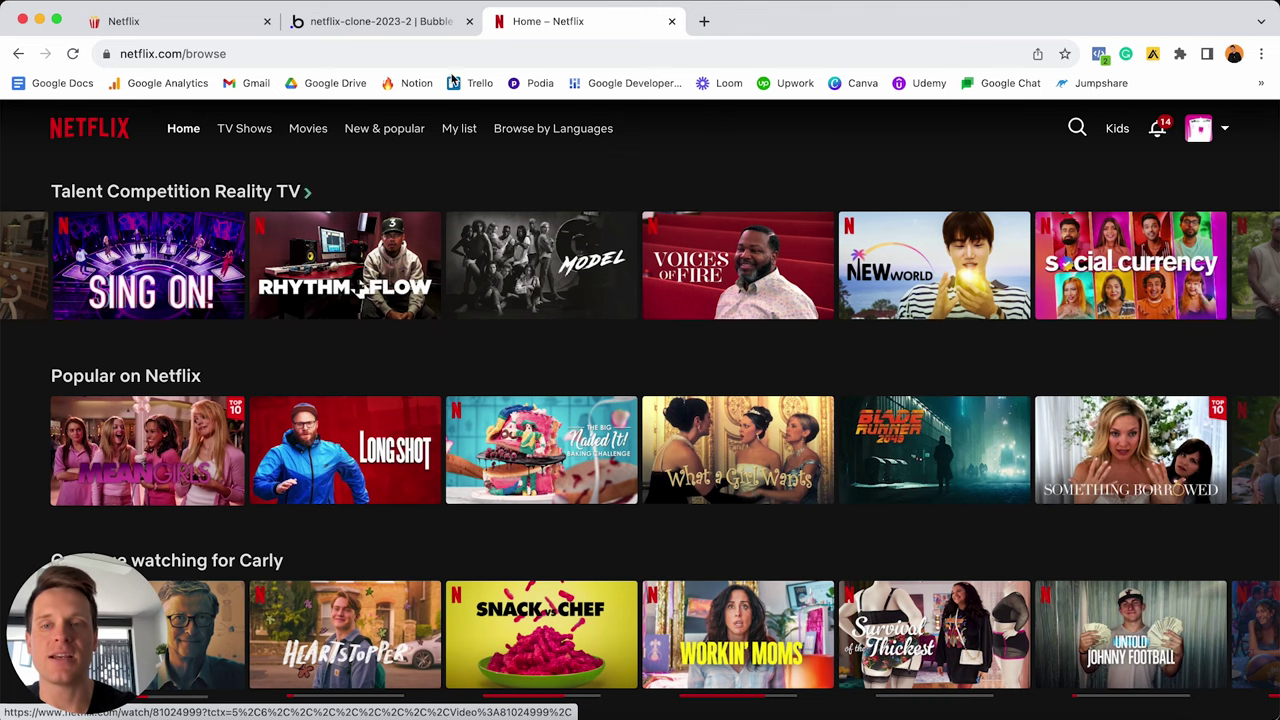
{"action": "left_click", "coordinate": [412, 22]}
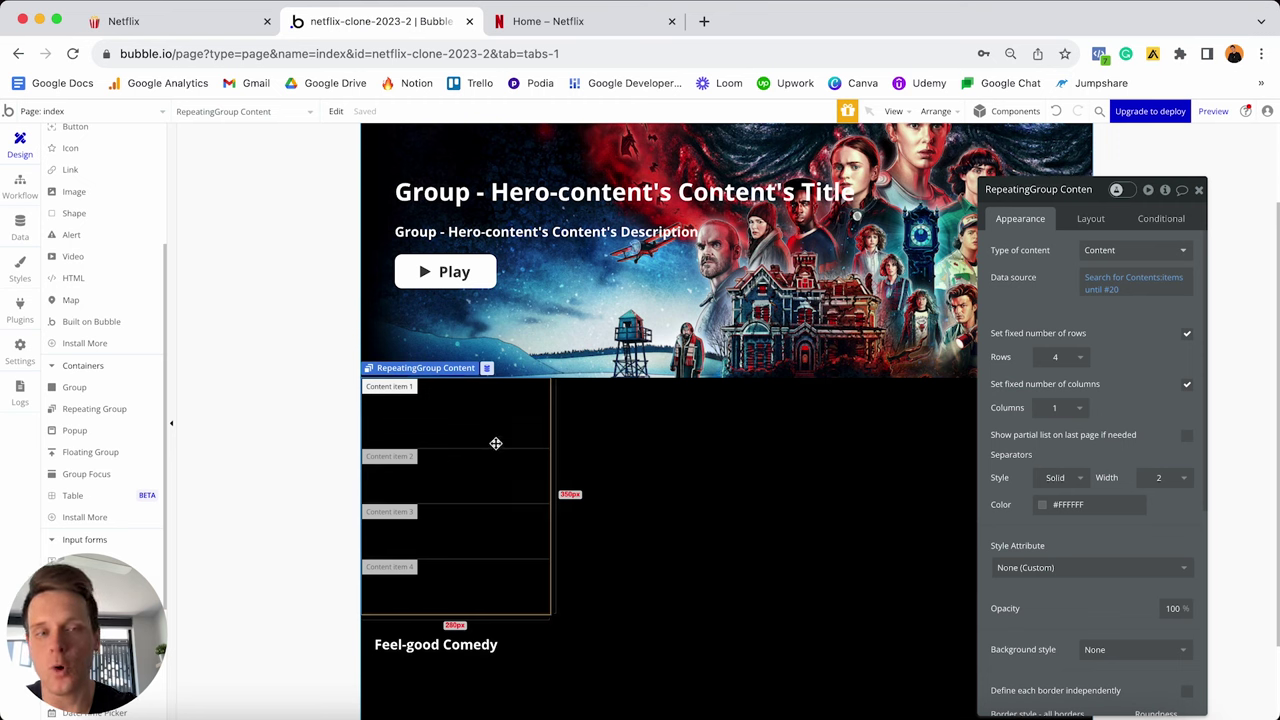
Step: Uncheck fixed number of rows and columns and set Scroll direction to Horizontal
{"action": "left_click", "coordinate": [1187, 335]}
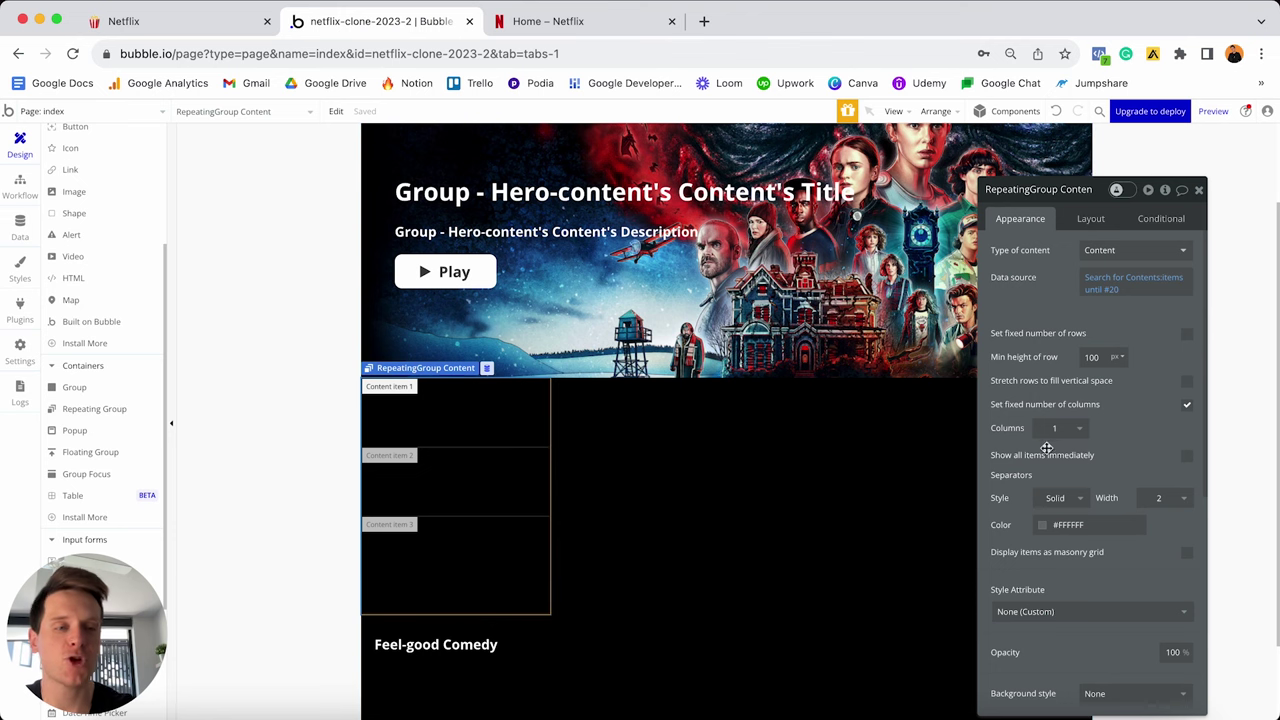
{"action": "left_click", "coordinate": [1186, 410]}
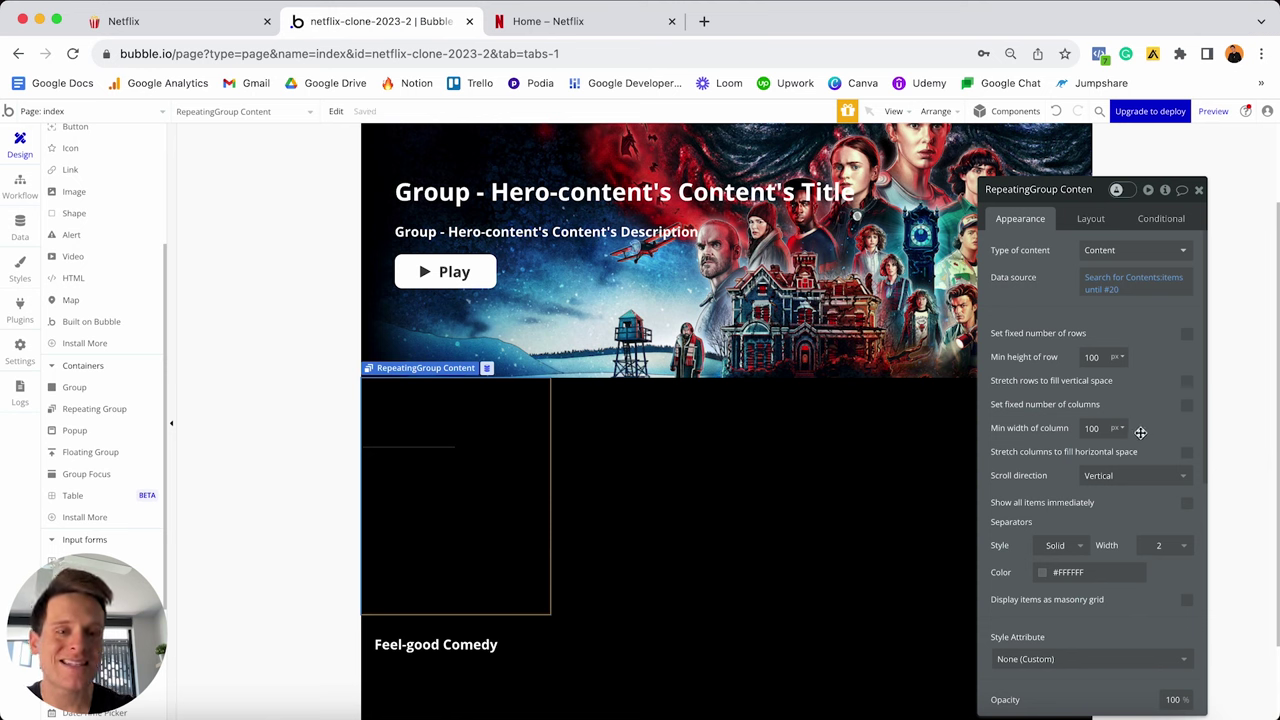
{"action": "left_click", "coordinate": [1101, 477]}
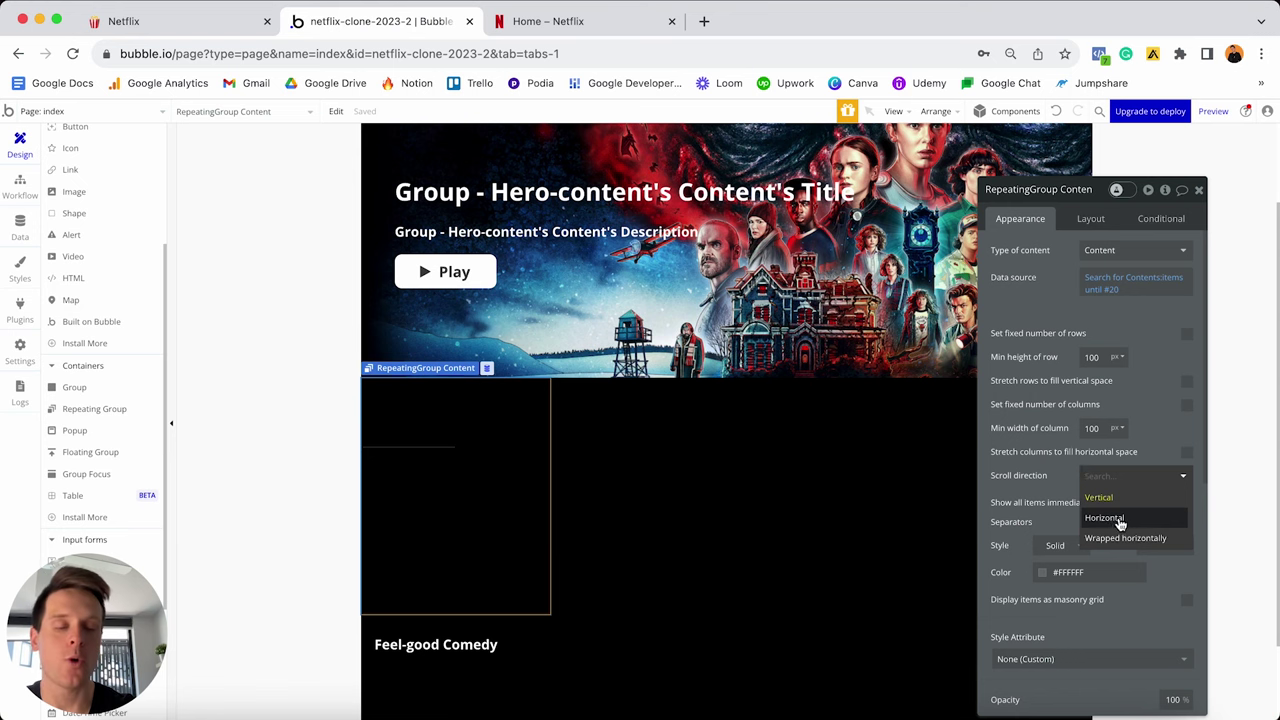
{"action": "left_click", "coordinate": [1120, 519]}
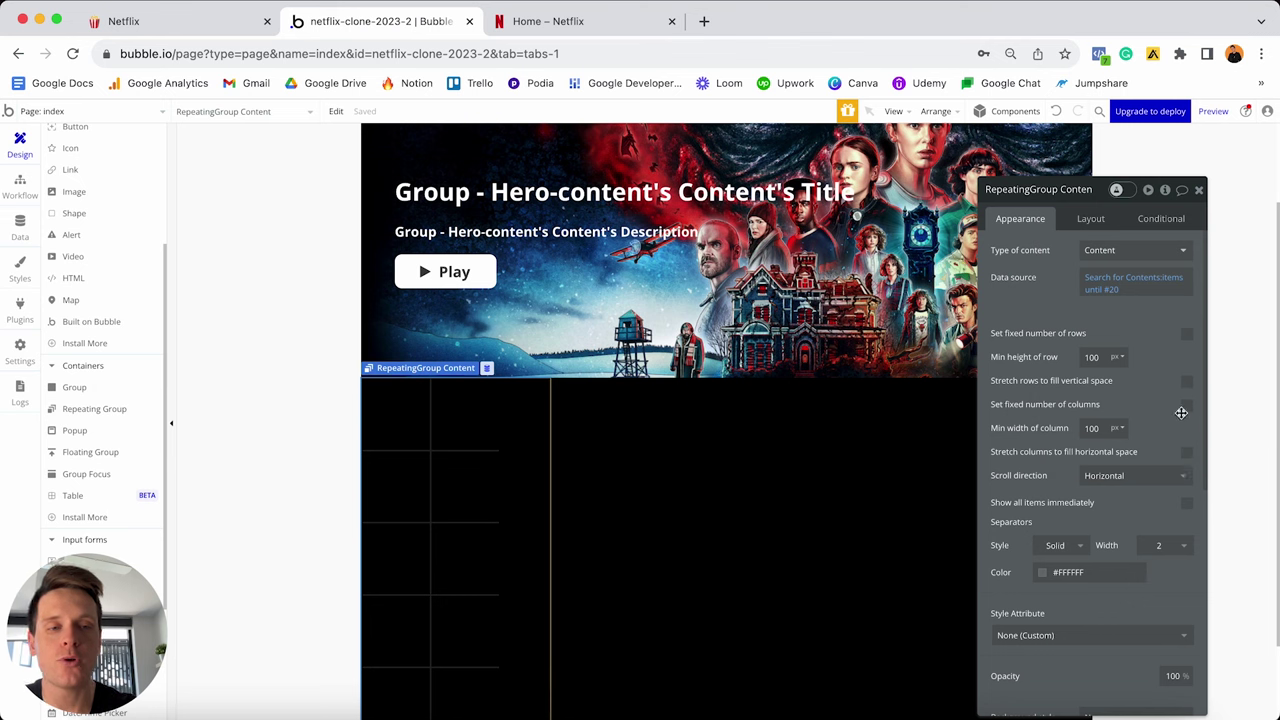
Step: Show the repeating group's Layout settings, then view the Home – Netflix page for reference
{"action": "left_click", "coordinate": [1093, 218]}
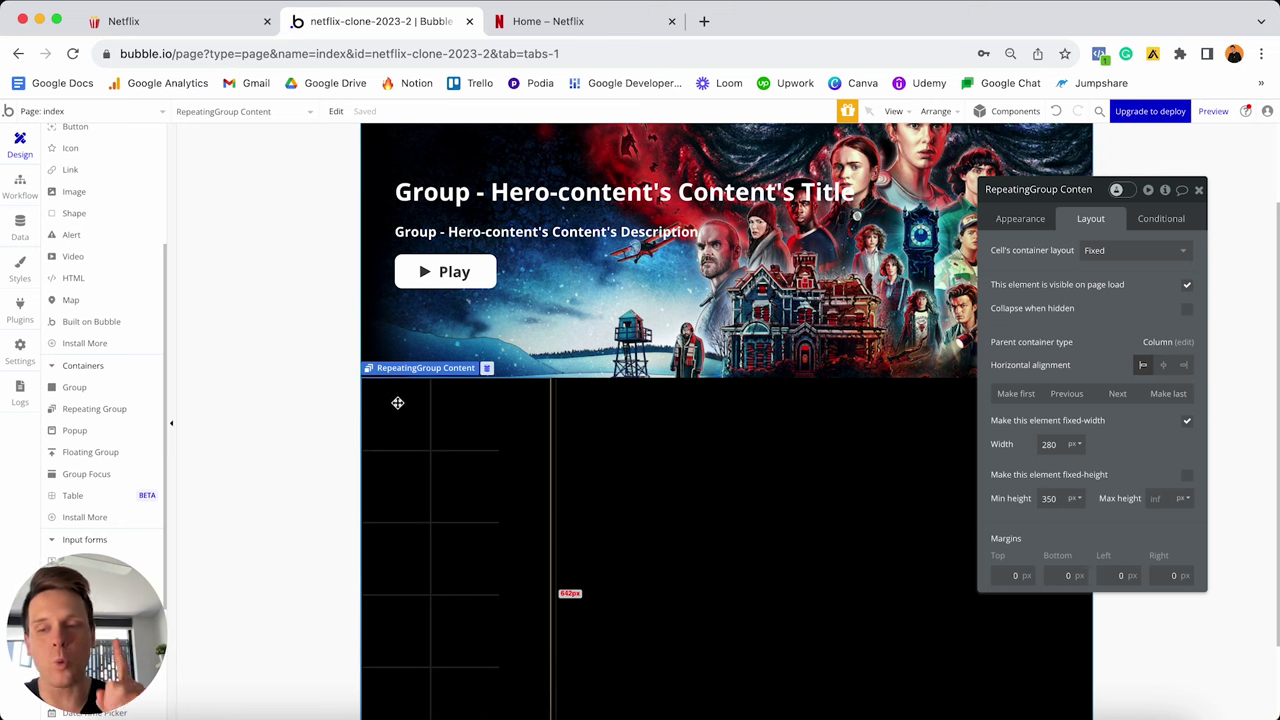
{"action": "left_click", "coordinate": [589, 24]}
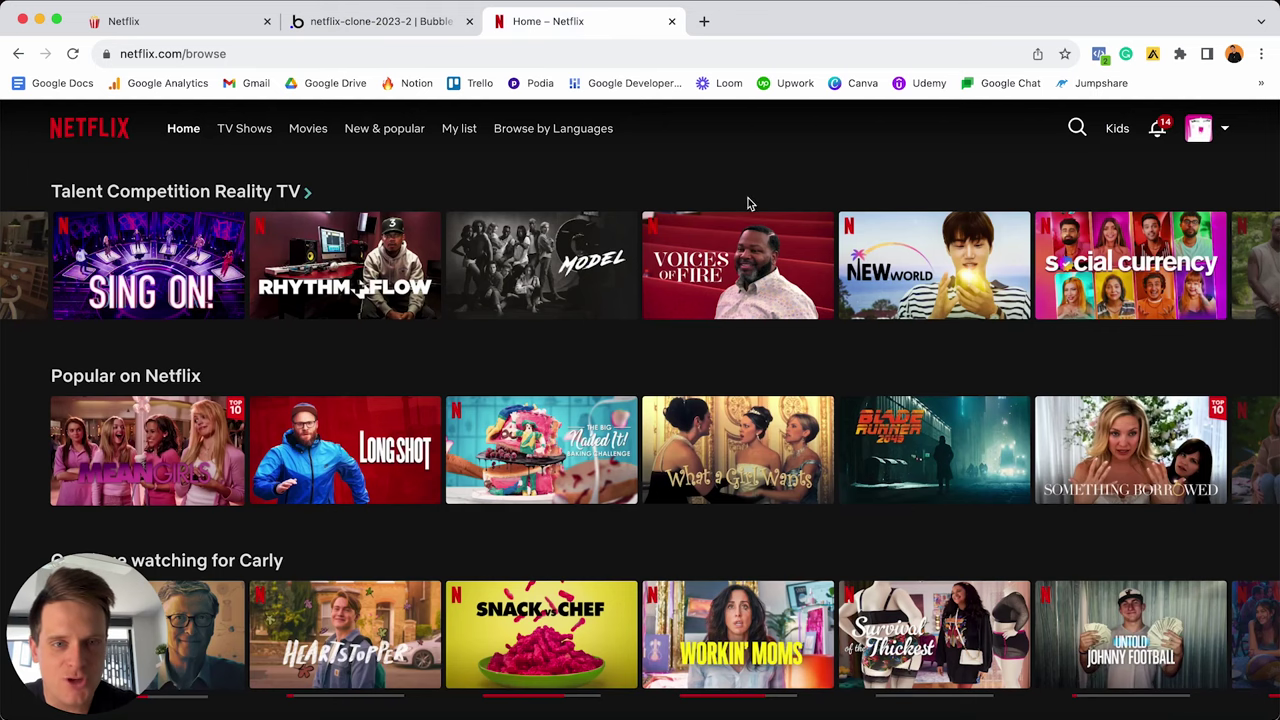
Step: Return to the Bubble editor and open the Cell's container layout dropdown
{"action": "mouse_move", "coordinate": [806, 217]}
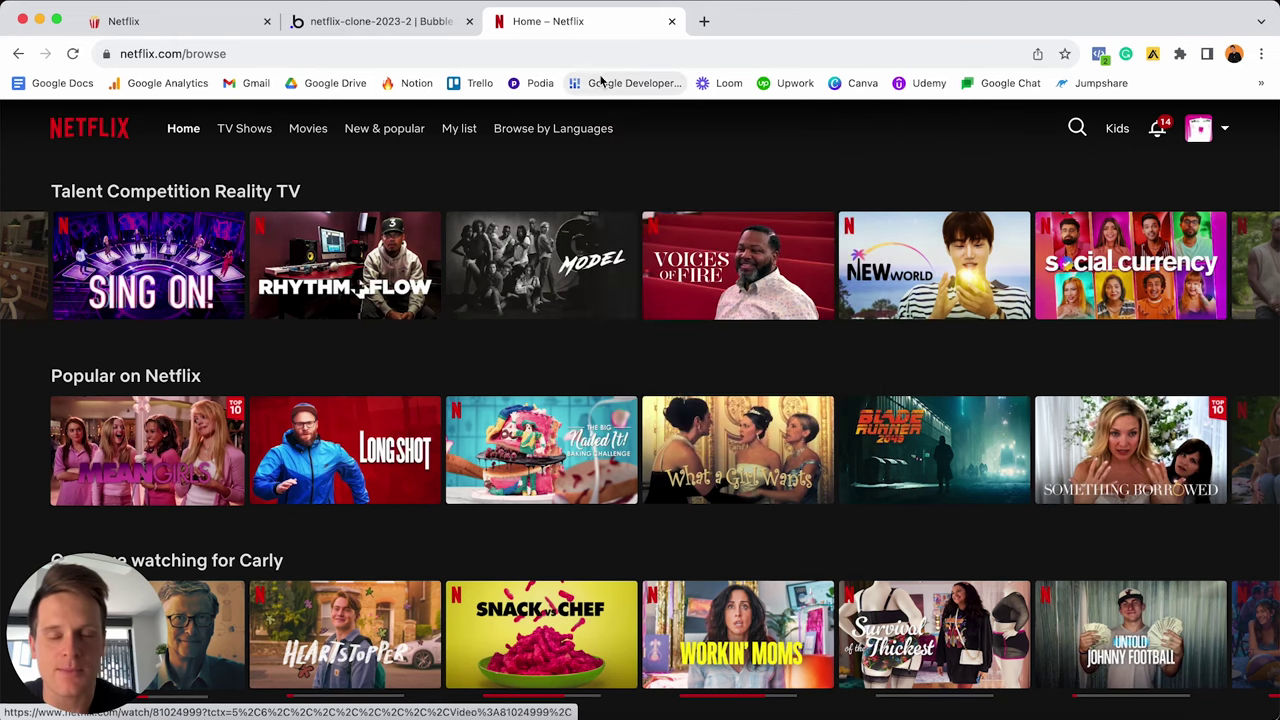
{"action": "left_click", "coordinate": [400, 22]}
{"action": "left_click", "coordinate": [1128, 252]}
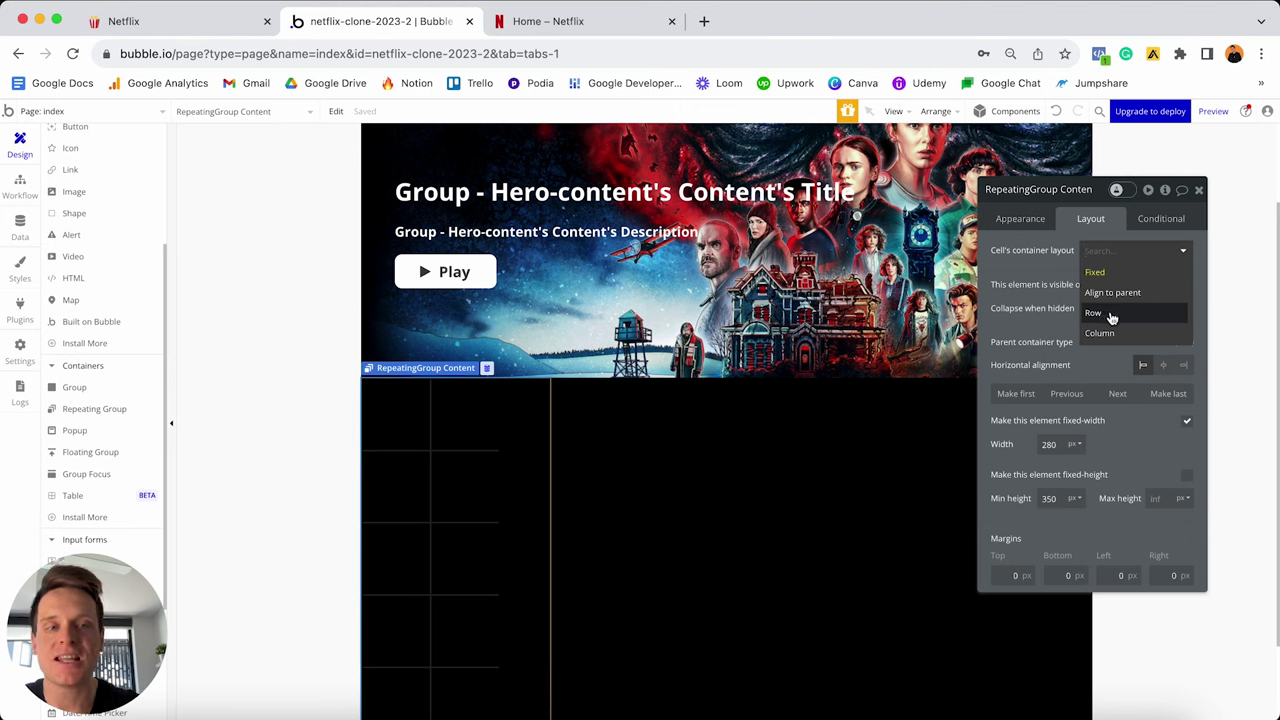
Step: Set the cell layout to Row, untick fixed-width, and set Min width to 0
{"action": "left_click", "coordinate": [1110, 315]}
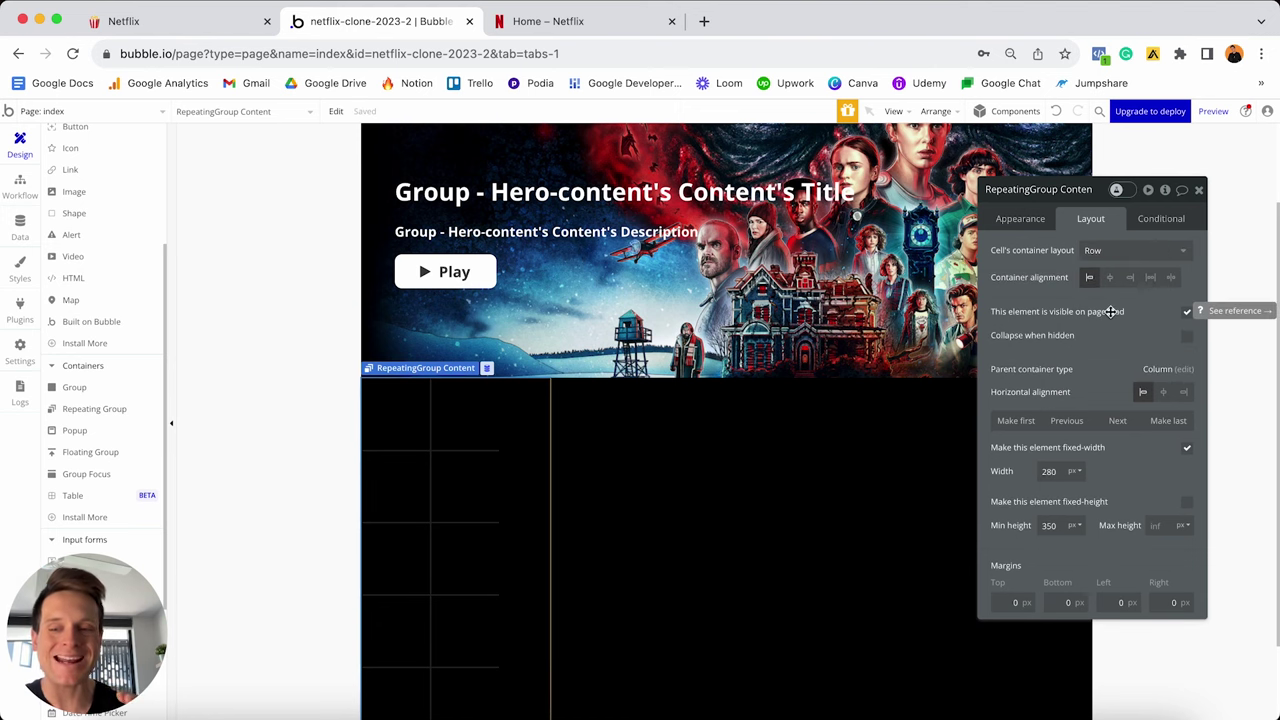
{"action": "left_click", "coordinate": [1187, 449]}
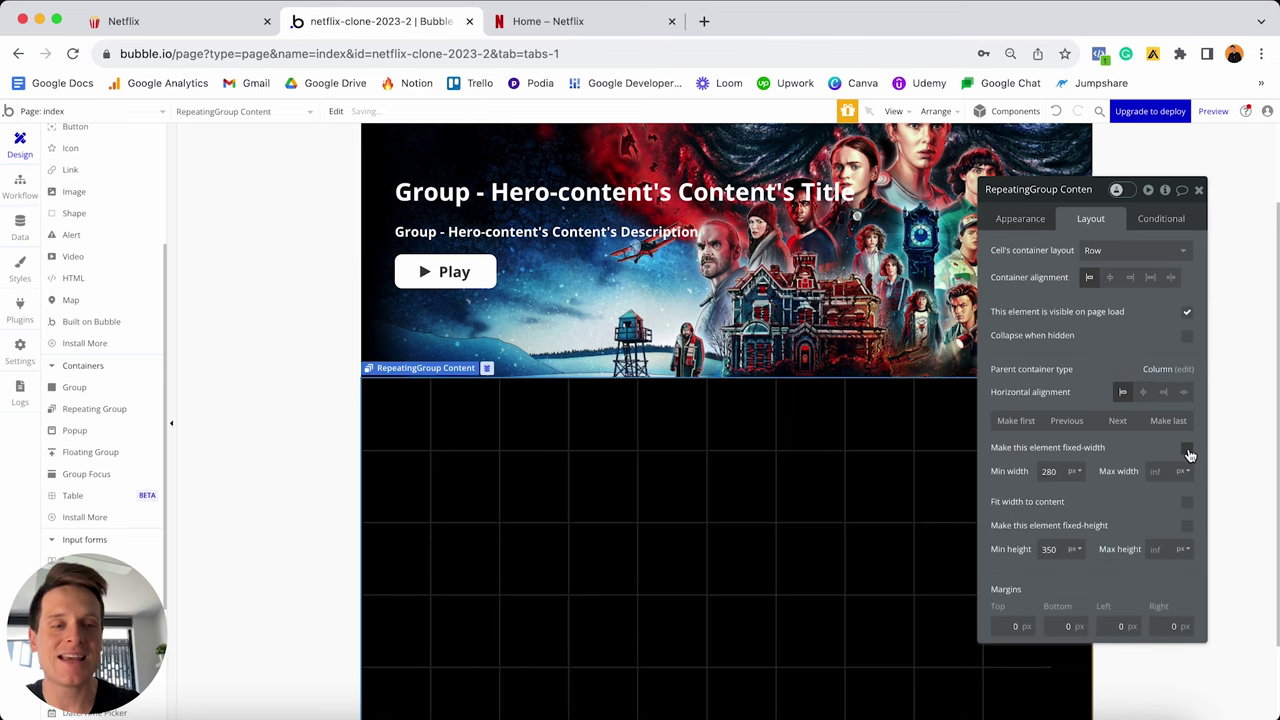
{"action": "double_click", "coordinate": [1063, 472]}
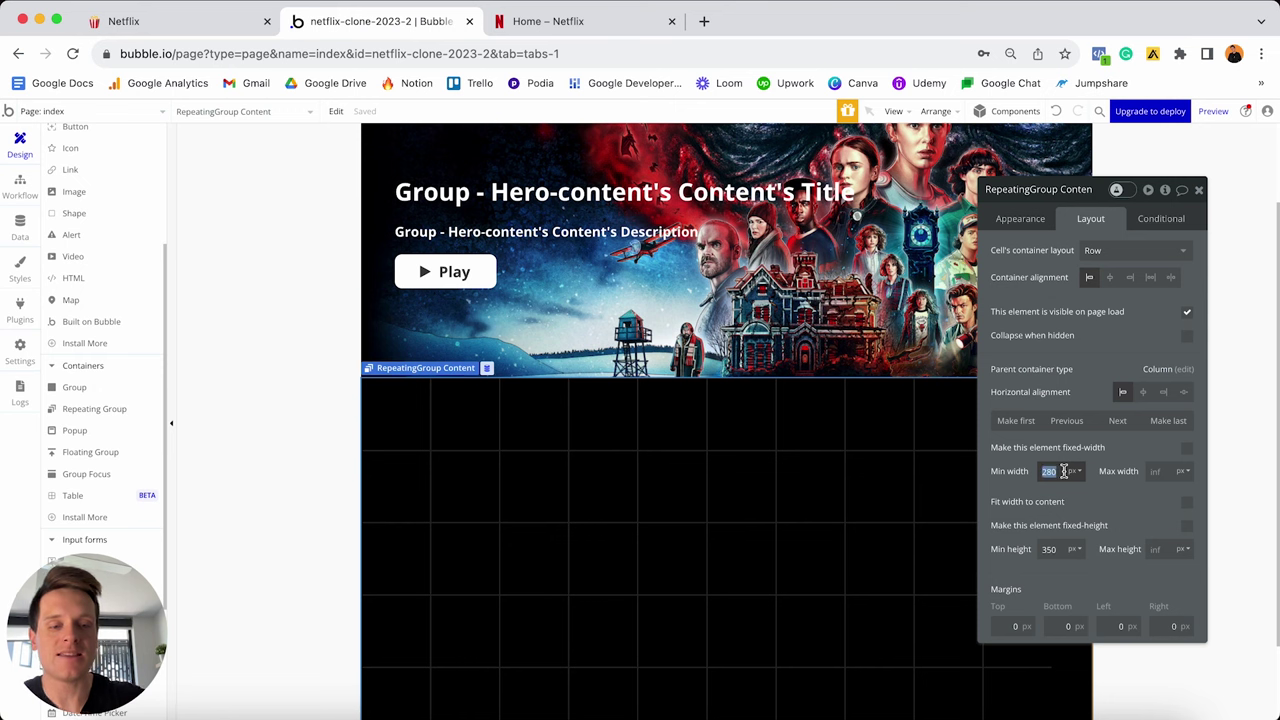
{"action": "type", "text": "0"}
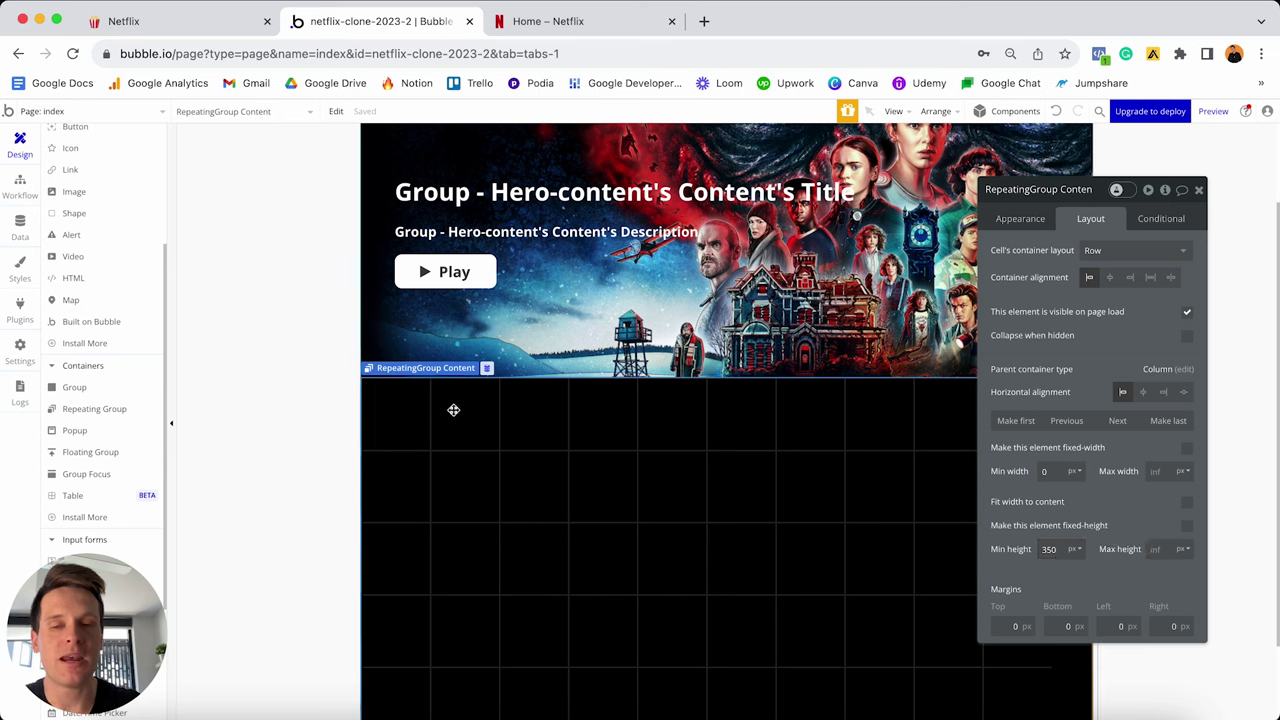
{"action": "left_click", "coordinate": [1006, 218]}
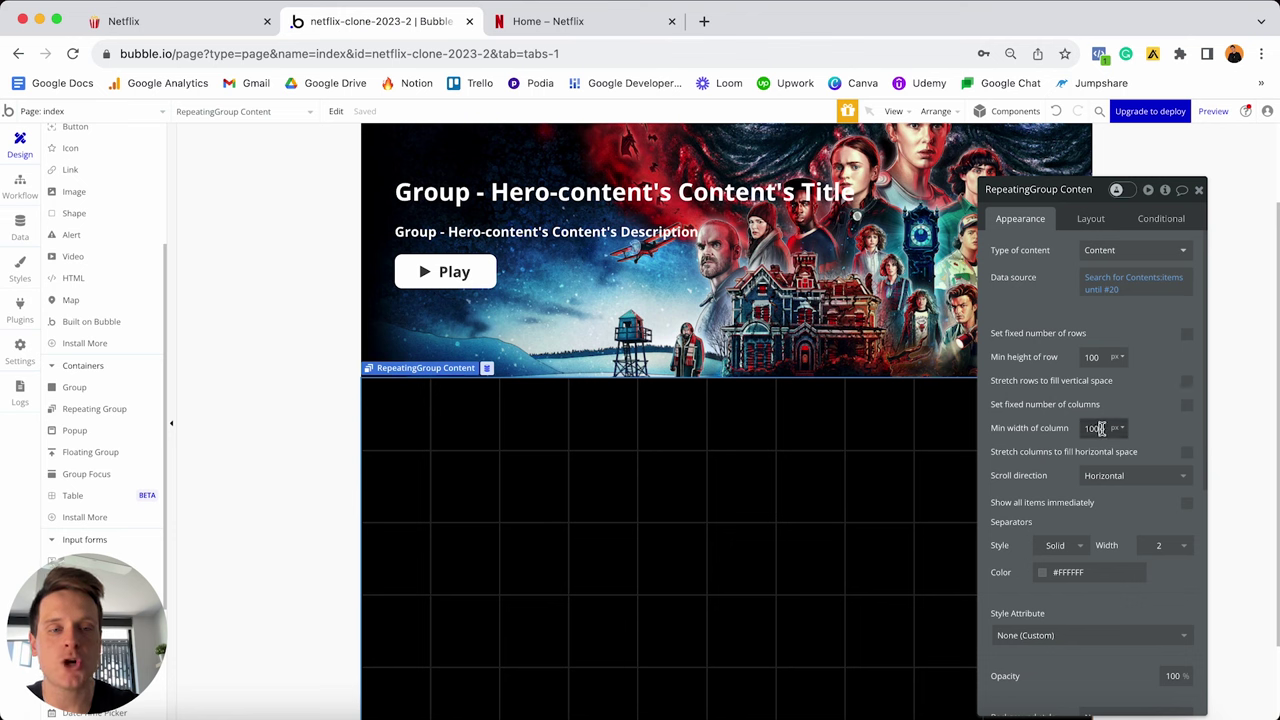
Step: Set Min width of column to 320 and bring up the Responsive preview
{"action": "double_click", "coordinate": [1107, 427]}
{"action": "type", "text": "320"}
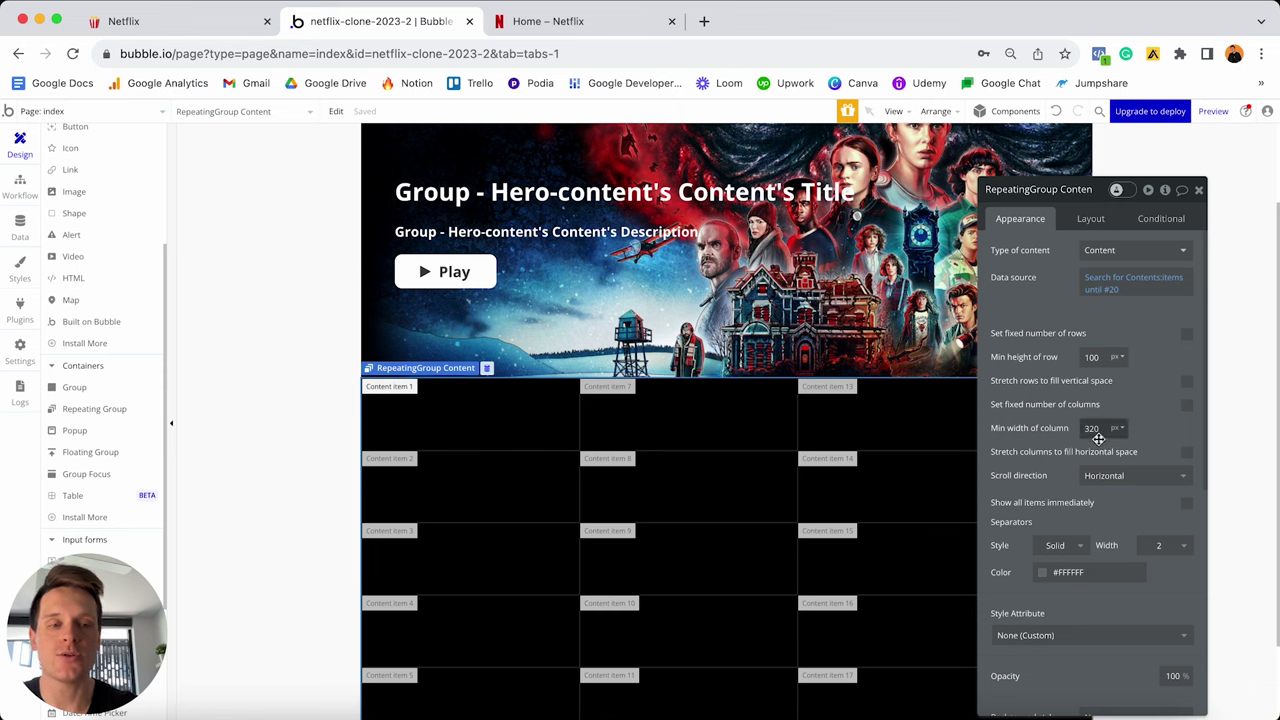
{"action": "scroll", "coordinate": [110, 330], "scroll_direction": "up", "scroll_amount": 5}
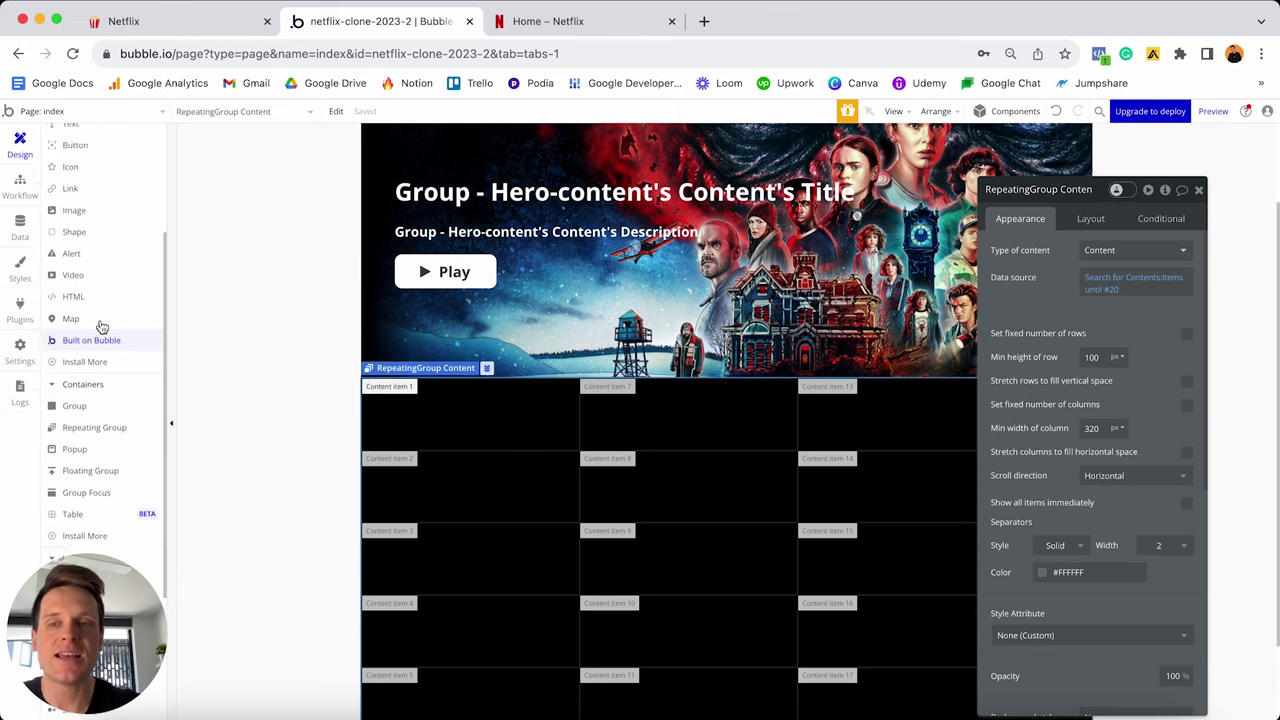
{"action": "left_click", "coordinate": [124, 136]}
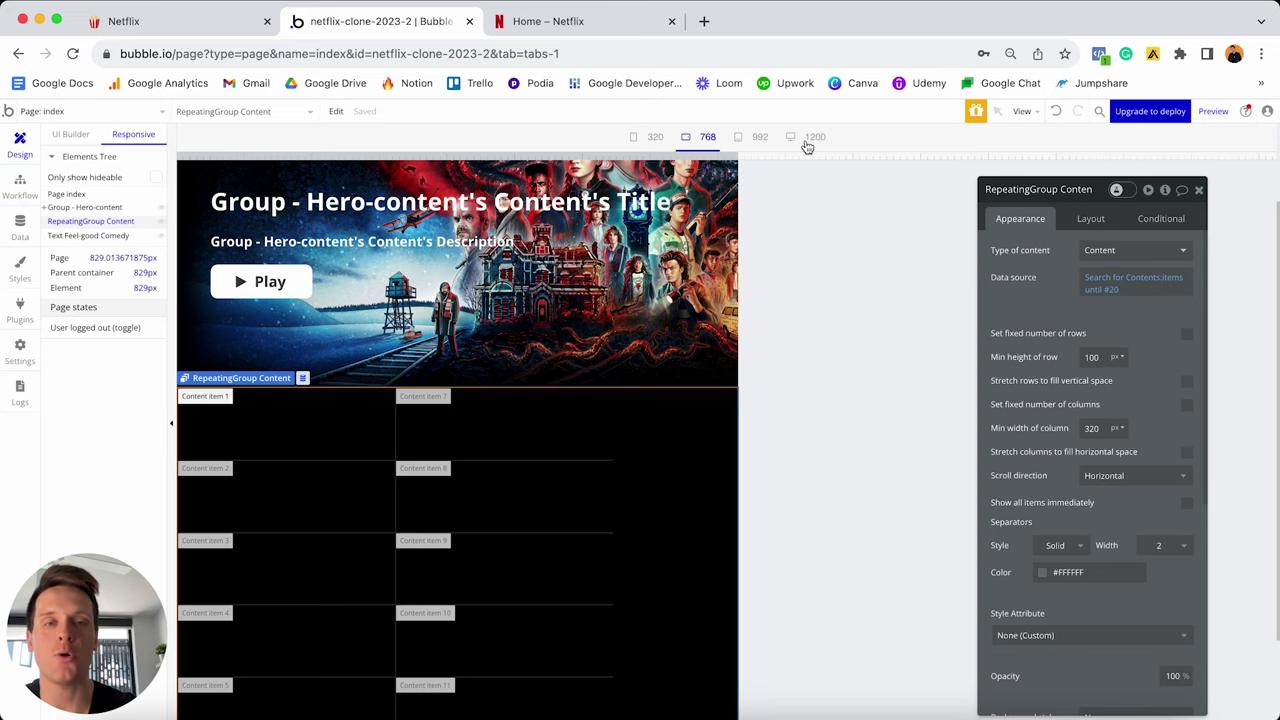
Step: Toggle the preview between 1200px and 320px, then widen the canvas to watch the reflow
{"action": "left_click", "coordinate": [807, 145]}
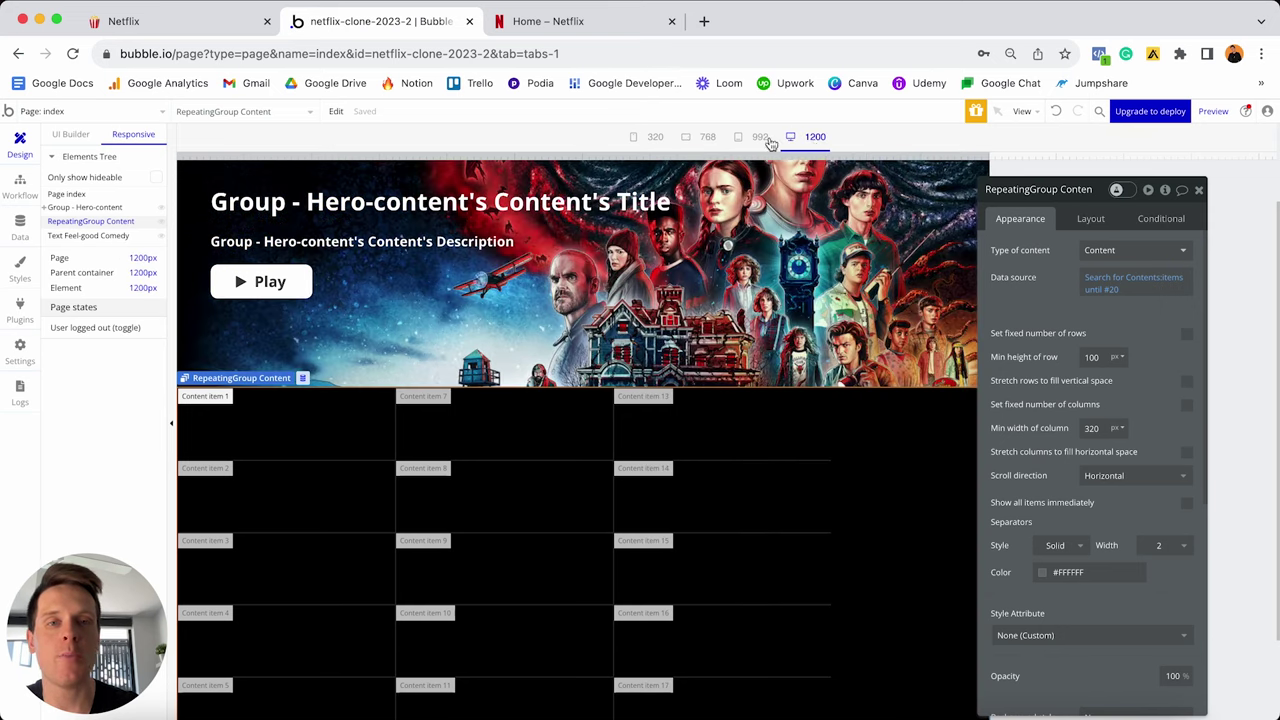
{"action": "left_click", "coordinate": [651, 140]}
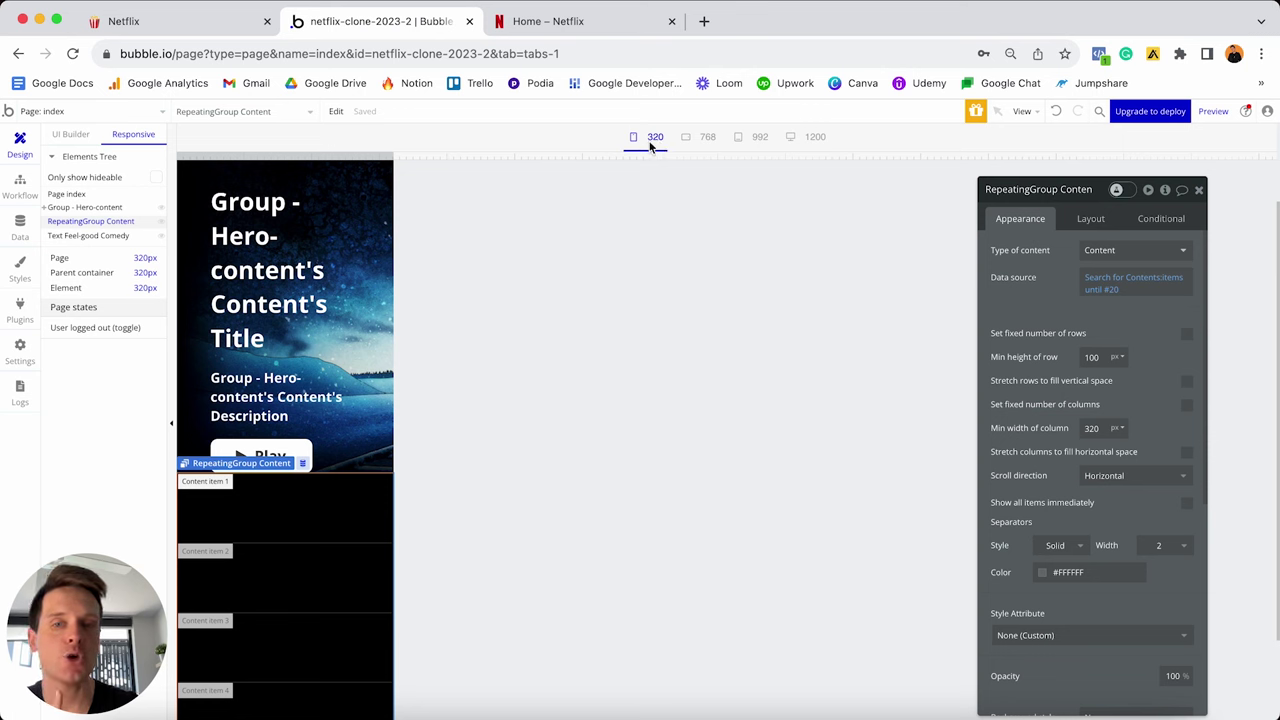
{"action": "left_click", "coordinate": [813, 141]}
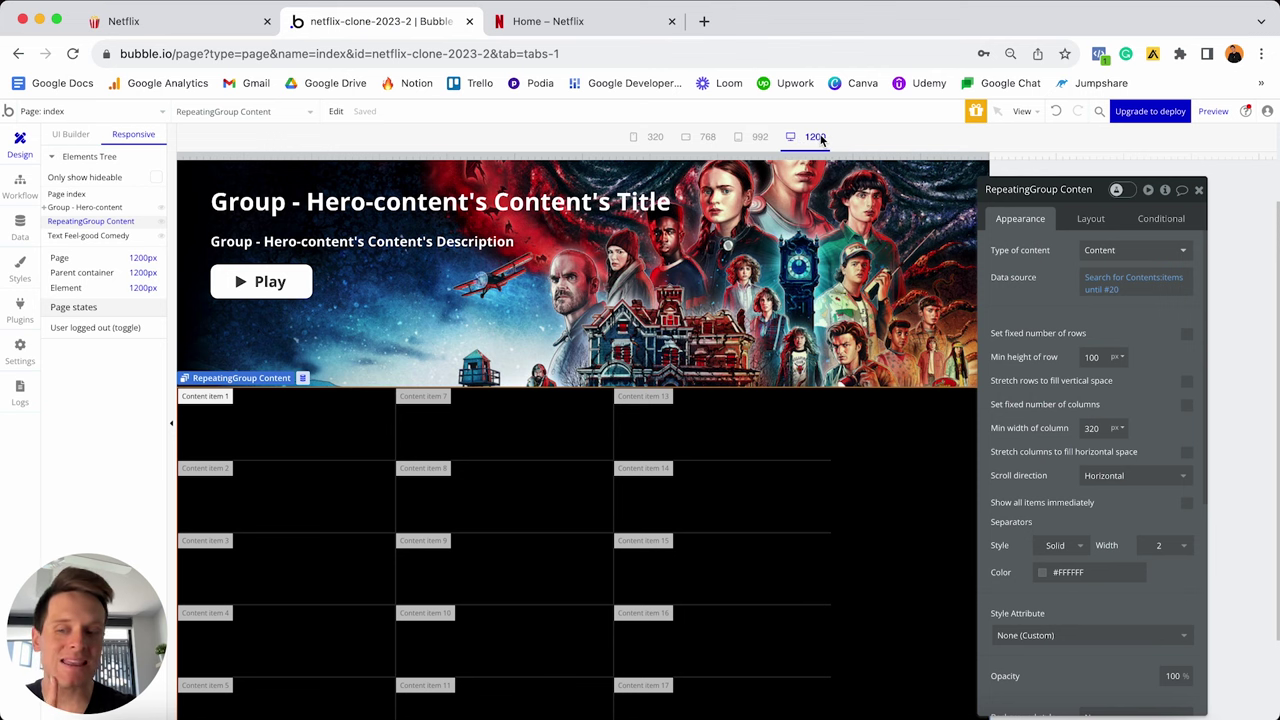
{"action": "left_click", "coordinate": [652, 138]}
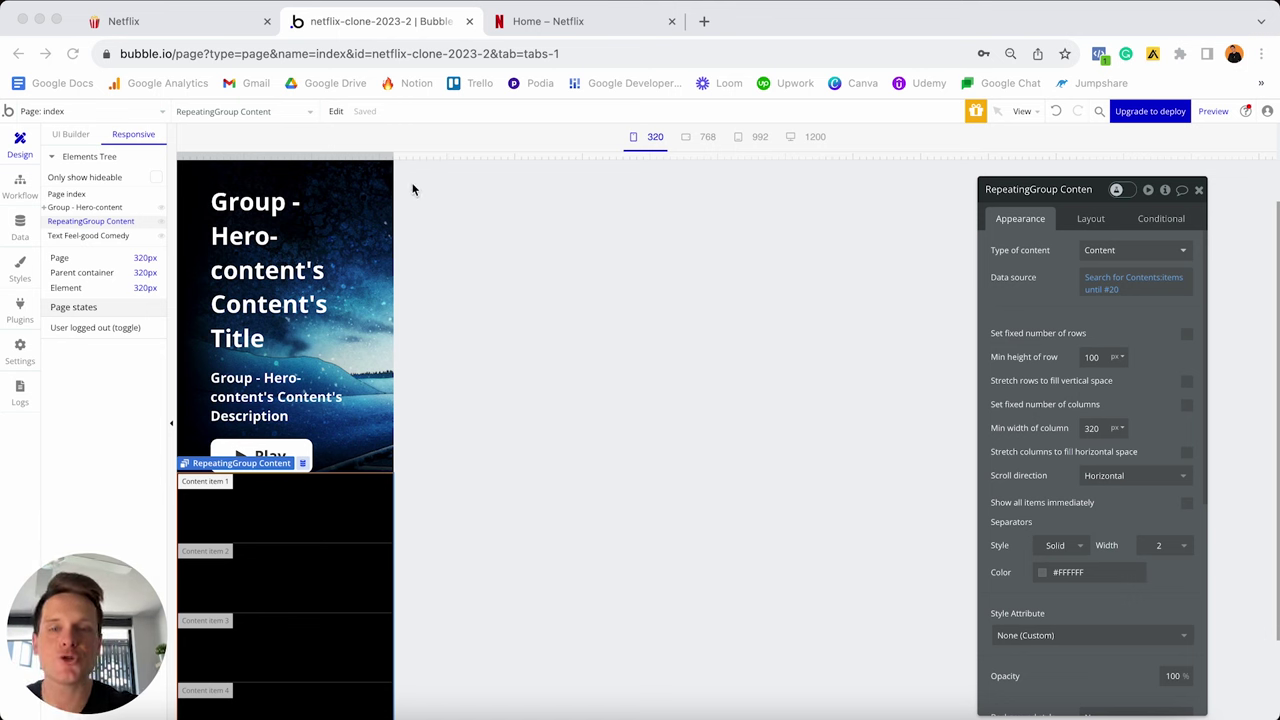
{"action": "left_click_drag", "start_coordinate": [393, 160], "coordinate": [1048, 125]}
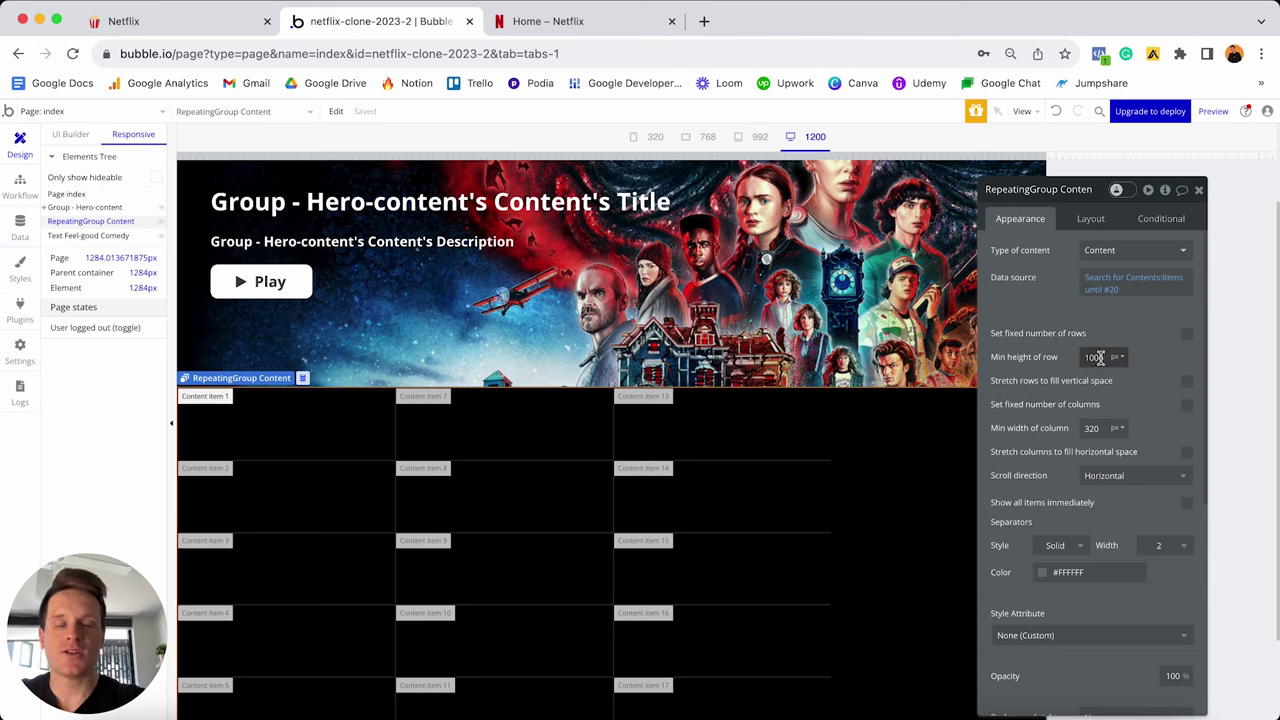
Step: Set Min height of row to 200 and return to the UI Builder
{"action": "double_click", "coordinate": [1096, 357]}
{"action": "type", "text": "2"}
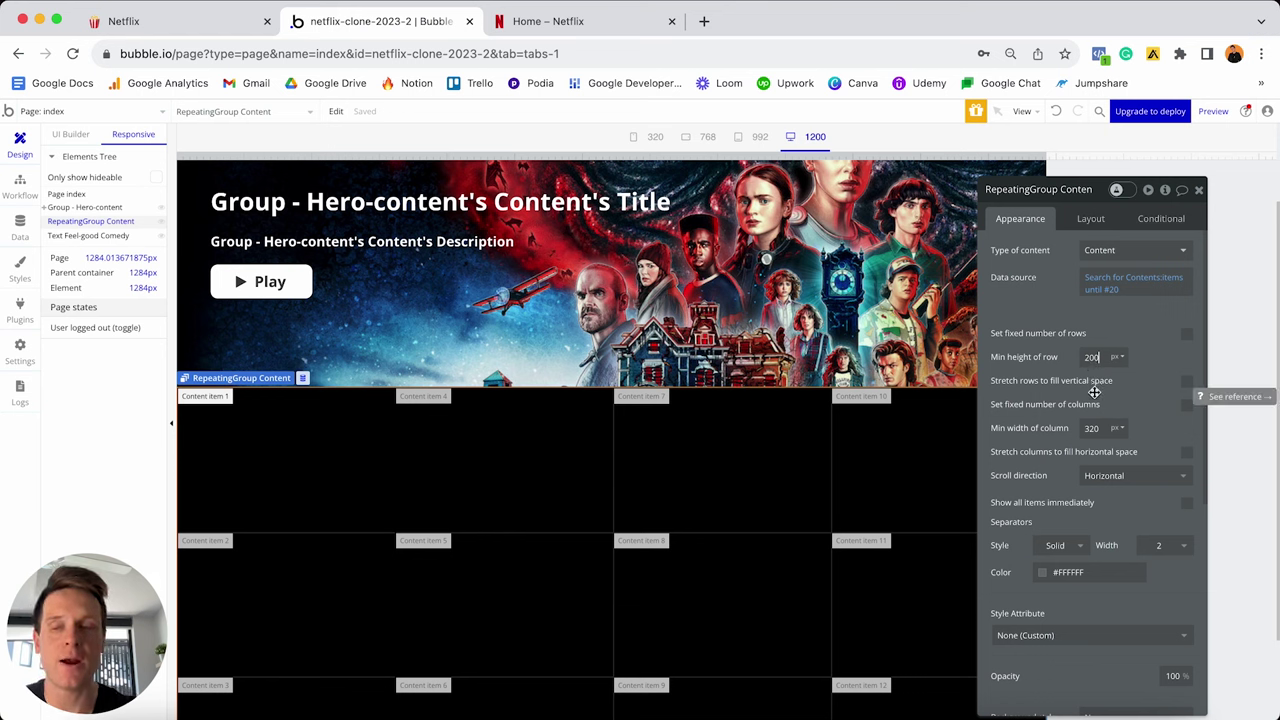
{"action": "left_click", "coordinate": [68, 133]}
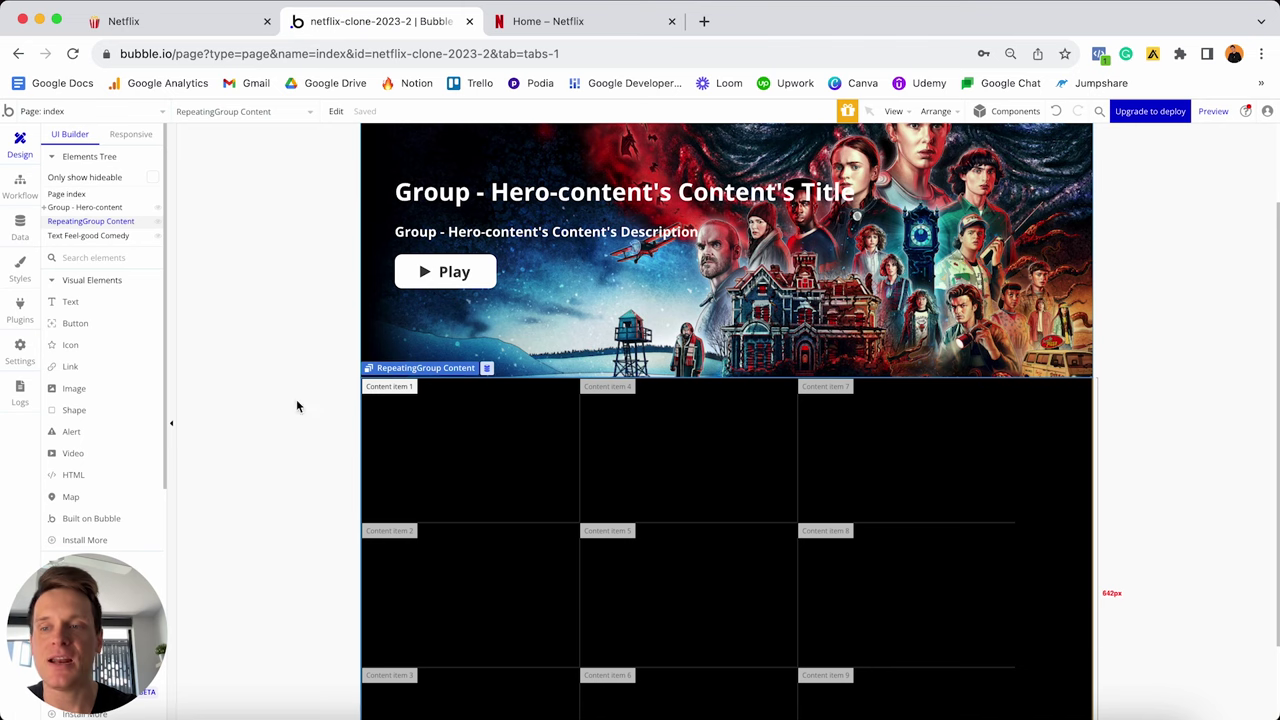
Step: Place an Image element in the first Content cell and begin choosing its dynamic image source
{"action": "left_click", "coordinate": [106, 390]}
{"action": "left_click", "coordinate": [477, 431]}
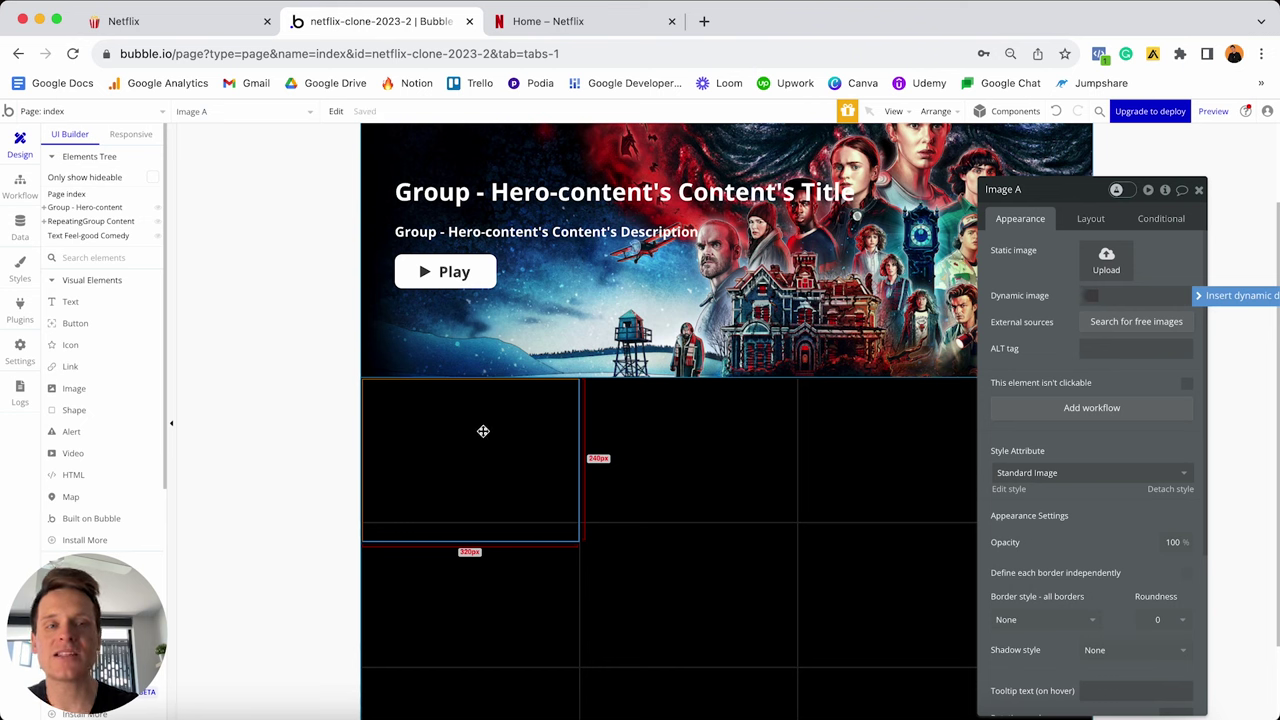
{"action": "left_click", "coordinate": [1100, 295]}
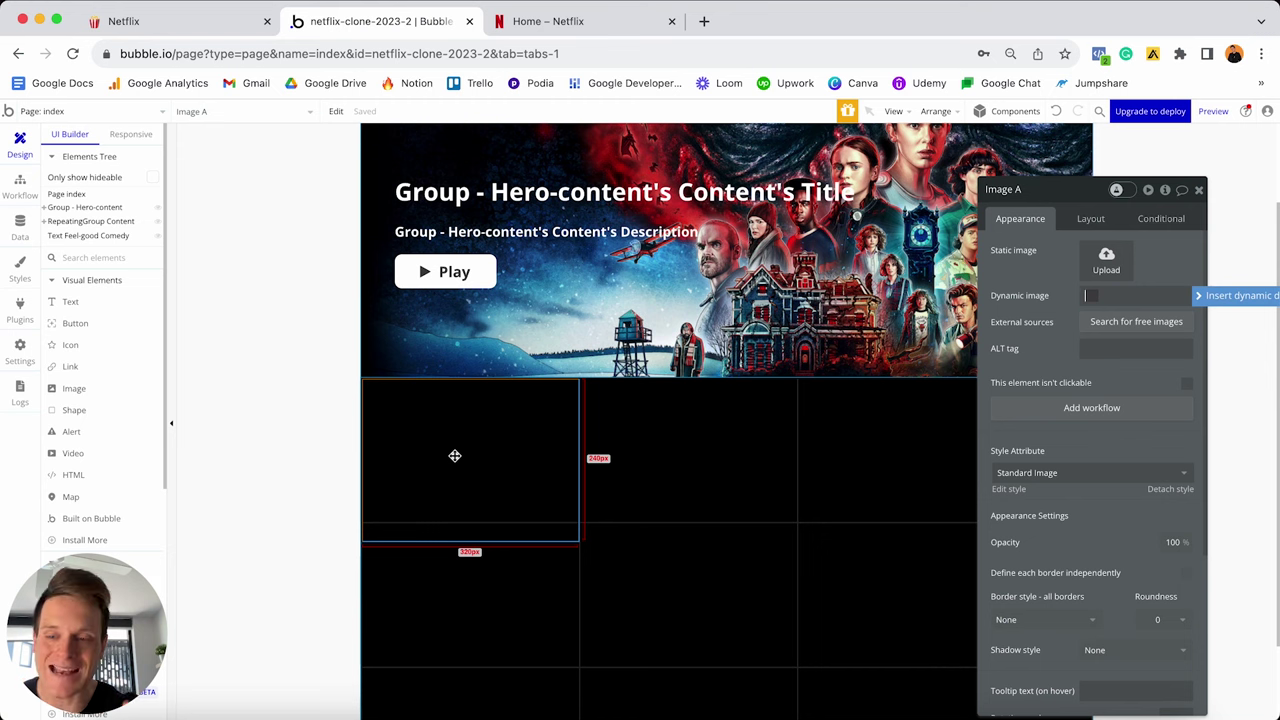
{"action": "left_click", "coordinate": [1202, 297]}
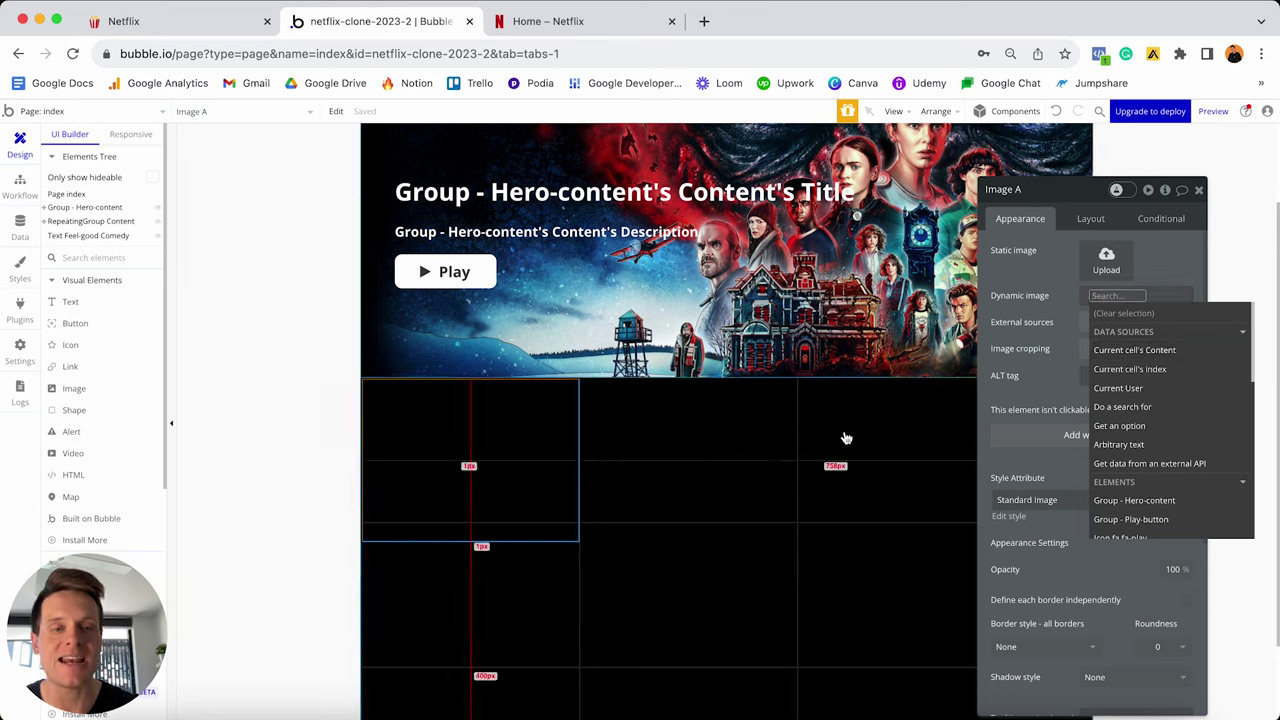
Step: Set Image A to Current cell's Content's Thumbnail-image, processed with Imgix and cropped to fit
{"action": "left_click", "coordinate": [1135, 352]}
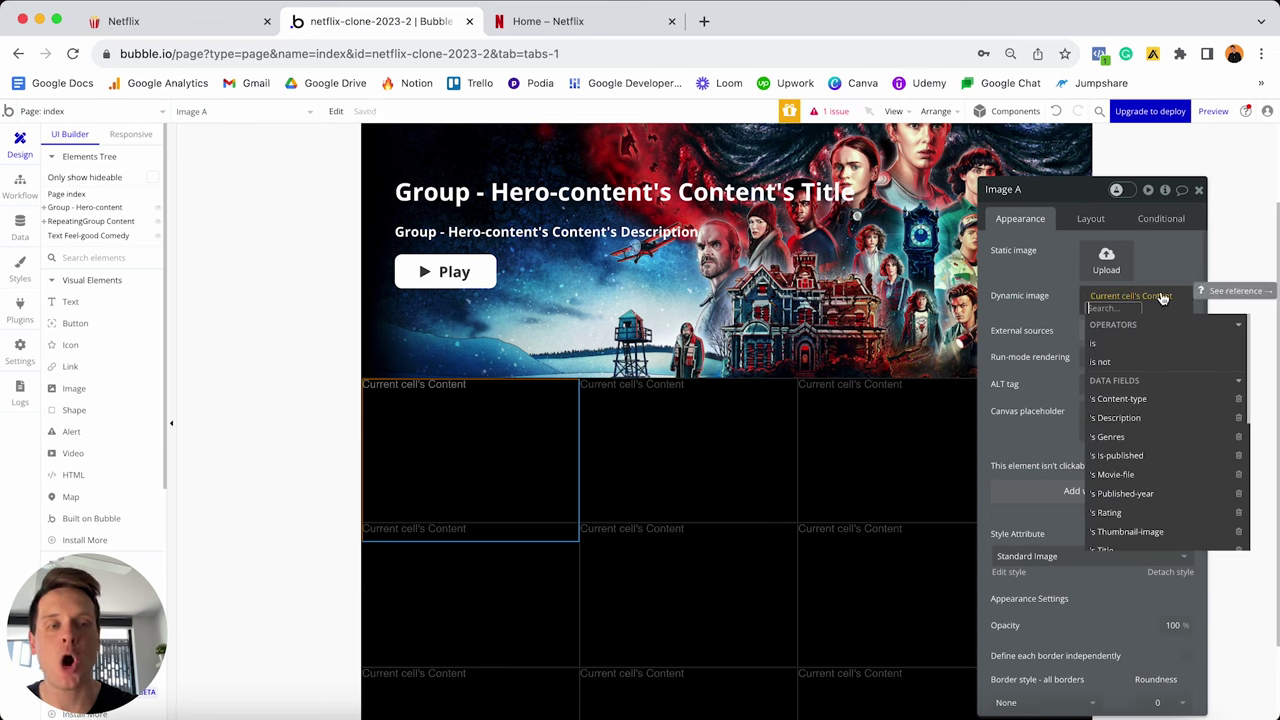
{"action": "scroll", "coordinate": [1137, 400], "scroll_direction": "down", "scroll_amount": 2}
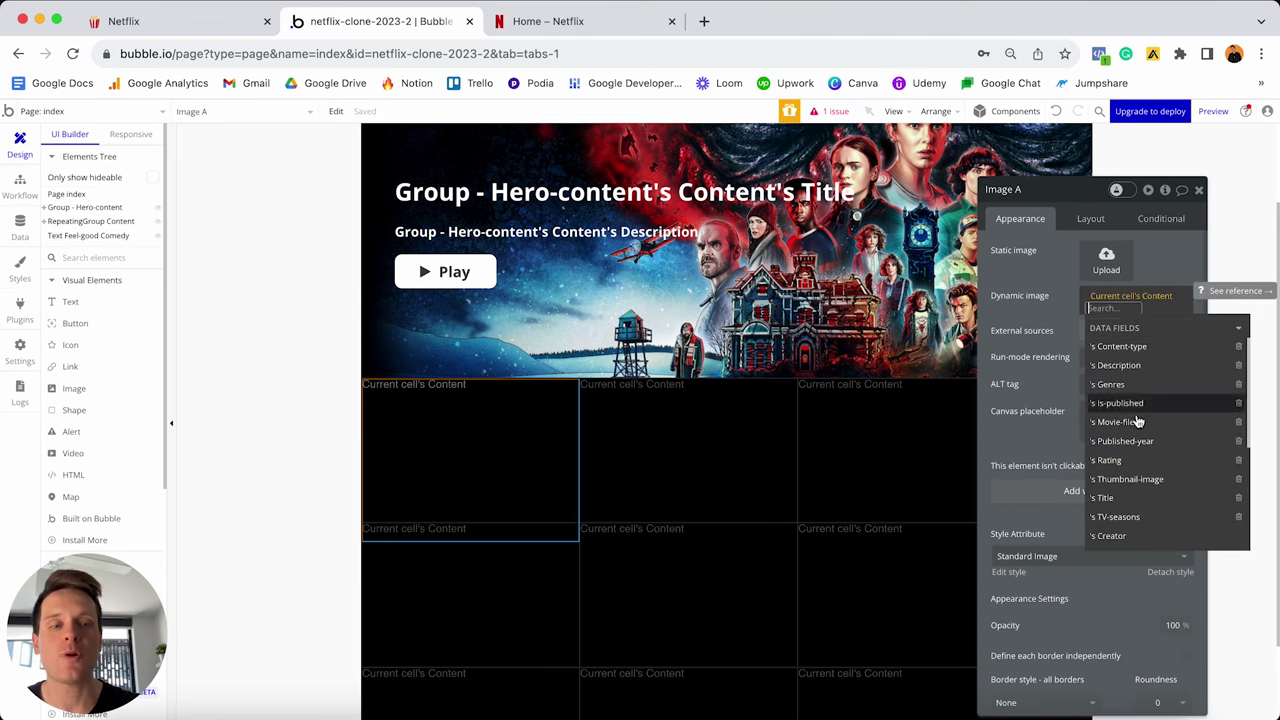
{"action": "left_click", "coordinate": [1132, 483]}
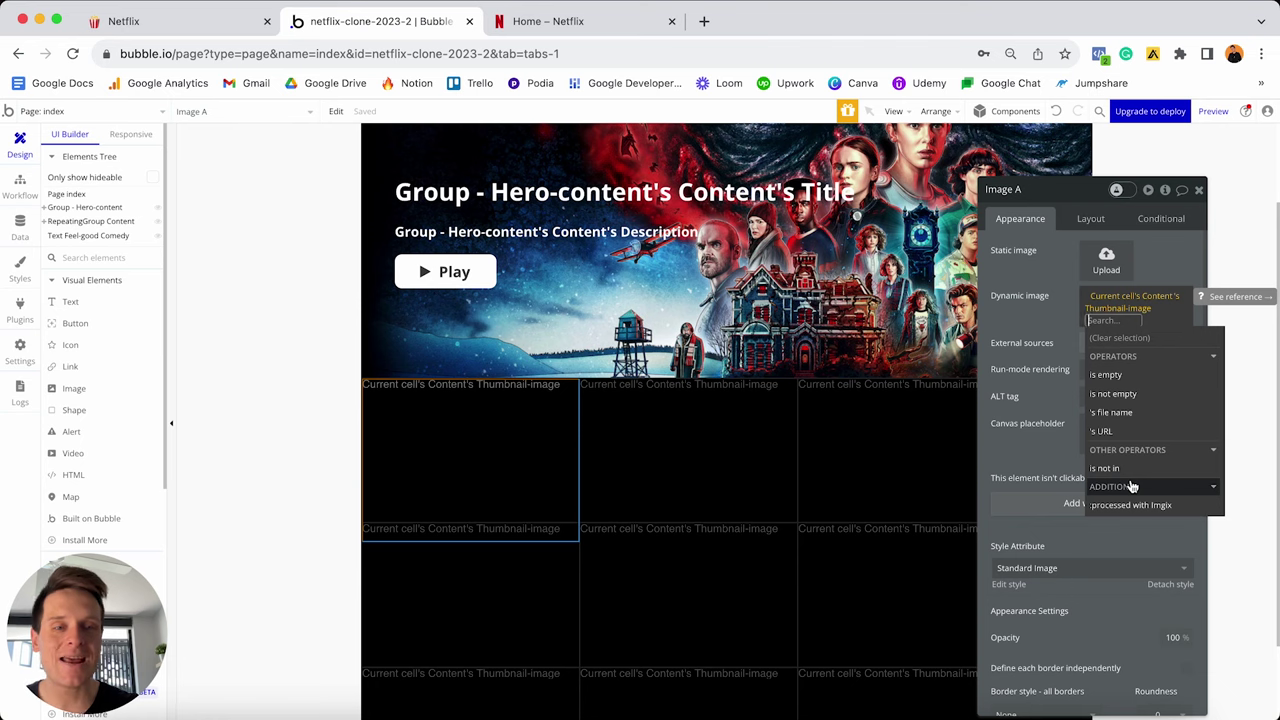
{"action": "left_click", "coordinate": [1128, 509]}
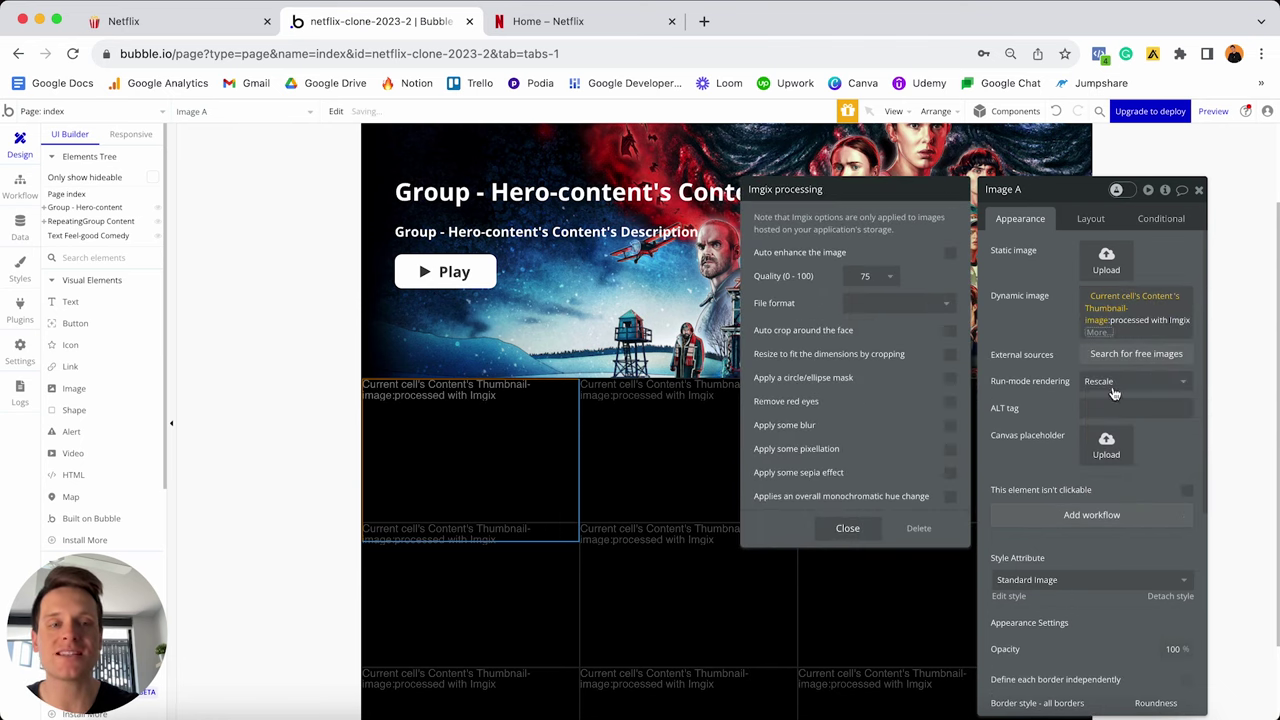
{"action": "left_click", "coordinate": [950, 357]}
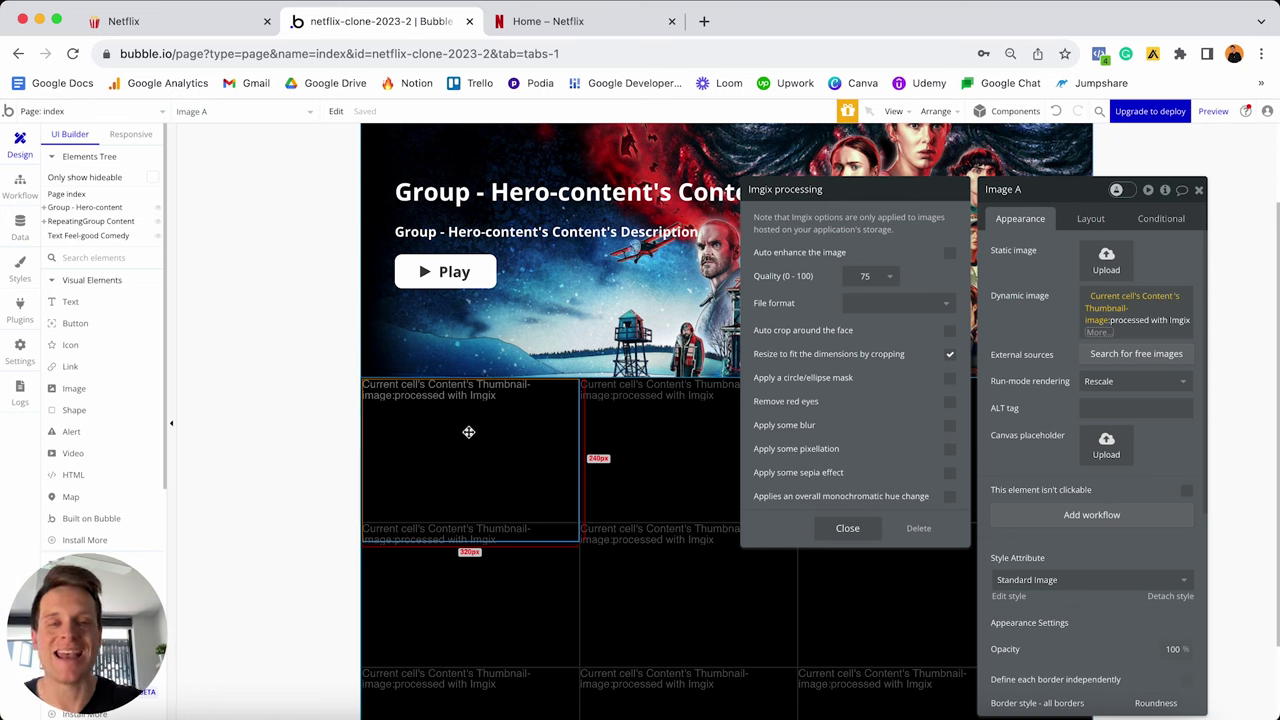
{"action": "left_click", "coordinate": [848, 530]}
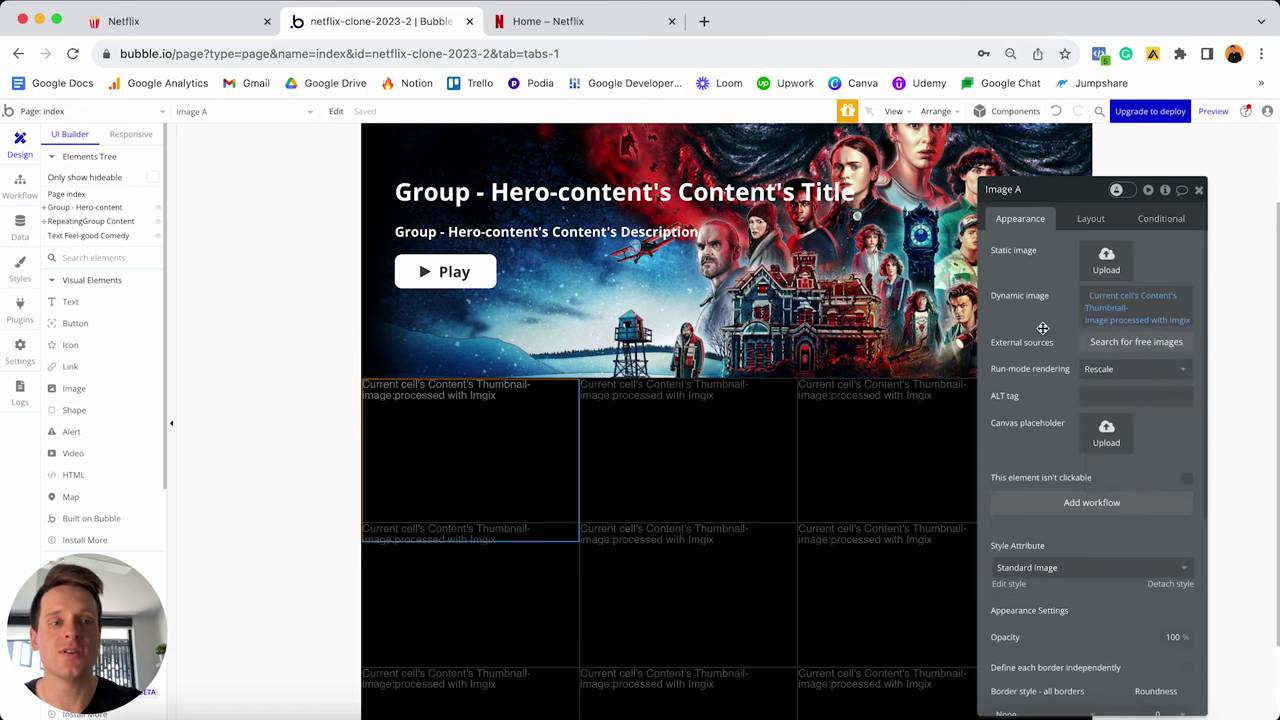
Step: Switch Image A to a custom style with a solid 1px white (#FFFFFF) border
{"action": "scroll", "coordinate": [1064, 412], "scroll_direction": "down", "scroll_amount": 5}
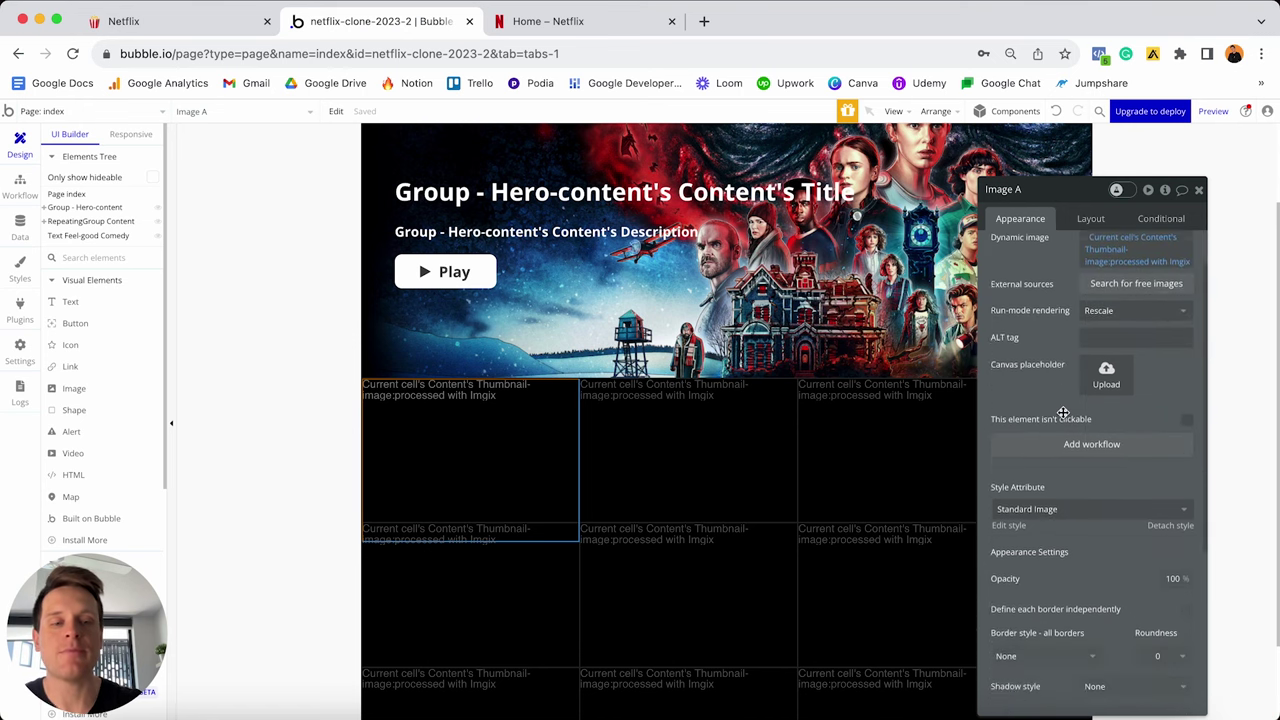
{"action": "left_click", "coordinate": [1168, 365]}
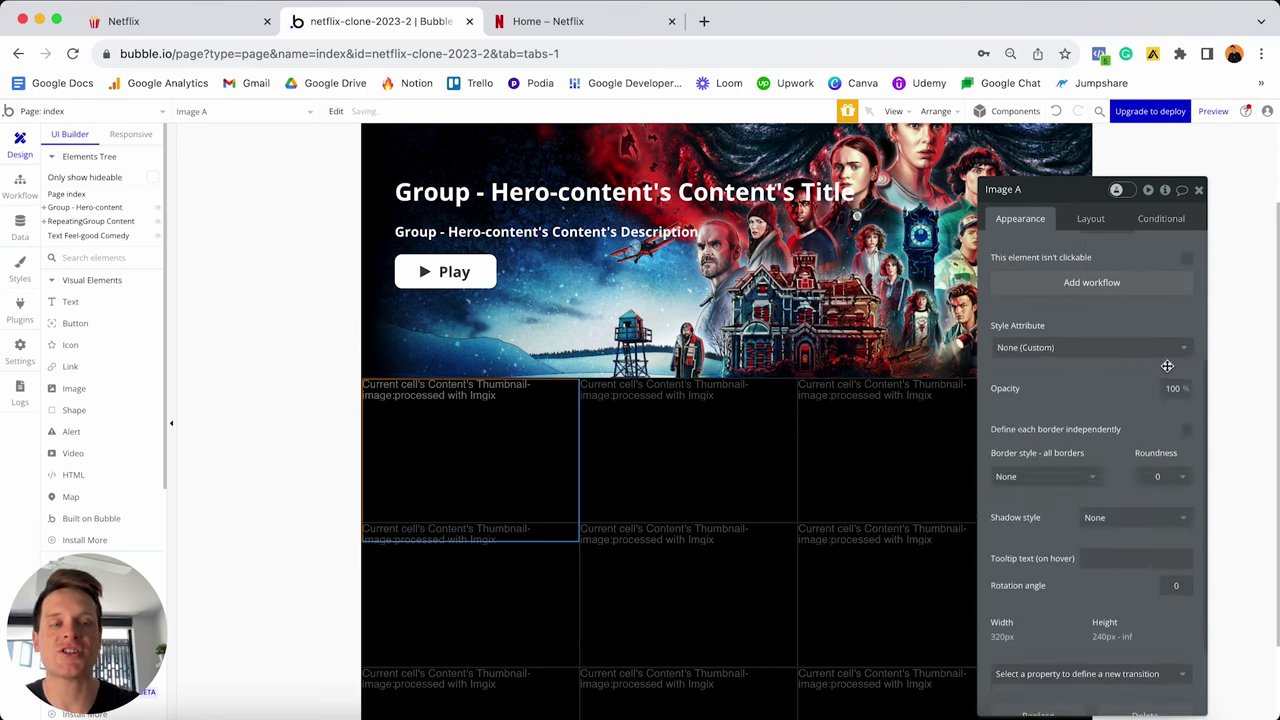
{"action": "left_click", "coordinate": [1060, 478]}
{"action": "left_click", "coordinate": [1008, 519]}
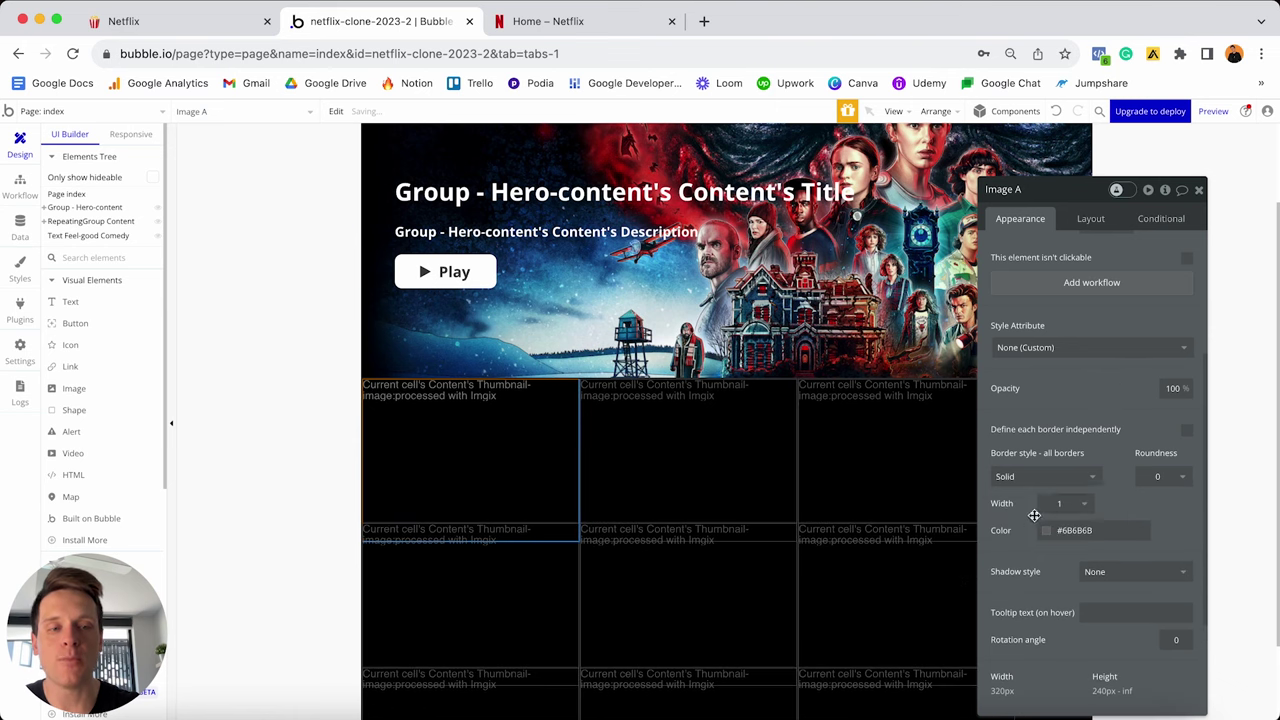
{"action": "left_click", "coordinate": [1087, 529]}
{"action": "left_click_drag", "start_coordinate": [1060, 555], "coordinate": [1016, 526]}
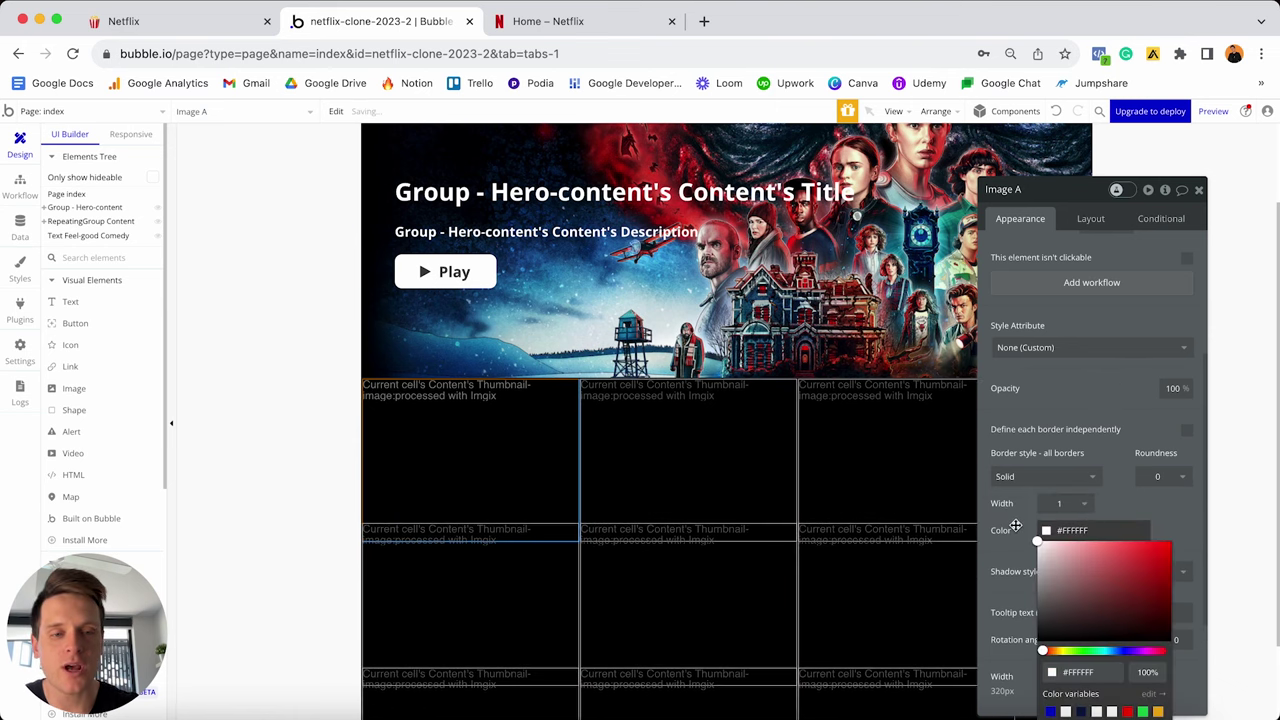
{"action": "left_click", "coordinate": [1098, 392]}
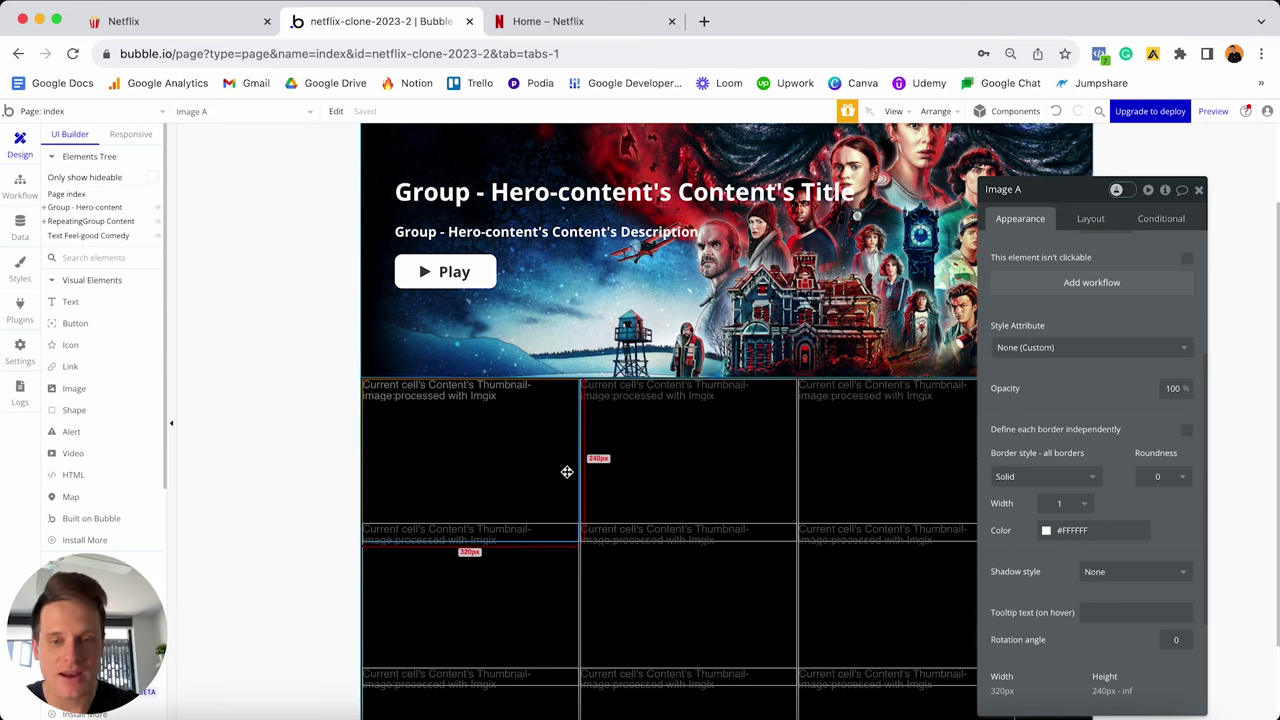
{"action": "left_click", "coordinate": [1091, 477]}
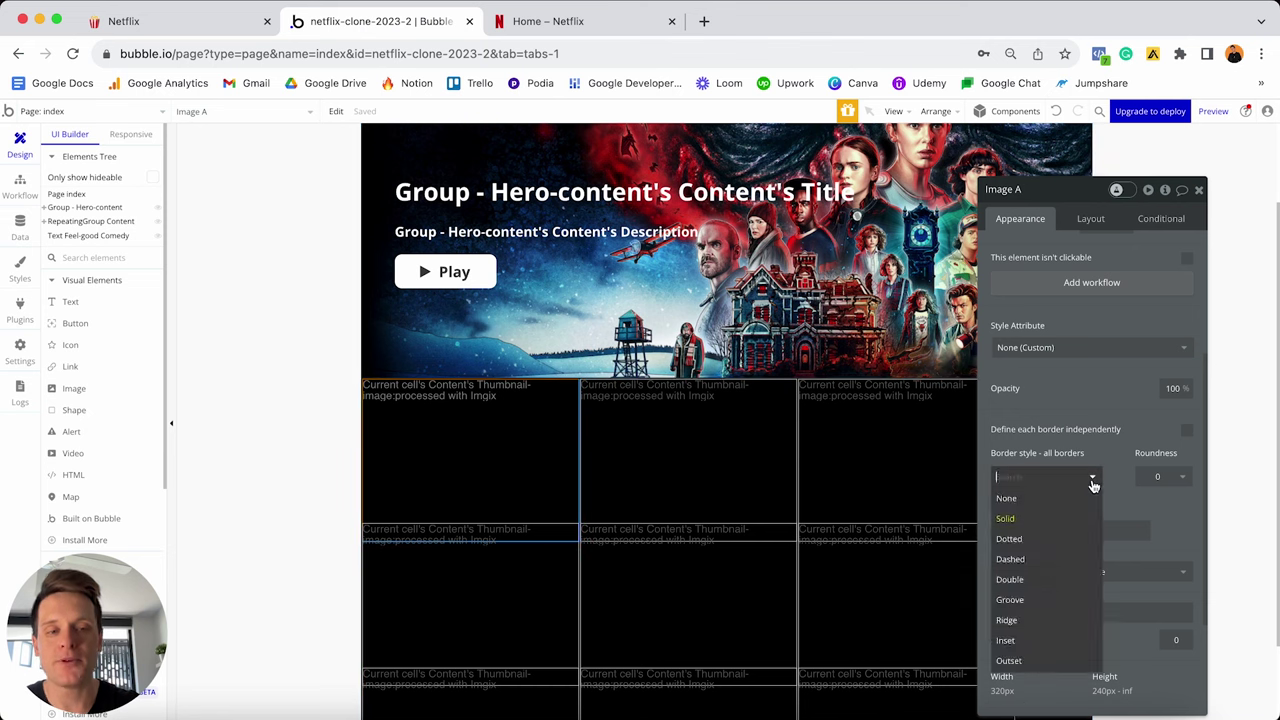
{"action": "left_click", "coordinate": [1037, 417]}
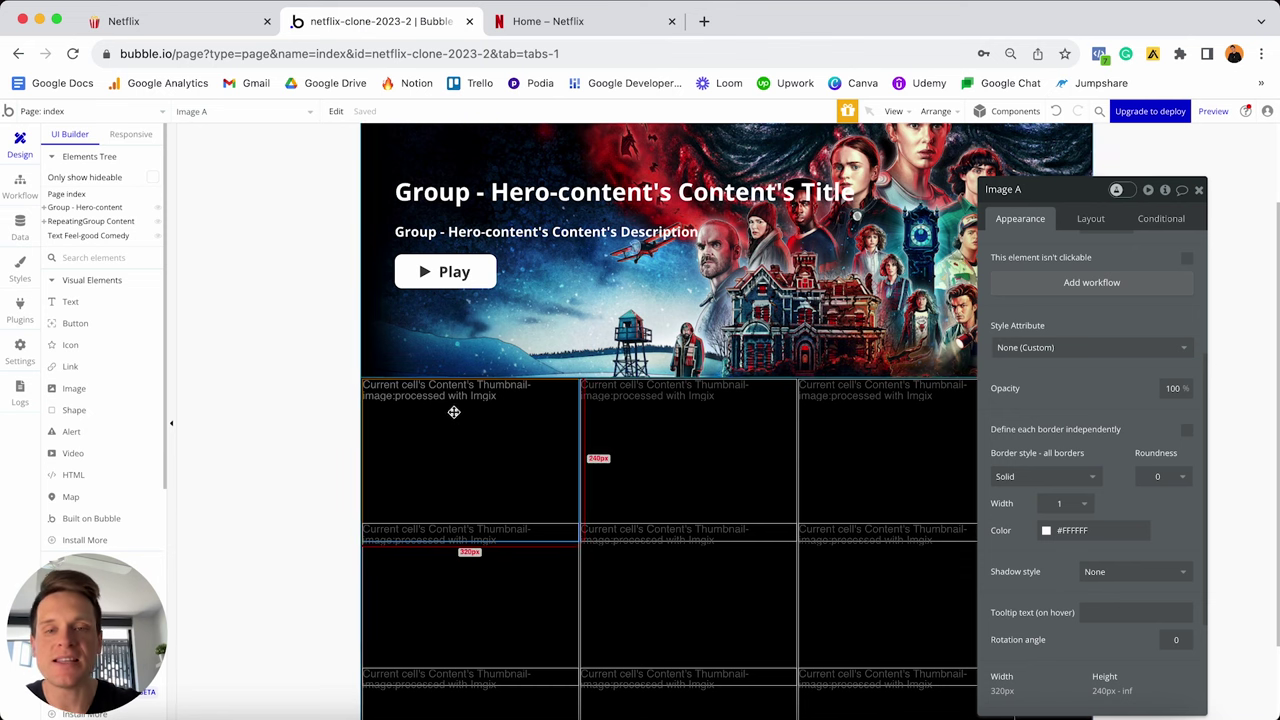
{"action": "scroll", "coordinate": [1105, 400], "scroll_direction": "down", "scroll_amount": 1}
{"action": "left_click", "coordinate": [1090, 218]}
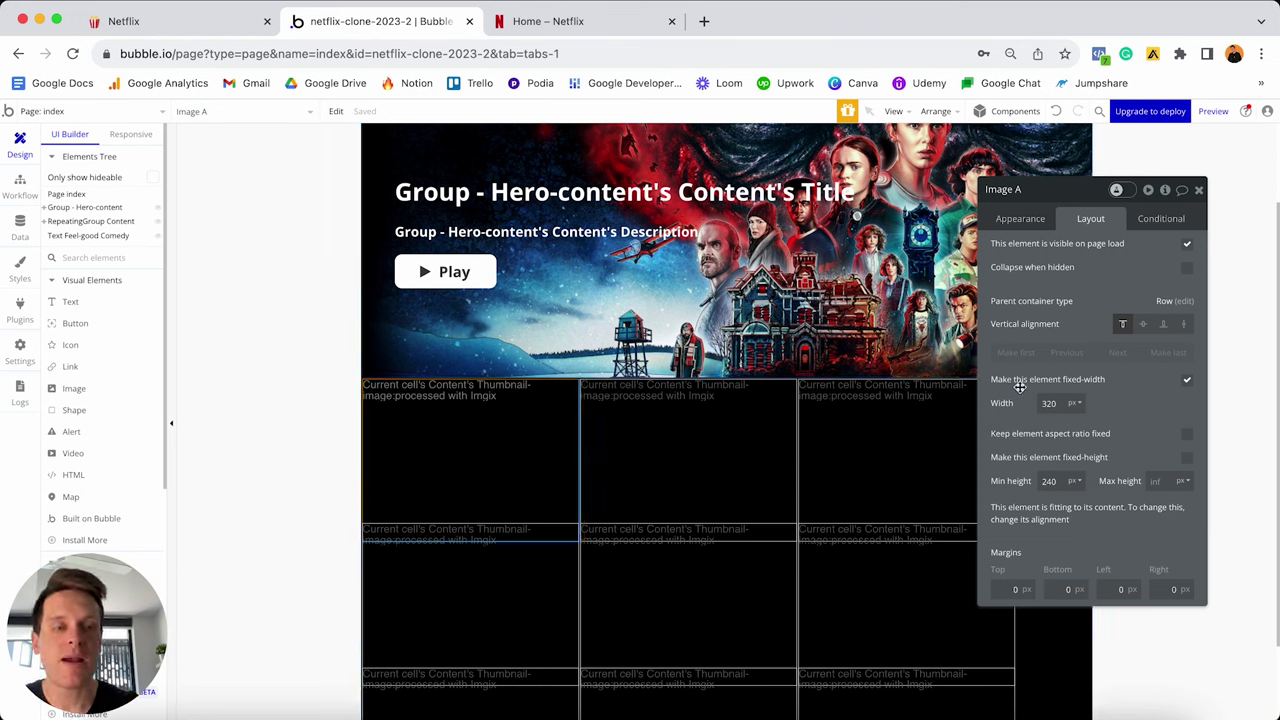
Step: Set Image A's width to 300 px and fix its aspect ratio at 2:1
{"action": "double_click", "coordinate": [1050, 402]}
{"action": "type", "text": "300"}
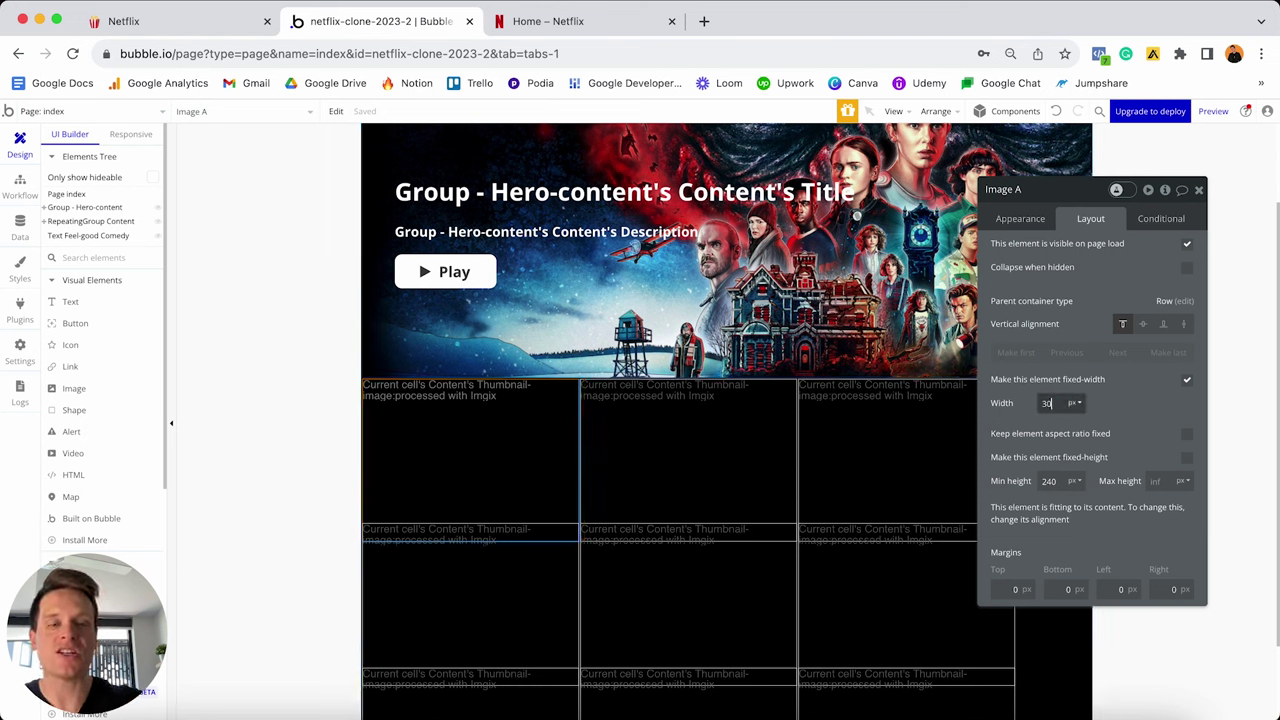
{"action": "left_click", "coordinate": [1124, 383]}
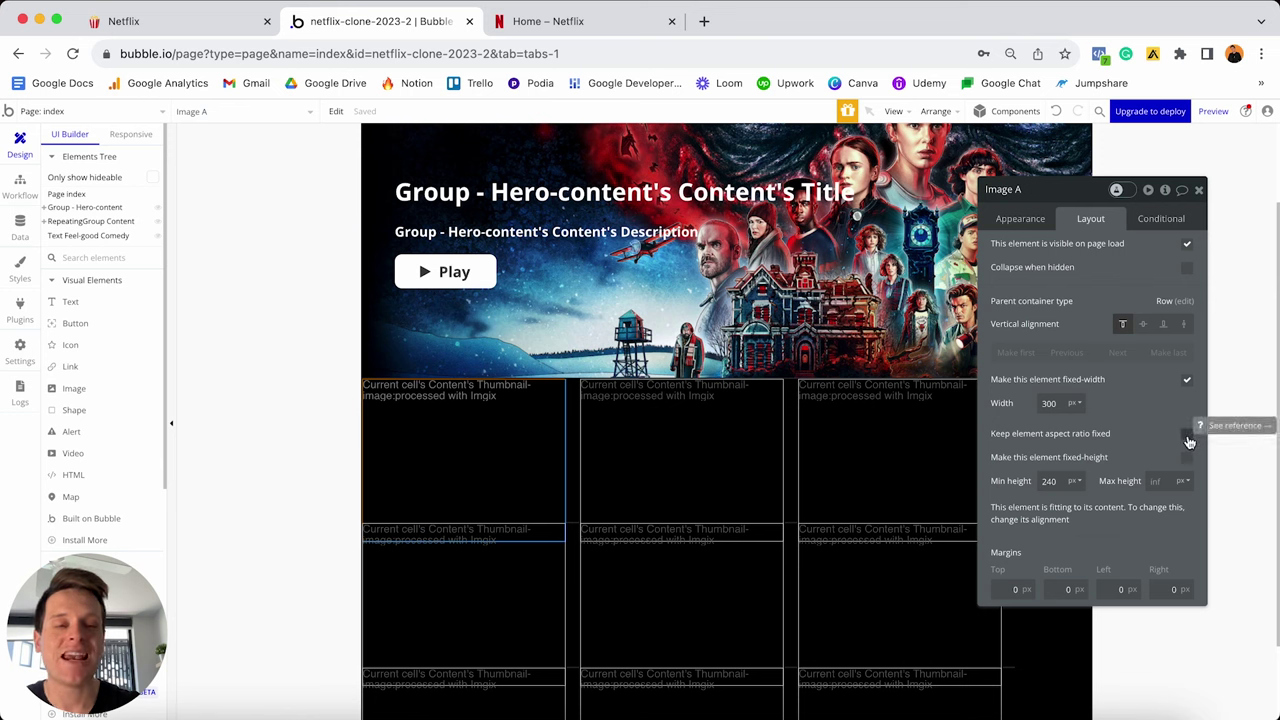
{"action": "left_click", "coordinate": [1187, 436]}
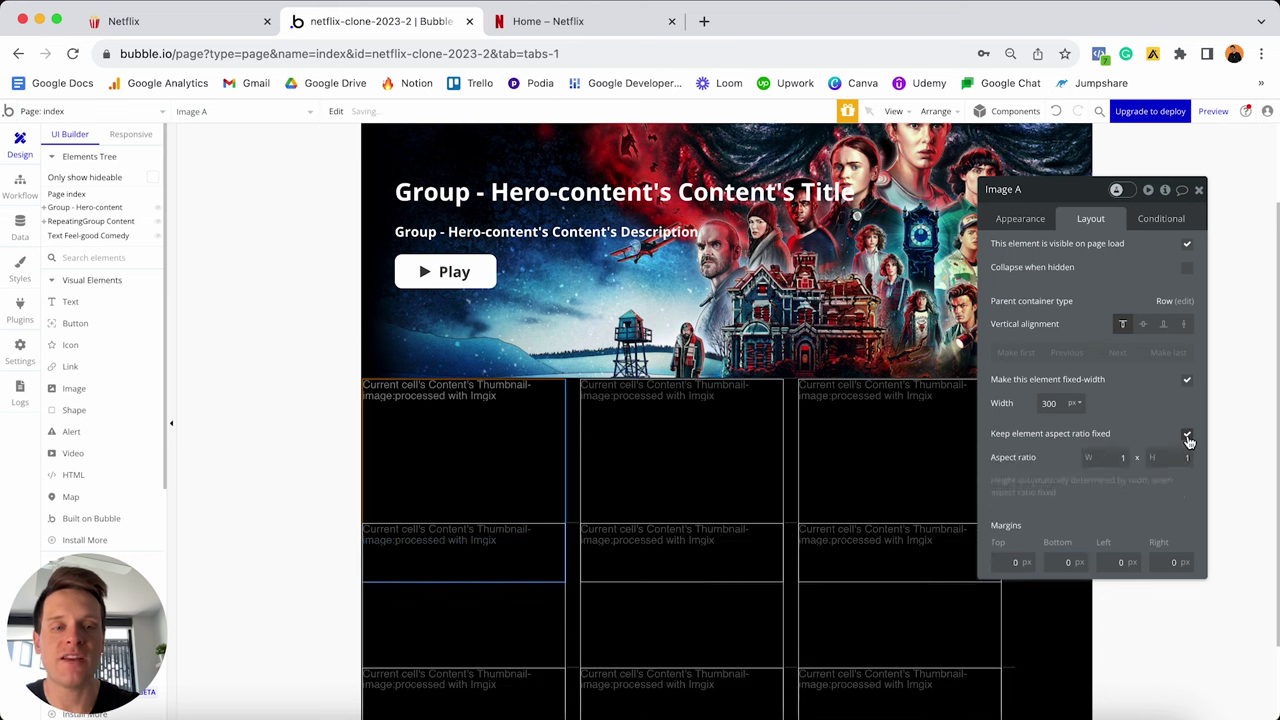
{"action": "left_click", "coordinate": [1112, 455]}
{"action": "type", "text": "2"}
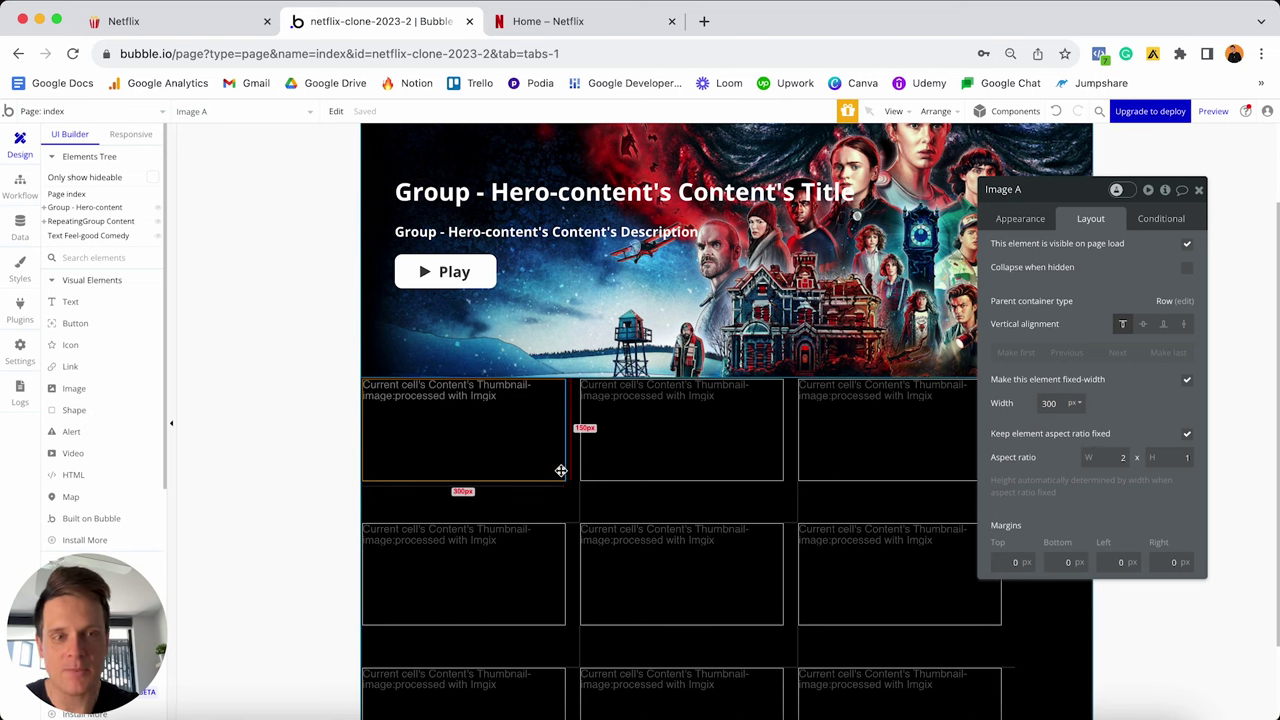
Step: Give Image A 10 px top, bottom, left and right margins and centre it vertically
{"action": "left_click", "coordinate": [1010, 562]}
{"action": "type", "text": "10"}
{"action": "left_click", "coordinate": [1062, 559]}
{"action": "type", "text": "10"}
{"action": "left_click", "coordinate": [1116, 560]}
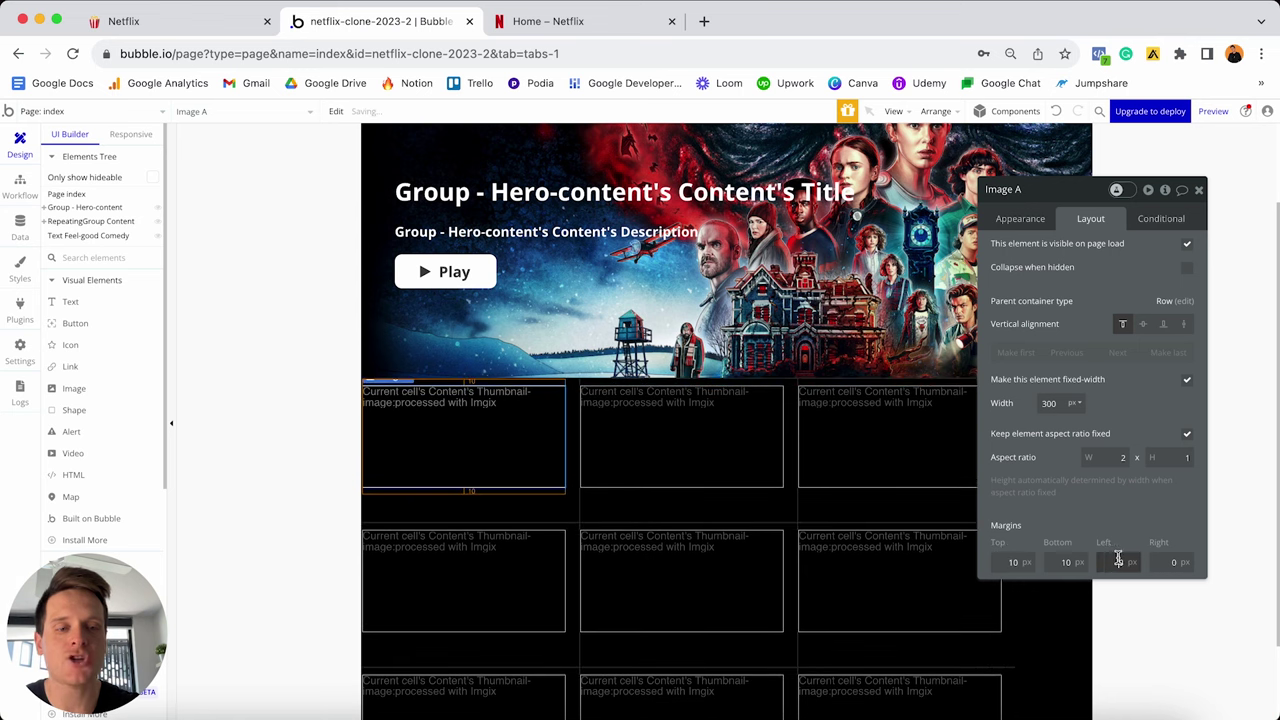
{"action": "type", "text": "10"}
{"action": "left_click", "coordinate": [1165, 561]}
{"action": "type", "text": "10"}
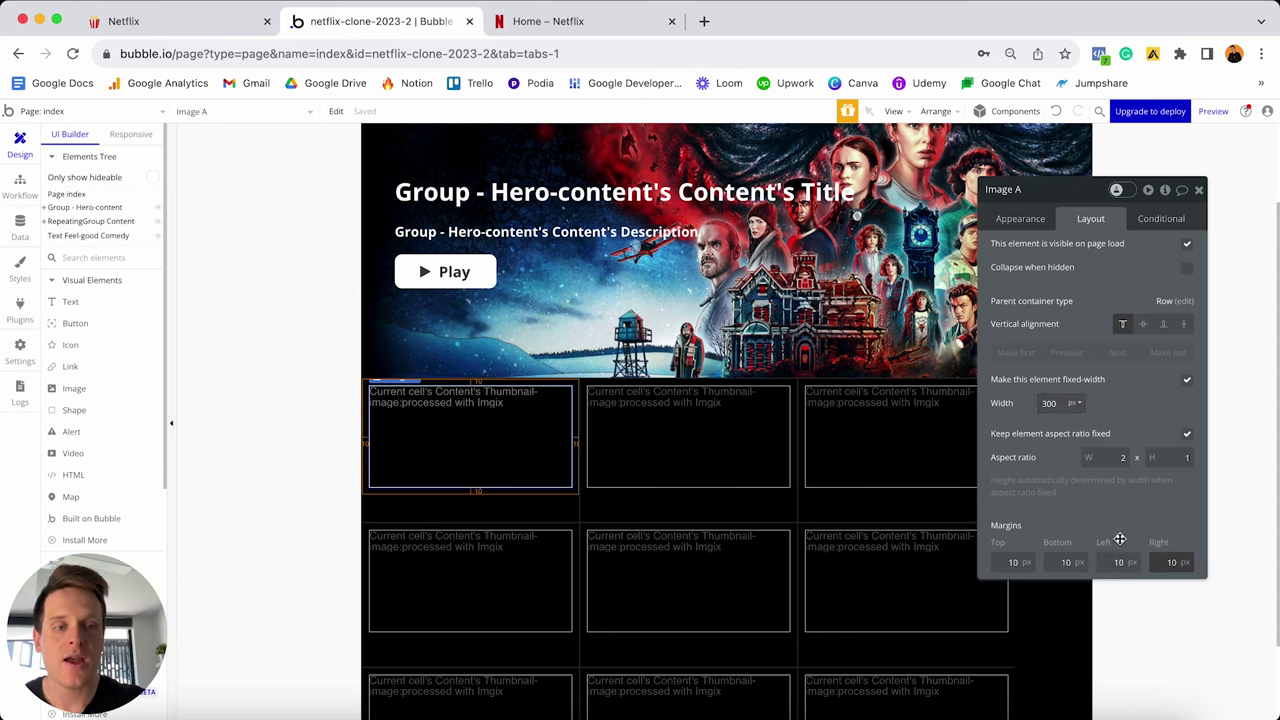
{"action": "left_click", "coordinate": [1167, 561]}
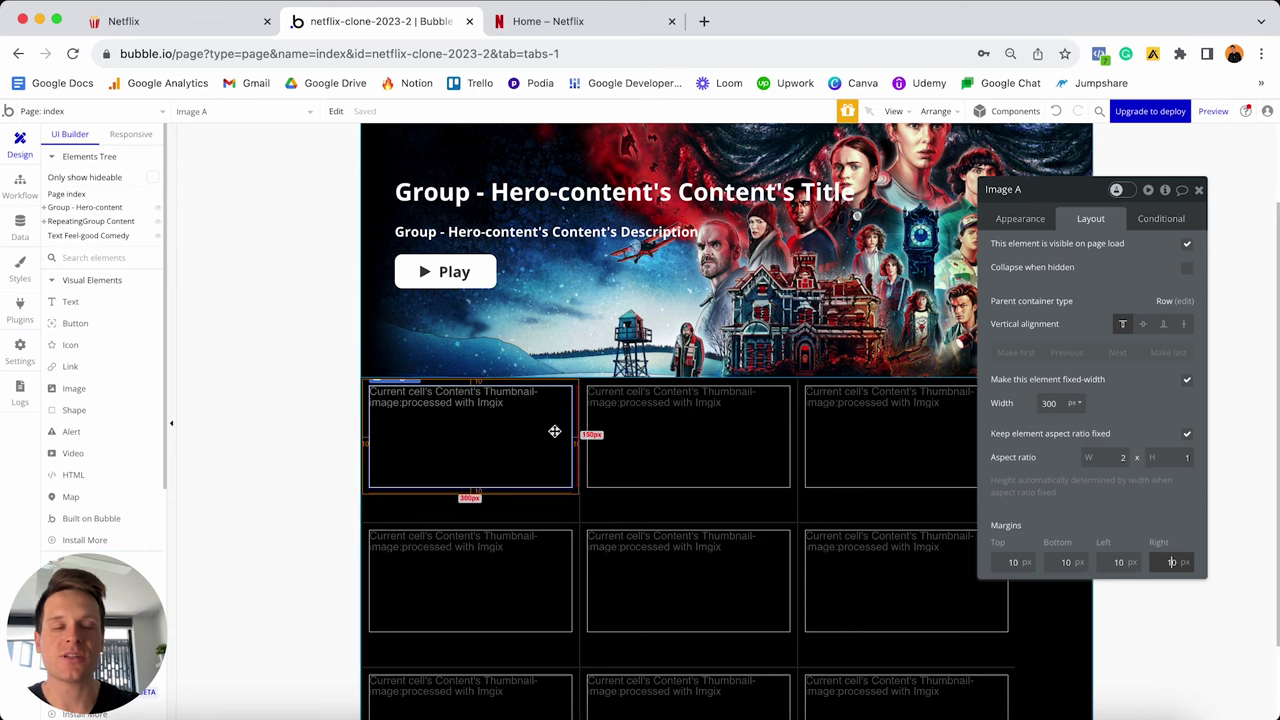
{"action": "left_click", "coordinate": [1144, 326]}
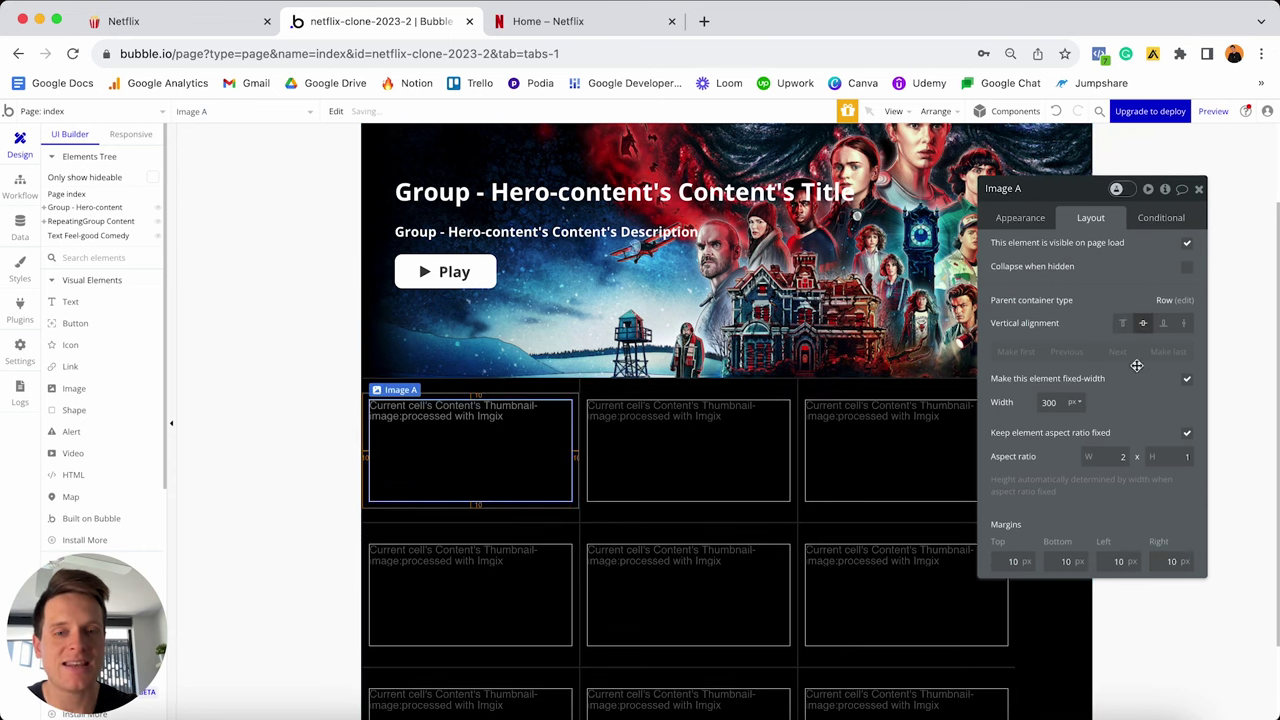
{"action": "left_click", "coordinate": [655, 459]}
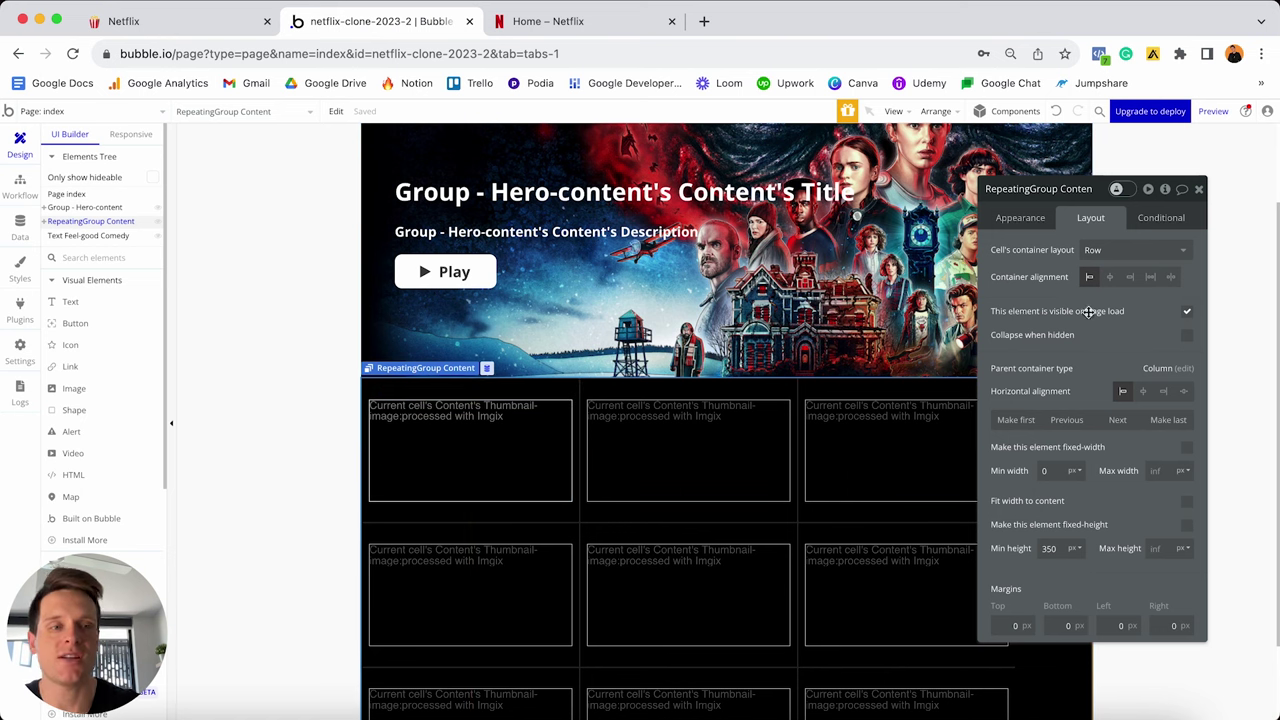
Step: Apply centre container alignment to RepeatingGroup Content, then reopen its properties
{"action": "left_click", "coordinate": [1109, 277]}
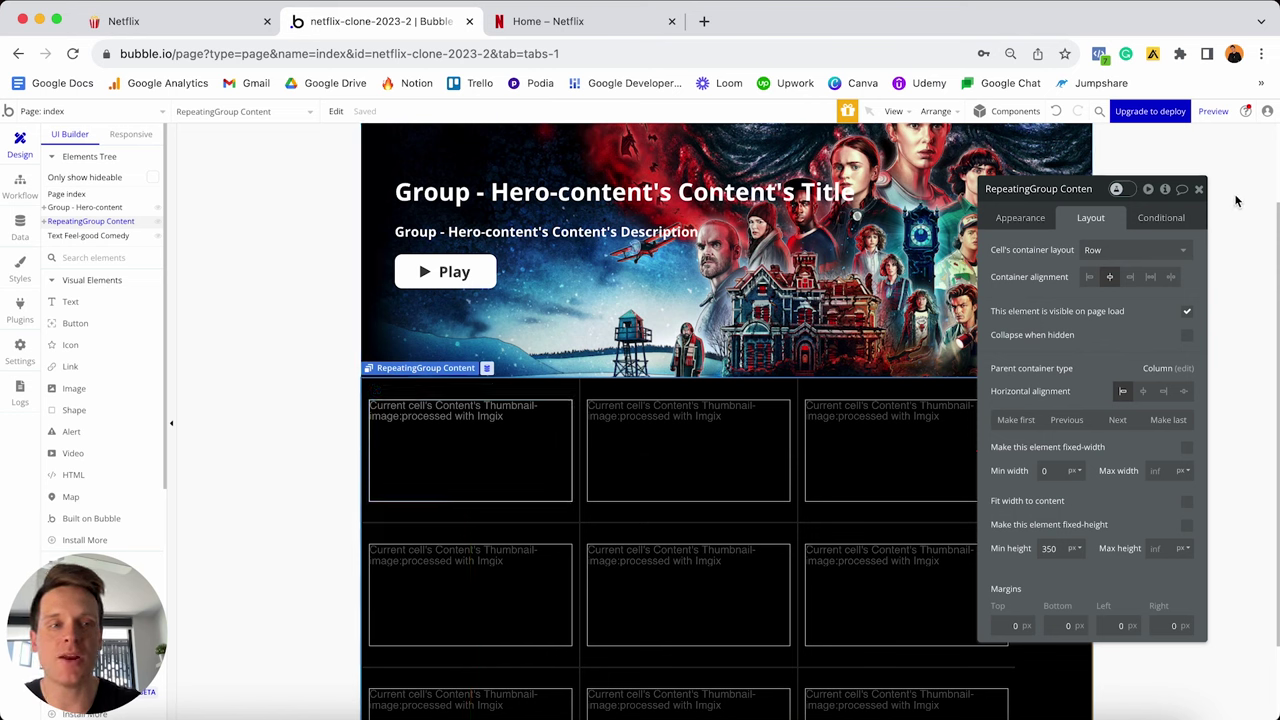
{"action": "left_click", "coordinate": [1199, 190]}
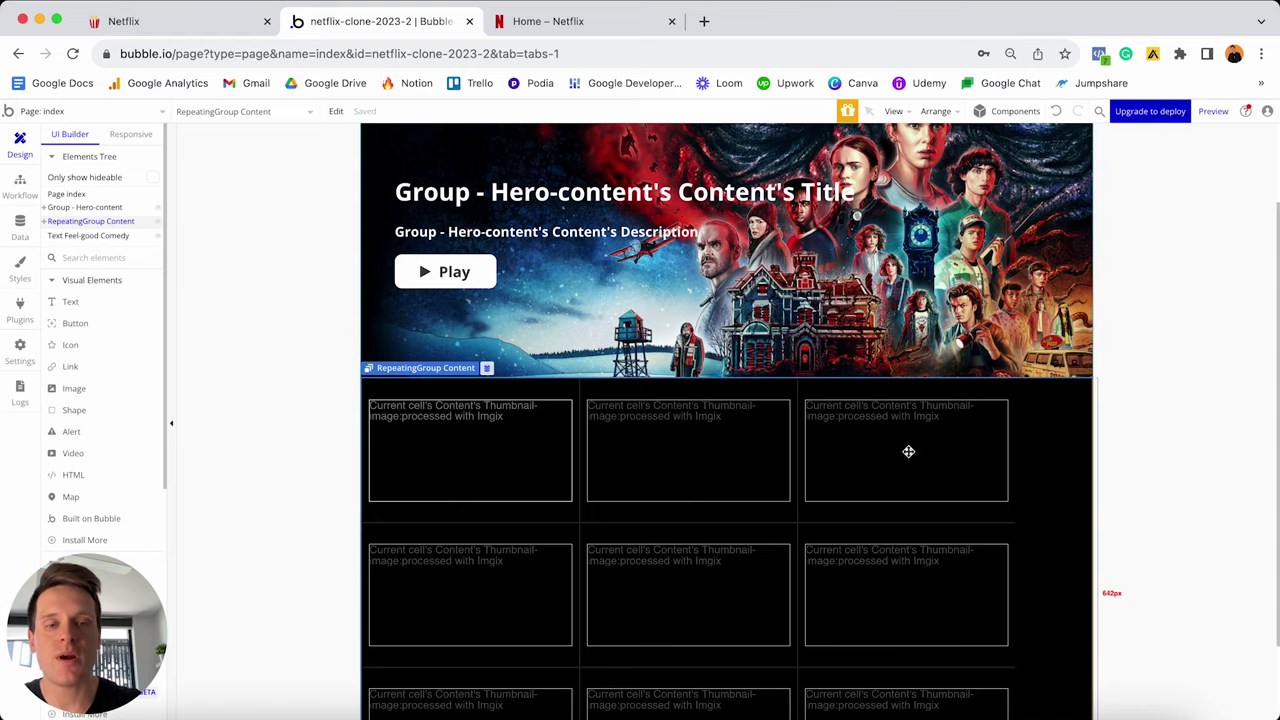
{"action": "scroll", "coordinate": [886, 474], "scroll_direction": "down", "scroll_amount": 3}
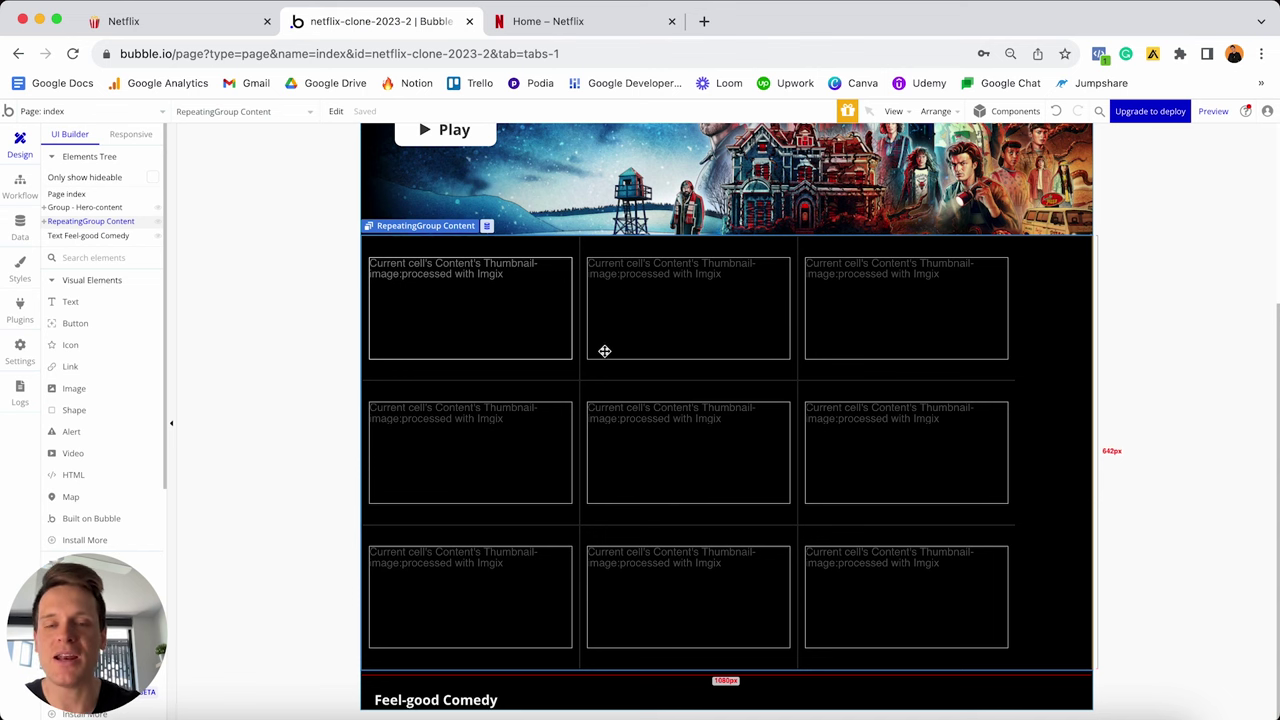
{"action": "double_click", "coordinate": [706, 357]}
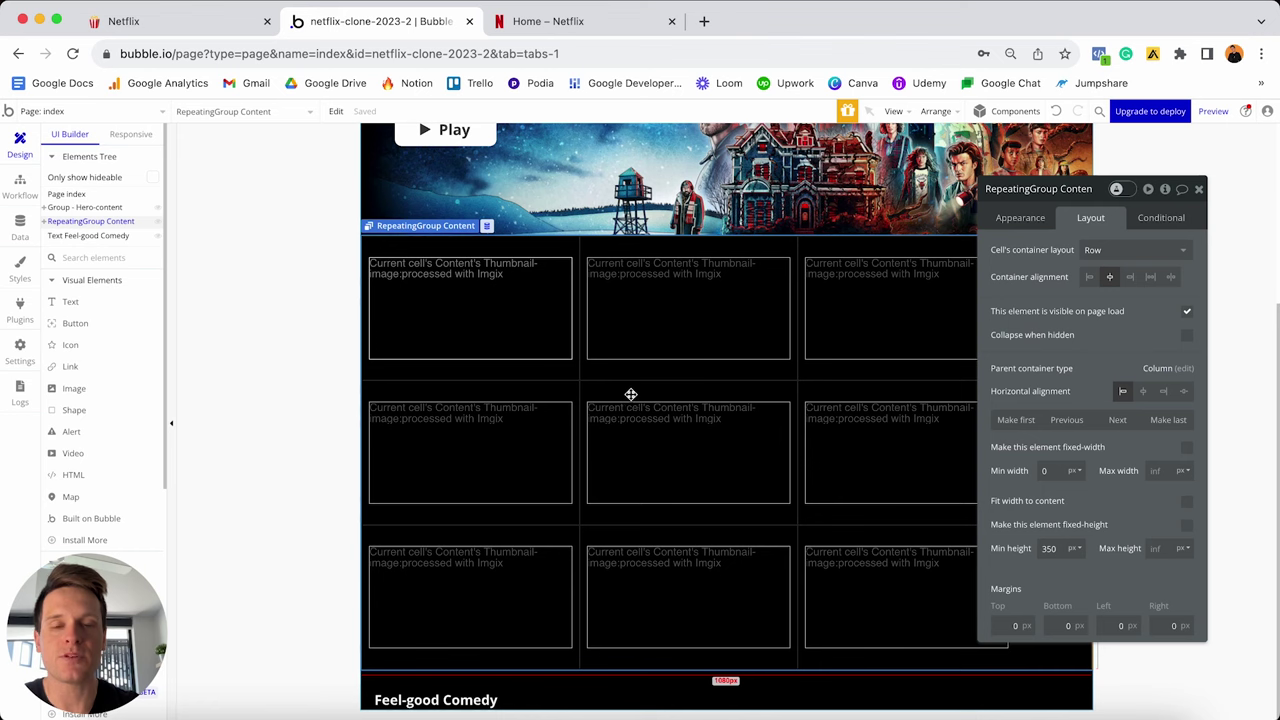
Step: Make RepeatingGroup Content fixed-height at 170 px, checking Image A against it
{"action": "left_click", "coordinate": [518, 311]}
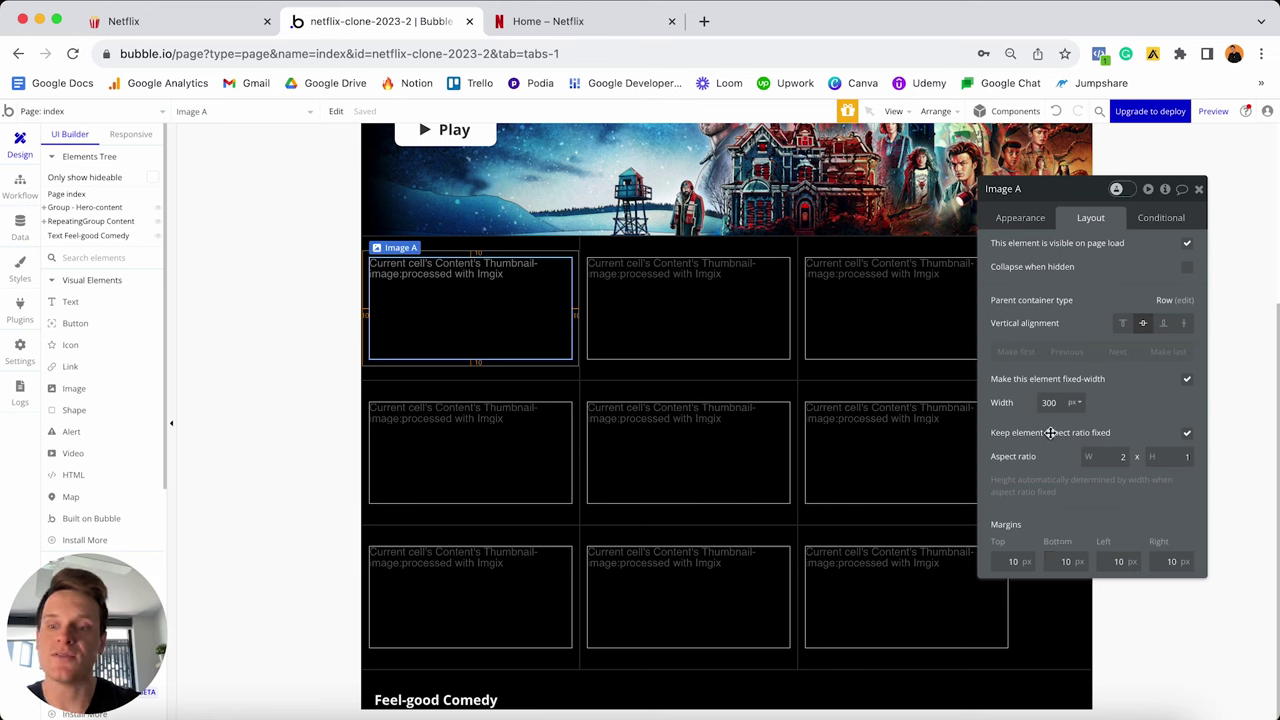
{"action": "left_click", "coordinate": [582, 370]}
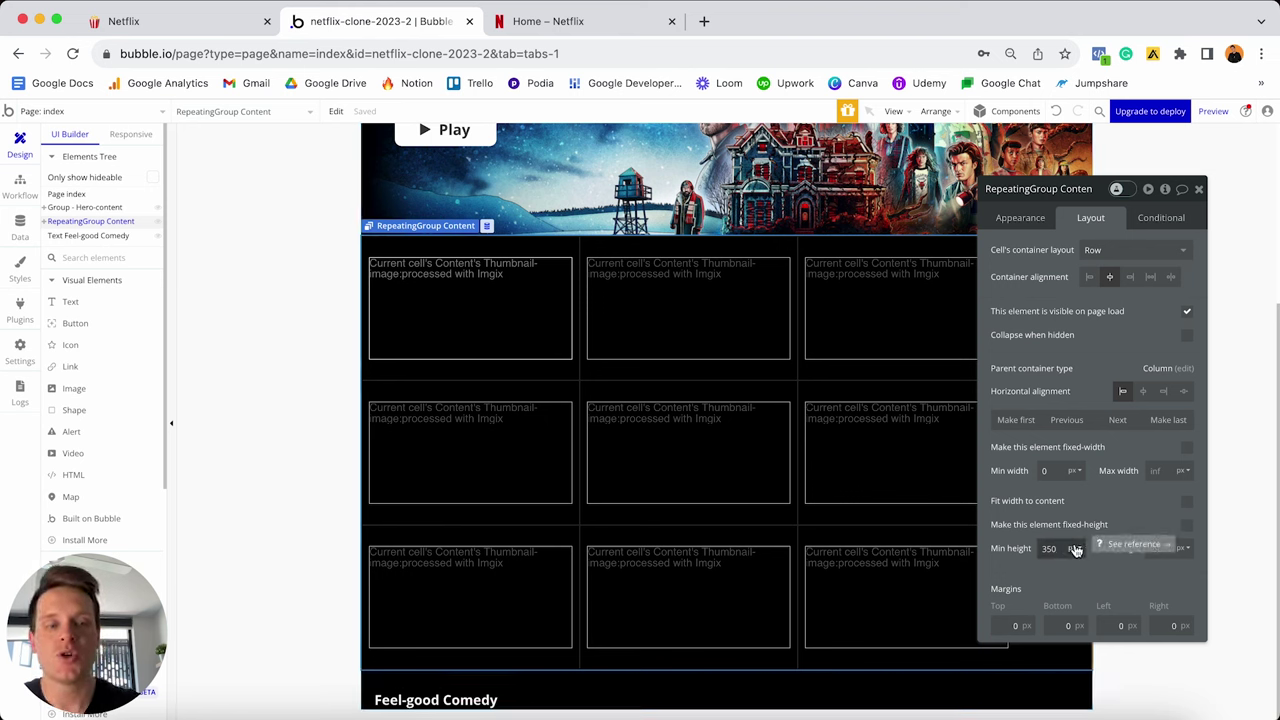
{"action": "left_click", "coordinate": [1188, 530]}
{"action": "double_click", "coordinate": [1048, 548]}
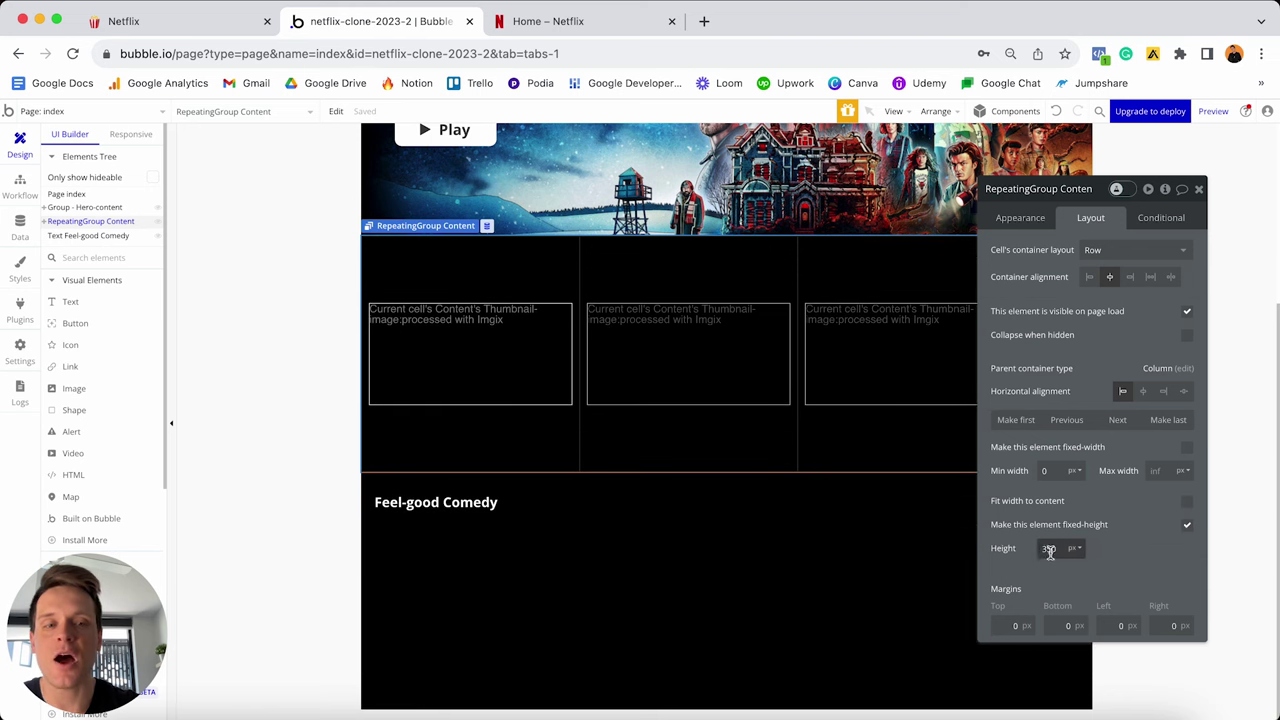
{"action": "type", "text": "170"}
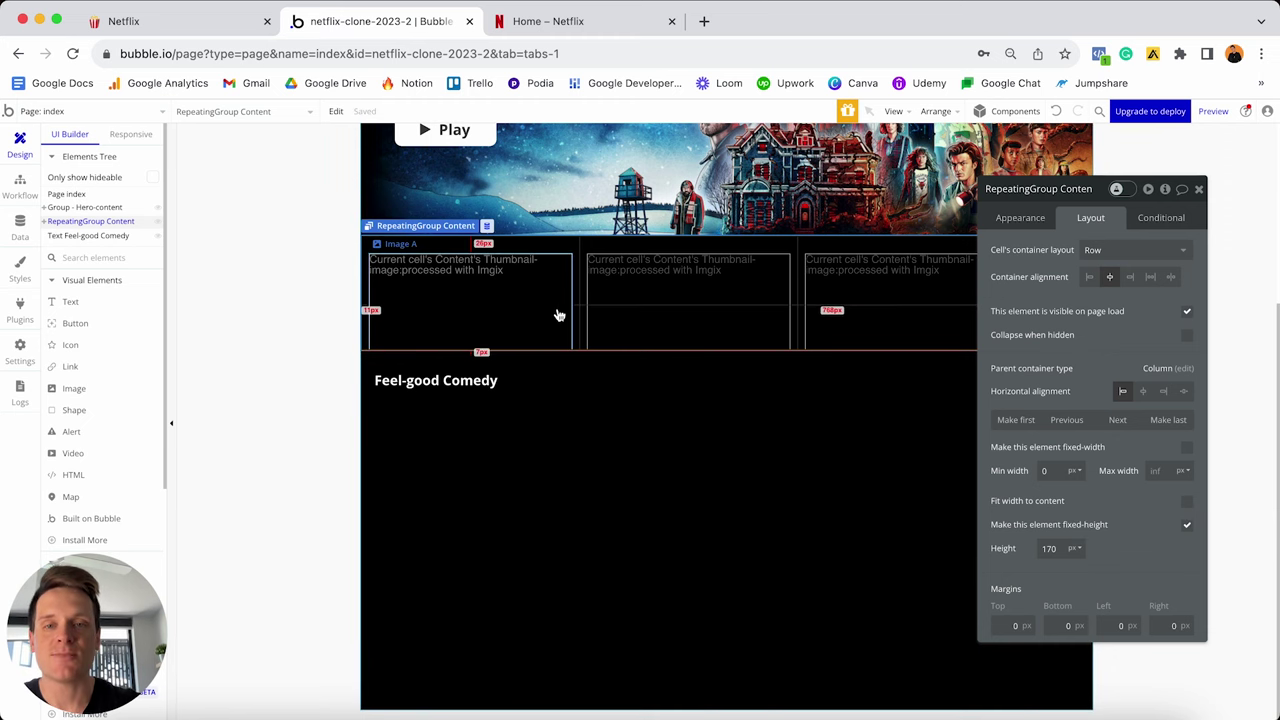
{"action": "left_click", "coordinate": [558, 312]}
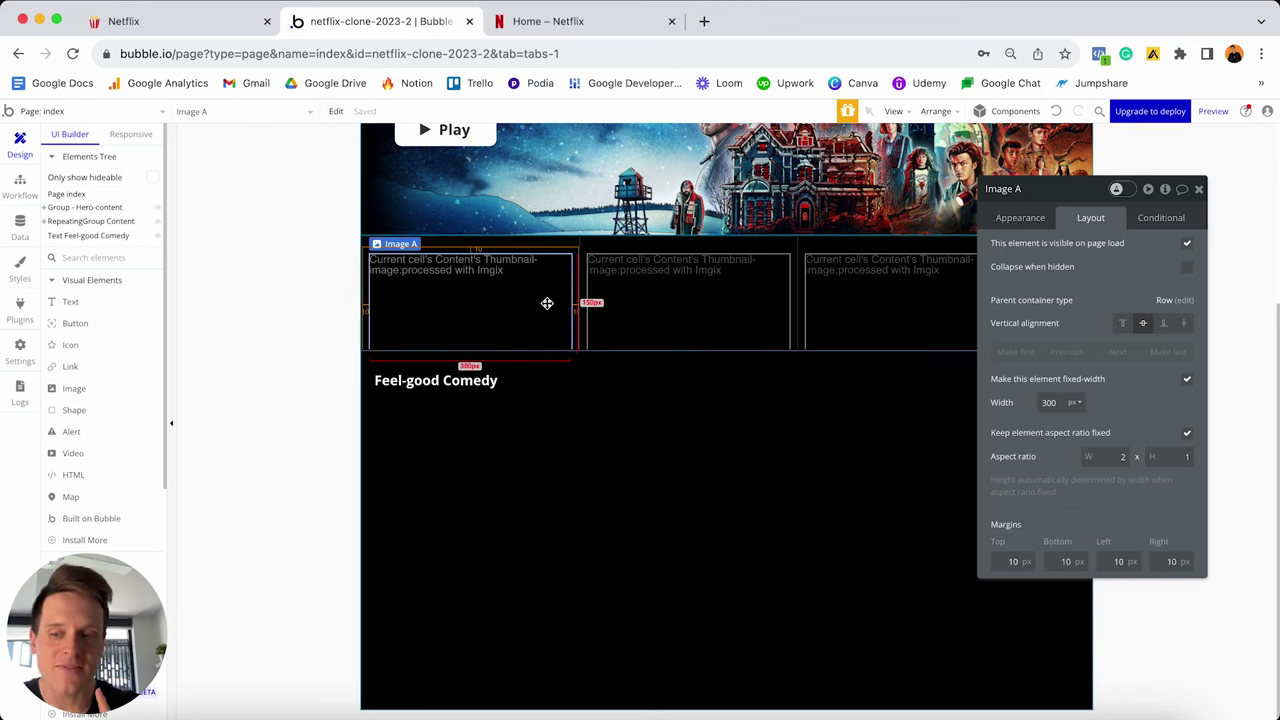
{"action": "left_click", "coordinate": [671, 331]}
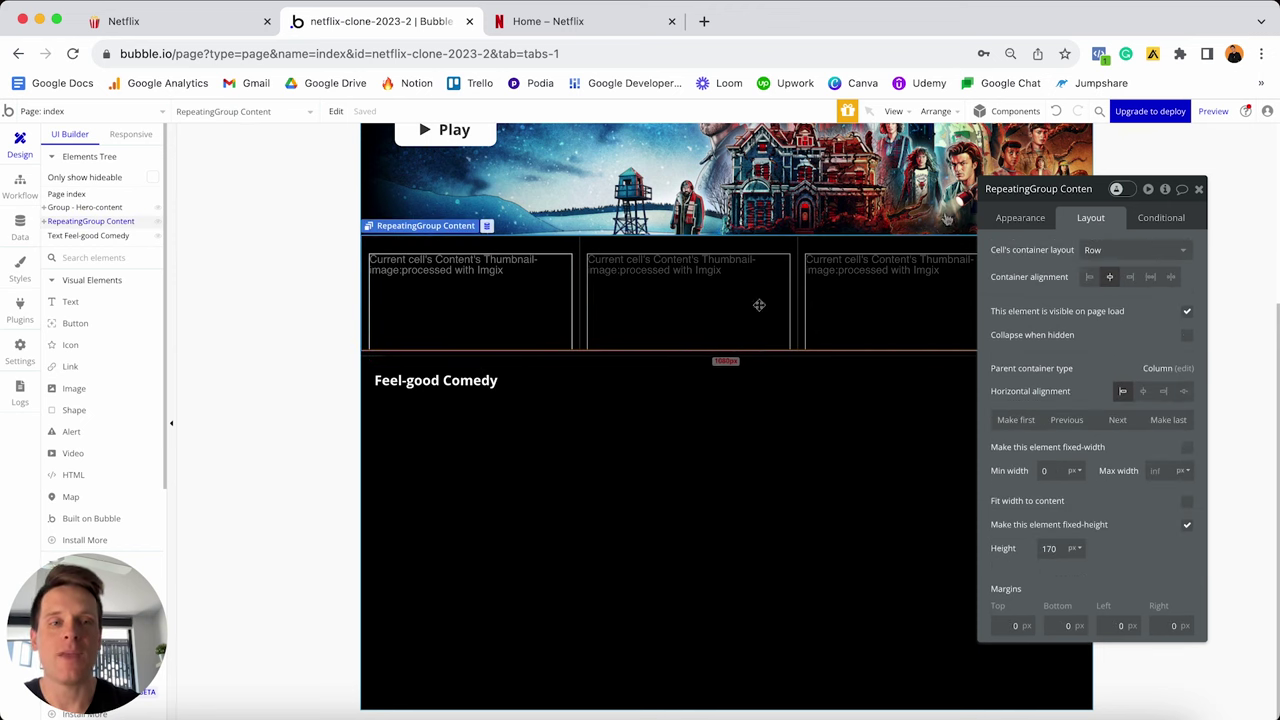
{"action": "left_click", "coordinate": [1045, 218]}
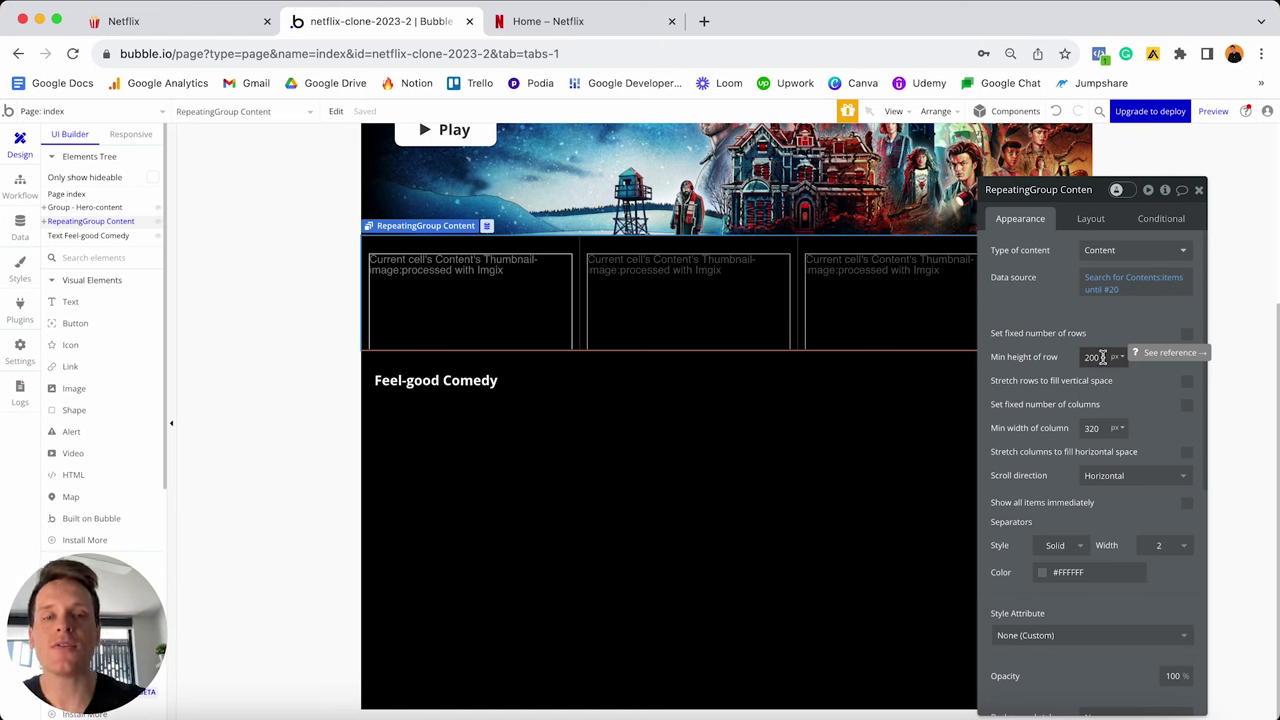
Step: Change the repeating group's minimum row height from 200 to 170 px
{"action": "left_click", "coordinate": [1102, 357]}
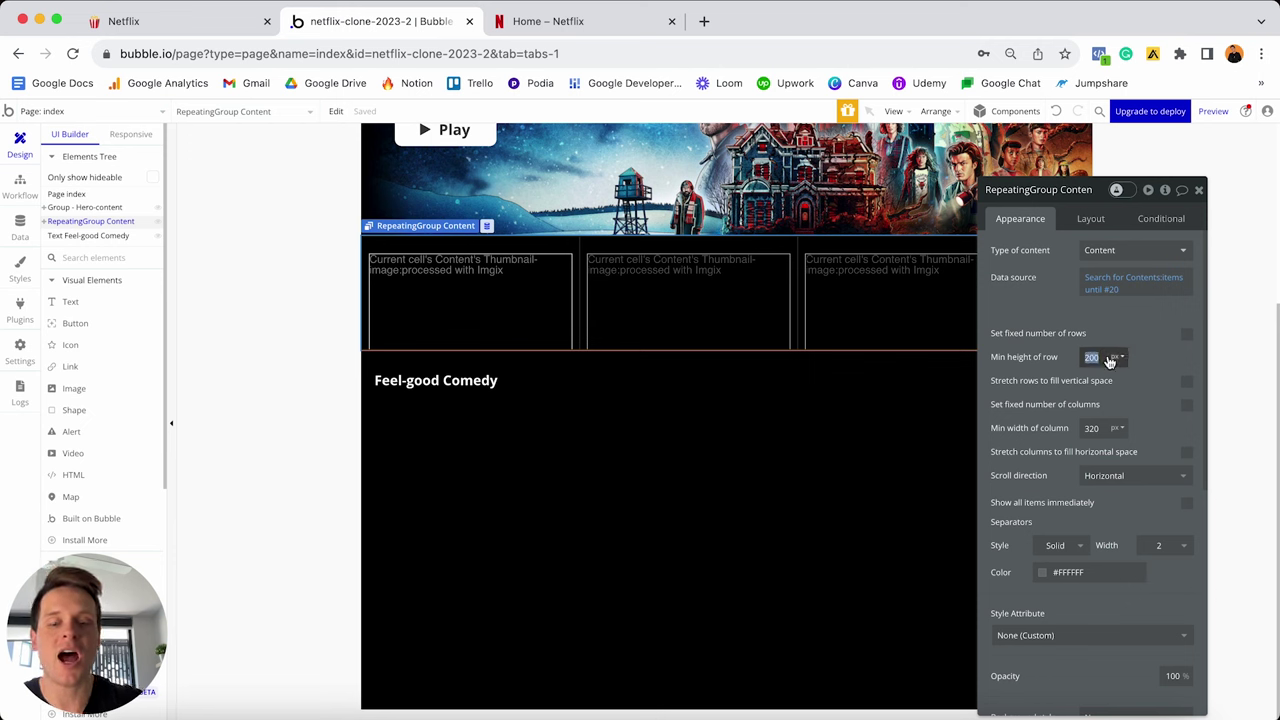
{"action": "type", "text": "170"}
{"action": "left_click", "coordinate": [1060, 316]}
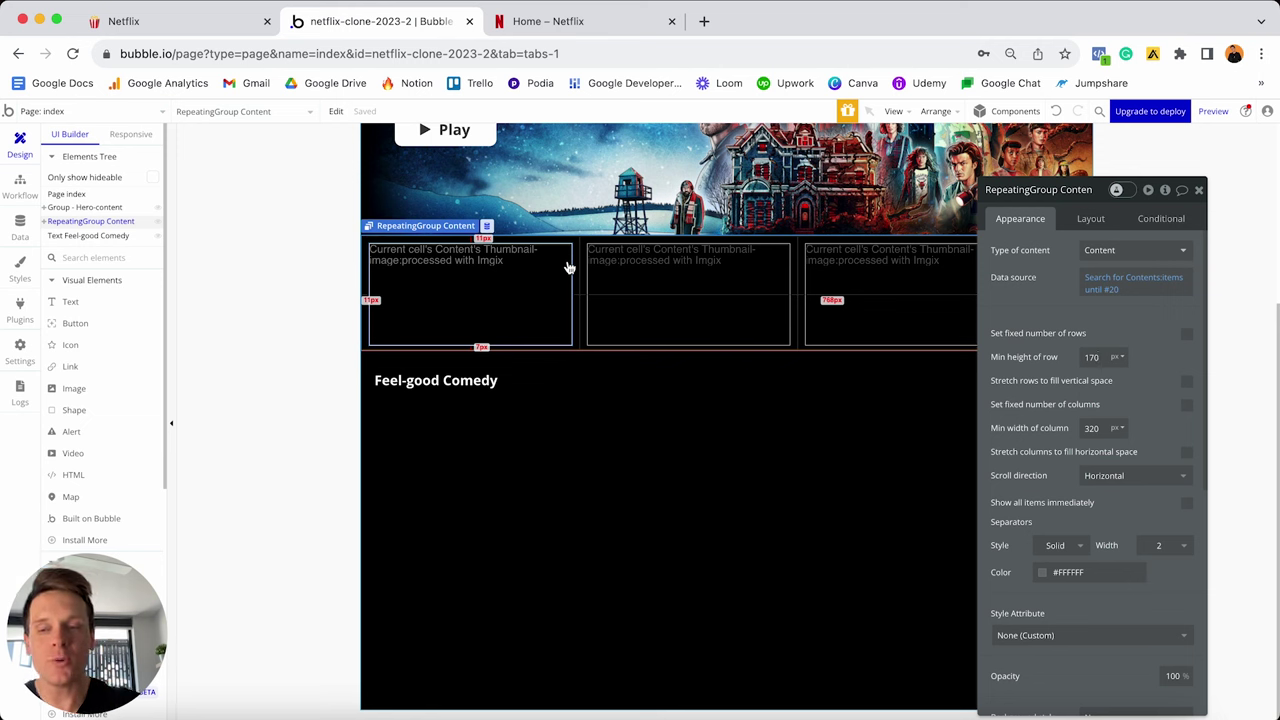
{"action": "left_click", "coordinate": [1096, 357]}
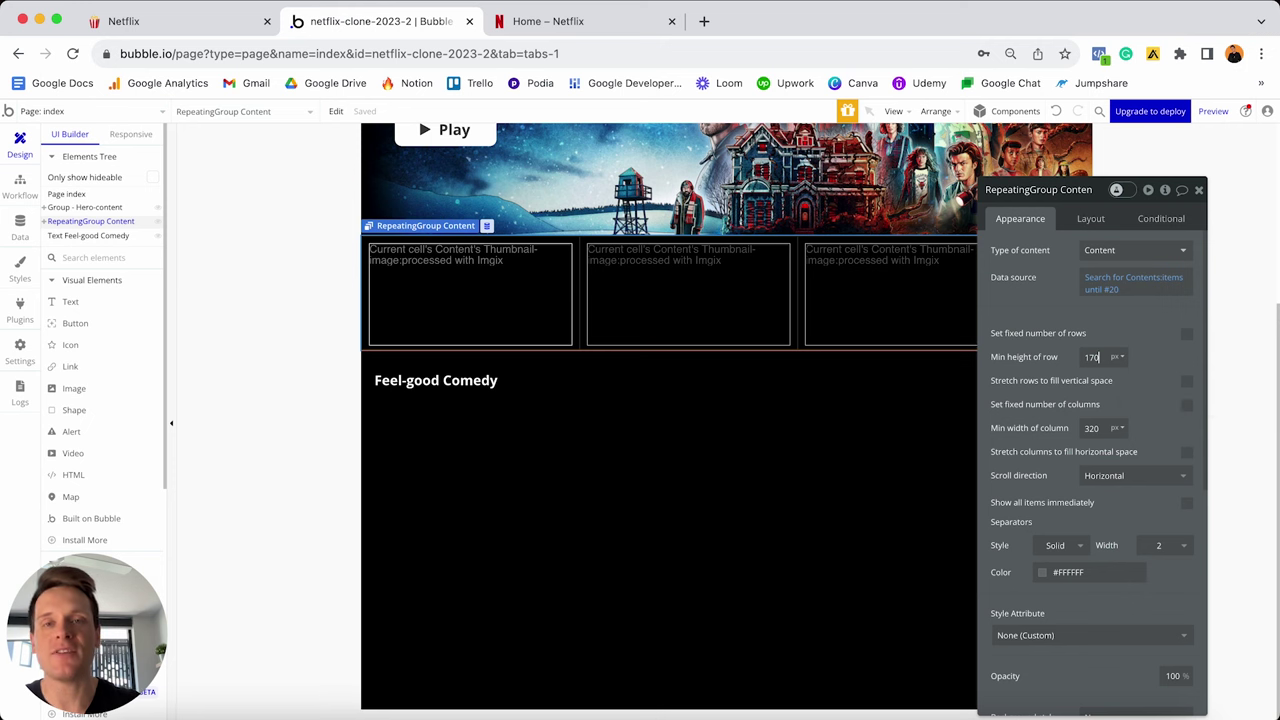
{"action": "left_click", "coordinate": [580, 16]}
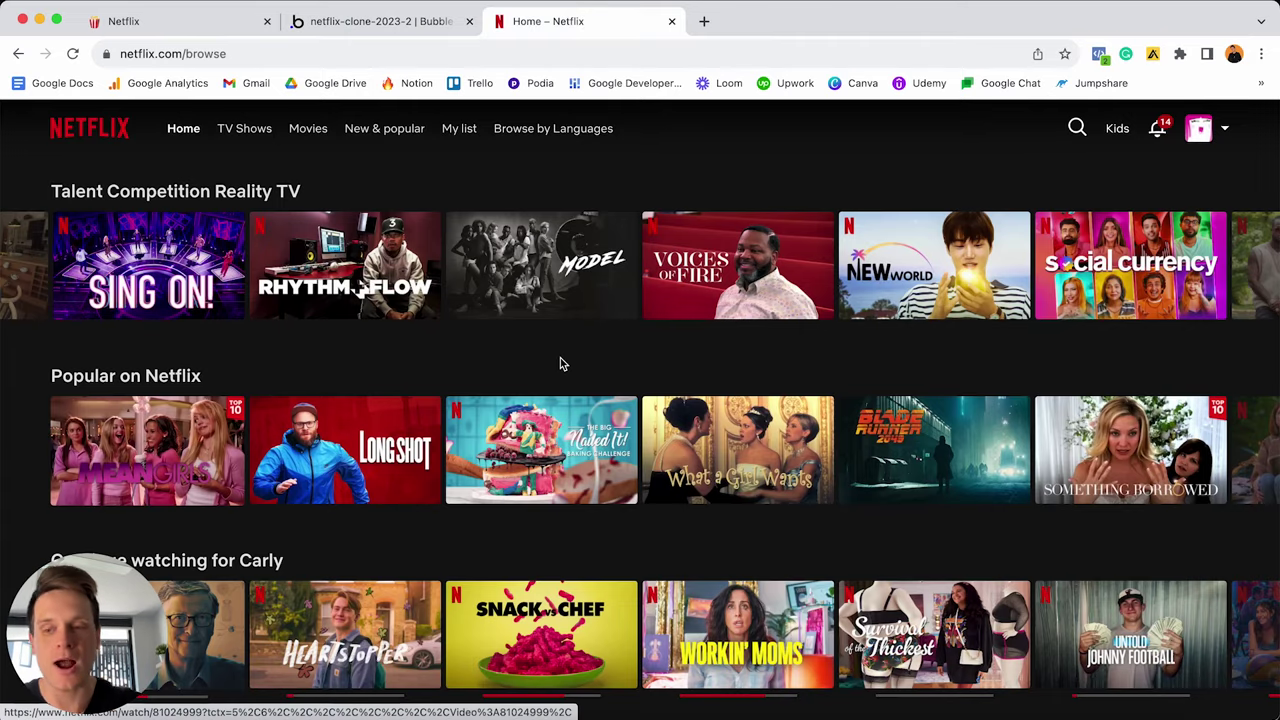
{"action": "left_click", "coordinate": [365, 21]}
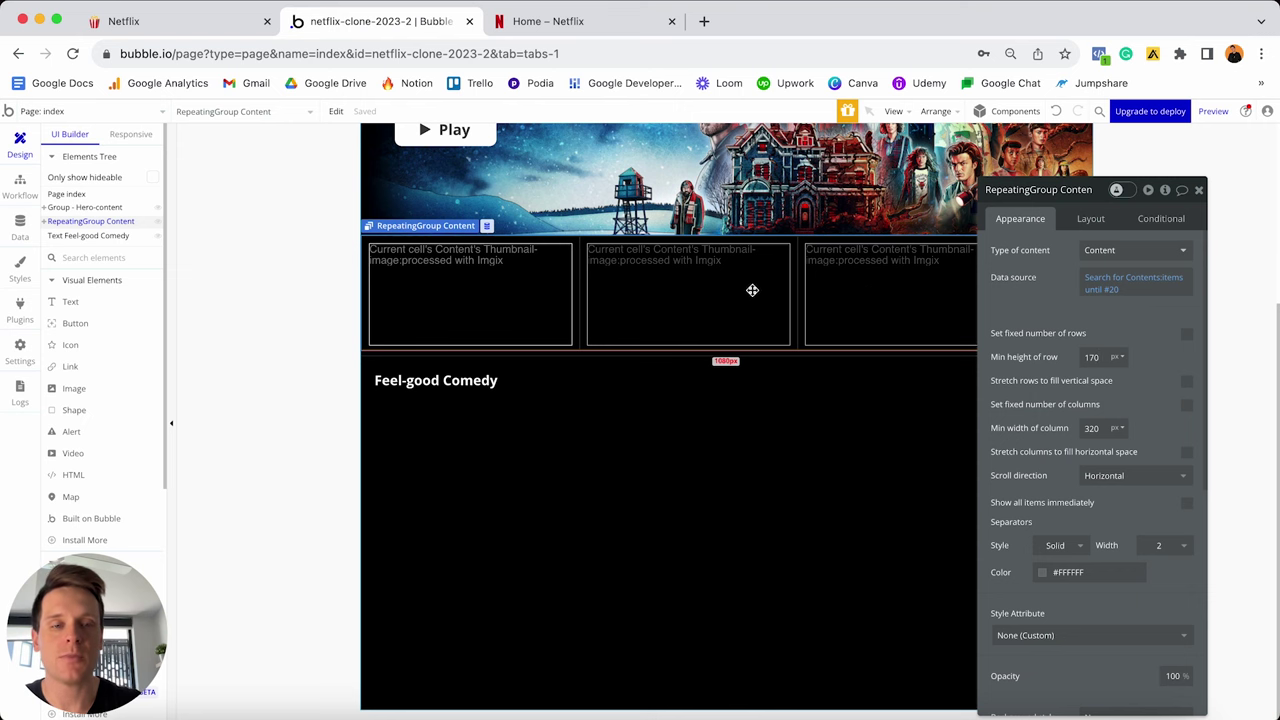
Step: Reorder the repeating group with Next so it follows the Feel-good Comedy text
{"action": "left_click", "coordinate": [1100, 218]}
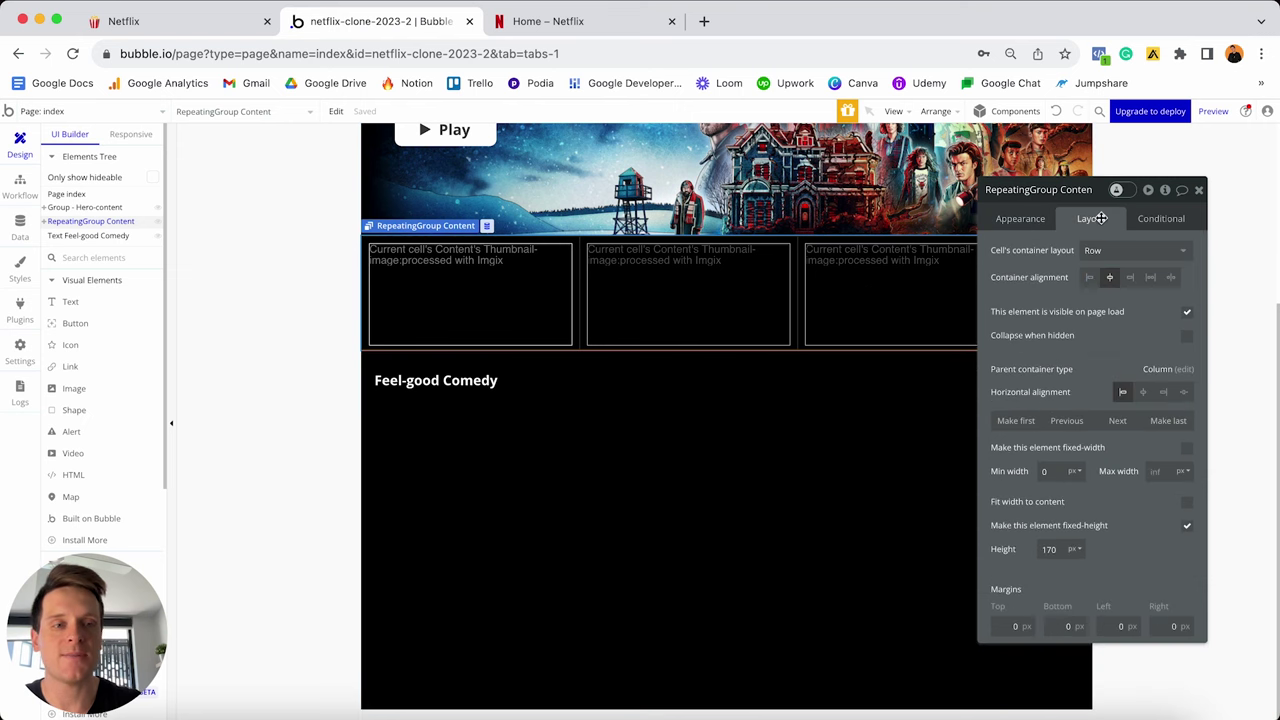
{"action": "left_click", "coordinate": [1117, 420]}
{"action": "left_click", "coordinate": [600, 452]}
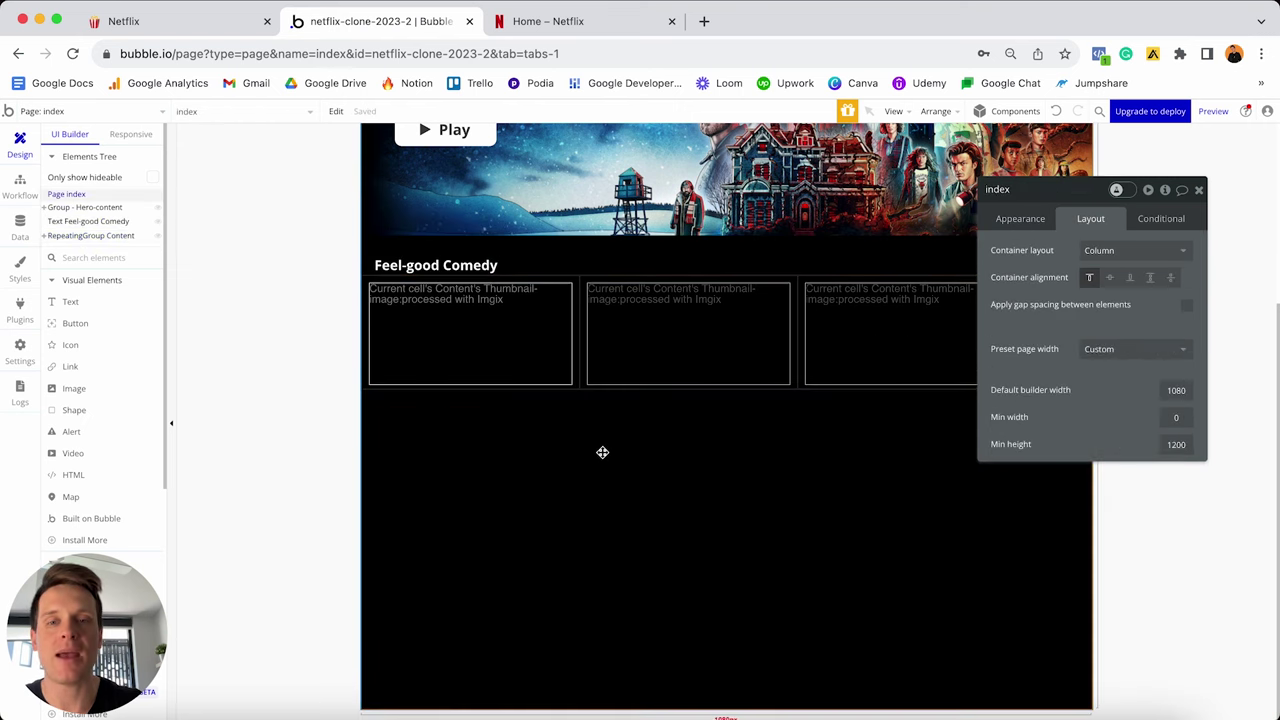
{"action": "left_click", "coordinate": [1199, 189]}
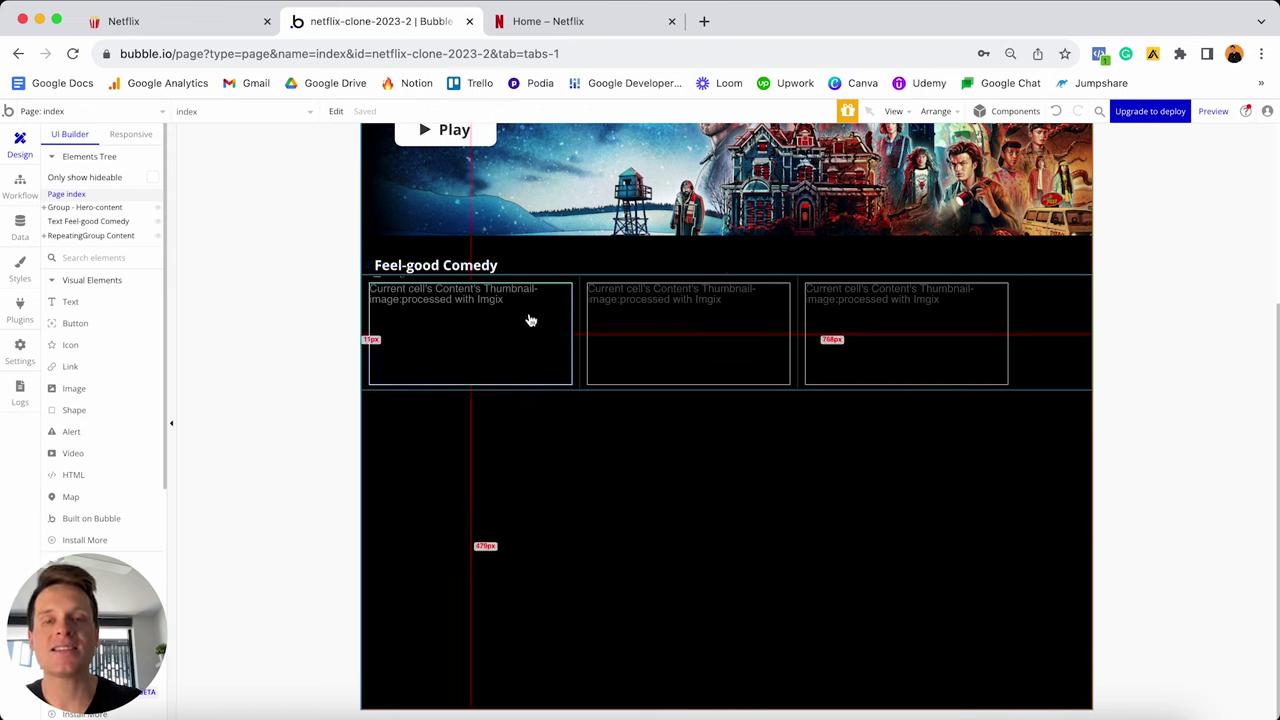
Step: Duplicate the Feel-good Comedy heading and thumbnail row, retitling the copy 'Action'
{"action": "left_click", "coordinate": [476, 275]}
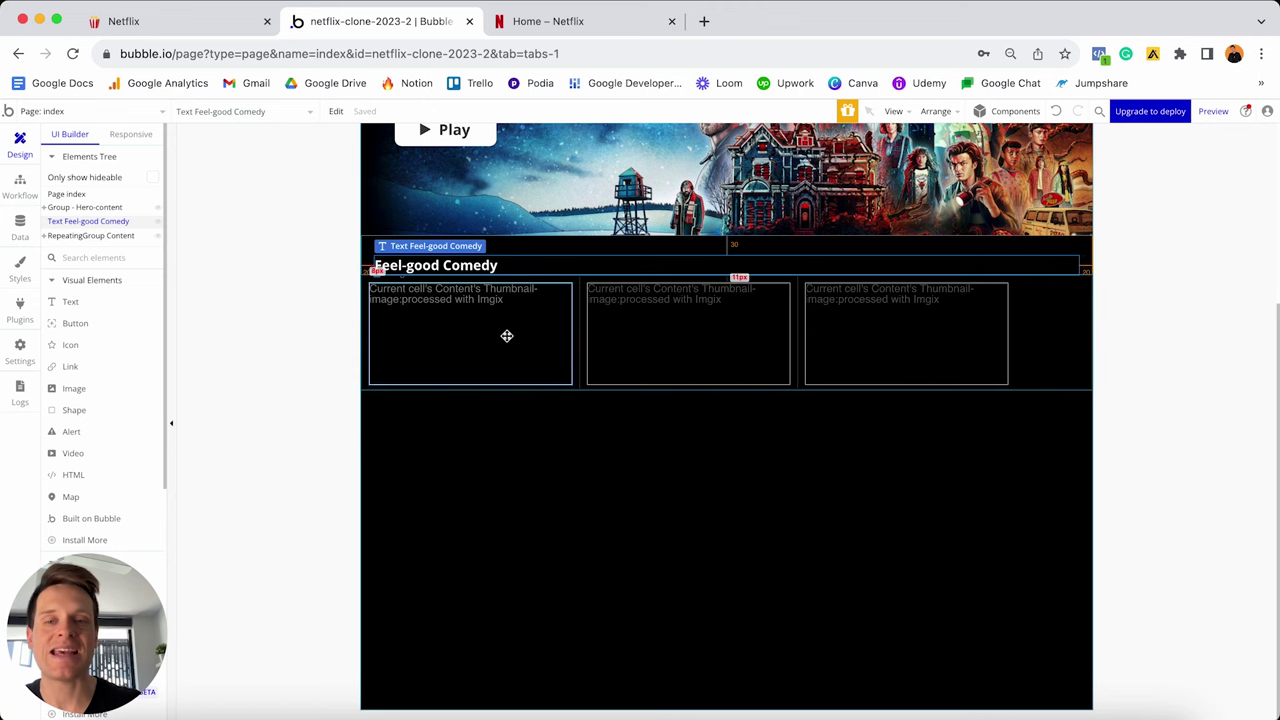
{"action": "left_click", "coordinate": [596, 332]}
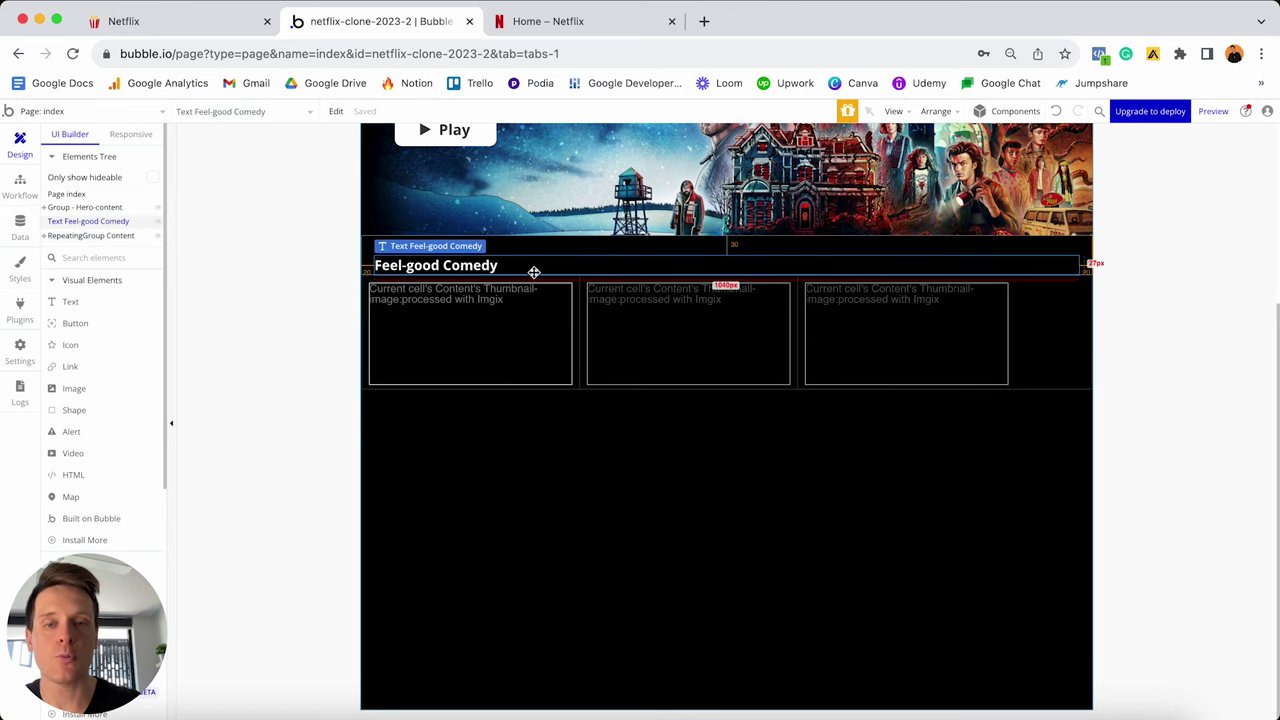
{"action": "left_click", "coordinate": [554, 438]}
{"action": "key", "text": "ctrl+v"}
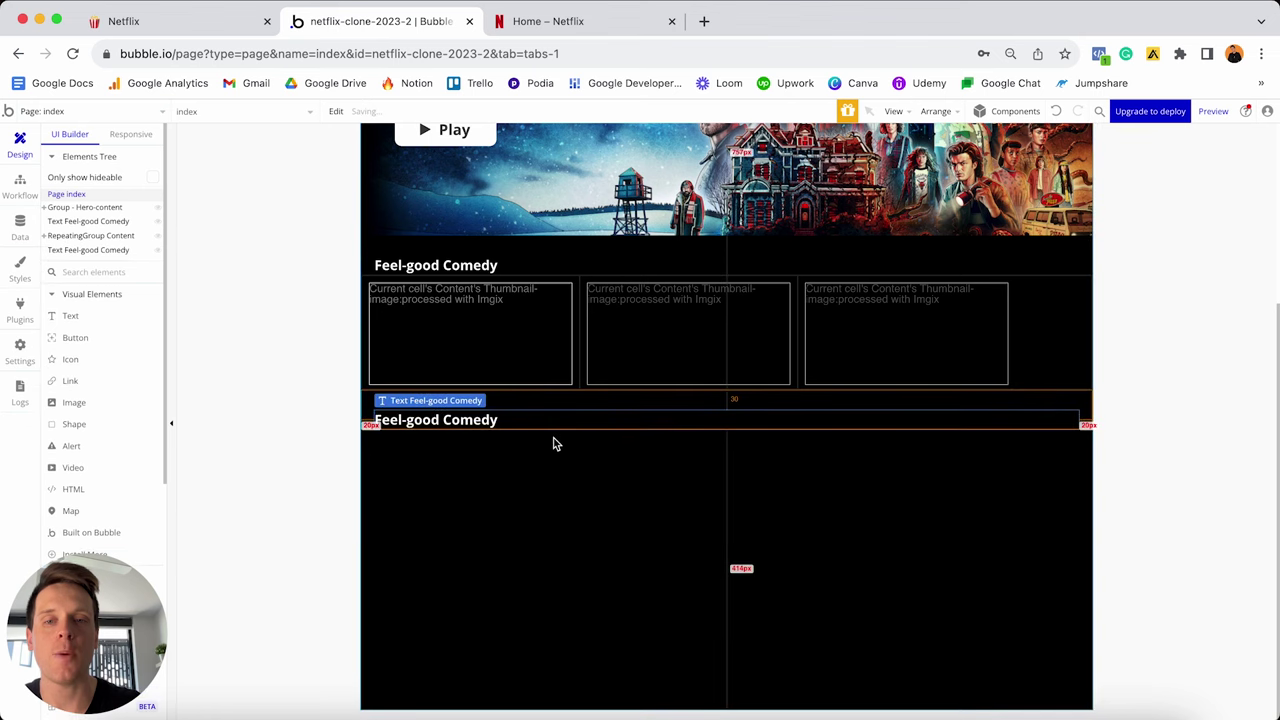
{"action": "key", "text": "ctrl+v"}
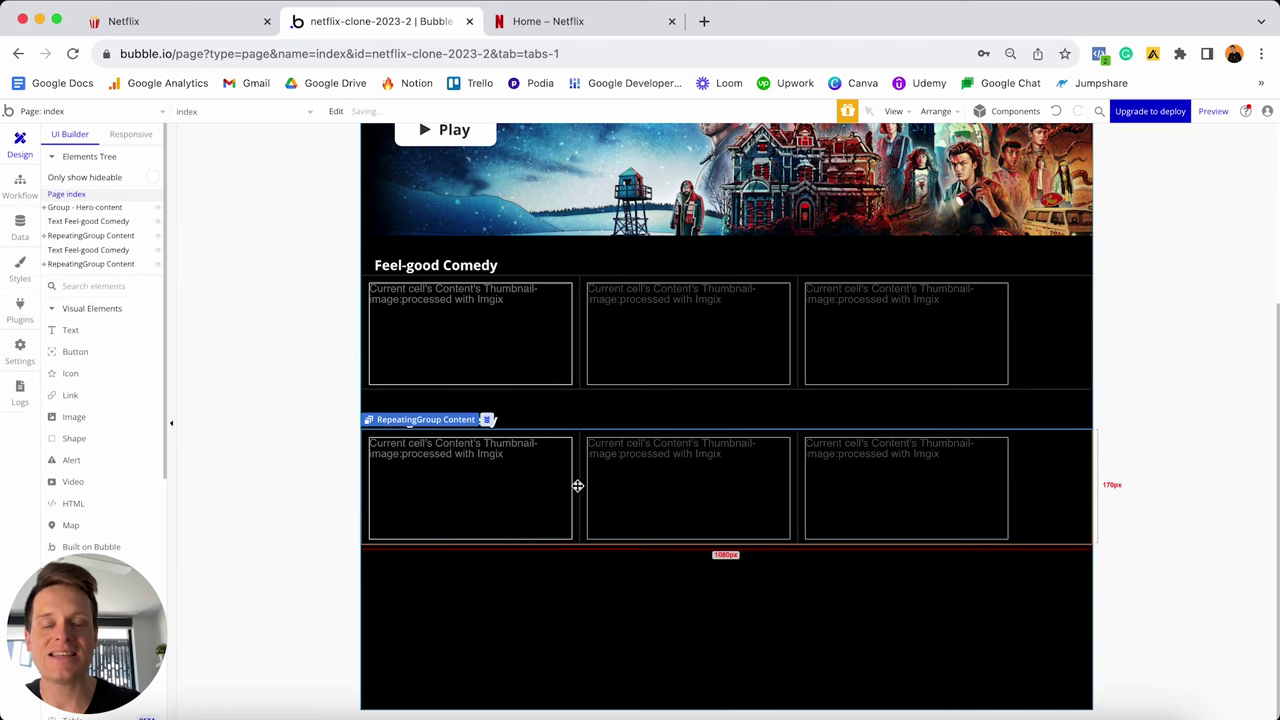
{"action": "double_click", "coordinate": [520, 421]}
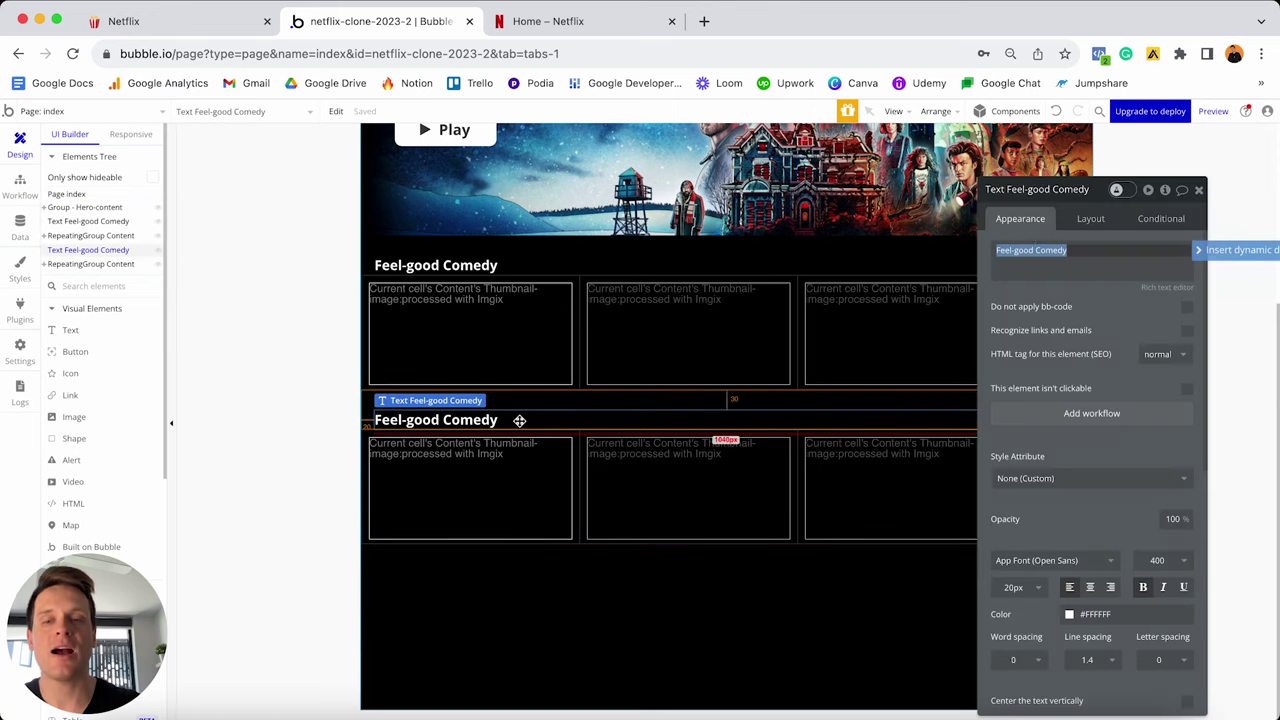
{"action": "type", "text": "Action"}
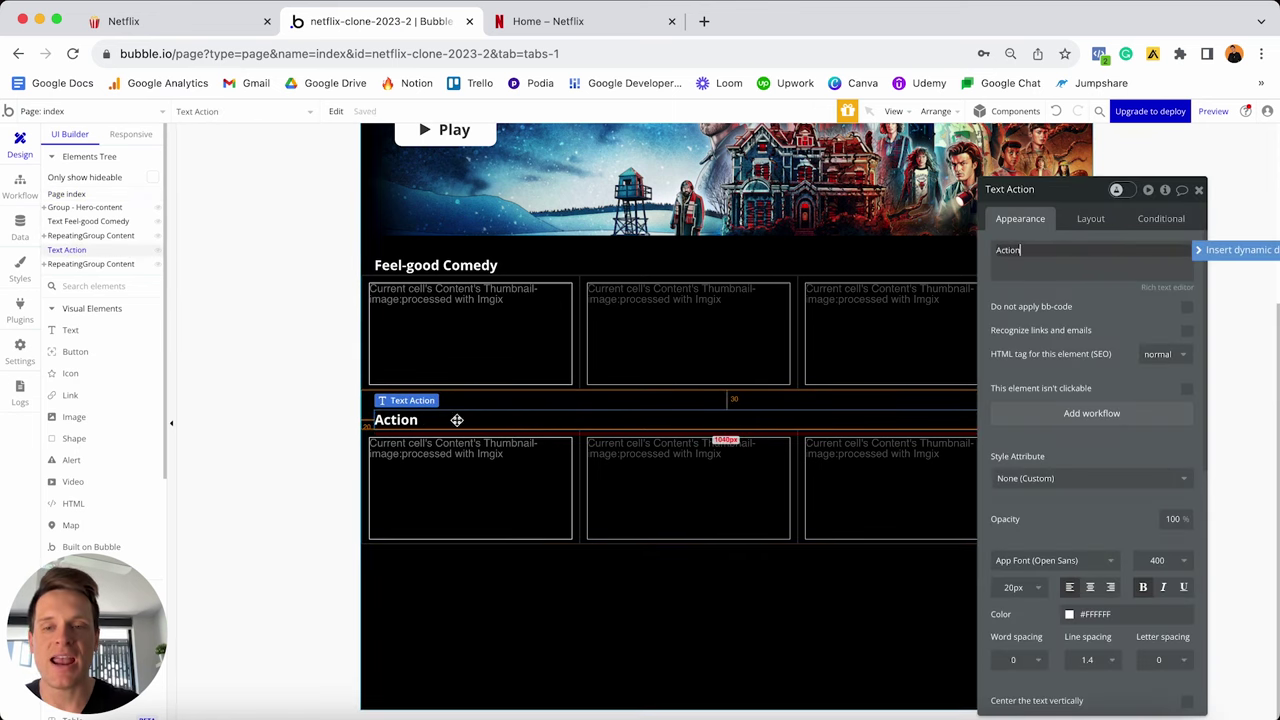
{"action": "left_click", "coordinate": [688, 463]}
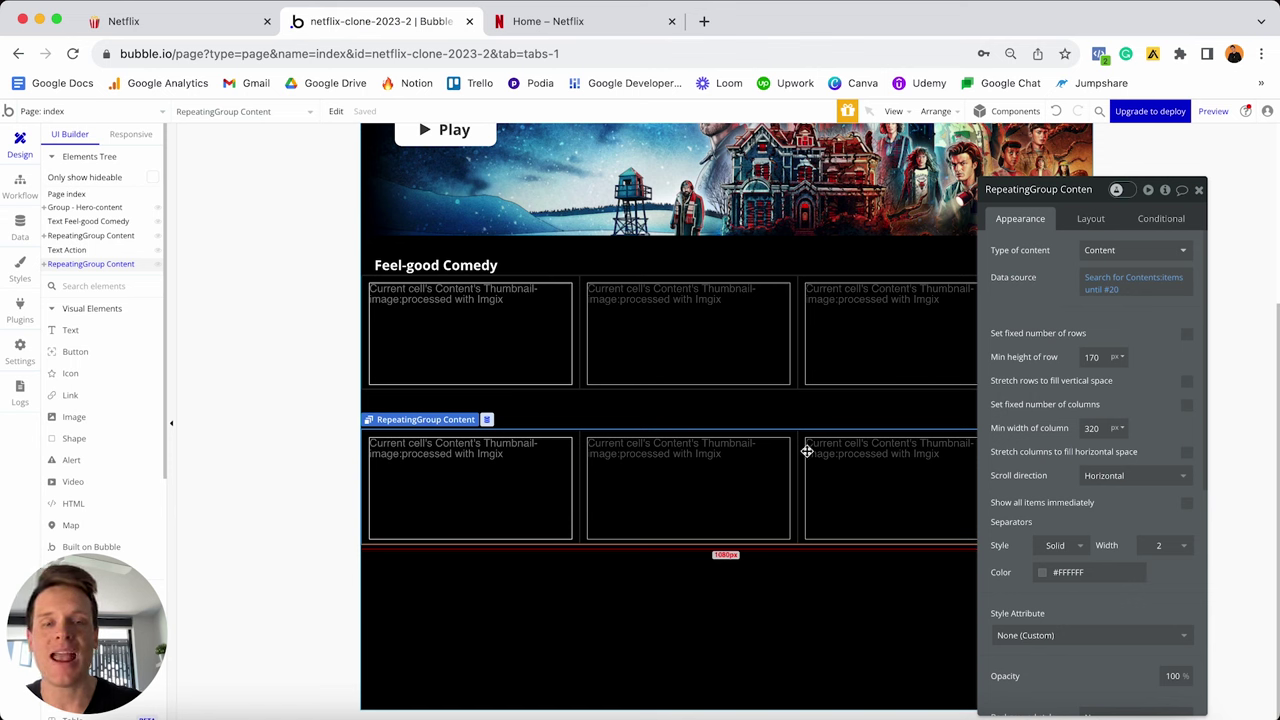
Step: Change the new row's 'Genres contains' constraint from Comedy to Action
{"action": "left_click", "coordinate": [1100, 283]}
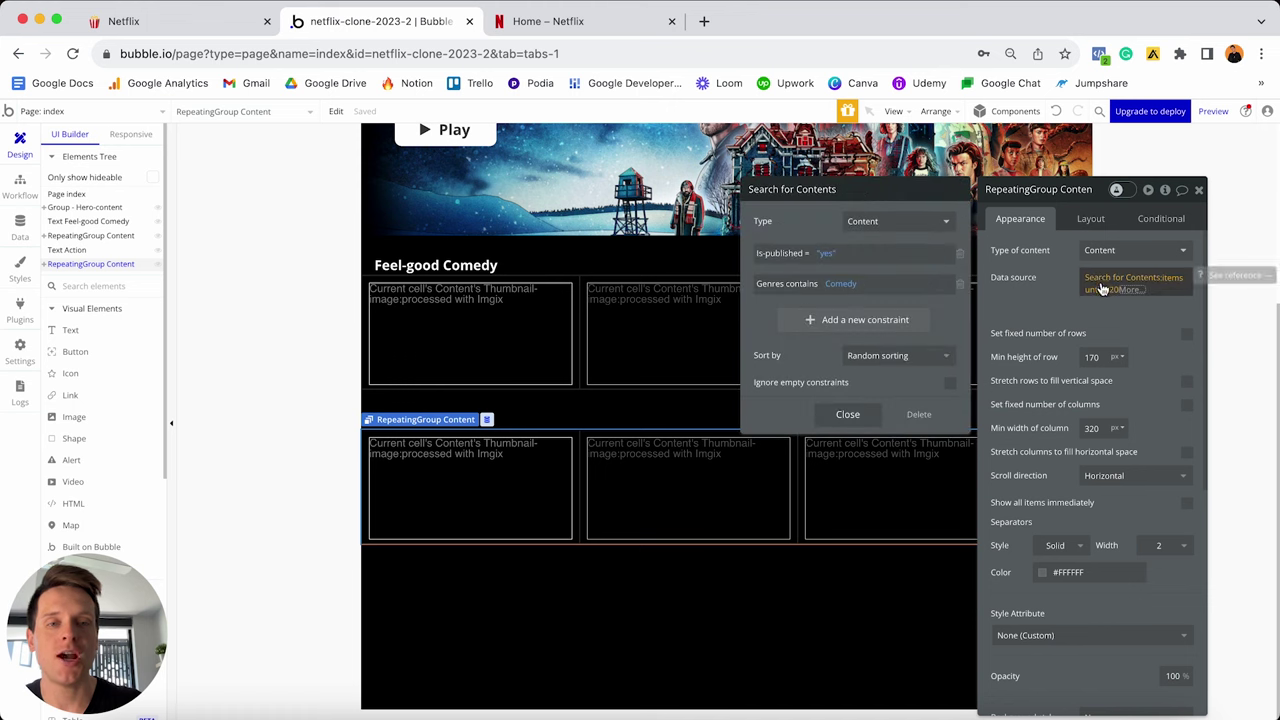
{"action": "left_click", "coordinate": [835, 285]}
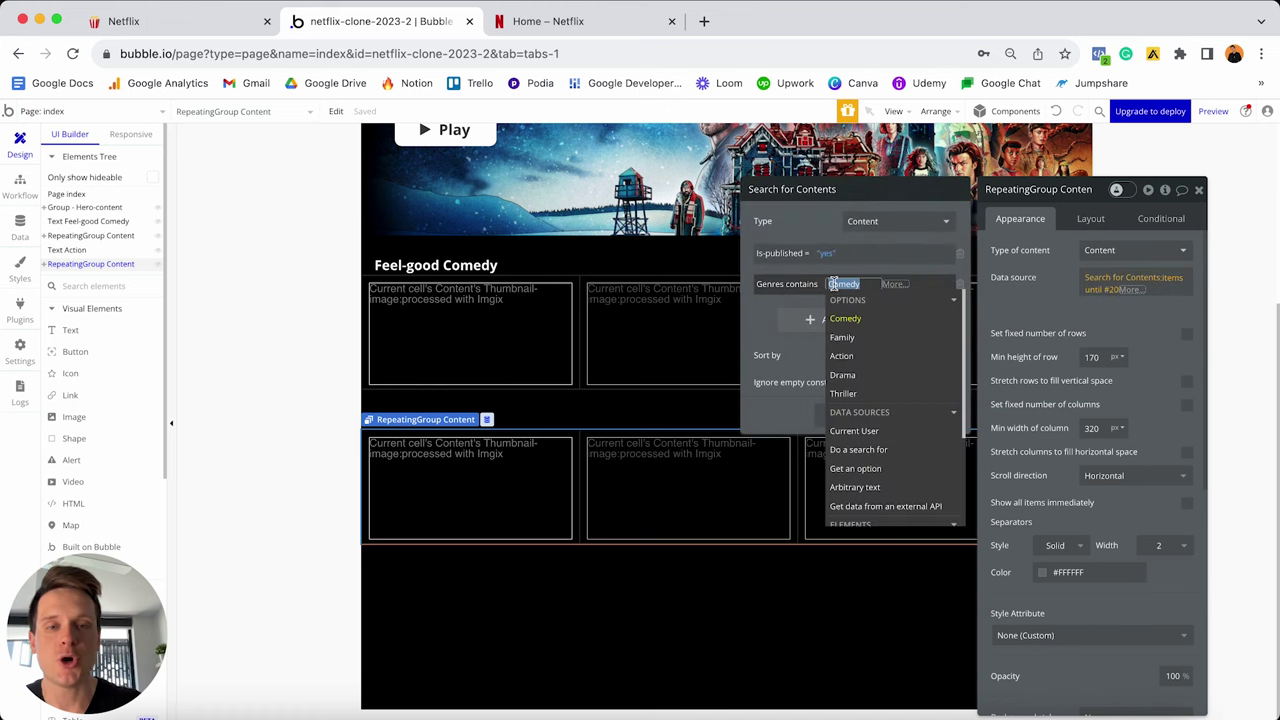
{"action": "left_click", "coordinate": [851, 358]}
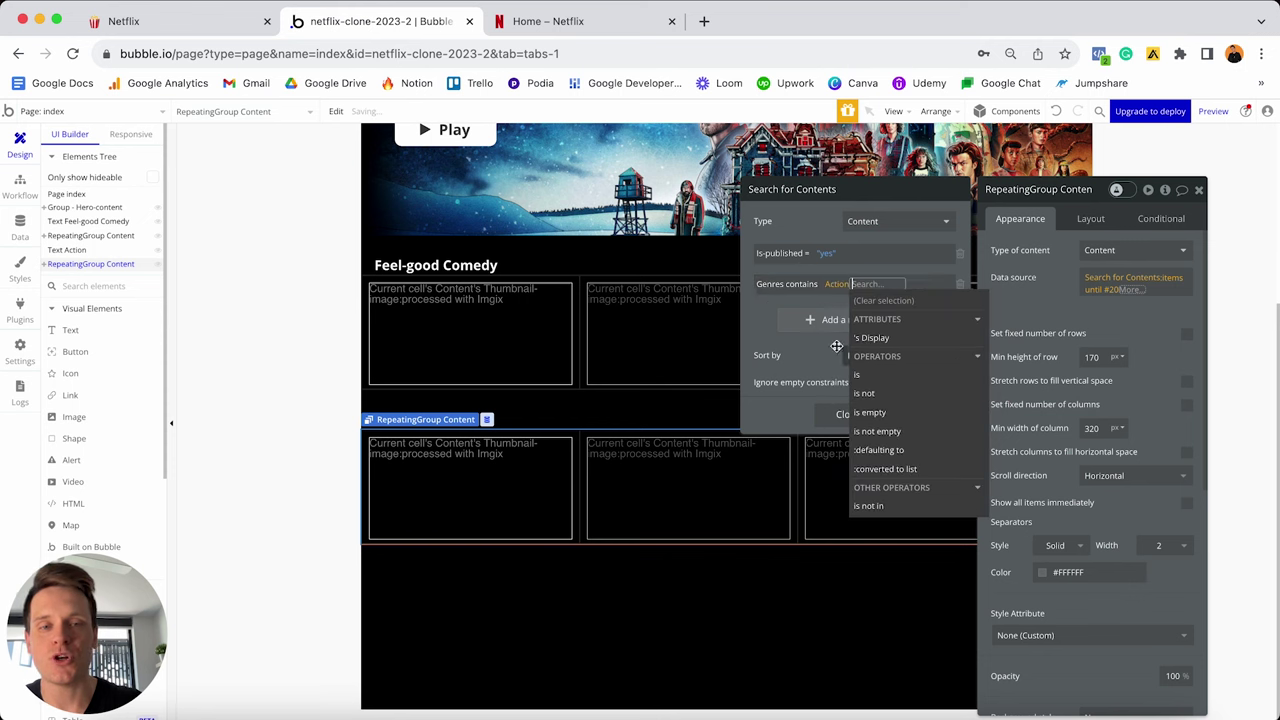
{"action": "left_click", "coordinate": [841, 397]}
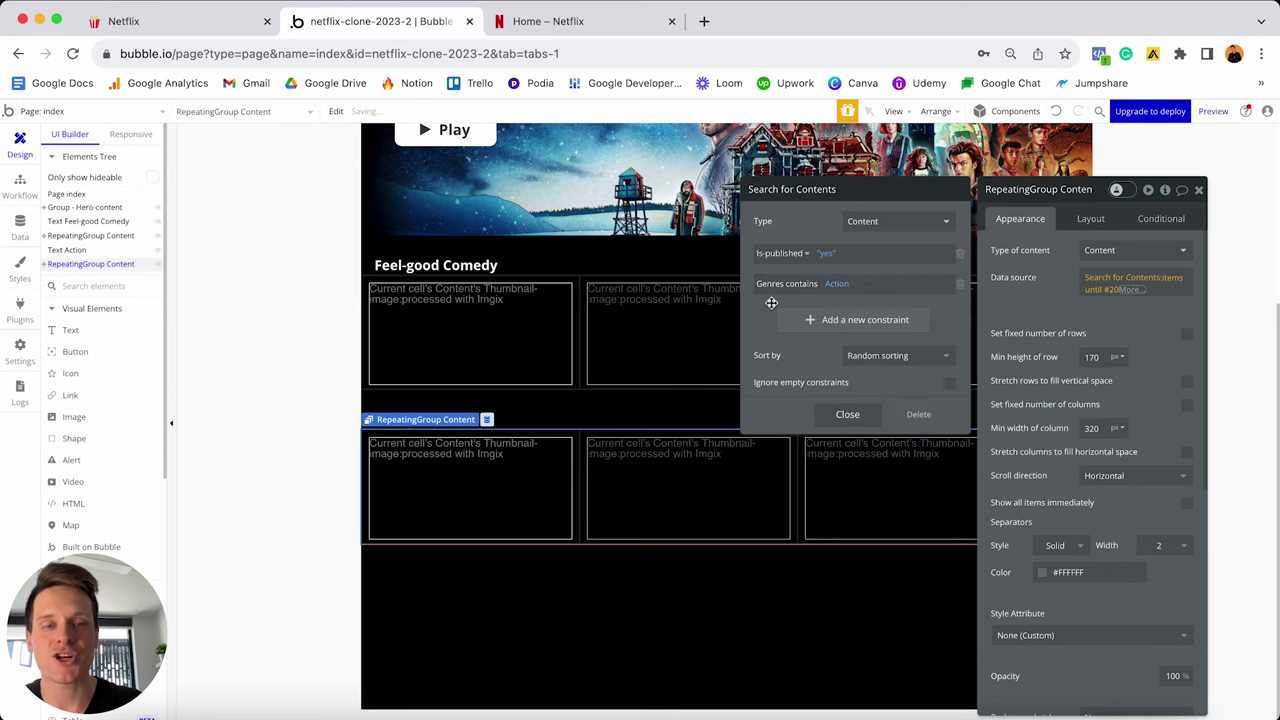
{"action": "left_click", "coordinate": [846, 415]}
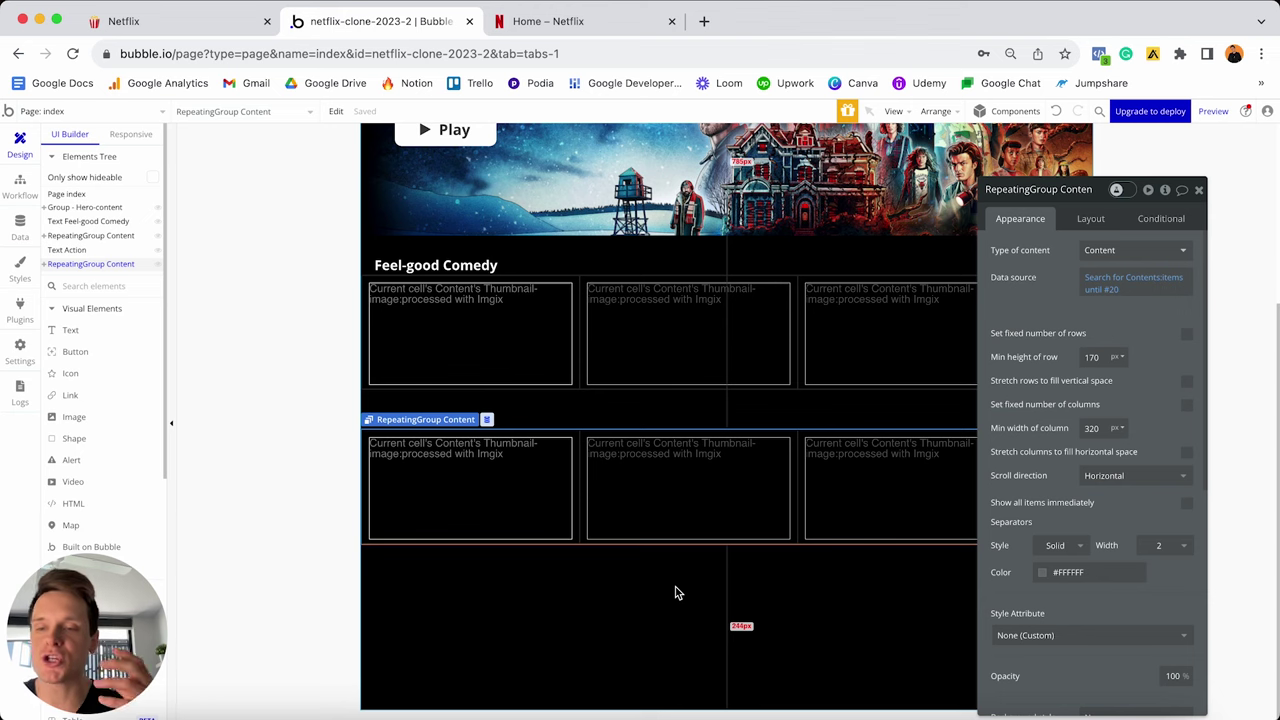
Step: Add a third heading reading 'TV Series' and a pasted copy of the Action thumbnail row
{"action": "left_click", "coordinate": [599, 421]}
{"action": "key", "text": "ctrl+v"}
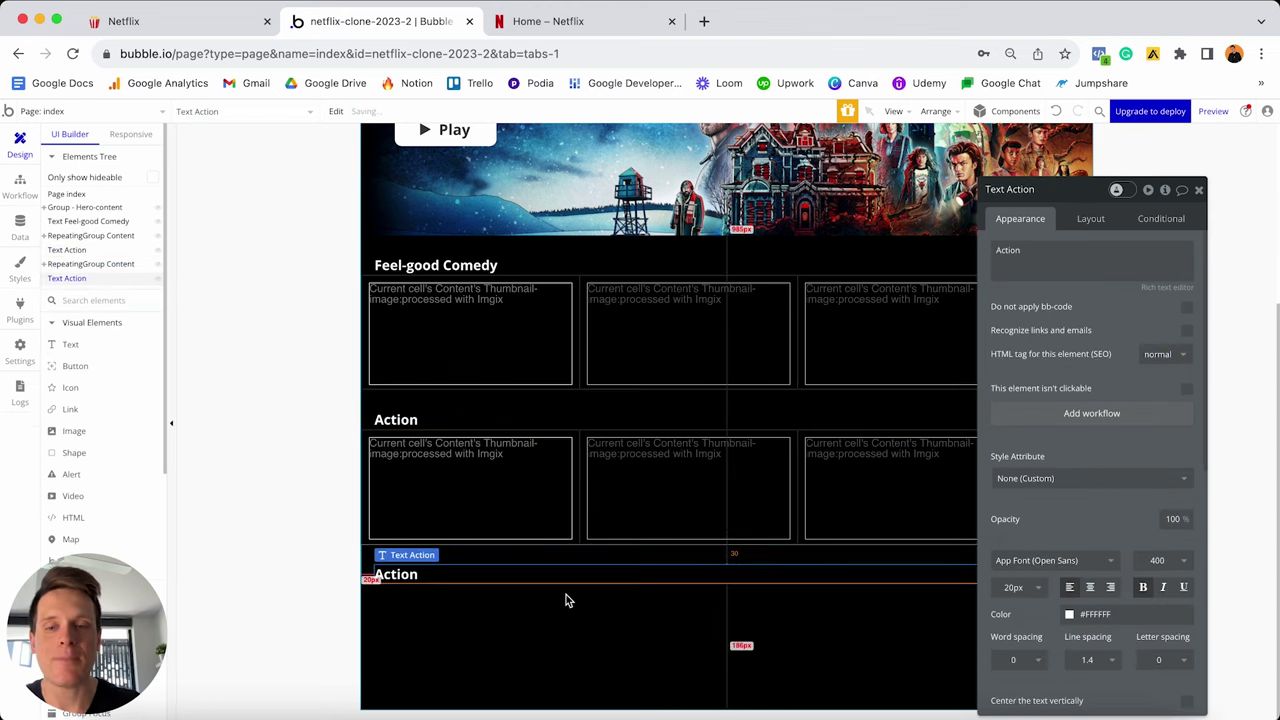
{"action": "double_click", "coordinate": [1025, 255]}
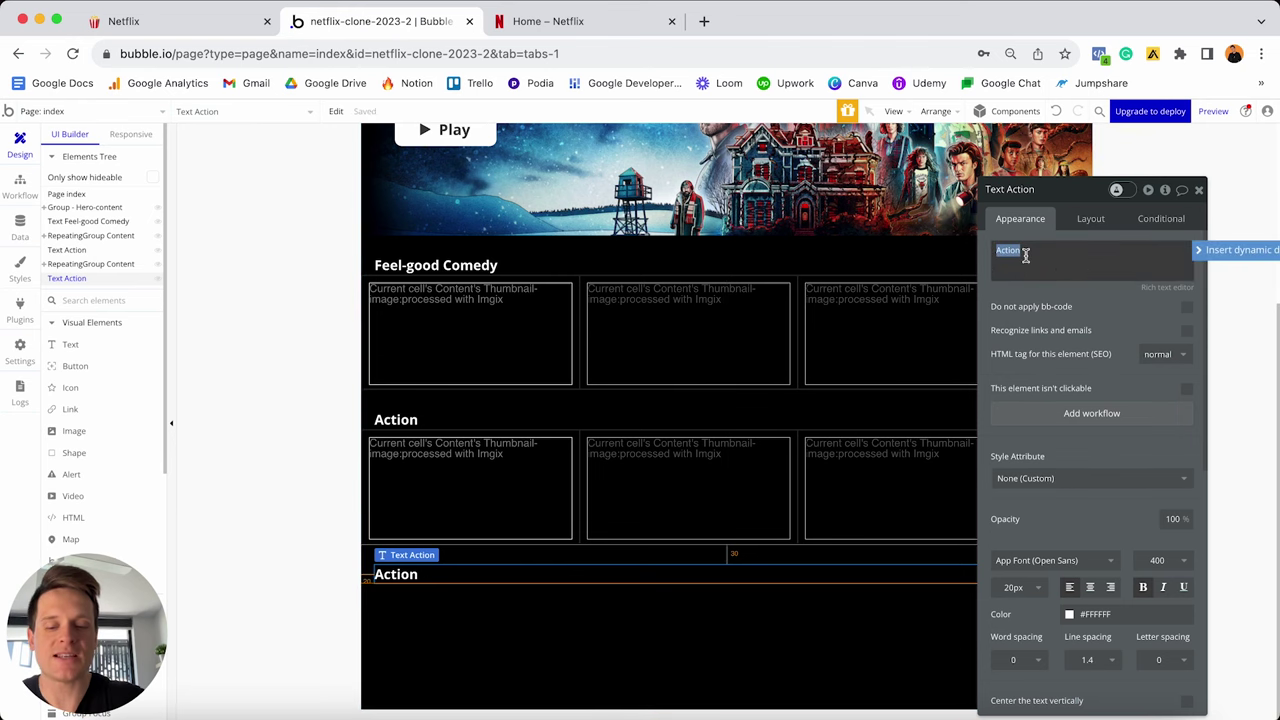
{"action": "type", "text": "TV Series"}
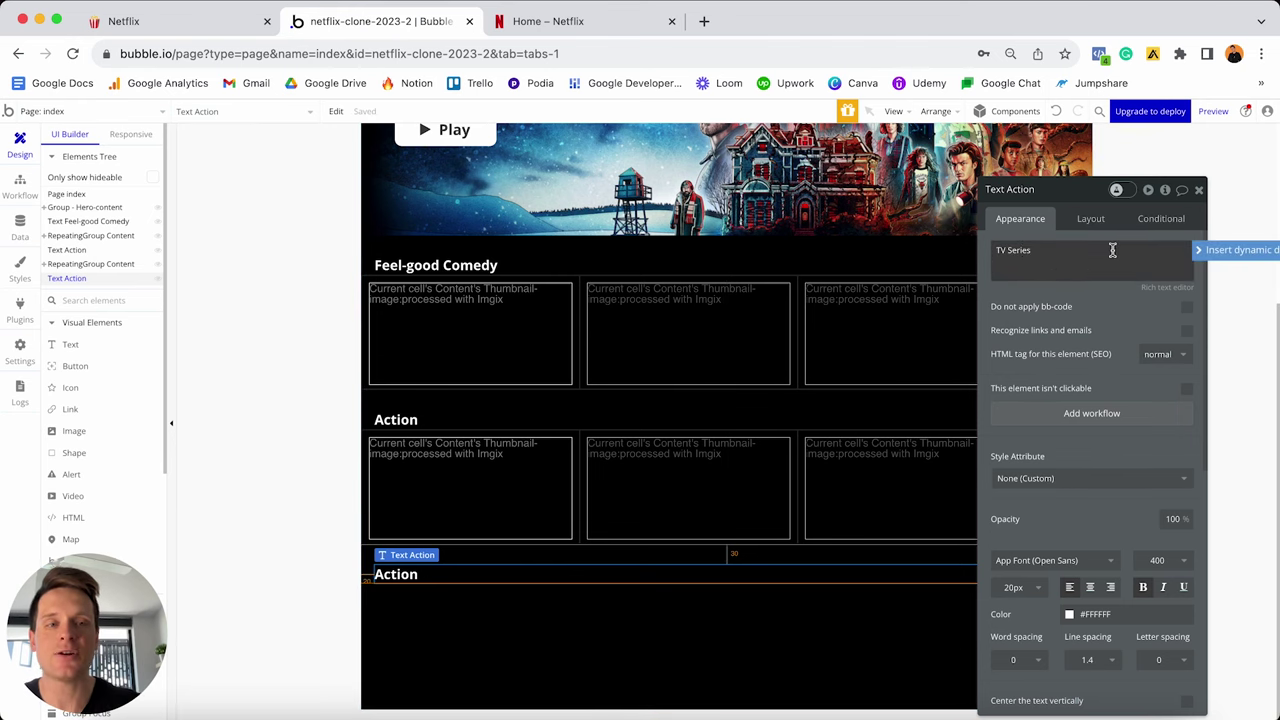
{"action": "left_click", "coordinate": [777, 492]}
{"action": "key", "text": "ctrl+c"}
{"action": "key", "text": "ctrl+v"}
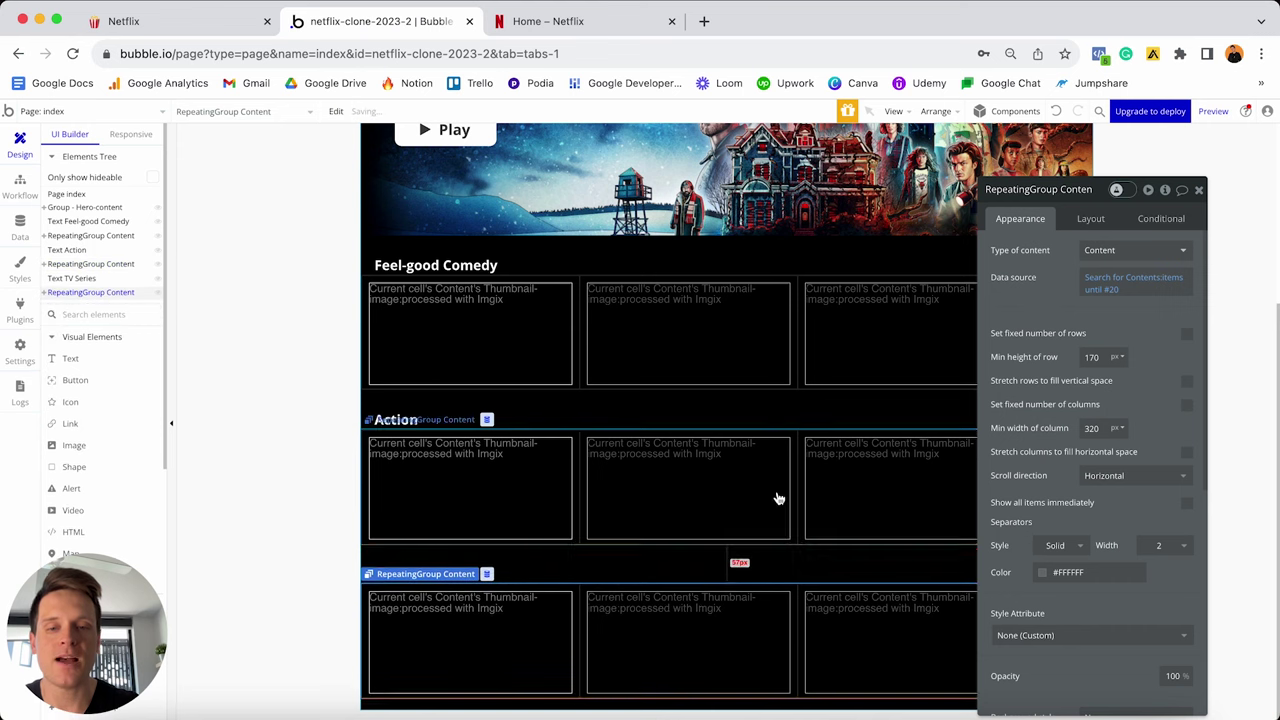
Step: Add a Content-type = constraint to the third row's search, checking the Content Type options
{"action": "left_click", "coordinate": [1091, 289]}
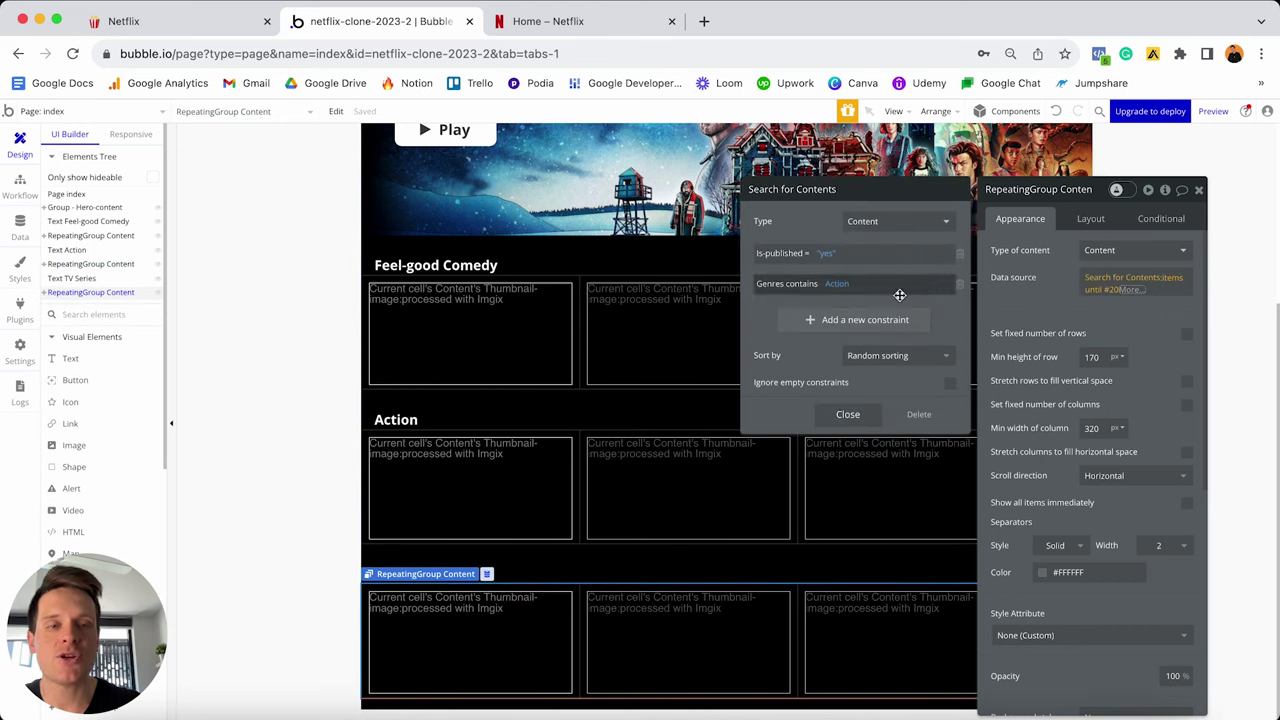
{"action": "left_click", "coordinate": [818, 322]}
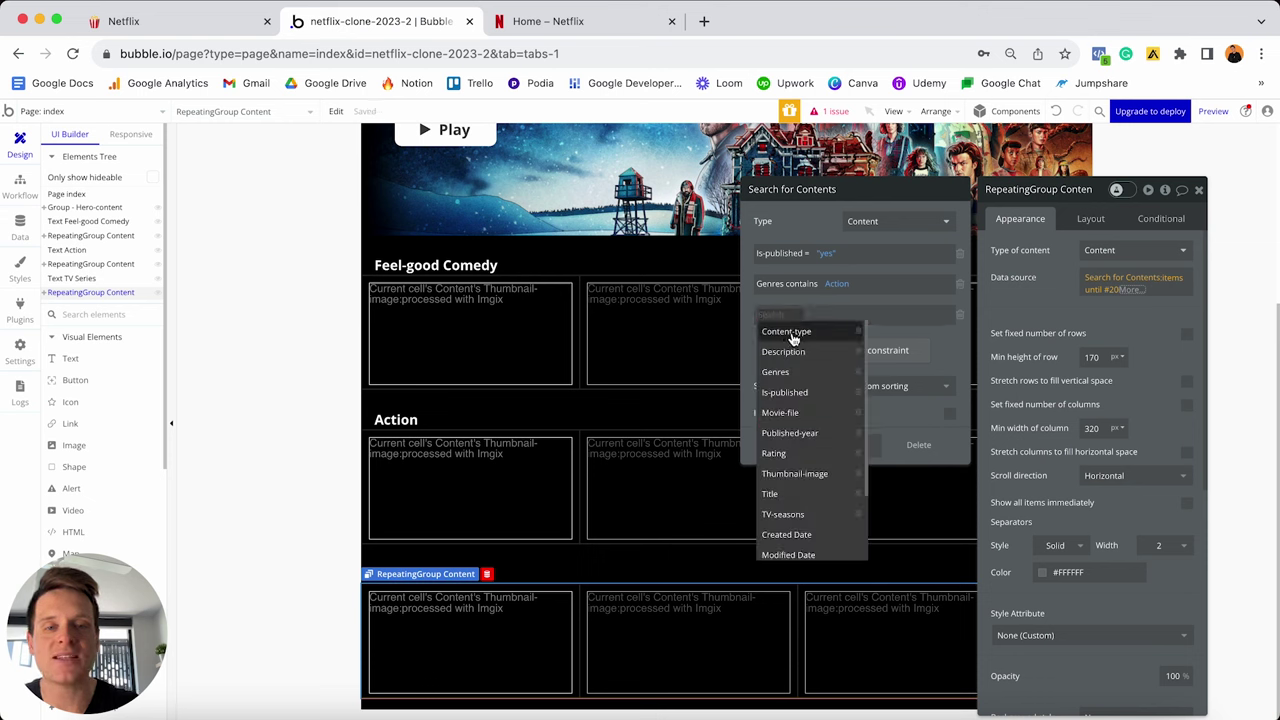
{"action": "left_click", "coordinate": [792, 334]}
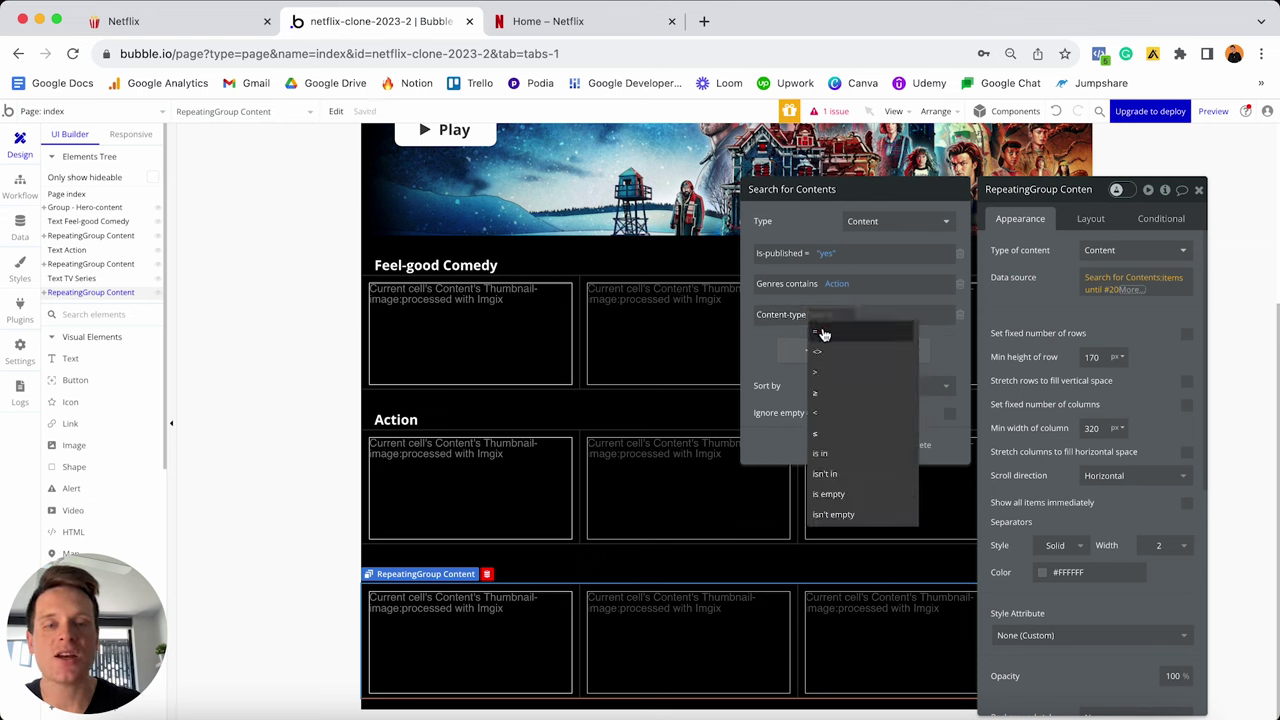
{"action": "left_click", "coordinate": [824, 334]}
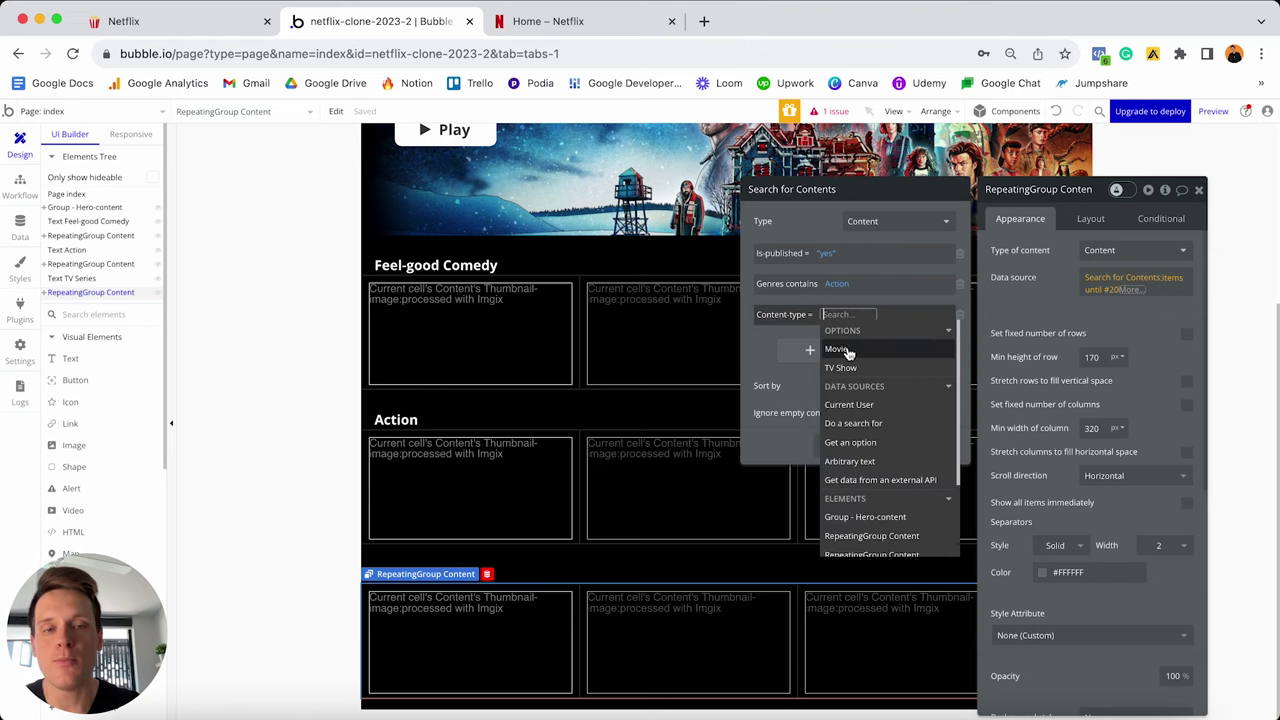
{"action": "left_click", "coordinate": [19, 228]}
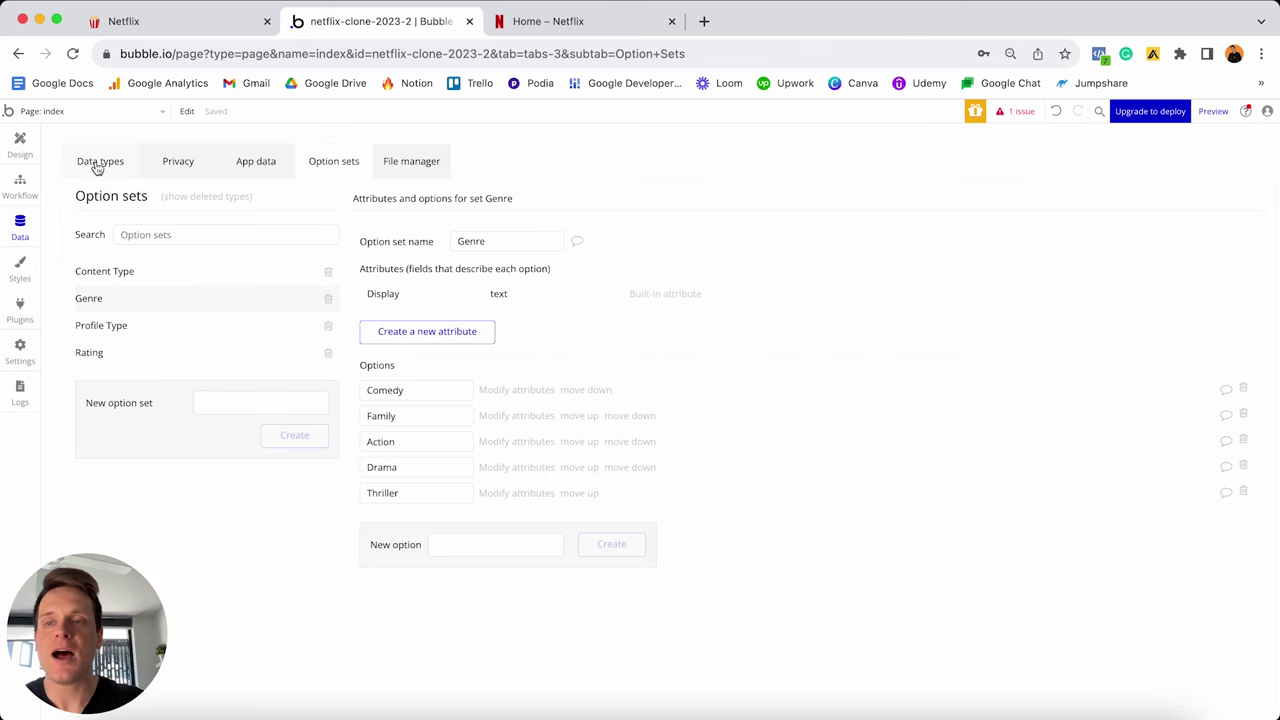
{"action": "left_click", "coordinate": [101, 162]}
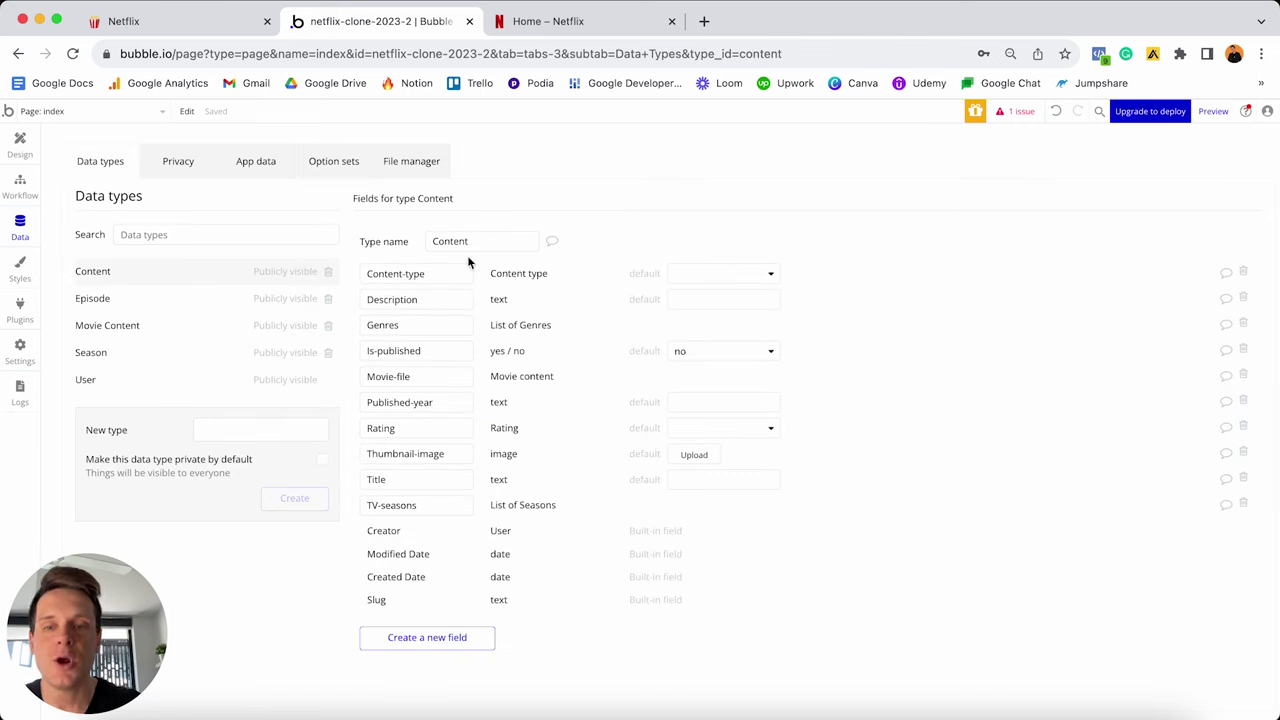
{"action": "mouse_move", "coordinate": [521, 280]}
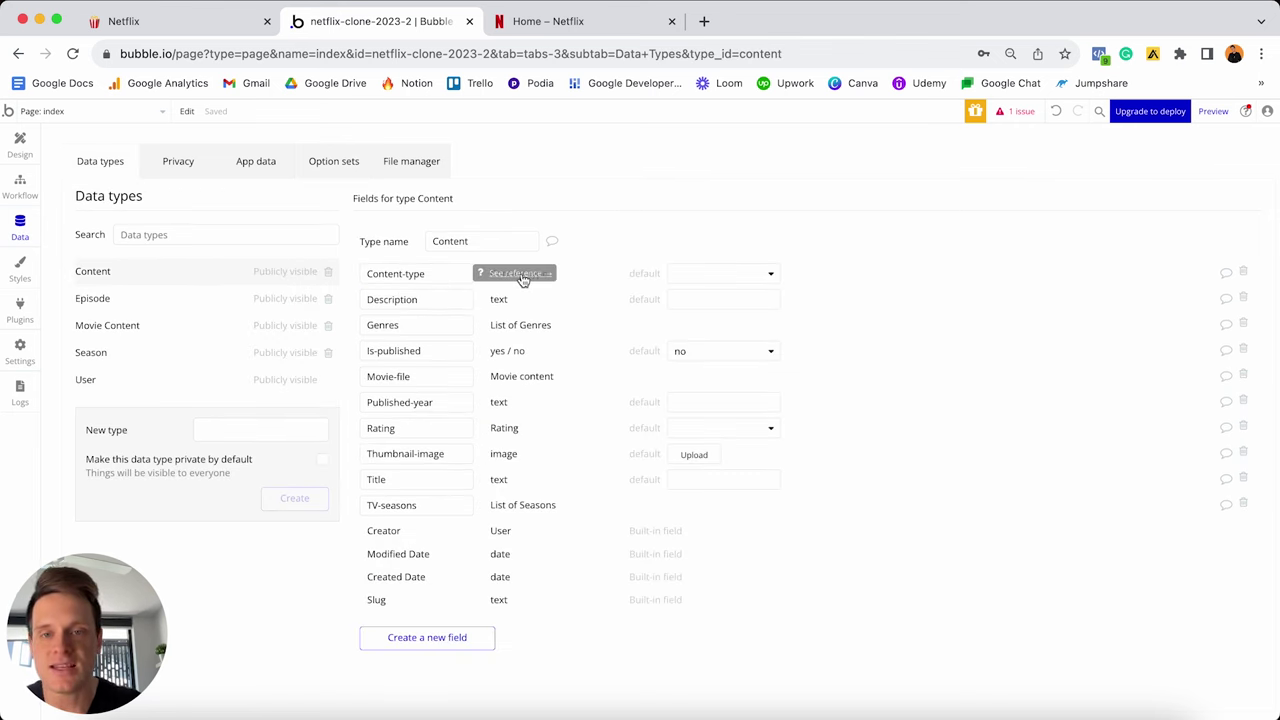
{"action": "left_click", "coordinate": [340, 162]}
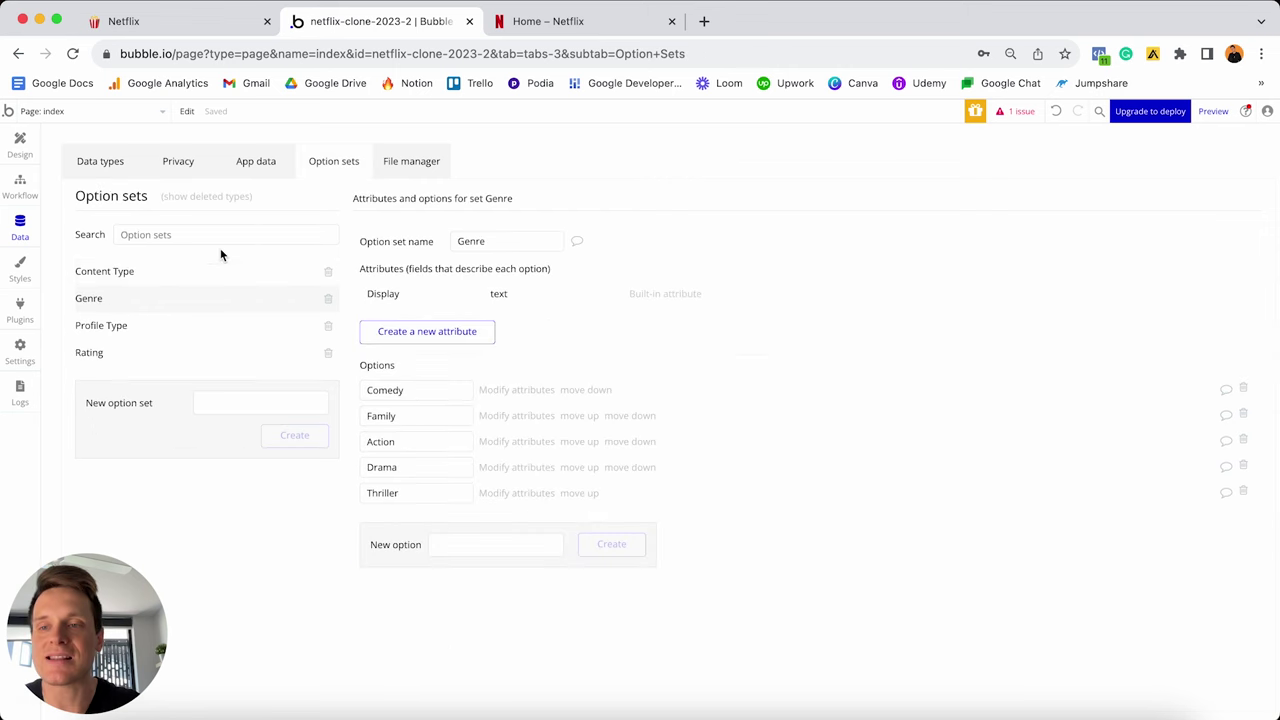
{"action": "left_click", "coordinate": [170, 276]}
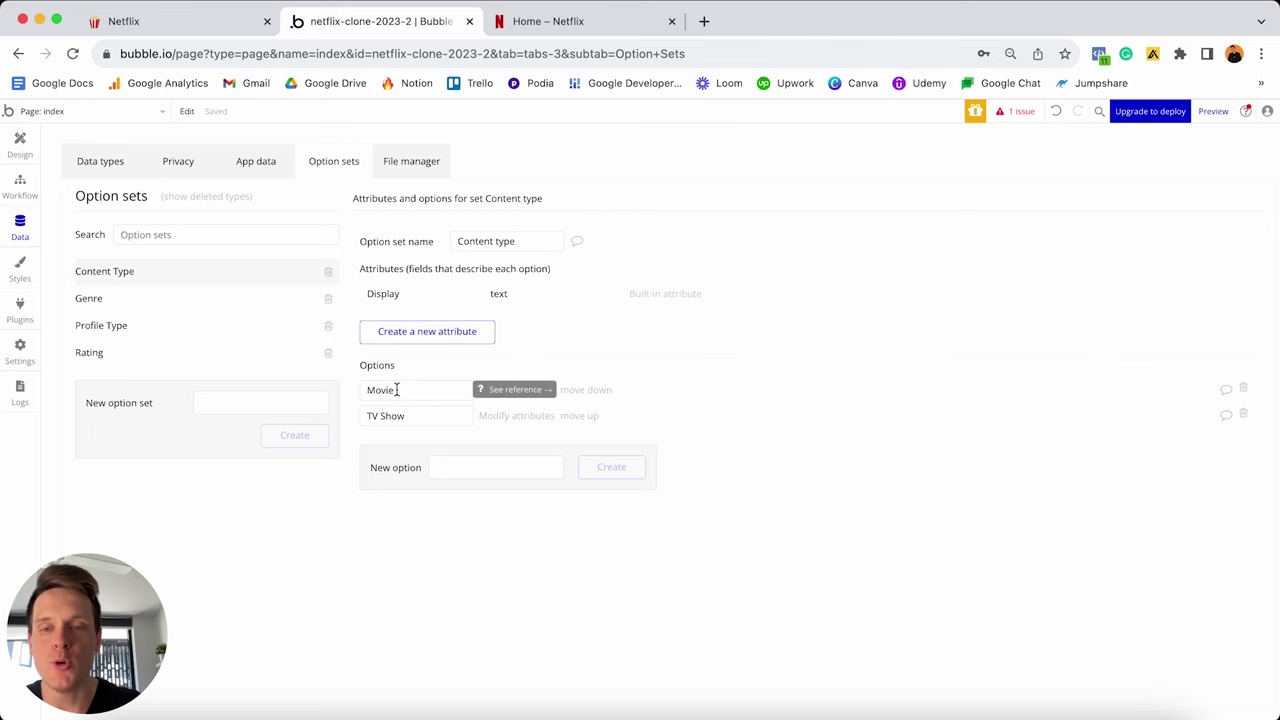
{"action": "left_click", "coordinate": [17, 142]}
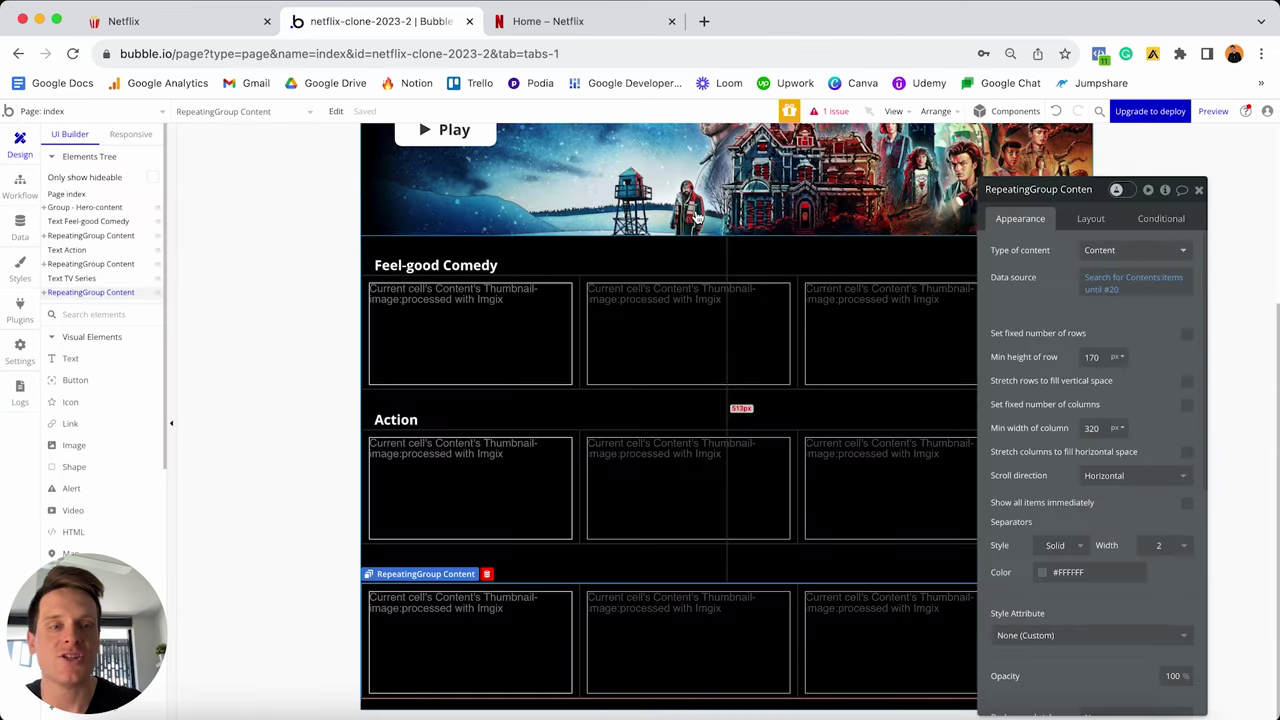
Step: Set the constraint to Content-type TV Show and remove the genre filter
{"action": "left_click", "coordinate": [1133, 280]}
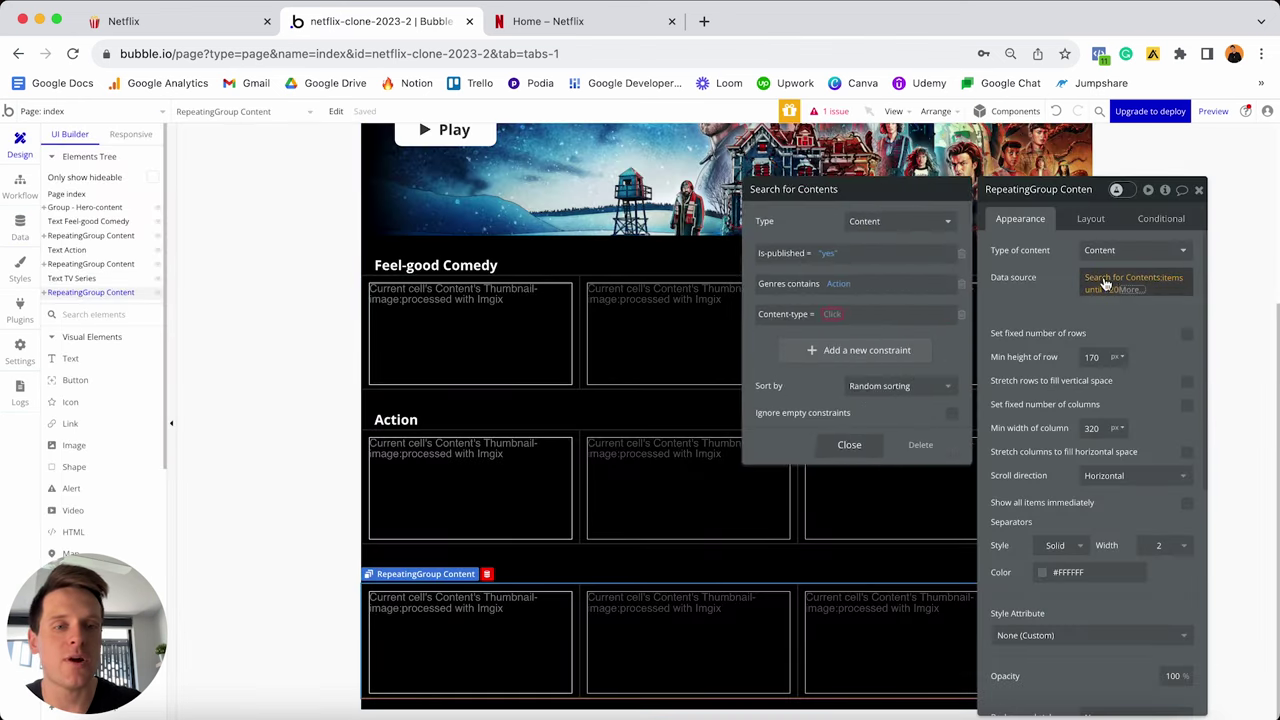
{"action": "left_click", "coordinate": [828, 316]}
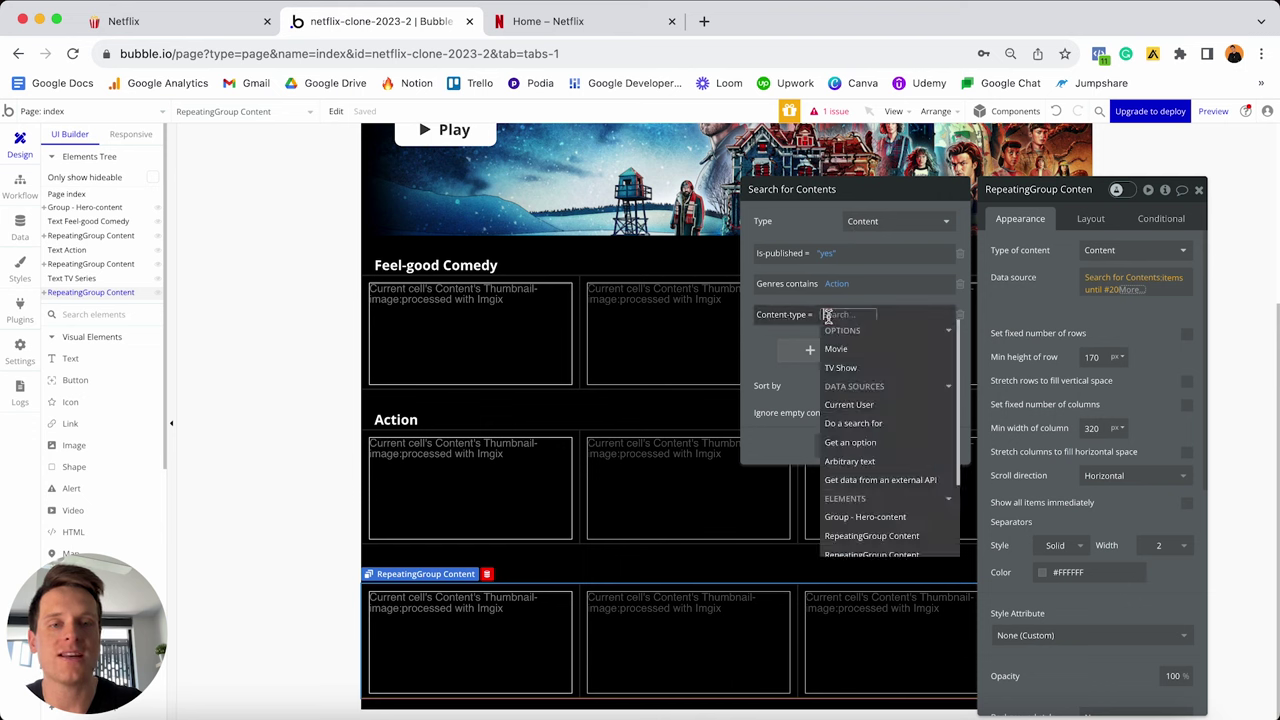
{"action": "left_click", "coordinate": [858, 367]}
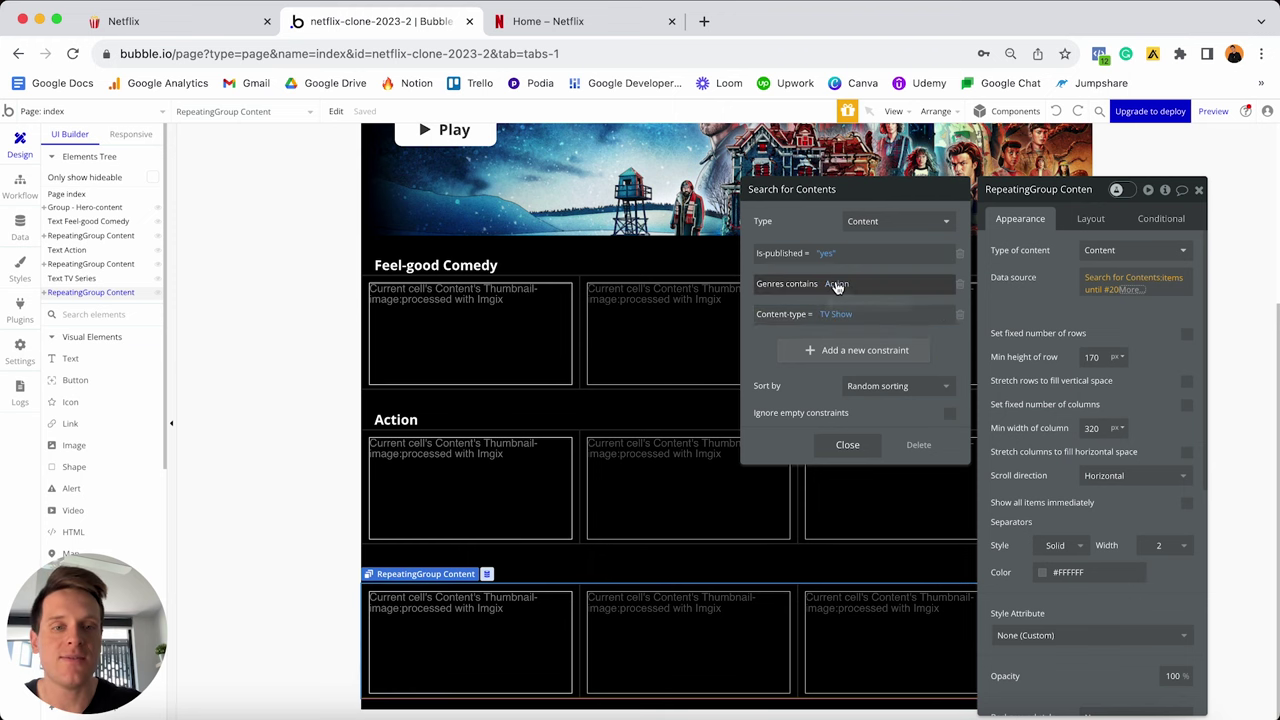
{"action": "left_click", "coordinate": [836, 284]}
{"action": "left_click", "coordinate": [842, 337]}
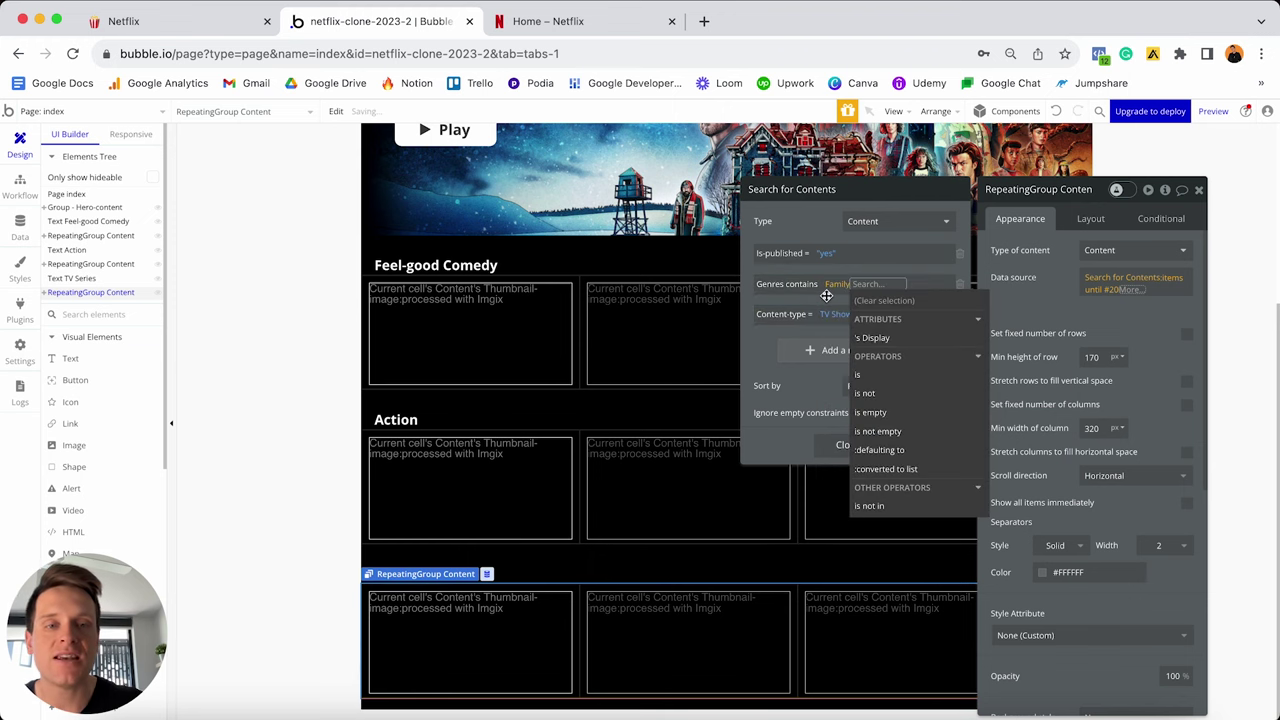
{"action": "left_click", "coordinate": [826, 295]}
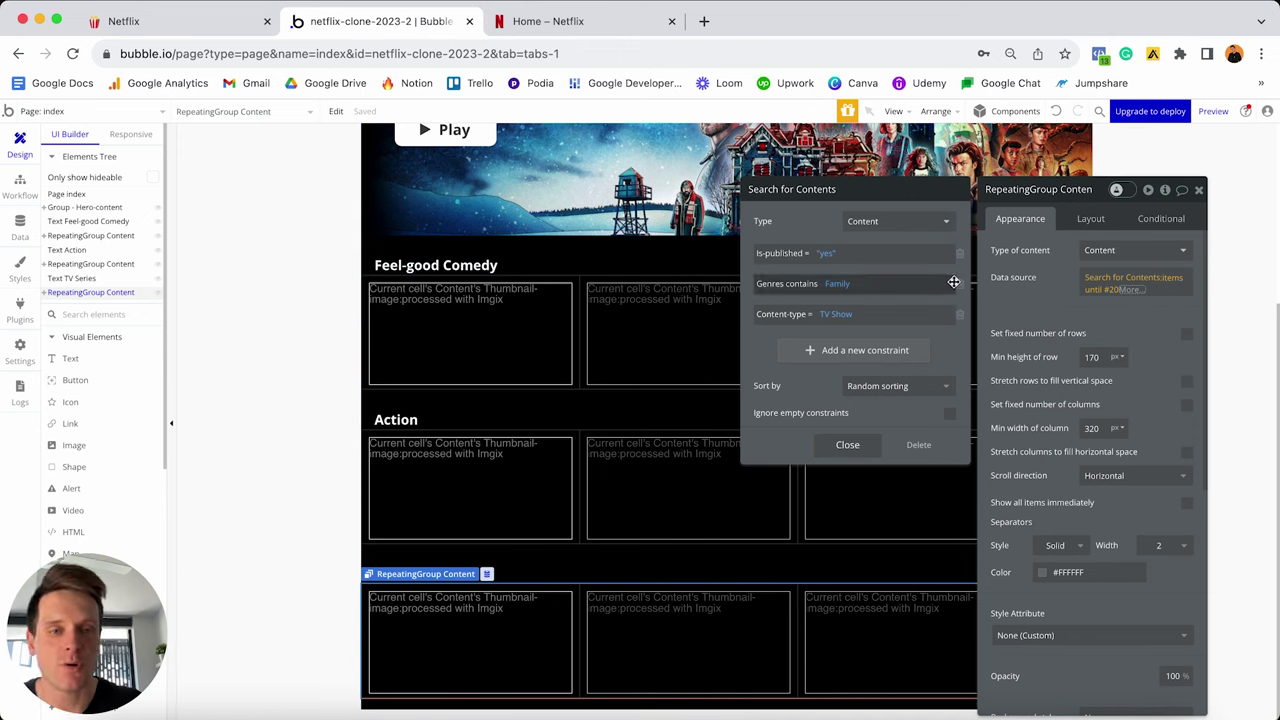
{"action": "left_click", "coordinate": [959, 288]}
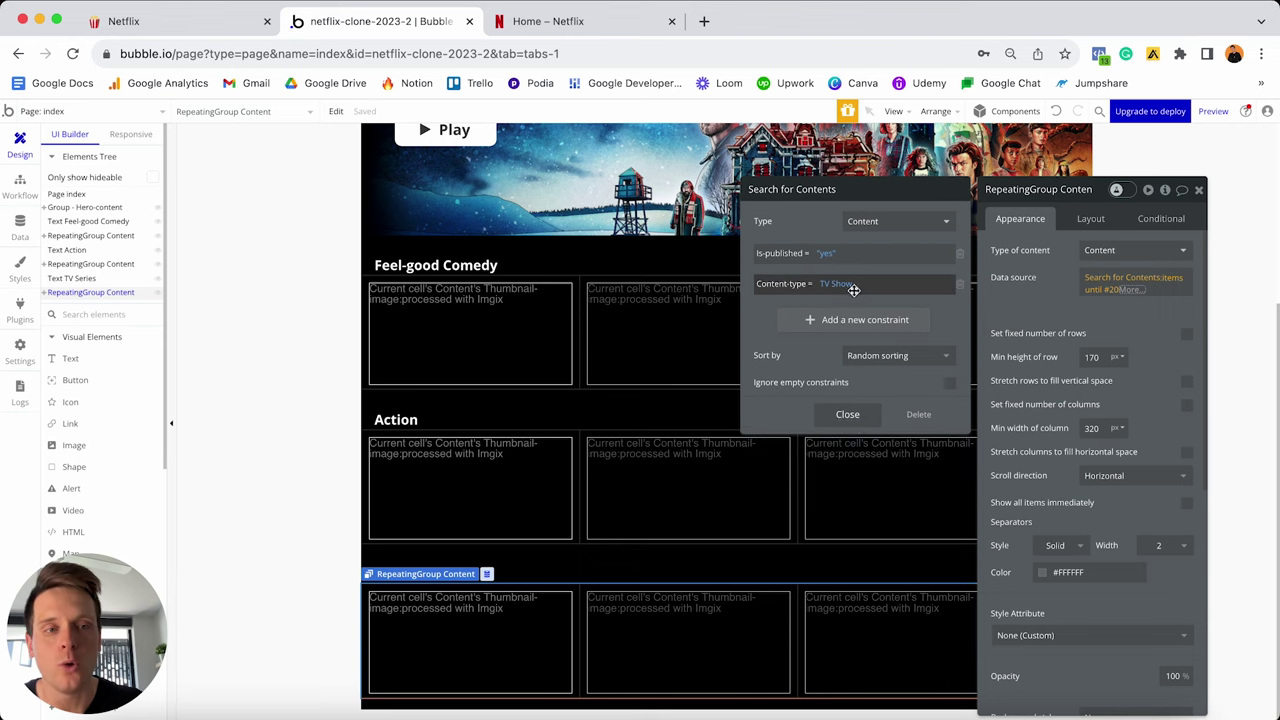
{"action": "left_click", "coordinate": [847, 414]}
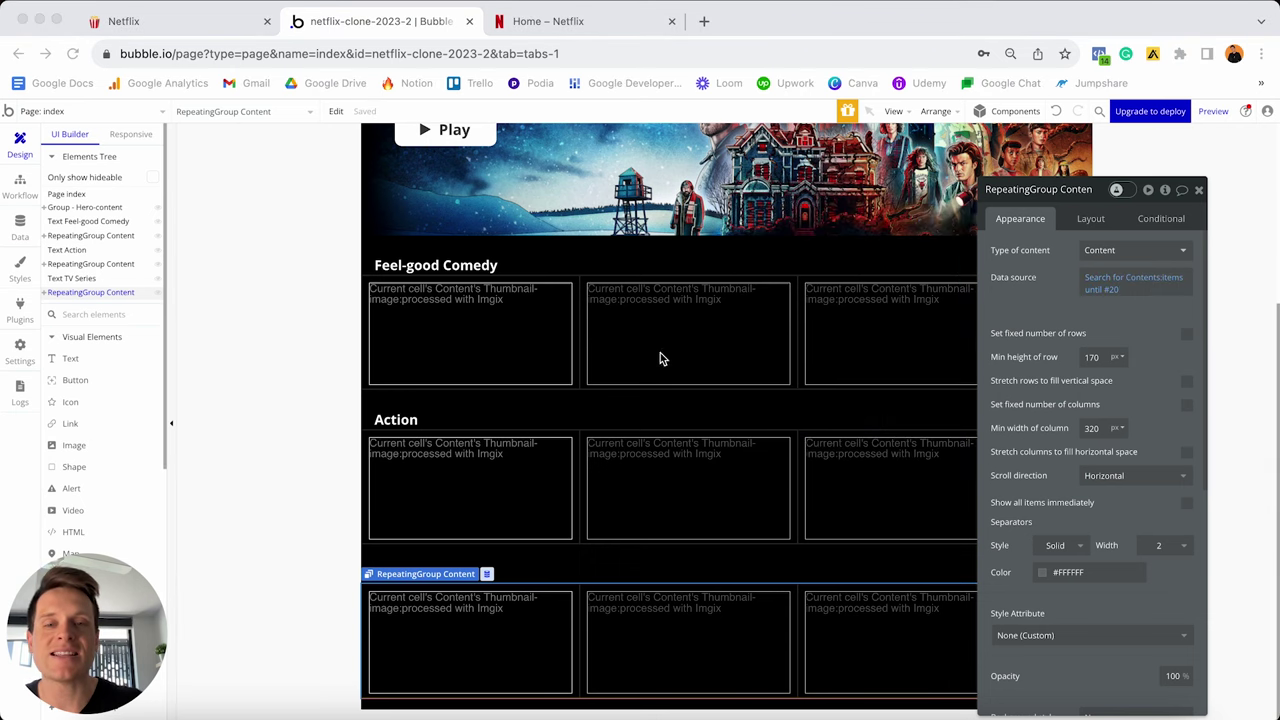
Step: Launch a test preview of the home page from the editor
{"action": "scroll", "coordinate": [812, 366], "scroll_direction": "up", "scroll_amount": 2}
{"action": "scroll", "coordinate": [812, 368], "scroll_direction": "up", "scroll_amount": 2}
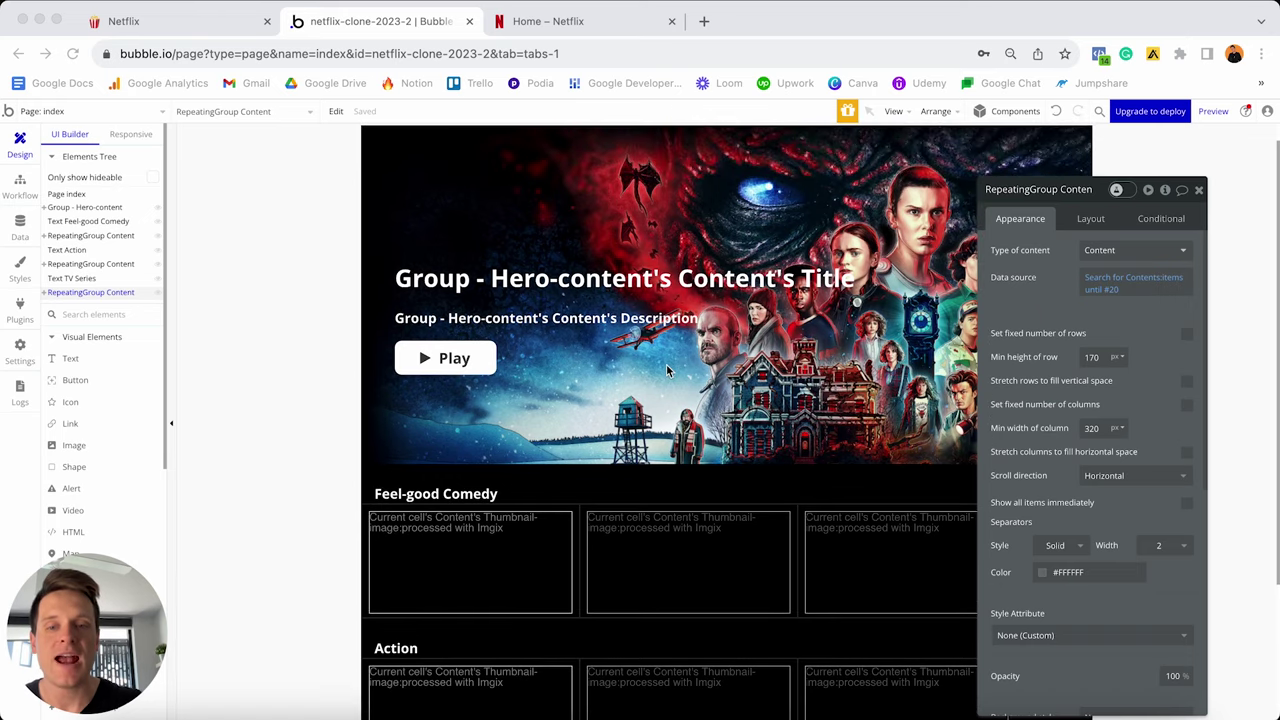
{"action": "scroll", "coordinate": [668, 371], "scroll_direction": "down", "scroll_amount": 5}
{"action": "scroll", "coordinate": [668, 371], "scroll_direction": "down", "scroll_amount": 1}
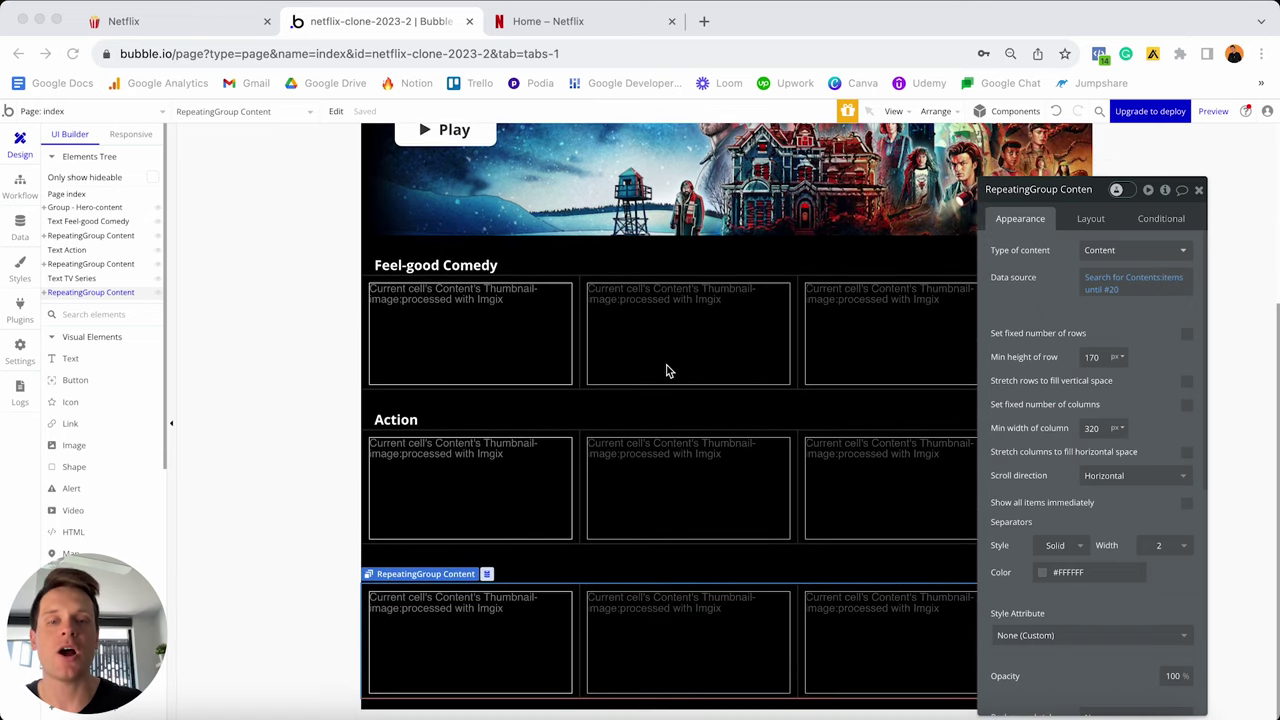
{"action": "scroll", "coordinate": [668, 371], "scroll_direction": "up", "scroll_amount": 5}
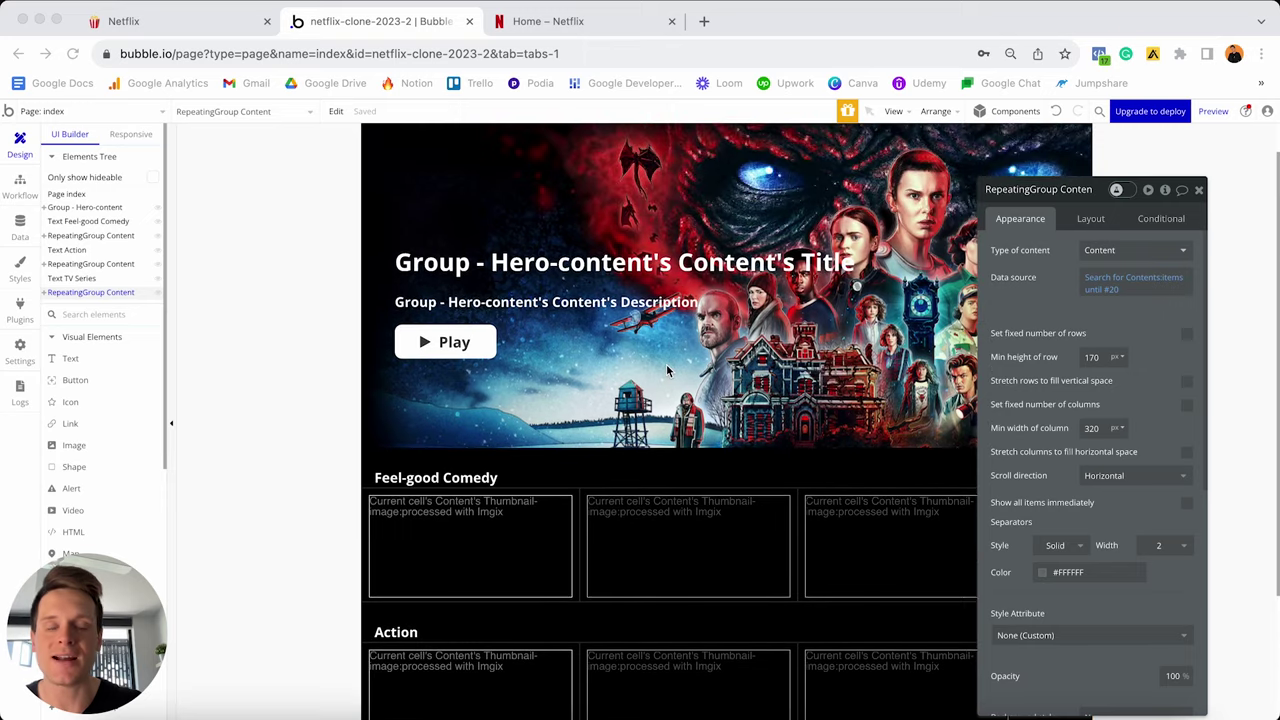
{"action": "left_click", "coordinate": [1209, 114]}
{"action": "left_click", "coordinate": [1211, 112]}
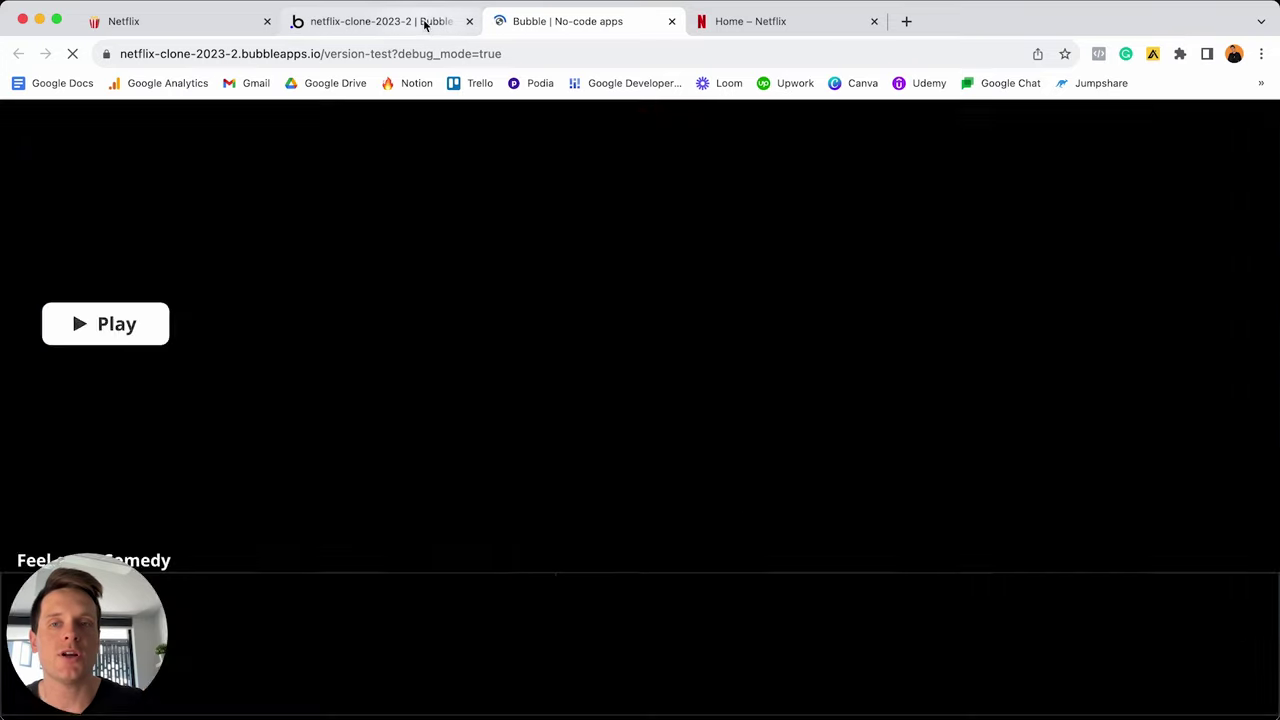
Step: Compare the version-test page's hero banner and genre rows against the Group - Hero-content settings
{"action": "left_click", "coordinate": [423, 21]}
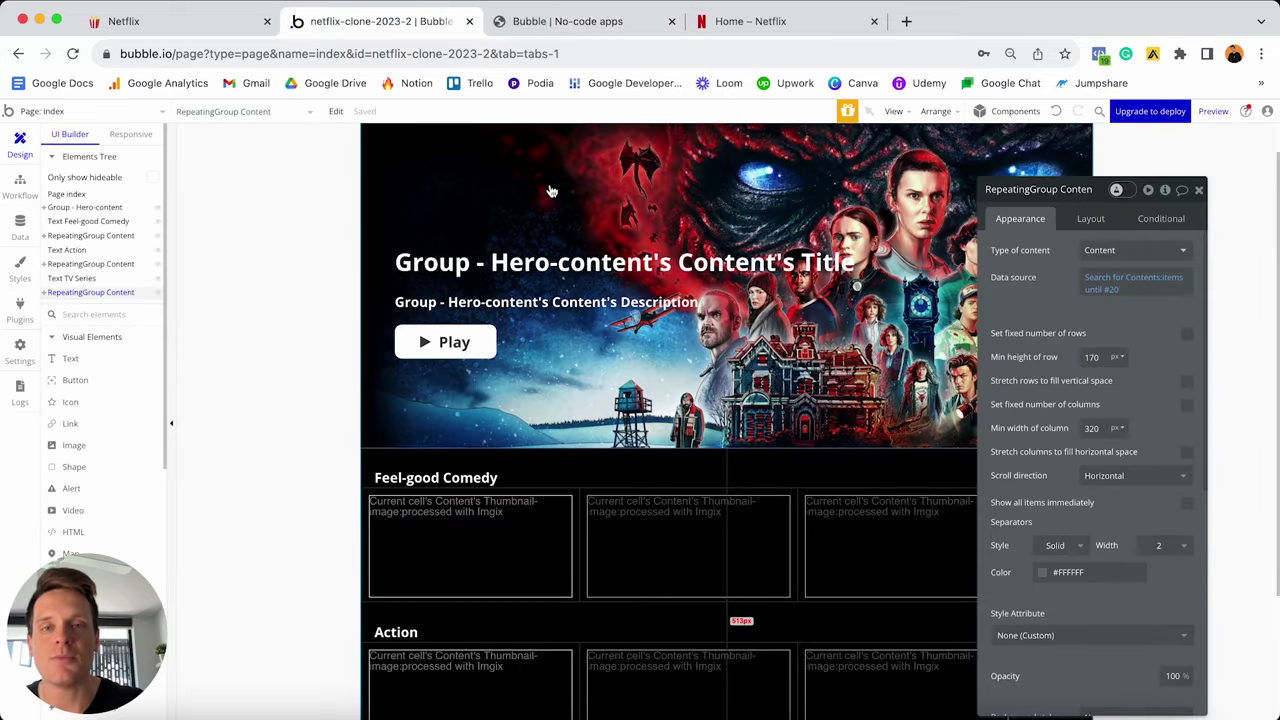
{"action": "left_click", "coordinate": [590, 30]}
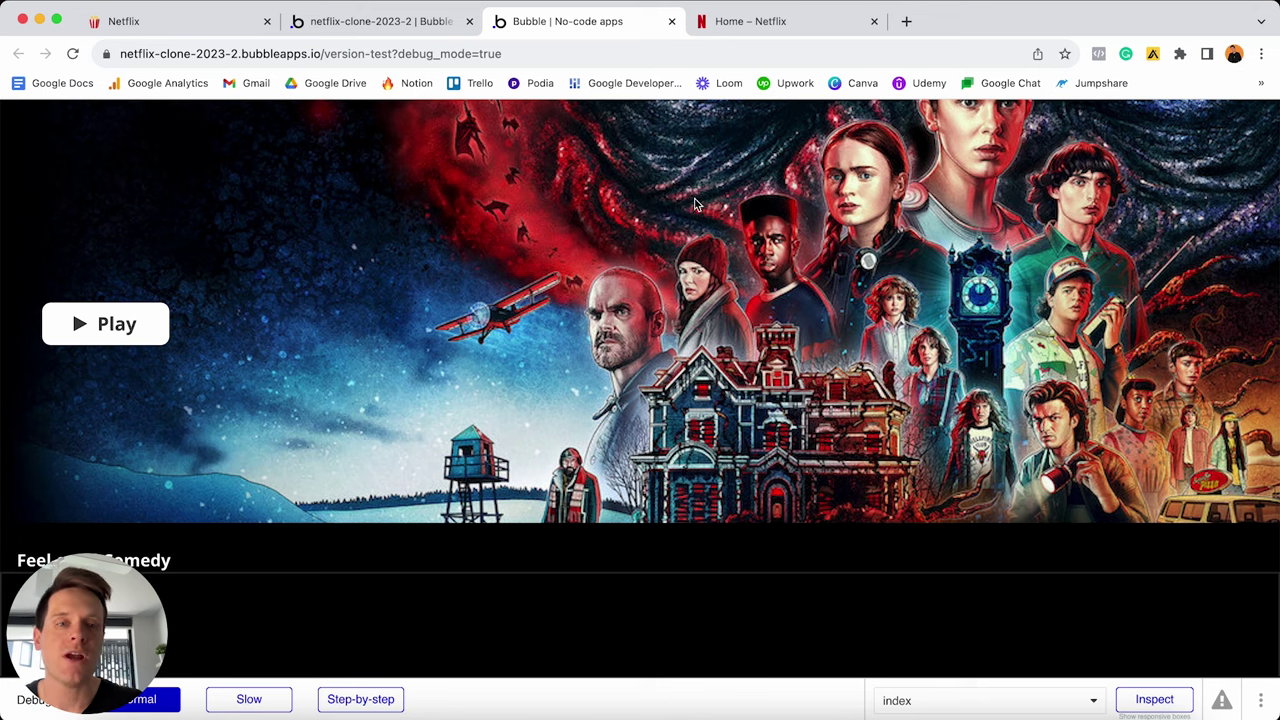
{"action": "left_click", "coordinate": [390, 21]}
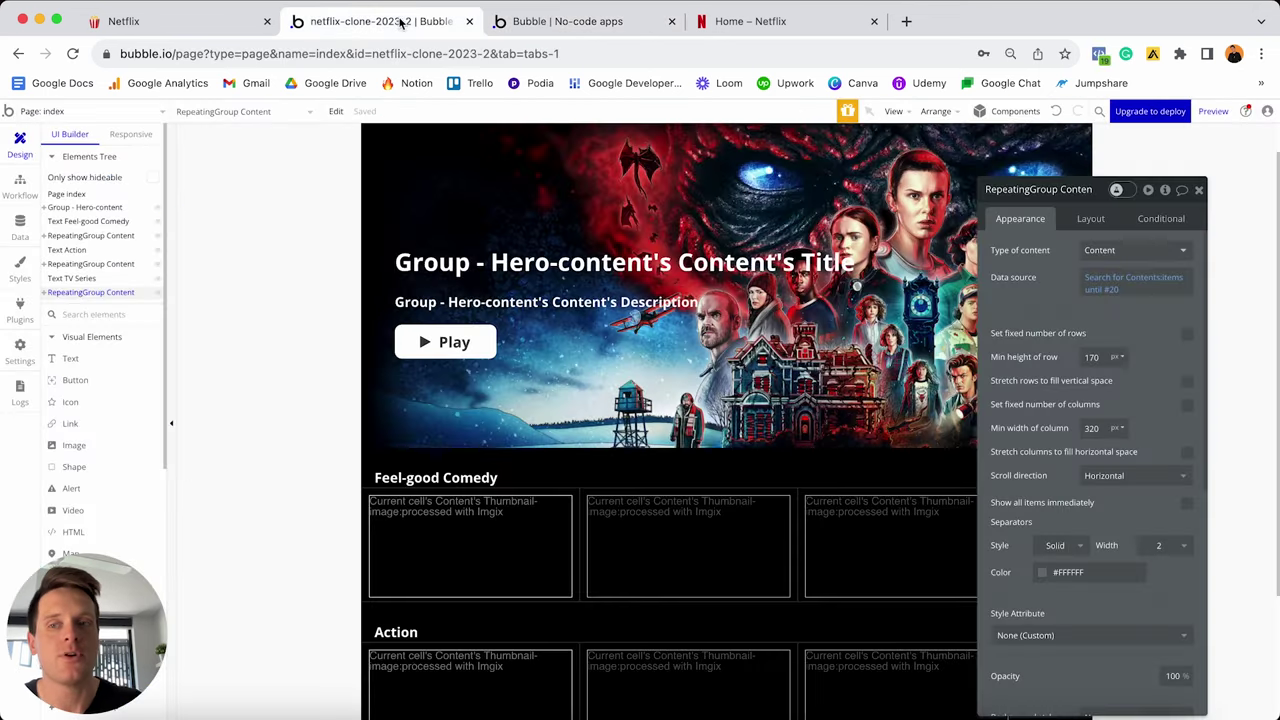
{"action": "left_click", "coordinate": [788, 374]}
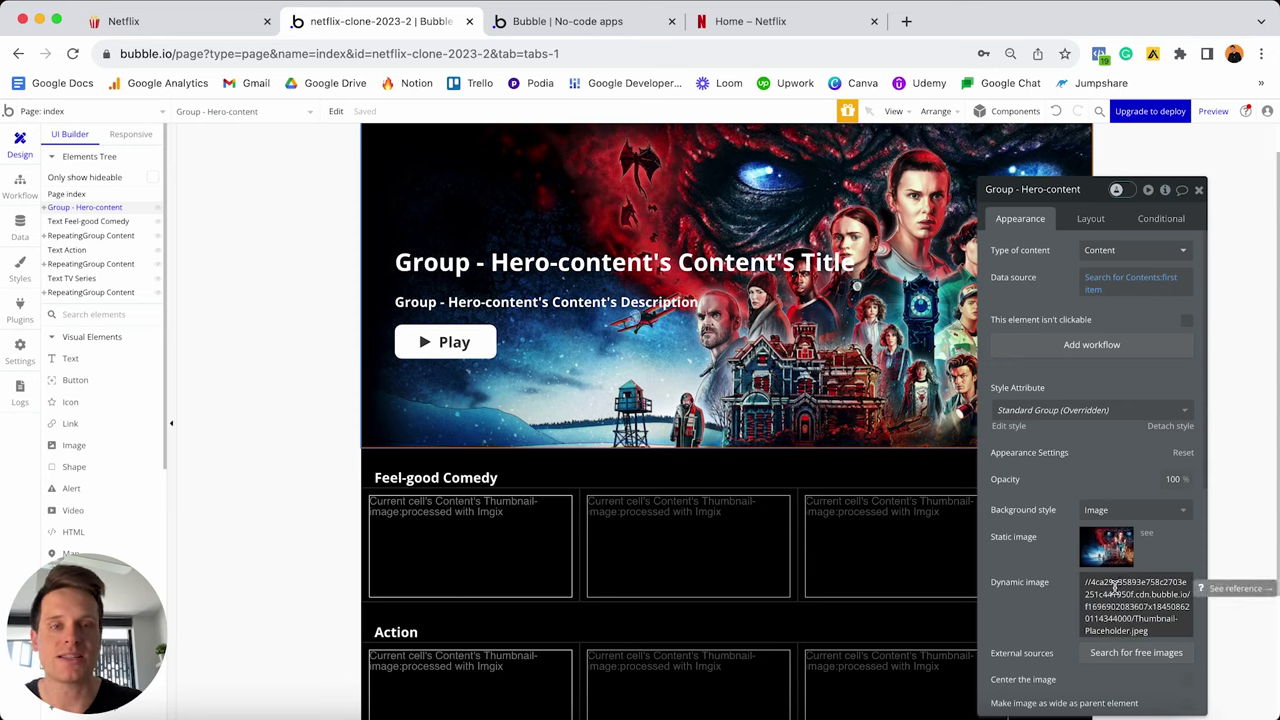
{"action": "left_click", "coordinate": [567, 21]}
{"action": "scroll", "coordinate": [685, 333], "scroll_direction": "down", "scroll_amount": 3}
{"action": "scroll", "coordinate": [683, 333], "scroll_direction": "down", "scroll_amount": 4}
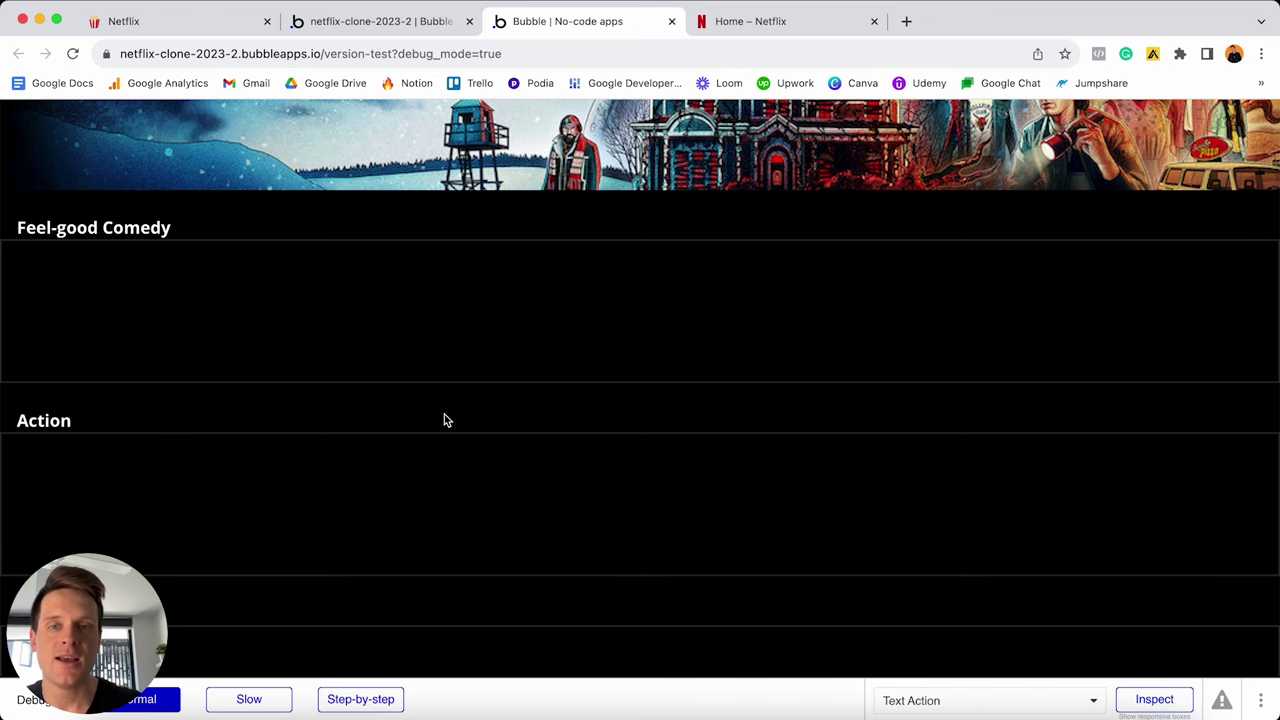
{"action": "left_click", "coordinate": [432, 30]}
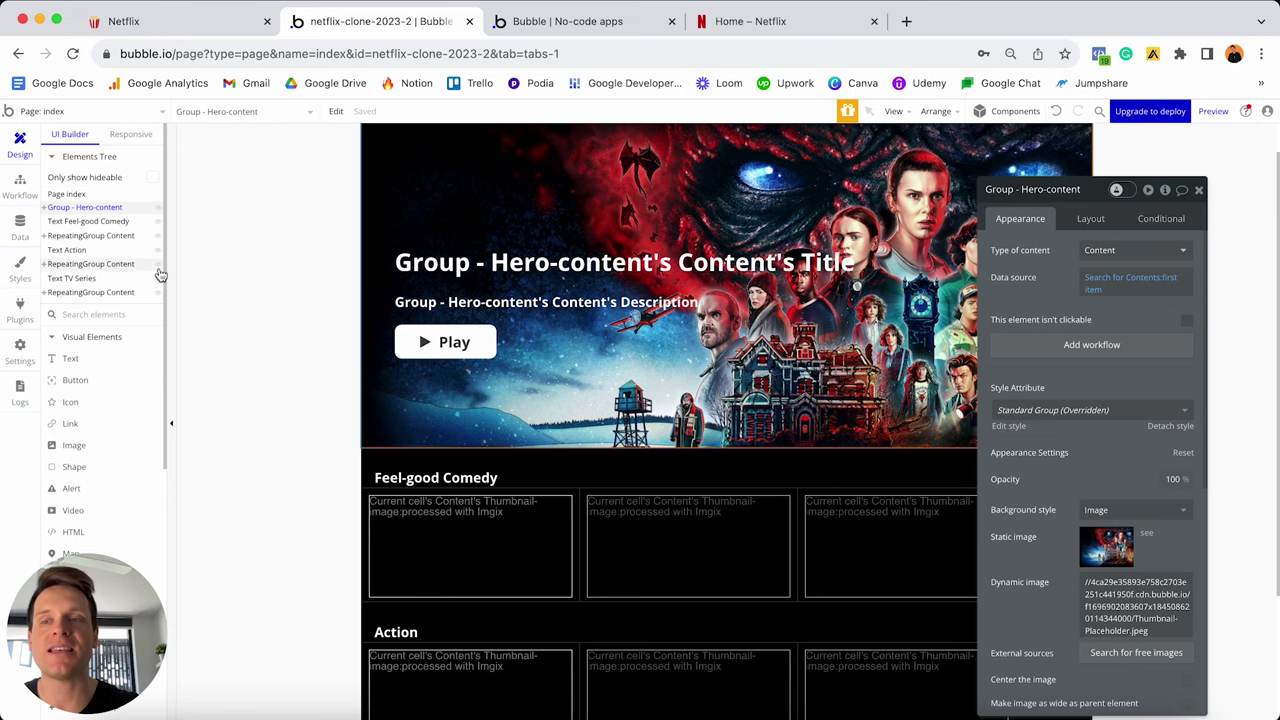
Step: Add a Page is loaded workflow with a Go to page register action
{"action": "left_click", "coordinate": [19, 190]}
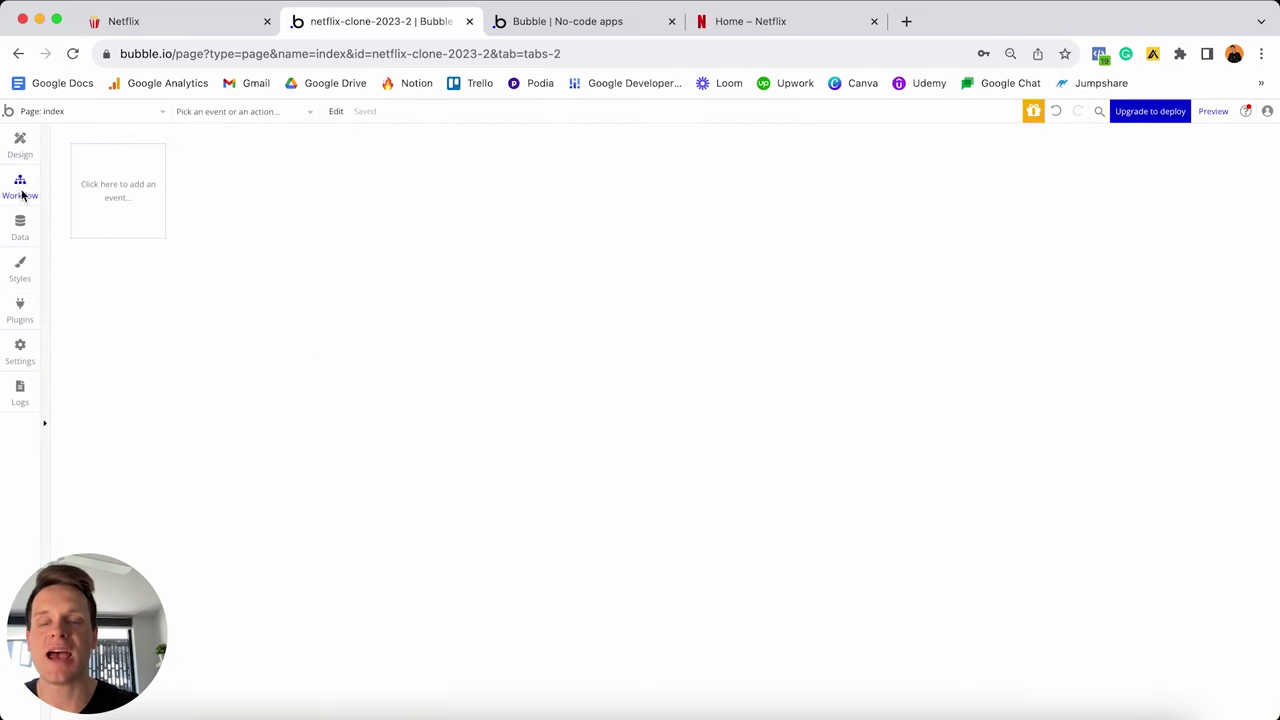
{"action": "left_click", "coordinate": [113, 197]}
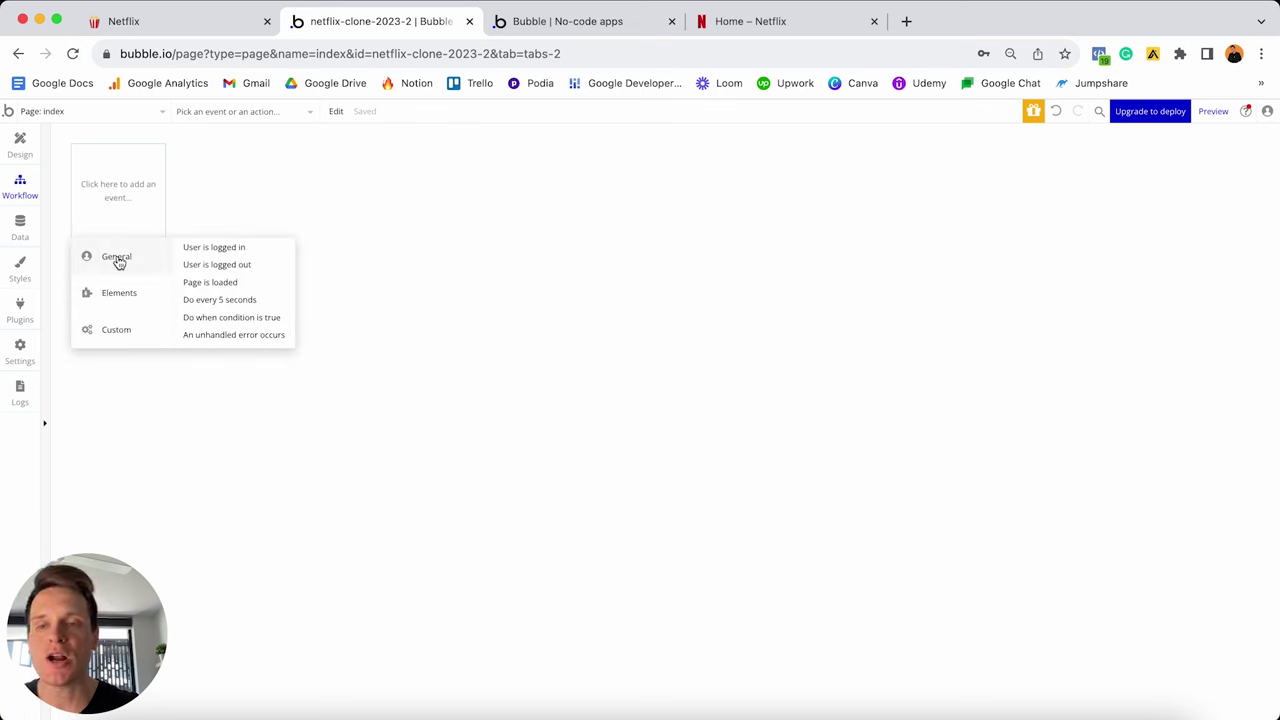
{"action": "left_click", "coordinate": [210, 285]}
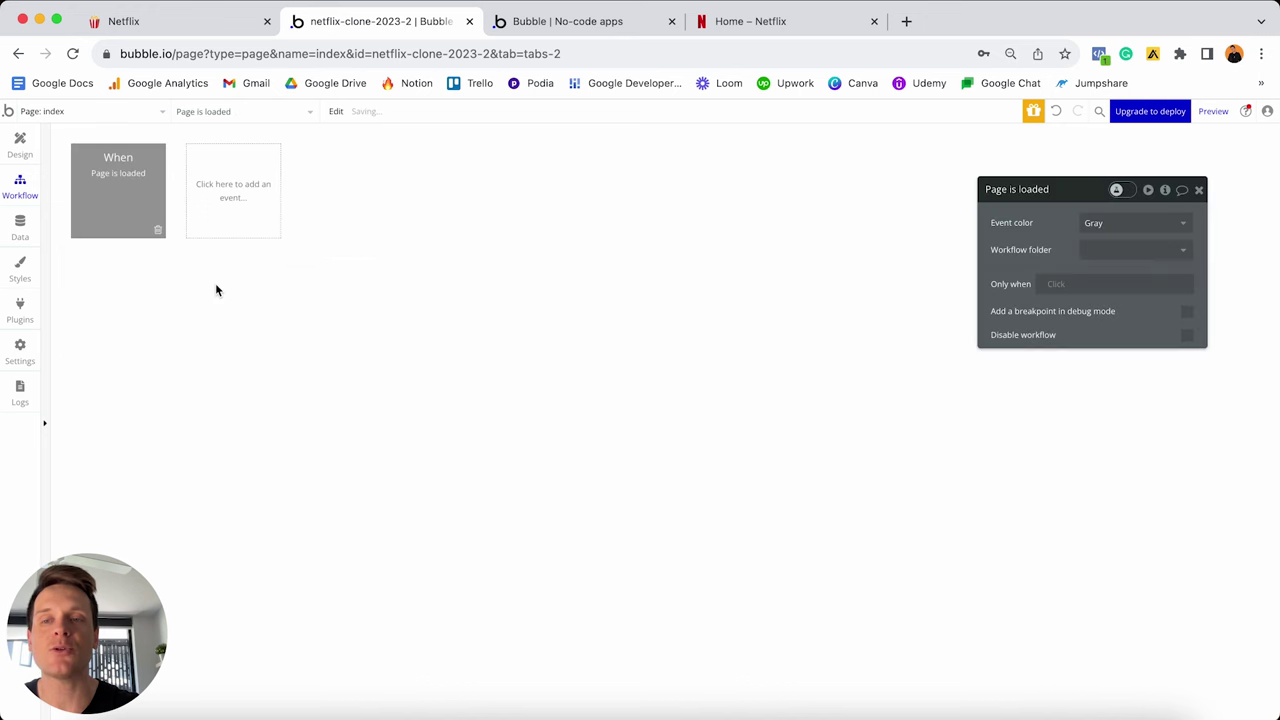
{"action": "left_click_drag", "start_coordinate": [1090, 207], "coordinate": [680, 207]}
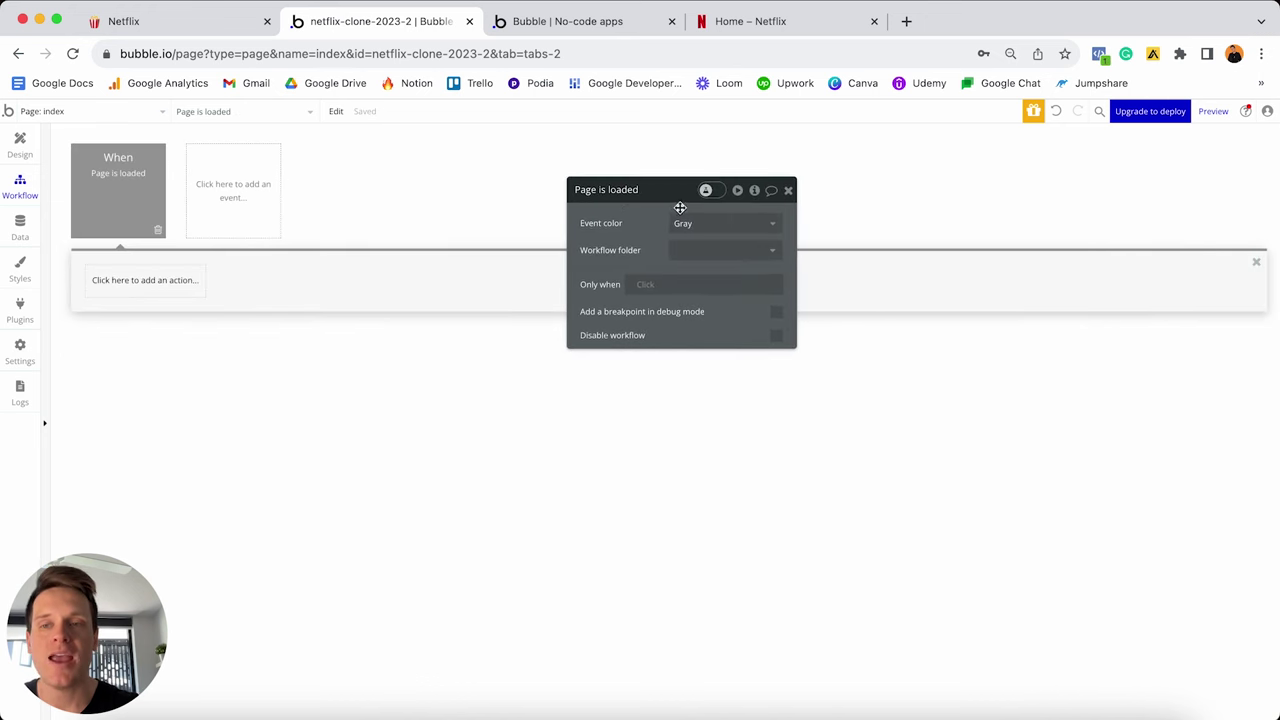
{"action": "left_click", "coordinate": [175, 278]}
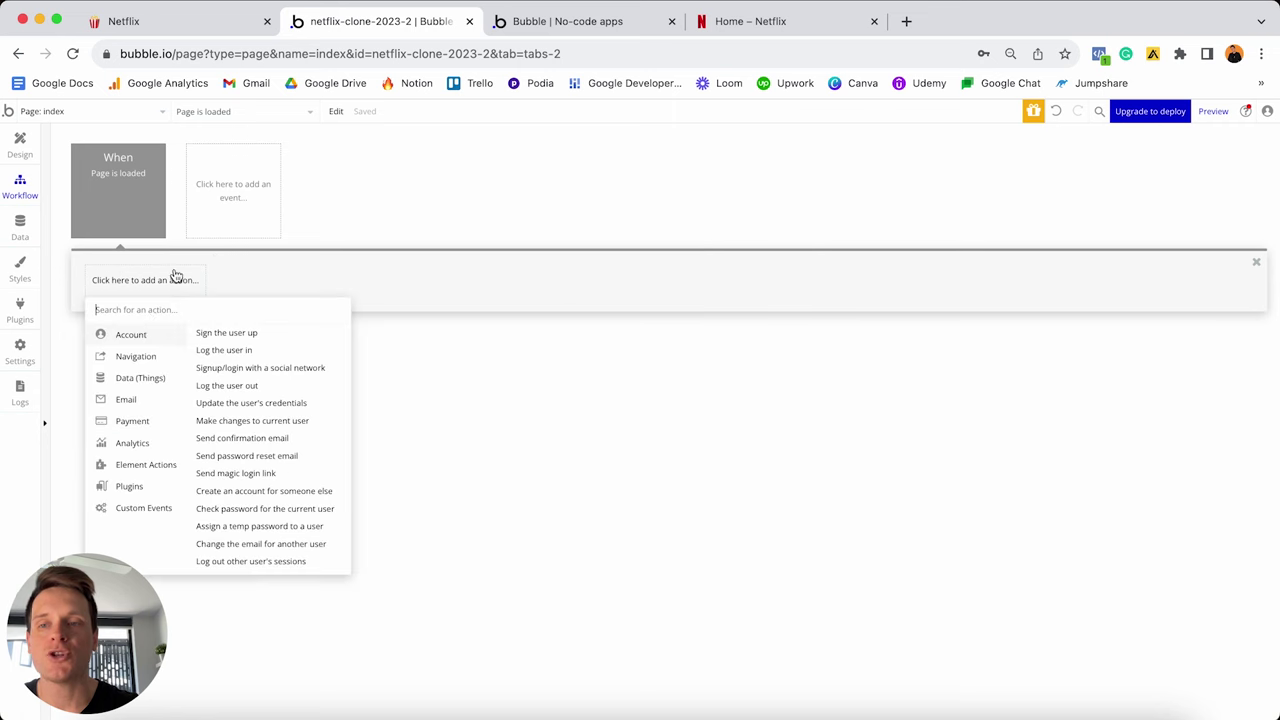
{"action": "mouse_move", "coordinate": [138, 358]}
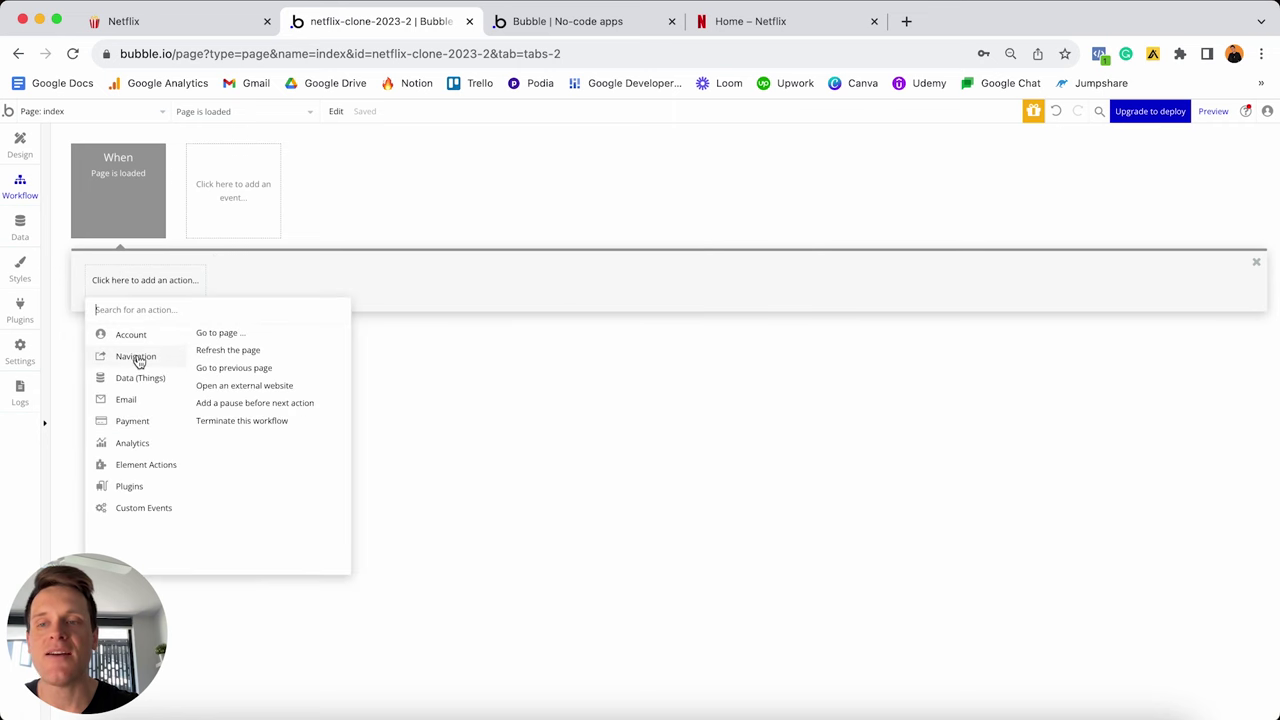
{"action": "left_click", "coordinate": [215, 334]}
{"action": "left_click", "coordinate": [704, 224]}
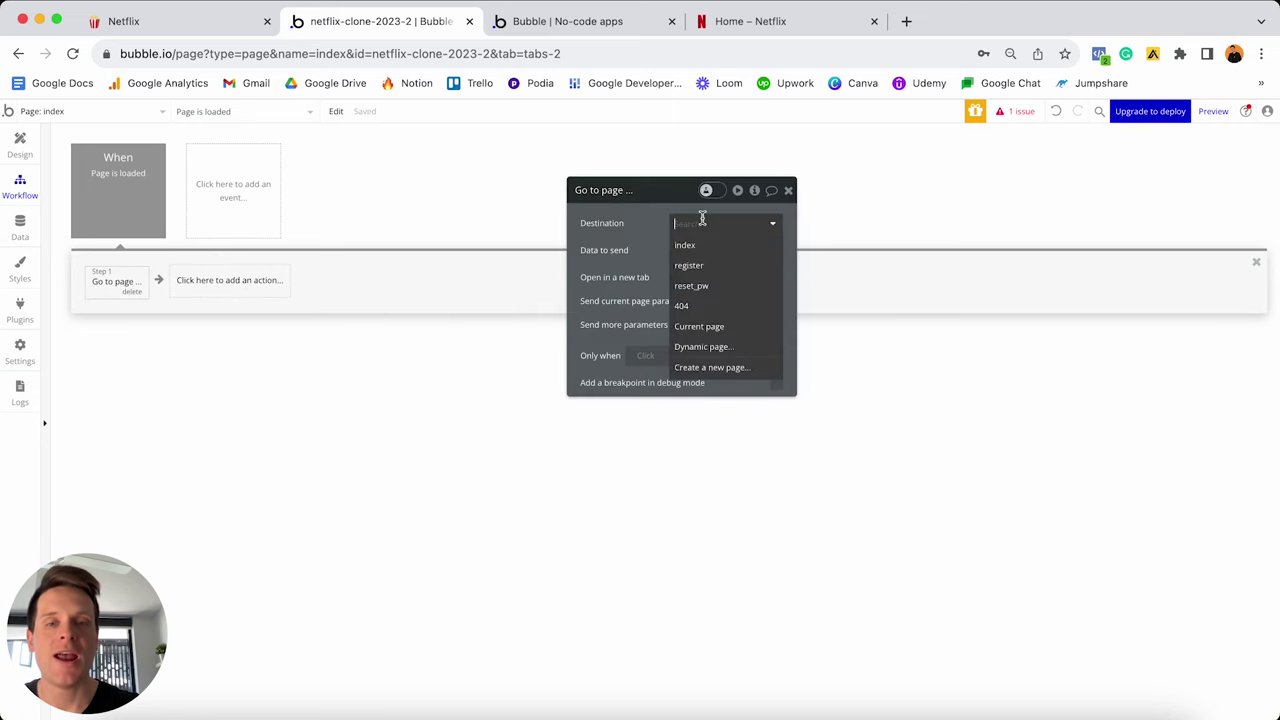
{"action": "left_click", "coordinate": [700, 266]}
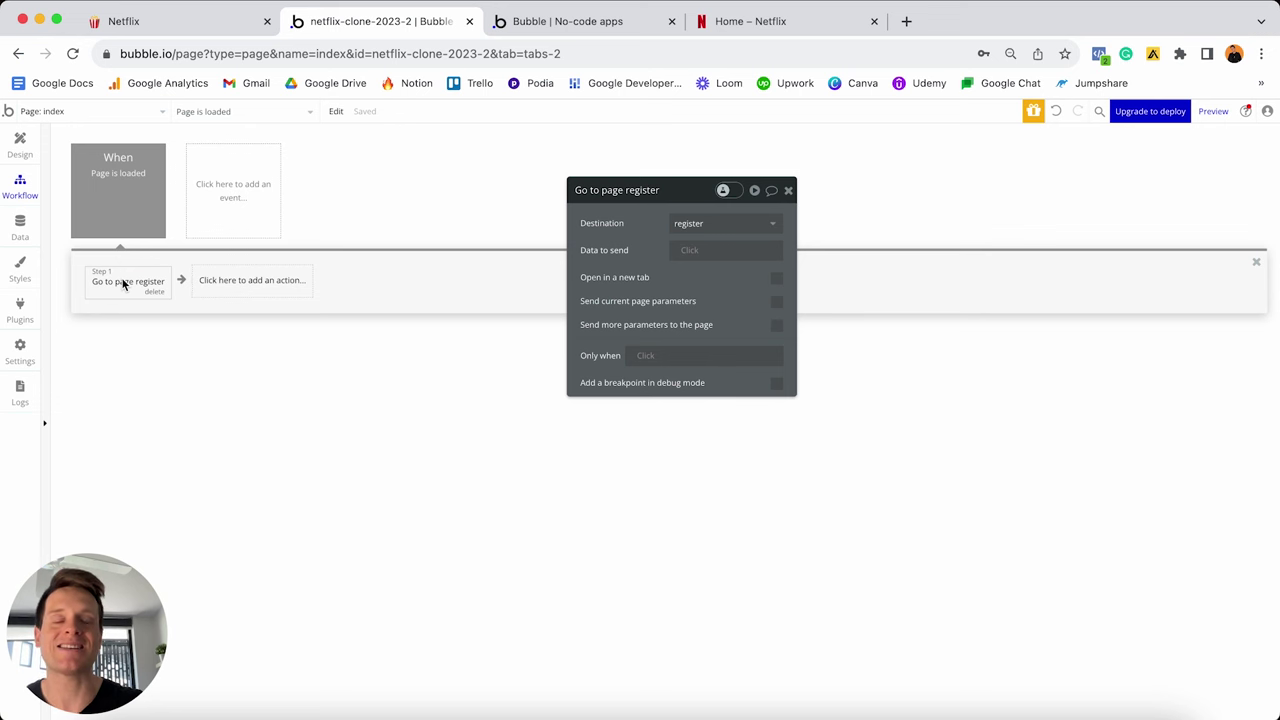
Step: Make the page-load event run only when Current User is logged out
{"action": "left_click", "coordinate": [132, 182]}
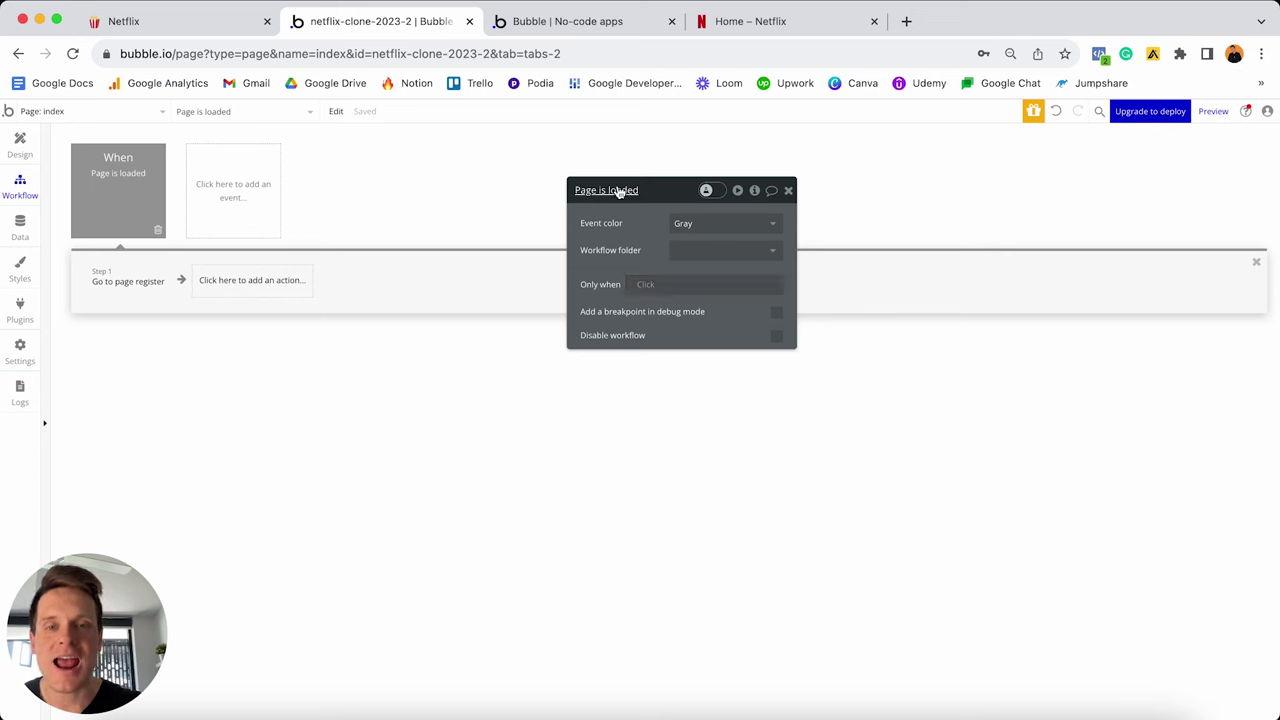
{"action": "left_click", "coordinate": [643, 285]}
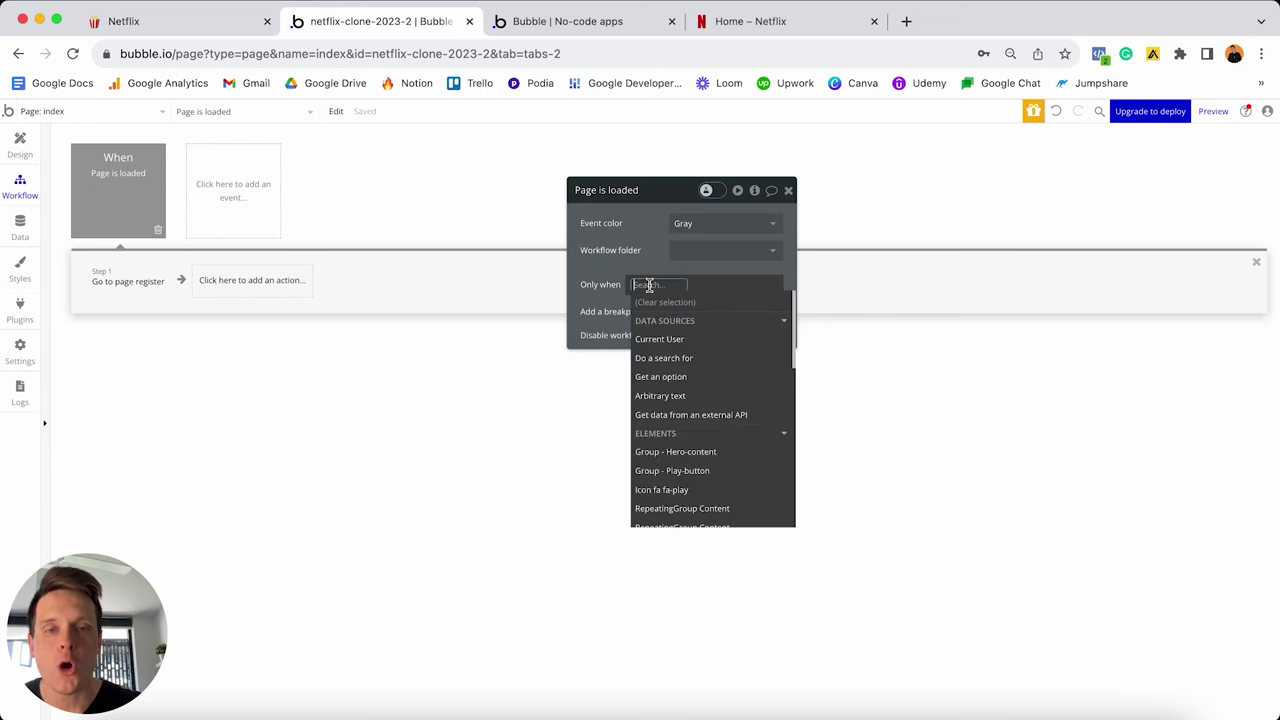
{"action": "left_click", "coordinate": [684, 340]}
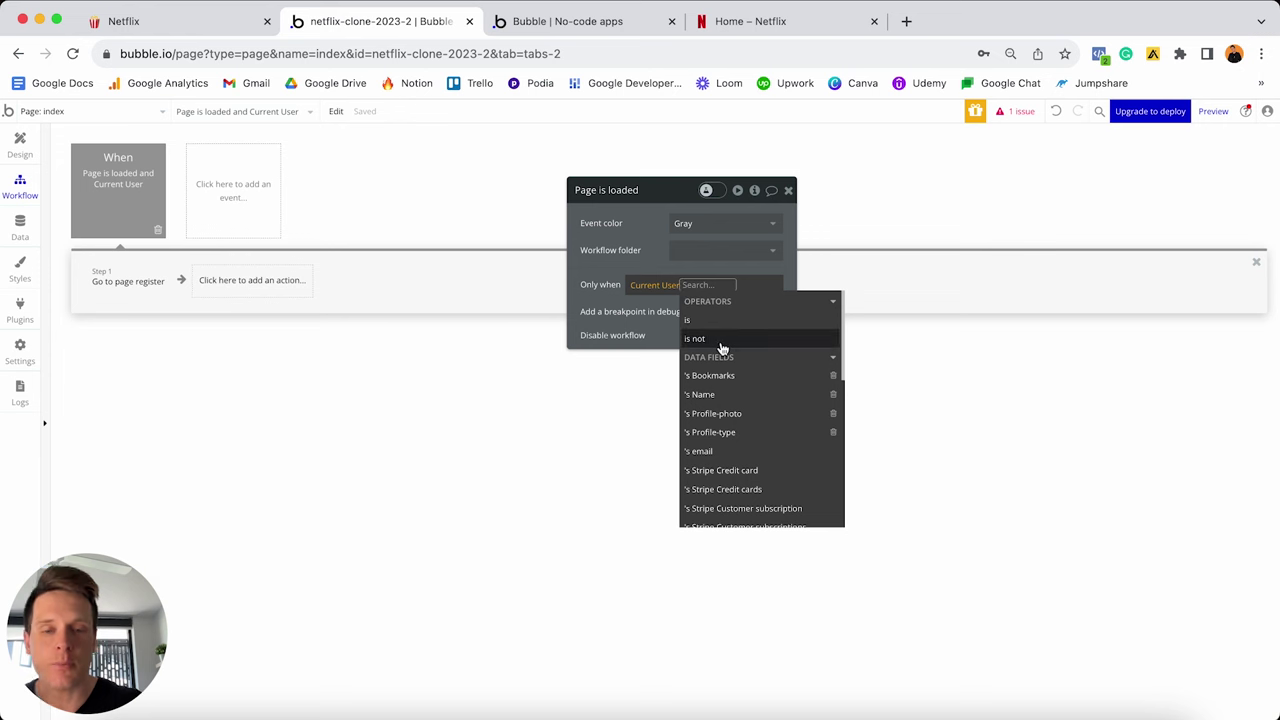
{"action": "scroll", "coordinate": [725, 360], "scroll_direction": "down", "scroll_amount": 6}
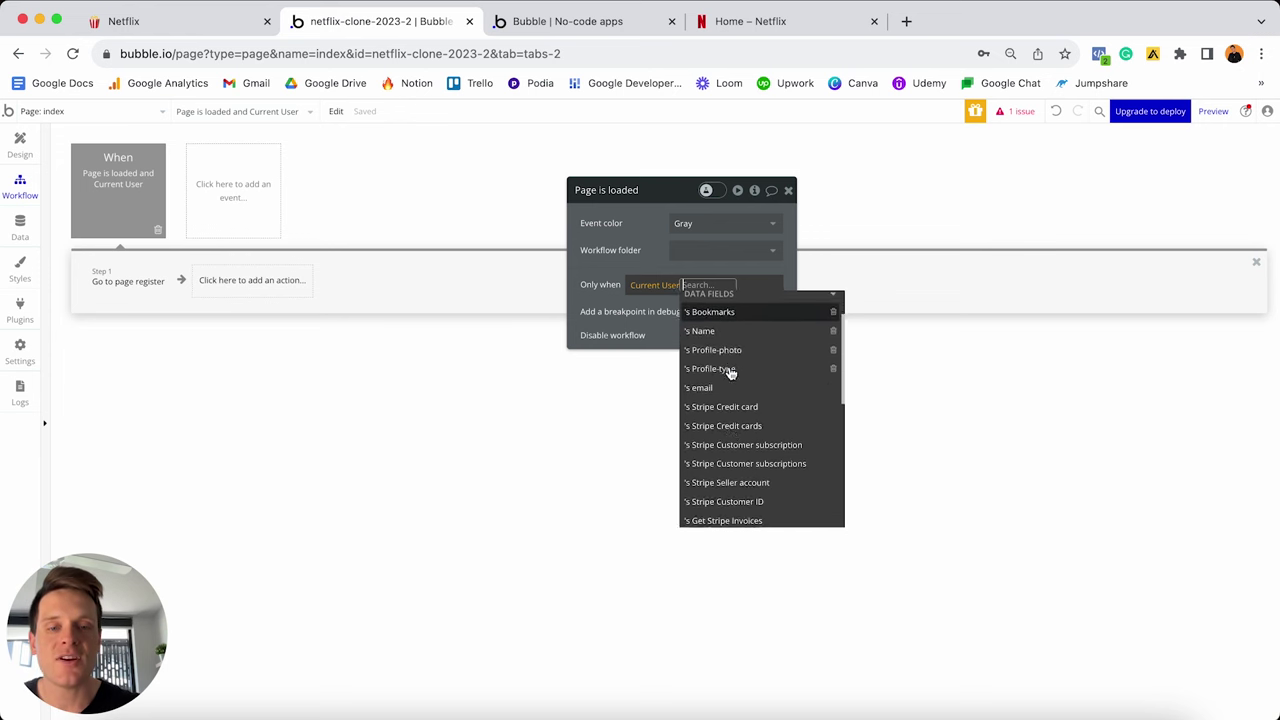
{"action": "scroll", "coordinate": [730, 373], "scroll_direction": "down", "scroll_amount": 3}
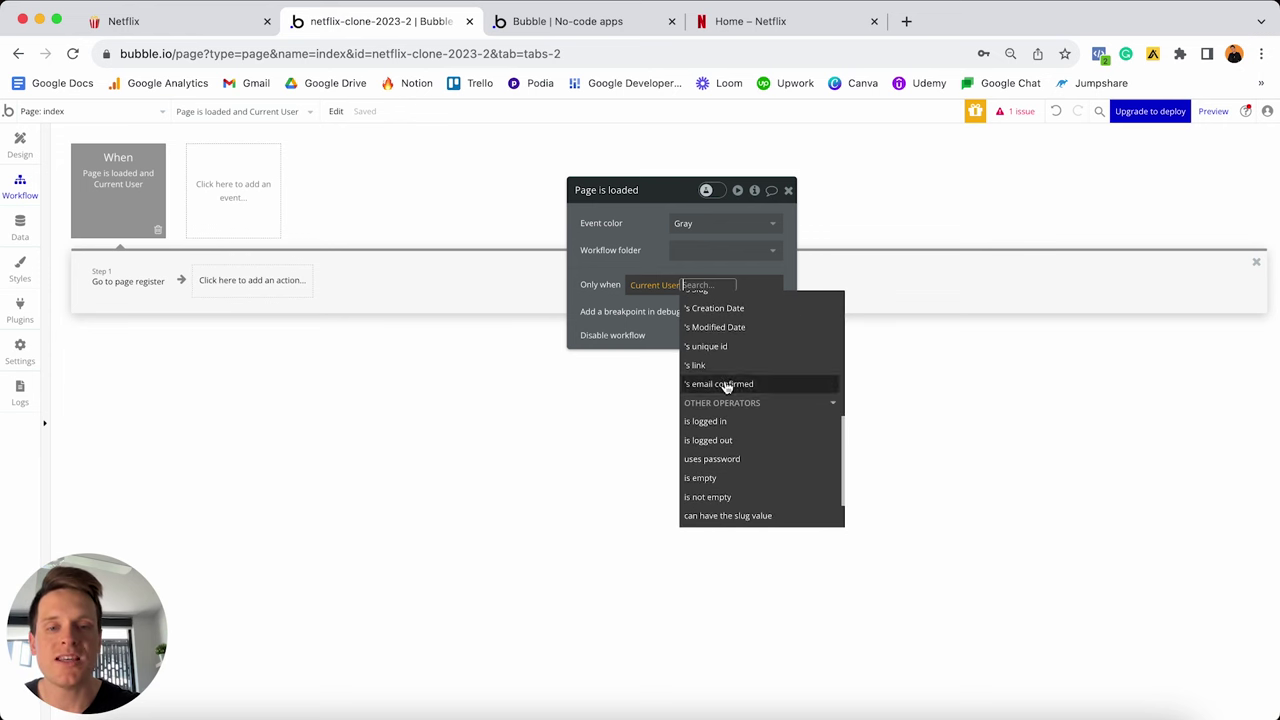
{"action": "left_click", "coordinate": [716, 446]}
{"action": "left_click", "coordinate": [654, 261]}
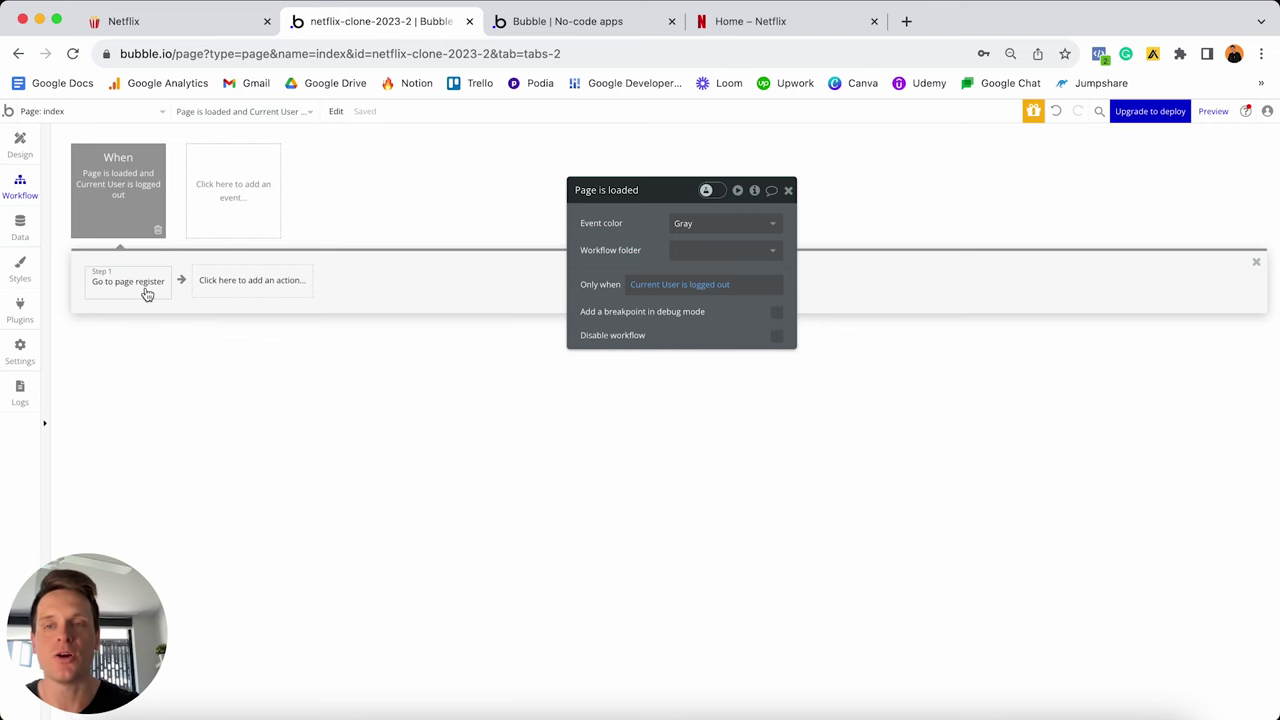
{"action": "left_click", "coordinate": [20, 145]}
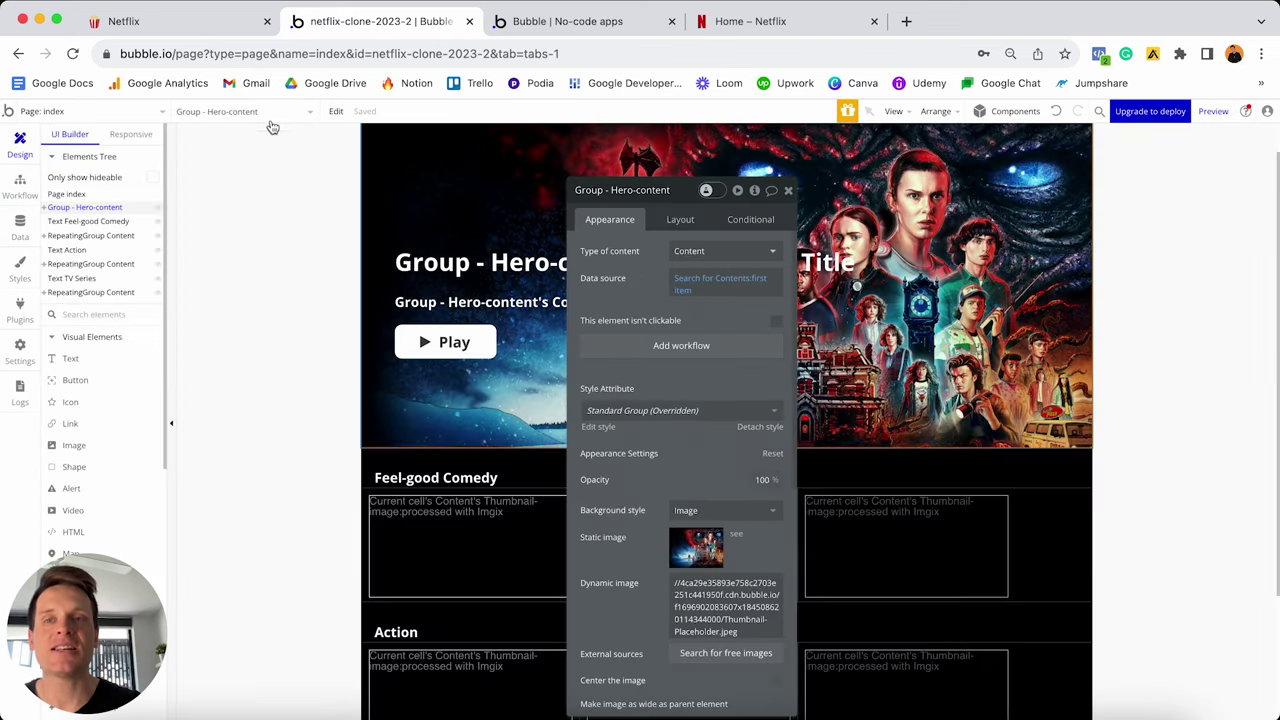
Step: Check off Designing the home page plus its featured section, additional content list and logged-out redirect subtasks
{"action": "left_click", "coordinate": [228, 24]}
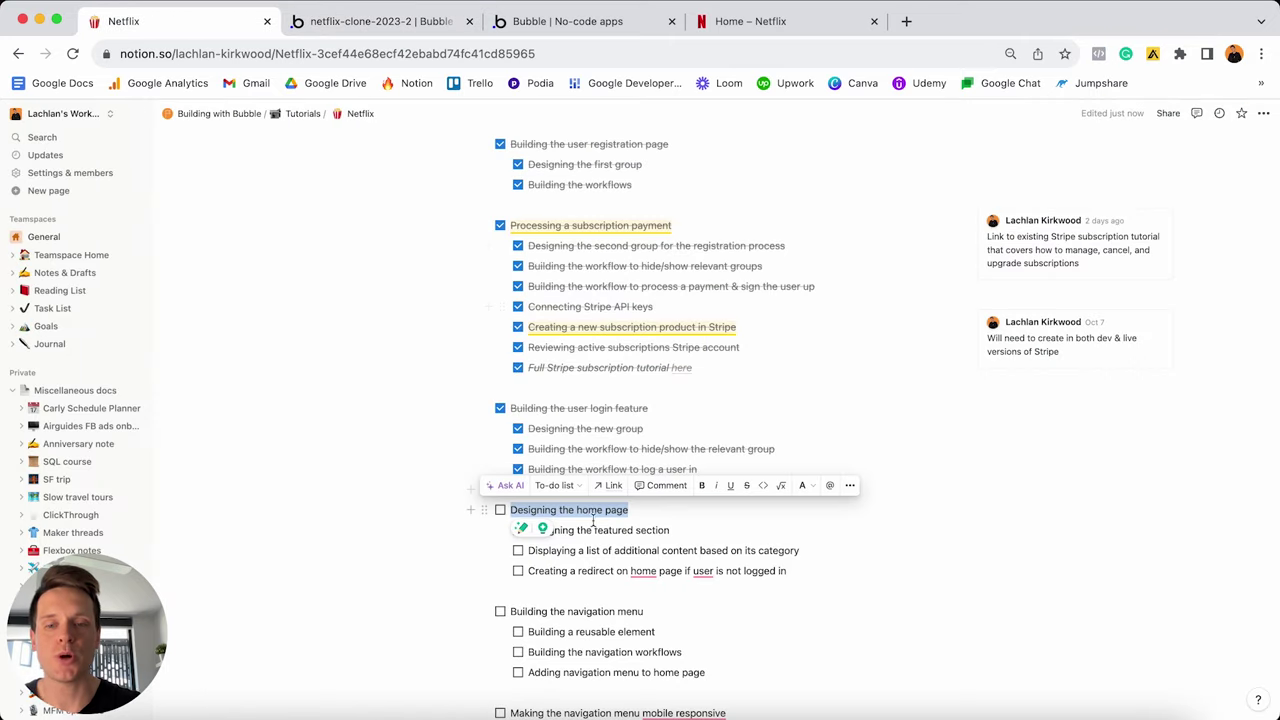
{"action": "left_click", "coordinate": [500, 510]}
{"action": "left_click", "coordinate": [518, 530]}
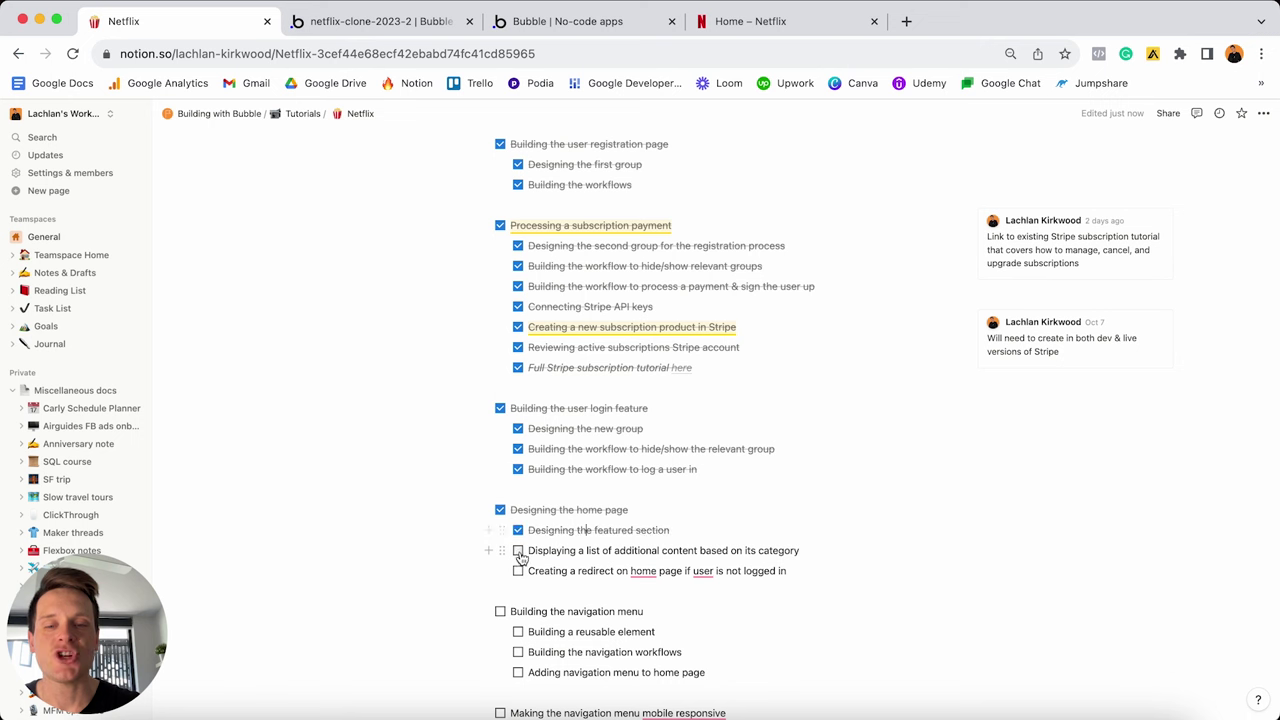
{"action": "left_click", "coordinate": [518, 551]}
{"action": "left_click", "coordinate": [518, 571]}
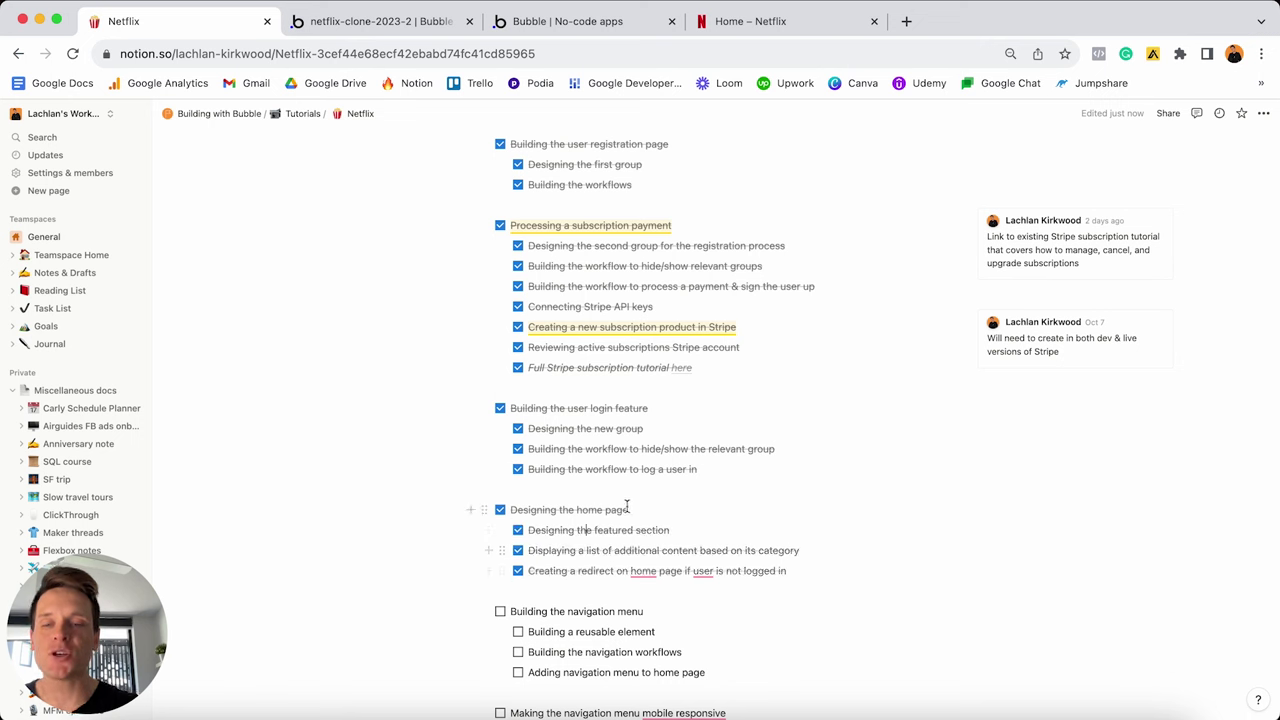
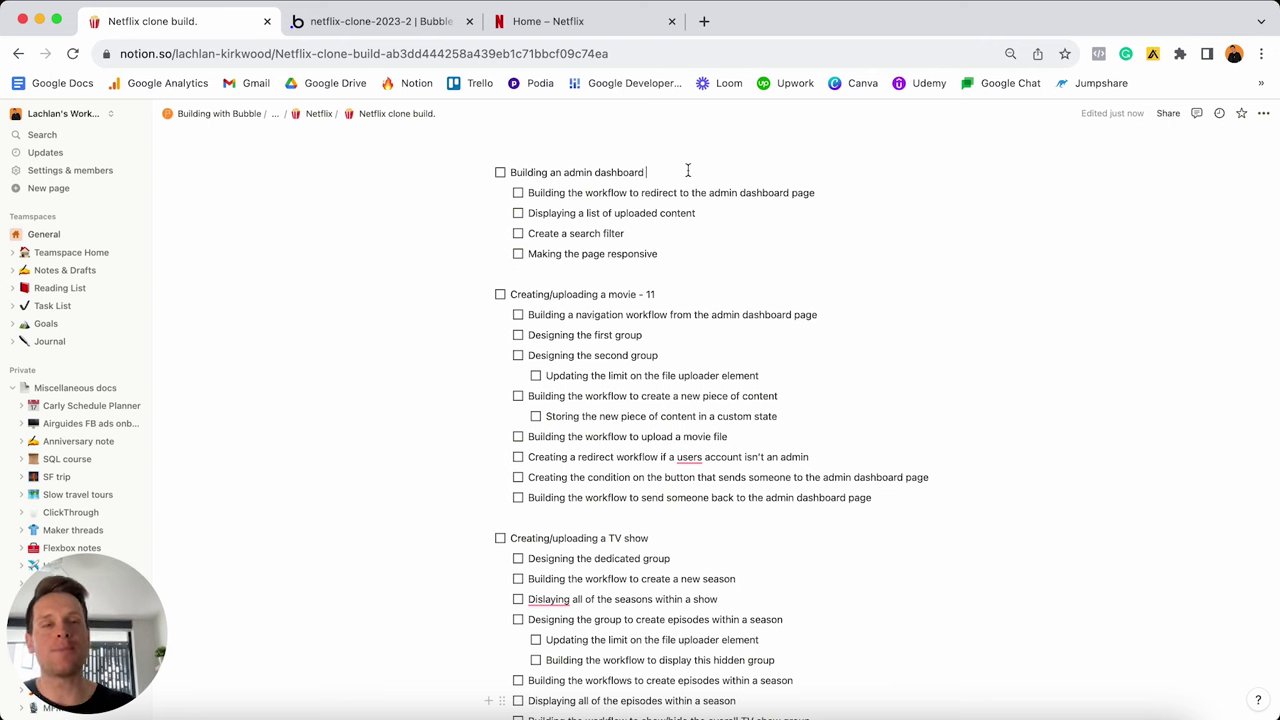
Step: Review the 'Building an admin dashboard' checklist in Notion before moving to the Bubble editor
{"action": "left_click", "coordinate": [714, 176]}
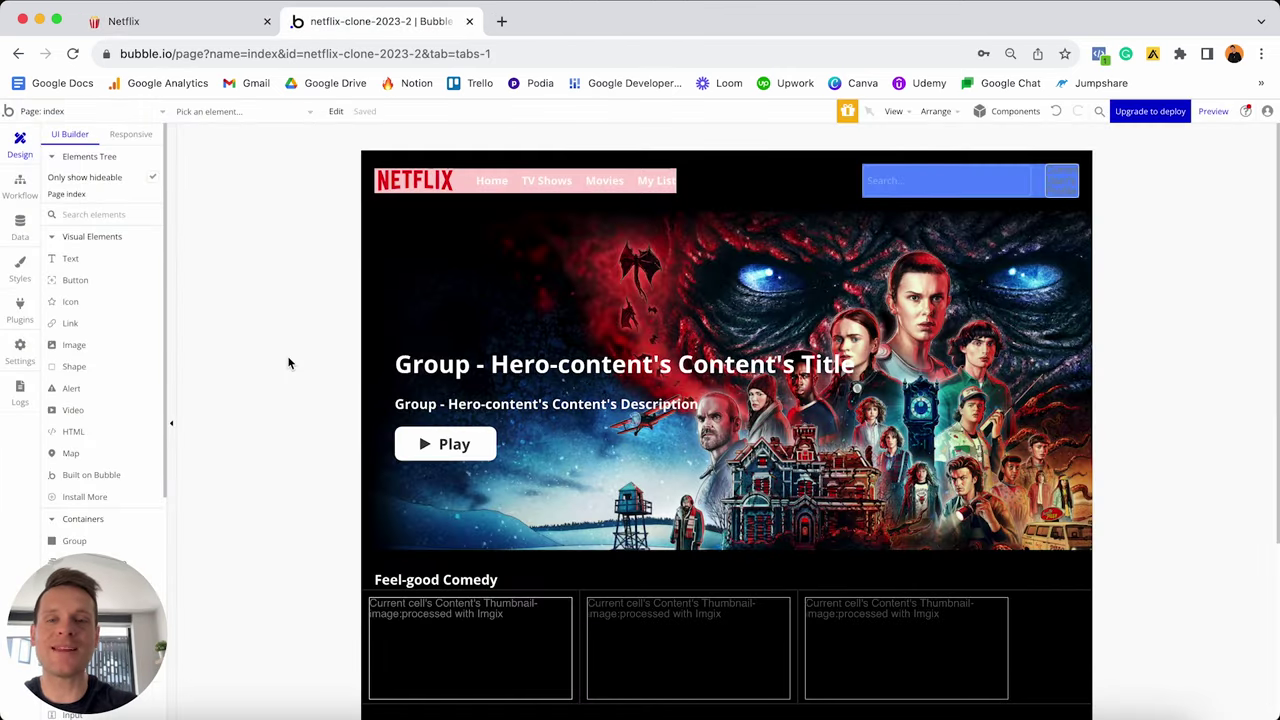
Step: Add a new blank page called 'dashboard' from the Page dropdown
{"action": "left_click", "coordinate": [158, 113]}
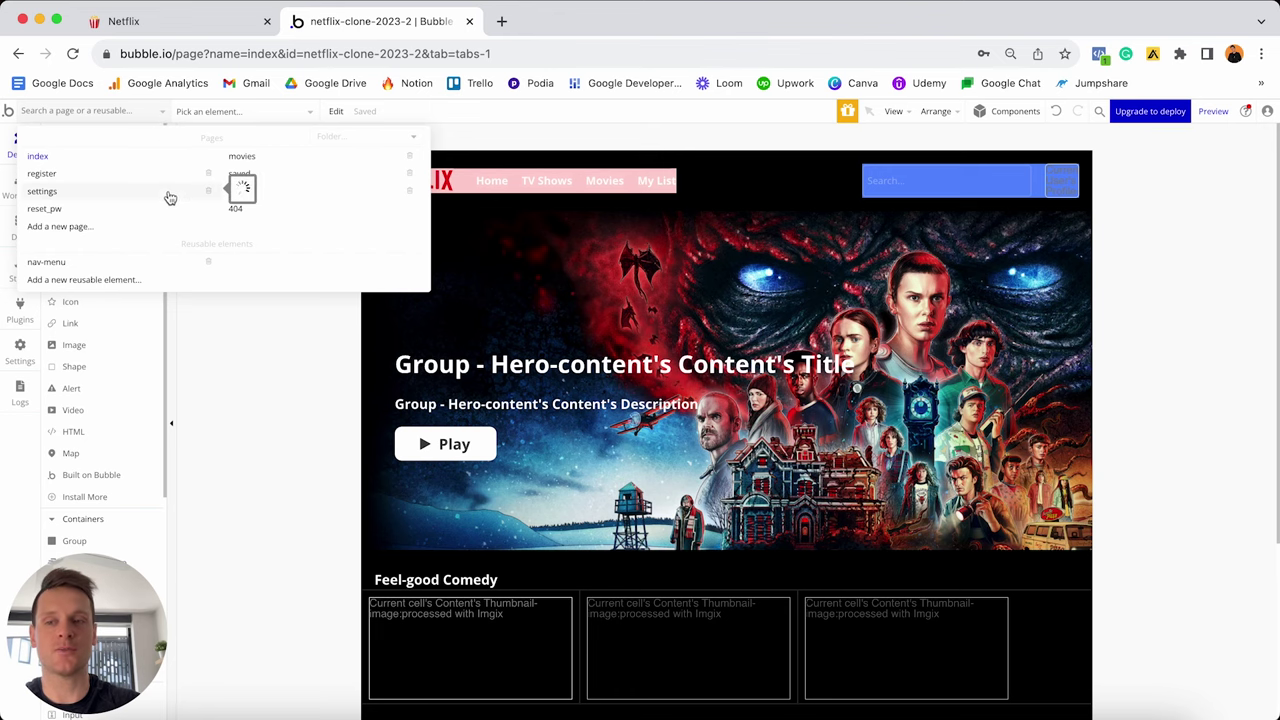
{"action": "left_click", "coordinate": [97, 230]}
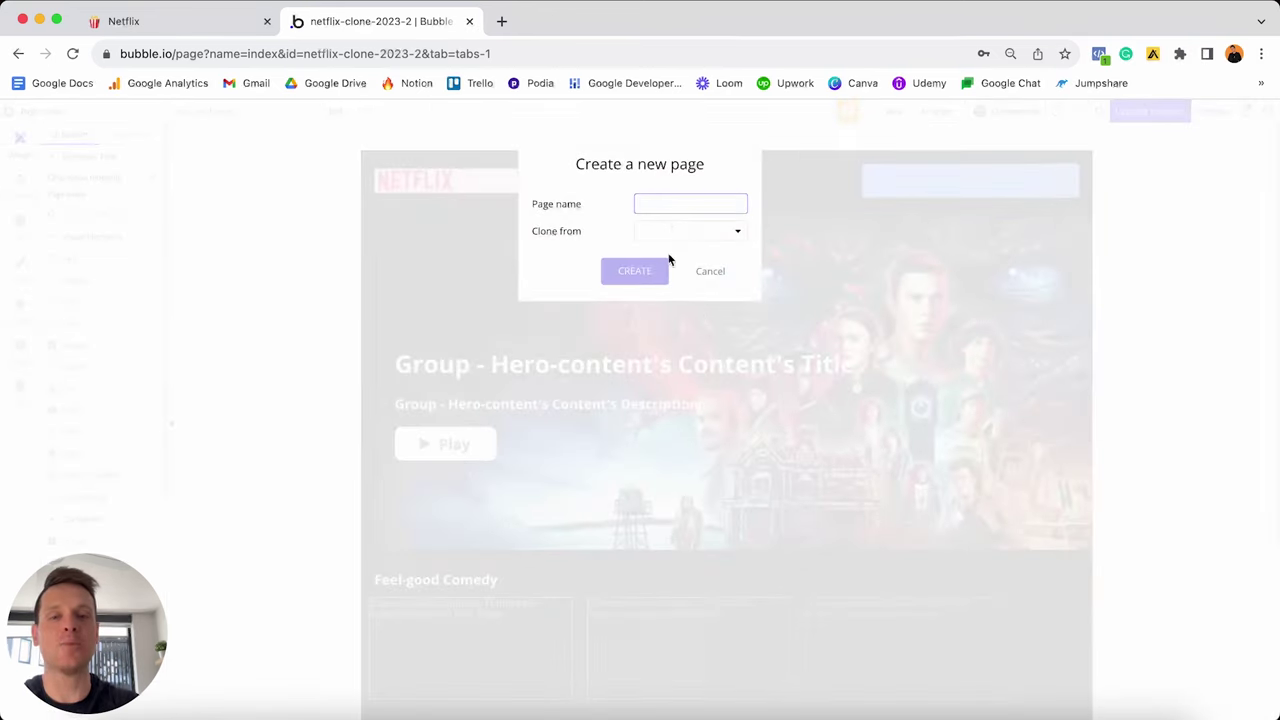
{"action": "type", "text": "dashboard"}
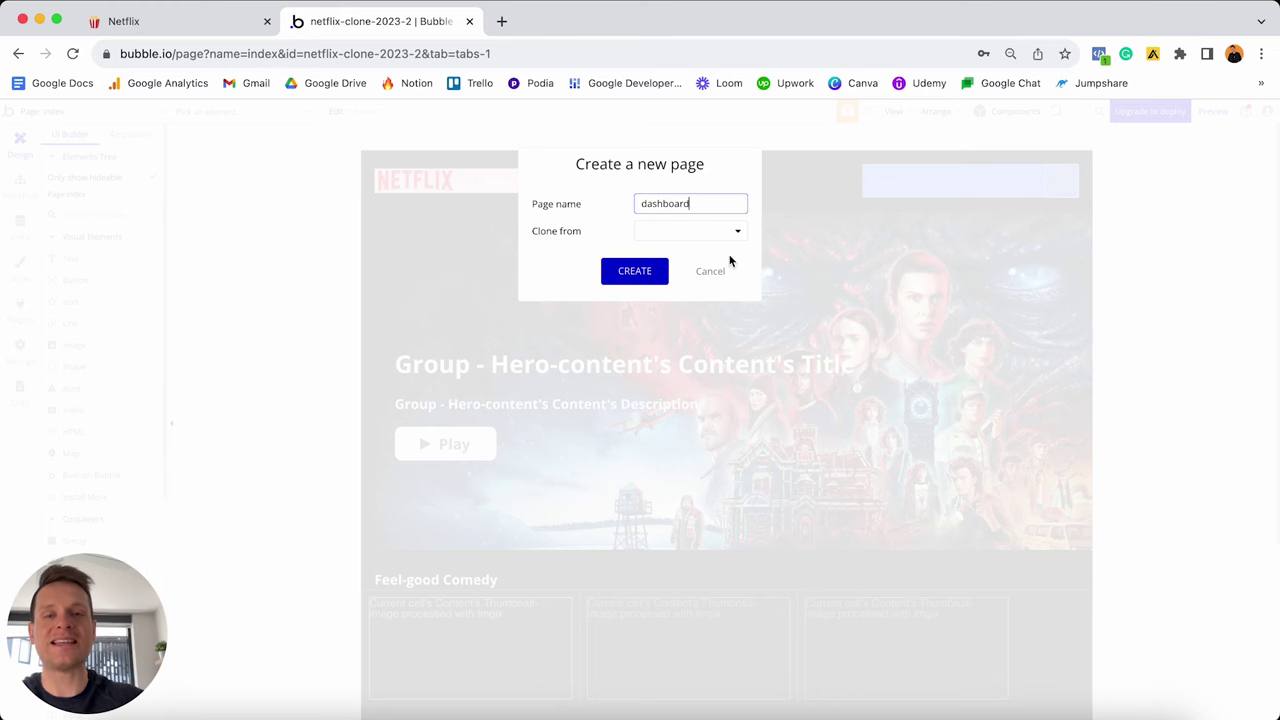
{"action": "left_click", "coordinate": [645, 275]}
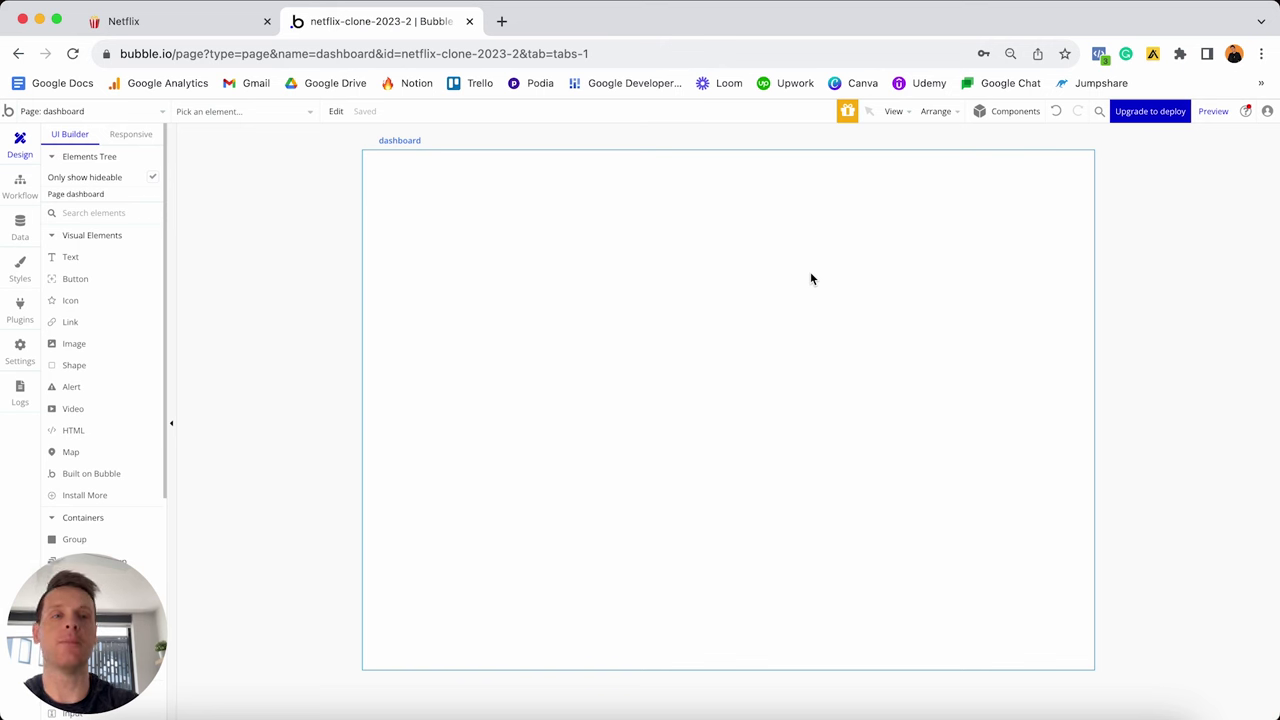
{"action": "key", "text": "ctrl+Up"}
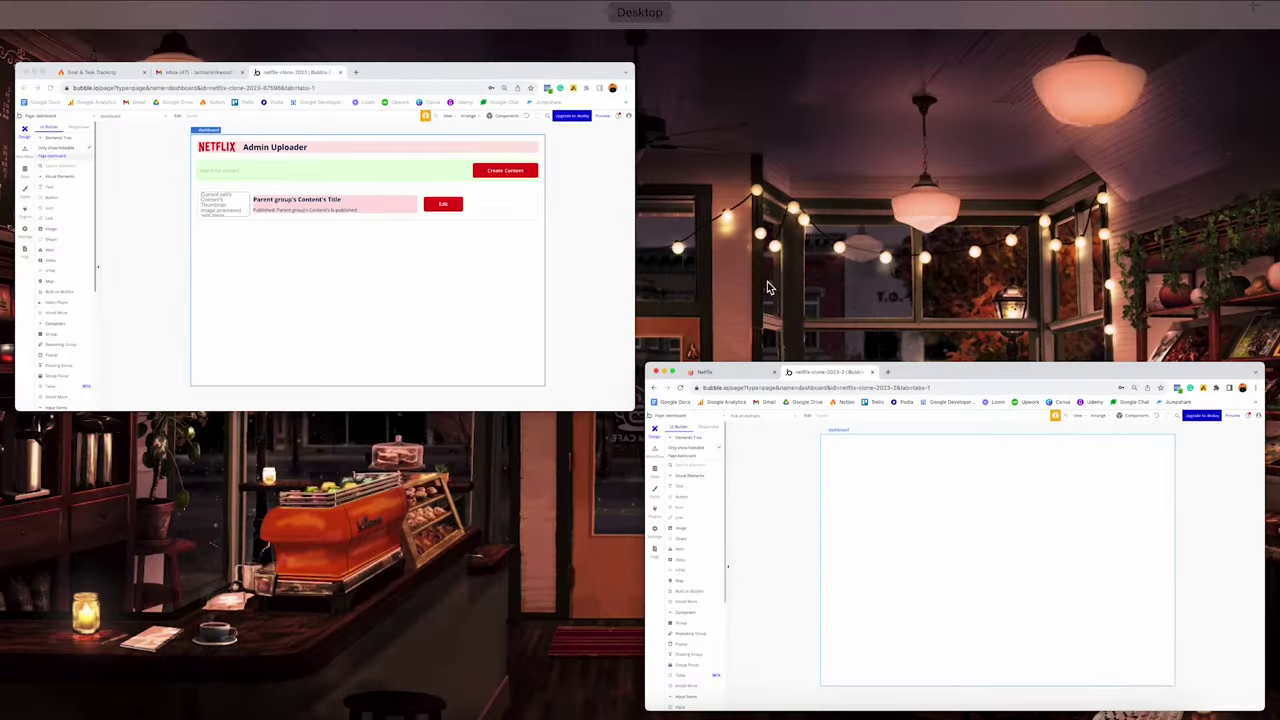
{"action": "left_click", "coordinate": [474, 300]}
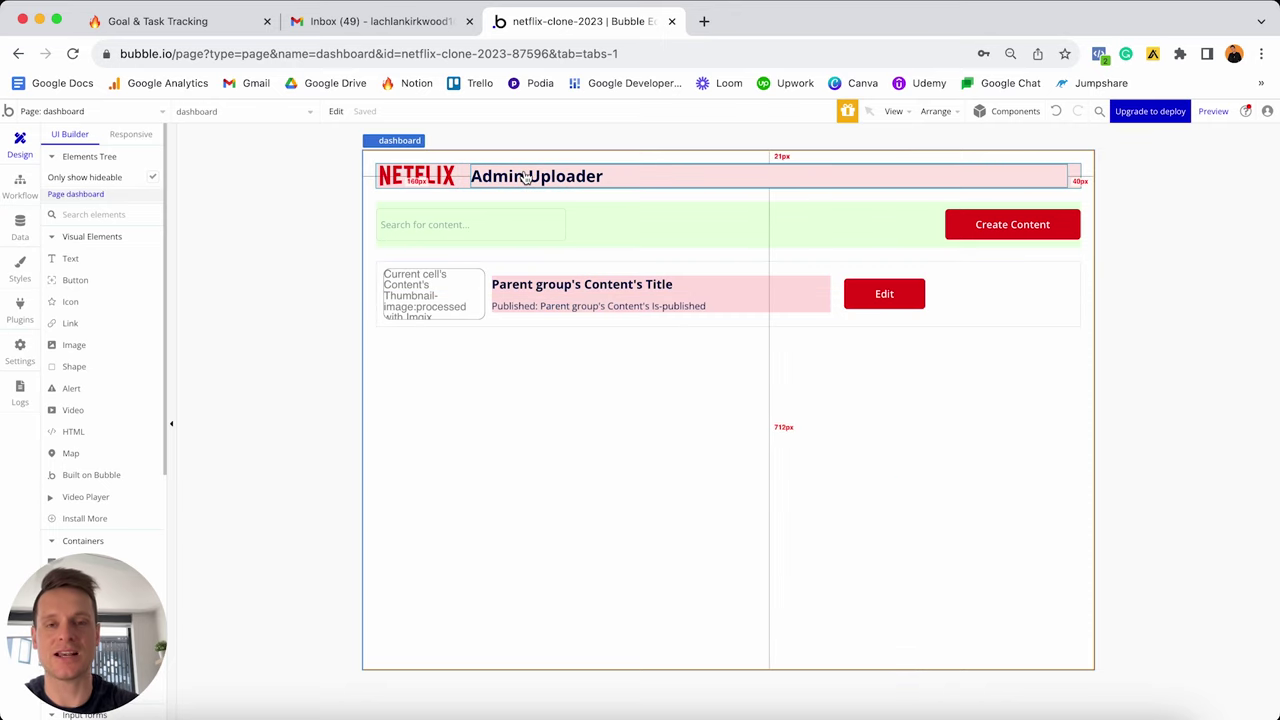
{"action": "key", "text": "ctrl+Up"}
{"action": "left_click", "coordinate": [420, 455]}
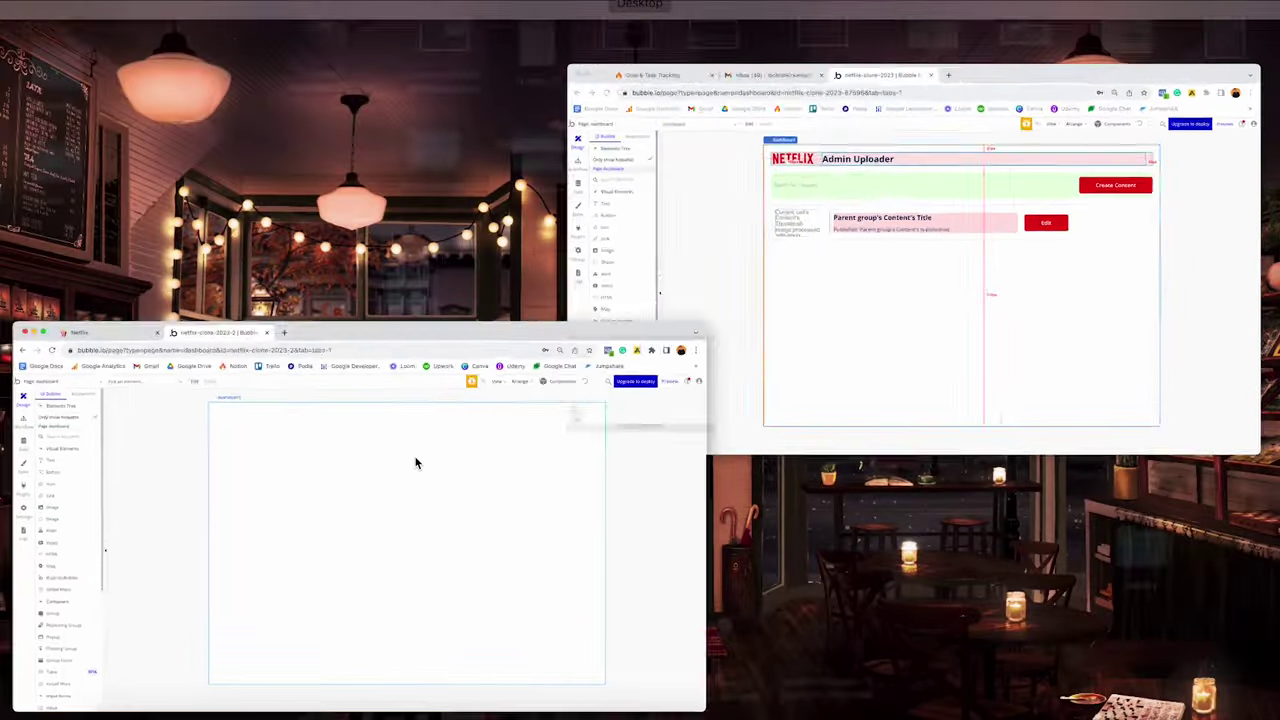
Step: Change the dashboard page's container layout from Fixed to Column
{"action": "left_click", "coordinate": [668, 236]}
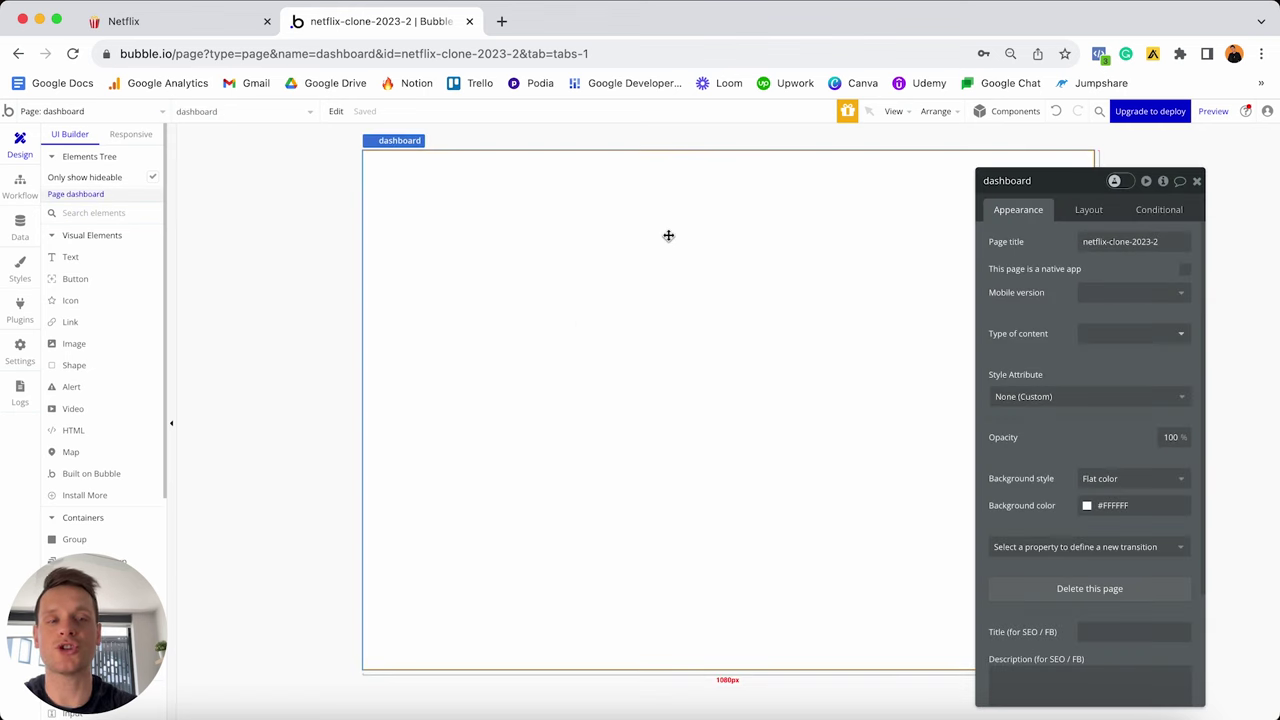
{"action": "left_click", "coordinate": [1088, 210]}
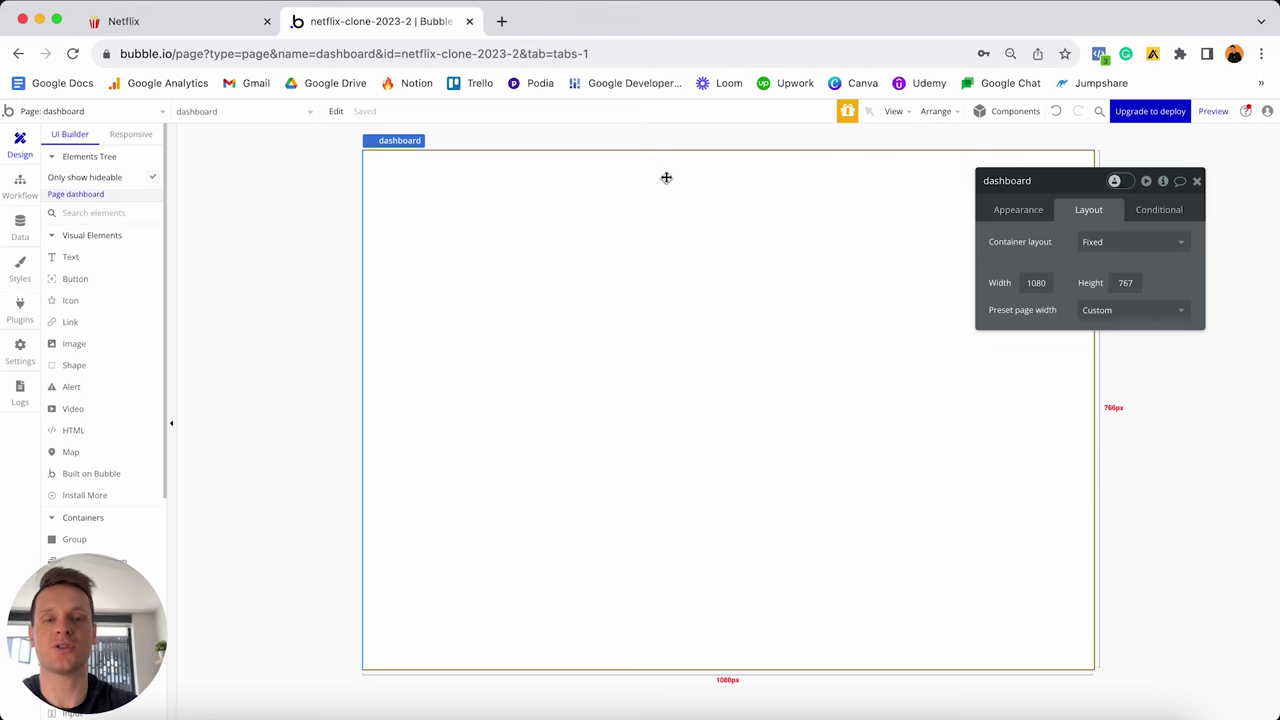
{"action": "left_click", "coordinate": [1140, 242]}
{"action": "left_click", "coordinate": [1122, 326]}
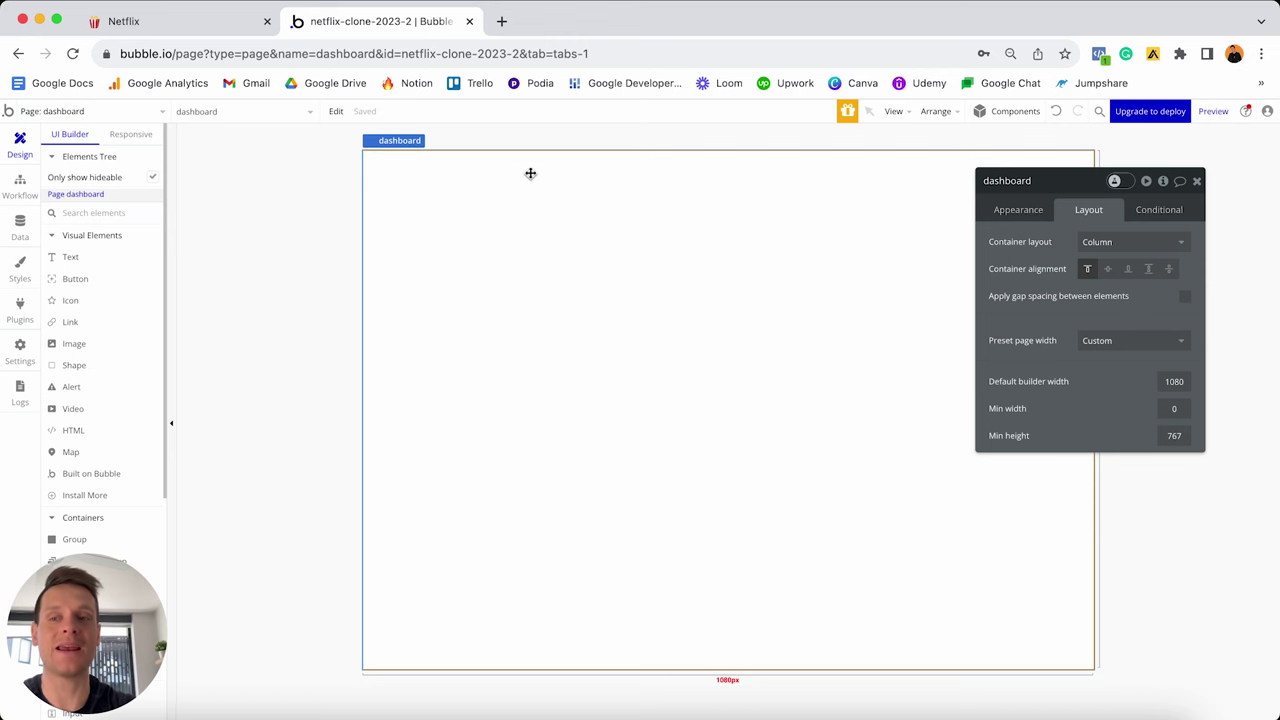
{"action": "scroll", "coordinate": [100, 350], "scroll_direction": "down", "scroll_amount": 3}
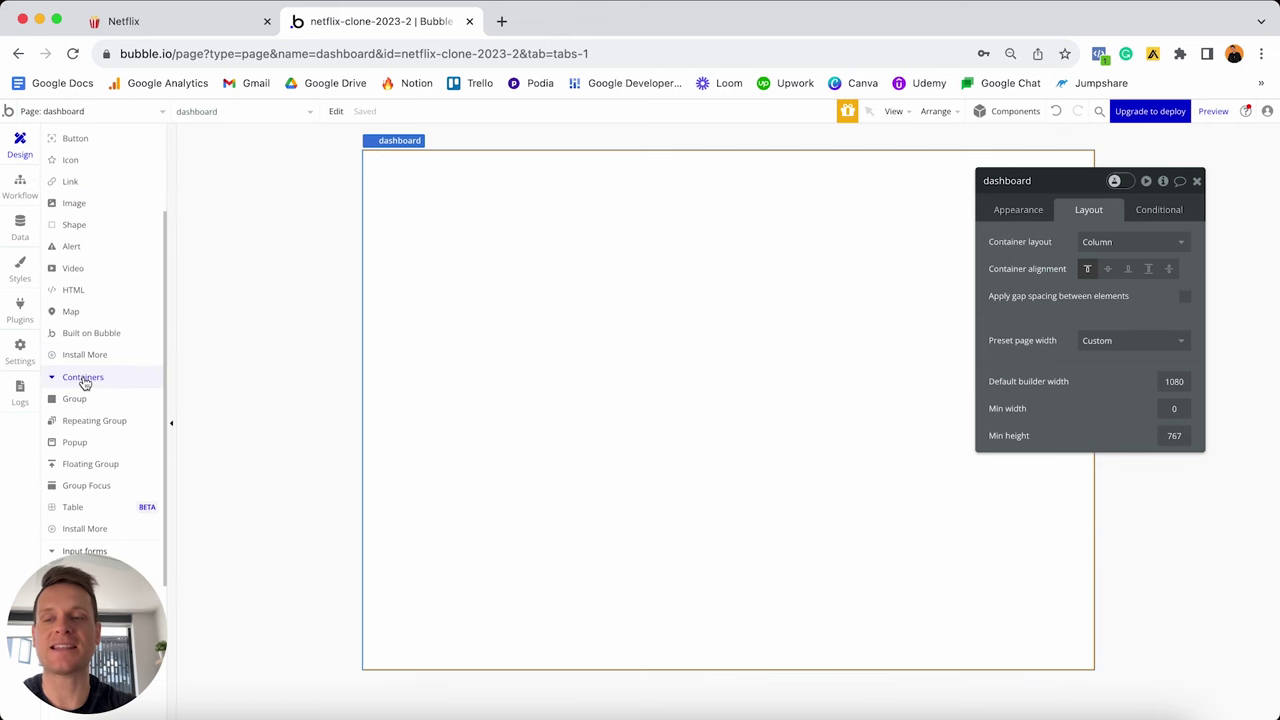
Step: Place a group at the page's top and give it a detached flat light pink #FFD3D3 background
{"action": "left_click", "coordinate": [76, 399]}
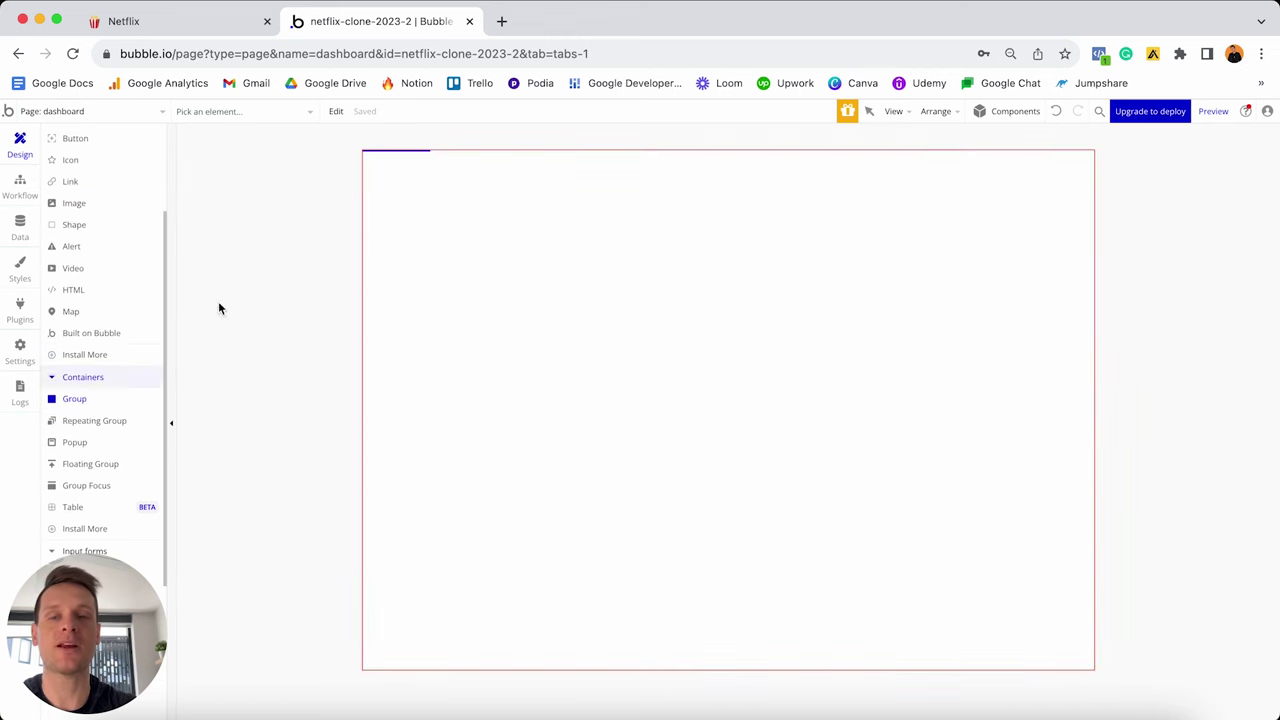
{"action": "left_click", "coordinate": [451, 186]}
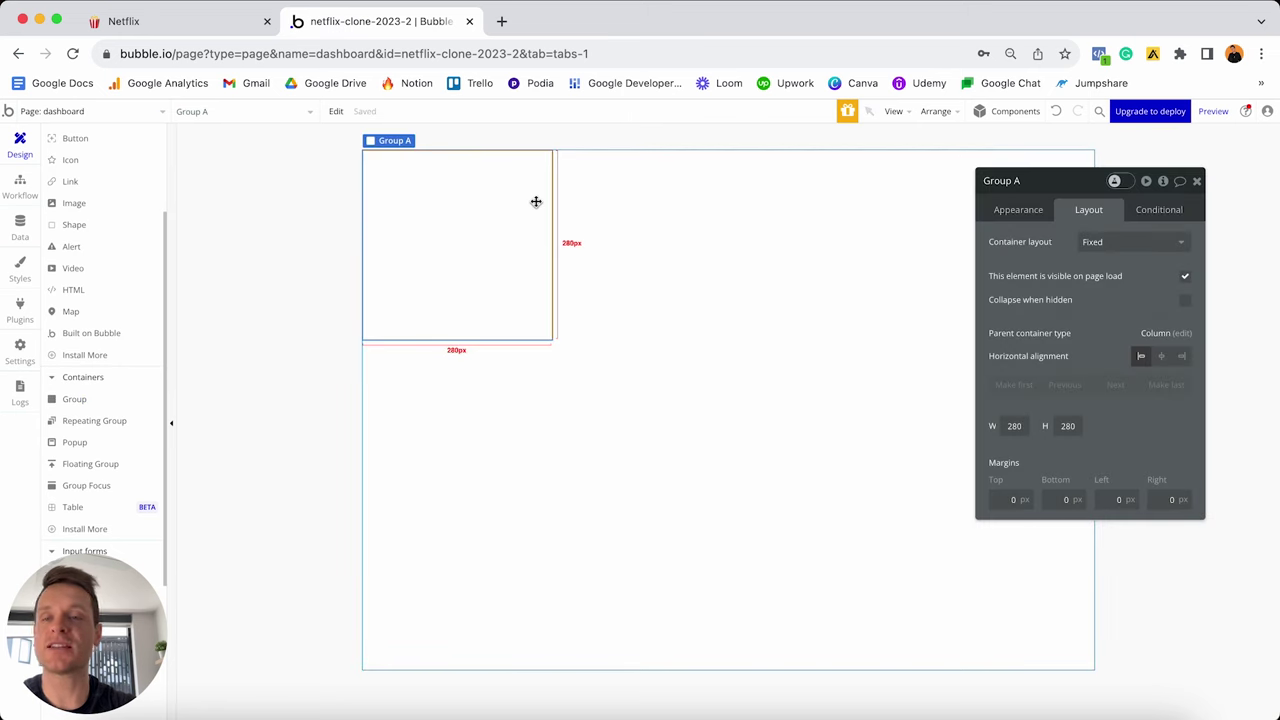
{"action": "left_click", "coordinate": [1018, 212]}
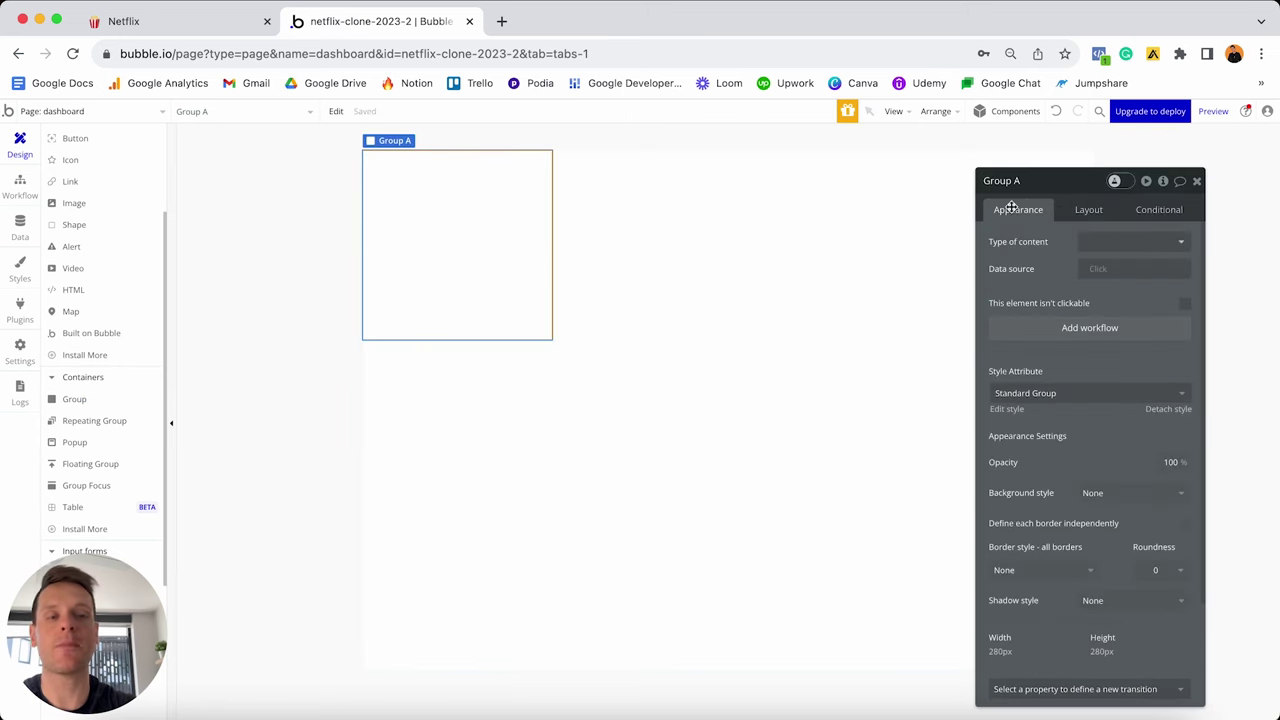
{"action": "left_click", "coordinate": [1160, 409]}
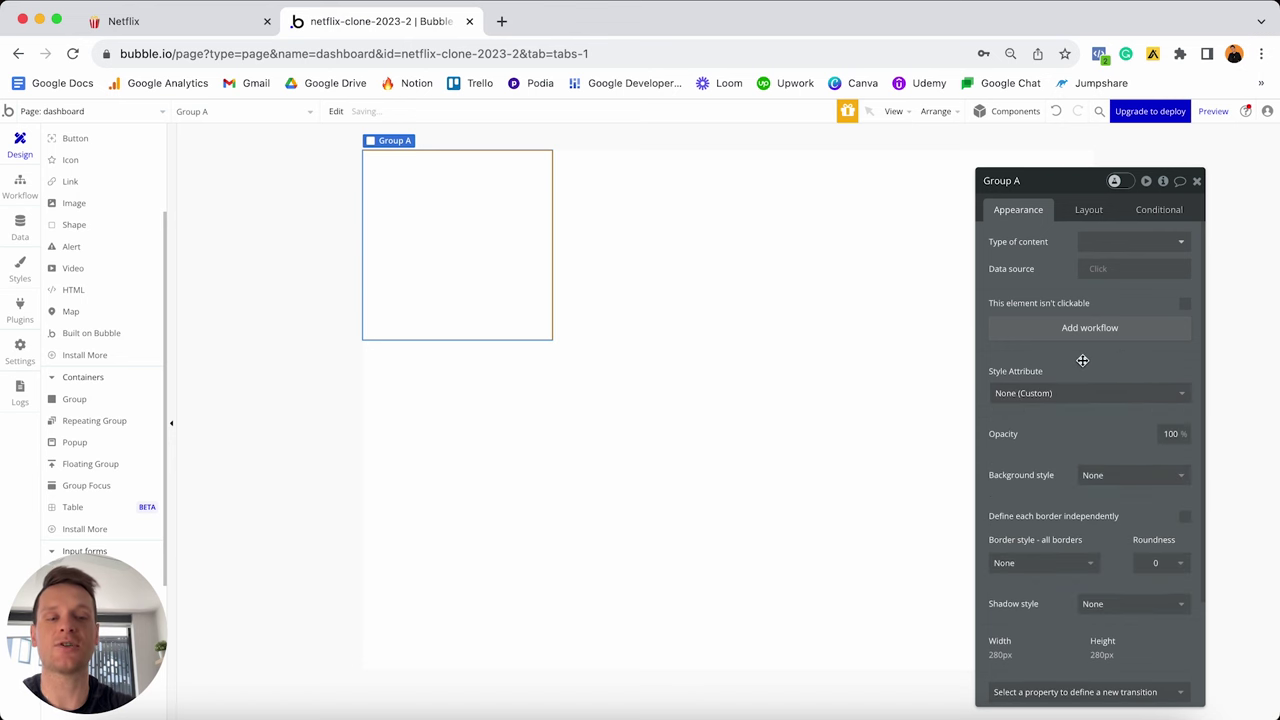
{"action": "scroll", "coordinate": [1082, 360], "scroll_direction": "down", "scroll_amount": 2}
{"action": "left_click", "coordinate": [1100, 409]}
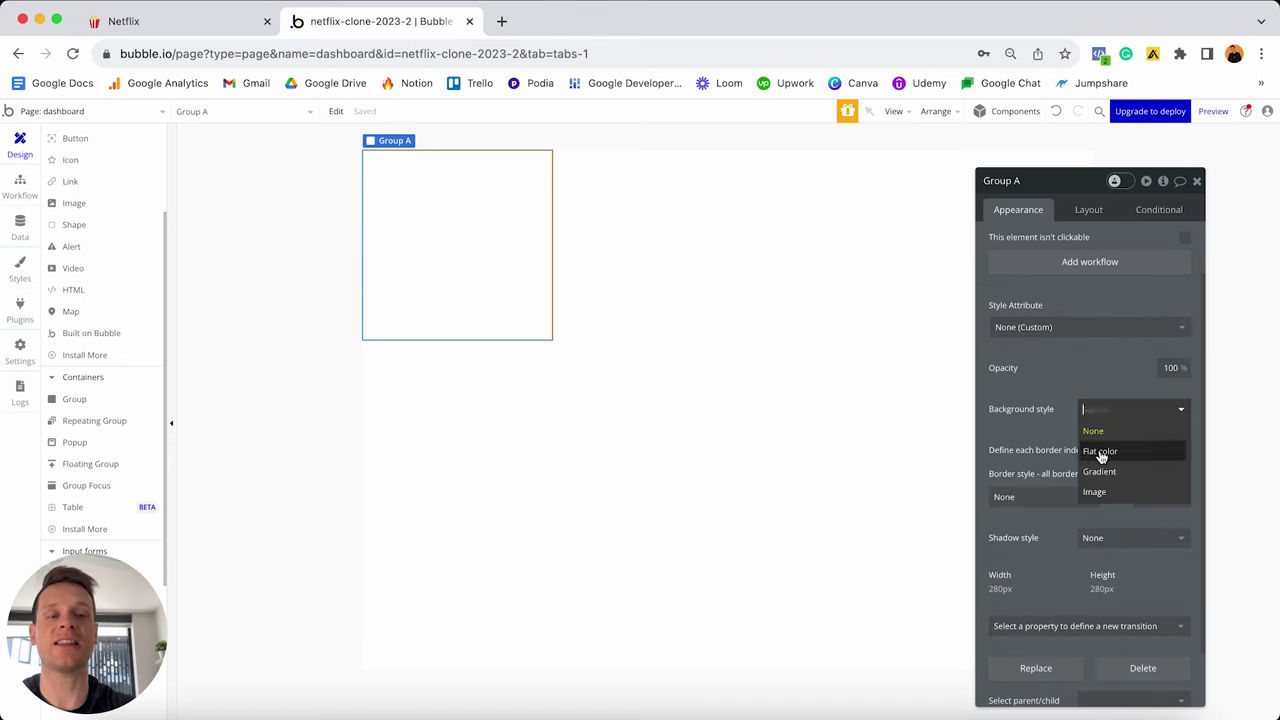
{"action": "left_click", "coordinate": [1100, 451]}
{"action": "left_click", "coordinate": [1100, 436]}
{"action": "left_click_drag", "start_coordinate": [1080, 450], "coordinate": [1100, 447]}
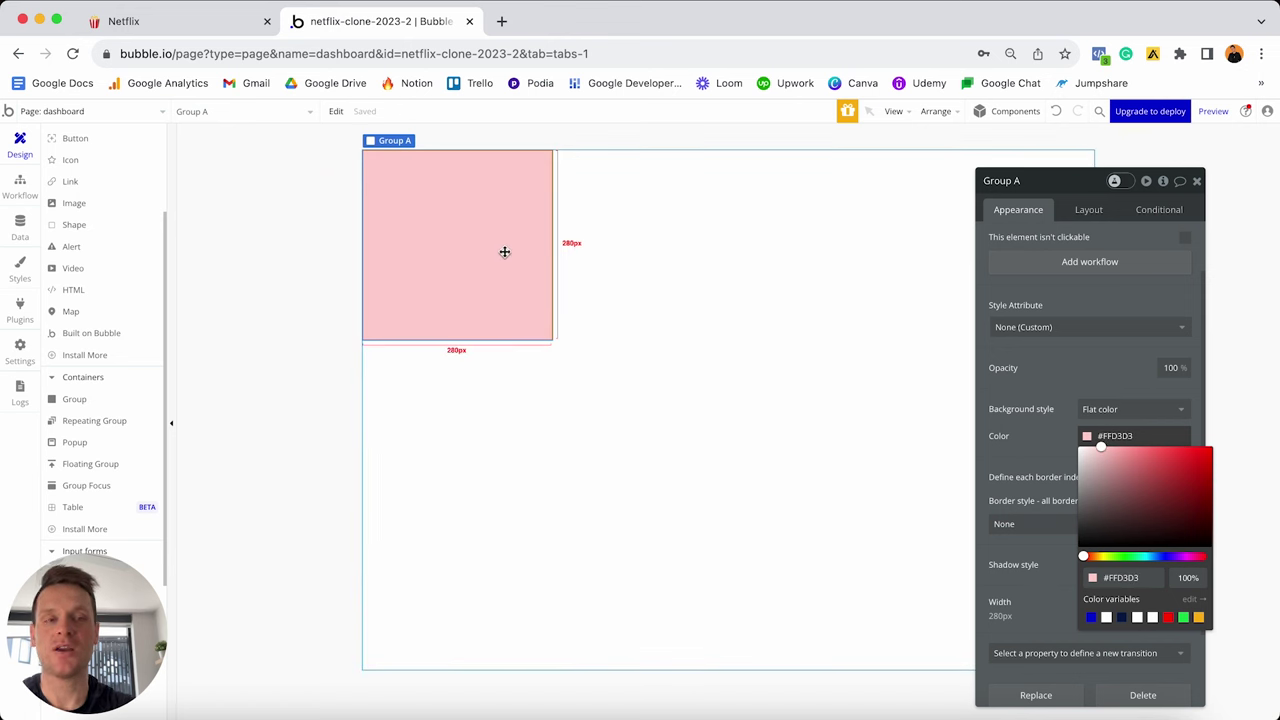
Step: Set the group to Row layout, not fixed-width, with minimum width 0
{"action": "left_click", "coordinate": [1089, 211]}
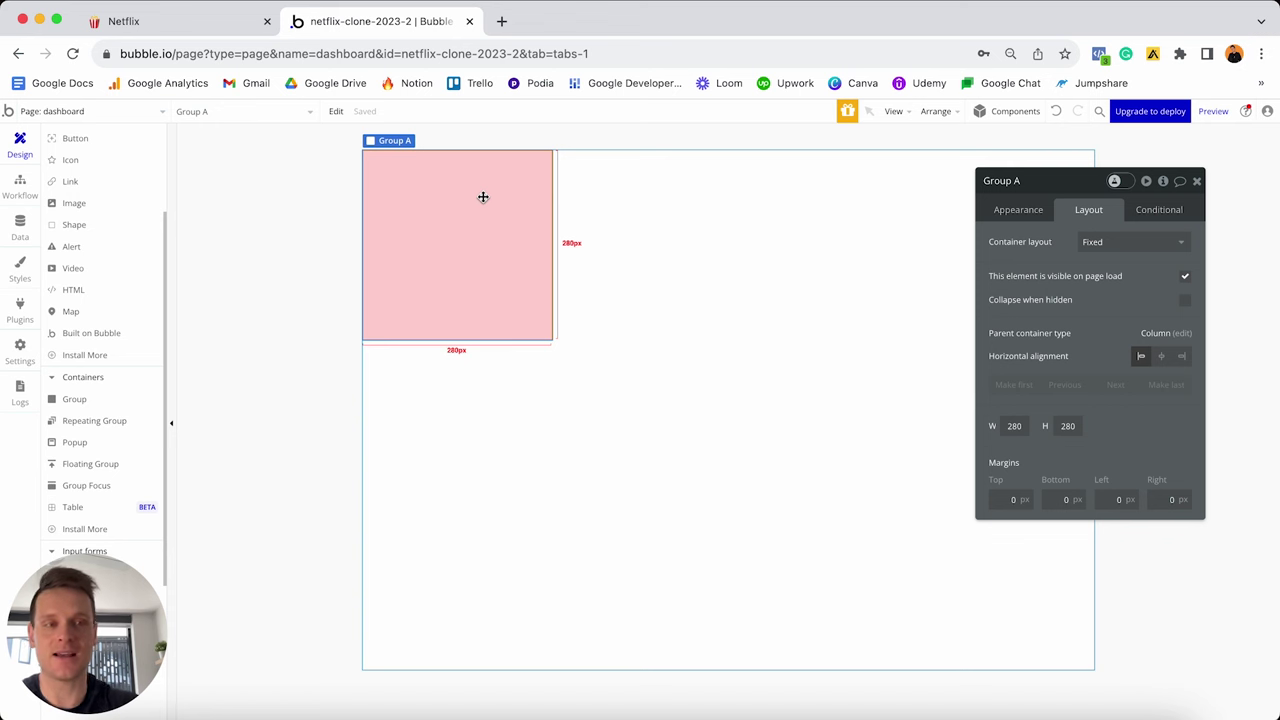
{"action": "left_click", "coordinate": [1096, 244]}
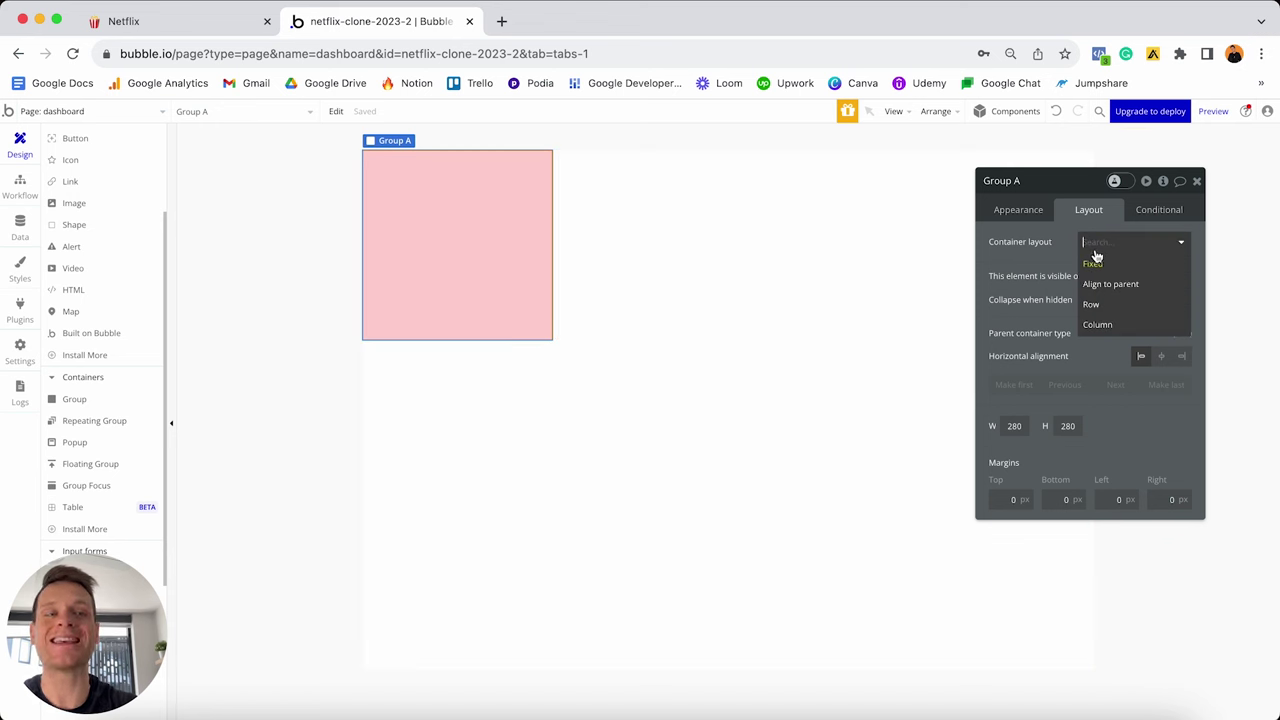
{"action": "left_click", "coordinate": [1095, 305]}
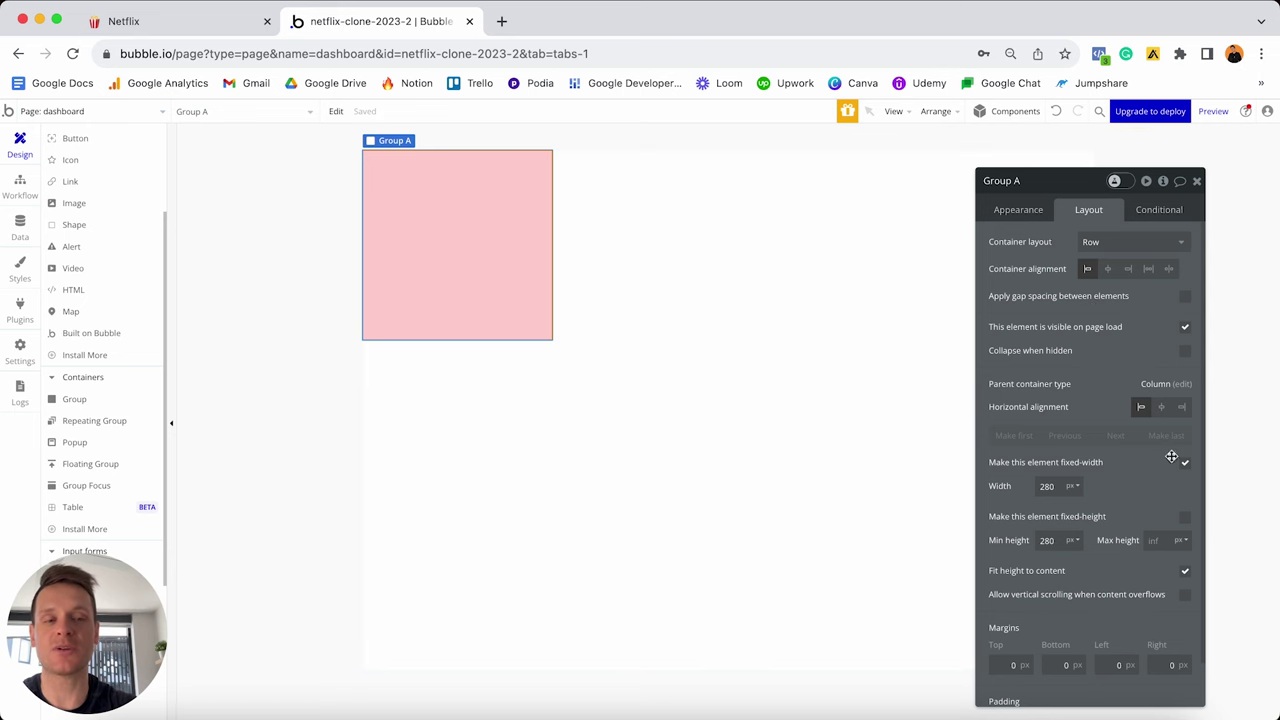
{"action": "left_click", "coordinate": [1186, 467]}
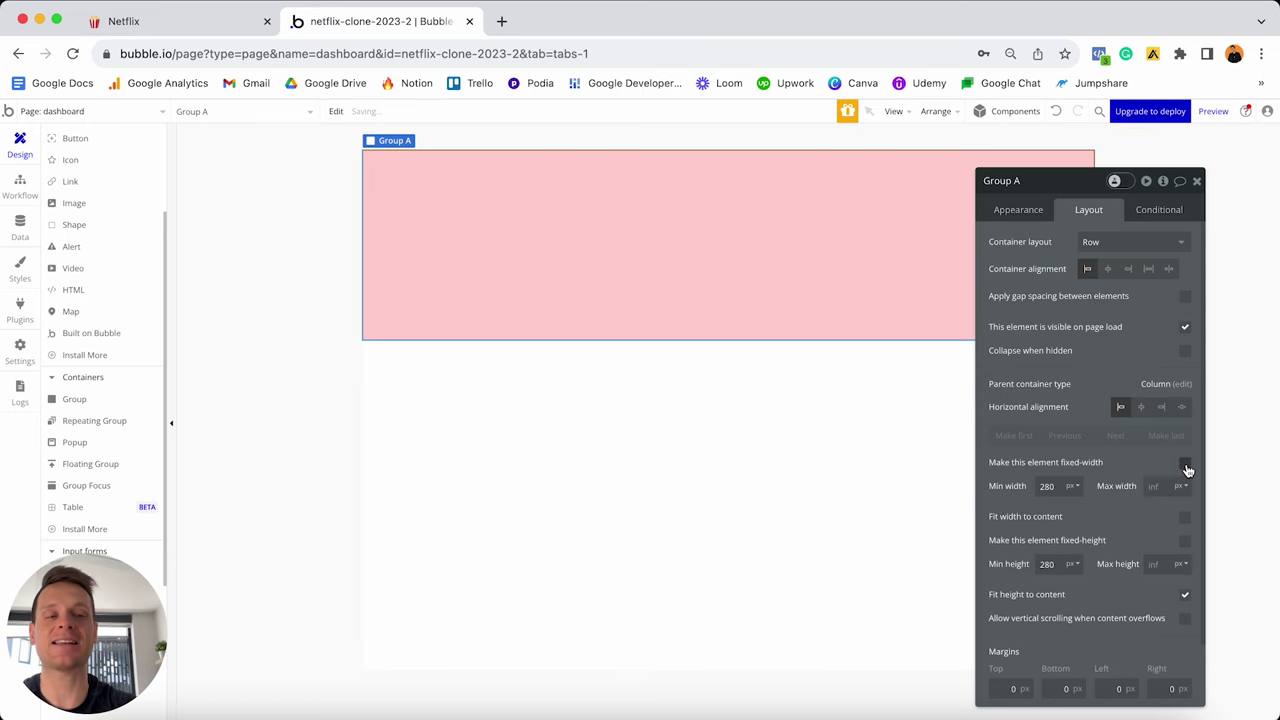
{"action": "double_click", "coordinate": [1055, 485]}
{"action": "type", "text": "0"}
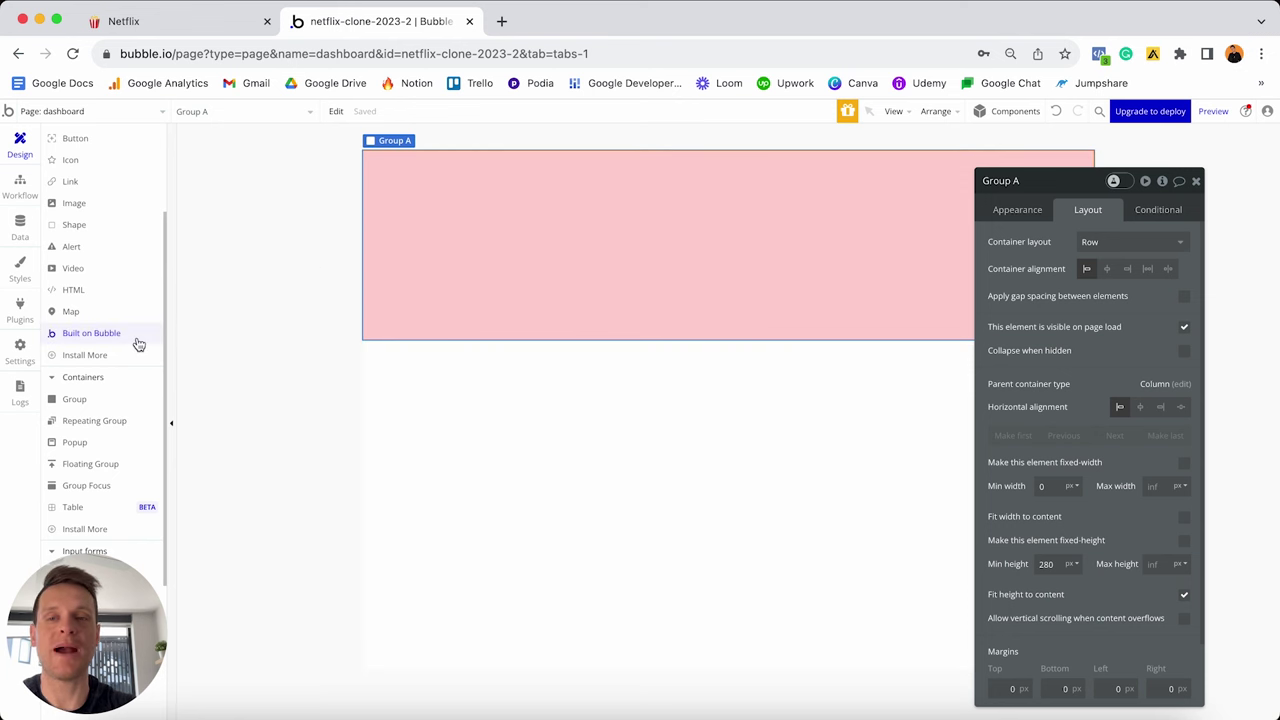
{"action": "scroll", "coordinate": [138, 340], "scroll_direction": "up", "scroll_amount": 3}
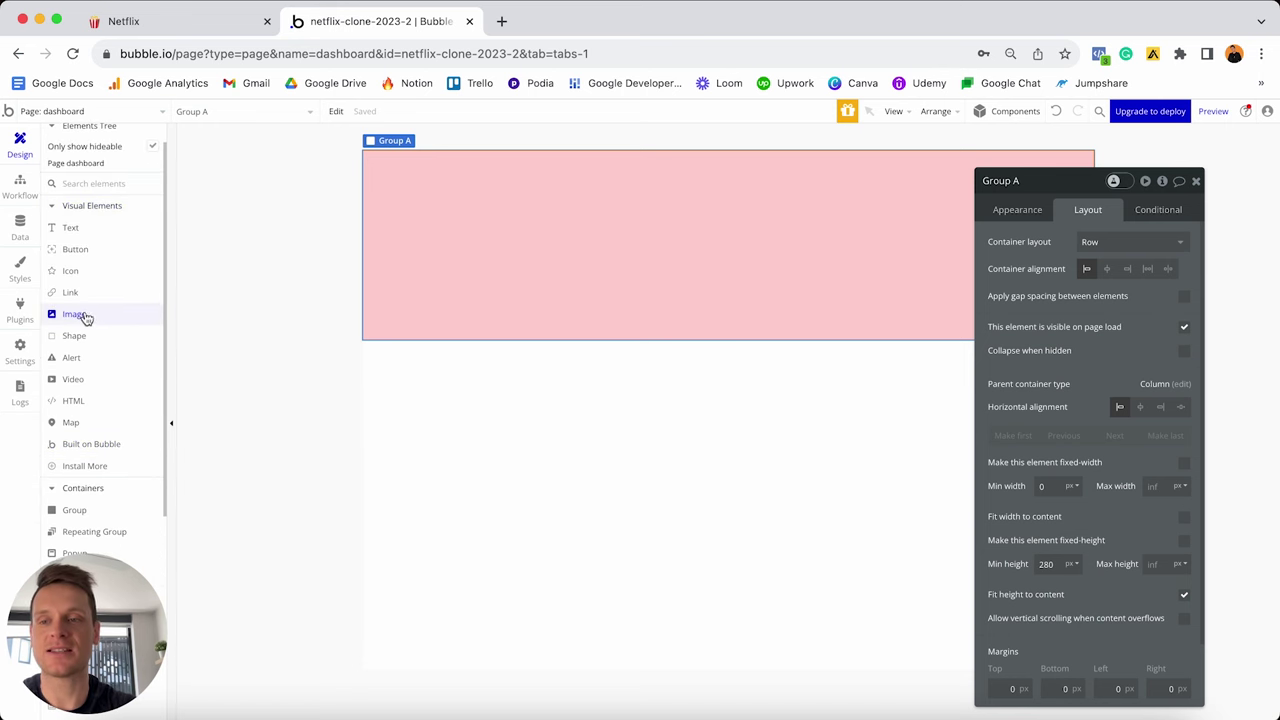
Step: Add the Netflix logo image to Group A at 120 px width, fixed proportions, vertically centred
{"action": "left_click", "coordinate": [86, 316]}
{"action": "left_click", "coordinate": [425, 202]}
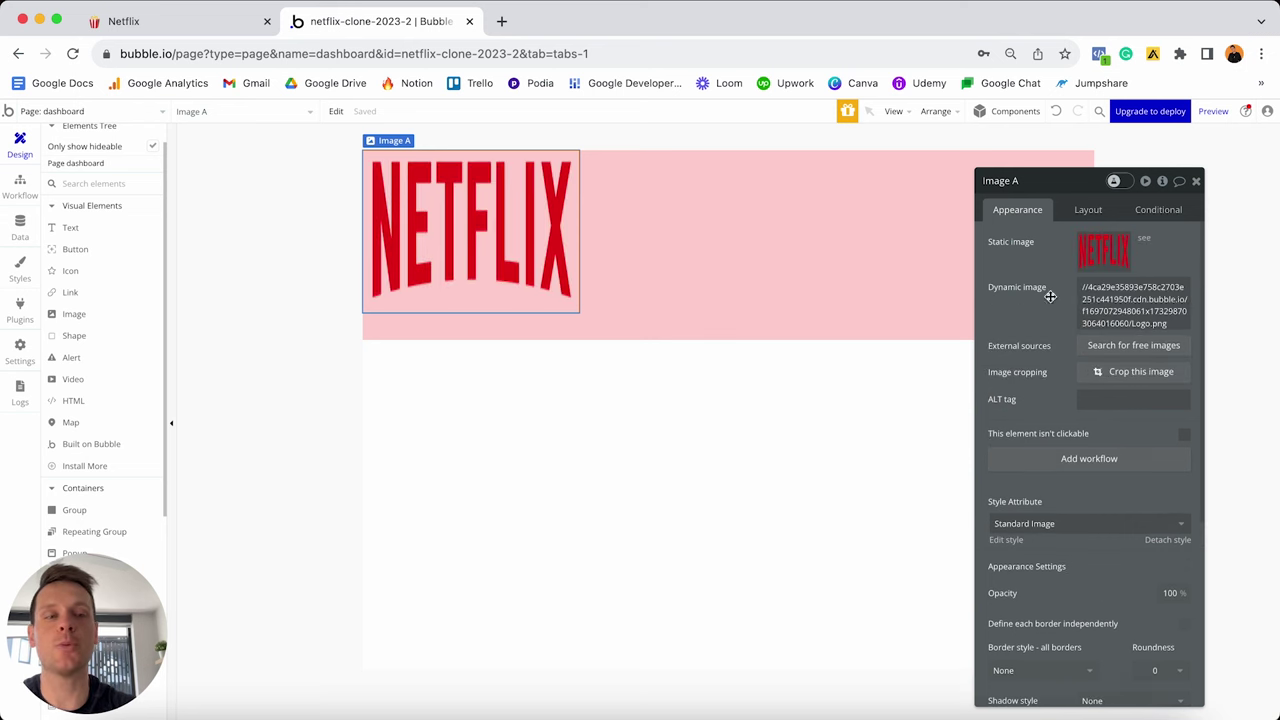
{"action": "left_click", "coordinate": [1086, 213]}
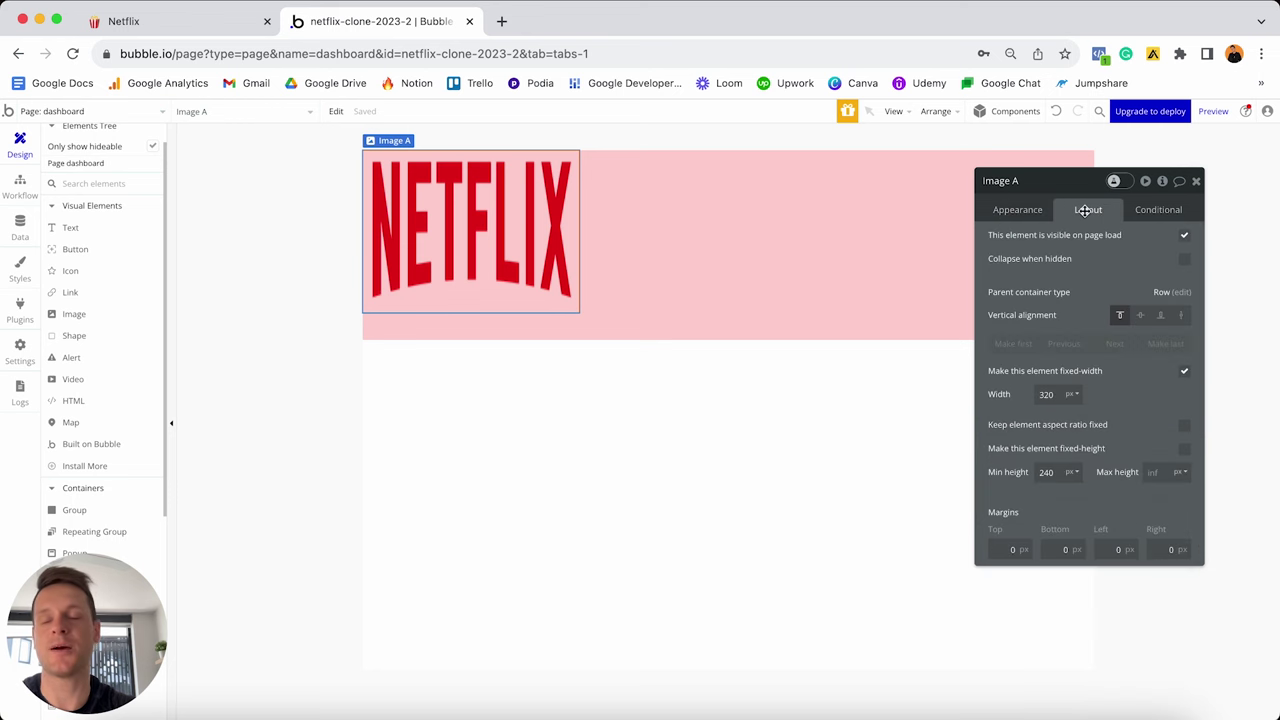
{"action": "left_click", "coordinate": [1052, 394]}
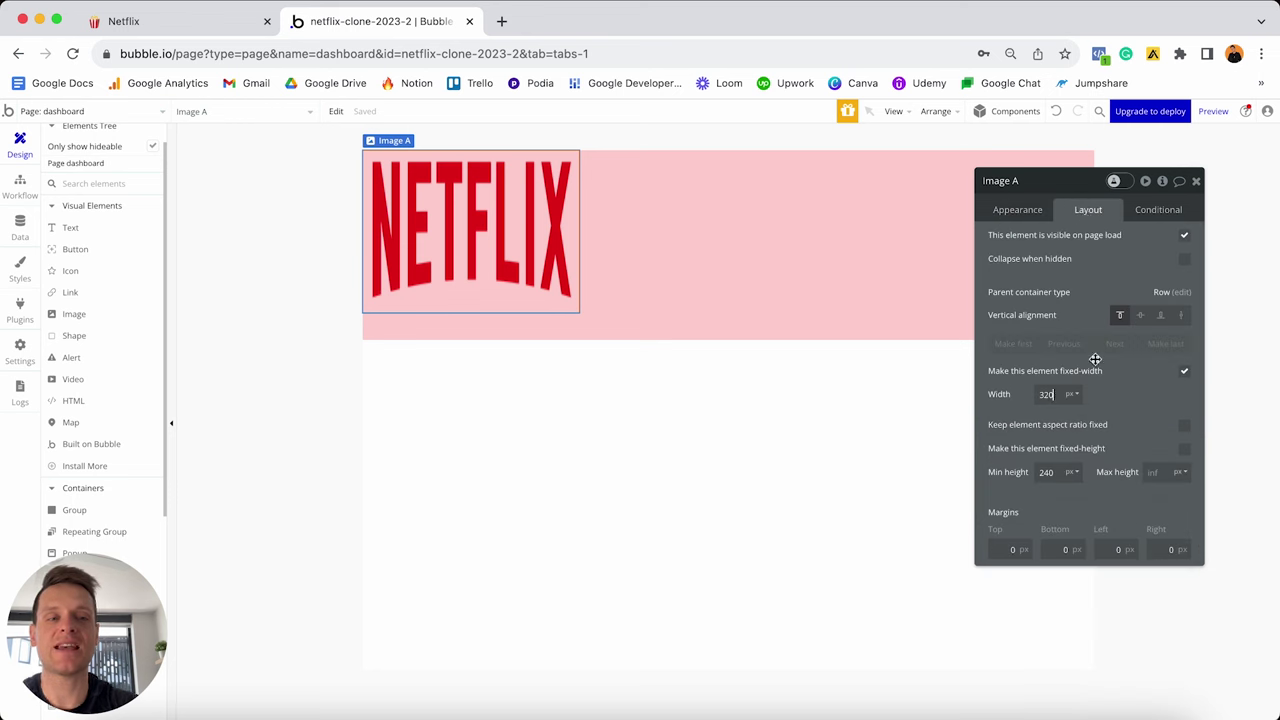
{"action": "key", "text": "BackSpace"}
{"action": "key", "text": "BackSpace"}
{"action": "key", "text": "BackSpace"}
{"action": "type", "text": "120"}
{"action": "key", "text": "Return"}
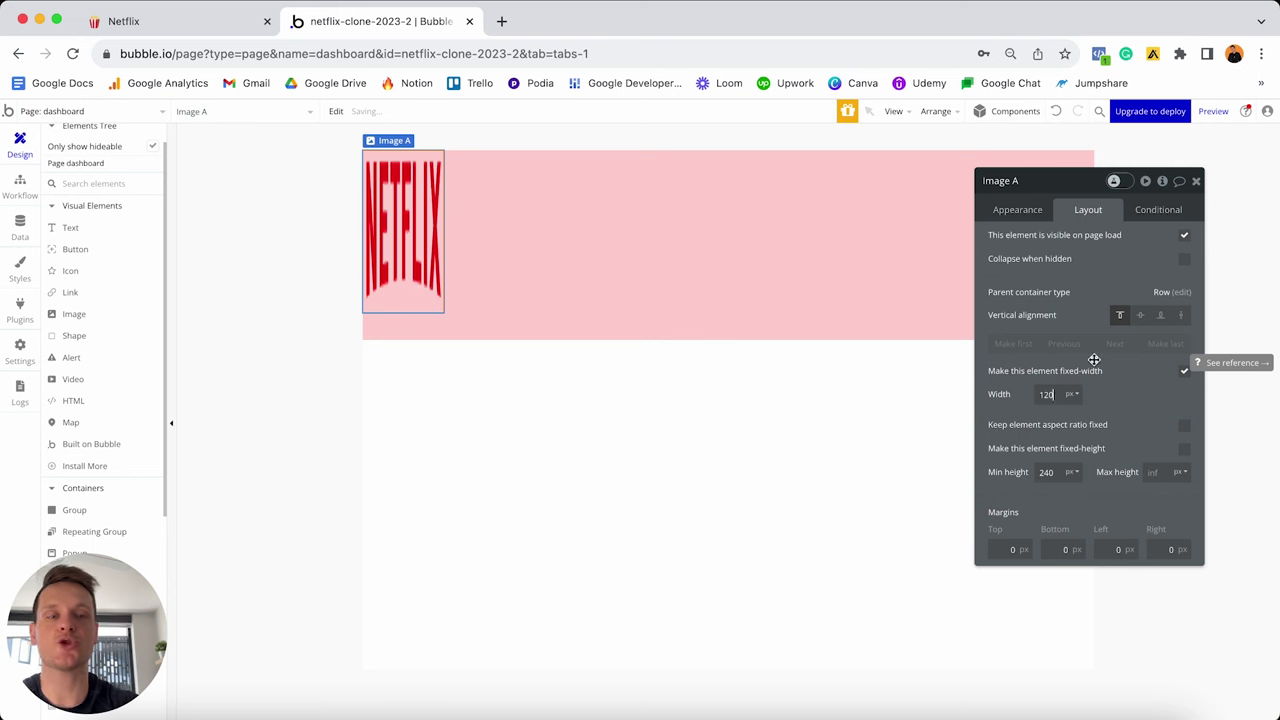
{"action": "left_click", "coordinate": [1184, 428]}
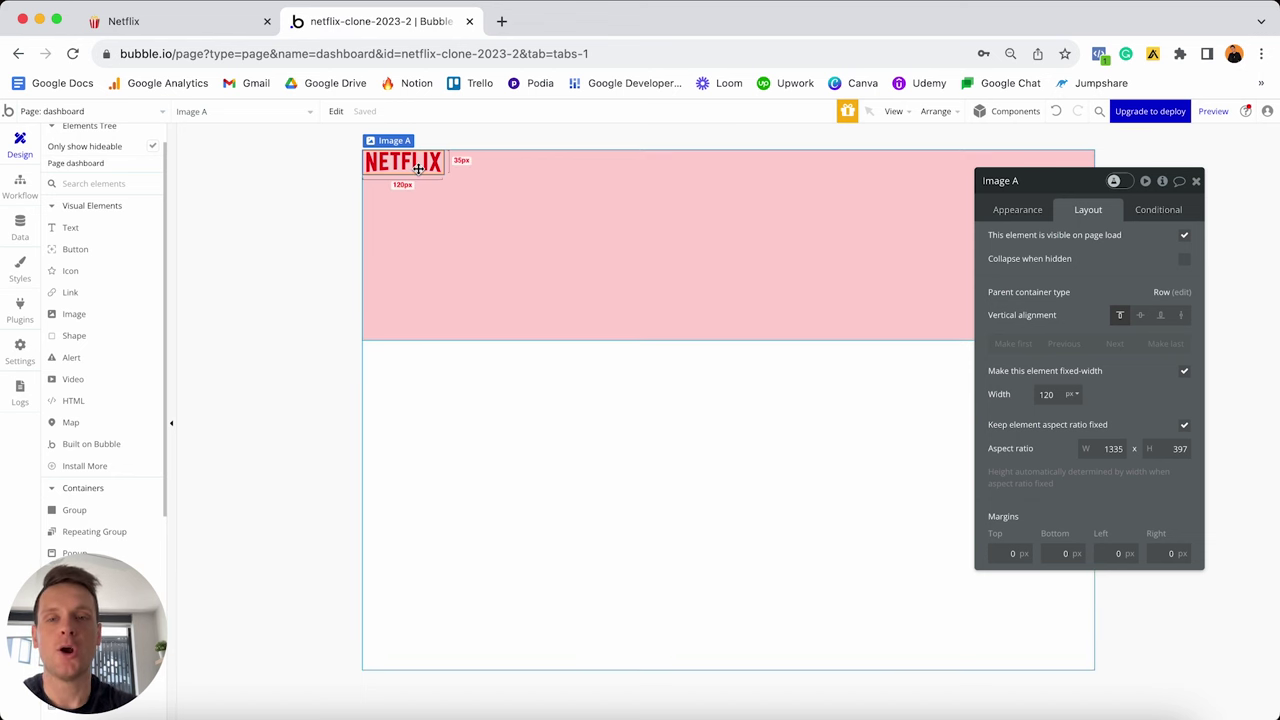
{"action": "left_click", "coordinate": [1140, 316]}
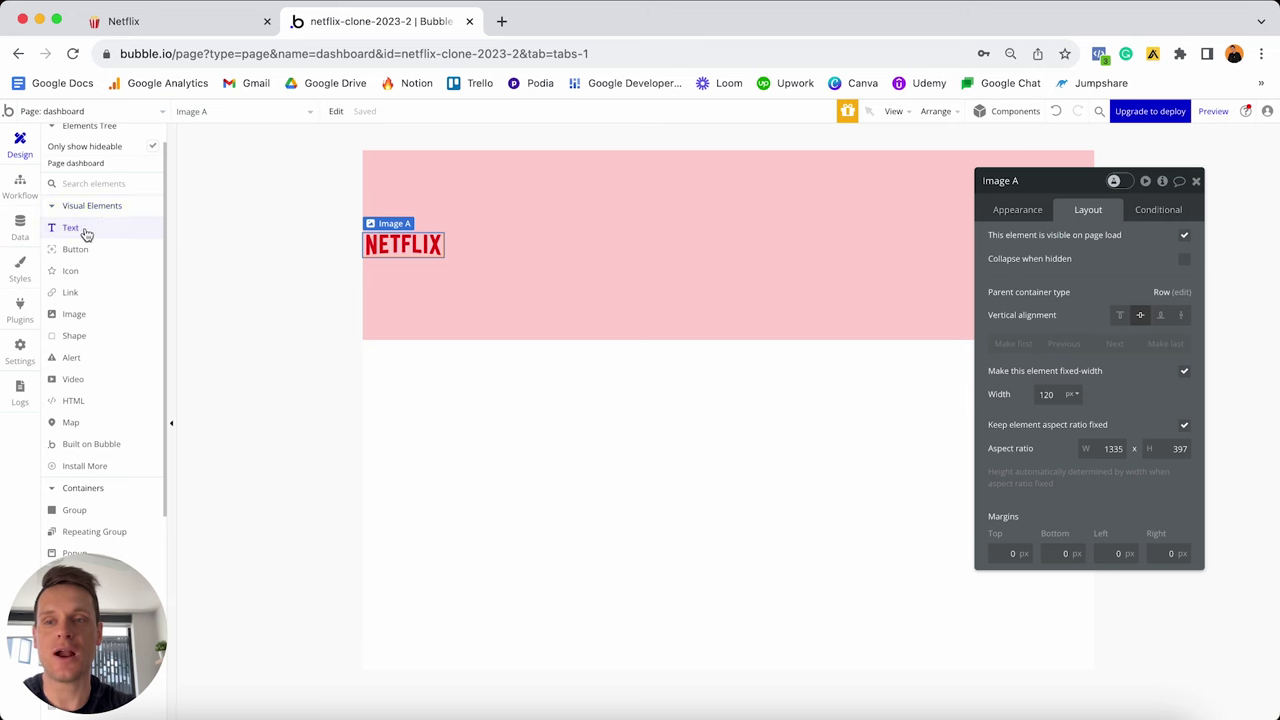
Step: Add an 'Admin Uploader' text in Group A, detached from its style, at 24px bold
{"action": "left_click", "coordinate": [95, 227]}
{"action": "left_click", "coordinate": [515, 255]}
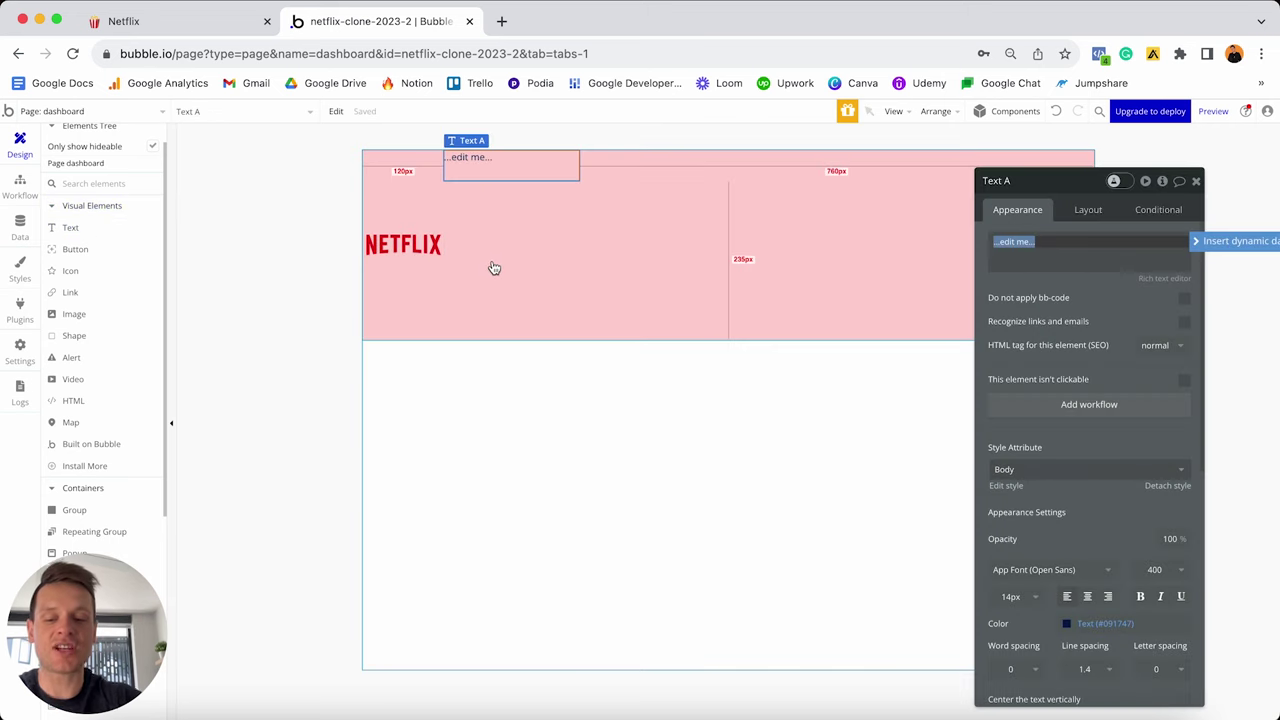
{"action": "type", "text": "Admi"}
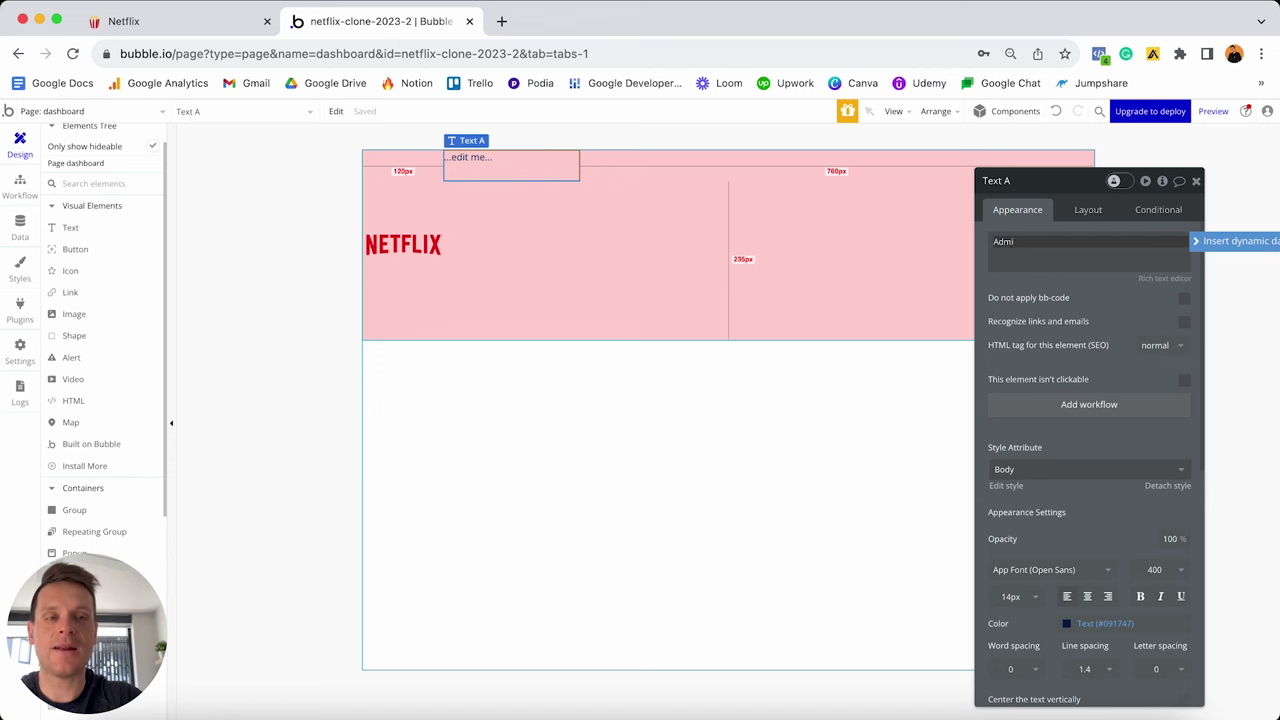
{"action": "type", "text": "n Uploader"}
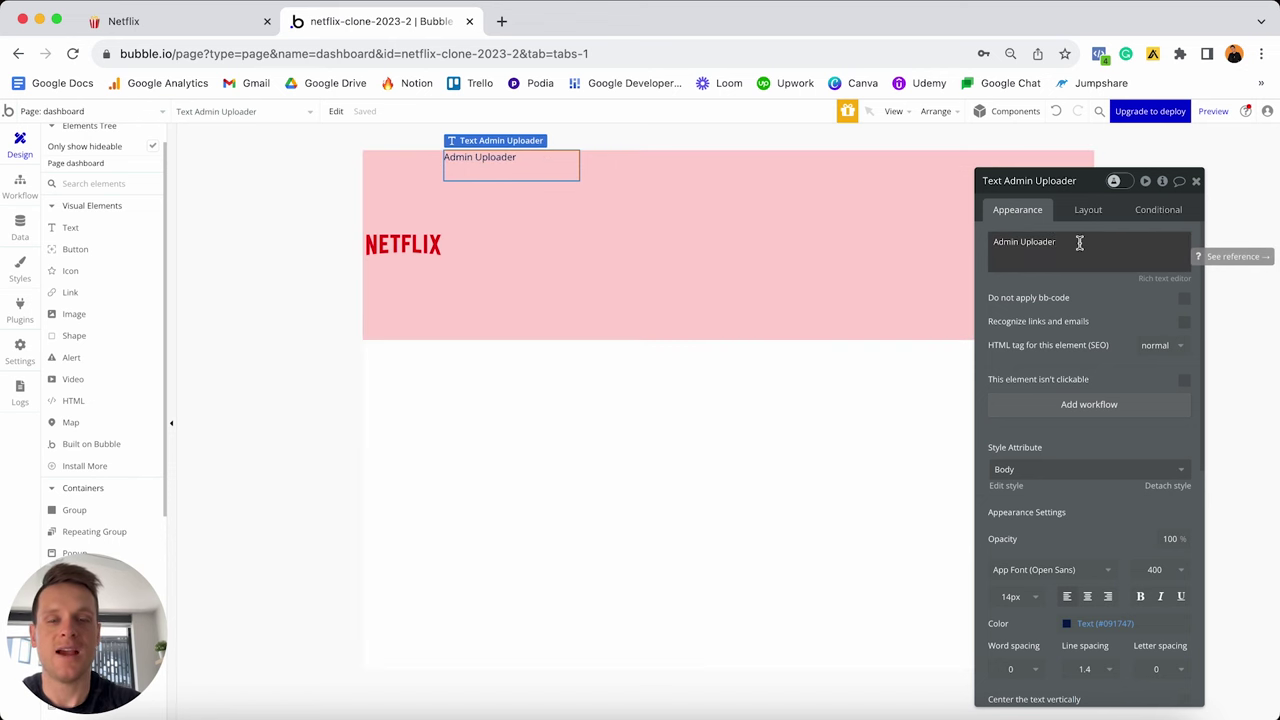
{"action": "left_click", "coordinate": [1163, 486]}
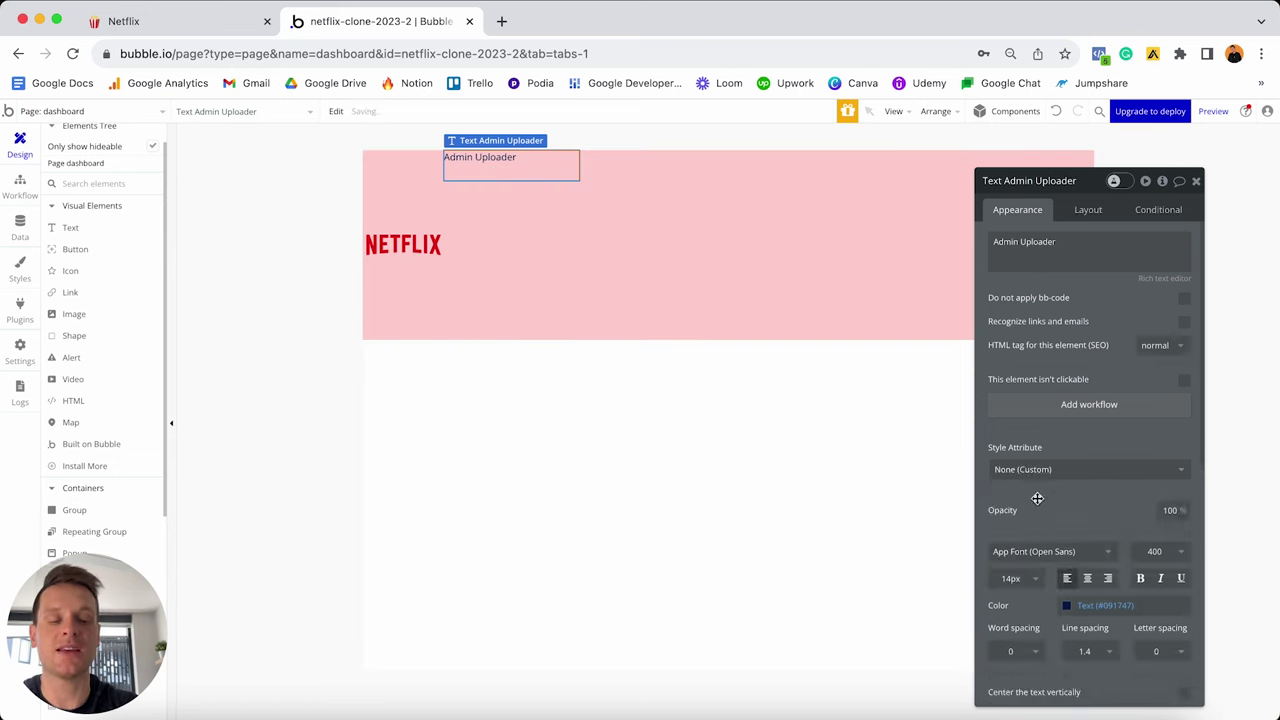
{"action": "left_click", "coordinate": [1018, 572]}
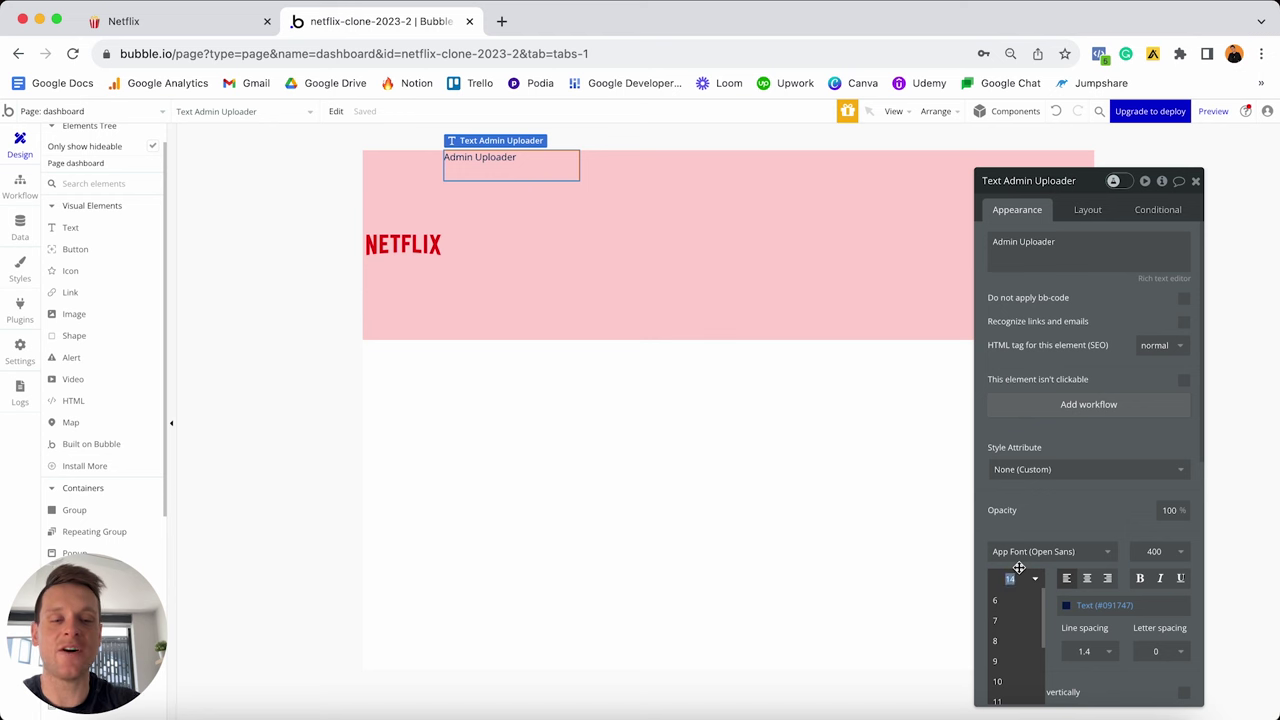
{"action": "type", "text": "24"}
{"action": "key", "text": "Return"}
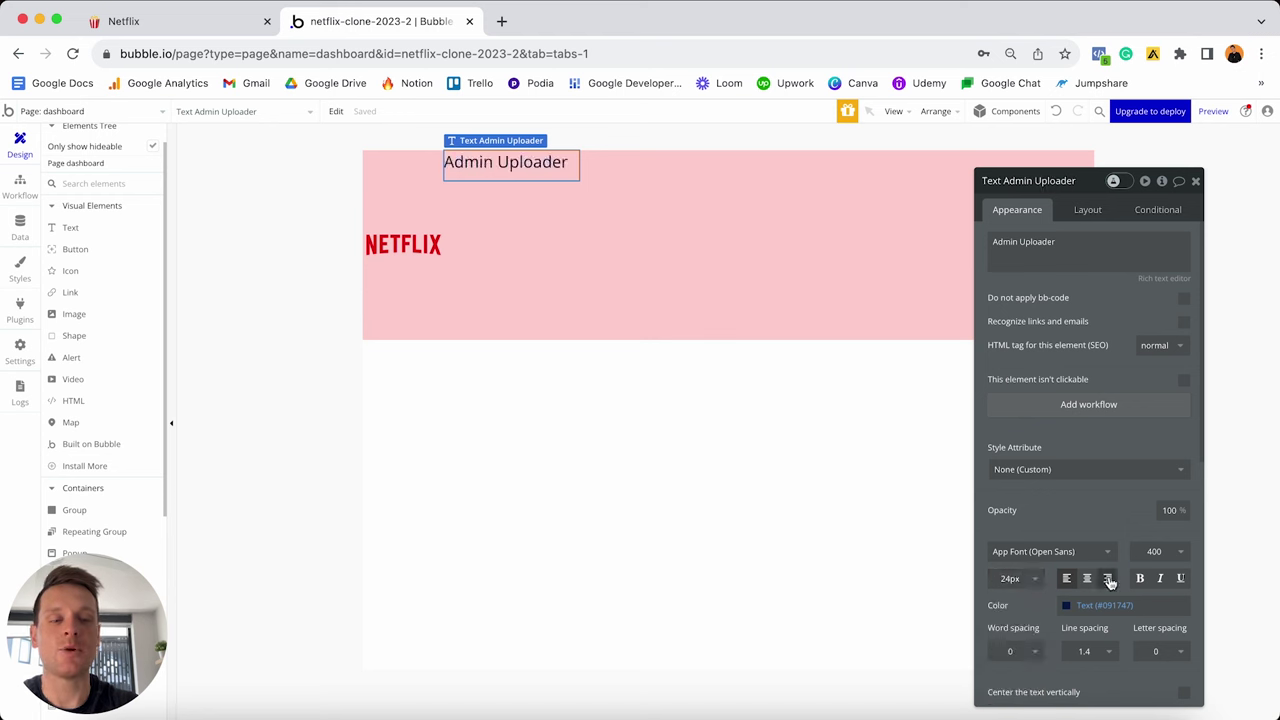
{"action": "left_click", "coordinate": [1139, 579]}
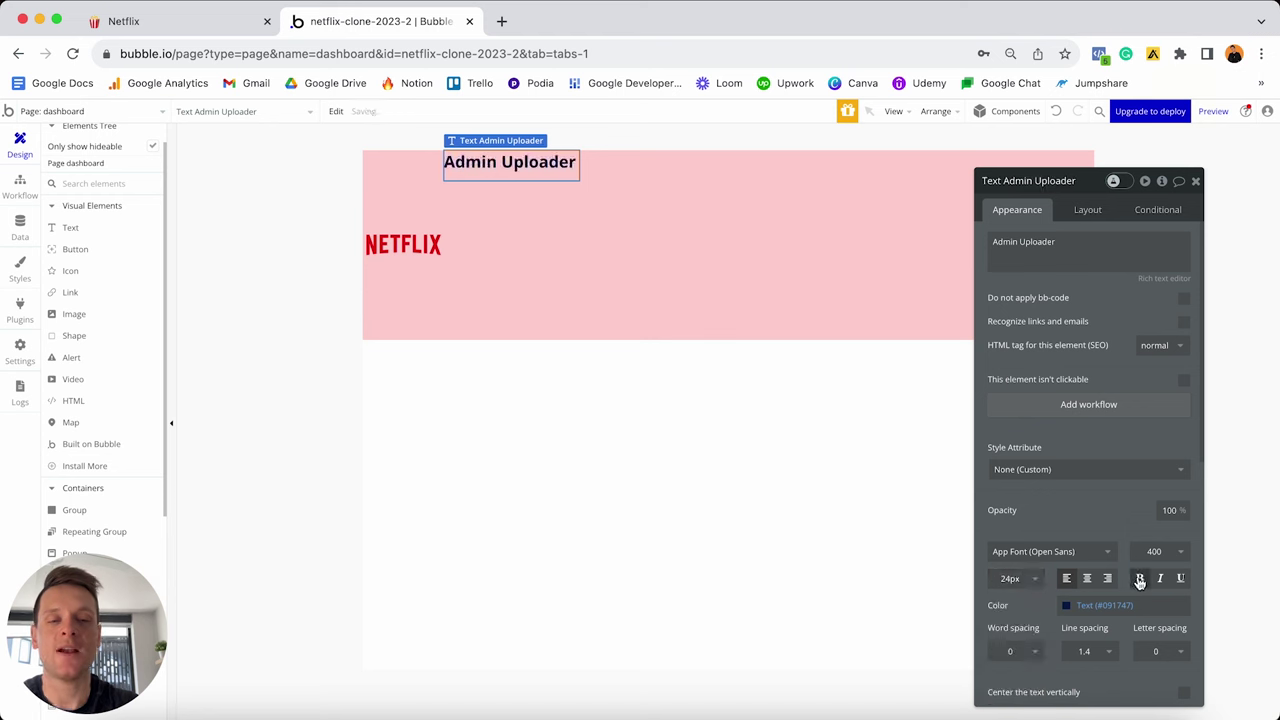
Step: Make the heading non-fixed-width with minimum width 0 and centre it vertically
{"action": "left_click", "coordinate": [1076, 209]}
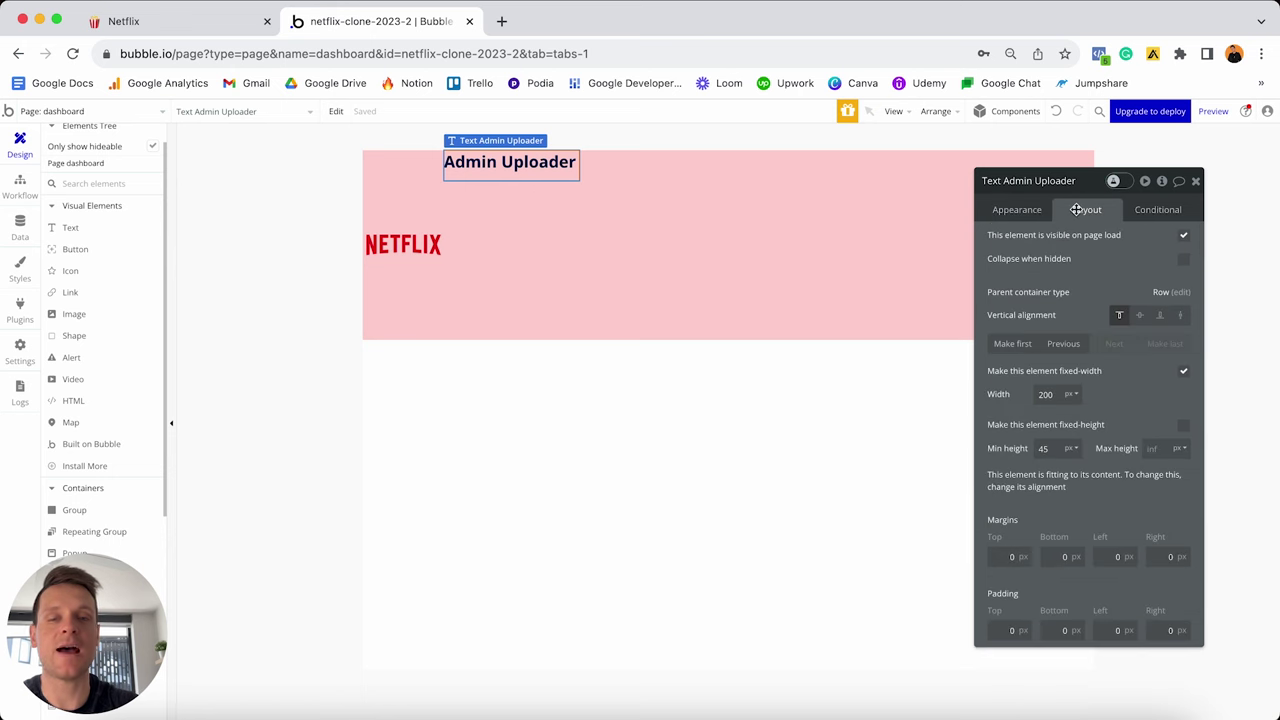
{"action": "left_click", "coordinate": [1183, 371]}
{"action": "double_click", "coordinate": [1050, 394]}
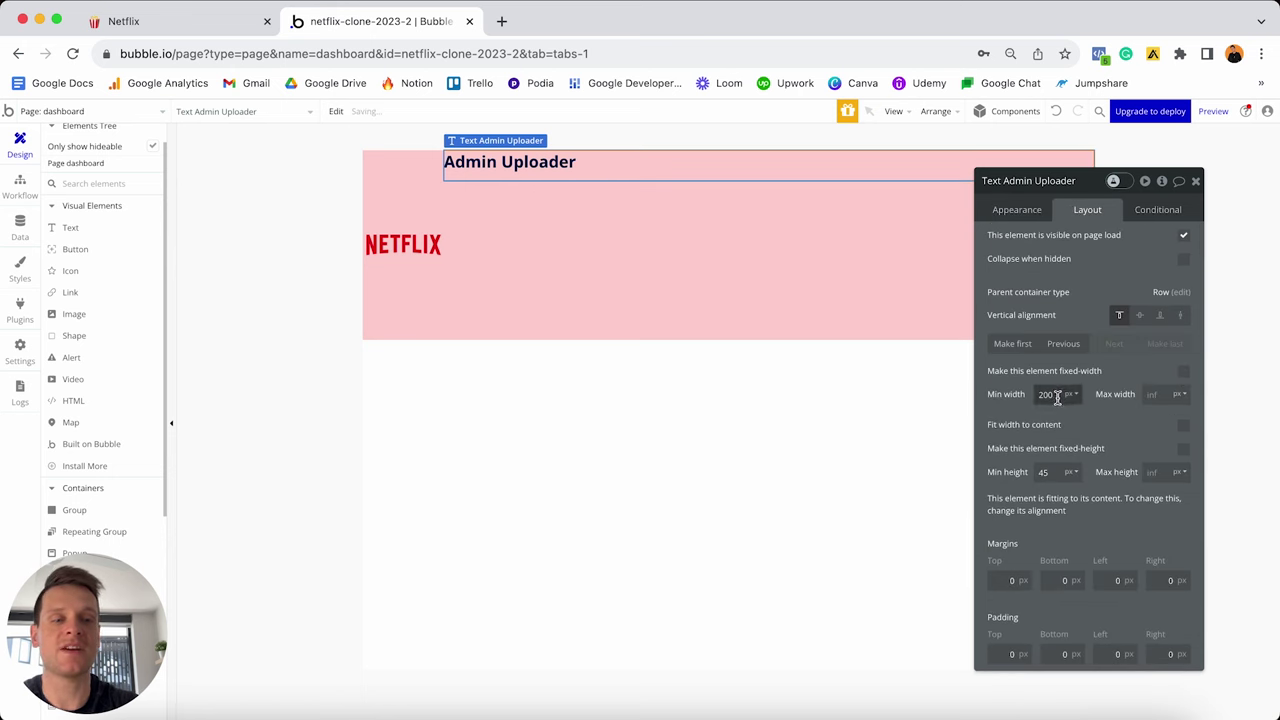
{"action": "type", "text": "0"}
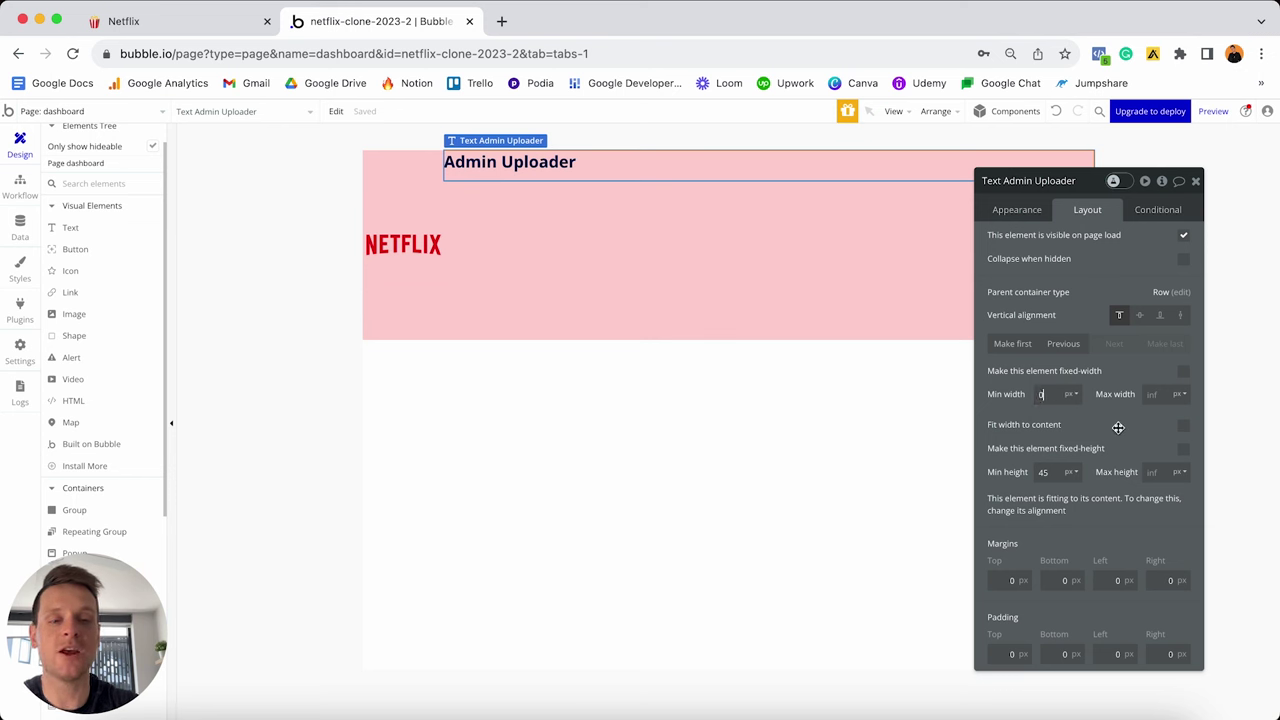
{"action": "type", "text": "0"}
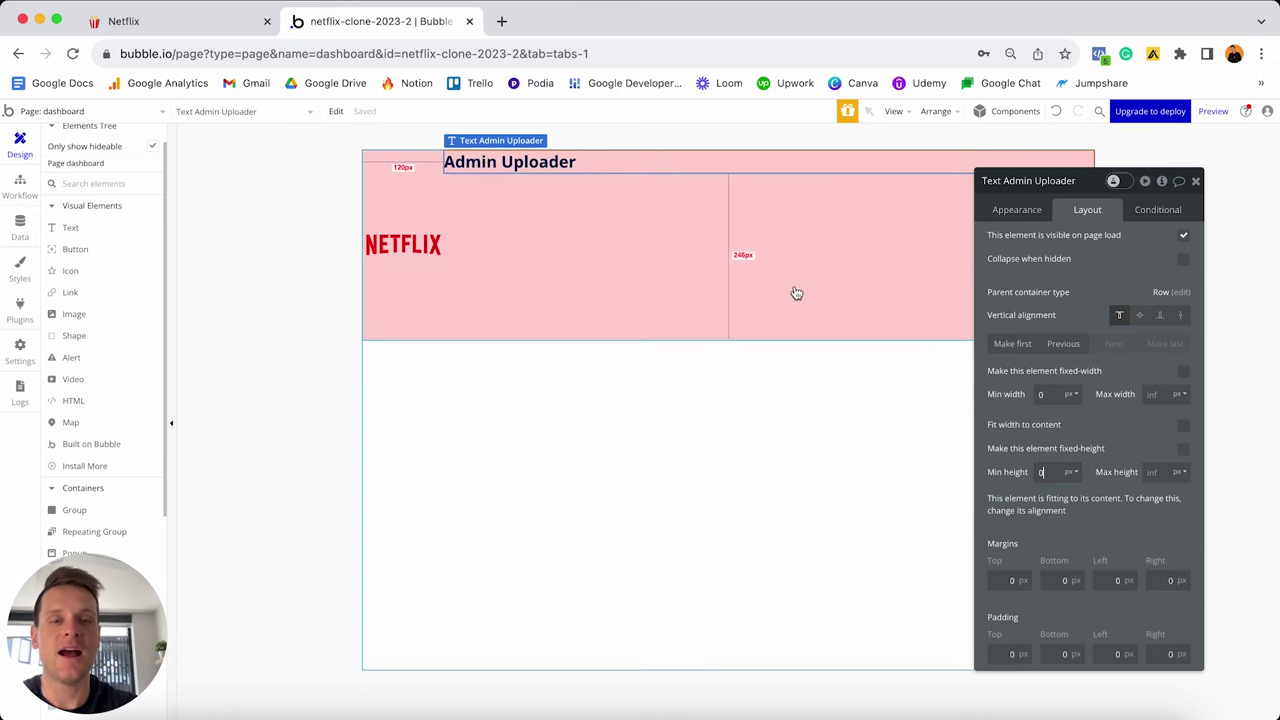
{"action": "left_click", "coordinate": [1139, 316]}
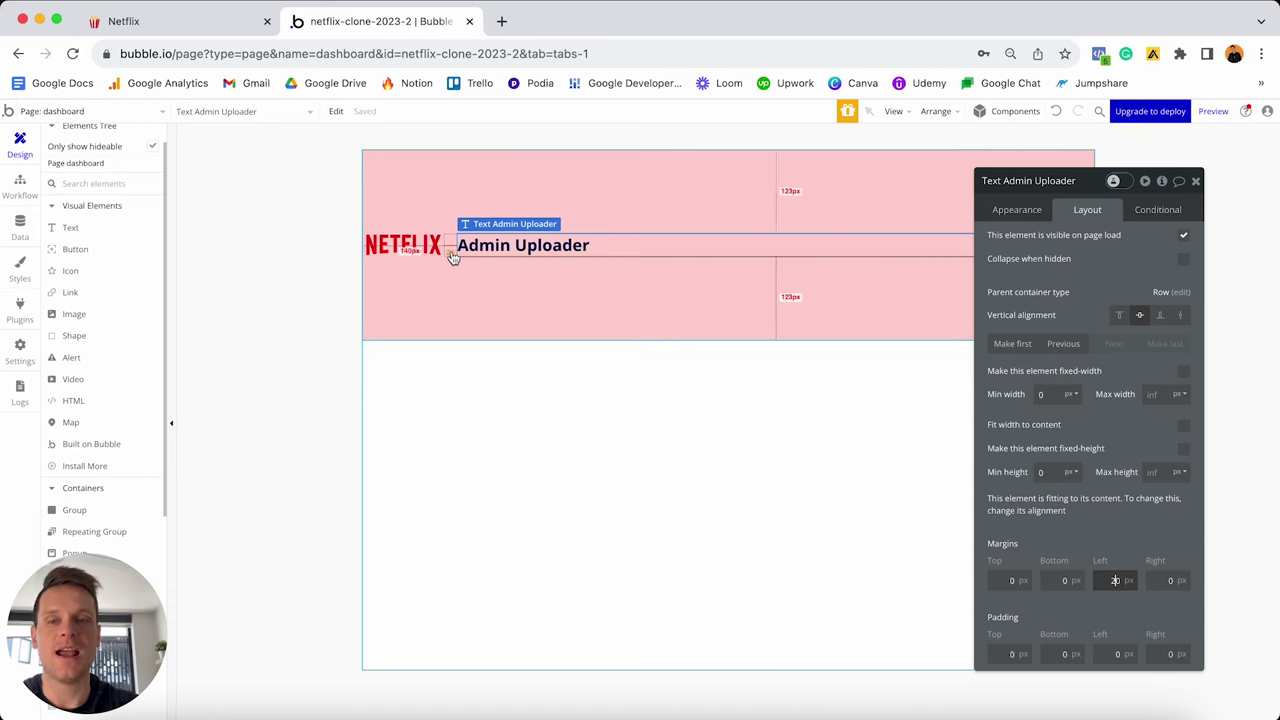
{"action": "left_click", "coordinate": [598, 188]}
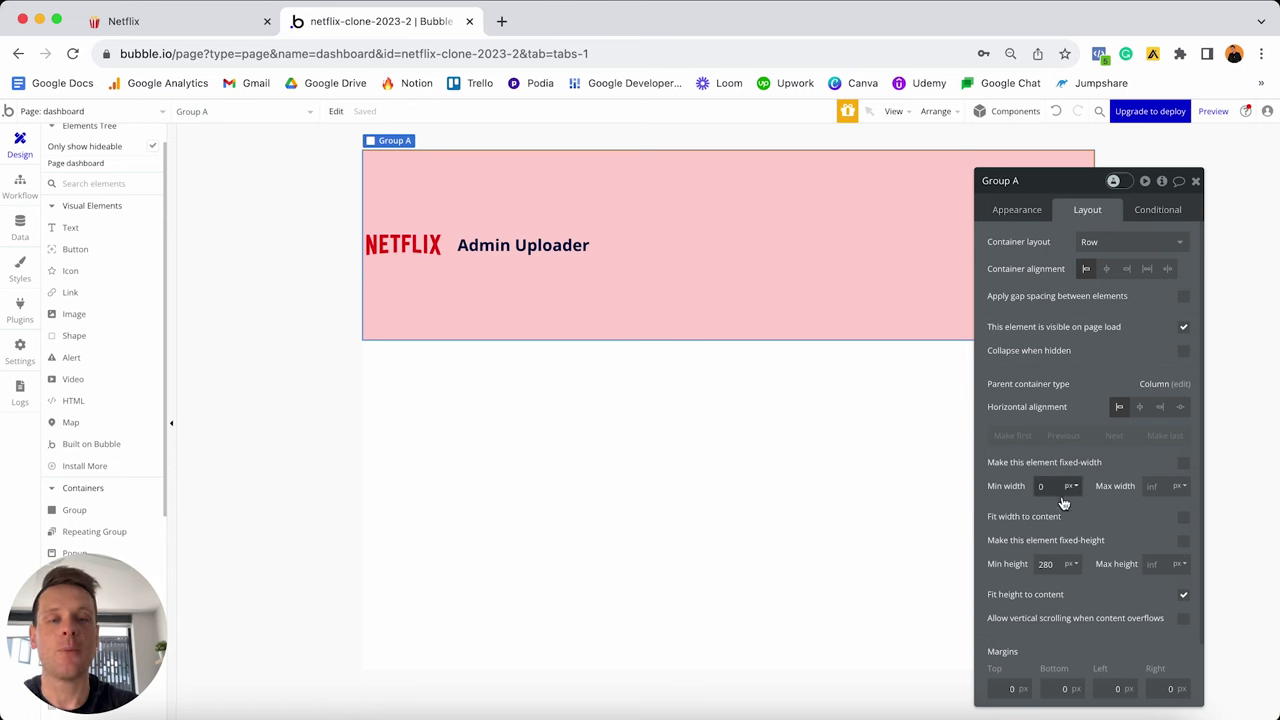
Step: Set Group A's minimum height to 0 and its top, left and right margins to 20
{"action": "type", "text": "0"}
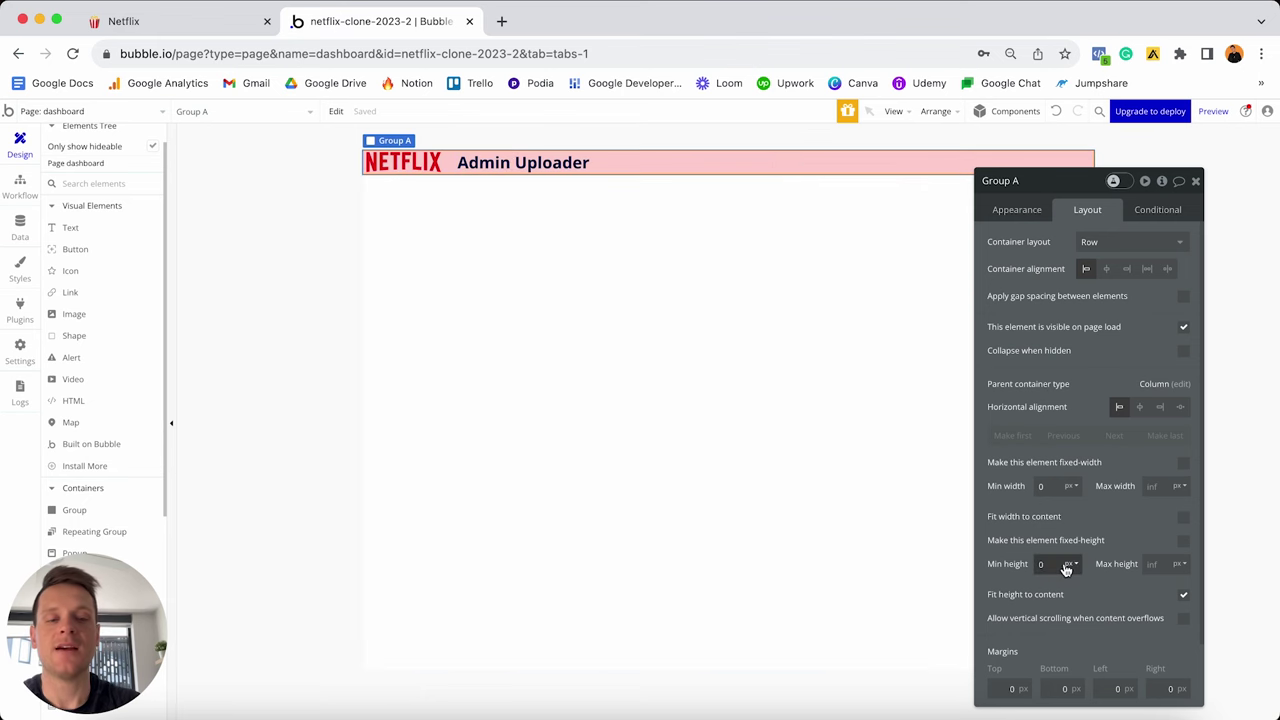
{"action": "scroll", "coordinate": [1060, 560], "scroll_direction": "down", "scroll_amount": 2}
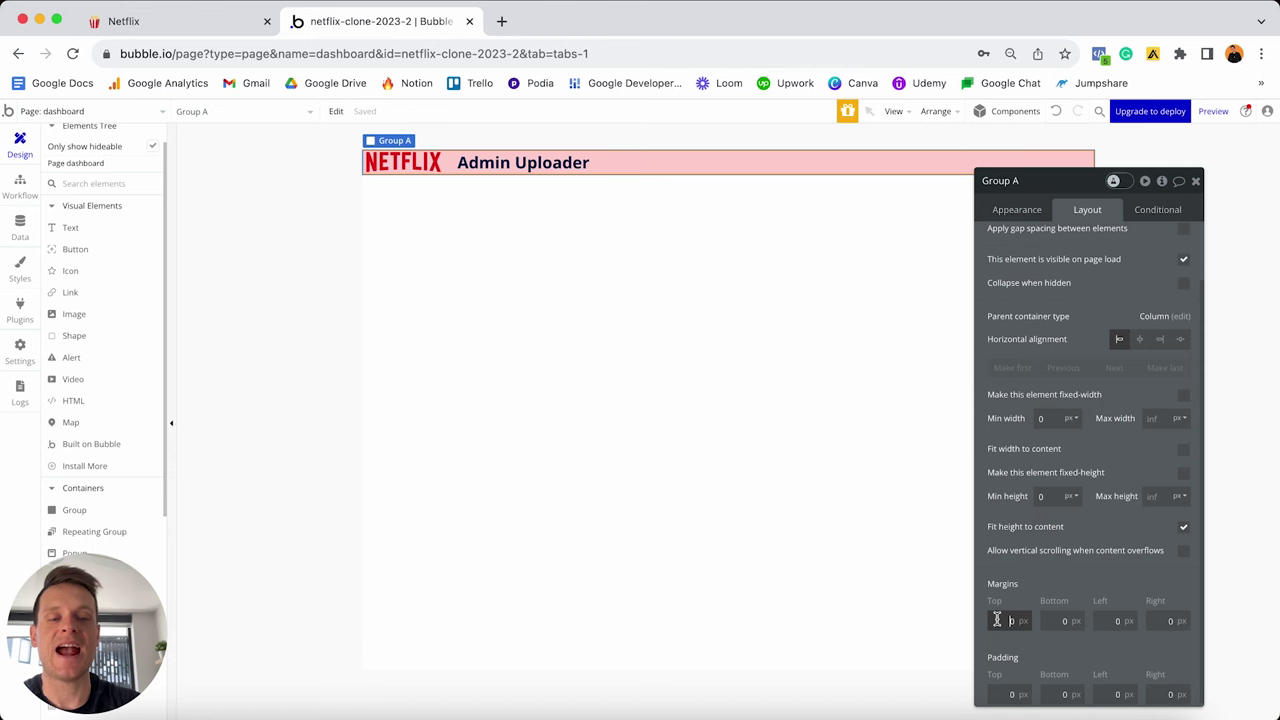
{"action": "left_click", "coordinate": [1010, 621]}
{"action": "type", "text": "20"}
{"action": "key", "text": "Tab"}
{"action": "key", "text": "Tab"}
{"action": "type", "text": "20"}
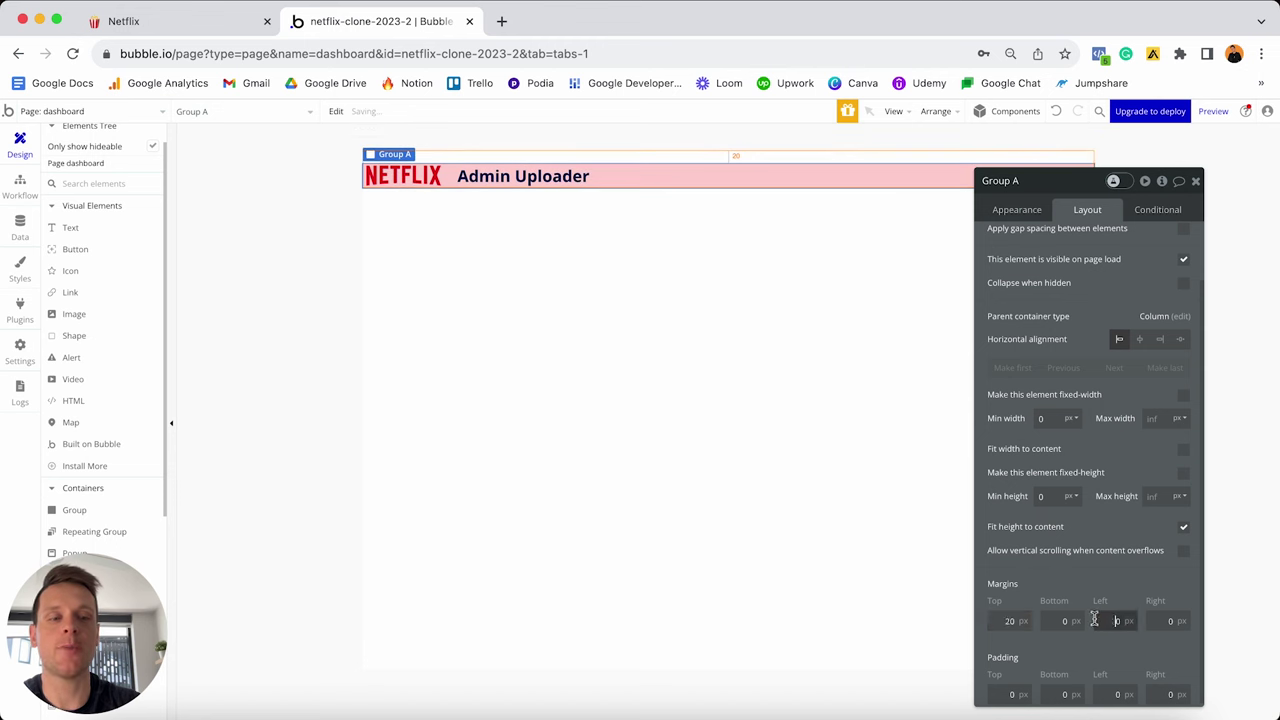
{"action": "key", "text": "Tab"}
{"action": "type", "text": "20"}
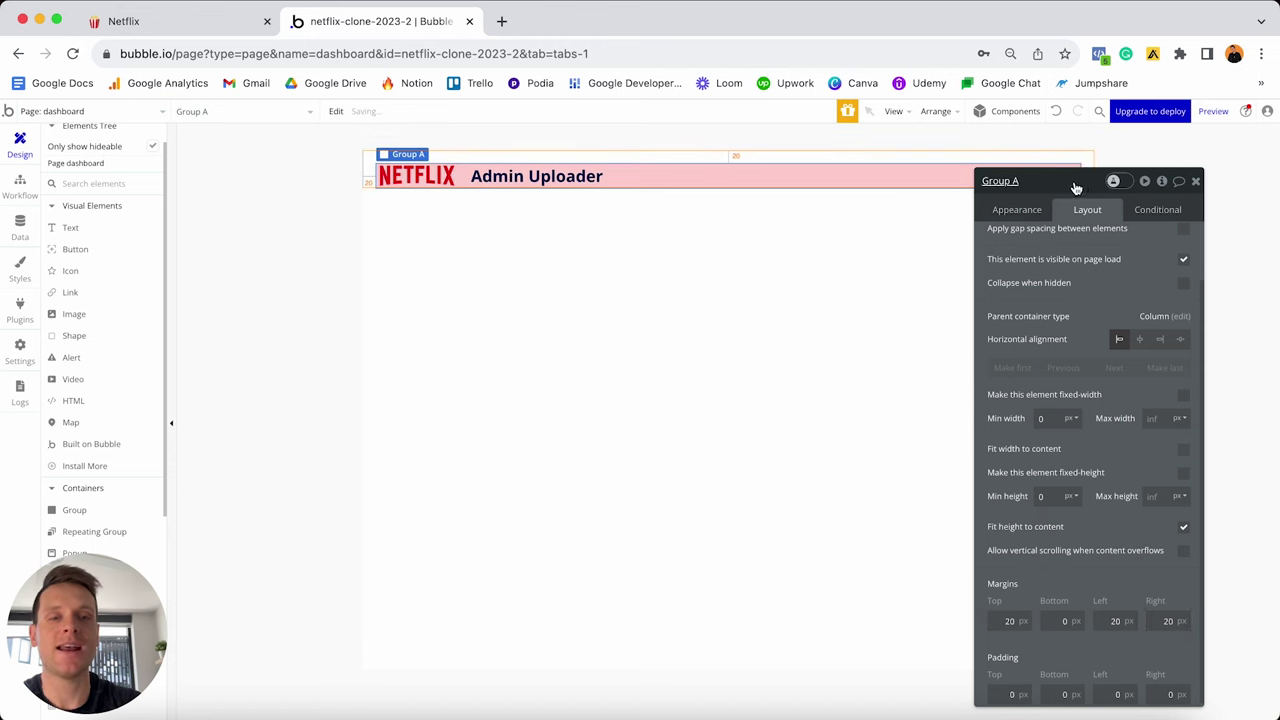
Step: Switch to the finished reference dashboard's editor window
{"action": "left_click_drag", "start_coordinate": [1073, 180], "coordinate": [1086, 225]}
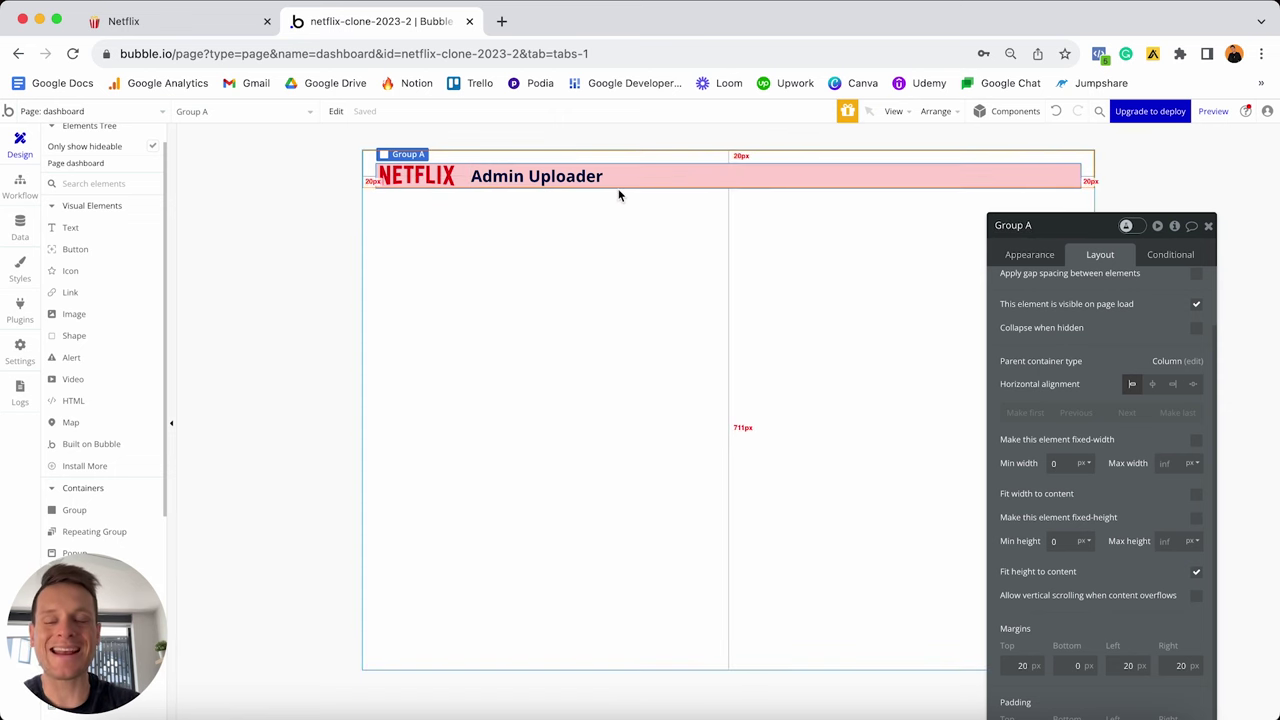
{"action": "key", "text": "ctrl+Up"}
{"action": "left_click", "coordinate": [414, 300]}
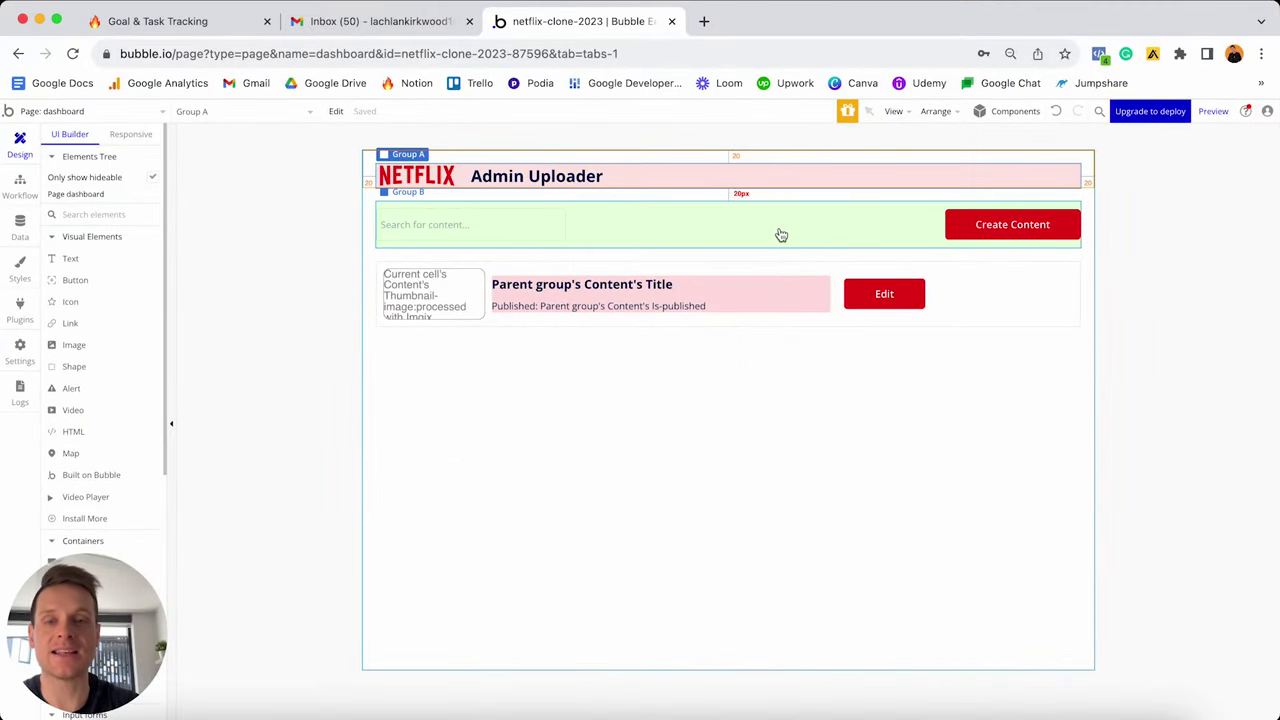
Step: Inspect the reference's search input and Create Content button, then return to netflix-clone-2023-2
{"action": "left_click", "coordinate": [470, 226]}
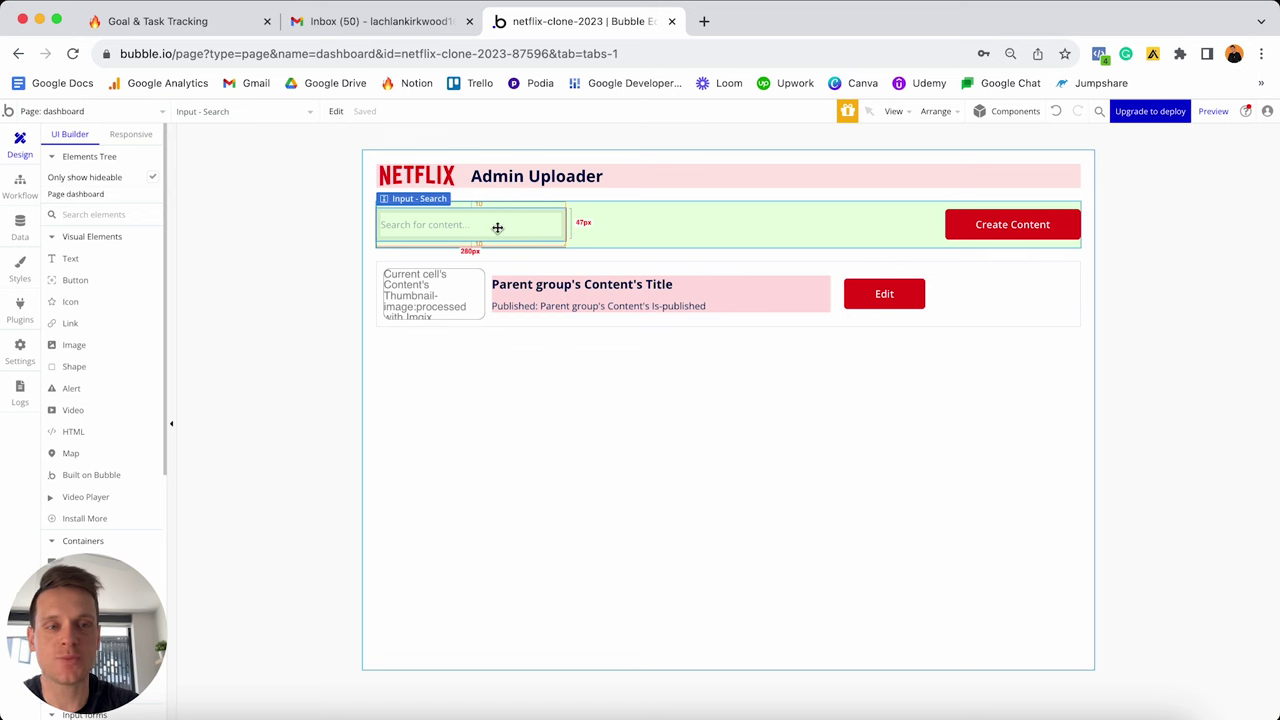
{"action": "left_click", "coordinate": [987, 226]}
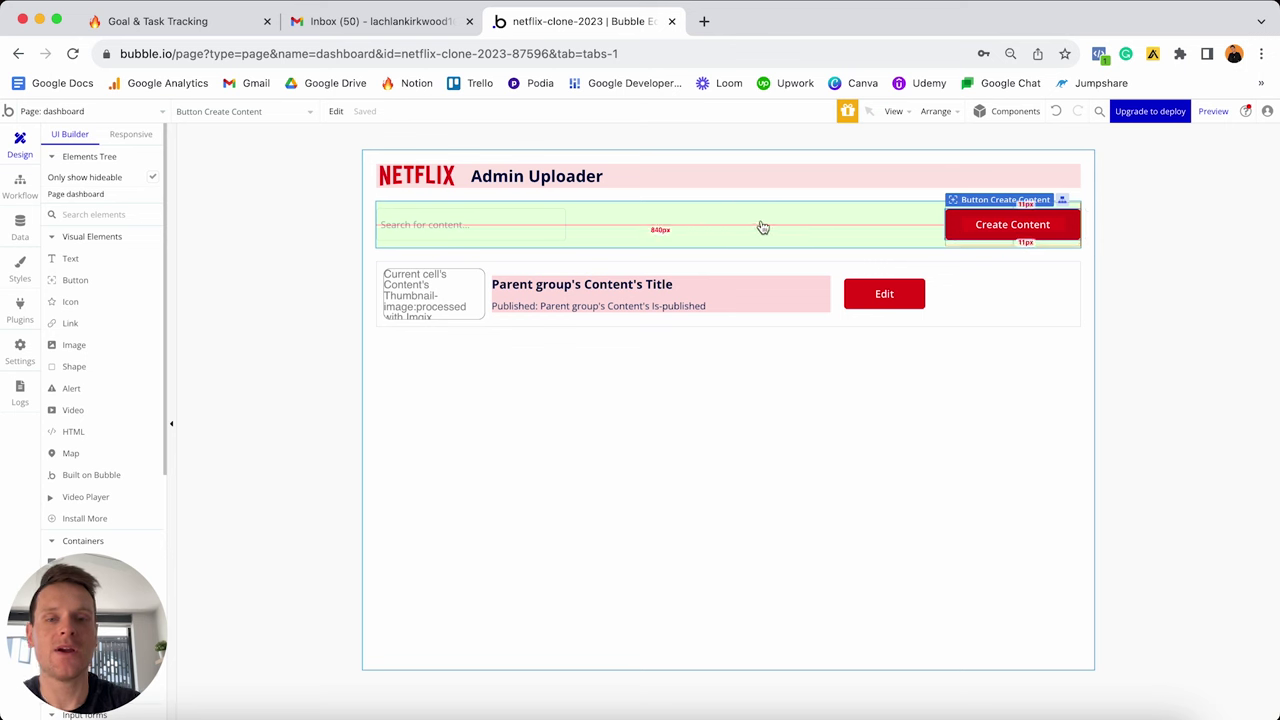
{"action": "key", "text": "ctrl+Up"}
{"action": "left_click", "coordinate": [409, 406]}
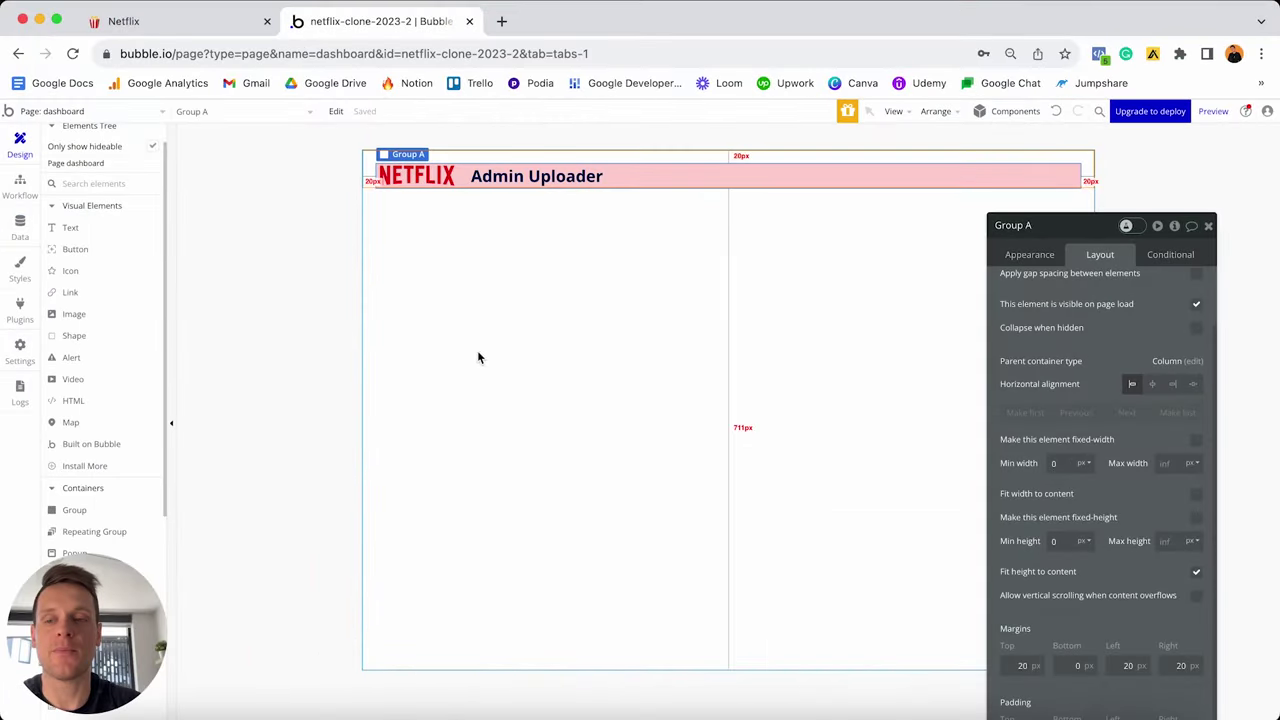
Step: Add Group B below the header with a flat light green #CCFFCF background
{"action": "scroll", "coordinate": [86, 372], "scroll_direction": "down", "scroll_amount": 3}
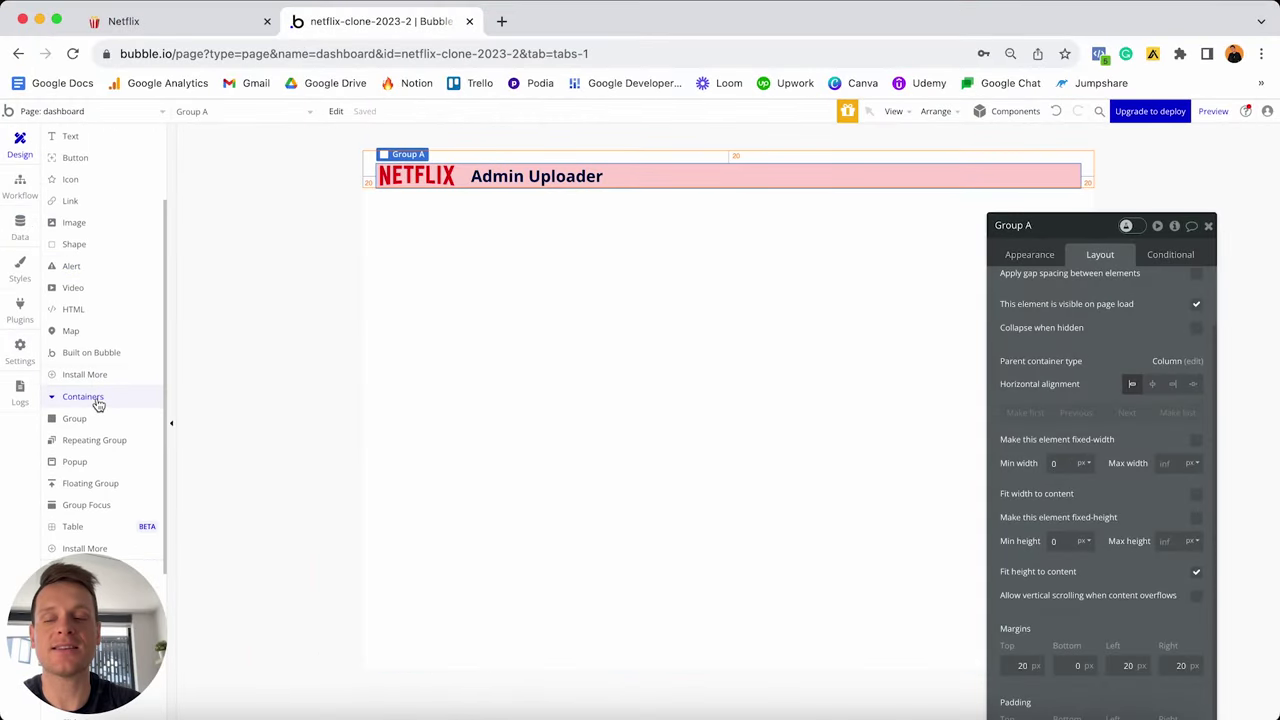
{"action": "left_click", "coordinate": [75, 418]}
{"action": "left_click", "coordinate": [543, 281]}
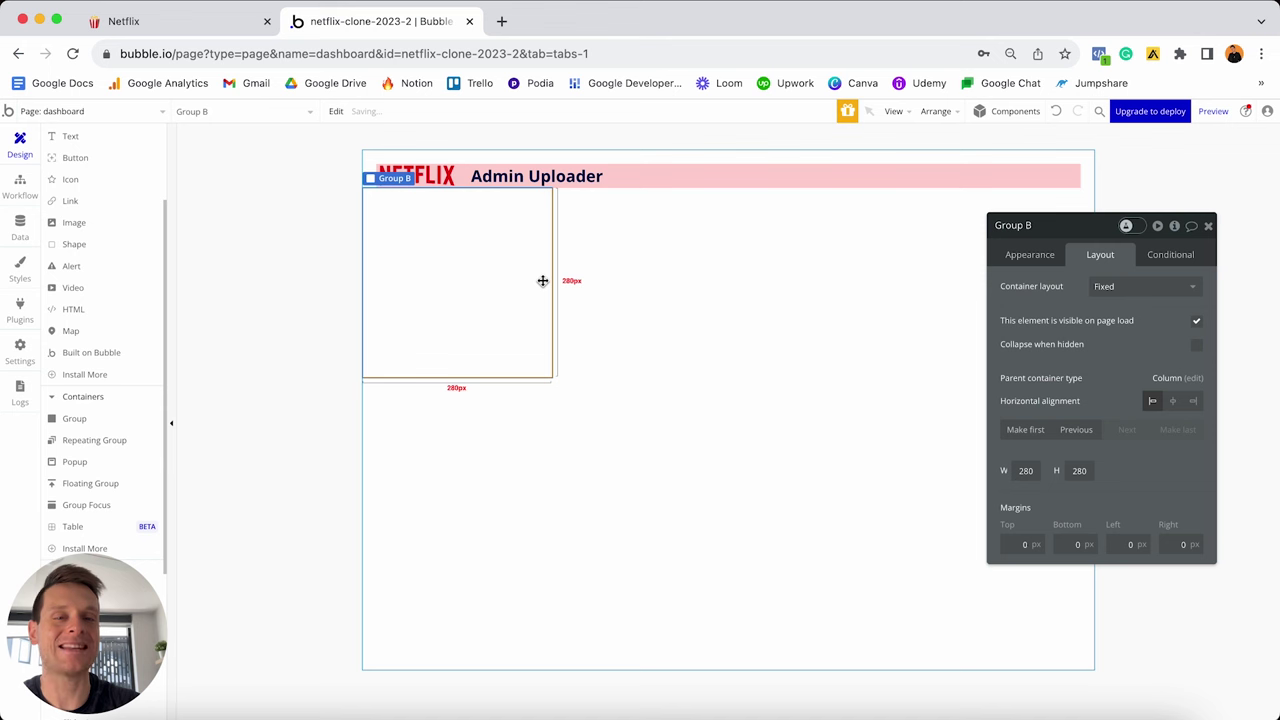
{"action": "left_click", "coordinate": [1030, 256]}
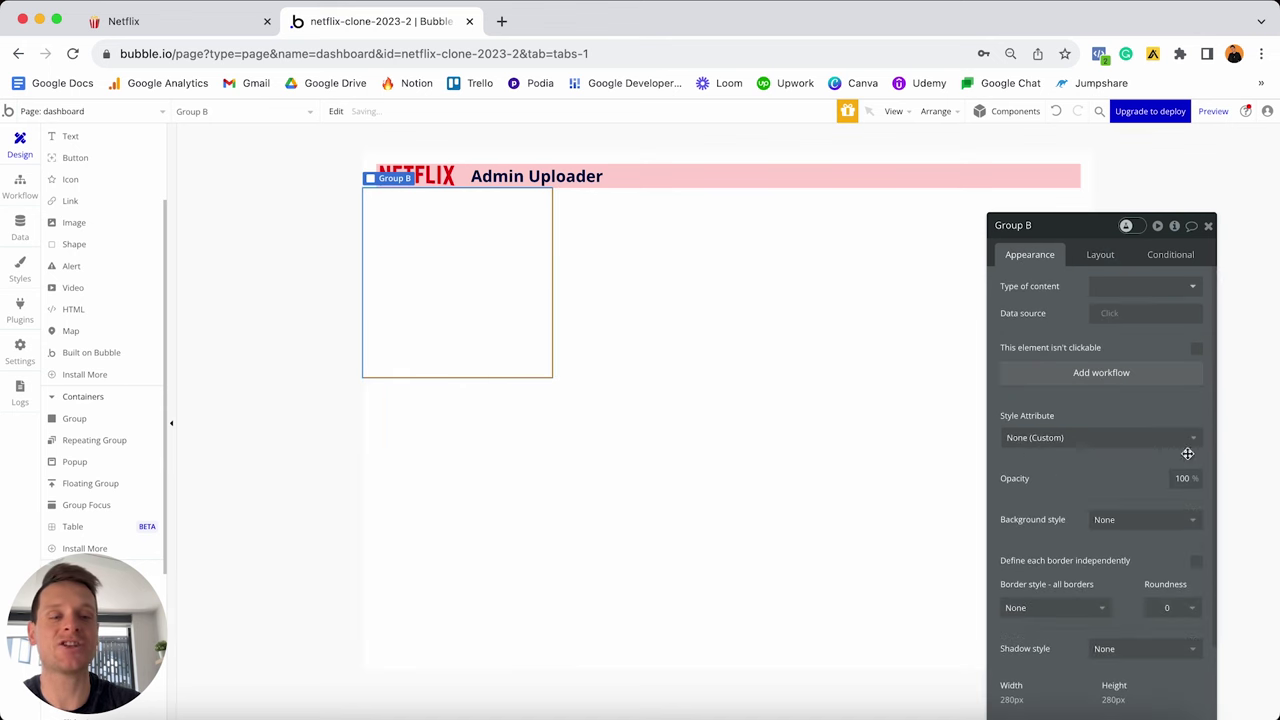
{"action": "scroll", "coordinate": [1100, 410], "scroll_direction": "down", "scroll_amount": 3}
{"action": "left_click", "coordinate": [1115, 419]}
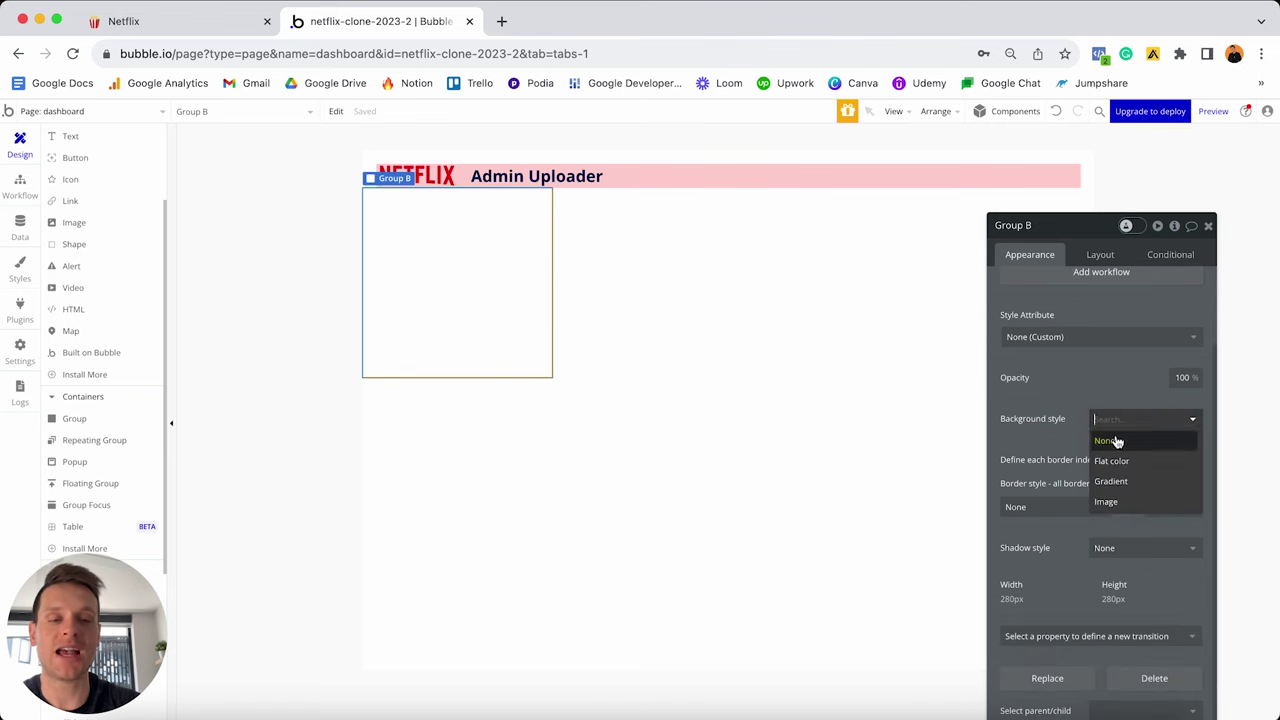
{"action": "left_click", "coordinate": [1119, 464]}
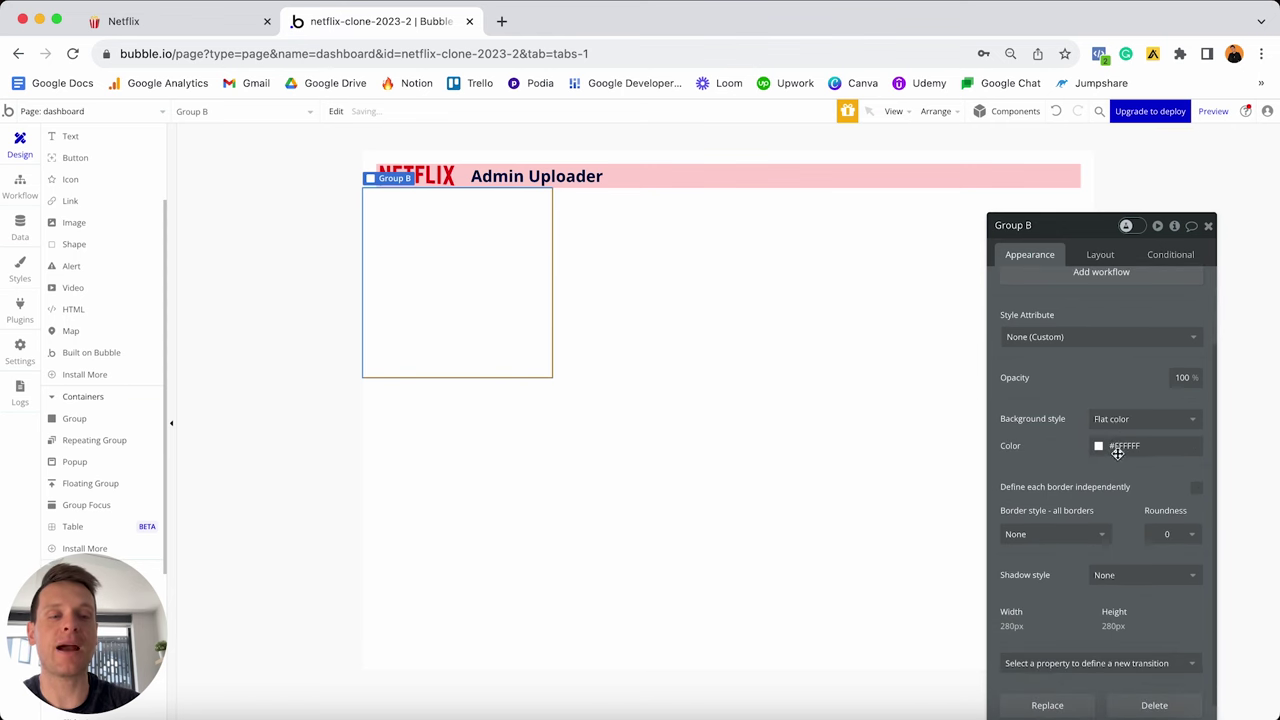
{"action": "left_click", "coordinate": [1115, 440]}
{"action": "left_click", "coordinate": [1119, 458]}
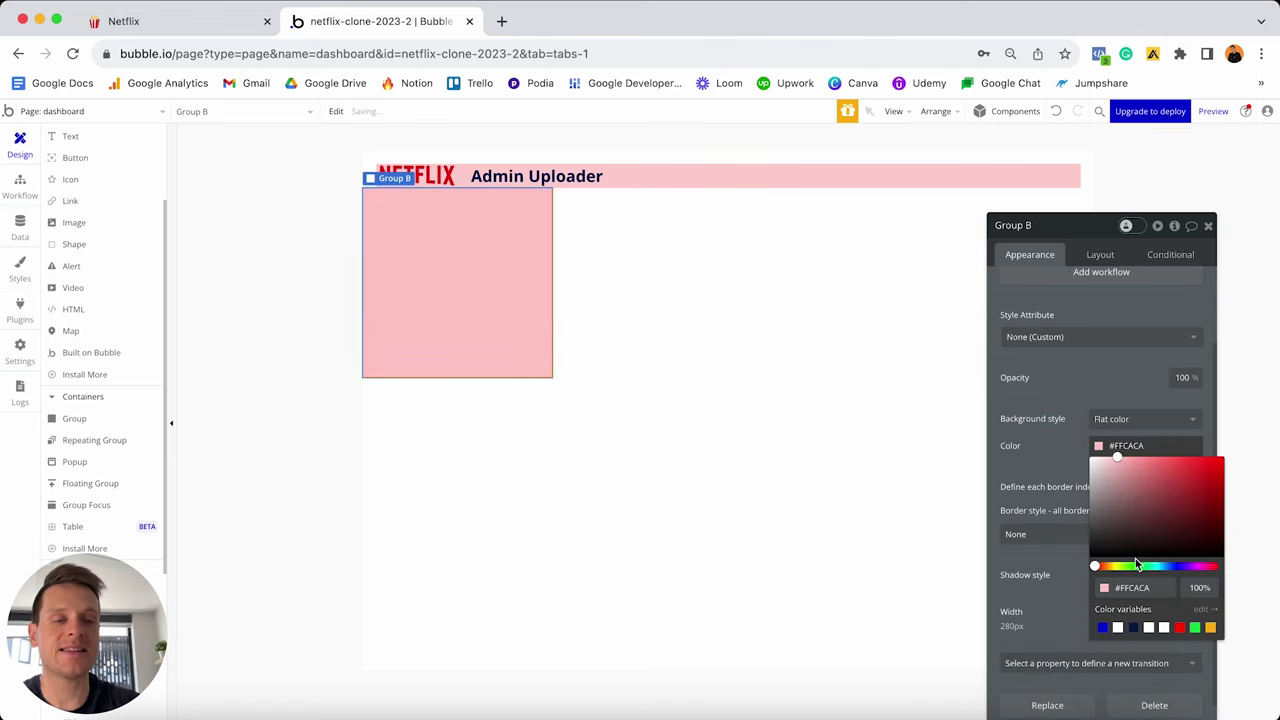
{"action": "left_click", "coordinate": [1137, 566]}
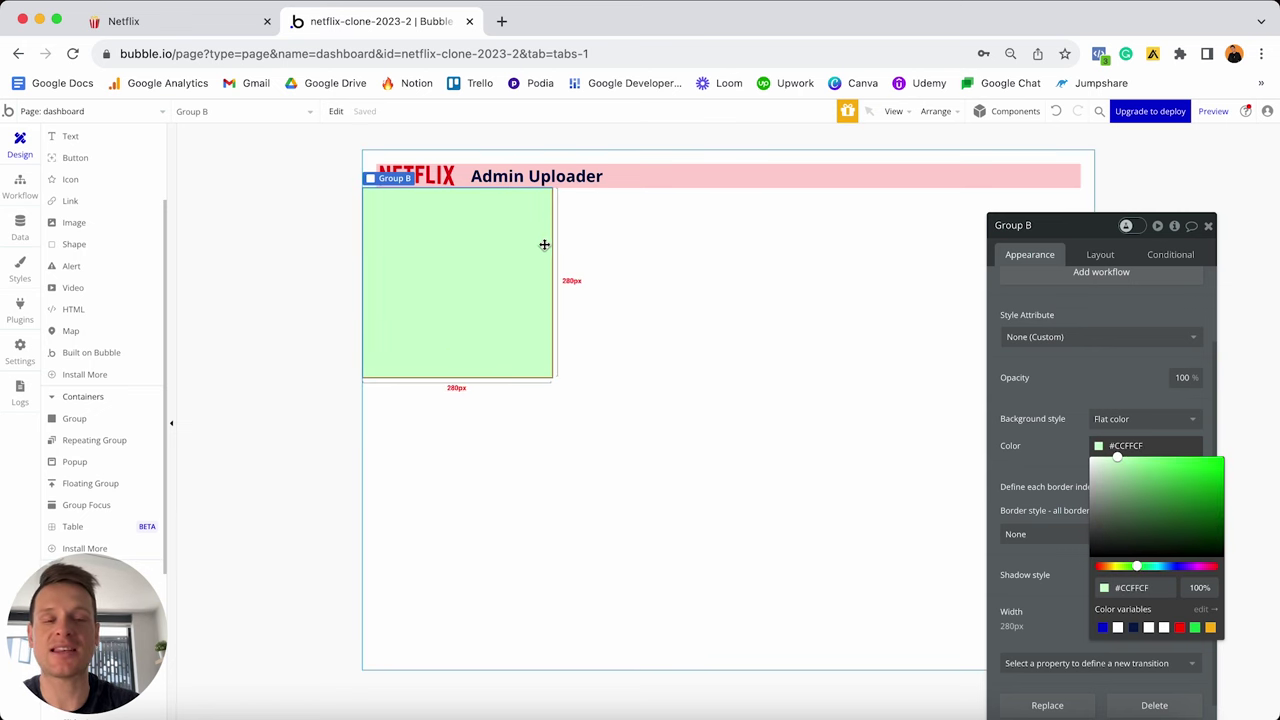
Step: Give Group B a Row container layout and uncheck fixed width so it spans the page
{"action": "left_click", "coordinate": [1100, 254]}
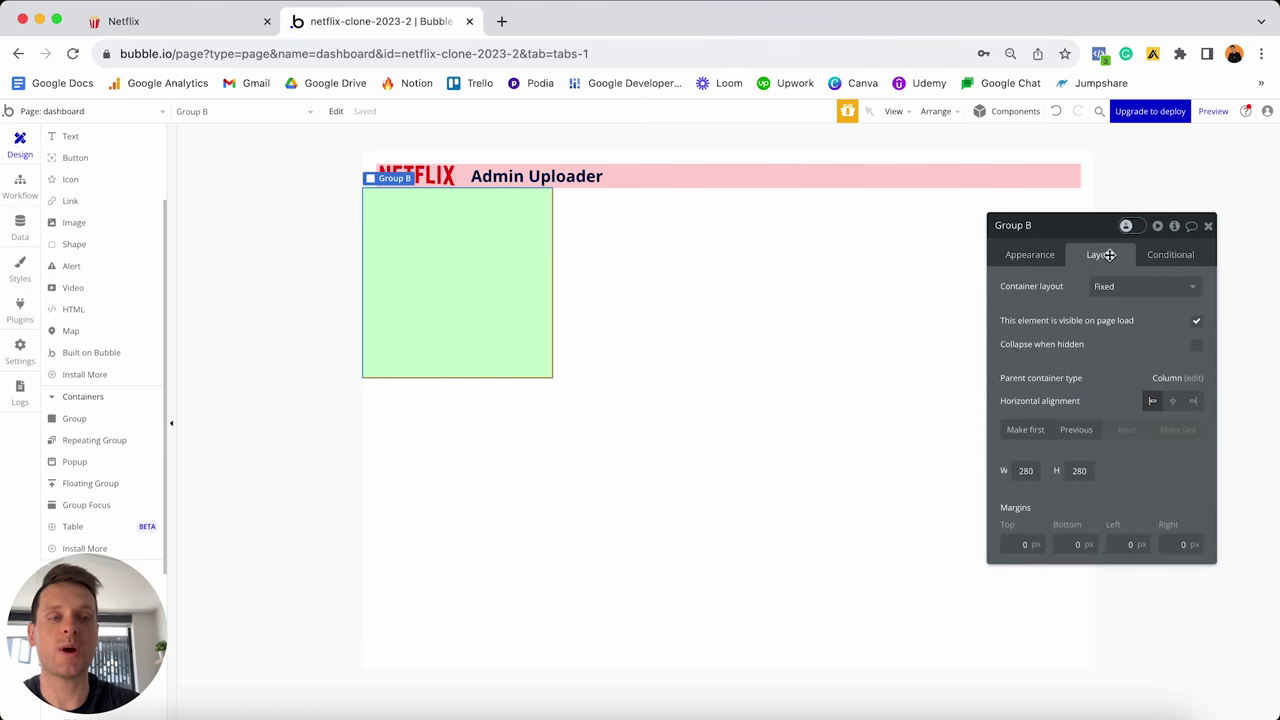
{"action": "left_click", "coordinate": [1100, 286]}
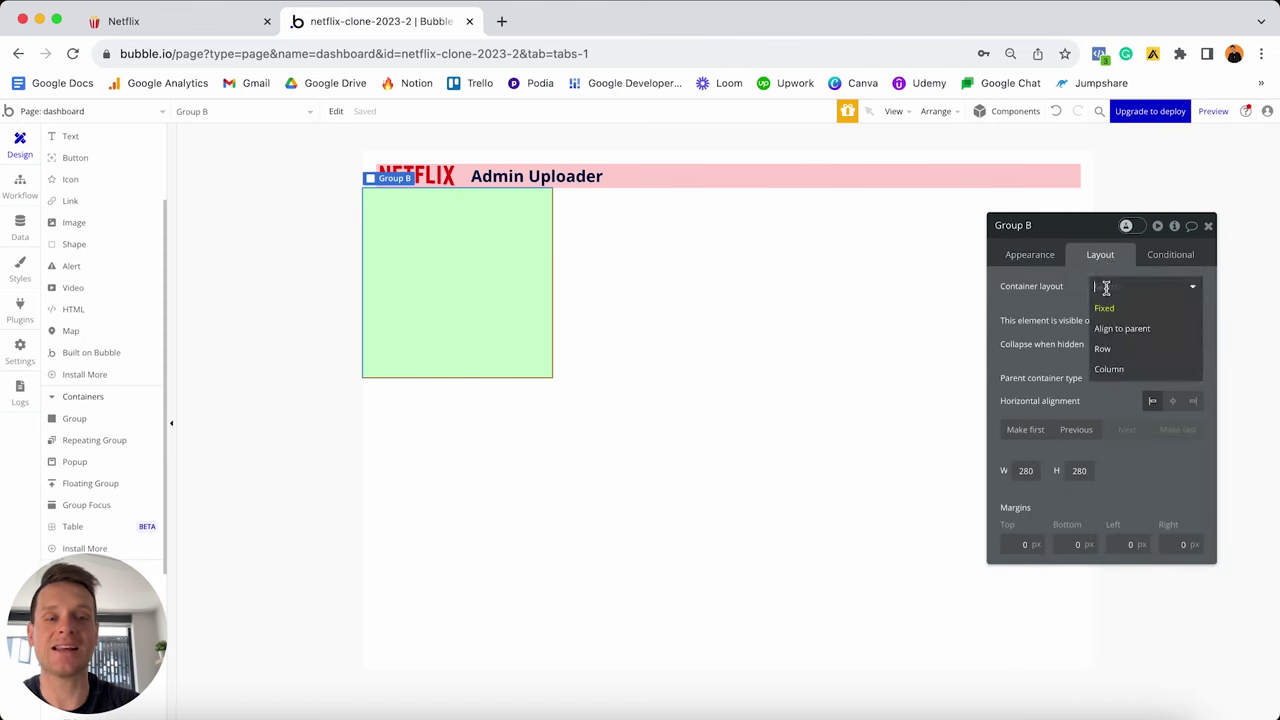
{"action": "left_click", "coordinate": [1104, 349]}
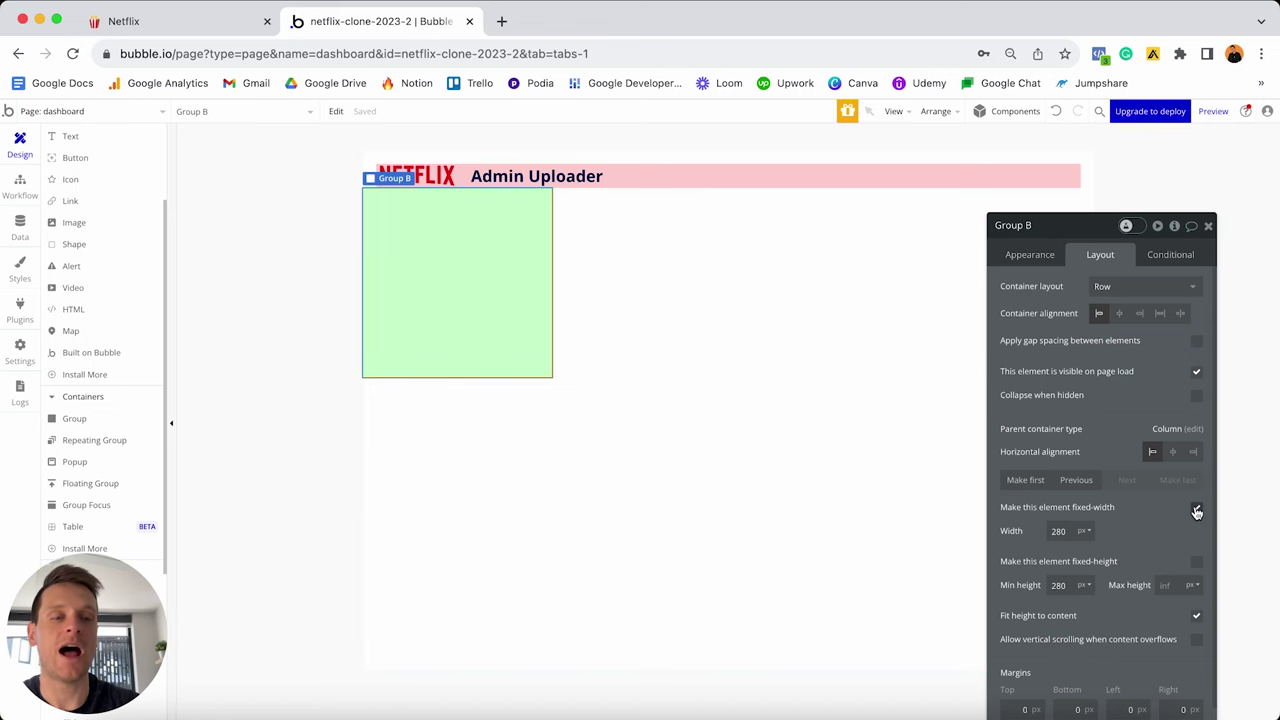
{"action": "left_click", "coordinate": [1196, 508]}
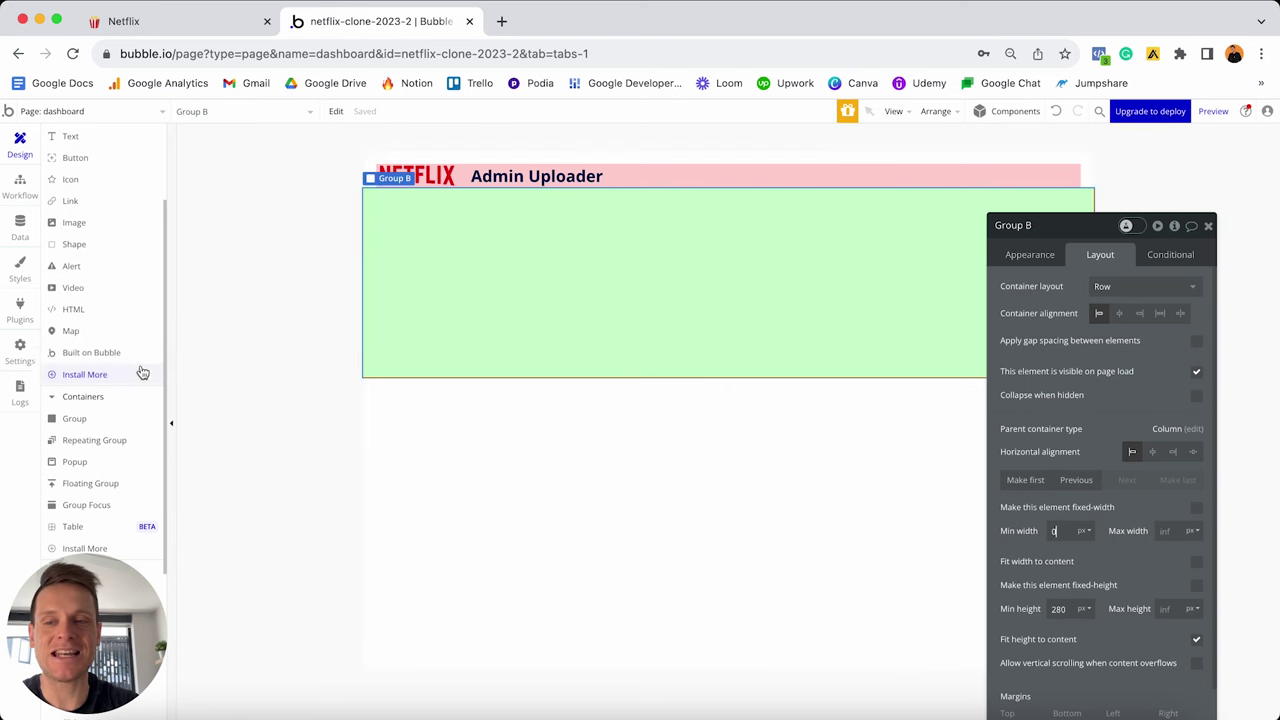
{"action": "scroll", "coordinate": [136, 374], "scroll_direction": "down", "scroll_amount": 2}
{"action": "scroll", "coordinate": [134, 377], "scroll_direction": "down", "scroll_amount": 2}
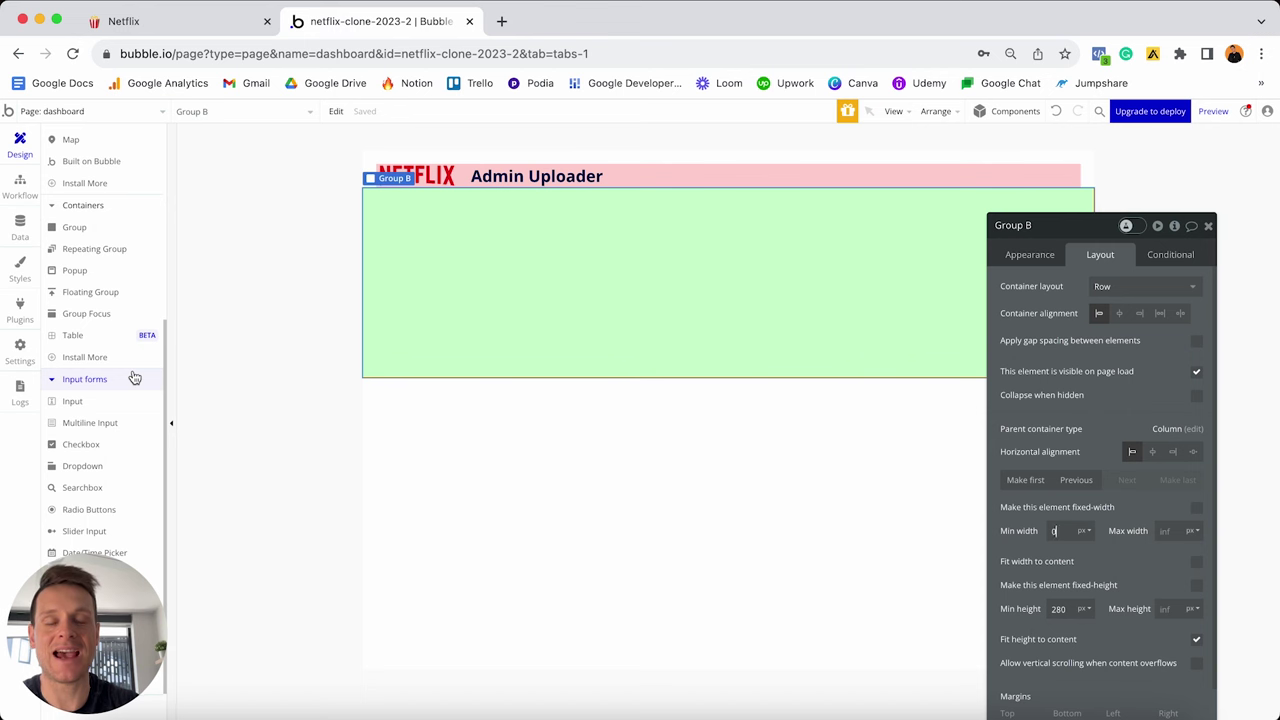
Step: Place an input in Group B, rename it 'Input - Search', placeholder 'Search for content...'
{"action": "left_click", "coordinate": [70, 406]}
{"action": "left_click", "coordinate": [468, 273]}
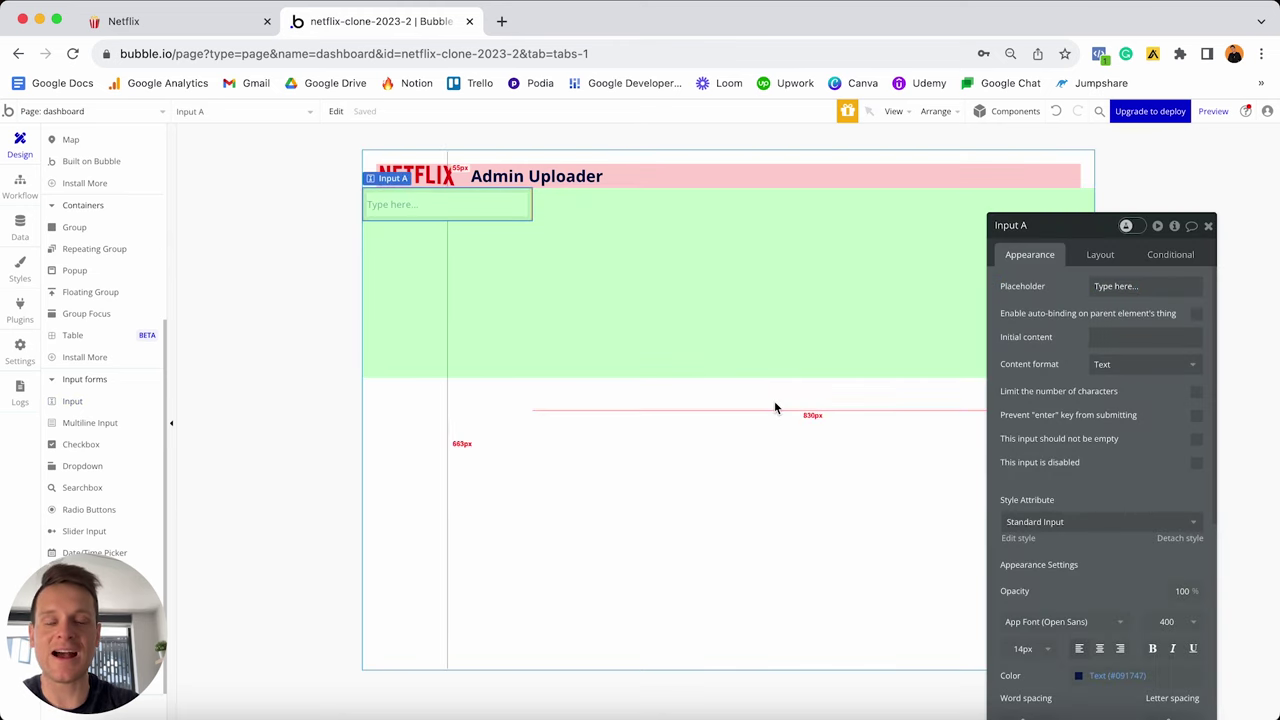
{"action": "left_click", "coordinate": [1034, 229]}
{"action": "key", "text": "BackSpace"}
{"action": "type", "text": "- Search"}
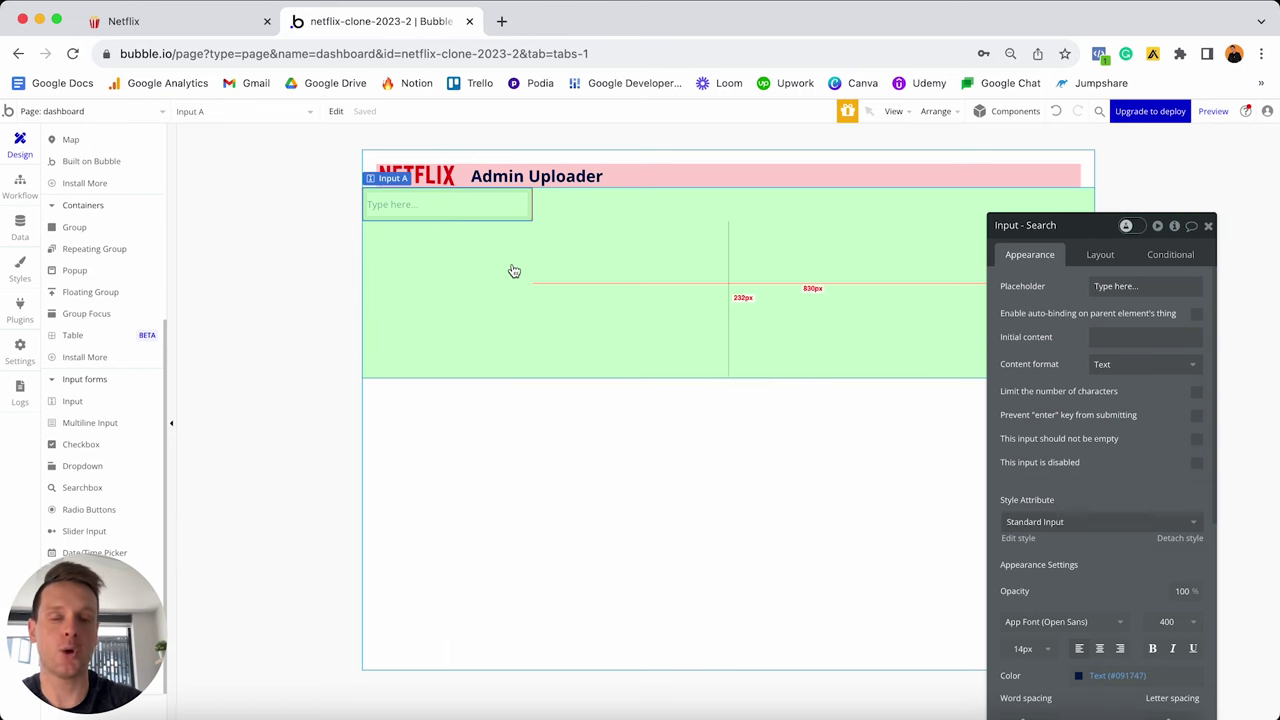
{"action": "left_click", "coordinate": [1157, 285]}
{"action": "type", "text": "Search for content"}
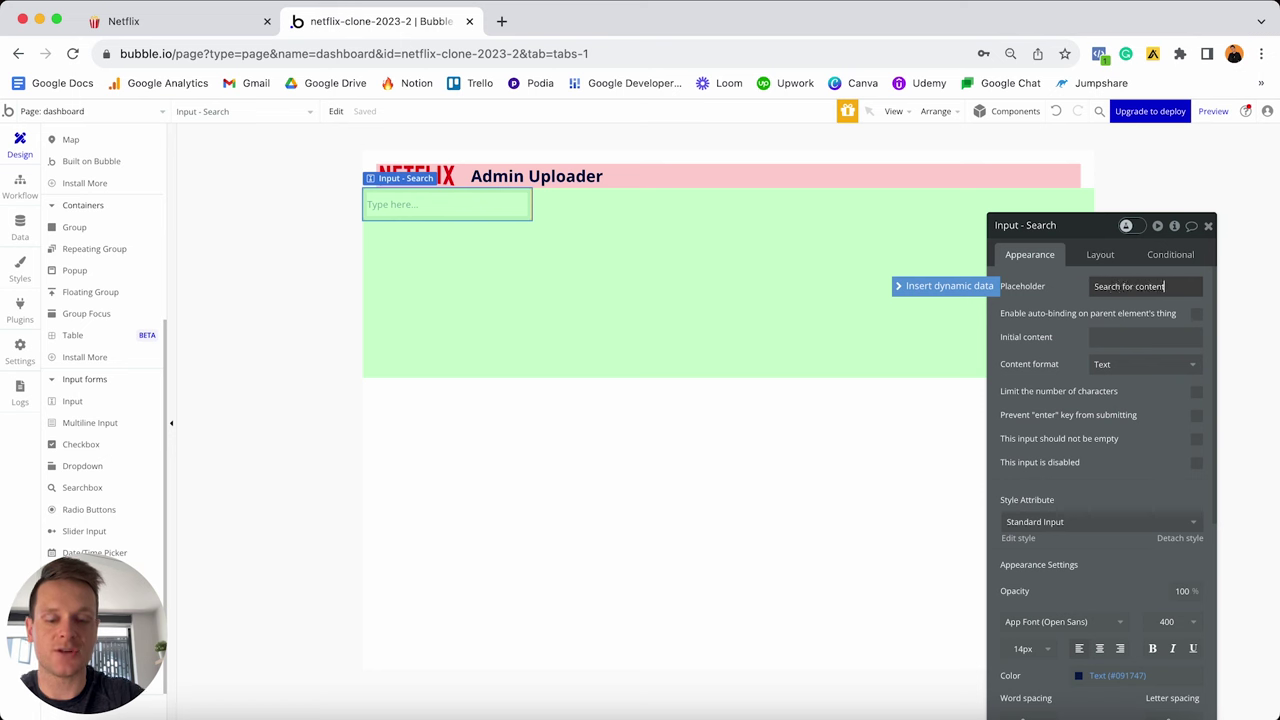
{"action": "type", "text": ".."}
{"action": "left_click", "coordinate": [1068, 294]}
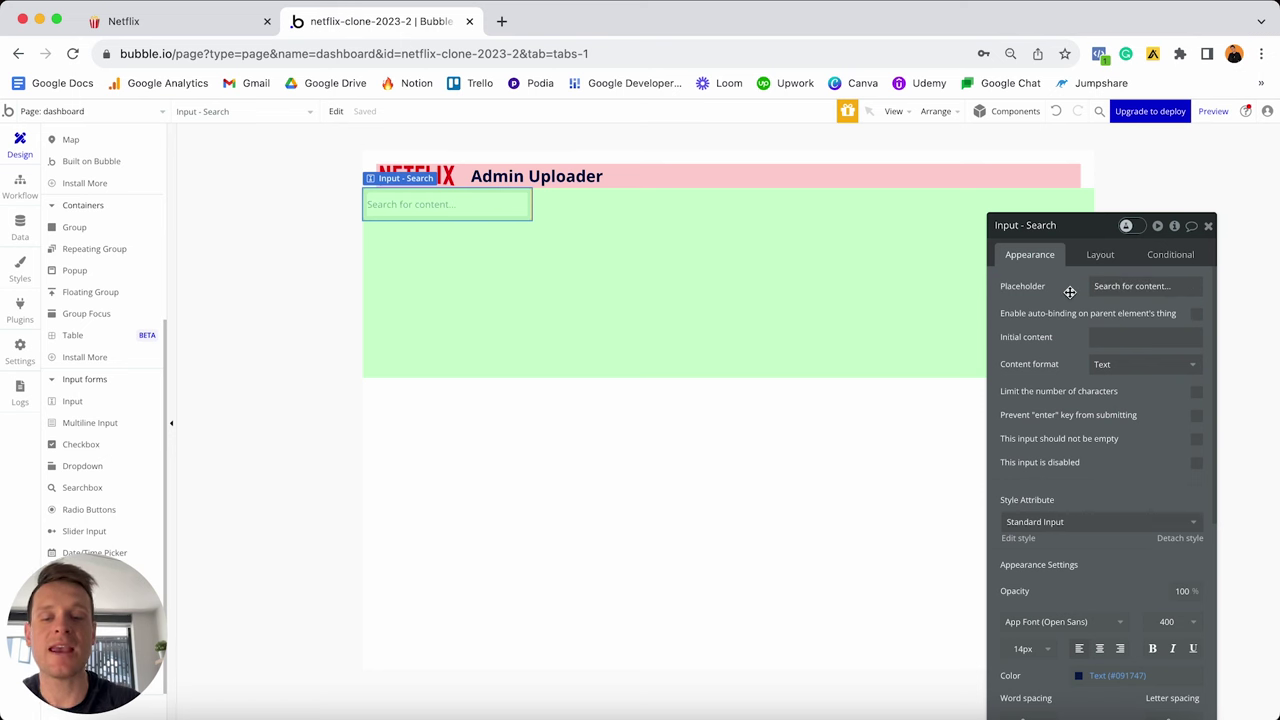
Step: Change the search input's width from 250 to 280 px and centre it vertically in Group B
{"action": "left_click", "coordinate": [1096, 254]}
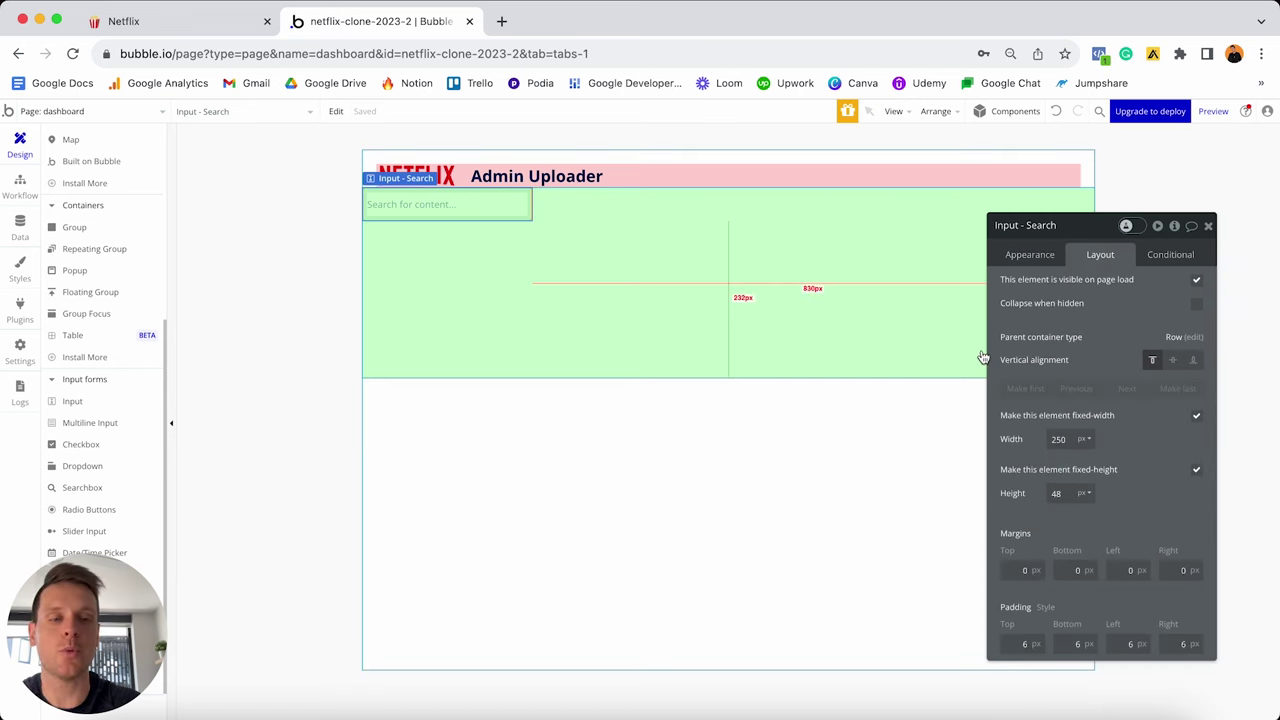
{"action": "left_click", "coordinate": [1072, 438]}
{"action": "double_click", "coordinate": [1060, 438]}
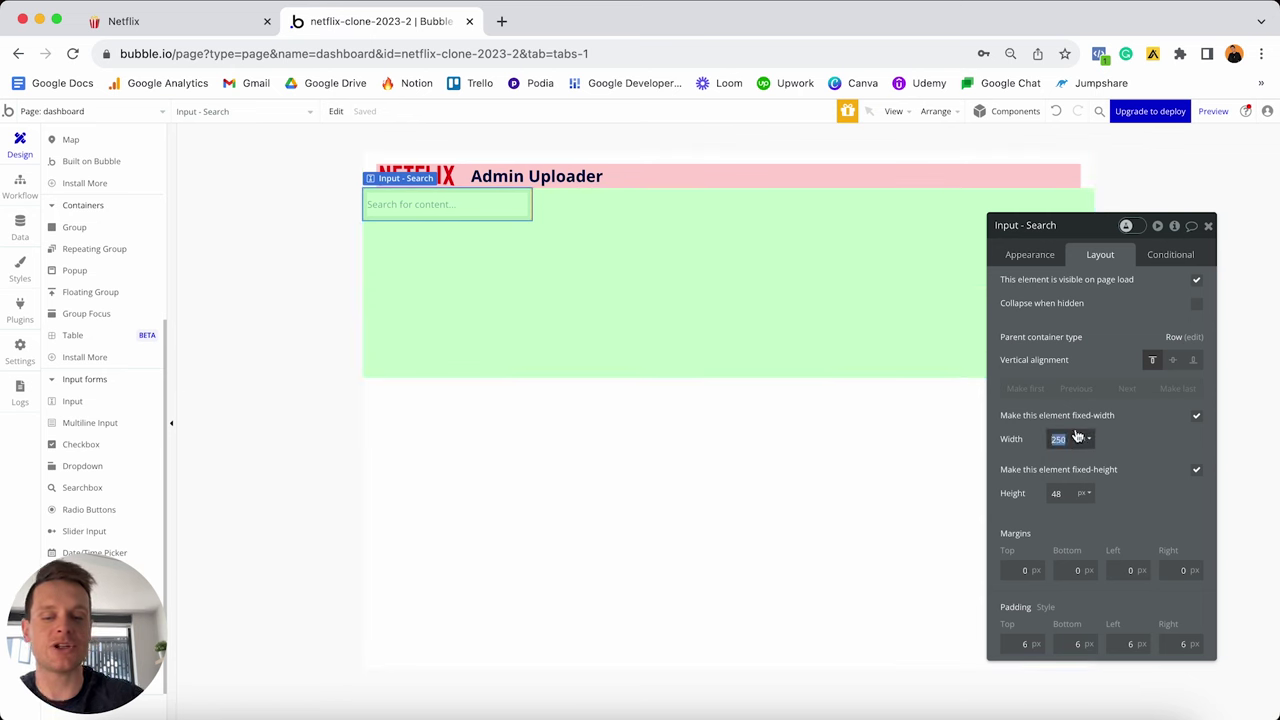
{"action": "type", "text": "280"}
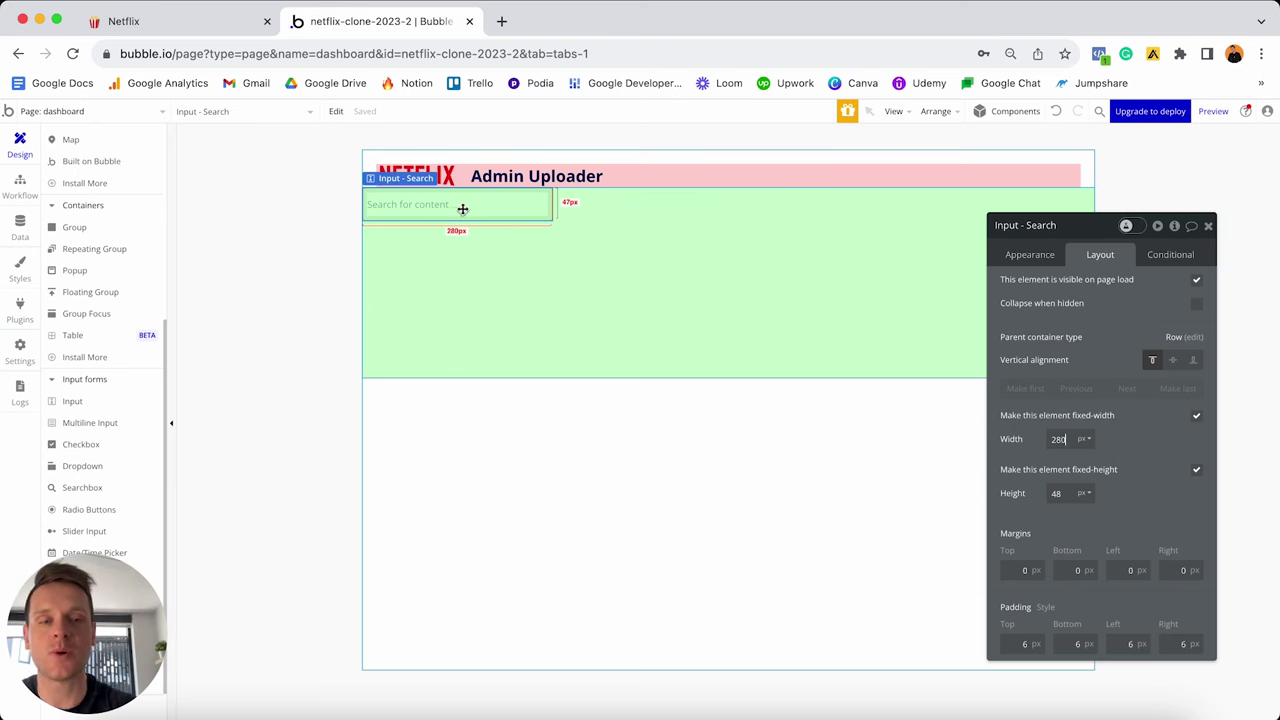
{"action": "left_click", "coordinate": [1173, 361]}
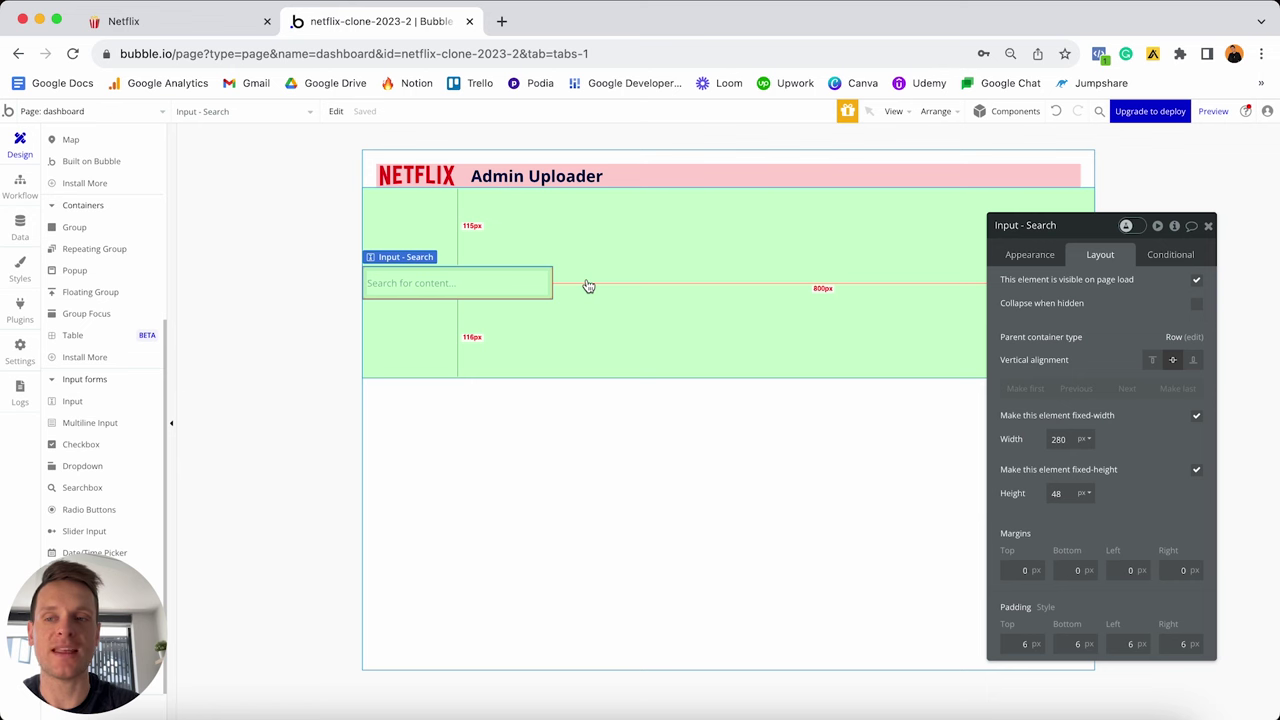
{"action": "scroll", "coordinate": [110, 370], "scroll_direction": "up", "scroll_amount": 8}
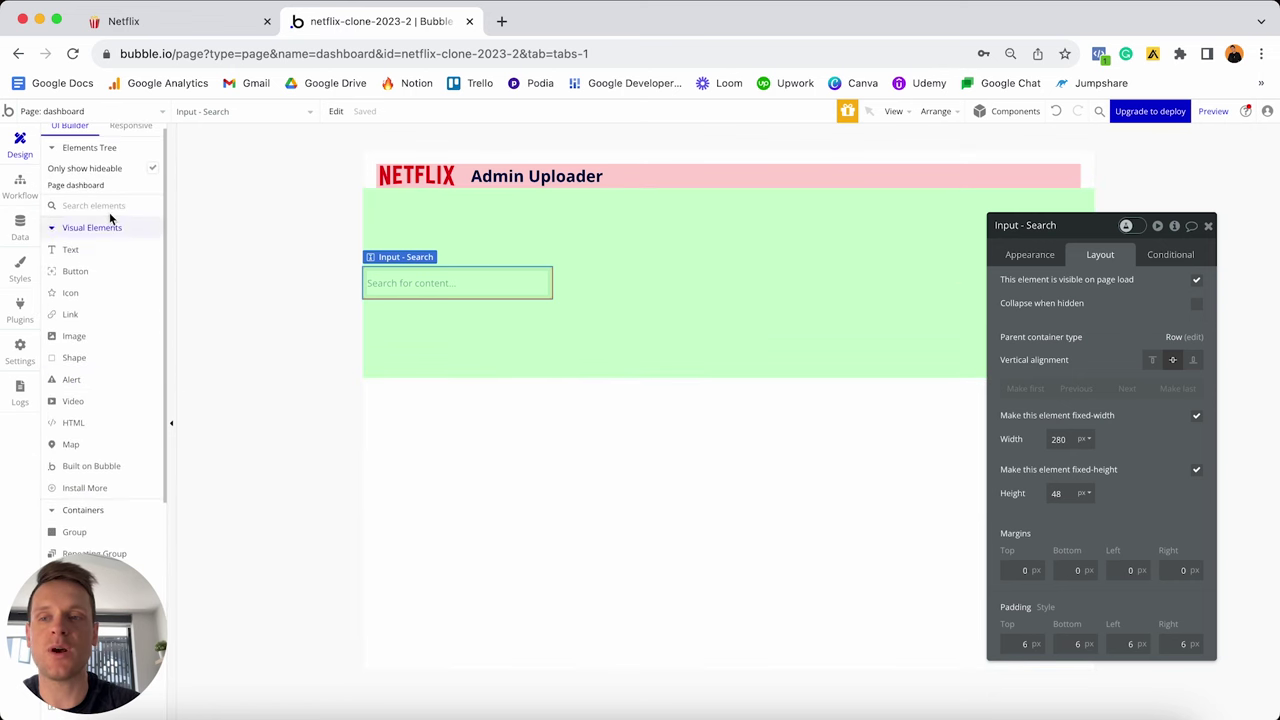
Step: Add a button to the green group labelled 'Create Content'
{"action": "left_click", "coordinate": [94, 271]}
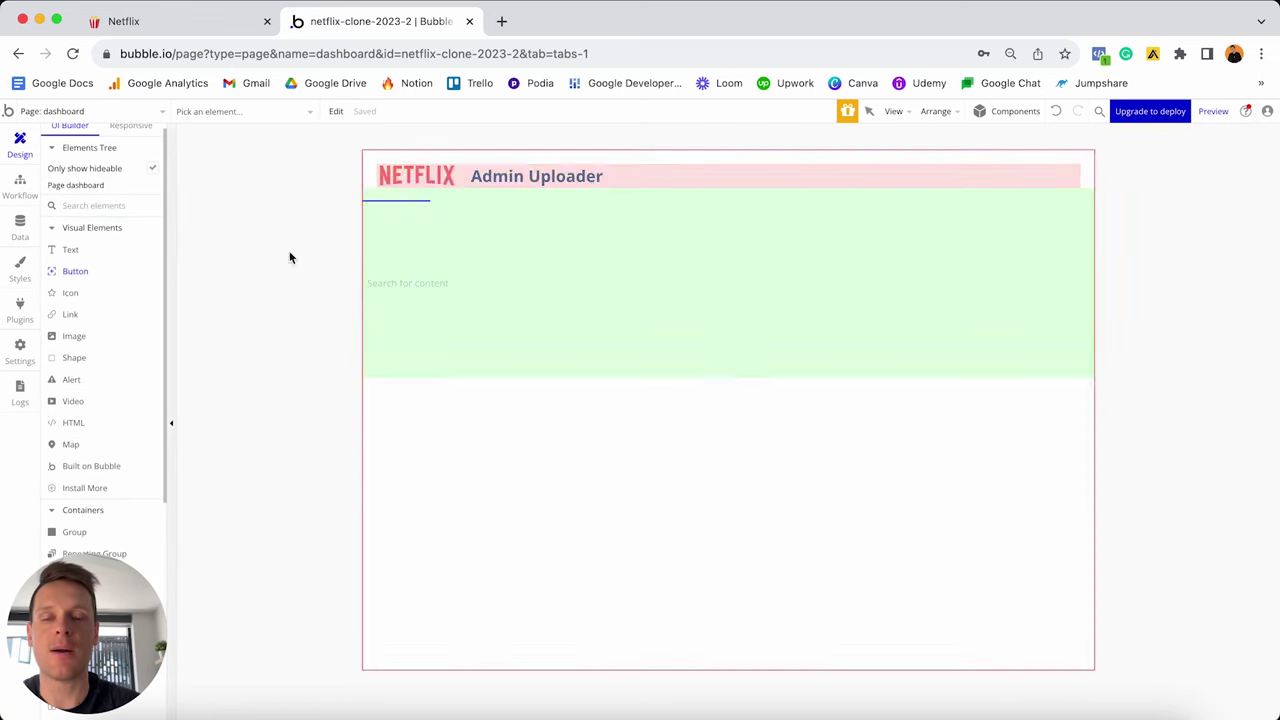
{"action": "left_click", "coordinate": [631, 279]}
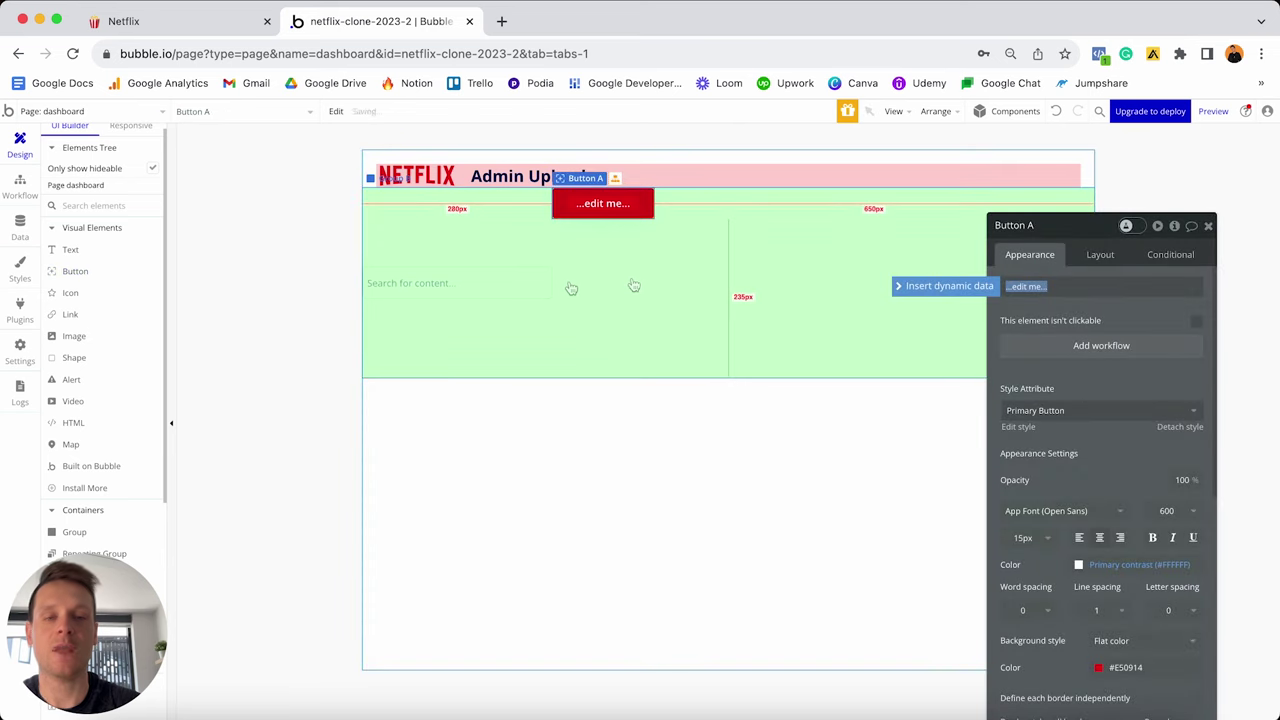
{"action": "type", "text": "Create Content"}
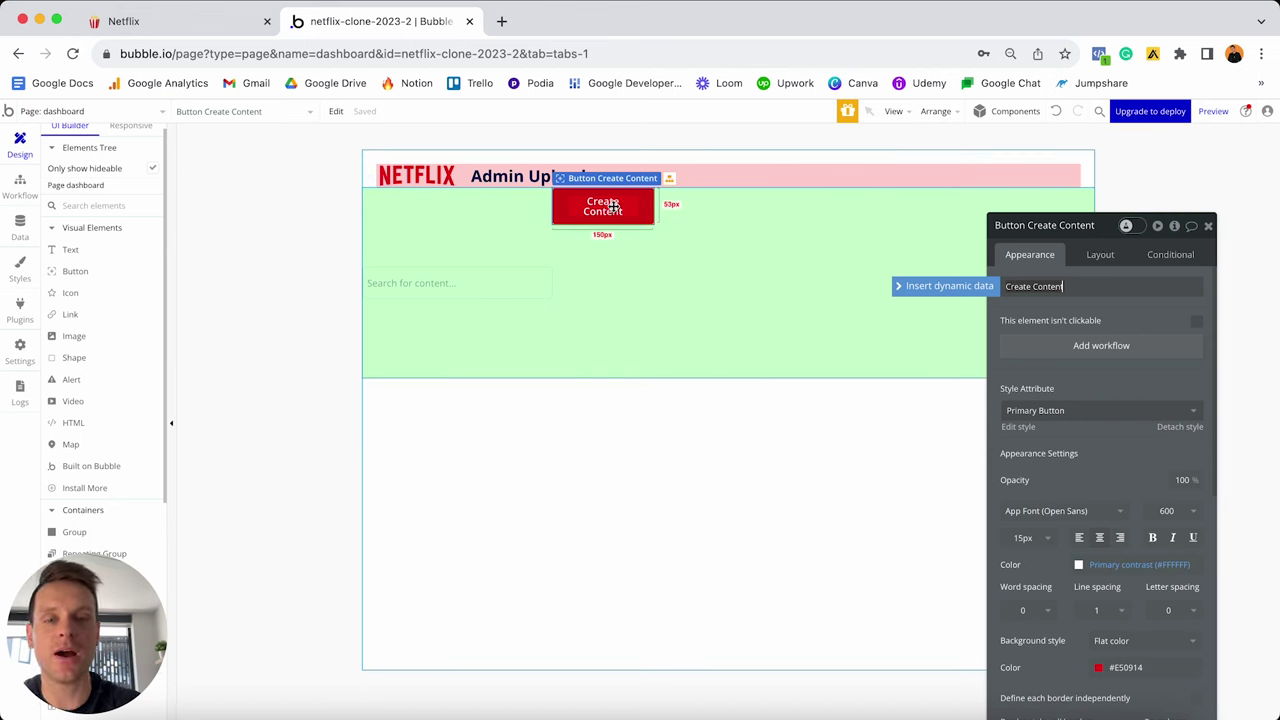
Step: Set the button's width to 200 and minimum height to 48
{"action": "left_click", "coordinate": [1098, 256]}
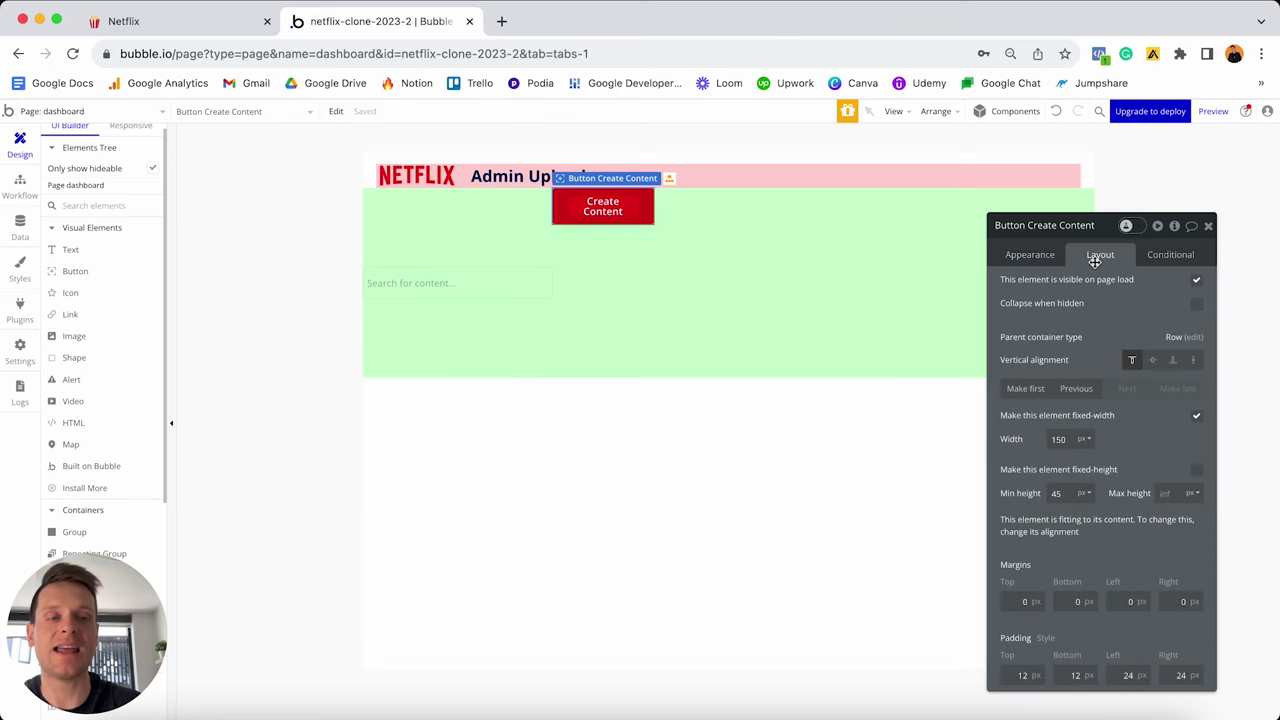
{"action": "left_click", "coordinate": [1066, 439]}
{"action": "key", "text": "BackSpace"}
{"action": "key", "text": "BackSpace"}
{"action": "key", "text": "BackSpace"}
{"action": "type", "text": "200"}
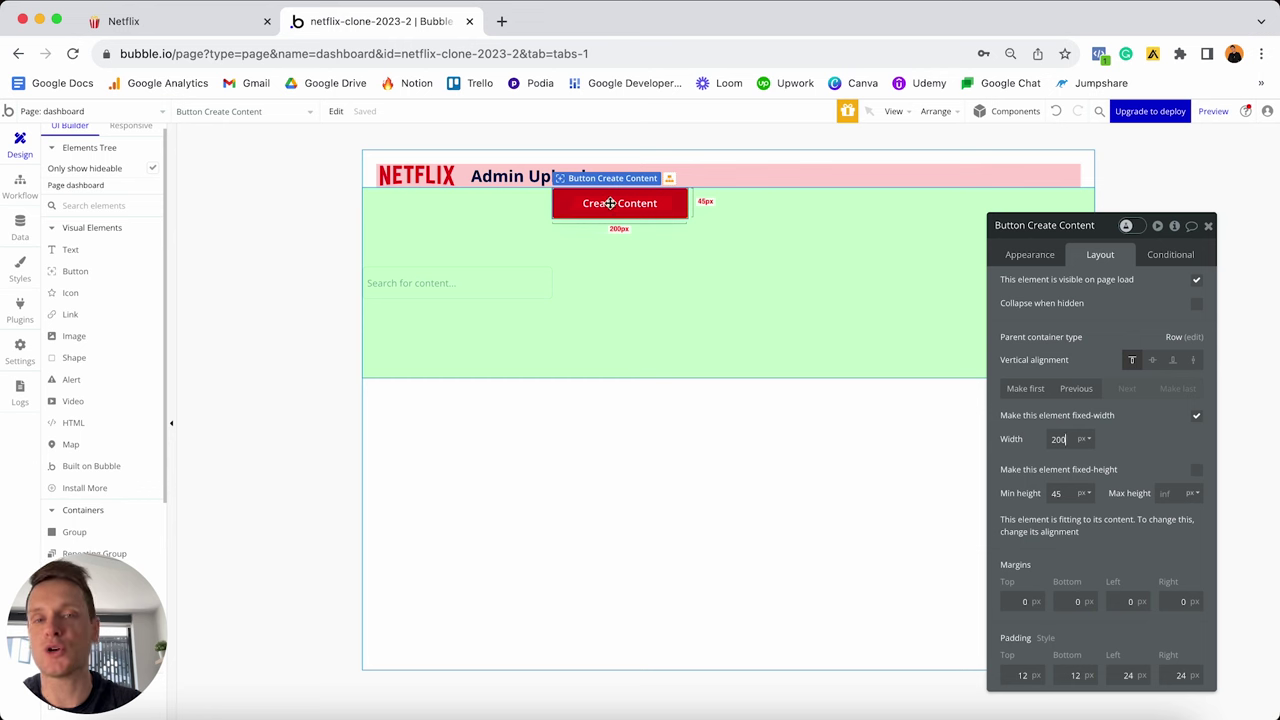
{"action": "left_click", "coordinate": [1066, 492]}
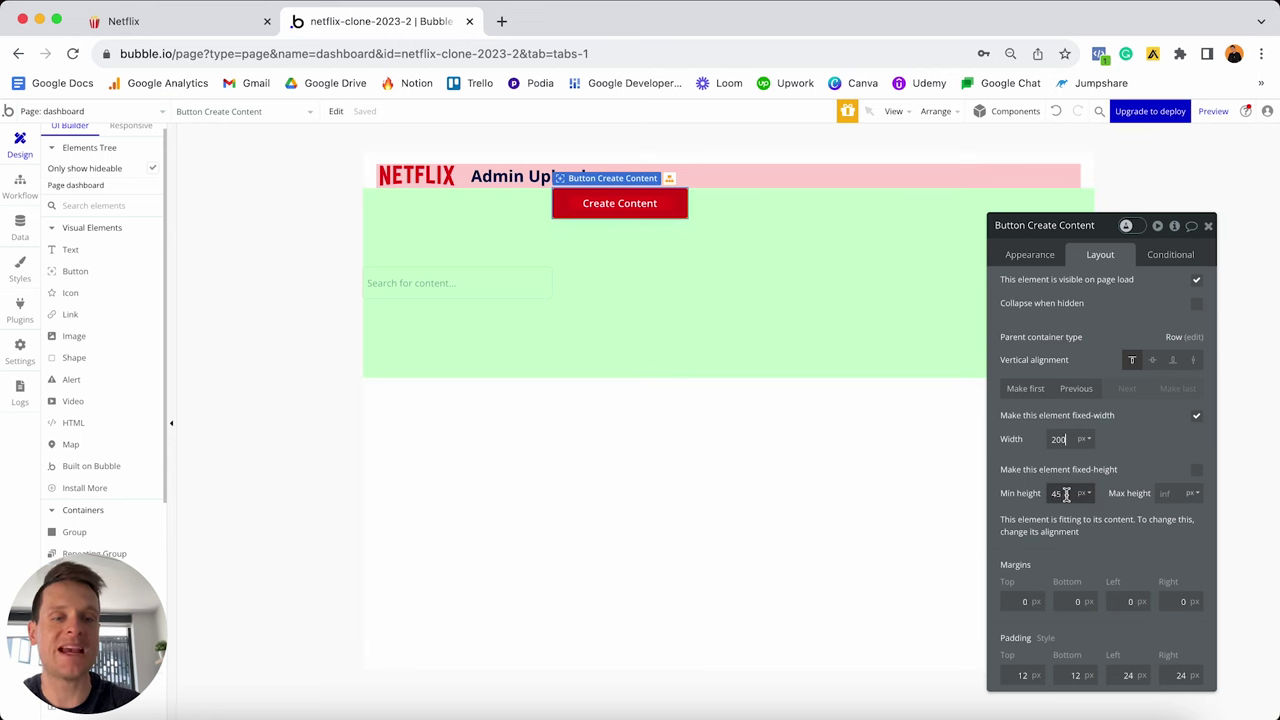
{"action": "key", "text": "BackSpace"}
{"action": "type", "text": "8"}
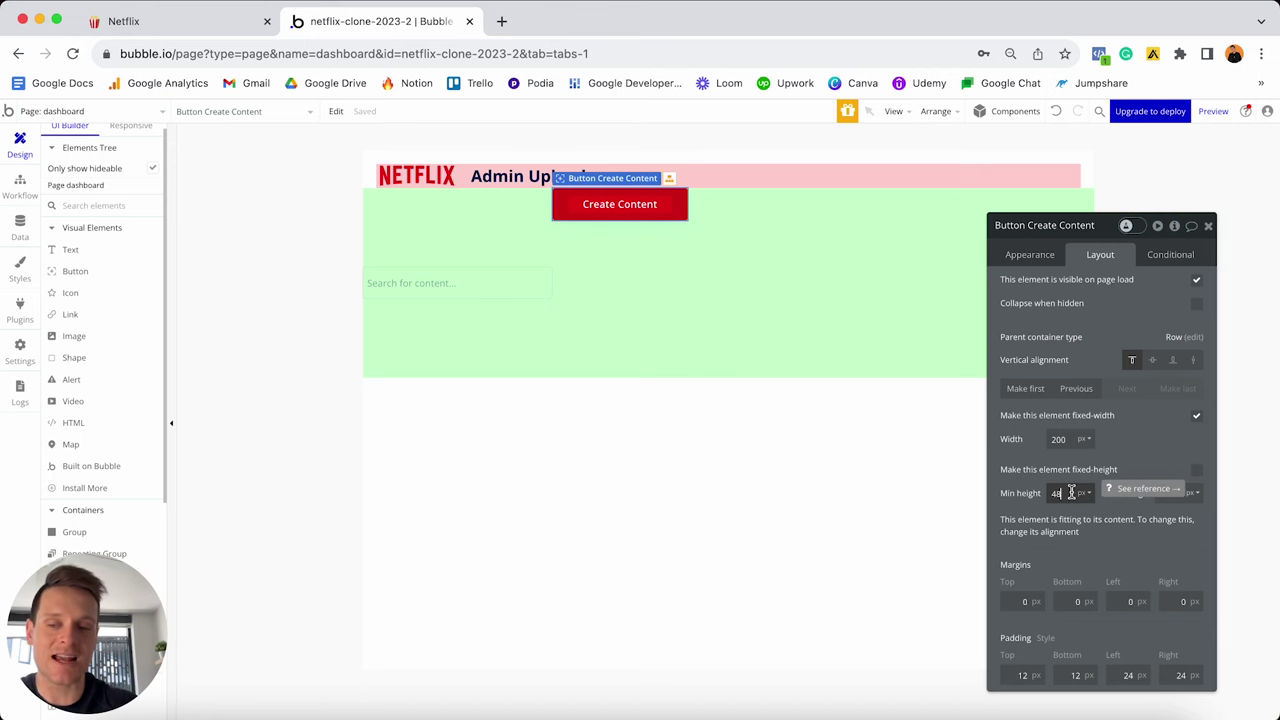
Step: Centre the Create Content button vertically within Group B
{"action": "left_click", "coordinate": [480, 289]}
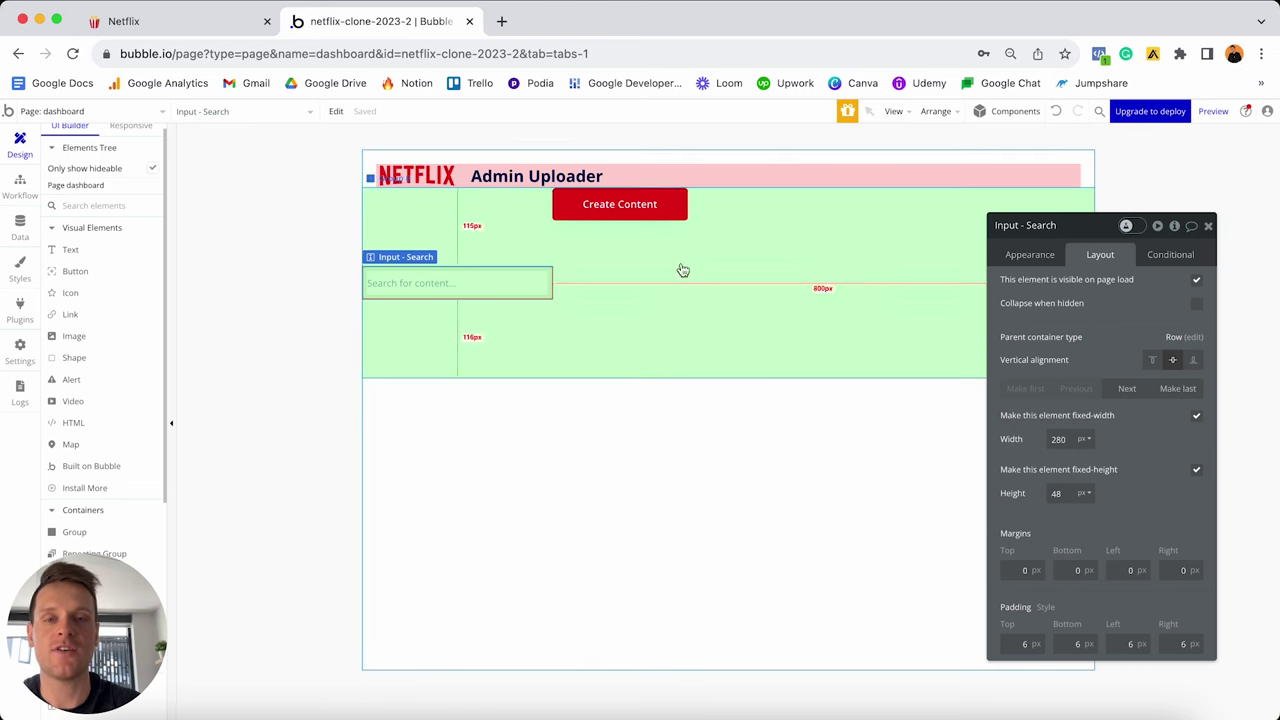
{"action": "left_click", "coordinate": [620, 205]}
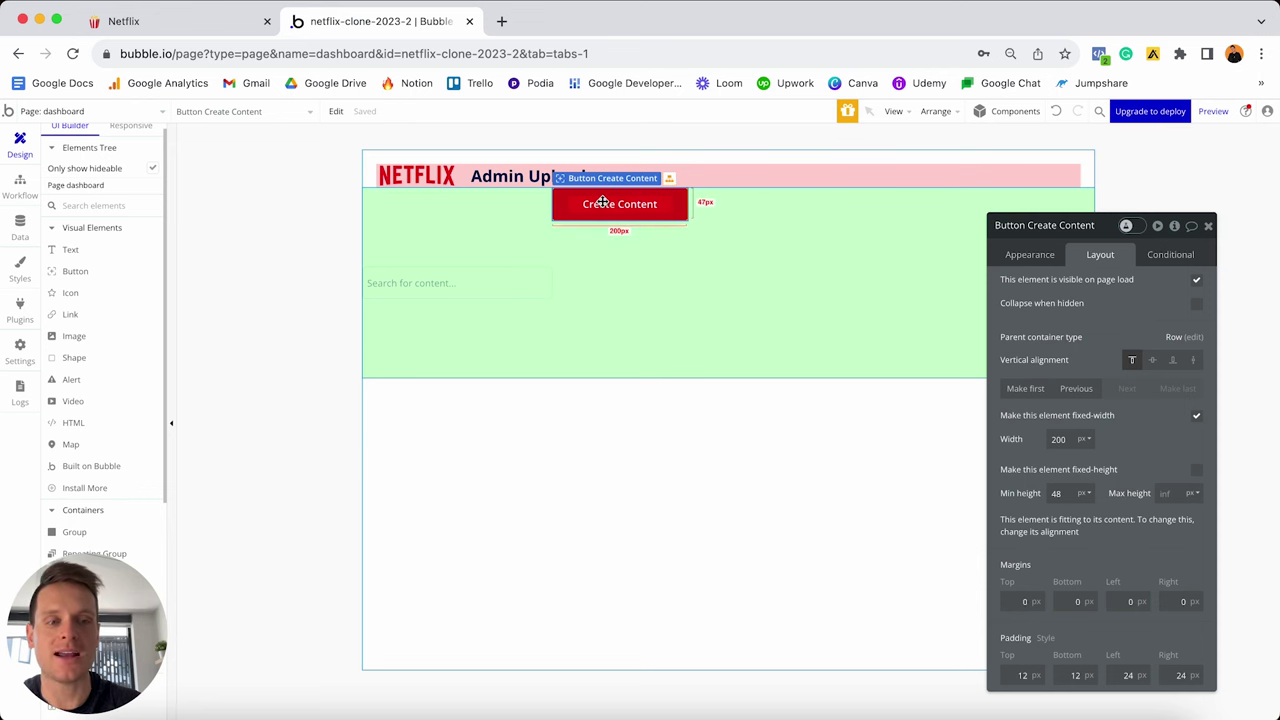
{"action": "left_click", "coordinate": [1152, 362]}
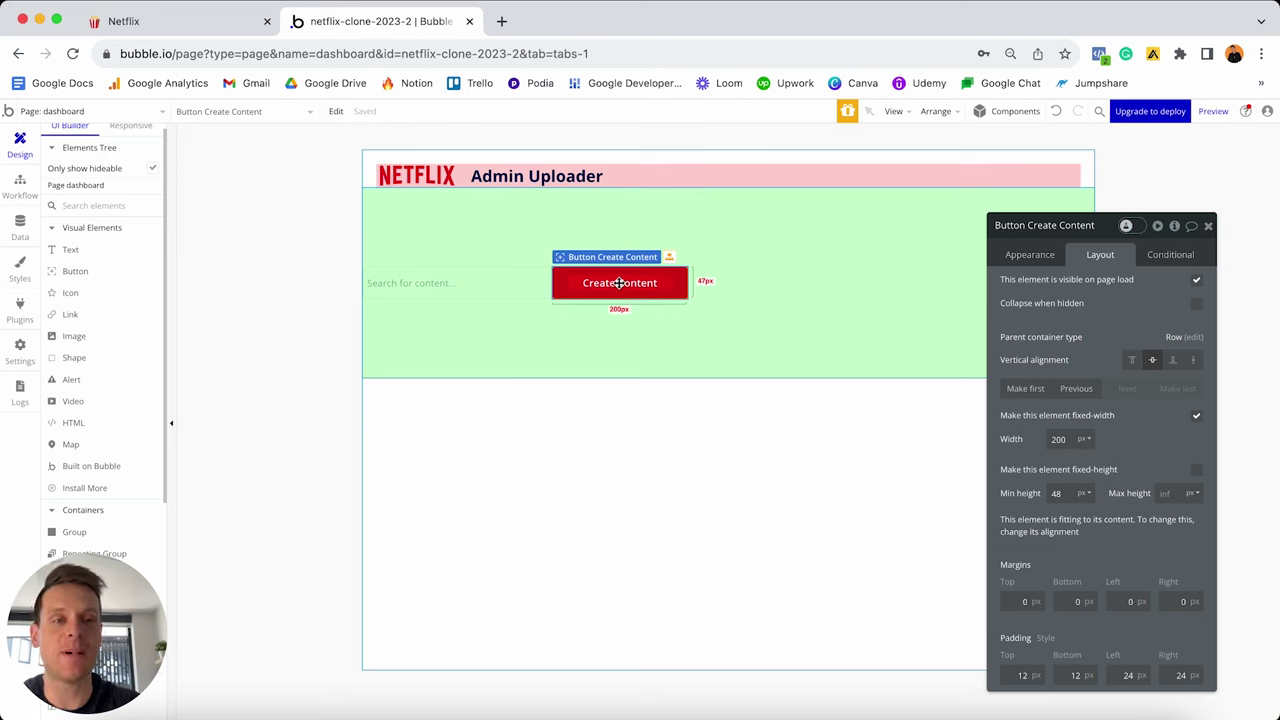
{"action": "left_click", "coordinate": [891, 258]}
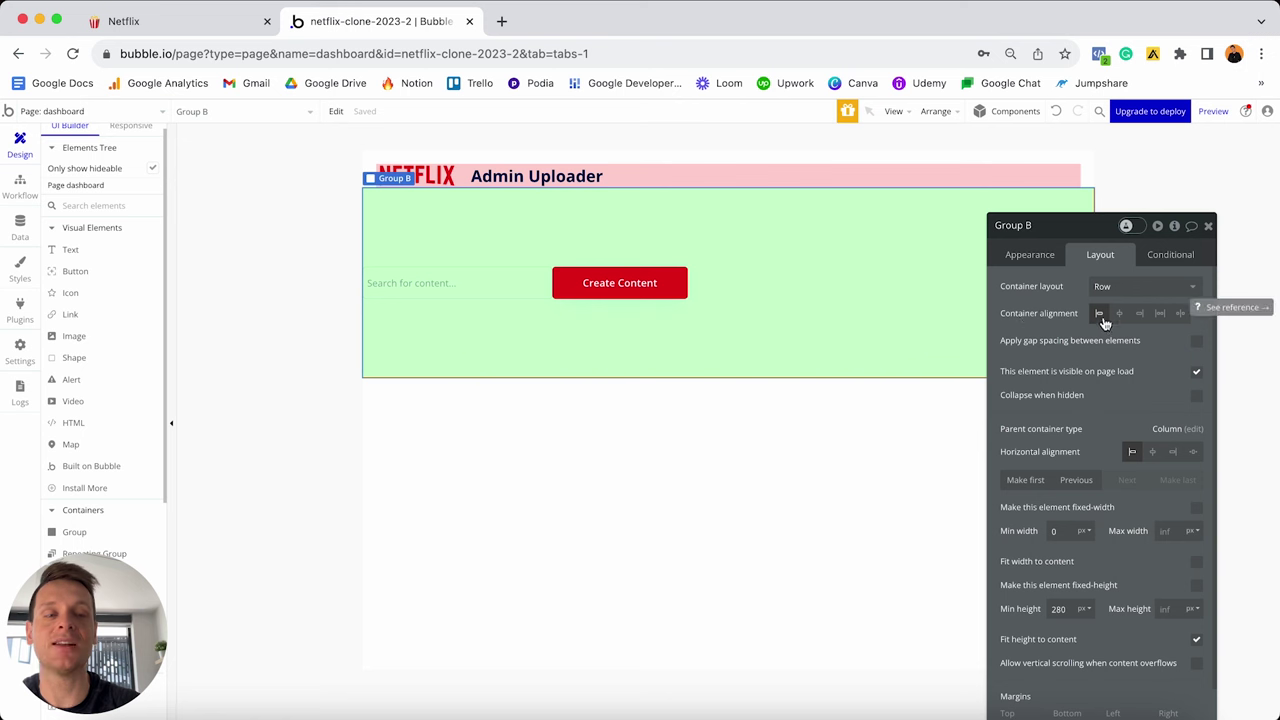
Step: Spread Group B's items to opposite ends and set its minimum height to 0
{"action": "left_click", "coordinate": [1181, 315]}
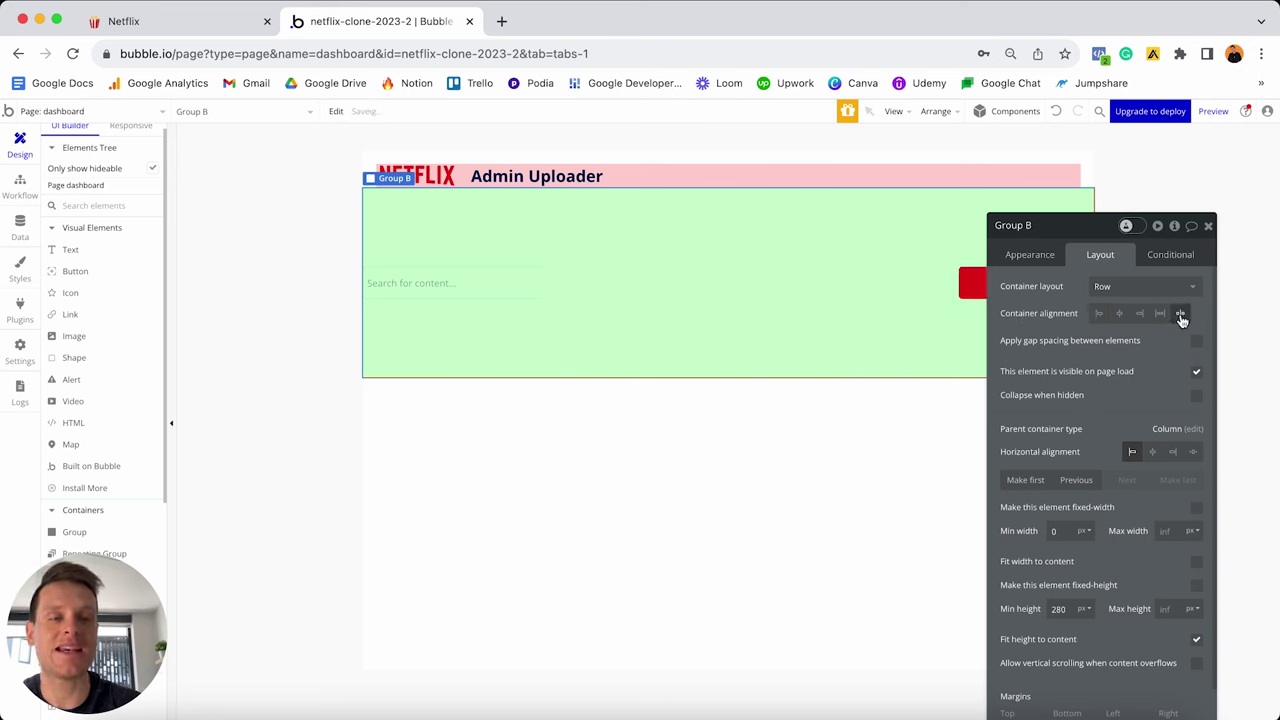
{"action": "left_click_drag", "start_coordinate": [1091, 232], "coordinate": [979, 390]}
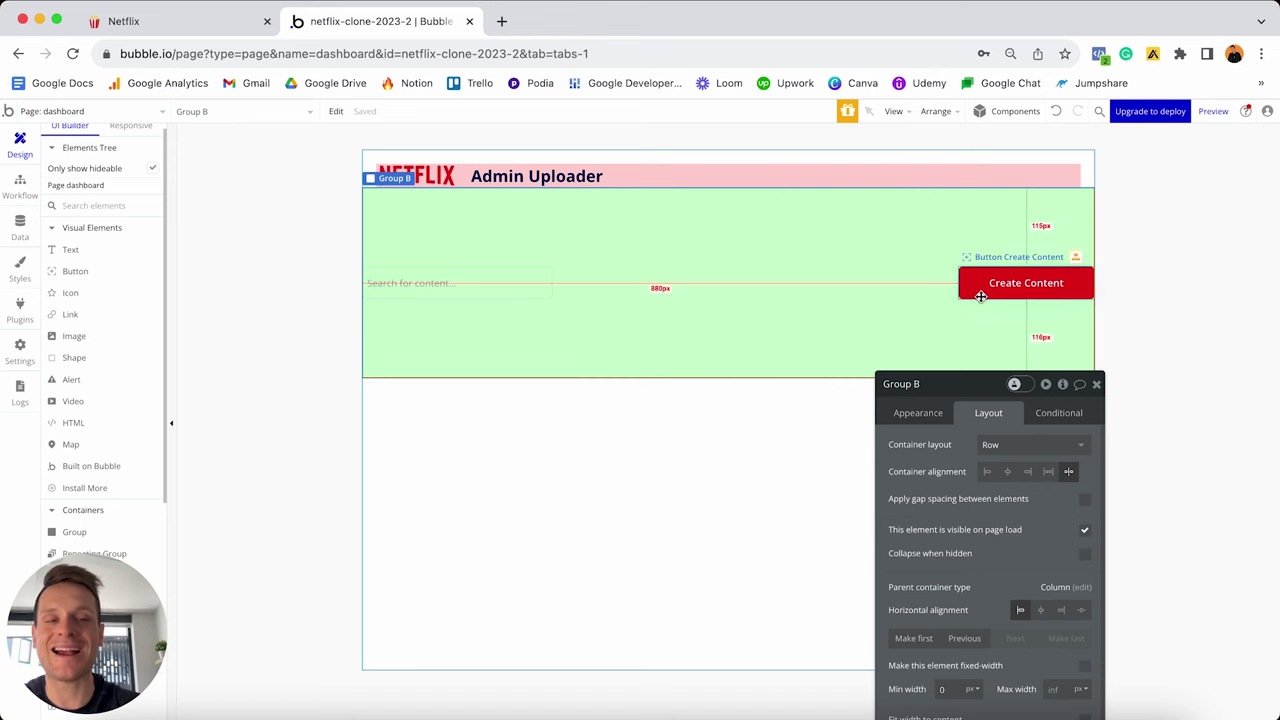
{"action": "left_click_drag", "start_coordinate": [958, 394], "coordinate": [795, 260]}
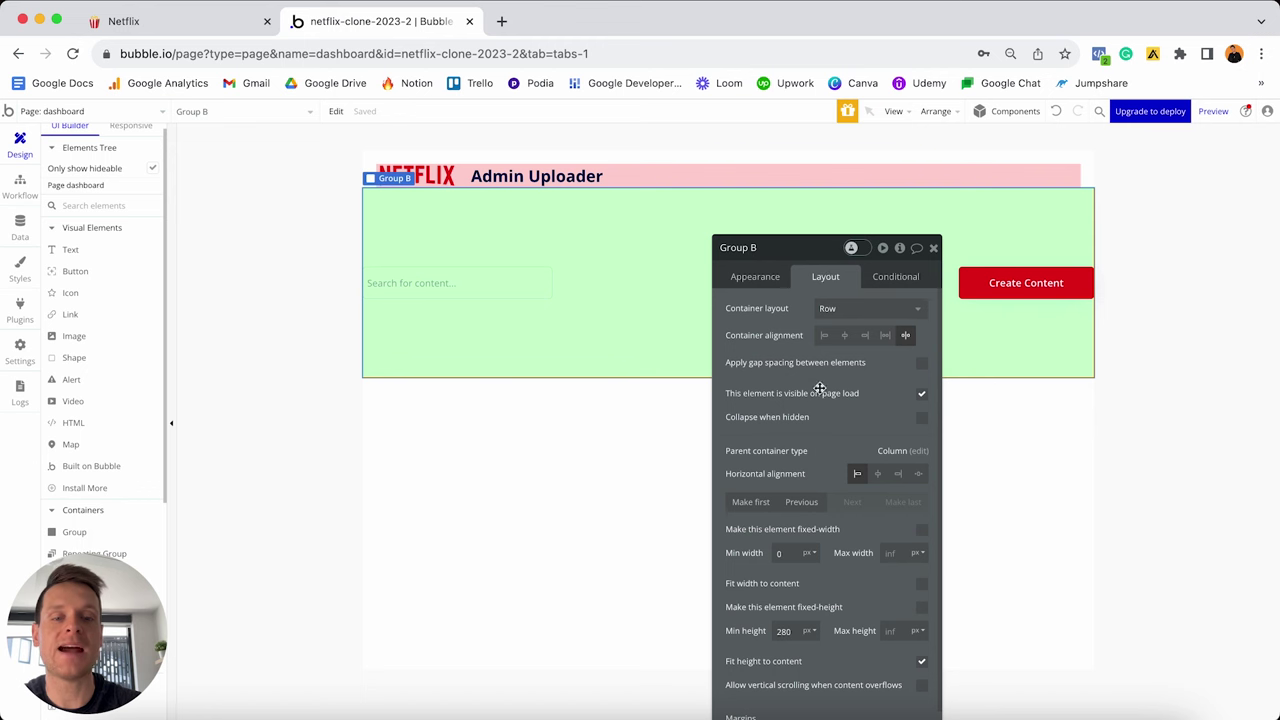
{"action": "left_click", "coordinate": [785, 630]}
{"action": "key", "text": "BackSpace"}
{"action": "key", "text": "BackSpace"}
{"action": "key", "text": "BackSpace"}
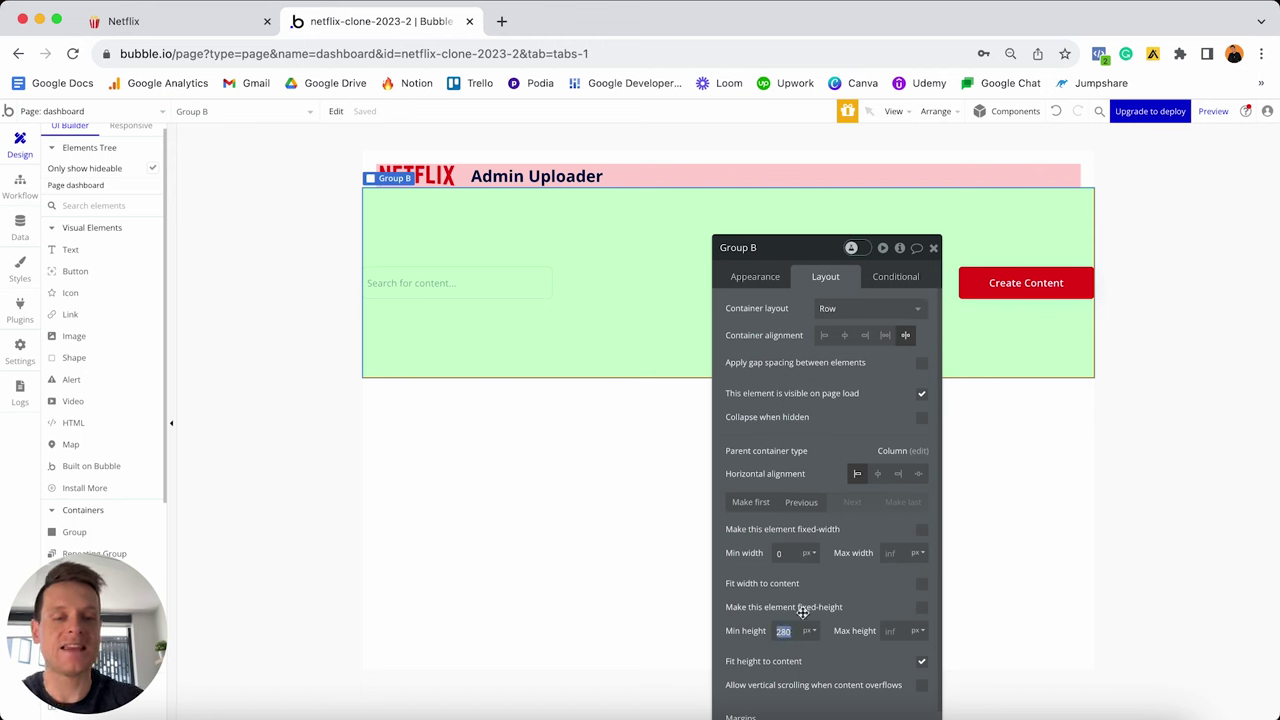
{"action": "type", "text": "0"}
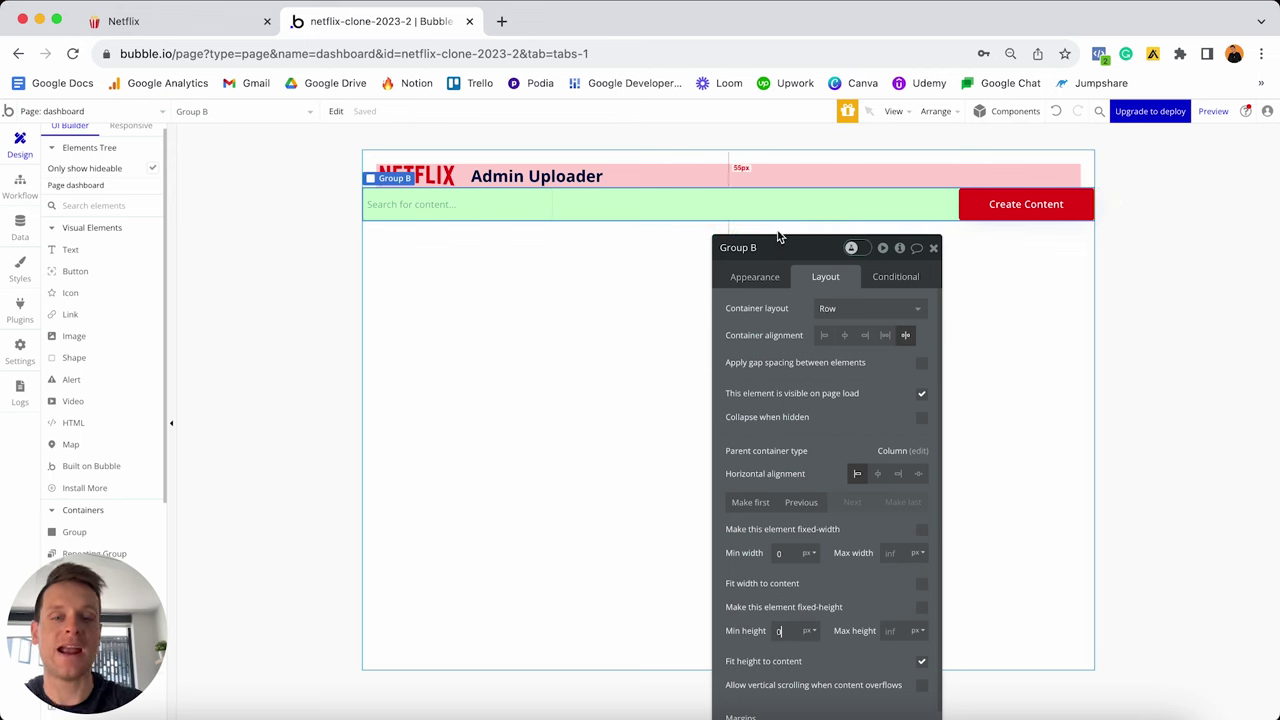
Step: Give Group B 20 px top, left and right margins
{"action": "left_click_drag", "start_coordinate": [806, 252], "coordinate": [844, 140]}
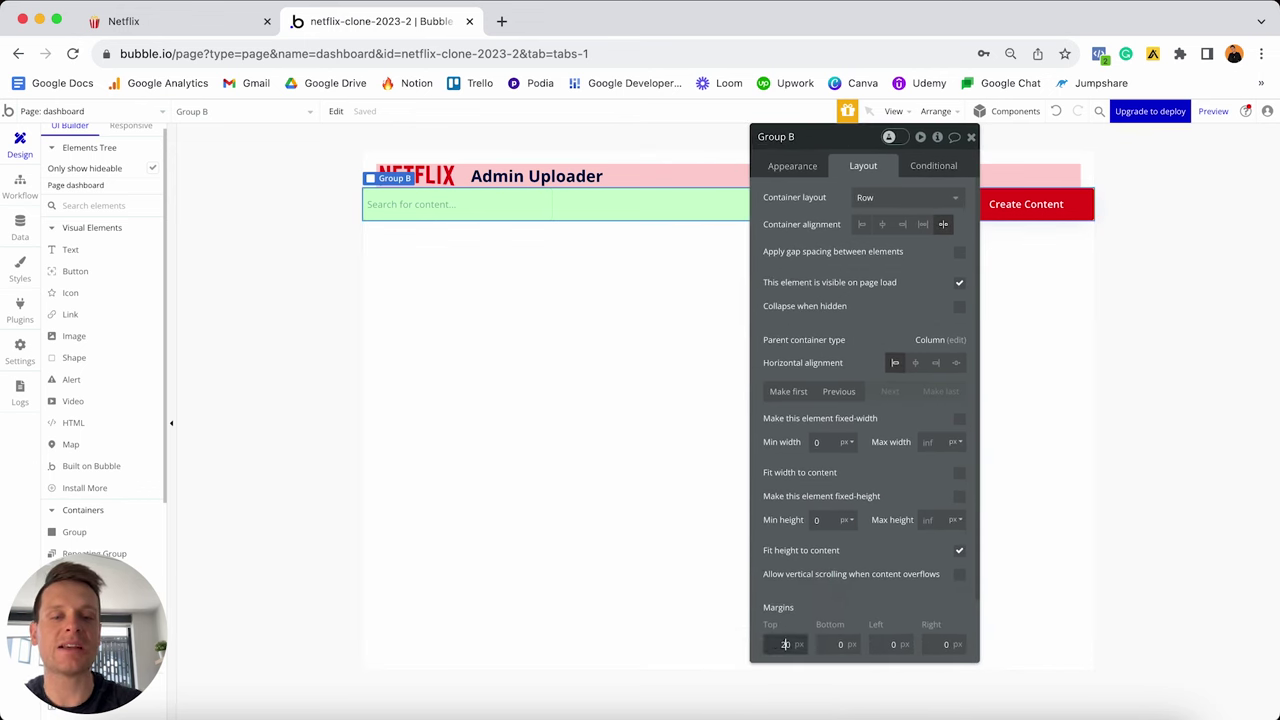
{"action": "type", "text": "0"}
{"action": "key", "text": "Tab"}
{"action": "key", "text": "Tab"}
{"action": "type", "text": "20"}
{"action": "left_click", "coordinate": [942, 644]}
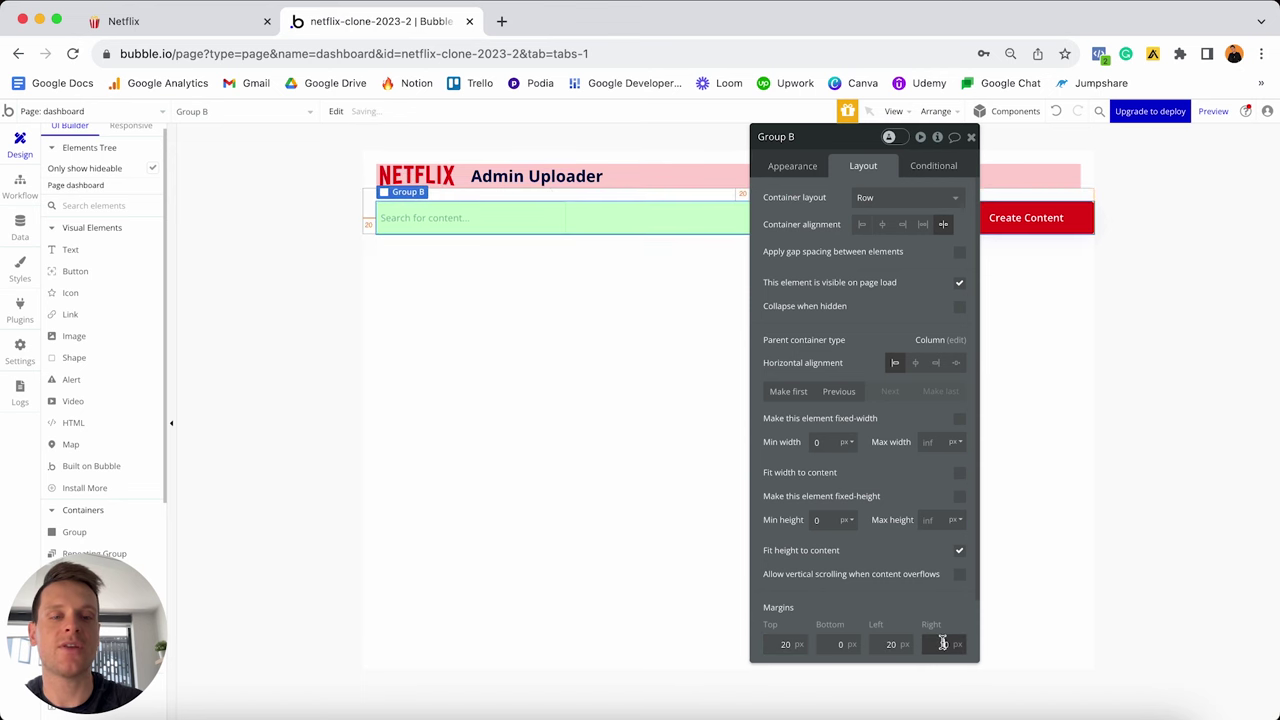
{"action": "type", "text": "20"}
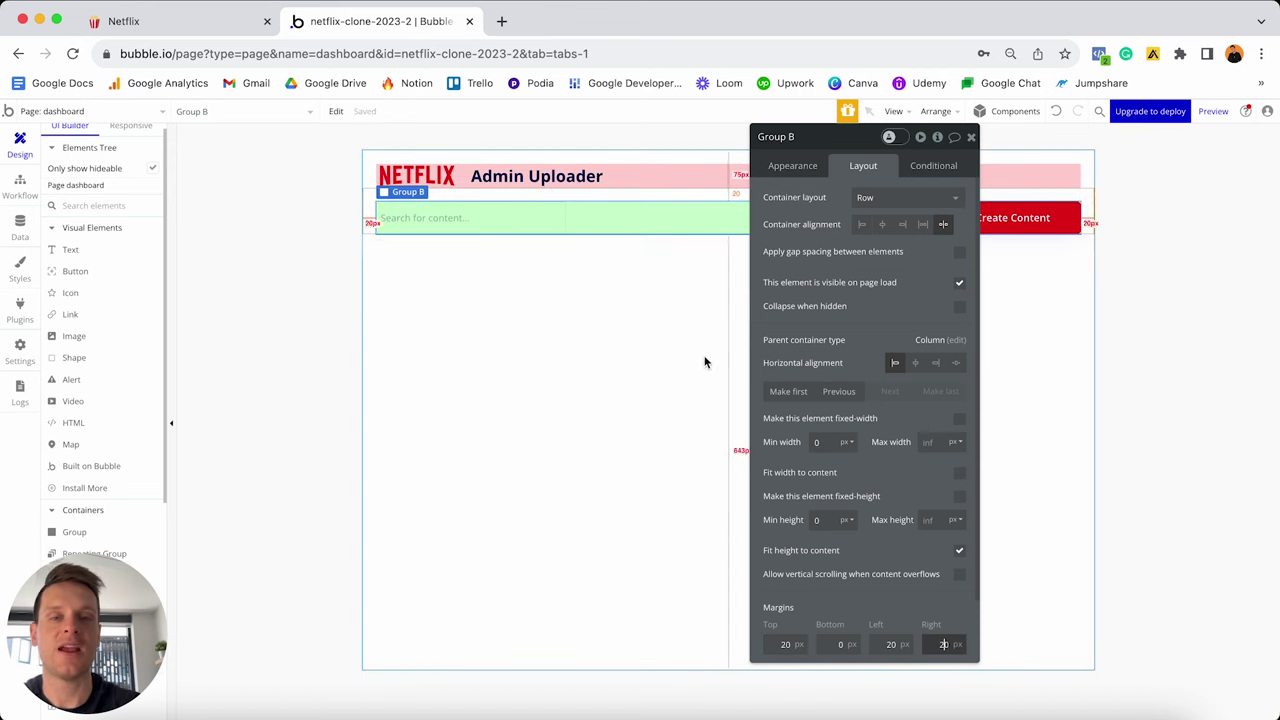
{"action": "left_click", "coordinate": [972, 138]}
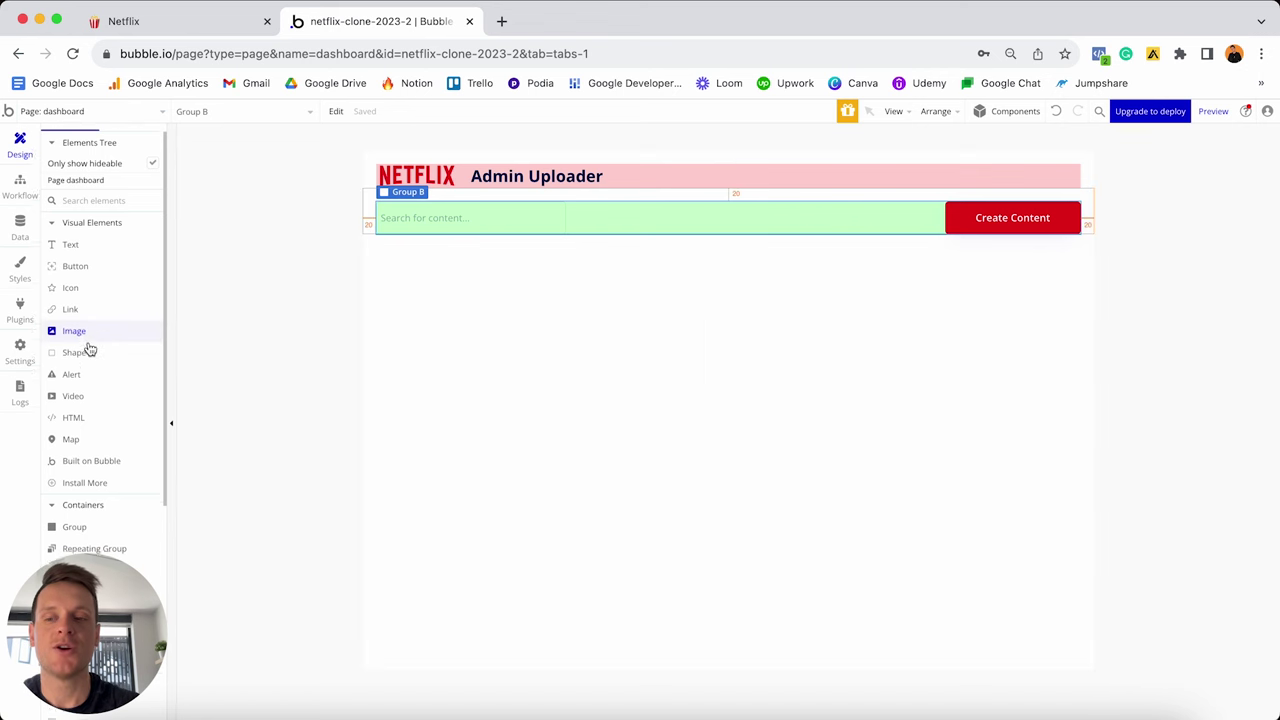
{"action": "scroll", "coordinate": [88, 345], "scroll_direction": "down", "scroll_amount": 3}
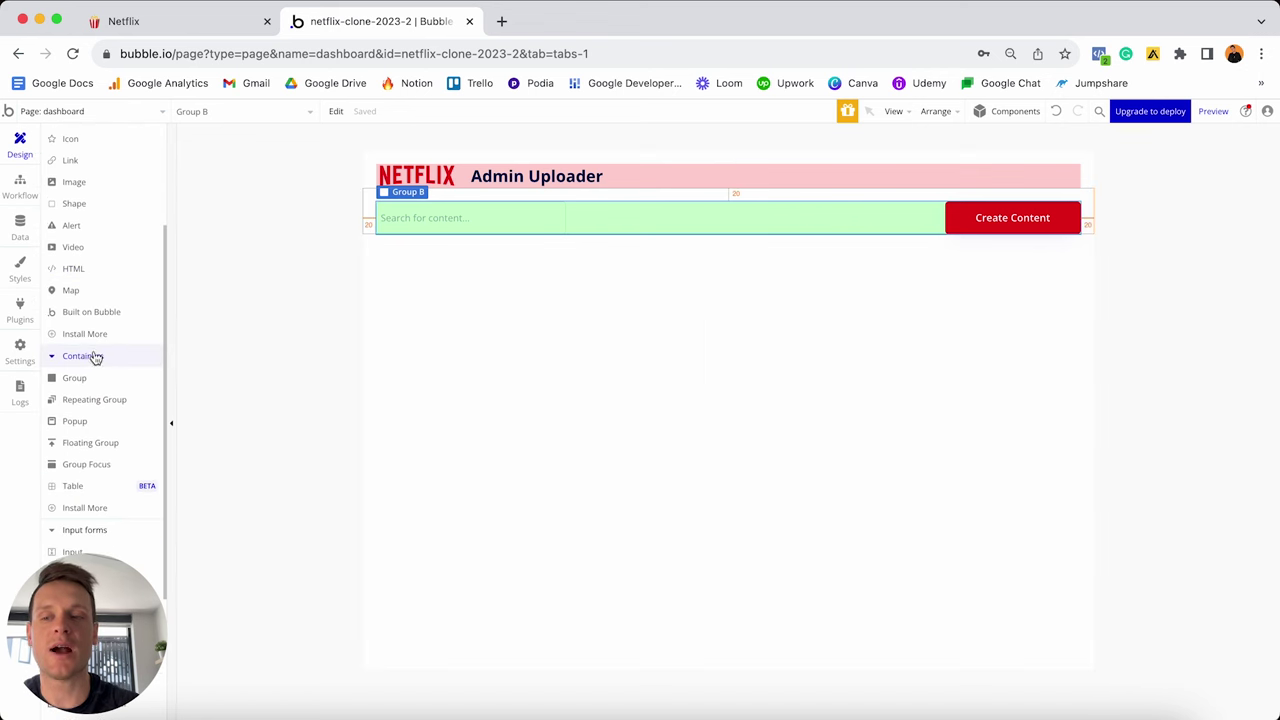
Step: Place a repeating group below the search bar with Type of content set to Content
{"action": "left_click", "coordinate": [90, 404]}
{"action": "left_click", "coordinate": [507, 289]}
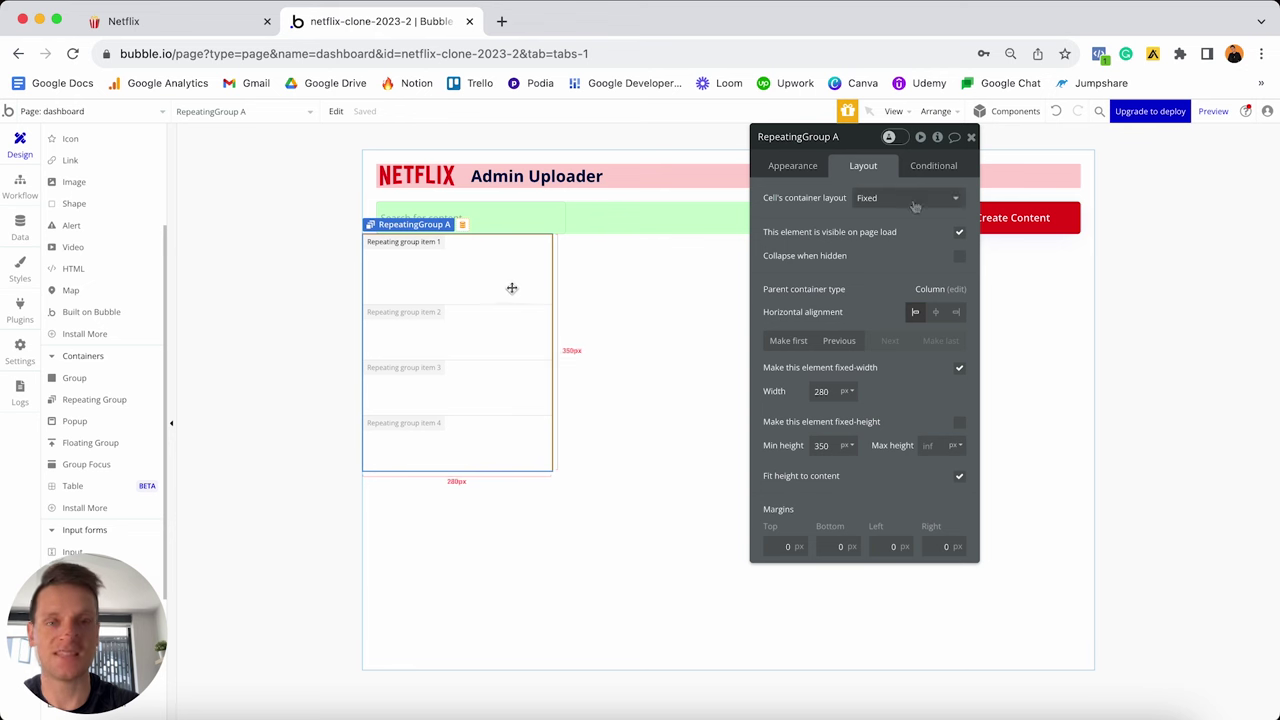
{"action": "left_click", "coordinate": [789, 165]}
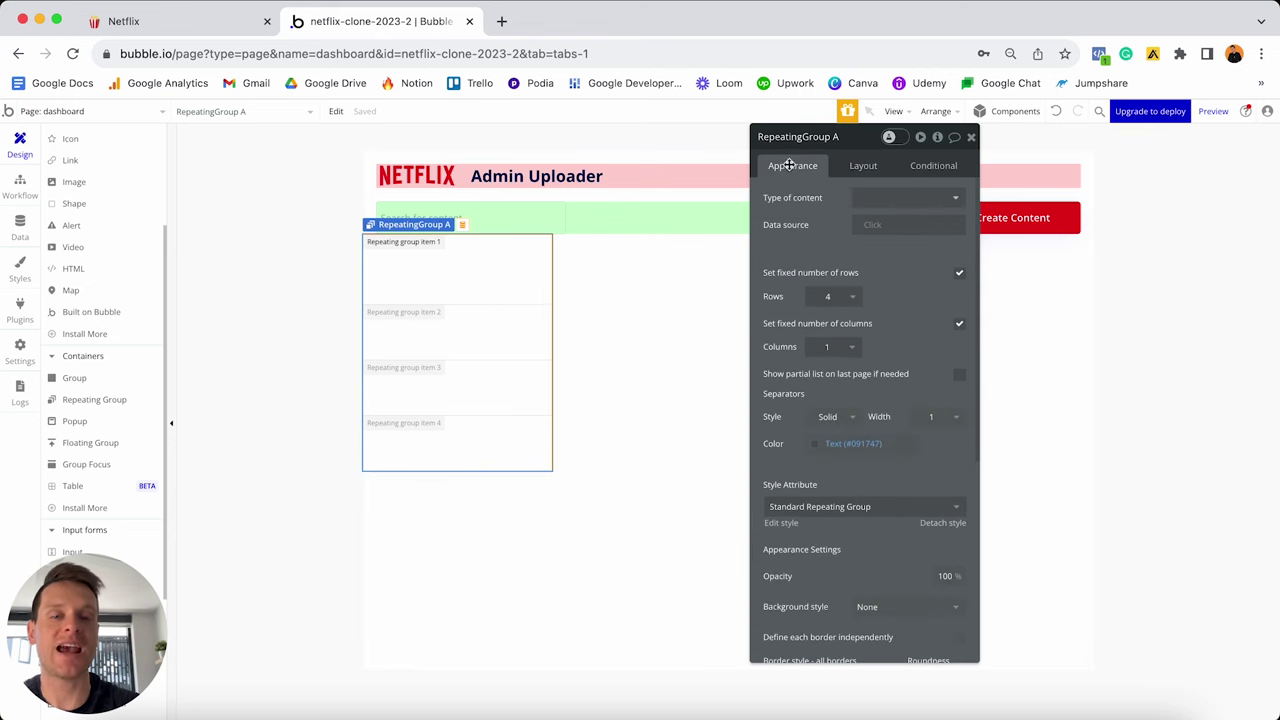
{"action": "left_click", "coordinate": [865, 200]}
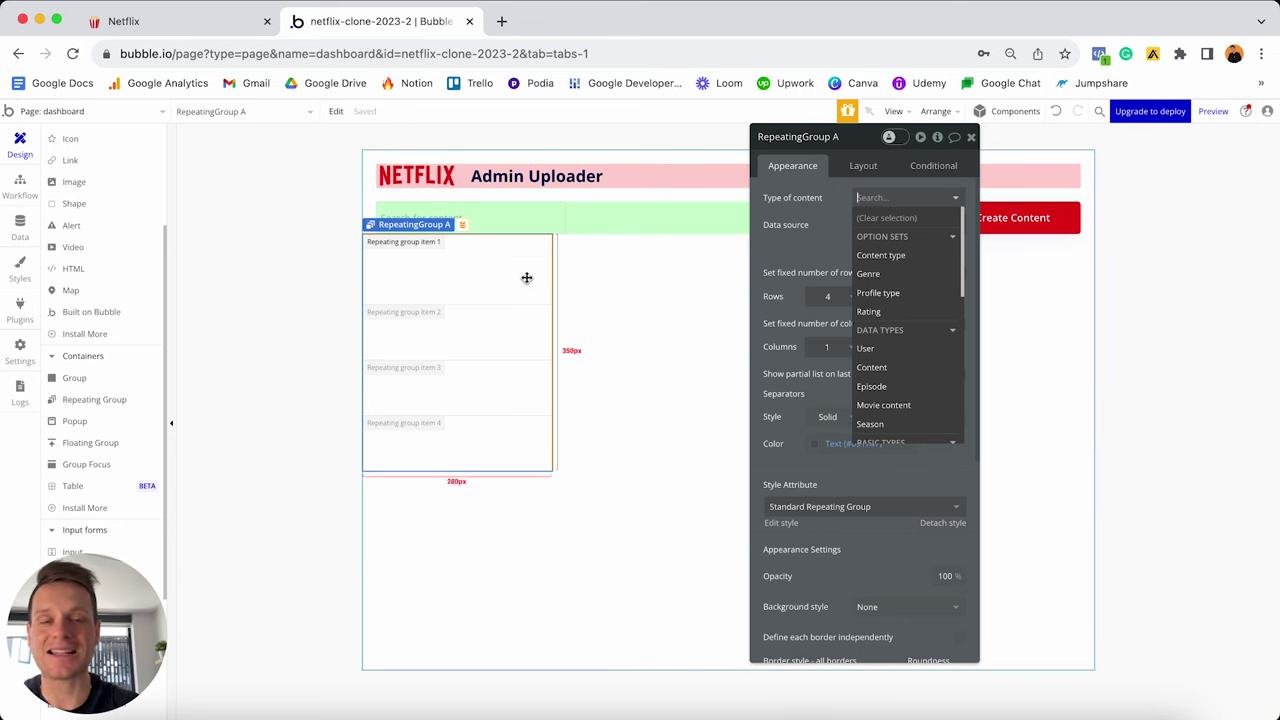
{"action": "left_click", "coordinate": [907, 370]}
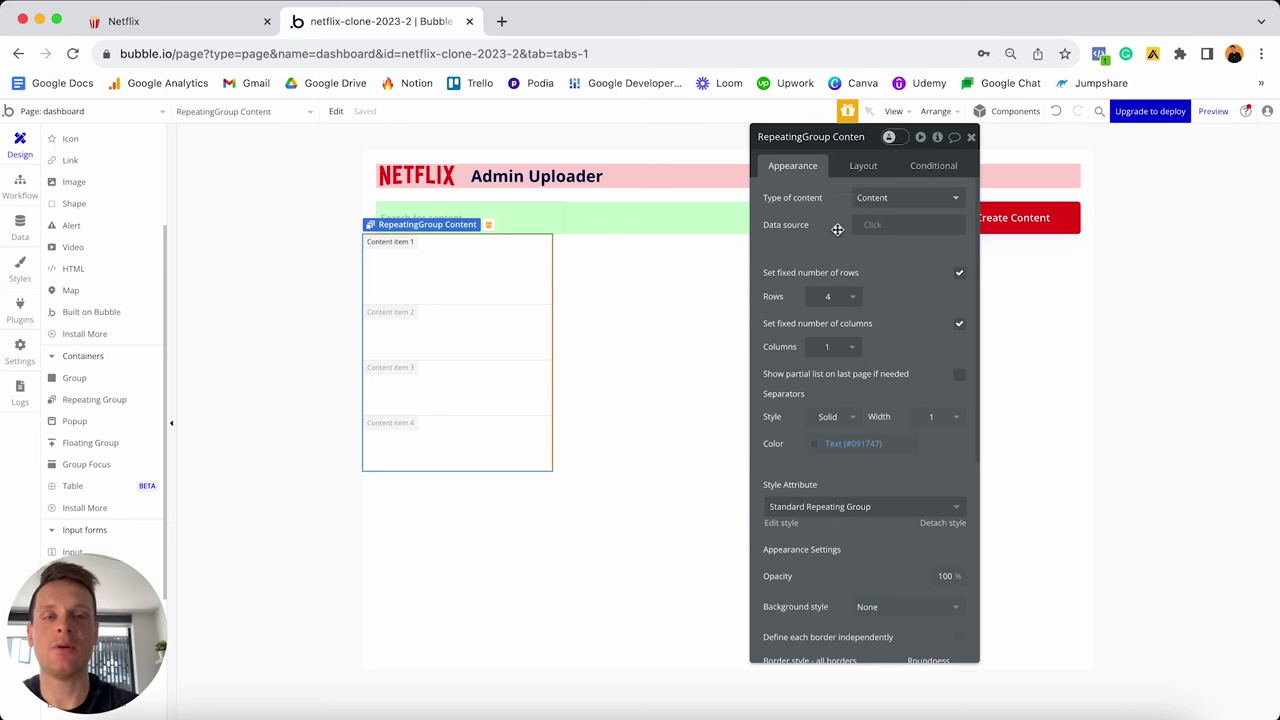
Step: Set the repeating group's data source to Do a search for Contents
{"action": "left_click", "coordinate": [874, 233]}
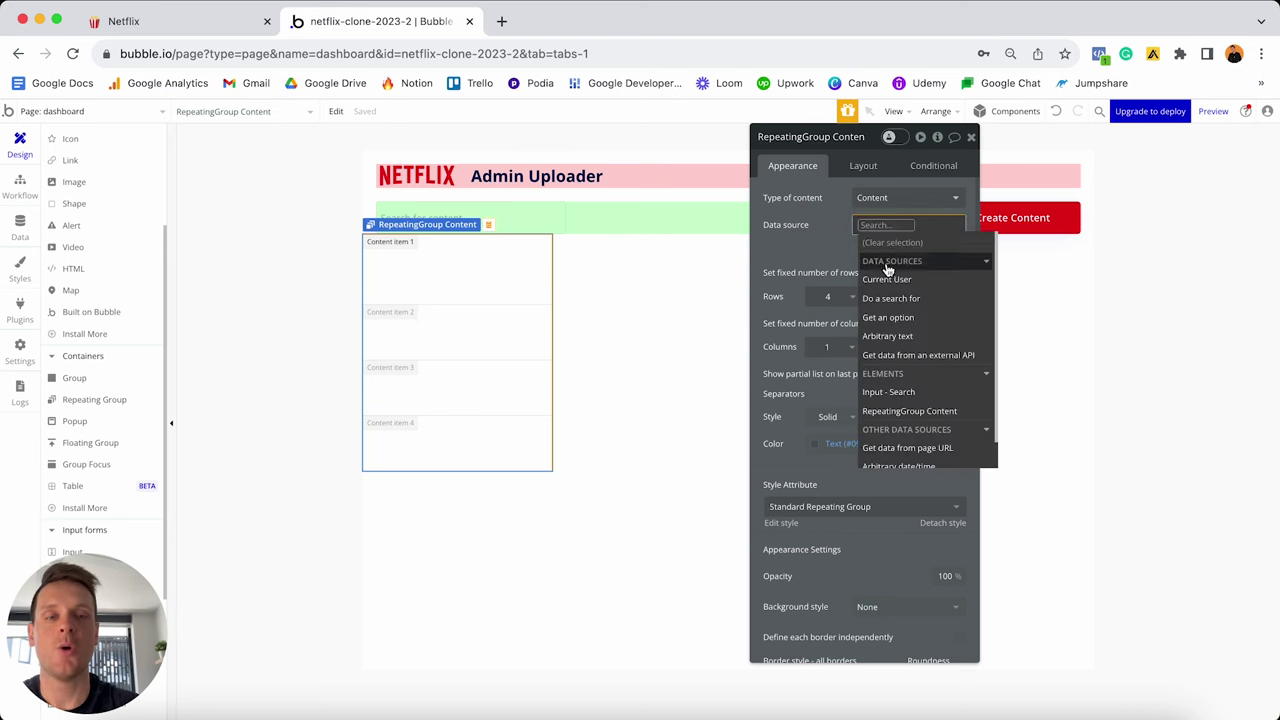
{"action": "left_click", "coordinate": [900, 298]}
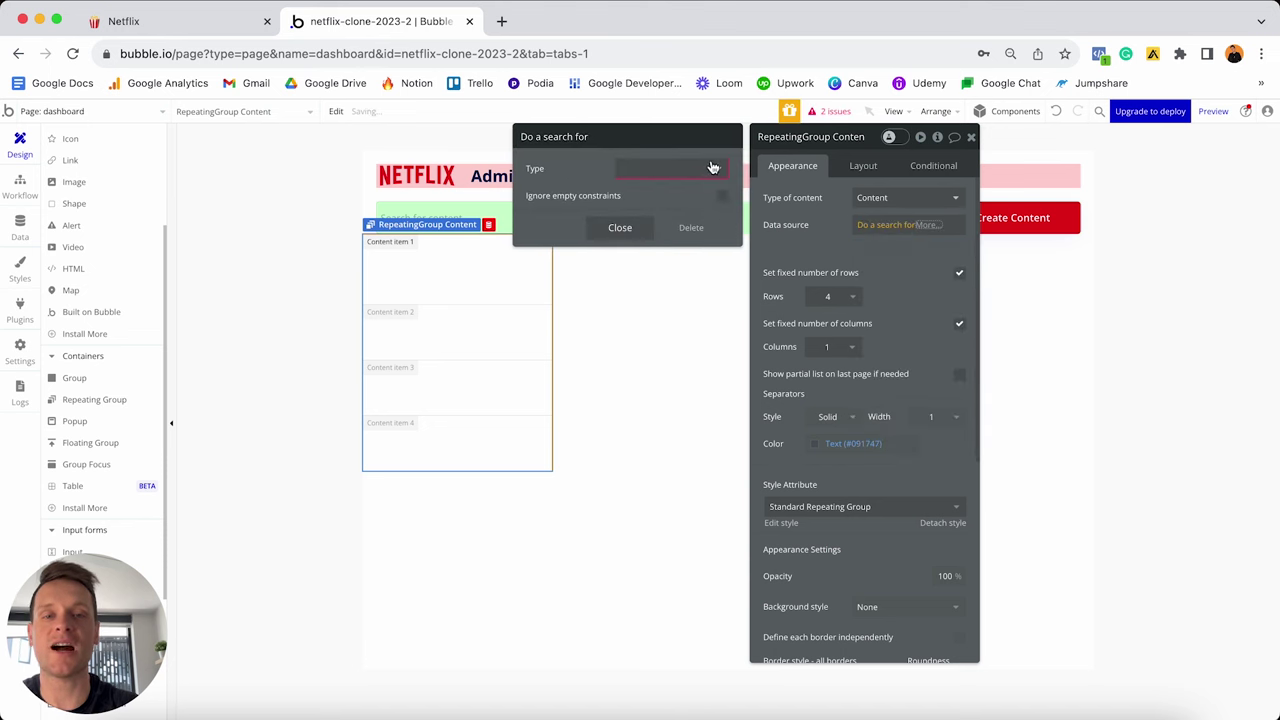
{"action": "left_click", "coordinate": [708, 168]}
{"action": "left_click", "coordinate": [658, 227]}
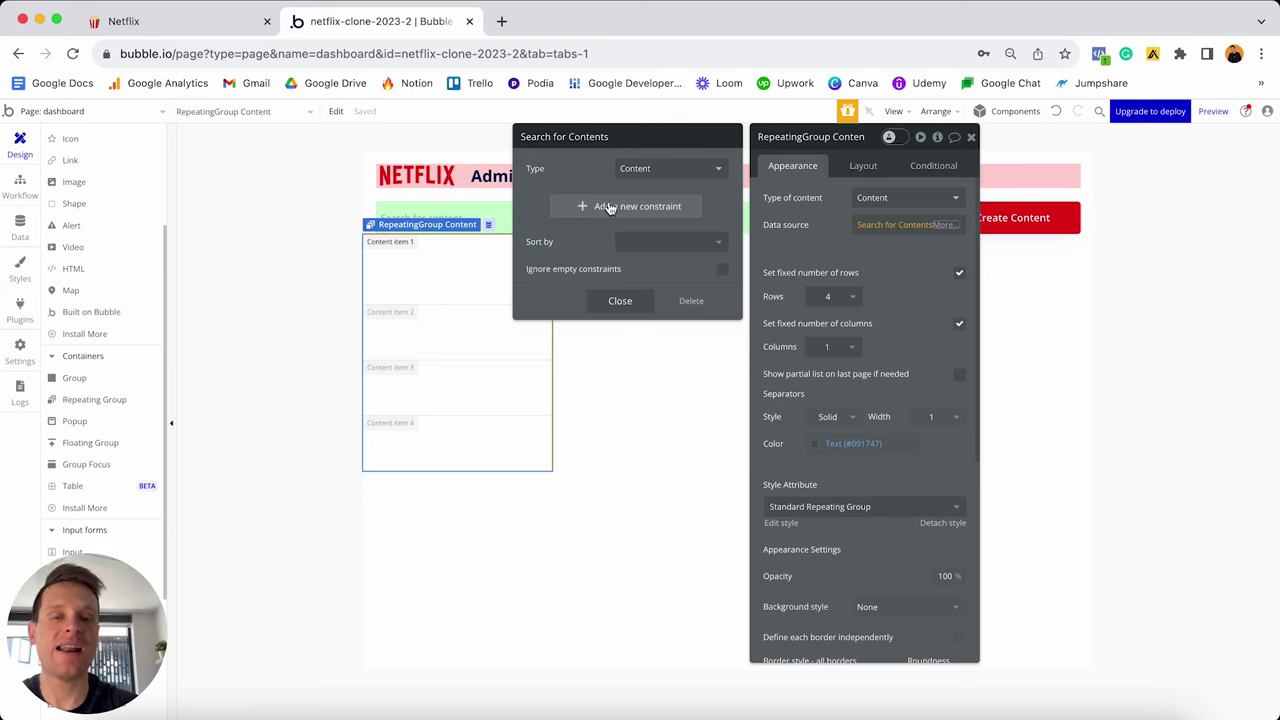
{"action": "left_click", "coordinate": [619, 303]}
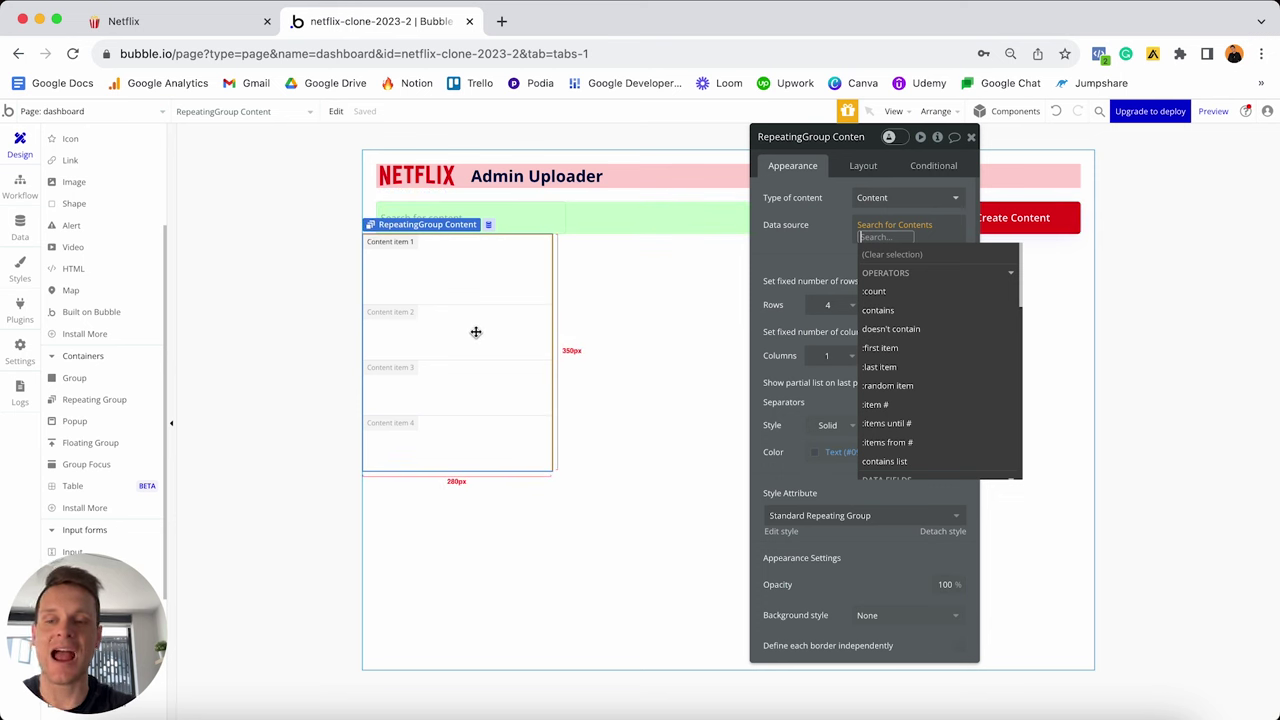
Step: Add a constraint: Title contains keyword(s) Input - Search's value
{"action": "left_click", "coordinate": [880, 225]}
{"action": "left_click", "coordinate": [584, 210]}
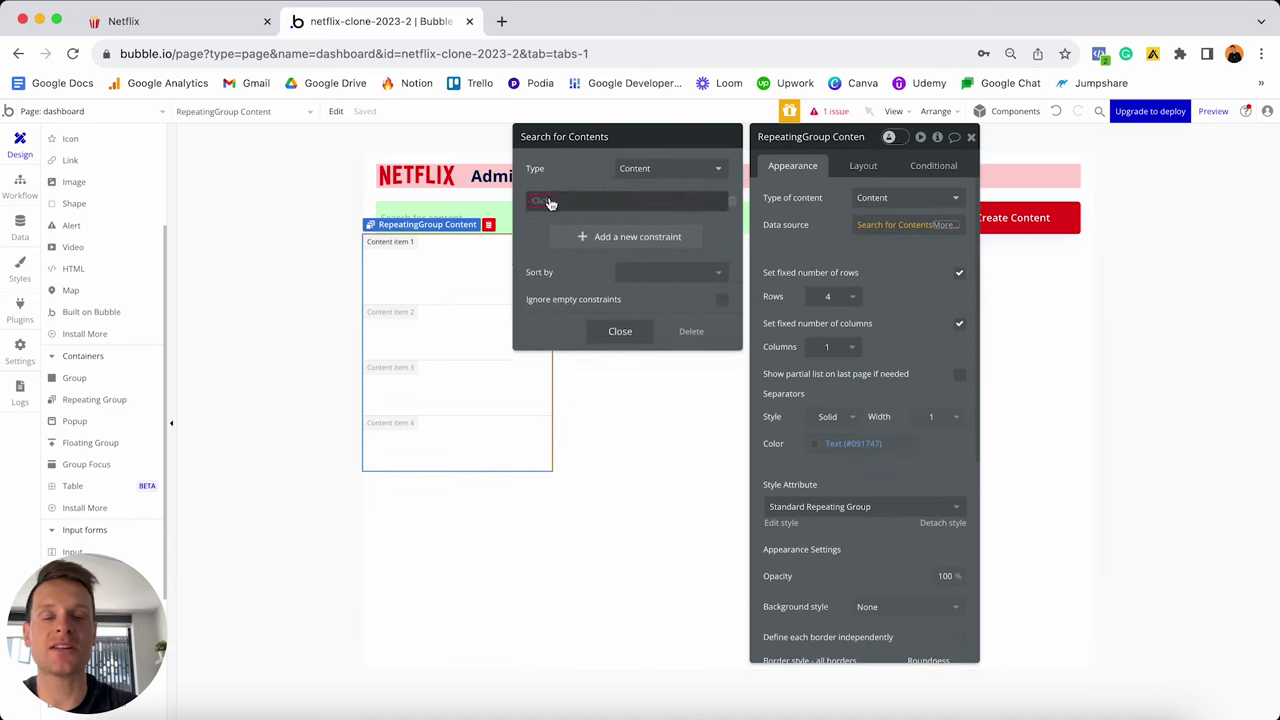
{"action": "left_click", "coordinate": [545, 201]}
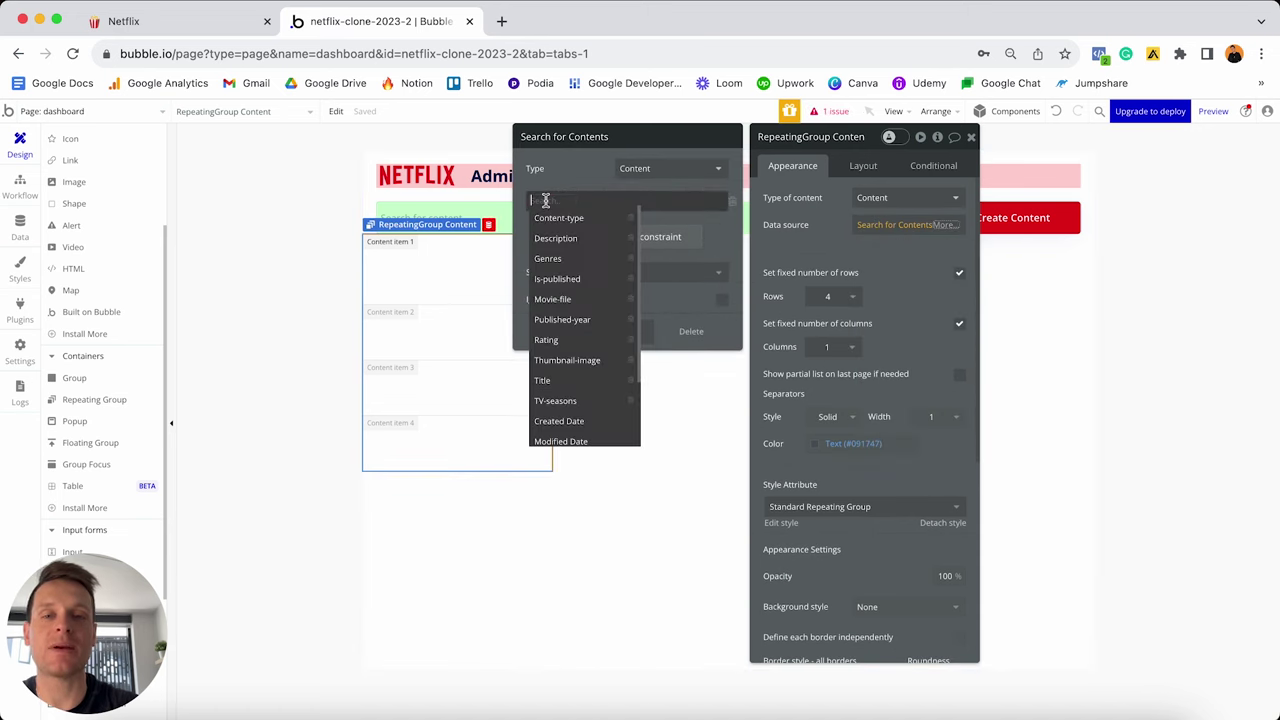
{"action": "left_click", "coordinate": [548, 380]}
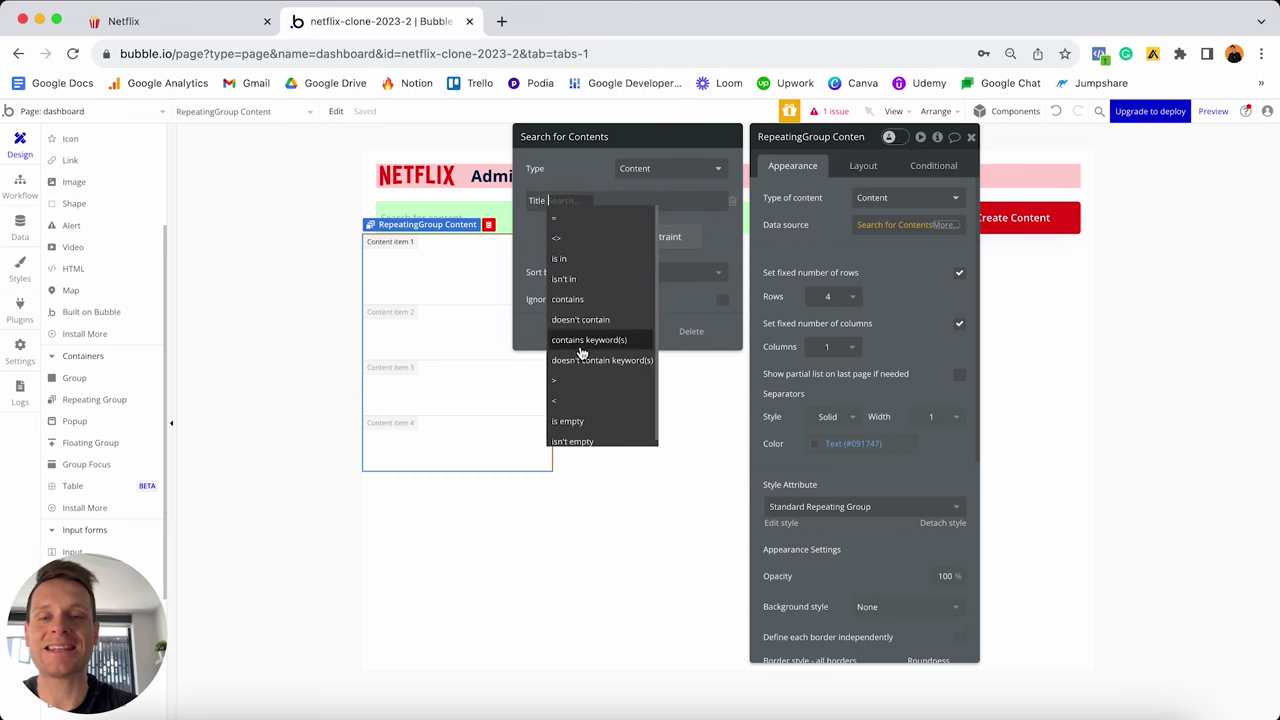
{"action": "left_click", "coordinate": [586, 340]}
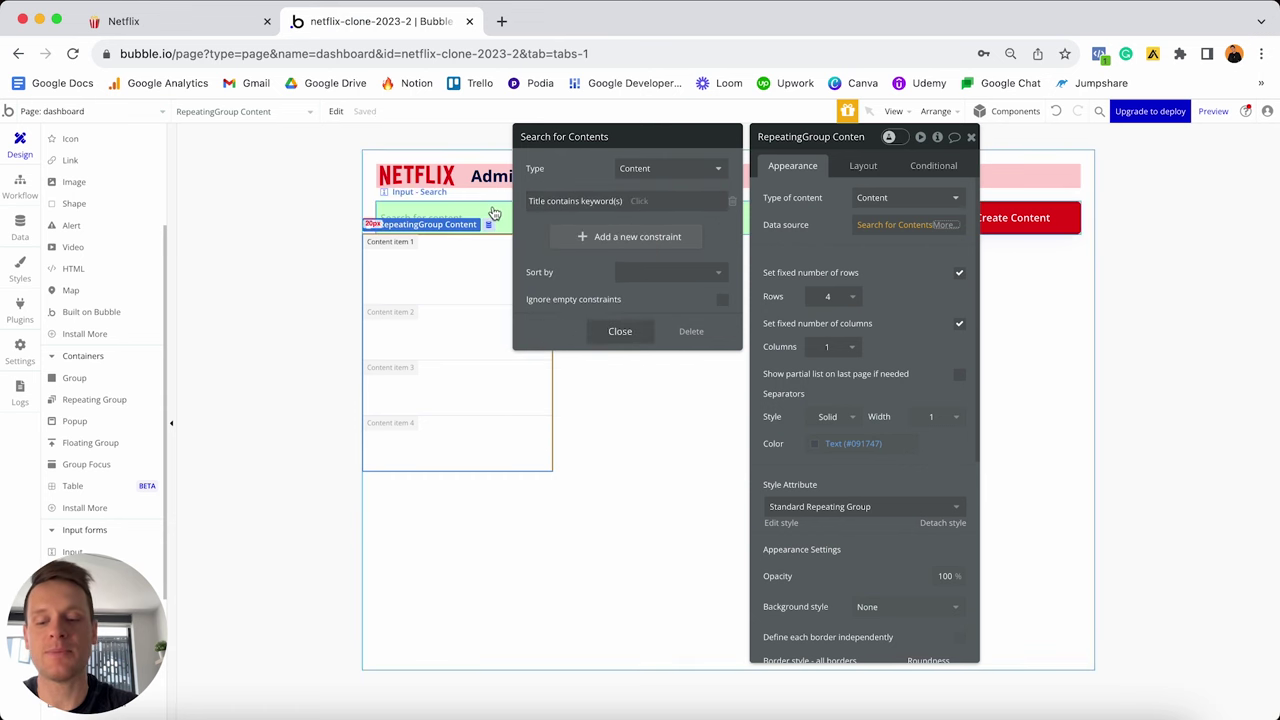
{"action": "left_click", "coordinate": [644, 204]}
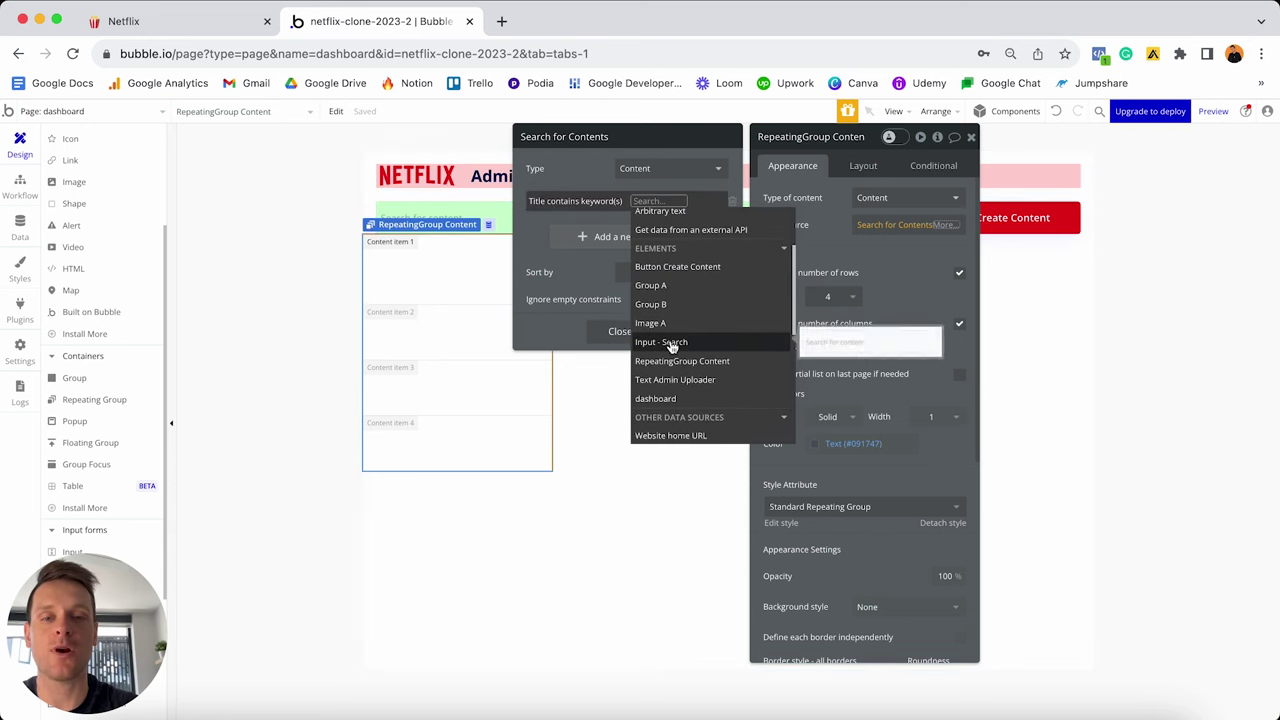
{"action": "left_click", "coordinate": [670, 347]}
{"action": "left_click", "coordinate": [636, 257]}
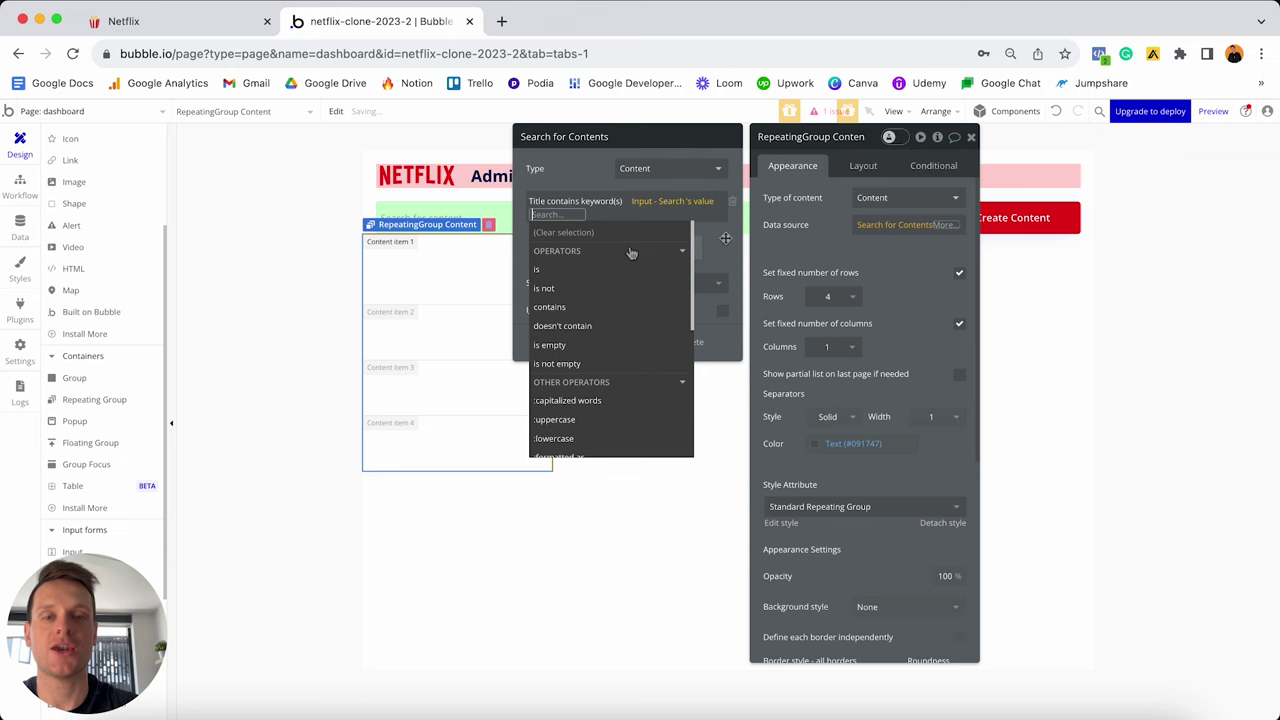
{"action": "left_click", "coordinate": [726, 241]}
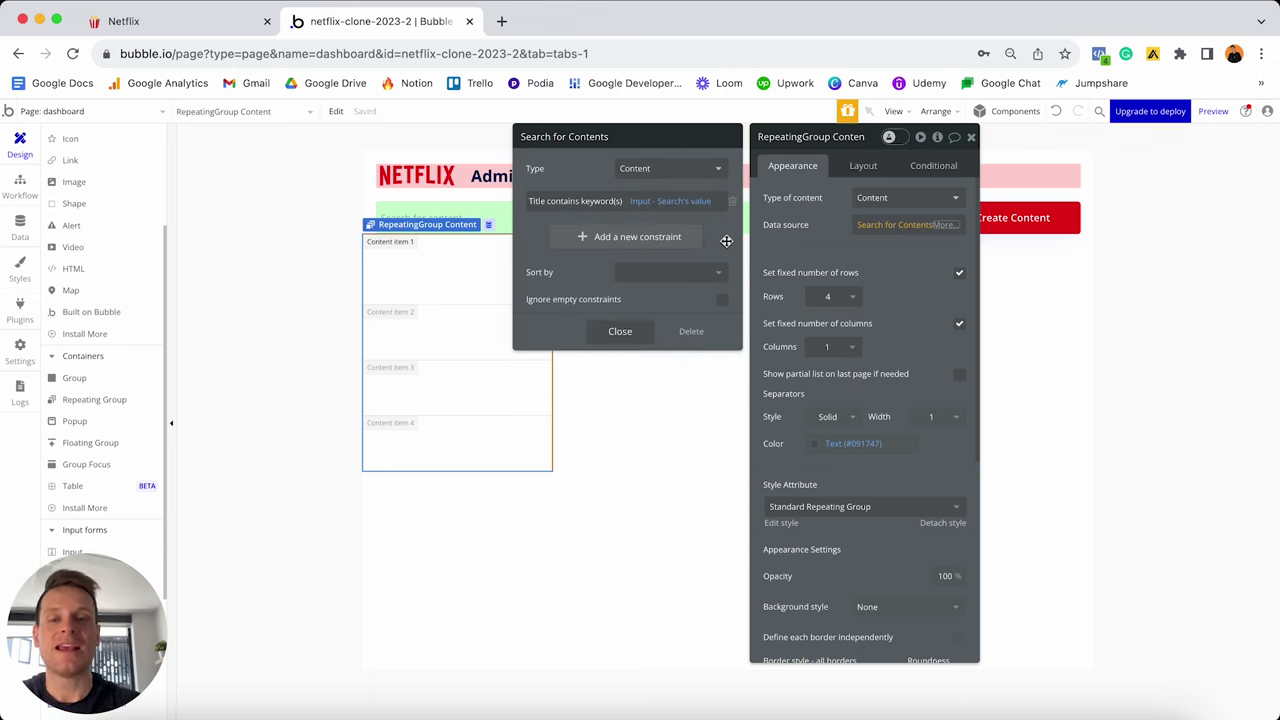
{"action": "left_click", "coordinate": [625, 332]}
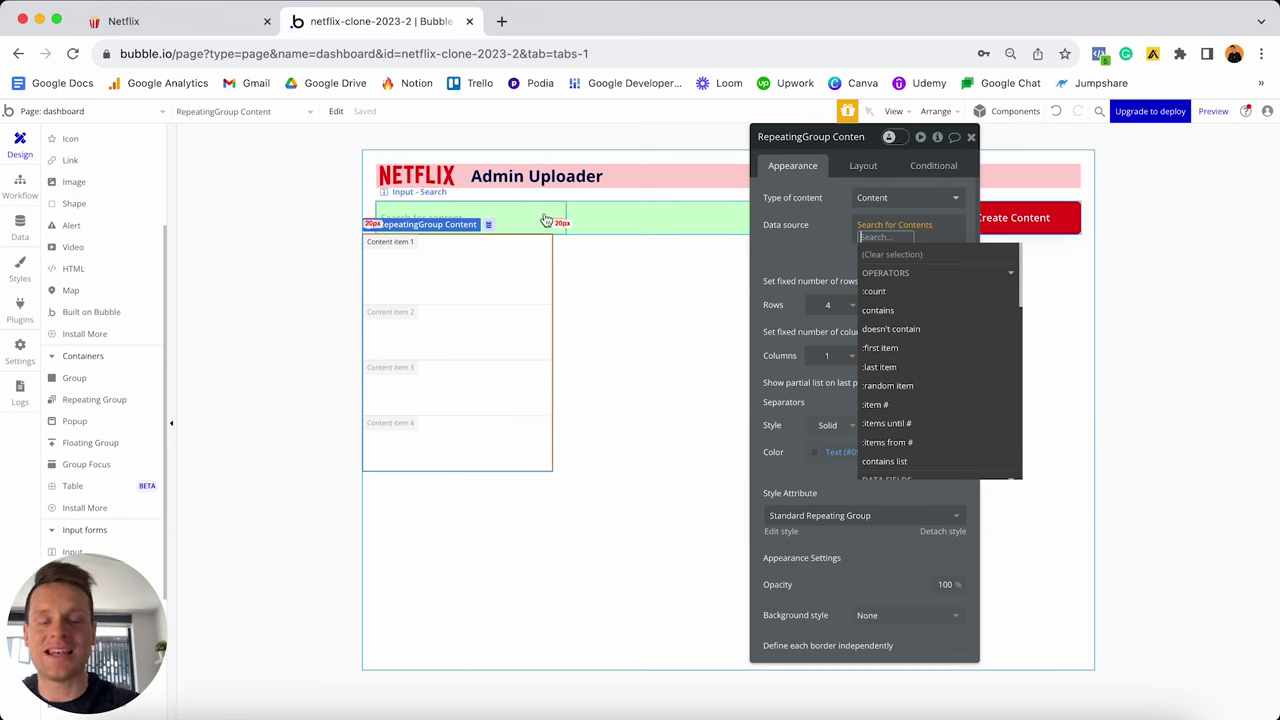
{"action": "left_click", "coordinate": [876, 231]}
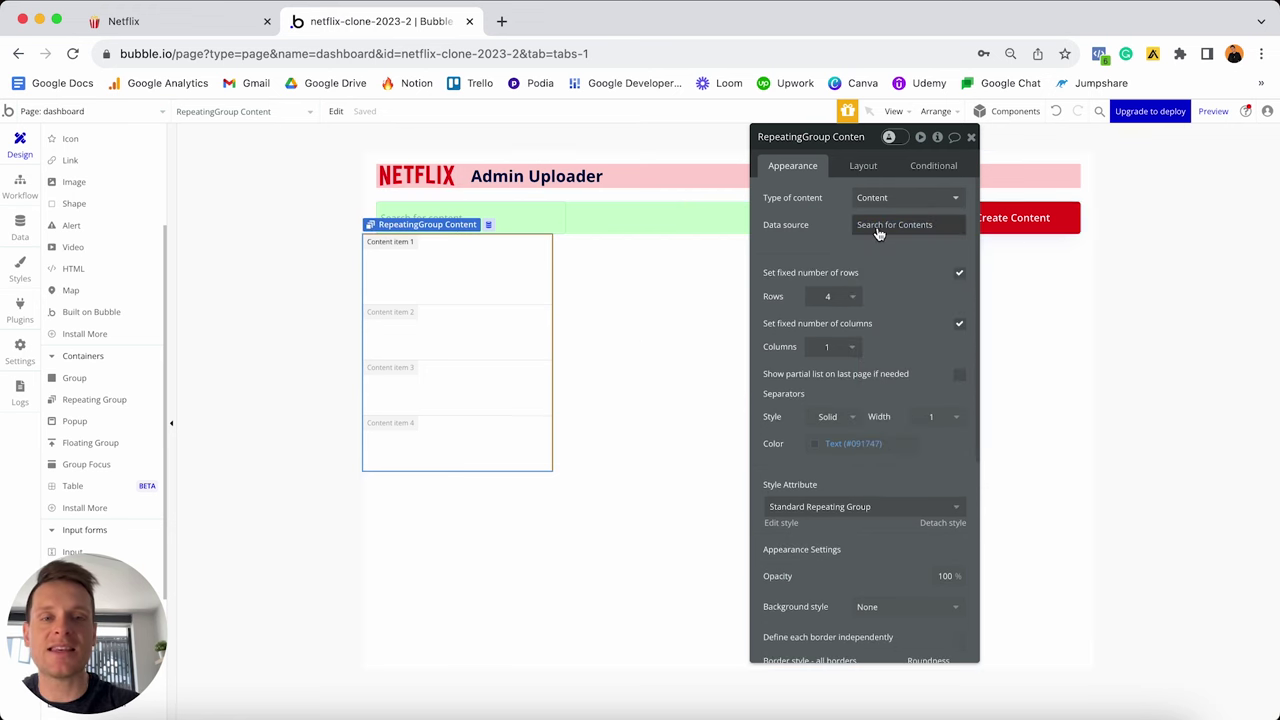
Step: Tick Ignore empty constraints on the Search for Contents
{"action": "left_click", "coordinate": [872, 232]}
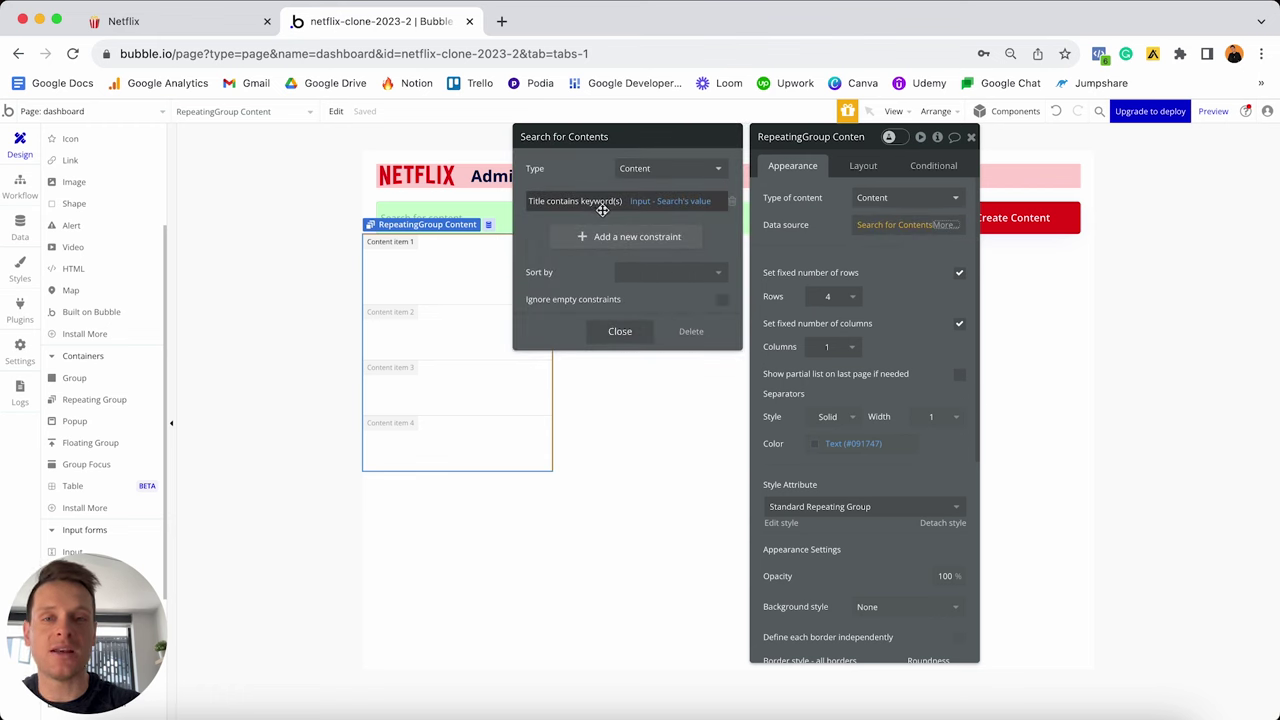
{"action": "left_click", "coordinate": [633, 203]}
{"action": "left_click", "coordinate": [638, 199]}
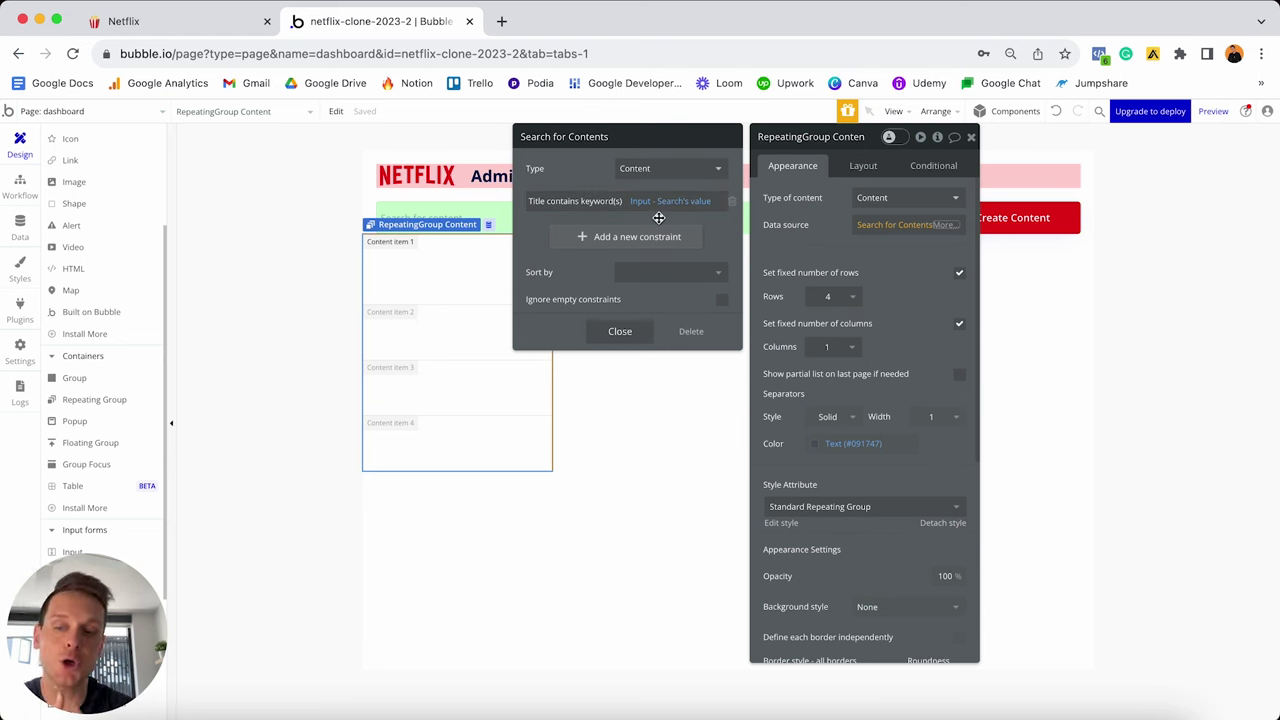
{"action": "left_click", "coordinate": [722, 300]}
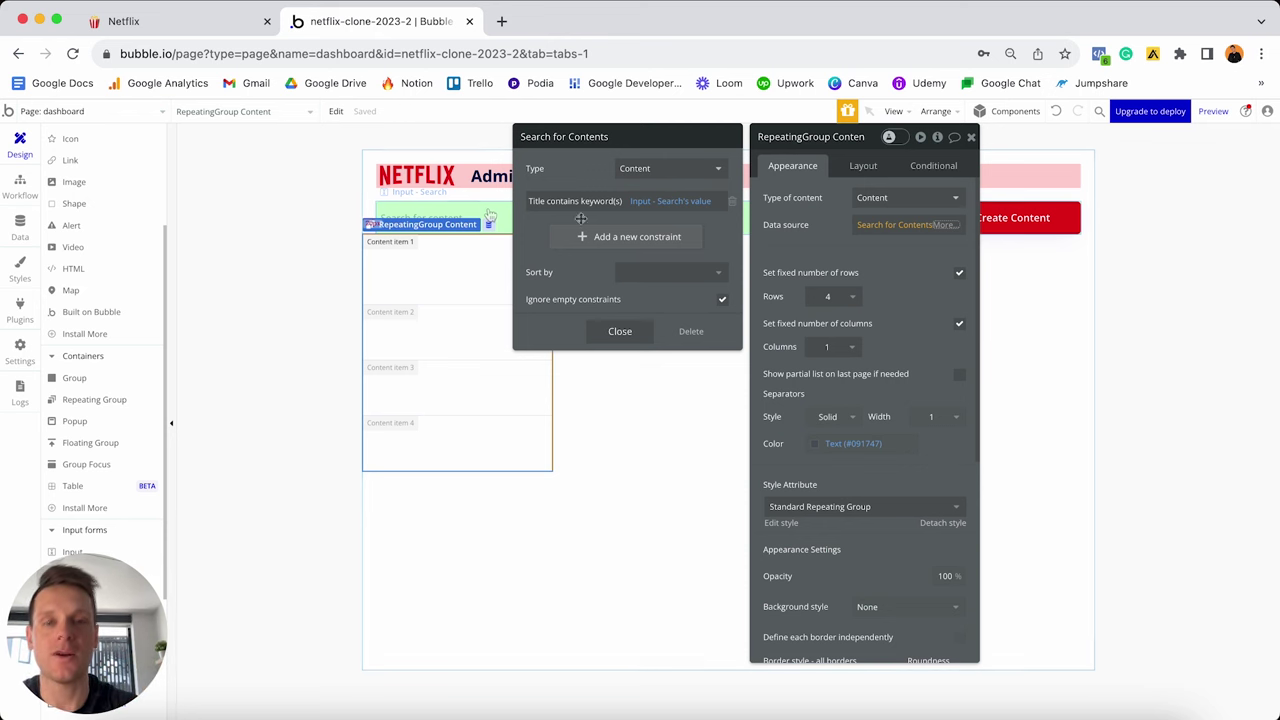
{"action": "left_click", "coordinate": [620, 333]}
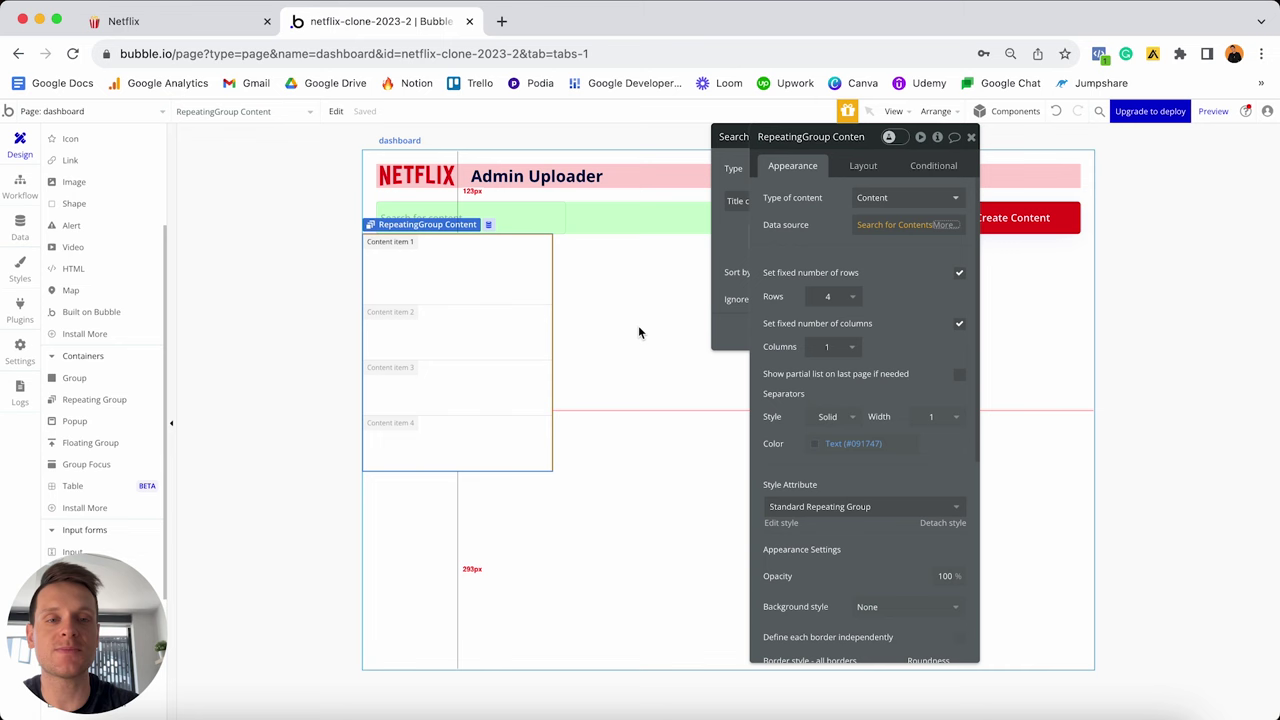
Step: Uncheck 'Set fixed number of rows' on RepeatingGroup Content
{"action": "left_click", "coordinate": [808, 252]}
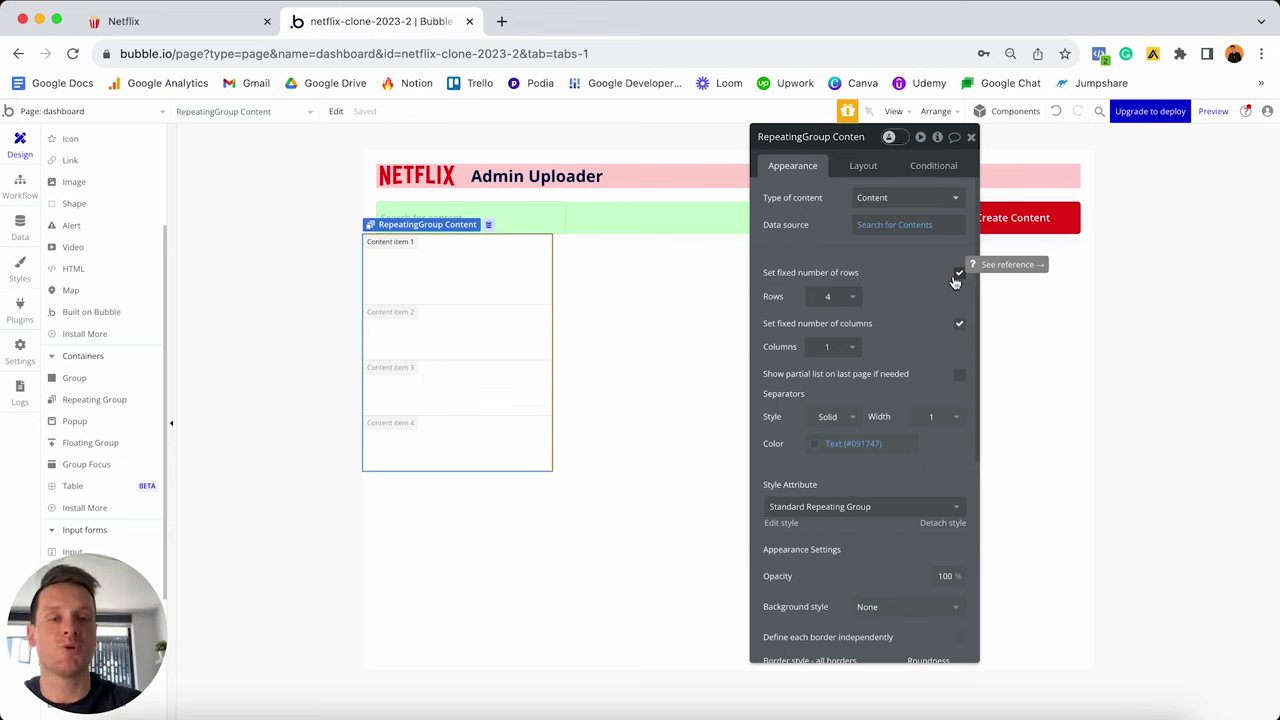
{"action": "left_click", "coordinate": [960, 276]}
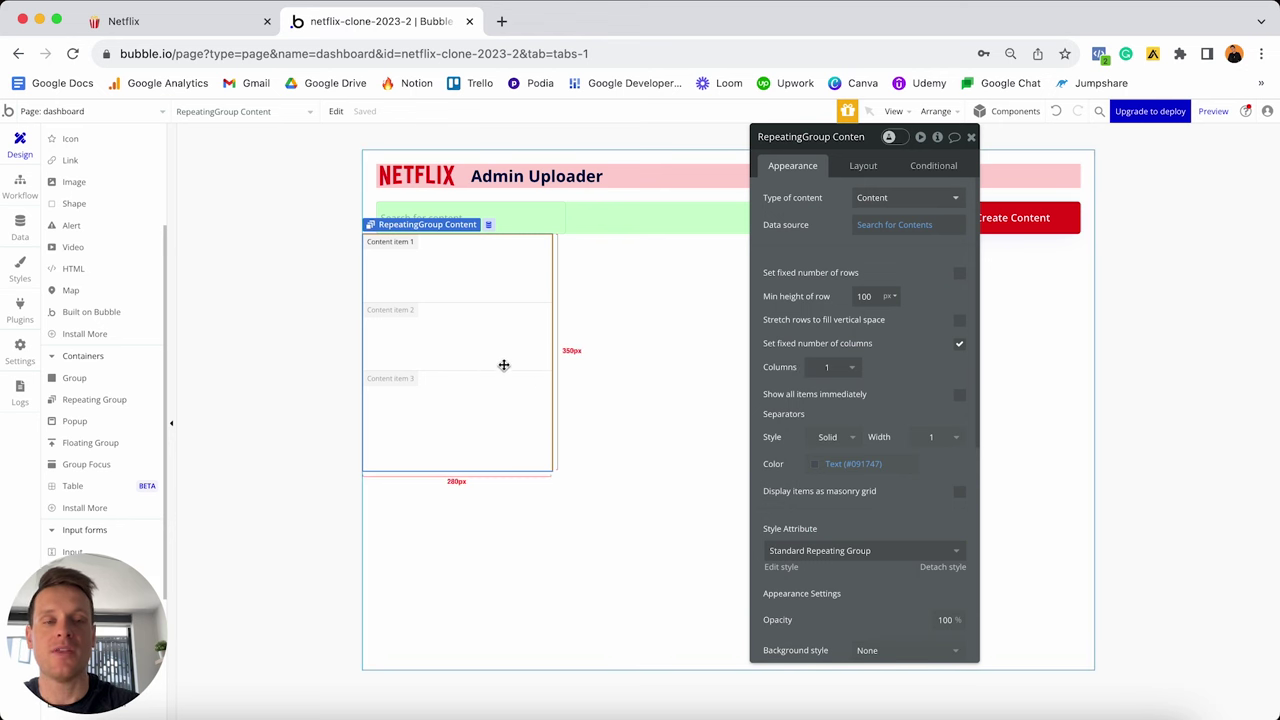
{"action": "left_click", "coordinate": [860, 166]}
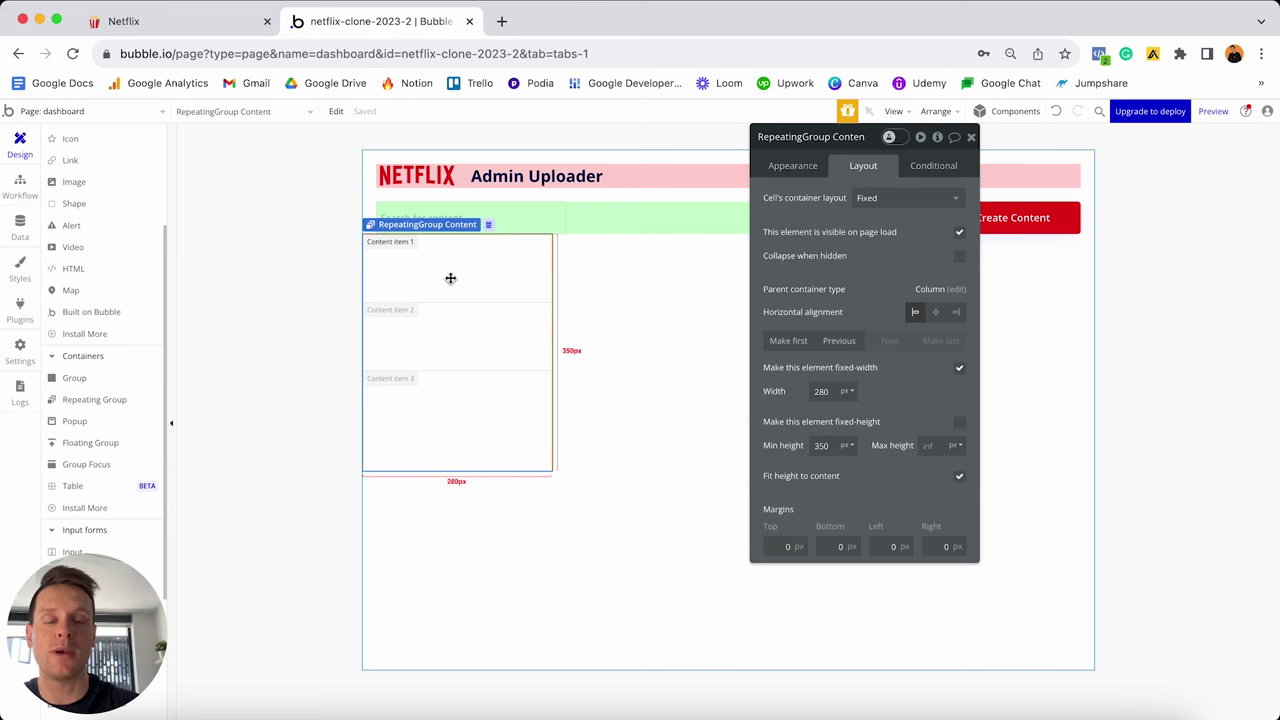
Step: Set the cell container layout to Row, turn off fixed width, and set minimum width to 0
{"action": "left_click", "coordinate": [872, 200]}
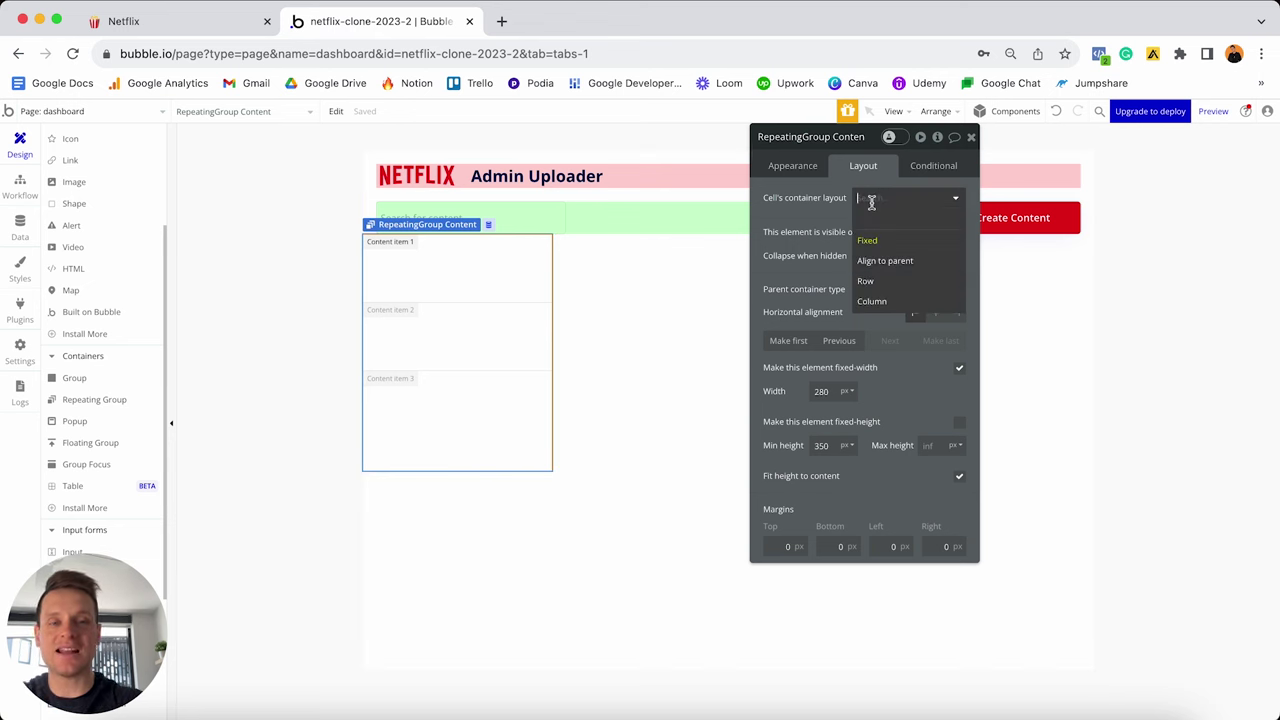
{"action": "left_click", "coordinate": [883, 280]}
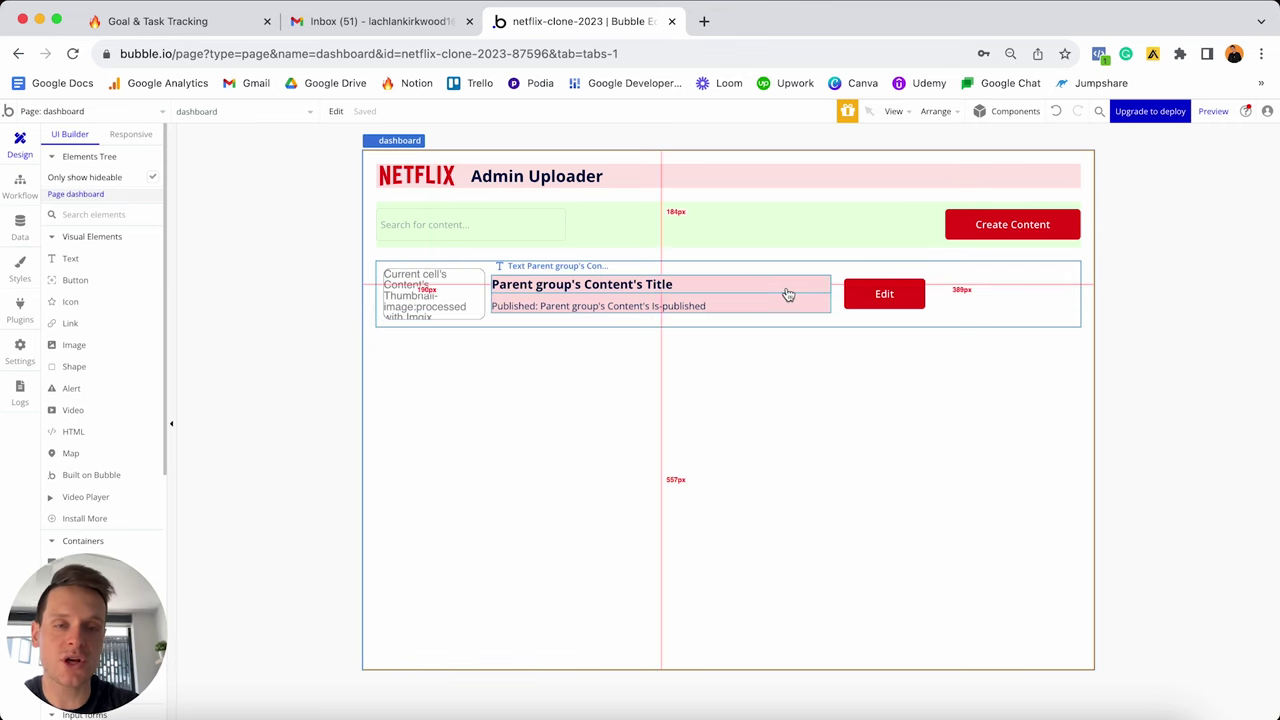
{"action": "key", "text": "ctrl+Up"}
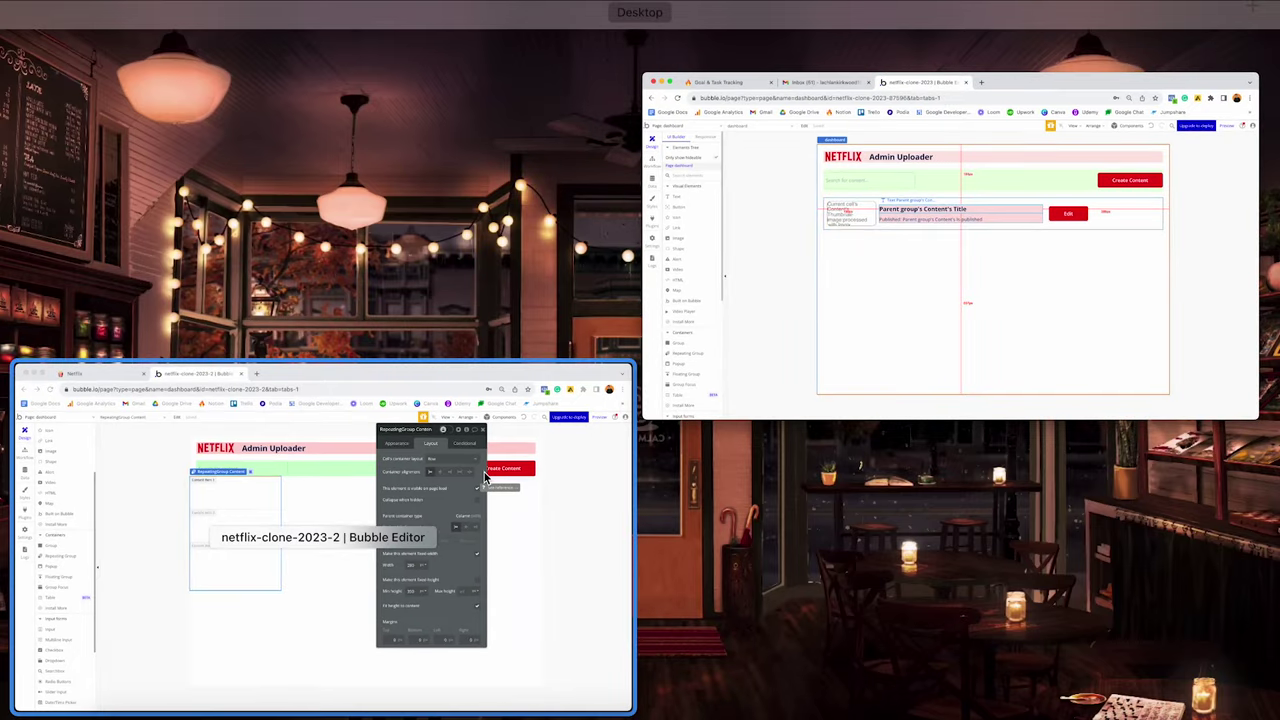
{"action": "left_click", "coordinate": [489, 478]}
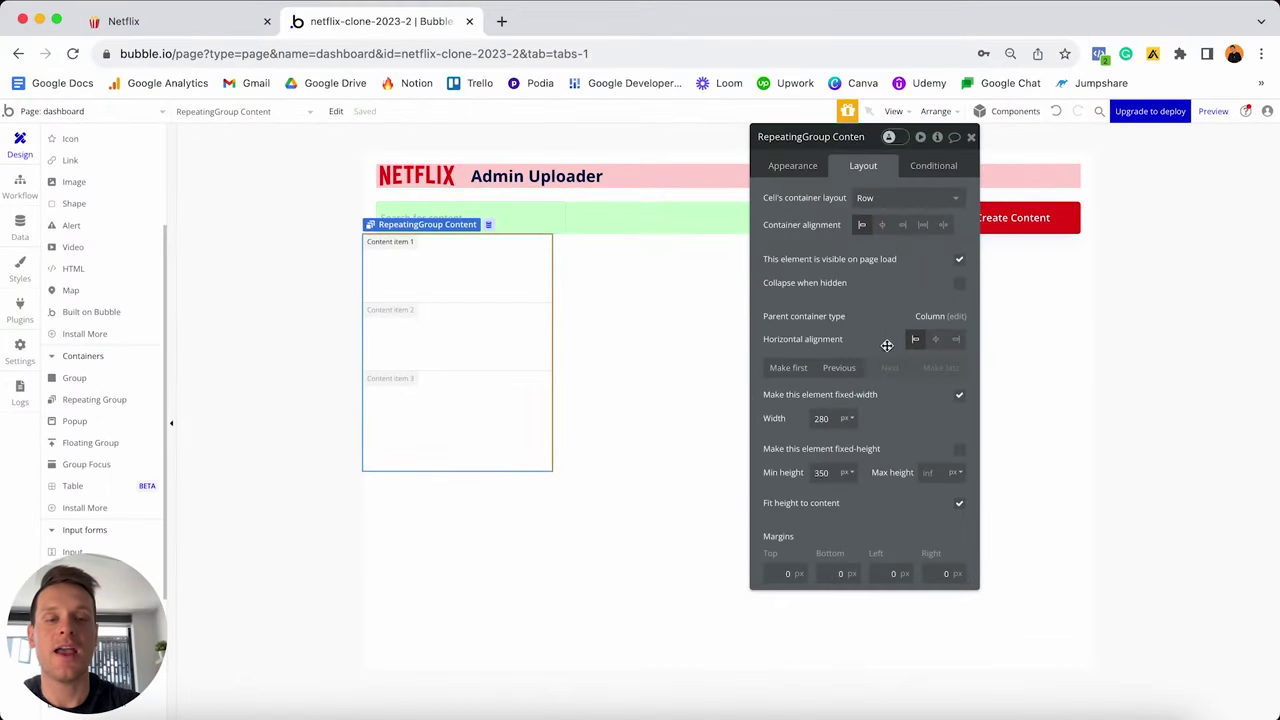
{"action": "left_click", "coordinate": [959, 396]}
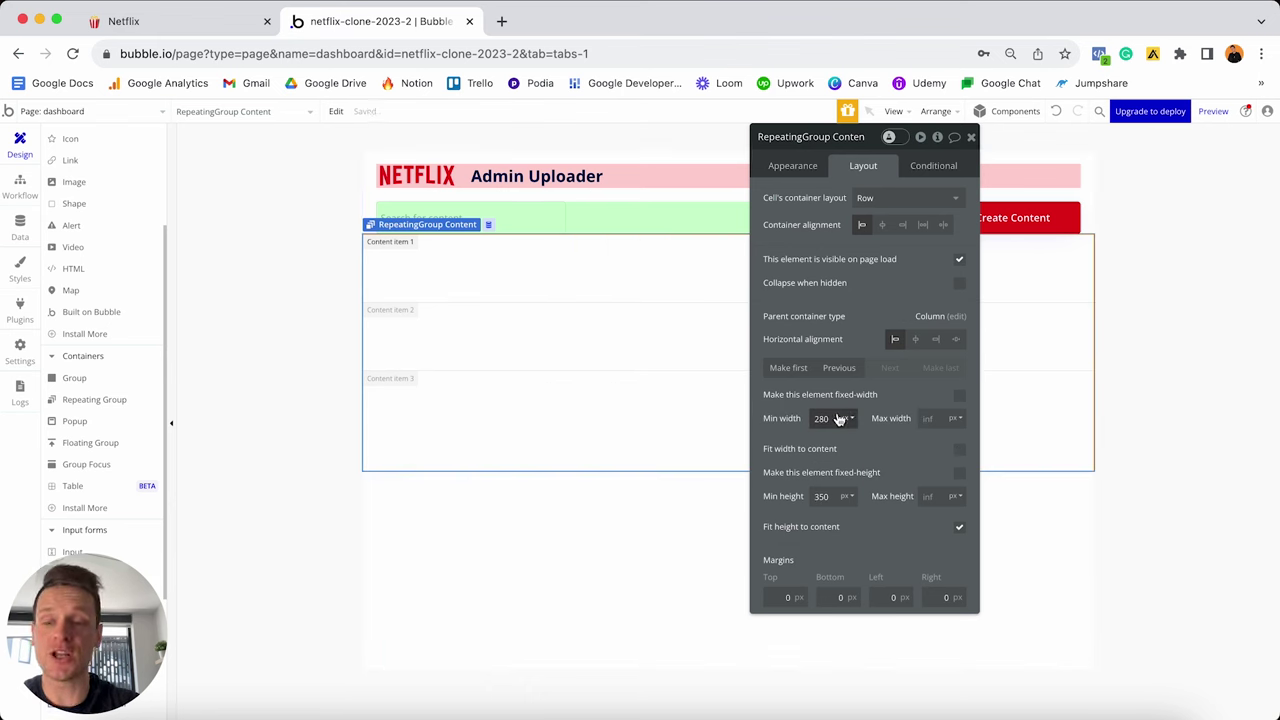
{"action": "double_click", "coordinate": [822, 418]}
{"action": "type", "text": "0"}
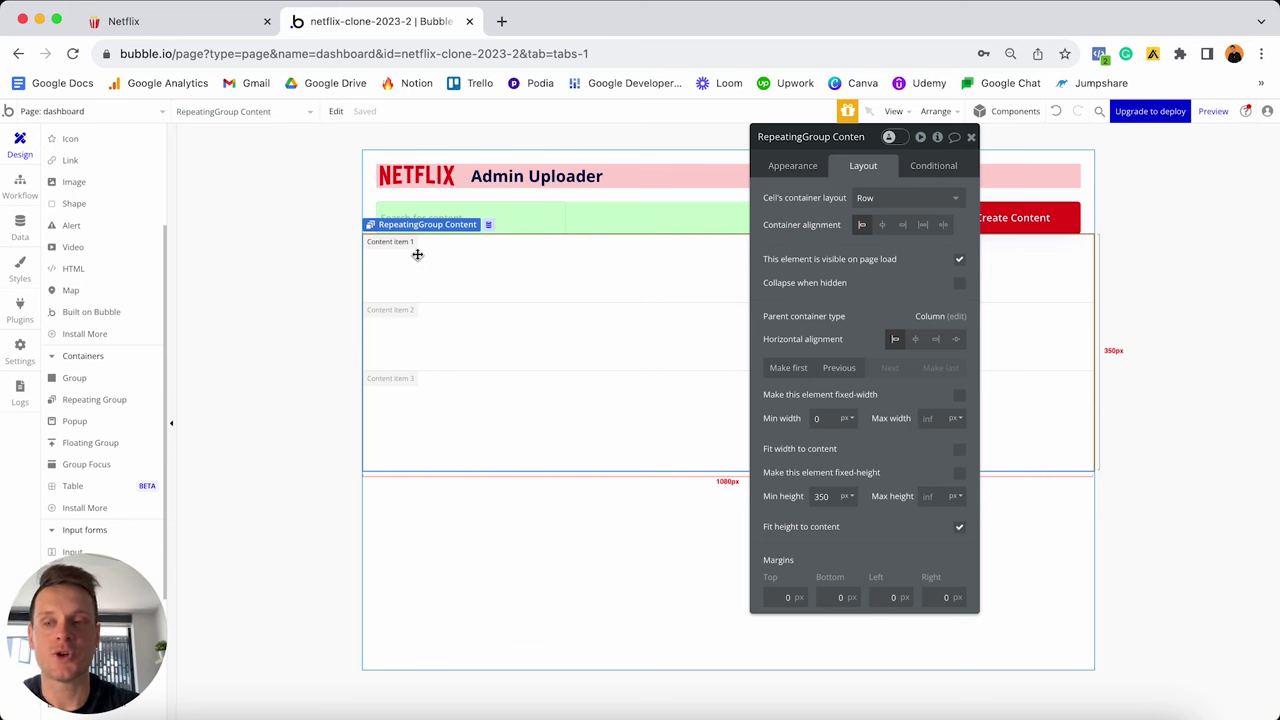
{"action": "scroll", "coordinate": [70, 355], "scroll_direction": "up", "scroll_amount": 3}
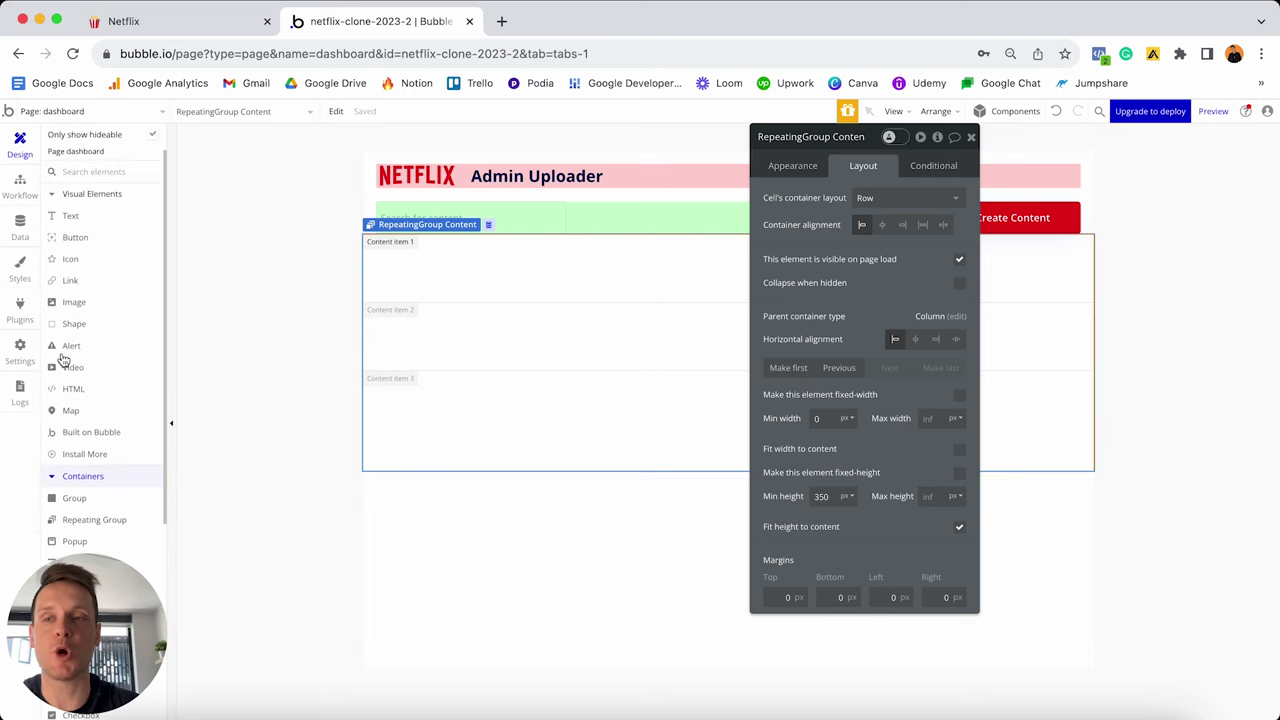
Step: Add an image to Content item 1 showing Current cell's Content's Thumbnail-image processed with Imgix
{"action": "left_click", "coordinate": [80, 302]}
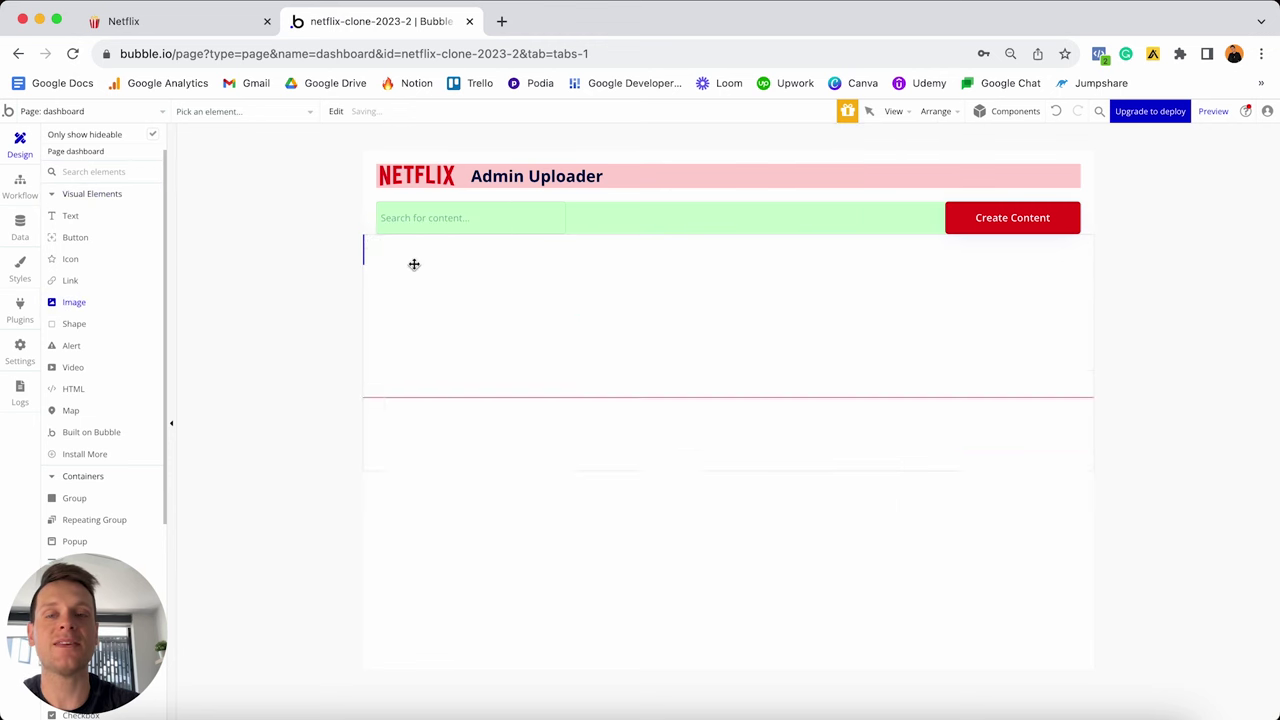
{"action": "left_click", "coordinate": [414, 264]}
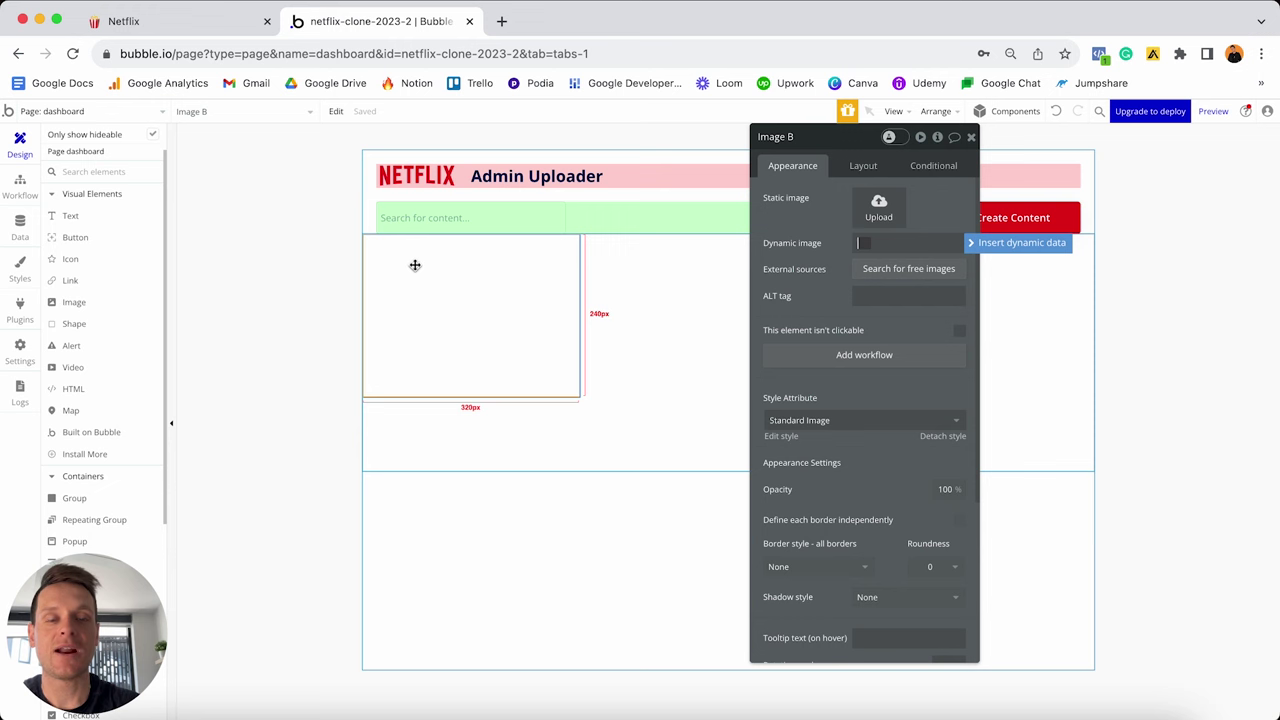
{"action": "left_click", "coordinate": [975, 249]}
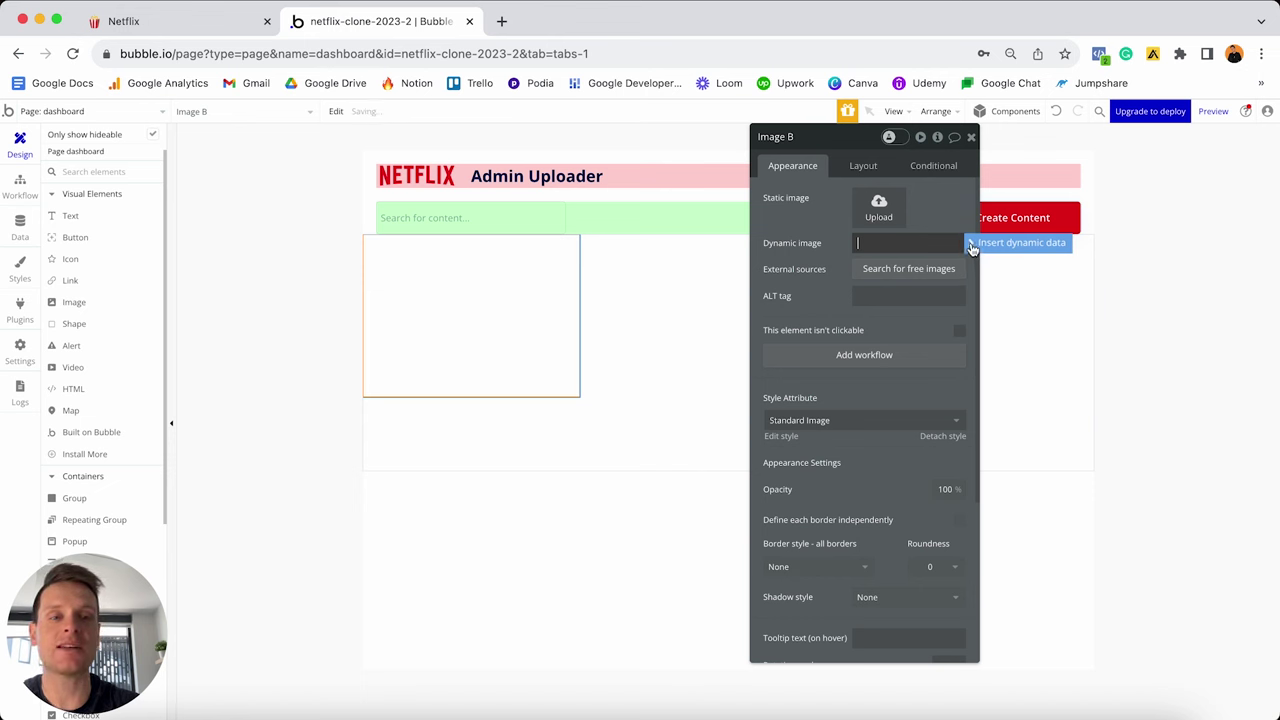
{"action": "left_click", "coordinate": [972, 246]}
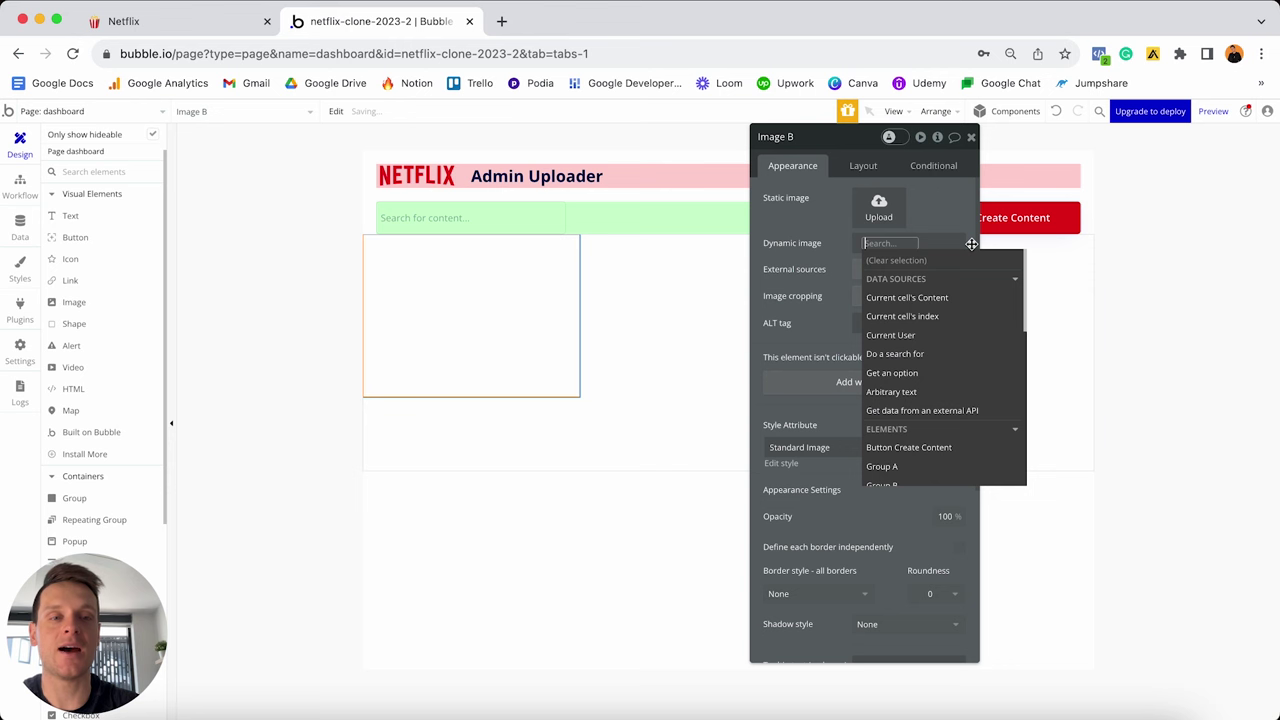
{"action": "left_click", "coordinate": [929, 297]}
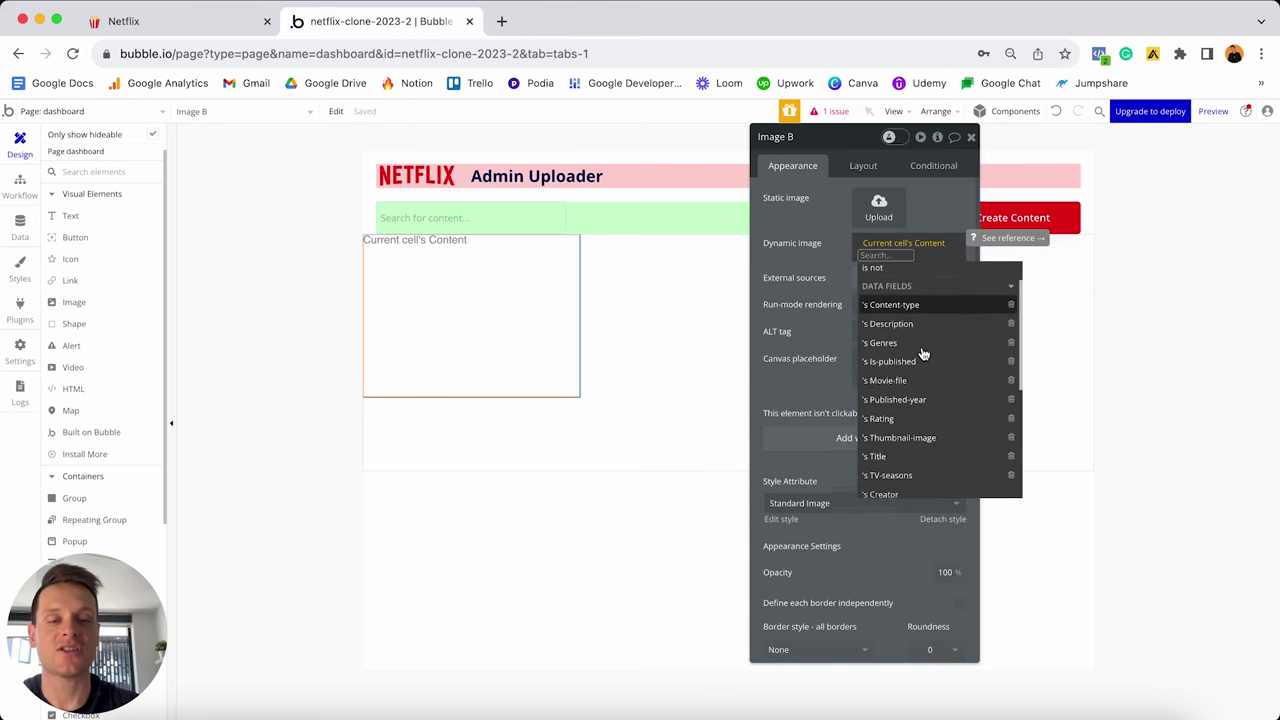
{"action": "scroll", "coordinate": [922, 355], "scroll_direction": "down", "scroll_amount": 1}
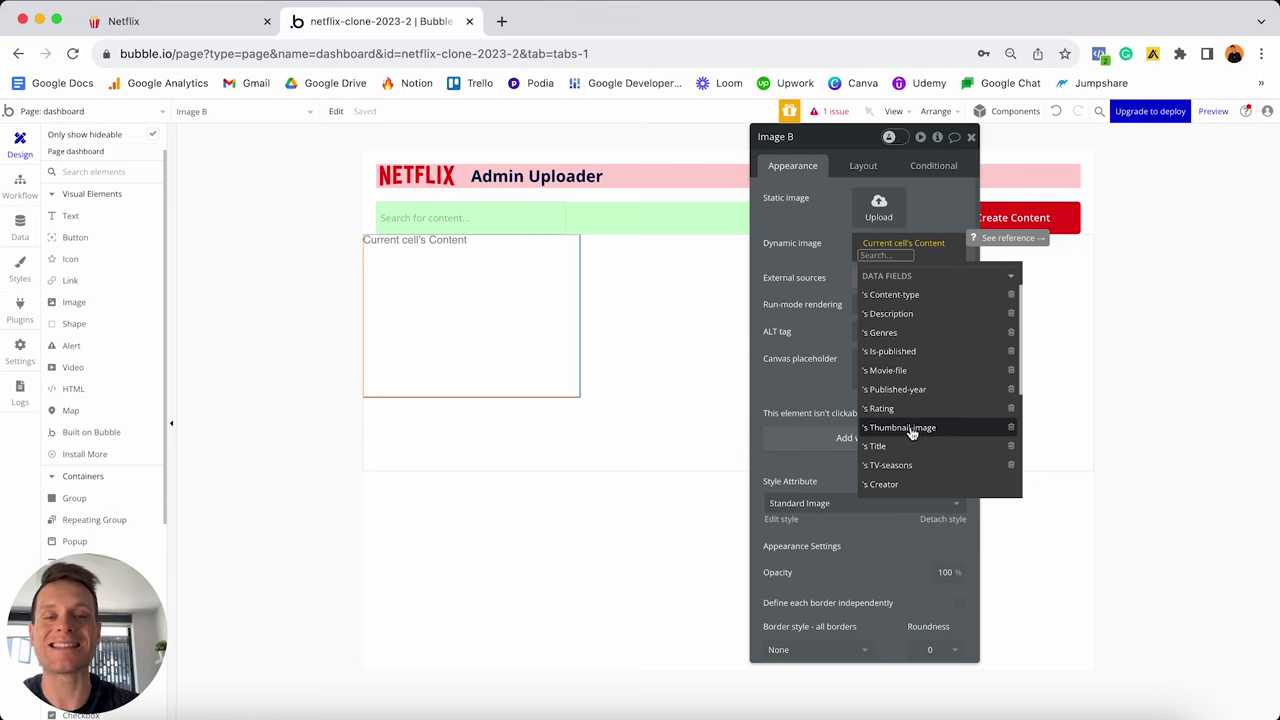
{"action": "left_click", "coordinate": [906, 428]}
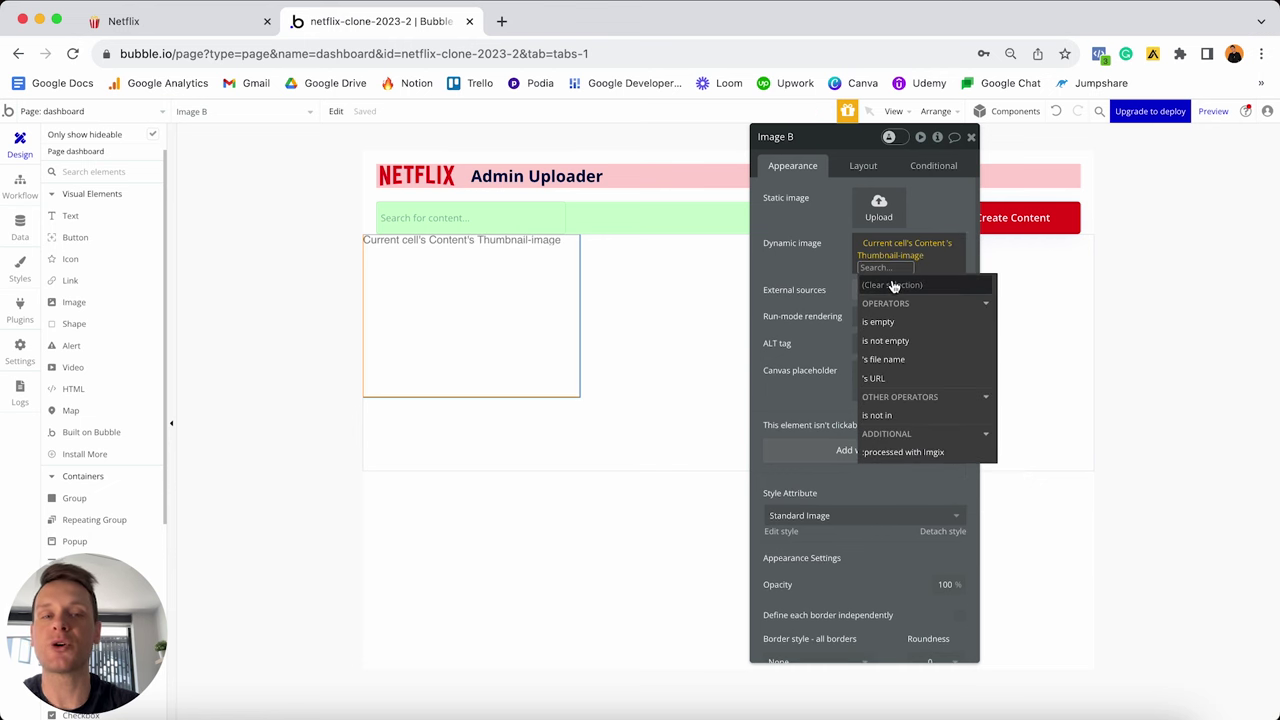
{"action": "left_click", "coordinate": [903, 453]}
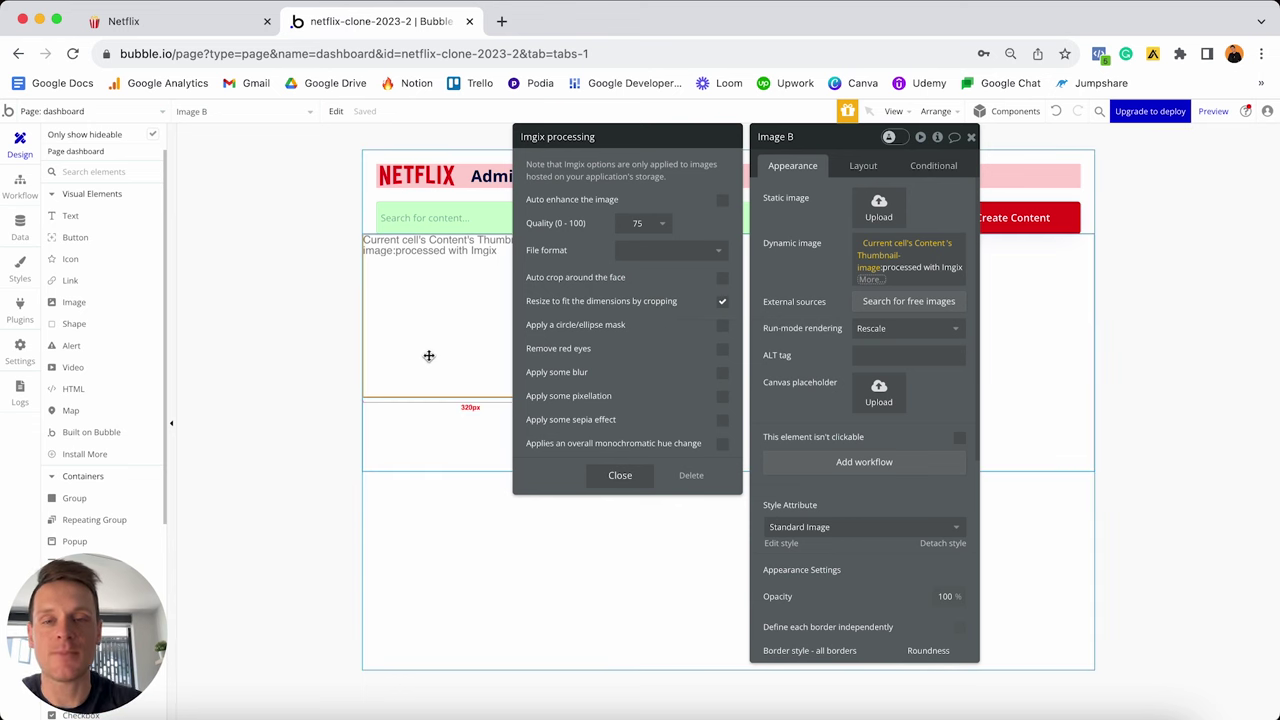
{"action": "left_click", "coordinate": [619, 476]}
{"action": "left_click", "coordinate": [819, 288]}
{"action": "scroll", "coordinate": [830, 300], "scroll_direction": "down", "scroll_amount": 1}
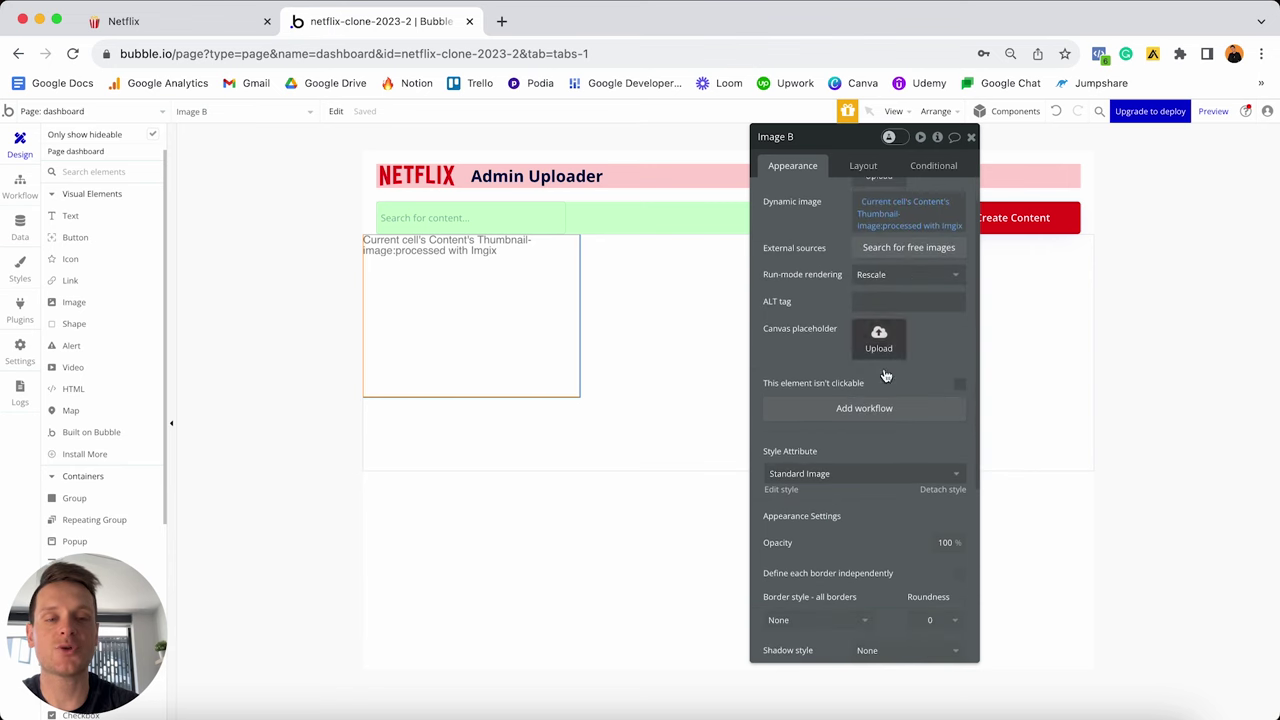
Step: Detach Image B's style, then give it a solid border and roundness 10
{"action": "left_click", "coordinate": [940, 490]}
{"action": "scroll", "coordinate": [845, 466], "scroll_direction": "down", "scroll_amount": 2}
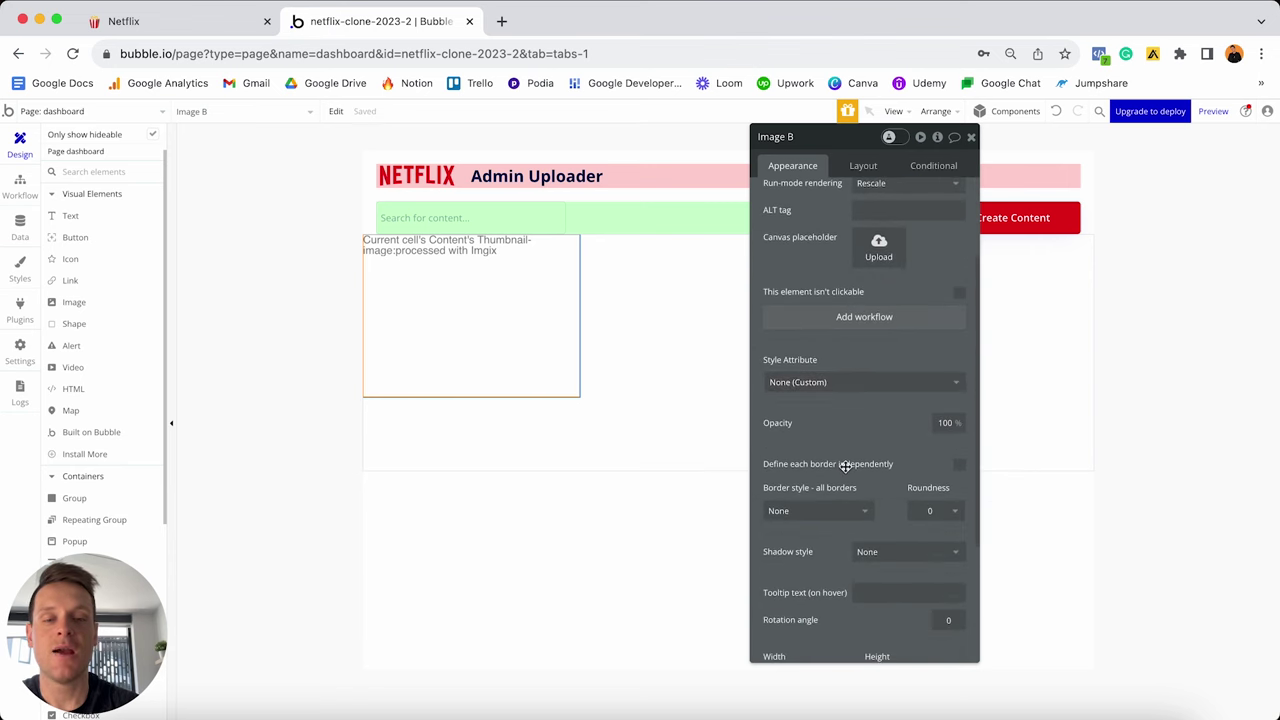
{"action": "left_click", "coordinate": [828, 514]}
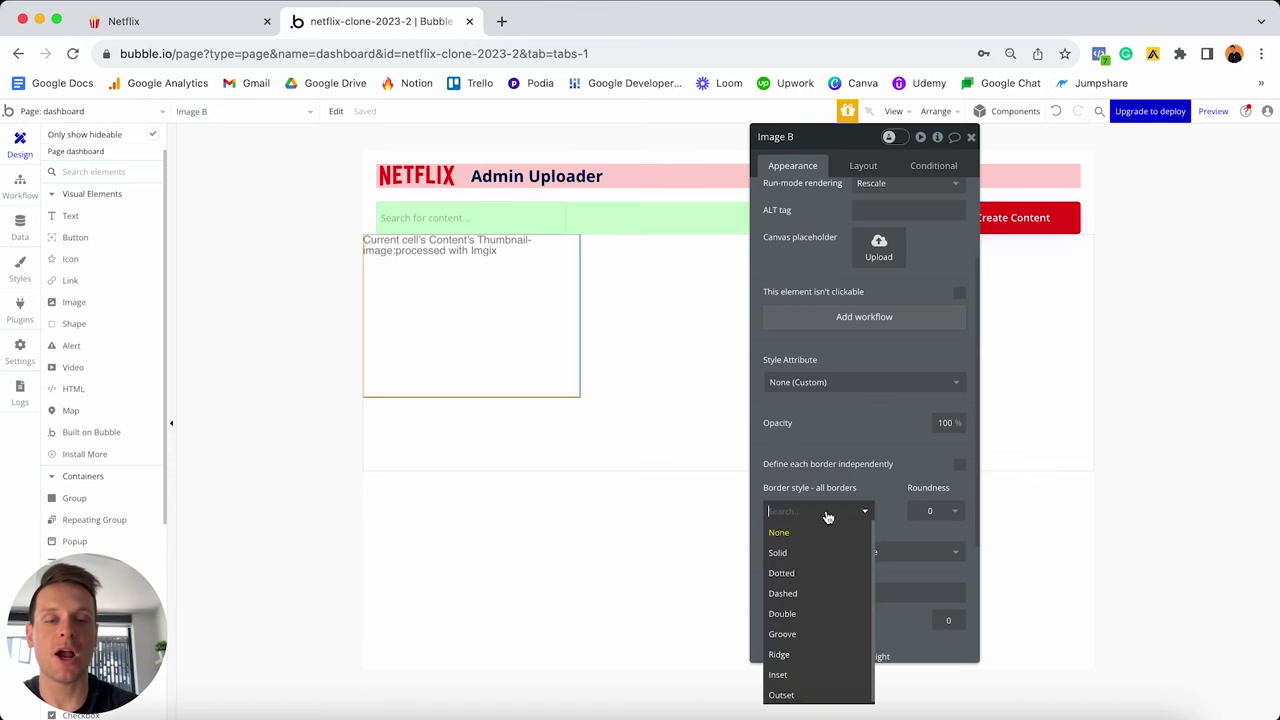
{"action": "left_click", "coordinate": [807, 553]}
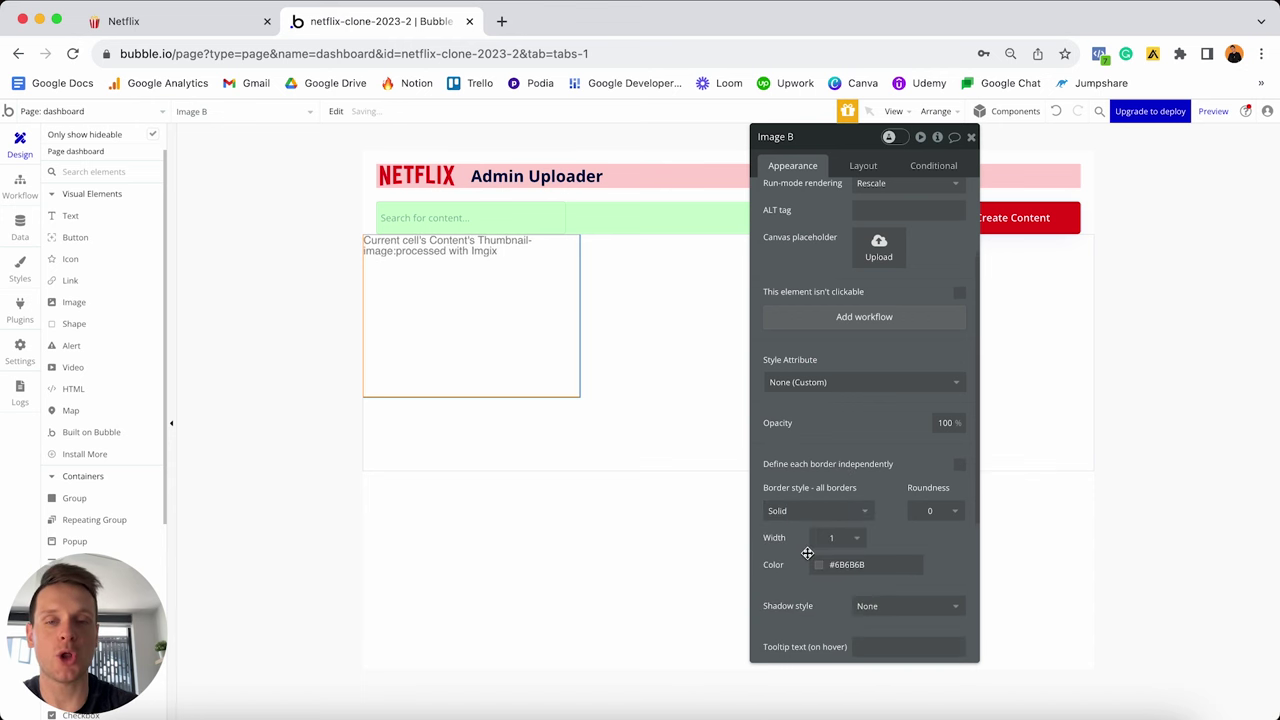
{"action": "left_click", "coordinate": [656, 548]}
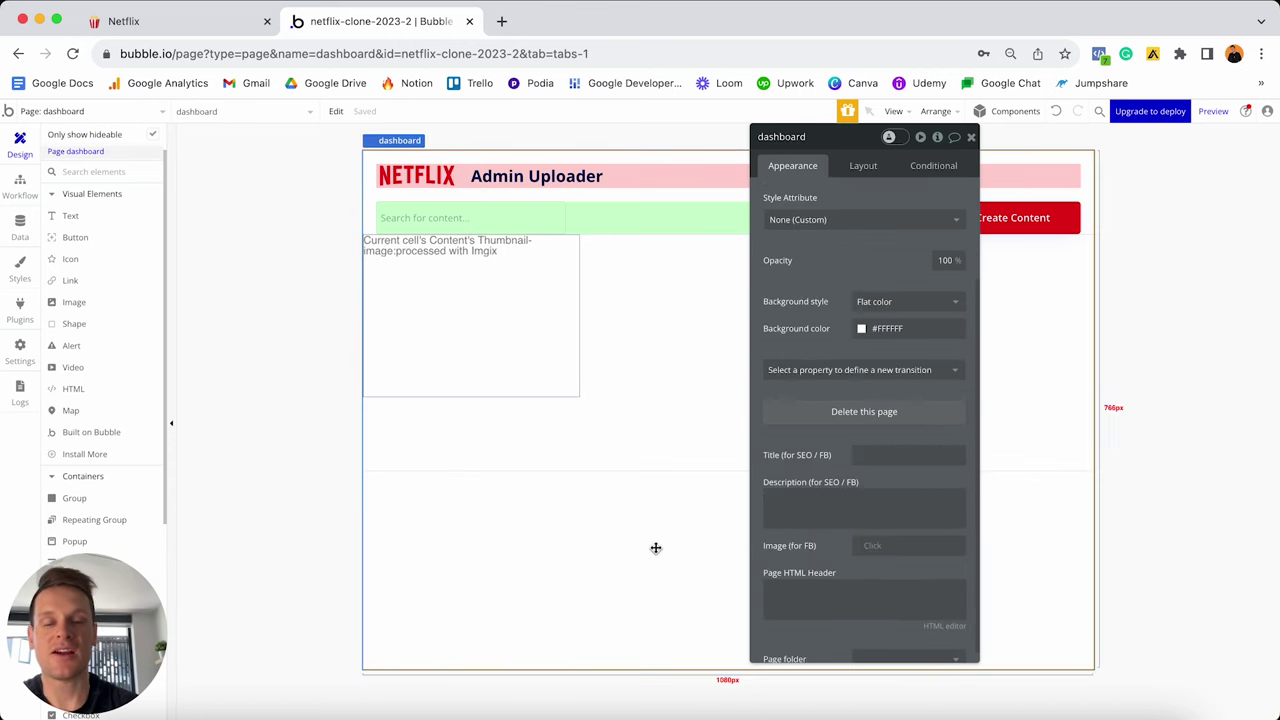
{"action": "left_click", "coordinate": [532, 340]}
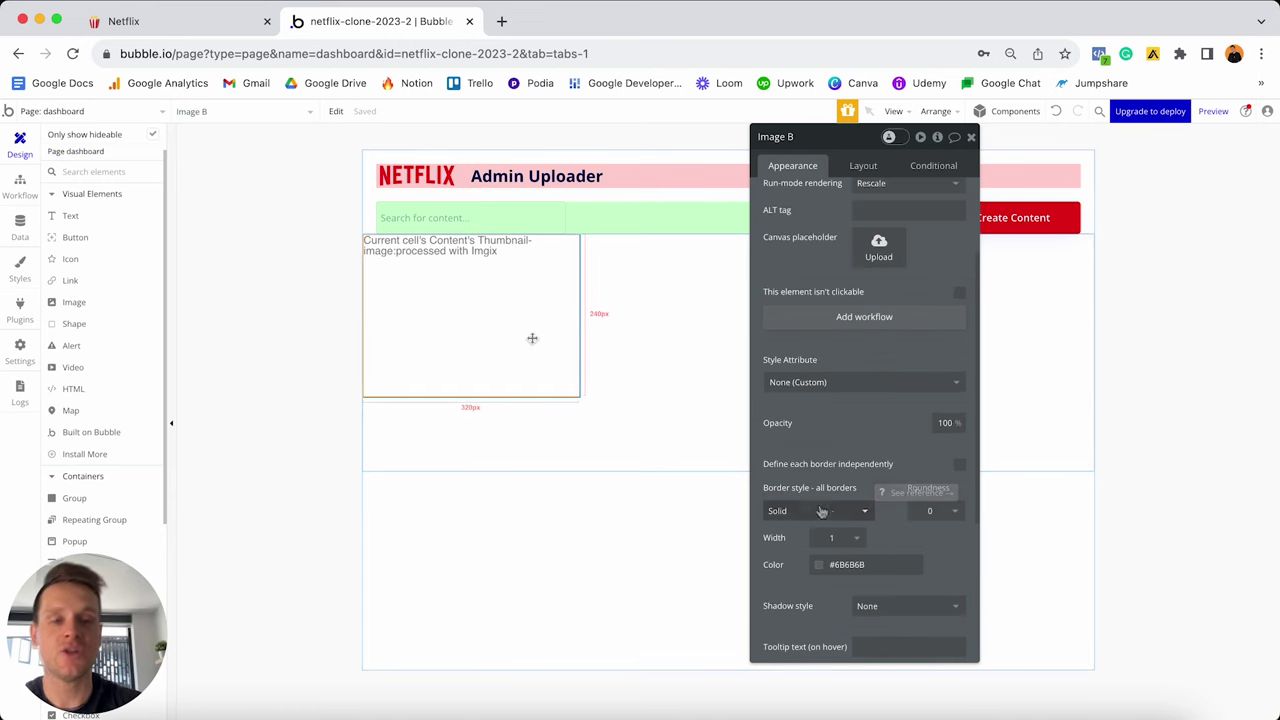
{"action": "left_click", "coordinate": [935, 511]}
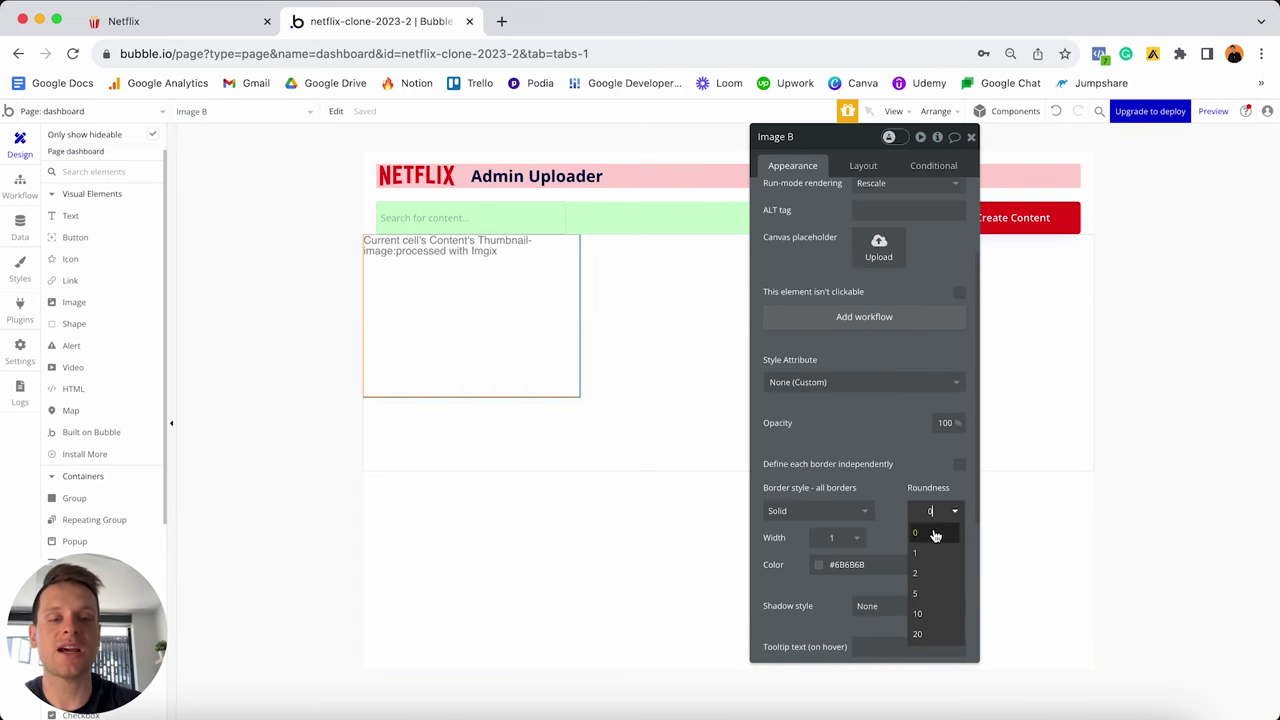
{"action": "left_click", "coordinate": [929, 617]}
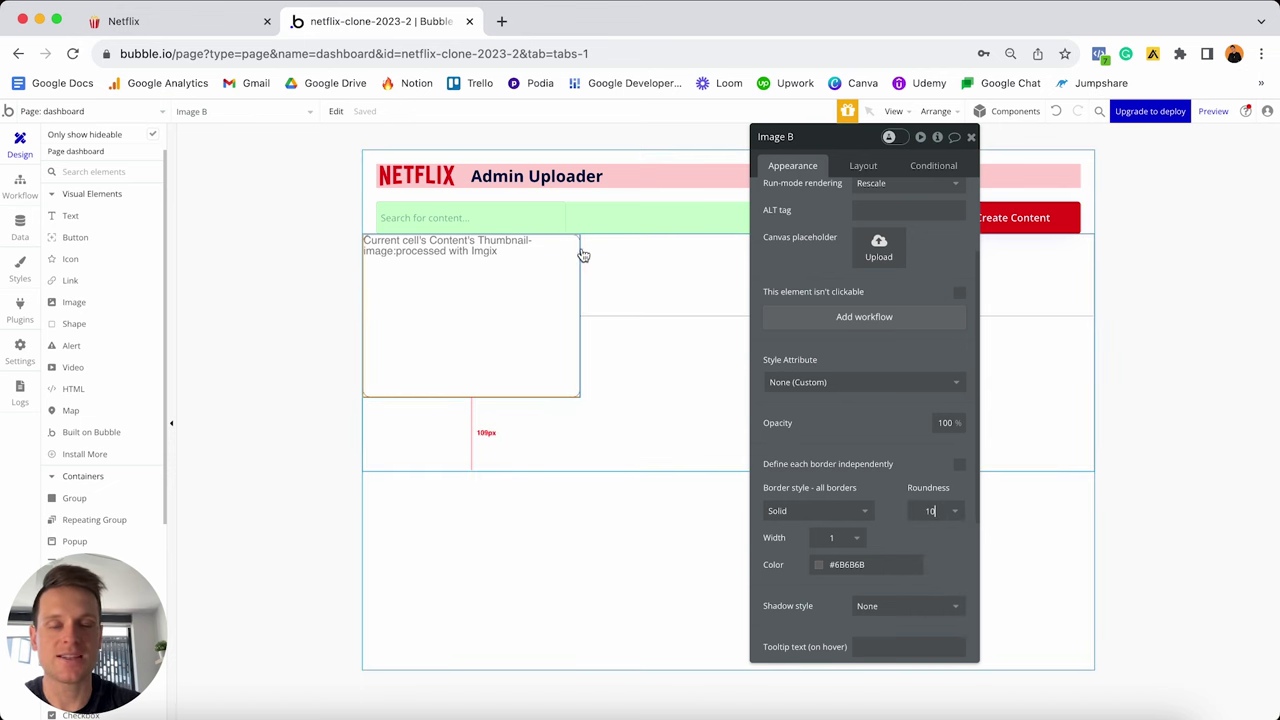
Step: Set Image B's width to 150 and lock its aspect ratio at 2:1
{"action": "left_click", "coordinate": [860, 166]}
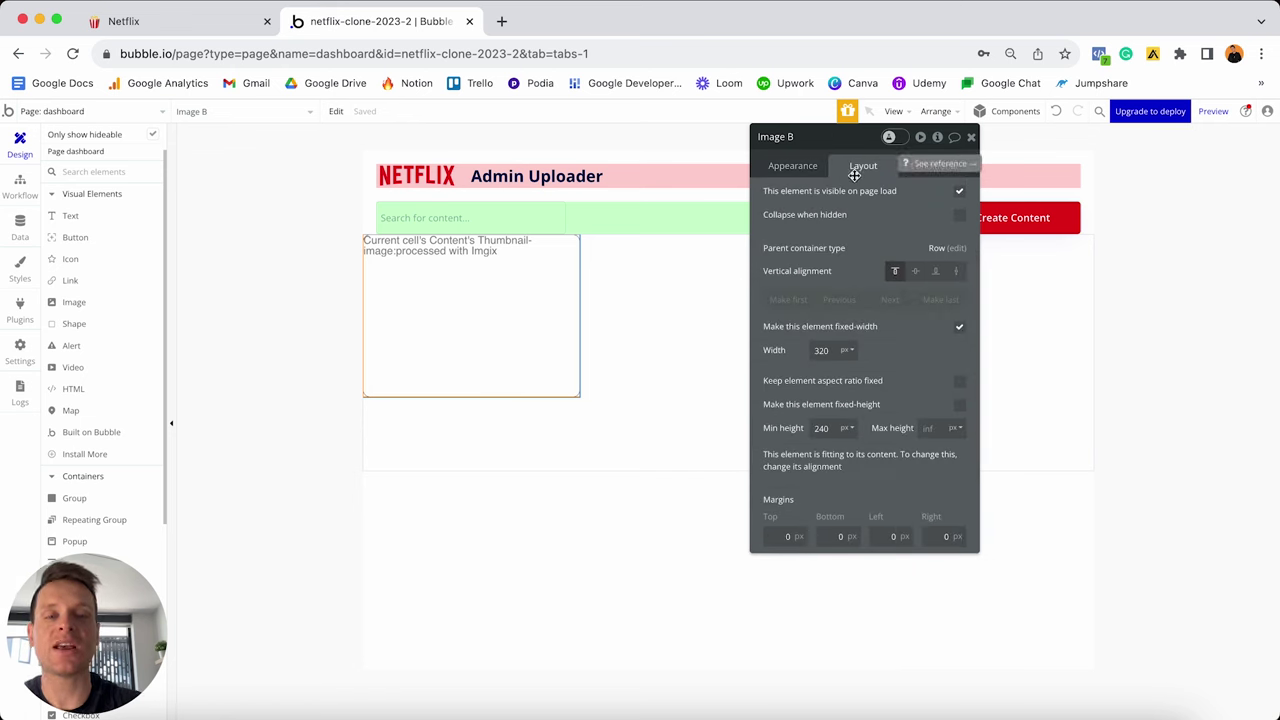
{"action": "double_click", "coordinate": [821, 350]}
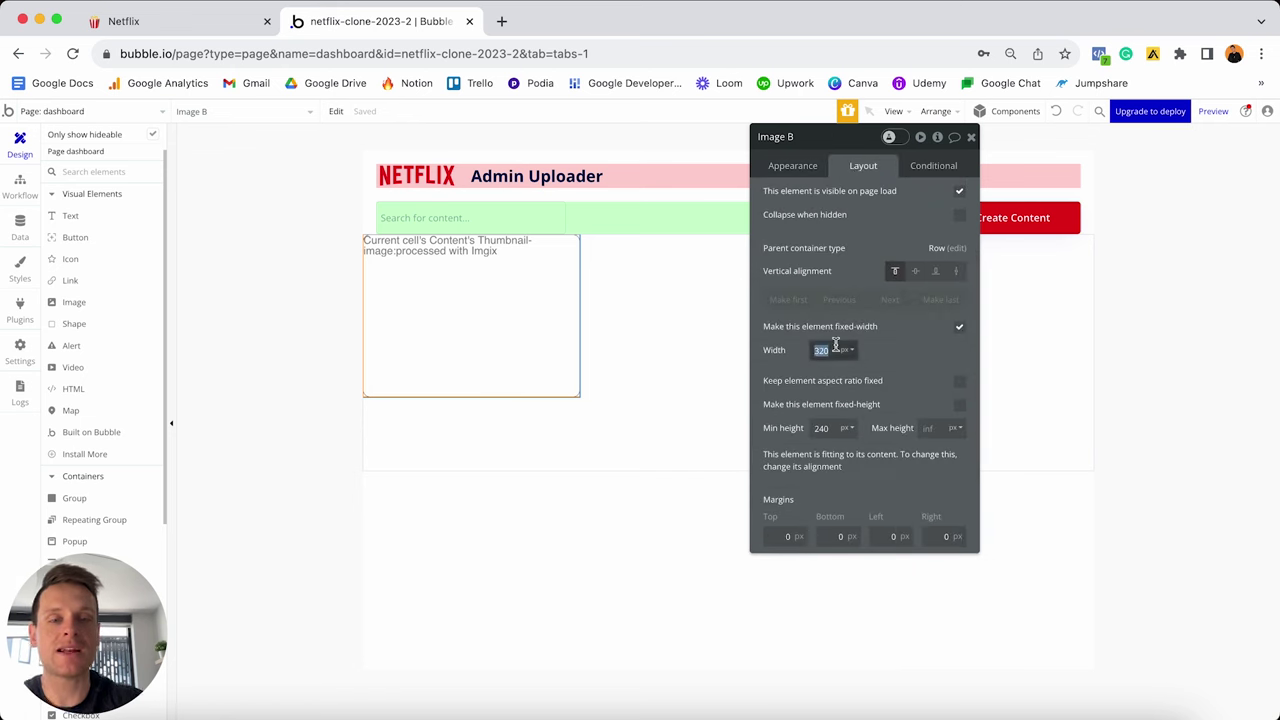
{"action": "key", "text": "BackSpace"}
{"action": "type", "text": "150"}
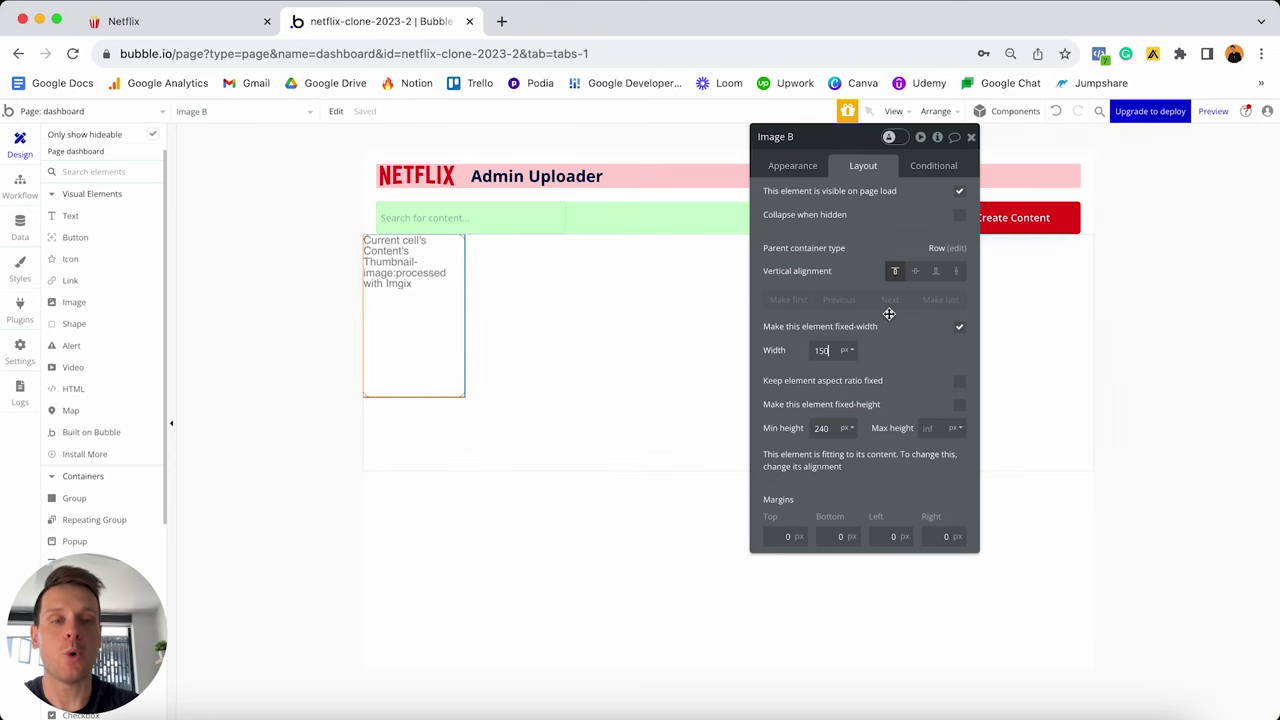
{"action": "left_click", "coordinate": [959, 384]}
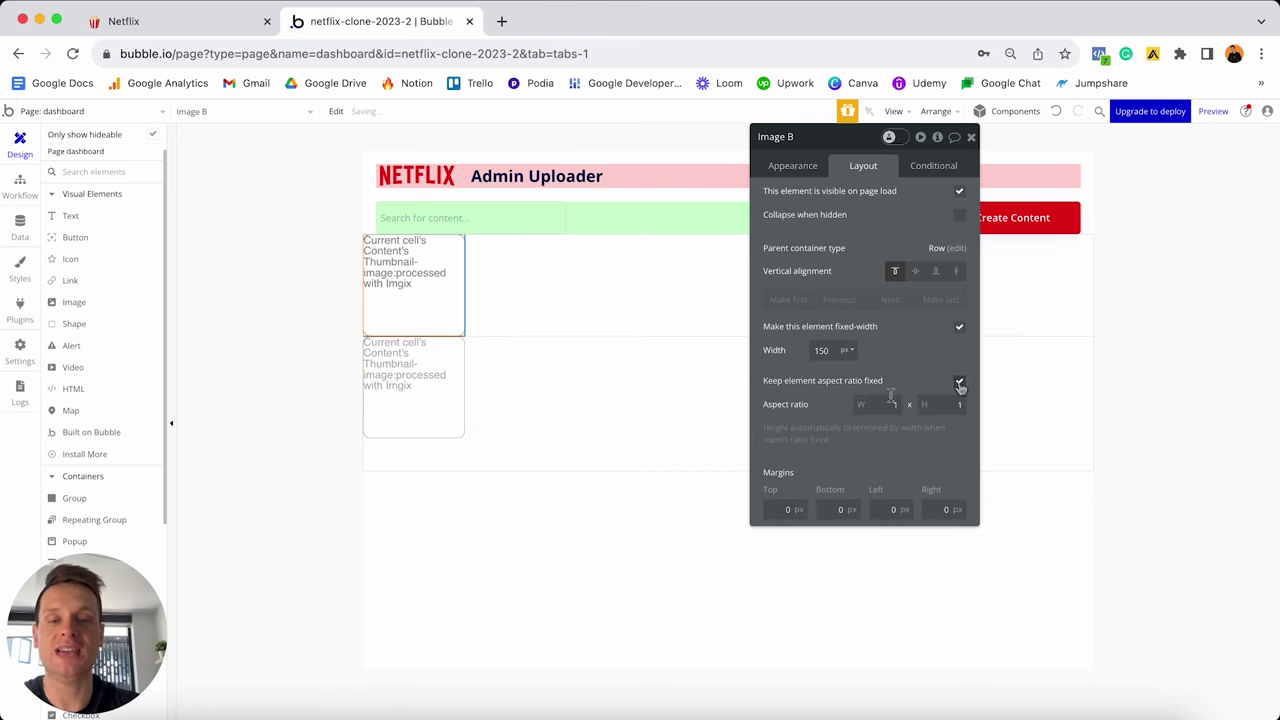
{"action": "type", "text": "2"}
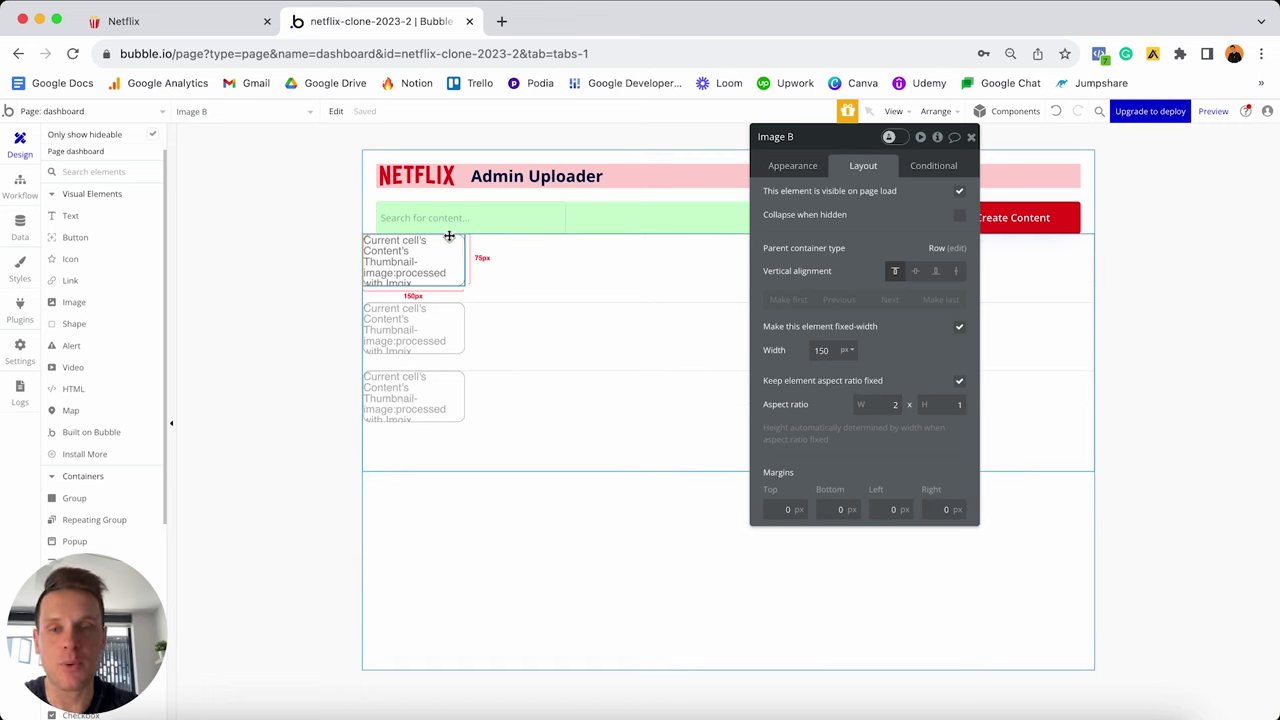
Step: Give the image 10 px top, bottom and left margins
{"action": "left_click", "coordinate": [771, 508]}
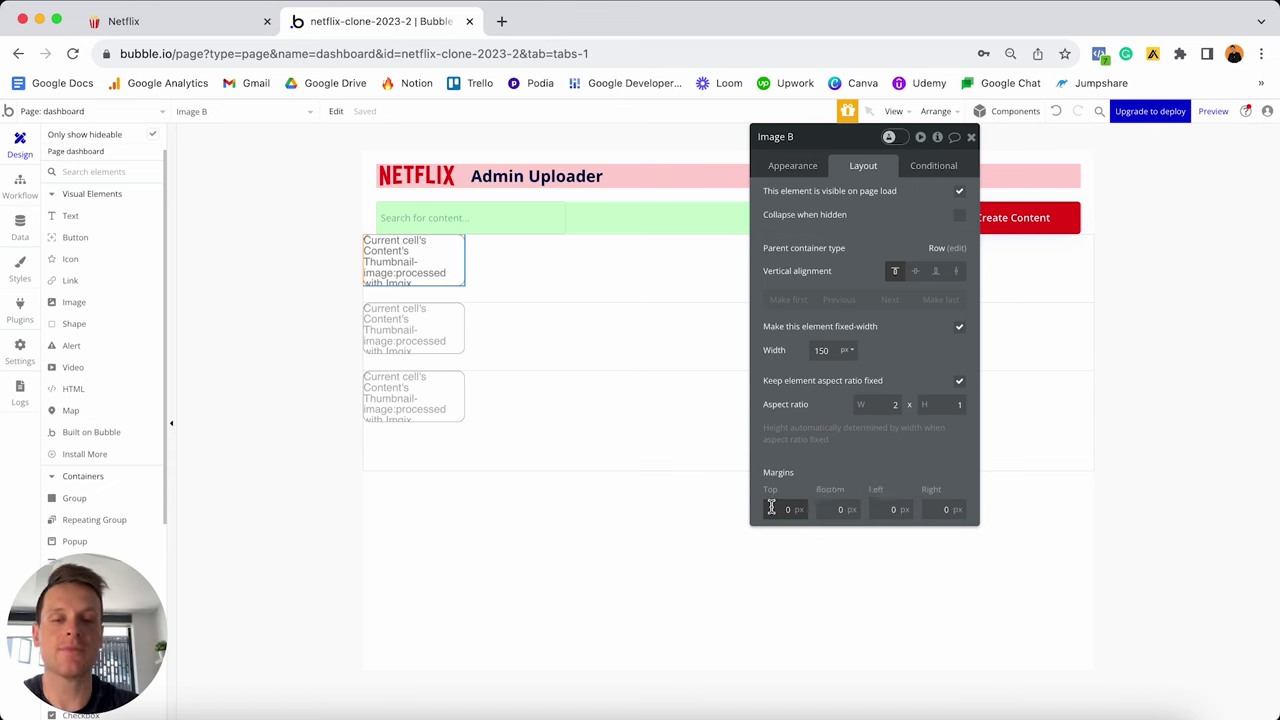
{"action": "type", "text": "10"}
{"action": "key", "text": "Tab"}
{"action": "type", "text": "10"}
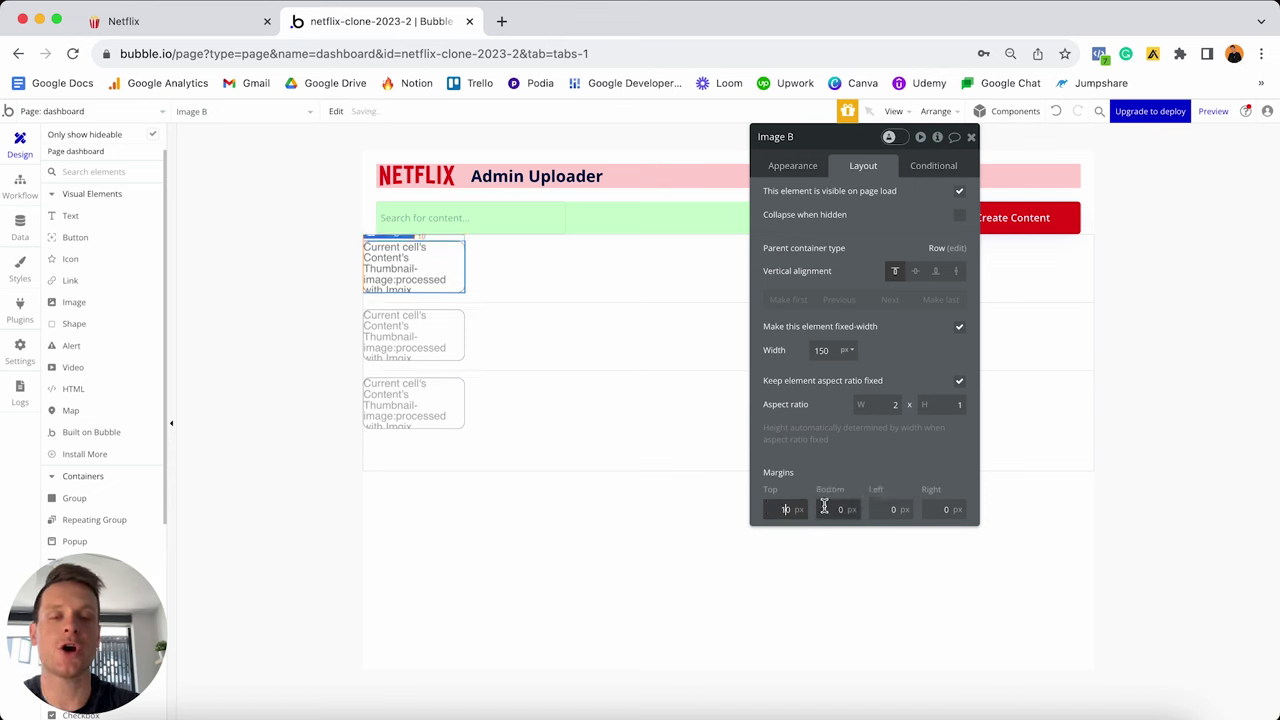
{"action": "key", "text": "Tab"}
{"action": "type", "text": "10"}
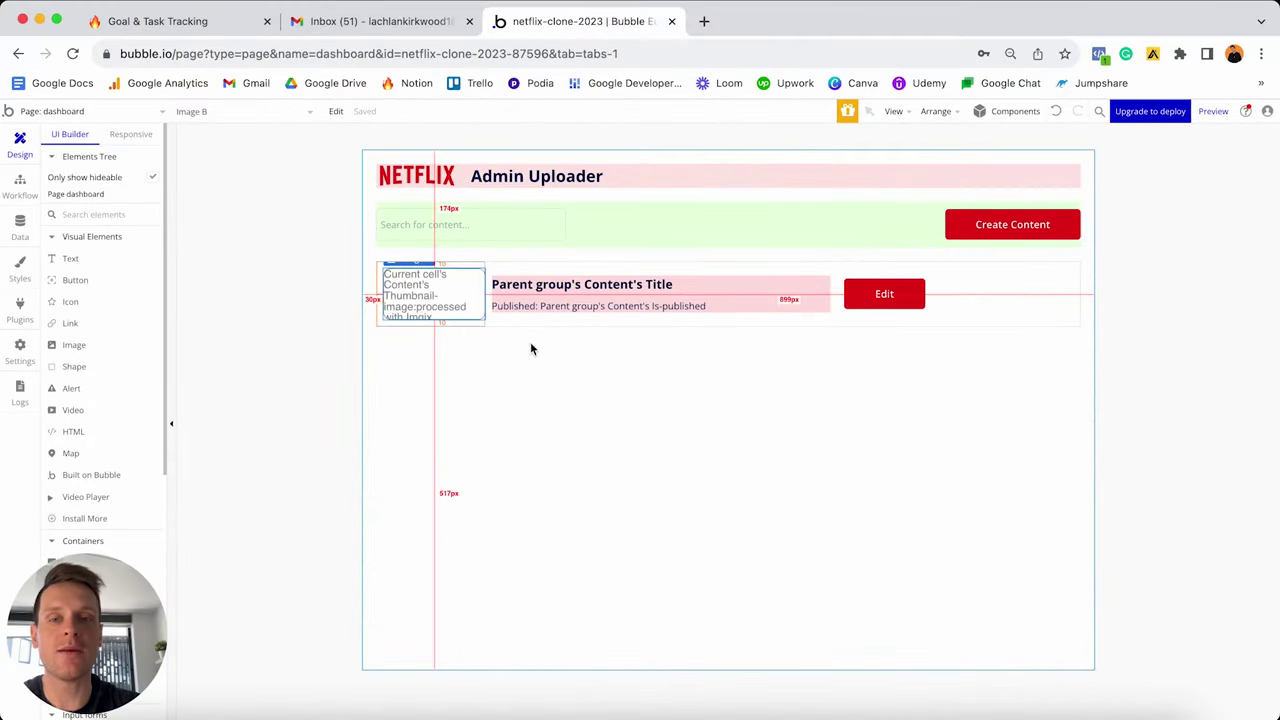
Step: Deselect the reference thumbnail and switch back to the netflix-clone-2023-2 editor window
{"action": "left_click", "coordinate": [531, 348]}
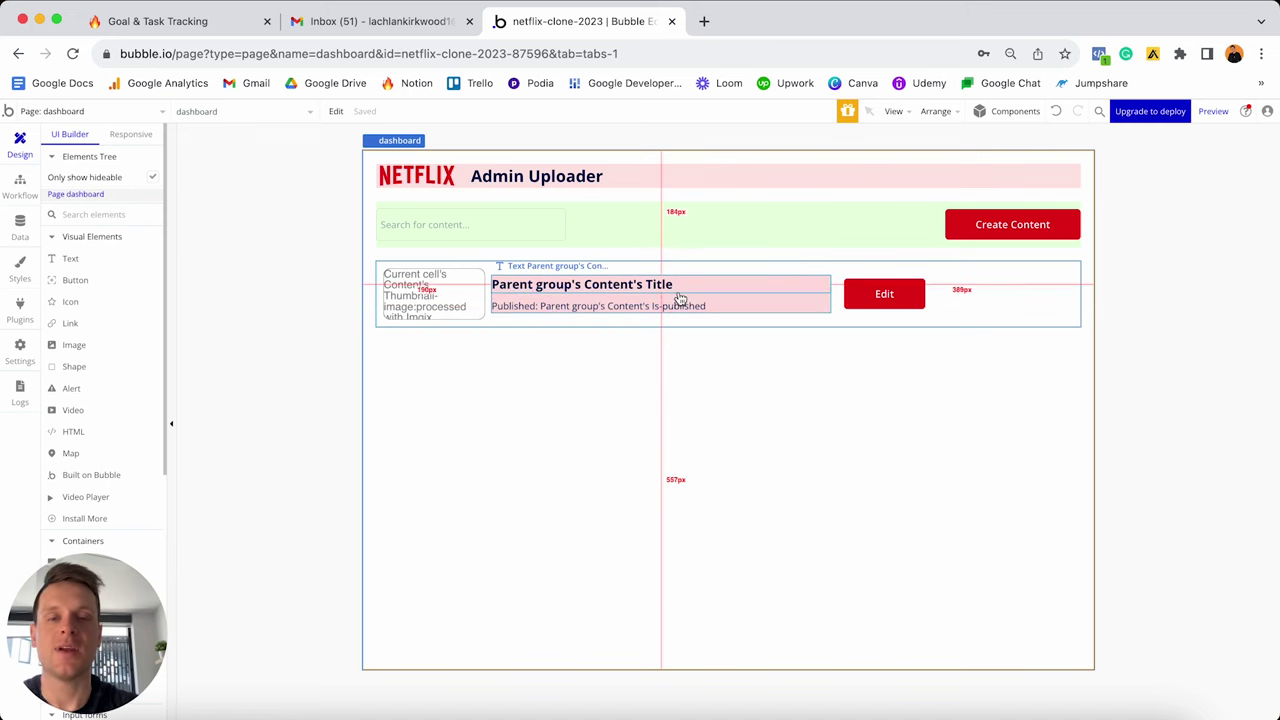
{"action": "key", "text": "ctrl+Up"}
{"action": "left_click", "coordinate": [343, 537]}
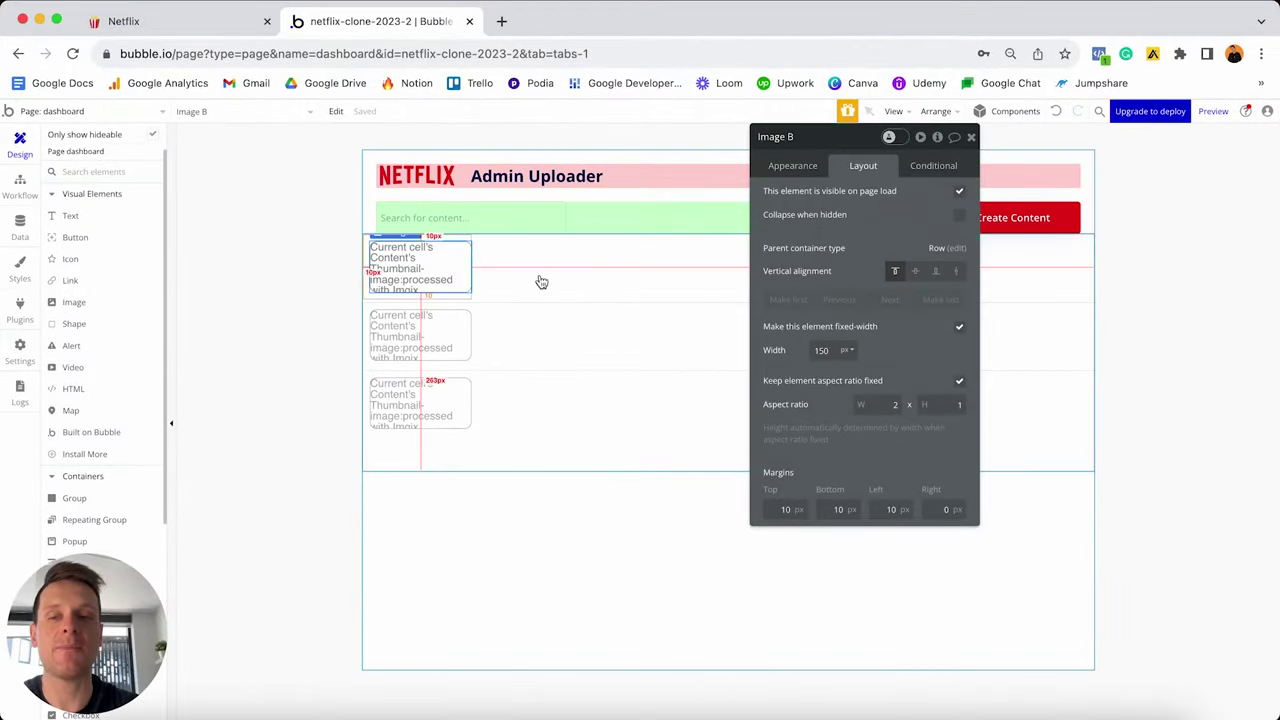
Step: Draw a group in the first row, detach its style and give it a flat #FFDDDD background
{"action": "scroll", "coordinate": [100, 445], "scroll_direction": "down", "scroll_amount": 2}
{"action": "left_click", "coordinate": [77, 452]}
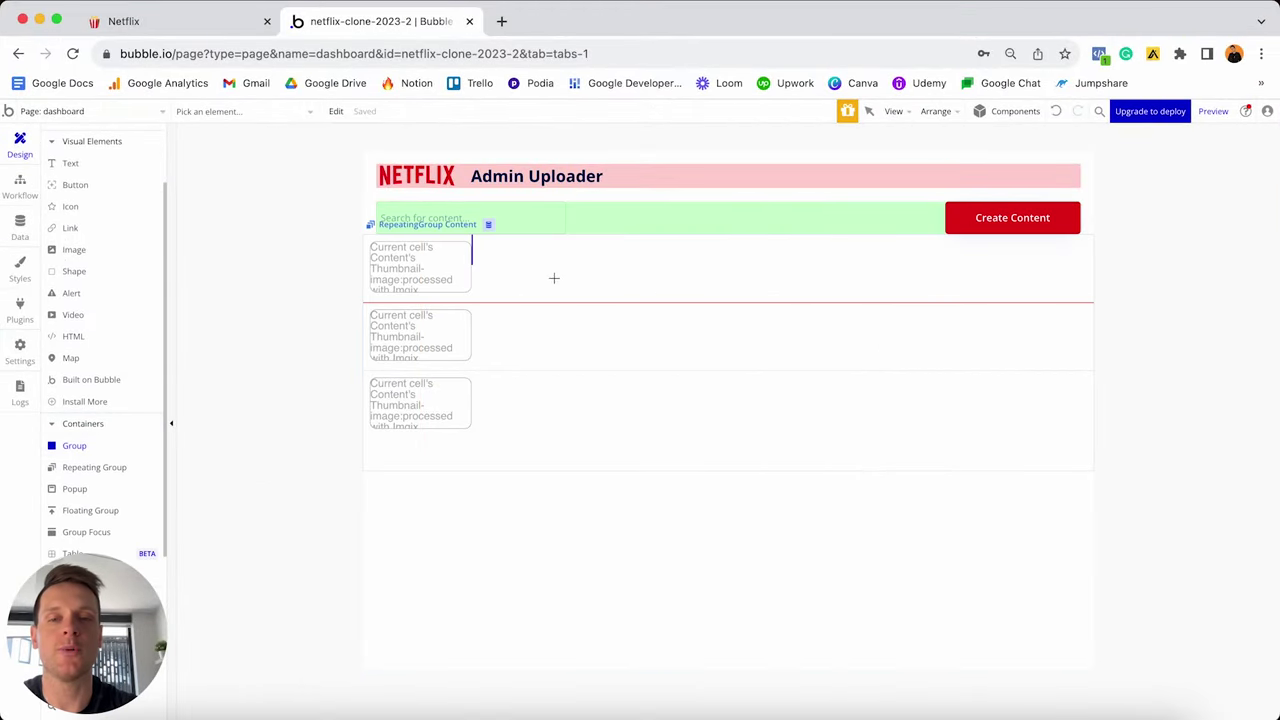
{"action": "left_click", "coordinate": [547, 274]}
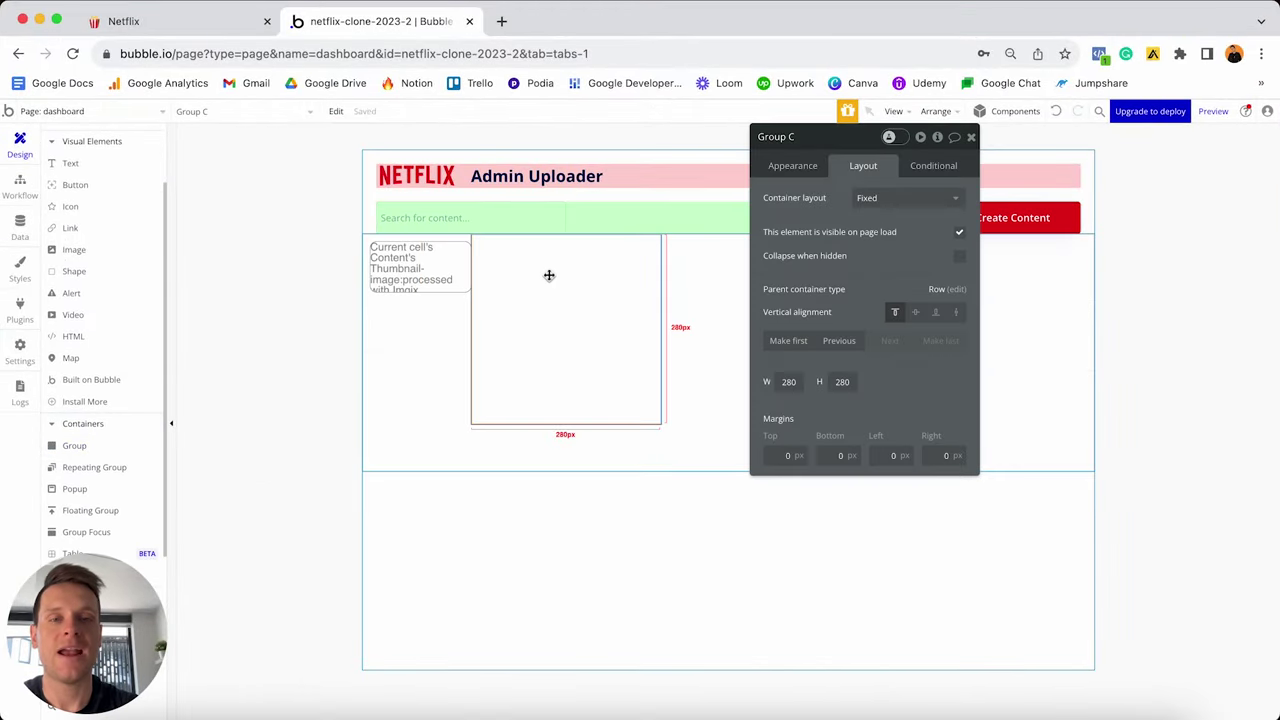
{"action": "left_click", "coordinate": [803, 165]}
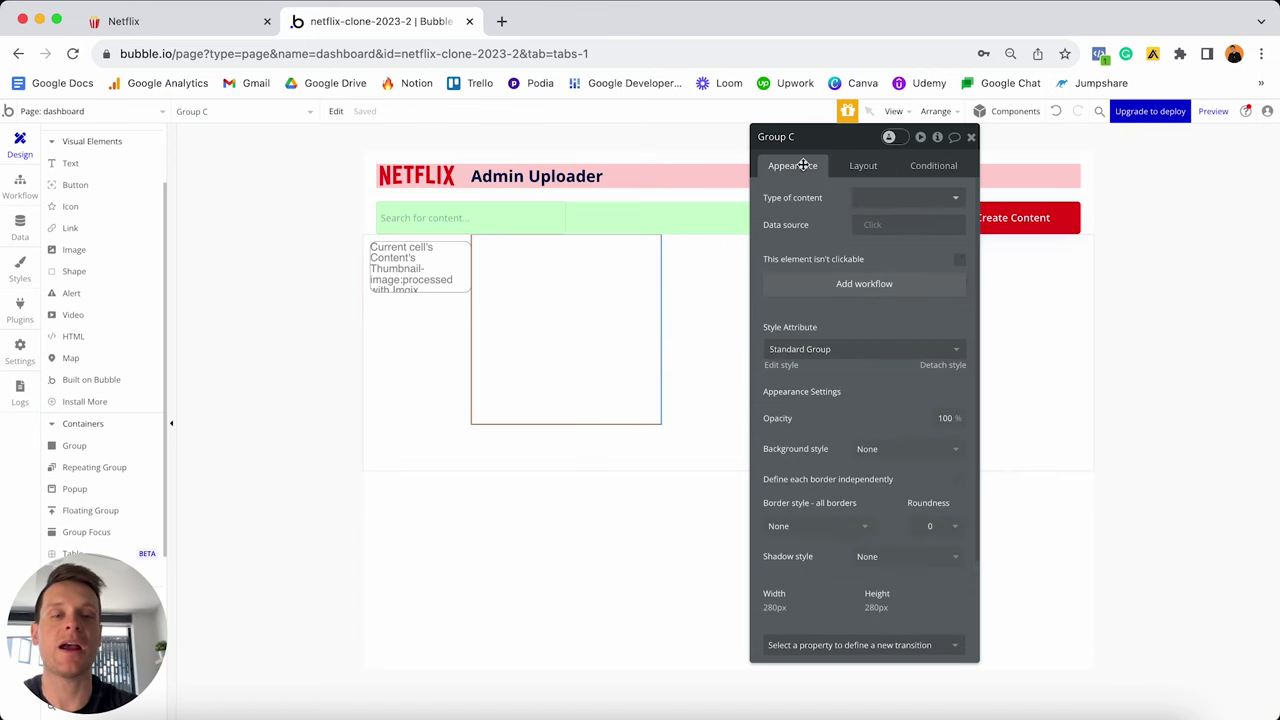
{"action": "left_click", "coordinate": [940, 365]}
{"action": "left_click", "coordinate": [882, 431]}
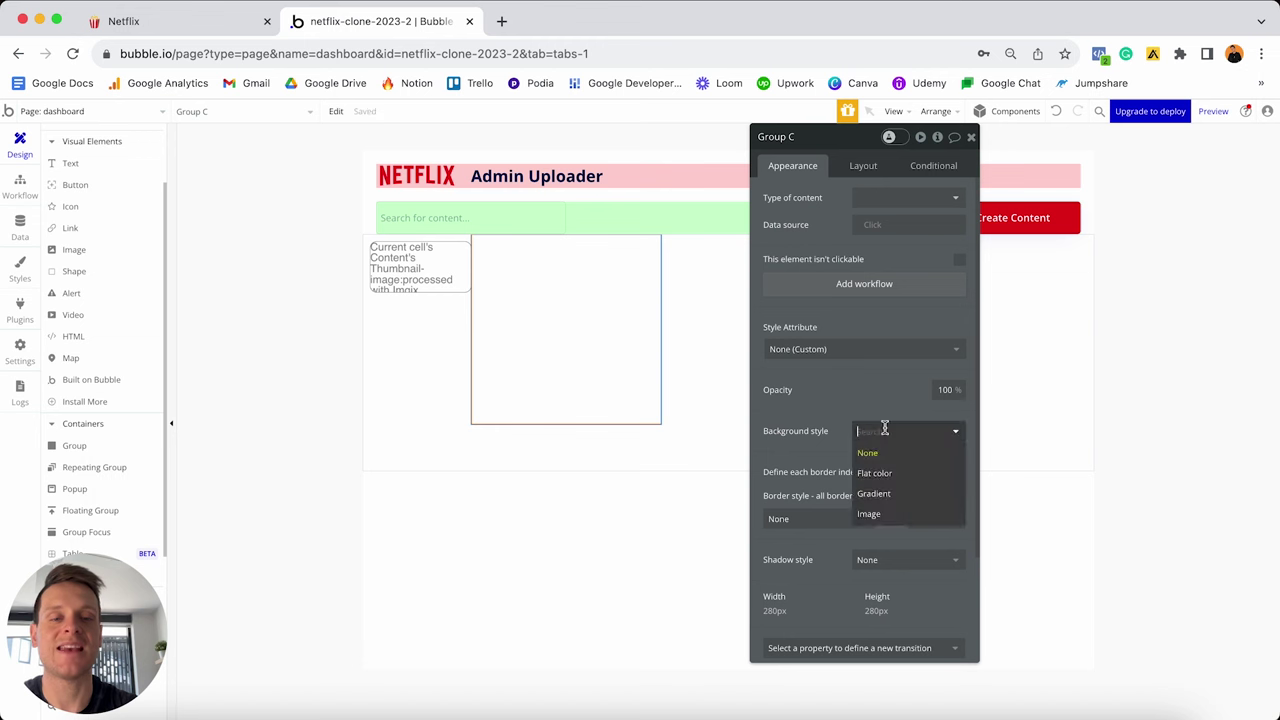
{"action": "left_click", "coordinate": [885, 473]}
{"action": "left_click", "coordinate": [884, 460]}
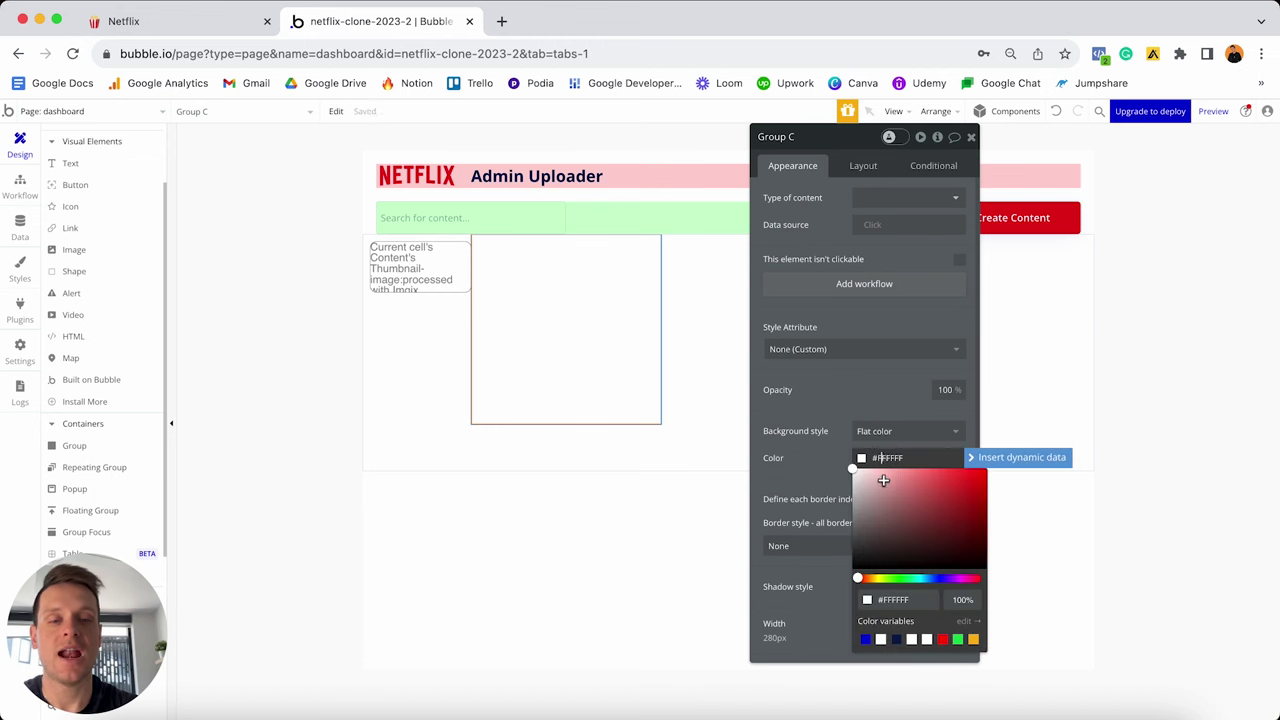
{"action": "left_click", "coordinate": [880, 475]}
{"action": "left_click_drag", "start_coordinate": [877, 471], "coordinate": [871, 466]}
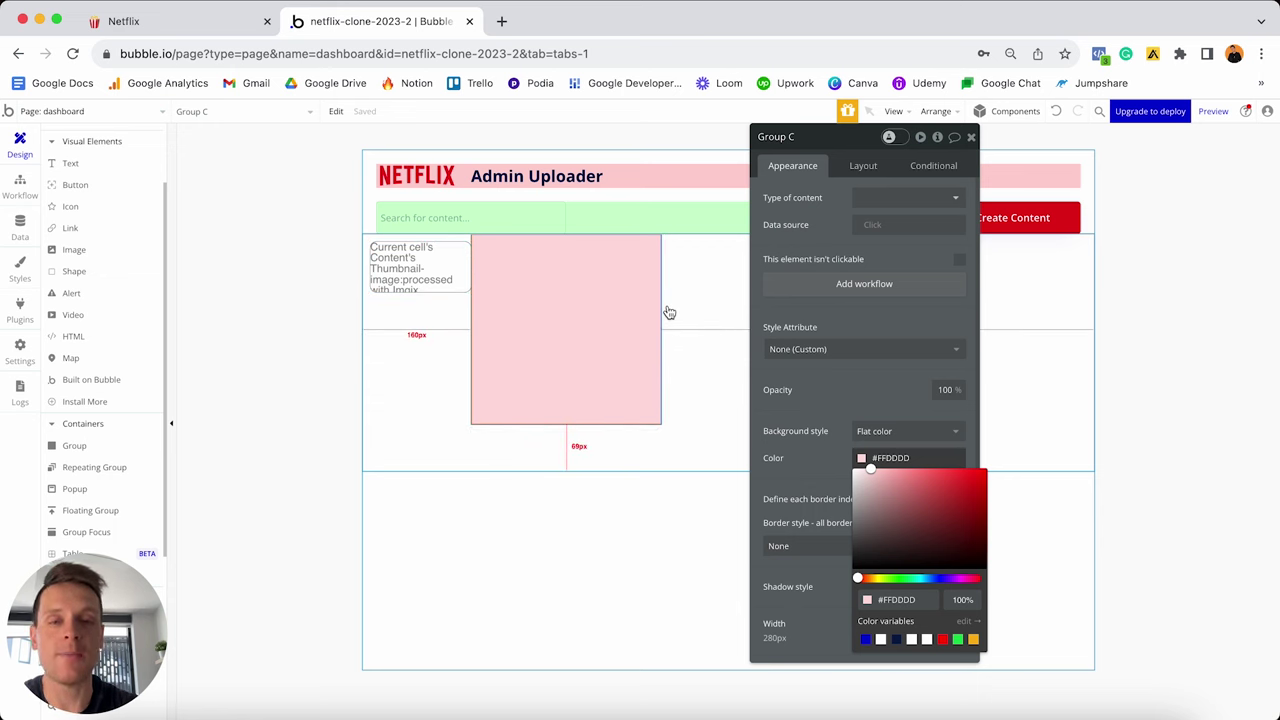
Step: Make the group a Column layout without fixed width, clearing its minimum width to 0
{"action": "left_click", "coordinate": [862, 166]}
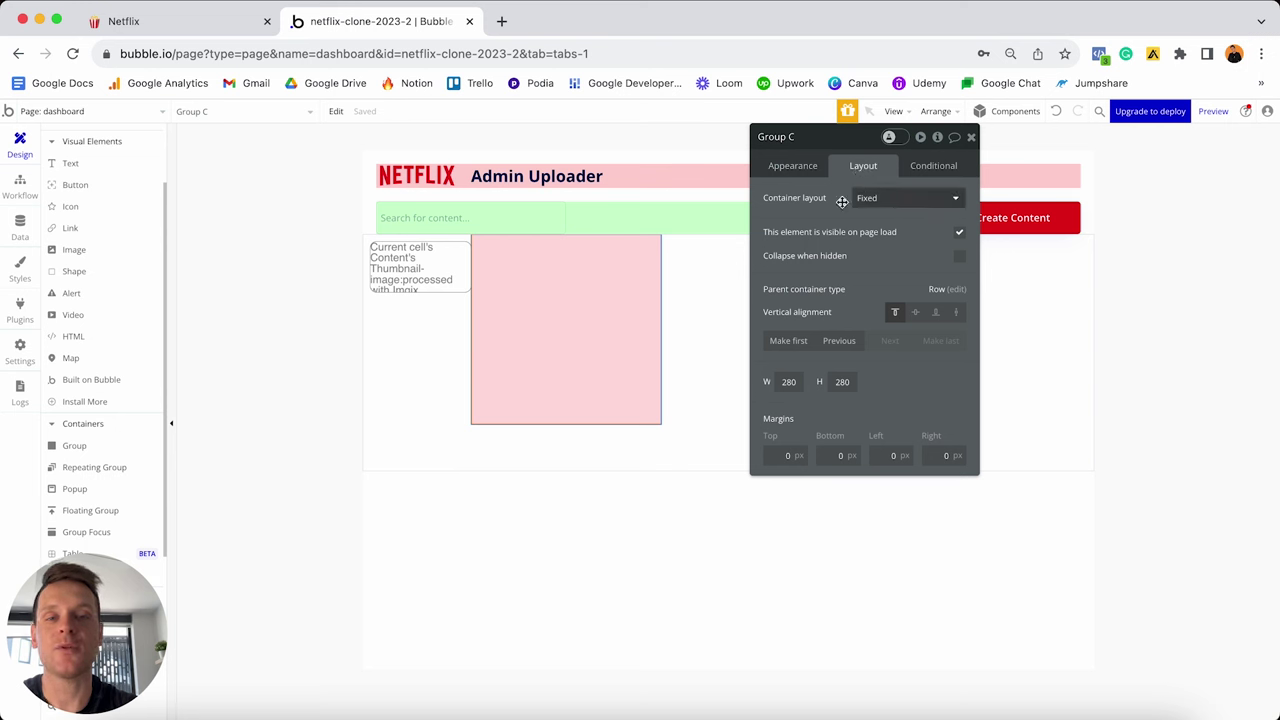
{"action": "left_click", "coordinate": [881, 200]}
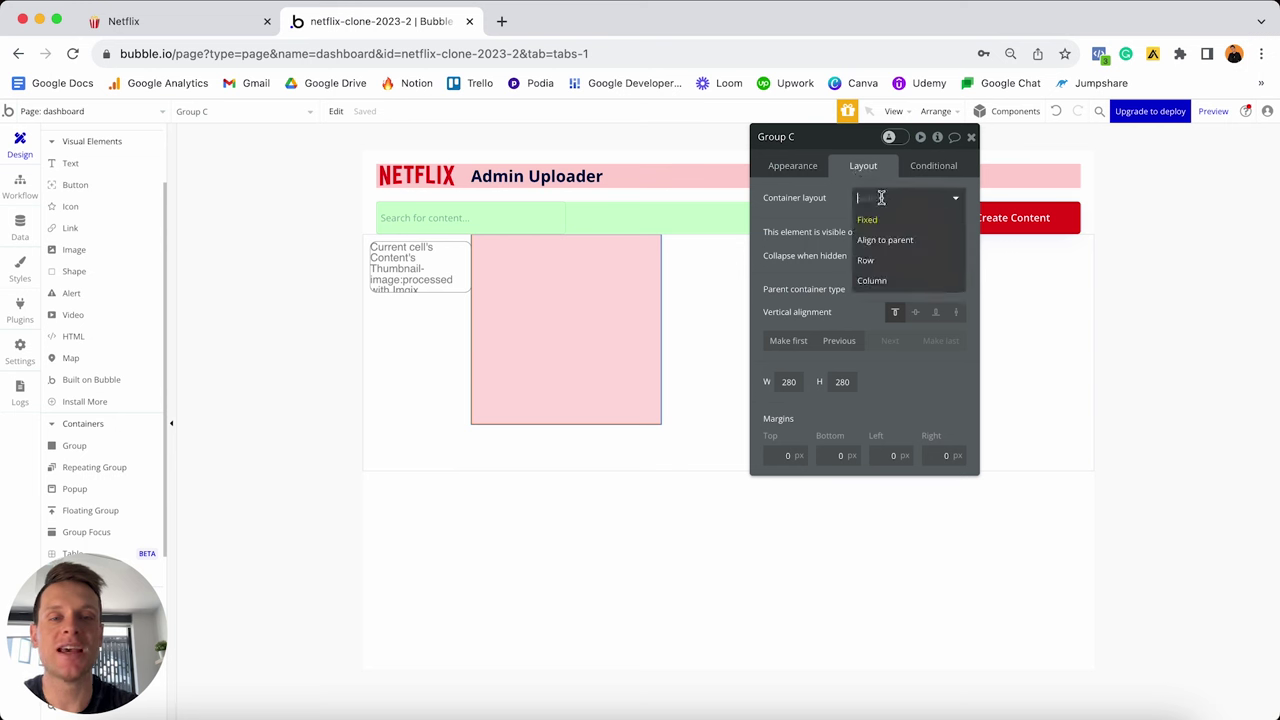
{"action": "left_click", "coordinate": [872, 281]}
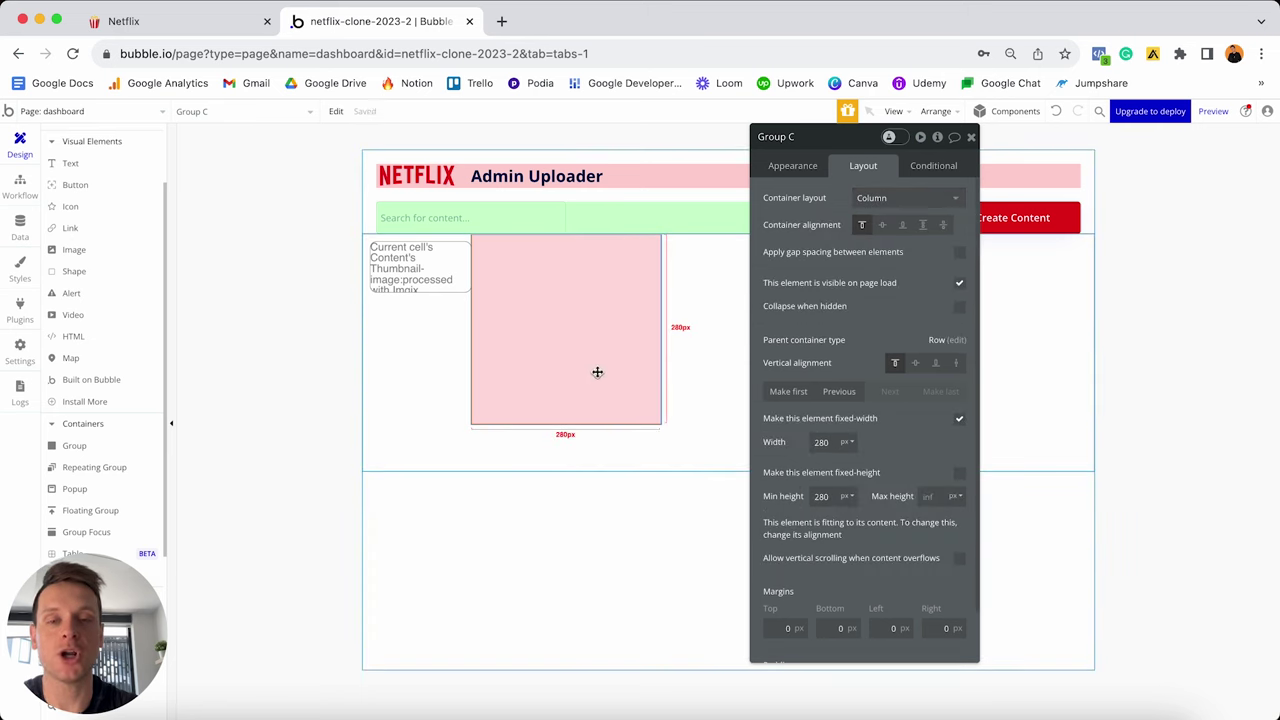
{"action": "left_click", "coordinate": [959, 419]}
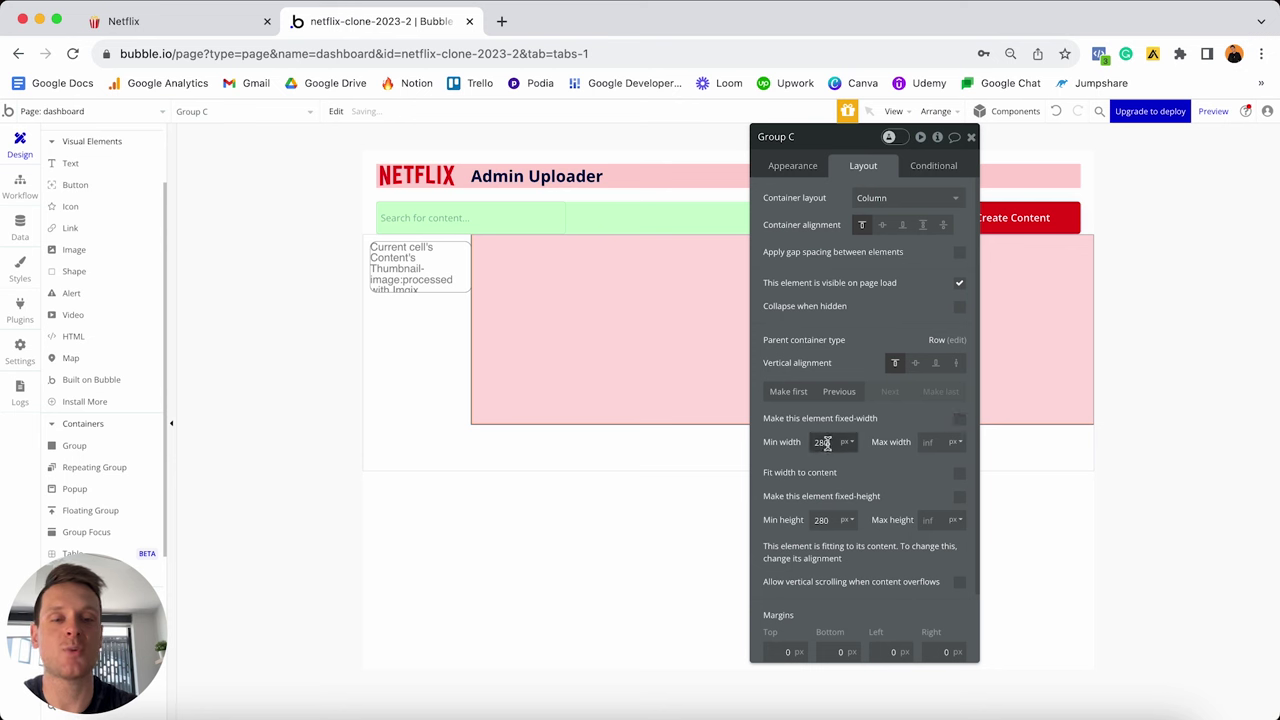
{"action": "key", "text": "ctrl+a"}
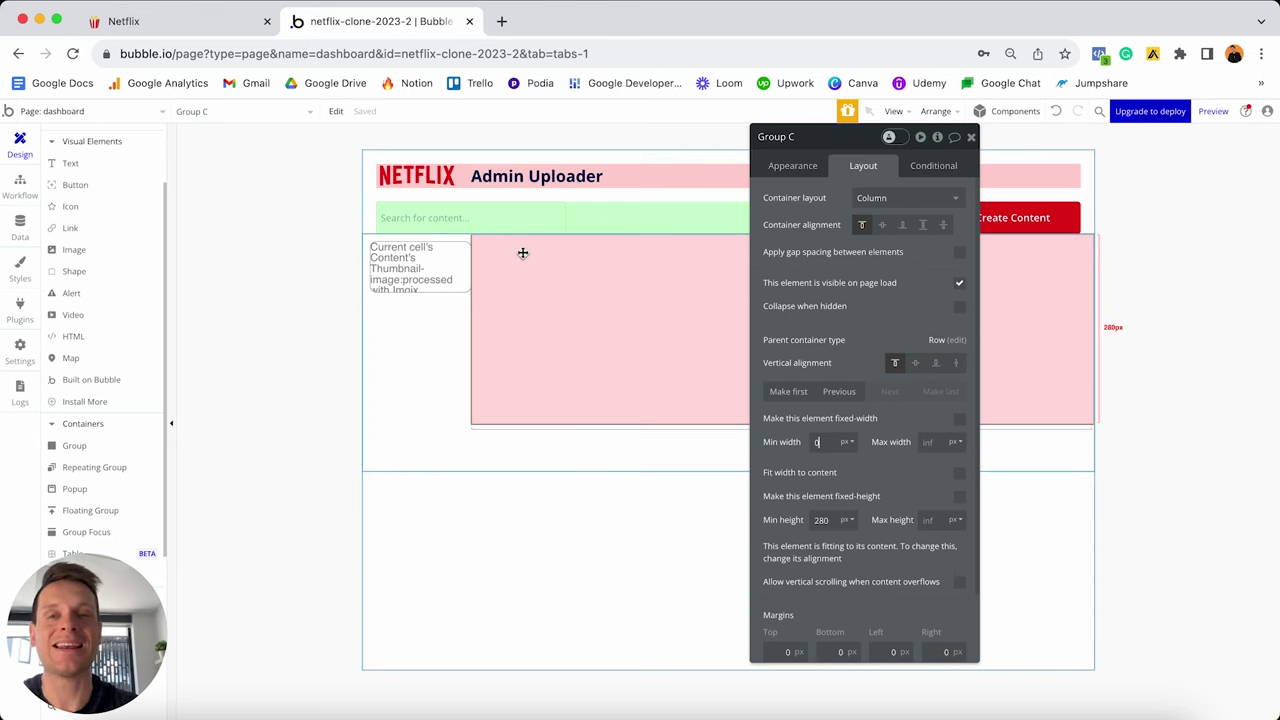
{"action": "scroll", "coordinate": [118, 338], "scroll_direction": "up", "scroll_amount": 3}
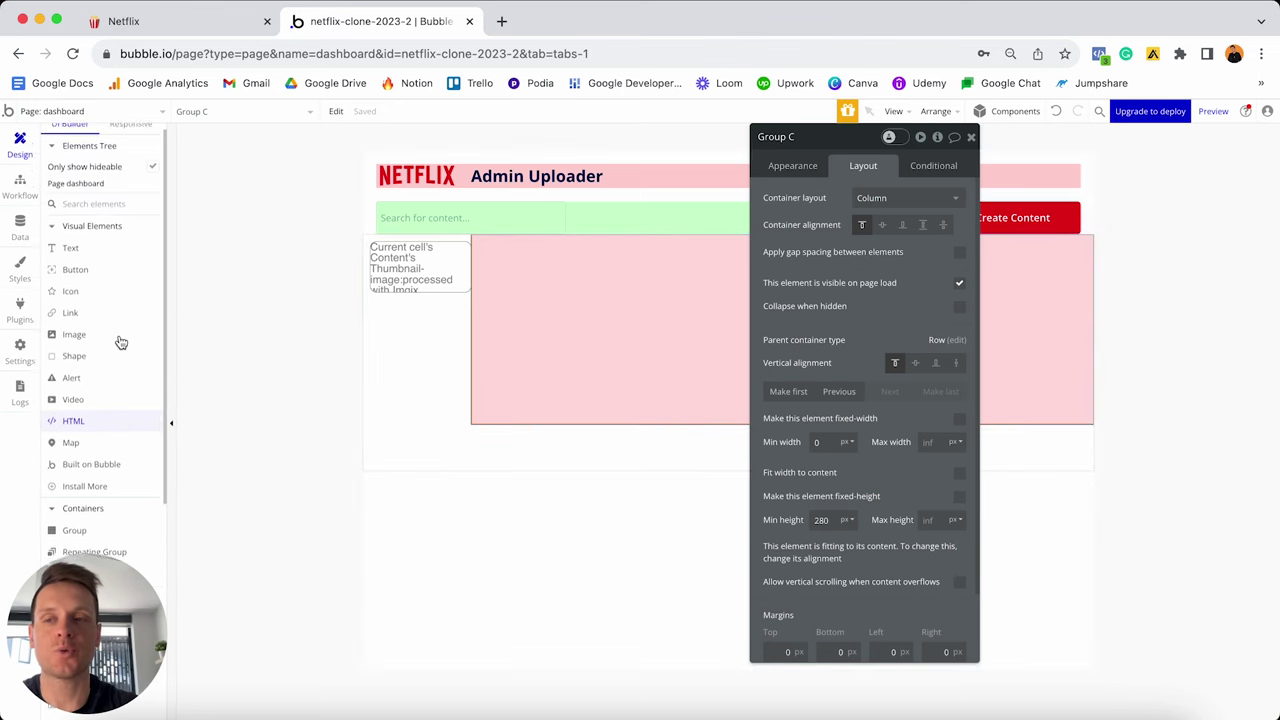
Step: Draw a Text element at the pink group's top-left and start inserting dynamic data
{"action": "left_click", "coordinate": [82, 266]}
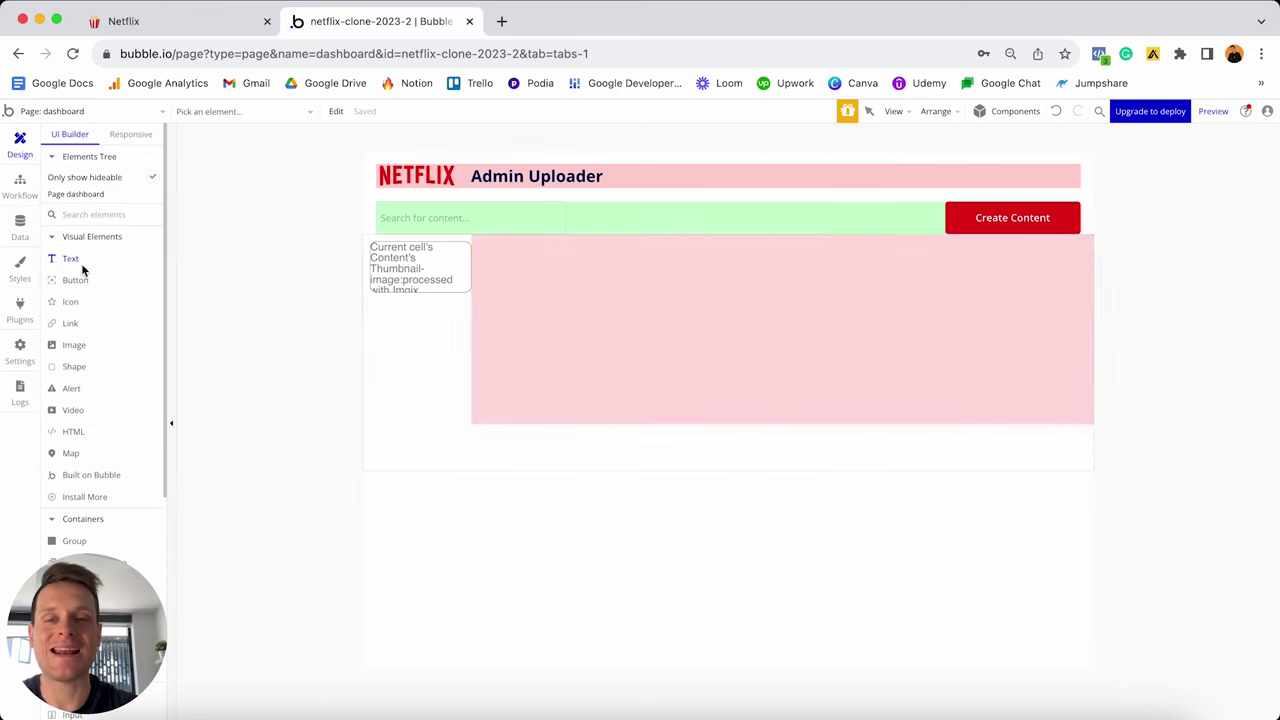
{"action": "left_click", "coordinate": [549, 288]}
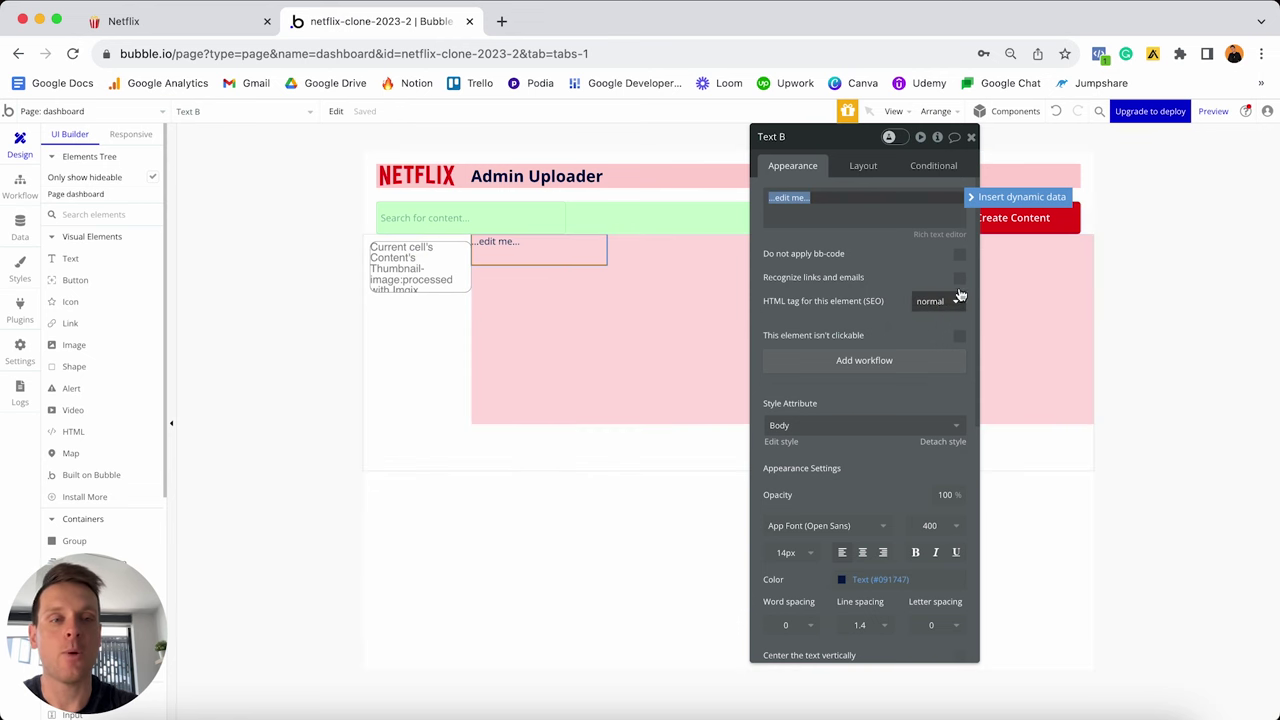
{"action": "left_click", "coordinate": [970, 197]}
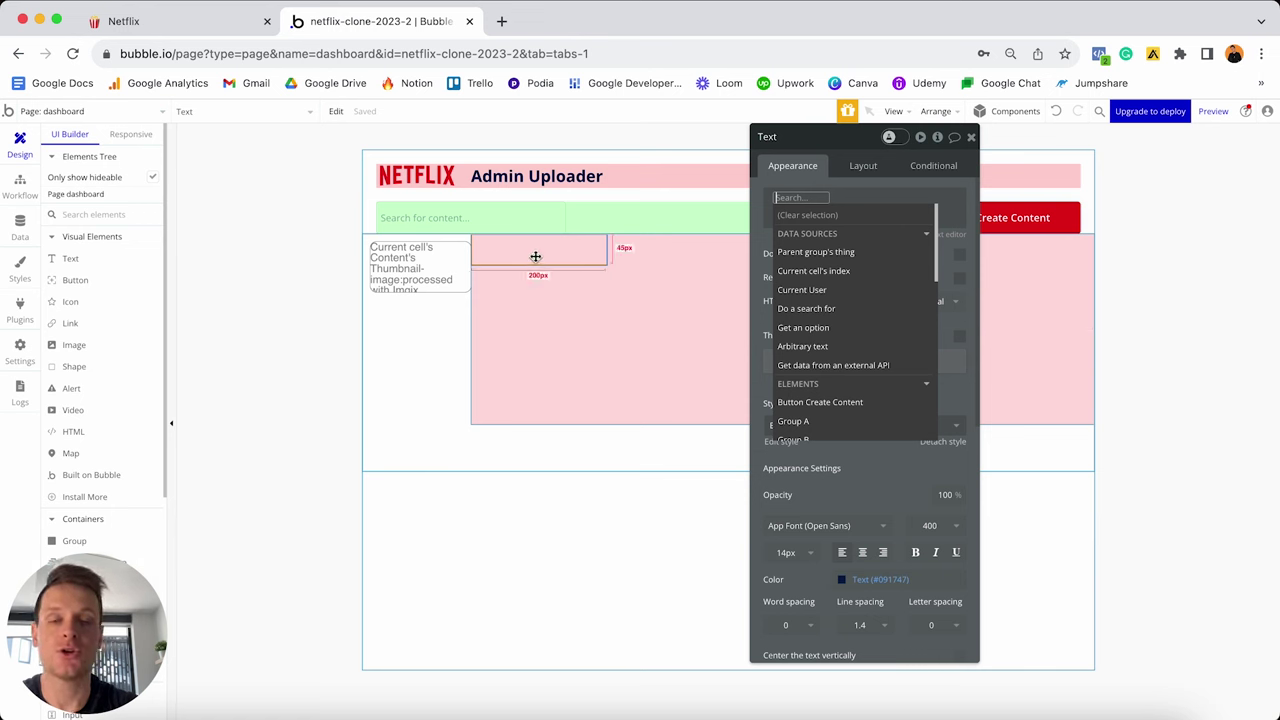
Step: Set the pink group's content type to Content, sourced from the current cell's Content
{"action": "left_click", "coordinate": [544, 316]}
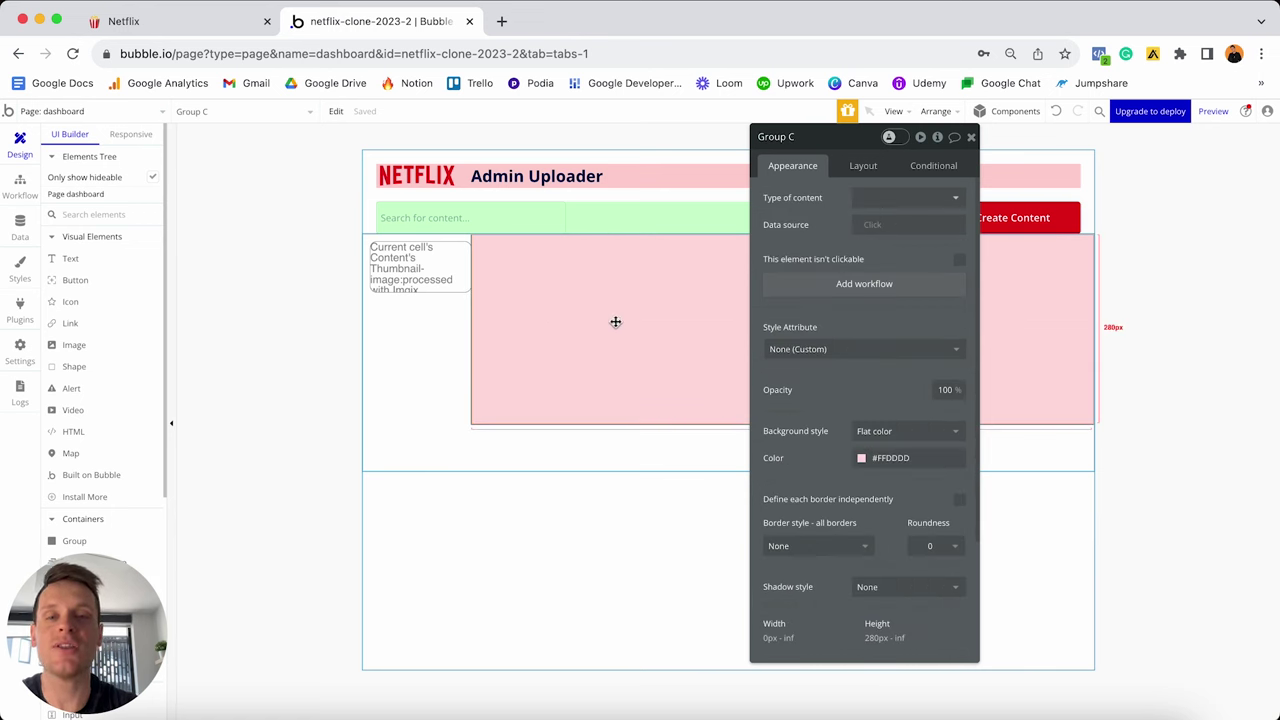
{"action": "left_click", "coordinate": [905, 197]}
{"action": "left_click", "coordinate": [883, 249]}
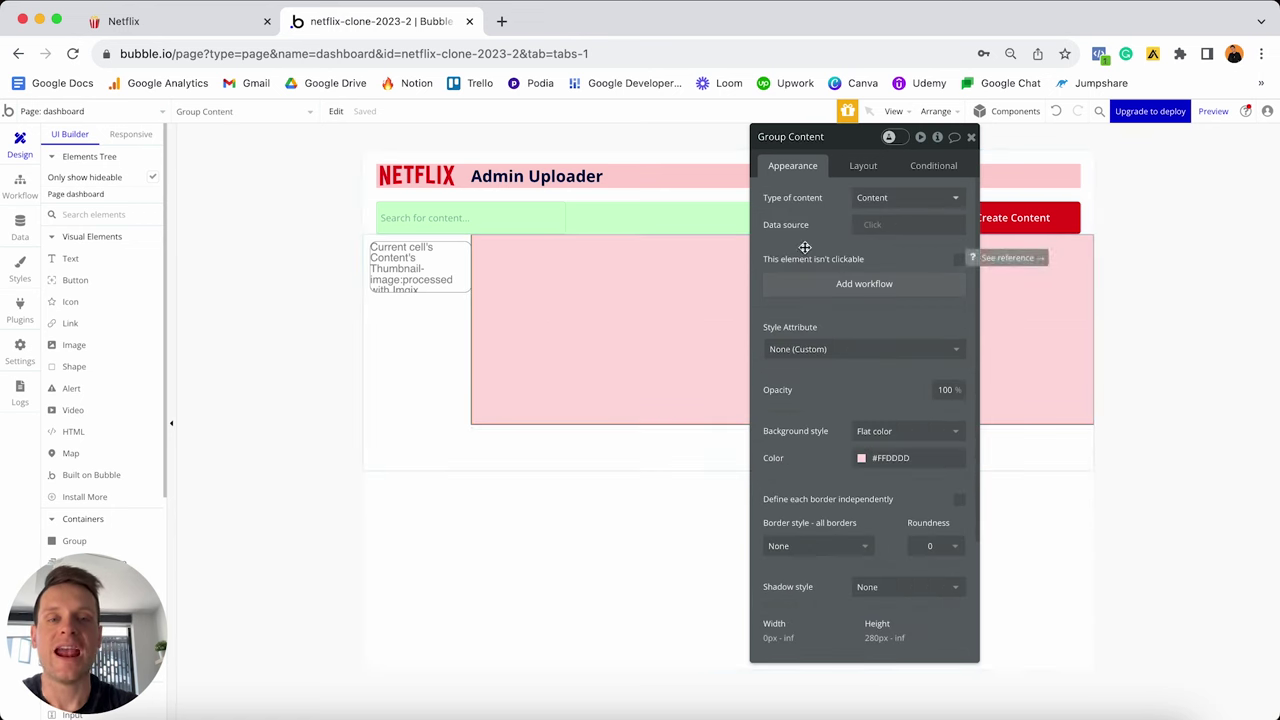
{"action": "left_click", "coordinate": [873, 228]}
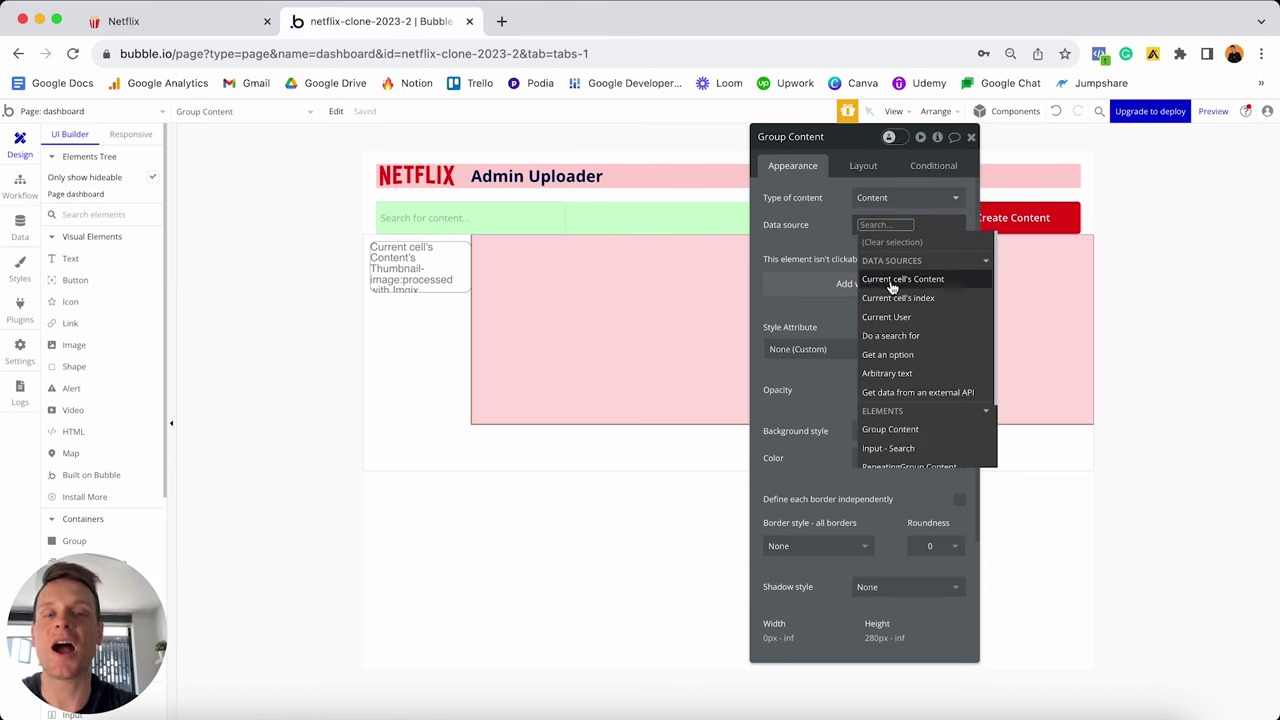
{"action": "left_click", "coordinate": [893, 280]}
{"action": "left_click", "coordinate": [808, 239]}
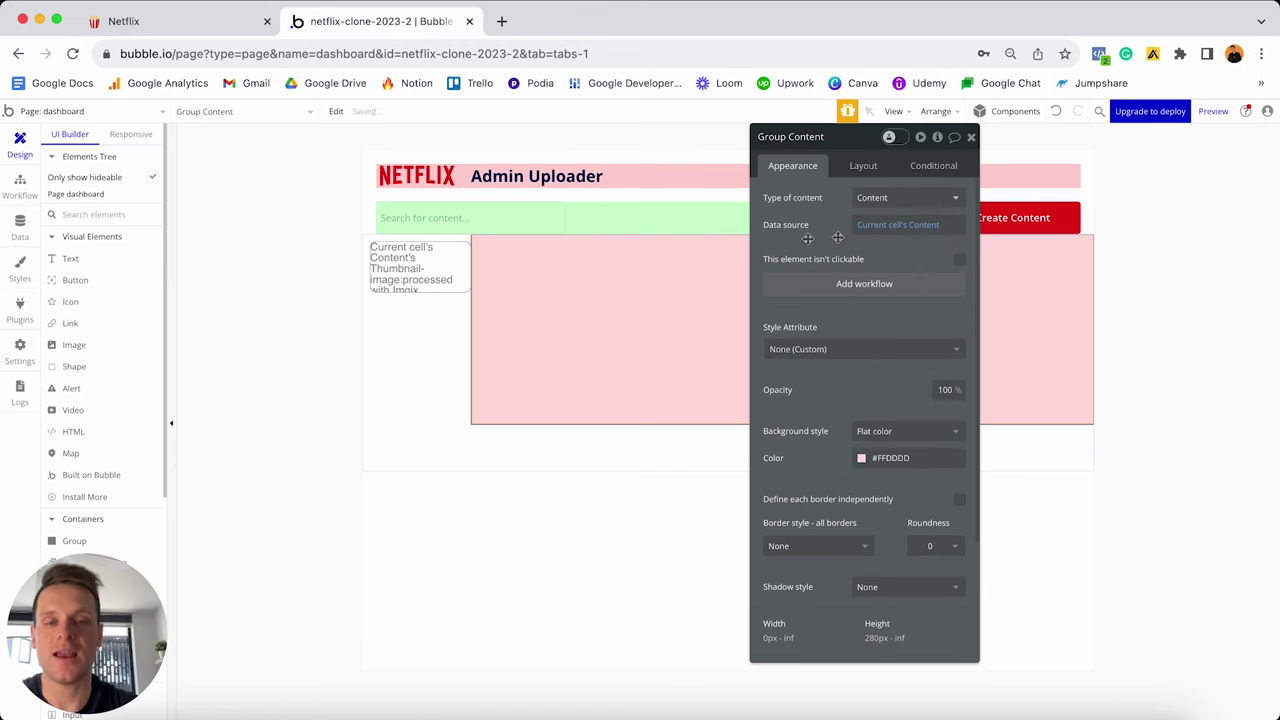
Step: Set the text's content to Parent group's Content's Title
{"action": "left_click", "coordinate": [542, 255]}
{"action": "left_click", "coordinate": [889, 197]}
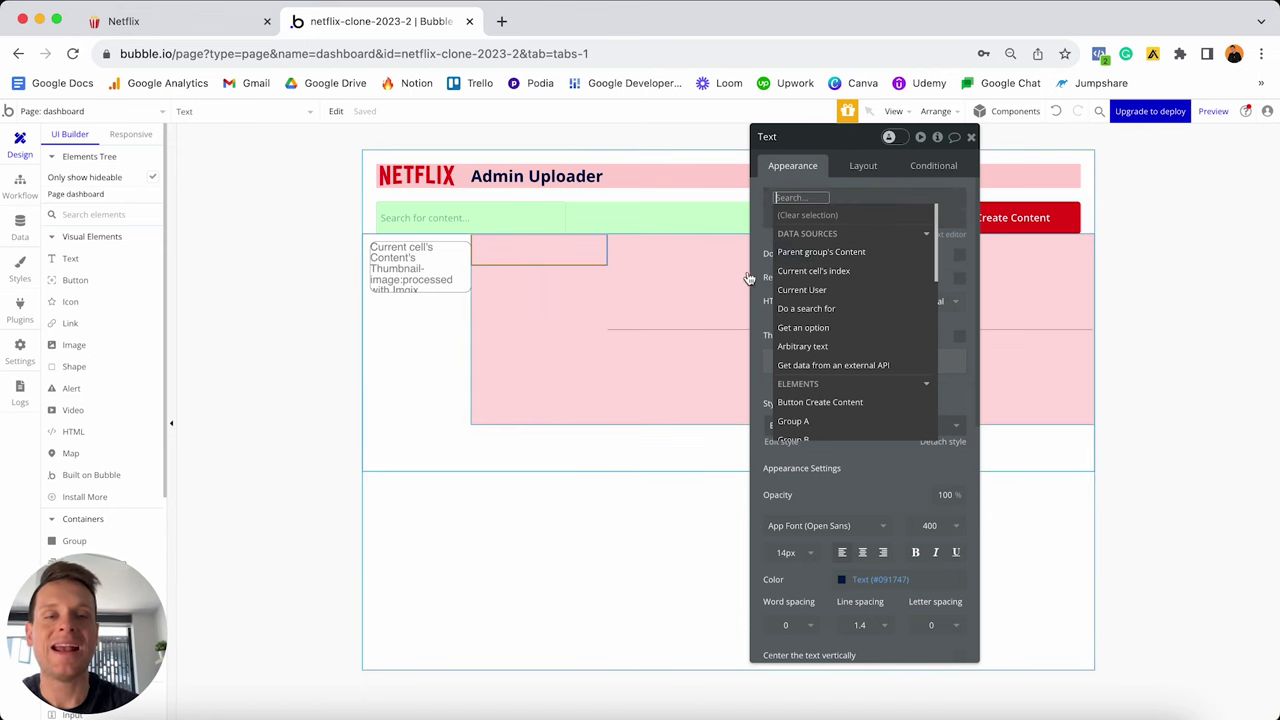
{"action": "left_click", "coordinate": [808, 254]}
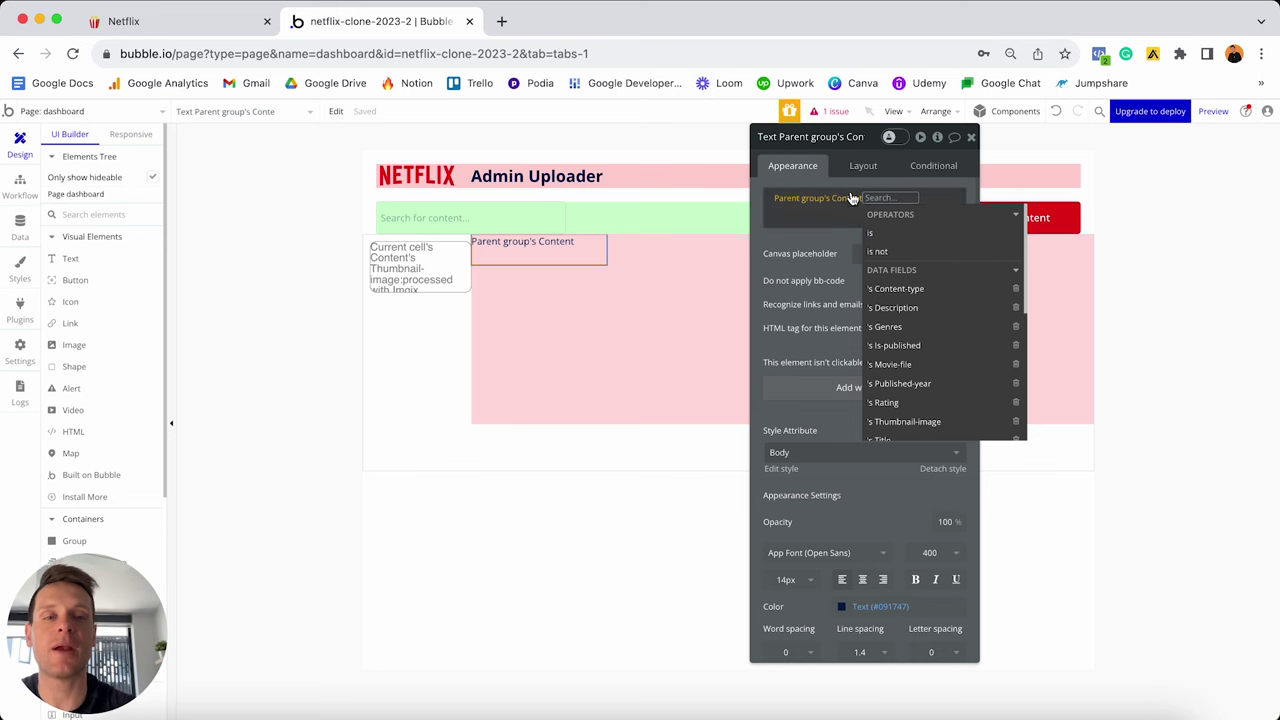
{"action": "scroll", "coordinate": [932, 320], "scroll_direction": "down", "scroll_amount": 2}
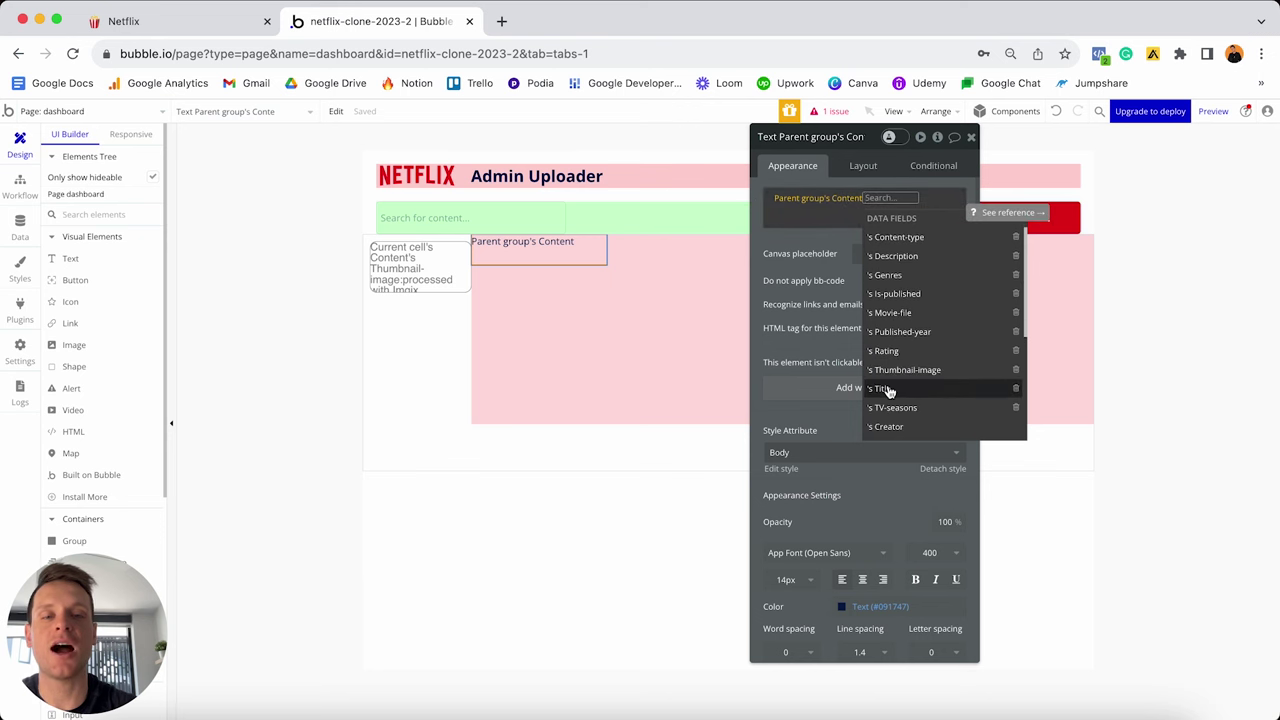
{"action": "left_click", "coordinate": [890, 390]}
{"action": "left_click", "coordinate": [831, 228]}
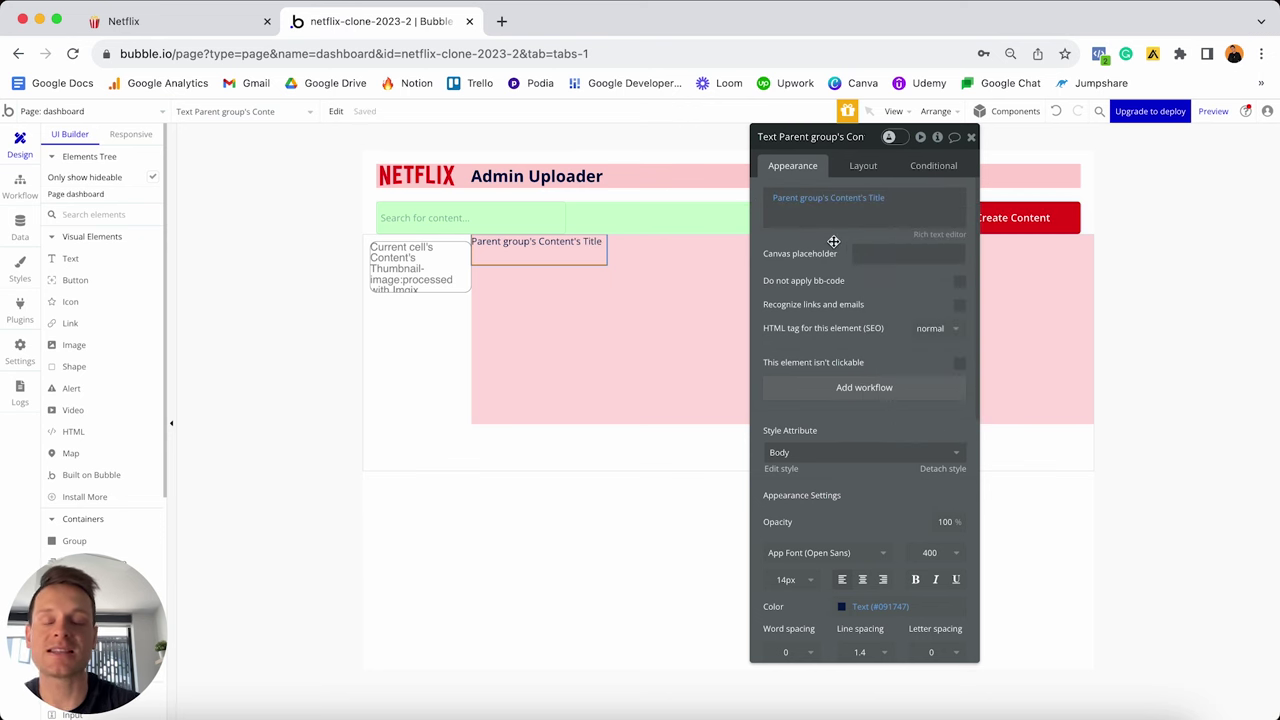
{"action": "left_click", "coordinate": [894, 206]}
{"action": "left_click", "coordinate": [851, 306]}
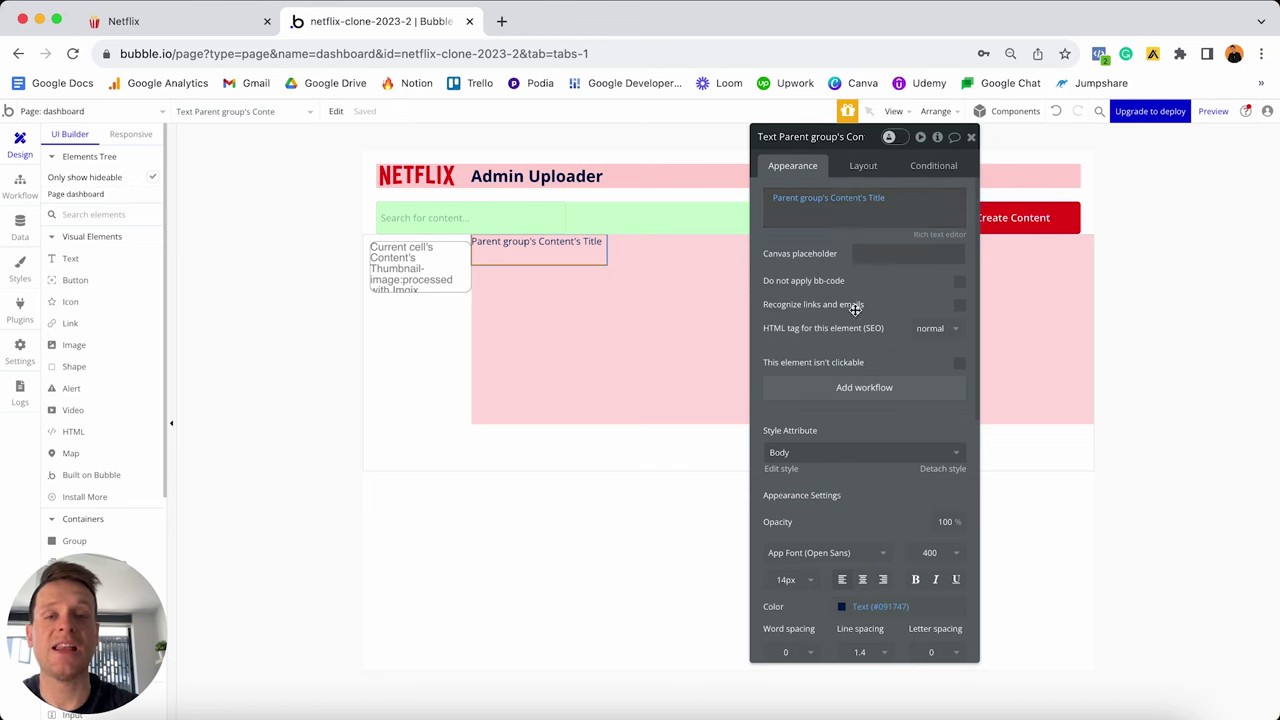
{"action": "scroll", "coordinate": [855, 315], "scroll_direction": "down", "scroll_amount": 1}
{"action": "scroll", "coordinate": [855, 315], "scroll_direction": "down", "scroll_amount": 1}
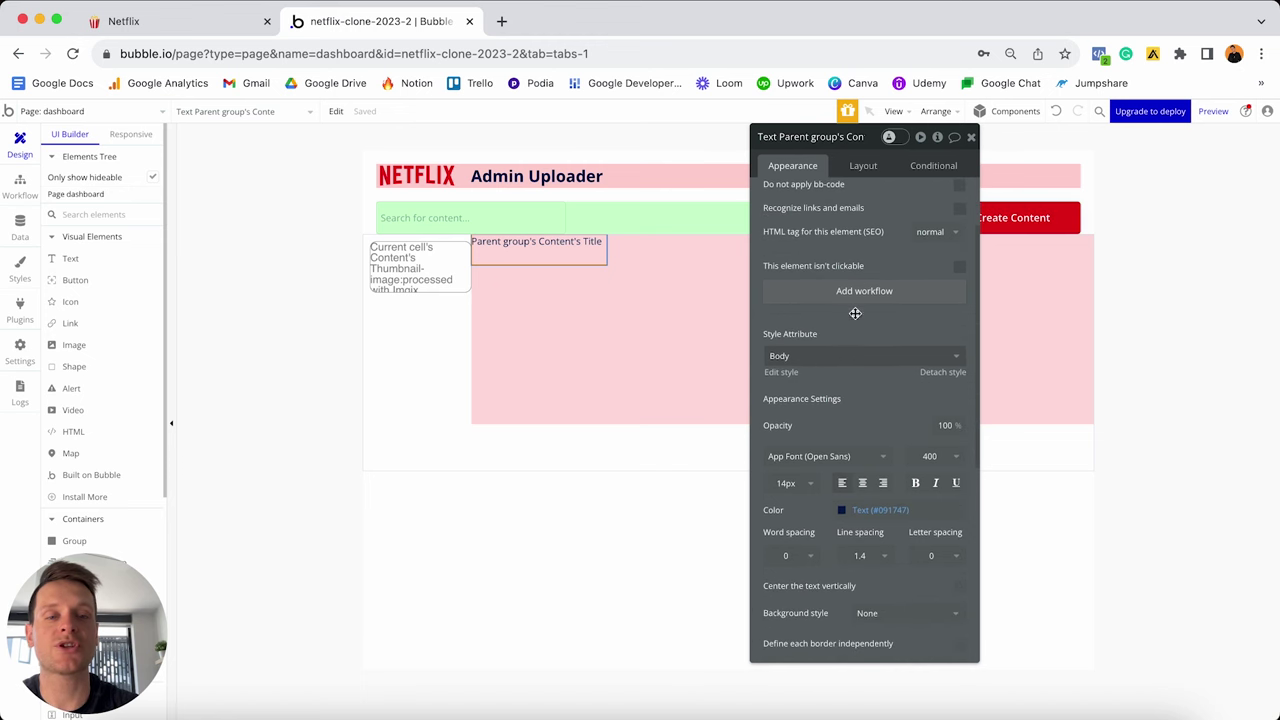
Step: Detach the title from the Body style and make it 18px bold
{"action": "left_click", "coordinate": [929, 372]}
{"action": "left_click", "coordinate": [800, 464]}
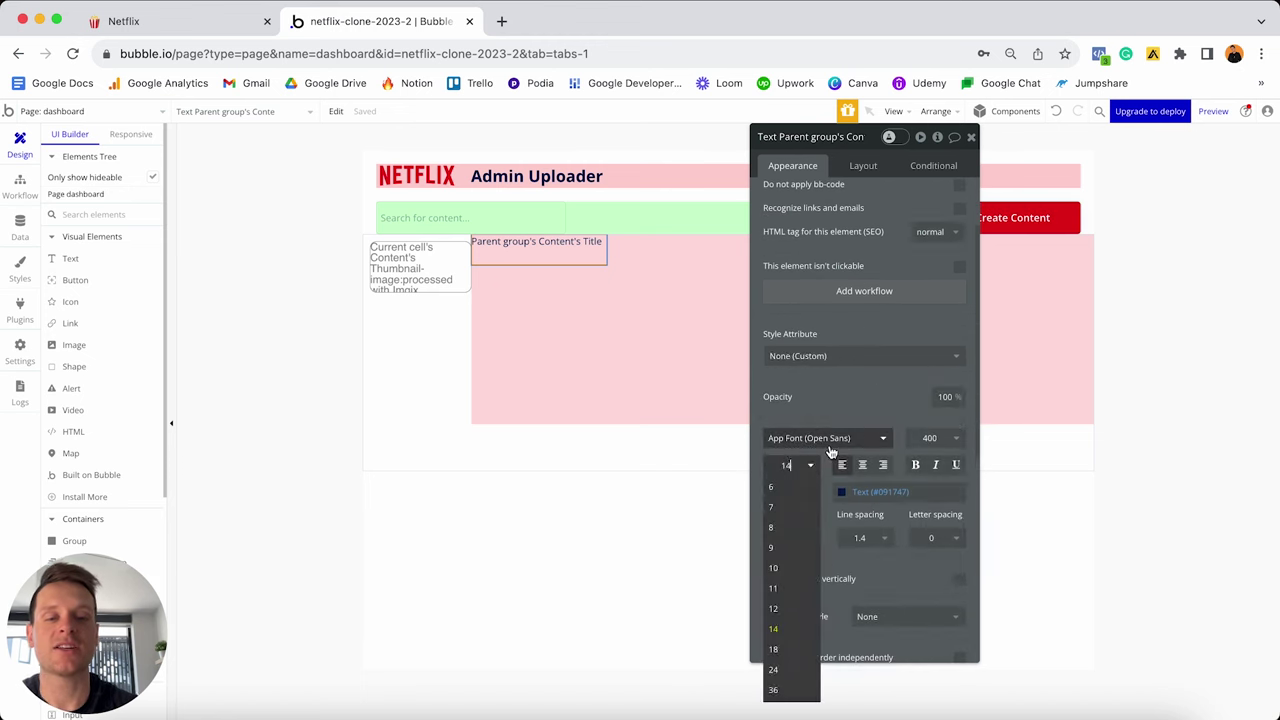
{"action": "type", "text": "18"}
{"action": "key", "text": "Return"}
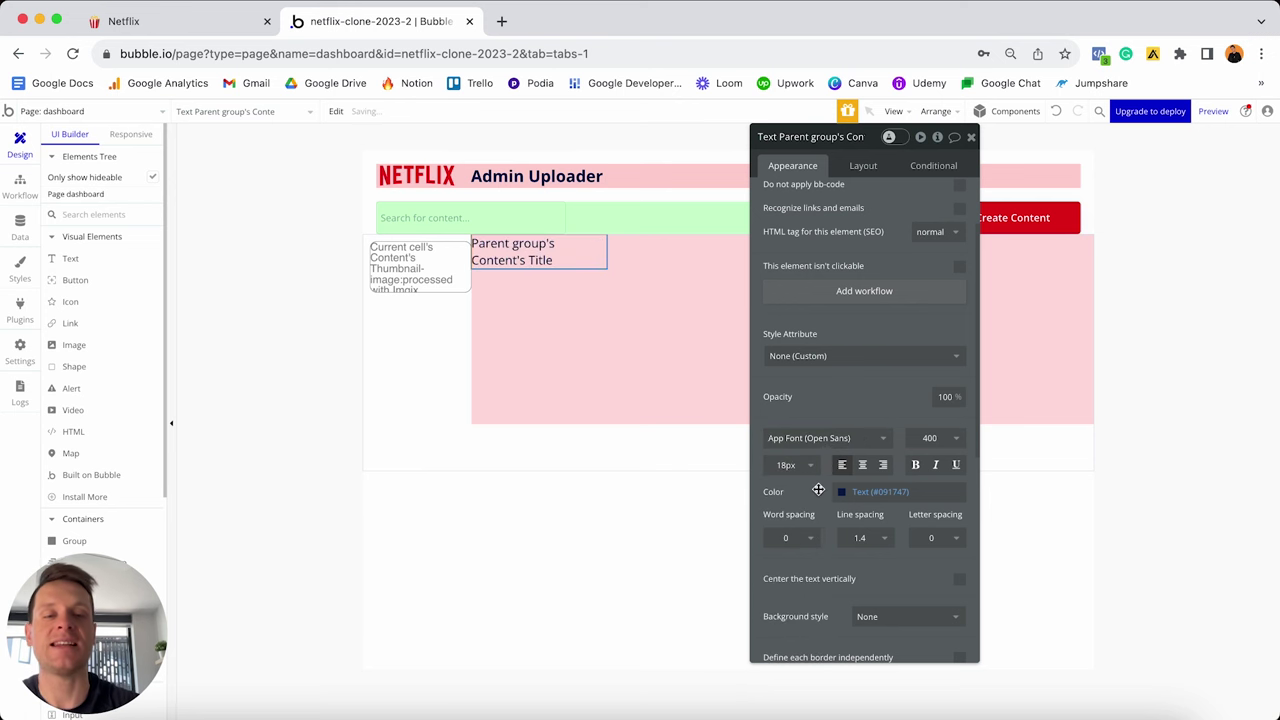
{"action": "left_click", "coordinate": [914, 468]}
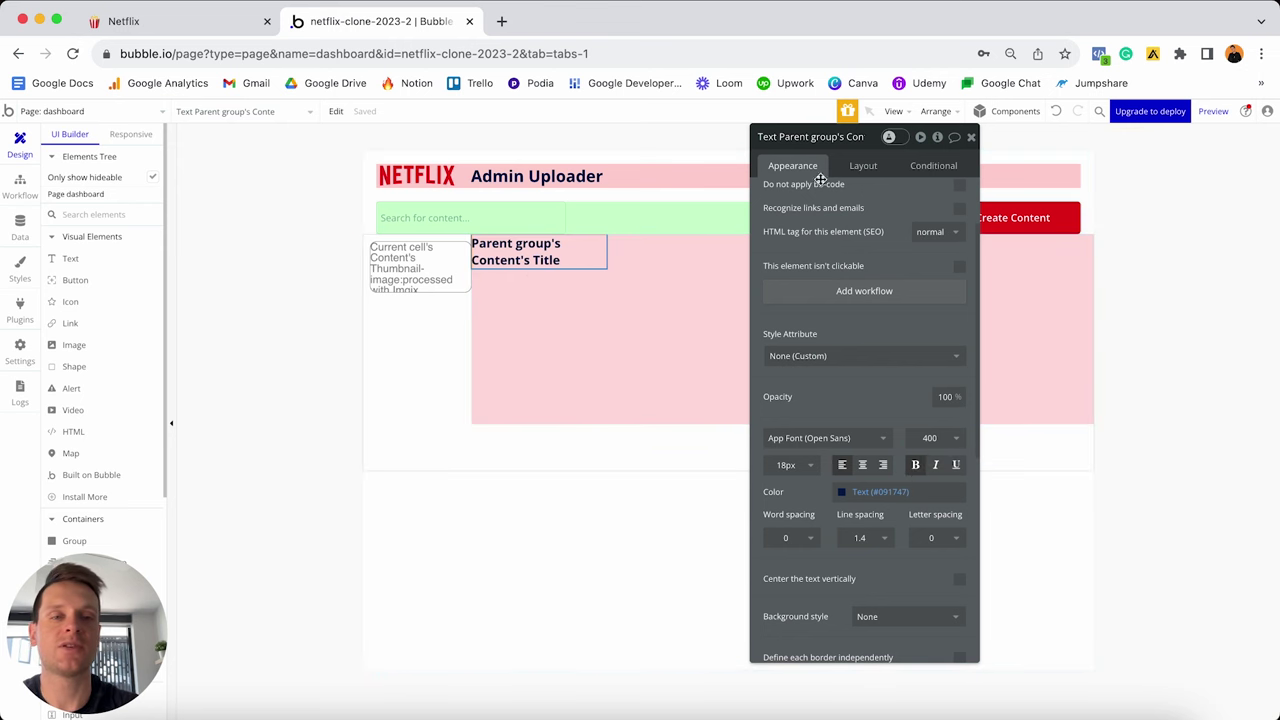
Step: Let the title stretch full width with 0 minimum width, then paste a duplicate below it
{"action": "left_click", "coordinate": [862, 167]}
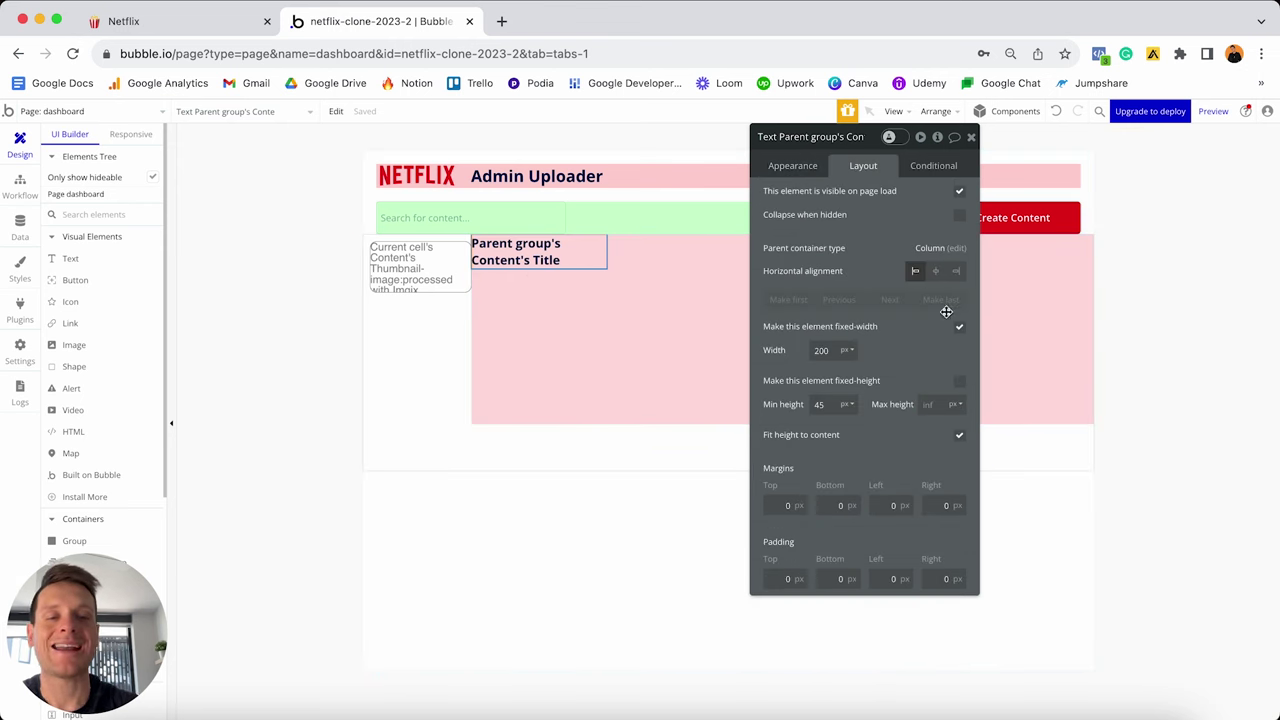
{"action": "left_click", "coordinate": [959, 327]}
{"action": "left_click", "coordinate": [835, 350]}
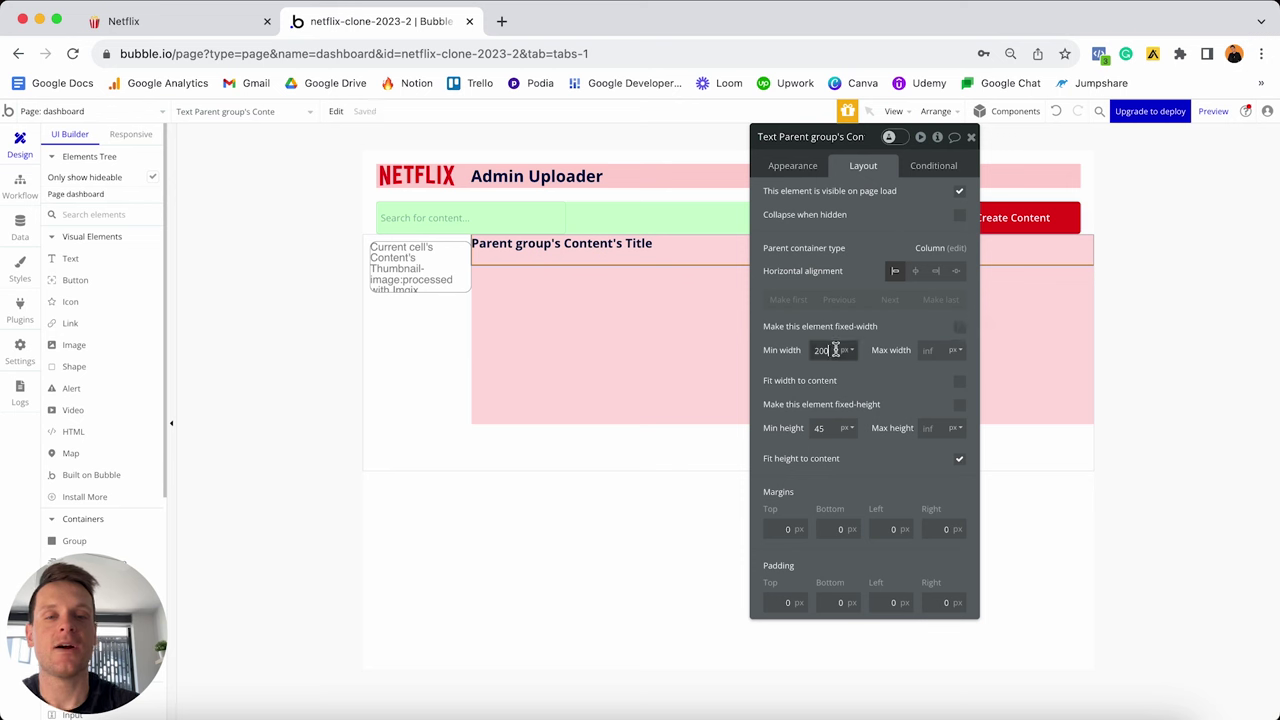
{"action": "key", "text": "BackSpace"}
{"action": "type", "text": "0"}
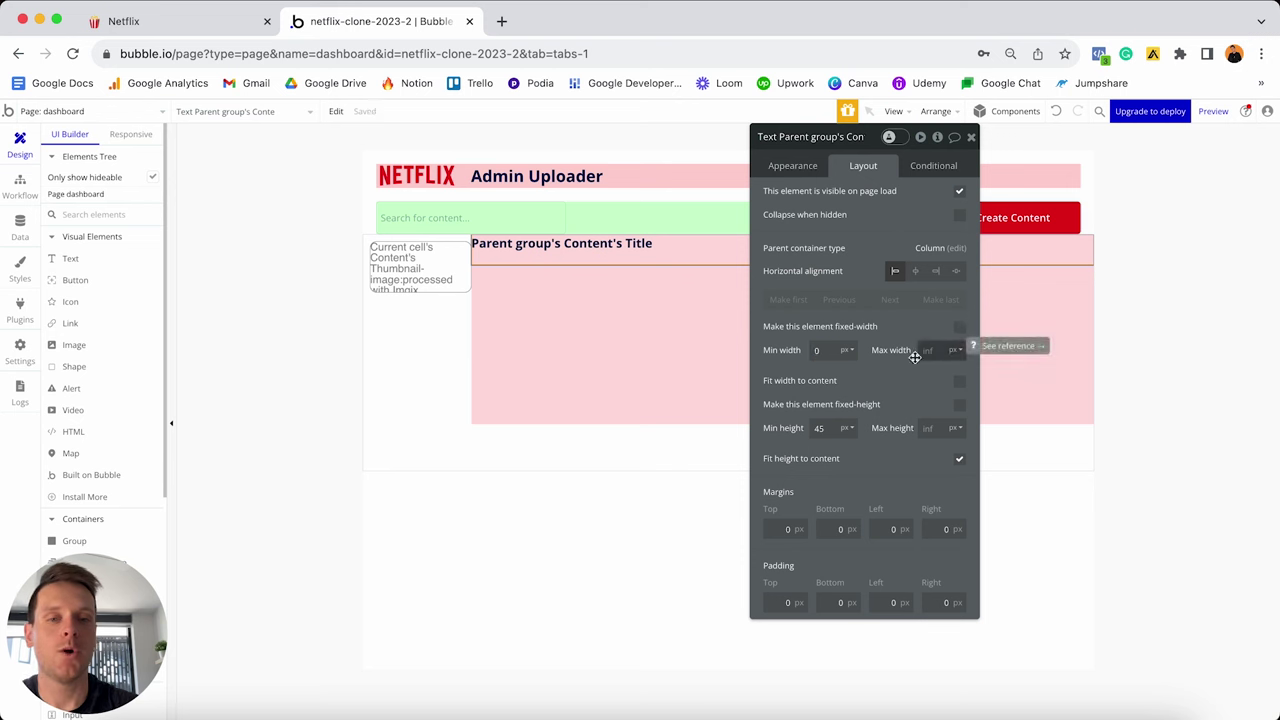
{"action": "type", "text": "0"}
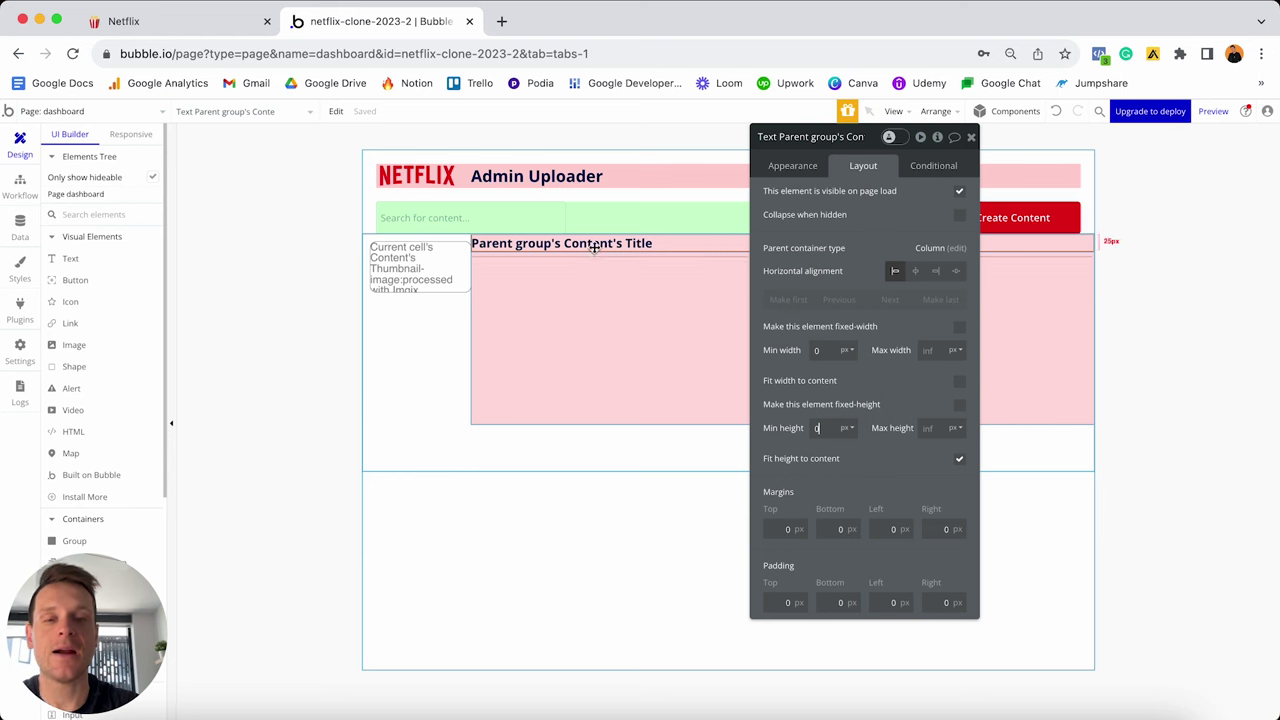
{"action": "key", "text": "ctrl+v"}
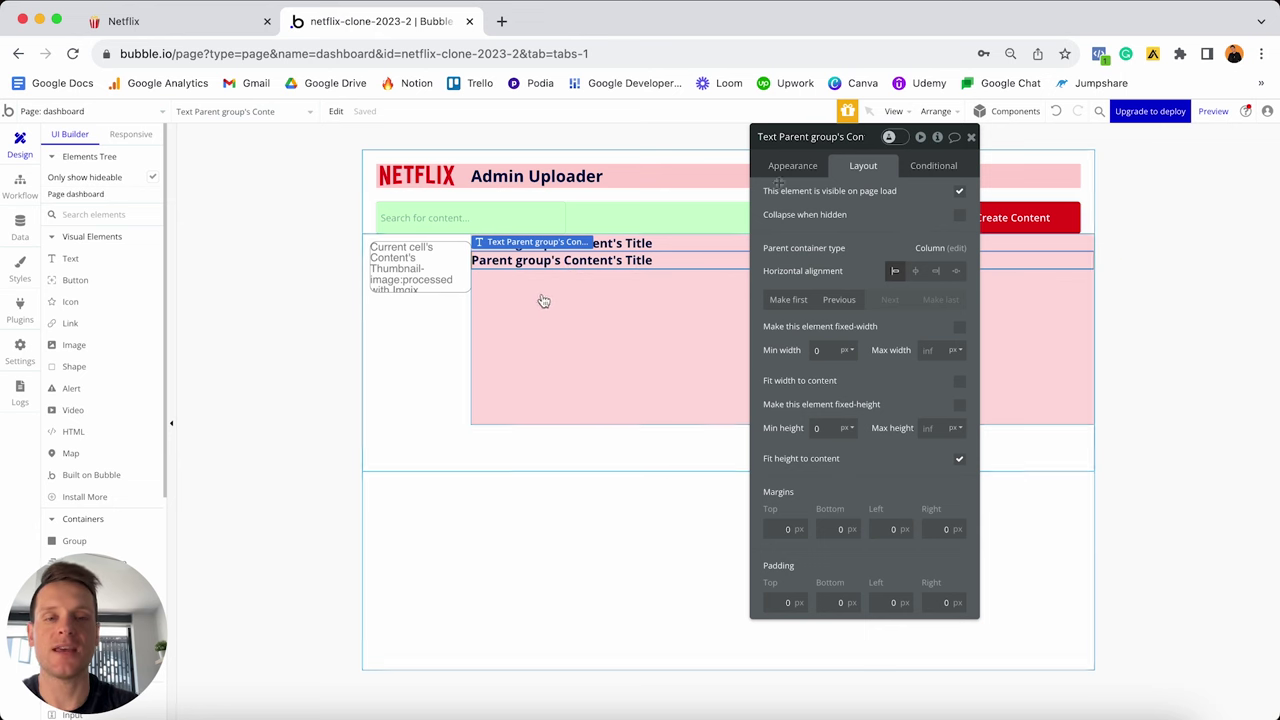
Step: Clear the copy's dynamic content, make it read 'Published:', and go to the Data types page
{"action": "left_click", "coordinate": [786, 168]}
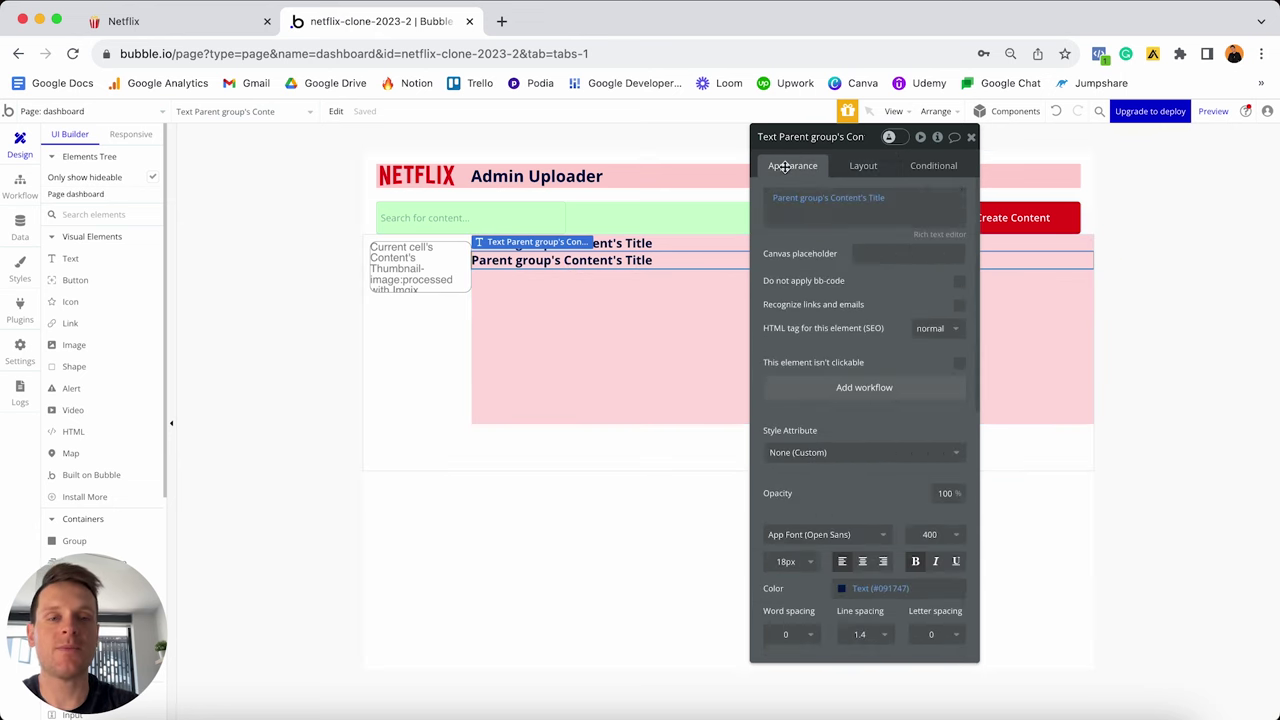
{"action": "right_click", "coordinate": [838, 208]}
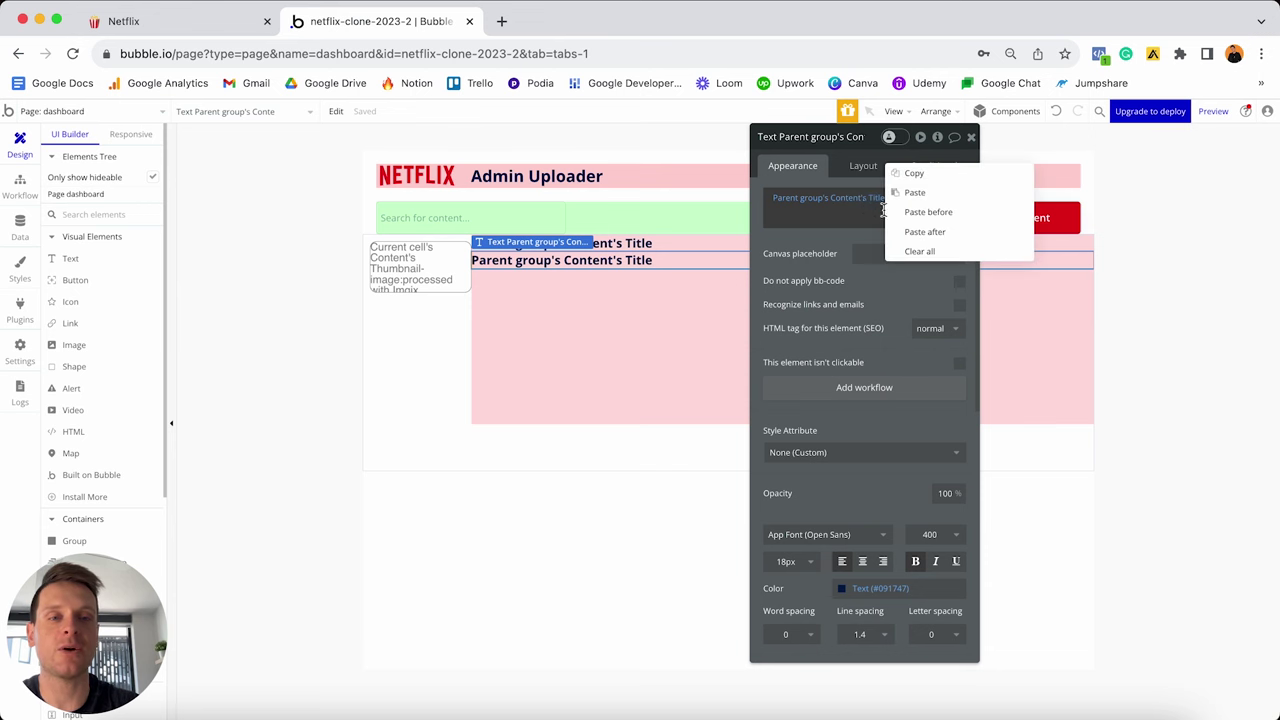
{"action": "left_click", "coordinate": [916, 253]}
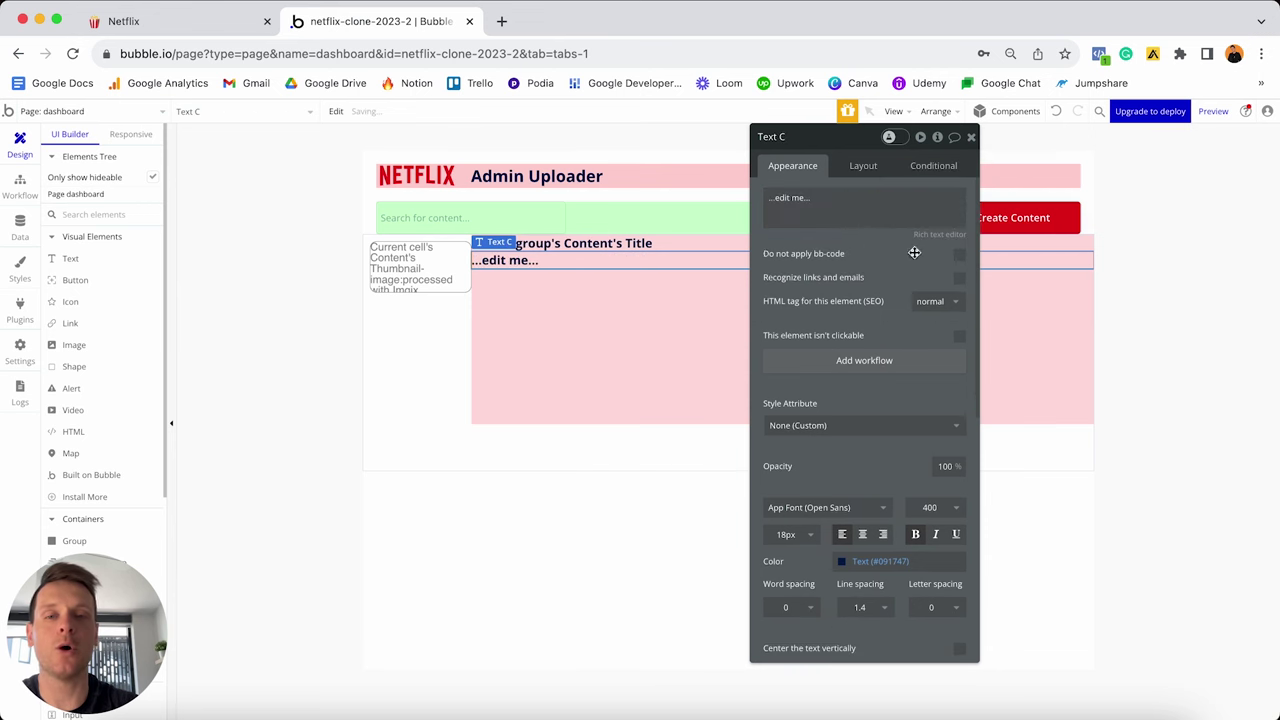
{"action": "left_click", "coordinate": [806, 199]}
{"action": "type", "text": "Published"}
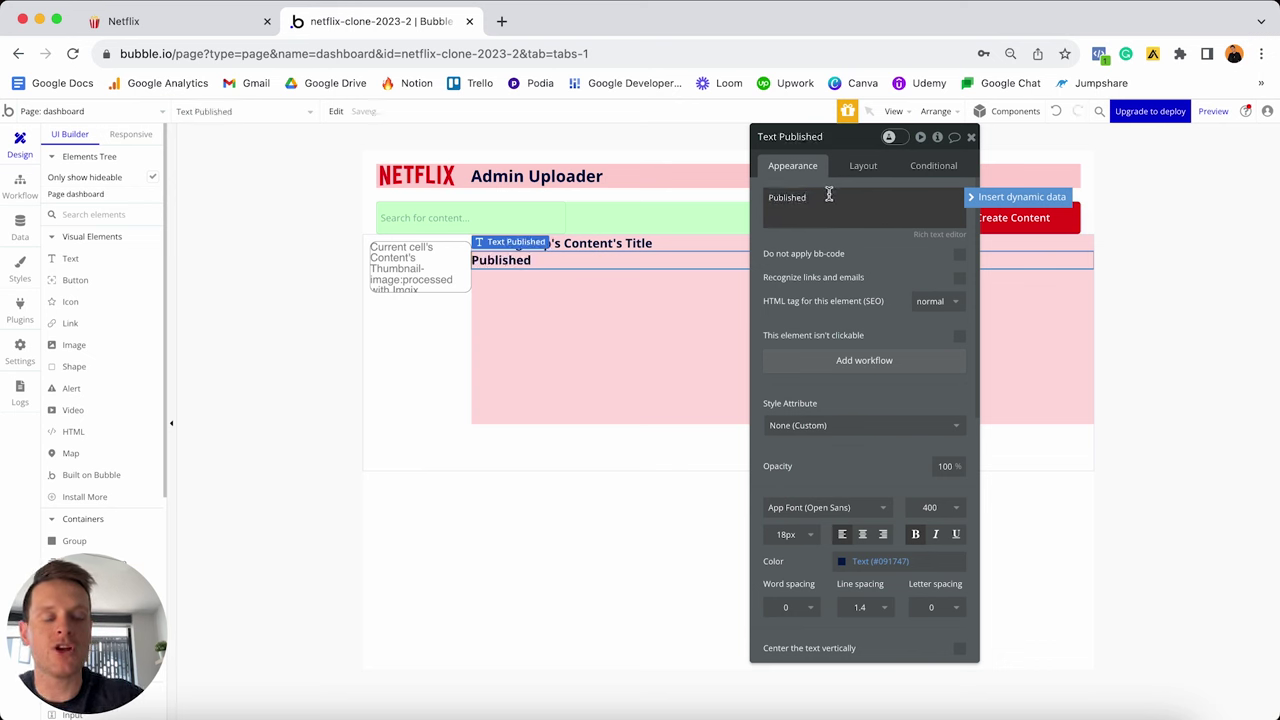
{"action": "type", "text": ":"}
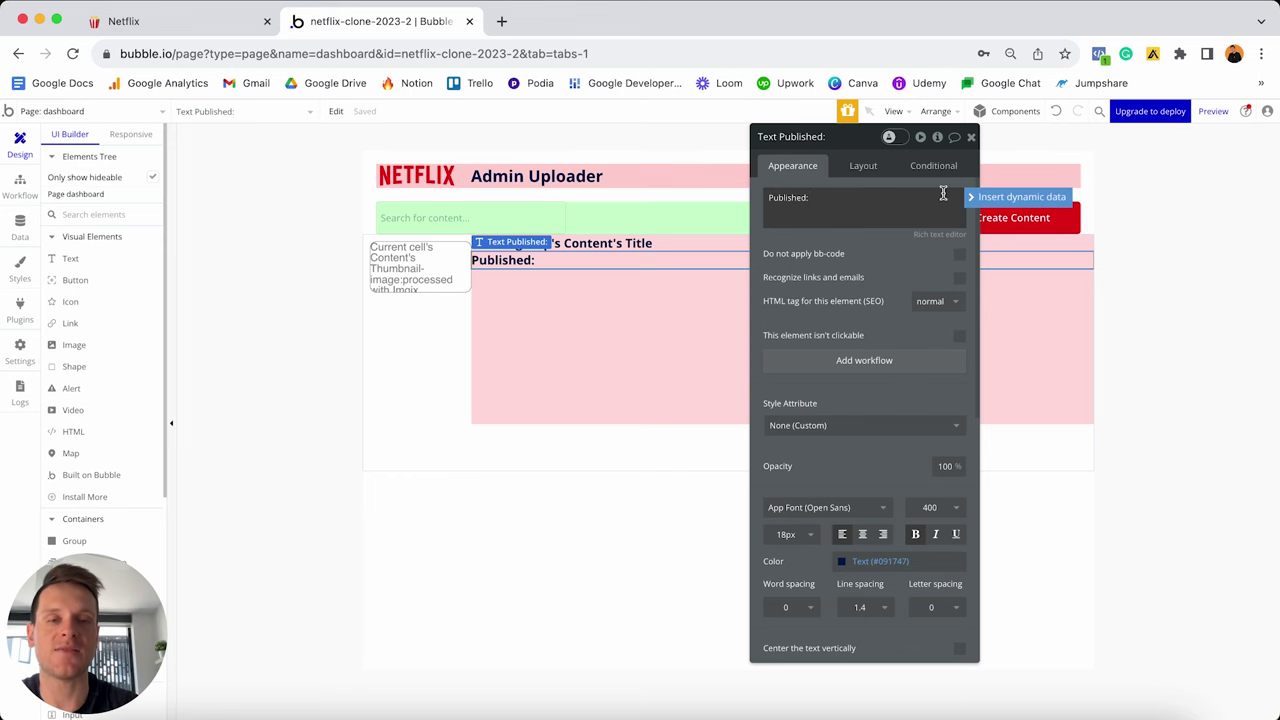
{"action": "left_click", "coordinate": [36, 226]}
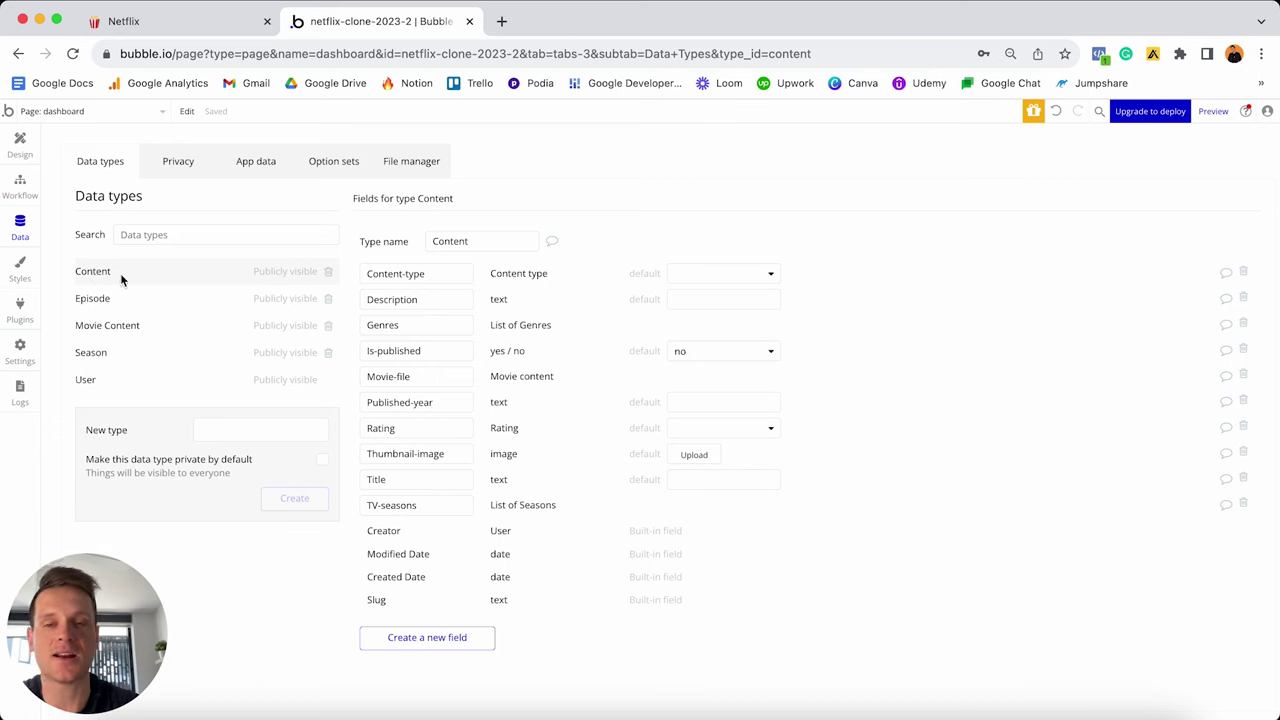
Step: Select the Content type's Is-published field name to check it
{"action": "triple_click", "coordinate": [455, 350]}
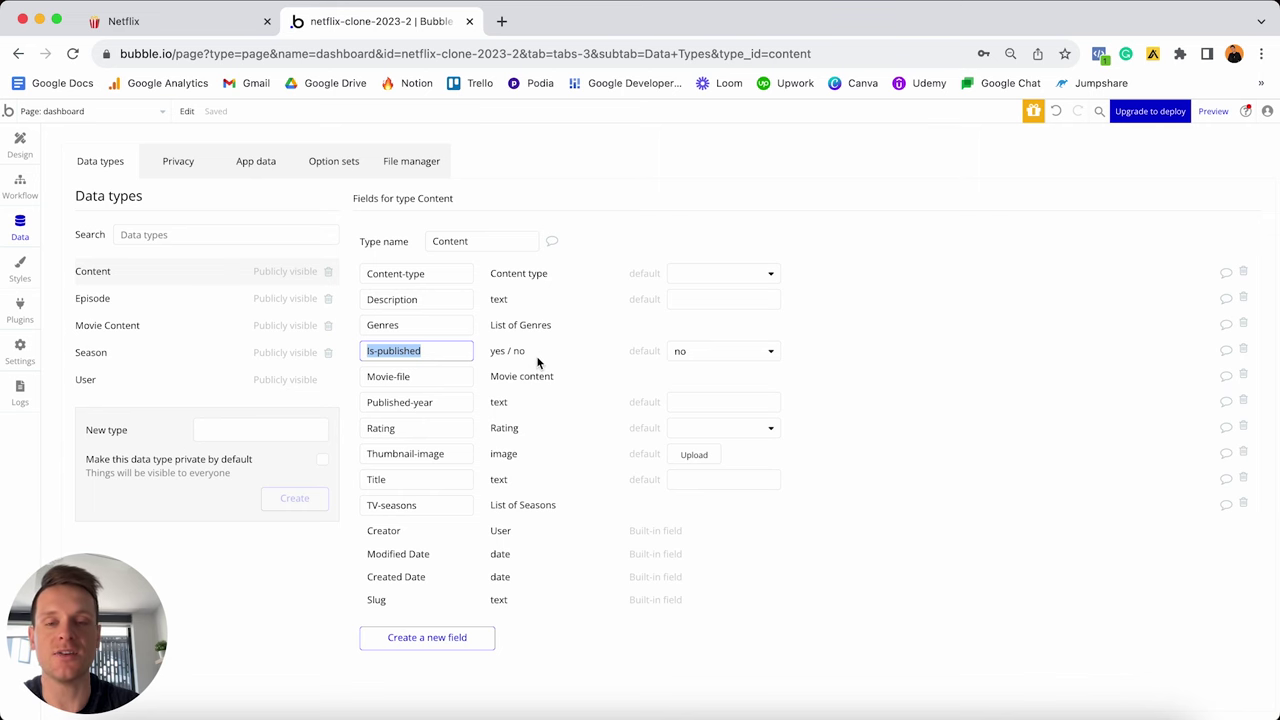
Step: Back in Design, append Parent group's Content's Is-published after 'Published:' in the text
{"action": "left_click", "coordinate": [22, 145]}
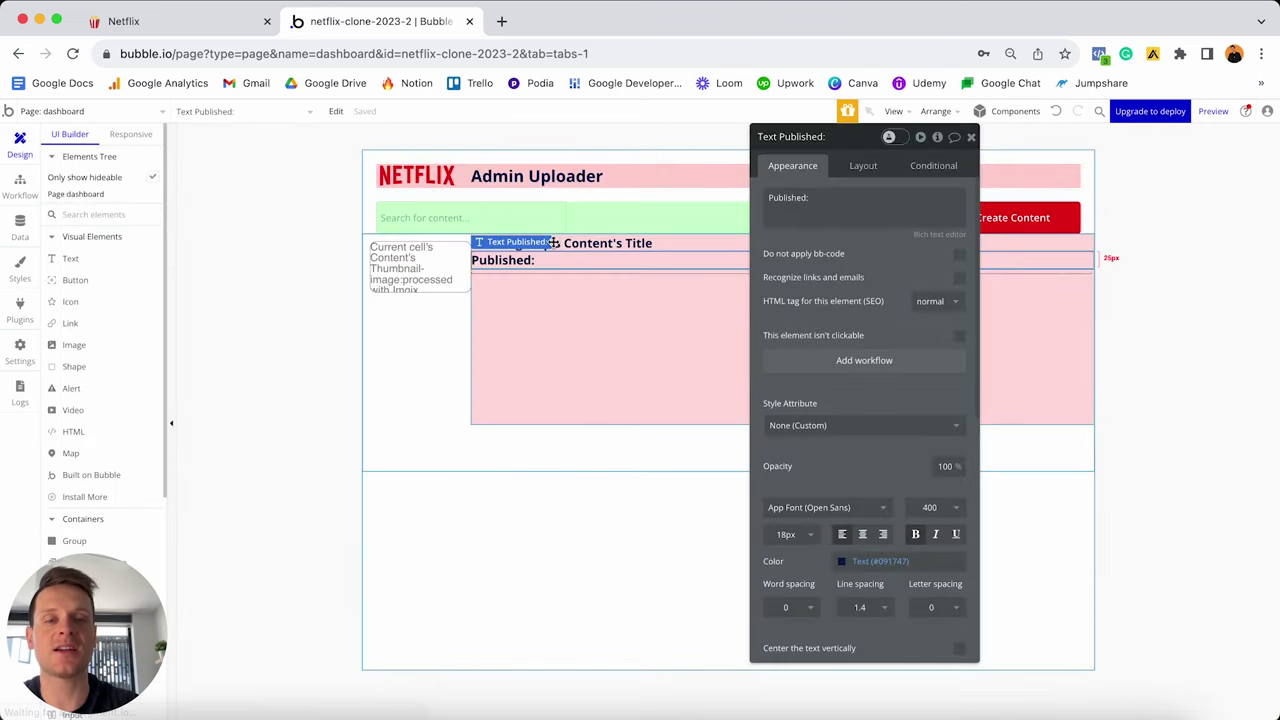
{"action": "left_click", "coordinate": [891, 197]}
{"action": "left_click", "coordinate": [893, 197]}
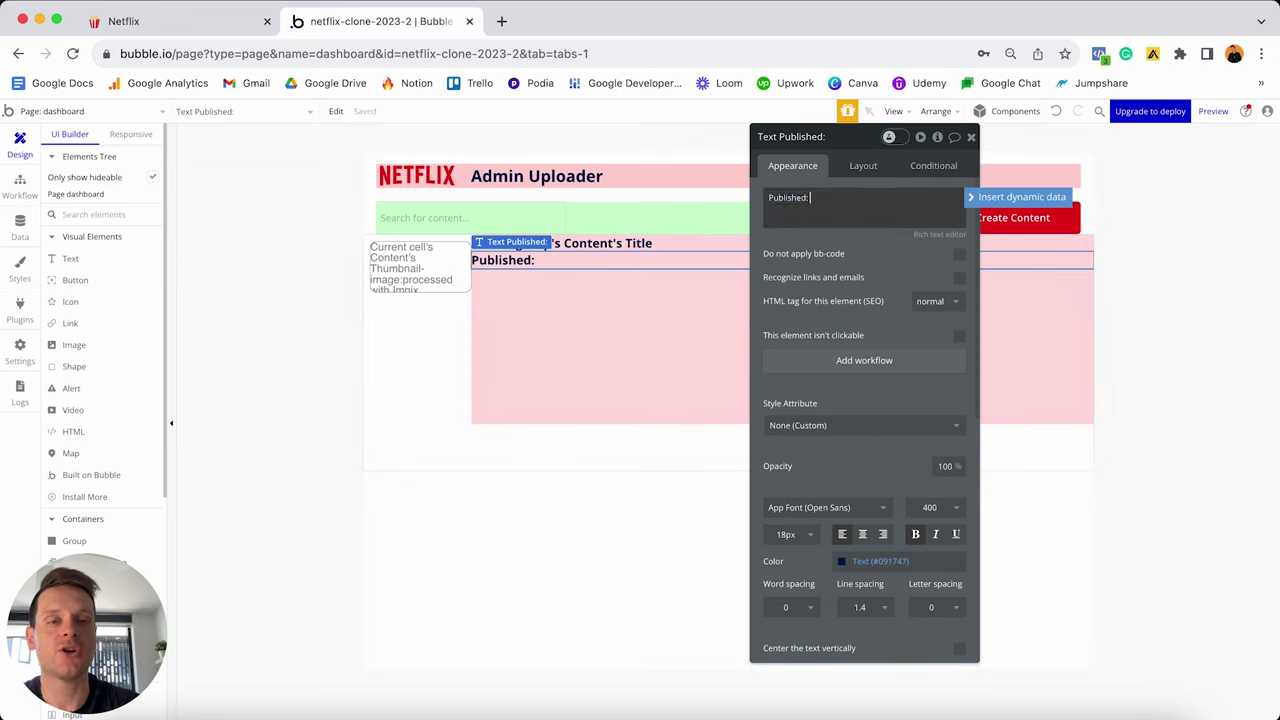
{"action": "left_click", "coordinate": [975, 205]}
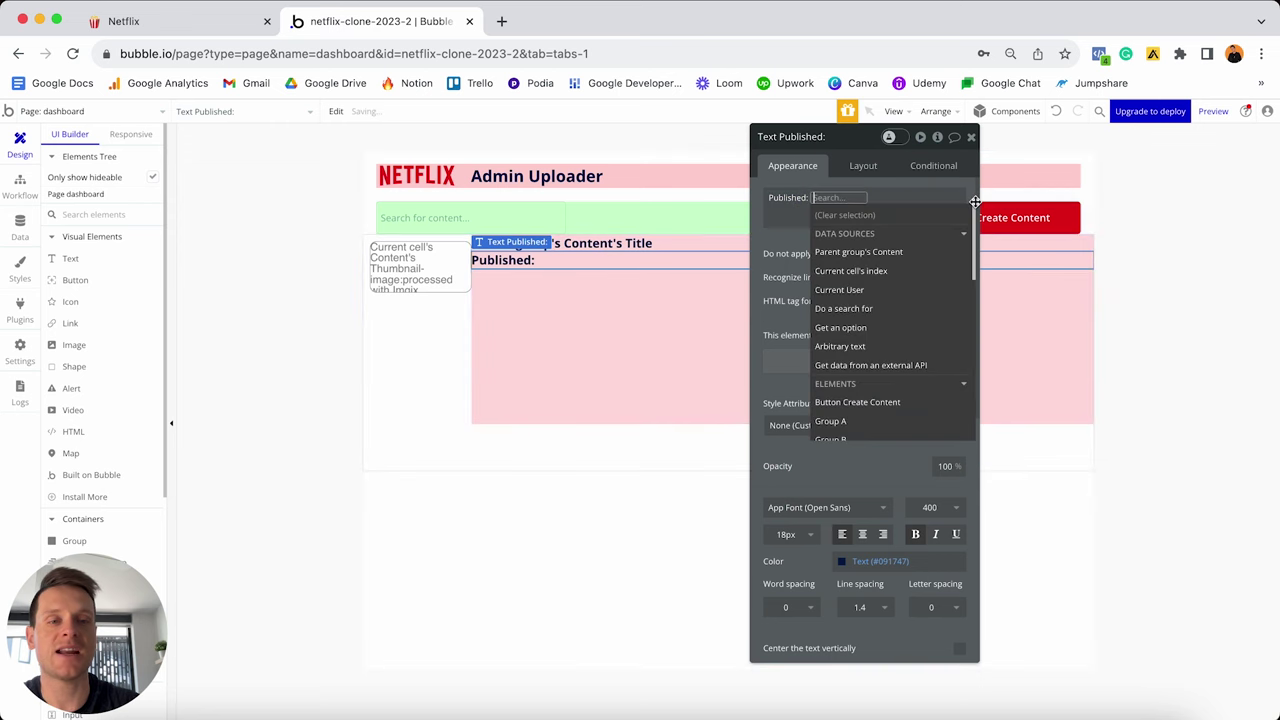
{"action": "left_click", "coordinate": [867, 255]}
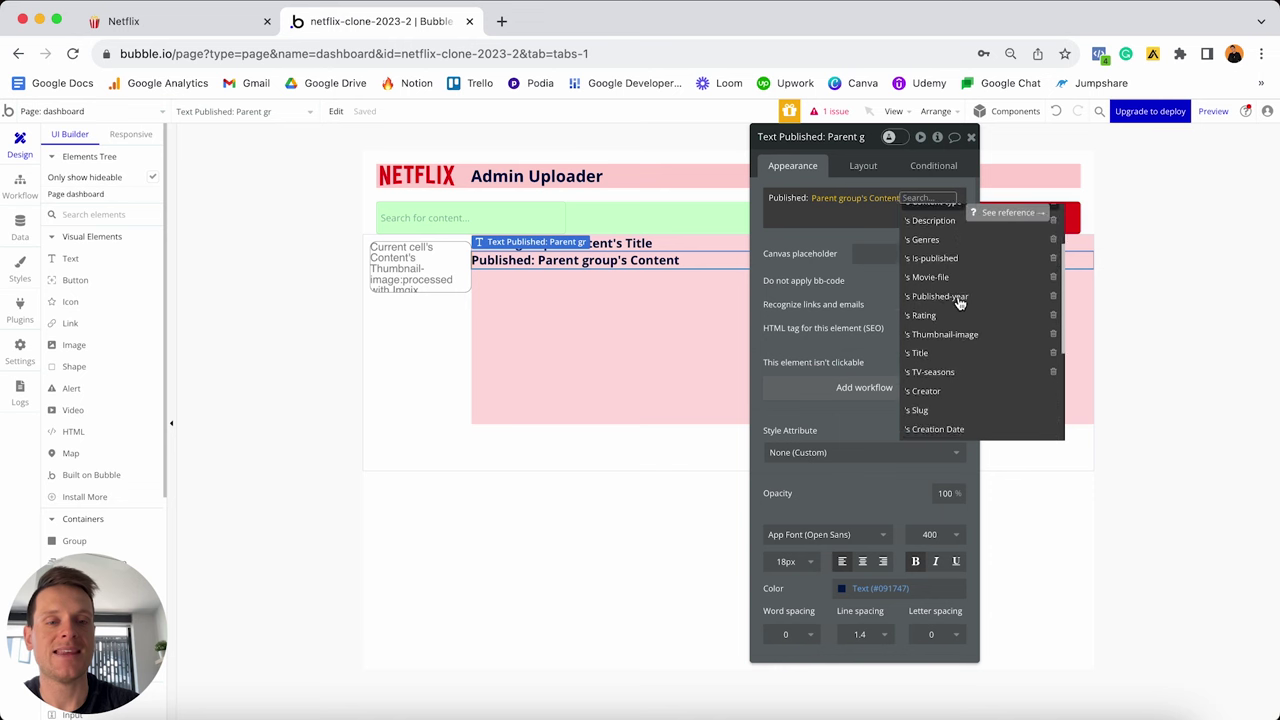
{"action": "scroll", "coordinate": [960, 303], "scroll_direction": "down", "scroll_amount": 1}
{"action": "left_click", "coordinate": [935, 254]}
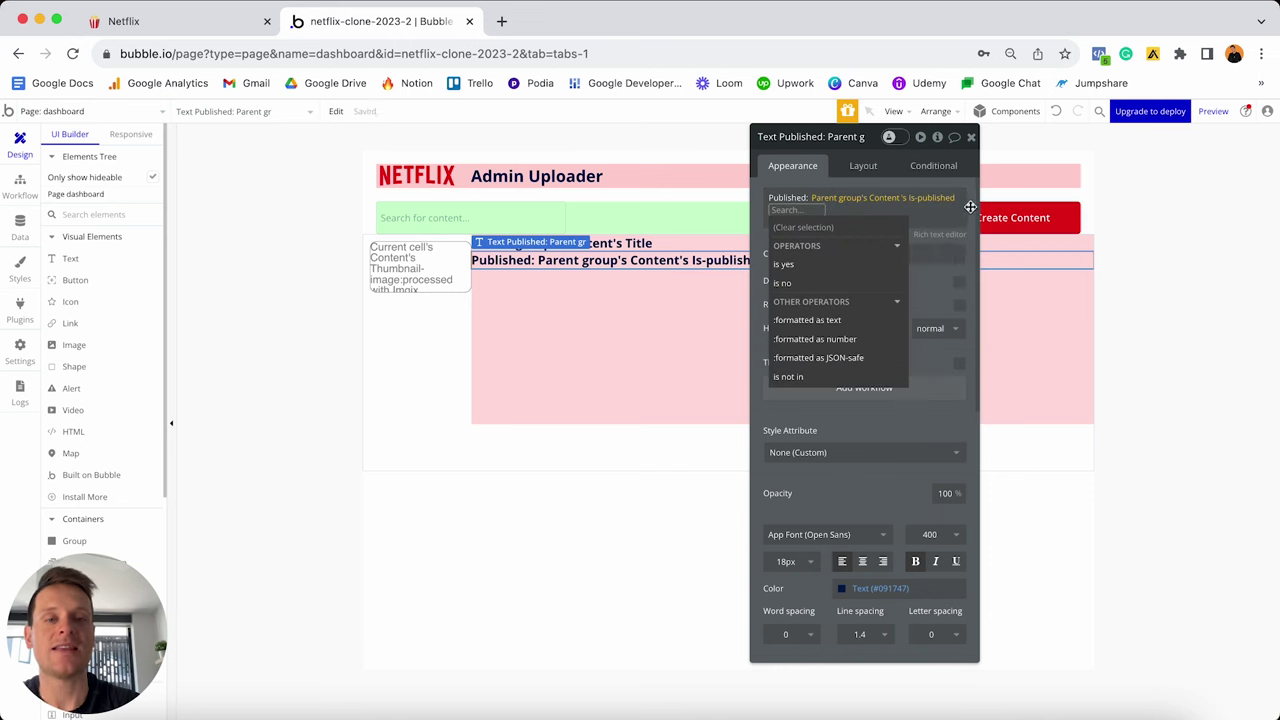
{"action": "left_click", "coordinate": [965, 206]}
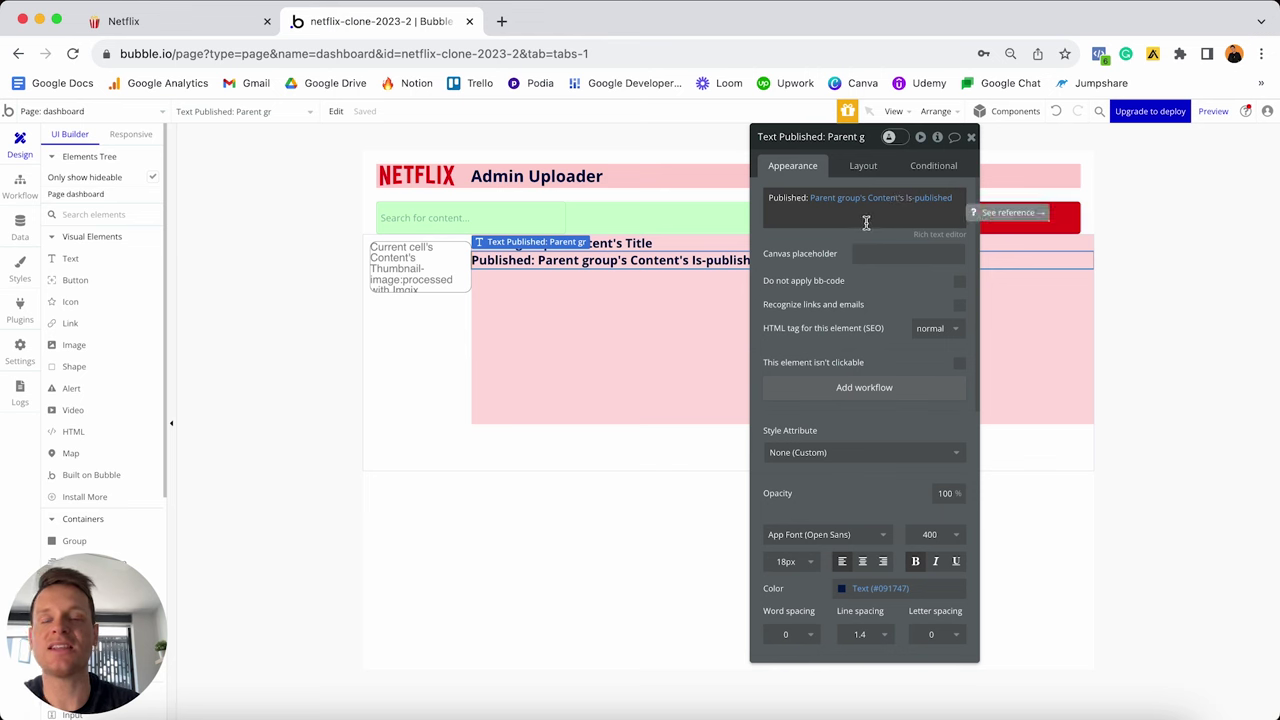
Step: Set the Published text's font size to 14
{"action": "scroll", "coordinate": [838, 304], "scroll_direction": "down", "scroll_amount": 2}
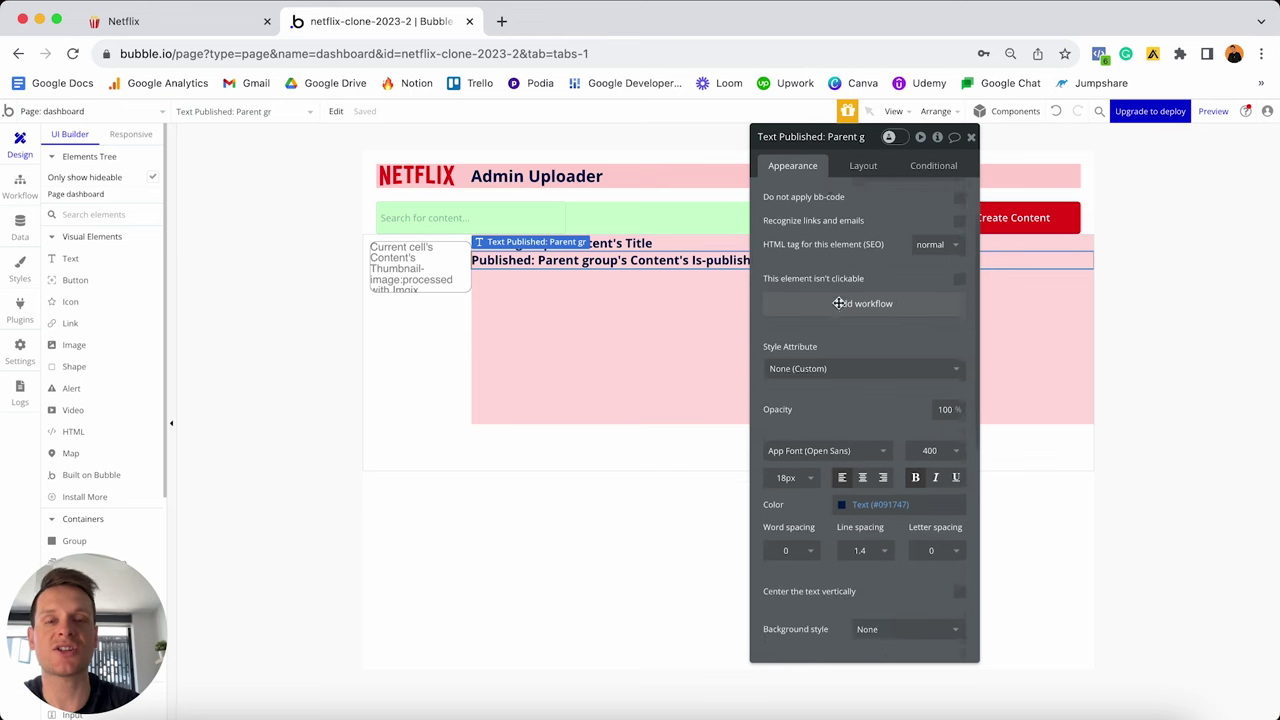
{"action": "left_click", "coordinate": [790, 461]}
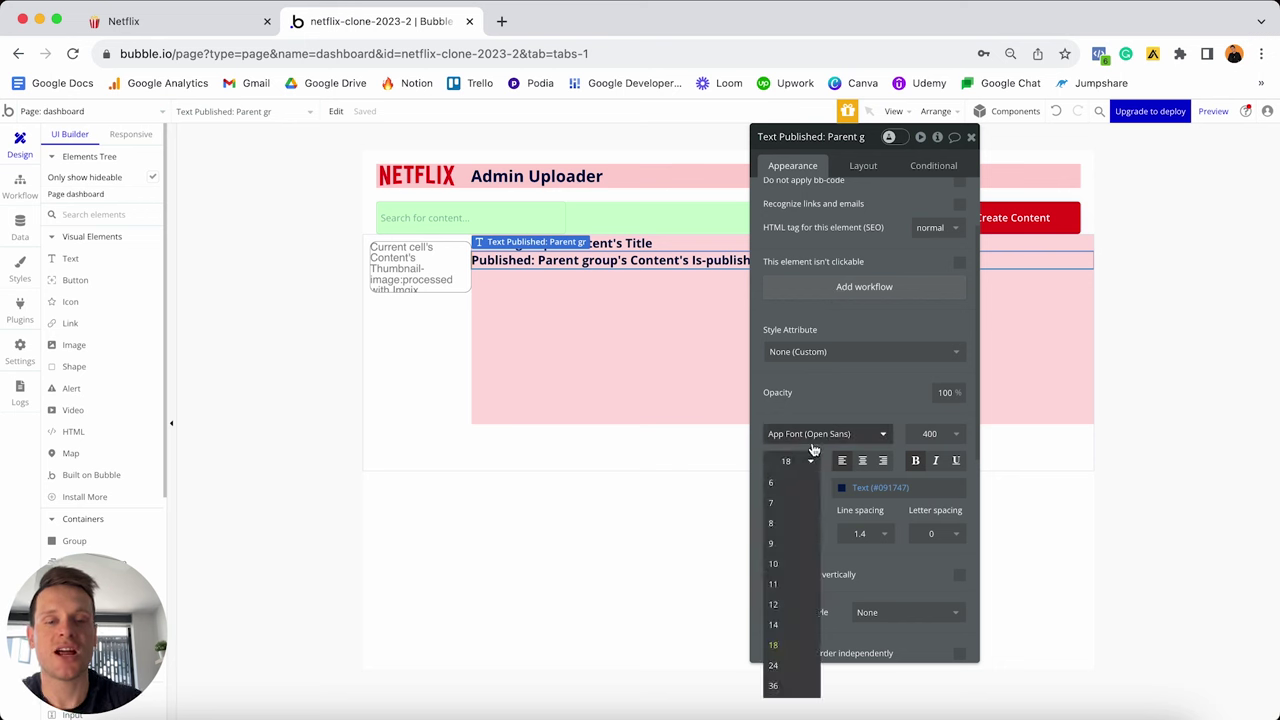
{"action": "type", "text": "14"}
{"action": "key", "text": "Return"}
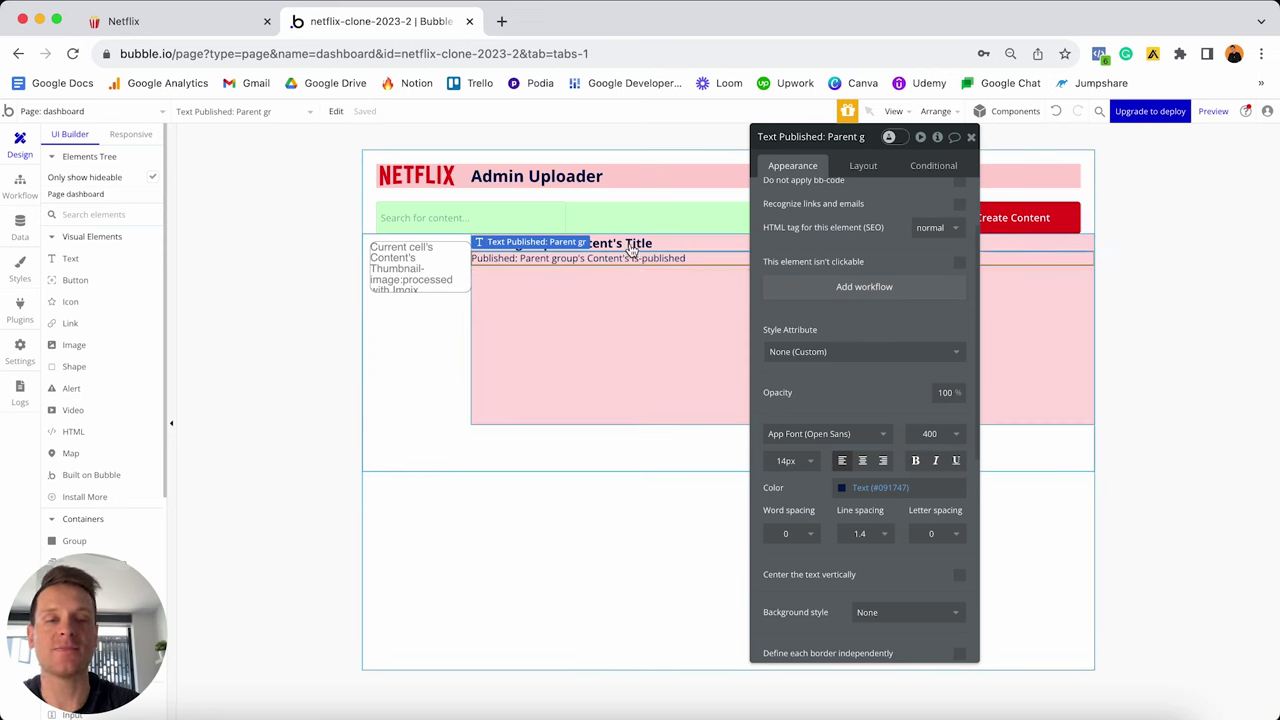
Step: Give the Published text a 10 px top margin
{"action": "left_click", "coordinate": [866, 168]}
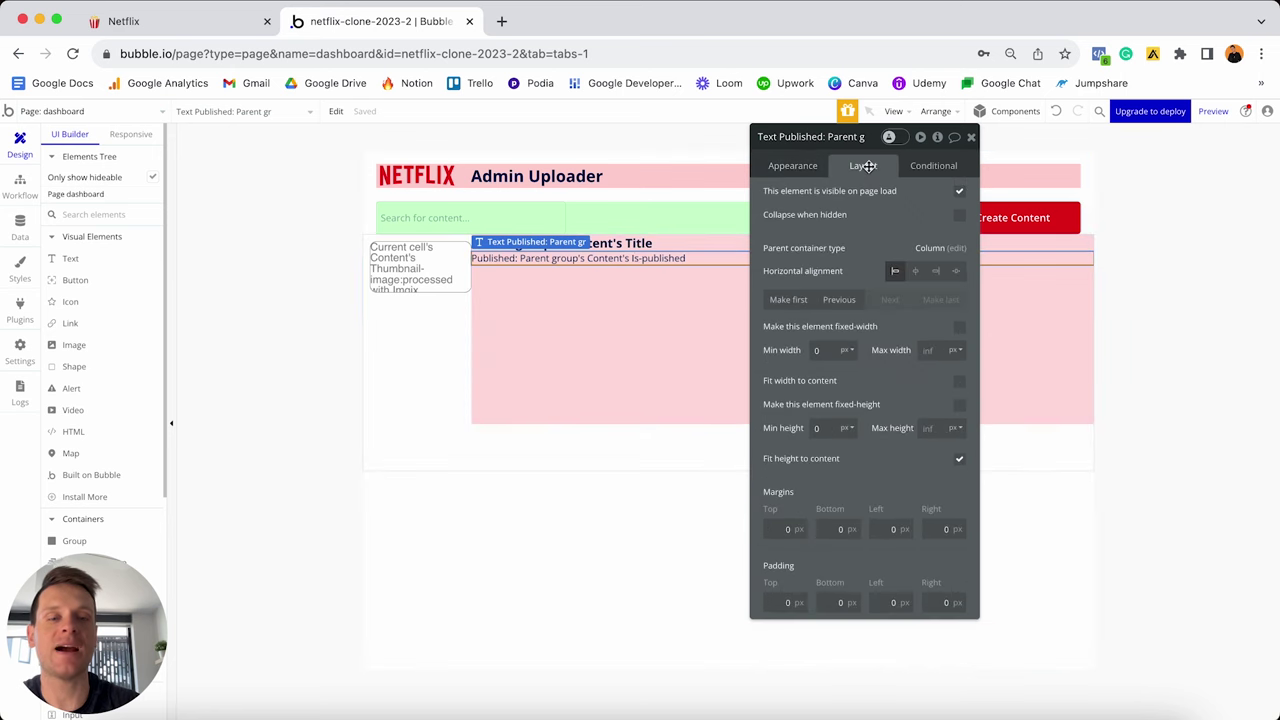
{"action": "left_click", "coordinate": [805, 530]}
{"action": "type", "text": "10"}
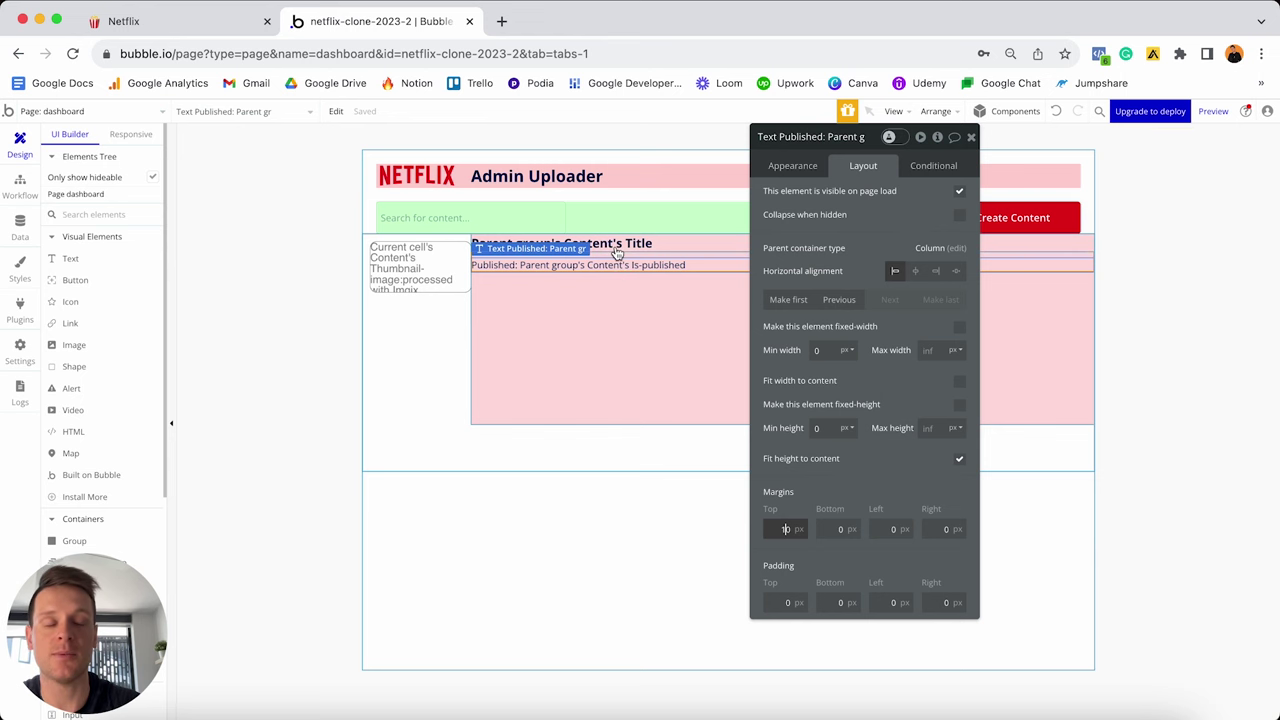
Step: Change the pink content group's minimum height from 280 to 0 and give it 10 px margins
{"action": "left_click", "coordinate": [601, 308]}
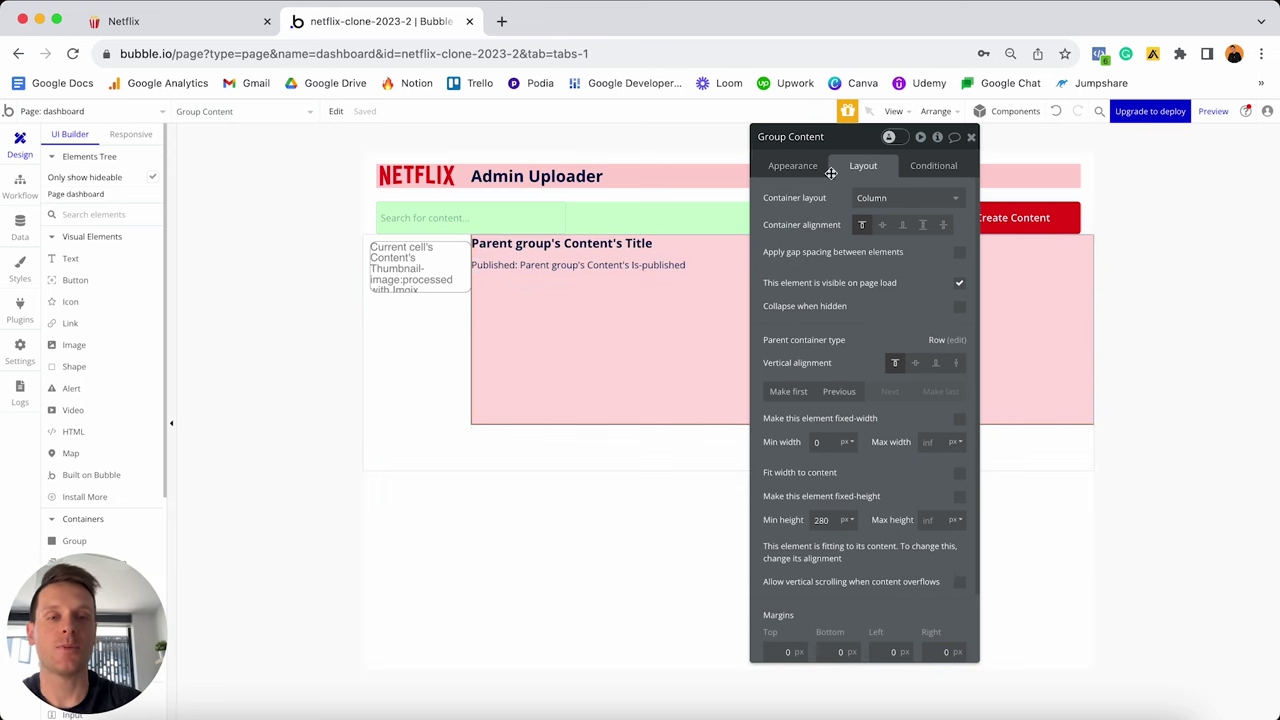
{"action": "left_click", "coordinate": [831, 520]}
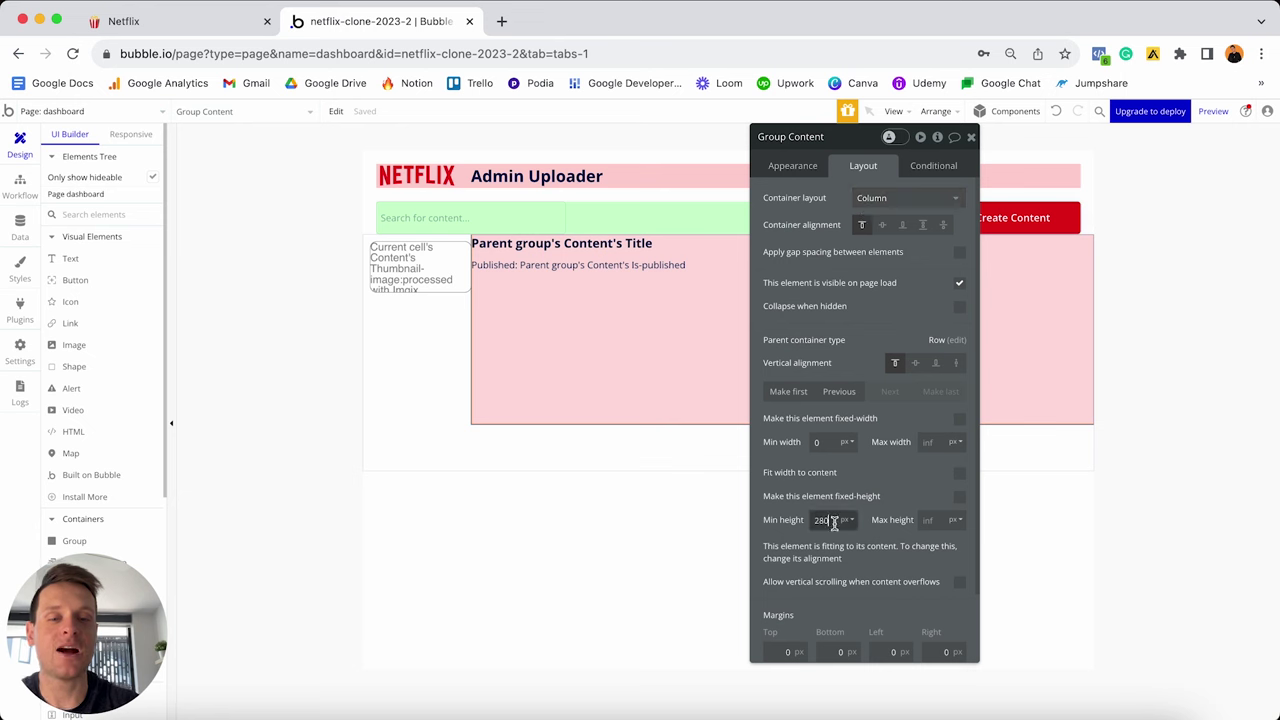
{"action": "key", "text": "BackSpace"}
{"action": "key", "text": "BackSpace"}
{"action": "key", "text": "BackSpace"}
{"action": "type", "text": "0"}
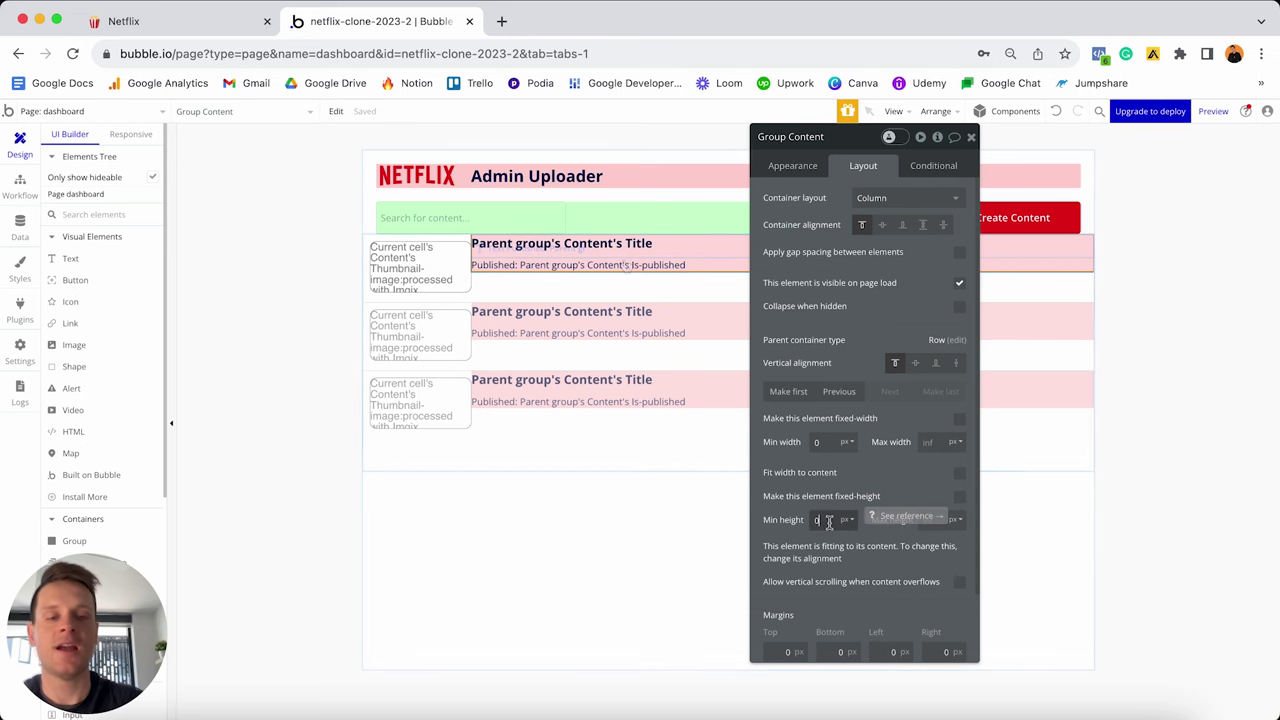
{"action": "scroll", "coordinate": [829, 521], "scroll_direction": "down", "scroll_amount": 2}
{"action": "scroll", "coordinate": [829, 521], "scroll_direction": "down", "scroll_amount": 1}
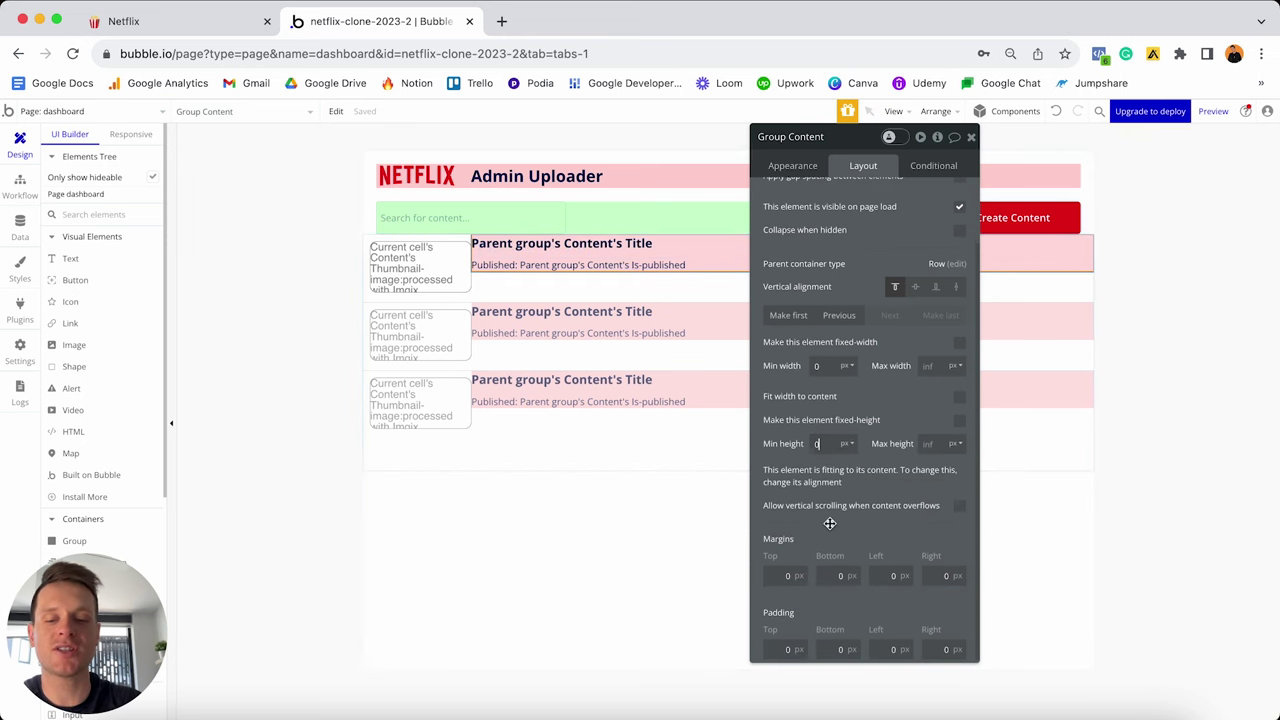
{"action": "left_click", "coordinate": [804, 575]}
{"action": "type", "text": "10"}
{"action": "key", "text": "Tab"}
{"action": "type", "text": "10"}
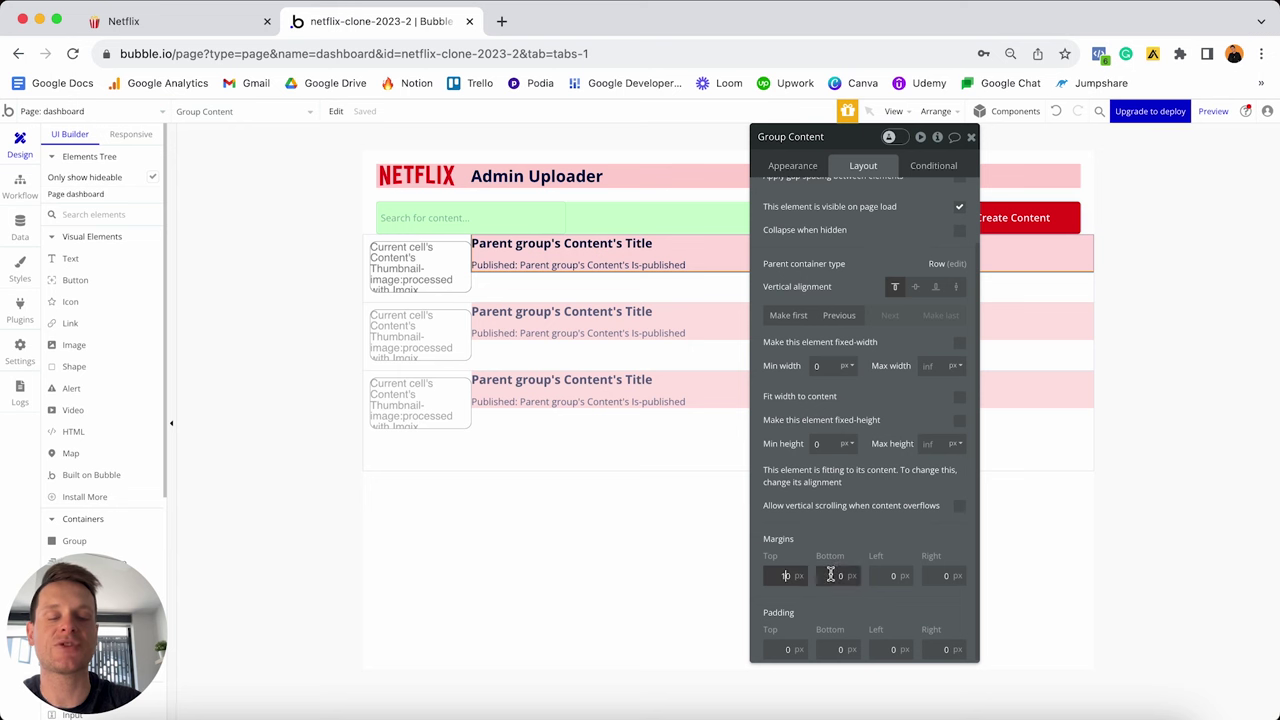
{"action": "left_click", "coordinate": [879, 575]}
{"action": "type", "text": "10"}
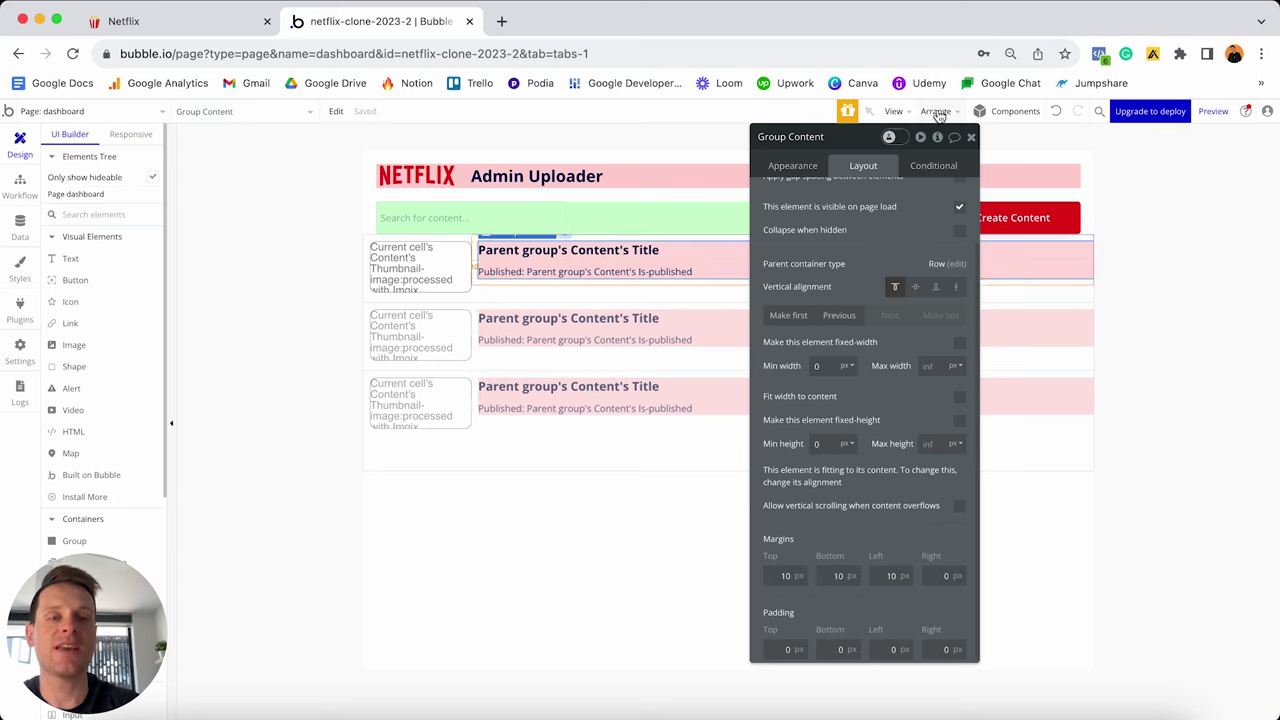
Step: Reposition the content group's property panel and cap the group at 500 px maximum width
{"action": "left_click", "coordinate": [972, 138]}
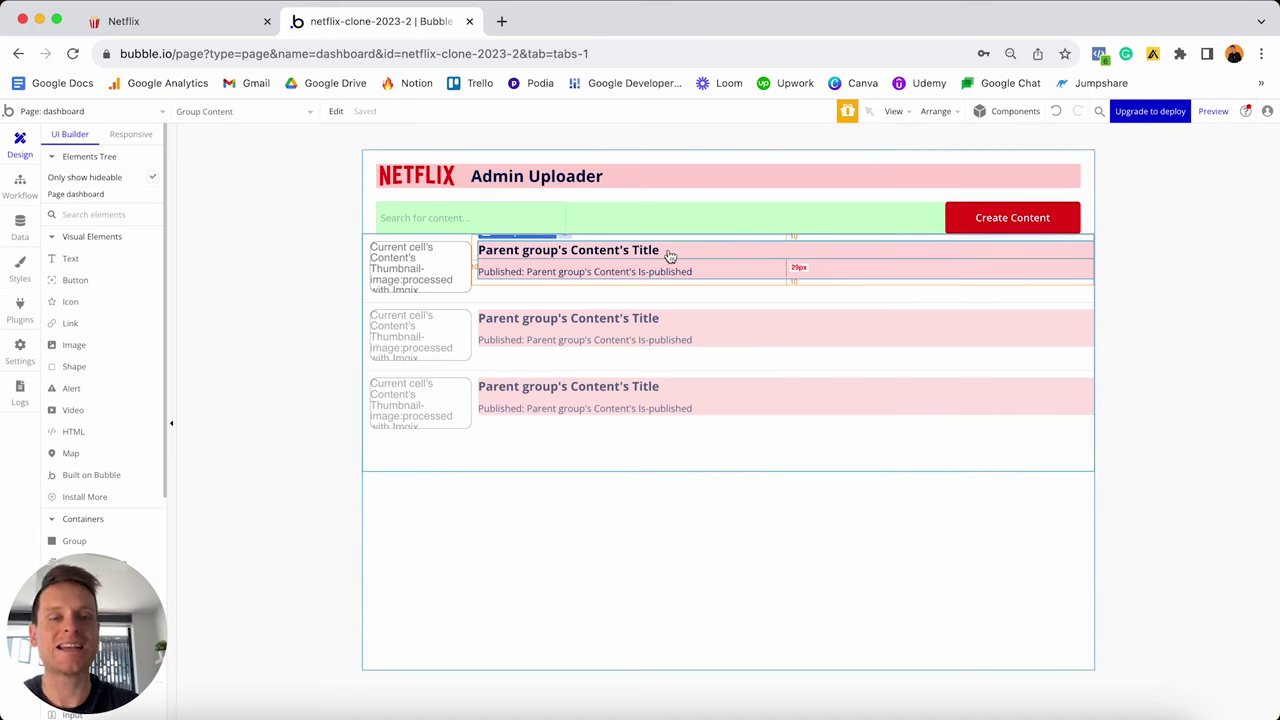
{"action": "double_click", "coordinate": [937, 262]}
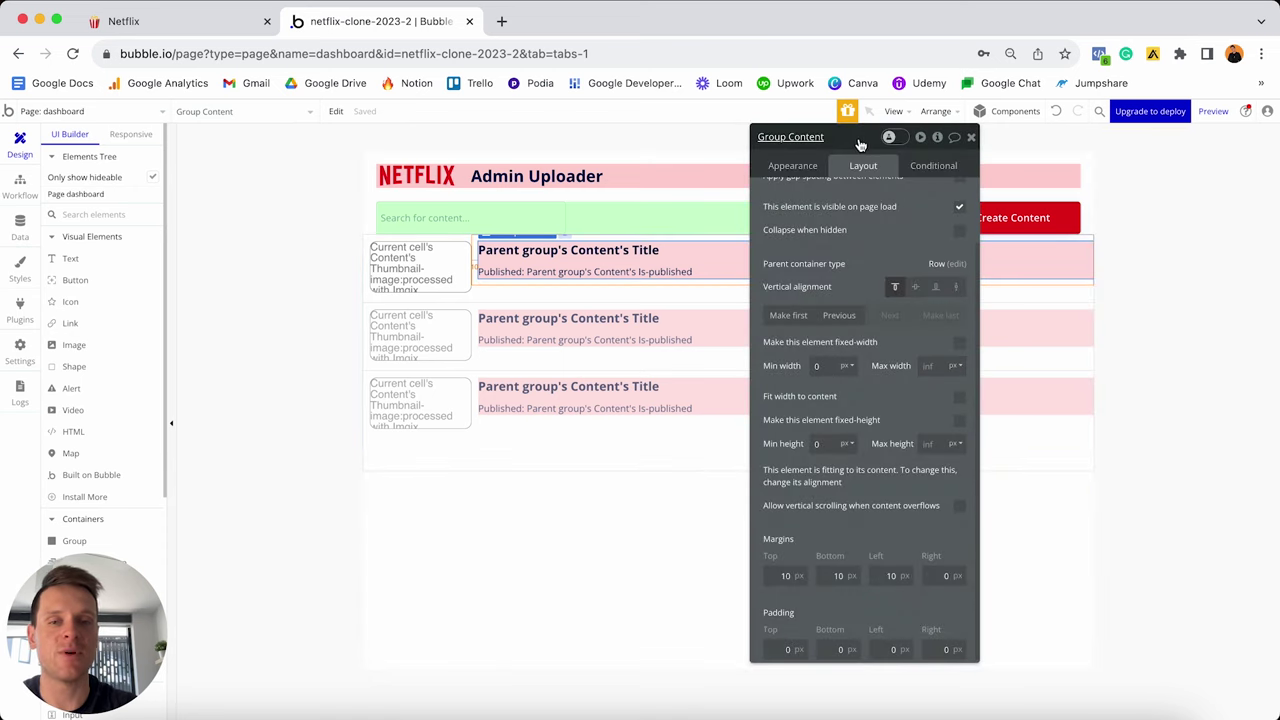
{"action": "left_click_drag", "start_coordinate": [855, 137], "coordinate": [287, 181]}
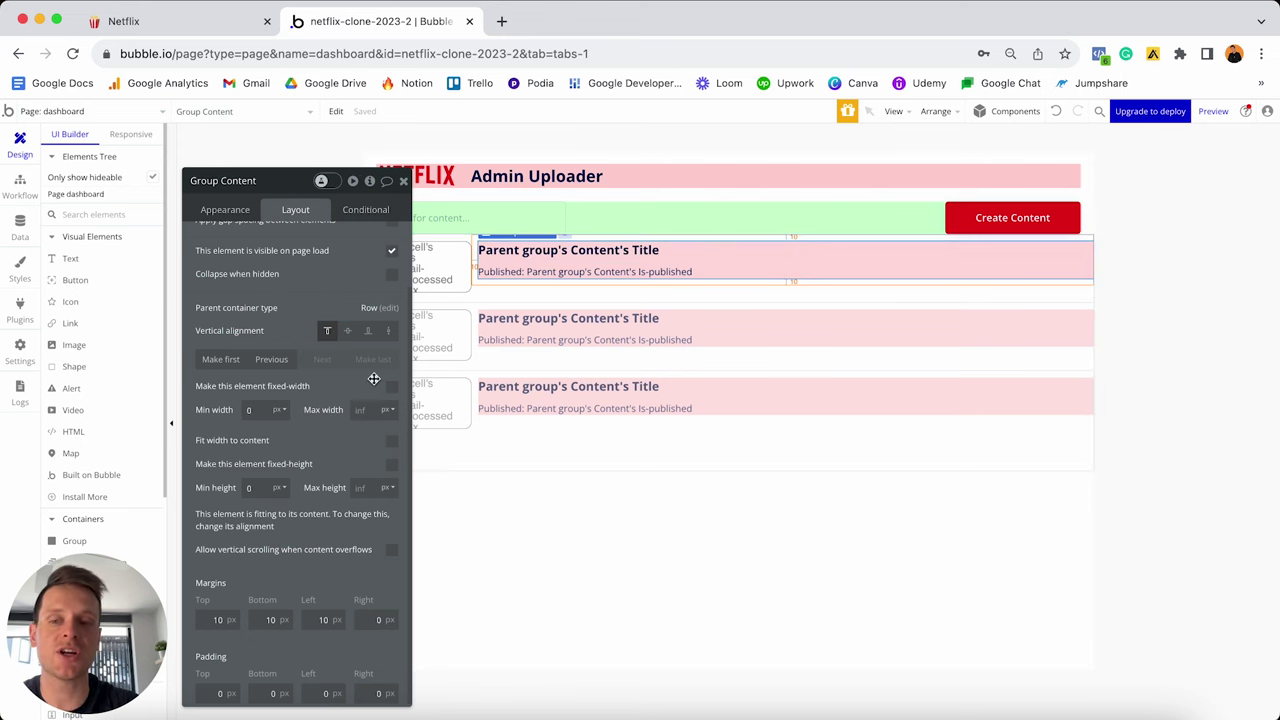
{"action": "left_click", "coordinate": [360, 410]}
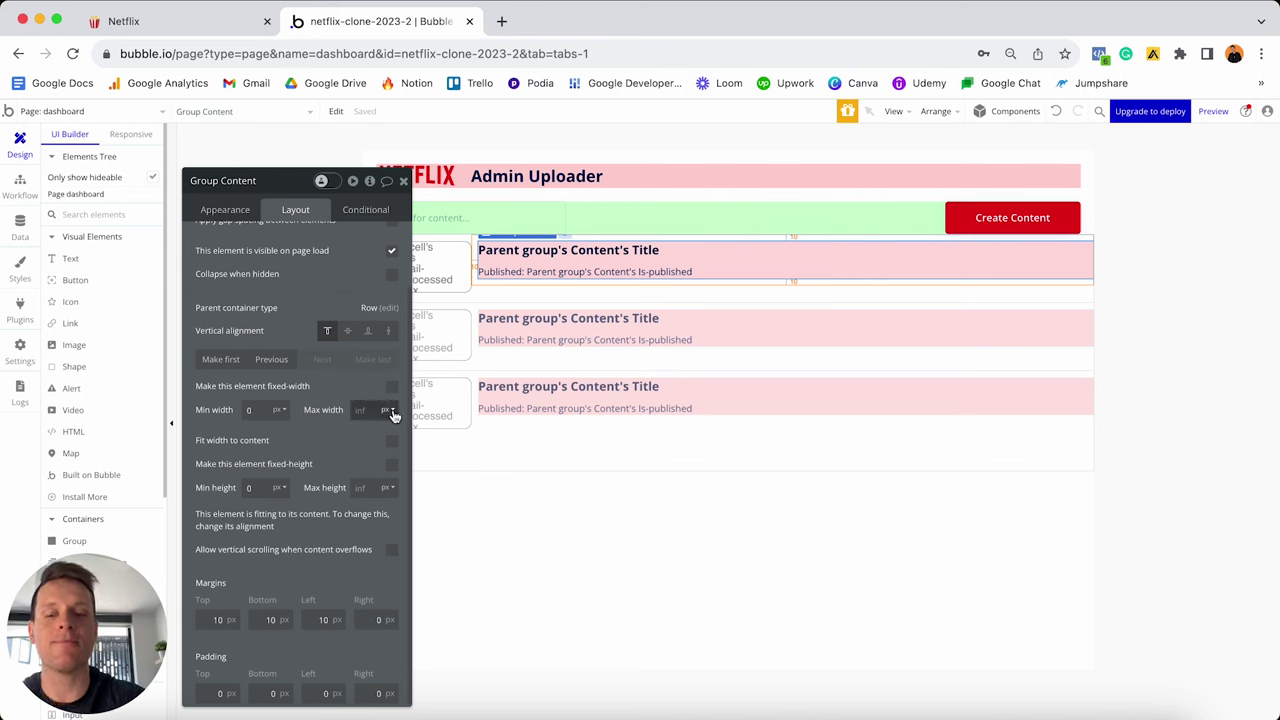
{"action": "type", "text": "500"}
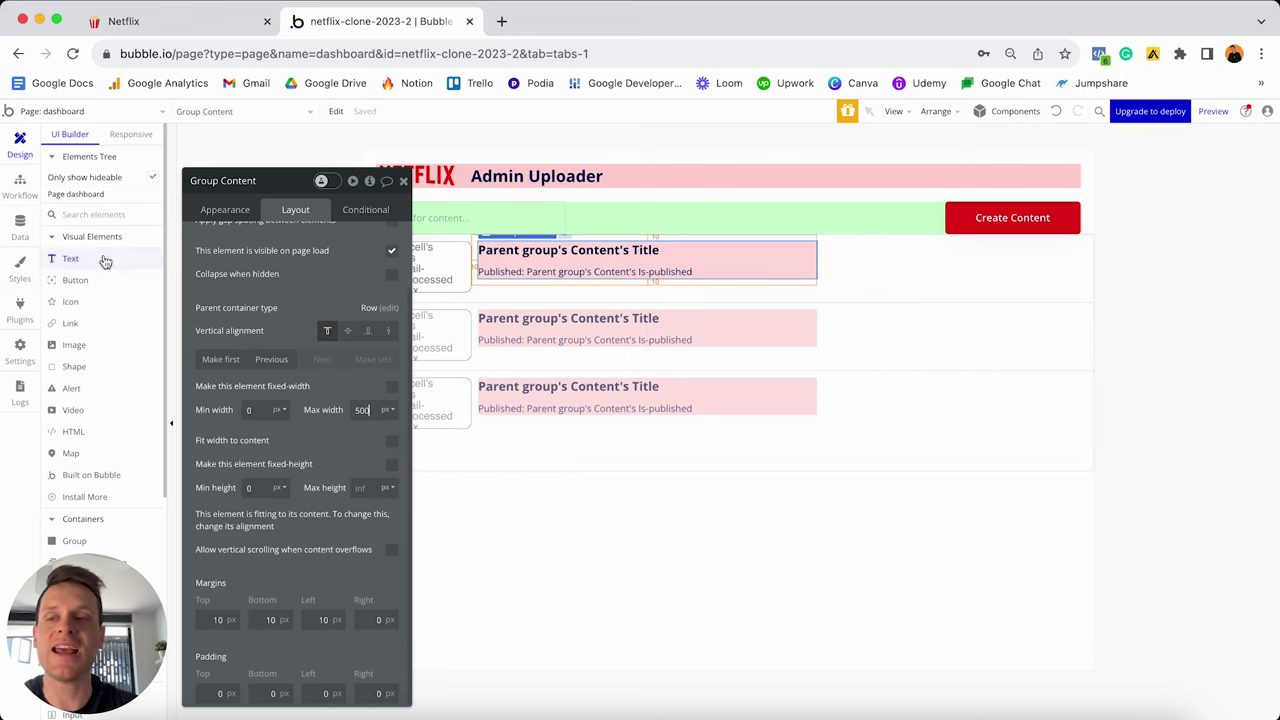
Step: Add an 'Edit' button to the first row and set its fixed width to 120
{"action": "left_click", "coordinate": [75, 280]}
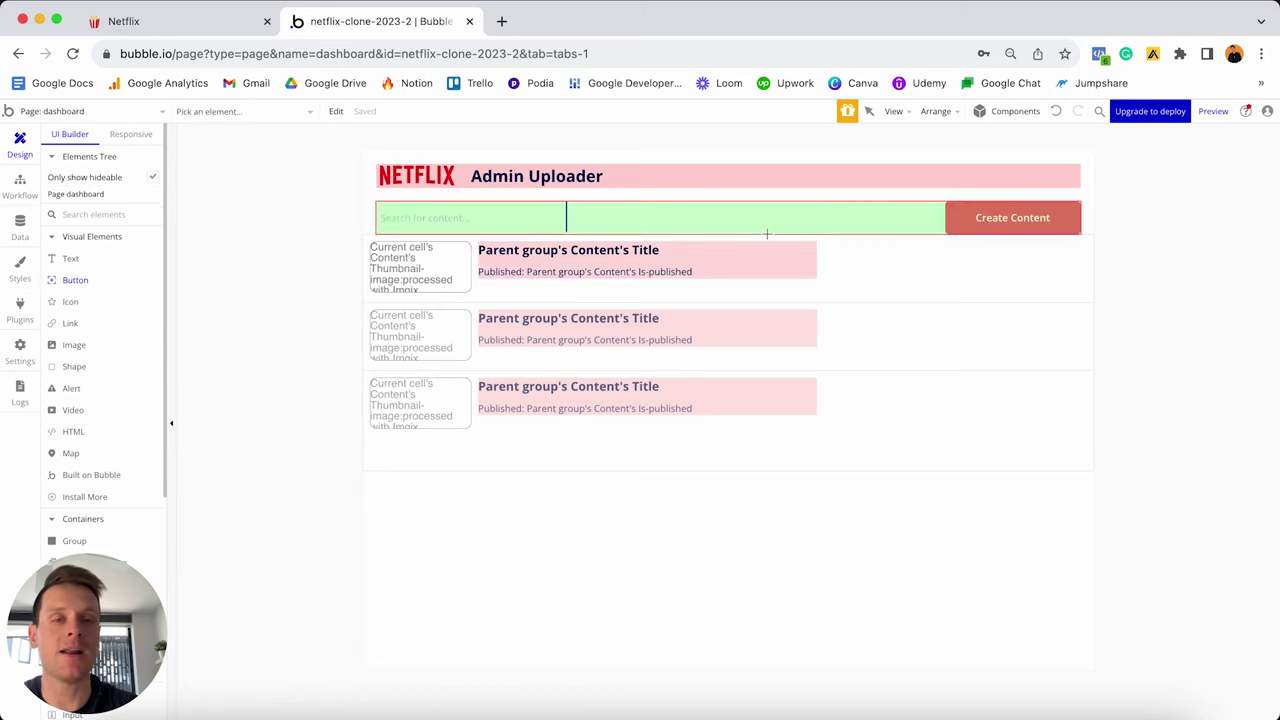
{"action": "left_click", "coordinate": [894, 276]}
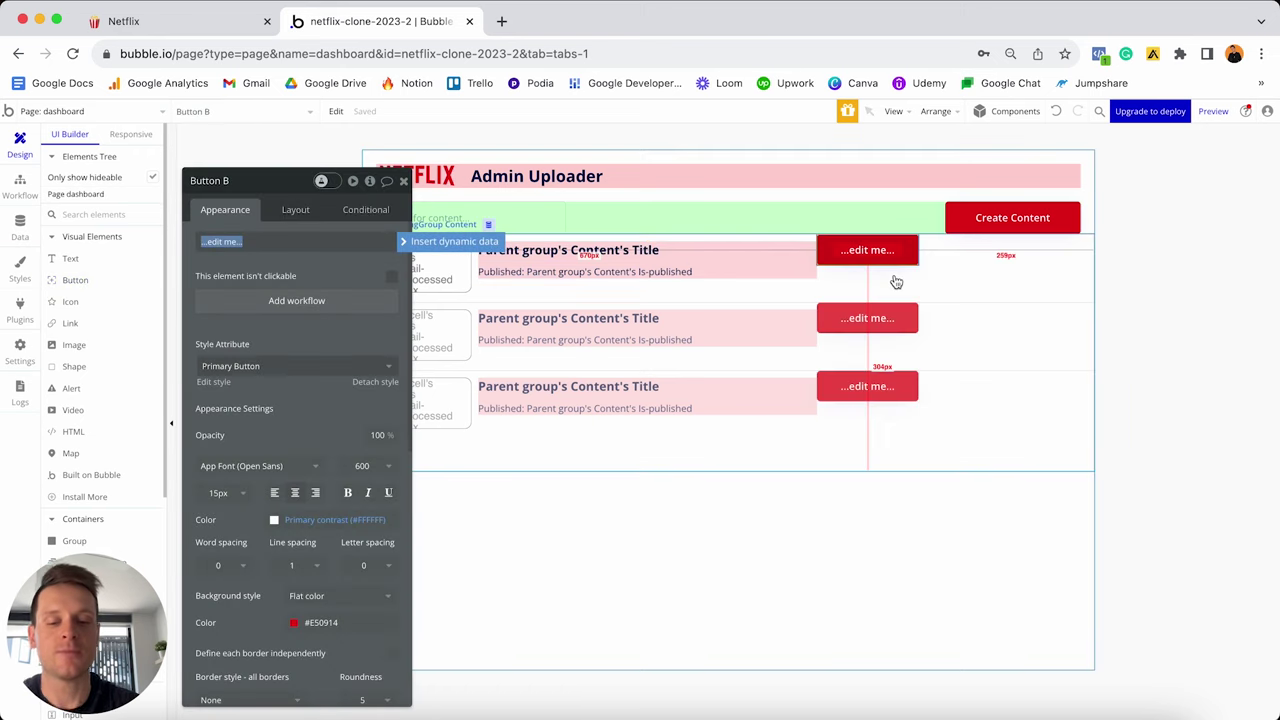
{"action": "type", "text": "Edit"}
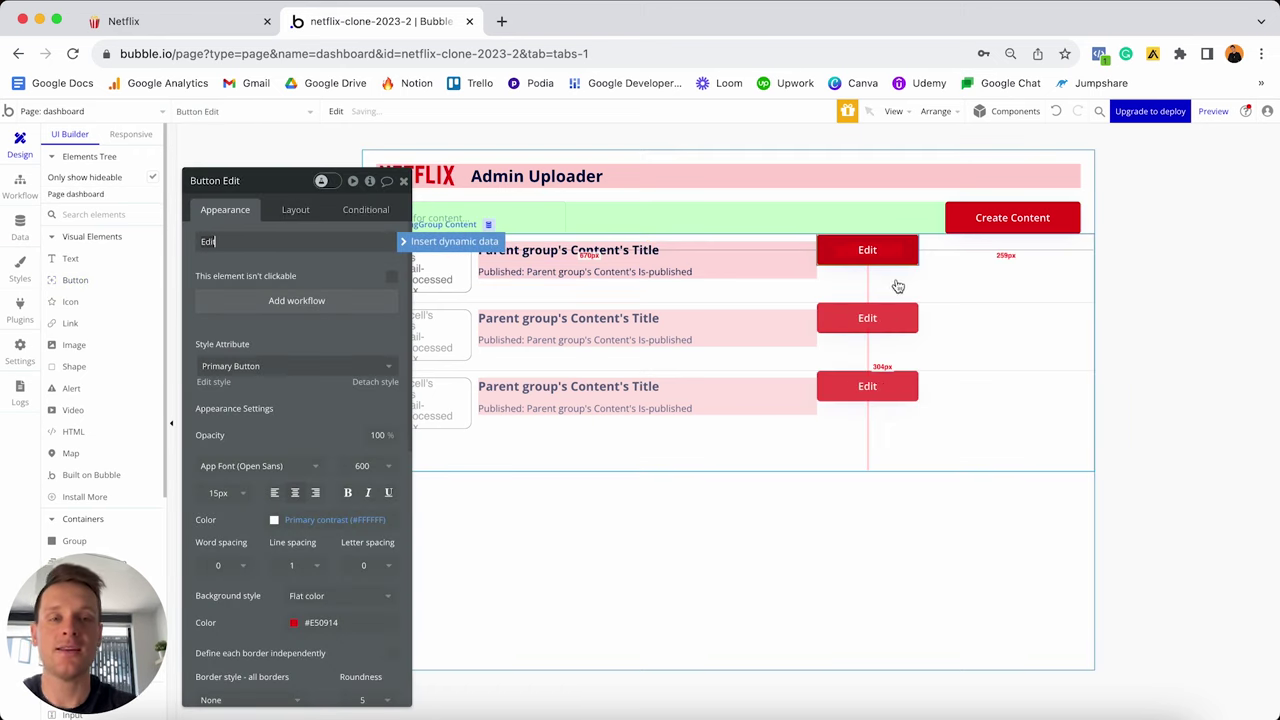
{"action": "left_click", "coordinate": [295, 209]}
{"action": "left_click_drag", "start_coordinate": [293, 193], "coordinate": [588, 193]}
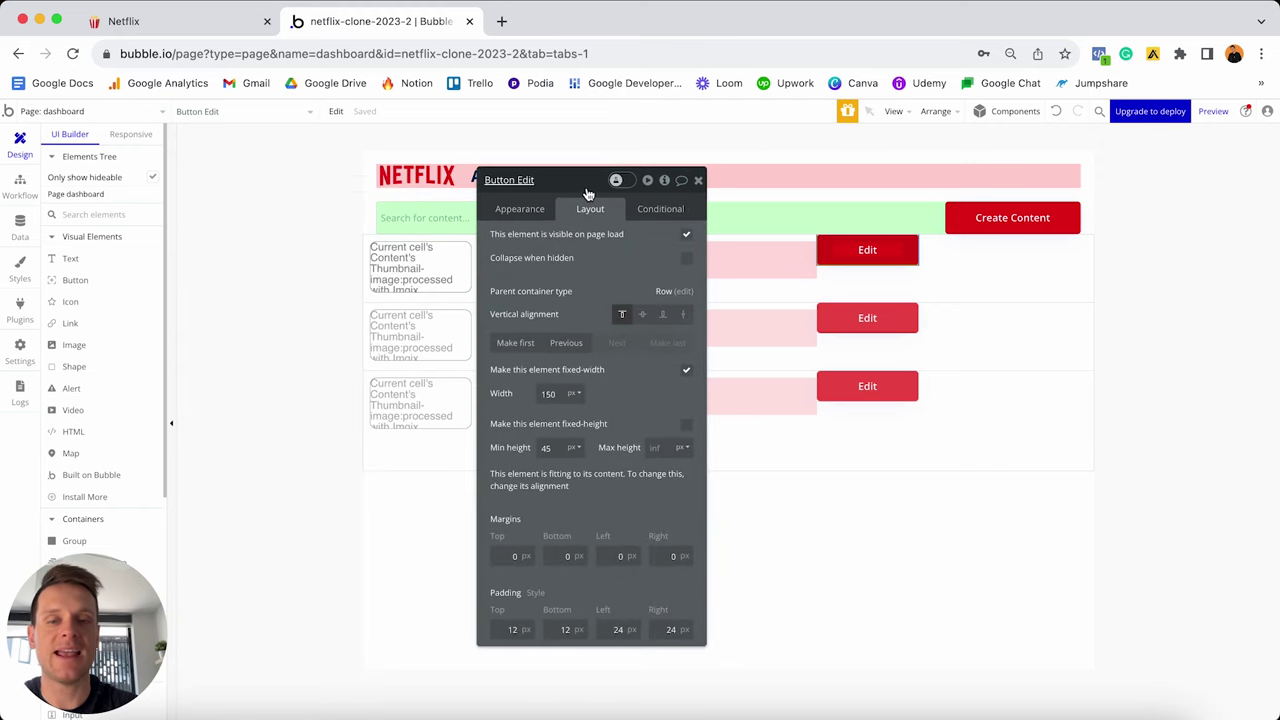
{"action": "left_click", "coordinate": [560, 393]}
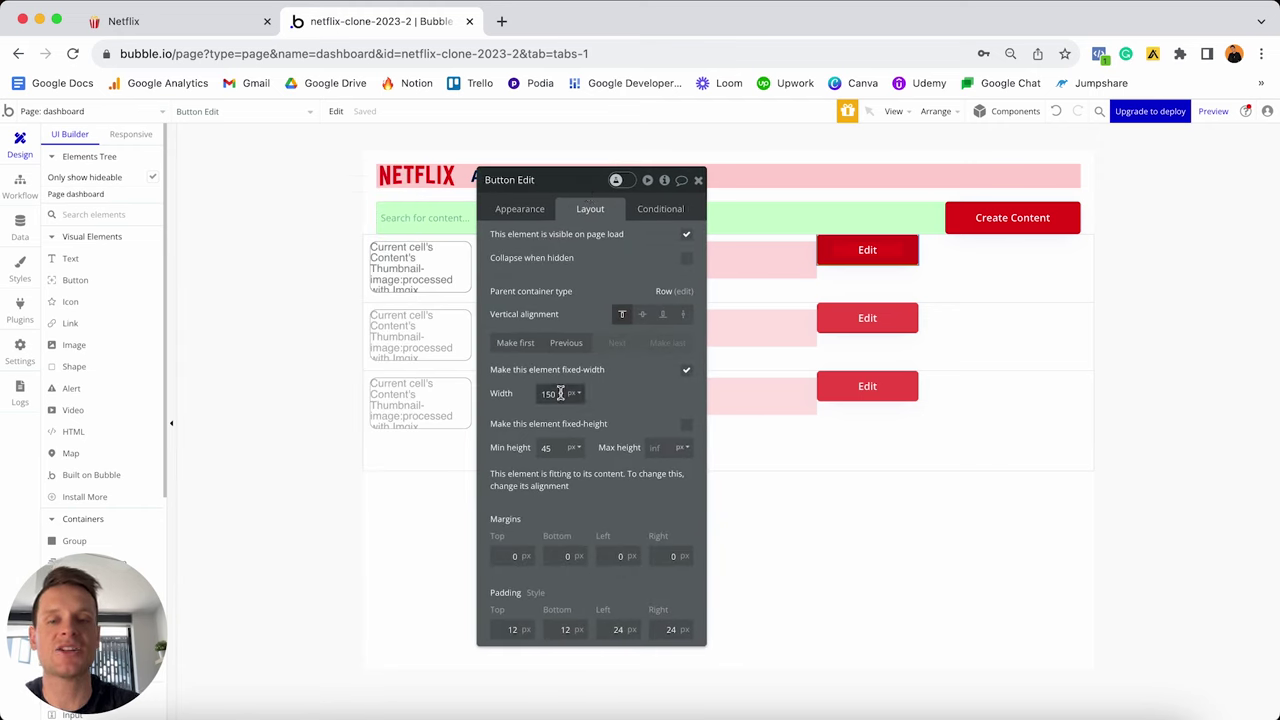
{"action": "double_click", "coordinate": [560, 393]}
{"action": "type", "text": "120"}
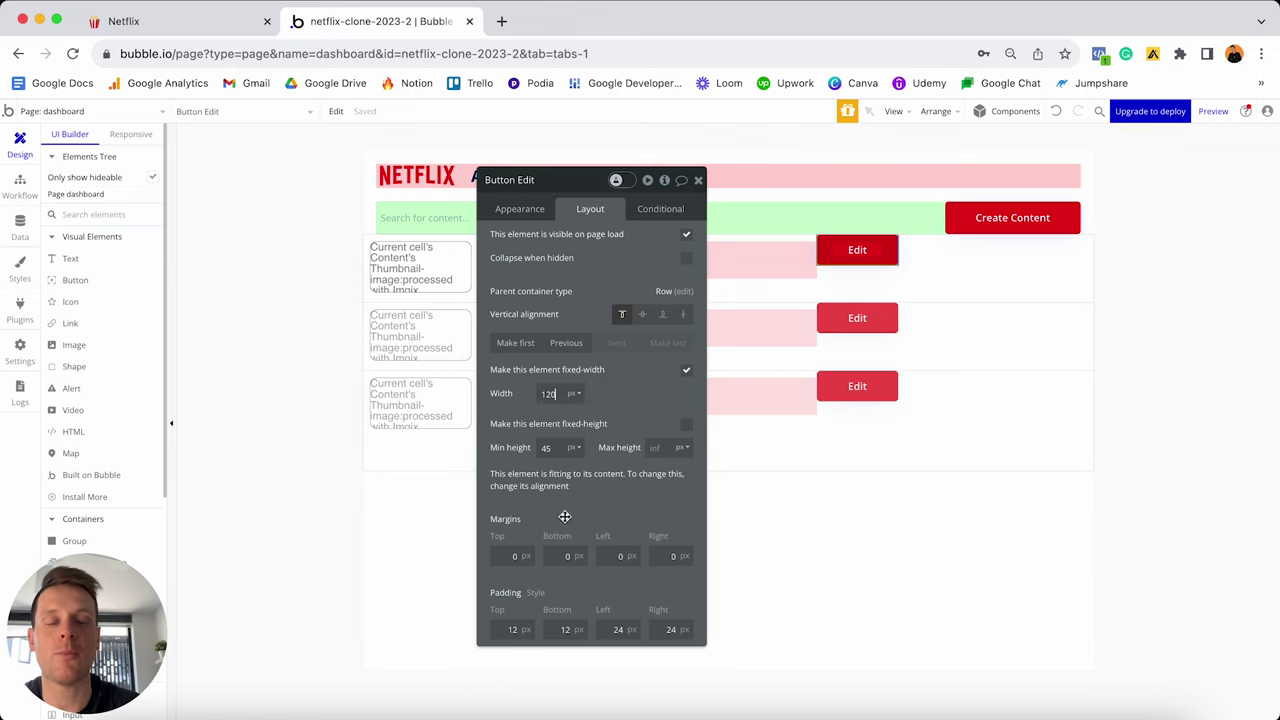
Step: Give the Edit button 10 px margins on the top, bottom, left and right
{"action": "left_click", "coordinate": [512, 556]}
{"action": "type", "text": "10"}
{"action": "left_click", "coordinate": [560, 556]}
{"action": "type", "text": "10"}
{"action": "left_click", "coordinate": [618, 556]}
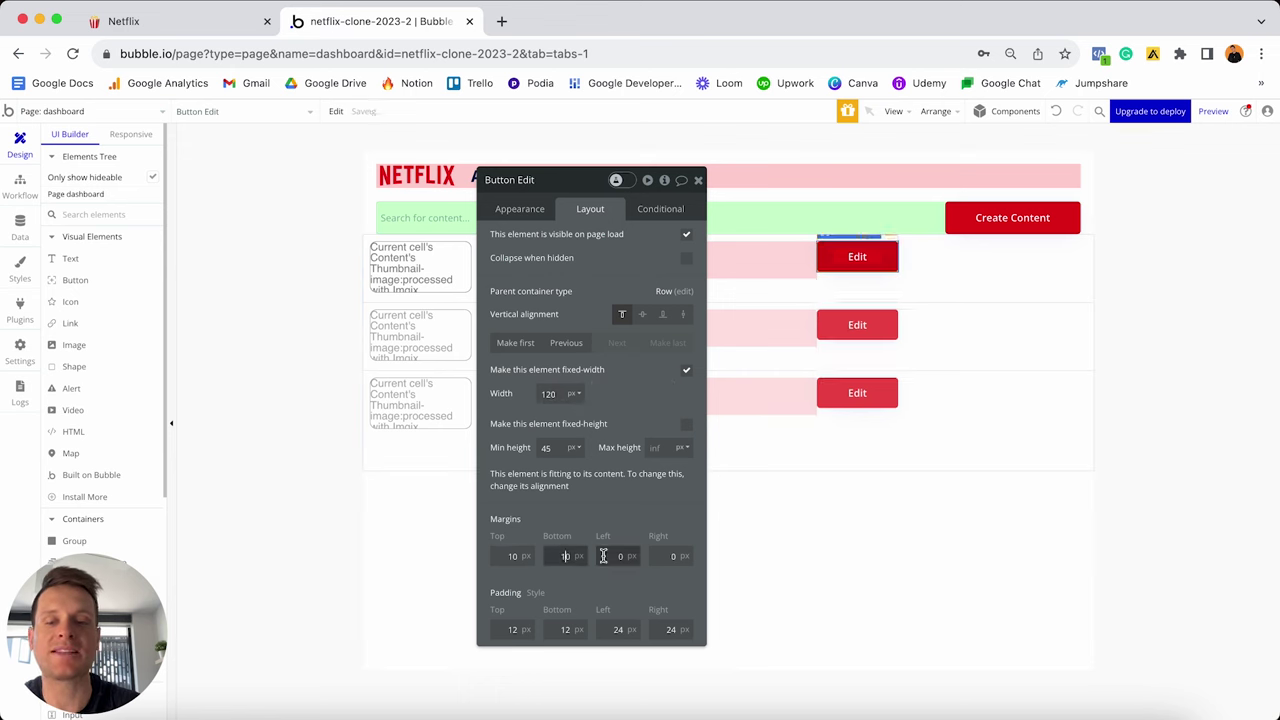
{"action": "type", "text": "10"}
{"action": "left_click", "coordinate": [670, 556]}
{"action": "type", "text": "10"}
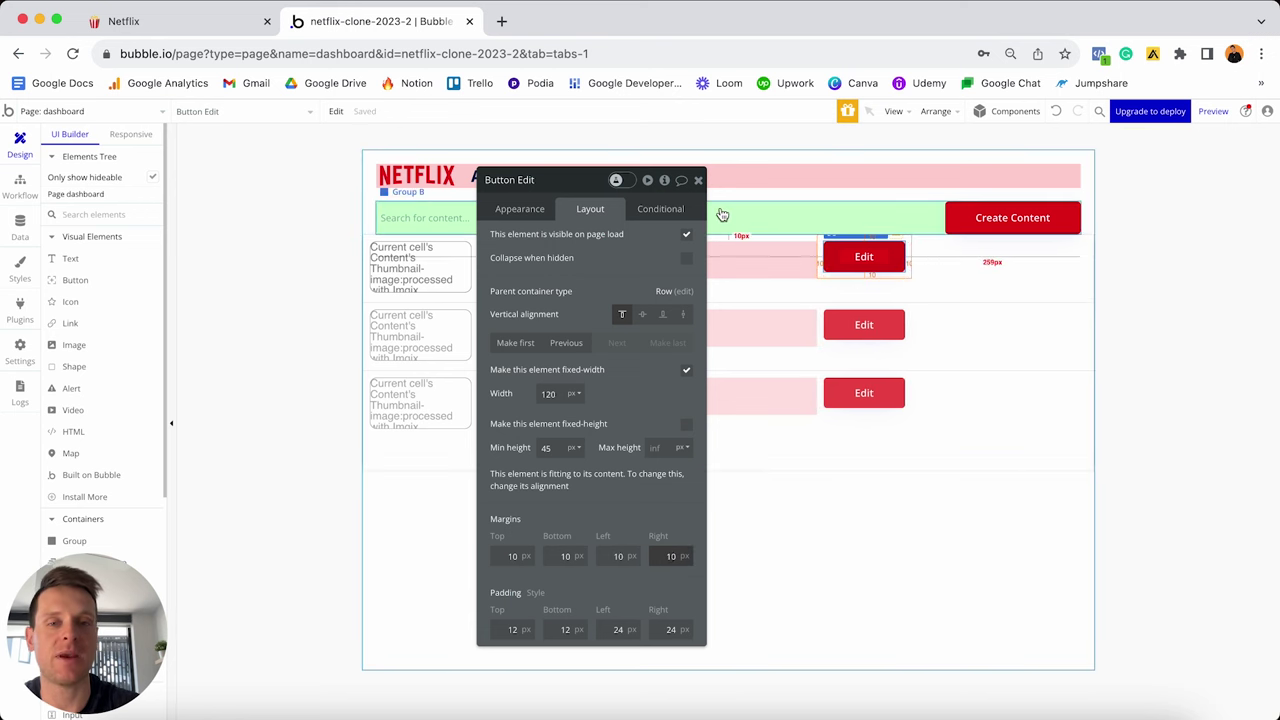
Step: Change the repeating group's minimum height from 350 to 0
{"action": "left_click_drag", "start_coordinate": [570, 190], "coordinate": [1032, 228]}
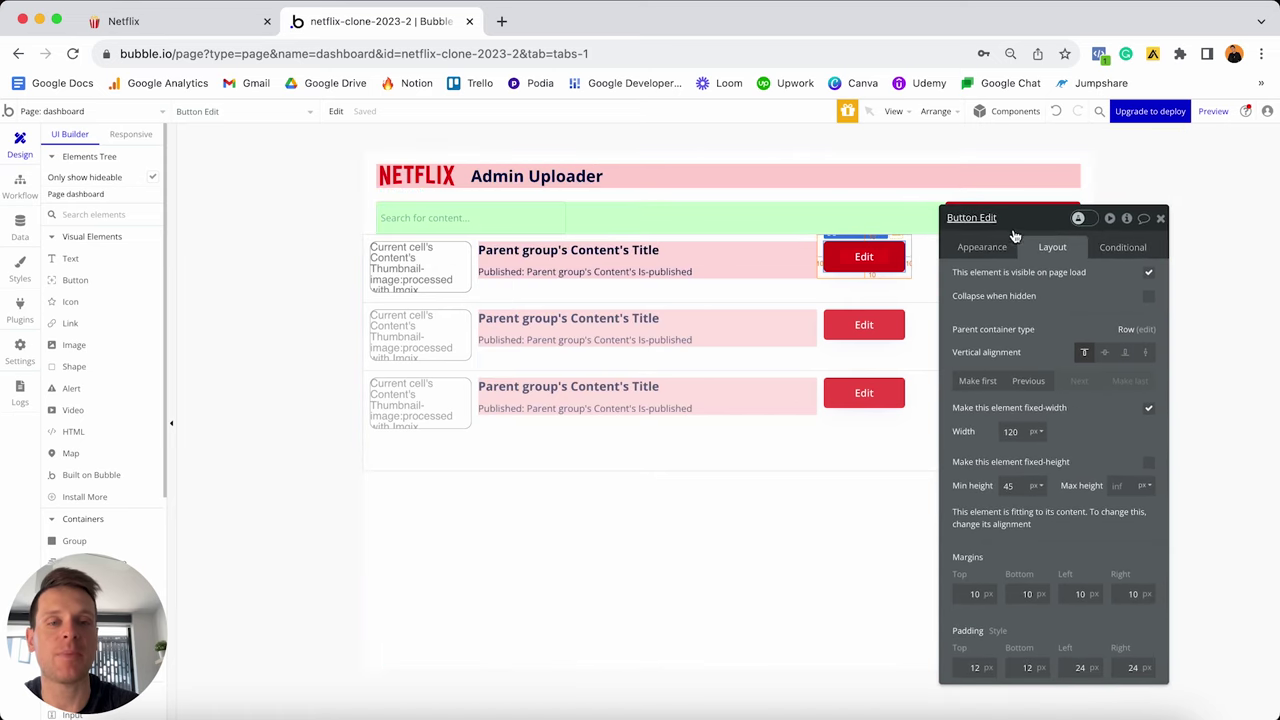
{"action": "left_click", "coordinate": [772, 371]}
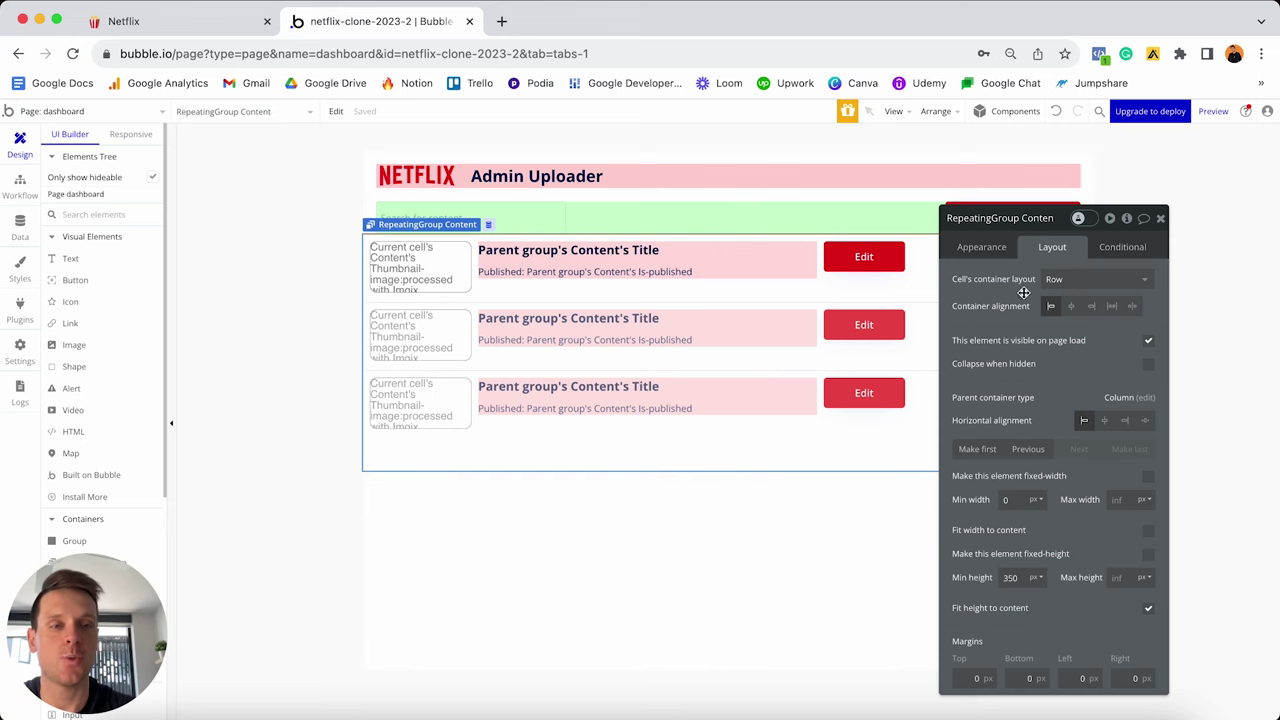
{"action": "left_click_drag", "start_coordinate": [1030, 232], "coordinate": [932, 160]}
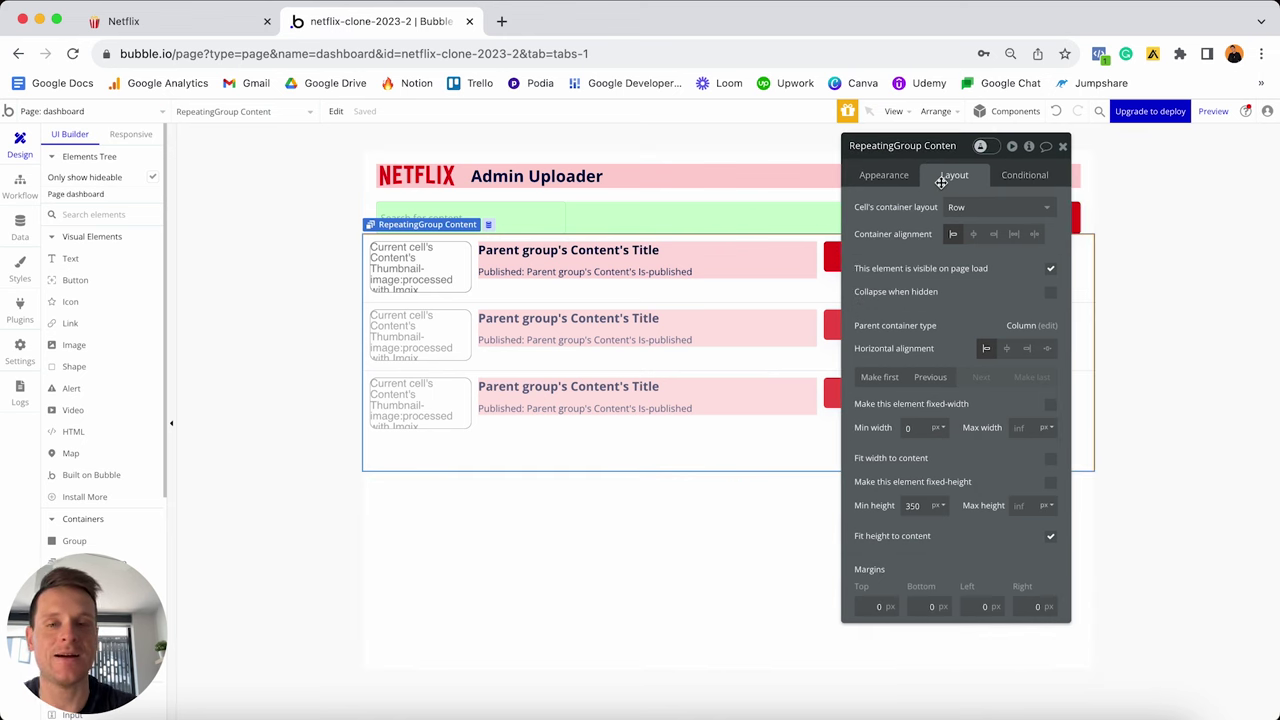
{"action": "double_click", "coordinate": [912, 505]}
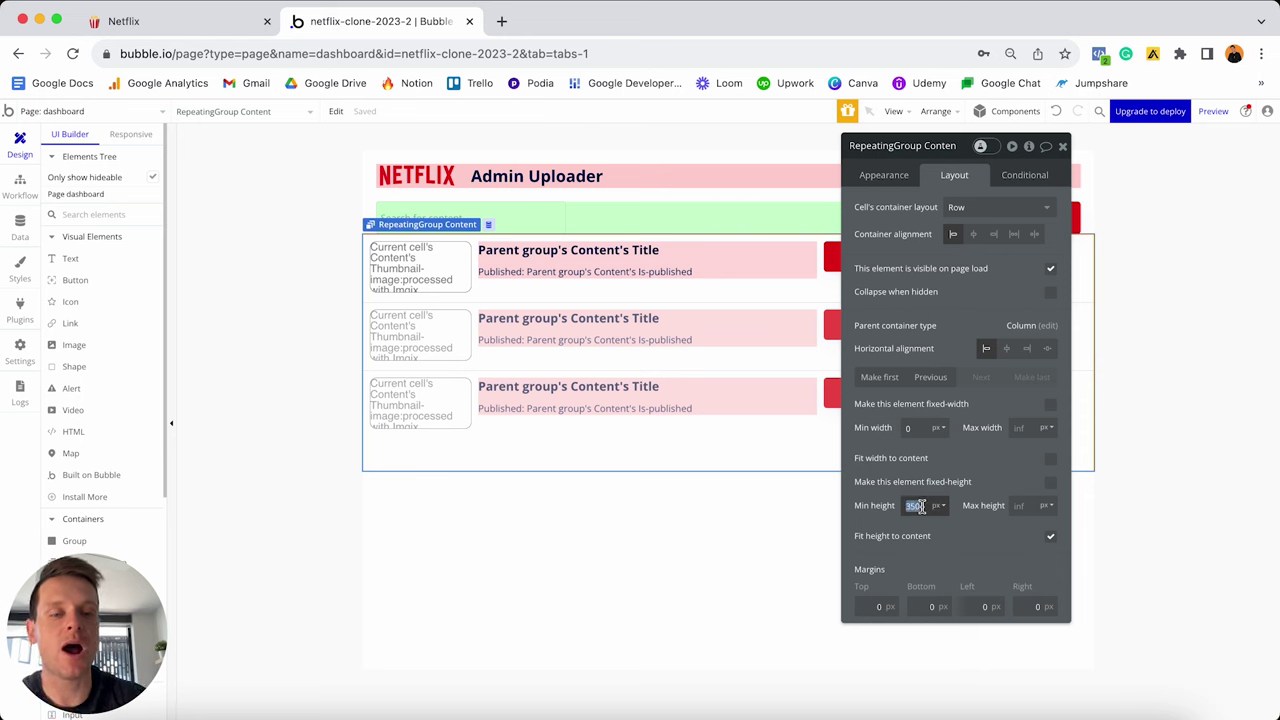
{"action": "type", "text": "0"}
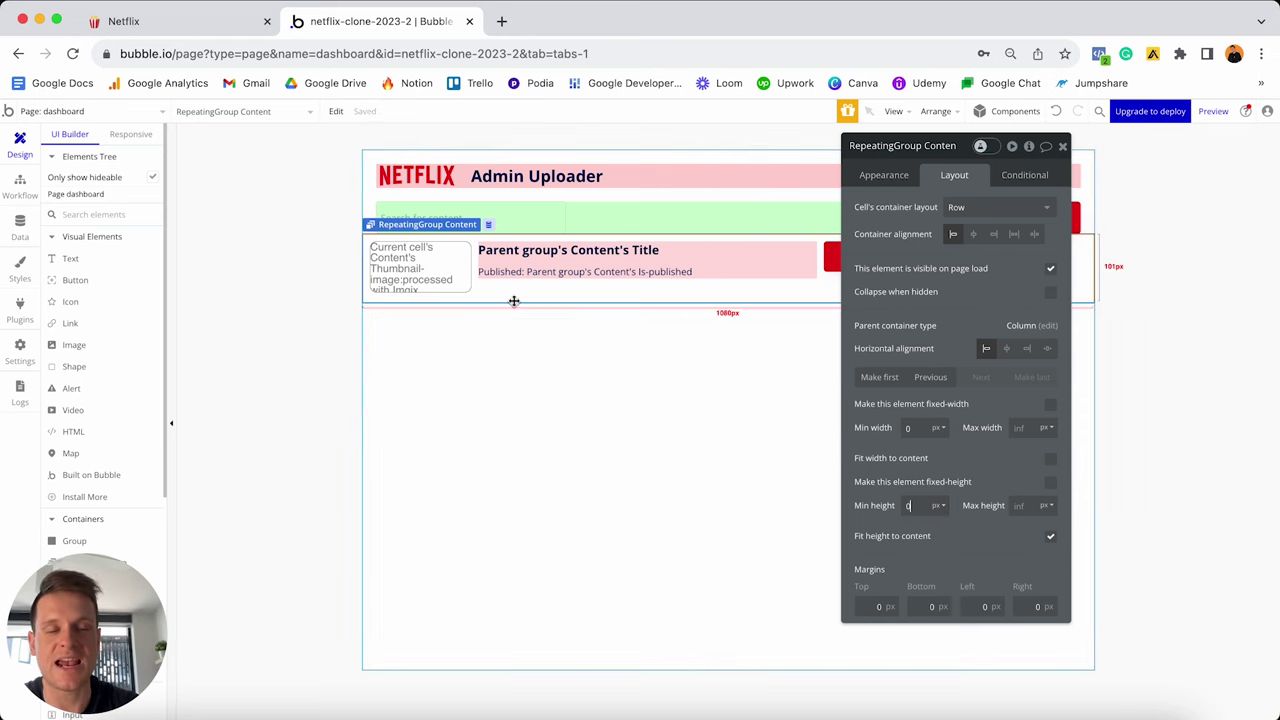
{"action": "left_click", "coordinate": [870, 176]}
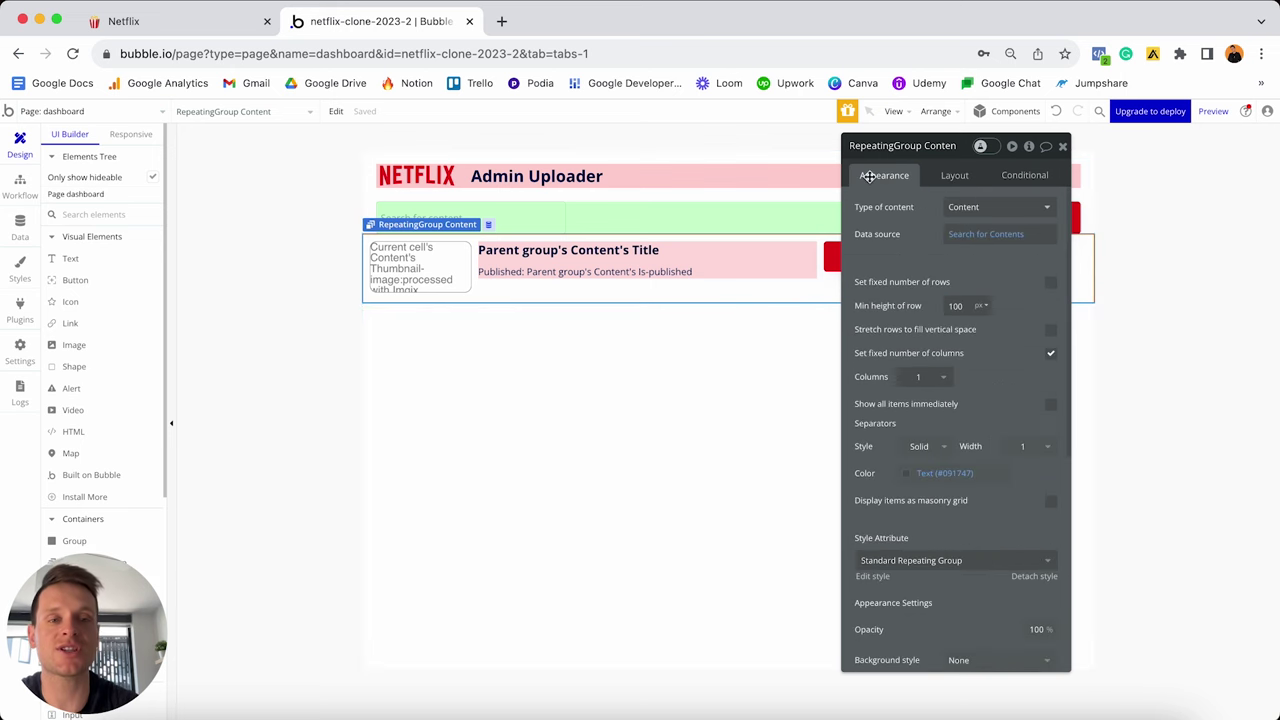
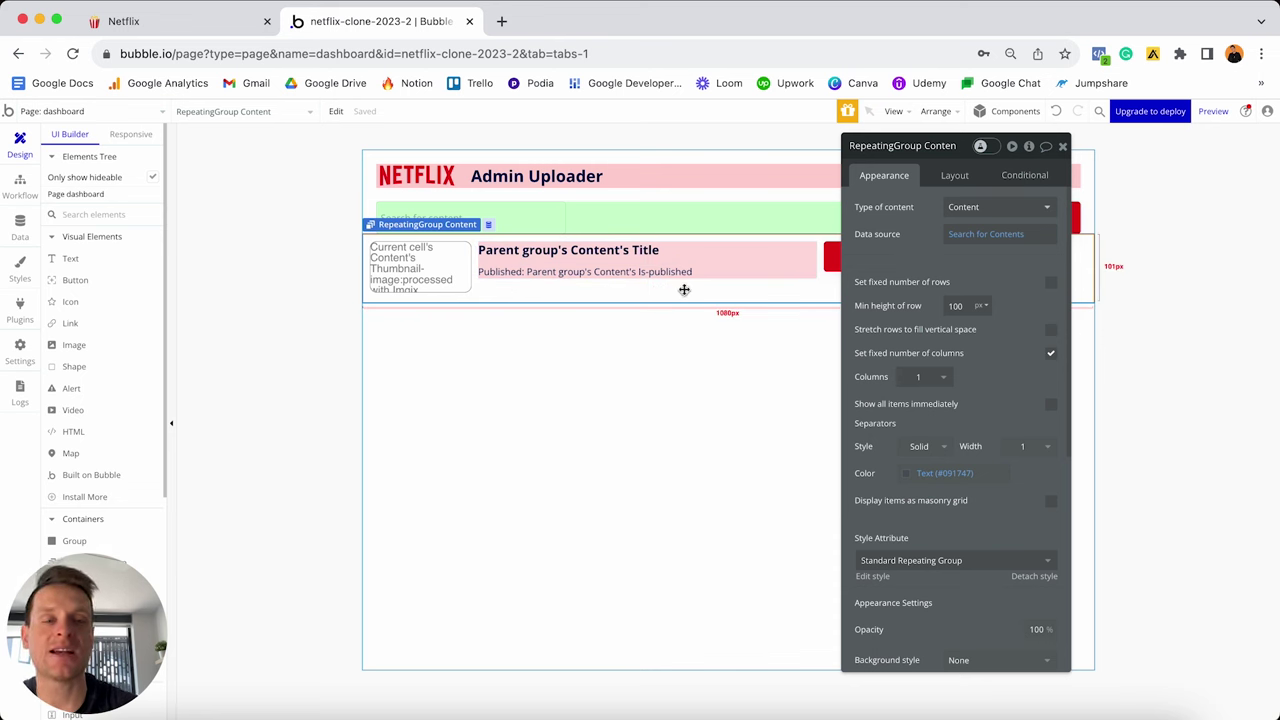
Step: Give RepeatingGroup Content a 0 minimum row height and 20 px top, left and right margins
{"action": "double_click", "coordinate": [958, 306]}
{"action": "type", "text": "0"}
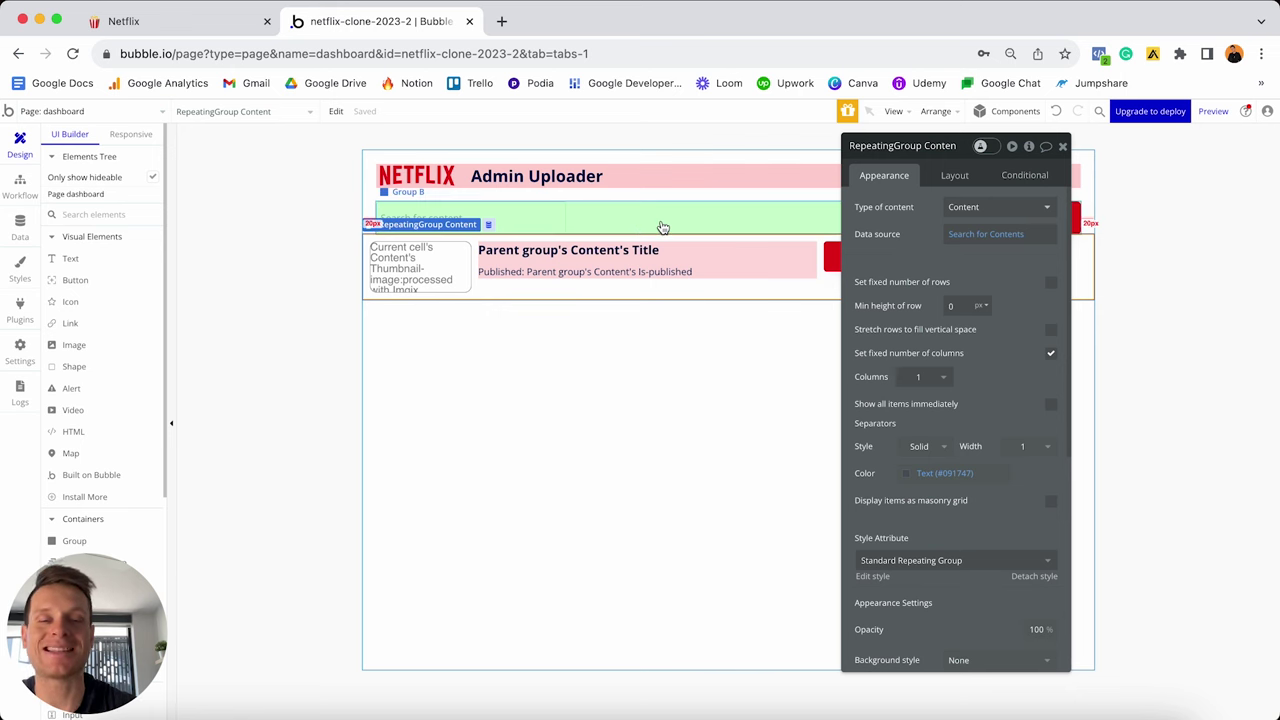
{"action": "left_click", "coordinate": [953, 177]}
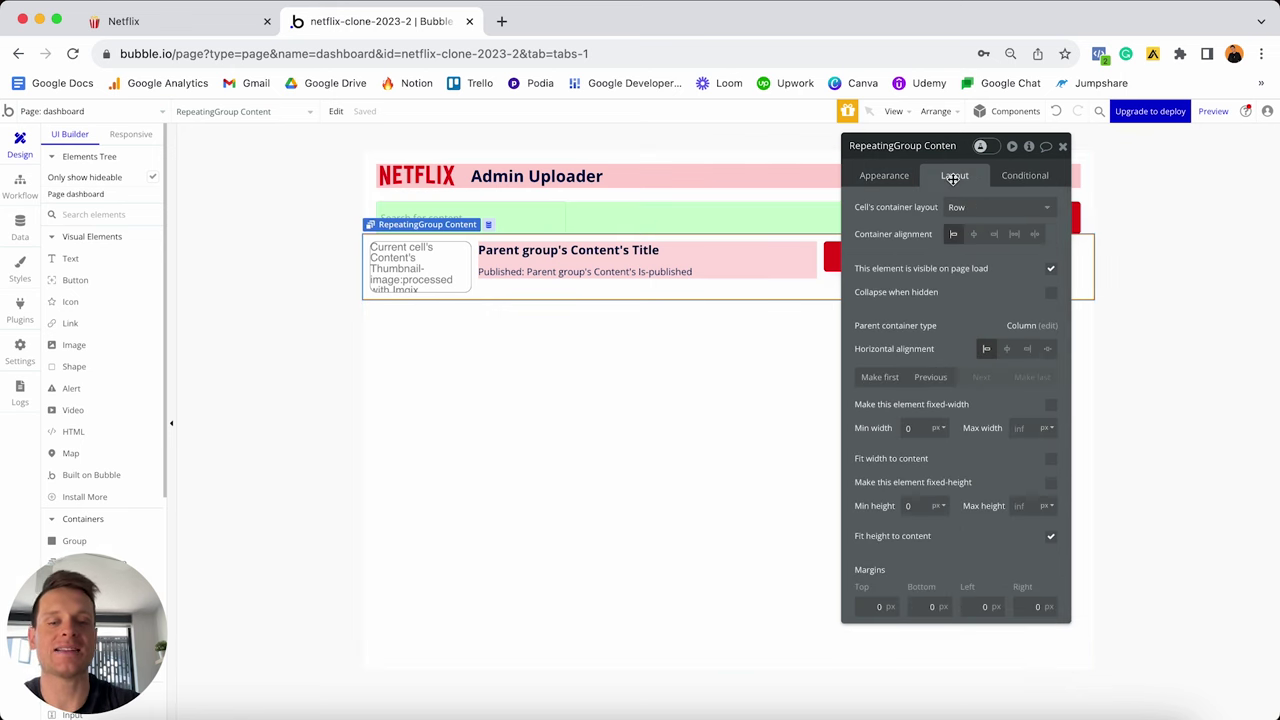
{"action": "left_click", "coordinate": [866, 600]}
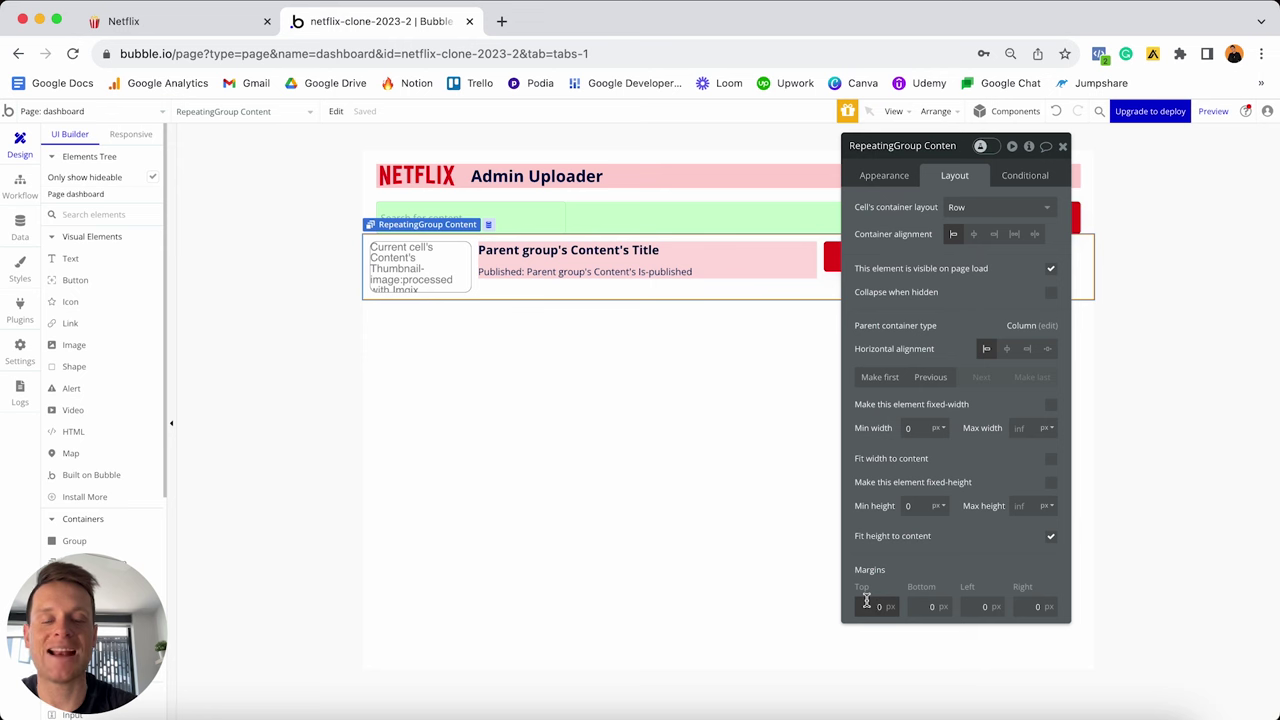
{"action": "type", "text": "20"}
{"action": "left_click", "coordinate": [980, 605]}
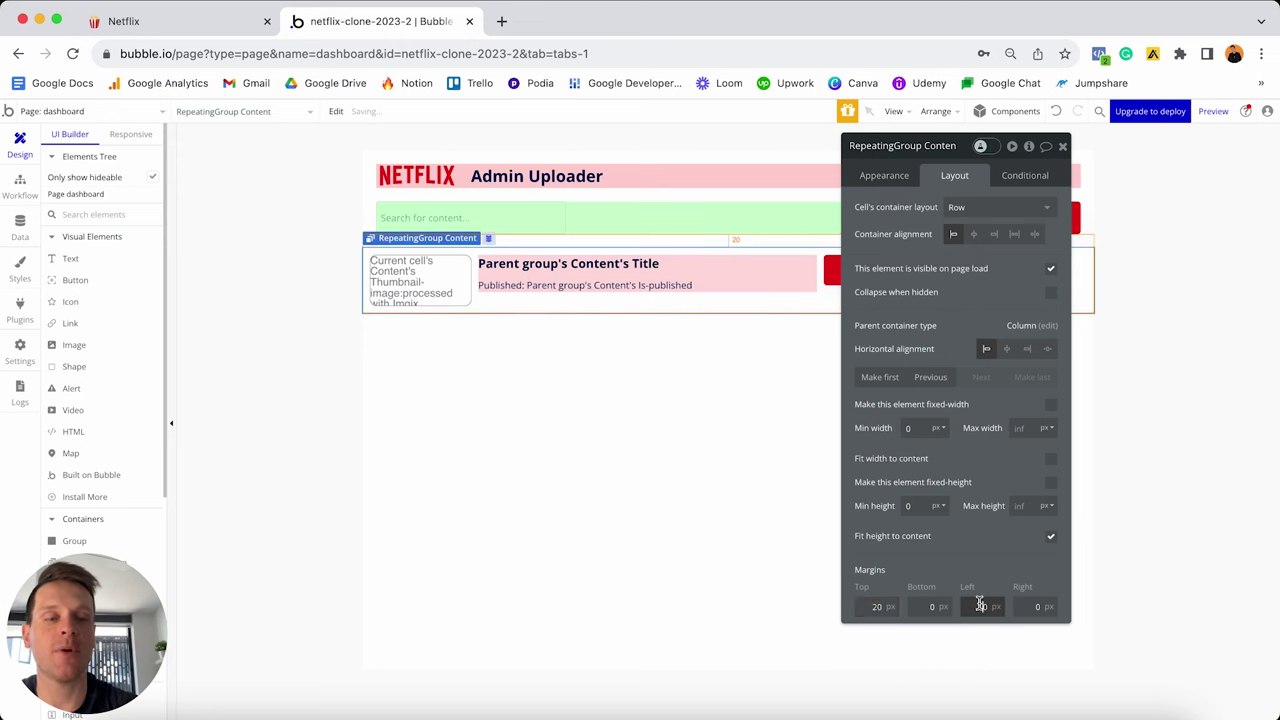
{"action": "type", "text": "20"}
{"action": "left_click", "coordinate": [1023, 606]}
{"action": "type", "text": "20"}
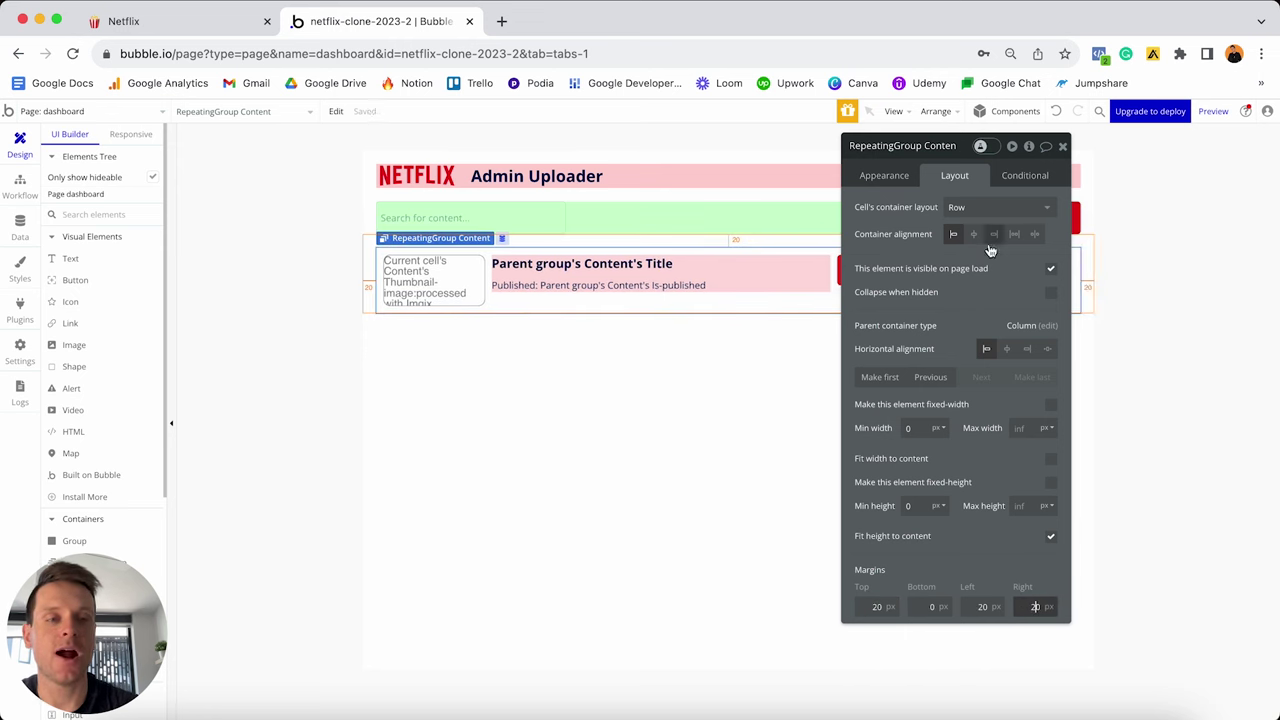
{"action": "left_click", "coordinate": [1062, 146]}
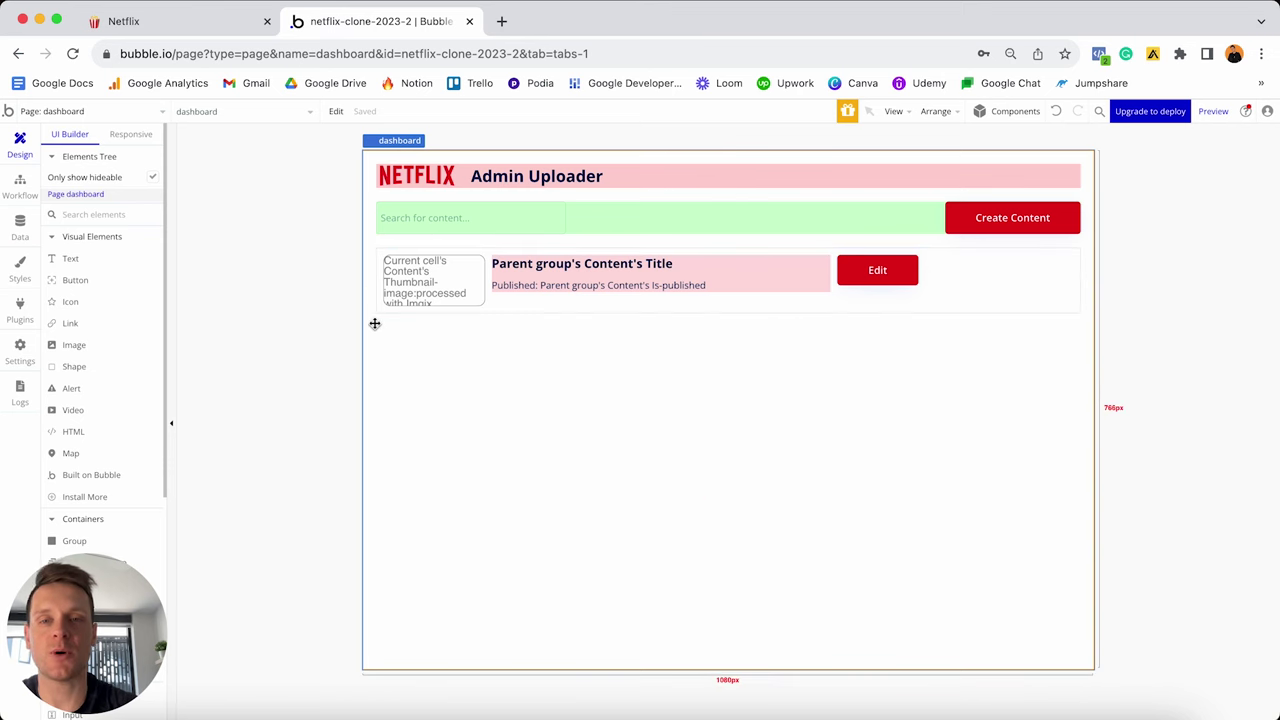
Step: Switch to Responsive view and drag the preview width between desktop and mobile to test reflow
{"action": "left_click", "coordinate": [131, 134]}
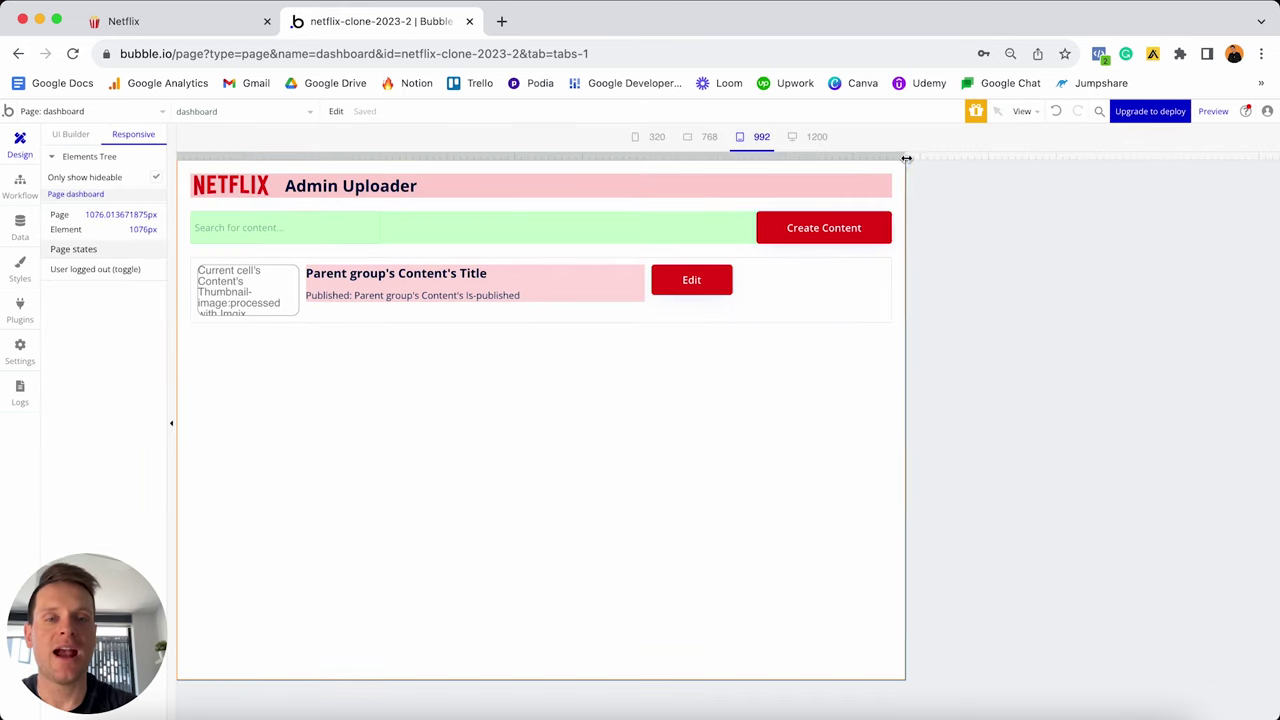
{"action": "left_click_drag", "start_coordinate": [905, 157], "coordinate": [1021, 150]}
{"action": "left_click_drag", "start_coordinate": [1013, 107], "coordinate": [543, 98]}
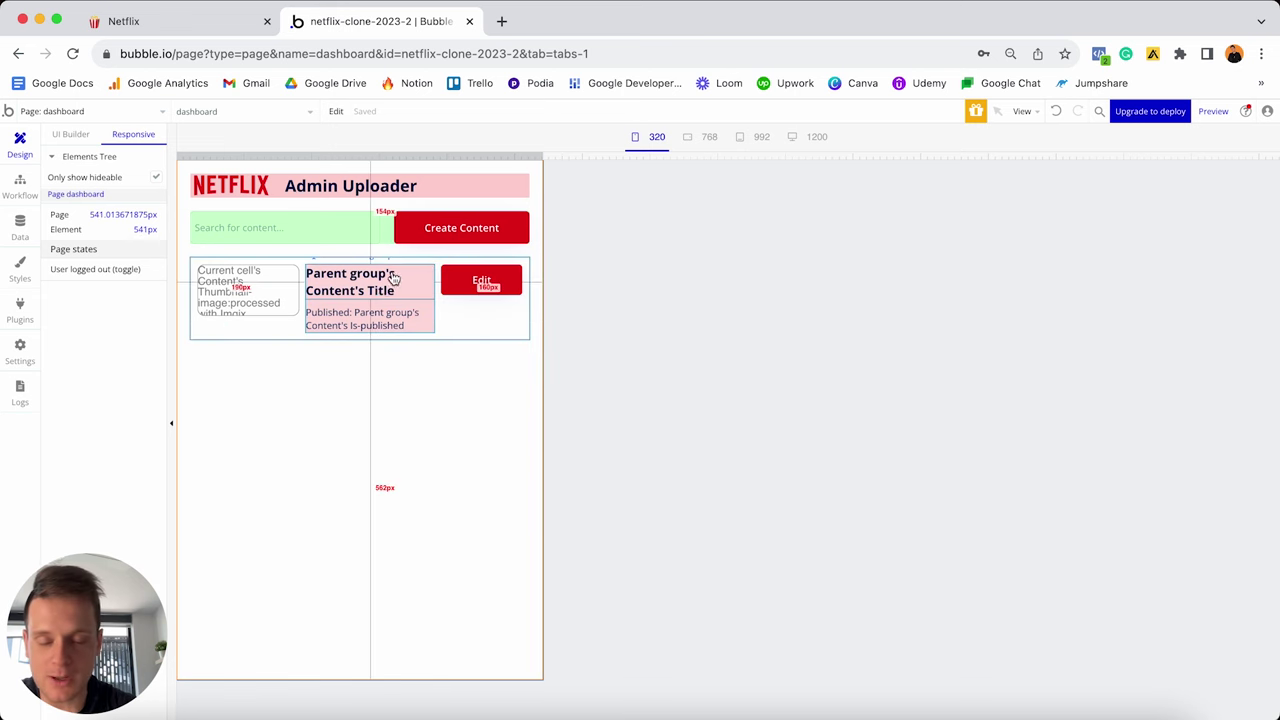
{"action": "left_click_drag", "start_coordinate": [546, 156], "coordinate": [417, 134]}
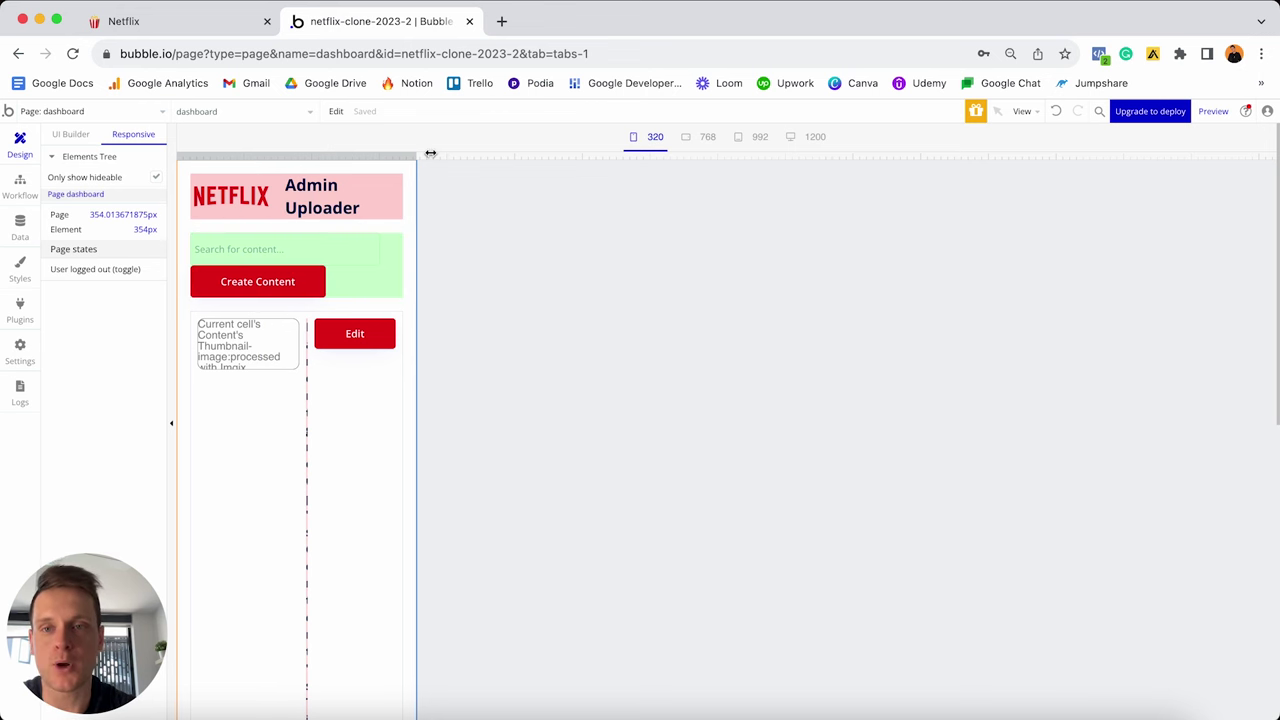
{"action": "left_click_drag", "start_coordinate": [417, 155], "coordinate": [672, 155]}
Step: Set the search input's and Create Content button's top margins to 10 px
{"action": "double_click", "coordinate": [314, 227]}
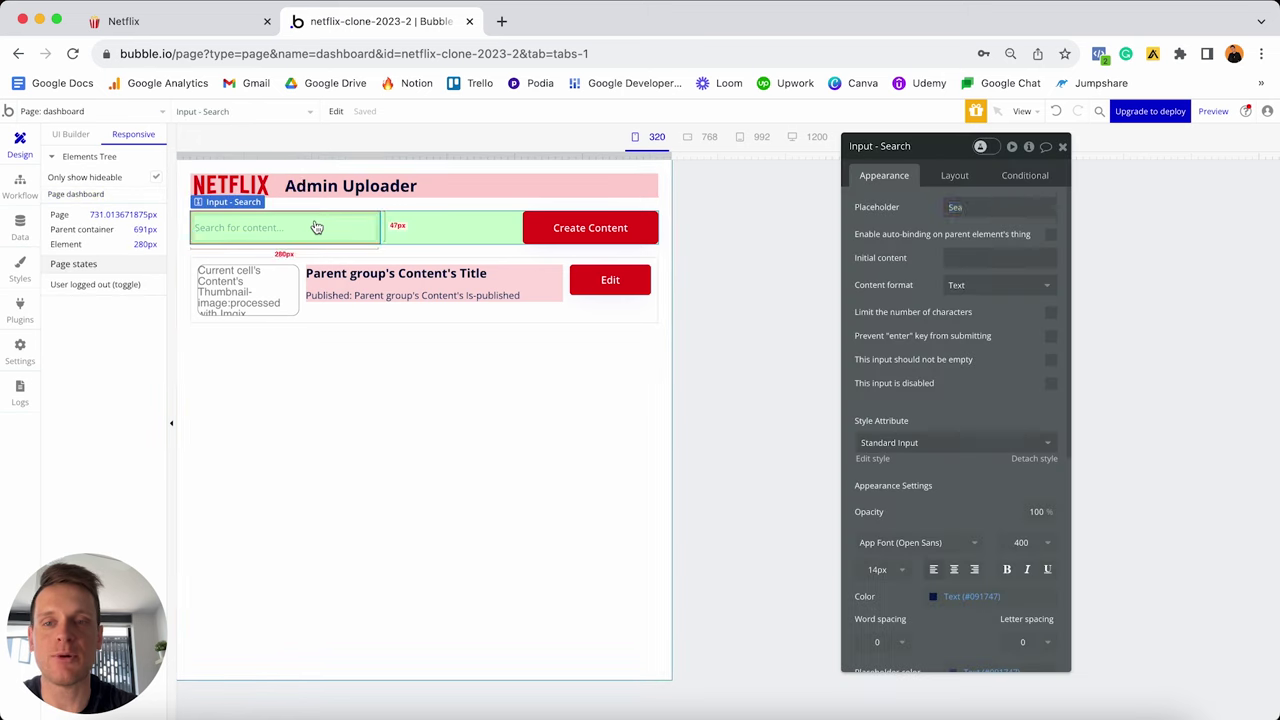
{"action": "left_click", "coordinate": [940, 178]}
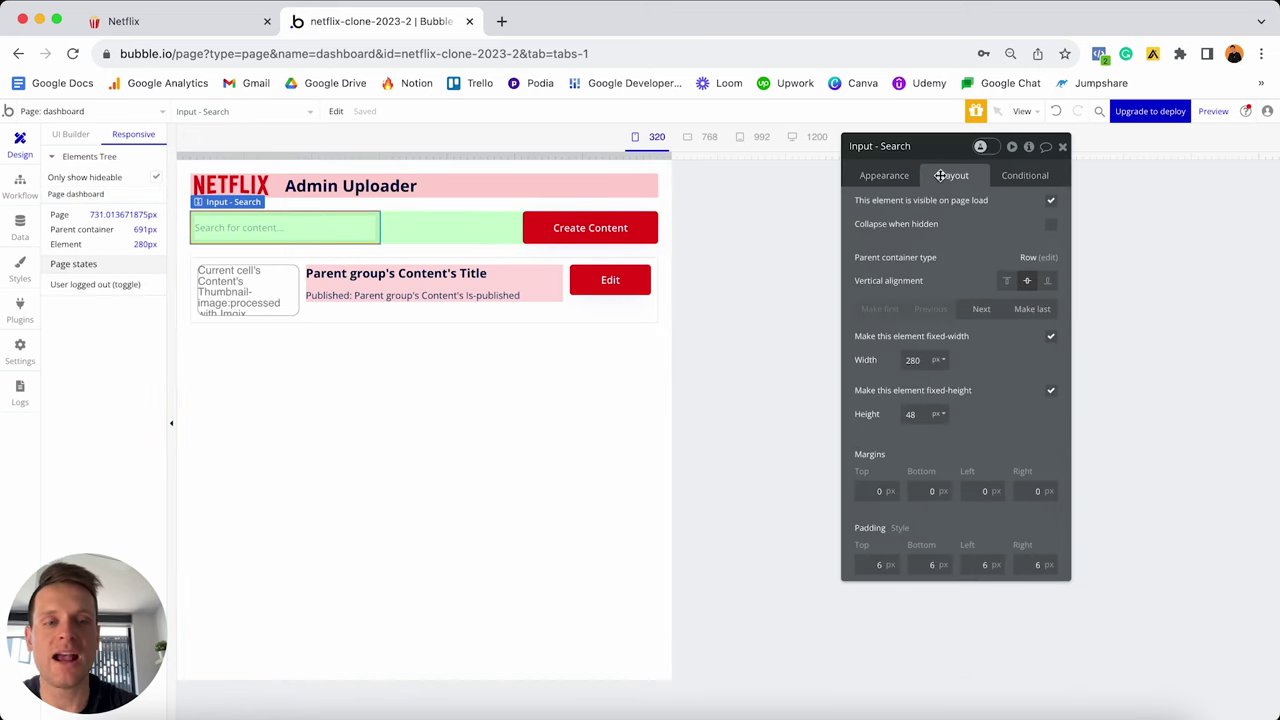
{"action": "left_click", "coordinate": [876, 490]}
{"action": "type", "text": "10"}
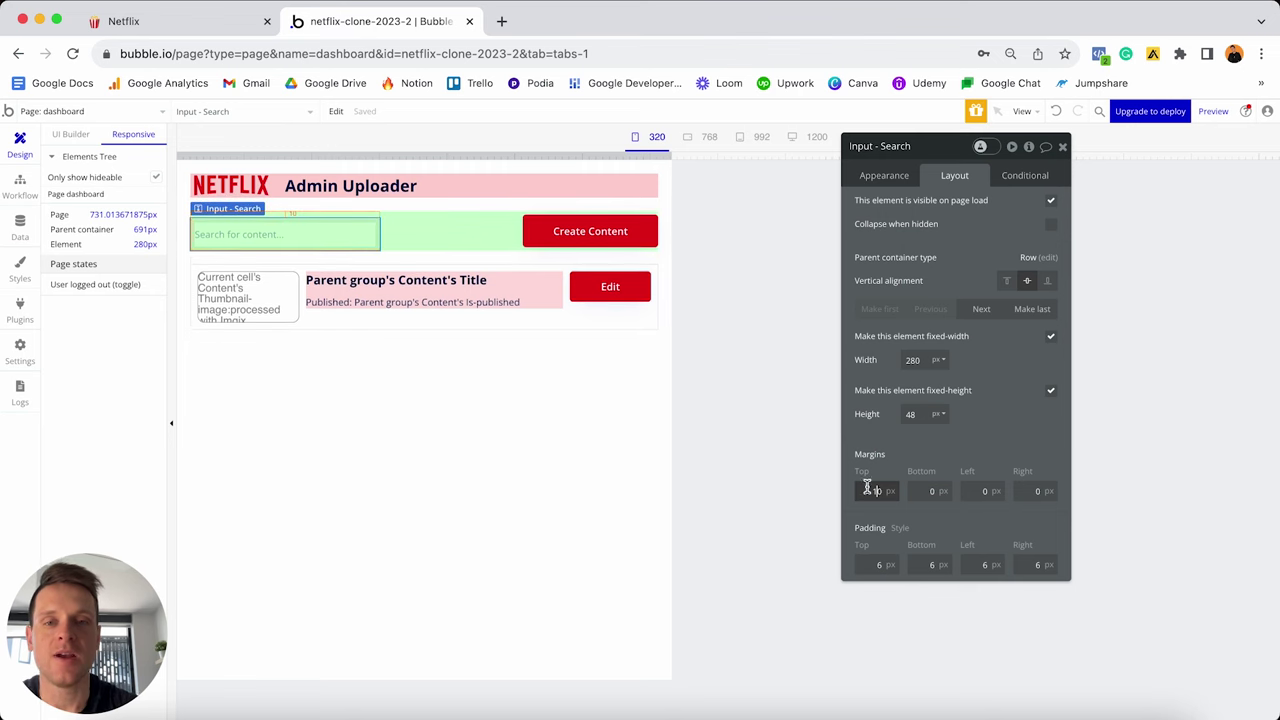
{"action": "left_click", "coordinate": [627, 231]}
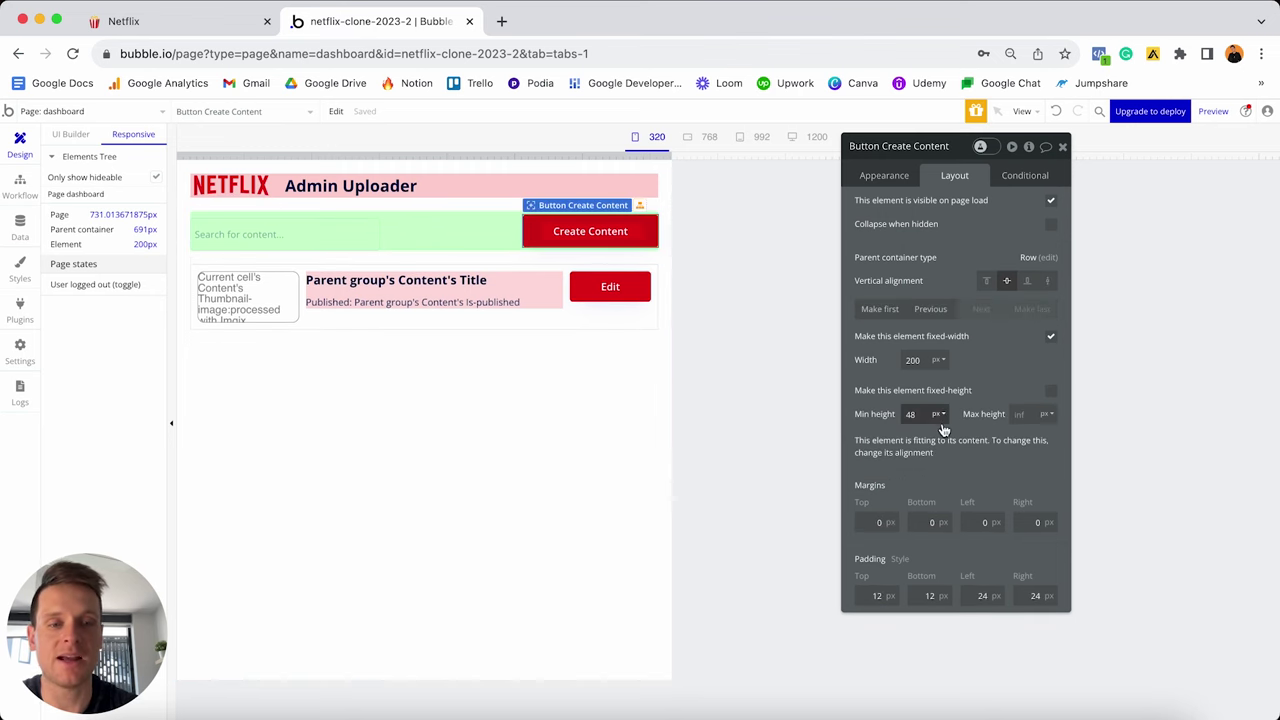
{"action": "left_click", "coordinate": [874, 521]}
{"action": "type", "text": "10"}
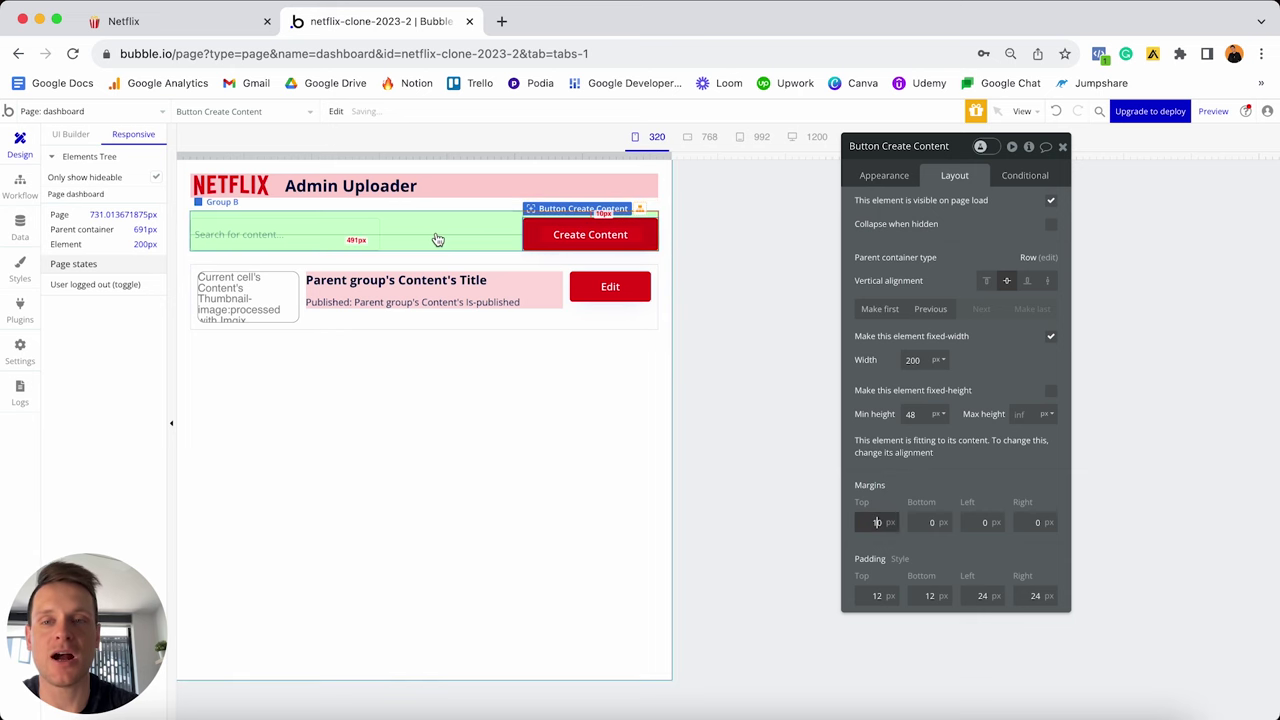
{"action": "left_click_drag", "start_coordinate": [676, 154], "coordinate": [492, 140]}
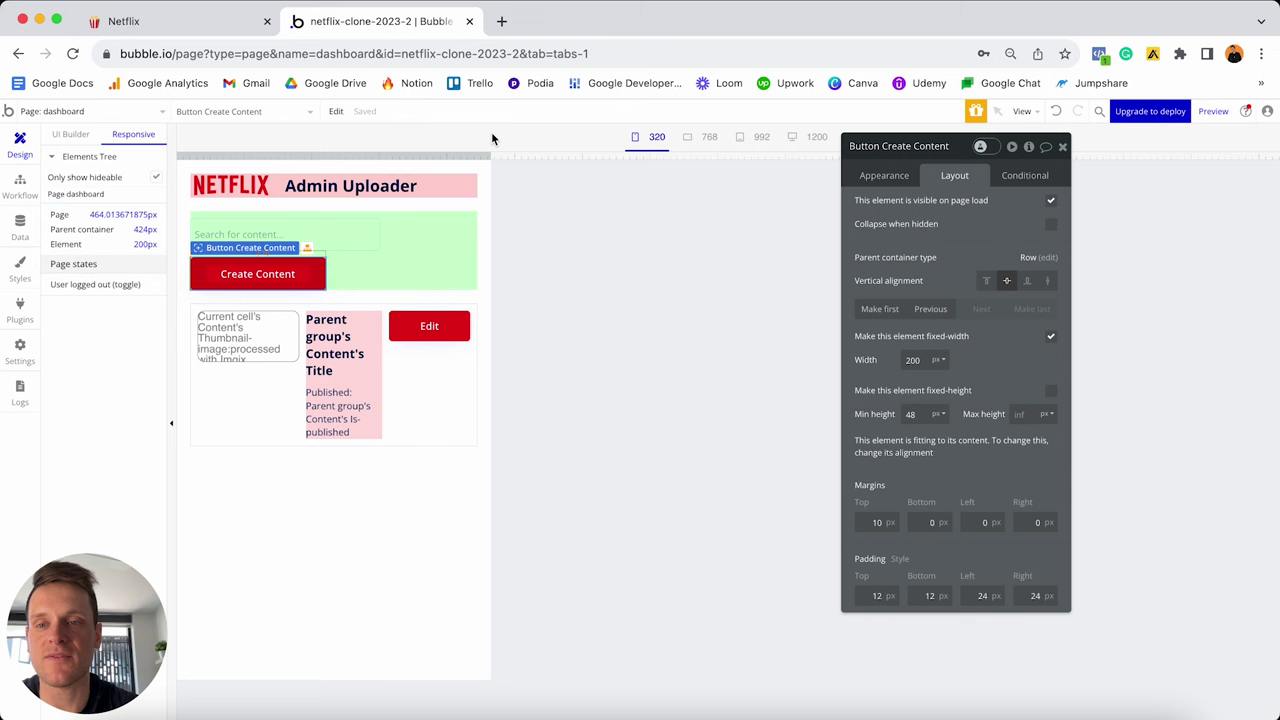
Step: Try removing Group B's green background at 768 px, undo it, and narrow to mobile width
{"action": "left_click", "coordinate": [433, 275]}
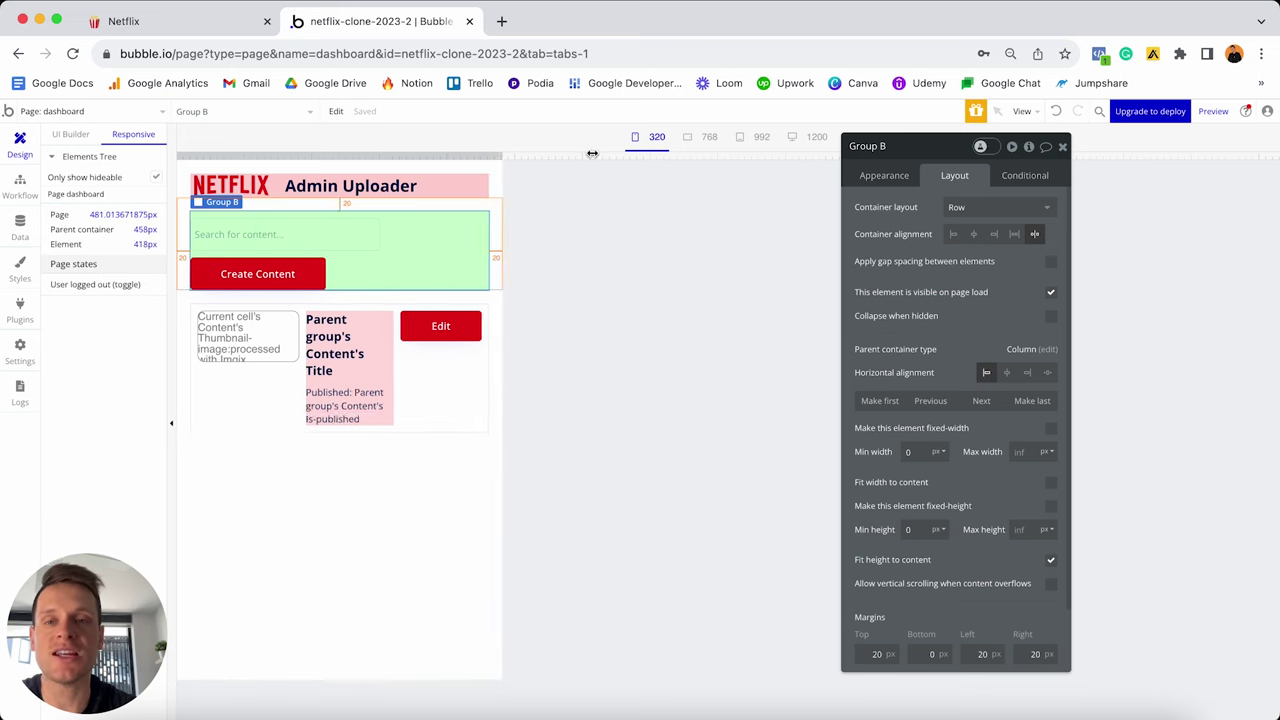
{"action": "left_click", "coordinate": [709, 137]}
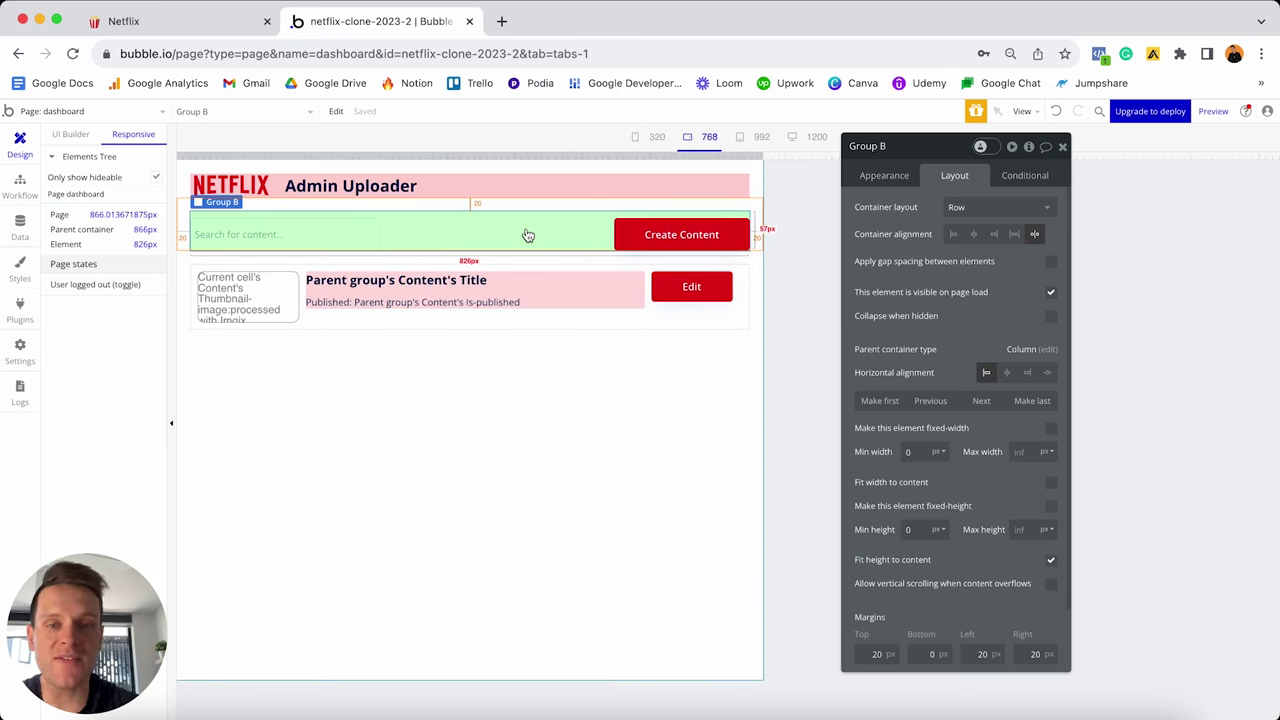
{"action": "left_click", "coordinate": [884, 175]}
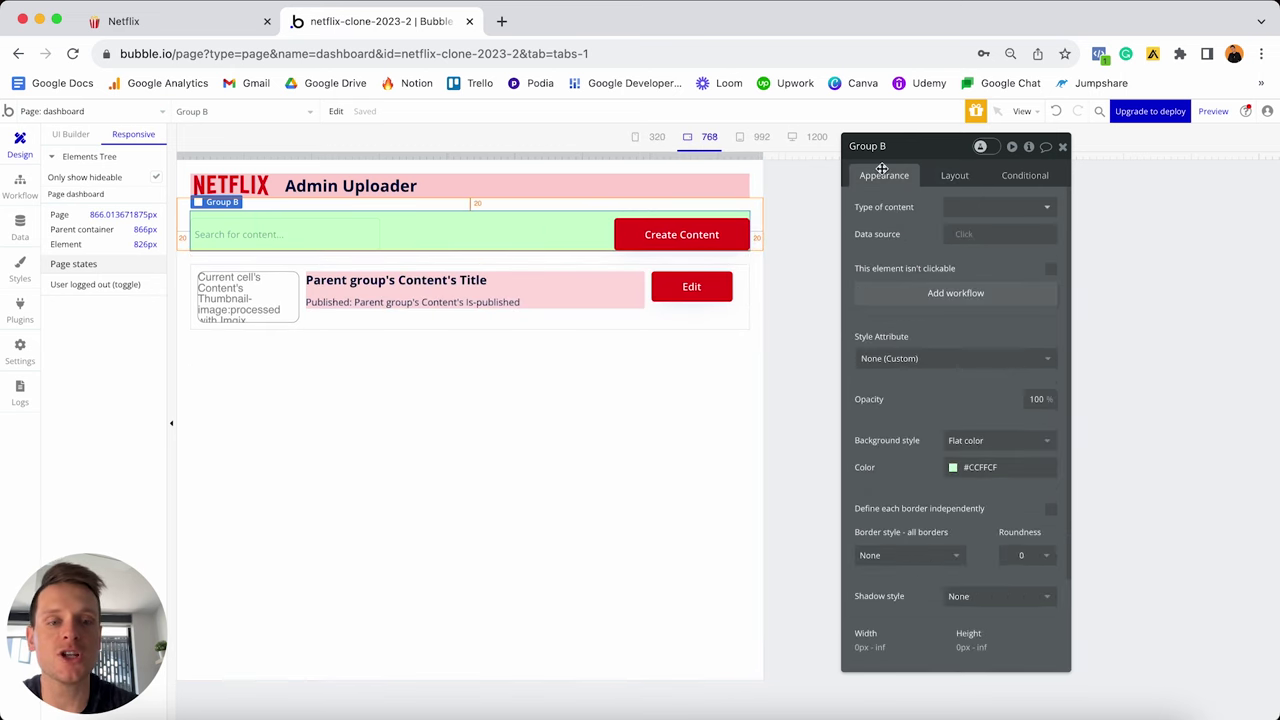
{"action": "left_click", "coordinate": [958, 443]}
{"action": "left_click", "coordinate": [959, 462]}
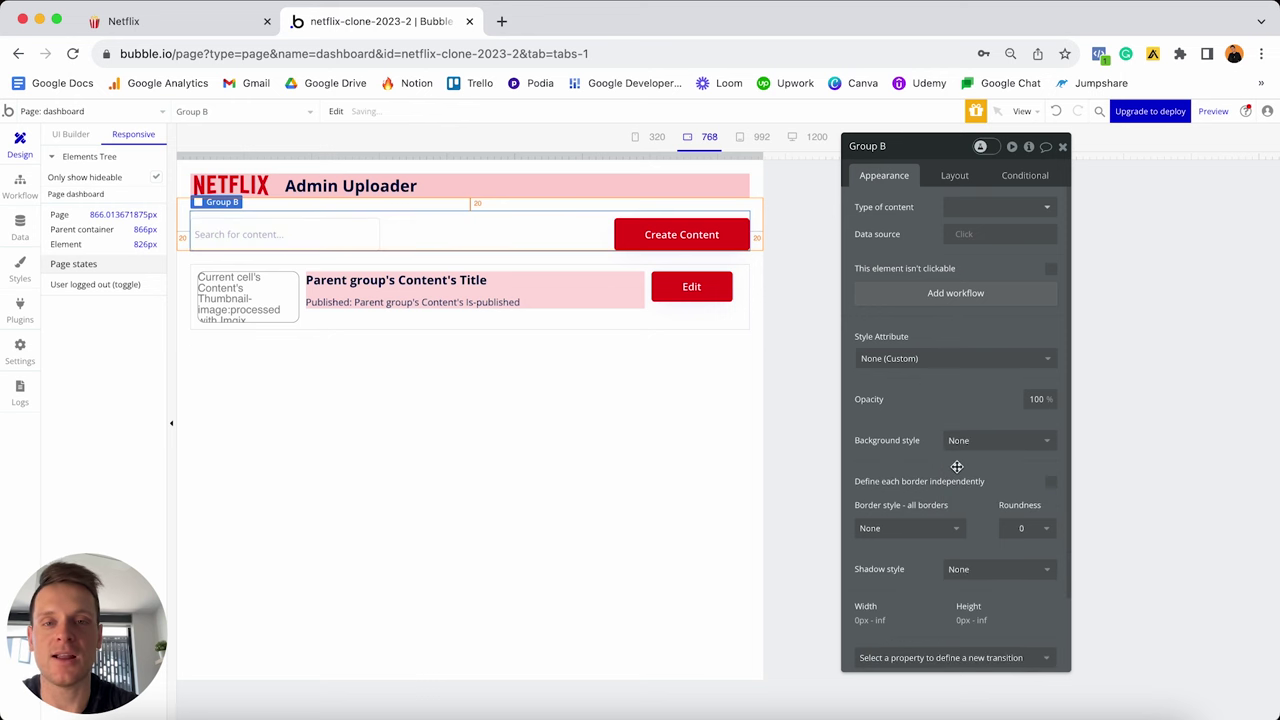
{"action": "left_click", "coordinate": [707, 444]}
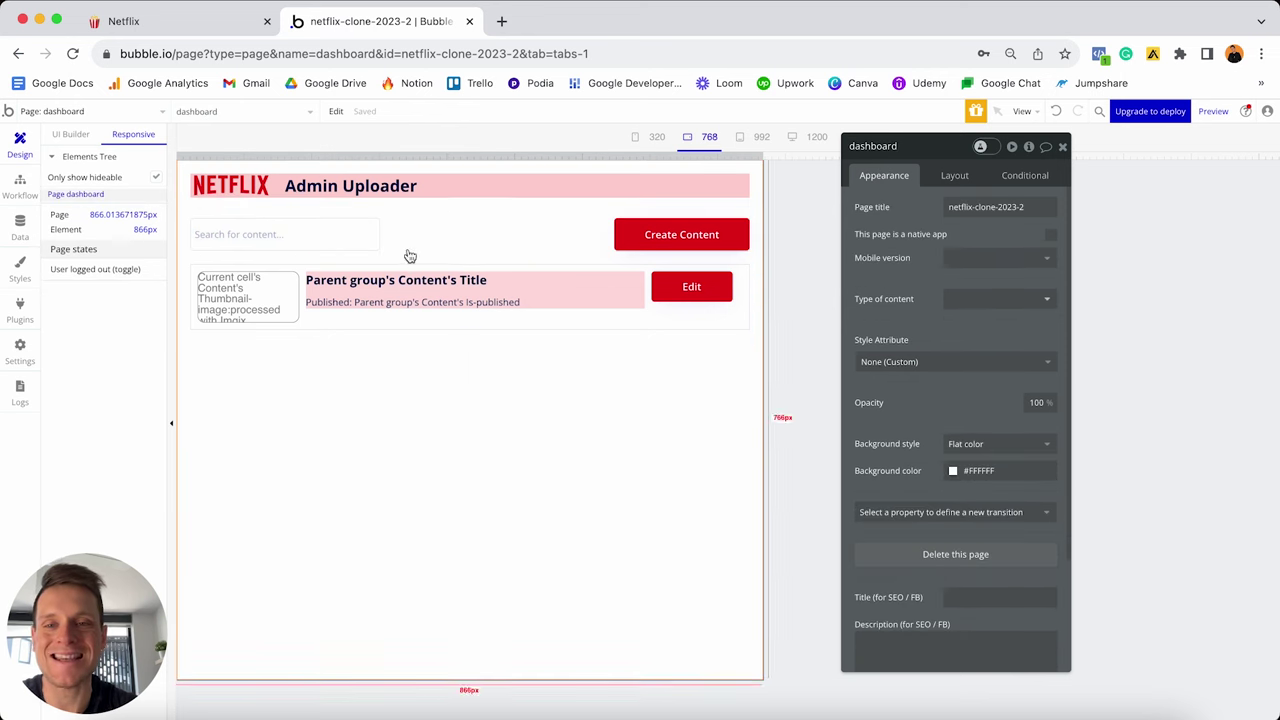
{"action": "left_click", "coordinate": [1055, 113]}
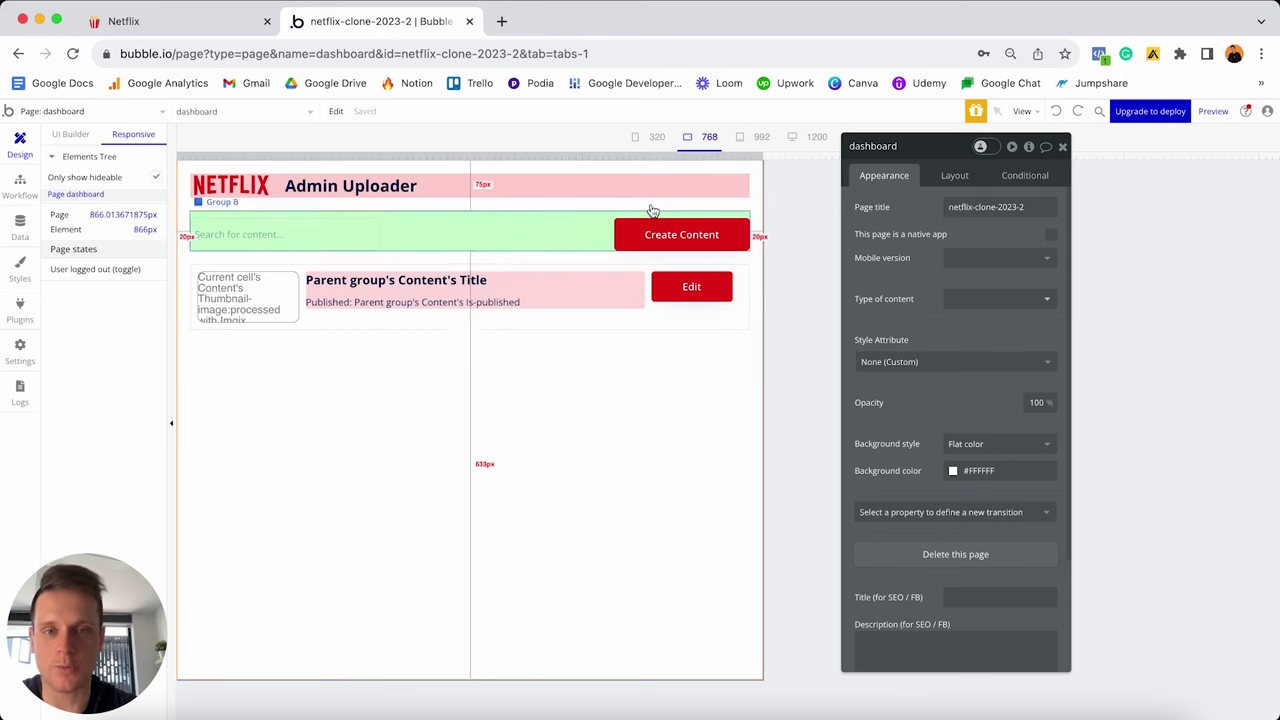
{"action": "left_click_drag", "start_coordinate": [757, 172], "coordinate": [453, 124]}
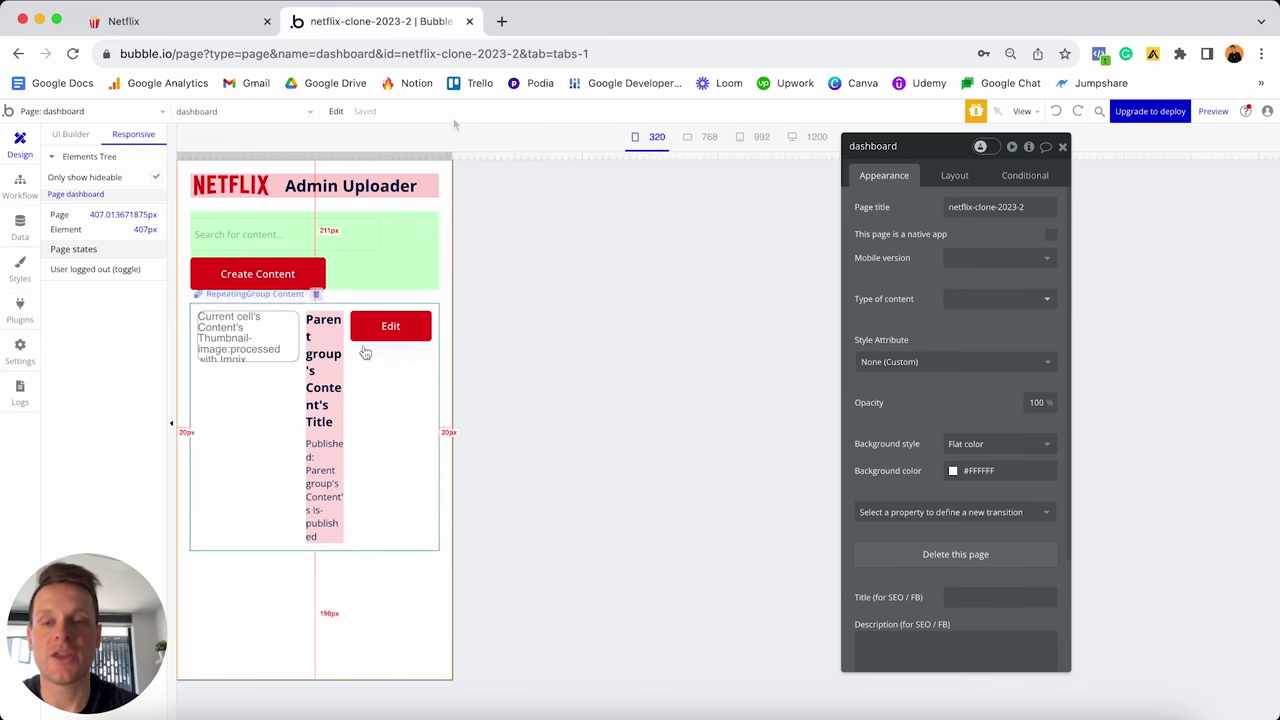
Step: Preview at 320 px width and try a 320 px minimum width on Group Content
{"action": "left_click", "coordinate": [338, 438]}
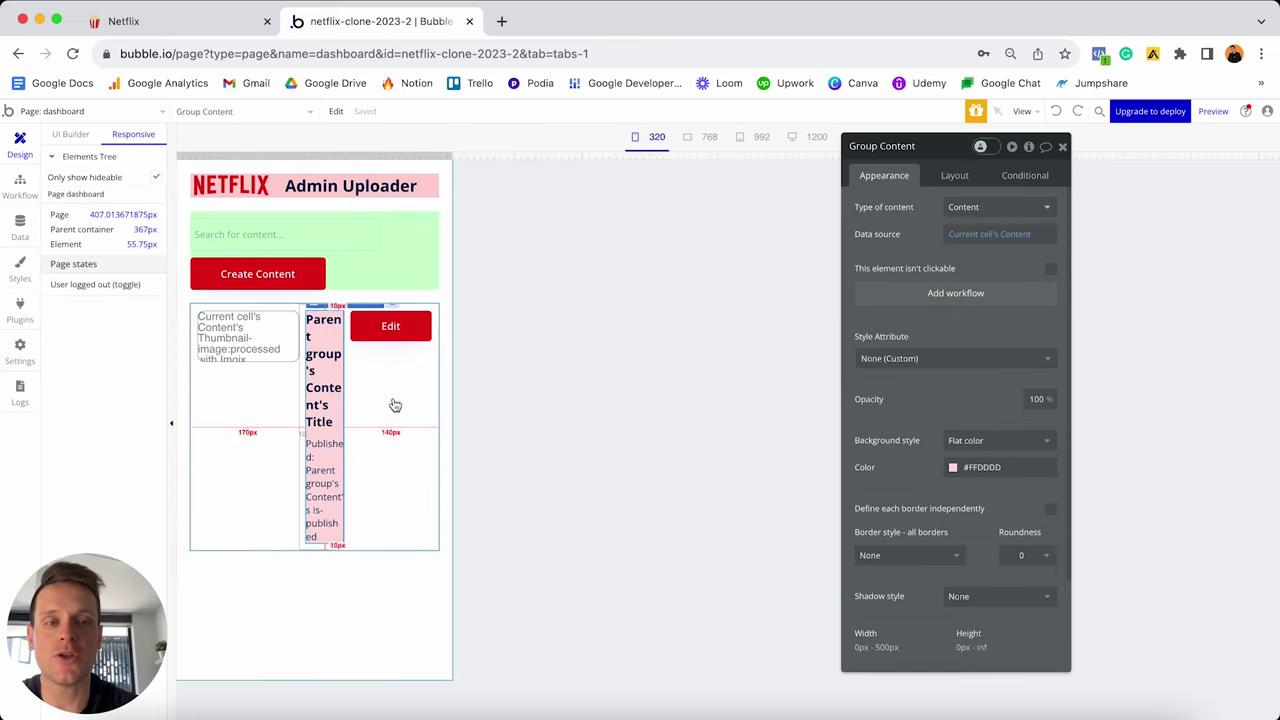
{"action": "left_click", "coordinate": [945, 178]}
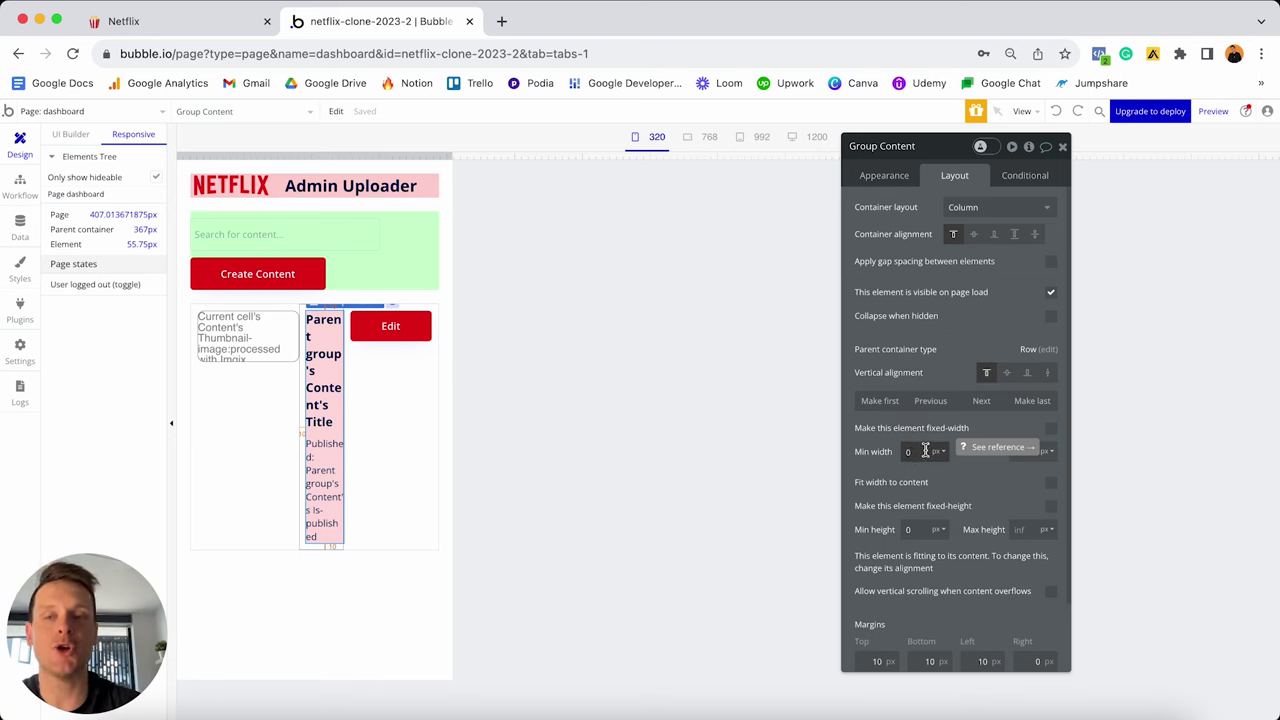
{"action": "left_click_drag", "start_coordinate": [454, 157], "coordinate": [559, 147]}
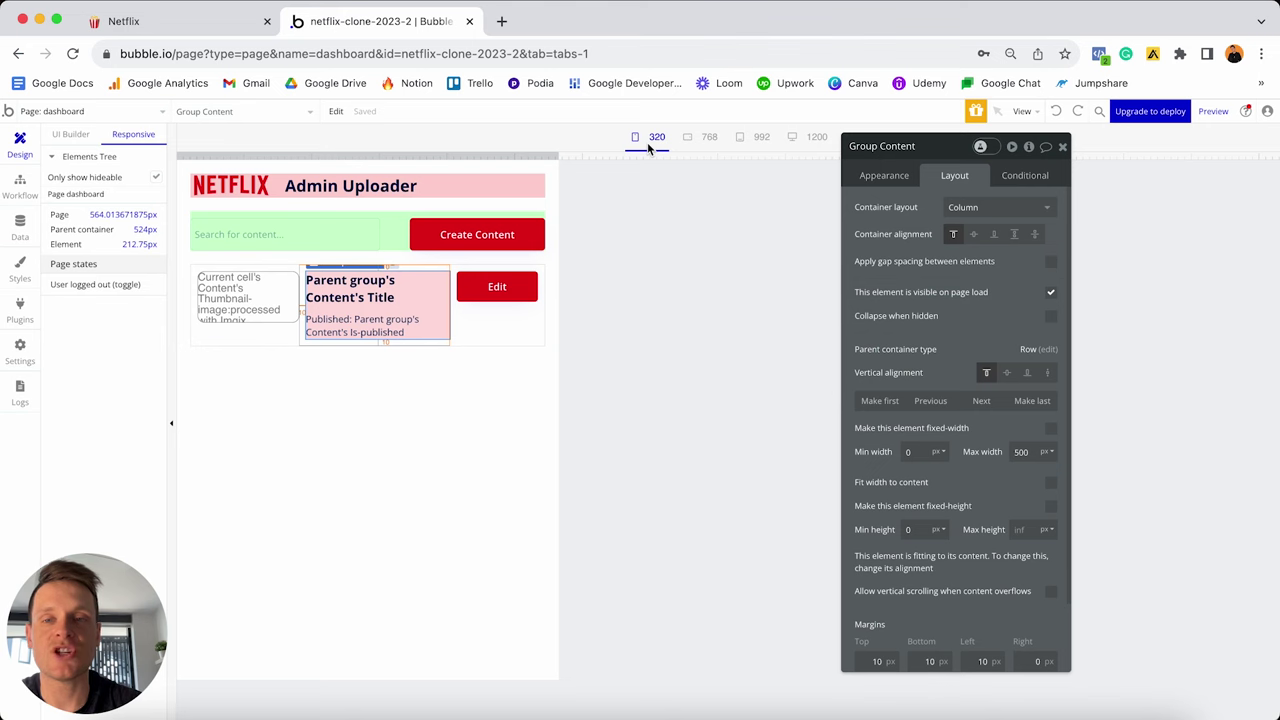
{"action": "left_click", "coordinate": [650, 137]}
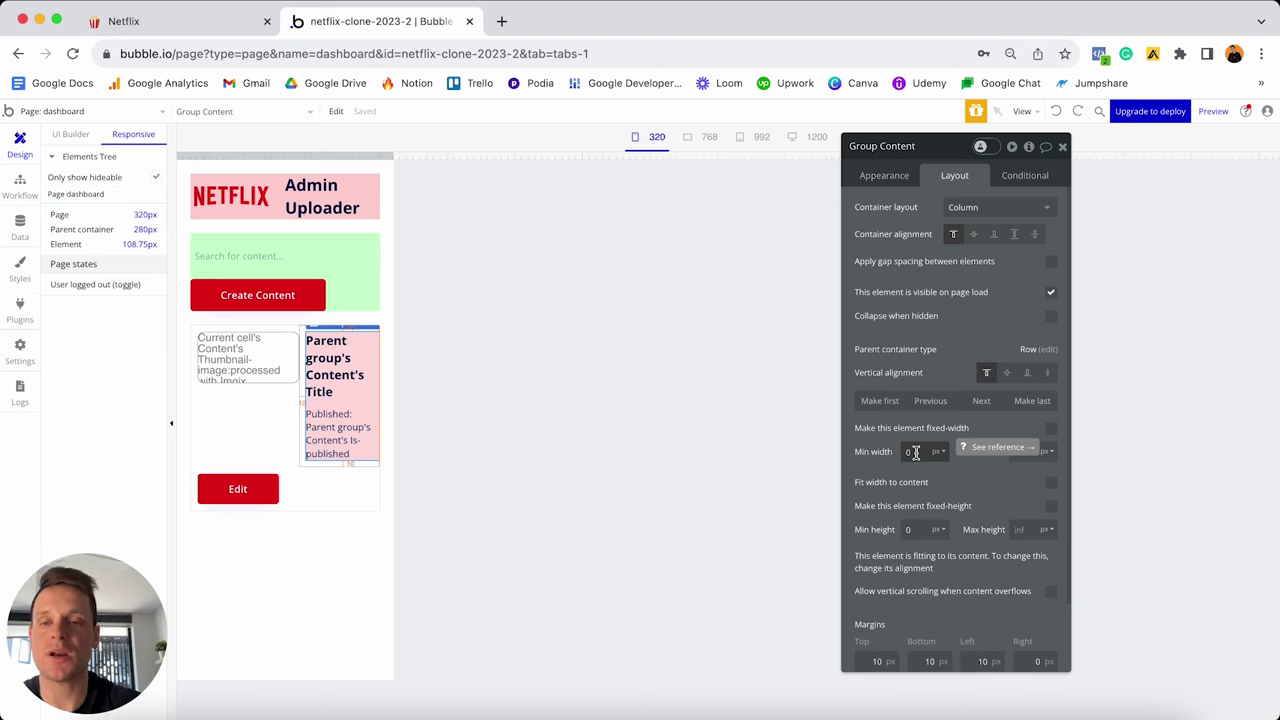
{"action": "left_click", "coordinate": [915, 452]}
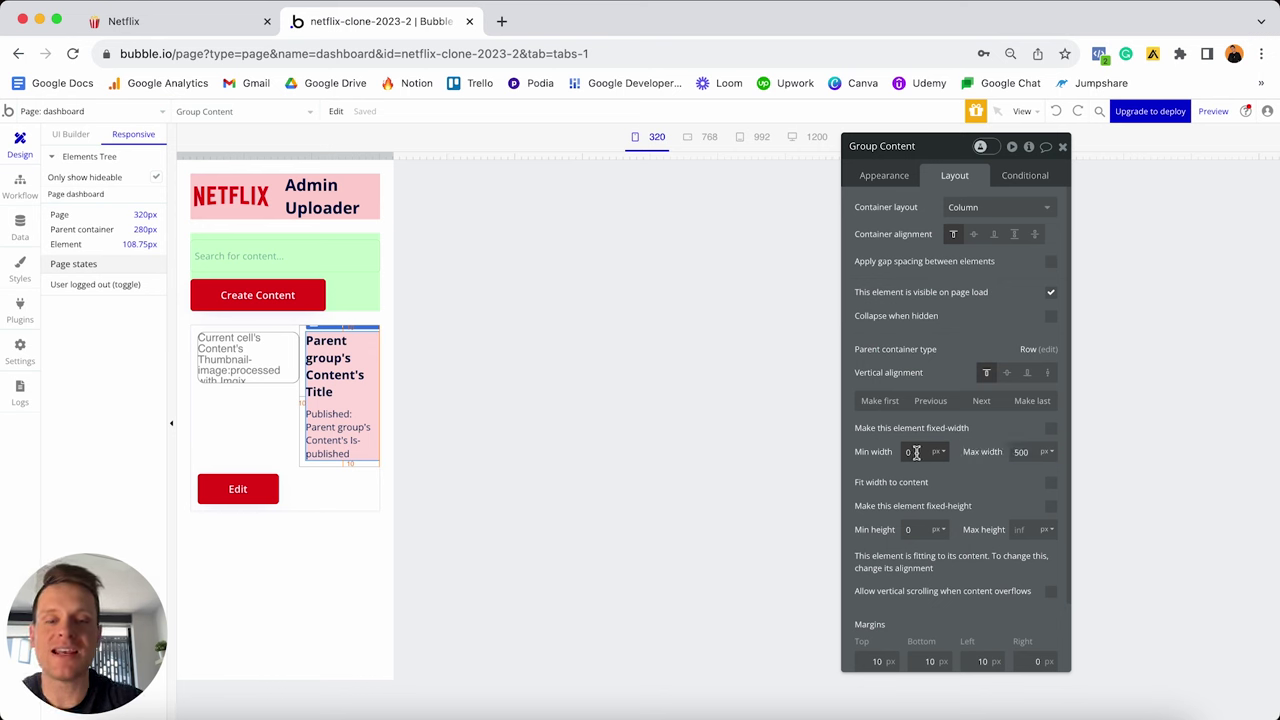
{"action": "type", "text": "320"}
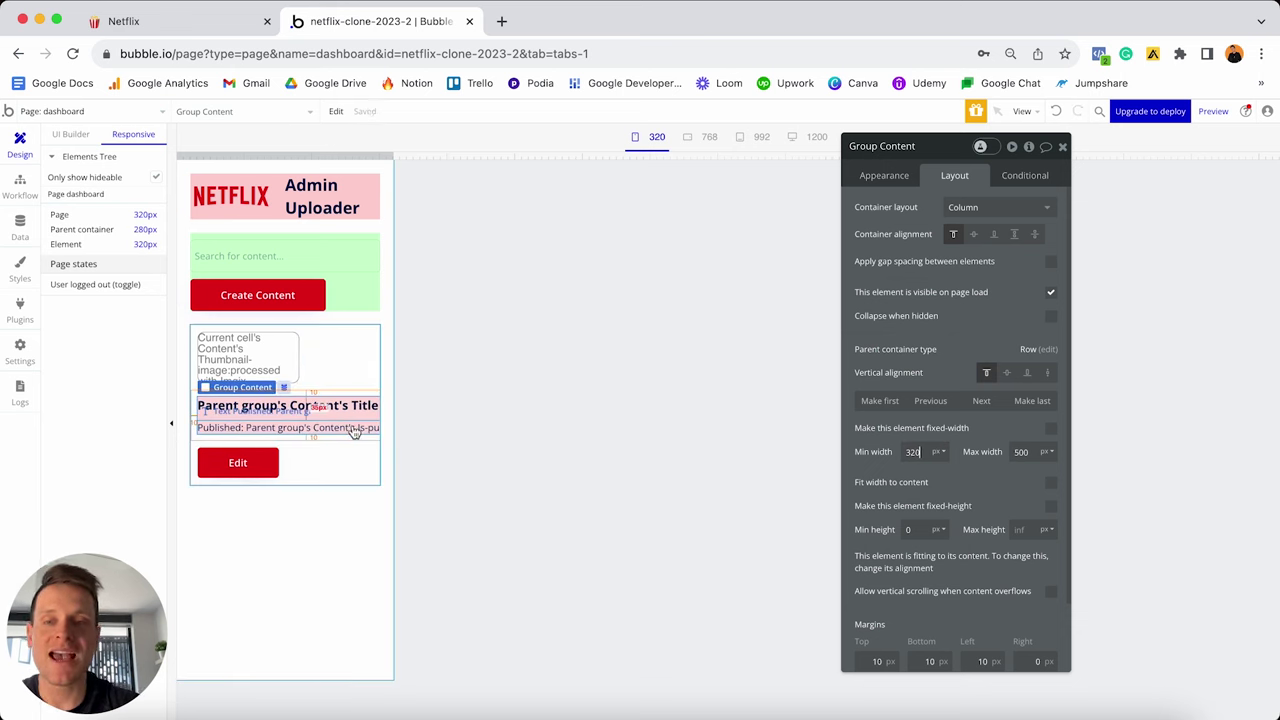
Step: Set Group Content's right margin to 10
{"action": "left_click", "coordinate": [386, 455]}
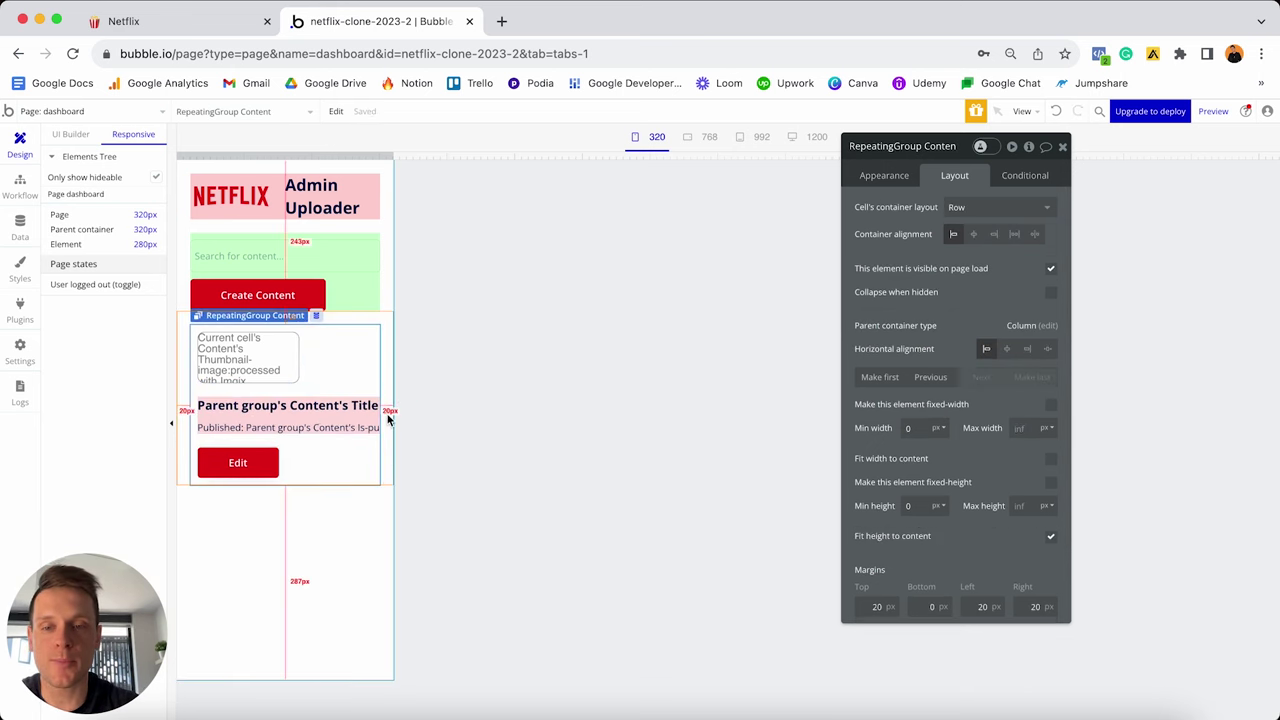
{"action": "left_click", "coordinate": [224, 421]}
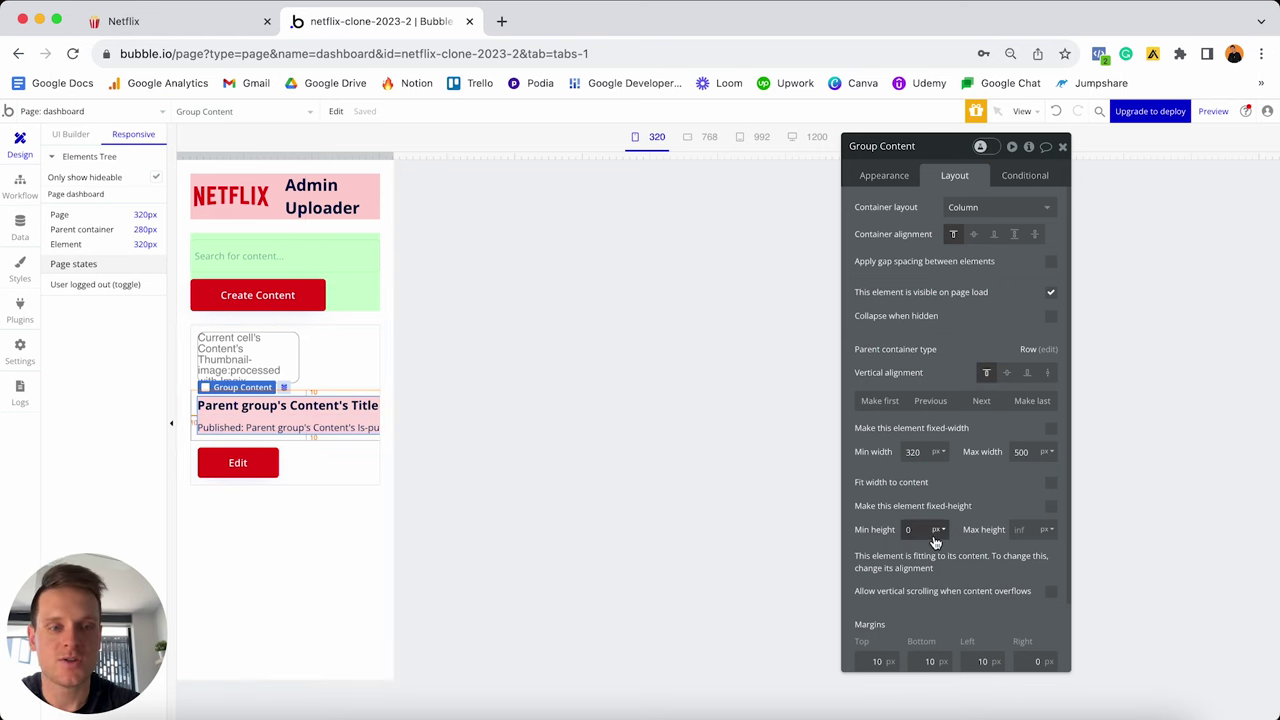
{"action": "scroll", "coordinate": [930, 530], "scroll_direction": "down", "scroll_amount": 1}
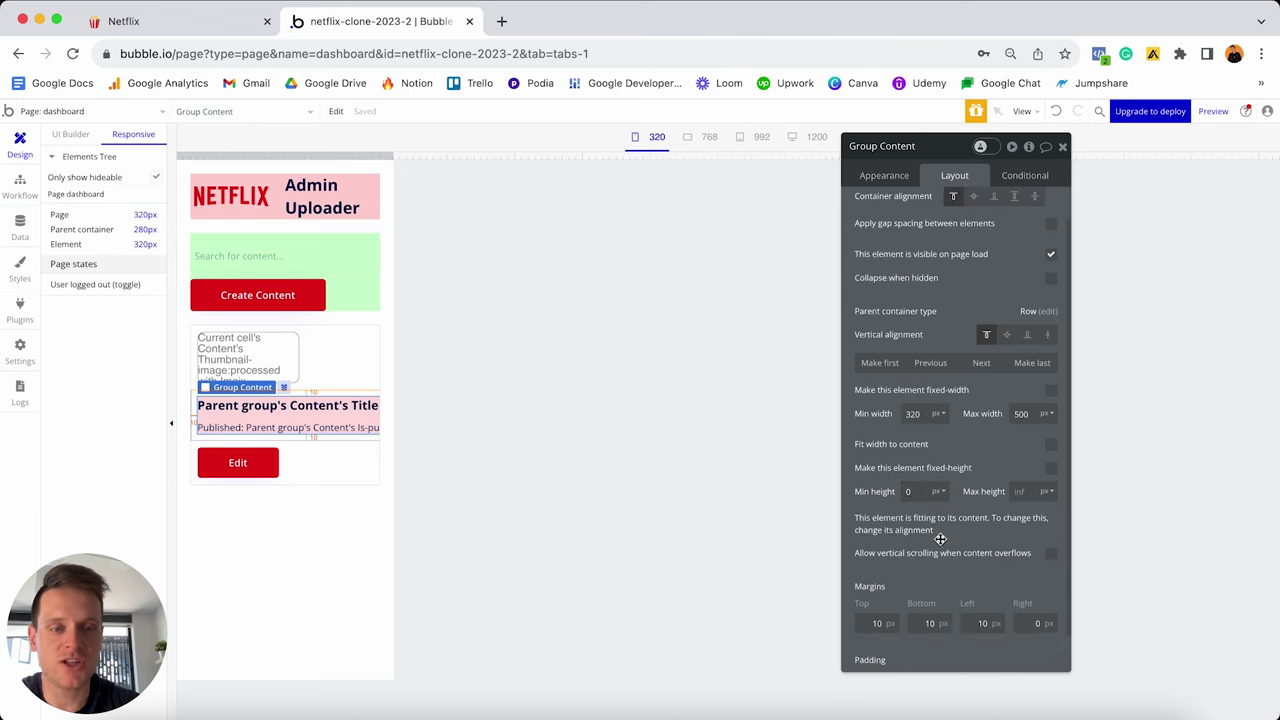
{"action": "left_click", "coordinate": [1027, 620]}
{"action": "type", "text": "1"}
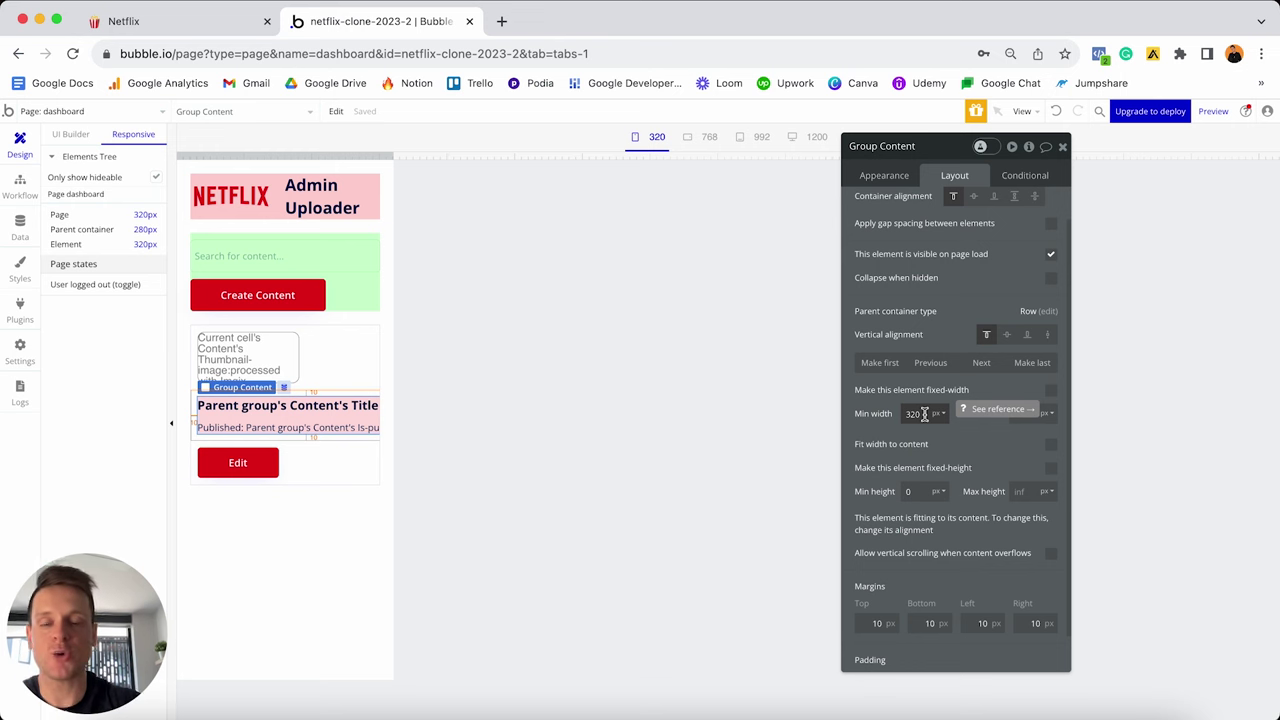
Step: Change Group Content's minimum width to 260 px, then deselect it
{"action": "left_click", "coordinate": [357, 466]}
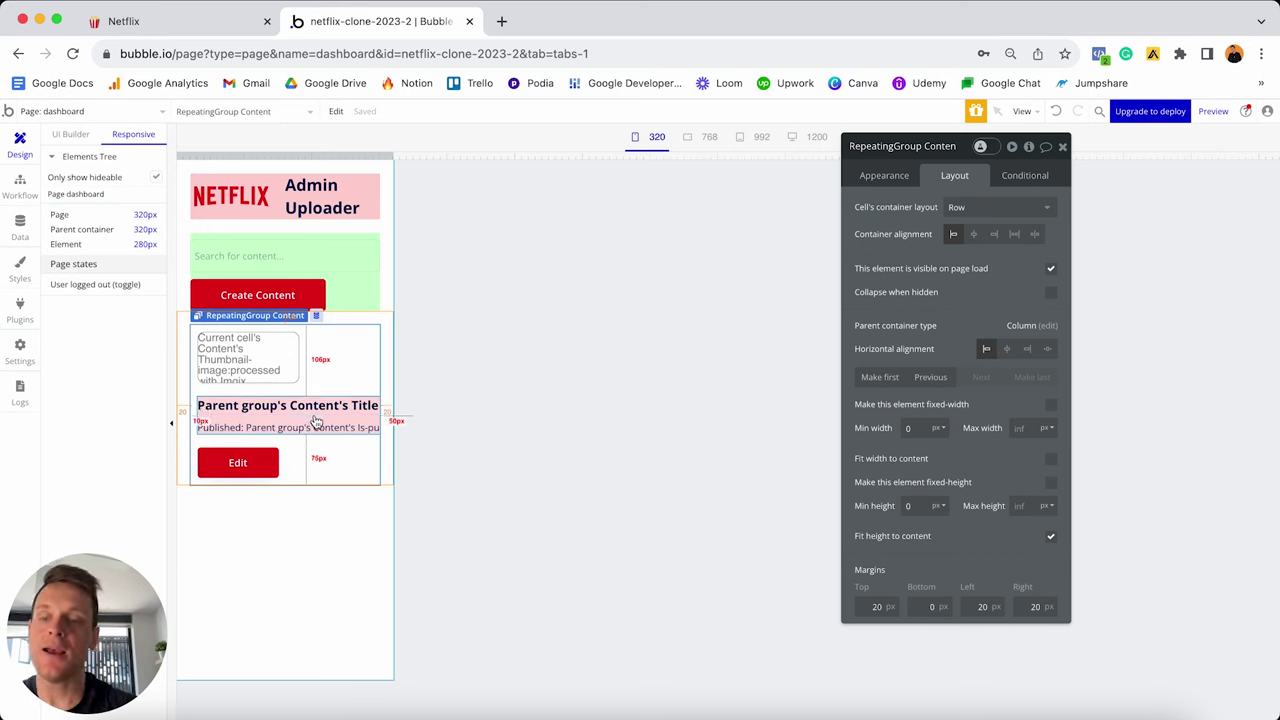
{"action": "left_click", "coordinate": [316, 421]}
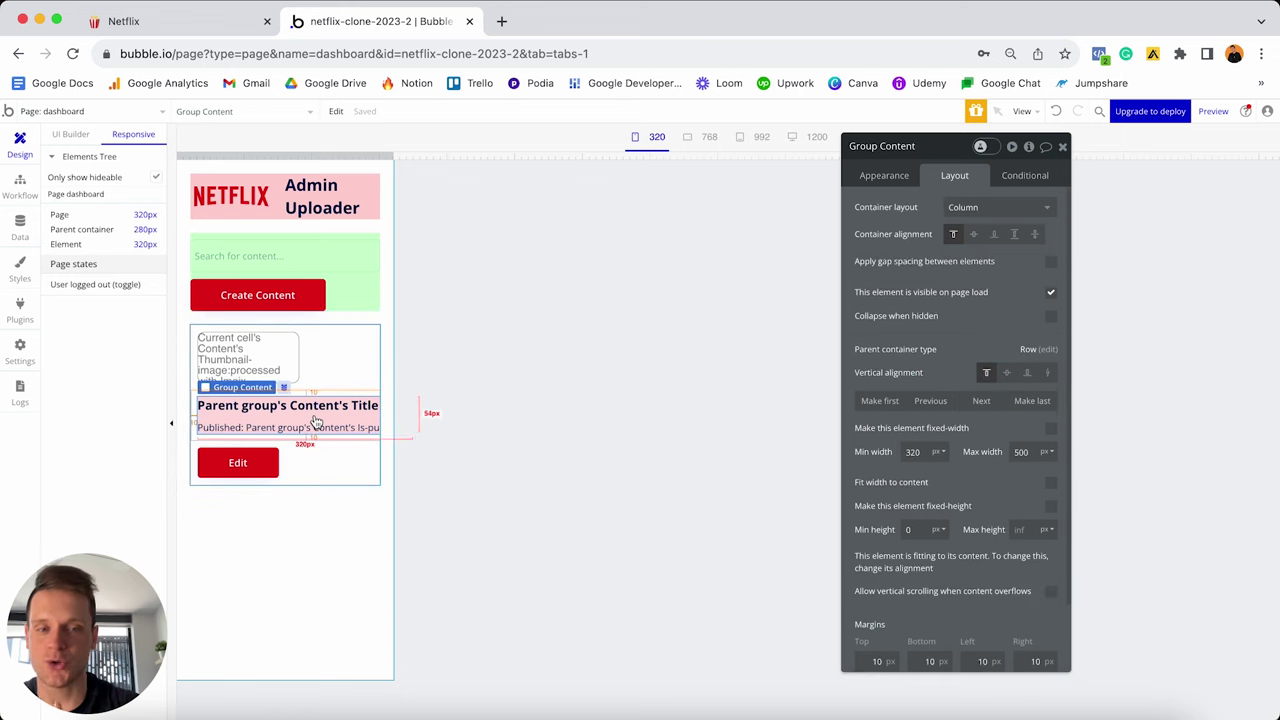
{"action": "double_click", "coordinate": [913, 452]}
{"action": "type", "text": "2"}
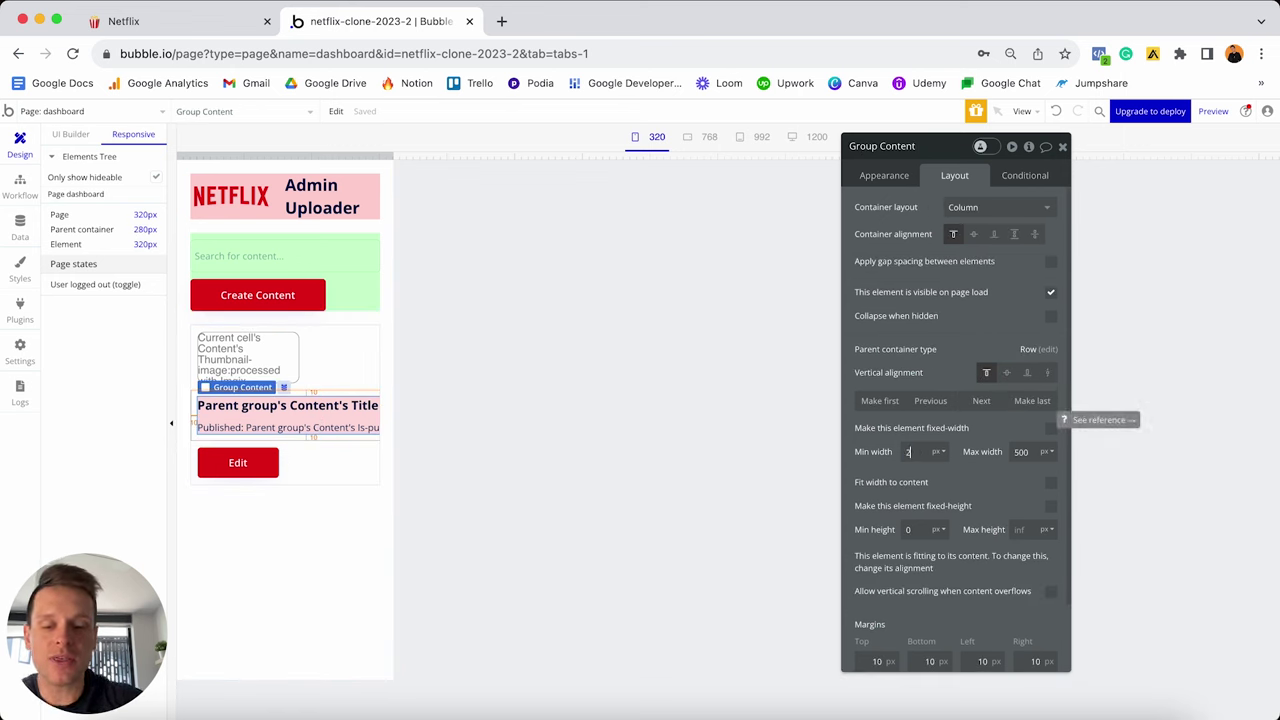
{"action": "type", "text": "60"}
{"action": "key", "text": "Return"}
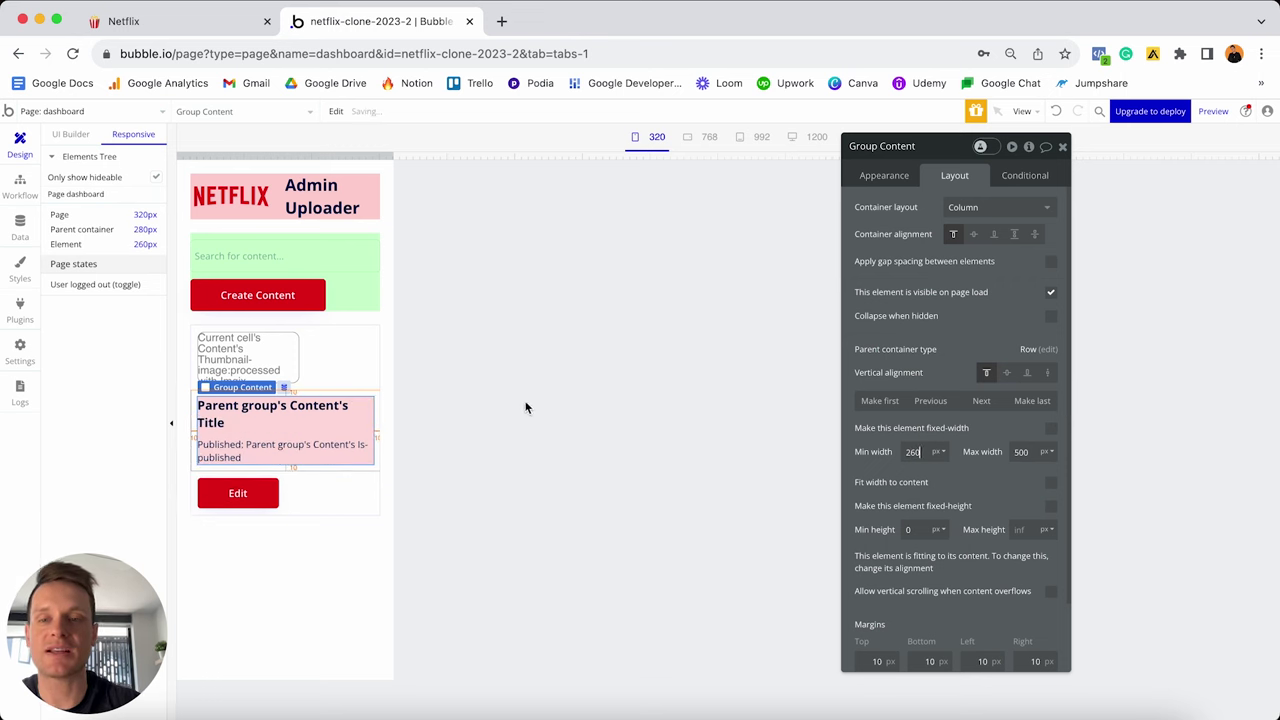
{"action": "left_click", "coordinate": [338, 587]}
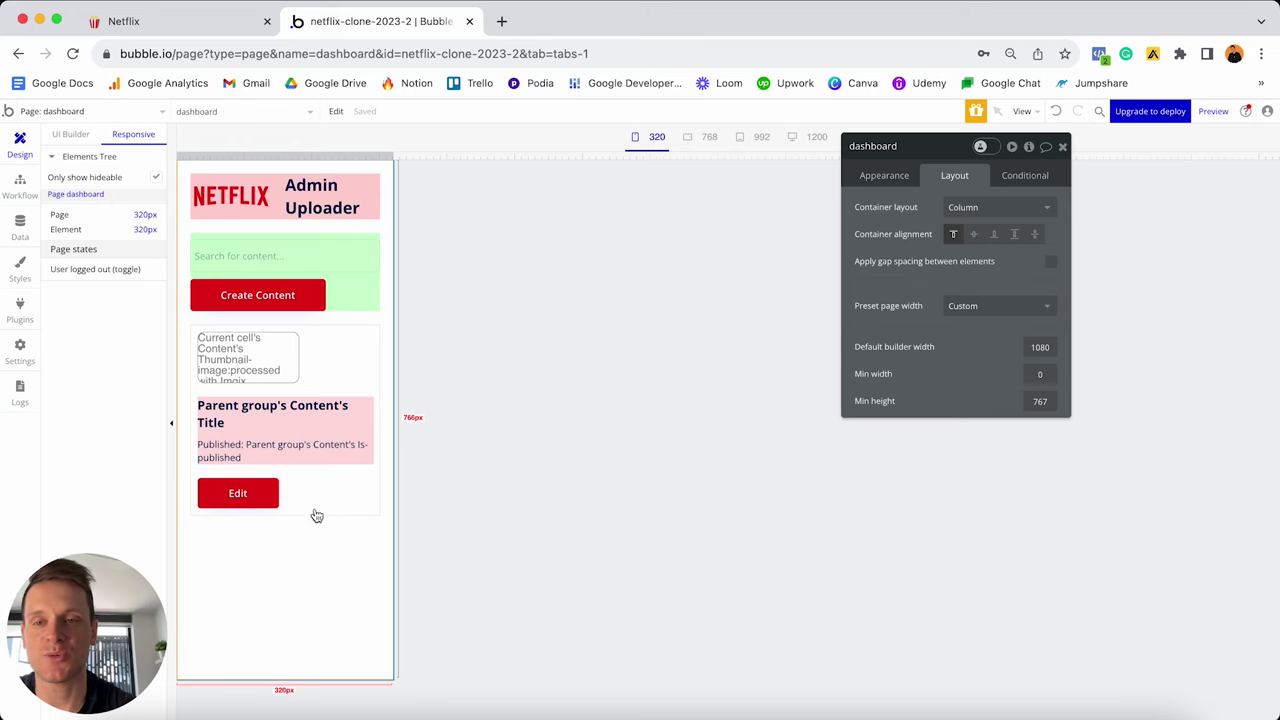
Step: Test tablet and 320 px mobile reflow, then return to the full-width 1080 px UI Builder
{"action": "left_click_drag", "start_coordinate": [398, 154], "coordinate": [827, 125]}
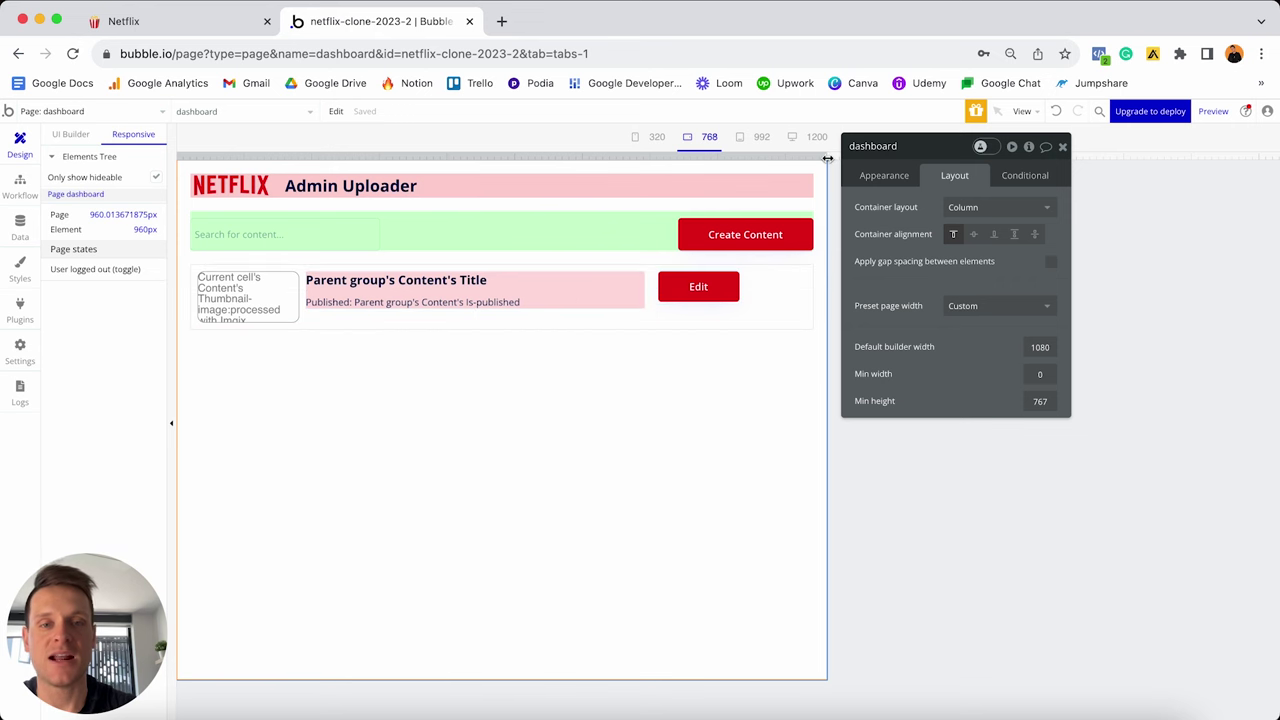
{"action": "left_click_drag", "start_coordinate": [828, 156], "coordinate": [401, 149]}
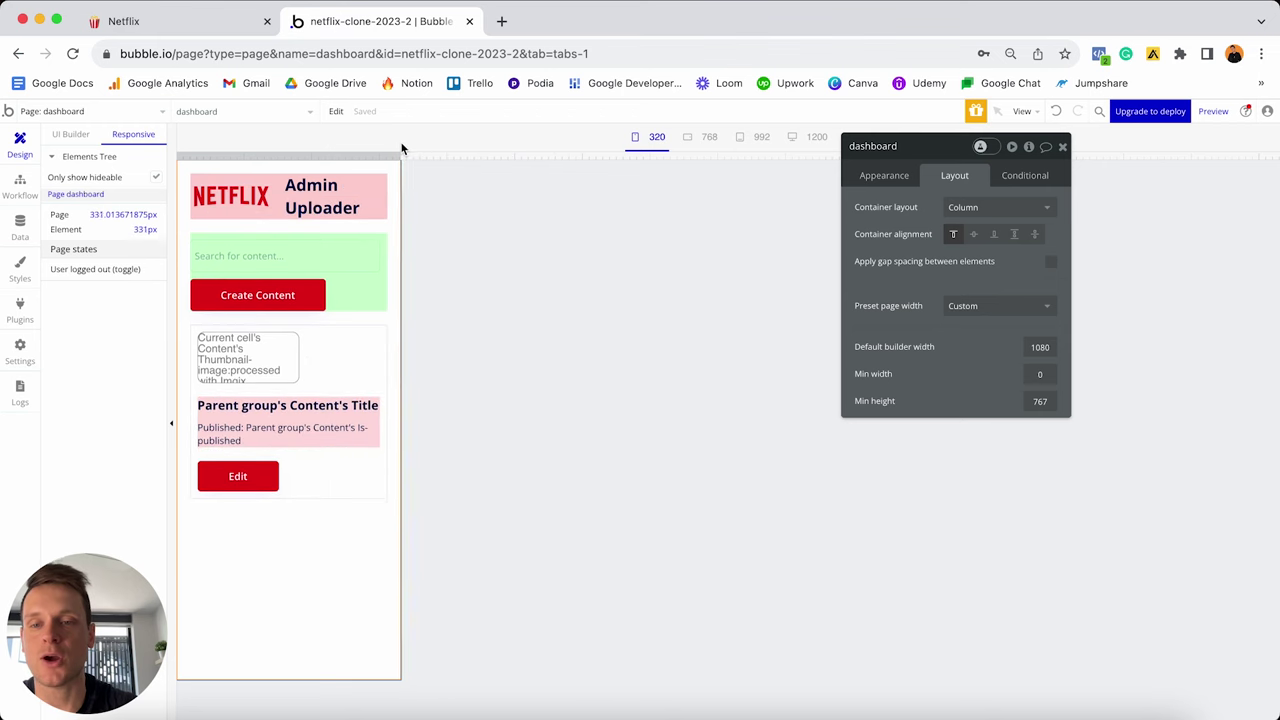
{"action": "left_click", "coordinate": [655, 138]}
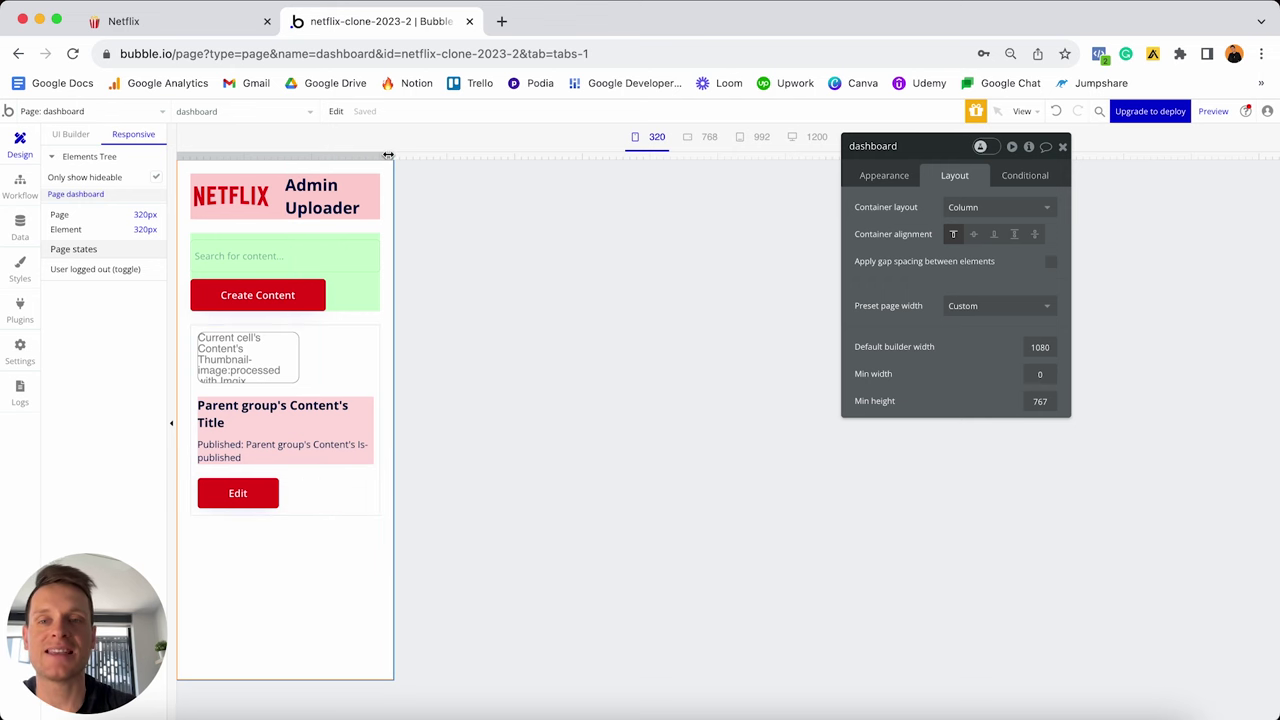
{"action": "left_click", "coordinate": [76, 136]}
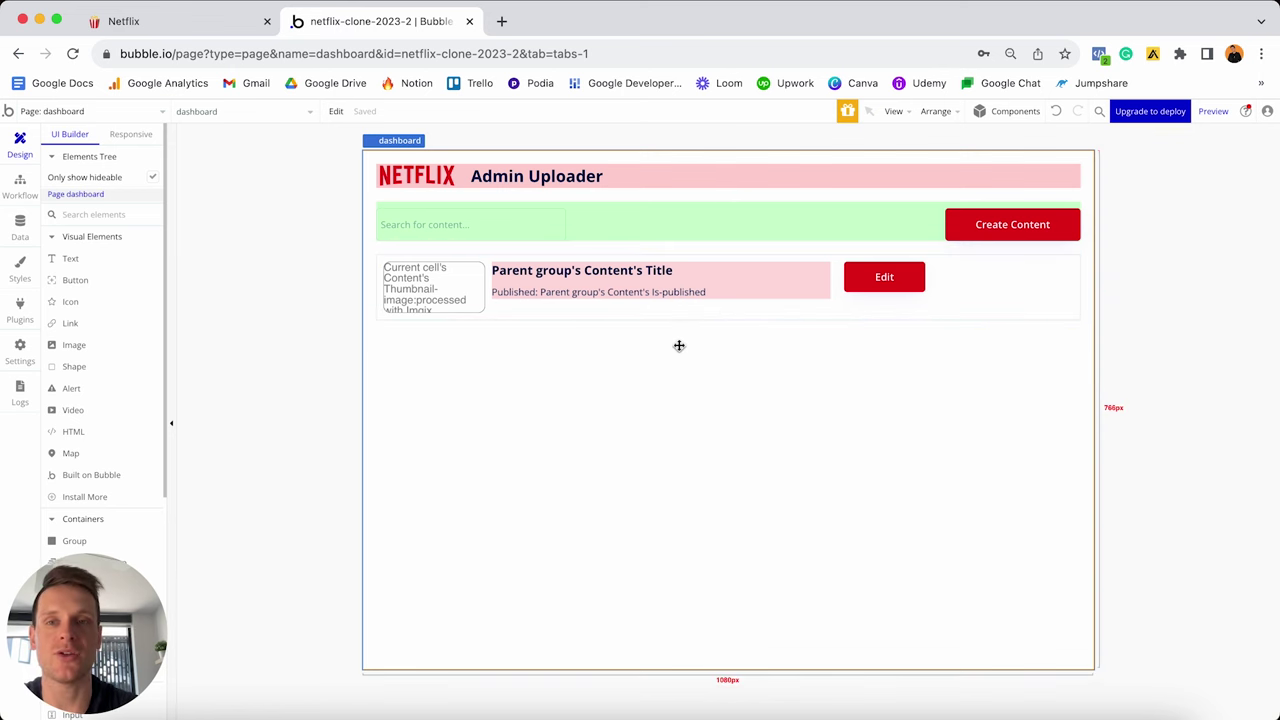
Step: Tick 'Building an admin dashboard' and its four subtasks in the Notion checklist
{"action": "left_click", "coordinate": [215, 36]}
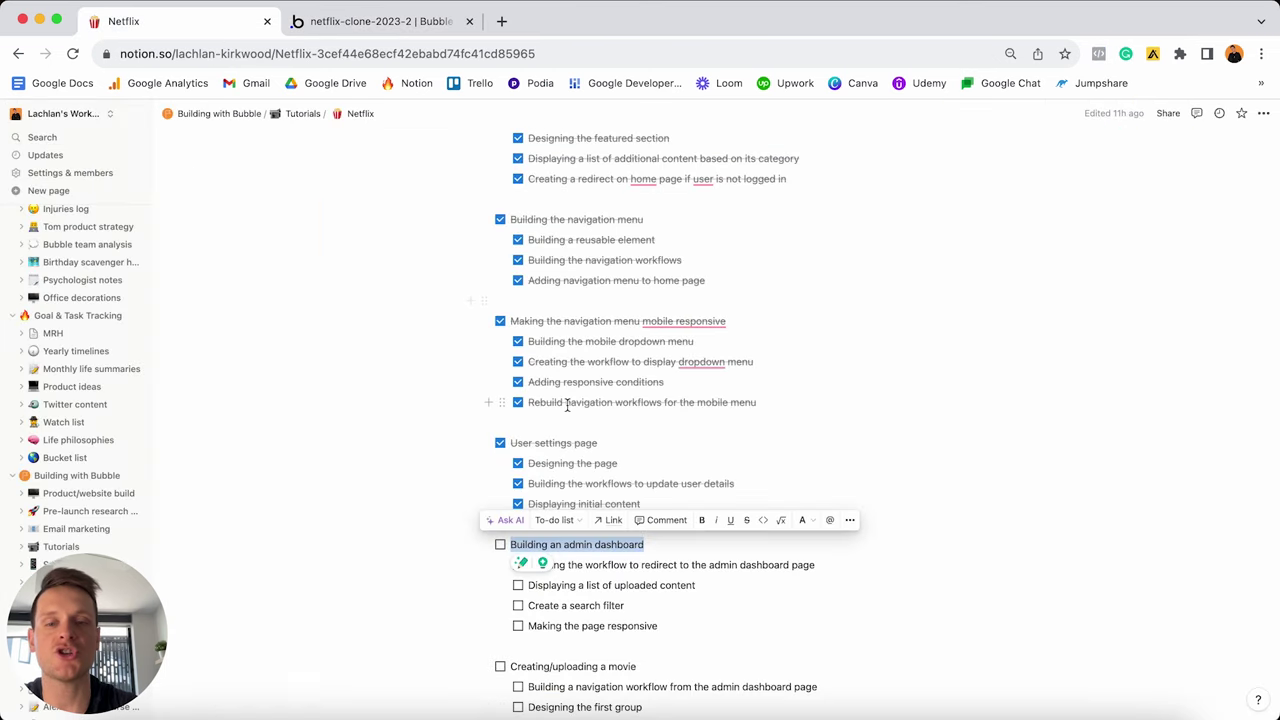
{"action": "scroll", "coordinate": [567, 404], "scroll_direction": "down", "scroll_amount": 3}
{"action": "left_click", "coordinate": [501, 397]}
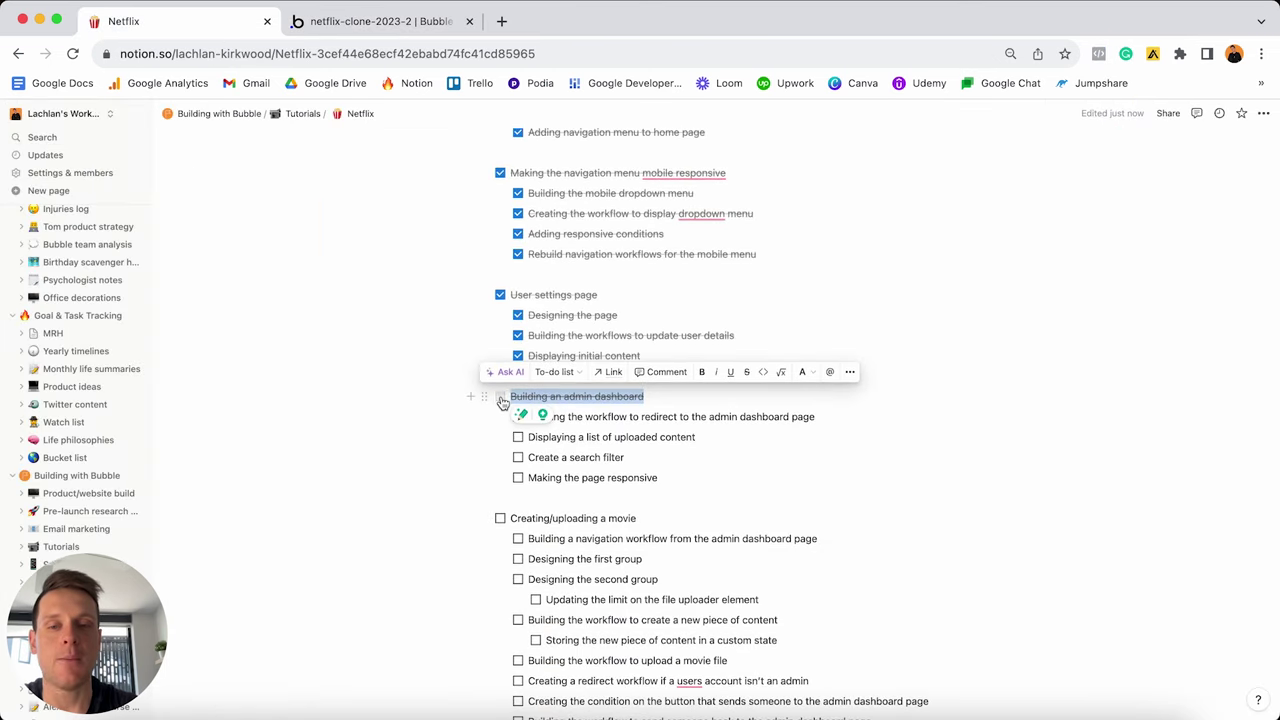
{"action": "left_click", "coordinate": [518, 417]}
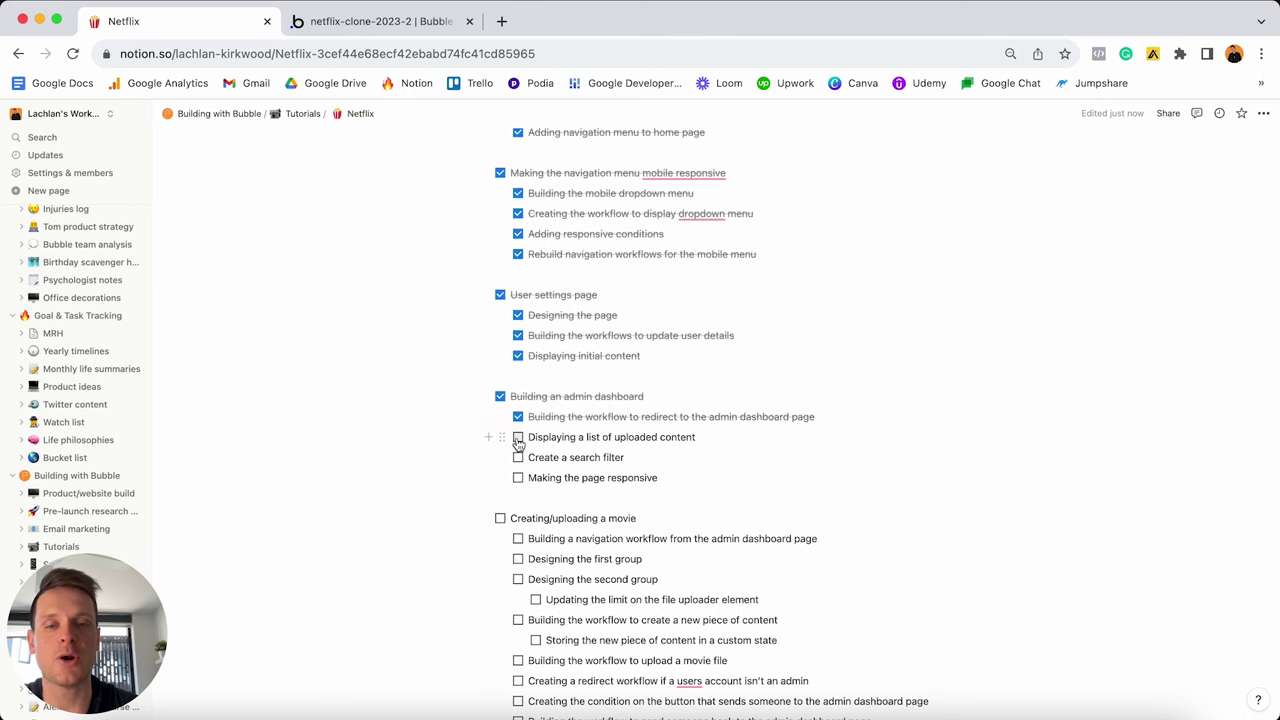
{"action": "left_click", "coordinate": [518, 439]}
{"action": "left_click", "coordinate": [518, 457]}
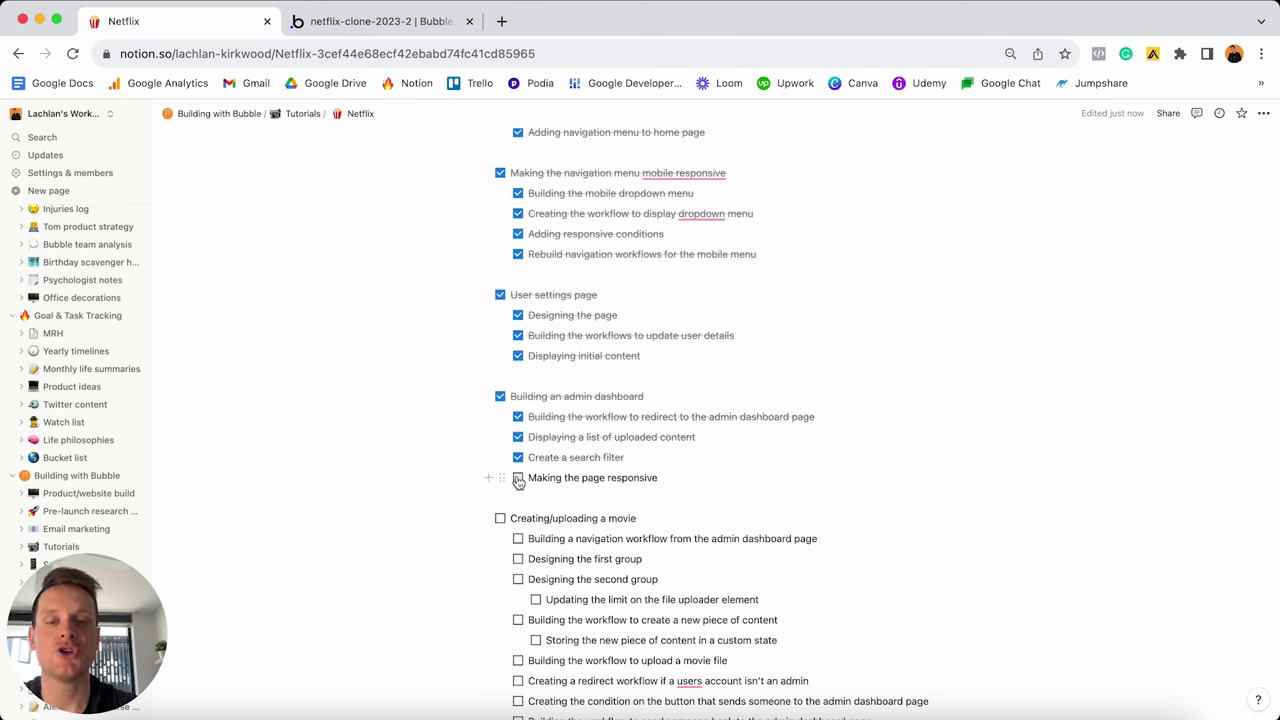
{"action": "left_click", "coordinate": [518, 479]}
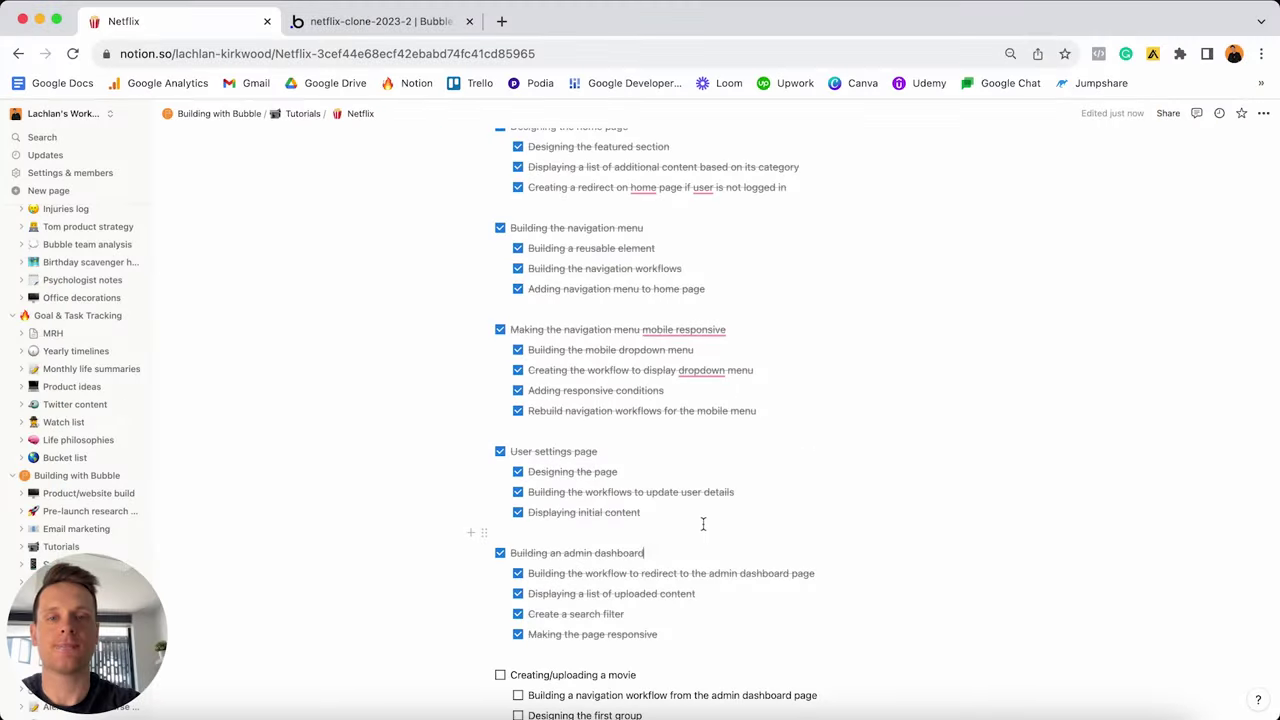
Step: Highlight the next task, 'Creating/uploading a movie', then return to the Bubble editor
{"action": "scroll", "coordinate": [701, 525], "scroll_direction": "down", "scroll_amount": 3}
{"action": "scroll", "coordinate": [701, 527], "scroll_direction": "down", "scroll_amount": 4}
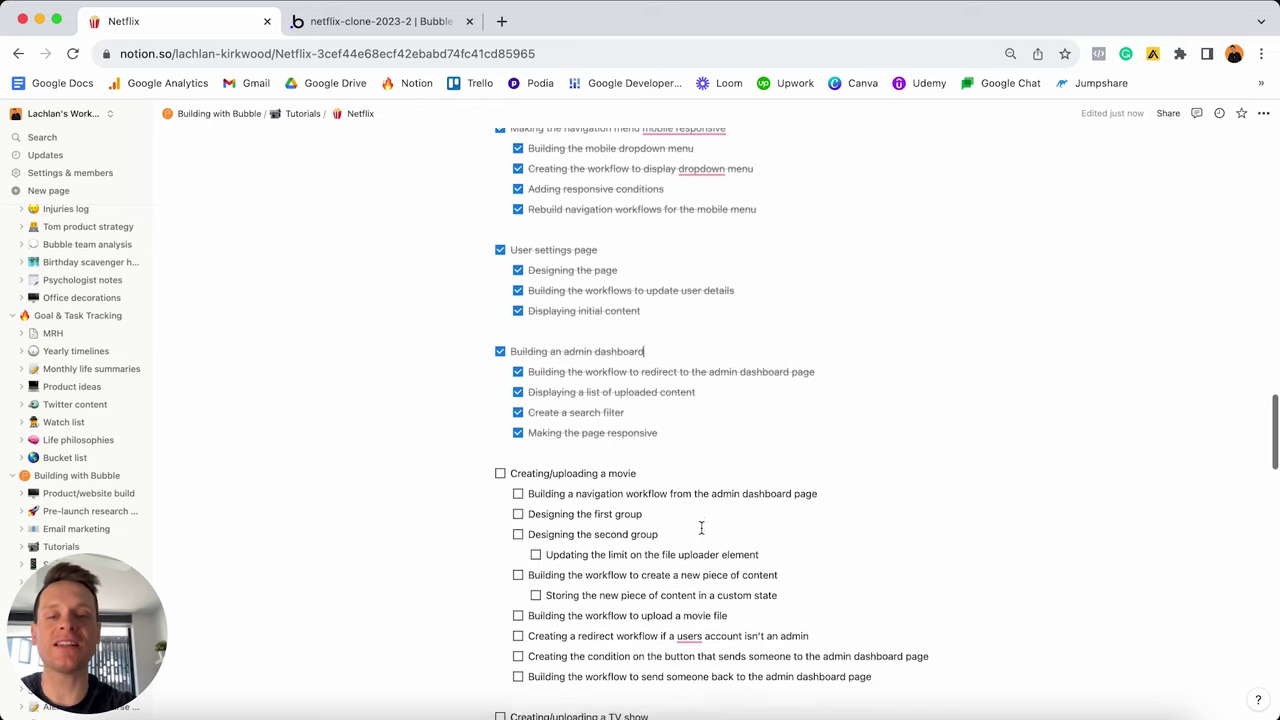
{"action": "left_click", "coordinate": [721, 388]}
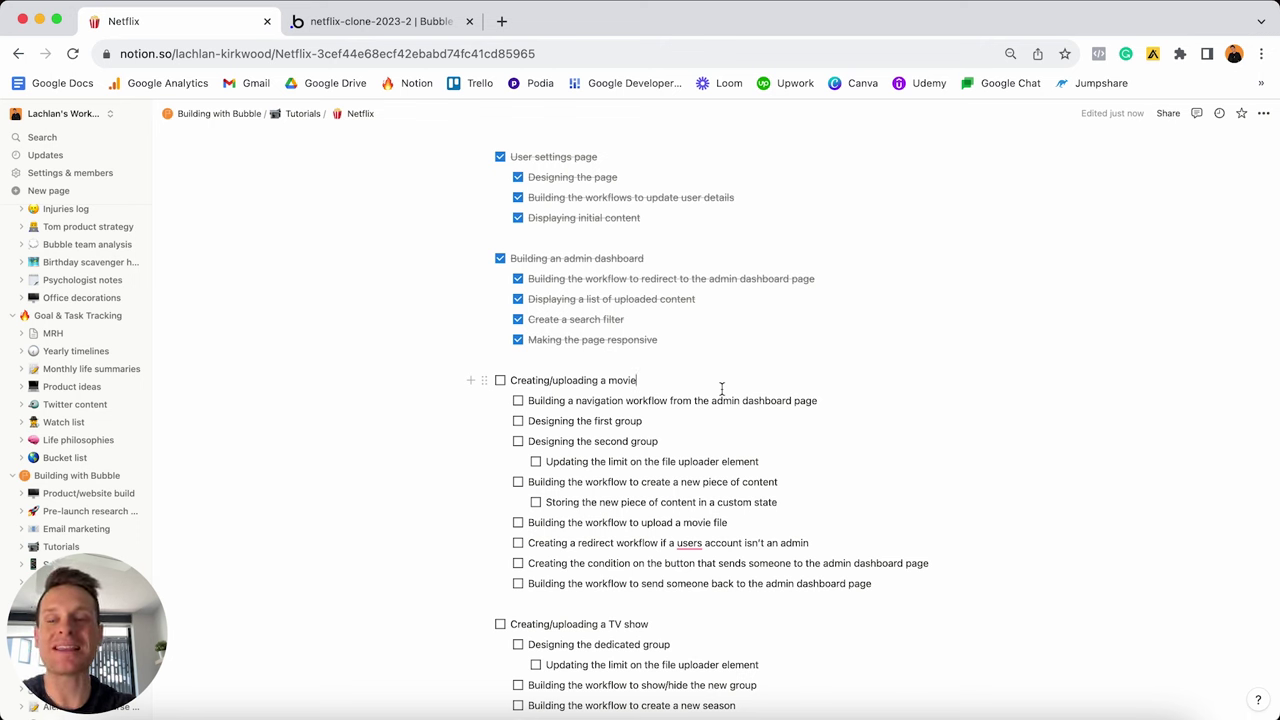
{"action": "left_click", "coordinate": [640, 381]}
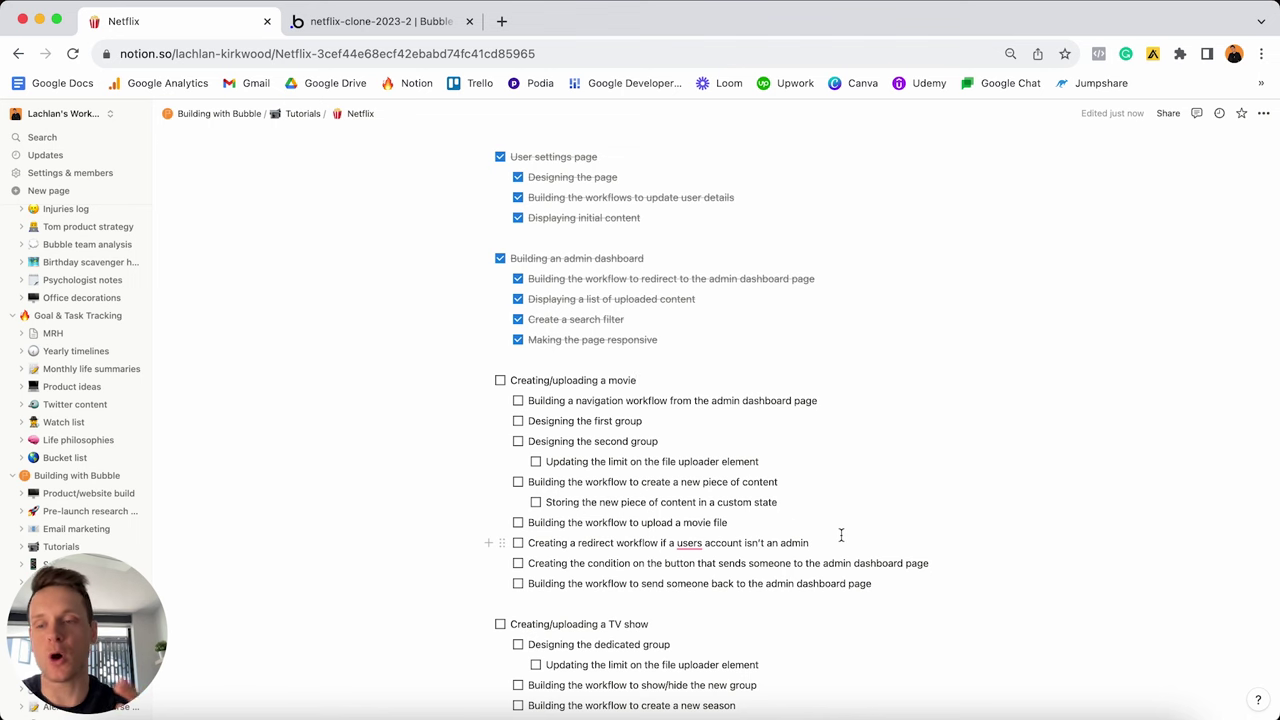
{"action": "scroll", "coordinate": [841, 535], "scroll_direction": "down", "scroll_amount": 3}
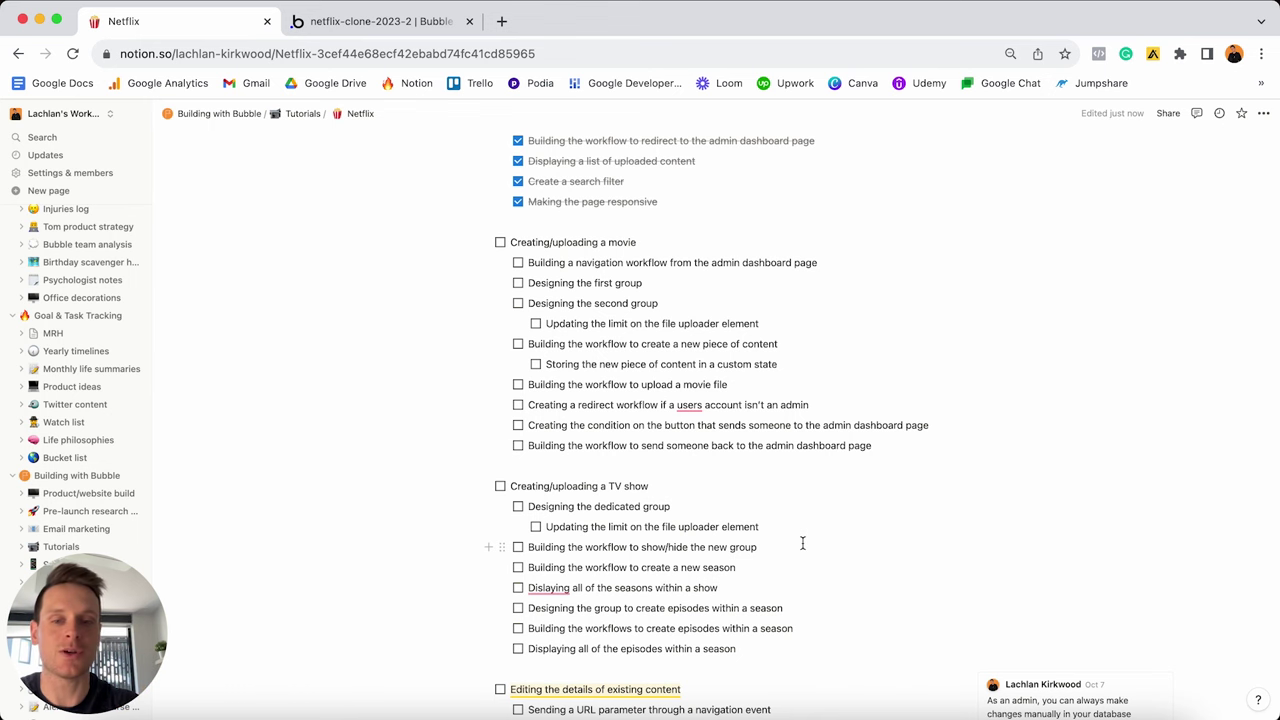
{"action": "scroll", "coordinate": [620, 340], "scroll_direction": "up", "scroll_amount": 2}
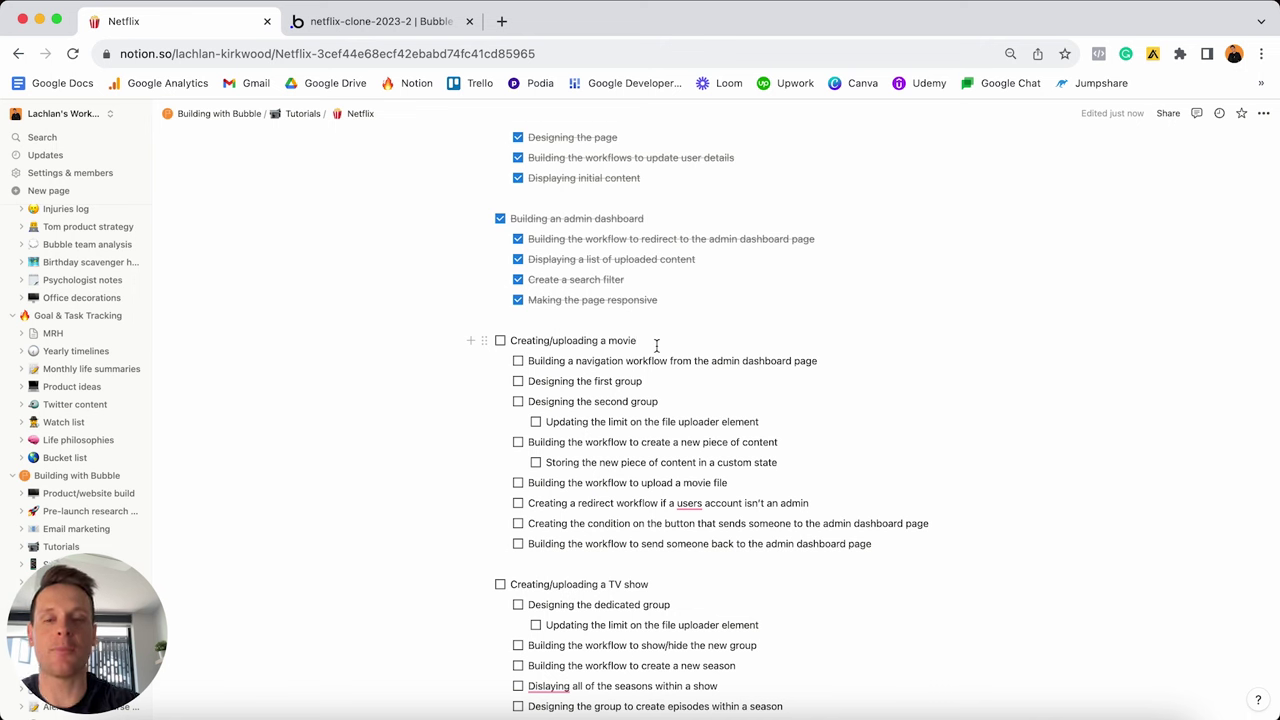
{"action": "triple_click", "coordinate": [656, 345]}
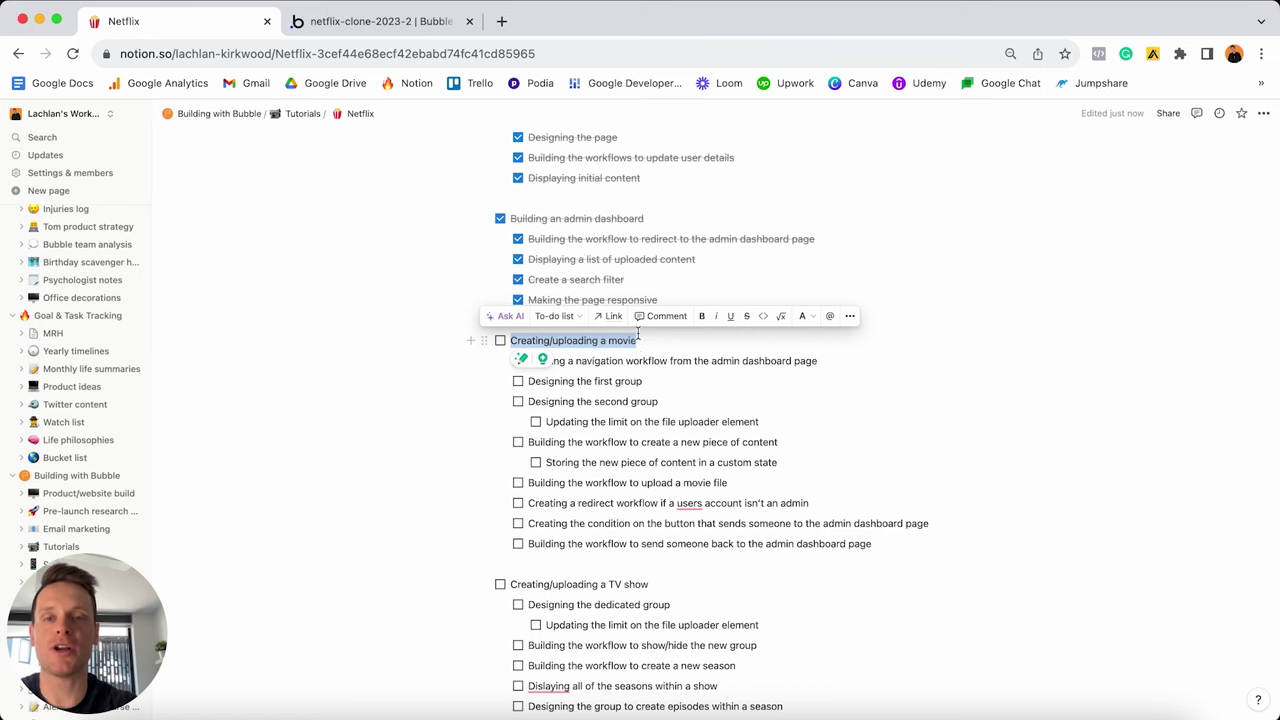
{"action": "left_click", "coordinate": [445, 31]}
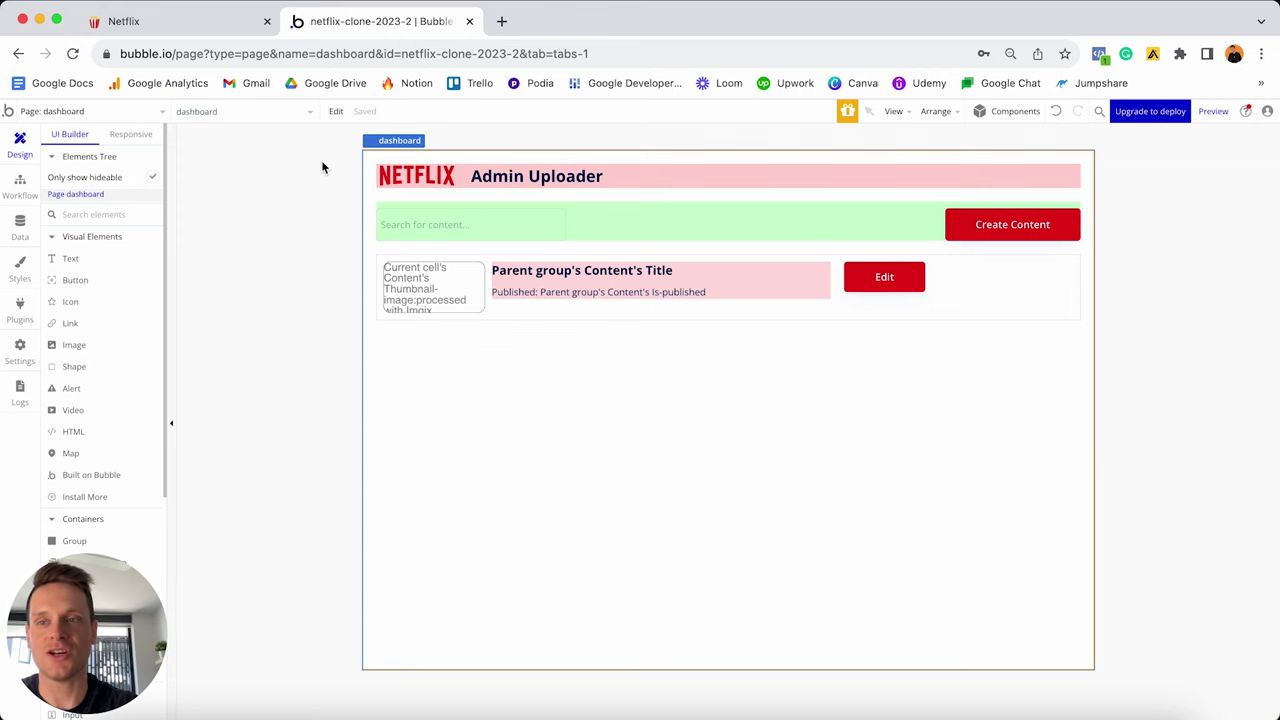
Step: Add a blank page named 'create' and return to the dashboard page
{"action": "left_click", "coordinate": [153, 113]}
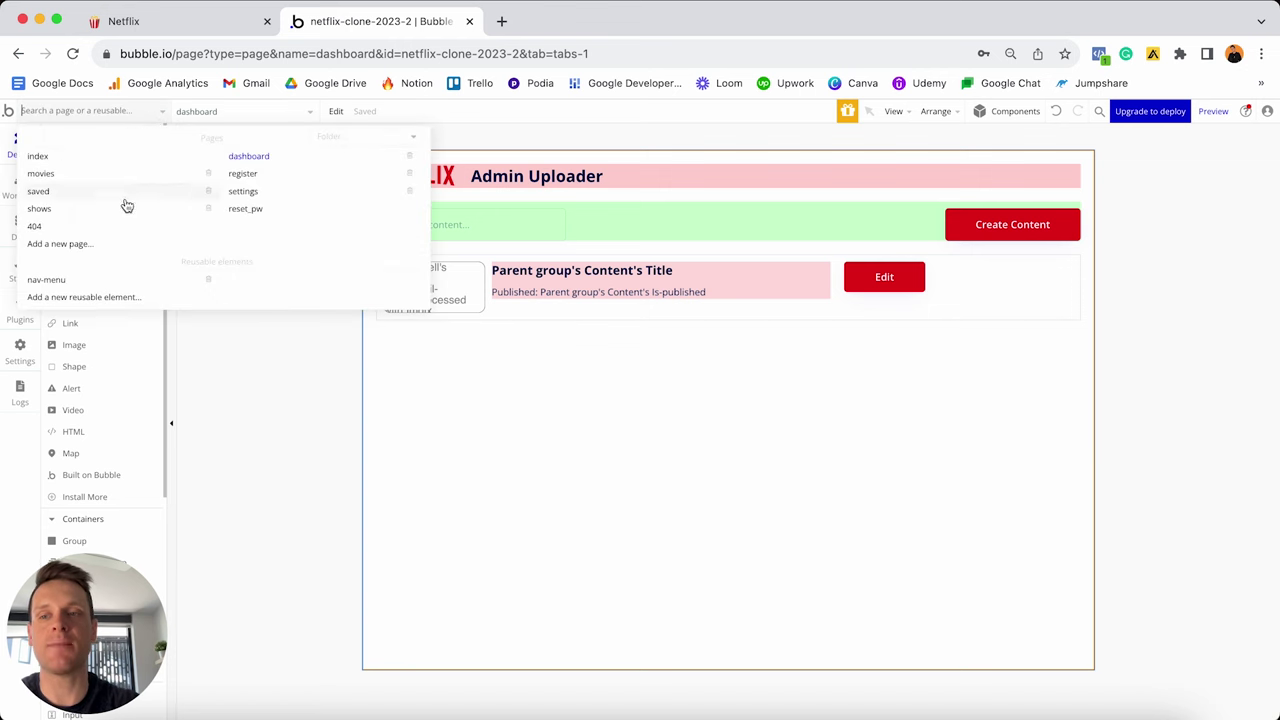
{"action": "left_click", "coordinate": [98, 246]}
{"action": "type", "text": "create"}
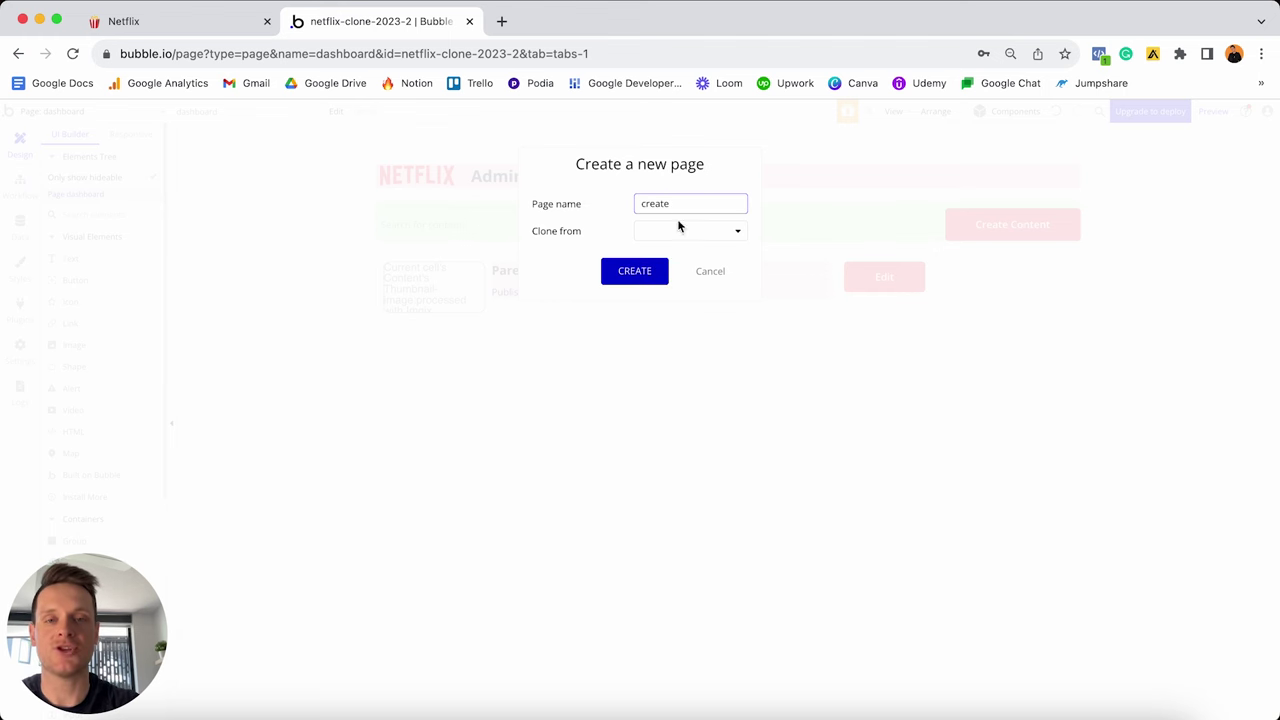
{"action": "left_click", "coordinate": [646, 270]}
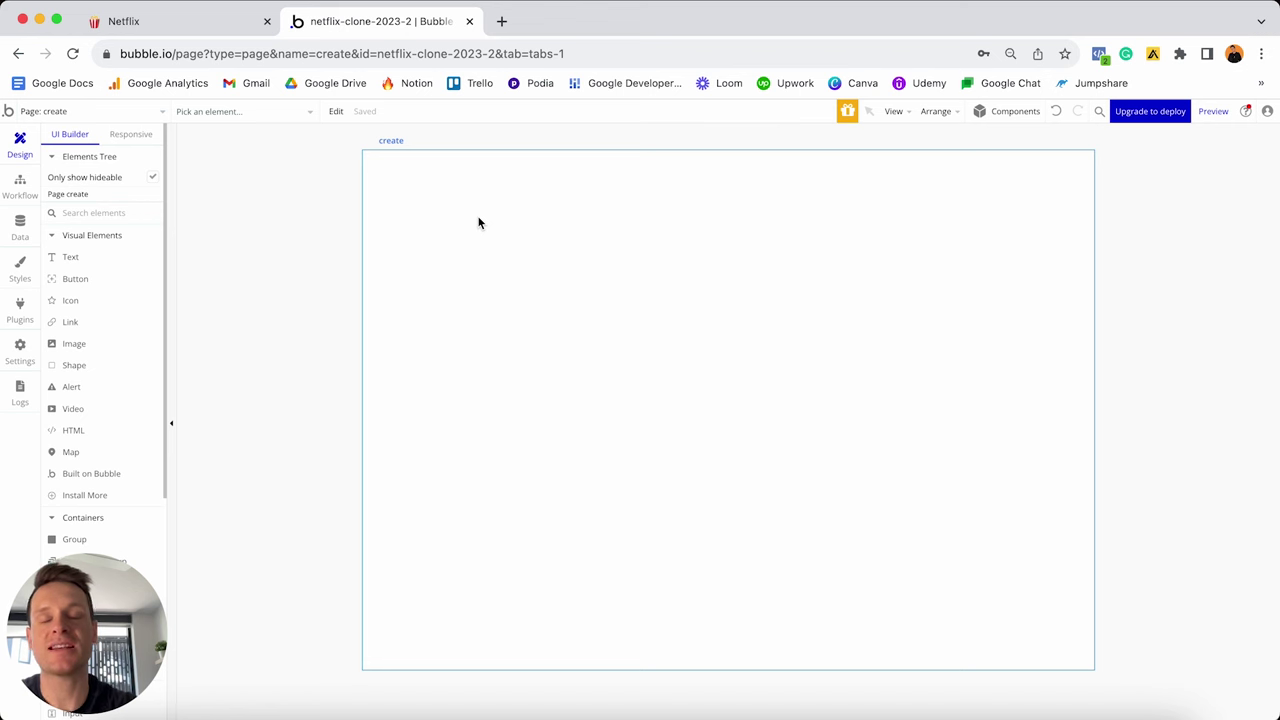
{"action": "left_click", "coordinate": [118, 110]}
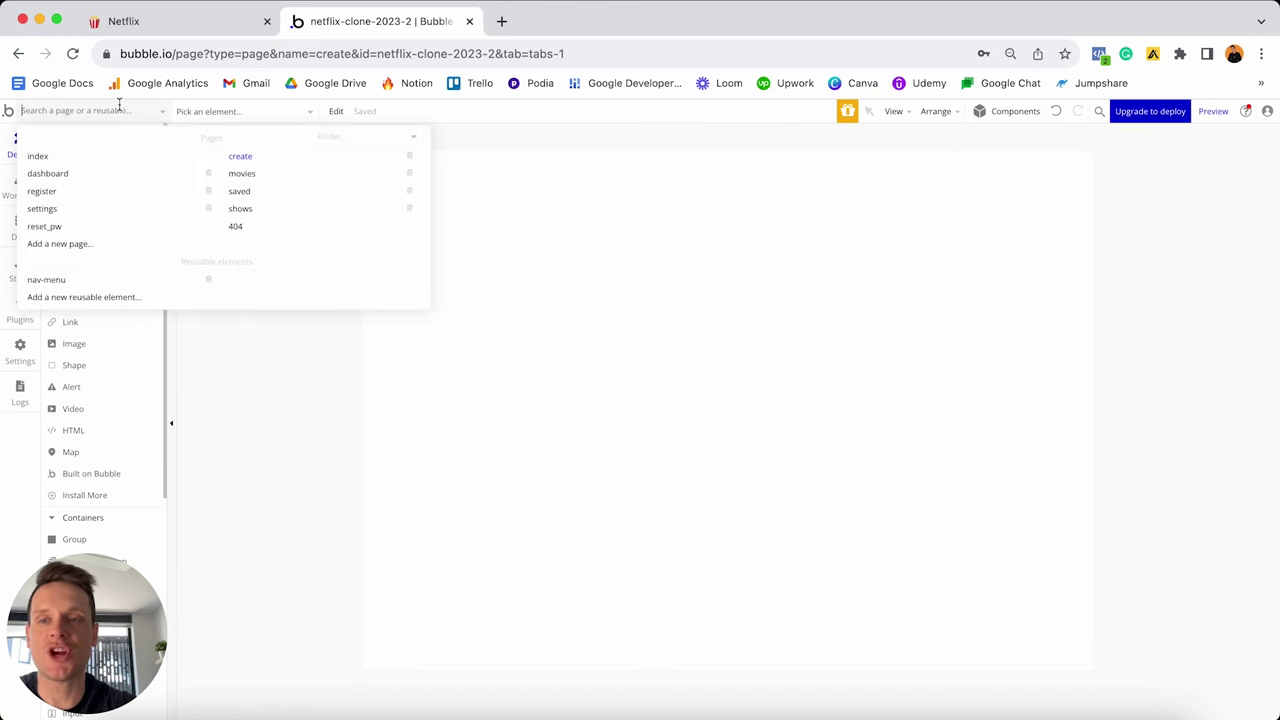
{"action": "left_click", "coordinate": [158, 180]}
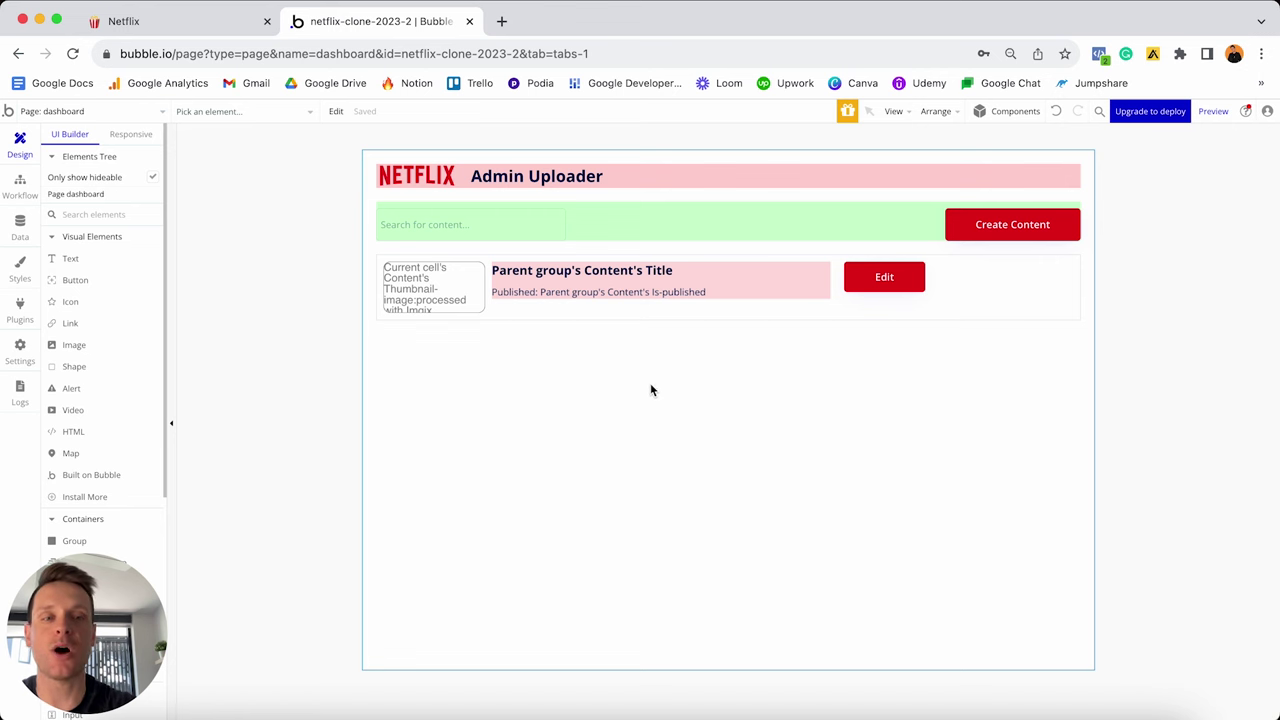
Step: Add a Create Content click workflow with a Go to page action to 'create'
{"action": "left_click", "coordinate": [962, 230]}
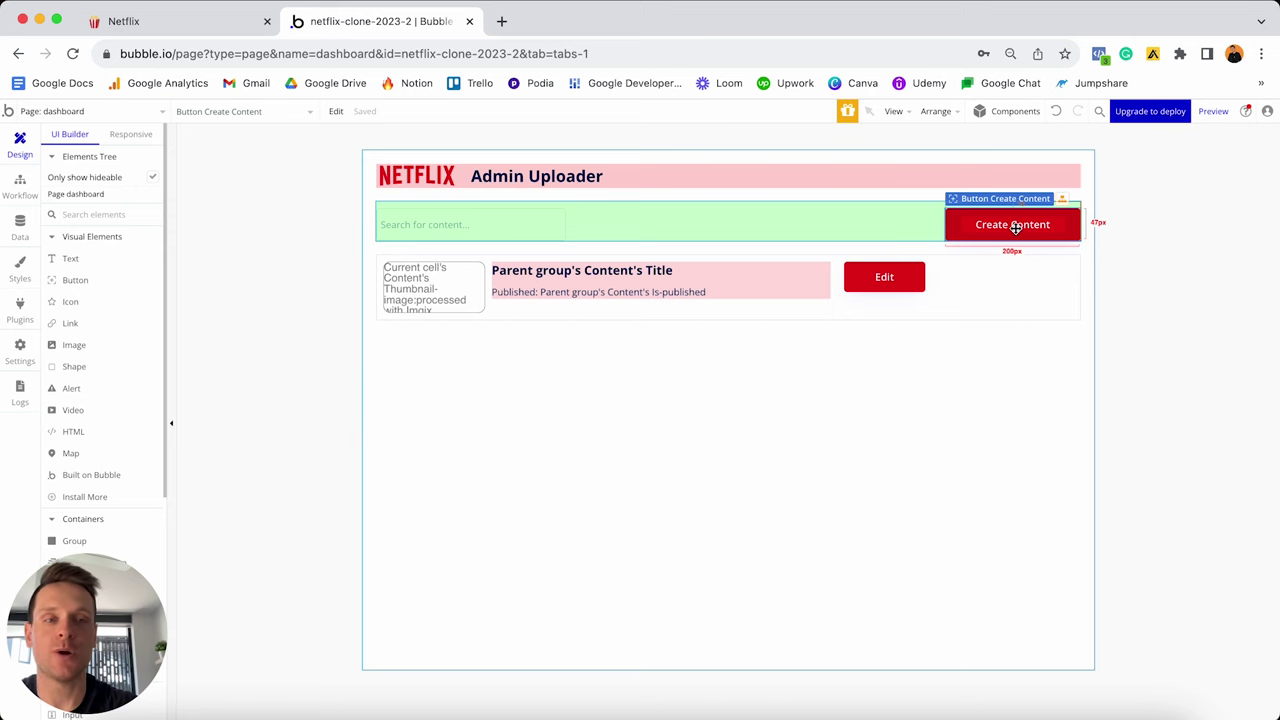
{"action": "double_click", "coordinate": [1015, 227]}
{"action": "left_click", "coordinate": [840, 267]}
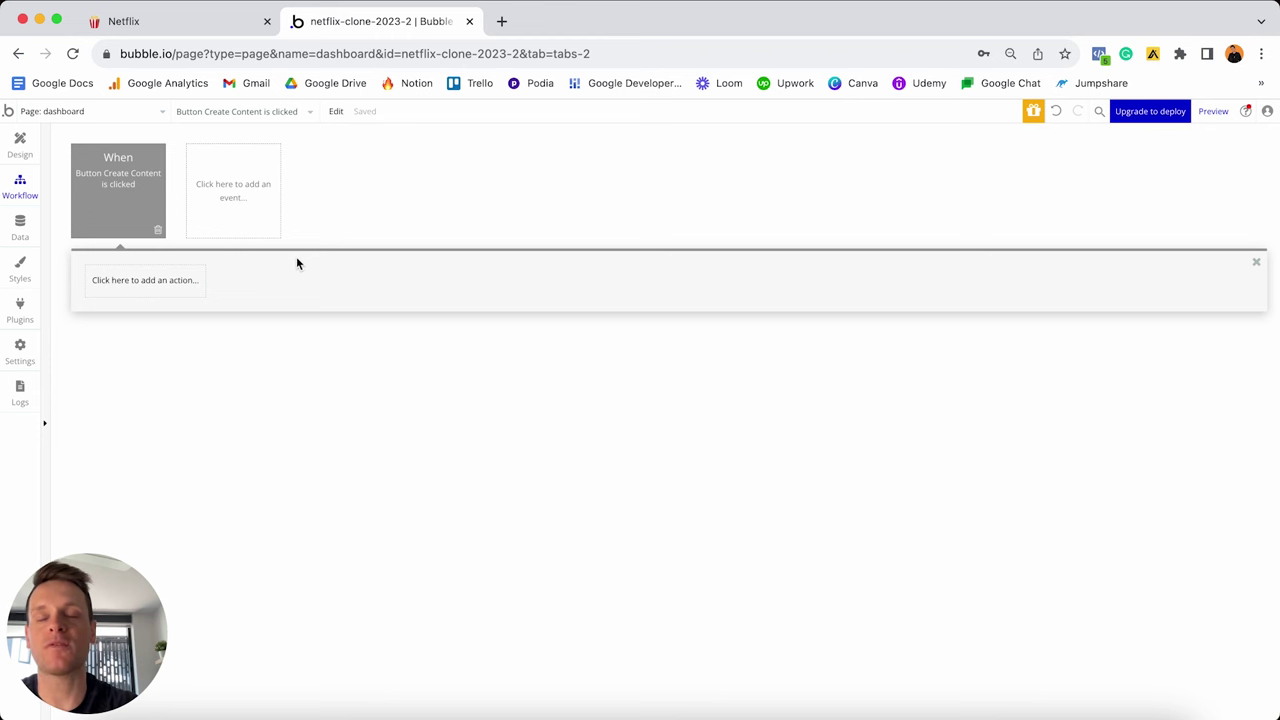
{"action": "left_click", "coordinate": [171, 289]}
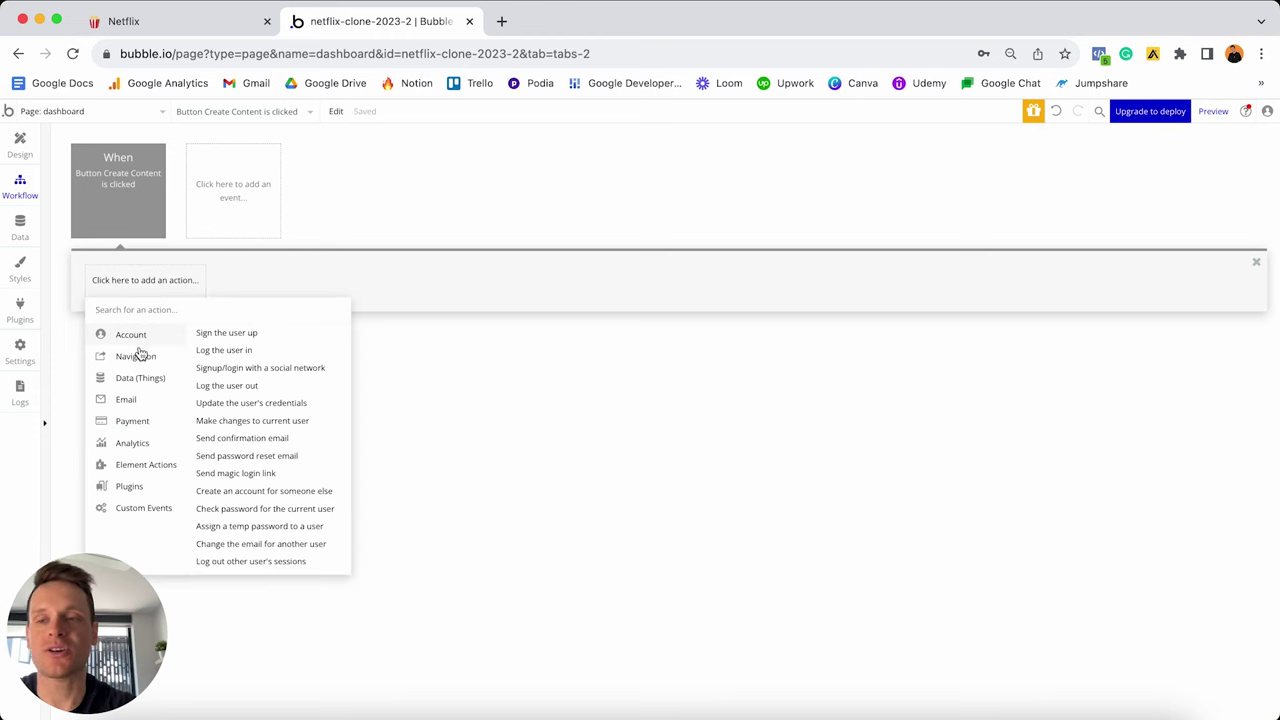
{"action": "mouse_move", "coordinate": [137, 364]}
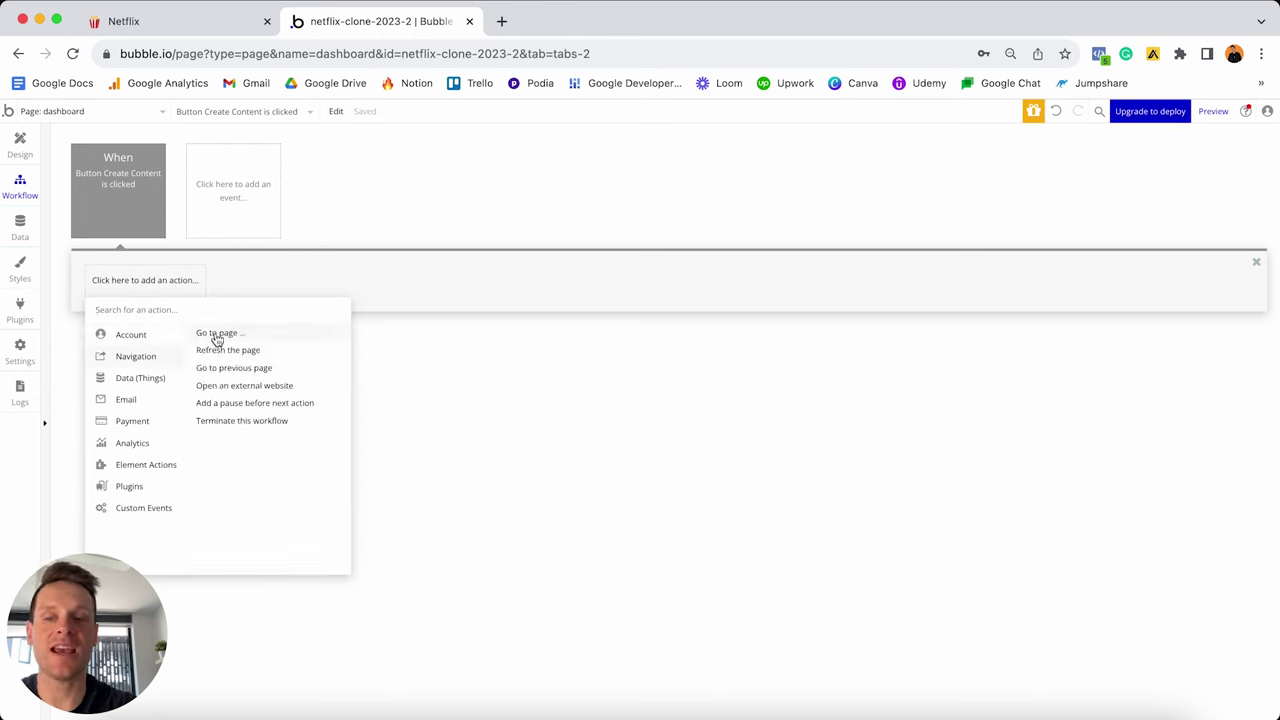
{"action": "left_click", "coordinate": [216, 333]}
{"action": "left_click", "coordinate": [795, 186]}
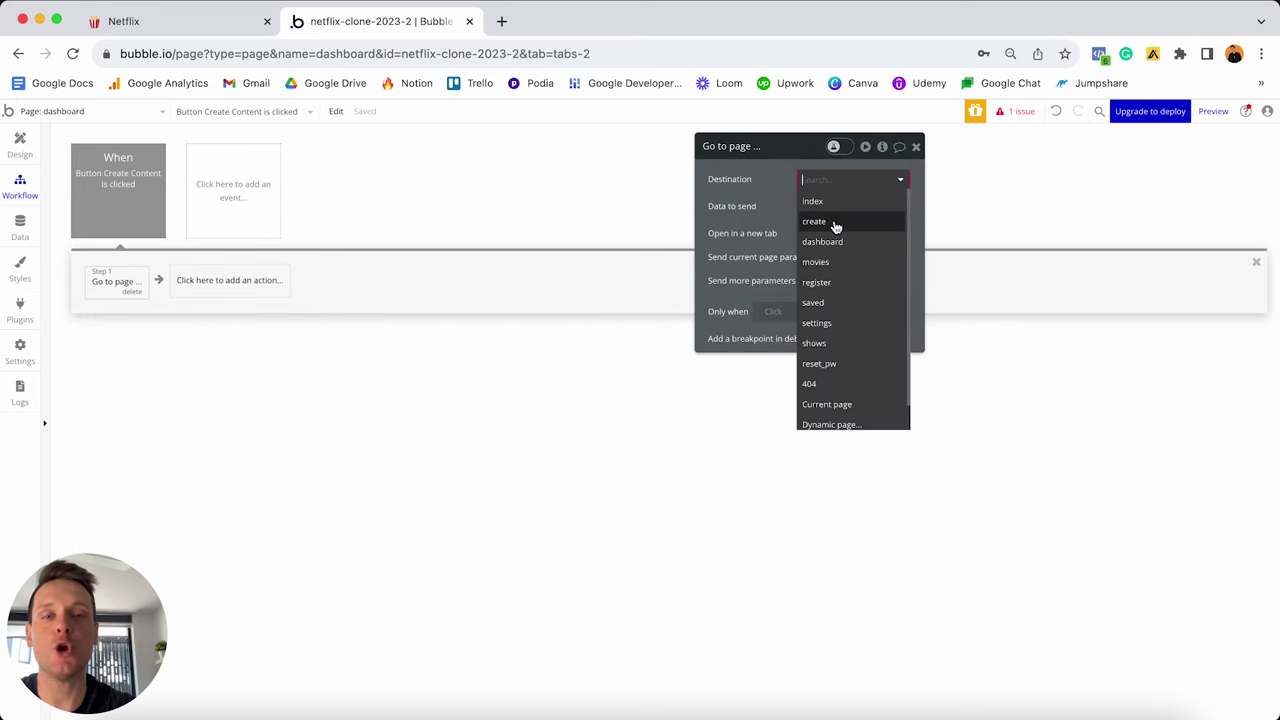
{"action": "left_click", "coordinate": [835, 222]}
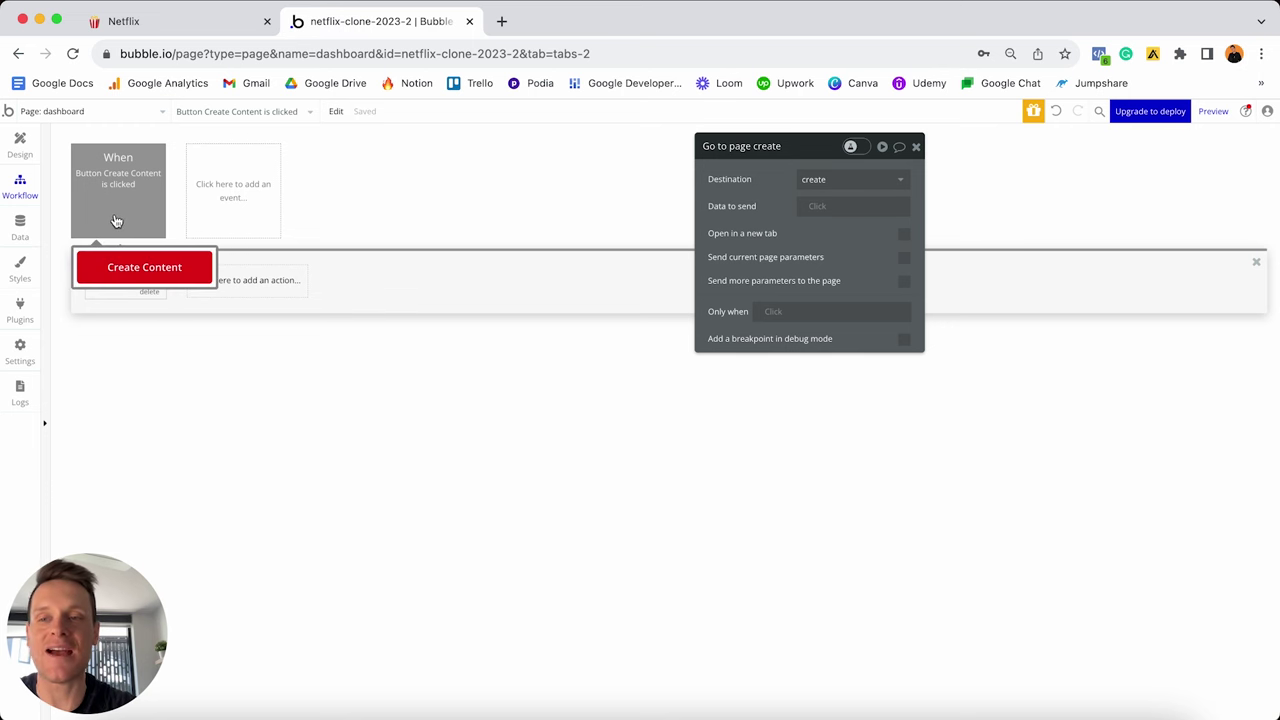
Step: Colour the Create Content event red and open the create page in design view
{"action": "left_click", "coordinate": [113, 176]}
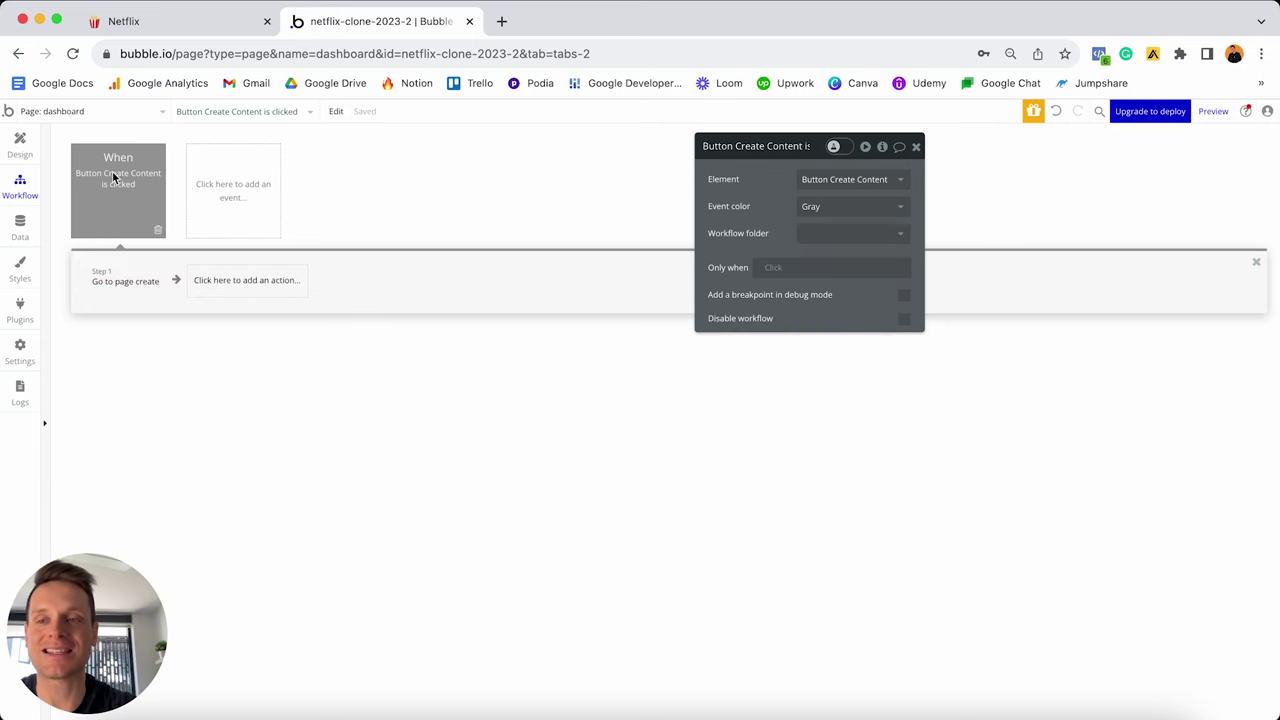
{"action": "left_click", "coordinate": [880, 207]}
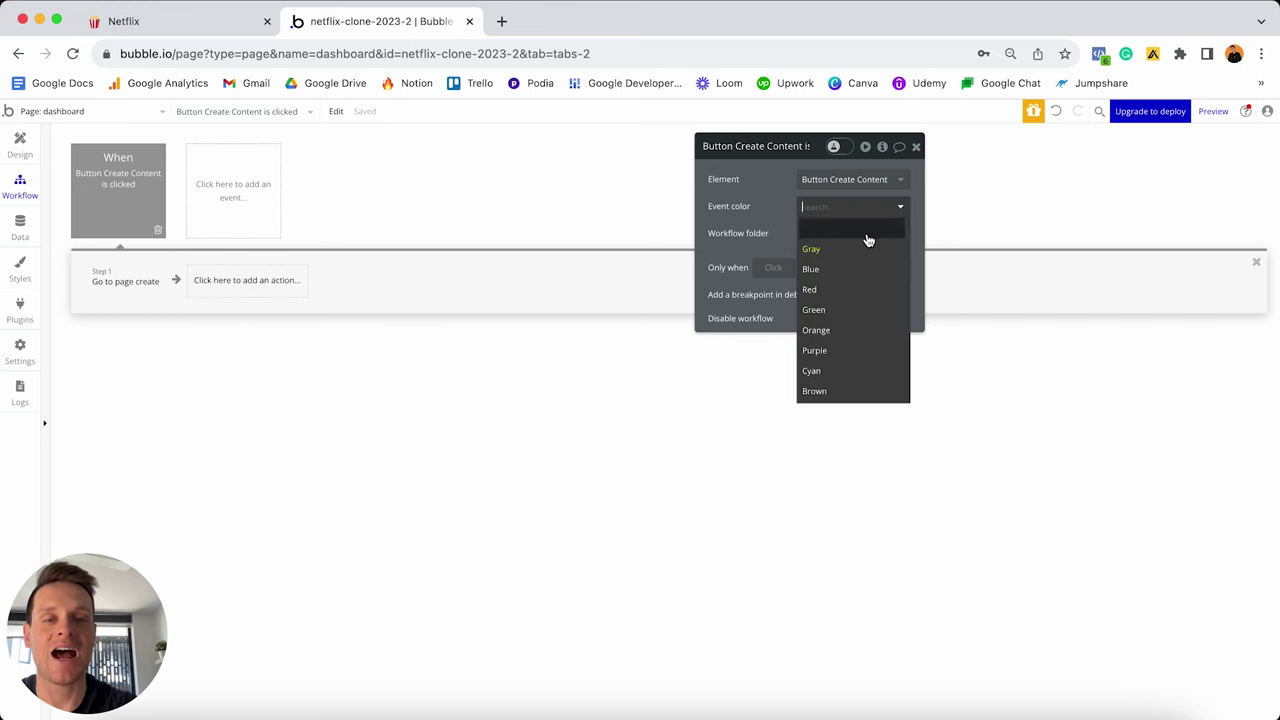
{"action": "left_click", "coordinate": [841, 290]}
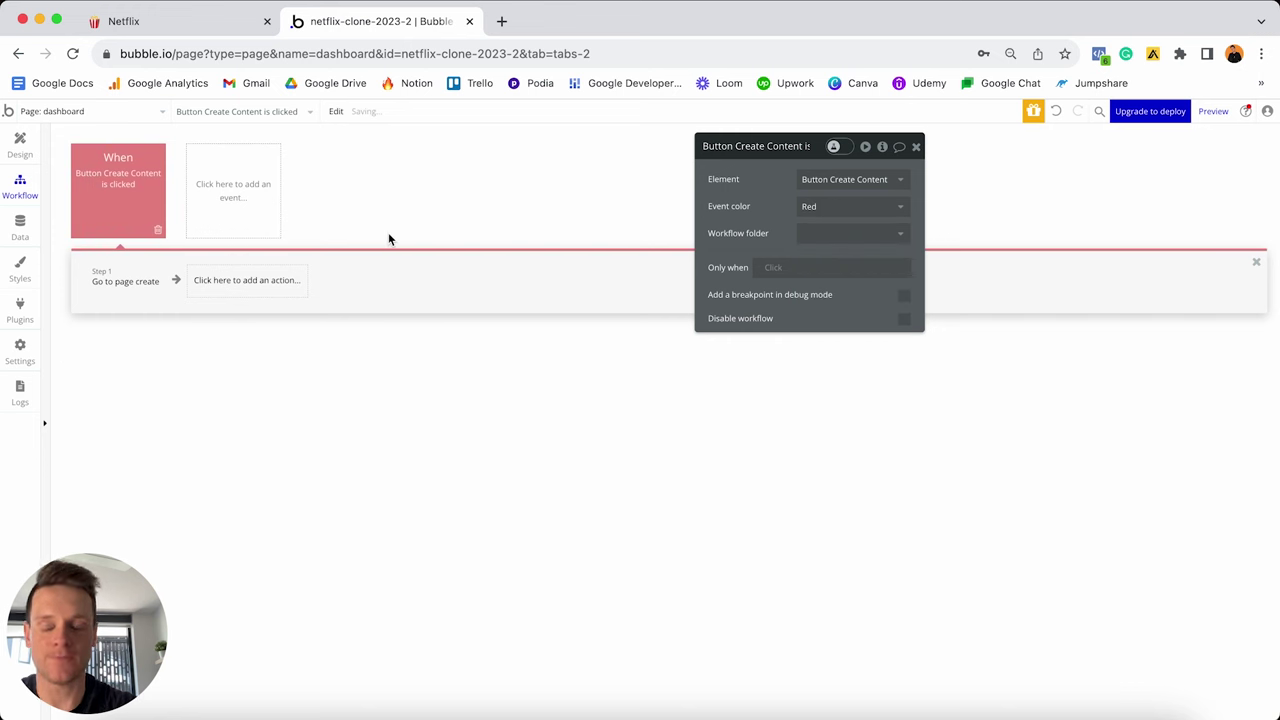
{"action": "left_click", "coordinate": [110, 117]}
{"action": "left_click", "coordinate": [244, 160]}
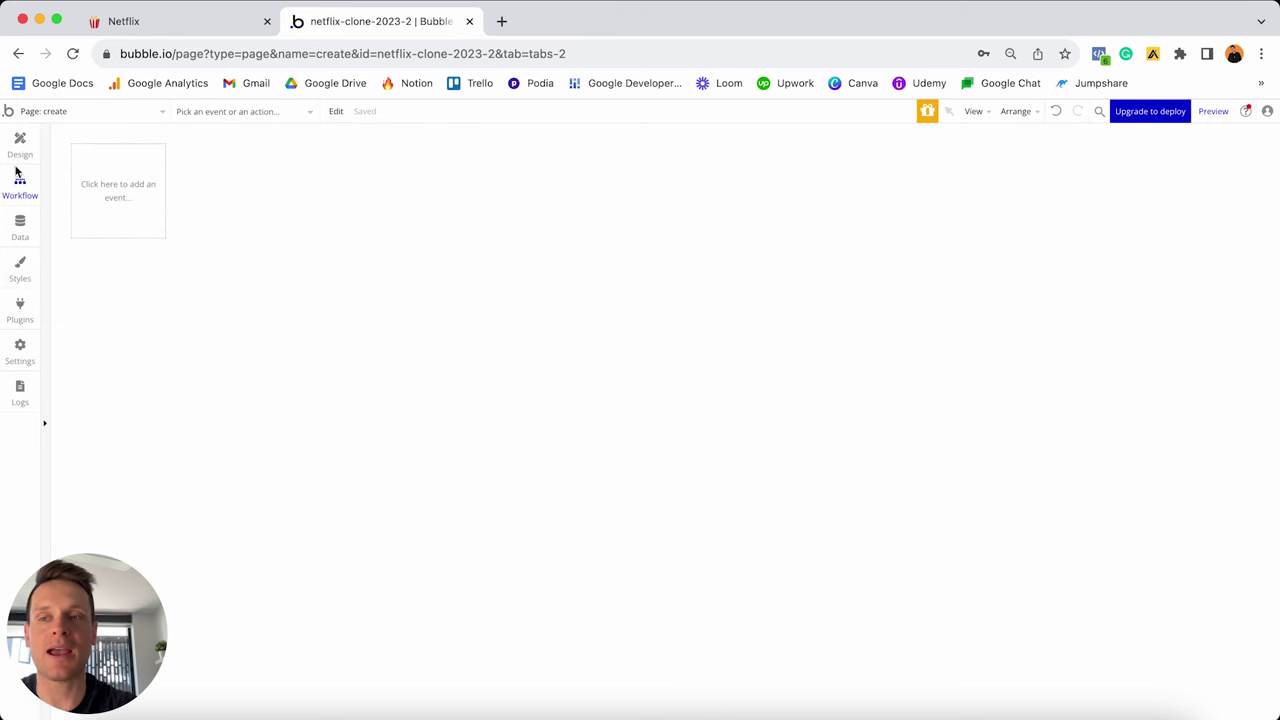
{"action": "left_click", "coordinate": [20, 143]}
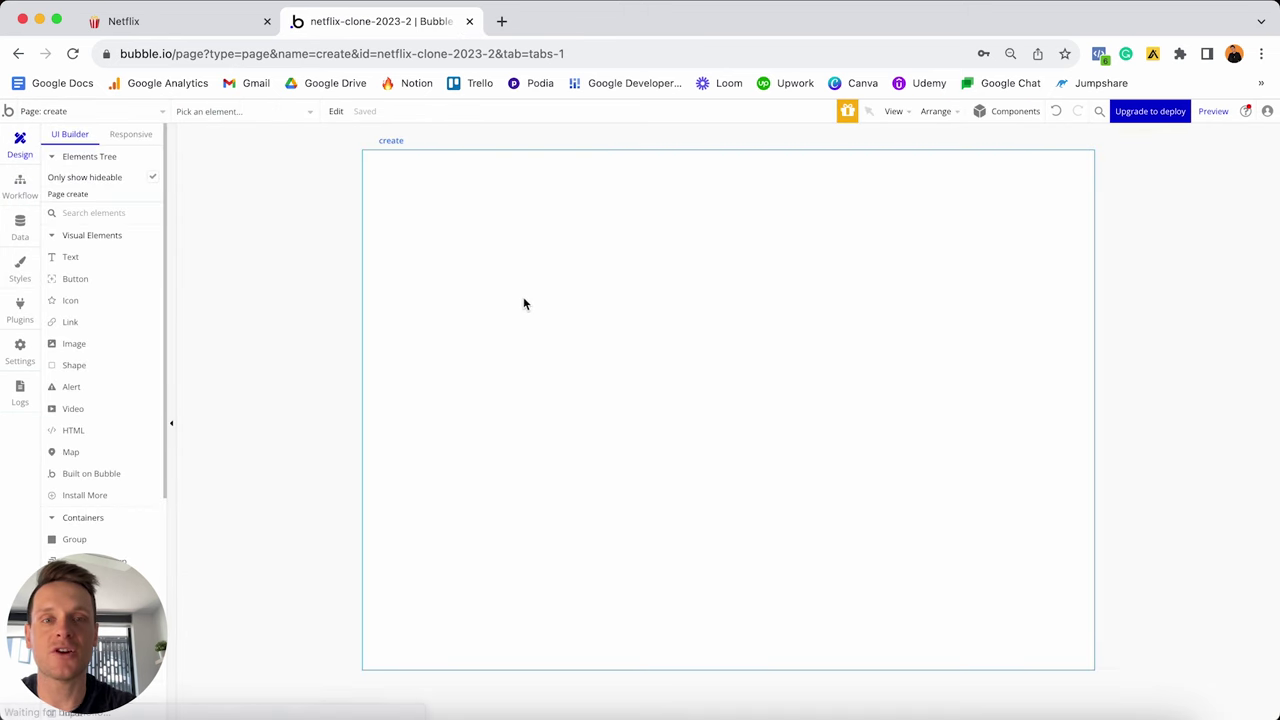
Step: Choose Column as the create page's container layout
{"action": "double_click", "coordinate": [575, 299]}
{"action": "left_click_drag", "start_coordinate": [786, 157], "coordinate": [973, 148]}
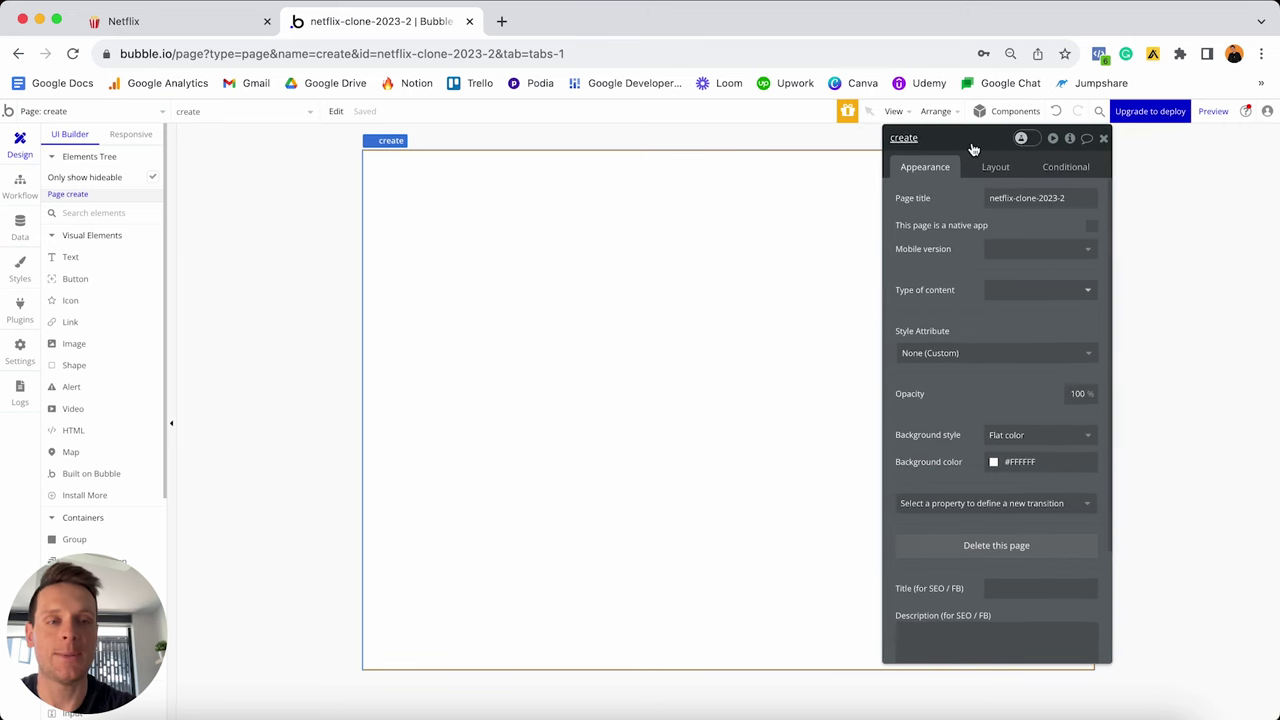
{"action": "left_click", "coordinate": [995, 167]}
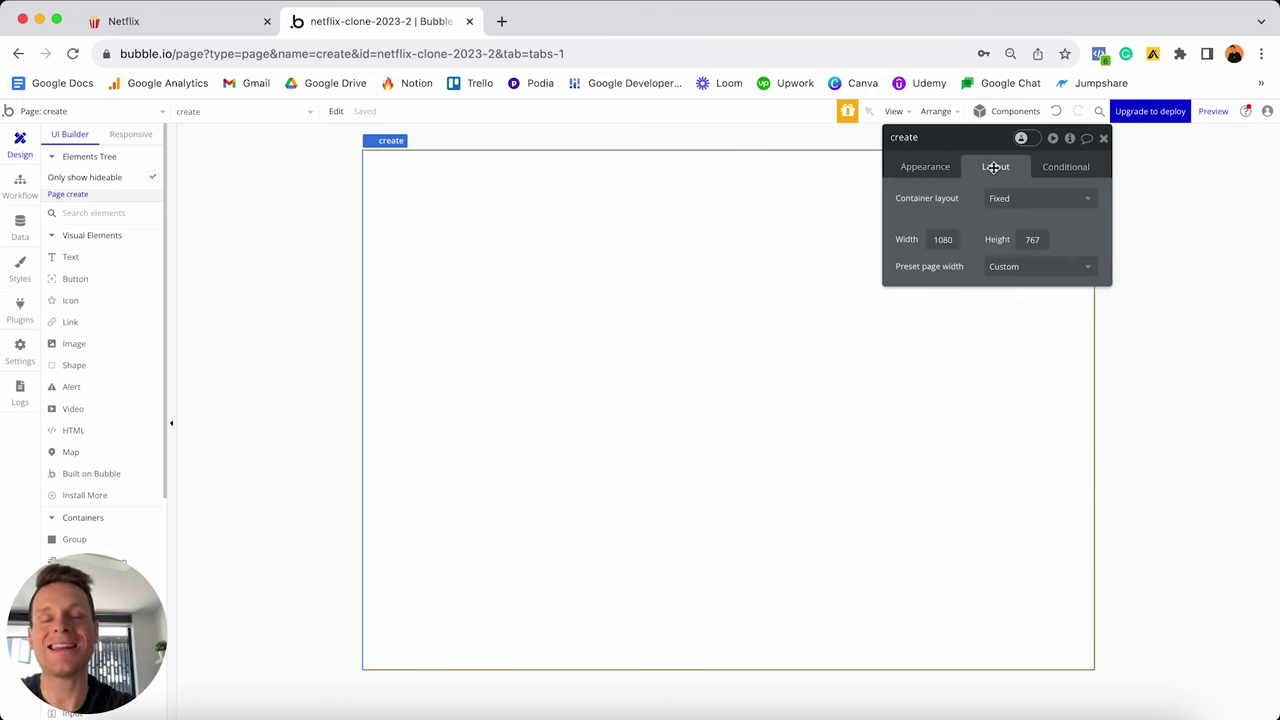
{"action": "left_click", "coordinate": [1001, 199]}
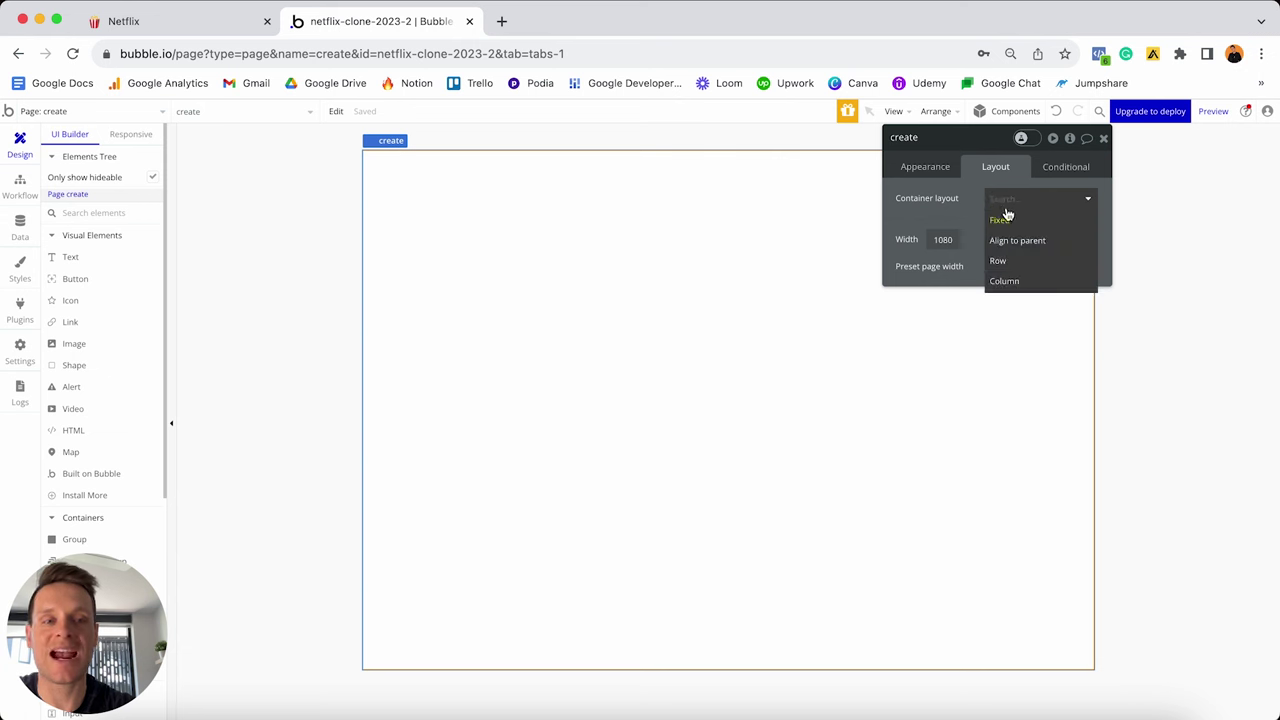
{"action": "left_click", "coordinate": [1005, 284]}
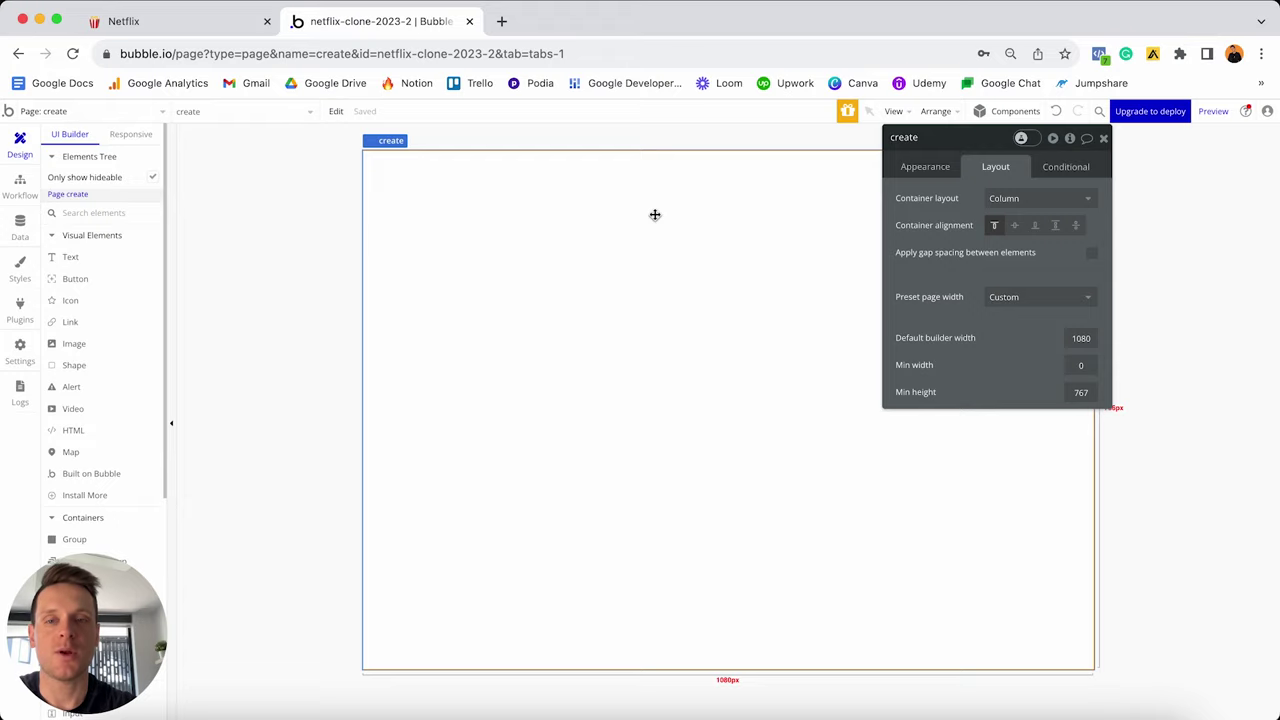
{"action": "key", "text": "ctrl+Up"}
{"action": "left_click", "coordinate": [534, 251]}
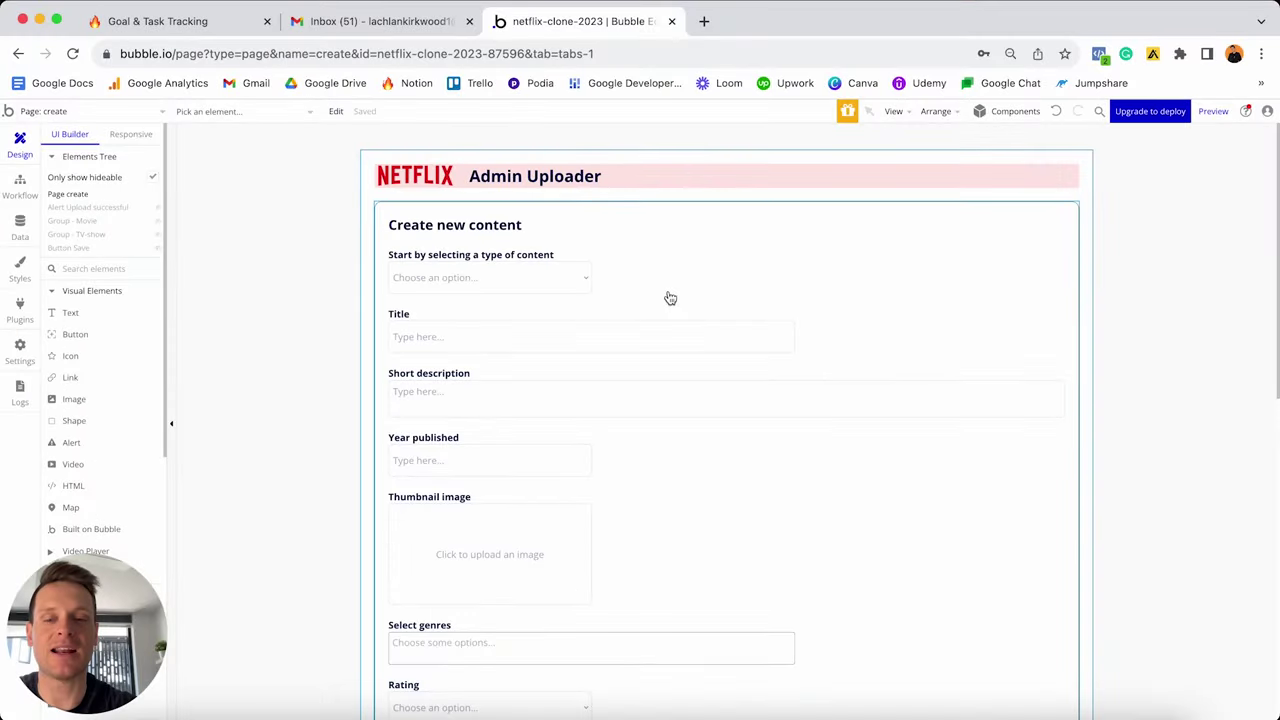
{"action": "scroll", "coordinate": [670, 298], "scroll_direction": "down", "scroll_amount": 5}
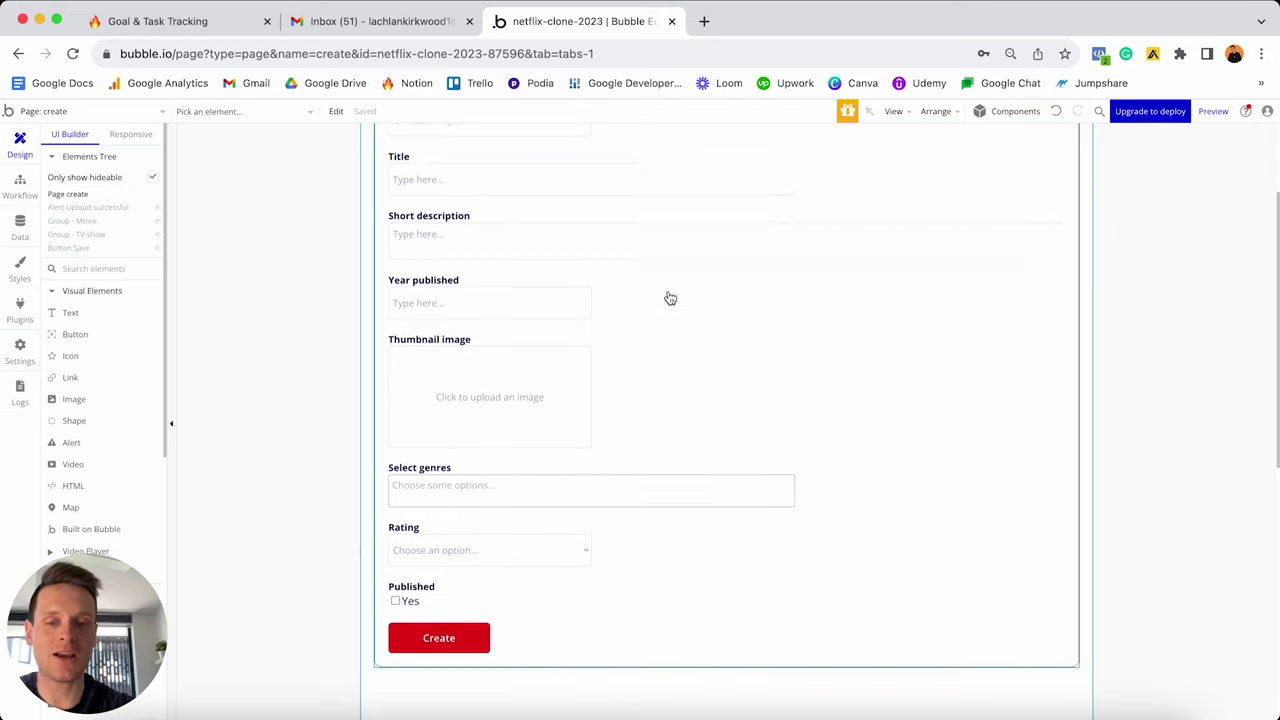
{"action": "scroll", "coordinate": [670, 298], "scroll_direction": "up", "scroll_amount": 5}
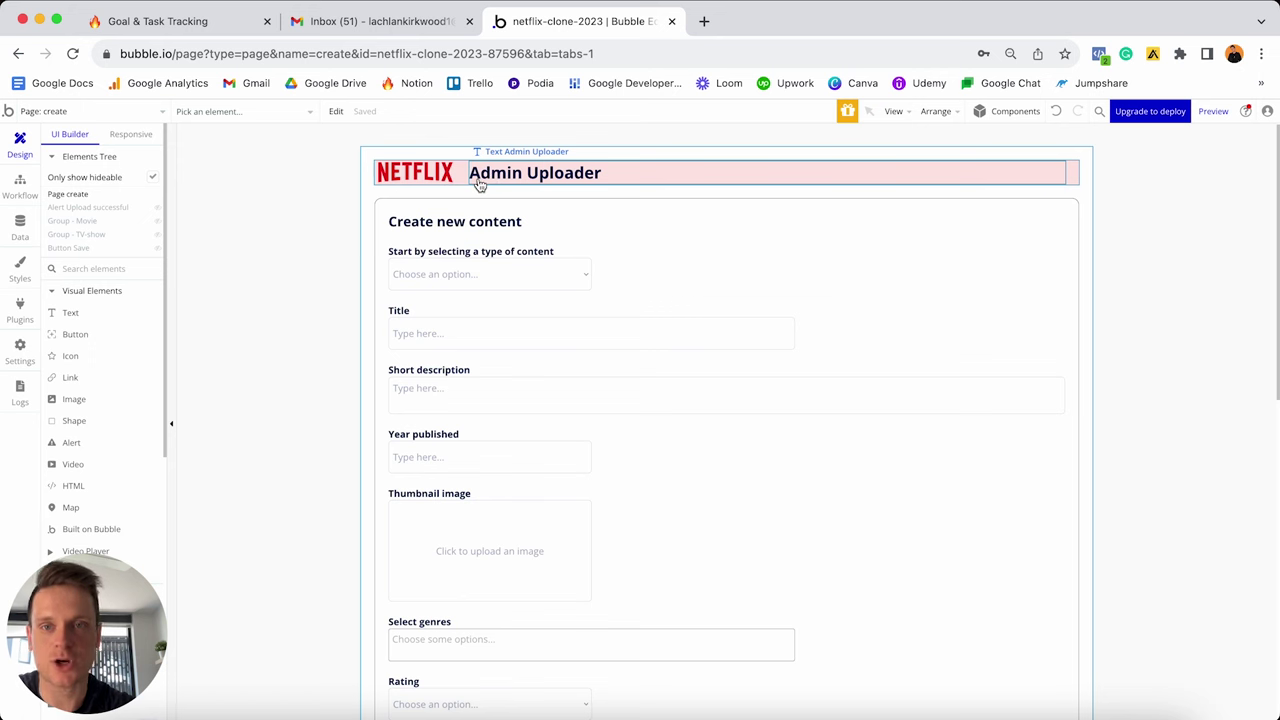
{"action": "left_click", "coordinate": [558, 213]}
{"action": "scroll", "coordinate": [553, 211], "scroll_direction": "down", "scroll_amount": 2}
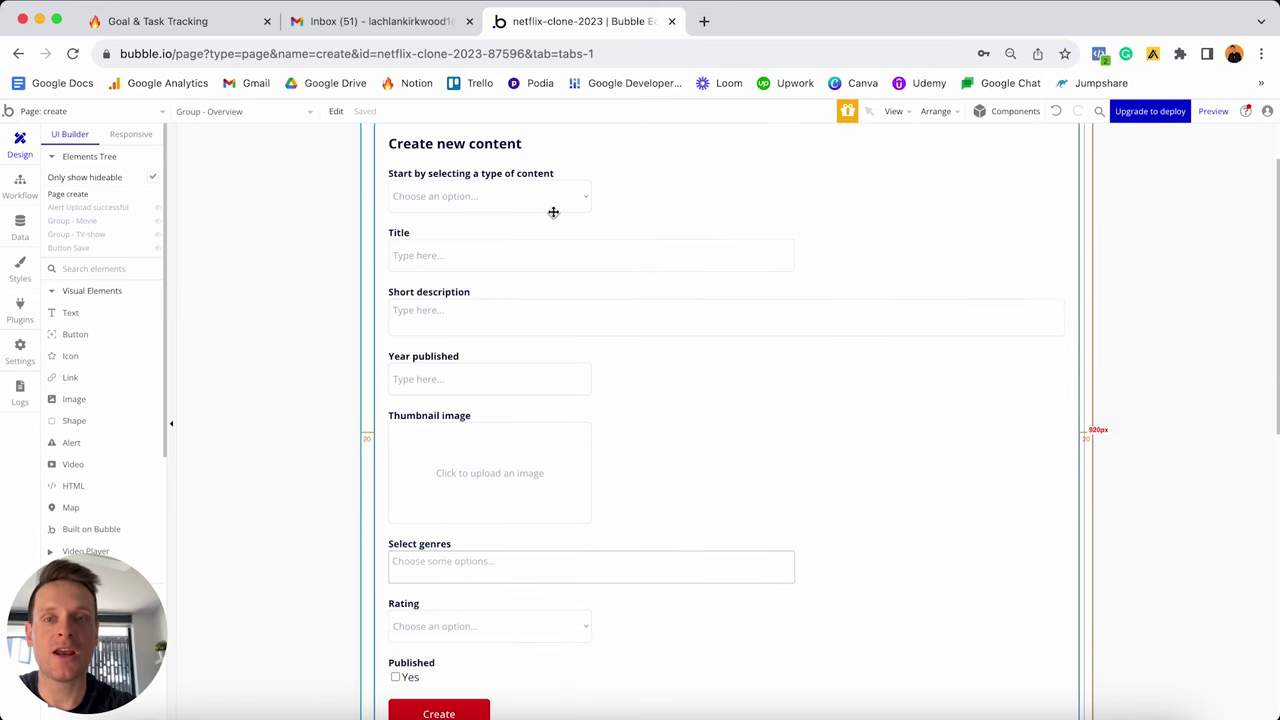
{"action": "scroll", "coordinate": [517, 214], "scroll_direction": "down", "scroll_amount": 2}
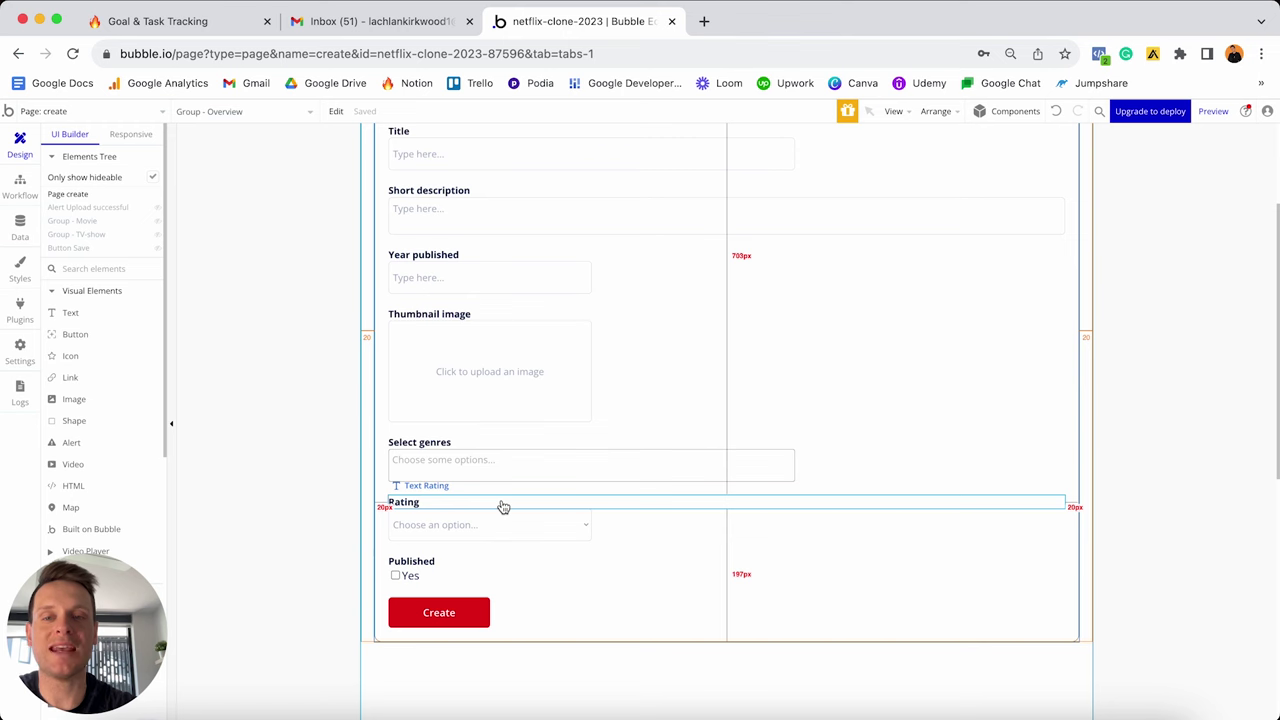
{"action": "scroll", "coordinate": [502, 506], "scroll_direction": "up", "scroll_amount": 3}
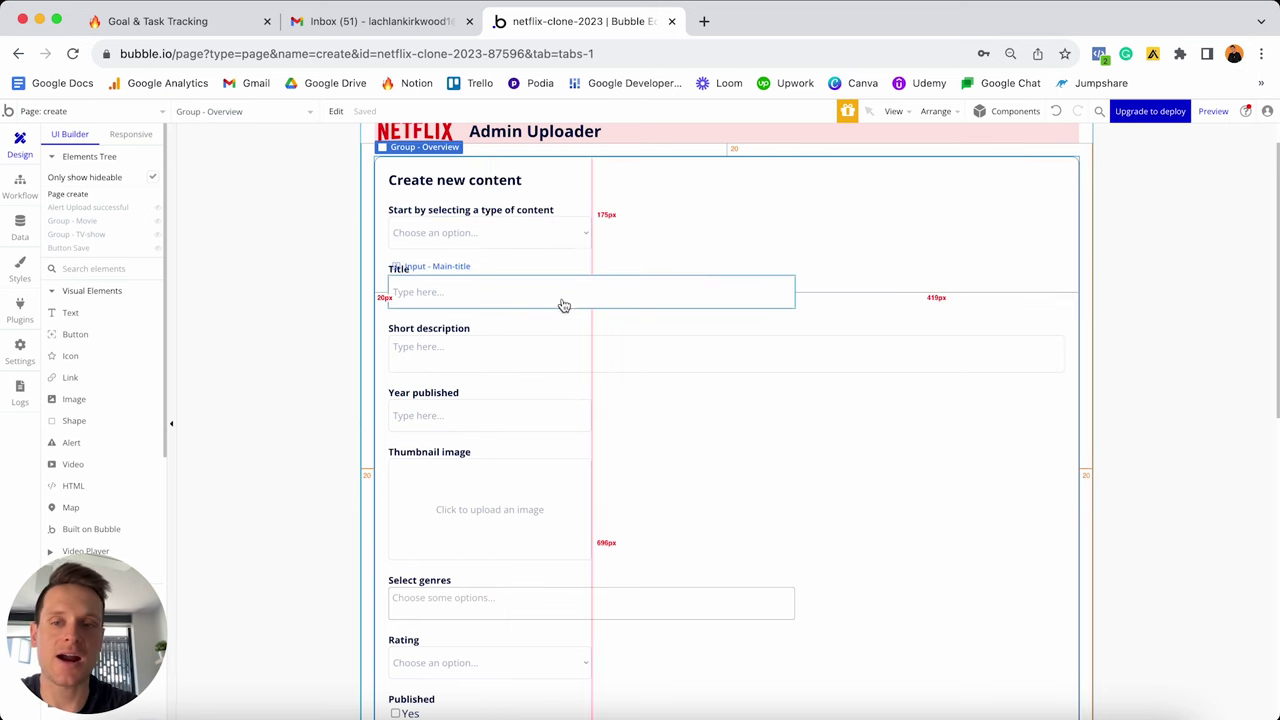
{"action": "scroll", "coordinate": [529, 477], "scroll_direction": "down", "scroll_amount": 2}
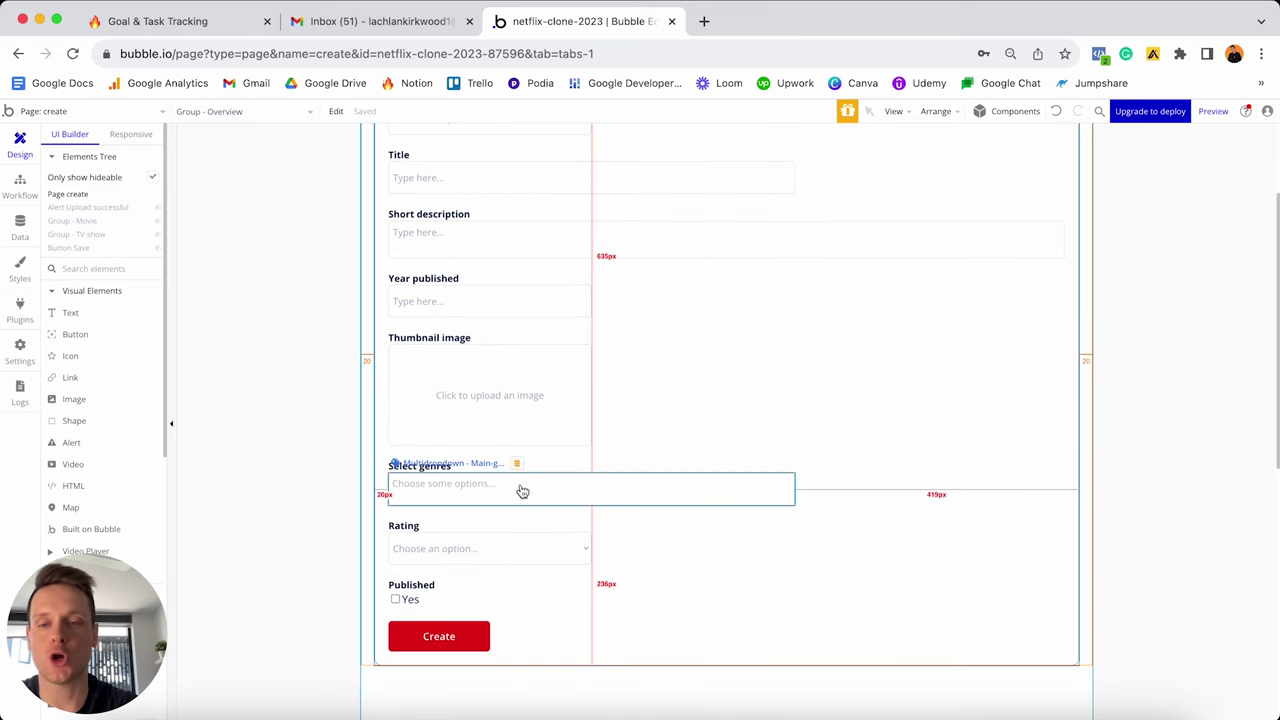
{"action": "scroll", "coordinate": [494, 575], "scroll_direction": "down", "scroll_amount": 1}
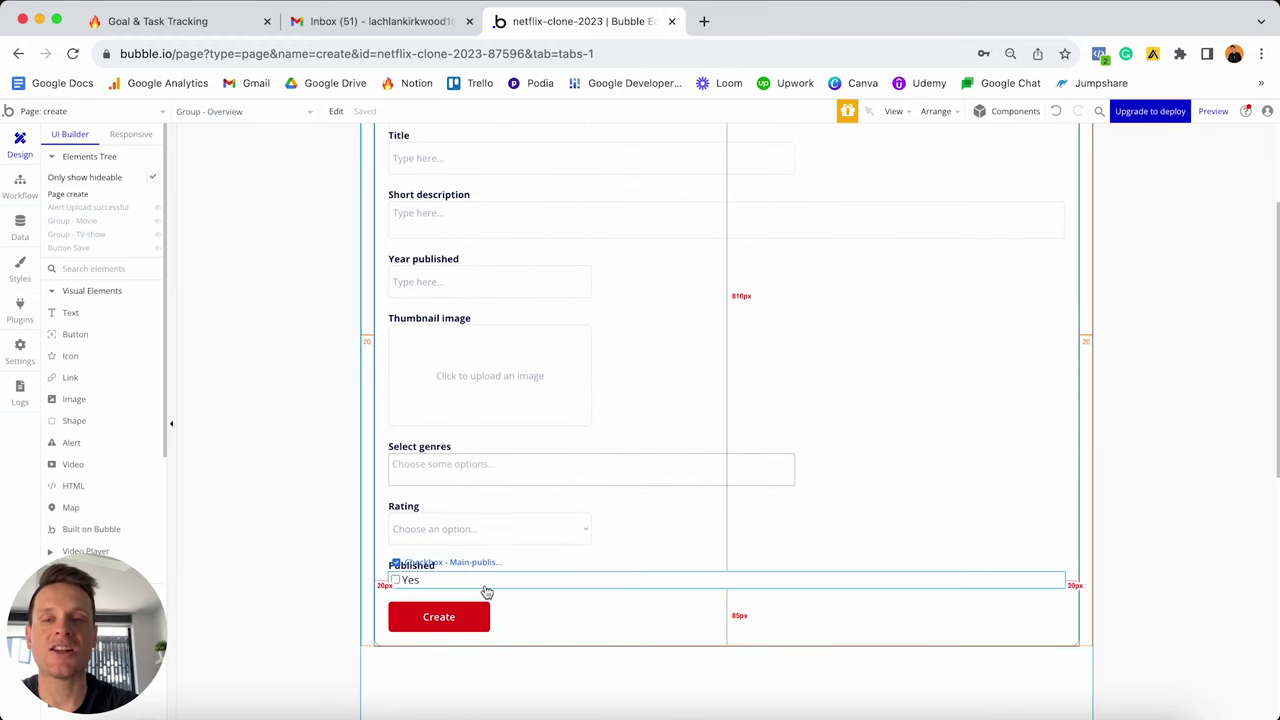
{"action": "scroll", "coordinate": [485, 589], "scroll_direction": "up", "scroll_amount": 3}
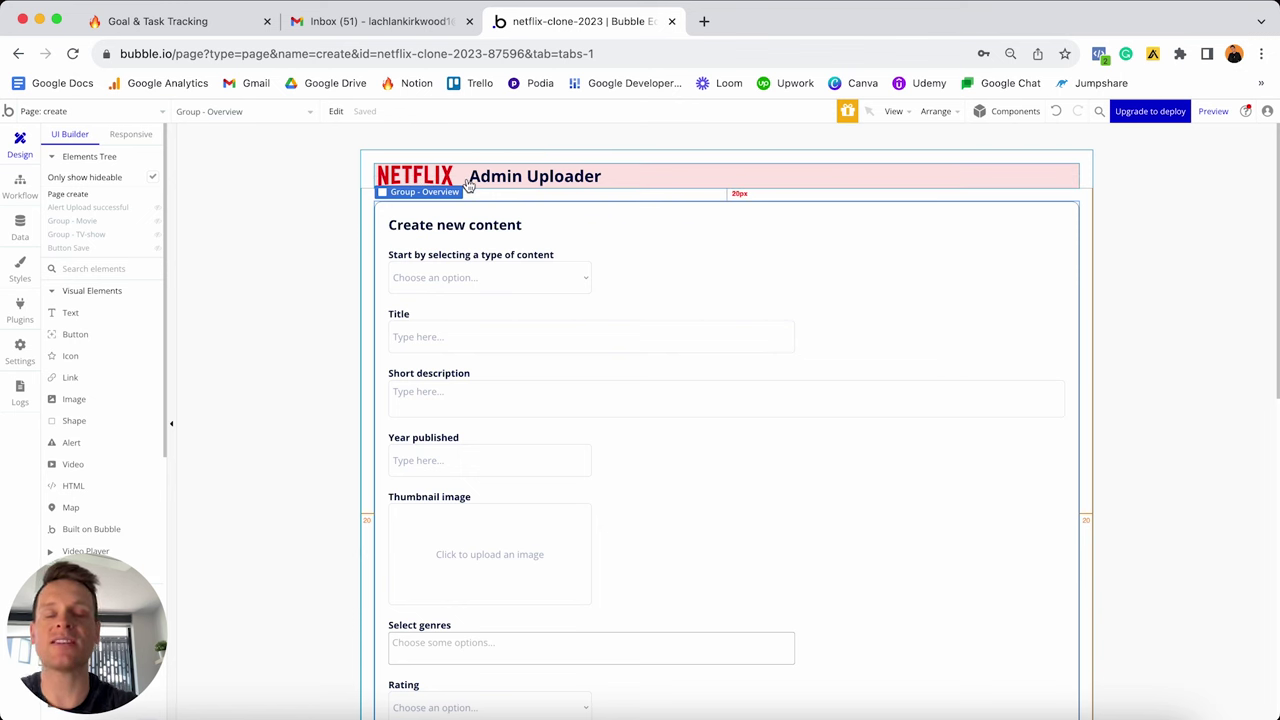
{"action": "key", "text": "ctrl+Up"}
{"action": "left_click", "coordinate": [346, 423]}
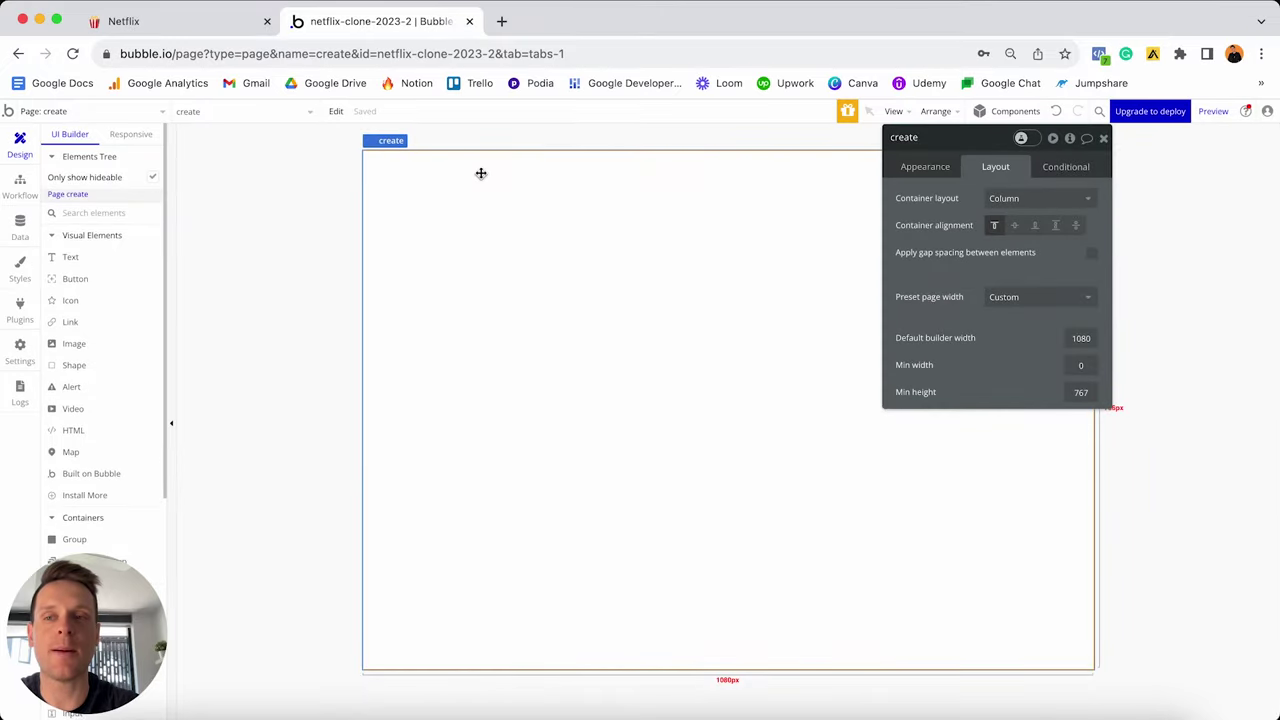
Step: Copy the Netflix Admin Uploader header group from dashboard onto the create page
{"action": "left_click", "coordinate": [126, 112]}
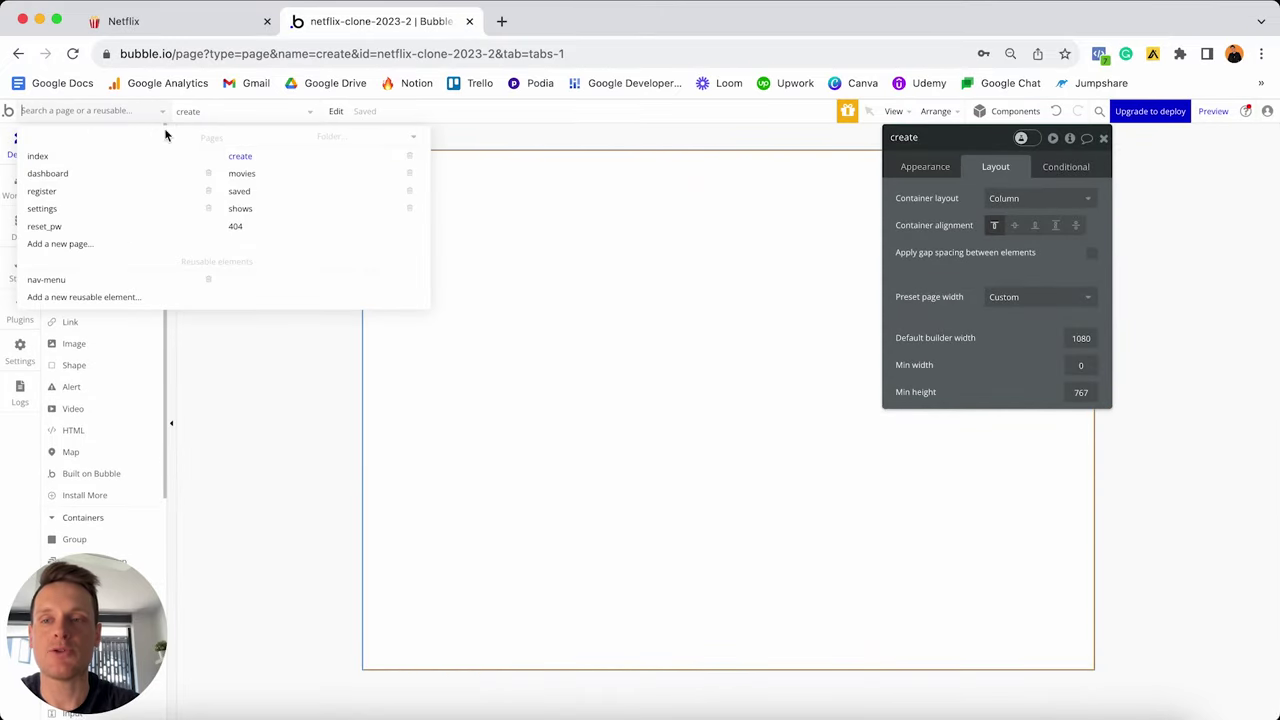
{"action": "left_click", "coordinate": [111, 177]}
{"action": "left_click", "coordinate": [465, 176]}
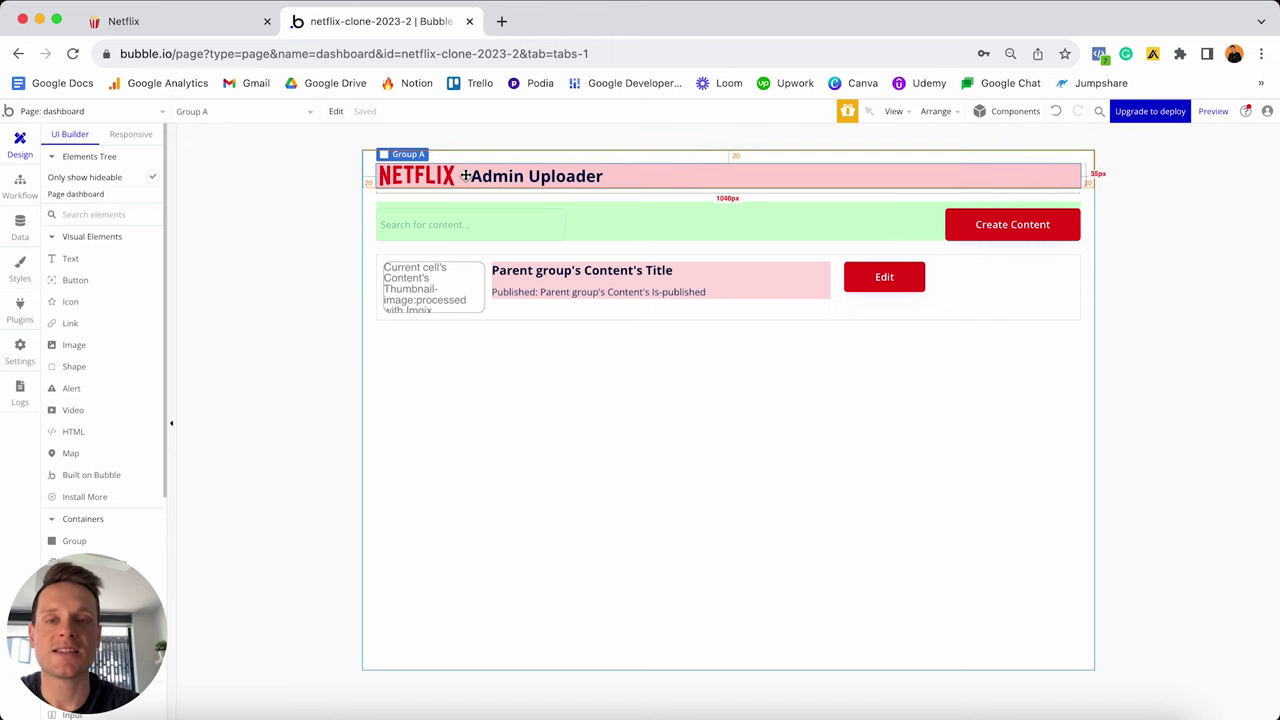
{"action": "left_click", "coordinate": [163, 114]}
{"action": "left_click", "coordinate": [241, 156]}
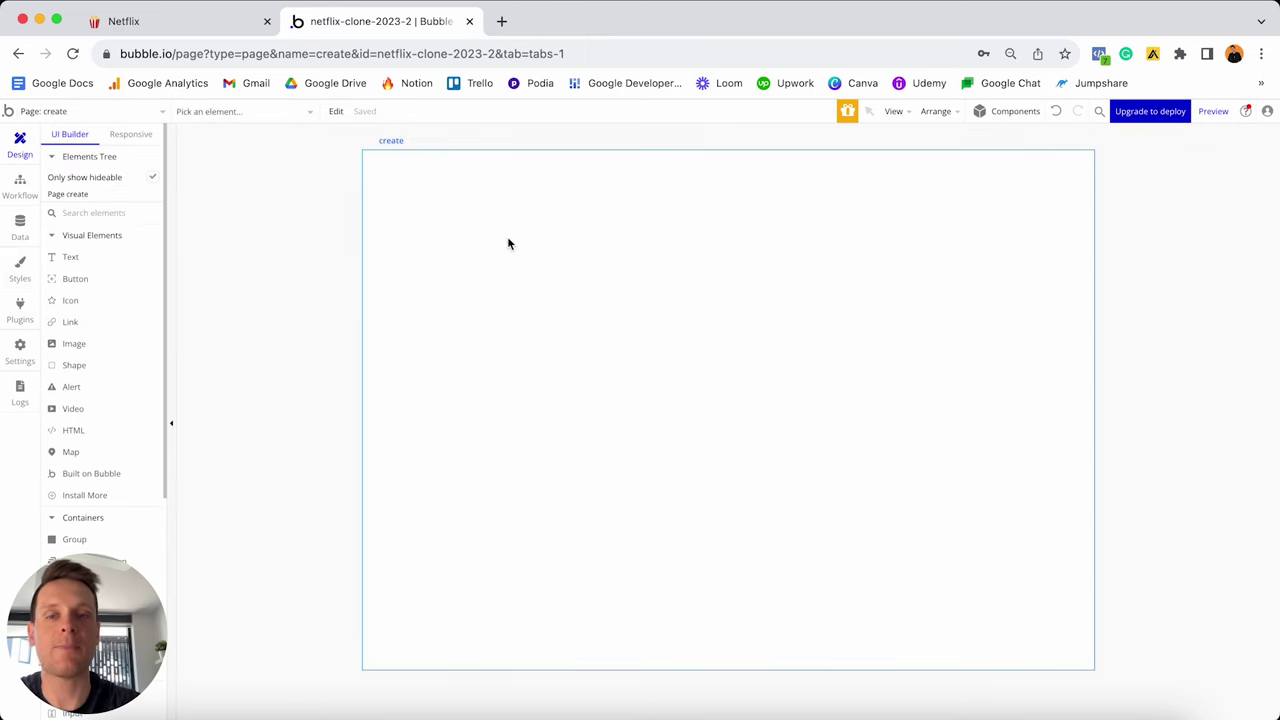
{"action": "key", "text": "super+v"}
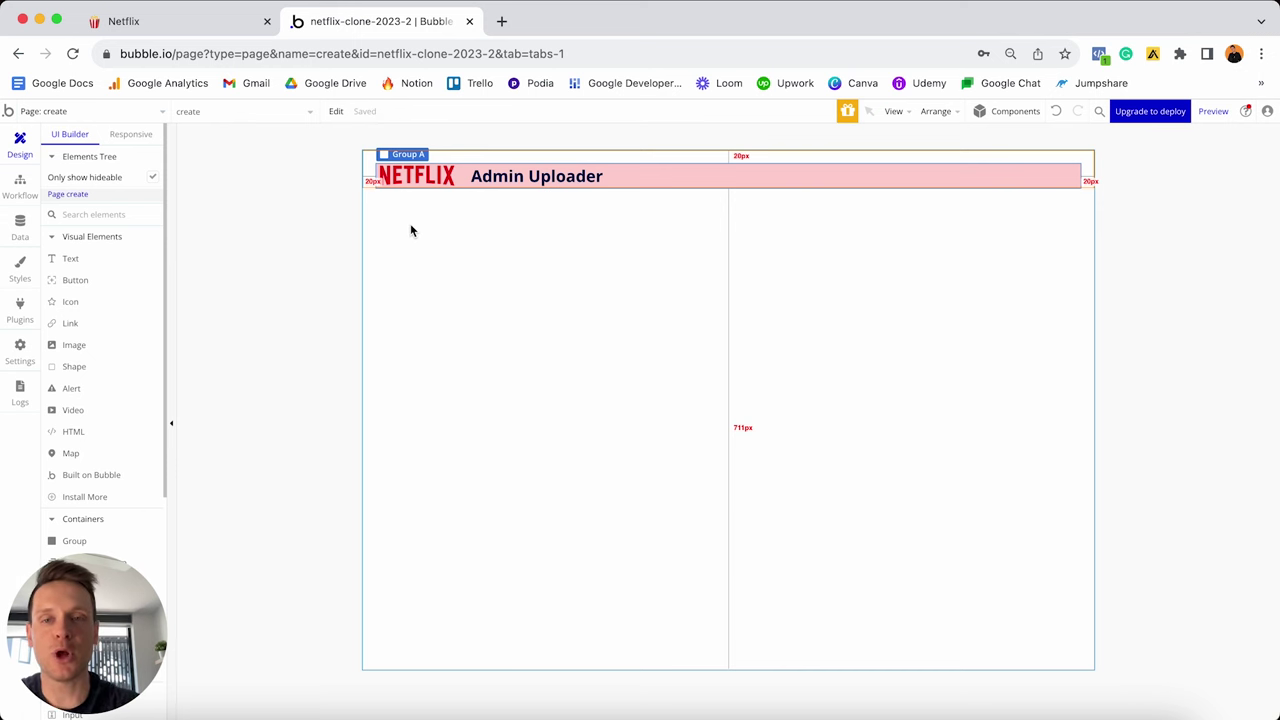
Step: Add a plain group below the header and rename it 'Group - Overview'
{"action": "scroll", "coordinate": [72, 437], "scroll_direction": "down", "scroll_amount": 3}
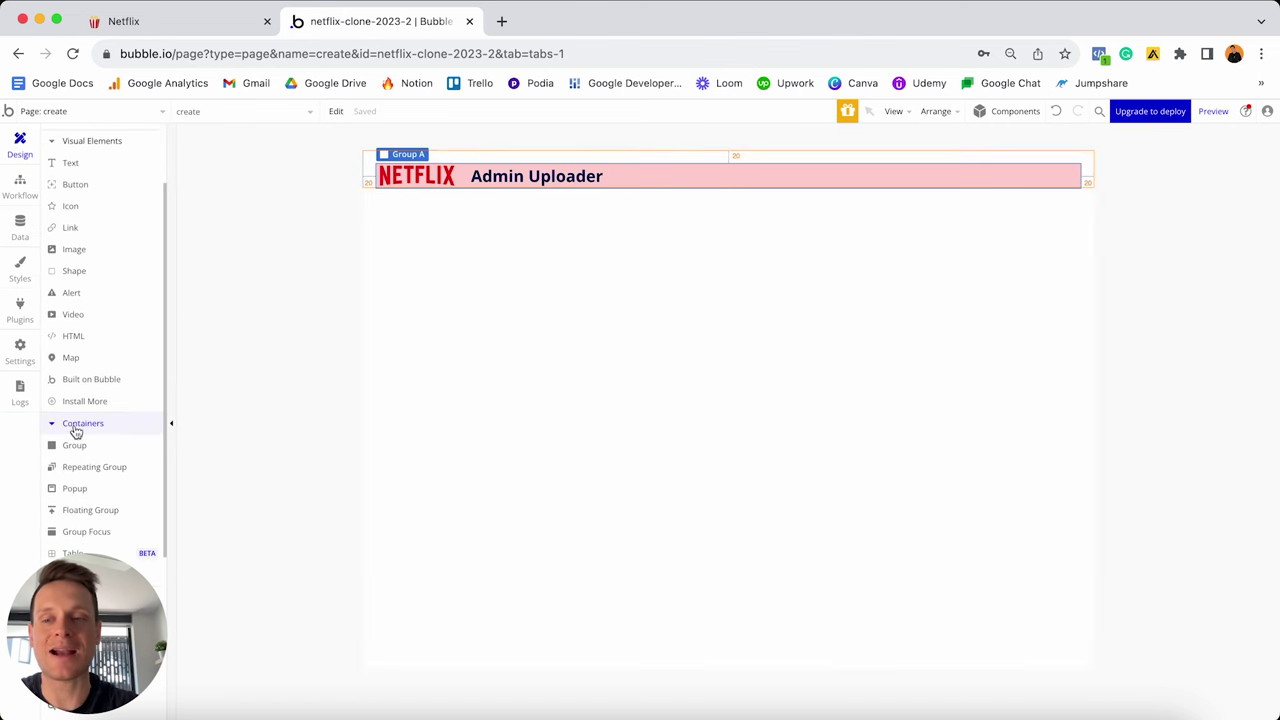
{"action": "left_click", "coordinate": [76, 446]}
{"action": "left_click", "coordinate": [472, 296]}
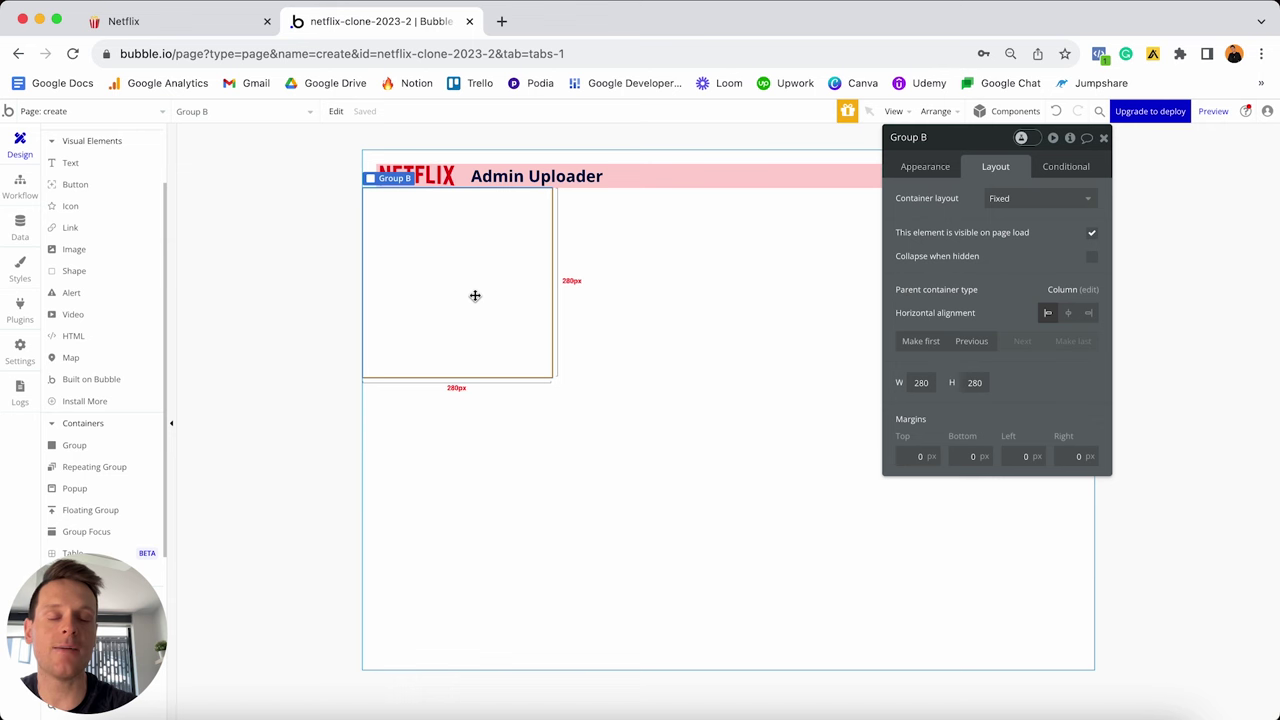
{"action": "left_click", "coordinate": [930, 137]}
{"action": "key", "text": "BackSpace"}
{"action": "key", "text": "BackSpace"}
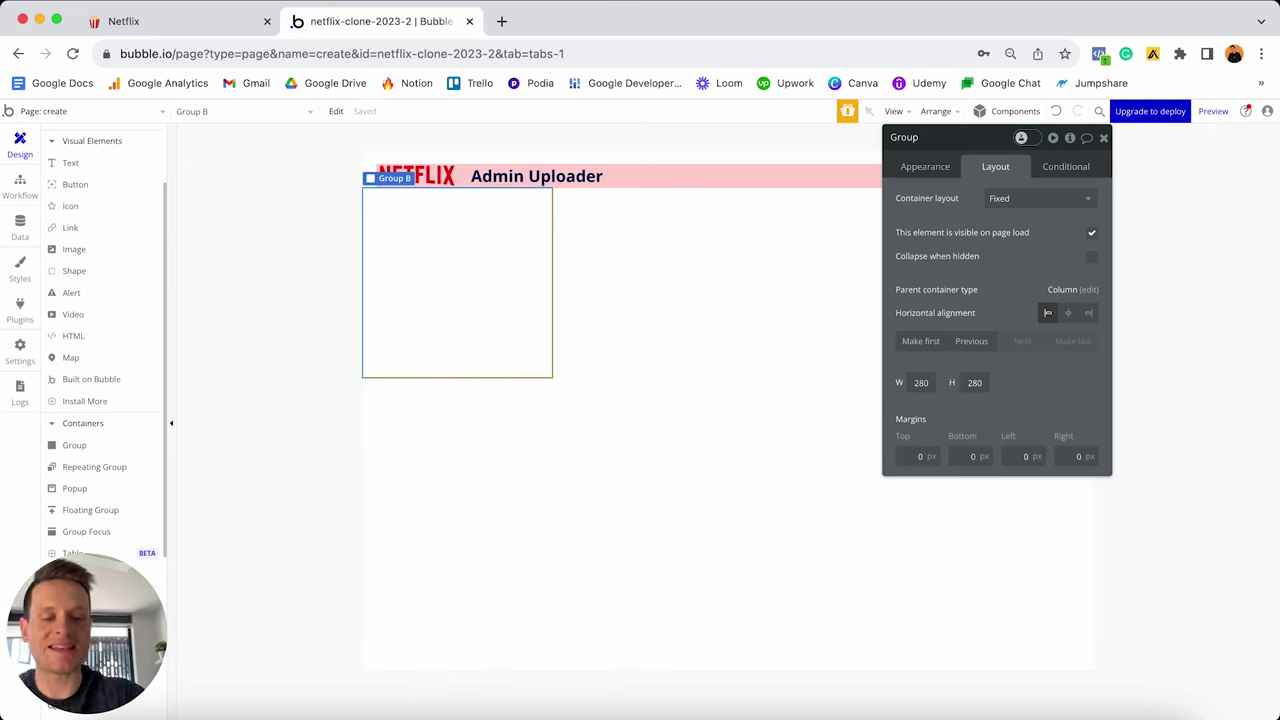
{"action": "type", "text": "- Overview"}
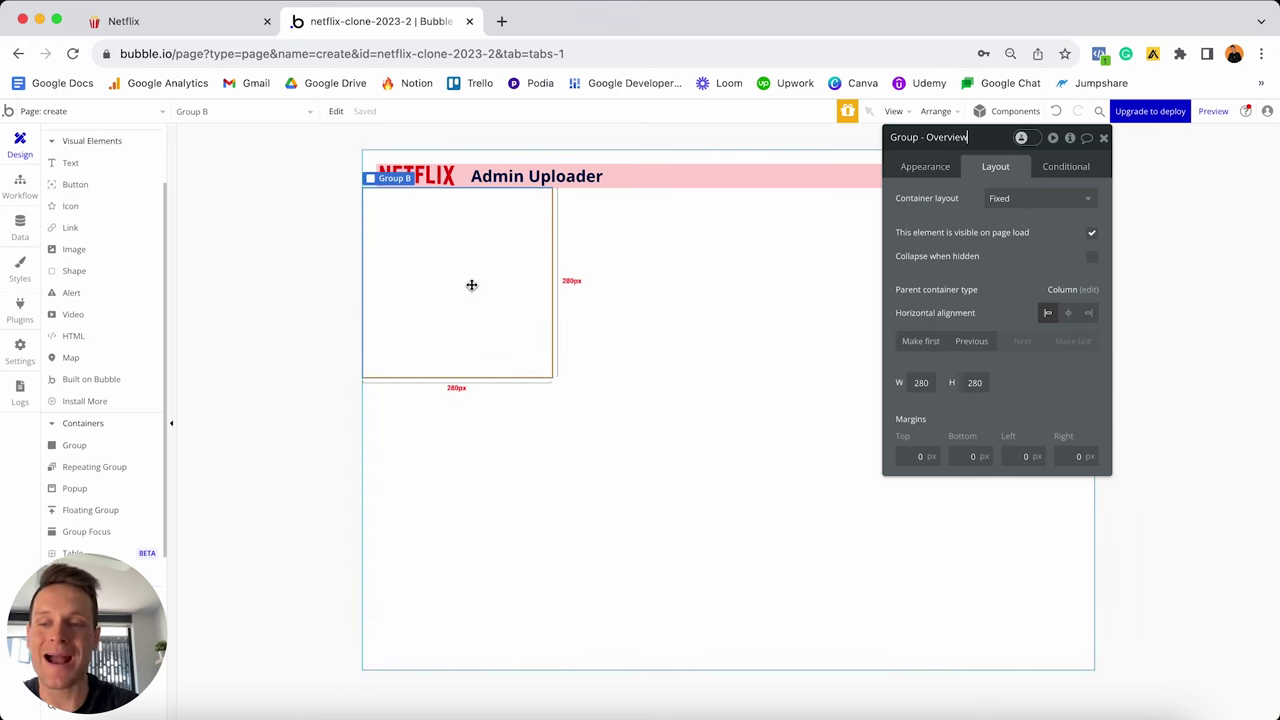
{"action": "left_click", "coordinate": [20, 226]}
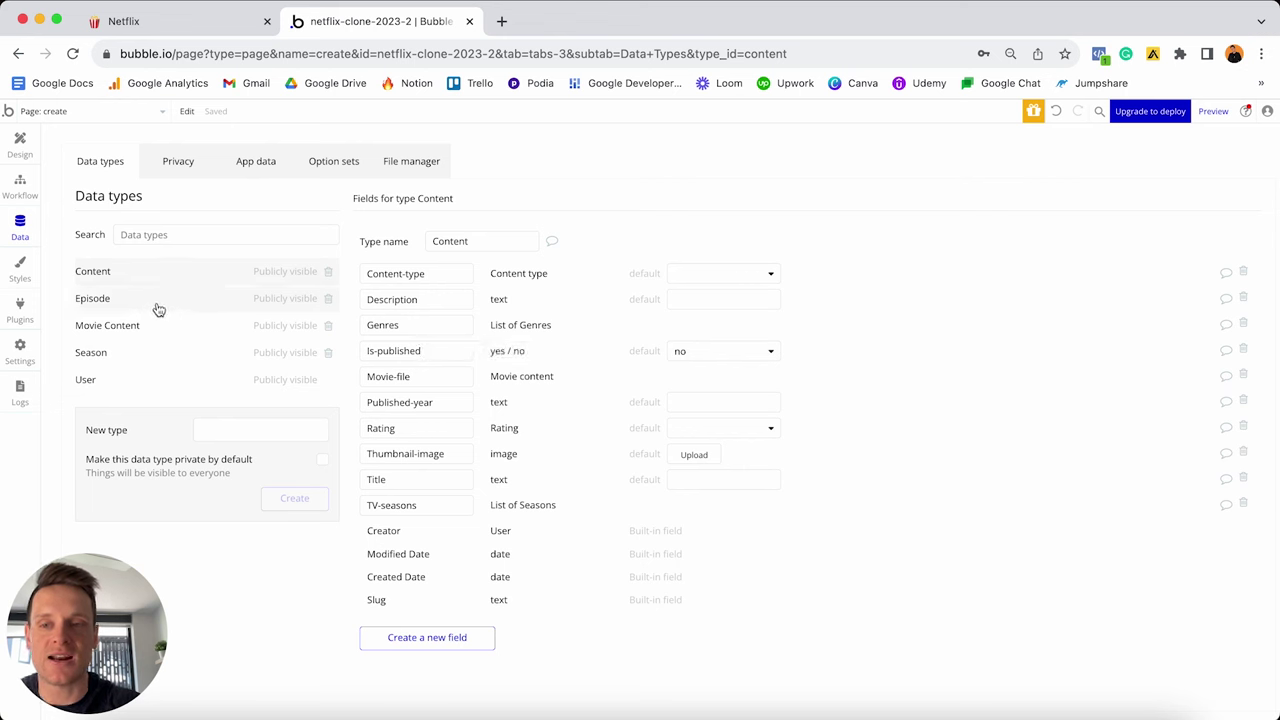
{"action": "left_click", "coordinate": [118, 298]}
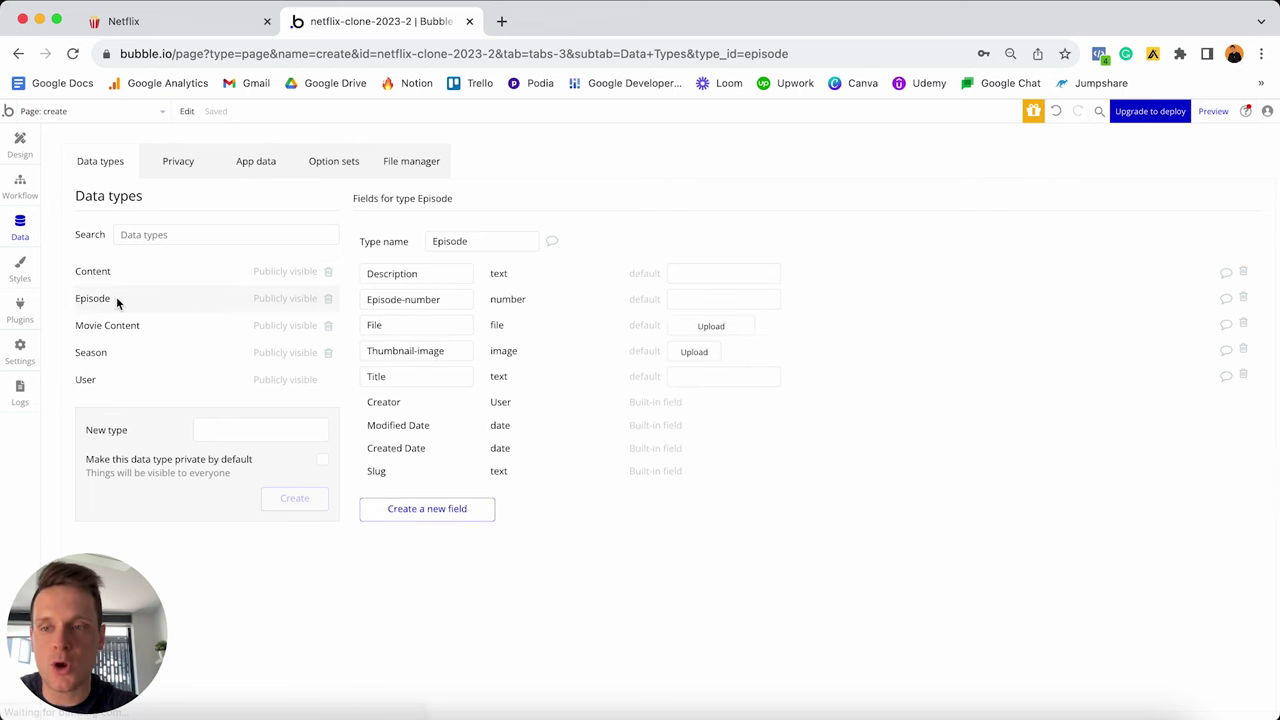
{"action": "left_click", "coordinate": [113, 334]}
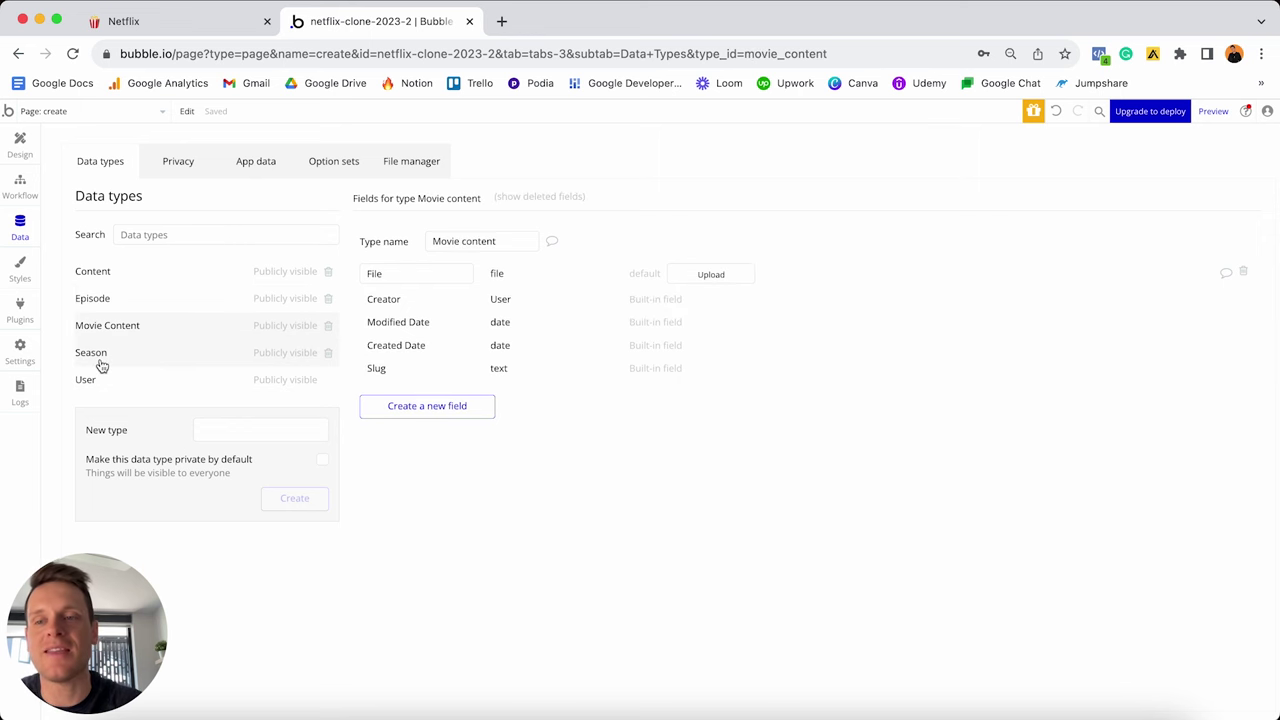
{"action": "left_click", "coordinate": [100, 360]}
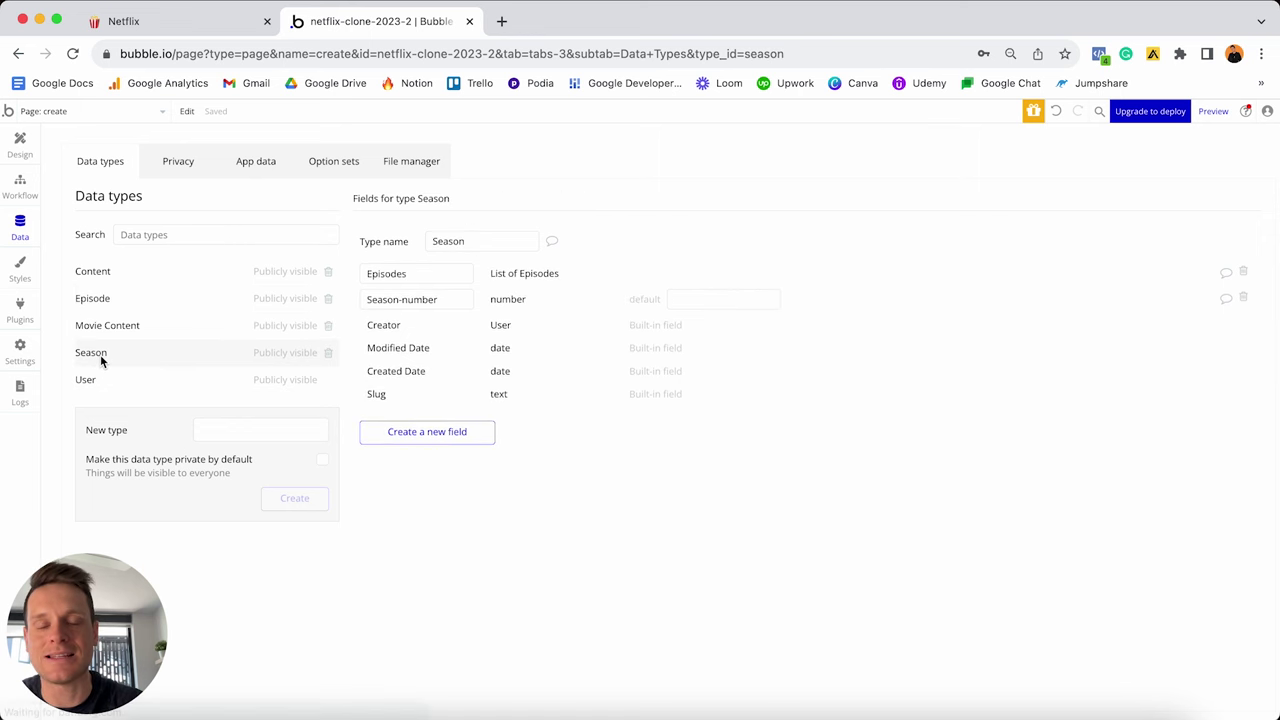
{"action": "left_click", "coordinate": [129, 279]}
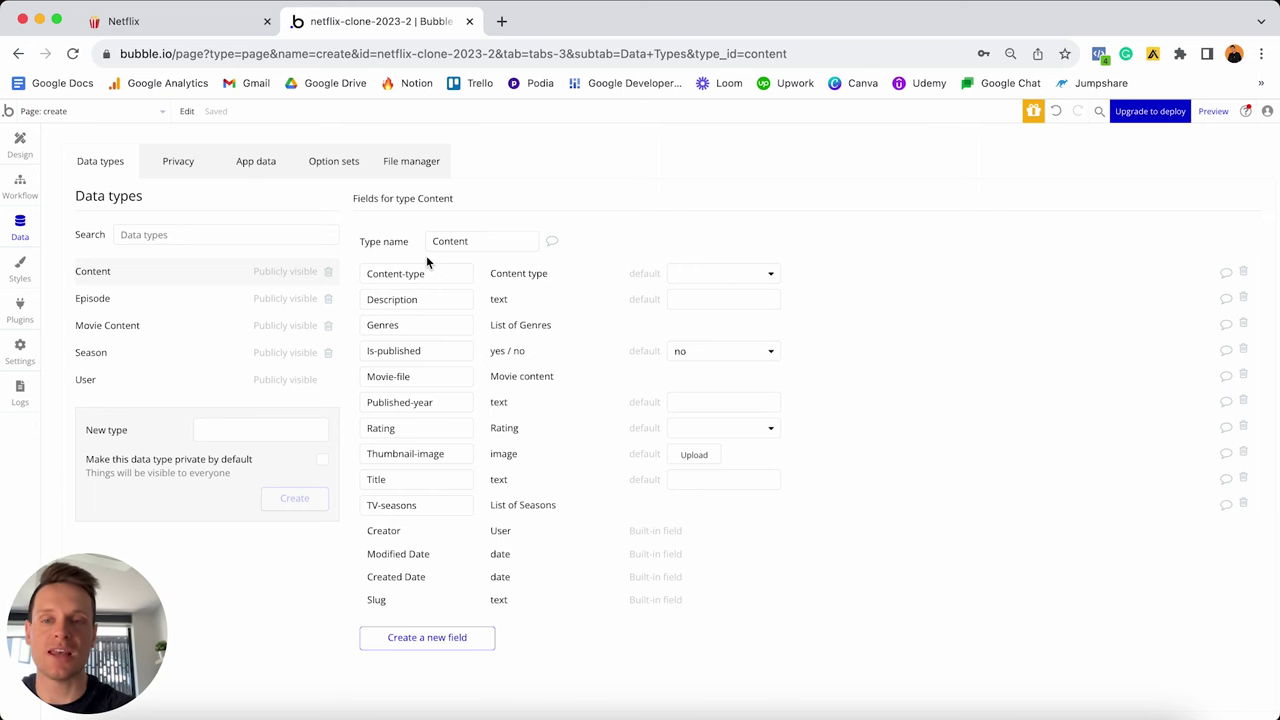
{"action": "left_click", "coordinate": [20, 148]}
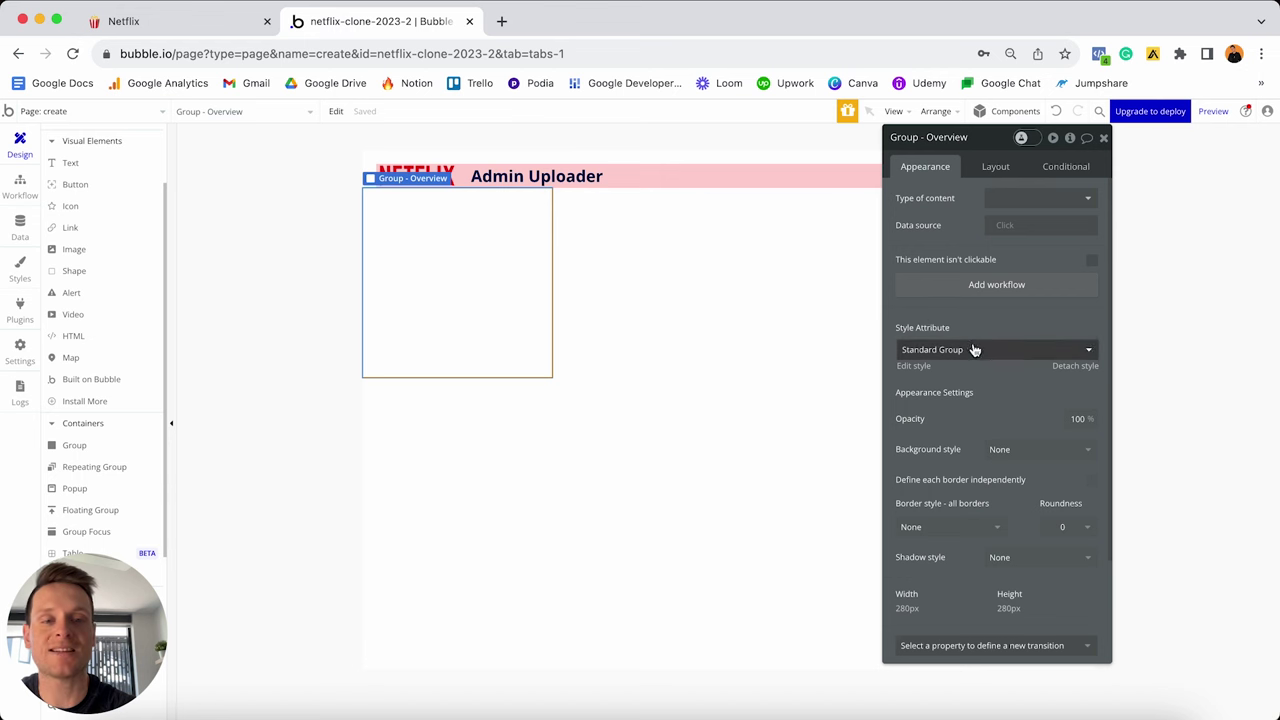
Step: Detach the Overview group's style and give it a solid border with roundness 10
{"action": "left_click", "coordinate": [1063, 367]}
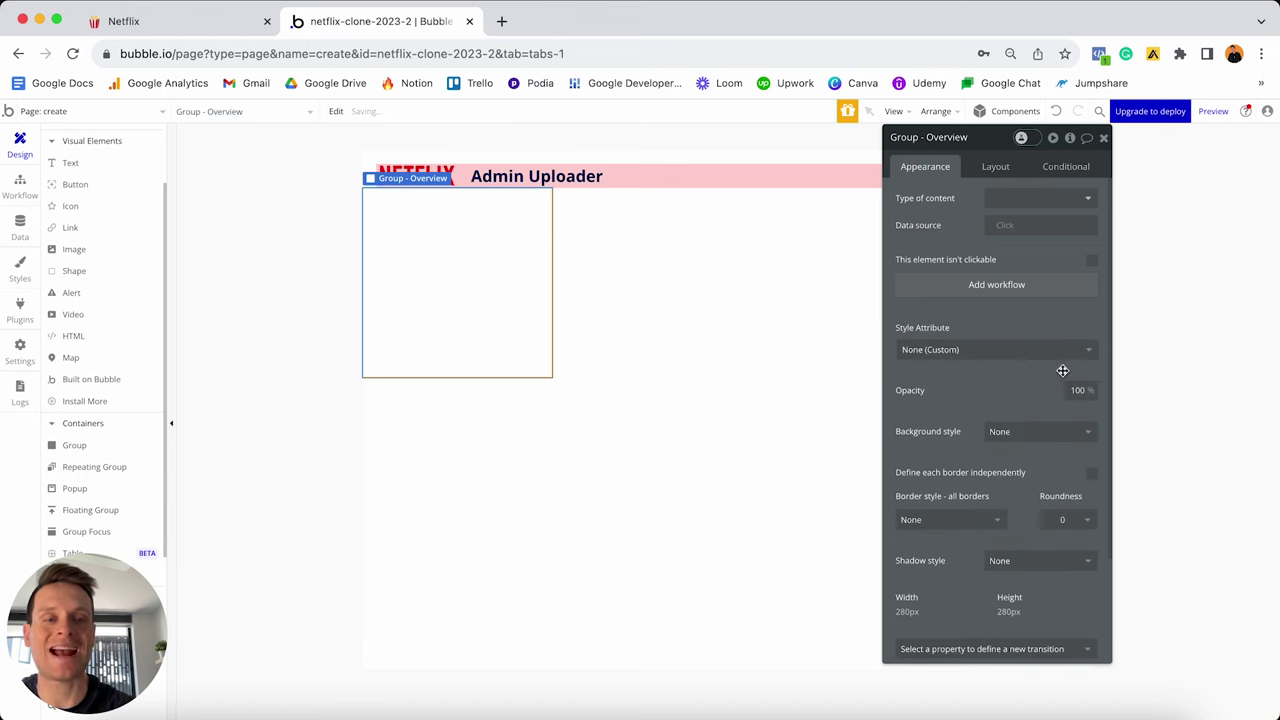
{"action": "scroll", "coordinate": [939, 395], "scroll_direction": "down", "scroll_amount": 2}
{"action": "left_click", "coordinate": [943, 424]}
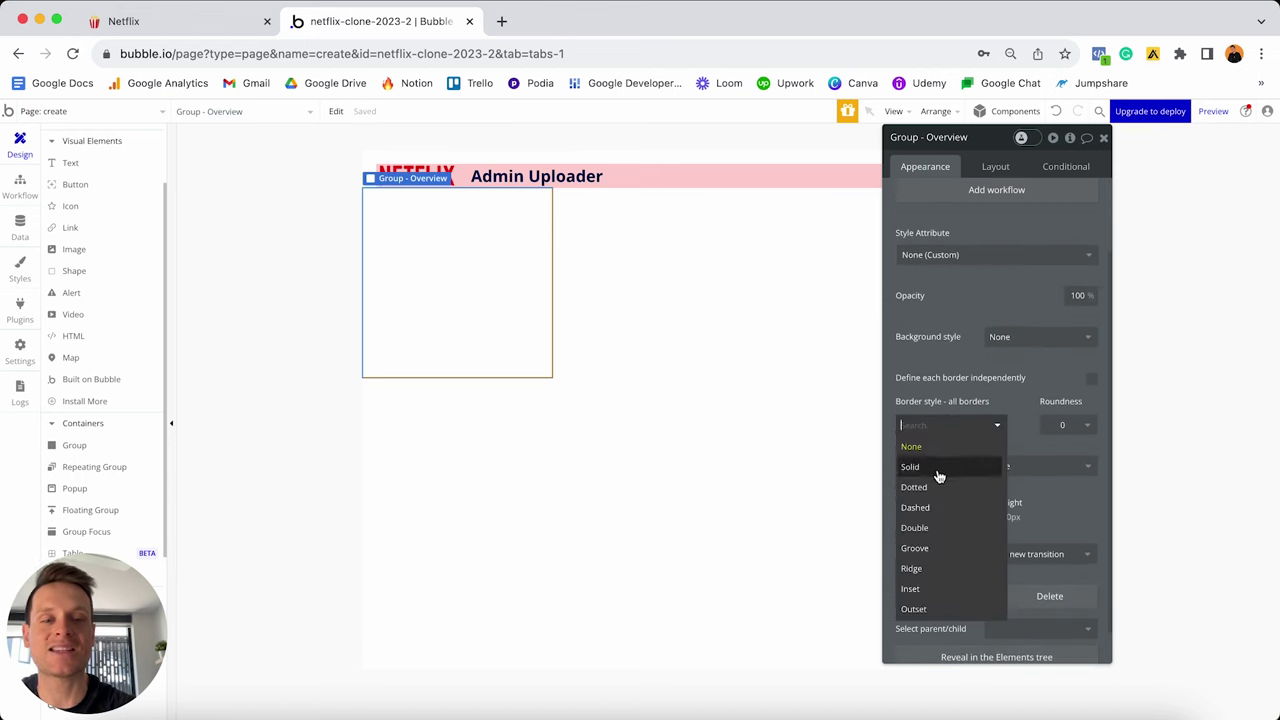
{"action": "left_click", "coordinate": [937, 471]}
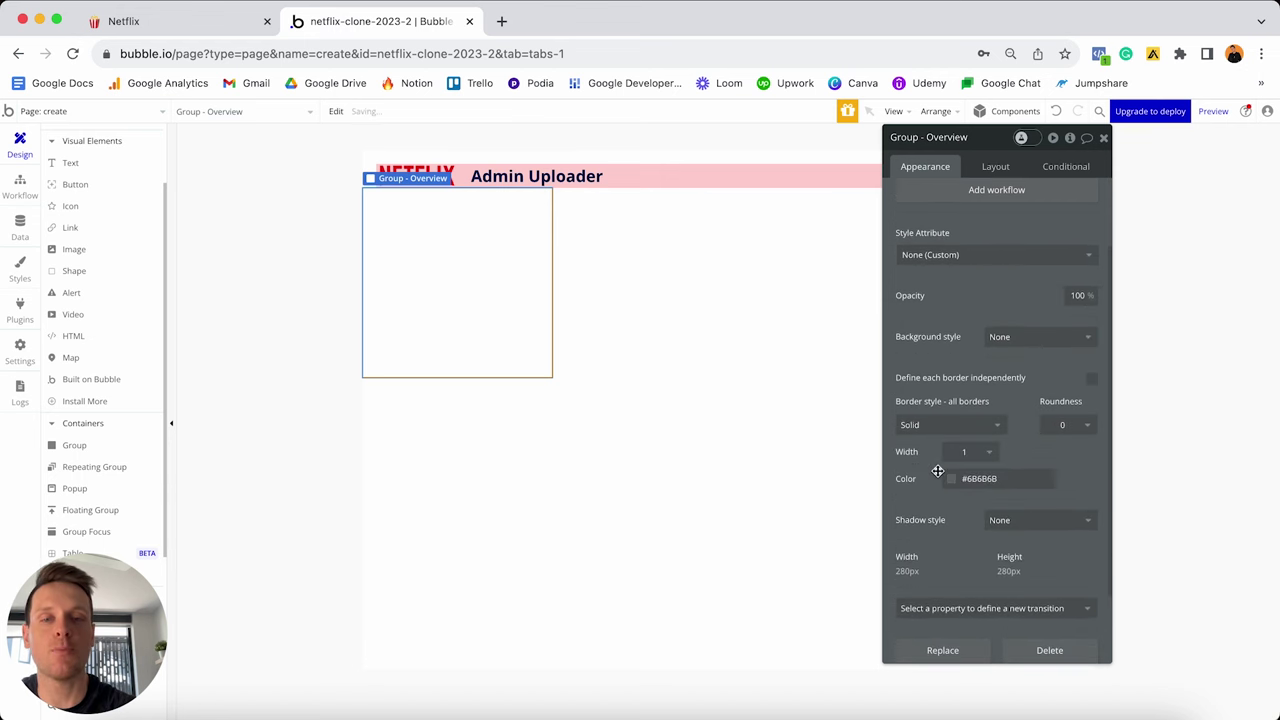
{"action": "left_click", "coordinate": [730, 528]}
{"action": "left_click", "coordinate": [525, 317]}
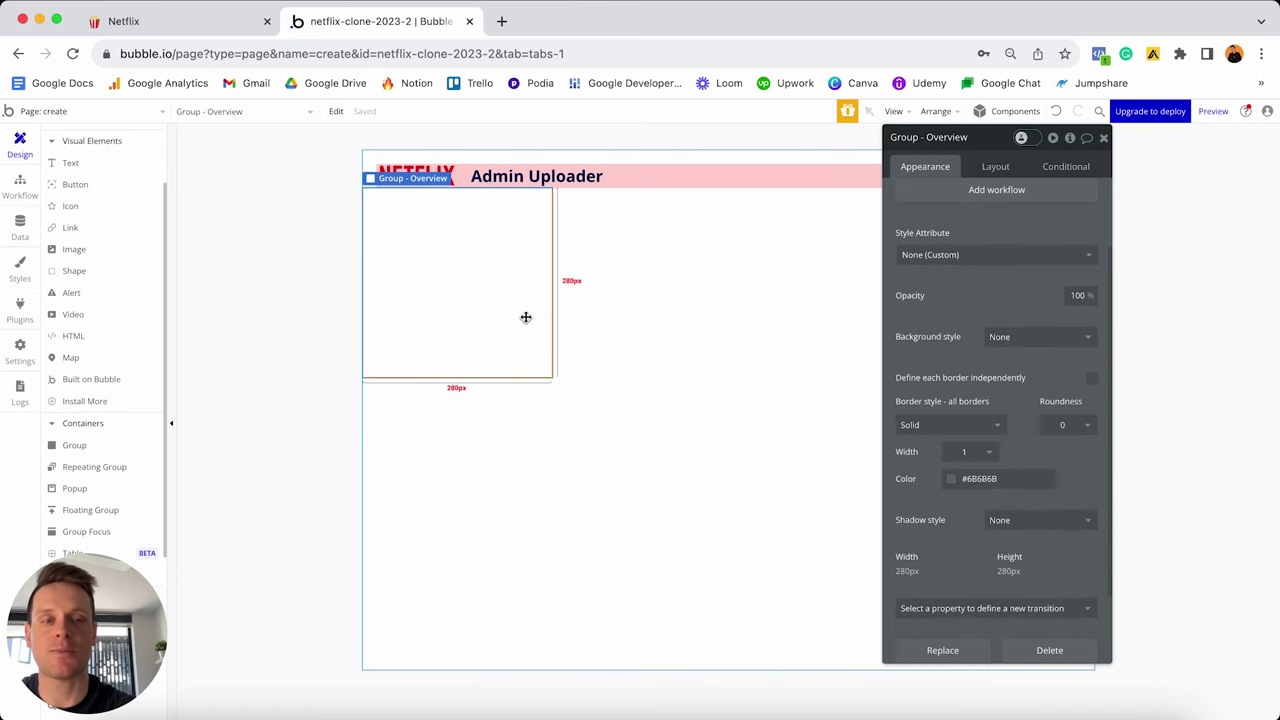
{"action": "left_click", "coordinate": [1070, 424]}
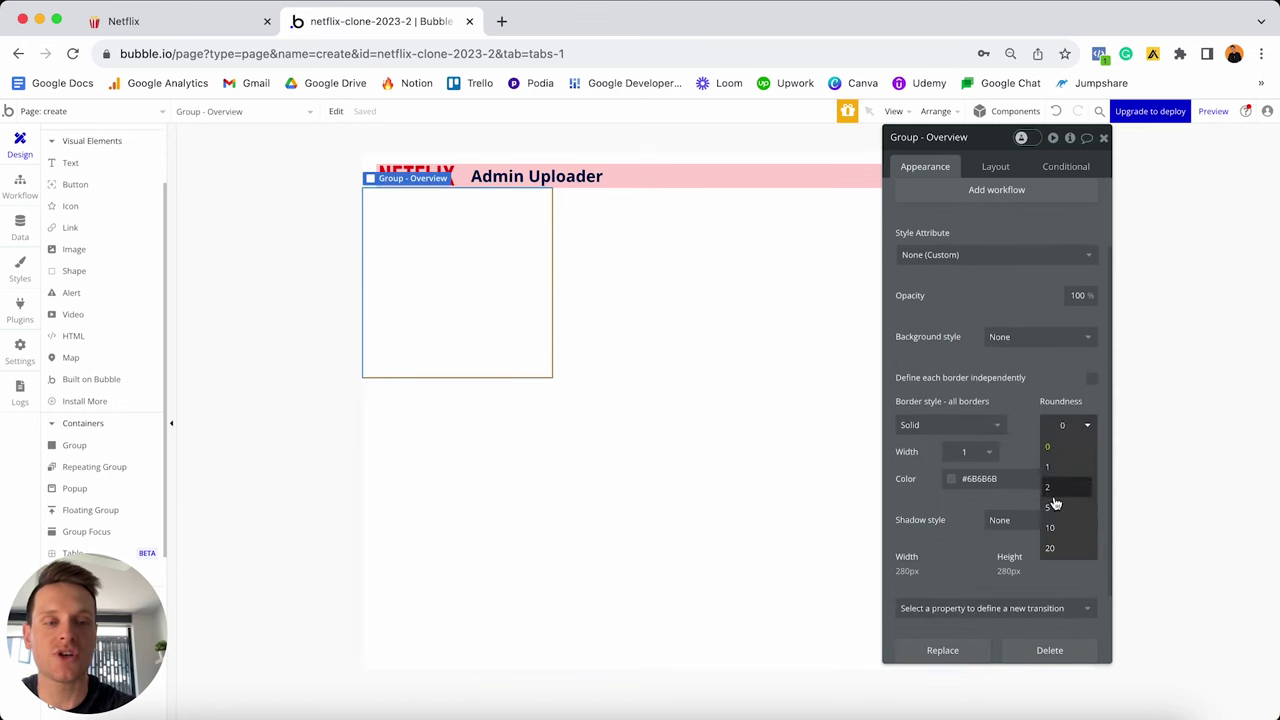
{"action": "left_click", "coordinate": [1059, 535]}
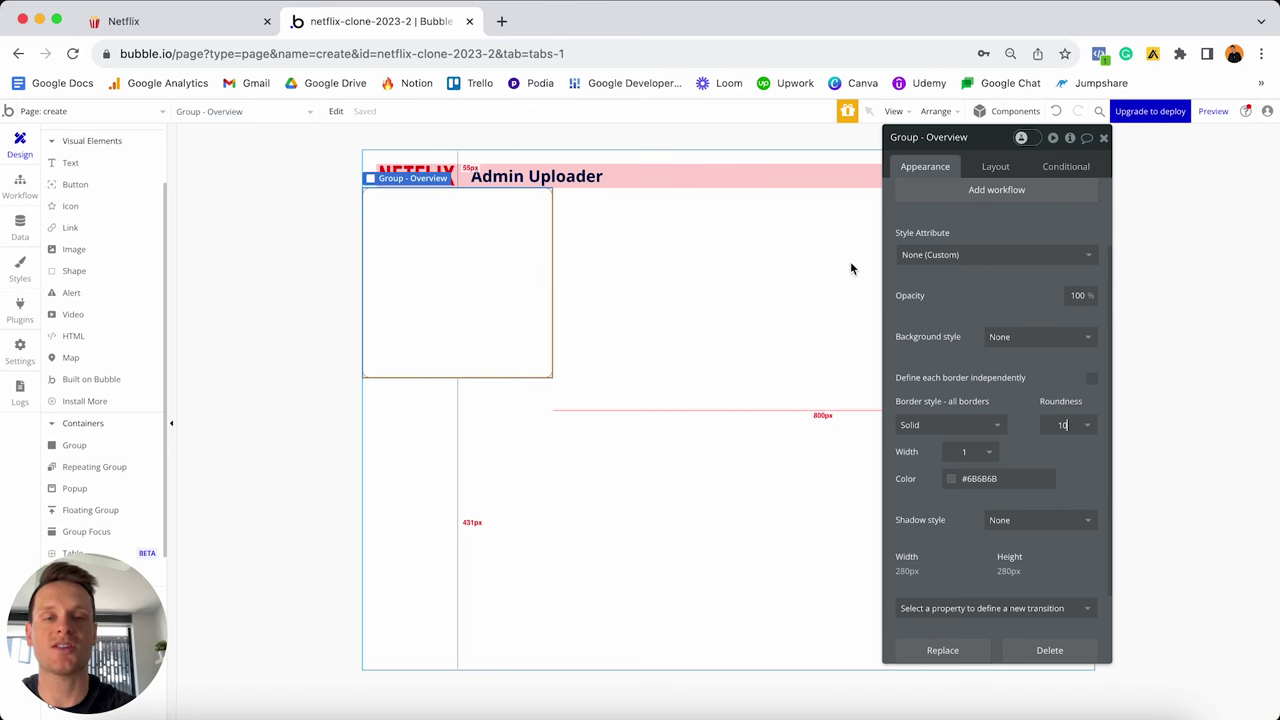
Step: Make the group a Column container with fixed width off and min width 0
{"action": "left_click", "coordinate": [1000, 170]}
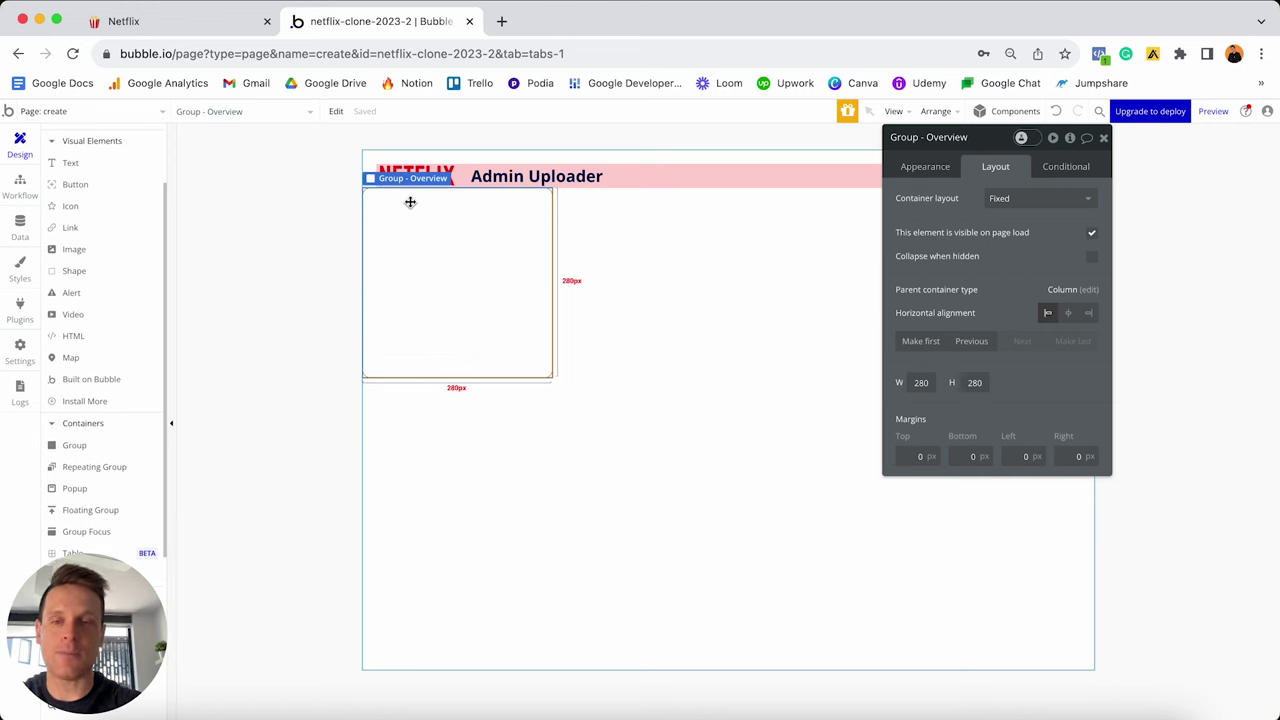
{"action": "left_click", "coordinate": [1015, 196]}
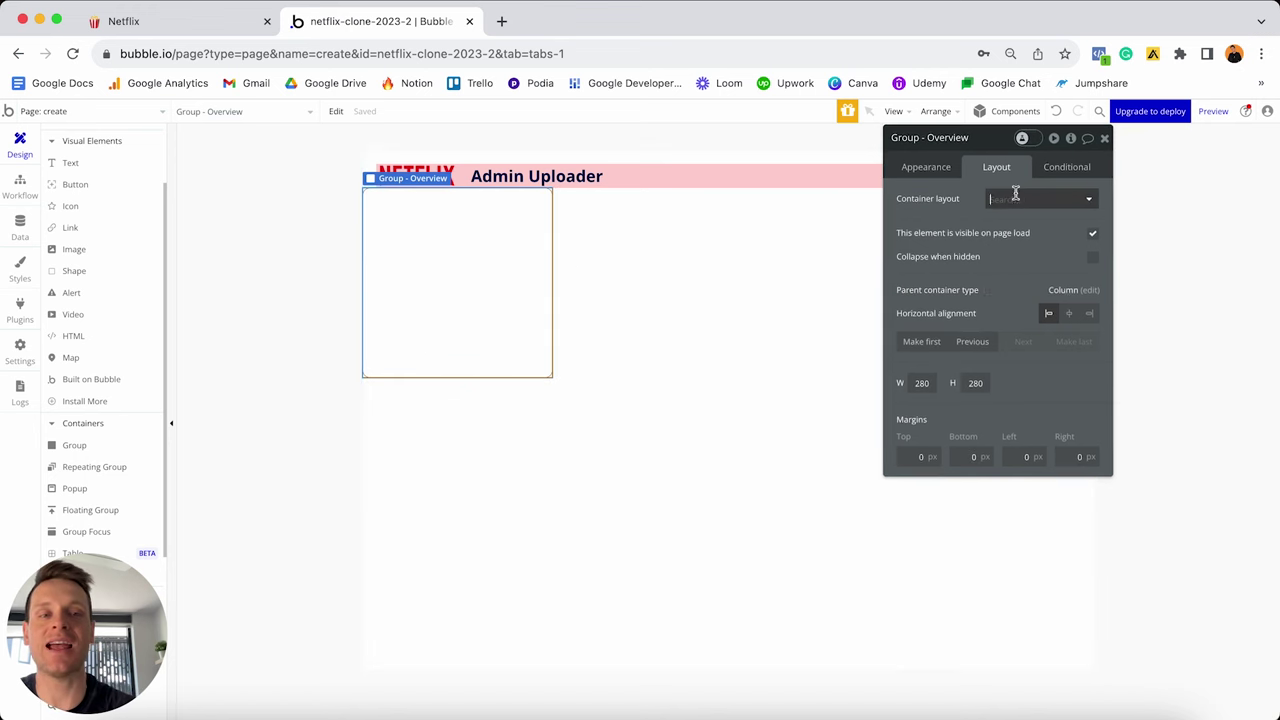
{"action": "left_click", "coordinate": [1005, 282]}
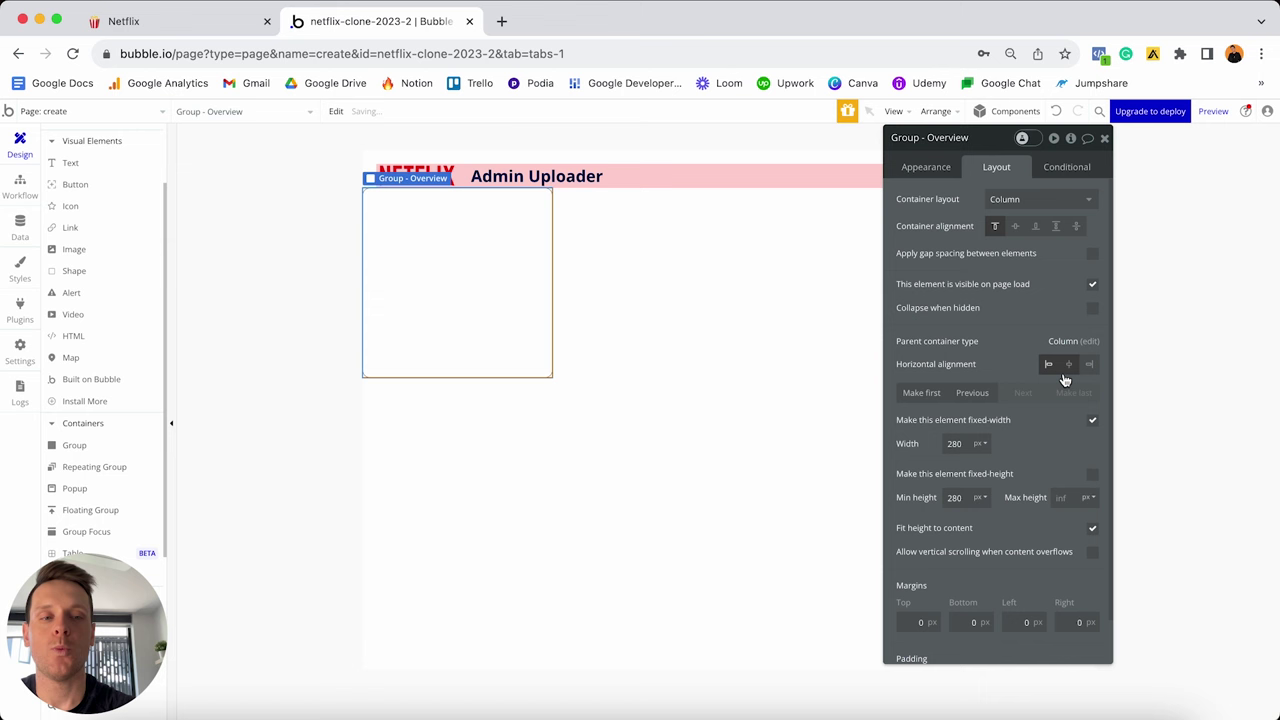
{"action": "left_click", "coordinate": [1093, 424]}
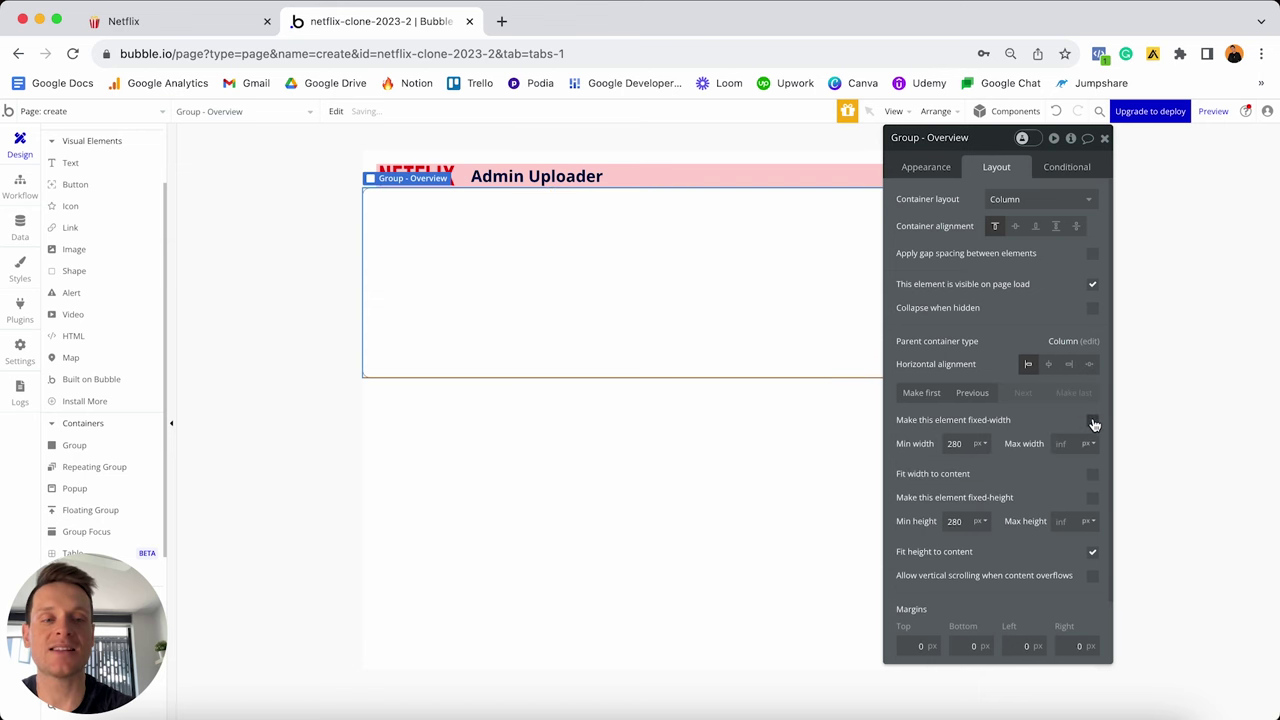
{"action": "double_click", "coordinate": [957, 443]}
{"action": "type", "text": "0"}
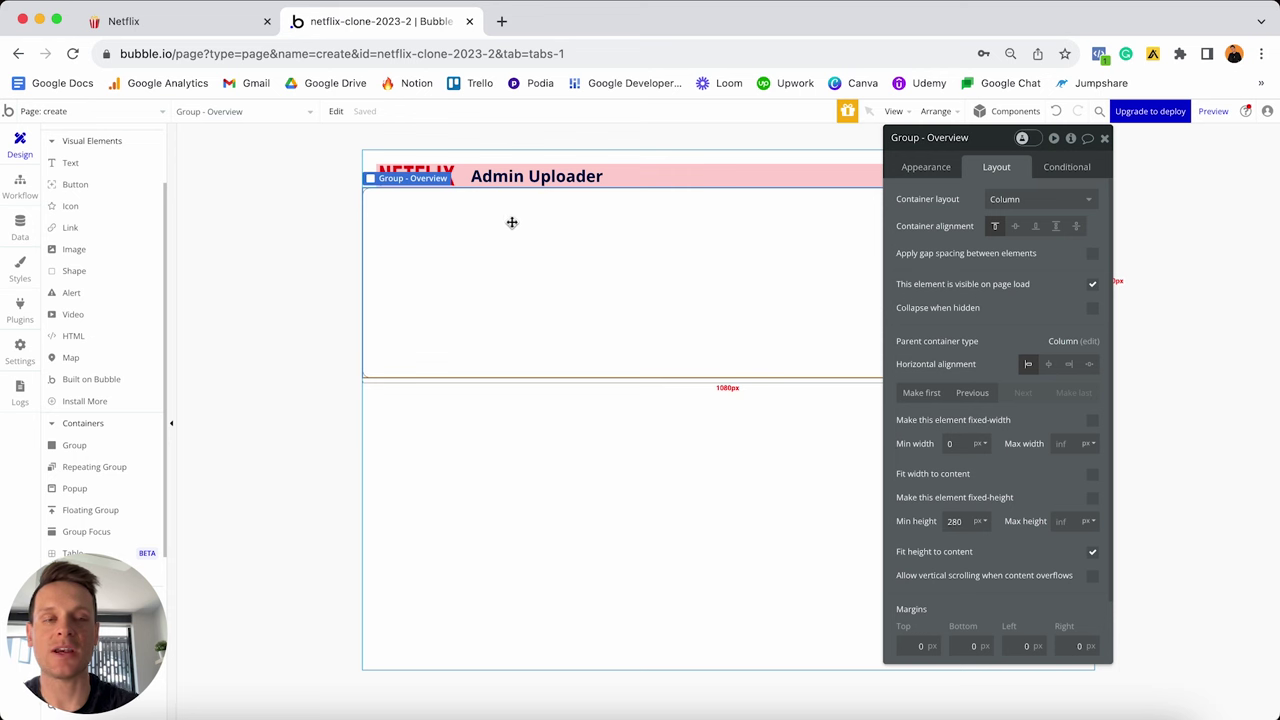
Step: Add a text element inside the Overview group reading 'Create new content'
{"action": "scroll", "coordinate": [115, 290], "scroll_direction": "up", "scroll_amount": 3}
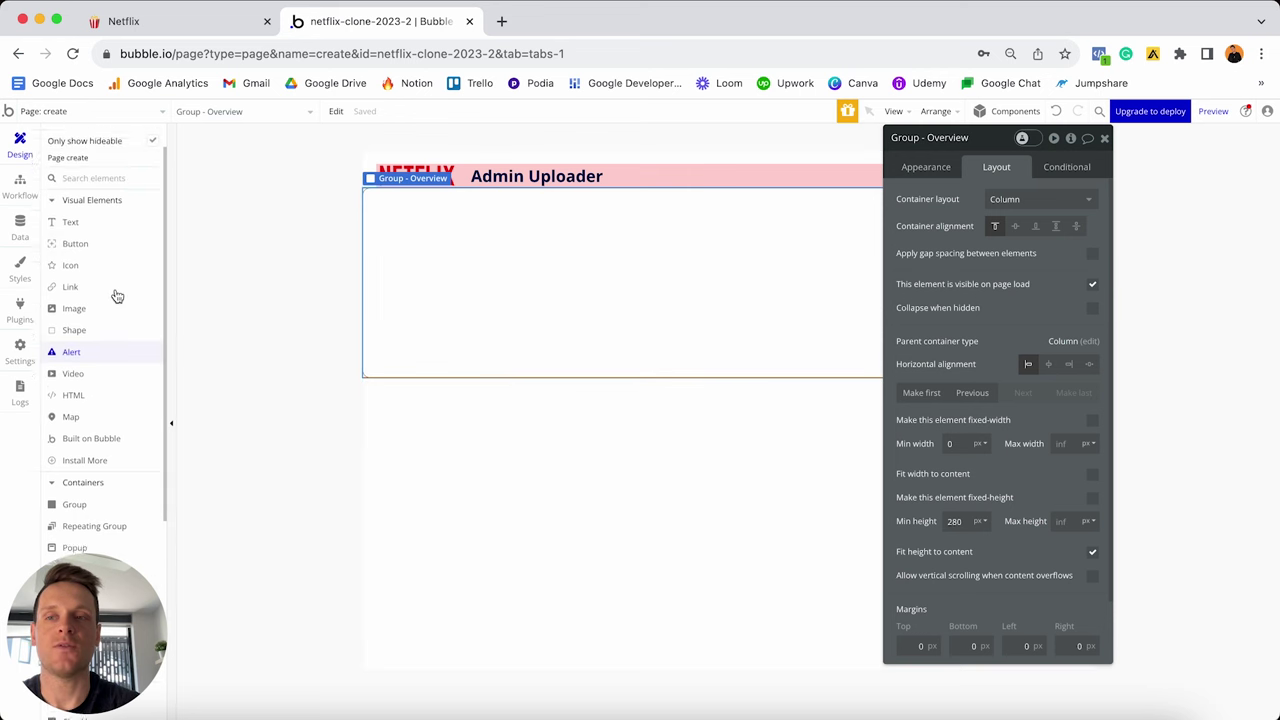
{"action": "left_click", "coordinate": [70, 258]}
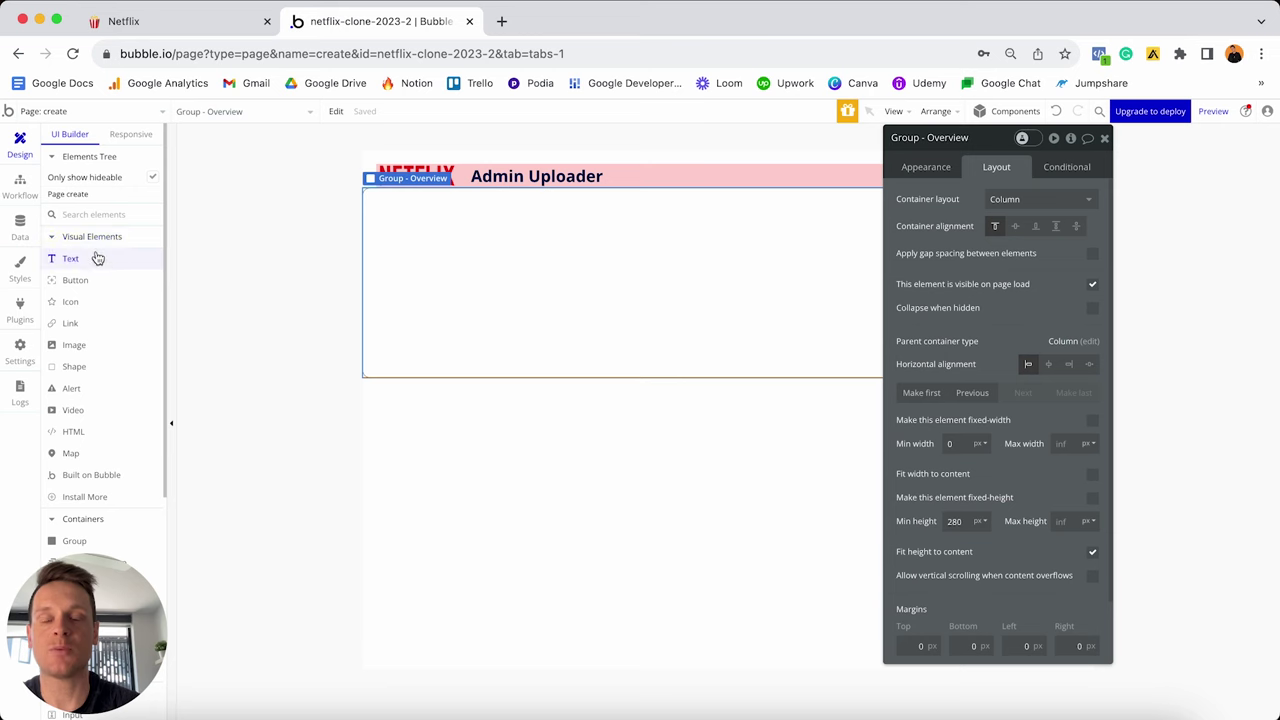
{"action": "left_click", "coordinate": [445, 247]}
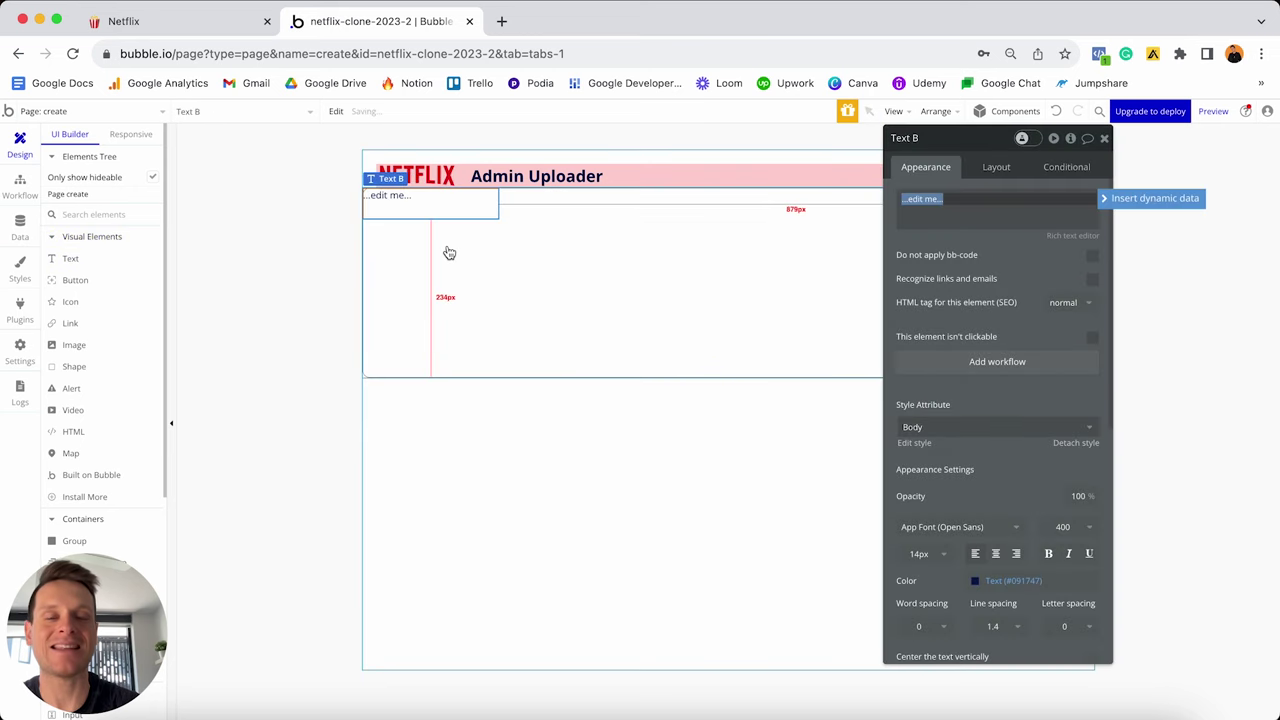
{"action": "left_click_drag", "start_coordinate": [903, 198], "coordinate": [943, 198]}
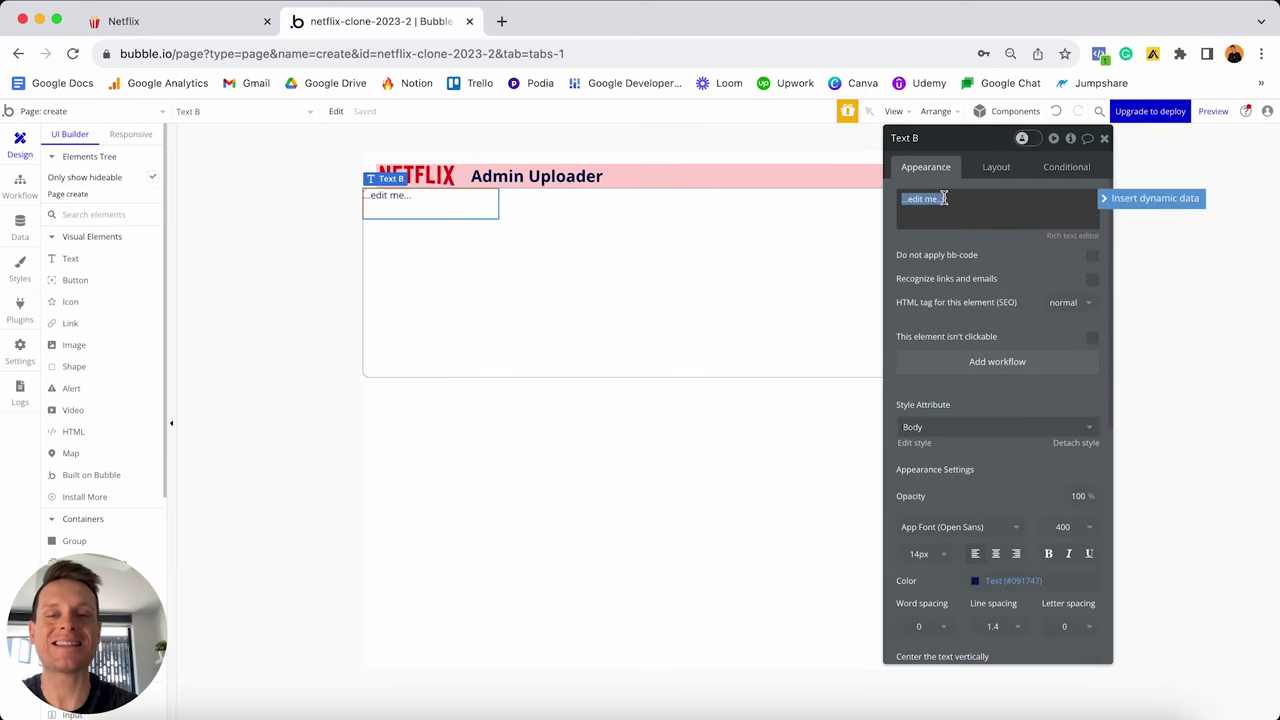
{"action": "type", "text": "Create"}
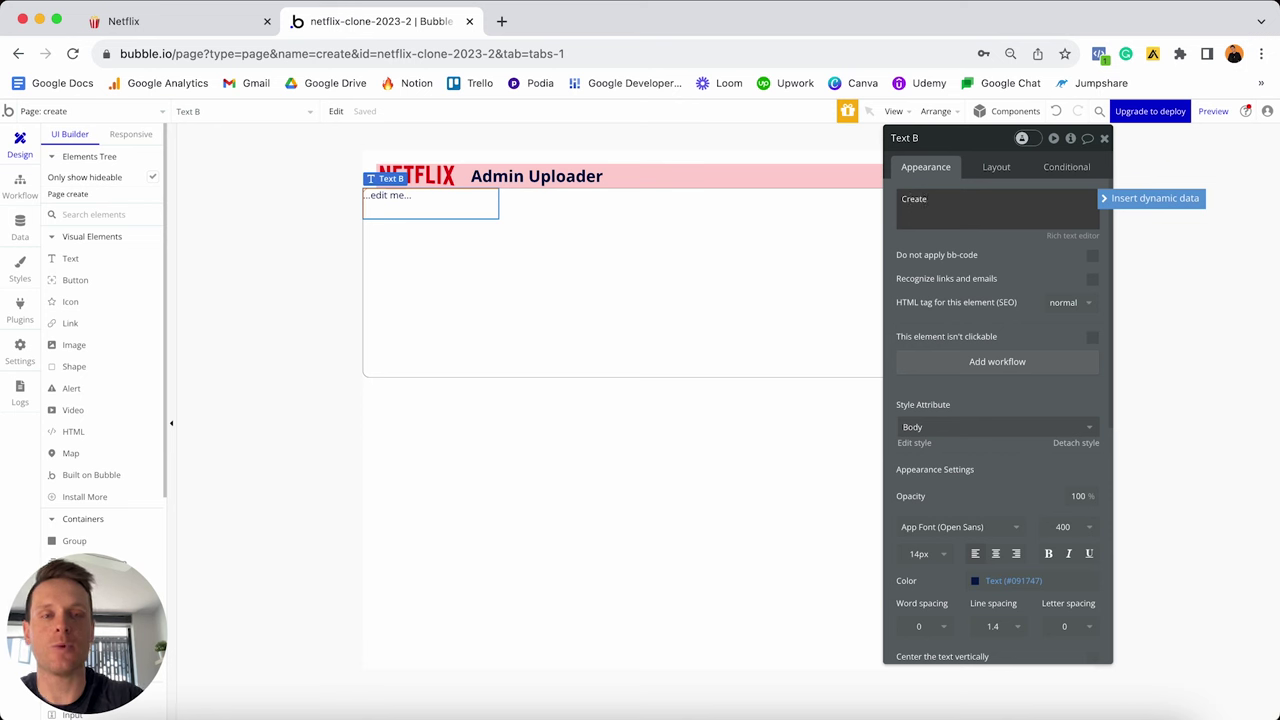
{"action": "type", "text": " new content"}
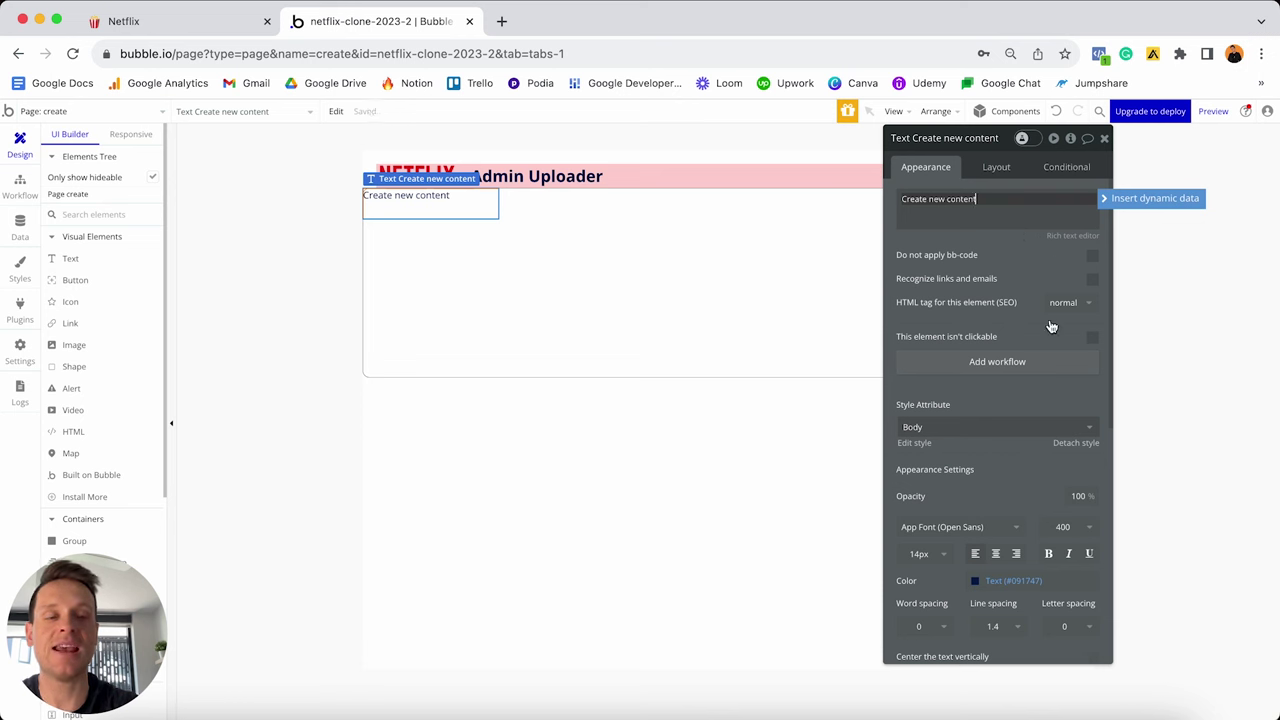
Step: Detach the heading's style and make it bold at font size 20
{"action": "left_click", "coordinate": [1071, 442]}
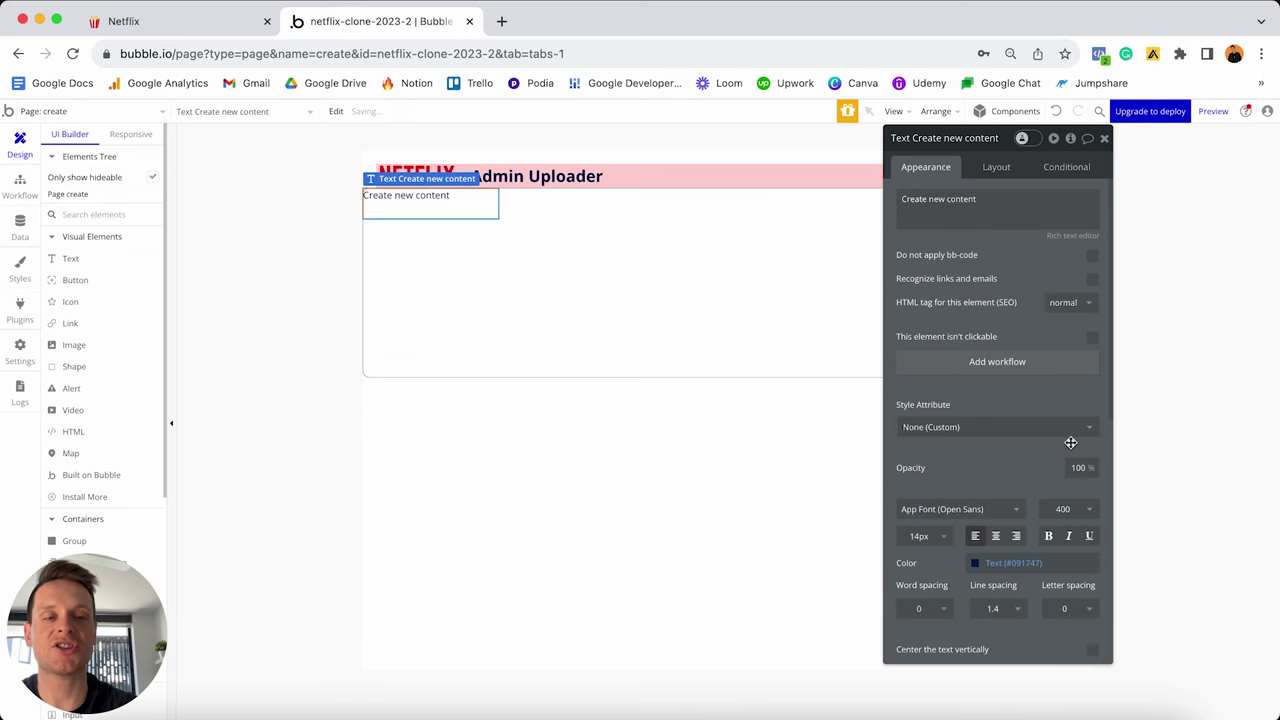
{"action": "left_click", "coordinate": [920, 535]}
{"action": "type", "text": "20"}
{"action": "key", "text": "Return"}
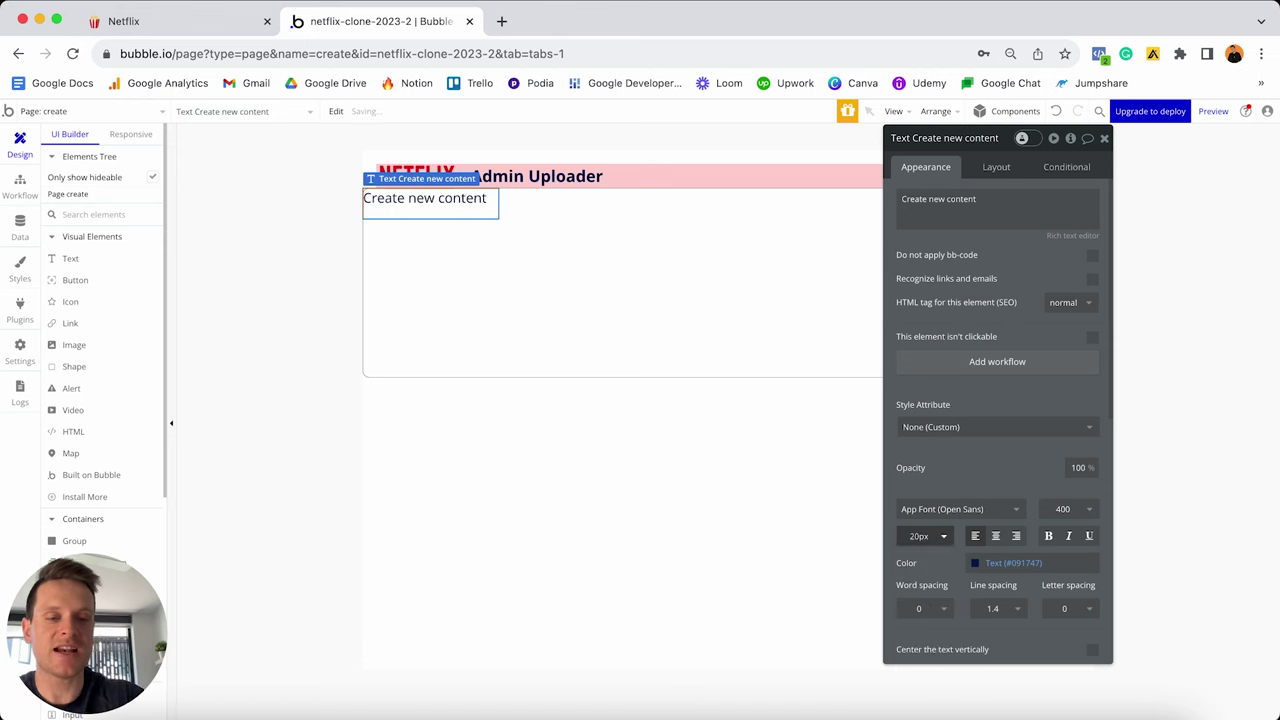
{"action": "left_click", "coordinate": [1048, 537]}
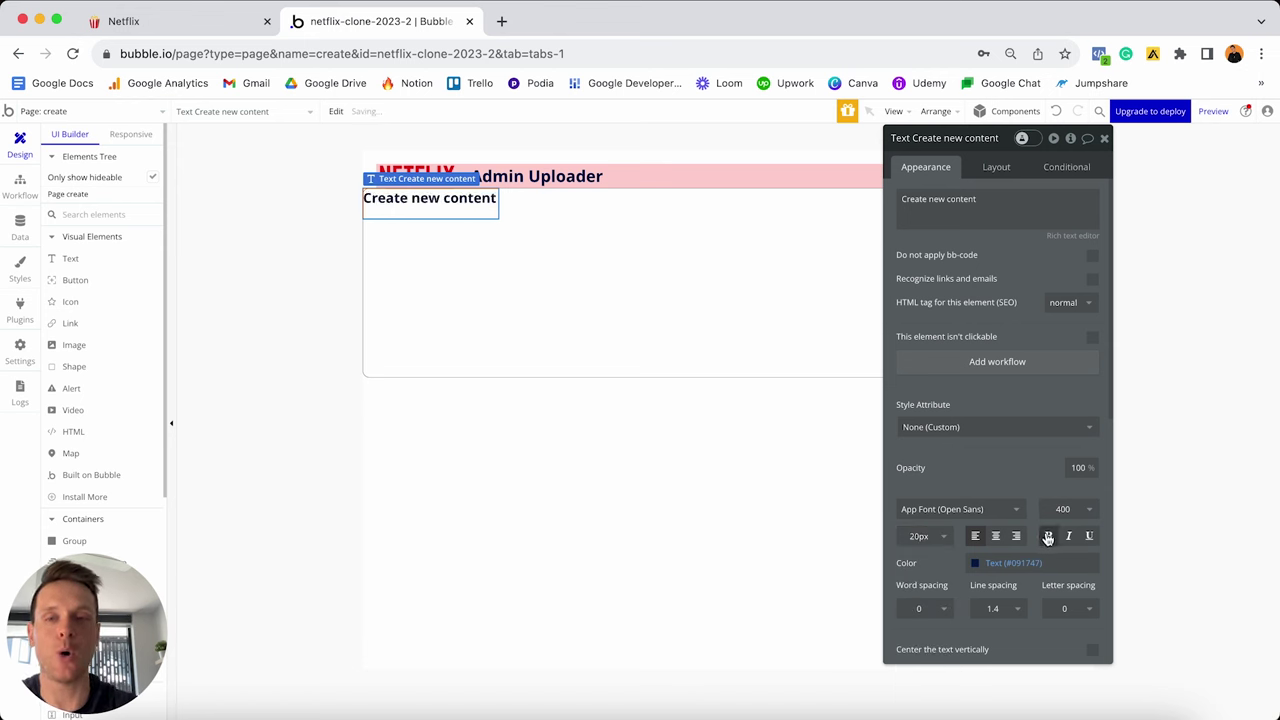
Step: Turn off the heading's fixed width and set its min width and min height to 0
{"action": "left_click", "coordinate": [1002, 168]}
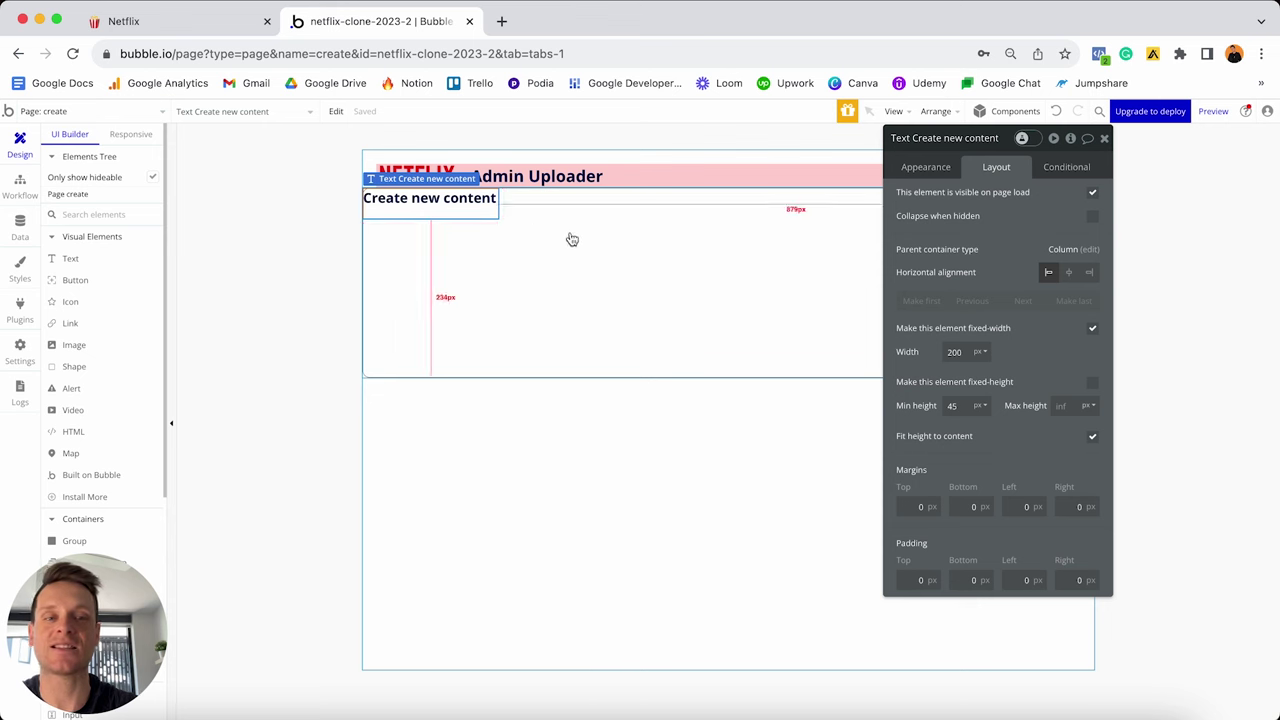
{"action": "left_click", "coordinate": [1093, 331]}
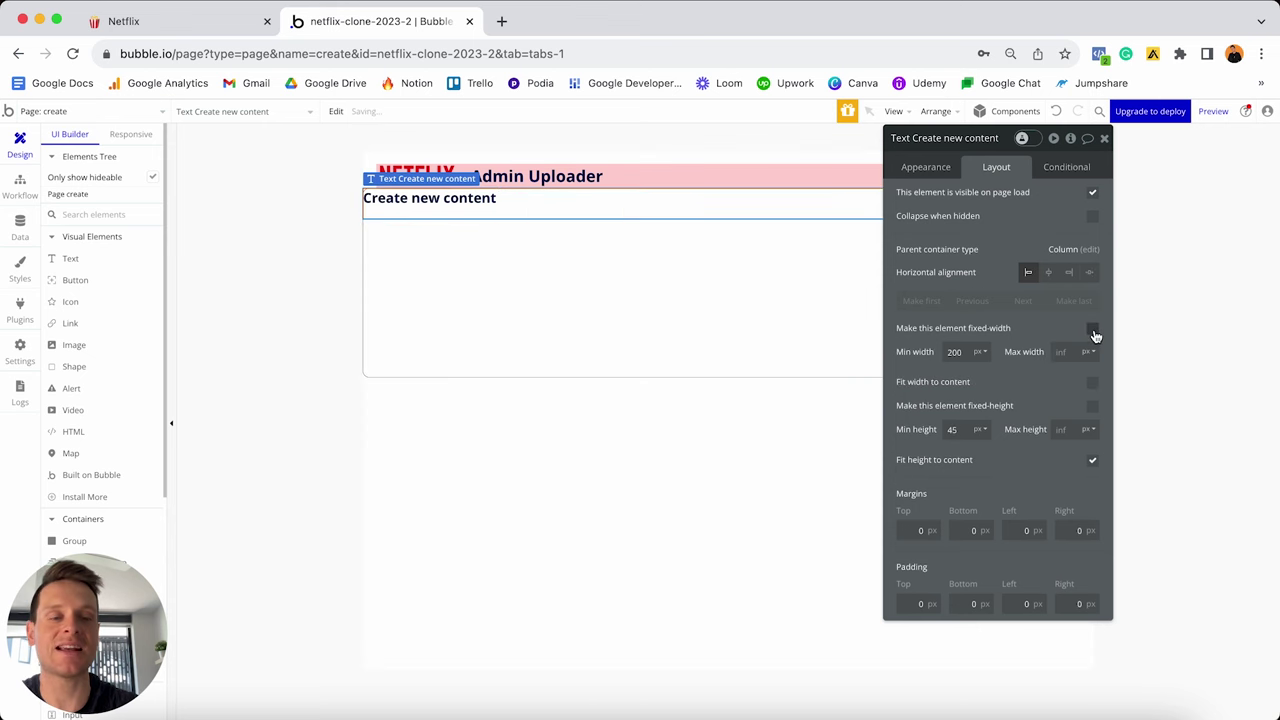
{"action": "double_click", "coordinate": [954, 351]}
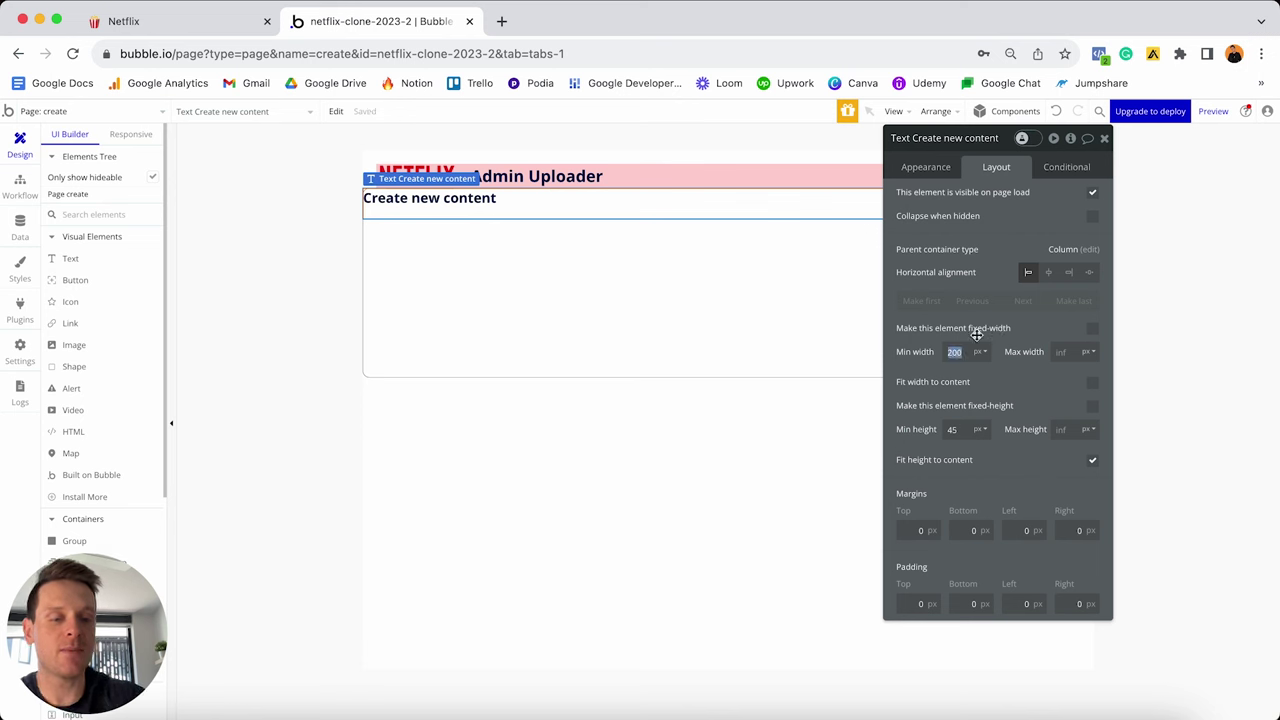
{"action": "type", "text": "0"}
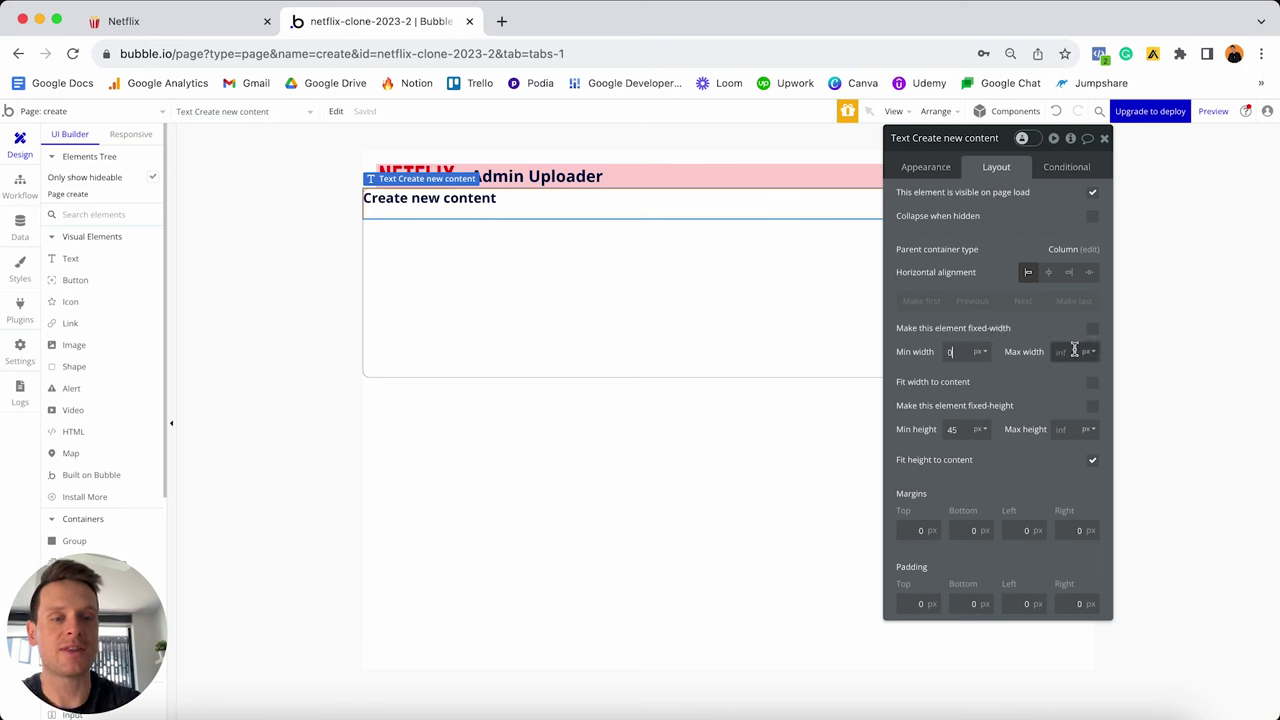
{"action": "left_click", "coordinate": [955, 429]}
{"action": "double_click", "coordinate": [953, 429]}
{"action": "type", "text": "0"}
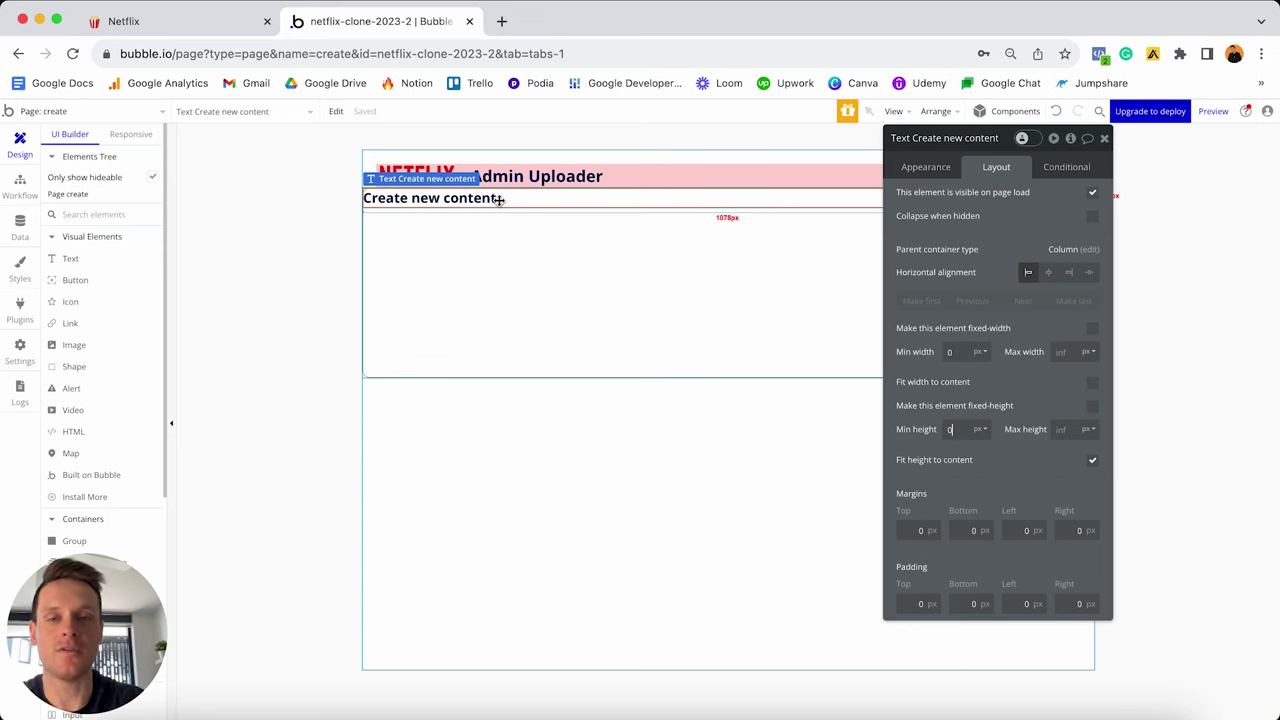
Step: Give the heading 20 px top, left and right margins, then duplicate it
{"action": "left_click", "coordinate": [939, 530]}
{"action": "type", "text": "20"}
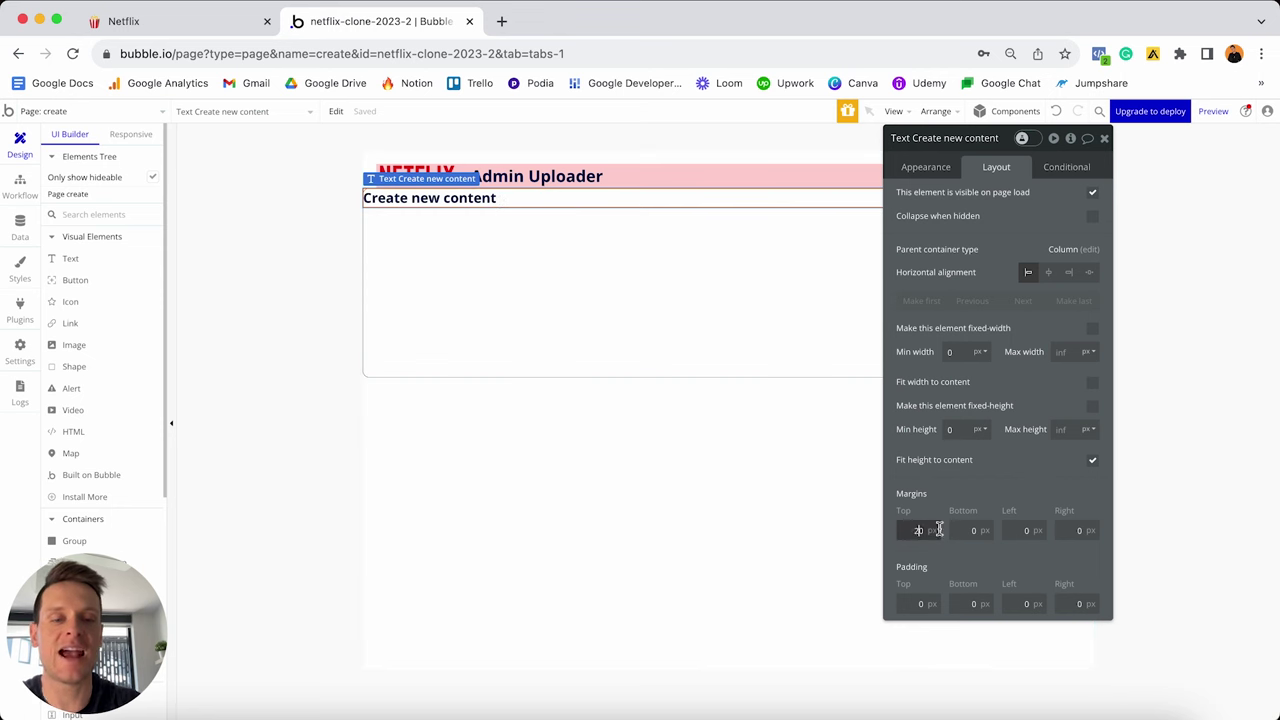
{"action": "key", "text": "Tab"}
{"action": "key", "text": "Tab"}
{"action": "type", "text": "20"}
{"action": "key", "text": "Tab"}
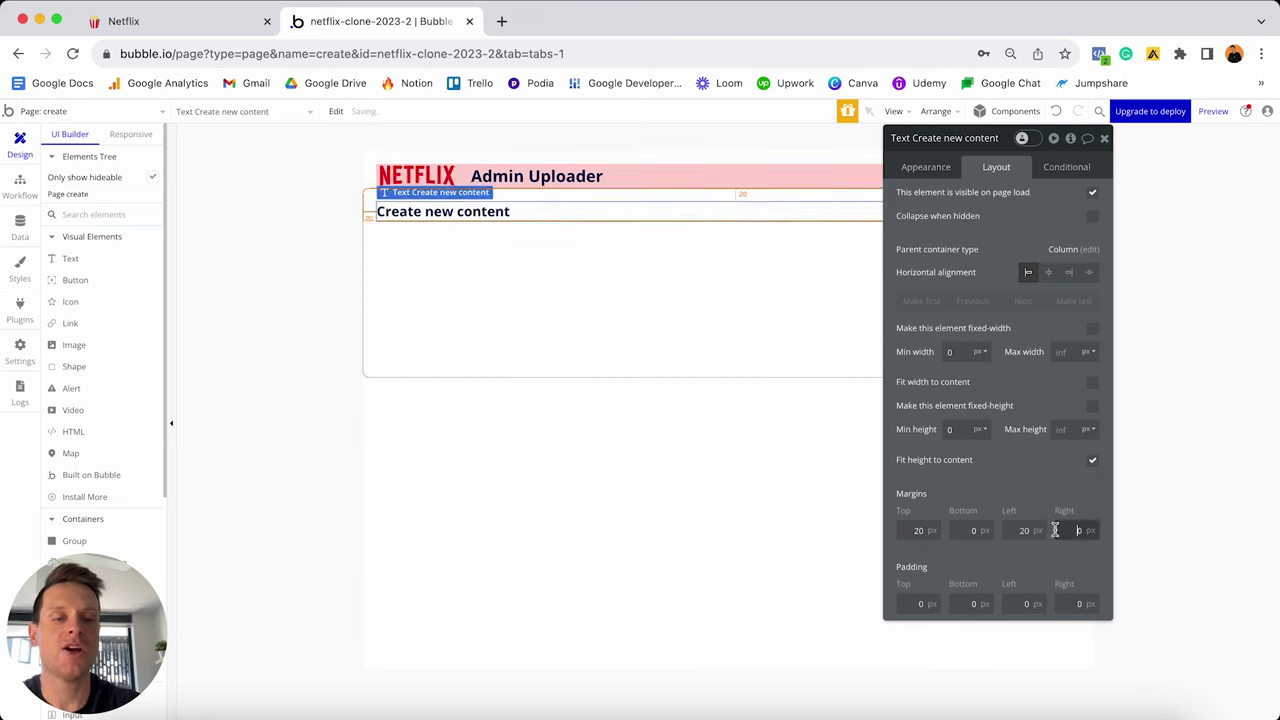
{"action": "type", "text": "20"}
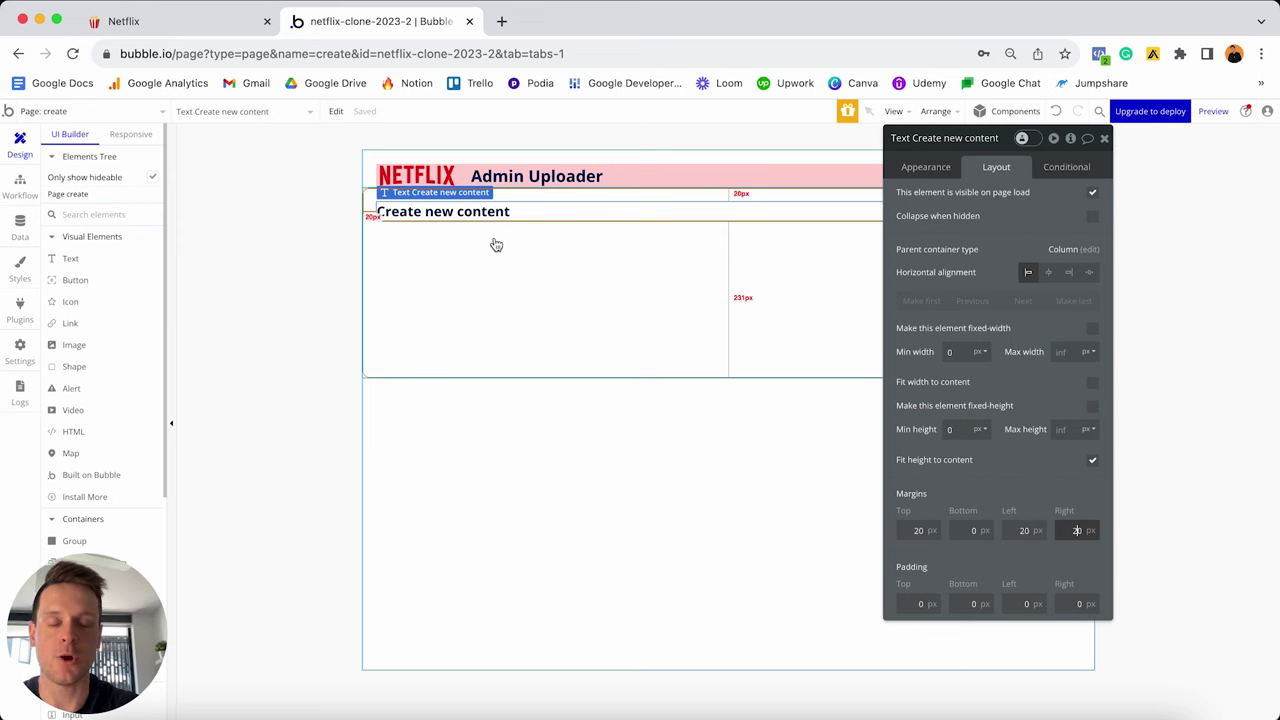
{"action": "key", "text": "Return"}
{"action": "key", "text": "super+c"}
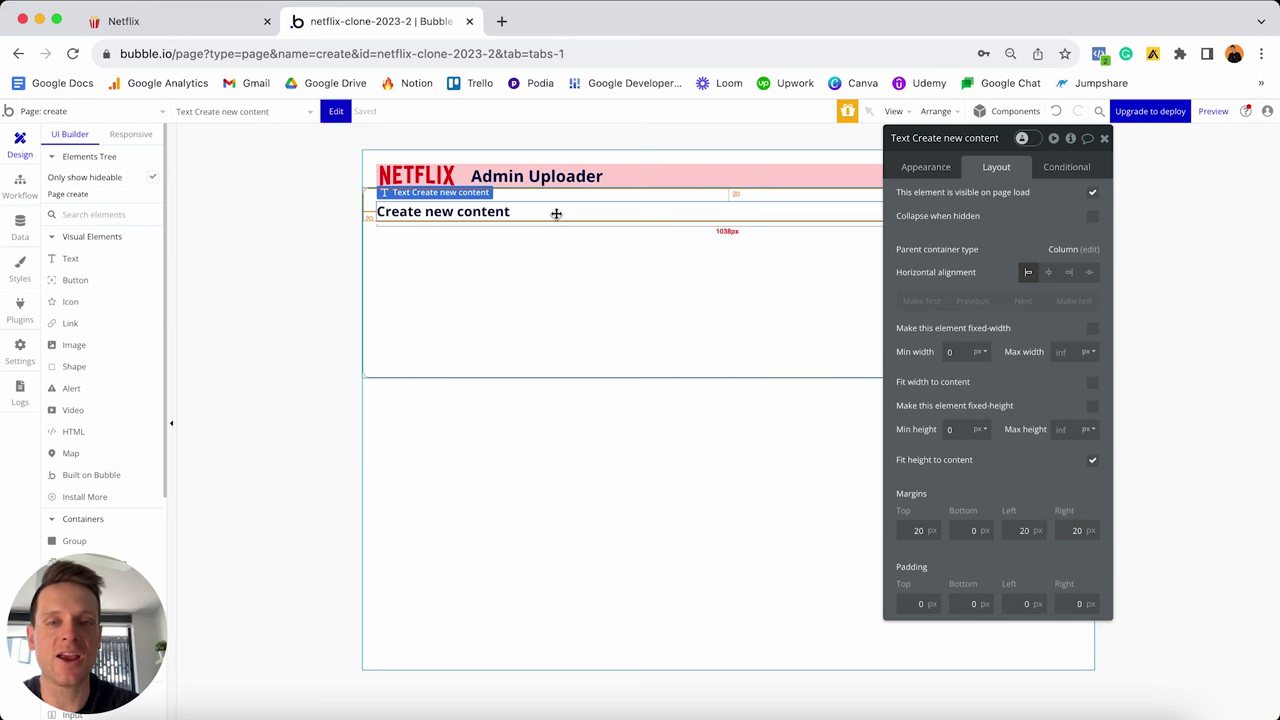
{"action": "key", "text": "super+v"}
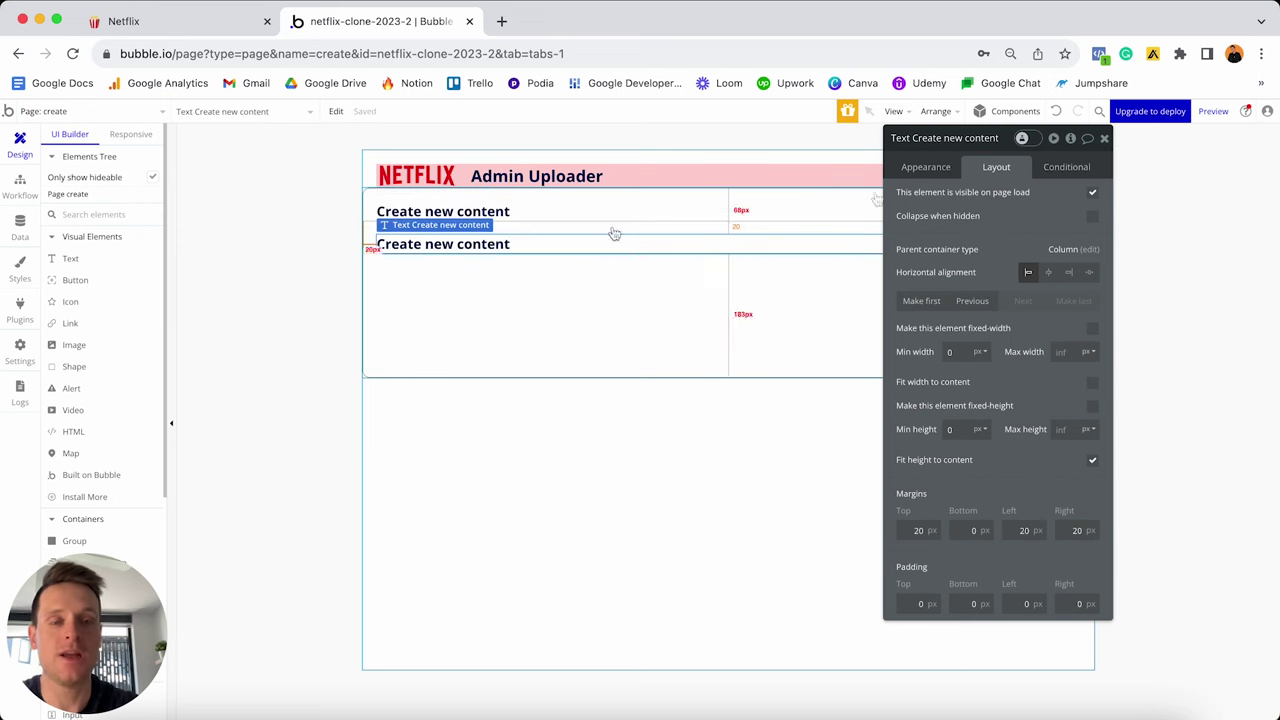
Step: Change the copied text to 'Start by selecting a type of content' at font size 14
{"action": "left_click", "coordinate": [905, 168]}
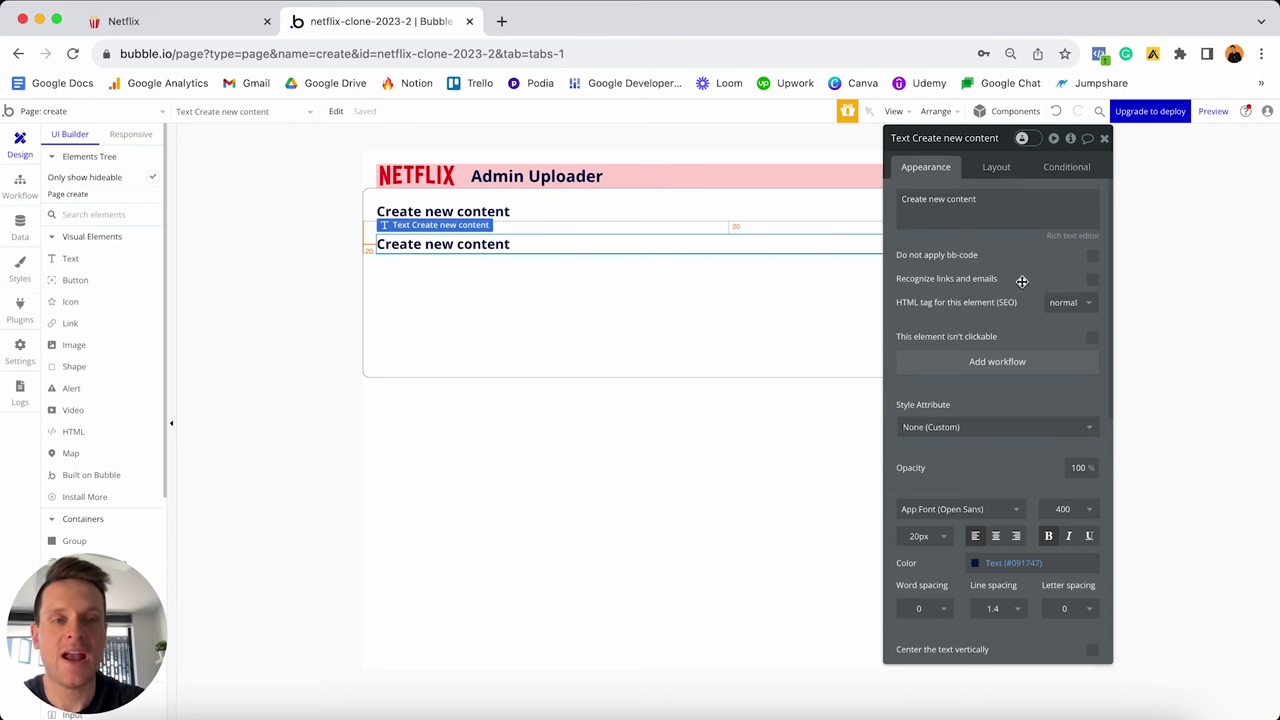
{"action": "triple_click", "coordinate": [1000, 222]}
{"action": "type", "text": "S"}
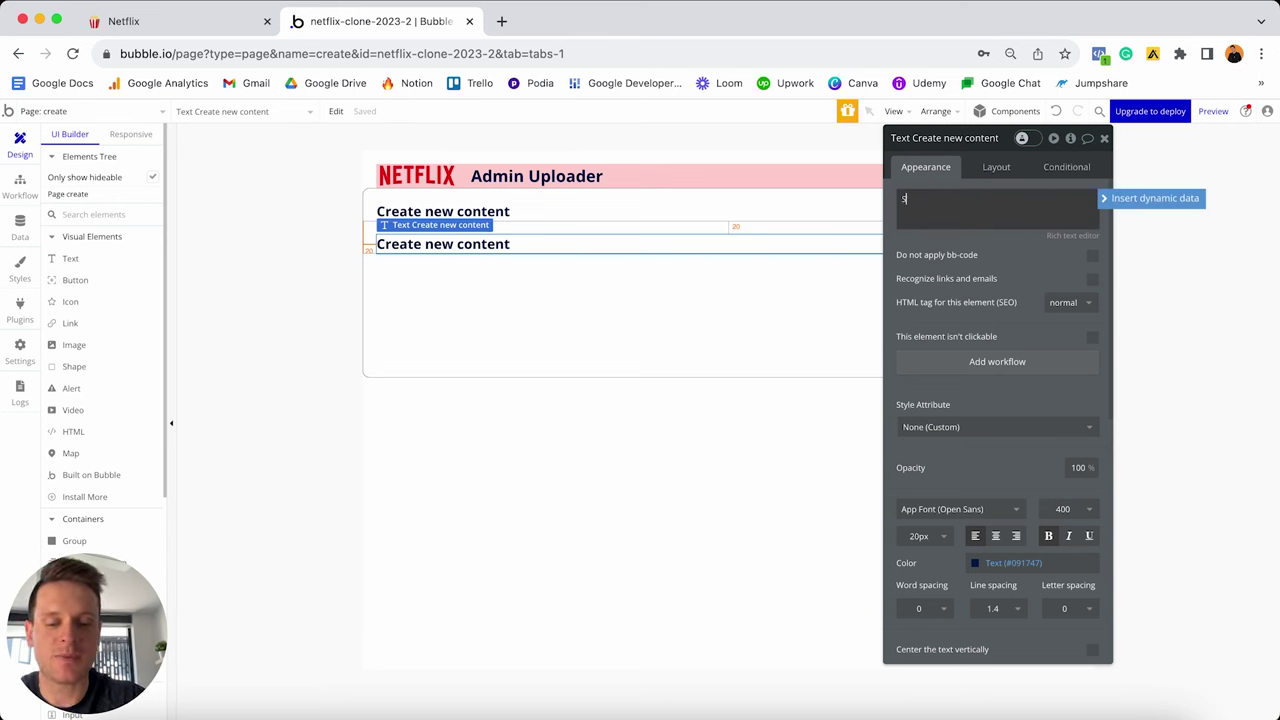
{"action": "type", "text": "tart by se"}
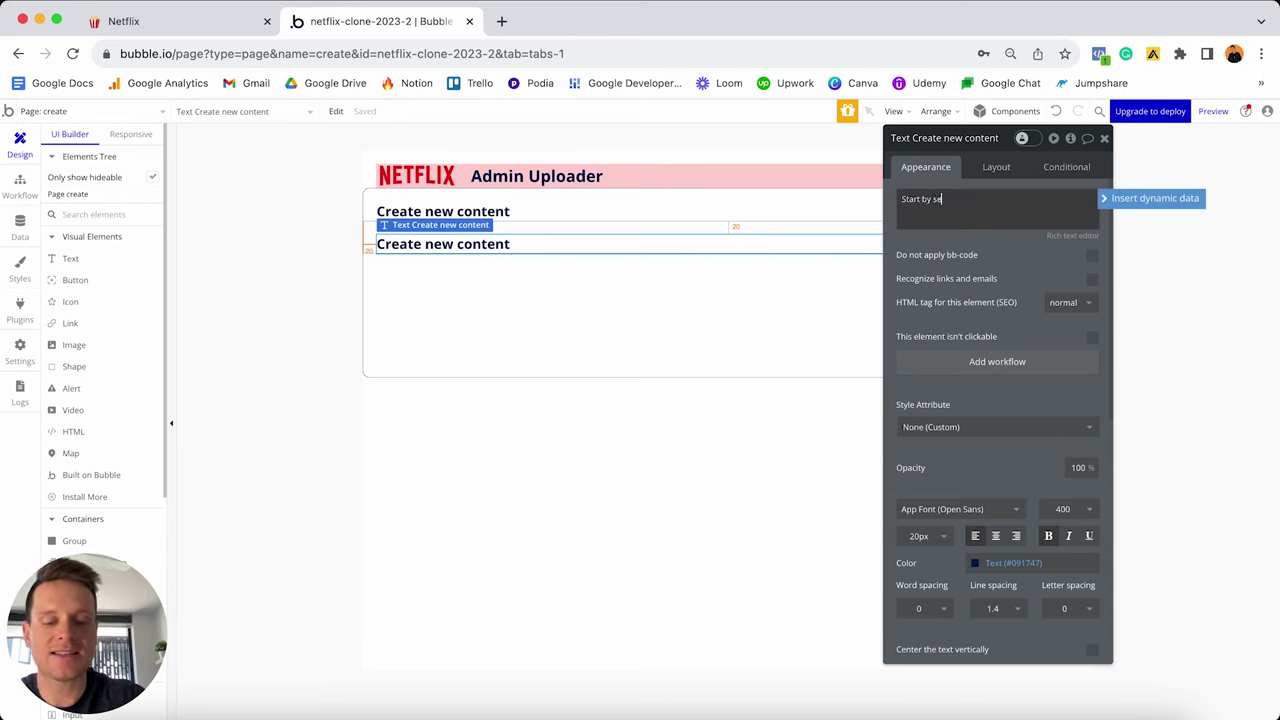
{"action": "type", "text": "lecting a type"}
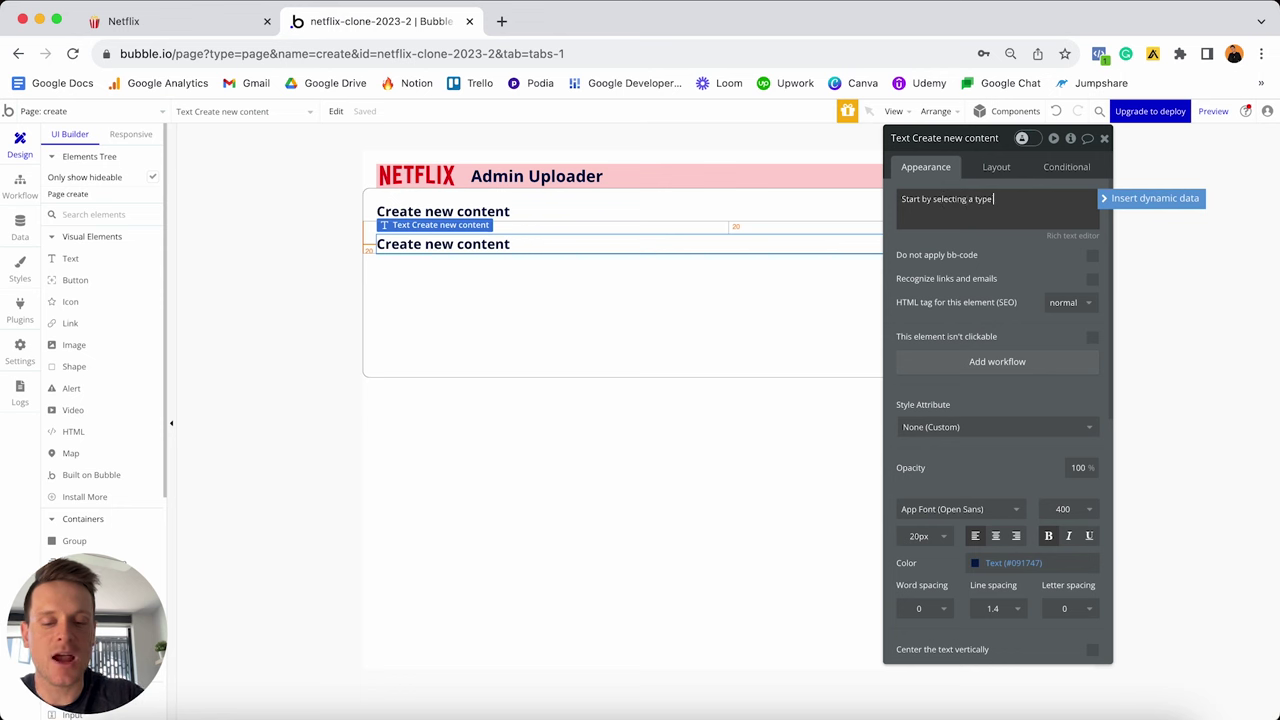
{"action": "type", "text": " of content"}
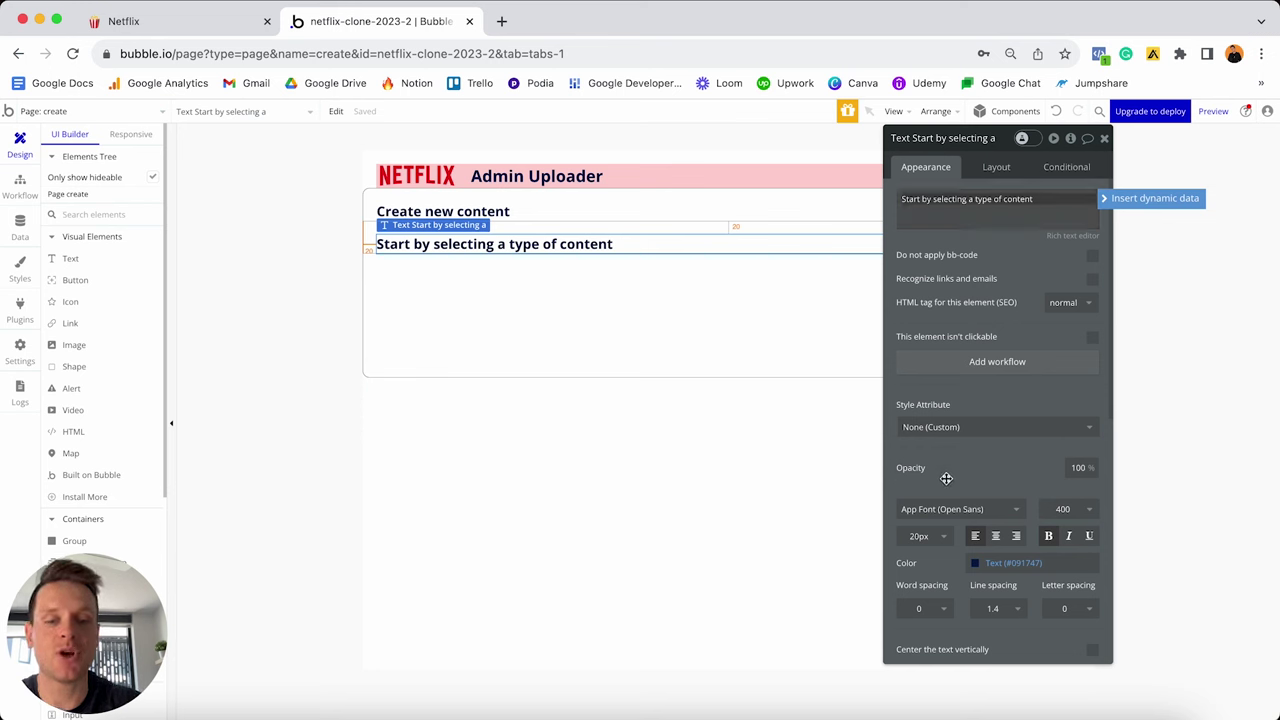
{"action": "left_click", "coordinate": [920, 536]}
{"action": "type", "text": "1"}
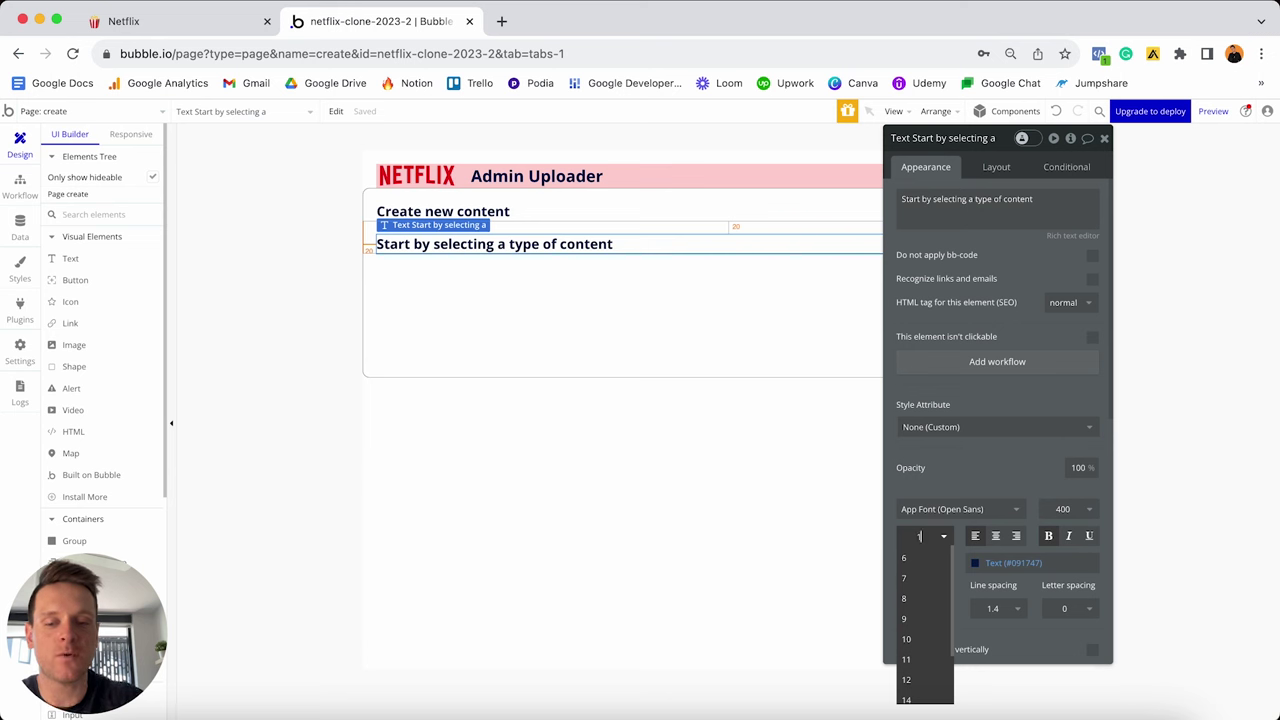
{"action": "type", "text": "4"}
{"action": "key", "text": "Return"}
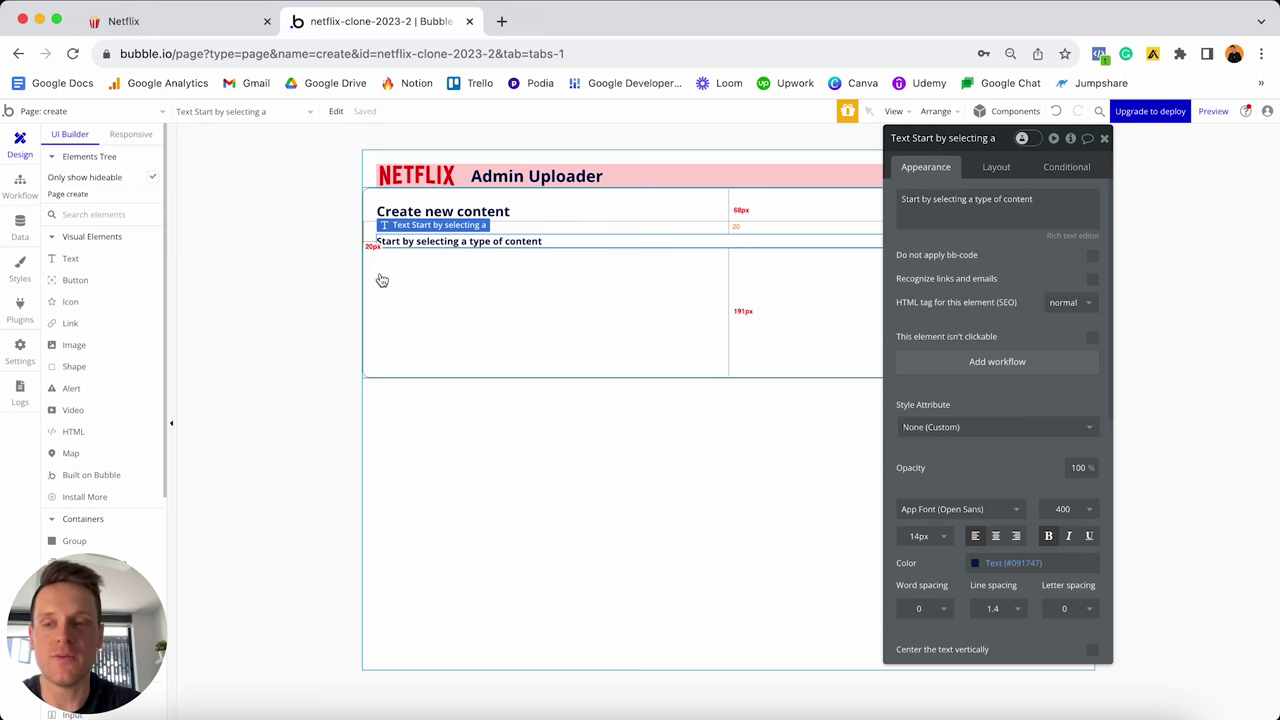
{"action": "scroll", "coordinate": [130, 341], "scroll_direction": "down", "scroll_amount": 4}
Step: Place a dropdown under the instruction line named 'Dropdown - Overview-content-type'
{"action": "scroll", "coordinate": [130, 341], "scroll_direction": "down", "scroll_amount": 4}
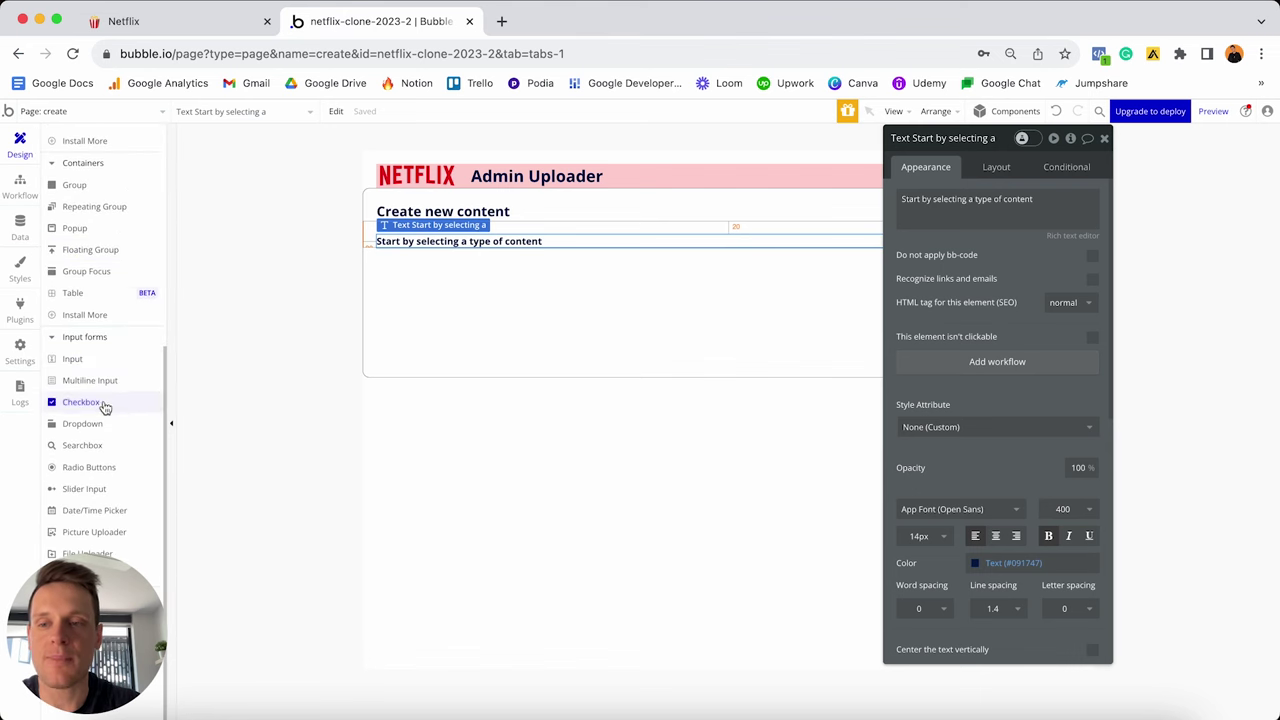
{"action": "left_click", "coordinate": [84, 424]}
{"action": "left_click", "coordinate": [403, 276]}
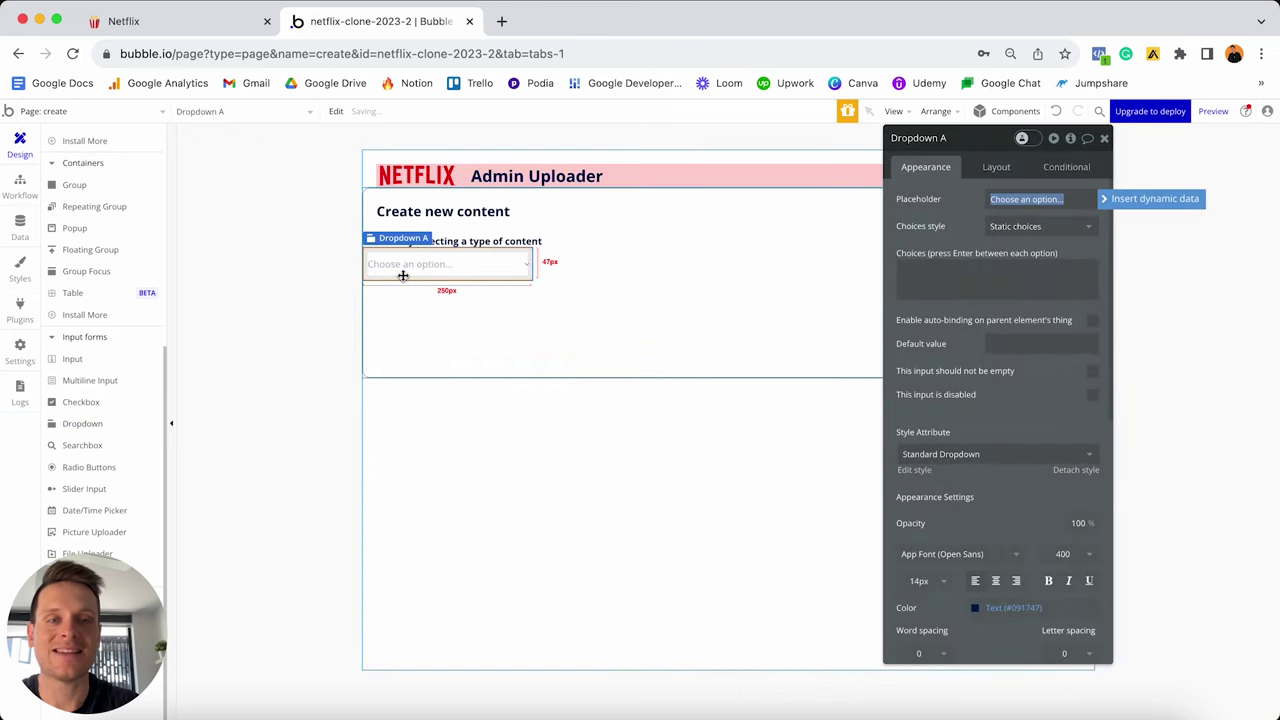
{"action": "left_click", "coordinate": [948, 138]}
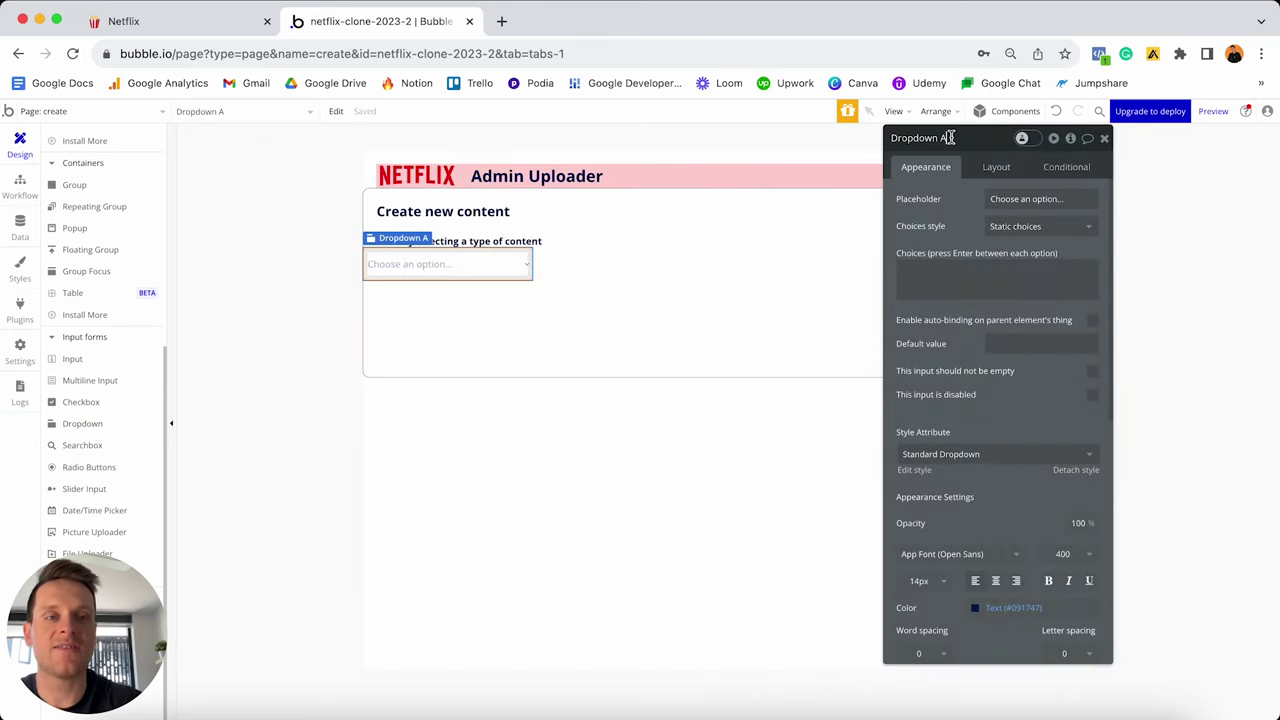
{"action": "key", "text": "BackSpace"}
{"action": "key", "text": "BackSpace"}
{"action": "type", "text": "- Ove"}
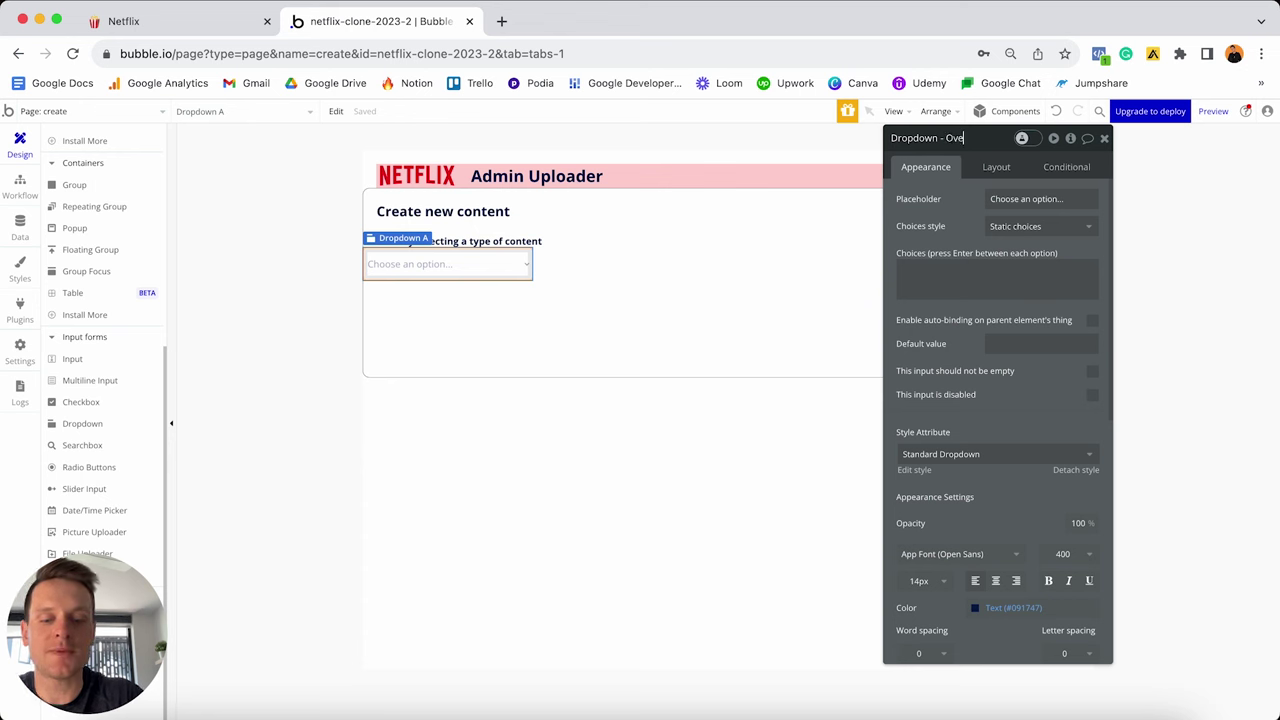
{"action": "type", "text": "rview-content-type"}
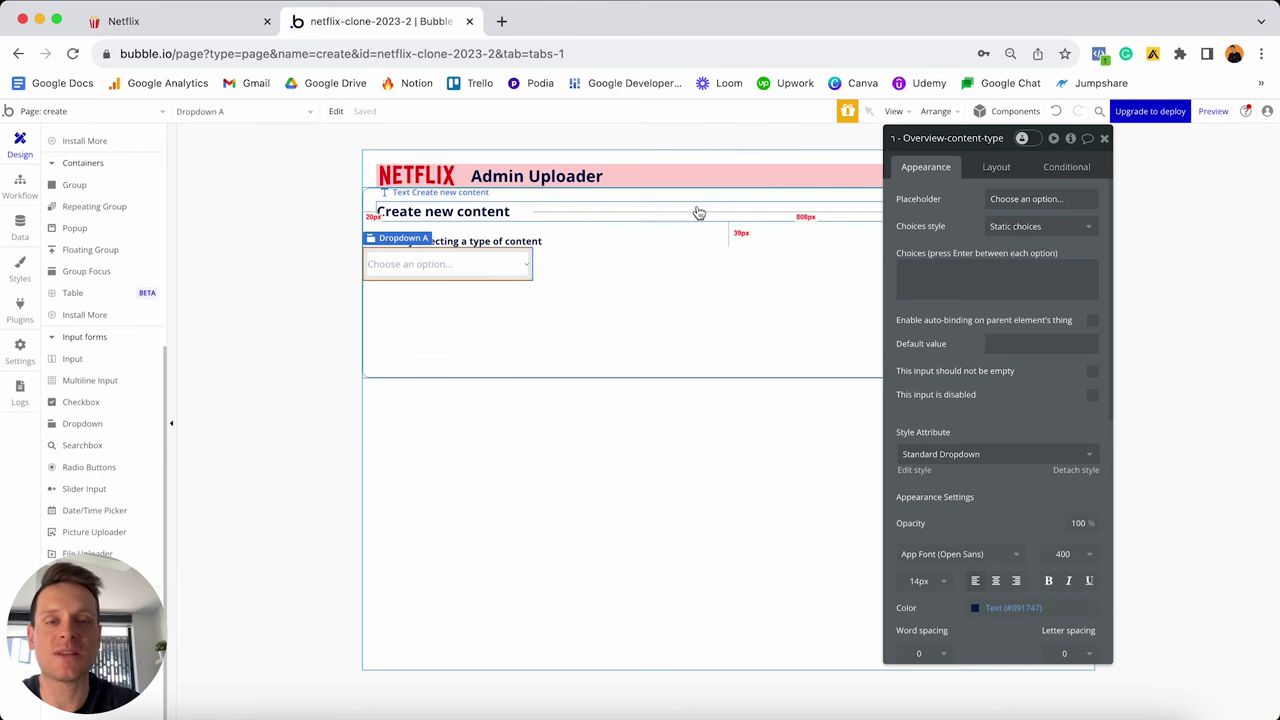
Step: Reselect the dropdown and look up the Content Type option set in Data
{"action": "left_click", "coordinate": [717, 263]}
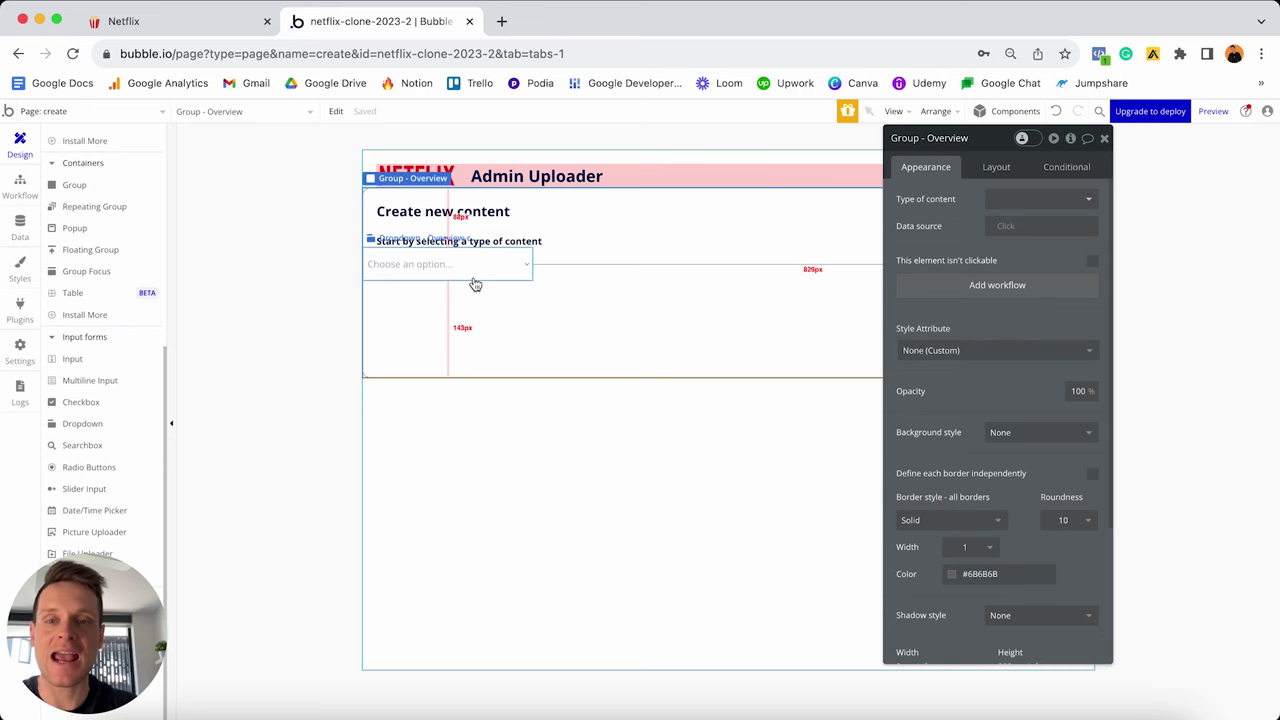
{"action": "left_click", "coordinate": [474, 279]}
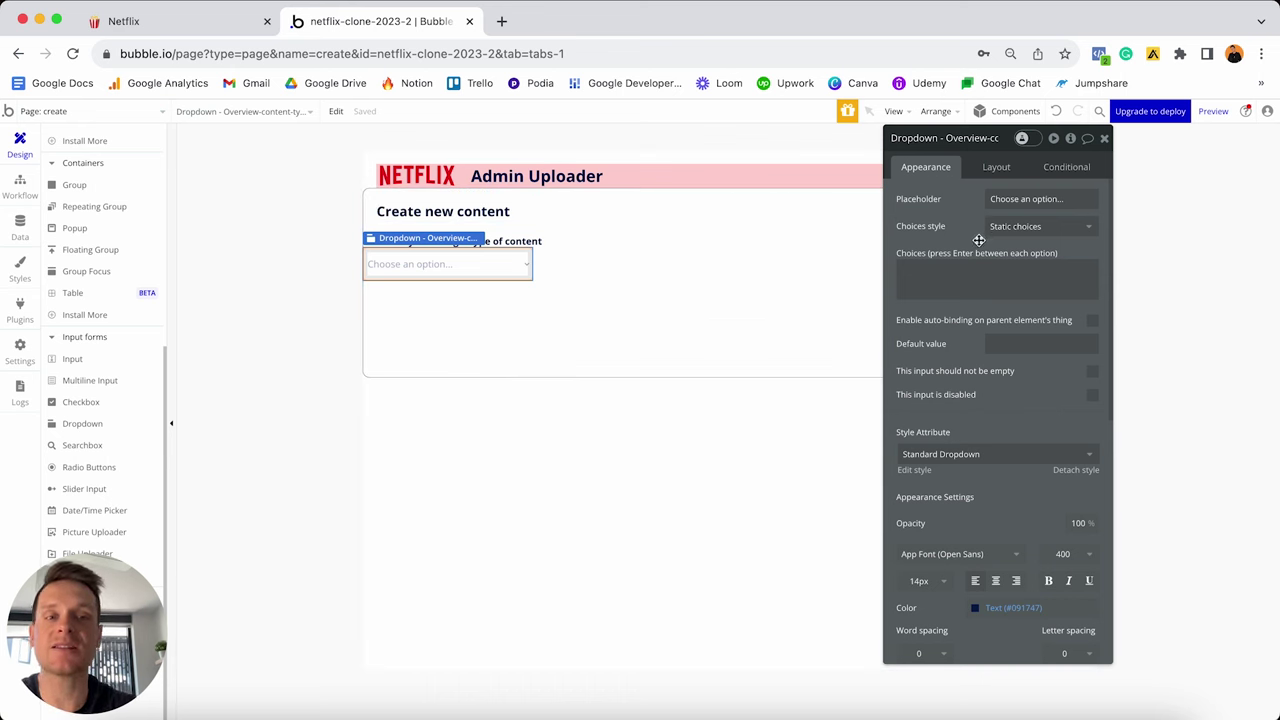
{"action": "left_click", "coordinate": [963, 272]}
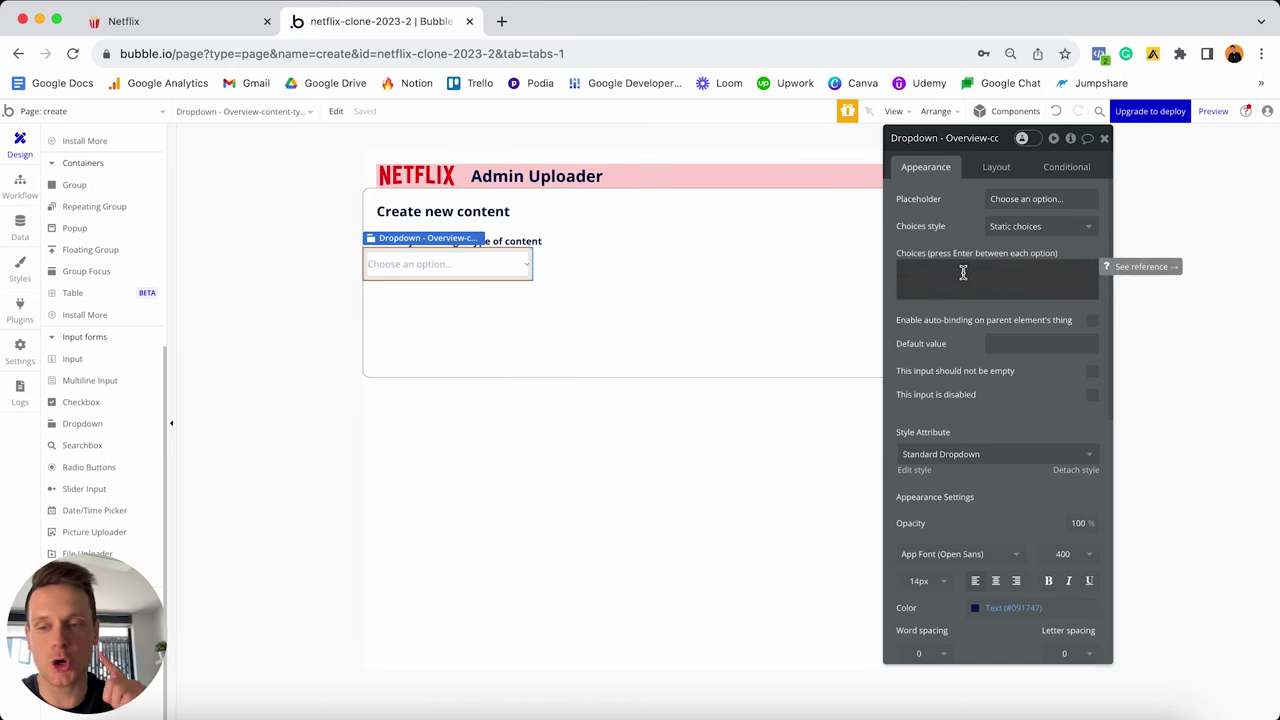
{"action": "left_click", "coordinate": [20, 226]}
{"action": "left_click", "coordinate": [316, 163]}
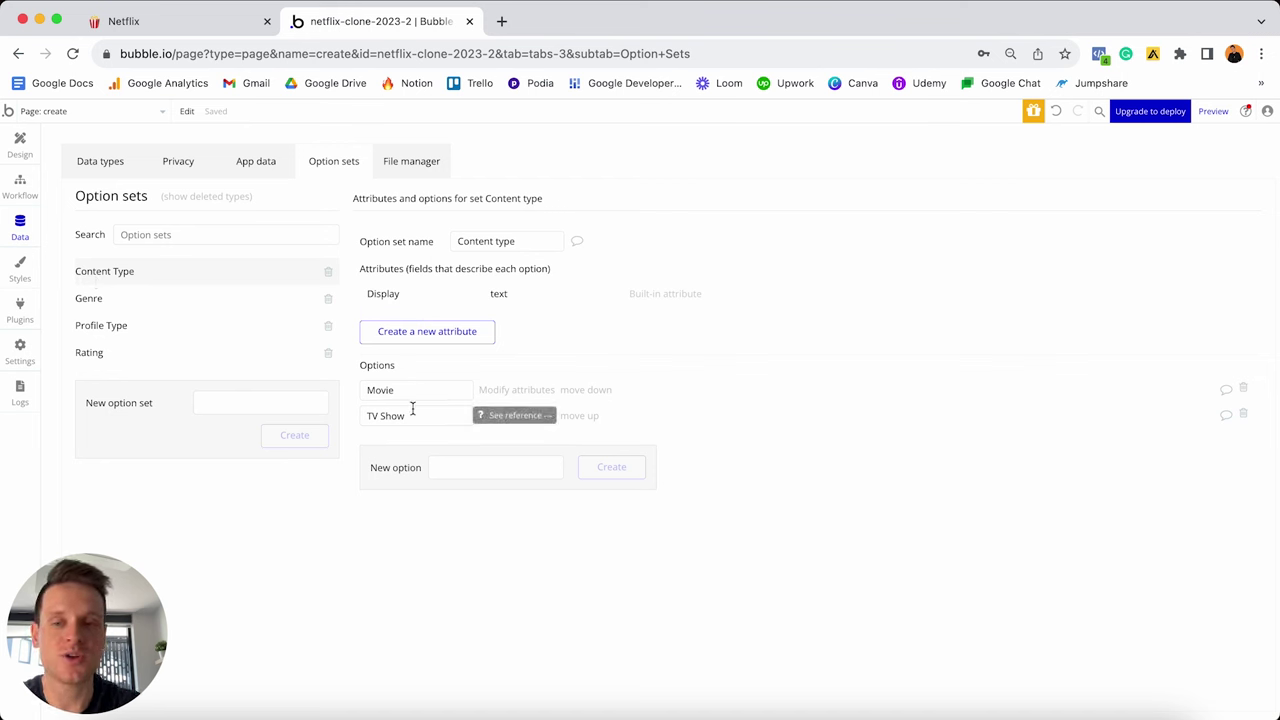
{"action": "left_click", "coordinate": [20, 143]}
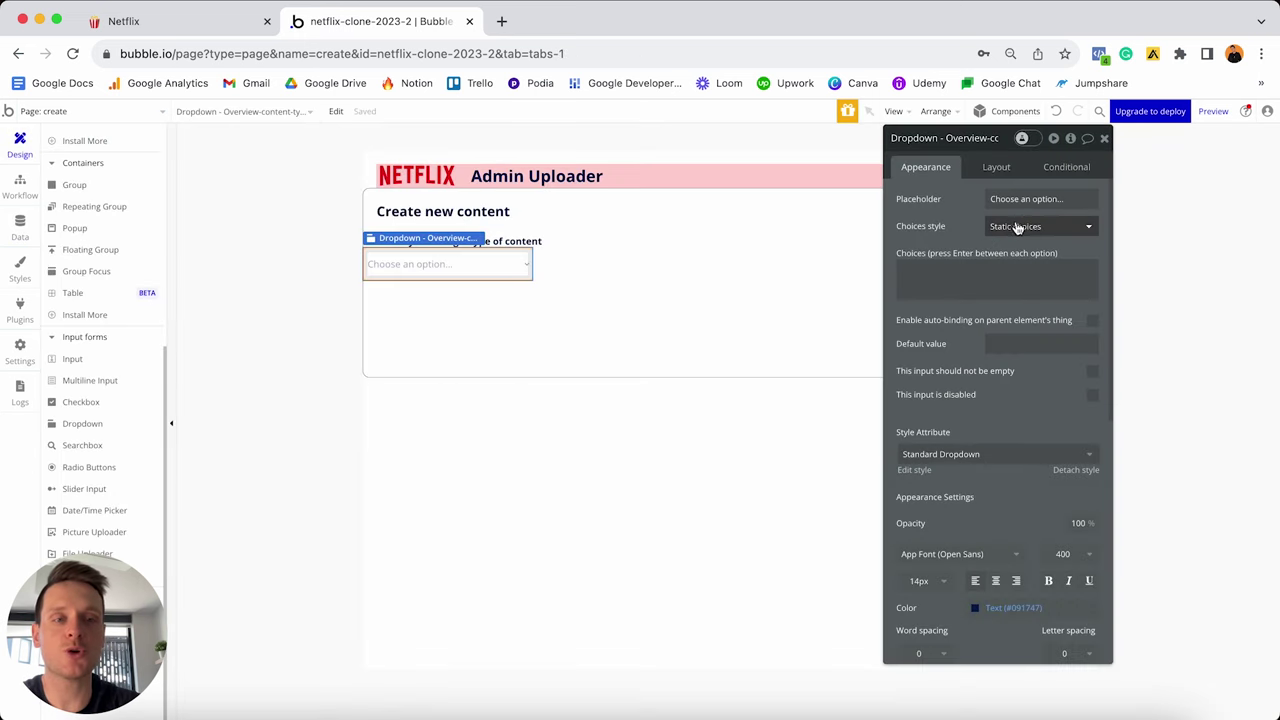
Step: Switch the dropdown to dynamic choices sourced from All Content type
{"action": "left_click", "coordinate": [937, 273]}
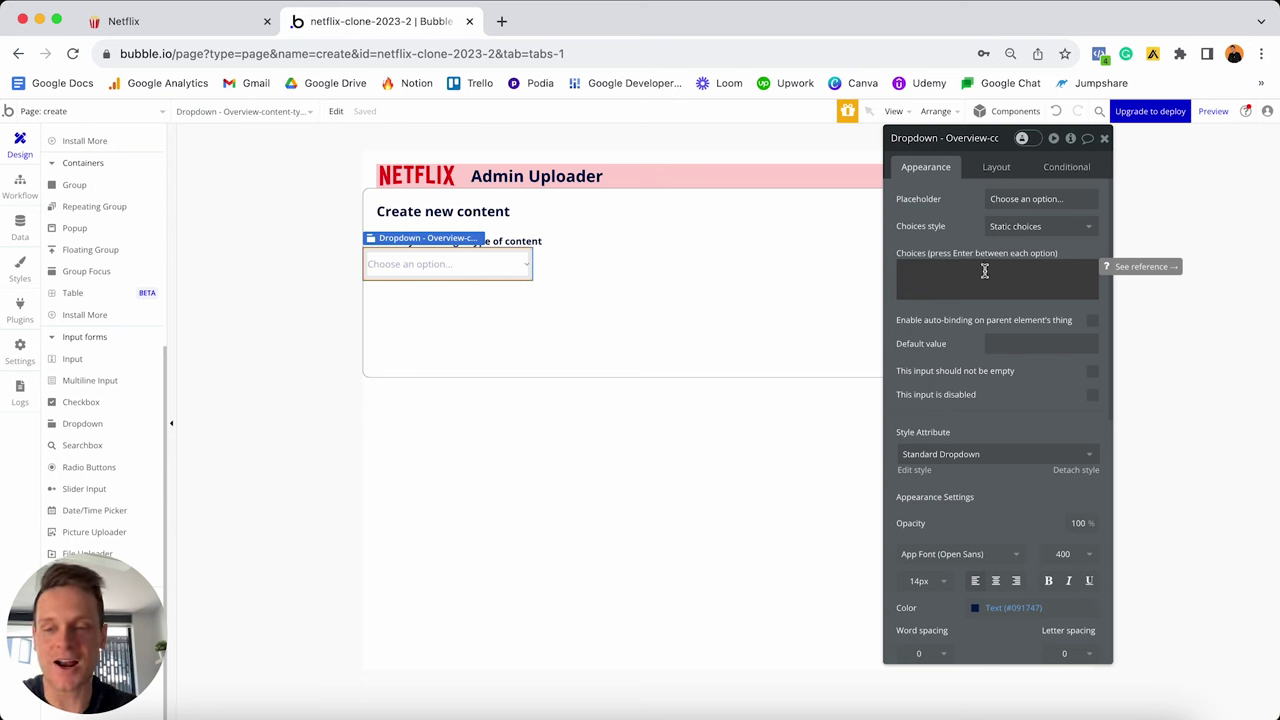
{"action": "left_click", "coordinate": [1014, 228]}
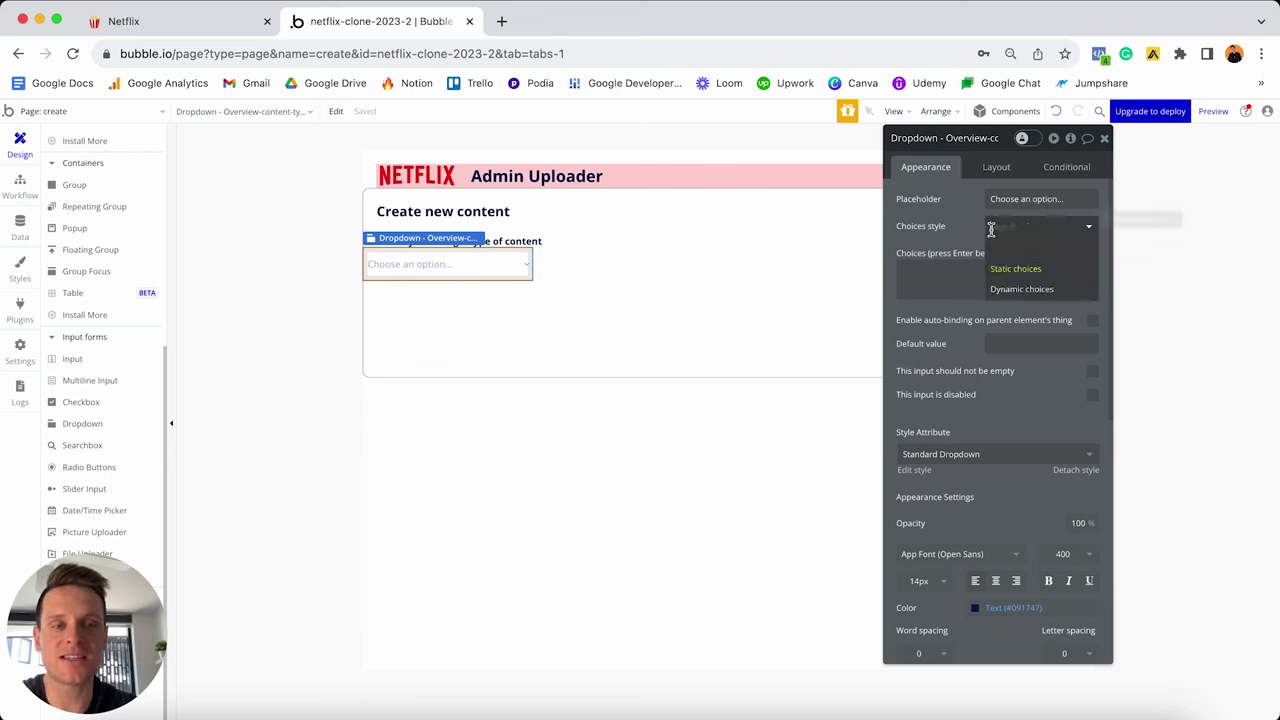
{"action": "left_click", "coordinate": [1013, 290]}
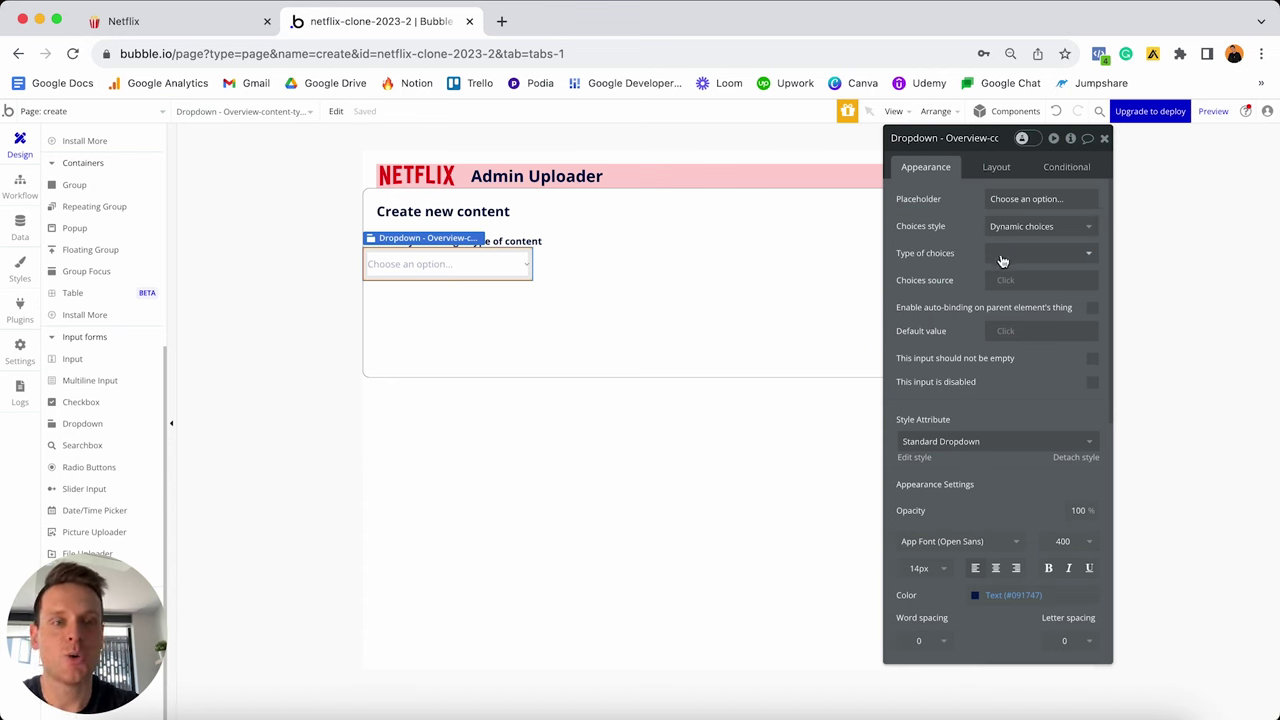
{"action": "left_click", "coordinate": [1003, 253]}
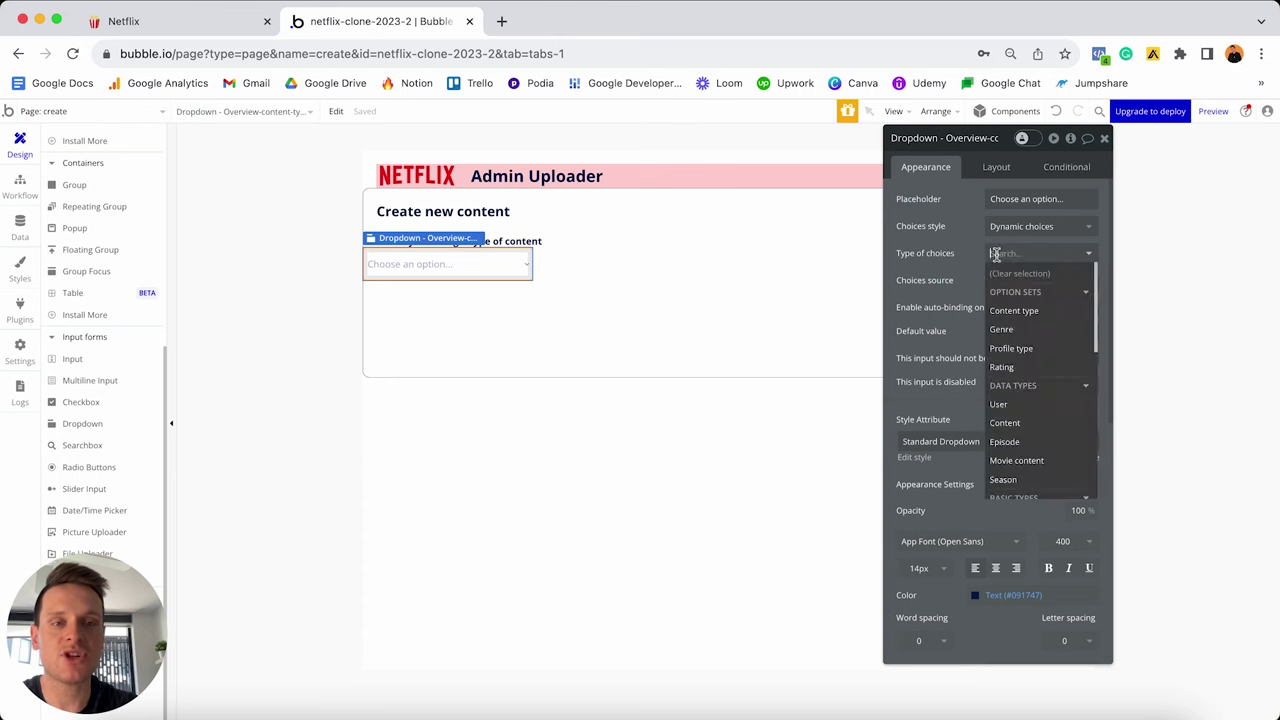
{"action": "left_click", "coordinate": [1020, 312]}
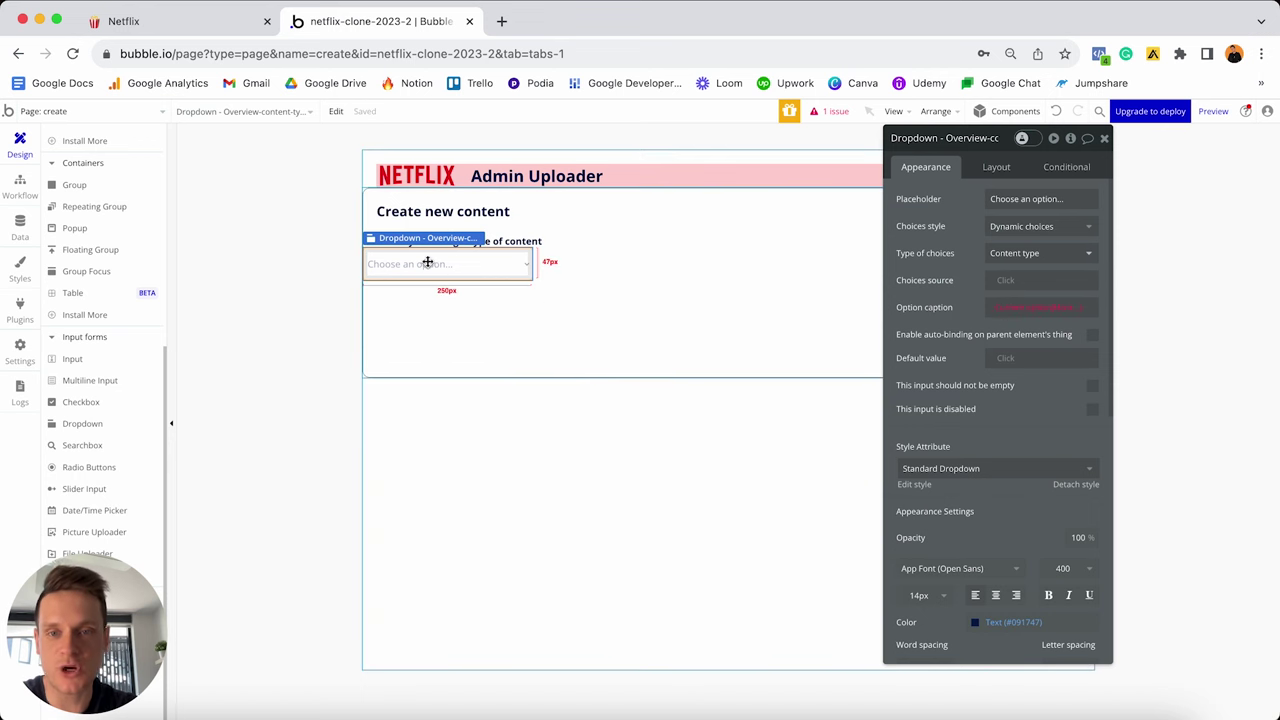
{"action": "left_click", "coordinate": [1003, 280]}
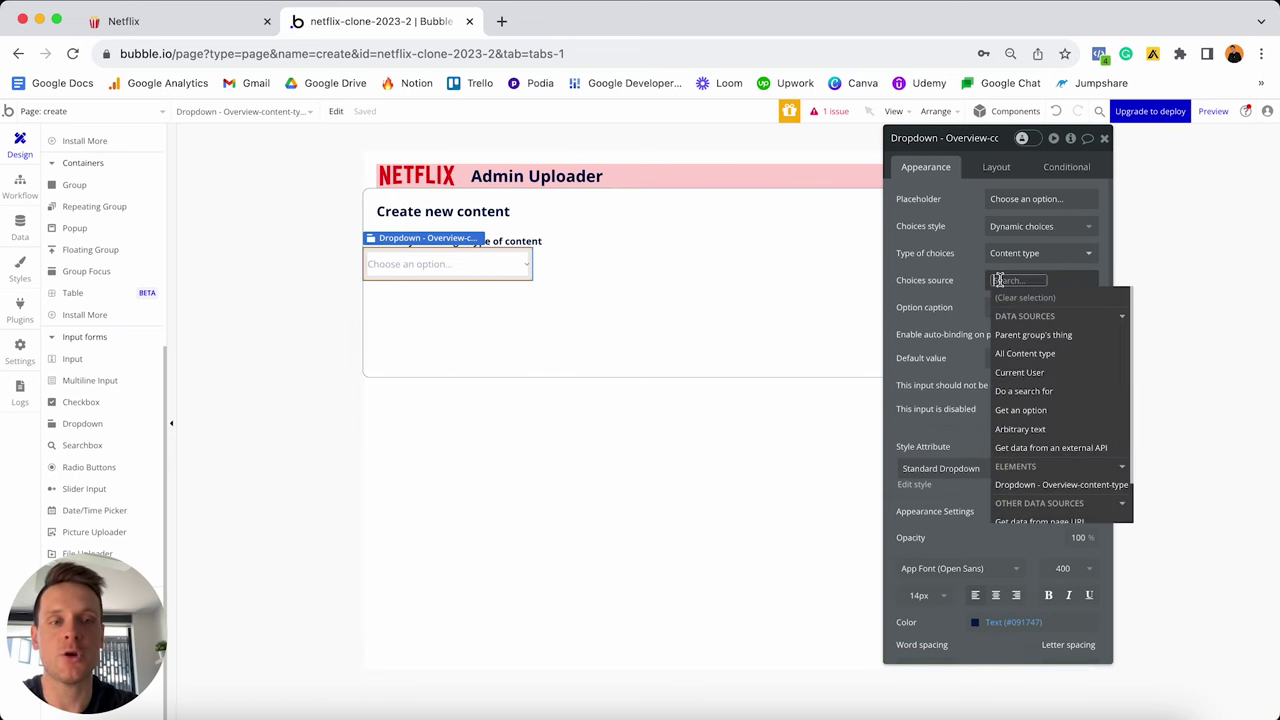
{"action": "left_click", "coordinate": [1020, 362]}
Step: Caption each option by its Display name, checking the Content type option set values
{"action": "left_click", "coordinate": [951, 298]}
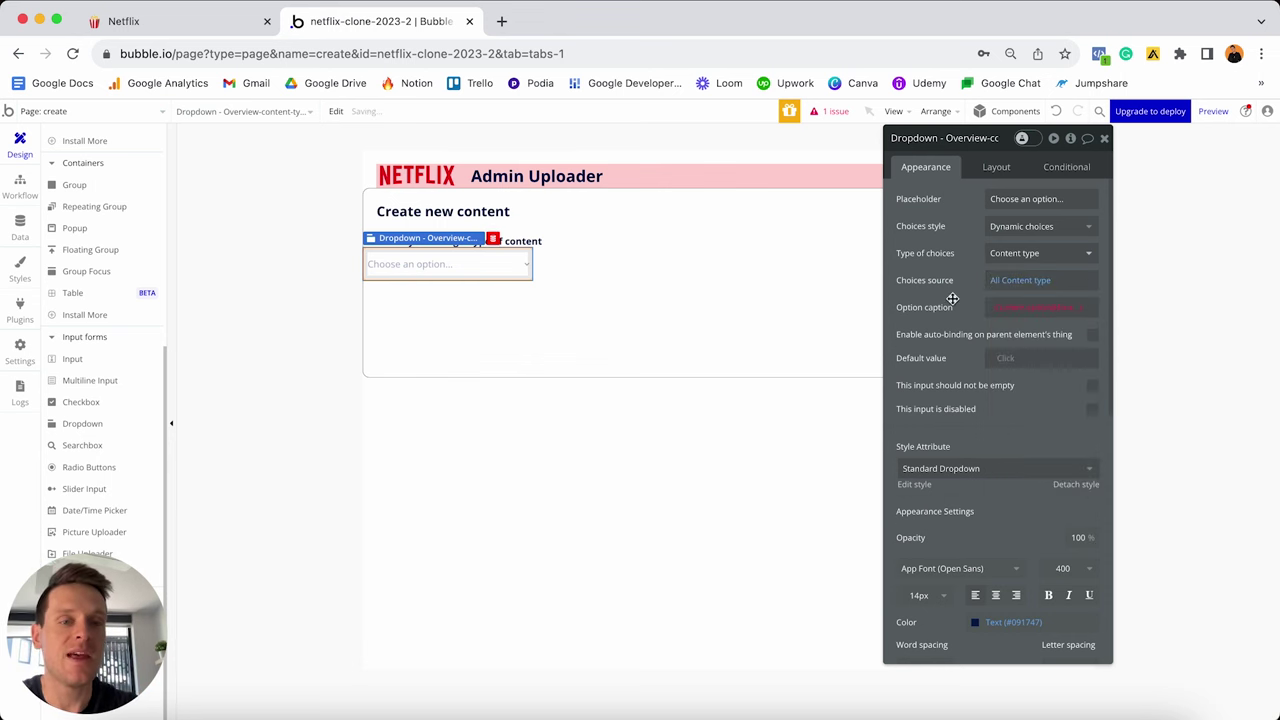
{"action": "left_click", "coordinate": [1065, 313]}
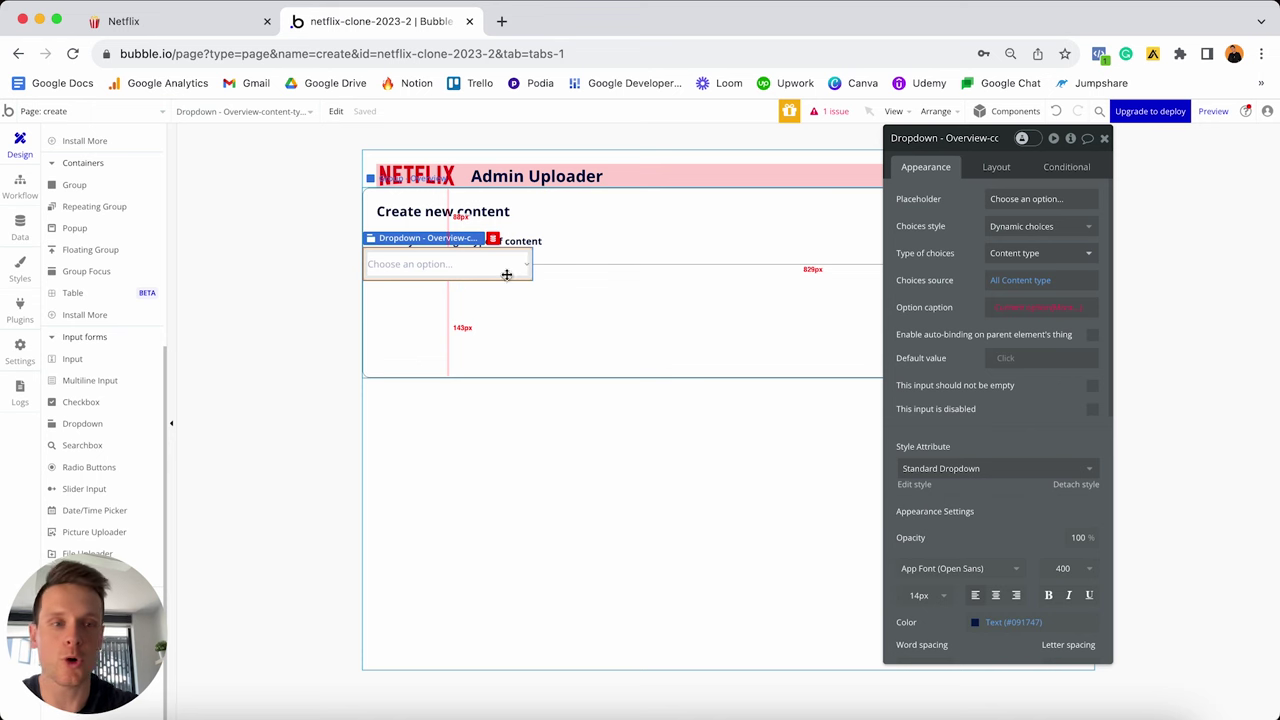
{"action": "left_click", "coordinate": [1059, 313]}
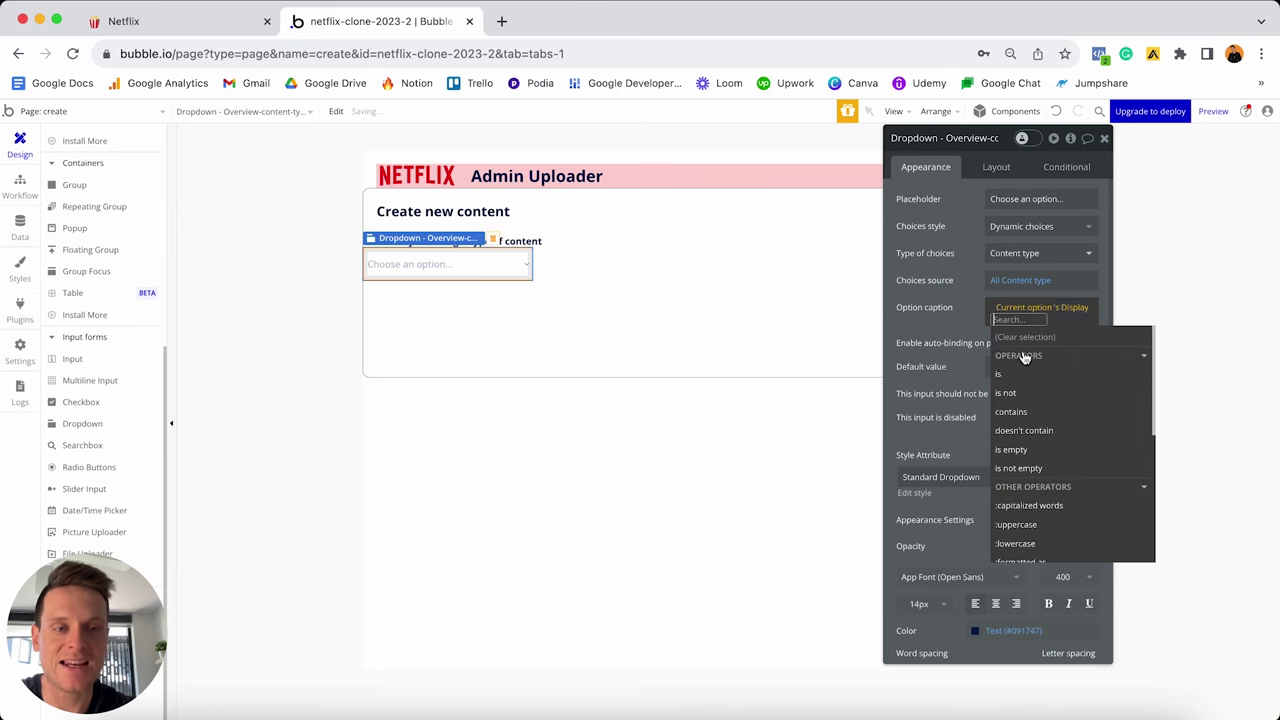
{"action": "left_click", "coordinate": [1024, 357]}
{"action": "left_click", "coordinate": [29, 223]}
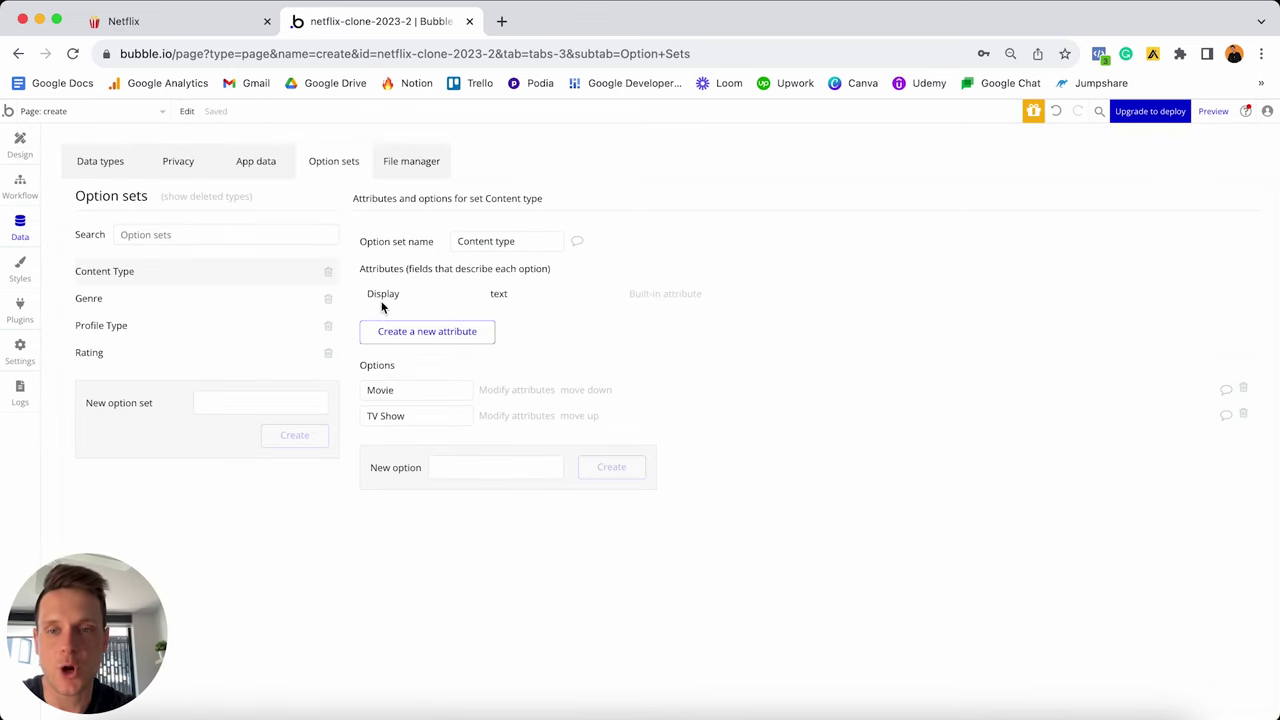
{"action": "left_click", "coordinate": [20, 145]}
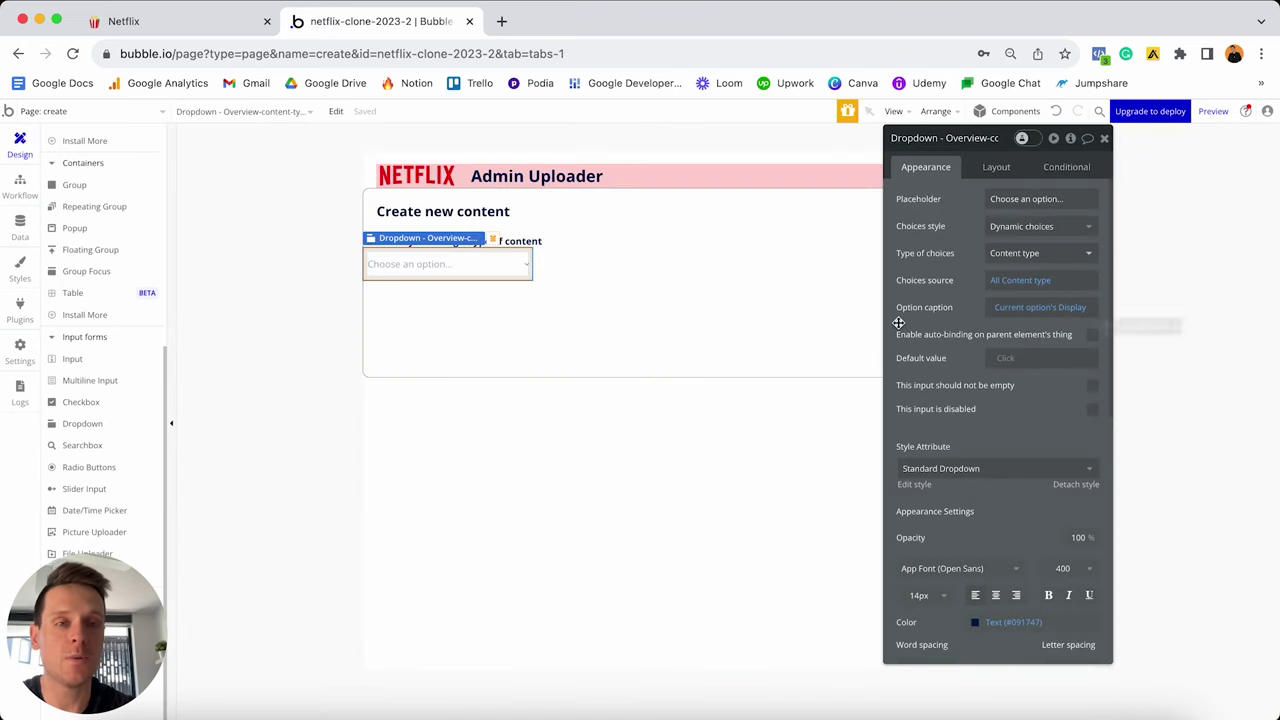
{"action": "left_click", "coordinate": [998, 166]}
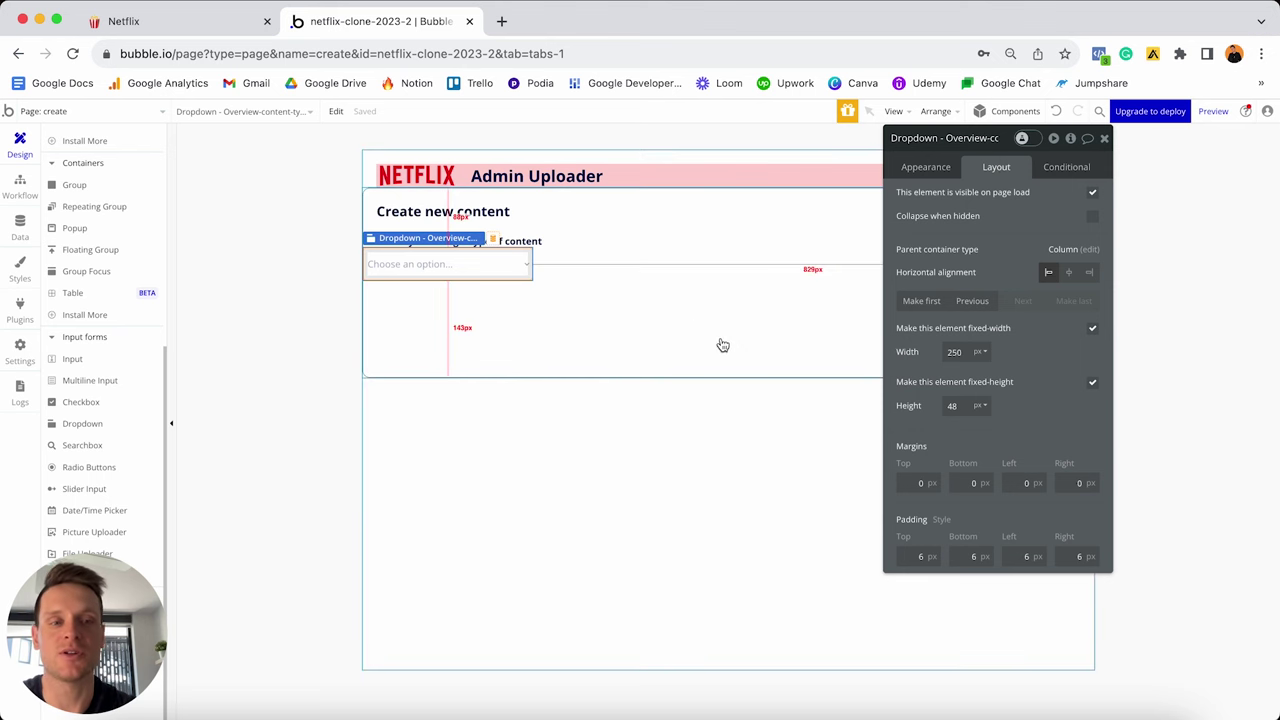
Step: Turn off the dropdown's fixed width: min width 0, max width 300, 20 px left margin
{"action": "left_click", "coordinate": [1092, 330]}
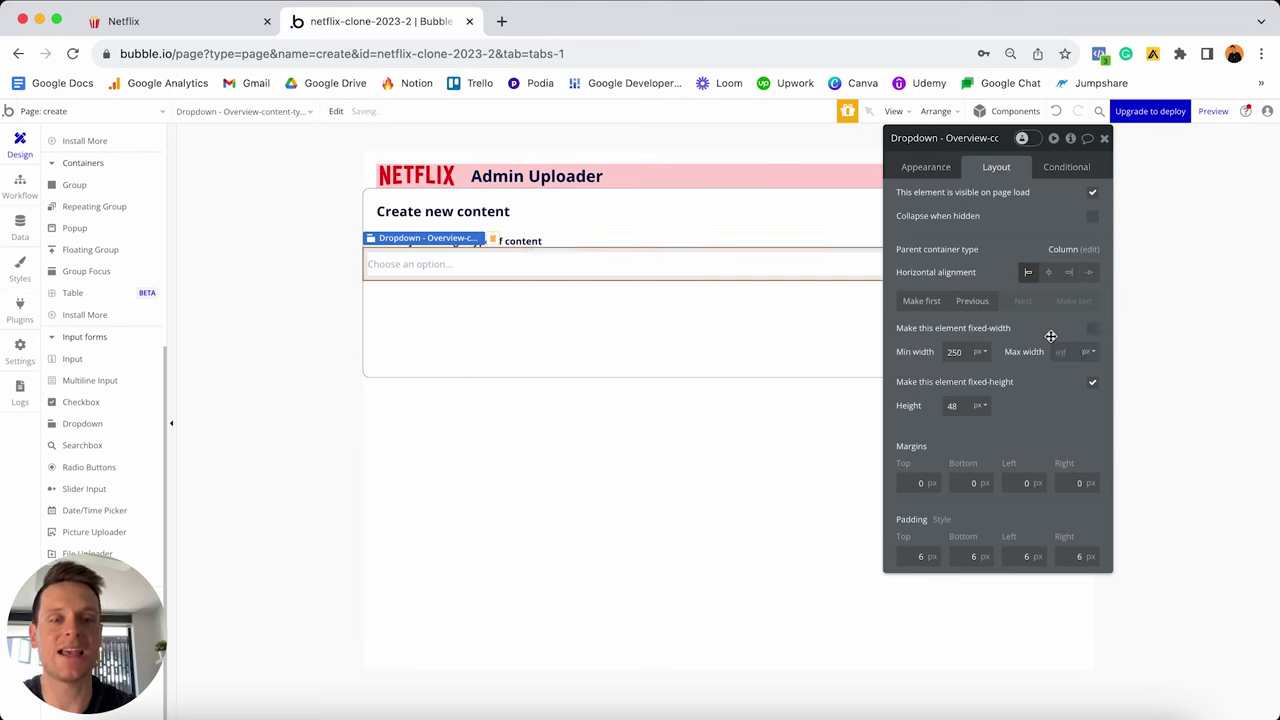
{"action": "left_click", "coordinate": [958, 351]}
{"action": "key", "text": "BackSpace"}
{"action": "key", "text": "BackSpace"}
{"action": "key", "text": "BackSpace"}
{"action": "type", "text": "0"}
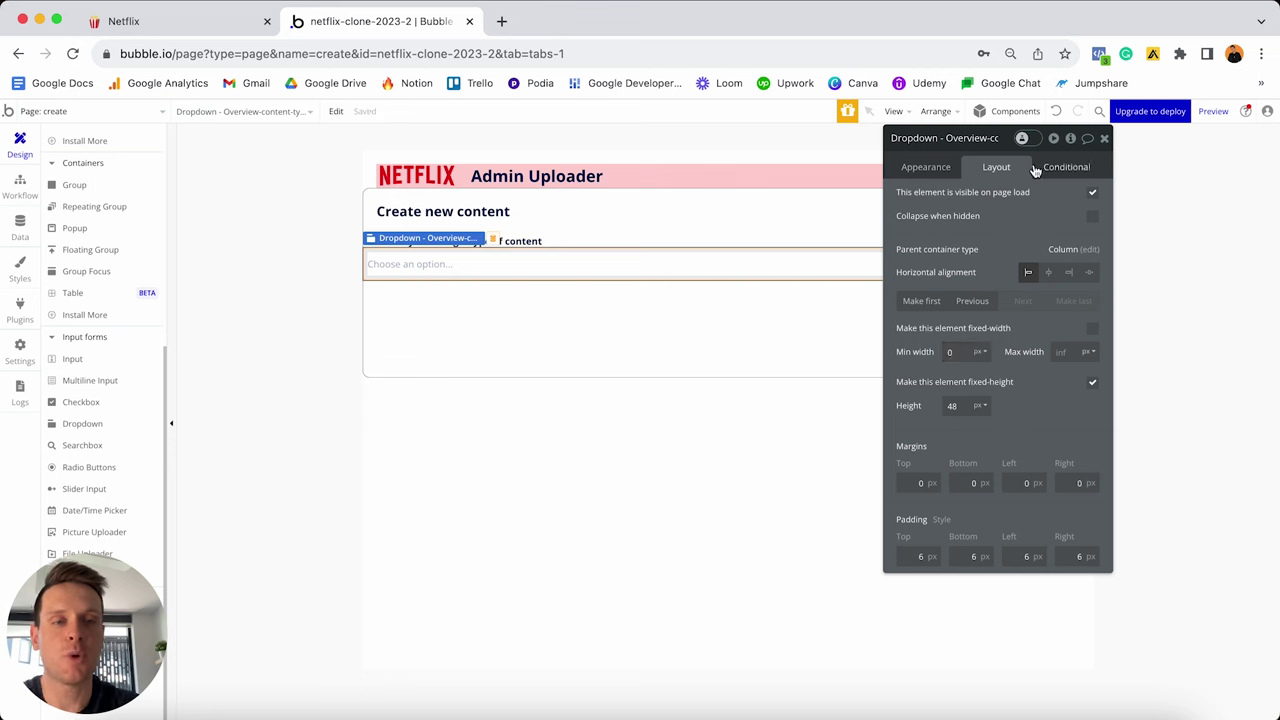
{"action": "left_click_drag", "start_coordinate": [1002, 146], "coordinate": [991, 325]}
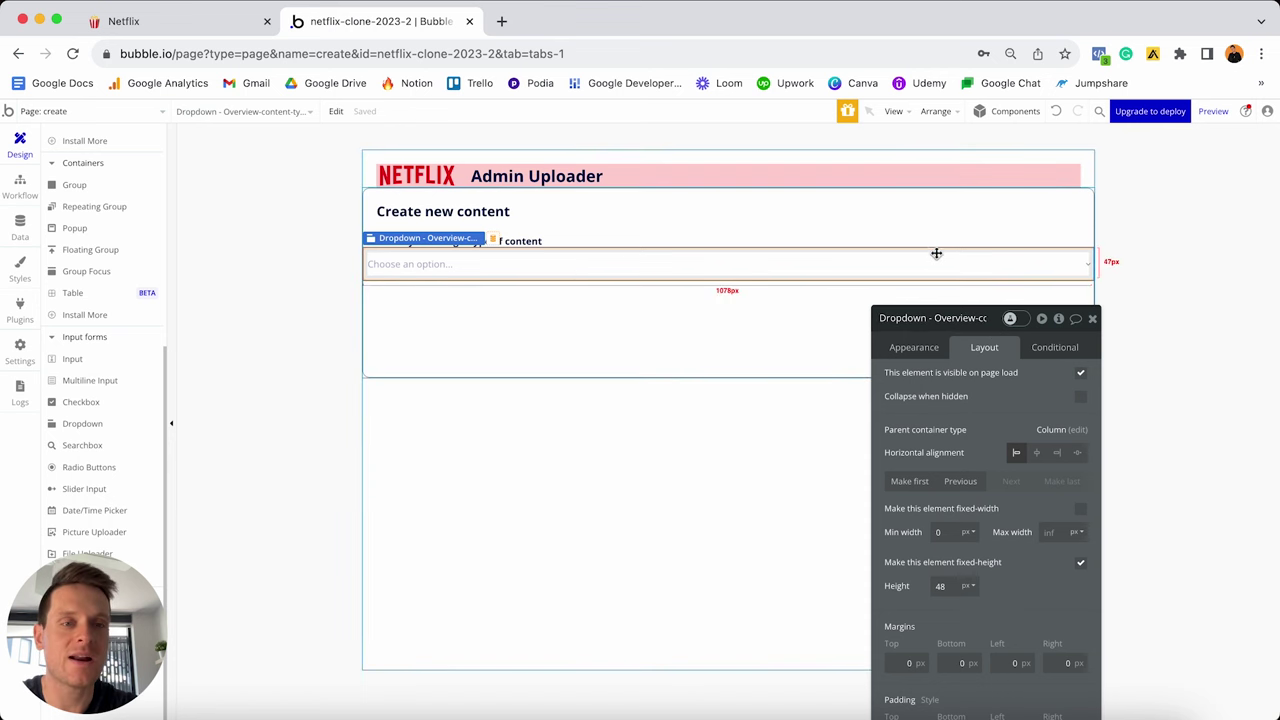
{"action": "left_click", "coordinate": [1050, 532]}
{"action": "type", "text": "300"}
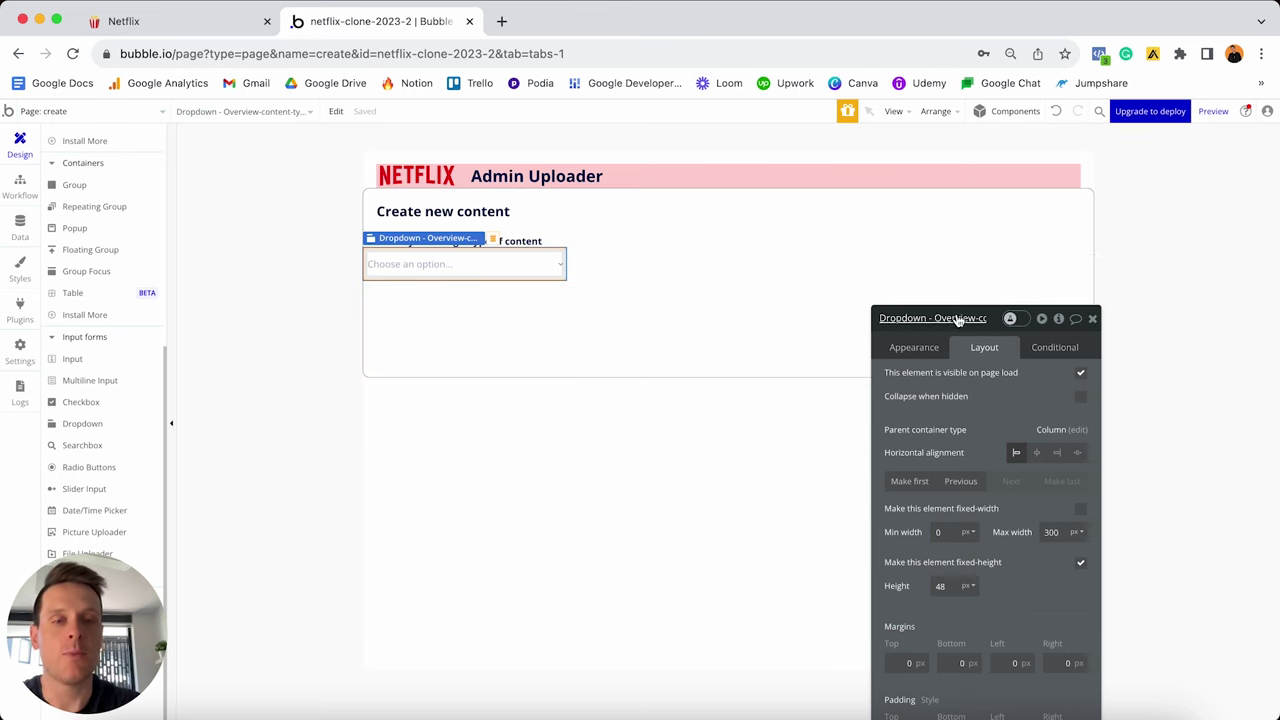
{"action": "left_click_drag", "start_coordinate": [957, 319], "coordinate": [955, 139]}
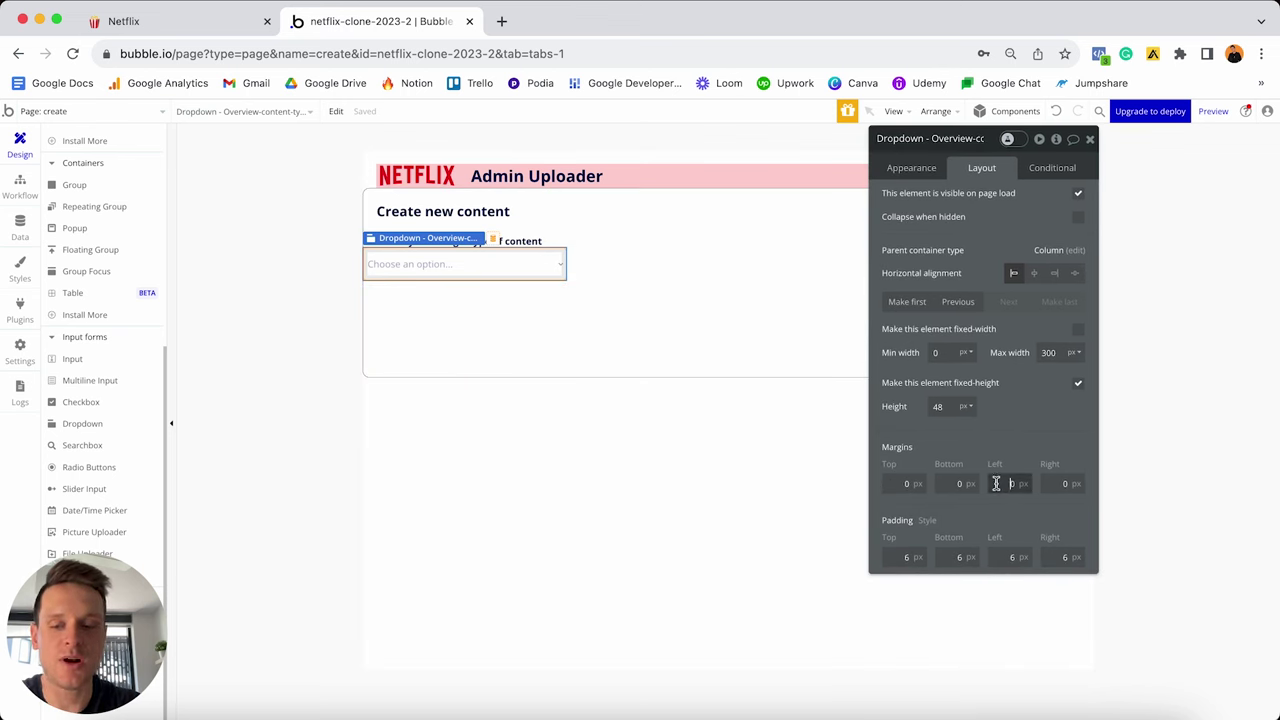
{"action": "type", "text": "20"}
{"action": "left_click", "coordinate": [1053, 483]}
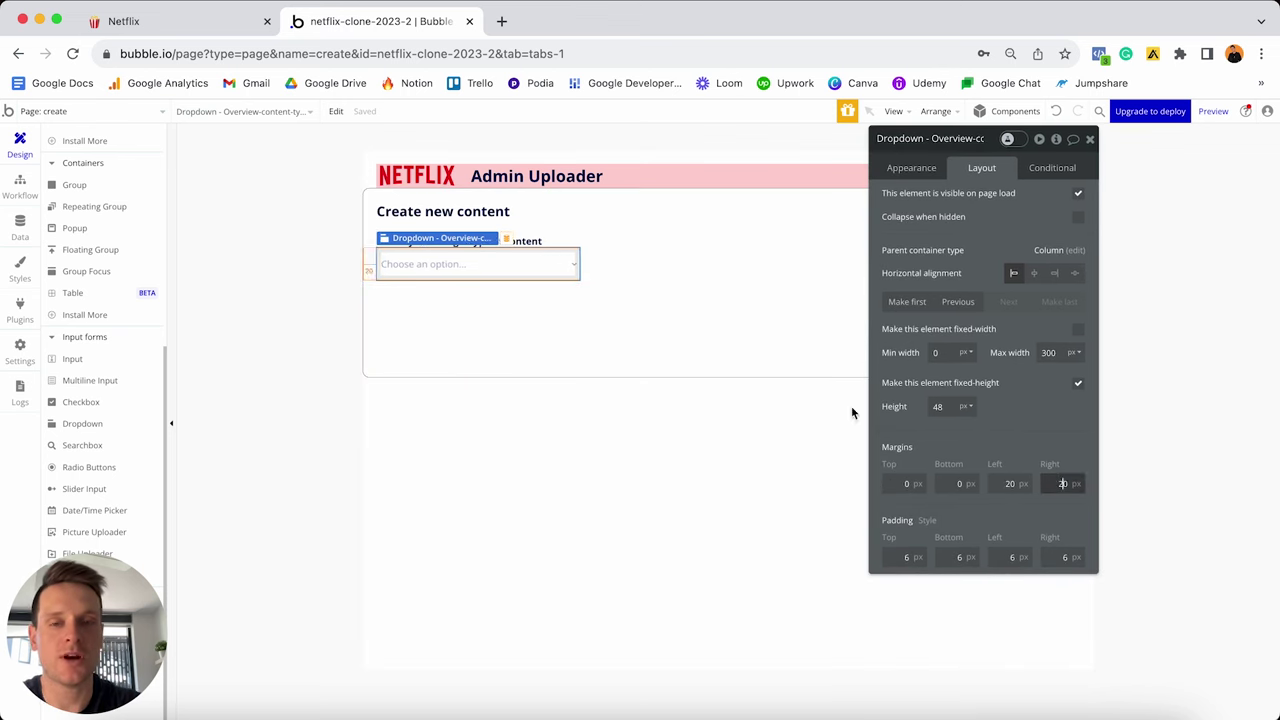
{"action": "left_click", "coordinate": [533, 302]}
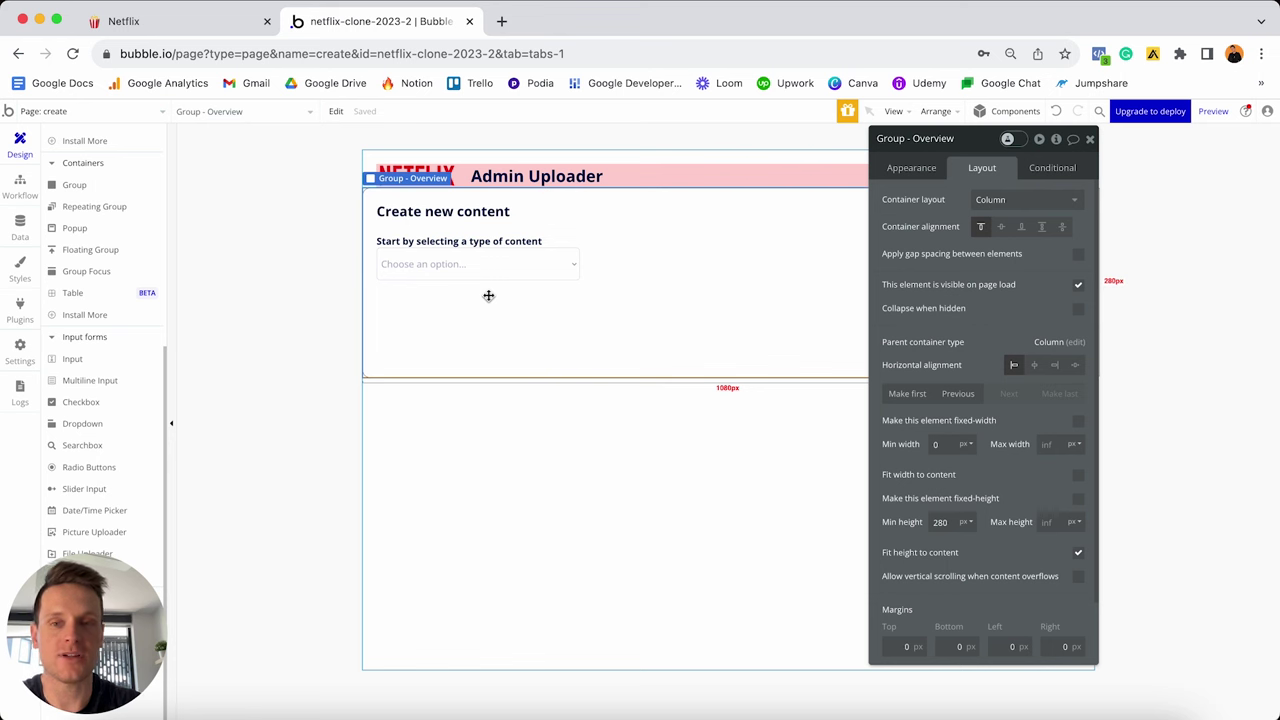
Step: Copy the prompt label below the dropdown and change its text to 'Title'
{"action": "left_click", "coordinate": [485, 242]}
{"action": "left_click_drag", "start_coordinate": [485, 242], "coordinate": [506, 300]}
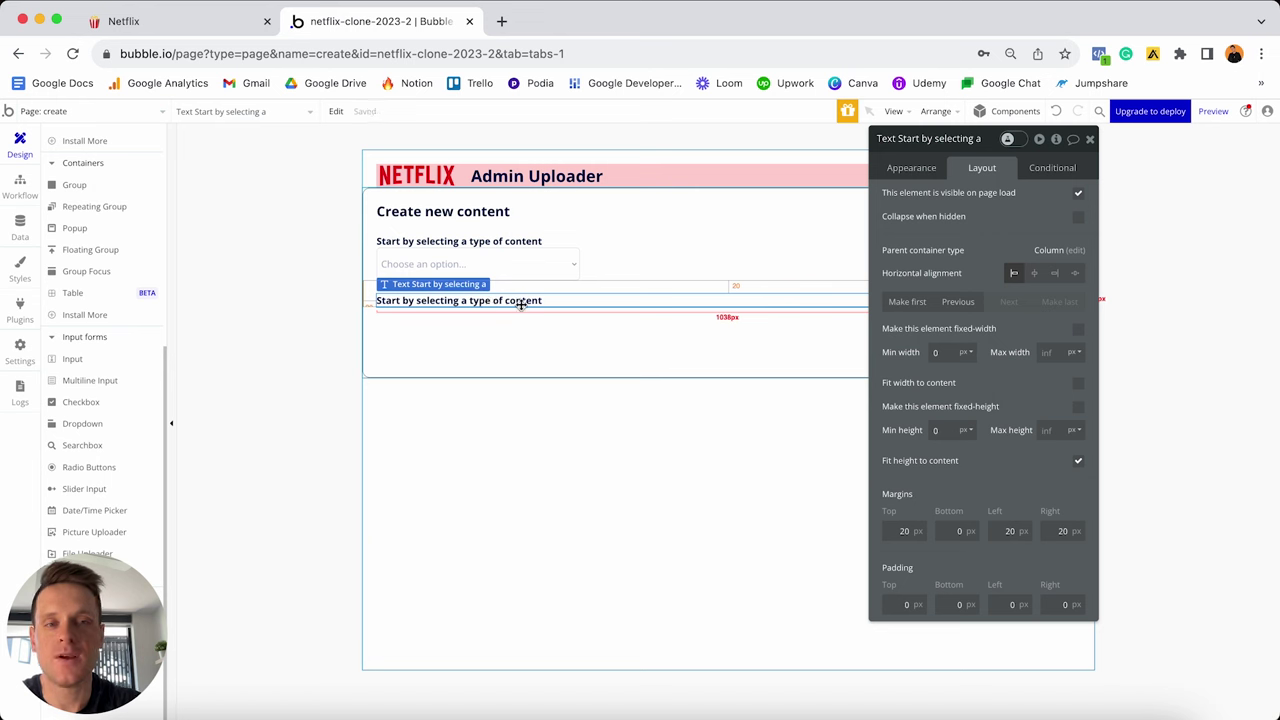
{"action": "left_click", "coordinate": [911, 167]}
{"action": "triple_click", "coordinate": [940, 201]}
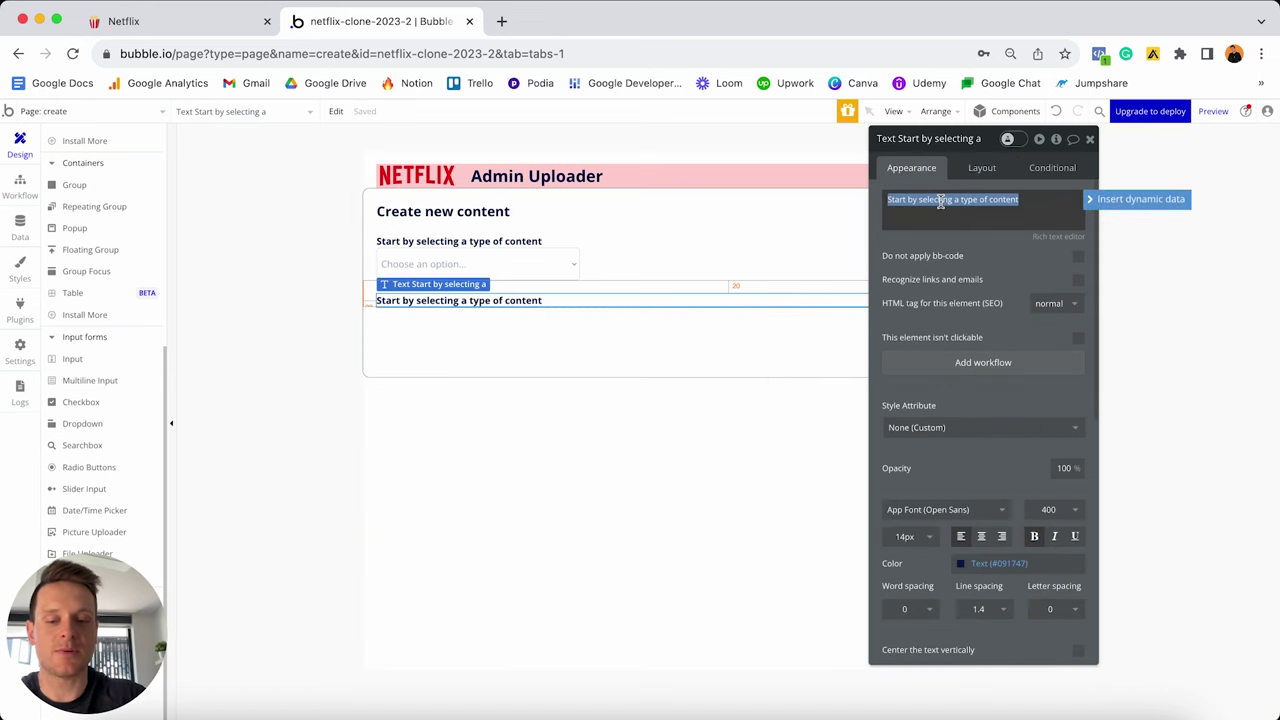
{"action": "type", "text": "Title"}
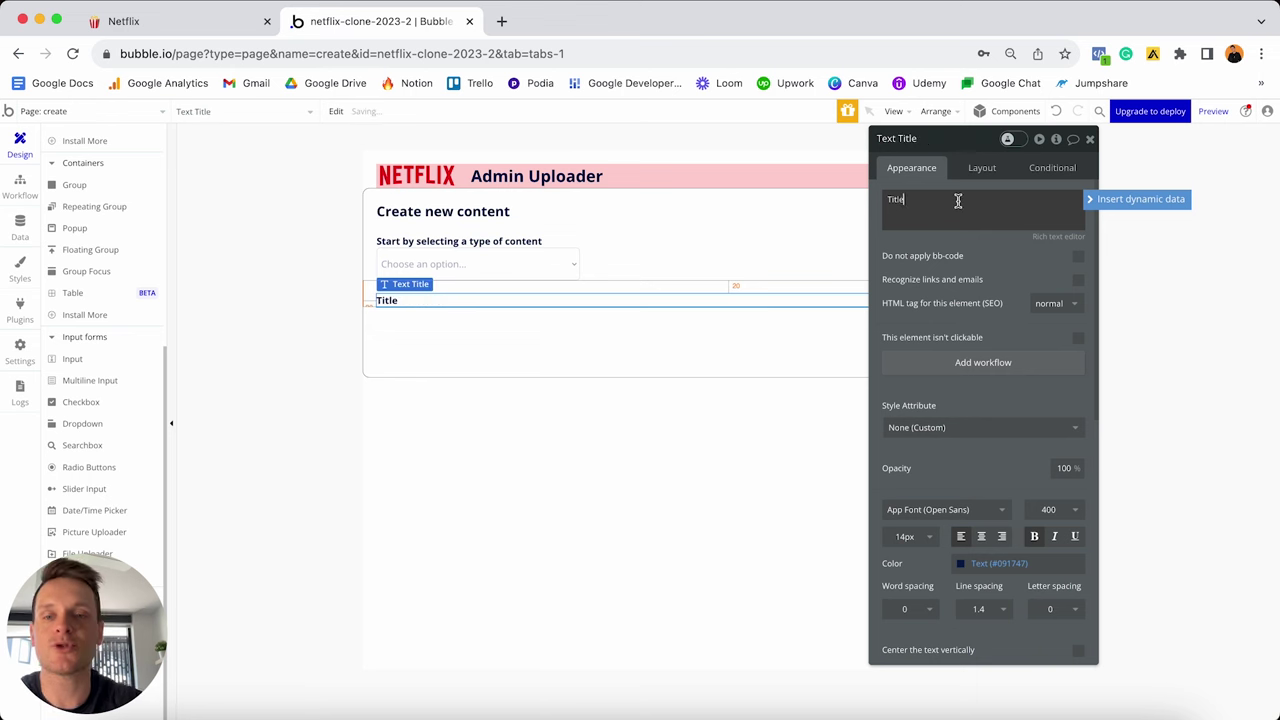
Step: Add a text input under the Title label named 'Input - Overview-title'
{"action": "left_click", "coordinate": [112, 362]}
{"action": "left_click", "coordinate": [510, 332]}
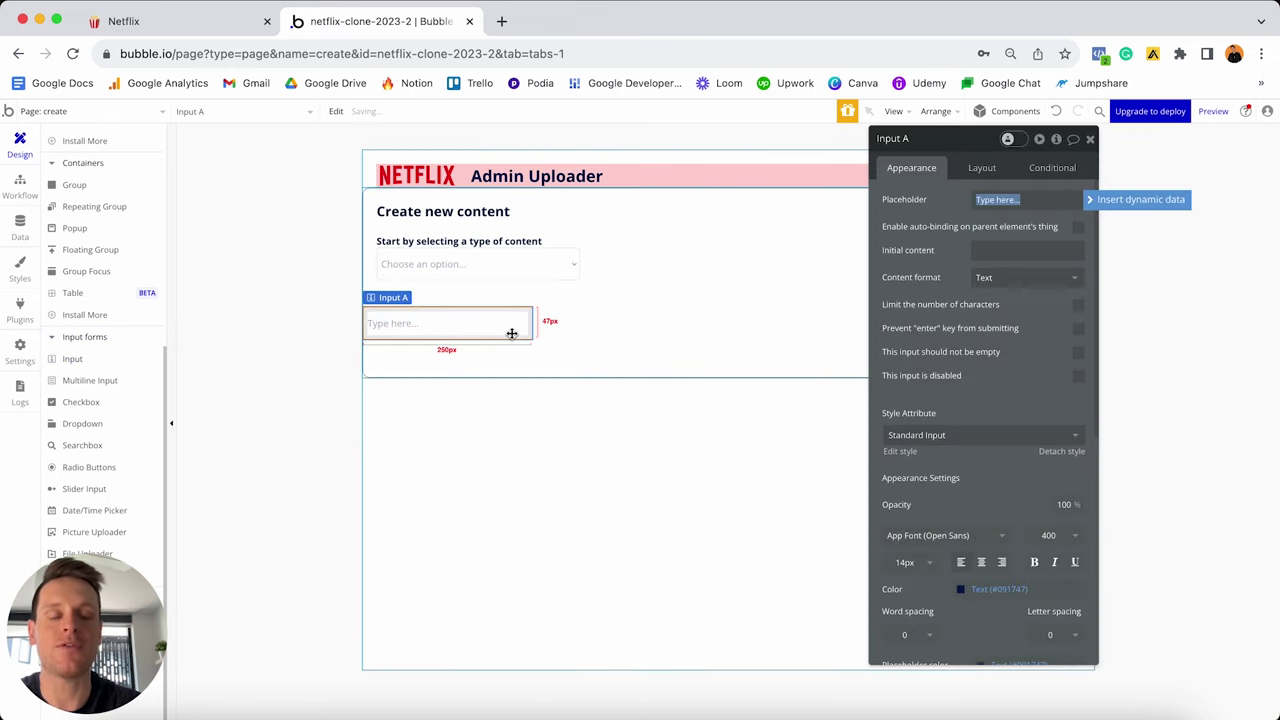
{"action": "left_click", "coordinate": [912, 139]}
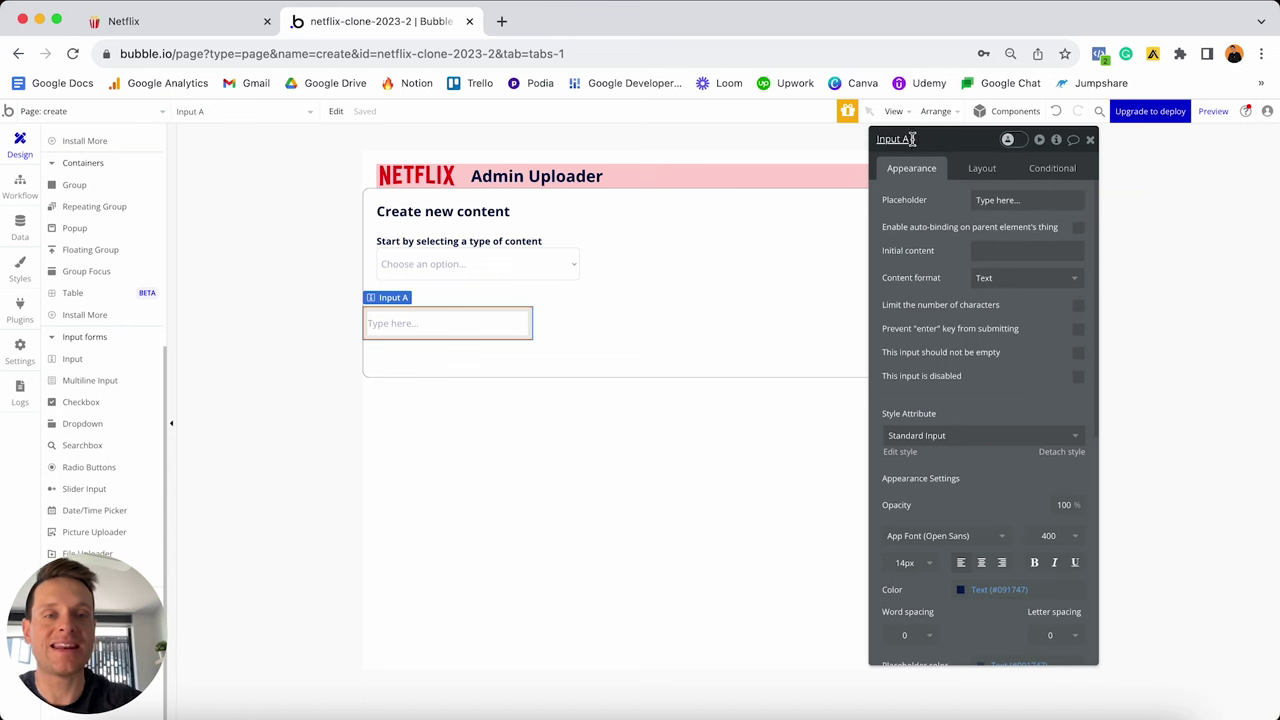
{"action": "key", "text": "BackSpace"}
{"action": "key", "text": "BackSpace"}
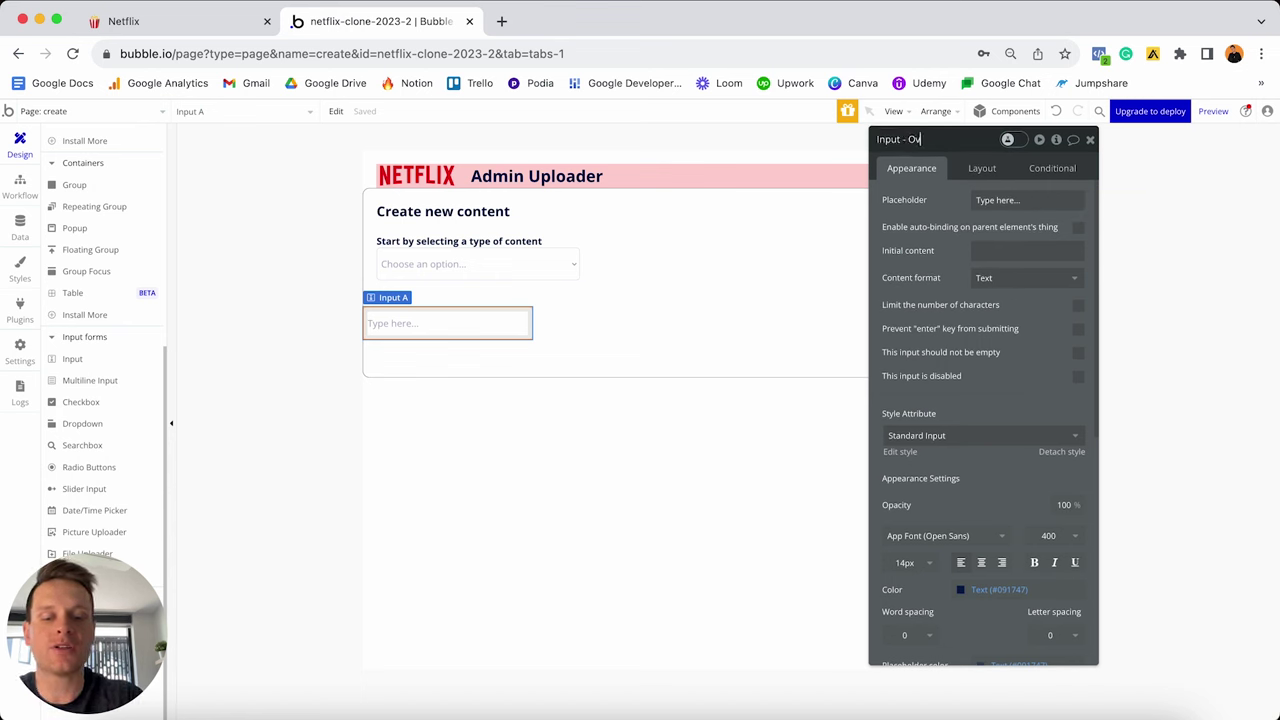
{"action": "type", "text": "- Overview-titl"}
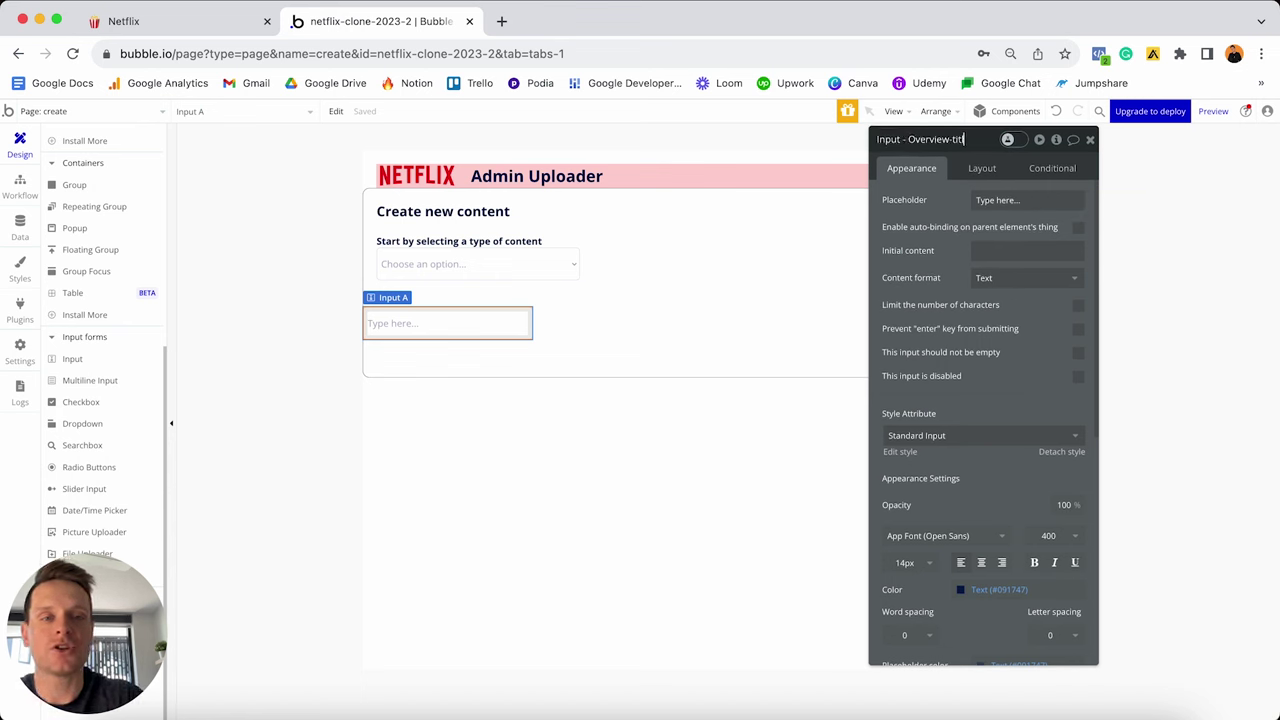
{"action": "type", "text": "e"}
{"action": "key", "text": "Return"}
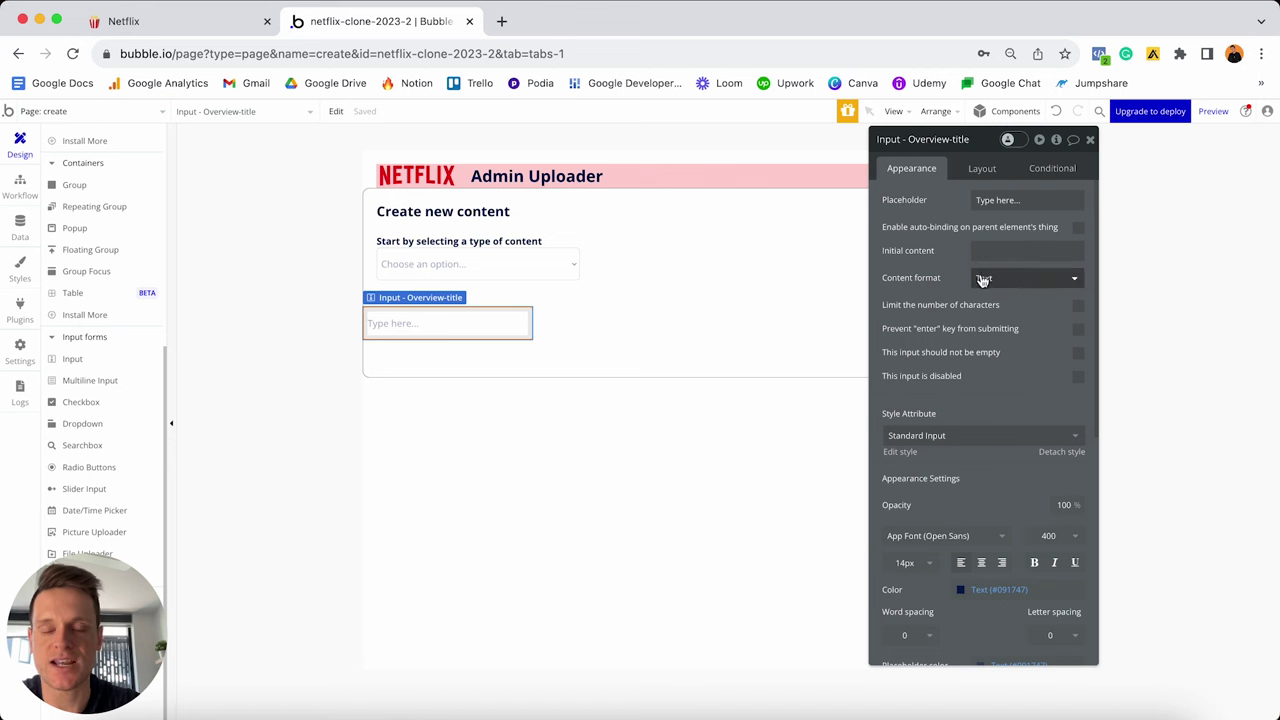
Step: Make the title input stretch 0–600 px wide with a 20 px left margin, then paste the Title label
{"action": "left_click", "coordinate": [981, 170]}
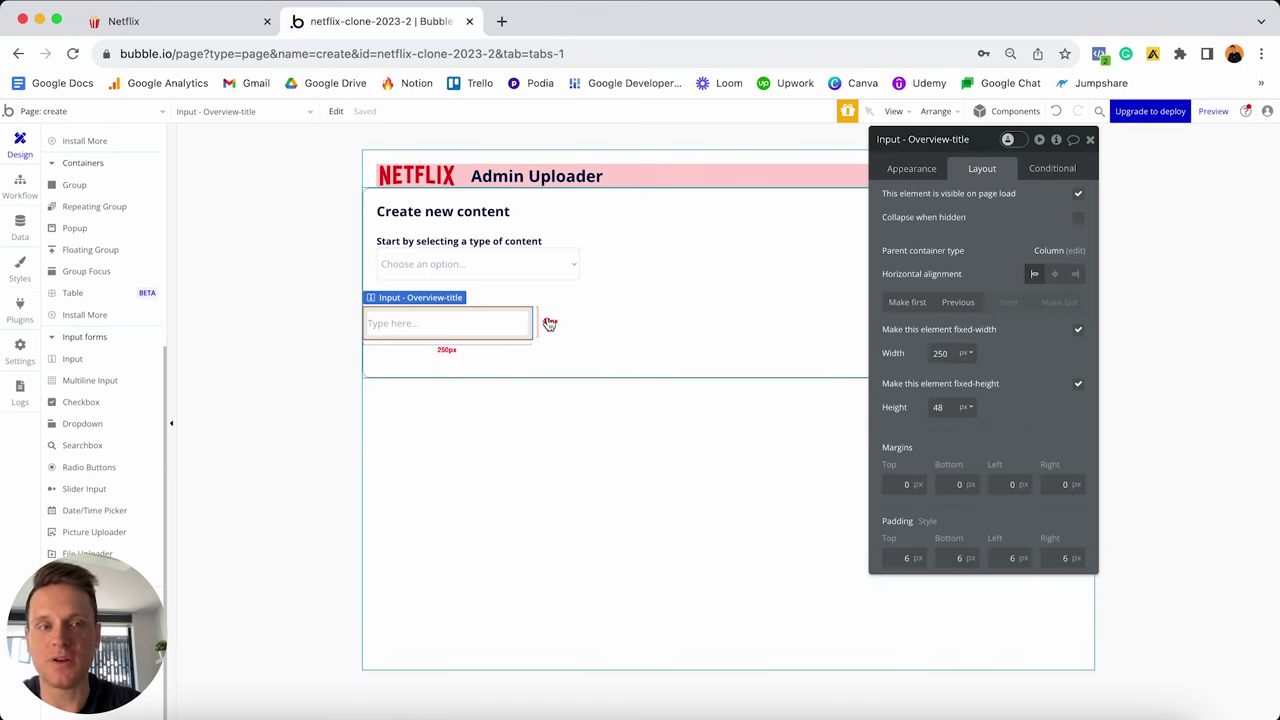
{"action": "left_click", "coordinate": [1078, 331]}
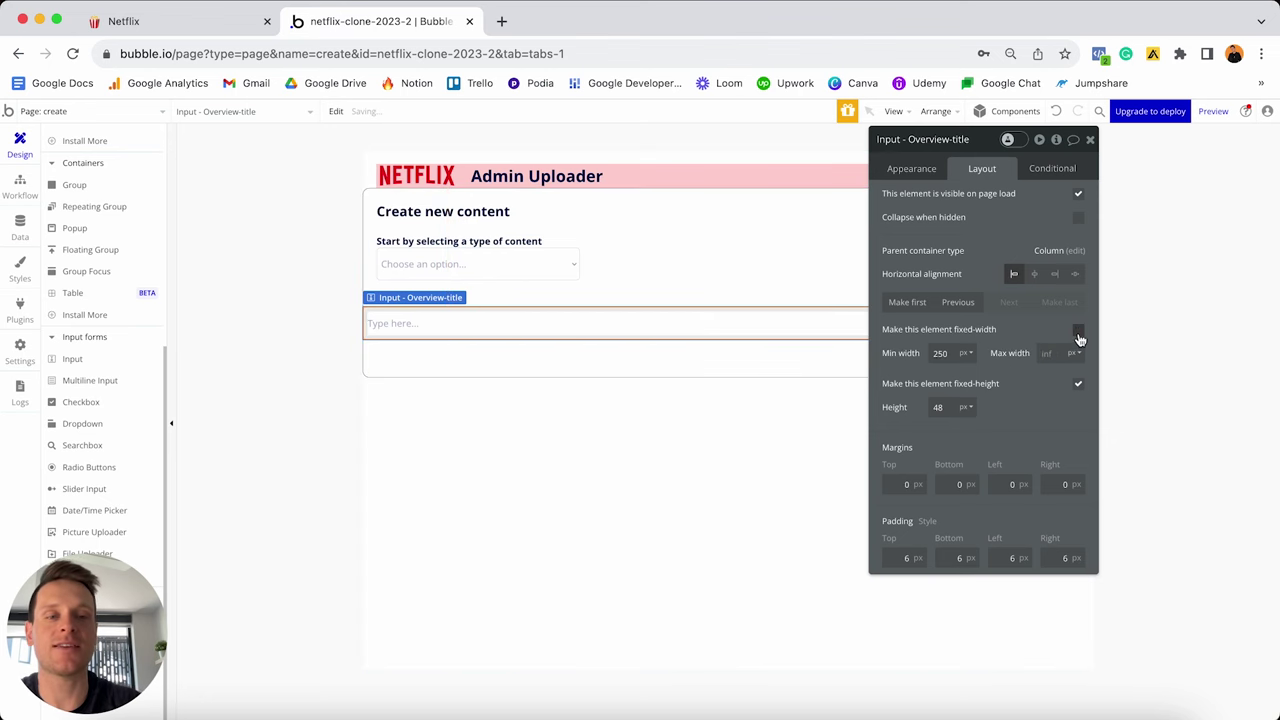
{"action": "left_click", "coordinate": [952, 353]}
{"action": "key", "text": "BackSpace"}
{"action": "key", "text": "BackSpace"}
{"action": "key", "text": "BackSpace"}
{"action": "type", "text": "0"}
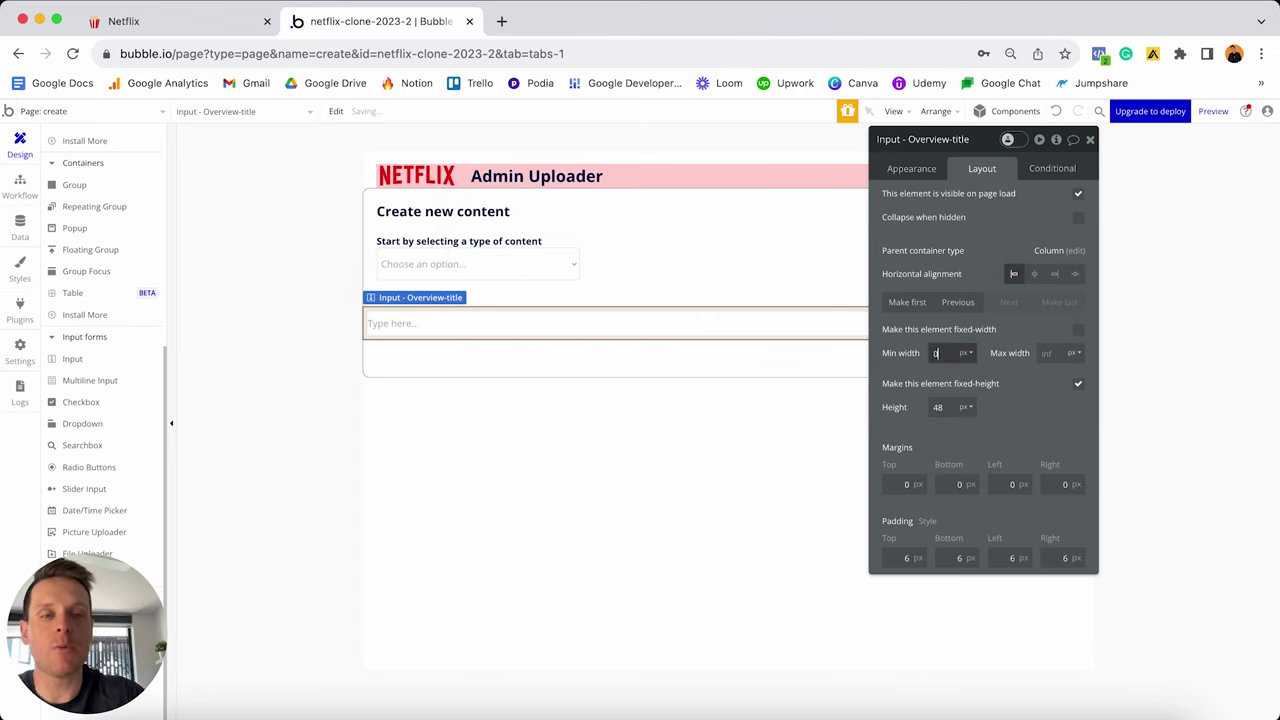
{"action": "left_click", "coordinate": [1050, 353]}
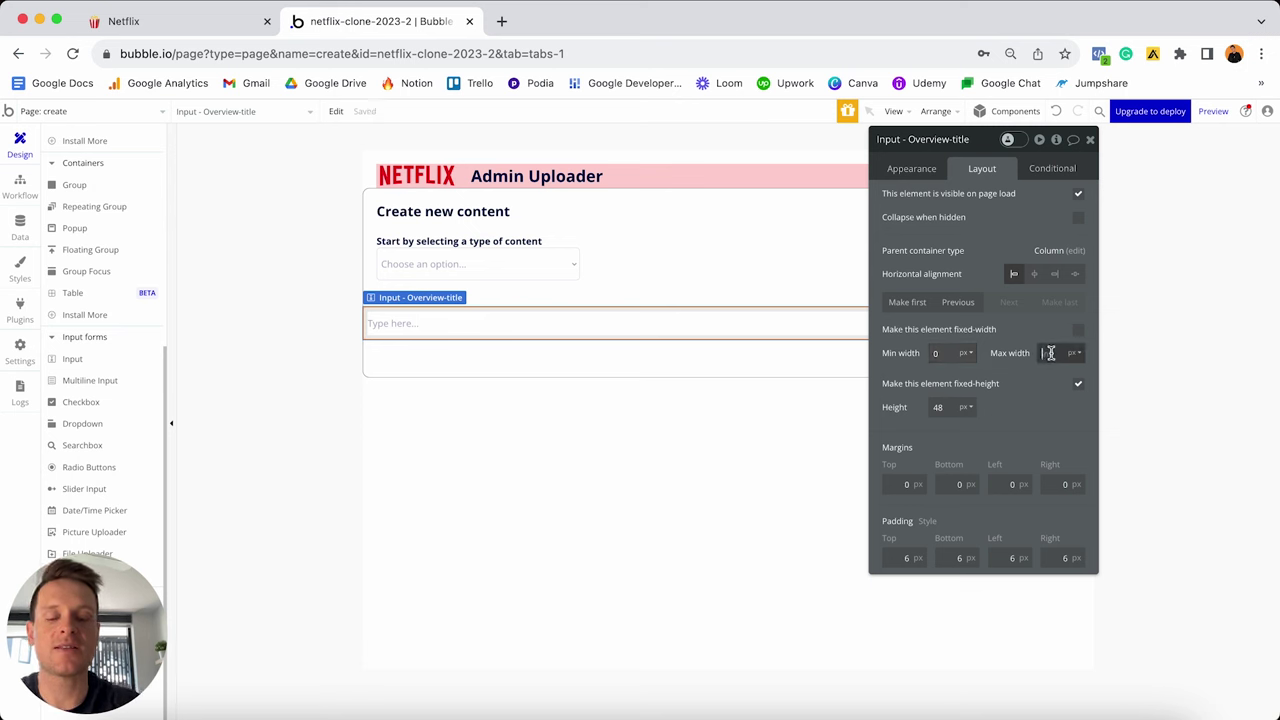
{"action": "type", "text": "600"}
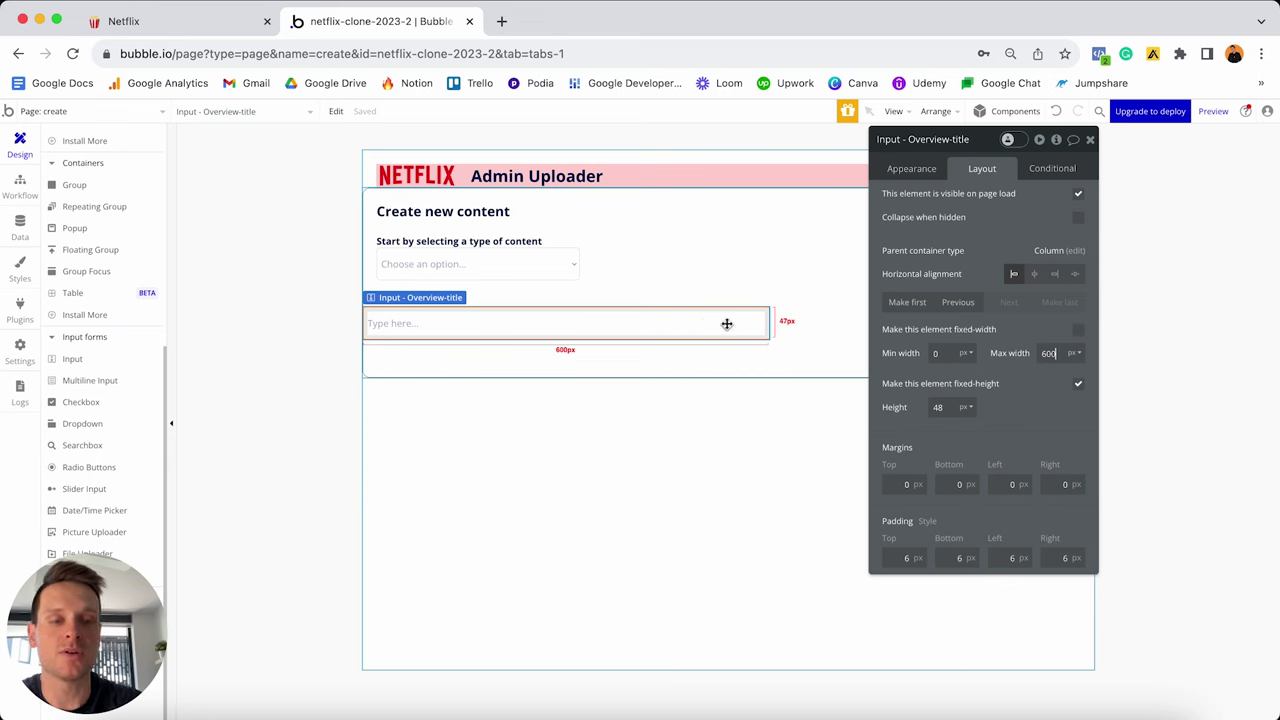
{"action": "left_click", "coordinate": [1010, 484]}
{"action": "type", "text": "20"}
{"action": "left_click", "coordinate": [1050, 484]}
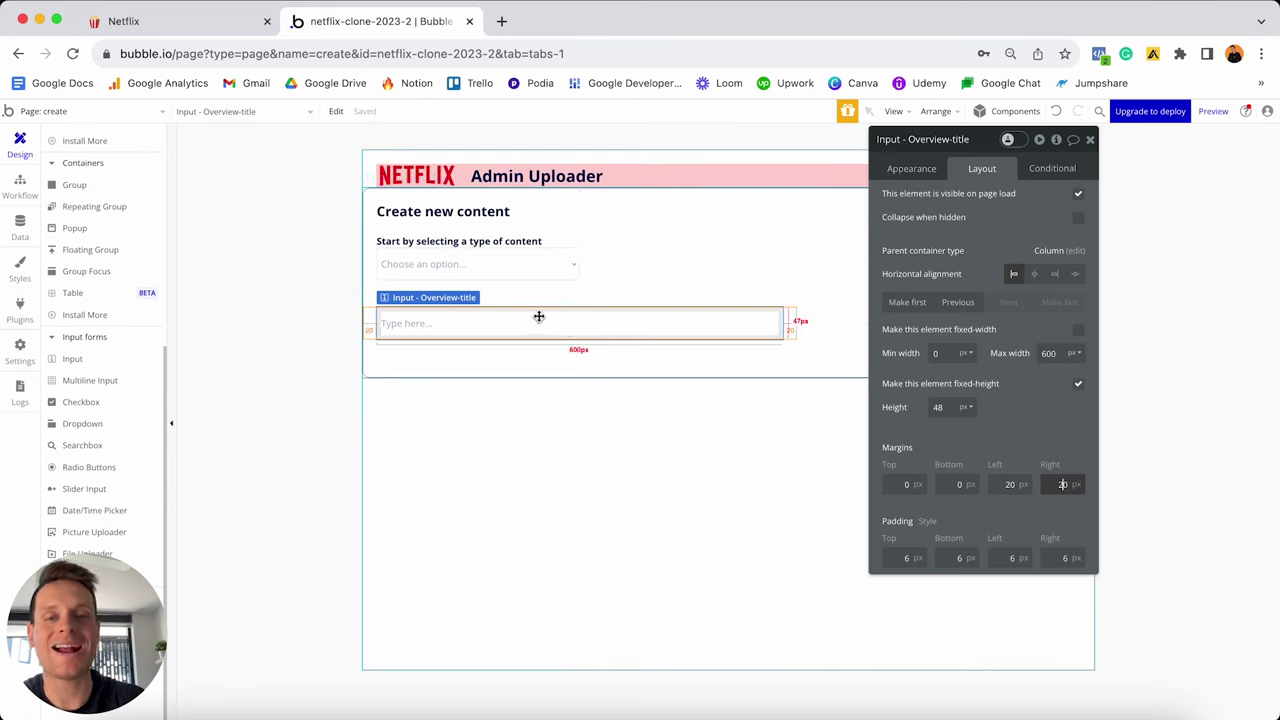
{"action": "key", "text": "ctrl+v"}
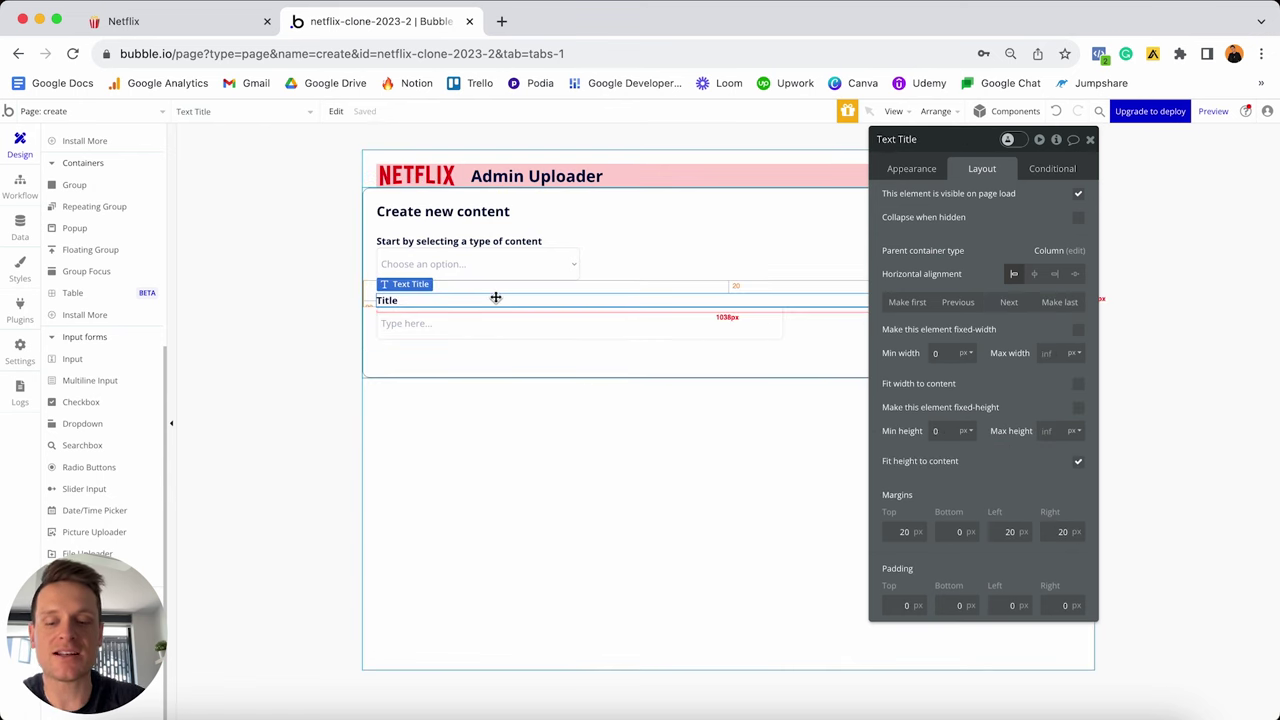
{"action": "key", "text": "ctrl+v"}
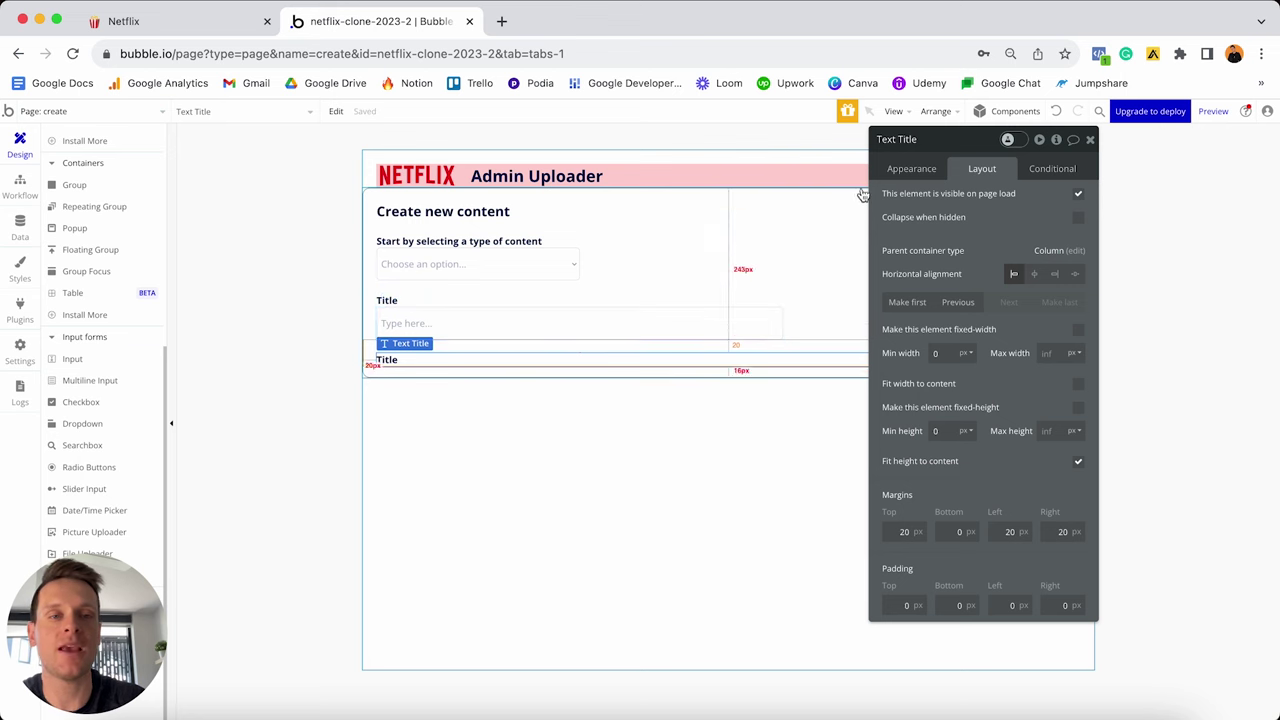
Step: Change the pasted label's text to 'Short description'
{"action": "left_click", "coordinate": [893, 169]}
{"action": "double_click", "coordinate": [929, 206]}
{"action": "type", "text": "Short description"}
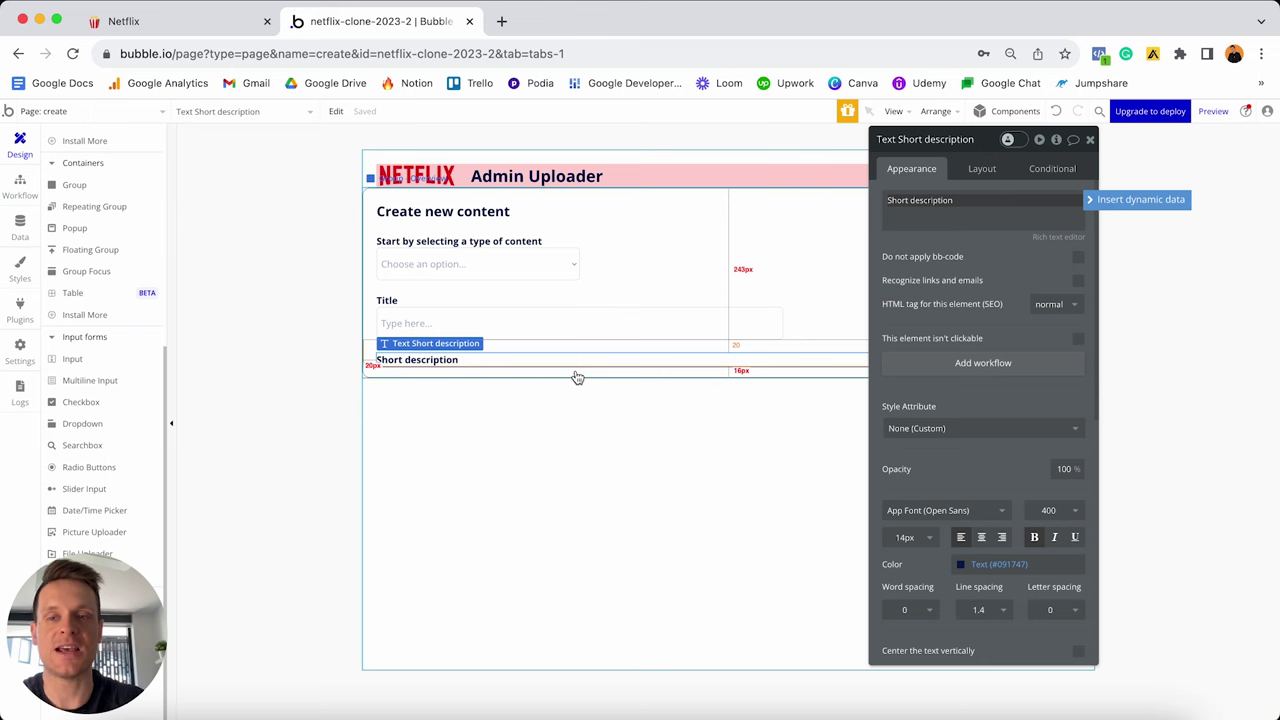
Step: Add a multiline input to the form, renamed with the suffix '- Overview-description'
{"action": "left_click", "coordinate": [76, 386]}
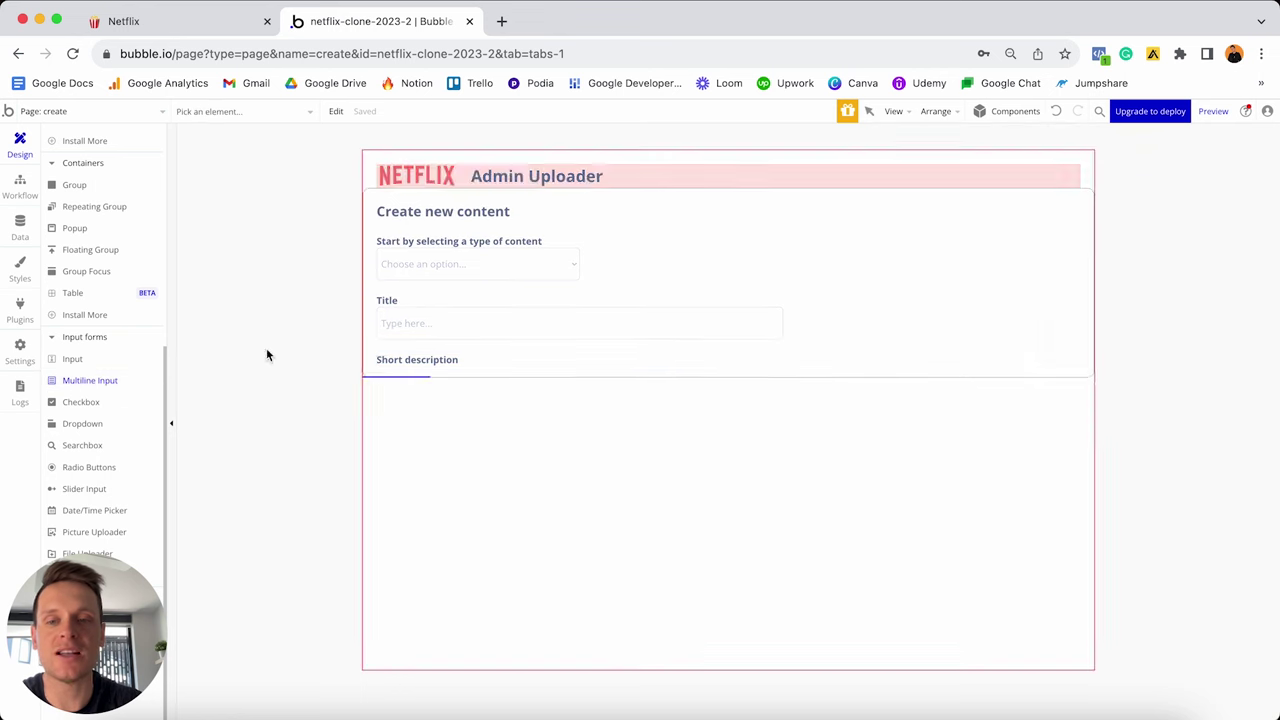
{"action": "left_click", "coordinate": [400, 349]}
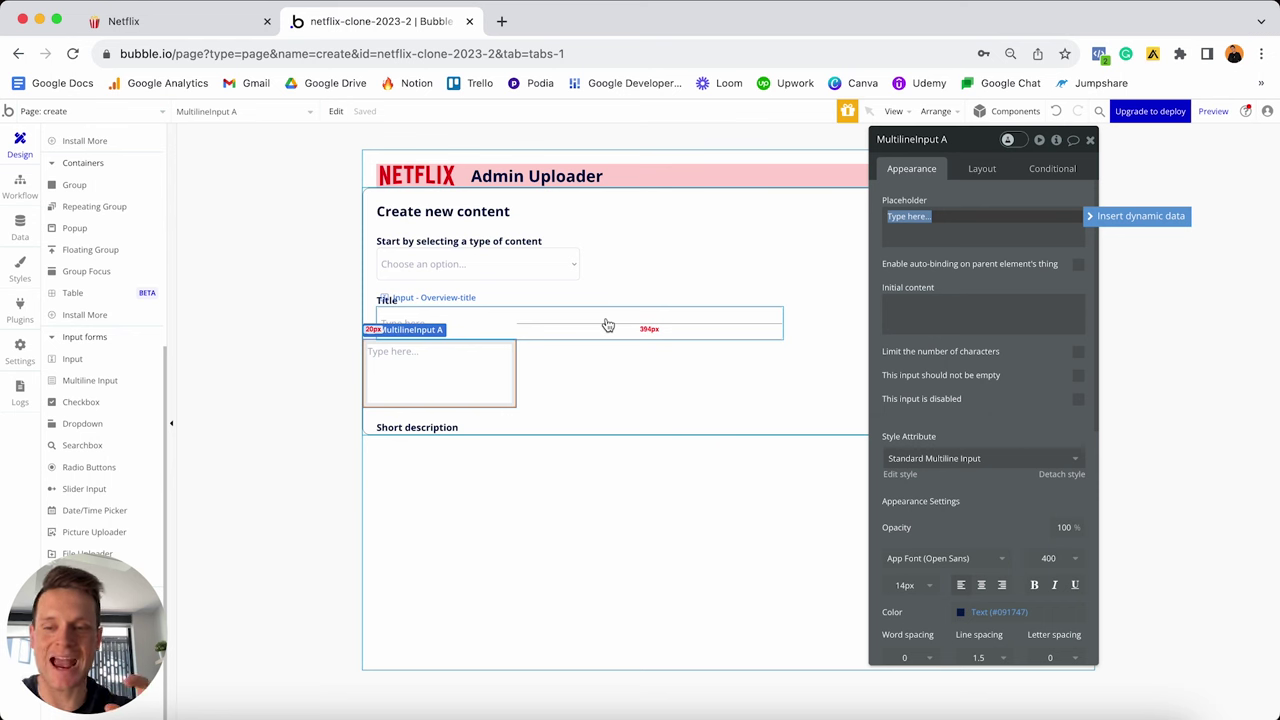
{"action": "left_click_drag", "start_coordinate": [608, 325], "coordinate": [463, 360]}
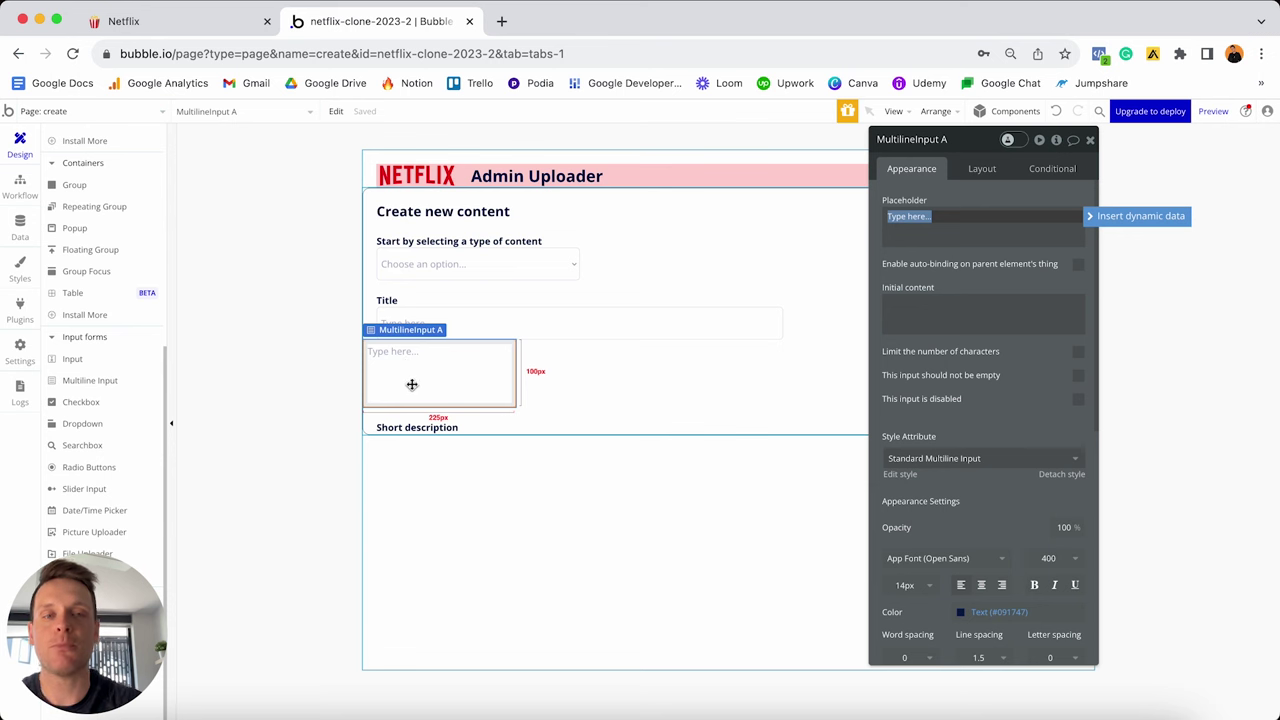
{"action": "left_click", "coordinate": [411, 384]}
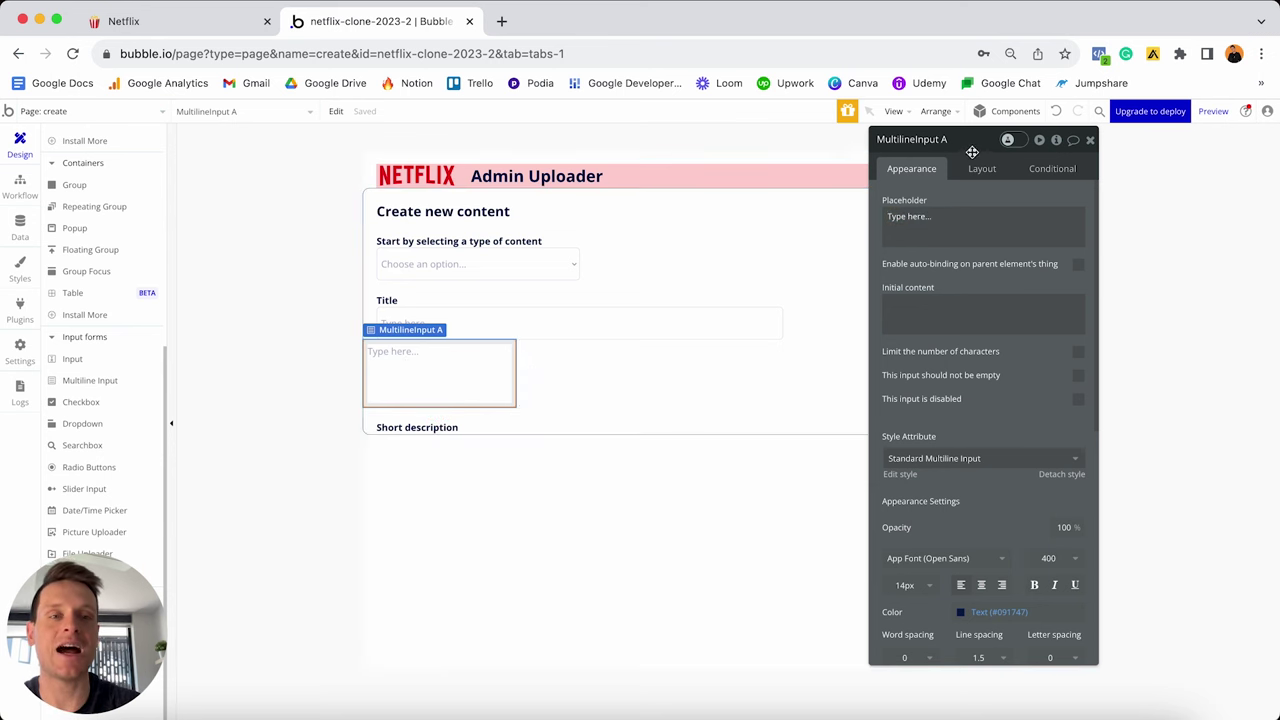
{"action": "key", "text": "BackSpace"}
{"action": "key", "text": "BackSpace"}
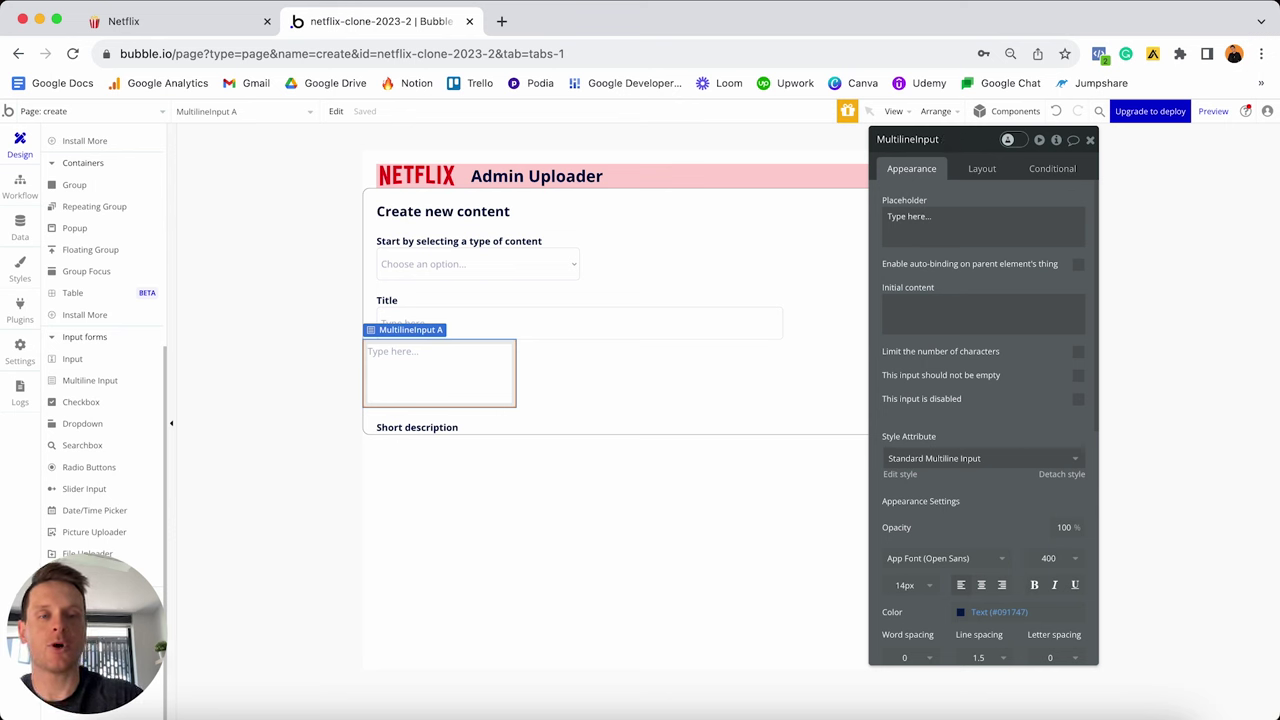
{"action": "type", "text": "- Overv"}
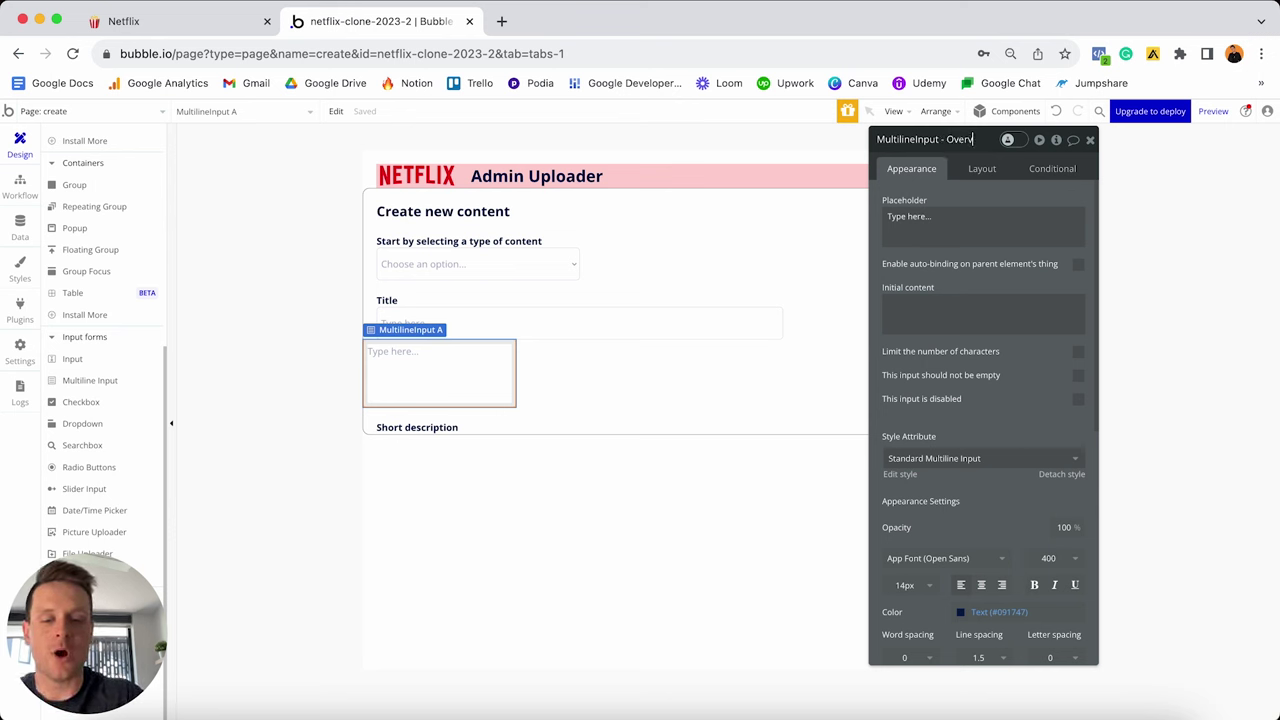
{"action": "type", "text": "iew-description"}
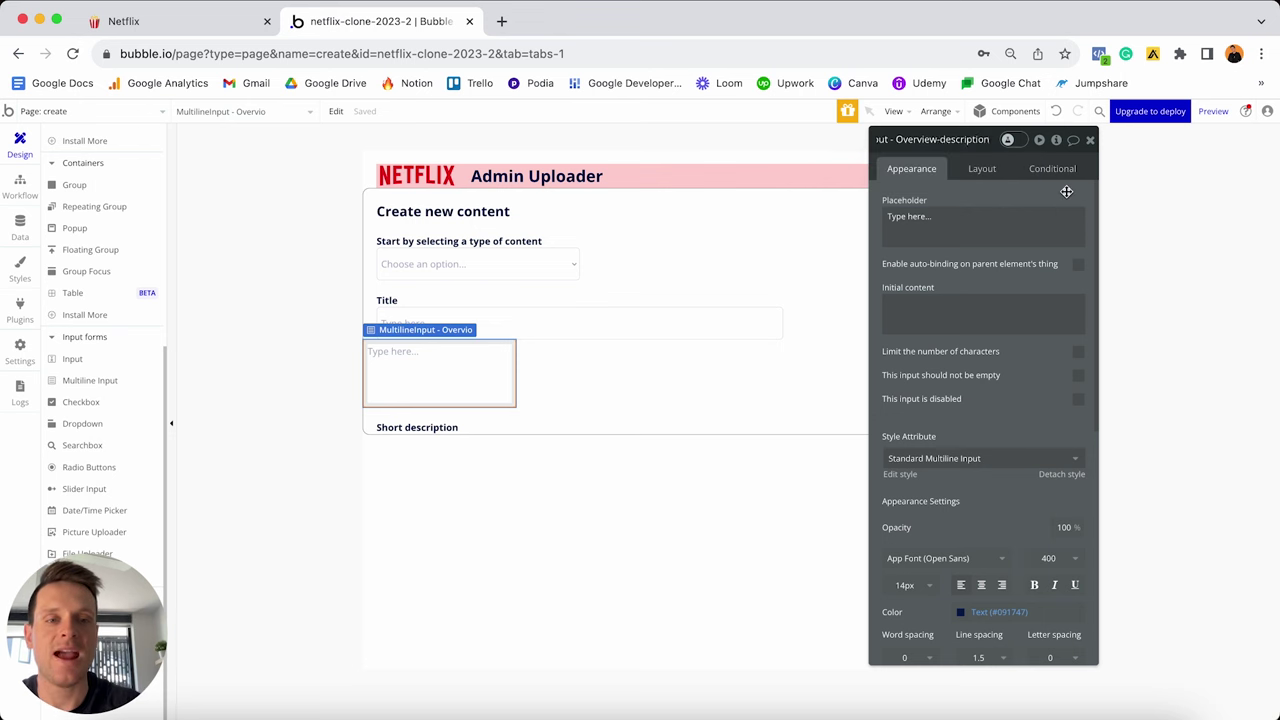
{"action": "key", "text": "Return"}
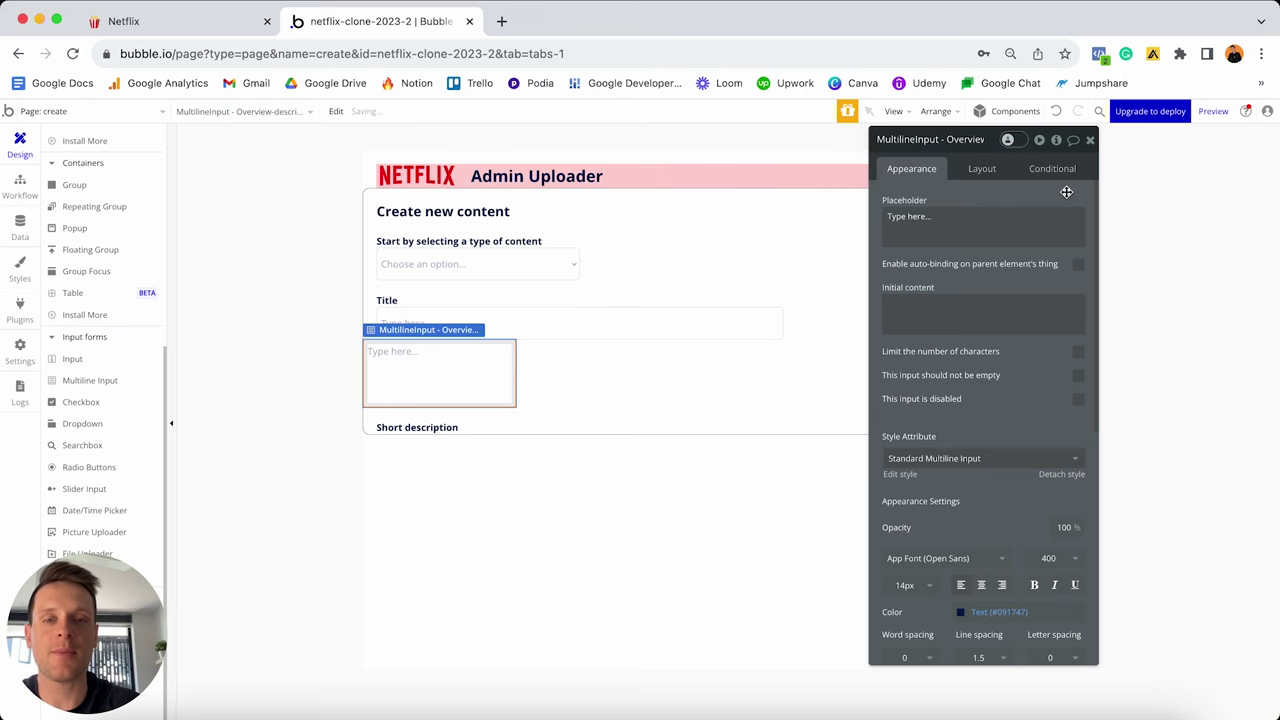
Step: Place the description input below Title, with fixed width off, min width 0, min height 48
{"action": "left_click", "coordinate": [990, 172]}
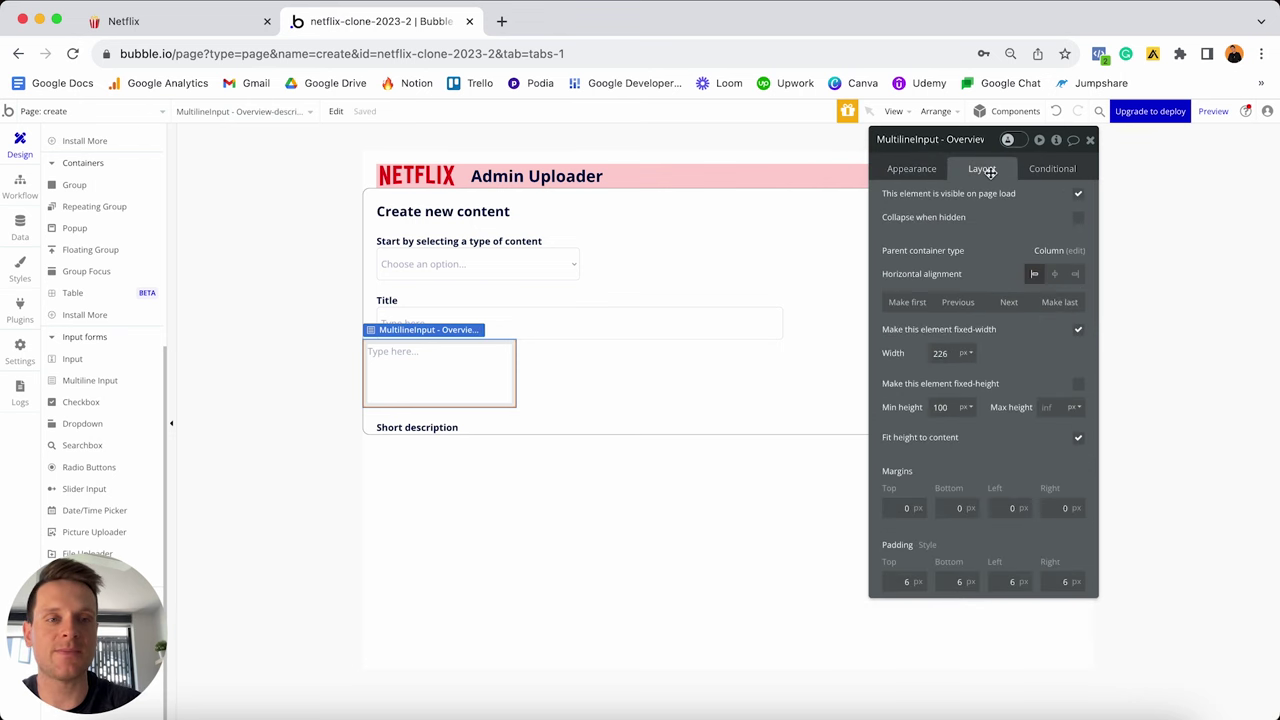
{"action": "left_click", "coordinate": [1009, 304]}
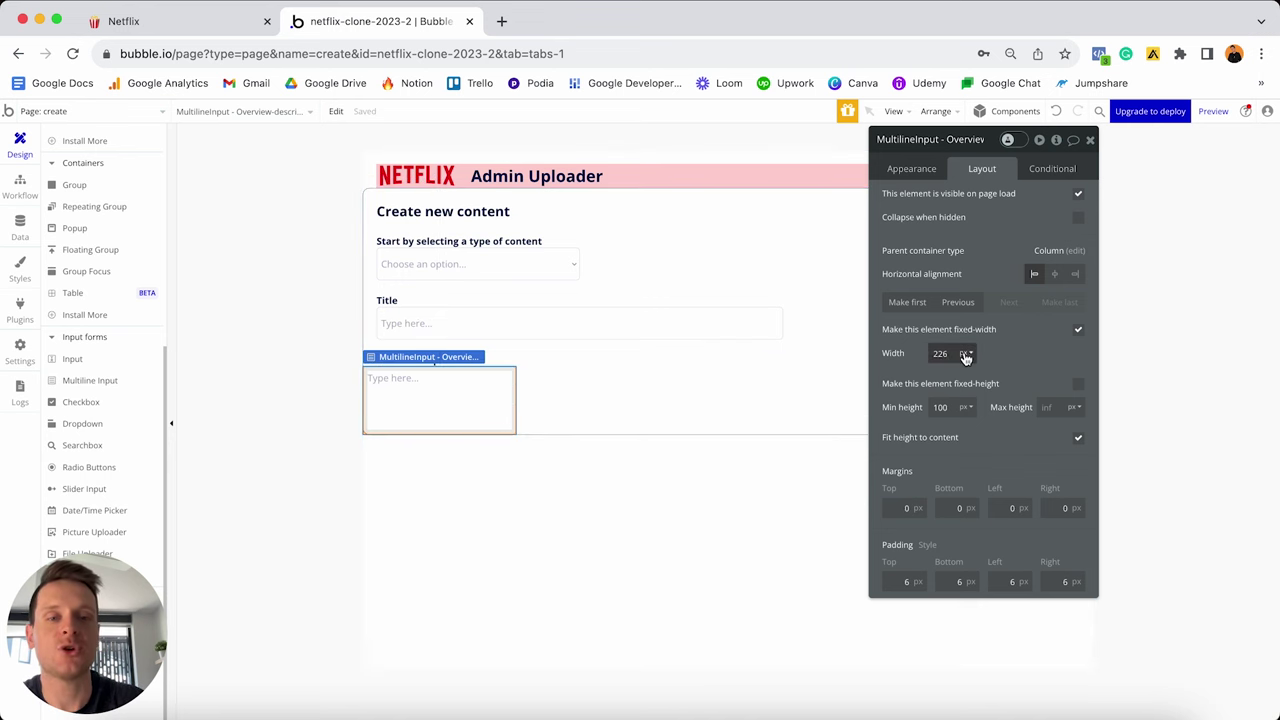
{"action": "left_click", "coordinate": [1079, 330]}
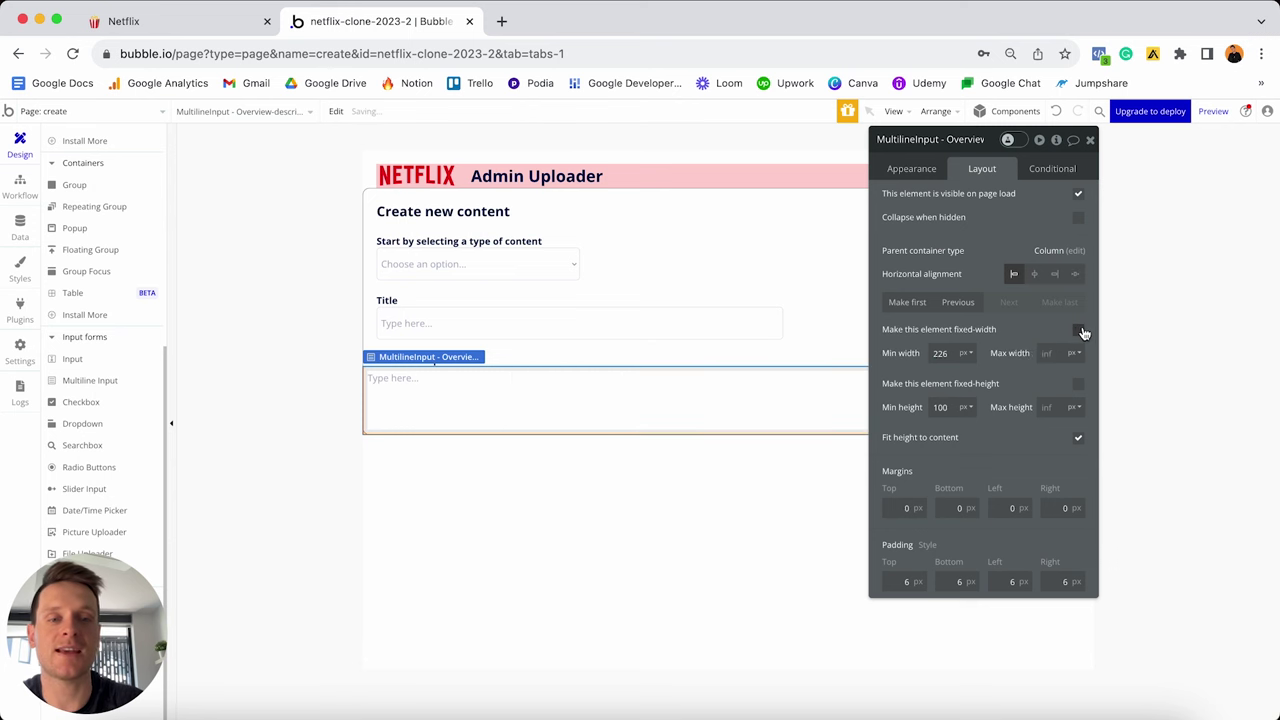
{"action": "double_click", "coordinate": [950, 353]}
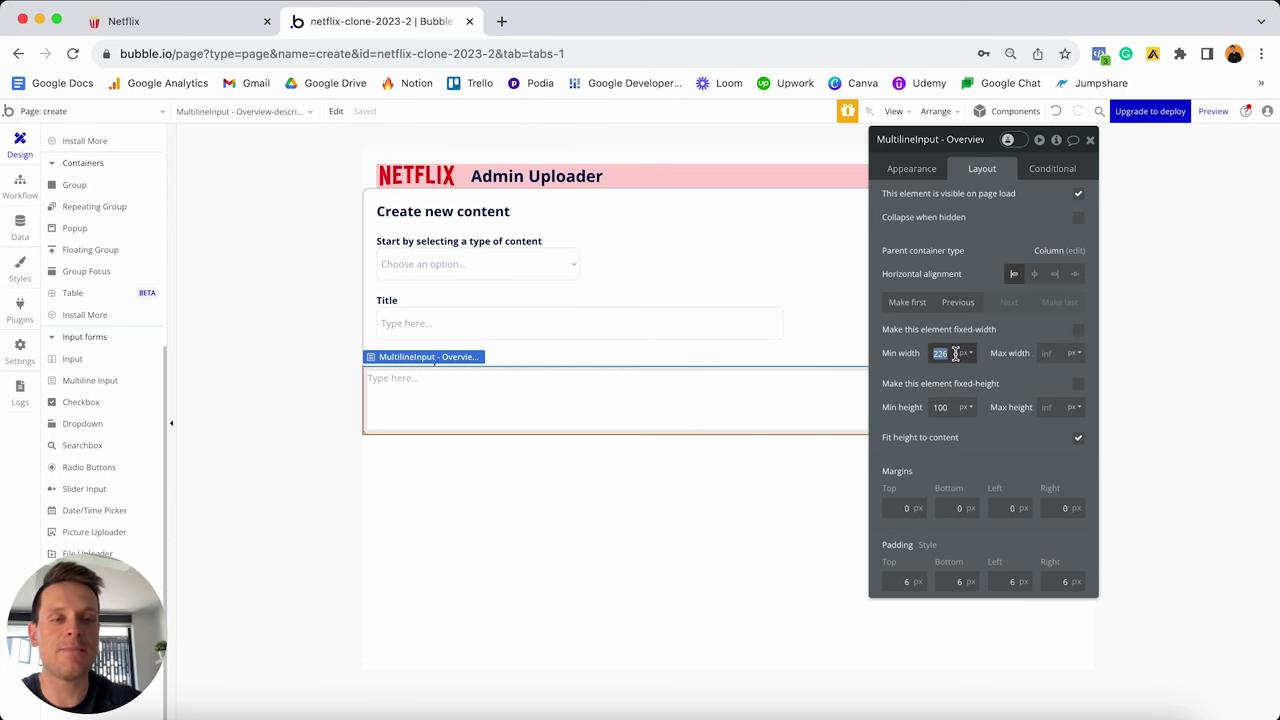
{"action": "type", "text": "0"}
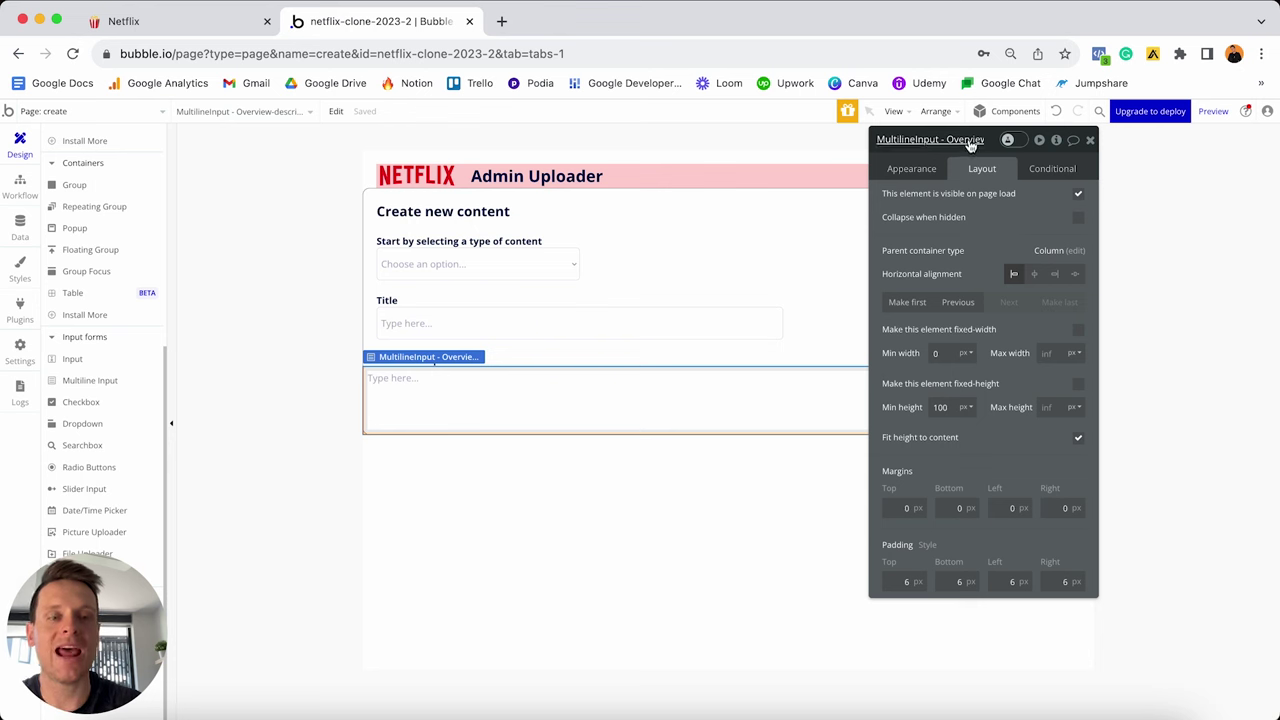
{"action": "left_click_drag", "start_coordinate": [968, 141], "coordinate": [776, 496]}
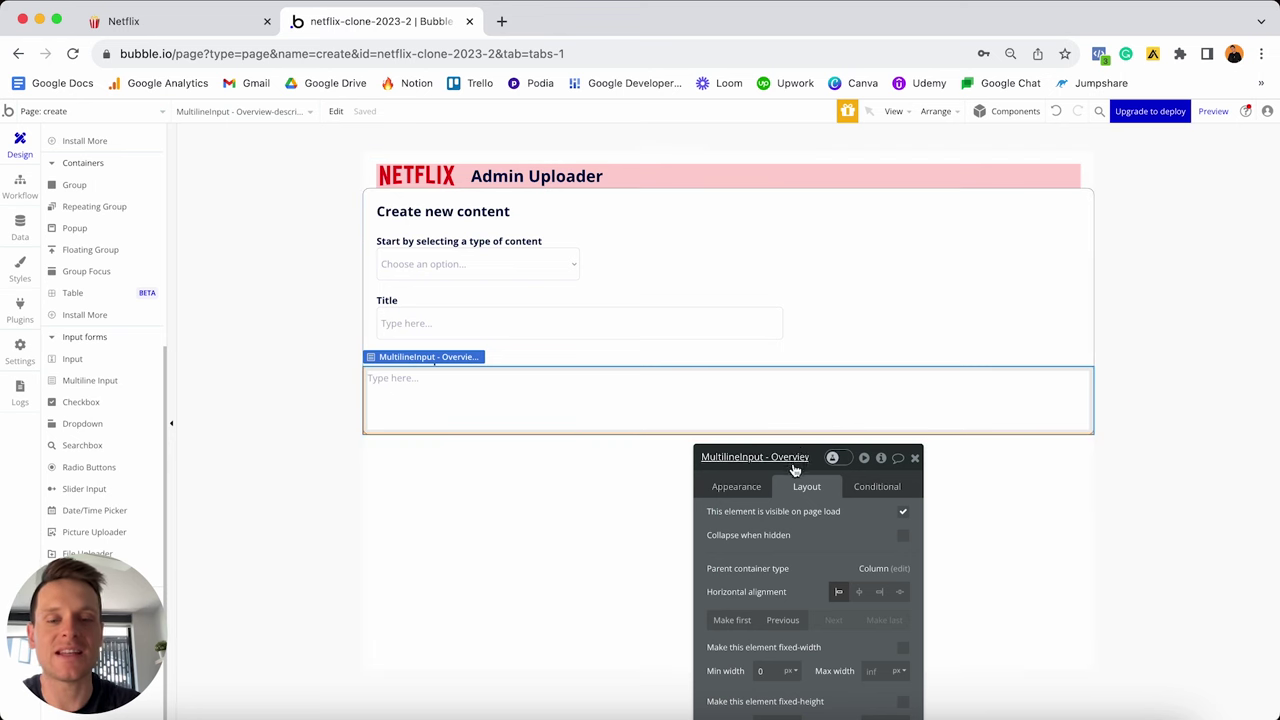
{"action": "left_click_drag", "start_coordinate": [798, 449], "coordinate": [944, 175]}
{"action": "double_click", "coordinate": [912, 451]}
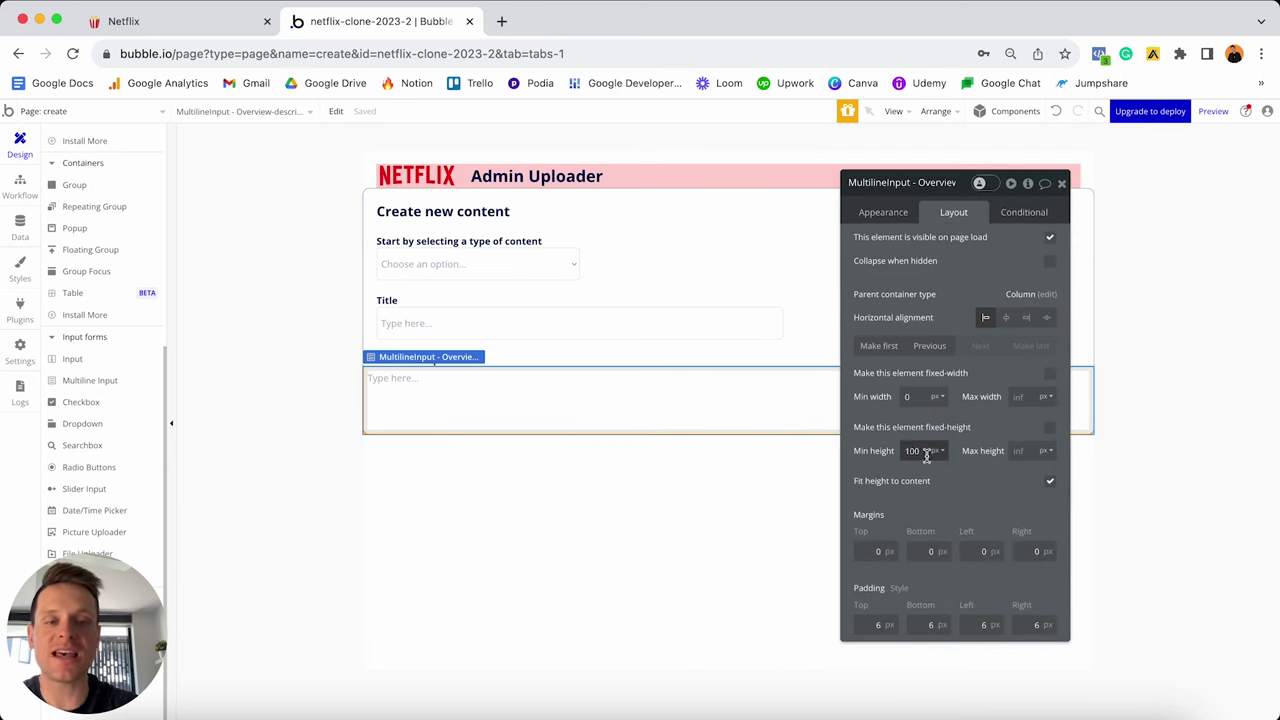
{"action": "type", "text": "48"}
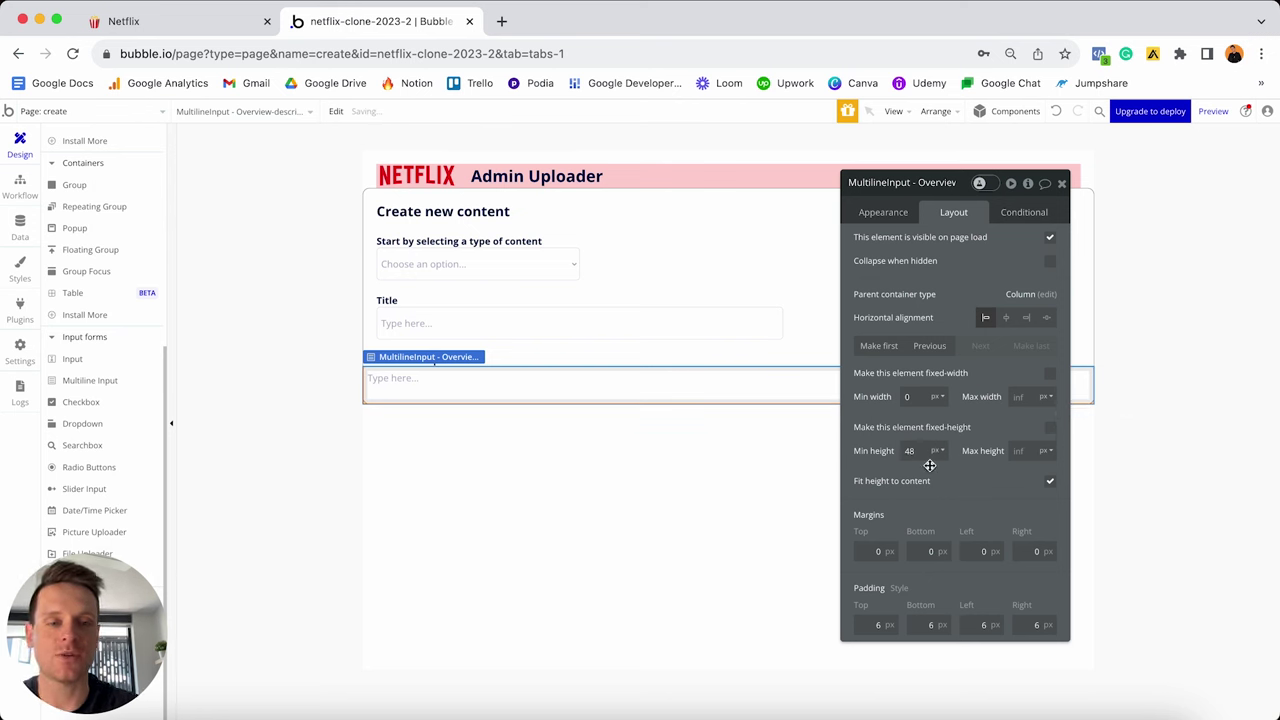
{"action": "left_click", "coordinate": [744, 332]}
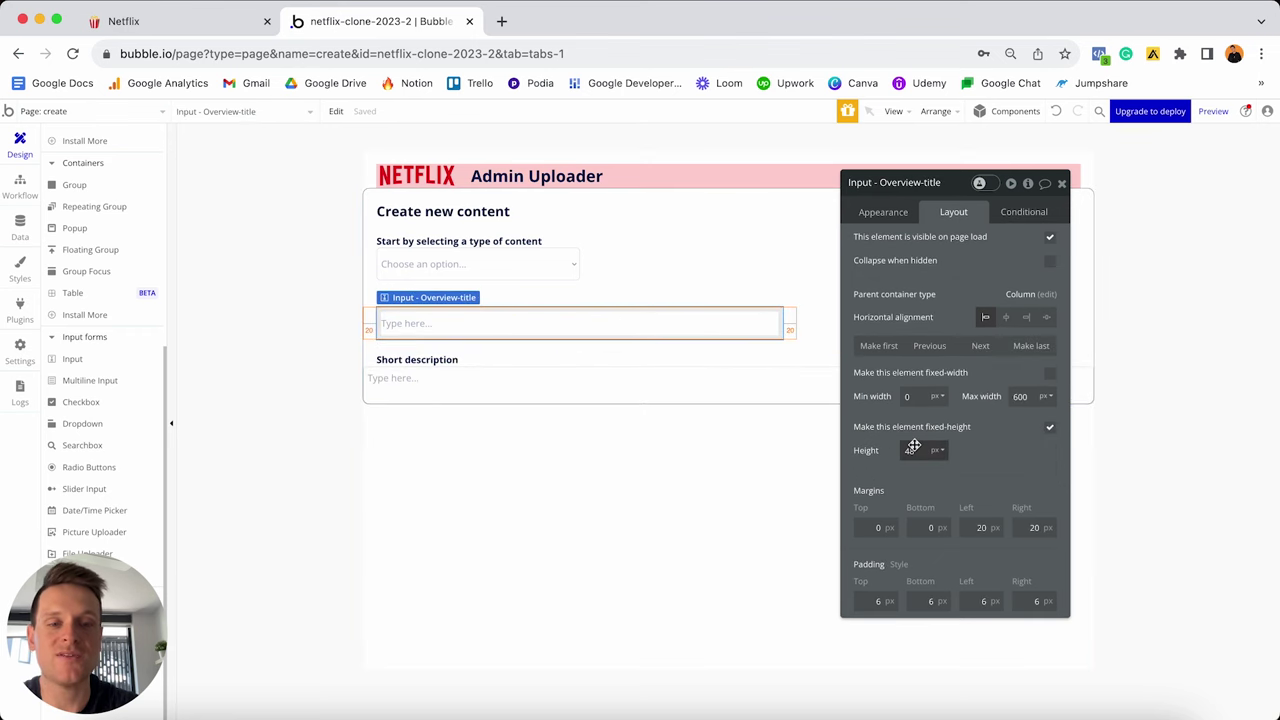
{"action": "left_click", "coordinate": [663, 376]}
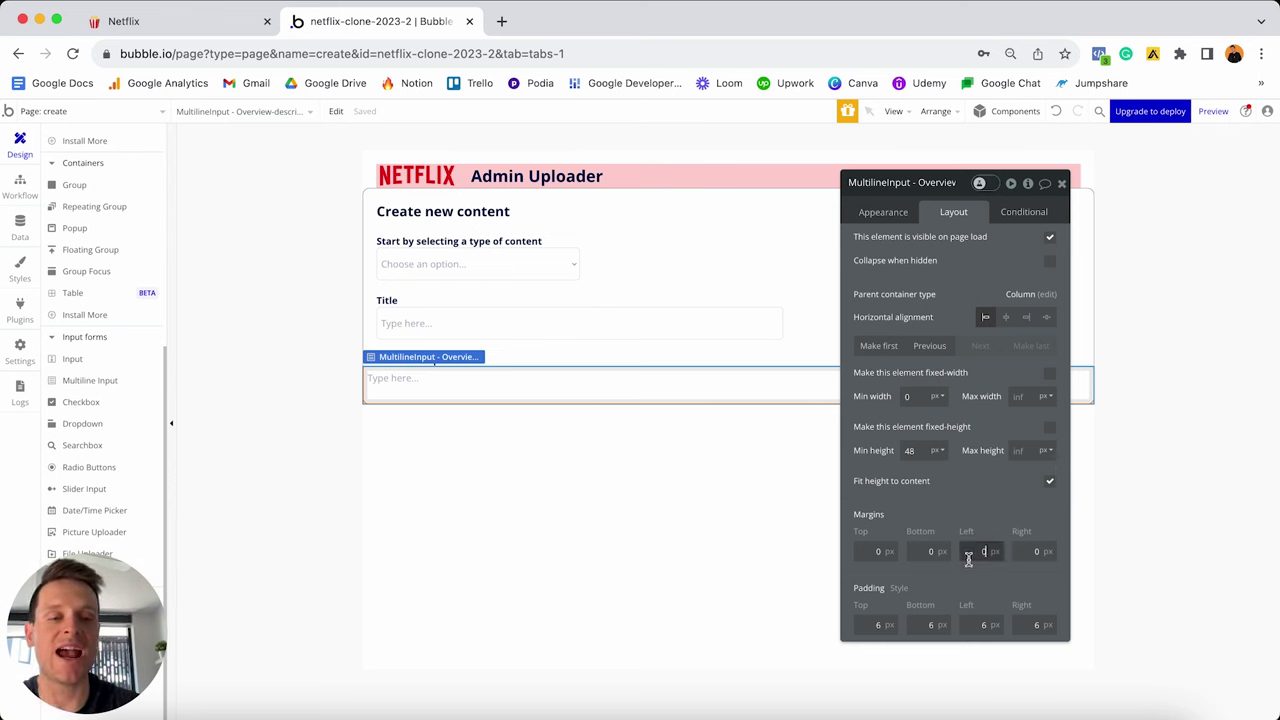
Step: Give the description input 20 px side margins and paste another copy of the label
{"action": "type", "text": "20"}
{"action": "left_click", "coordinate": [1020, 552]}
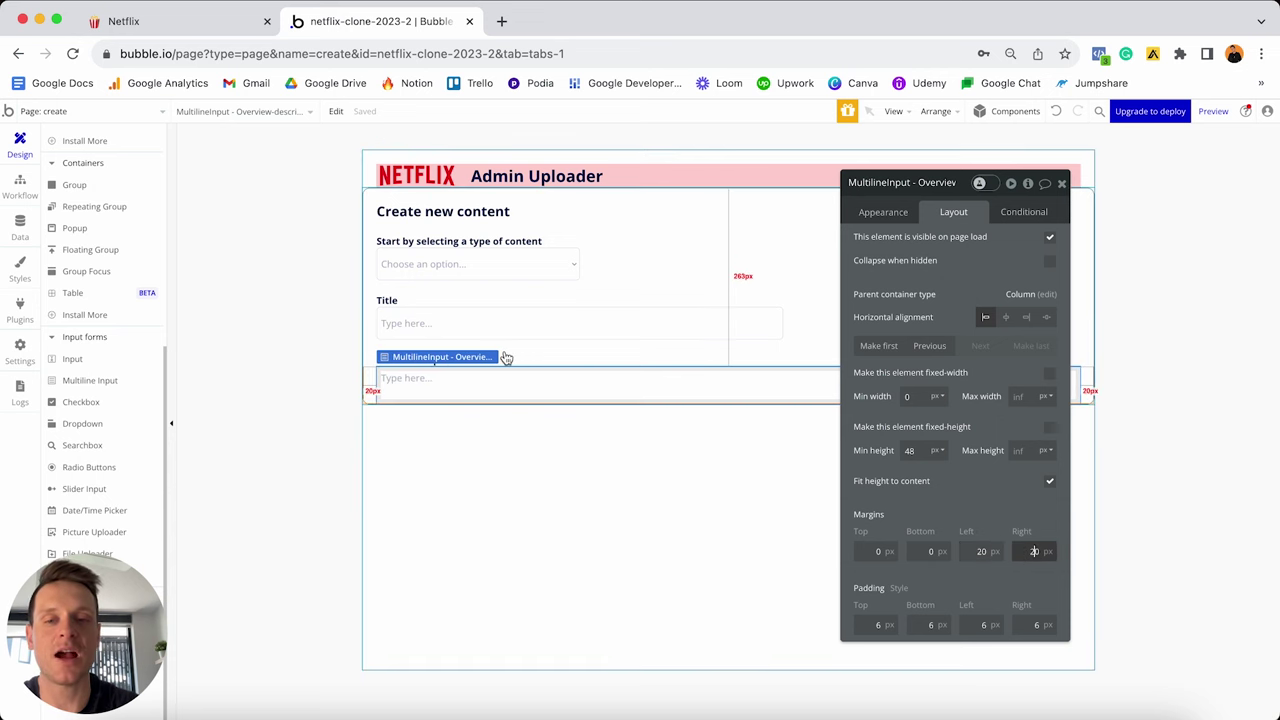
{"action": "key", "text": "ctrl+v"}
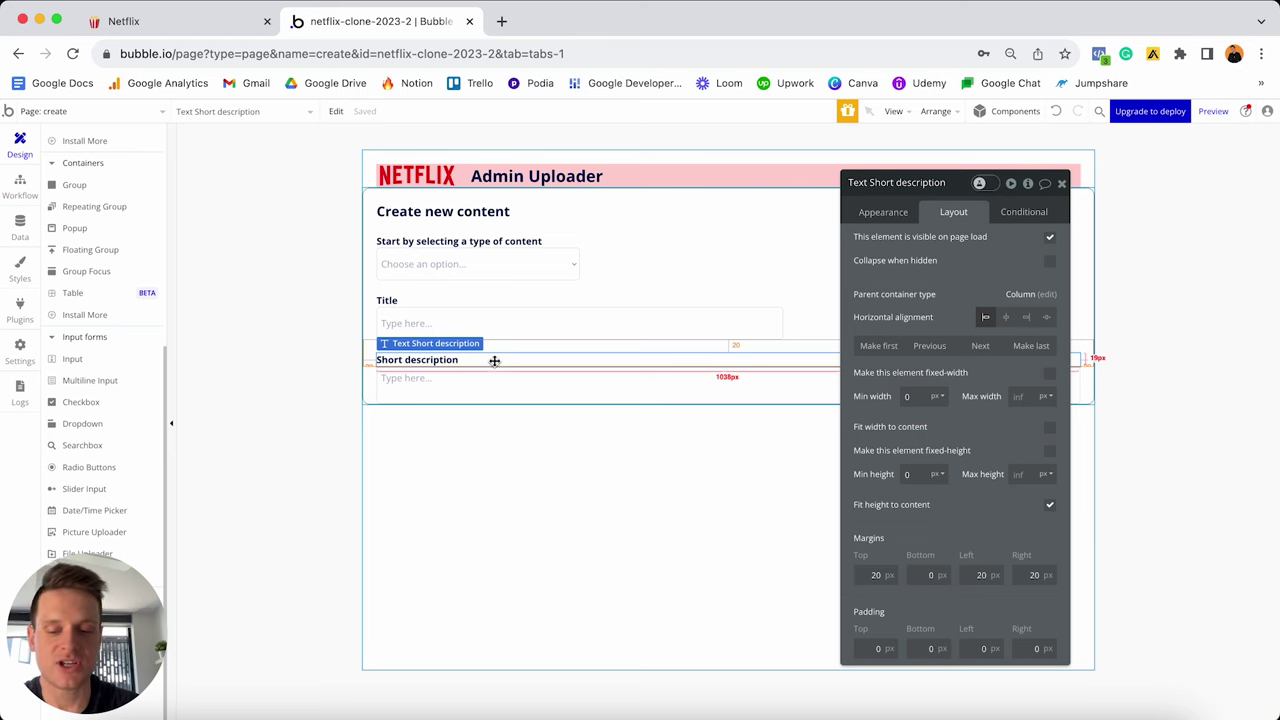
Step: Move the copied label below the description input and retitle it 'Published year'
{"action": "left_click_drag", "start_coordinate": [494, 360], "coordinate": [494, 410]}
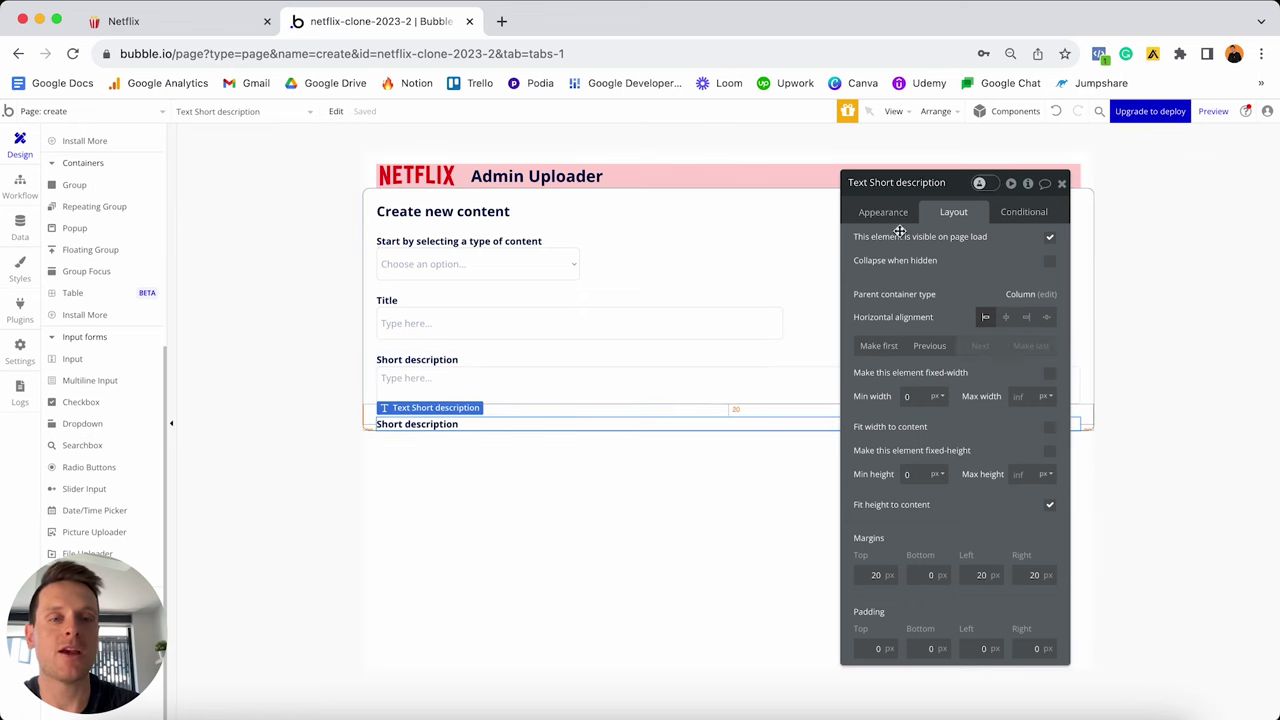
{"action": "left_click", "coordinate": [890, 213]}
{"action": "triple_click", "coordinate": [891, 243]}
{"action": "type", "text": "Published year"}
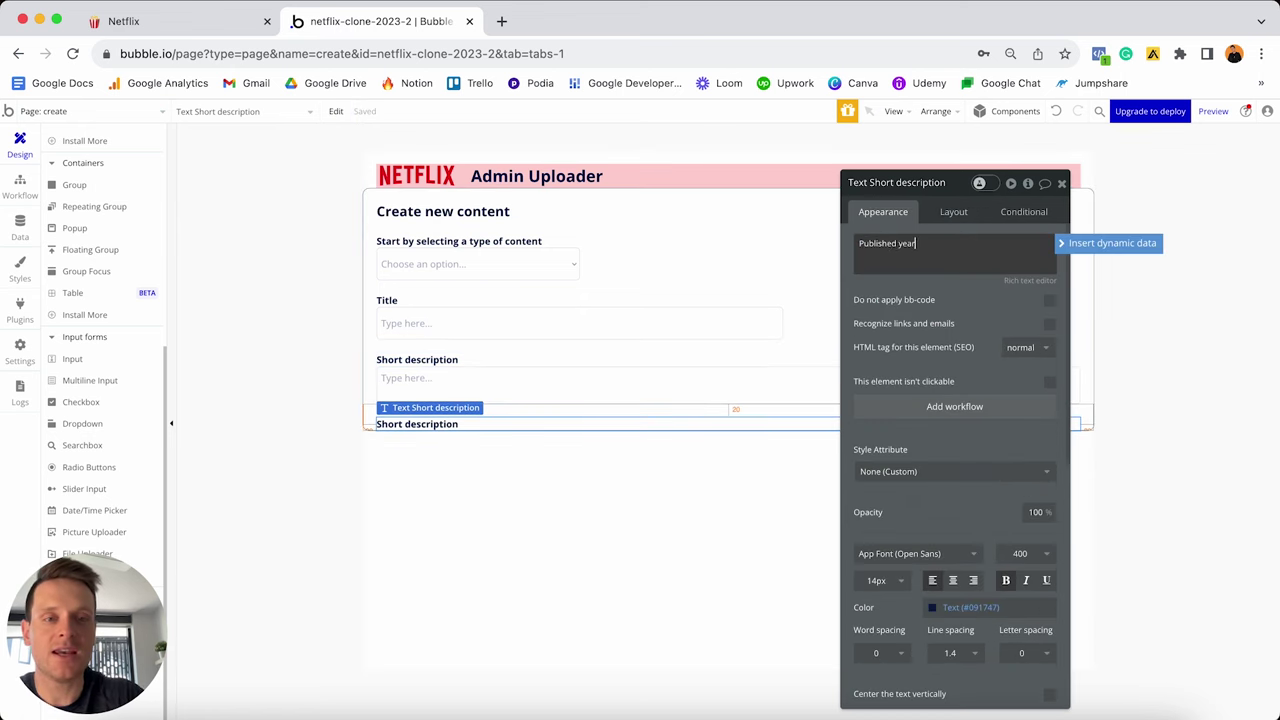
{"action": "left_click", "coordinate": [730, 418]}
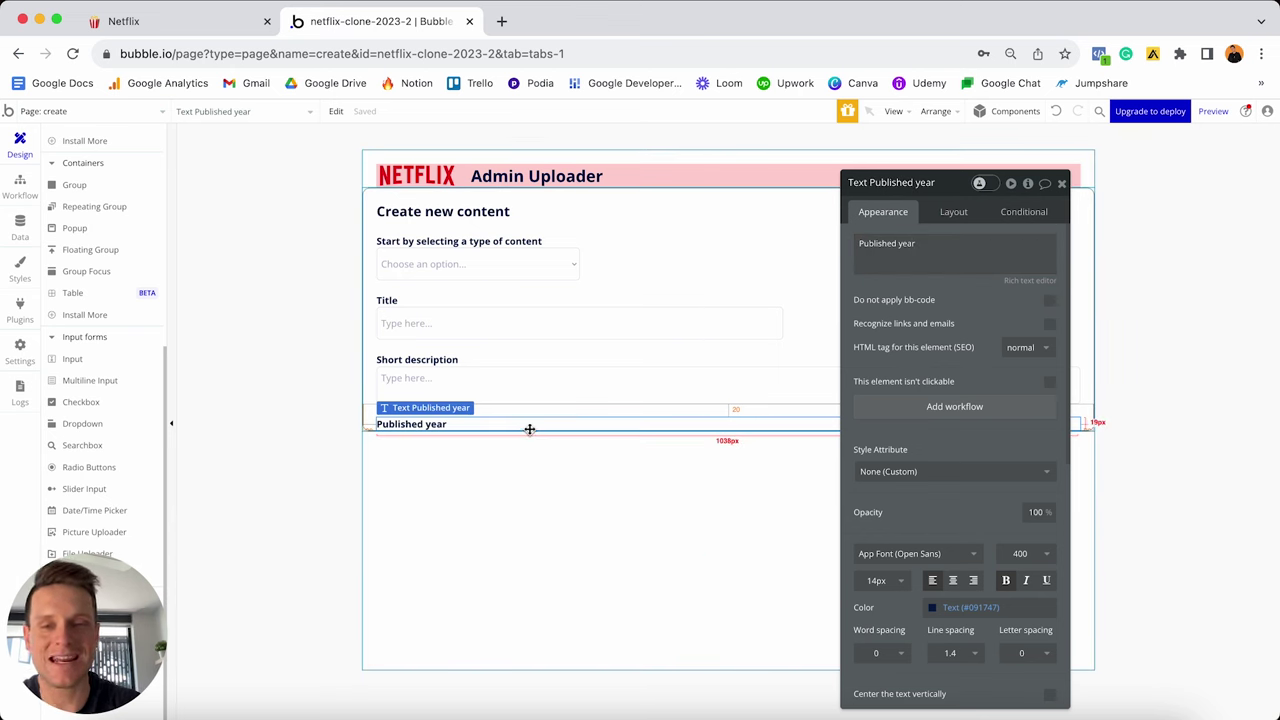
Step: Duplicate the Title input, rename the copy 'published-year', and set its max width to 300
{"action": "left_click", "coordinate": [513, 321]}
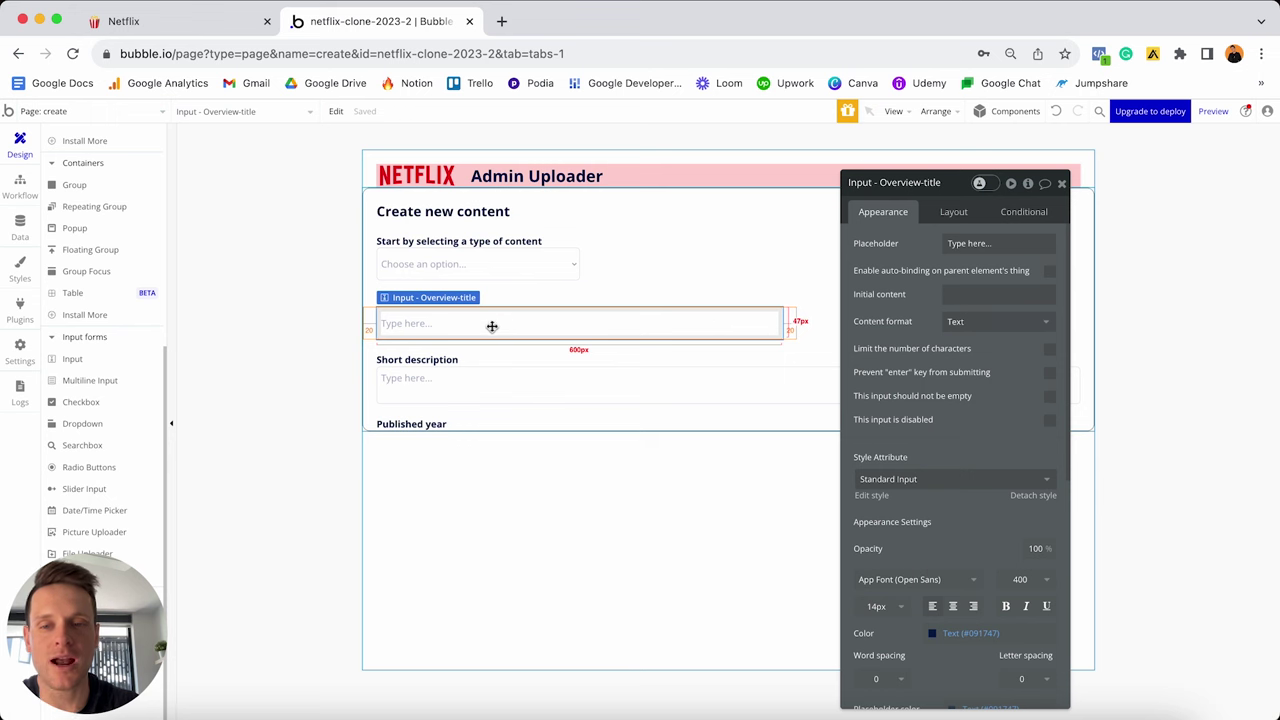
{"action": "key", "text": "ctrl+c"}
{"action": "key", "text": "ctrl+v"}
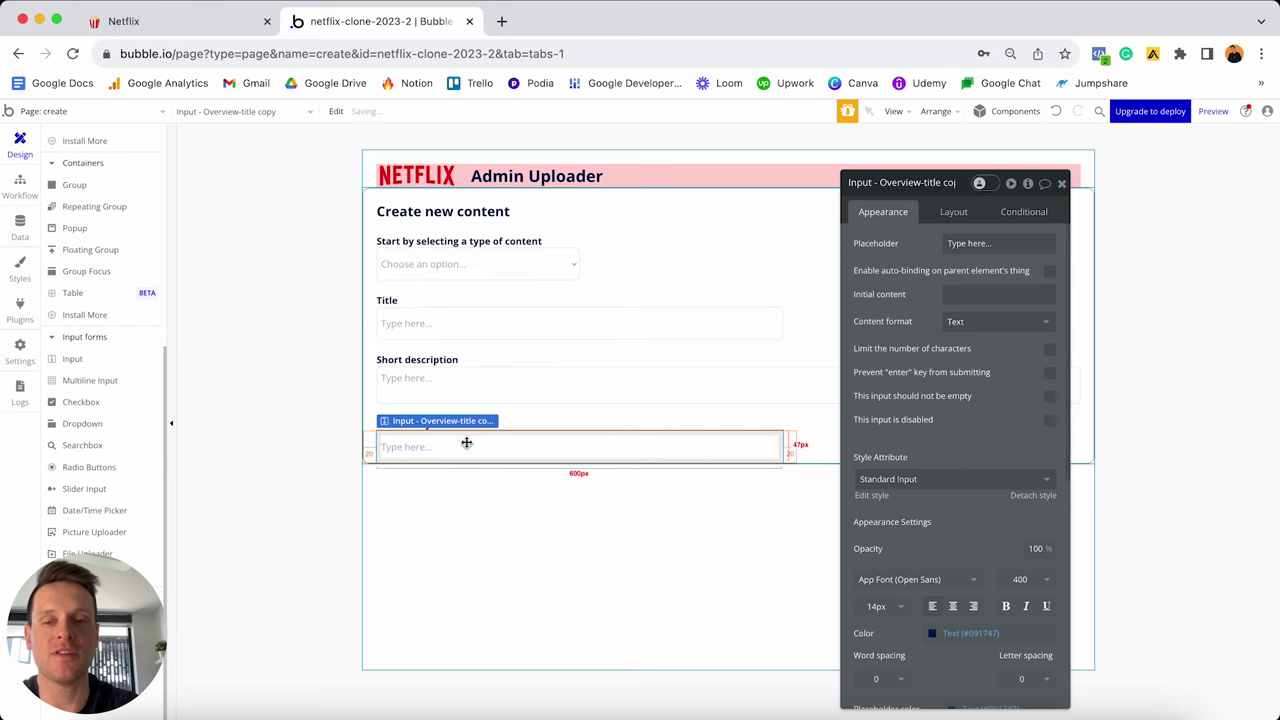
{"action": "left_click", "coordinate": [885, 184]}
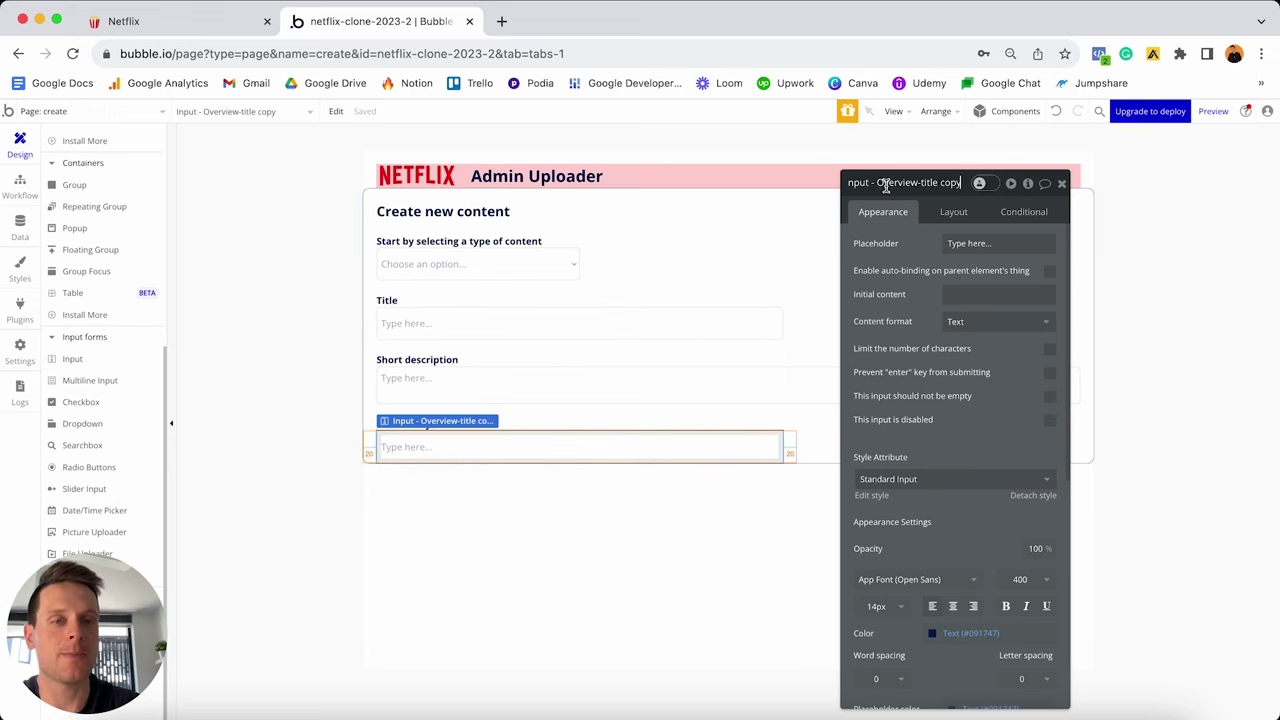
{"action": "left_click_drag", "start_coordinate": [921, 183], "coordinate": [962, 183]}
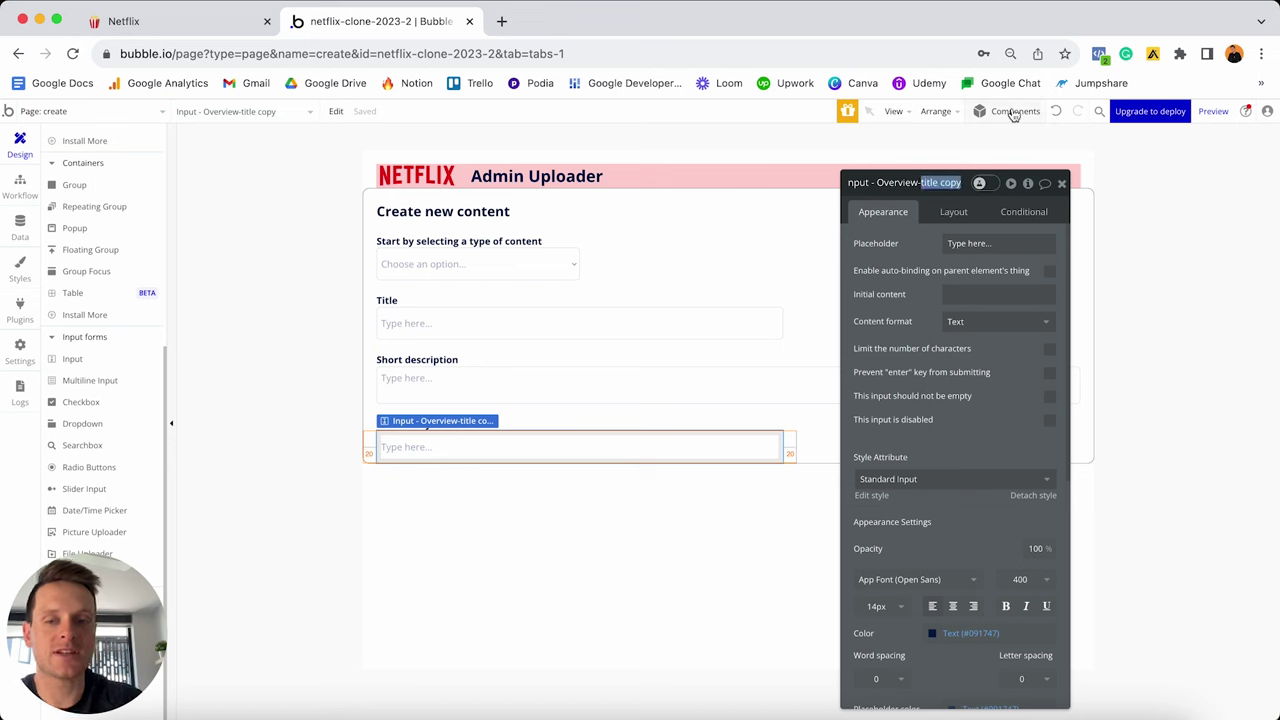
{"action": "type", "text": "published-year"}
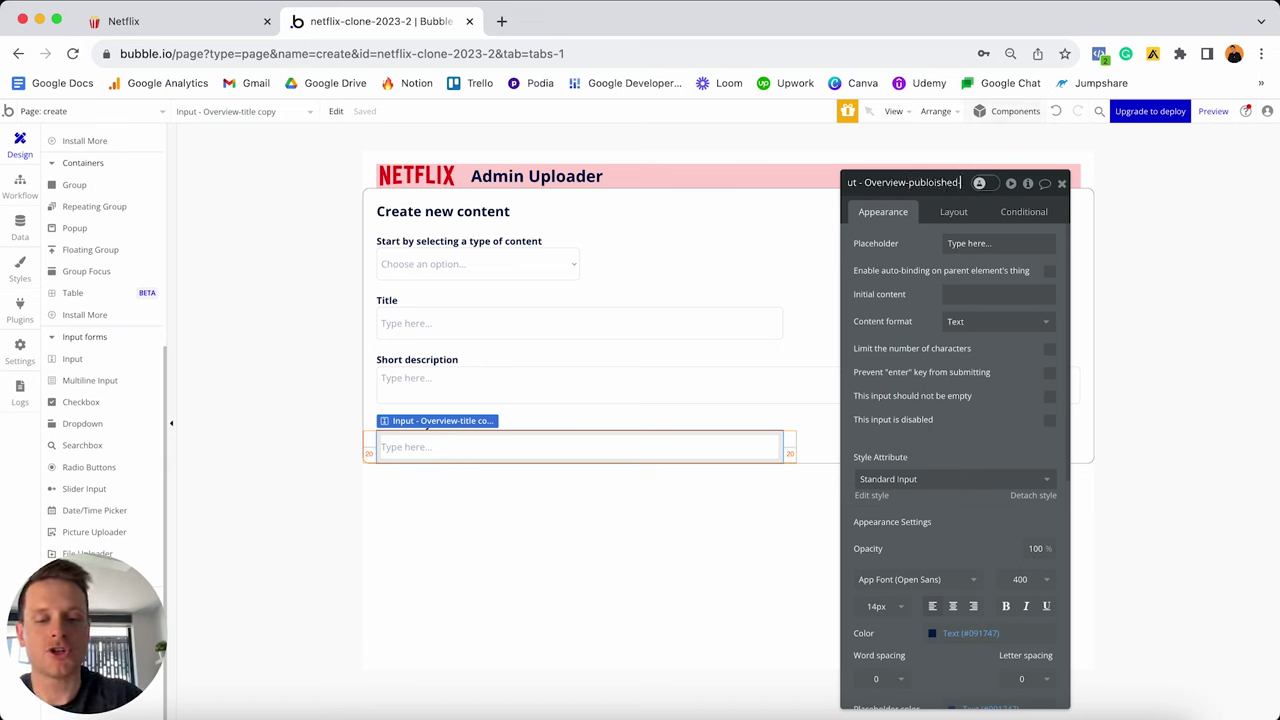
{"action": "left_click", "coordinate": [912, 182]}
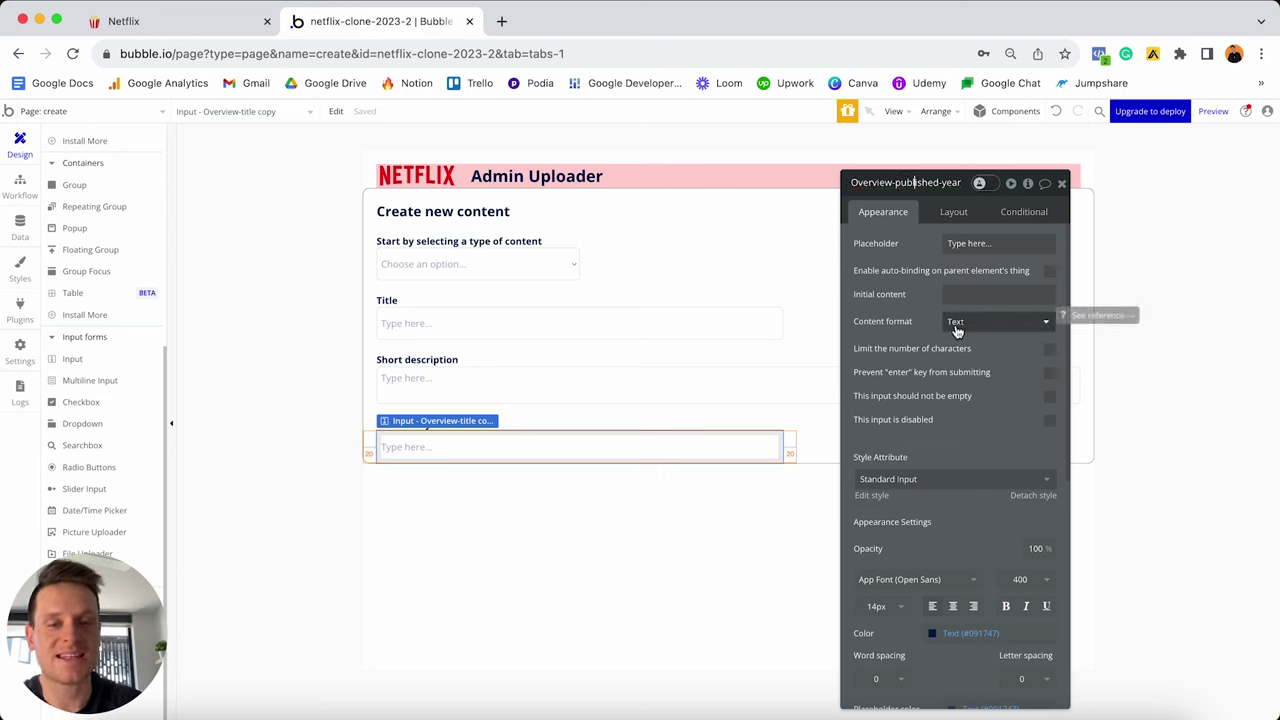
{"action": "left_click", "coordinate": [944, 213]}
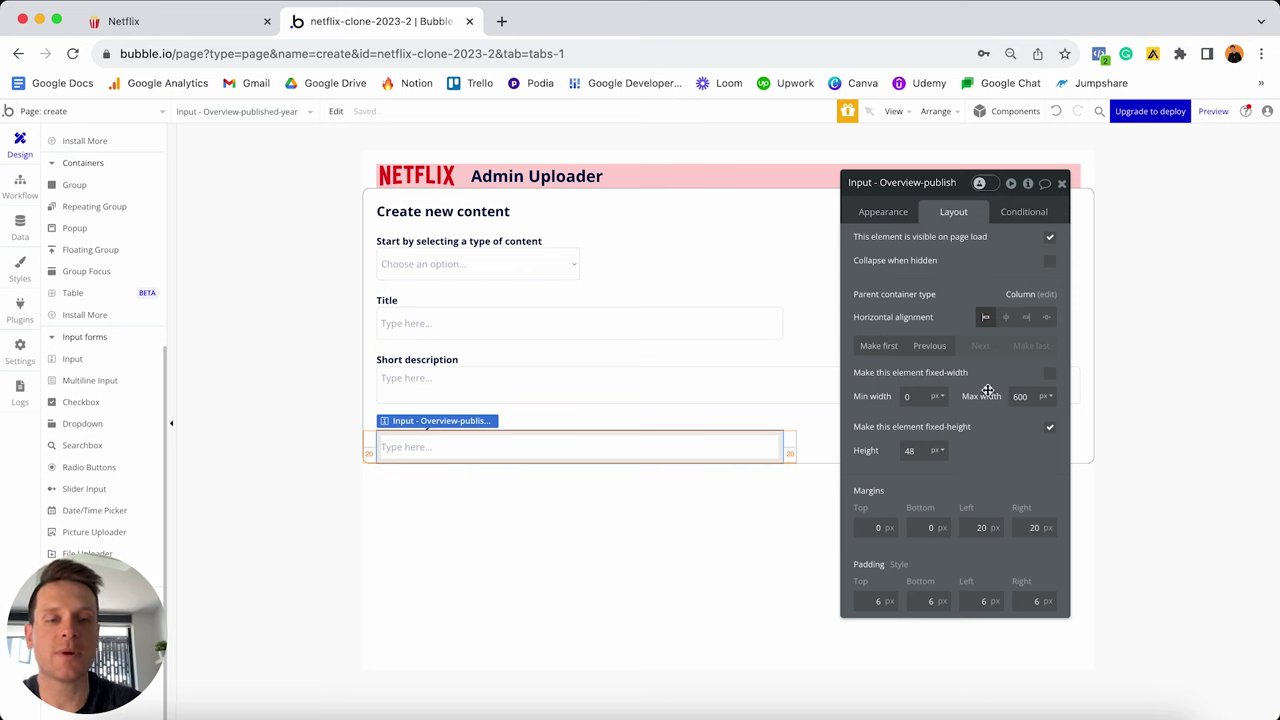
{"action": "double_click", "coordinate": [1019, 396]}
{"action": "type", "text": "300"}
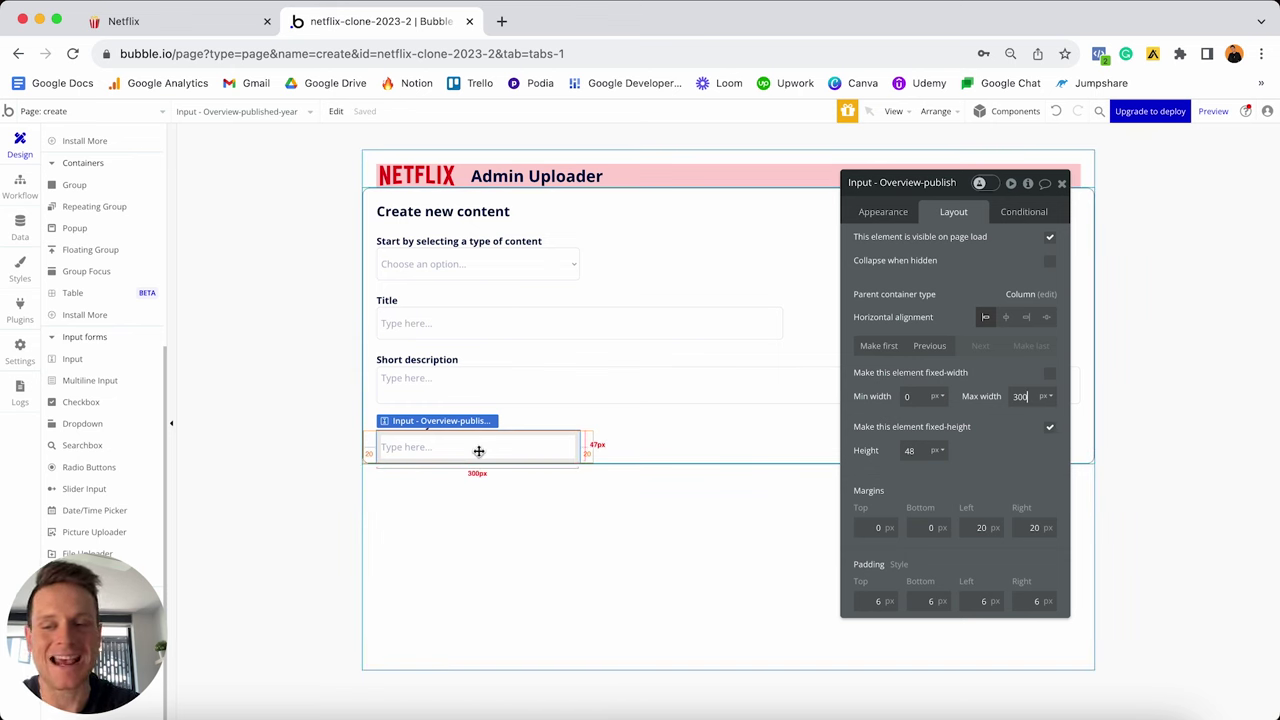
Step: Copy the Published year label below the year input and retitle it 'Thumbnail image'
{"action": "left_click", "coordinate": [514, 425]}
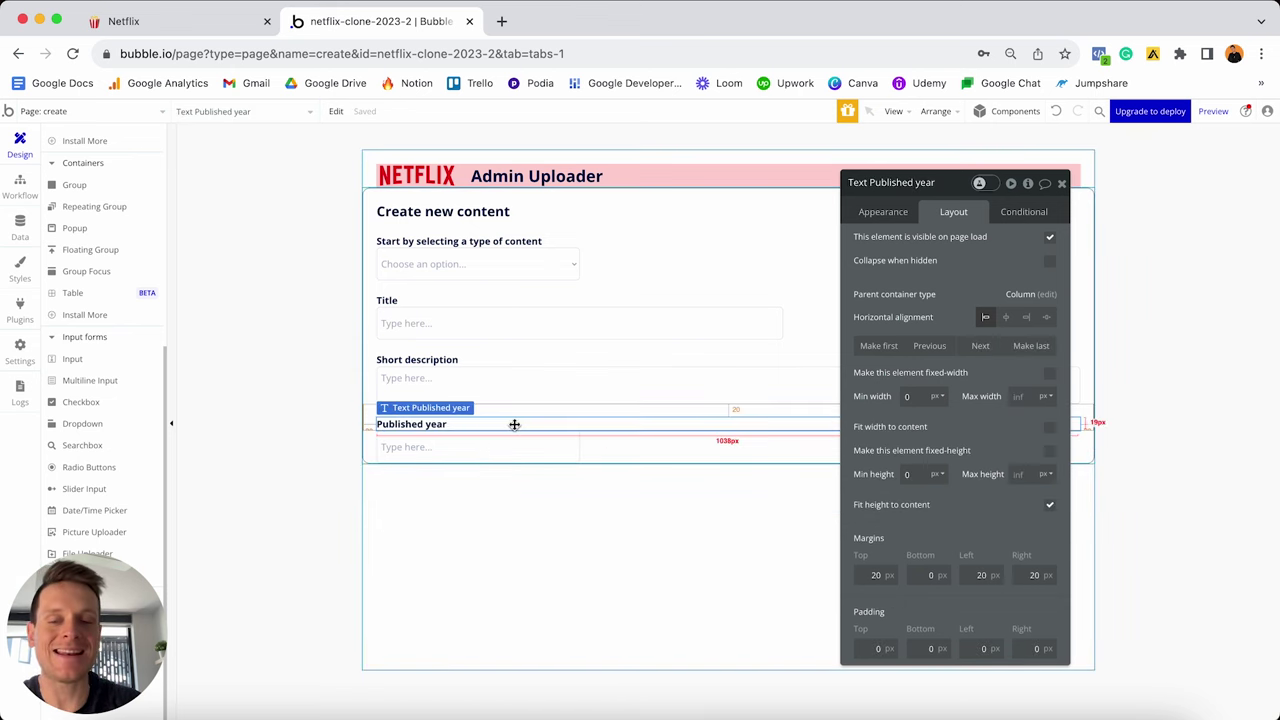
{"action": "left_click_drag", "start_coordinate": [514, 425], "coordinate": [482, 484]}
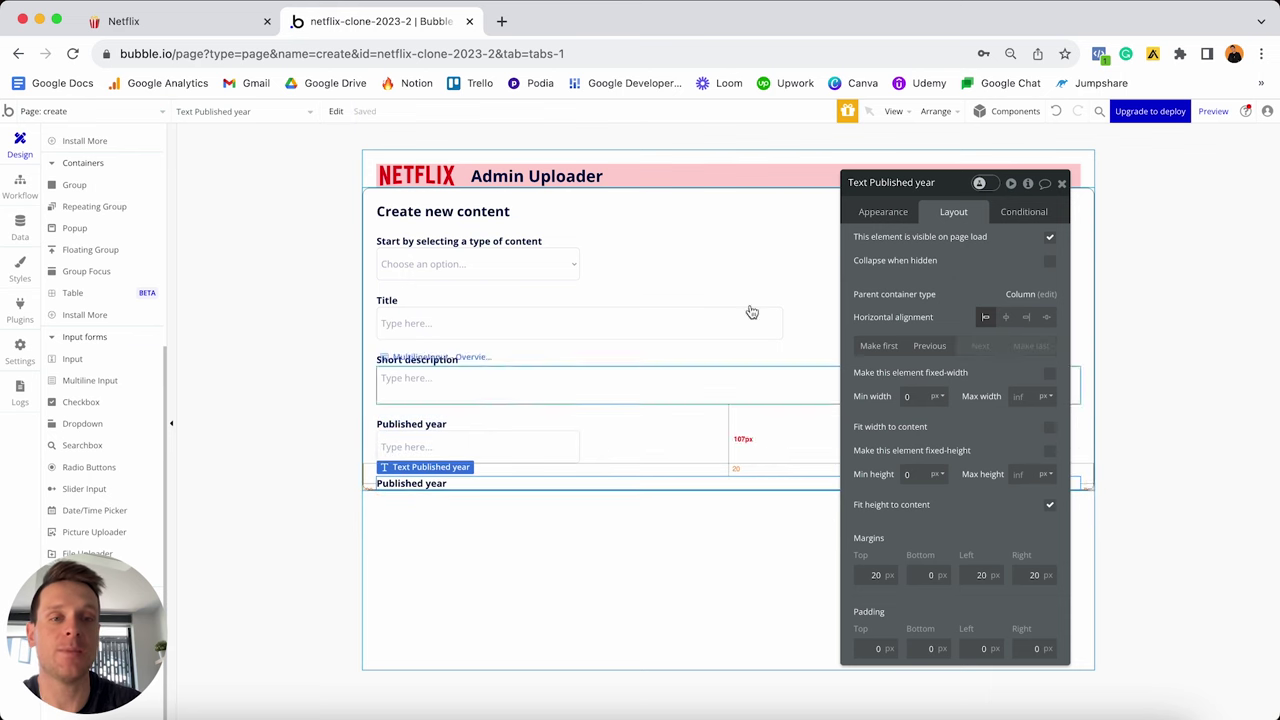
{"action": "left_click", "coordinate": [884, 213]}
{"action": "triple_click", "coordinate": [908, 245]}
{"action": "type", "text": "Thumbnail image"}
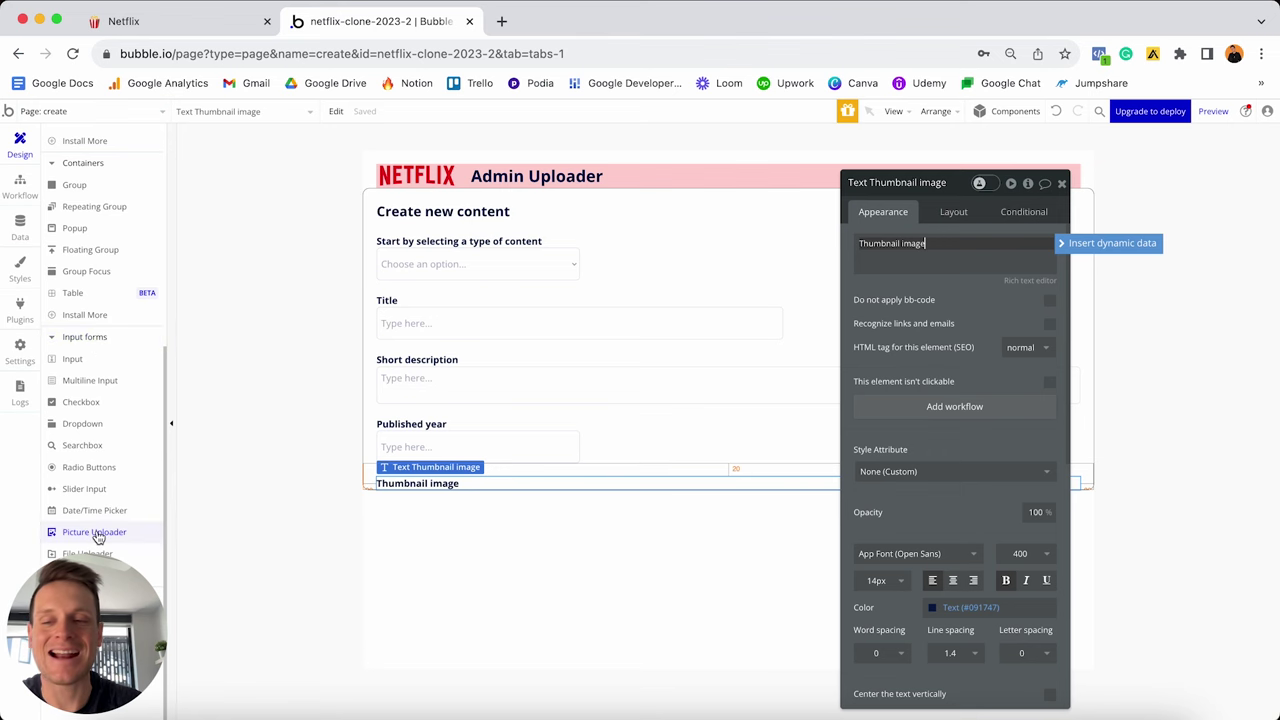
Step: Add a picture uploader named 'Overview-thumbnail' with flexible width capped at 300 px
{"action": "left_click_drag", "start_coordinate": [97, 537], "coordinate": [442, 478]}
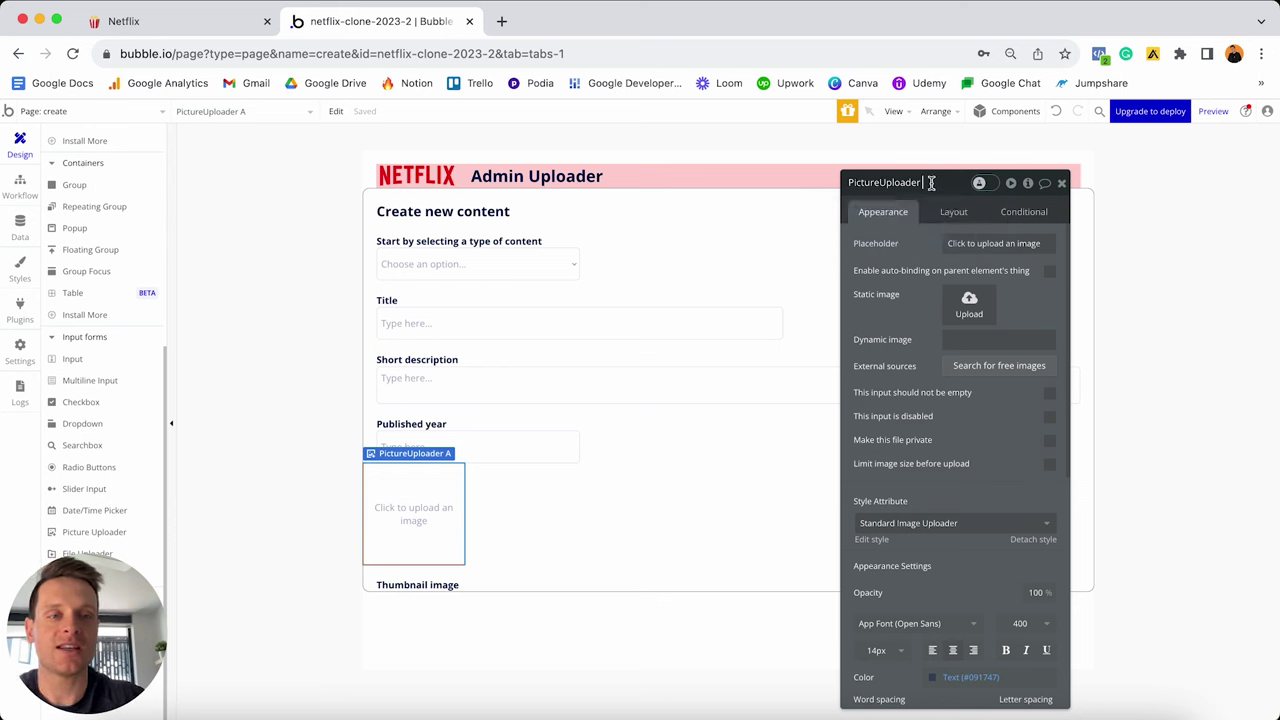
{"action": "type", "text": "- Ove"}
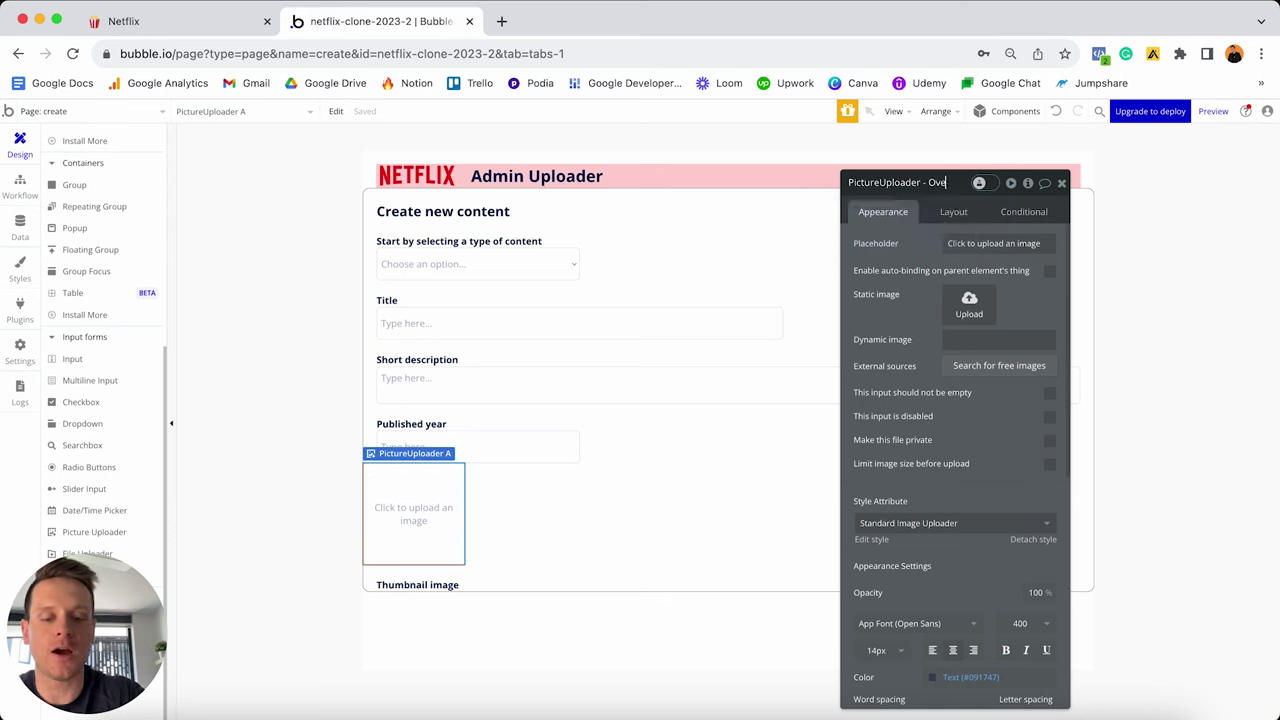
{"action": "type", "text": "rview-th"}
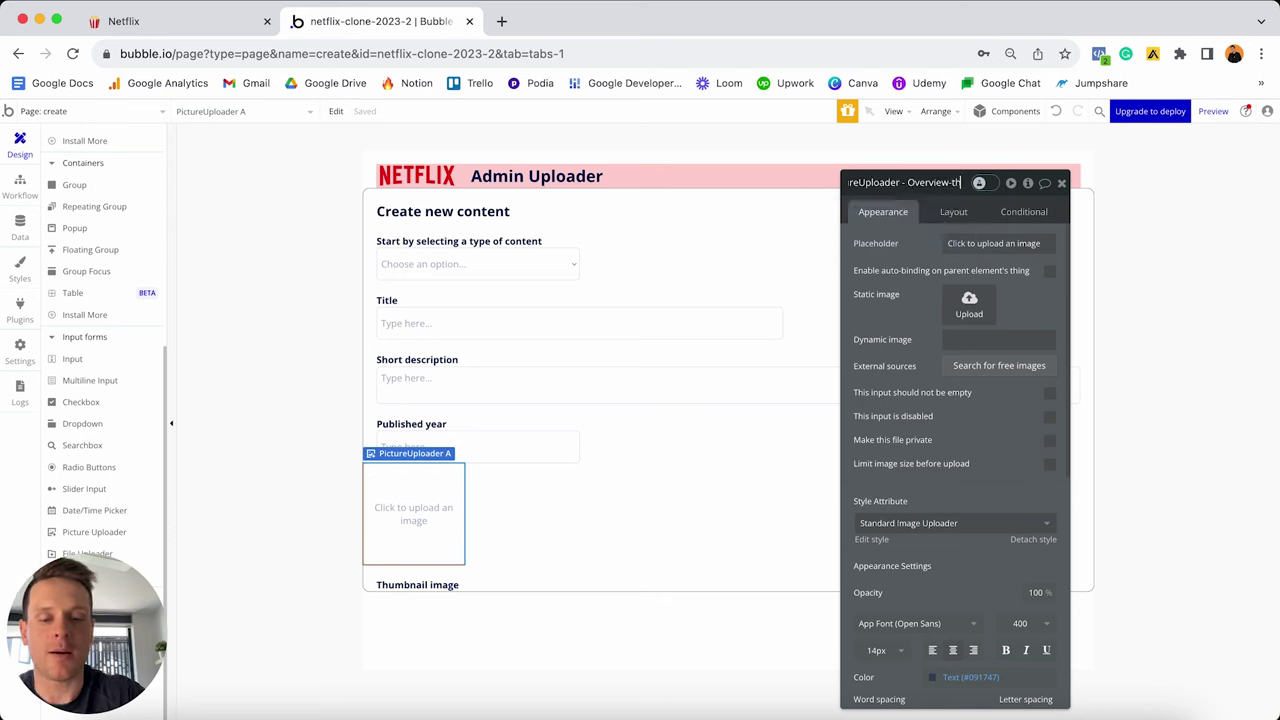
{"action": "type", "text": "umbnail"}
{"action": "left_click", "coordinate": [953, 214]}
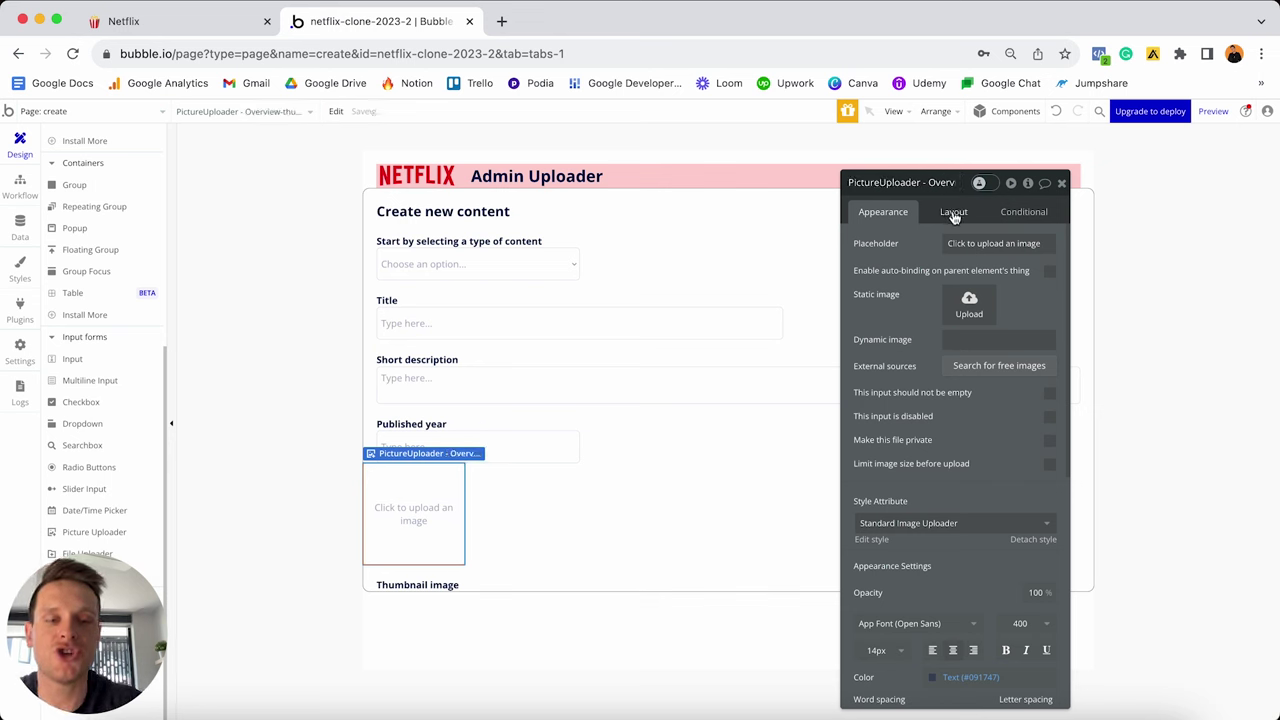
{"action": "left_click", "coordinate": [953, 213]}
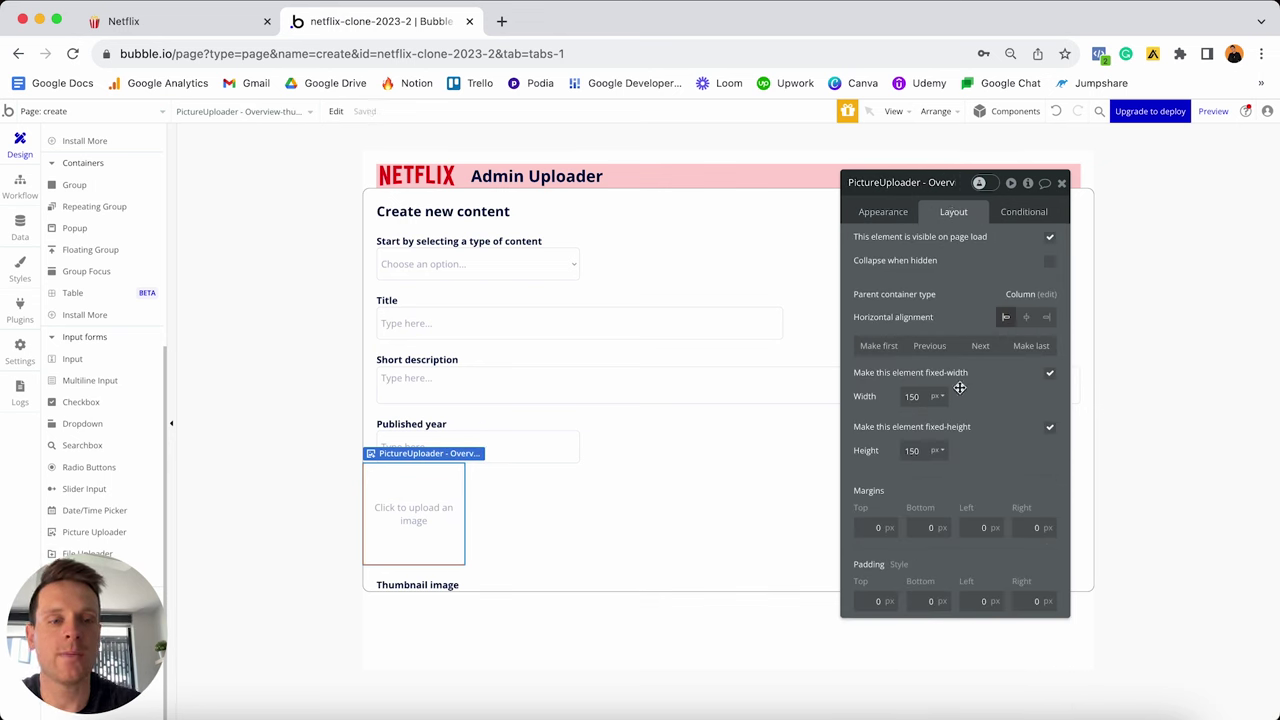
{"action": "left_click", "coordinate": [1049, 376]}
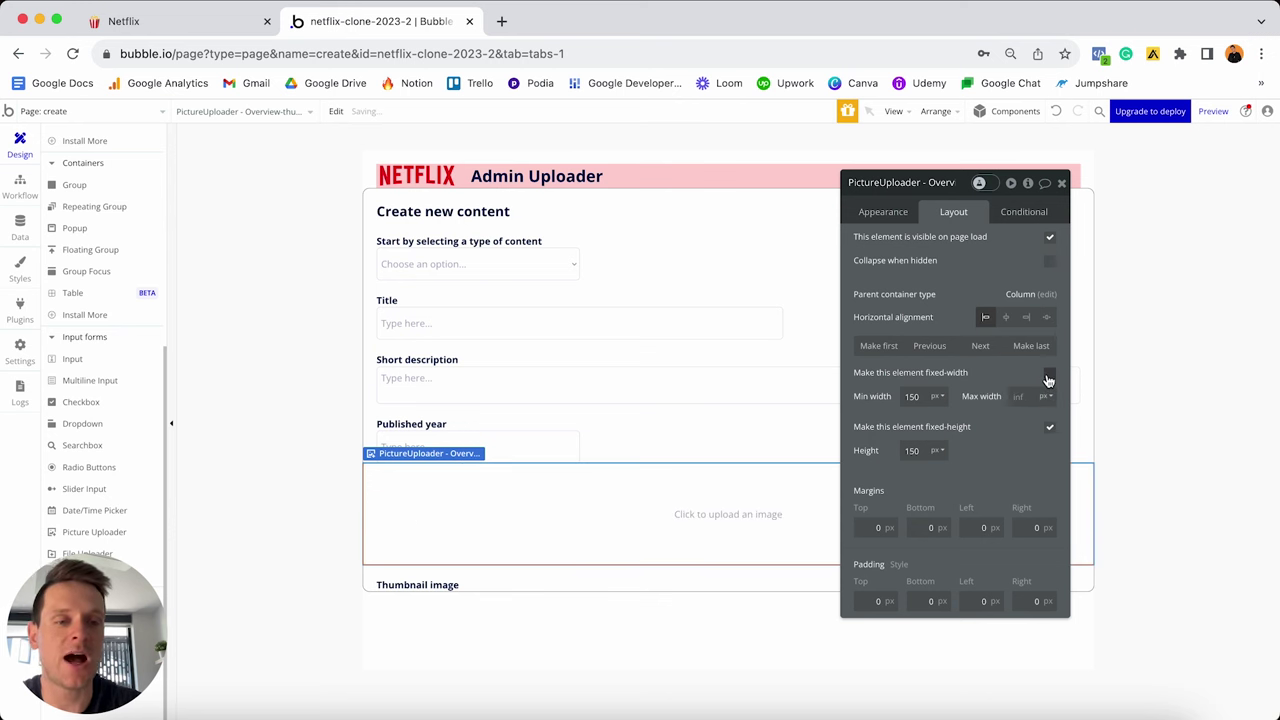
{"action": "double_click", "coordinate": [912, 396]}
{"action": "type", "text": "0"}
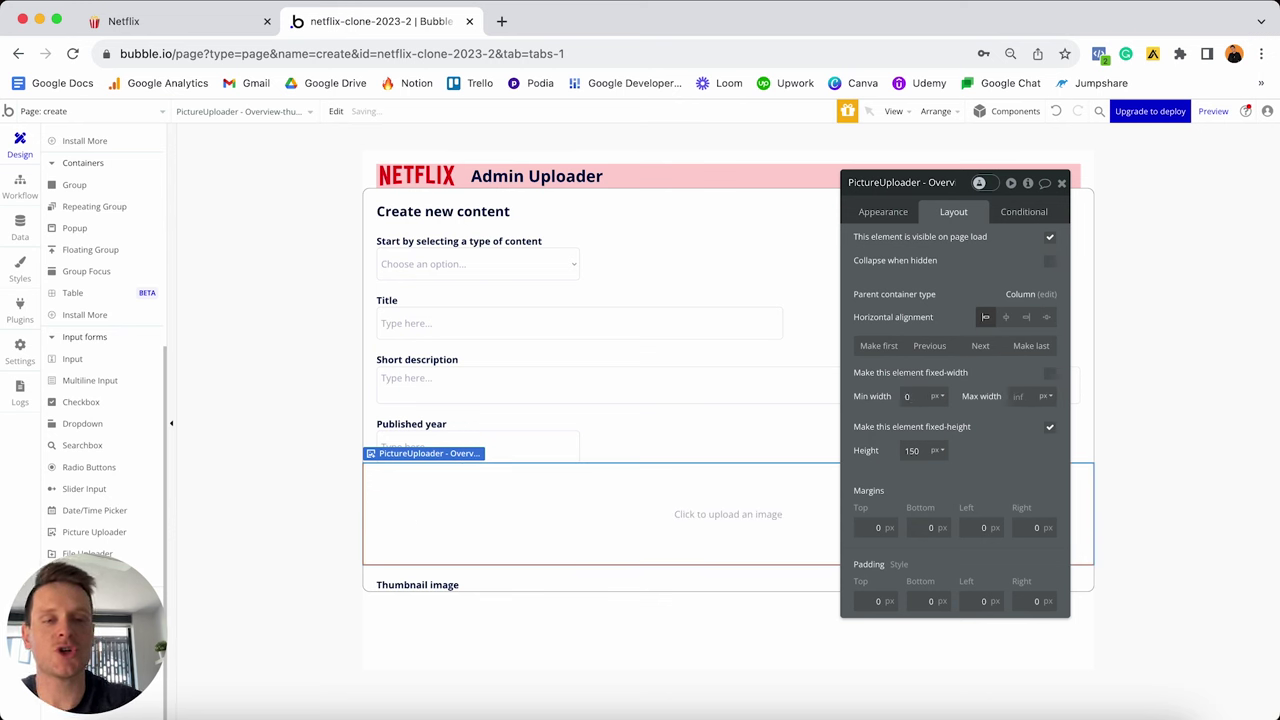
{"action": "type", "text": "3"}
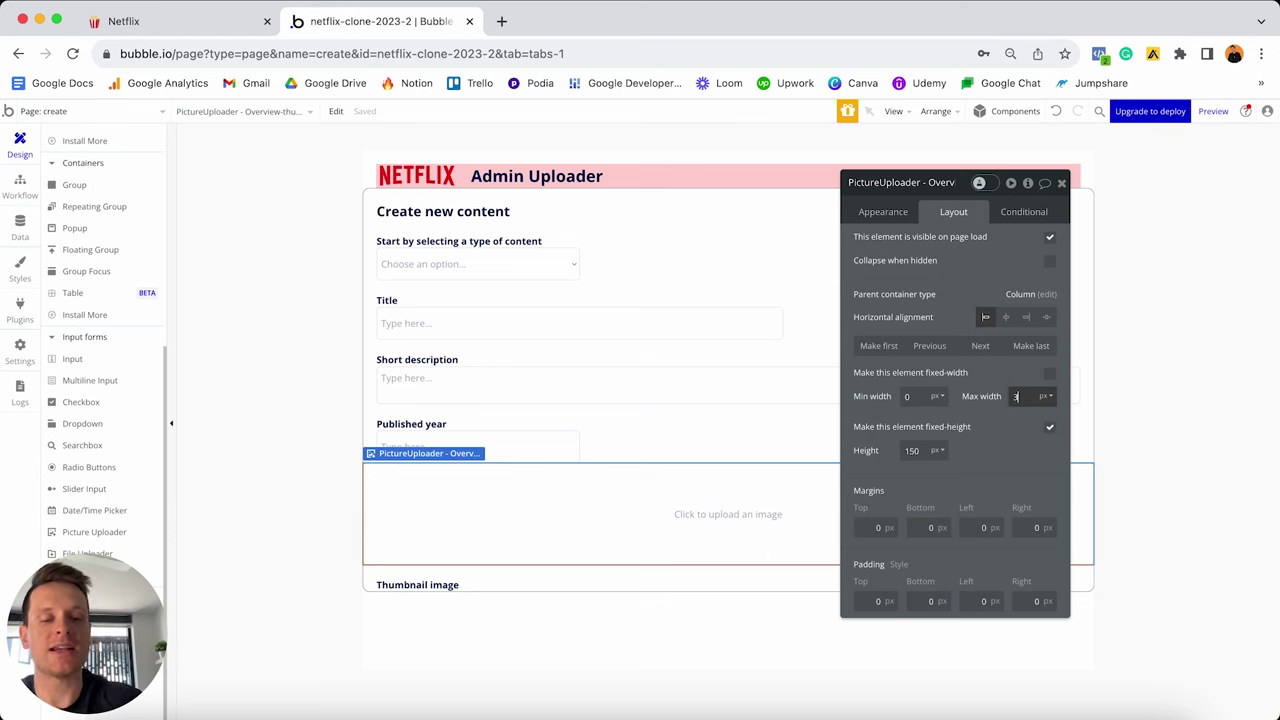
{"action": "type", "text": "00"}
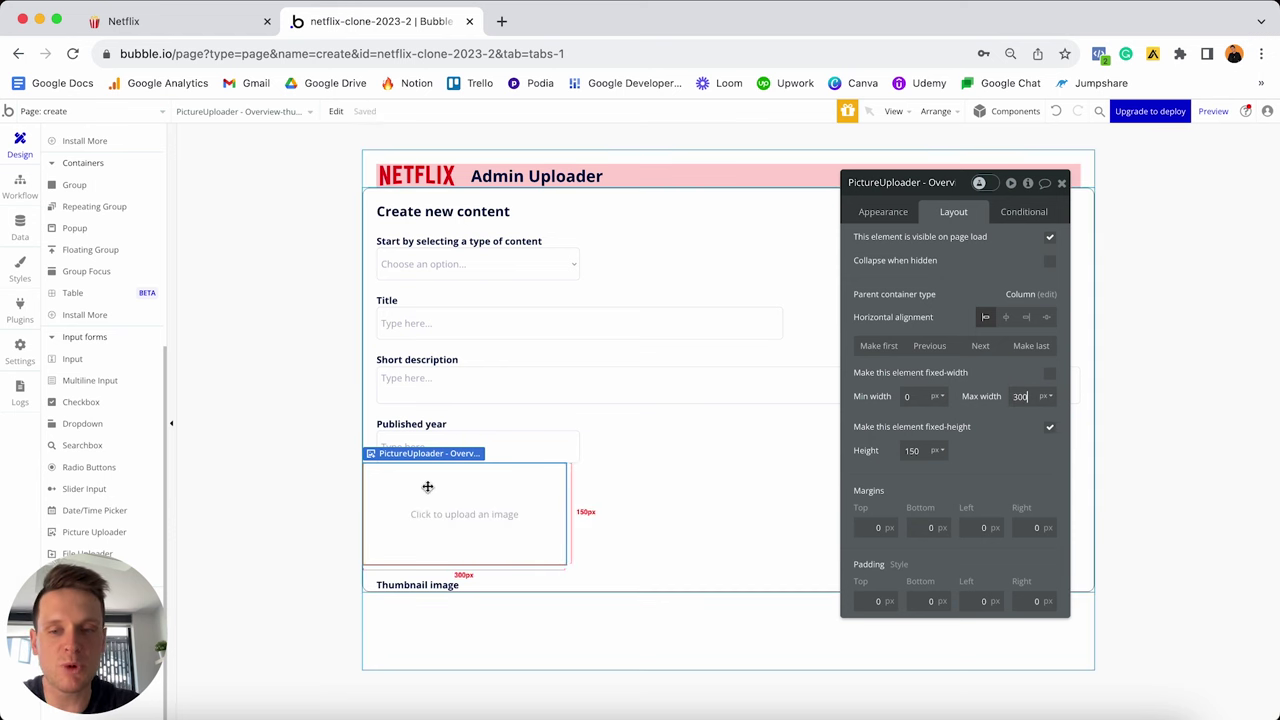
{"action": "left_click_drag", "start_coordinate": [517, 466], "coordinate": [541, 452]}
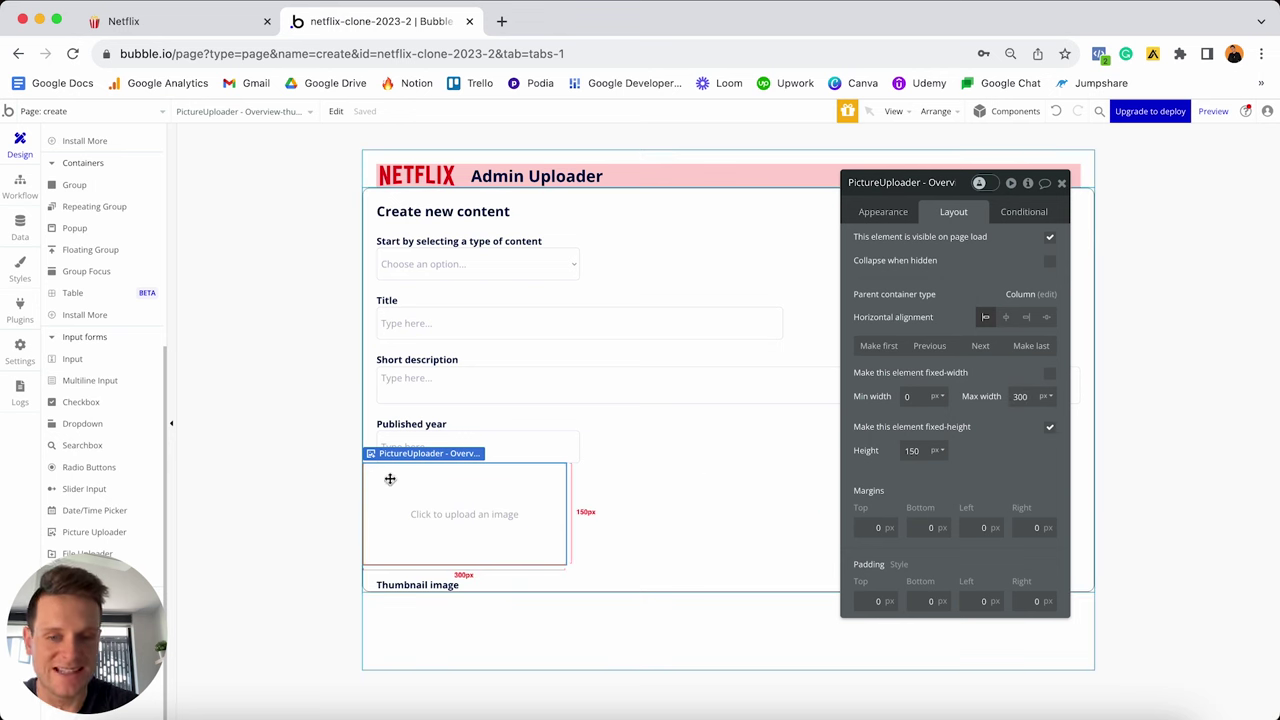
{"action": "left_click", "coordinate": [551, 529]}
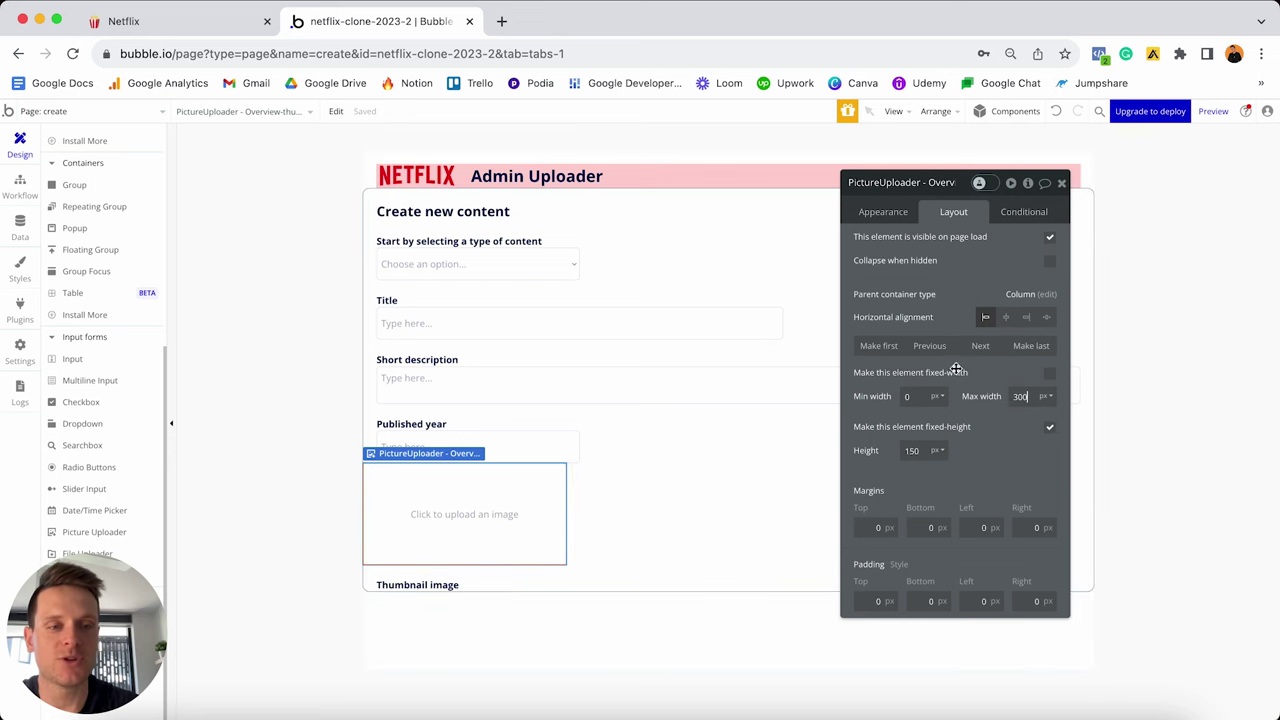
Step: Place the uploader after the Published year field with 20 px left and right margins
{"action": "left_click", "coordinate": [980, 346]}
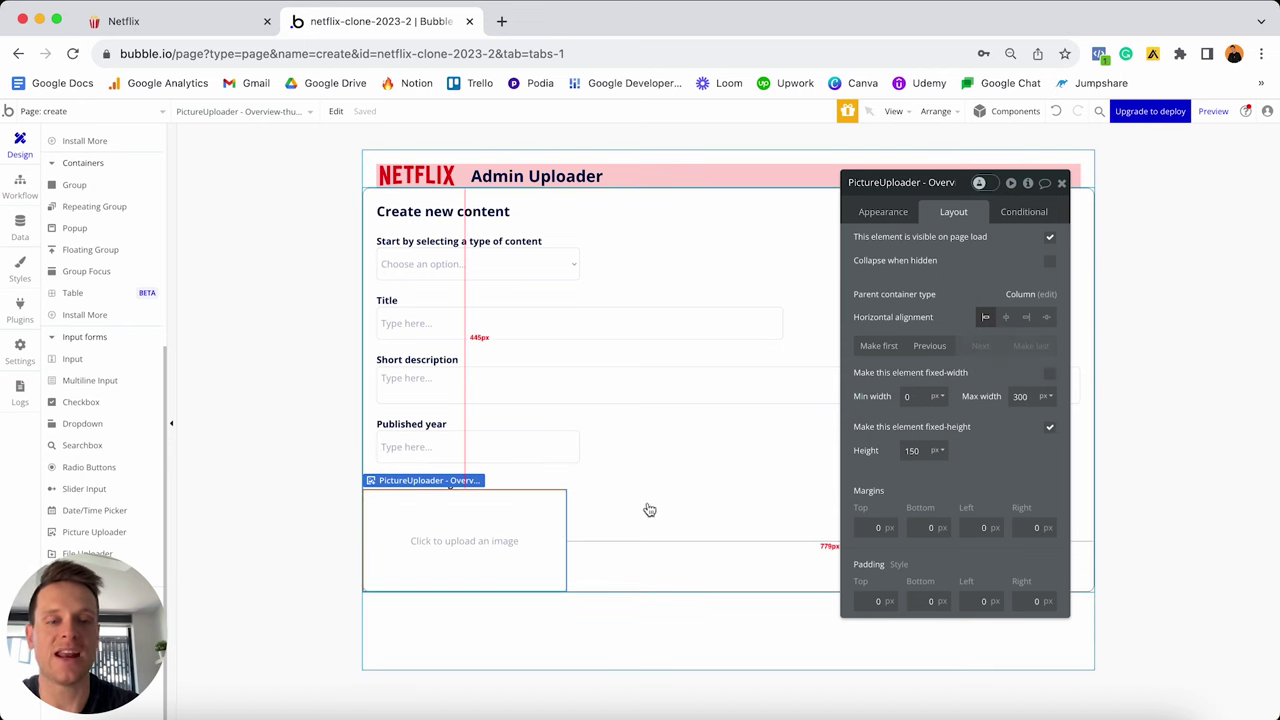
{"action": "left_click", "coordinate": [963, 527]}
{"action": "type", "text": "20"}
{"action": "key", "text": "Tab"}
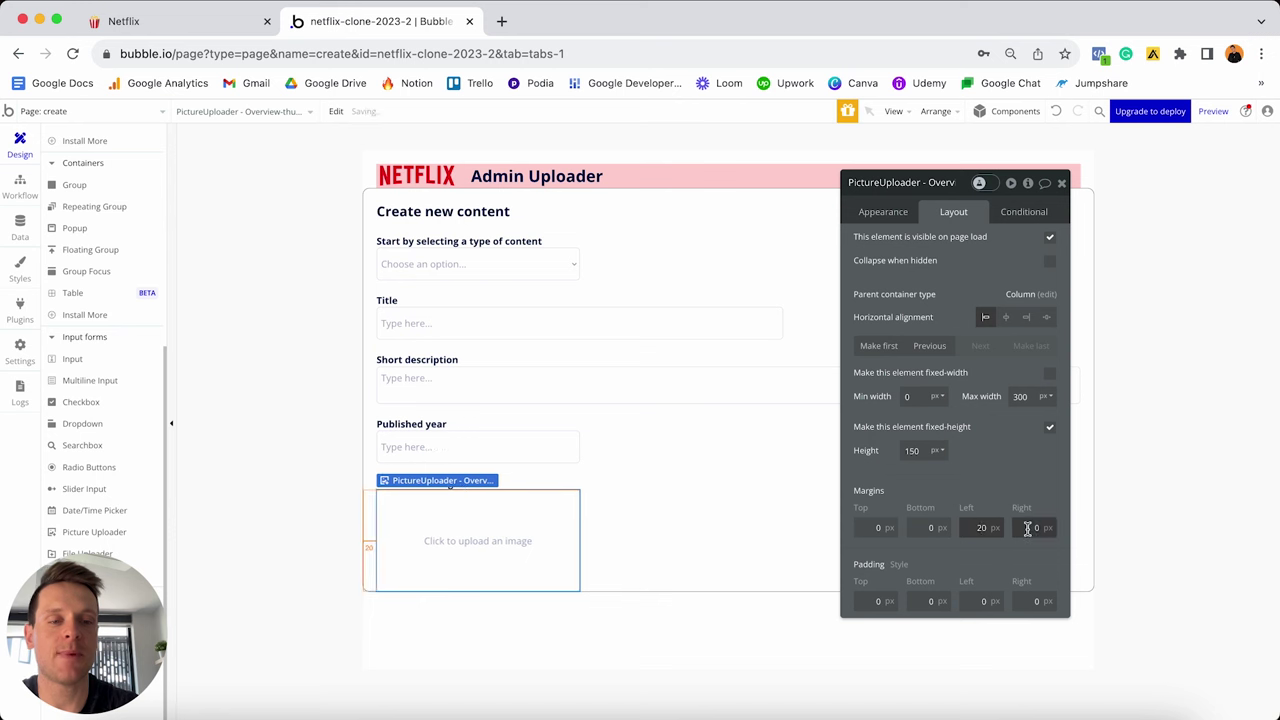
{"action": "type", "text": "20"}
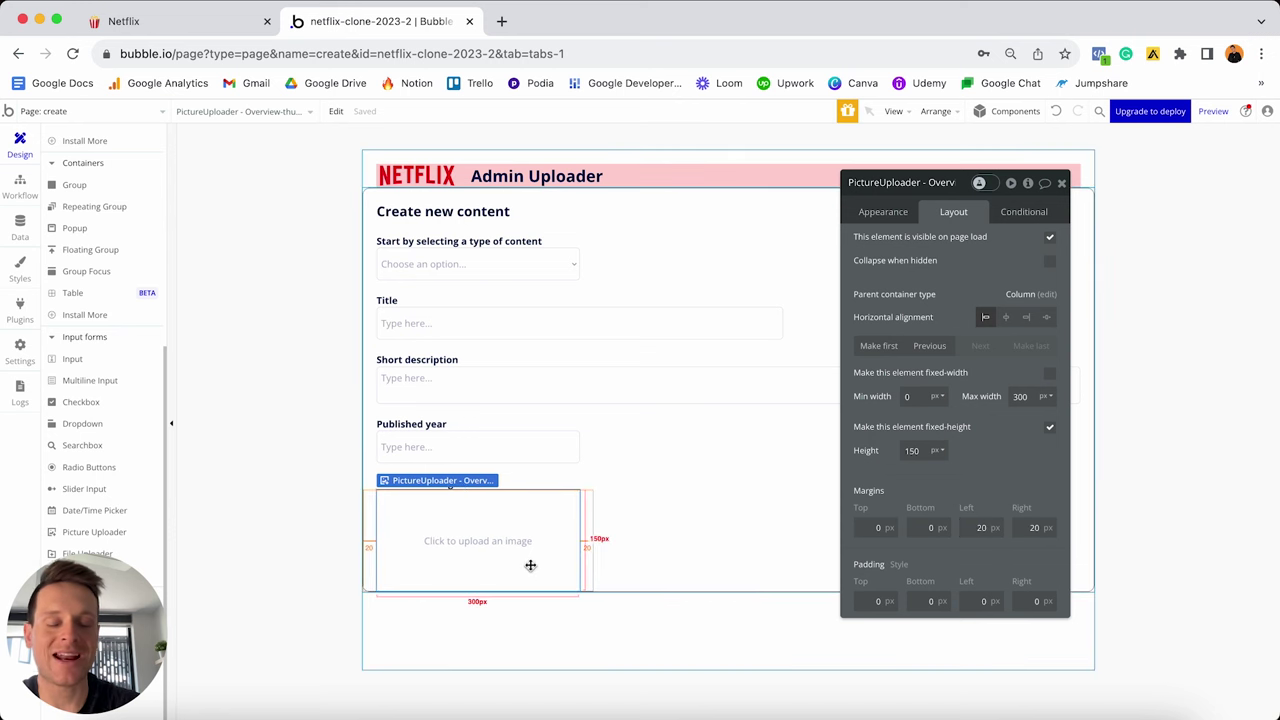
Step: Paste a copy of the label below the uploader, retitle it 'Genres', and view the option sets
{"action": "key", "text": "ctrl+v"}
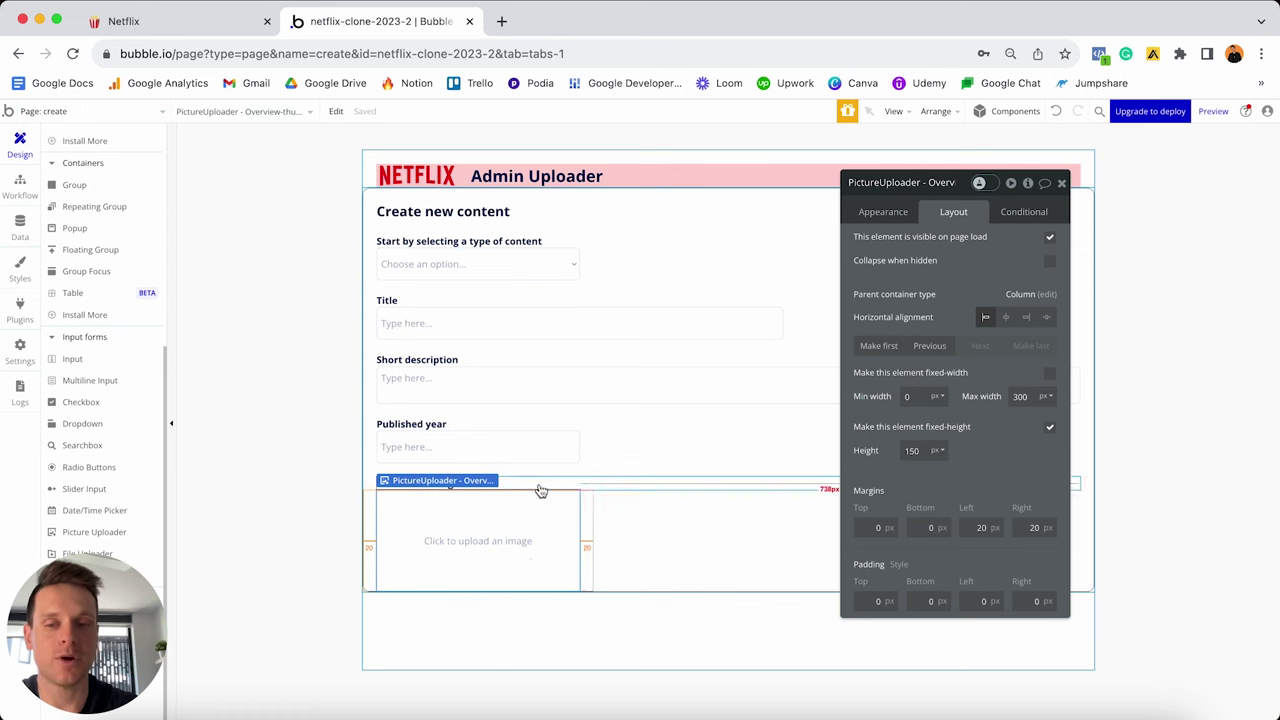
{"action": "left_click", "coordinate": [882, 212]}
{"action": "left_click", "coordinate": [912, 268]}
{"action": "type", "text": "Genres"}
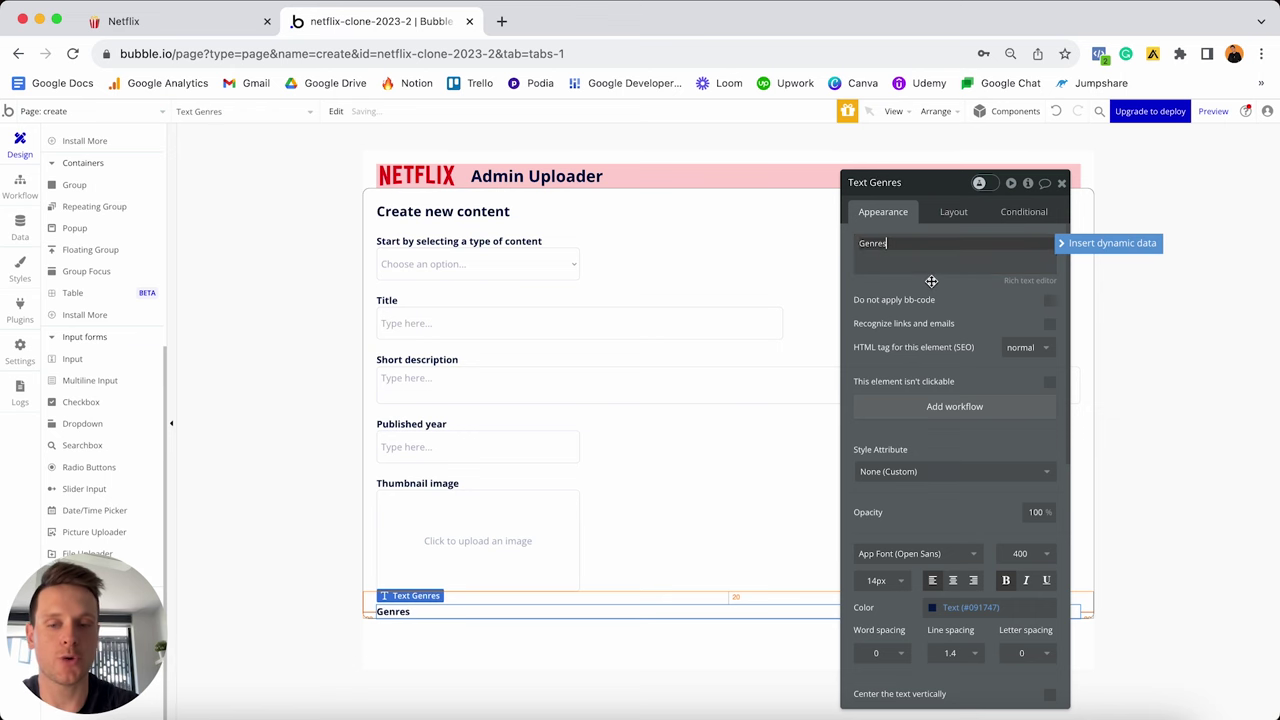
{"action": "left_click", "coordinate": [20, 226]}
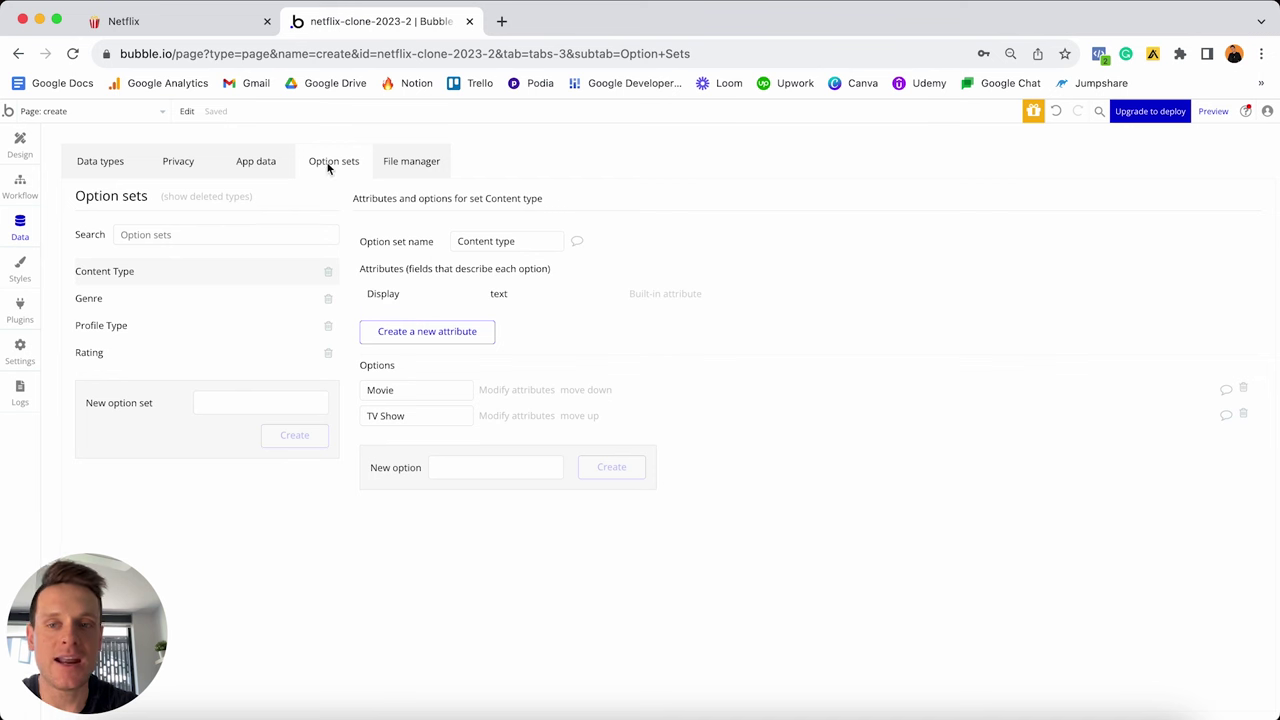
Step: Inspect the Genre option set's values and the Content data type's Genres field, then return to Design
{"action": "left_click", "coordinate": [200, 297]}
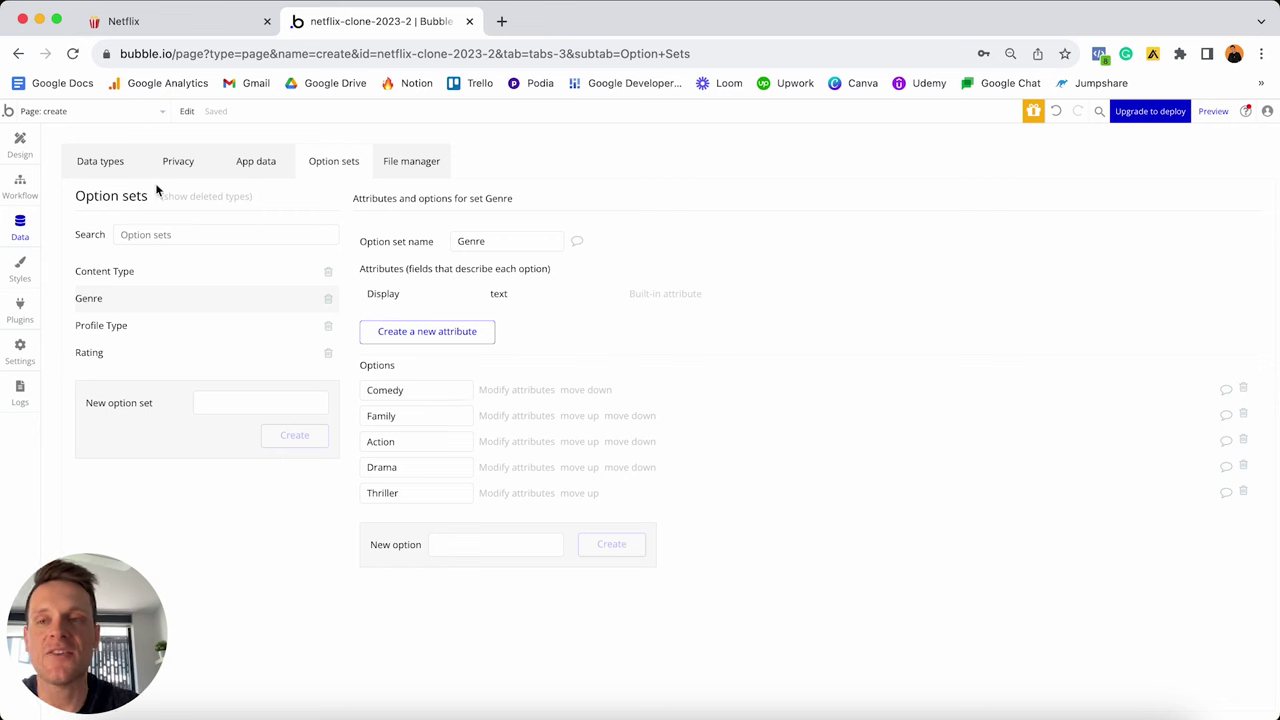
{"action": "left_click", "coordinate": [105, 163]}
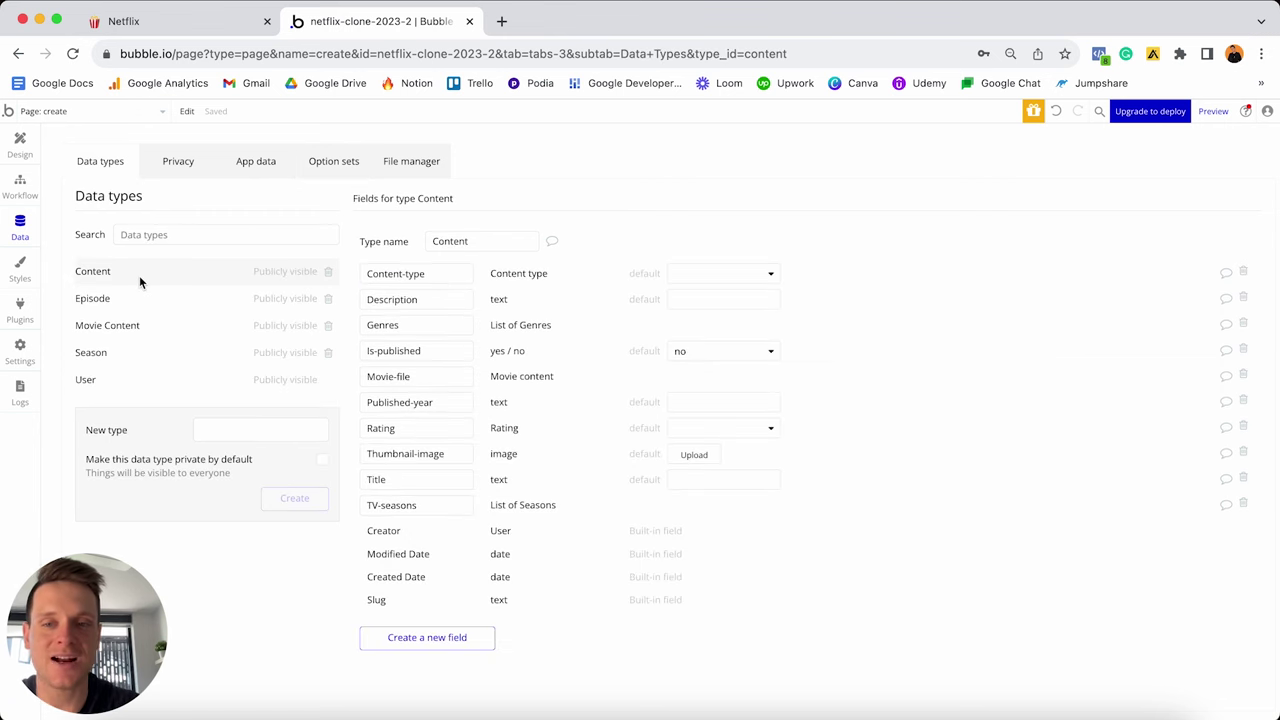
{"action": "left_click", "coordinate": [436, 328]}
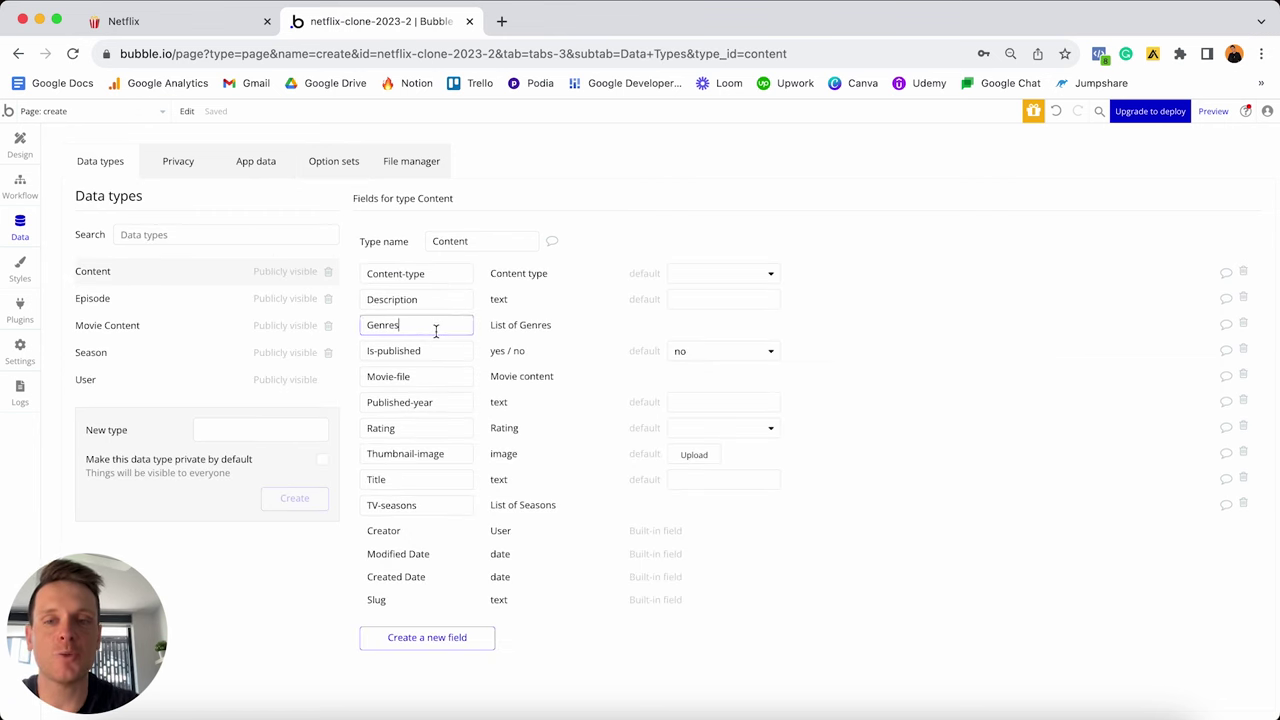
{"action": "double_click", "coordinate": [436, 331]}
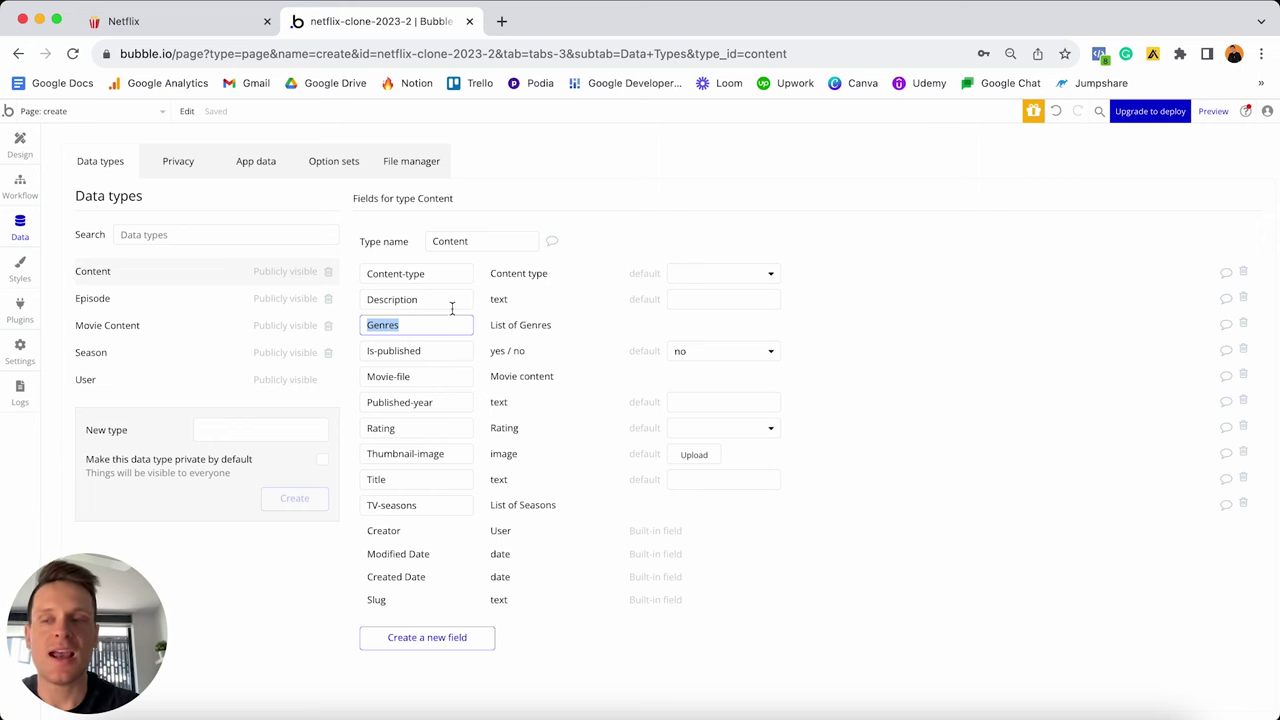
{"action": "left_click", "coordinate": [18, 142]}
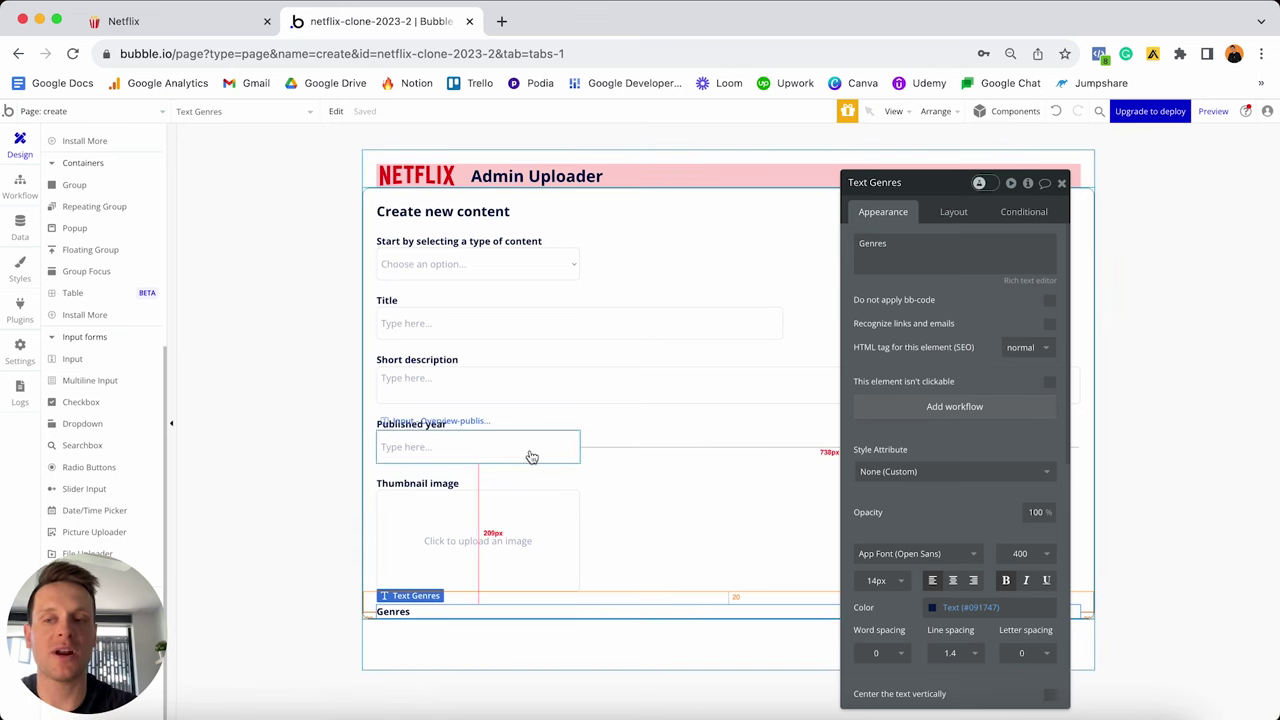
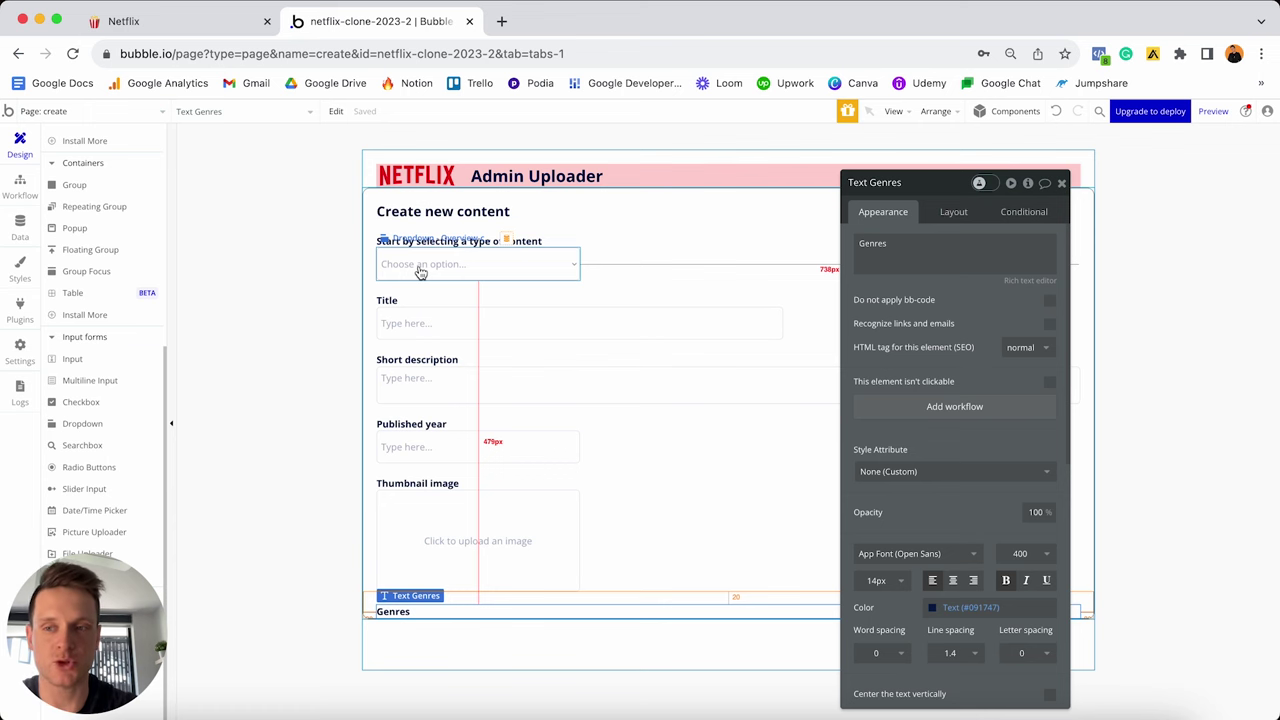
Step: Search the plugin store for 'multi' and install the Multiselect Dropdown plugin
{"action": "left_click", "coordinate": [19, 310]}
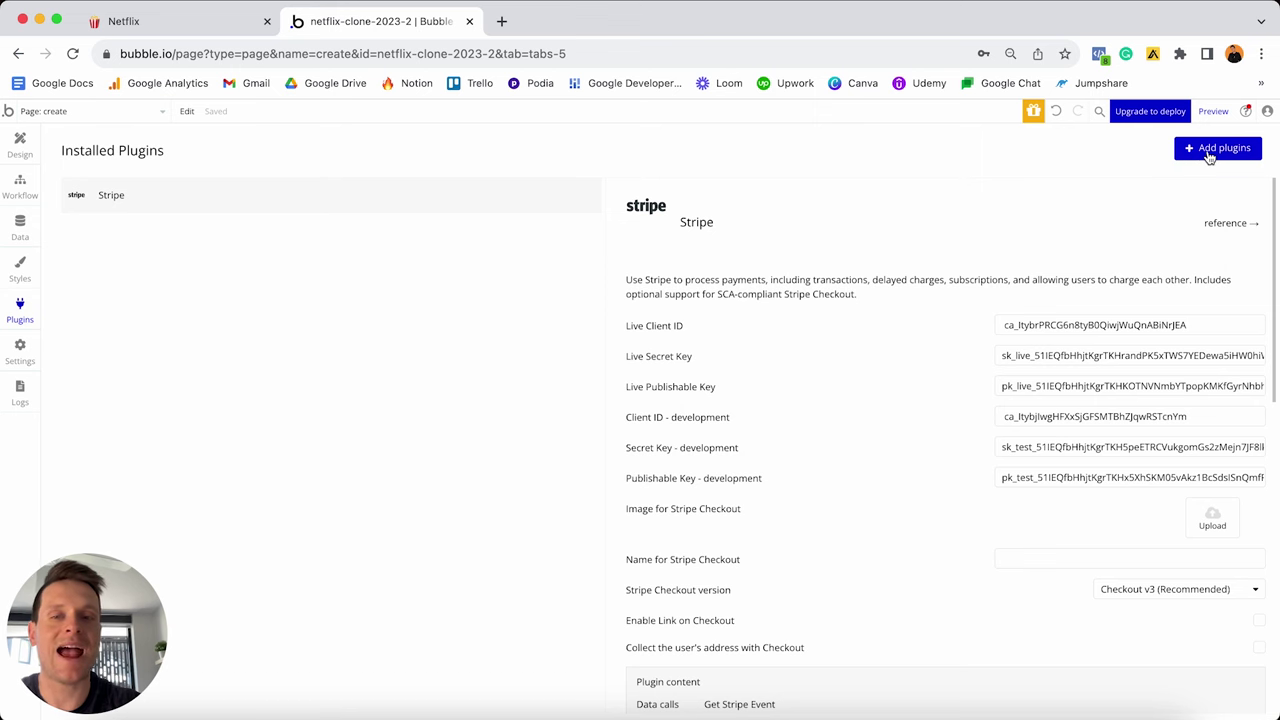
{"action": "left_click", "coordinate": [1210, 152]}
{"action": "type", "text": "multi"}
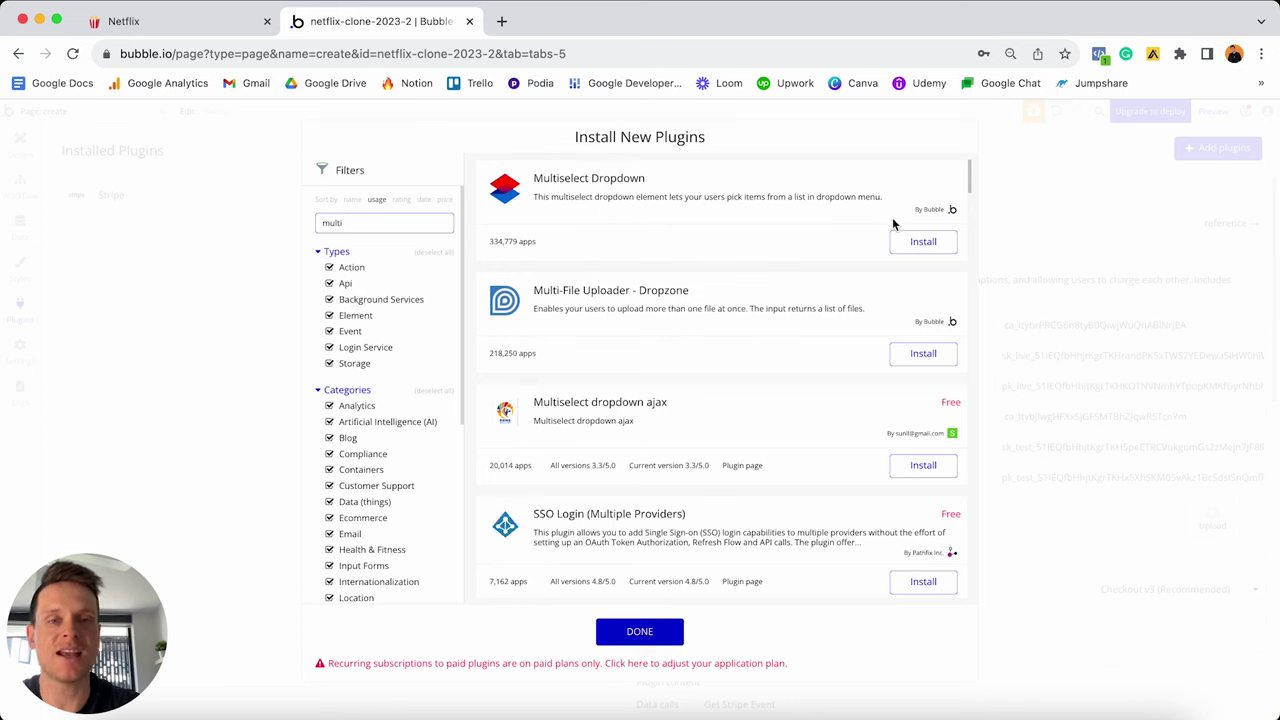
{"action": "left_click", "coordinate": [921, 243]}
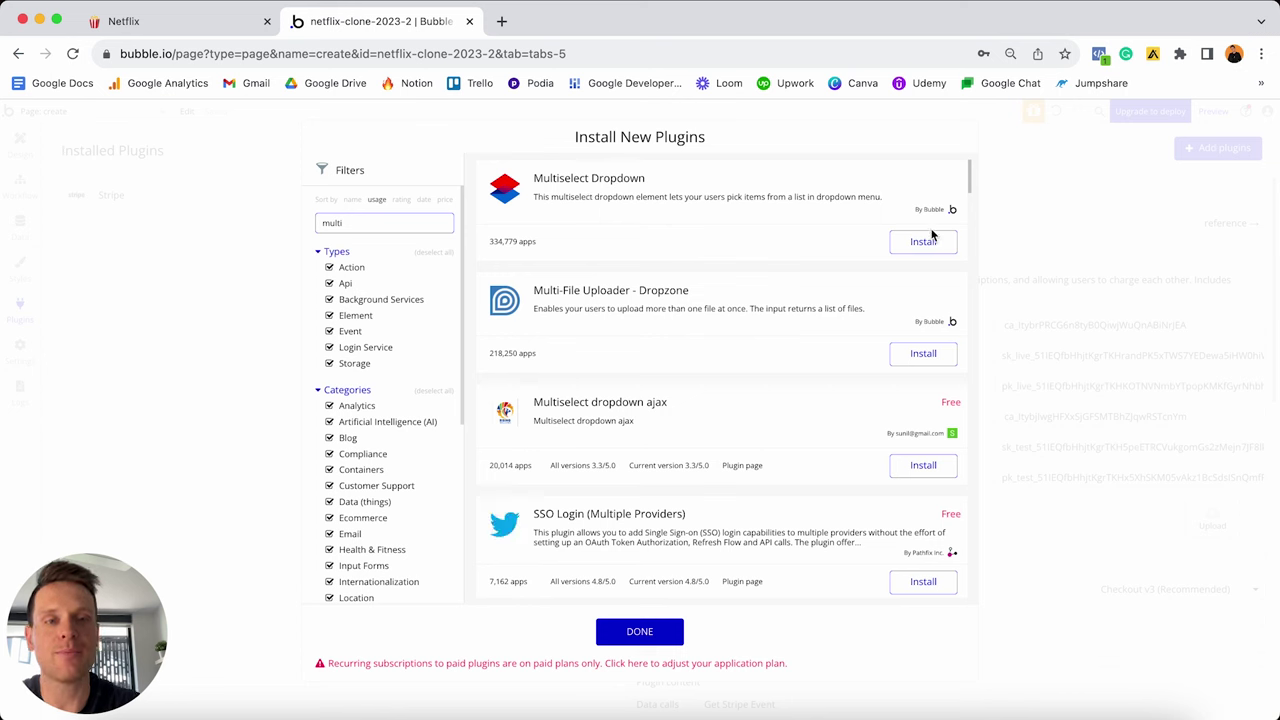
{"action": "left_click", "coordinate": [643, 634]}
Step: Place a Multi dropdown element (Multidropdown A) on the Admin Uploader page above the Genres label
{"action": "left_click", "coordinate": [19, 143]}
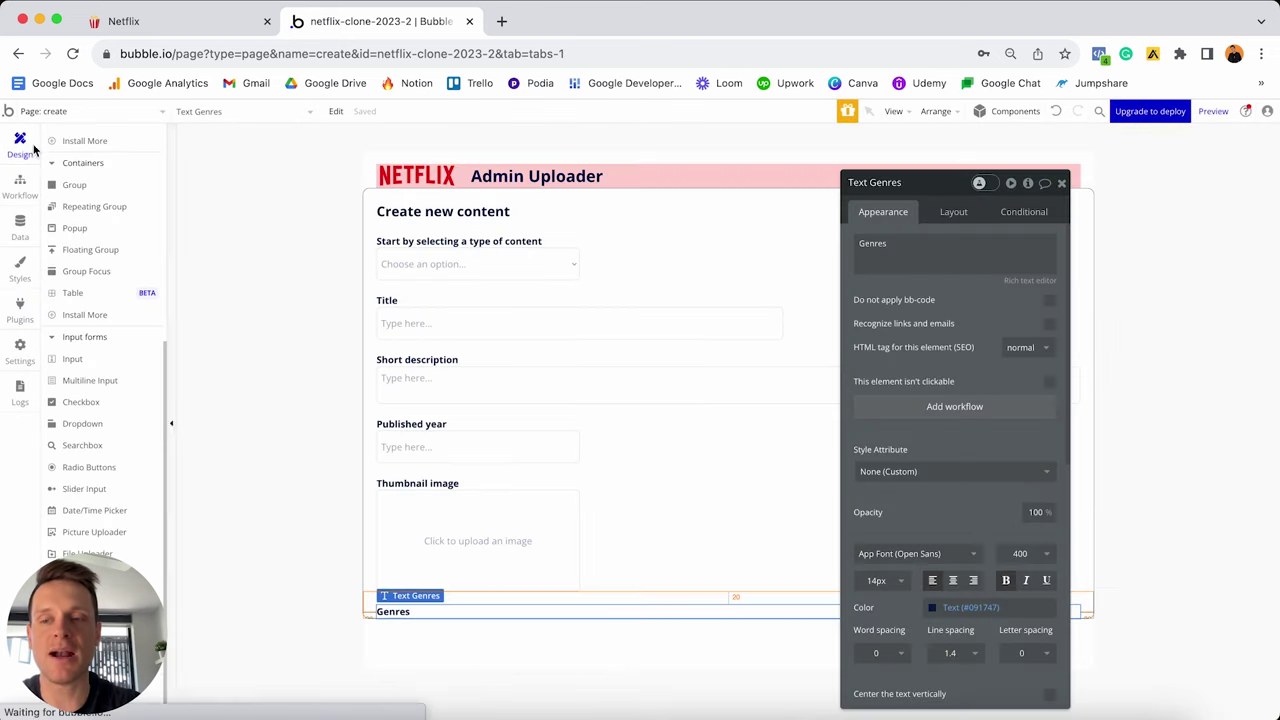
{"action": "scroll", "coordinate": [136, 421], "scroll_direction": "down", "scroll_amount": 1}
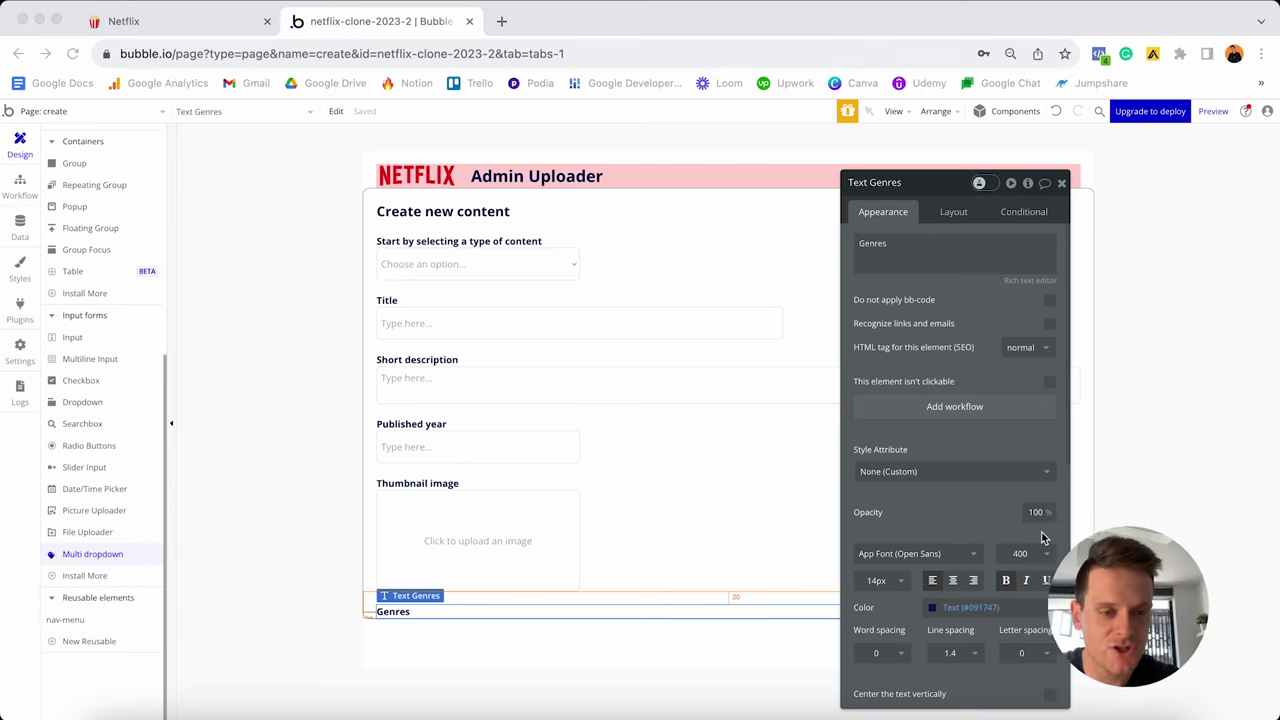
{"action": "left_click", "coordinate": [92, 556]}
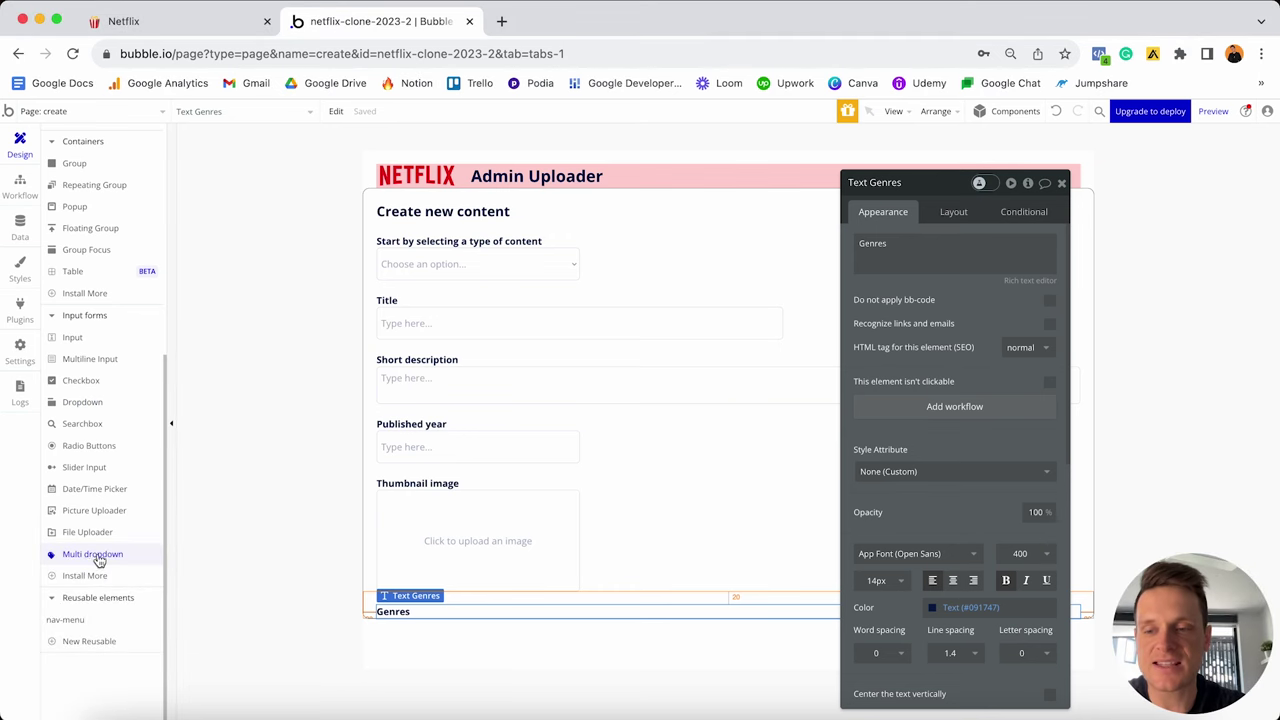
{"action": "left_click", "coordinate": [92, 556]}
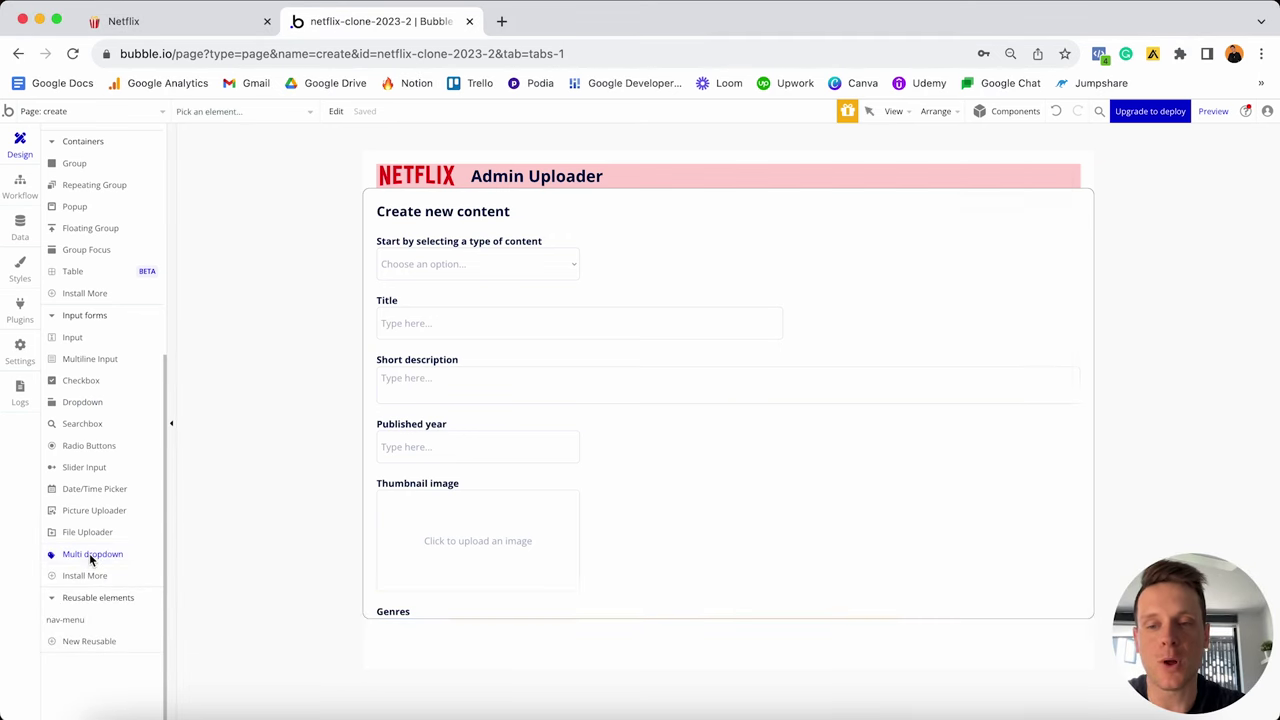
{"action": "left_click", "coordinate": [444, 601]}
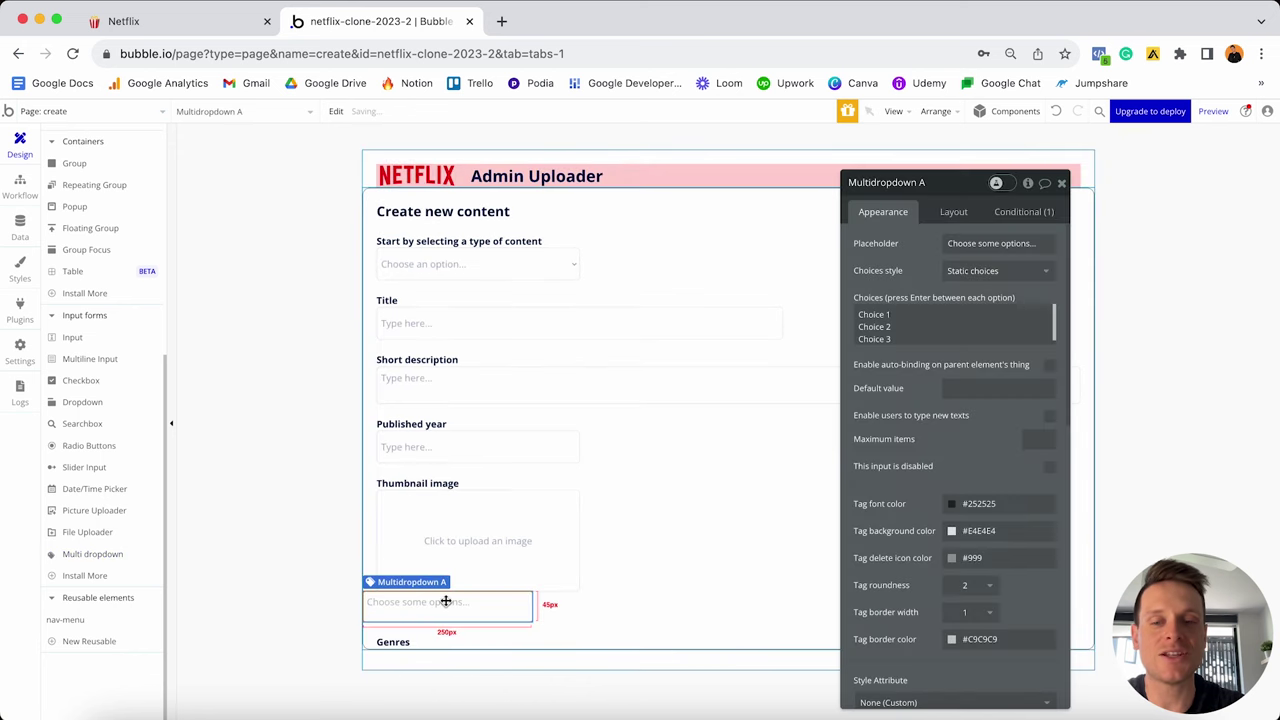
{"action": "left_click_drag", "start_coordinate": [1200, 580], "coordinate": [165, 577]}
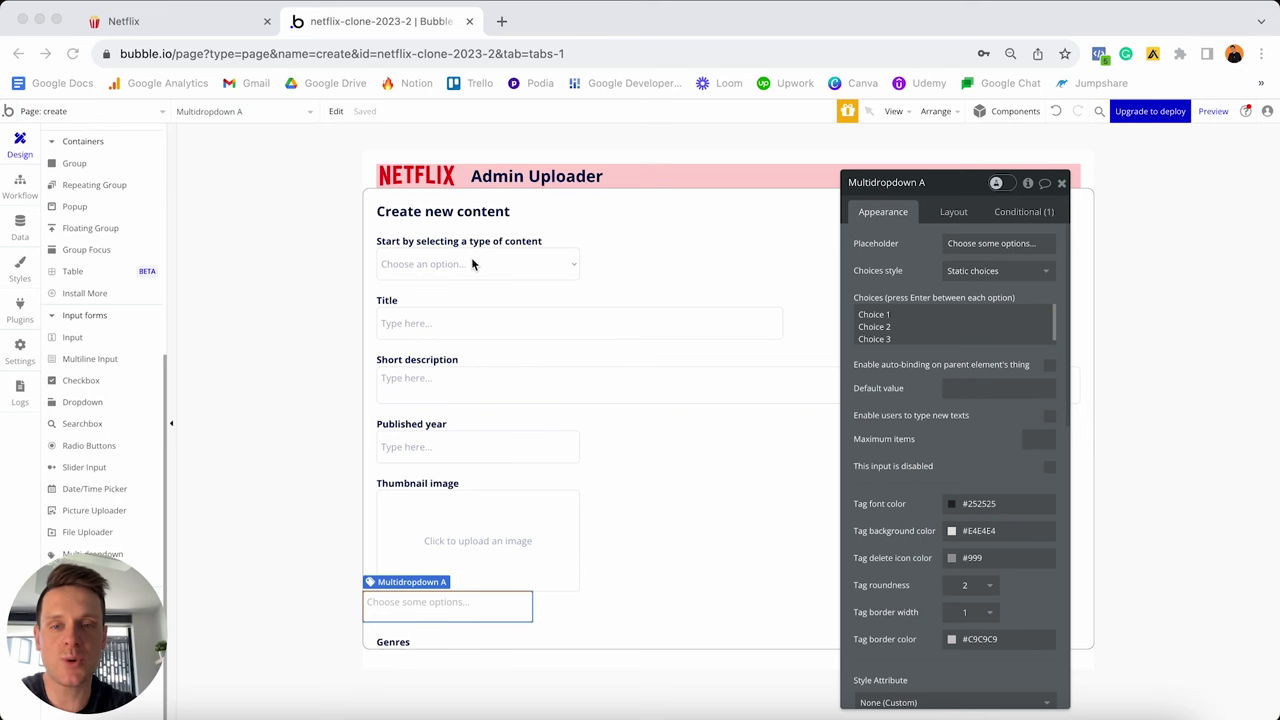
Step: Give Multidropdown A dynamic choices of type Genre from All Genre, captioned by Current option's Display
{"action": "left_click", "coordinate": [897, 278]}
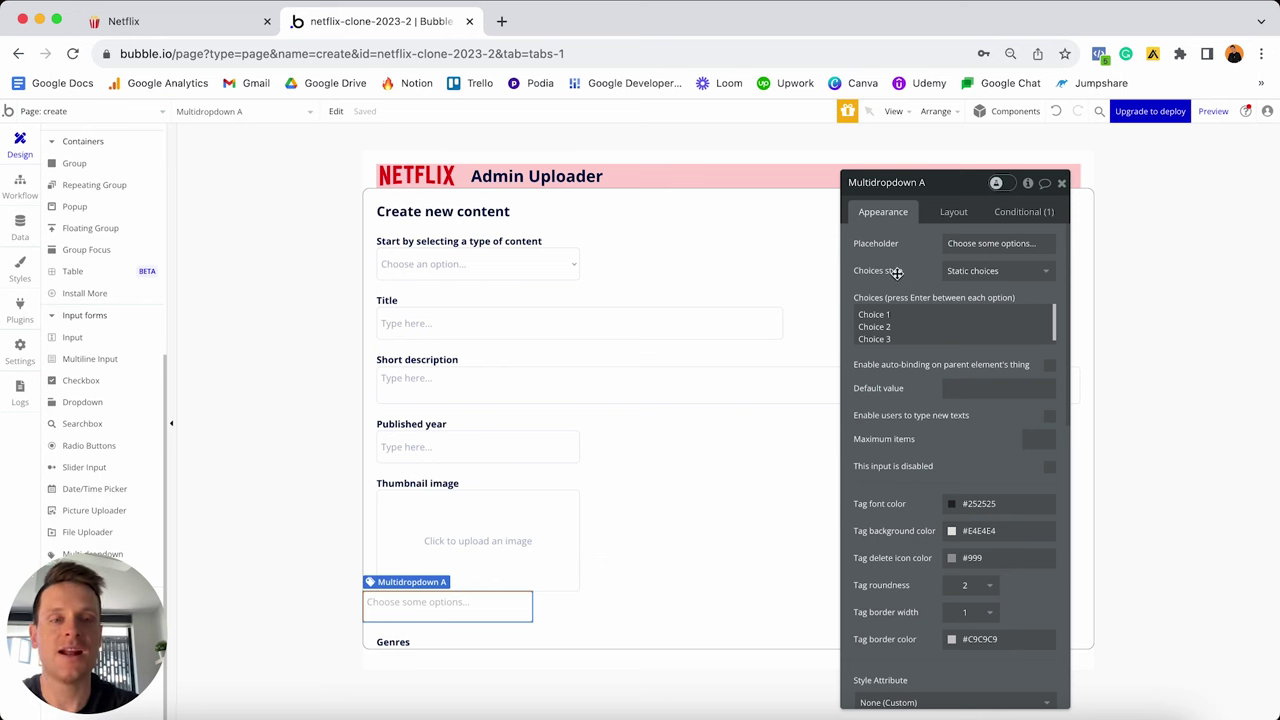
{"action": "left_click", "coordinate": [970, 270]}
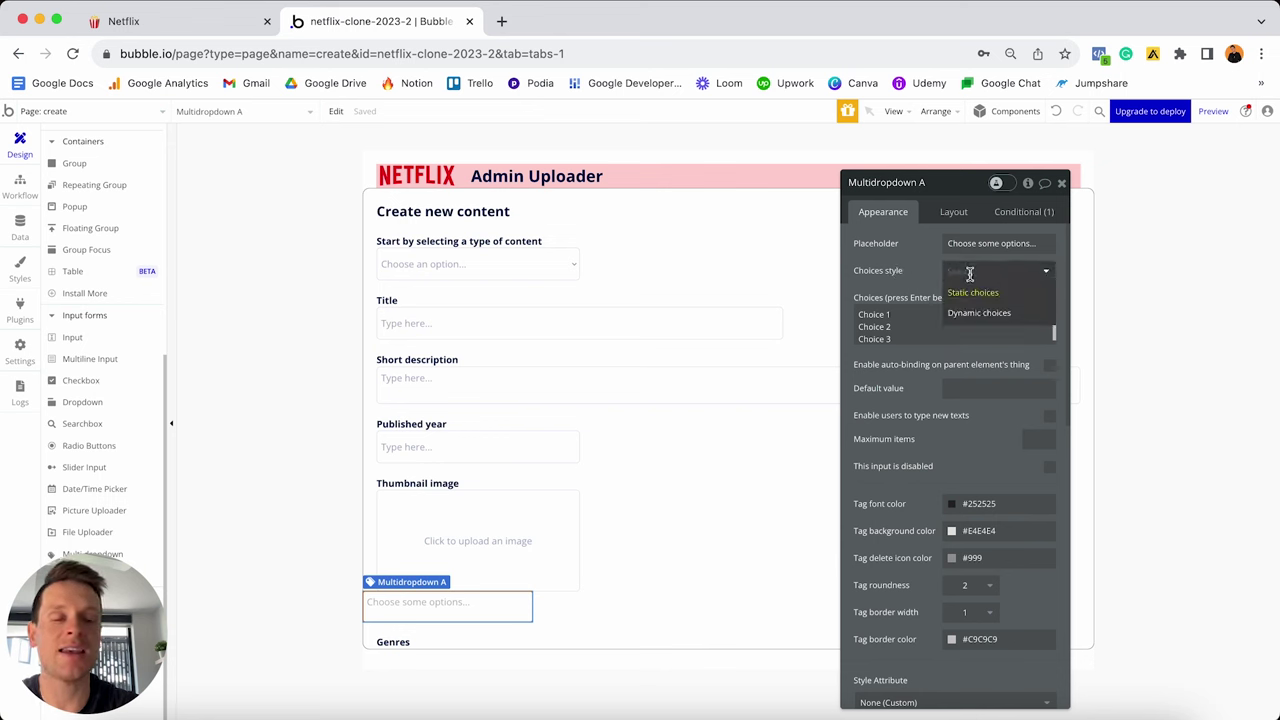
{"action": "left_click", "coordinate": [970, 314]}
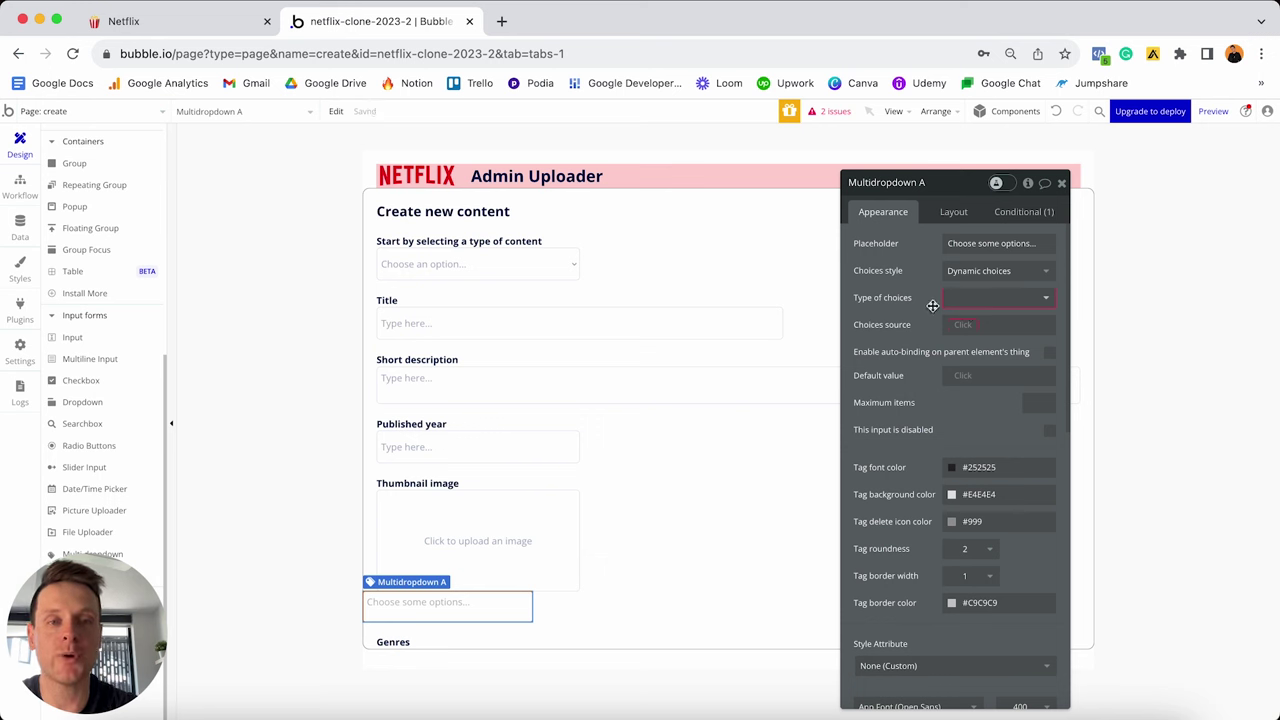
{"action": "left_click", "coordinate": [963, 297]}
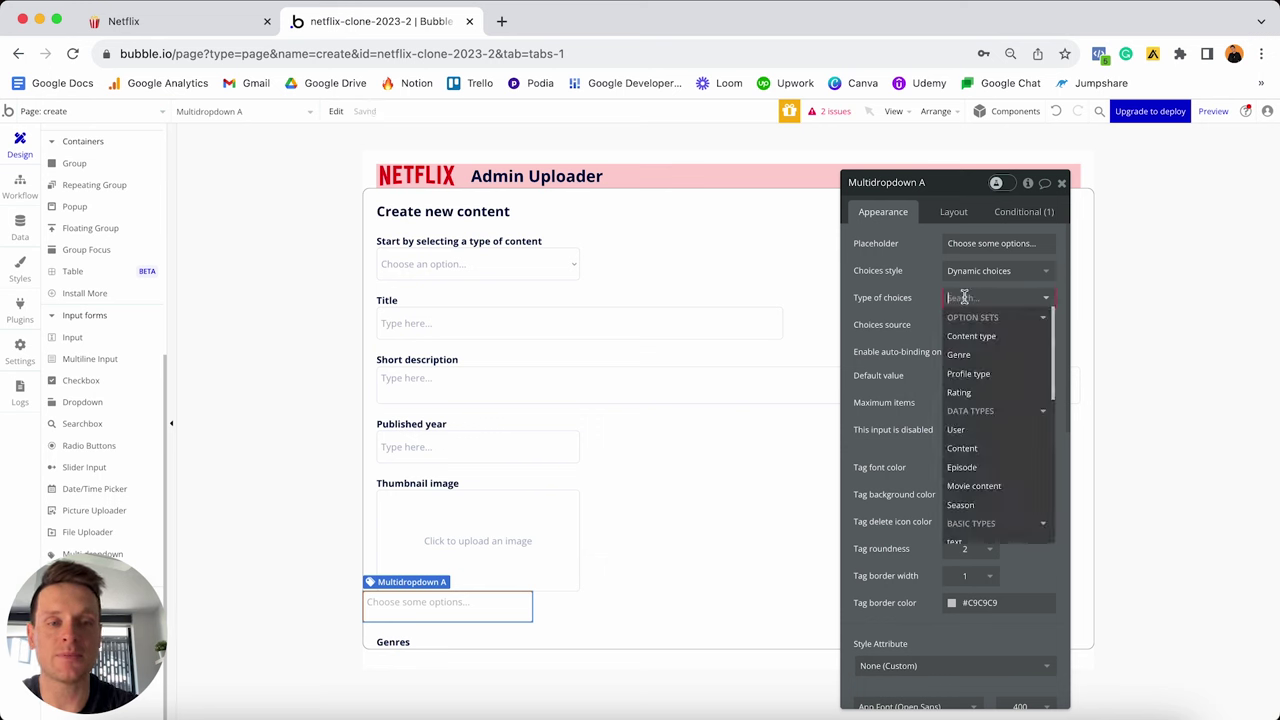
{"action": "left_click", "coordinate": [977, 358]}
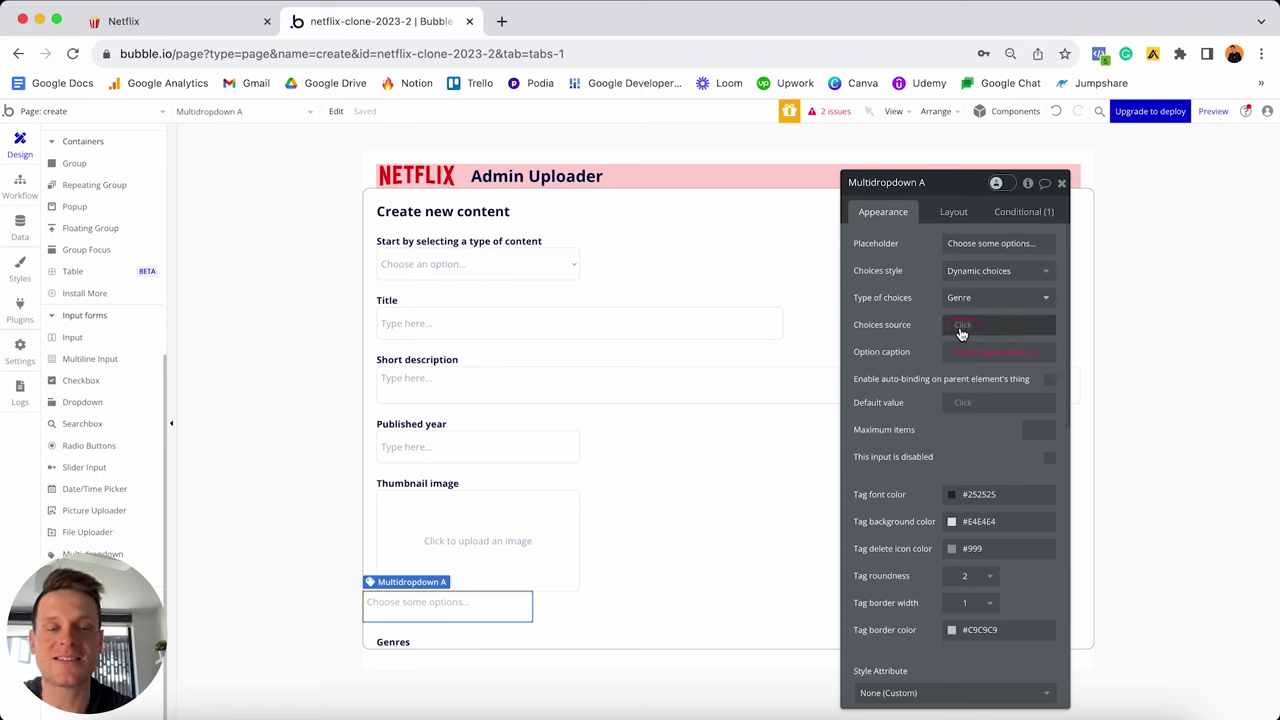
{"action": "left_click", "coordinate": [961, 330]}
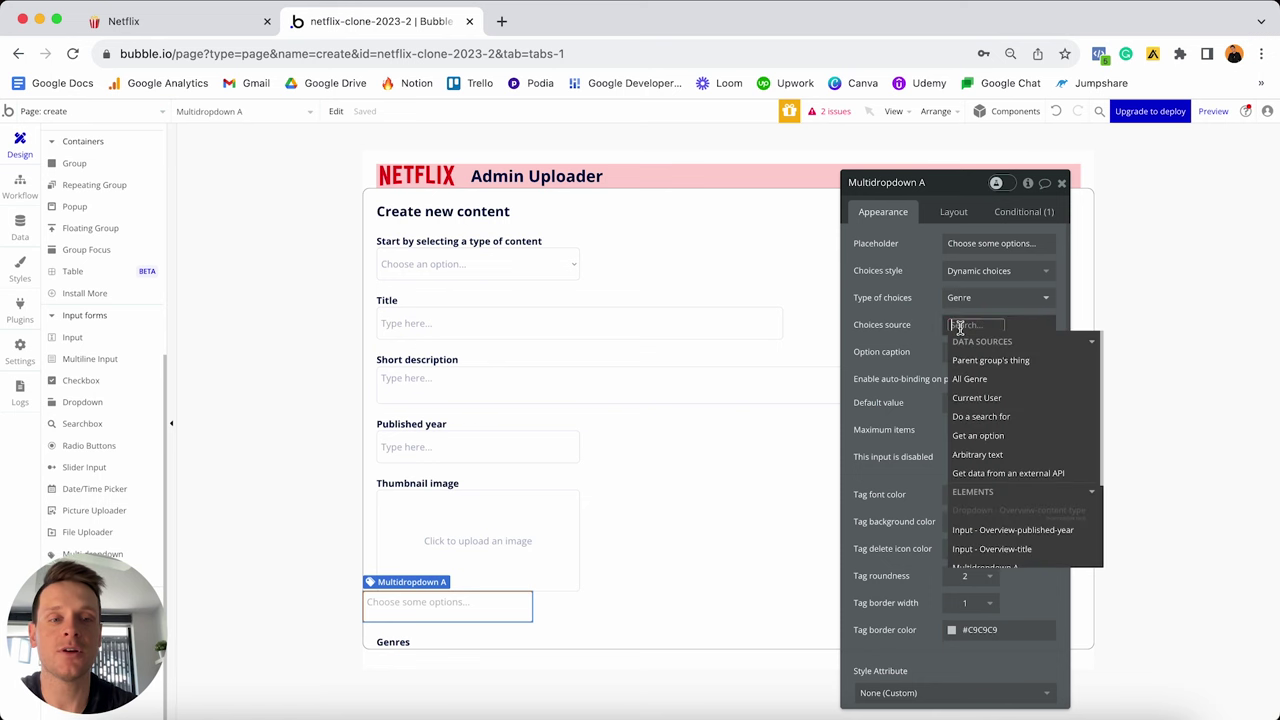
{"action": "left_click", "coordinate": [985, 386]}
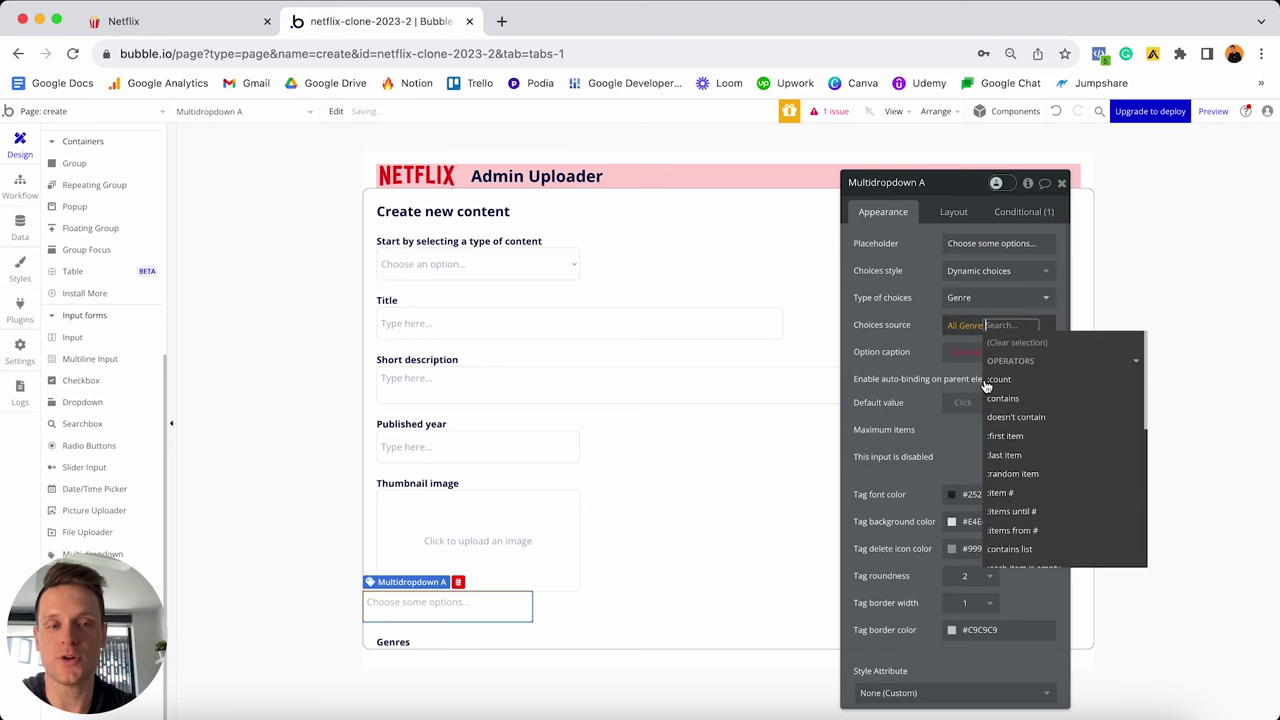
{"action": "left_click", "coordinate": [925, 345]}
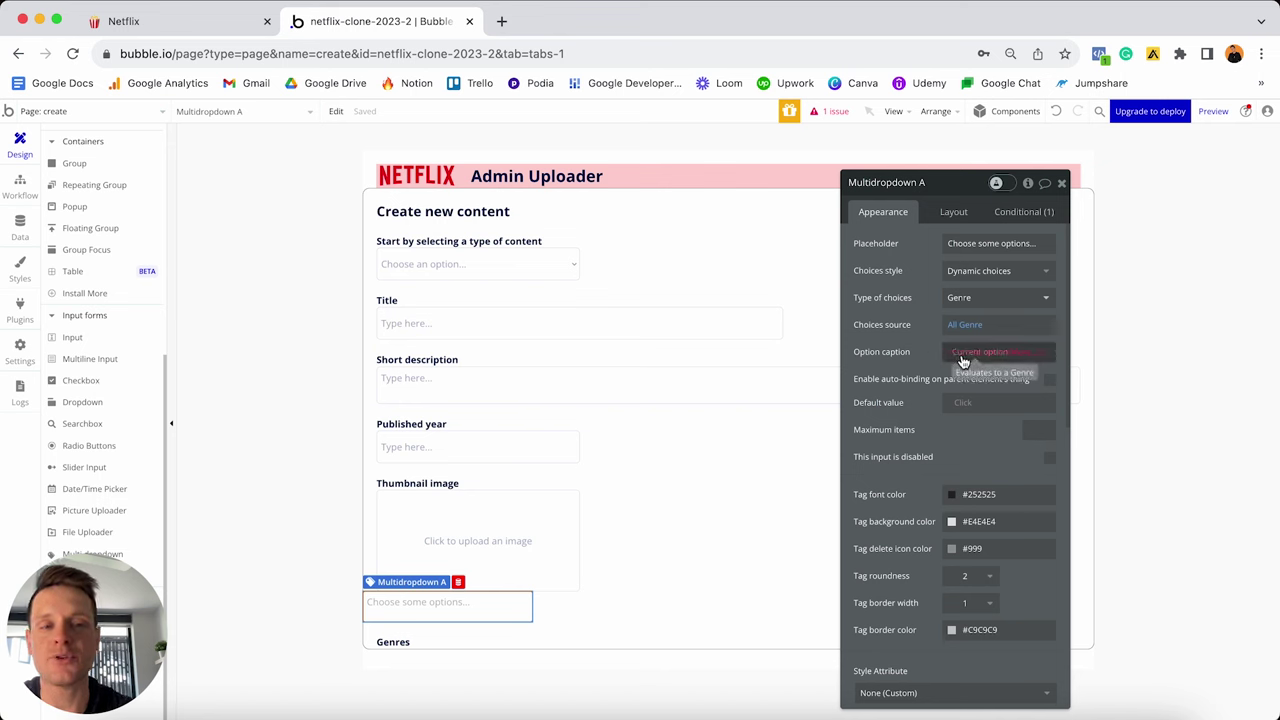
{"action": "left_click", "coordinate": [963, 358]}
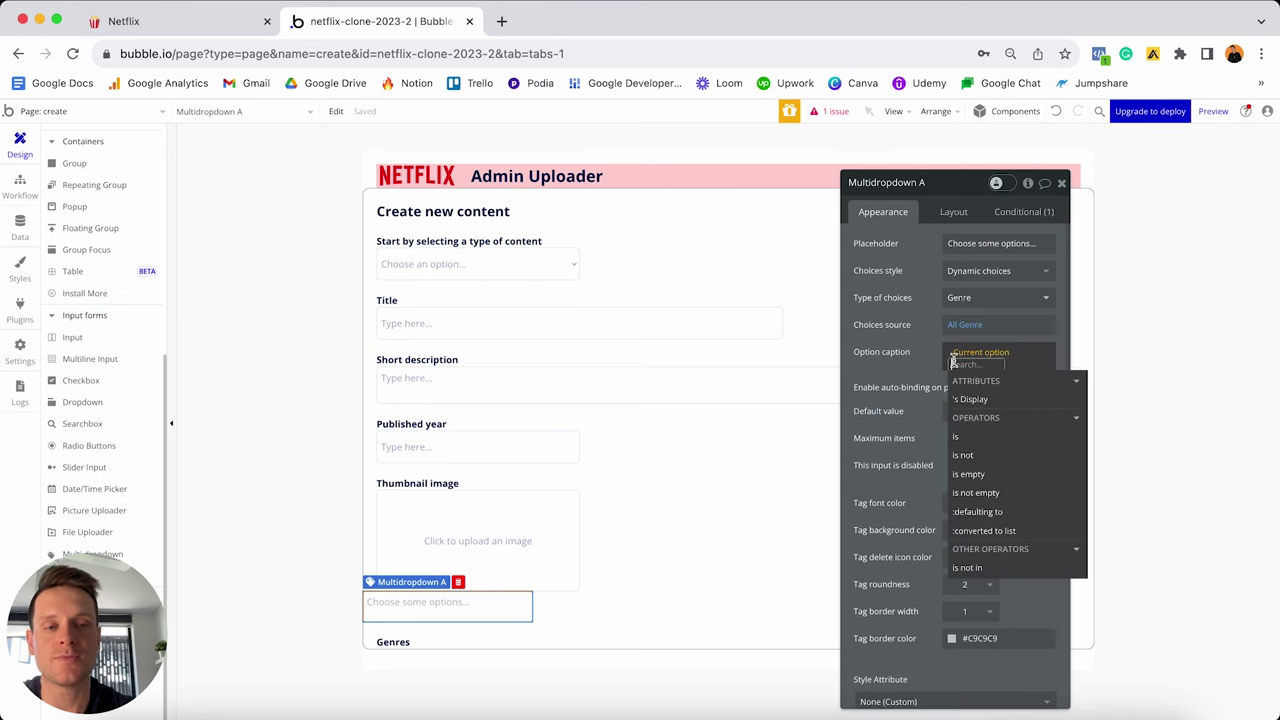
{"action": "left_click", "coordinate": [980, 399]}
{"action": "left_click", "coordinate": [913, 363]}
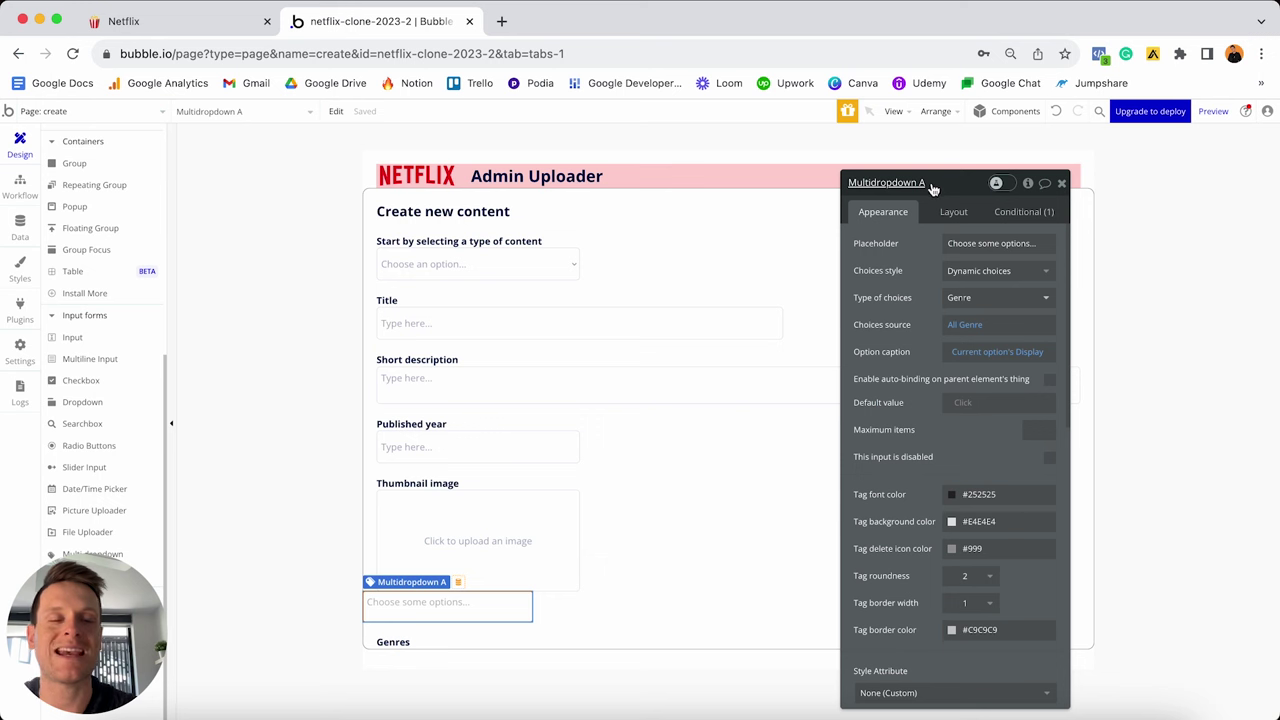
Step: Rename the multi-select dropdown to 'Multidropdown - Overview-genres'
{"action": "left_click", "coordinate": [928, 184]}
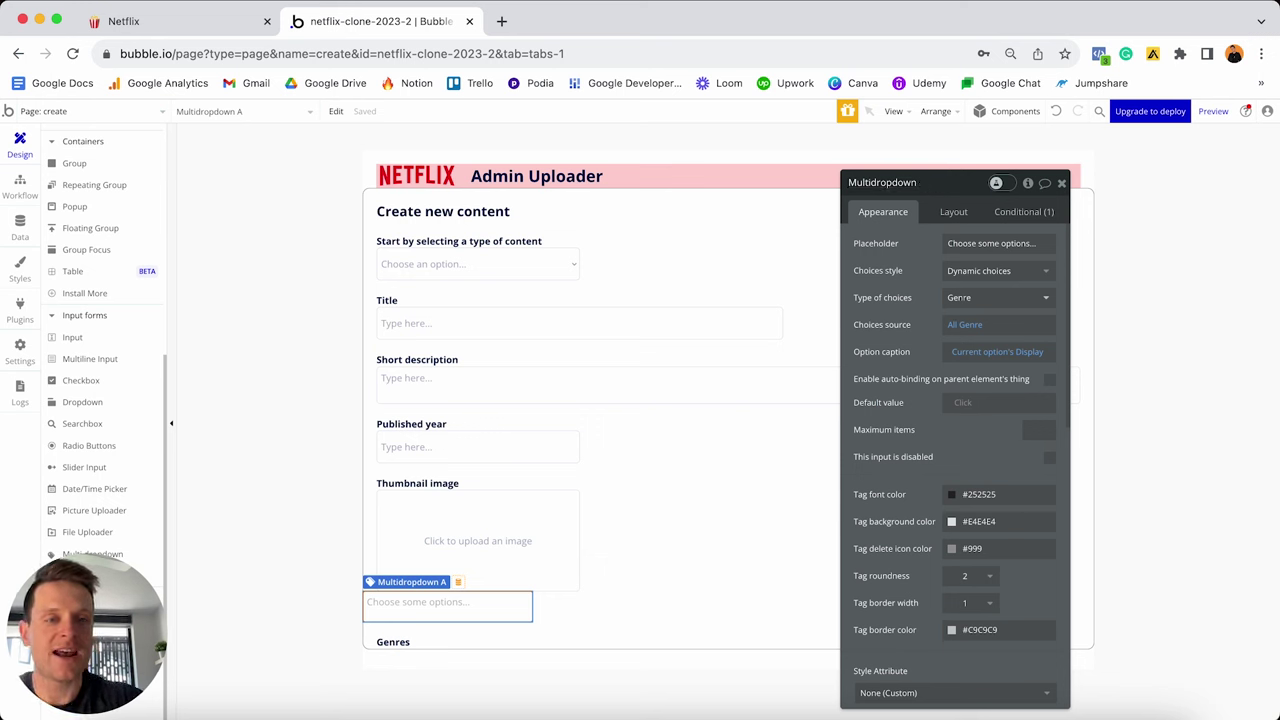
{"action": "type", "text": "- O"}
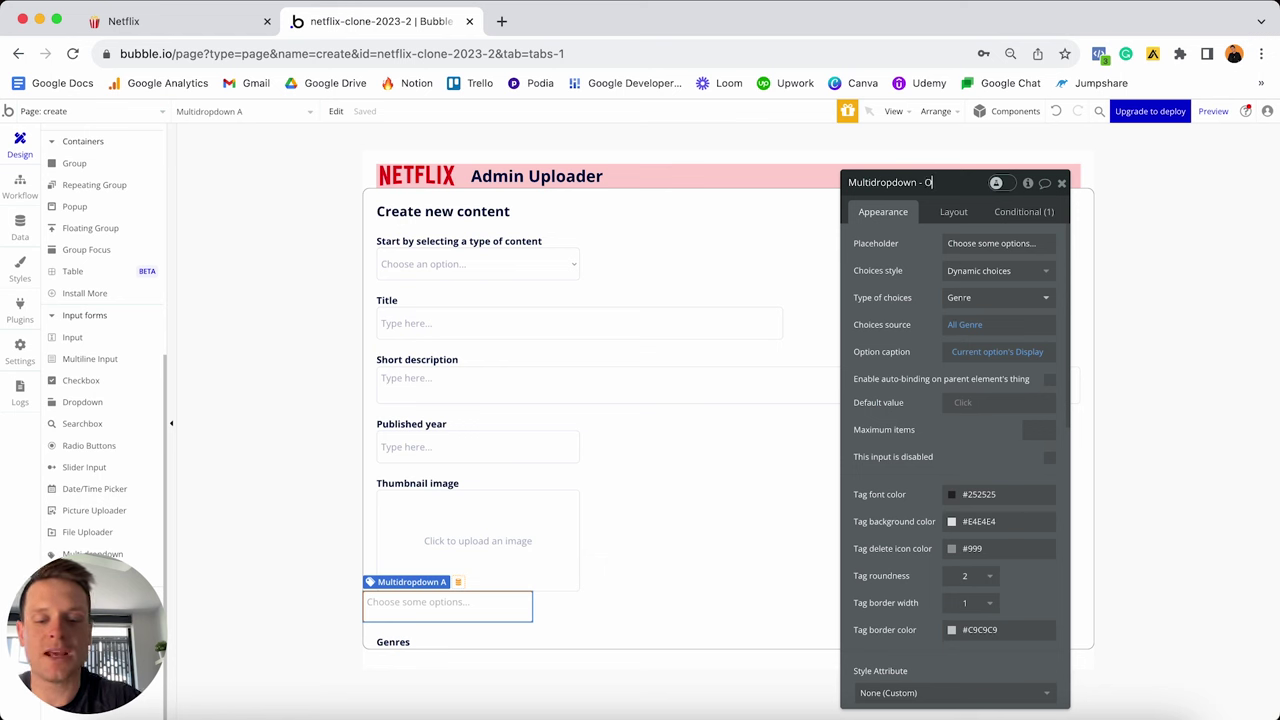
{"action": "type", "text": "vervie"}
{"action": "key", "text": "BackSpace"}
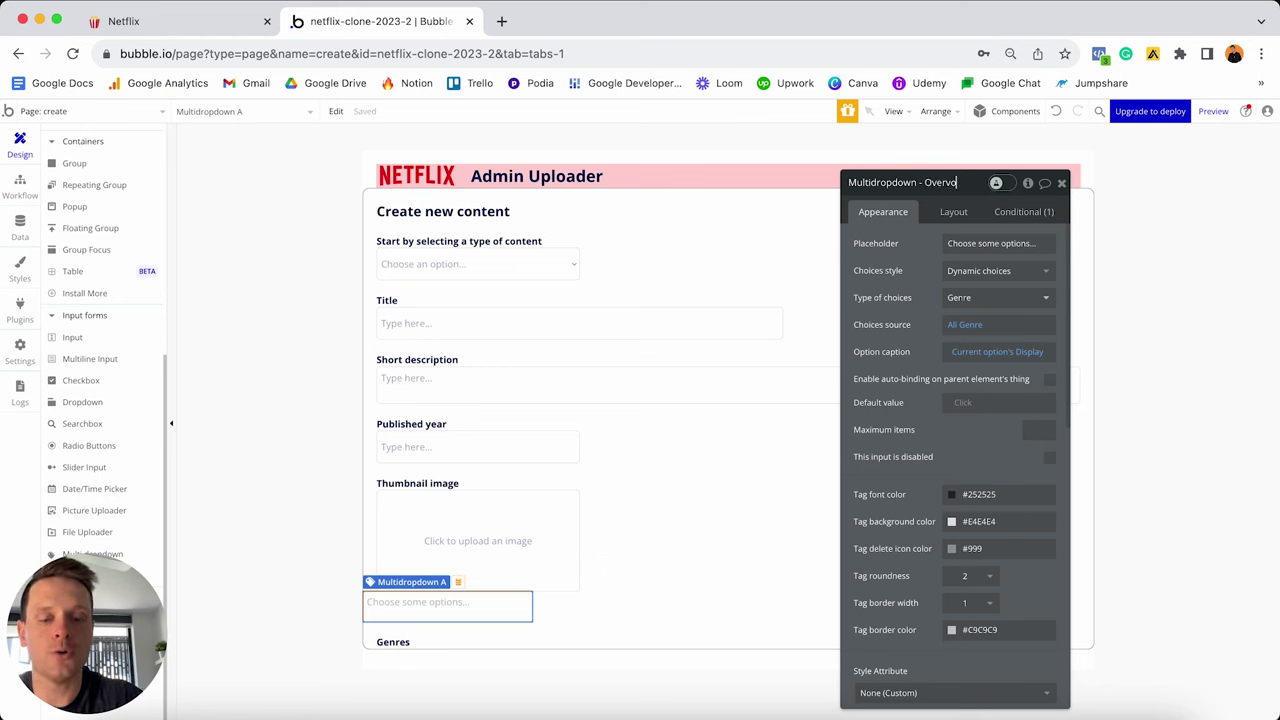
{"action": "type", "text": "w-genres"}
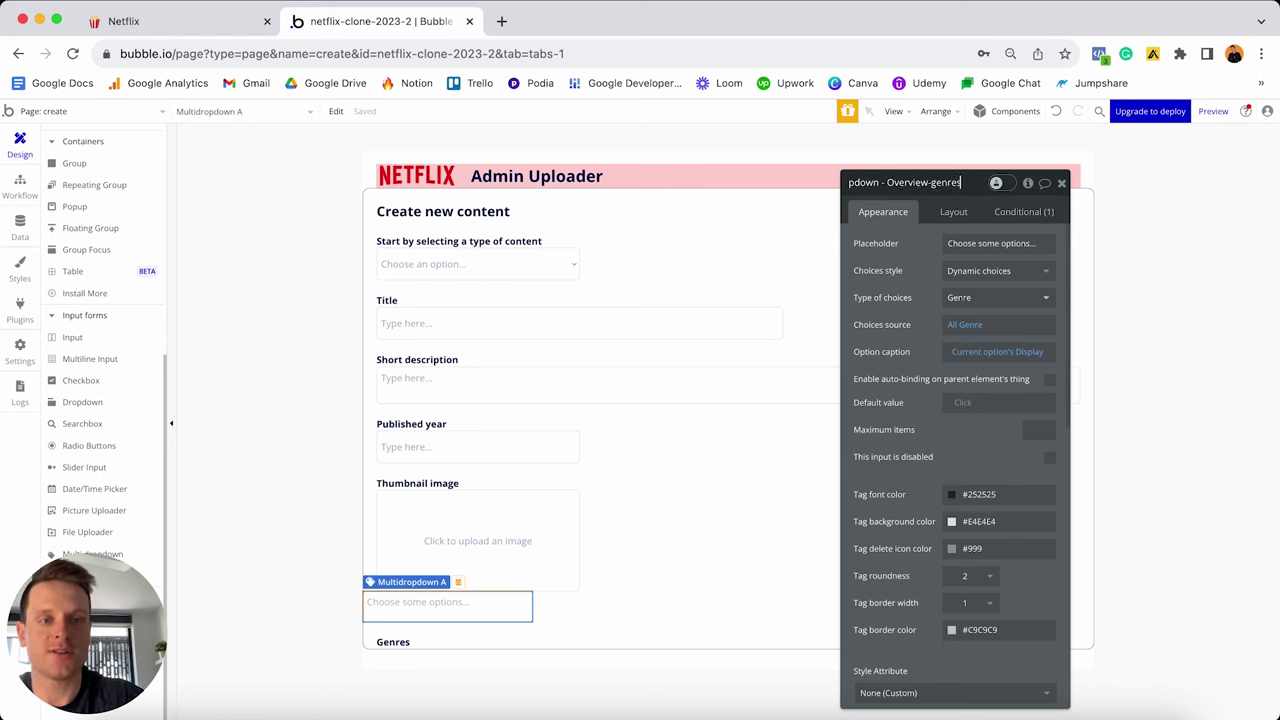
{"action": "left_click", "coordinate": [953, 212]}
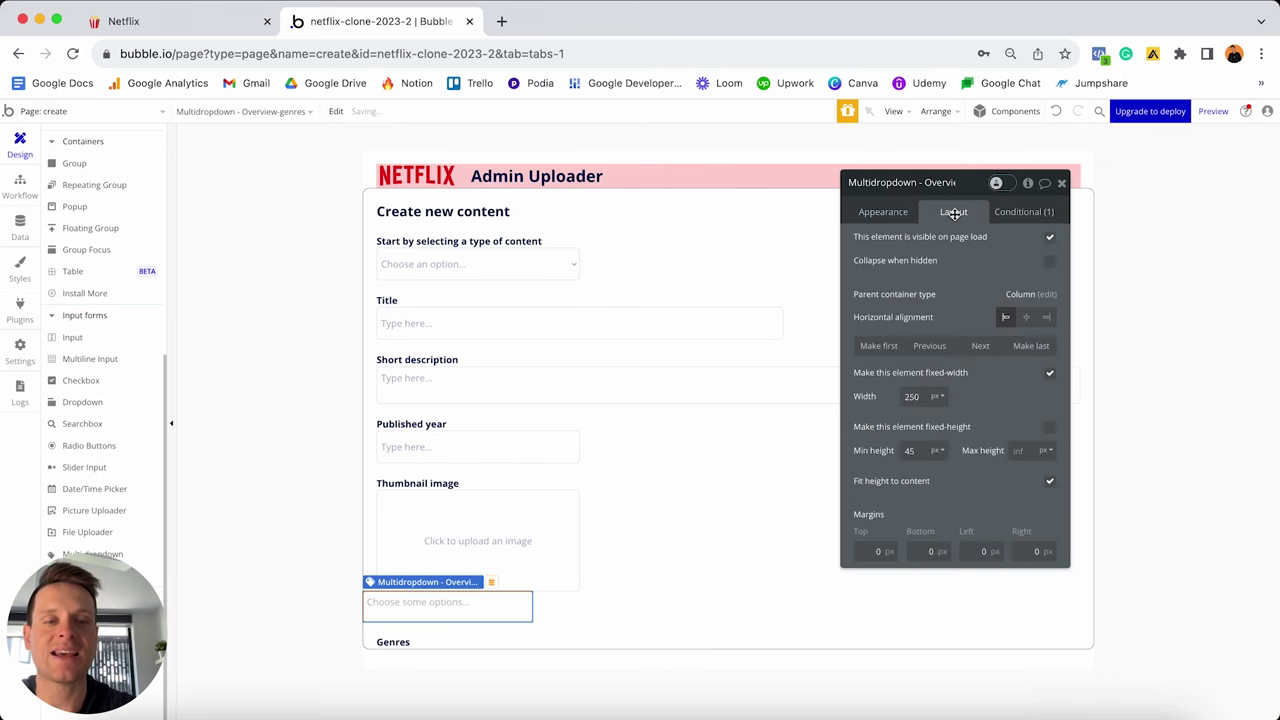
Step: Make the genres dropdown stretch with min width 0 and max width 600, then preview the create page
{"action": "left_click", "coordinate": [980, 345]}
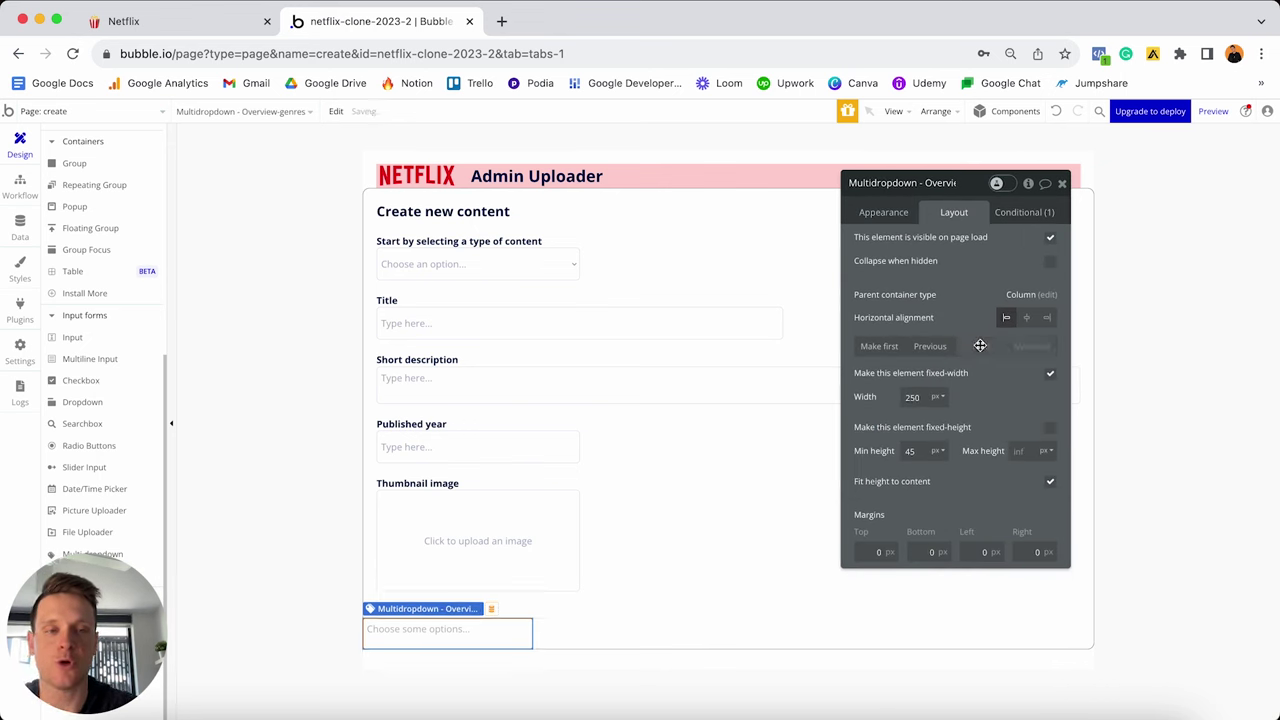
{"action": "left_click", "coordinate": [1051, 375]}
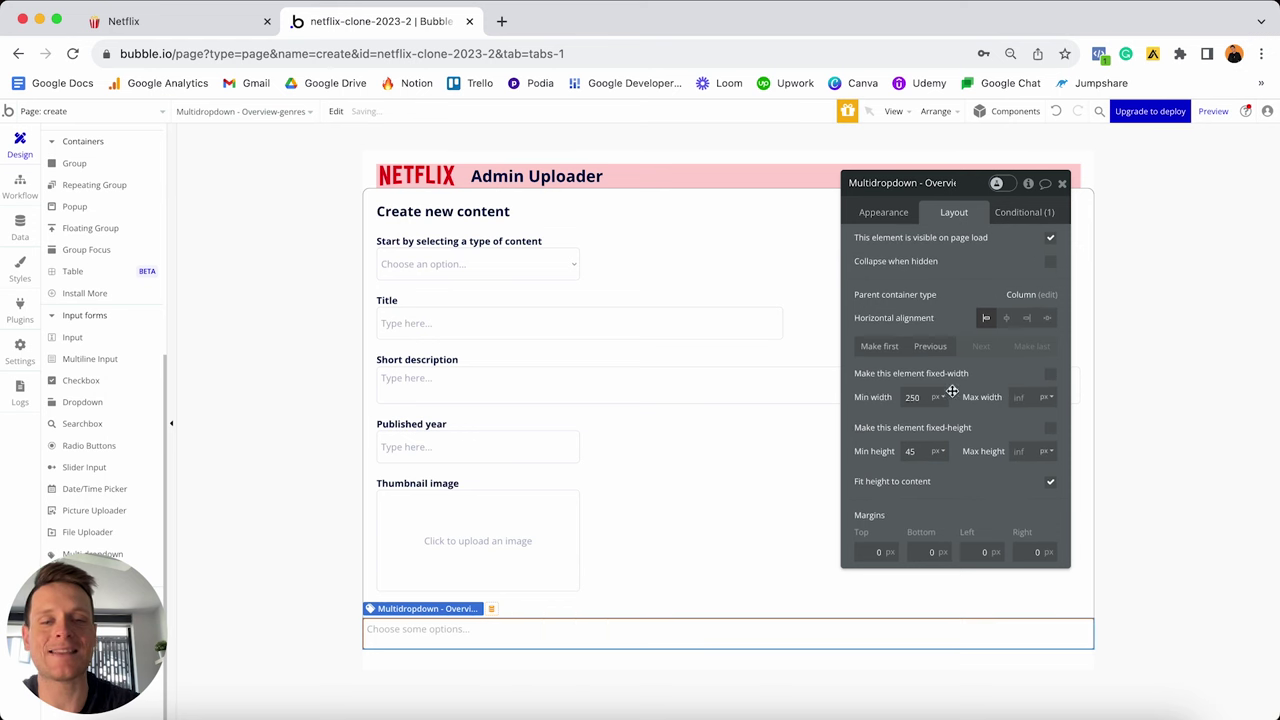
{"action": "double_click", "coordinate": [915, 397]}
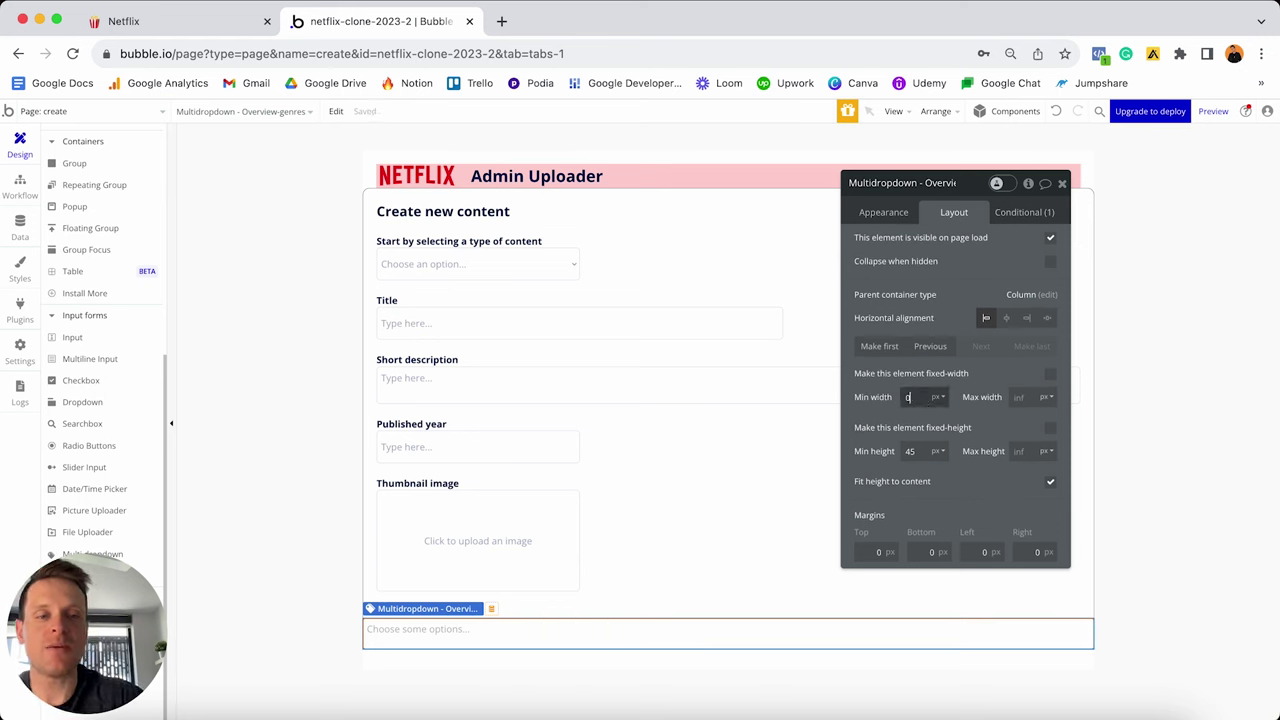
{"action": "type", "text": "0"}
{"action": "left_click", "coordinate": [1022, 397]}
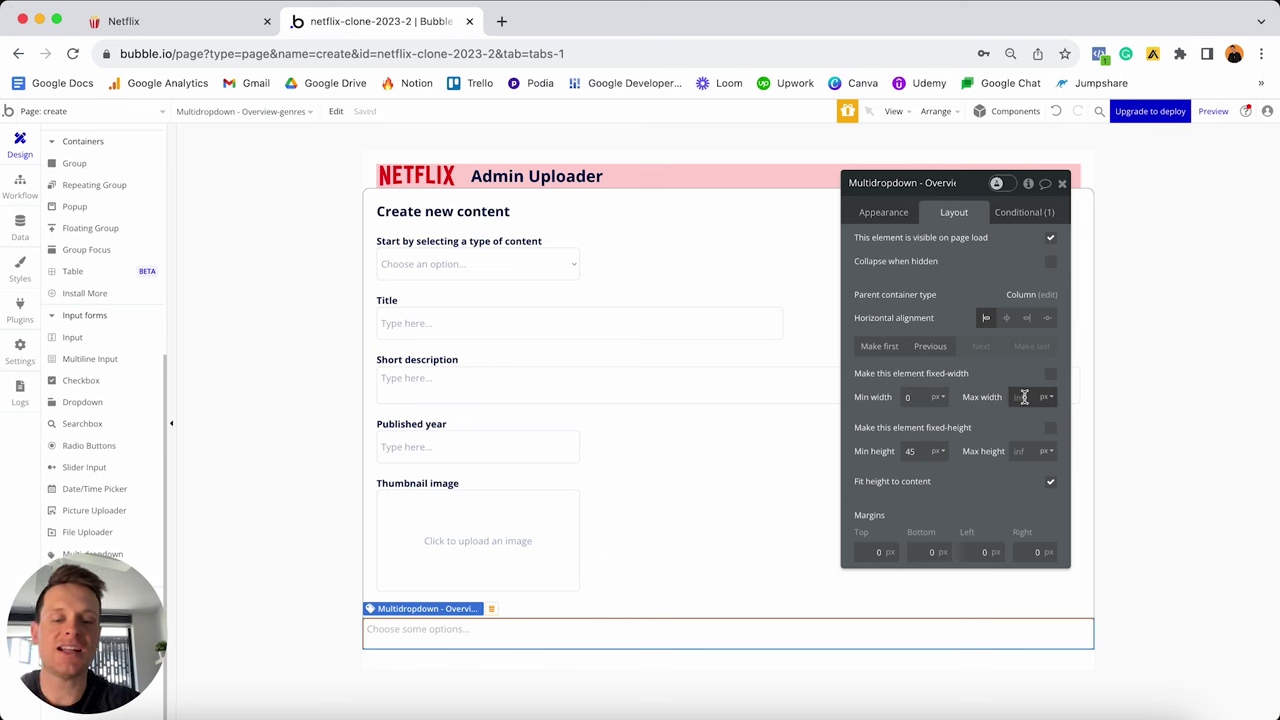
{"action": "type", "text": "600"}
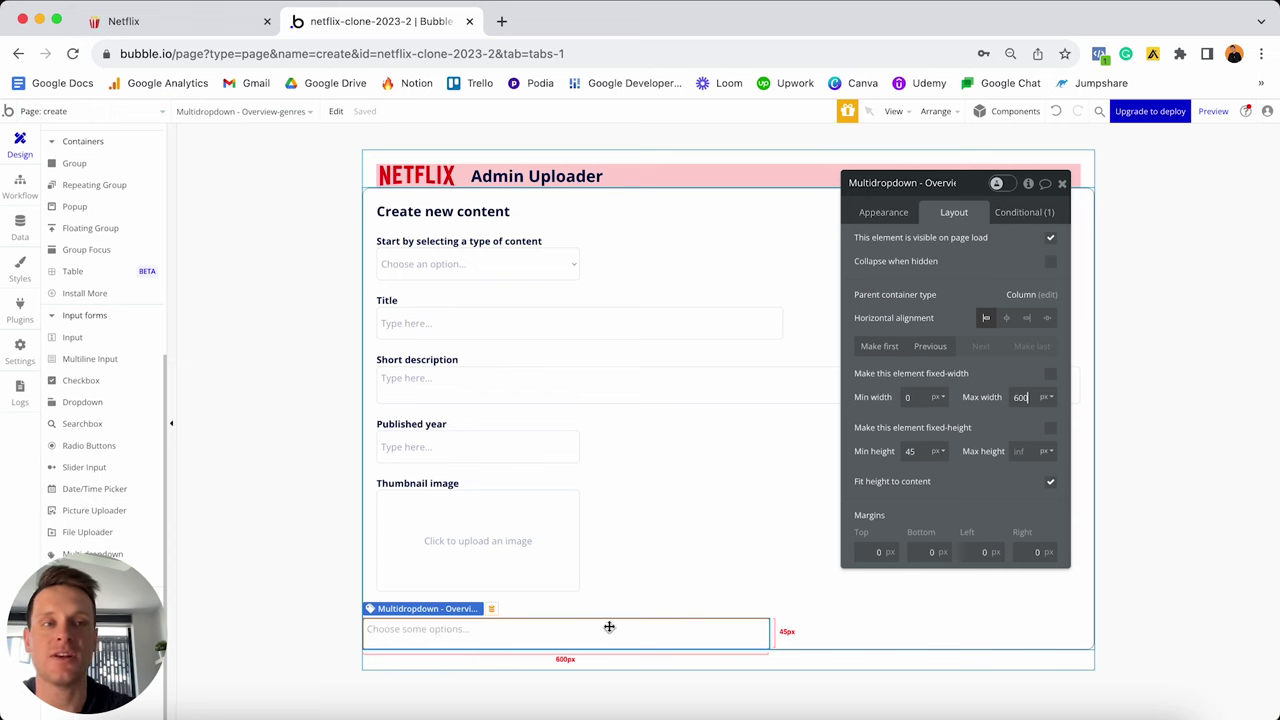
{"action": "left_click", "coordinate": [1213, 111]}
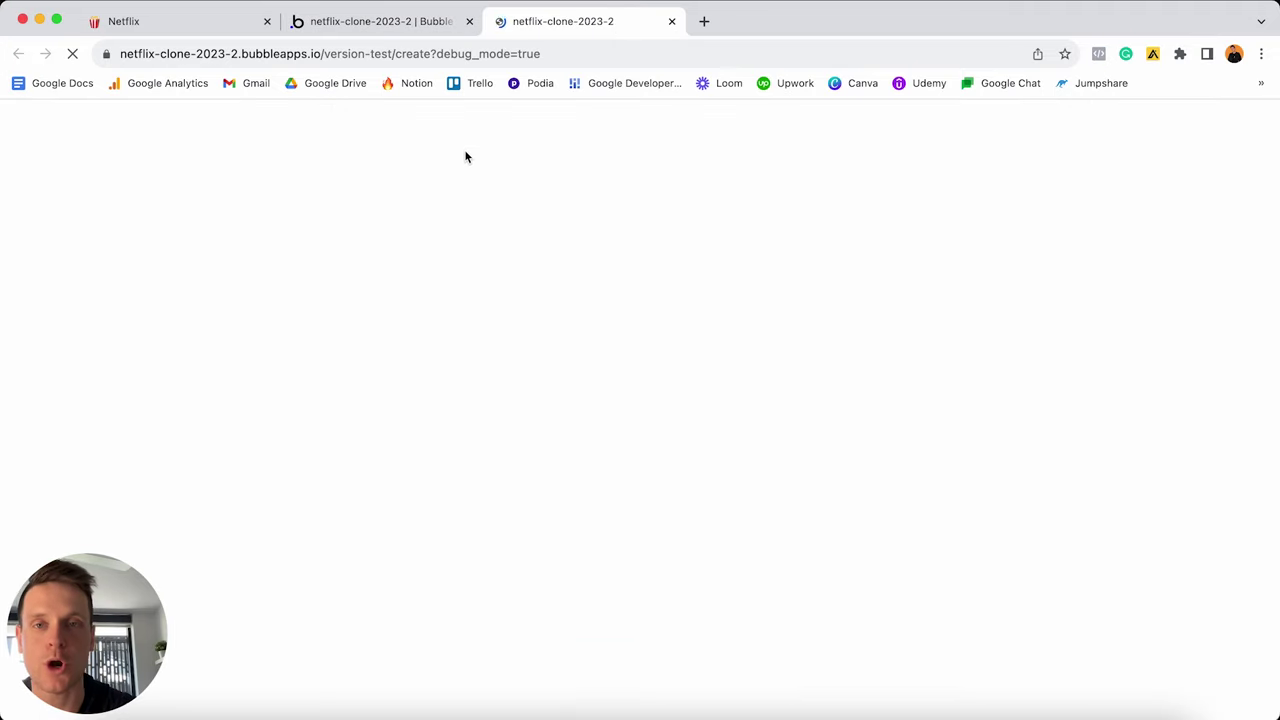
Step: In the preview, pick Movie as content type, tag Comedy and Action as genres, then close it
{"action": "left_click", "coordinate": [176, 246]}
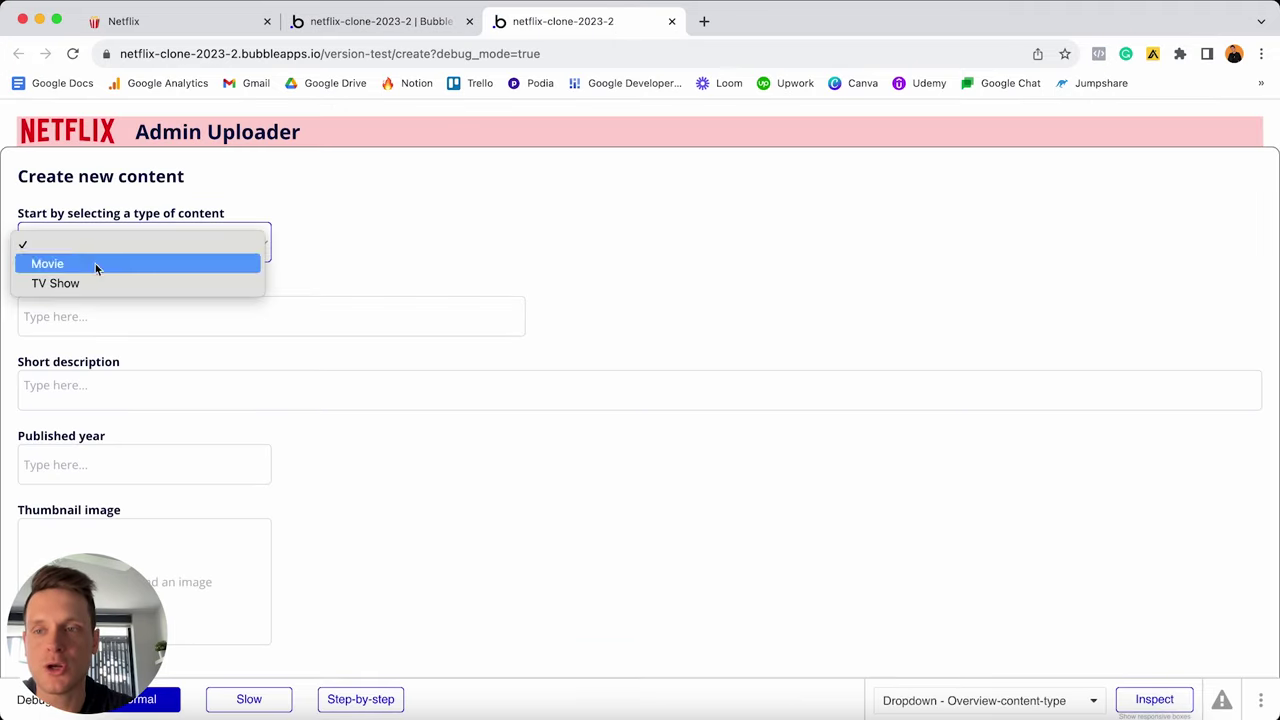
{"action": "left_click", "coordinate": [94, 265]}
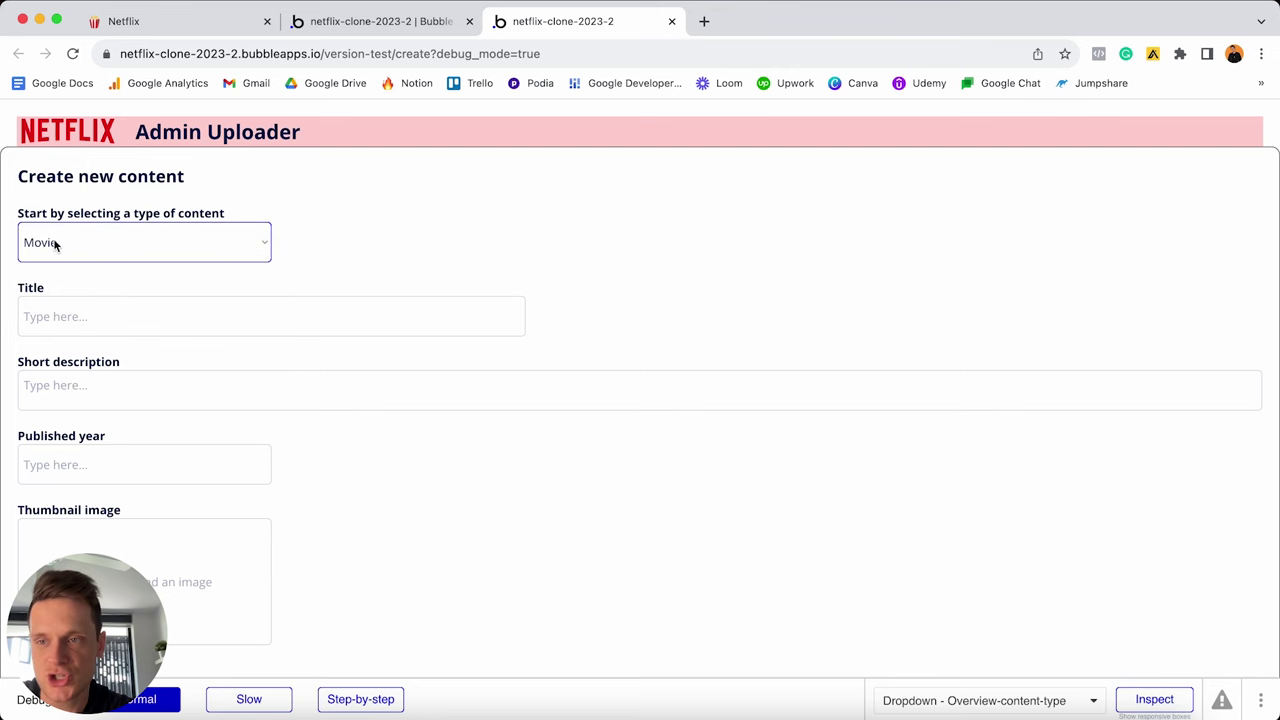
{"action": "left_click", "coordinate": [140, 322]}
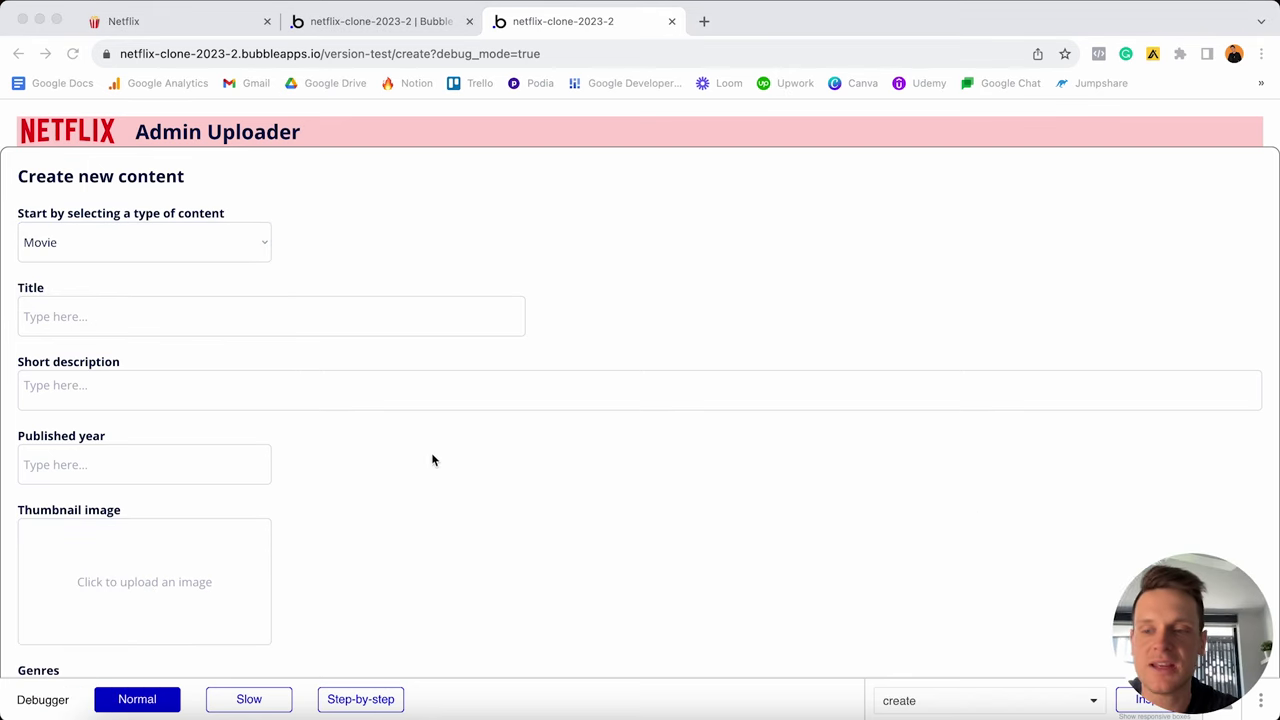
{"action": "scroll", "coordinate": [431, 452], "scroll_direction": "down", "scroll_amount": 3}
{"action": "left_click", "coordinate": [210, 546]}
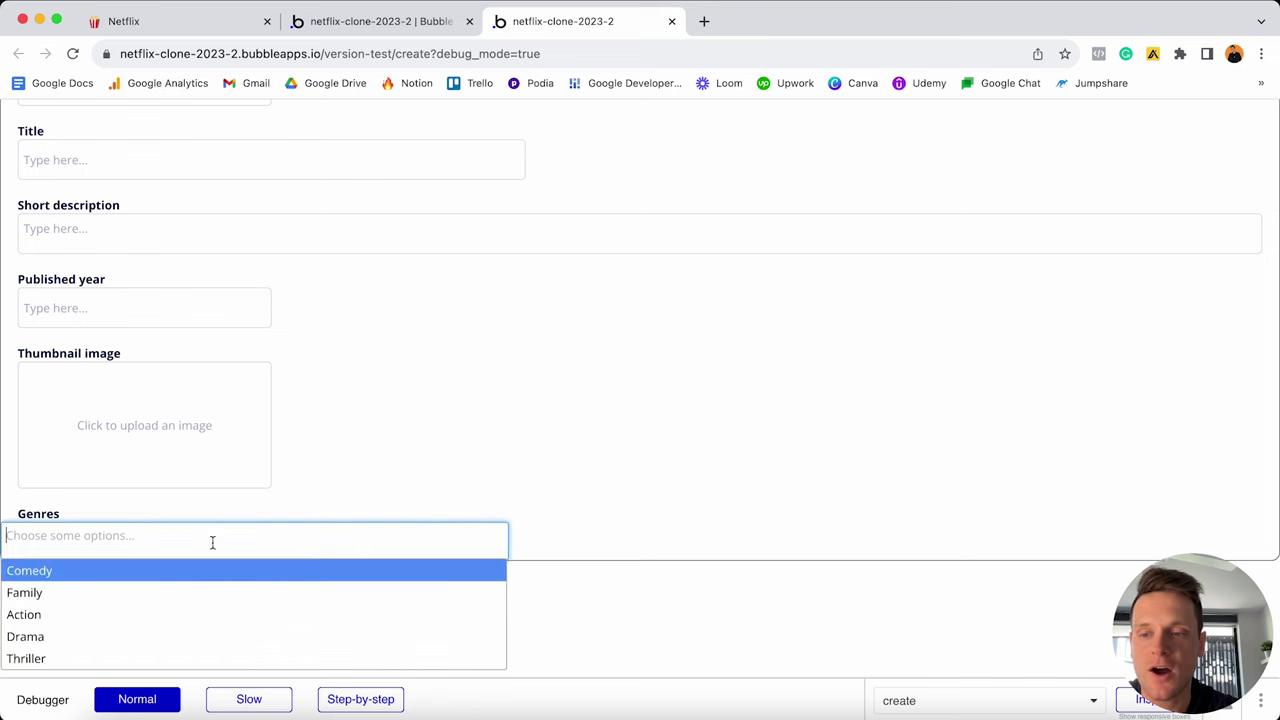
{"action": "left_click", "coordinate": [104, 575]}
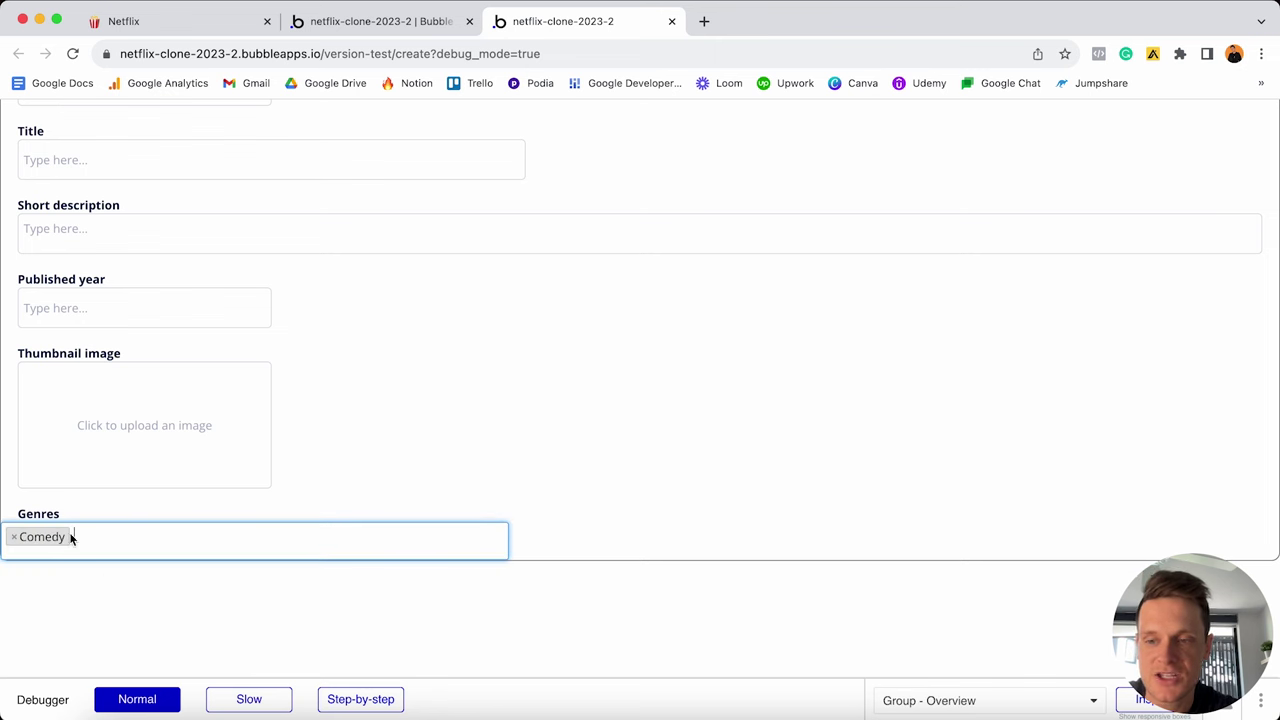
{"action": "left_click", "coordinate": [122, 537]}
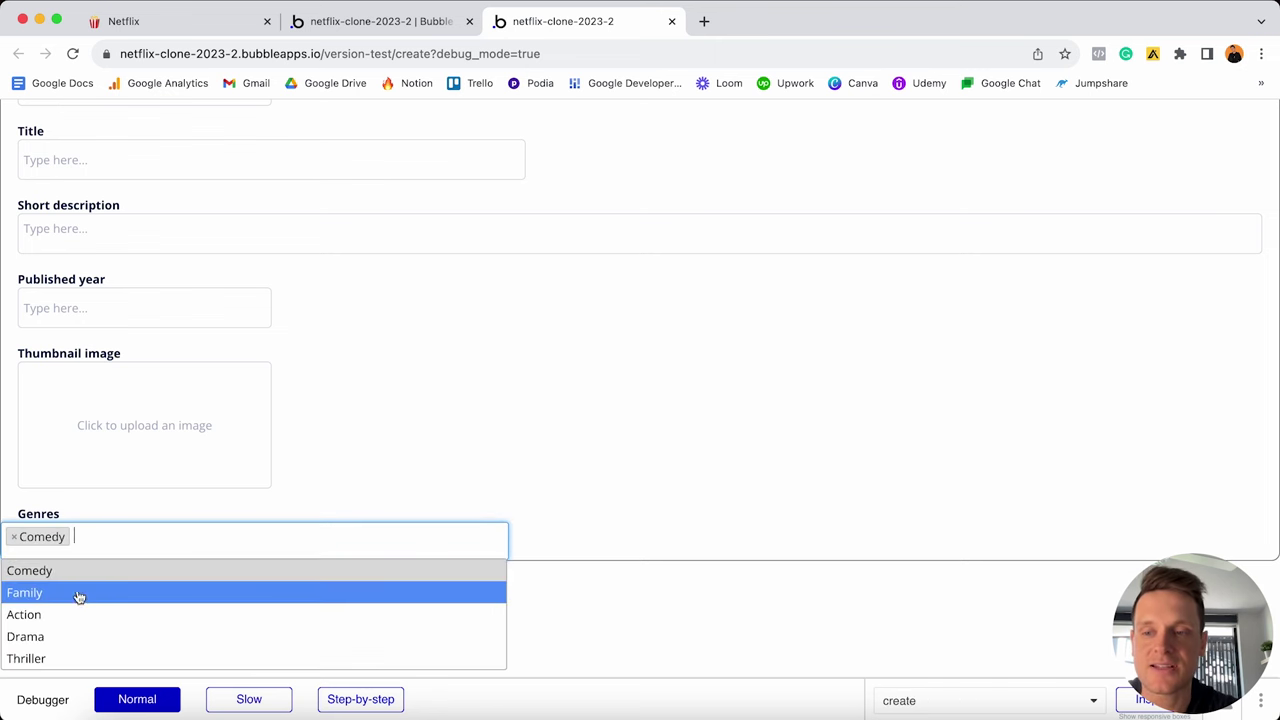
{"action": "left_click", "coordinate": [74, 611]}
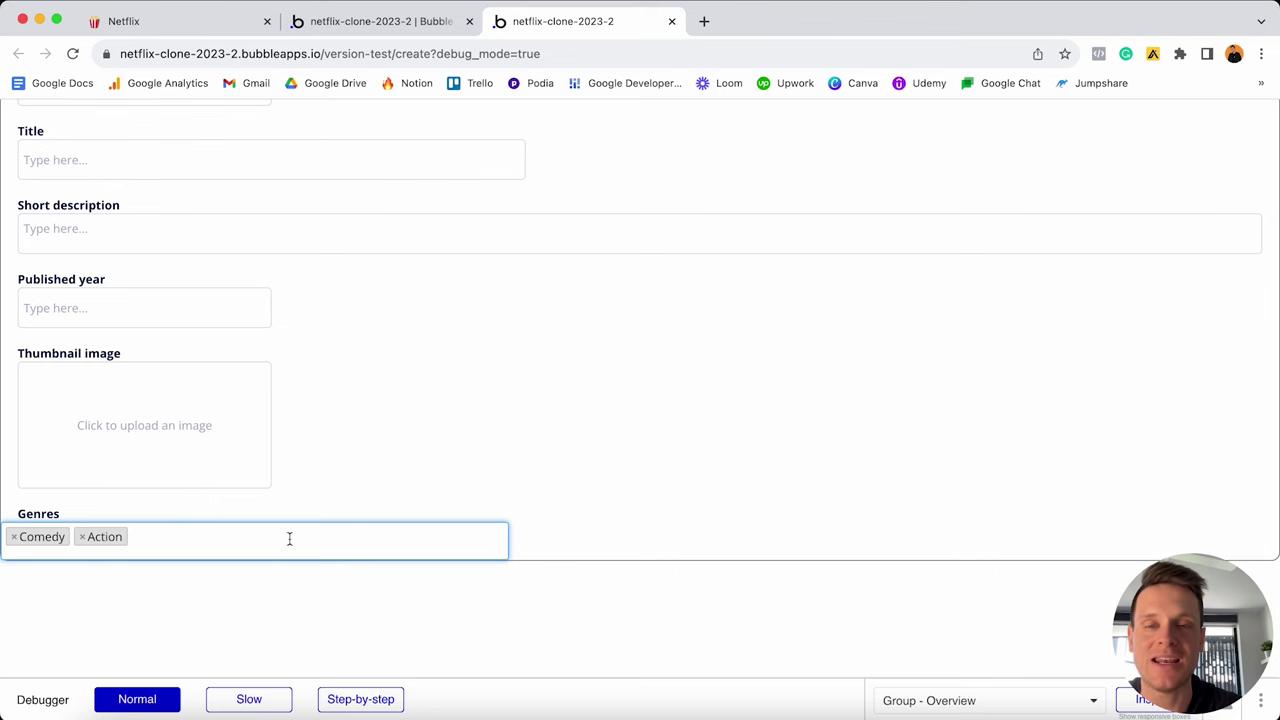
{"action": "left_click", "coordinate": [671, 21]}
Step: Give the genres field a 48 px minimum height and 20 px left and right margins
{"action": "left_click_drag", "start_coordinate": [1150, 593], "coordinate": [43, 597]}
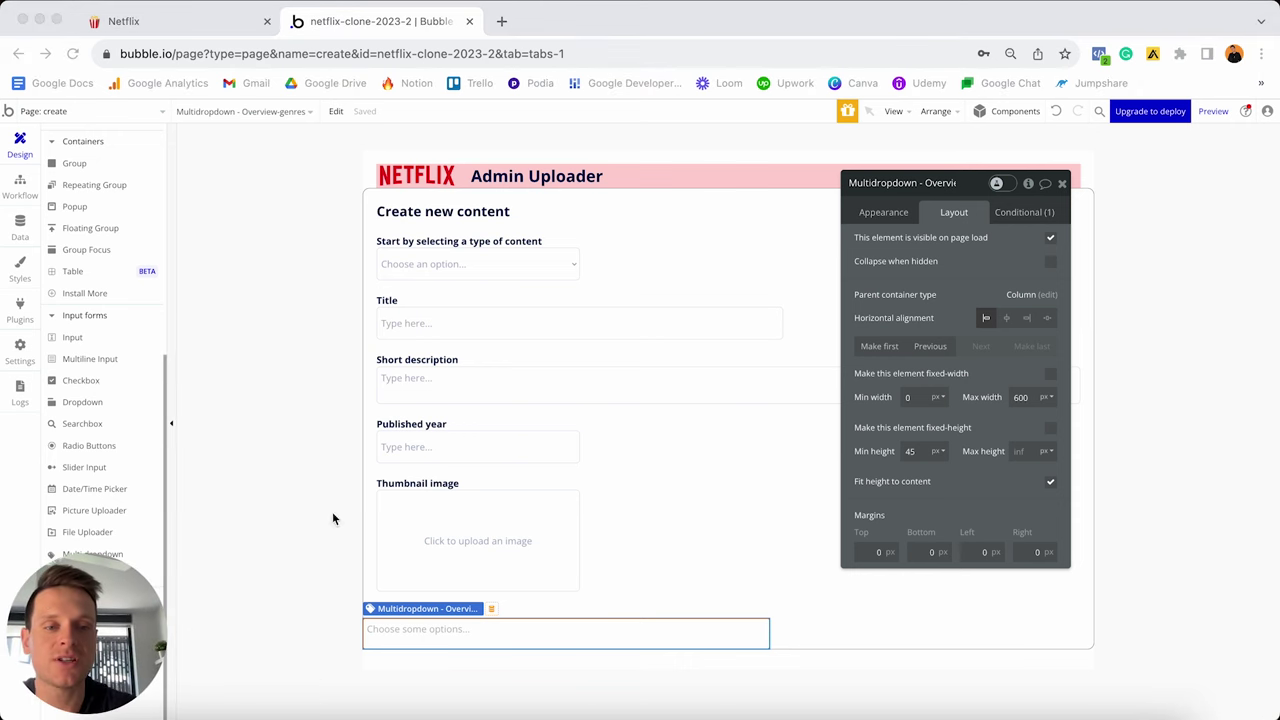
{"action": "double_click", "coordinate": [912, 451]}
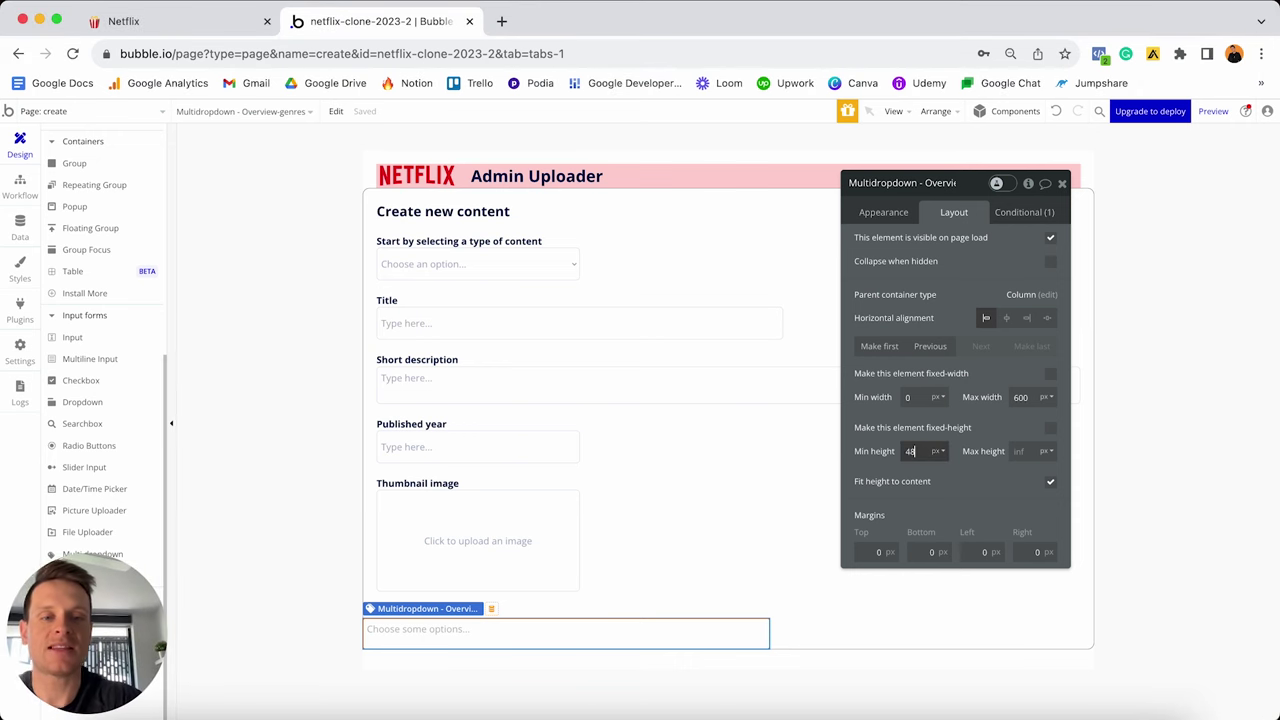
{"action": "type", "text": "48"}
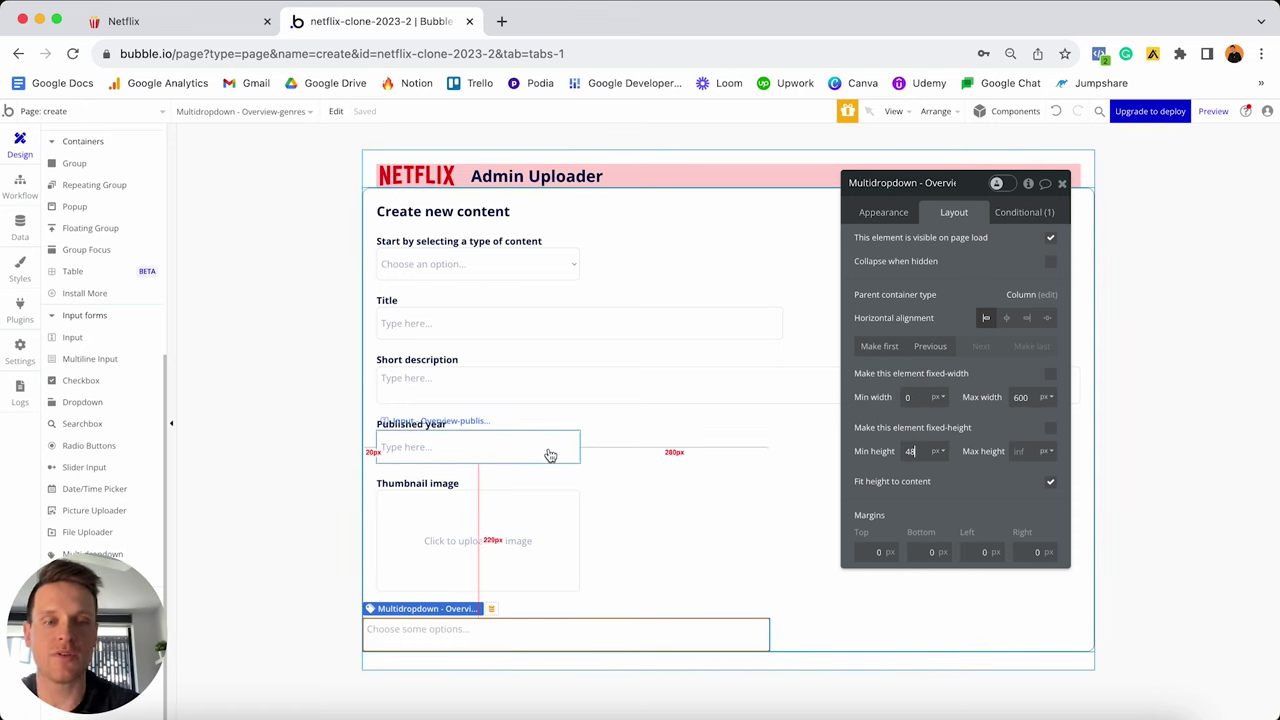
{"action": "left_click", "coordinate": [984, 552]}
{"action": "type", "text": "20"}
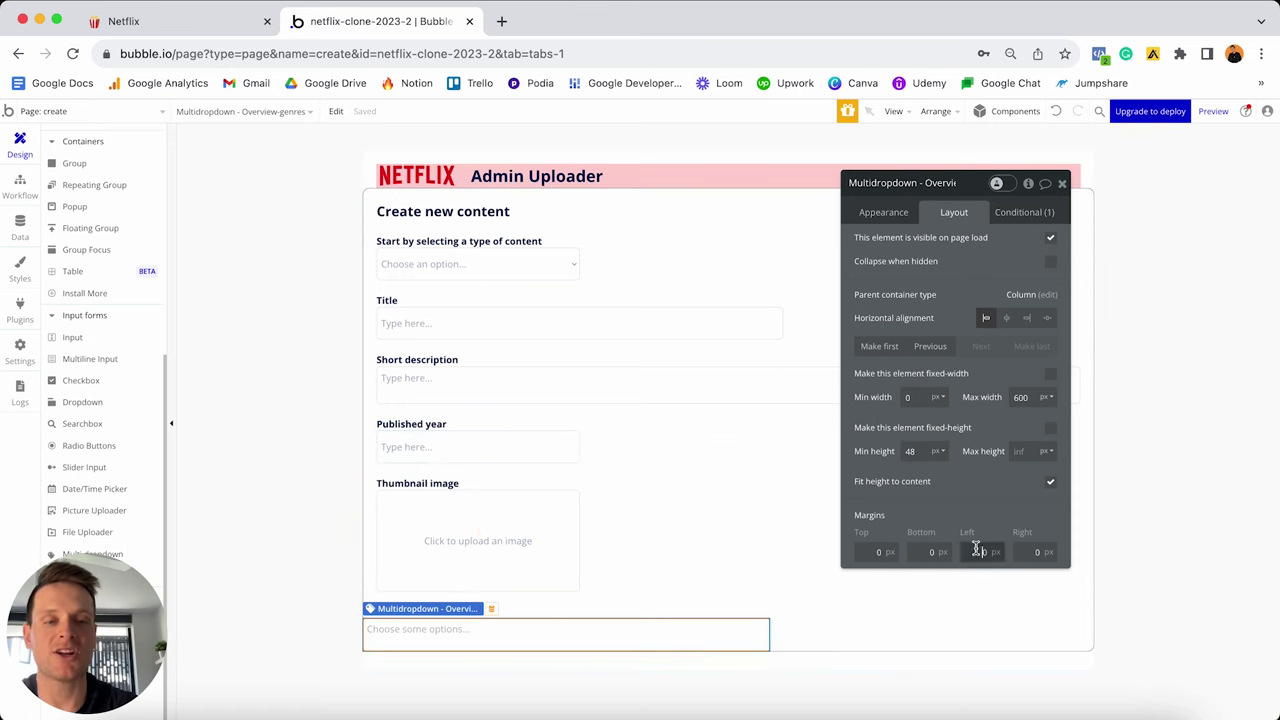
{"action": "left_click", "coordinate": [1034, 552]}
{"action": "type", "text": "2"}
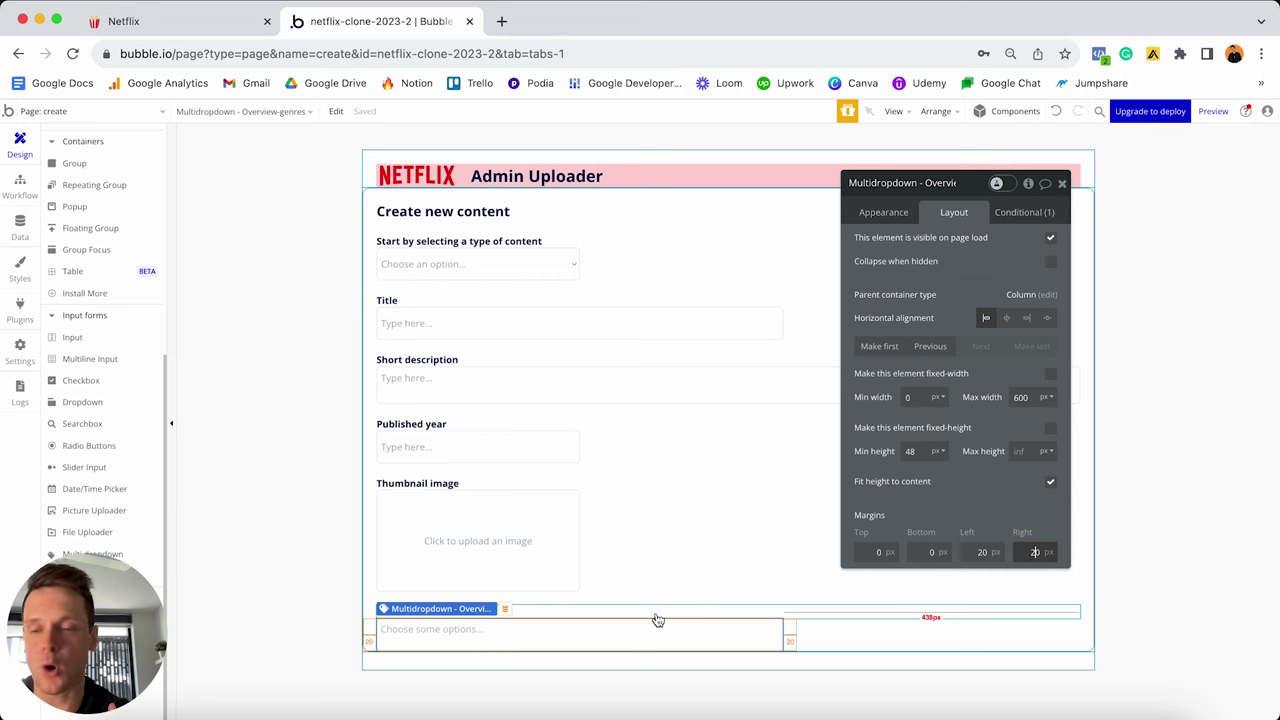
Step: Copy the Genres label below as a 'Rating' label and place a content-type dropdown copy beneath it
{"action": "left_click", "coordinate": [650, 610]}
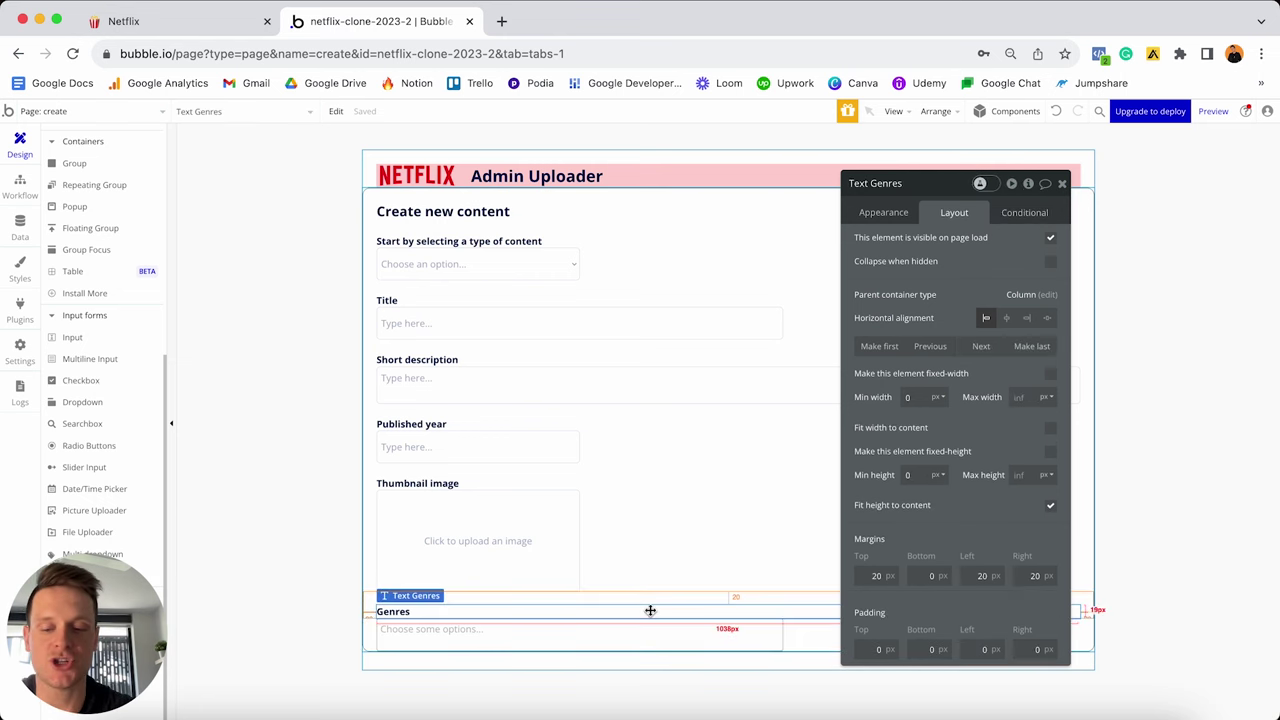
{"action": "left_click_drag", "start_coordinate": [650, 610], "coordinate": [589, 663]}
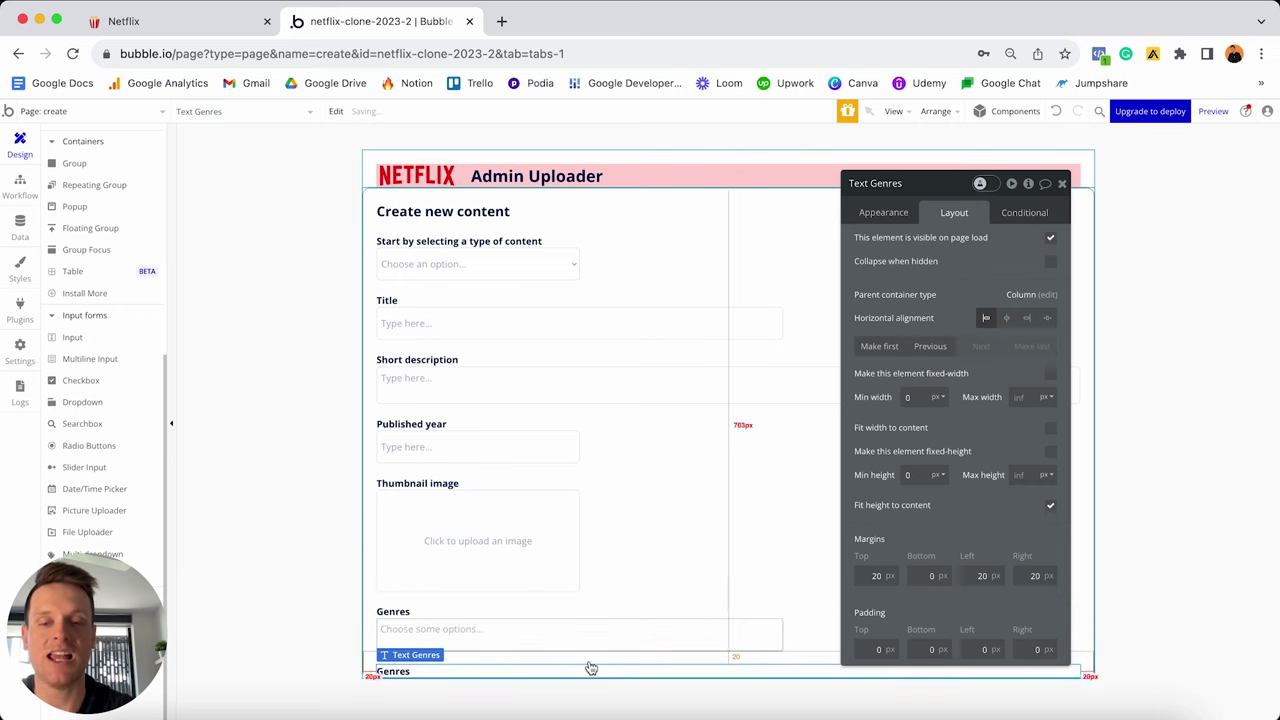
{"action": "left_click", "coordinate": [873, 226]}
{"action": "type", "text": "Rating"}
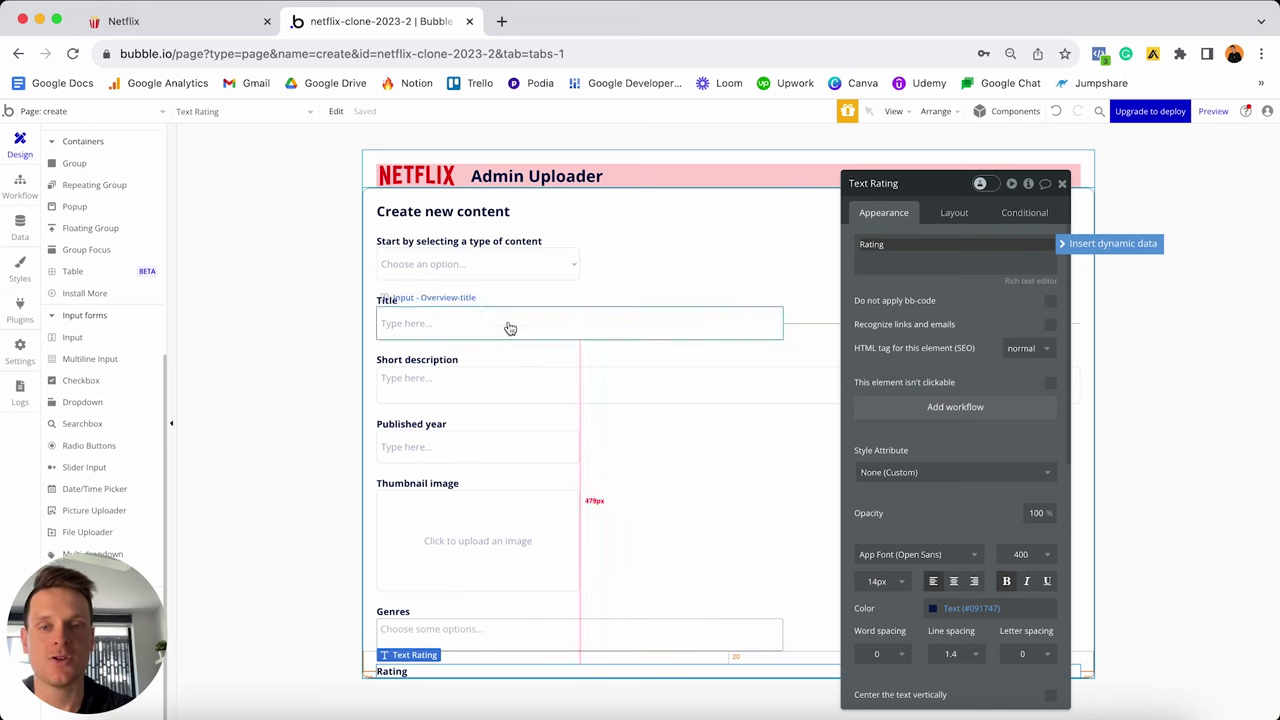
{"action": "left_click", "coordinate": [515, 268]}
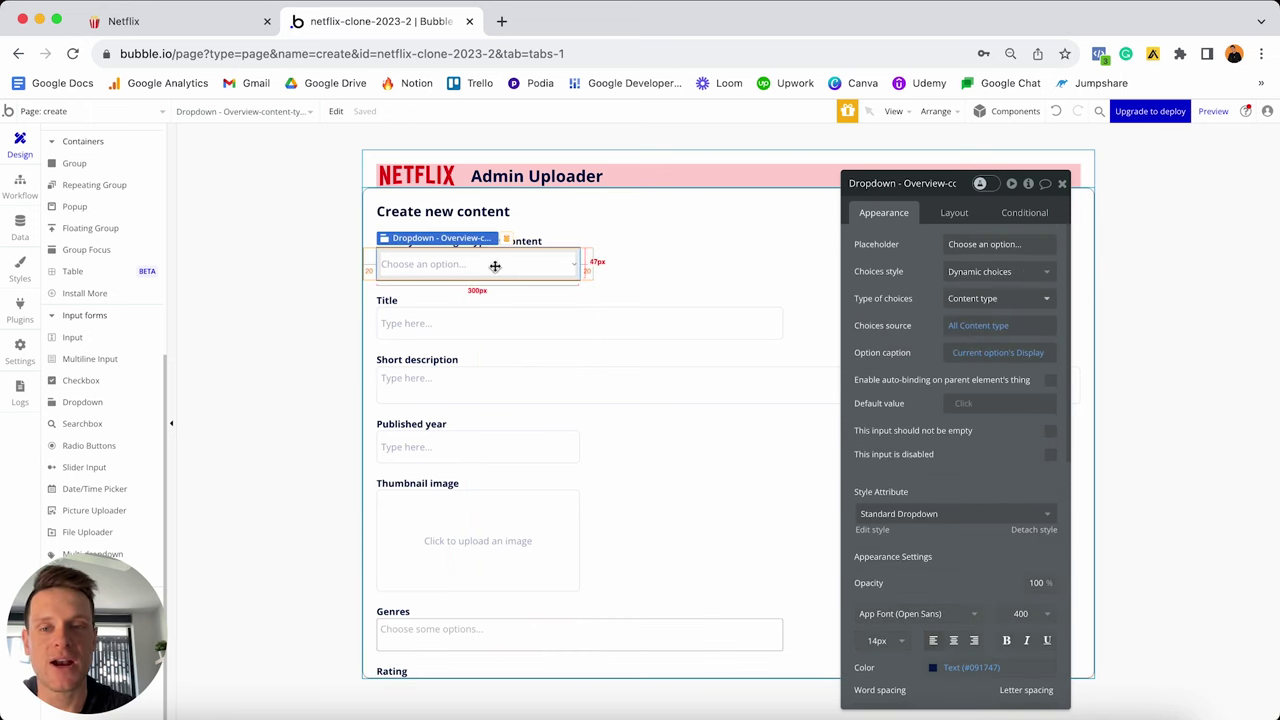
{"action": "left_click_drag", "start_coordinate": [505, 262], "coordinate": [475, 693]}
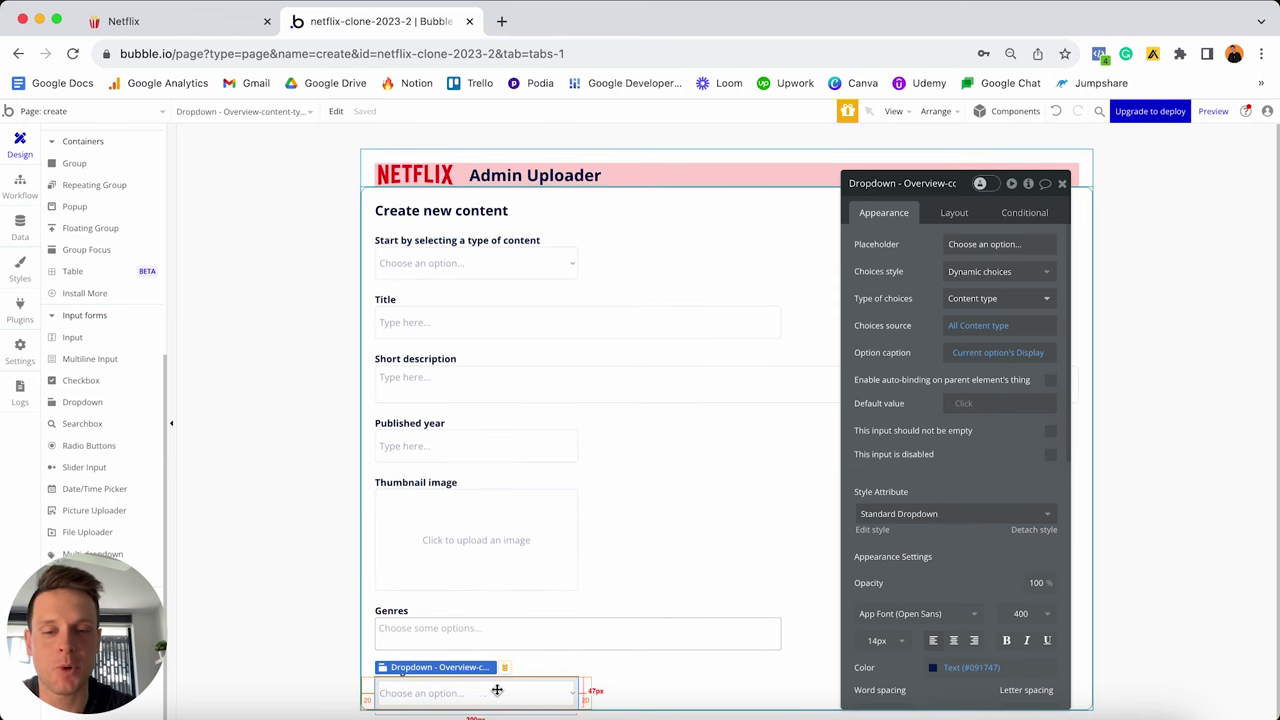
{"action": "left_click", "coordinate": [752, 157]}
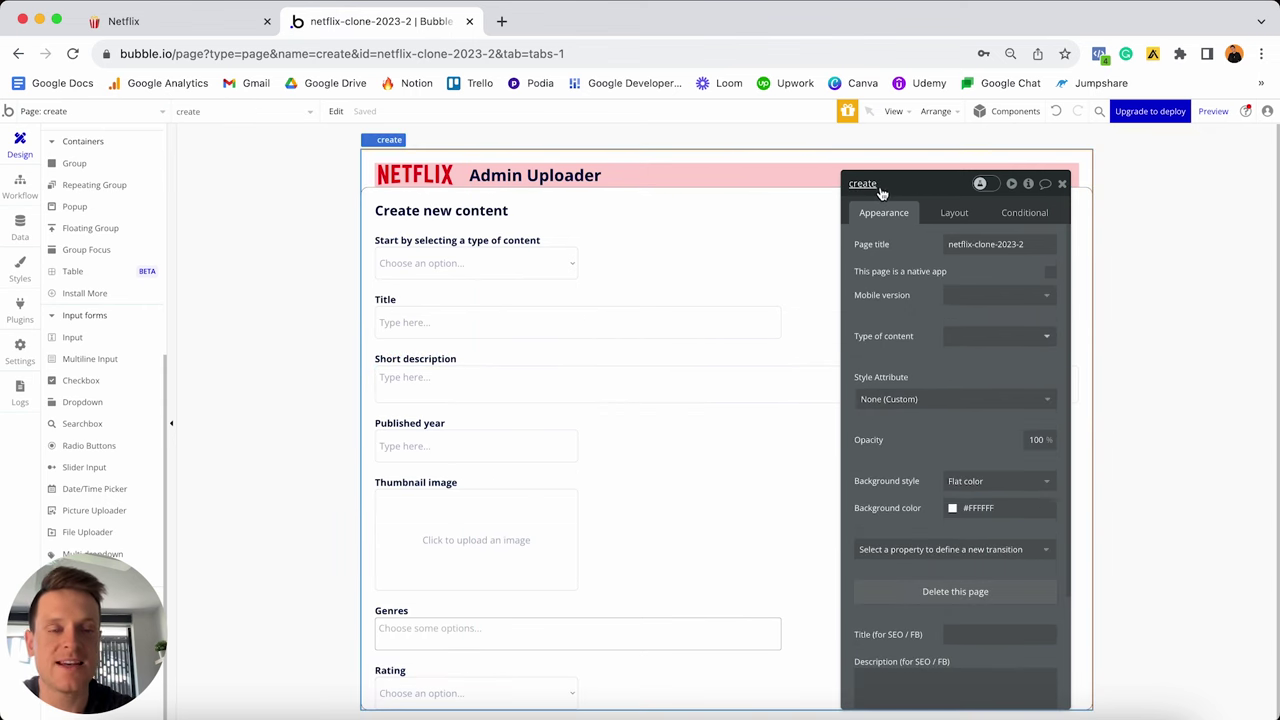
Step: Set the create page's minimum height to 1500 px in its Layout settings
{"action": "left_click", "coordinate": [952, 218]}
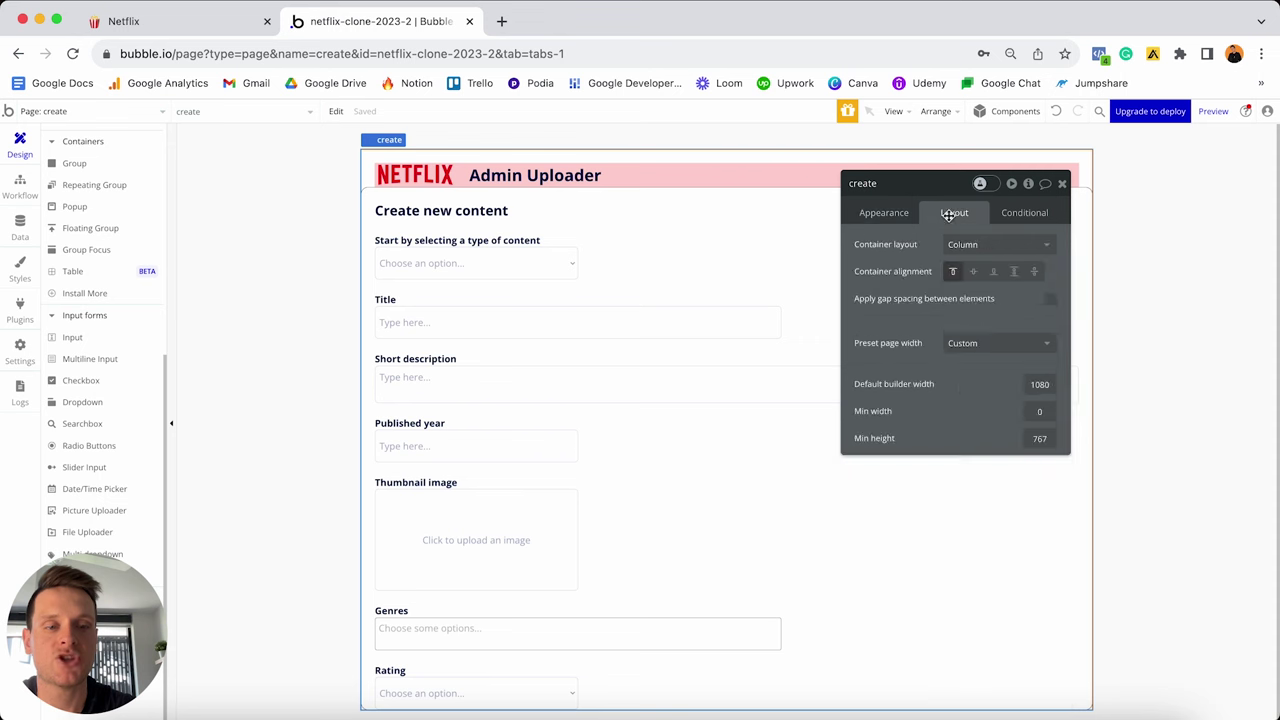
{"action": "left_click", "coordinate": [1038, 436]}
{"action": "type", "text": "15"}
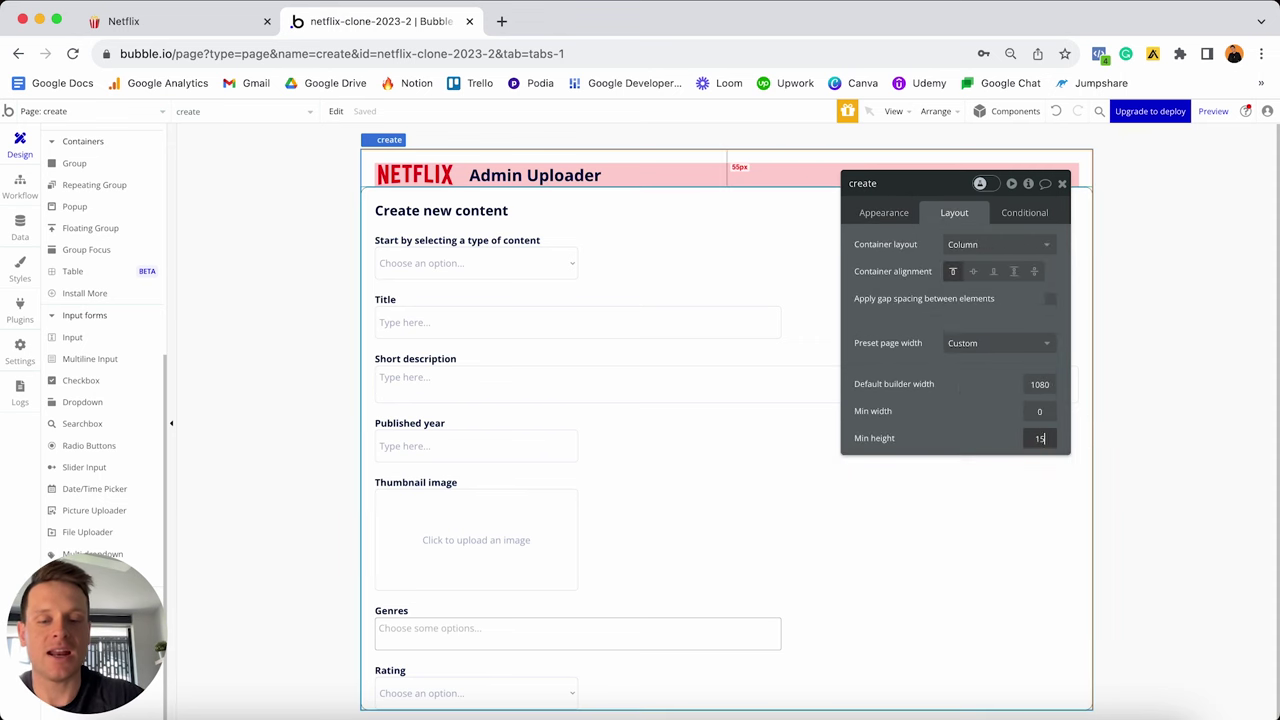
{"action": "type", "text": "00"}
{"action": "scroll", "coordinate": [735, 473], "scroll_direction": "down", "scroll_amount": 5}
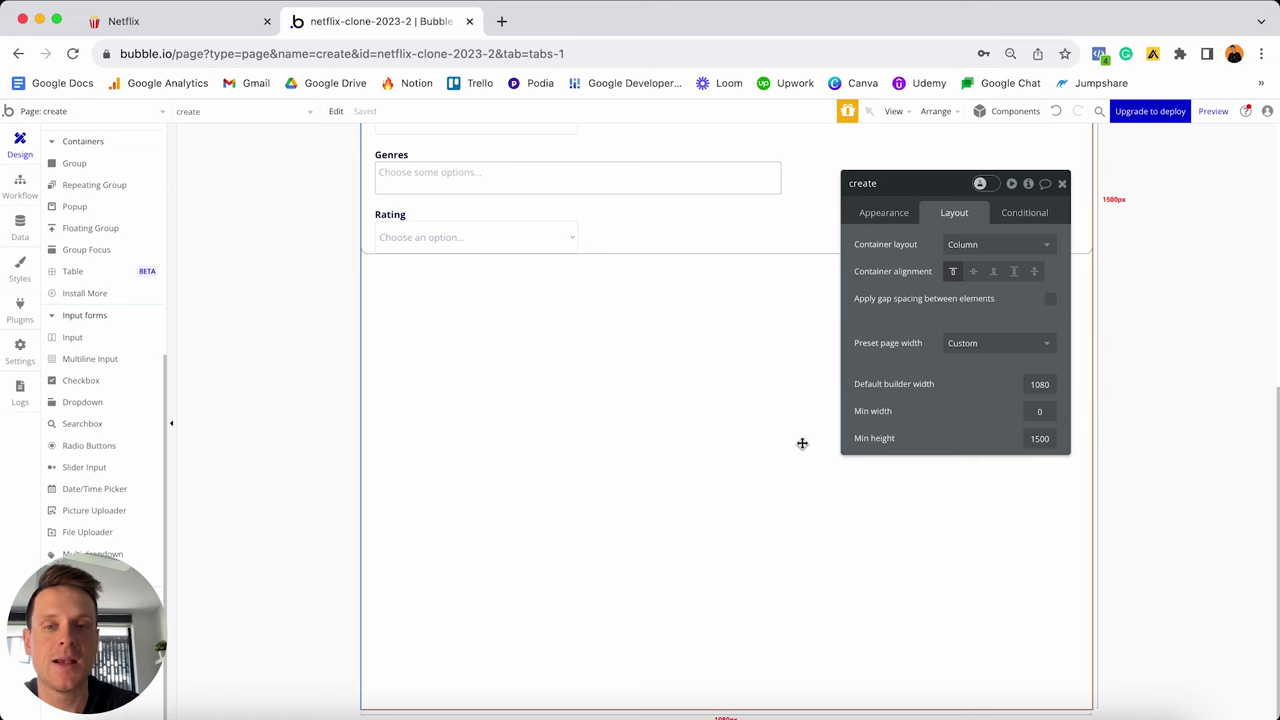
{"action": "scroll", "coordinate": [802, 443], "scroll_direction": "up", "scroll_amount": 5}
{"action": "scroll", "coordinate": [803, 446], "scroll_direction": "down", "scroll_amount": 2}
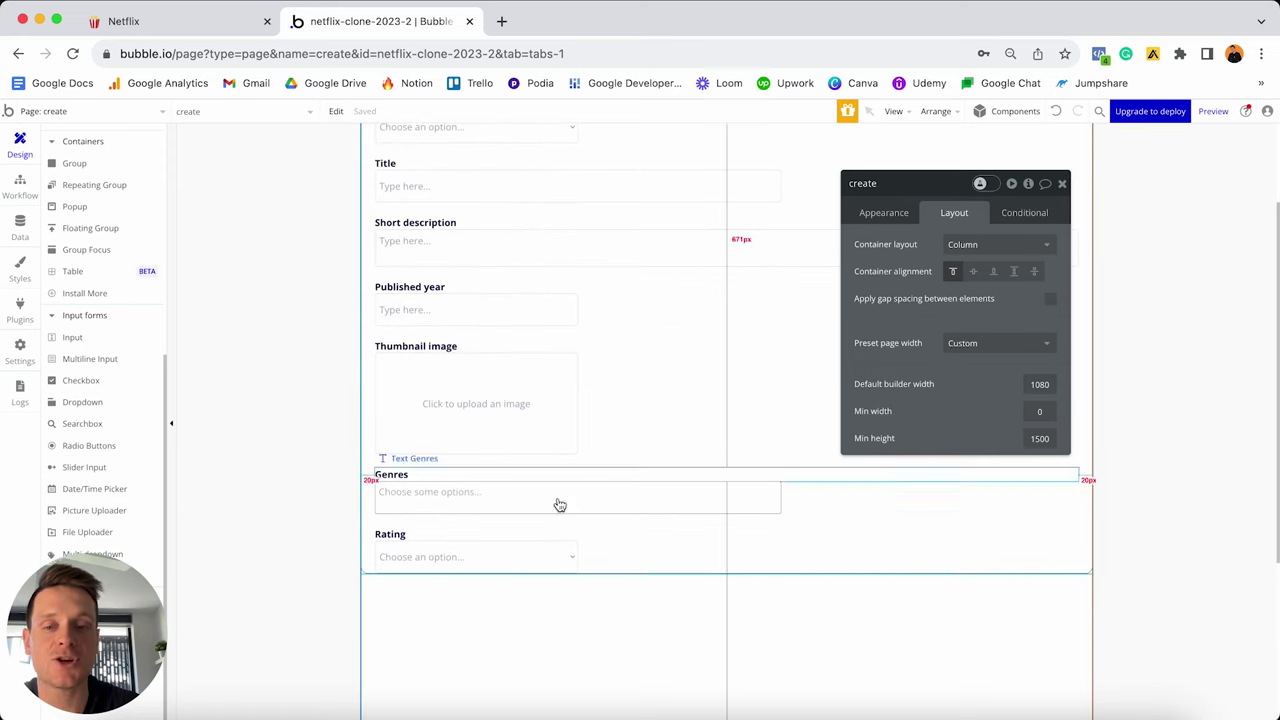
Step: Rename the copied dropdown under Rating from 'content-type copy' to 'Dropdown - Overview-rating'
{"action": "left_click", "coordinate": [519, 556]}
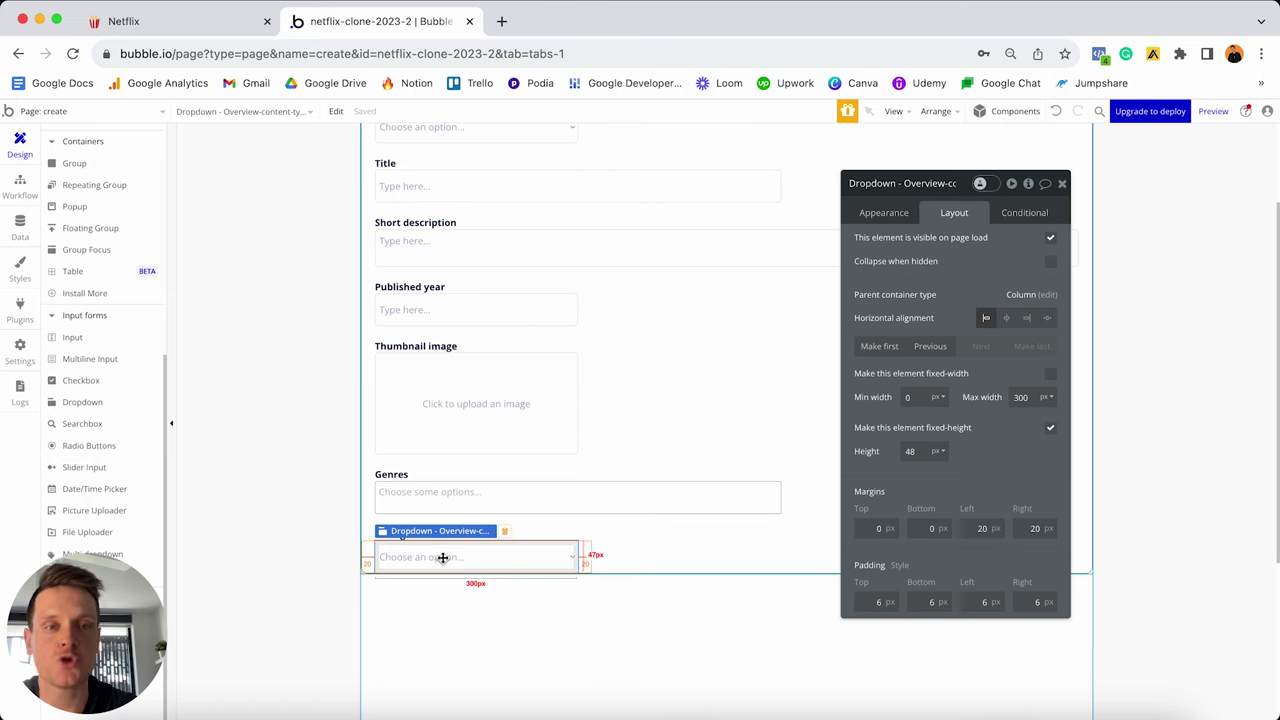
{"action": "left_click", "coordinate": [922, 188]}
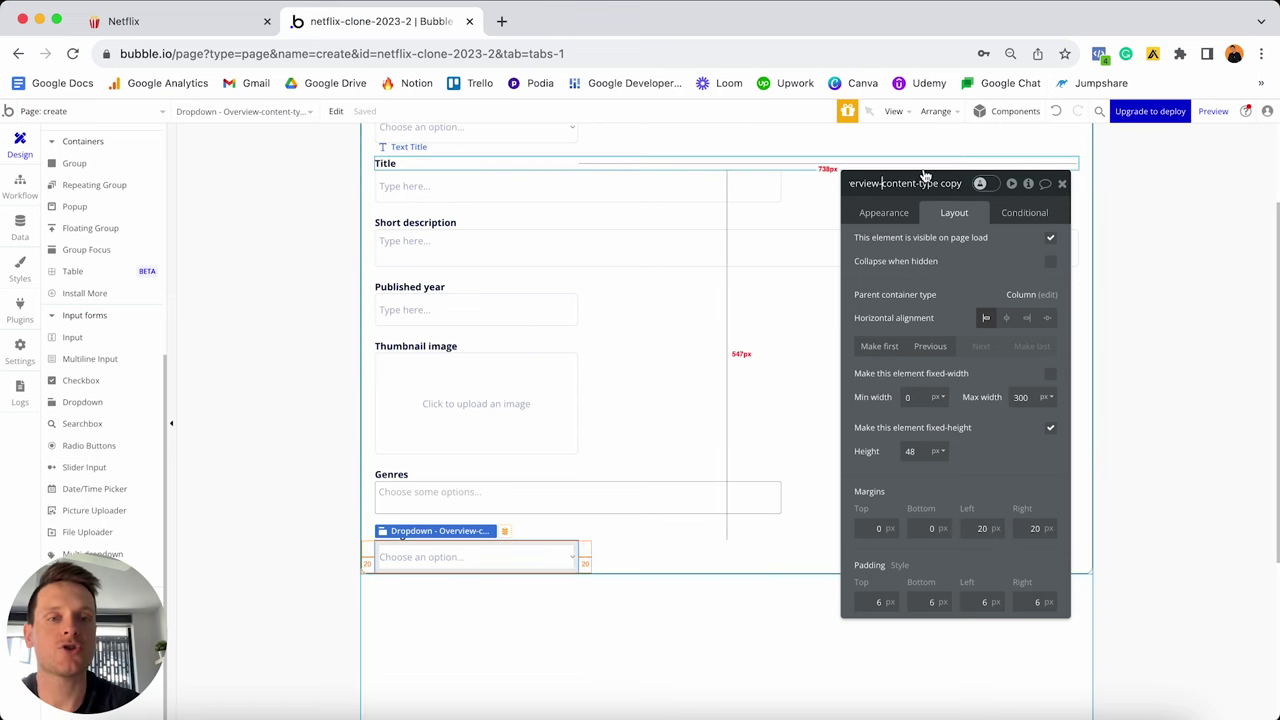
{"action": "key", "text": "alt+shift+Left"}
{"action": "key", "text": "alt+shift+Left"}
{"action": "key", "text": "alt+shift+Left"}
{"action": "type", "text": "rating"}
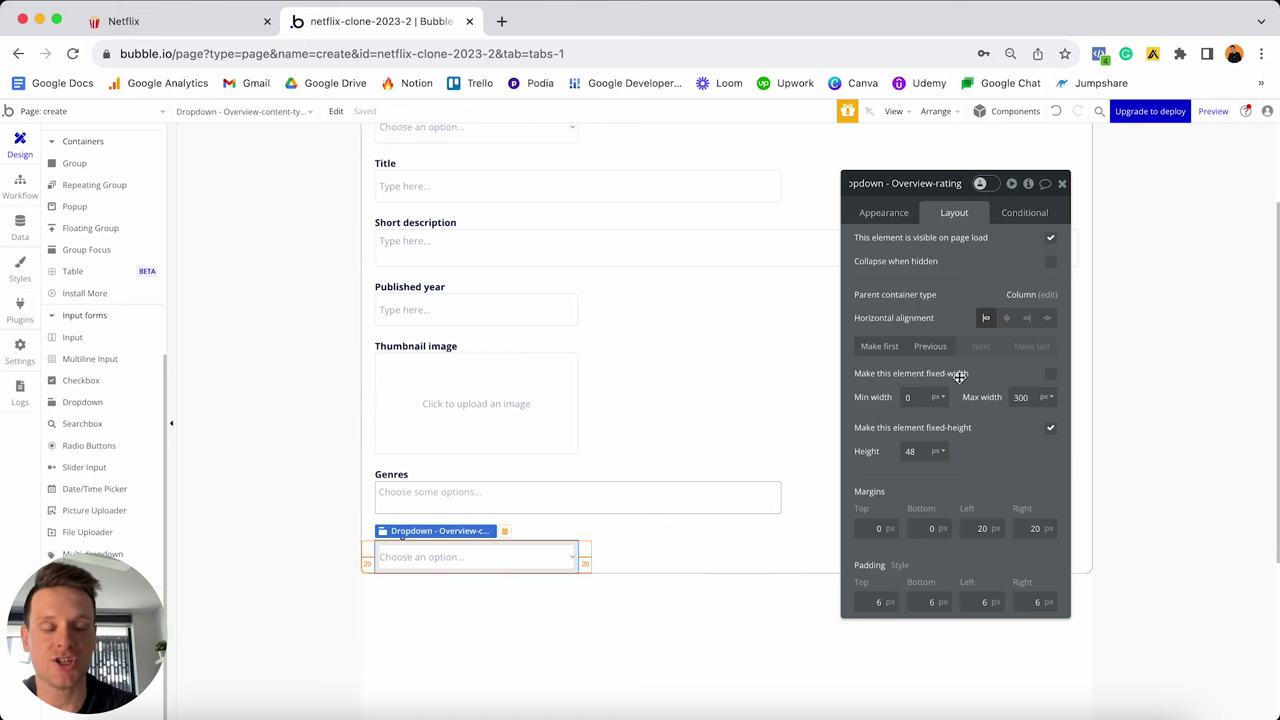
{"action": "left_click", "coordinate": [886, 214]}
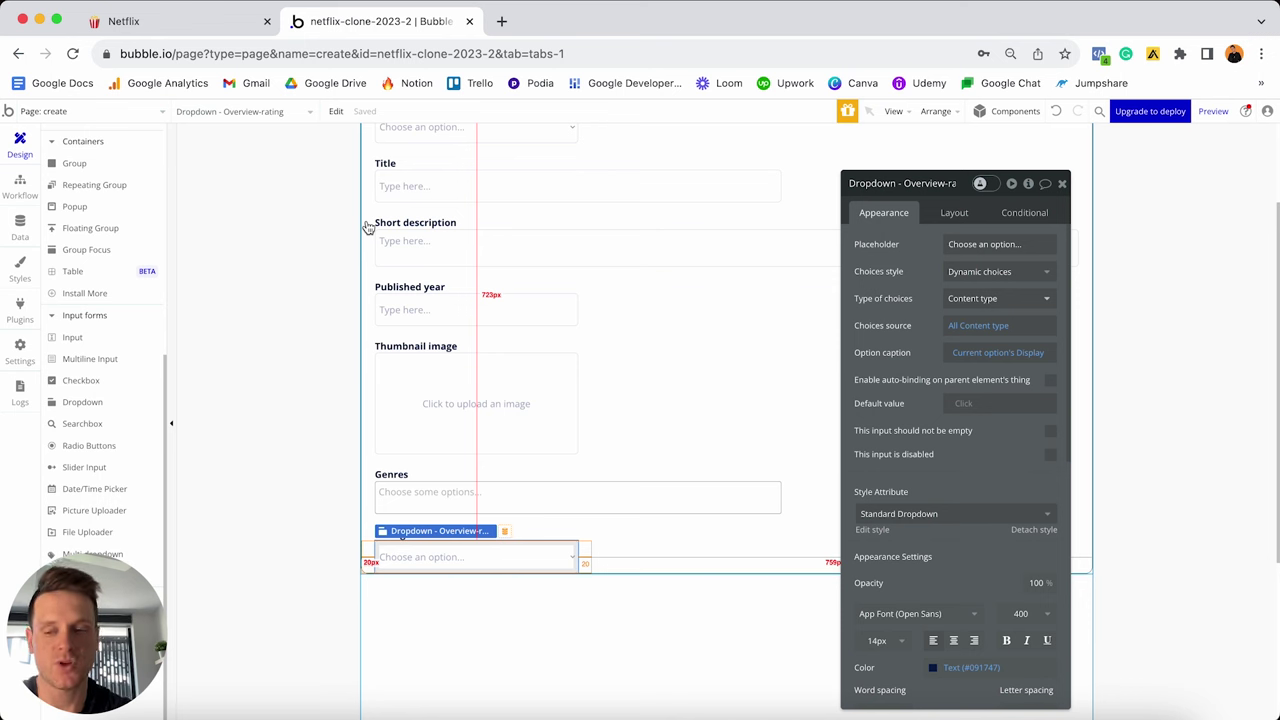
{"action": "left_click", "coordinate": [19, 228]}
Step: After checking the Rating option set, set the dropdown's choice type to Rating sourced from All Rating
{"action": "left_click", "coordinate": [317, 163]}
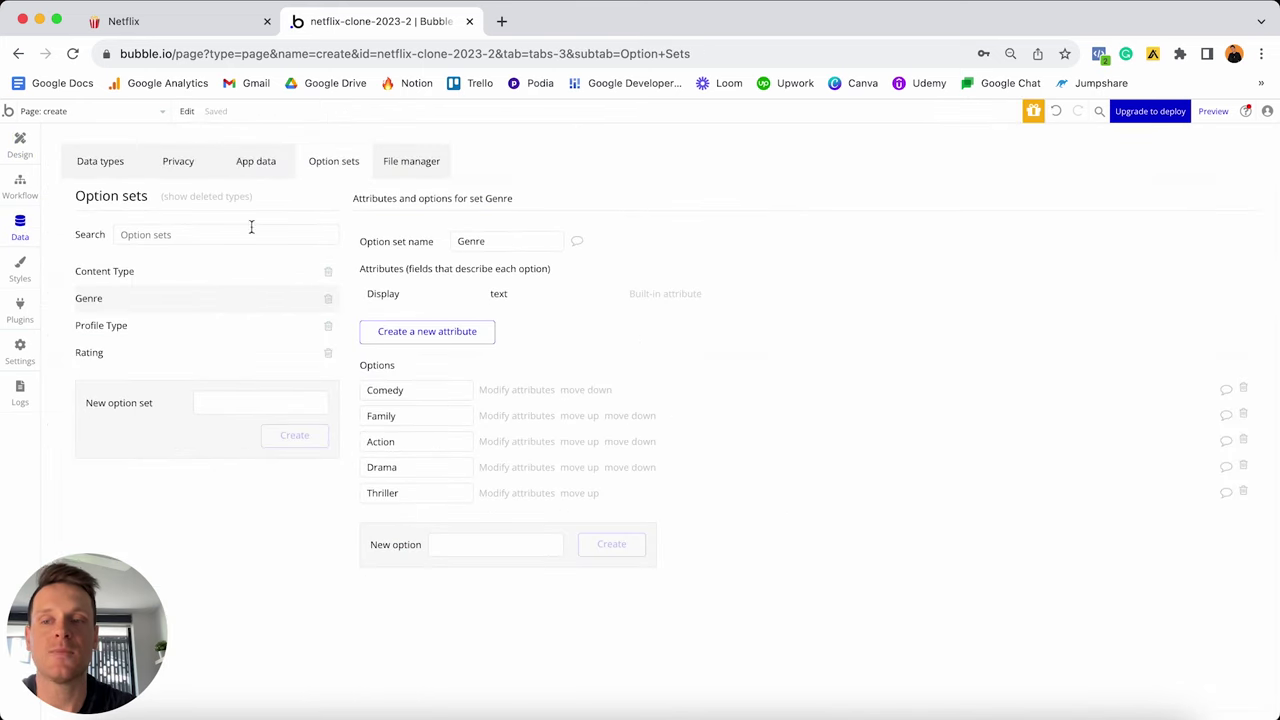
{"action": "left_click", "coordinate": [151, 356]}
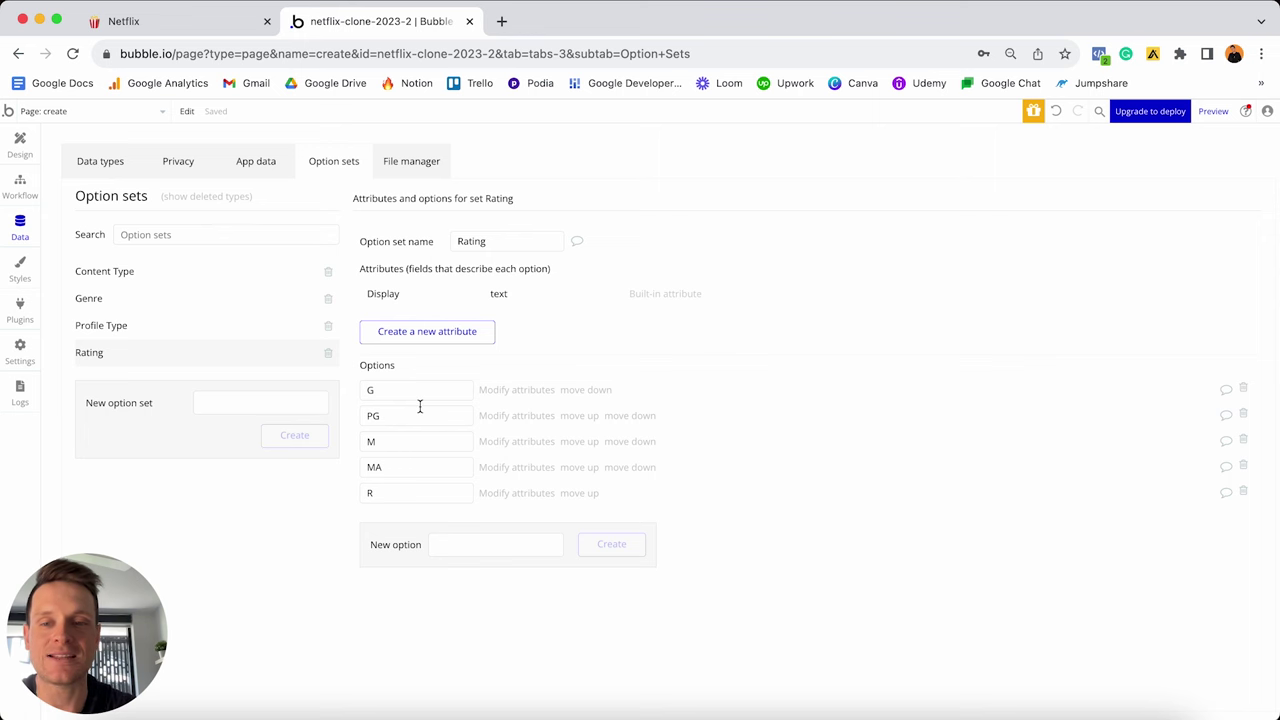
{"action": "left_click", "coordinate": [20, 145]}
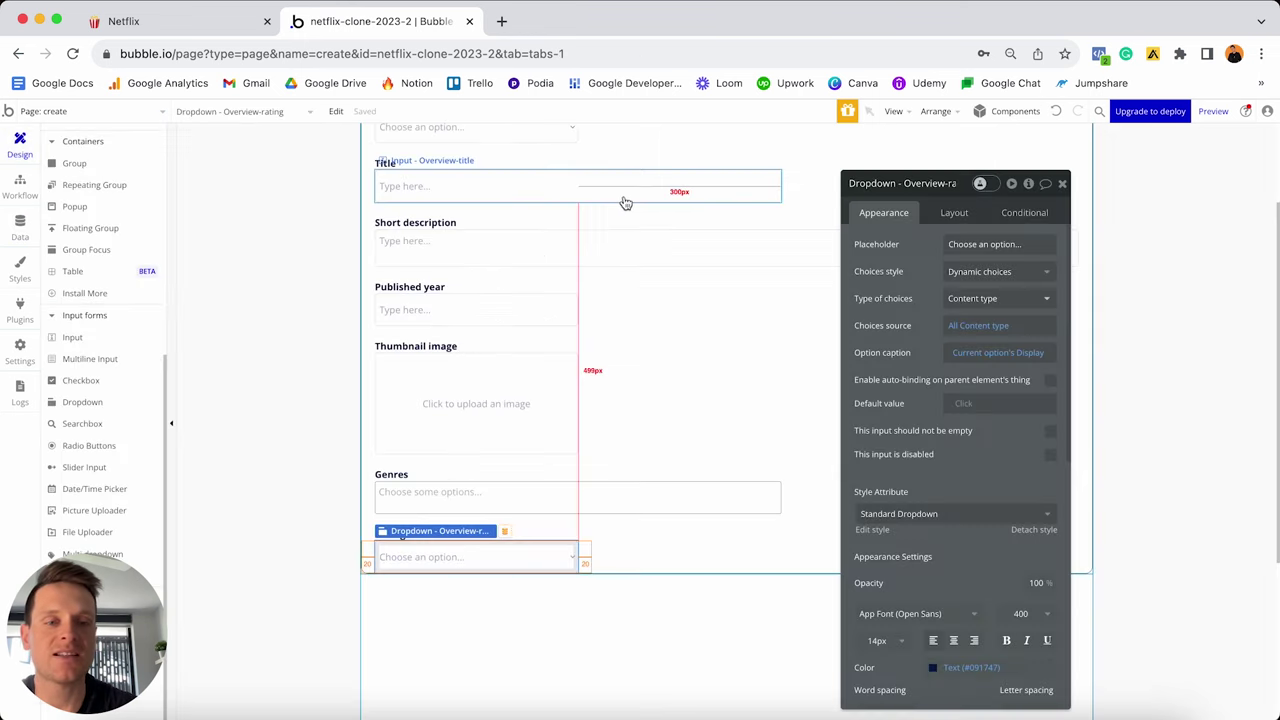
{"action": "left_click", "coordinate": [972, 300]}
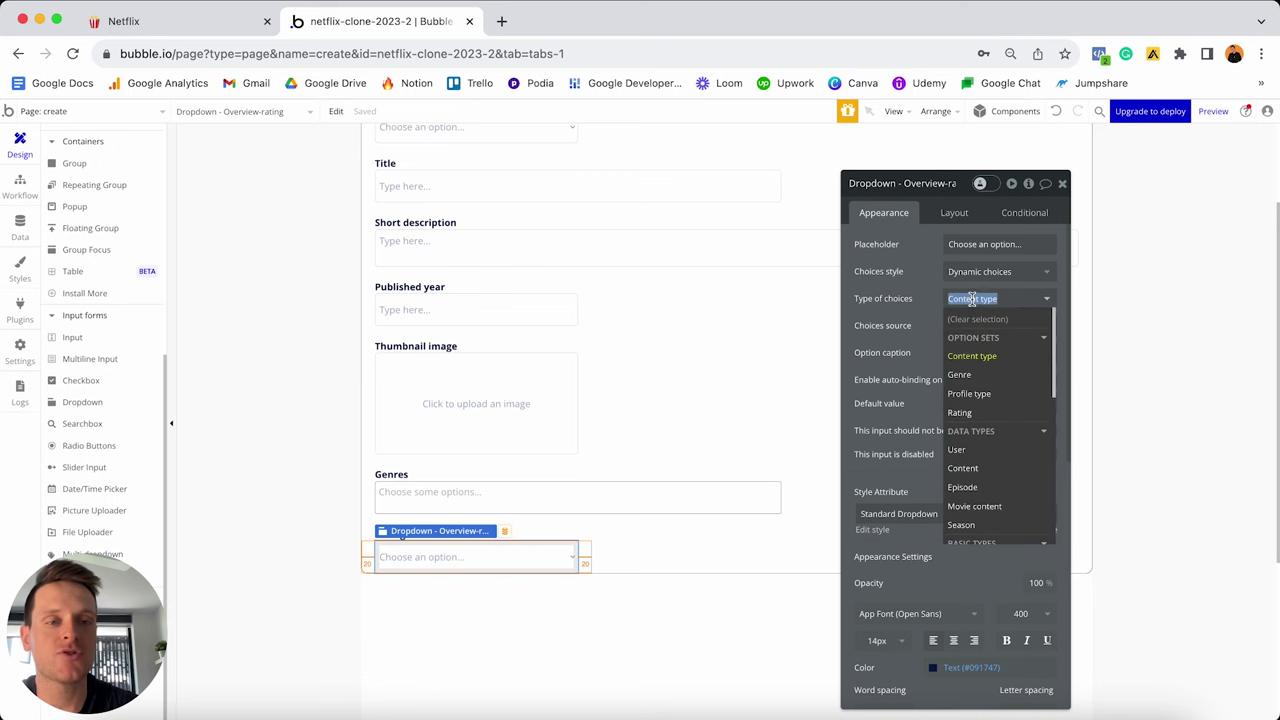
{"action": "left_click", "coordinate": [962, 412]}
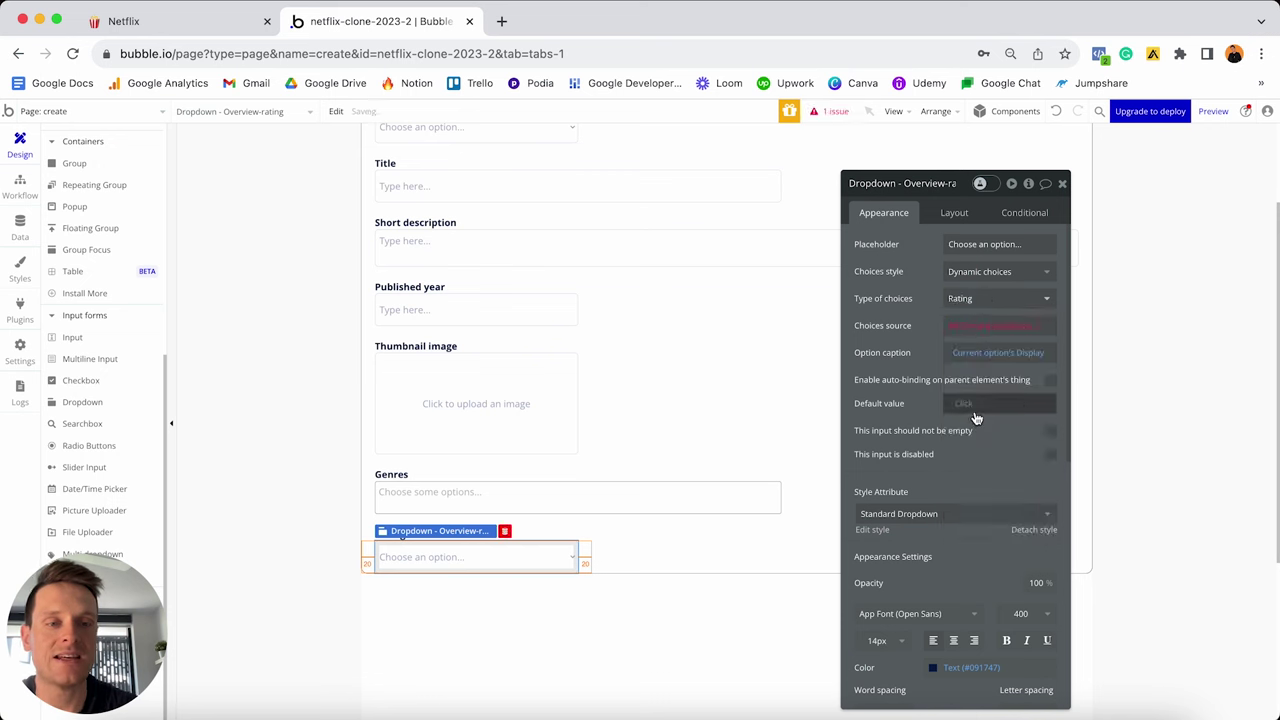
{"action": "left_click", "coordinate": [985, 326]}
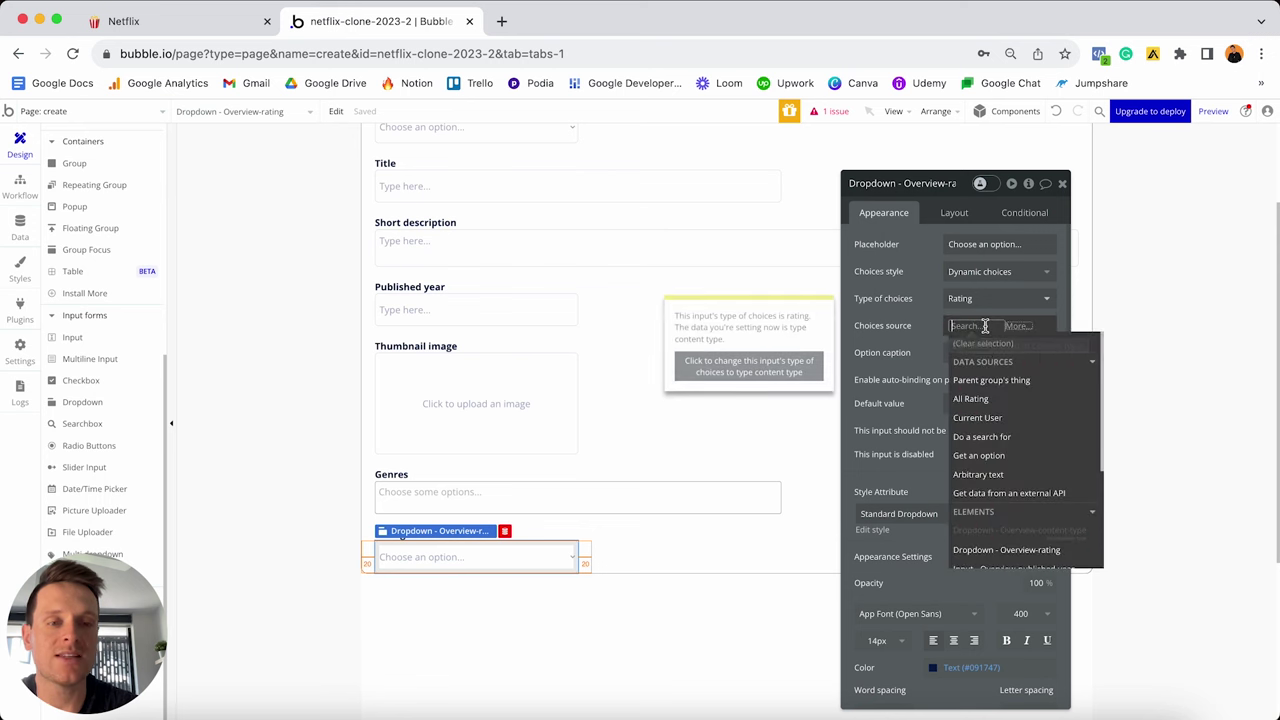
{"action": "left_click", "coordinate": [968, 400]}
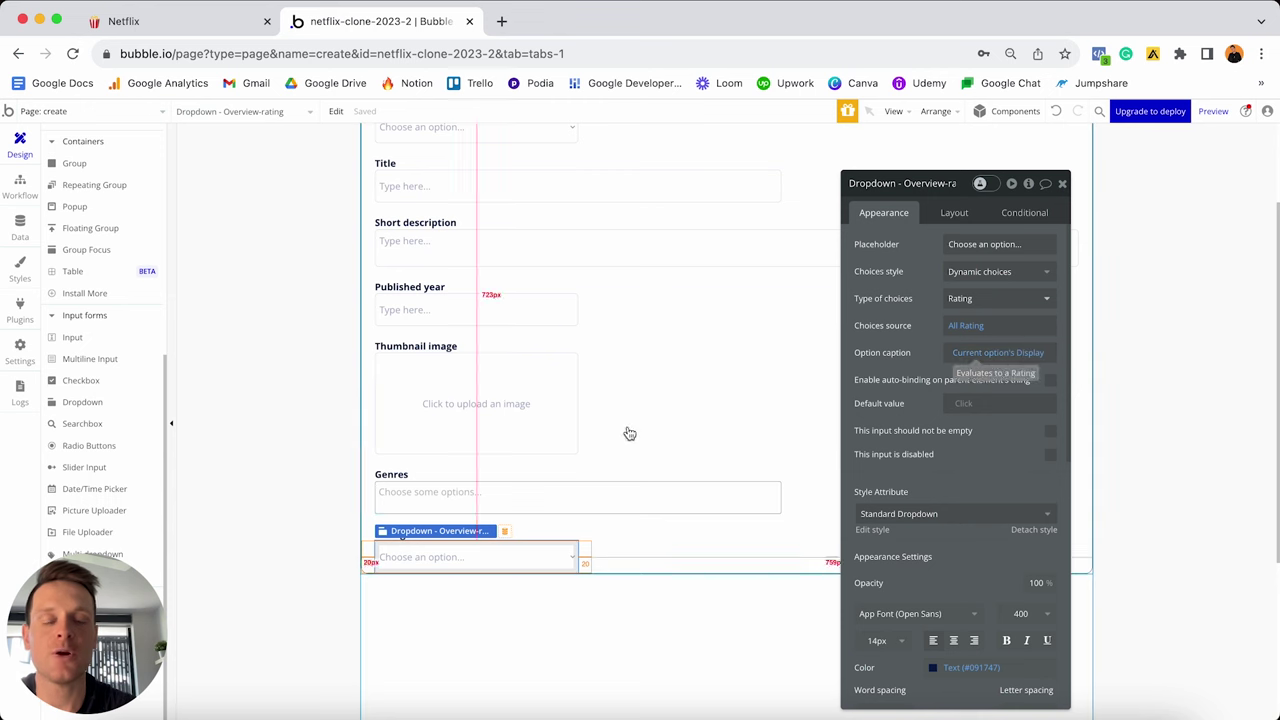
Step: Duplicate the Rating heading below the dropdown and change its text to Published
{"action": "left_click", "coordinate": [533, 533]}
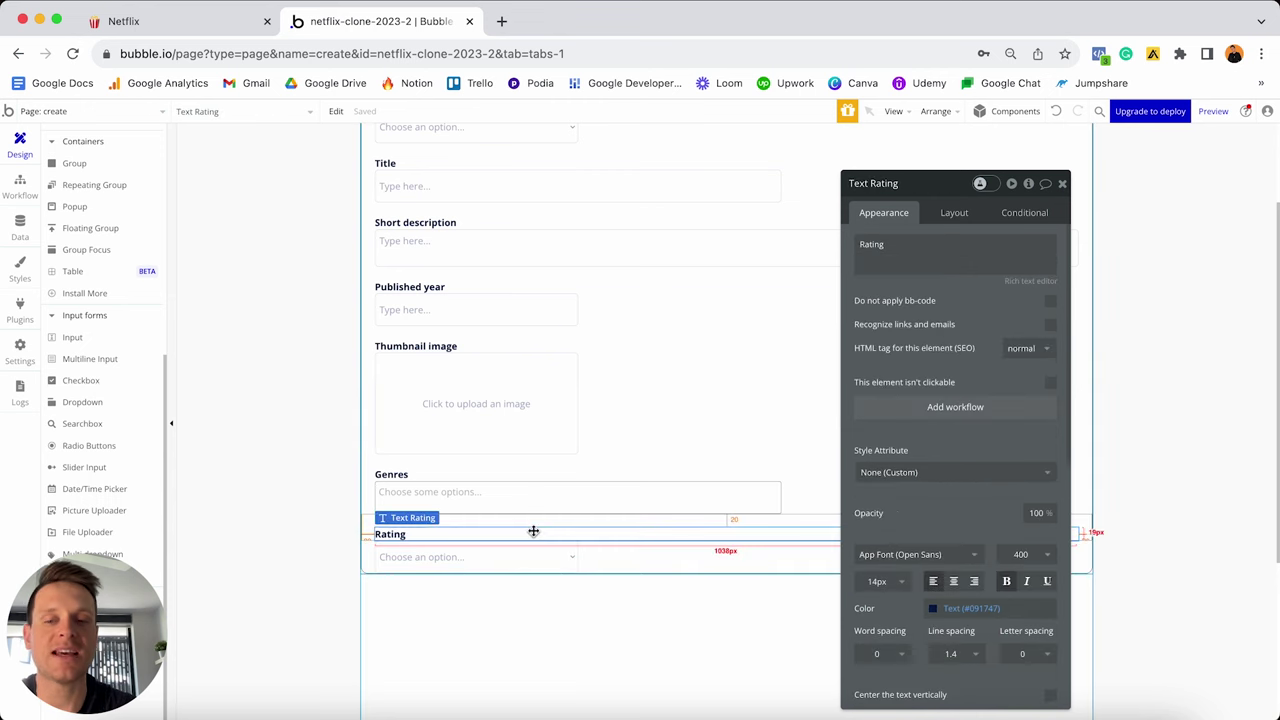
{"action": "left_click_drag", "start_coordinate": [533, 531], "coordinate": [521, 592]}
{"action": "double_click", "coordinate": [873, 245]}
{"action": "type", "text": "Published"}
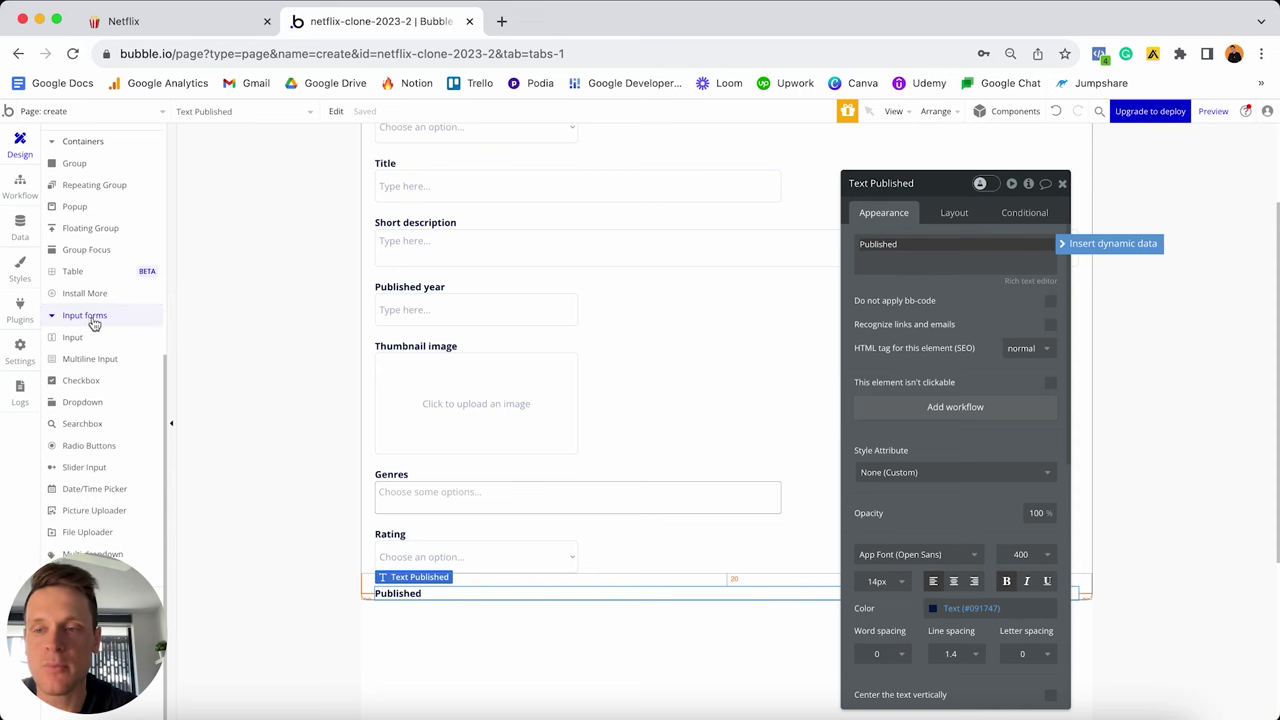
{"action": "left_click", "coordinate": [82, 380]}
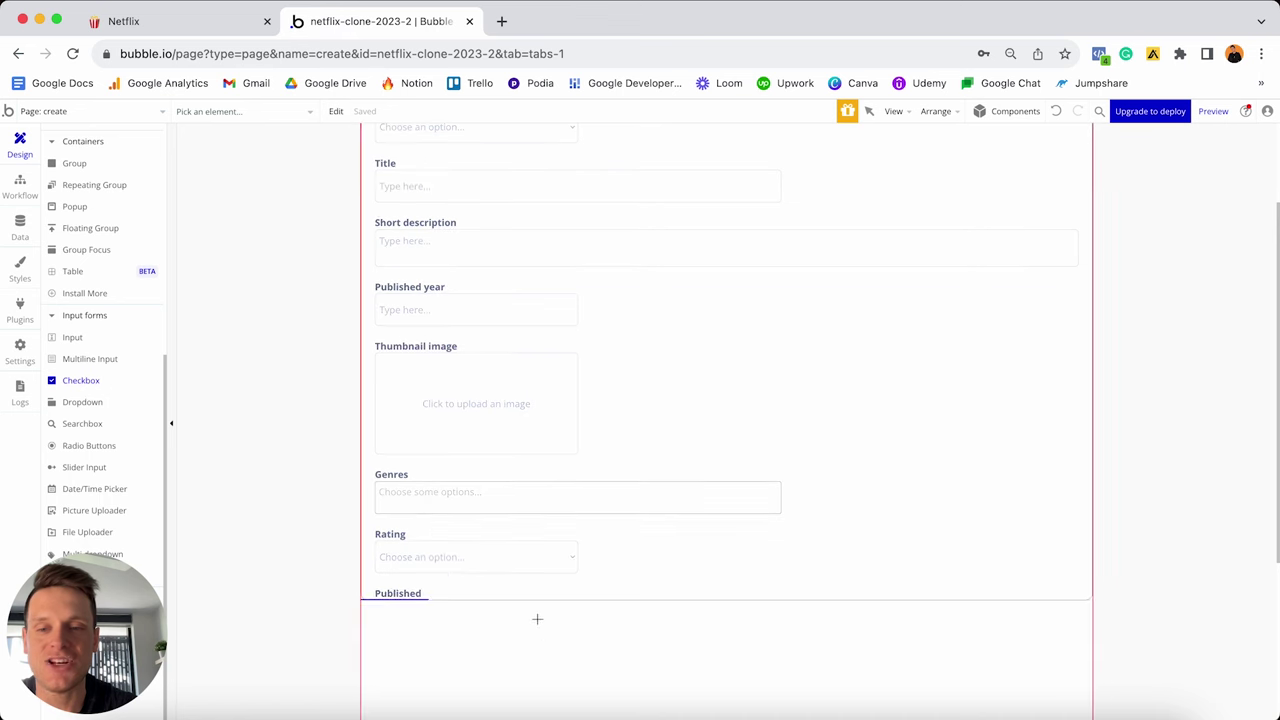
Step: Draw a checkbox below Genres and name it Checkbox - Overview-published
{"action": "left_click", "coordinate": [530, 596]}
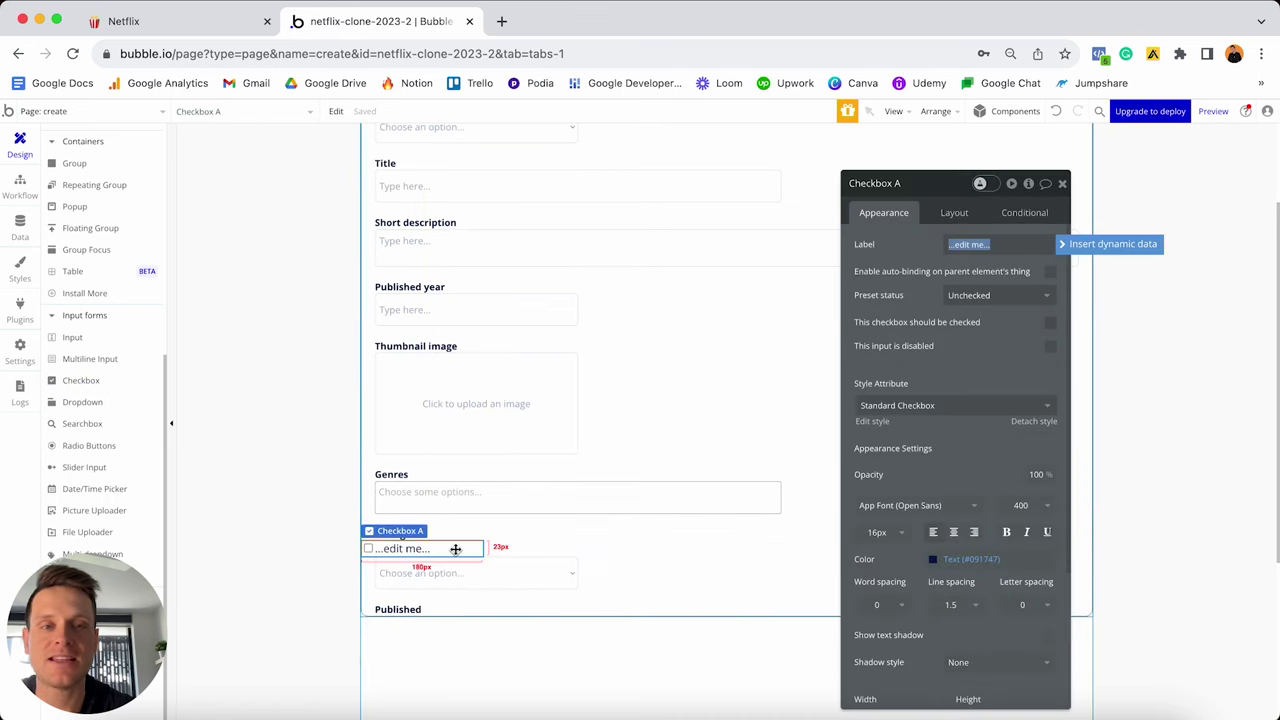
{"action": "left_click", "coordinate": [916, 192]}
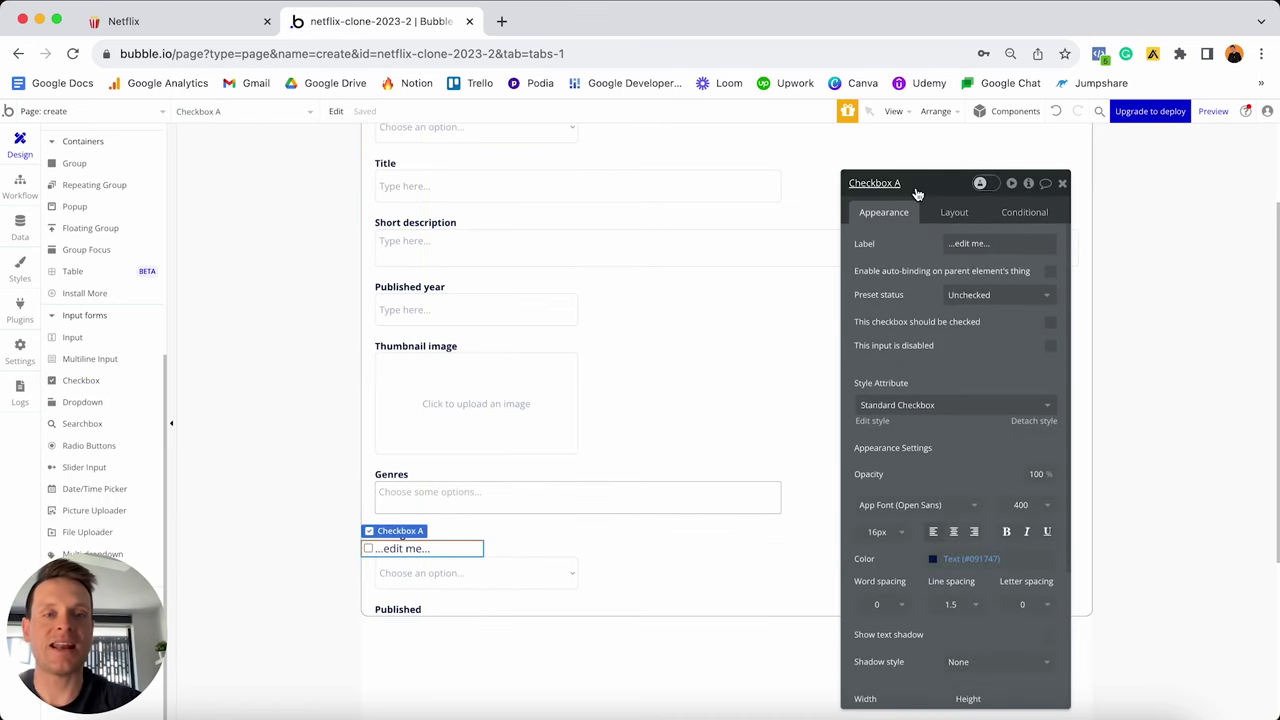
{"action": "left_click", "coordinate": [905, 183]}
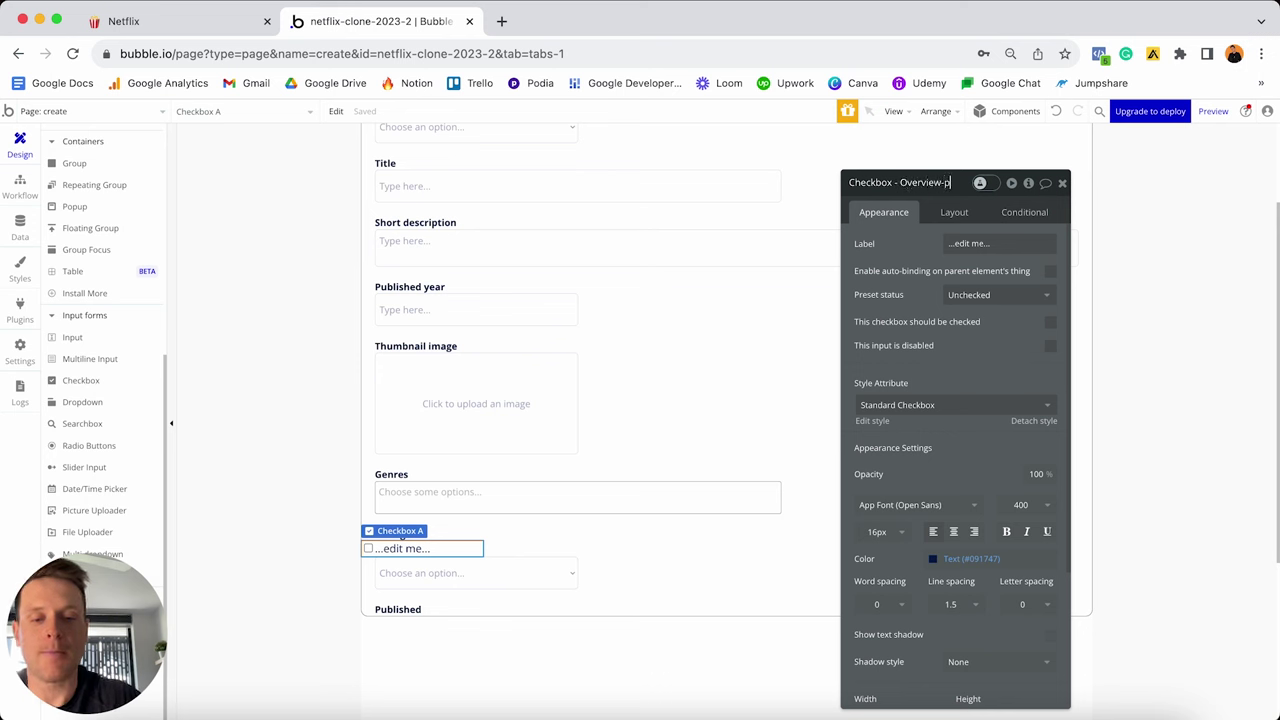
{"action": "type", "text": "lished-status"}
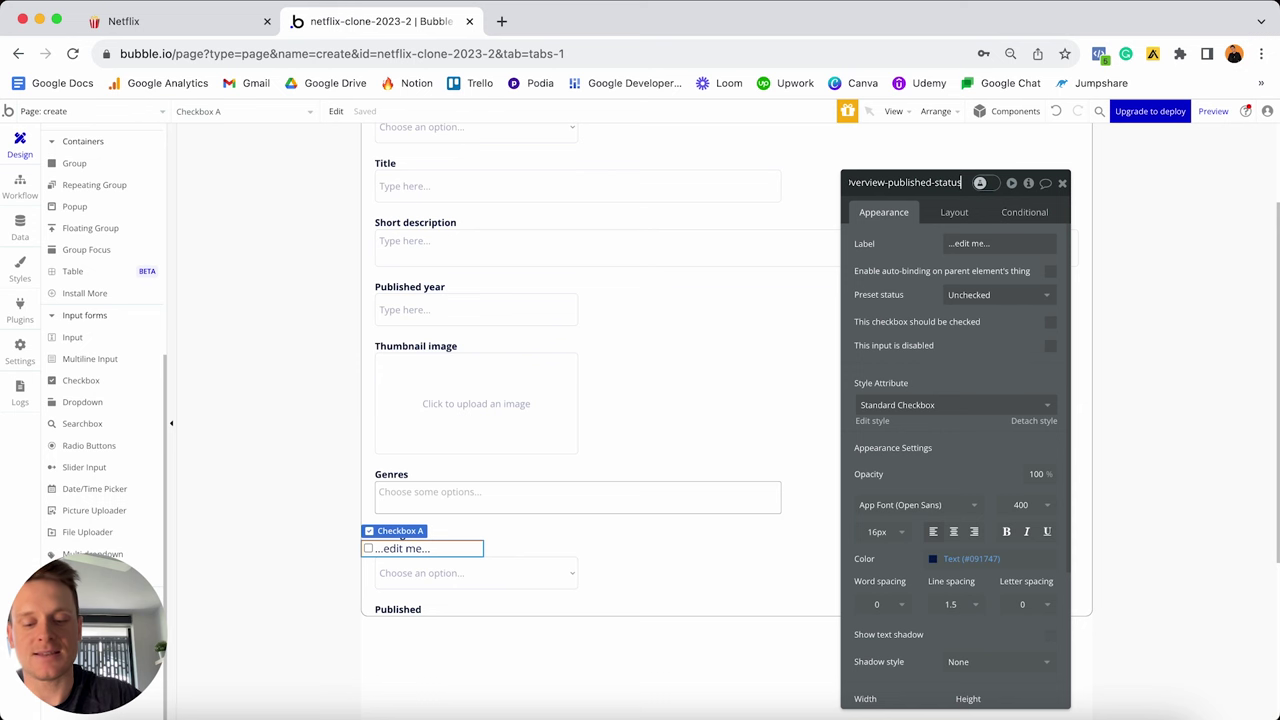
{"action": "key", "text": "Return"}
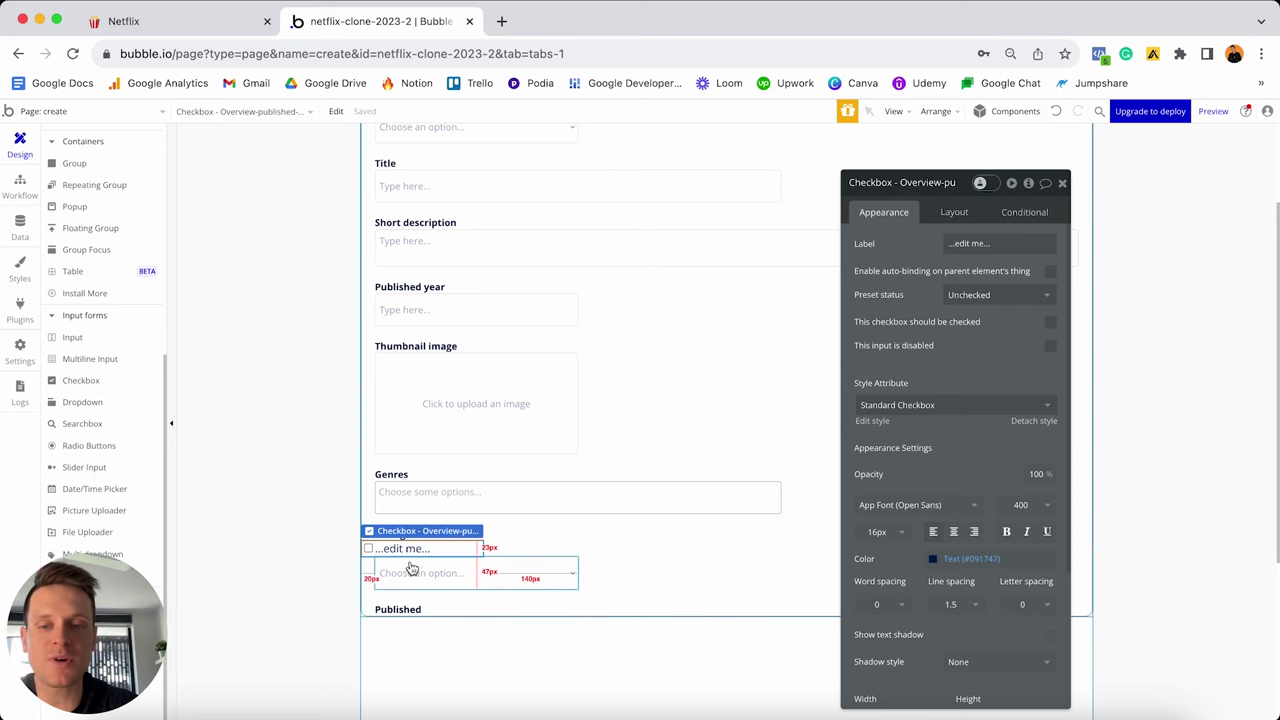
Step: Set the checkbox's label text to Yes
{"action": "left_click", "coordinate": [1000, 245]}
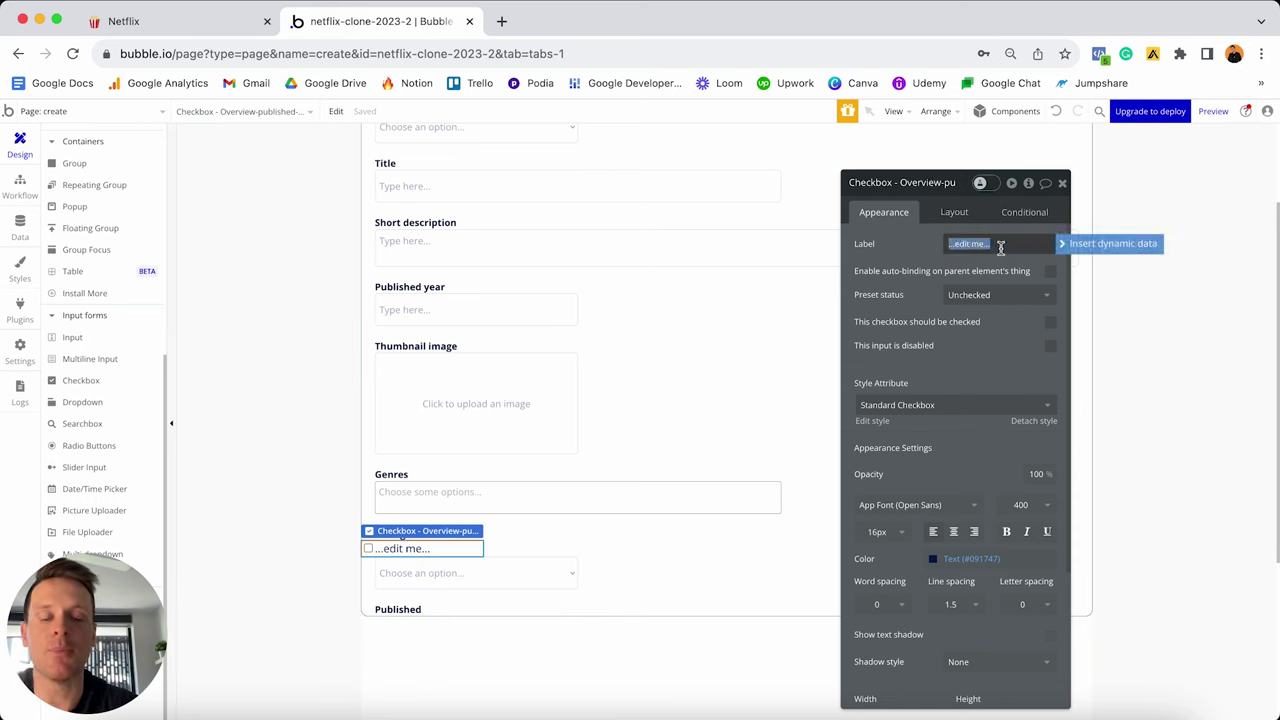
{"action": "type", "text": "Yes"}
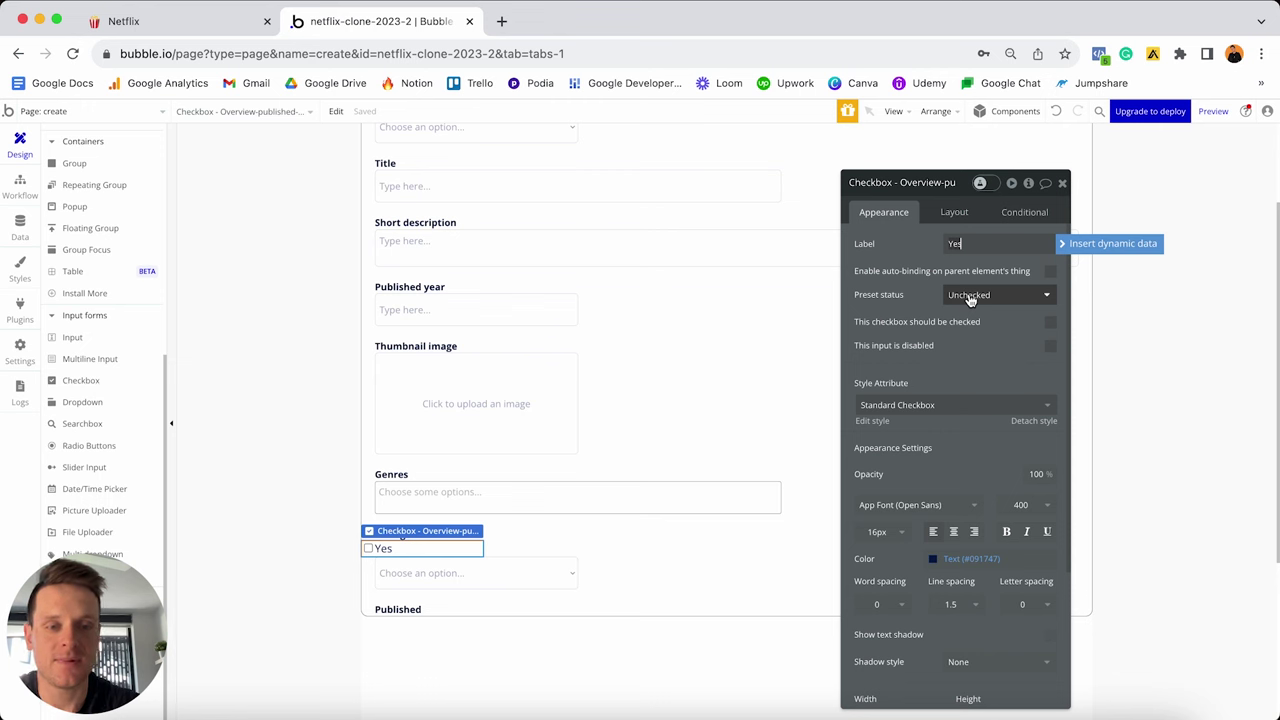
{"action": "left_click", "coordinate": [954, 212]}
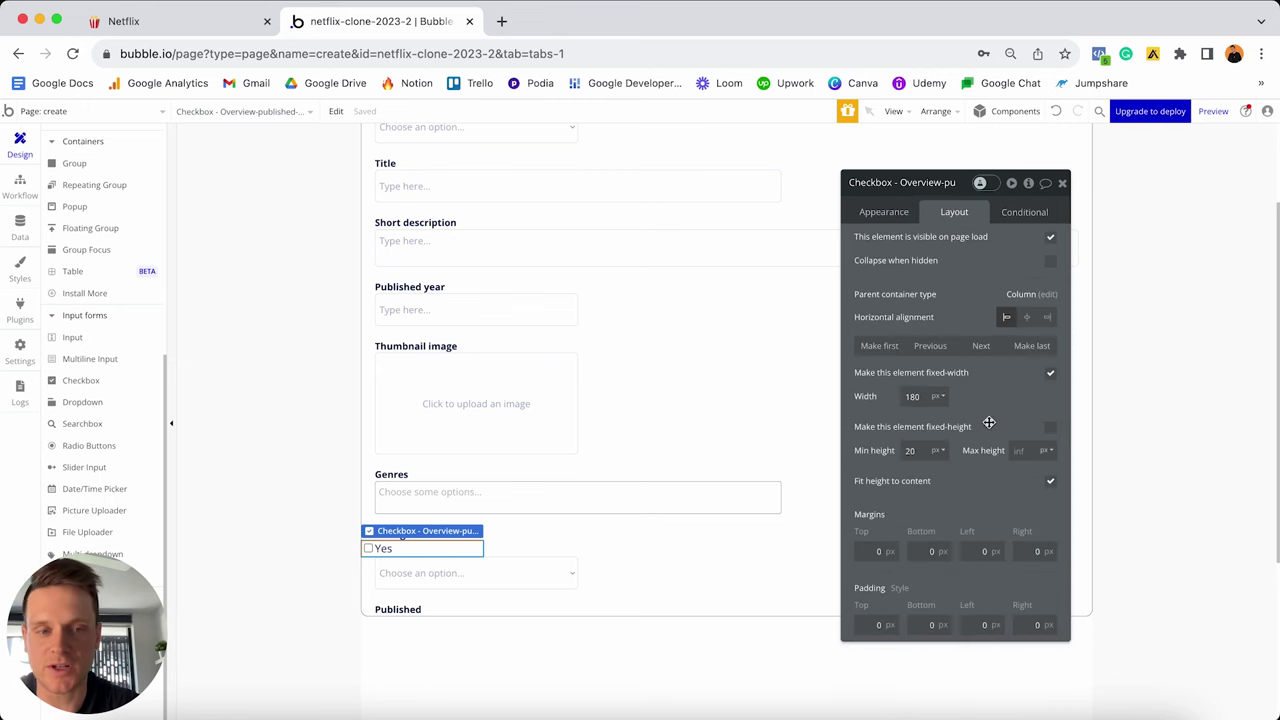
Step: Let the checkbox stretch across the full row with a minimum width of 0
{"action": "left_click", "coordinate": [1050, 375]}
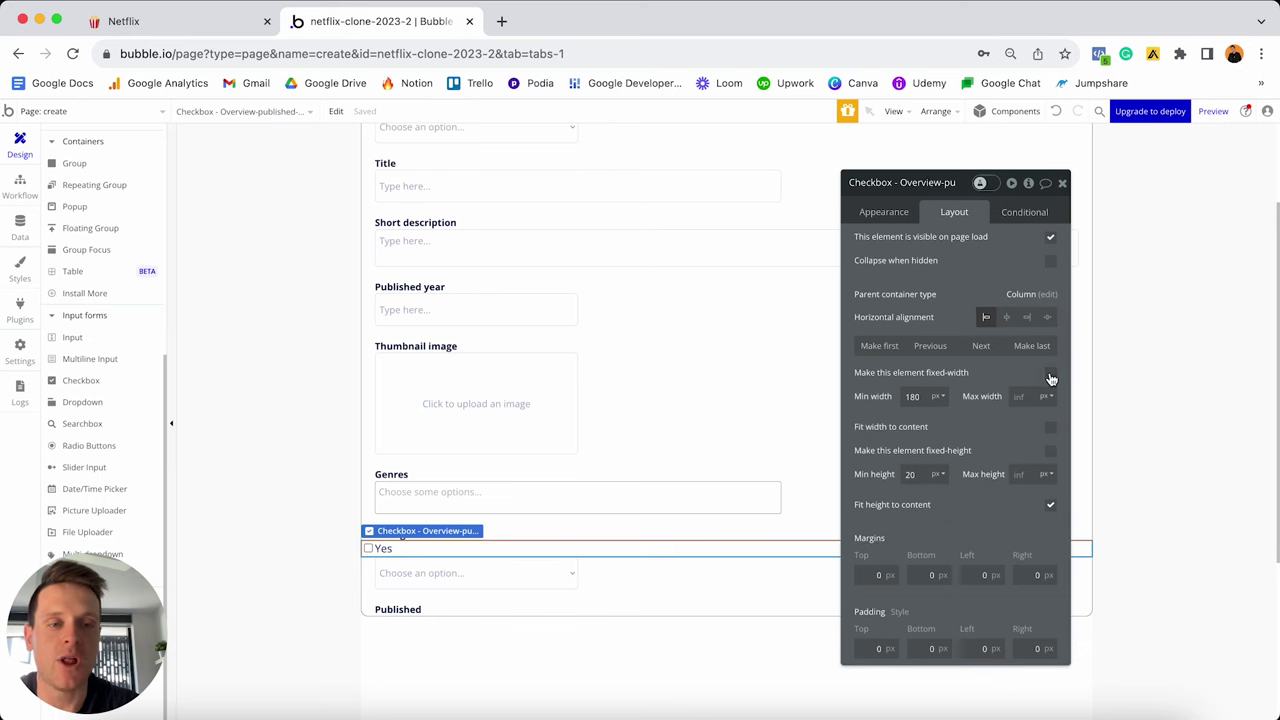
{"action": "double_click", "coordinate": [922, 397]}
{"action": "key", "text": "BackSpace"}
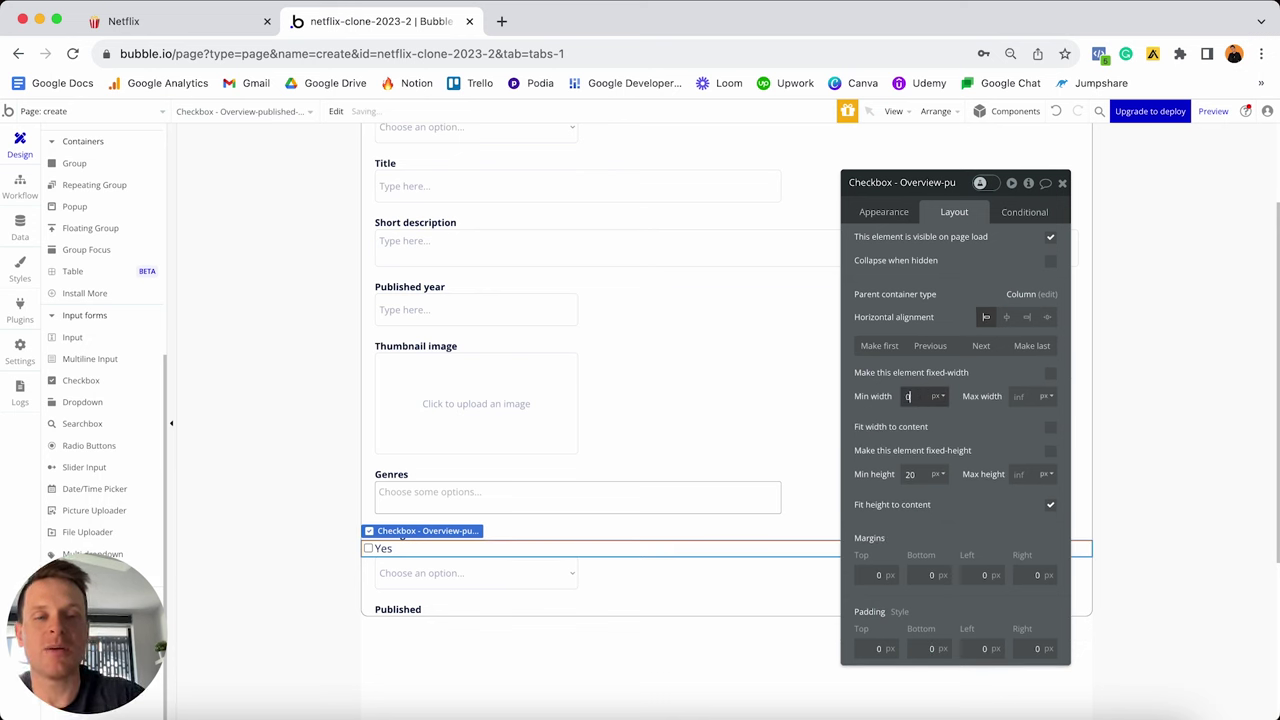
{"action": "type", "text": "0"}
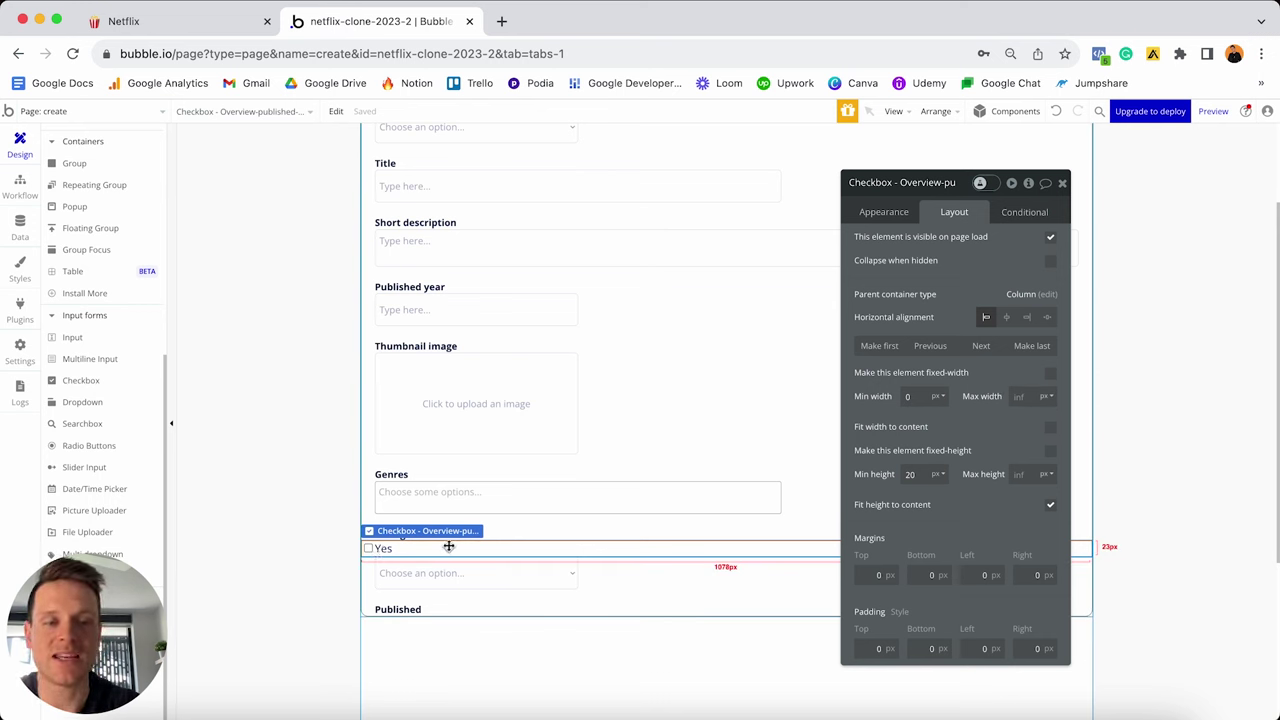
Step: Give the checkbox 20 px left and right margins and move it to the form's end
{"action": "left_click", "coordinate": [970, 574]}
{"action": "type", "text": "20"}
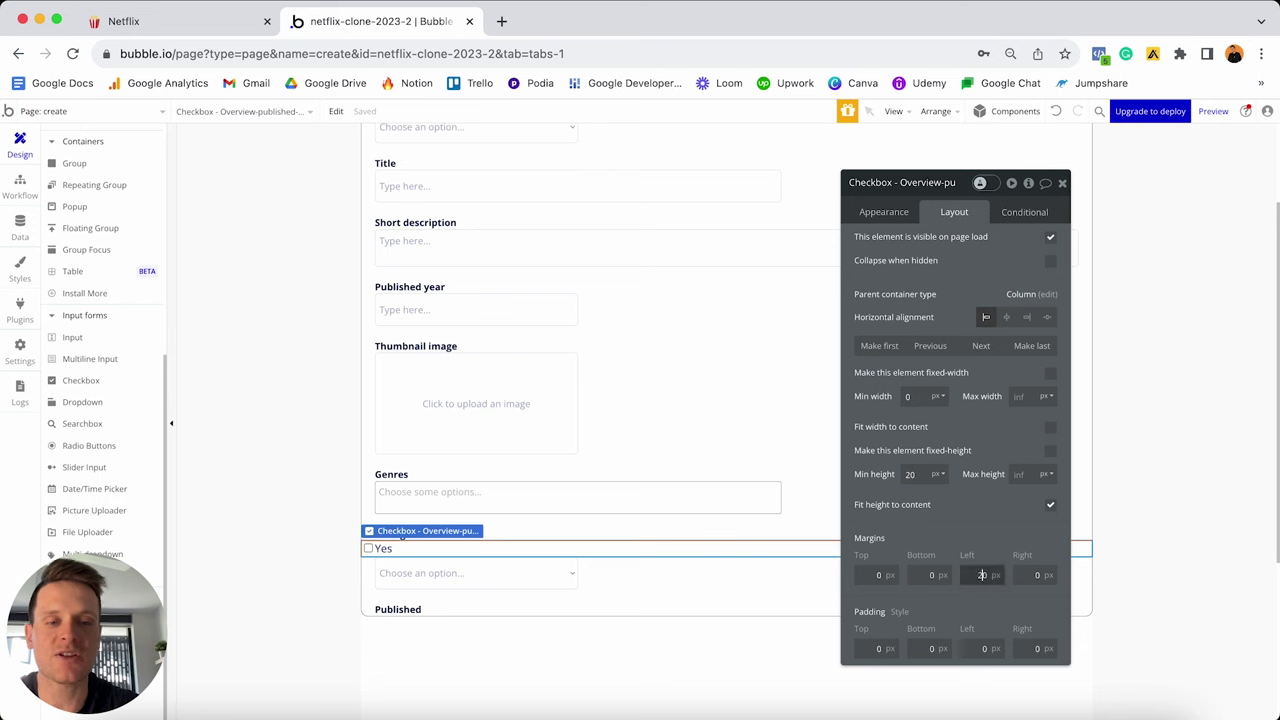
{"action": "left_click", "coordinate": [1030, 574]}
{"action": "type", "text": "20"}
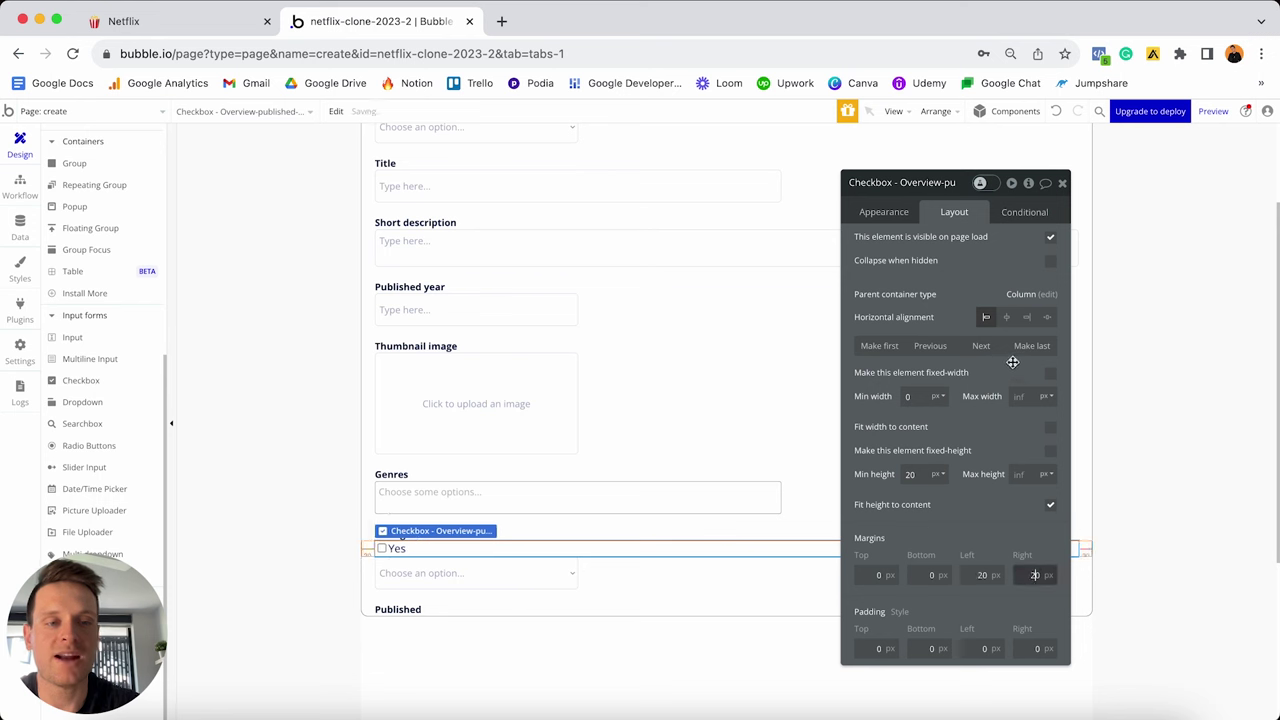
{"action": "left_click", "coordinate": [1030, 346]}
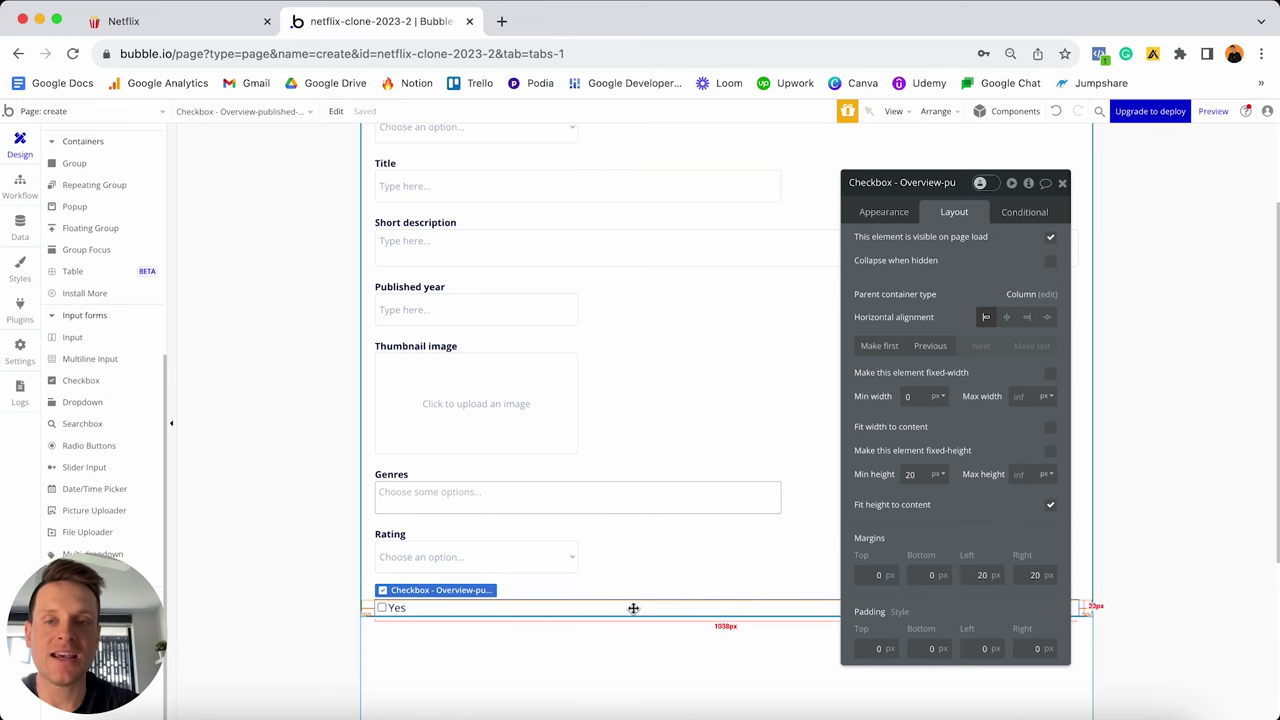
{"action": "scroll", "coordinate": [633, 607], "scroll_direction": "up", "scroll_amount": 3}
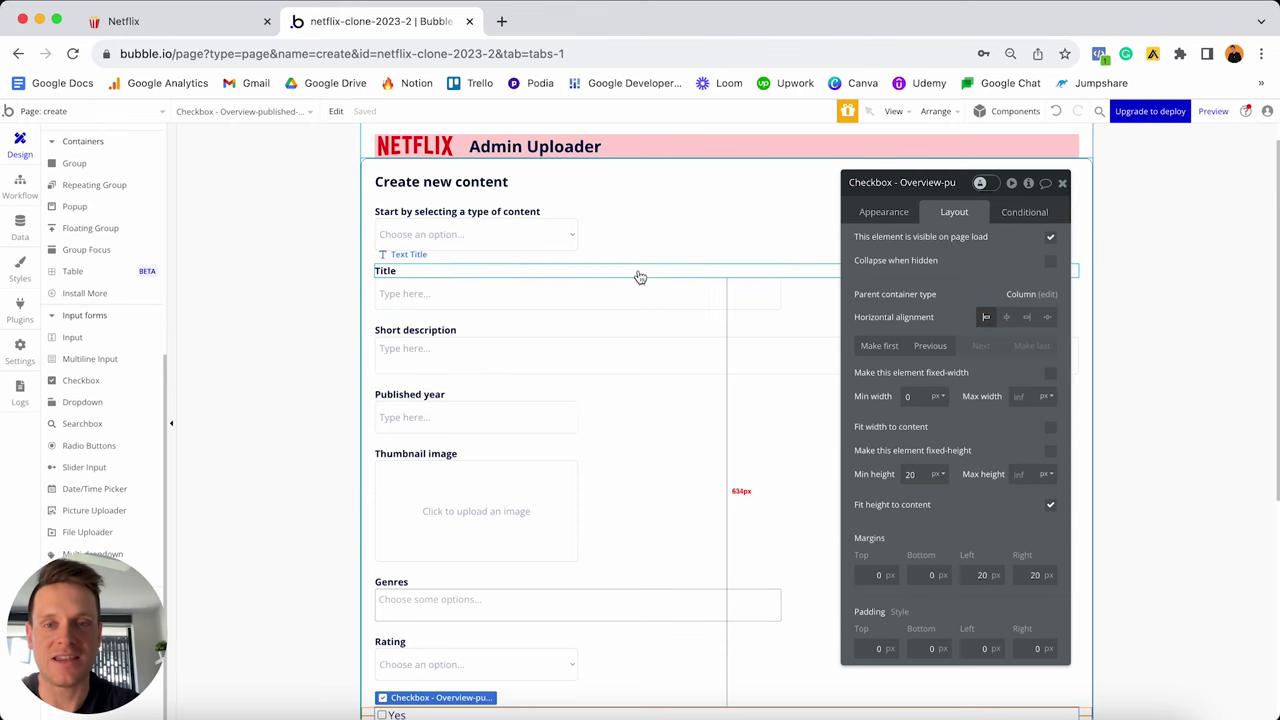
{"action": "scroll", "coordinate": [683, 363], "scroll_direction": "down", "scroll_amount": 3}
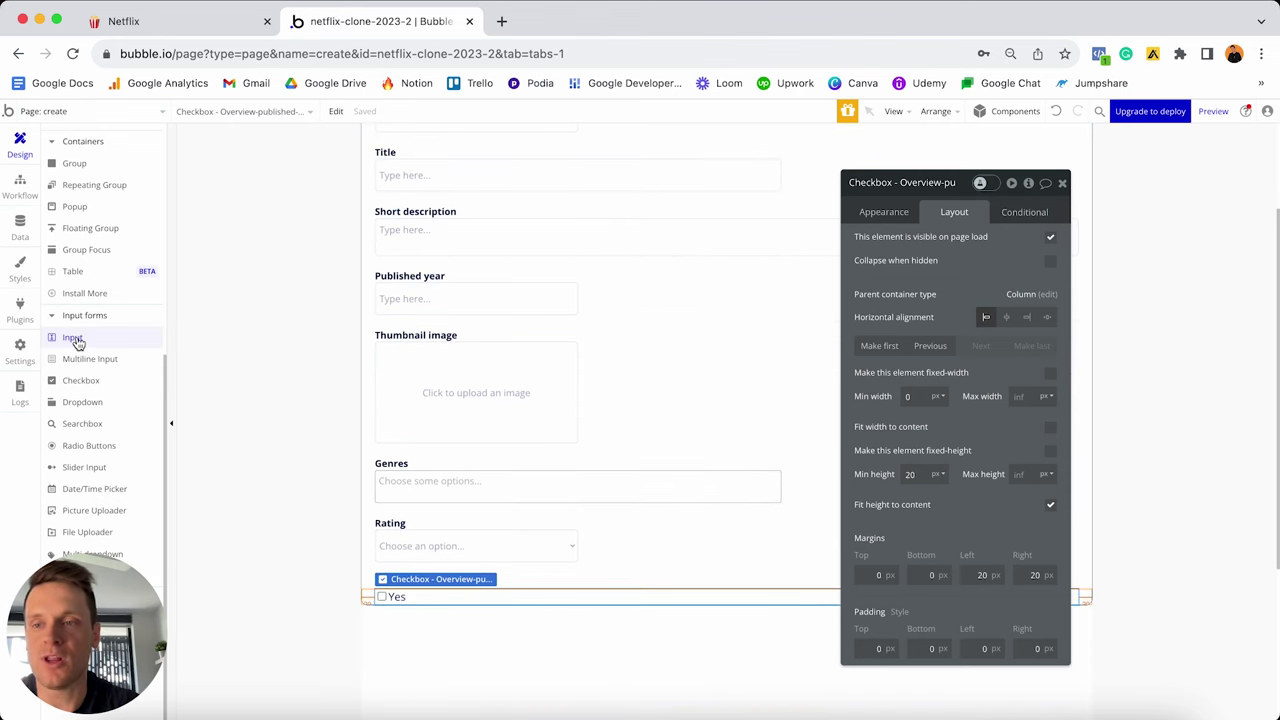
{"action": "scroll", "coordinate": [80, 335], "scroll_direction": "up", "scroll_amount": 5}
Step: Add a button labelled Create and move it below the Published checkbox
{"action": "left_click_drag", "start_coordinate": [99, 278], "coordinate": [504, 590]}
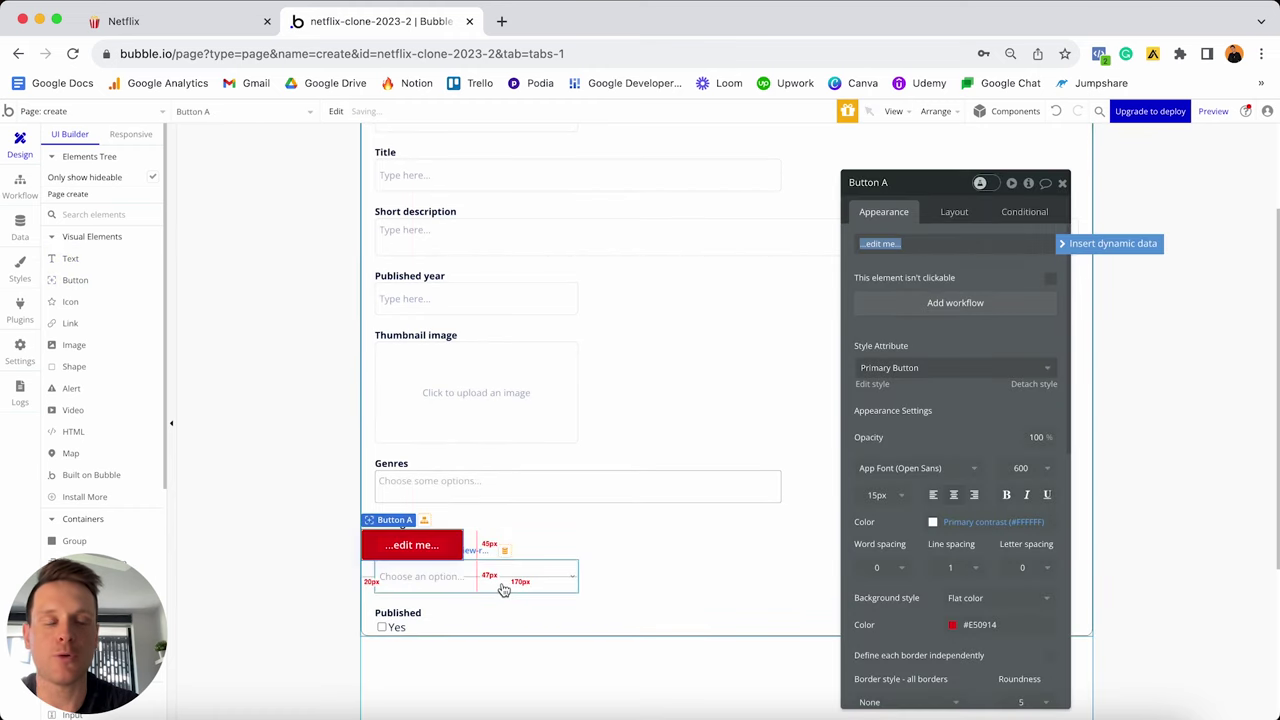
{"action": "type", "text": "Create"}
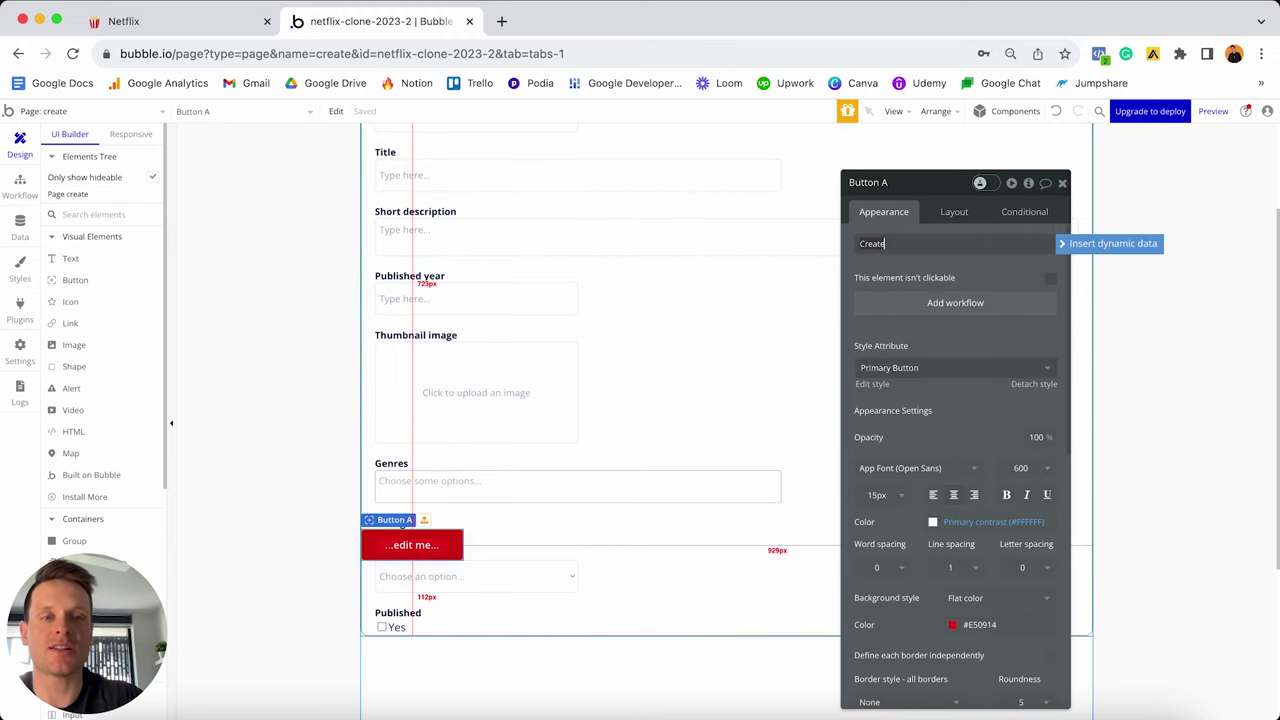
{"action": "left_click", "coordinate": [953, 213]}
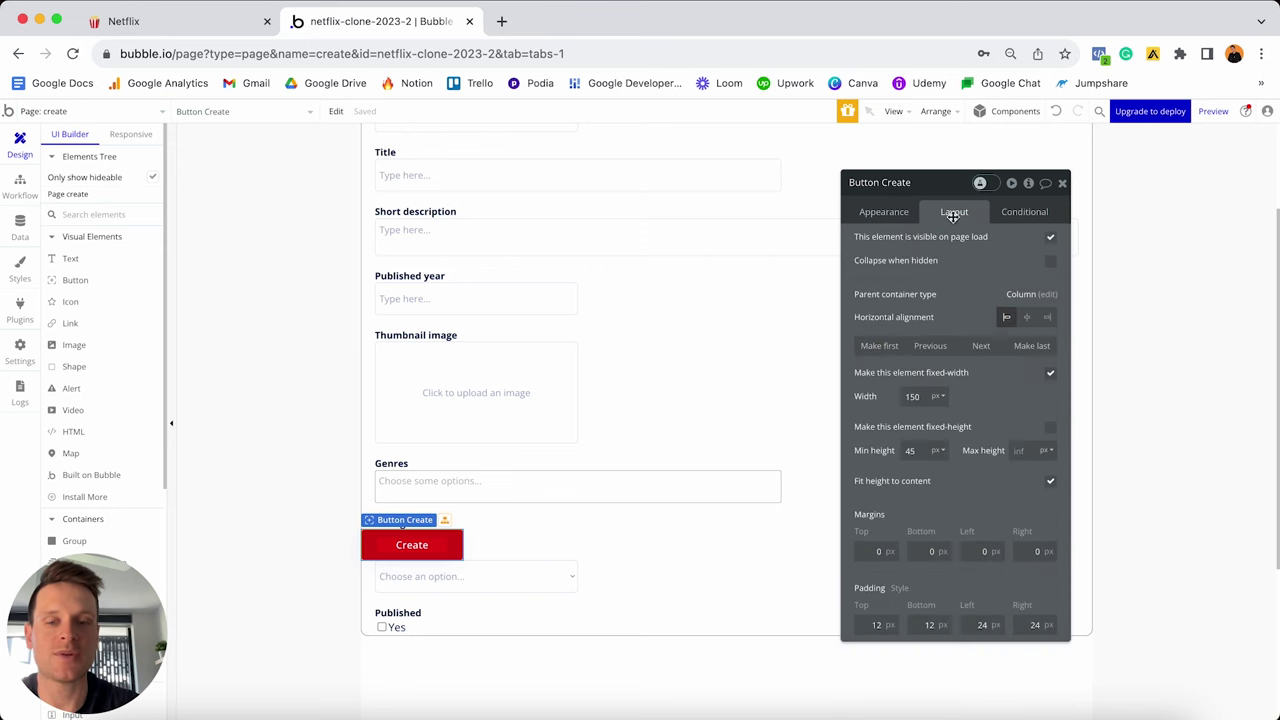
{"action": "left_click", "coordinate": [1031, 346]}
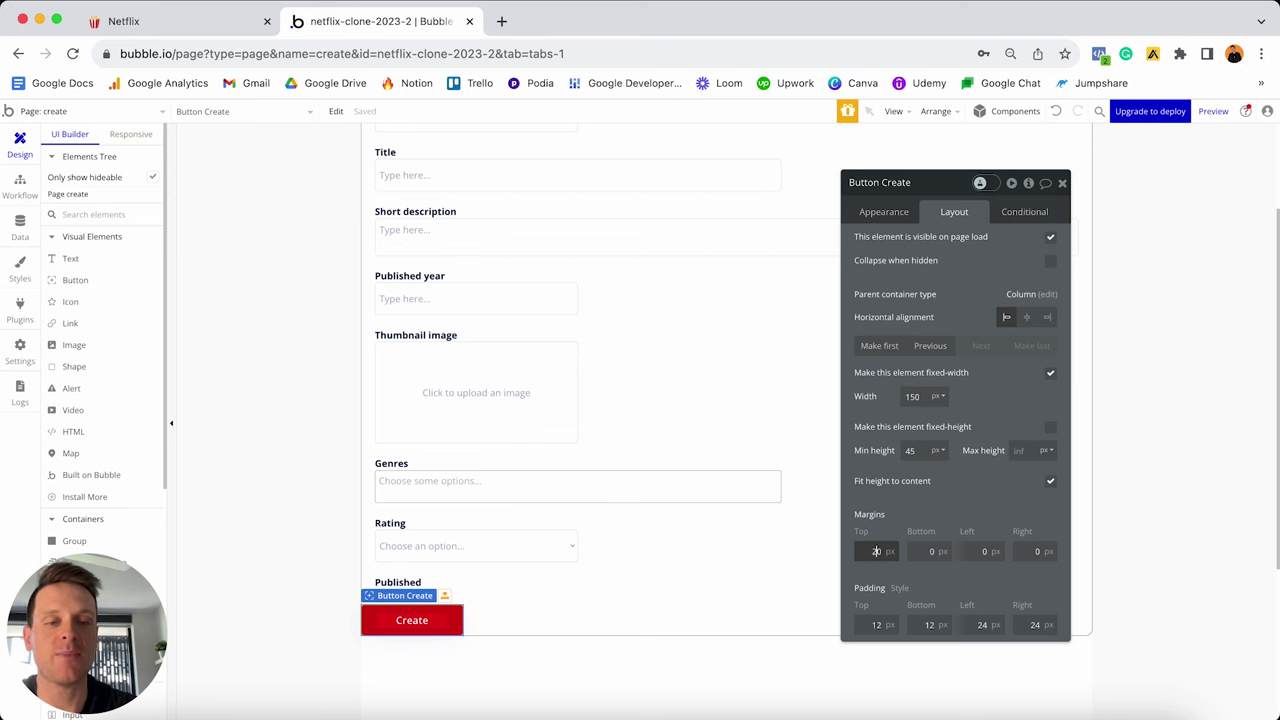
Step: Set the Create button's top, bottom and side margins to 20 px
{"action": "left_click", "coordinate": [921, 551]}
{"action": "type", "text": "2"}
{"action": "left_click", "coordinate": [978, 551]}
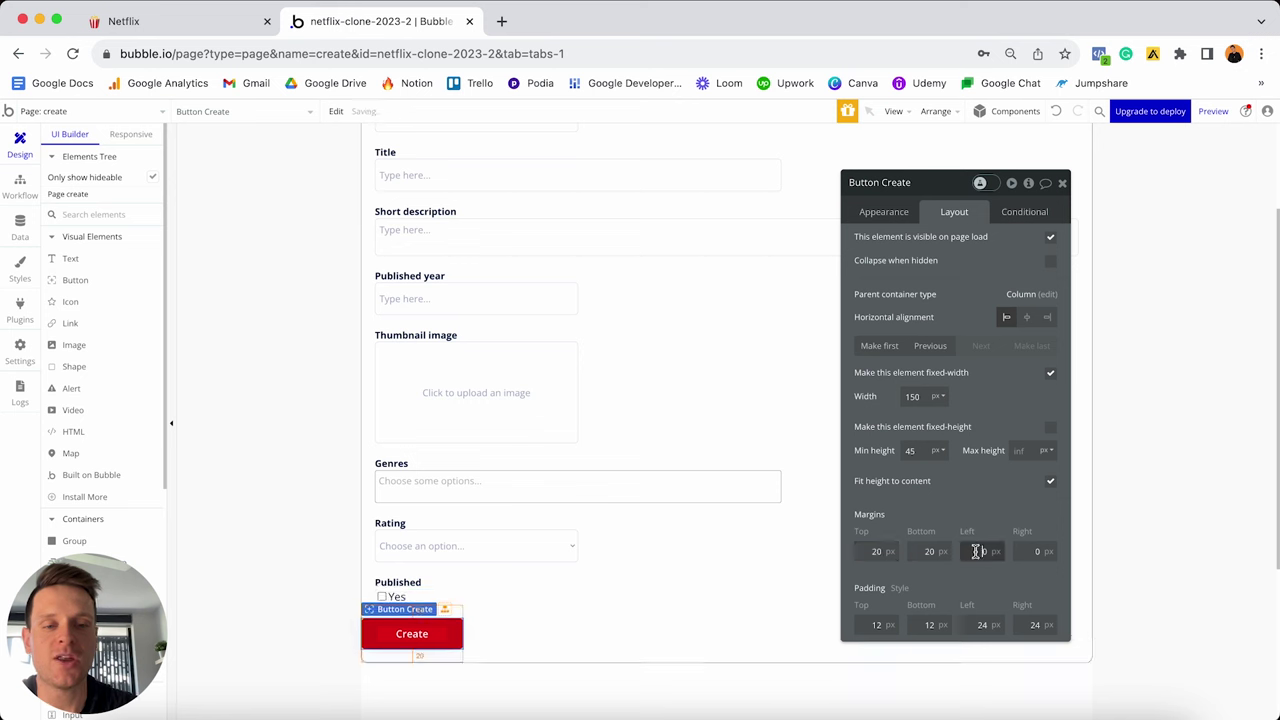
{"action": "type", "text": "2"}
{"action": "left_click", "coordinate": [1027, 551]}
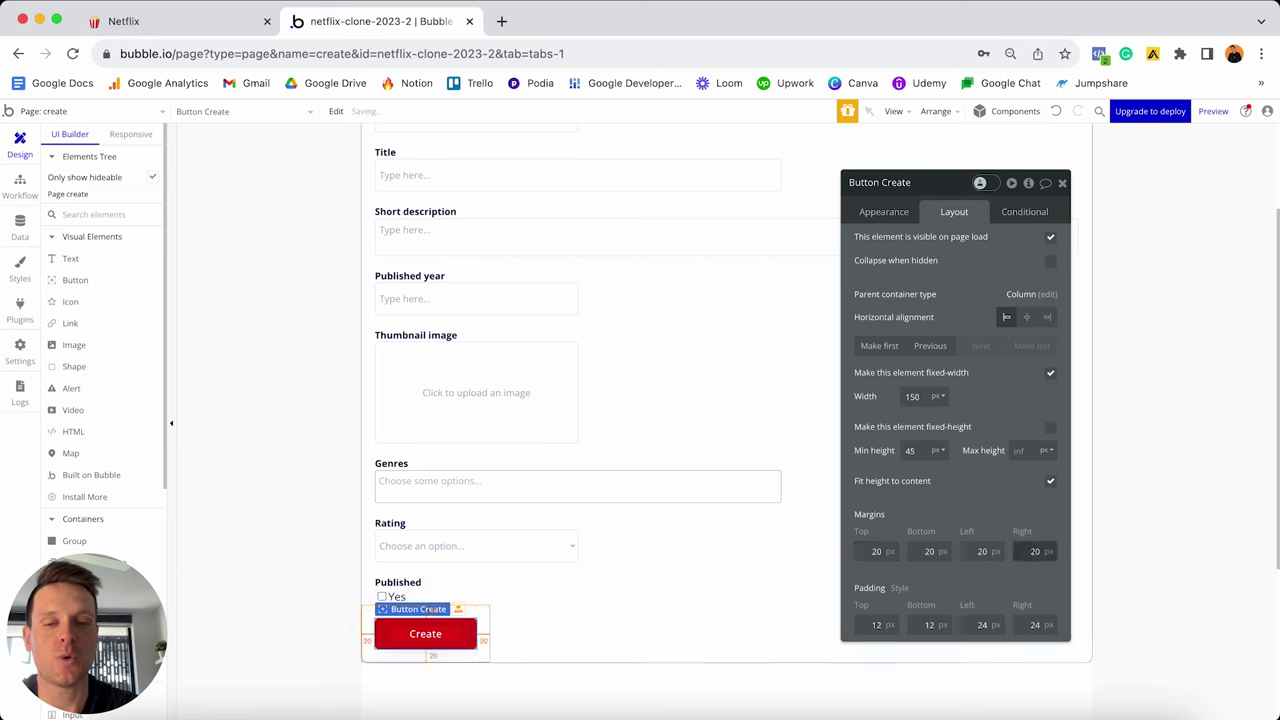
Step: Finish the button's 20 px right margin and select the Create new content group
{"action": "type", "text": "2"}
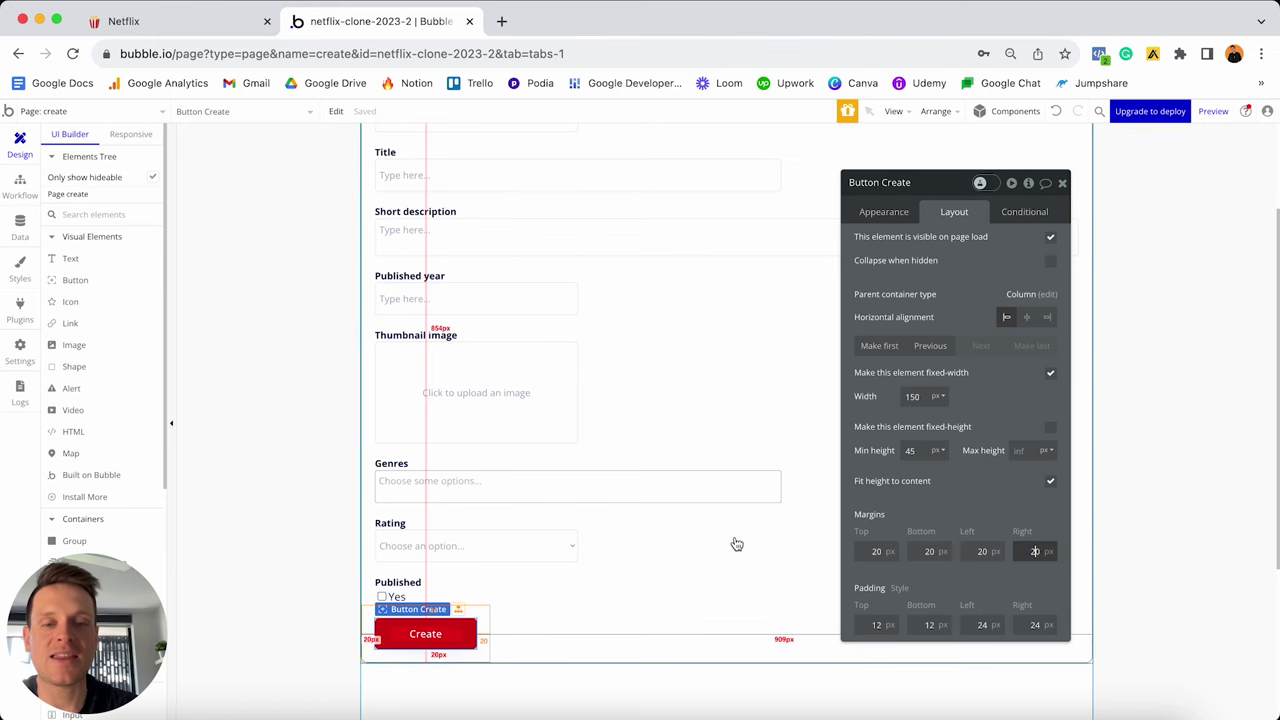
{"action": "left_click", "coordinate": [736, 544]}
{"action": "scroll", "coordinate": [749, 526], "scroll_direction": "up", "scroll_amount": 3}
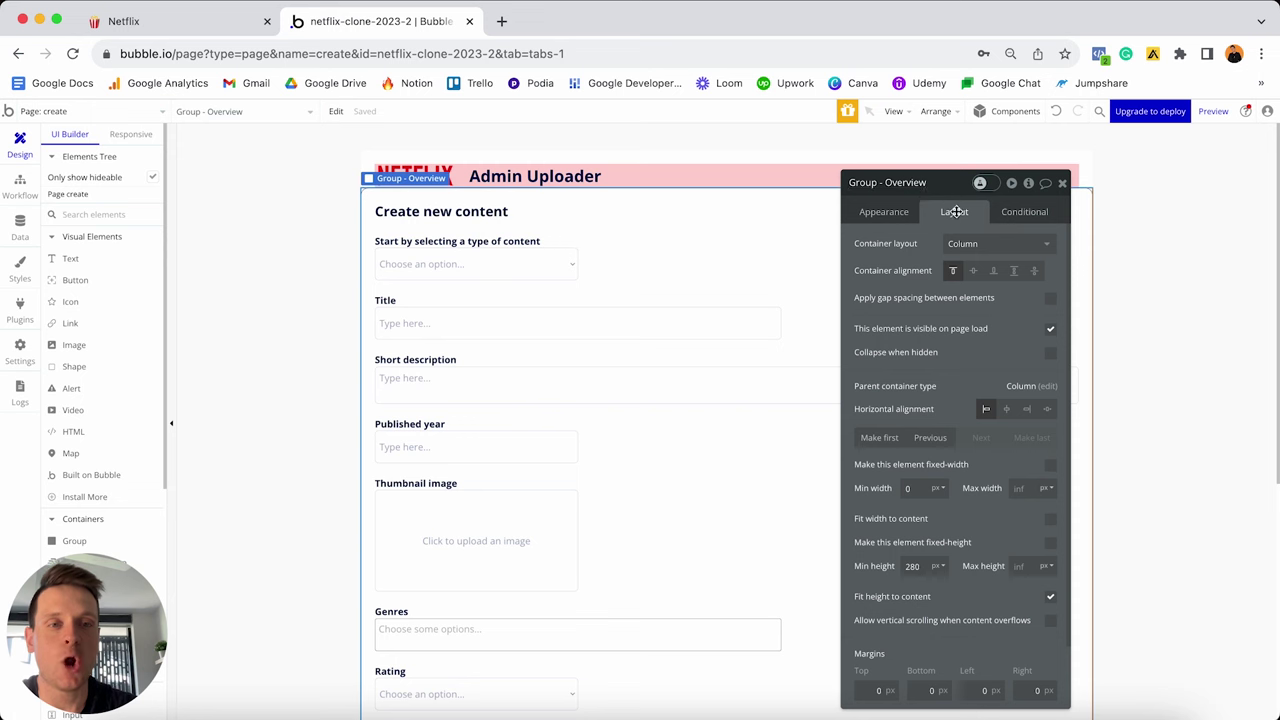
{"action": "scroll", "coordinate": [957, 436], "scroll_direction": "down", "scroll_amount": 2}
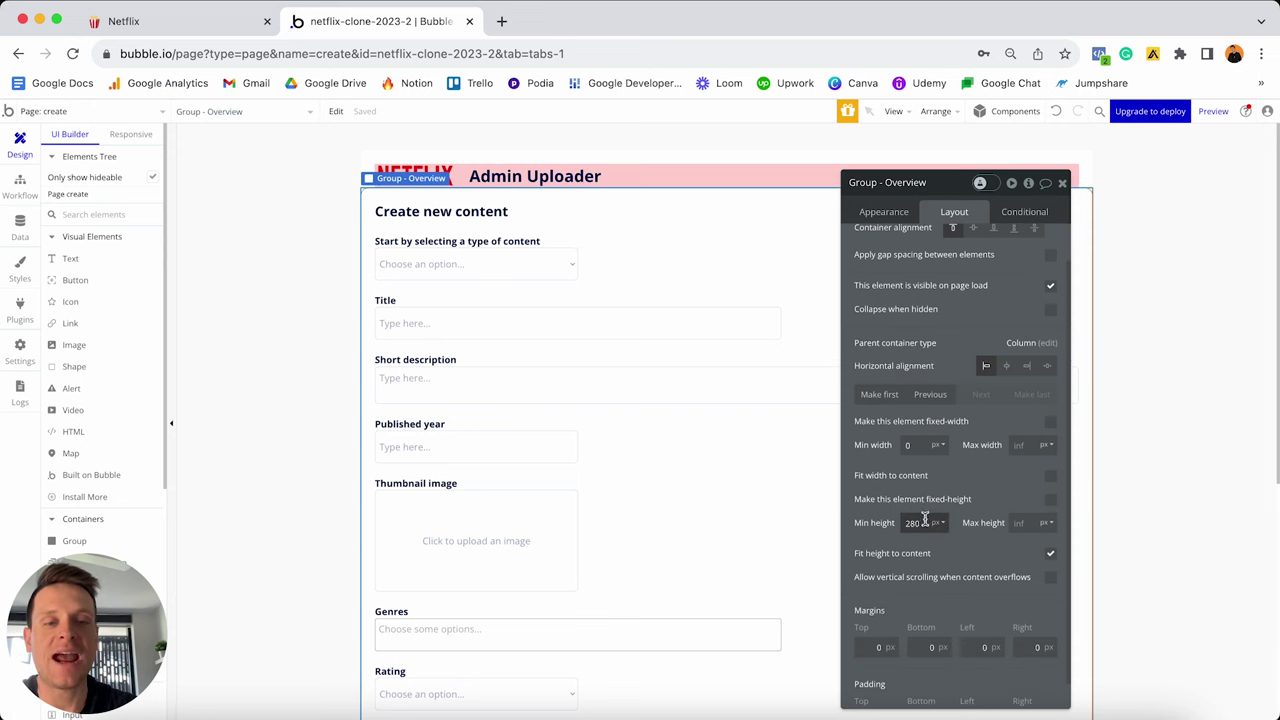
Step: Set Group - Overview's minimum height to 0 with 20 px top, left and right margins
{"action": "double_click", "coordinate": [924, 520]}
{"action": "type", "text": "0"}
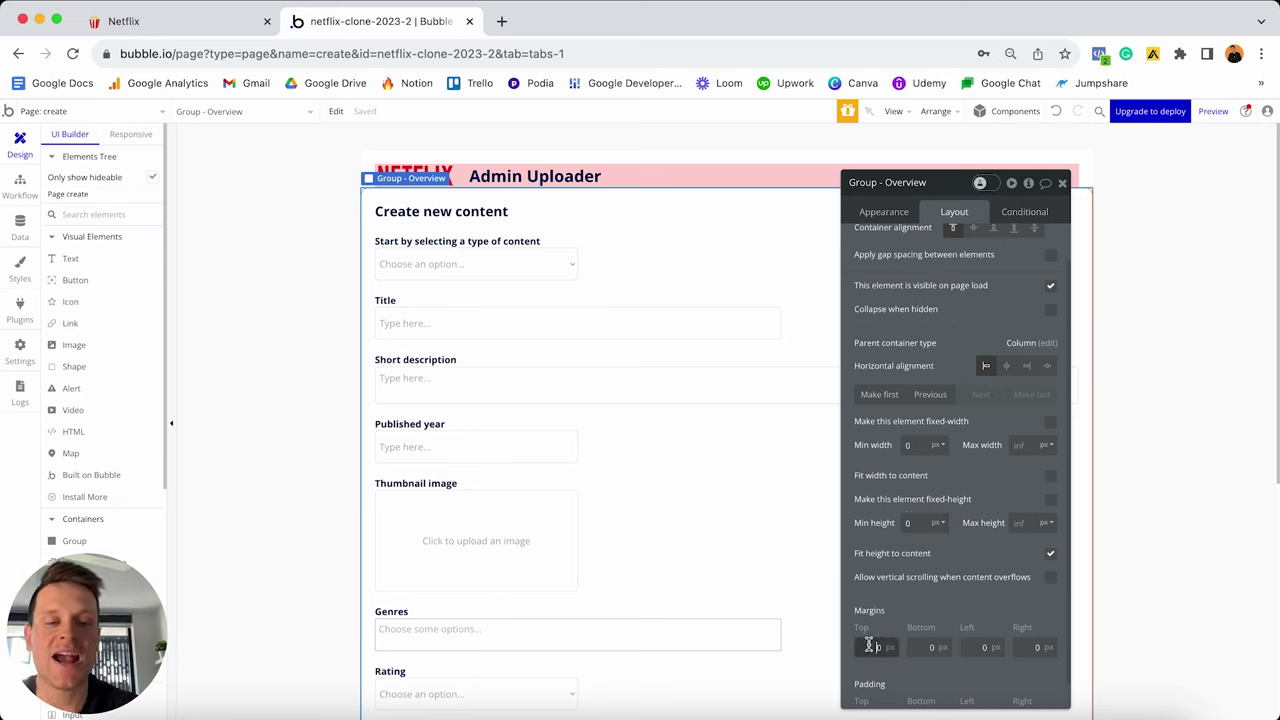
{"action": "left_click", "coordinate": [980, 646]}
{"action": "type", "text": "20"}
{"action": "left_click", "coordinate": [1026, 646]}
{"action": "type", "text": "20"}
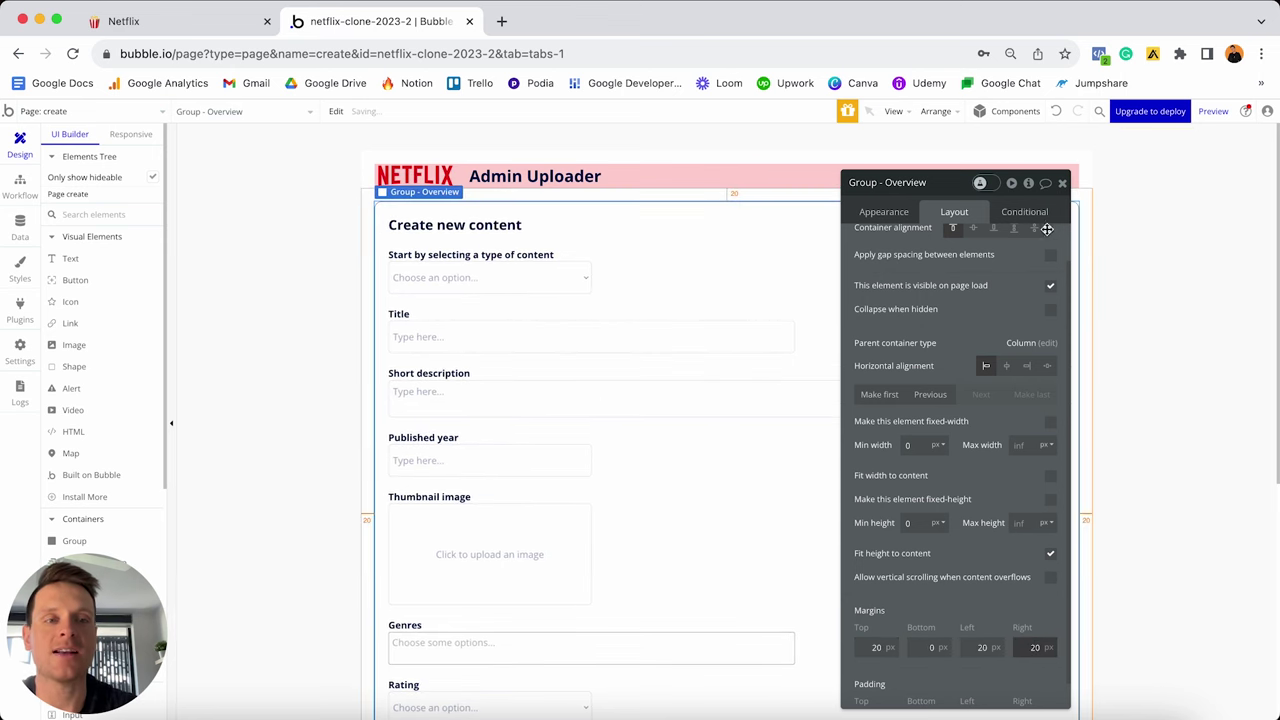
{"action": "left_click", "coordinate": [1062, 182]}
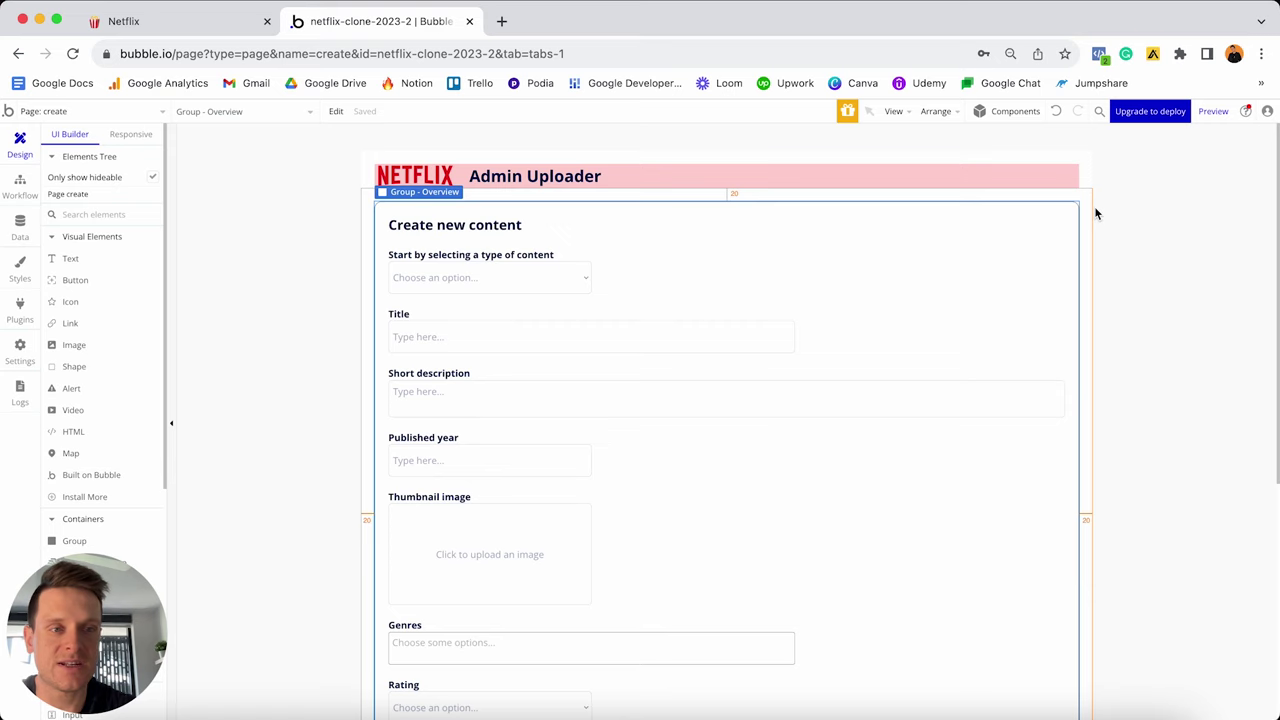
{"action": "scroll", "coordinate": [1094, 206], "scroll_direction": "down", "scroll_amount": 5}
{"action": "scroll", "coordinate": [1099, 242], "scroll_direction": "up", "scroll_amount": 4}
{"action": "scroll", "coordinate": [1099, 243], "scroll_direction": "up", "scroll_amount": 2}
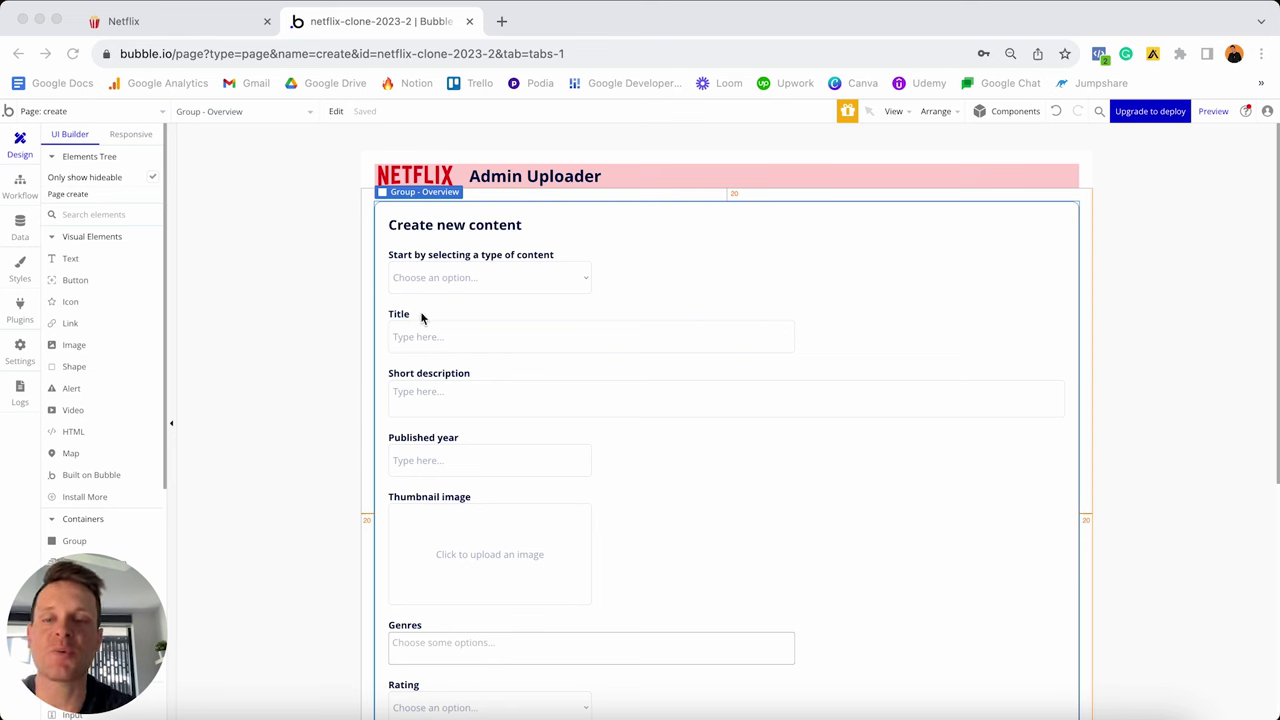
{"action": "key", "text": "ctrl+Up"}
{"action": "left_click", "coordinate": [341, 319]}
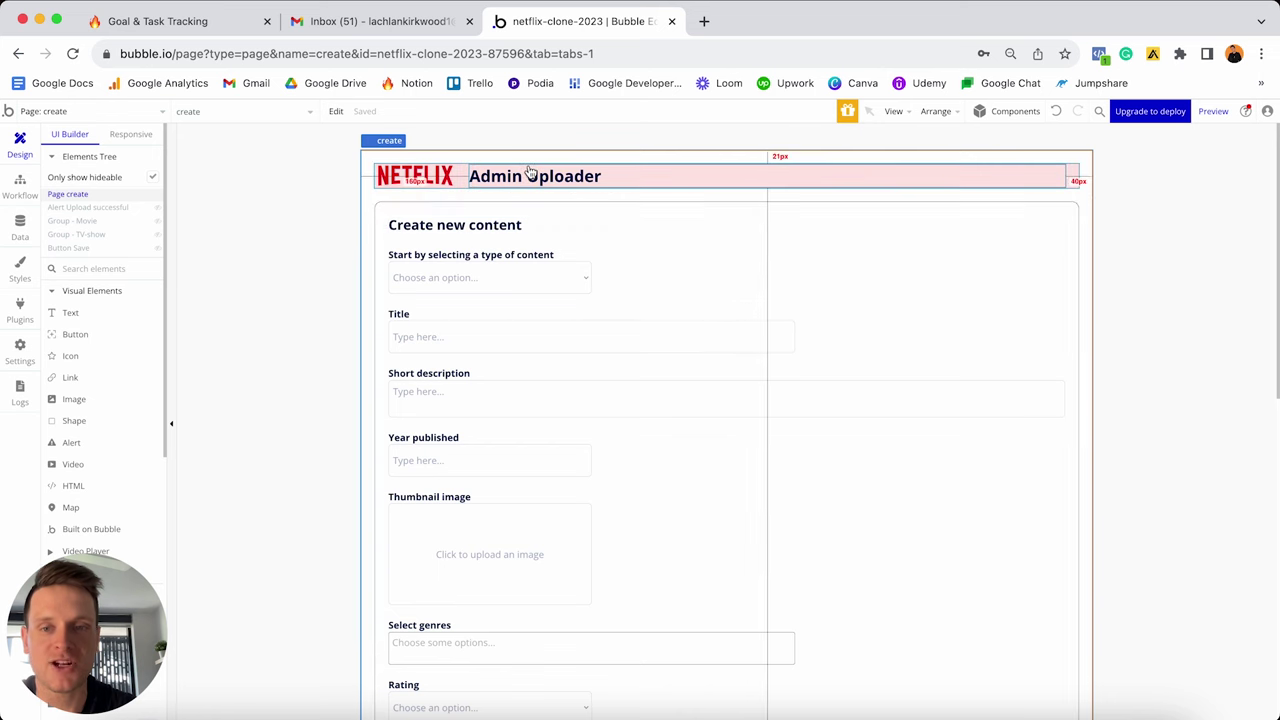
{"action": "scroll", "coordinate": [477, 217], "scroll_direction": "down", "scroll_amount": 5}
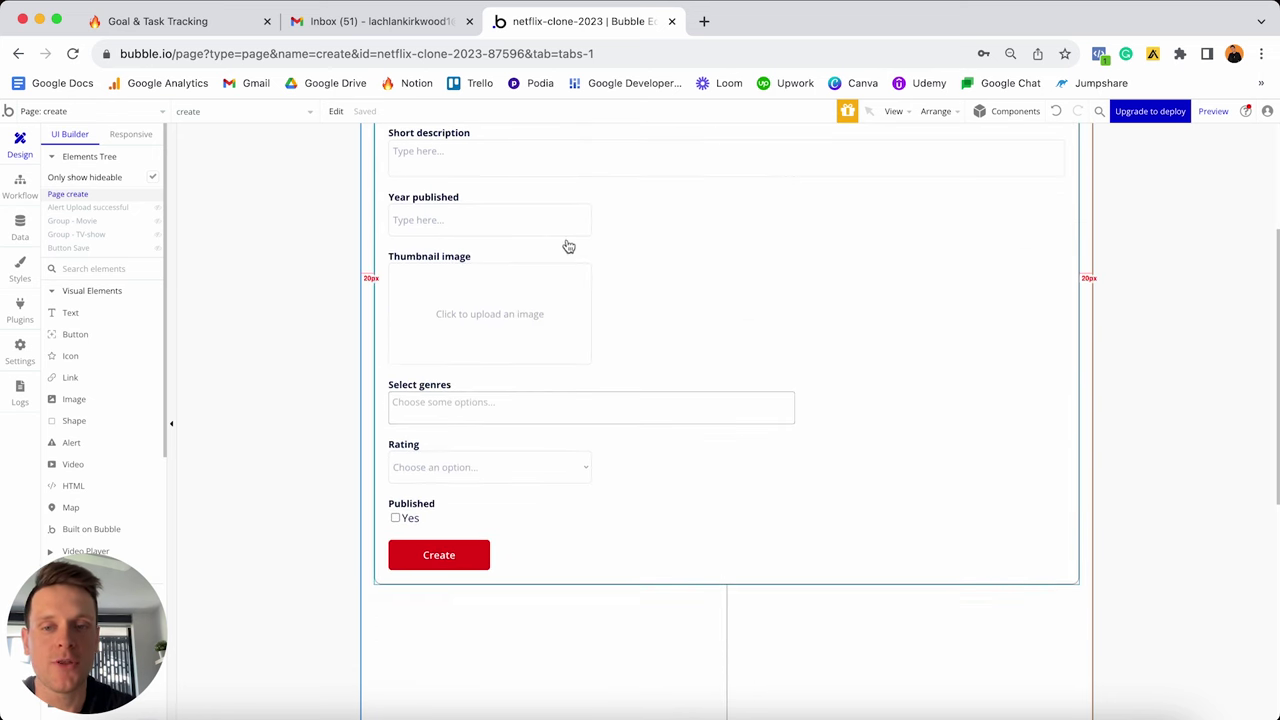
{"action": "left_click", "coordinate": [158, 221]}
{"action": "scroll", "coordinate": [291, 261], "scroll_direction": "up", "scroll_amount": 4}
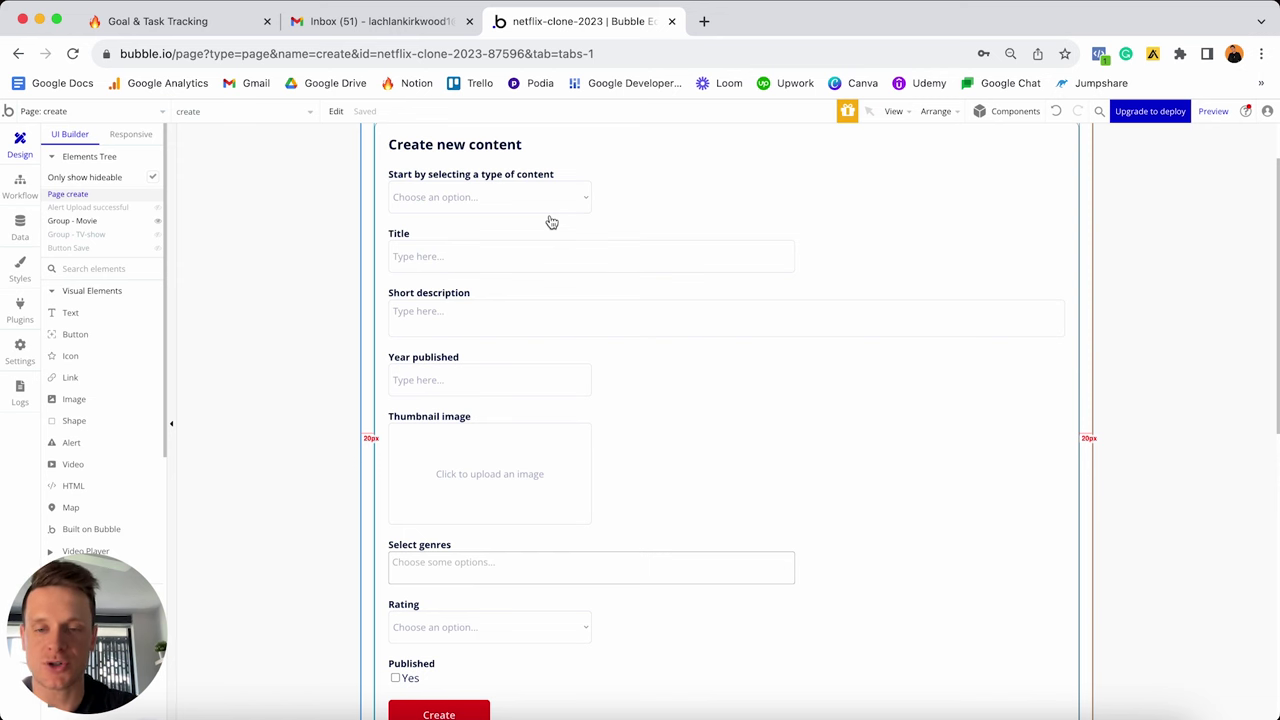
{"action": "scroll", "coordinate": [551, 221], "scroll_direction": "down", "scroll_amount": 9}
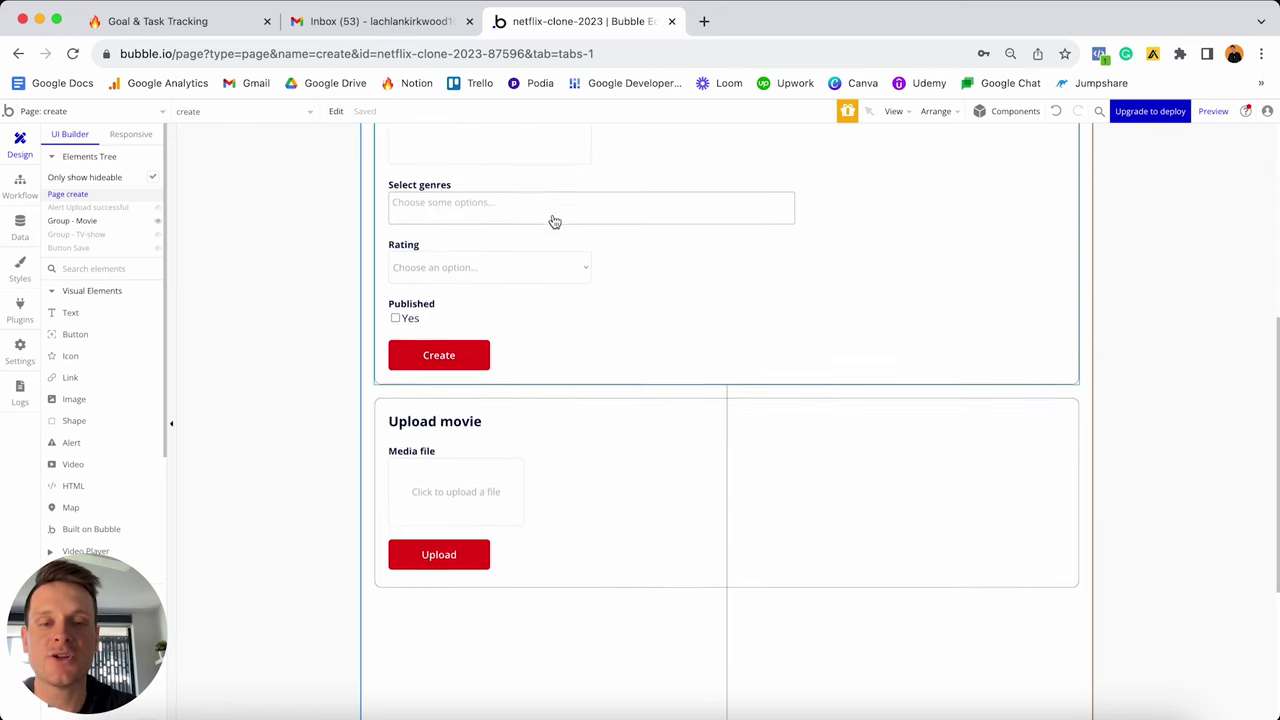
{"action": "scroll", "coordinate": [620, 230], "scroll_direction": "down", "scroll_amount": 3}
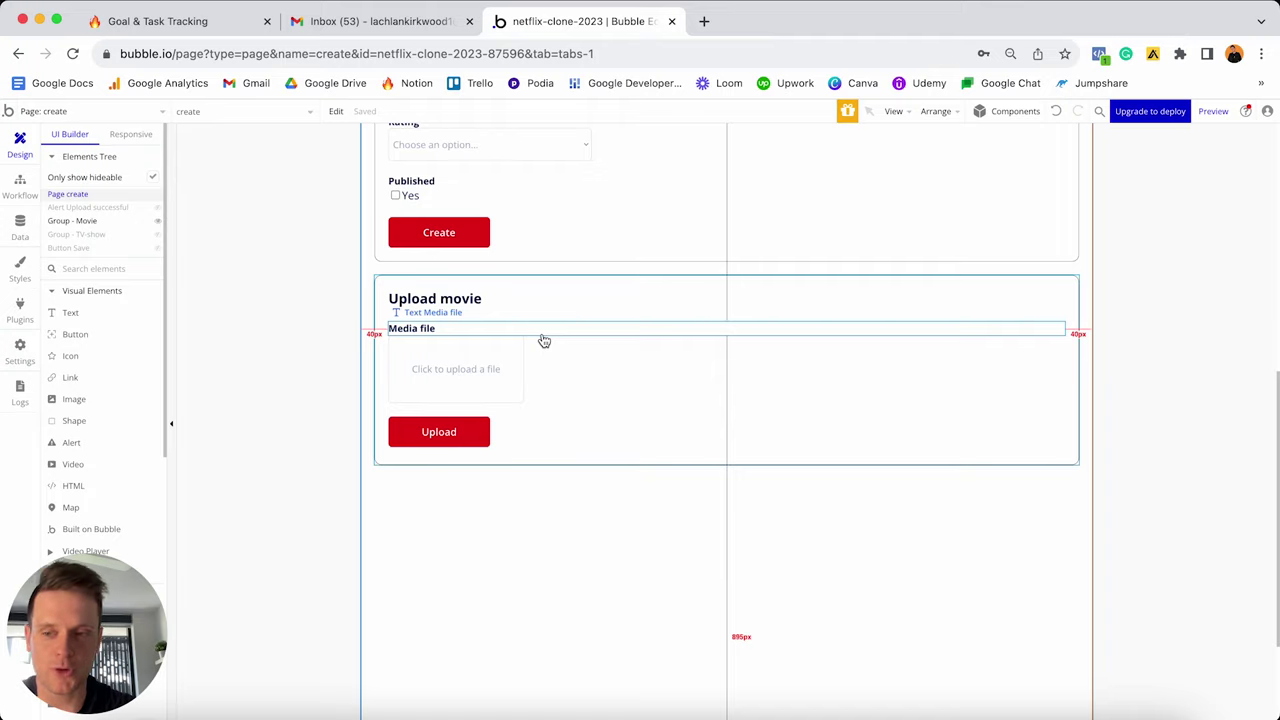
{"action": "key", "text": "ctrl+Up"}
{"action": "left_click", "coordinate": [406, 480]}
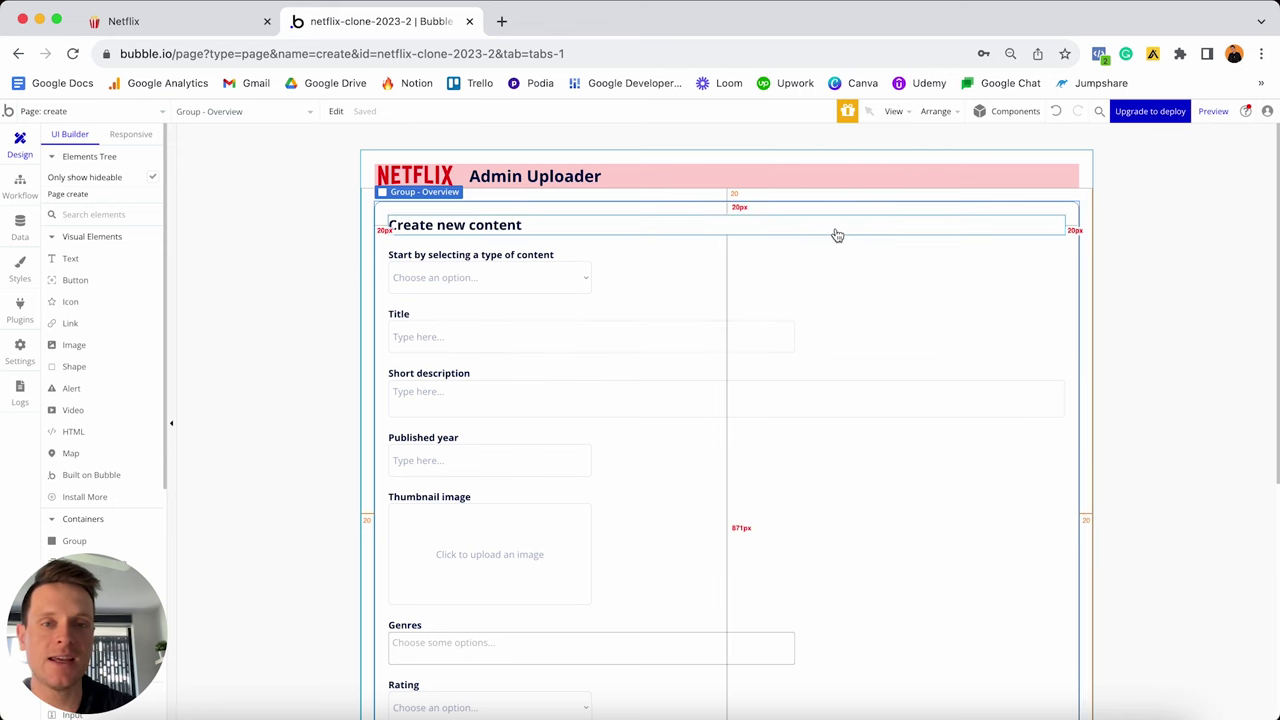
Step: Paste a copy of the Create new content group onto the page and rename it Group - Movie
{"action": "scroll", "coordinate": [837, 234], "scroll_direction": "down", "scroll_amount": 5}
{"action": "left_click", "coordinate": [720, 449]}
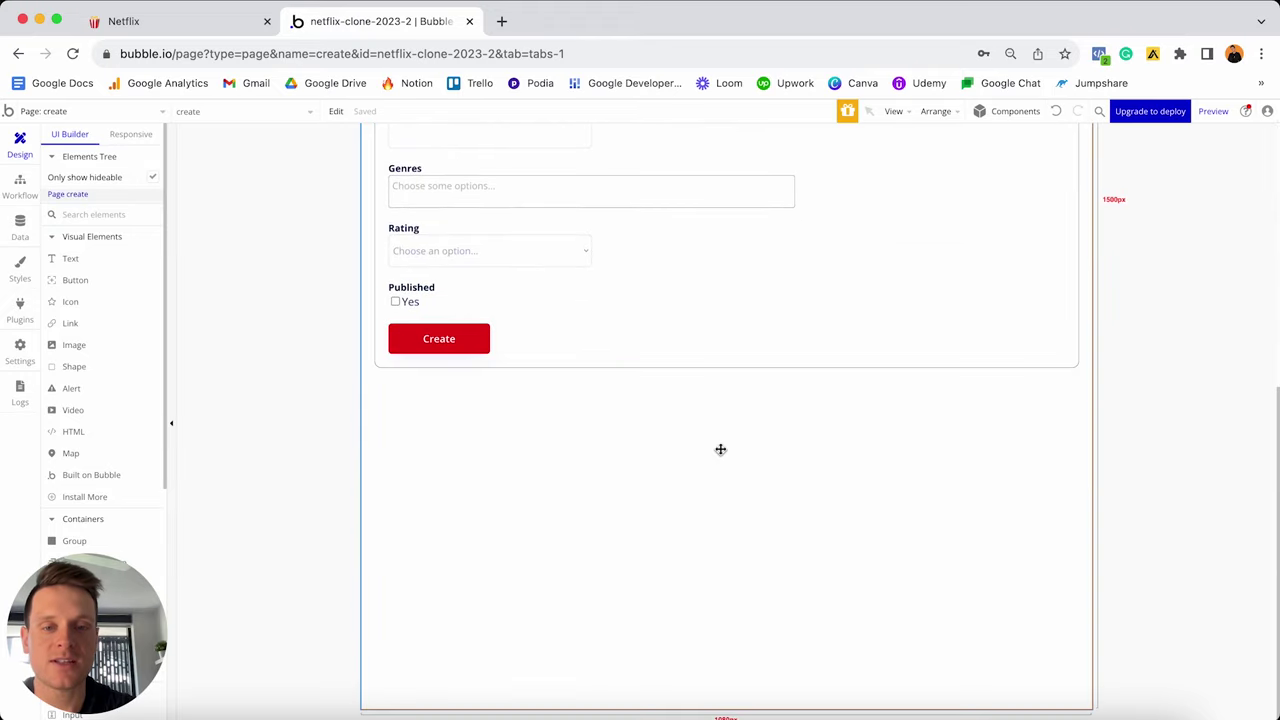
{"action": "key", "text": "super+v"}
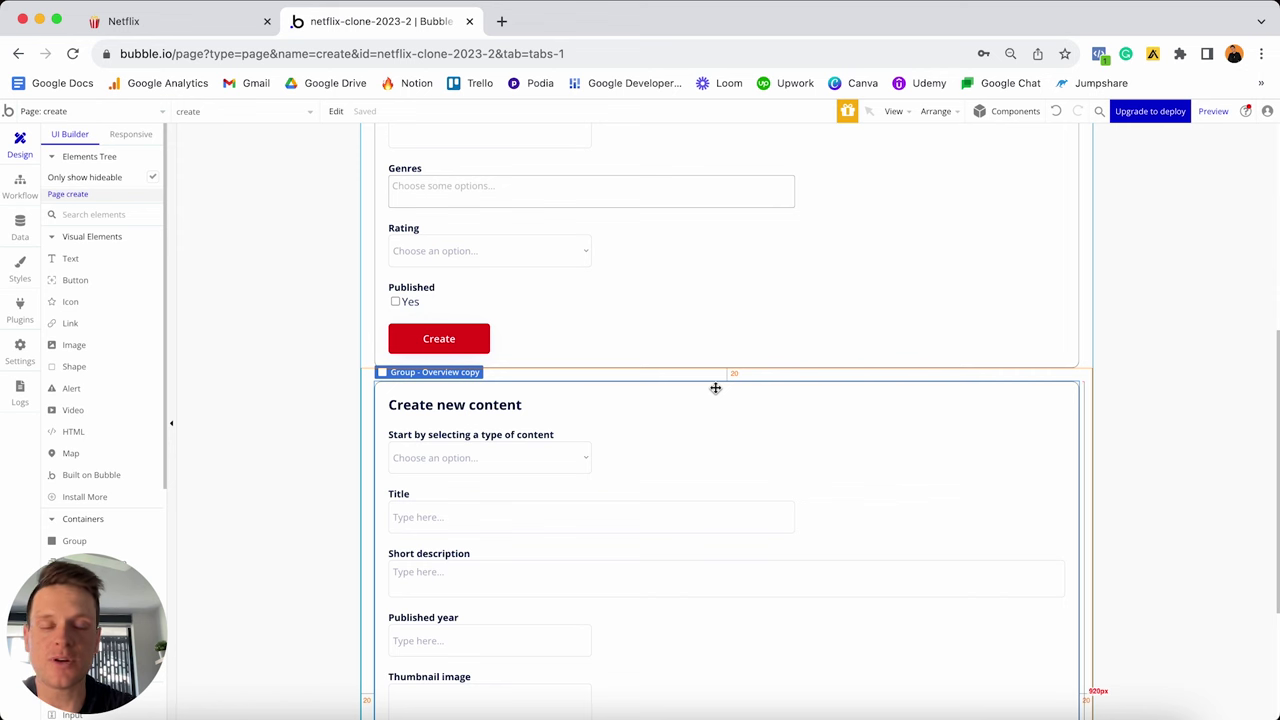
{"action": "double_click", "coordinate": [715, 388]}
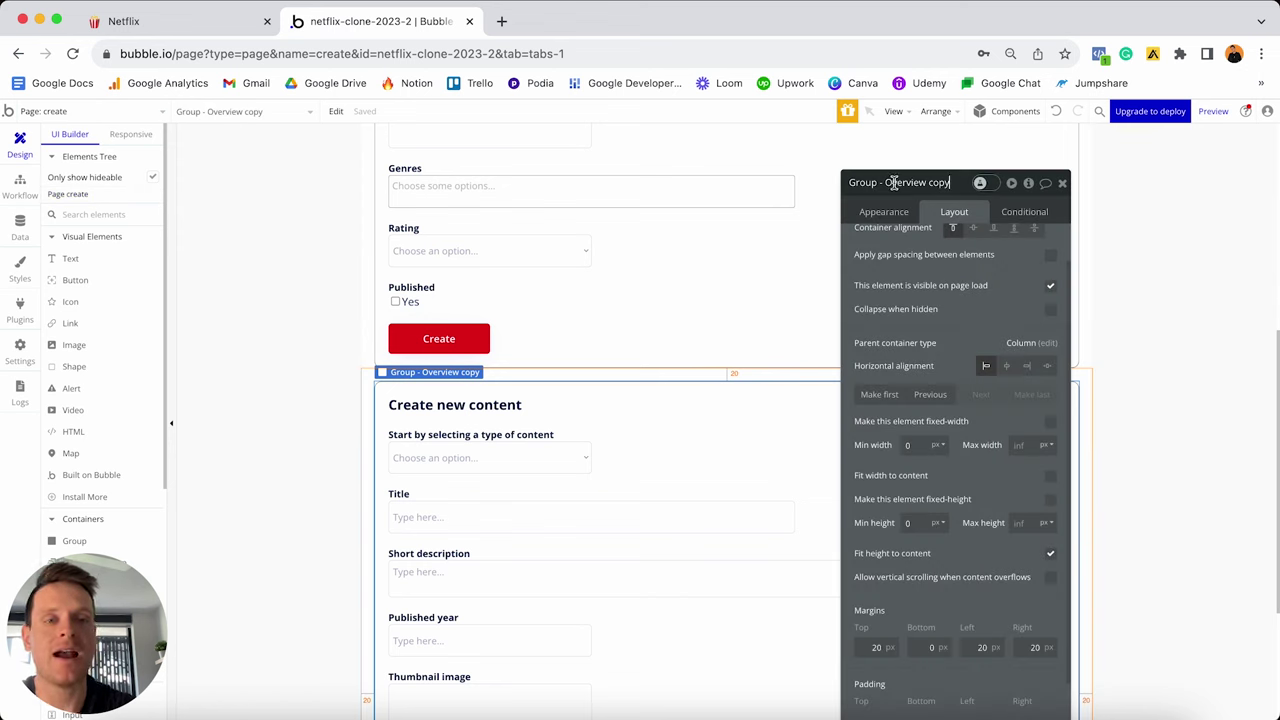
{"action": "left_click_drag", "start_coordinate": [886, 182], "coordinate": [951, 183]}
{"action": "type", "text": "Mo"}
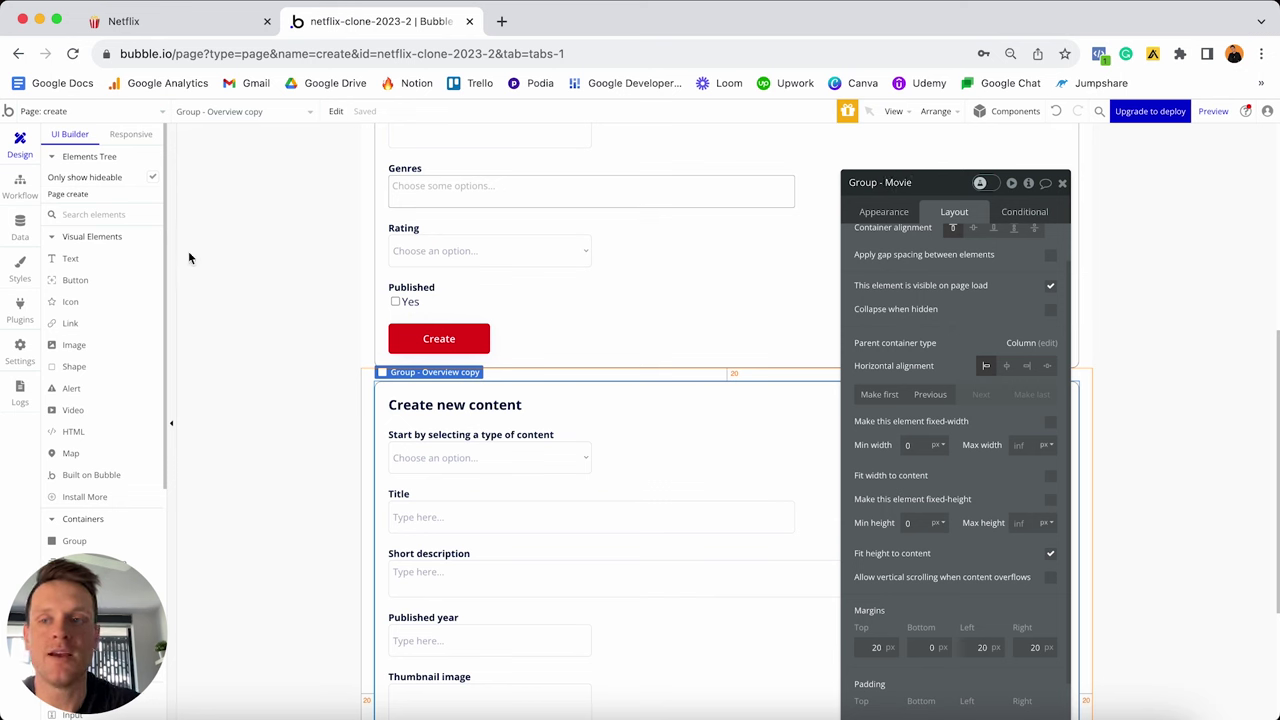
Step: In the elements tree, select the copy's title, description, year and thumbnail fields
{"action": "left_click", "coordinate": [152, 177]}
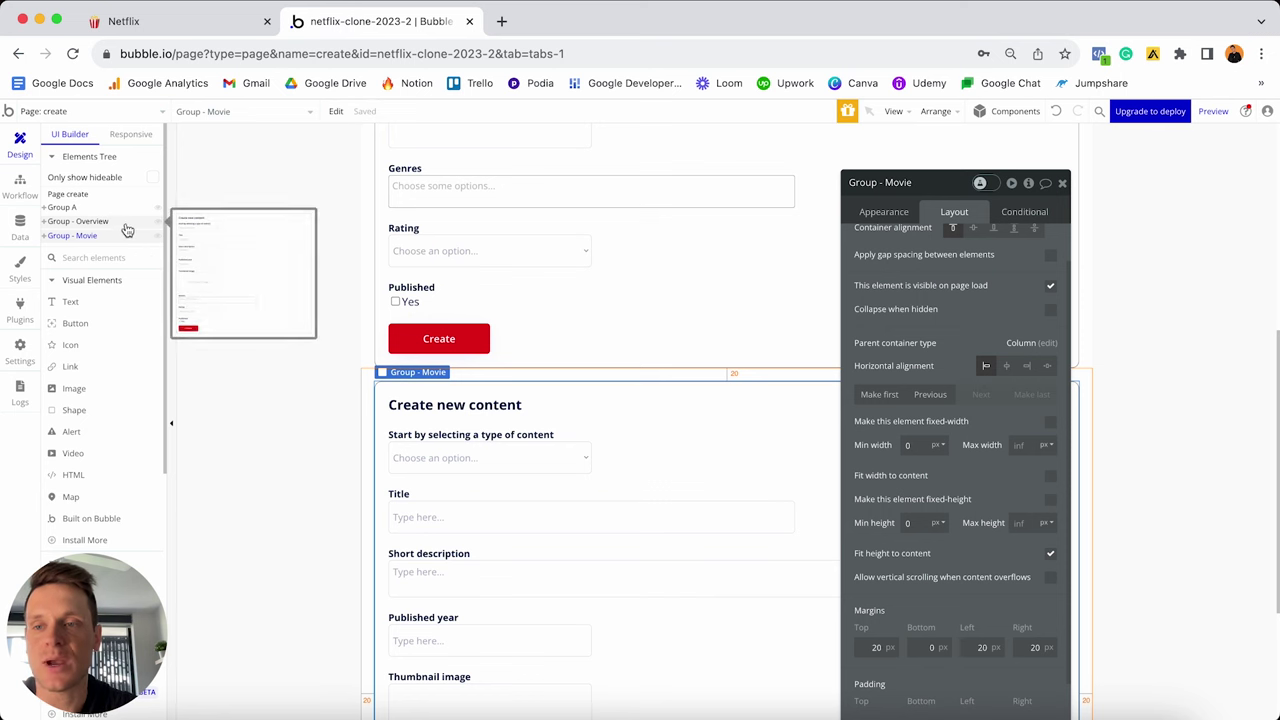
{"action": "scroll", "coordinate": [583, 417], "scroll_direction": "down", "scroll_amount": 3}
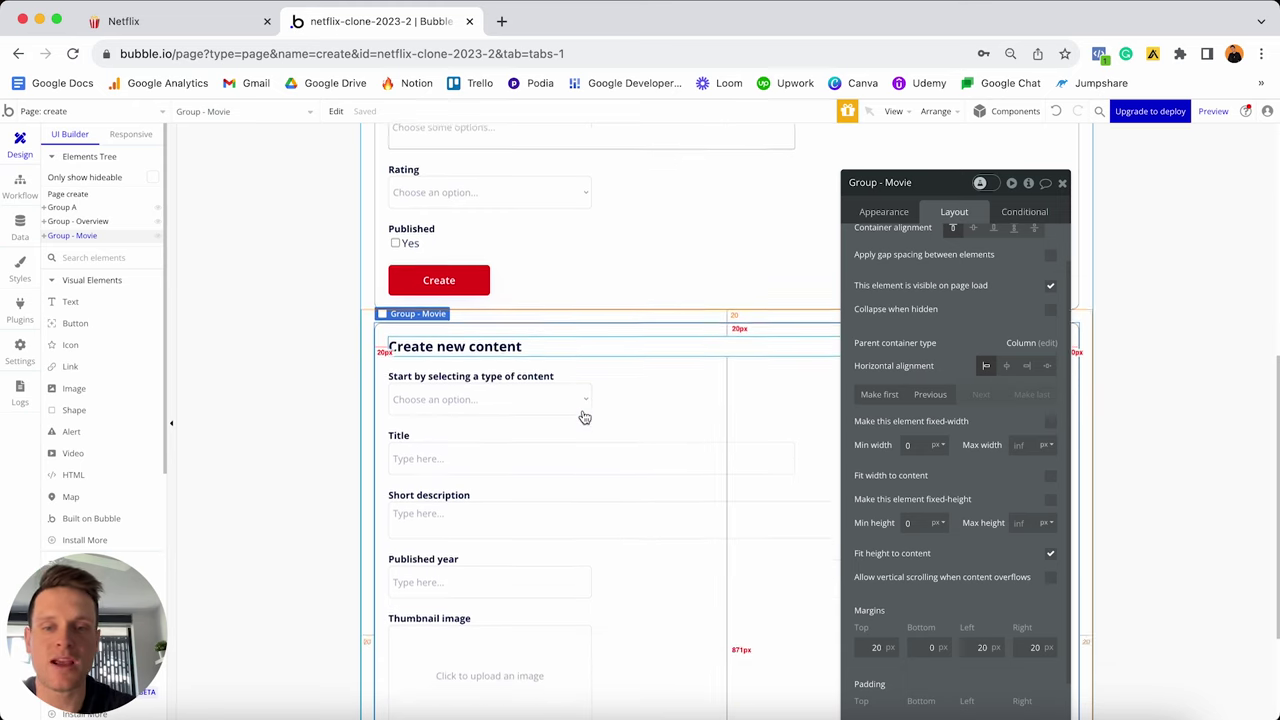
{"action": "left_click_drag", "start_coordinate": [509, 306], "coordinate": [522, 380]}
{"action": "left_click_drag", "start_coordinate": [472, 291], "coordinate": [400, 322]}
{"action": "left_click", "coordinate": [400, 328]}
{"action": "left_click", "coordinate": [428, 295], "text": "shift"}
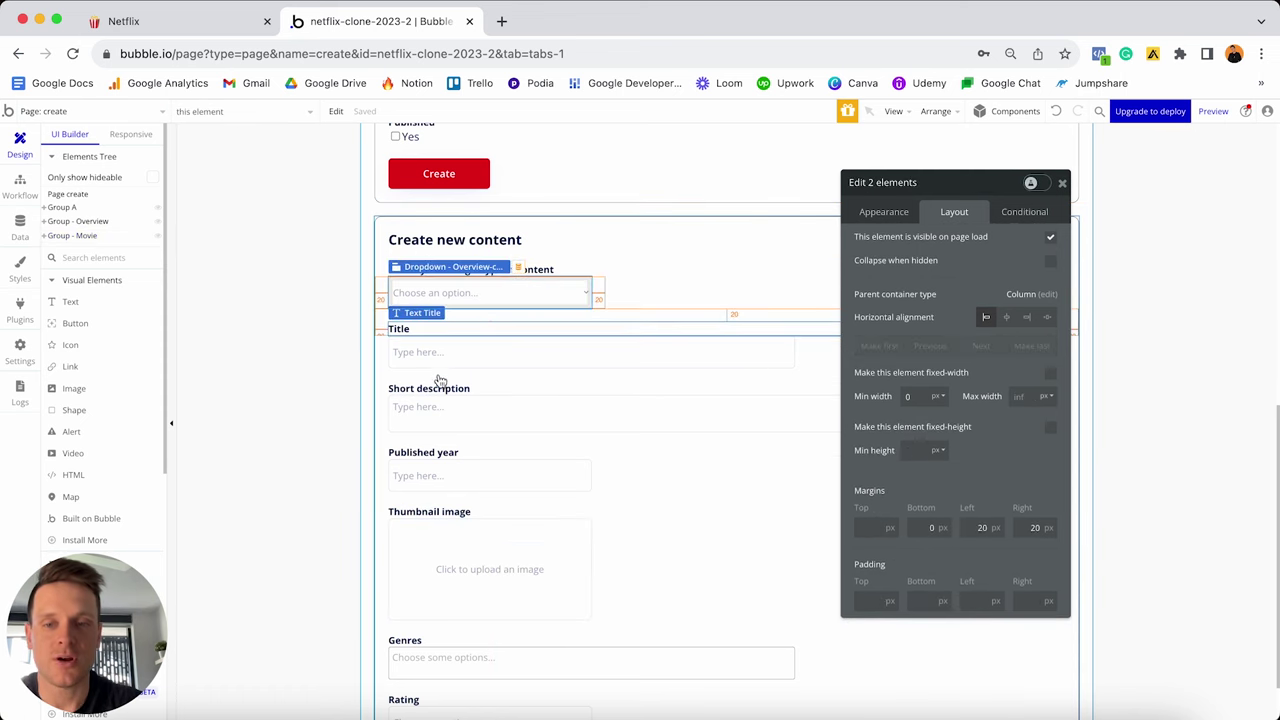
{"action": "left_click", "coordinate": [430, 352], "text": "shift"}
{"action": "left_click", "coordinate": [434, 388], "text": "shift"}
{"action": "left_click", "coordinate": [435, 408], "text": "shift"}
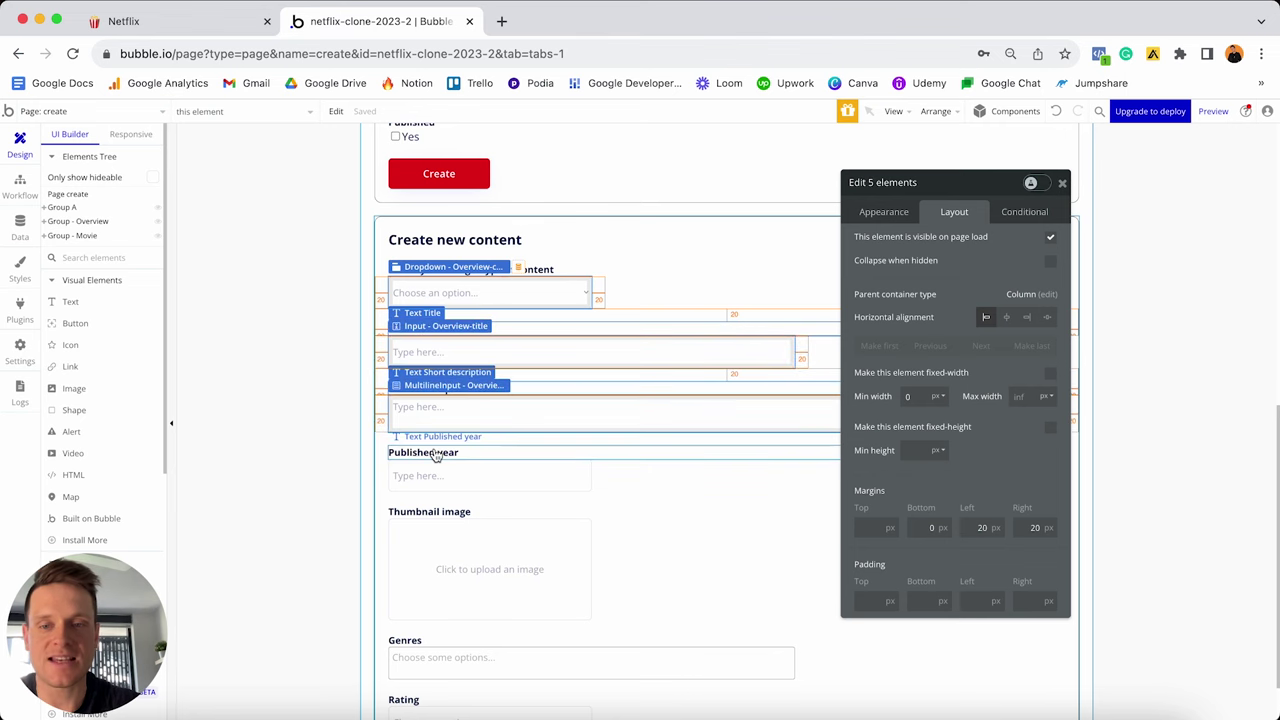
{"action": "left_click", "coordinate": [436, 456], "text": "shift"}
{"action": "left_click", "coordinate": [432, 478], "text": "shift"}
{"action": "left_click", "coordinate": [434, 511], "text": "shift"}
{"action": "left_click", "coordinate": [434, 560], "text": "shift"}
Step: Add the Genres, Rating and Published labels and inputs to the selection
{"action": "scroll", "coordinate": [434, 552], "scroll_direction": "down", "scroll_amount": 2}
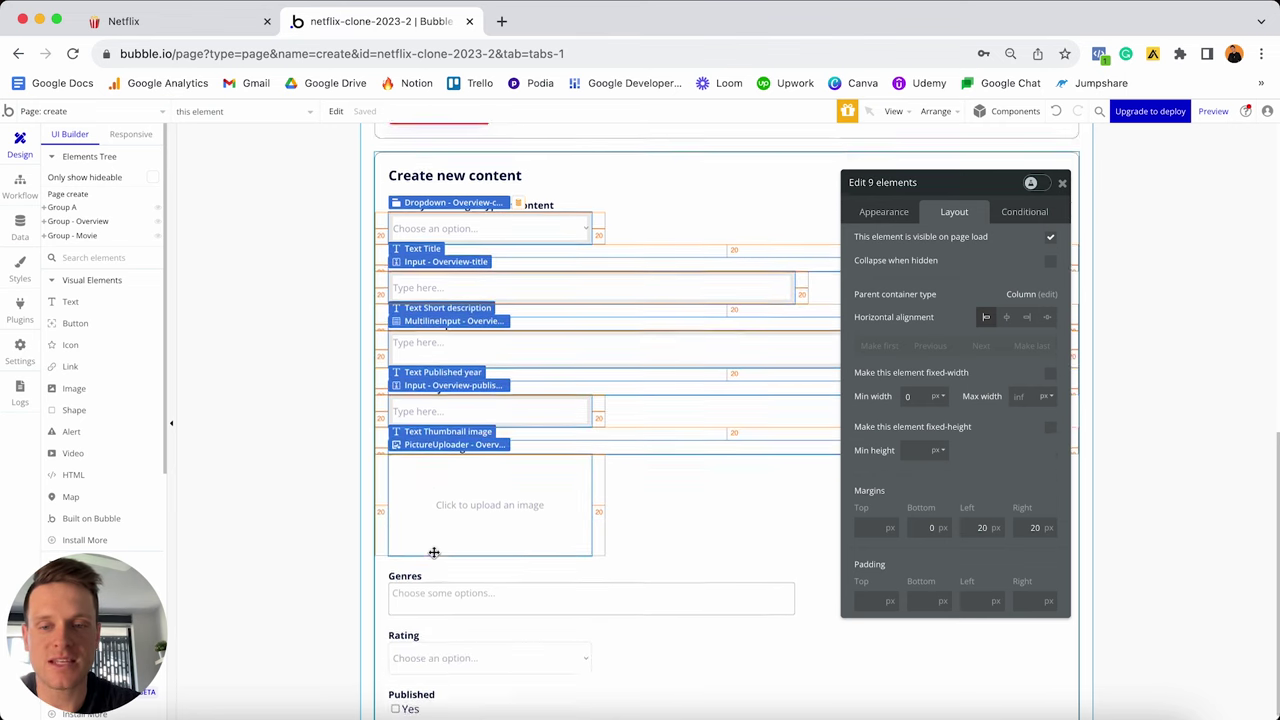
{"action": "scroll", "coordinate": [434, 552], "scroll_direction": "down", "scroll_amount": 2}
{"action": "left_click", "coordinate": [422, 520], "text": "shift"}
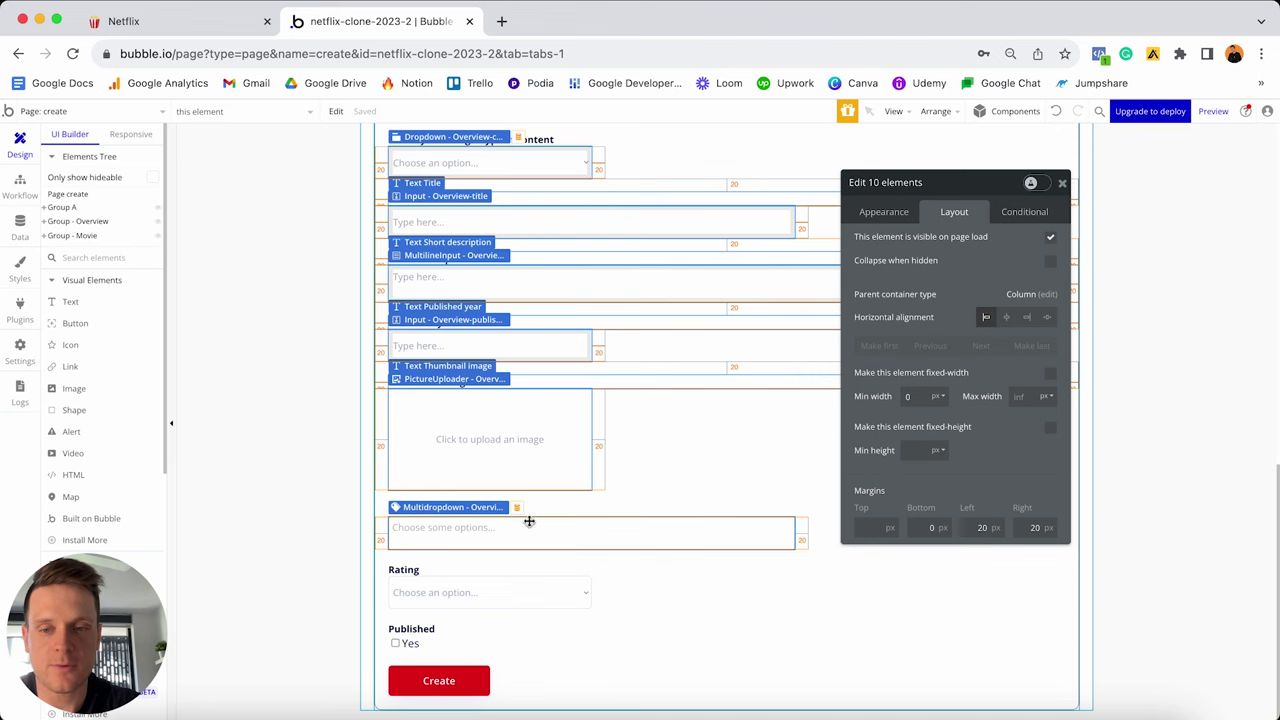
{"action": "left_click", "coordinate": [420, 497], "text": "shift"}
{"action": "left_click", "coordinate": [455, 572], "text": "shift"}
{"action": "left_click", "coordinate": [458, 590], "text": "shift"}
{"action": "left_click", "coordinate": [430, 627], "text": "shift"}
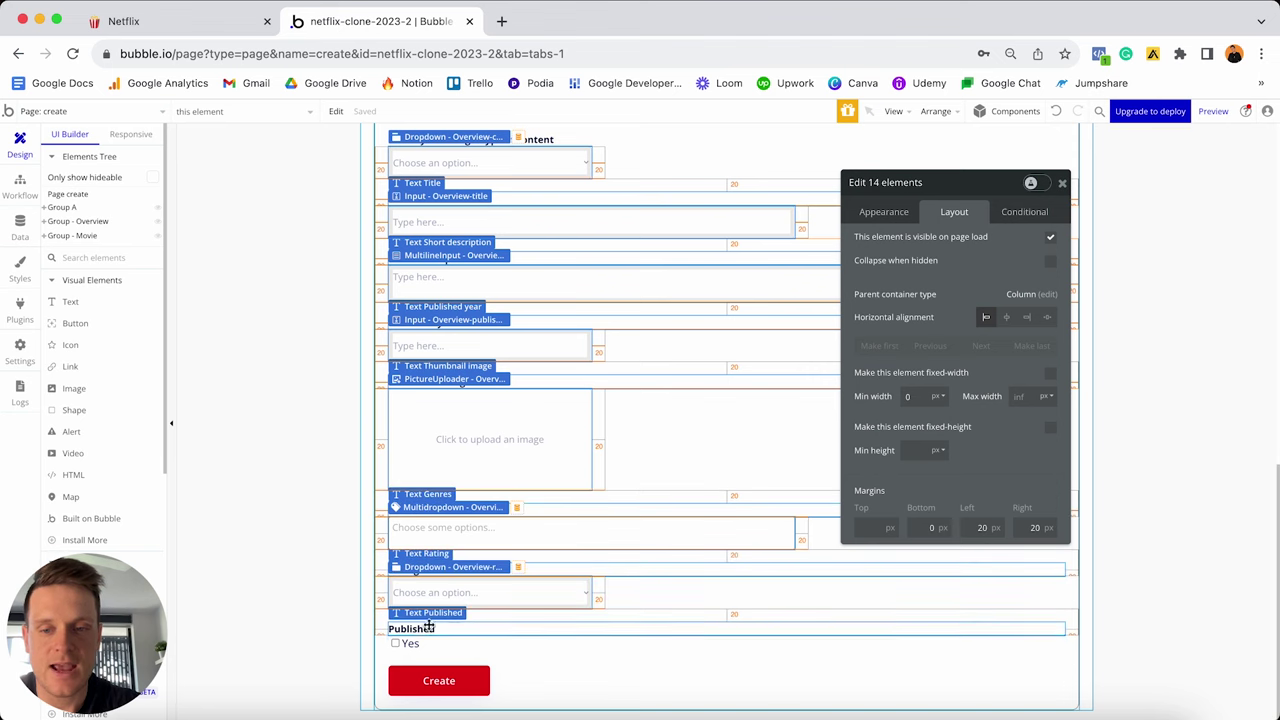
{"action": "left_click", "coordinate": [429, 643], "text": "shift"}
Step: Remove the selected fields and retitle the copied heading Upload movie file
{"action": "key", "text": "Escape"}
{"action": "scroll", "coordinate": [569, 369], "scroll_direction": "down", "scroll_amount": 10}
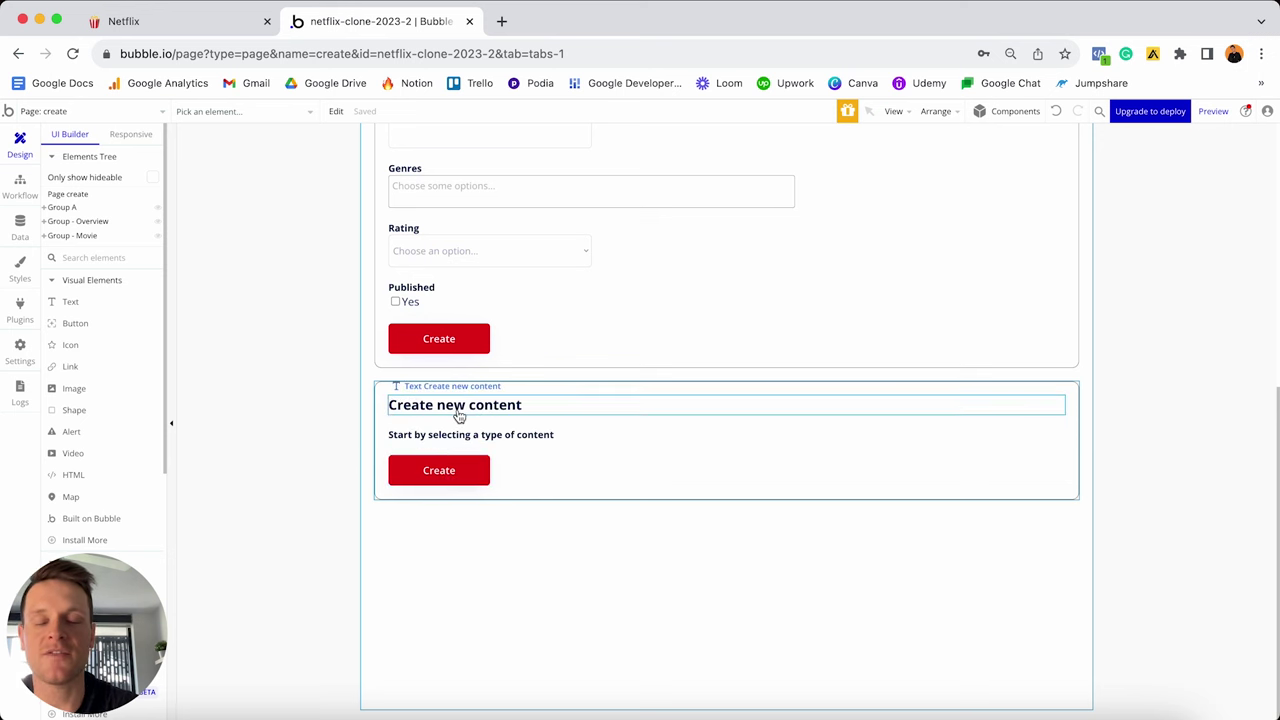
{"action": "double_click", "coordinate": [458, 408]}
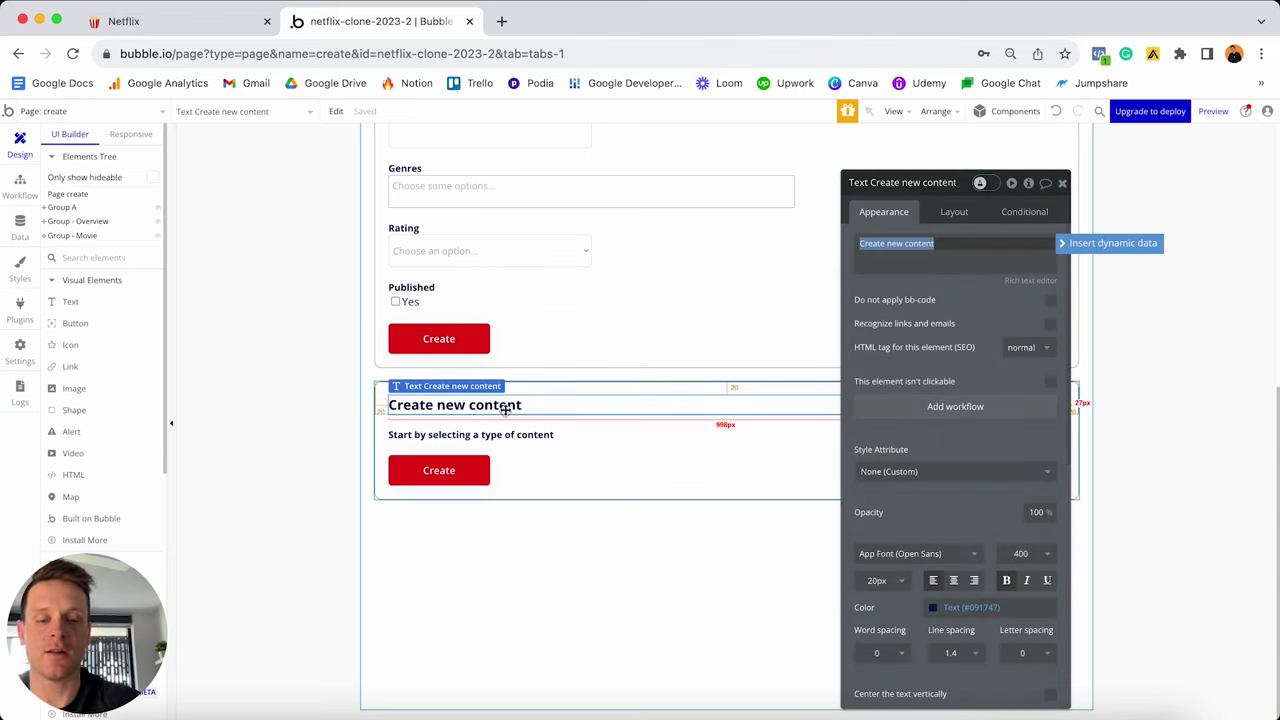
{"action": "type", "text": "Upload movie file"}
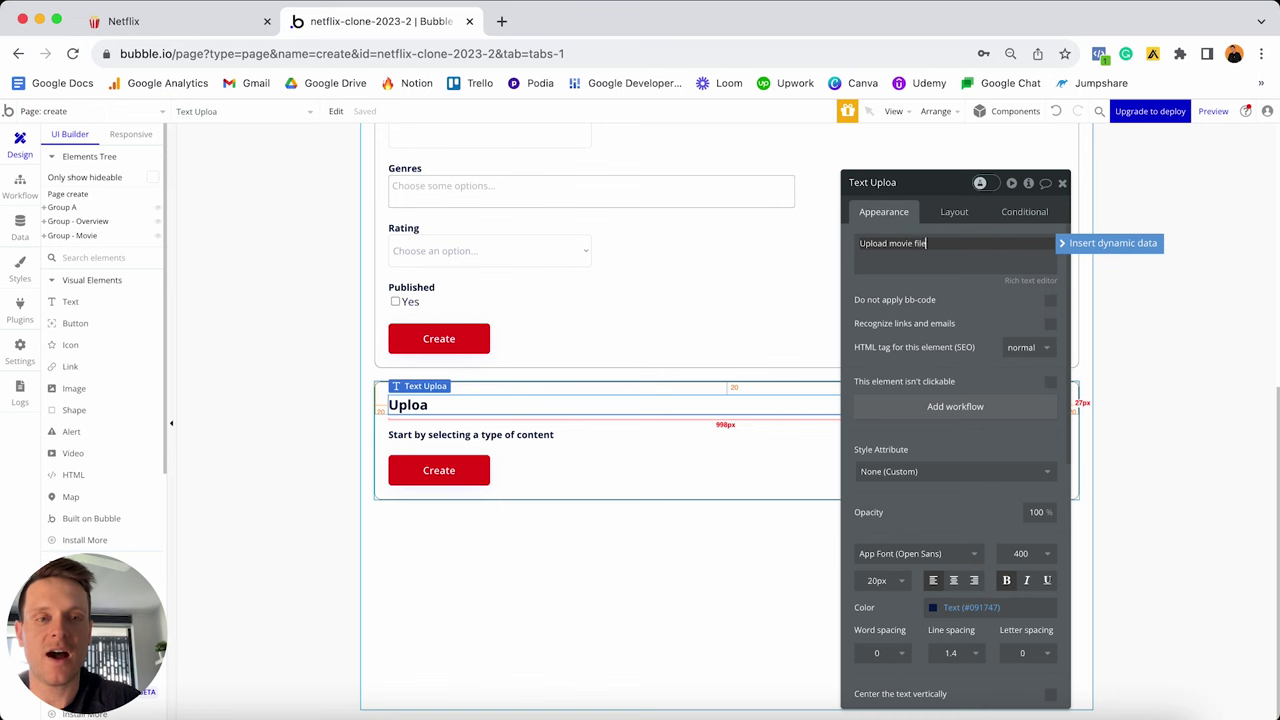
Step: Change the subtitle text beneath the heading to Media file
{"action": "left_click", "coordinate": [495, 438]}
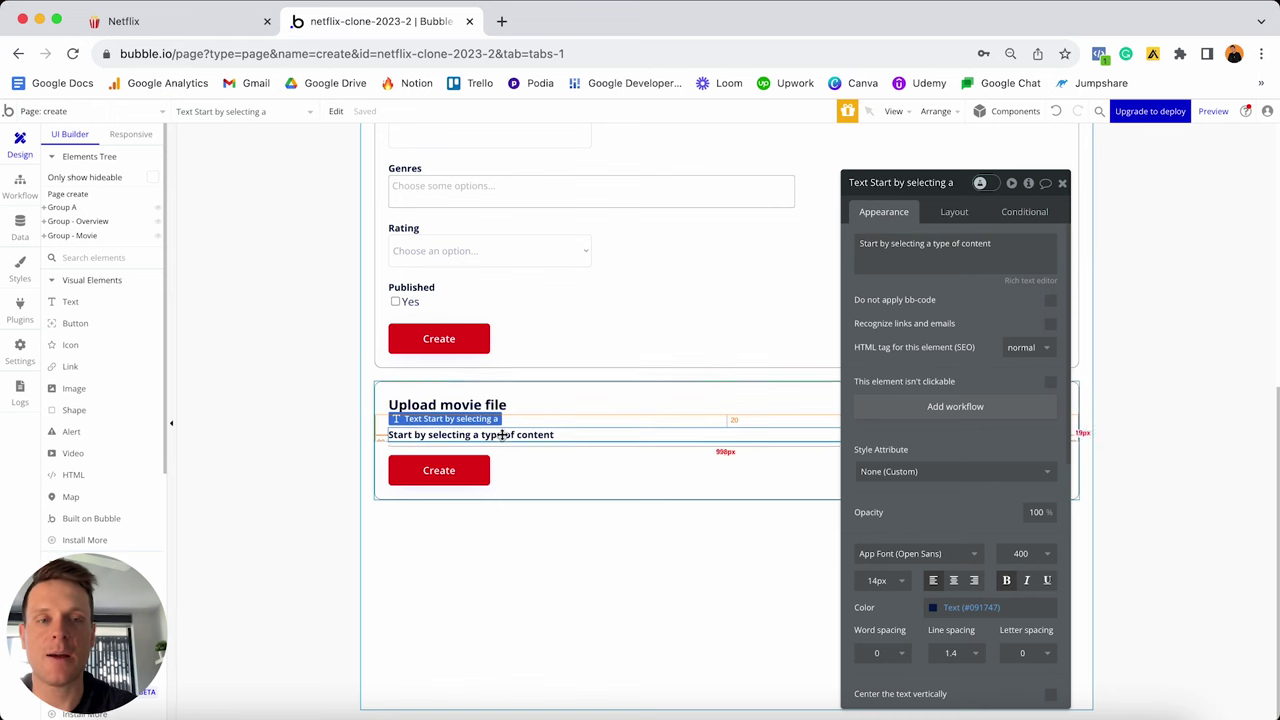
{"action": "triple_click", "coordinate": [897, 253]}
{"action": "type", "text": "Mo"}
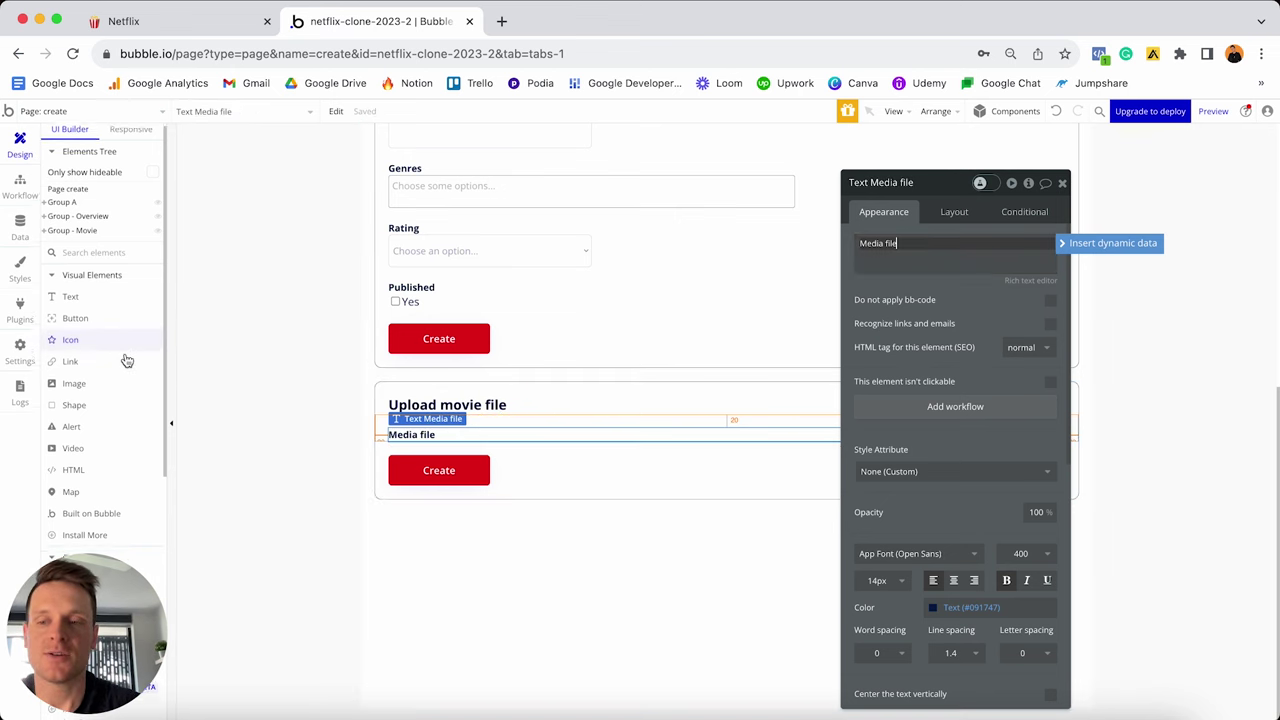
{"action": "scroll", "coordinate": [123, 357], "scroll_direction": "down", "scroll_amount": 10}
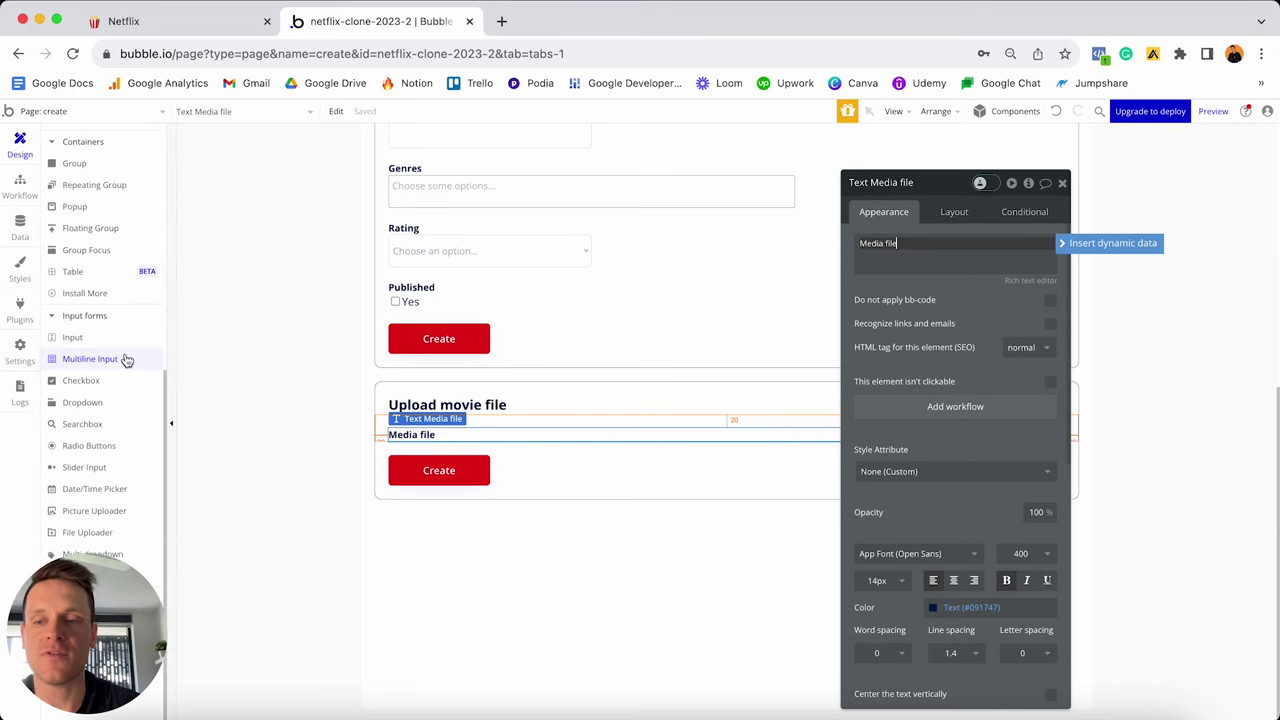
Step: Place a file uploader in the movie group and name it FileUploader - Movie-file
{"action": "left_click", "coordinate": [90, 532]}
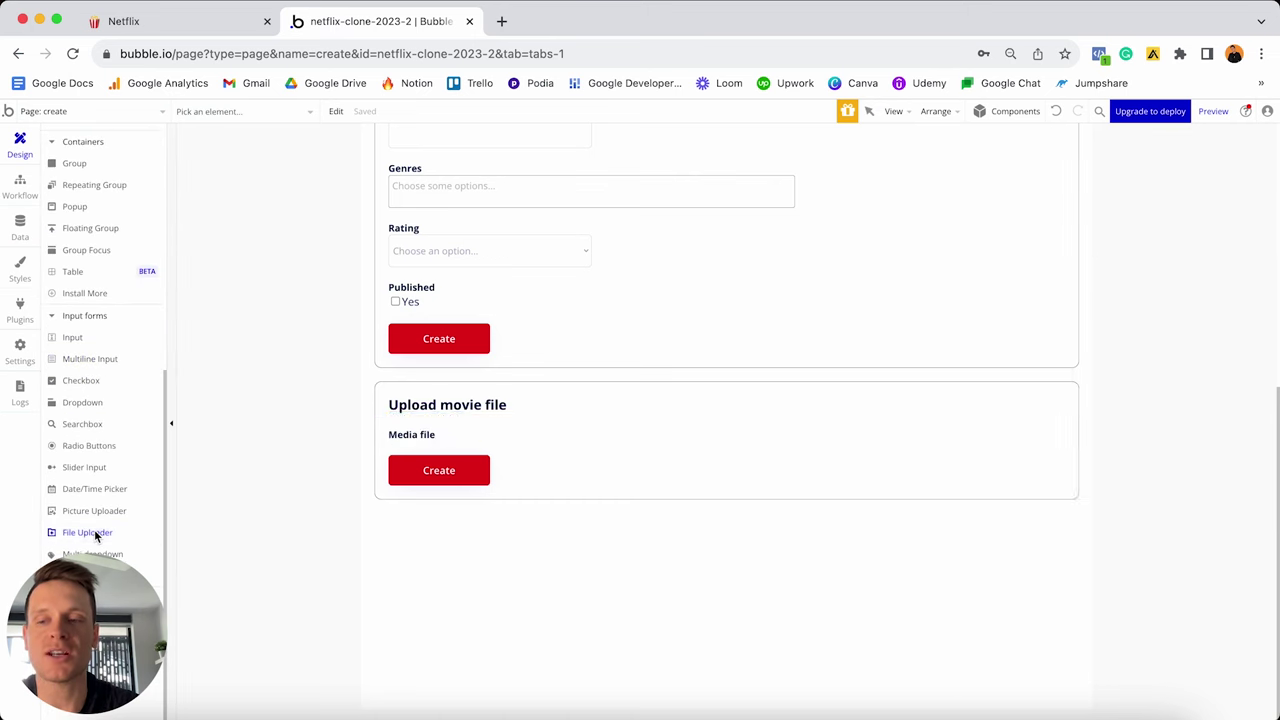
{"action": "left_click", "coordinate": [448, 452]}
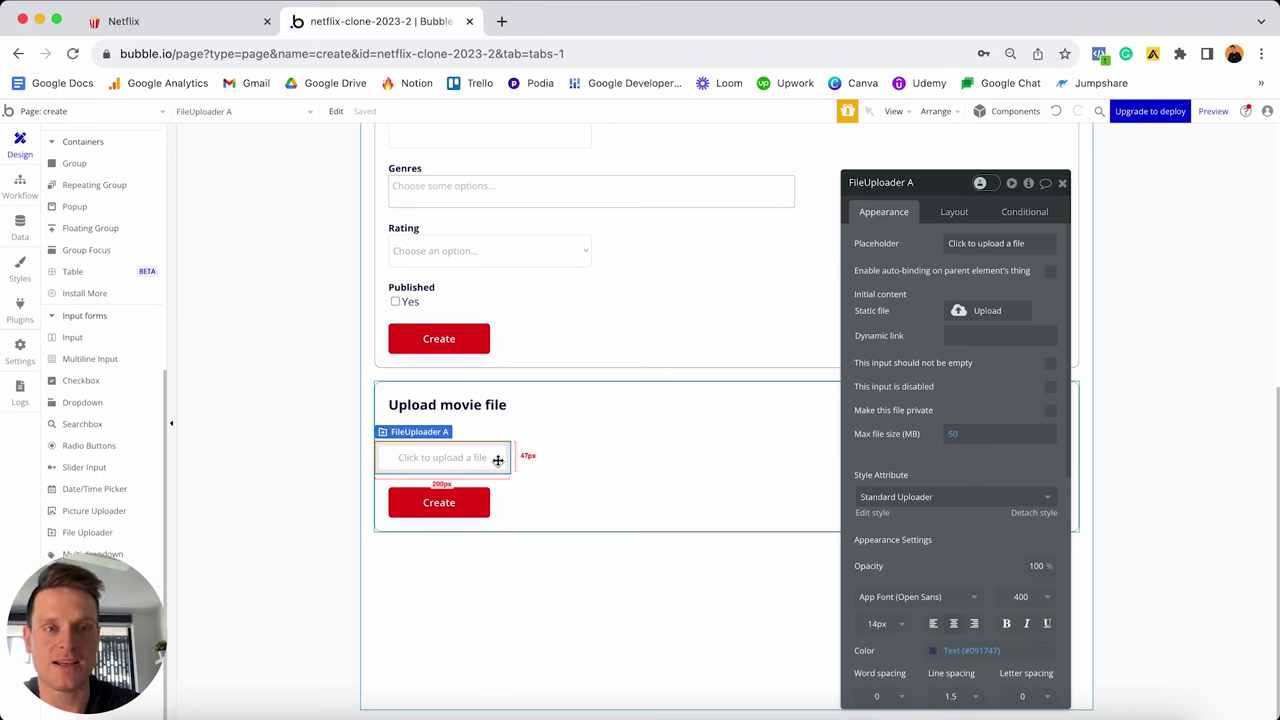
{"action": "left_click", "coordinate": [917, 185]}
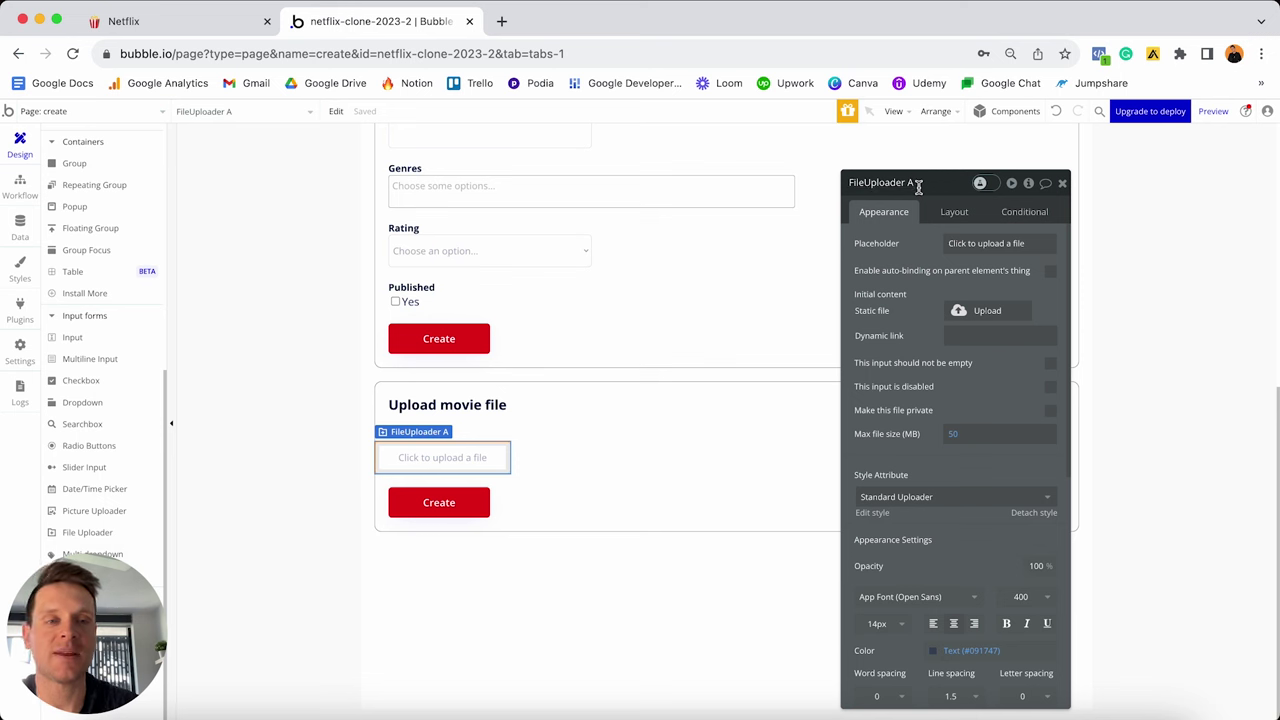
{"action": "key", "text": "BackSpace"}
{"action": "key", "text": "BackSpace"}
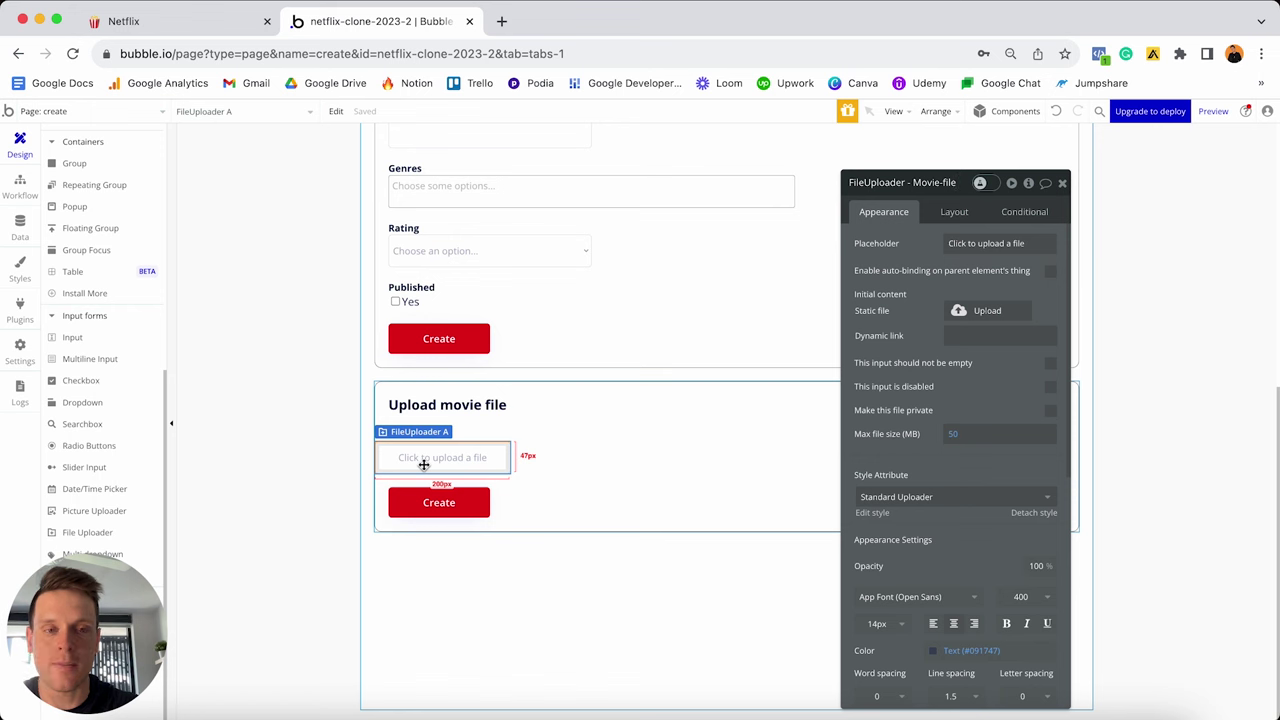
Step: Set the uploader's height to 100 px with 20 px left and right margins
{"action": "left_click", "coordinate": [950, 212]}
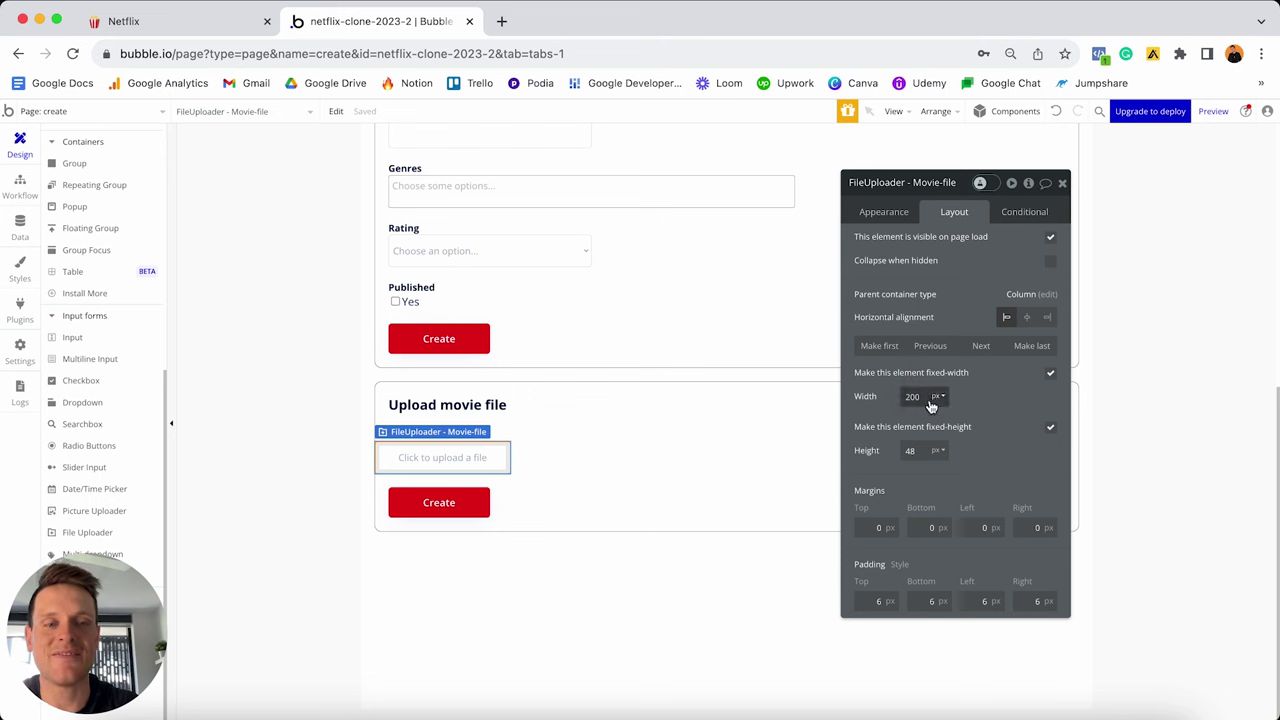
{"action": "left_click", "coordinate": [919, 446]}
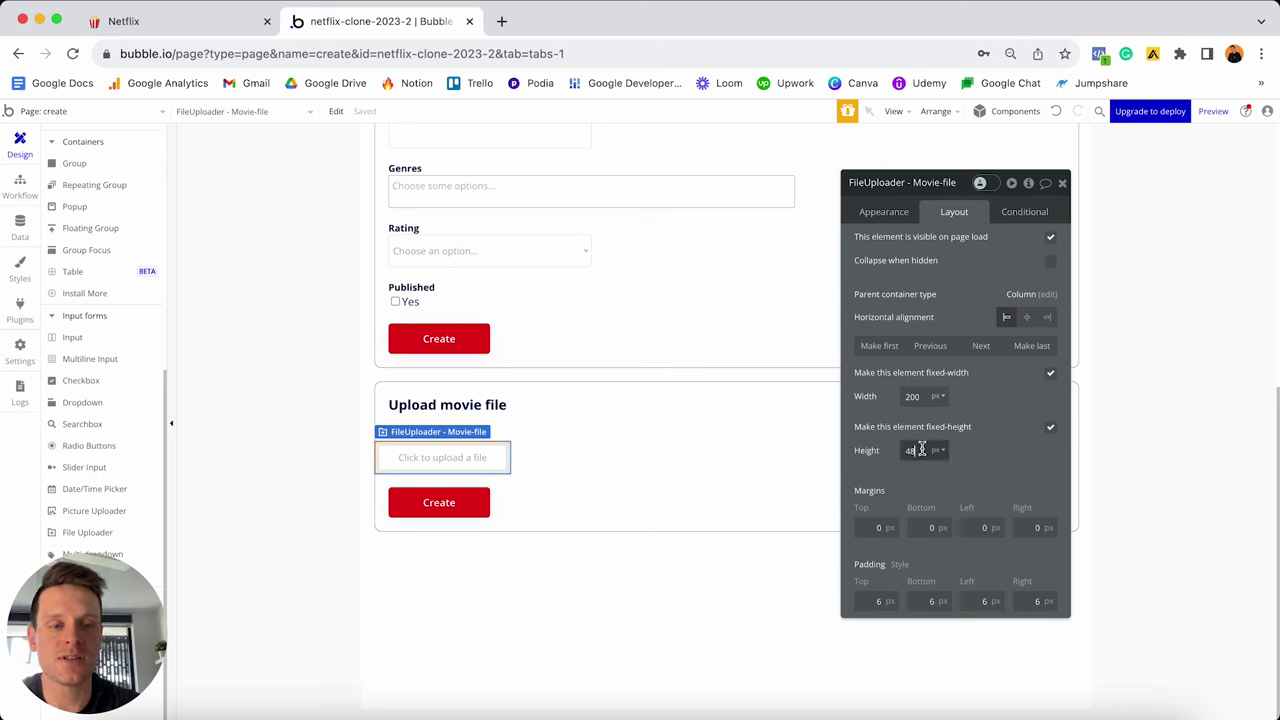
{"action": "type", "text": "100"}
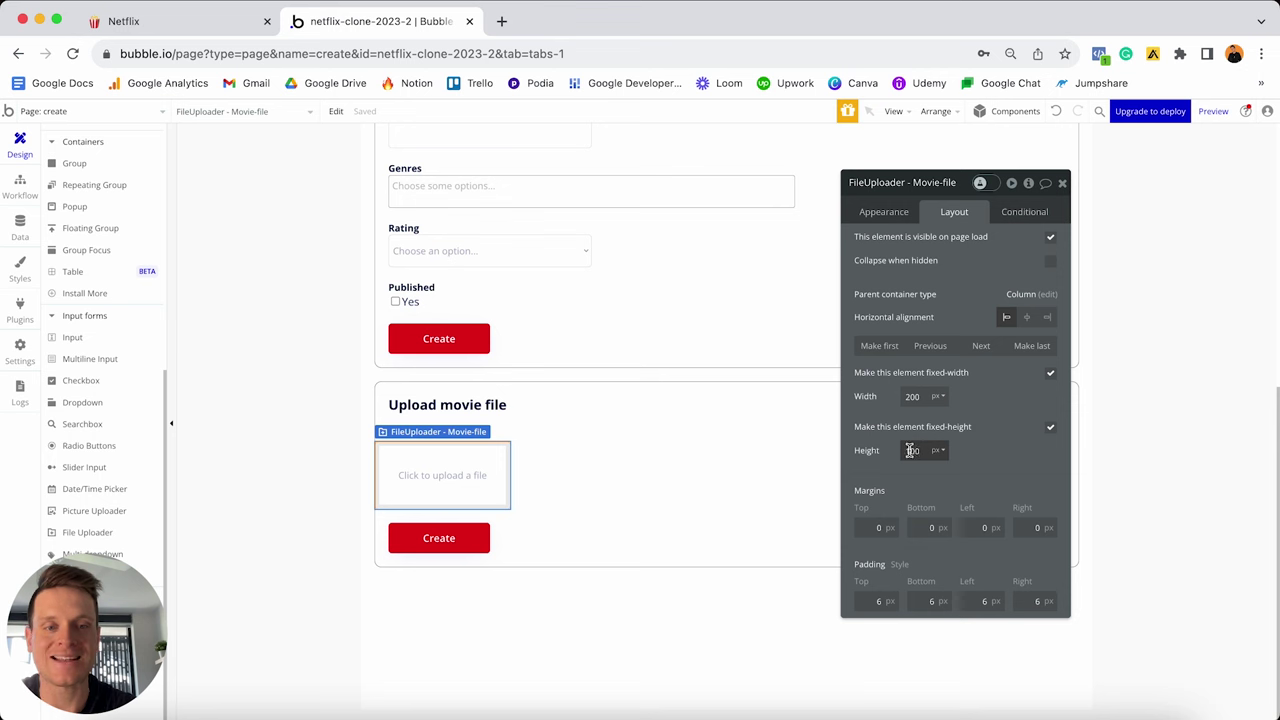
{"action": "left_click", "coordinate": [912, 450]}
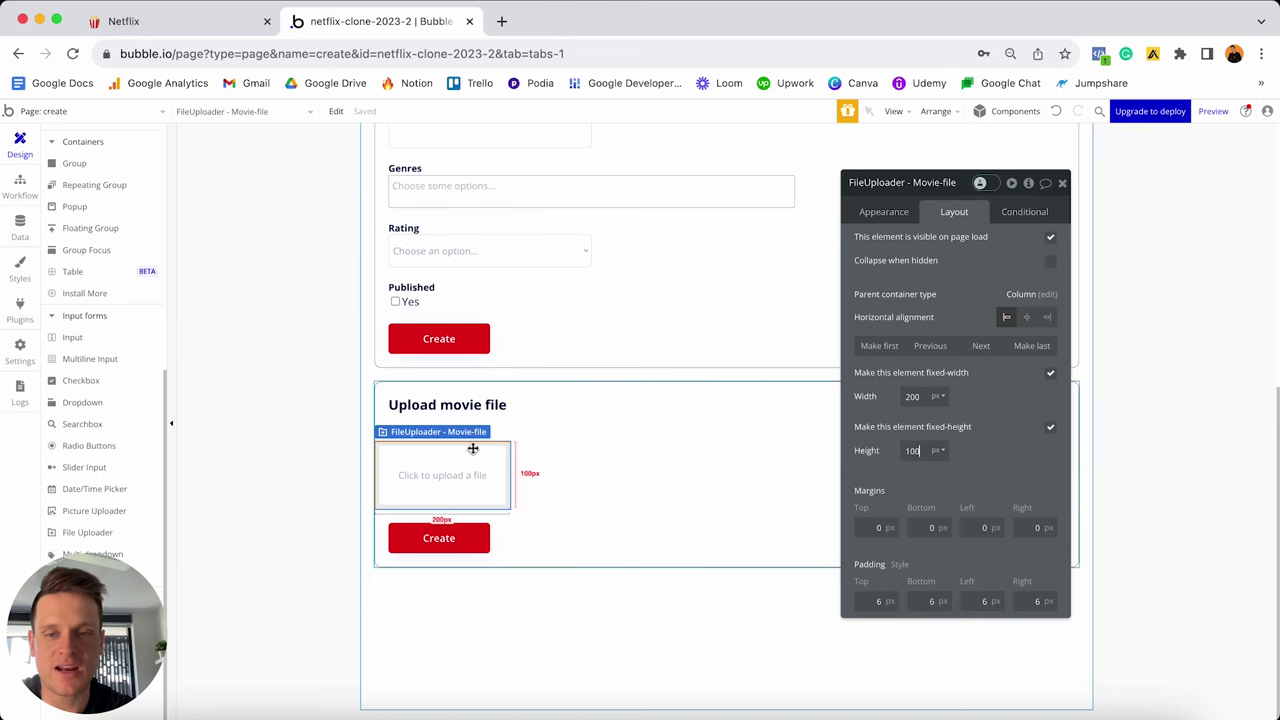
{"action": "left_click", "coordinate": [984, 527]}
{"action": "type", "text": "20"}
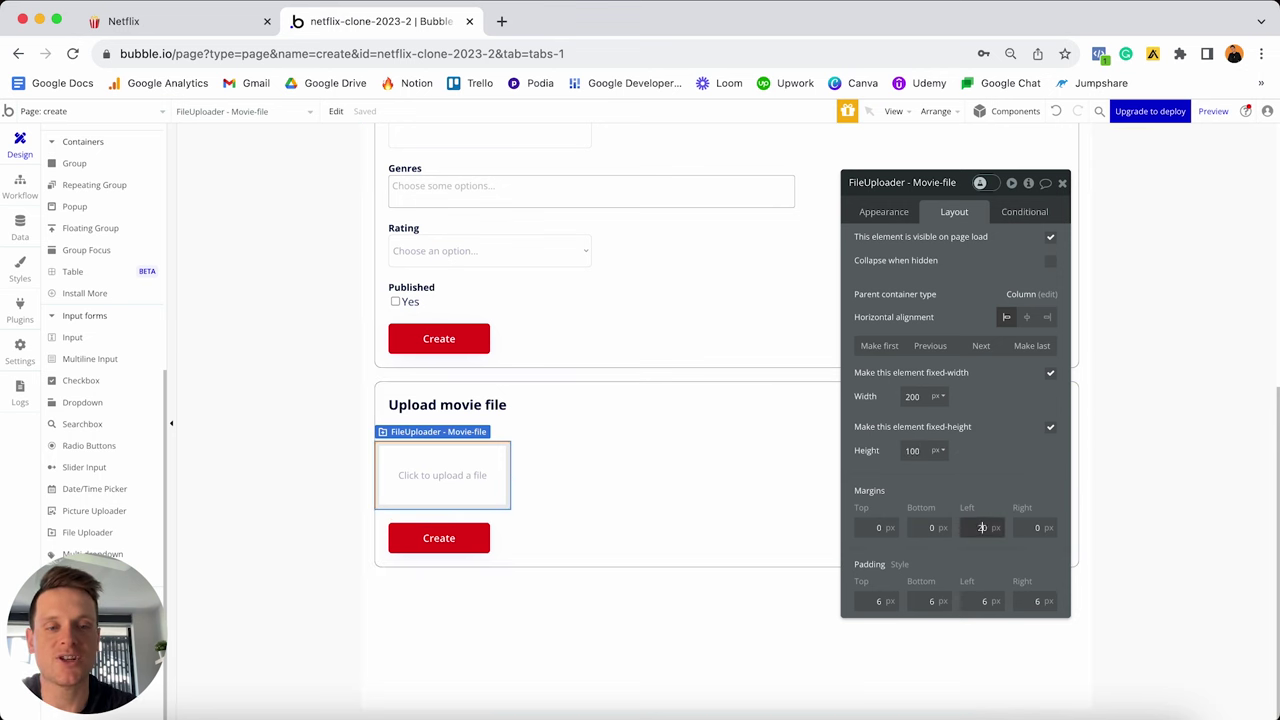
{"action": "left_click", "coordinate": [1030, 527]}
{"action": "type", "text": "20"}
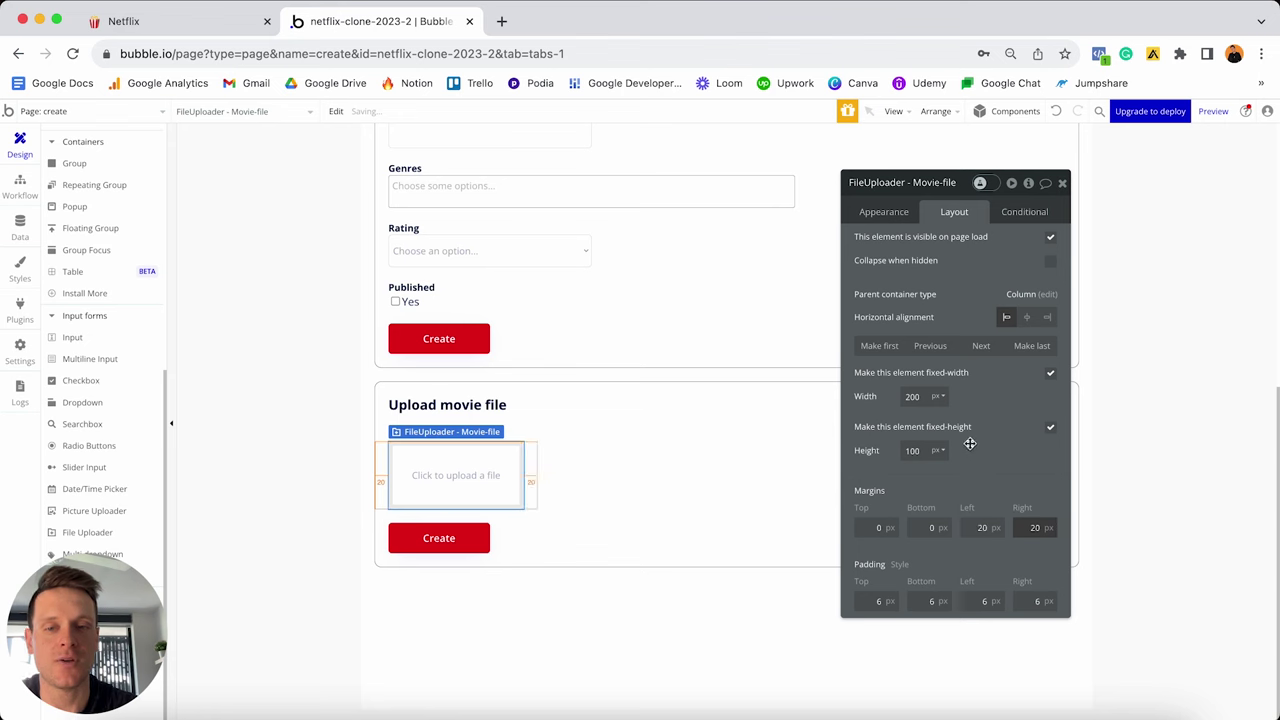
{"action": "left_click", "coordinate": [531, 417]}
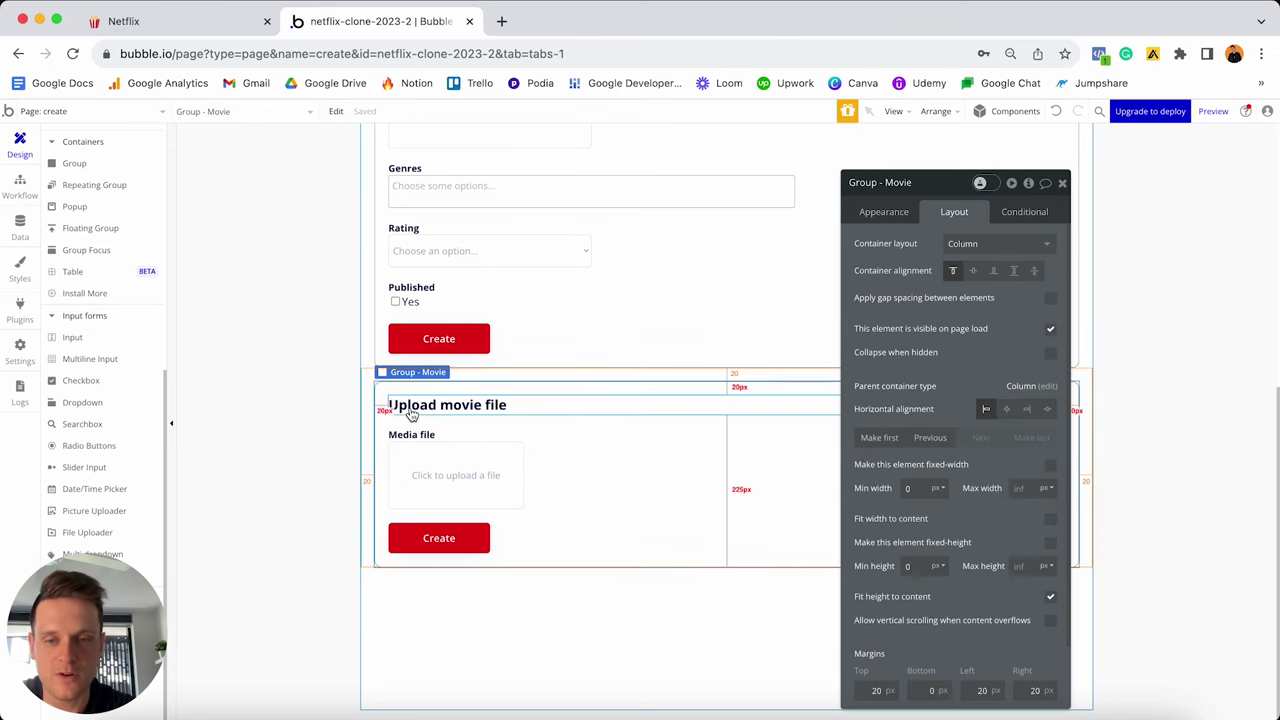
{"action": "left_click", "coordinate": [427, 474]}
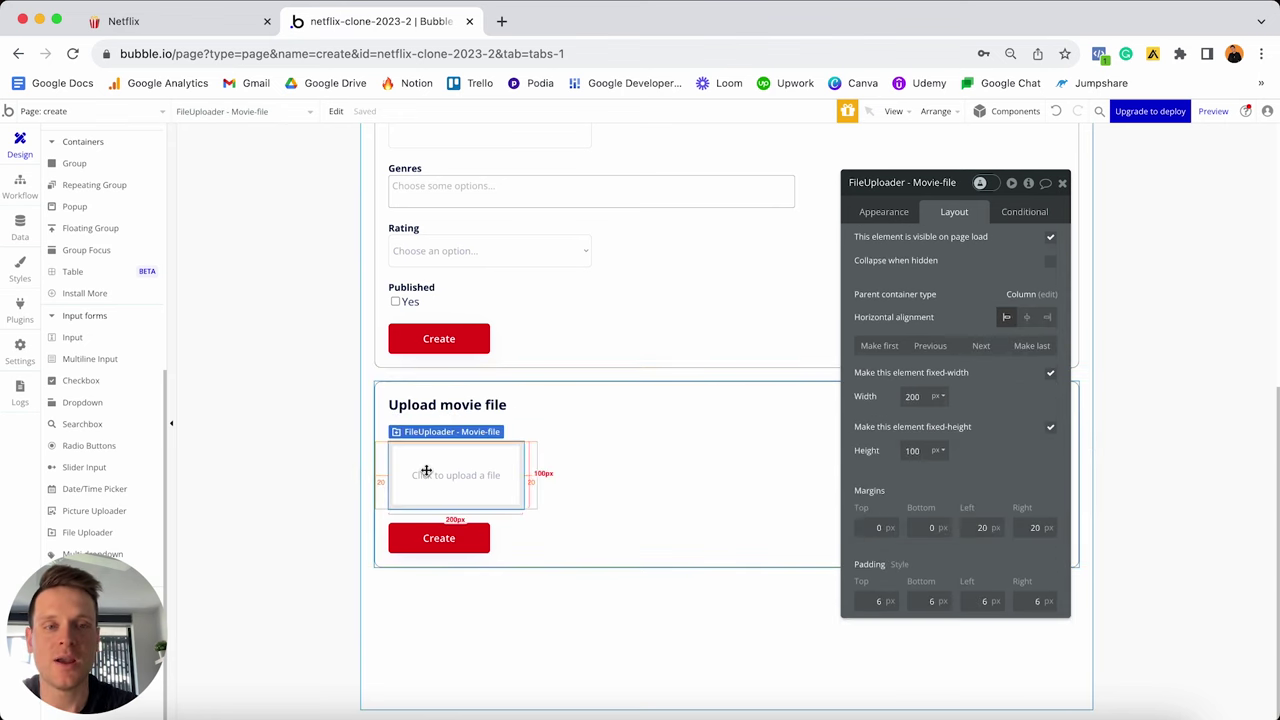
Step: Show the Appearance settings of FileUploader - Movie-file
{"action": "left_click", "coordinate": [882, 211]}
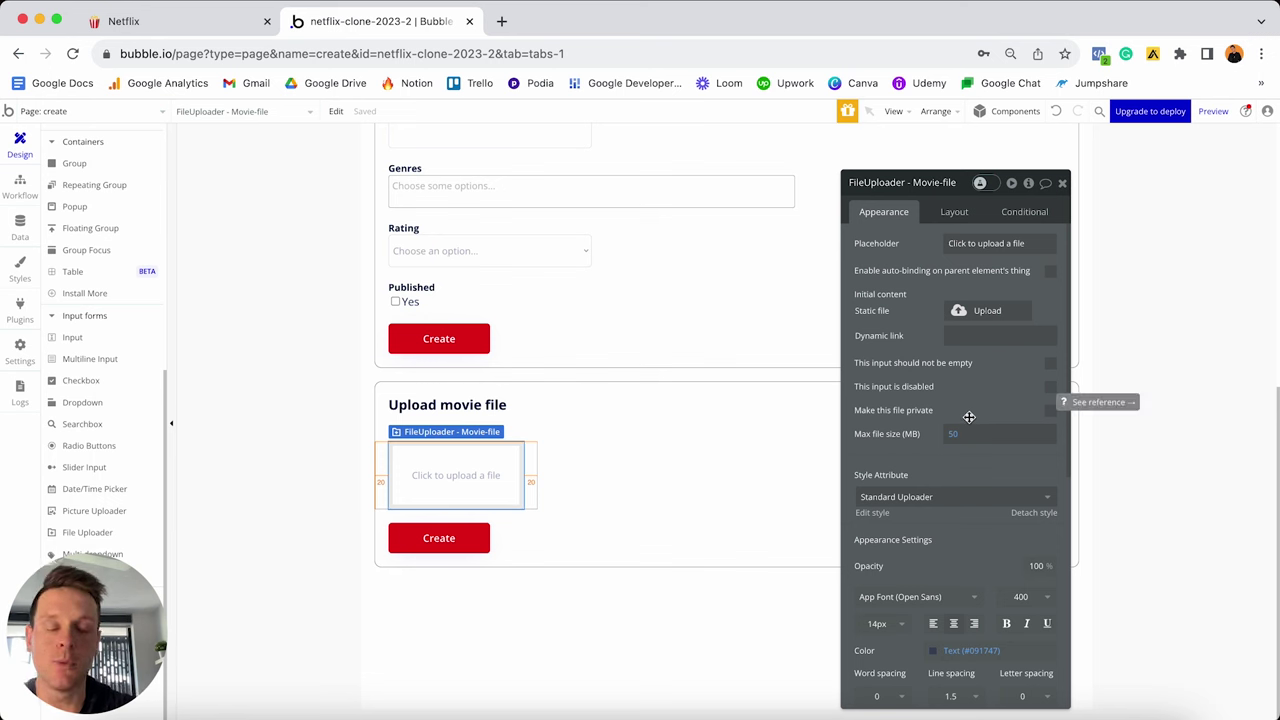
Step: Set the movie file uploader's maximum file size to 5000 MB
{"action": "left_click", "coordinate": [958, 433]}
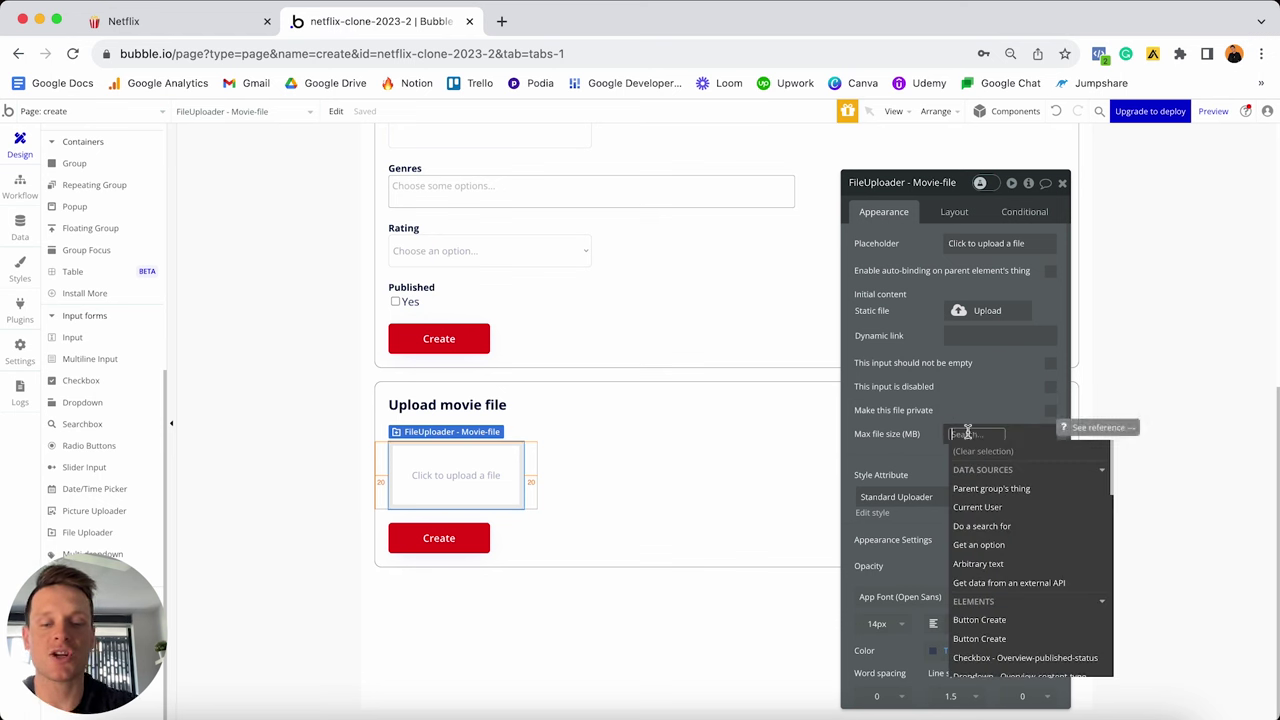
{"action": "type", "text": "5000"}
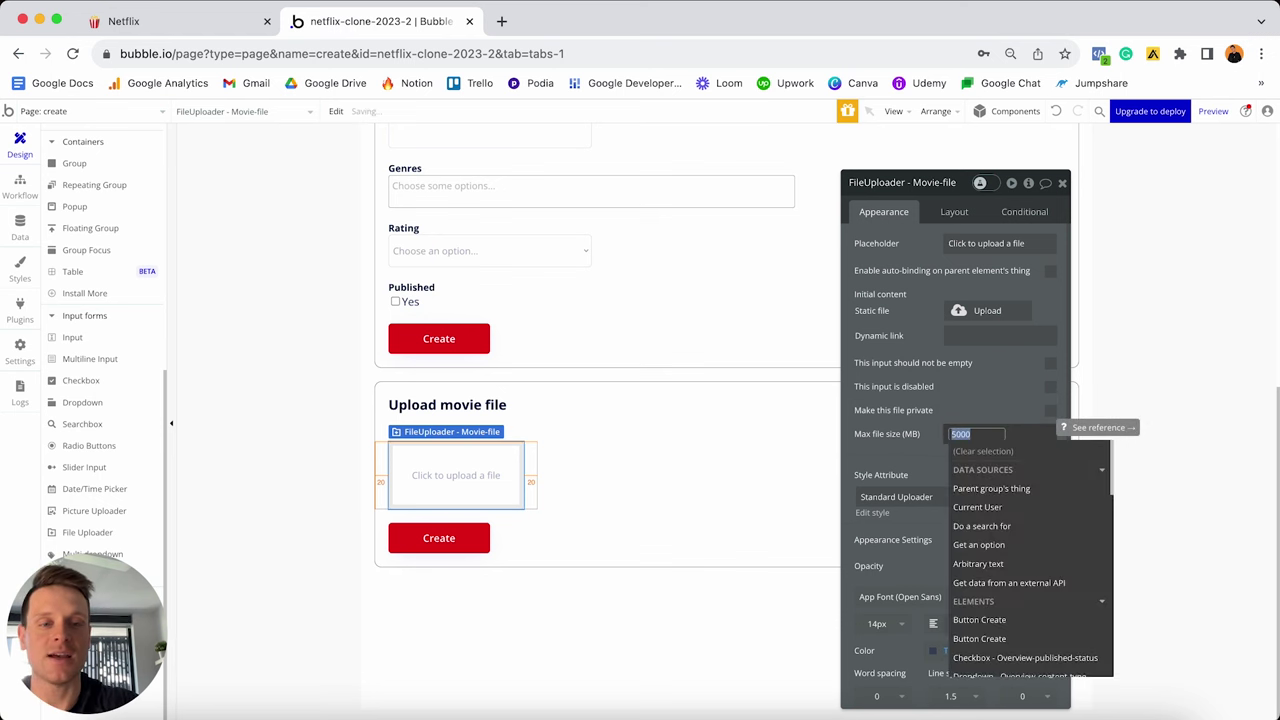
{"action": "left_click", "coordinate": [957, 412]}
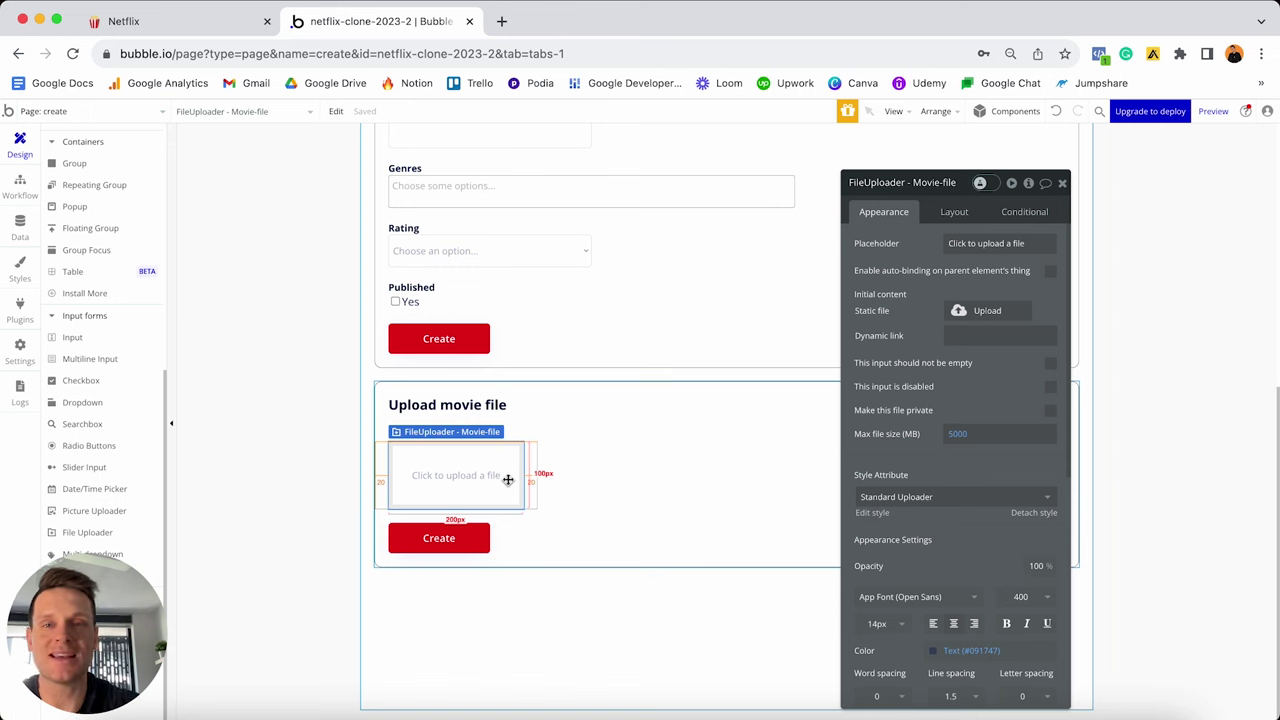
{"action": "left_click", "coordinate": [502, 21]}
{"action": "type", "text": "xano"}
{"action": "key", "text": "Return"}
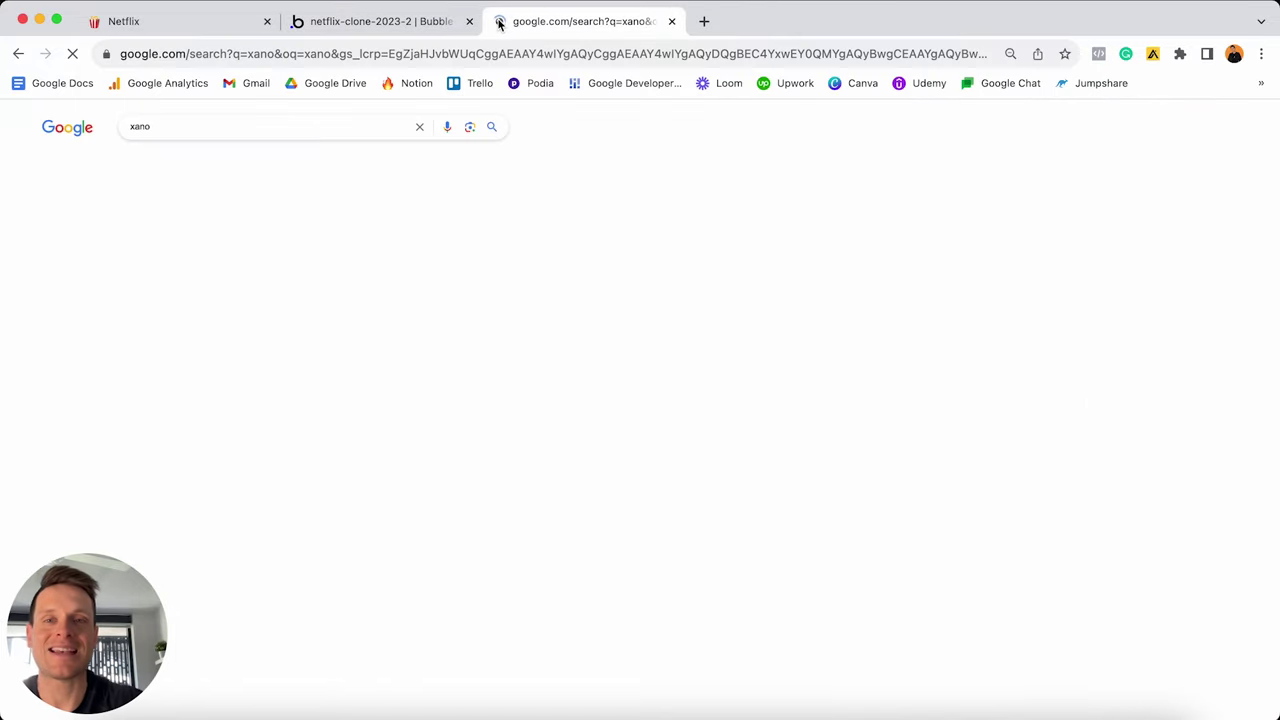
{"action": "left_click", "coordinate": [445, 224]}
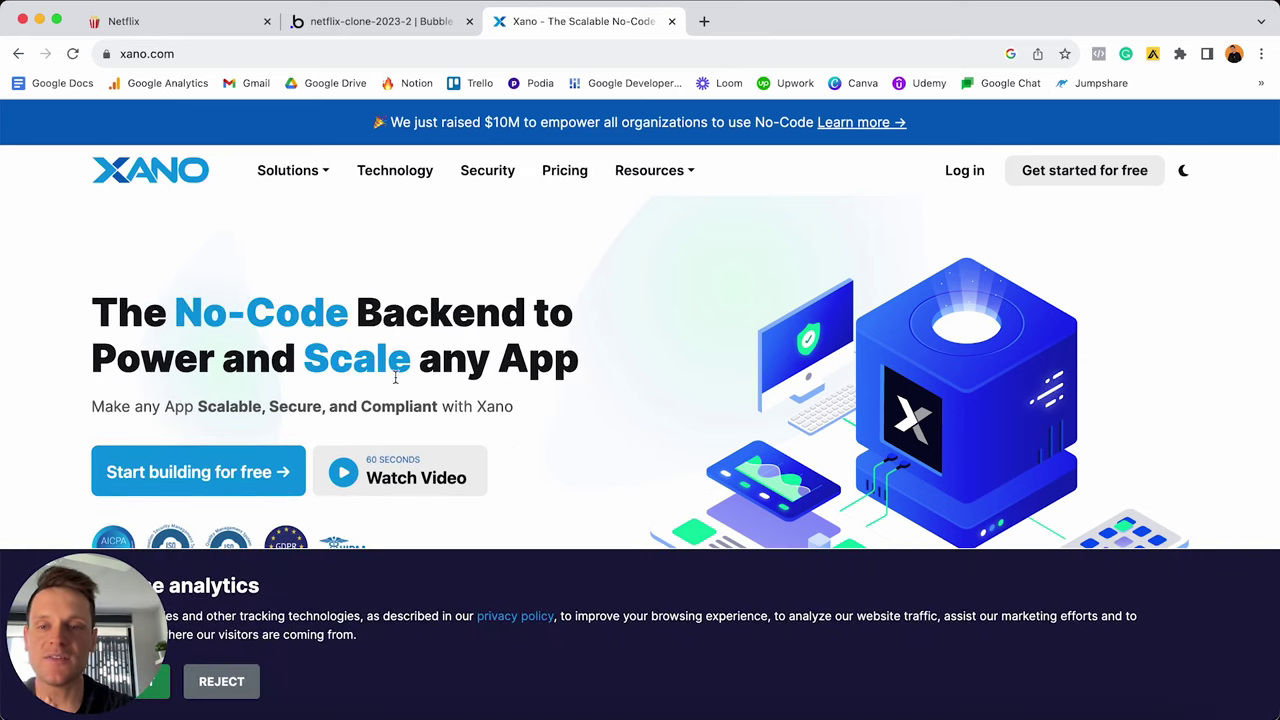
{"action": "left_click", "coordinate": [672, 21]}
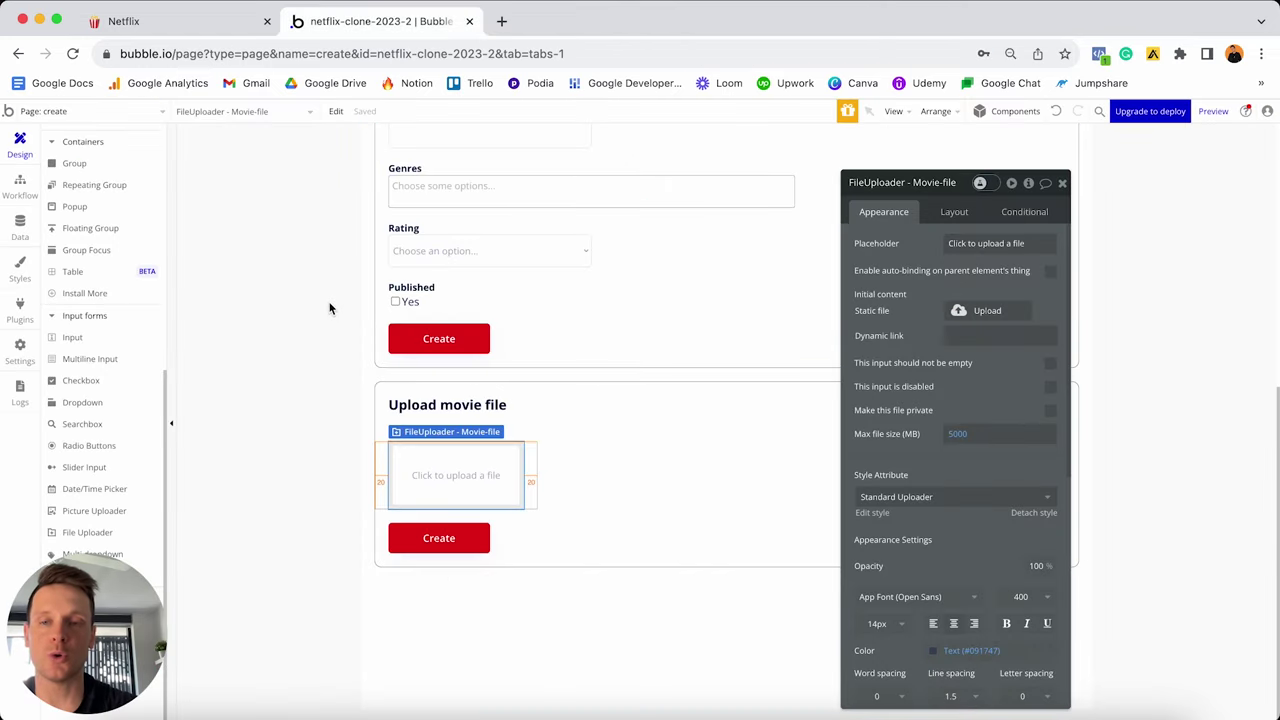
Step: Search the plugin store for 'ziggeo', review the results and close it without installing anything
{"action": "left_click", "coordinate": [20, 307]}
{"action": "left_click", "coordinate": [1217, 148]}
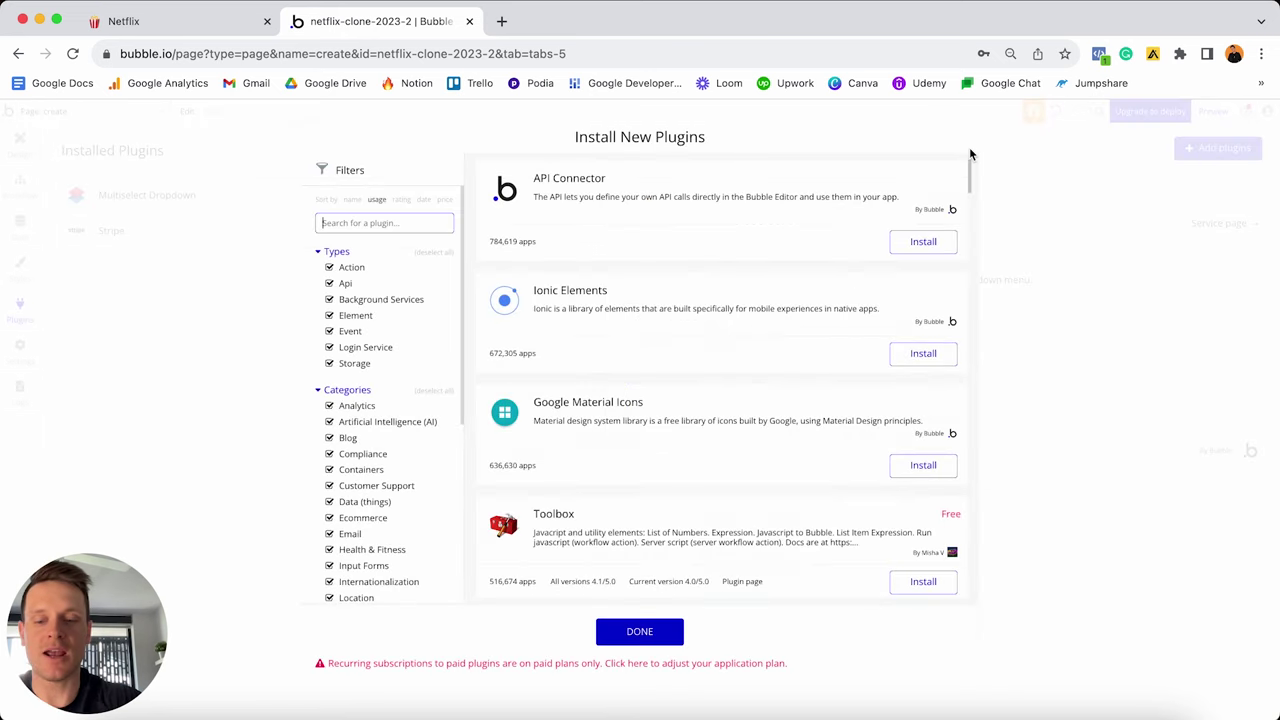
{"action": "type", "text": "ziggero"}
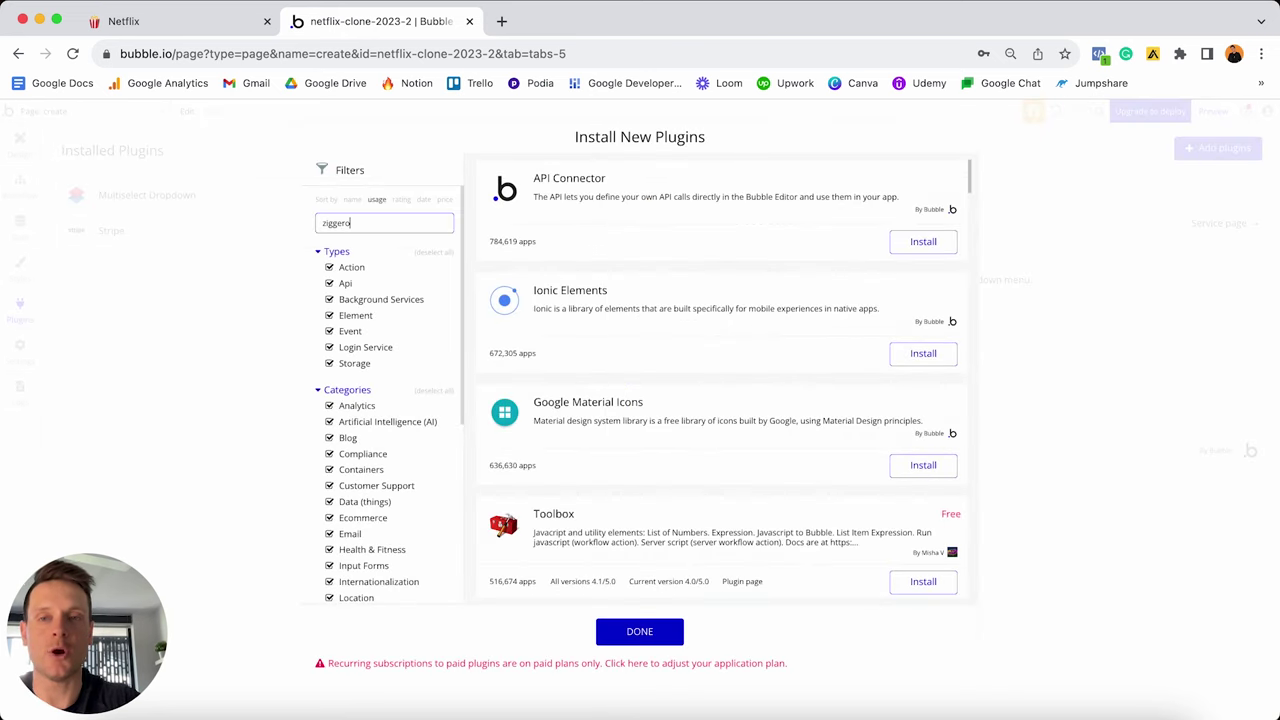
{"action": "key", "text": "BackSpace"}
{"action": "key", "text": "BackSpace"}
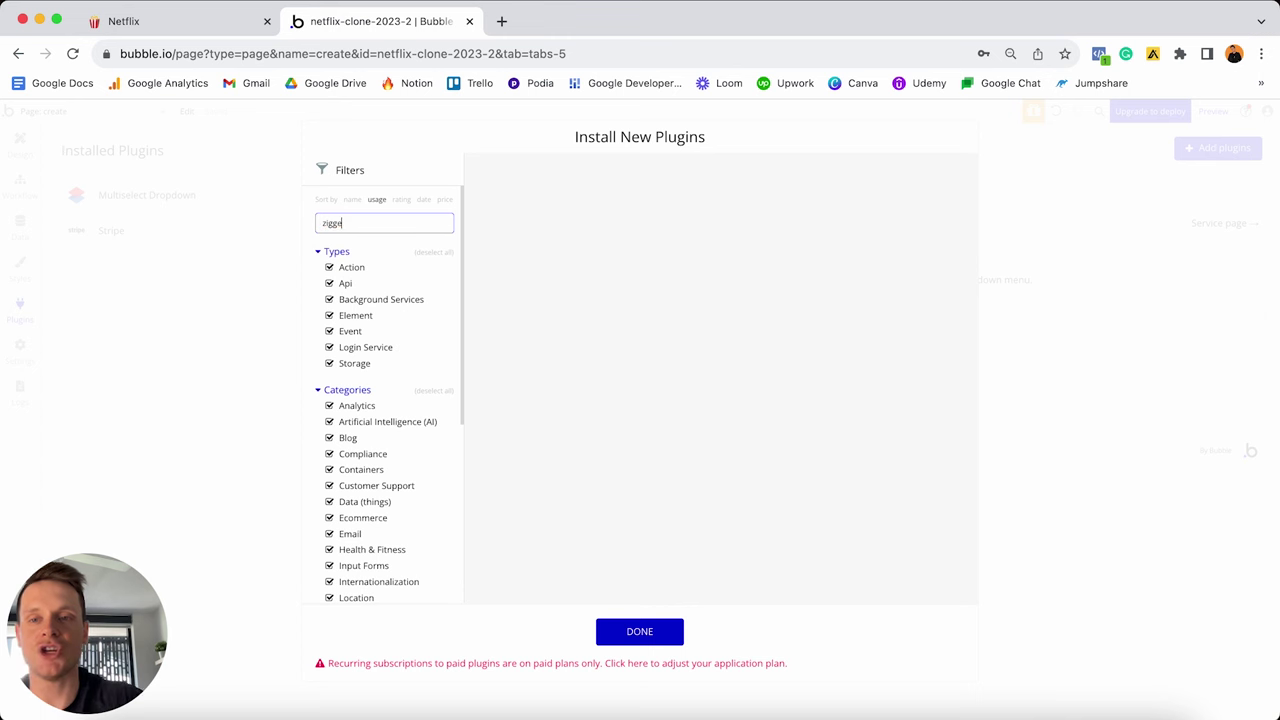
{"action": "type", "text": "o"}
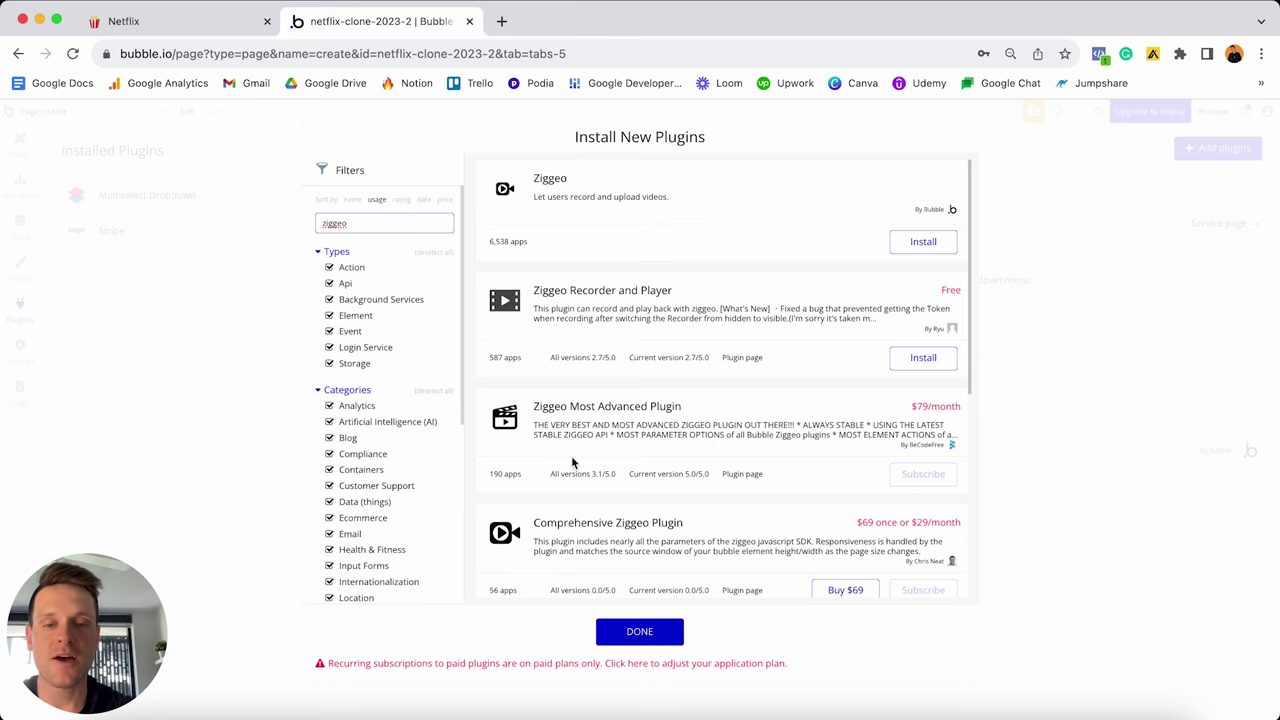
{"action": "left_click", "coordinate": [628, 645]}
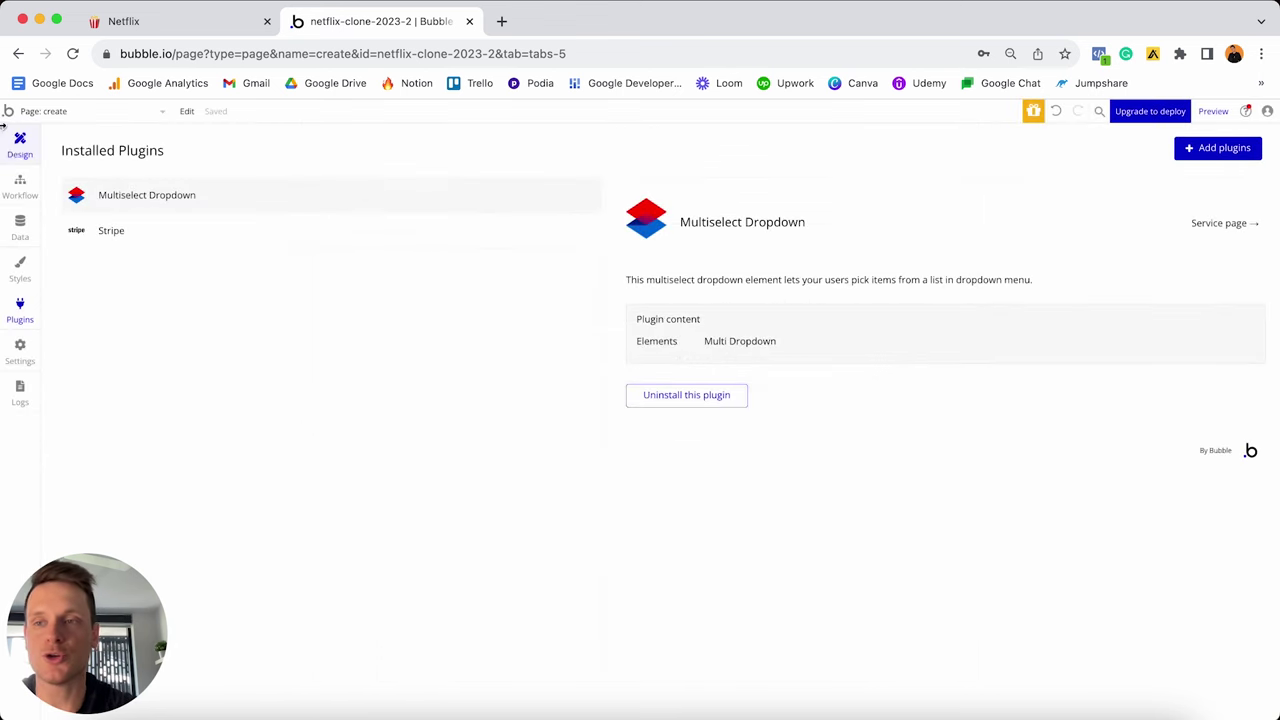
Step: Select the Create button on the Admin Uploader page and add a 'When Button Create is clicked' workflow
{"action": "left_click", "coordinate": [20, 145]}
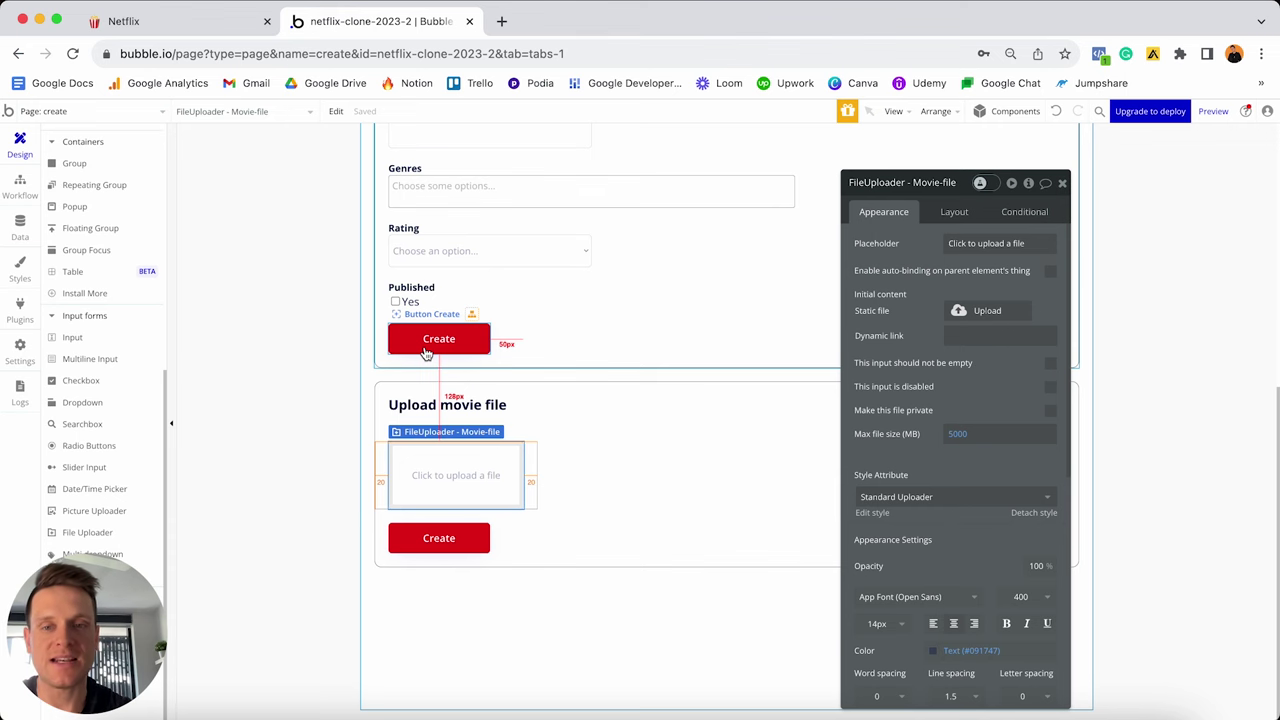
{"action": "scroll", "coordinate": [424, 352], "scroll_direction": "up", "scroll_amount": 3}
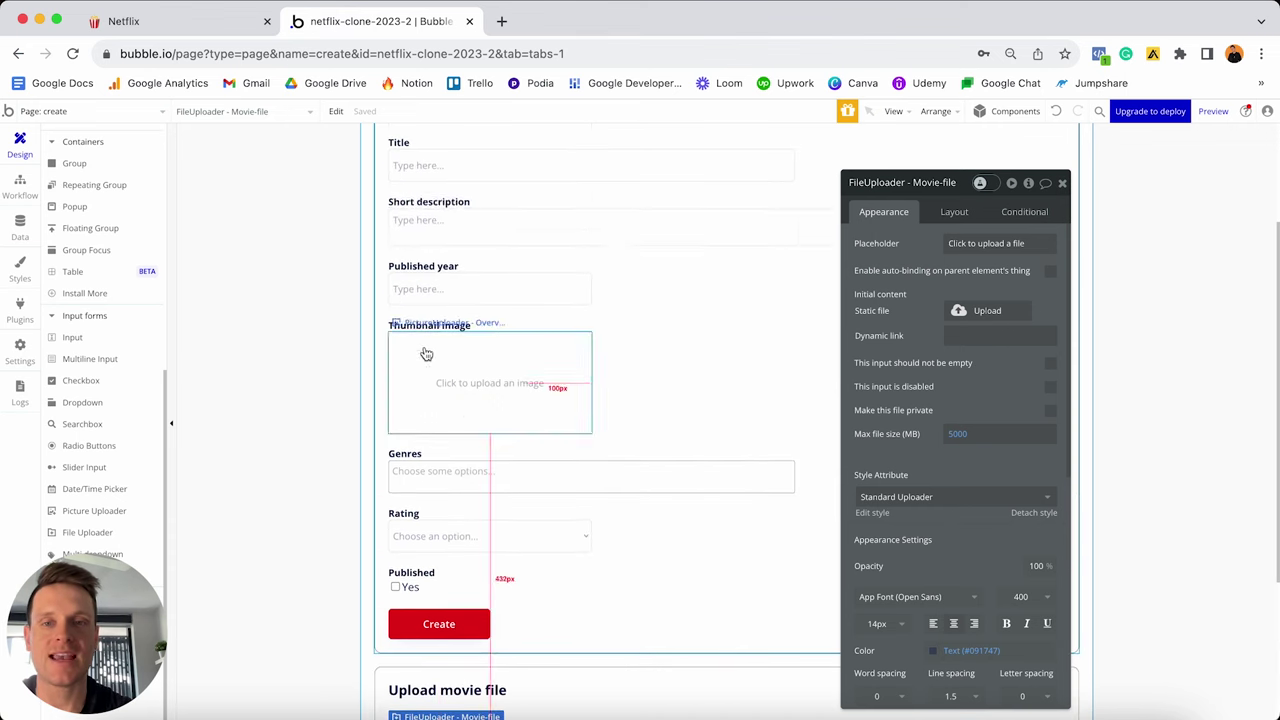
{"action": "scroll", "coordinate": [489, 315], "scroll_direction": "up", "scroll_amount": 2}
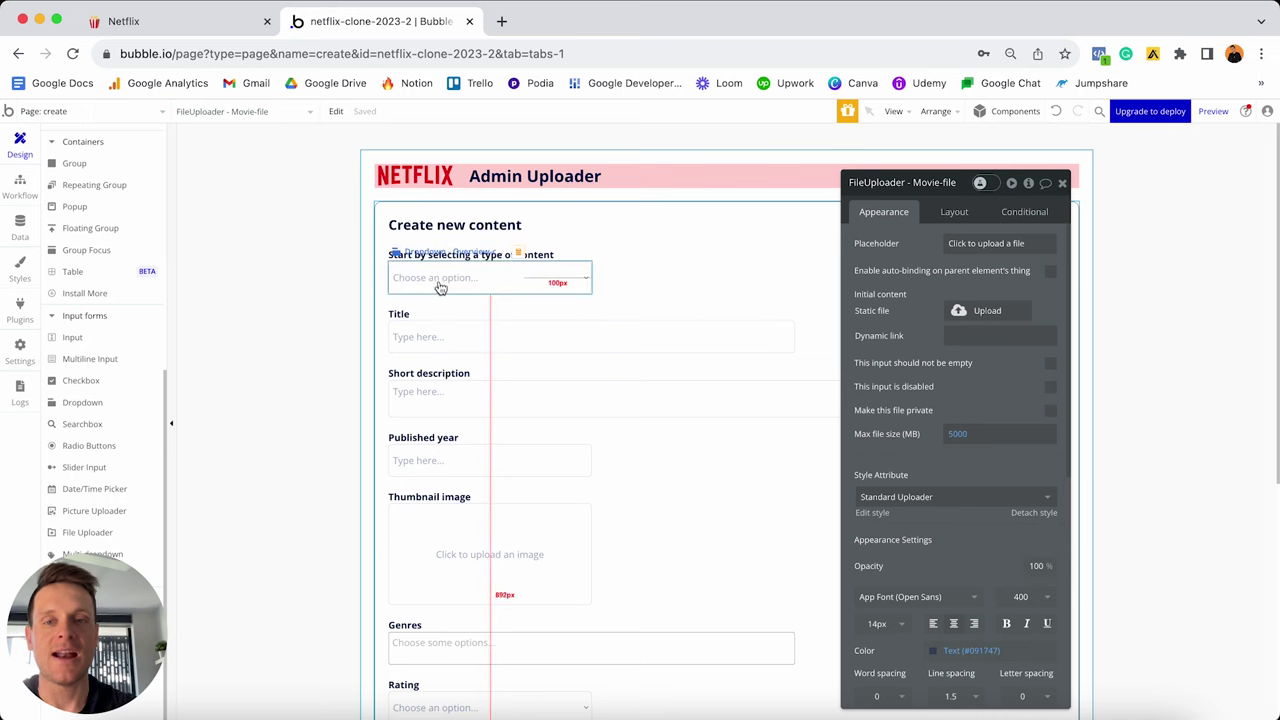
{"action": "scroll", "coordinate": [489, 398], "scroll_direction": "down", "scroll_amount": 2}
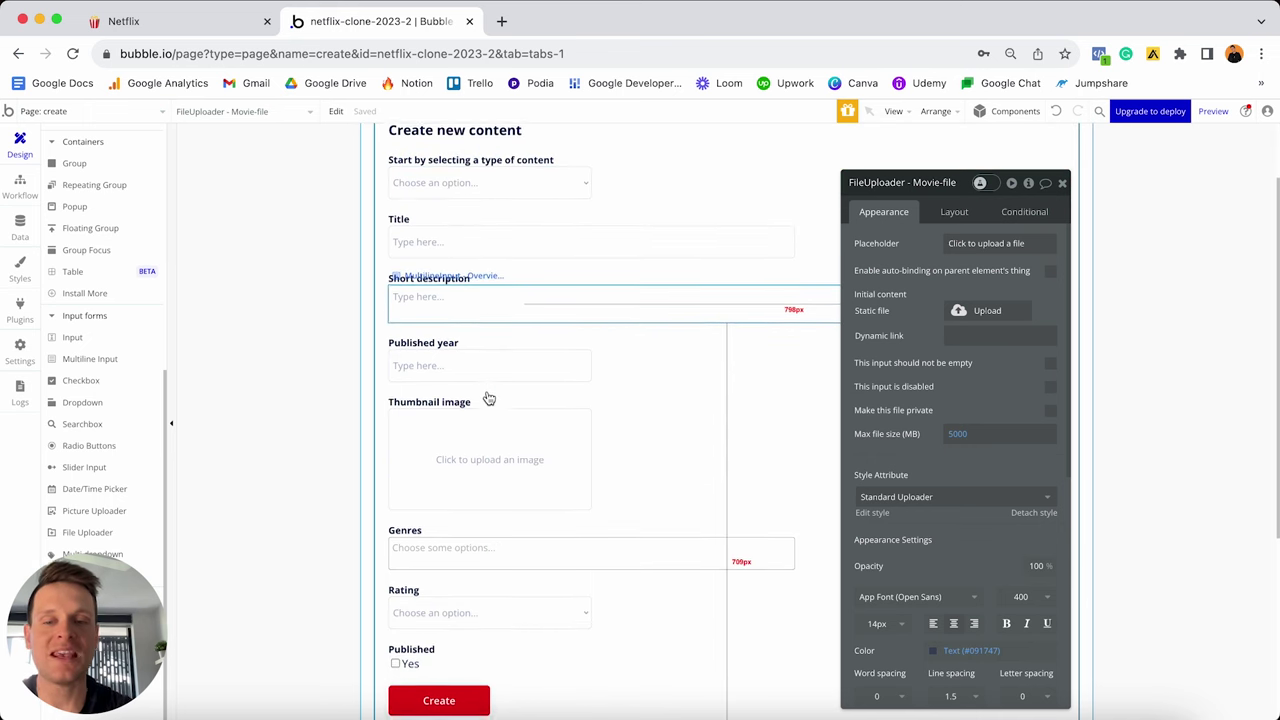
{"action": "left_click", "coordinate": [443, 670]}
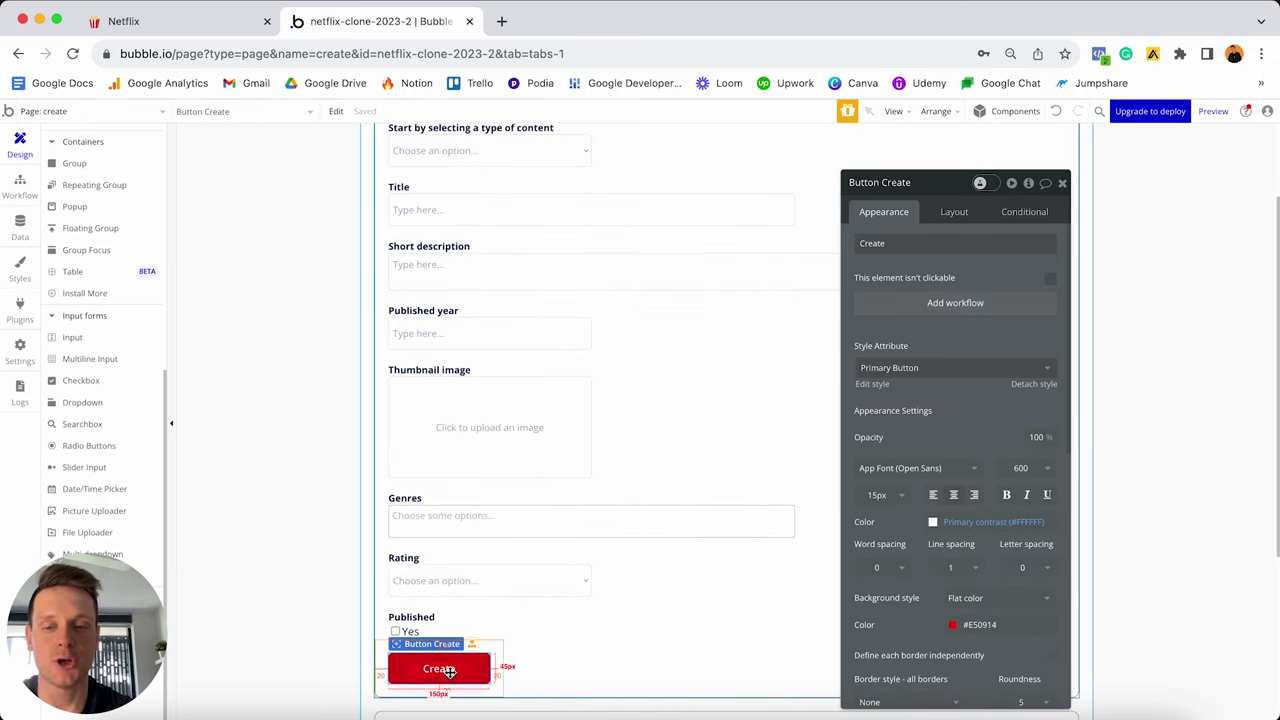
{"action": "left_click", "coordinate": [917, 302]}
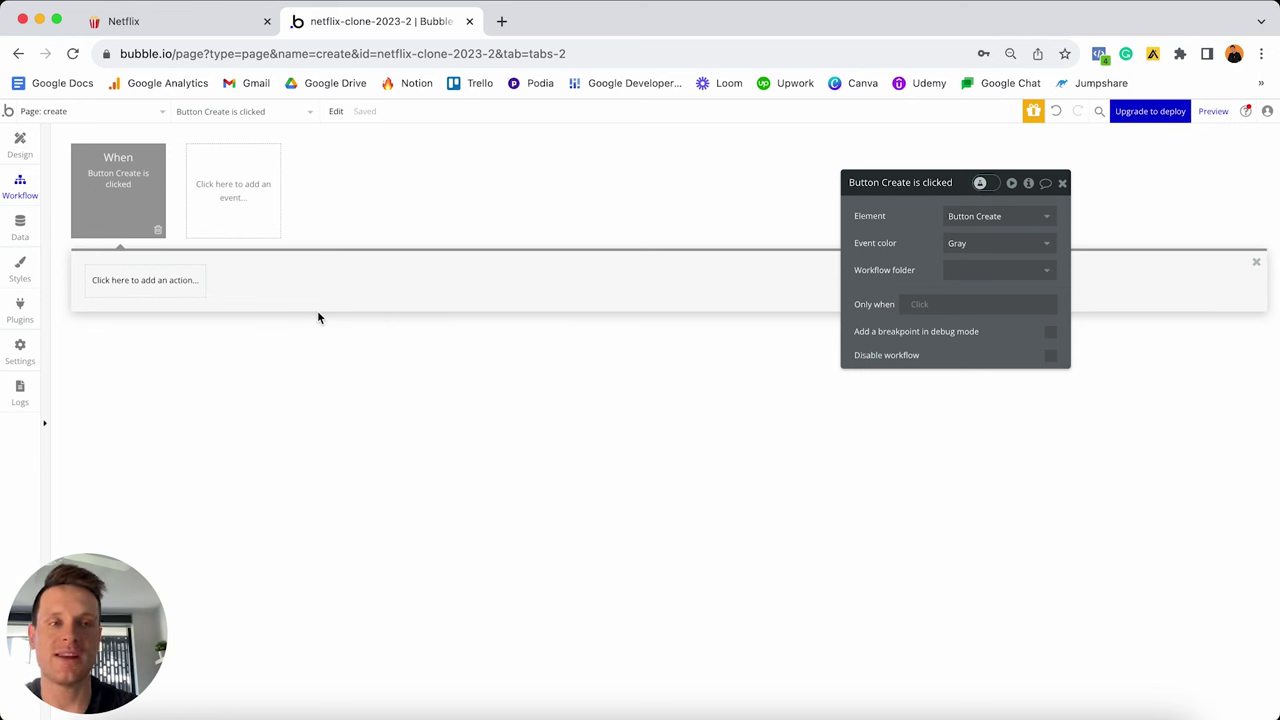
Step: Add a 'Create a new thing' step as Step 1 with its Type set to Content
{"action": "left_click", "coordinate": [140, 284]}
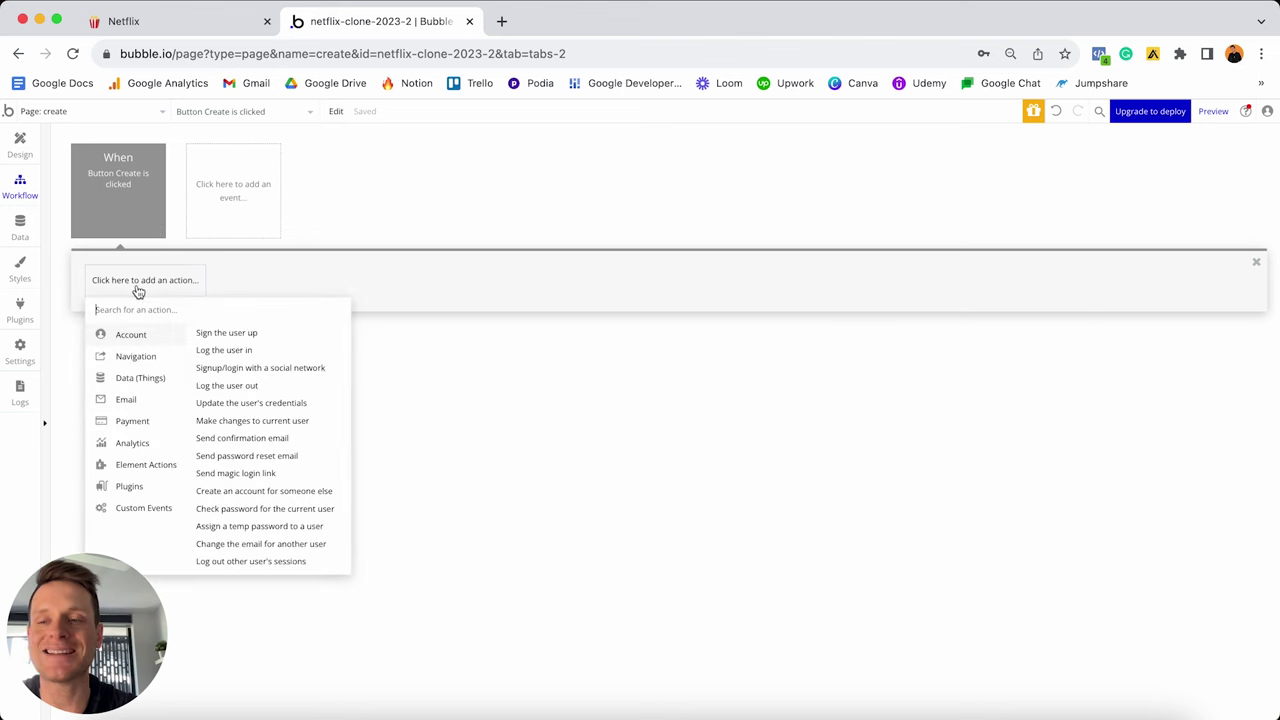
{"action": "mouse_move", "coordinate": [143, 381]}
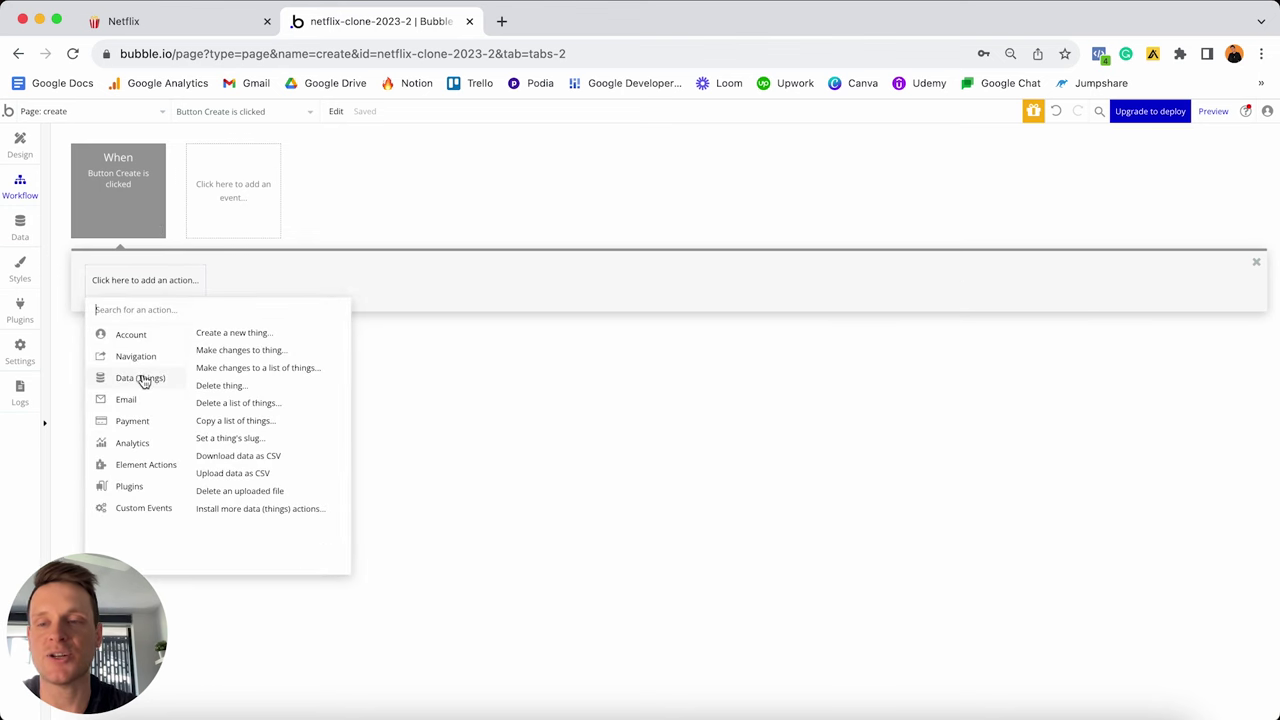
{"action": "left_click", "coordinate": [248, 334]}
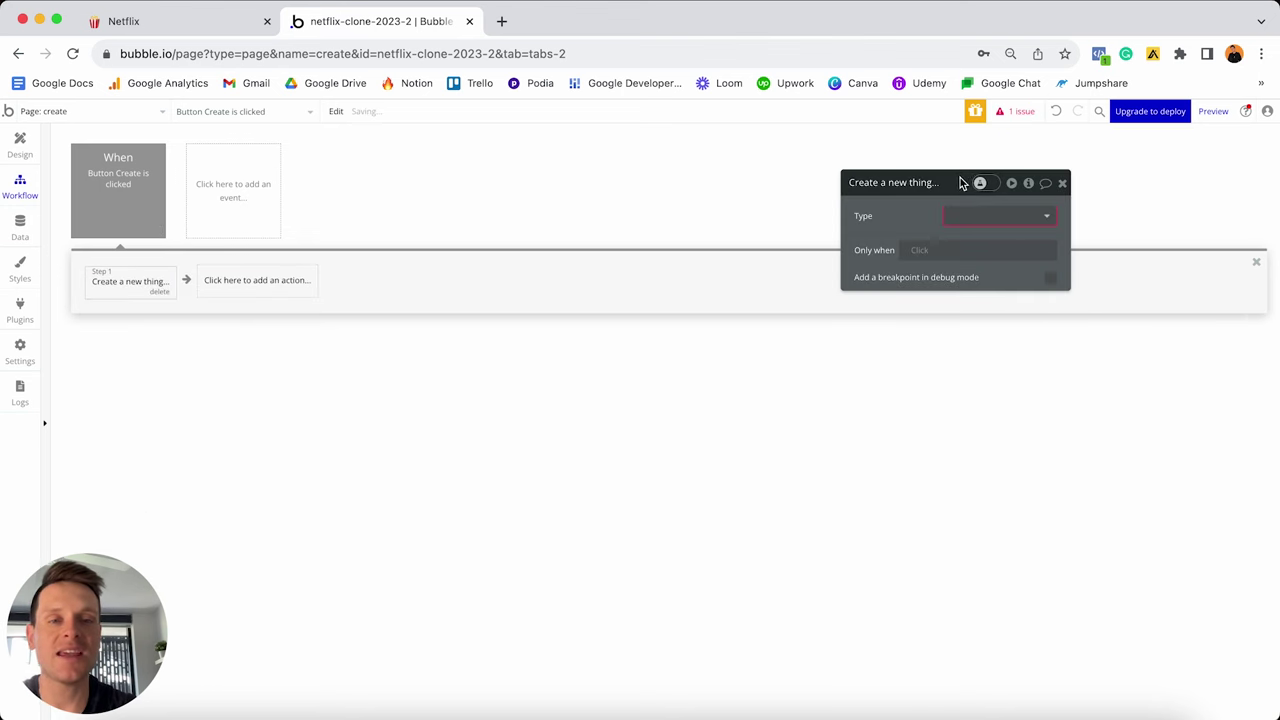
{"action": "left_click_drag", "start_coordinate": [962, 182], "coordinate": [567, 186]}
{"action": "left_click", "coordinate": [591, 221]}
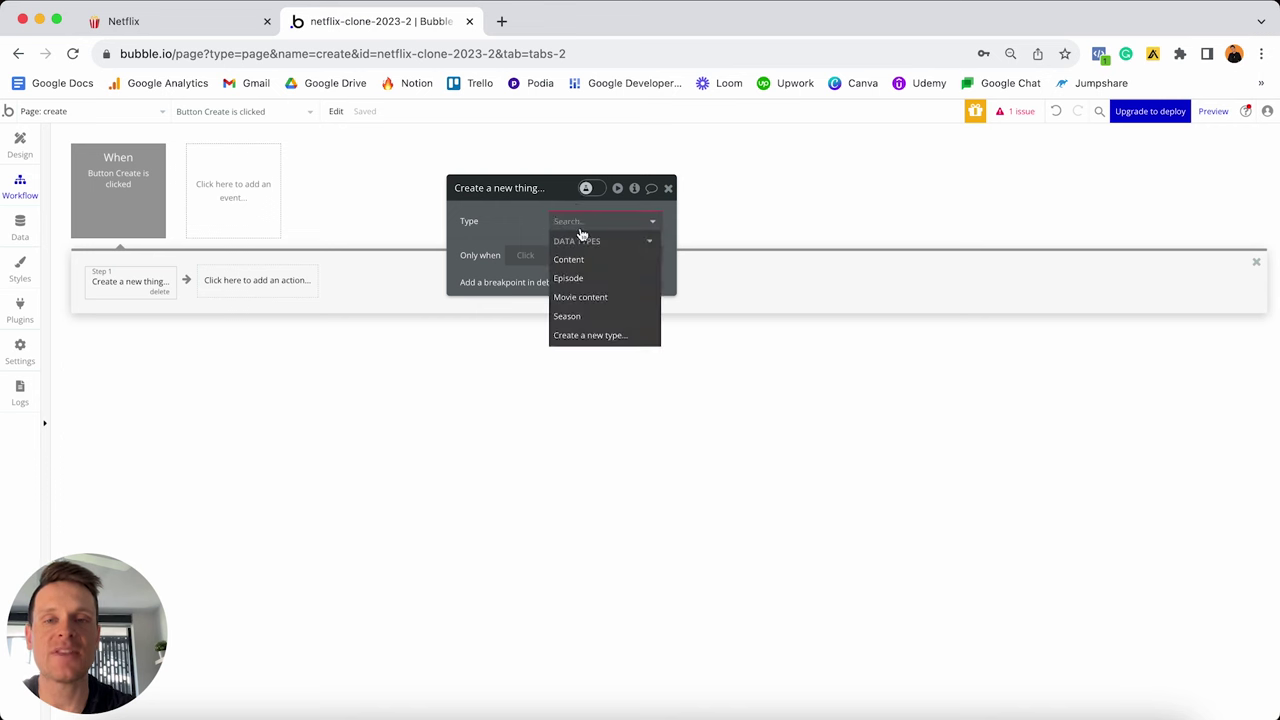
{"action": "left_click", "coordinate": [570, 260]}
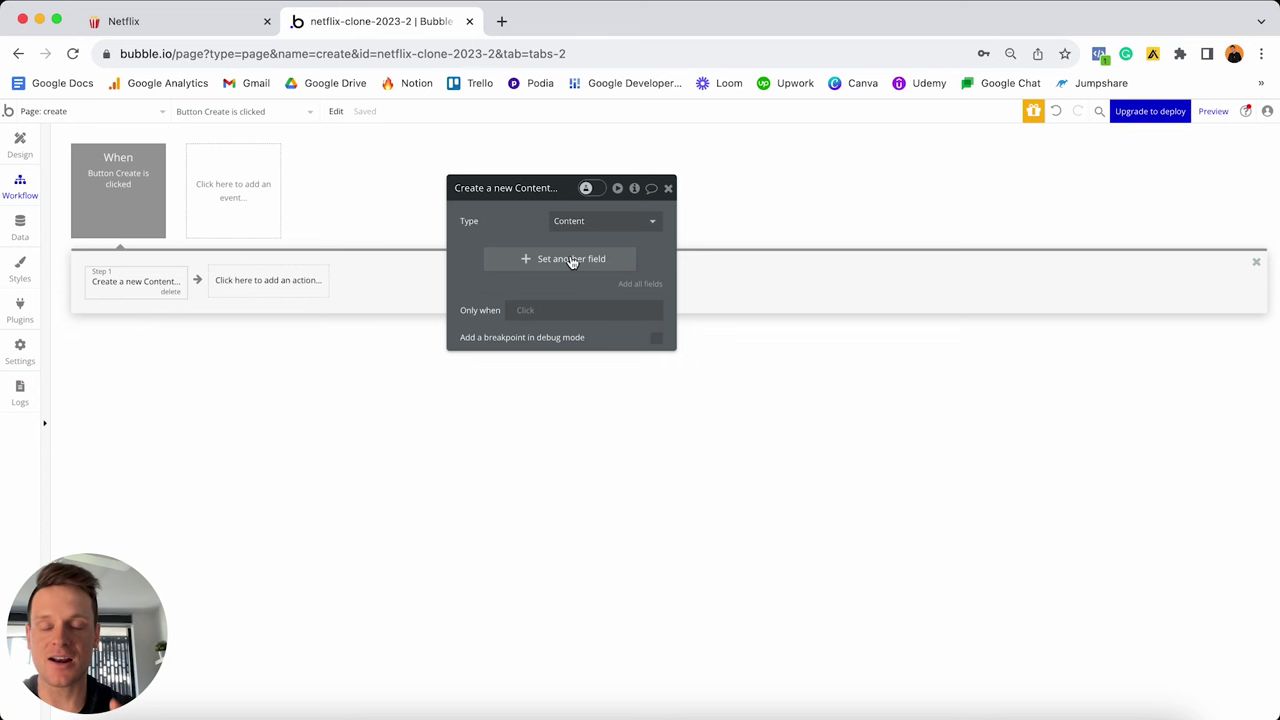
Step: Map Content-type to the Overview-content-type dropdown's value and Description to the Overview-description input's value
{"action": "left_click", "coordinate": [646, 288]}
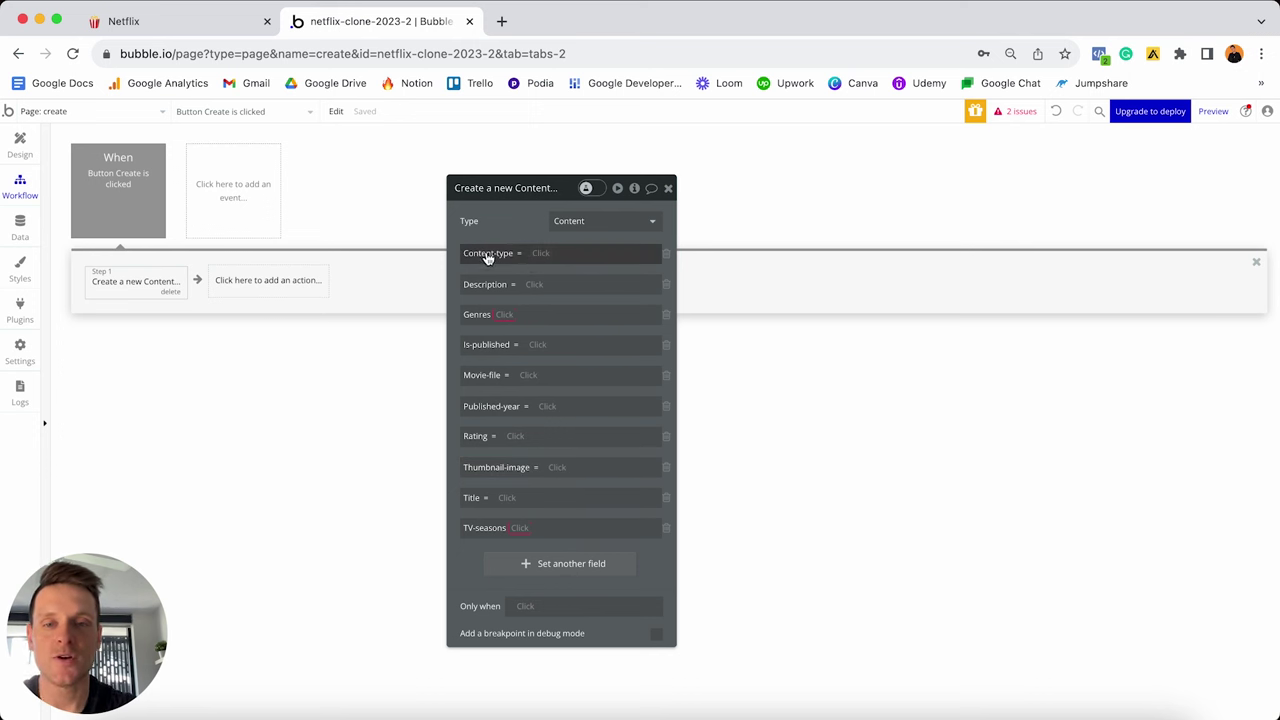
{"action": "left_click", "coordinate": [538, 251]}
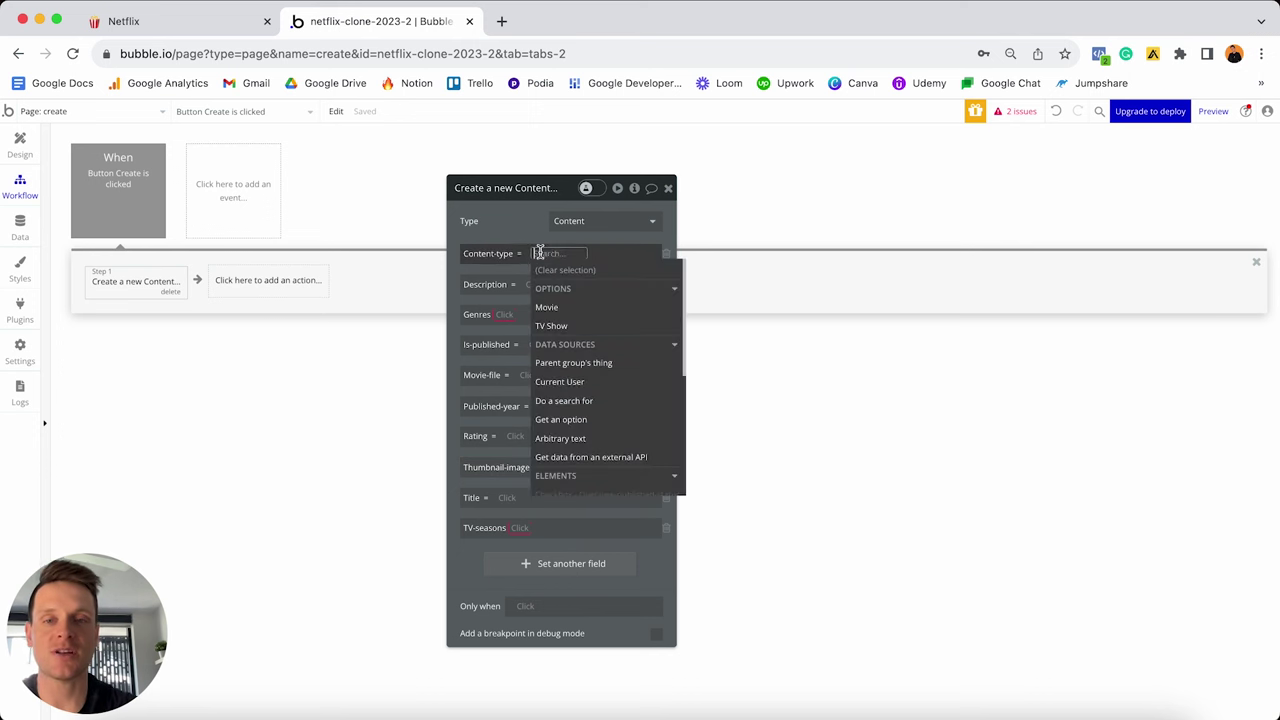
{"action": "type", "text": "drop"}
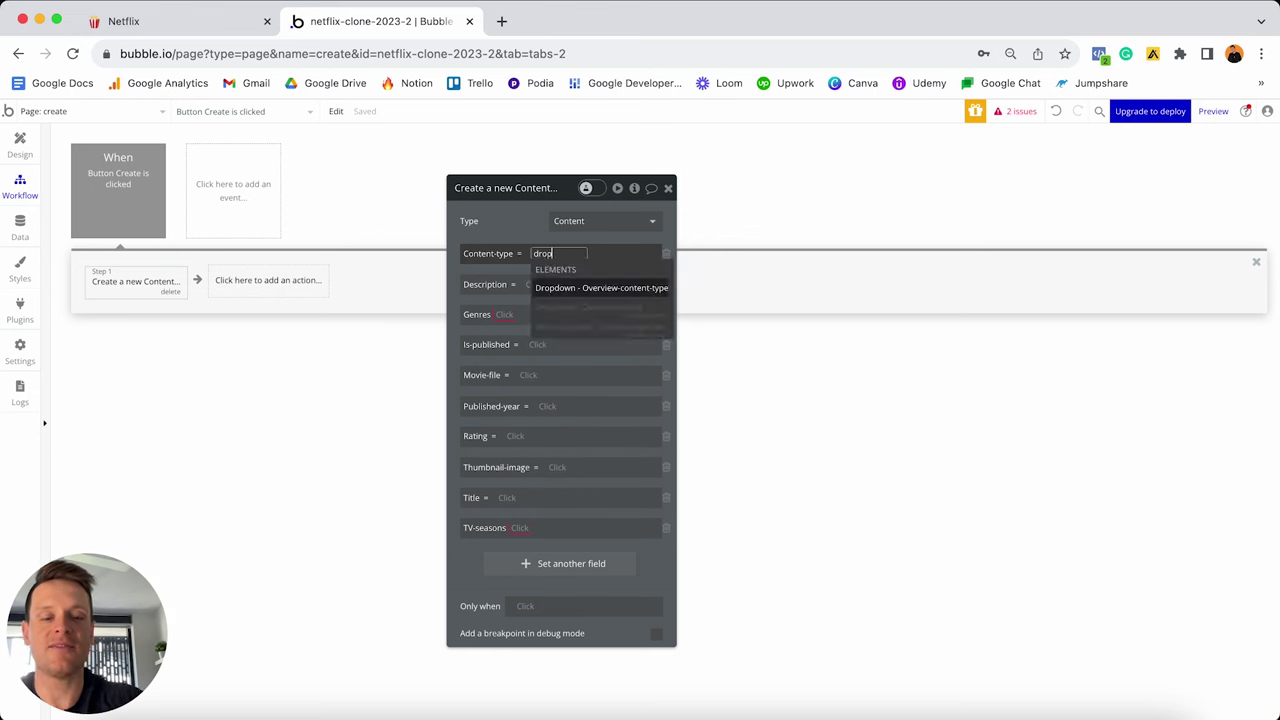
{"action": "left_click", "coordinate": [601, 289]}
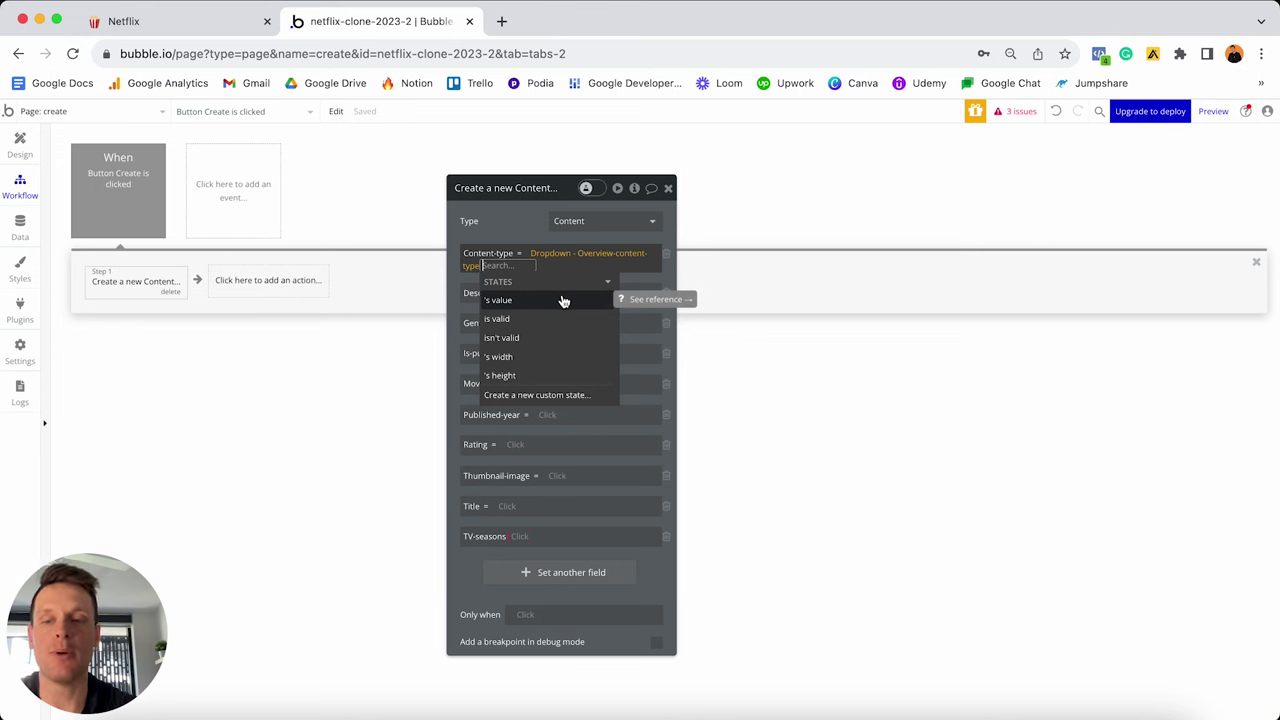
{"action": "left_click", "coordinate": [564, 301]}
{"action": "left_click", "coordinate": [536, 291]}
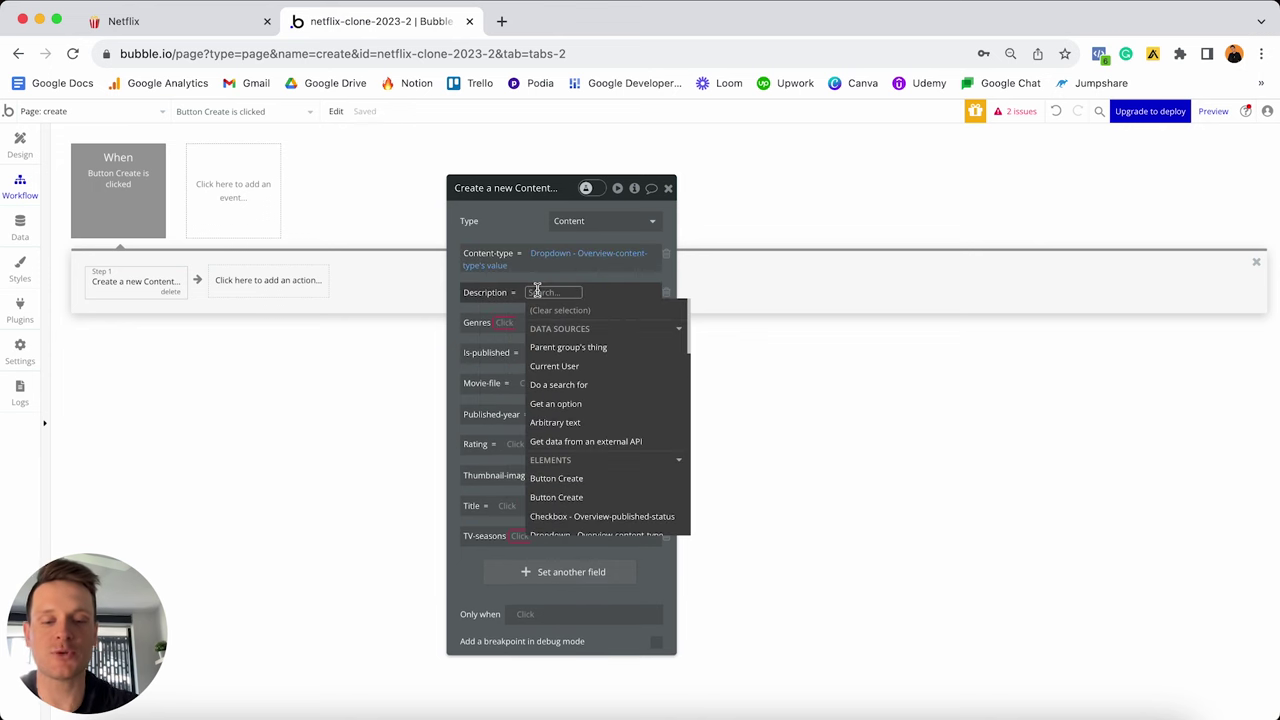
{"action": "type", "text": "multi"}
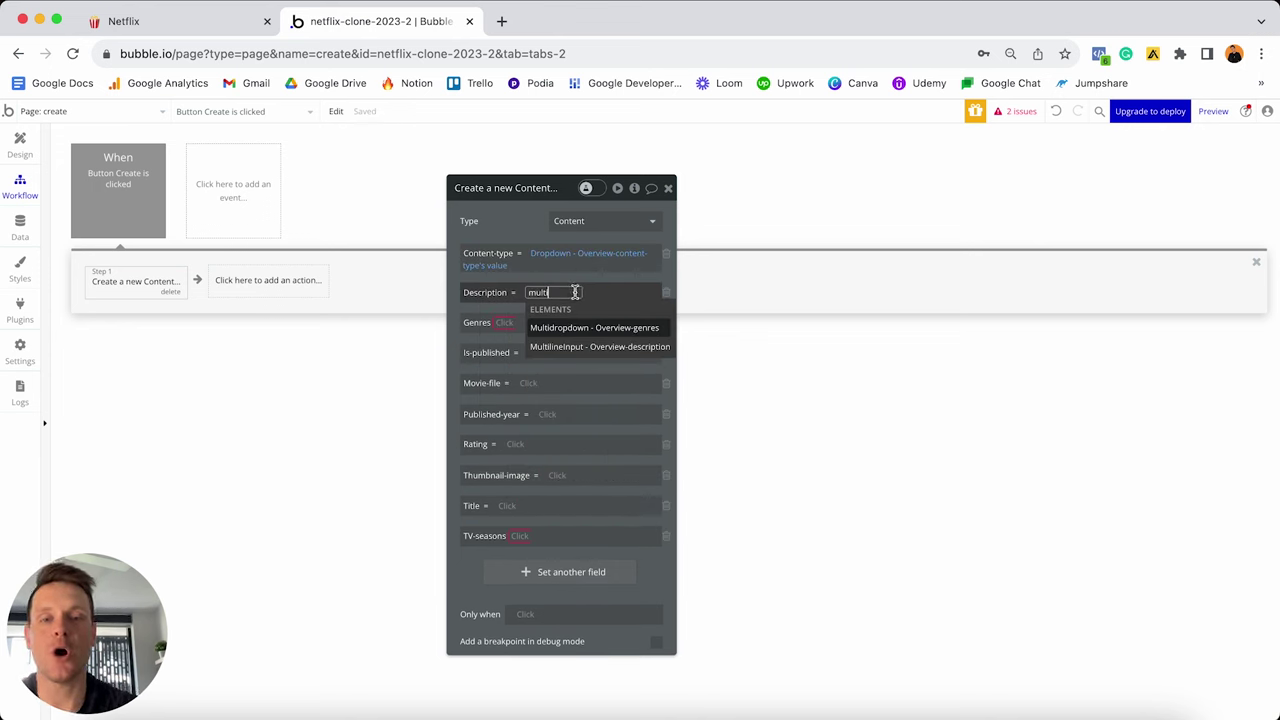
{"action": "left_click", "coordinate": [587, 347]}
{"action": "left_click", "coordinate": [515, 321]}
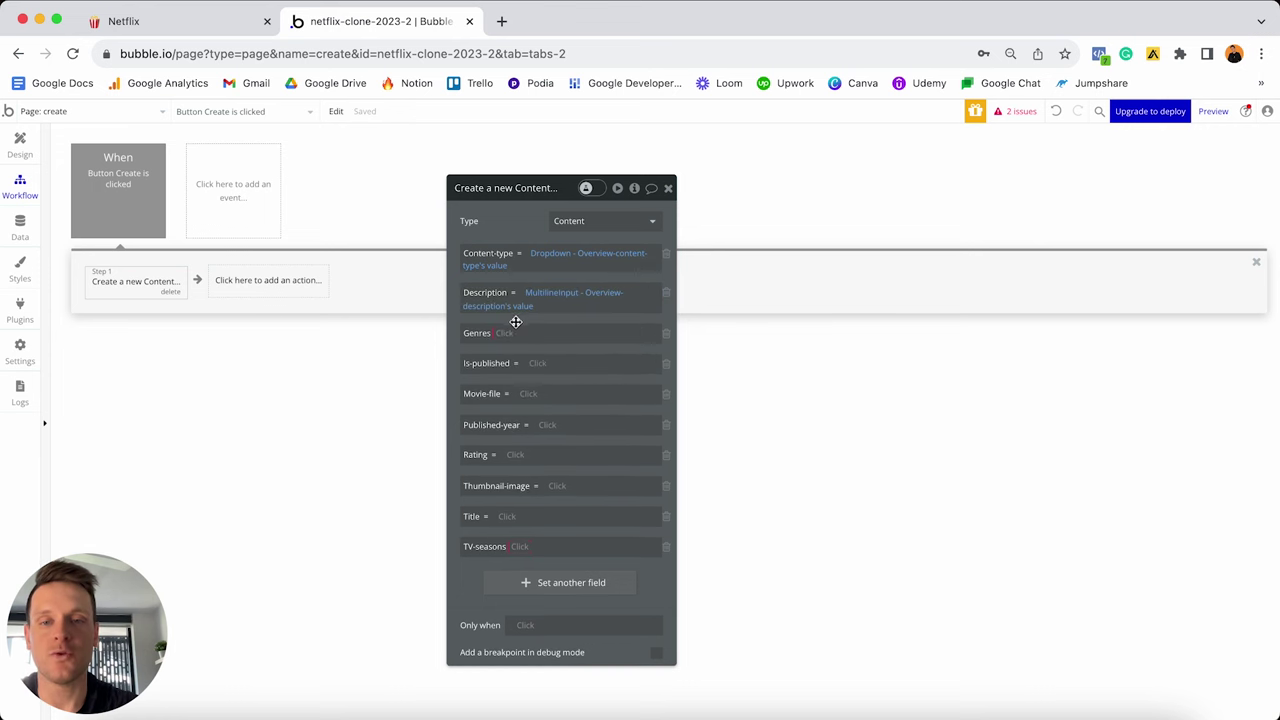
Step: Set Genres to add the list of values selected in the Overview-genres multidropdown
{"action": "left_click", "coordinate": [503, 333]}
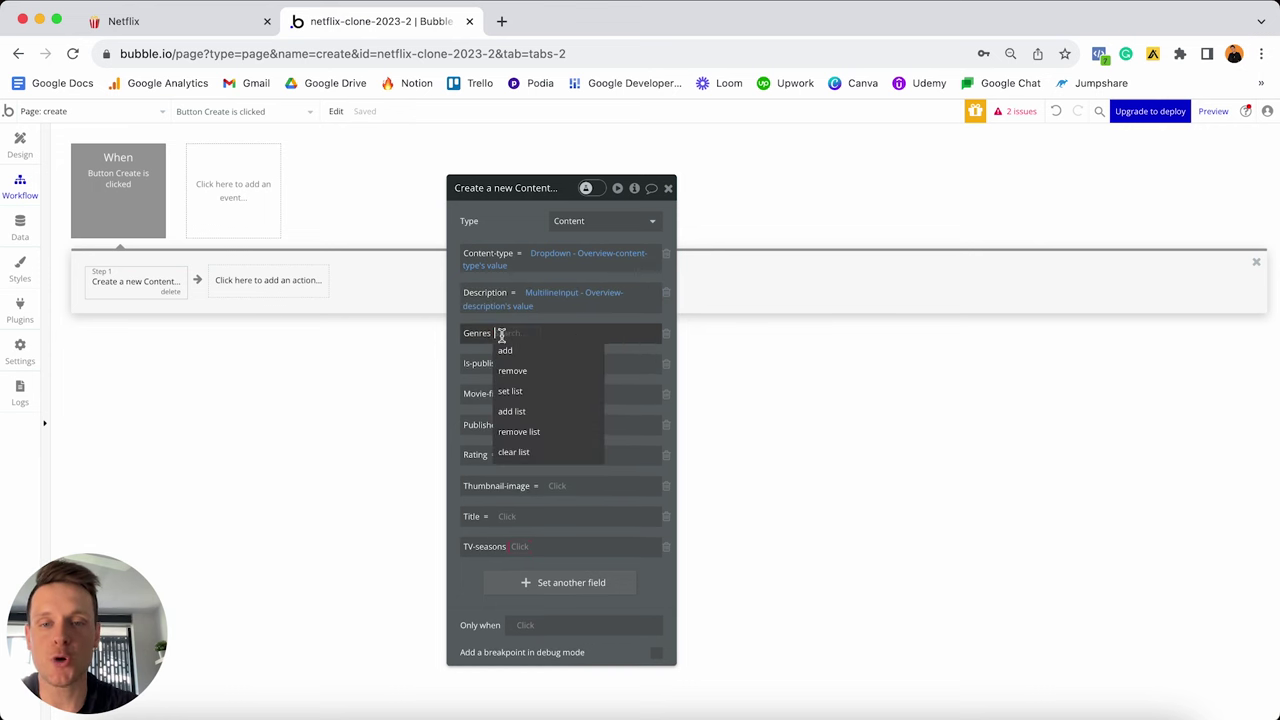
{"action": "left_click", "coordinate": [530, 415]}
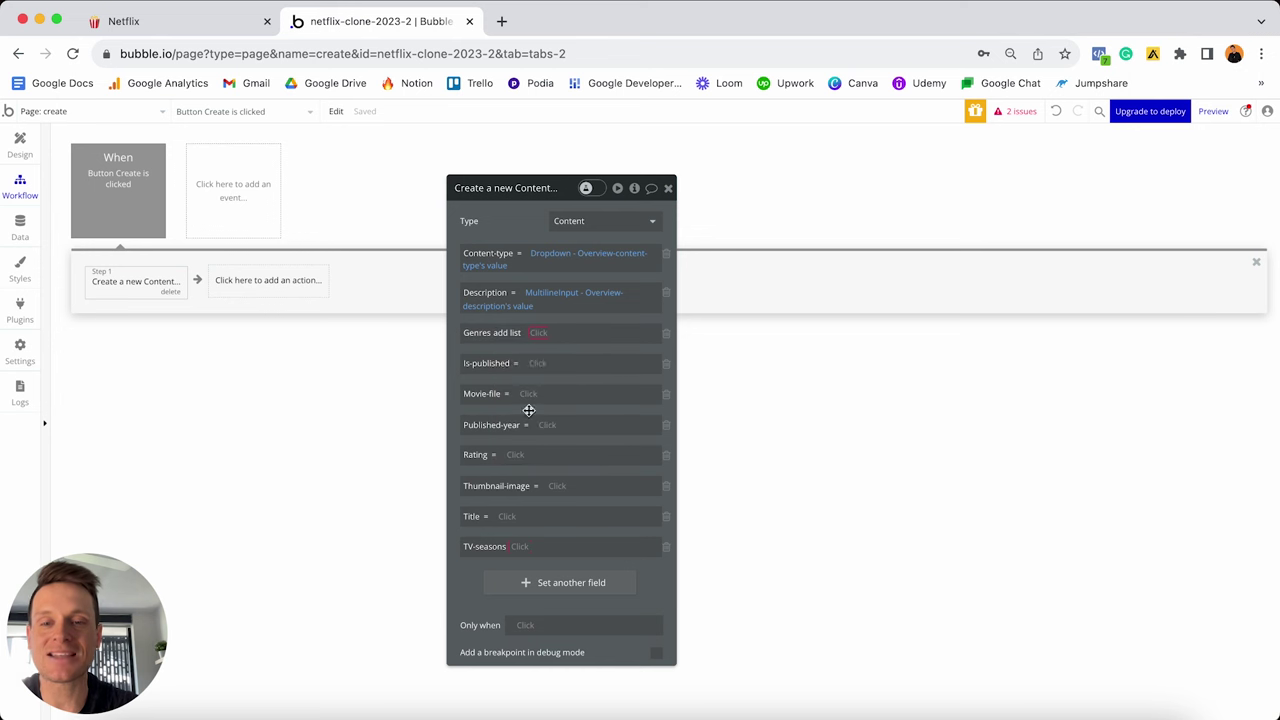
{"action": "left_click", "coordinate": [538, 334]}
{"action": "type", "text": "mult"}
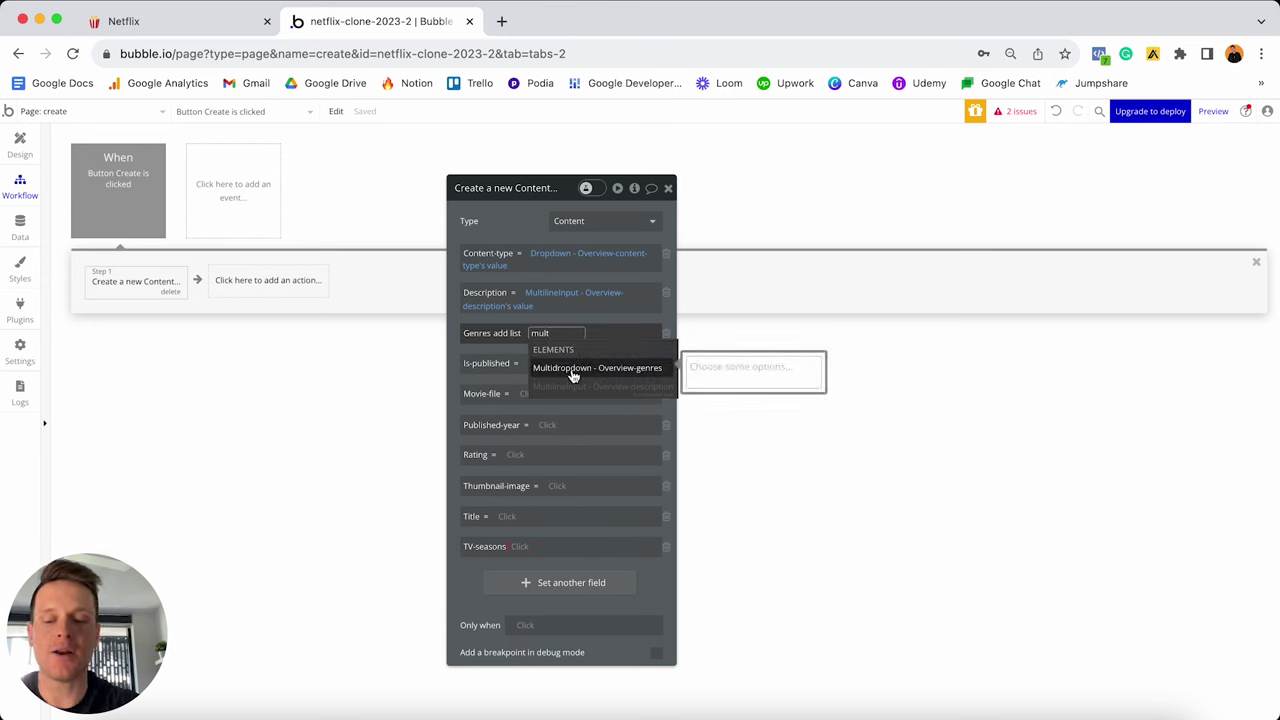
{"action": "left_click", "coordinate": [573, 370]}
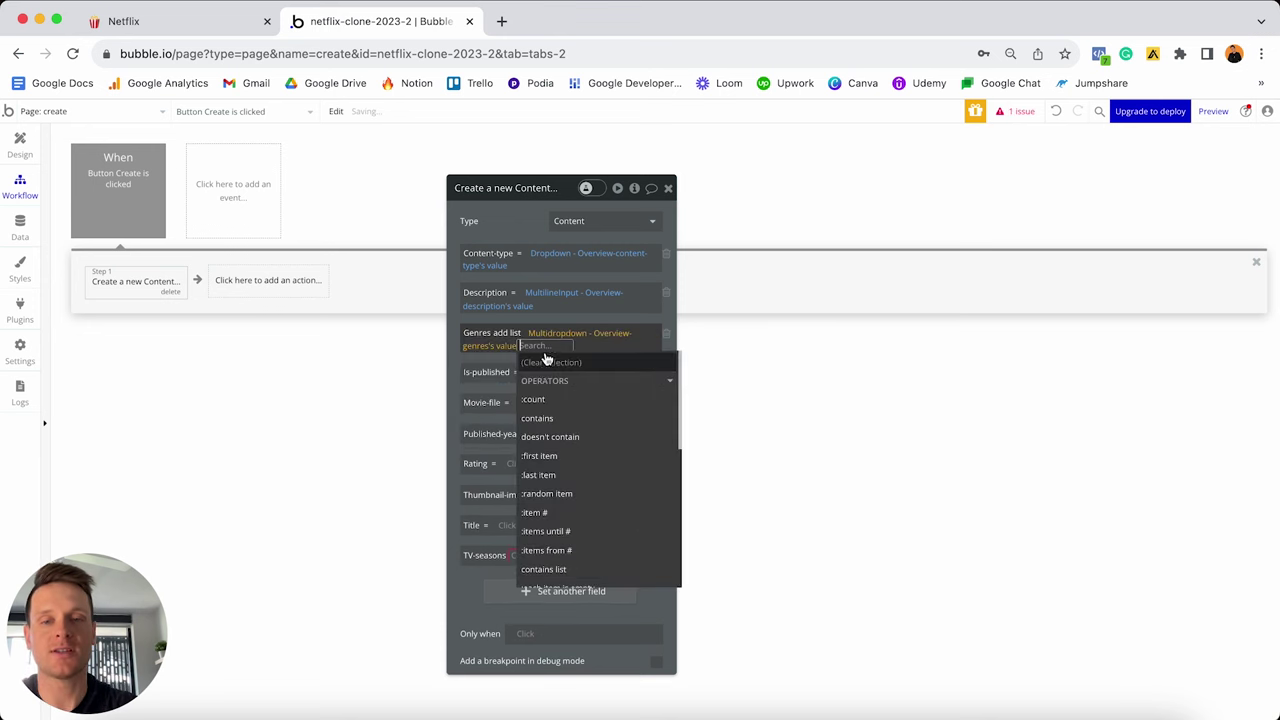
{"action": "left_click", "coordinate": [548, 355]}
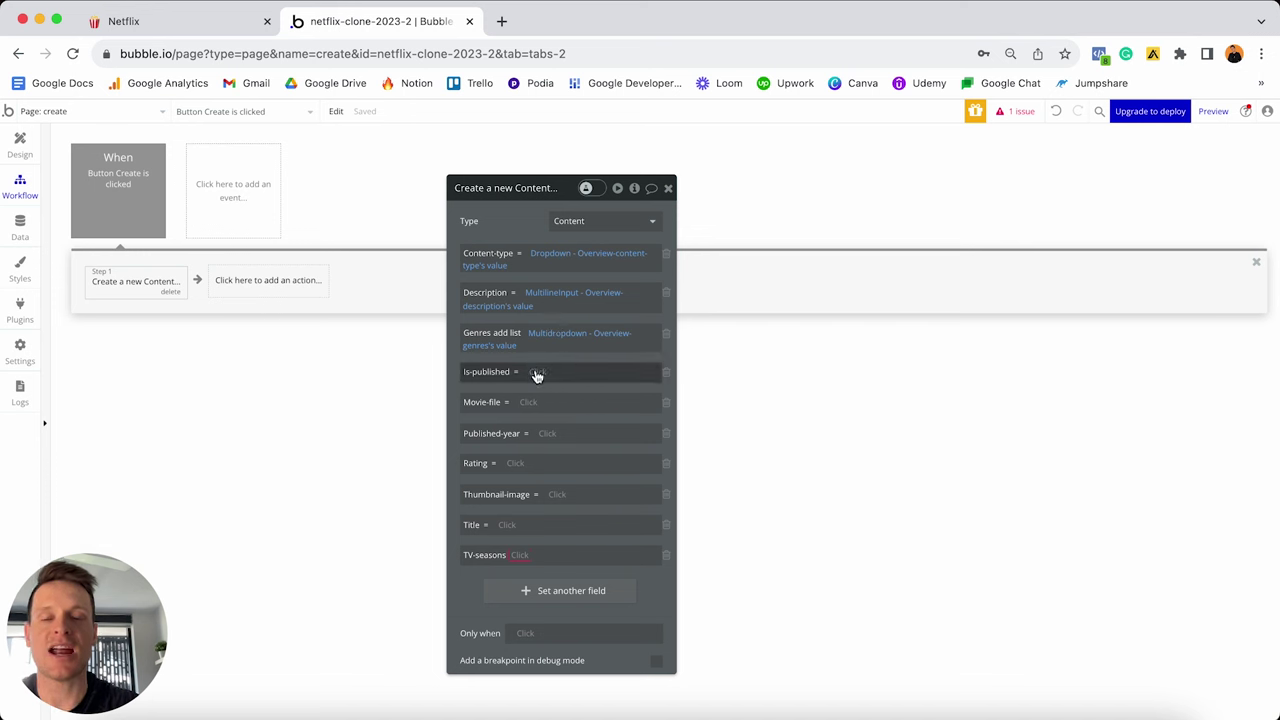
Step: Set Is-published to whether the published checkbox is checked, and remove the Movie-file field
{"action": "left_click", "coordinate": [539, 377]}
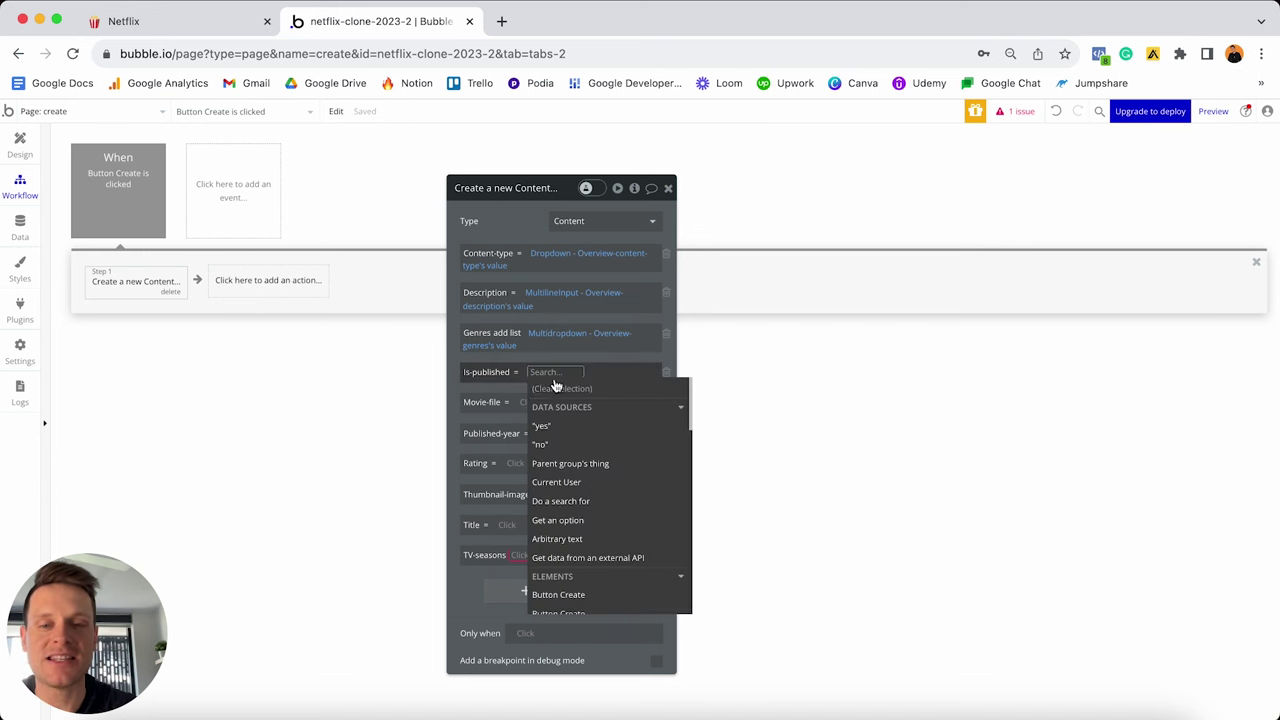
{"action": "type", "text": "che"}
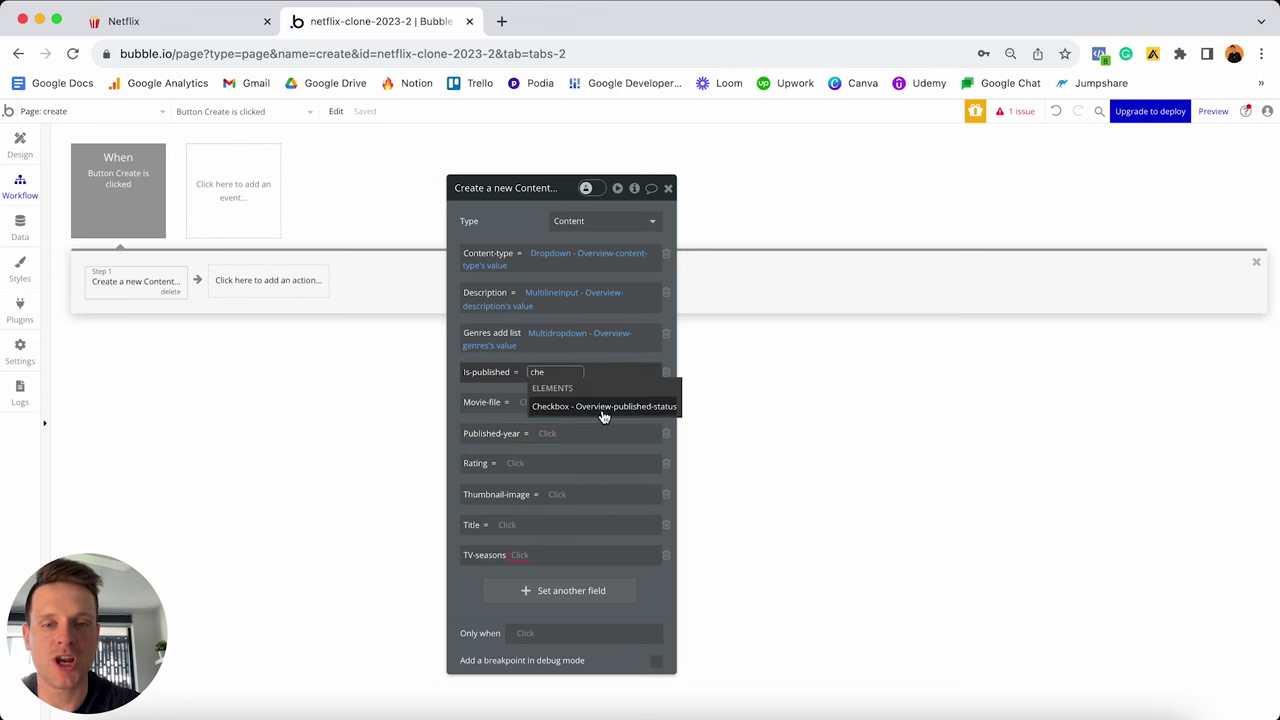
{"action": "mouse_move", "coordinate": [603, 416]}
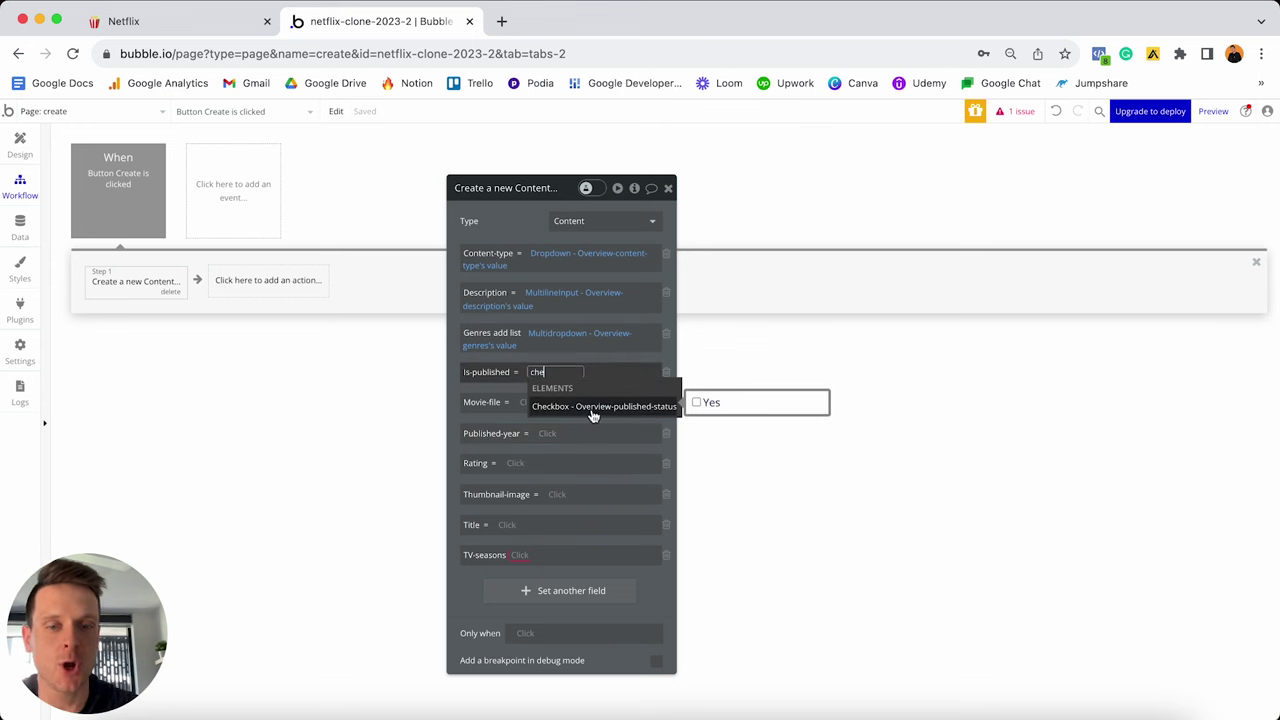
{"action": "left_click", "coordinate": [591, 409]}
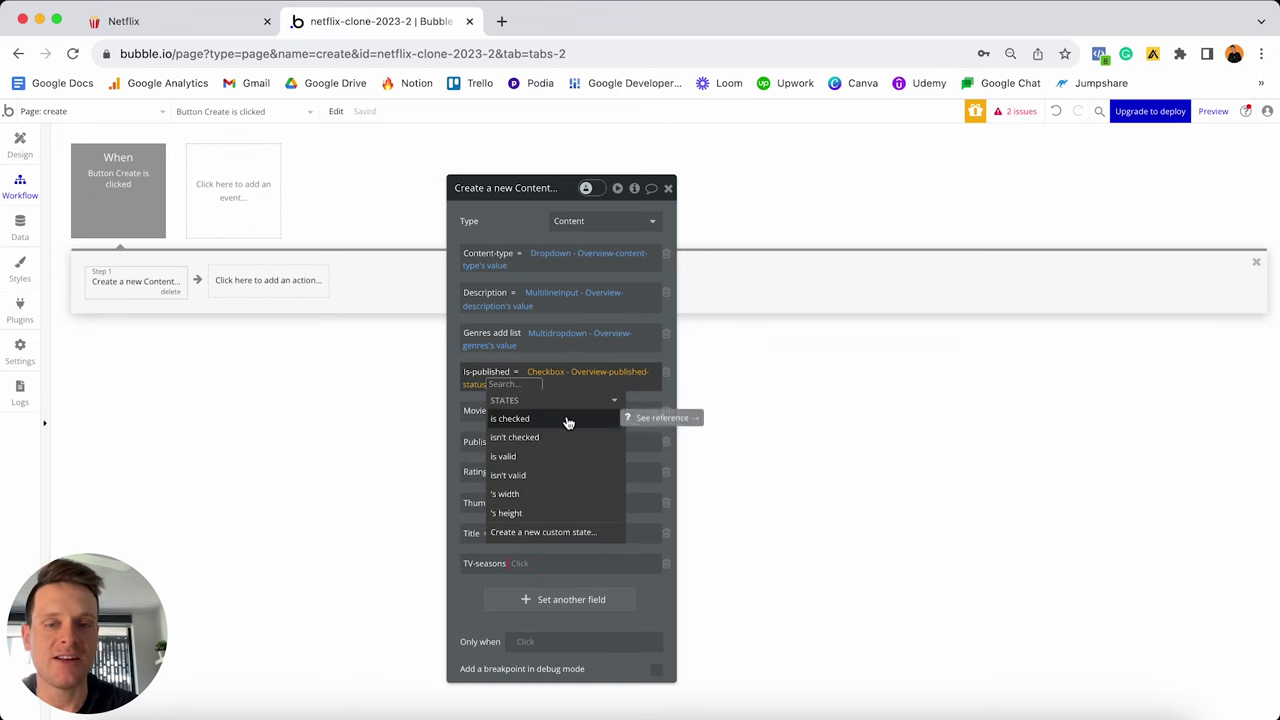
{"action": "left_click", "coordinate": [567, 422]}
{"action": "left_click", "coordinate": [543, 359]}
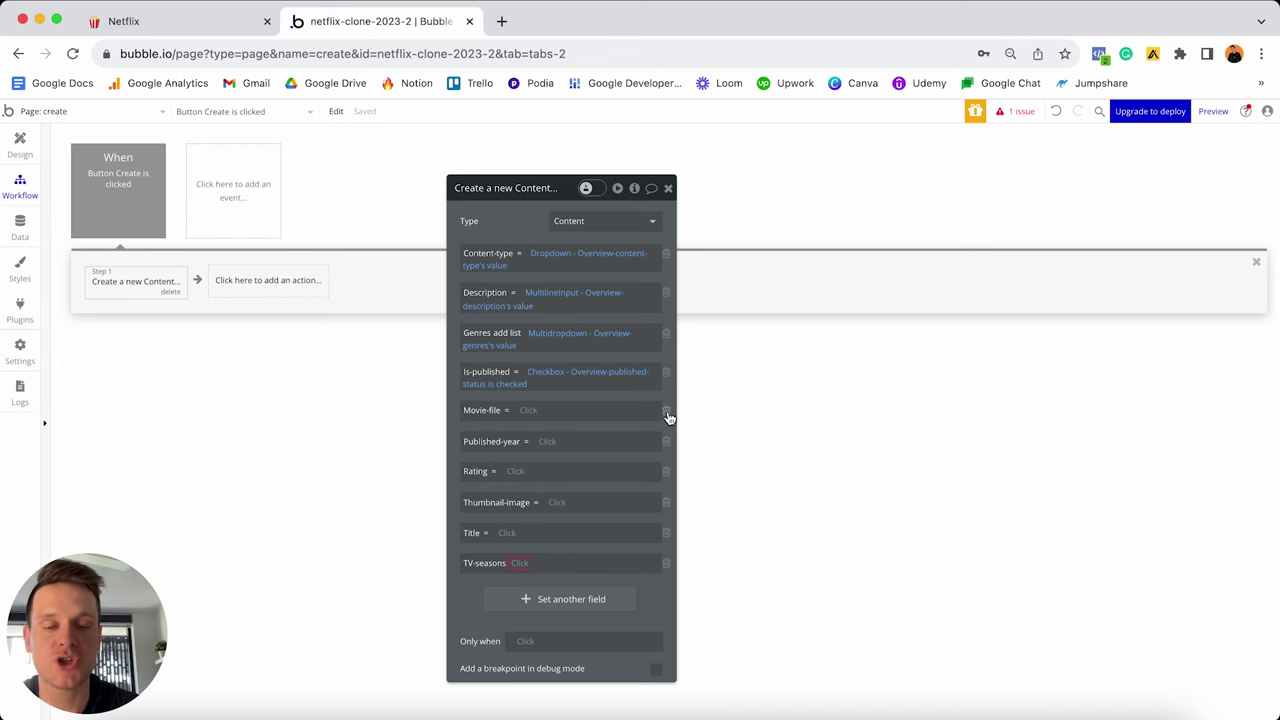
{"action": "left_click", "coordinate": [668, 416]}
Step: Take Published-year from the Overview-published-year input and Rating from the Overview-rating dropdown
{"action": "left_click", "coordinate": [548, 411]}
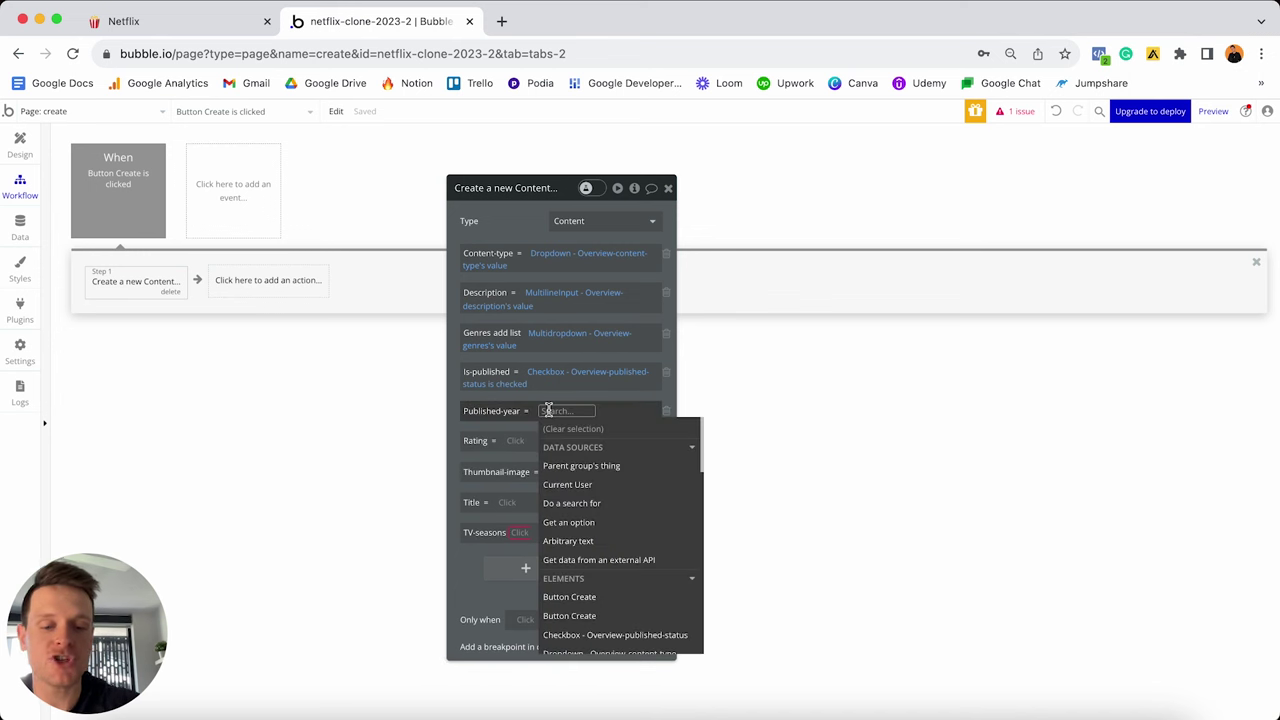
{"action": "type", "text": "year"}
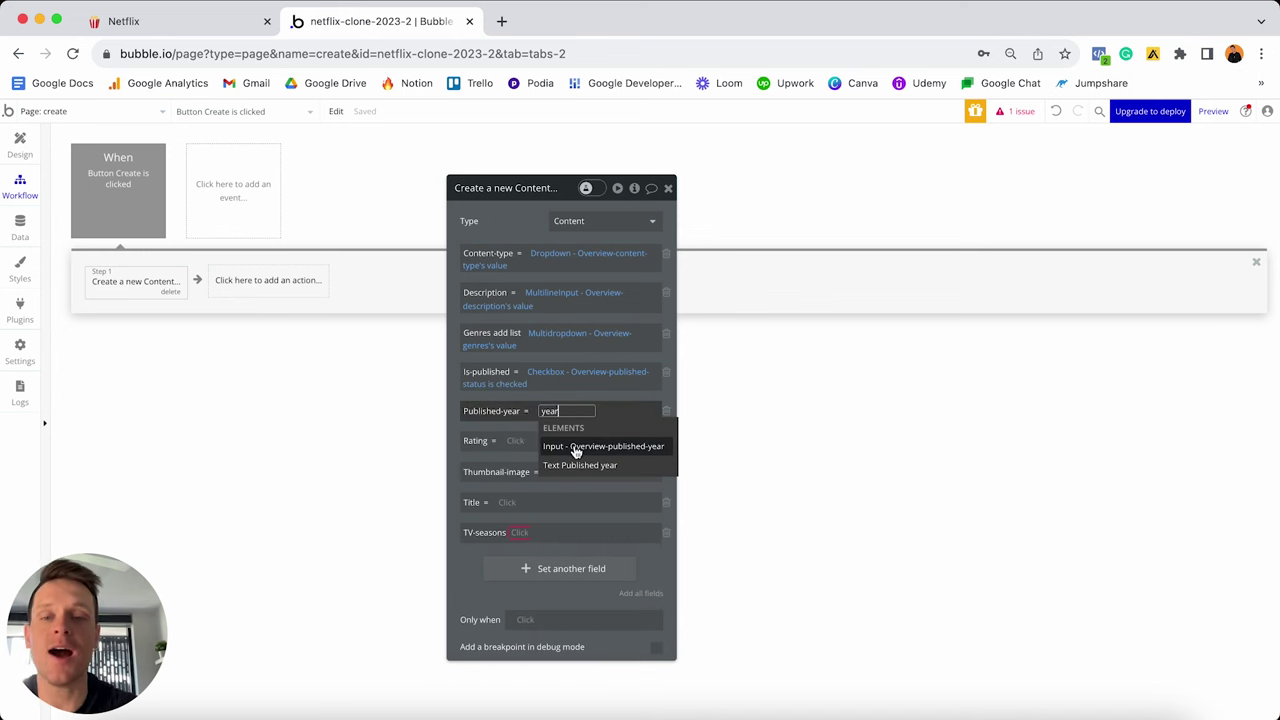
{"action": "mouse_move", "coordinate": [560, 452]}
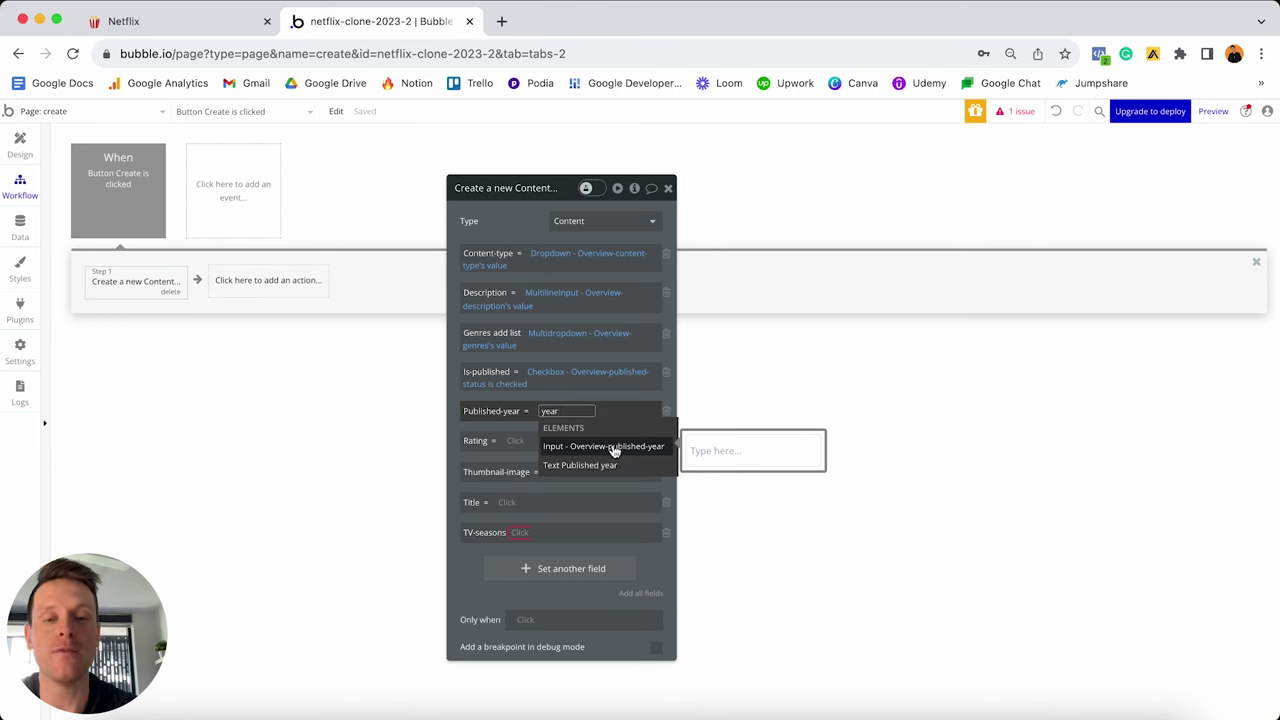
{"action": "left_click", "coordinate": [612, 447]}
{"action": "left_click", "coordinate": [513, 464]}
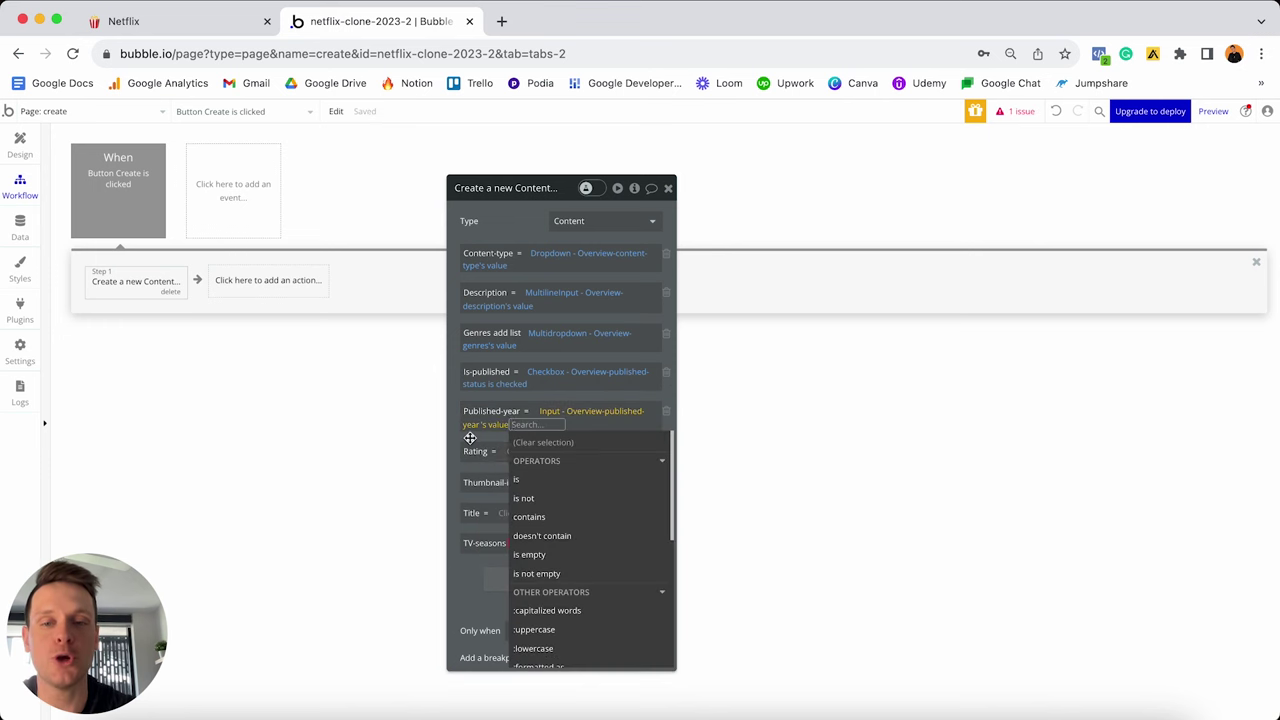
{"action": "left_click", "coordinate": [511, 451]}
{"action": "type", "text": "drop"}
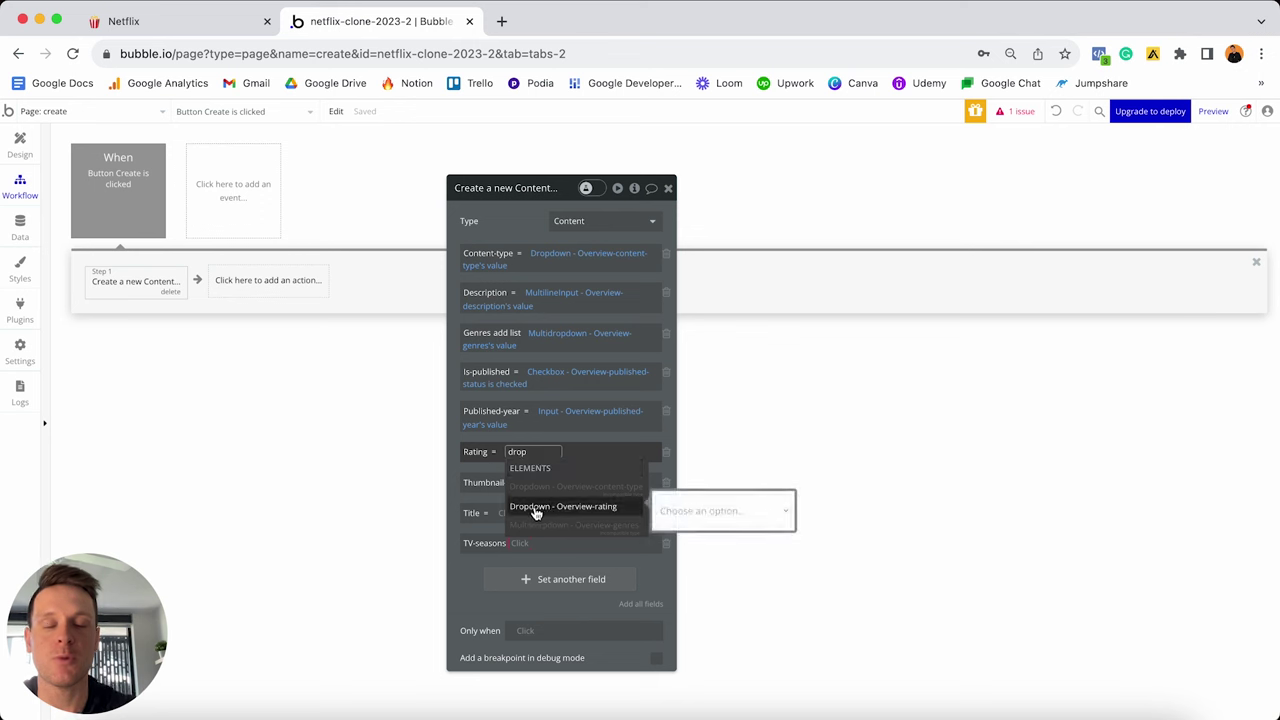
{"action": "left_click", "coordinate": [557, 507]}
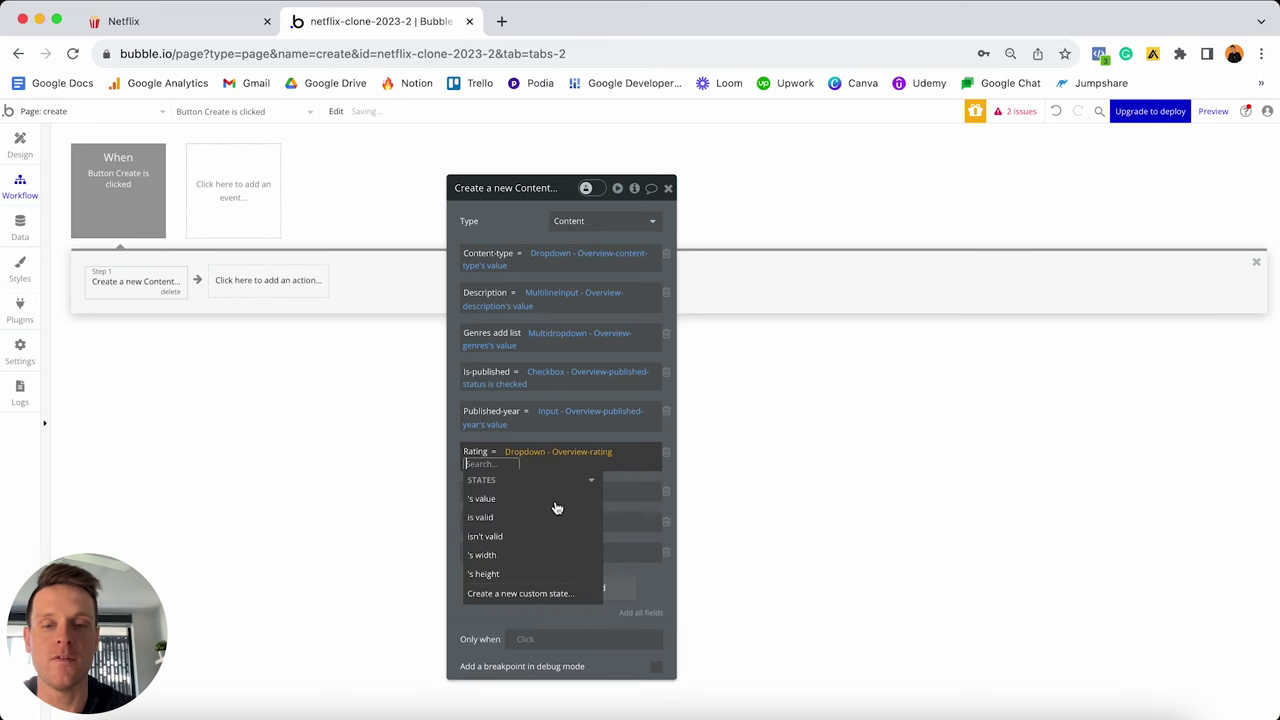
{"action": "left_click", "coordinate": [509, 451]}
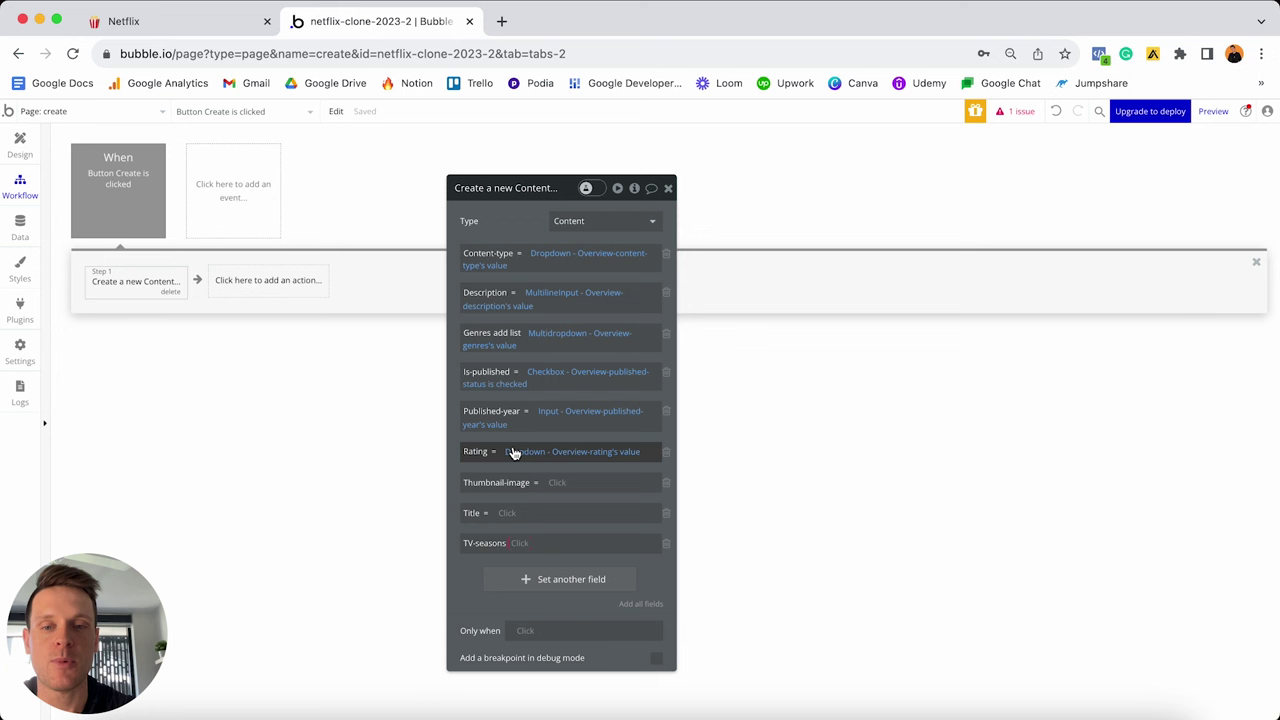
Step: Take Thumbnail-image from the Overview-thumbnail uploader and Title from the Overview-title input, and drop TV-seasons
{"action": "left_click", "coordinate": [560, 484]}
{"action": "type", "text": "pict"}
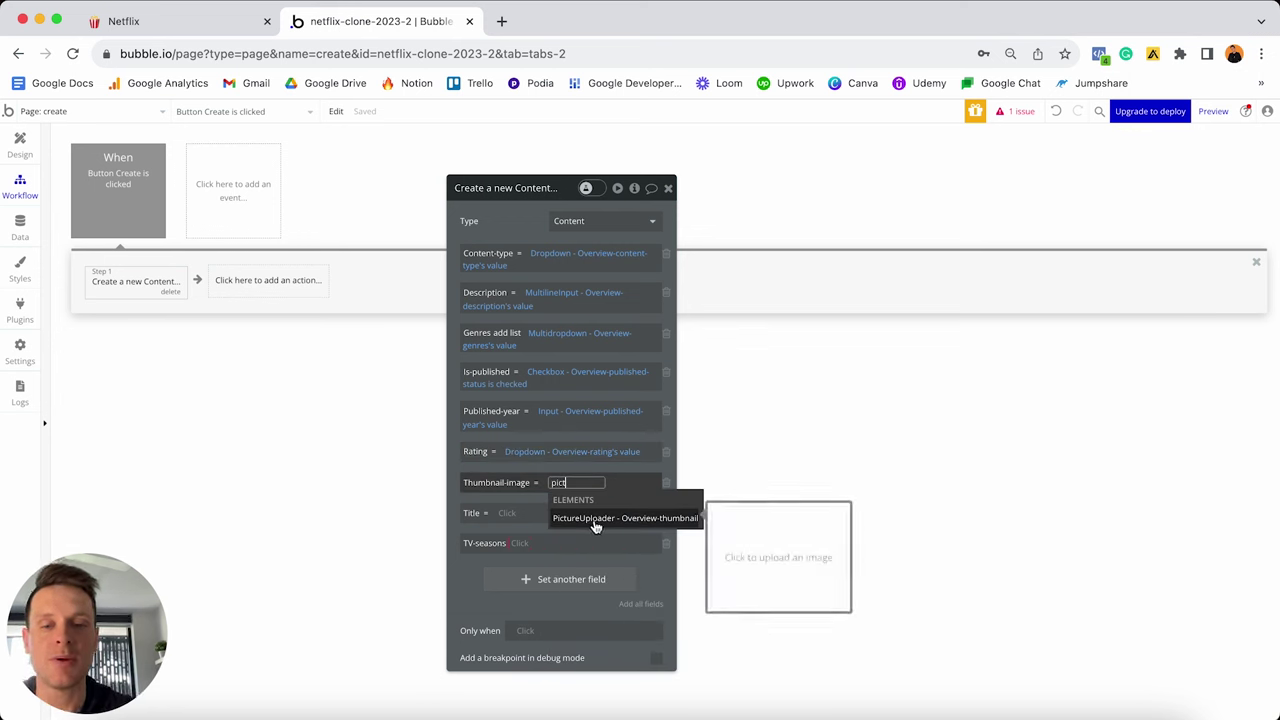
{"action": "left_click", "coordinate": [634, 523]}
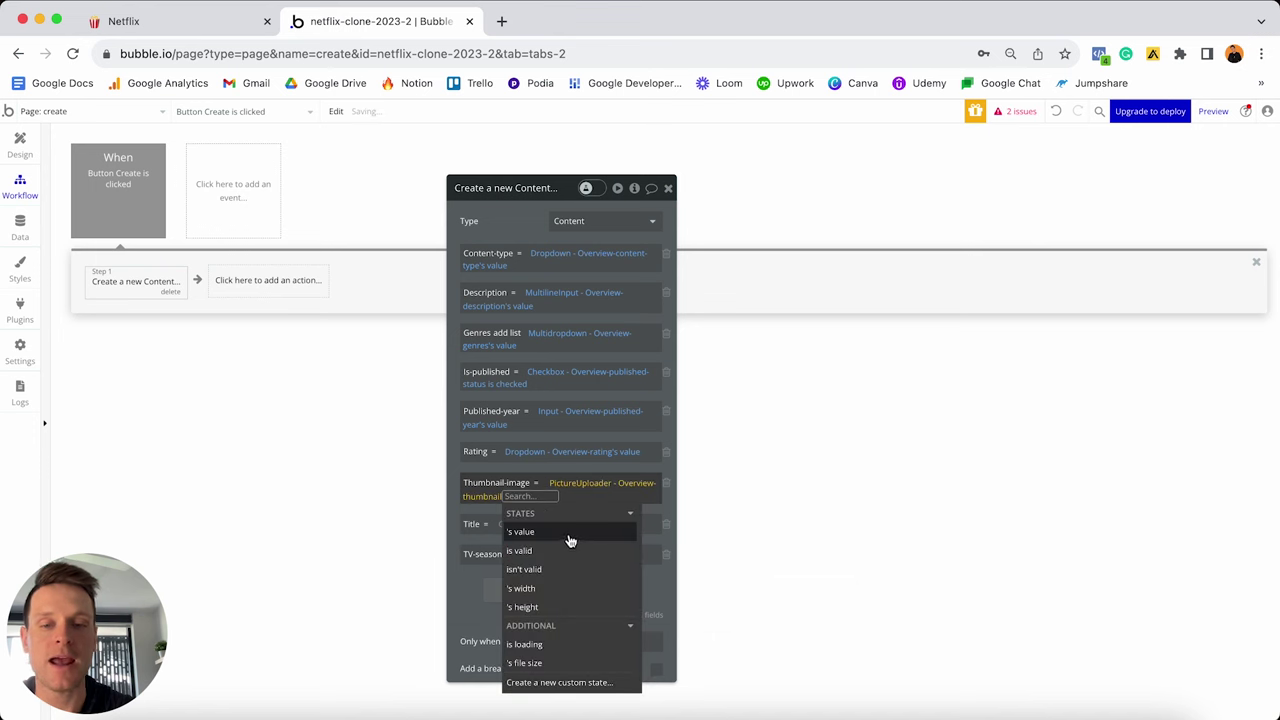
{"action": "left_click", "coordinate": [569, 537]}
{"action": "left_click", "coordinate": [510, 530]}
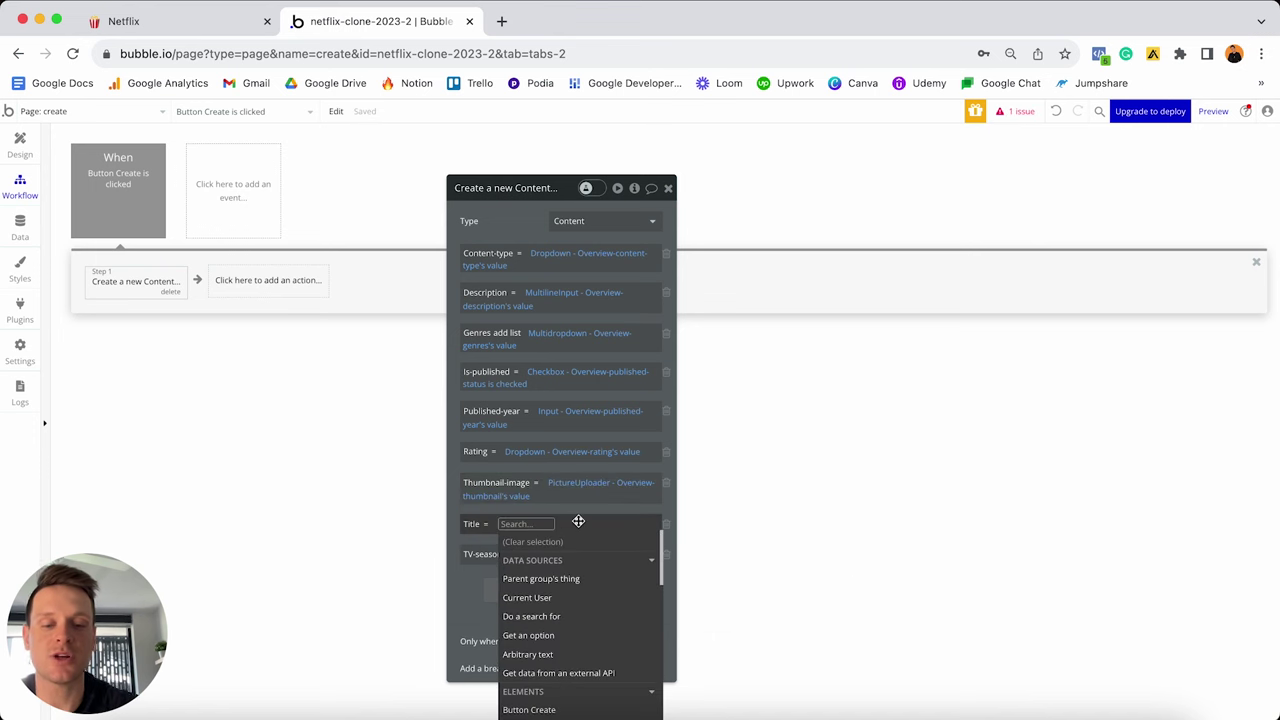
{"action": "type", "text": "tit"}
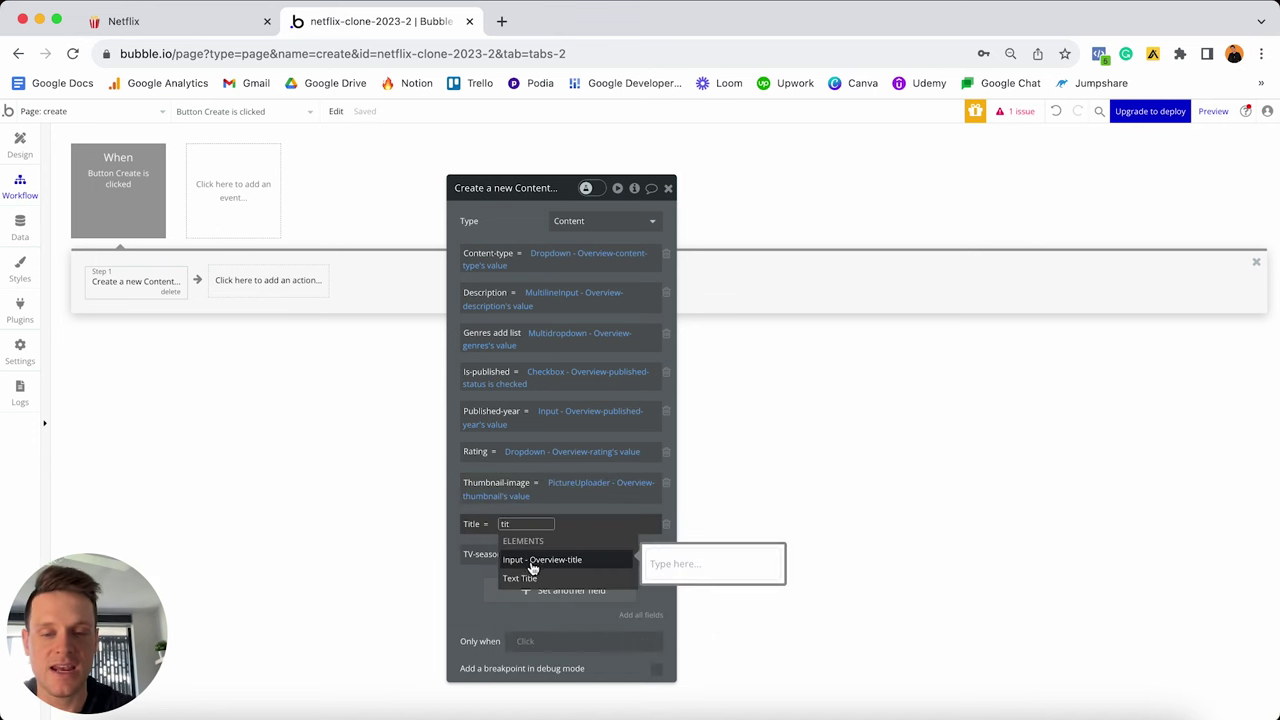
{"action": "left_click", "coordinate": [546, 560]}
{"action": "left_click", "coordinate": [597, 560]}
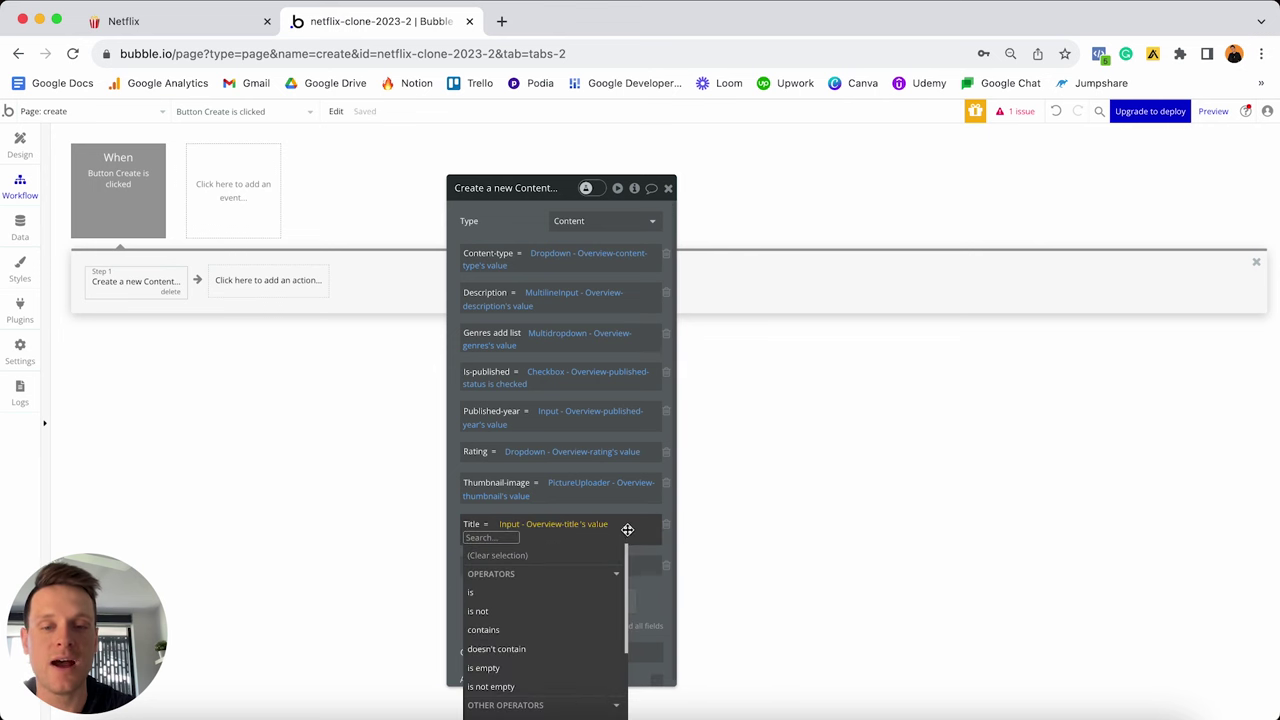
{"action": "left_click", "coordinate": [624, 528]}
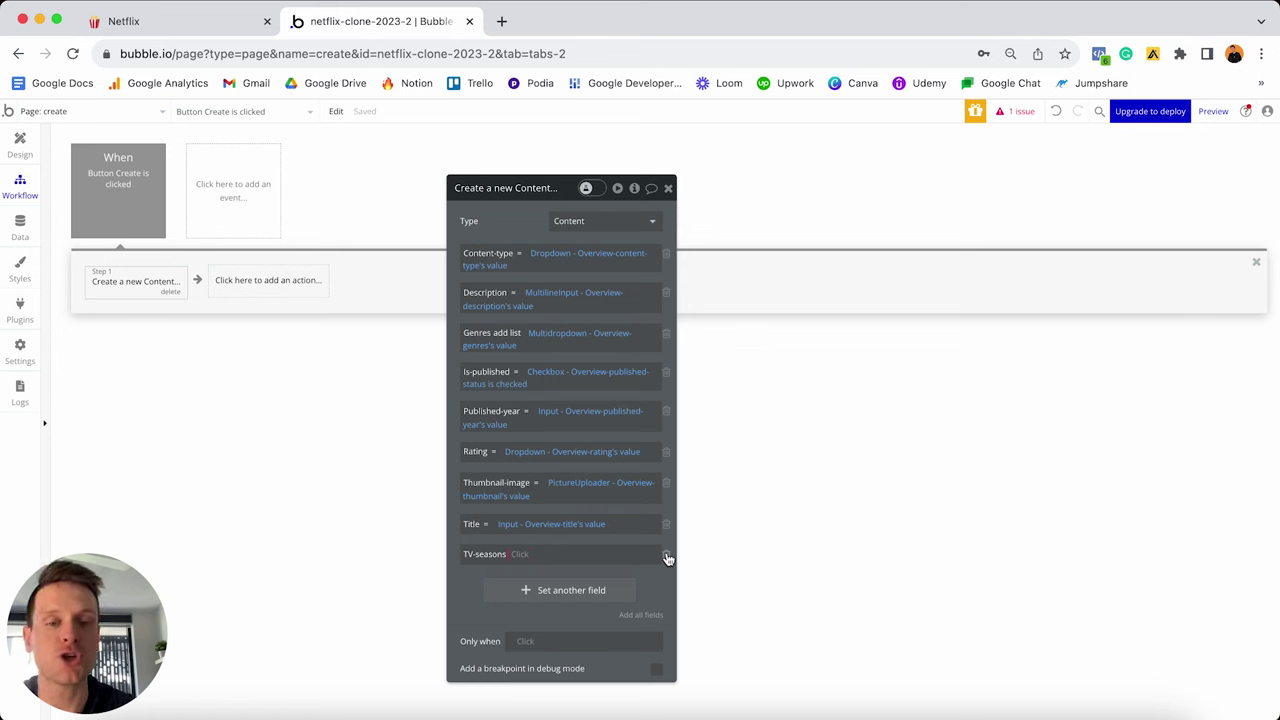
{"action": "left_click", "coordinate": [666, 556]}
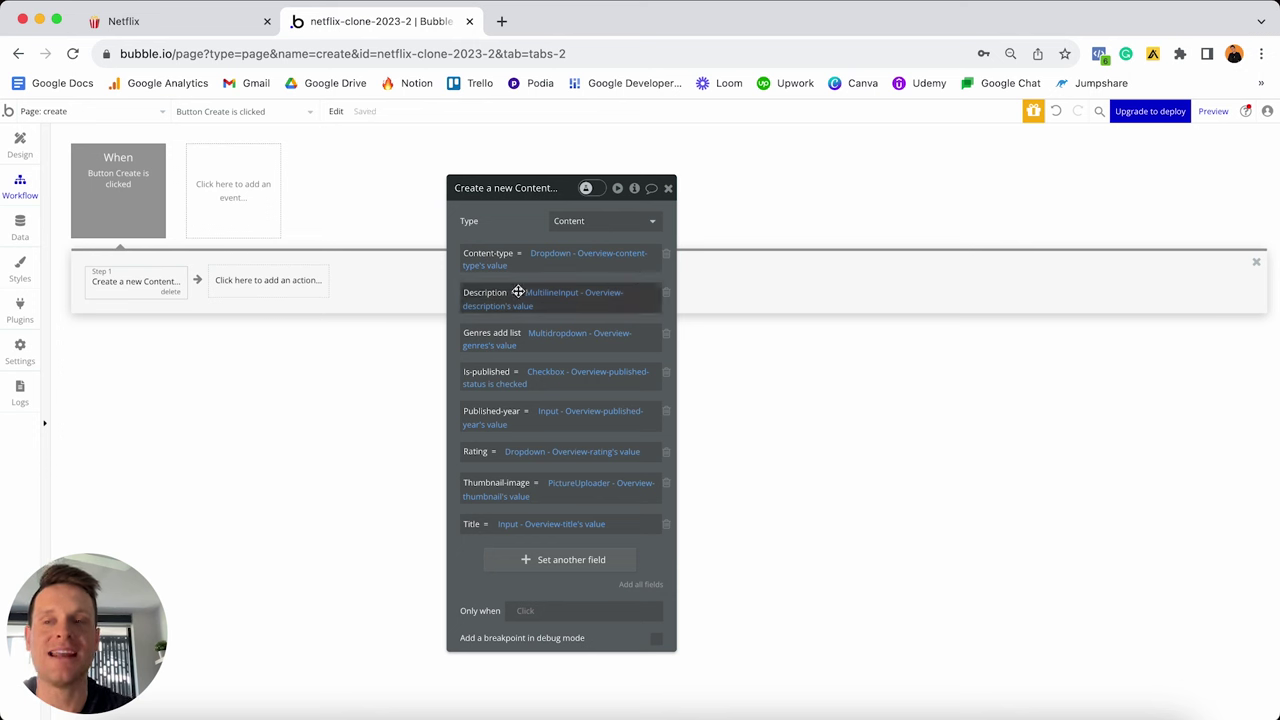
Step: Make Group - Movie invisible on page load and collapse when hidden with a Fade In/Out animation
{"action": "left_click", "coordinate": [20, 145]}
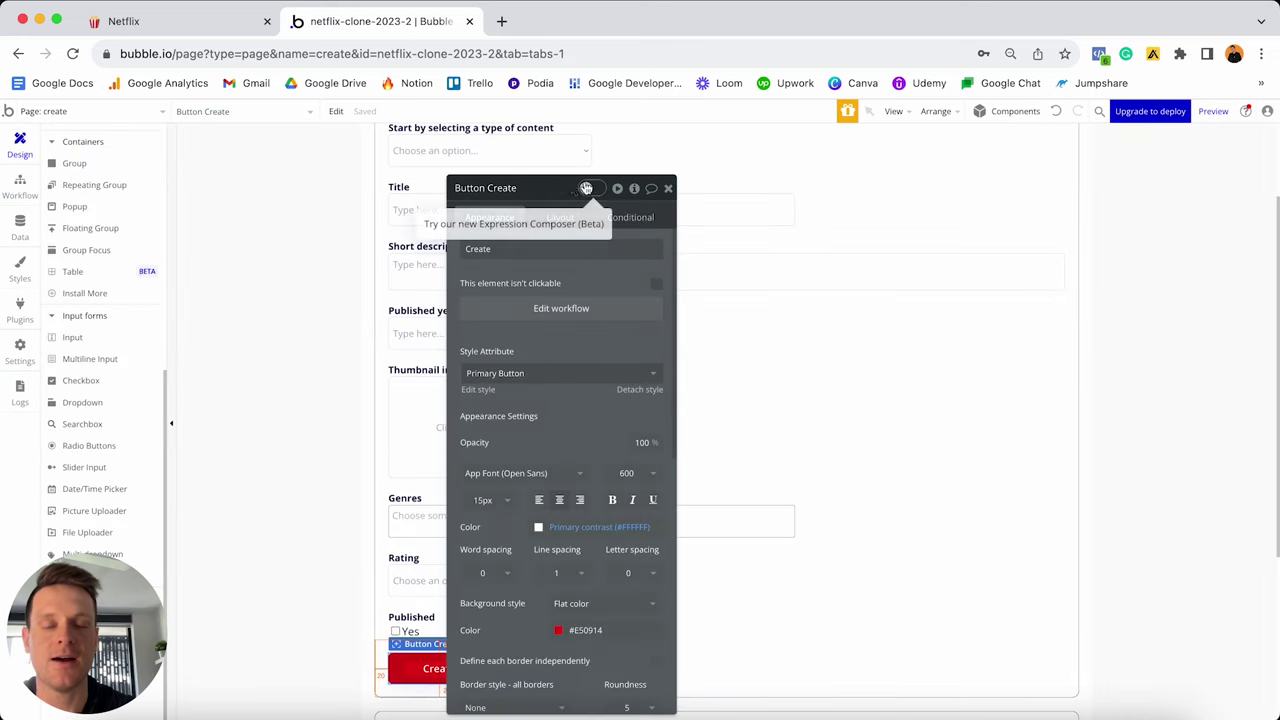
{"action": "left_click_drag", "start_coordinate": [586, 188], "coordinate": [1061, 180]}
{"action": "scroll", "coordinate": [698, 378], "scroll_direction": "up", "scroll_amount": 3}
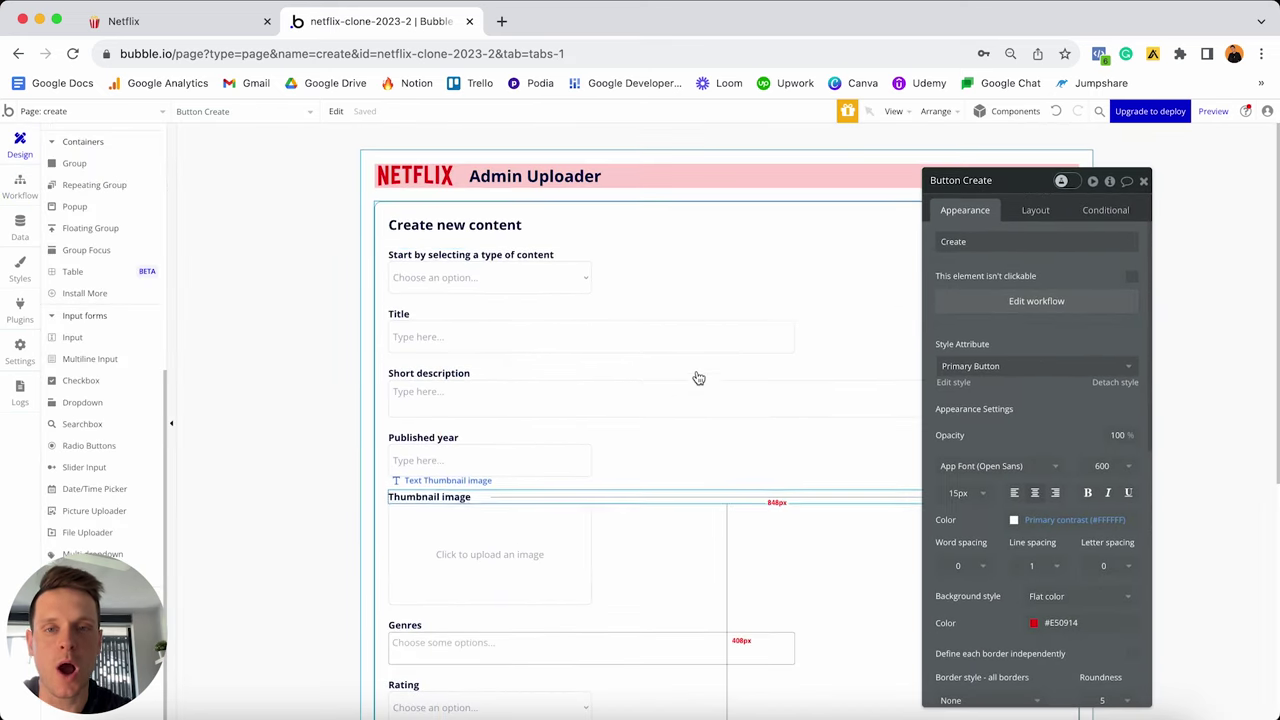
{"action": "scroll", "coordinate": [497, 403], "scroll_direction": "down", "scroll_amount": 5}
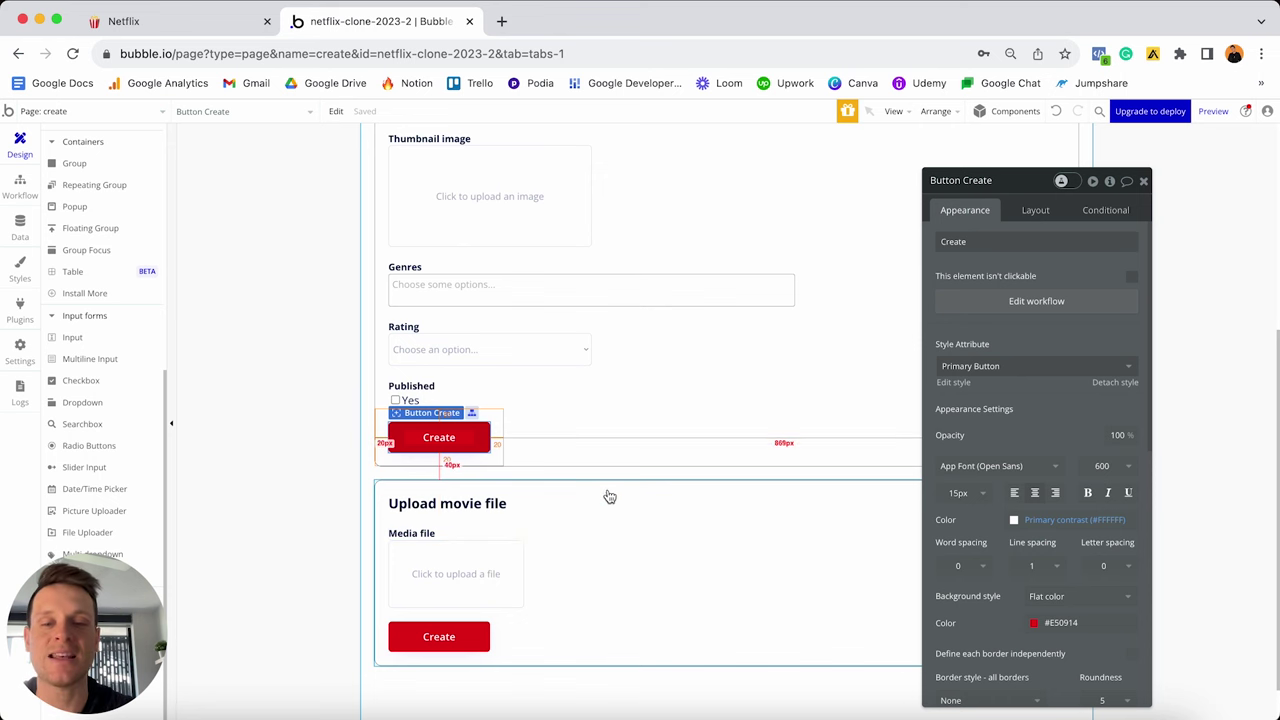
{"action": "left_click", "coordinate": [573, 495]}
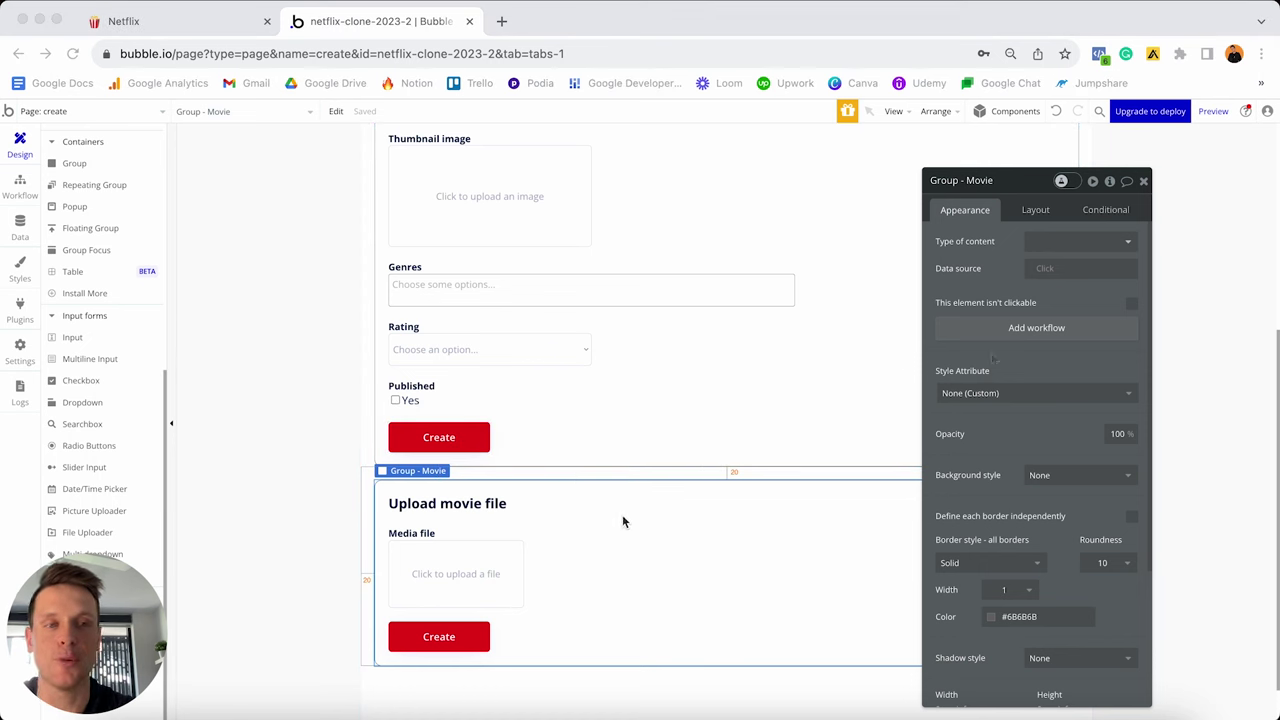
{"action": "left_click", "coordinate": [1033, 210]}
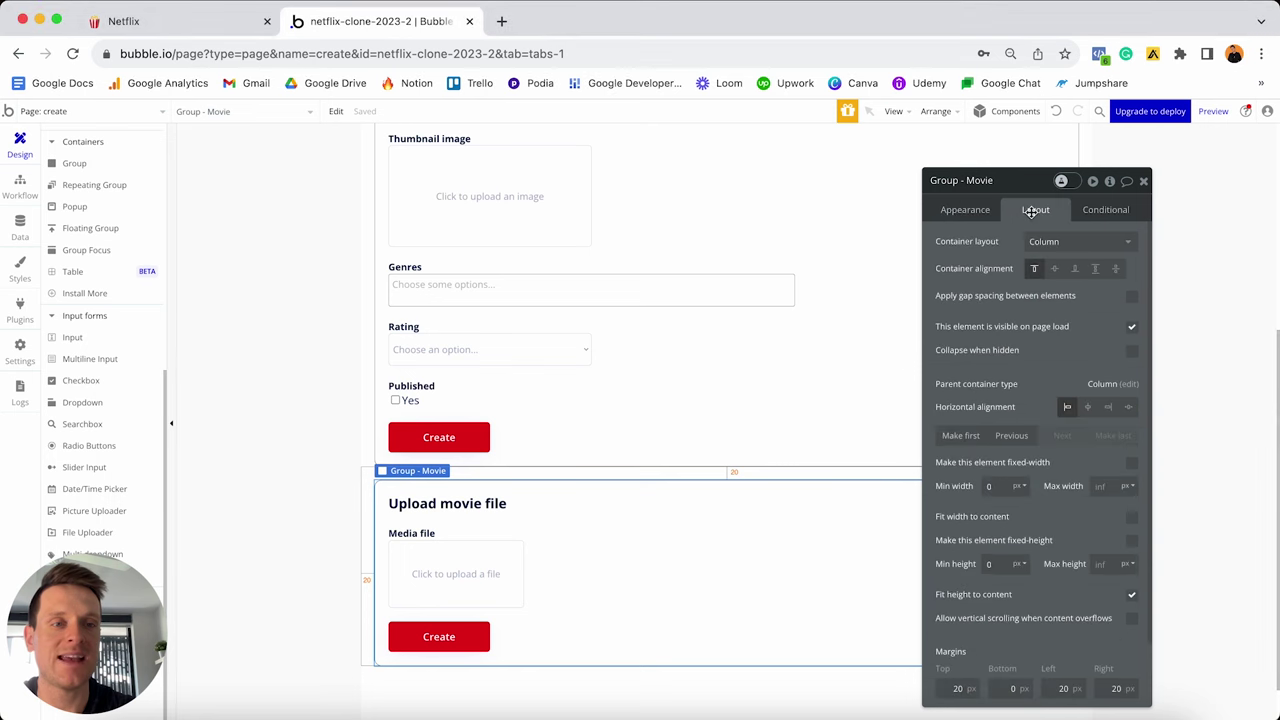
{"action": "left_click", "coordinate": [1131, 330]}
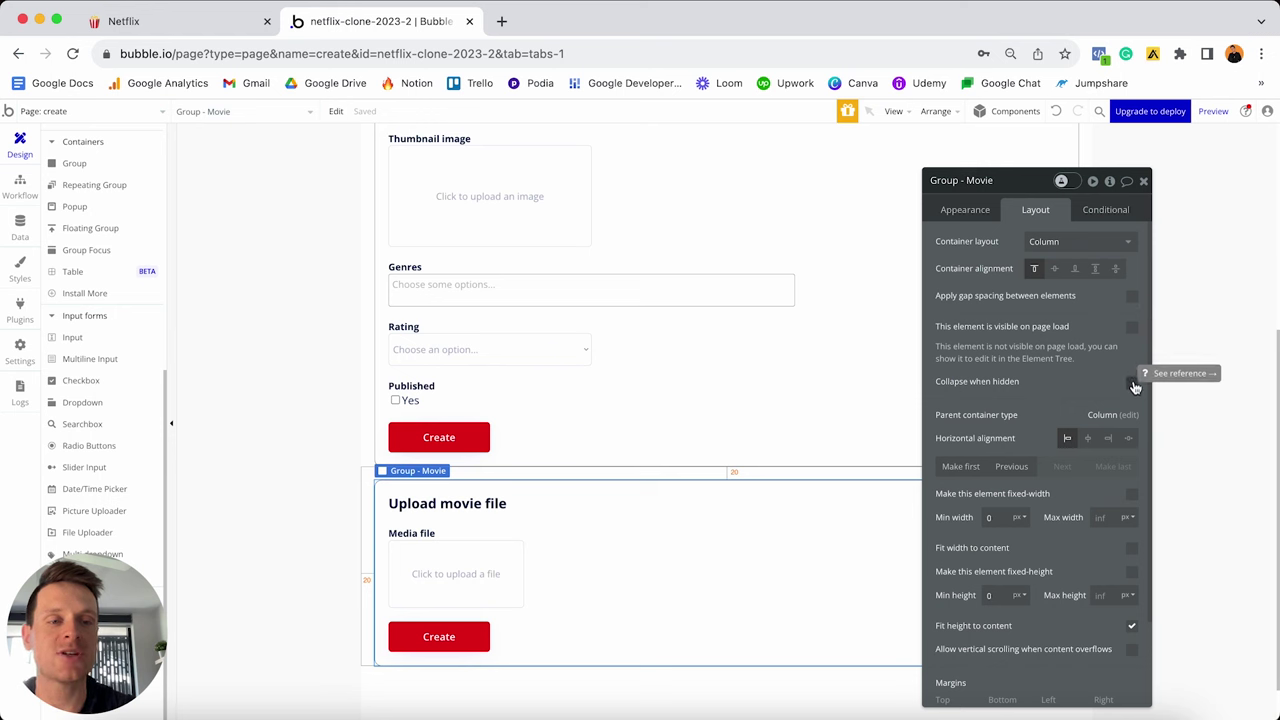
{"action": "left_click", "coordinate": [1132, 384]}
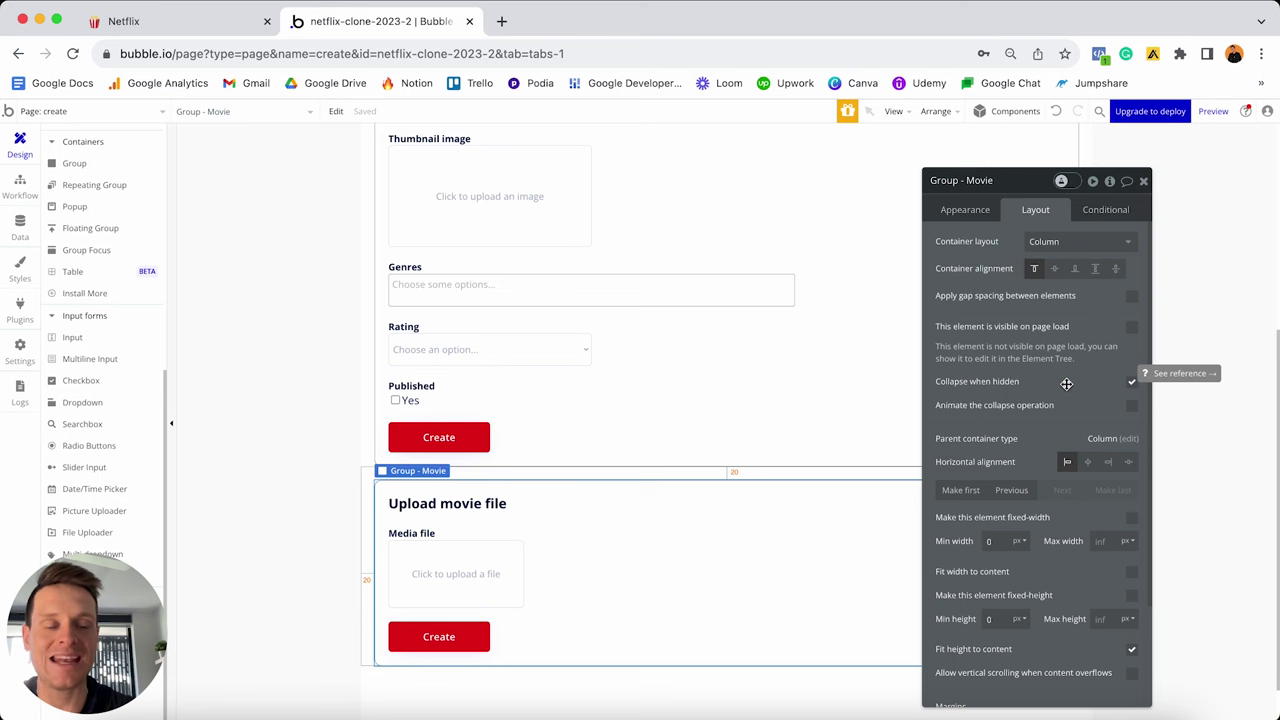
{"action": "left_click", "coordinate": [1131, 406]}
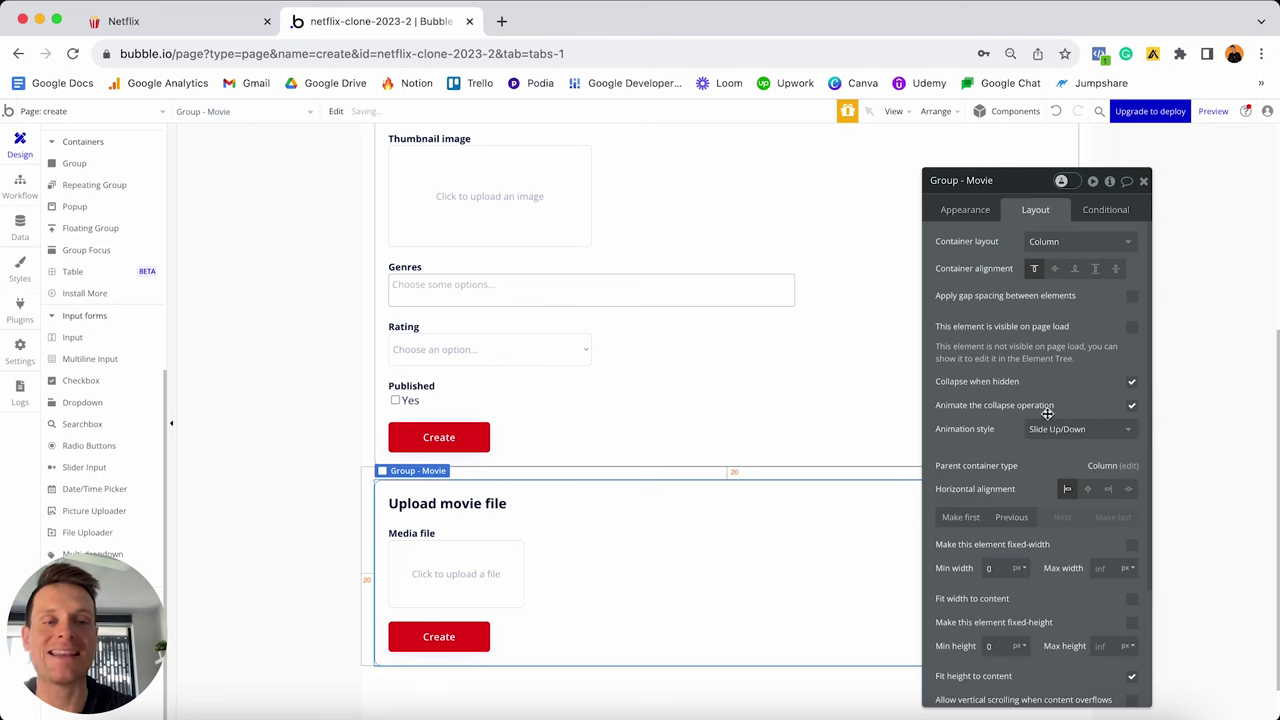
{"action": "left_click", "coordinate": [1100, 429]}
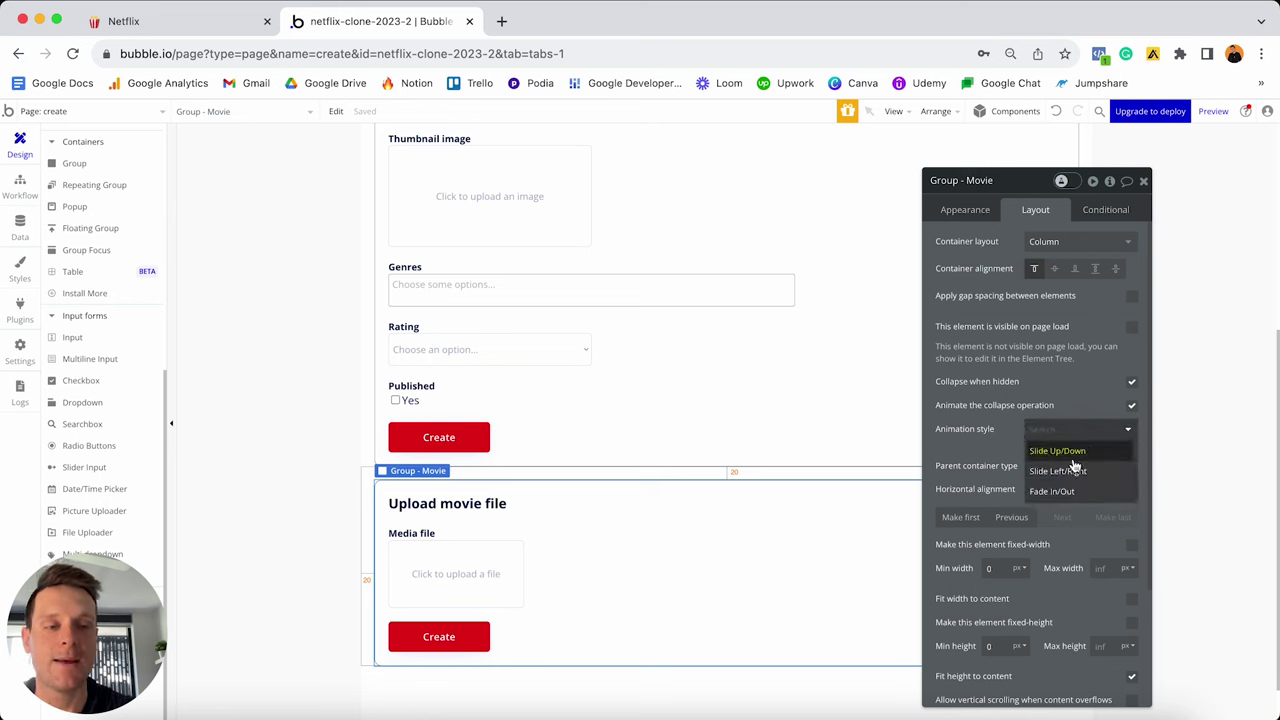
{"action": "left_click", "coordinate": [1054, 490]}
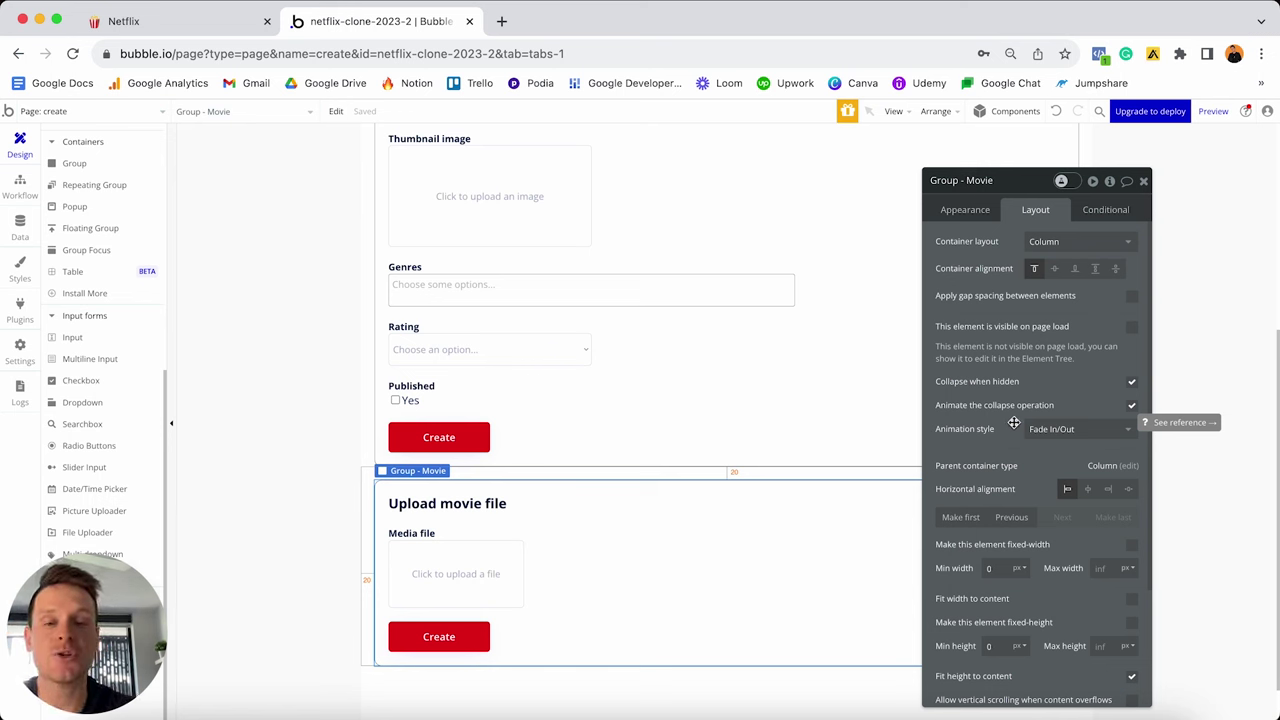
Step: Relabel the movie section's button to 'Upload' and add '- Movie-' to its element name
{"action": "left_click", "coordinate": [443, 637]}
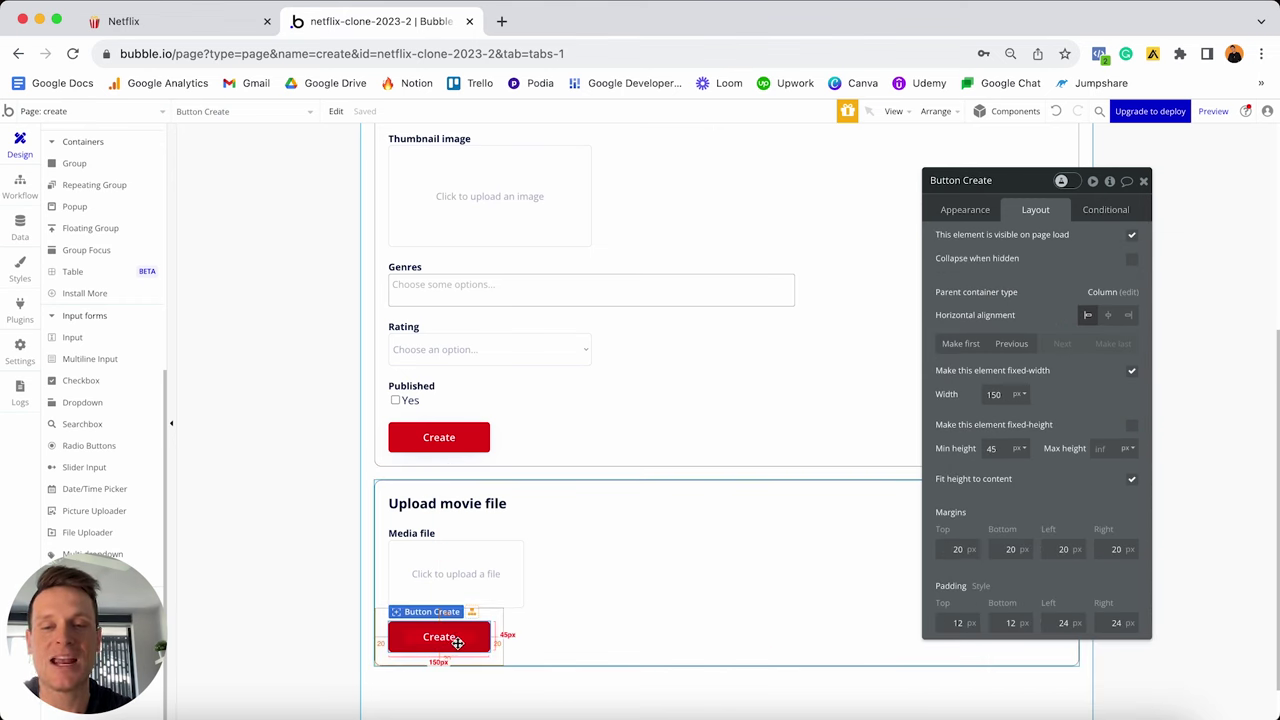
{"action": "left_click", "coordinate": [966, 210]}
{"action": "left_click", "coordinate": [1000, 242]}
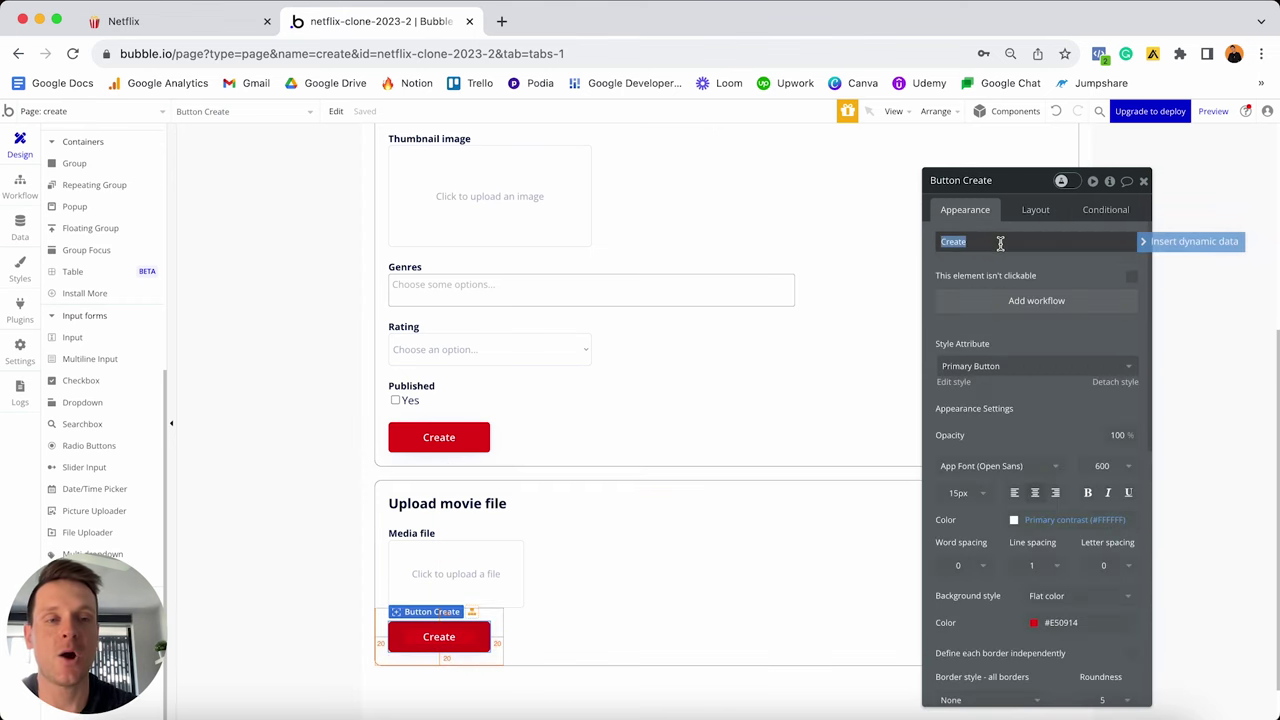
{"action": "type", "text": "Upload"}
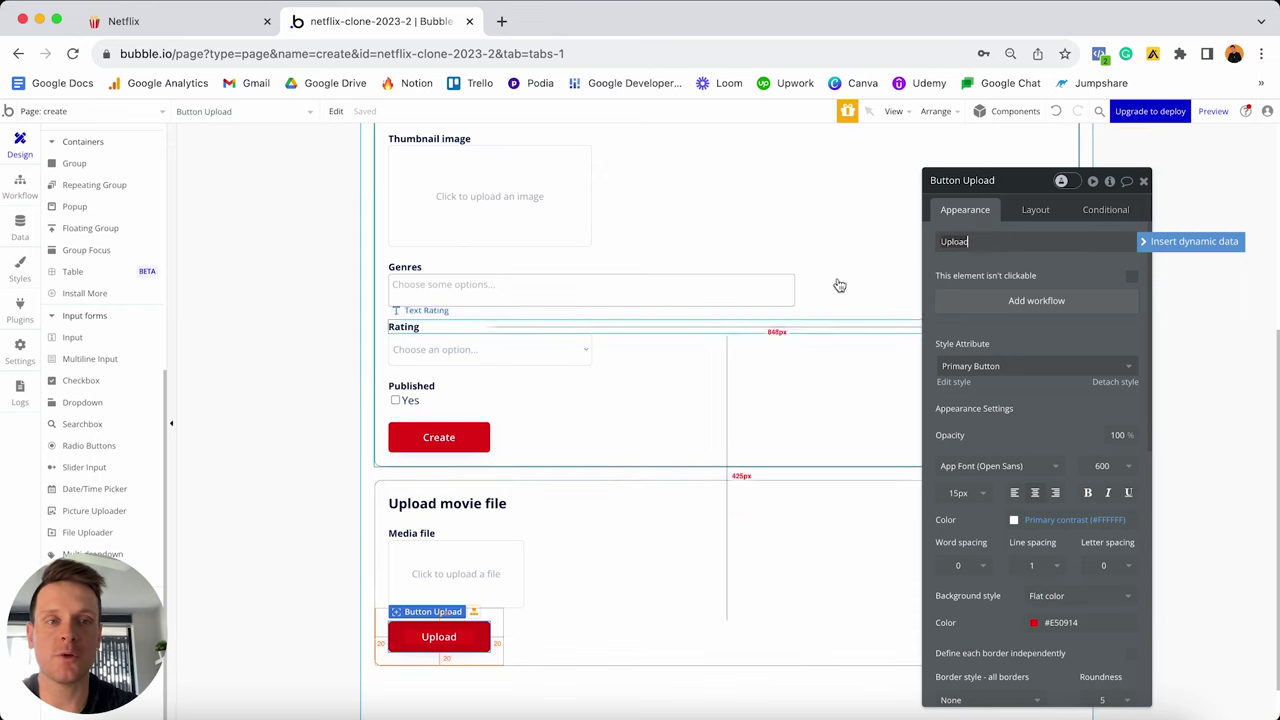
{"action": "left_click", "coordinate": [964, 180]}
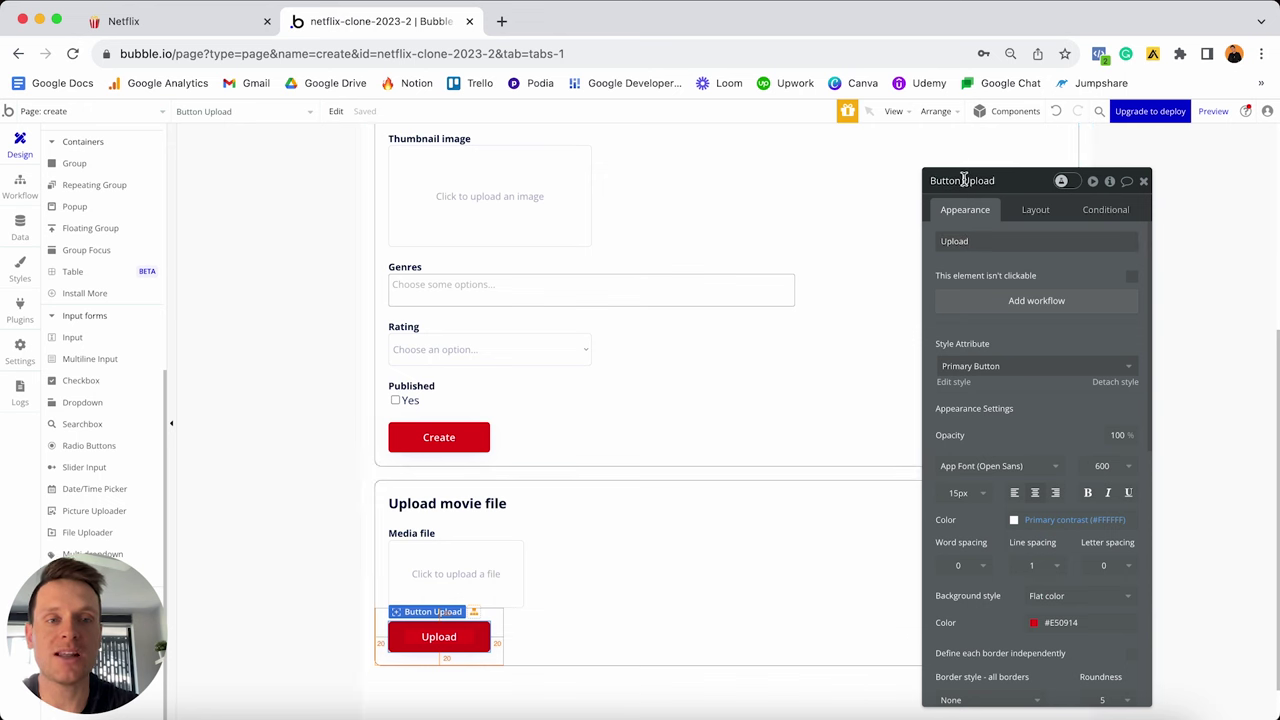
{"action": "type", "text": "- Mov"}
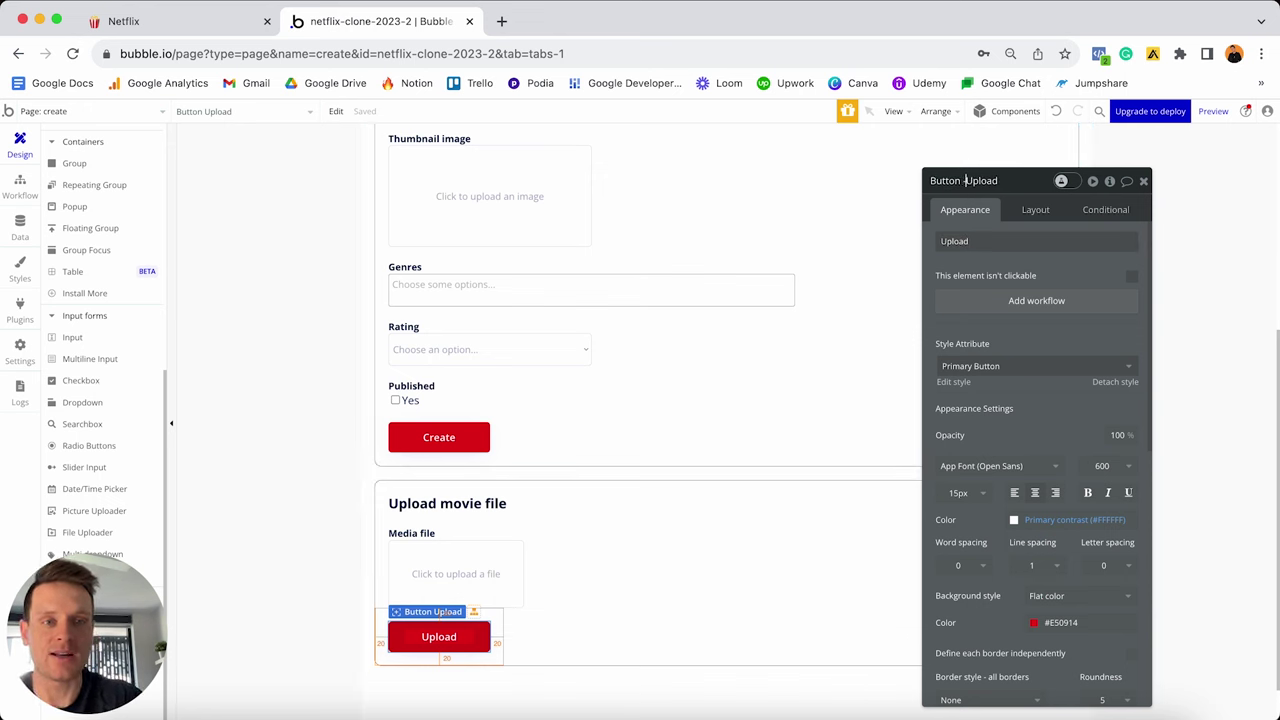
{"action": "type", "text": "ie-"}
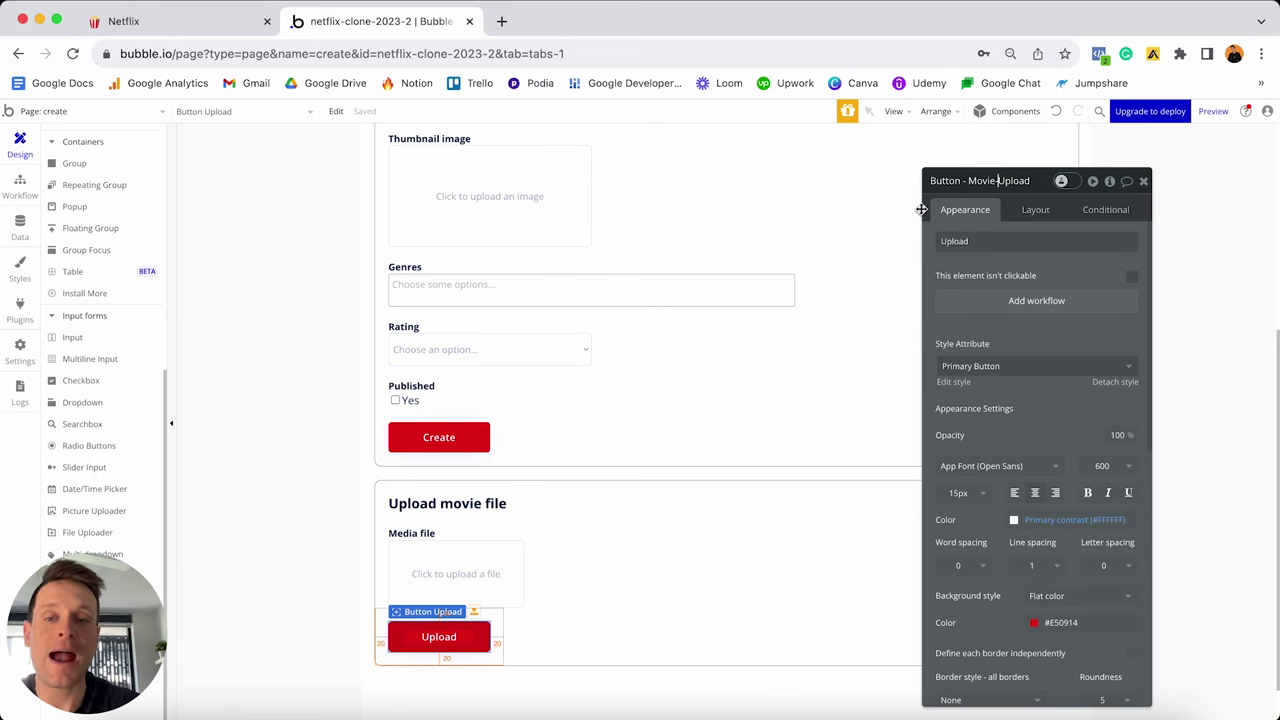
Step: Rename the upper Create button to 'Button Overview-Create' and select Group - Overview
{"action": "left_click", "coordinate": [438, 446]}
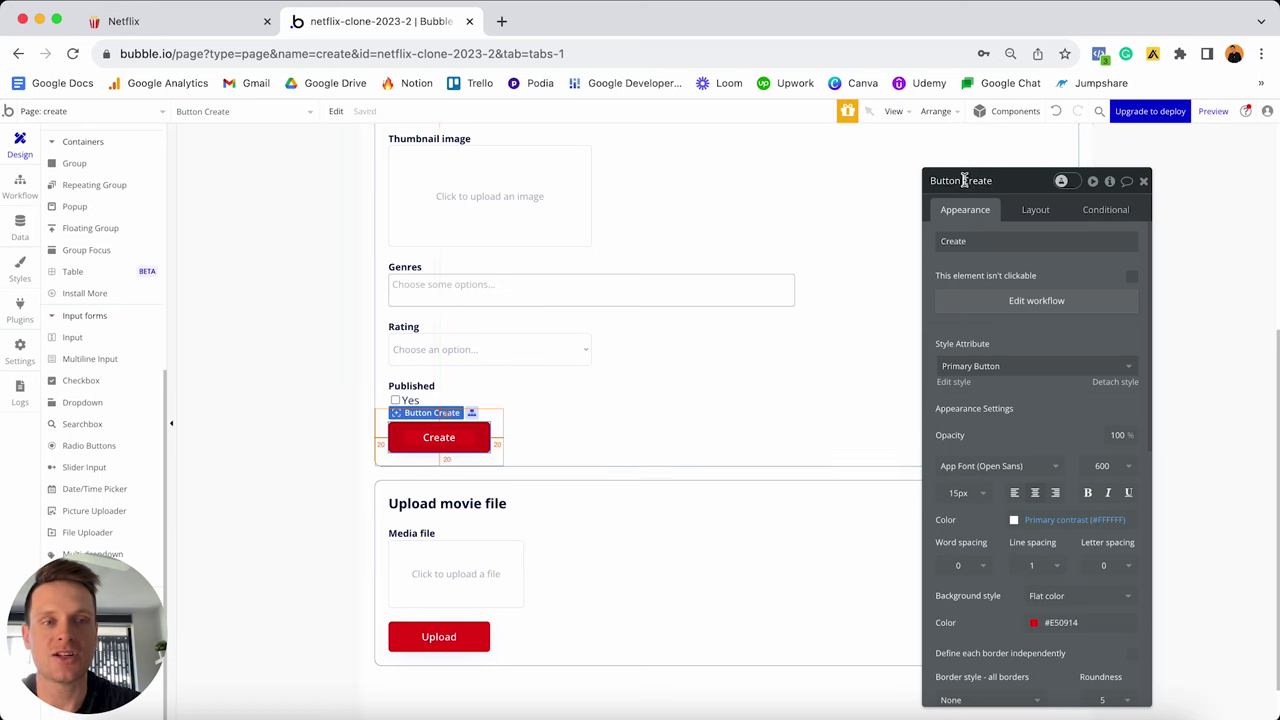
{"action": "type", "text": "Overv"}
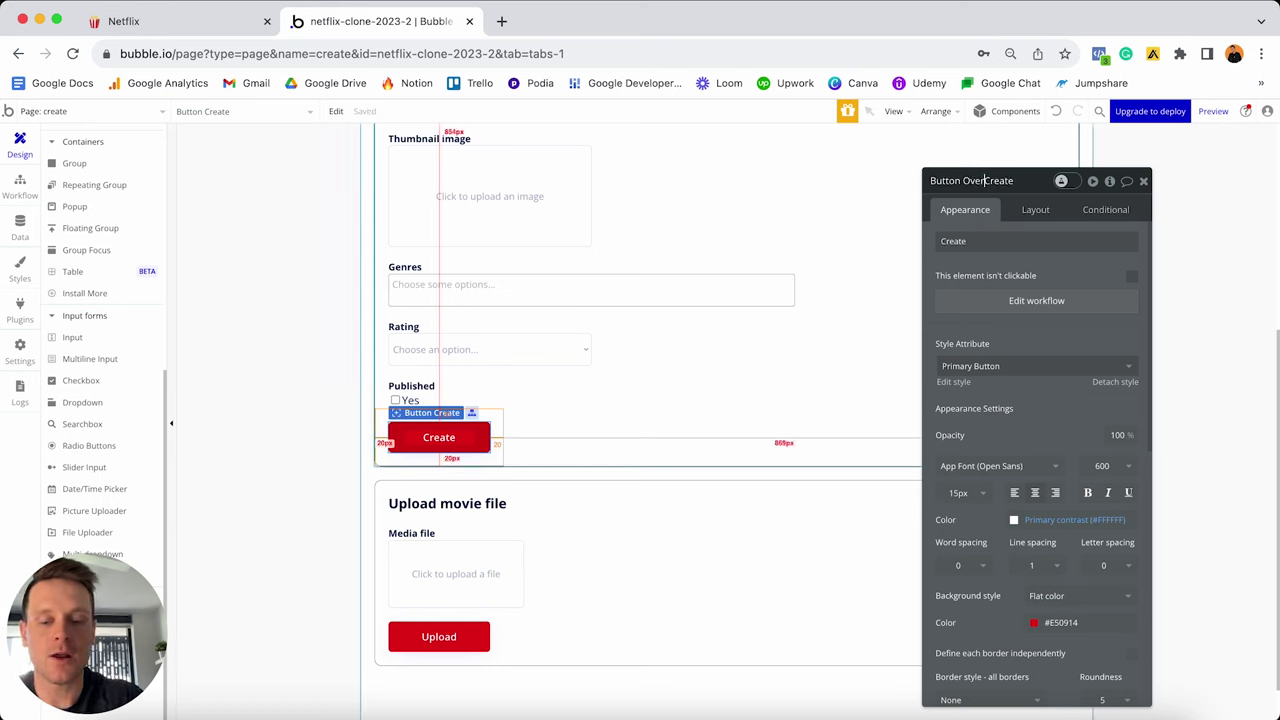
{"action": "type", "text": "iew-"}
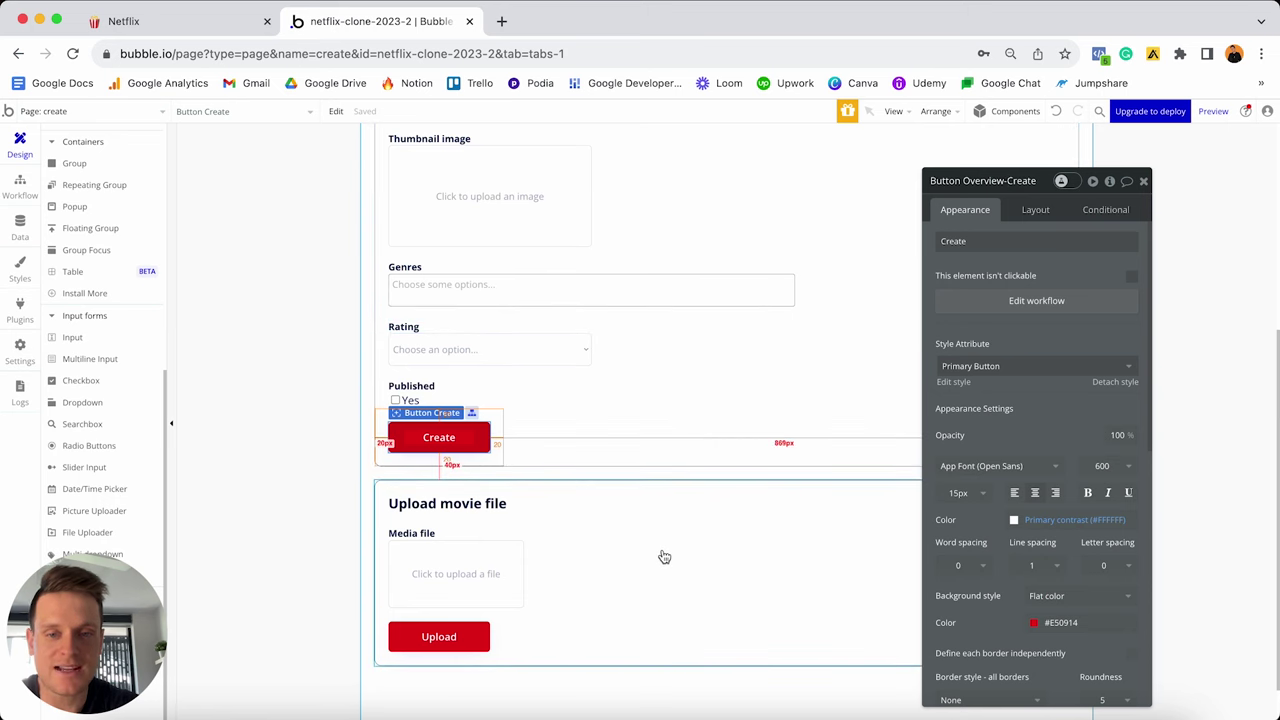
{"action": "left_click", "coordinate": [705, 453]}
{"action": "scroll", "coordinate": [704, 450], "scroll_direction": "up", "scroll_amount": 3}
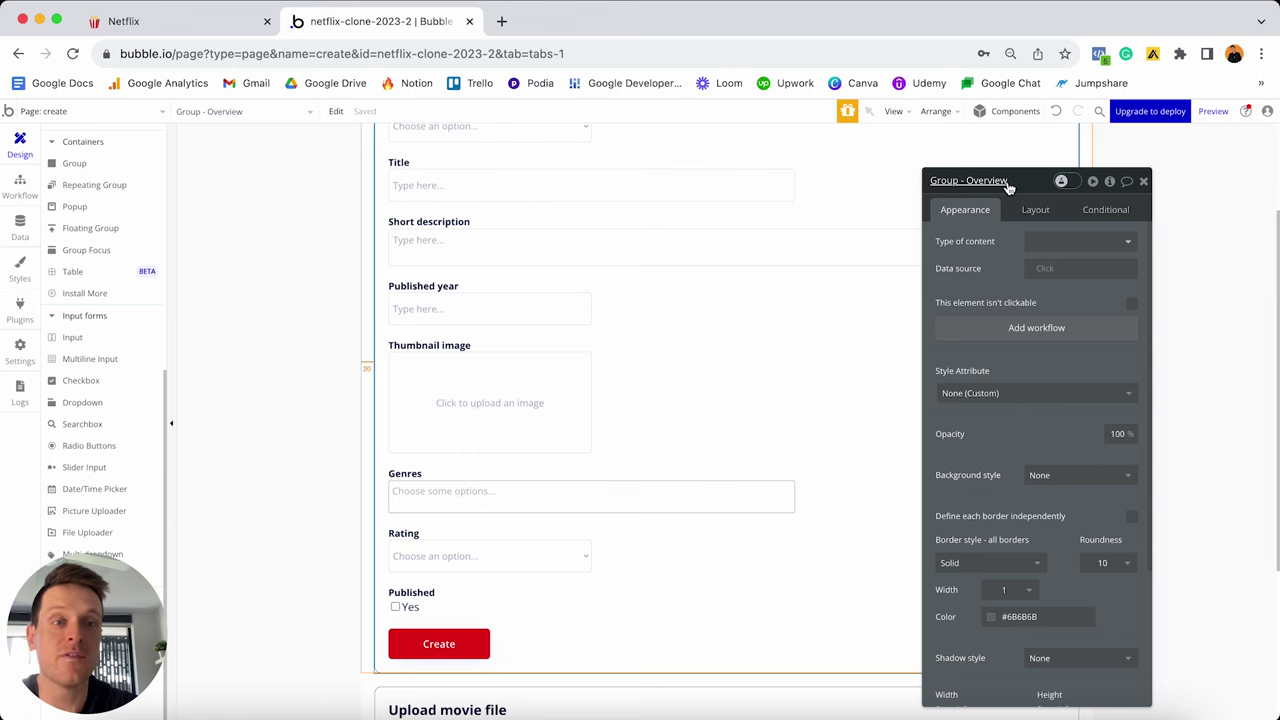
Step: Make Group - Overview collapse when hidden, animated with the Fade In/Out style
{"action": "left_click", "coordinate": [1032, 212]}
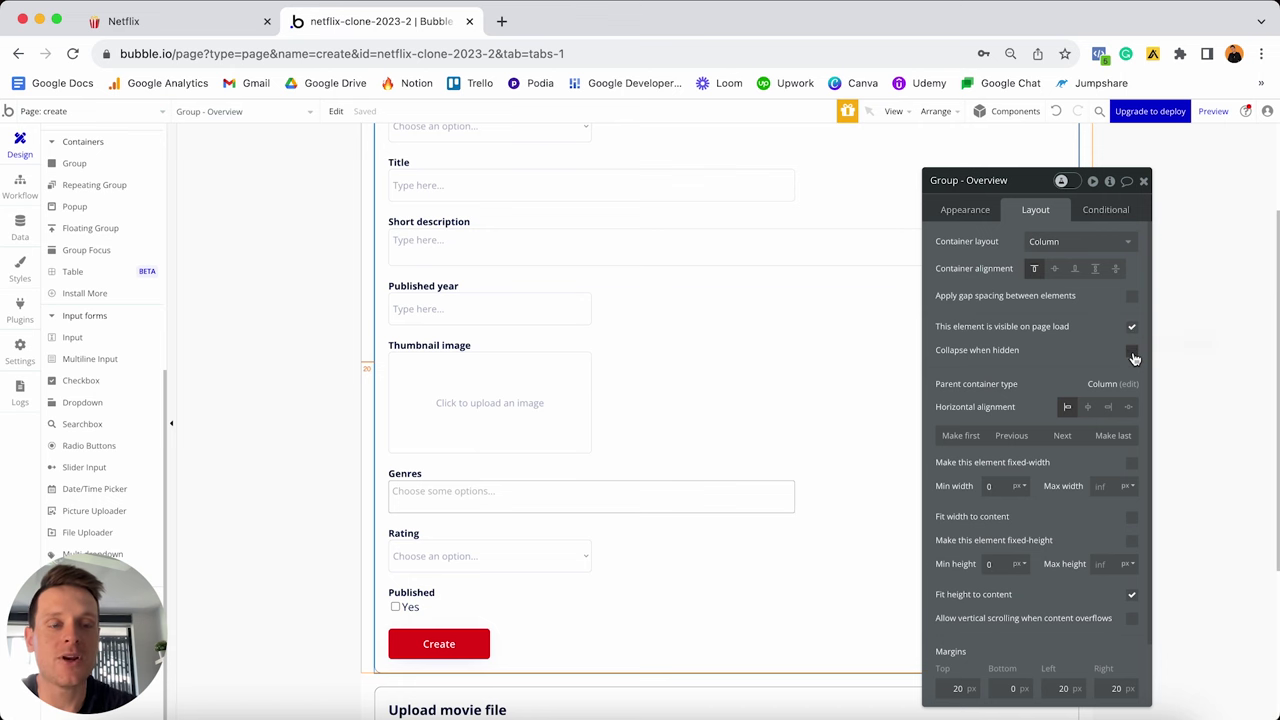
{"action": "left_click", "coordinate": [1132, 355]}
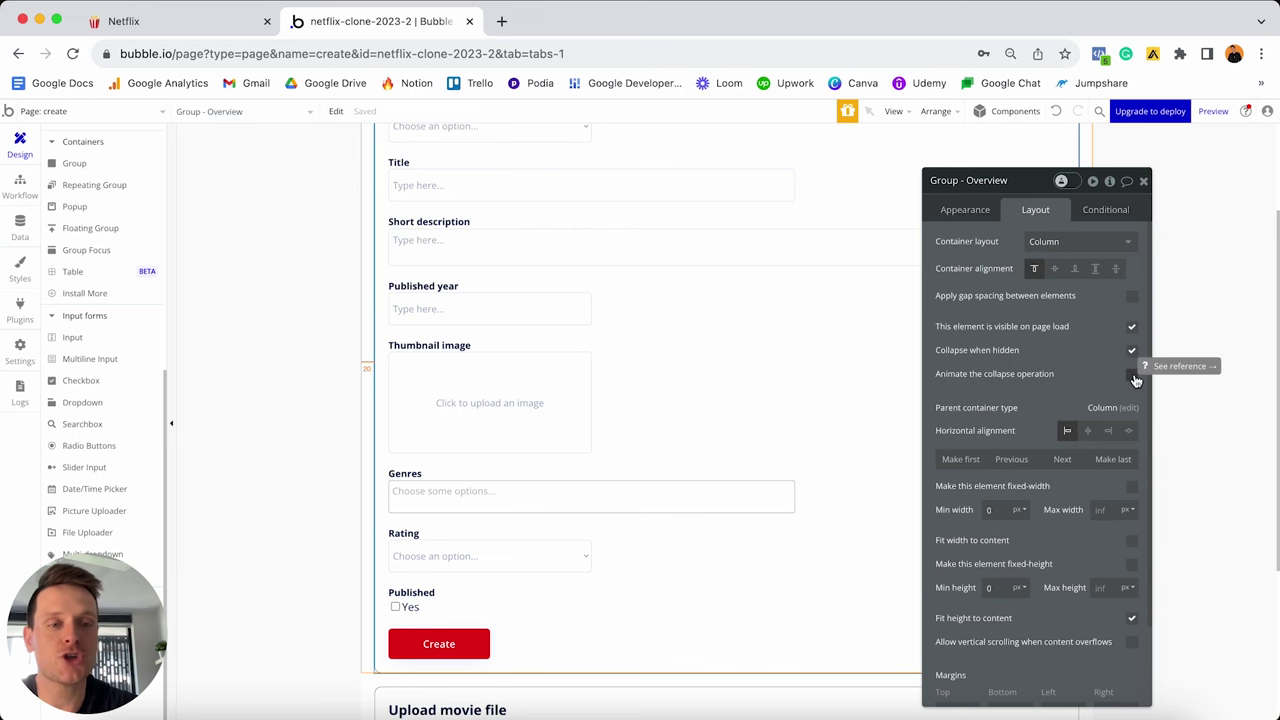
{"action": "left_click", "coordinate": [1133, 376]}
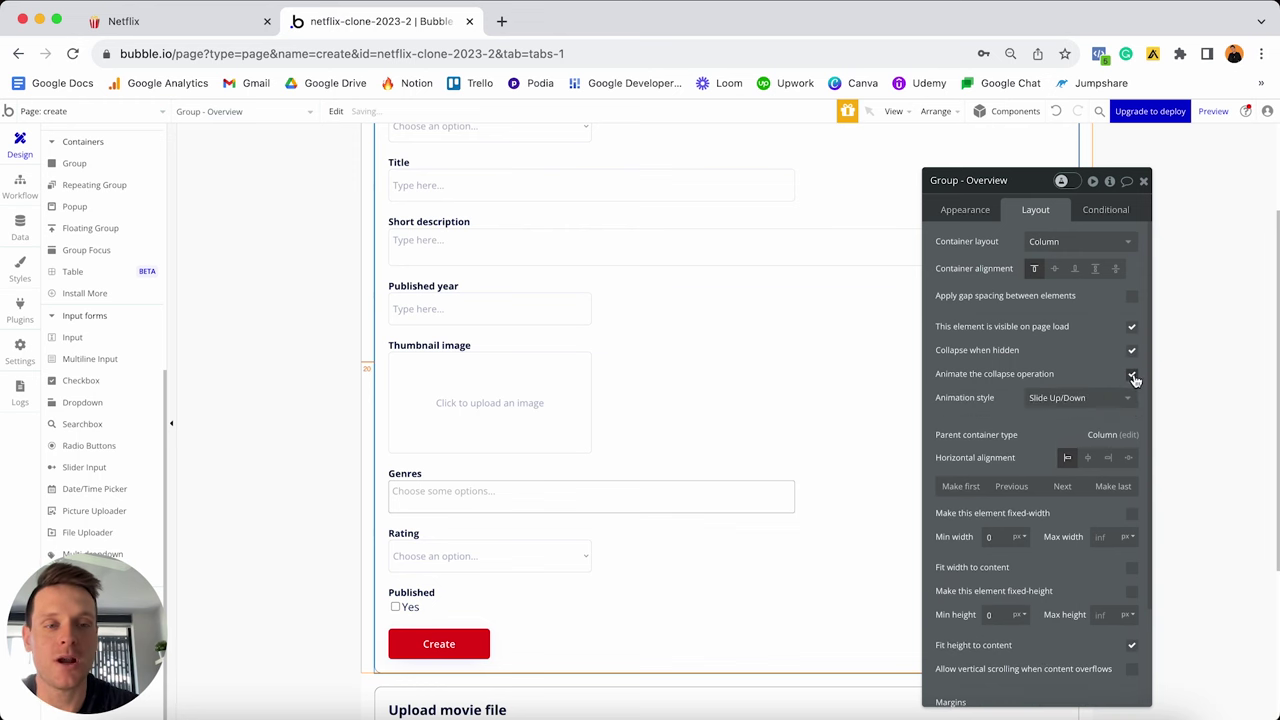
{"action": "left_click", "coordinate": [1078, 397]}
{"action": "left_click", "coordinate": [1063, 460]}
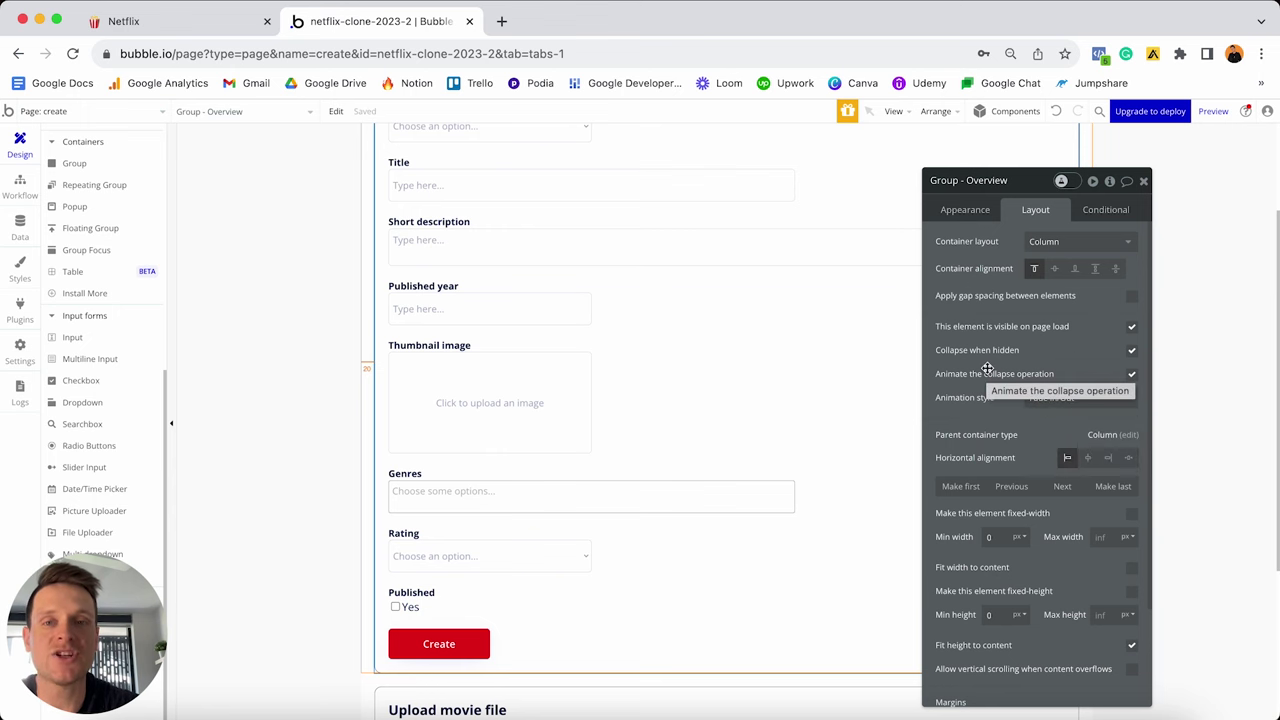
{"action": "scroll", "coordinate": [759, 407], "scroll_direction": "up", "scroll_amount": 3}
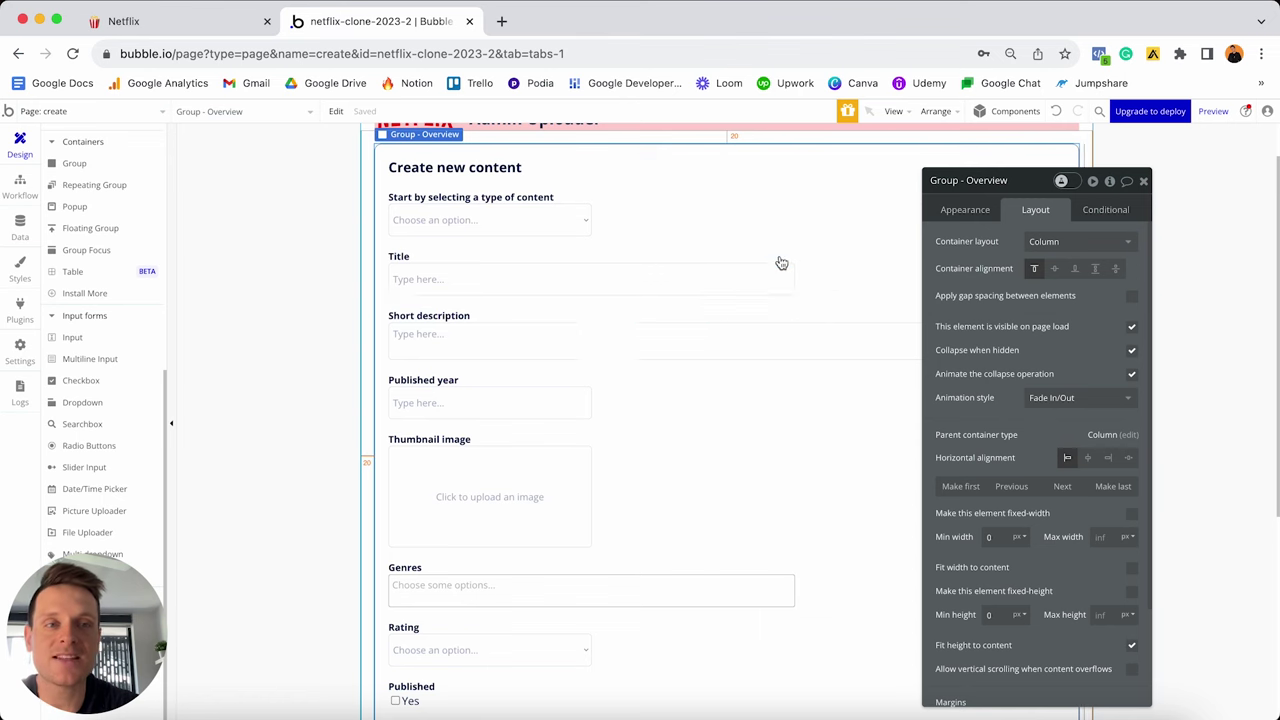
{"action": "scroll", "coordinate": [780, 268], "scroll_direction": "down", "scroll_amount": 5}
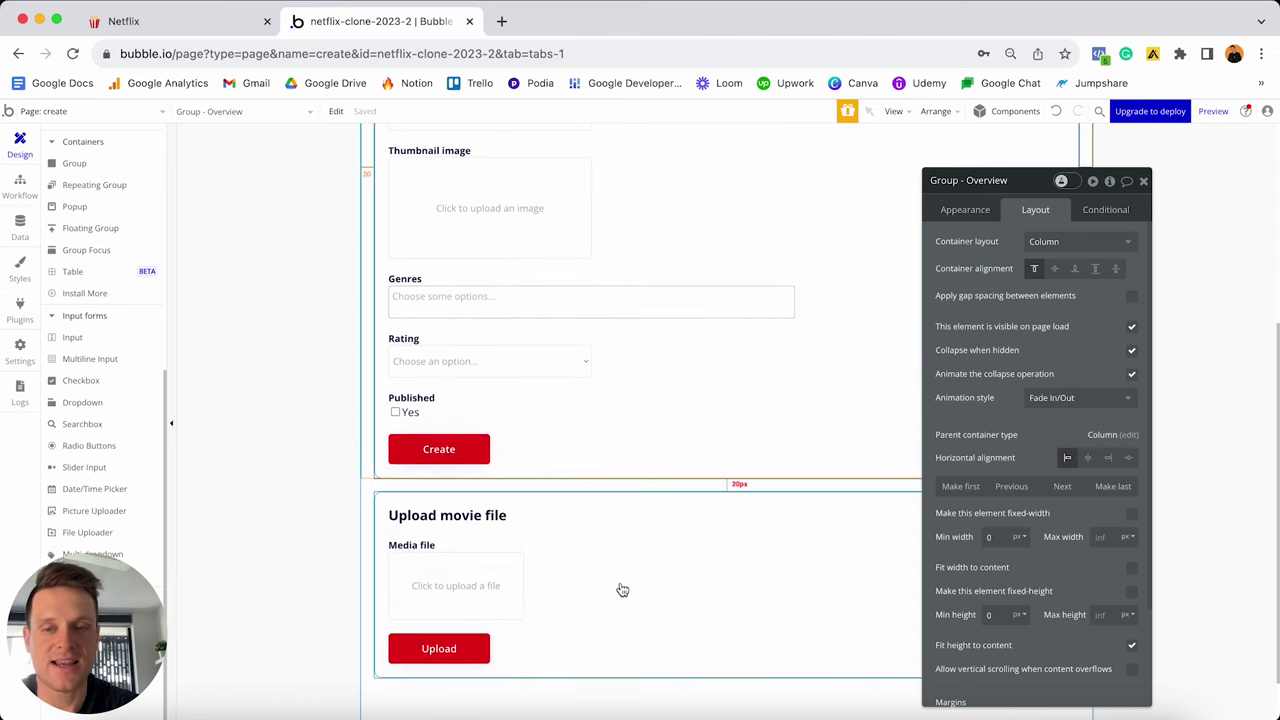
{"action": "left_click", "coordinate": [20, 185]}
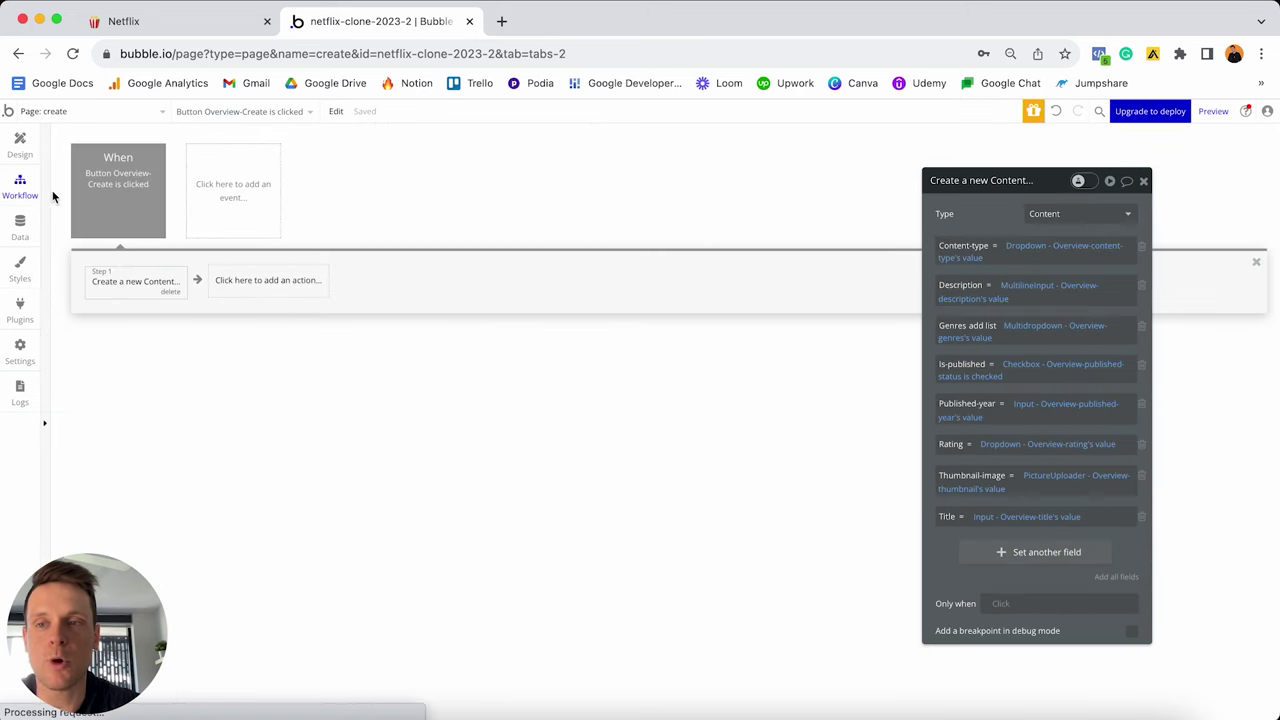
Step: Add a Hide action for Group - Overview after the create step
{"action": "left_click", "coordinate": [261, 287]}
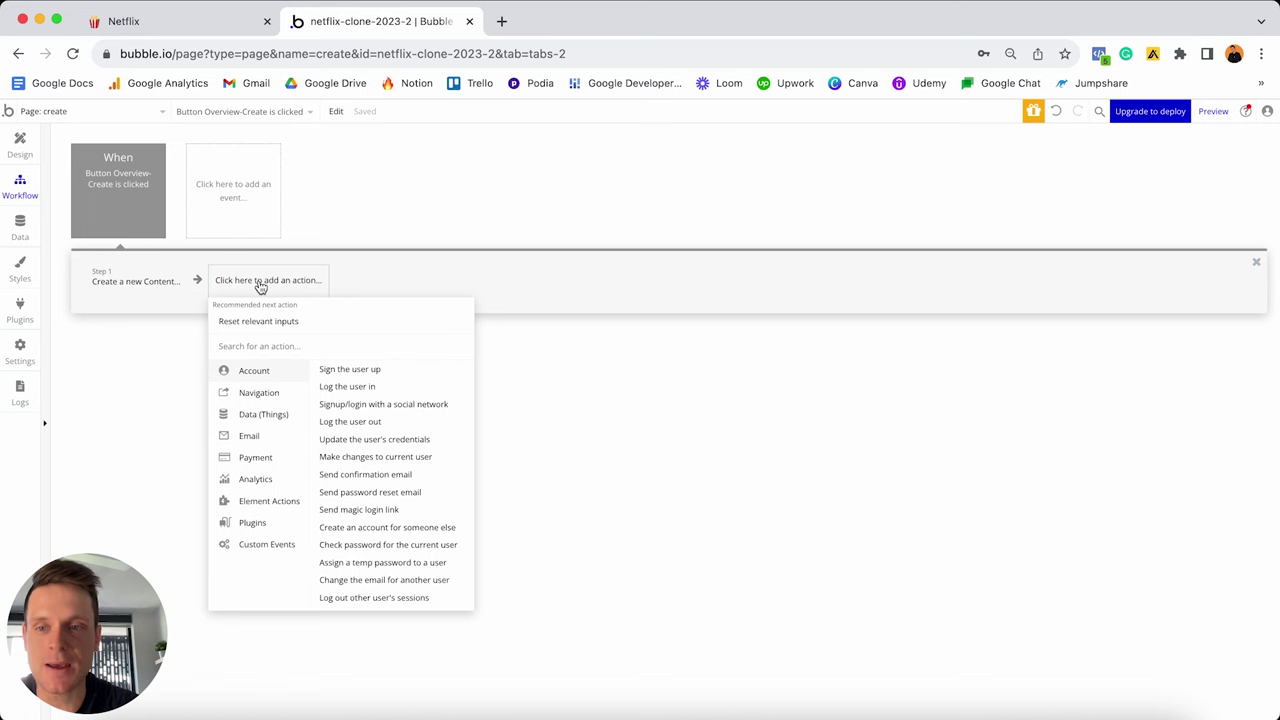
{"action": "mouse_move", "coordinate": [276, 508]}
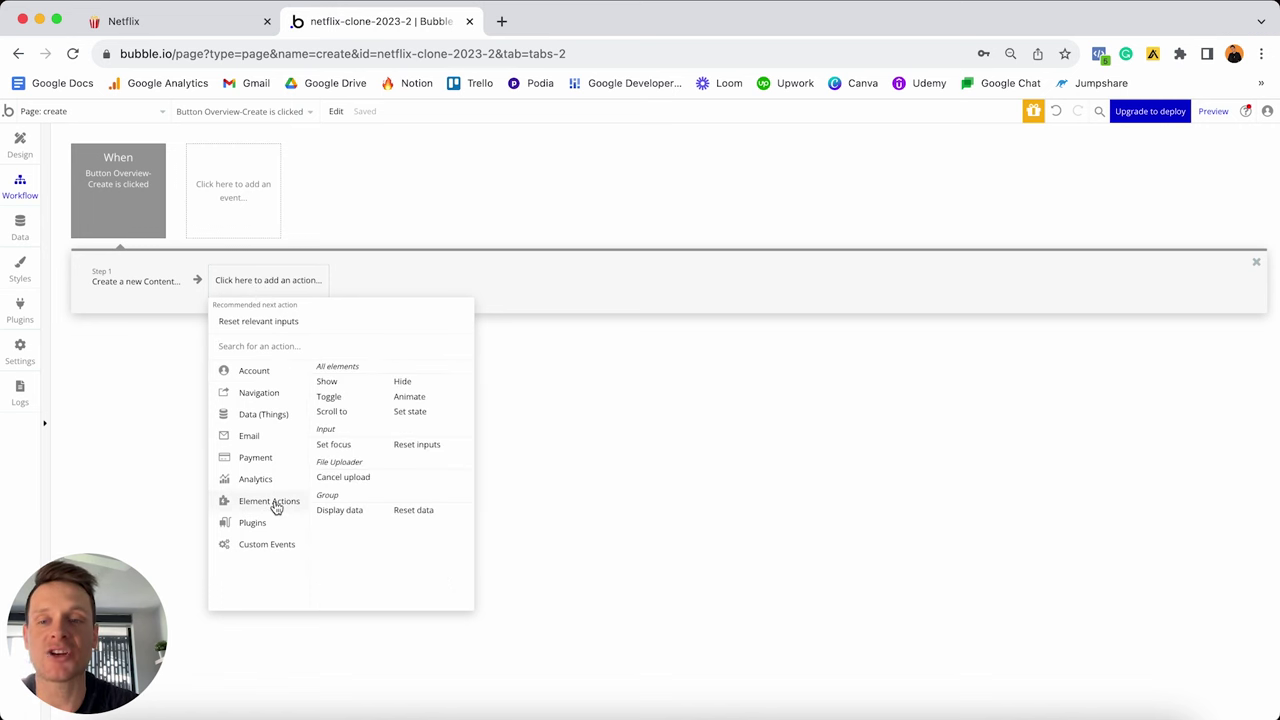
{"action": "left_click", "coordinate": [405, 382]}
{"action": "left_click", "coordinate": [740, 233]}
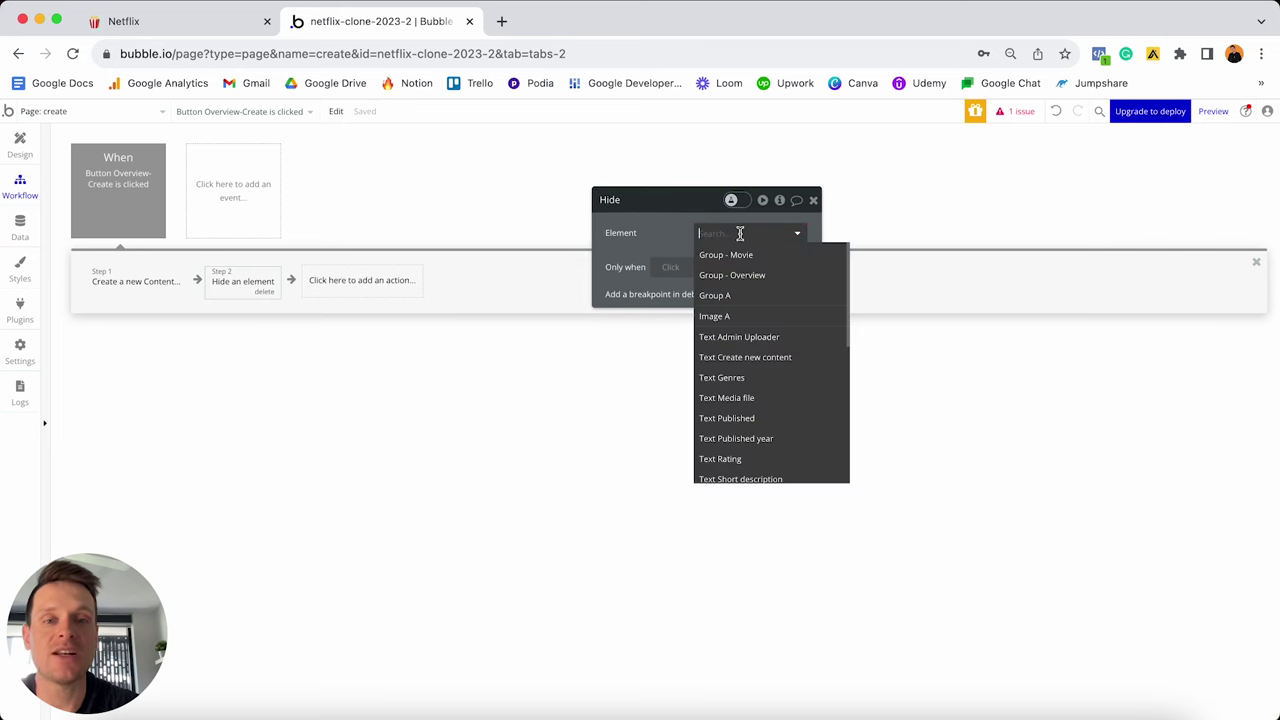
{"action": "left_click", "coordinate": [737, 276]}
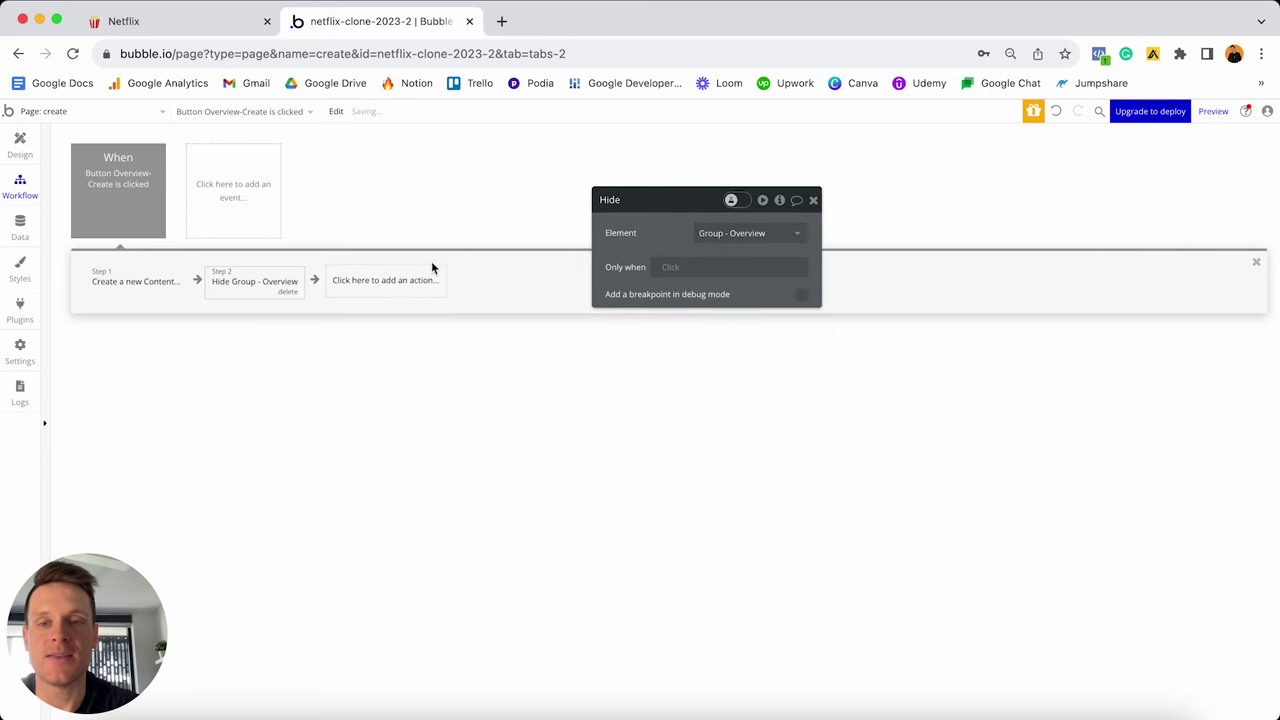
Step: Add a Show action for Group - Movie as the next step
{"action": "left_click", "coordinate": [391, 282]}
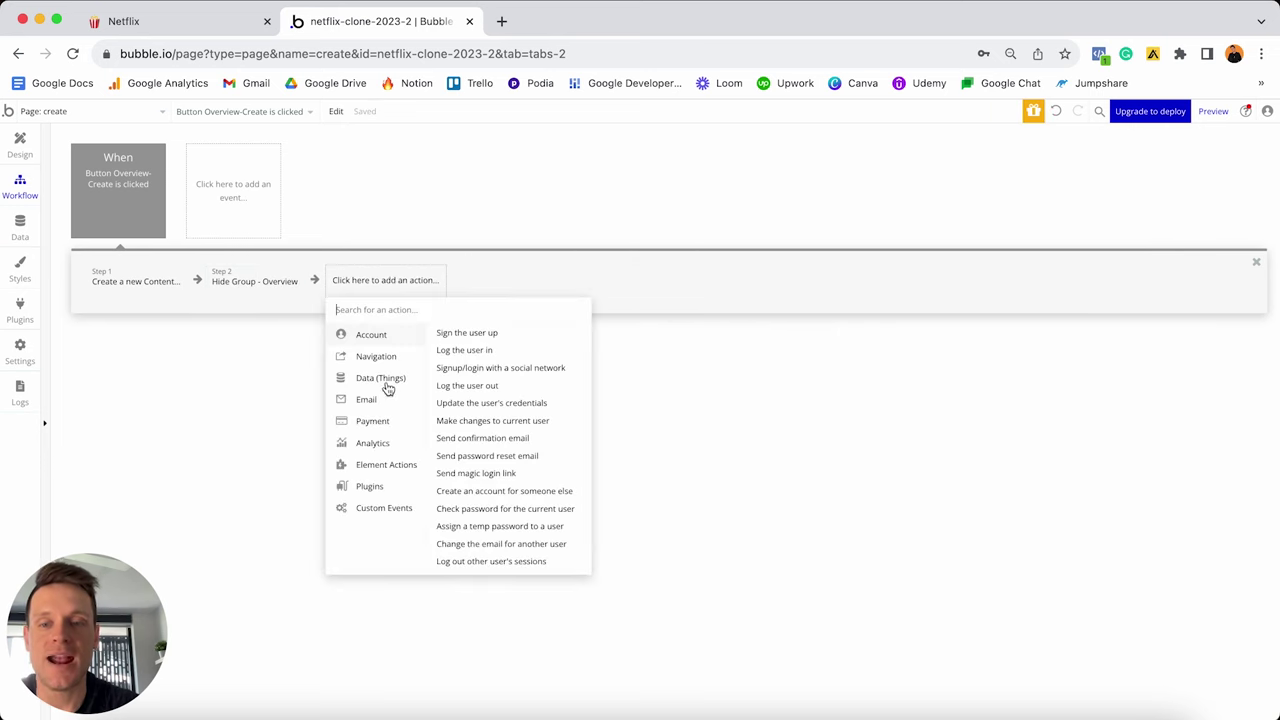
{"action": "mouse_move", "coordinate": [388, 465]}
{"action": "left_click", "coordinate": [461, 345]}
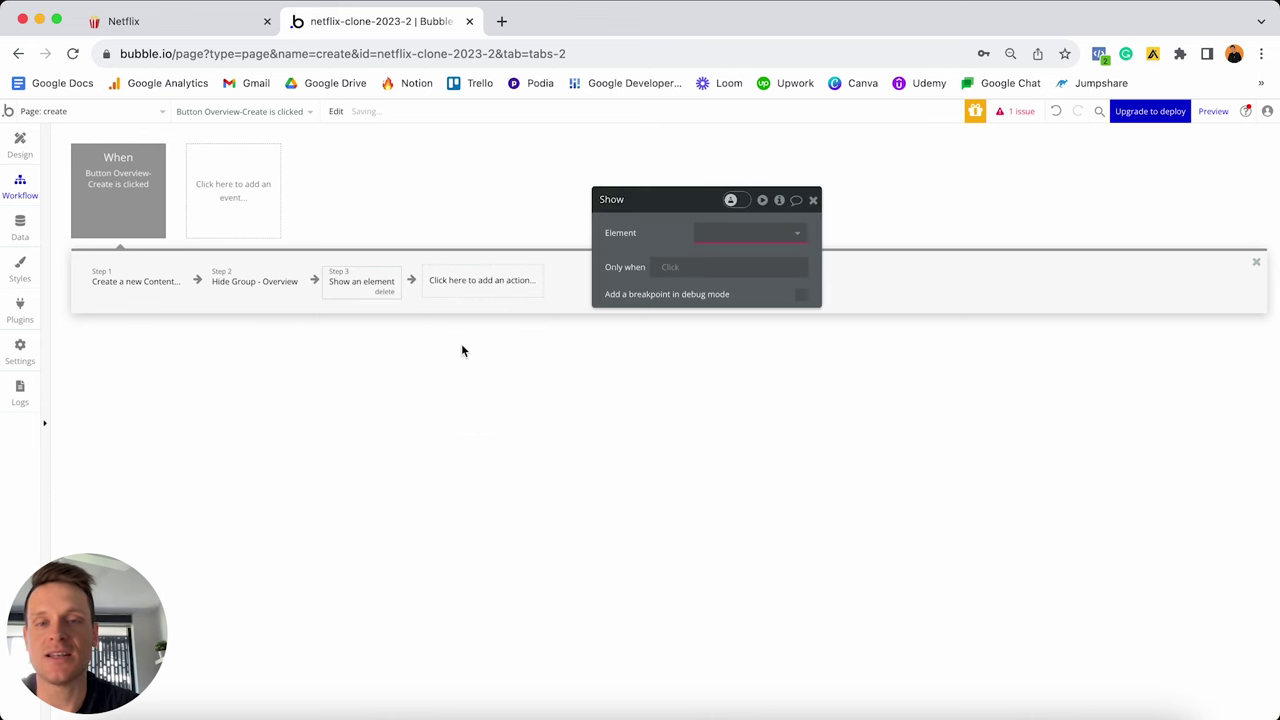
{"action": "left_click", "coordinate": [712, 236]}
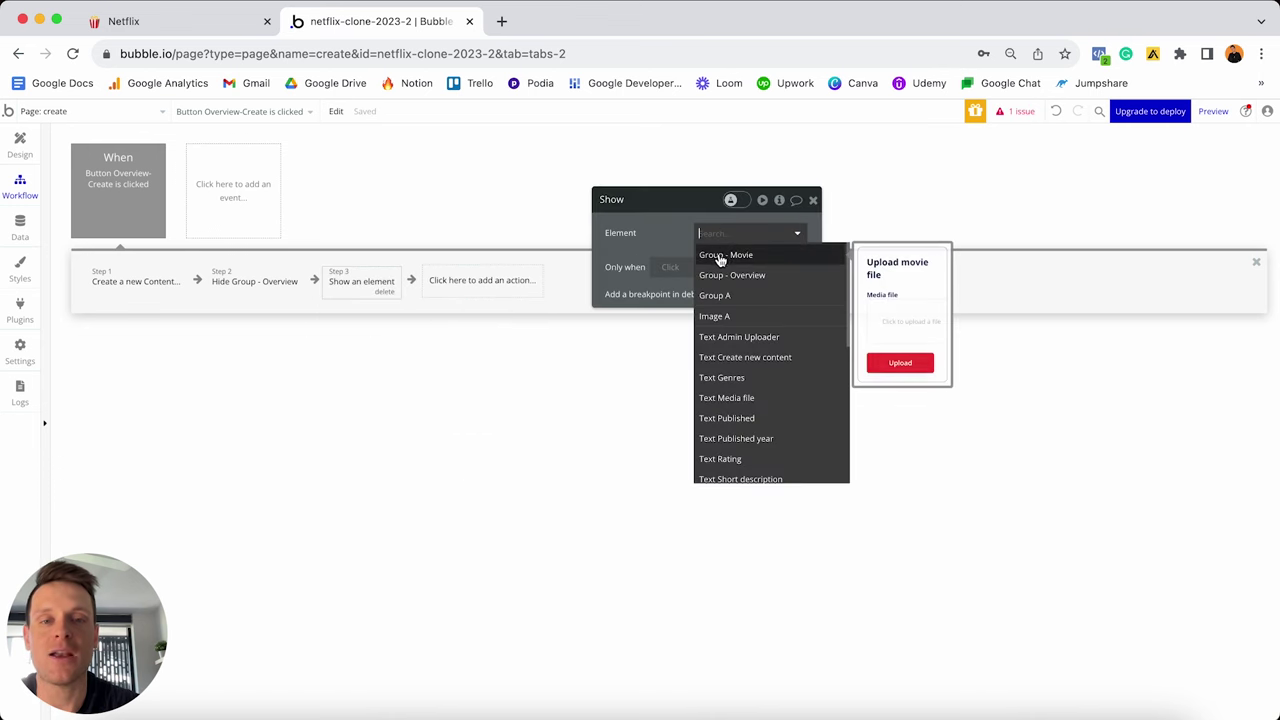
{"action": "left_click", "coordinate": [719, 255]}
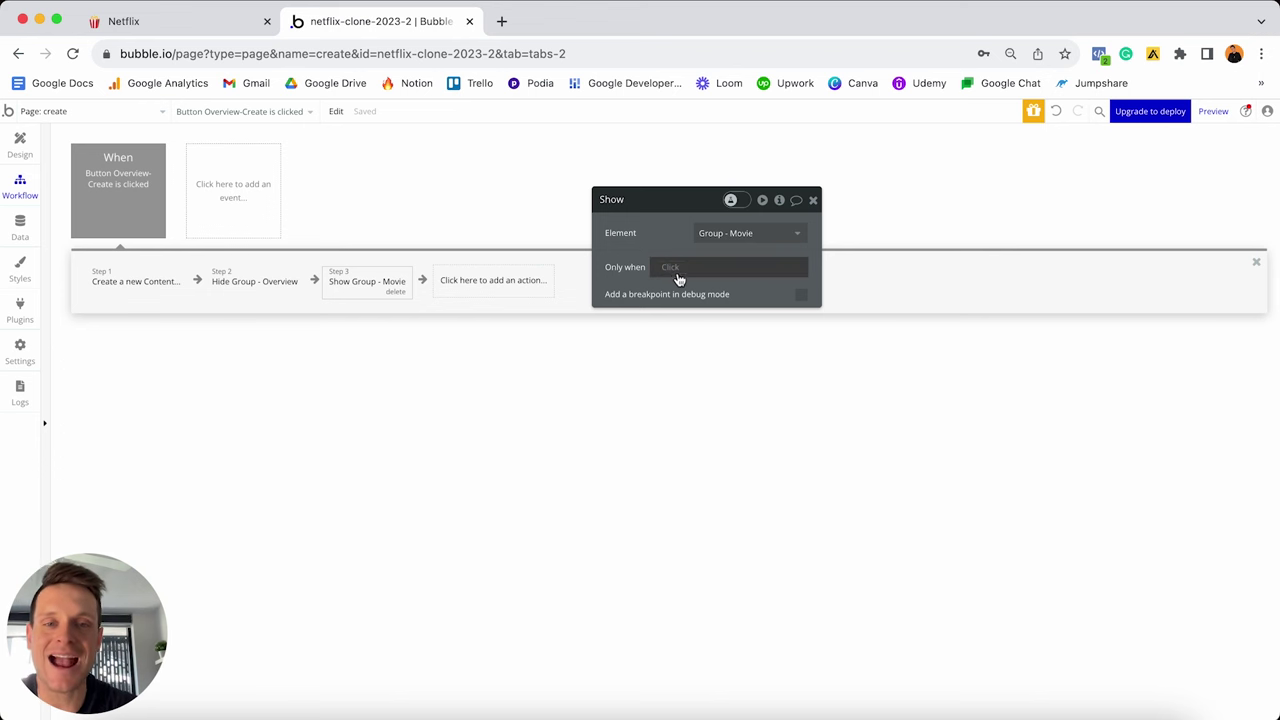
Step: Return to the page design and inspect the Overview content-type dropdown element
{"action": "mouse_move", "coordinate": [377, 297]}
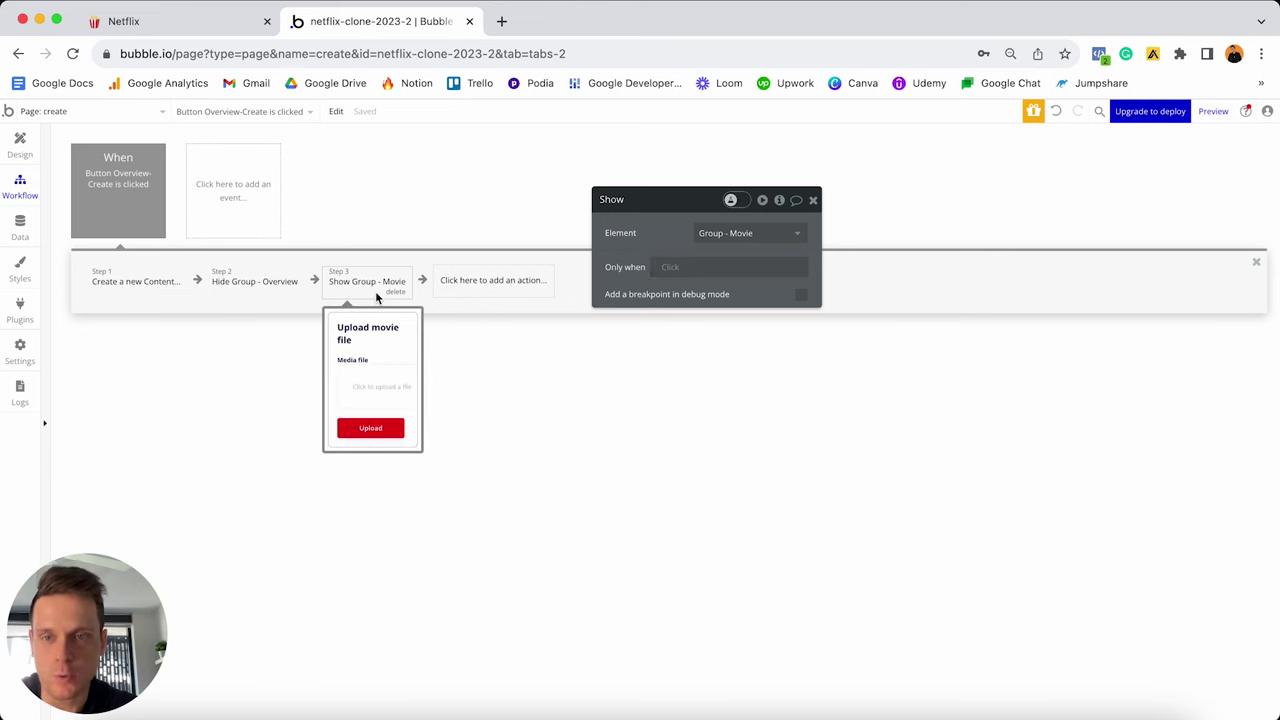
{"action": "left_click", "coordinate": [20, 148]}
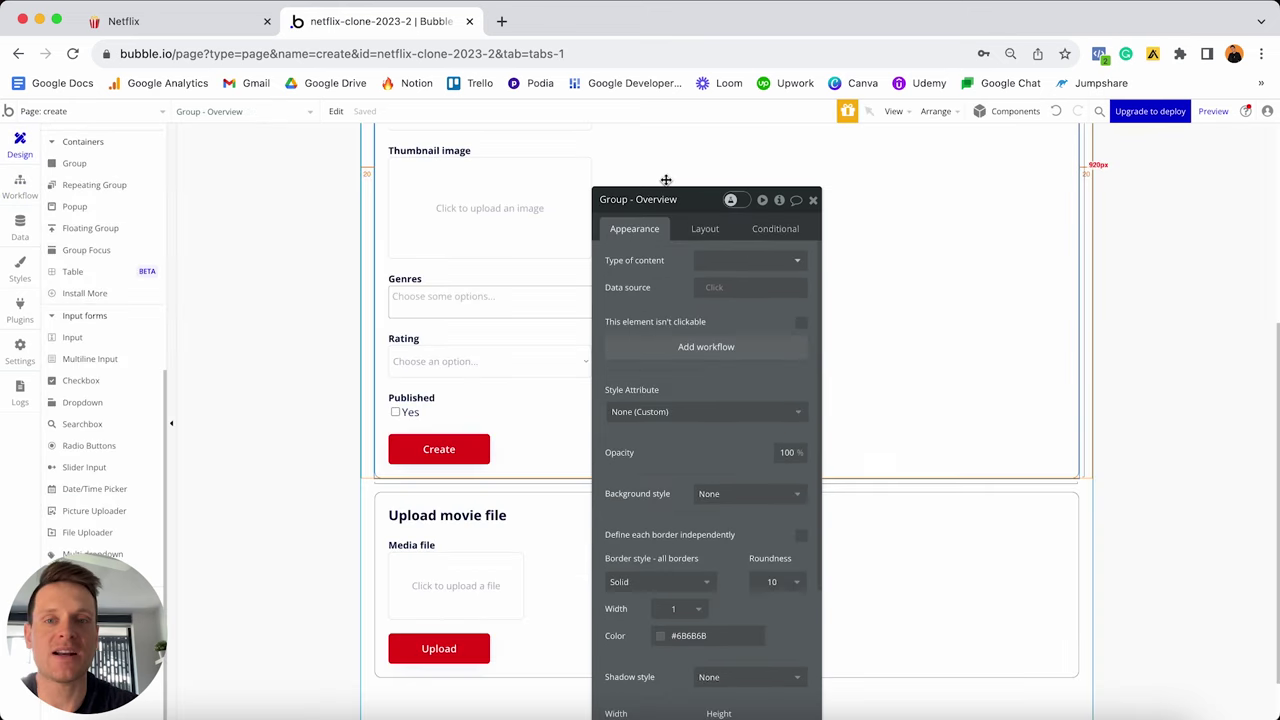
{"action": "left_click_drag", "start_coordinate": [820, 199], "coordinate": [1175, 168]}
{"action": "scroll", "coordinate": [857, 323], "scroll_direction": "up", "scroll_amount": 5}
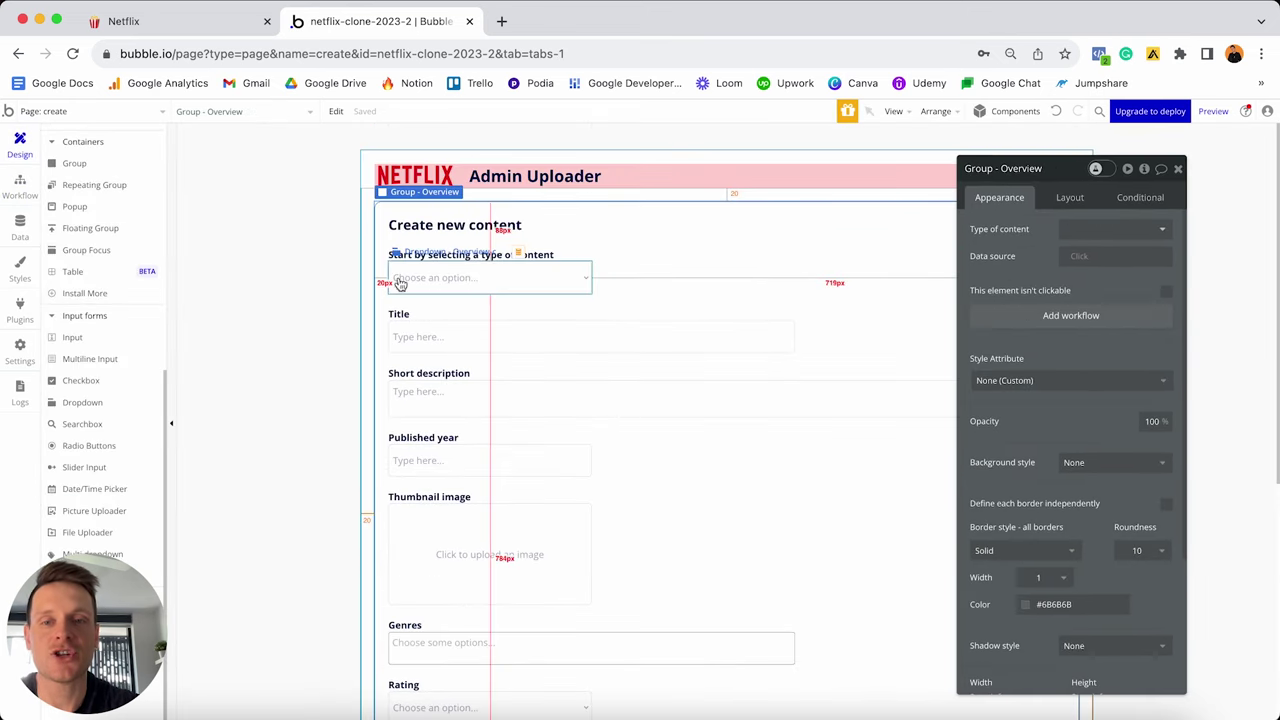
{"action": "left_click_drag", "start_coordinate": [466, 283], "coordinate": [561, 300]}
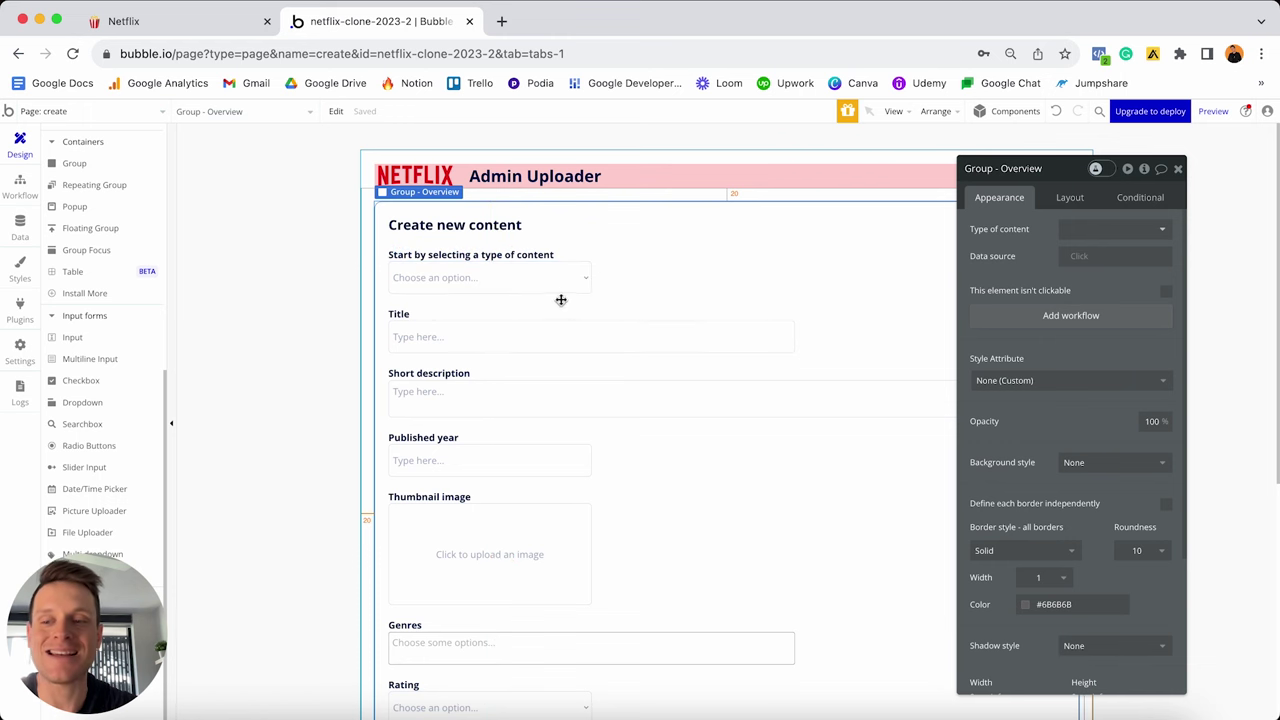
{"action": "scroll", "coordinate": [551, 297], "scroll_direction": "down", "scroll_amount": 5}
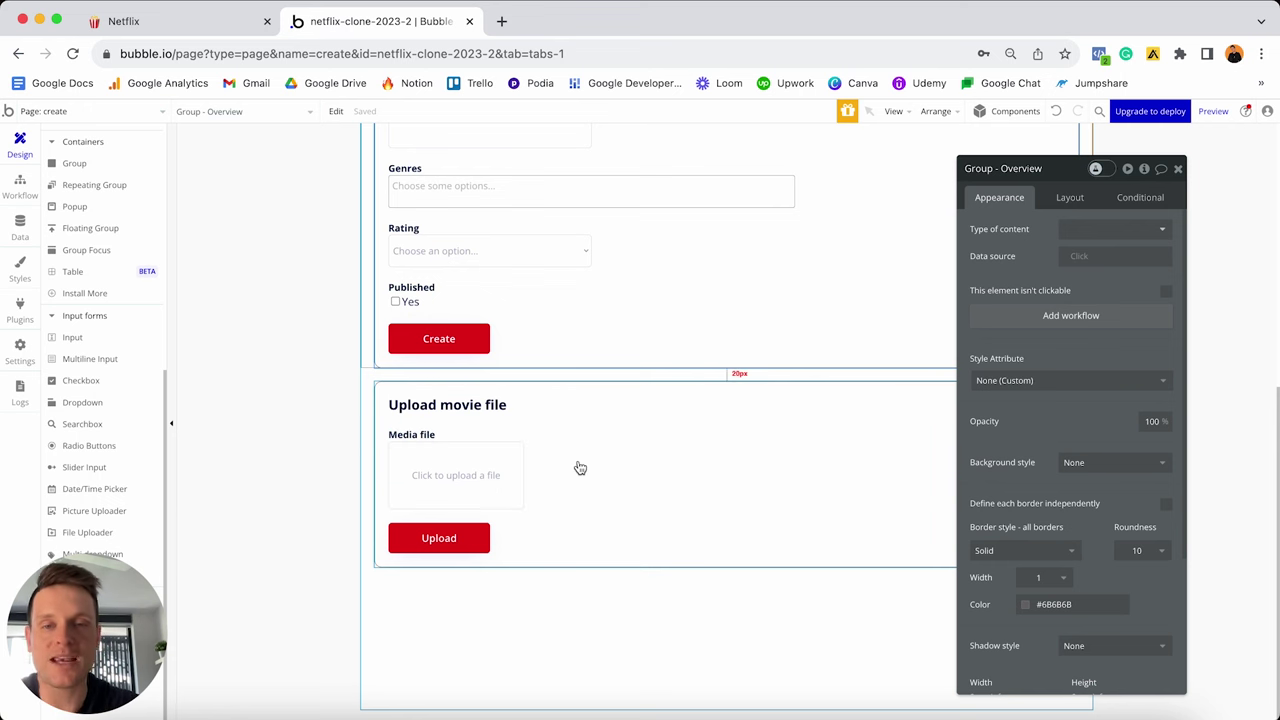
{"action": "scroll", "coordinate": [580, 468], "scroll_direction": "up", "scroll_amount": 5}
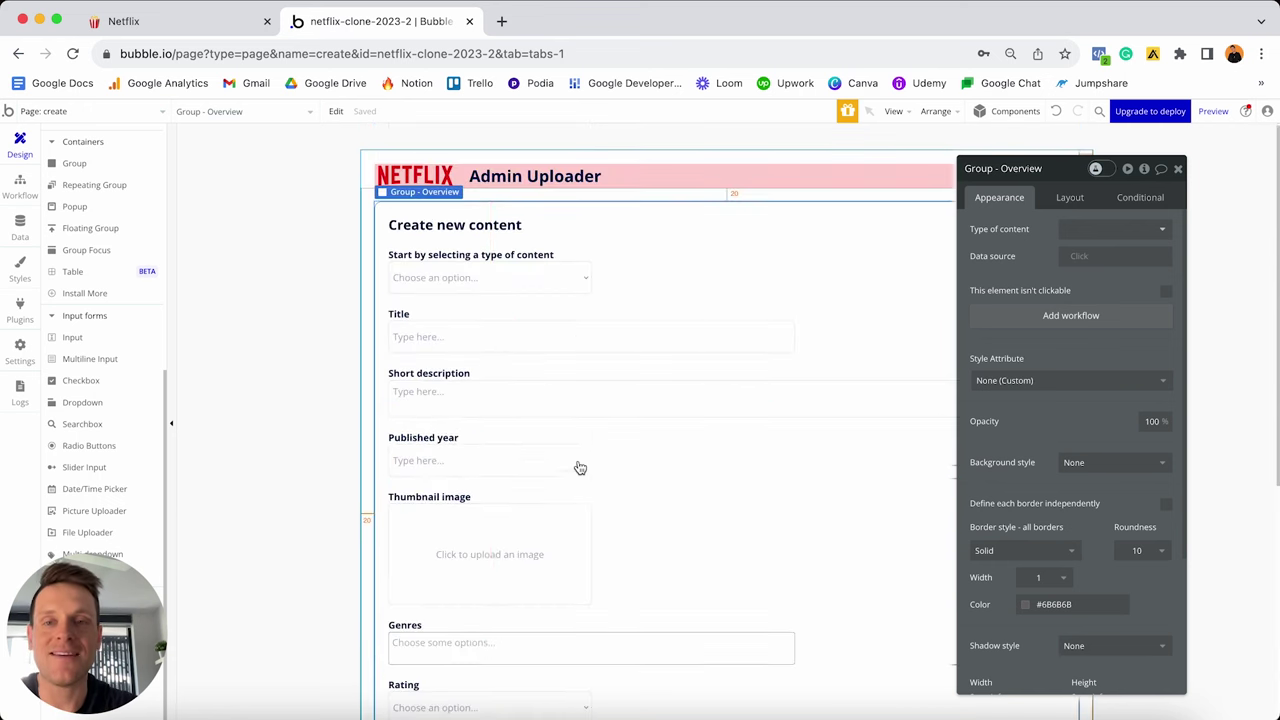
{"action": "left_click", "coordinate": [508, 276]}
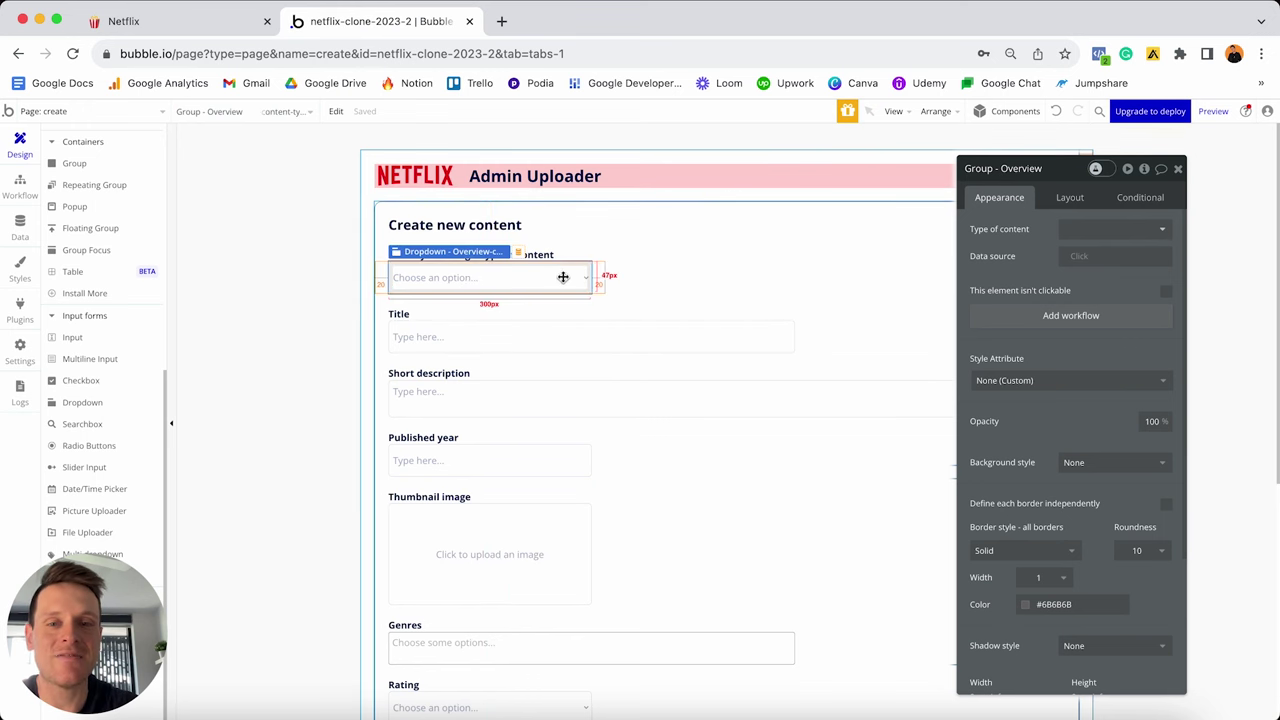
{"action": "scroll", "coordinate": [540, 280], "scroll_direction": "down", "scroll_amount": 5}
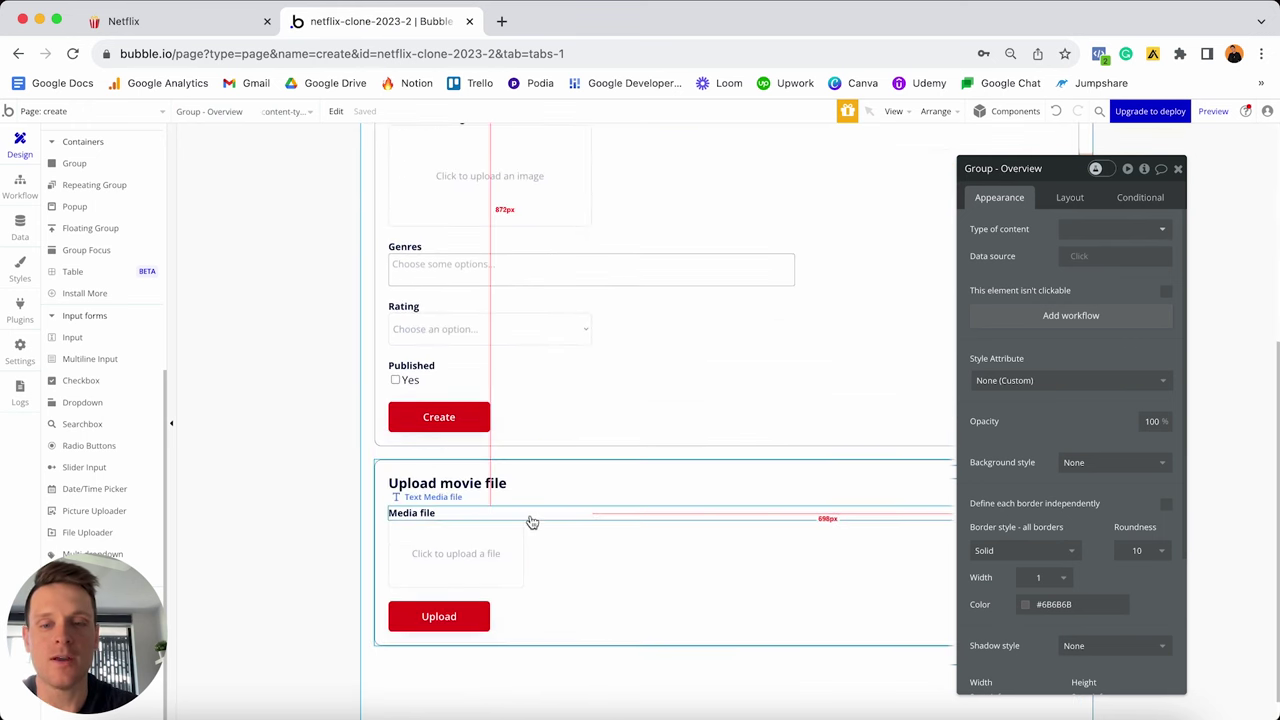
Step: Give the Show Group - Movie step an Only when condition: Dropdown - Overview-content-type's value is Movie
{"action": "left_click", "coordinate": [20, 186]}
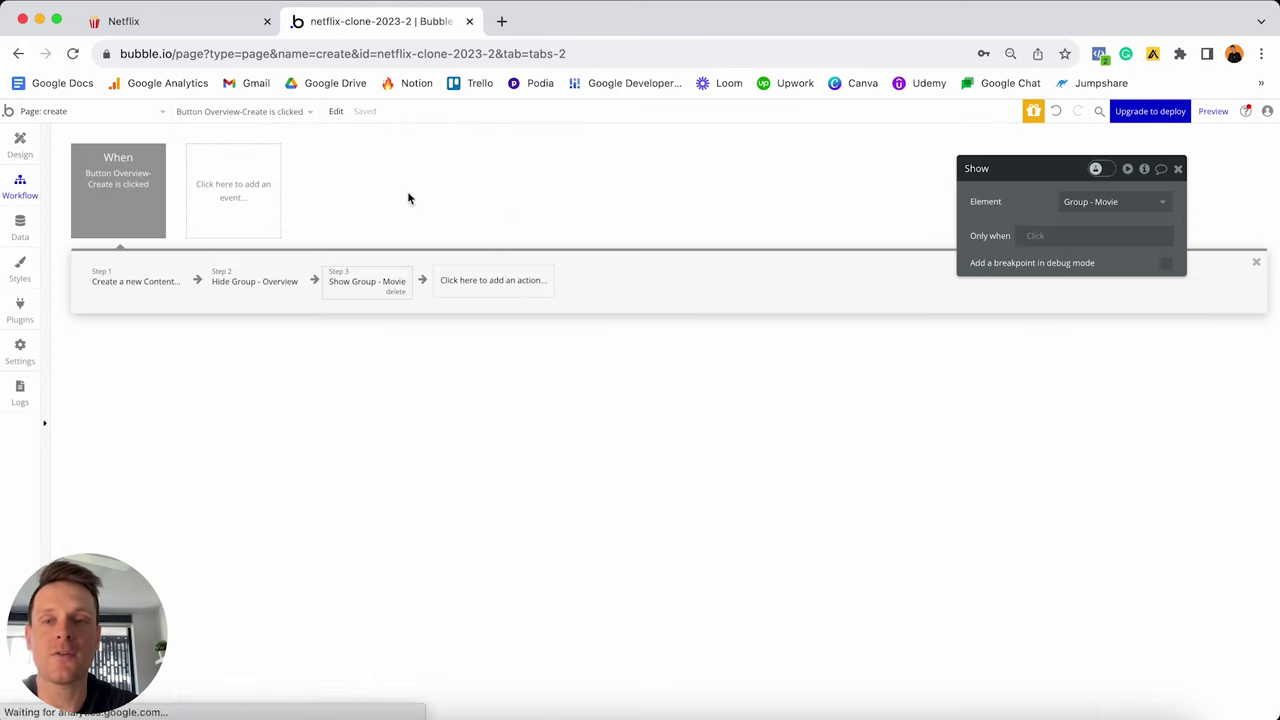
{"action": "left_click_drag", "start_coordinate": [1037, 173], "coordinate": [602, 194]}
{"action": "left_click", "coordinate": [598, 256]}
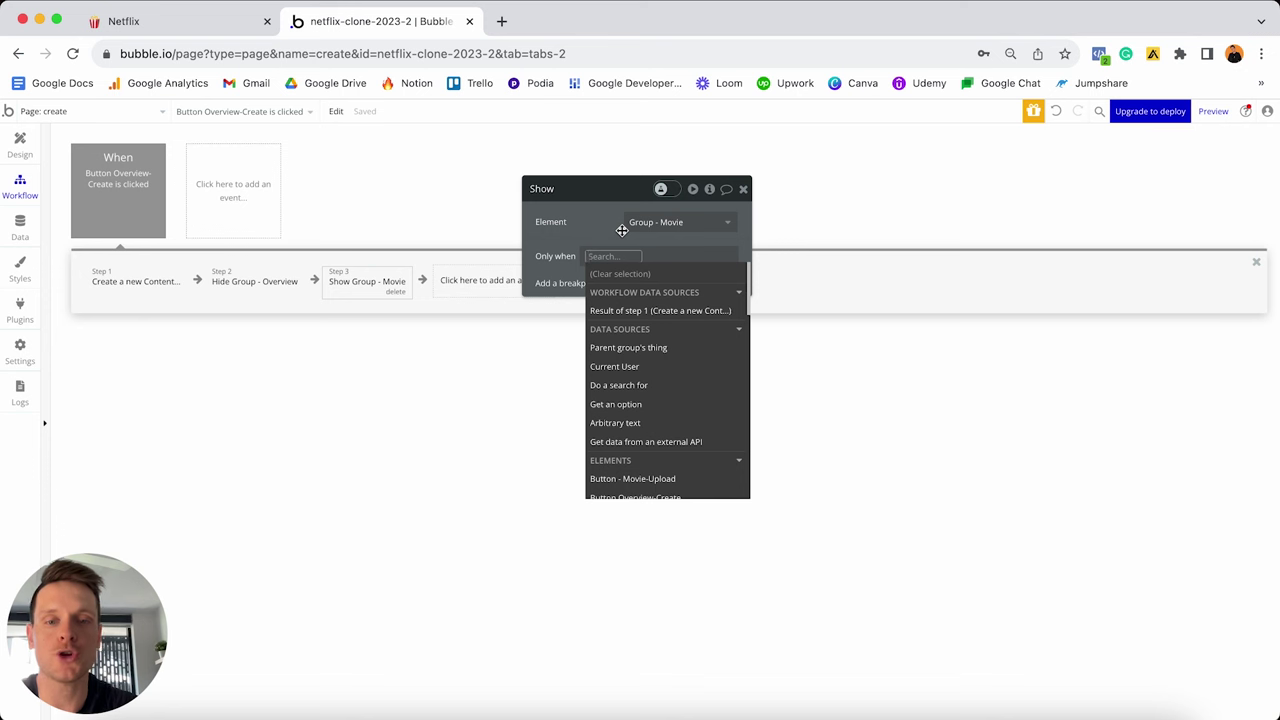
{"action": "type", "text": "drop"}
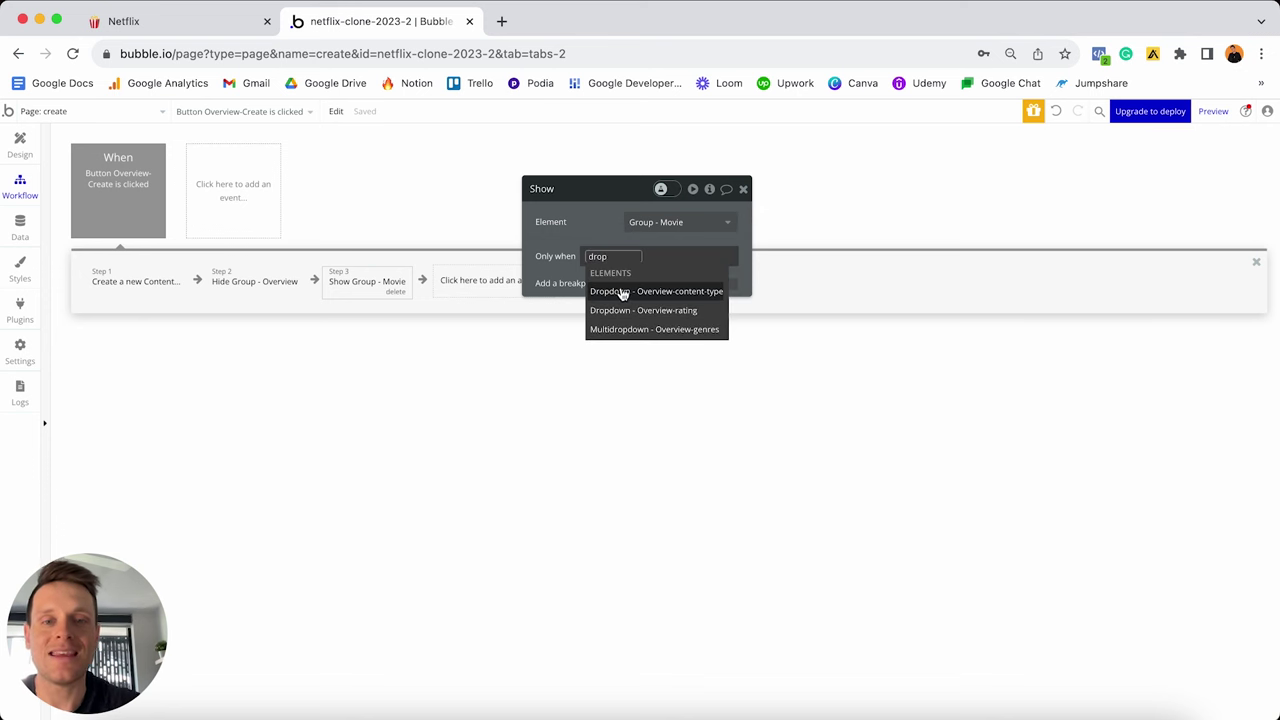
{"action": "left_click", "coordinate": [632, 292]}
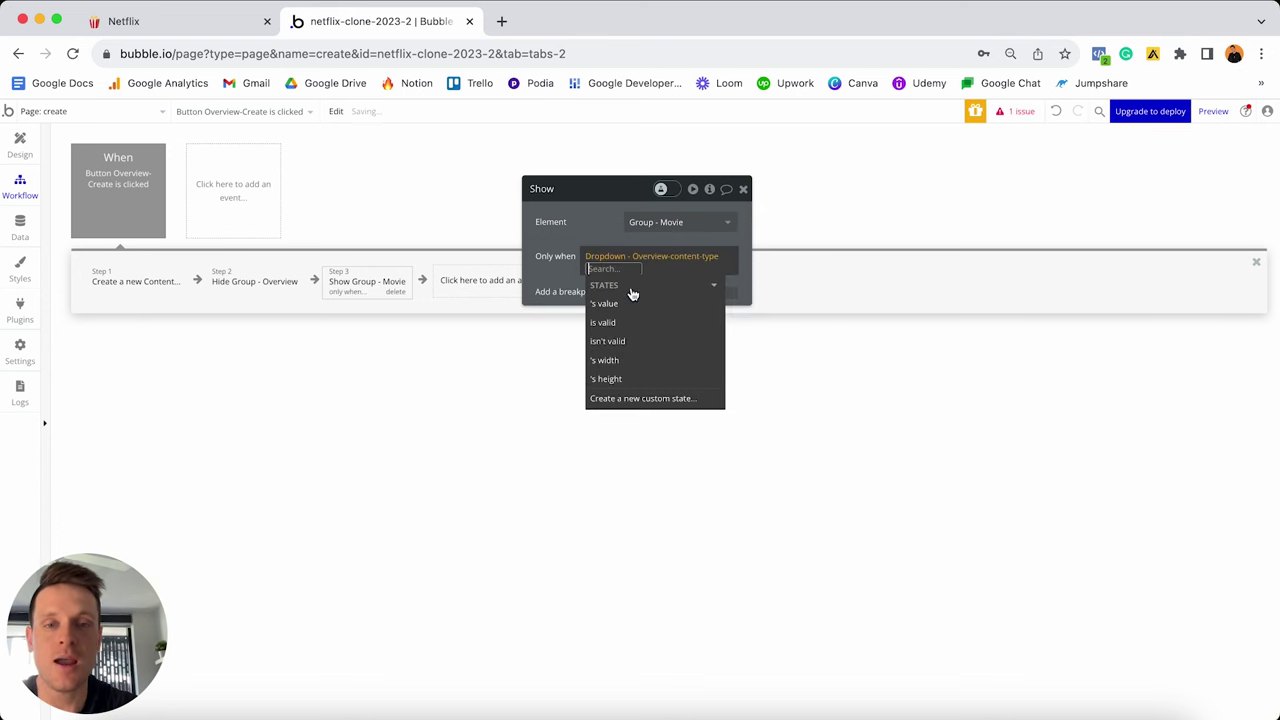
{"action": "left_click", "coordinate": [603, 304]}
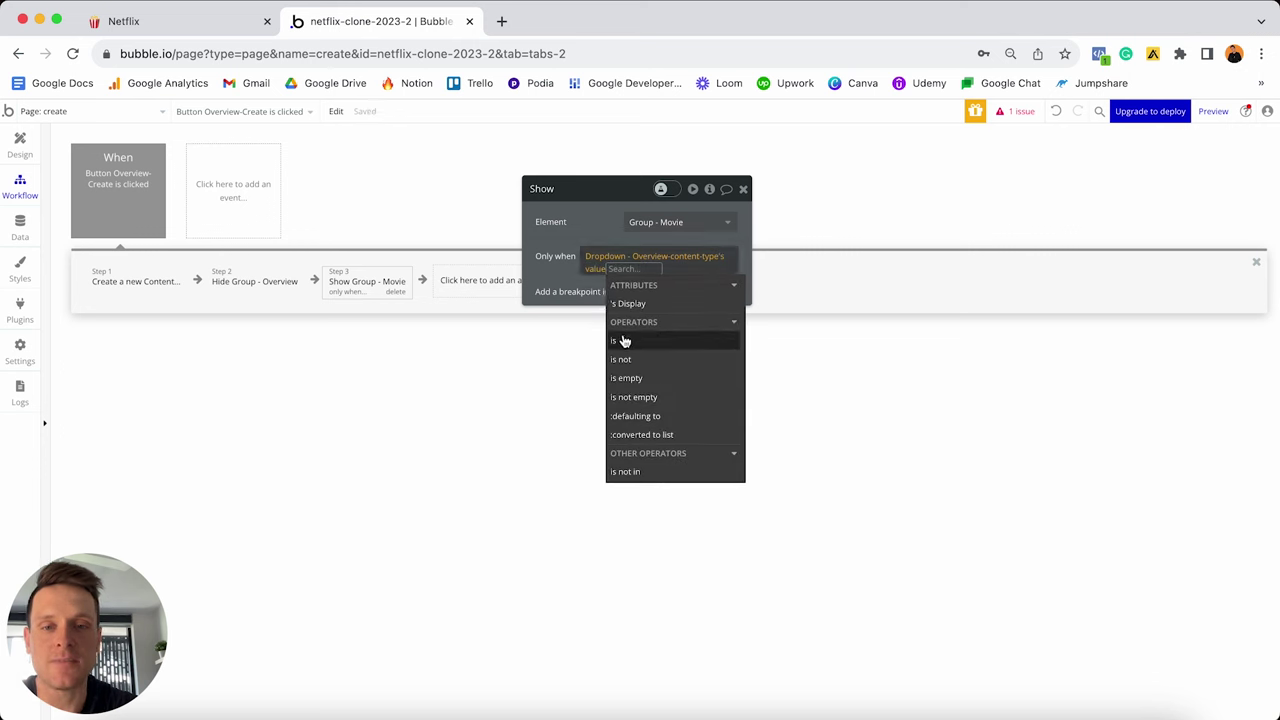
{"action": "left_click", "coordinate": [626, 341]}
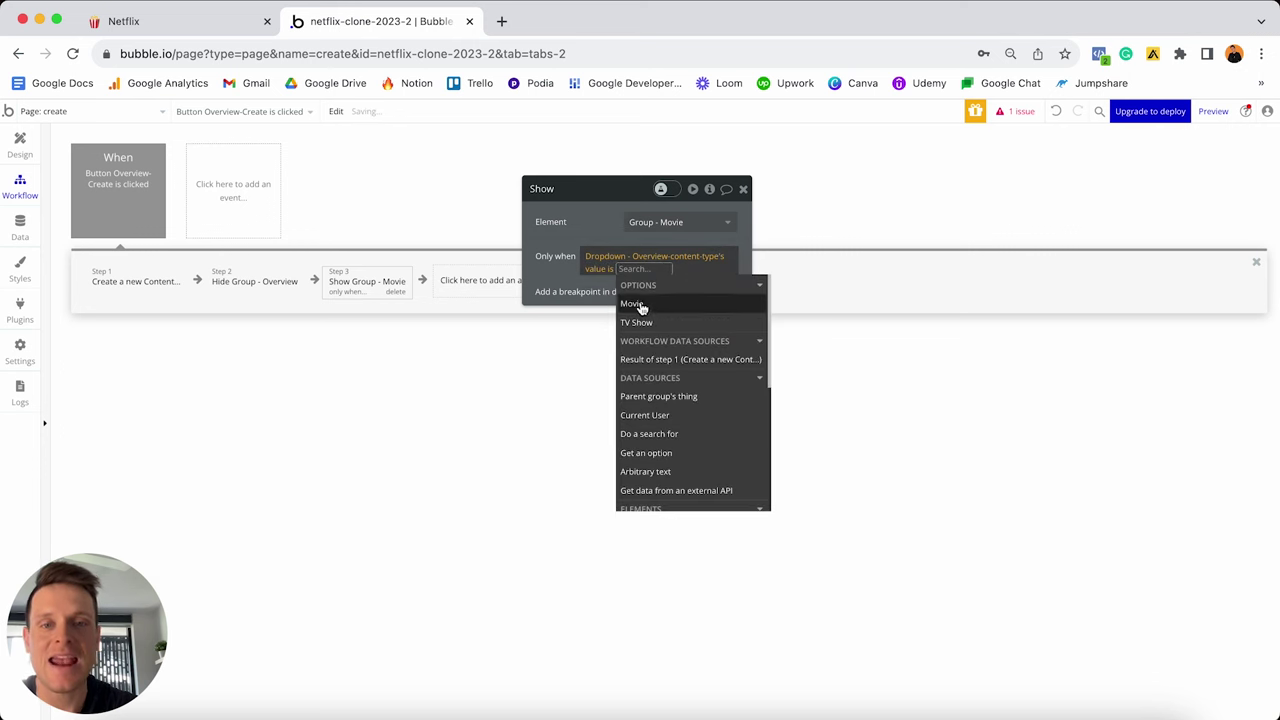
{"action": "left_click", "coordinate": [633, 304]}
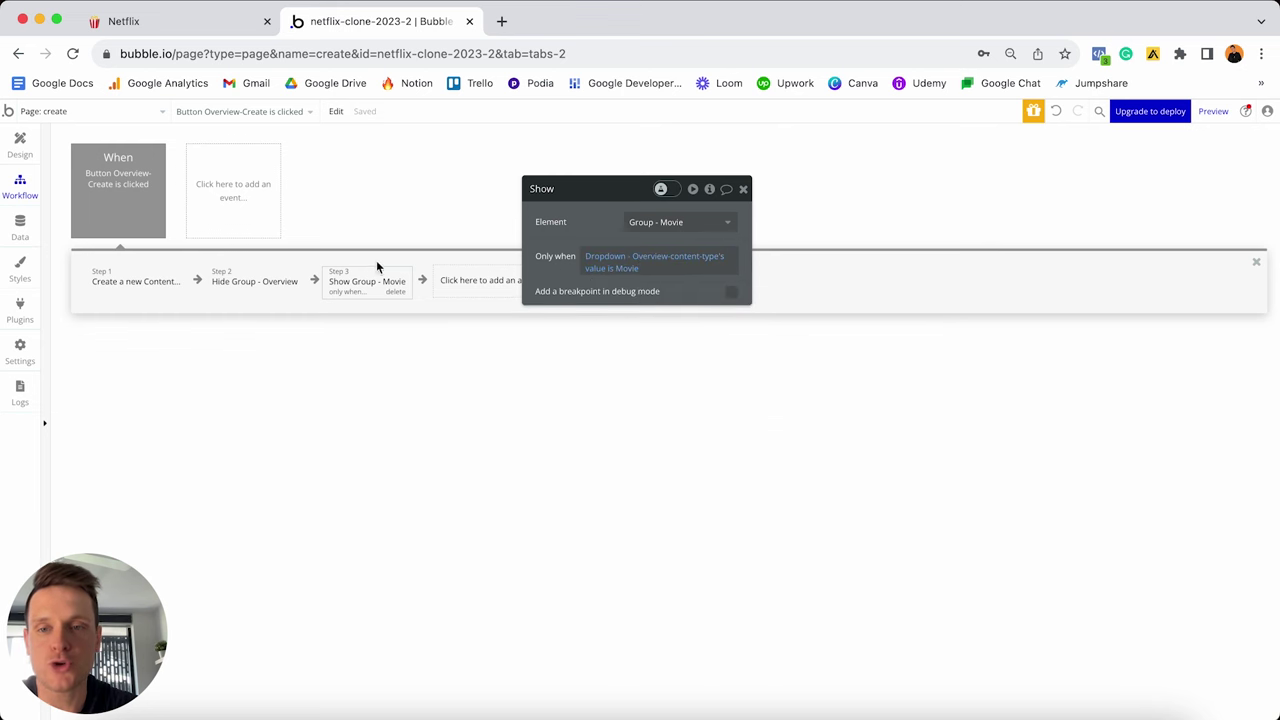
{"action": "mouse_move", "coordinate": [380, 282]}
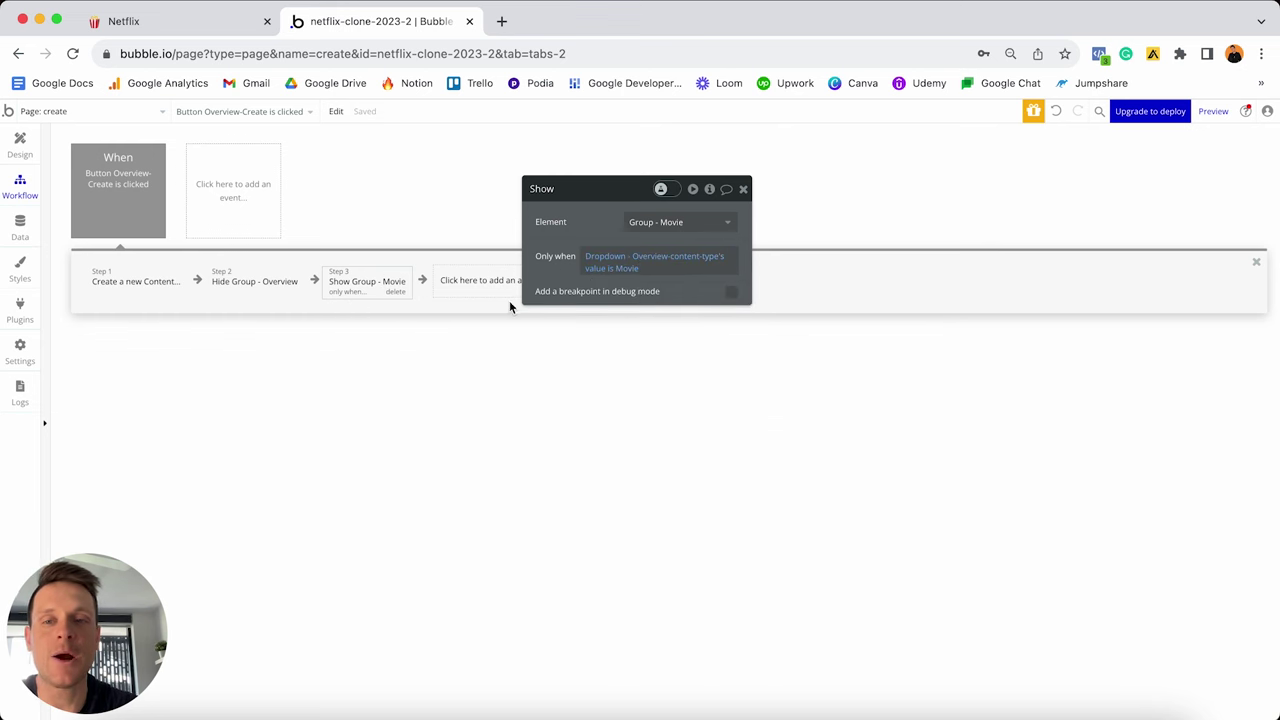
Step: Preview the app, choose Movie as content type and Create, and confirm the Upload movie file group appears
{"action": "left_click", "coordinate": [1212, 111]}
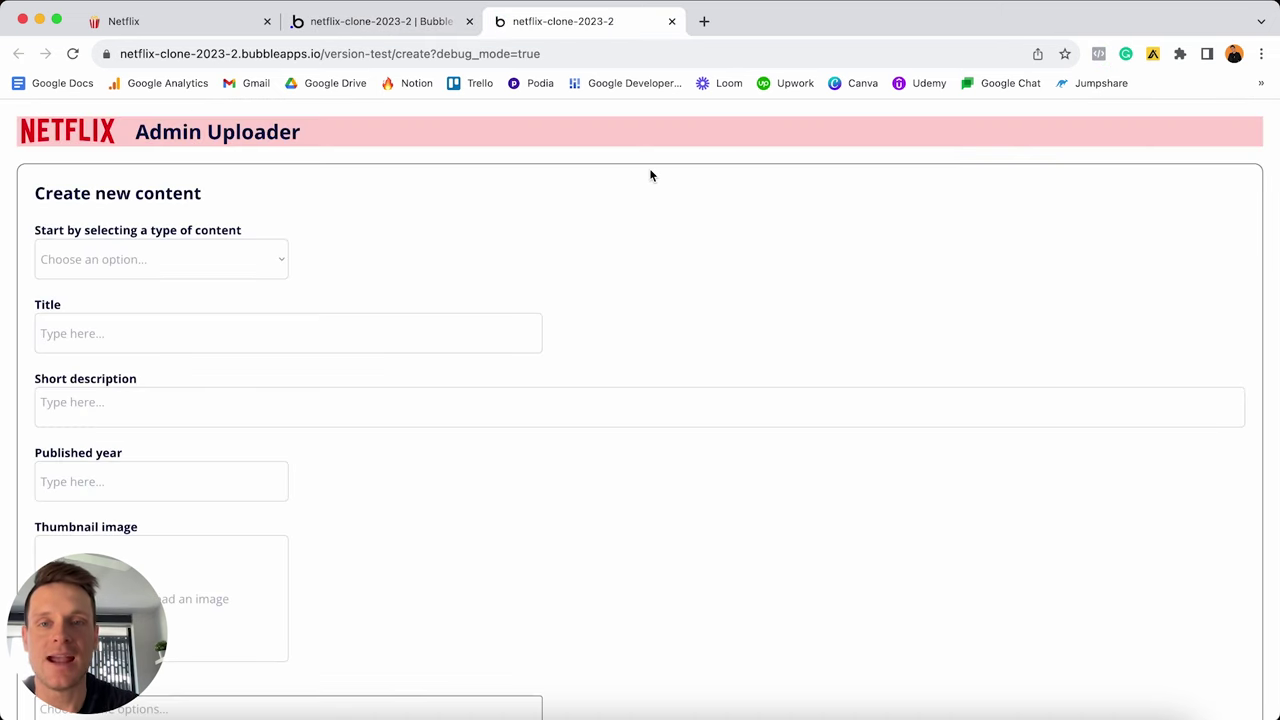
{"action": "scroll", "coordinate": [313, 266], "scroll_direction": "down", "scroll_amount": 7}
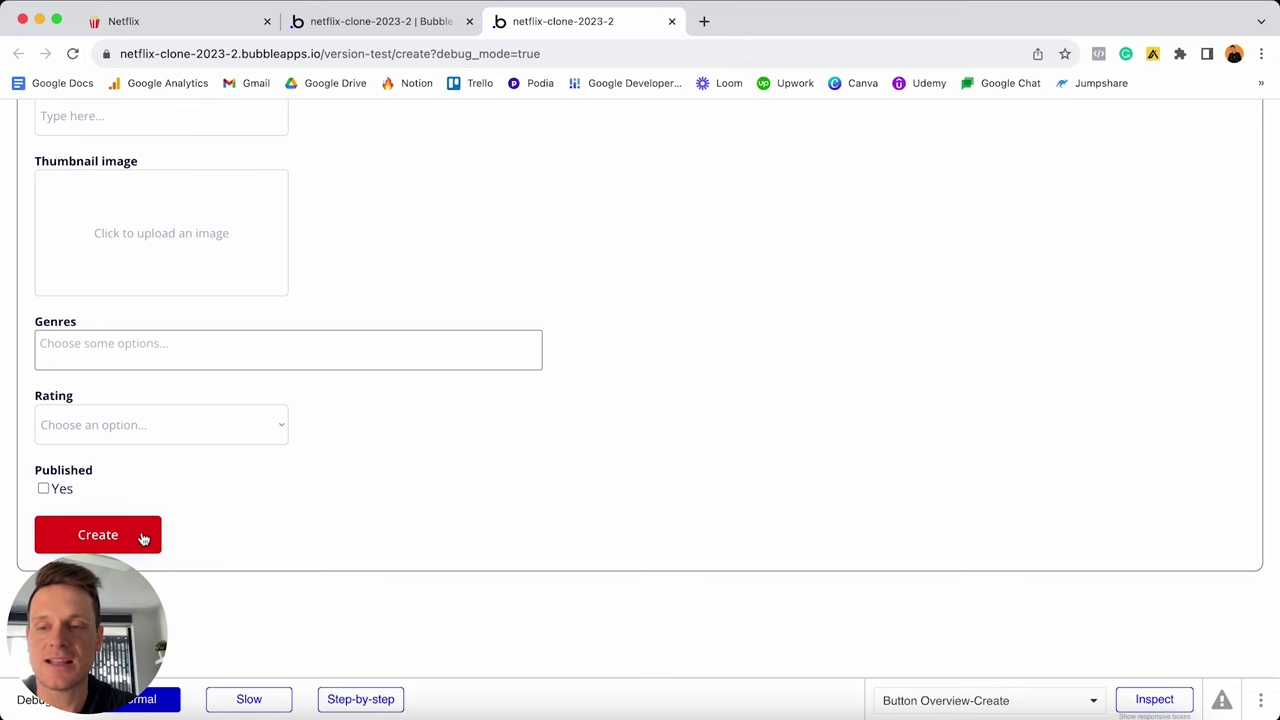
{"action": "scroll", "coordinate": [145, 534], "scroll_direction": "up", "scroll_amount": 7}
{"action": "left_click", "coordinate": [199, 240]}
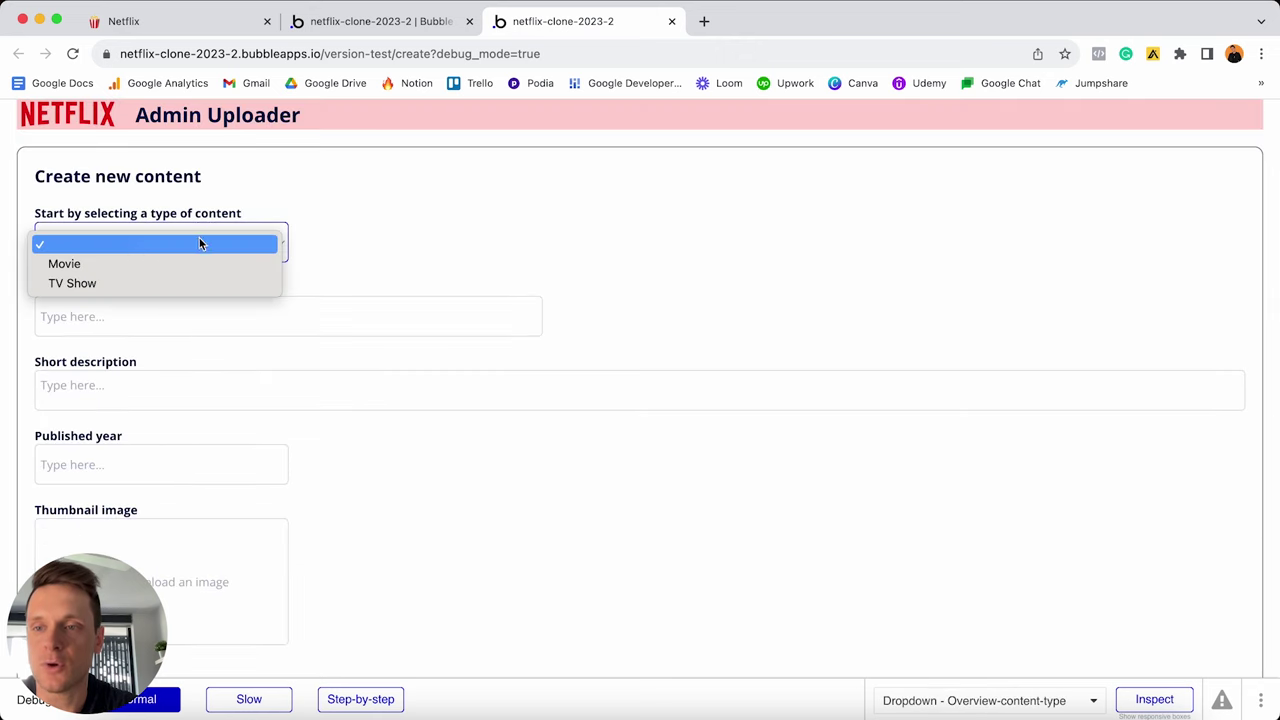
{"action": "left_click", "coordinate": [135, 263]}
{"action": "scroll", "coordinate": [246, 277], "scroll_direction": "down", "scroll_amount": 6}
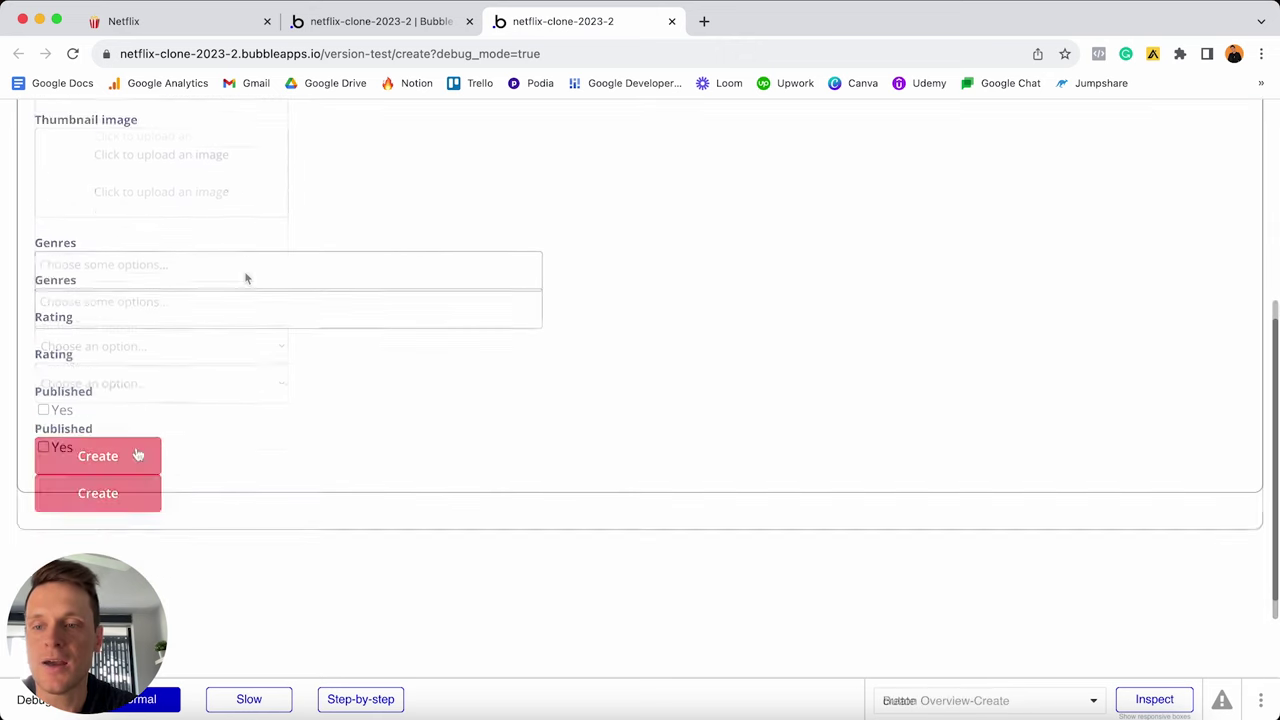
{"action": "left_click", "coordinate": [134, 457]}
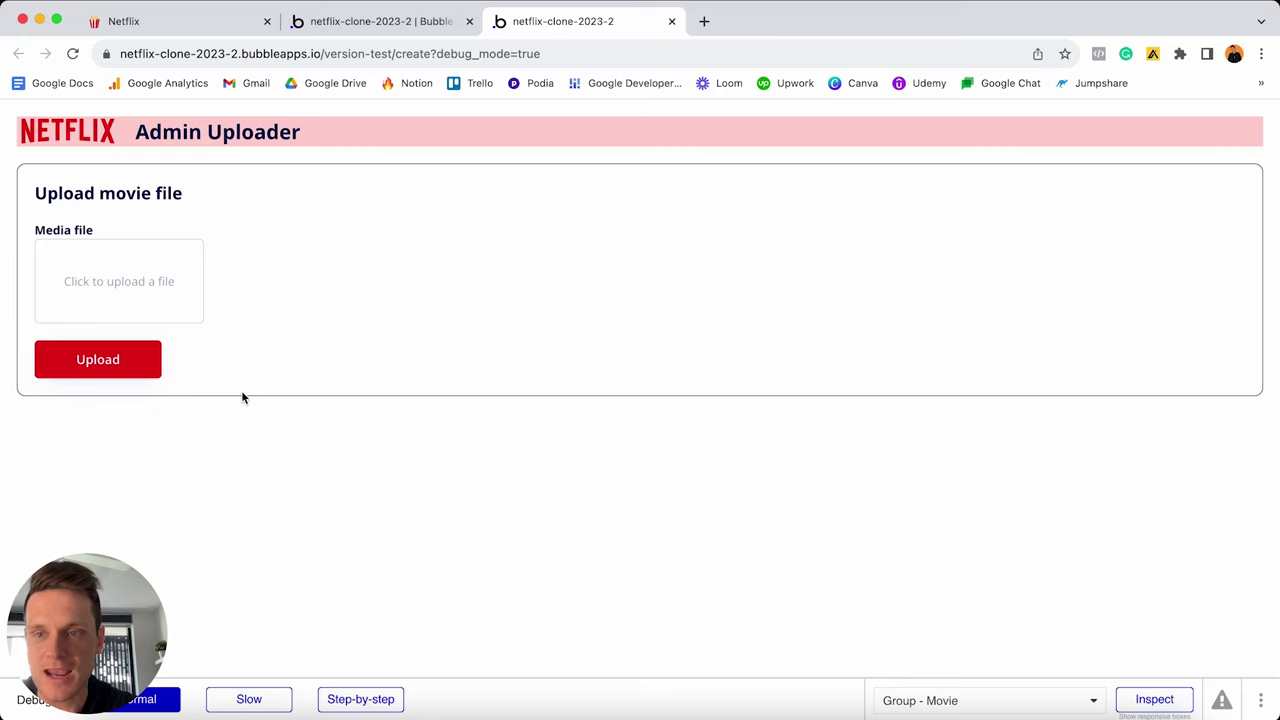
{"action": "scroll", "coordinate": [240, 397], "scroll_direction": "down", "scroll_amount": 3}
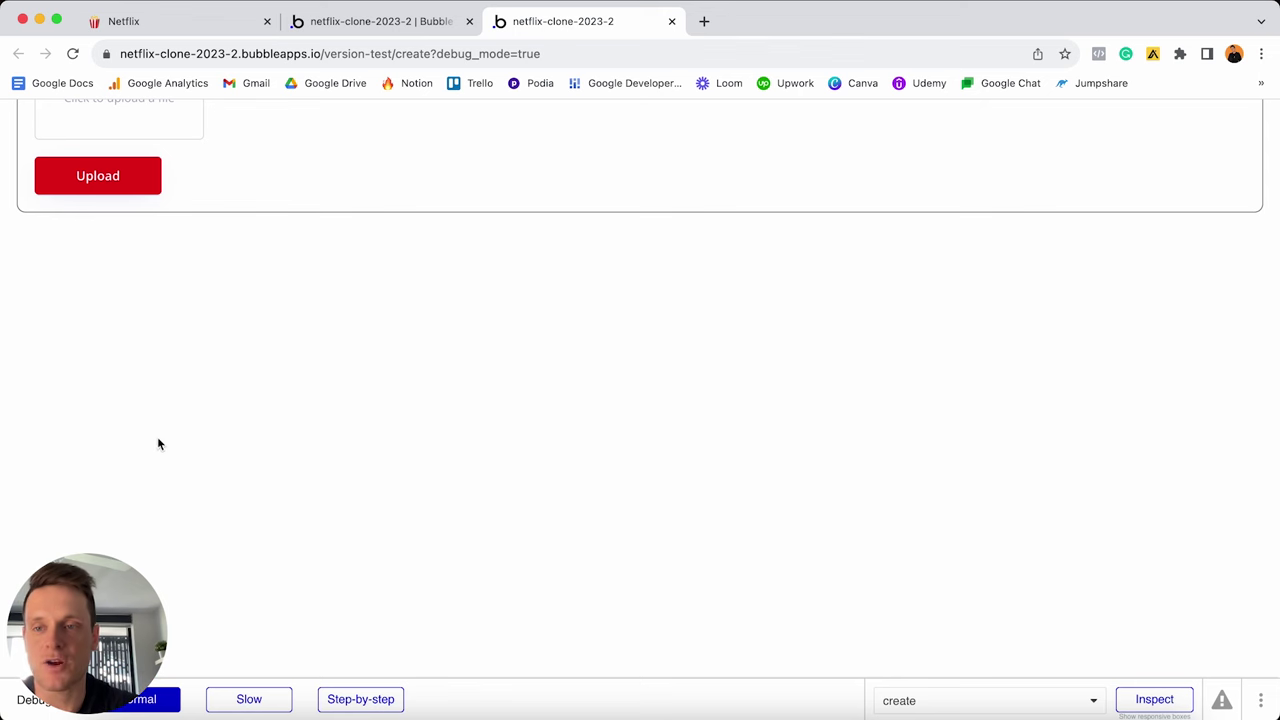
{"action": "scroll", "coordinate": [165, 452], "scroll_direction": "up", "scroll_amount": 2}
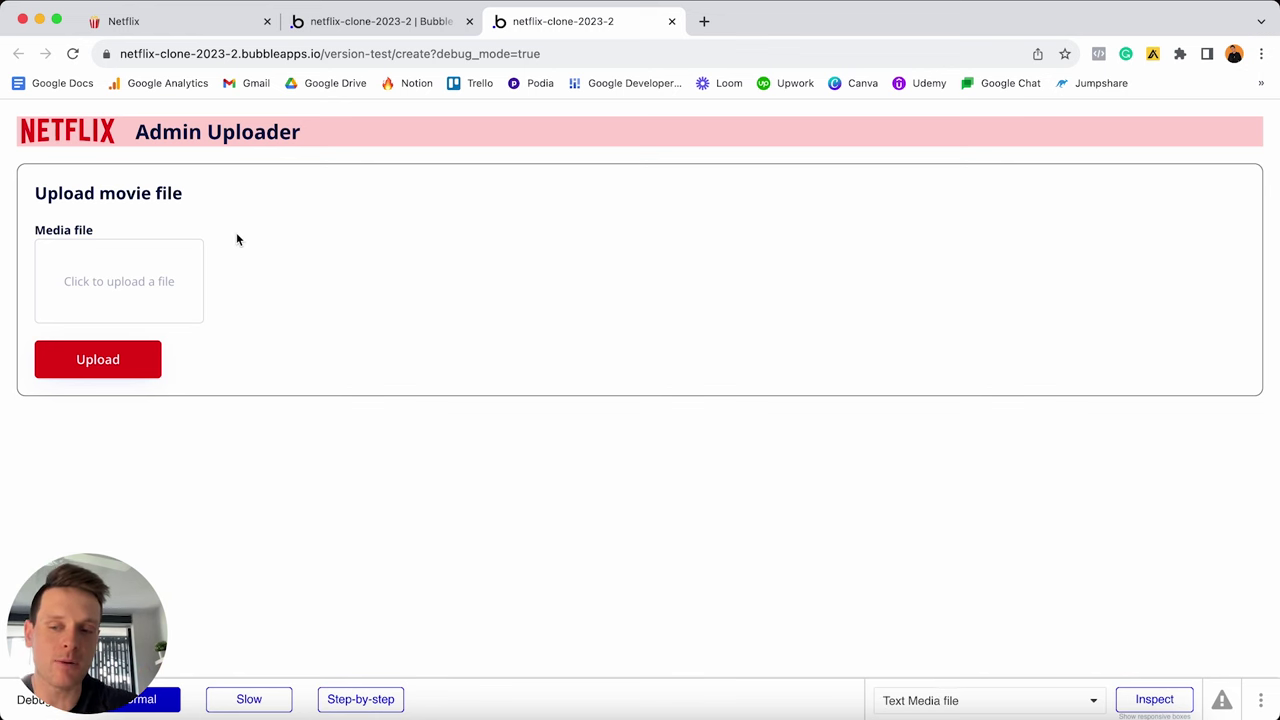
{"action": "left_click", "coordinate": [371, 35]}
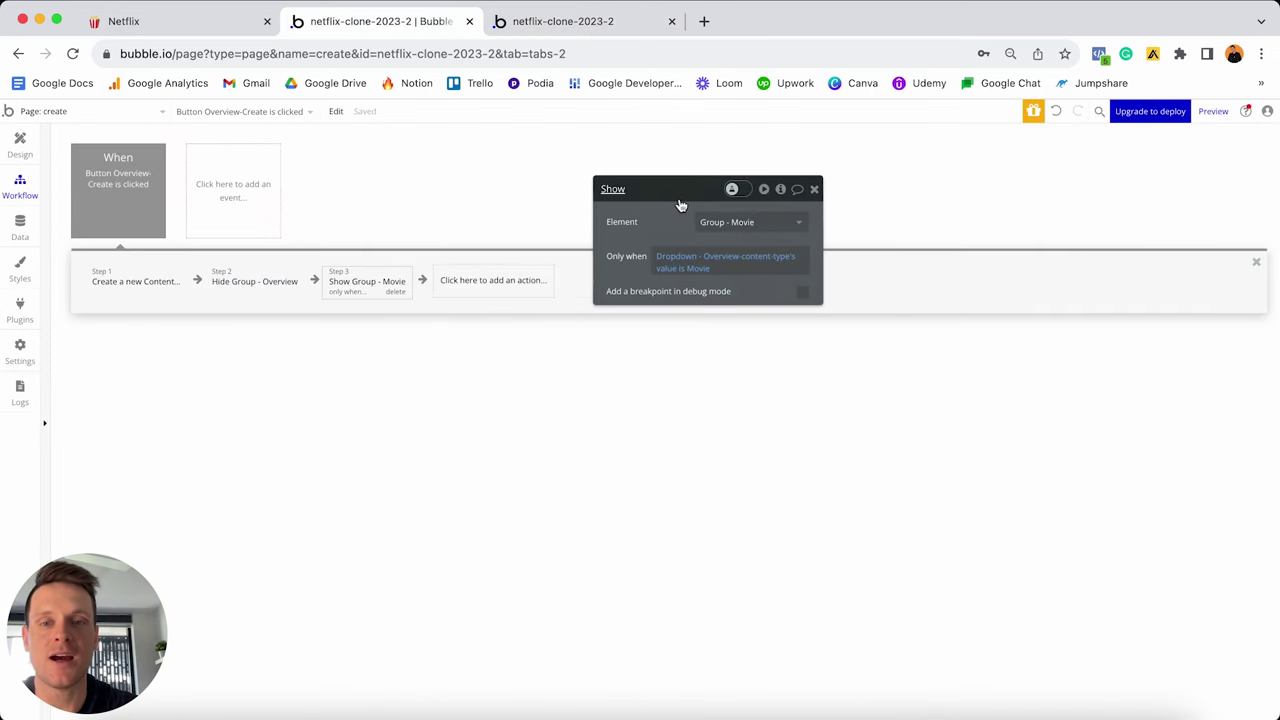
Step: Add Step 4 scrolling the page to the create element, then check and close the preview tab
{"action": "left_click", "coordinate": [500, 285]}
{"action": "type", "text": "scrol"}
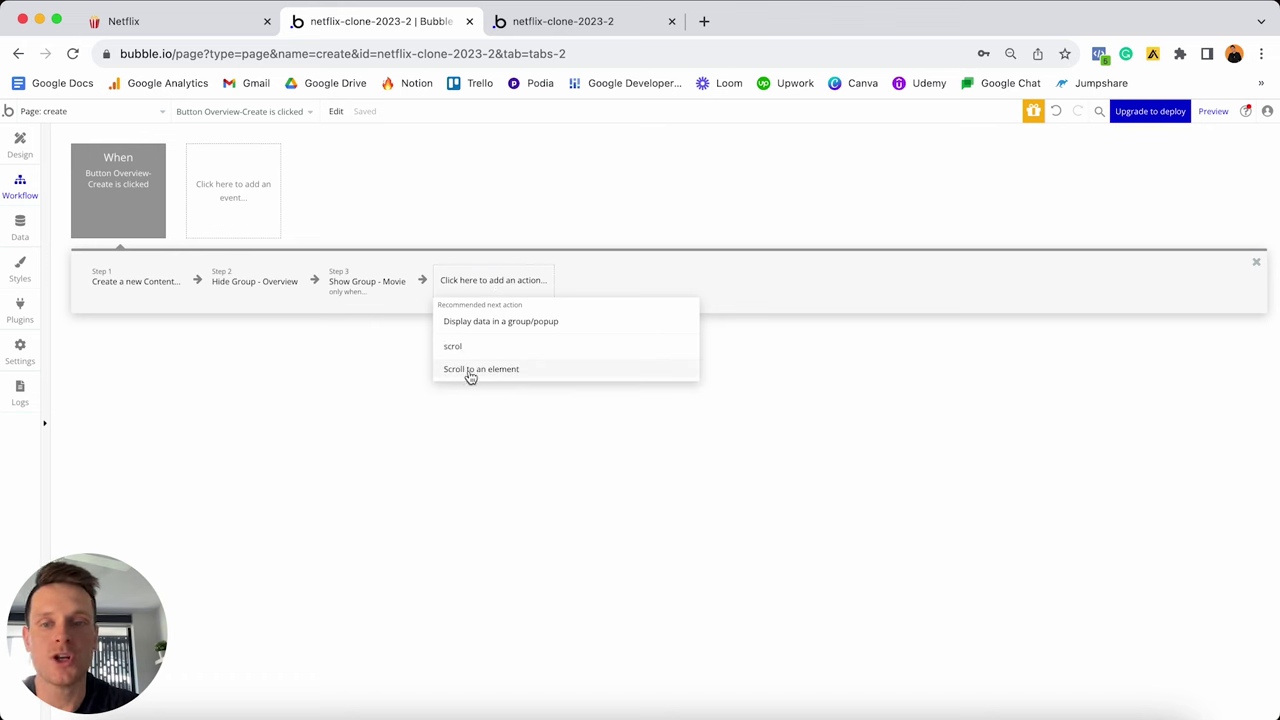
{"action": "left_click", "coordinate": [483, 370]}
{"action": "left_click", "coordinate": [808, 220]}
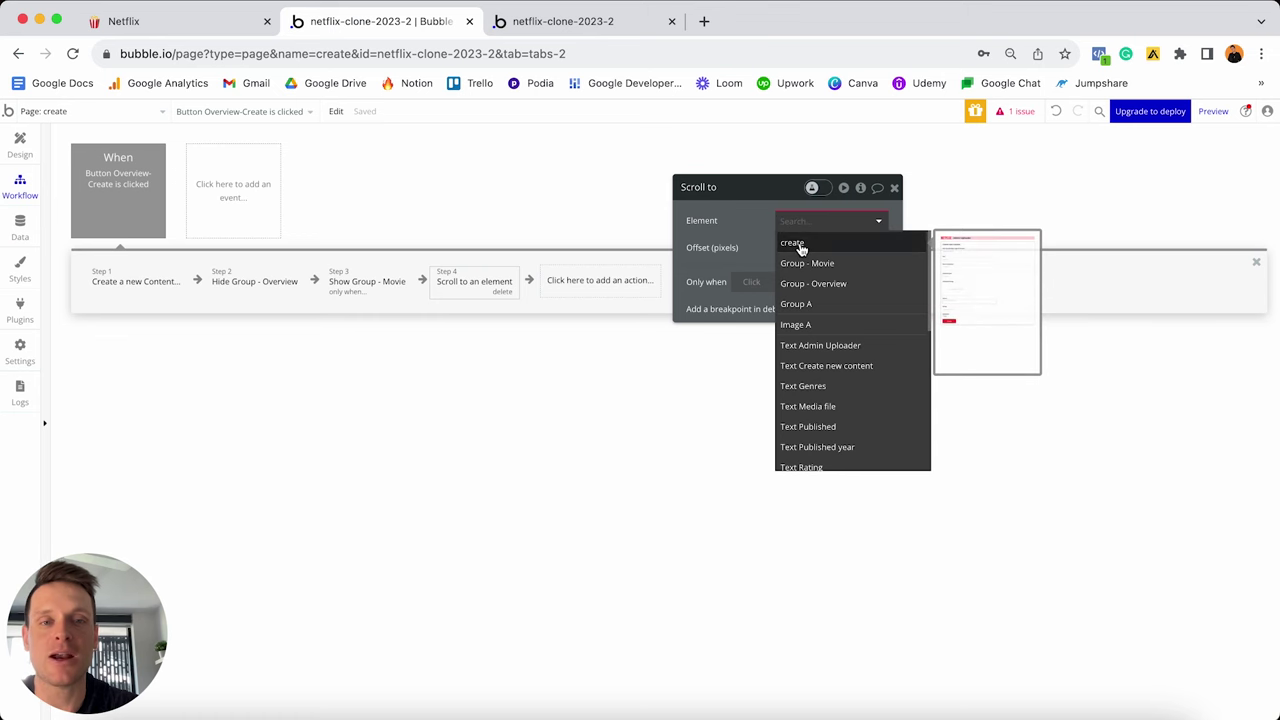
{"action": "left_click", "coordinate": [795, 243]}
{"action": "left_click", "coordinate": [563, 21]}
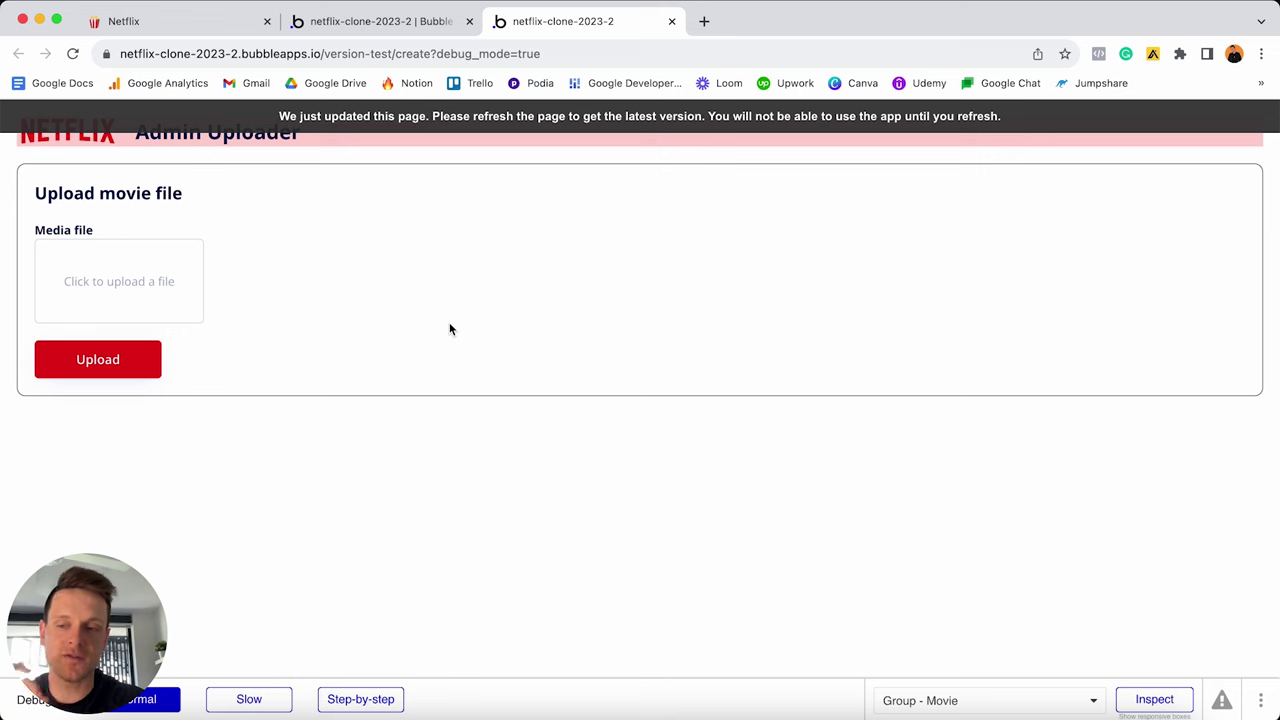
{"action": "left_click", "coordinate": [672, 21]}
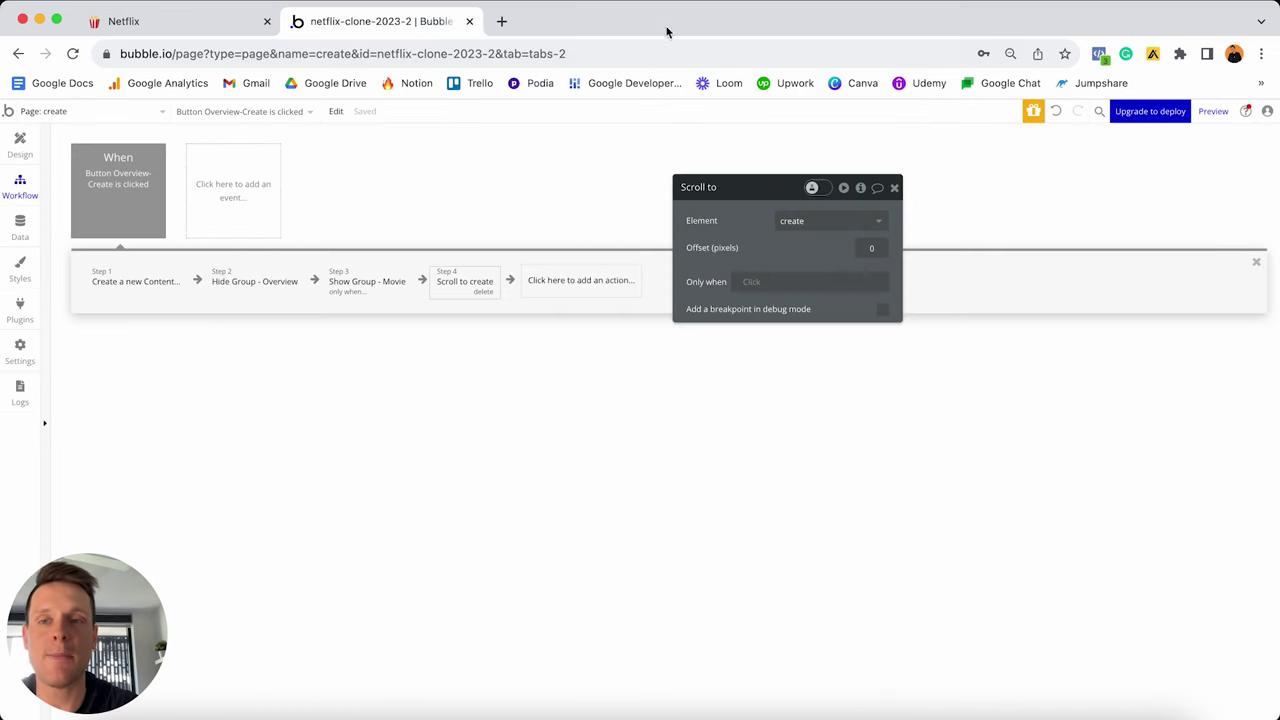
Step: Select the Upload button in the movie group and add a new workflow for it
{"action": "left_click", "coordinate": [20, 145]}
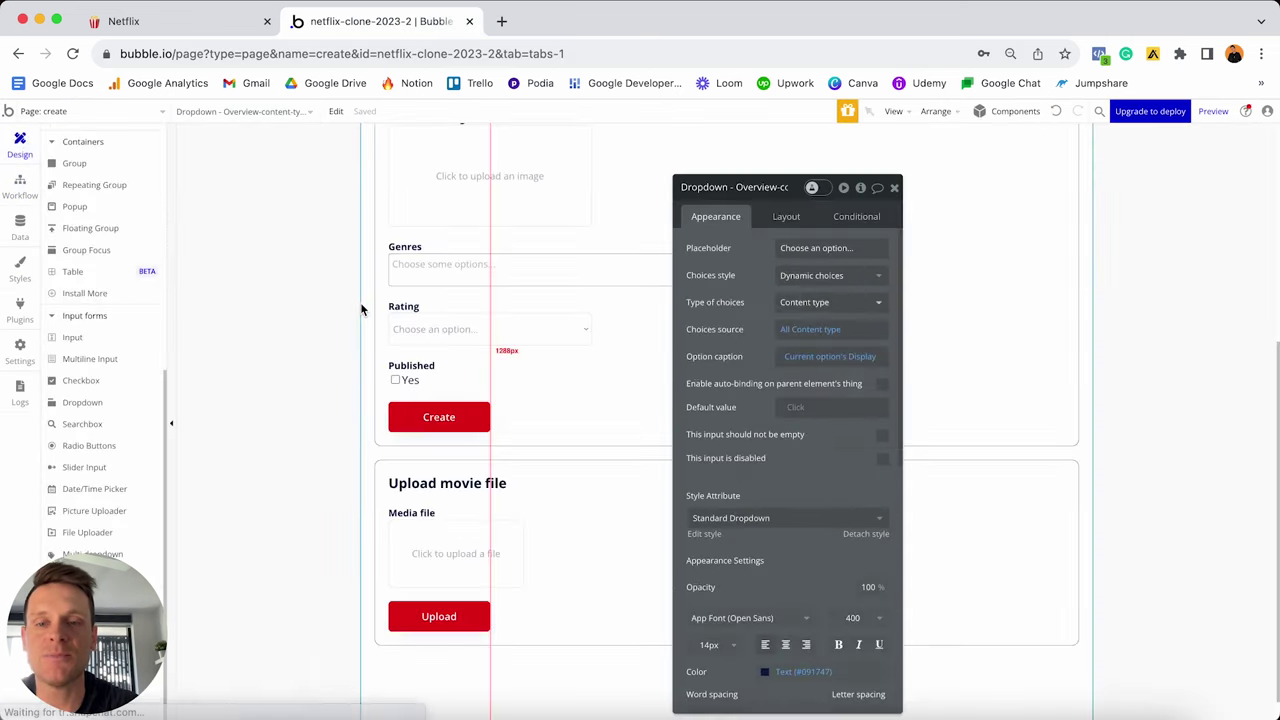
{"action": "scroll", "coordinate": [362, 310], "scroll_direction": "down", "scroll_amount": 1}
{"action": "left_click", "coordinate": [448, 540]}
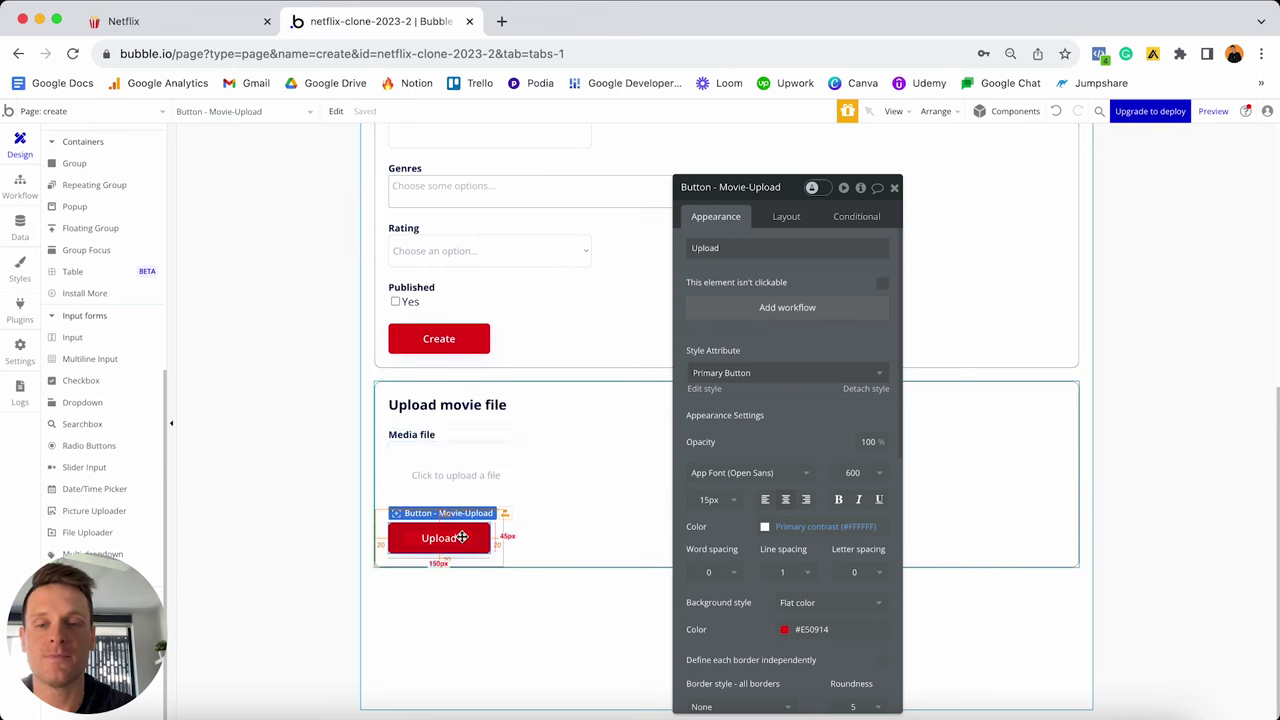
{"action": "left_click", "coordinate": [781, 310]}
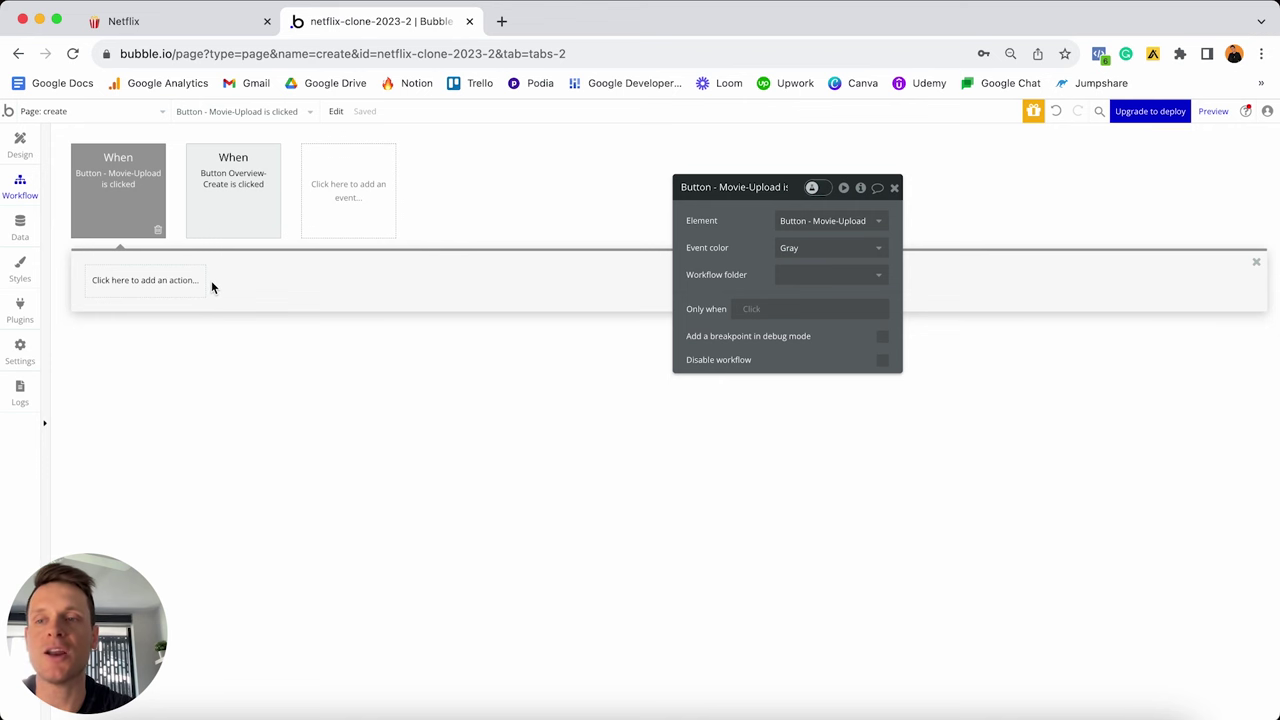
{"action": "left_click", "coordinate": [24, 228]}
Step: Check Movie Content's fields in Data types, then start adding an action to the Movie-Upload workflow
{"action": "left_click", "coordinate": [100, 163]}
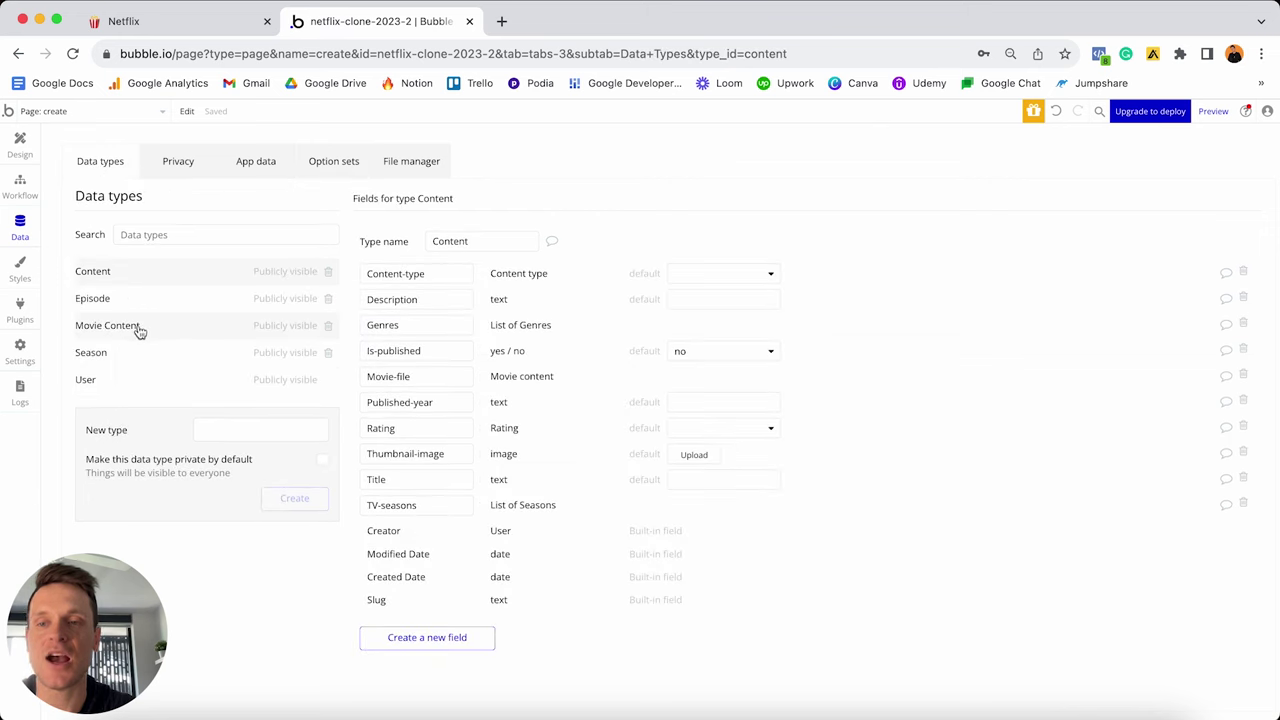
{"action": "left_click", "coordinate": [141, 330]}
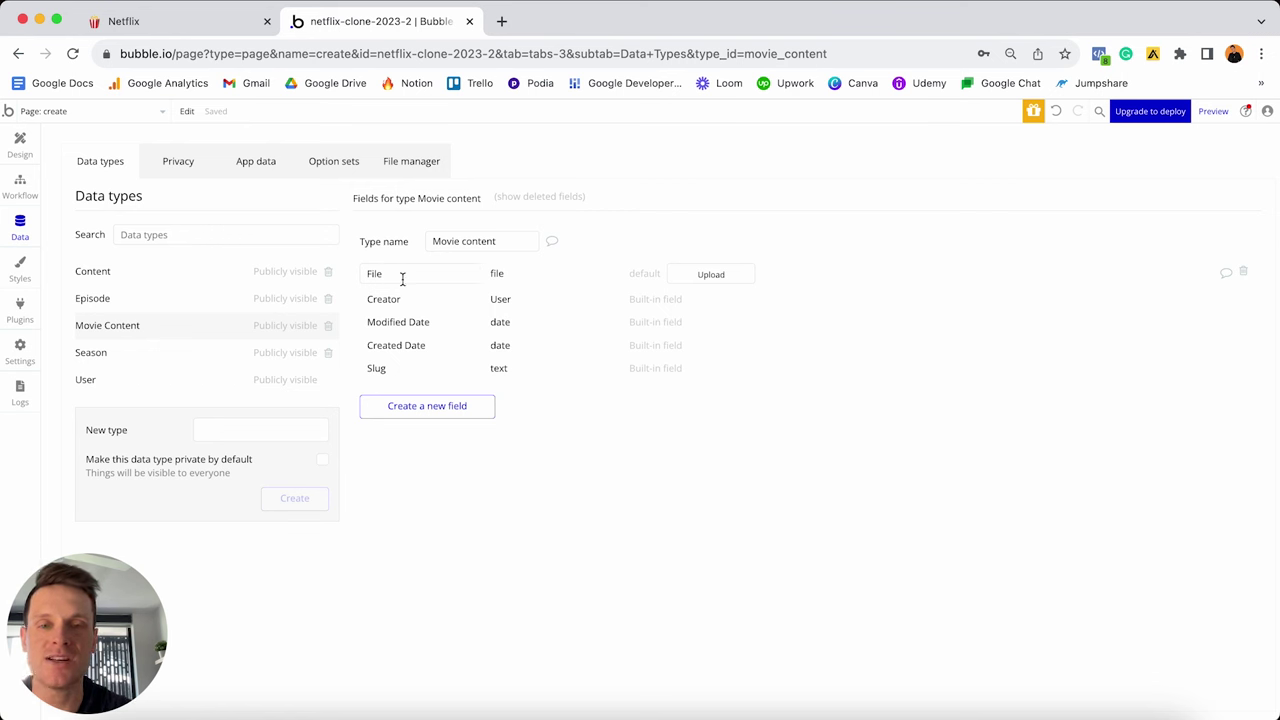
{"action": "left_click", "coordinate": [20, 186]}
{"action": "left_click", "coordinate": [136, 282]}
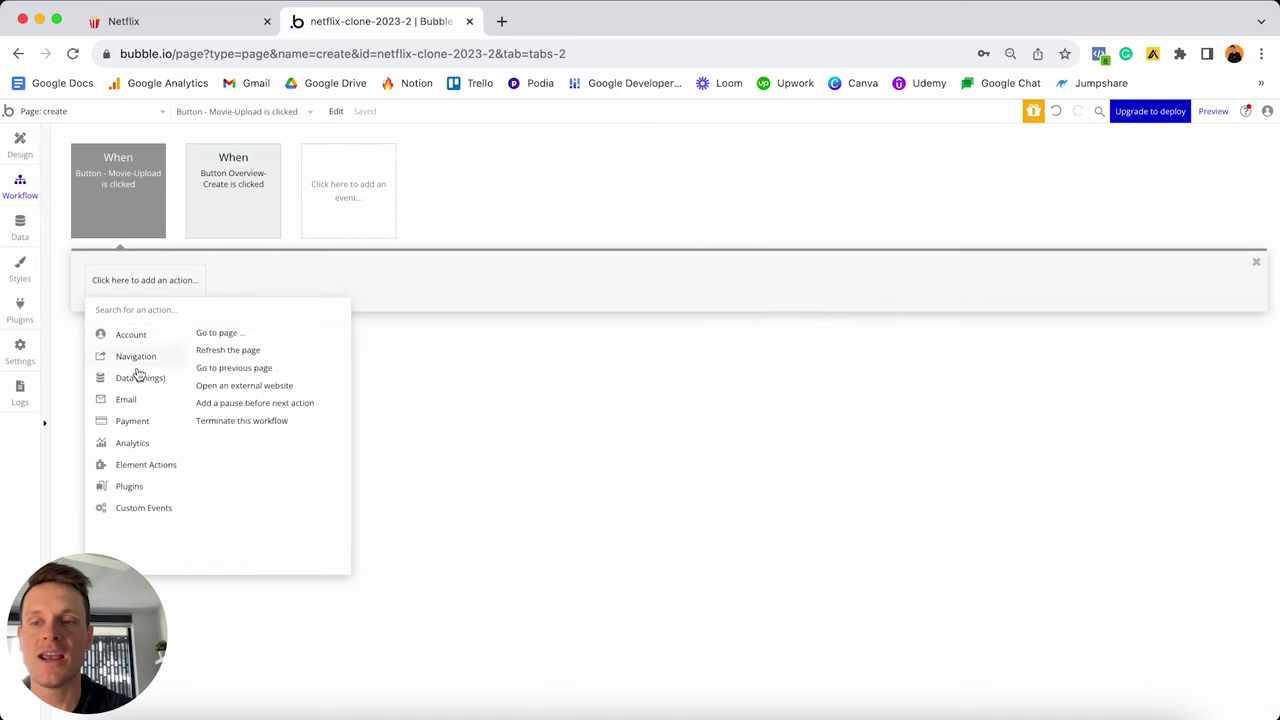
Step: Add a Create a new thing step of type Movie content
{"action": "mouse_move", "coordinate": [137, 377]}
{"action": "left_click", "coordinate": [231, 333]}
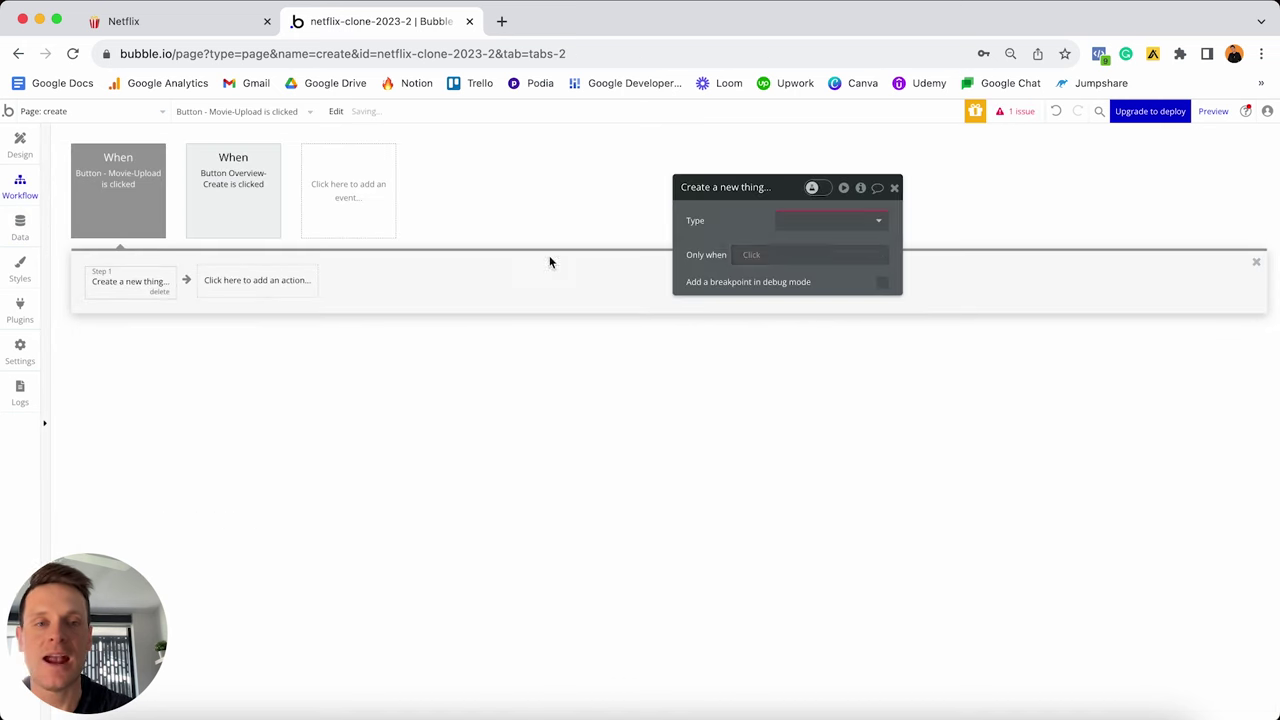
{"action": "left_click", "coordinate": [827, 221]}
{"action": "left_click", "coordinate": [801, 298]}
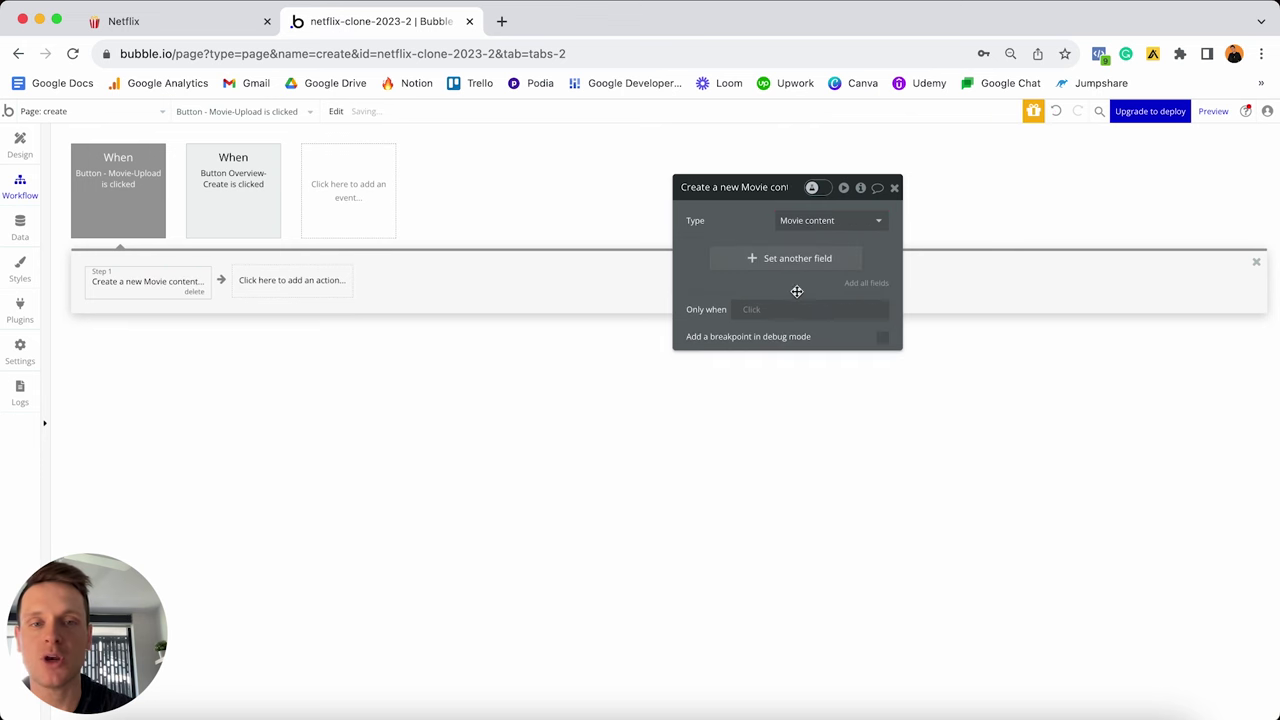
Step: Set the new record's File field to FileUploader - Movie-file's value
{"action": "left_click", "coordinate": [762, 259]}
{"action": "left_click", "coordinate": [700, 254]}
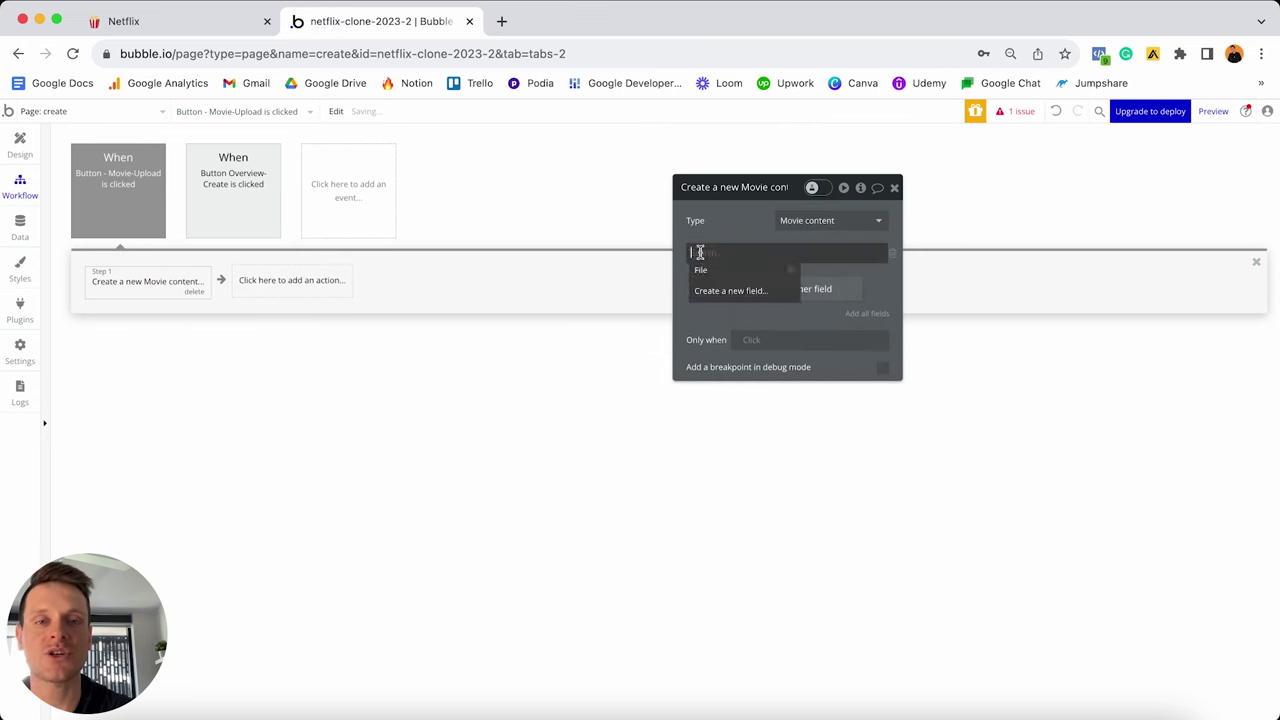
{"action": "left_click", "coordinate": [709, 272]}
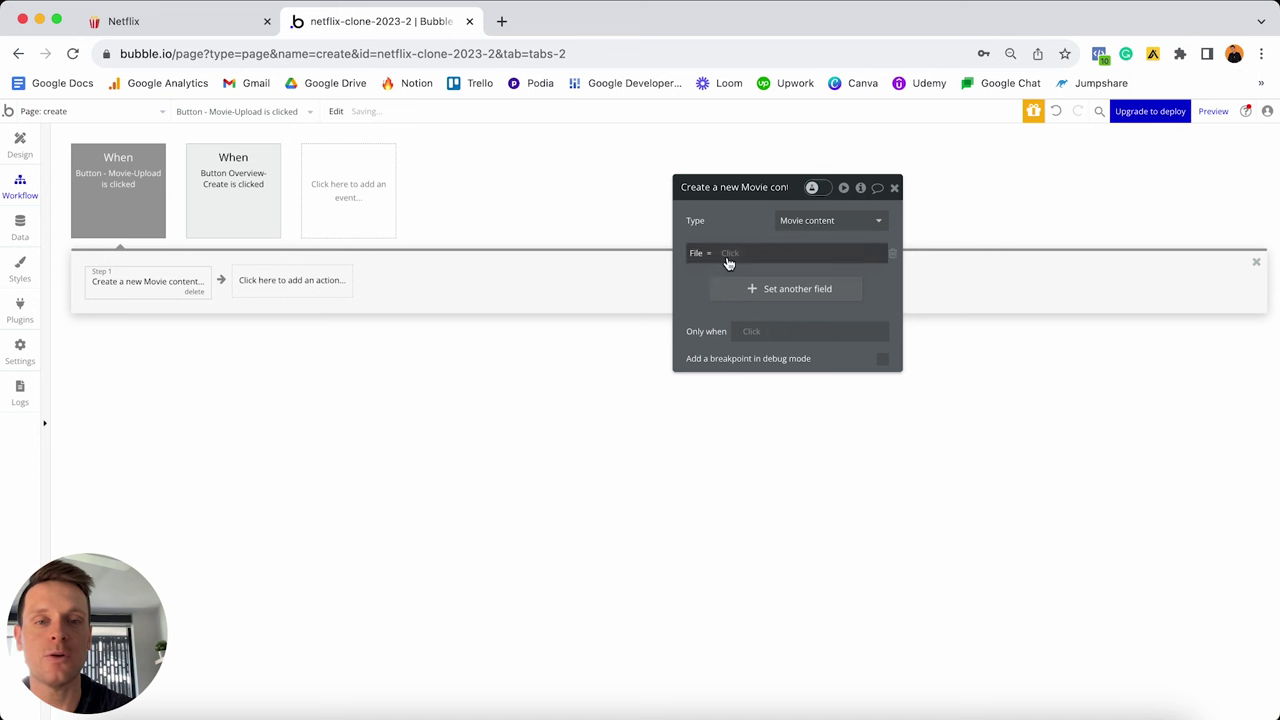
{"action": "left_click", "coordinate": [724, 253]}
{"action": "type", "text": "file"}
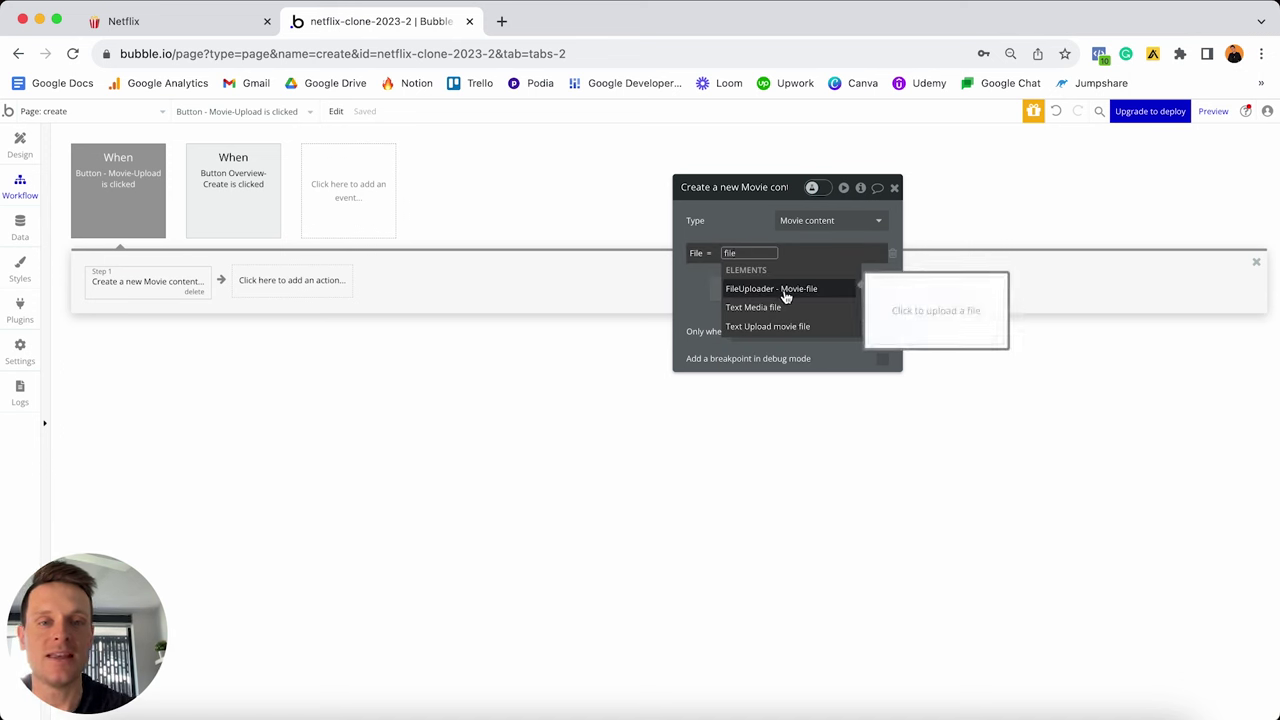
{"action": "left_click", "coordinate": [775, 289]}
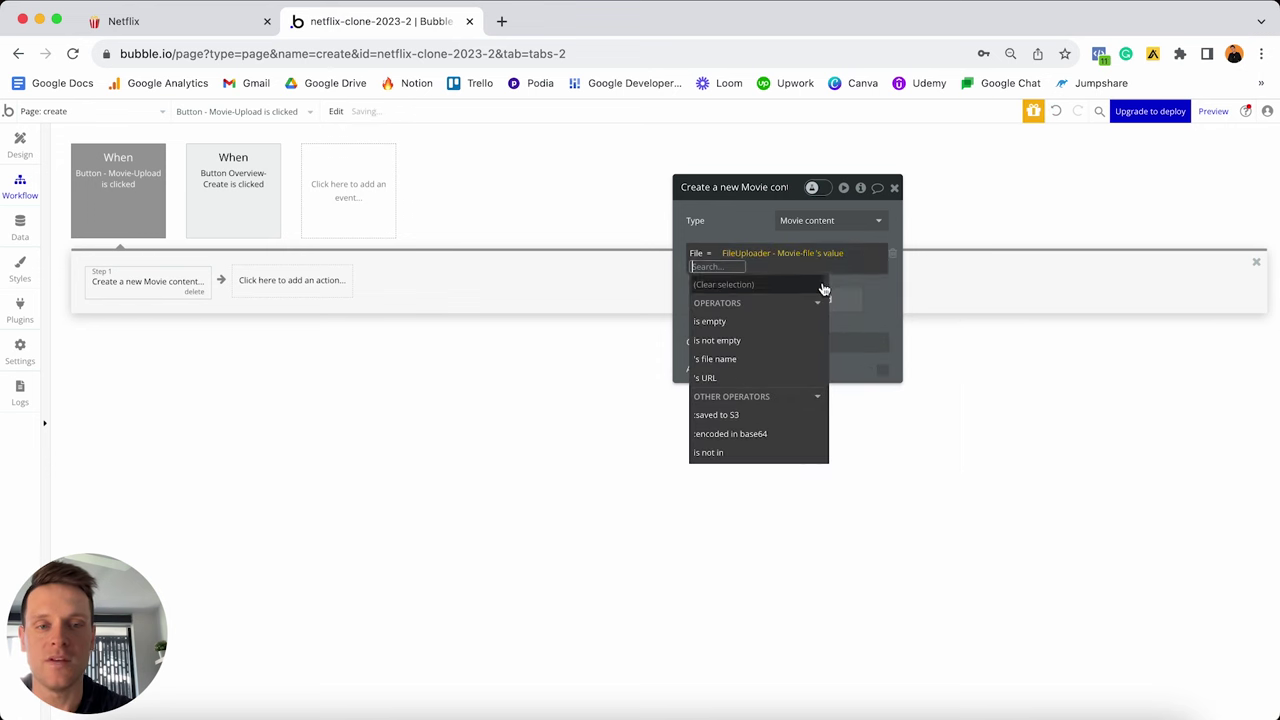
{"action": "left_click", "coordinate": [745, 306]}
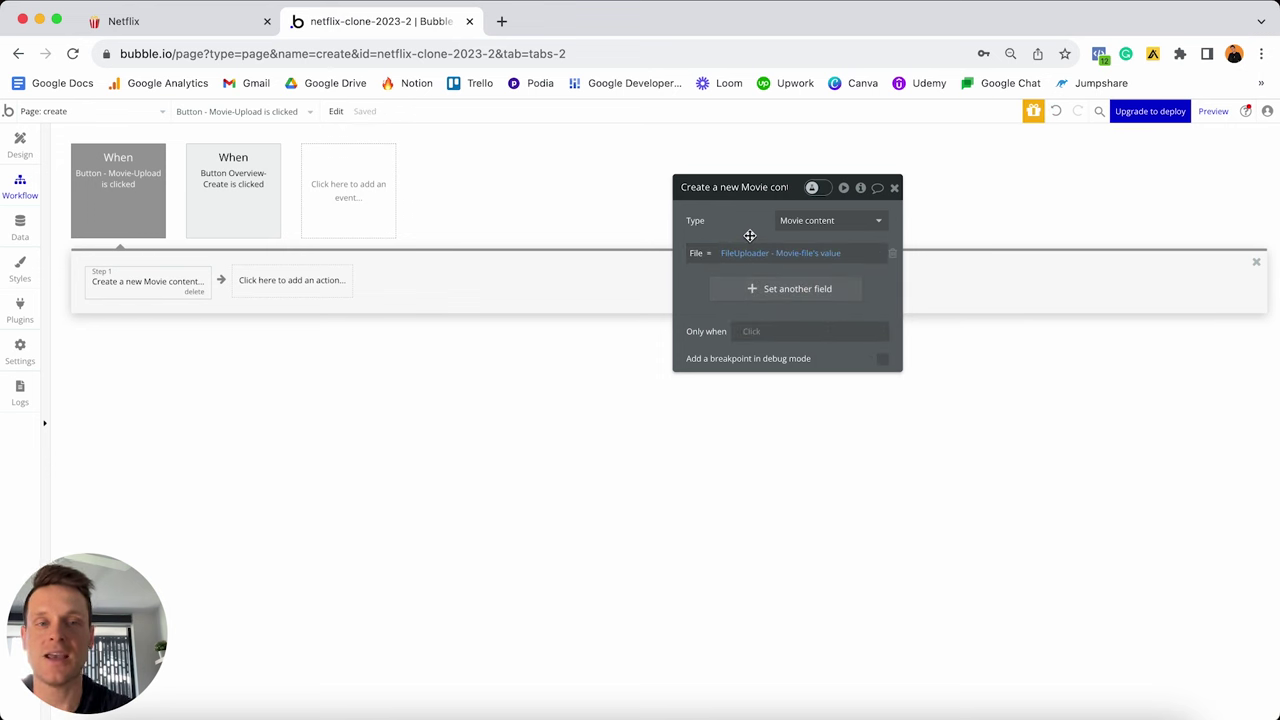
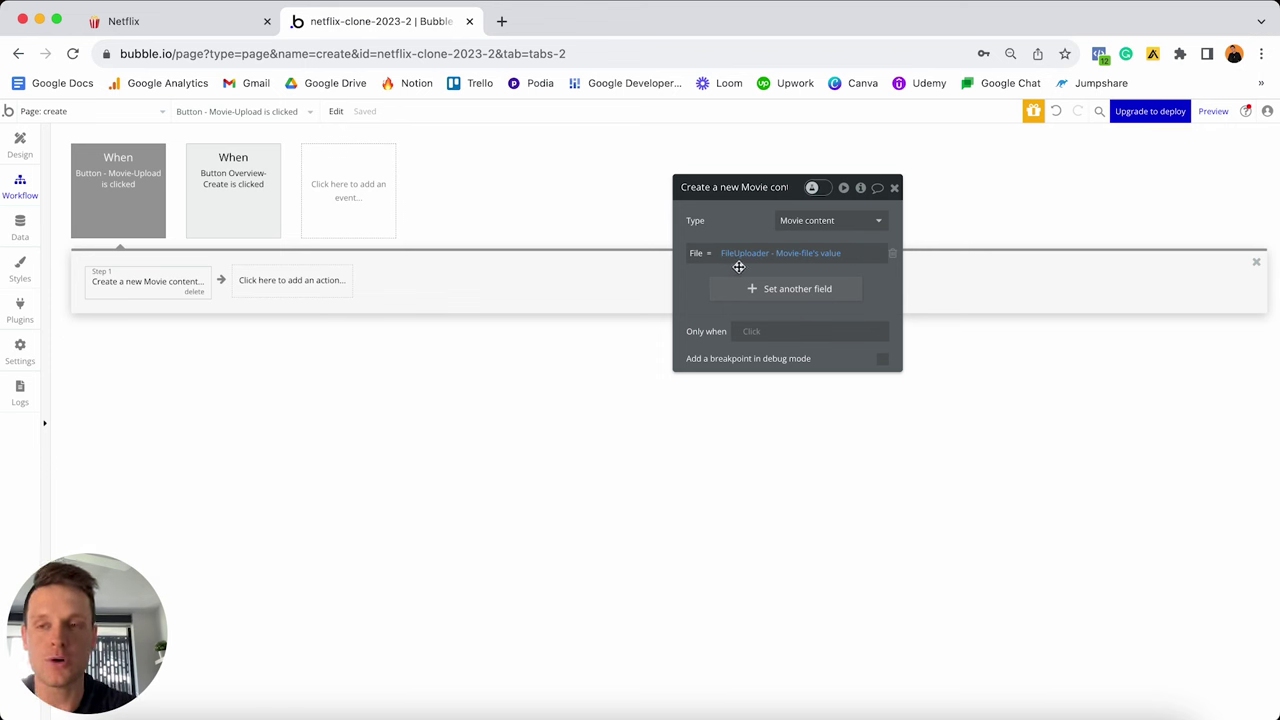
Step: Inspect the Content data type's Movie-file field in the Data tab
{"action": "left_click", "coordinate": [26, 230]}
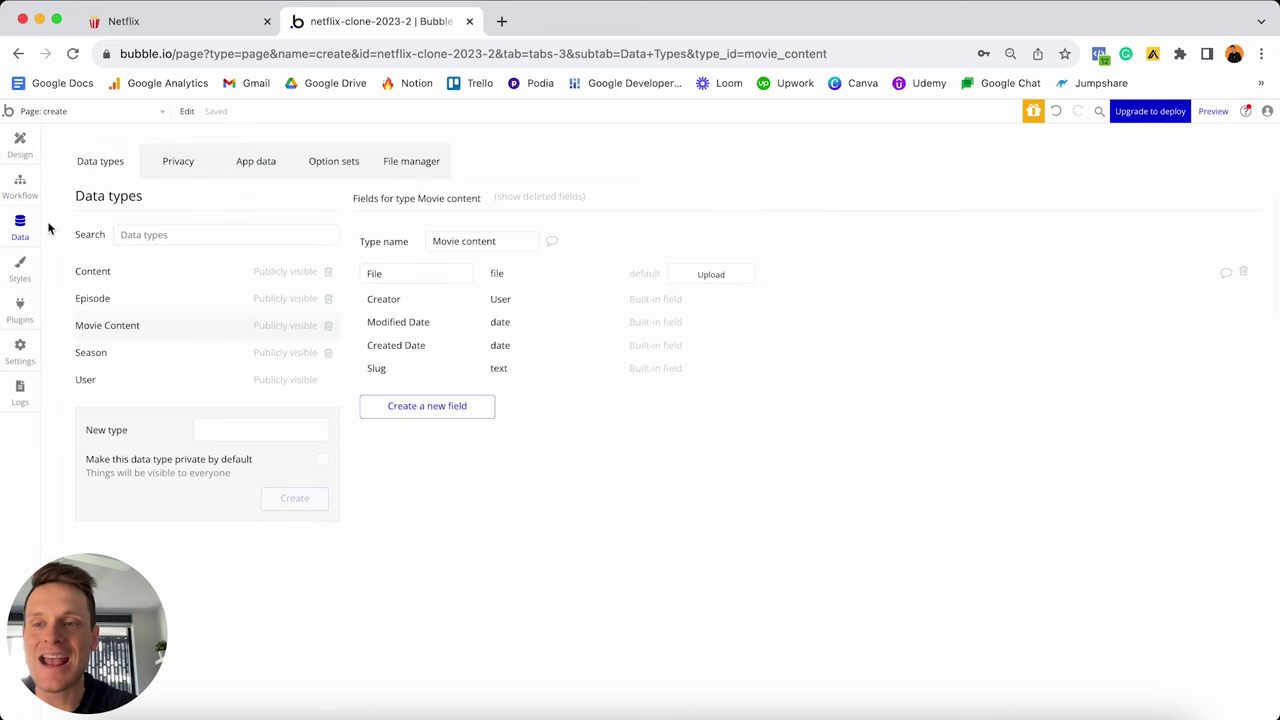
{"action": "left_click", "coordinate": [100, 275]}
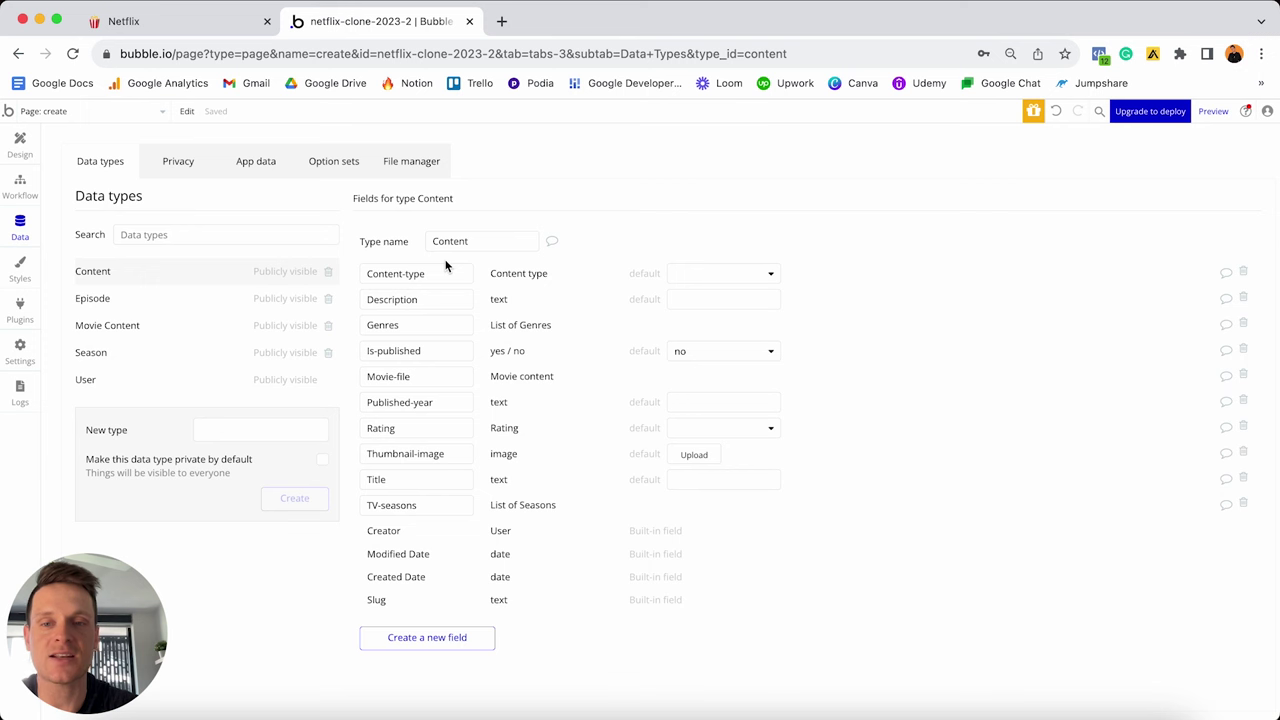
{"action": "left_click", "coordinate": [446, 378]}
{"action": "double_click", "coordinate": [446, 378]}
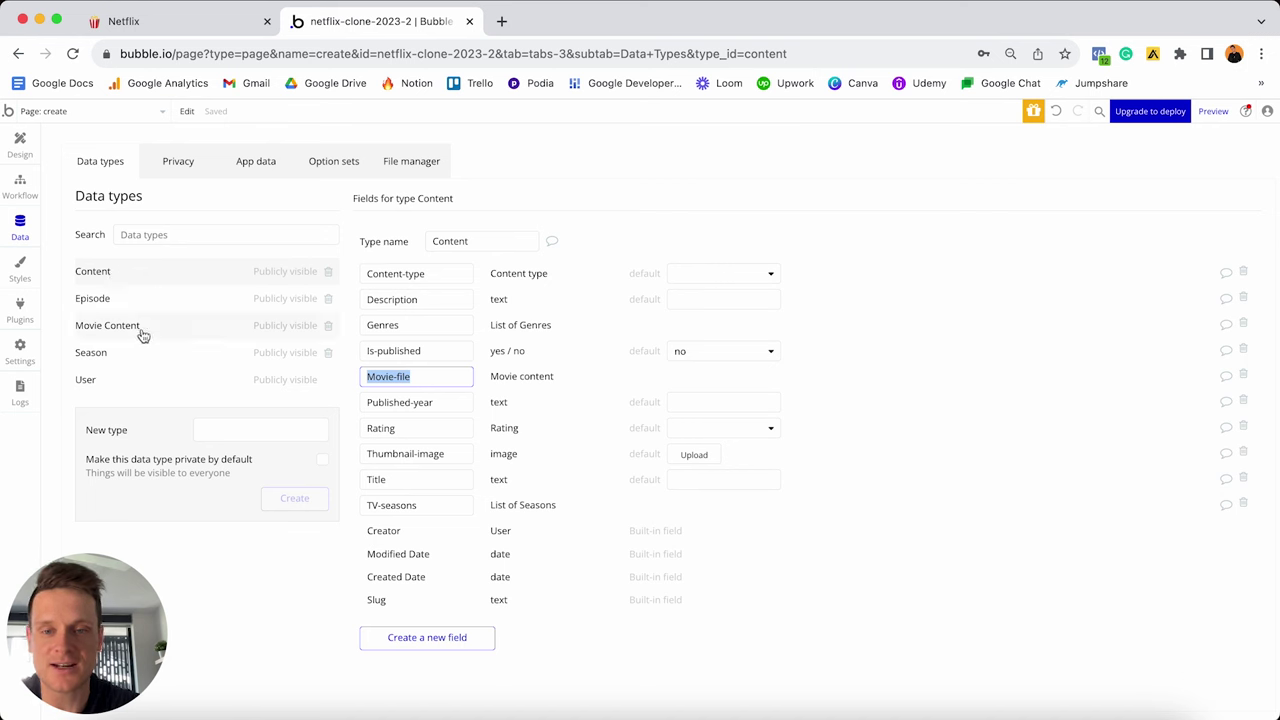
Step: Add a Make changes to thing step to the Movie-Upload workflow
{"action": "left_click", "coordinate": [20, 185]}
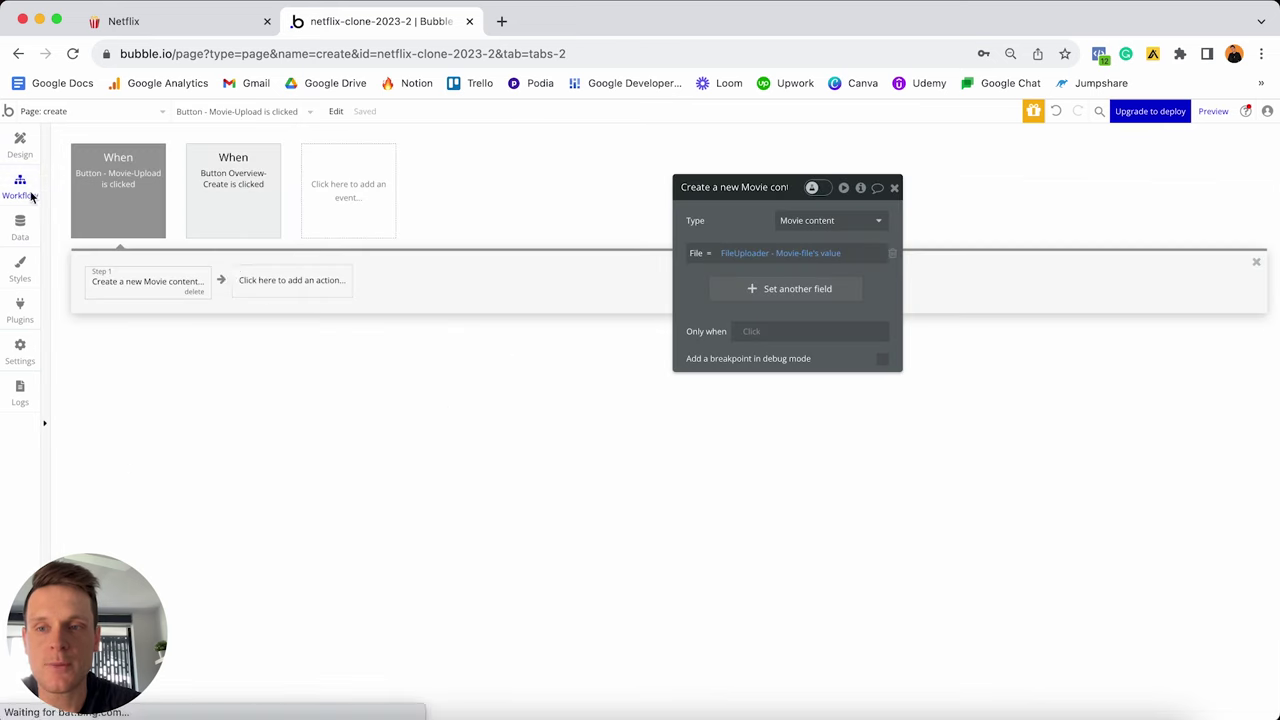
{"action": "left_click", "coordinate": [277, 280]}
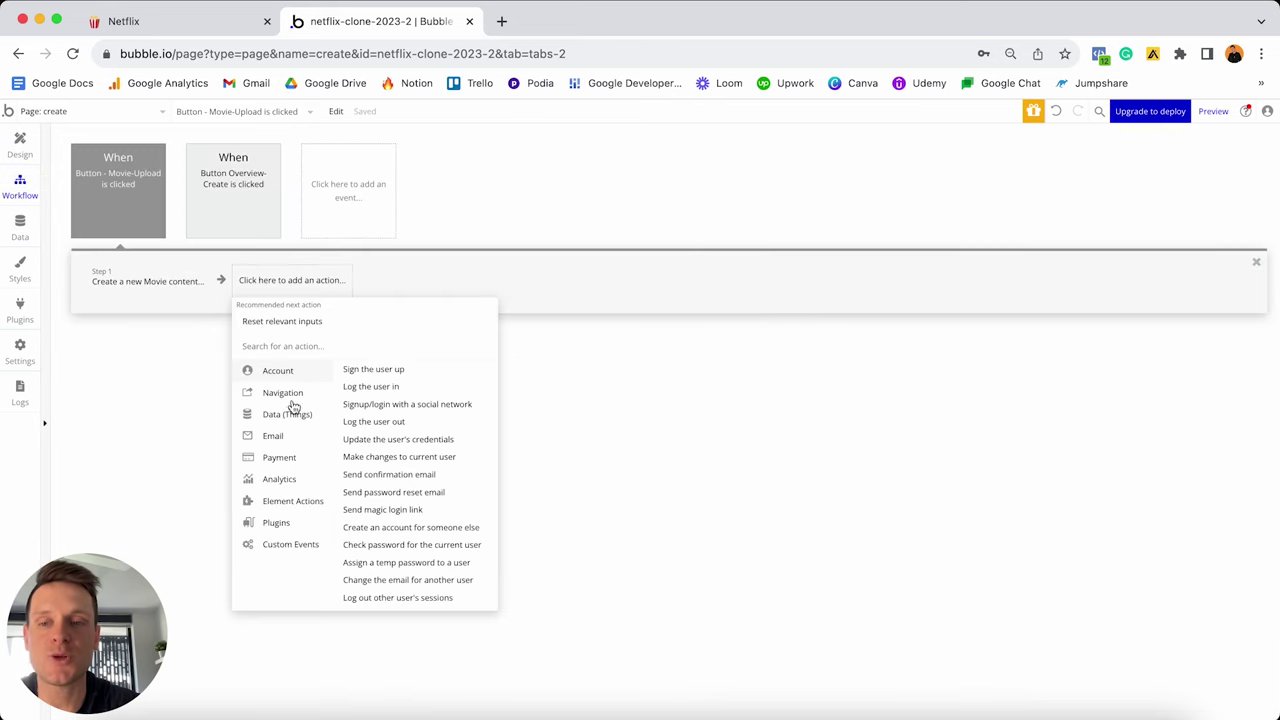
{"action": "mouse_move", "coordinate": [286, 417]}
{"action": "left_click", "coordinate": [366, 386]}
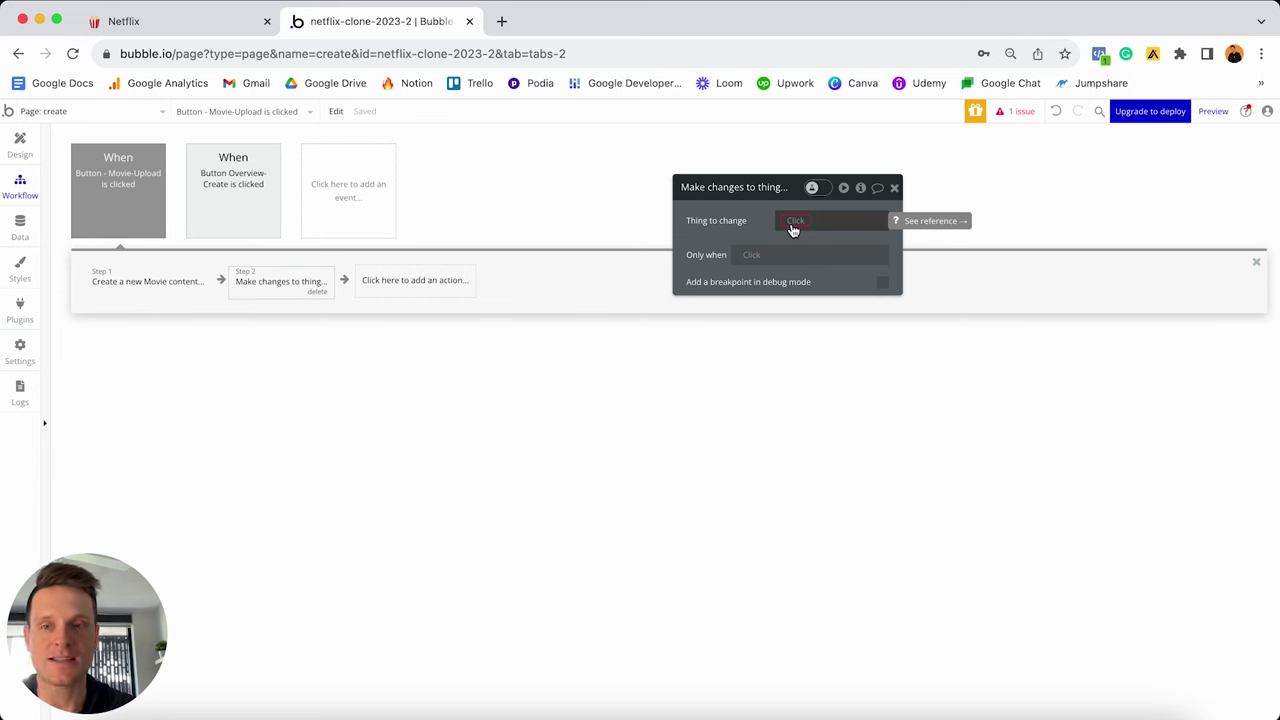
Step: Review the Overview-Create workflow's Create a new Content step, then return to Design
{"action": "left_click", "coordinate": [256, 211]}
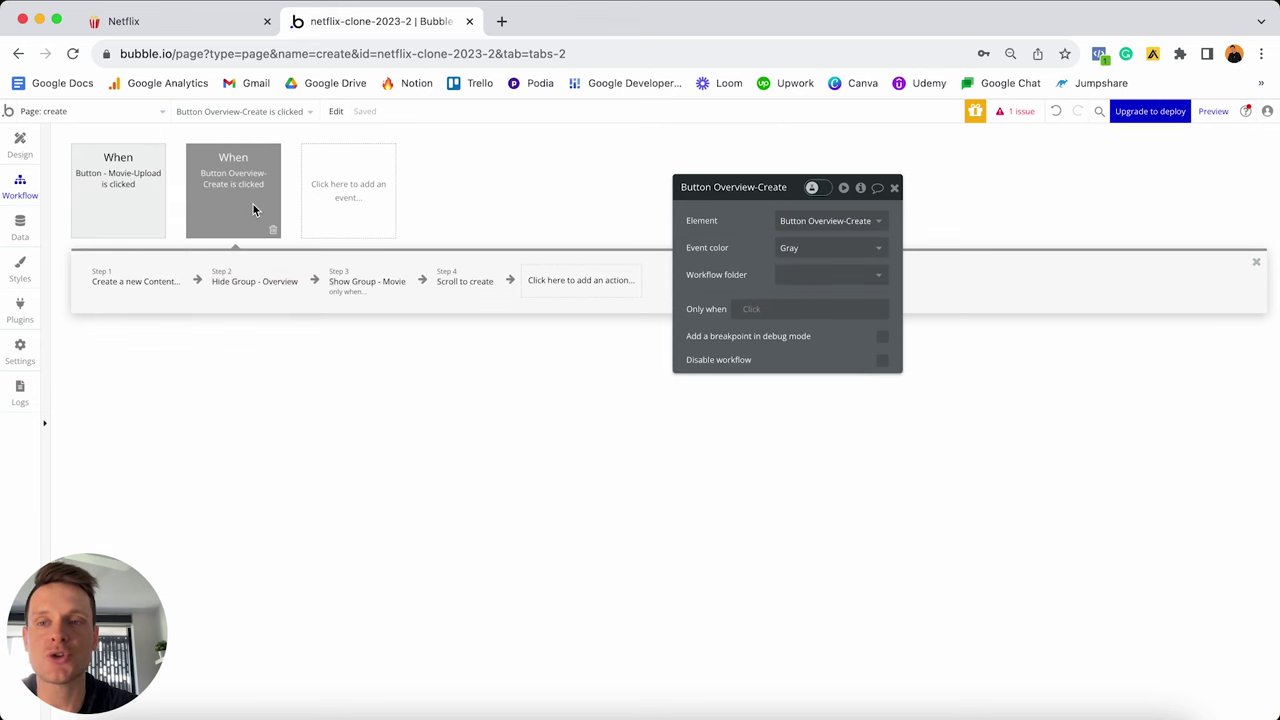
{"action": "left_click", "coordinate": [160, 286]}
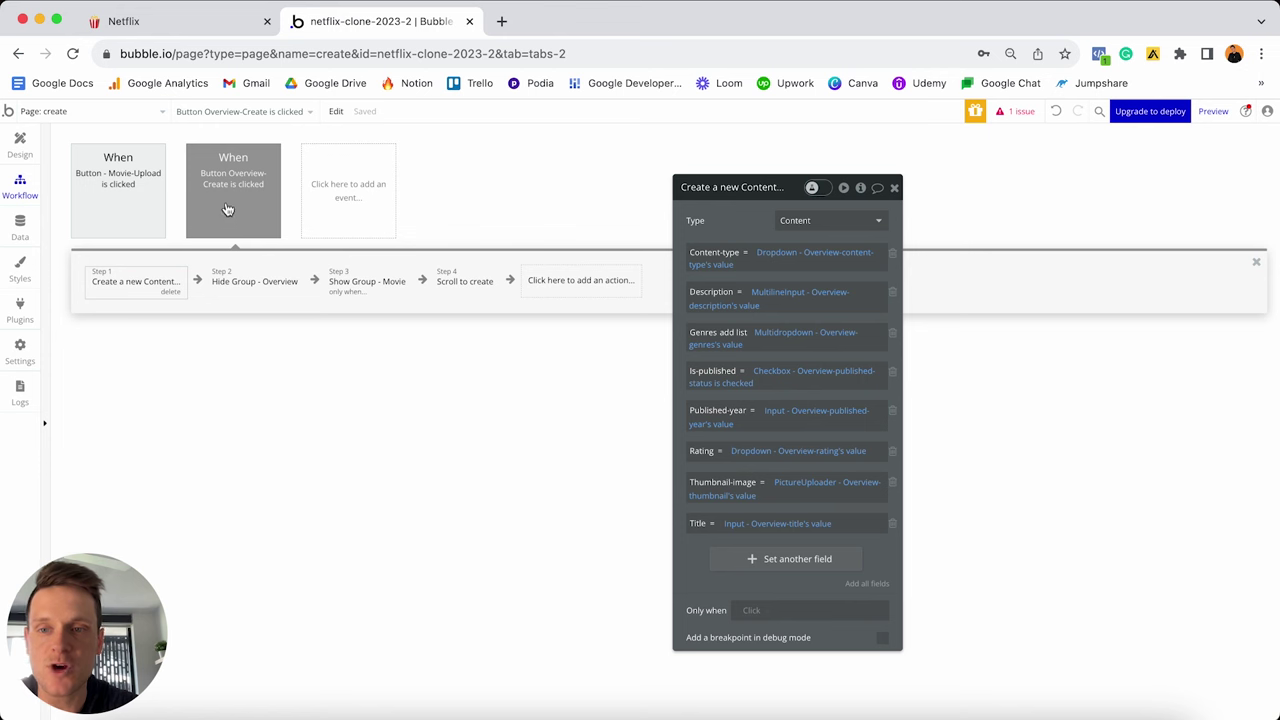
{"action": "mouse_move", "coordinate": [230, 235]}
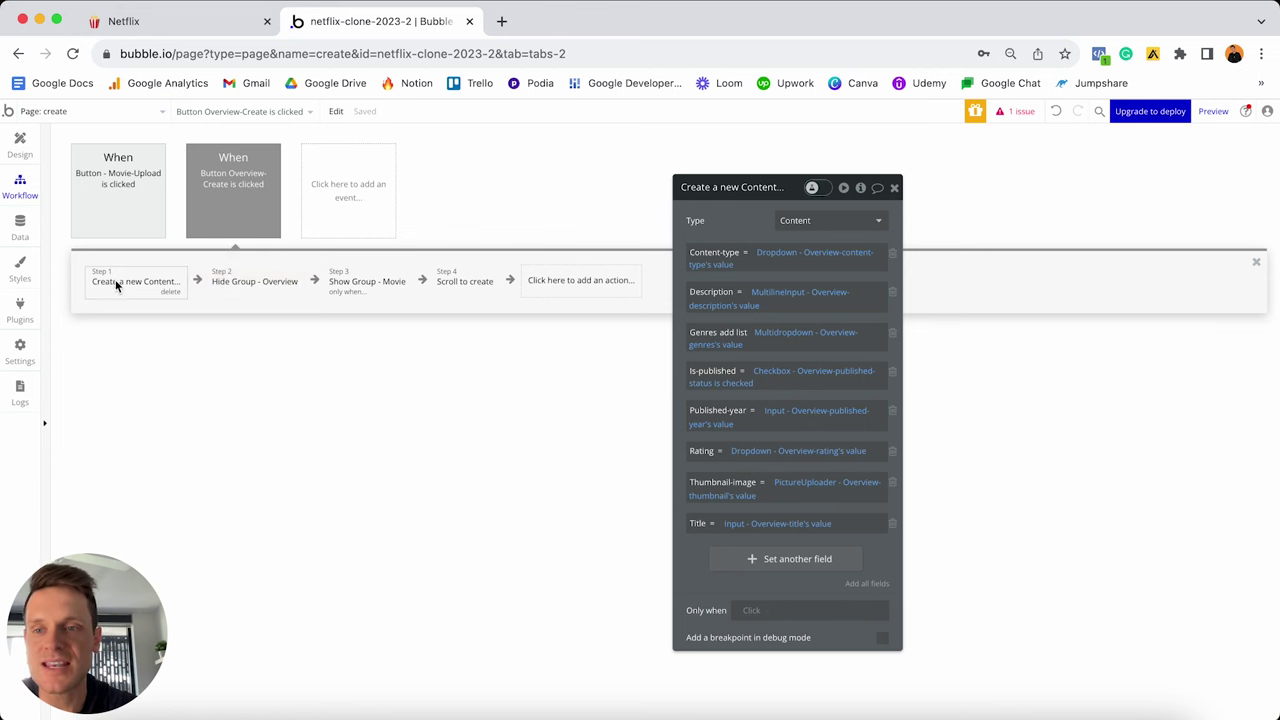
{"action": "left_click", "coordinate": [138, 216]}
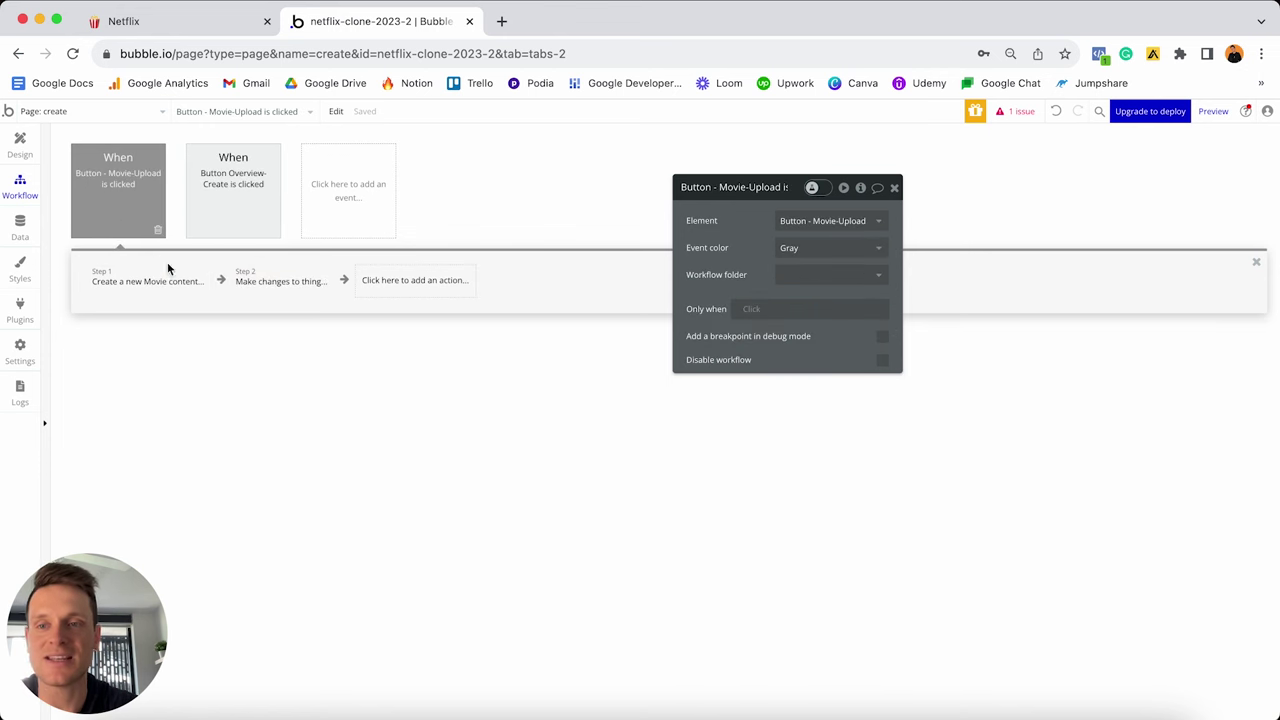
{"action": "left_click", "coordinate": [229, 225]}
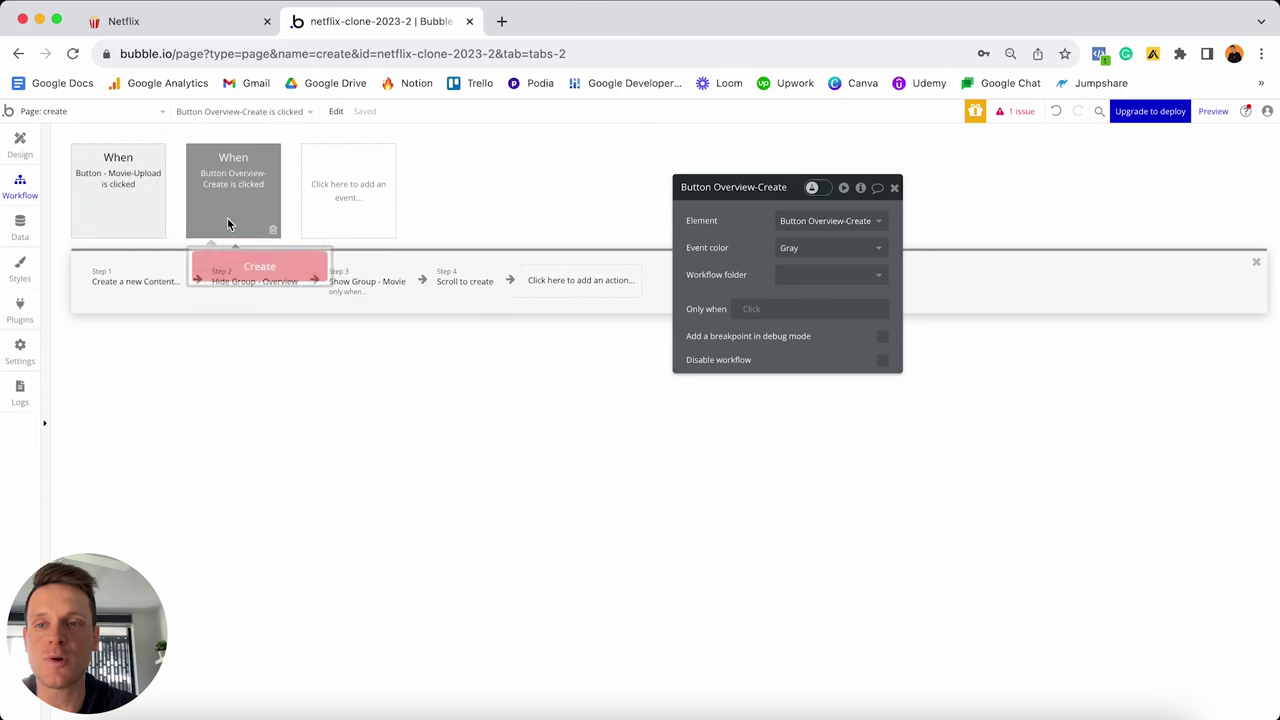
{"action": "left_click", "coordinate": [166, 284]}
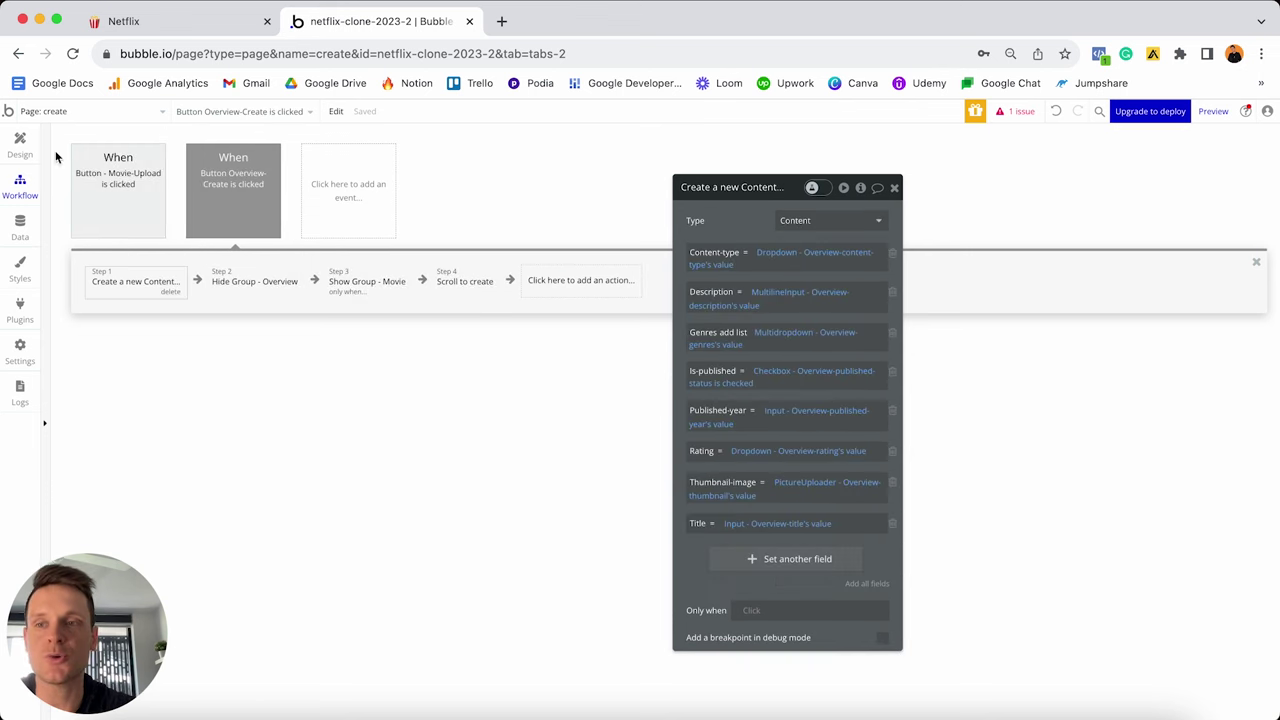
{"action": "left_click", "coordinate": [20, 145]}
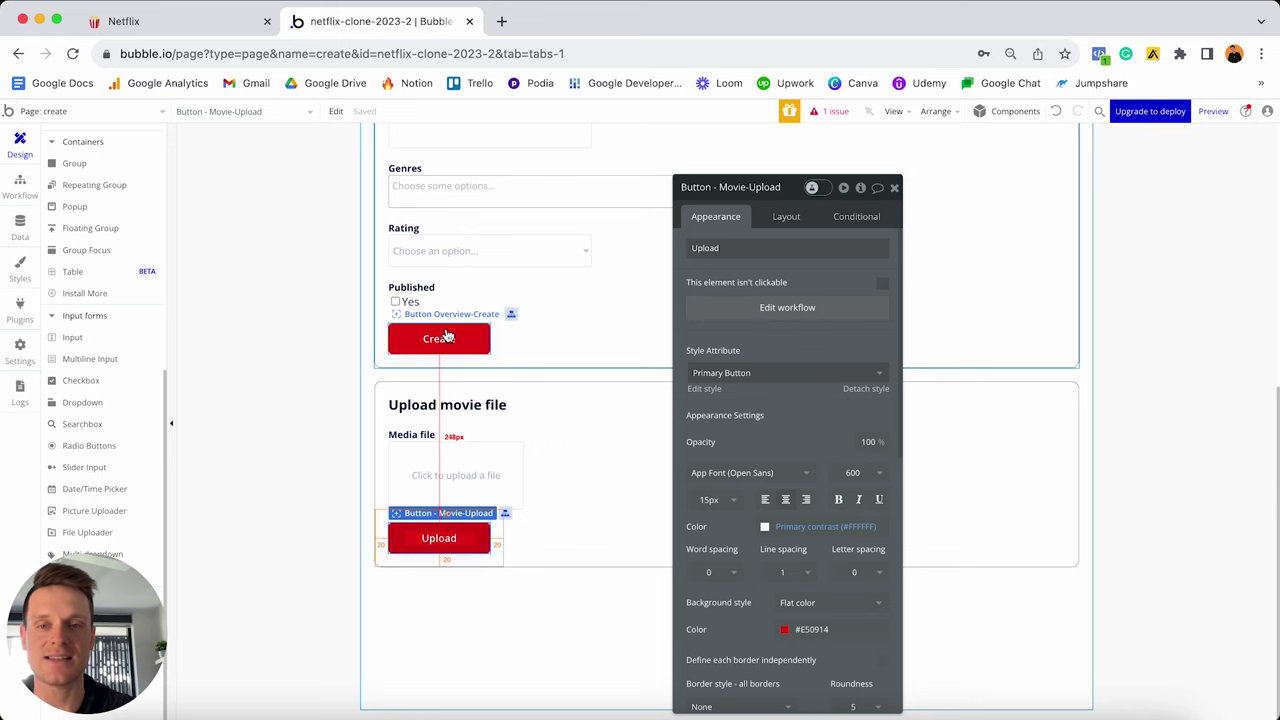
Step: Select the create page itself by clicking empty space at the top of the canvas
{"action": "scroll", "coordinate": [447, 336], "scroll_direction": "up", "scroll_amount": 8}
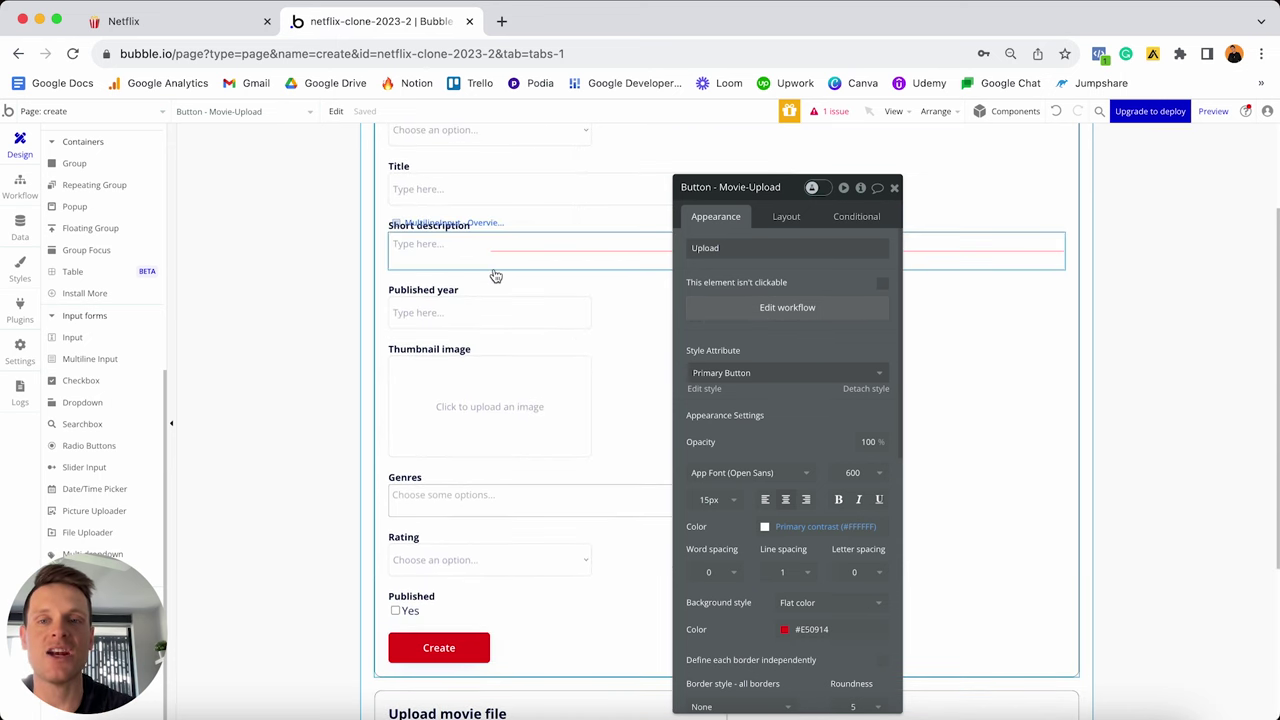
{"action": "scroll", "coordinate": [491, 428], "scroll_direction": "down", "scroll_amount": 2}
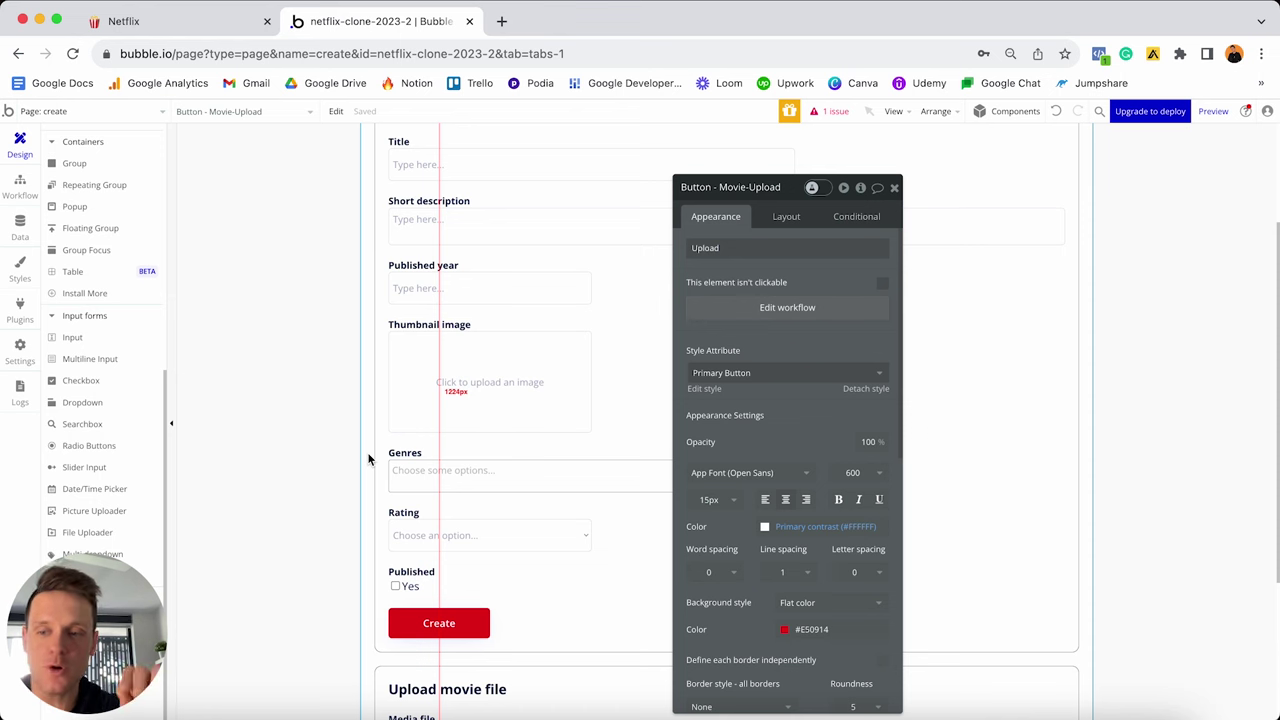
{"action": "scroll", "coordinate": [329, 473], "scroll_direction": "down", "scroll_amount": 3}
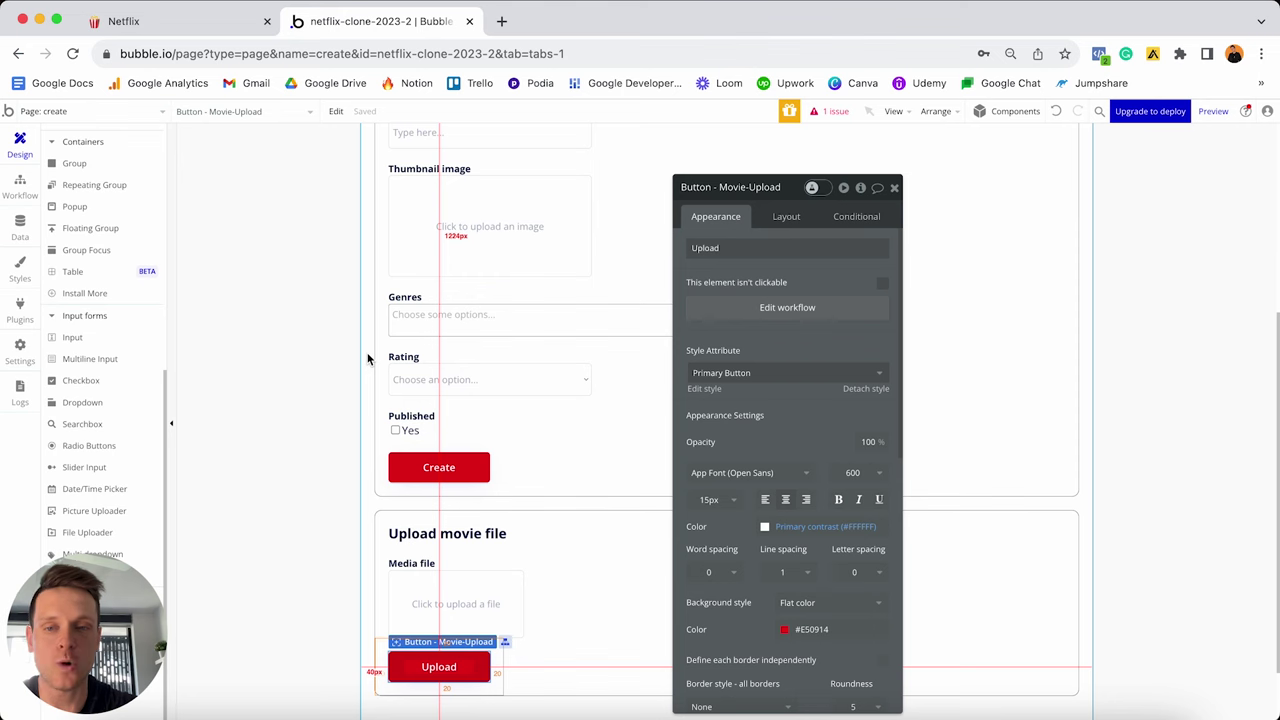
{"action": "scroll", "coordinate": [367, 359], "scroll_direction": "up", "scroll_amount": 5}
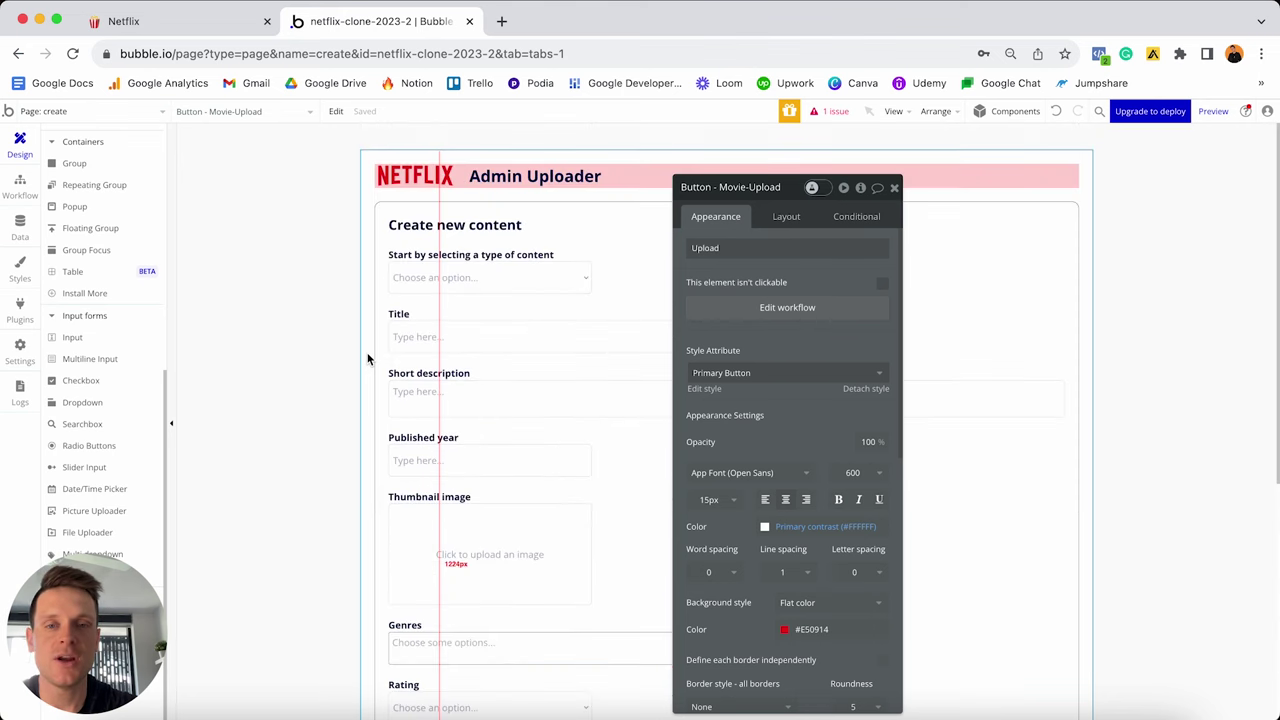
{"action": "left_click", "coordinate": [366, 206]}
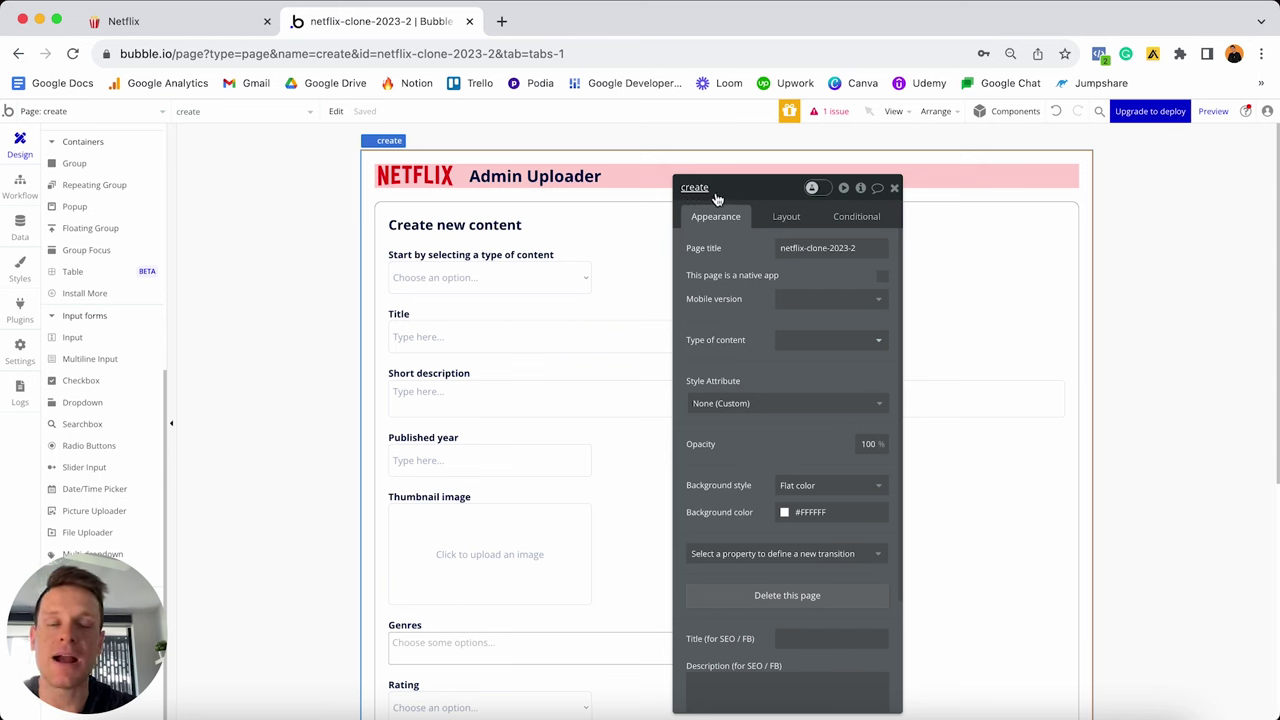
Step: Open the page's Element inspector and choose 'Add a new custom state'
{"action": "left_click", "coordinate": [861, 190]}
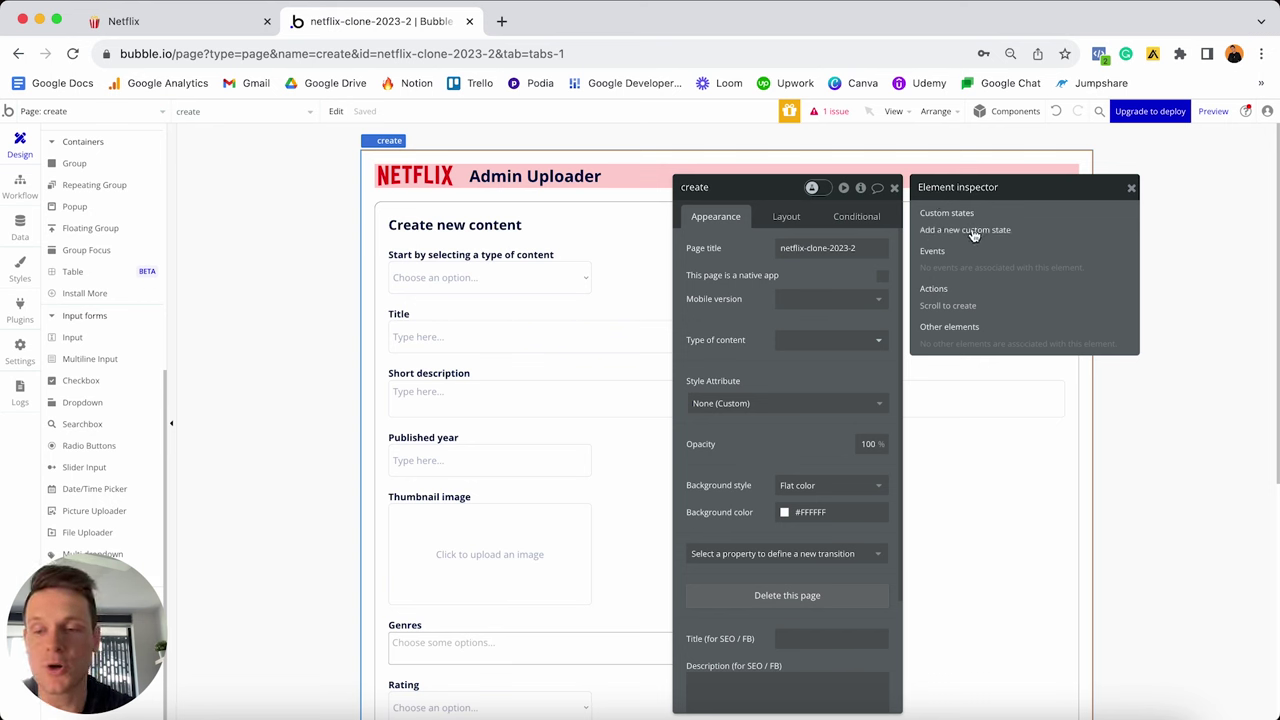
{"action": "left_click", "coordinate": [976, 231]}
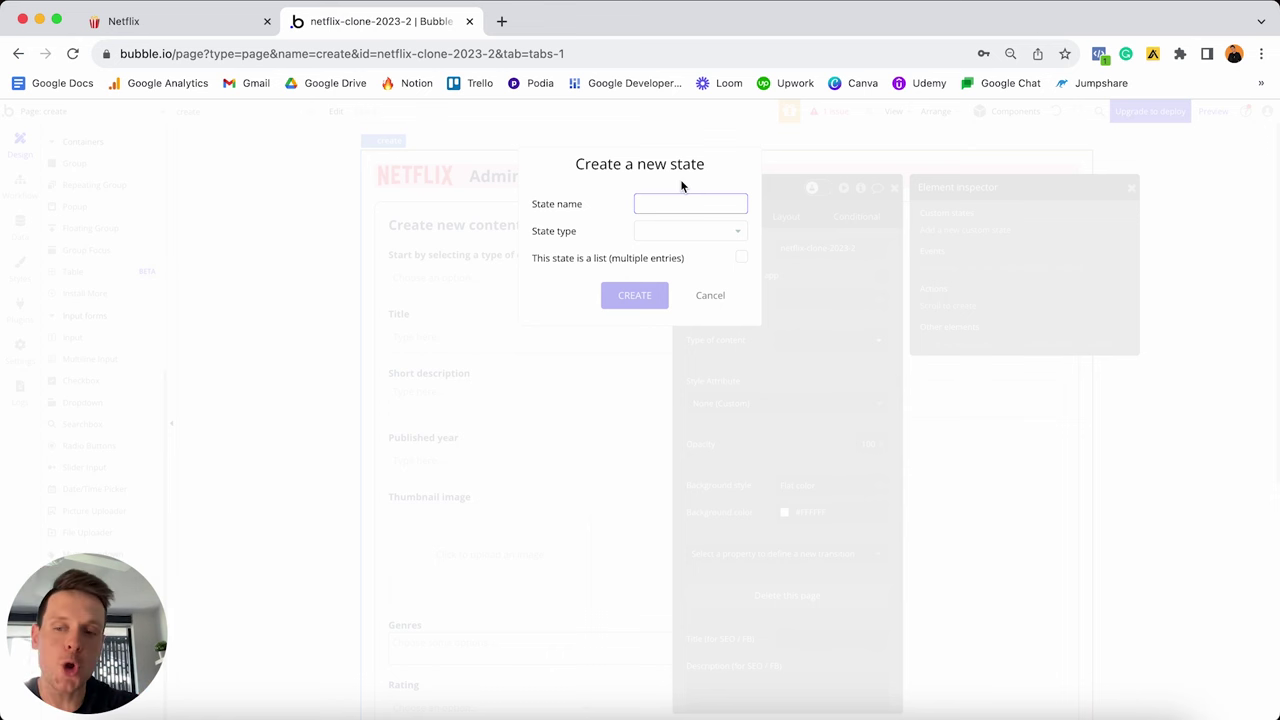
Step: Create the custom state 'Editing-content' with type Content, not a list
{"action": "left_click", "coordinate": [651, 202]}
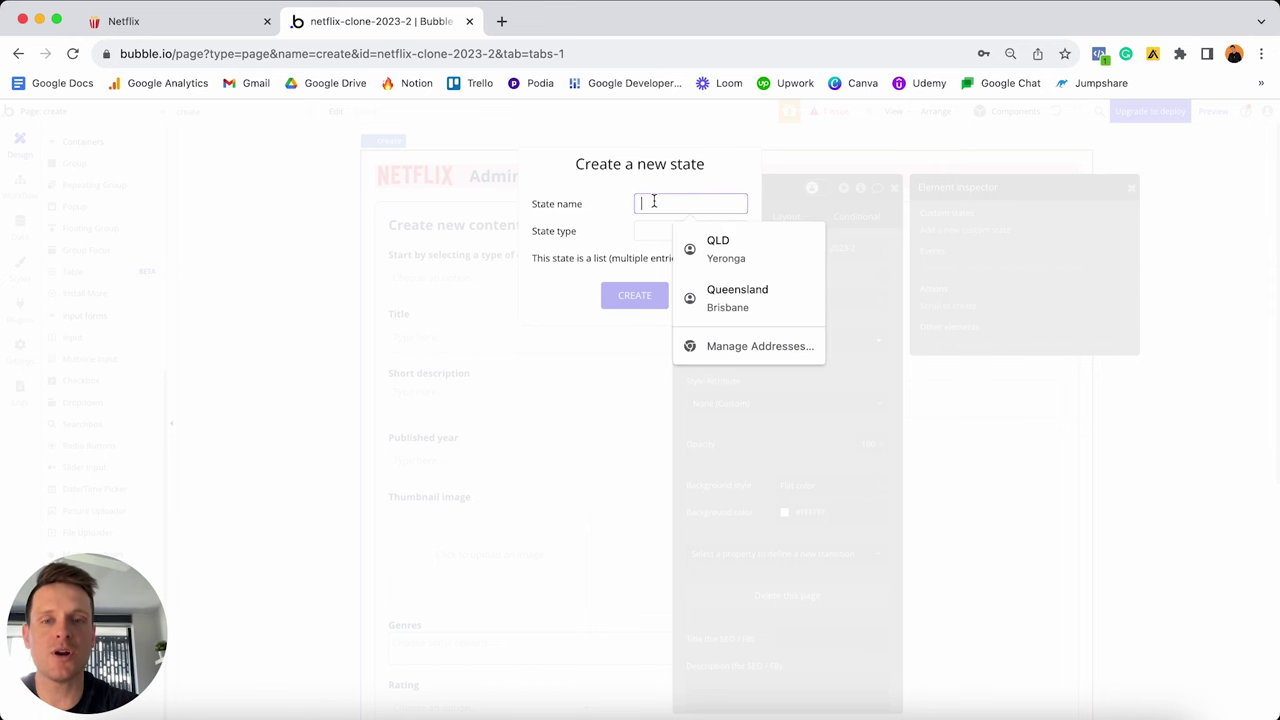
{"action": "type", "text": "Editi"}
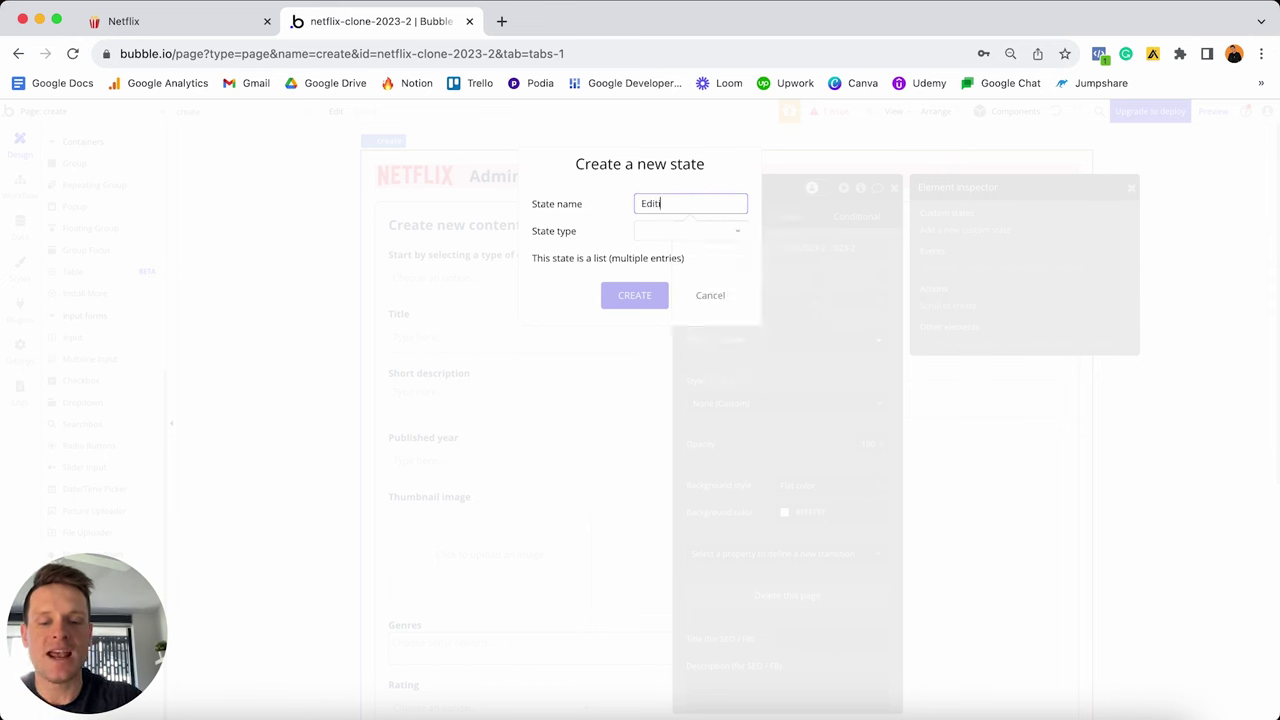
{"action": "type", "text": "ng-content"}
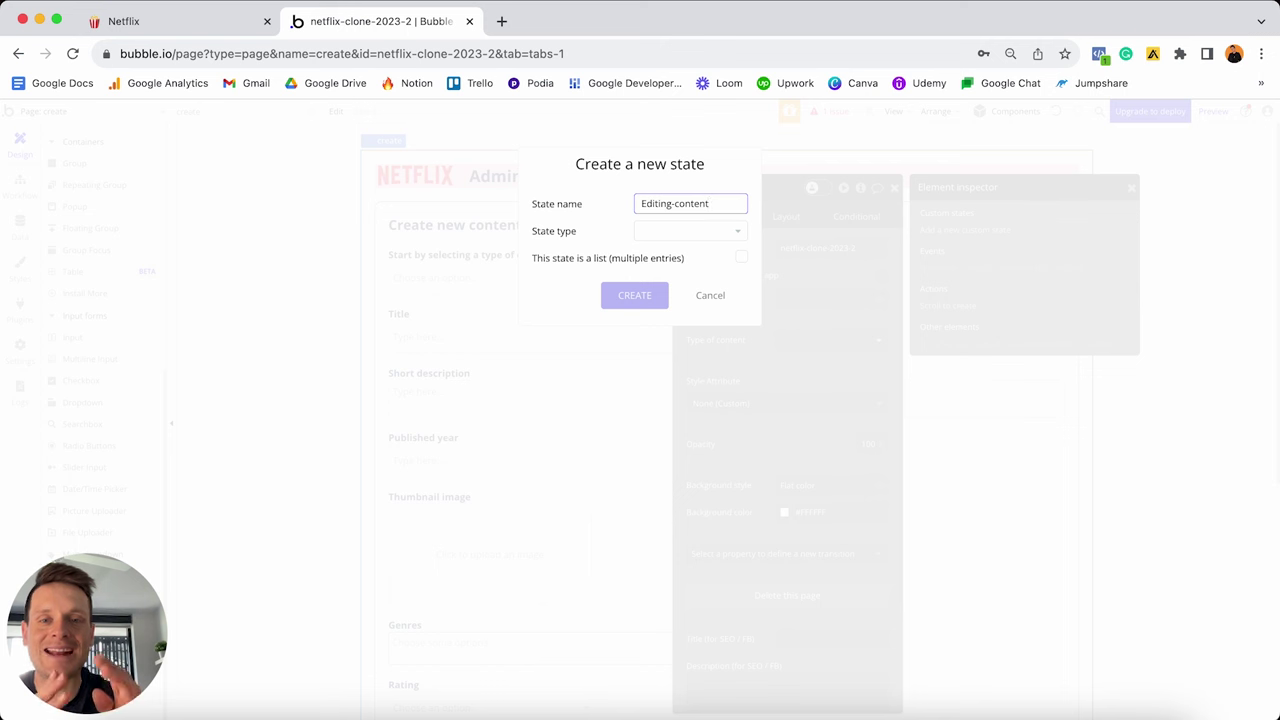
{"action": "left_click", "coordinate": [700, 232]}
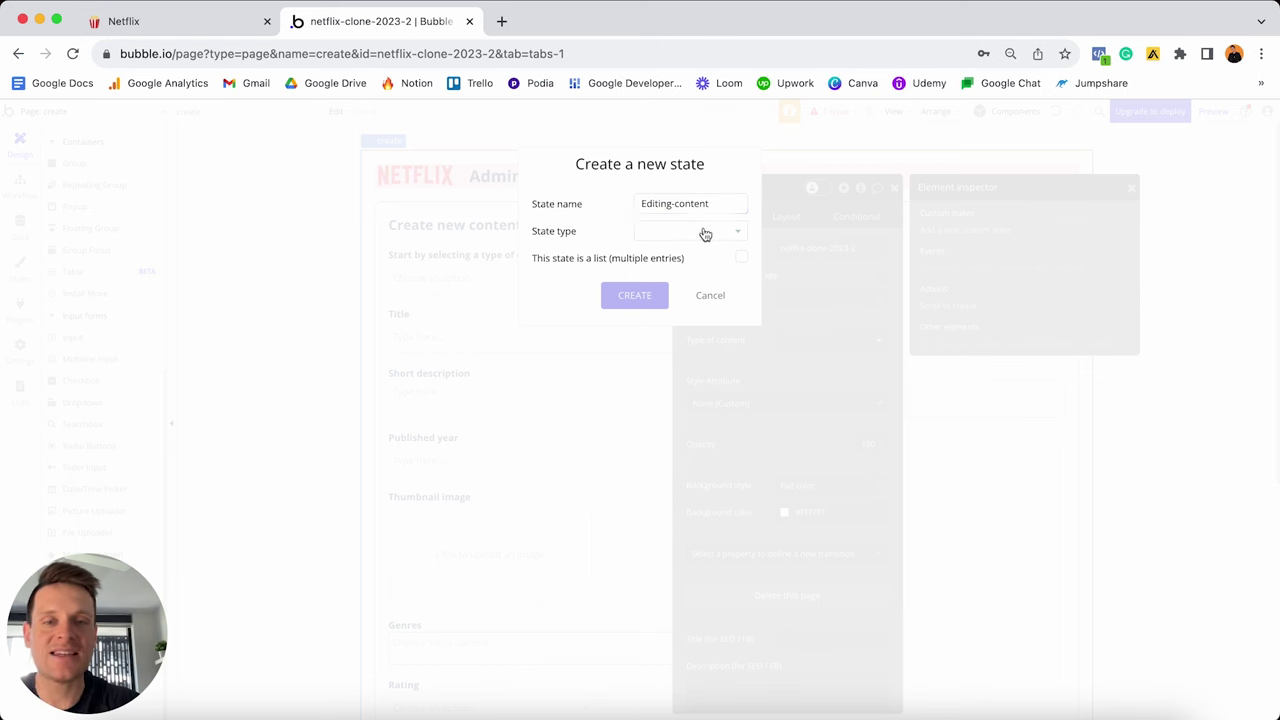
{"action": "left_click", "coordinate": [668, 384]}
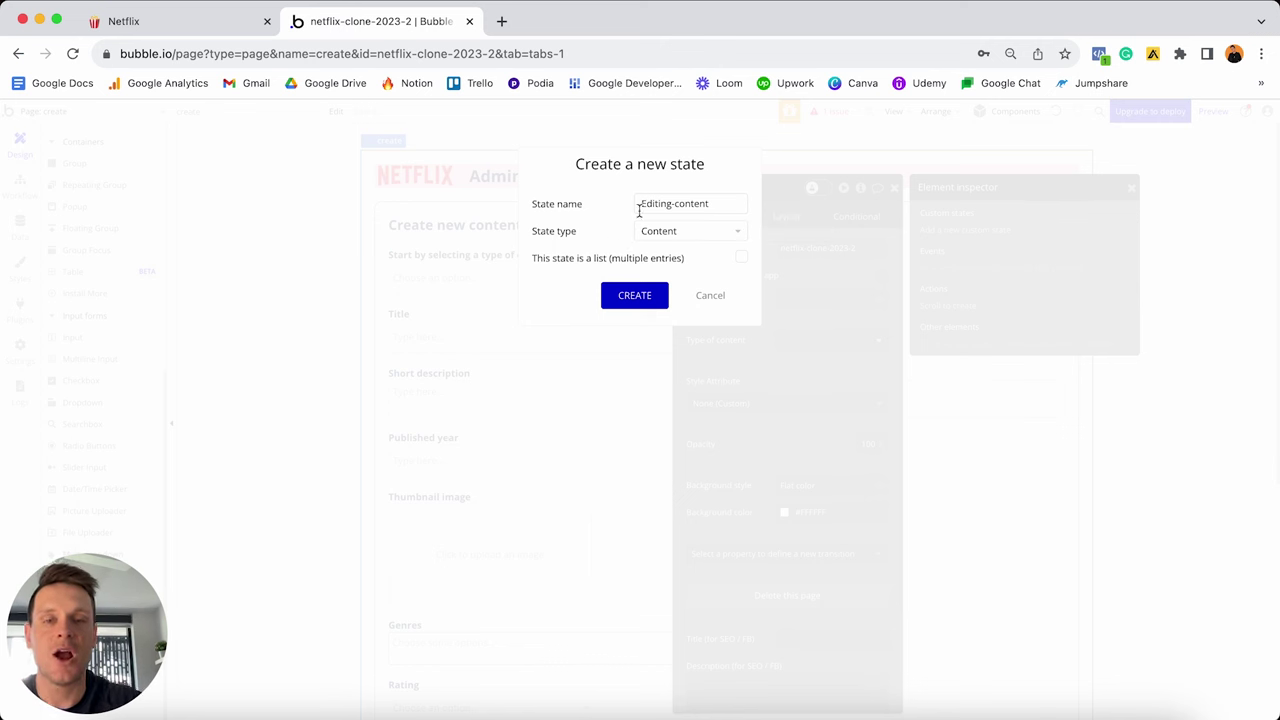
{"action": "left_click_drag", "start_coordinate": [721, 203], "coordinate": [630, 204]}
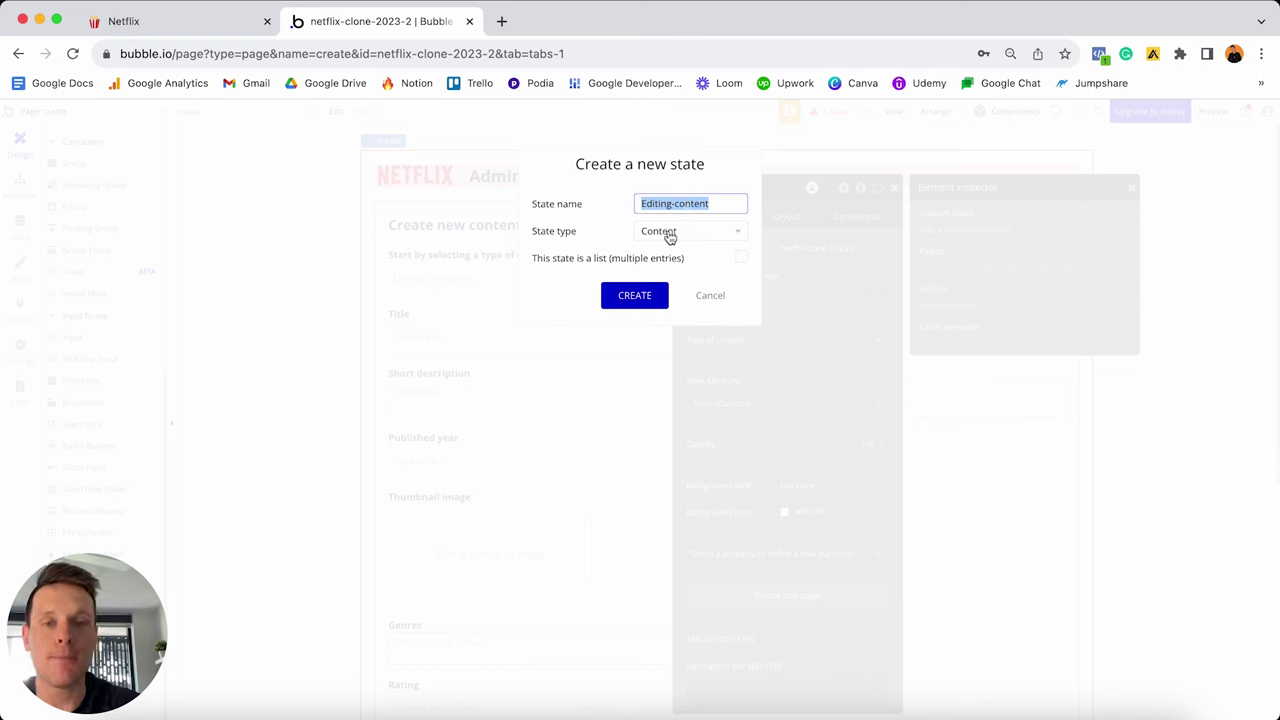
{"action": "left_click", "coordinate": [663, 232]}
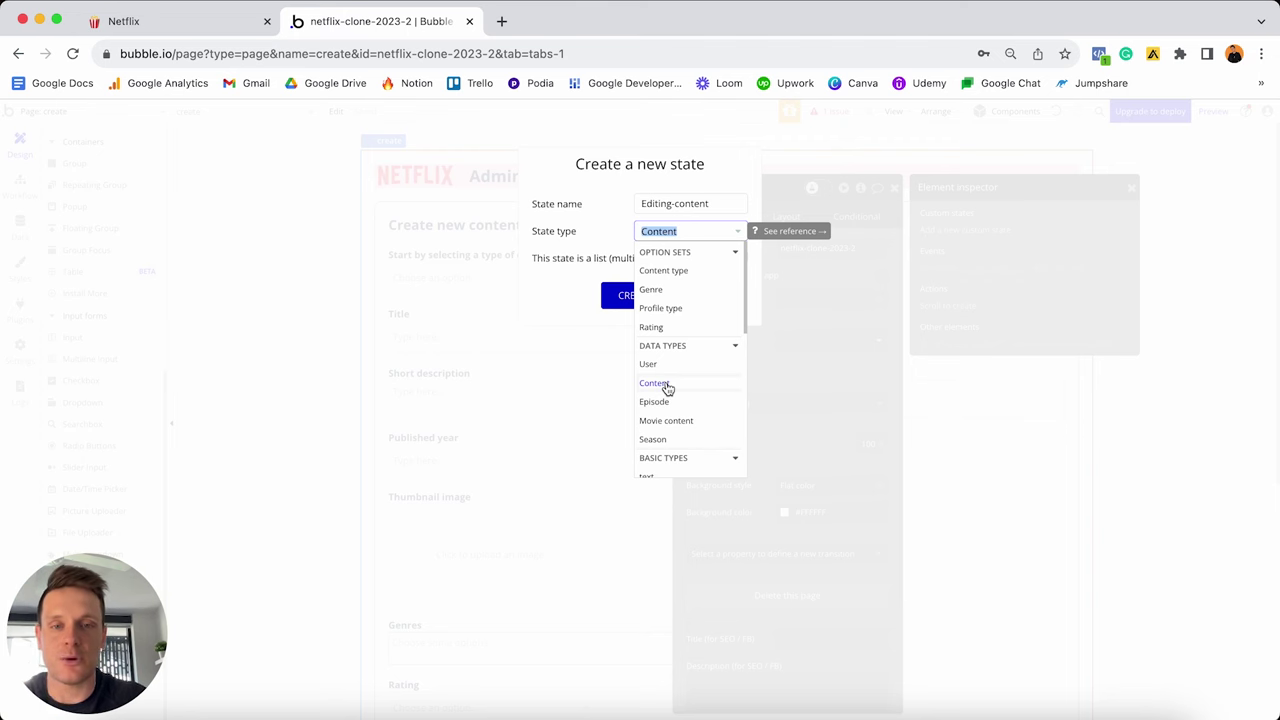
{"action": "left_click", "coordinate": [665, 385]}
{"action": "left_click", "coordinate": [638, 297]}
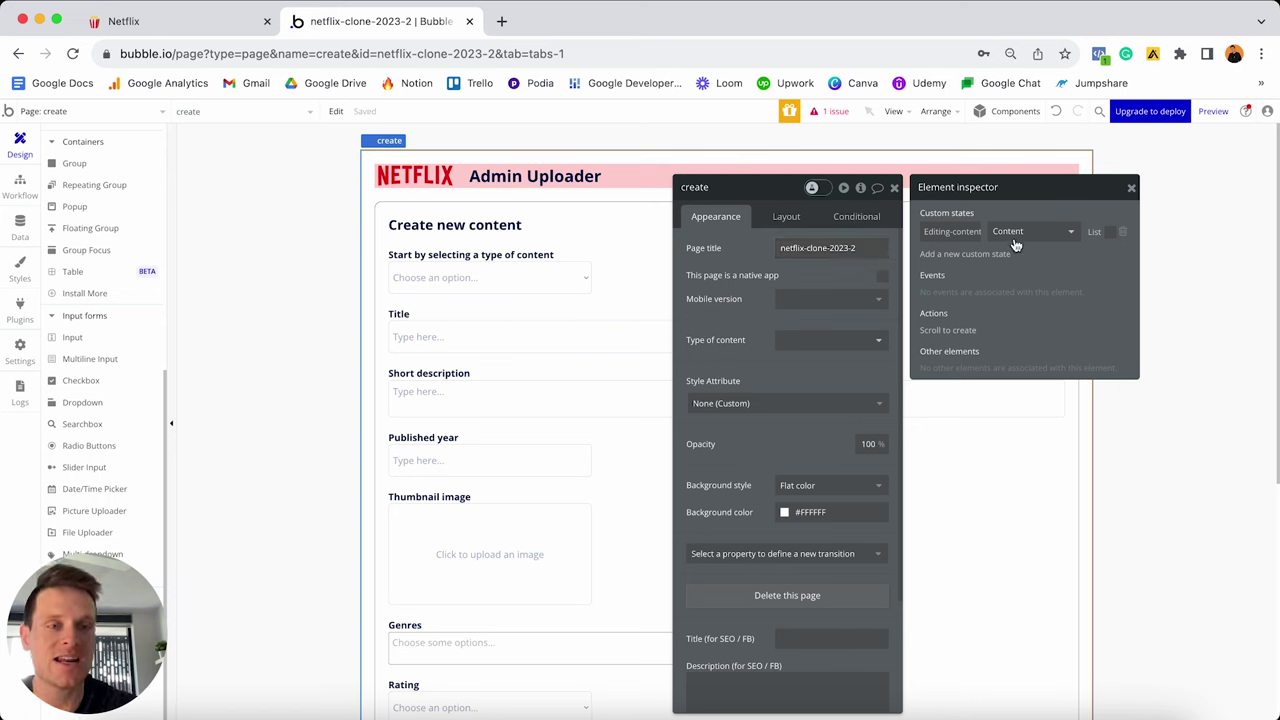
{"action": "scroll", "coordinate": [608, 388], "scroll_direction": "down", "scroll_amount": 5}
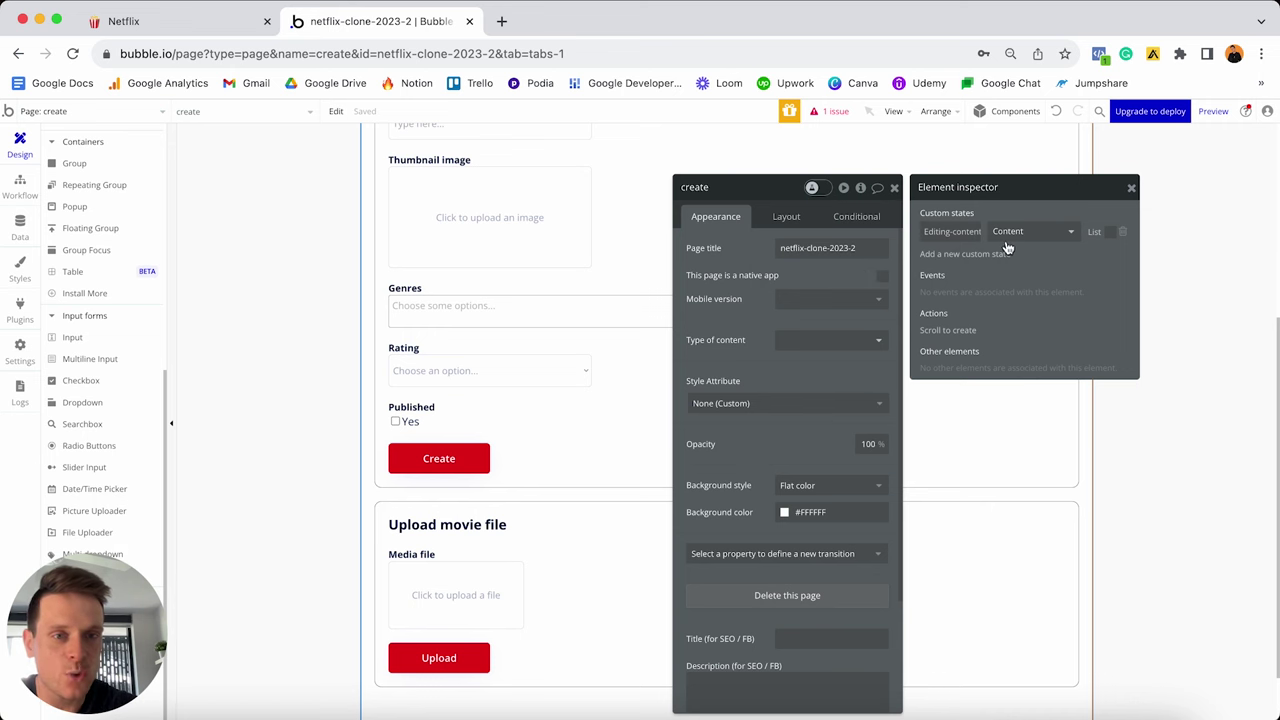
Step: Open the Overview-Create workflow and its Create a new Content step
{"action": "left_click", "coordinate": [27, 194]}
{"action": "left_click", "coordinate": [229, 182]}
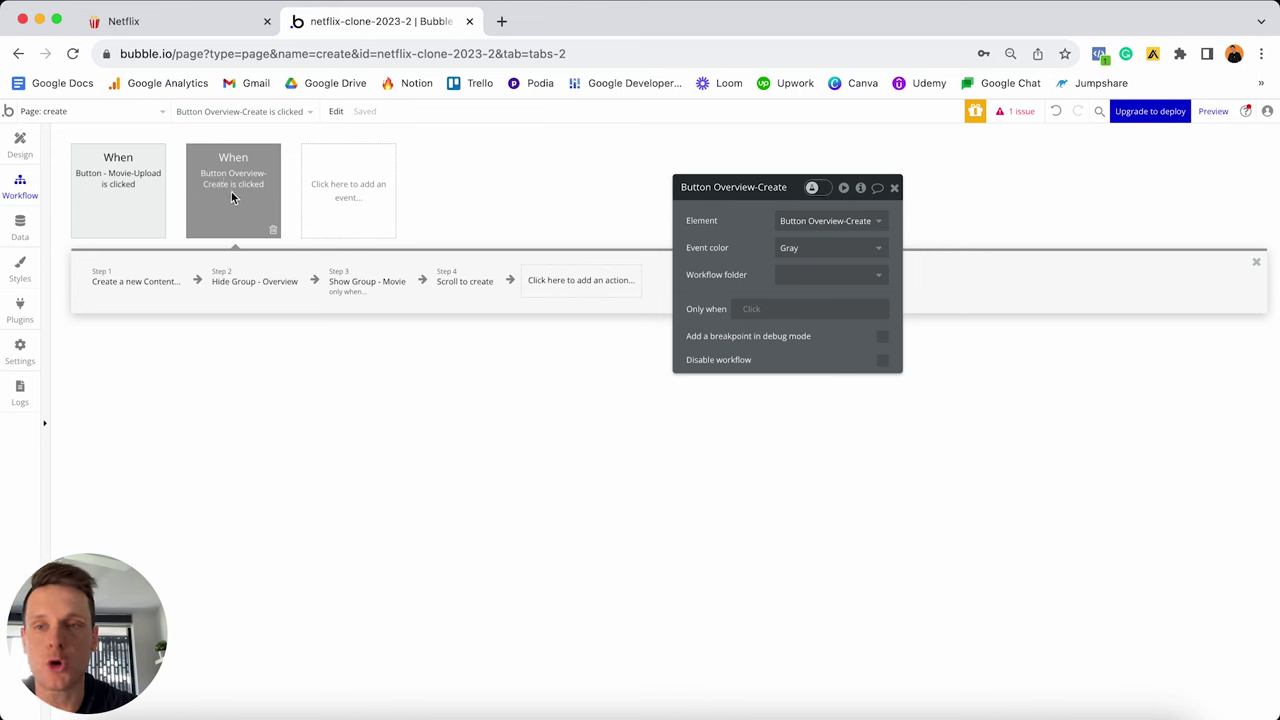
{"action": "left_click", "coordinate": [140, 282]}
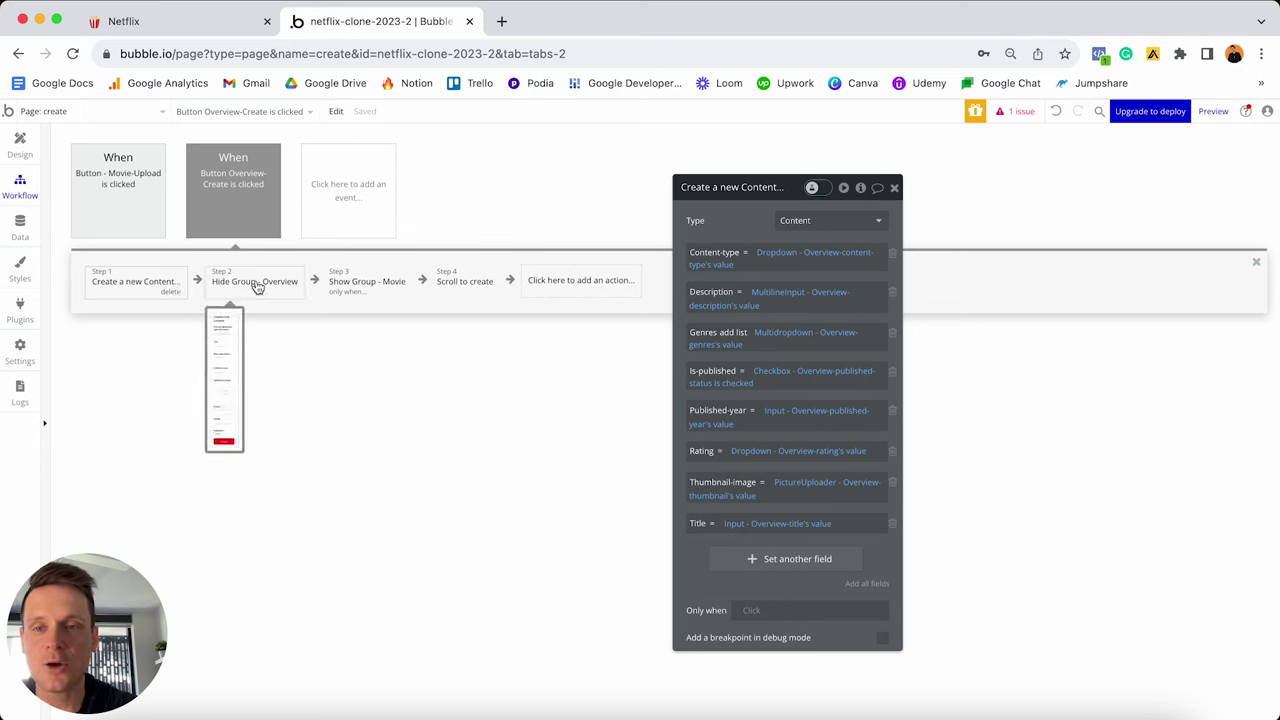
{"action": "mouse_move", "coordinate": [367, 286]}
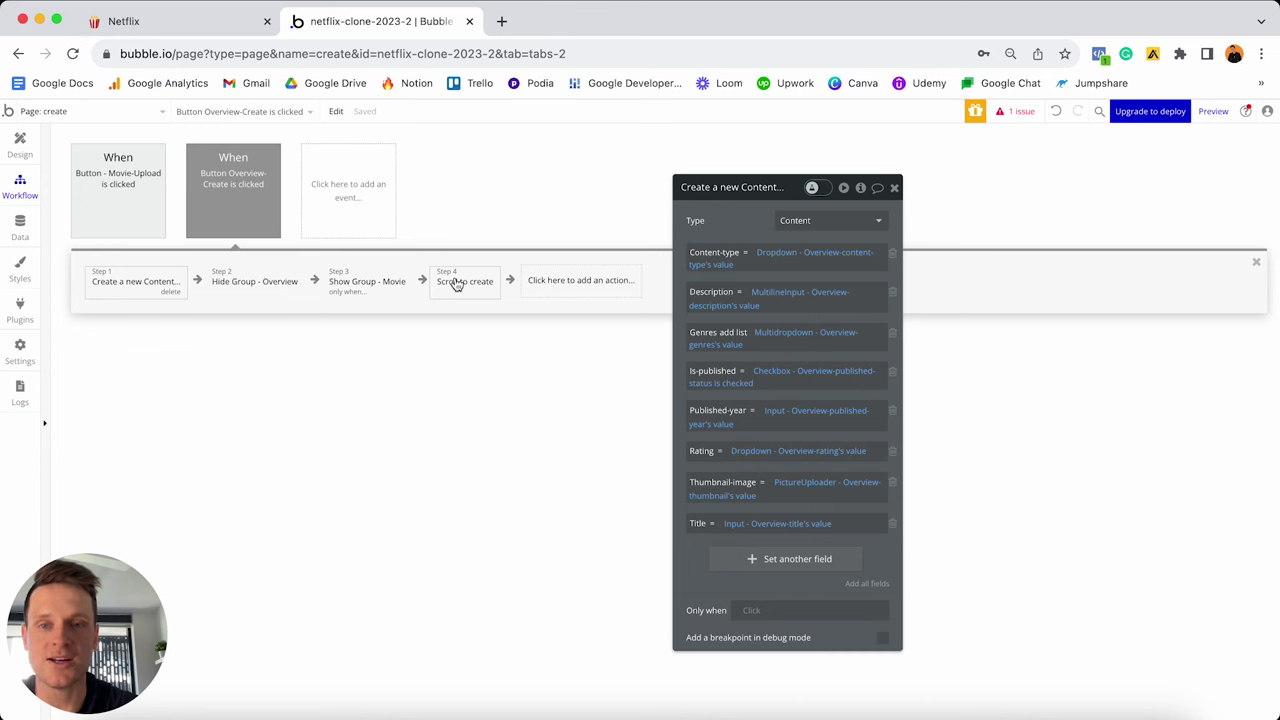
Step: Add a Set state step targeting the create page's Editing-content custom state
{"action": "left_click", "coordinate": [553, 280]}
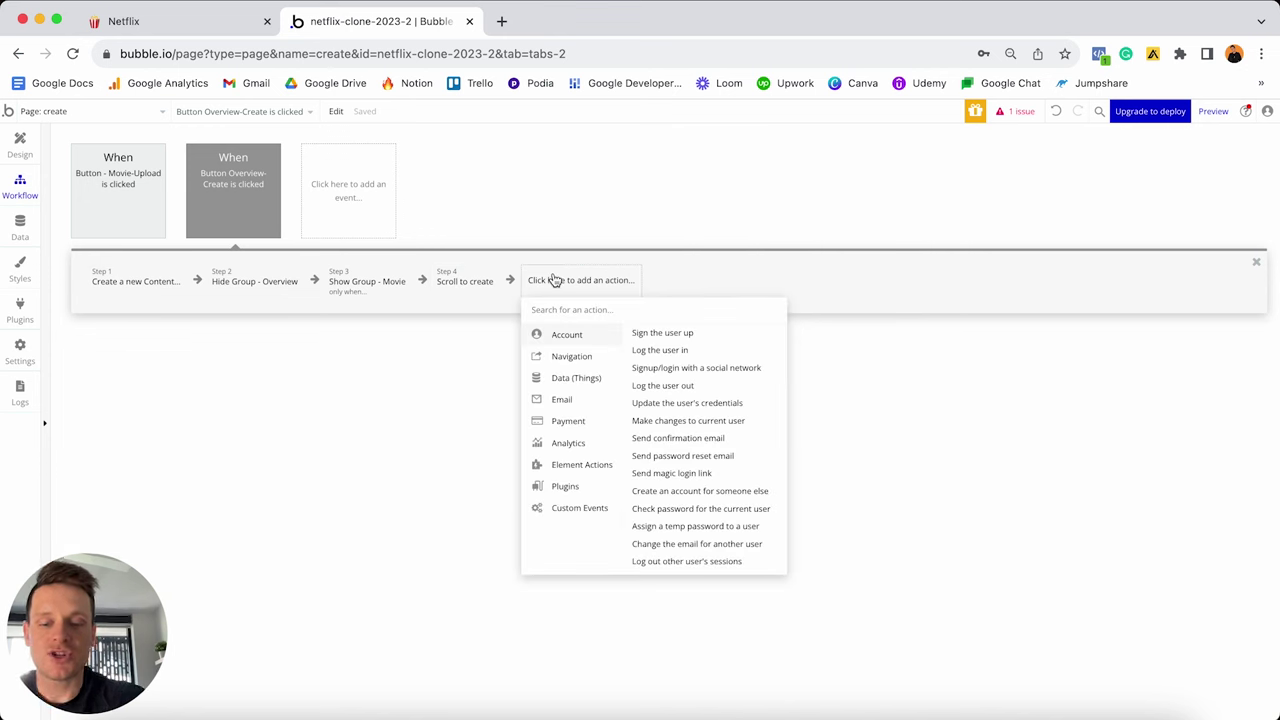
{"action": "type", "text": "state"}
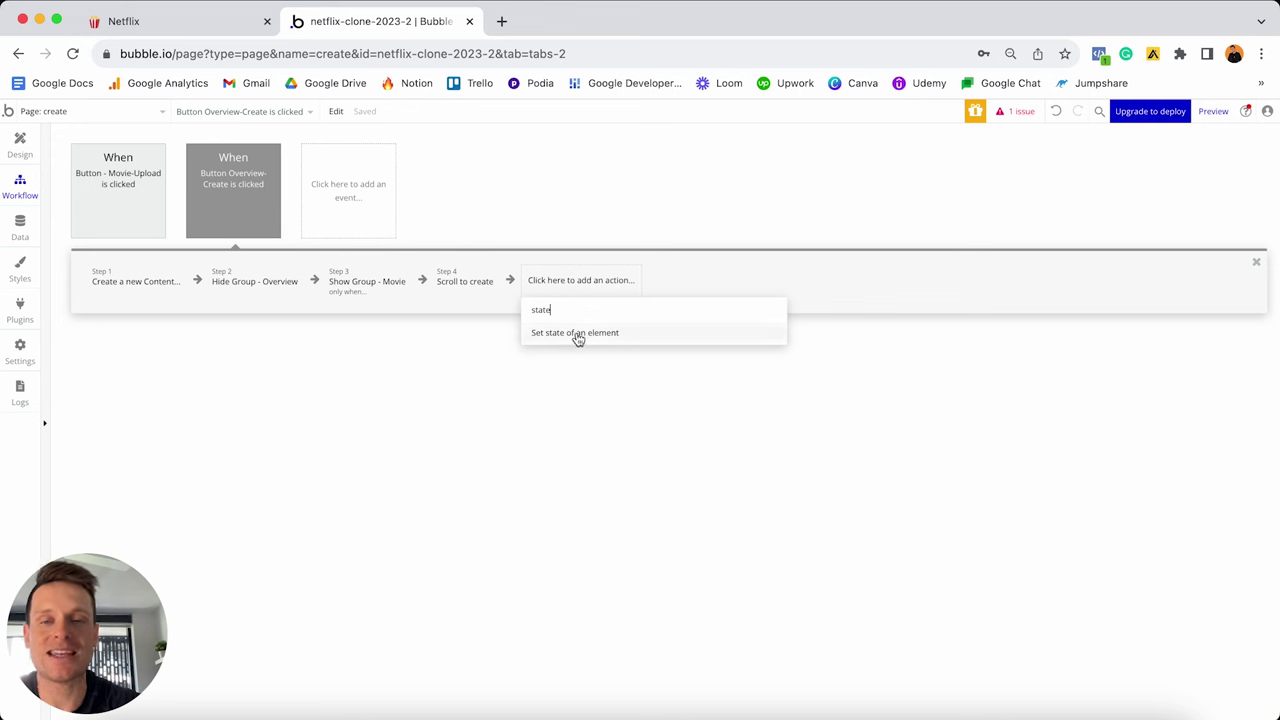
{"action": "left_click", "coordinate": [577, 334]}
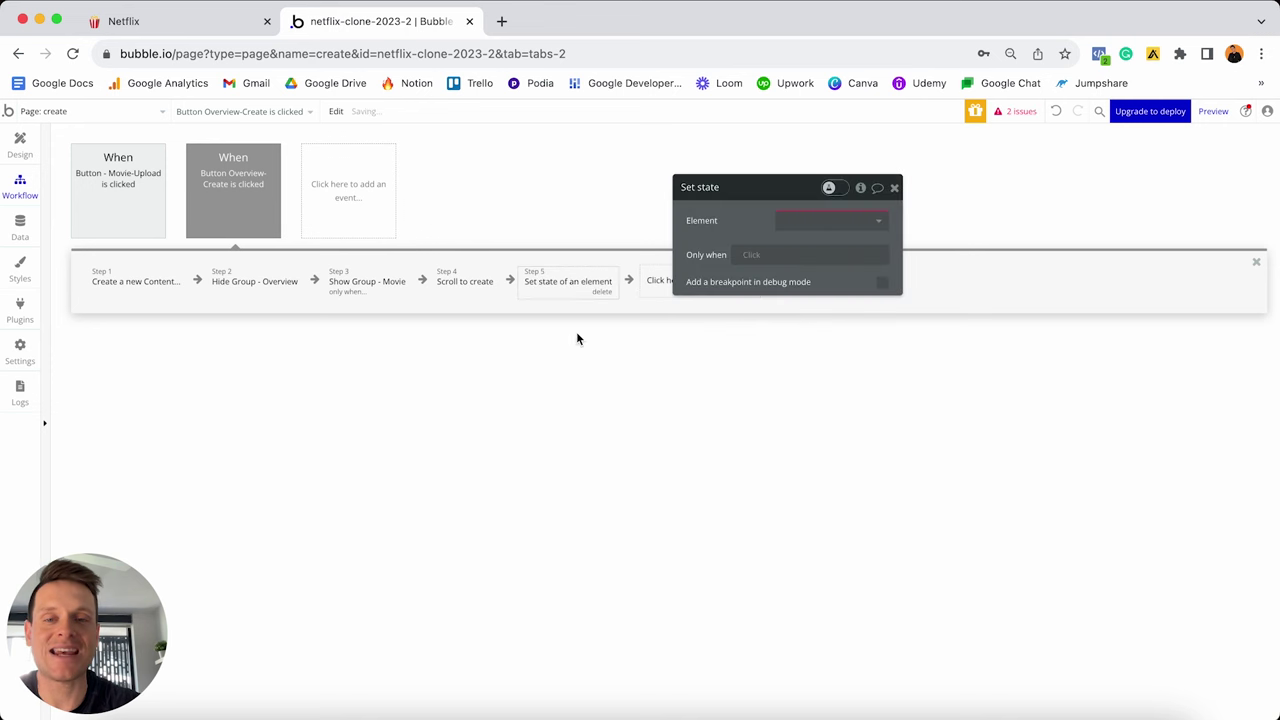
{"action": "left_click", "coordinate": [800, 229]}
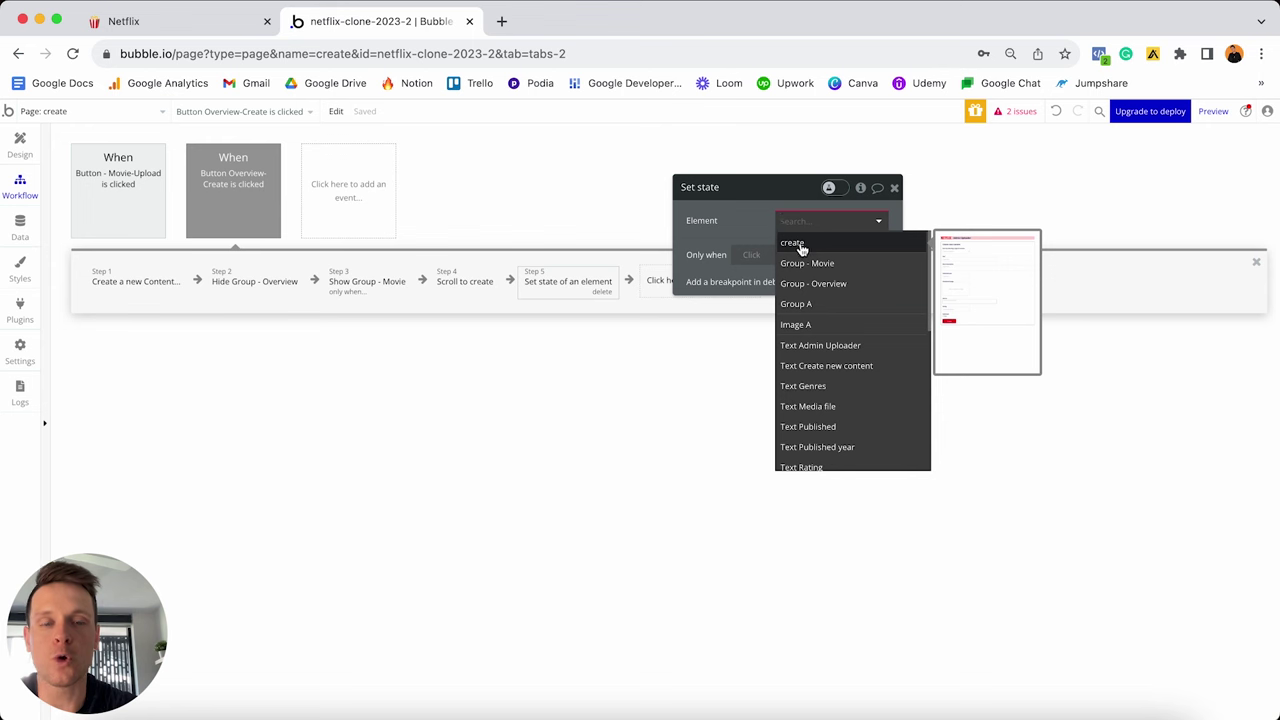
{"action": "left_click", "coordinate": [800, 244]}
{"action": "left_click", "coordinate": [798, 252]}
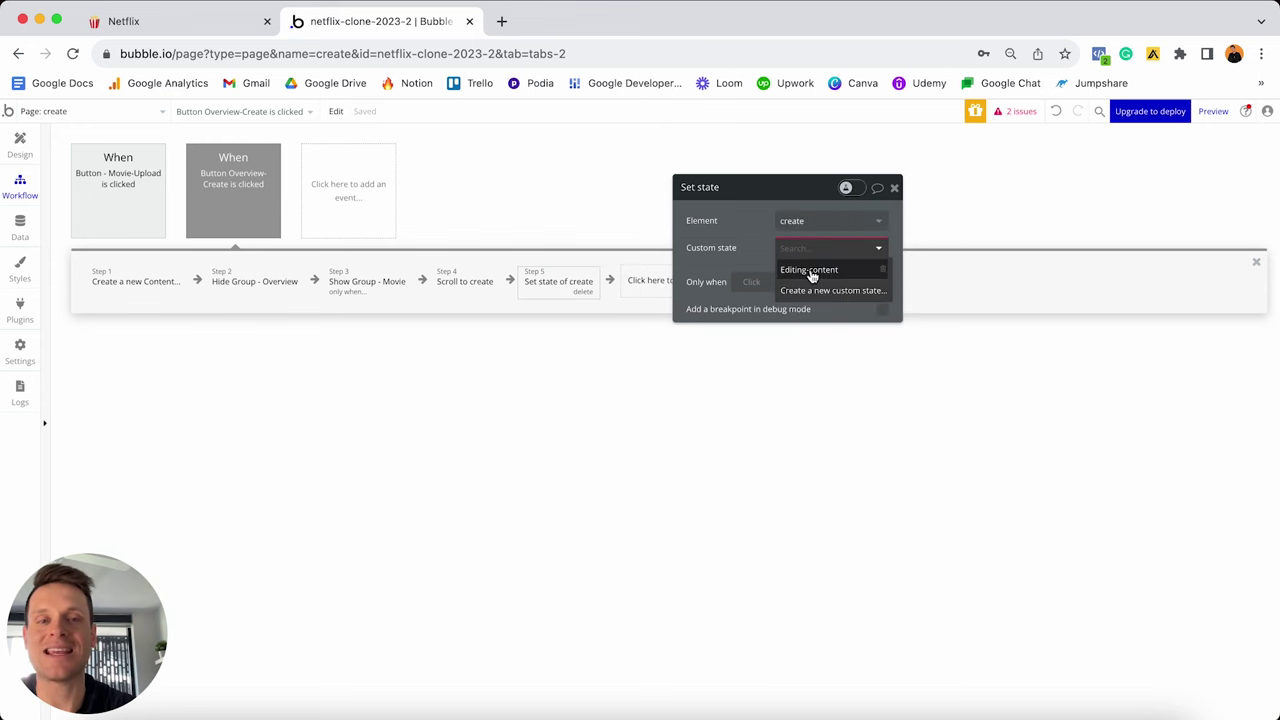
{"action": "left_click", "coordinate": [812, 270]}
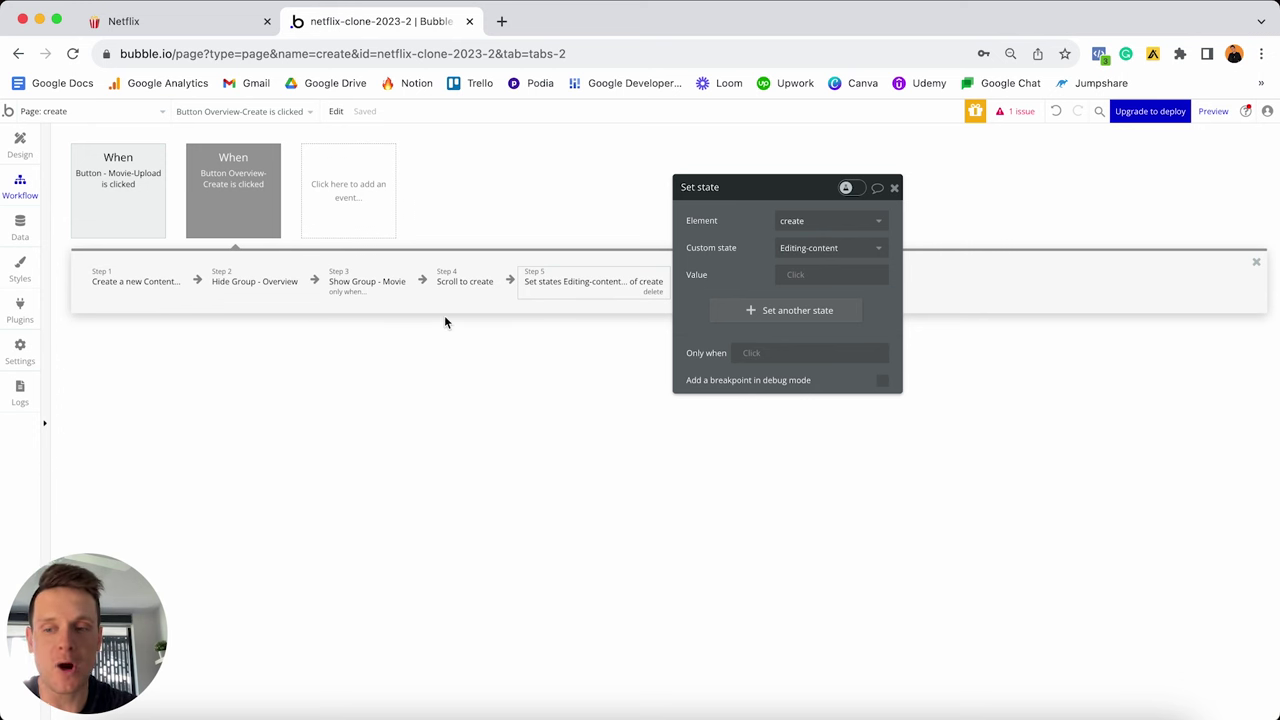
Step: Set the Editing-content value to Result of step 1
{"action": "left_click", "coordinate": [808, 276]}
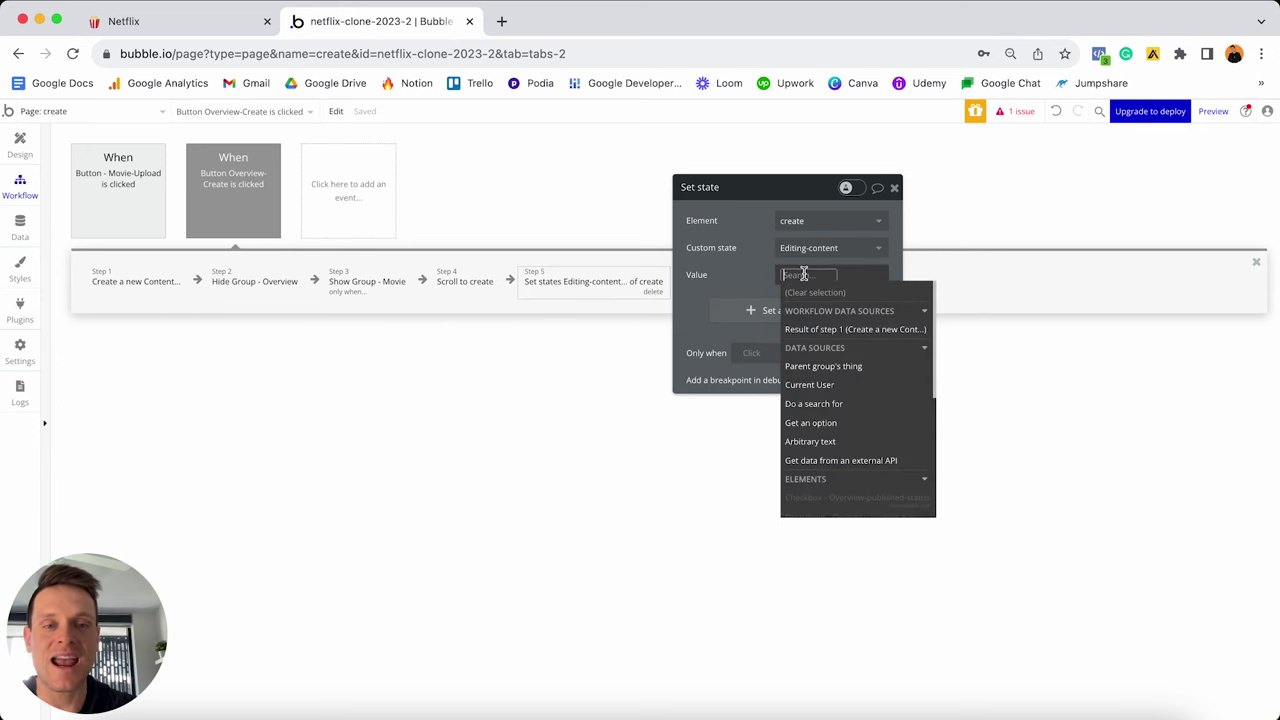
{"action": "mouse_move", "coordinate": [818, 334]}
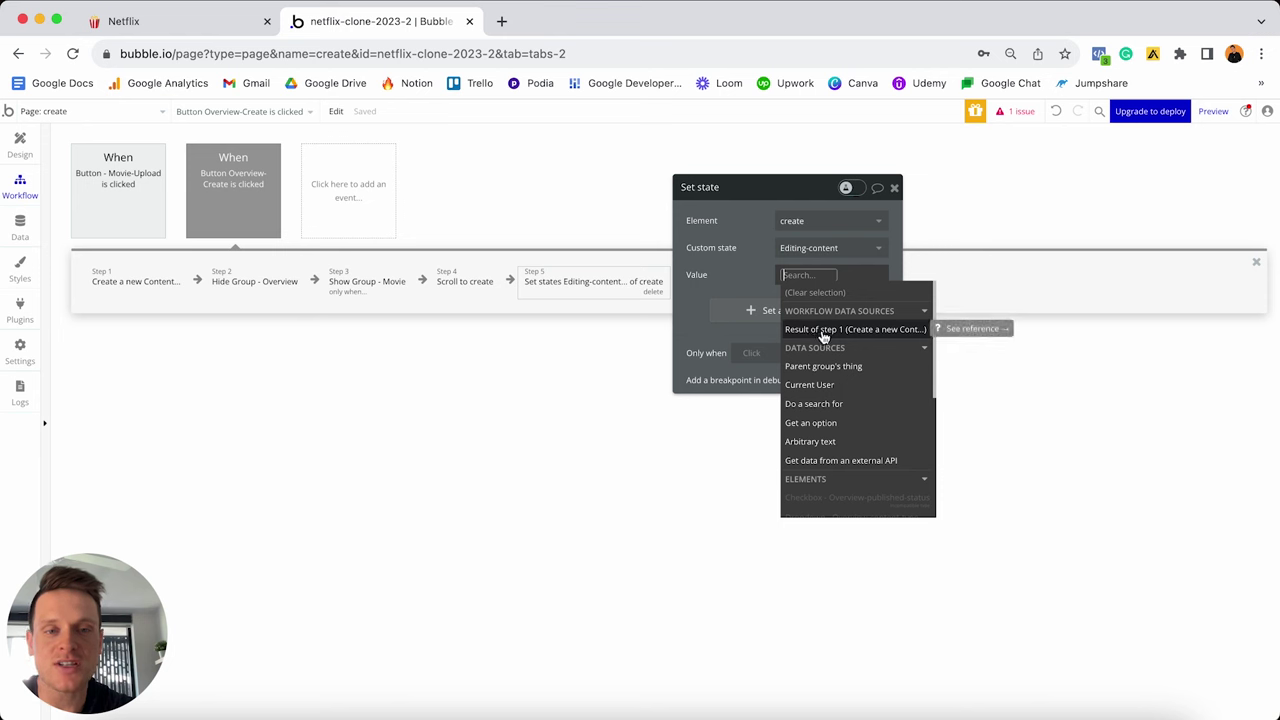
{"action": "left_click", "coordinate": [900, 331]}
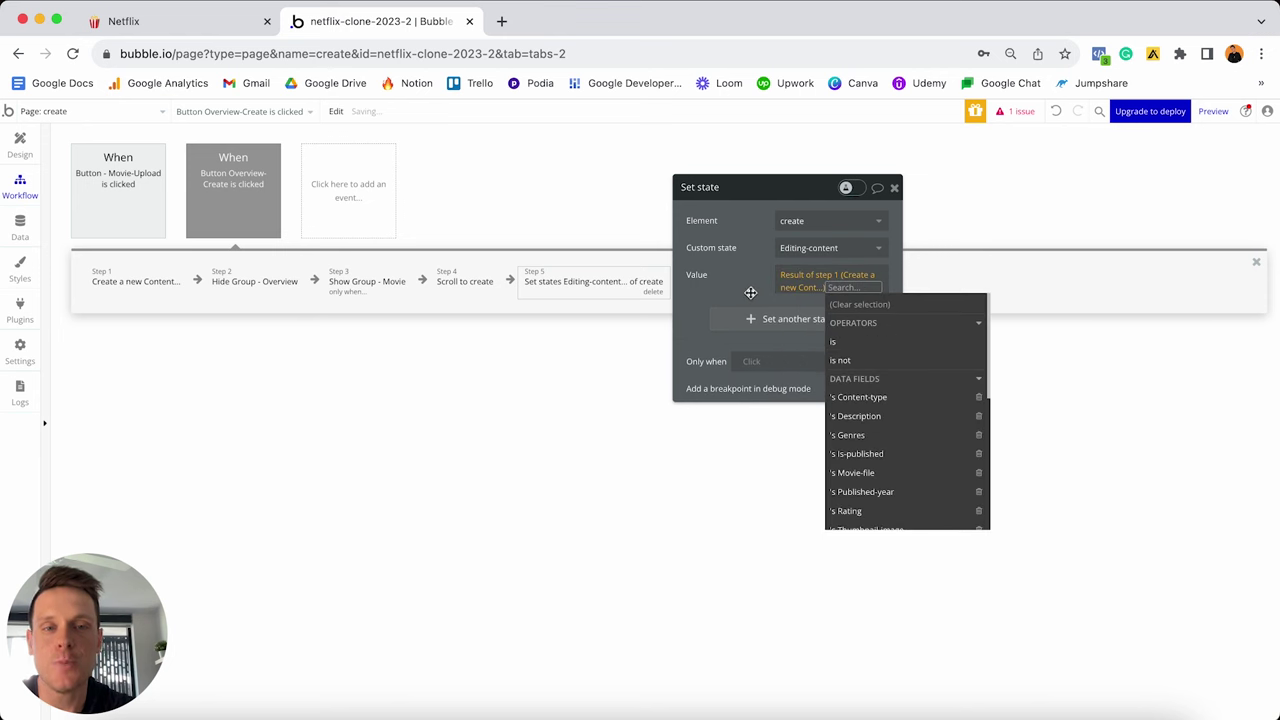
{"action": "left_click", "coordinate": [717, 284]}
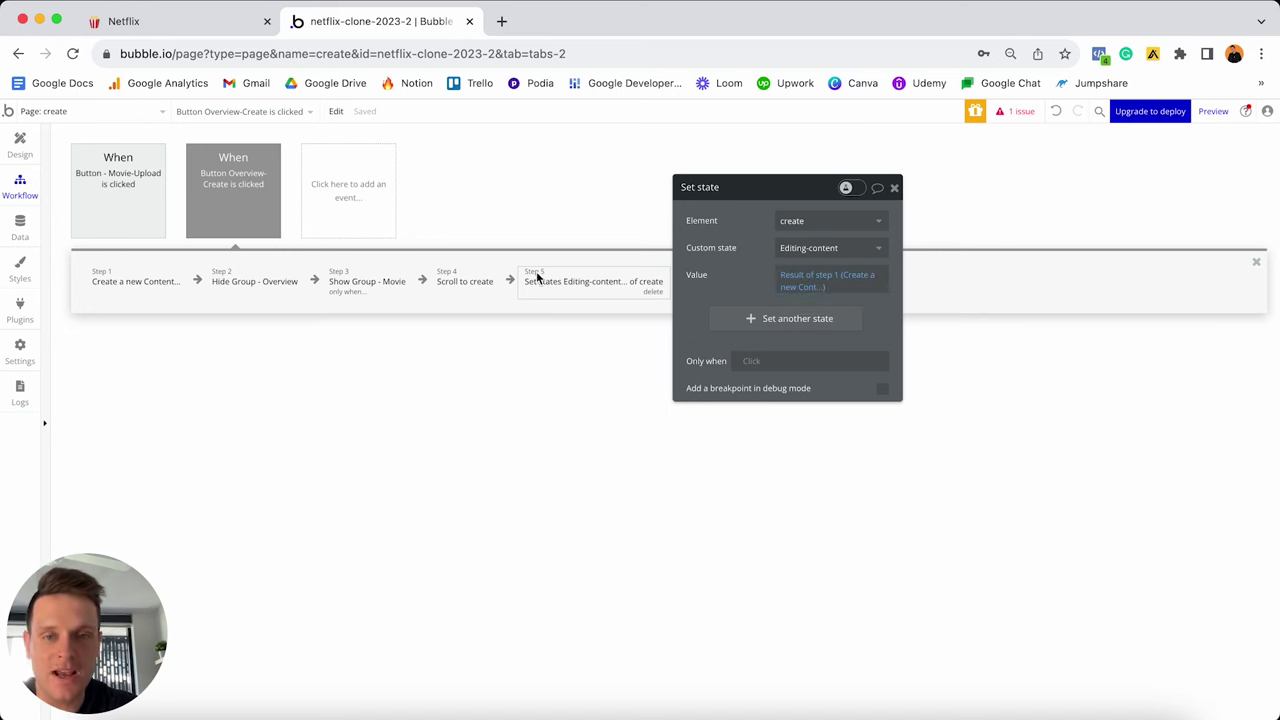
Step: Move the Set state step to position 2, then open the Movie-Upload workflow
{"action": "left_click_drag", "start_coordinate": [567, 285], "coordinate": [242, 277]}
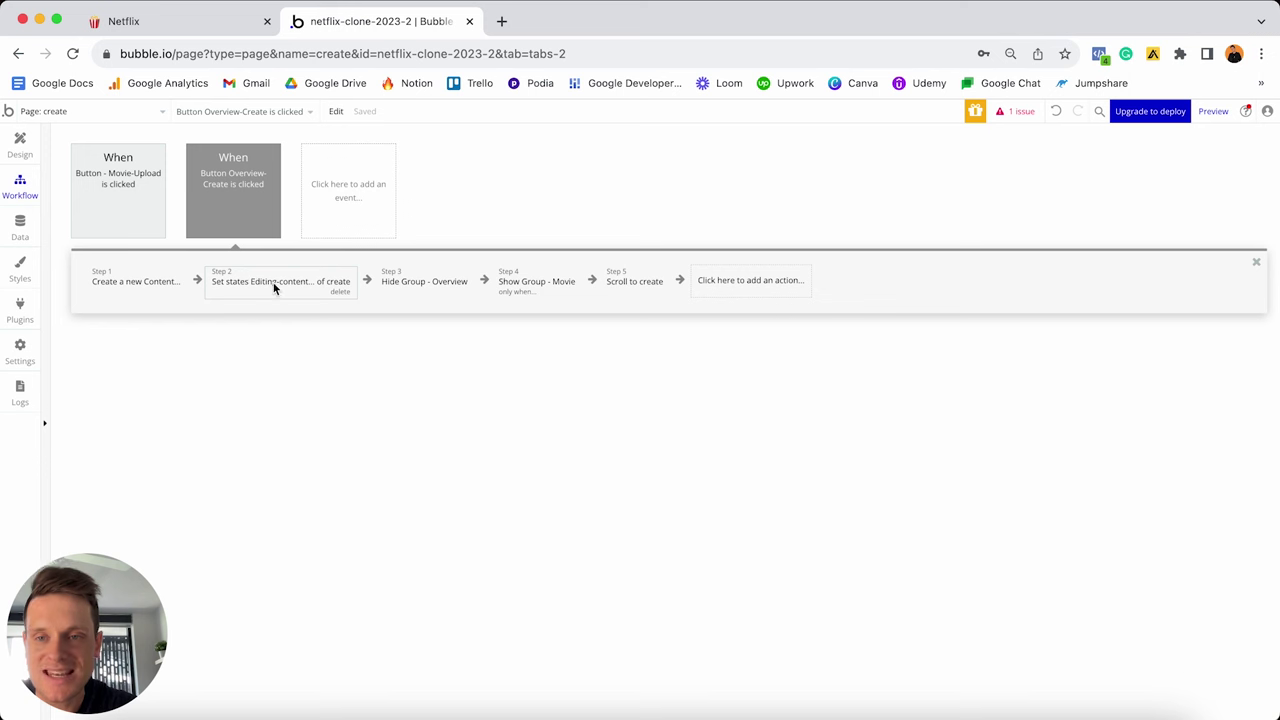
{"action": "mouse_move", "coordinate": [517, 283]}
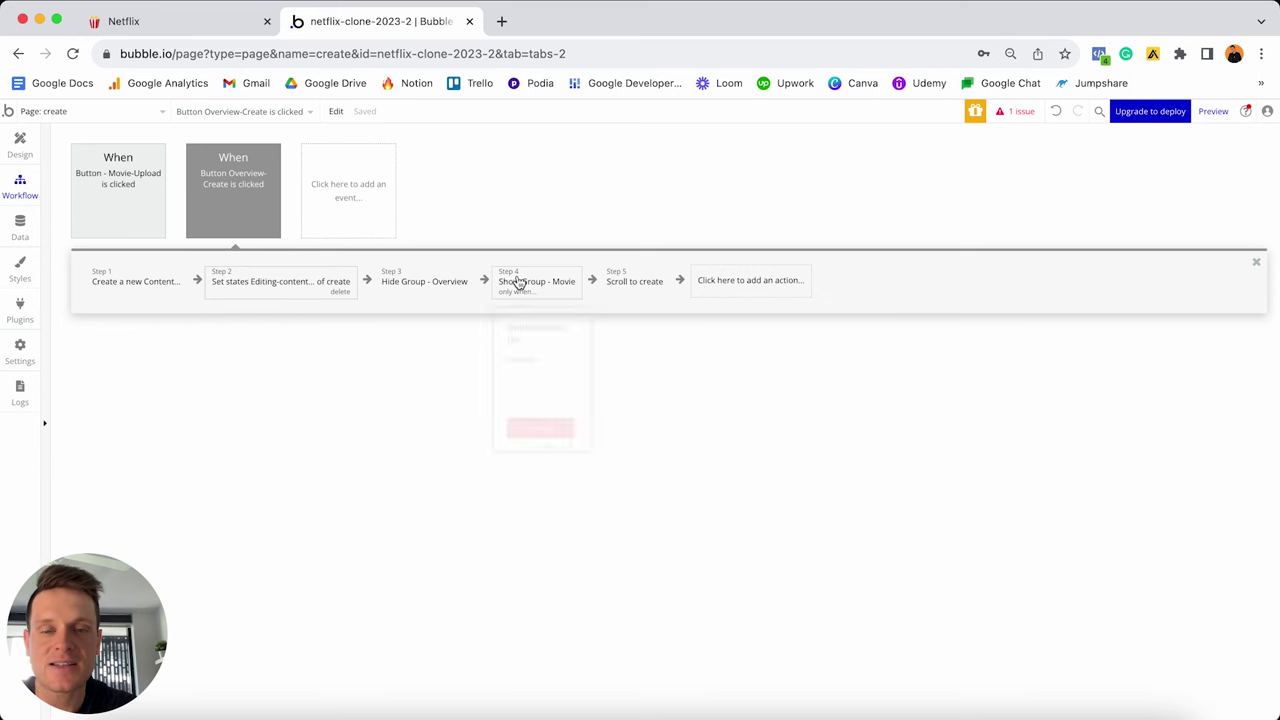
{"action": "left_click", "coordinate": [121, 196]}
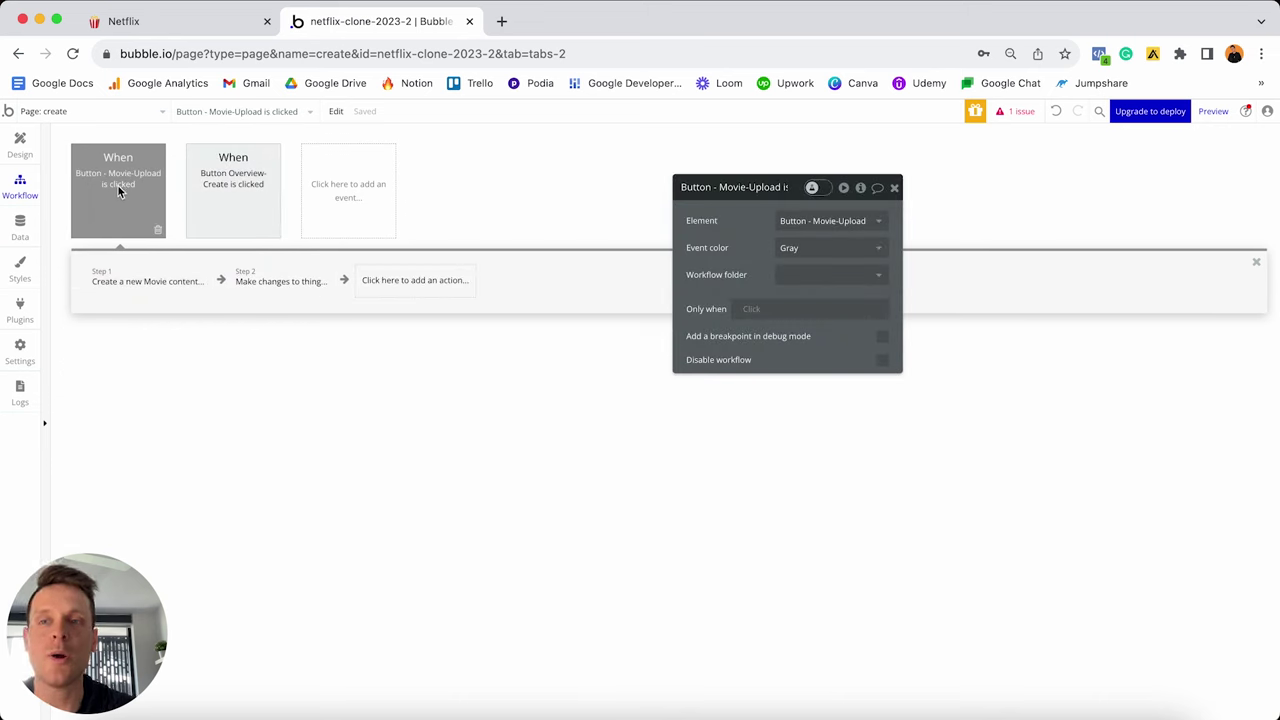
Step: Set the Make changes step's Thing to change to create's Editing-content
{"action": "left_click", "coordinate": [150, 289]}
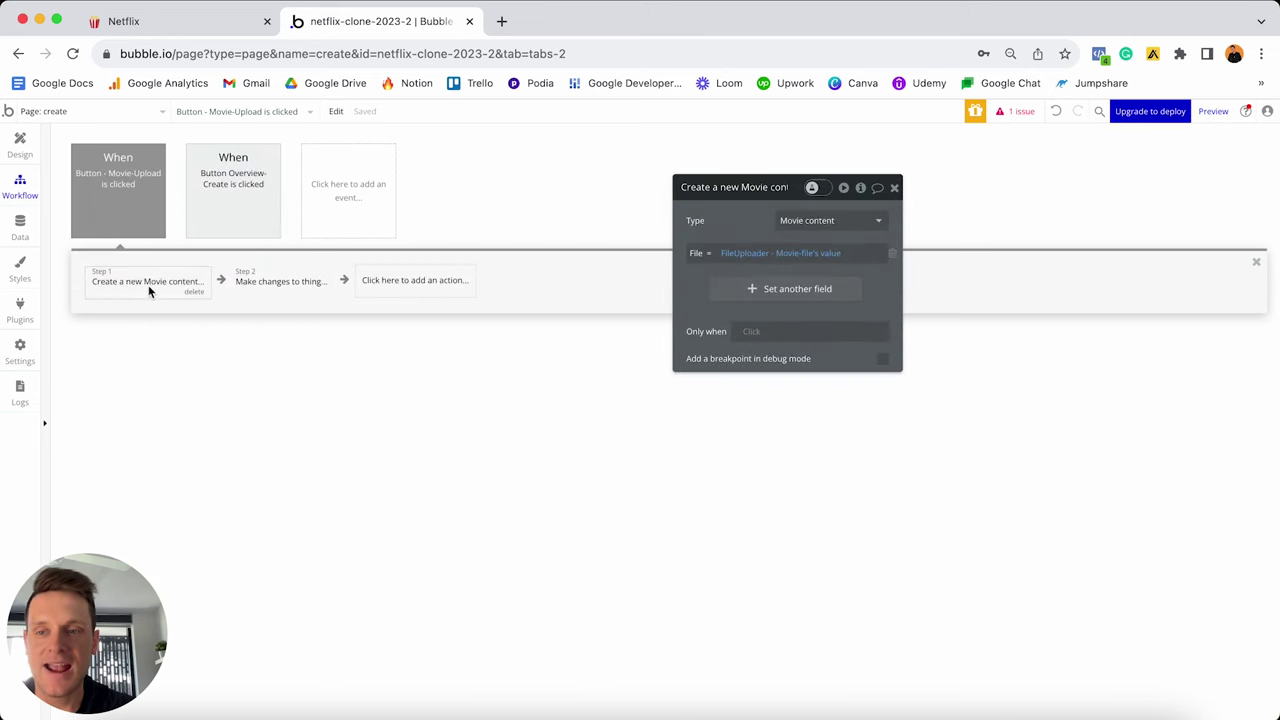
{"action": "left_click", "coordinate": [272, 290]}
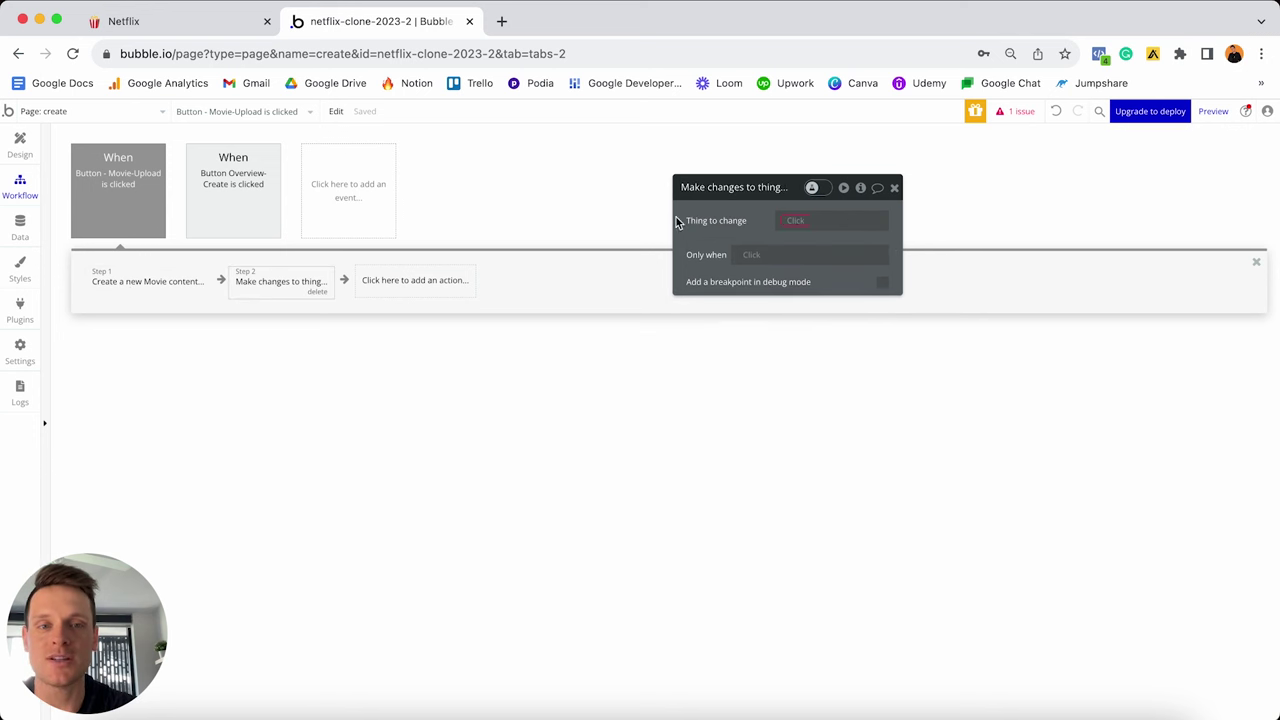
{"action": "left_click", "coordinate": [795, 221]}
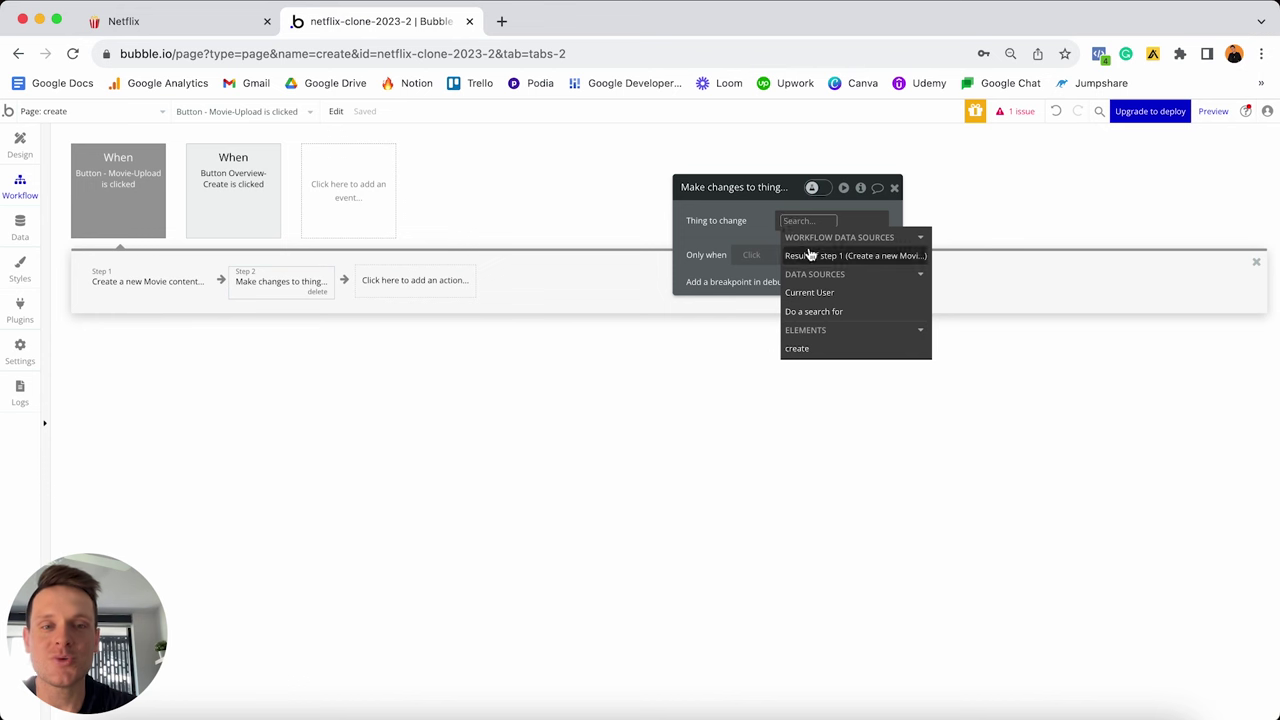
{"action": "left_click", "coordinate": [817, 352]}
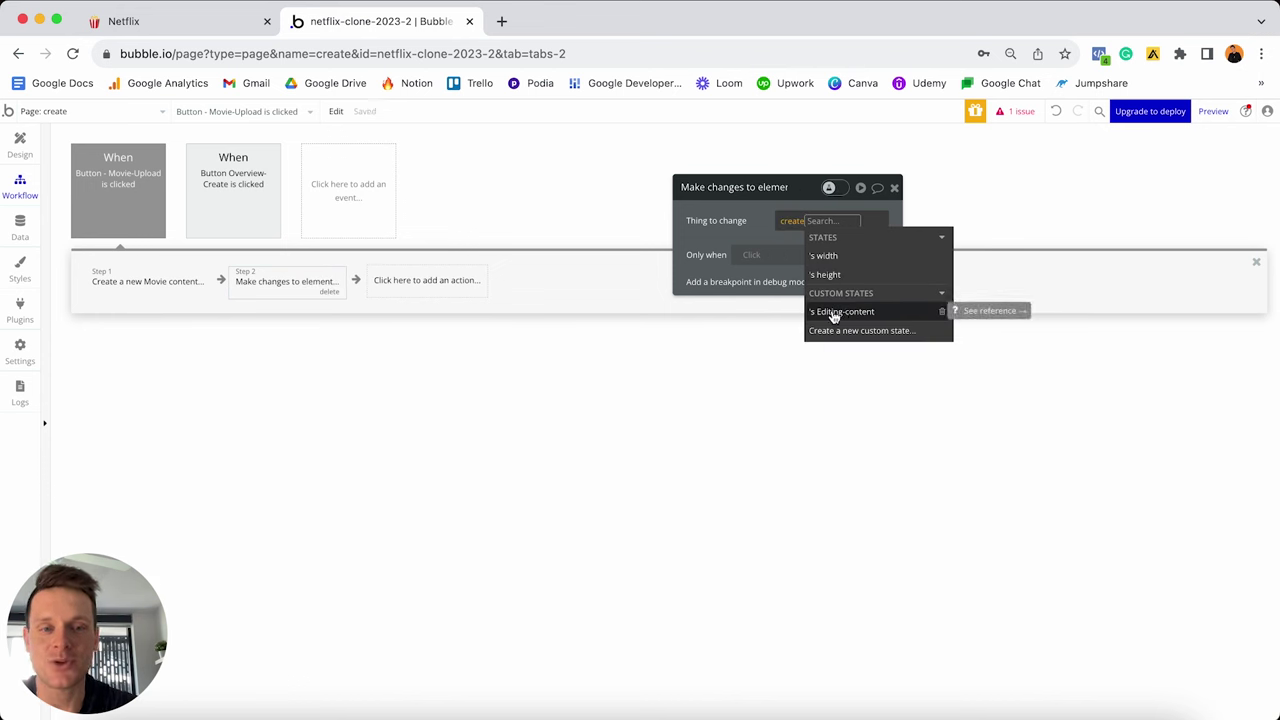
{"action": "left_click", "coordinate": [851, 318]}
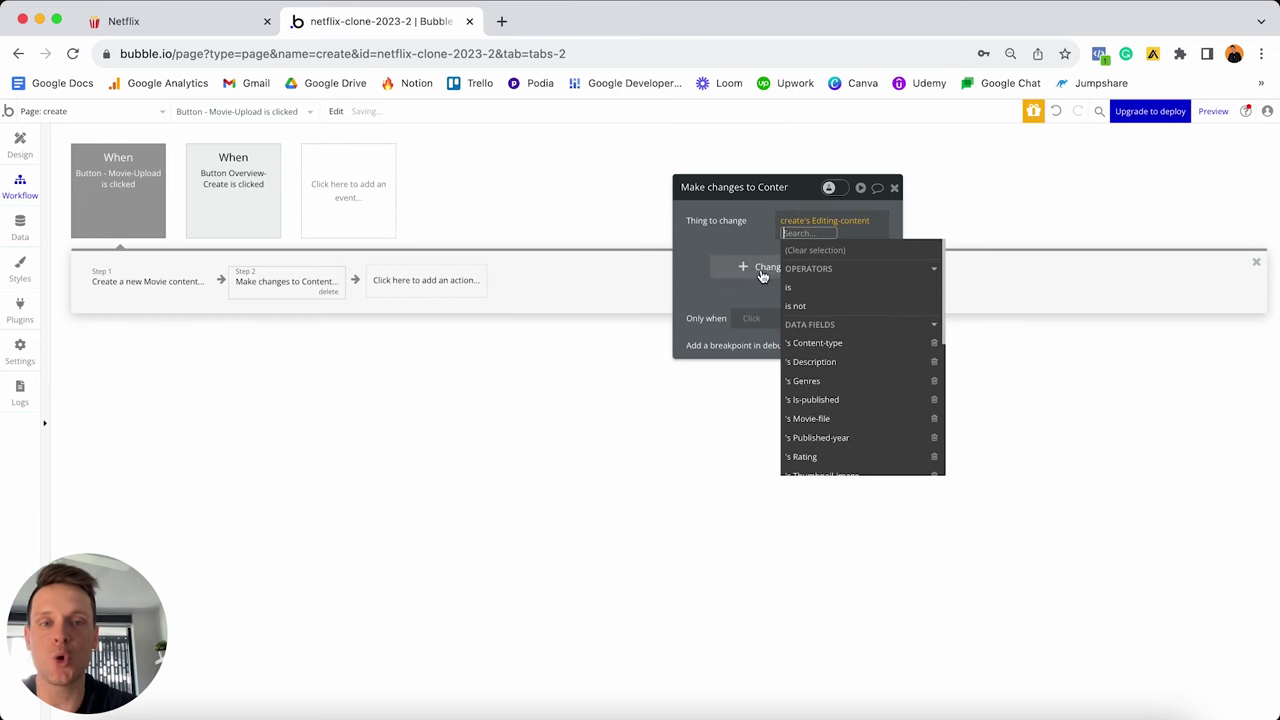
{"action": "left_click", "coordinate": [728, 237]}
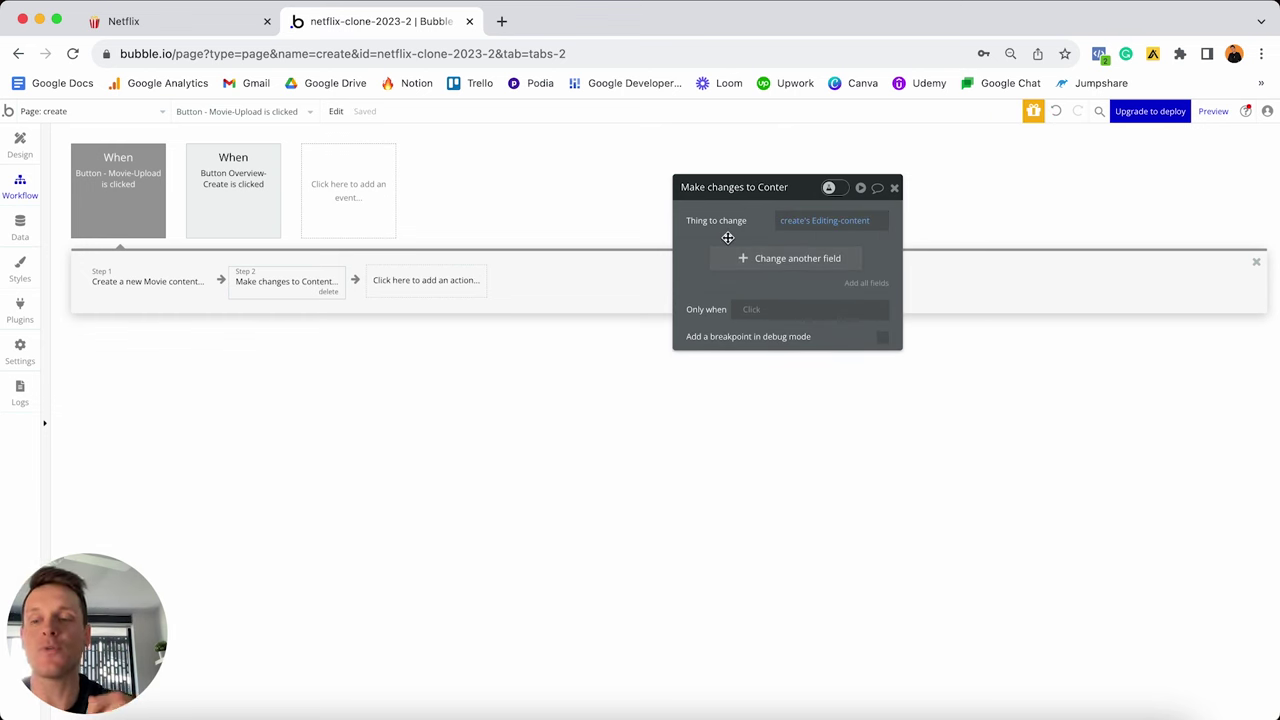
Step: Add the change Movie-file = Result of step 1, then return to Design
{"action": "left_click", "coordinate": [777, 258]}
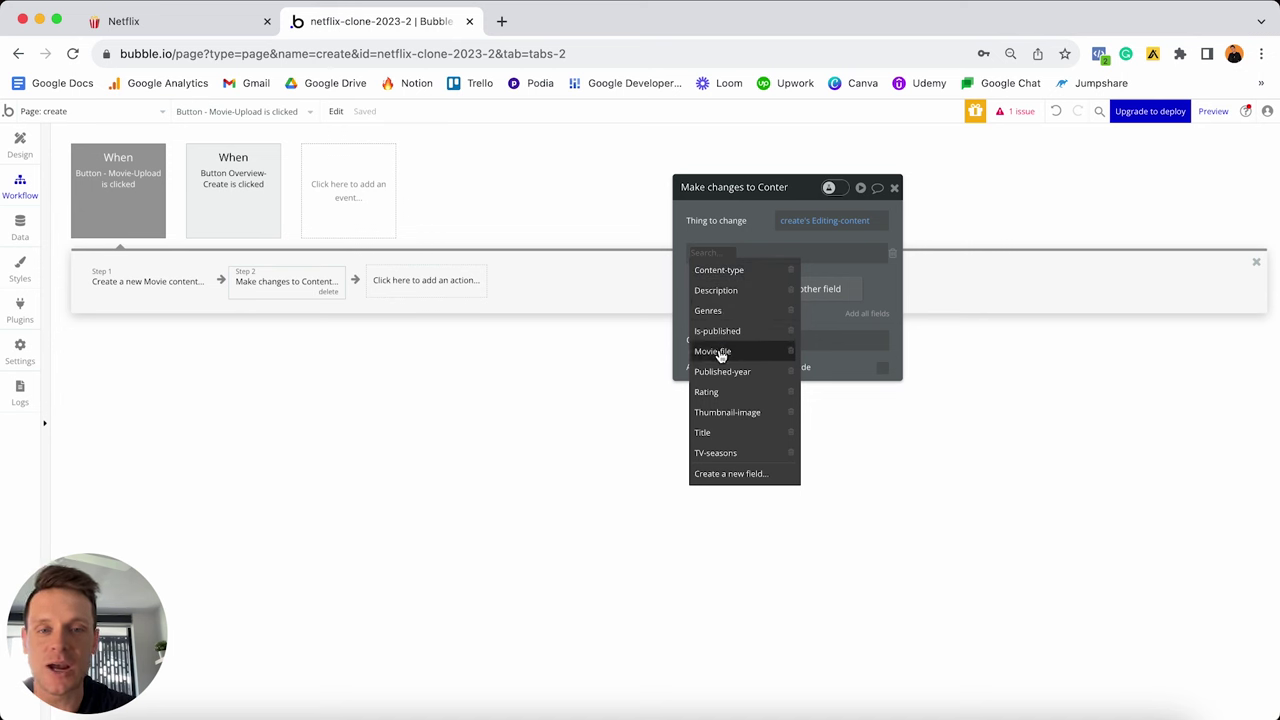
{"action": "left_click", "coordinate": [722, 351]}
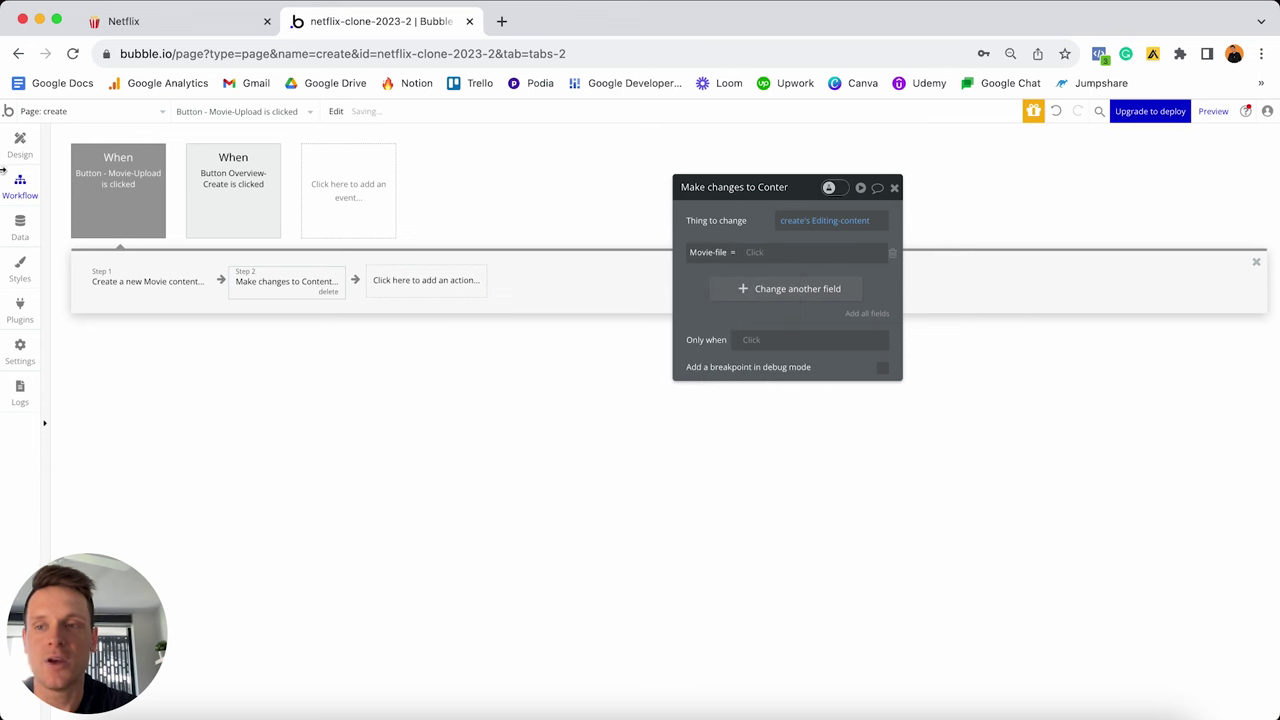
{"action": "left_click", "coordinate": [20, 225]}
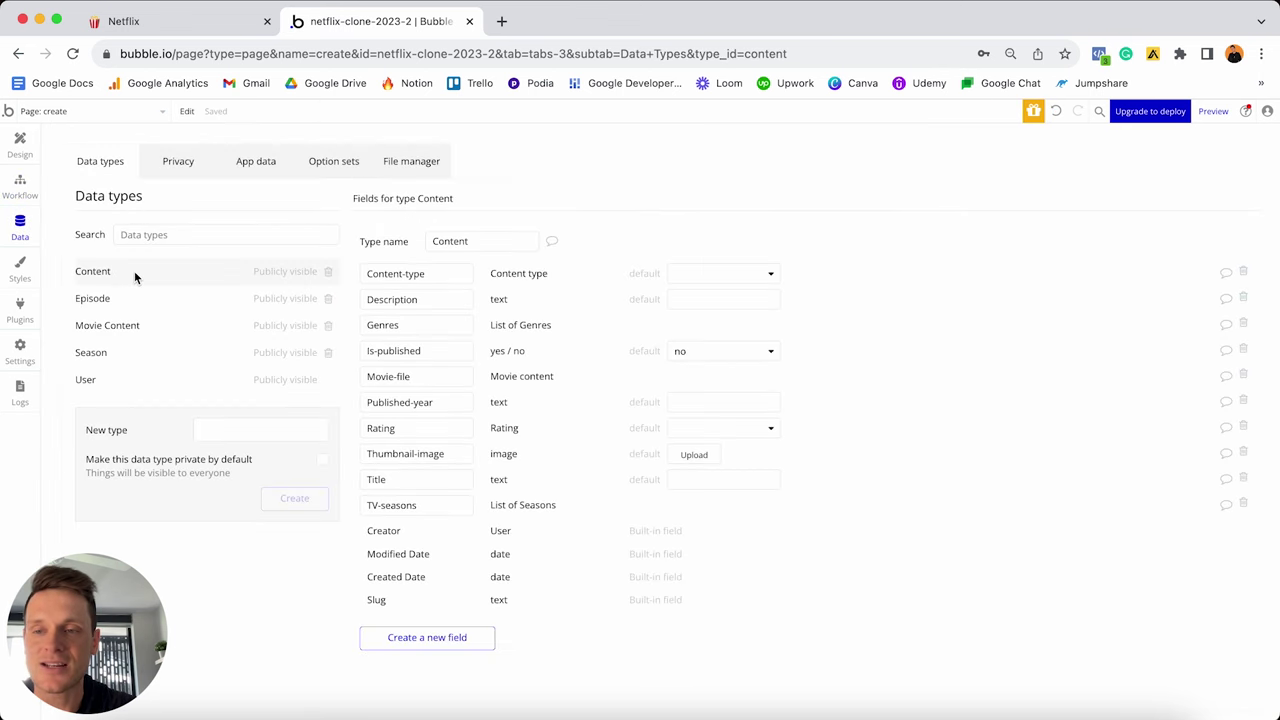
{"action": "left_click", "coordinate": [425, 377]}
{"action": "key", "text": "super+a"}
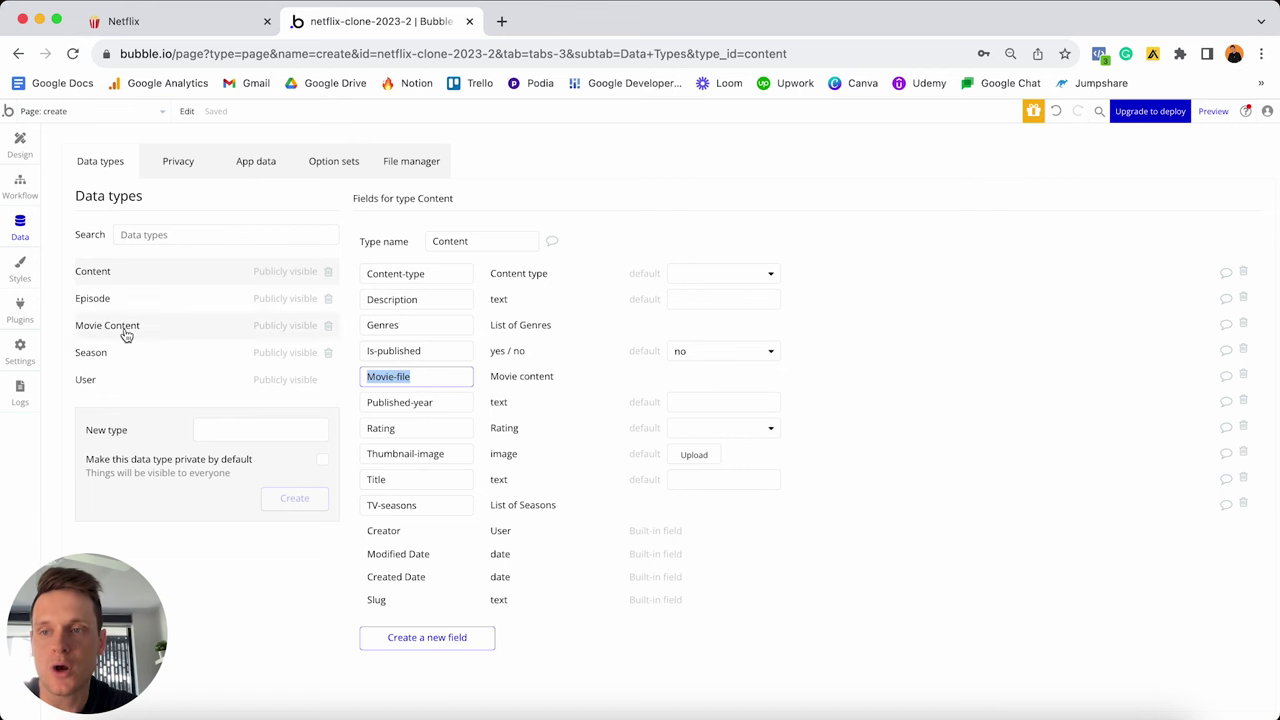
{"action": "left_click", "coordinate": [20, 186]}
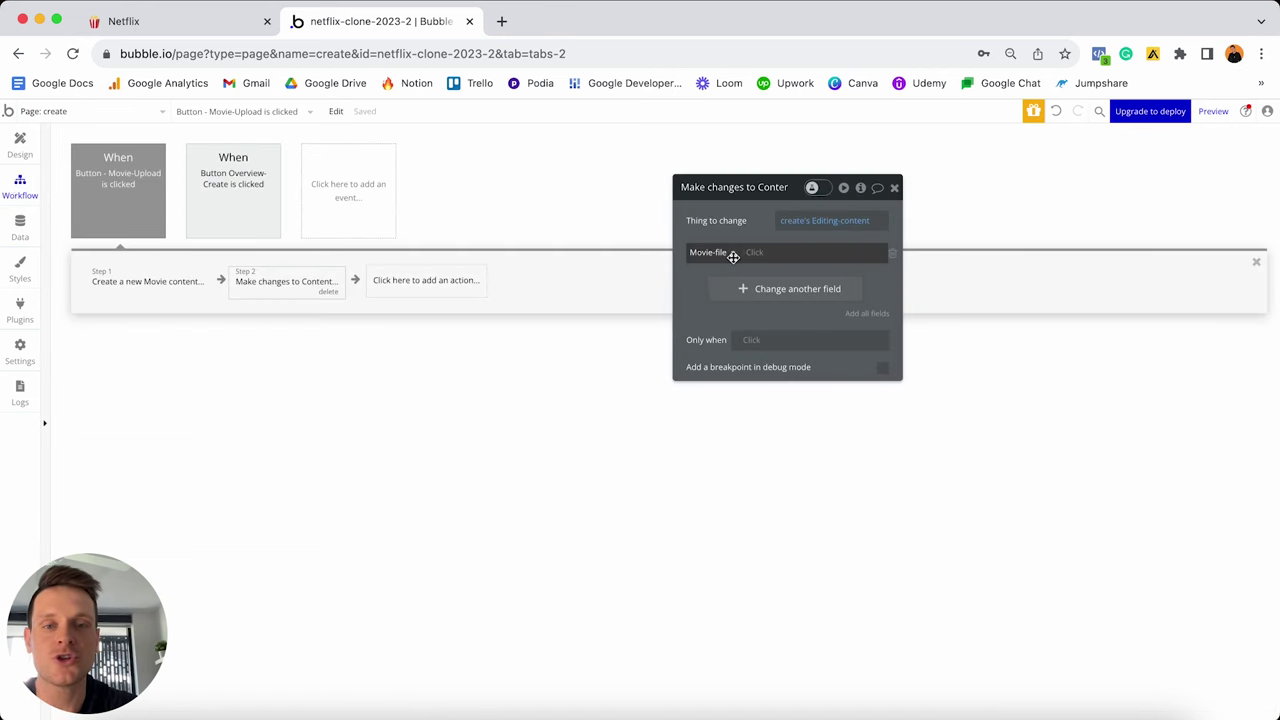
{"action": "left_click", "coordinate": [750, 257]}
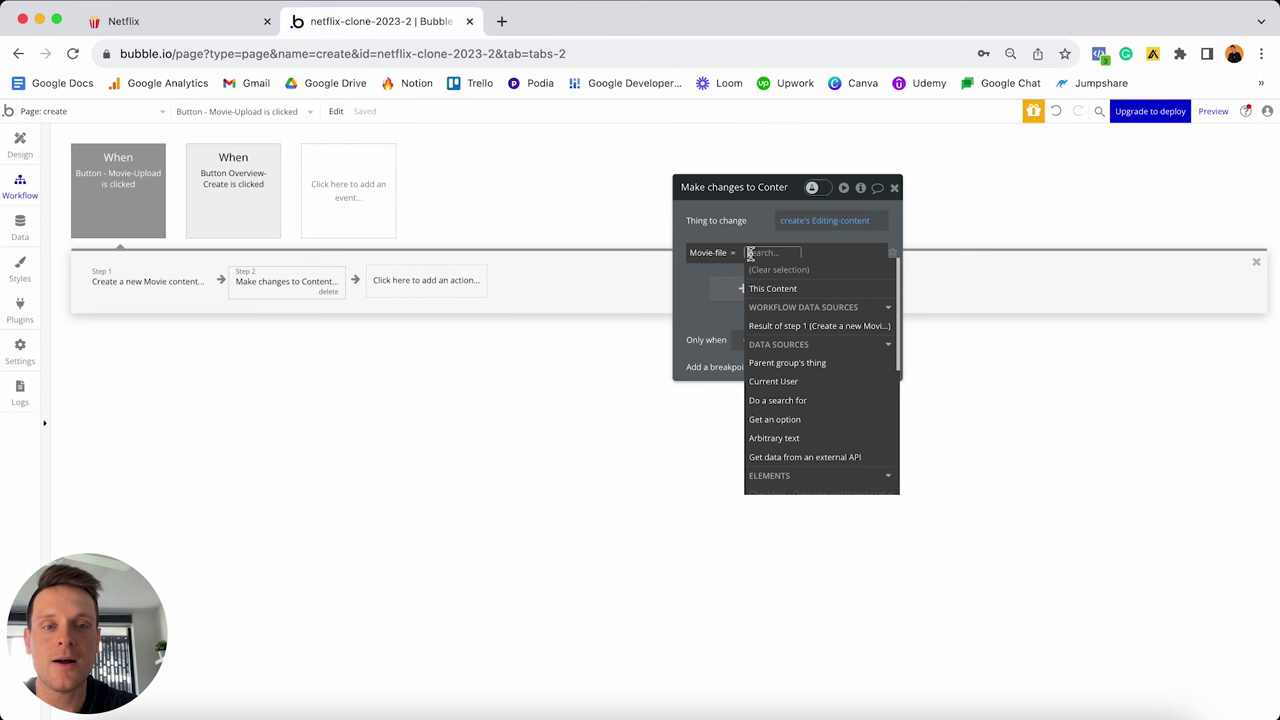
{"action": "left_click", "coordinate": [790, 327]}
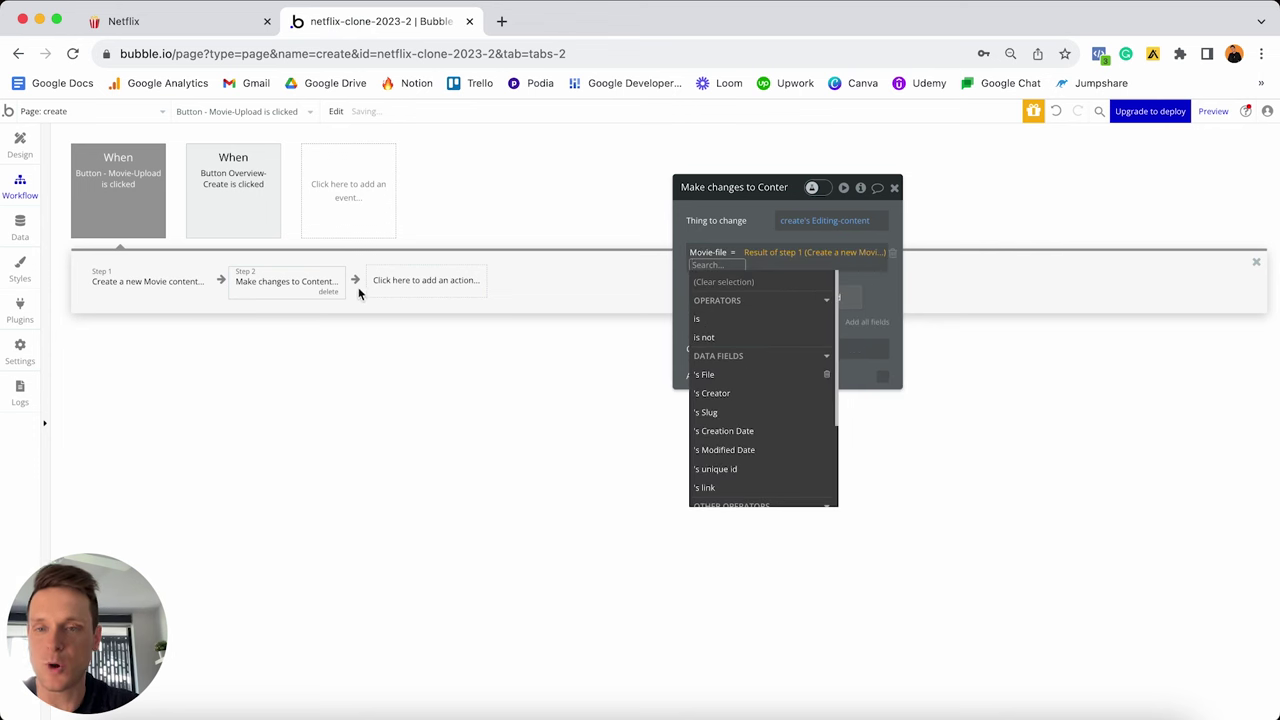
{"action": "left_click", "coordinate": [687, 233]}
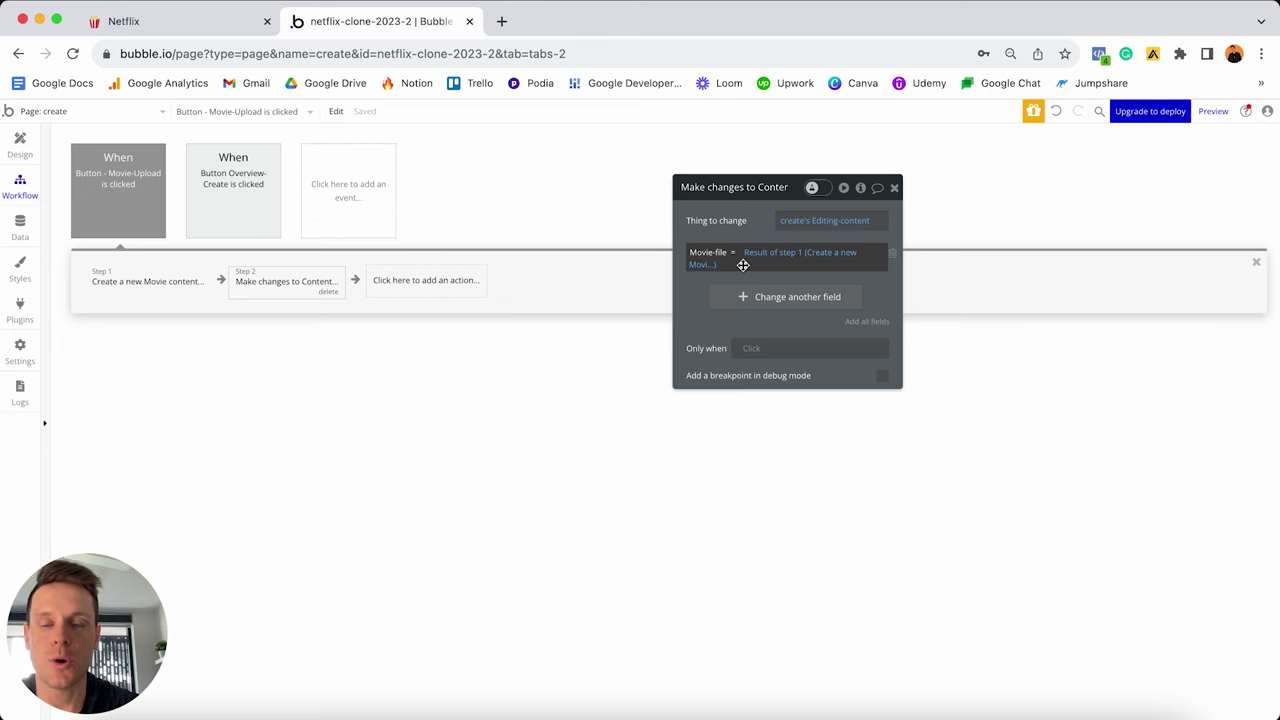
{"action": "left_click", "coordinate": [20, 145]}
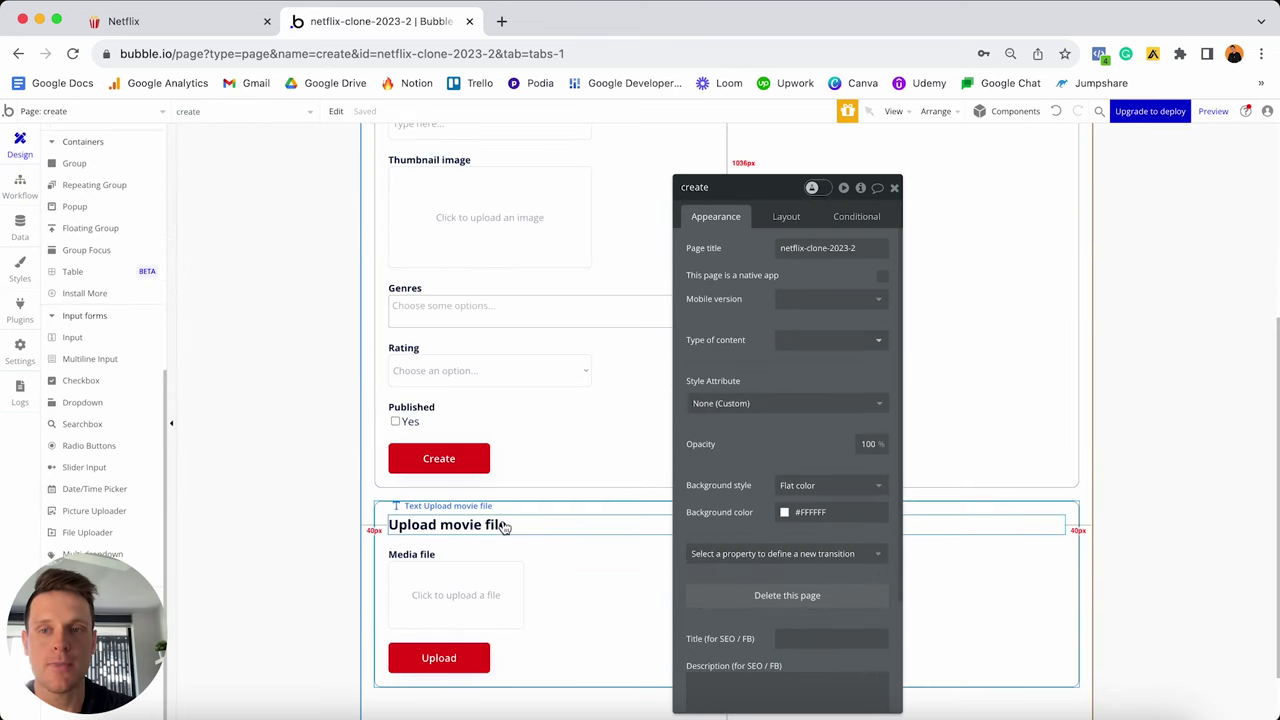
Step: Place an alert pinned to the top of the page with text 'Upload Successful'
{"action": "scroll", "coordinate": [88, 365], "scroll_direction": "up", "scroll_amount": 5}
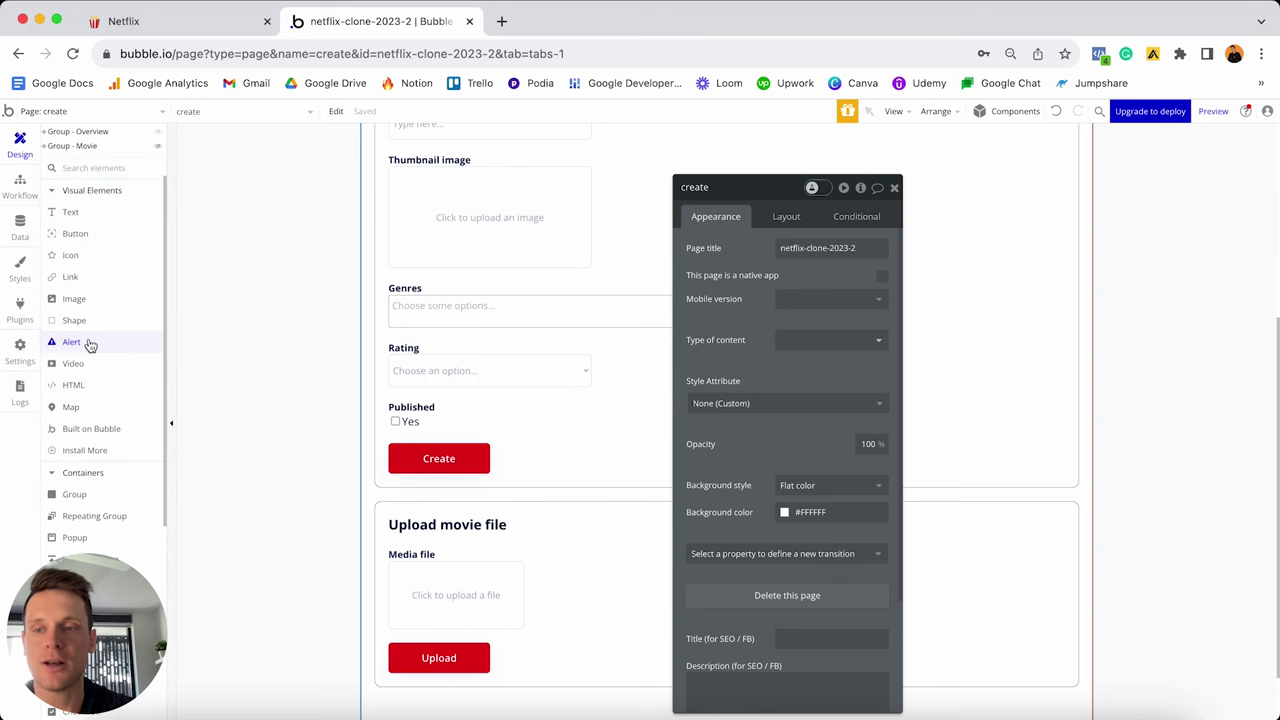
{"action": "left_click", "coordinate": [90, 343]}
{"action": "scroll", "coordinate": [281, 377], "scroll_direction": "down", "scroll_amount": 3}
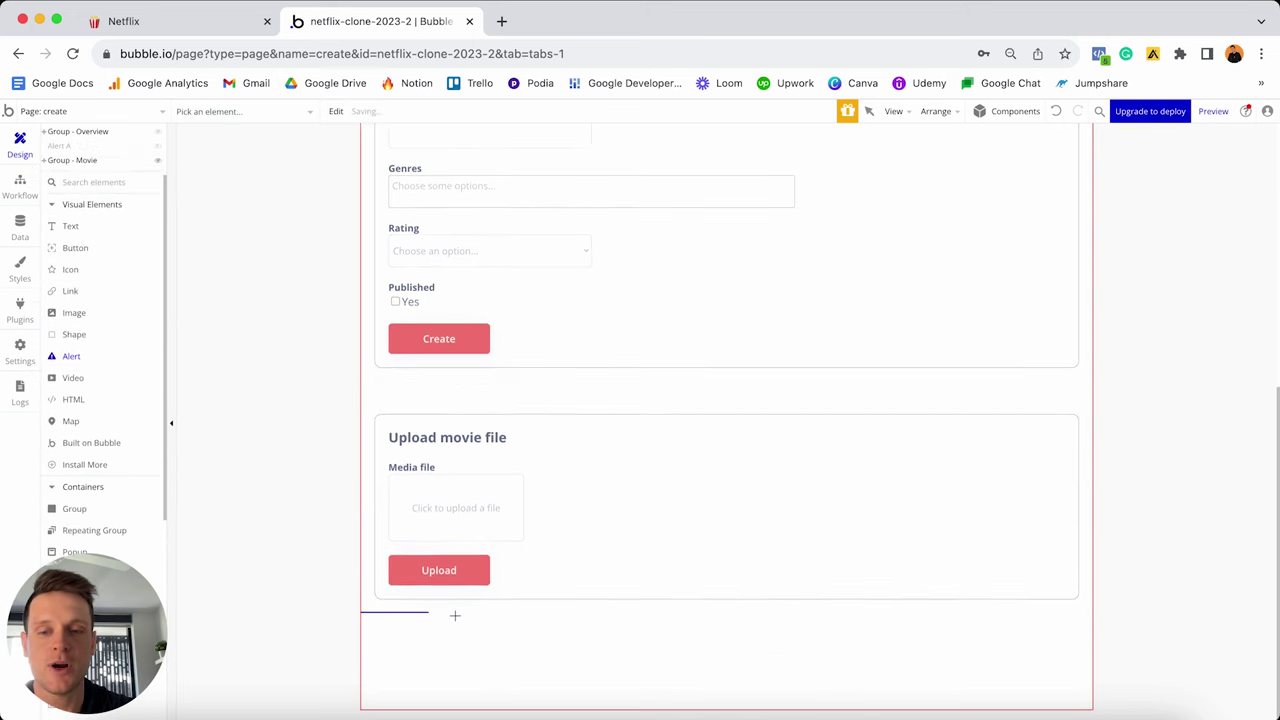
{"action": "left_click", "coordinate": [455, 615]}
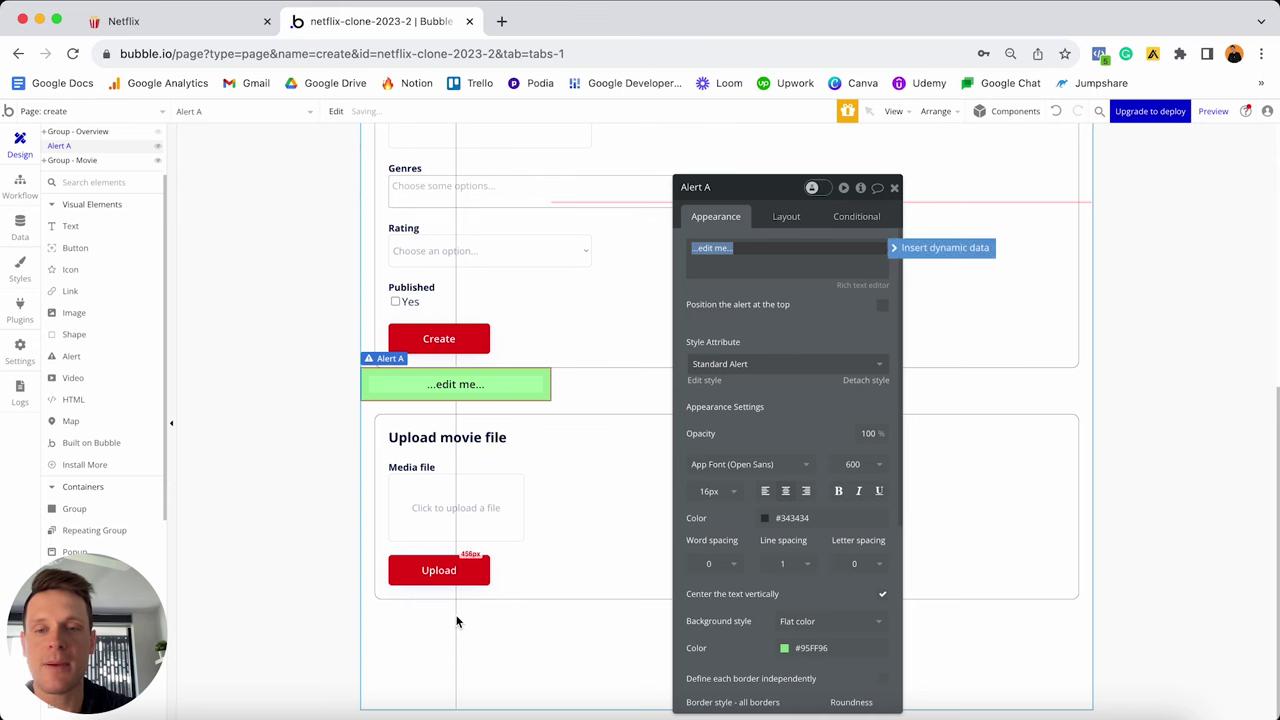
{"action": "left_click", "coordinate": [883, 307]}
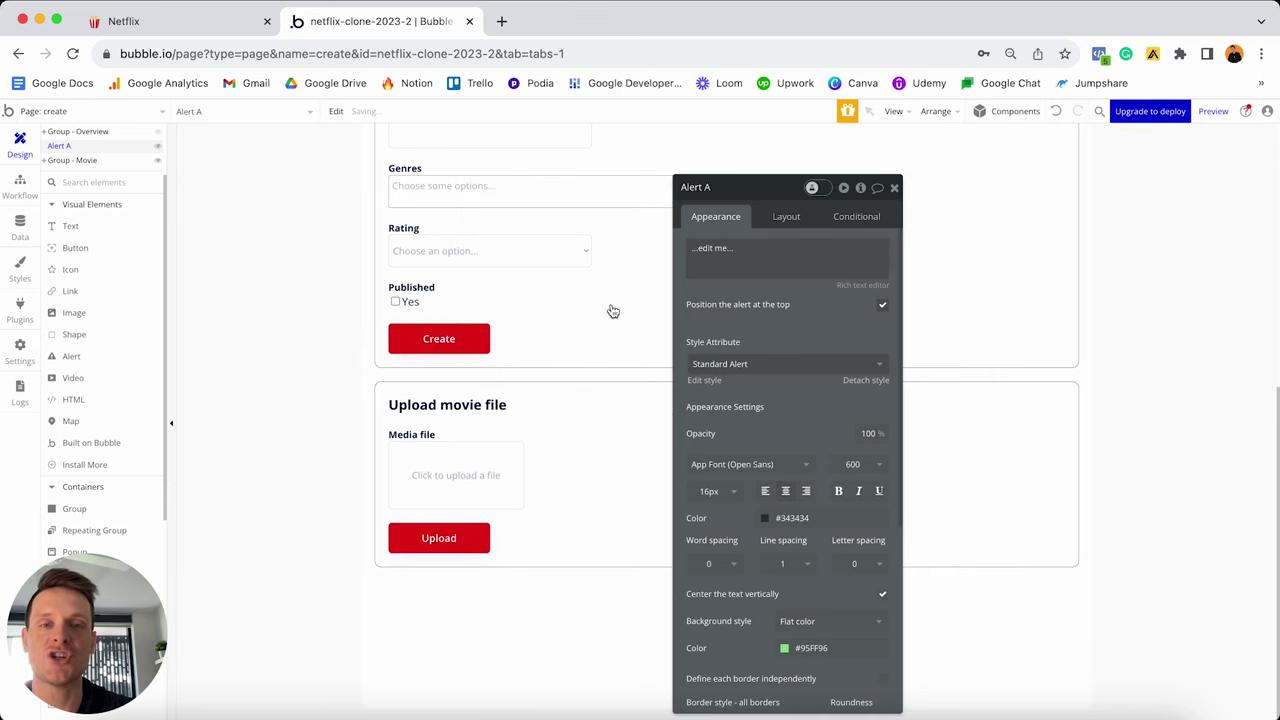
{"action": "scroll", "coordinate": [443, 366], "scroll_direction": "up", "scroll_amount": 5}
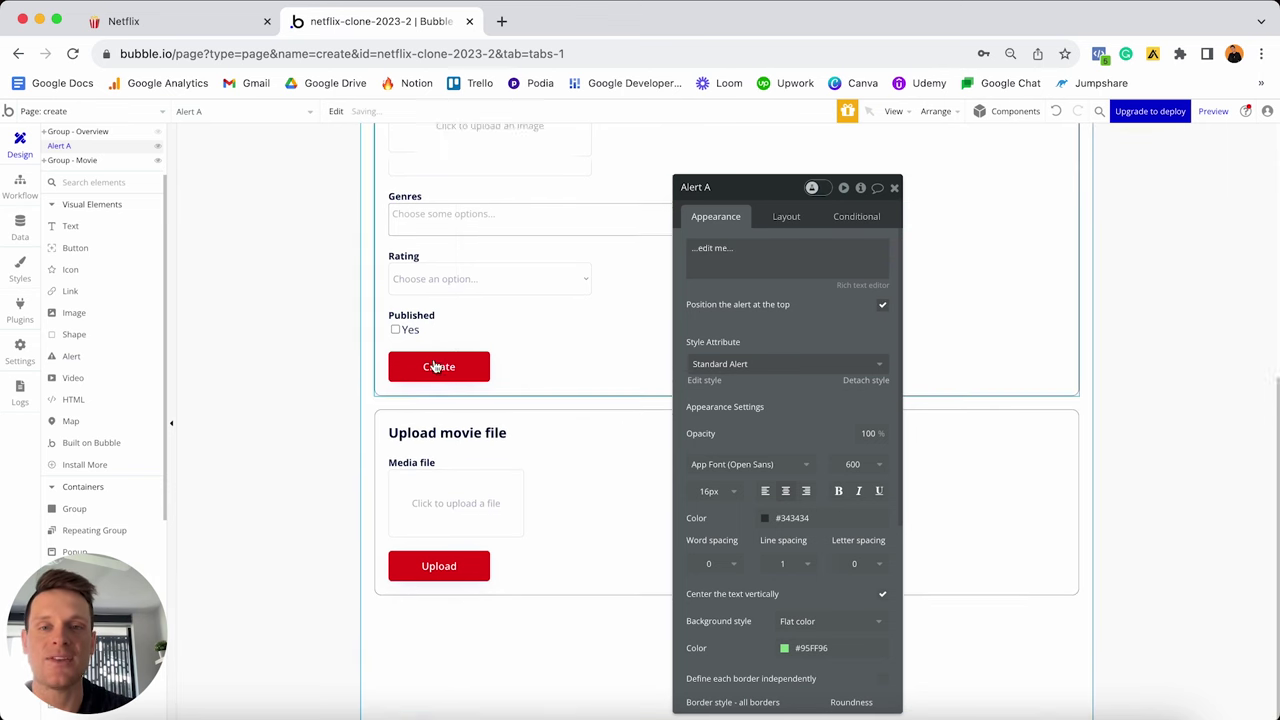
{"action": "triple_click", "coordinate": [776, 259]}
{"action": "type", "text": "Upload Successful"}
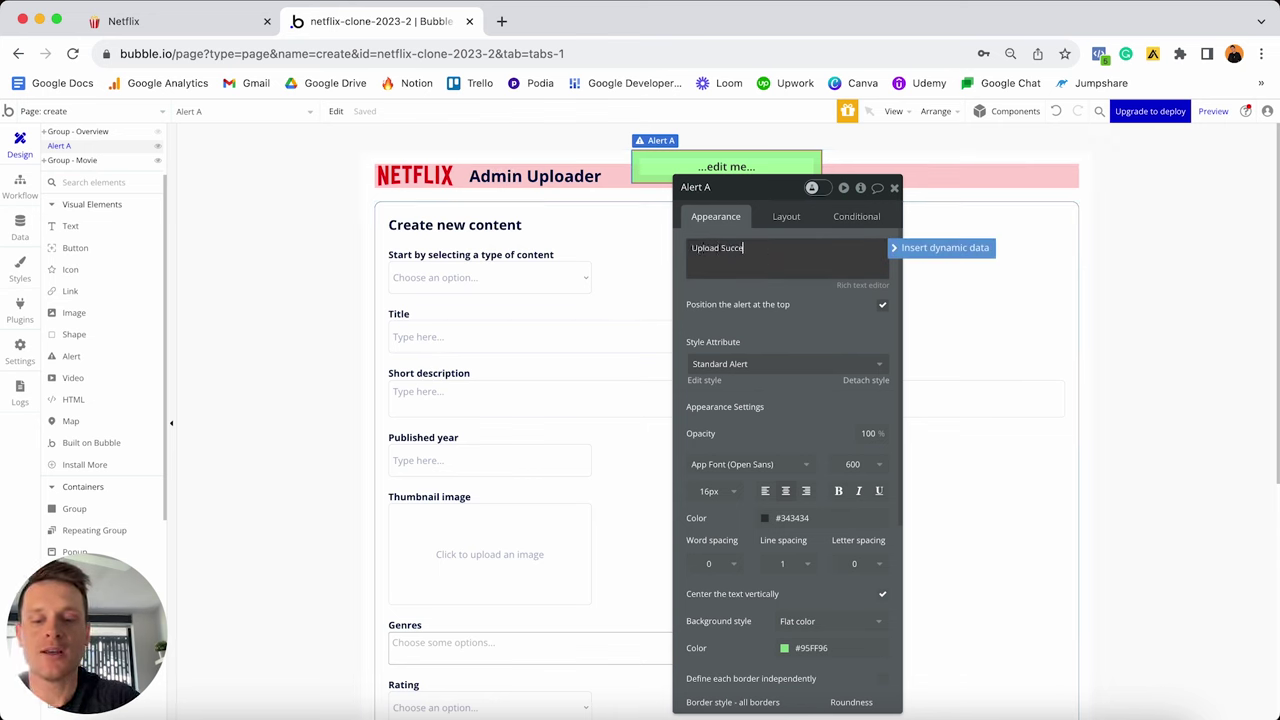
Step: Uncheck the alert's fixed width and set its minimum width to 0
{"action": "left_click", "coordinate": [782, 217]}
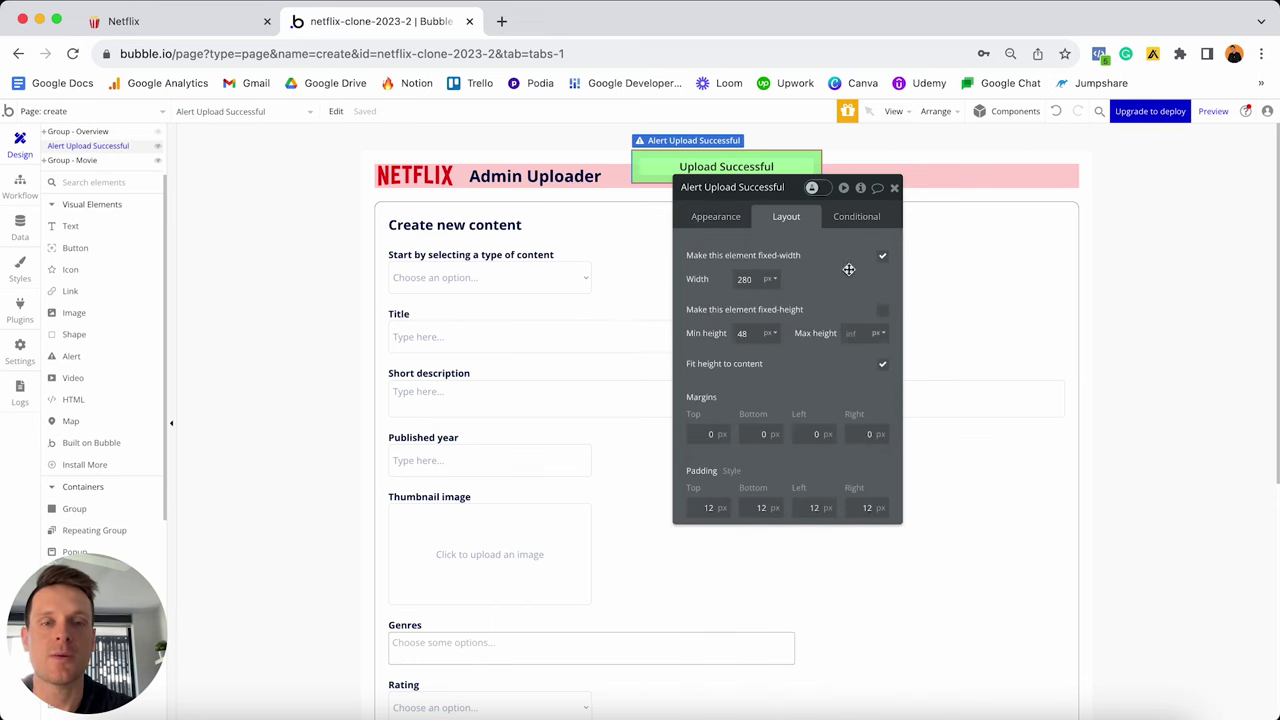
{"action": "left_click", "coordinate": [882, 256]}
{"action": "left_click", "coordinate": [745, 279]}
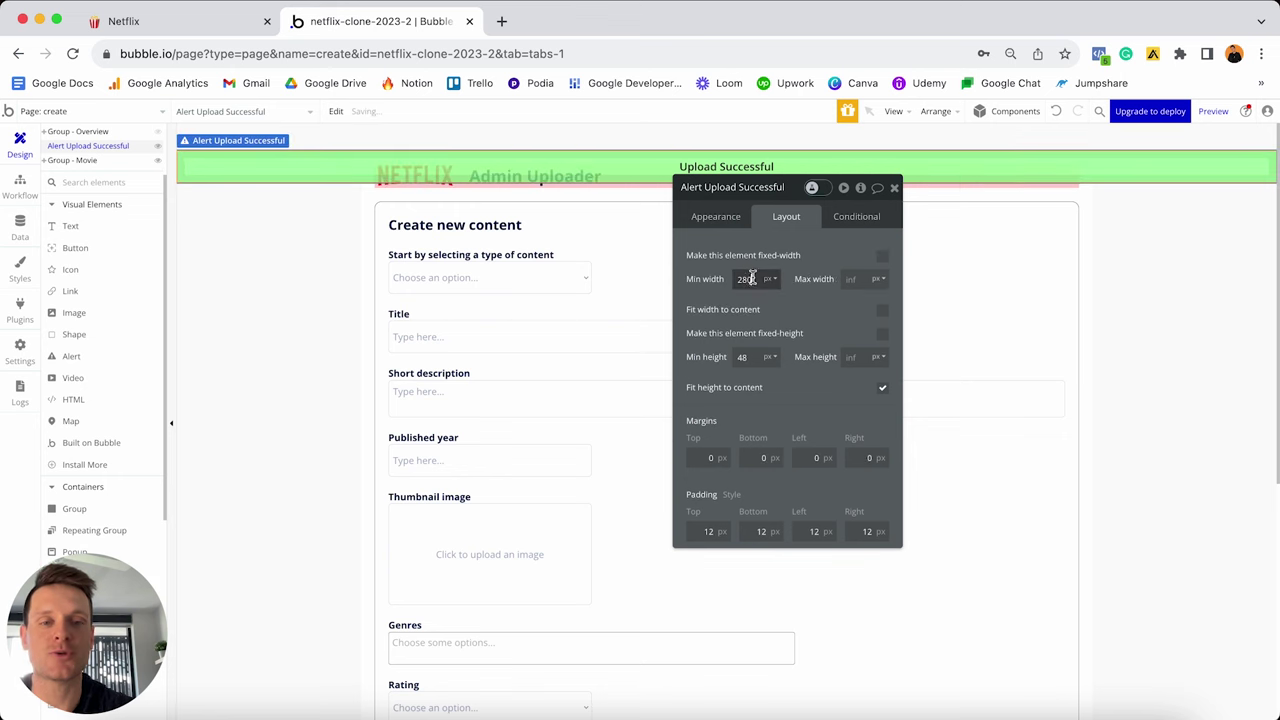
{"action": "type", "text": "0"}
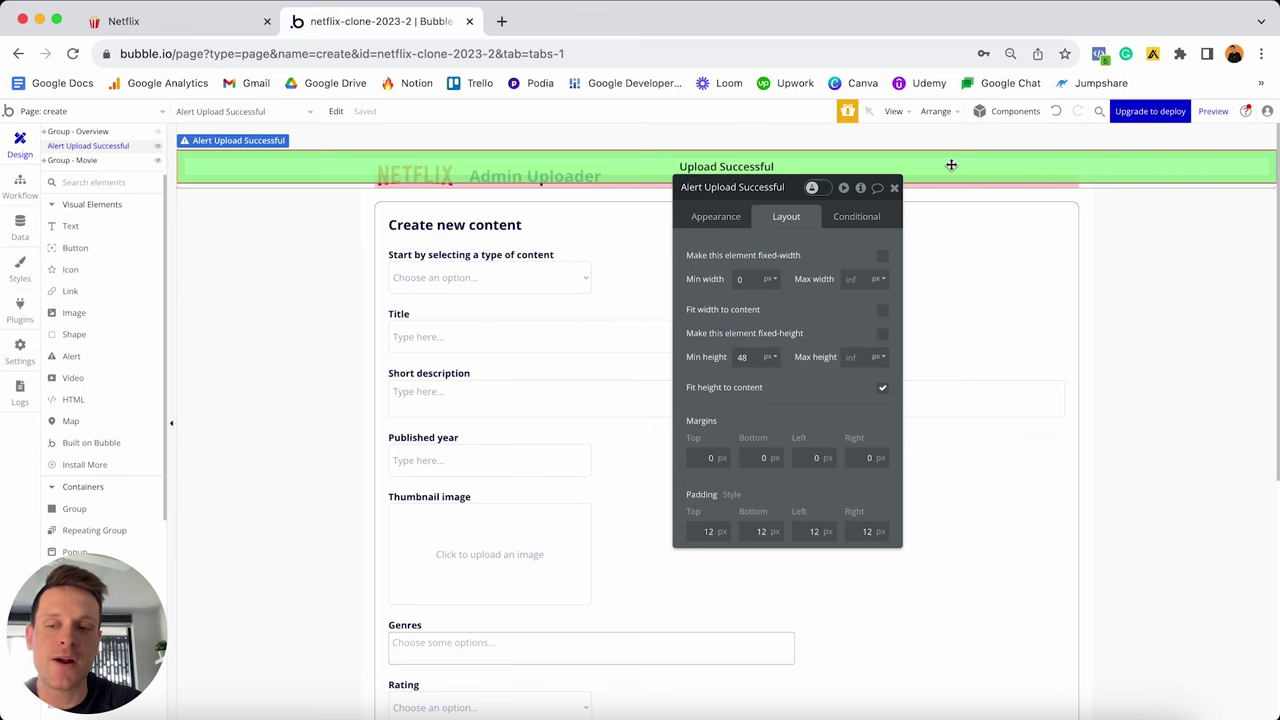
{"action": "left_click", "coordinate": [24, 196]}
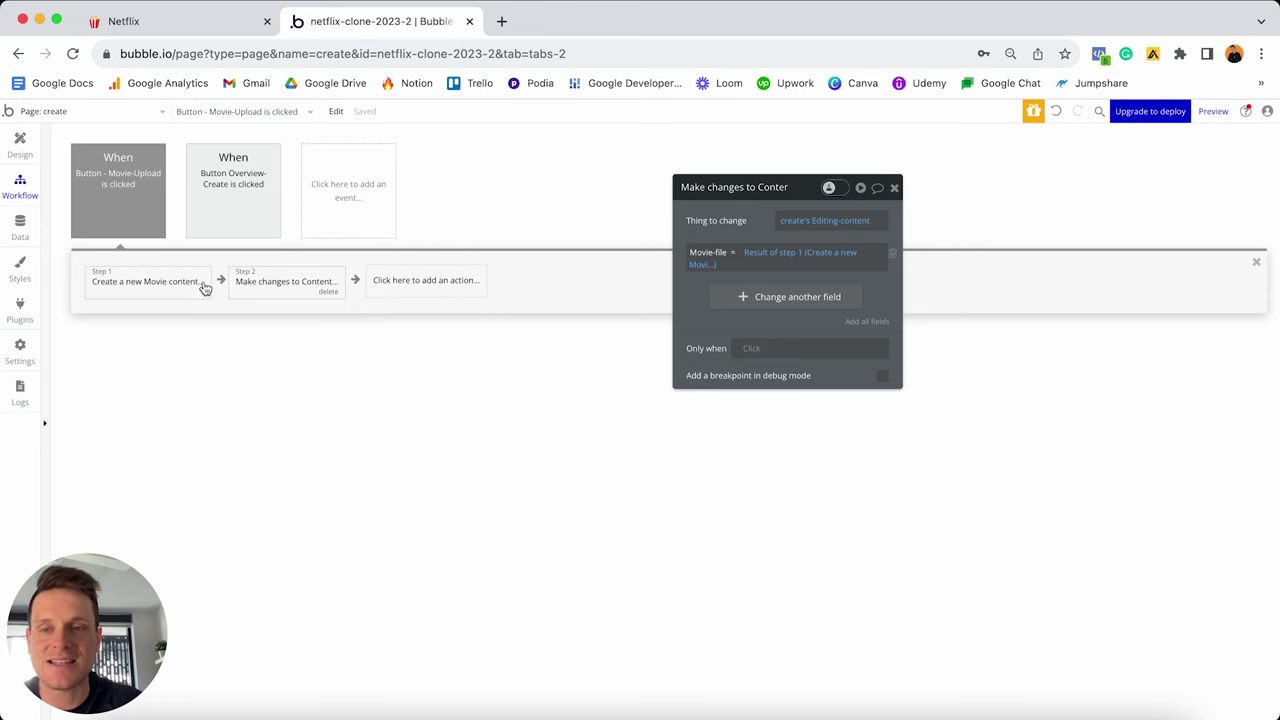
Step: Add a Show message step for Alert Upload Successful as step 3
{"action": "left_click", "coordinate": [389, 283]}
{"action": "left_click", "coordinate": [422, 468]}
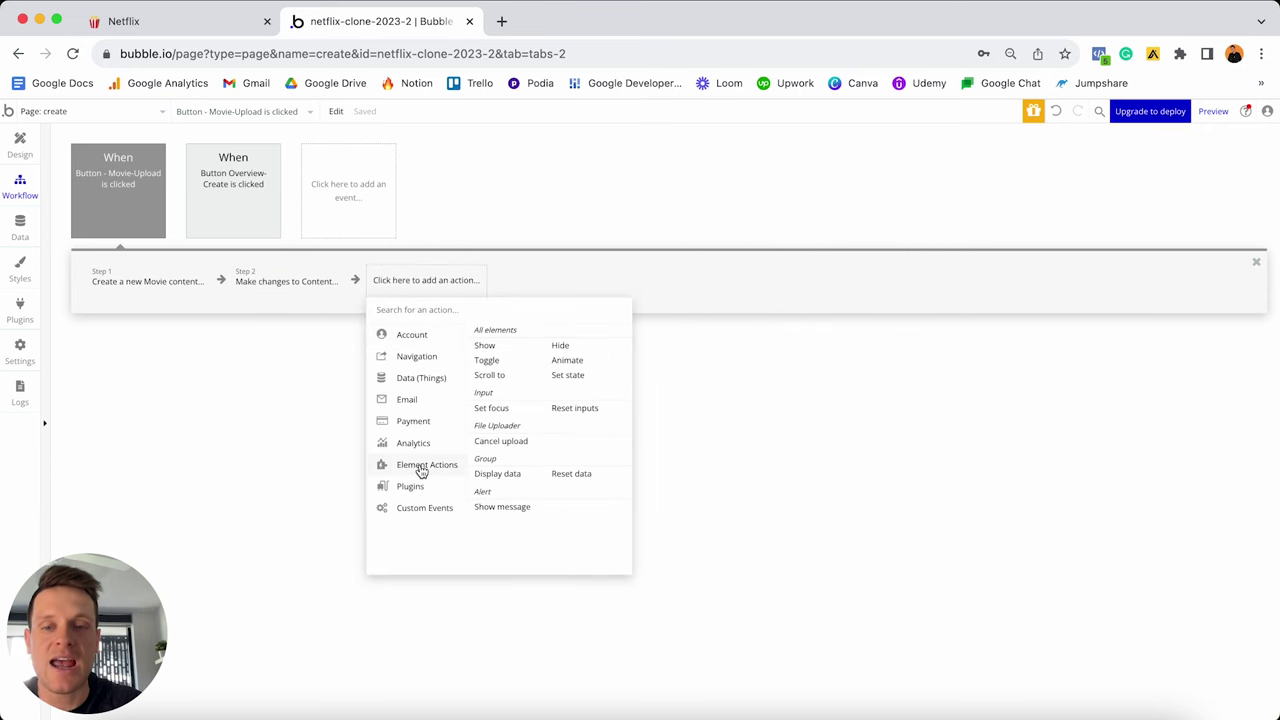
{"action": "left_click", "coordinate": [508, 507]}
{"action": "left_click", "coordinate": [824, 221]}
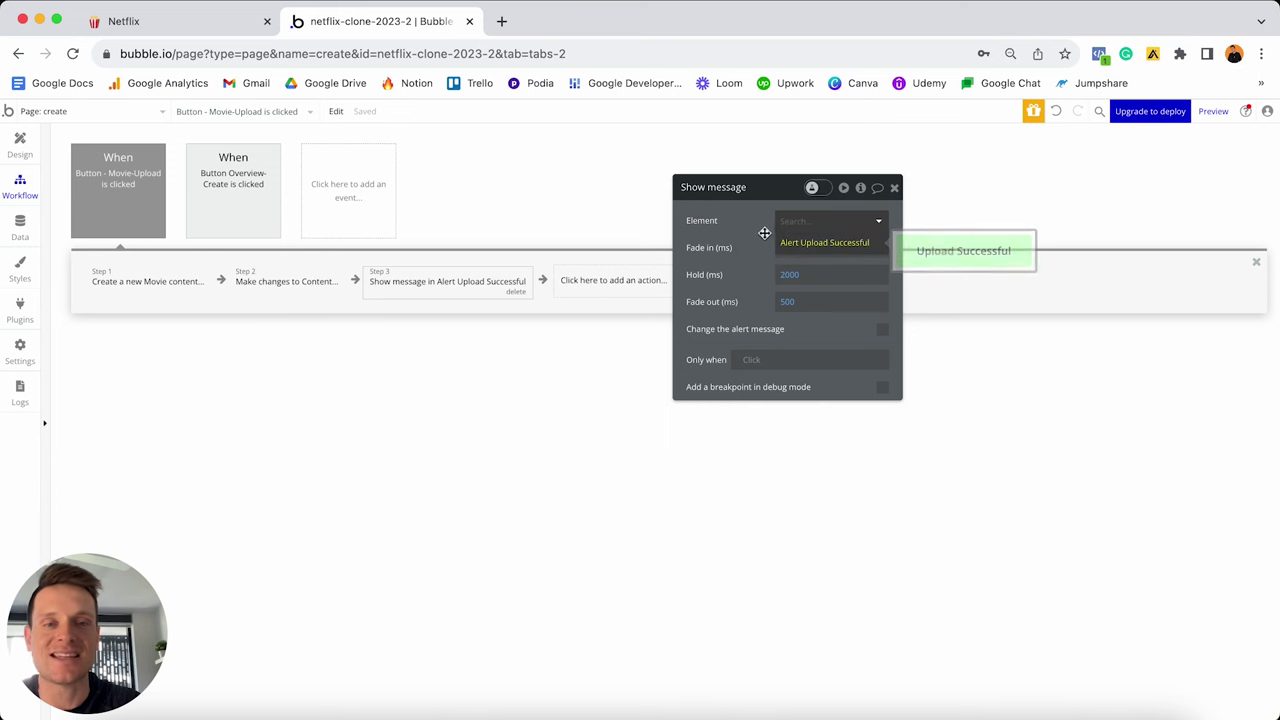
{"action": "left_click", "coordinate": [815, 242]}
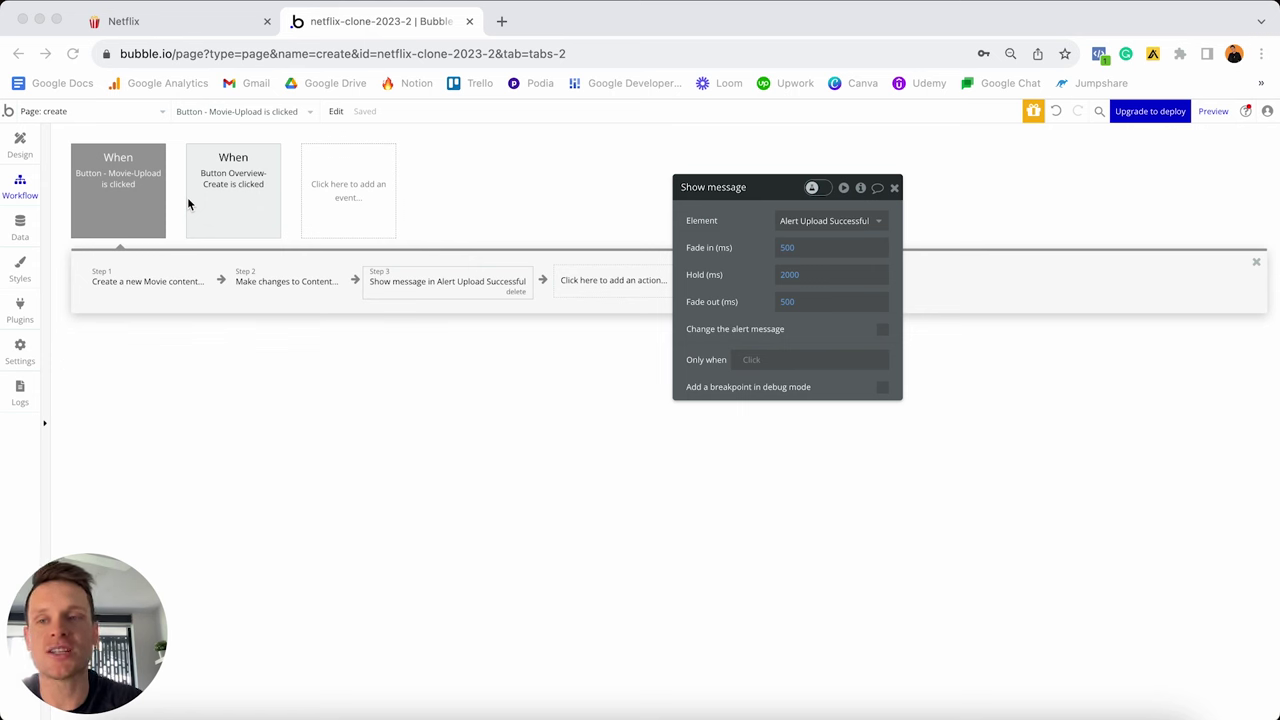
{"action": "left_click", "coordinate": [125, 197]}
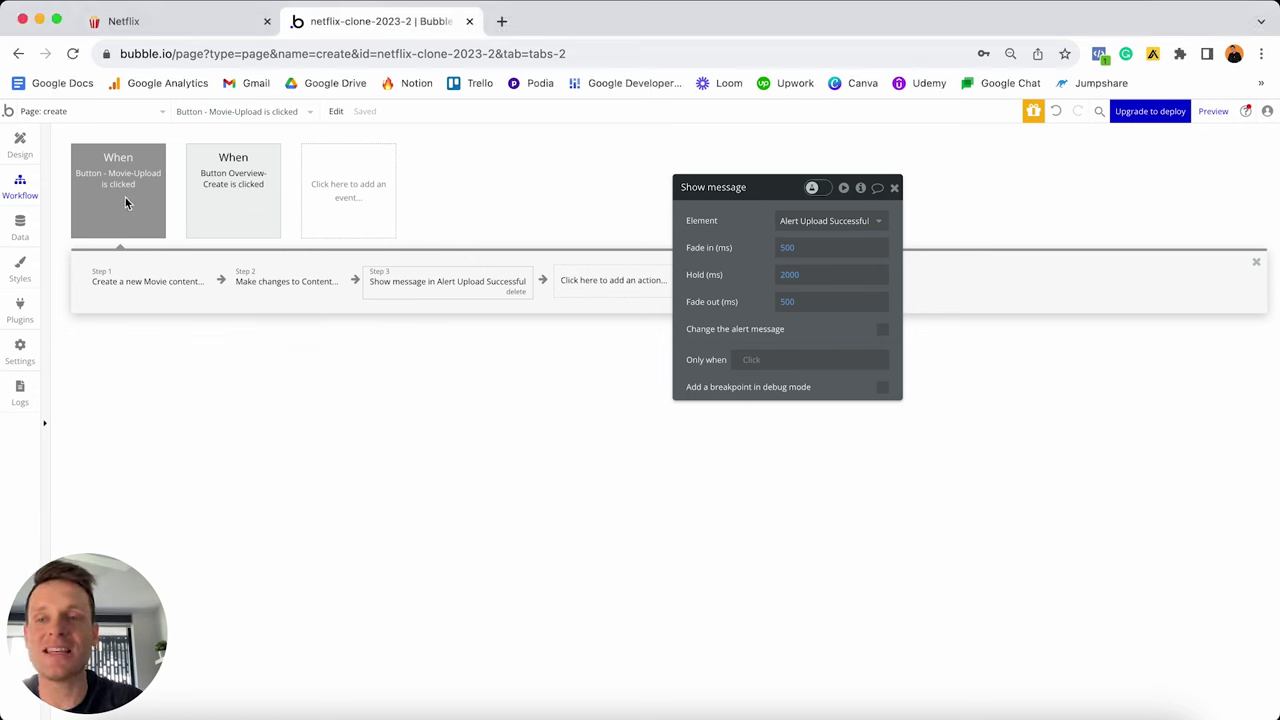
{"action": "left_click", "coordinate": [121, 192]}
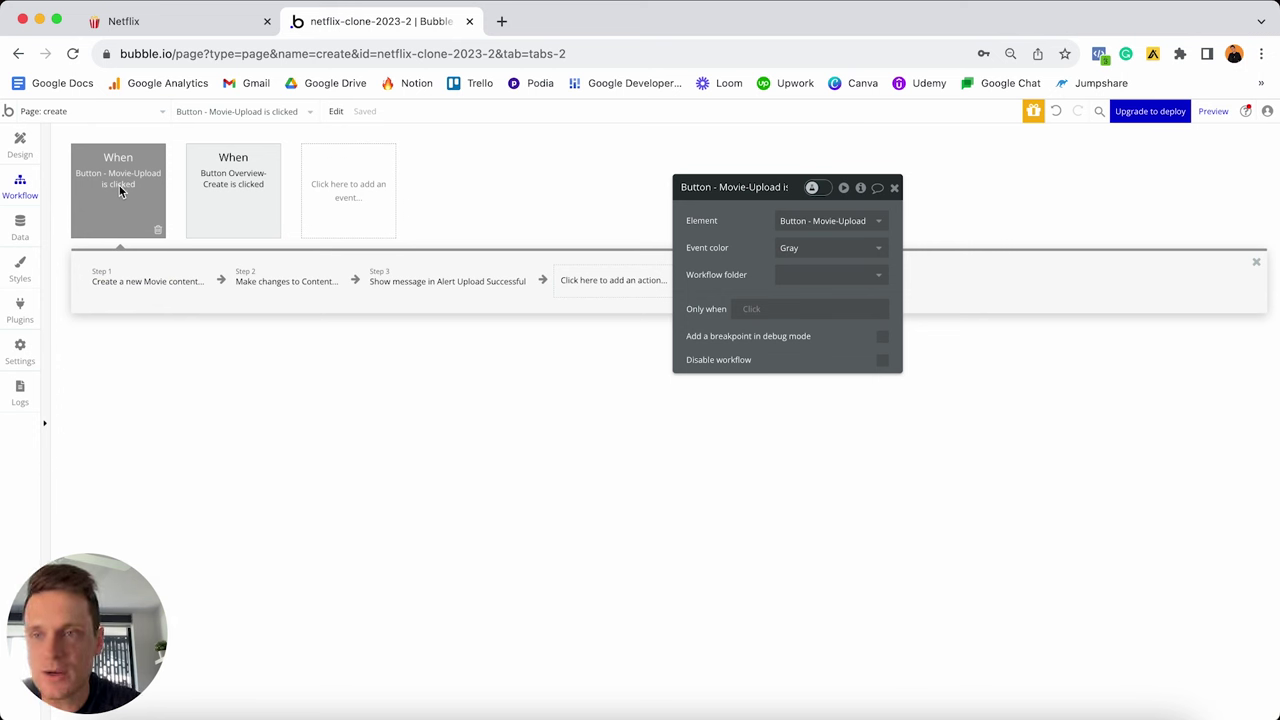
Step: Set Event color Blue on Movie-Upload and Green on Overview-Create, then return to Design
{"action": "left_click", "coordinate": [792, 247]}
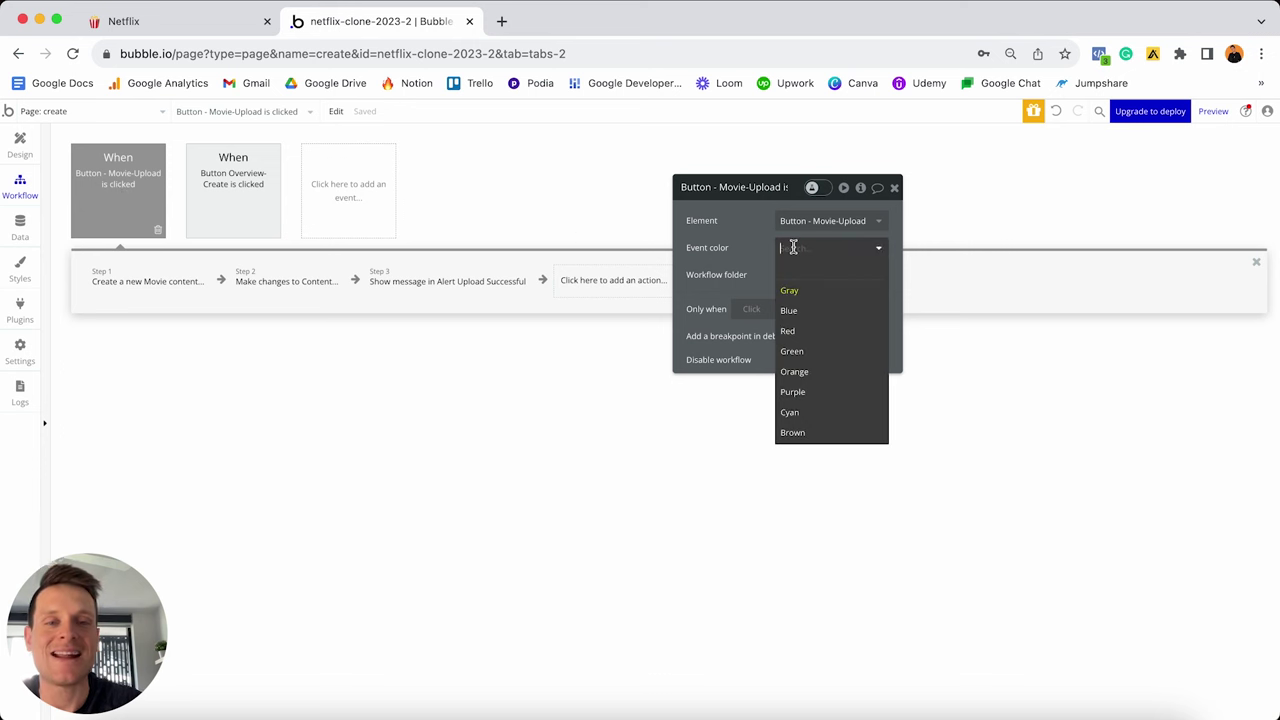
{"action": "left_click", "coordinate": [794, 311]}
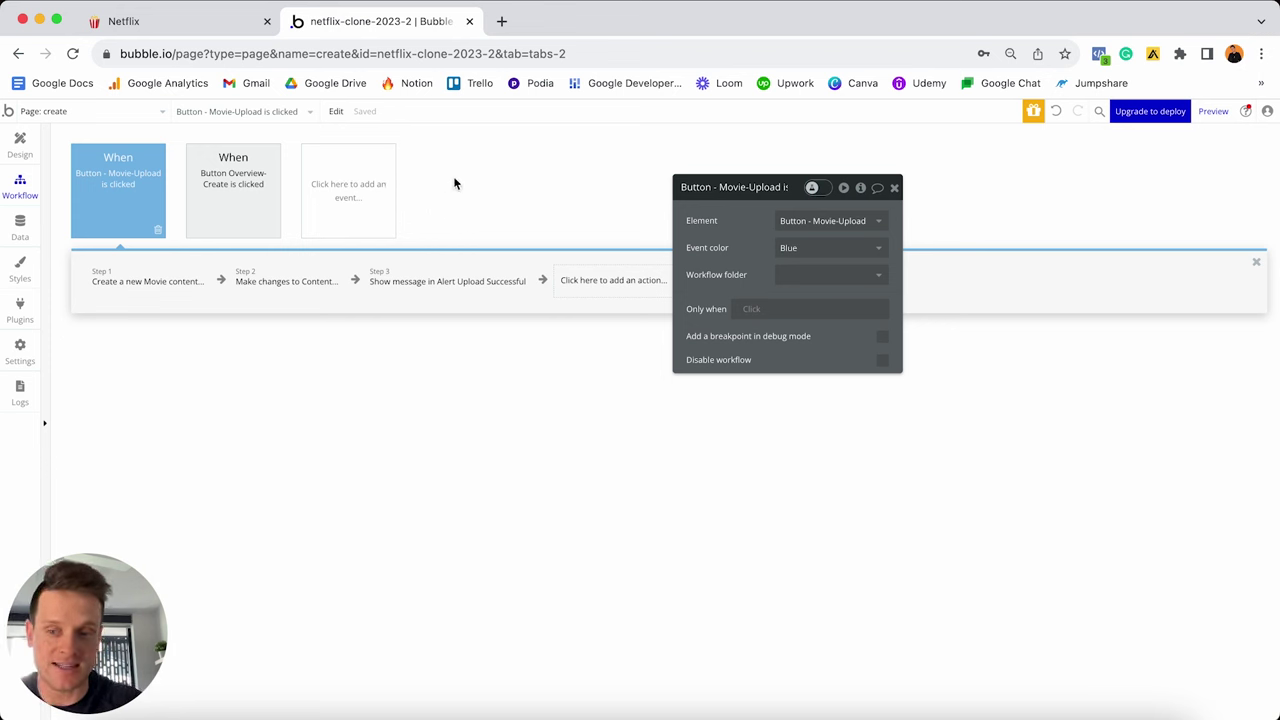
{"action": "left_click", "coordinate": [222, 178]}
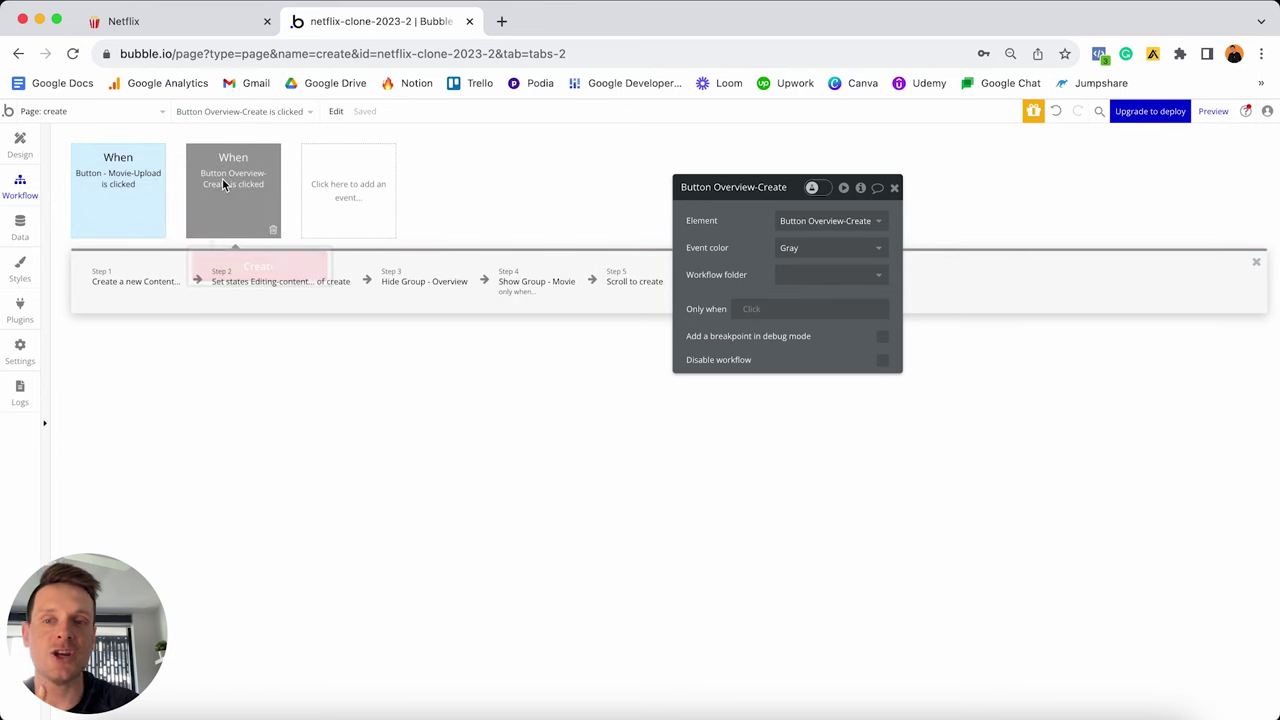
{"action": "left_click", "coordinate": [795, 258]}
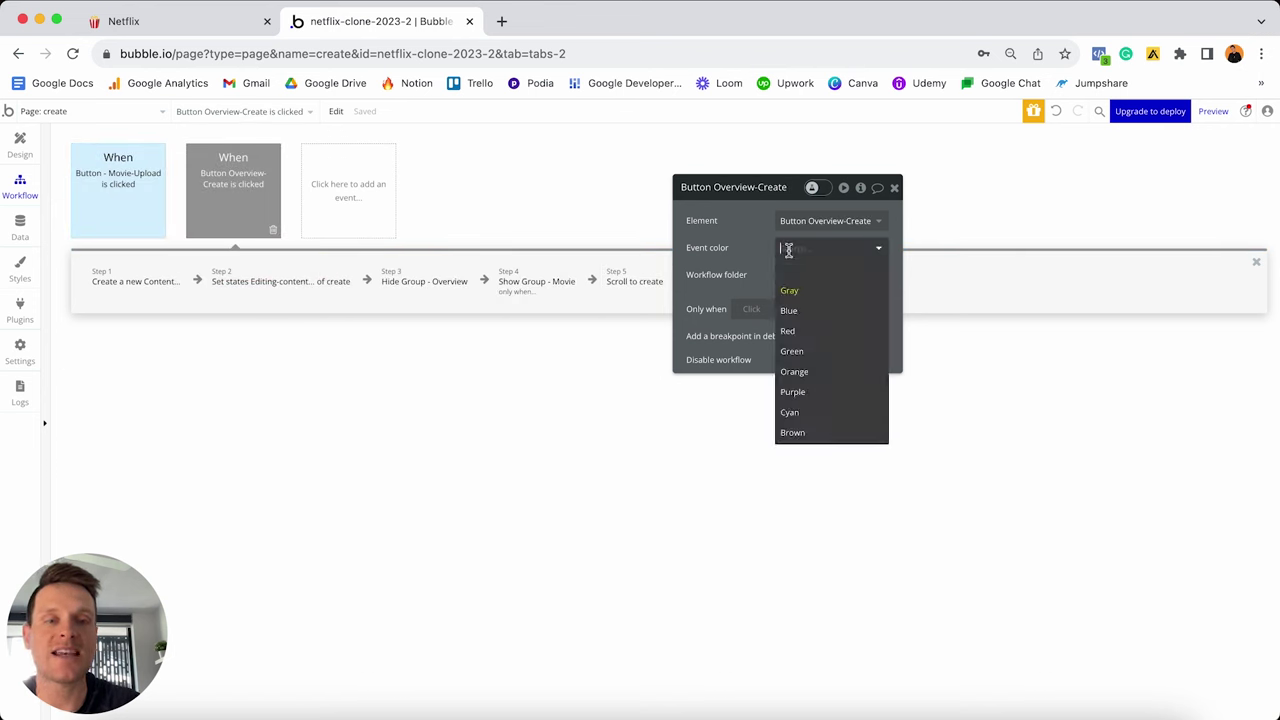
{"action": "left_click", "coordinate": [808, 352]}
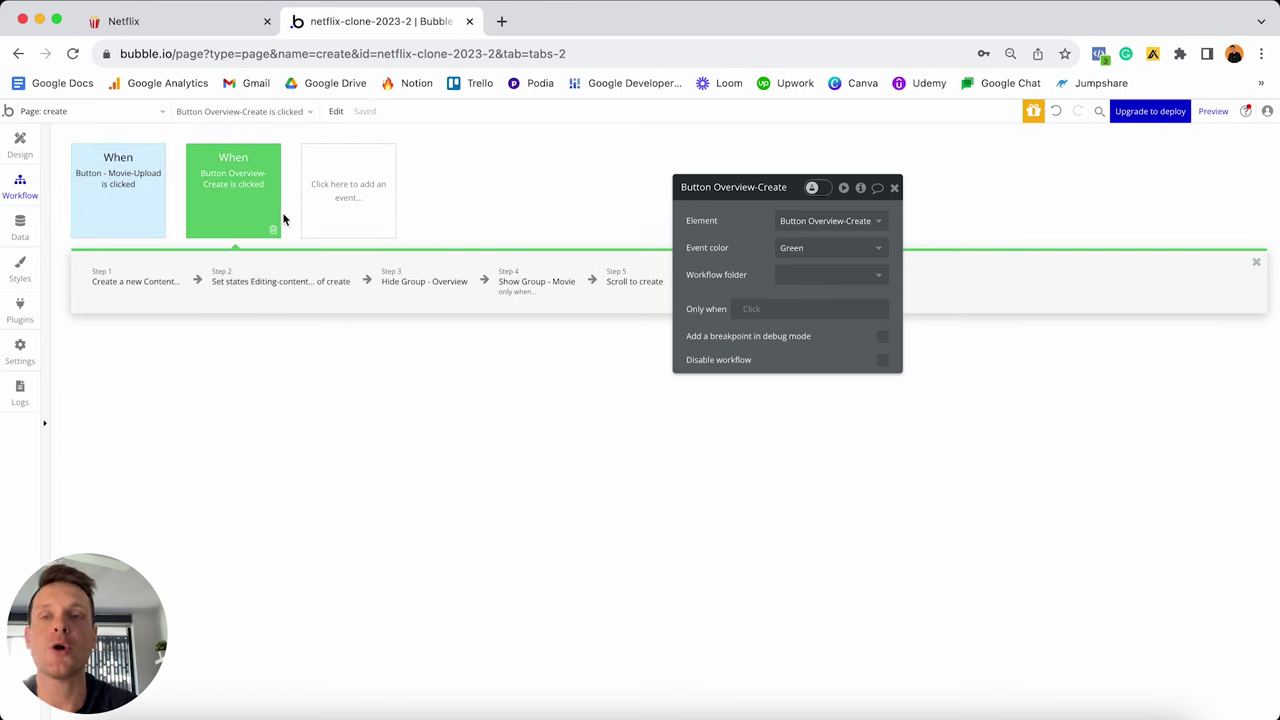
{"action": "mouse_move", "coordinate": [268, 212]}
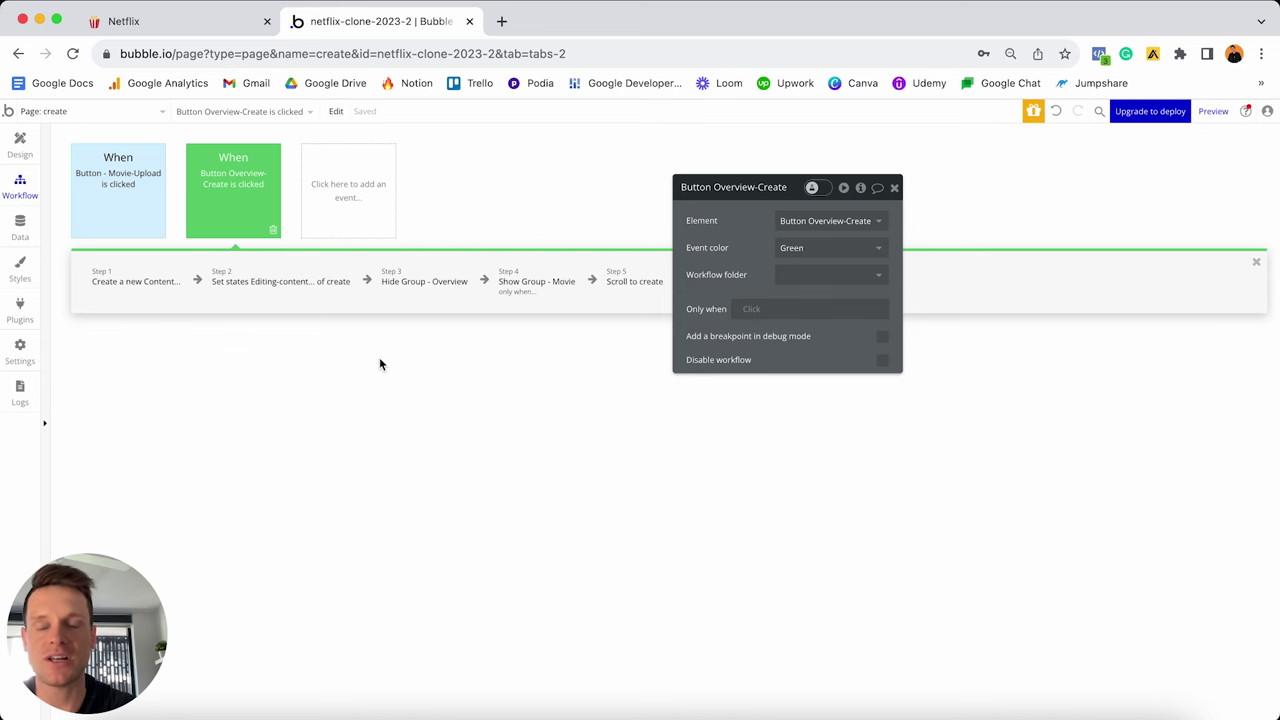
{"action": "left_click", "coordinate": [20, 145]}
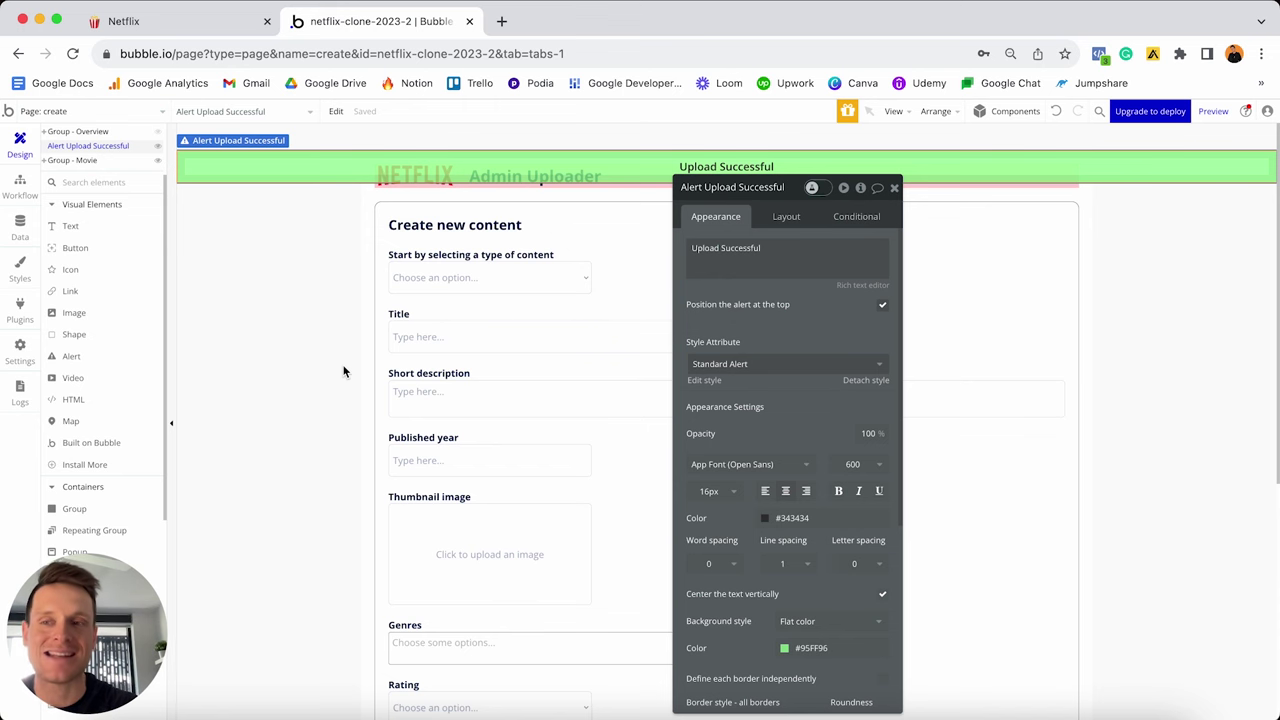
Step: Review the User type's Profile-type field and its User and Admin options, then return to Design
{"action": "left_click", "coordinate": [20, 226]}
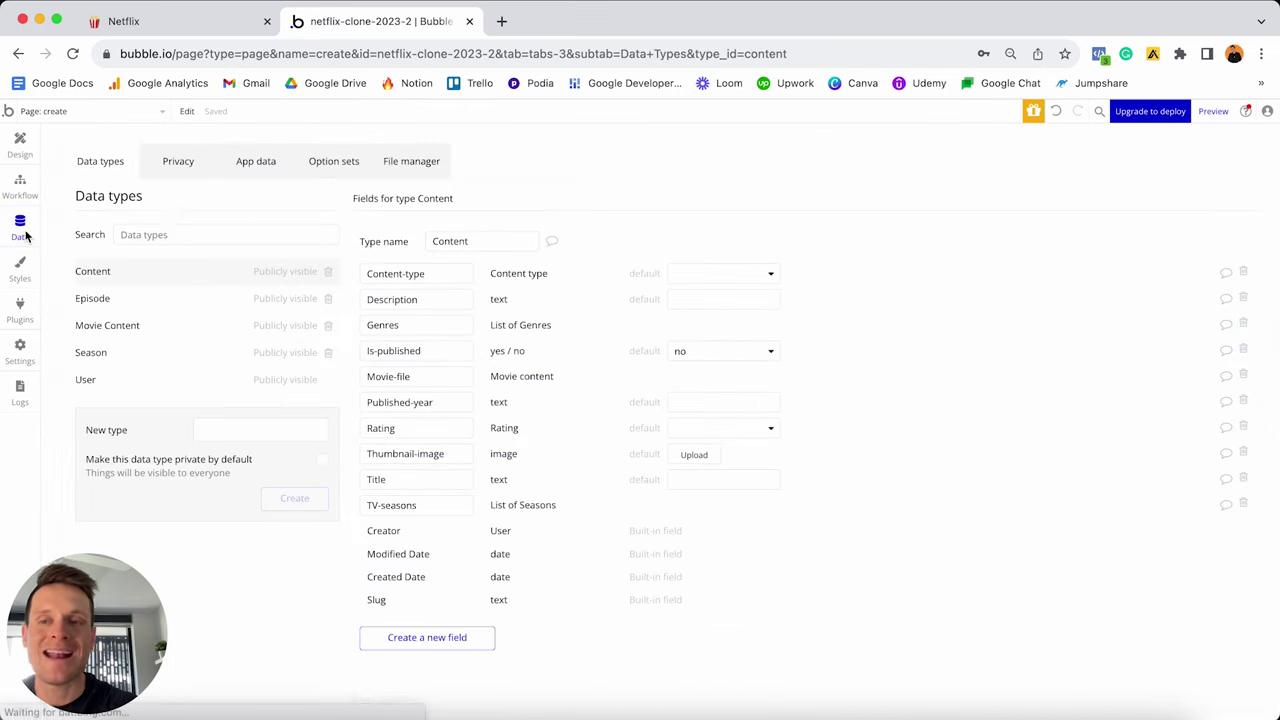
{"action": "left_click", "coordinate": [162, 381]}
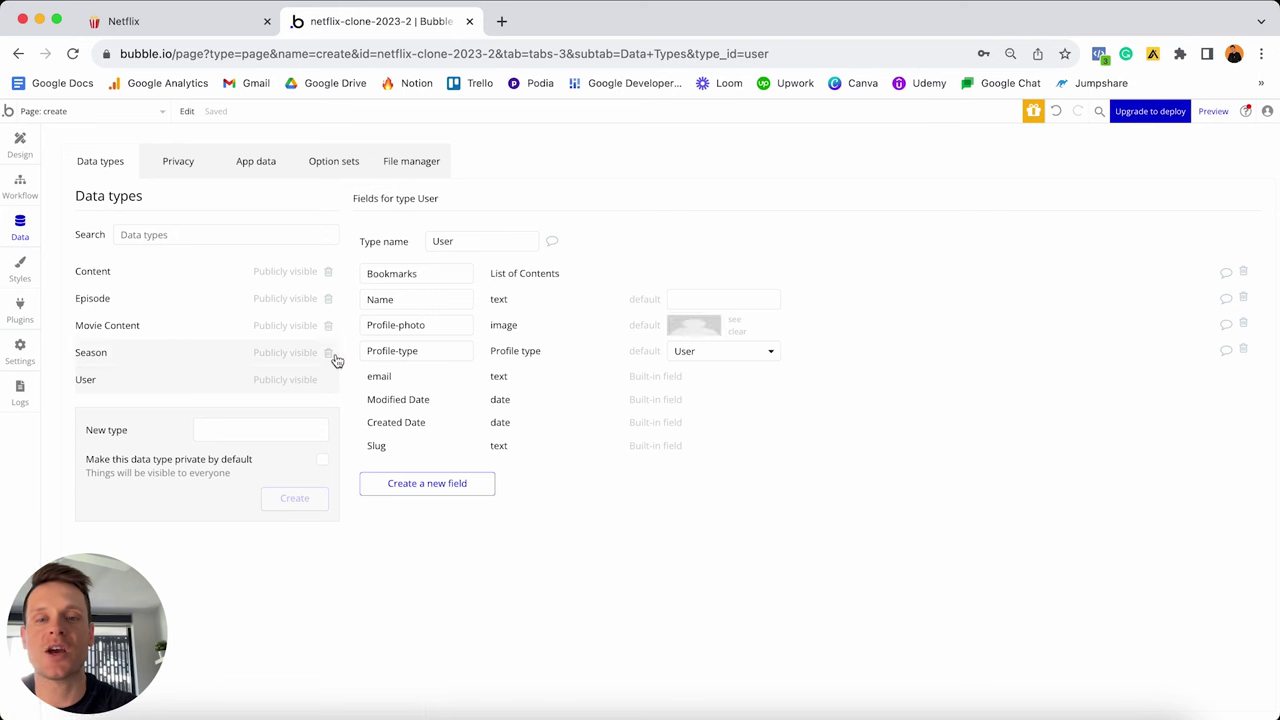
{"action": "left_click_drag", "start_coordinate": [430, 351], "coordinate": [362, 351]}
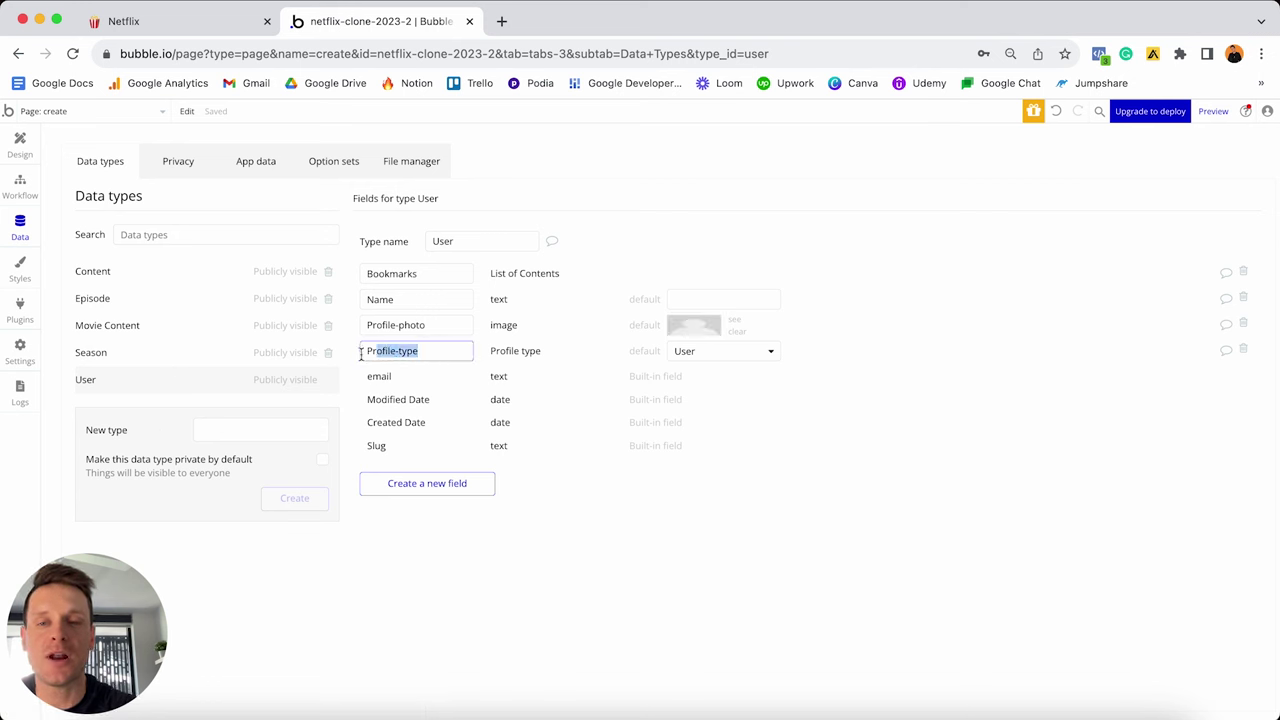
{"action": "left_click", "coordinate": [712, 351]}
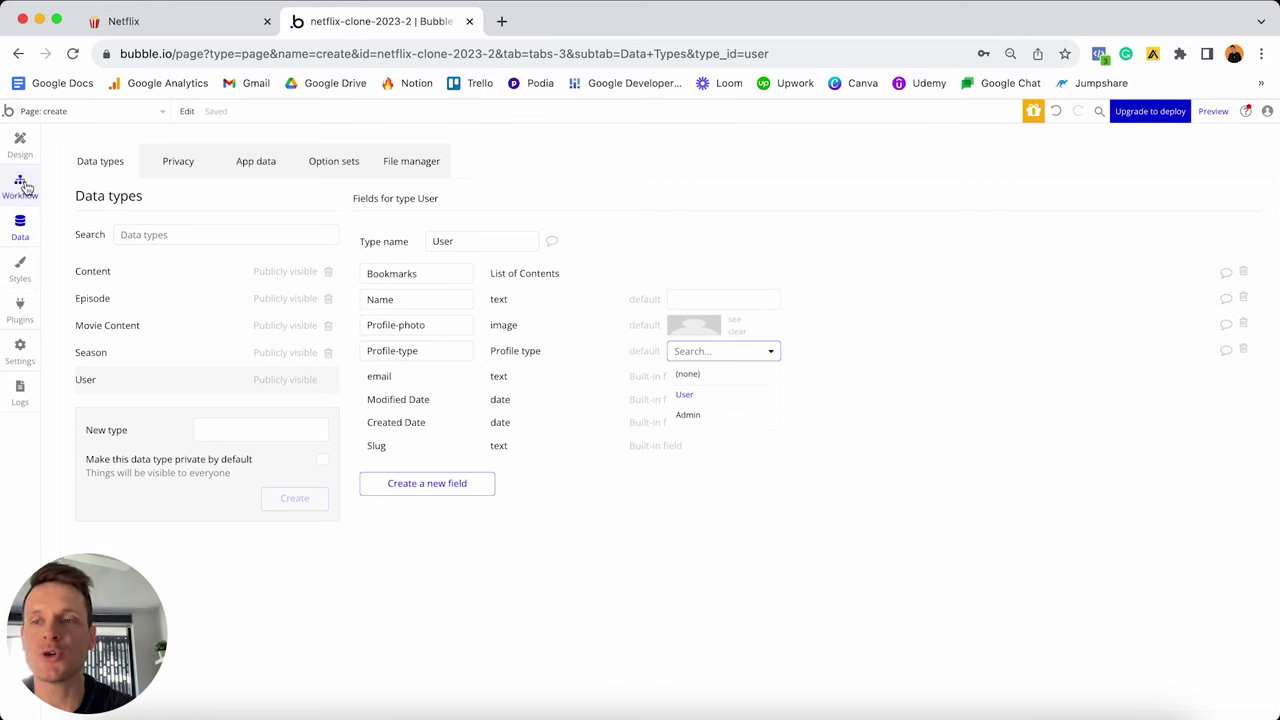
{"action": "left_click", "coordinate": [20, 143]}
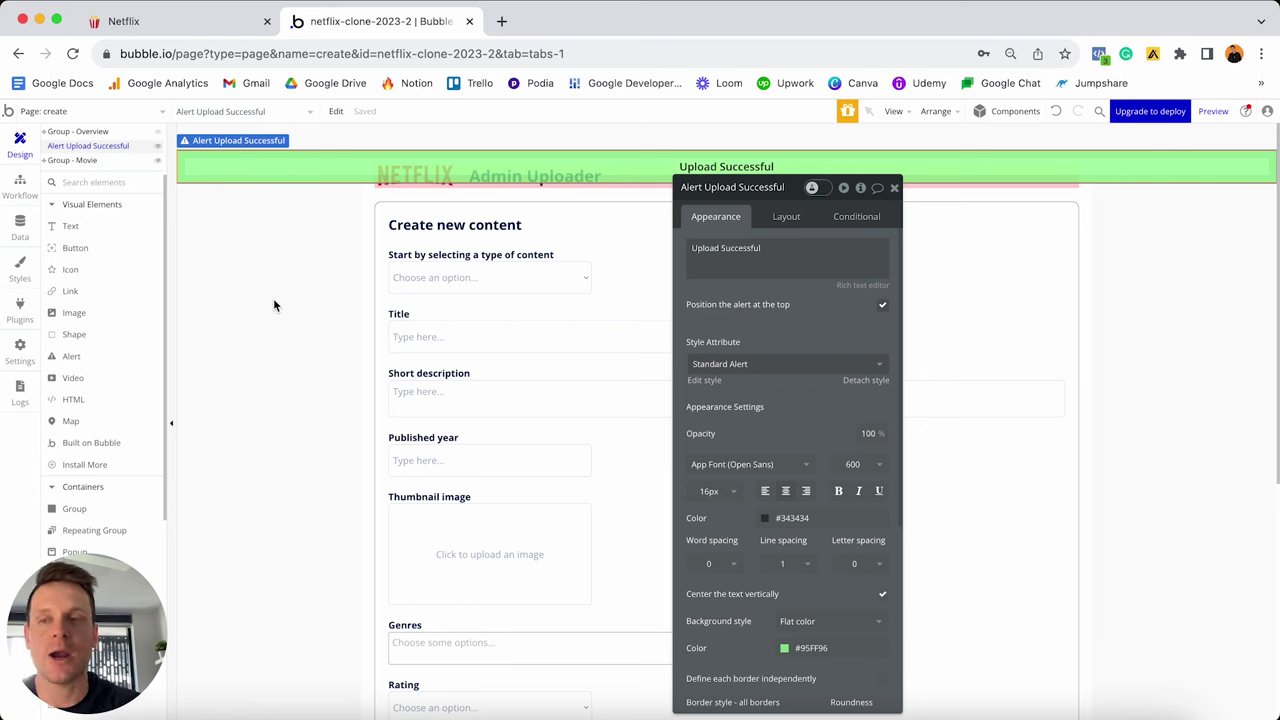
Step: Add a Page is loaded event that runs only when Current User's Profile-type is User
{"action": "left_click", "coordinate": [30, 196]}
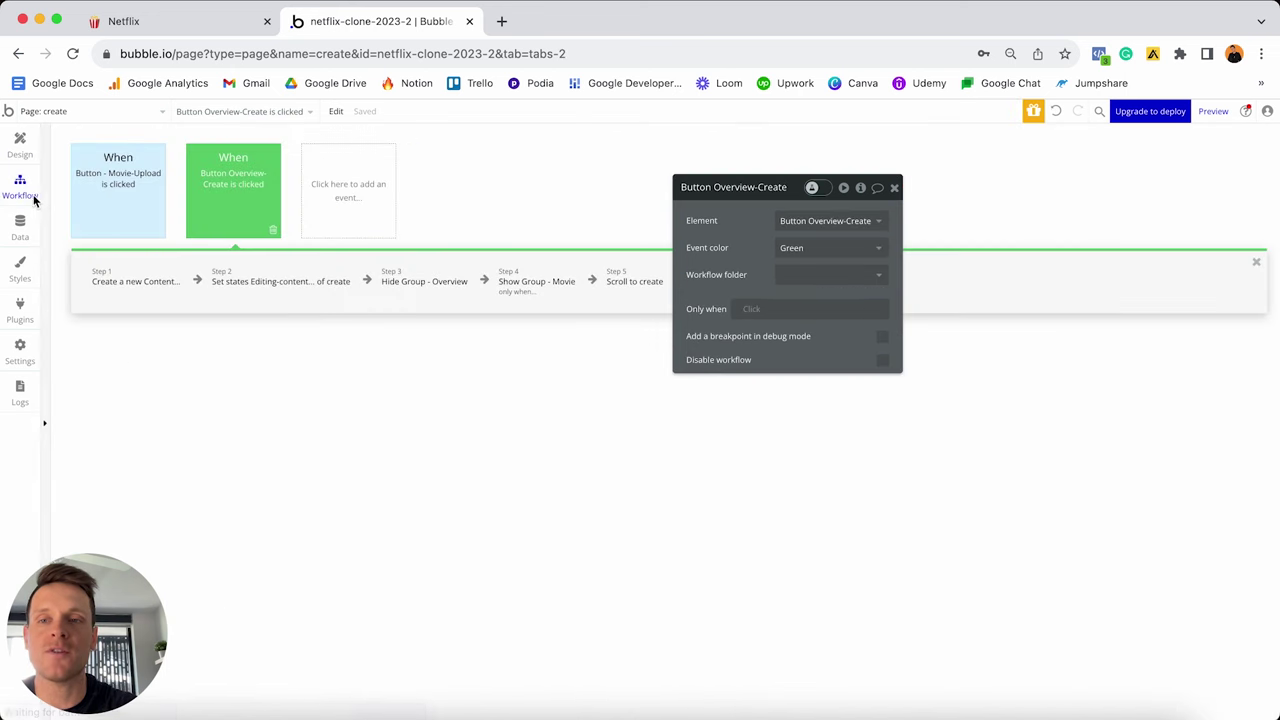
{"action": "left_click", "coordinate": [371, 206]}
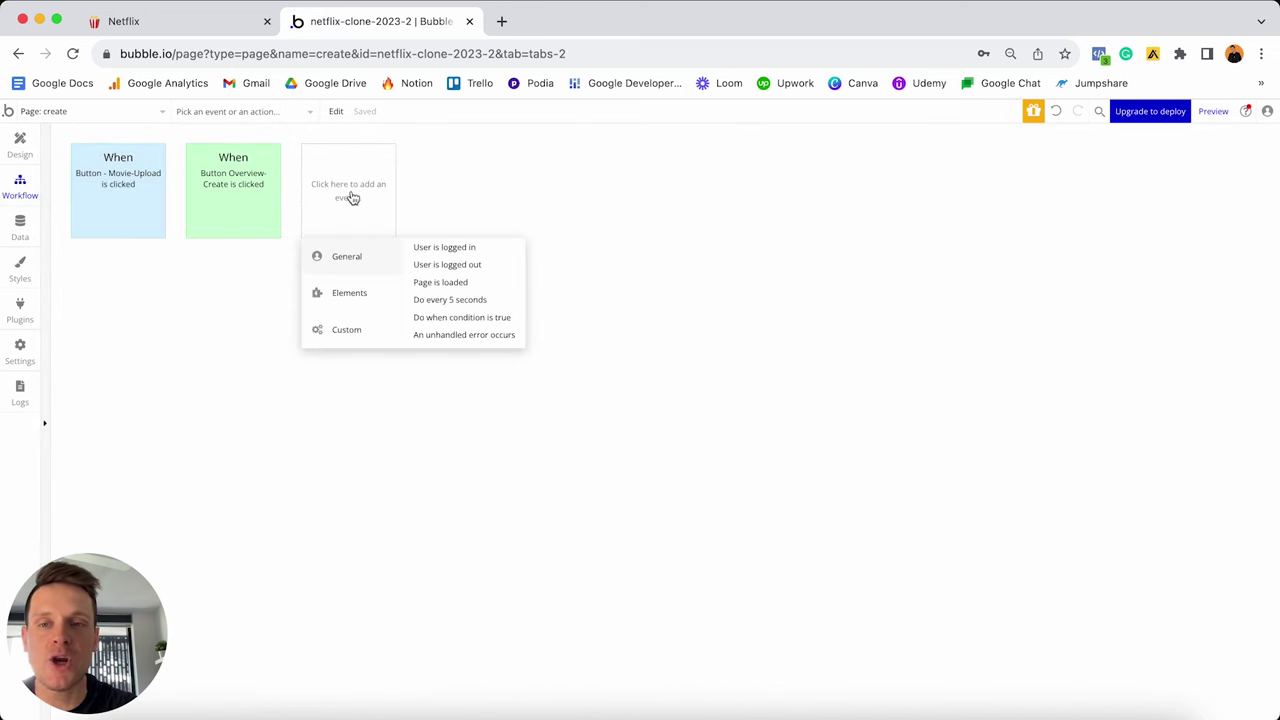
{"action": "left_click", "coordinate": [440, 284]}
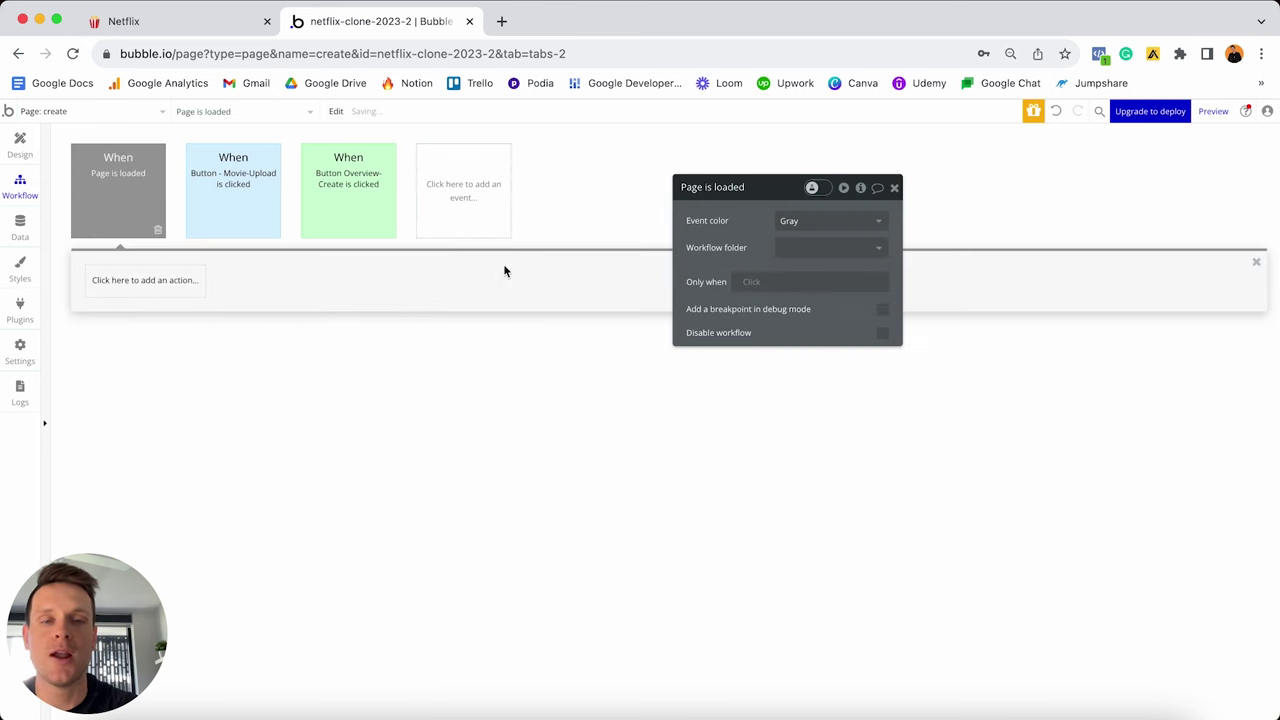
{"action": "left_click", "coordinate": [757, 283]}
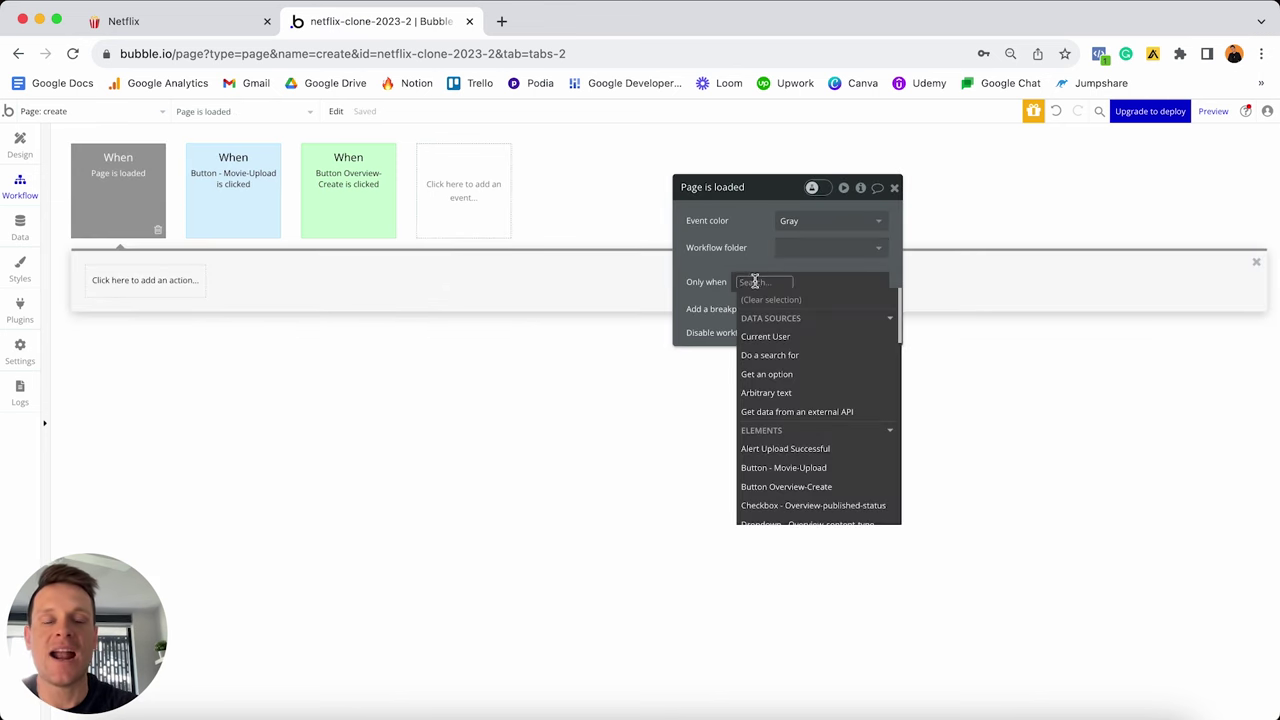
{"action": "left_click", "coordinate": [774, 336]}
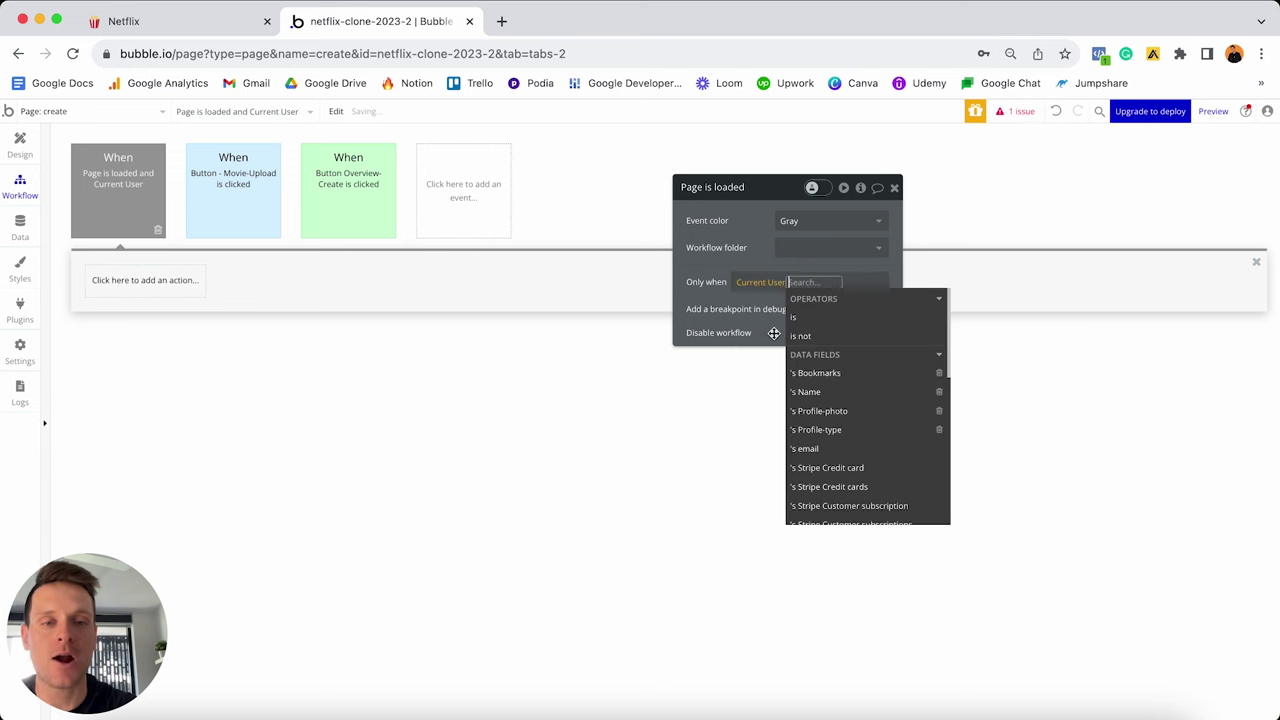
{"action": "left_click", "coordinate": [829, 429]}
{"action": "left_click", "coordinate": [757, 366]}
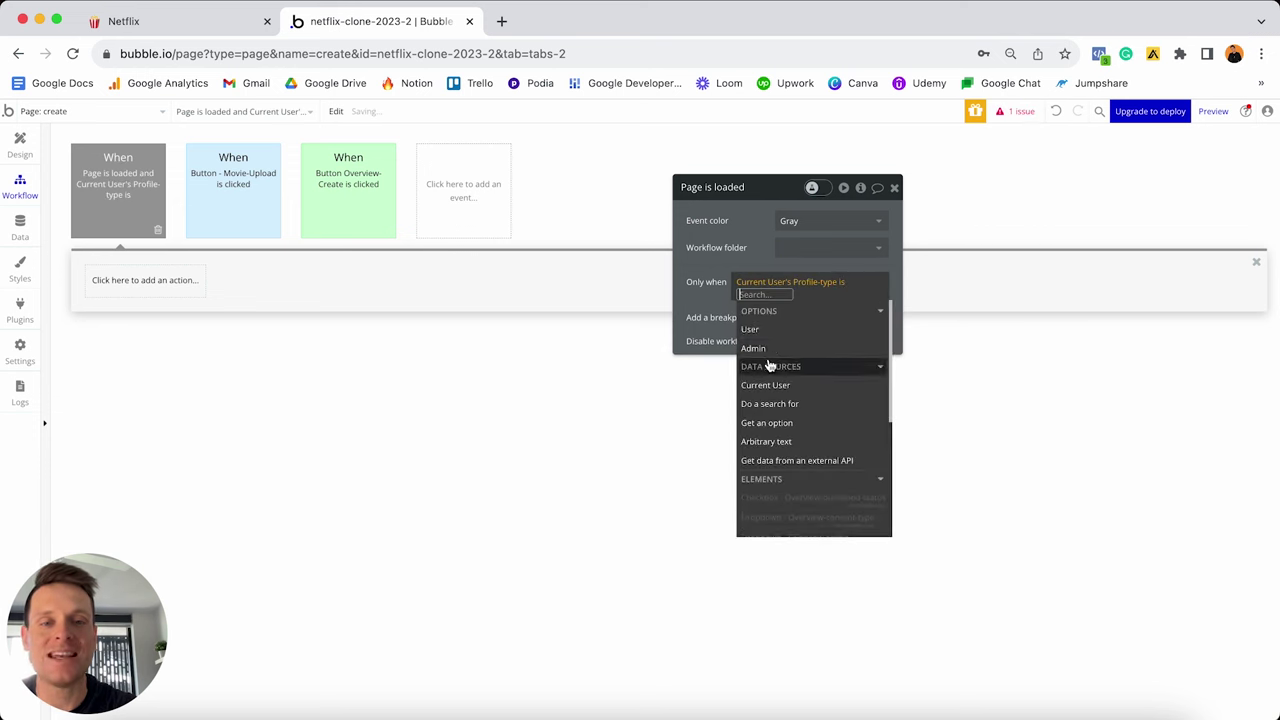
{"action": "left_click", "coordinate": [750, 330]}
{"action": "left_click", "coordinate": [694, 305]}
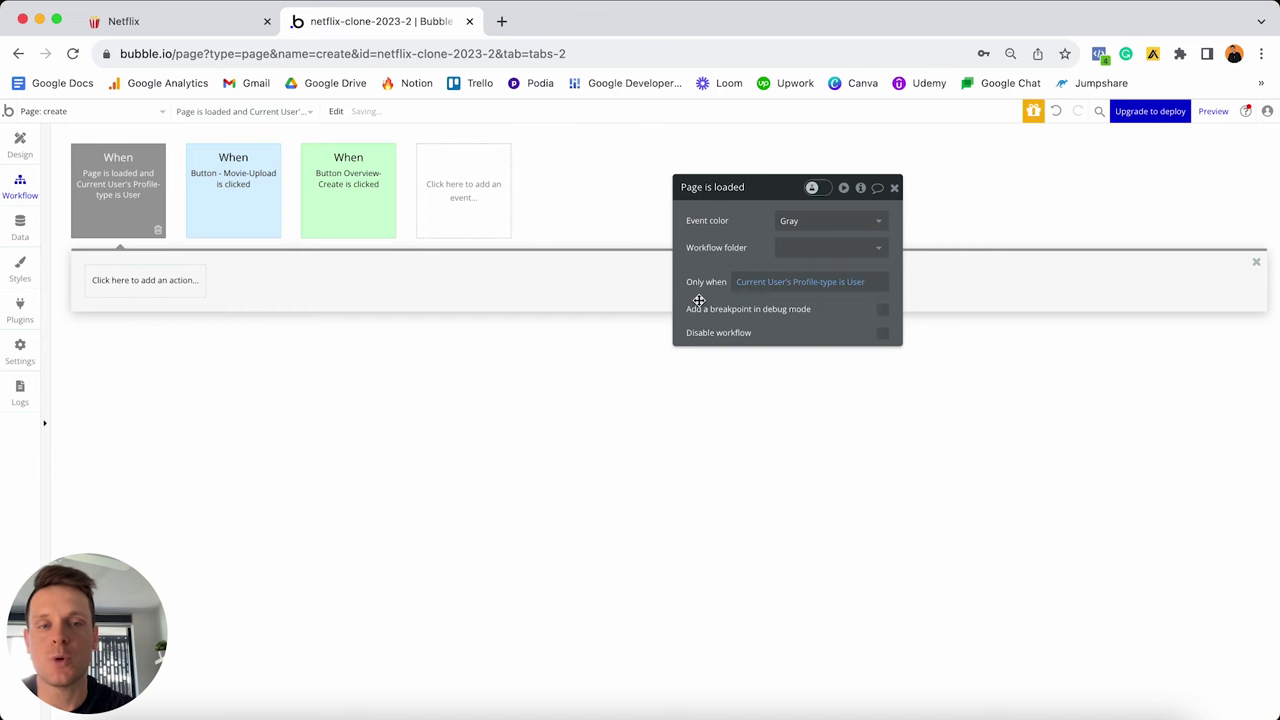
Step: Give the page-load workflow a Go to page action with destination index
{"action": "left_click", "coordinate": [148, 280]}
{"action": "mouse_move", "coordinate": [137, 357]}
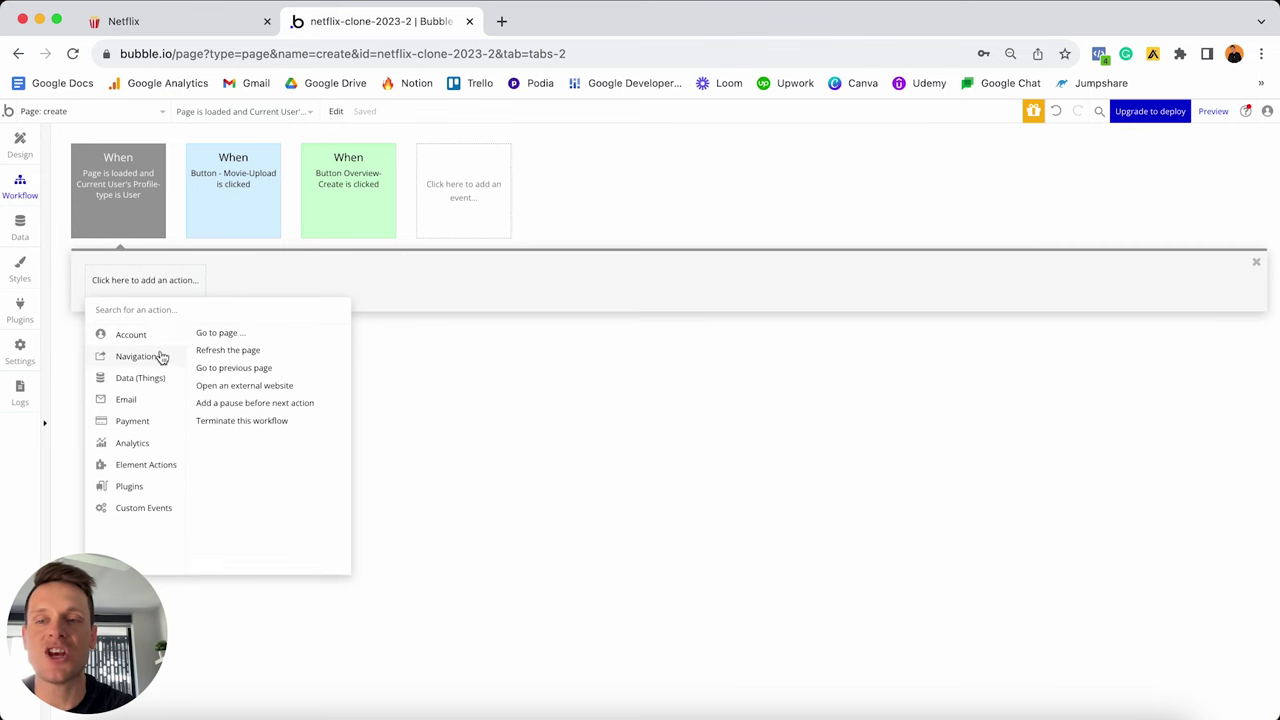
{"action": "left_click", "coordinate": [211, 336]}
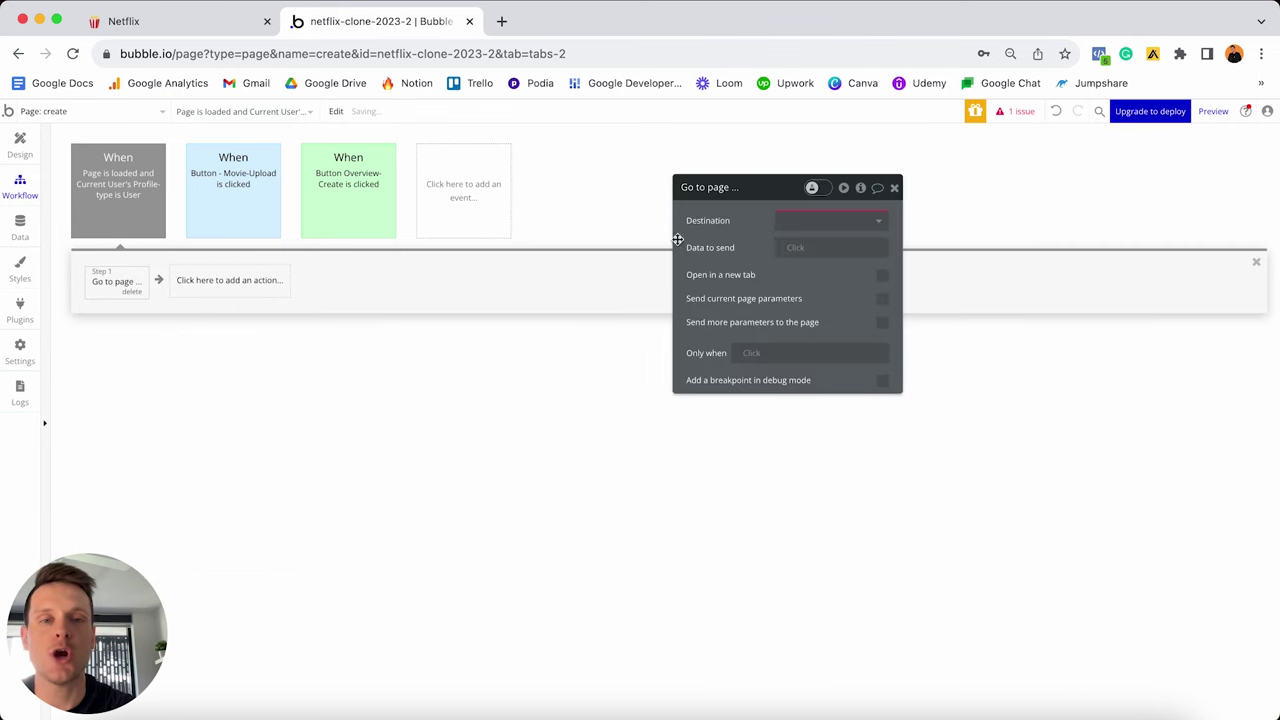
{"action": "left_click", "coordinate": [803, 224]}
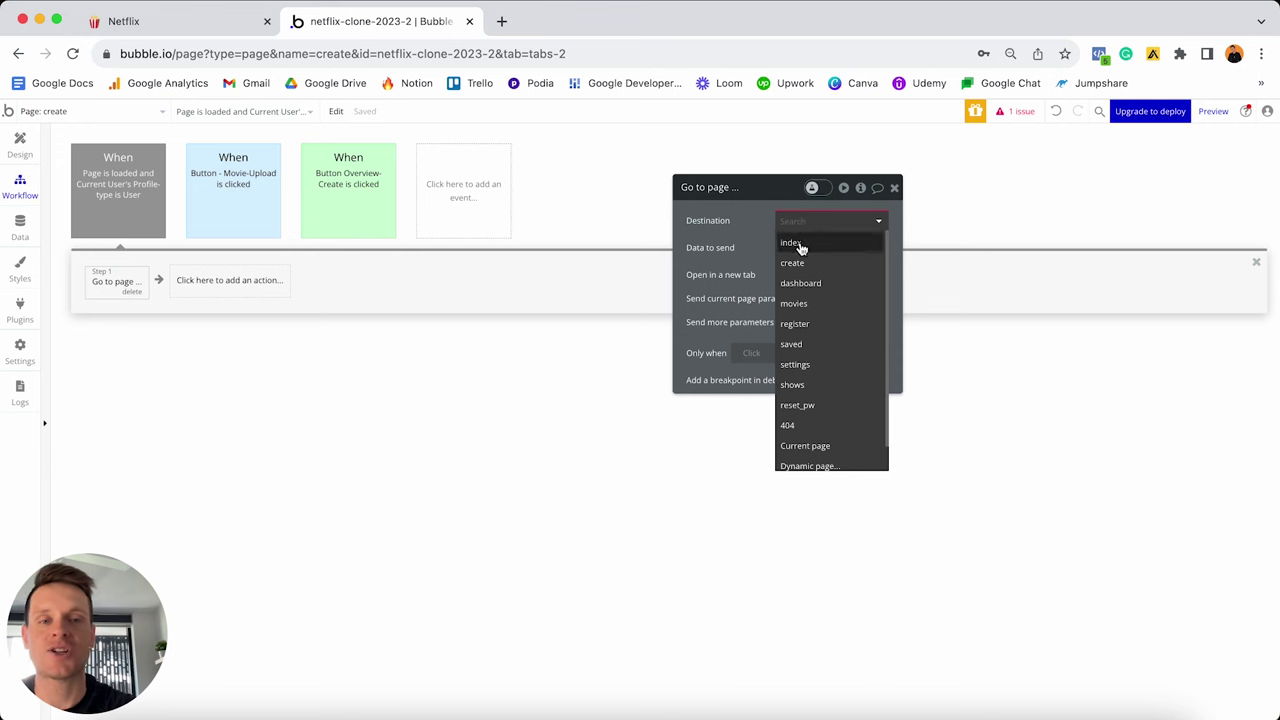
{"action": "left_click", "coordinate": [799, 244]}
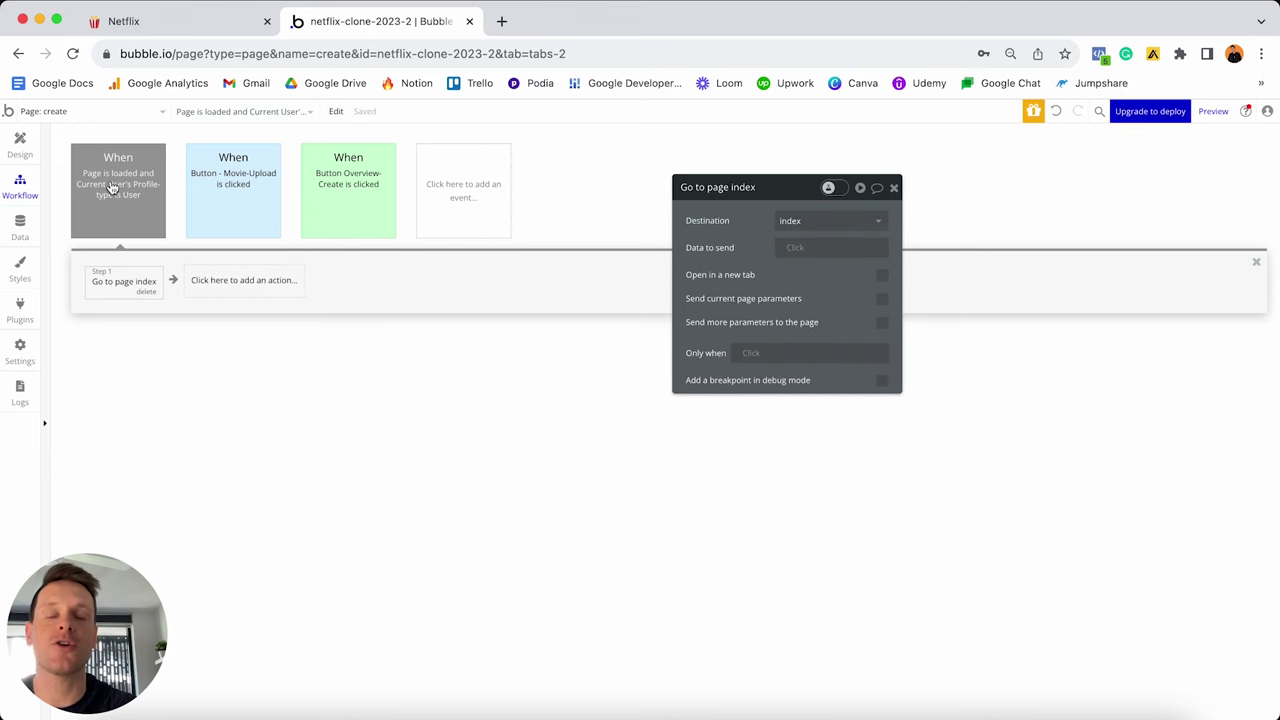
{"action": "left_click", "coordinate": [100, 112]}
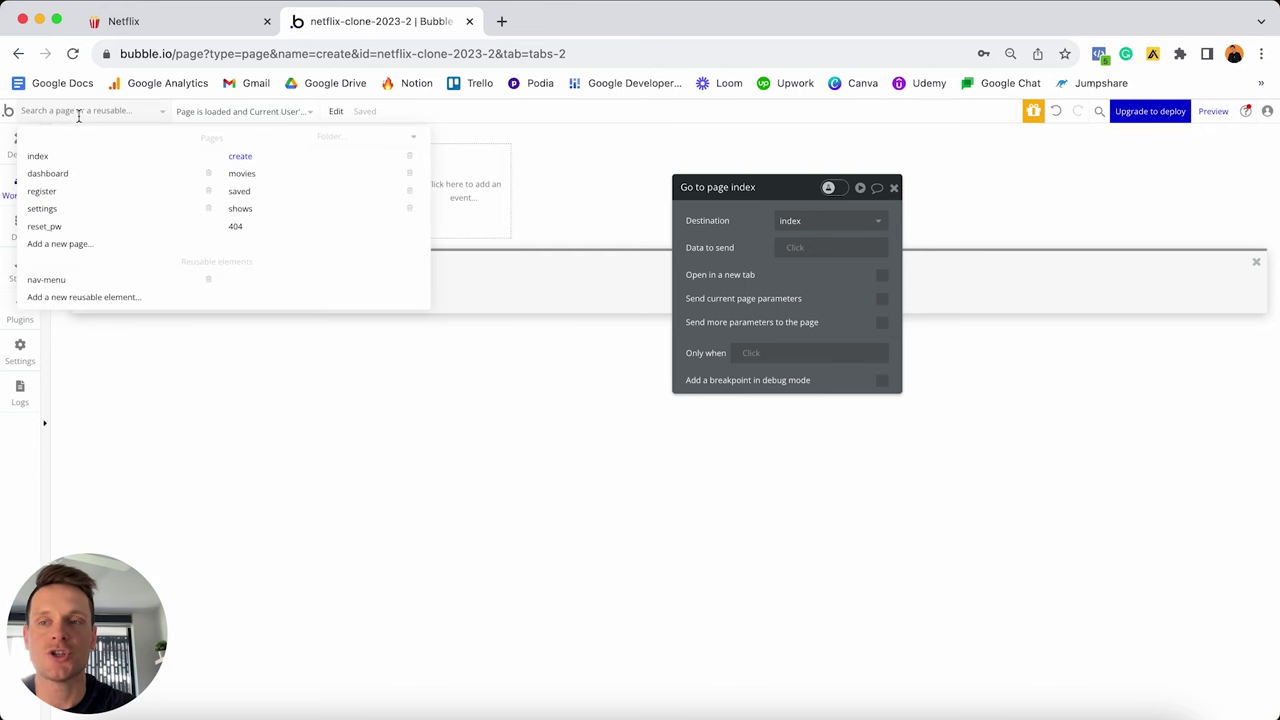
Step: On the dashboard page, add a Page is loaded event only when Current User's Profile-type is User
{"action": "left_click", "coordinate": [98, 175]}
{"action": "left_click", "coordinate": [20, 145]}
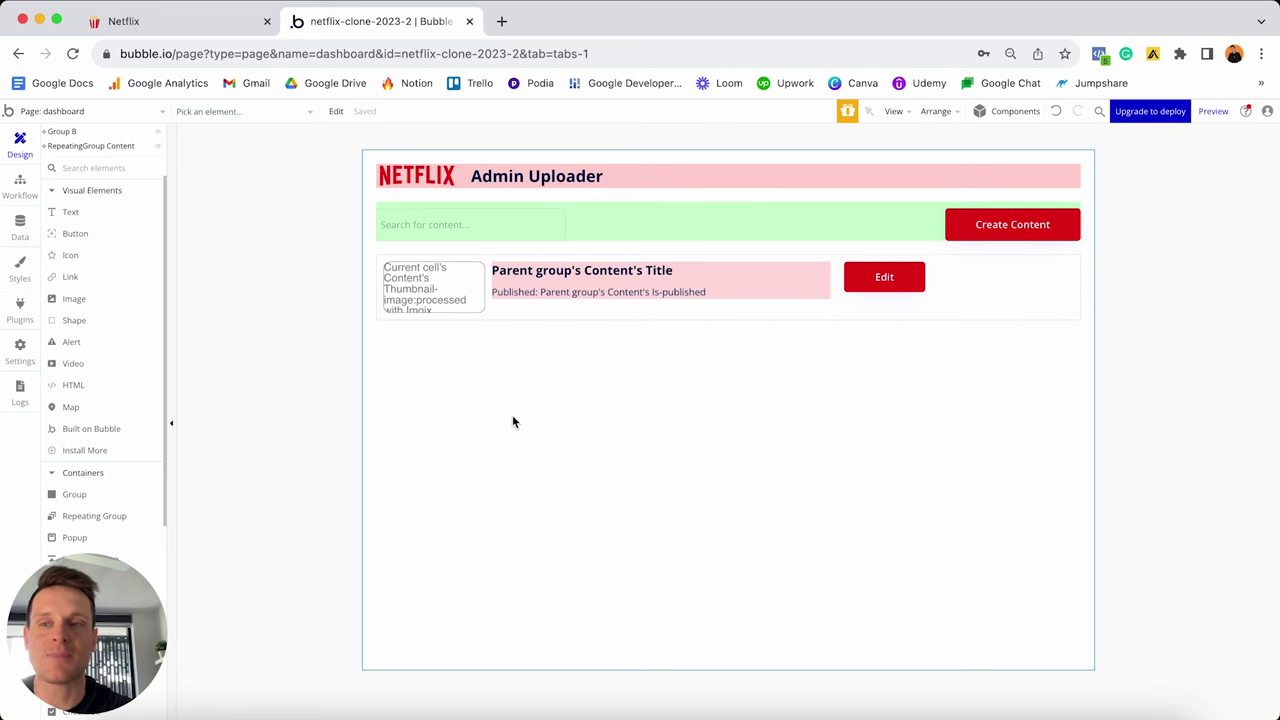
{"action": "left_click", "coordinate": [15, 194]}
{"action": "left_click", "coordinate": [233, 197]}
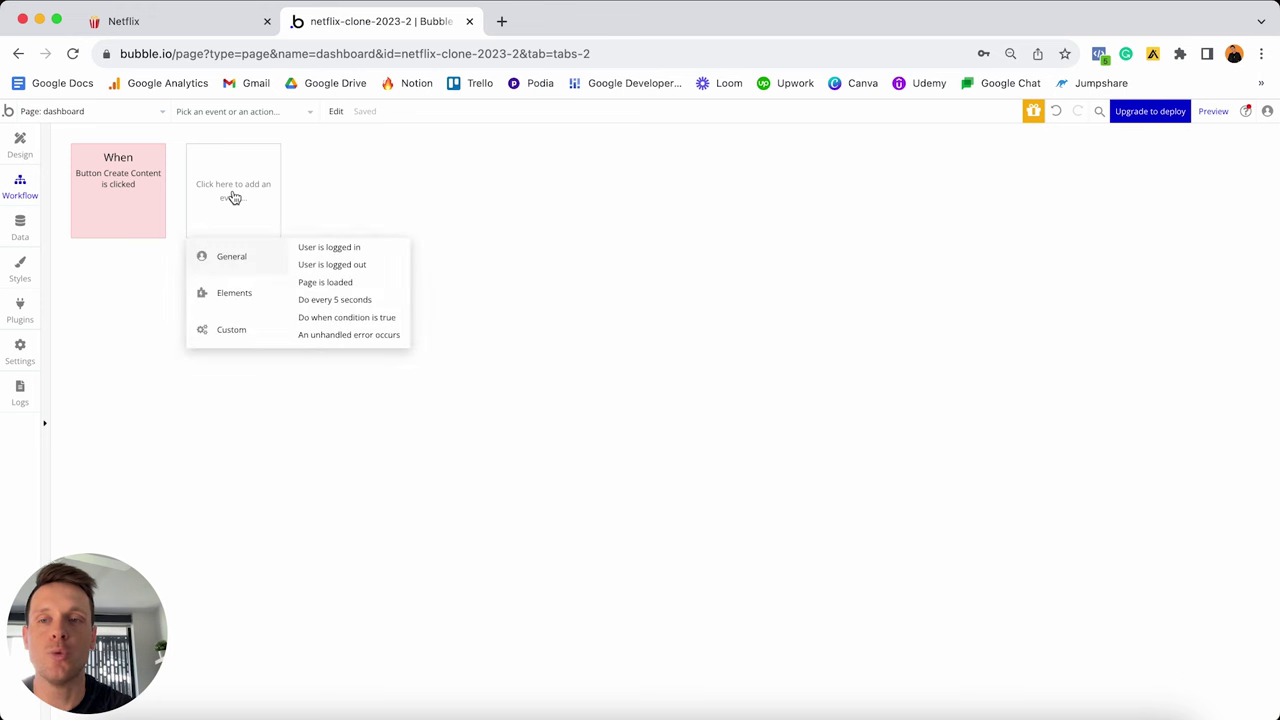
{"action": "left_click", "coordinate": [326, 284]}
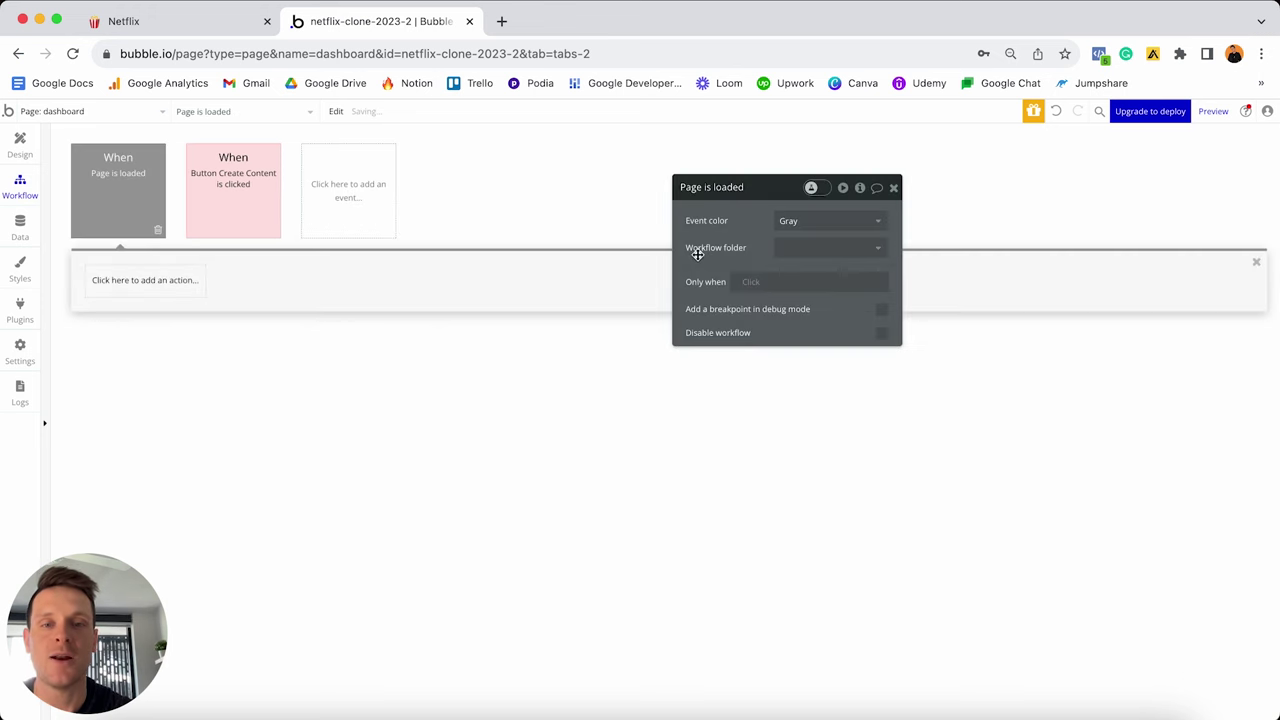
{"action": "left_click", "coordinate": [742, 281]}
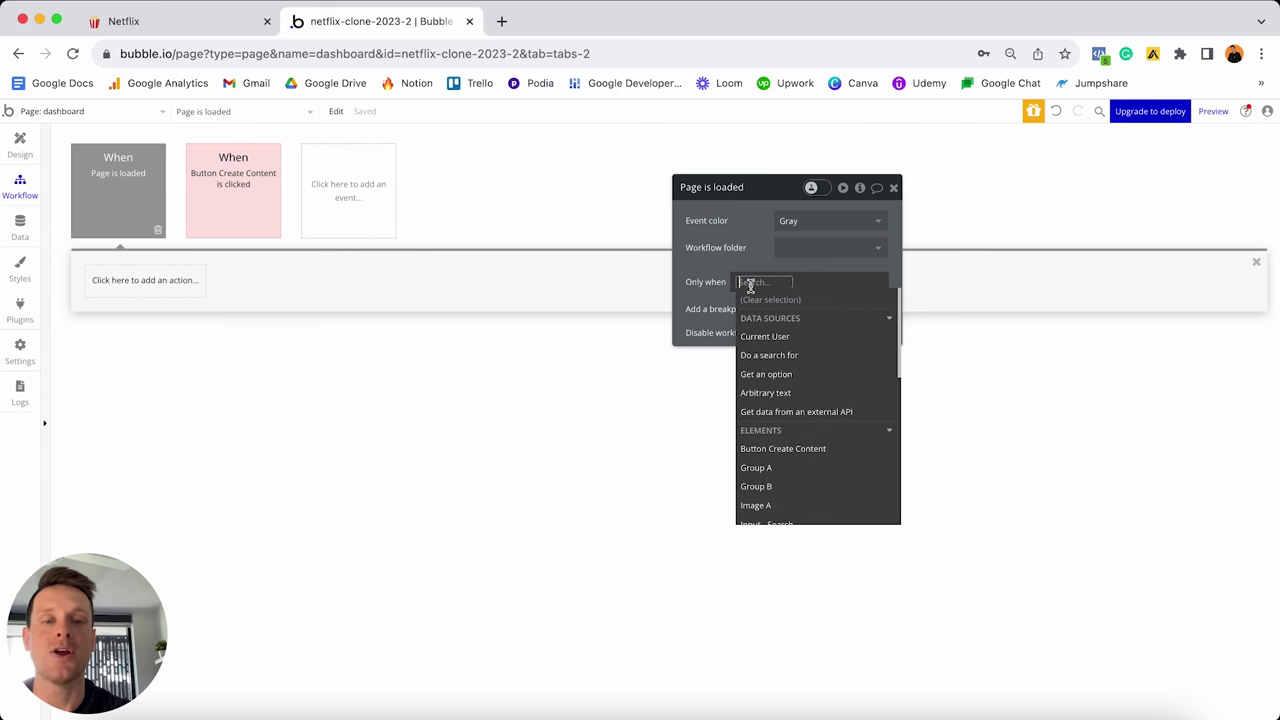
{"action": "left_click", "coordinate": [776, 340]}
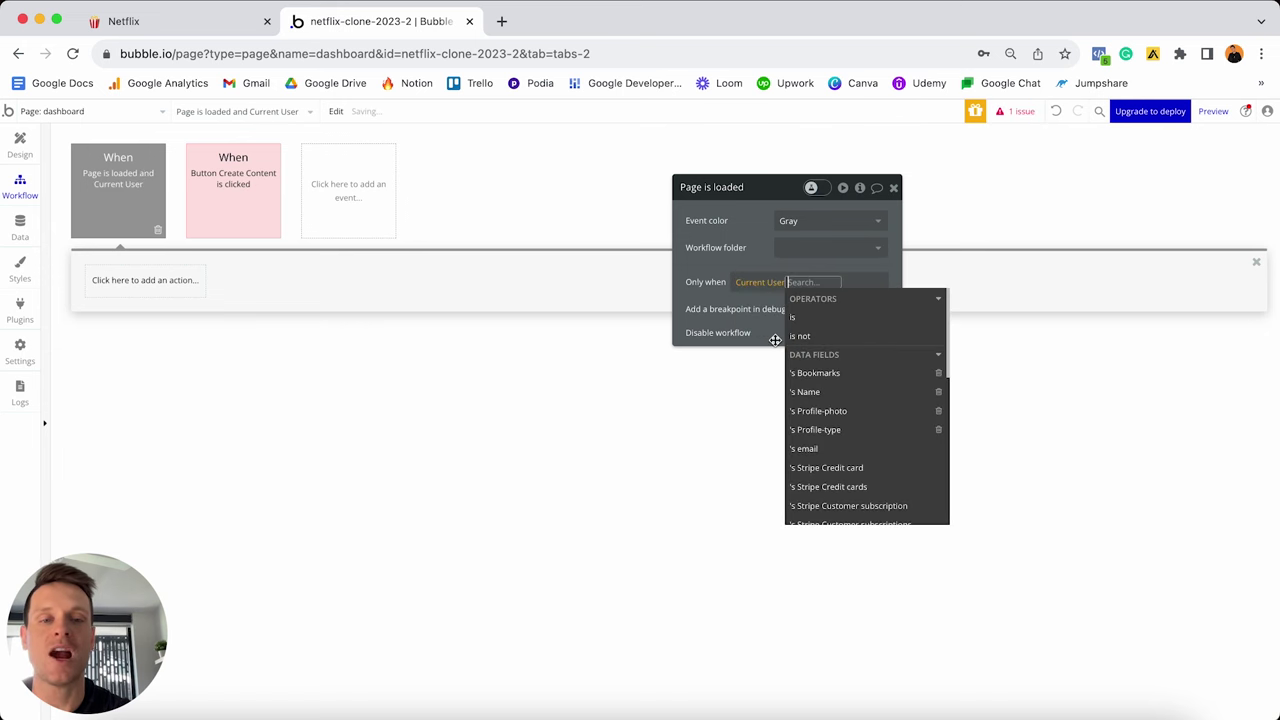
{"action": "left_click", "coordinate": [830, 430]}
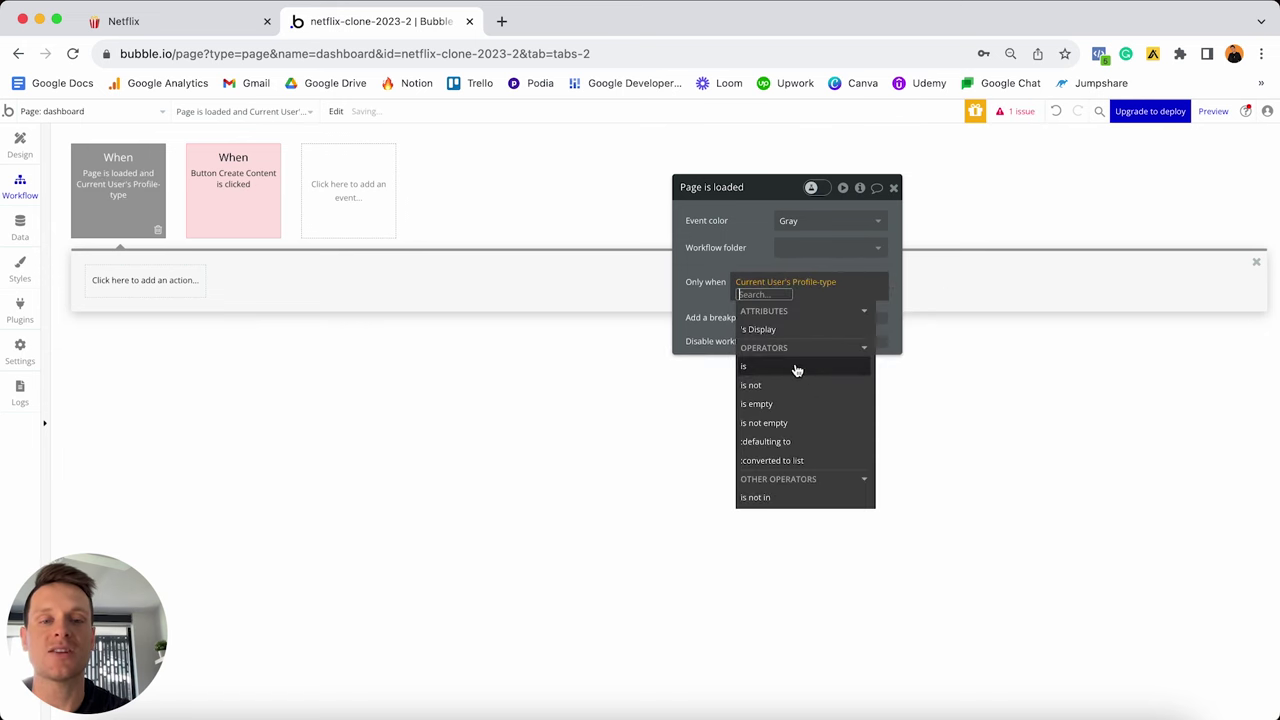
{"action": "left_click", "coordinate": [794, 366]}
{"action": "left_click", "coordinate": [783, 332]}
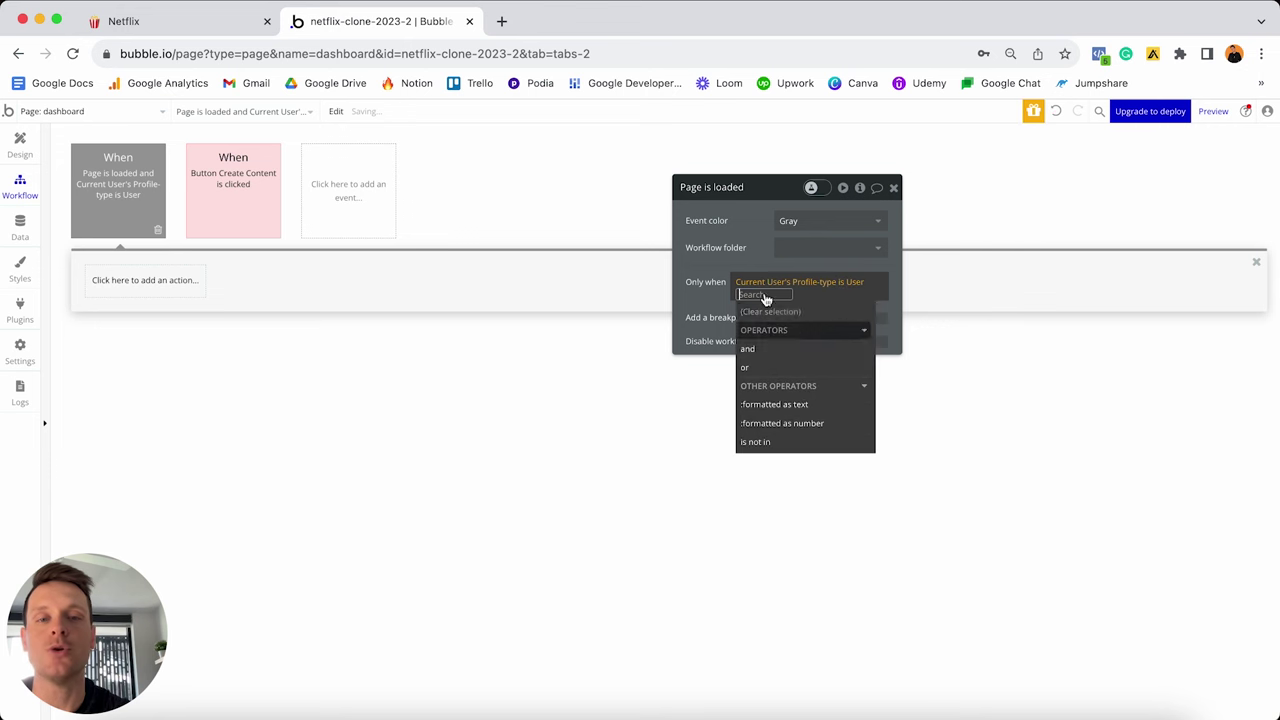
{"action": "left_click", "coordinate": [746, 264]}
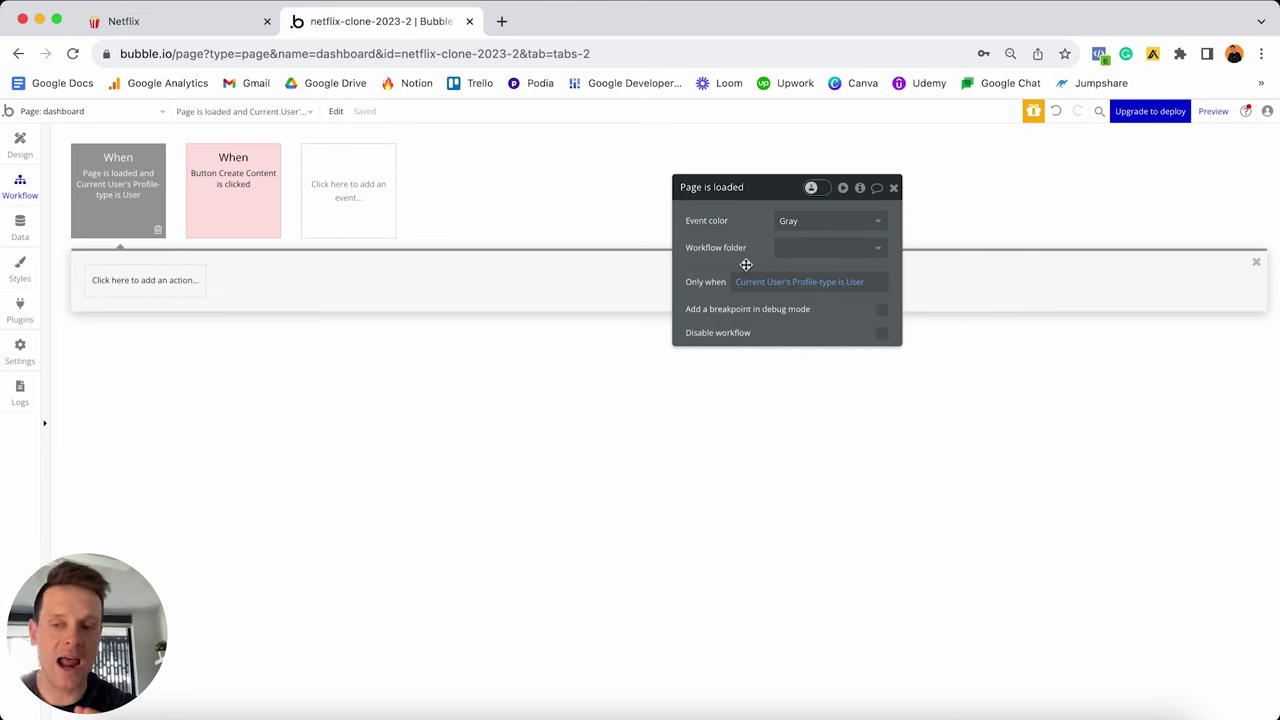
Step: Add a Go to page index action, then switch back to the create page's design
{"action": "left_click", "coordinate": [162, 284]}
{"action": "mouse_move", "coordinate": [137, 360]}
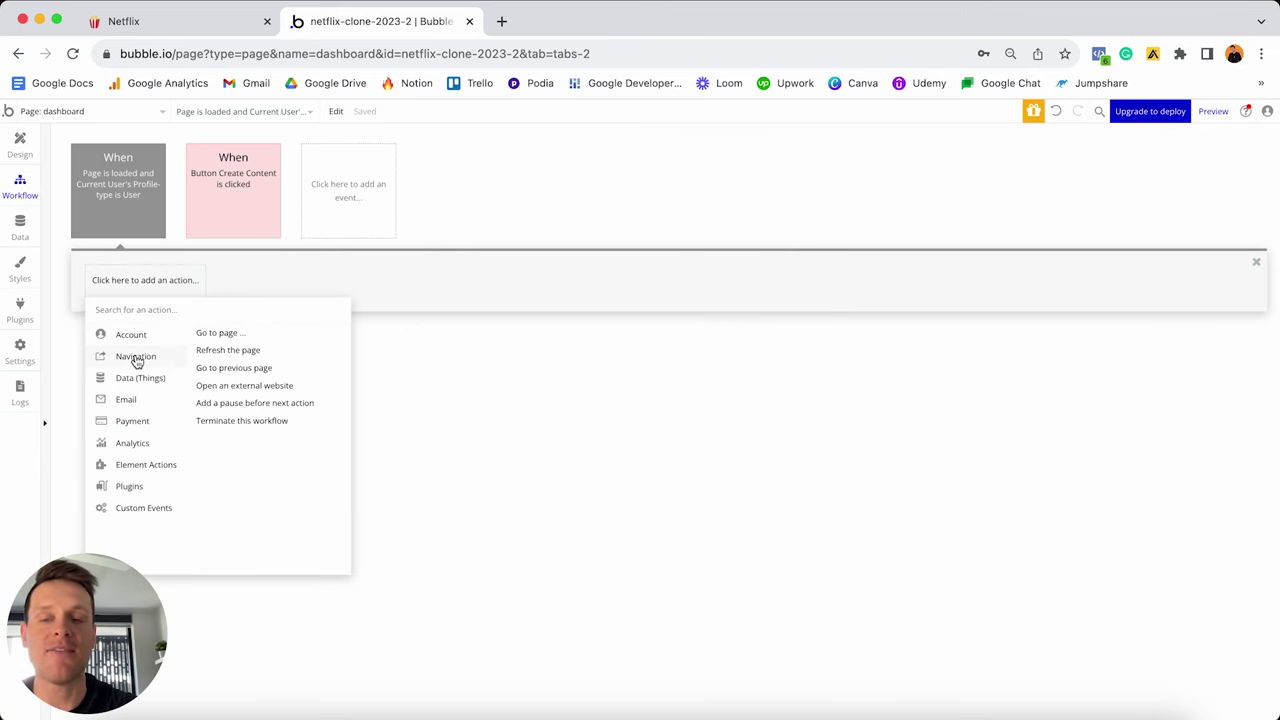
{"action": "left_click", "coordinate": [238, 334]}
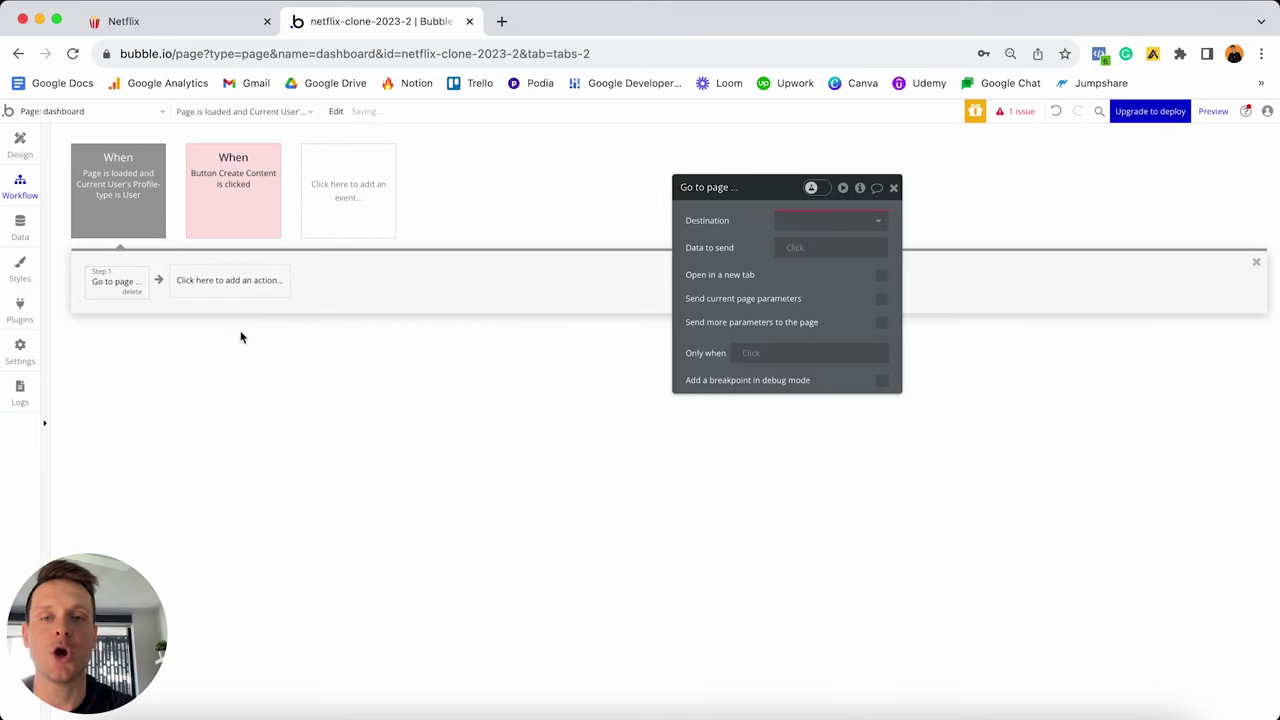
{"action": "left_click", "coordinate": [830, 224]}
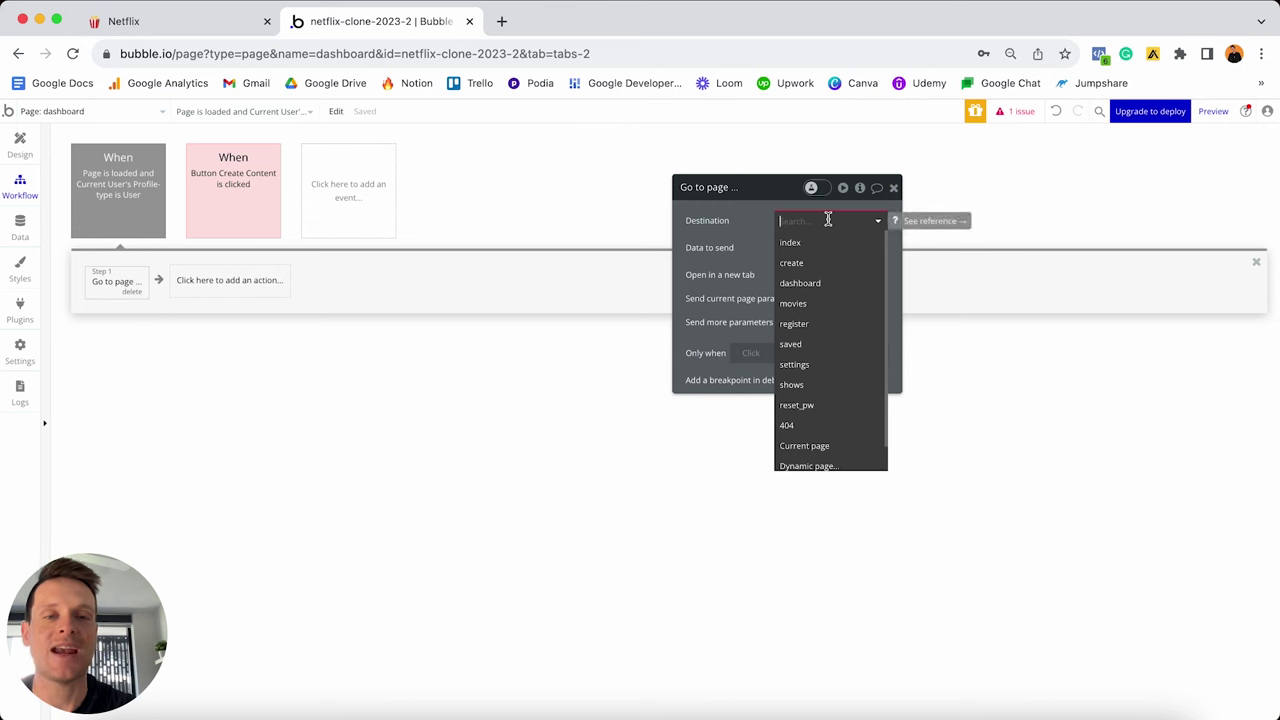
{"action": "left_click", "coordinate": [812, 243]}
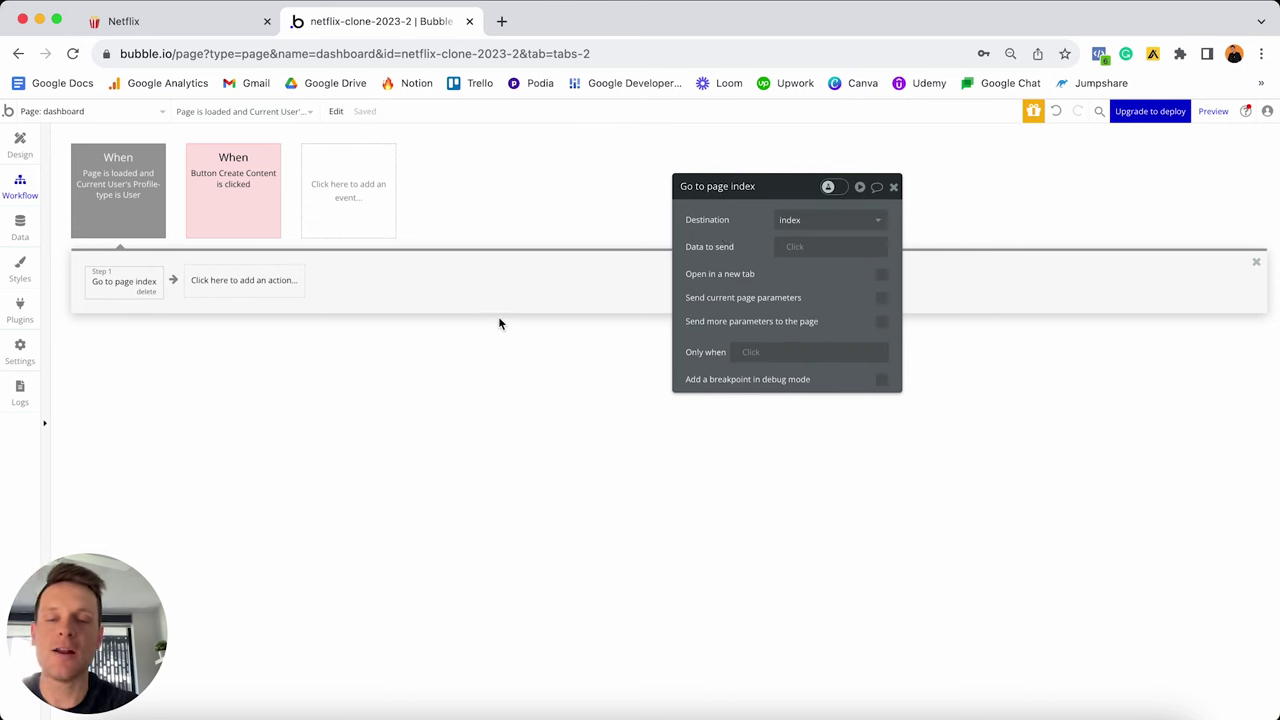
{"action": "left_click", "coordinate": [128, 112]}
{"action": "left_click", "coordinate": [241, 157]}
{"action": "left_click", "coordinate": [20, 145]}
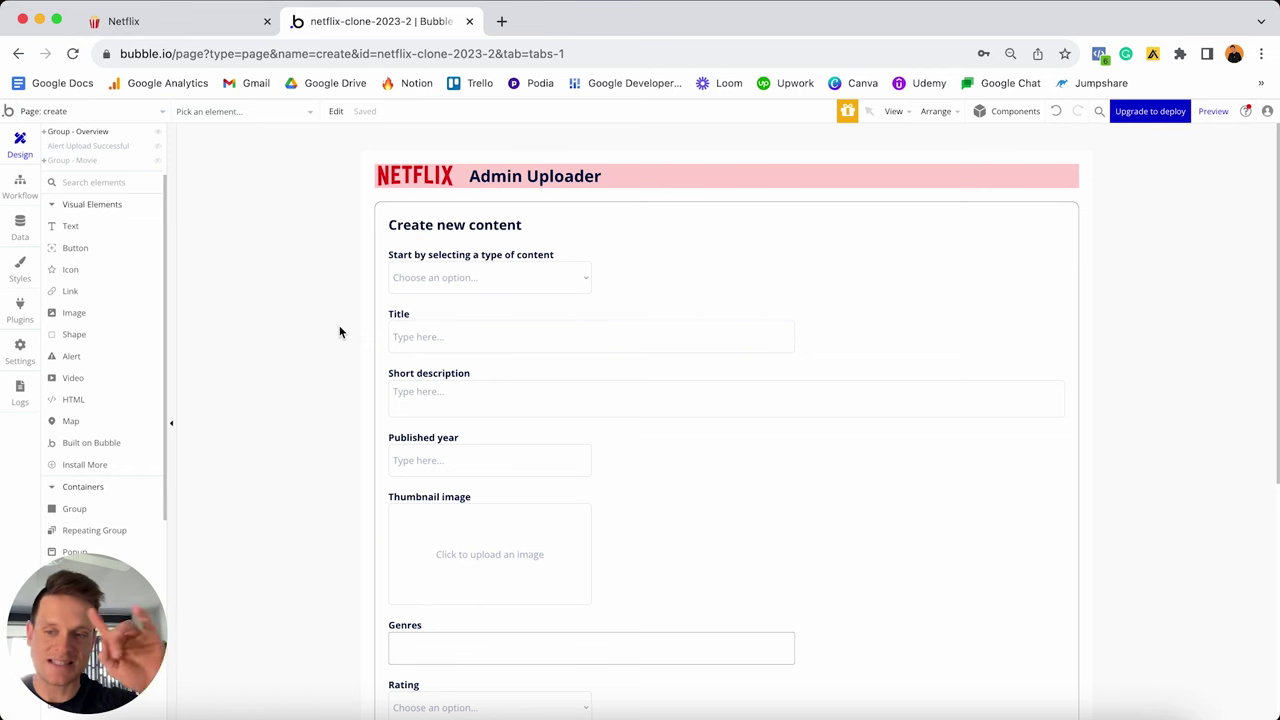
Step: Scroll down the canvas and make Group - Movie visible from the Elements Tree
{"action": "scroll", "coordinate": [543, 297], "scroll_direction": "down", "scroll_amount": 5}
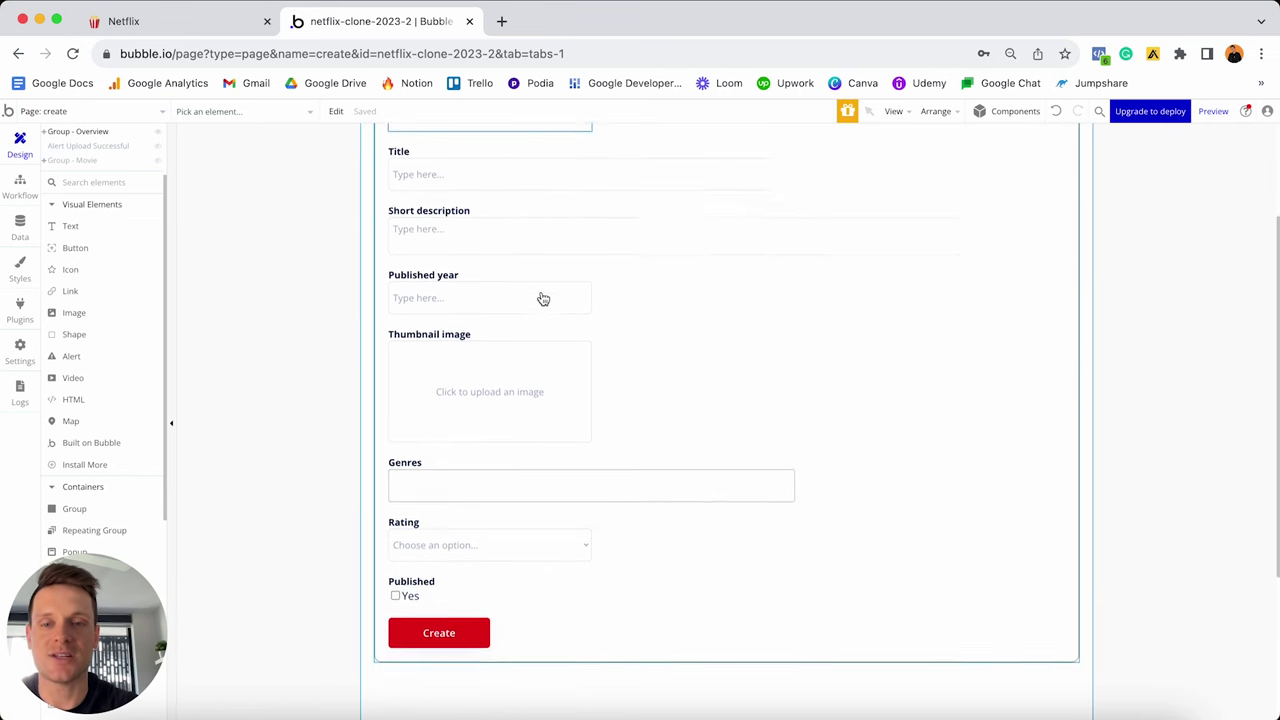
{"action": "scroll", "coordinate": [543, 297], "scroll_direction": "down", "scroll_amount": 5}
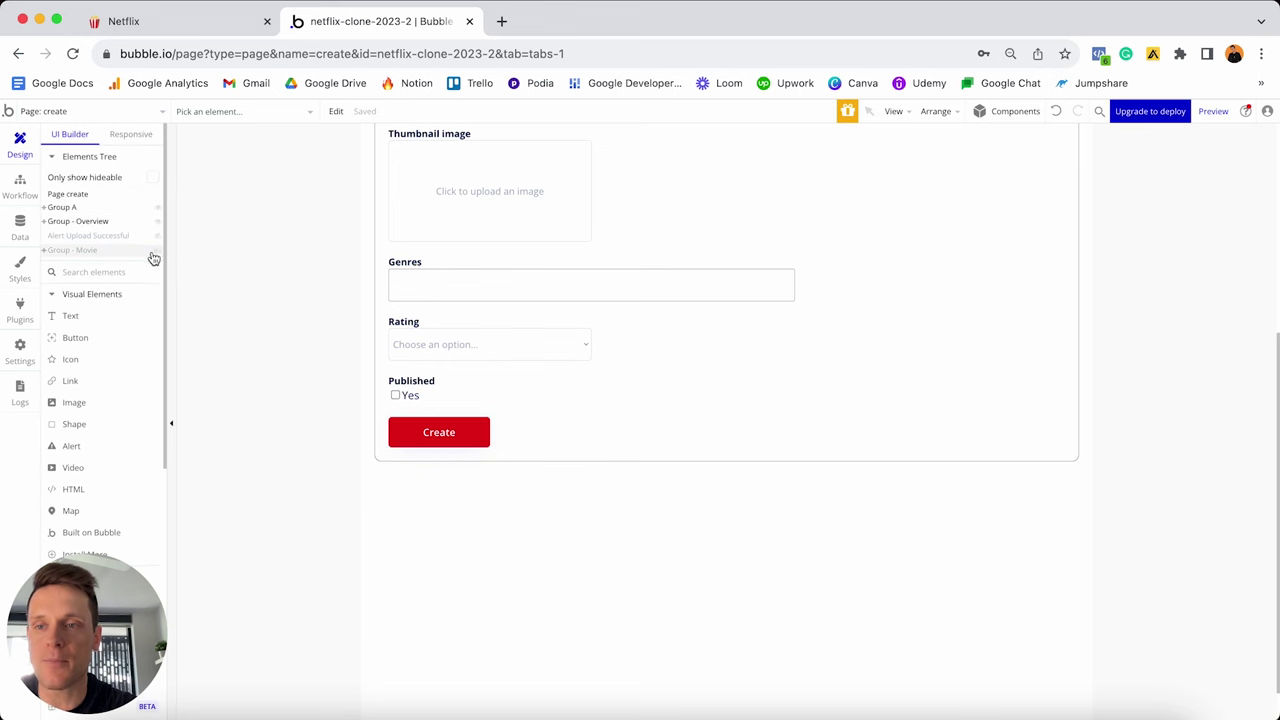
{"action": "left_click", "coordinate": [157, 250]}
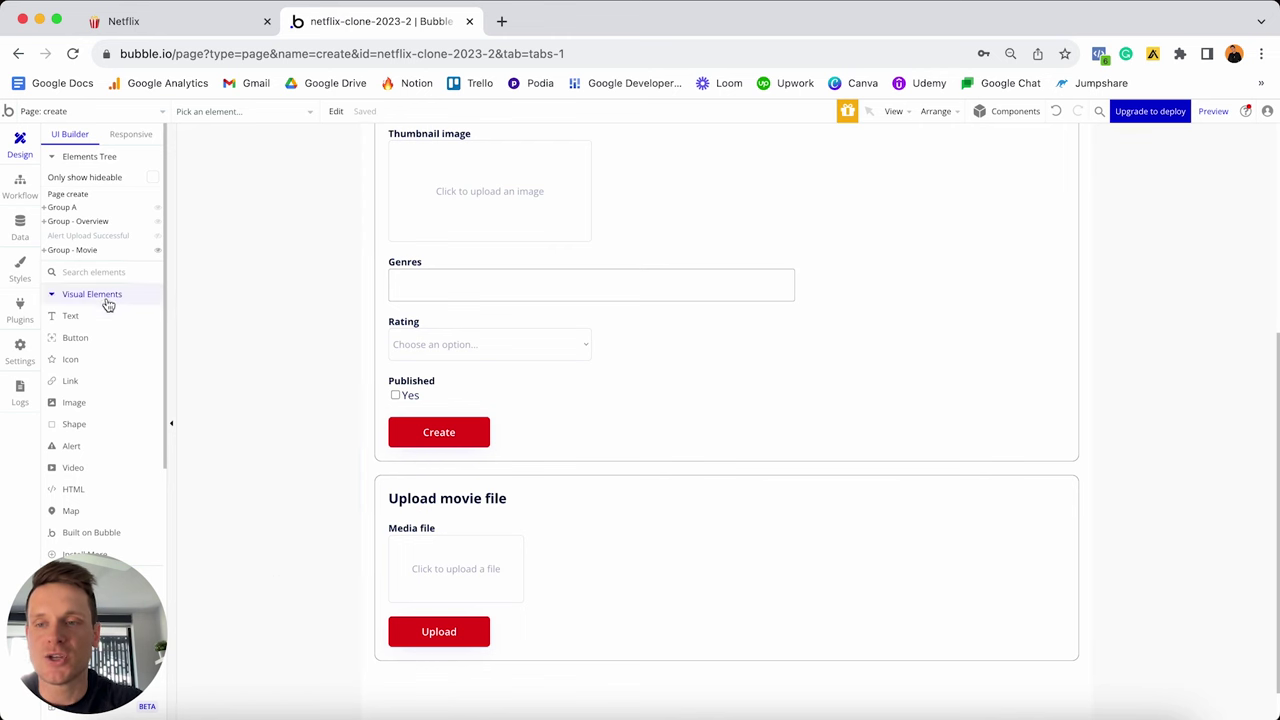
Step: Add a button below the upload section and label it 'save'
{"action": "left_click", "coordinate": [75, 338]}
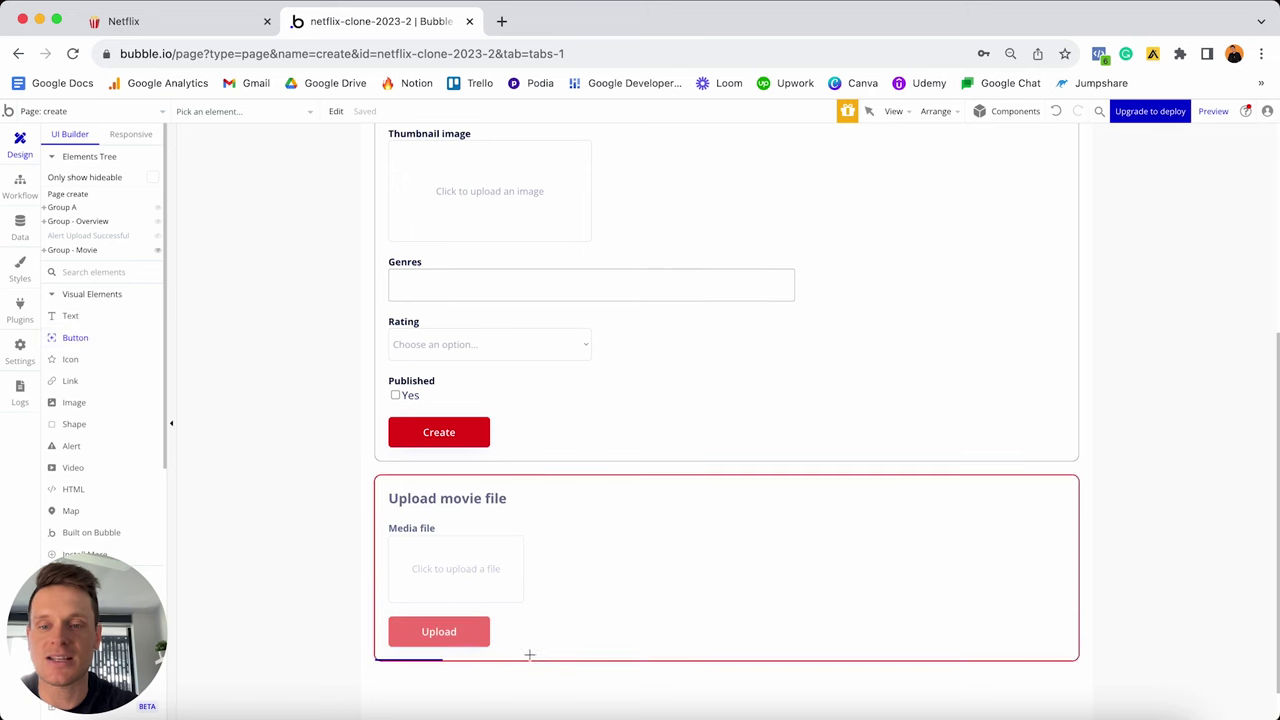
{"action": "left_click", "coordinate": [365, 462]}
{"action": "scroll", "coordinate": [523, 517], "scroll_direction": "down", "scroll_amount": 2}
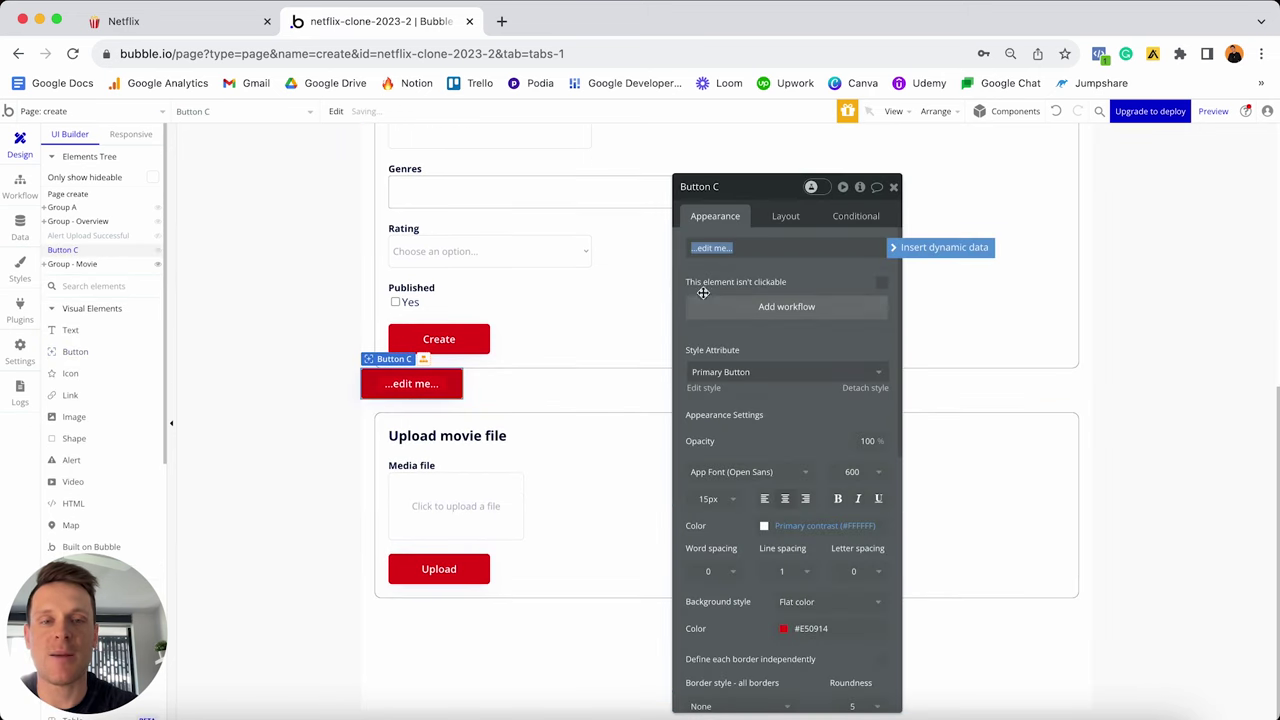
{"action": "left_click", "coordinate": [781, 220]}
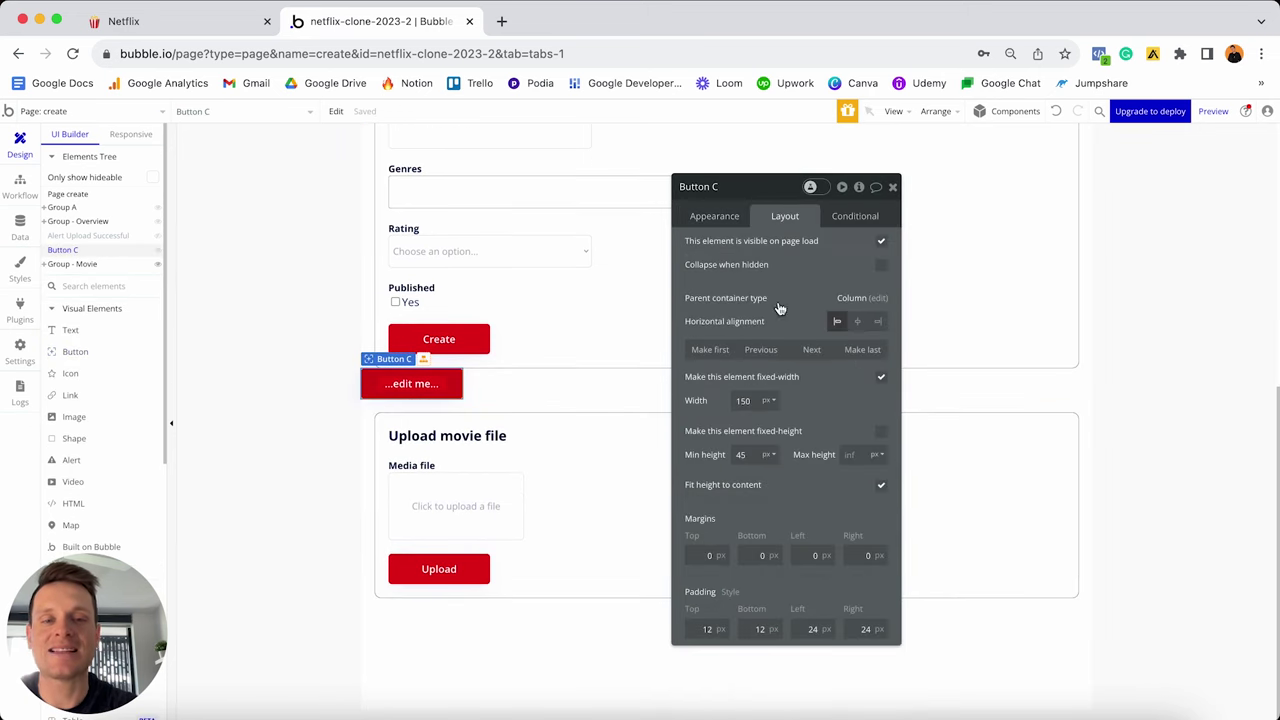
{"action": "left_click", "coordinate": [812, 351]}
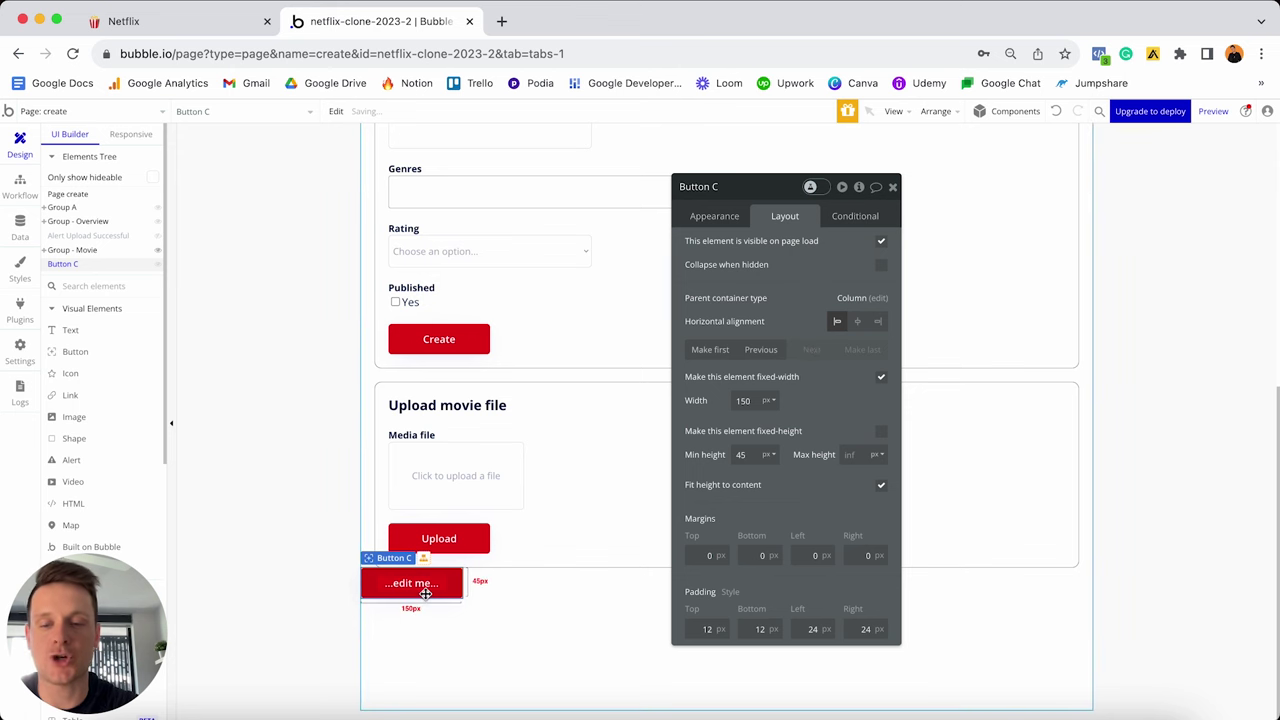
{"action": "left_click", "coordinate": [714, 215]}
{"action": "left_click", "coordinate": [767, 250]}
{"action": "type", "text": "save"}
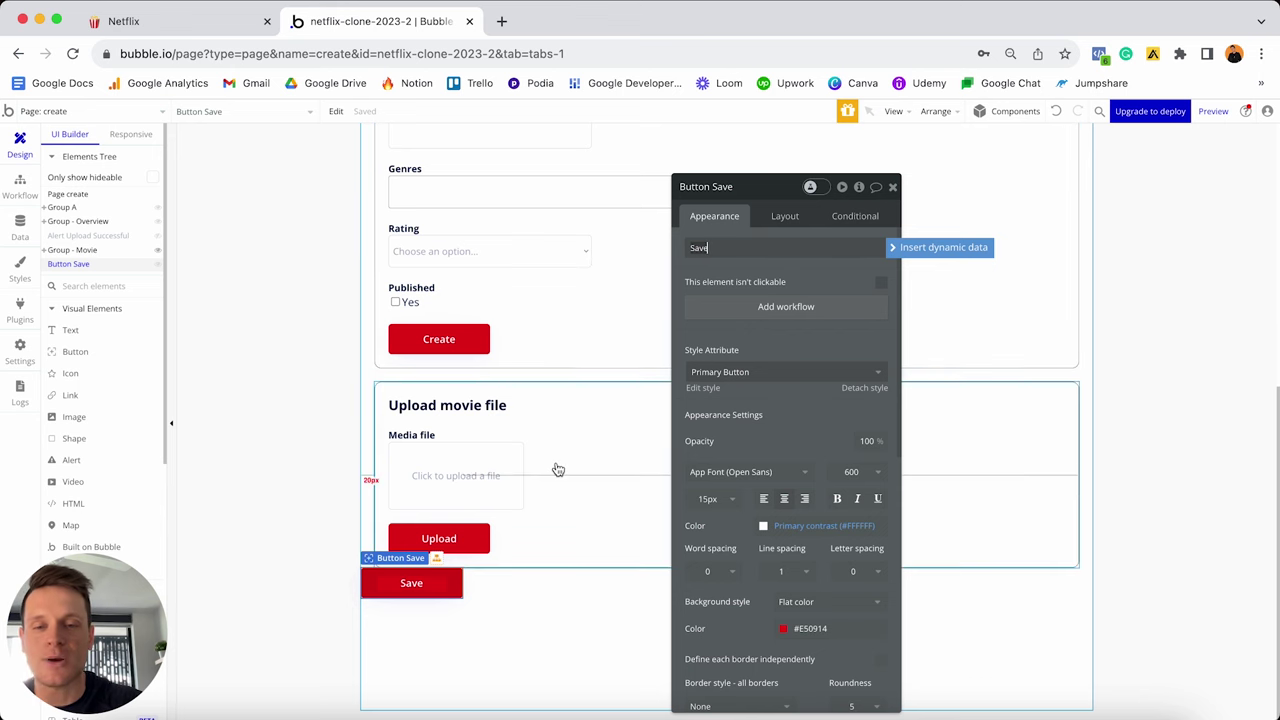
Step: Give the Save button 20 px top, left and right margins
{"action": "left_click", "coordinate": [787, 220]}
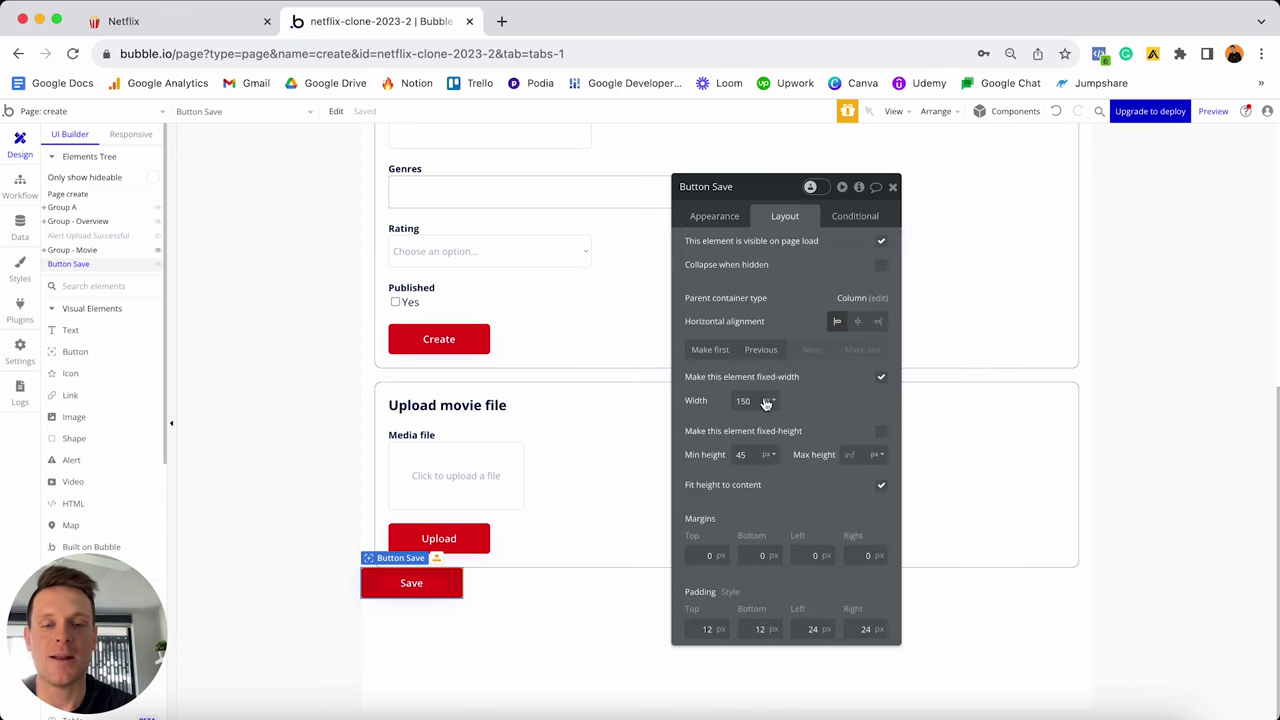
{"action": "left_click", "coordinate": [707, 555]}
{"action": "type", "text": "20"}
{"action": "left_click", "coordinate": [812, 555]}
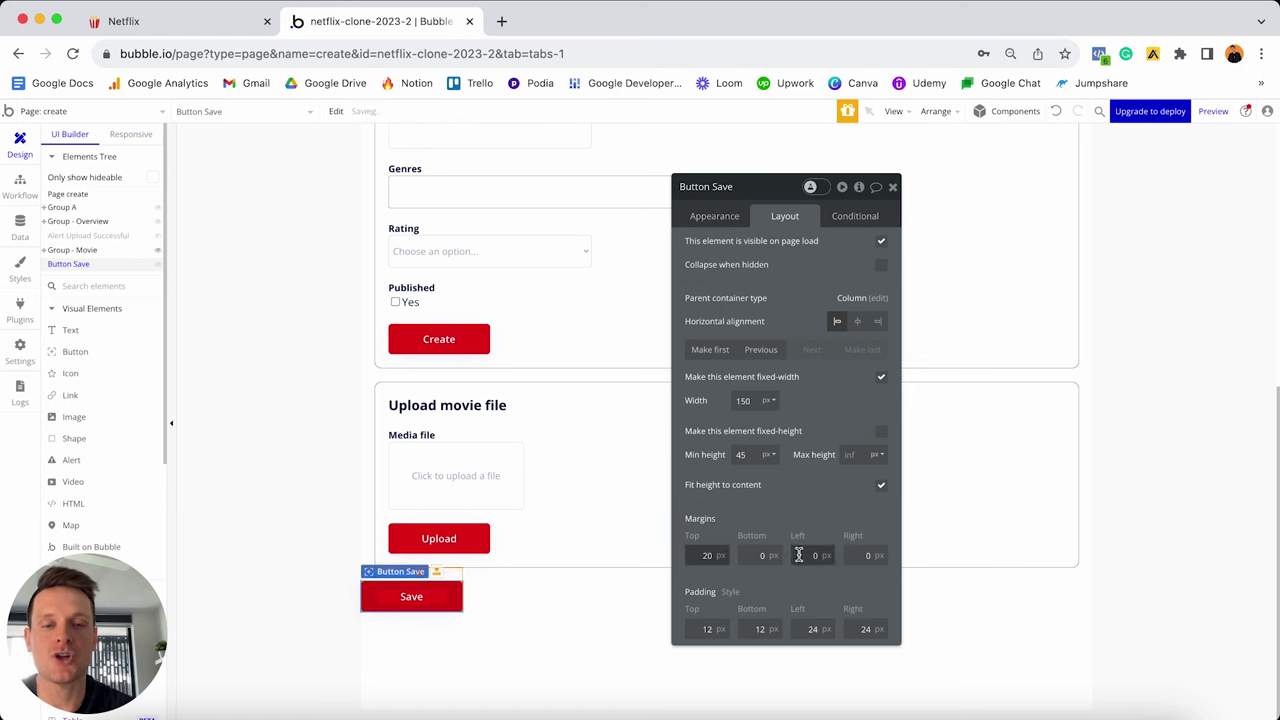
{"action": "type", "text": "20"}
{"action": "left_click", "coordinate": [858, 555]}
{"action": "type", "text": "20"}
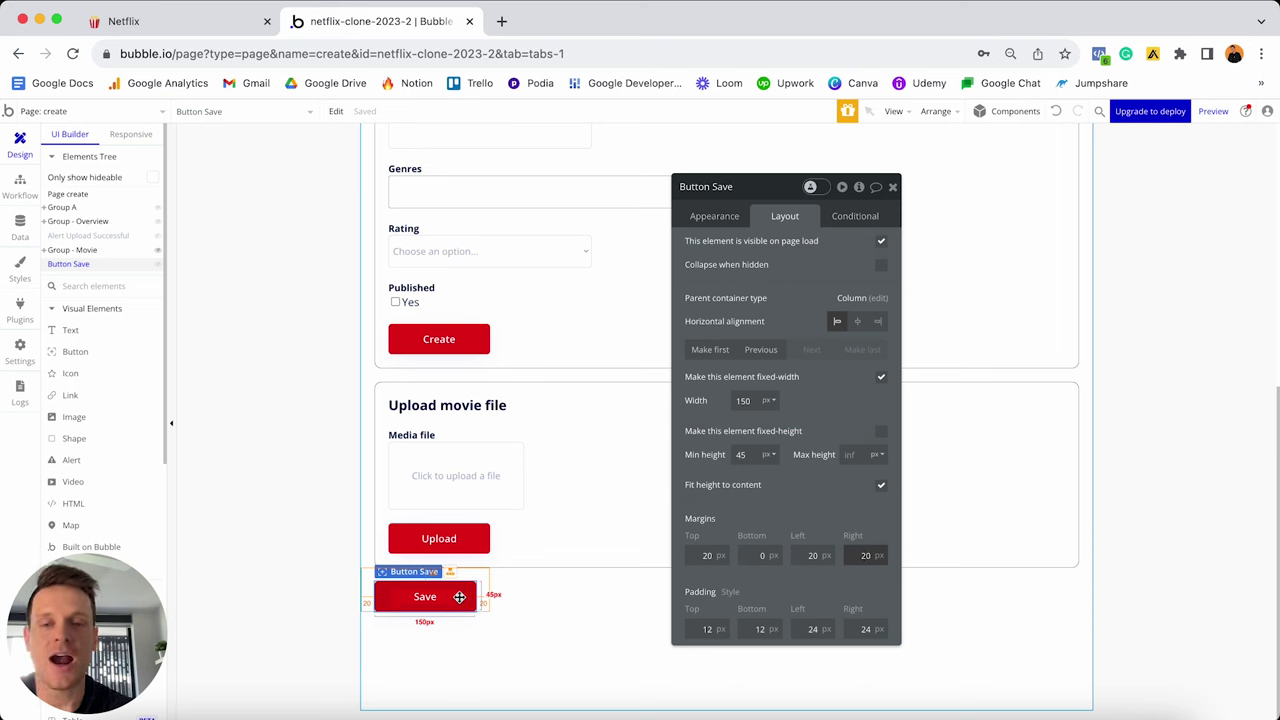
Step: Make the Save button hidden on page load and collapse when hidden
{"action": "scroll", "coordinate": [459, 596], "scroll_direction": "up", "scroll_amount": 5}
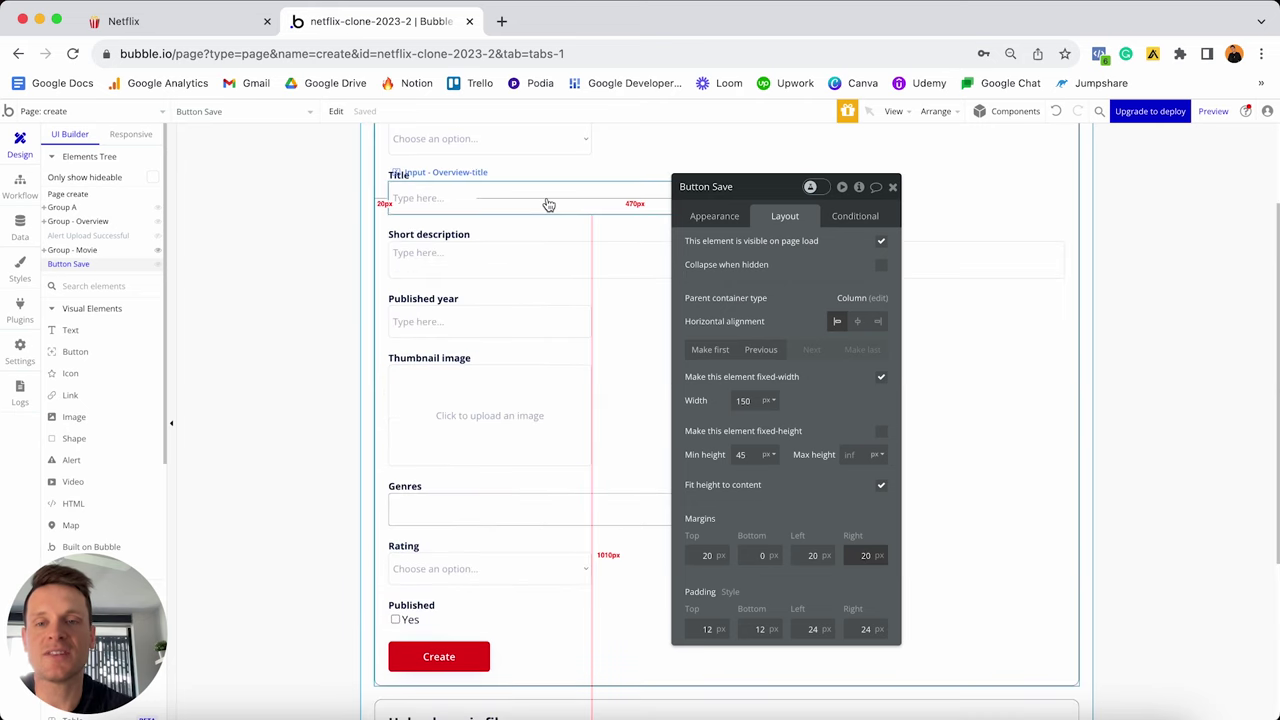
{"action": "scroll", "coordinate": [469, 331], "scroll_direction": "down", "scroll_amount": 5}
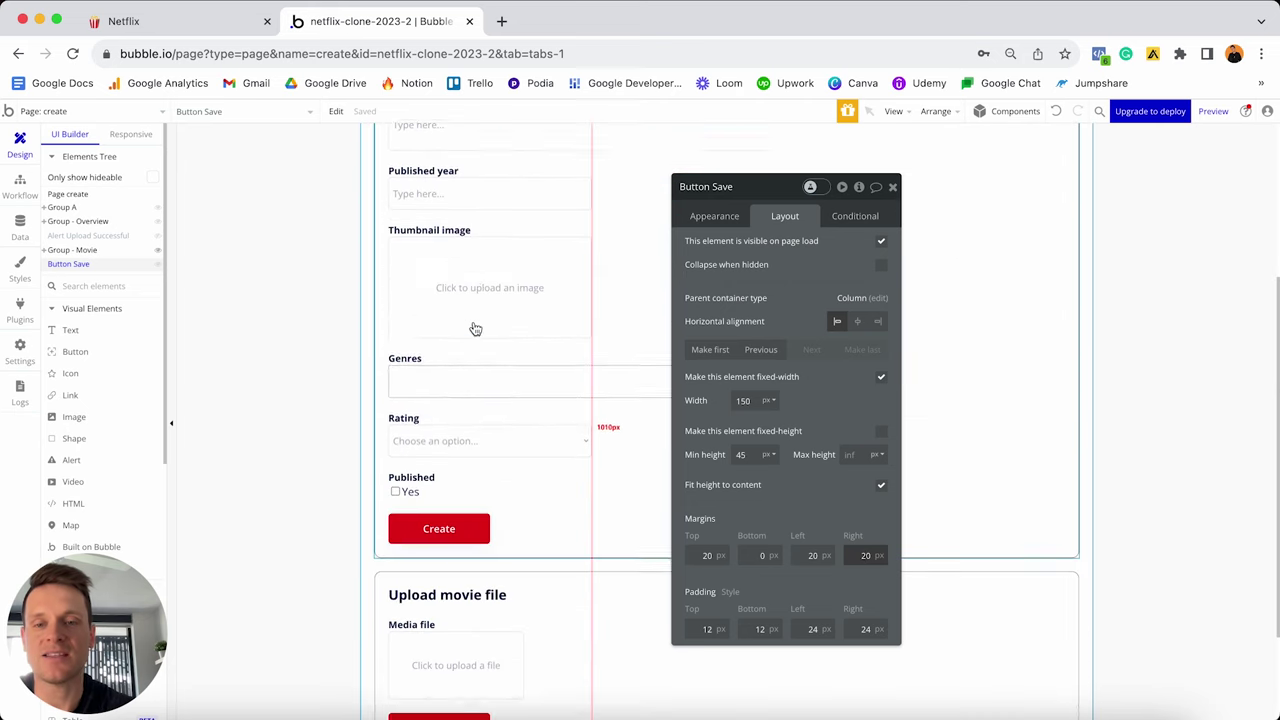
{"action": "scroll", "coordinate": [475, 329], "scroll_direction": "up", "scroll_amount": 3}
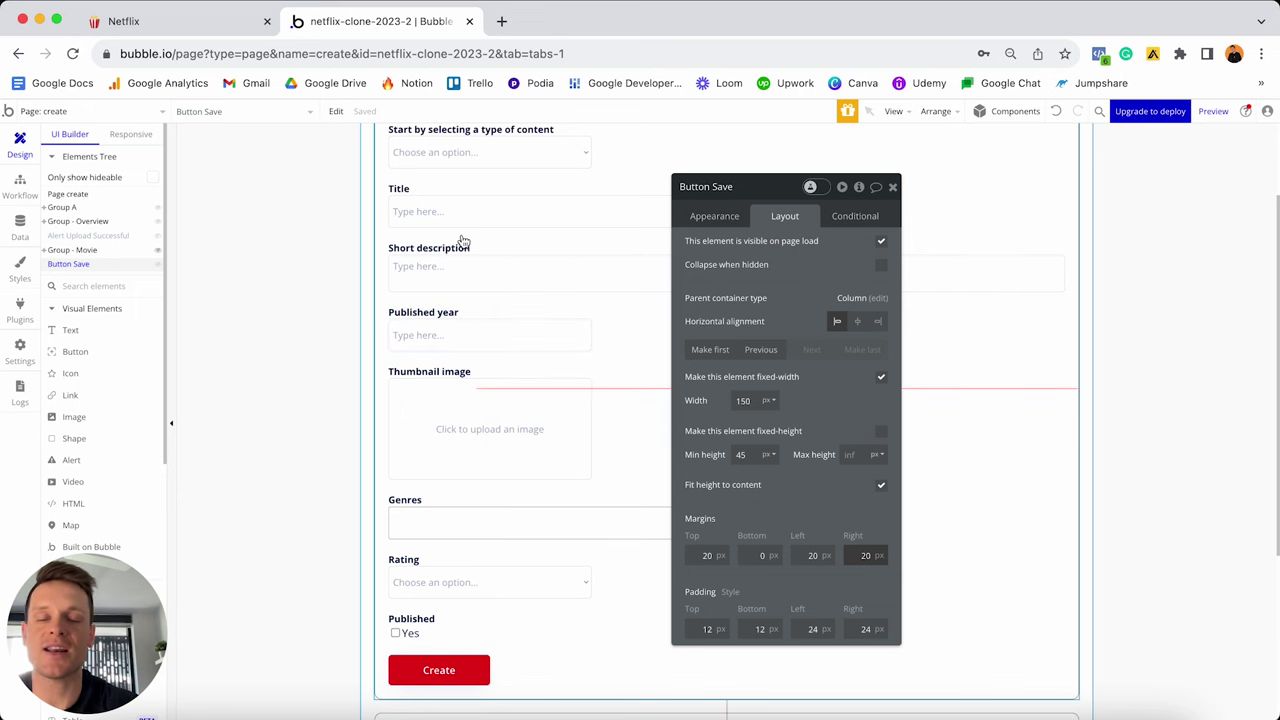
{"action": "scroll", "coordinate": [462, 300], "scroll_direction": "down", "scroll_amount": 5}
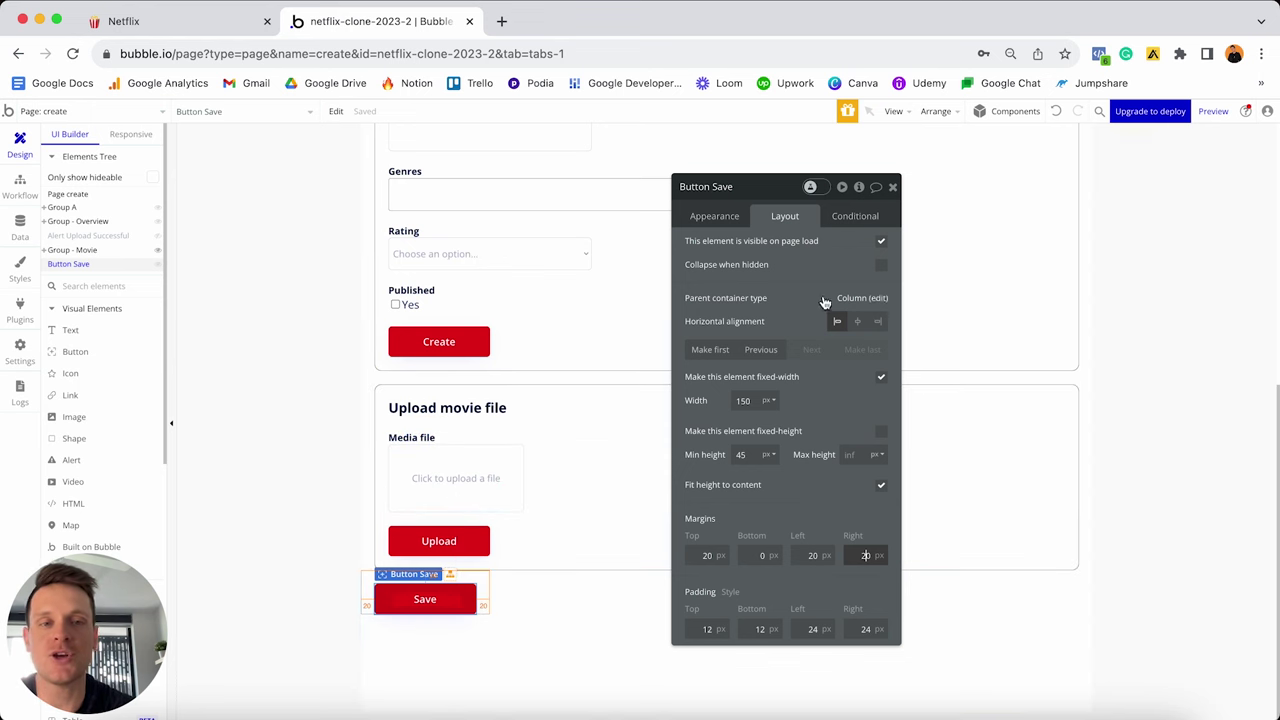
{"action": "left_click", "coordinate": [881, 243]}
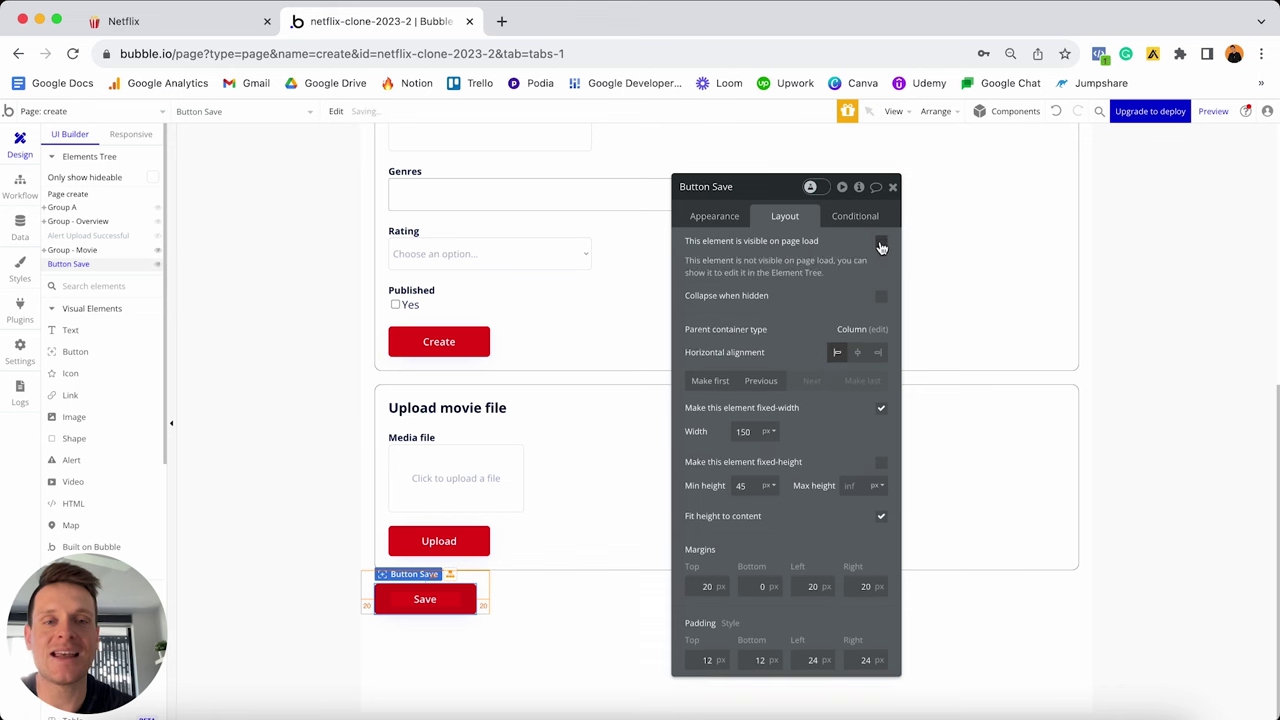
{"action": "left_click", "coordinate": [881, 296]}
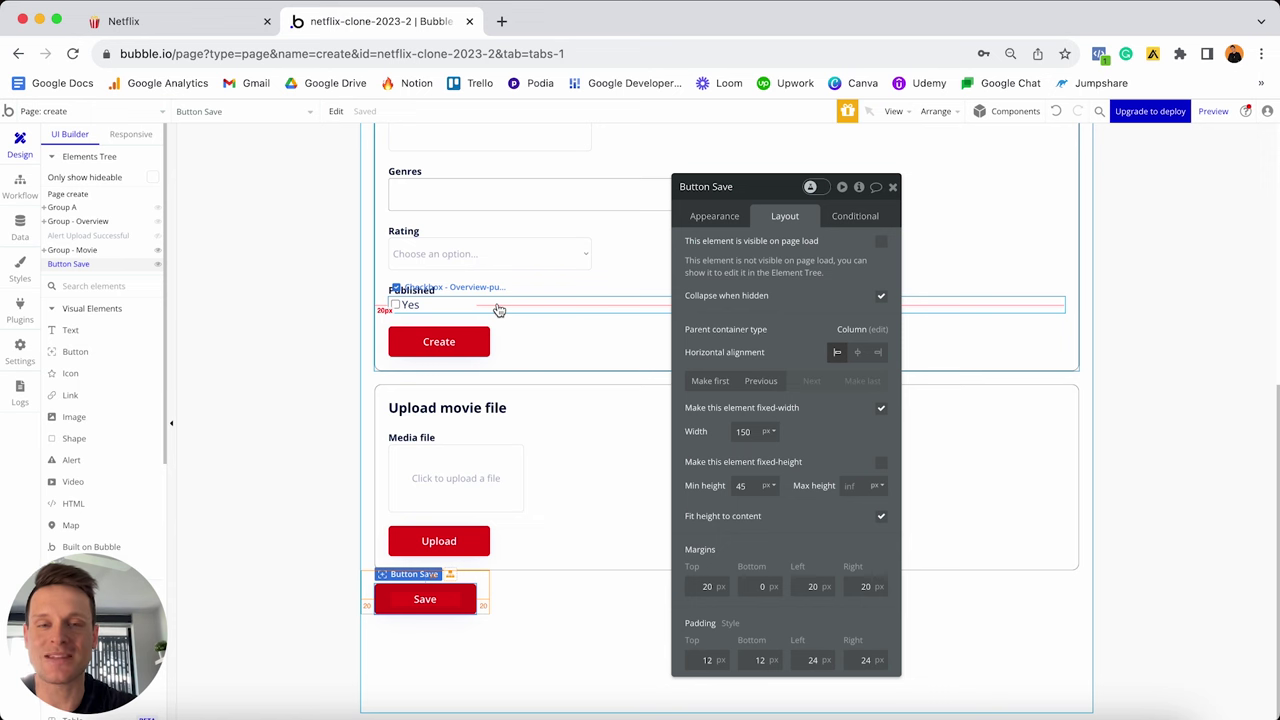
Step: Add a Save button condition: When create's Editing-content is not empty
{"action": "left_click", "coordinate": [848, 217]}
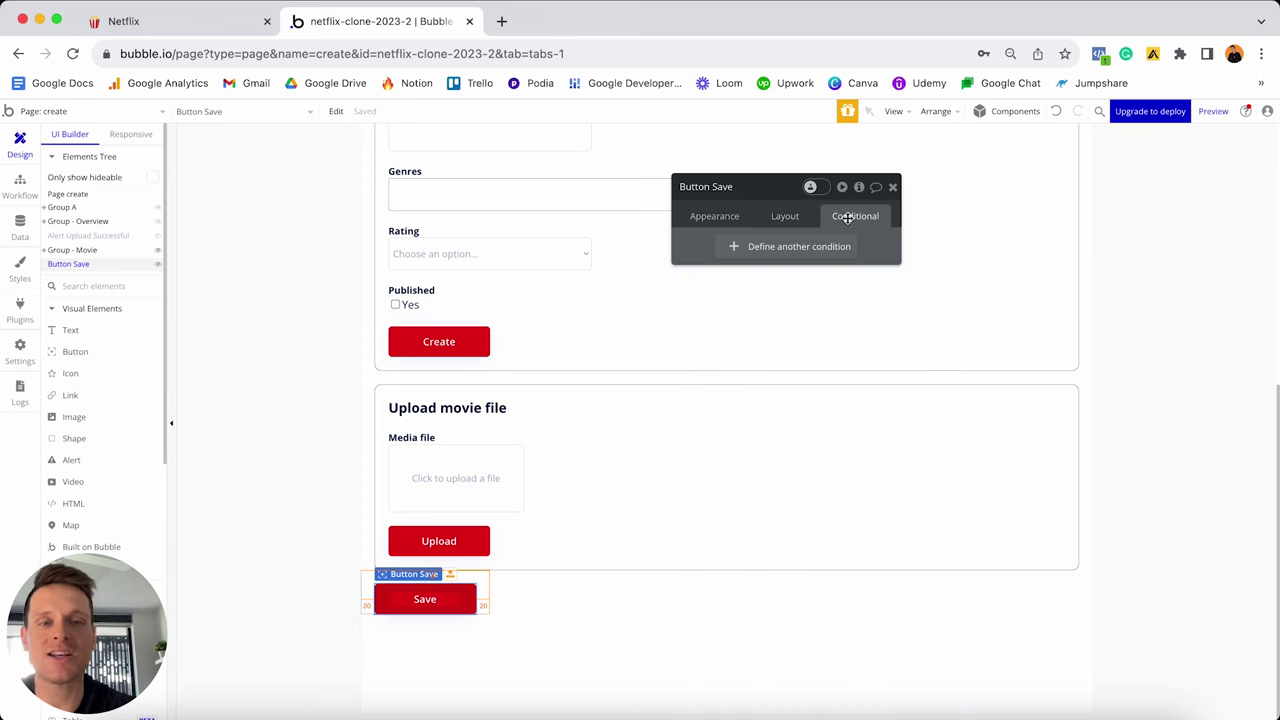
{"action": "left_click", "coordinate": [771, 248]}
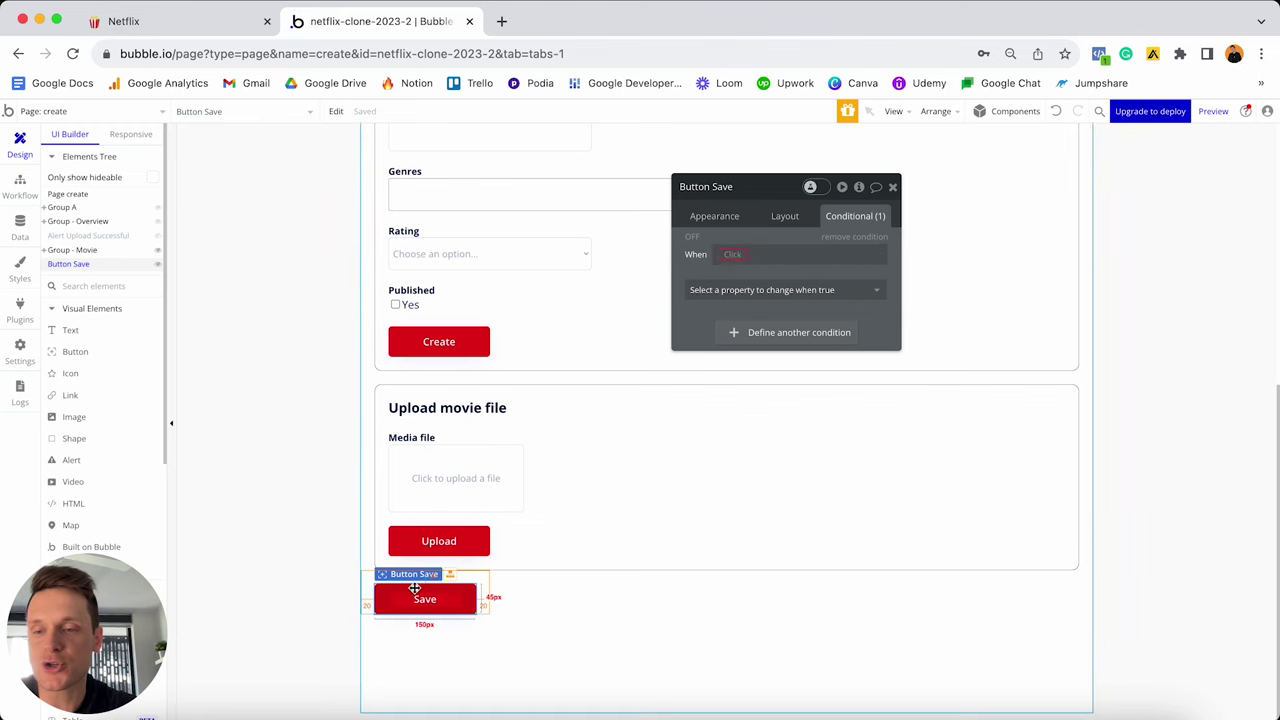
{"action": "left_click", "coordinate": [731, 256]}
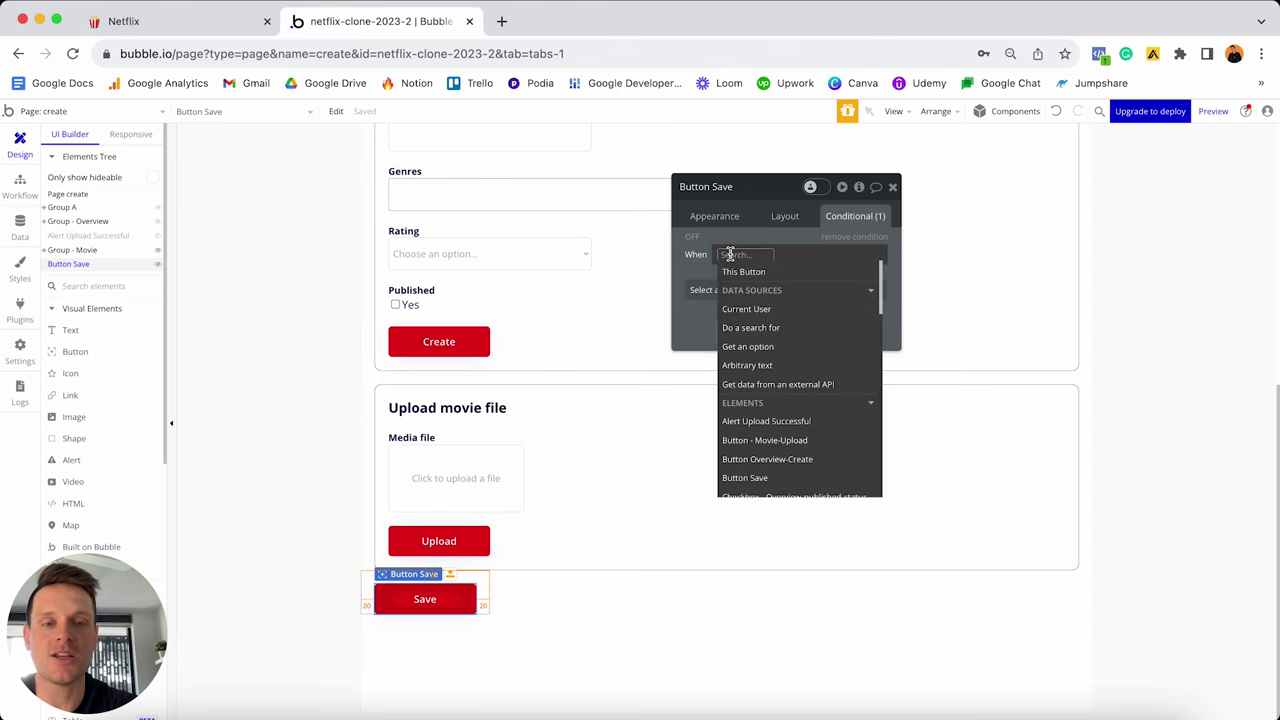
{"action": "type", "text": "crea"}
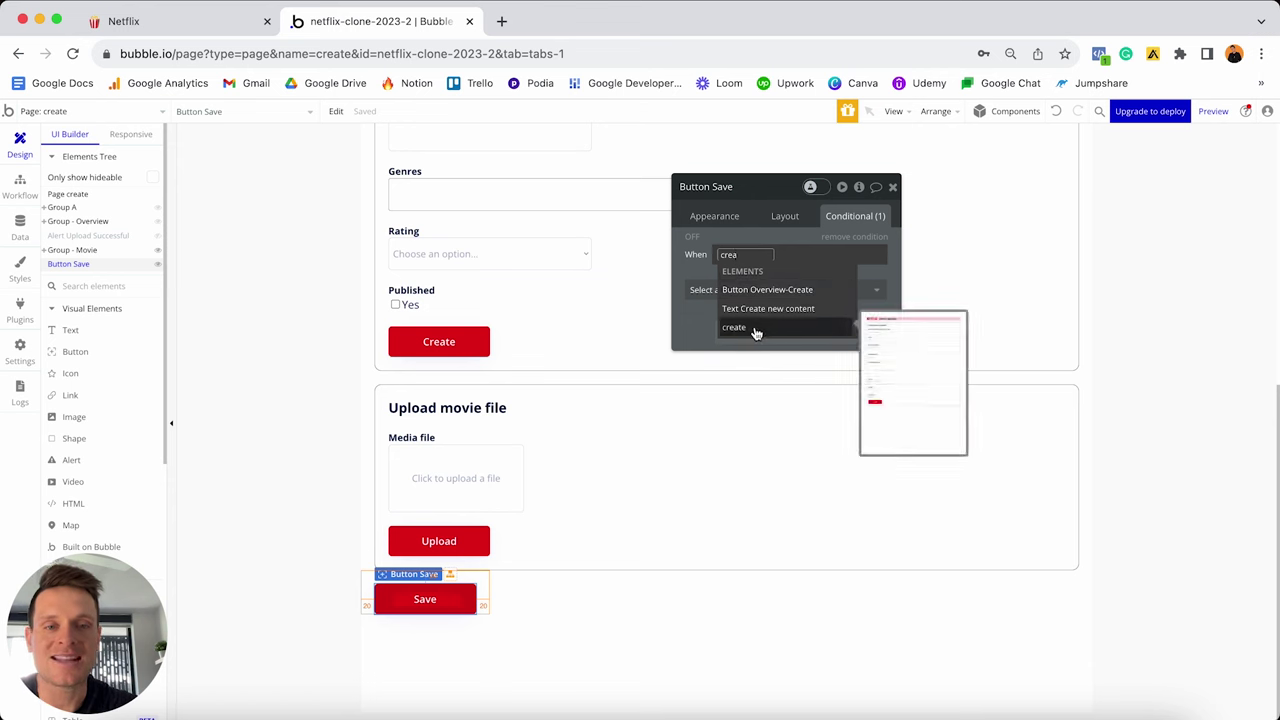
{"action": "left_click", "coordinate": [755, 329]}
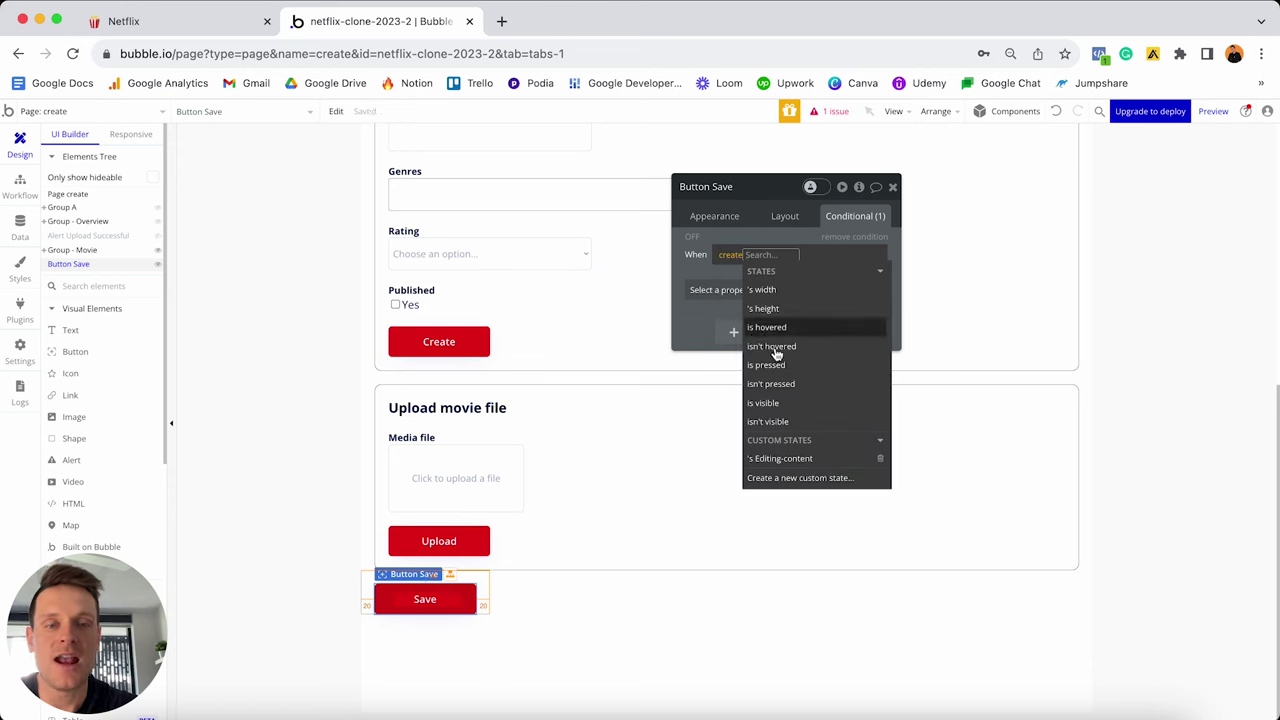
{"action": "left_click", "coordinate": [802, 459]}
{"action": "scroll", "coordinate": [871, 306], "scroll_direction": "down", "scroll_amount": 5}
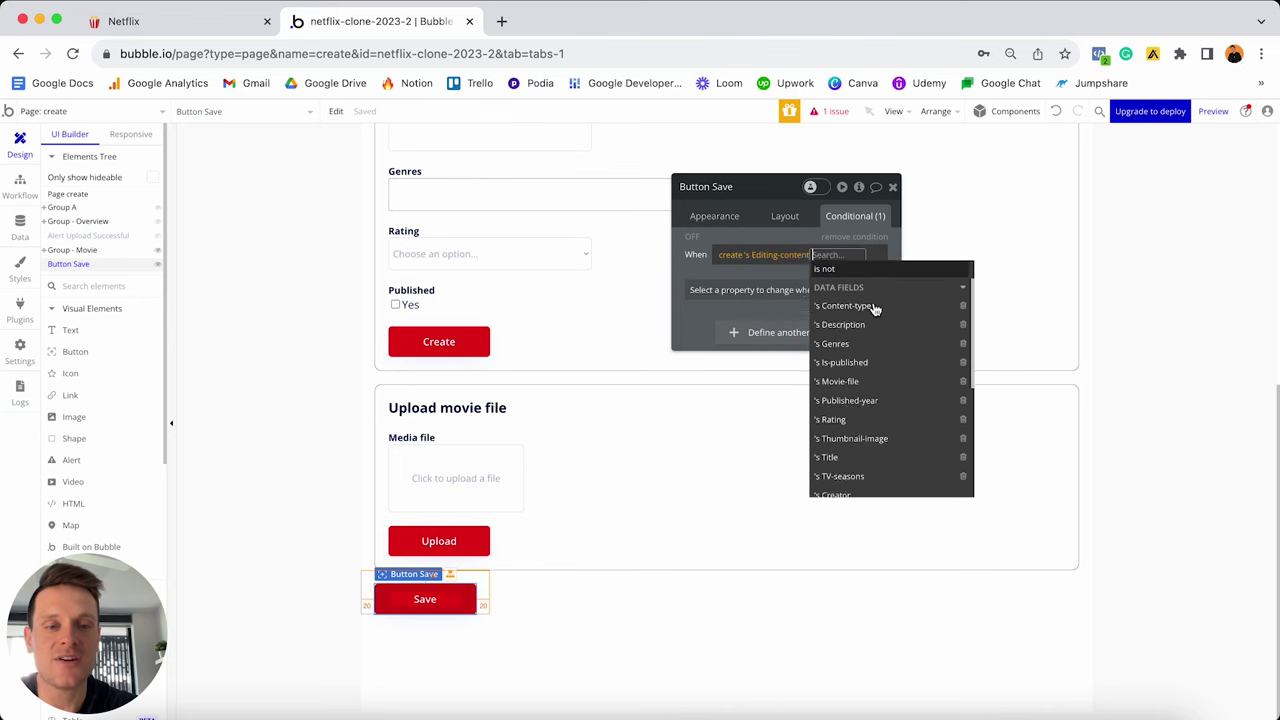
{"action": "scroll", "coordinate": [872, 310], "scroll_direction": "down", "scroll_amount": 1}
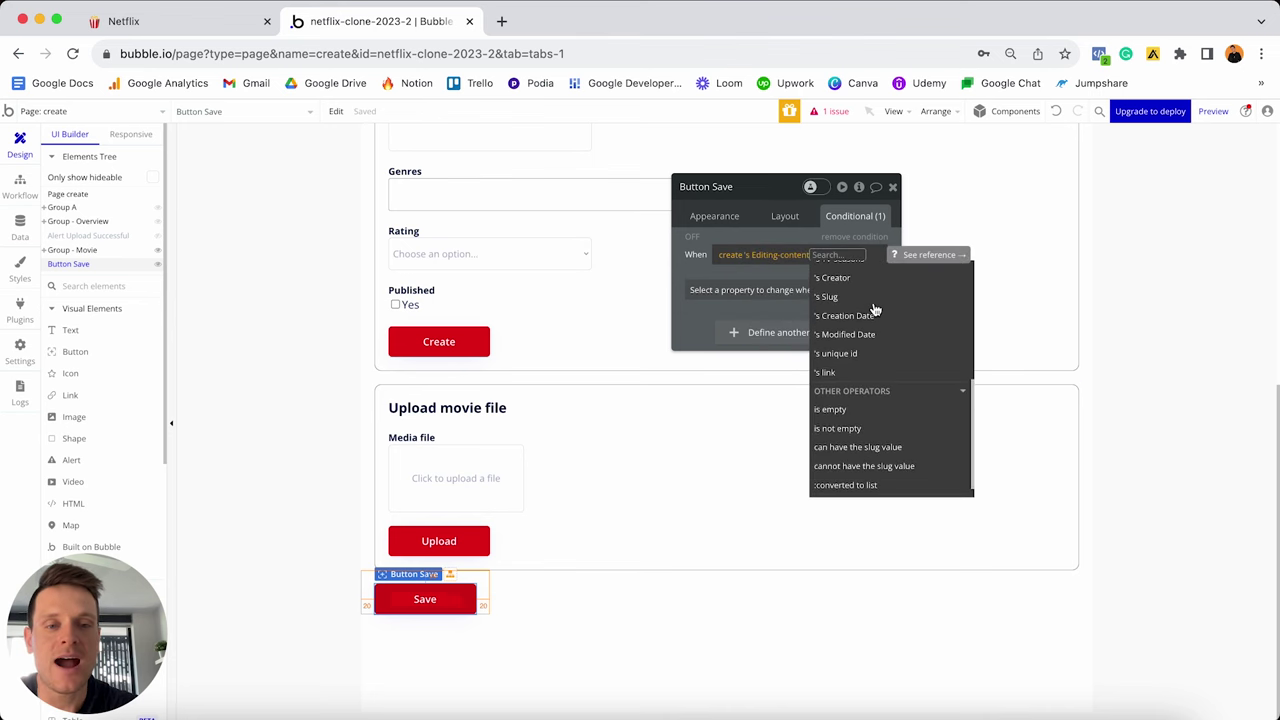
{"action": "left_click", "coordinate": [846, 430]}
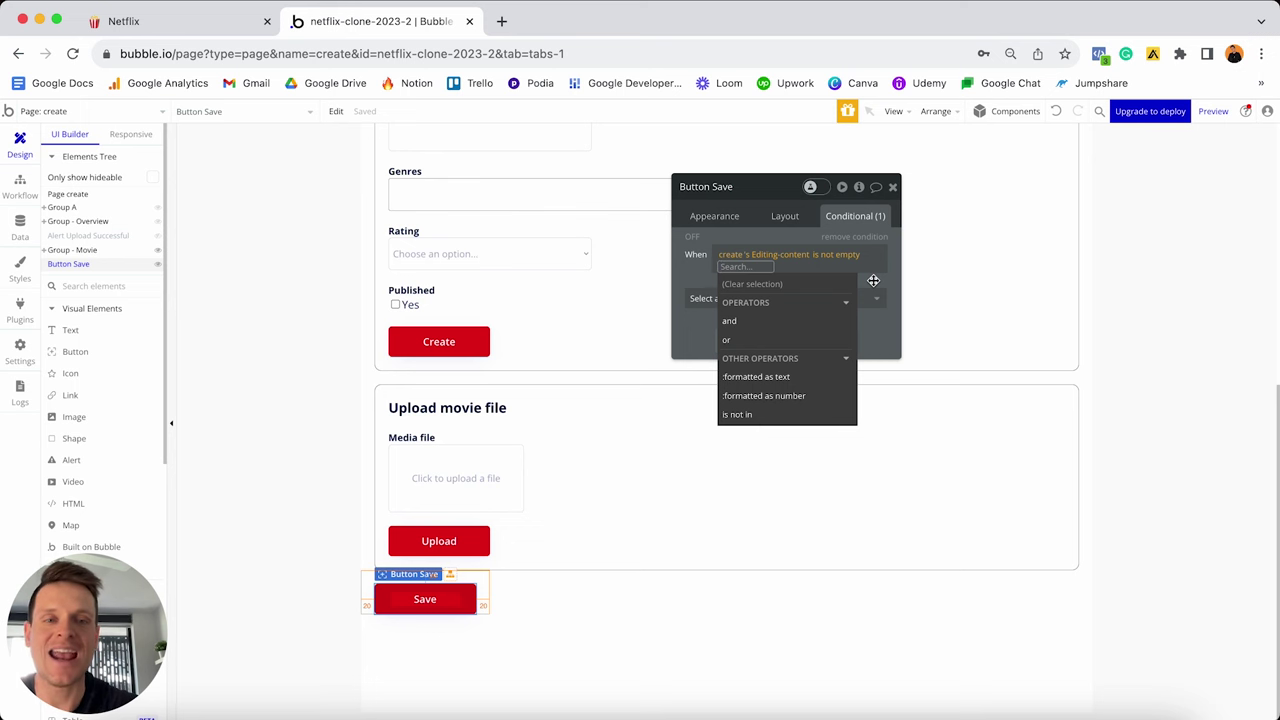
{"action": "left_click", "coordinate": [874, 284]}
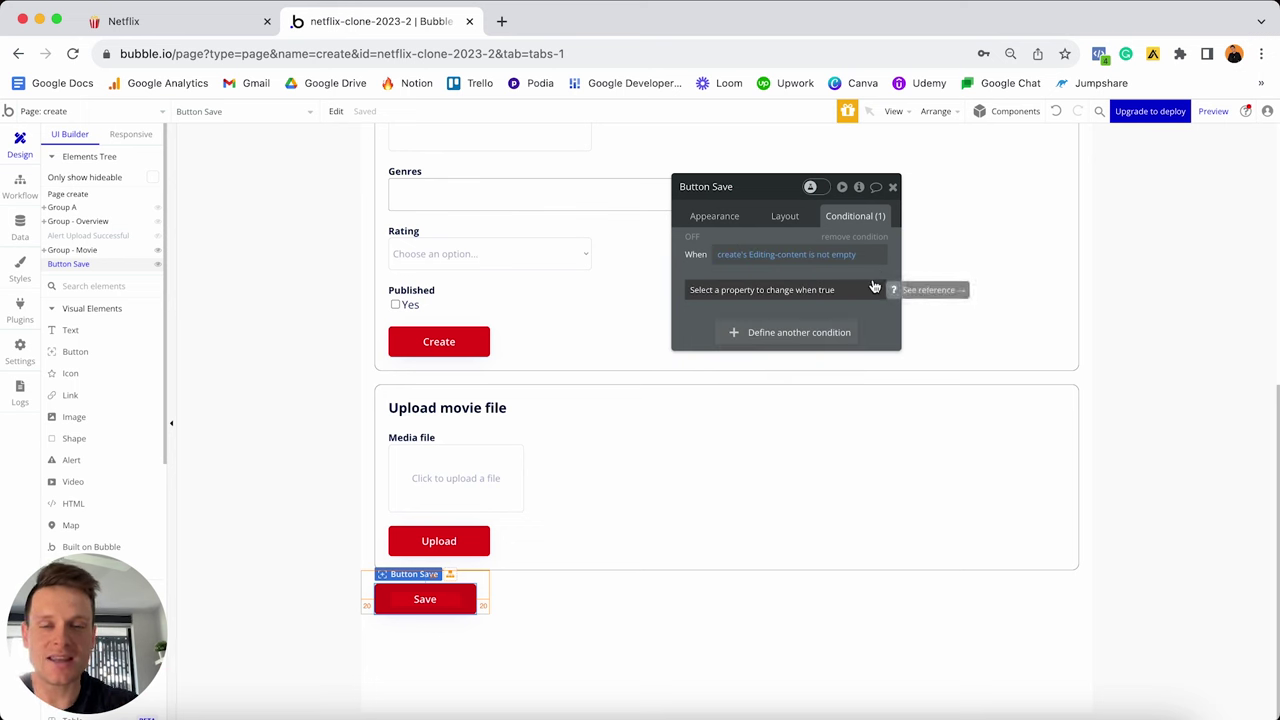
Step: Make the condition check 'This element is visible' so the button shows
{"action": "left_click", "coordinate": [853, 291]}
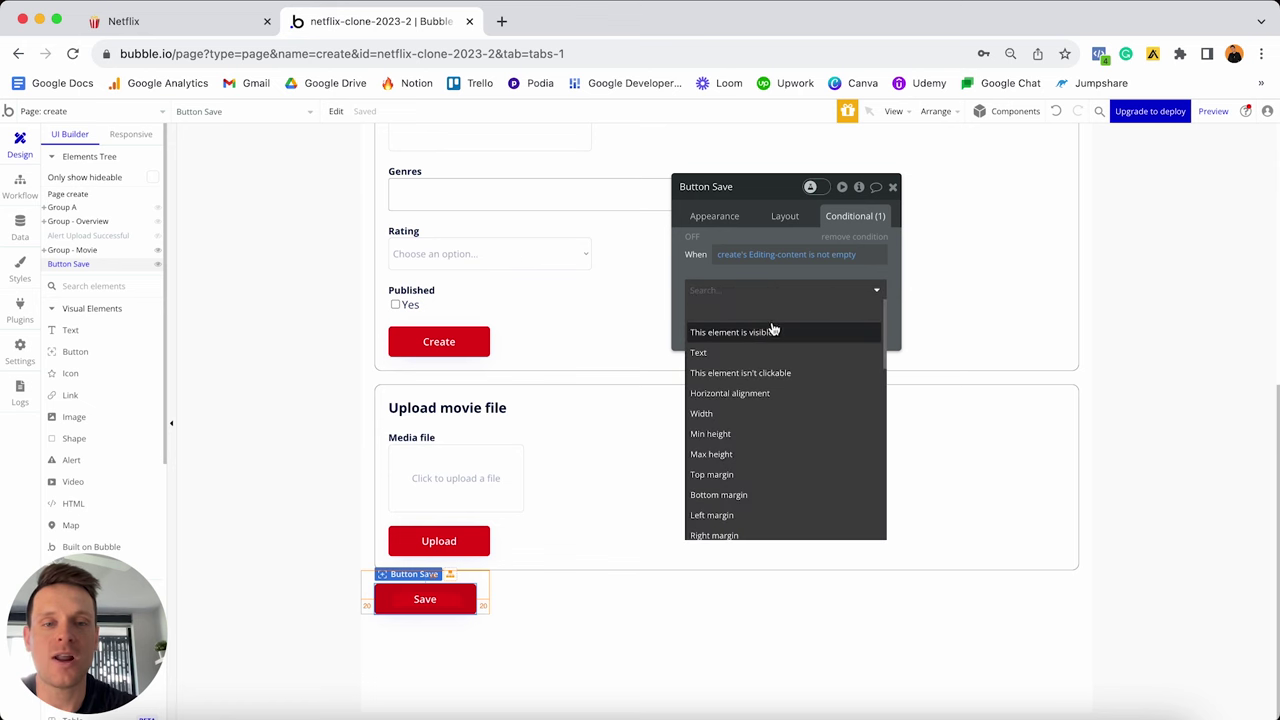
{"action": "left_click", "coordinate": [758, 335]}
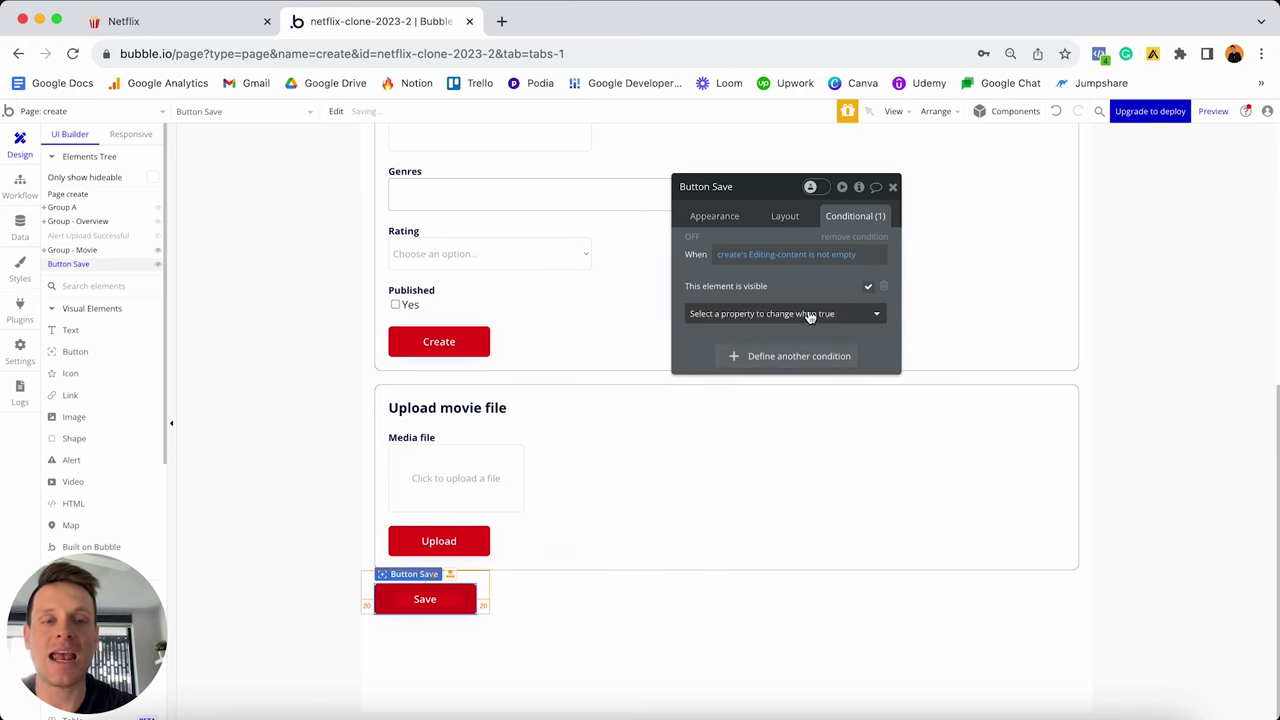
{"action": "left_click", "coordinate": [867, 288]}
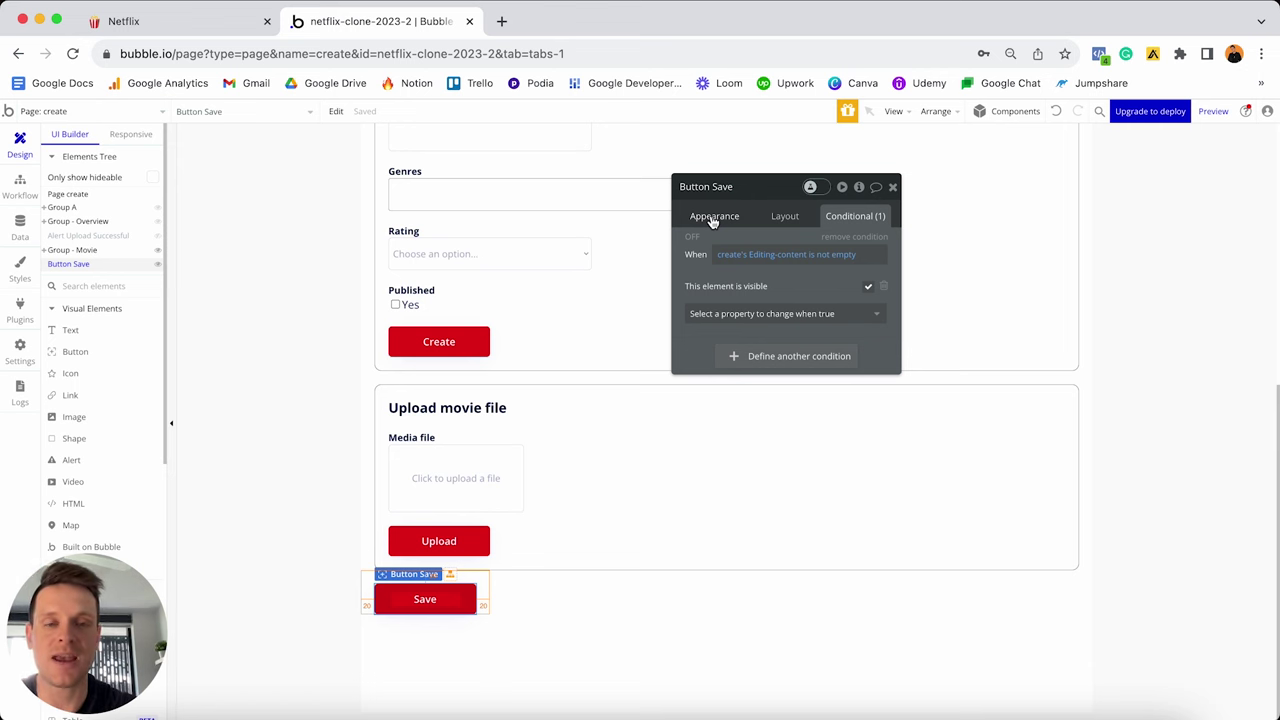
{"action": "left_click", "coordinate": [713, 219]}
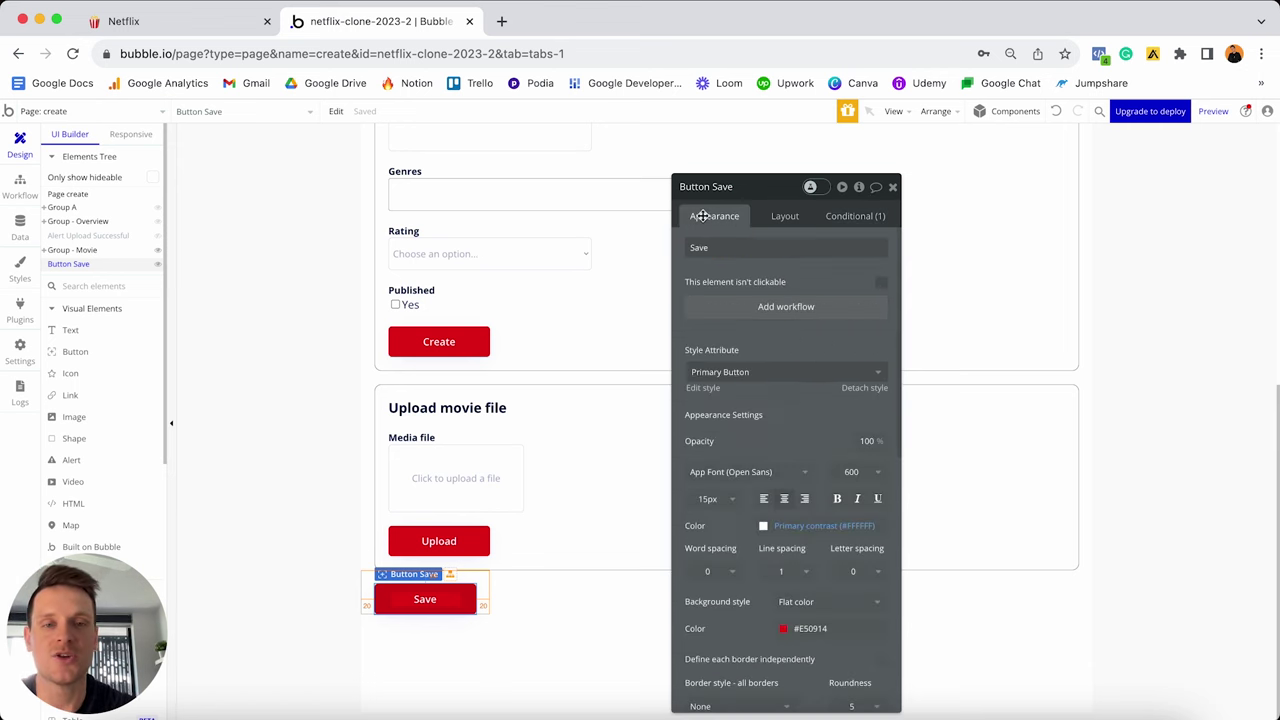
Step: Create a Save click workflow with a Go to page action to dashboard
{"action": "left_click", "coordinate": [748, 314]}
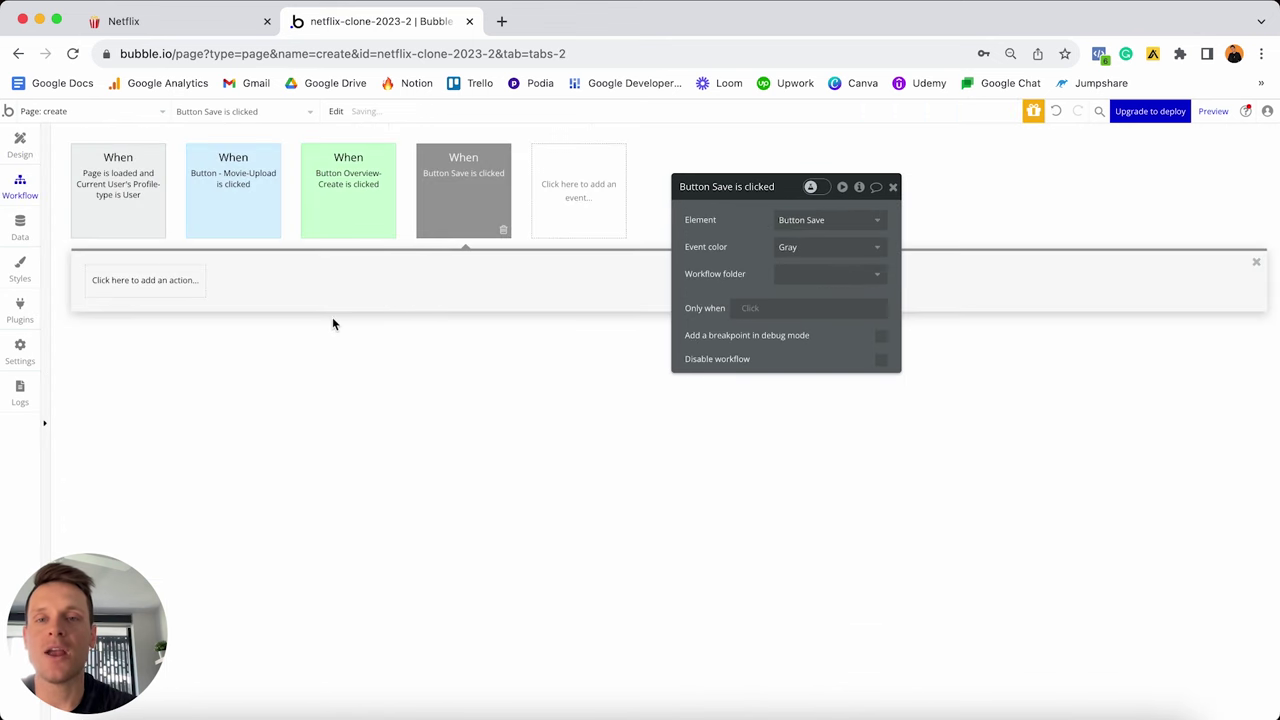
{"action": "left_click", "coordinate": [112, 281]}
{"action": "mouse_move", "coordinate": [125, 359]}
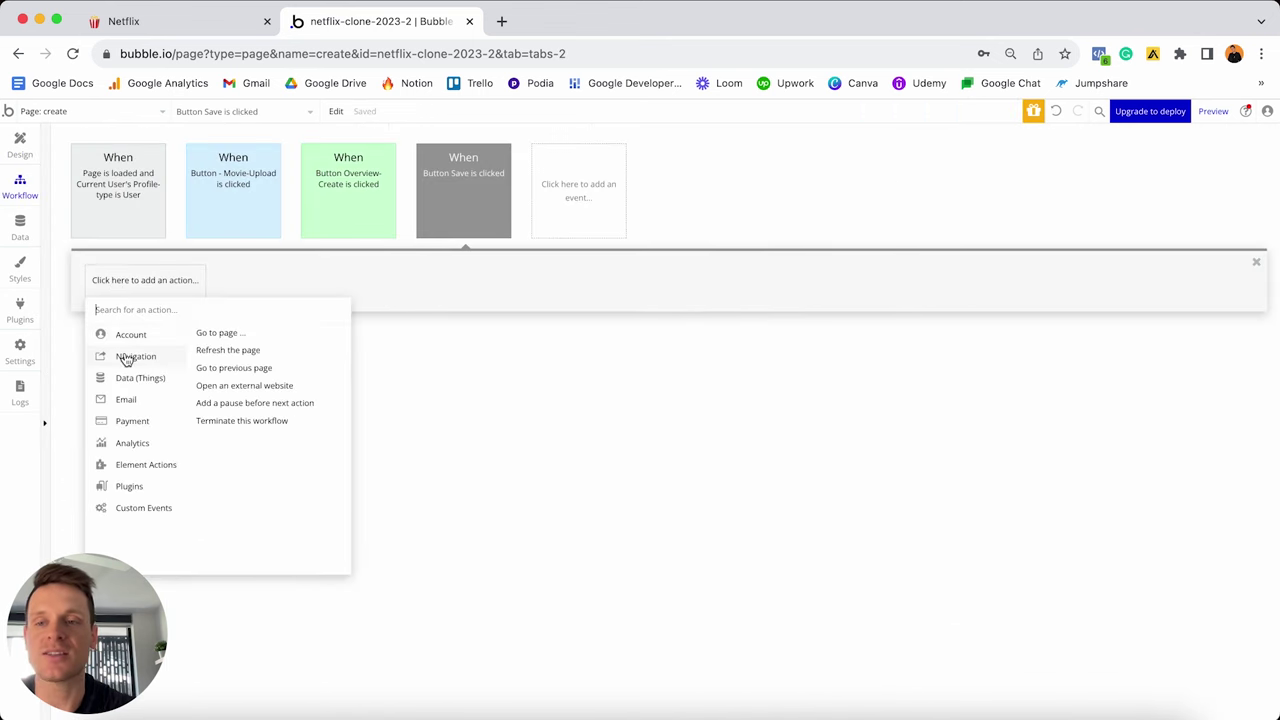
{"action": "left_click", "coordinate": [216, 333]}
{"action": "left_click", "coordinate": [806, 220]}
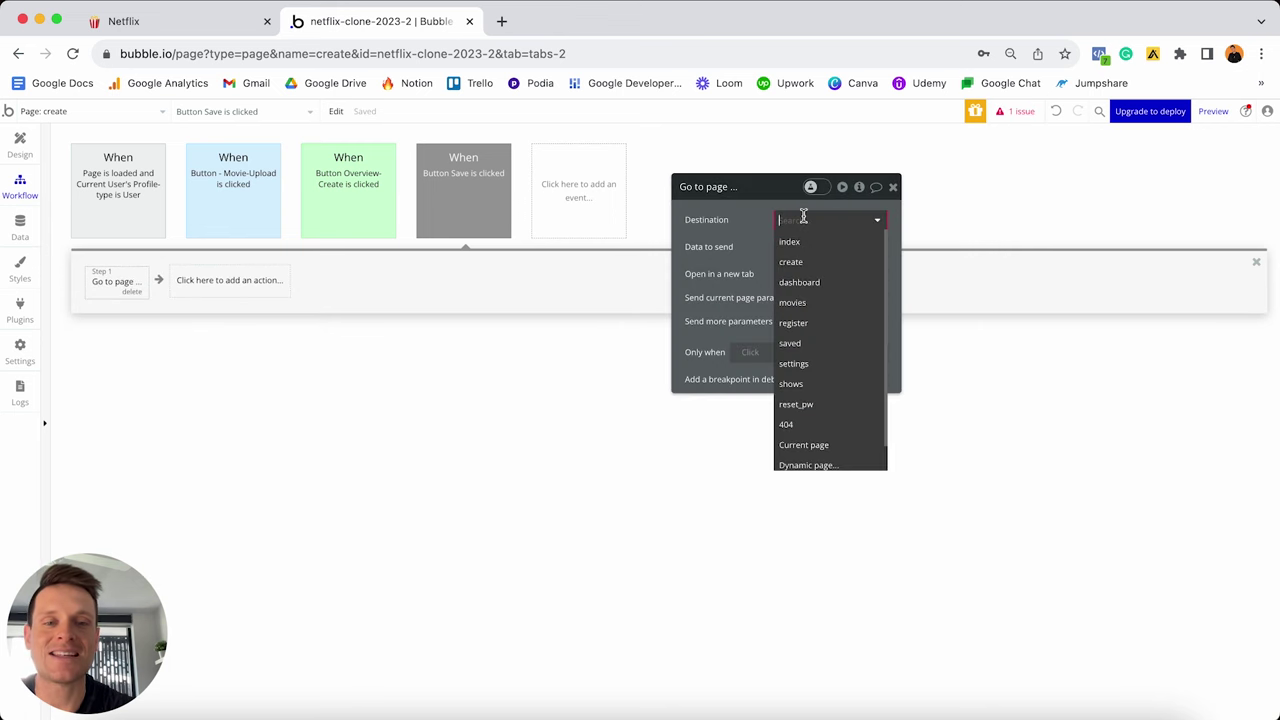
{"action": "left_click", "coordinate": [801, 282]}
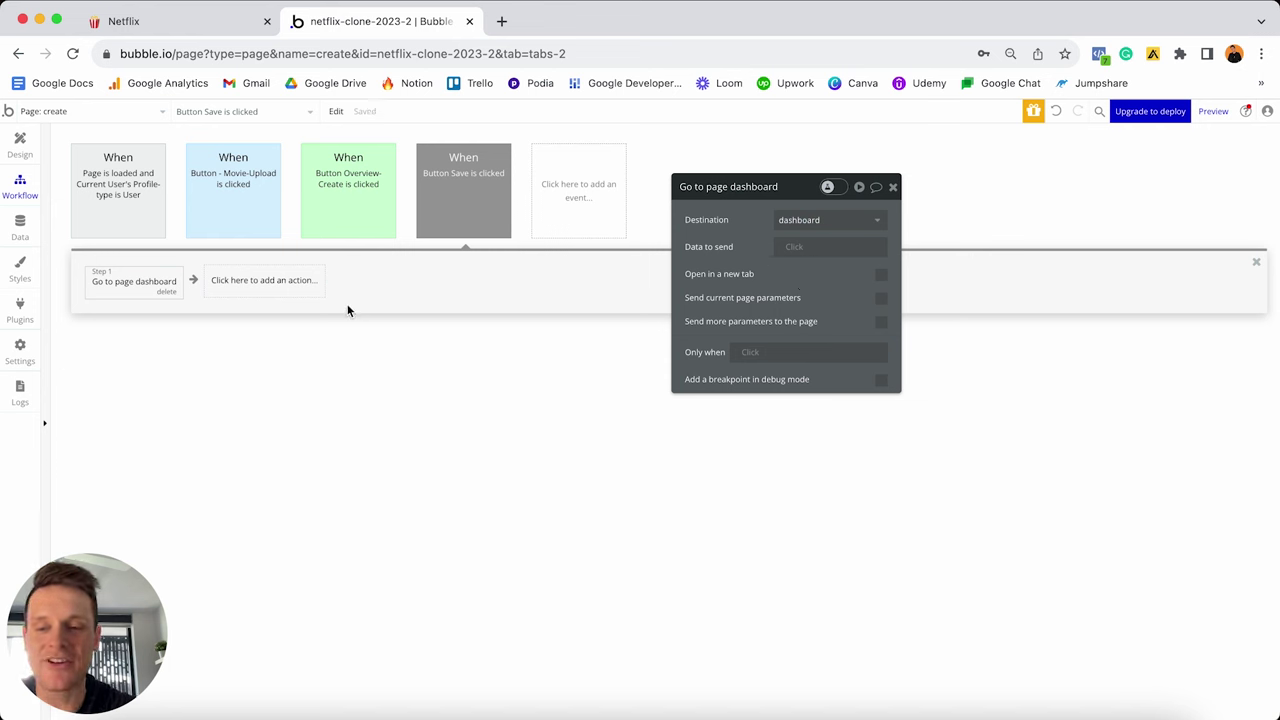
Step: Set the Save click event's colour to Red
{"action": "left_click", "coordinate": [473, 194]}
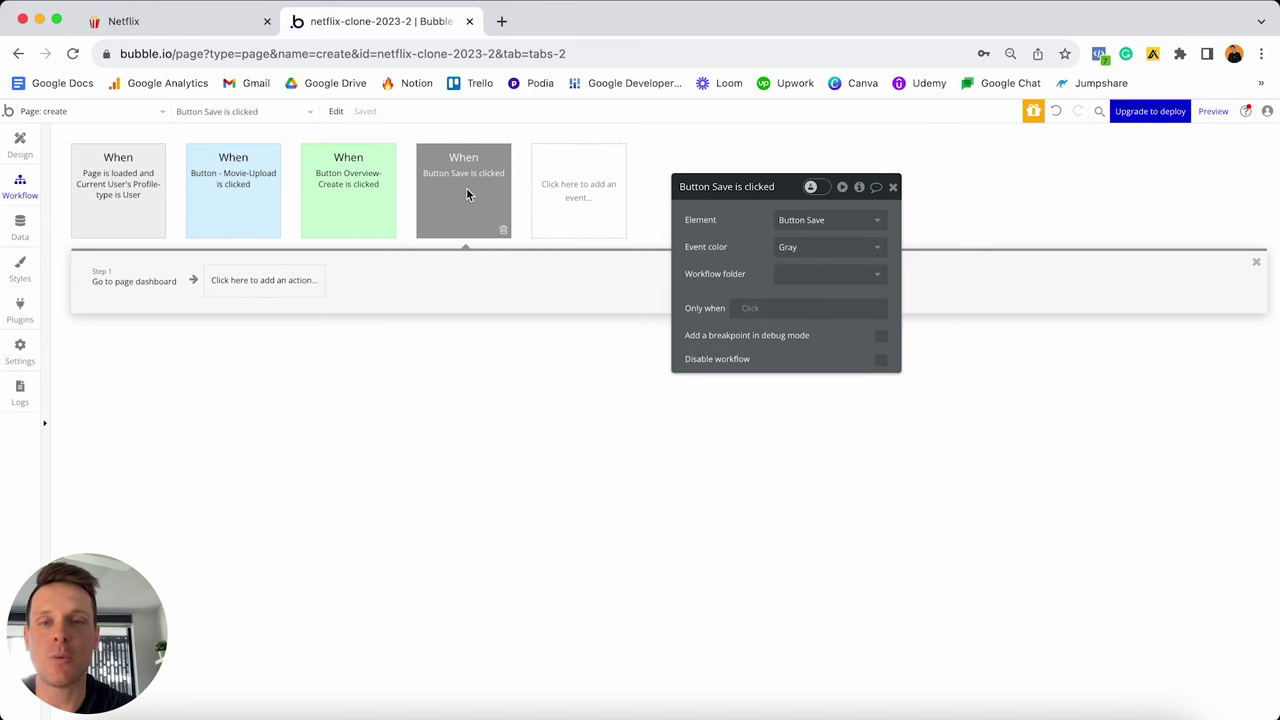
{"action": "left_click", "coordinate": [805, 247]}
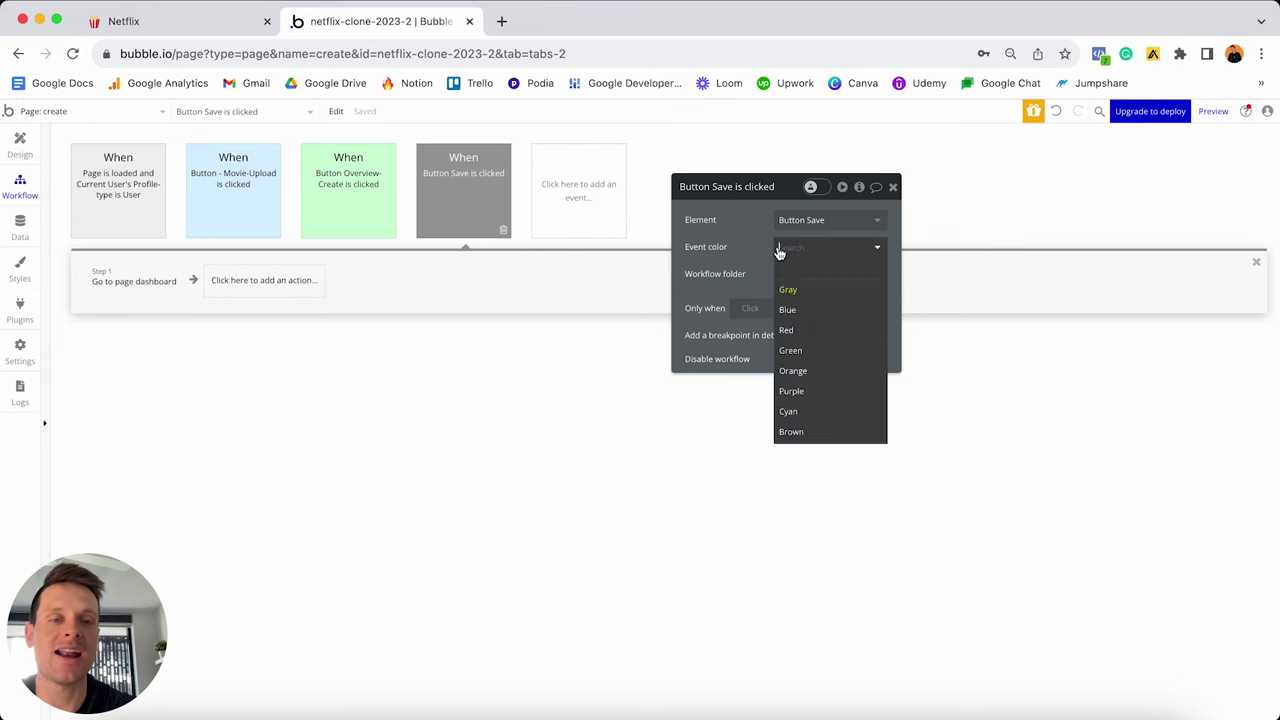
{"action": "left_click", "coordinate": [814, 331]}
{"action": "mouse_move", "coordinate": [453, 178]}
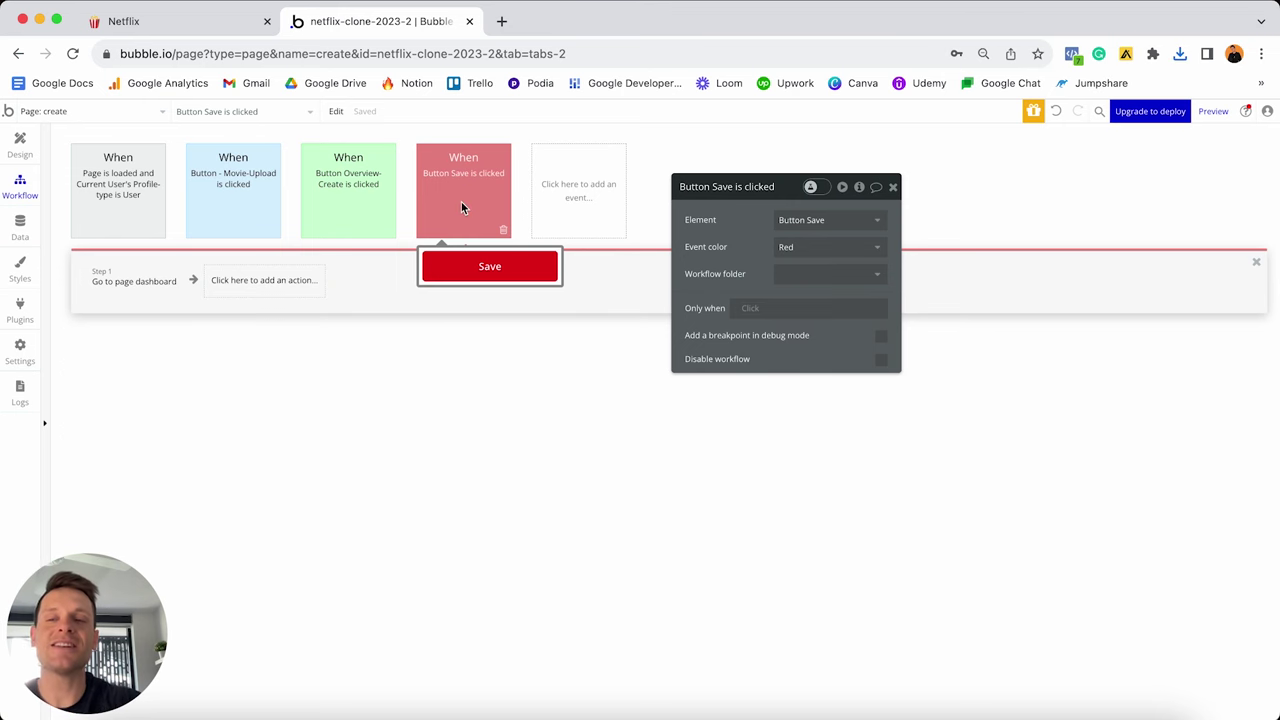
Step: Return to Design, then open Data to view the All Users table
{"action": "left_click", "coordinate": [21, 146]}
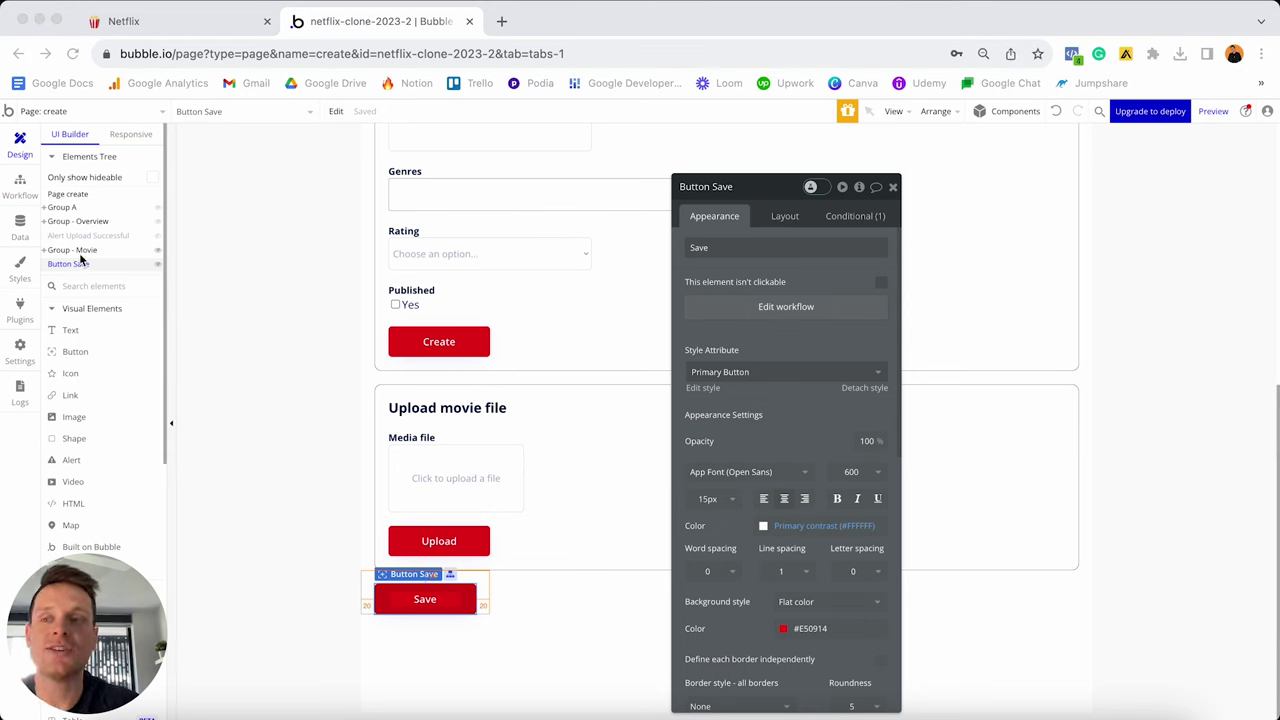
{"action": "left_click", "coordinate": [20, 228]}
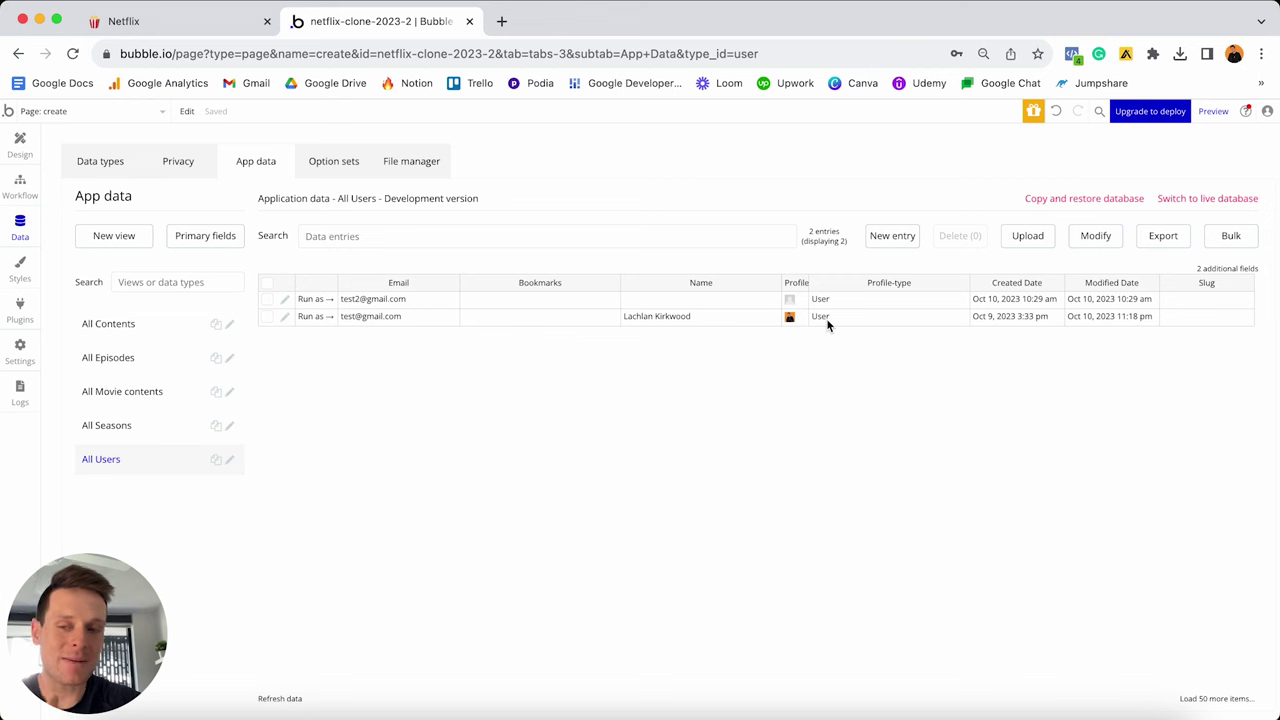
Step: Change the second user's Profile-type to Admin, save it, and run the app as that user
{"action": "left_click", "coordinate": [285, 317]}
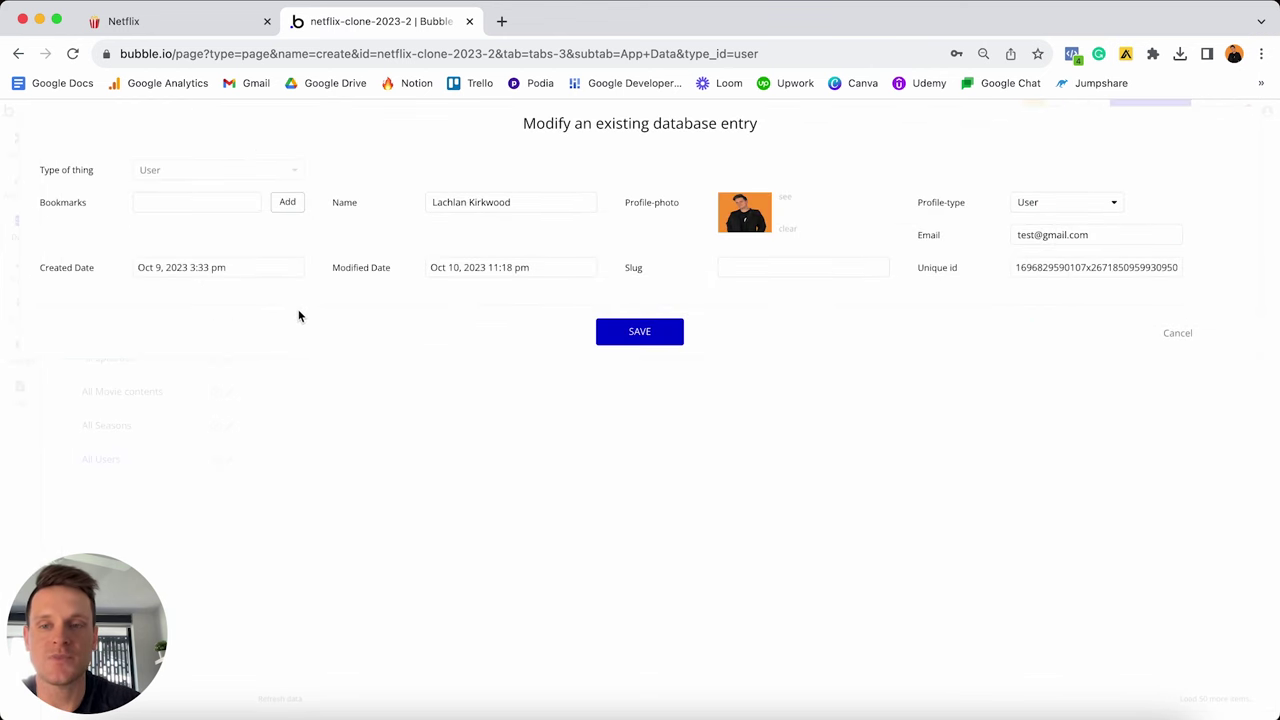
{"action": "left_click", "coordinate": [1044, 205]}
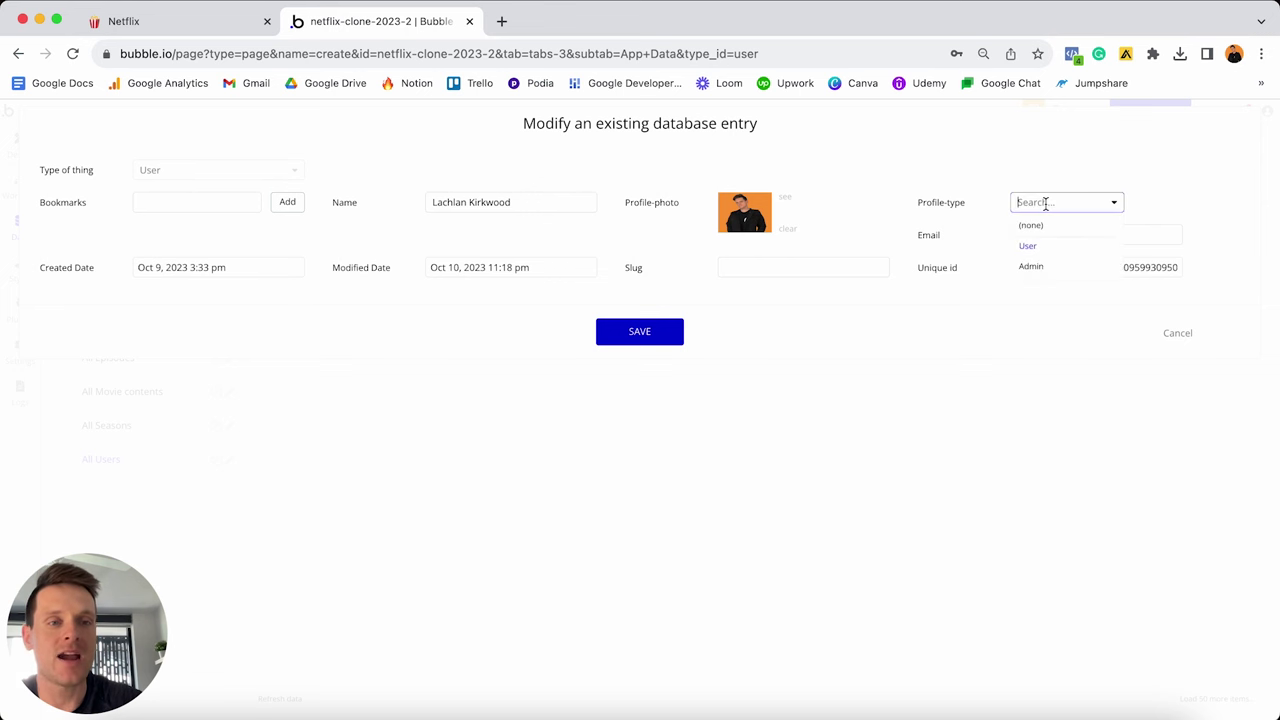
{"action": "left_click", "coordinate": [1044, 267]}
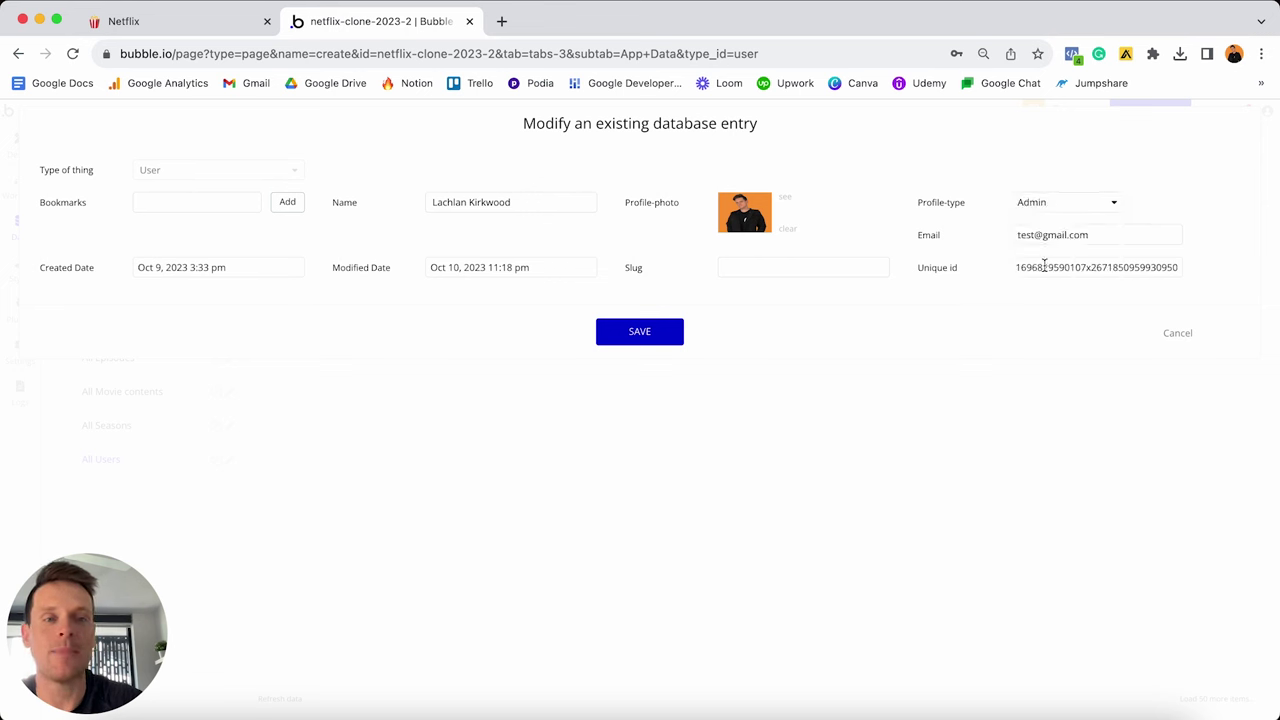
{"action": "left_click", "coordinate": [642, 334]}
{"action": "left_click", "coordinate": [373, 317]}
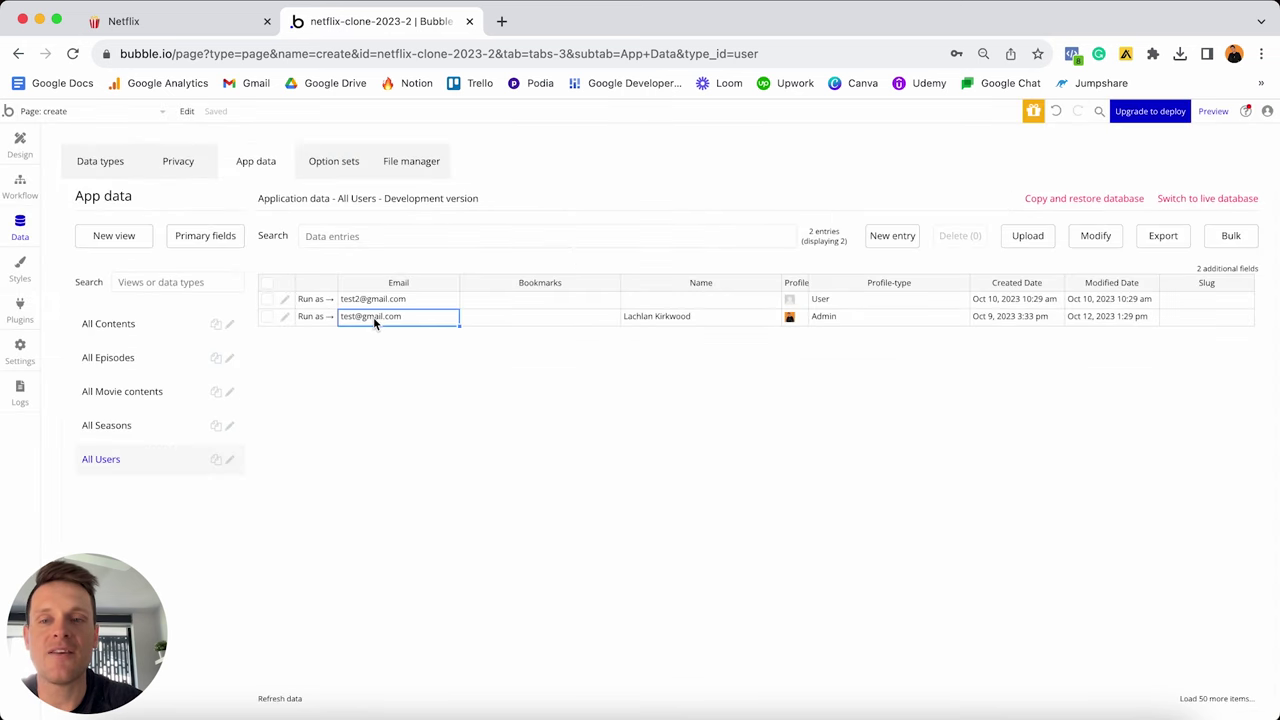
{"action": "left_click", "coordinate": [314, 318]}
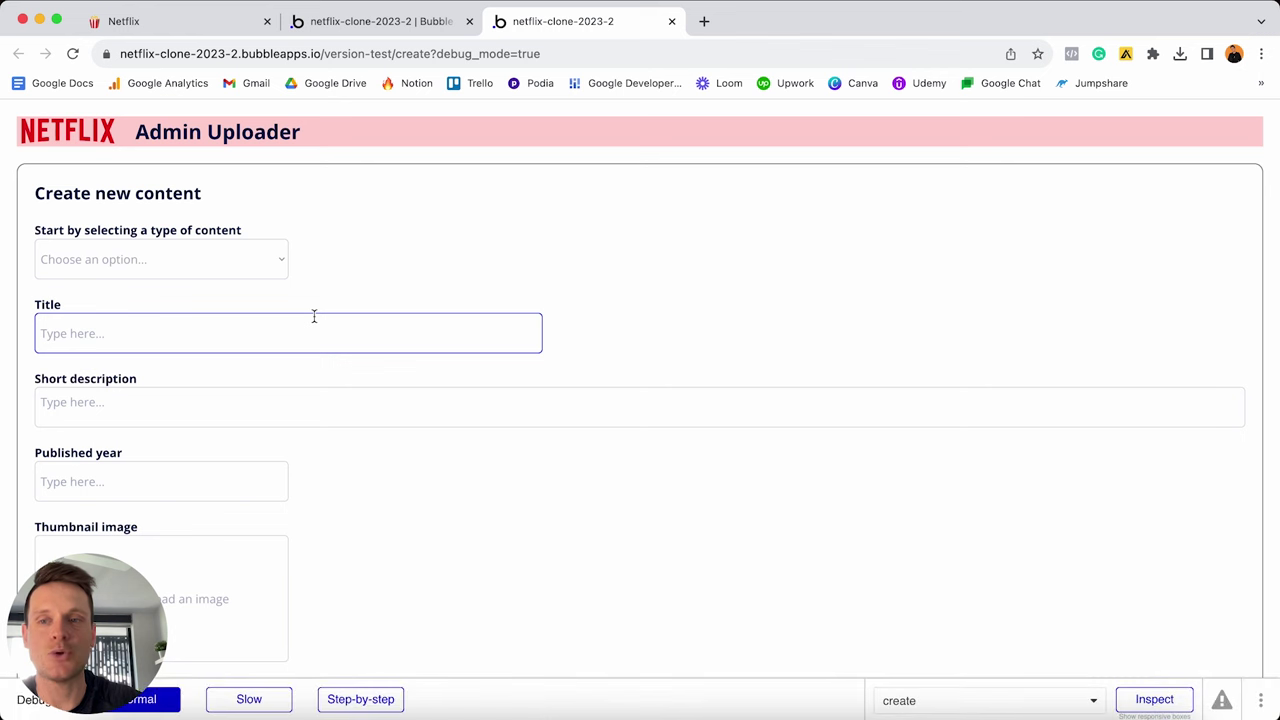
Step: Choose Movie as the content type and enter the title 'Daddy's Home'
{"action": "left_click", "coordinate": [230, 273]}
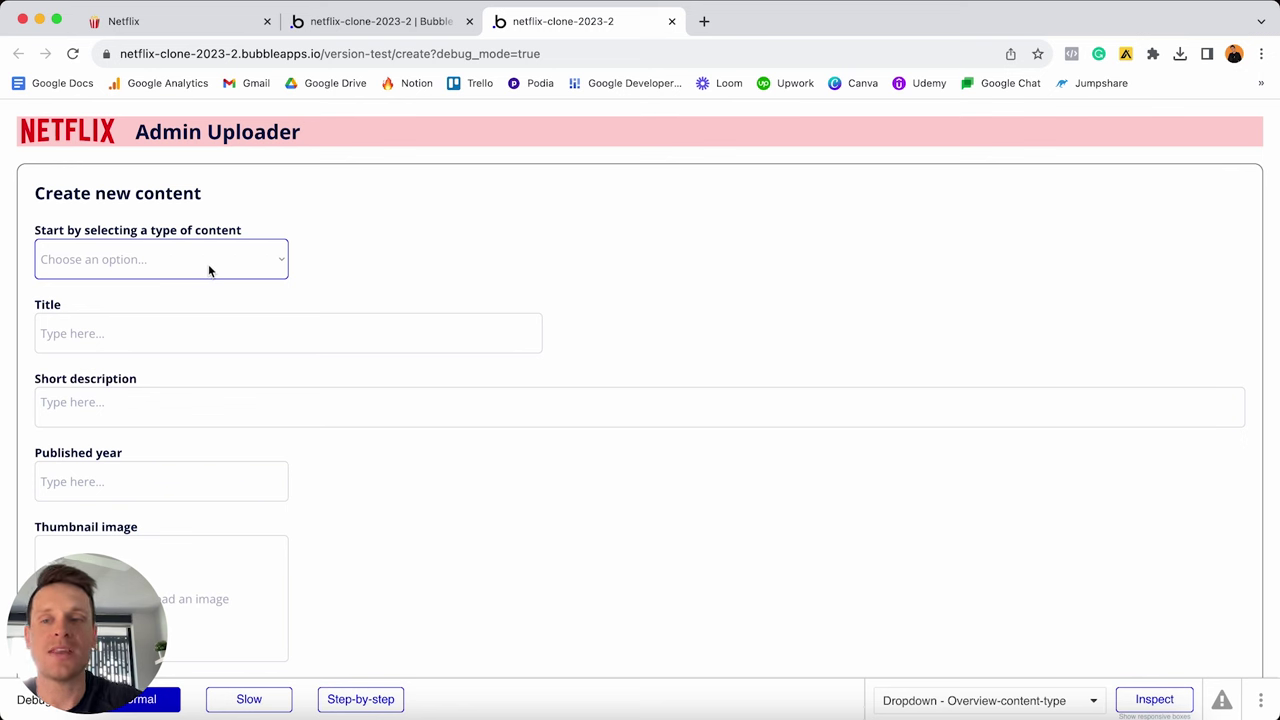
{"action": "left_click", "coordinate": [218, 266]}
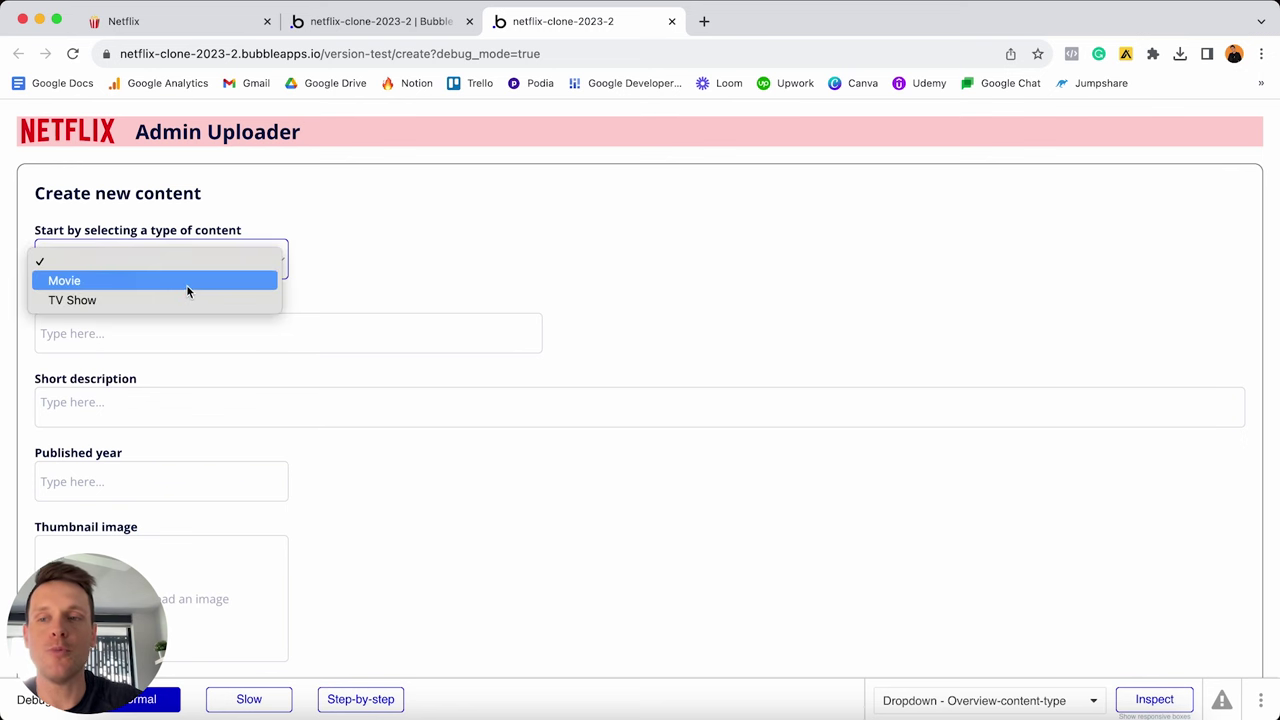
{"action": "left_click", "coordinate": [186, 284]}
{"action": "left_click", "coordinate": [200, 329]}
{"action": "type", "text": "Dadd"}
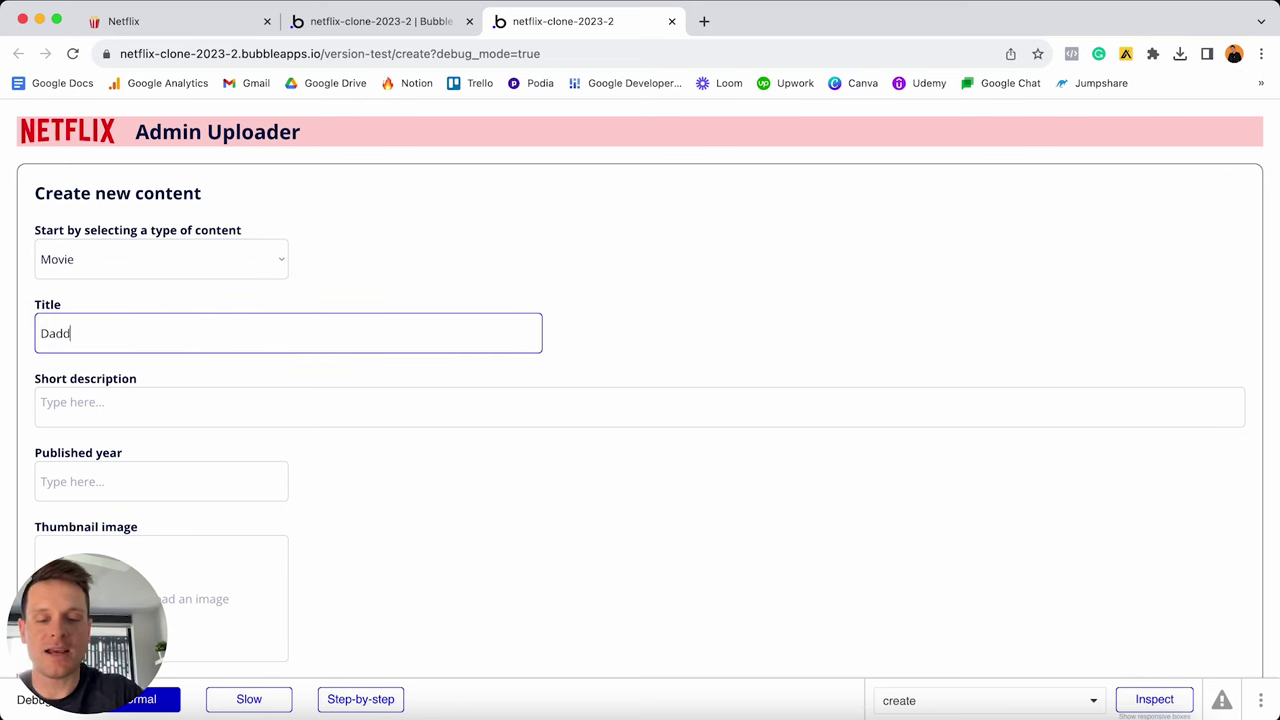
{"action": "type", "text": "y's Home"}
{"action": "left_click", "coordinate": [140, 408]}
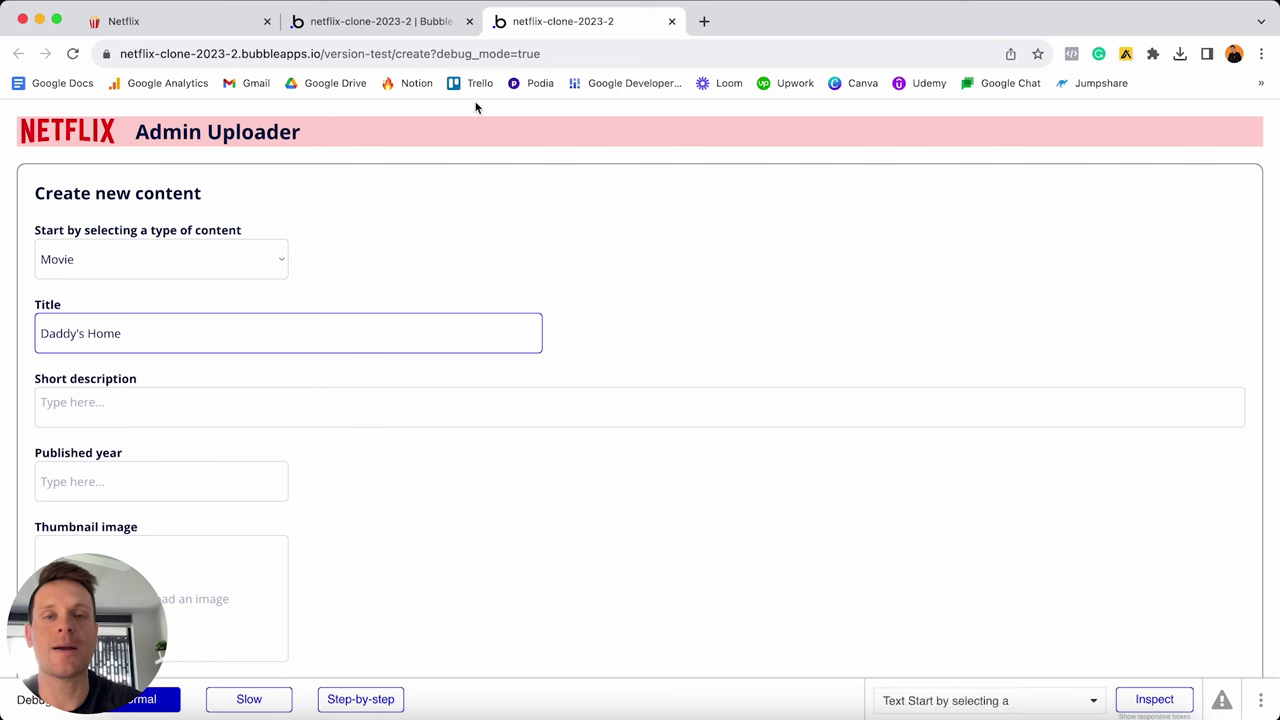
Step: Search 'lorem ipsum' in a new browser tab
{"action": "left_click", "coordinate": [200, 232]}
{"action": "left_click", "coordinate": [704, 20]}
{"action": "type", "text": "lorem "}
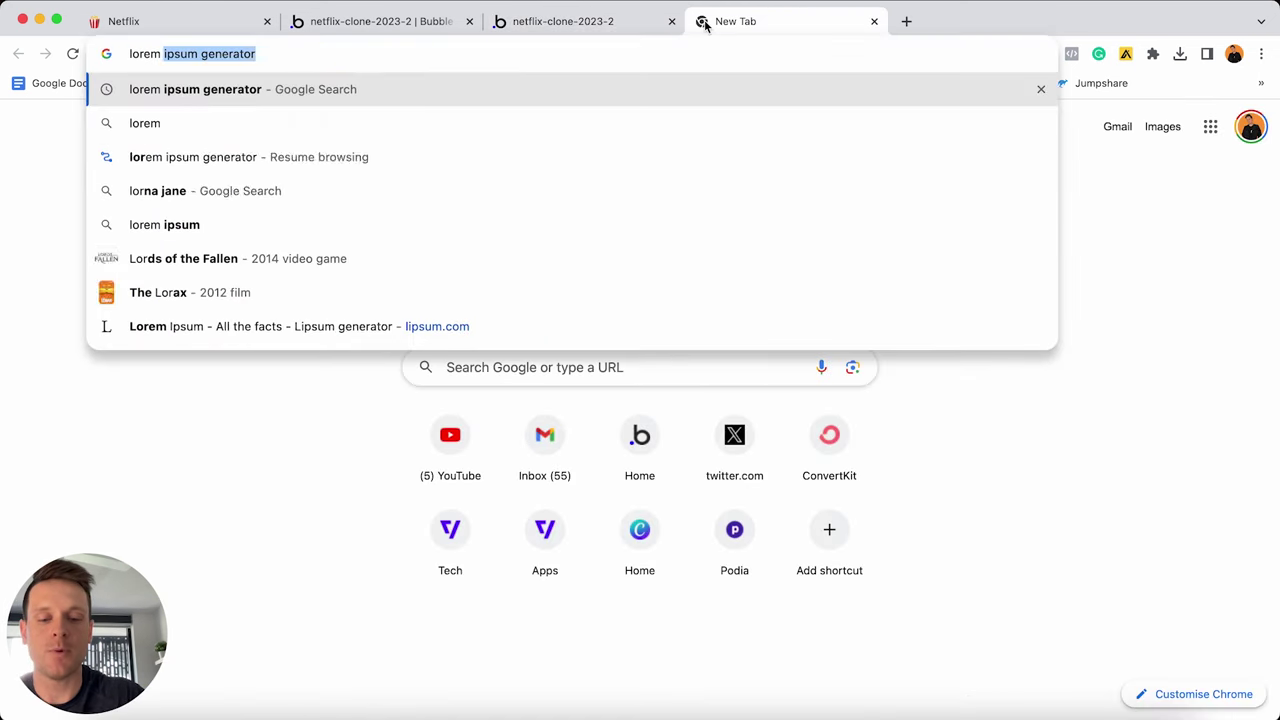
{"action": "type", "text": "ipsum"}
Step: Search for a lorem ipsum generator and select the opening sentence on lipsum.com
{"action": "key", "text": "Return"}
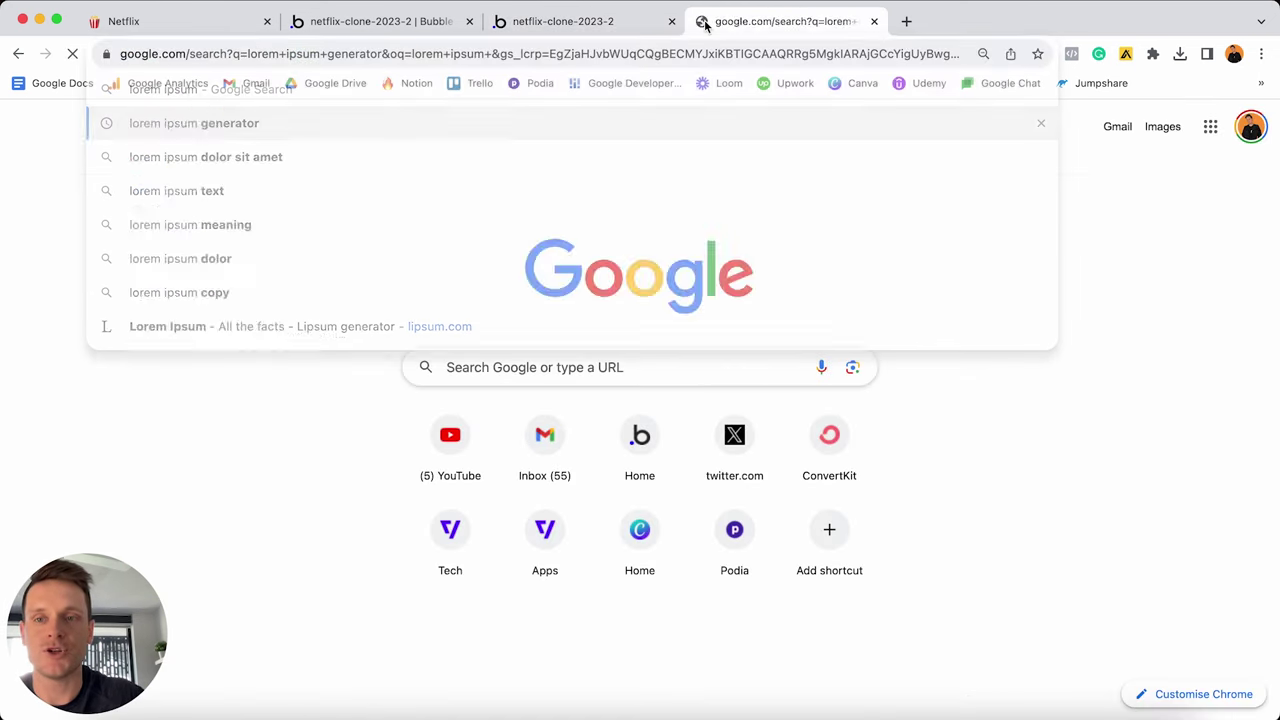
{"action": "left_click", "coordinate": [274, 234]}
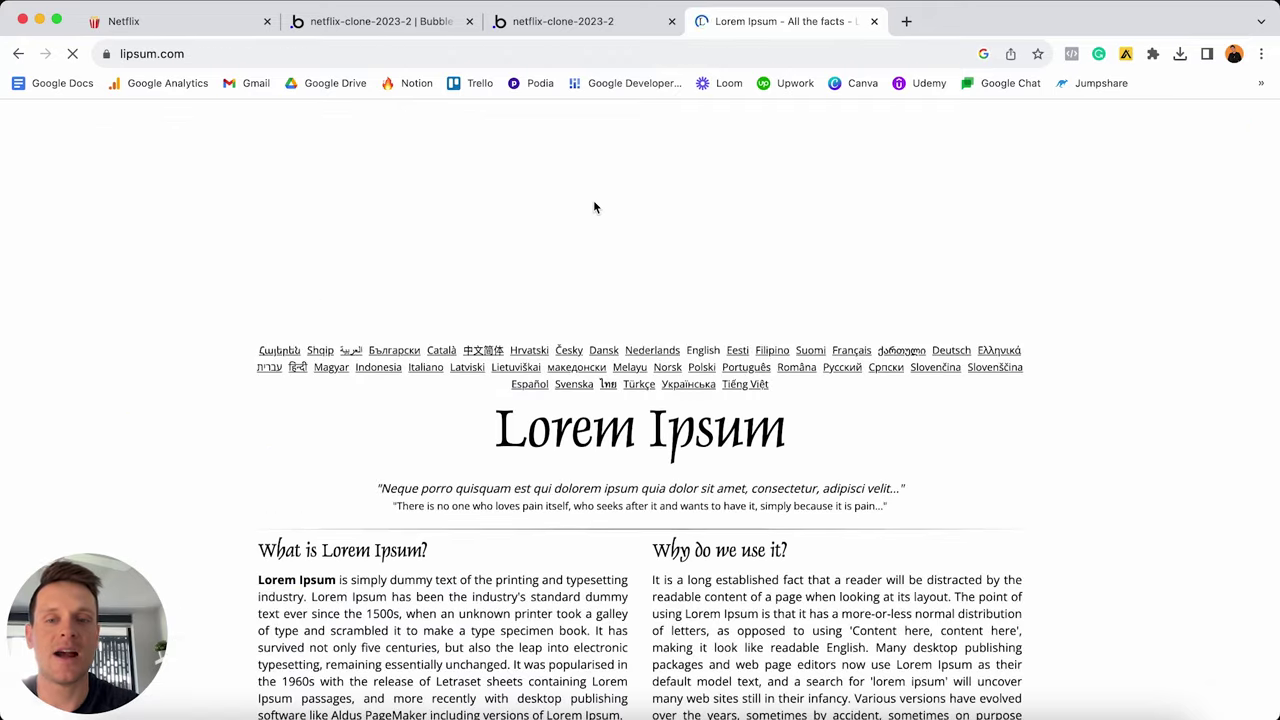
{"action": "scroll", "coordinate": [594, 205], "scroll_direction": "down", "scroll_amount": 3}
{"action": "scroll", "coordinate": [593, 200], "scroll_direction": "down", "scroll_amount": 10}
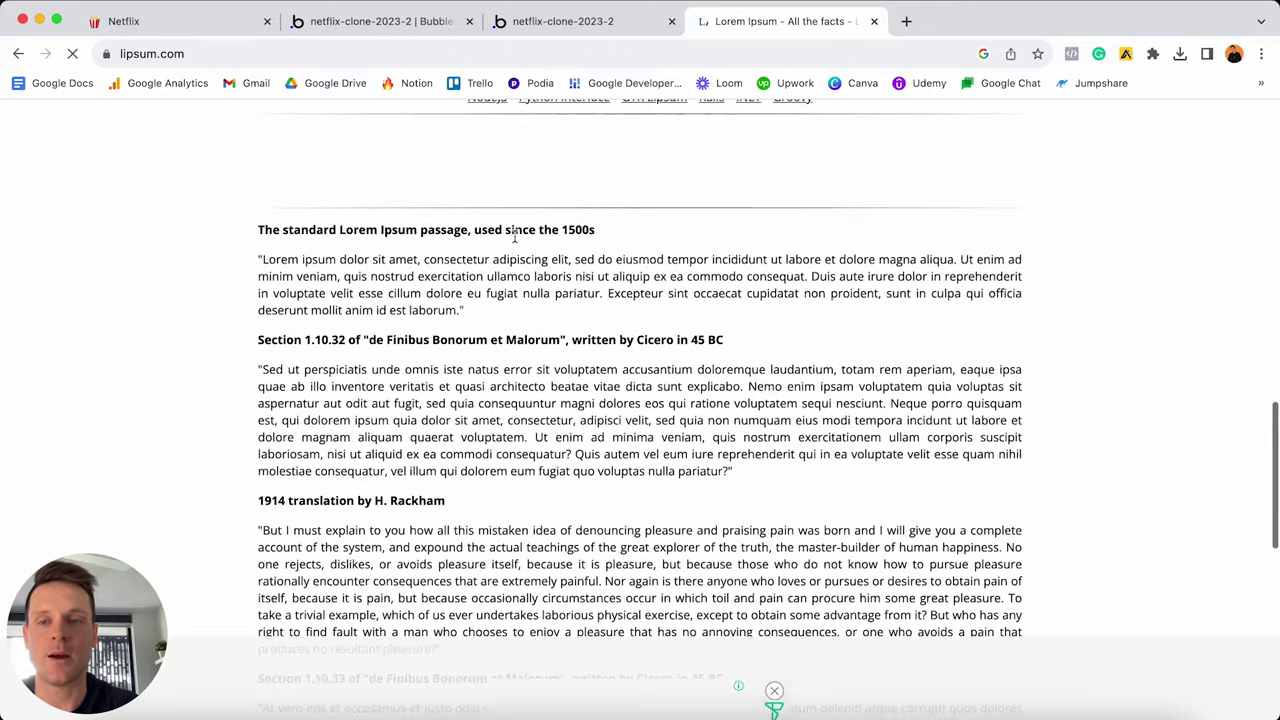
{"action": "left_click_drag", "start_coordinate": [262, 265], "coordinate": [958, 262]}
{"action": "key", "text": "ctrl+c"}
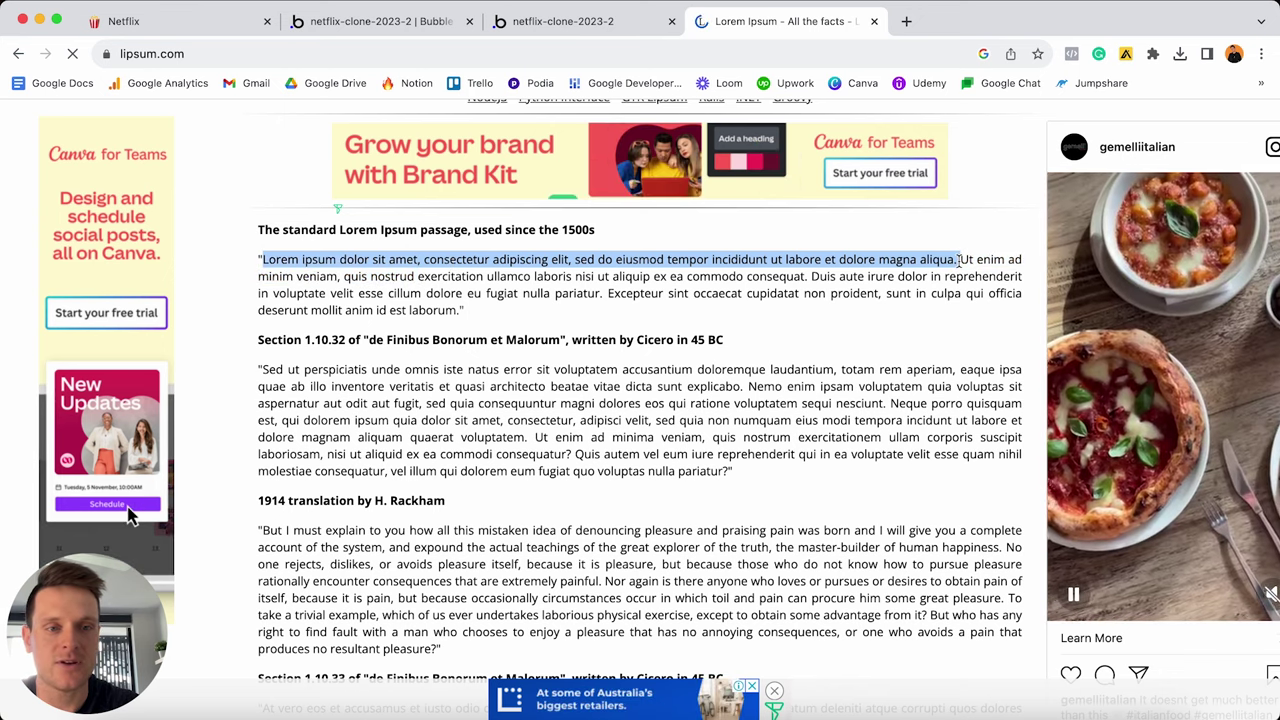
Step: Paste the copied Lorem ipsum sentence into the Short description field
{"action": "left_click", "coordinate": [600, 24]}
{"action": "left_click", "coordinate": [334, 400]}
{"action": "key", "text": "ctrl+v"}
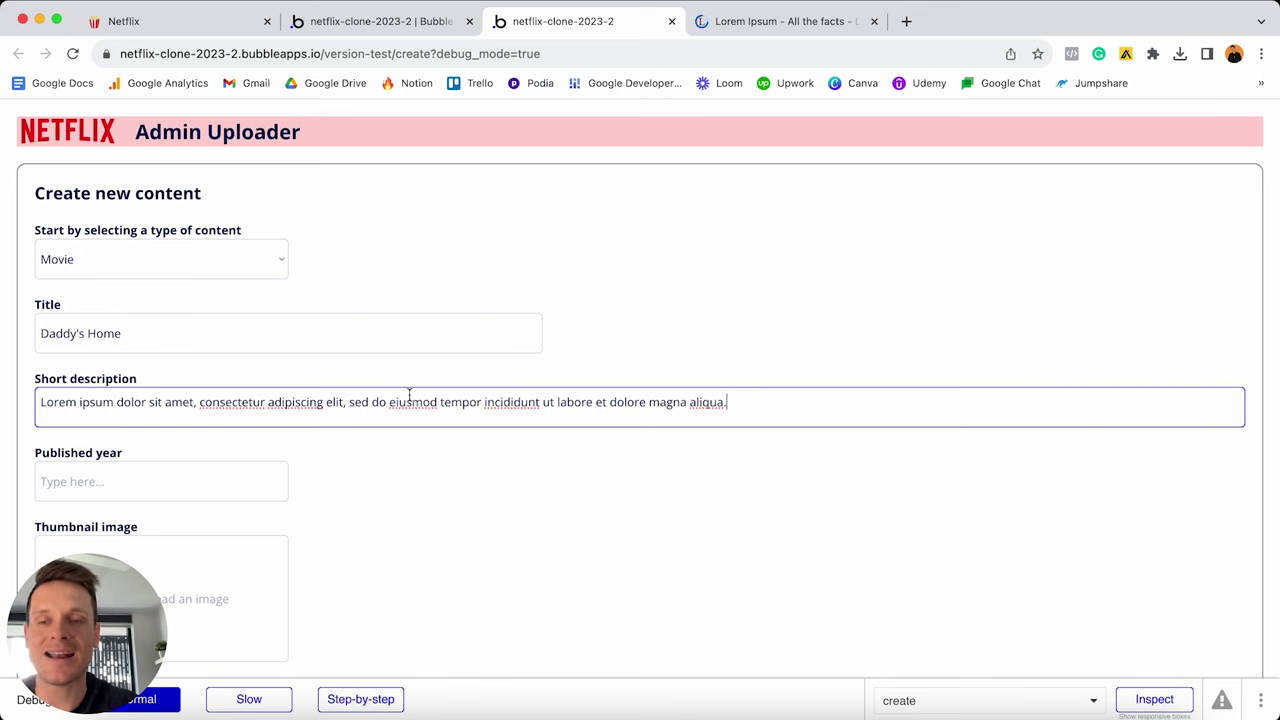
Step: Enter 2014 as the movie's published year
{"action": "left_click", "coordinate": [222, 481]}
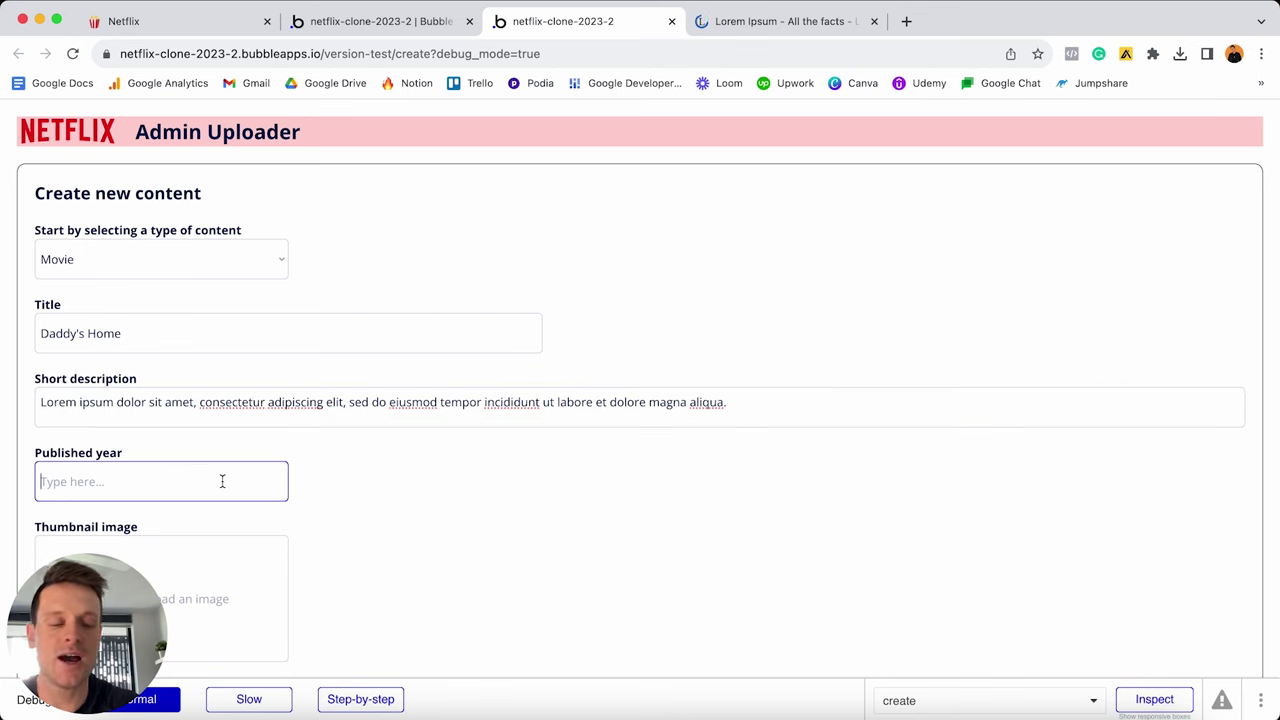
{"action": "type", "text": "201"}
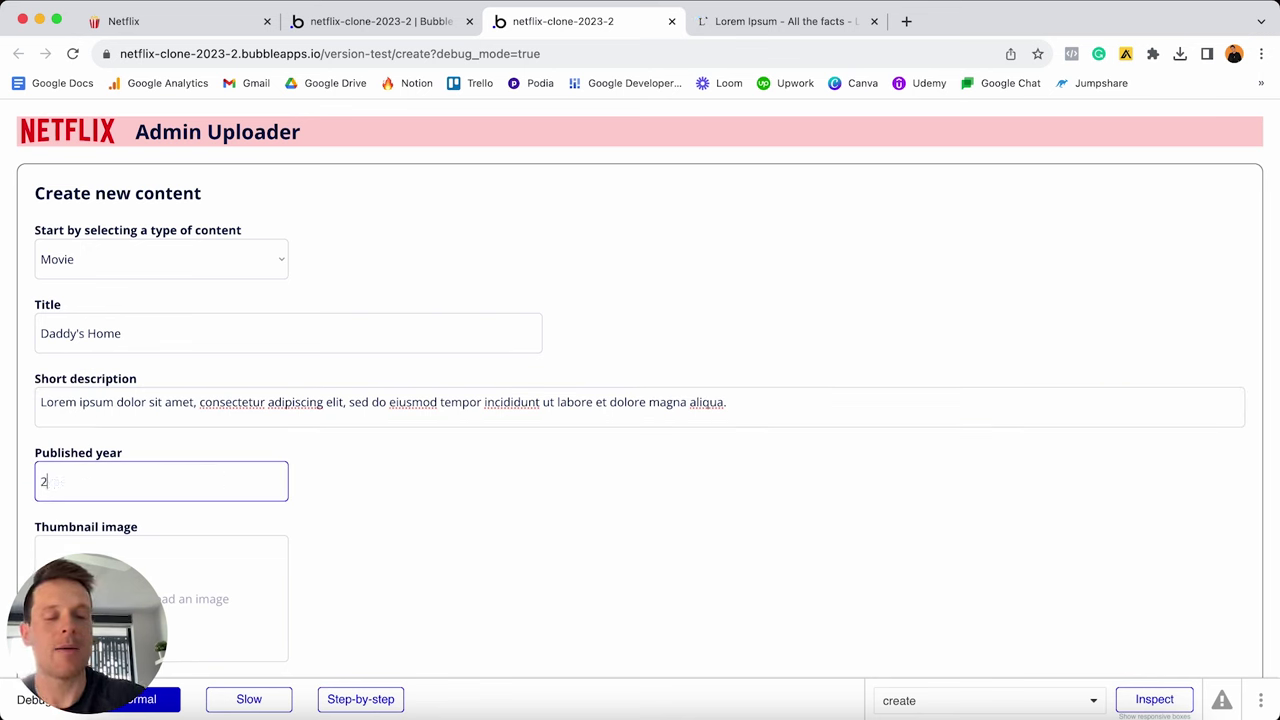
{"action": "type", "text": "4"}
{"action": "scroll", "coordinate": [268, 466], "scroll_direction": "down", "scroll_amount": 3}
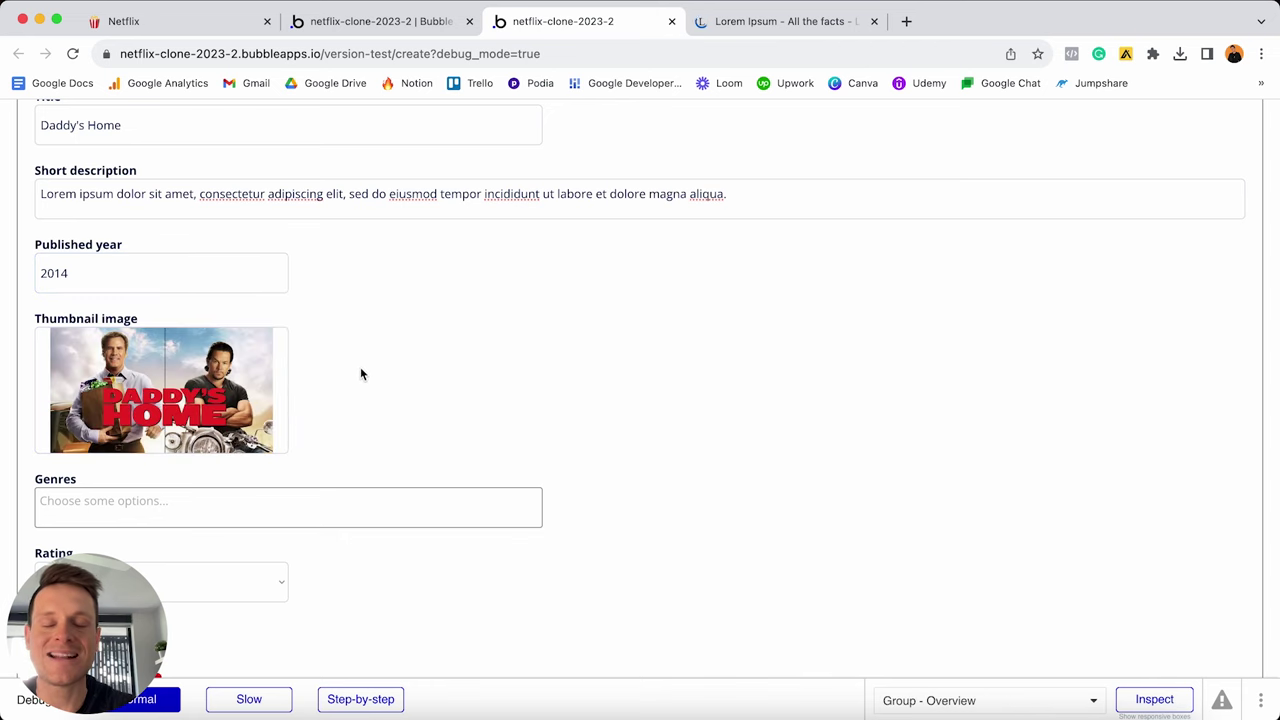
{"action": "scroll", "coordinate": [362, 374], "scroll_direction": "down", "scroll_amount": 1}
{"action": "scroll", "coordinate": [361, 372], "scroll_direction": "down", "scroll_amount": 3}
Step: Add Comedy and Family genres, set rating to PG, and create the movie entry
{"action": "left_click", "coordinate": [309, 355]}
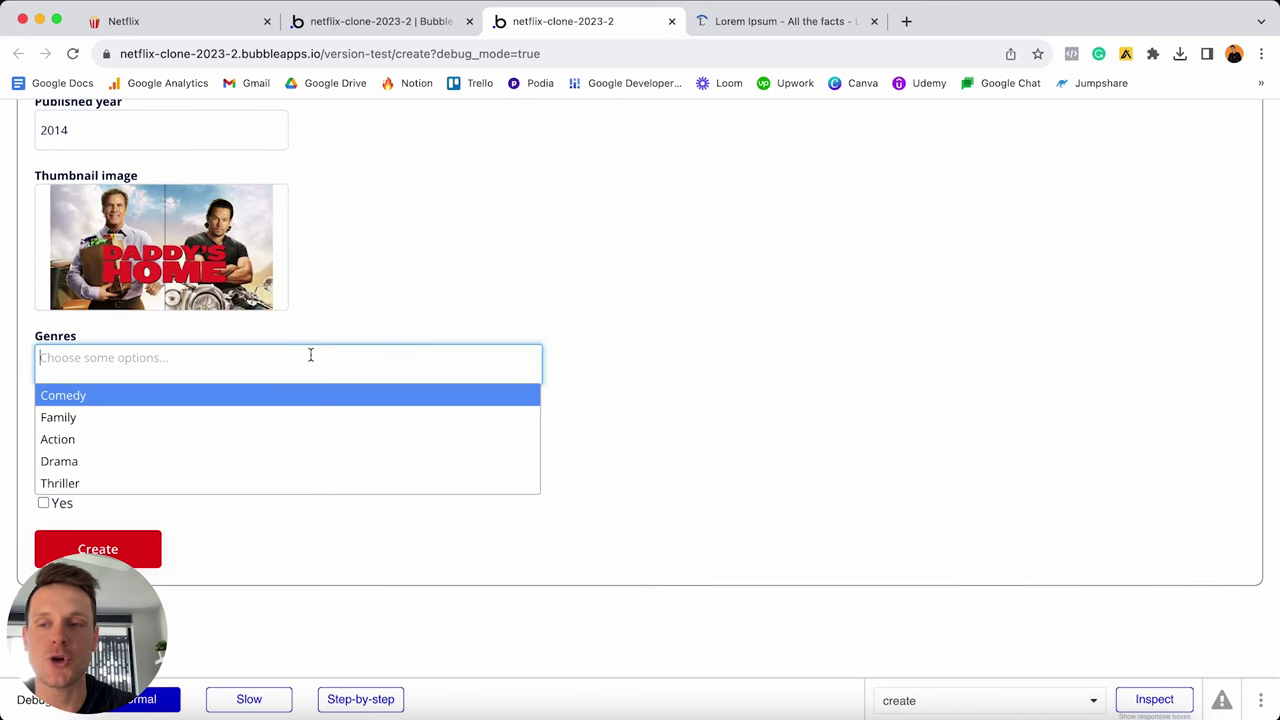
{"action": "left_click", "coordinate": [198, 398]}
{"action": "left_click", "coordinate": [220, 366]}
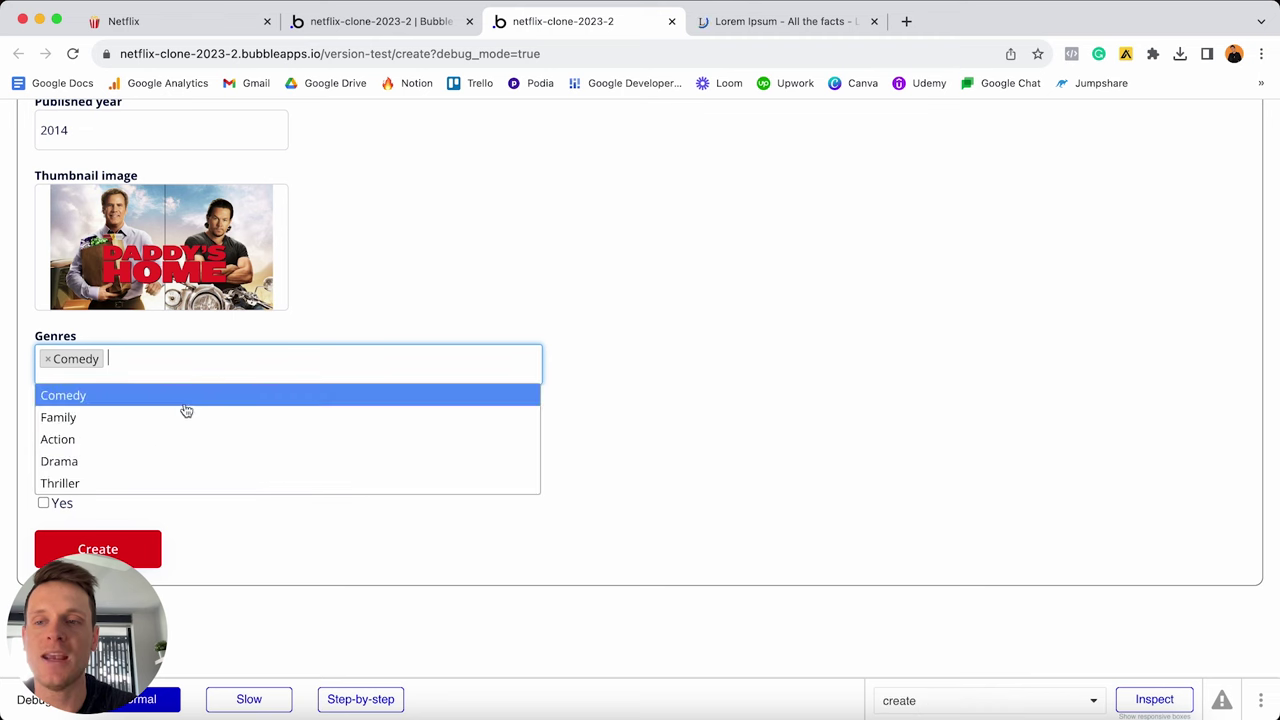
{"action": "left_click", "coordinate": [179, 420]}
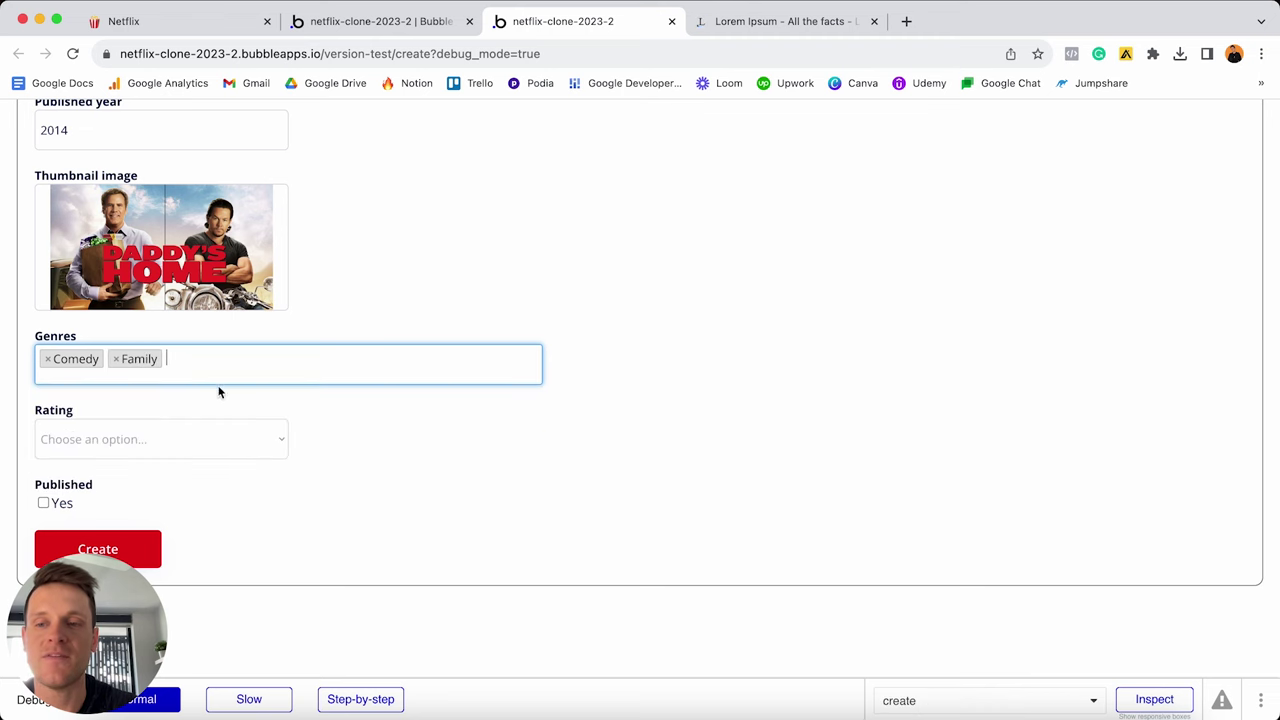
{"action": "left_click", "coordinate": [253, 434]}
{"action": "left_click", "coordinate": [209, 480]}
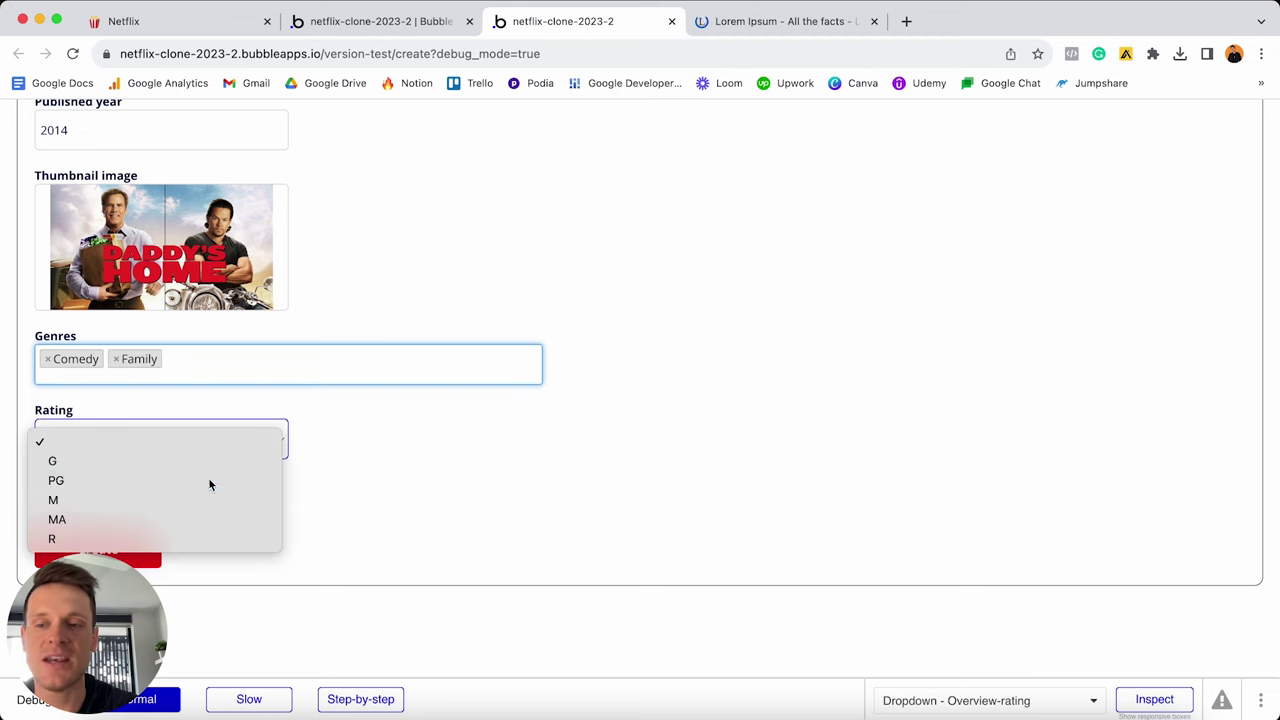
{"action": "scroll", "coordinate": [271, 466], "scroll_direction": "down", "scroll_amount": 1}
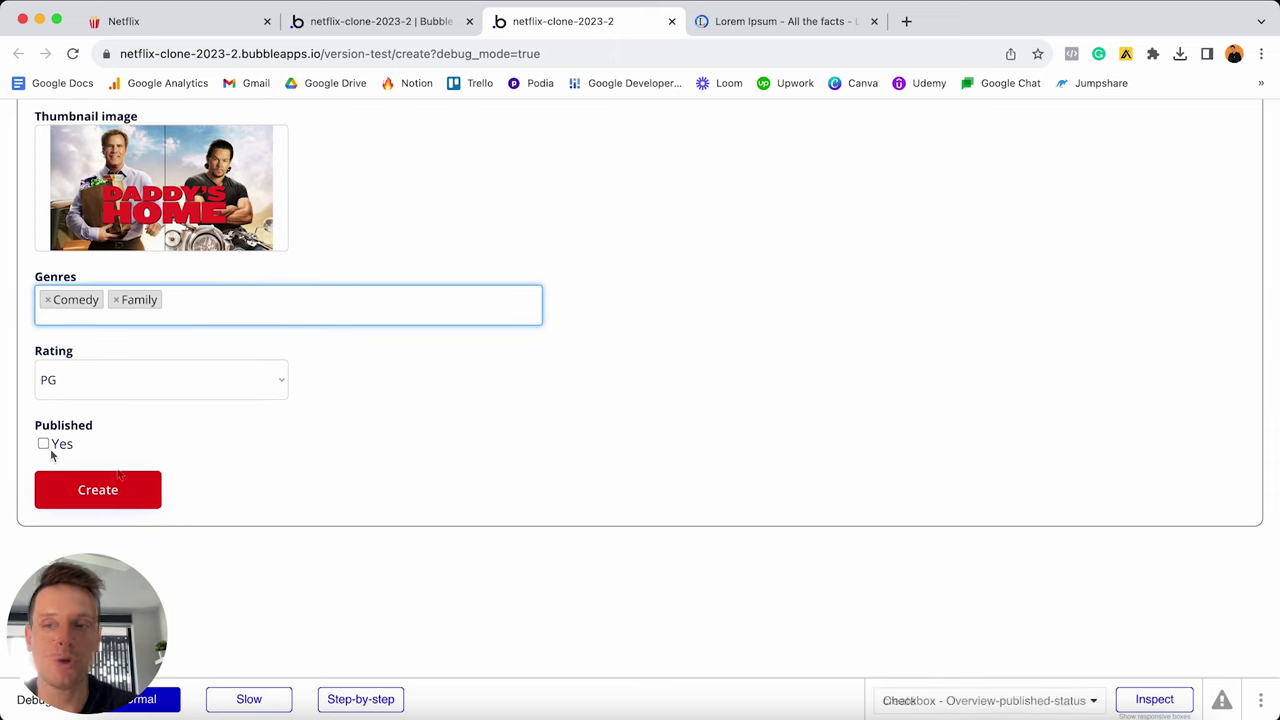
{"action": "left_click", "coordinate": [104, 492]}
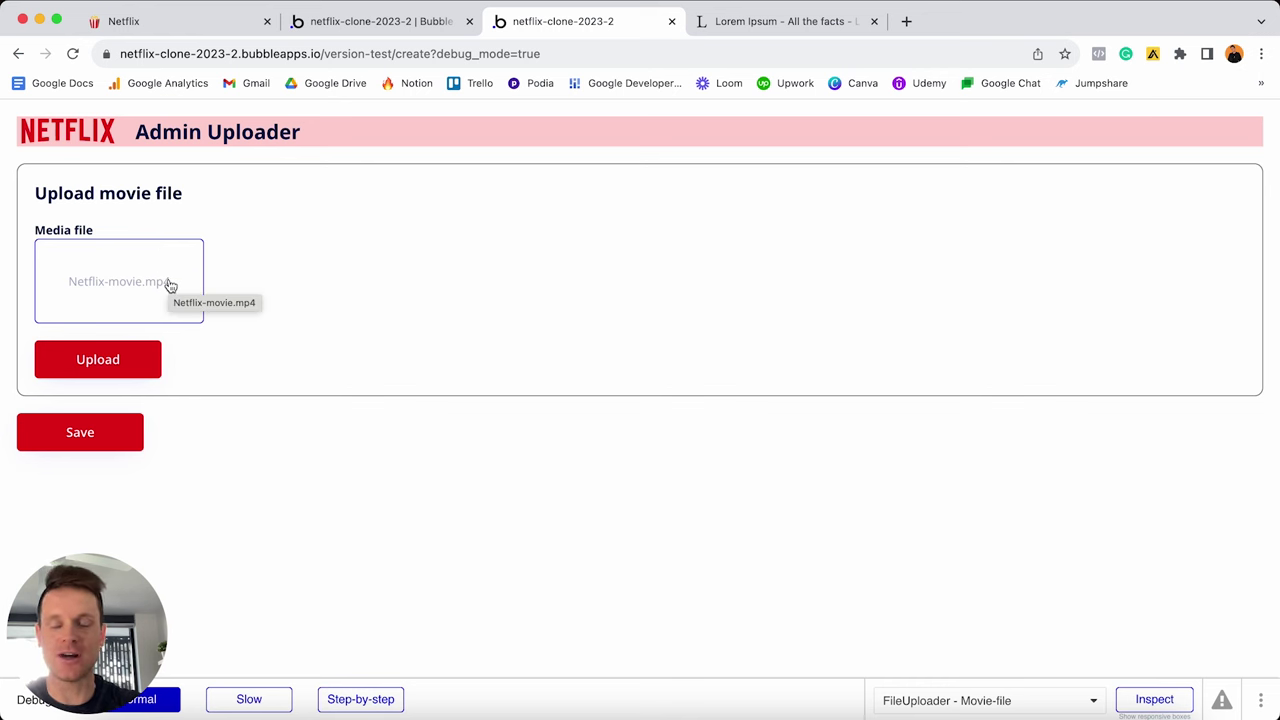
Step: Save the Daddy's Home movie so the page redirects to the admin dashboard
{"action": "left_click", "coordinate": [103, 438]}
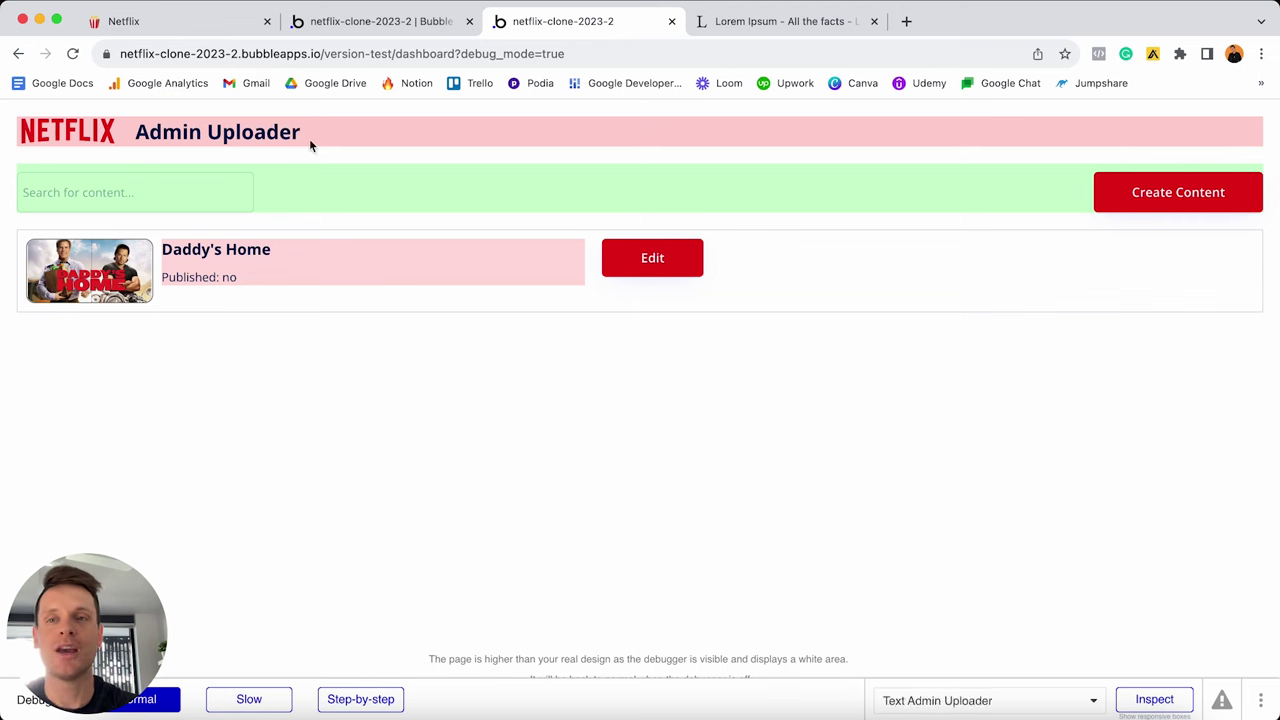
Step: In Notion, check Creating/uploading a movie and all ten of its sub-task boxes
{"action": "left_click", "coordinate": [209, 22]}
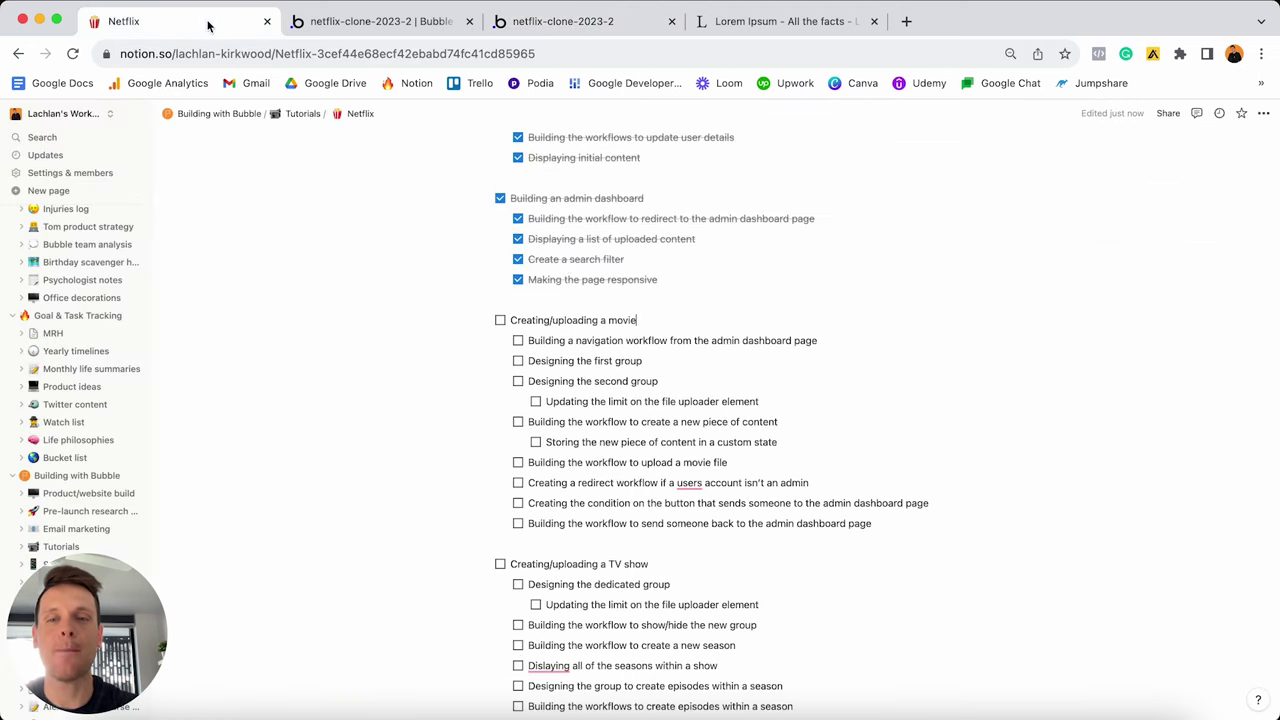
{"action": "left_click", "coordinate": [500, 320]}
{"action": "left_click", "coordinate": [518, 341]}
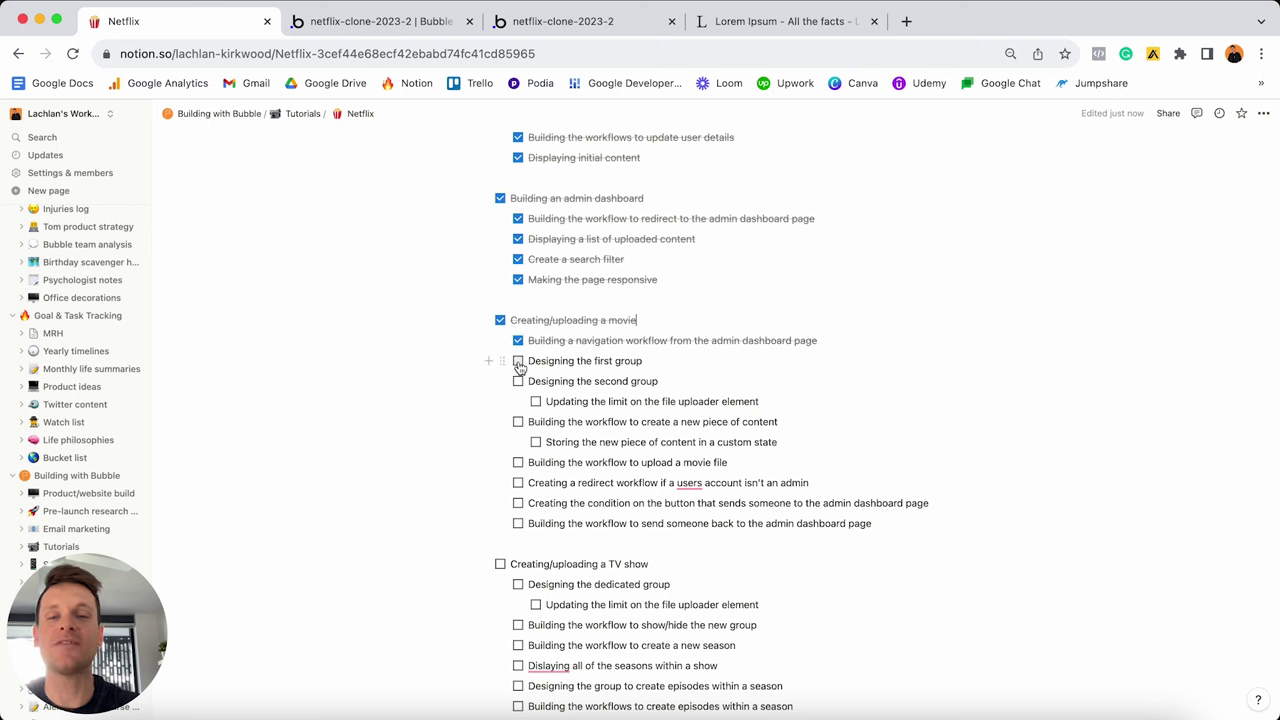
{"action": "left_click", "coordinate": [518, 361]}
{"action": "left_click", "coordinate": [518, 381]}
{"action": "left_click", "coordinate": [537, 402]}
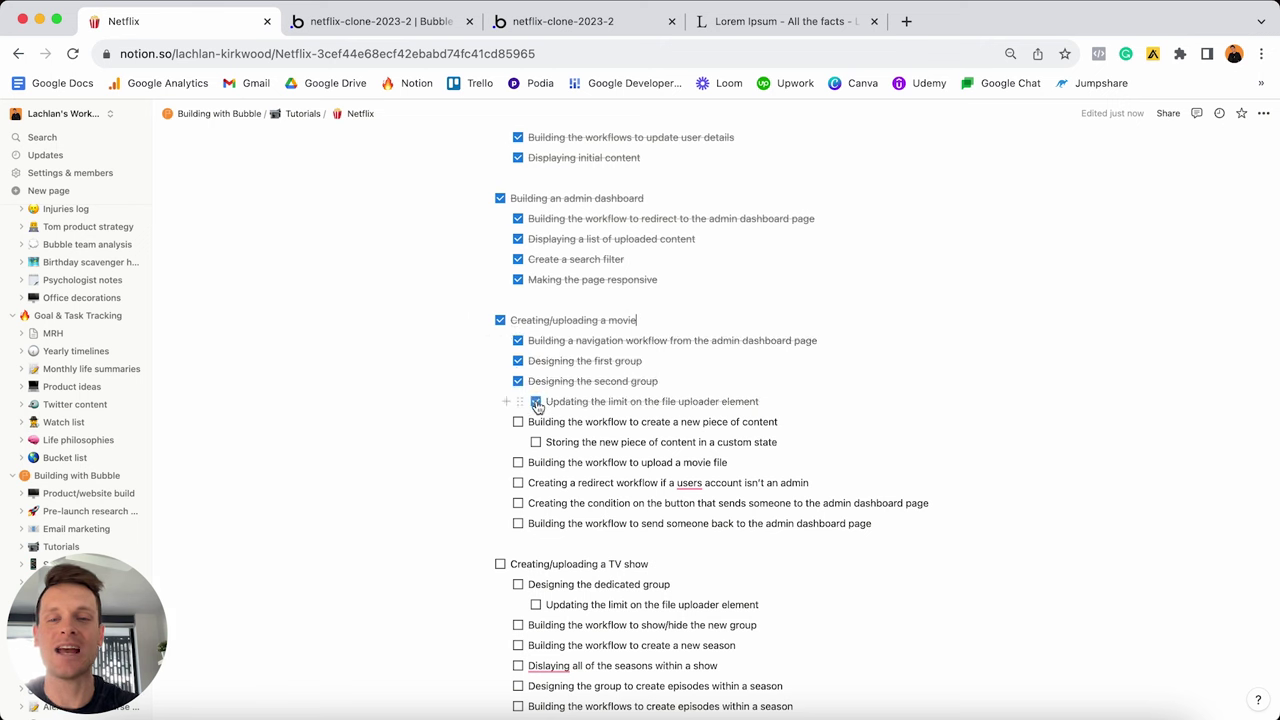
{"action": "left_click", "coordinate": [518, 422]}
{"action": "left_click", "coordinate": [537, 444]}
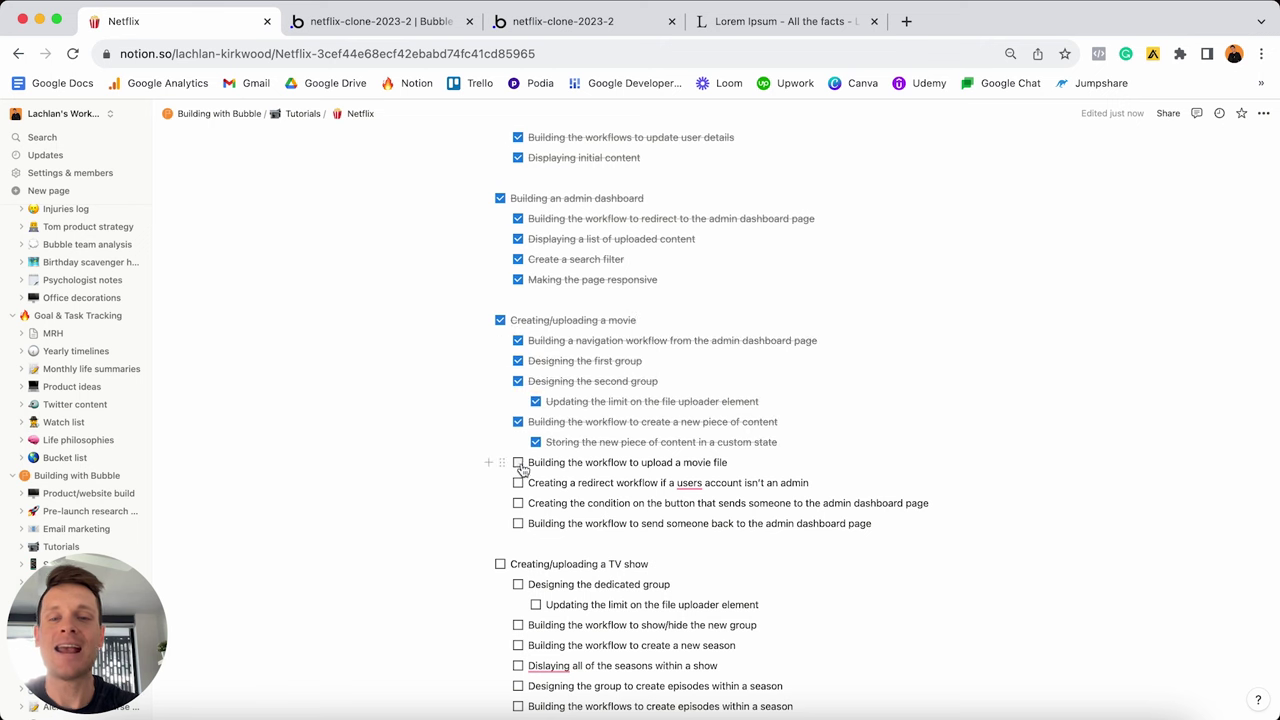
{"action": "left_click", "coordinate": [518, 462]}
{"action": "left_click", "coordinate": [518, 482]}
{"action": "left_click", "coordinate": [518, 503]}
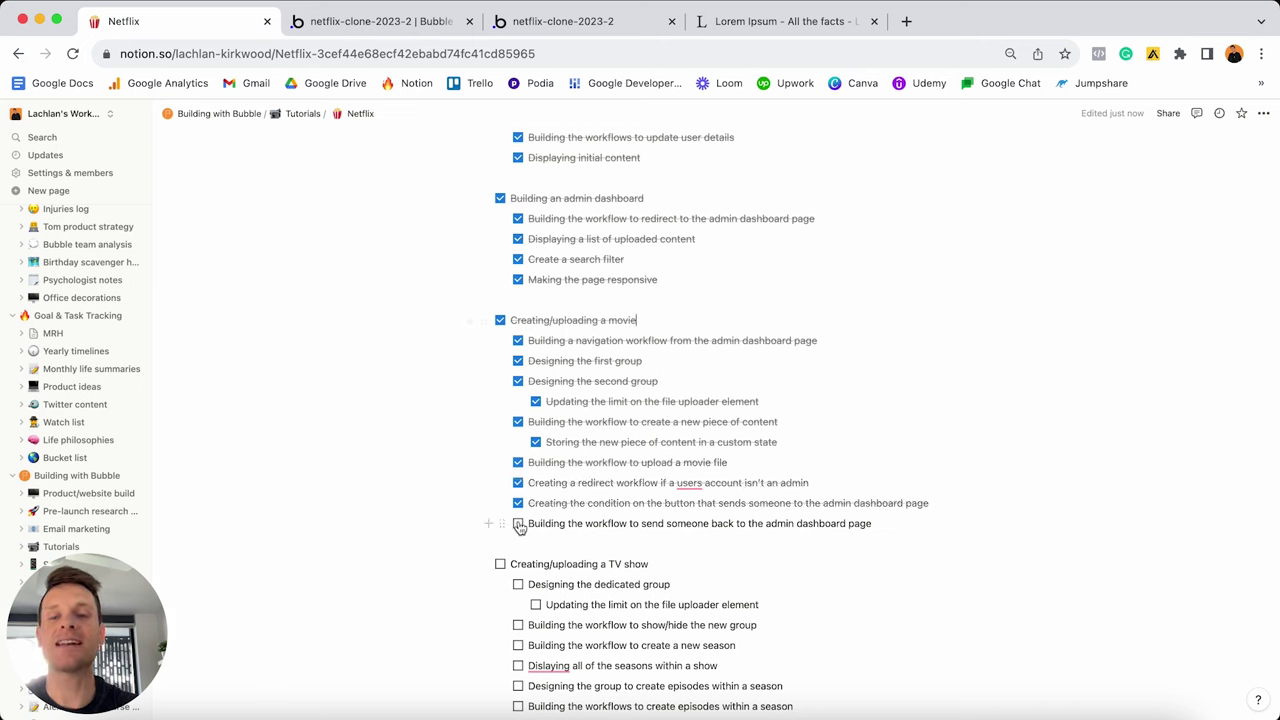
{"action": "left_click", "coordinate": [518, 523]}
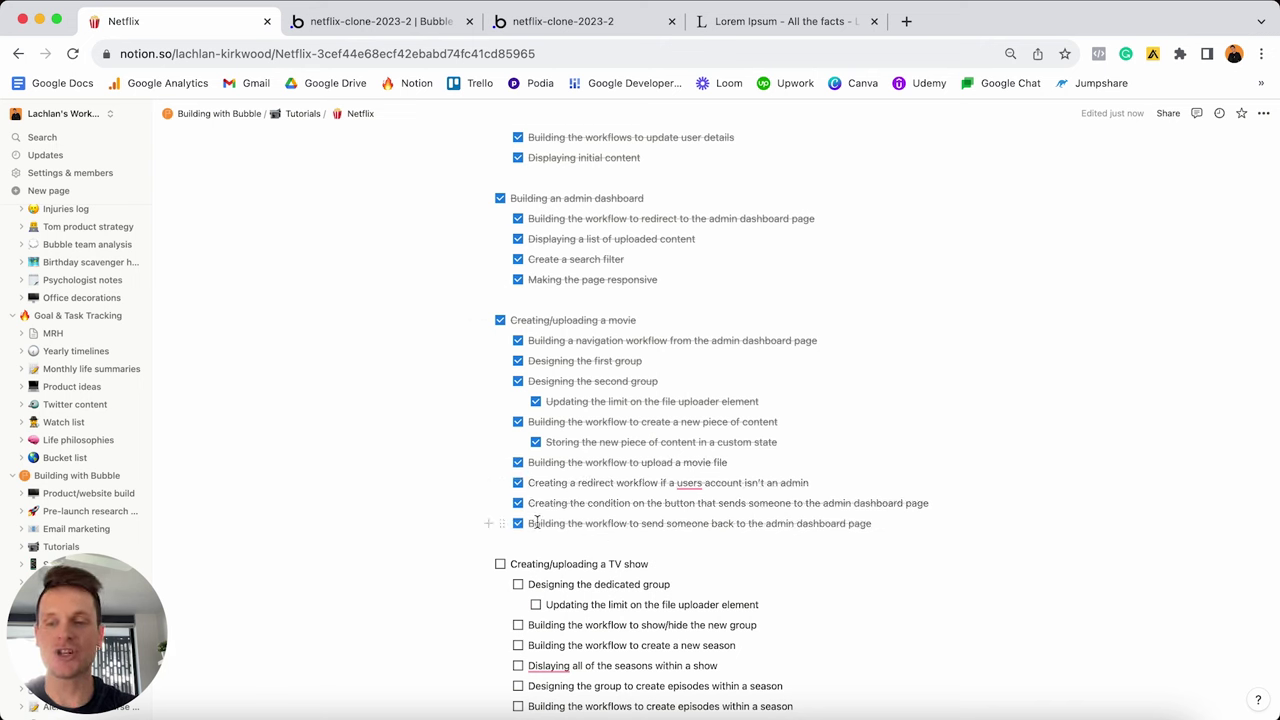